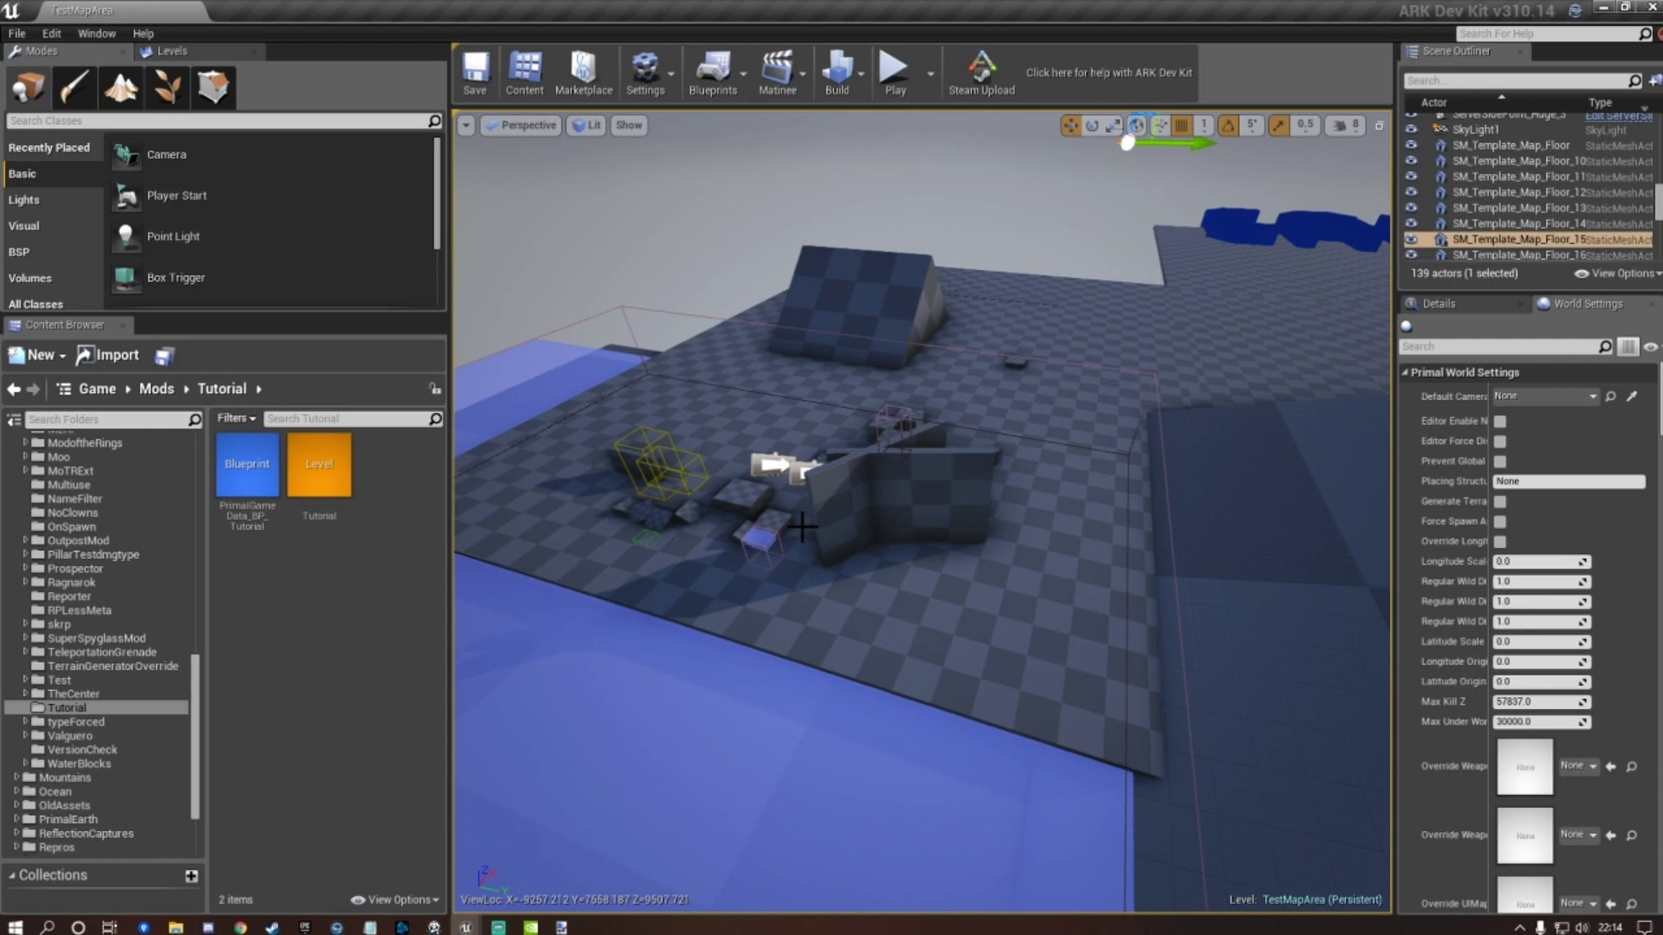
pyautogui.rightClick(345, 565)
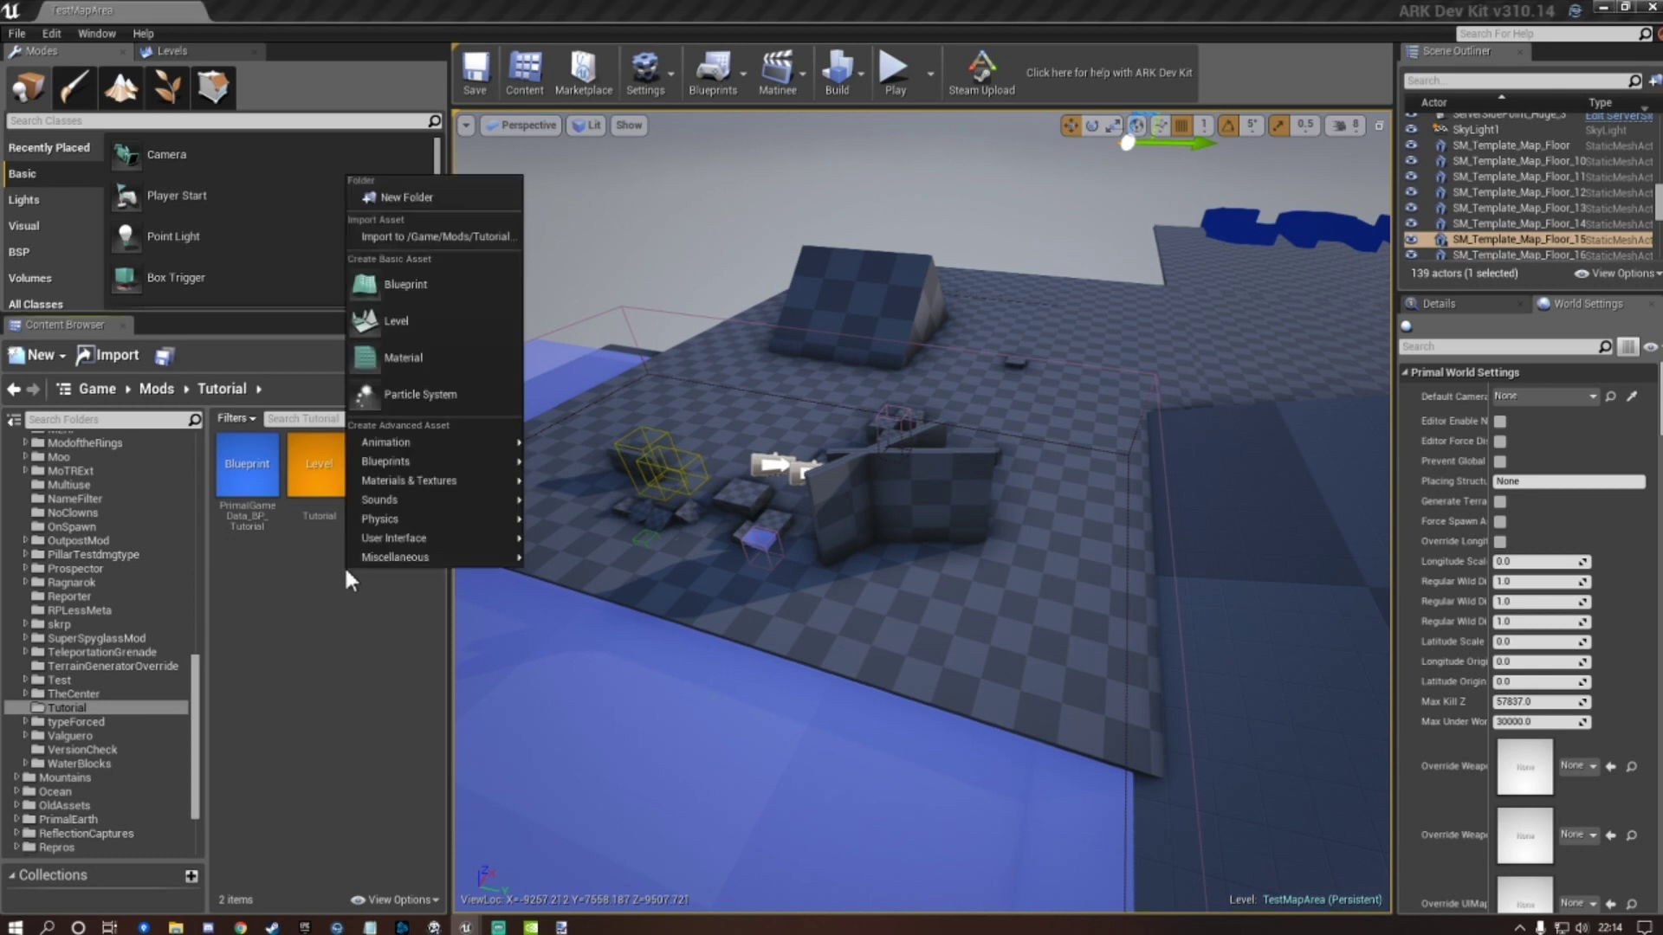
pyautogui.click(407, 542)
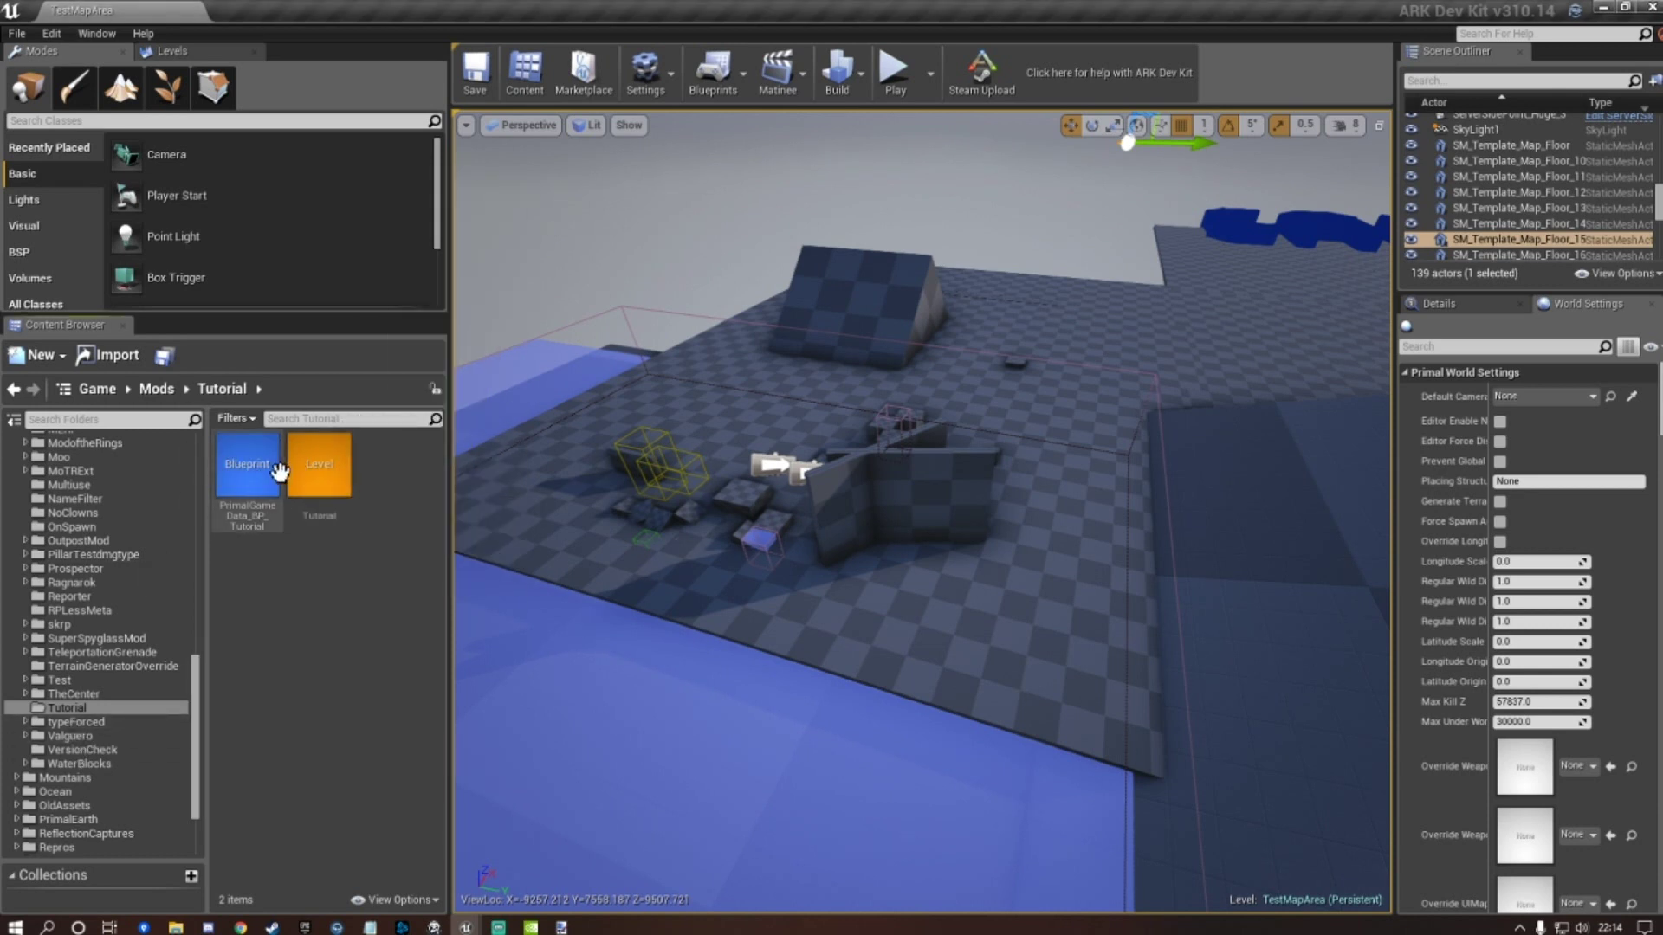
pyautogui.moveTo(248, 472)
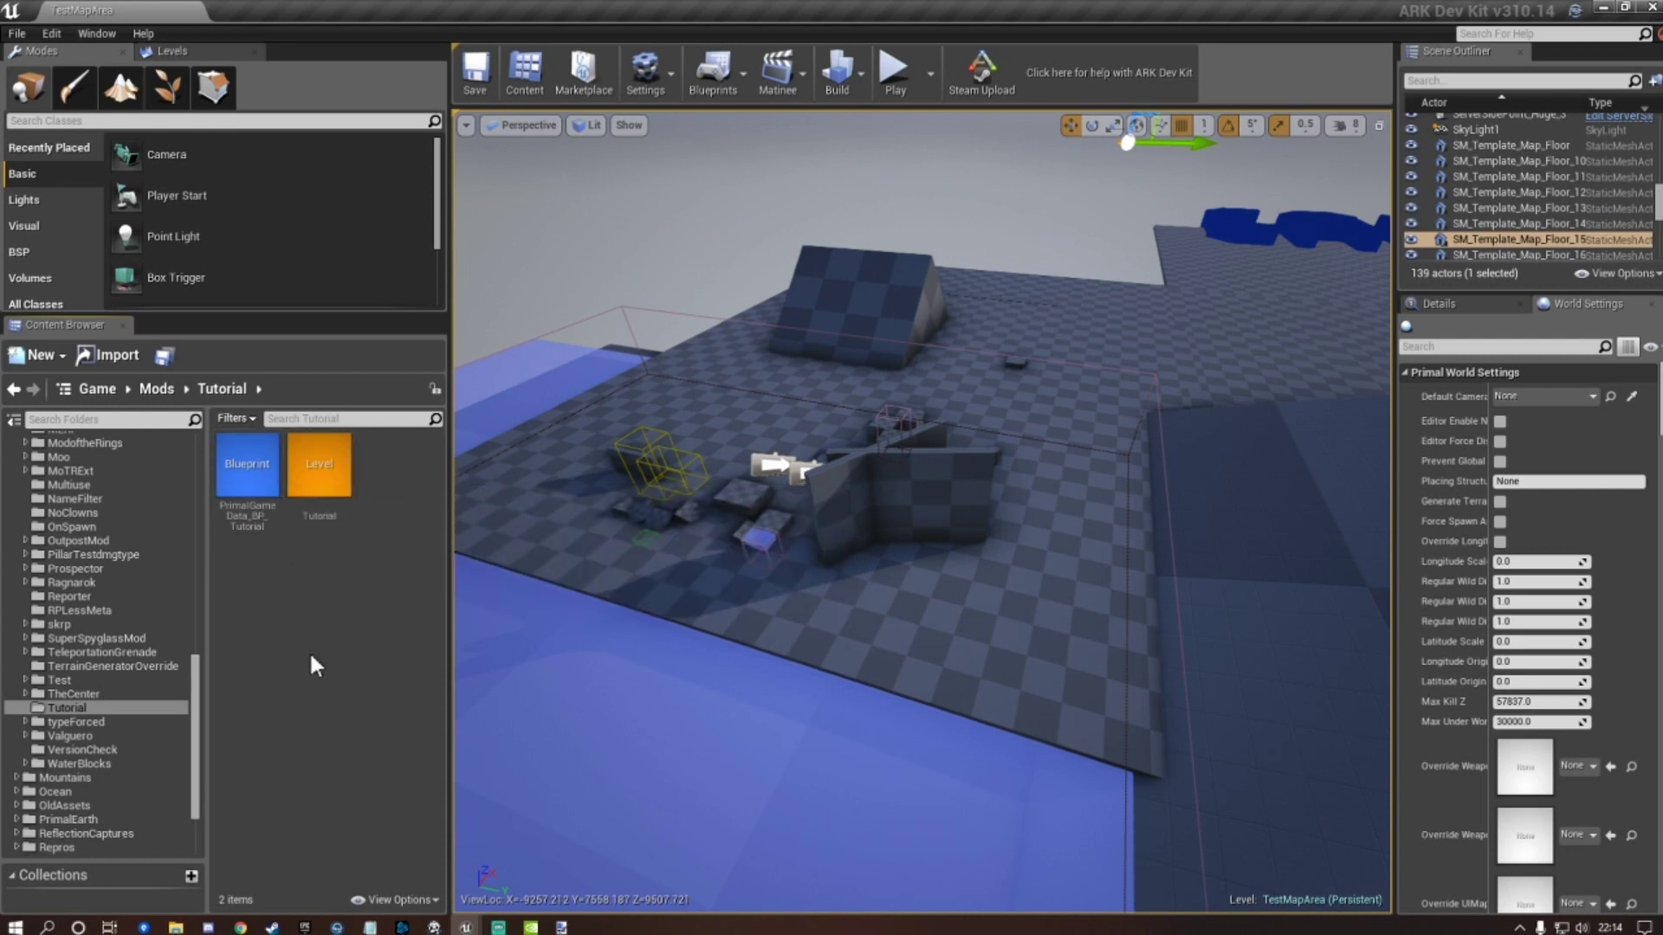
# Create a new folder named Sheep inside the Tutorial mod folder.
pyautogui.rightClick(286, 591)
pyautogui.moveTo(298, 577)
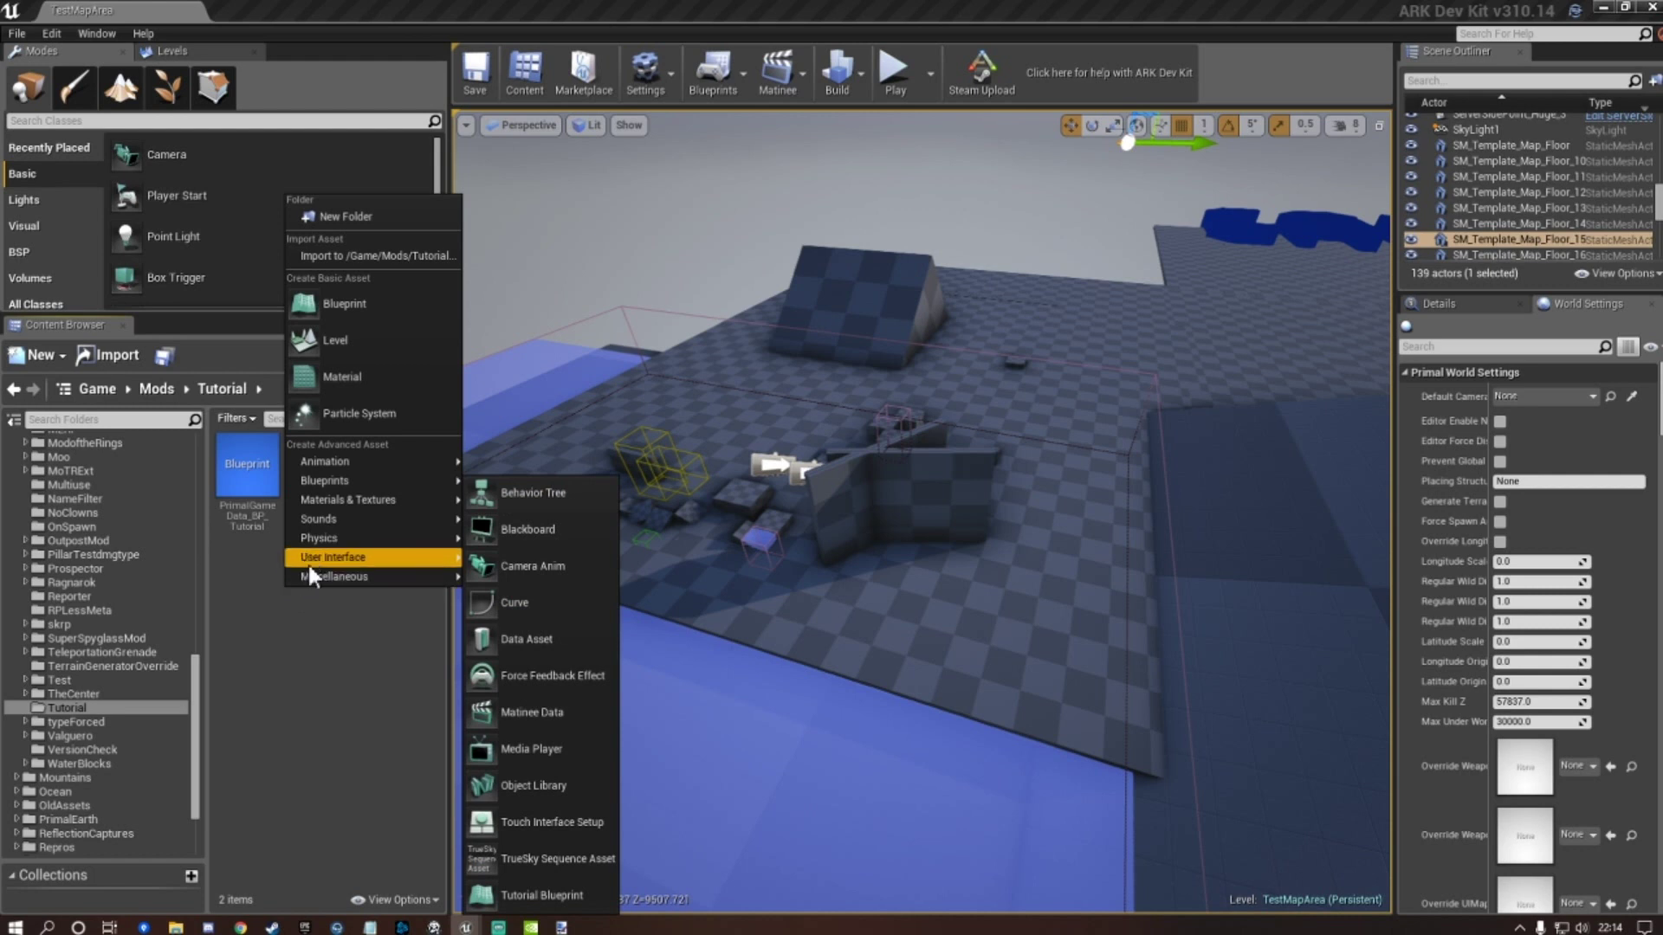
pyautogui.click(367, 211)
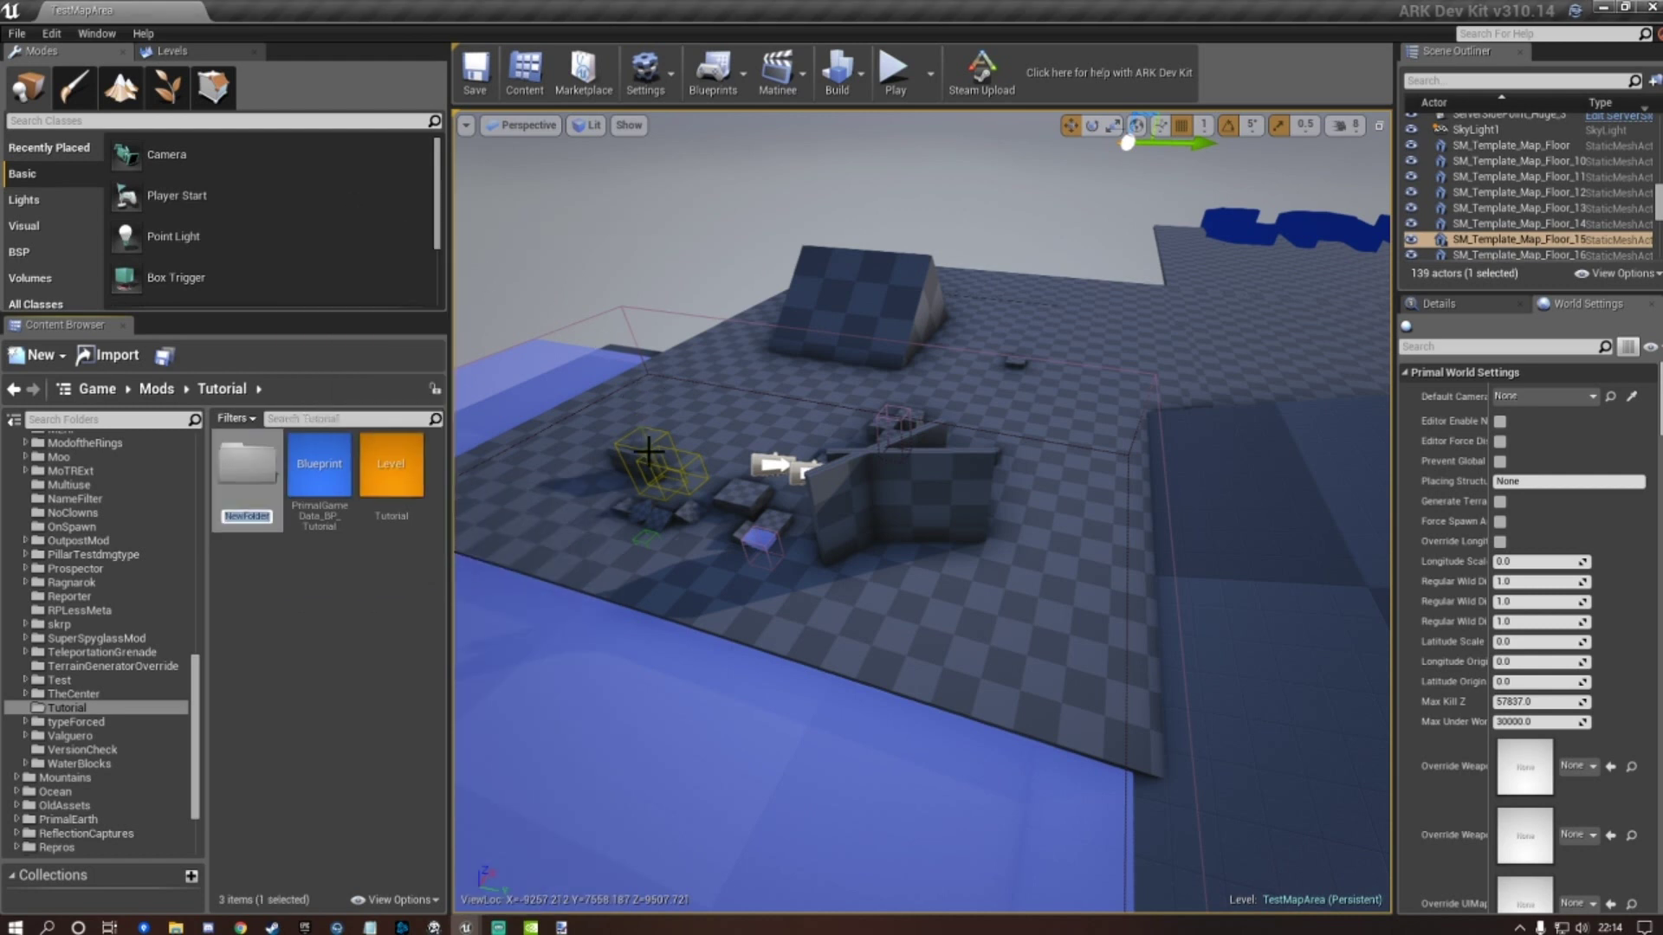
pyautogui.write('Sheep')
pyautogui.click(324, 662)
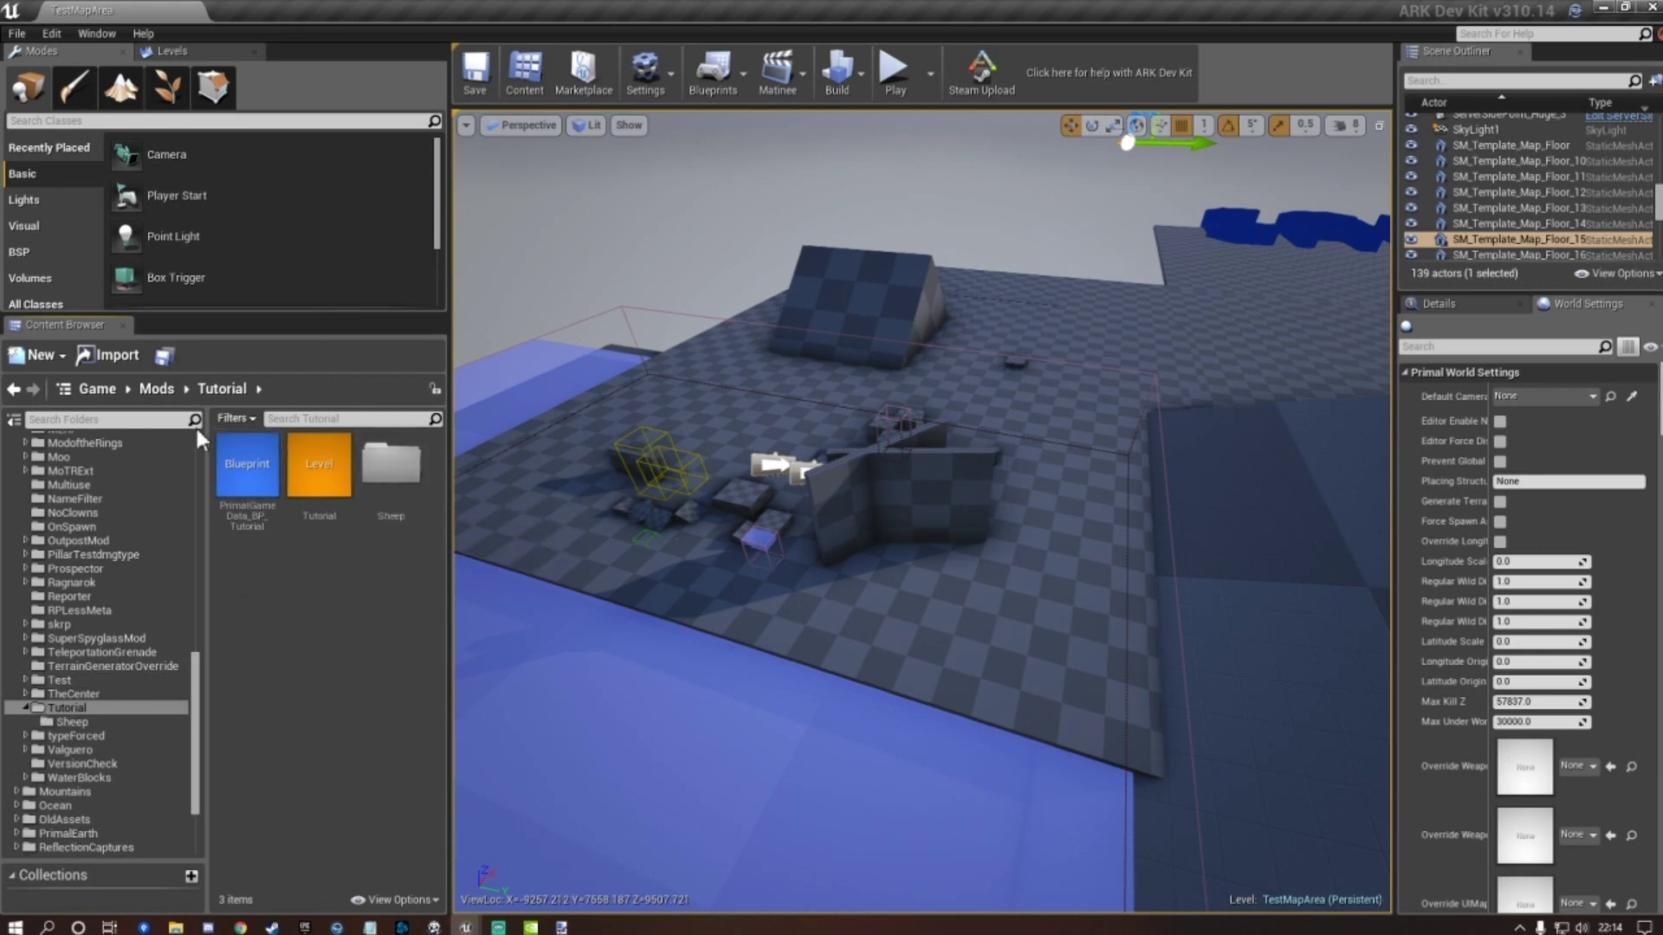
# Search the entire Game folder for assets matching "ovis".
pyautogui.scroll(15, 196, 441)
pyautogui.click(79, 441)
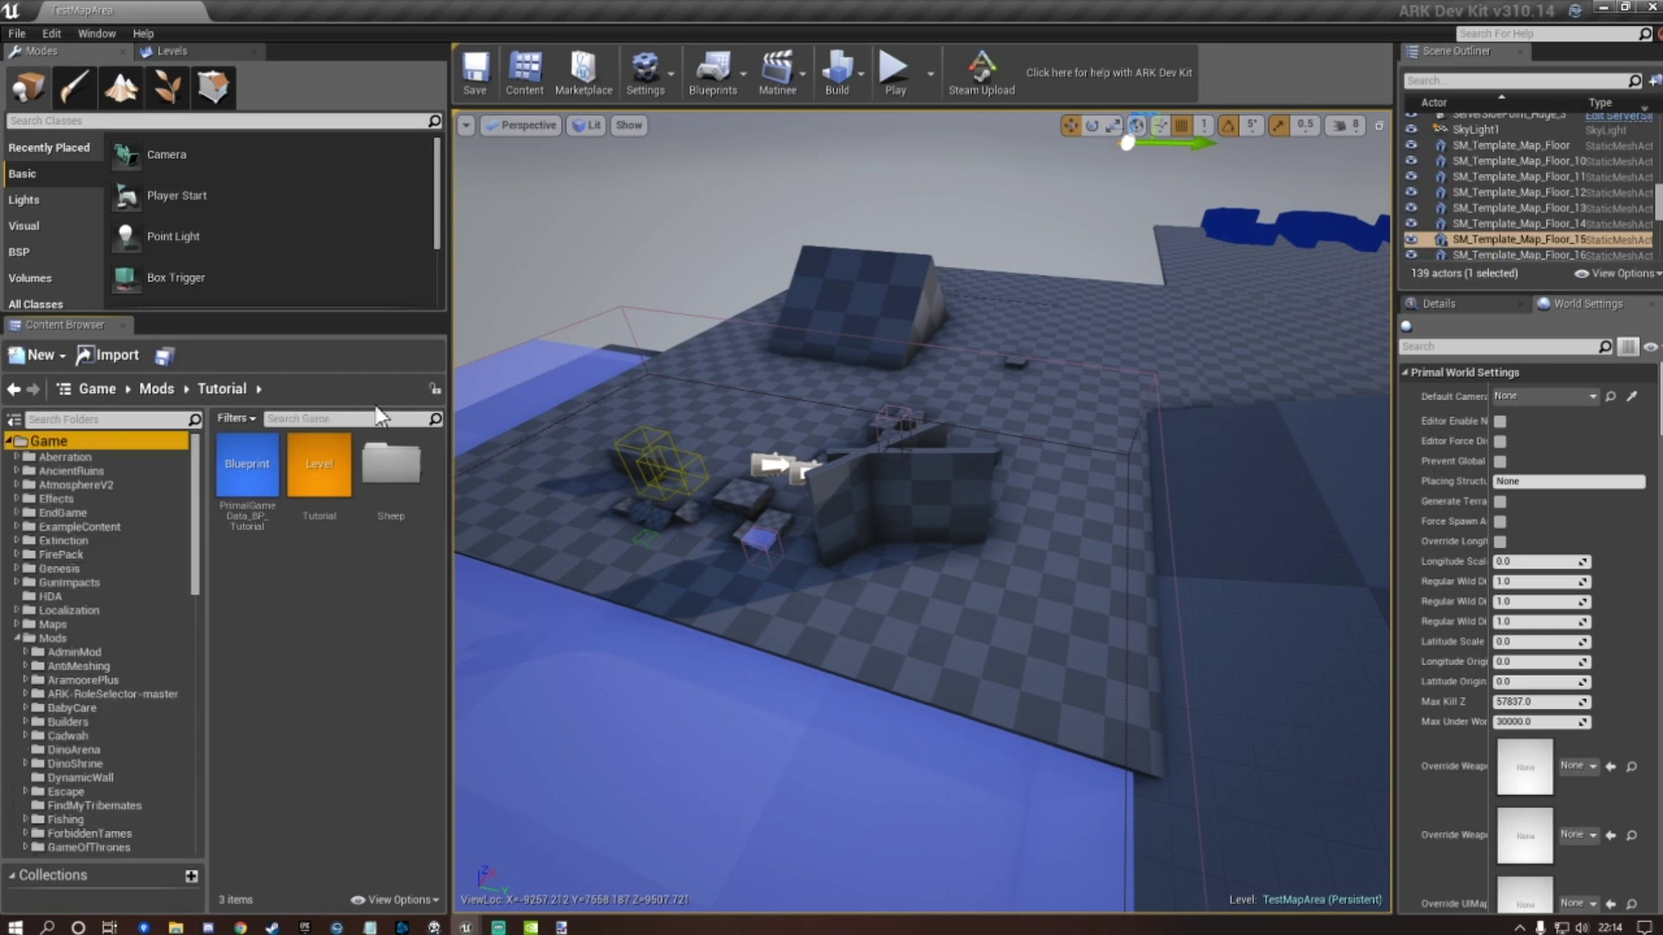
pyautogui.click(321, 420)
pyautogui.write('o')
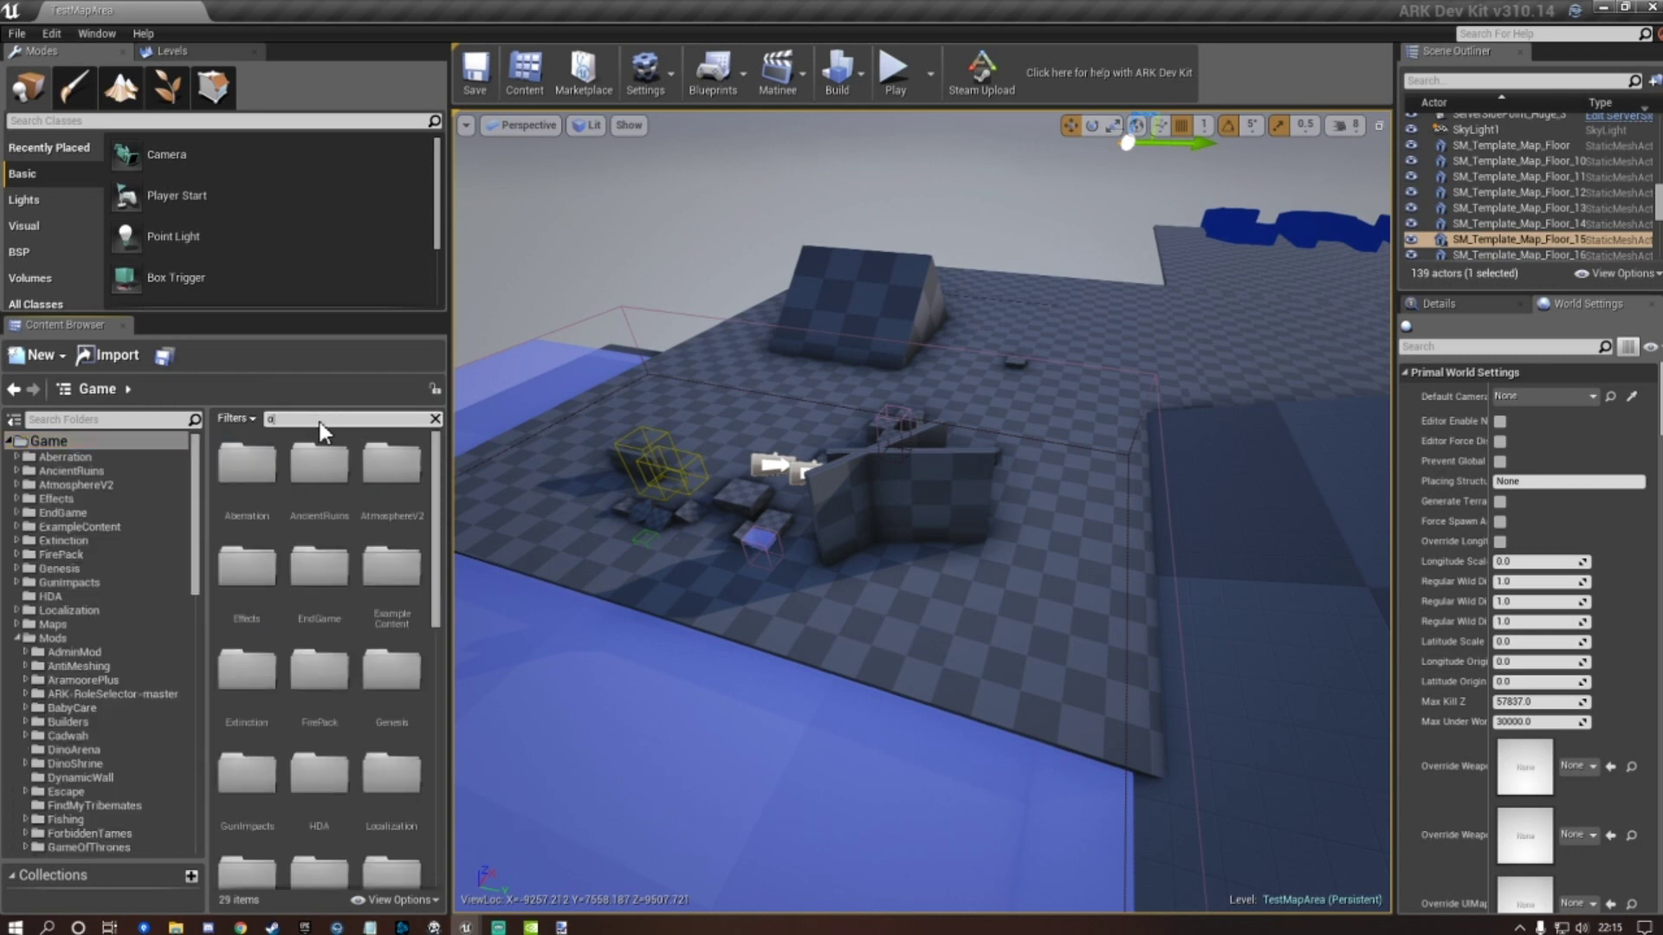
pyautogui.write('vis')
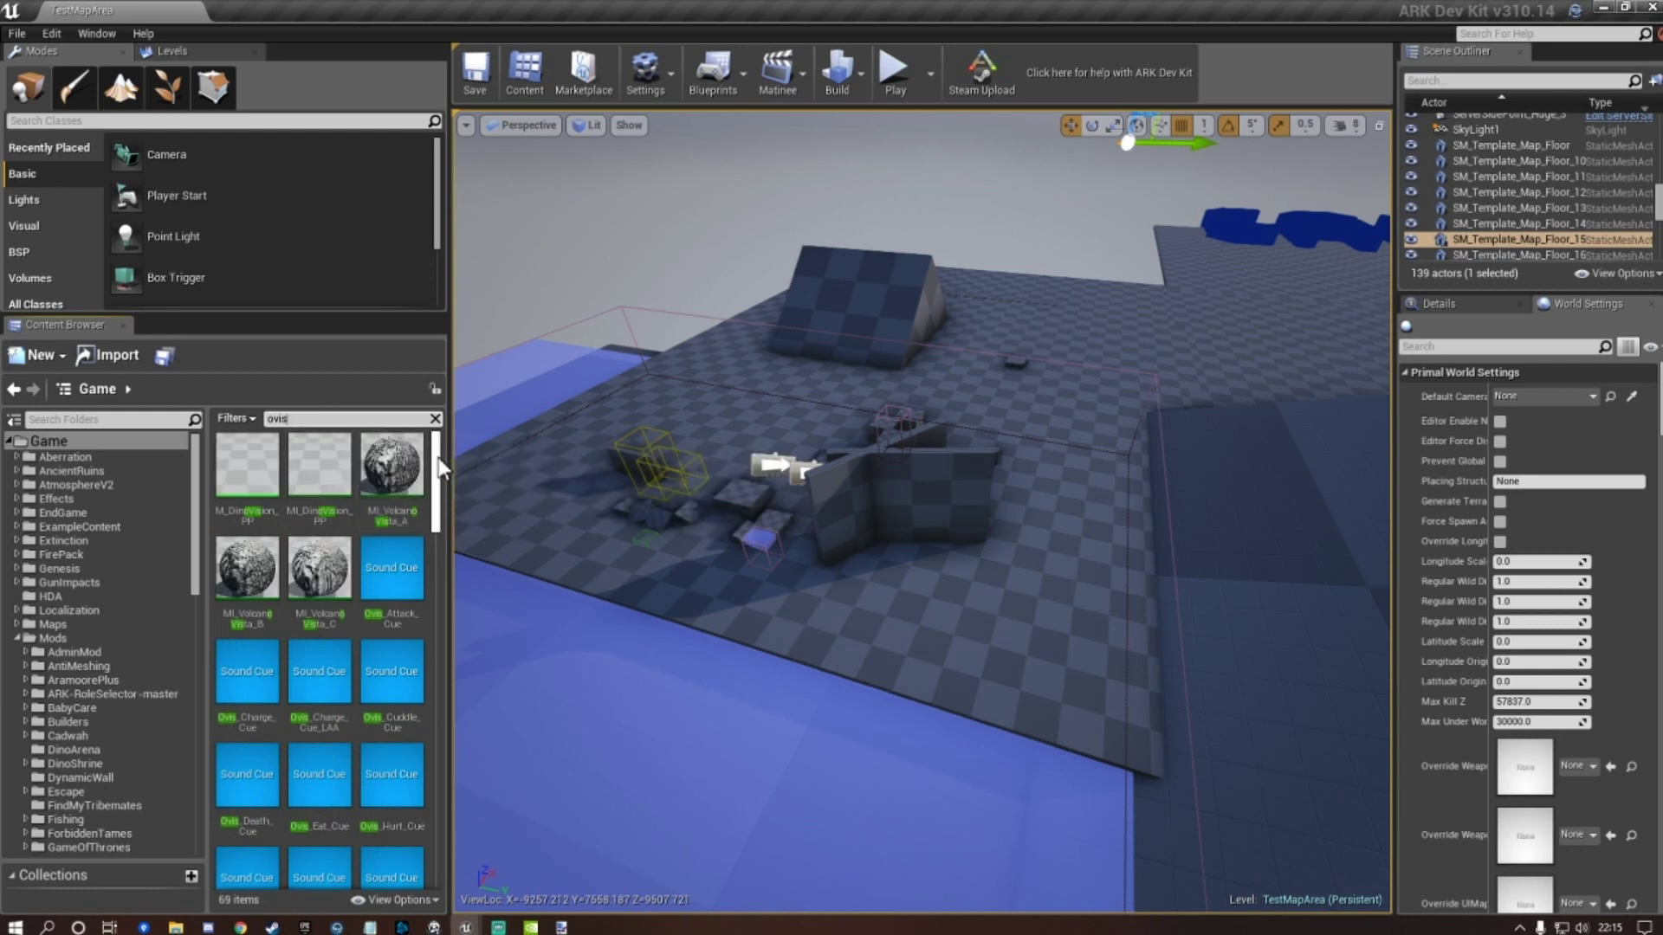
pyautogui.moveTo(441, 468)
pyautogui.mouseDown()
pyautogui.moveTo(430, 862)
pyautogui.moveTo(459, 444)
pyautogui.mouseUp()
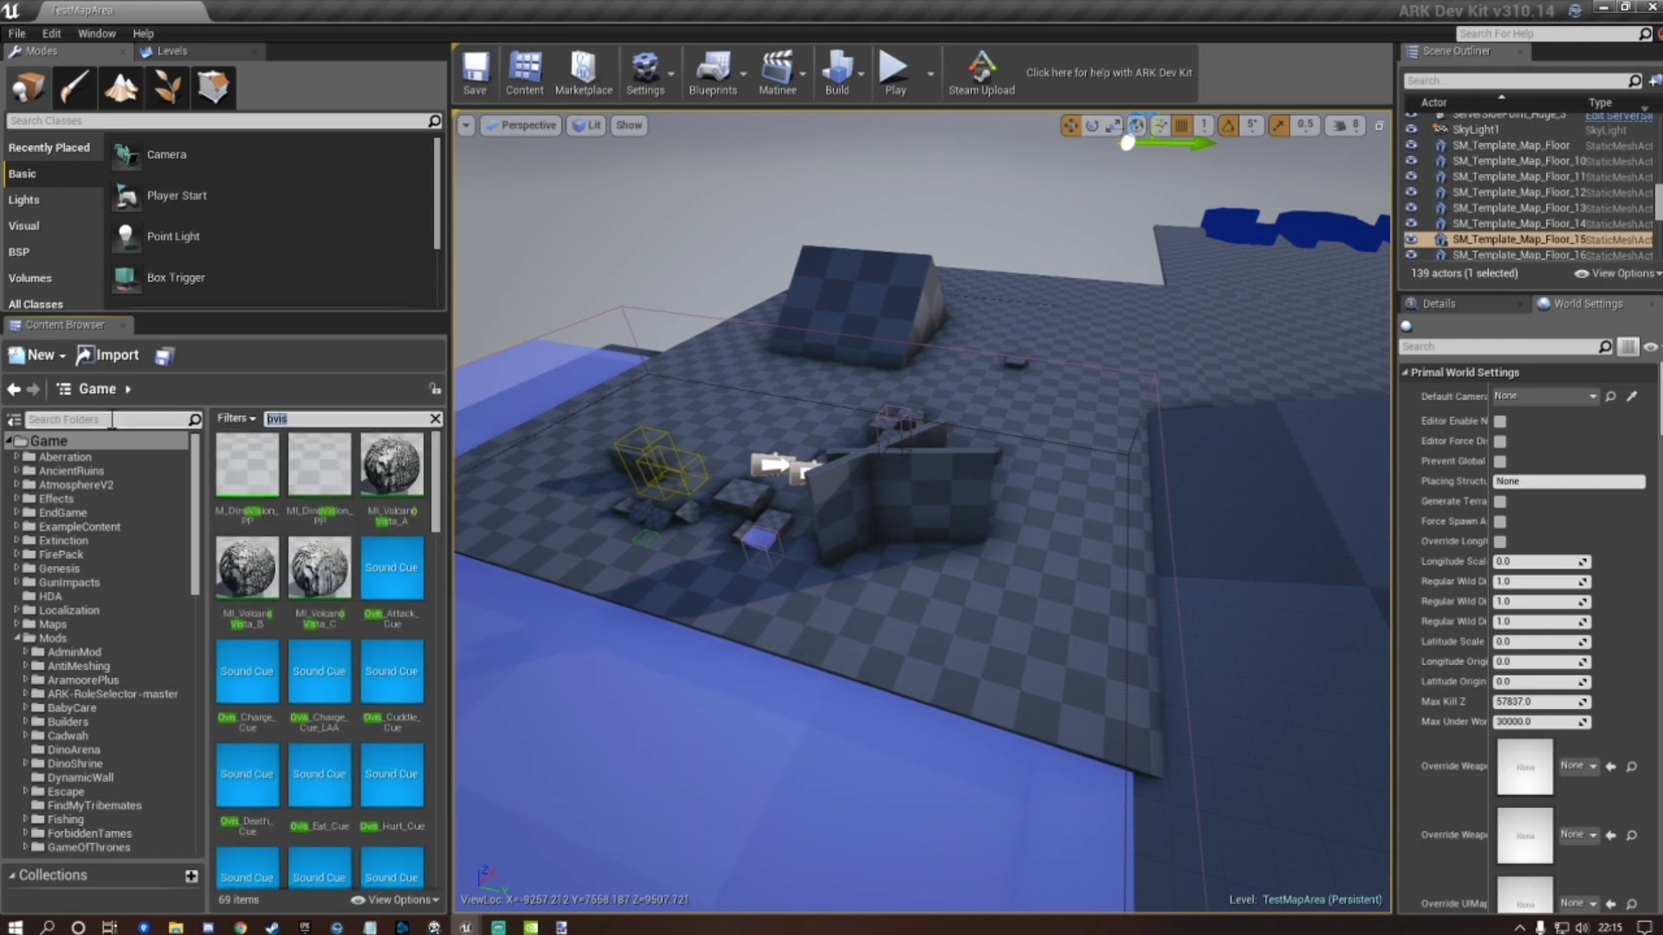
# Search the Game folder for "sheep" and locate the original Sheep_Character_BP blueprint among the assets.
pyautogui.write('heep')
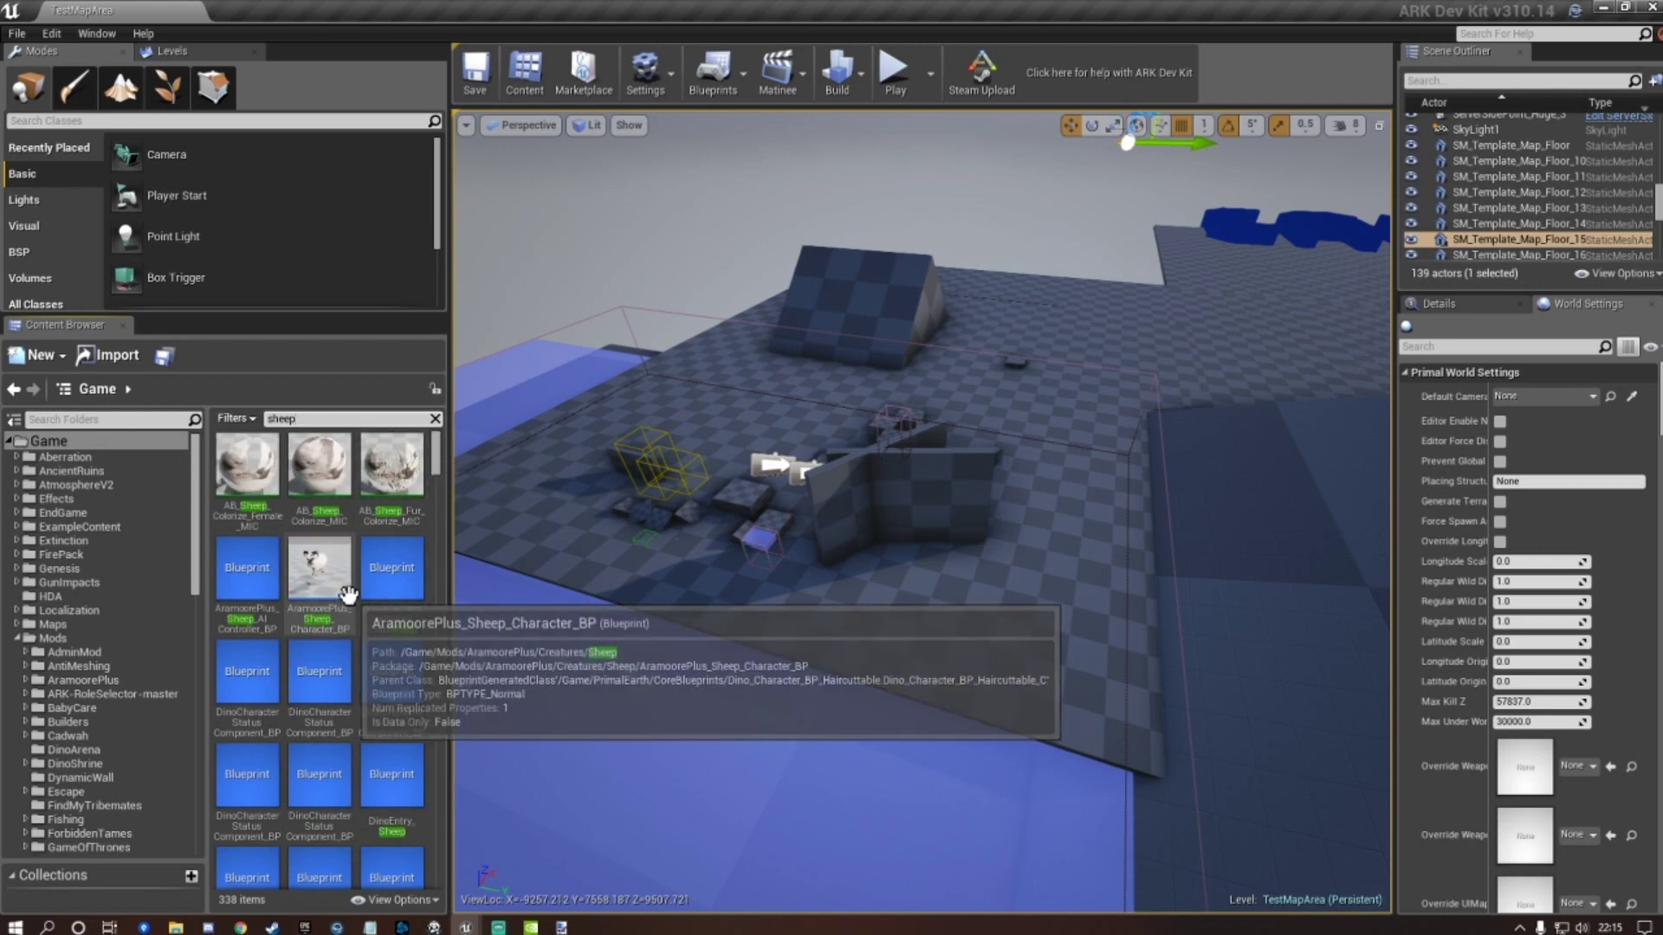
pyautogui.moveTo(439, 468); pyautogui.dragTo(416, 877)
pyautogui.scroll(3, 365, 762)
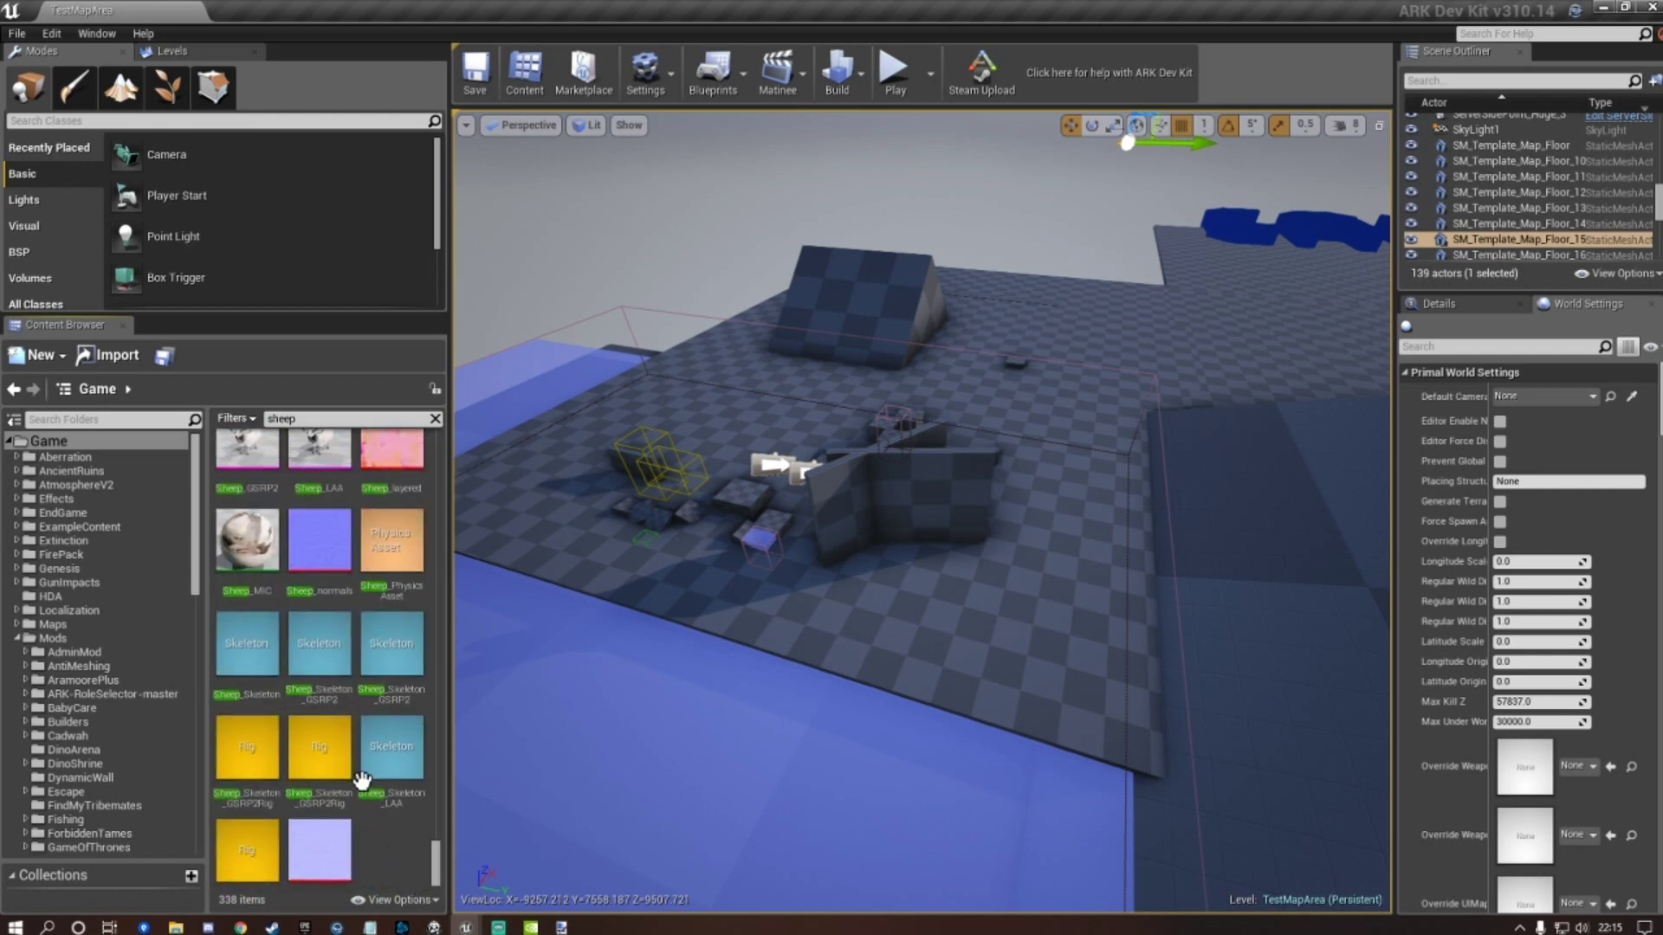
pyautogui.scroll(5, 366, 762)
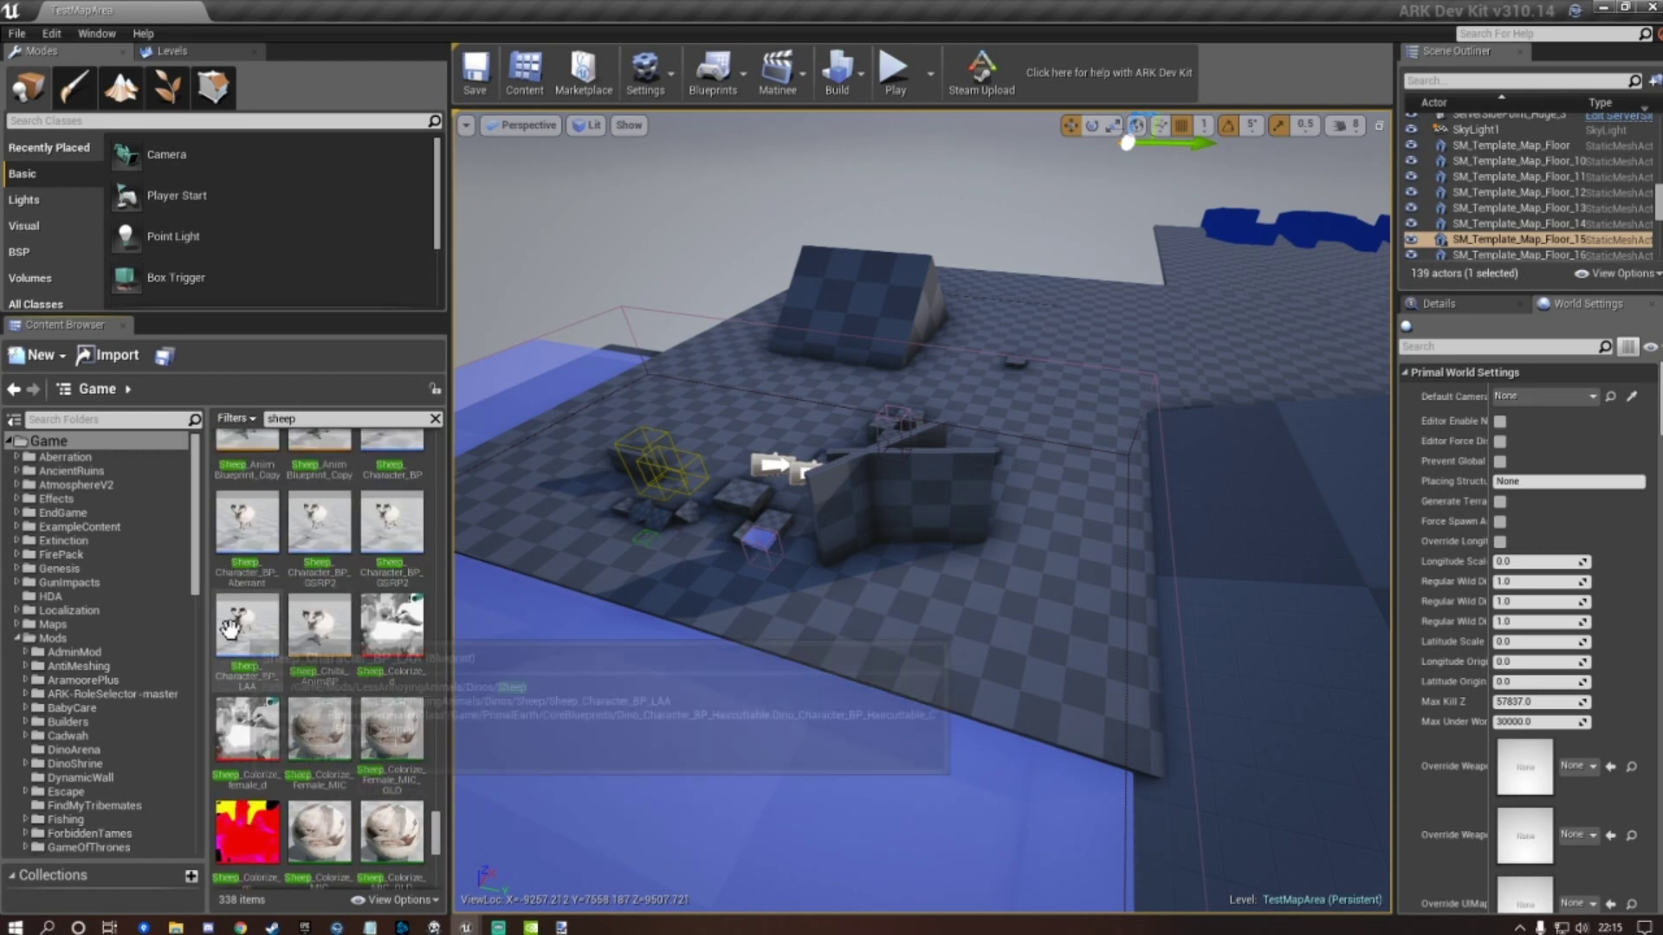
pyautogui.scroll(2, 320, 643)
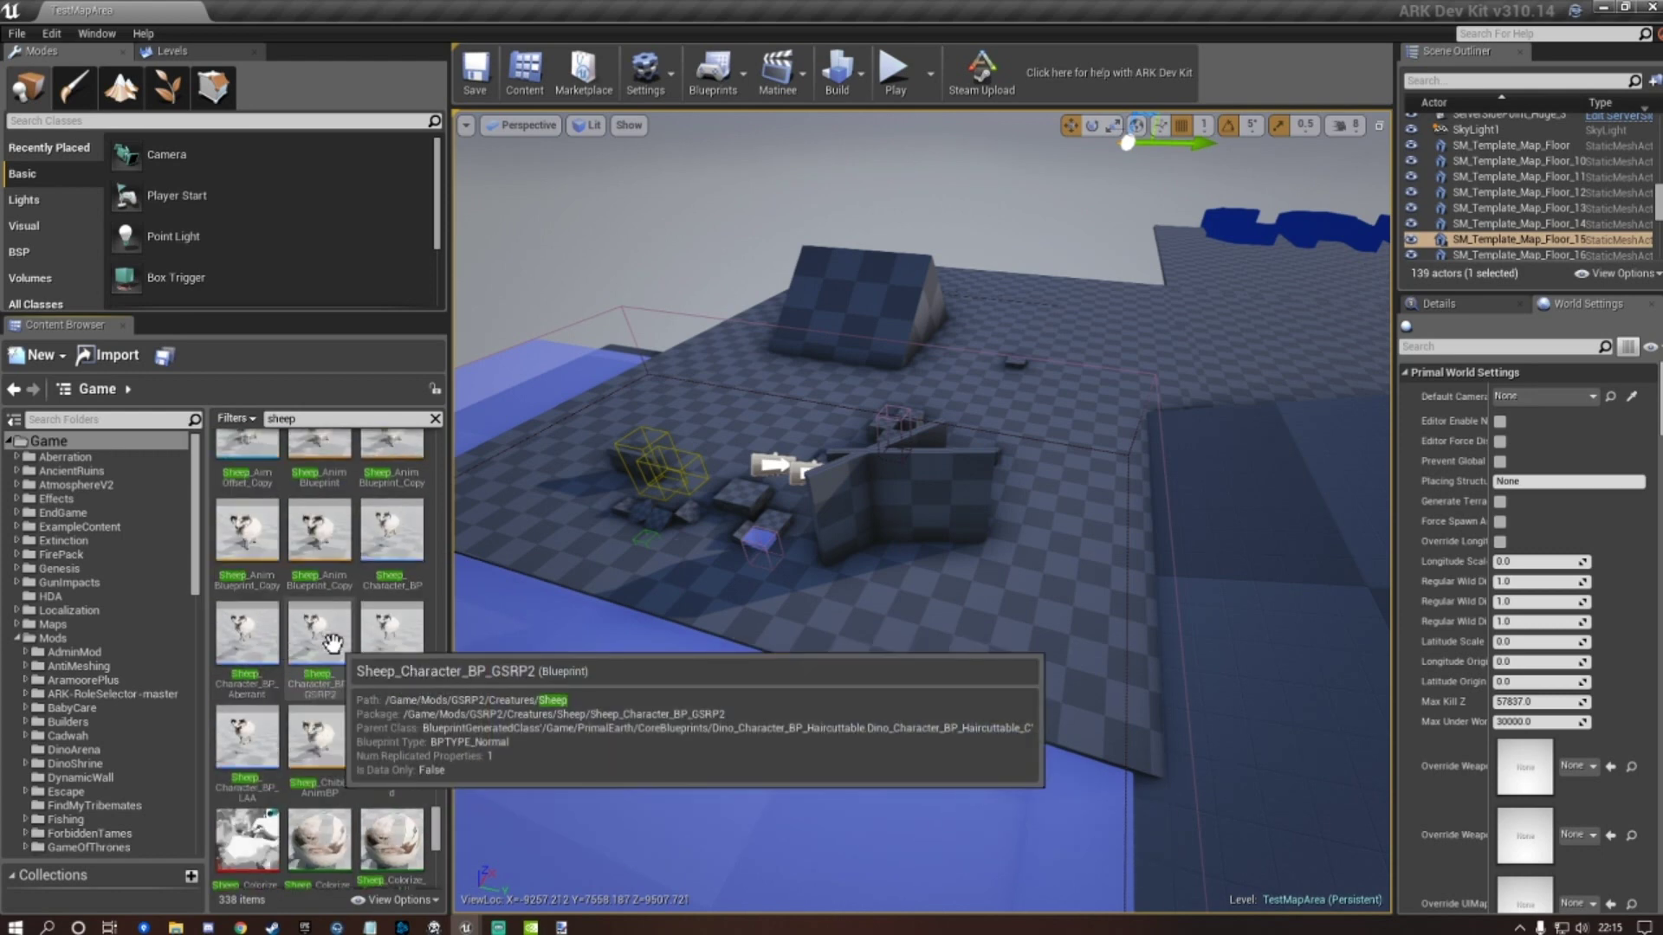
# Create a child blueprint of Sheep_Character_BP in the Tutorial mod's Sheep folder.
pyautogui.click(401, 530)
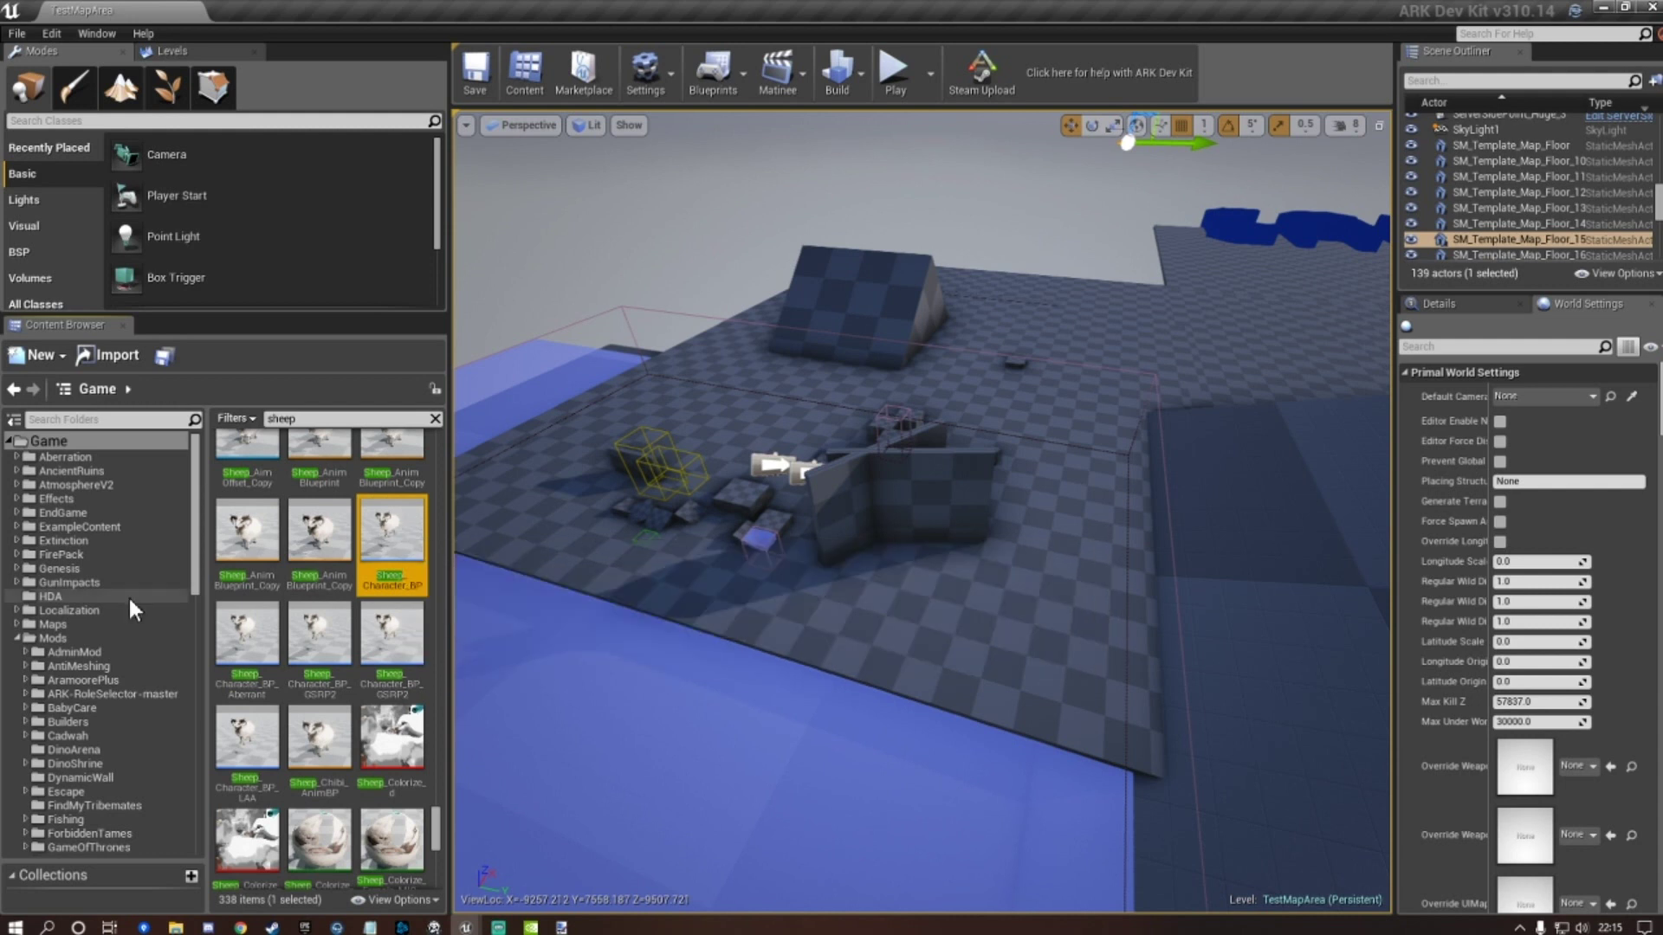
pyautogui.scroll(-8, 92, 580)
pyautogui.scroll(-10, 92, 571)
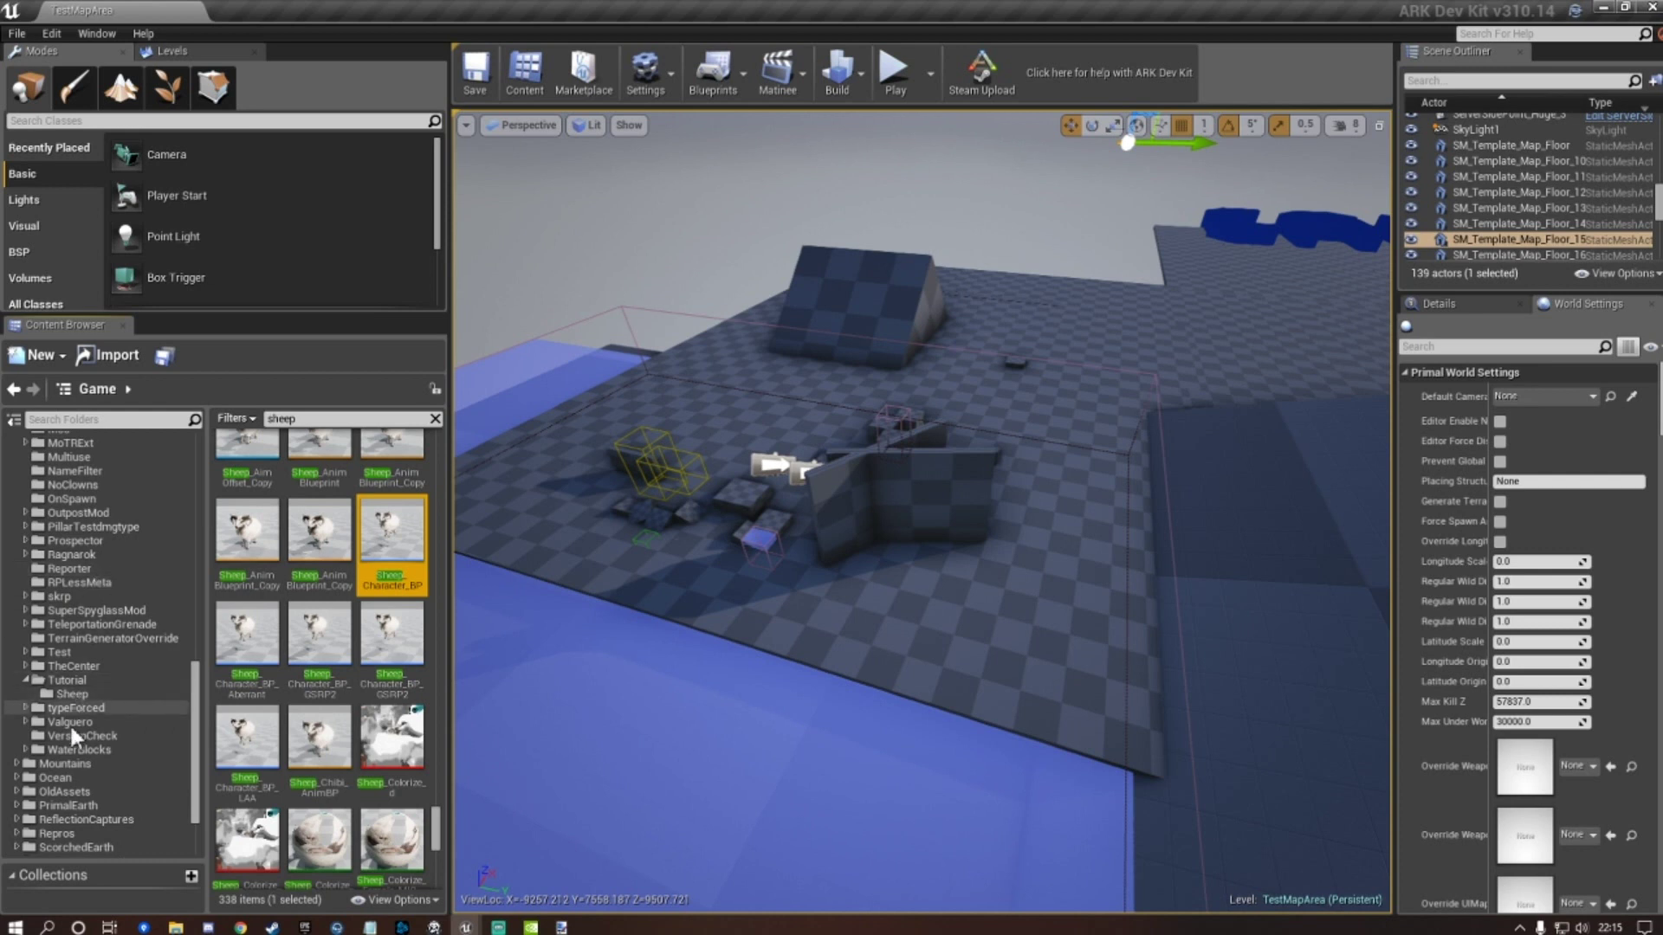
pyautogui.moveTo(388, 527); pyautogui.dragTo(99, 699)
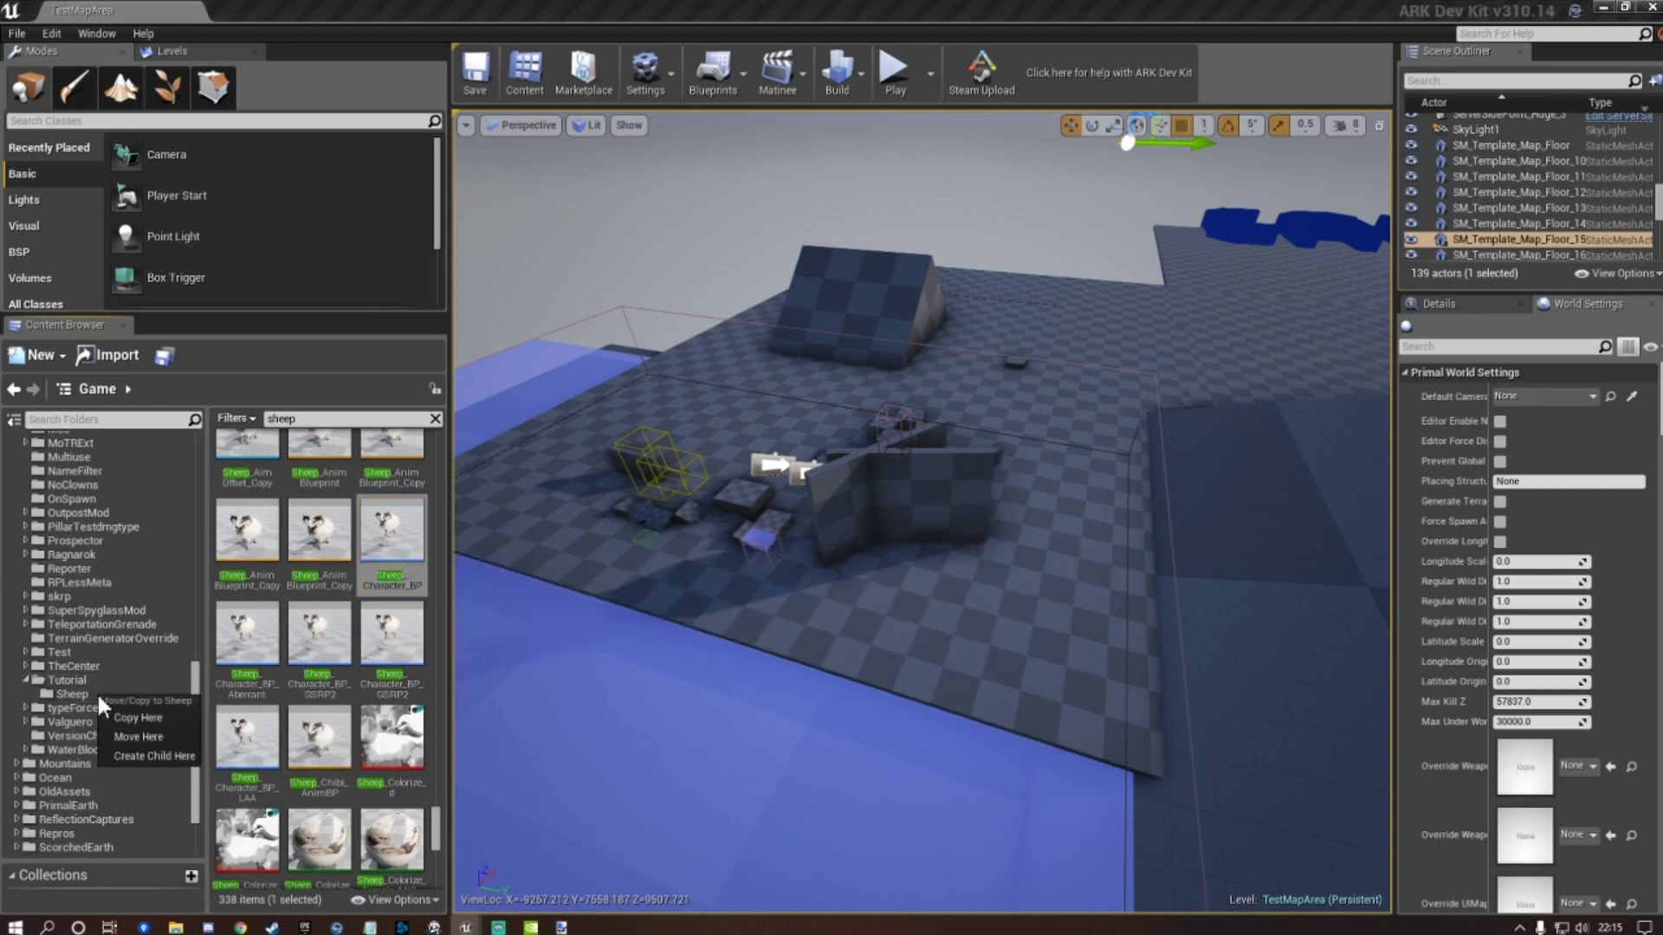
pyautogui.click(138, 754)
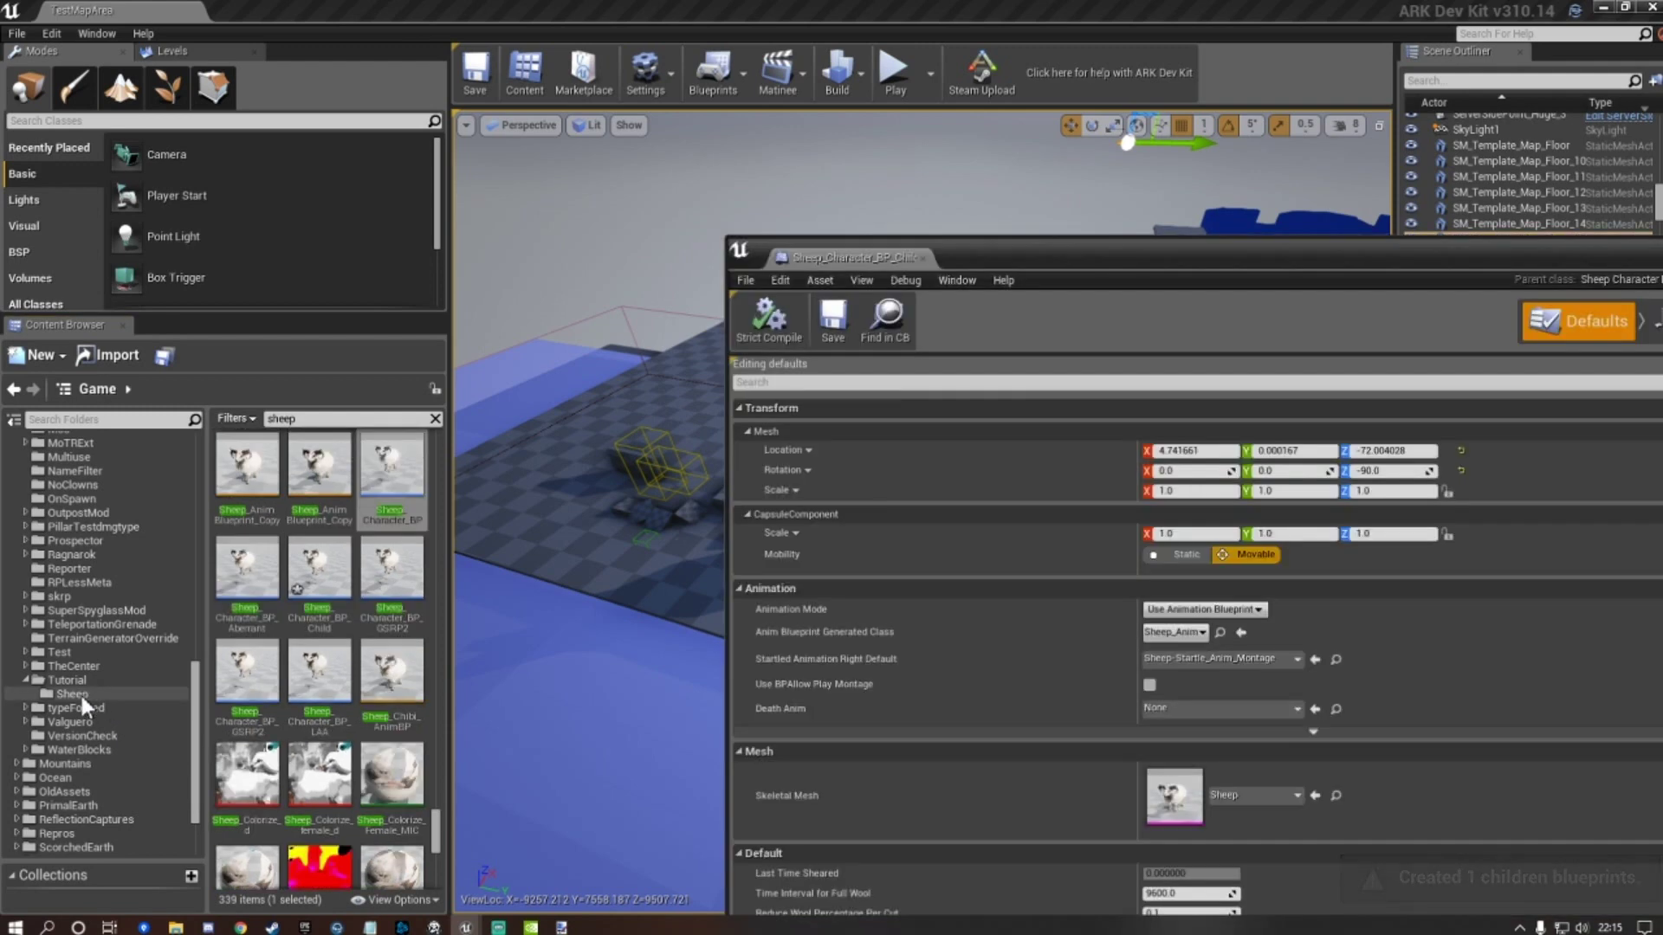
# Rename the child blueprint in the Tutorial mod's Sheep folder to Sheep_Character_BP_Tutorial and save it.
pyautogui.moveTo(1017, 255); pyautogui.dragTo(753, 59)
pyautogui.click(85, 693)
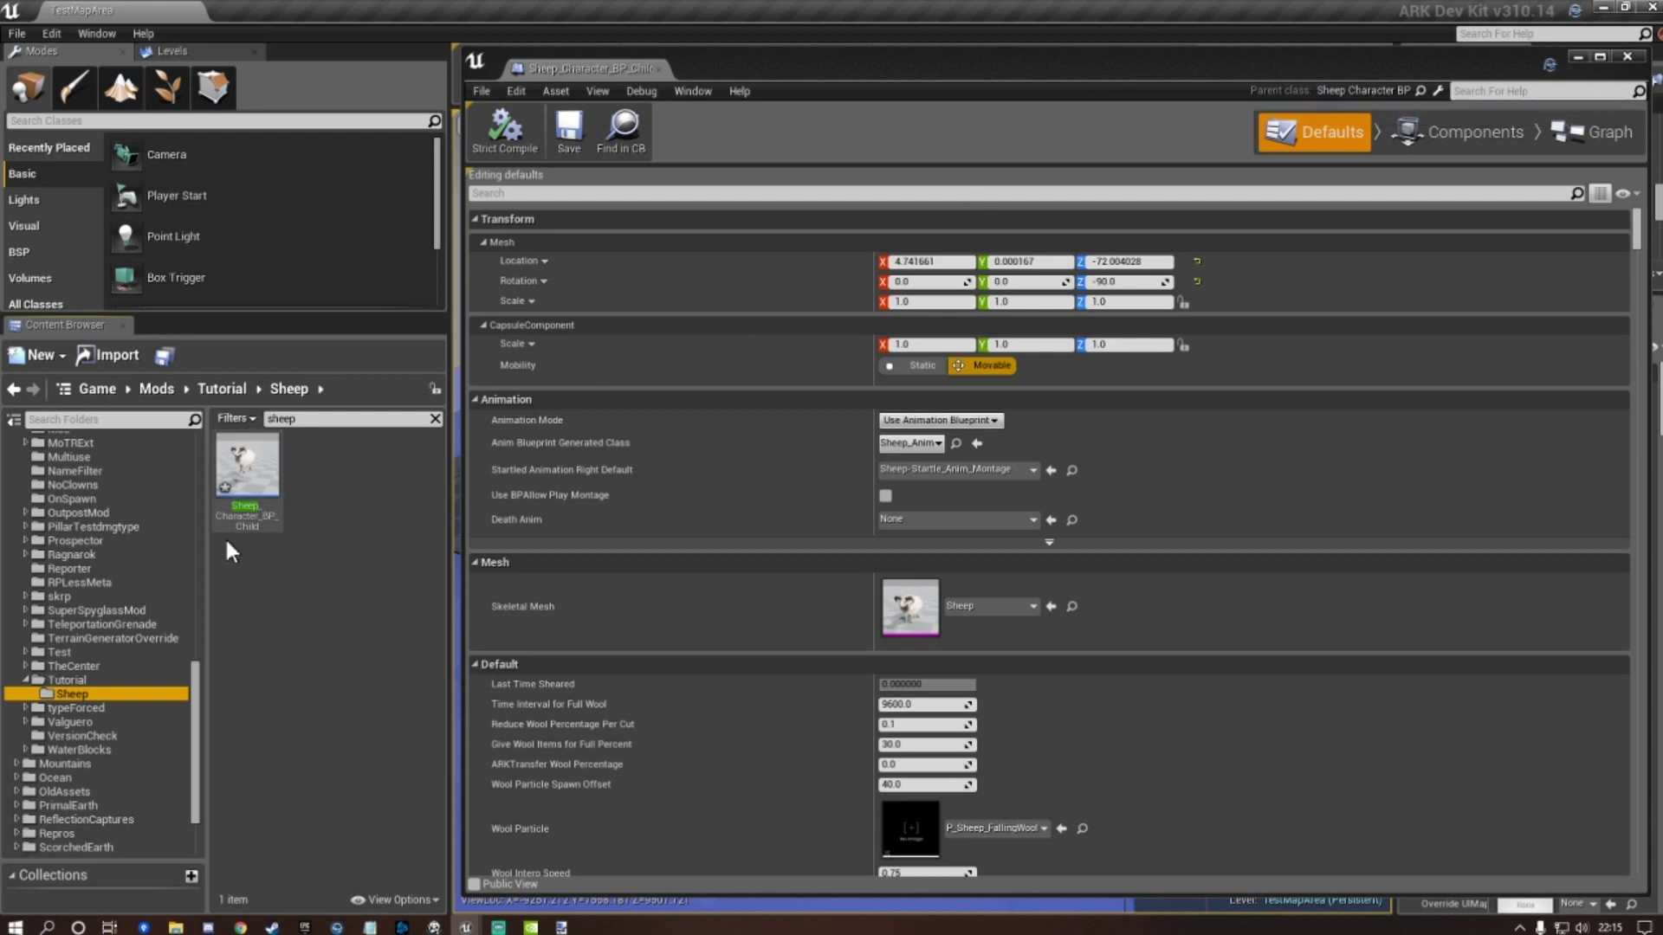
pyautogui.click(247, 515)
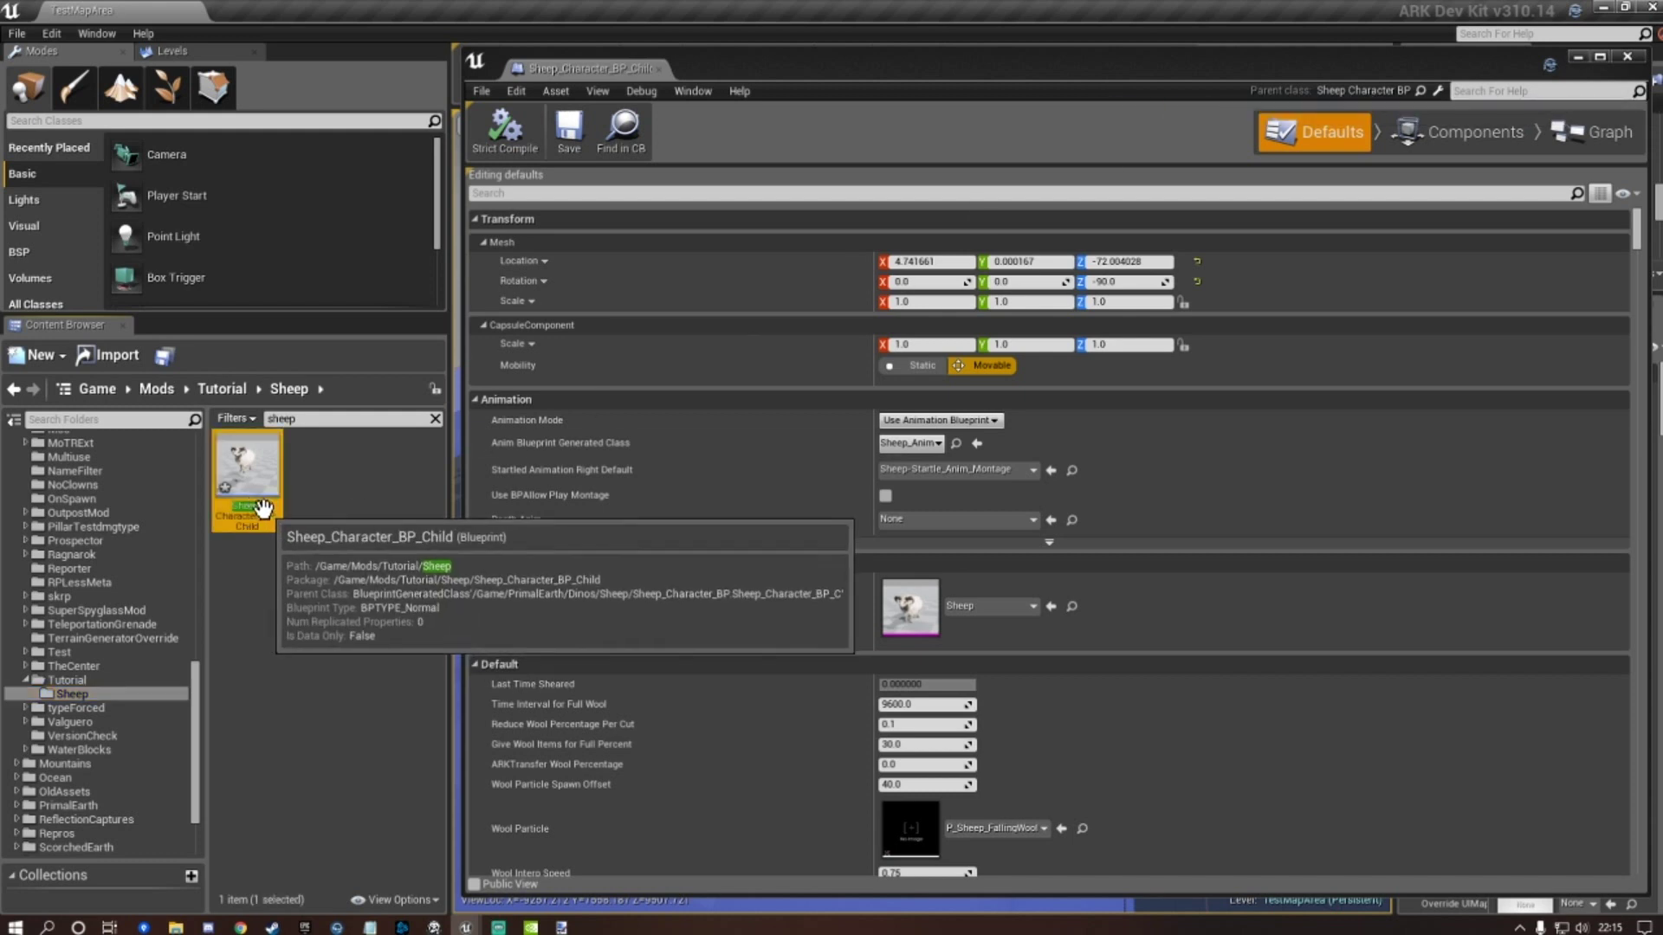
pyautogui.click(247, 515)
pyautogui.press('Right')
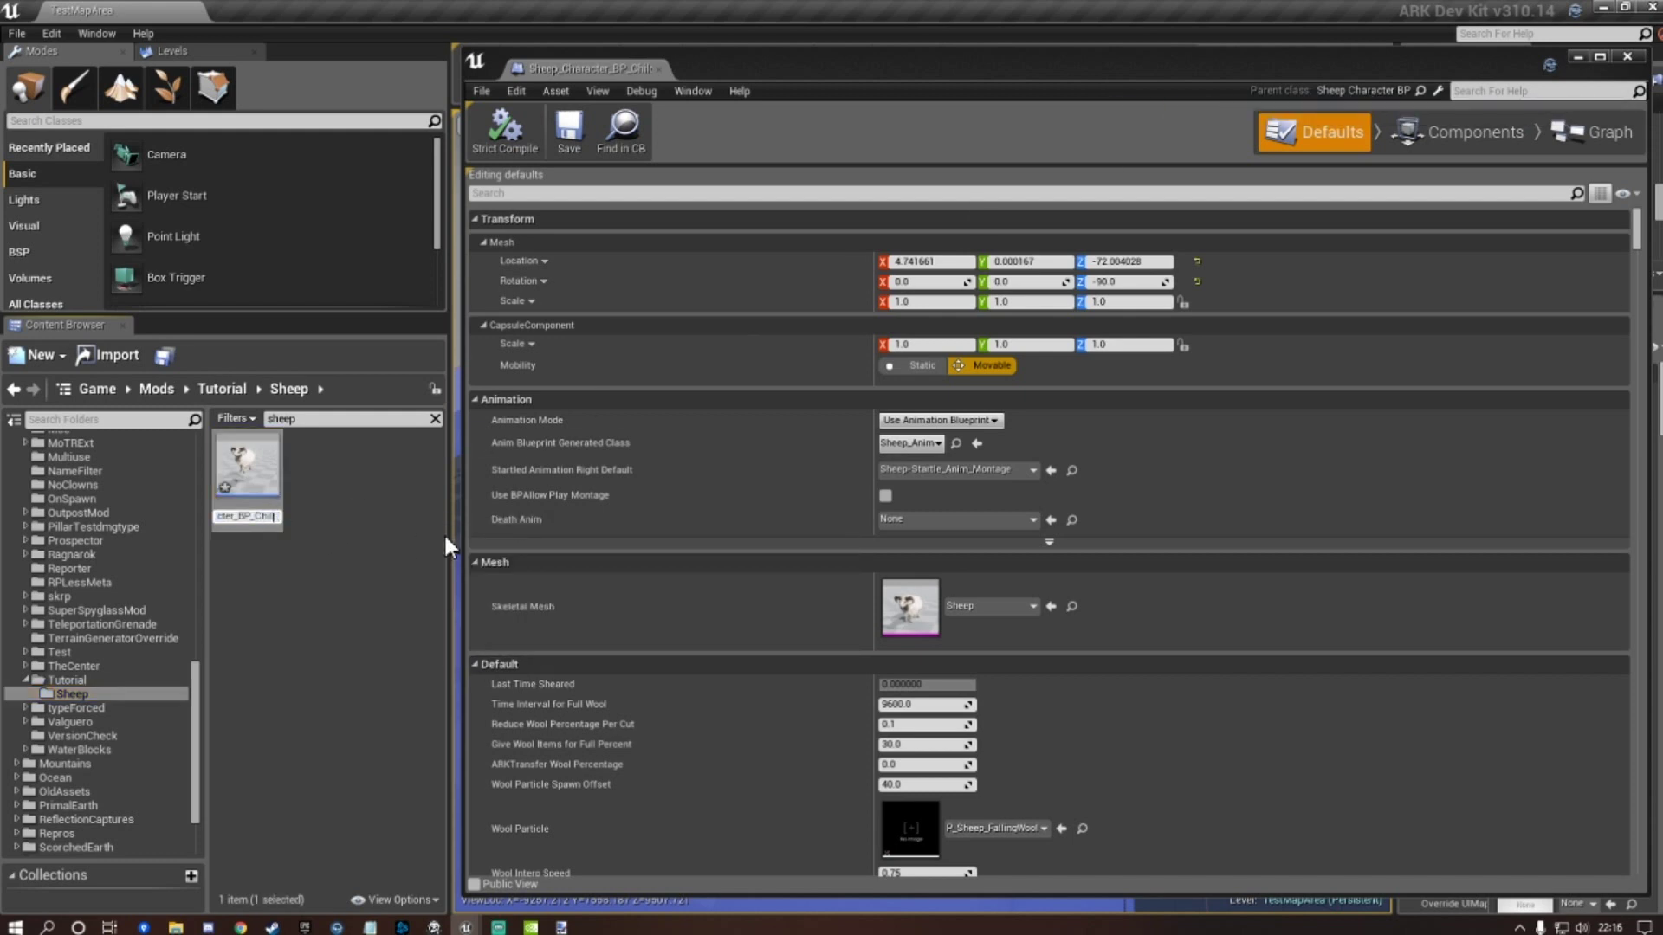
pyautogui.press('BackSpace')
pyautogui.press('BackSpace')
pyautogui.press('BackSpace')
pyautogui.press('BackSpace')
pyautogui.press('BackSpace')
pyautogui.write('Tutorial')
pyautogui.press('Return')
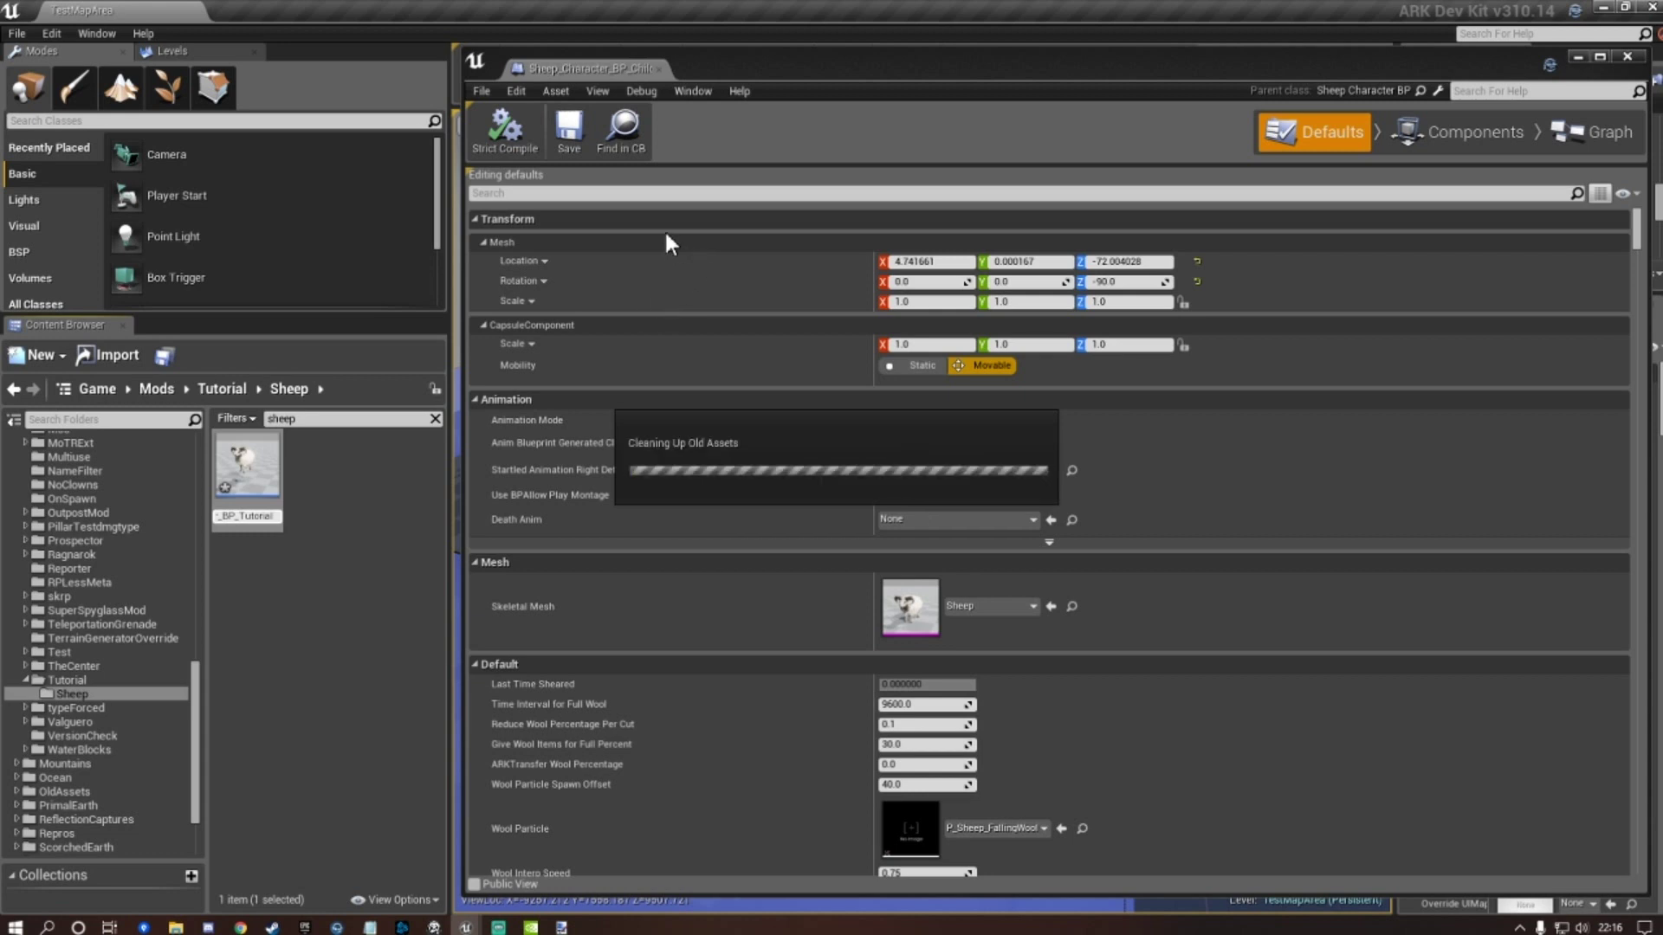
pyautogui.click(568, 139)
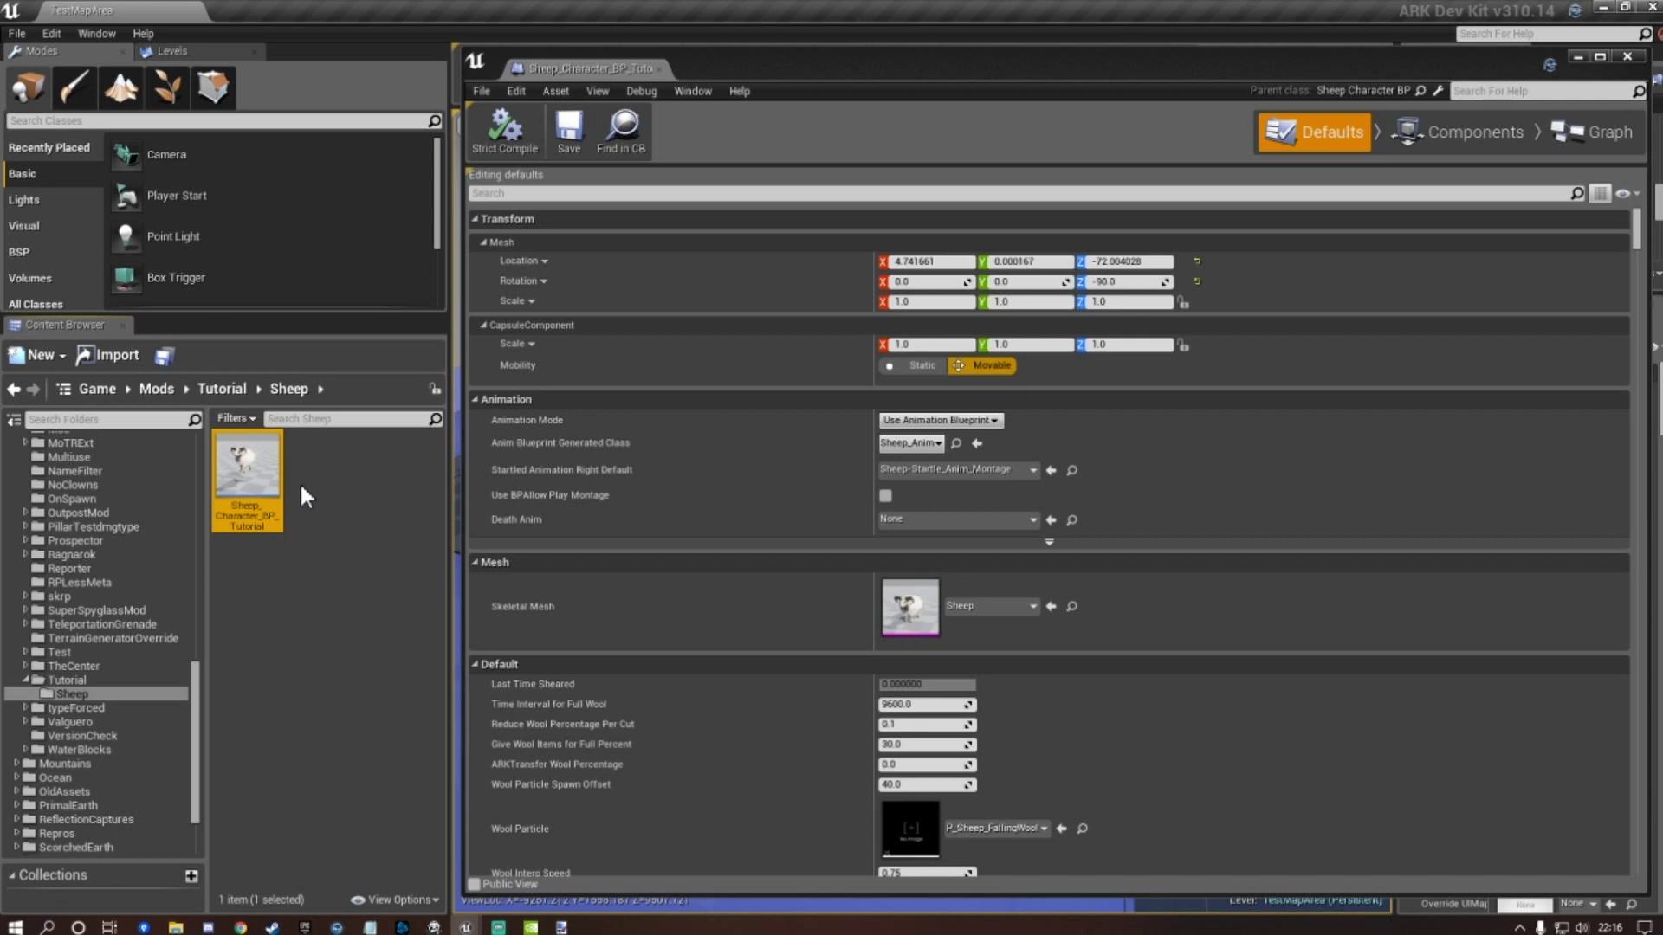
# Set the sheep blueprint's Max Walk Speed default to 200 and save the blueprint.
pyautogui.click(738, 193)
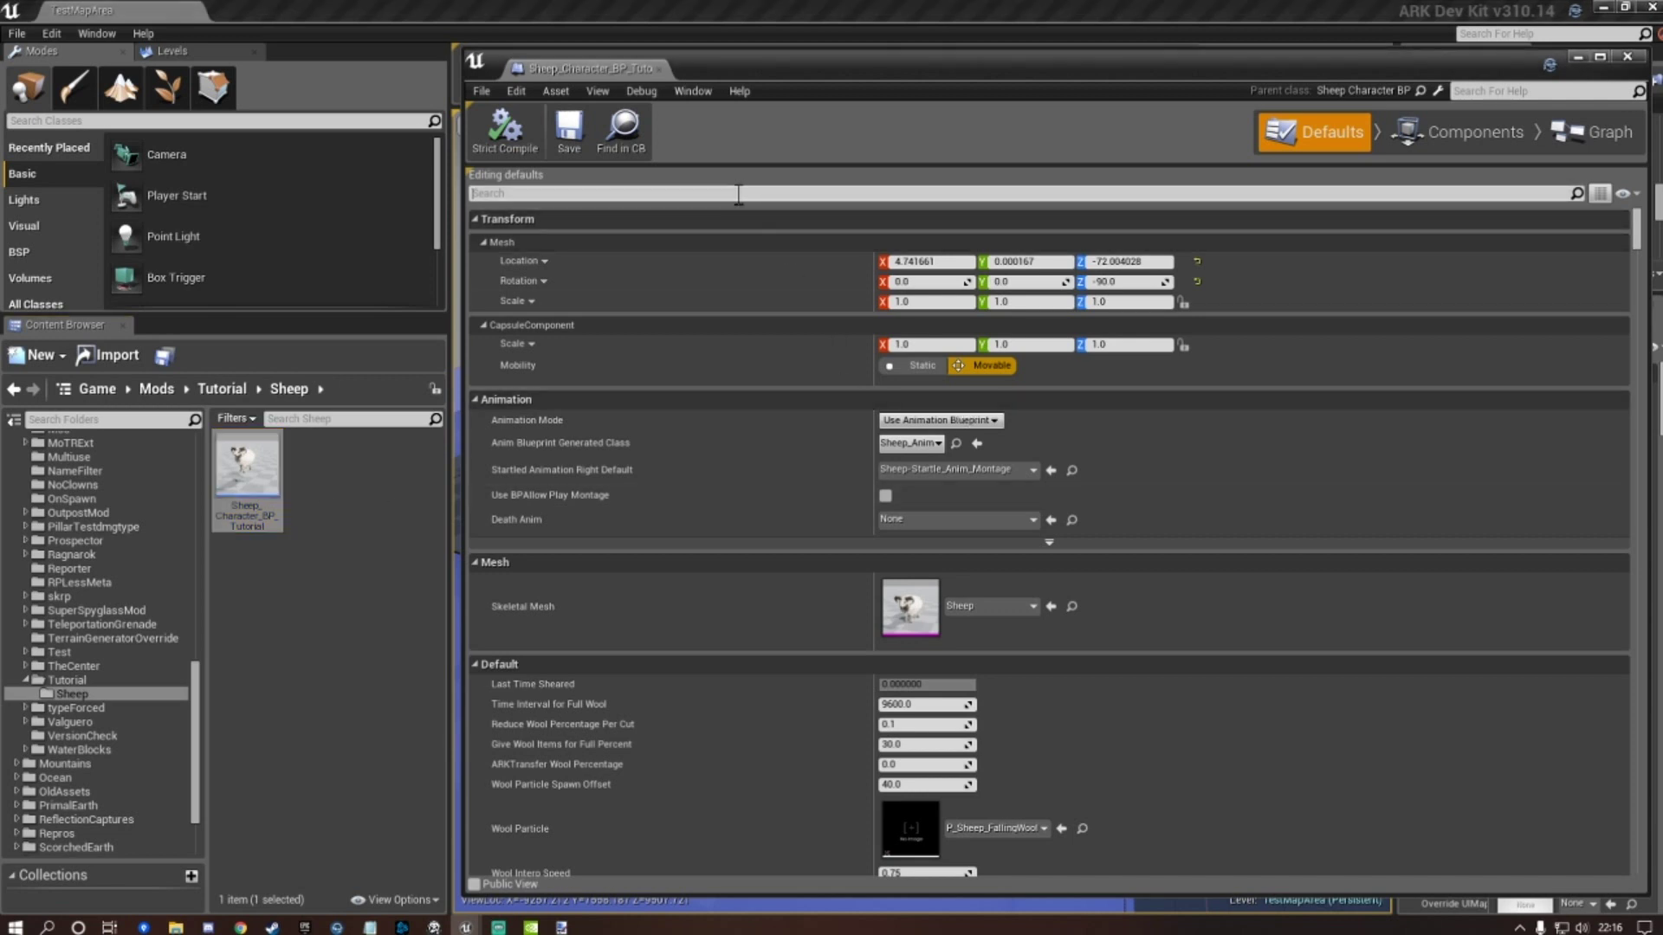
pyautogui.write('walk')
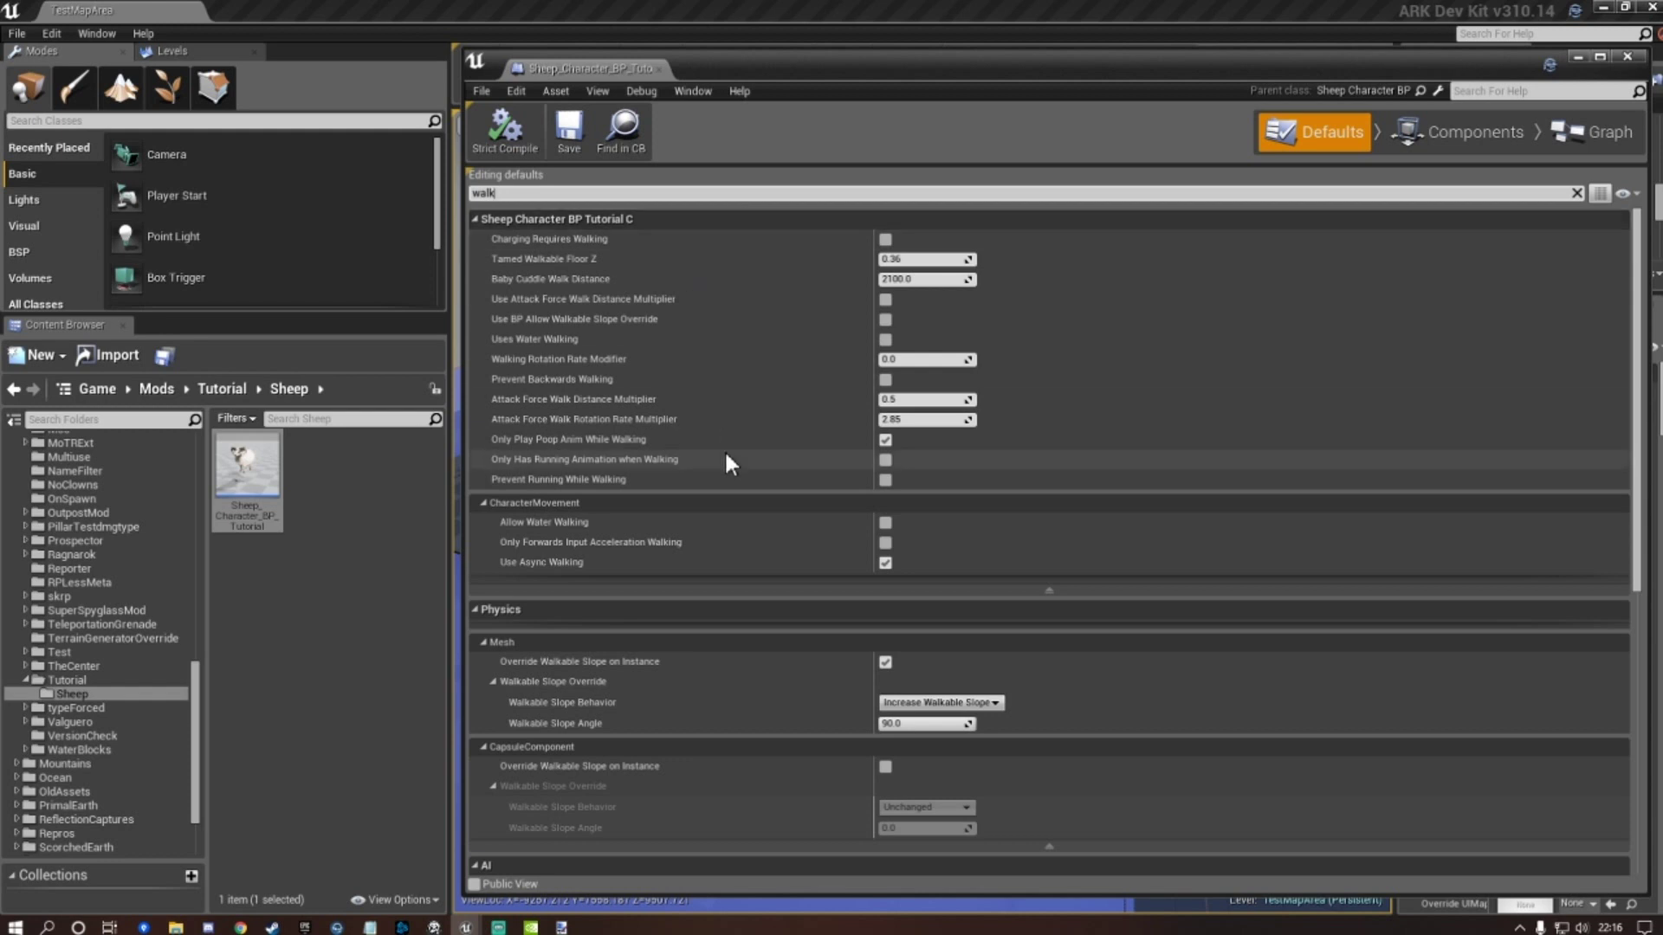
pyautogui.scroll(-5, 726, 452)
pyautogui.scroll(-2, 726, 463)
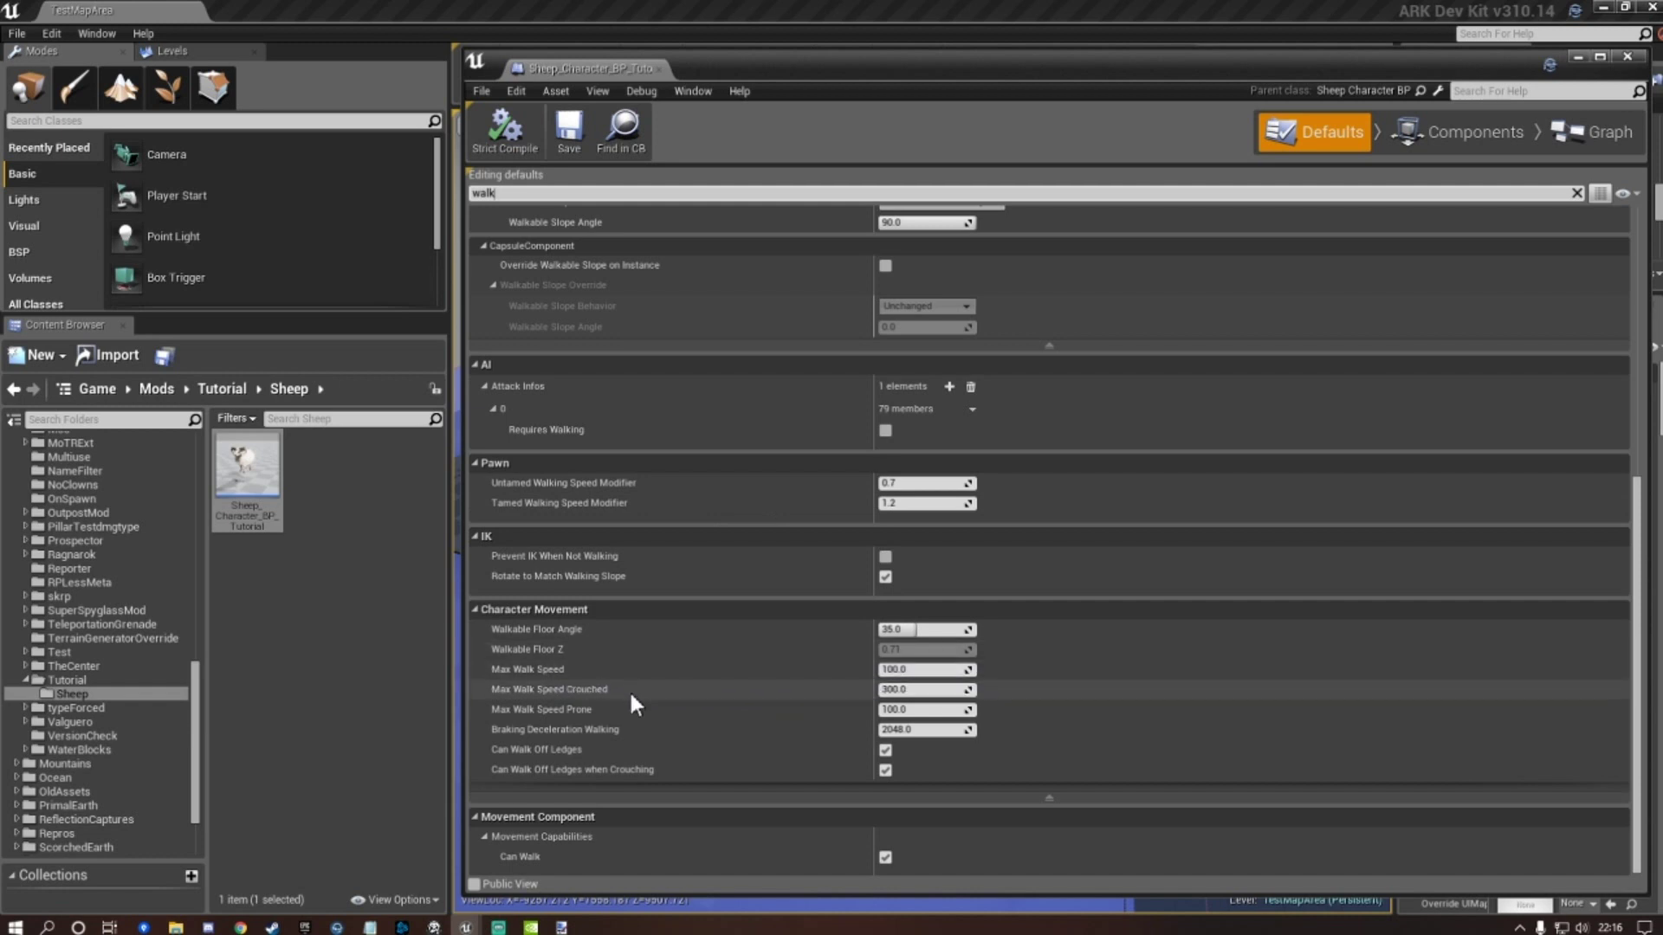
pyautogui.click(896, 669)
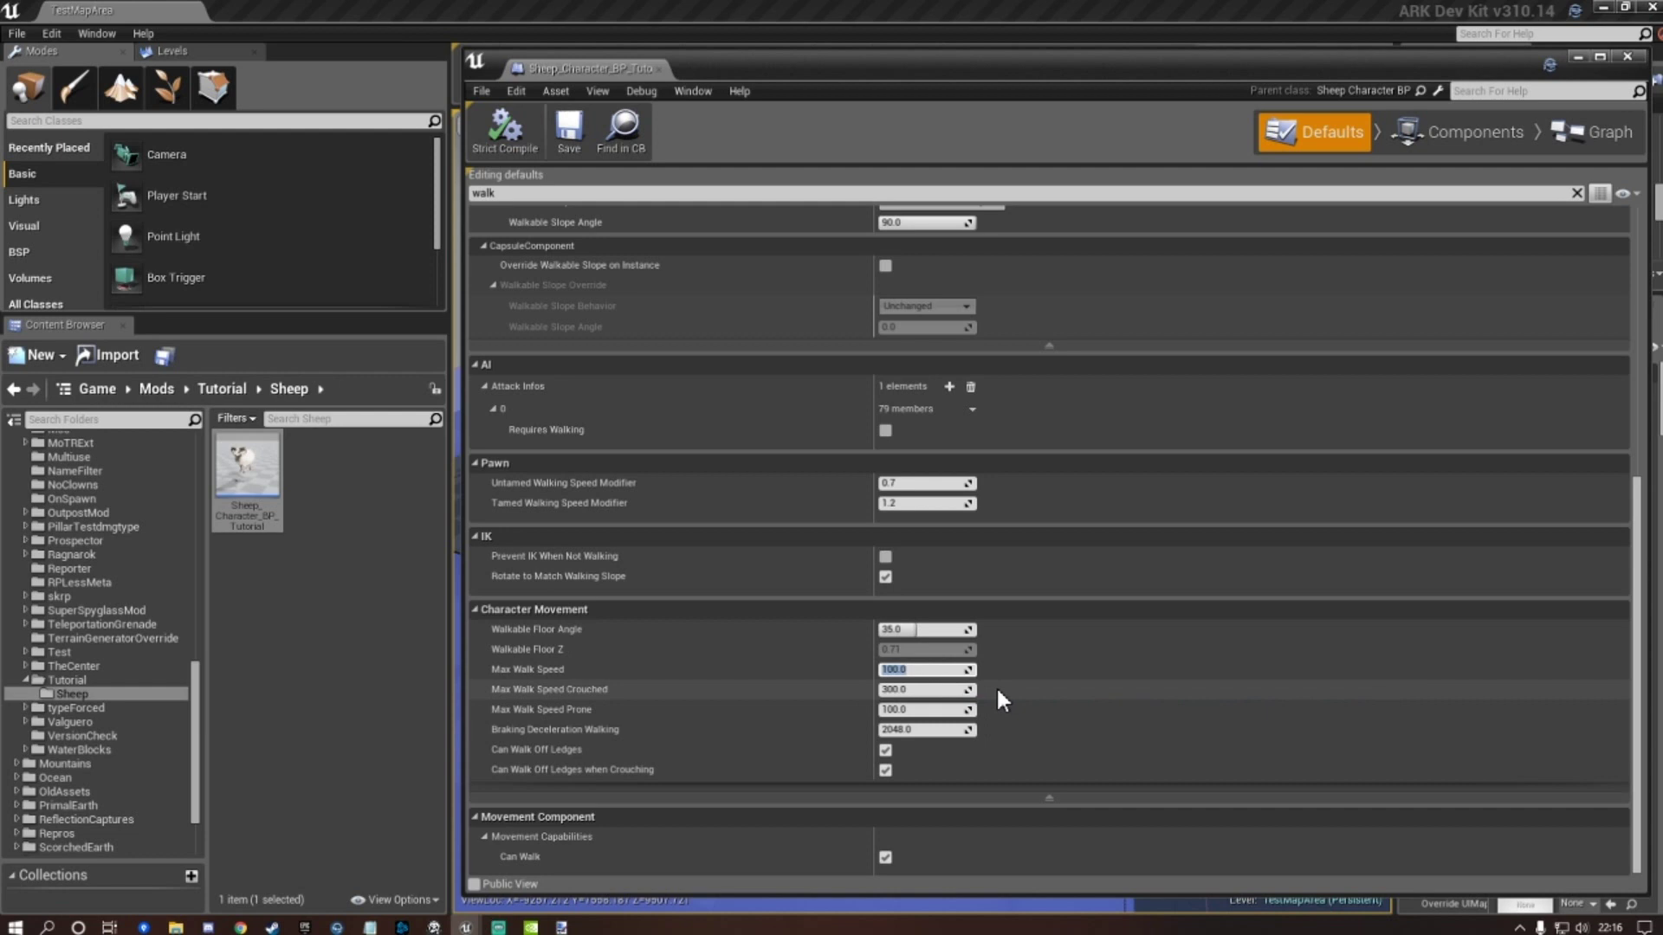
pyautogui.write('200')
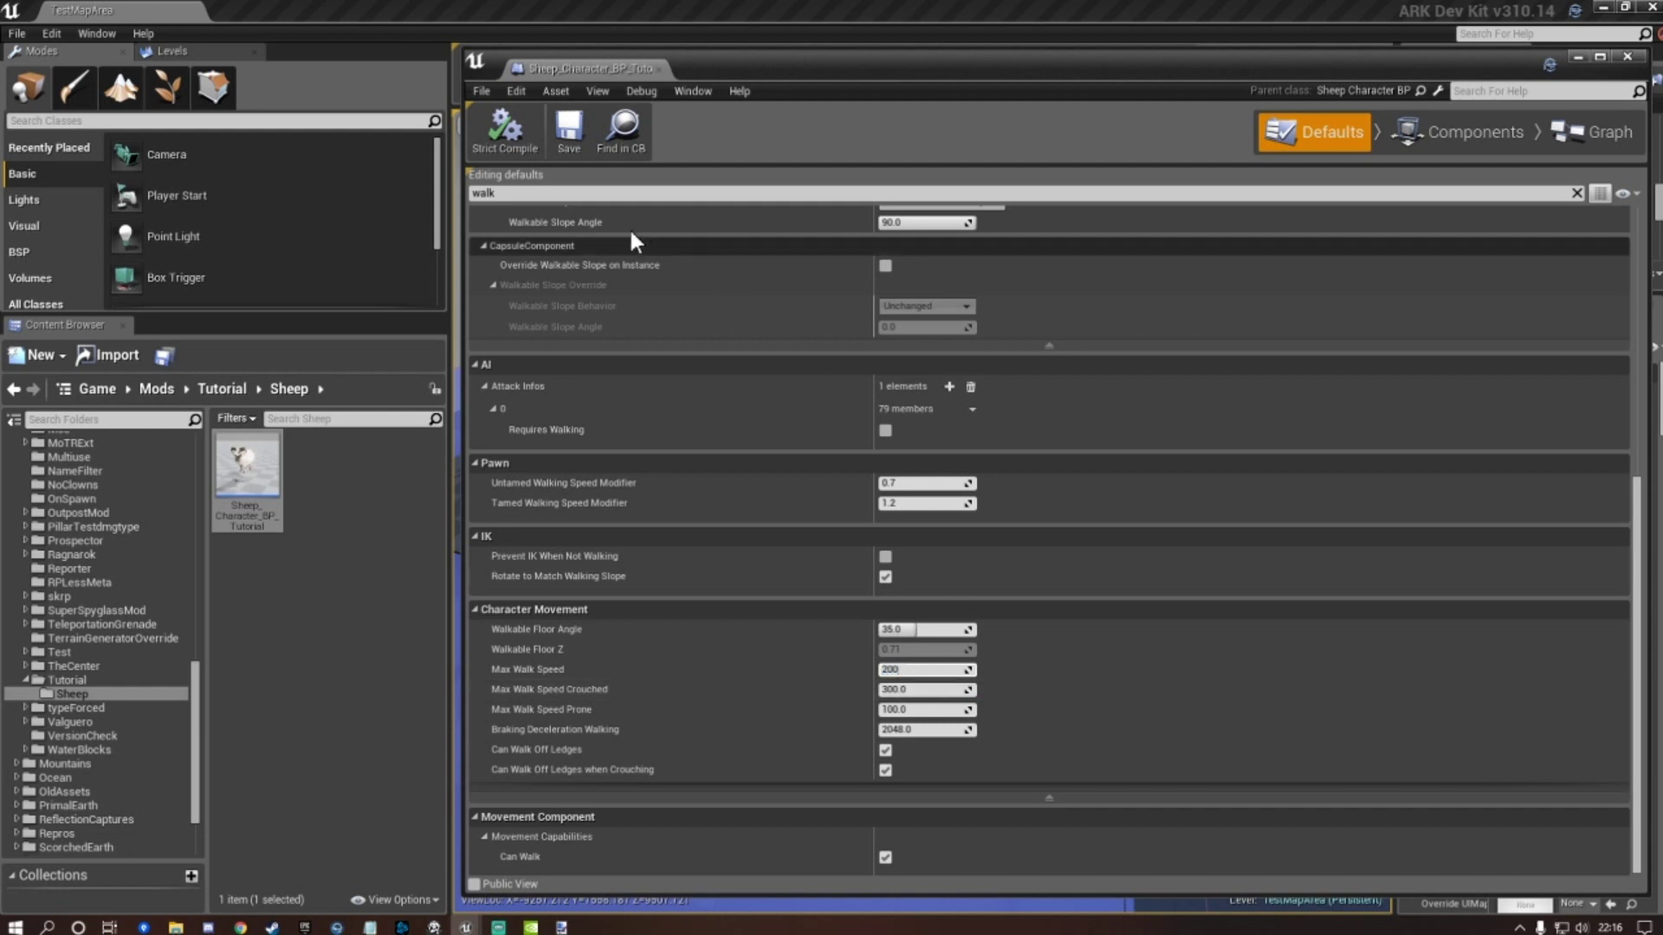
pyautogui.click(569, 130)
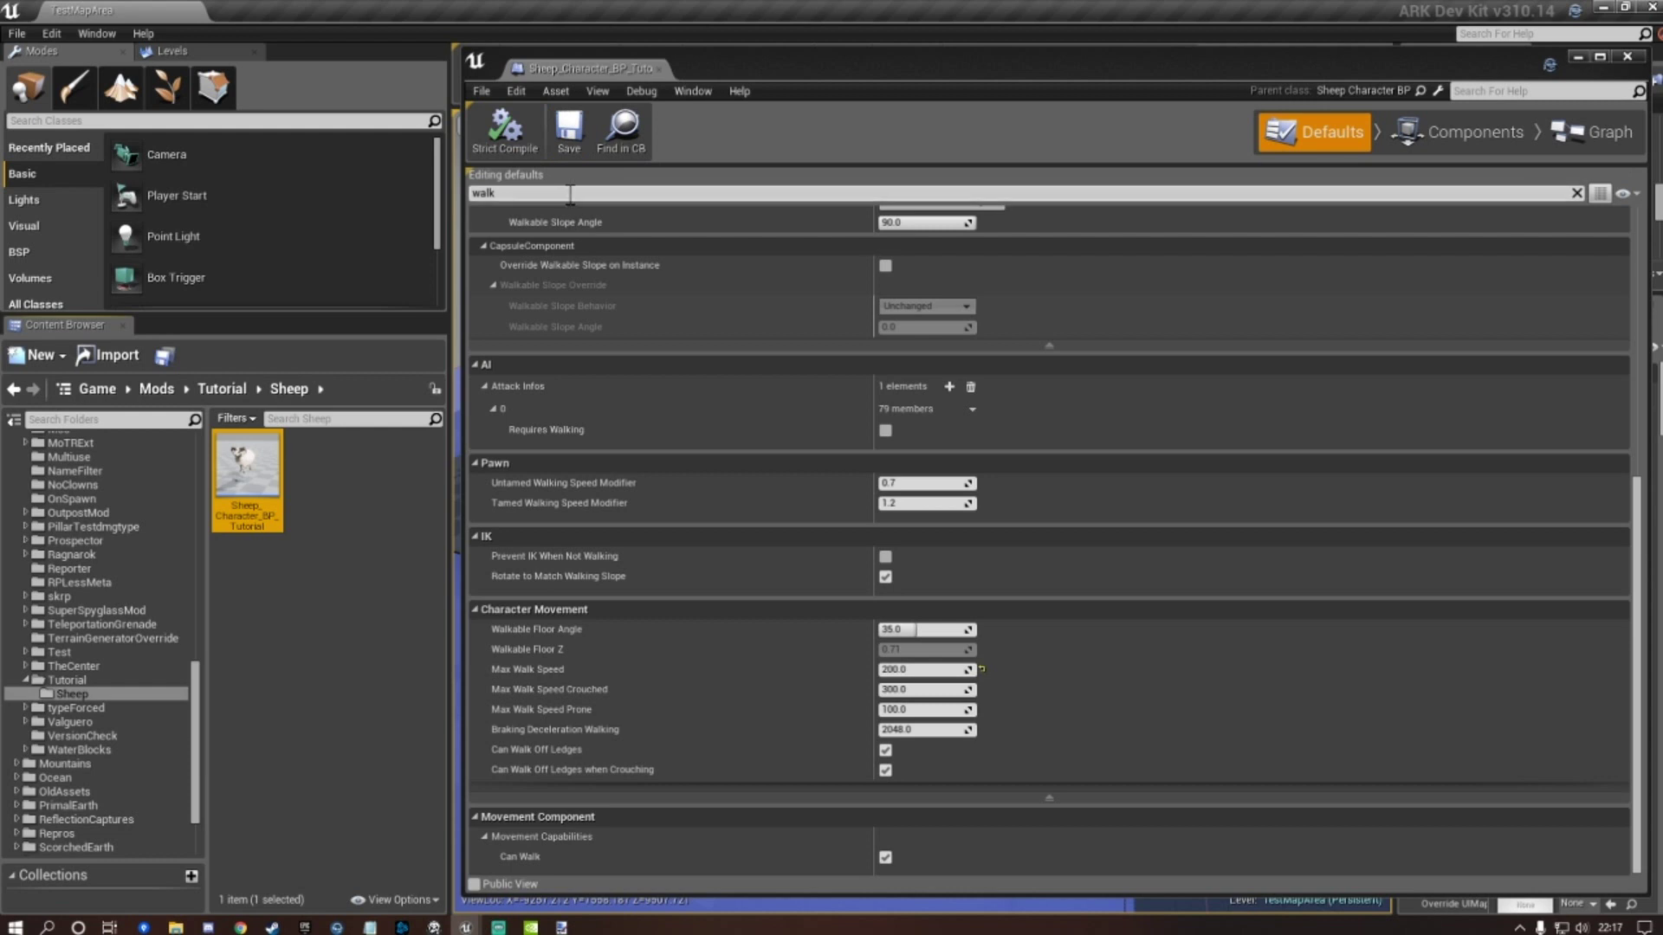
# Set the sheep blueprint's Descriptive Name to "Sheep", then save and strict-compile it.
pyautogui.scroll(5, 637, 461)
pyautogui.click(699, 193)
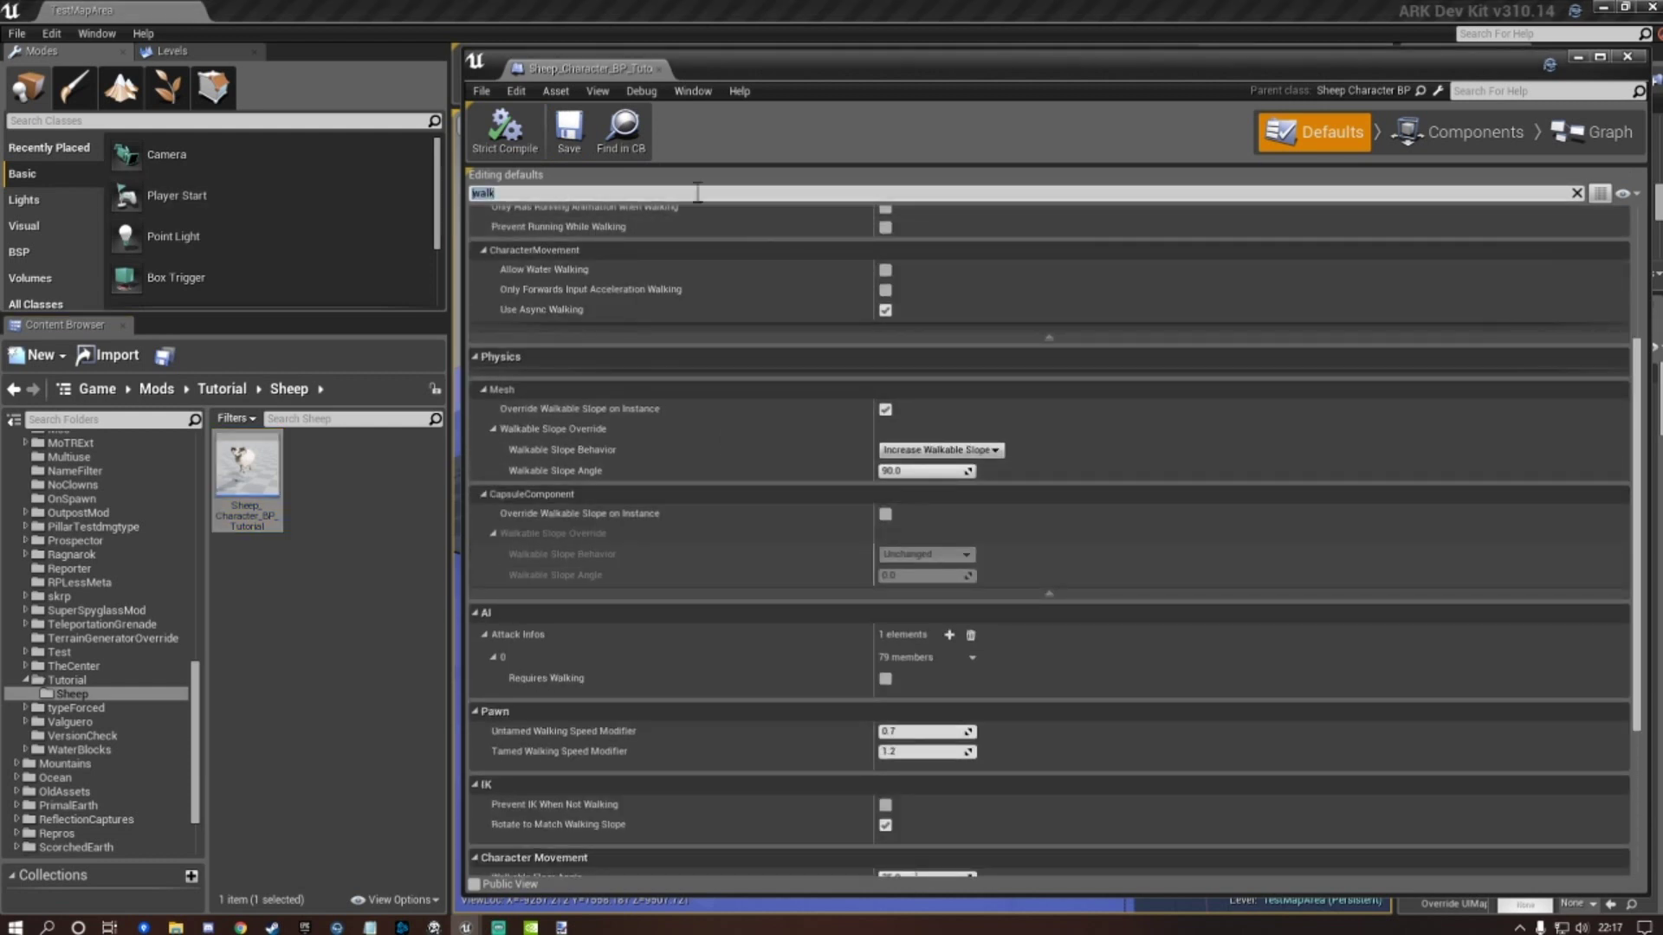
pyautogui.write('name')
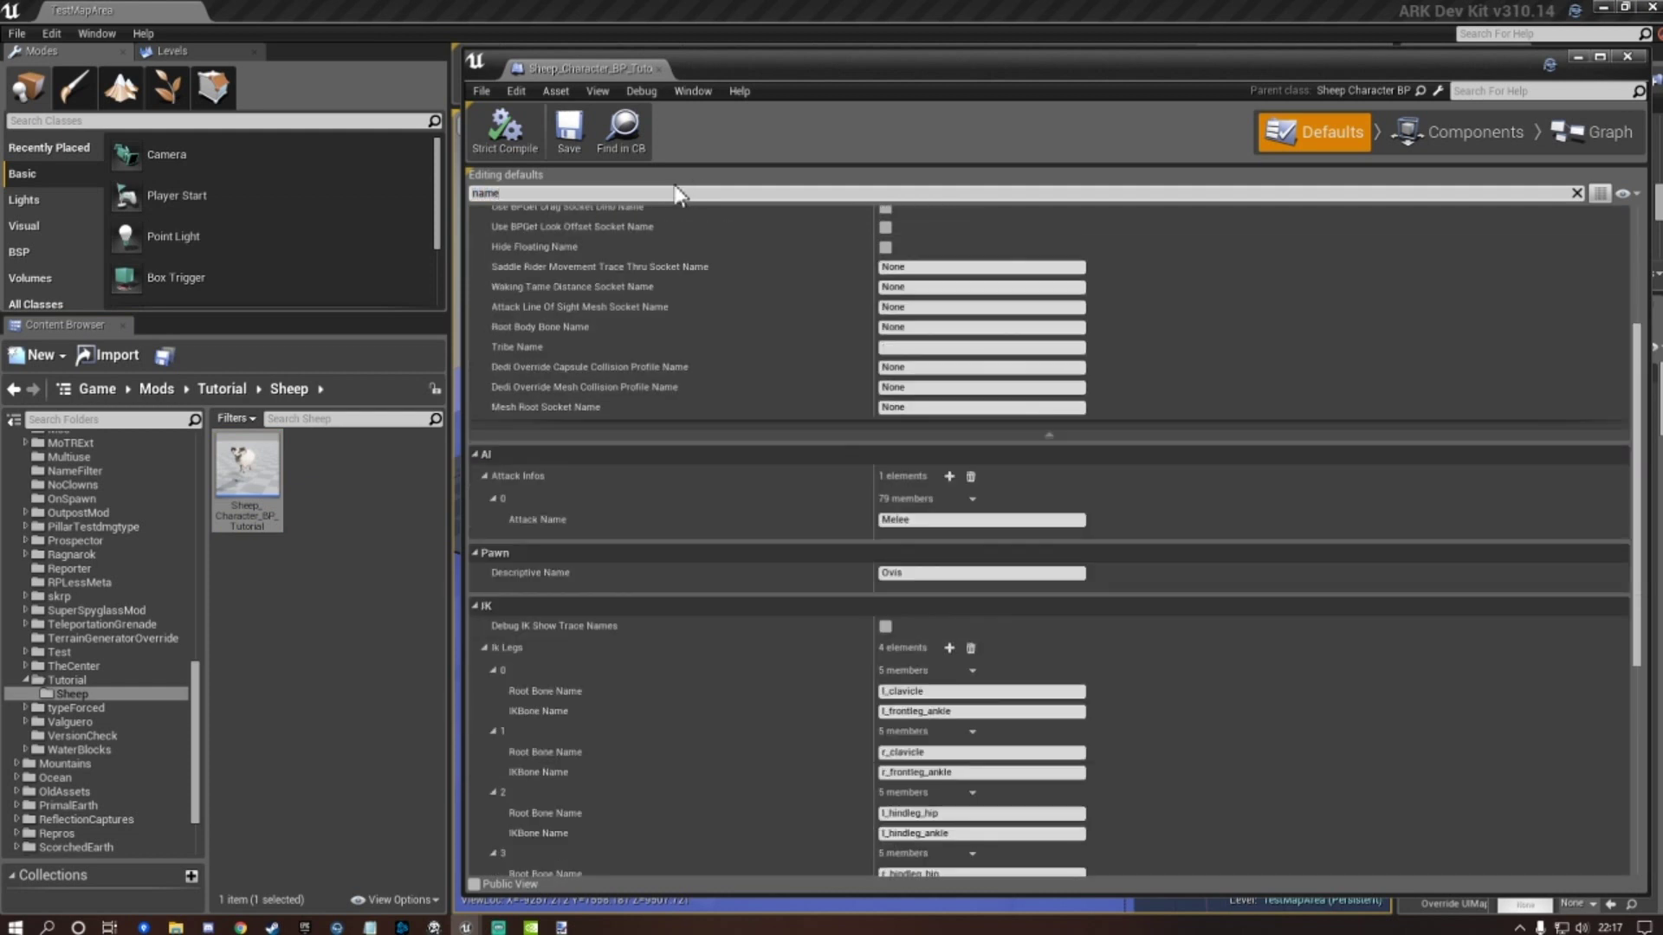
pyautogui.click(931, 575)
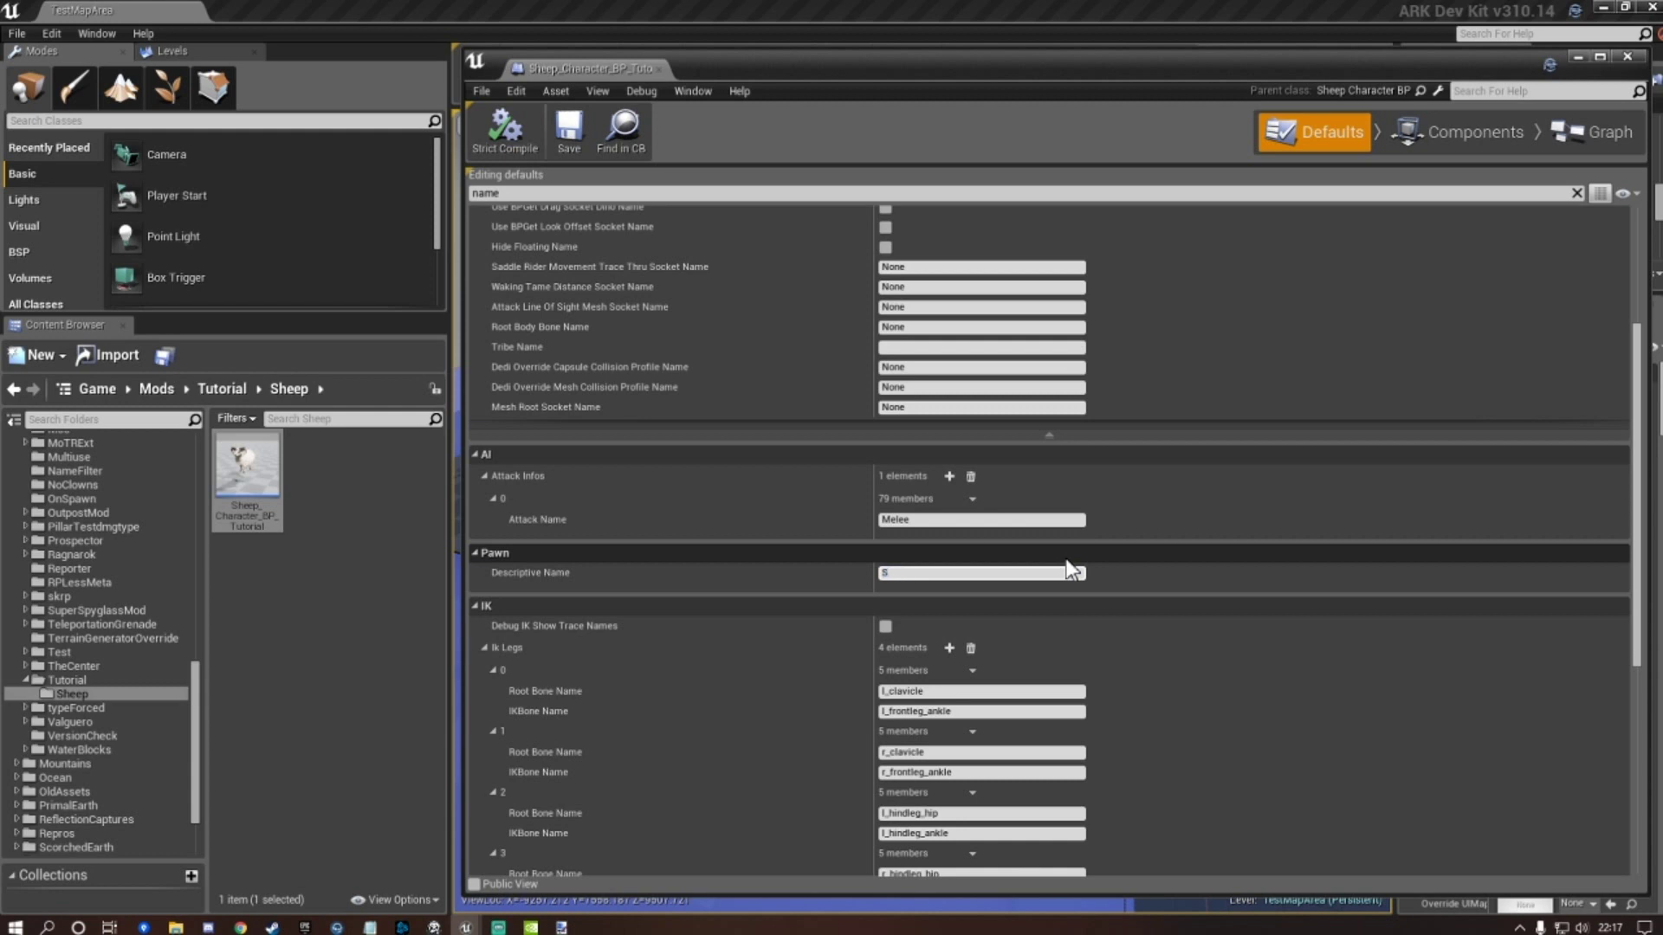
pyautogui.write('Sheep')
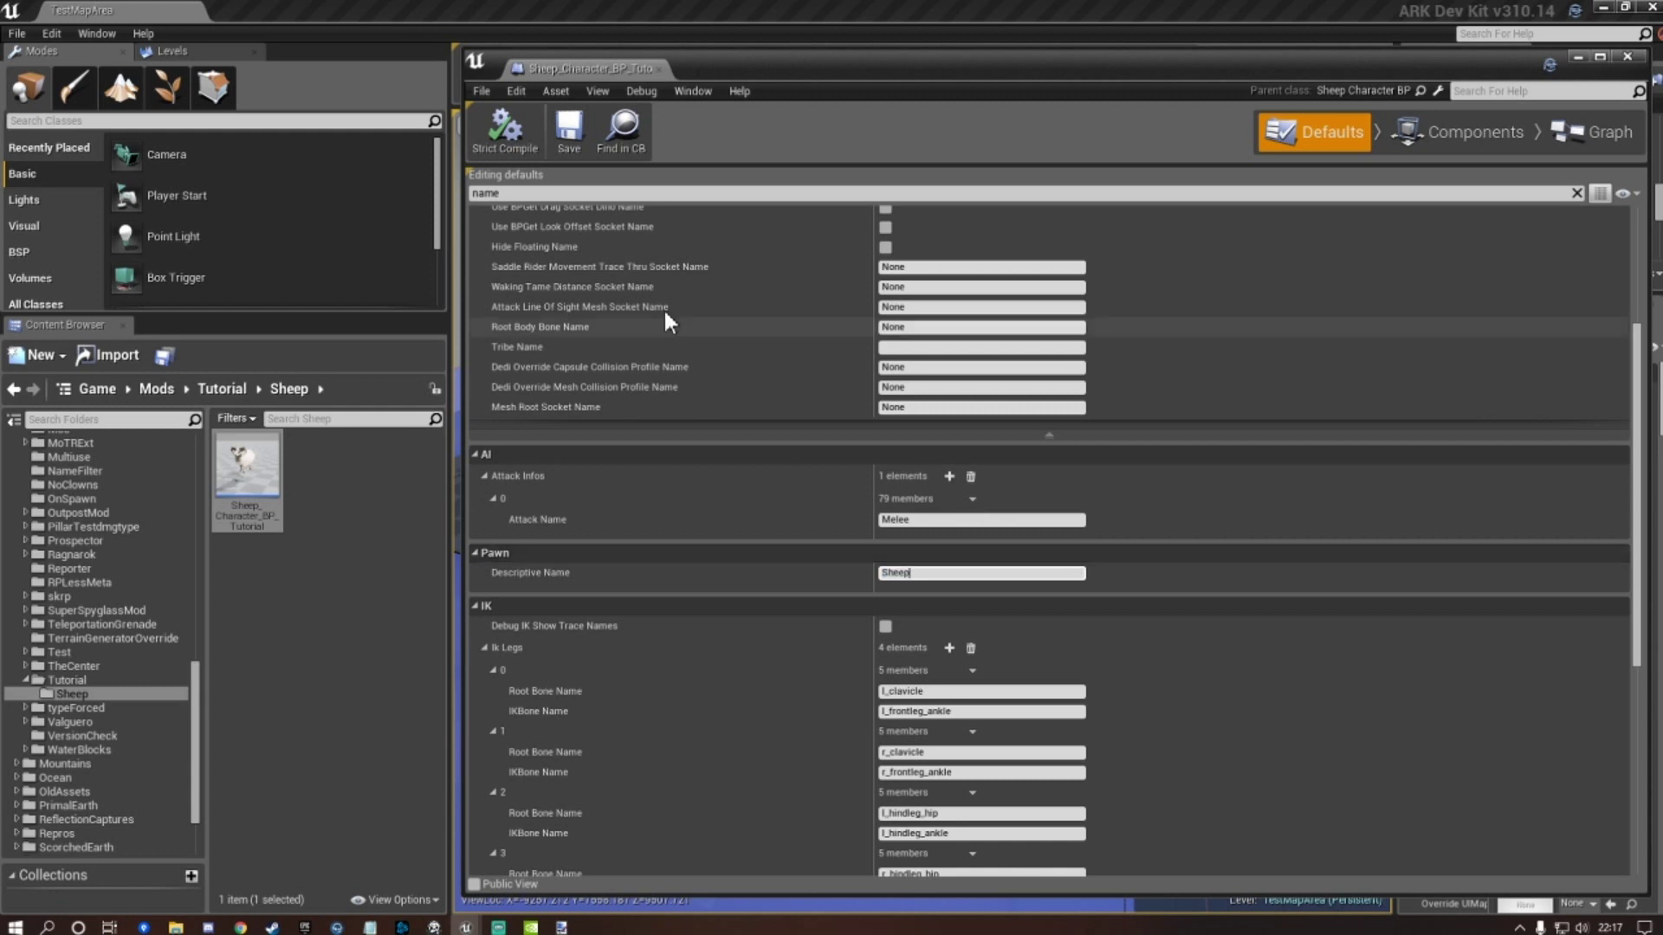
pyautogui.click(569, 128)
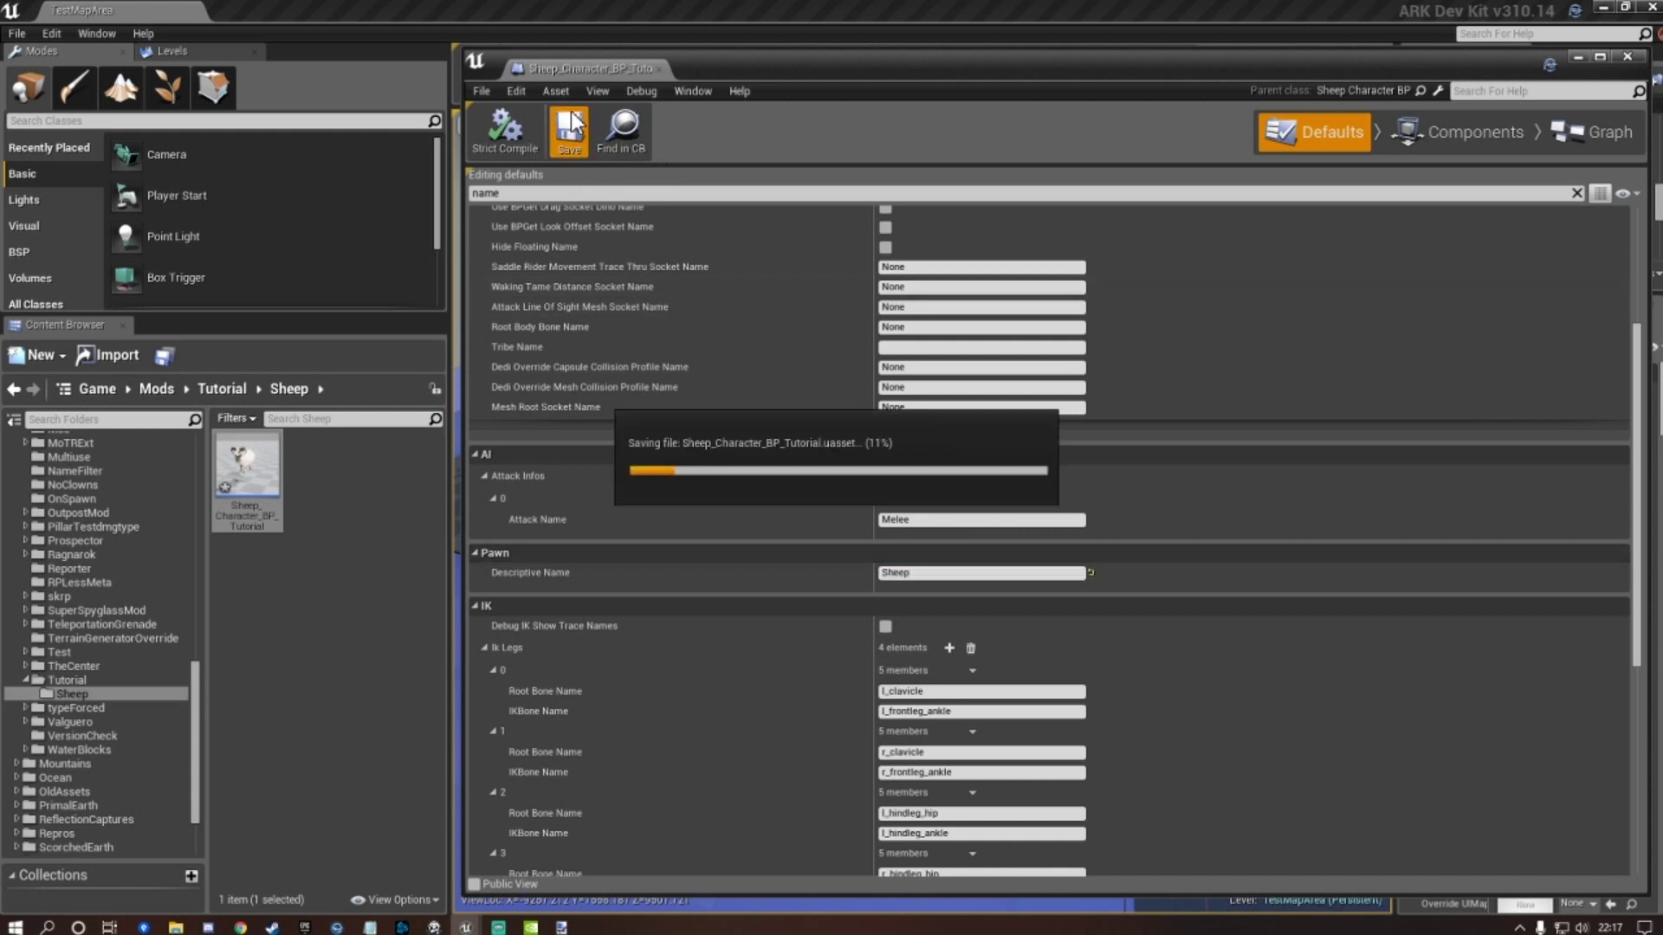
pyautogui.click(511, 141)
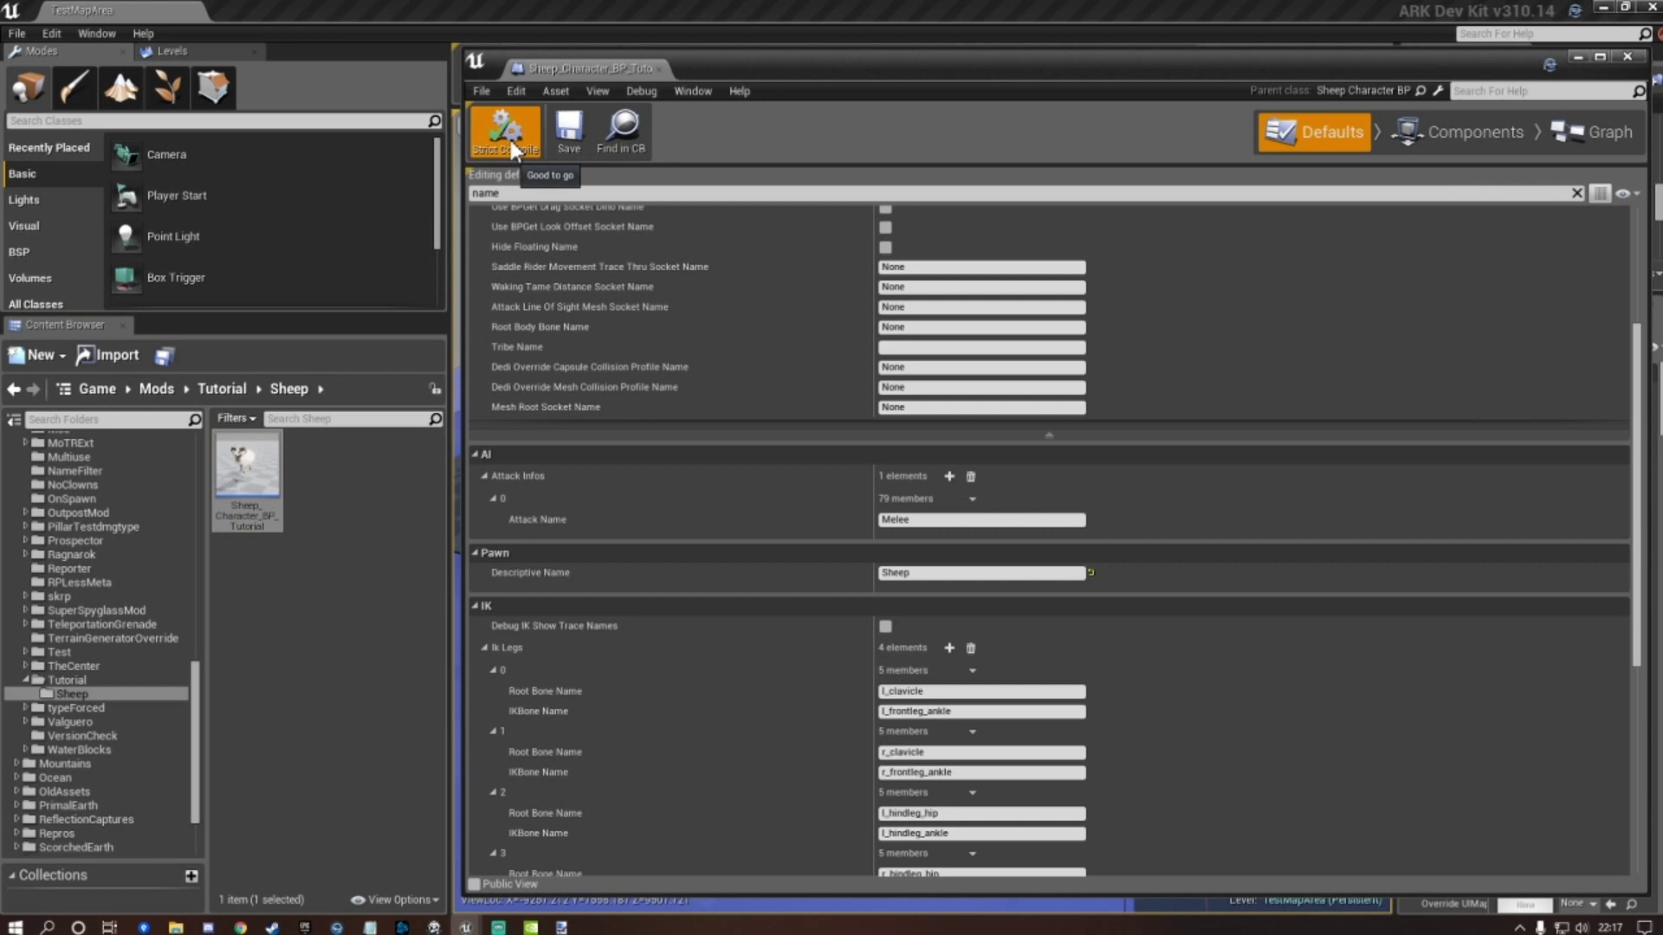
# Save the sheep blueprint and start playing the TestMapArea level in the viewport.
pyautogui.click(565, 135)
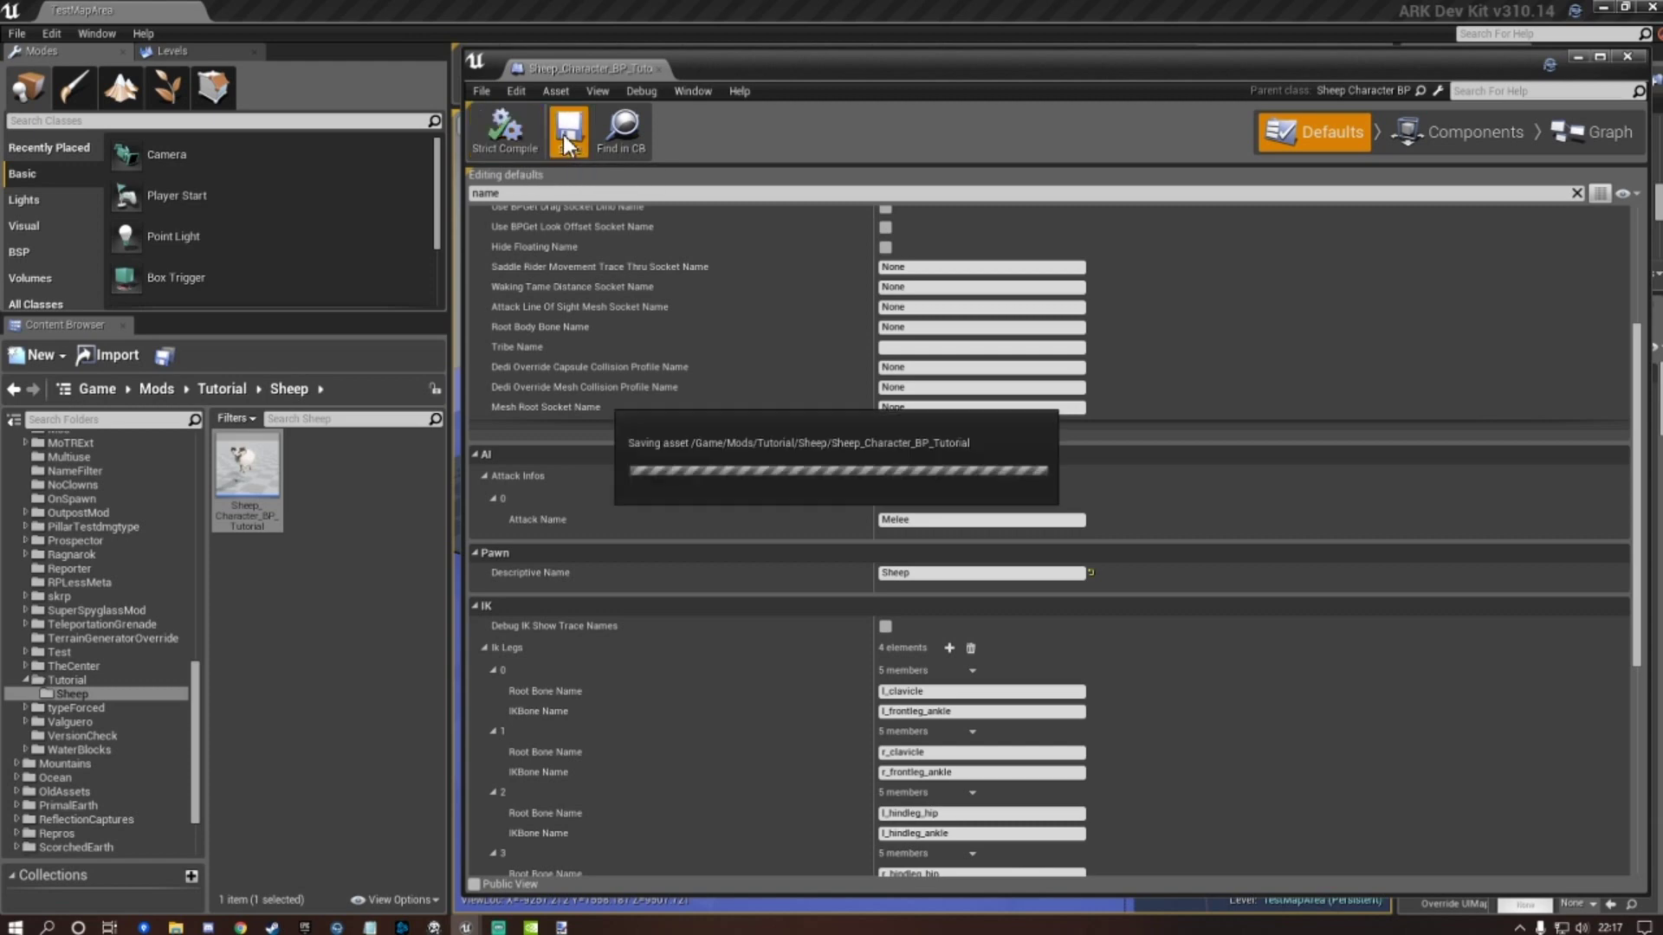
pyautogui.click(1581, 54)
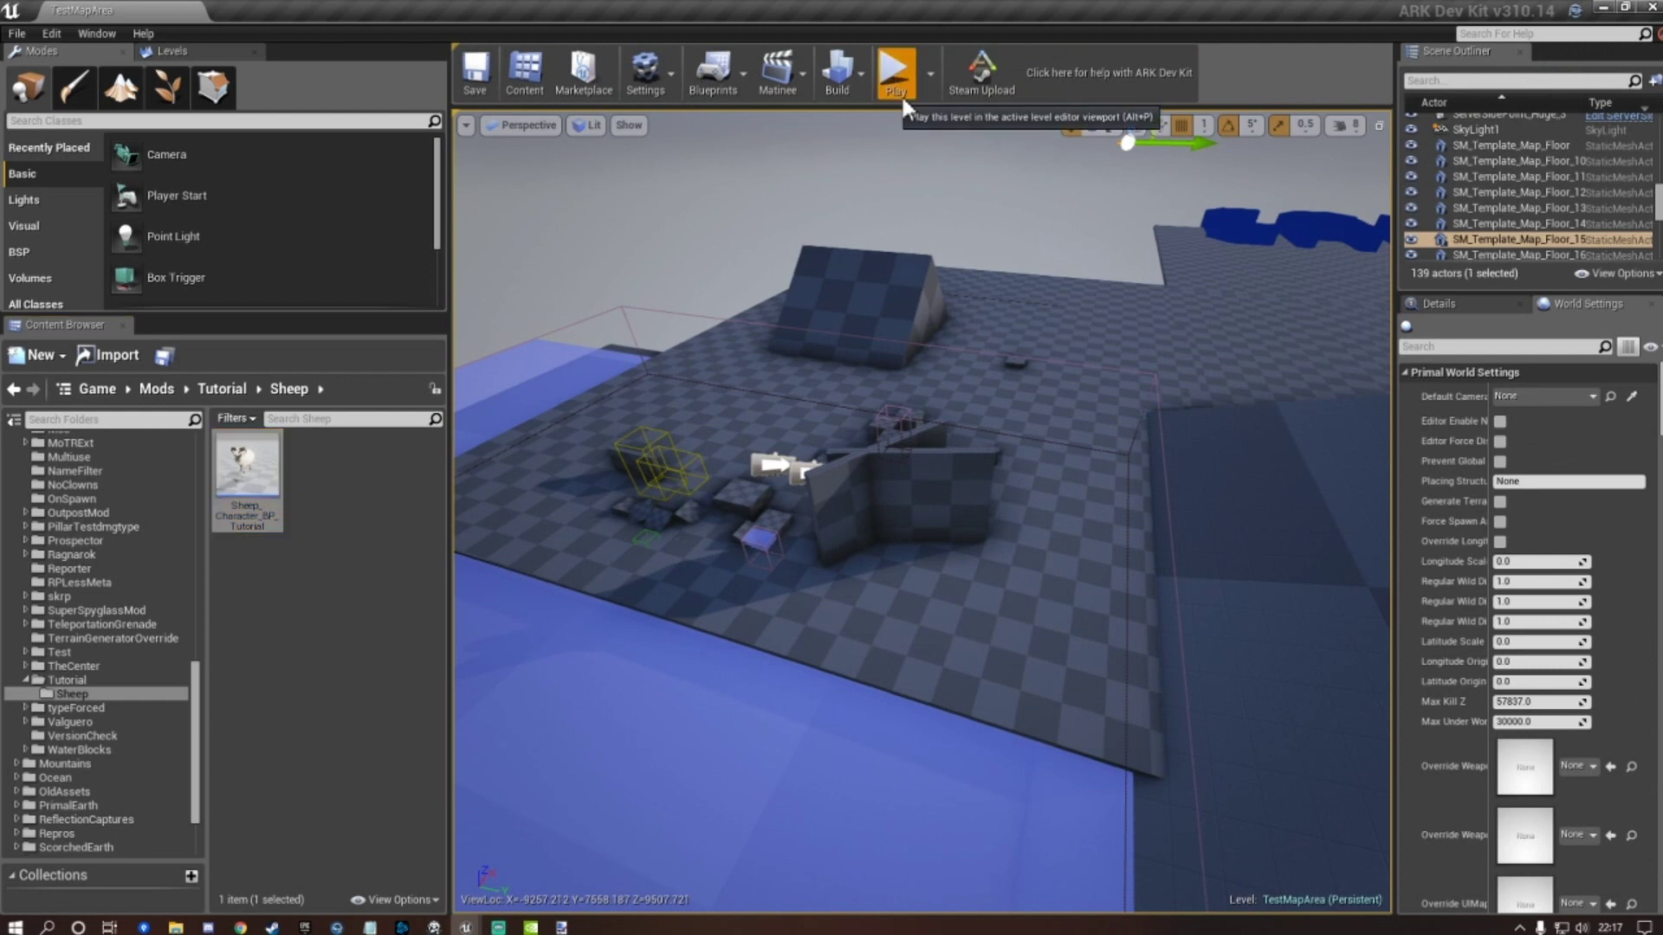
pyautogui.click(901, 90)
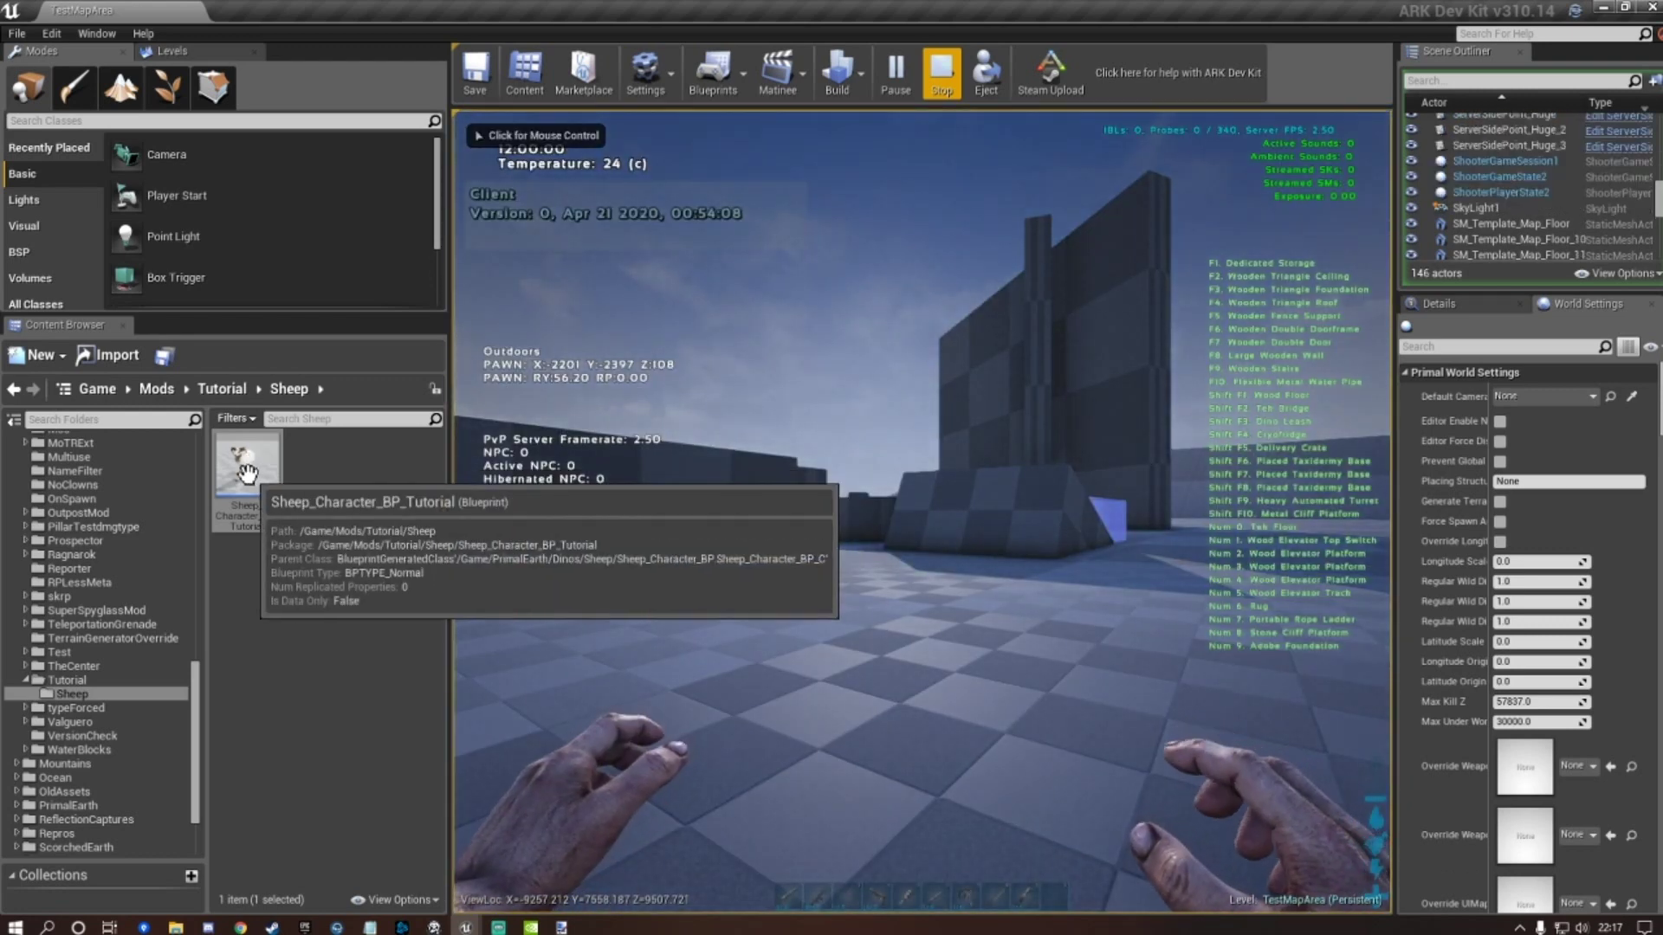
# Spawn a tamed Sheep_Character_BP_Tutorial in the running level and give the game control.
pyautogui.rightClick(250, 478)
pyautogui.moveTo(352, 478)
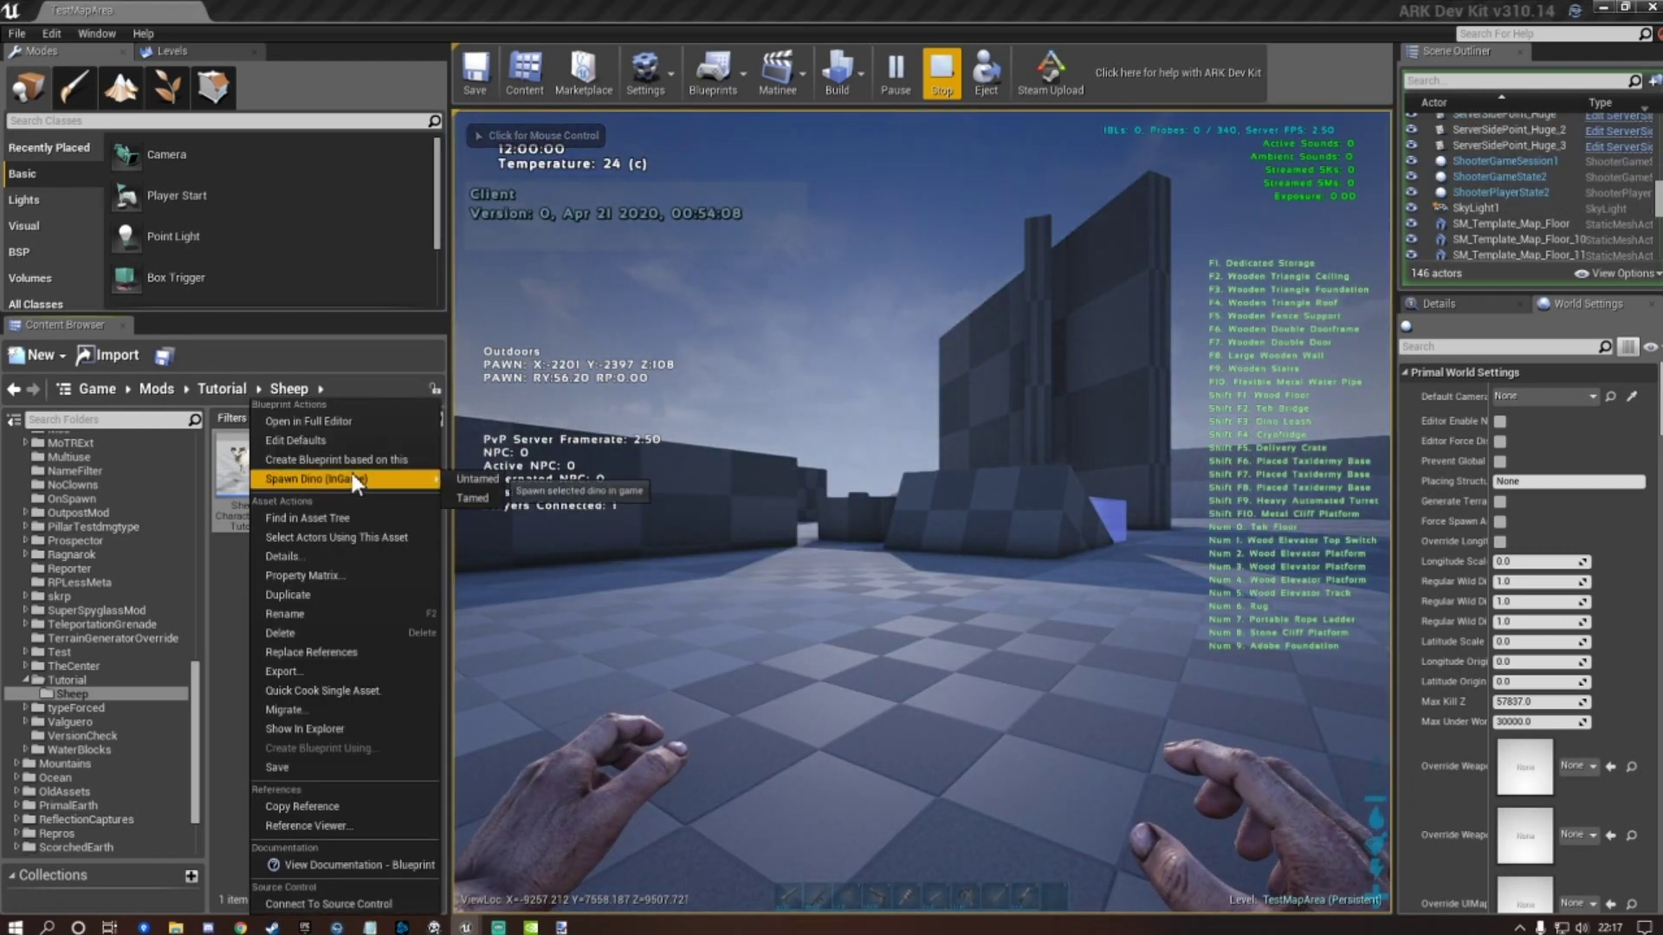
pyautogui.click(475, 497)
pyautogui.click(741, 492)
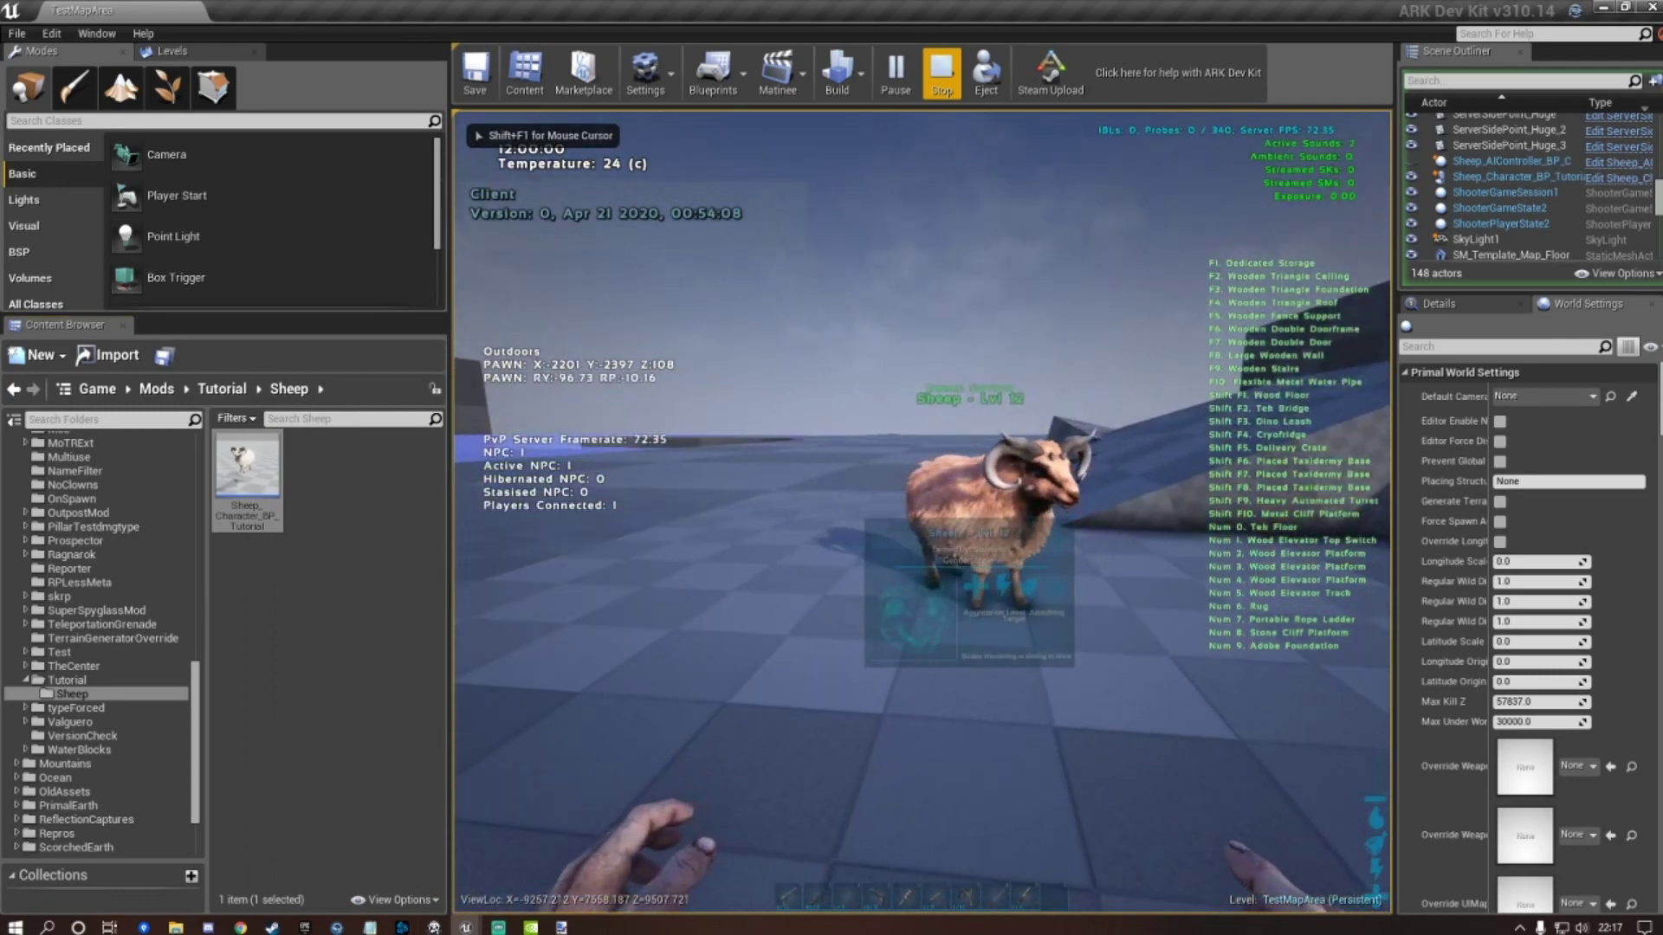
# Mount the tamed sheep and ride it around the level to examine its walk speed, then end the play session.
pyautogui.press('e')
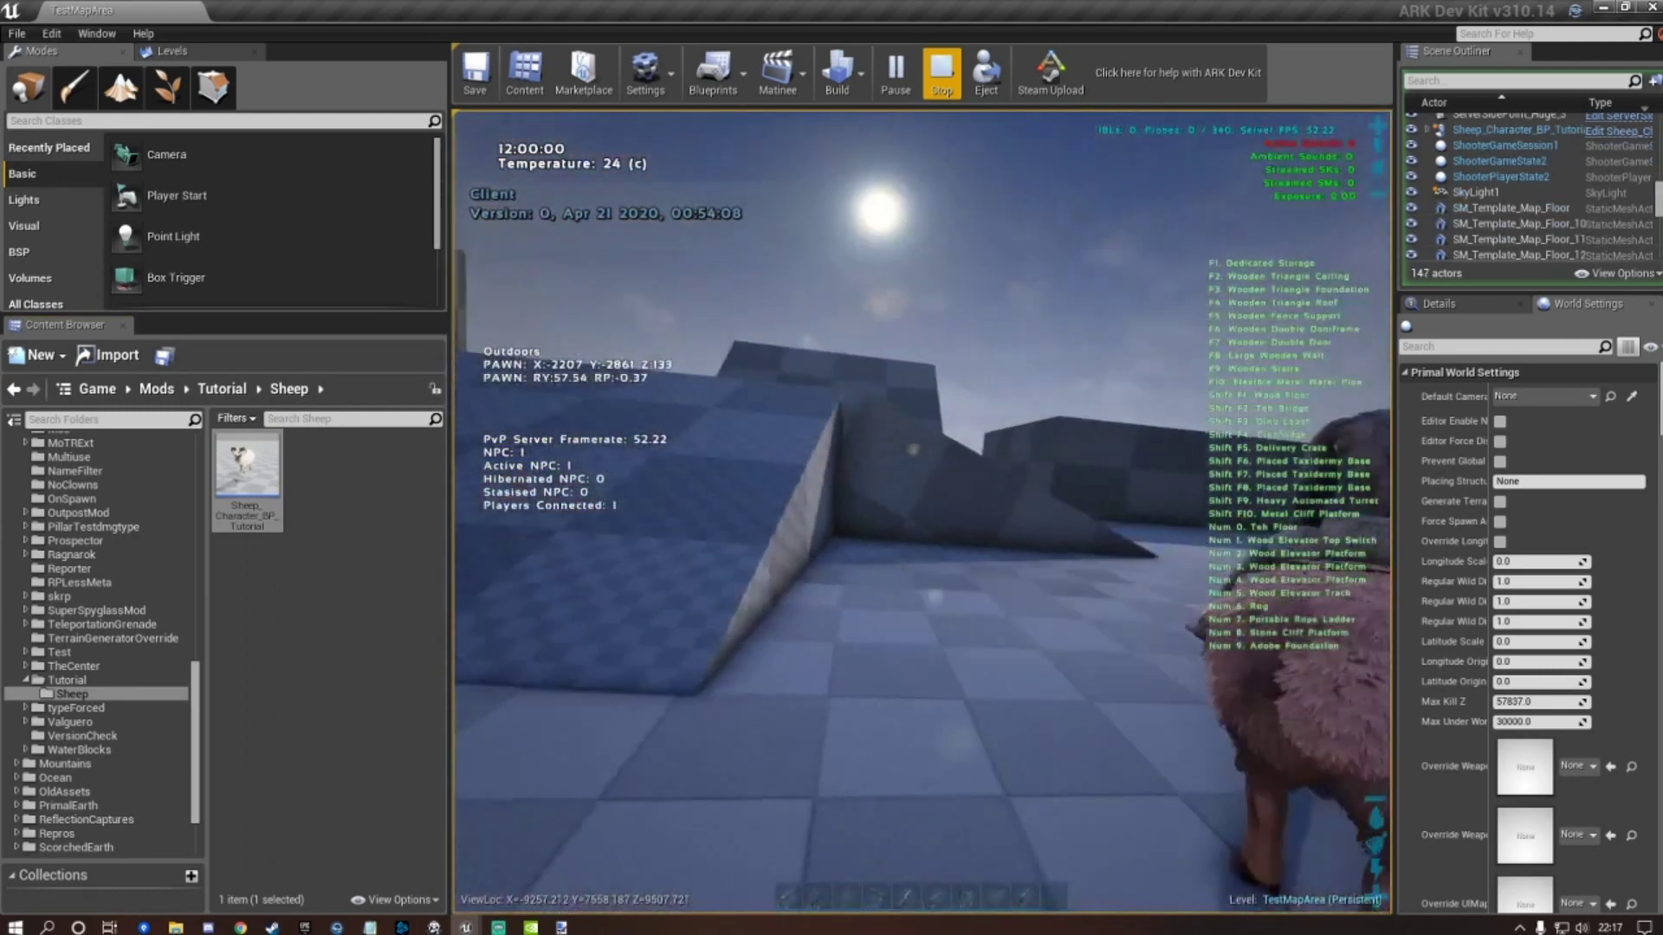
pyautogui.press('w')
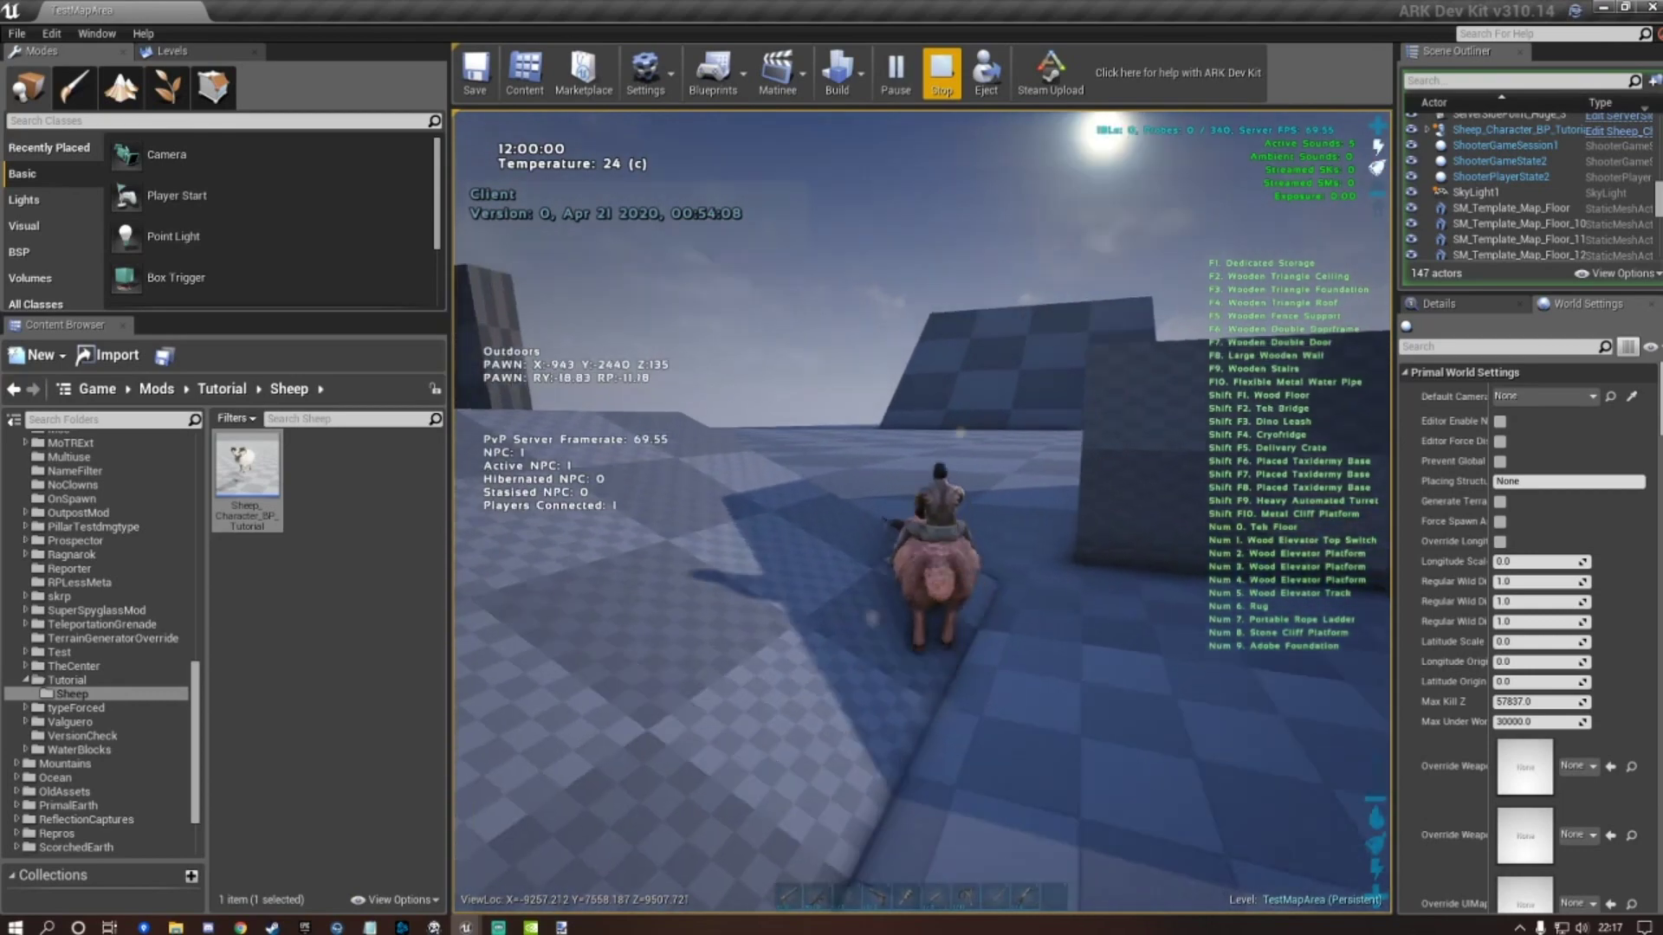
pyautogui.press('w')
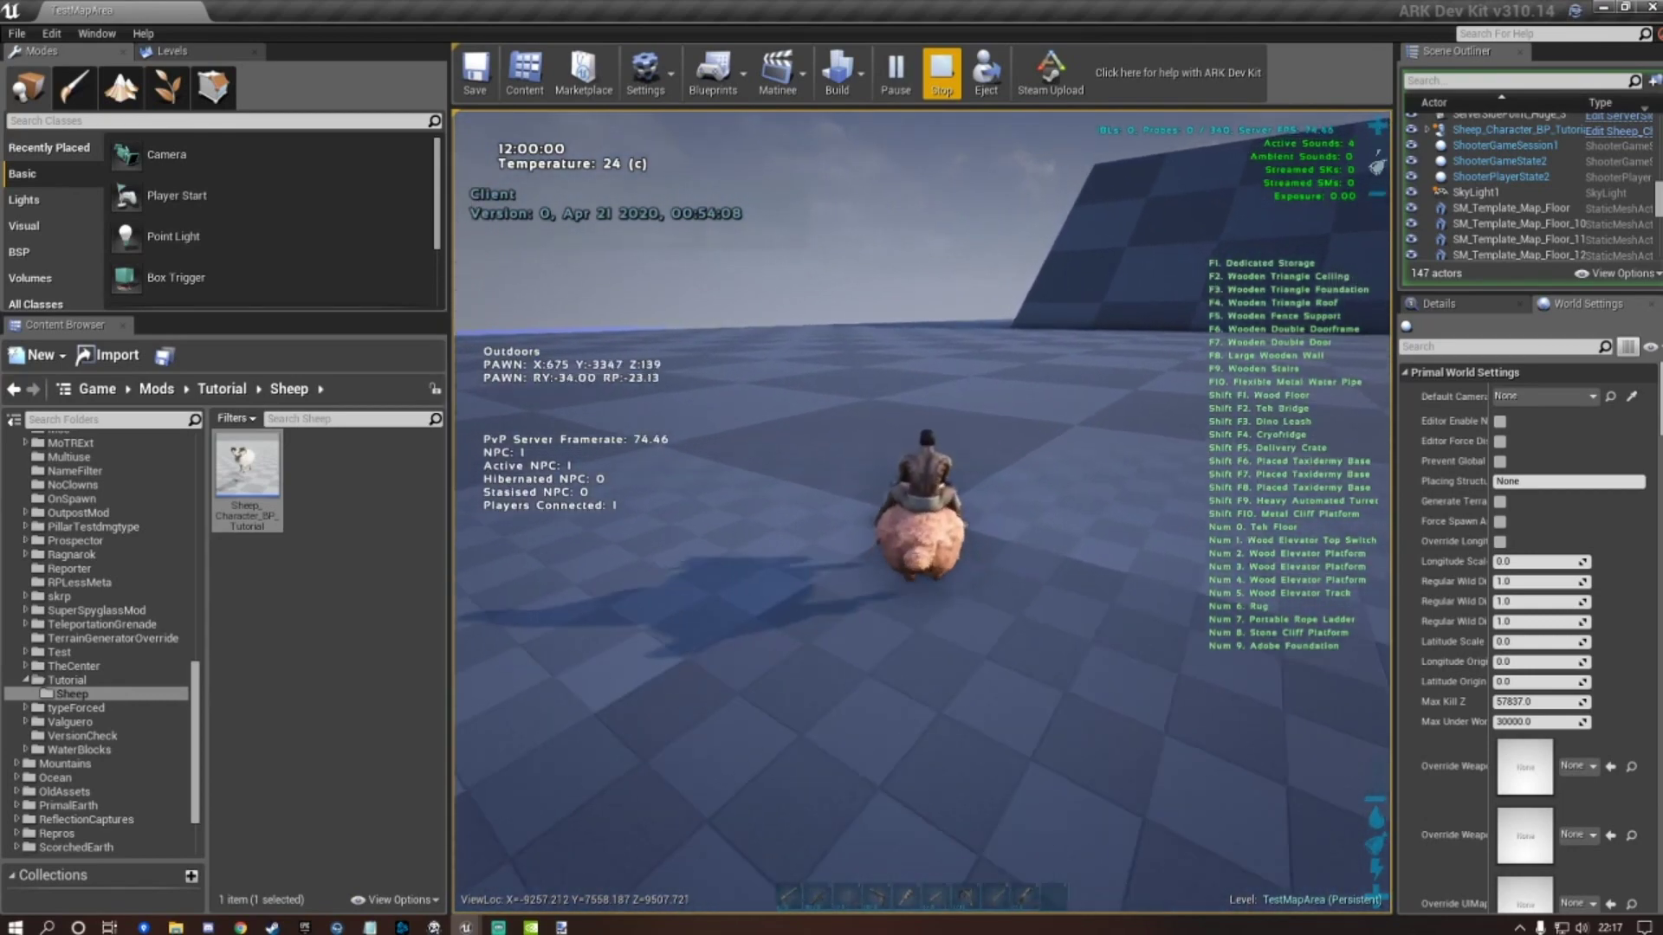
pyautogui.press('w')
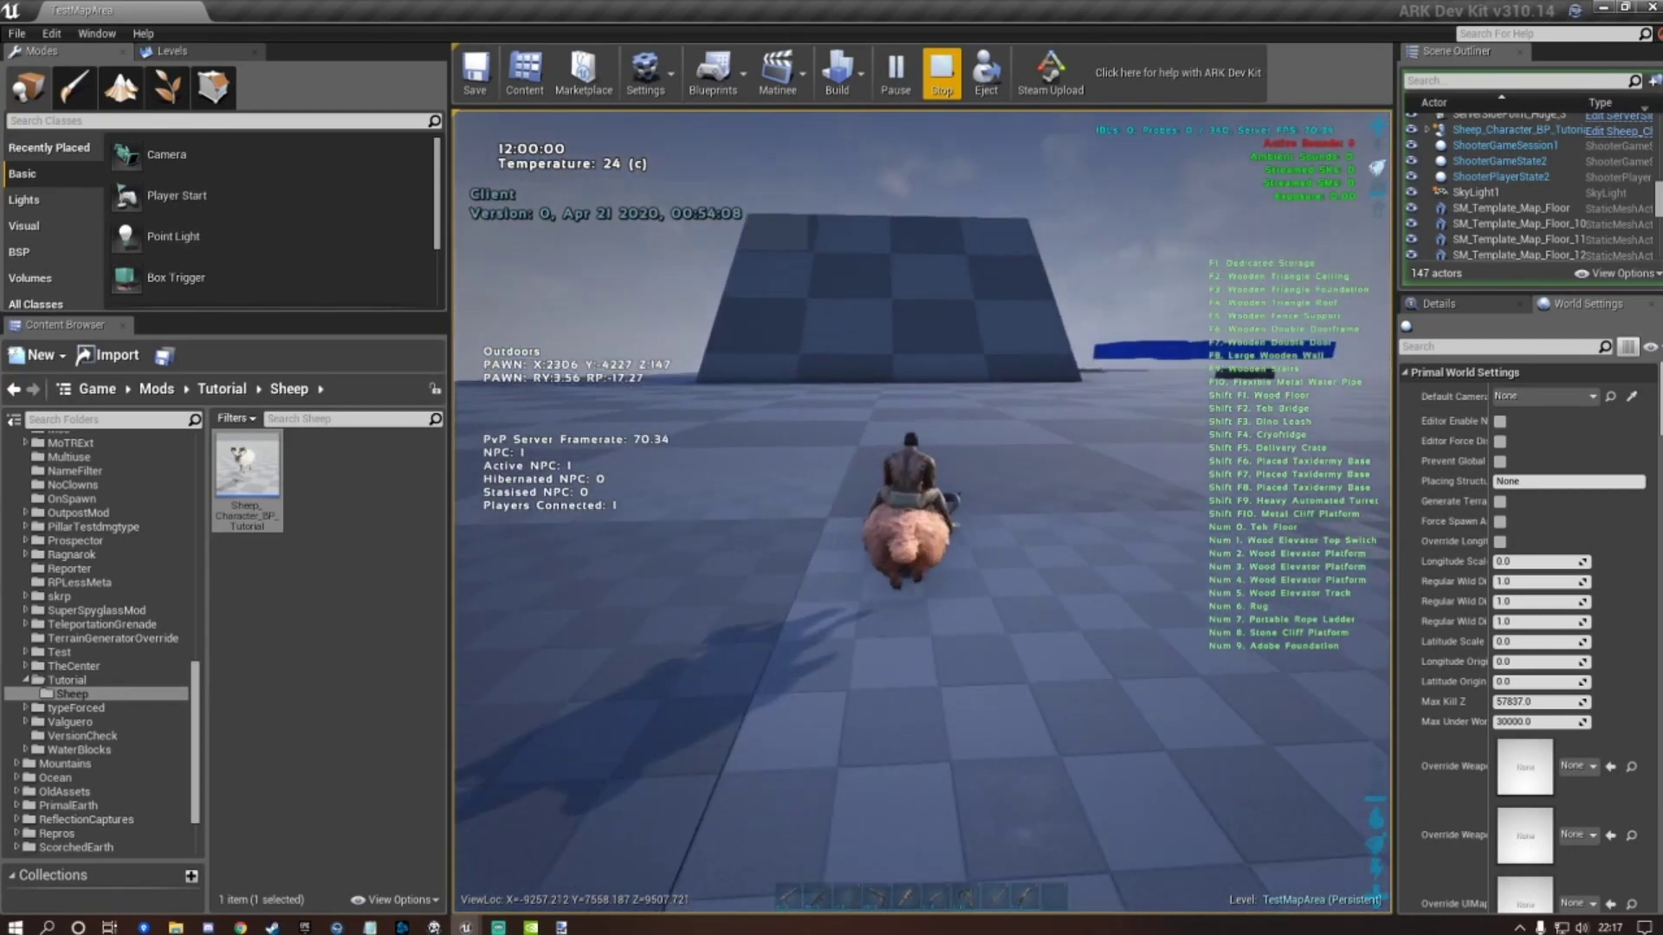
pyautogui.press('w')
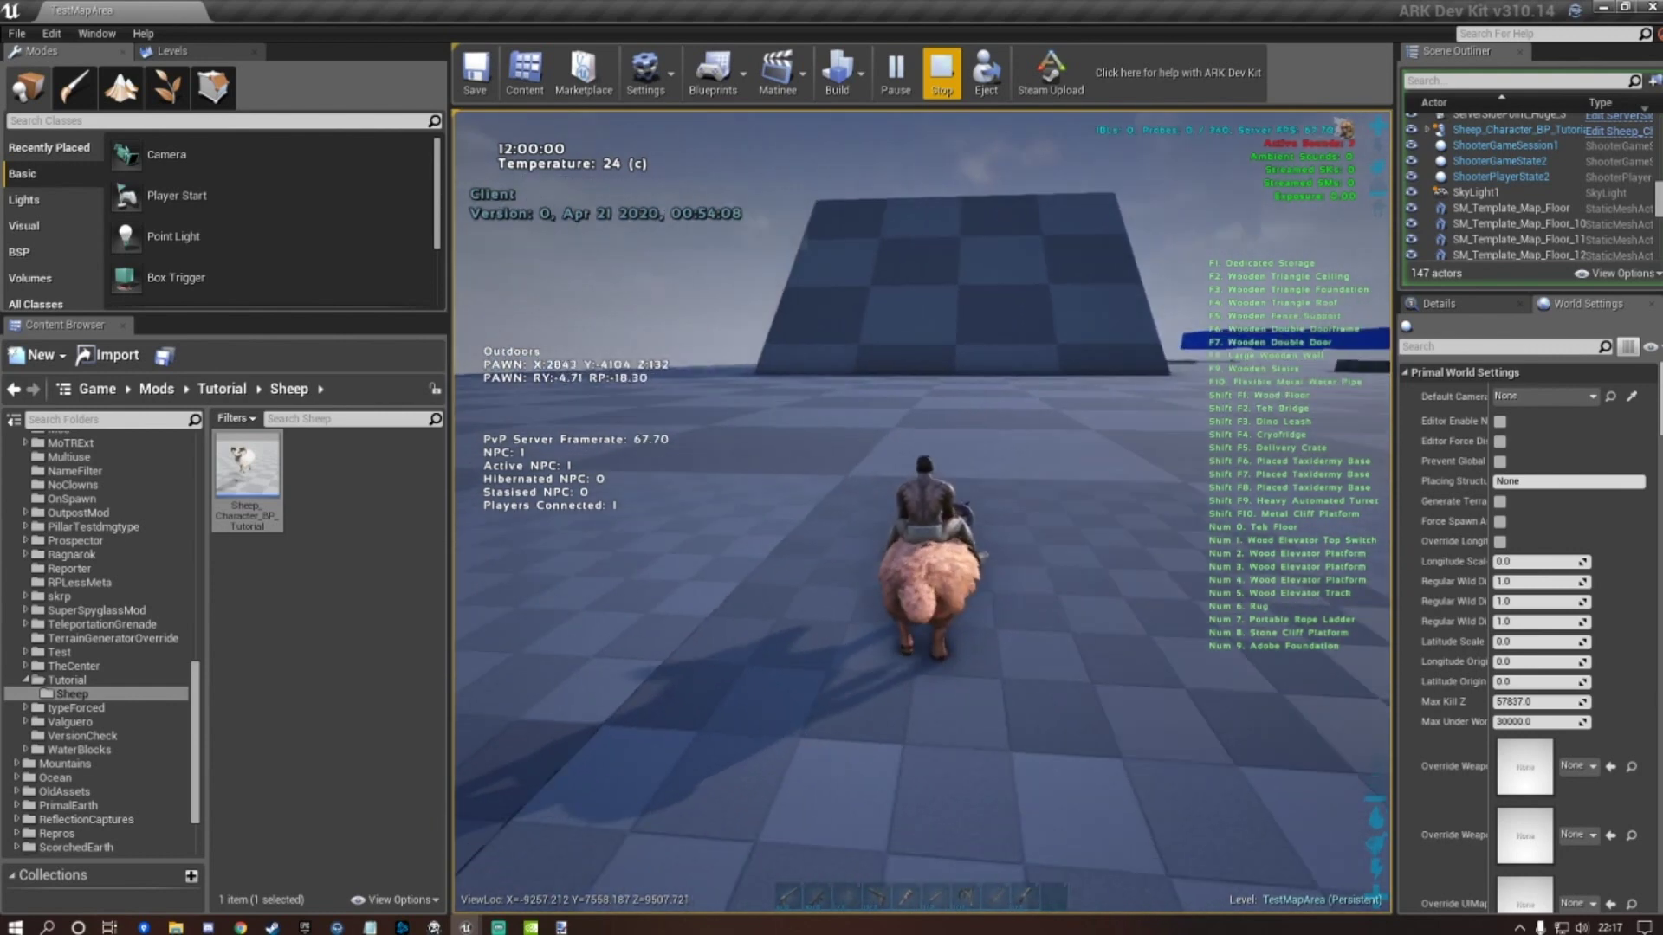
pyautogui.press('w')
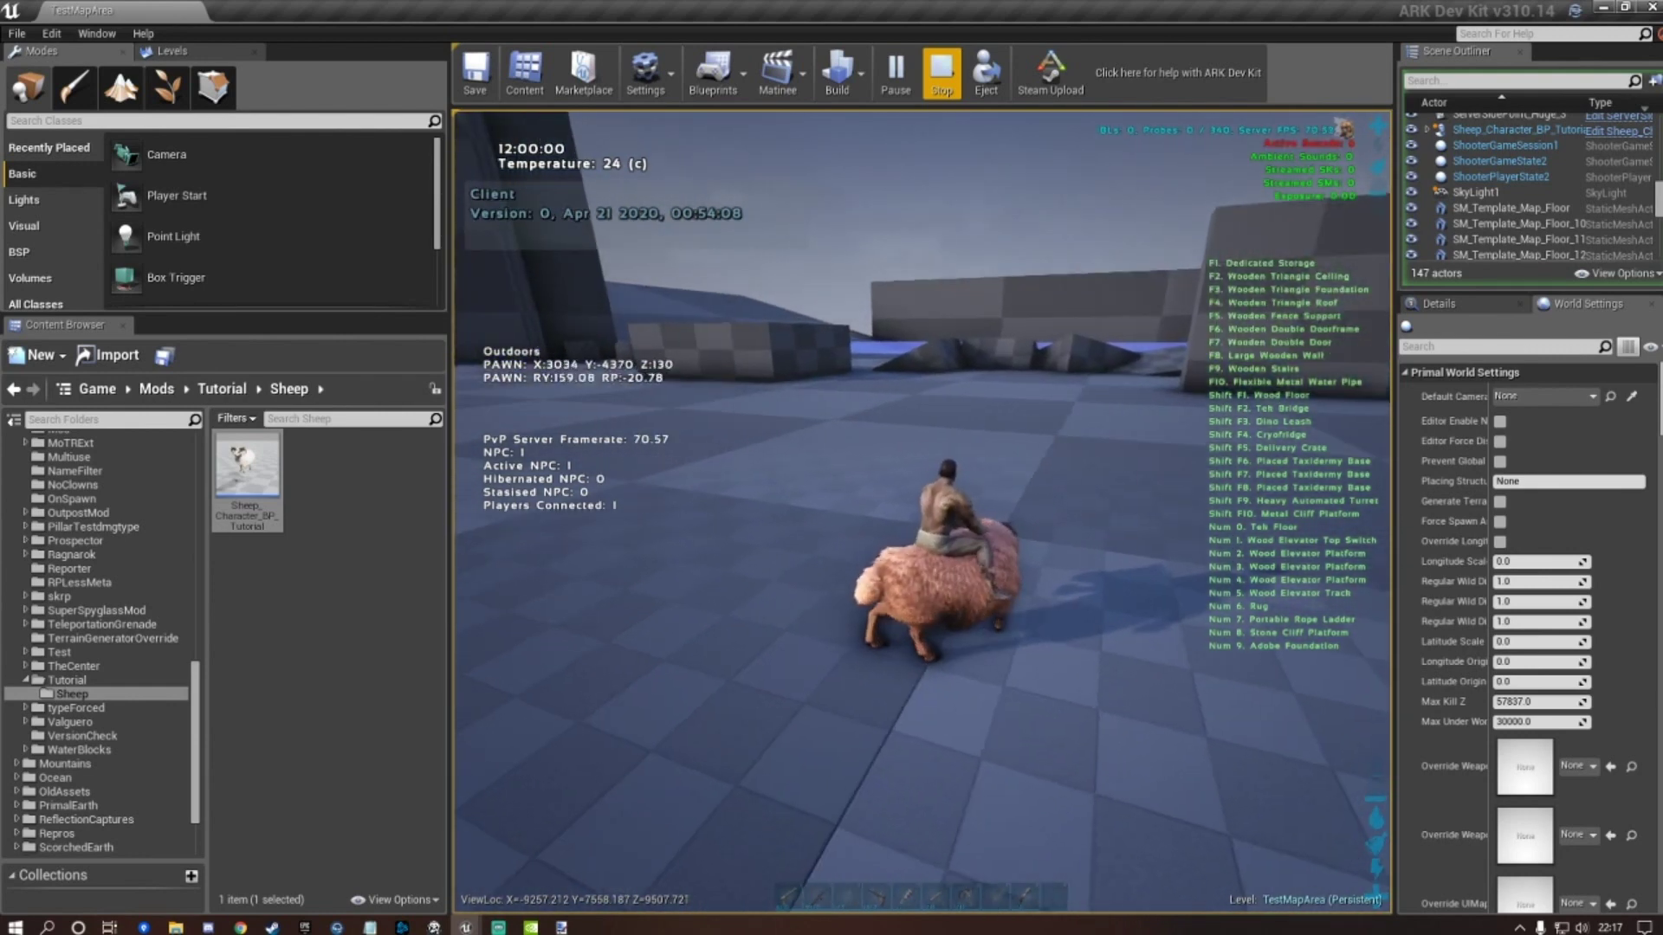
pyautogui.hotkey('shift', 'F1')
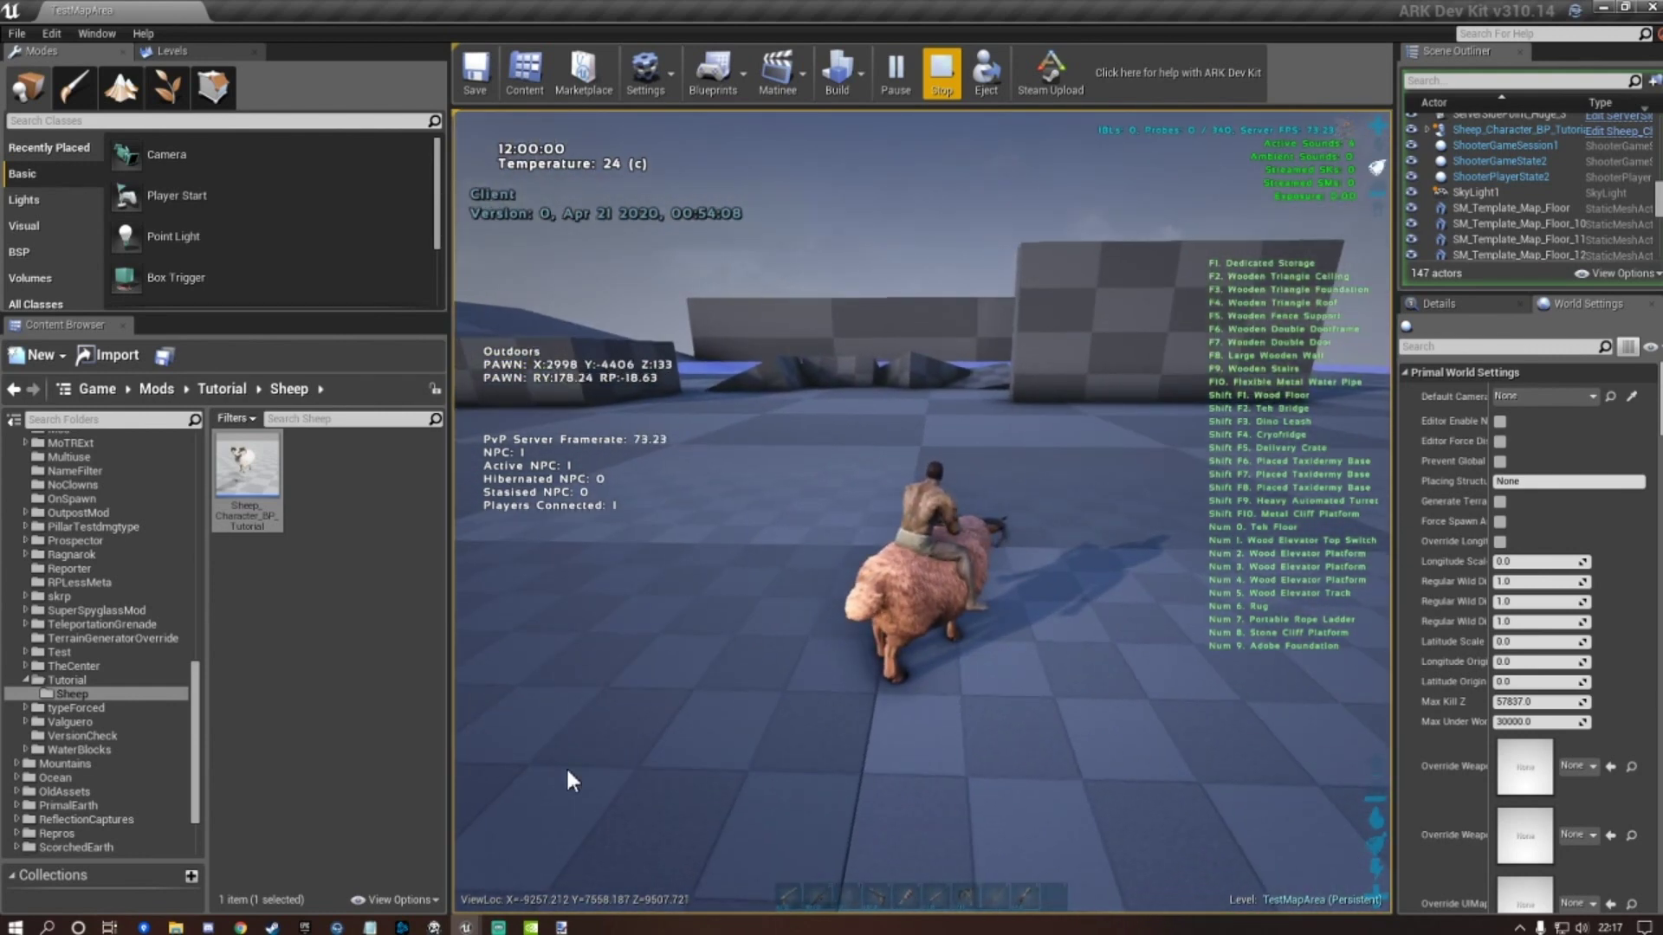
pyautogui.press('Escape')
# Set the sheep blueprint's Max Walk Speed default to 500, then strict-compile and save the blueprint.
pyautogui.doubleClick(260, 486)
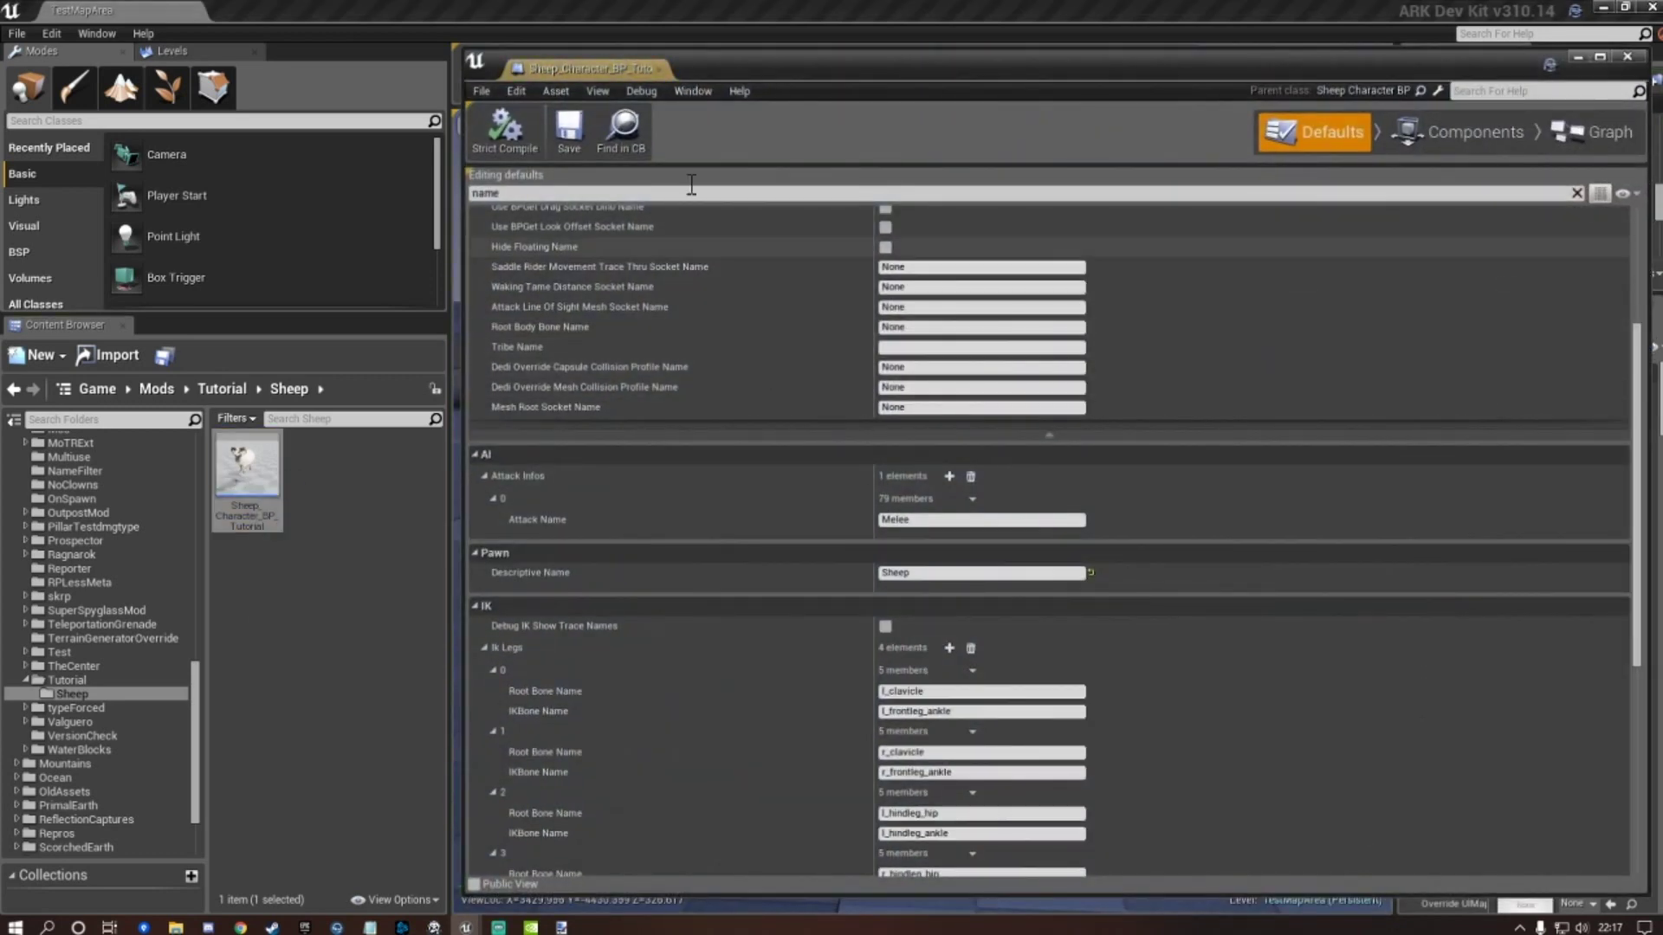
pyautogui.click(692, 184)
pyautogui.write('speed')
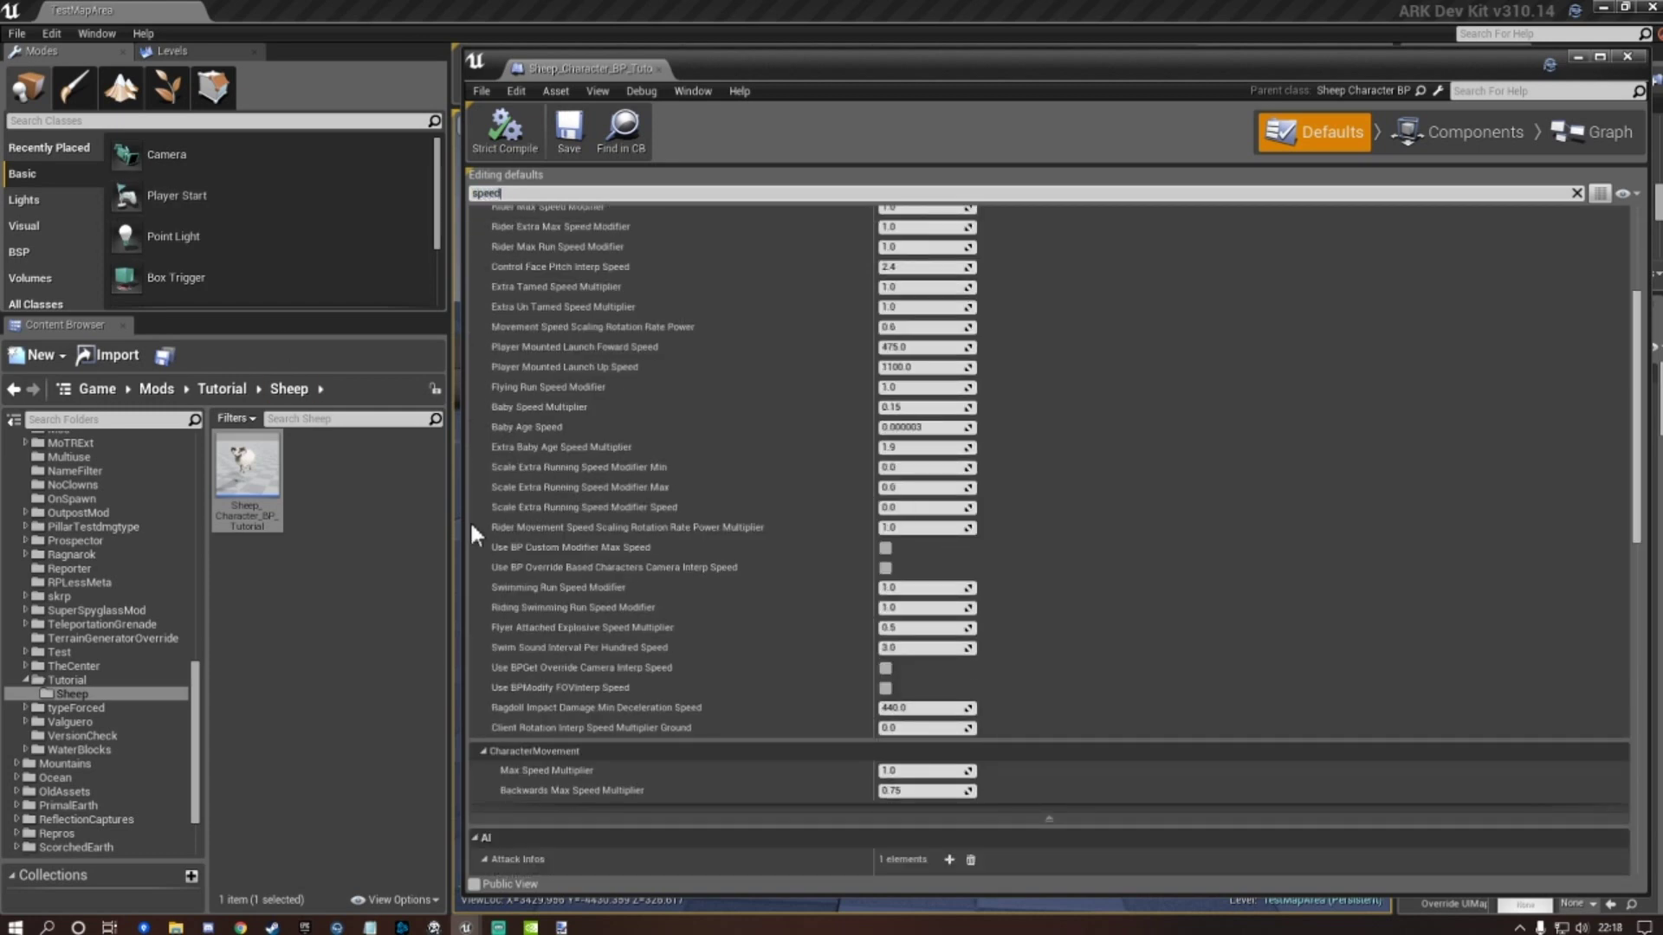
pyautogui.scroll(-6, 669, 555)
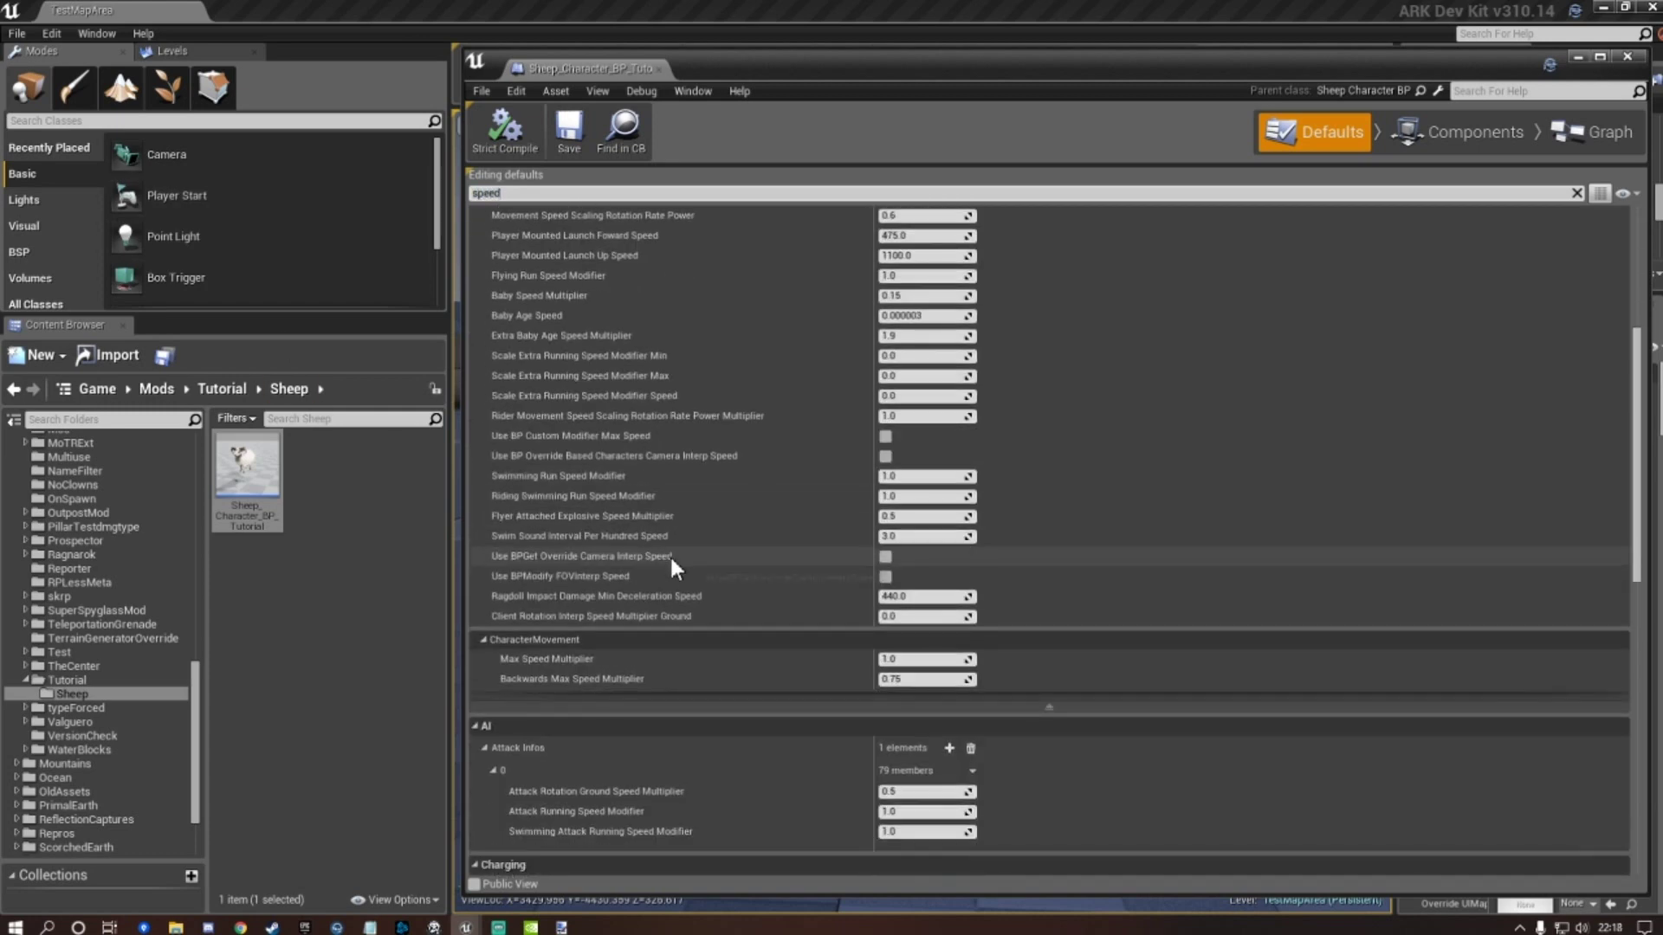
pyautogui.scroll(-3, 690, 533)
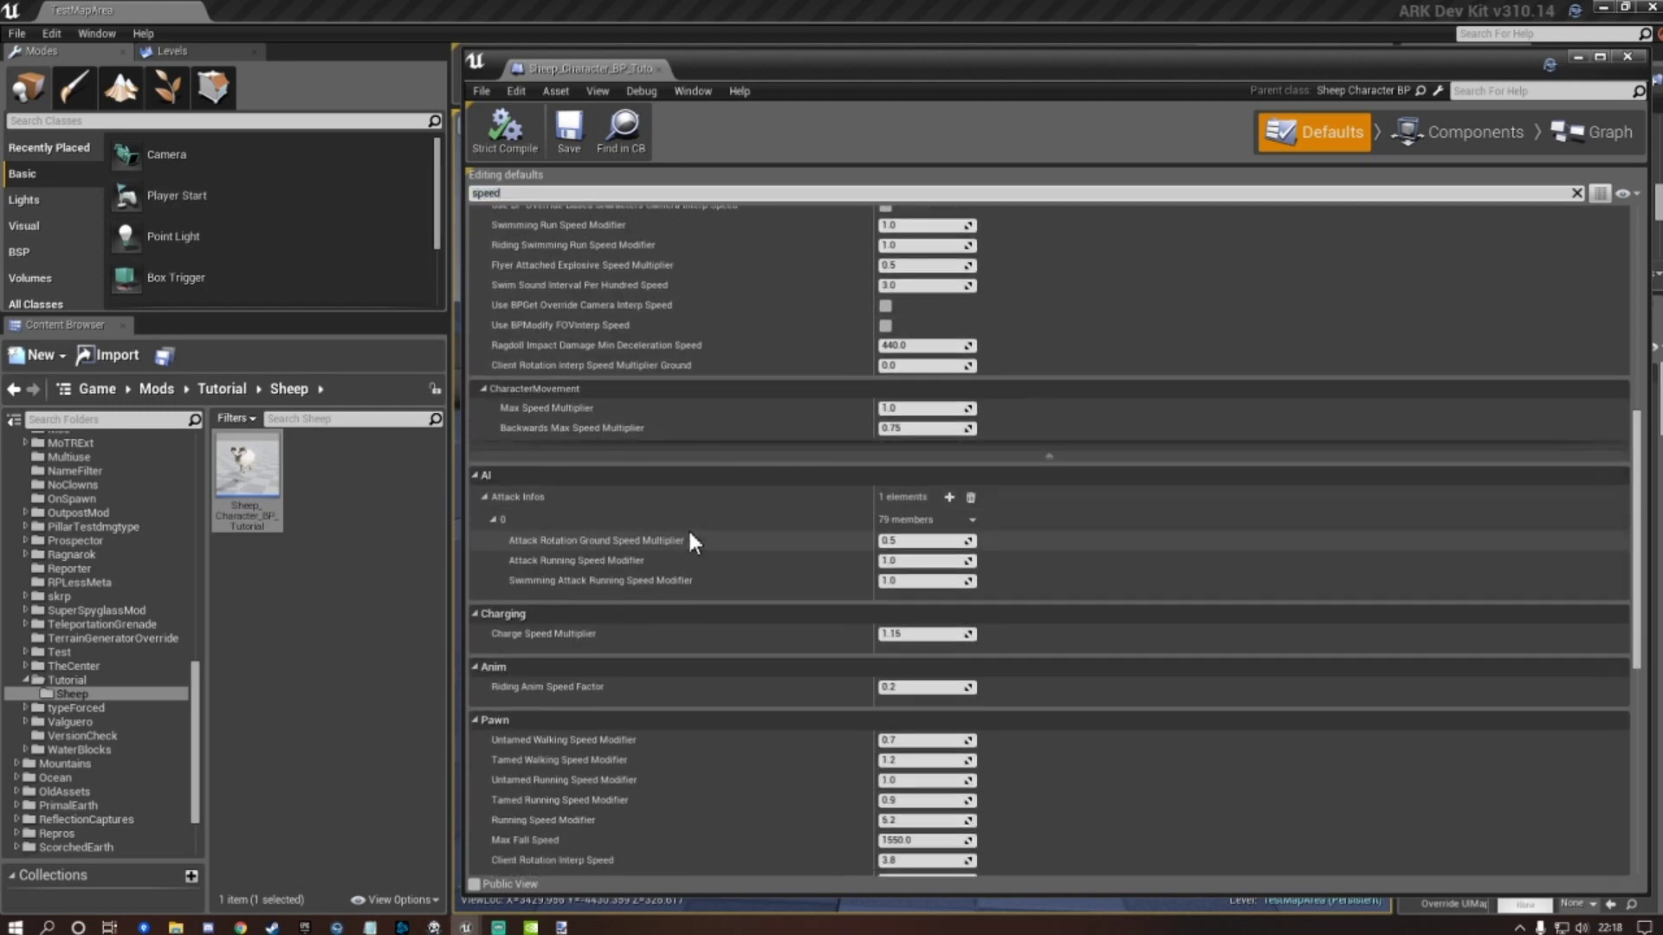
pyautogui.scroll(-5, 694, 554)
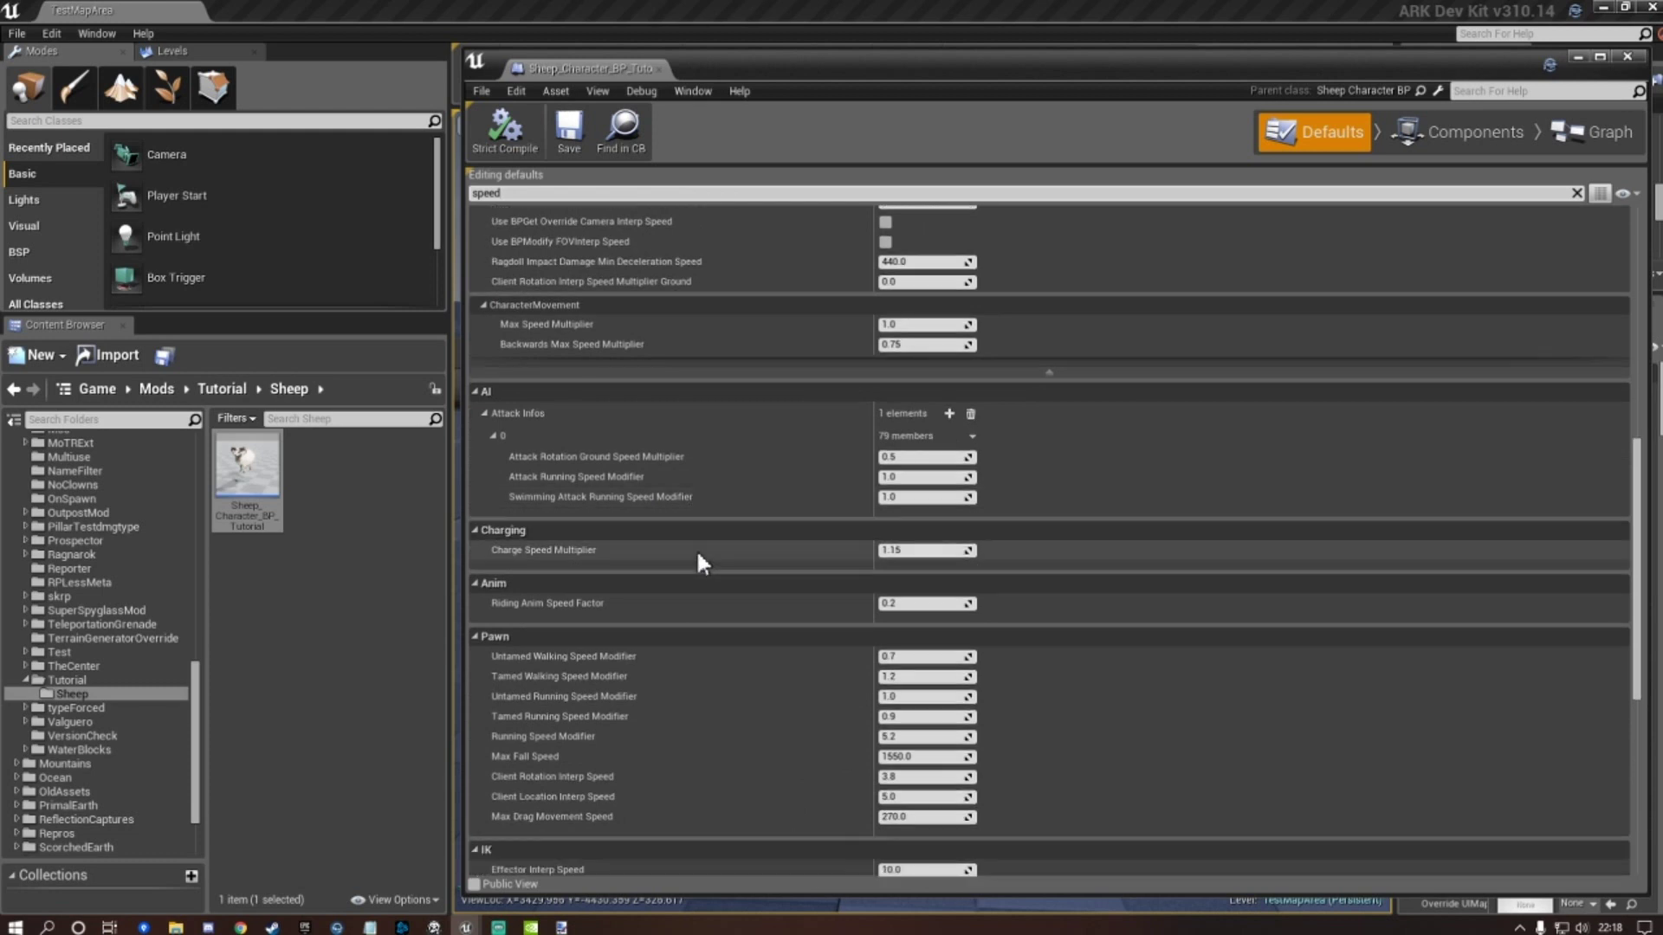
pyautogui.scroll(-6, 699, 556)
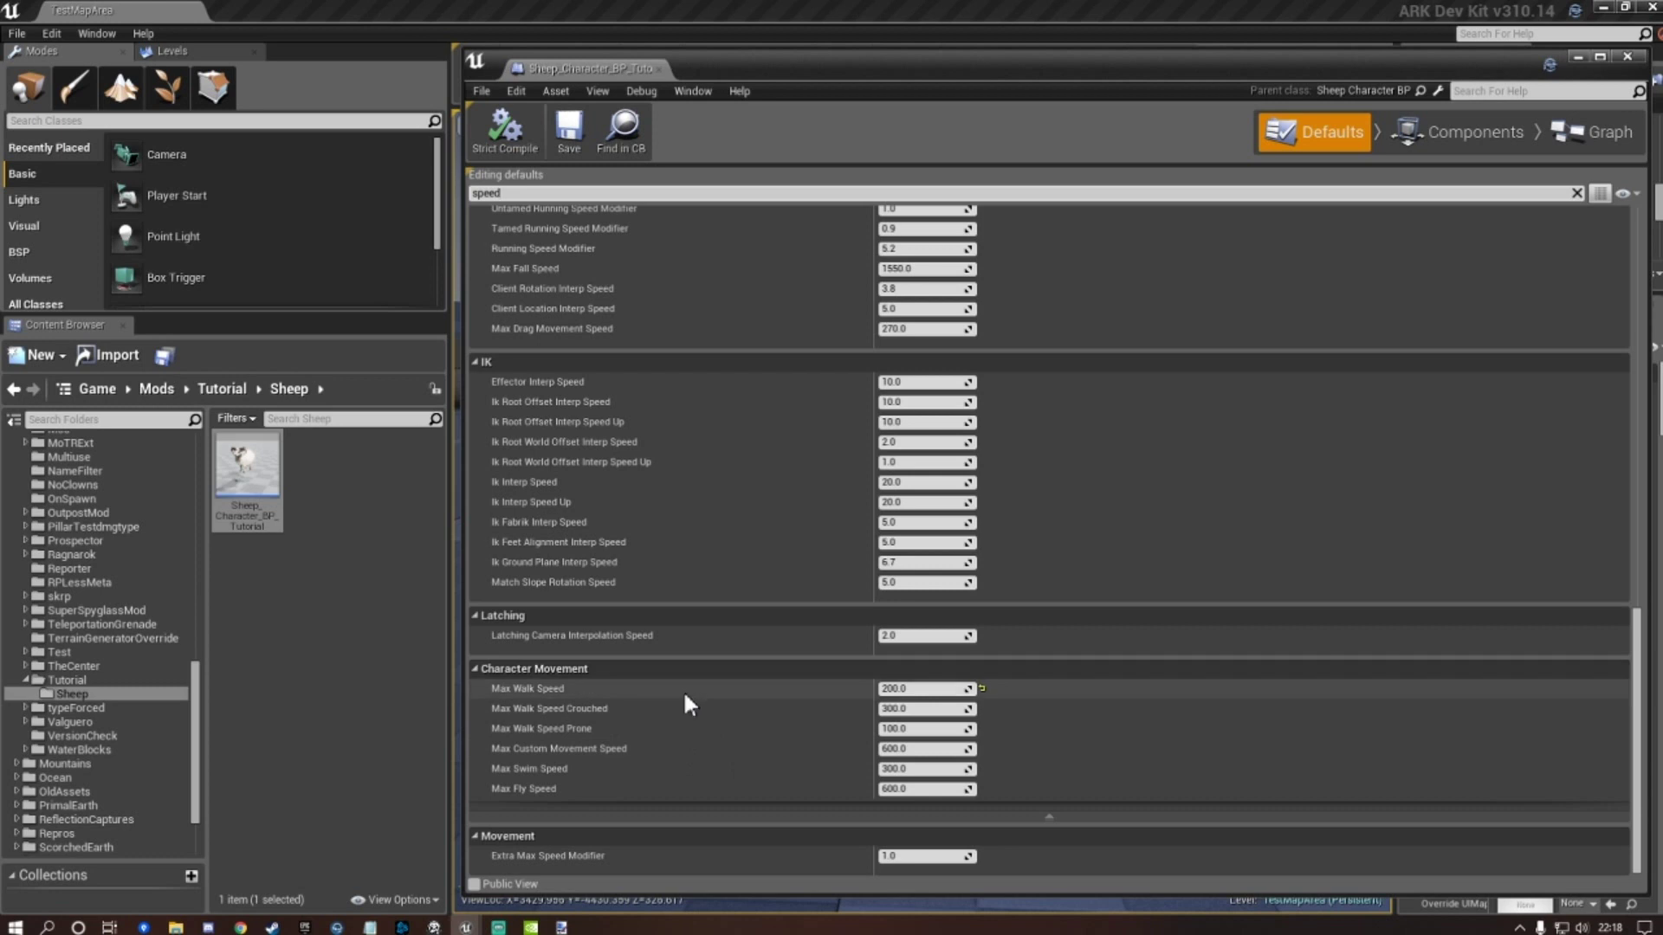
pyautogui.click(905, 689)
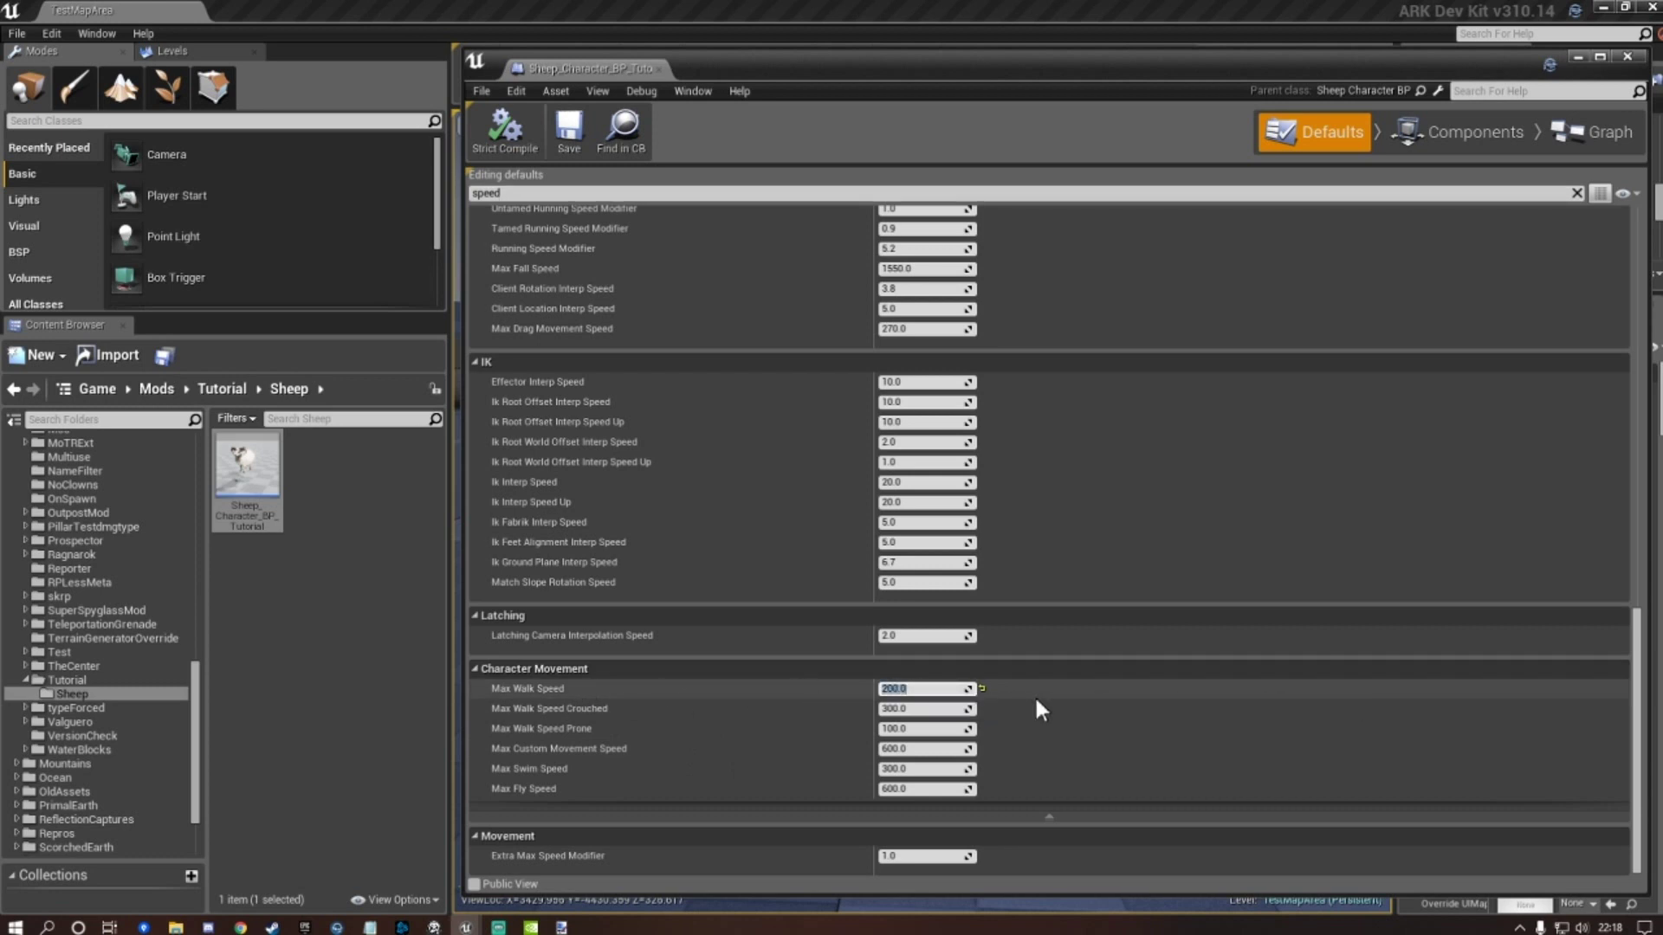
pyautogui.write('500')
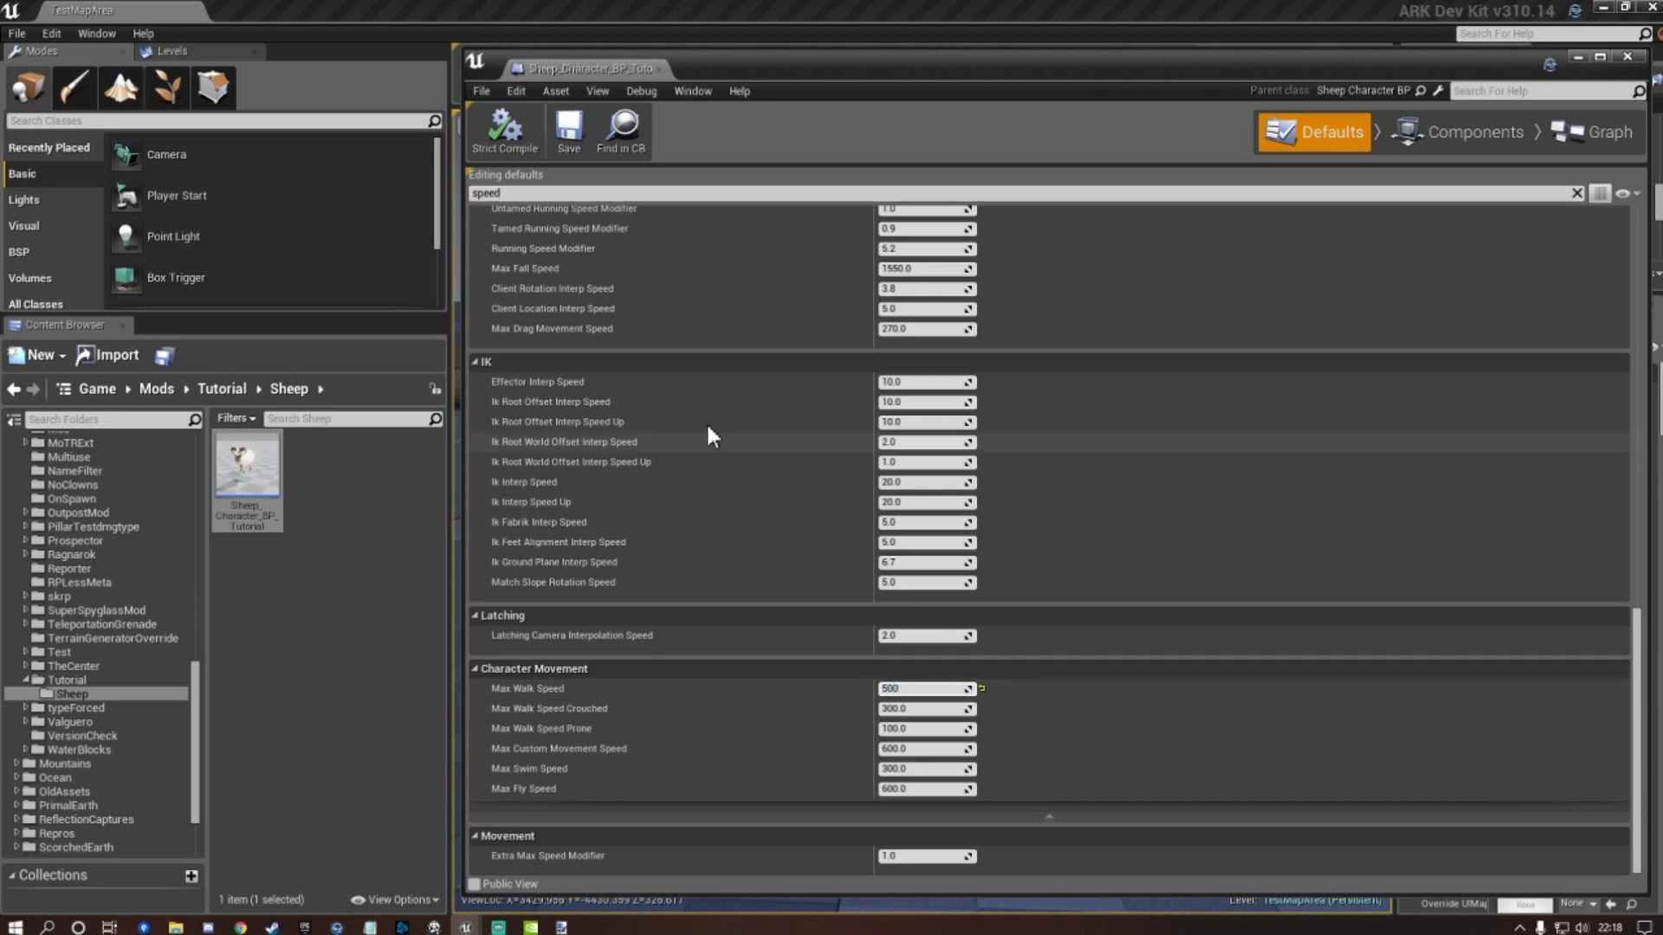
pyautogui.click(566, 128)
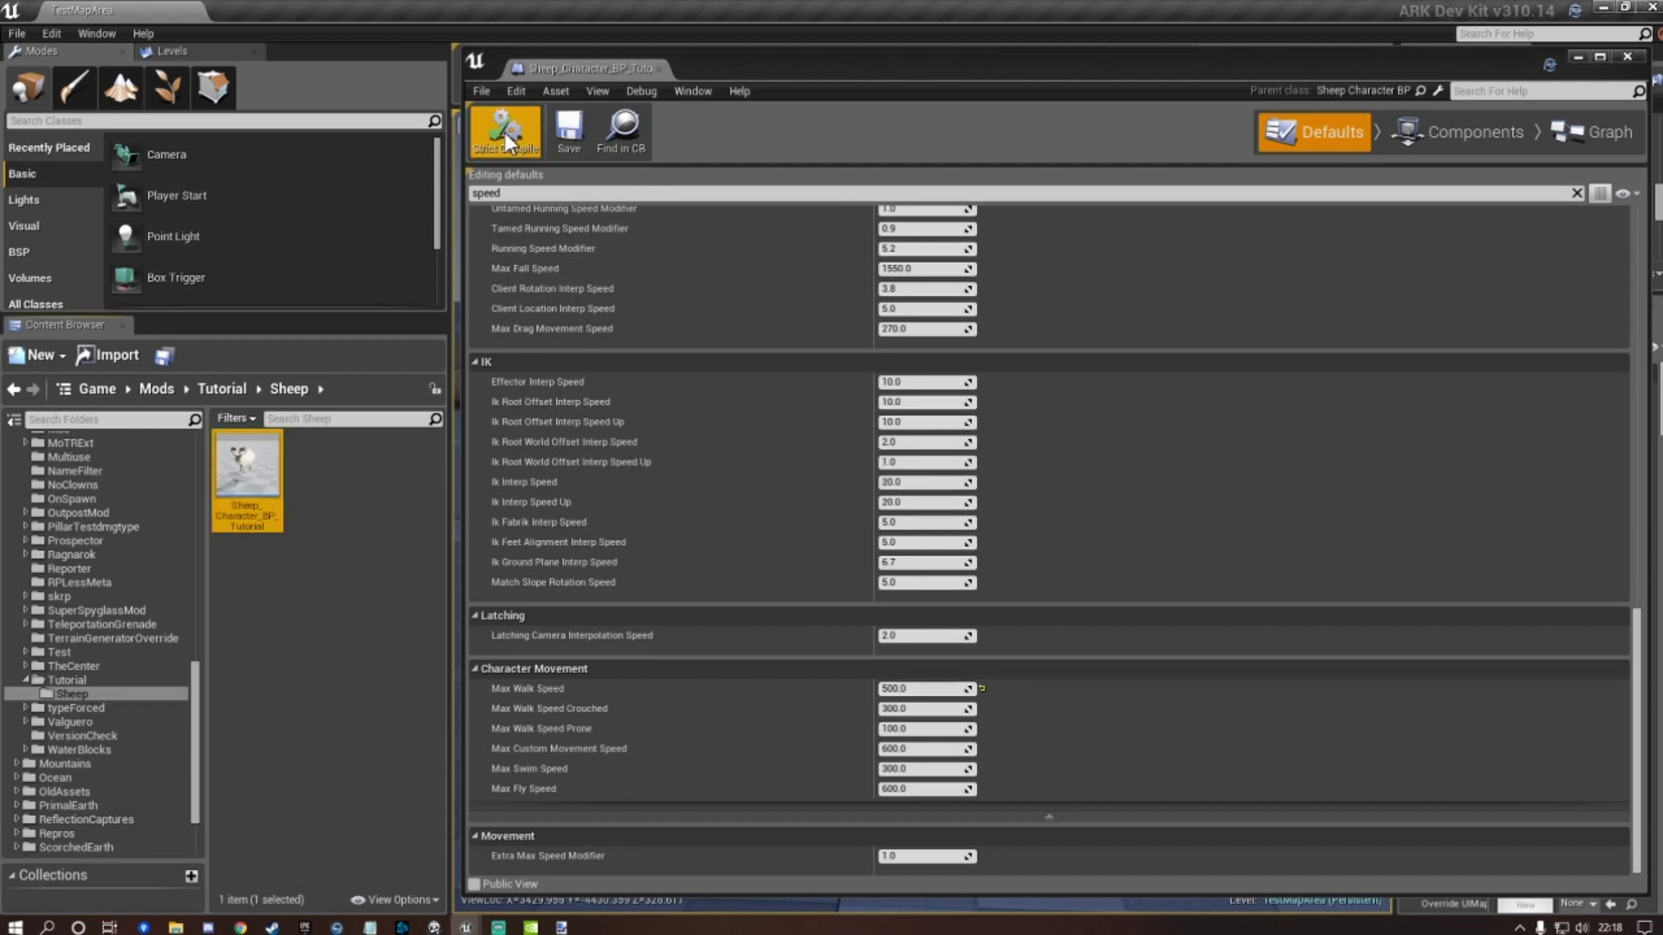
pyautogui.click(569, 128)
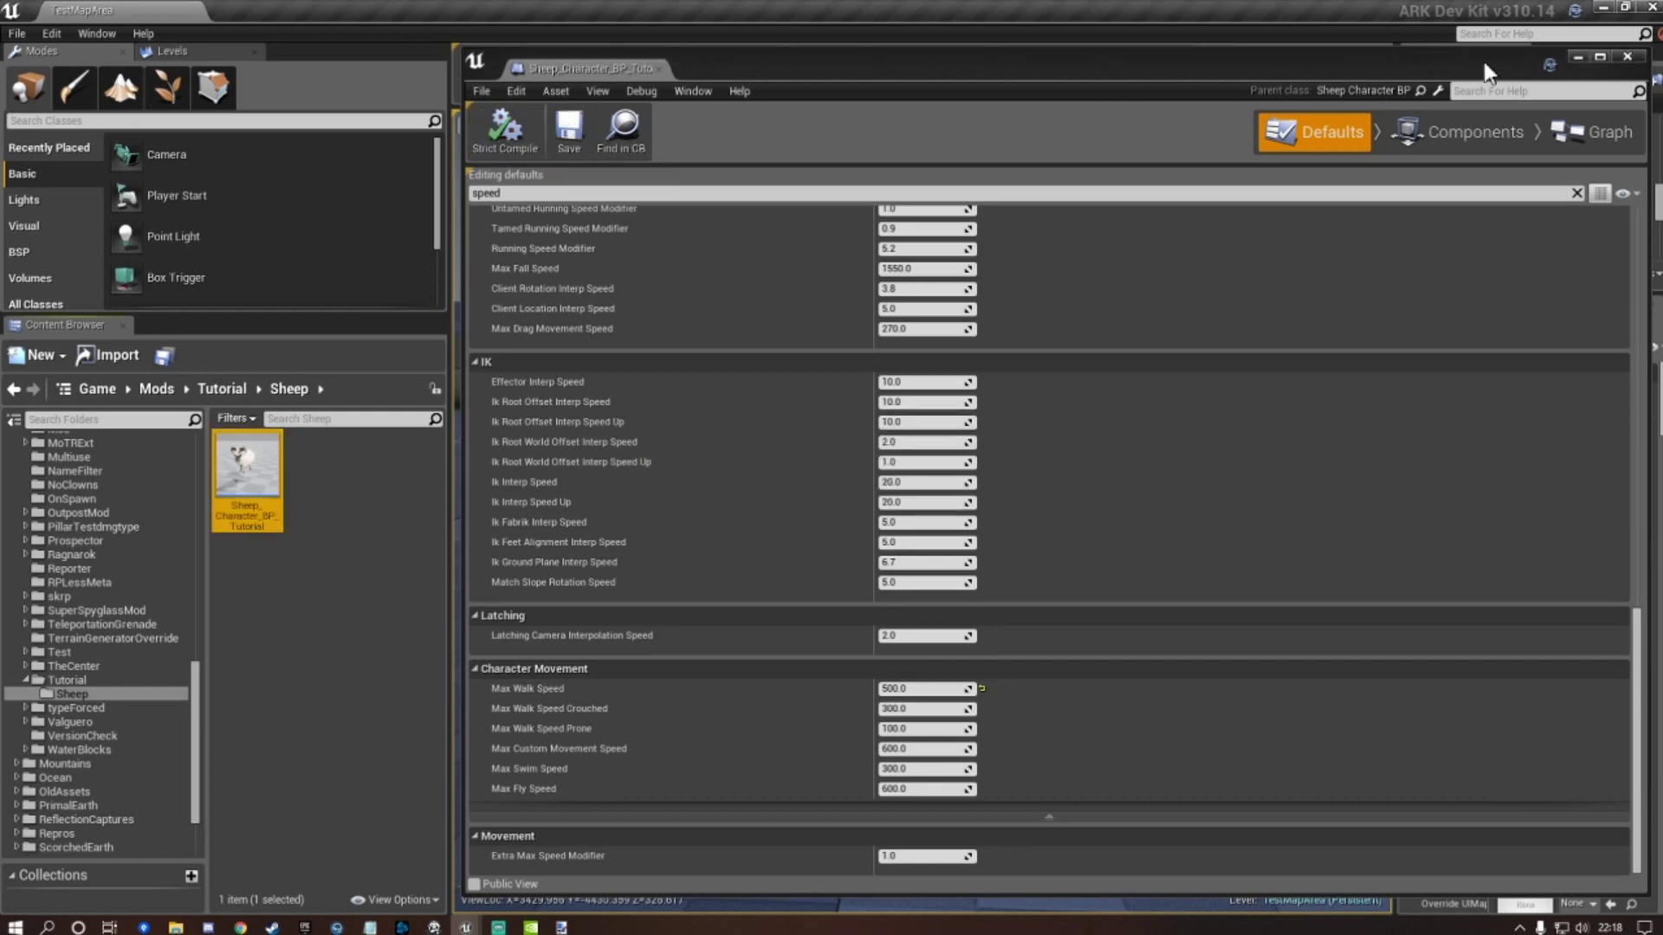
pyautogui.click(1578, 57)
# Play the test level again and spawn a new tamed Sheep_Character_BP_Tutorial with the updated speed.
pyautogui.rightClick(248, 472)
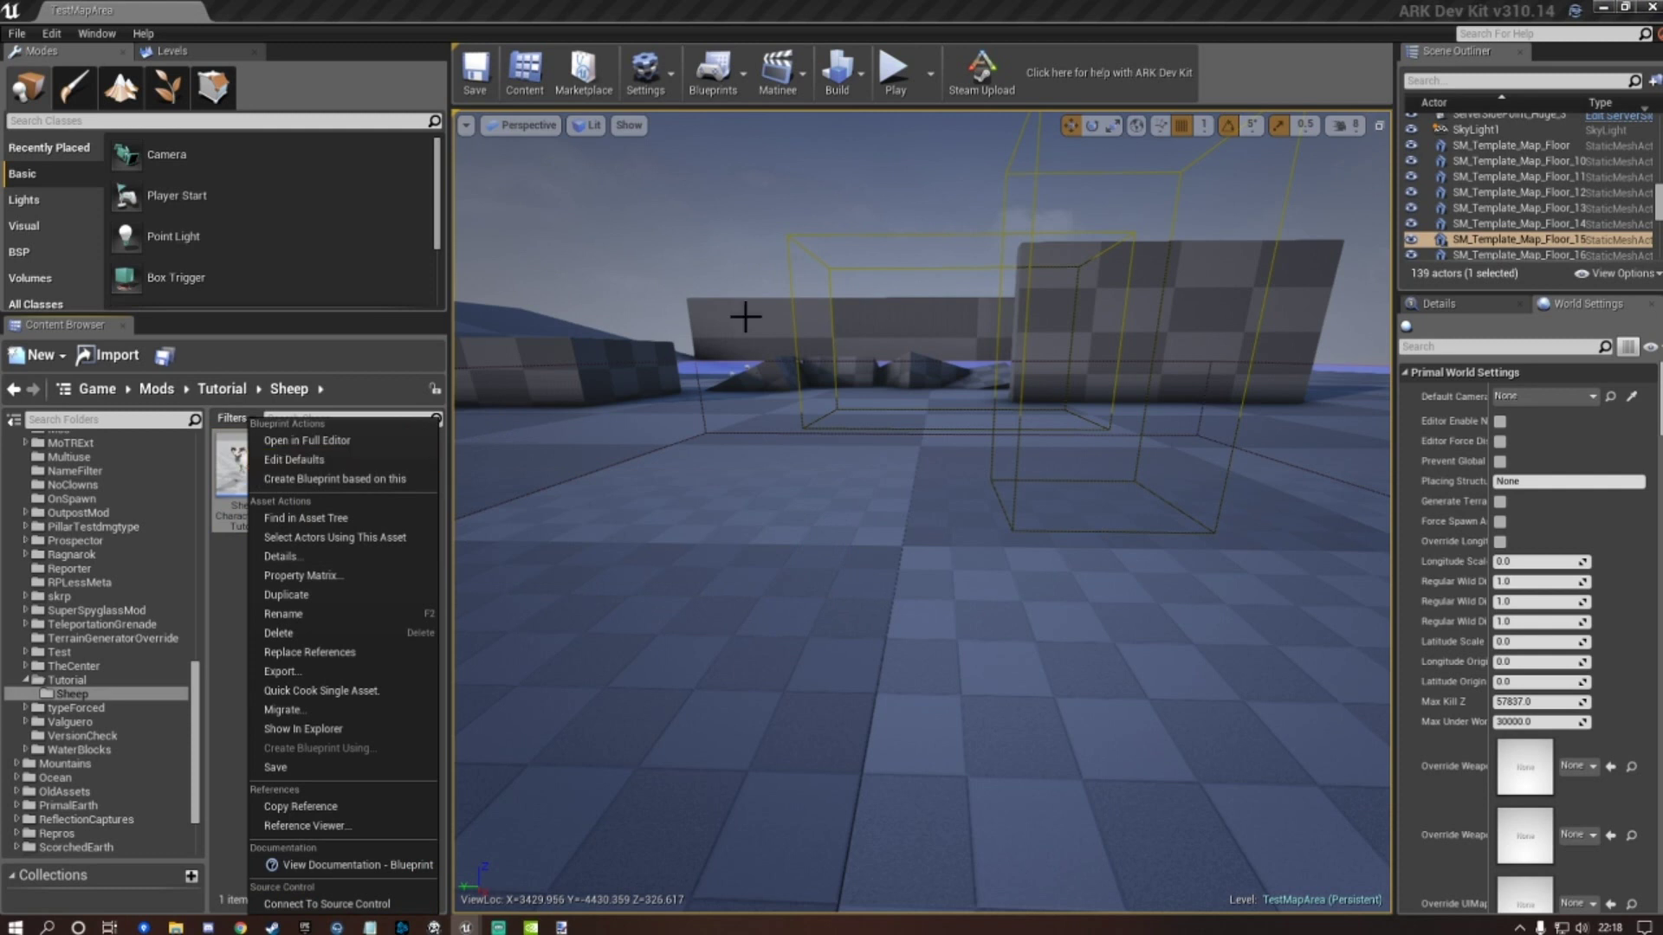
pyautogui.click(894, 71)
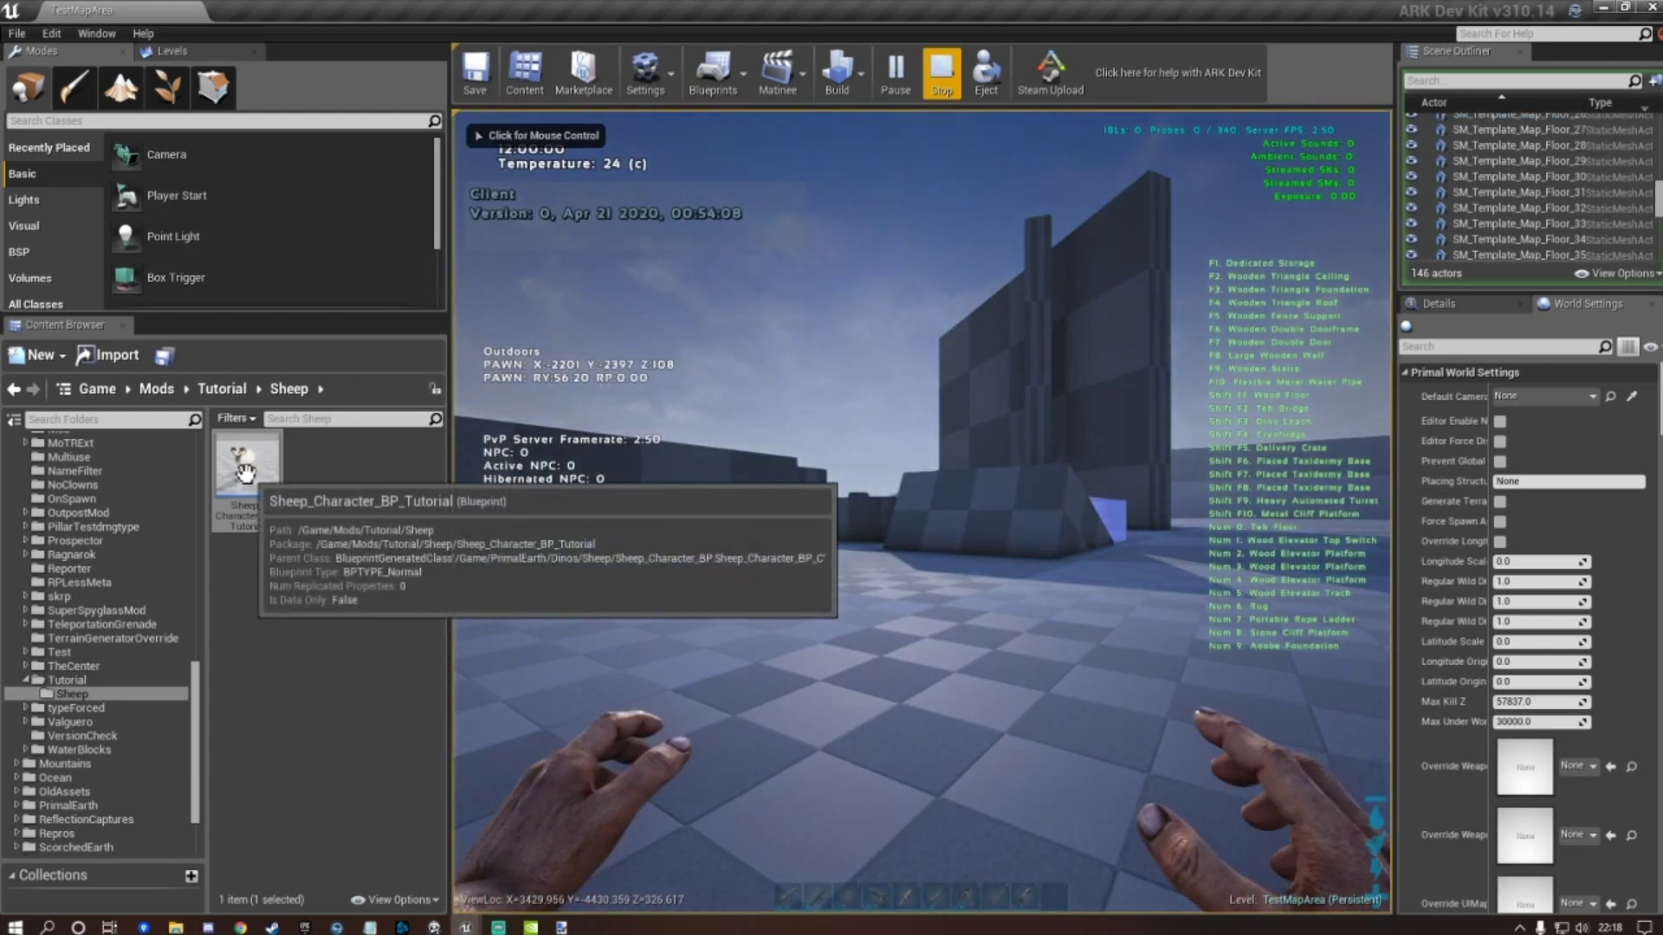
pyautogui.rightClick(248, 476)
pyautogui.moveTo(331, 482)
pyautogui.click(477, 498)
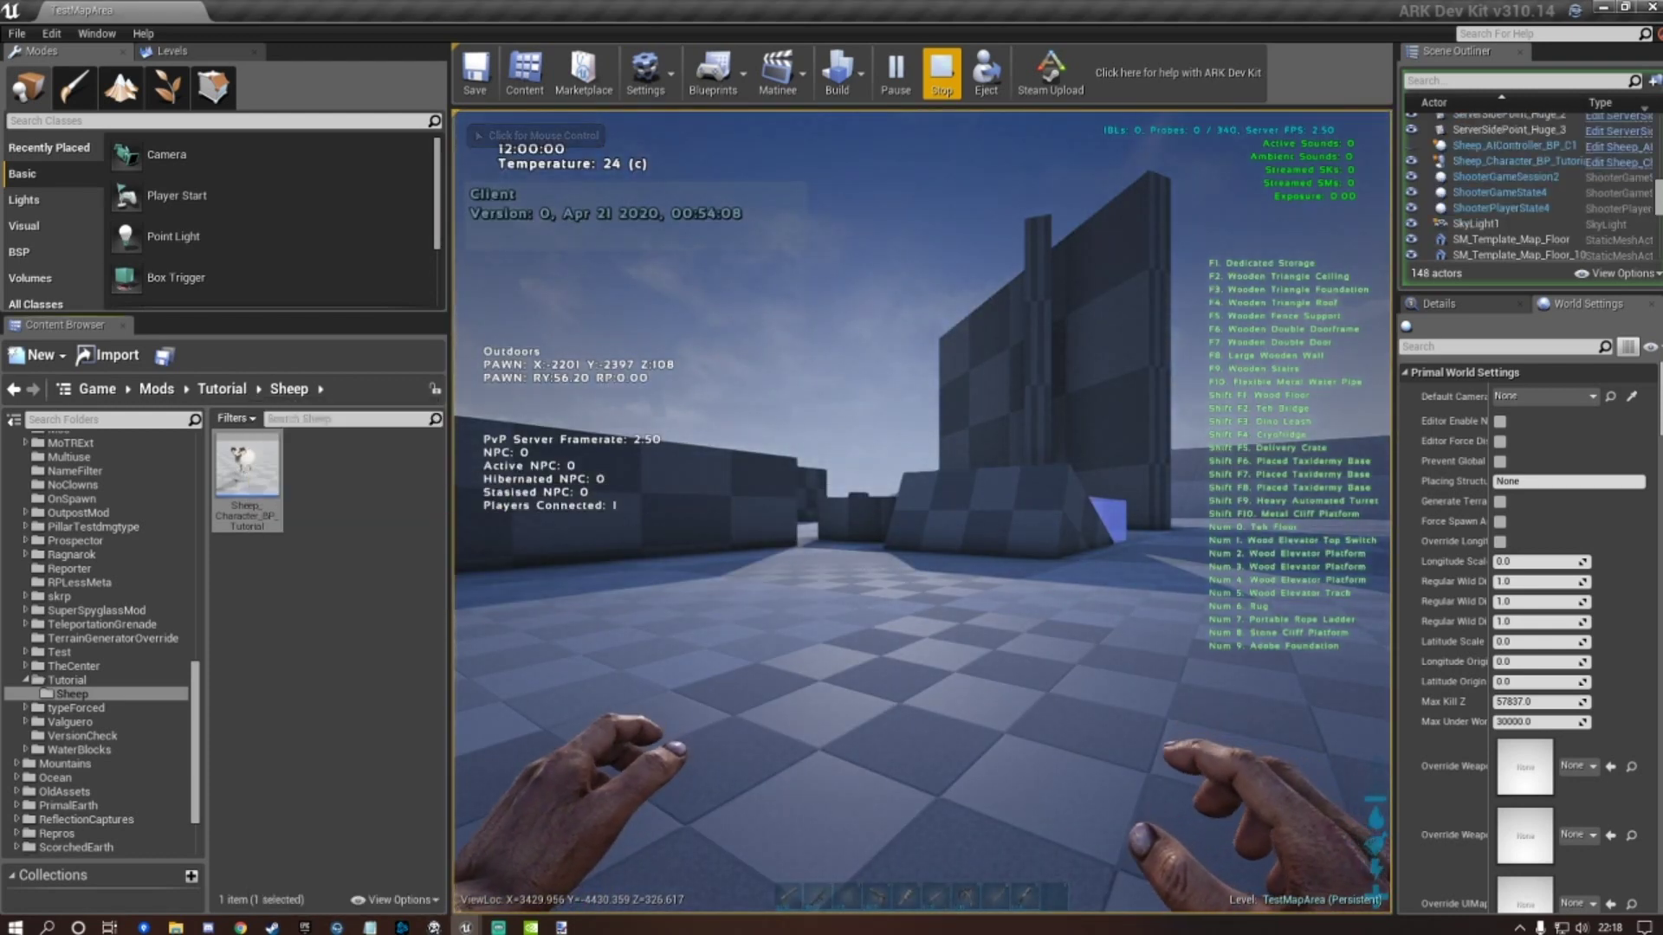
# Mount the newly spawned sheep and ride it around the level to examine the changed walk speed.
pyautogui.press('w')
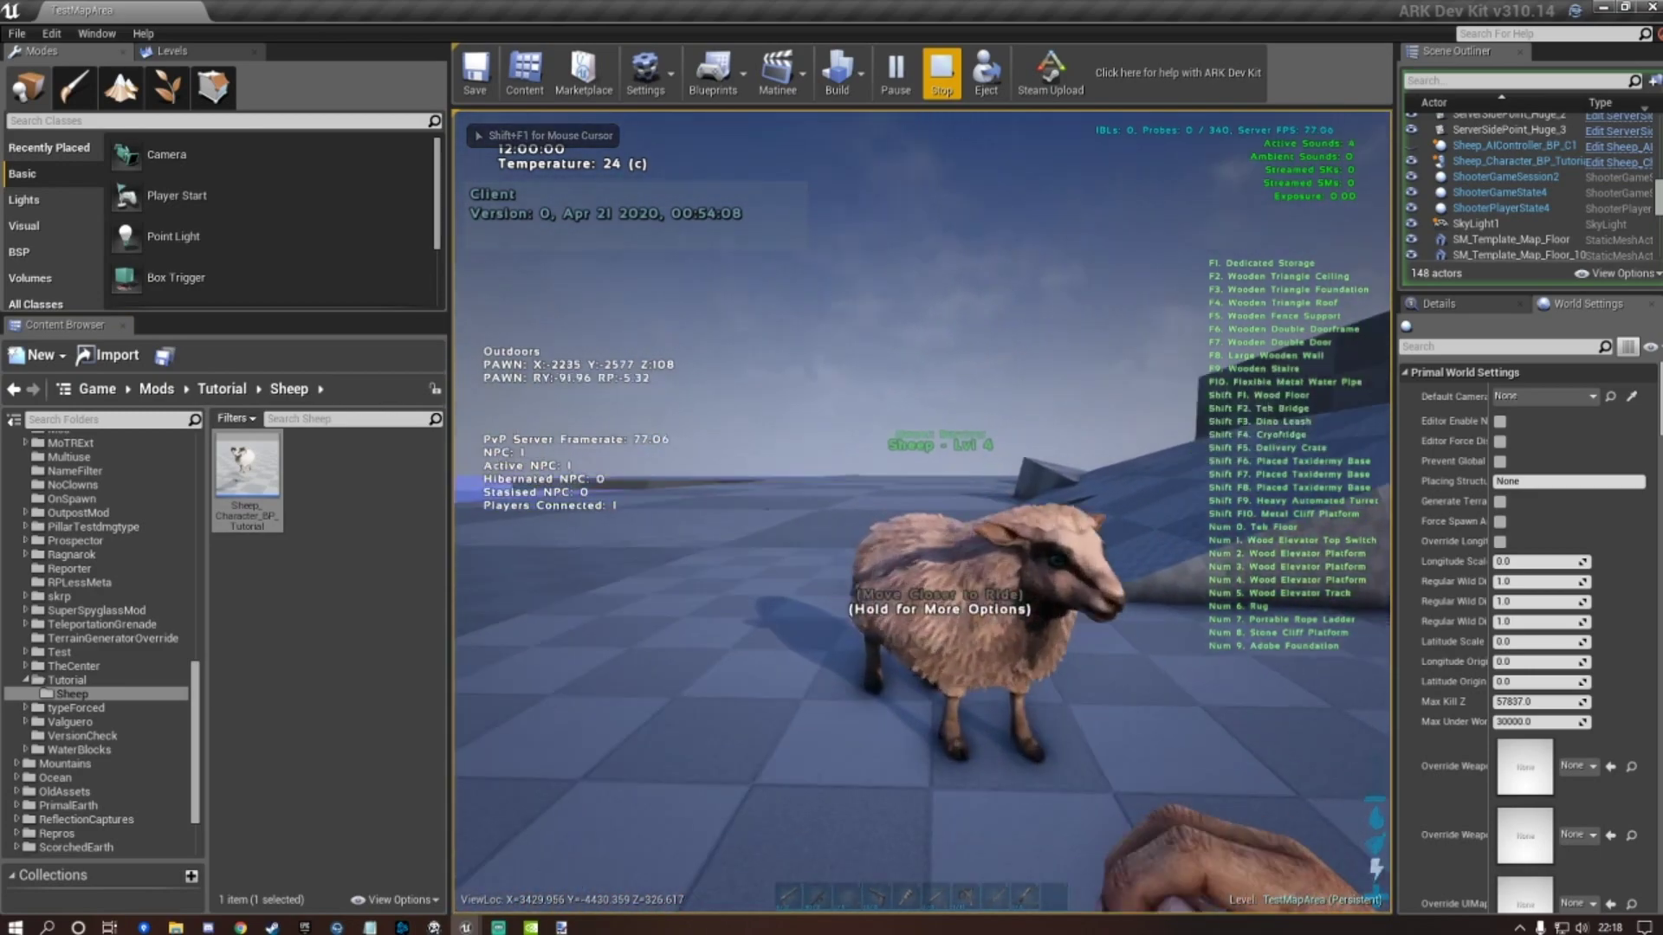
pyautogui.press('e')
pyautogui.press('w')
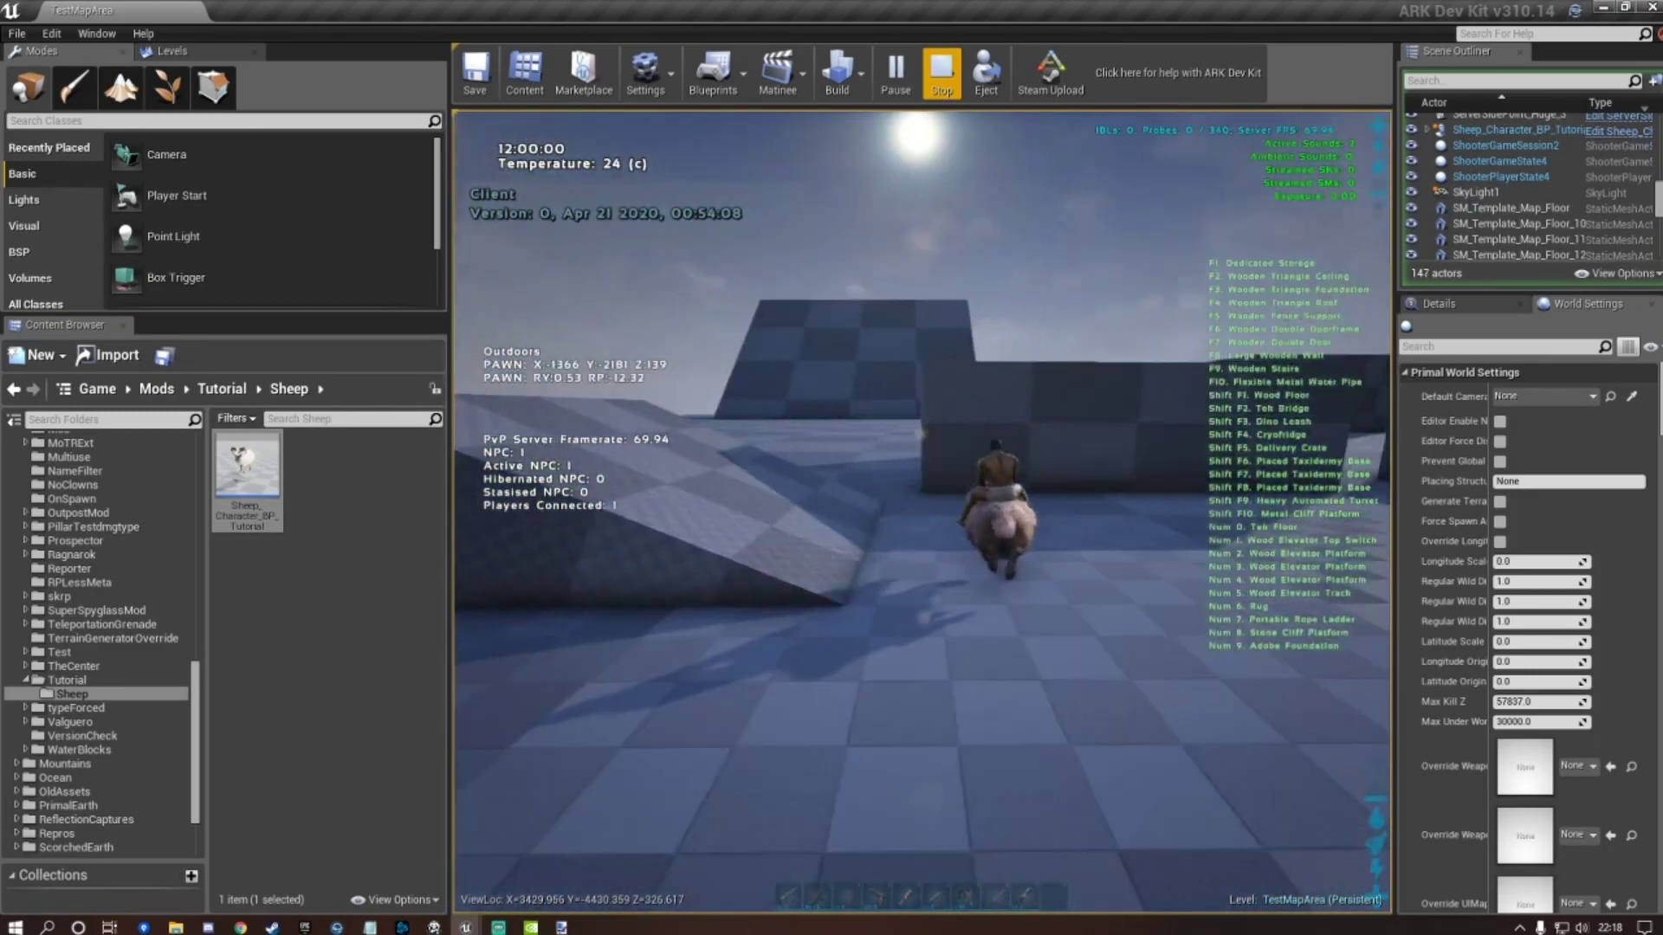
pyautogui.press('w')
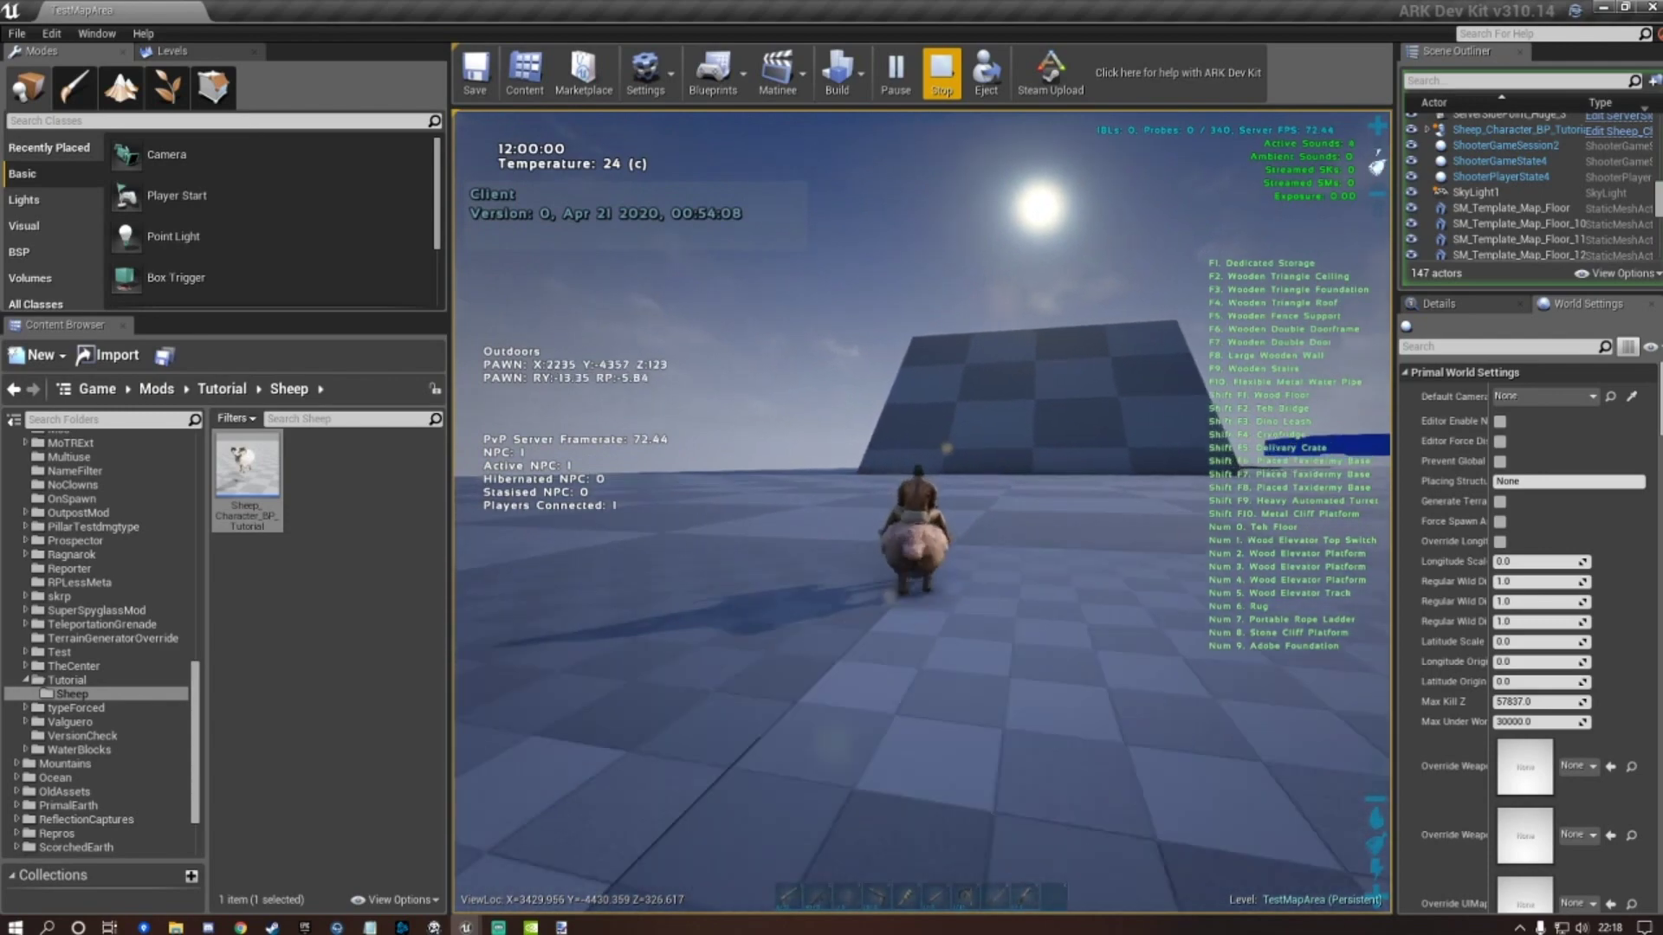
pyautogui.press('w')
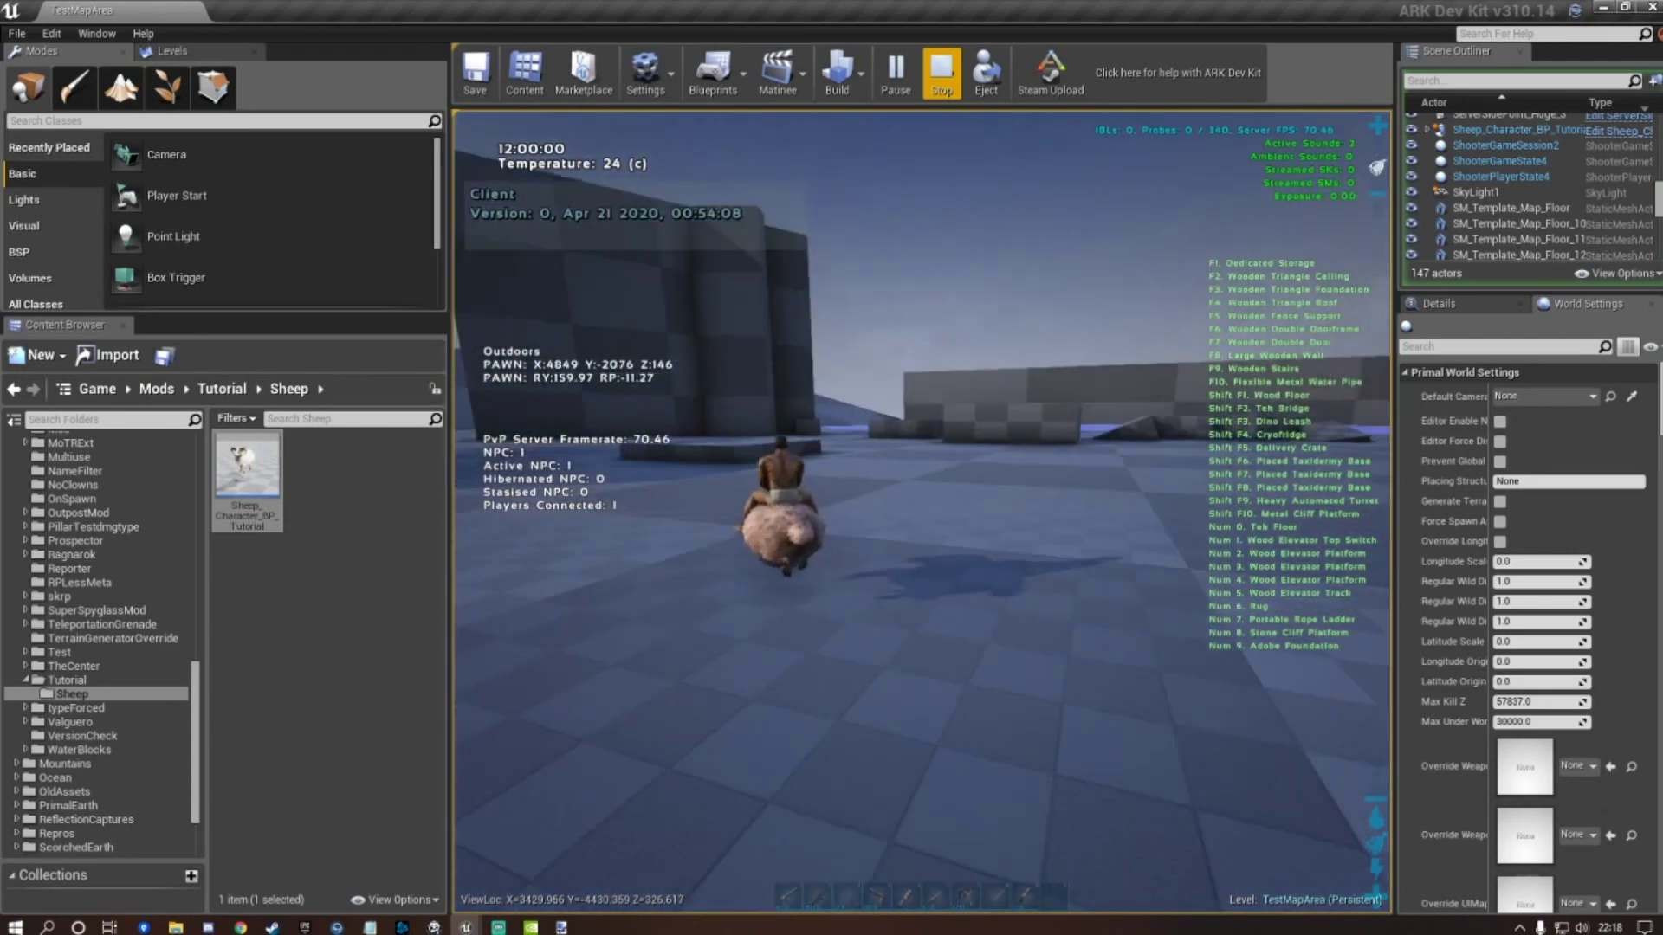
pyautogui.press('w')
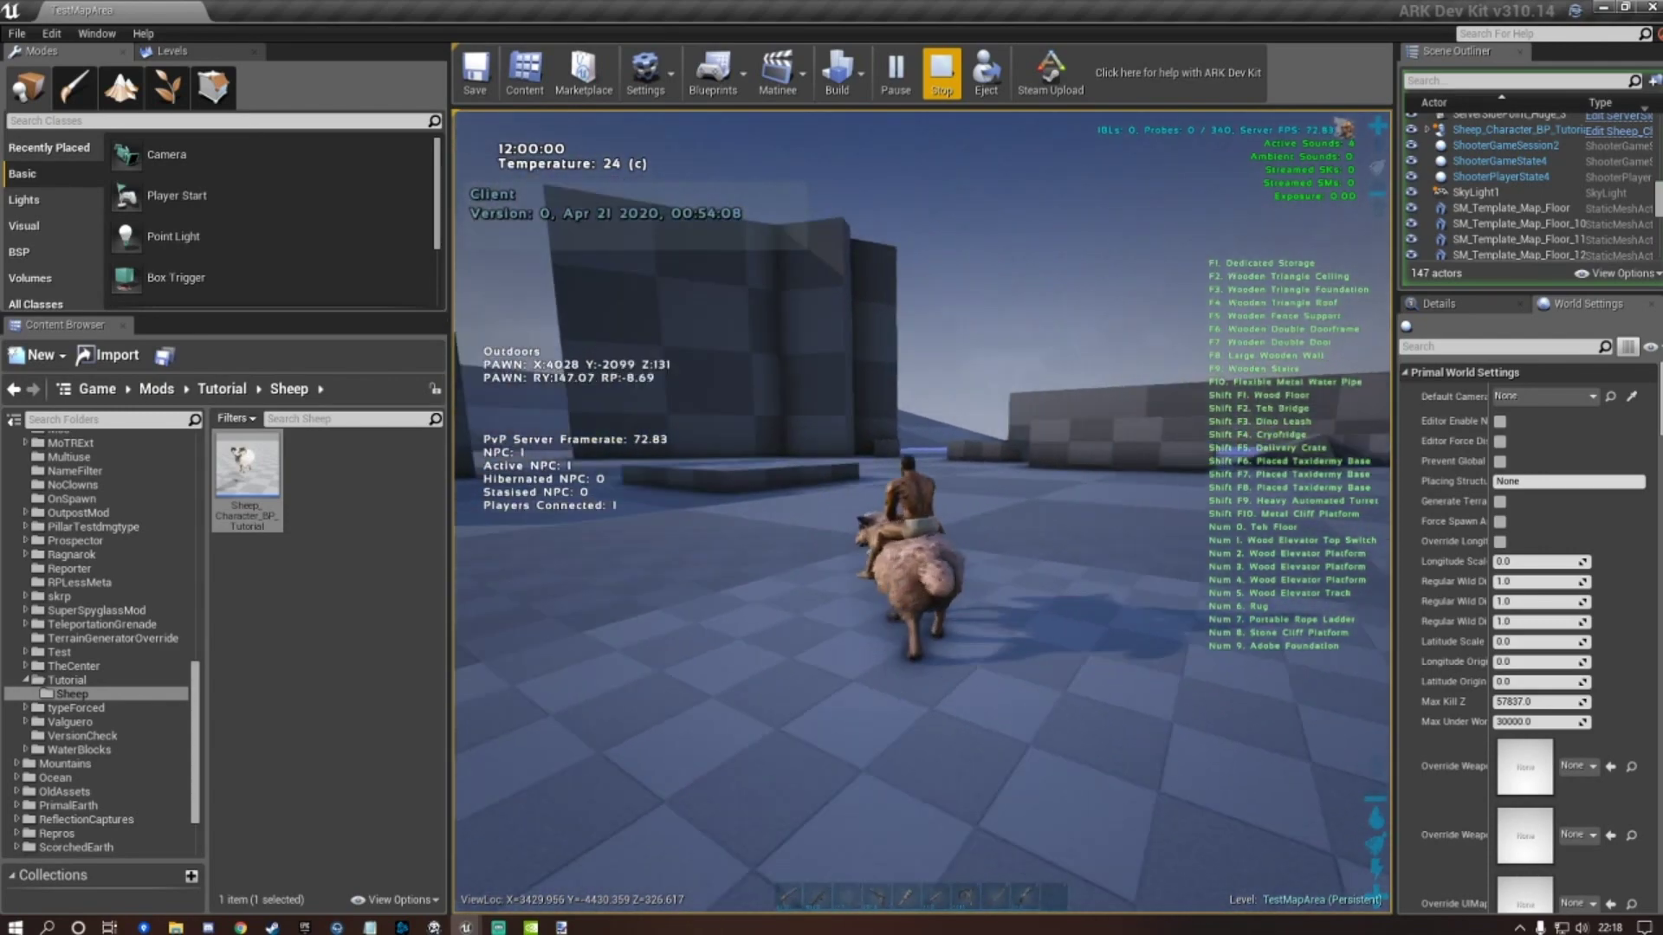
pyautogui.press('w')
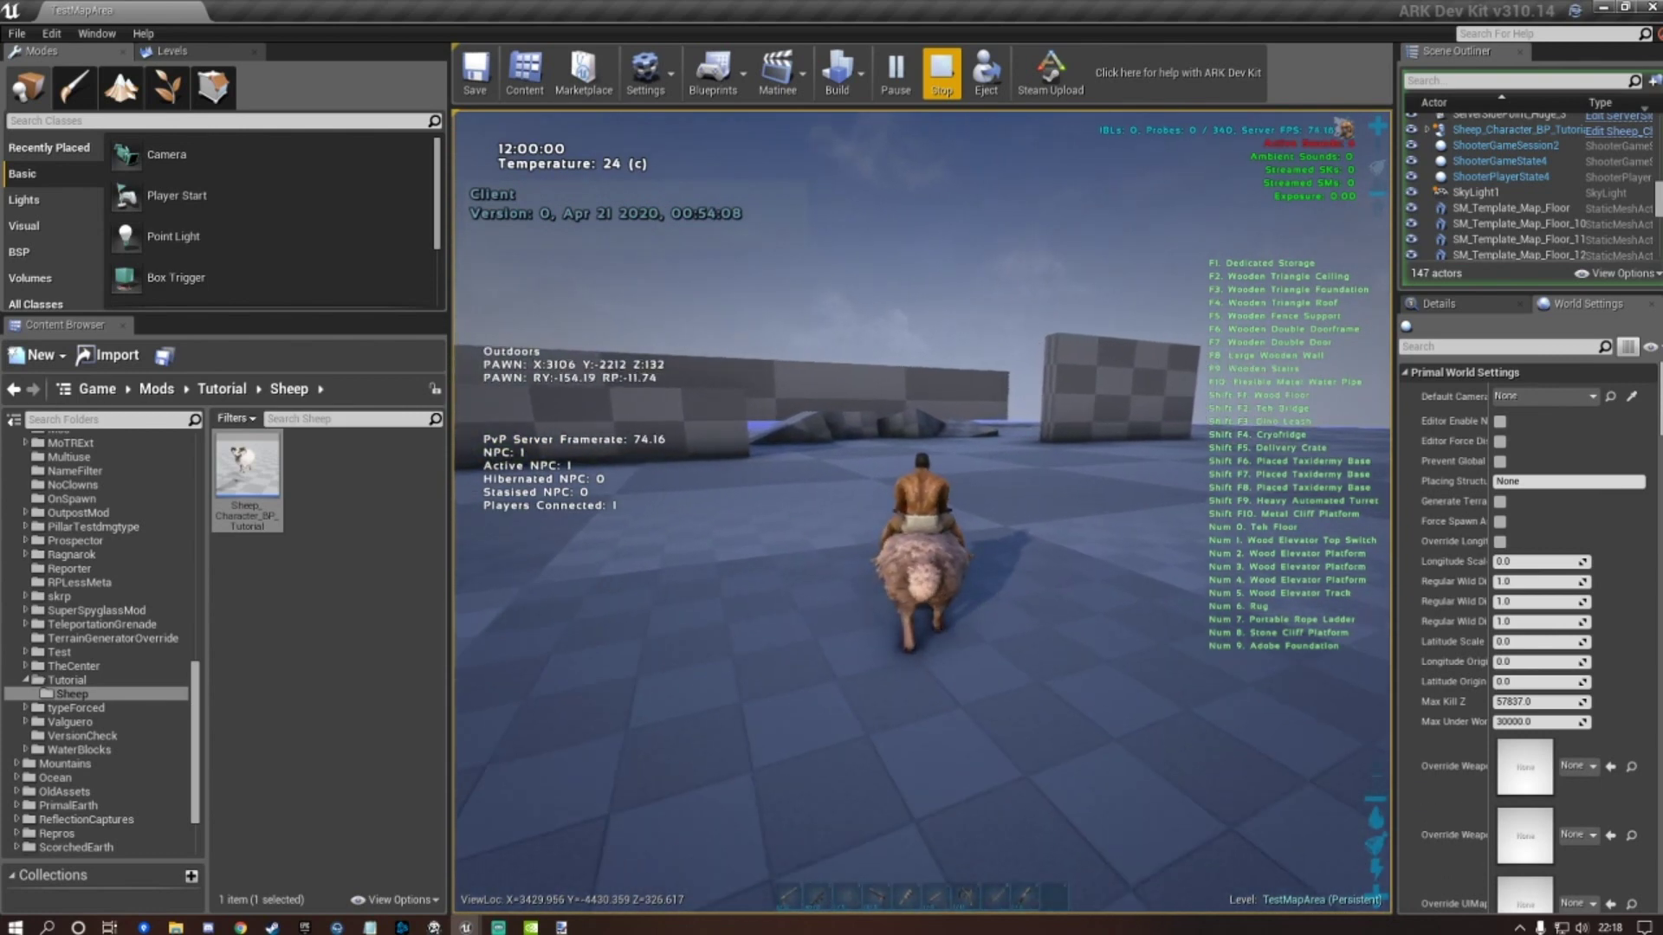
pyautogui.press('w')
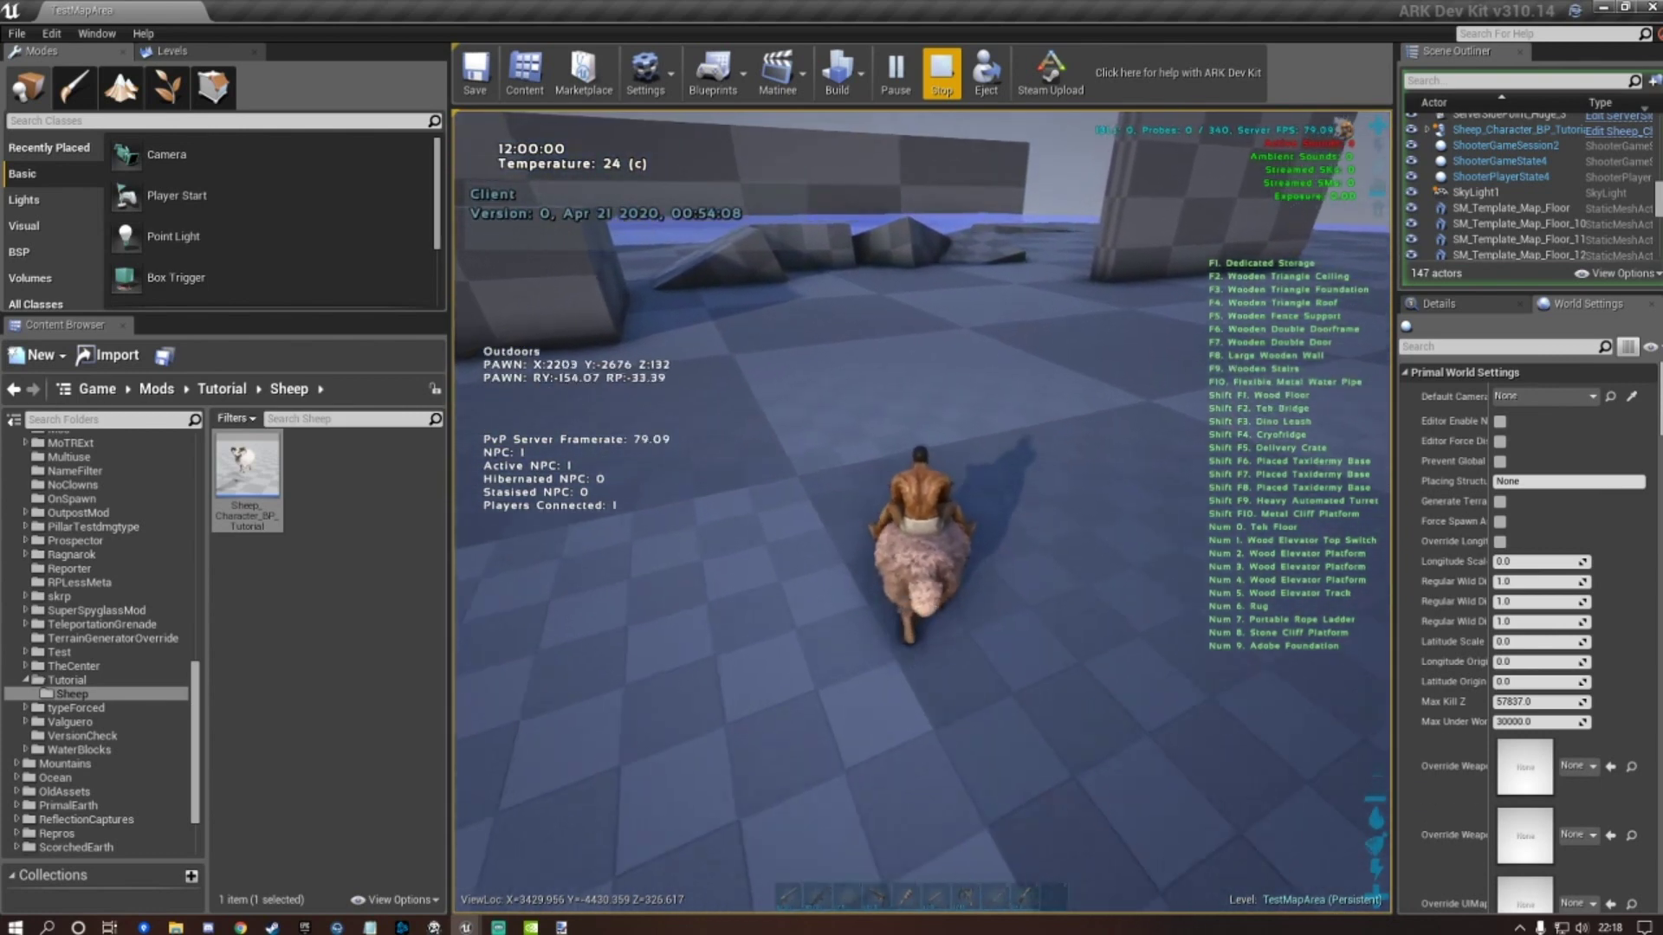
pyautogui.press('w')
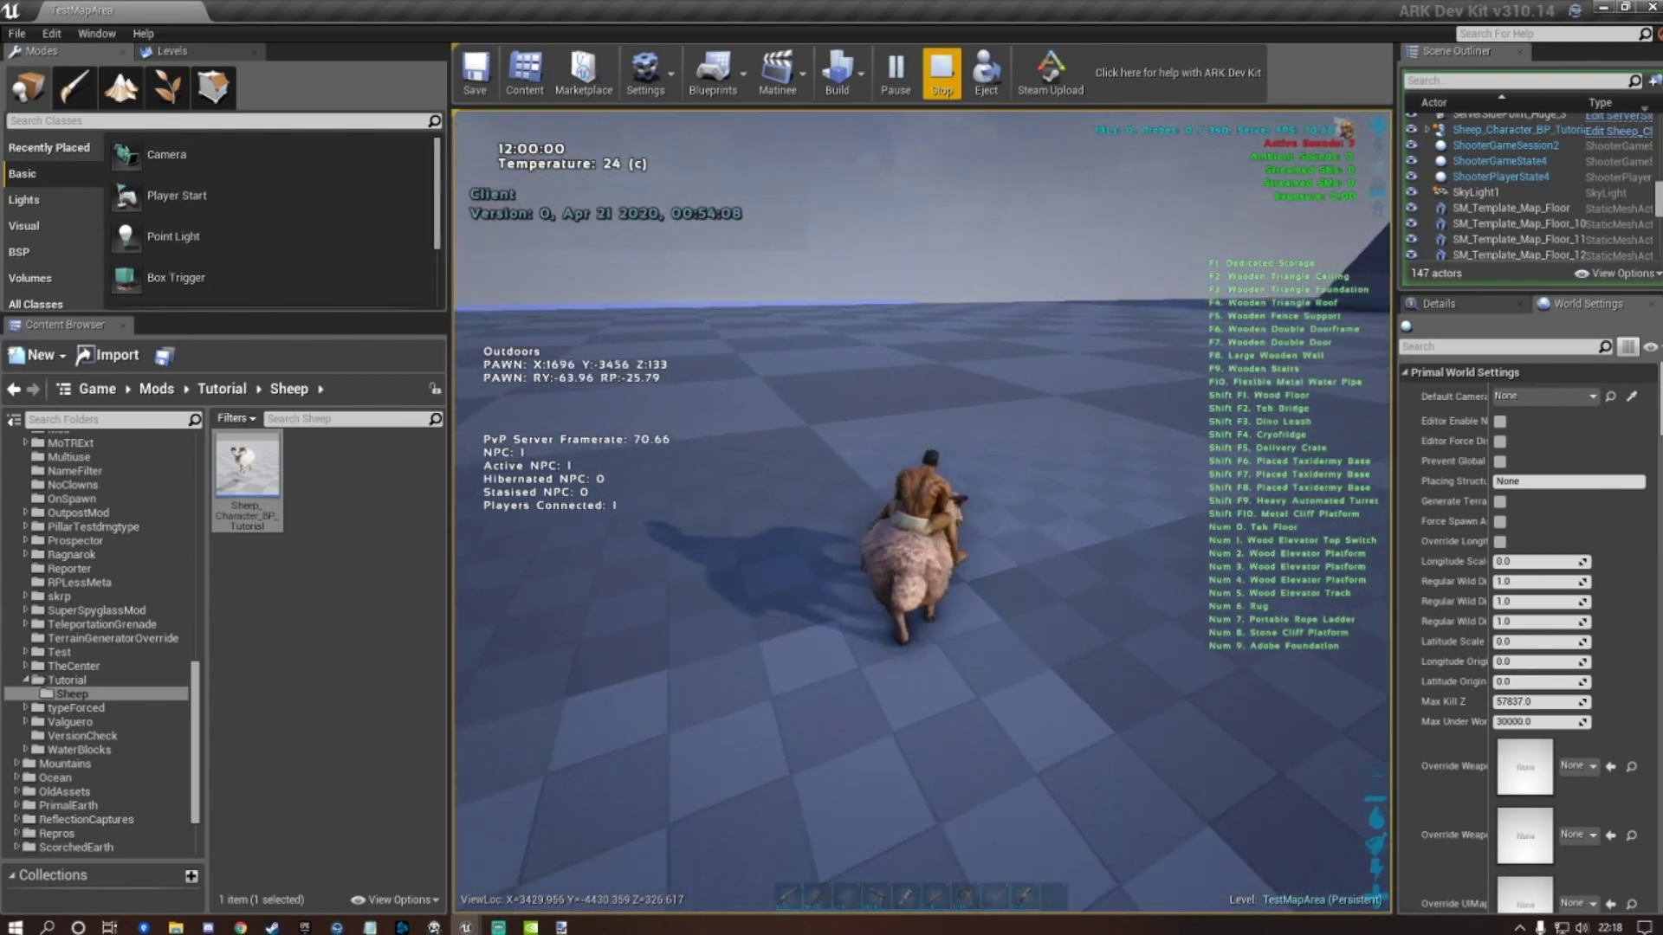
pyautogui.press('w')
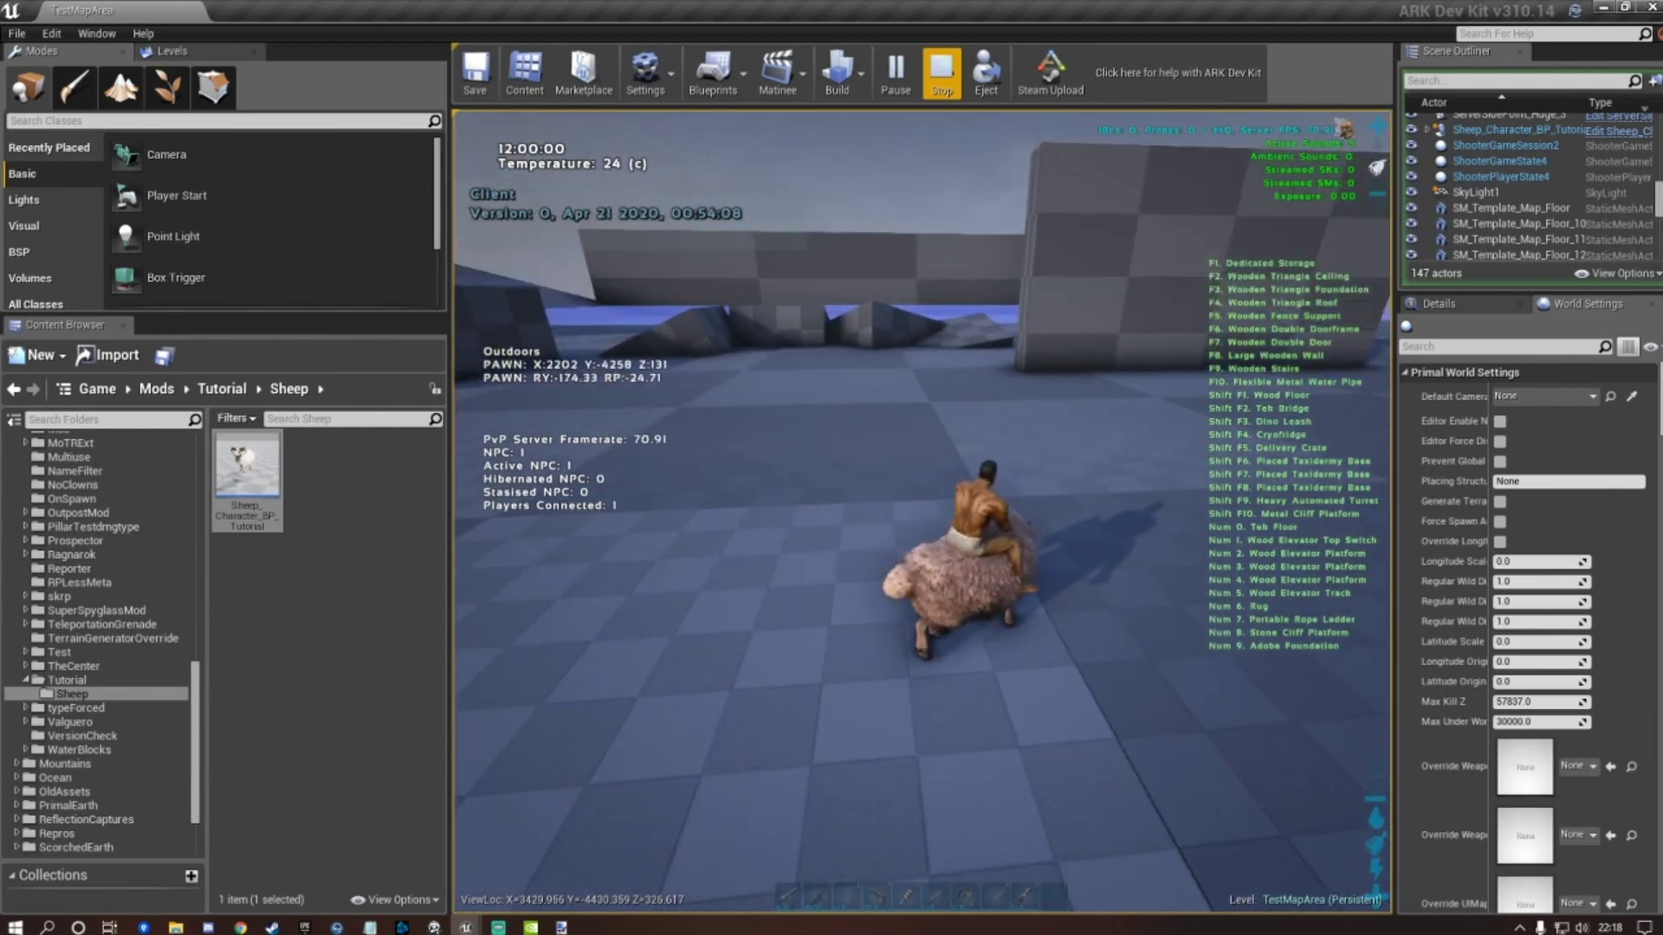
pyautogui.press('w')
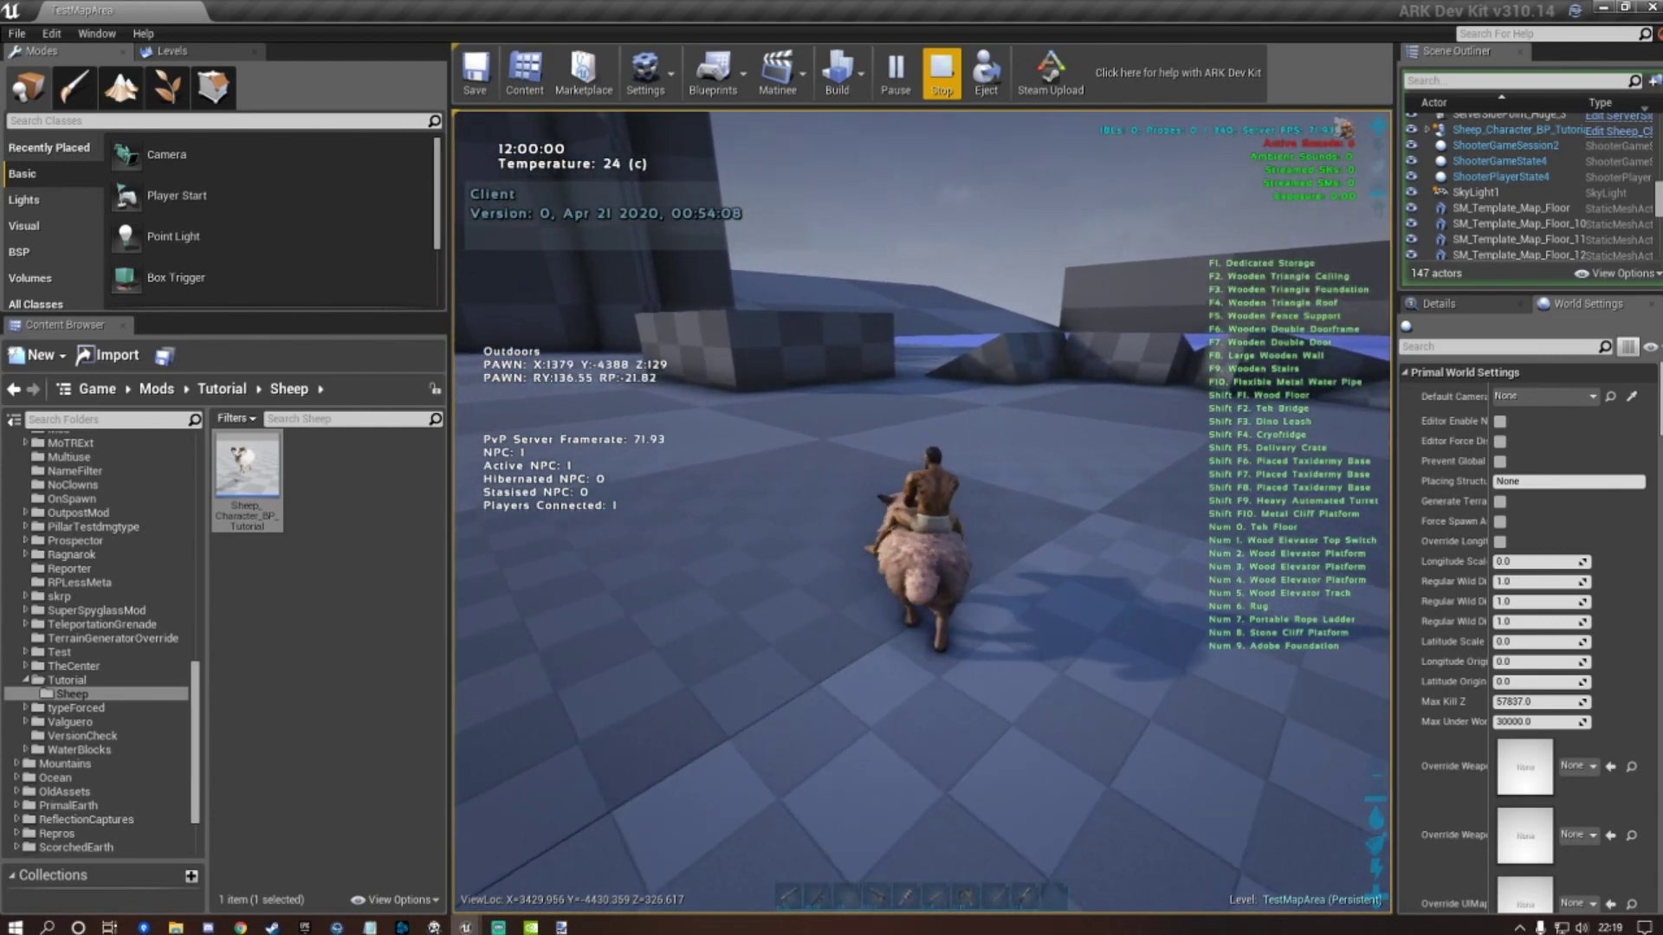
# Continue riding the sheep across the test level to examine its walk speed, and end the play session.
pyautogui.press('w')
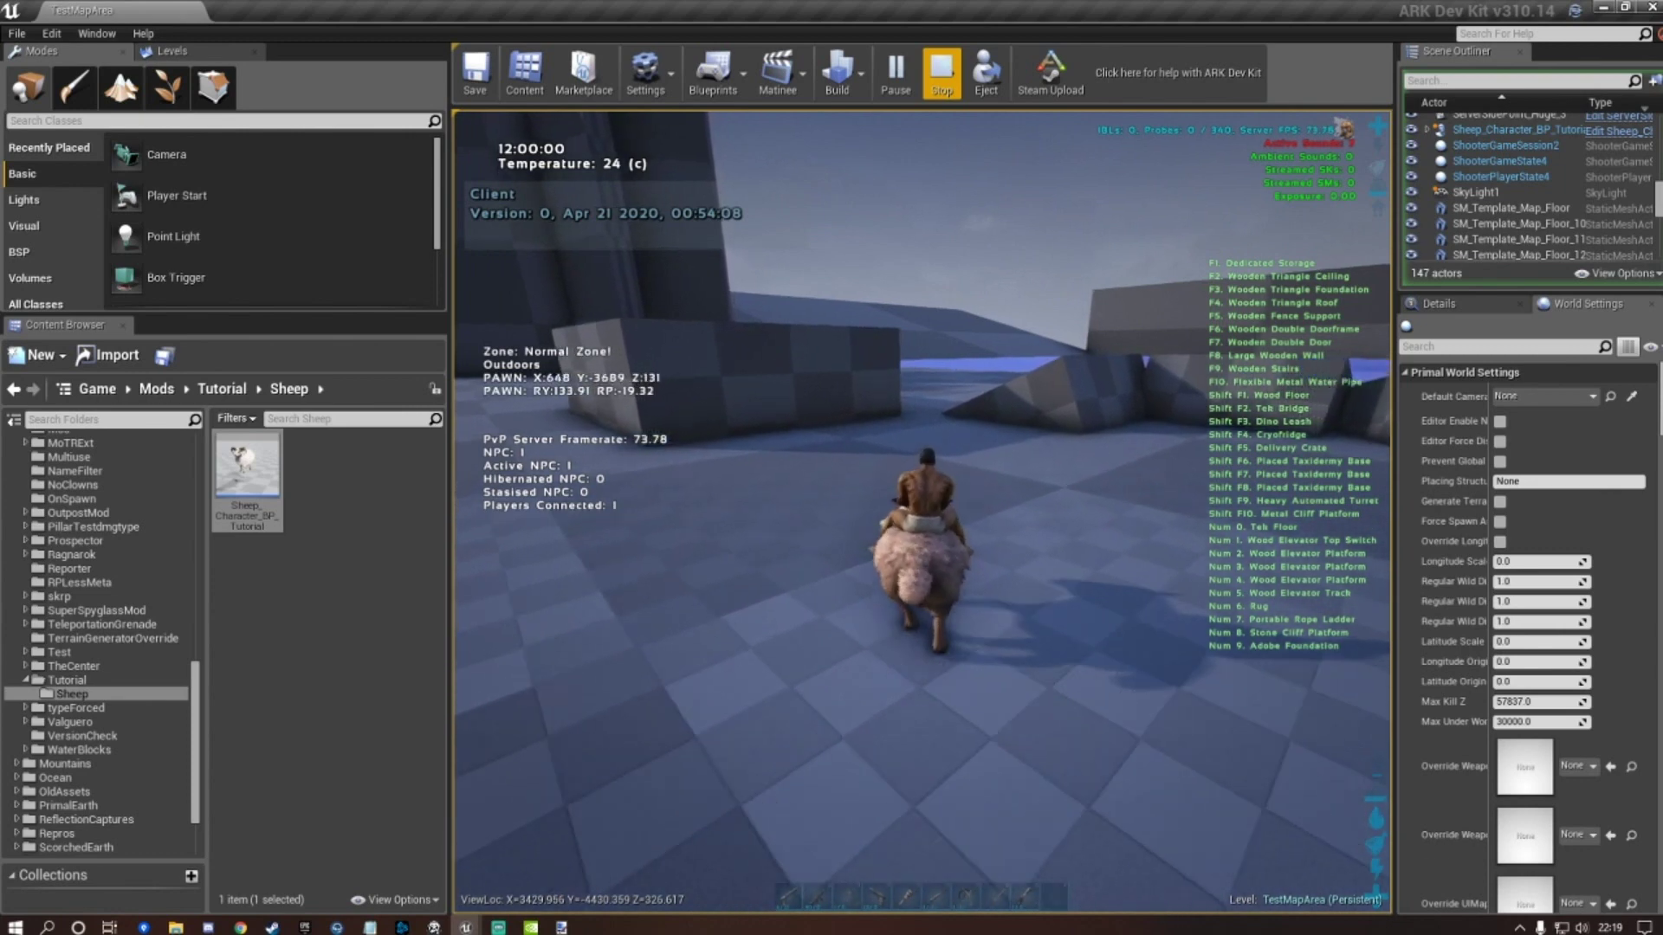
pyautogui.press('w')
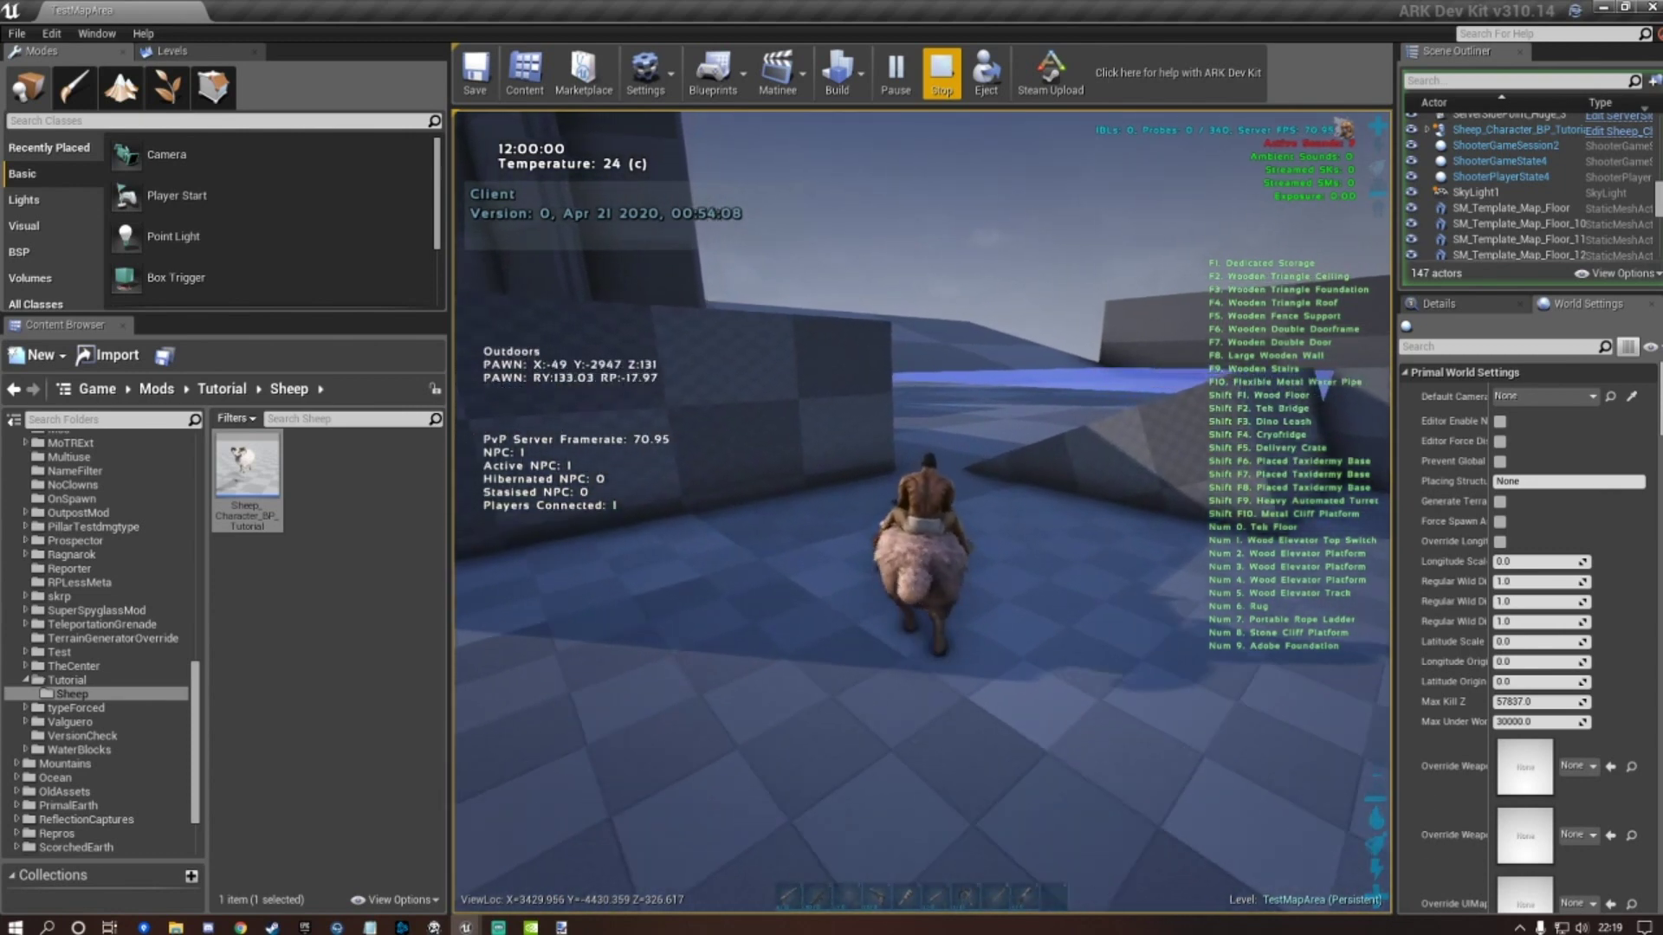
pyautogui.press('w')
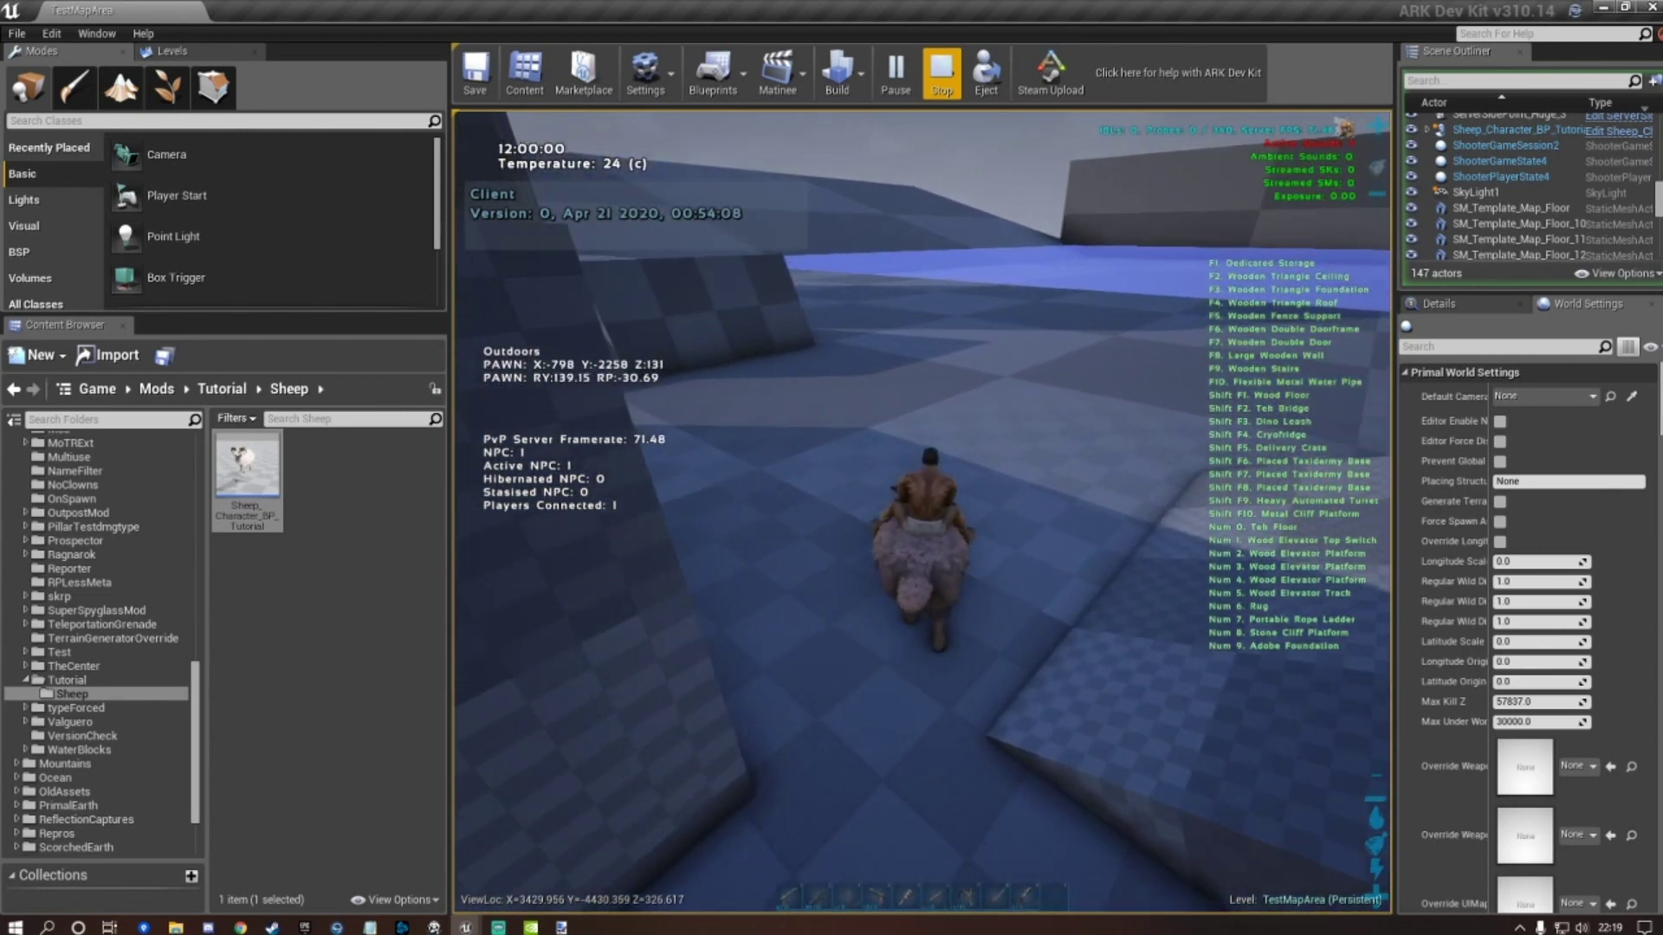
pyautogui.press('w')
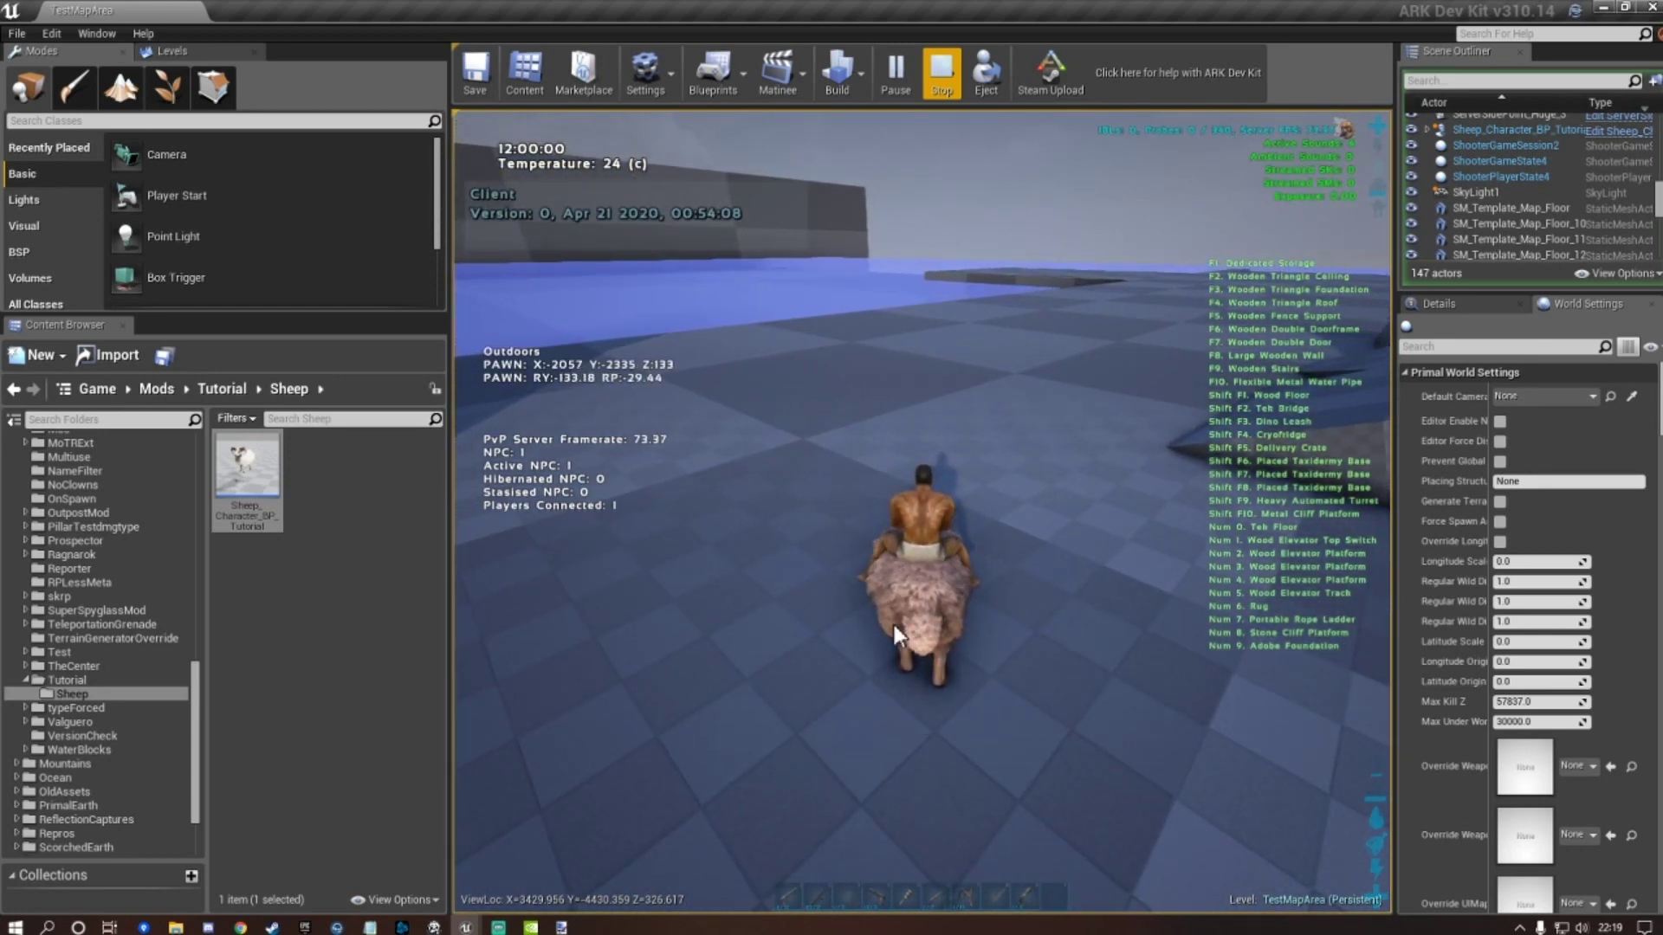
pyautogui.press('Escape')
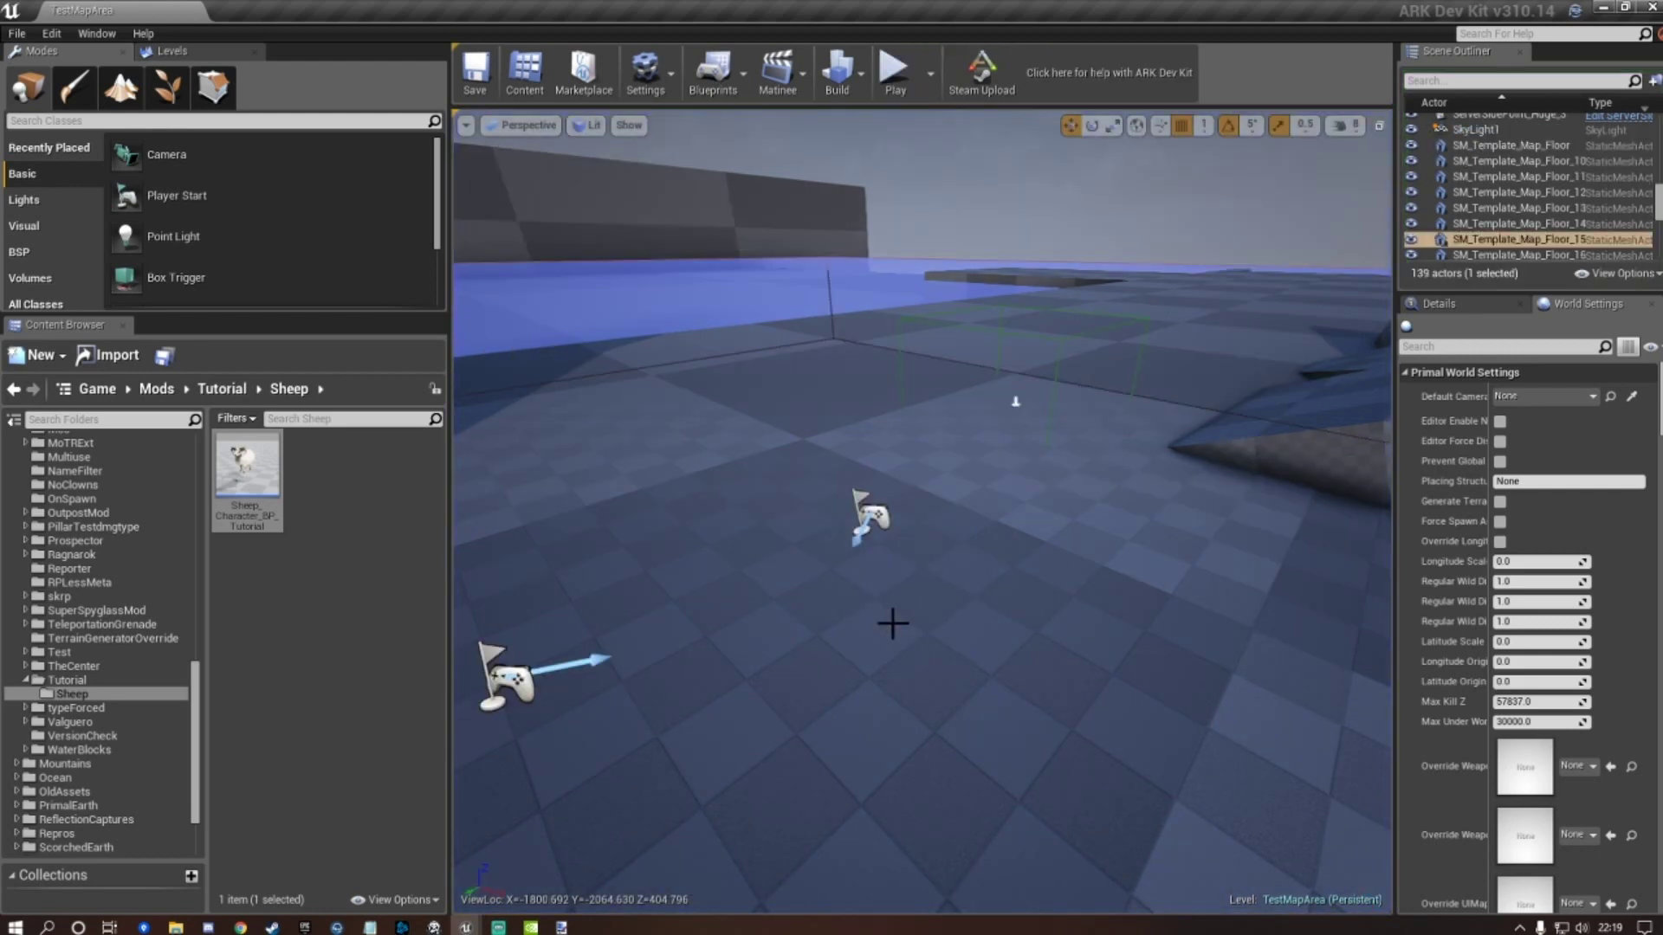
# Reopen the Sheep_Character_BP_Tutorial blueprint and clear the "speed" filter so all its defaults are listed.
pyautogui.click(259, 470)
pyautogui.doubleClick(258, 471)
pyautogui.scroll(-5, 1160, 430)
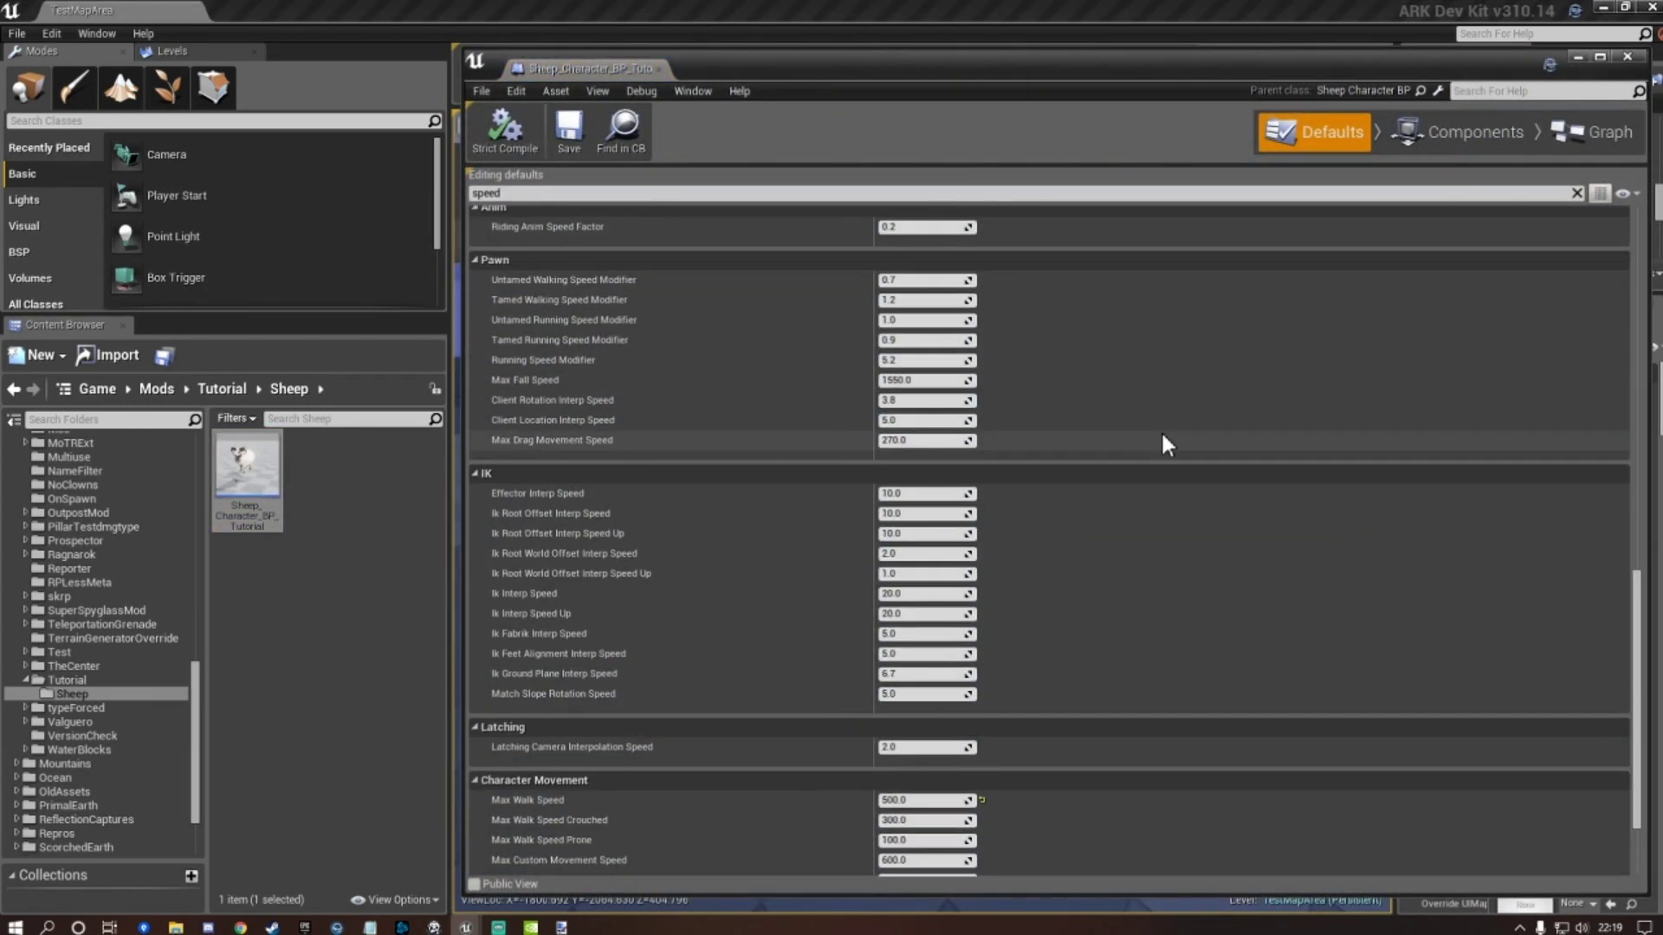
pyautogui.scroll(10, 1273, 468)
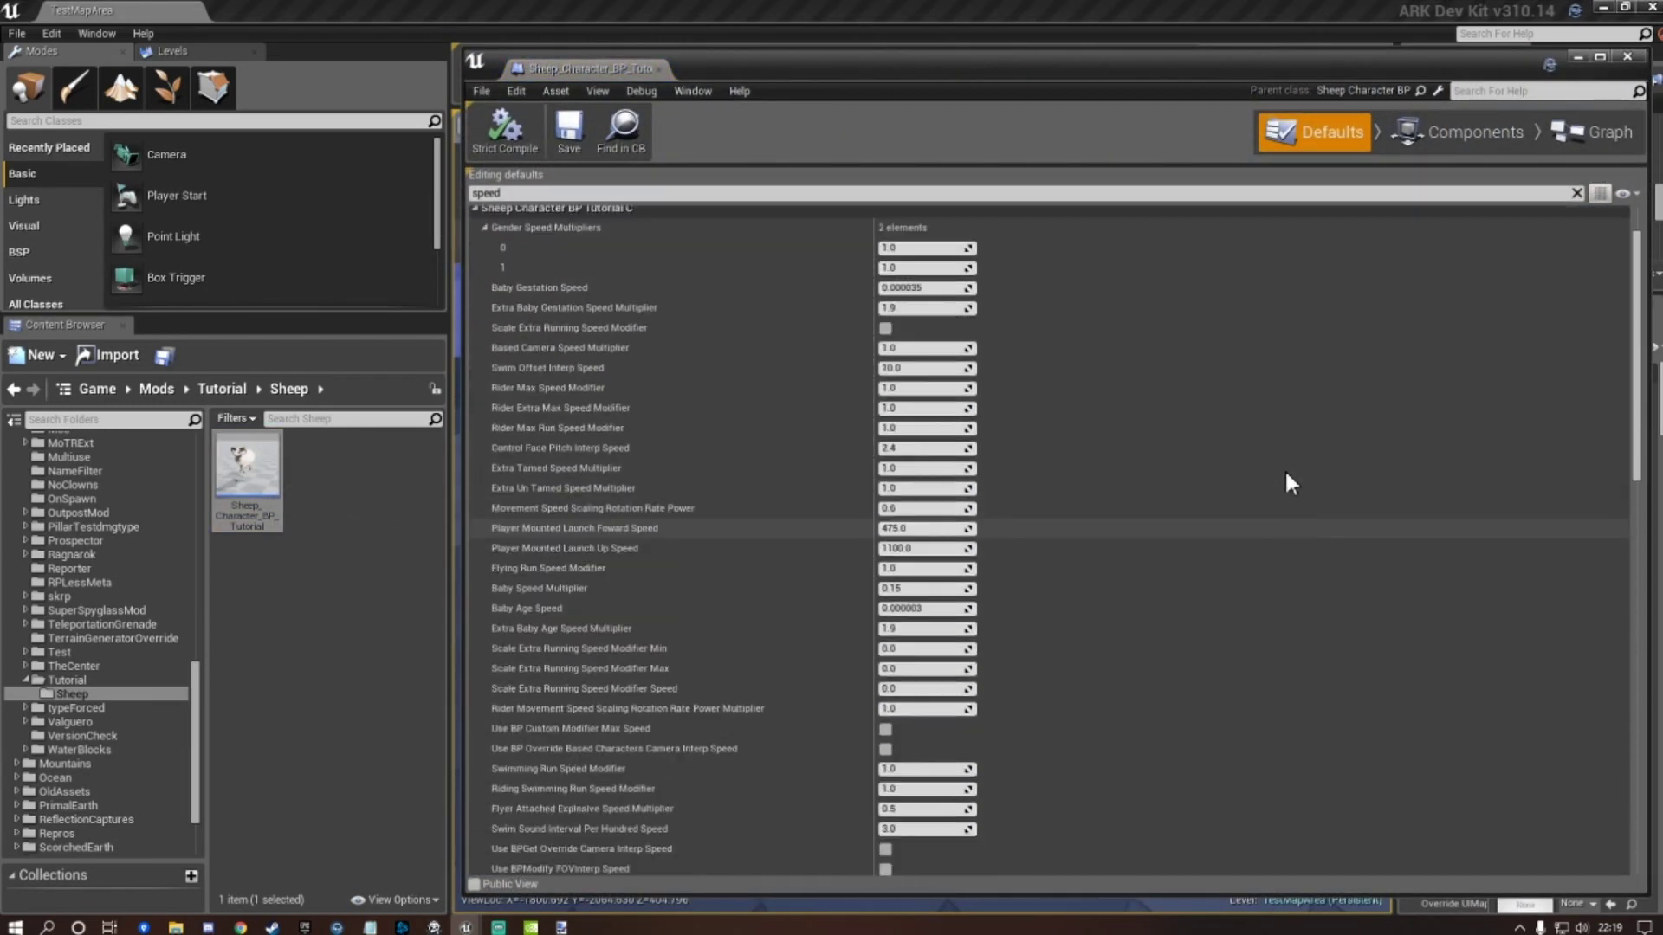
pyautogui.click(1578, 193)
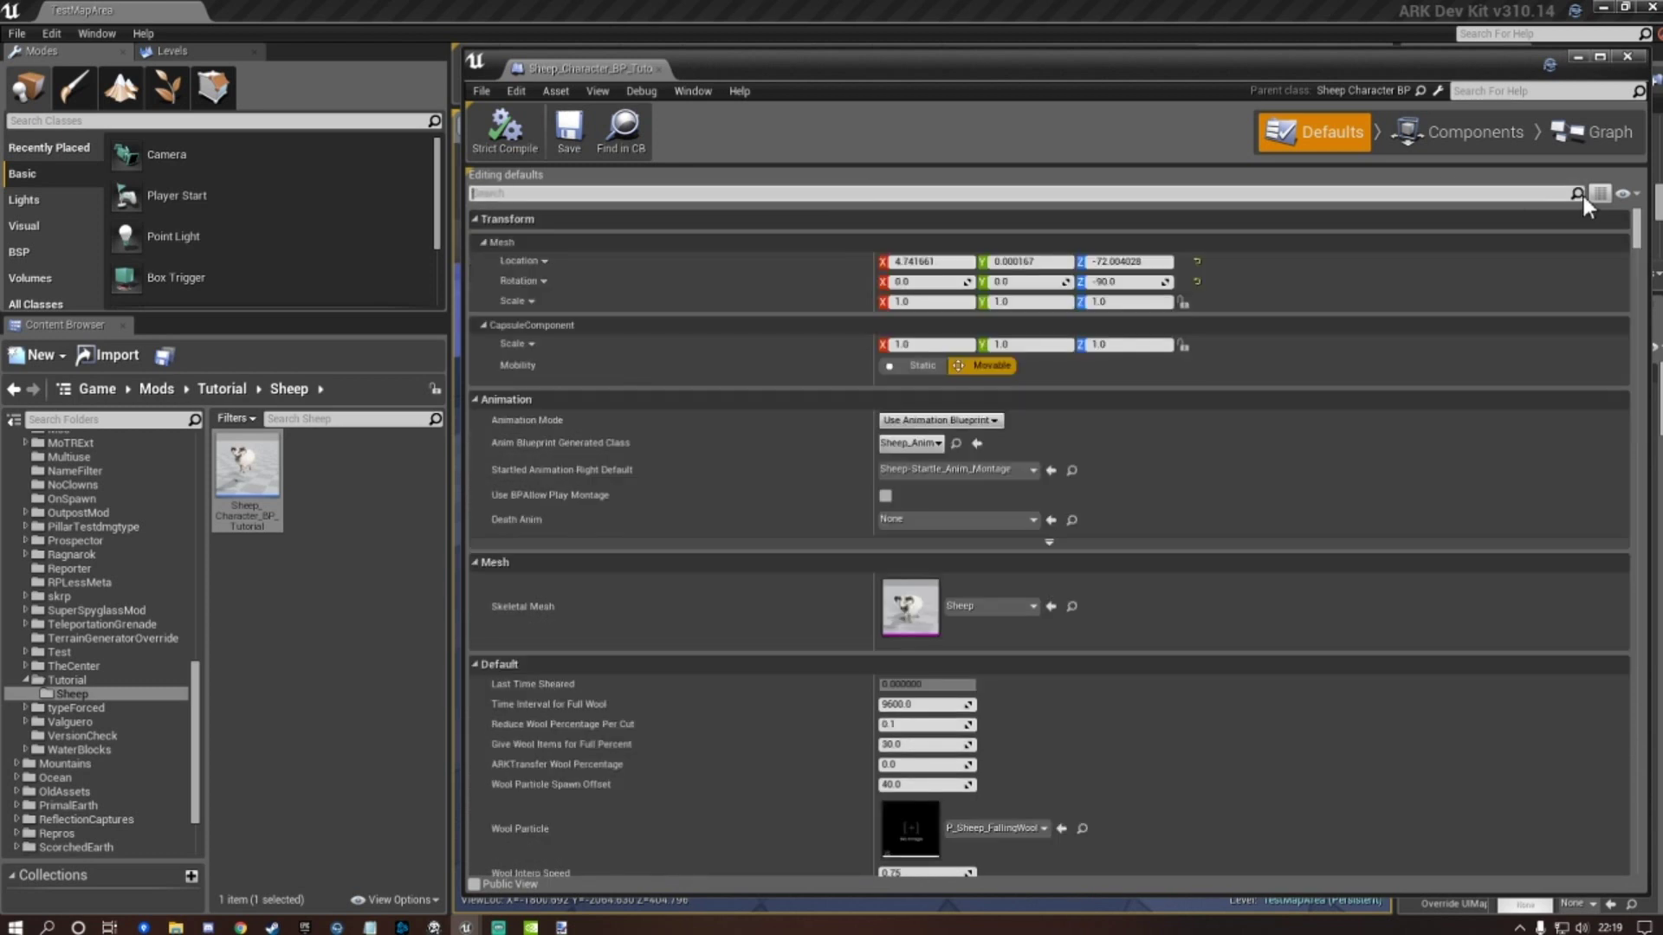
# Locate the blueprint's Sheep skeletal mesh among the game assets and copy it into the Tutorial mod's Sheep folder.
pyautogui.click(1072, 606)
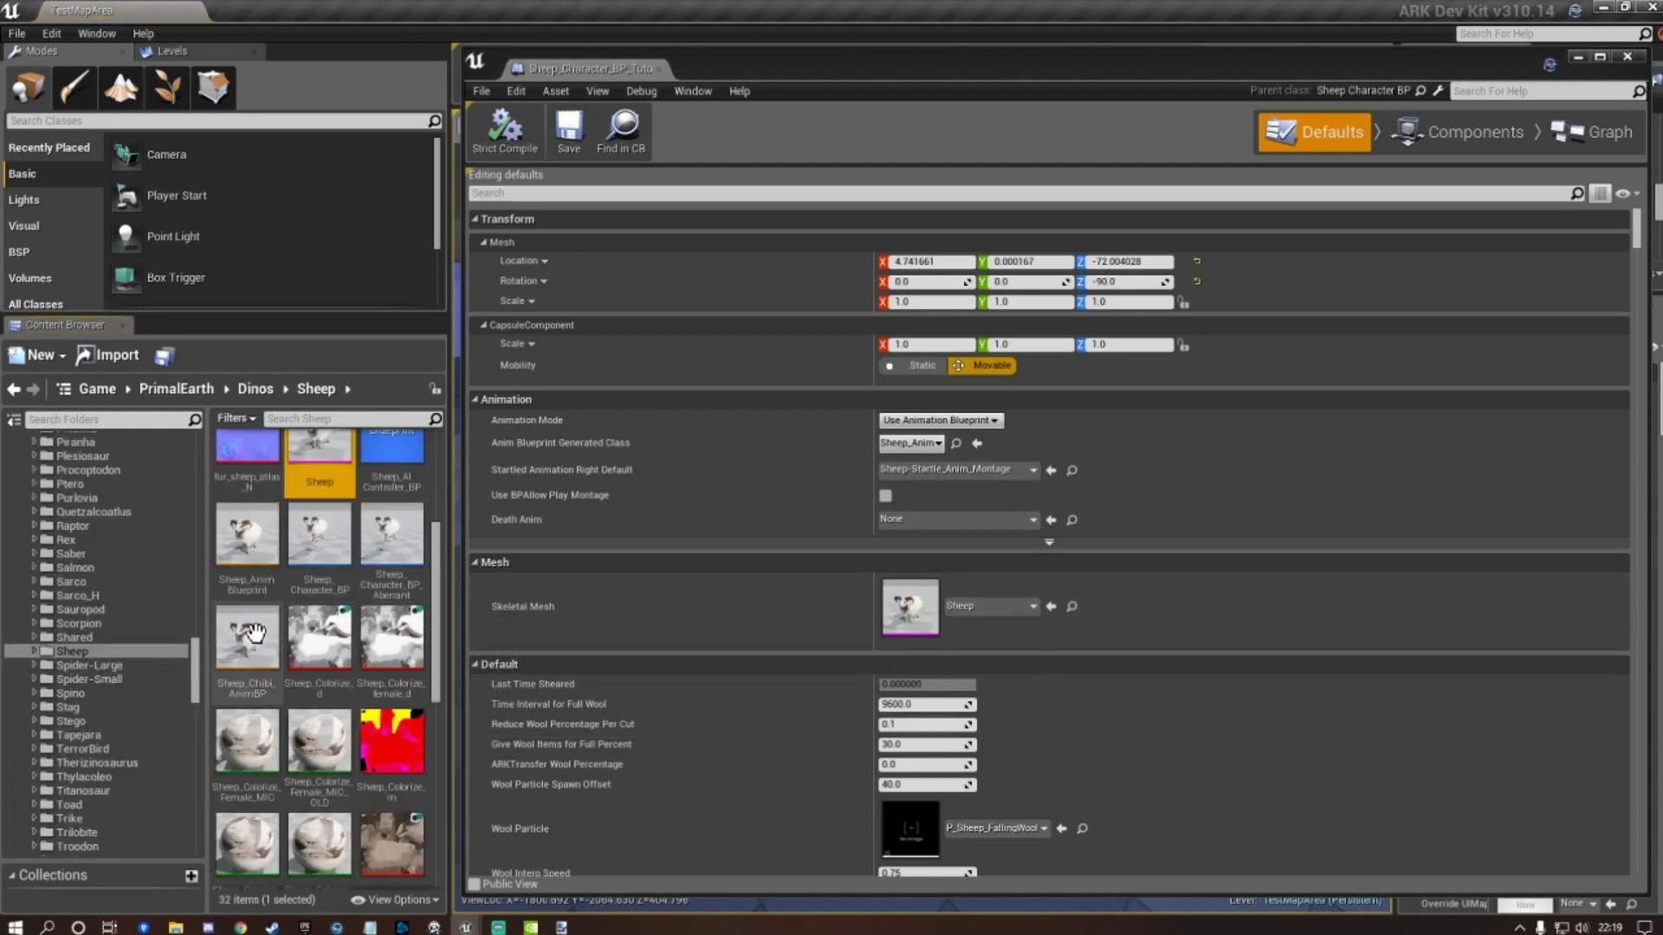
pyautogui.scroll(-15, 129, 650)
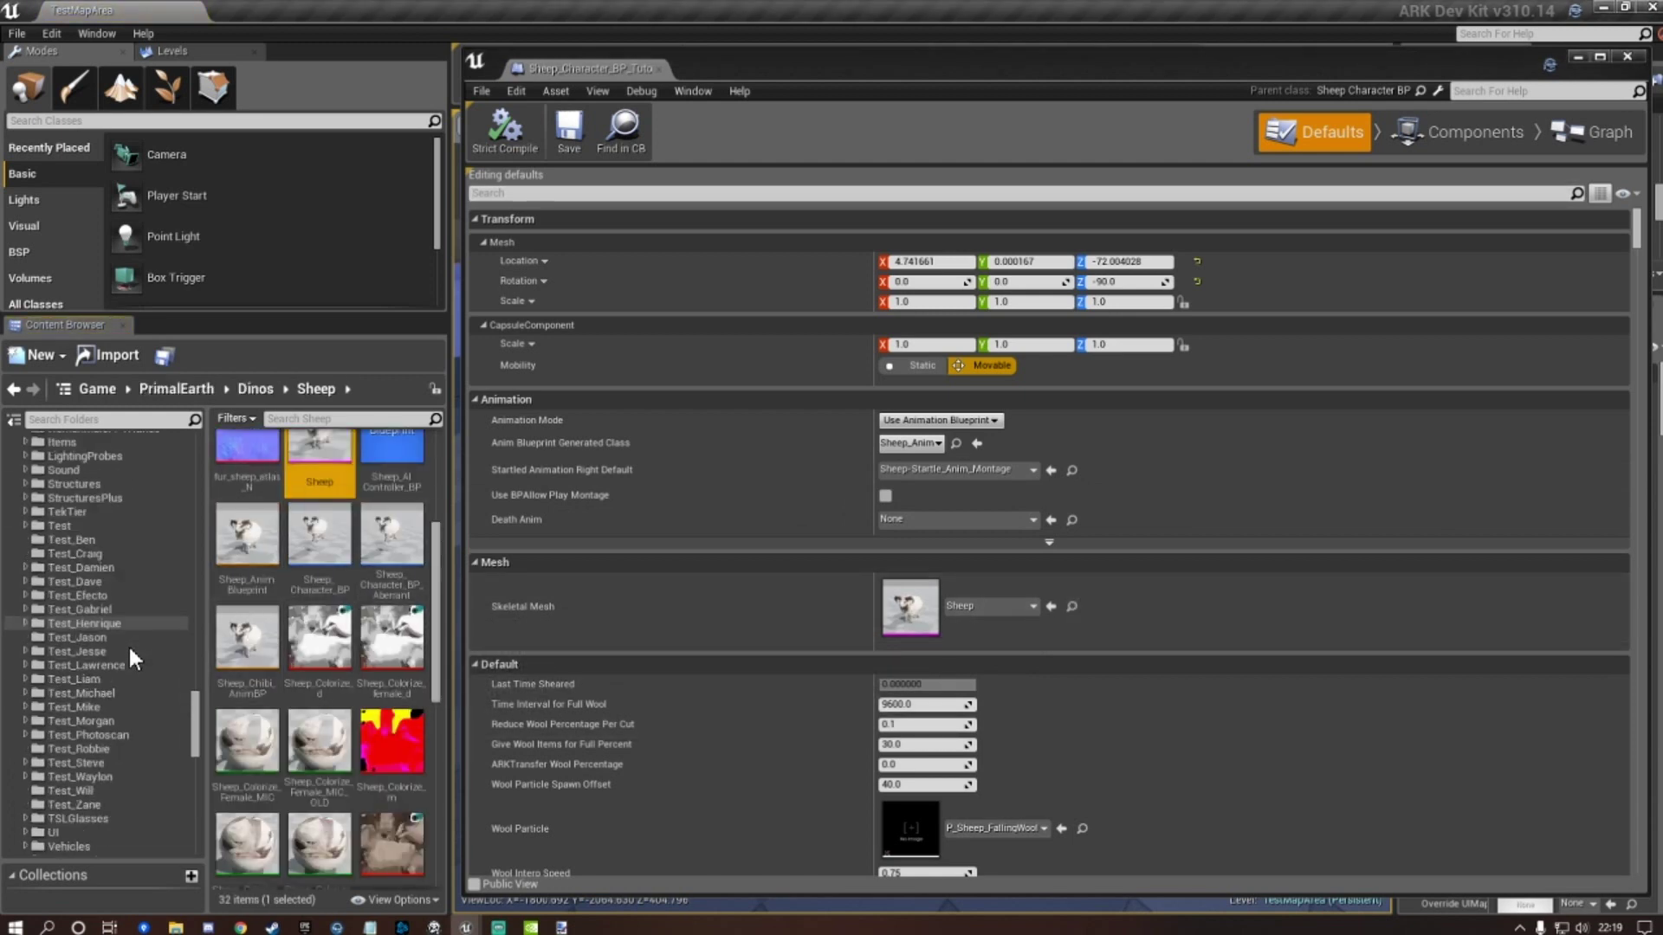
pyautogui.scroll(10, 129, 647)
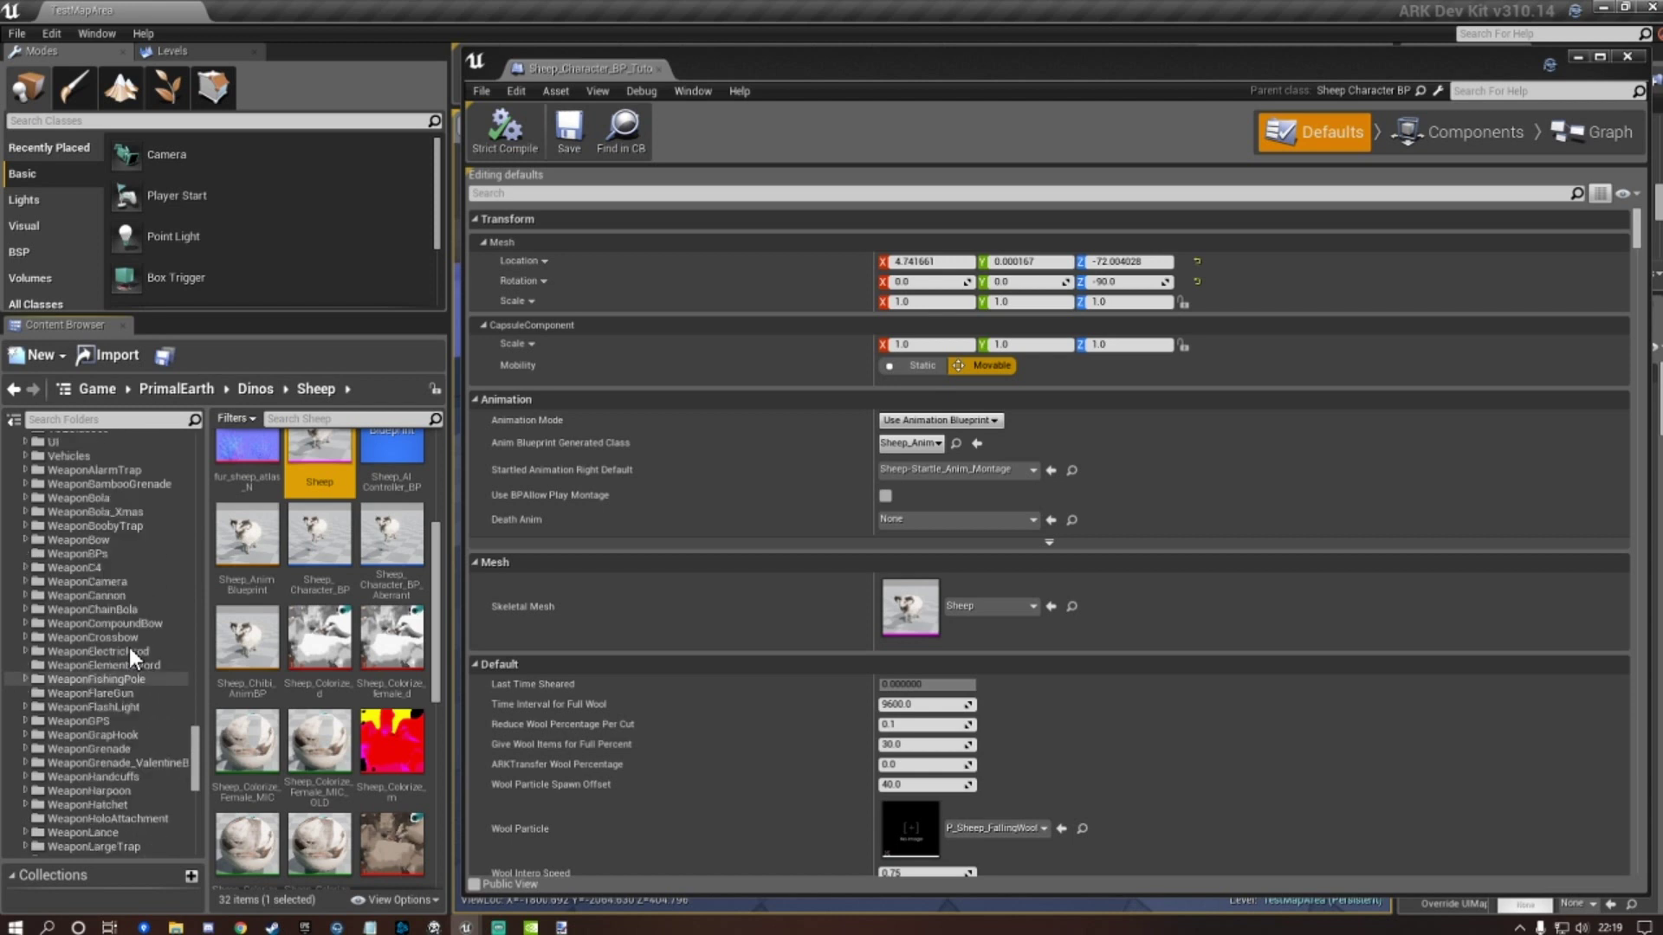
pyautogui.scroll(10, 140, 652)
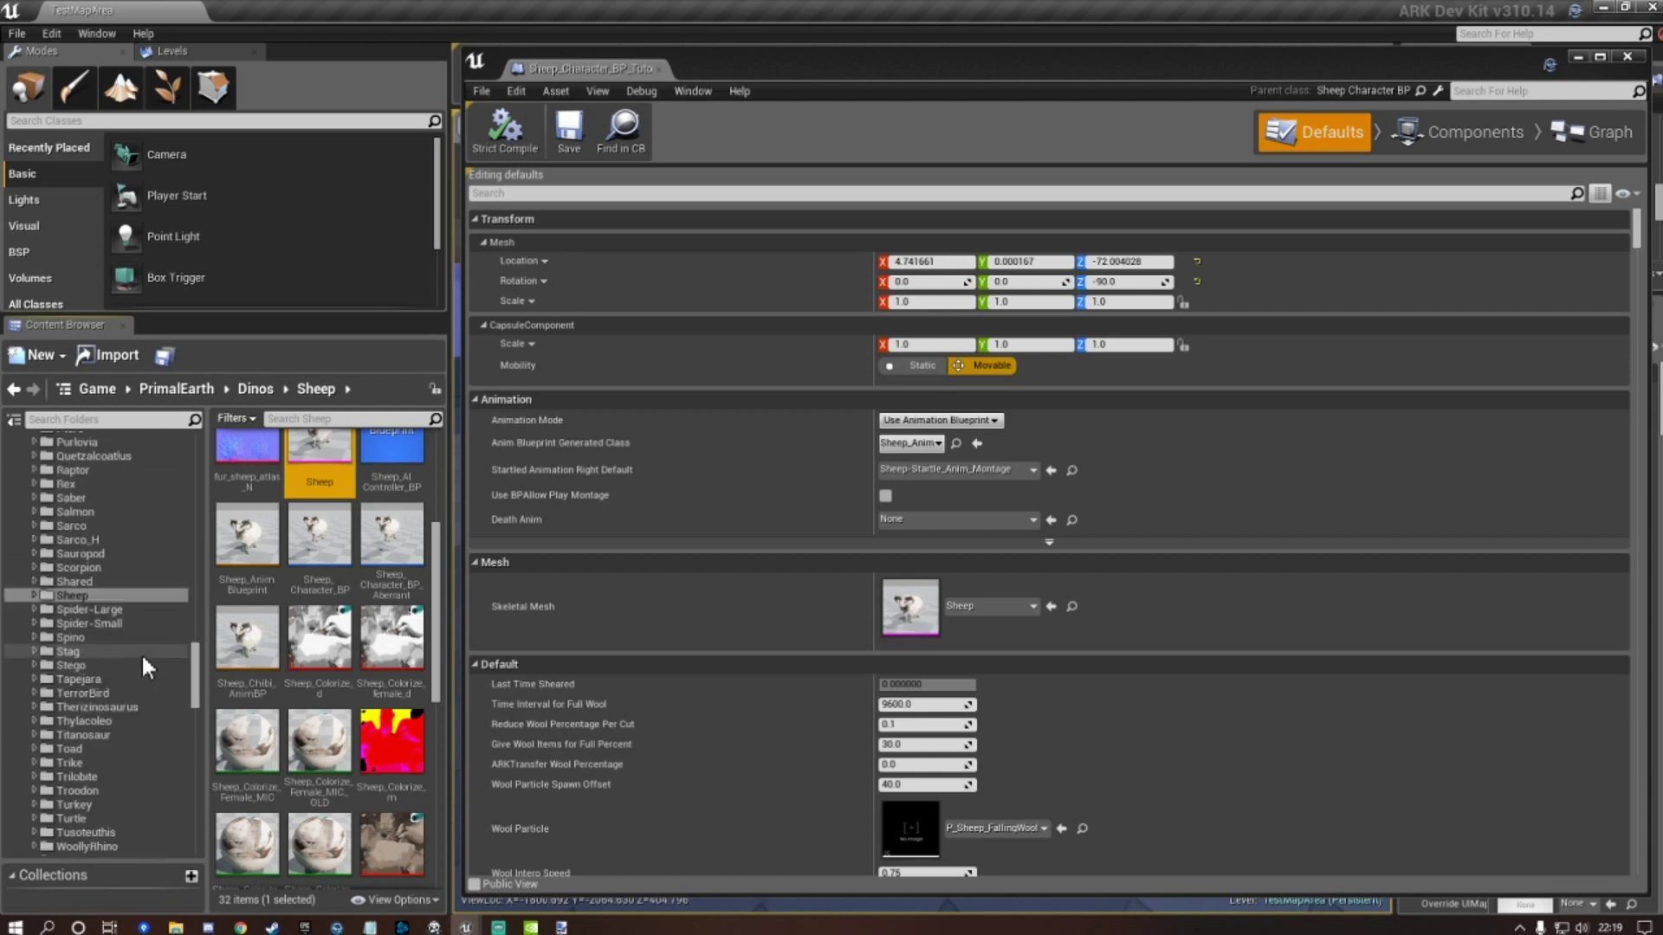
pyautogui.scroll(10, 143, 658)
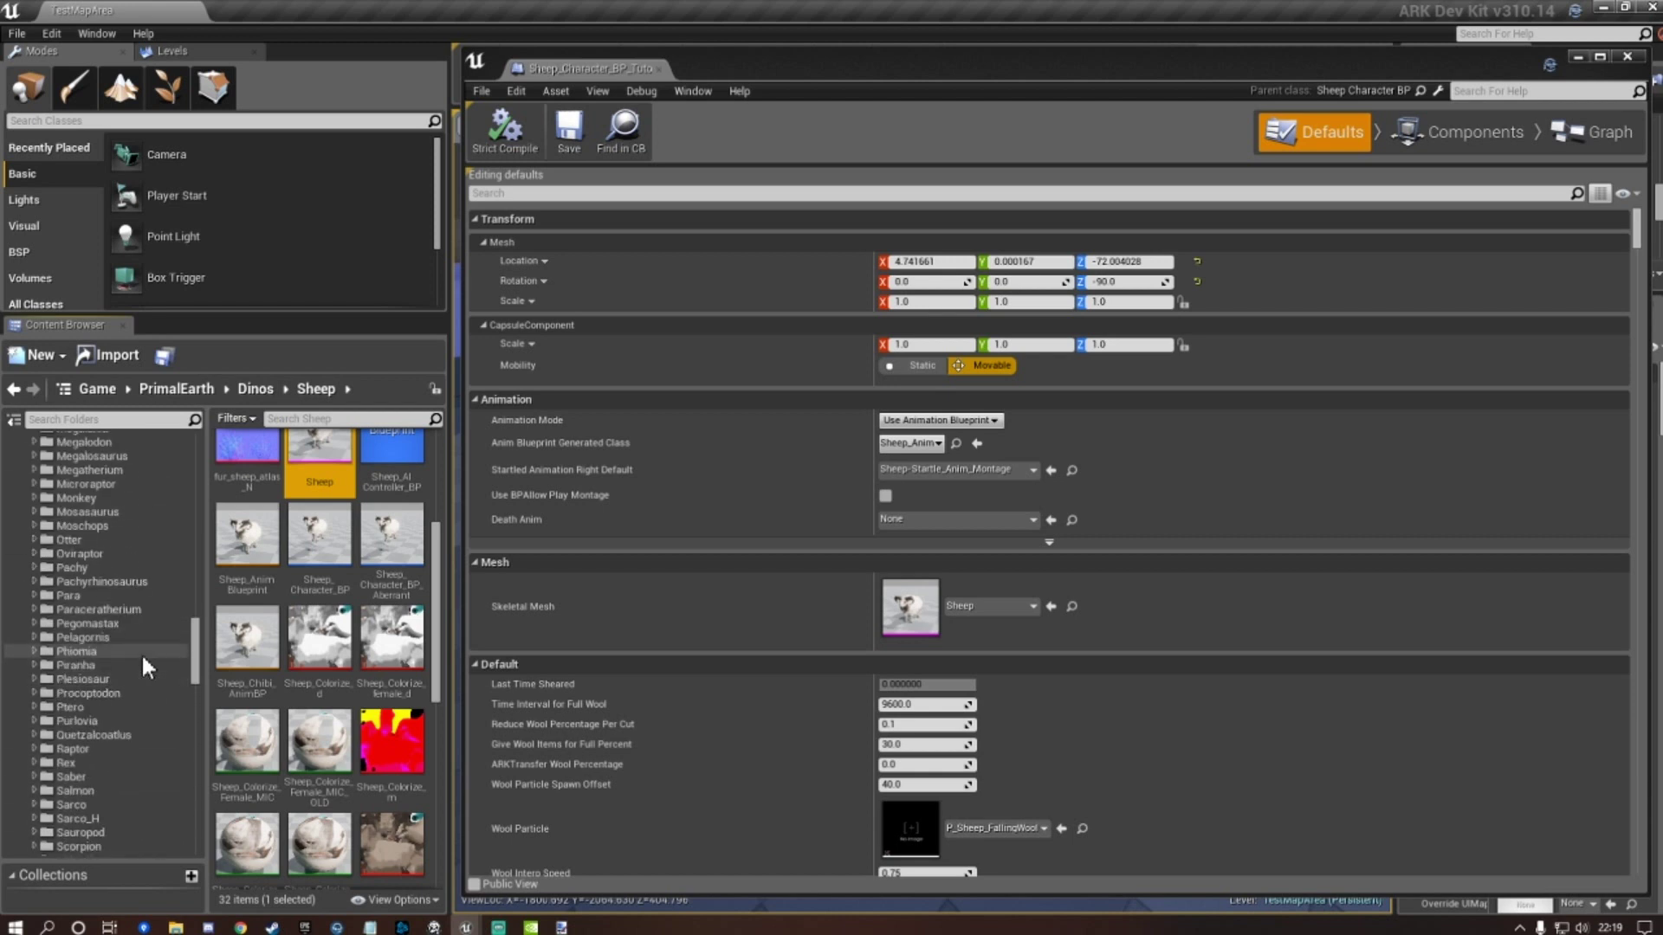
pyautogui.moveTo(208, 633); pyautogui.dragTo(188, 557)
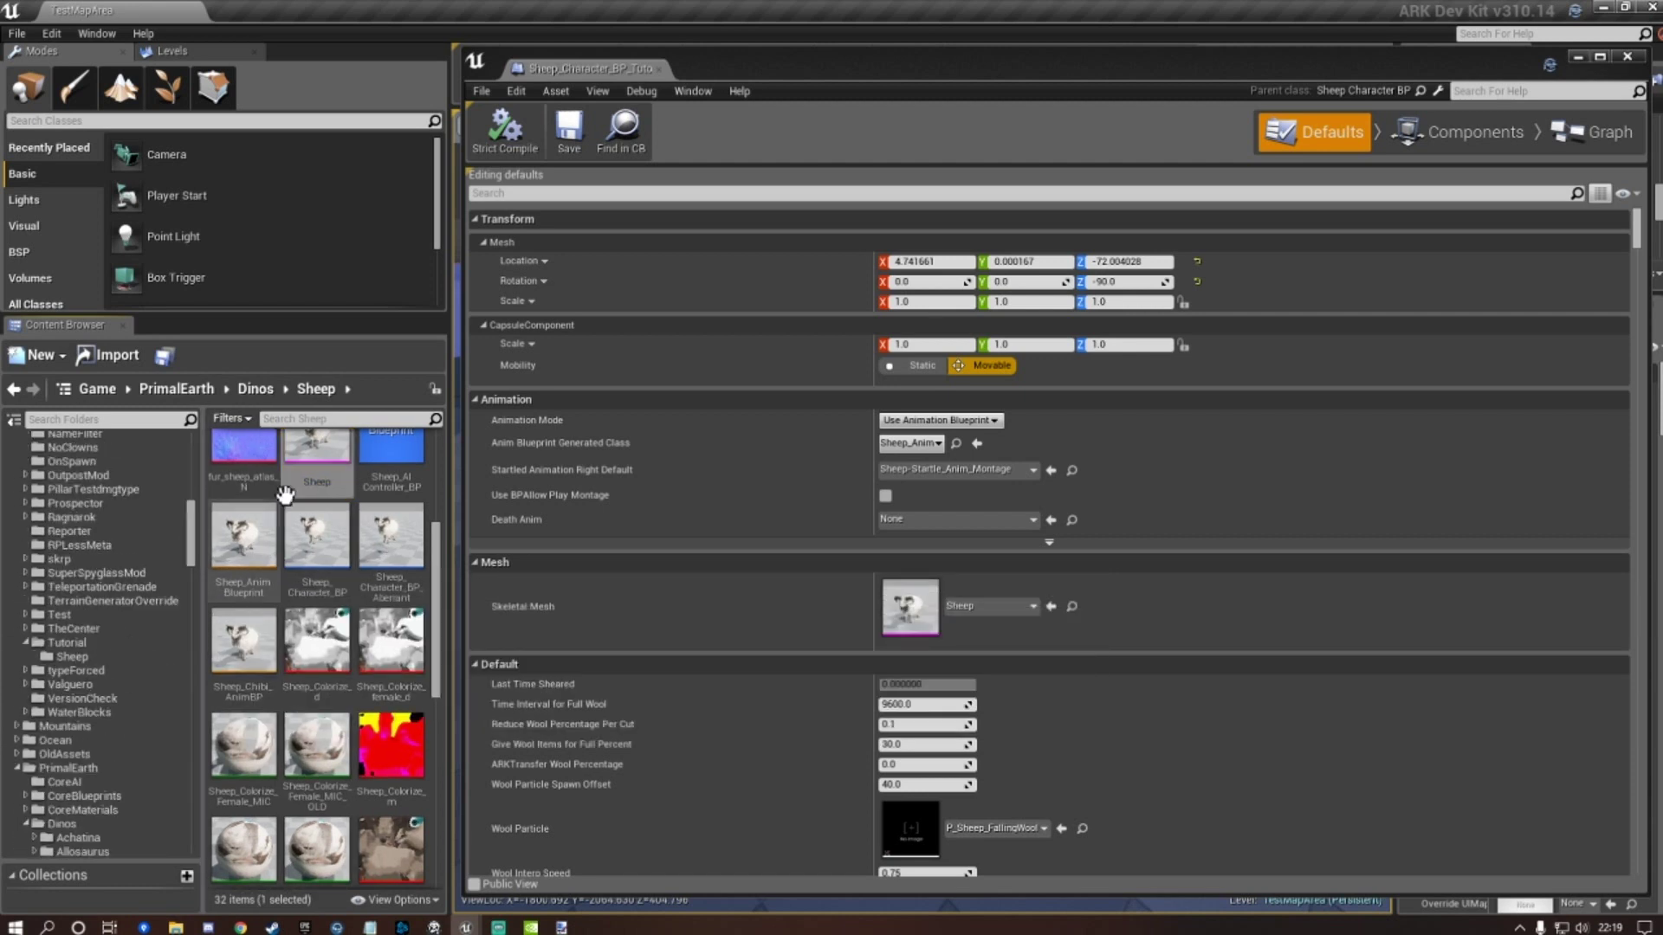
pyautogui.moveTo(317, 459); pyautogui.dragTo(96, 653)
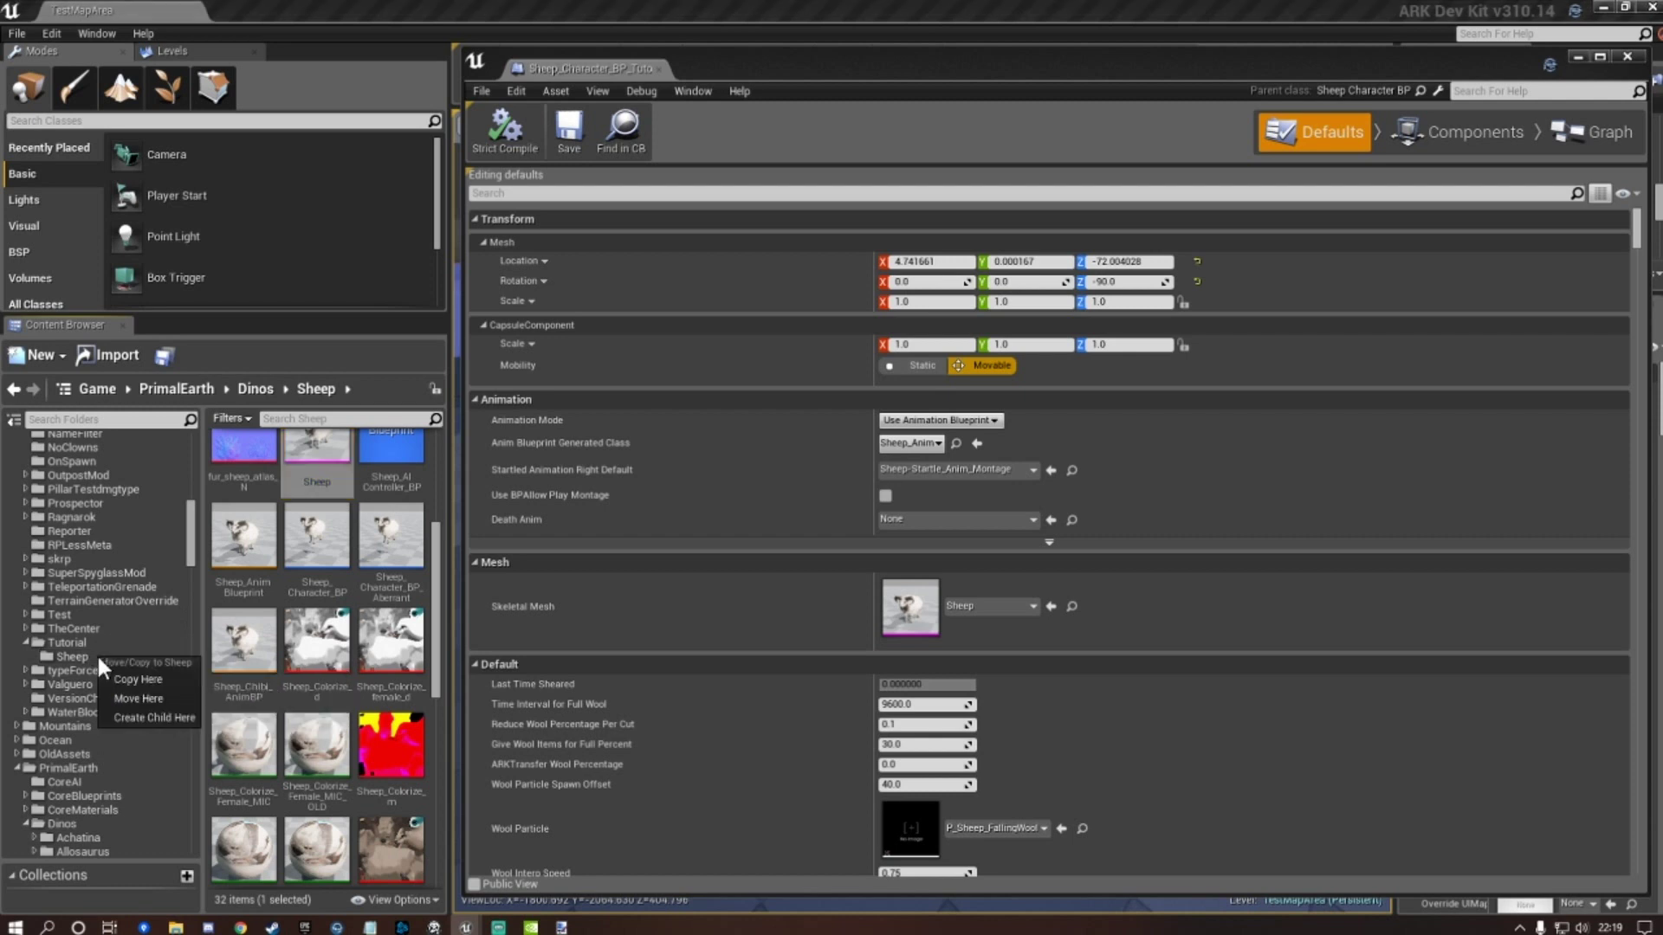
pyautogui.click(128, 678)
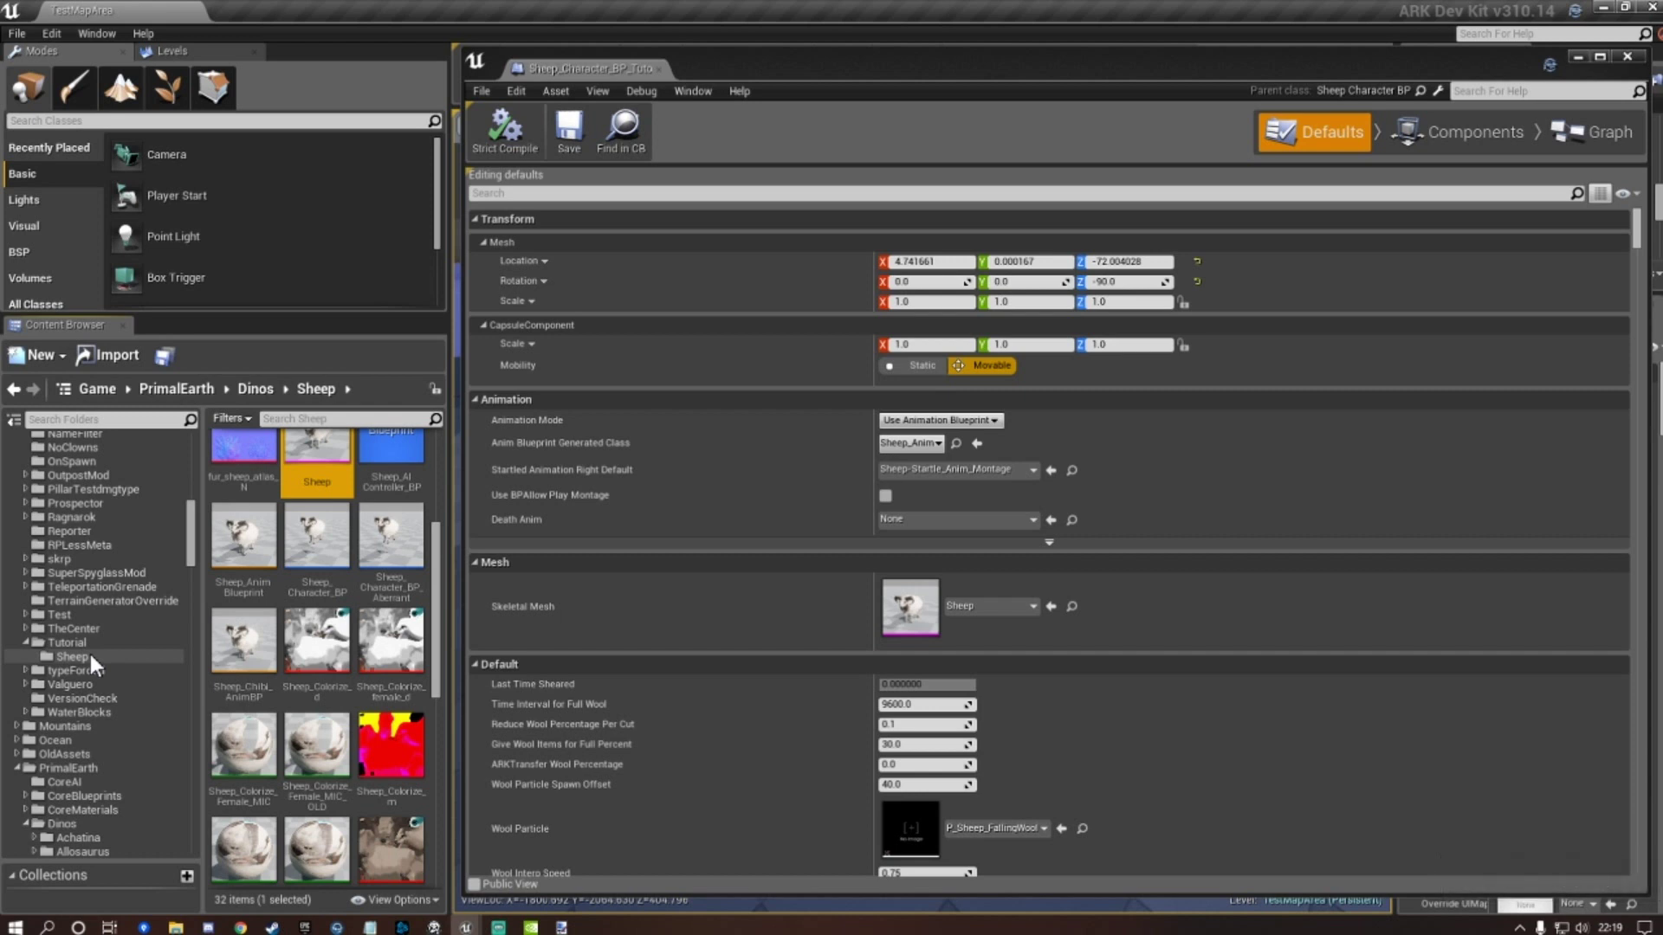
# Rename the copied skeletal mesh in the Tutorial mod's Sheep folder to Sheep_tutorial.
pyautogui.click(90, 656)
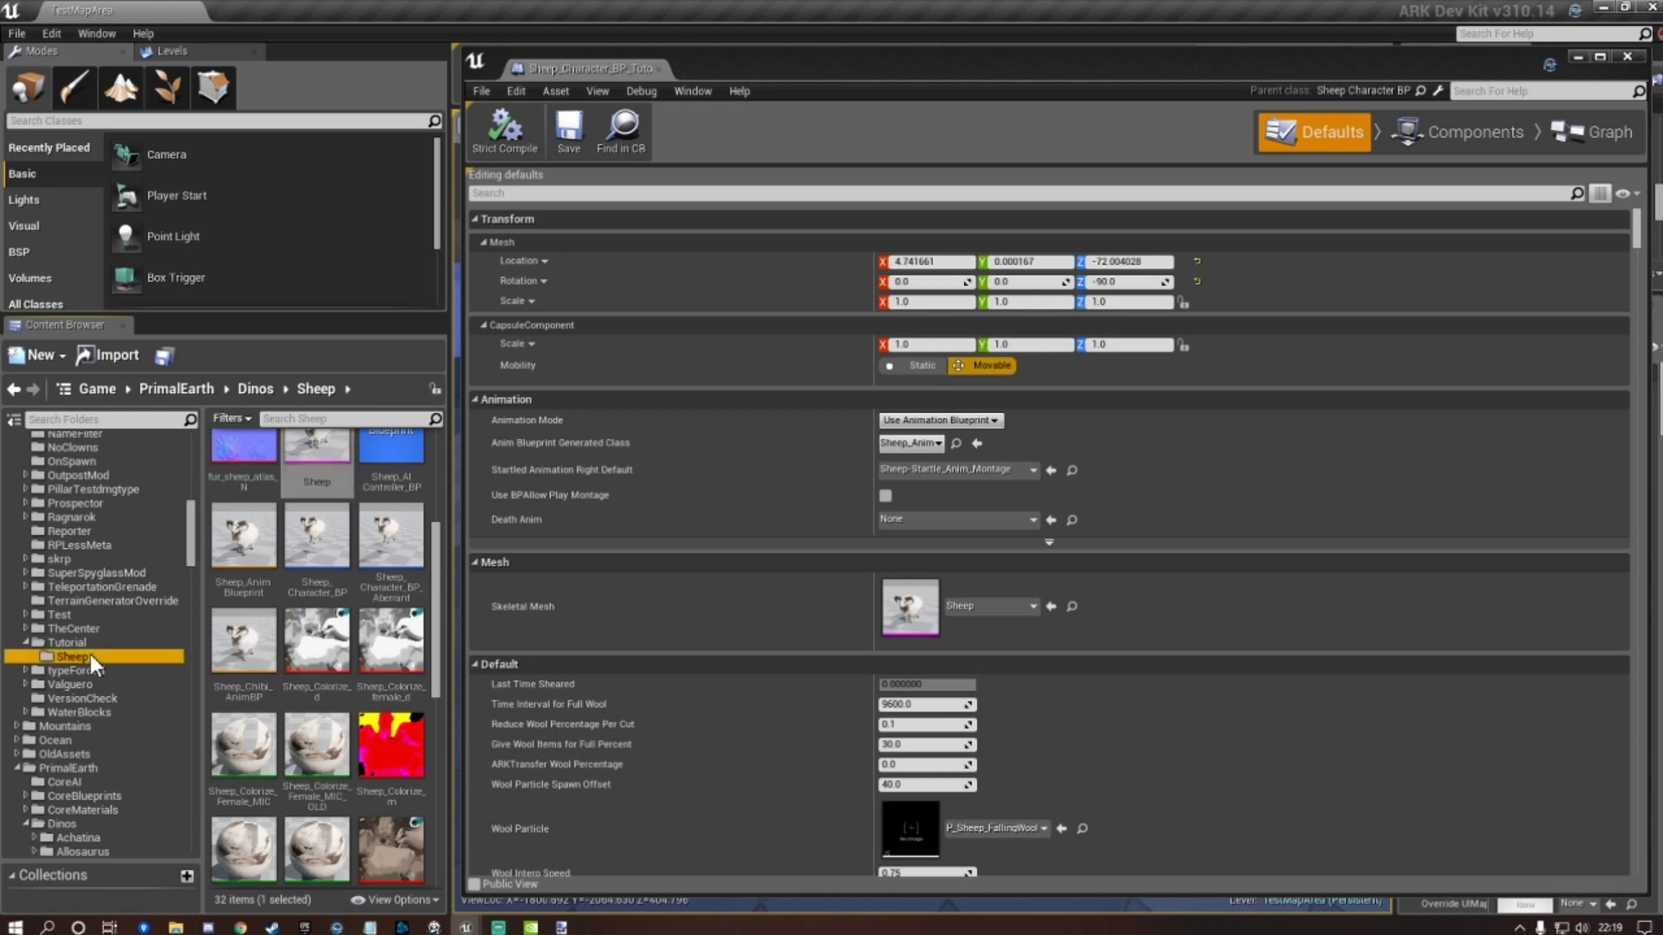
pyautogui.click(253, 518)
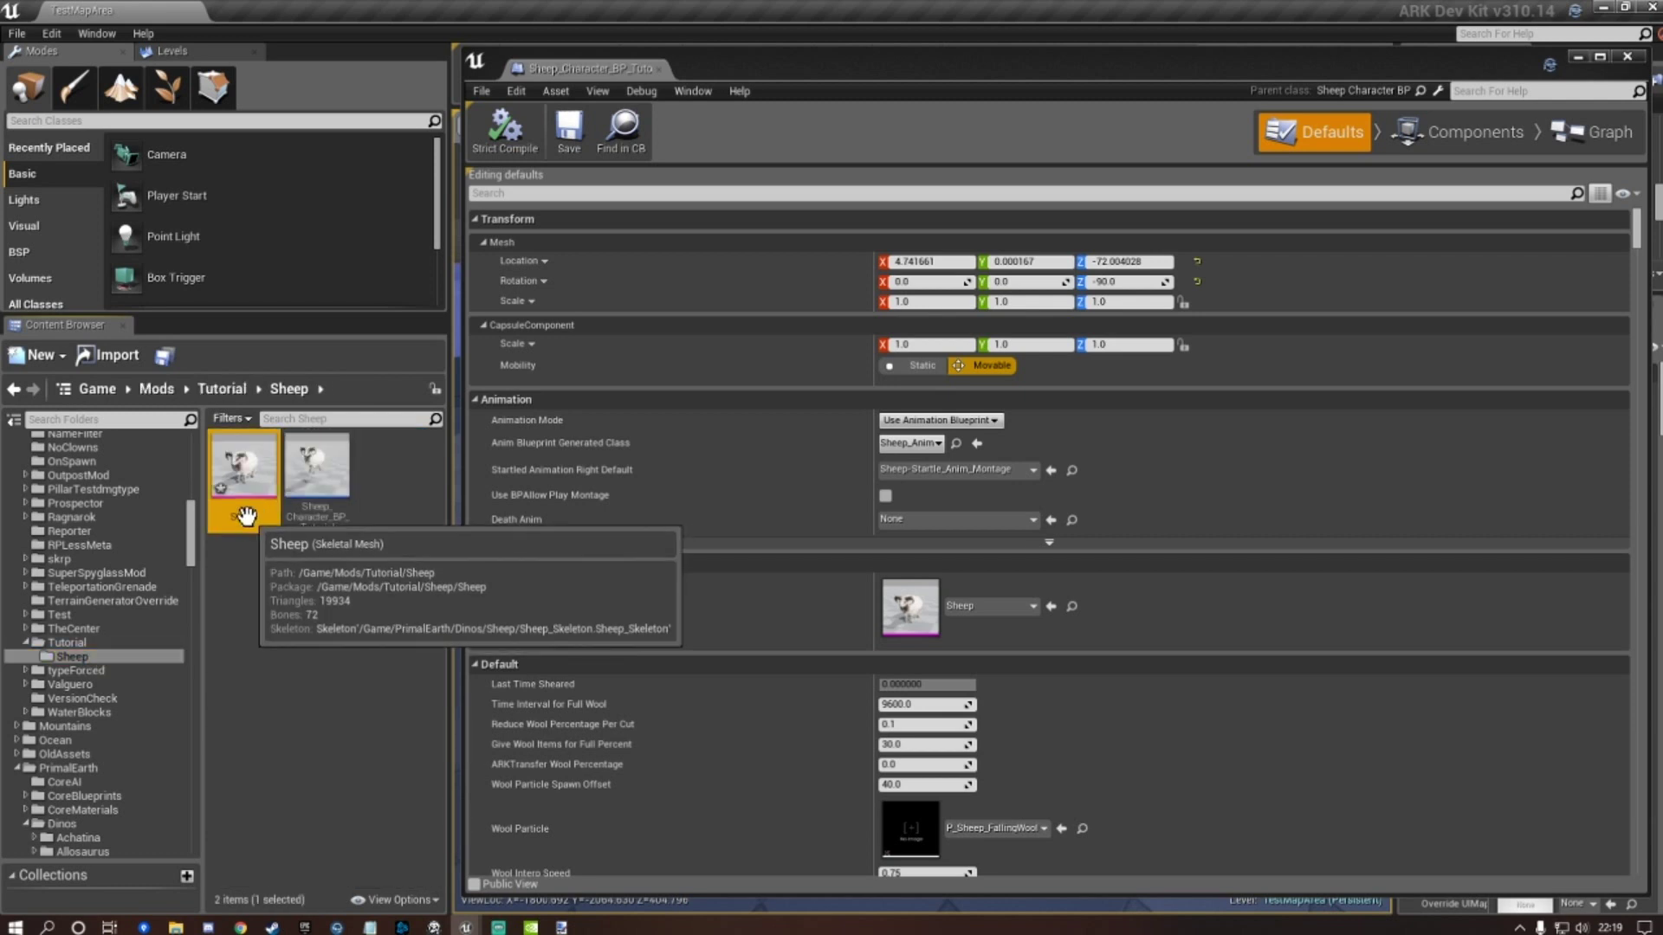
pyautogui.click(248, 518)
pyautogui.write('Sheep_tu')
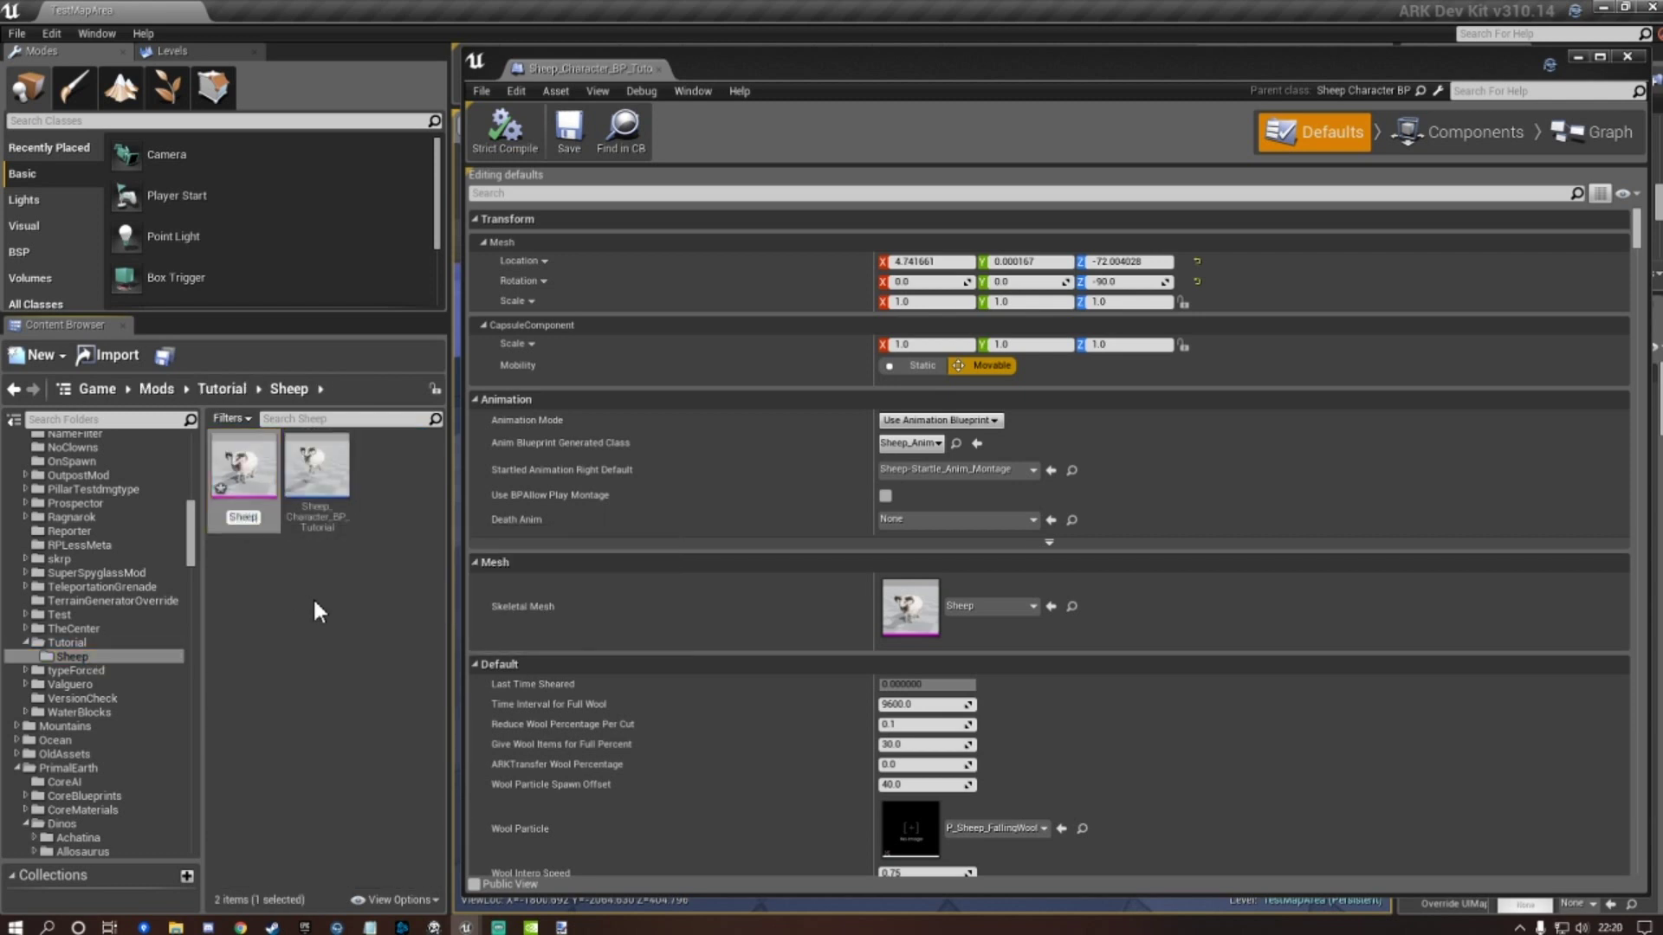
pyautogui.write('torial')
pyautogui.press('Return')
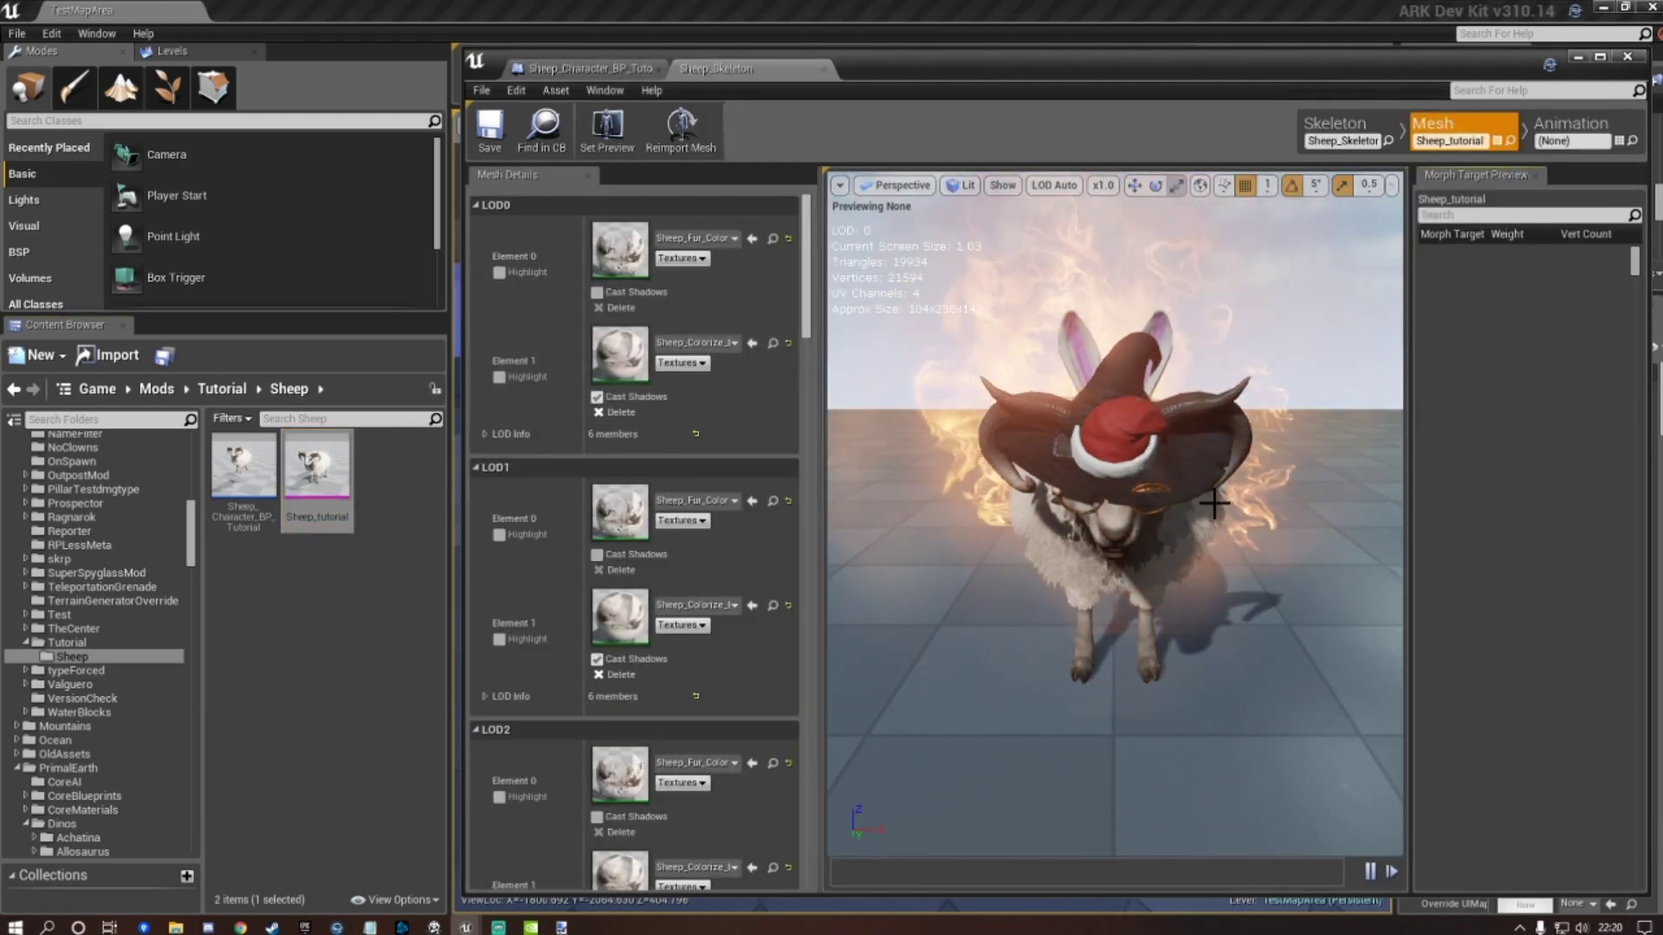
# Set the Sheep_tutorial mesh's Scale Multiplier to 1.5 on X, Y and Z, and save the mesh.
pyautogui.scroll(-10, 747, 454)
pyautogui.scroll(-10, 750, 459)
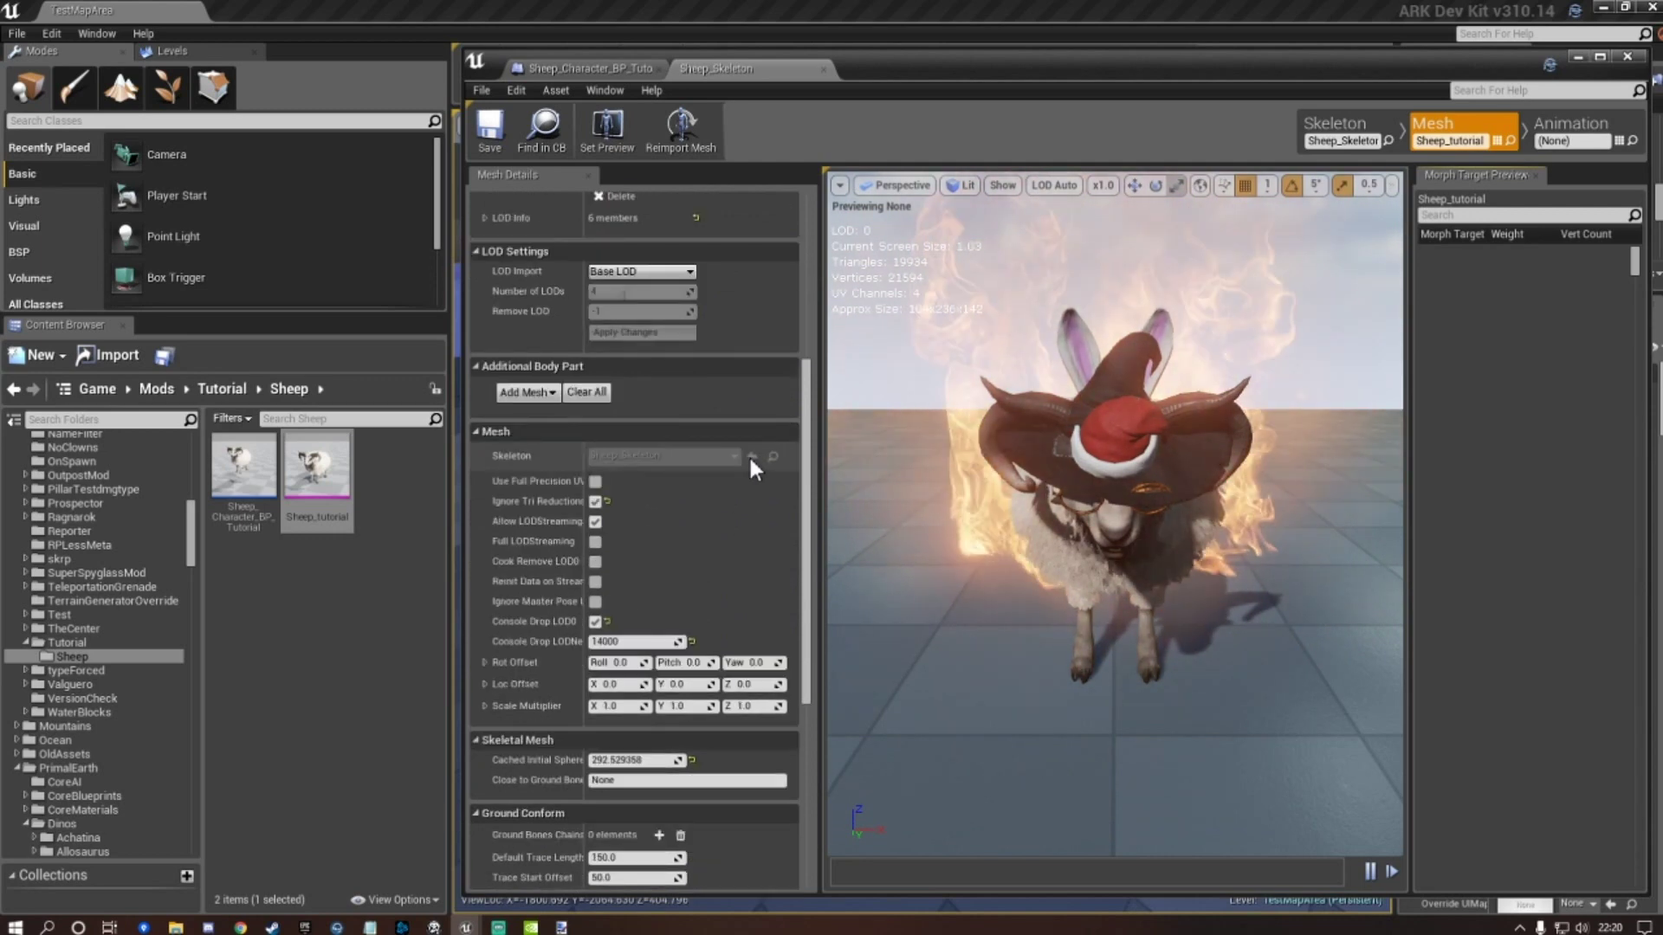
pyautogui.click(610, 706)
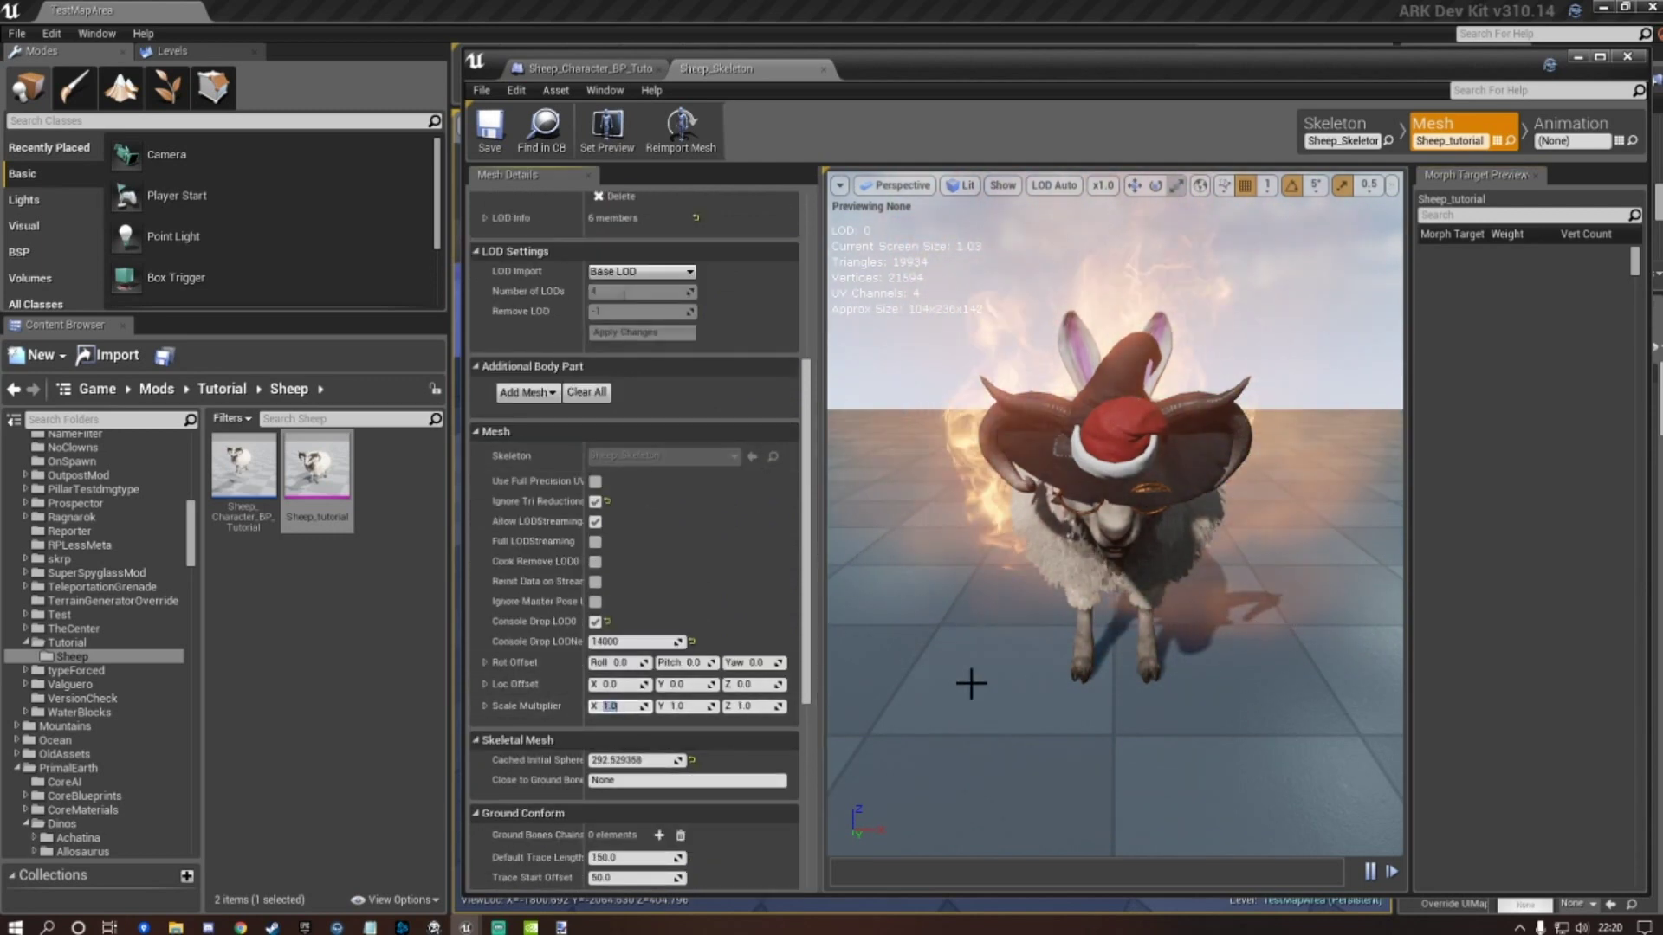
pyautogui.write('1.5')
pyautogui.press('Tab')
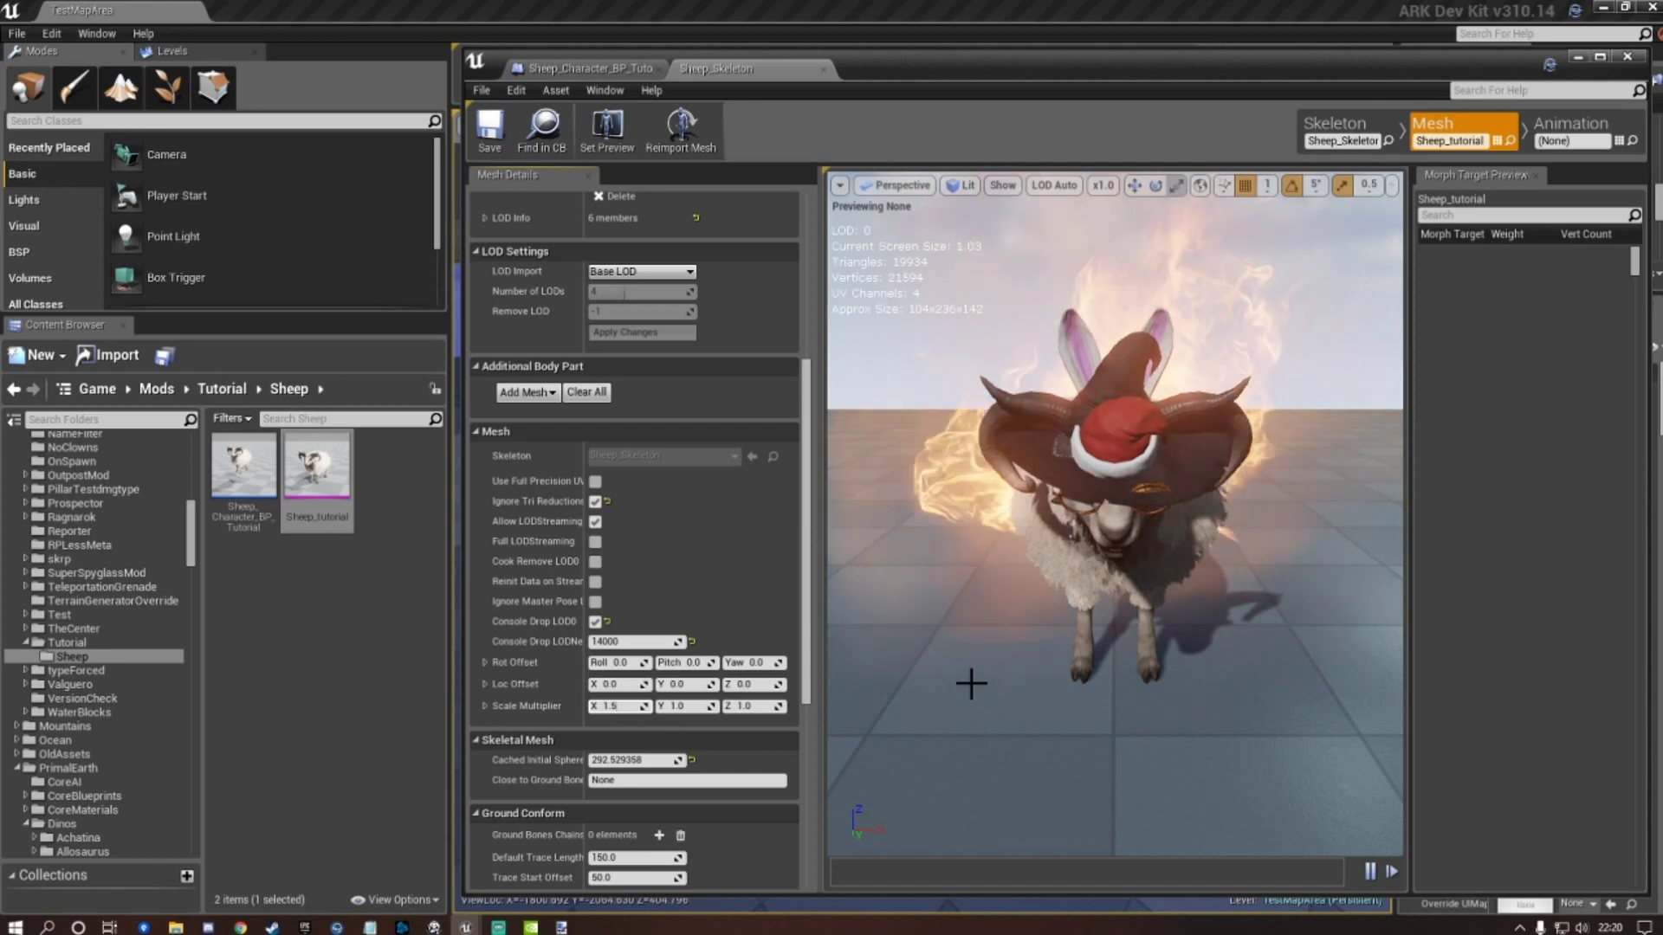
pyautogui.write('1.5')
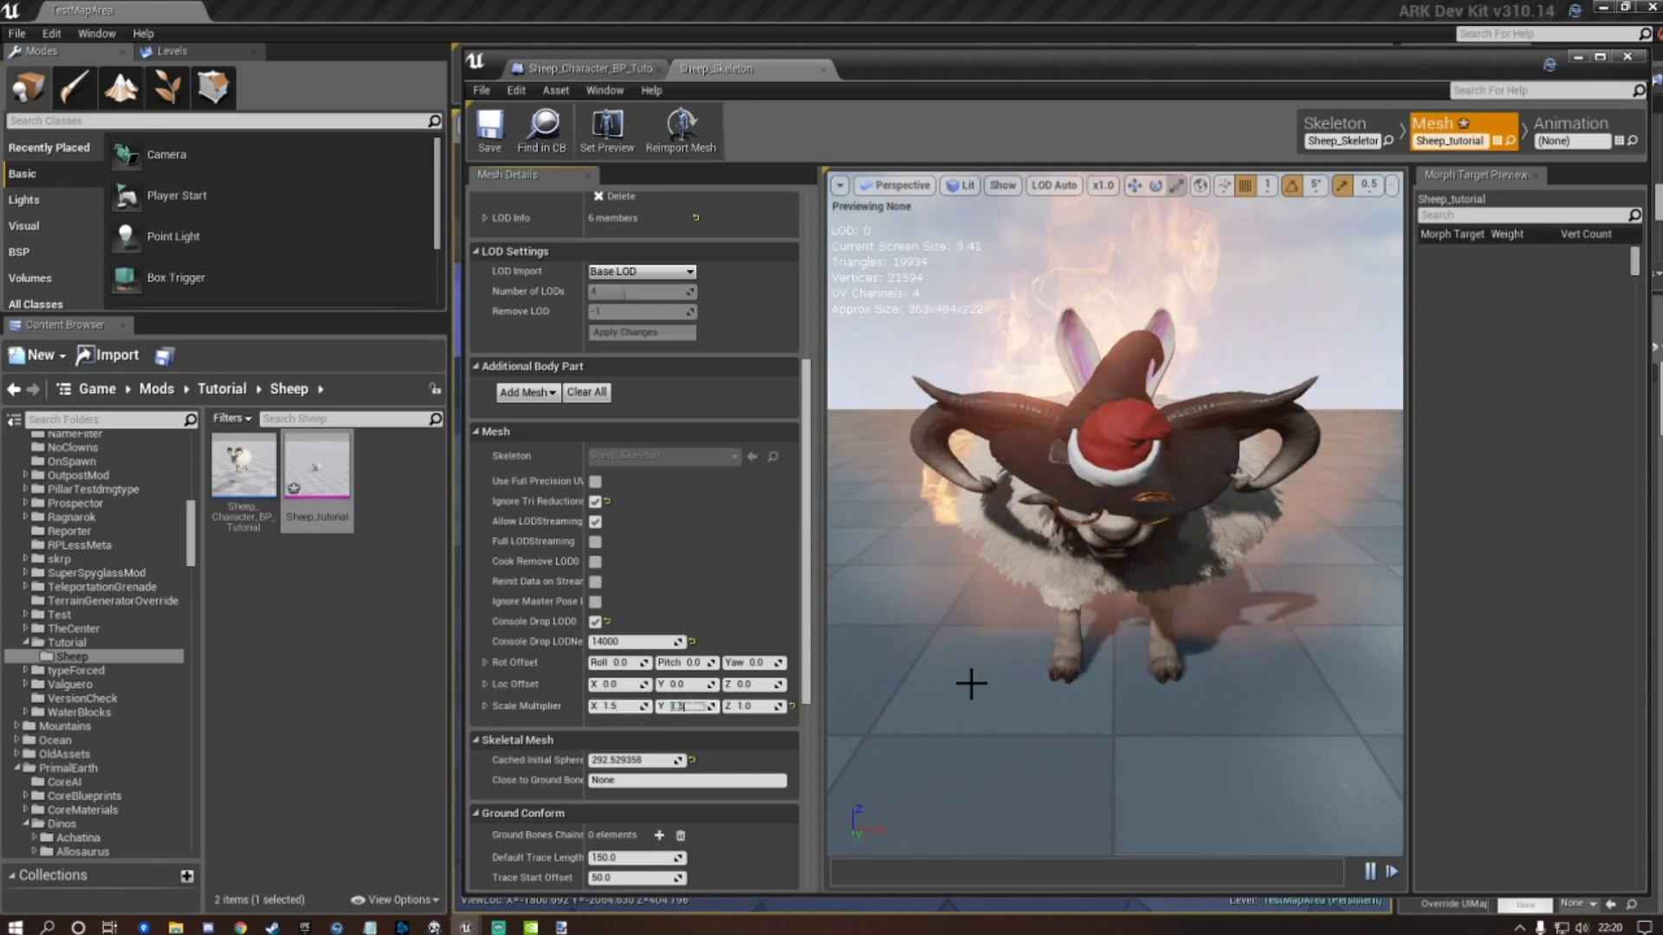
pyautogui.press('Tab')
pyautogui.write('1.5')
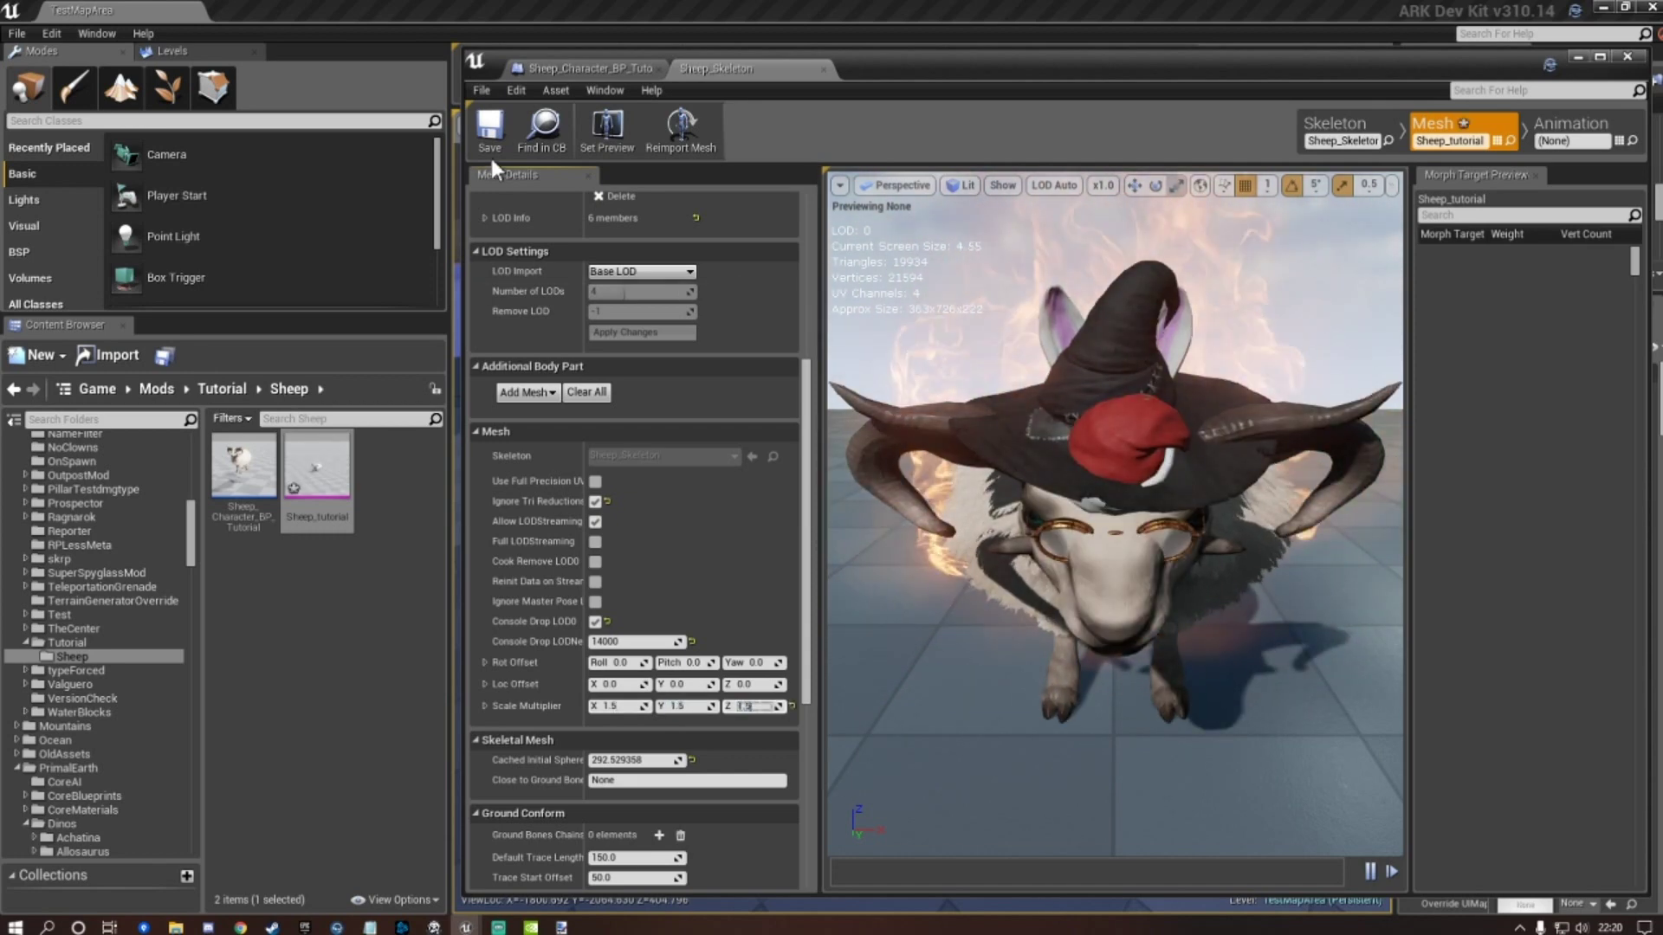
pyautogui.click(490, 130)
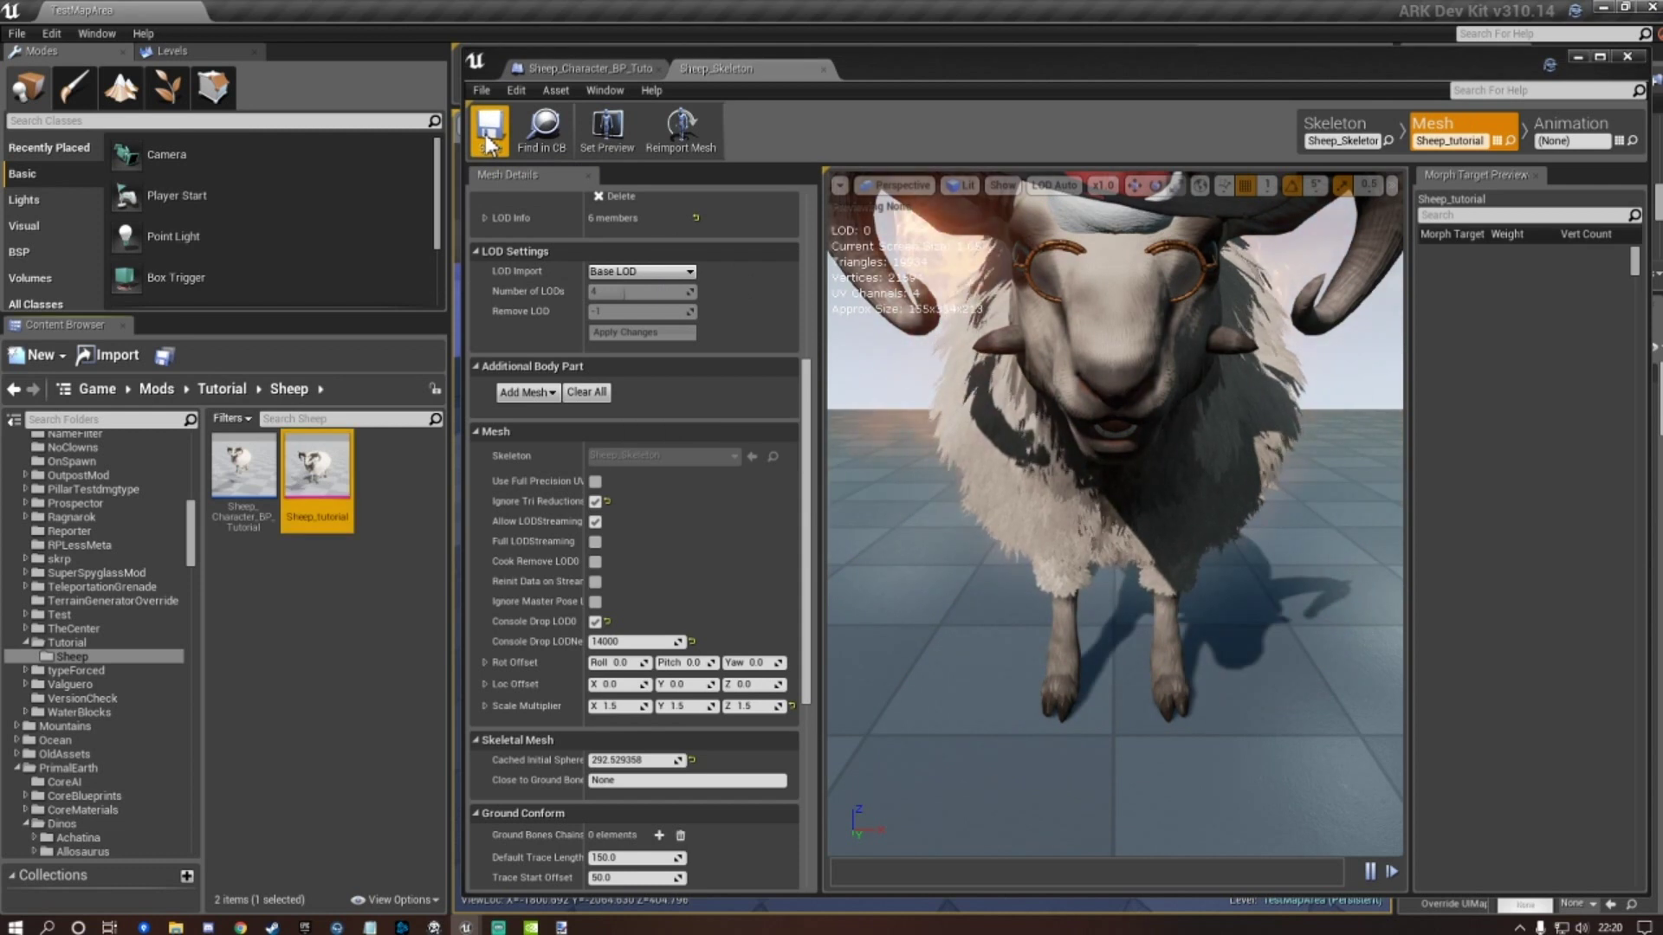
# Assign Sheep_tutorial as the sheep blueprint's Skeletal Mesh, then strict-compile and save the blueprint.
pyautogui.click(598, 73)
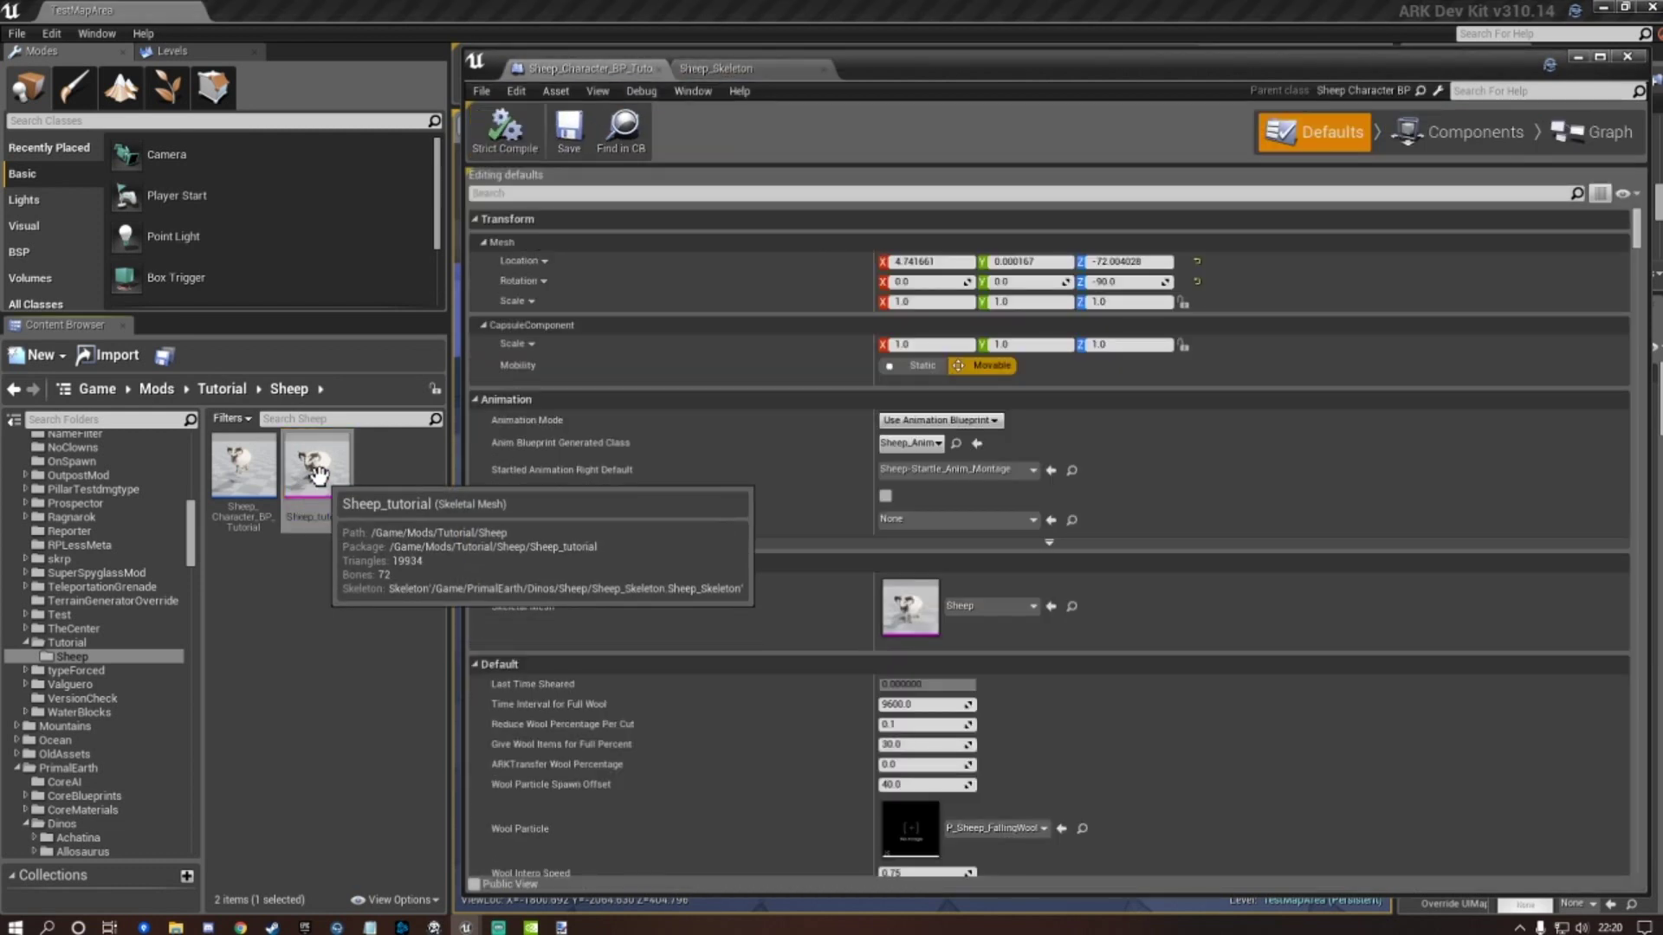
pyautogui.click(316, 498)
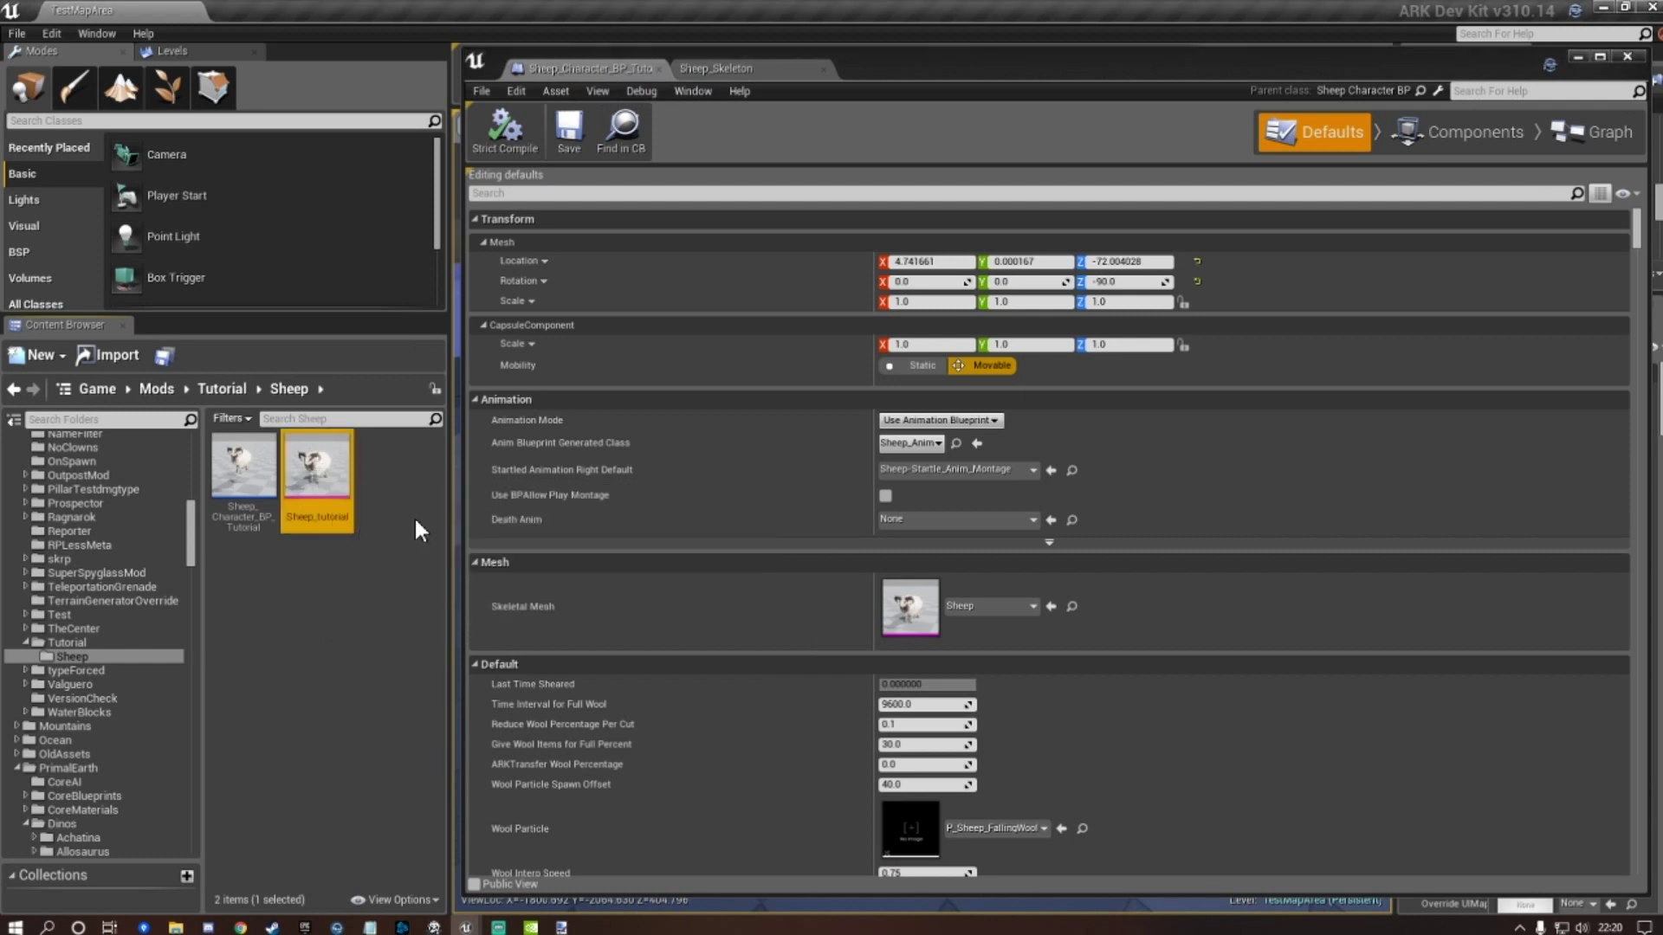
pyautogui.click(1052, 607)
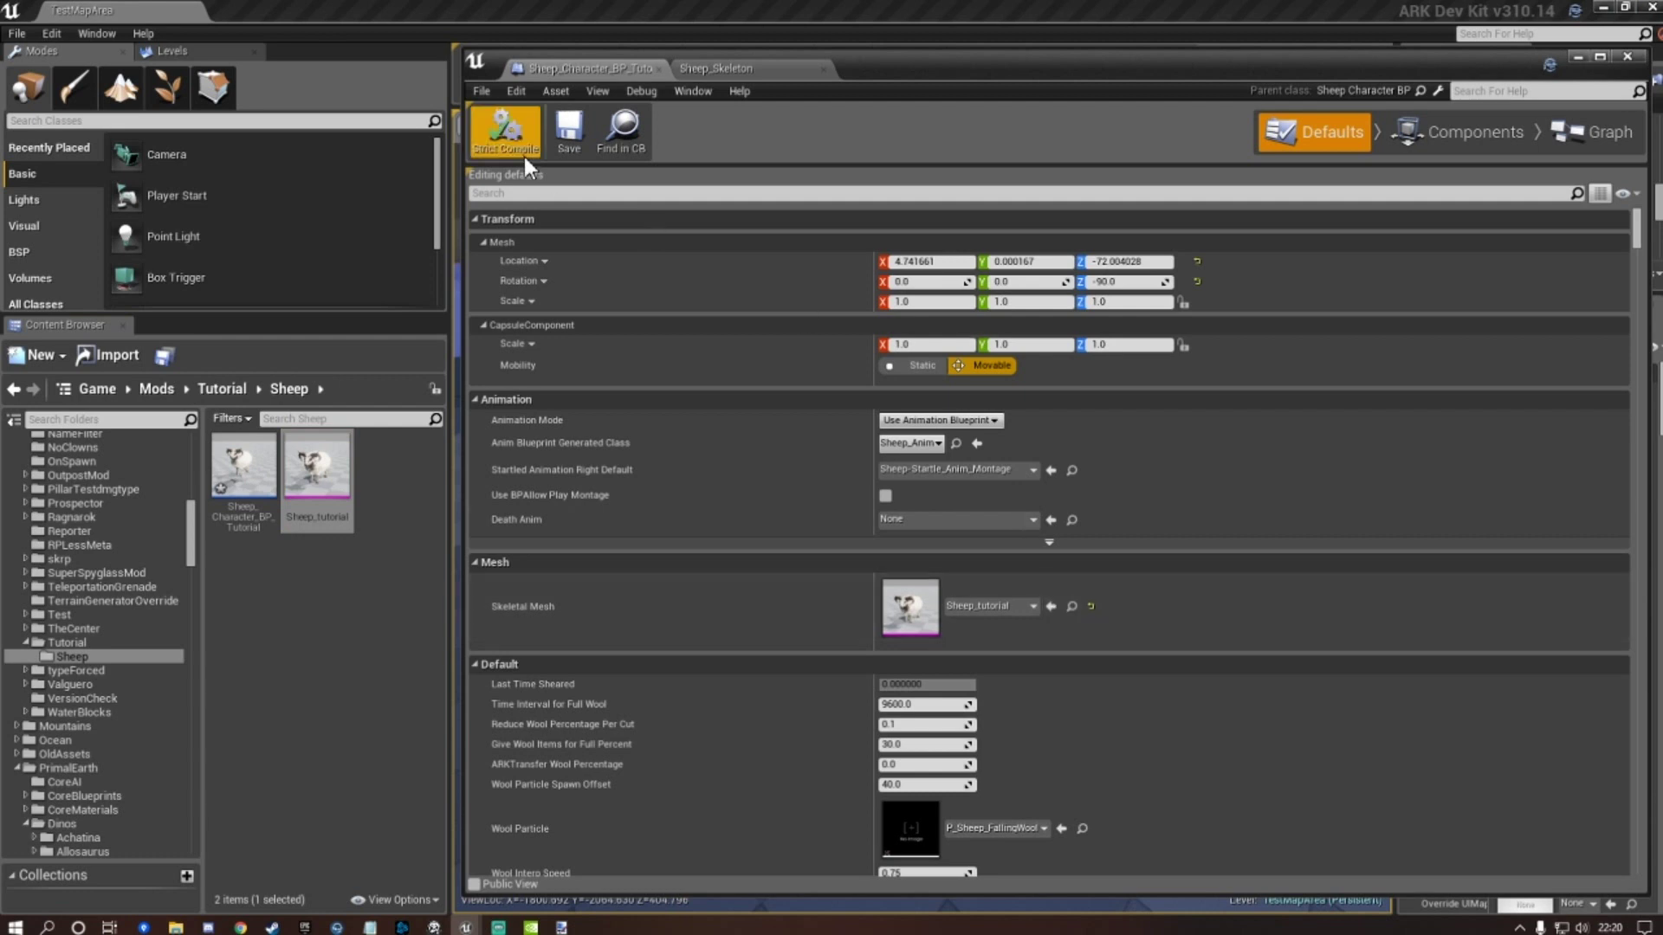
pyautogui.click(572, 134)
pyautogui.click(537, 130)
pyautogui.click(578, 129)
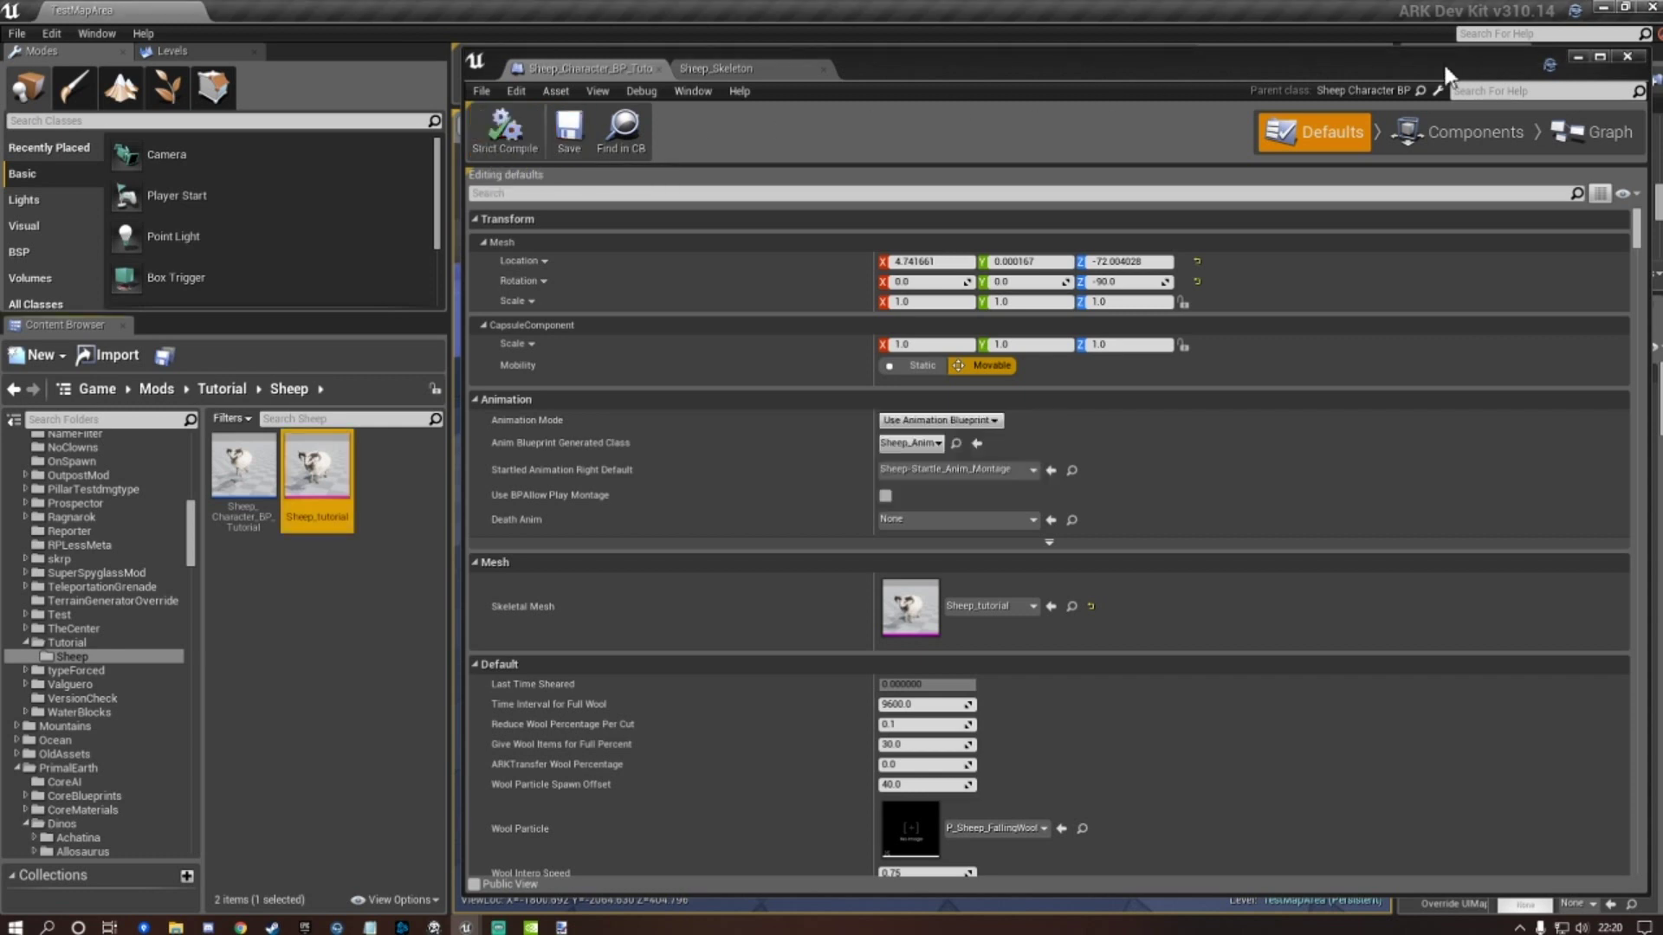
# Play the test level, spawn a tamed Sheep_Character_BP_Tutorial with the enlarged mesh, and compare it with the player in third person.
pyautogui.click(1576, 56)
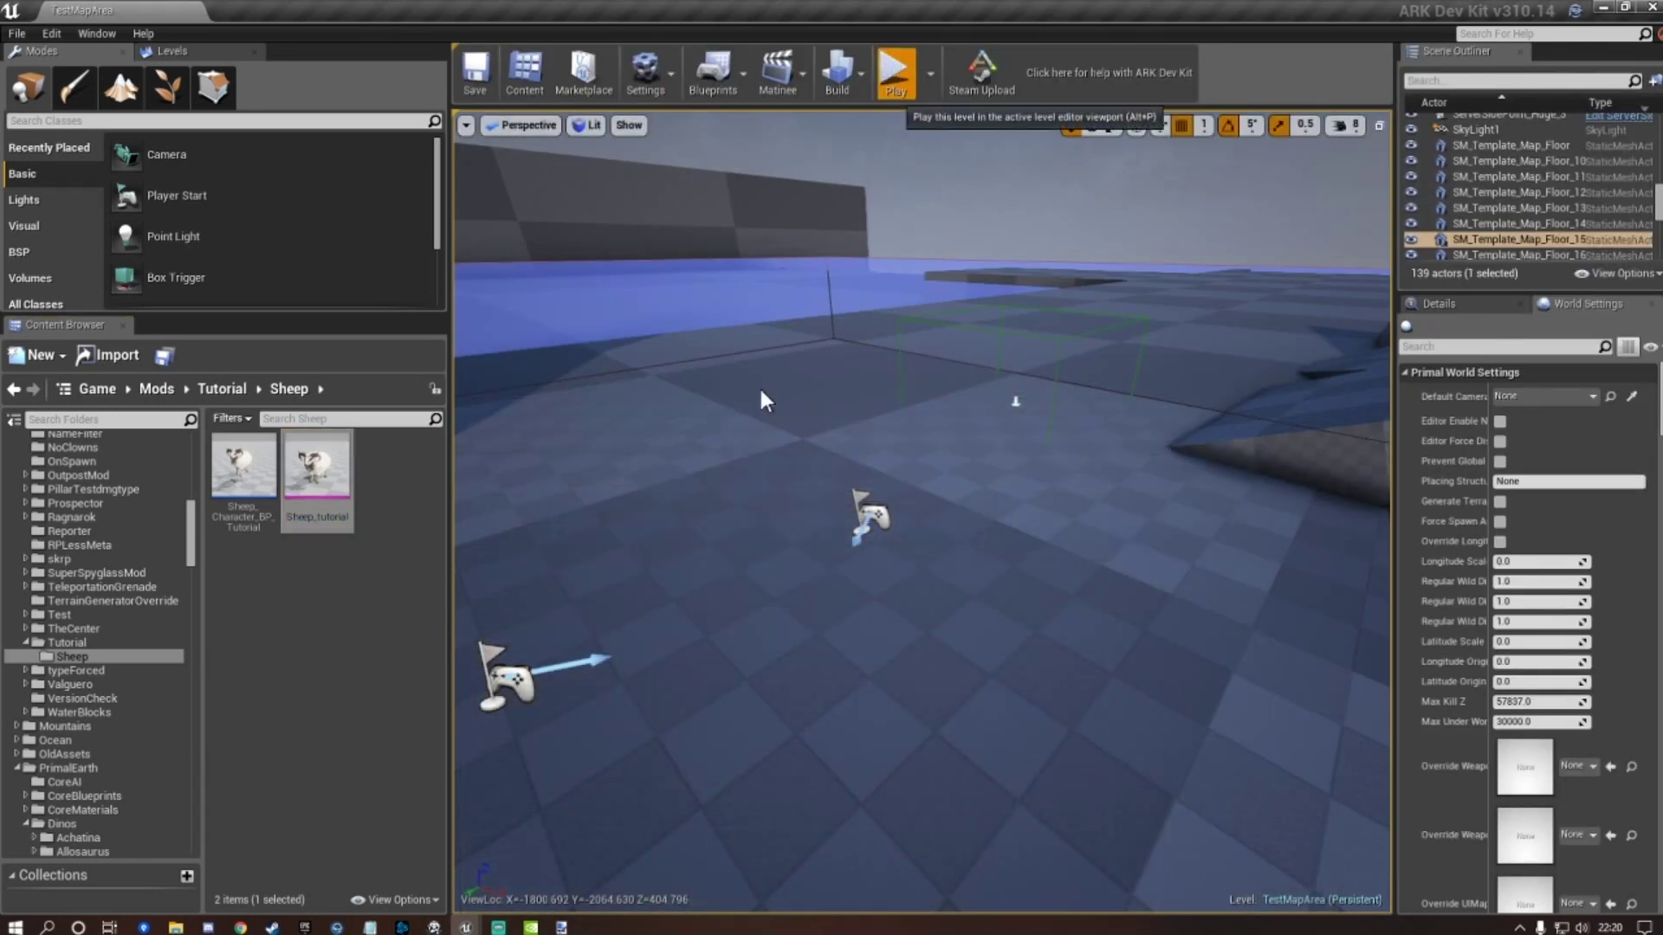
pyautogui.hotkey('alt', 'p')
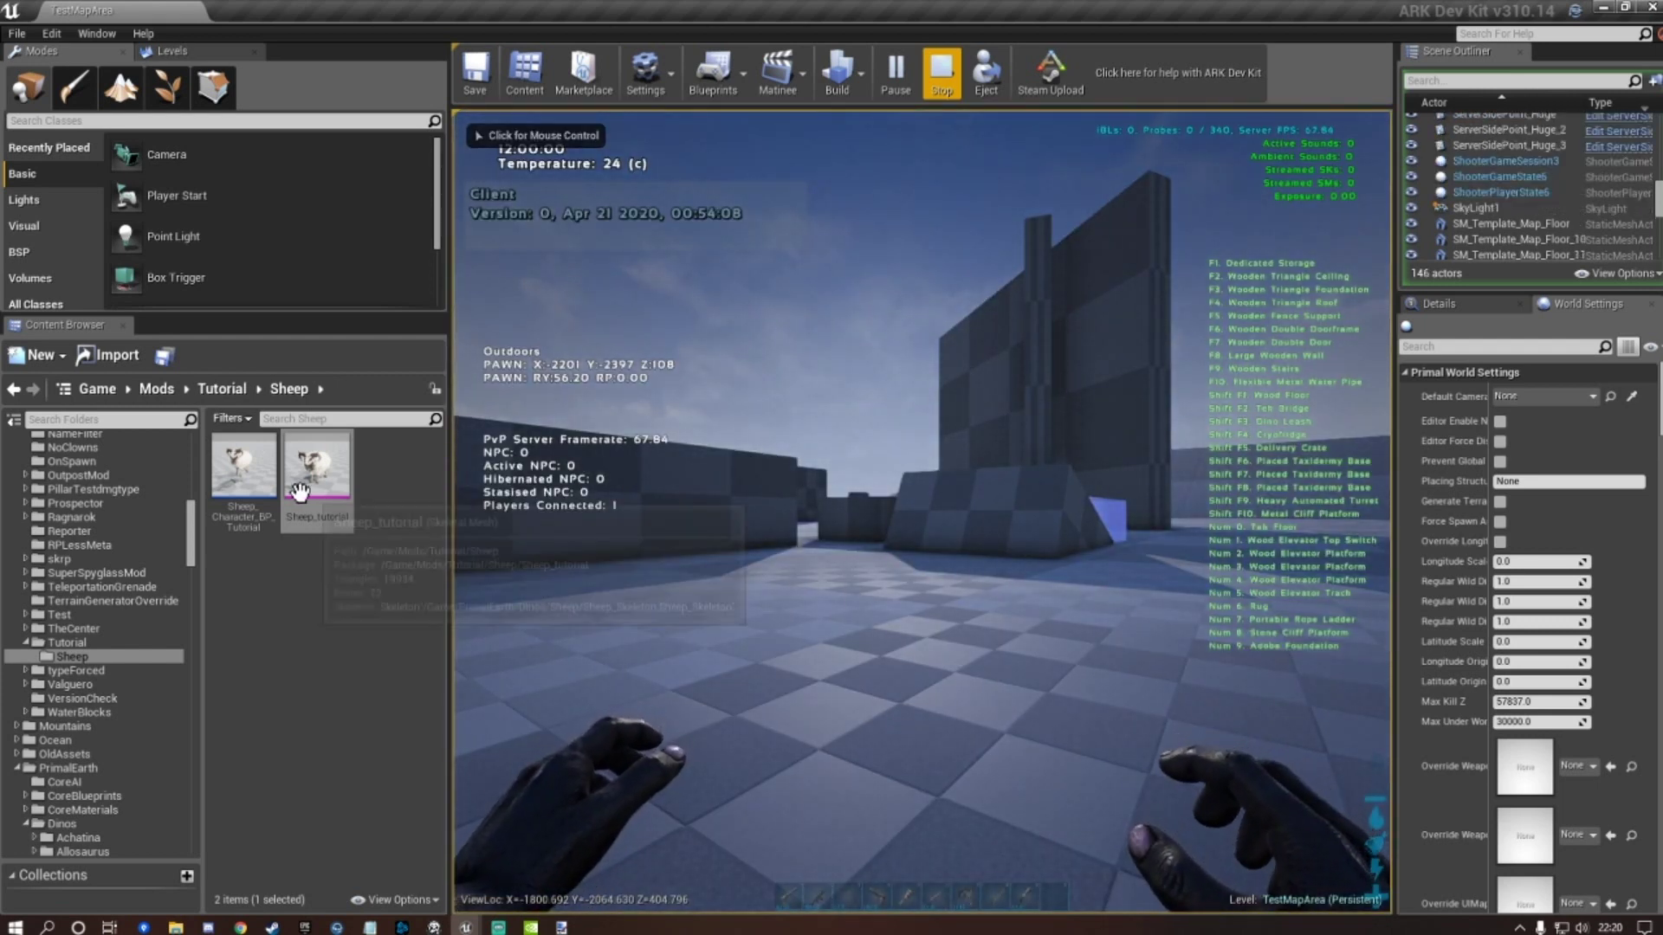
pyautogui.rightClick(234, 464)
pyautogui.moveTo(347, 478)
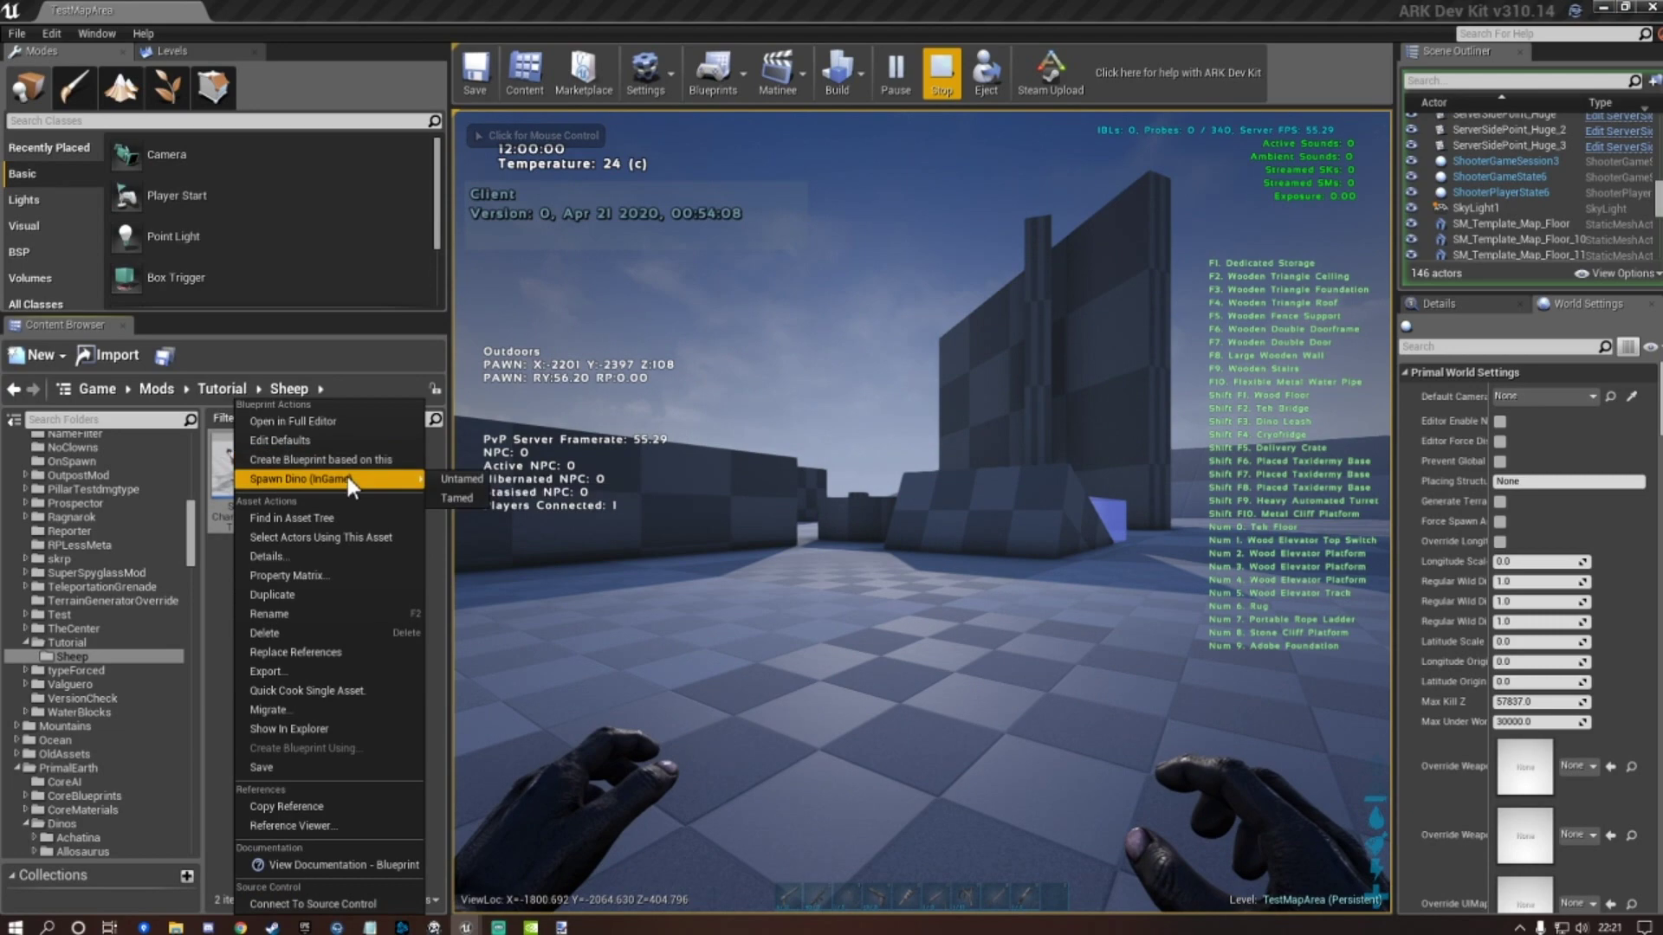
pyautogui.click(473, 501)
pyautogui.click(584, 497)
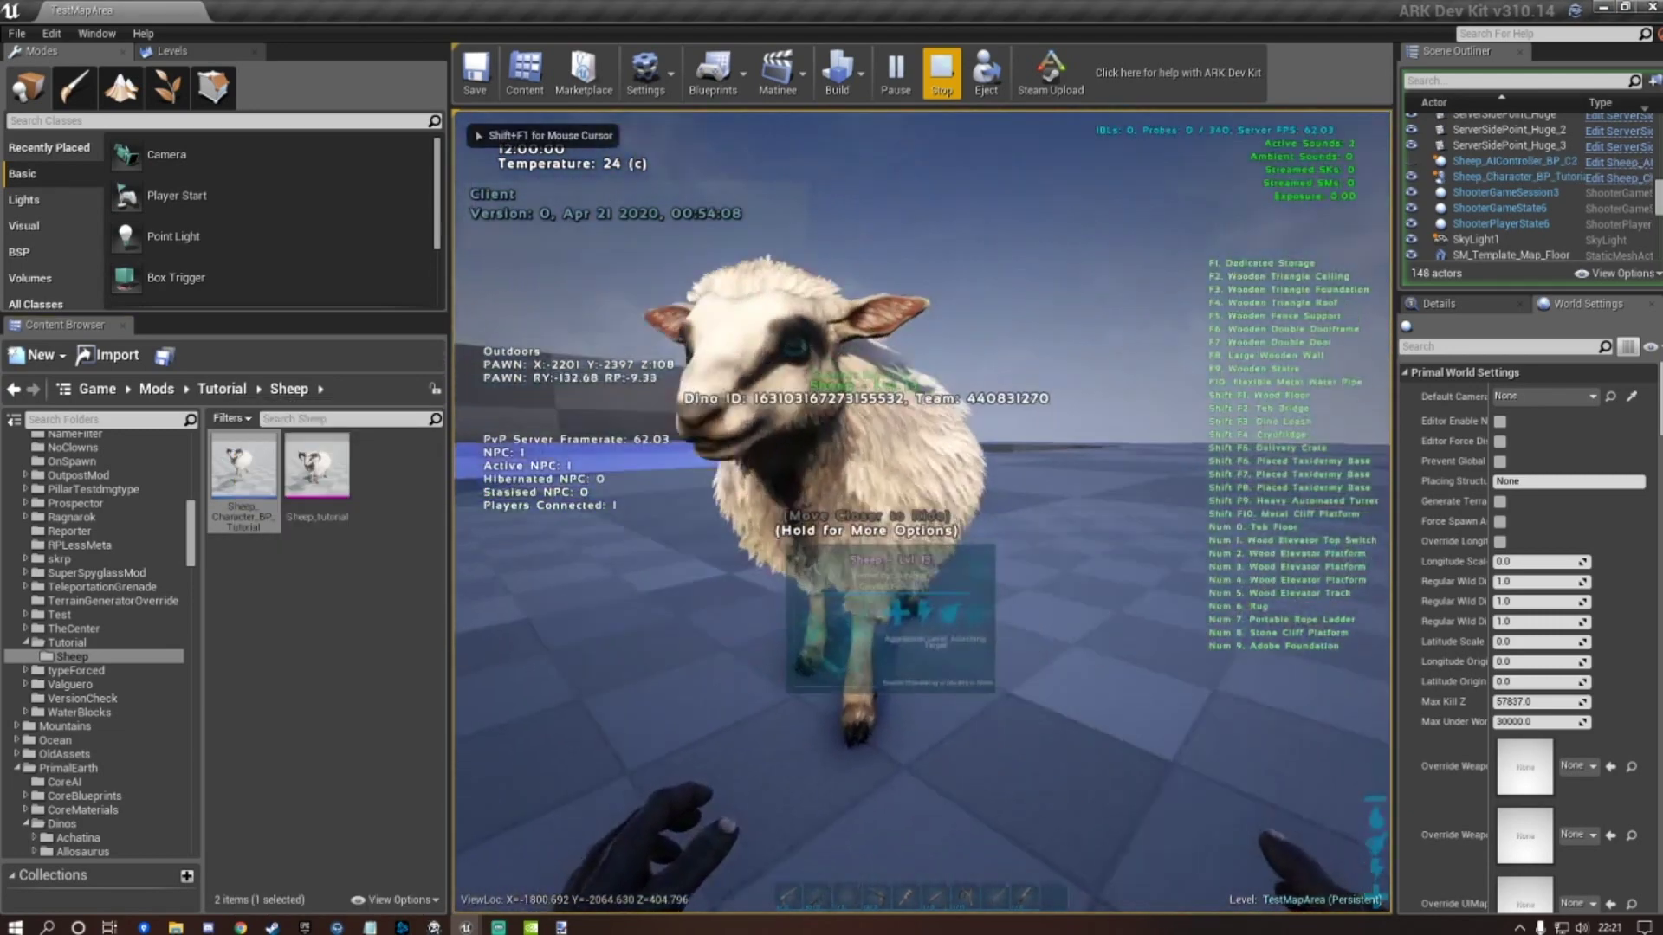
pyautogui.press('k')
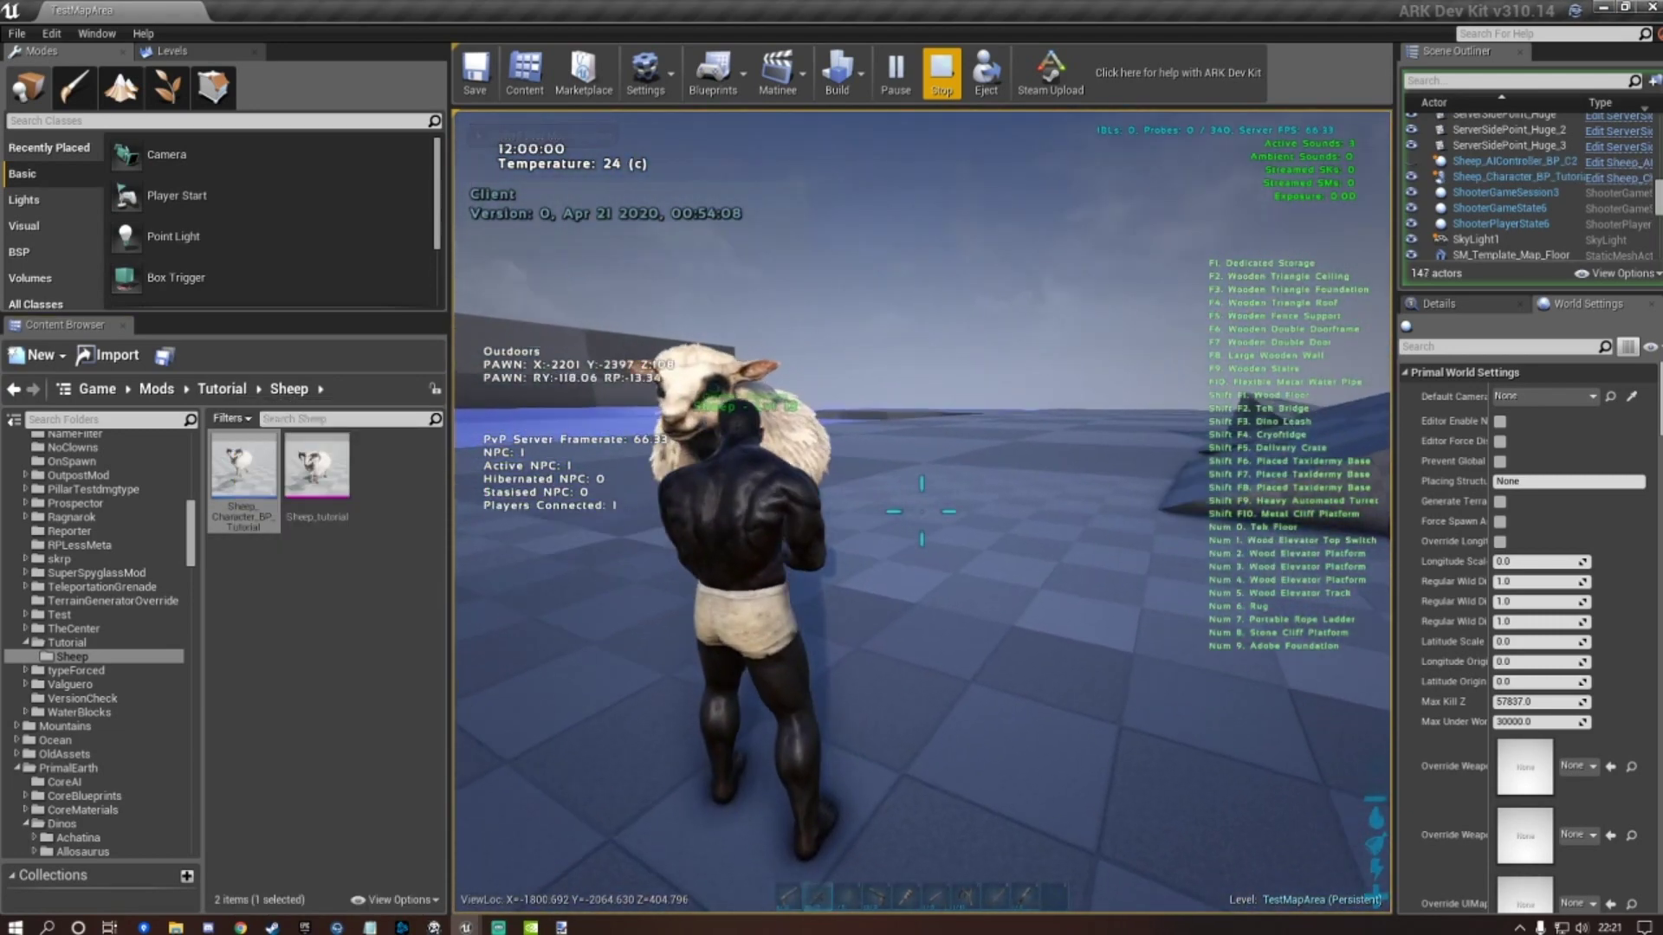
# Mount the spawned sheep, ride it around the test level in third person to check its movement, and end the play session.
pyautogui.scroll(3, 923, 511)
pyautogui.press('e')
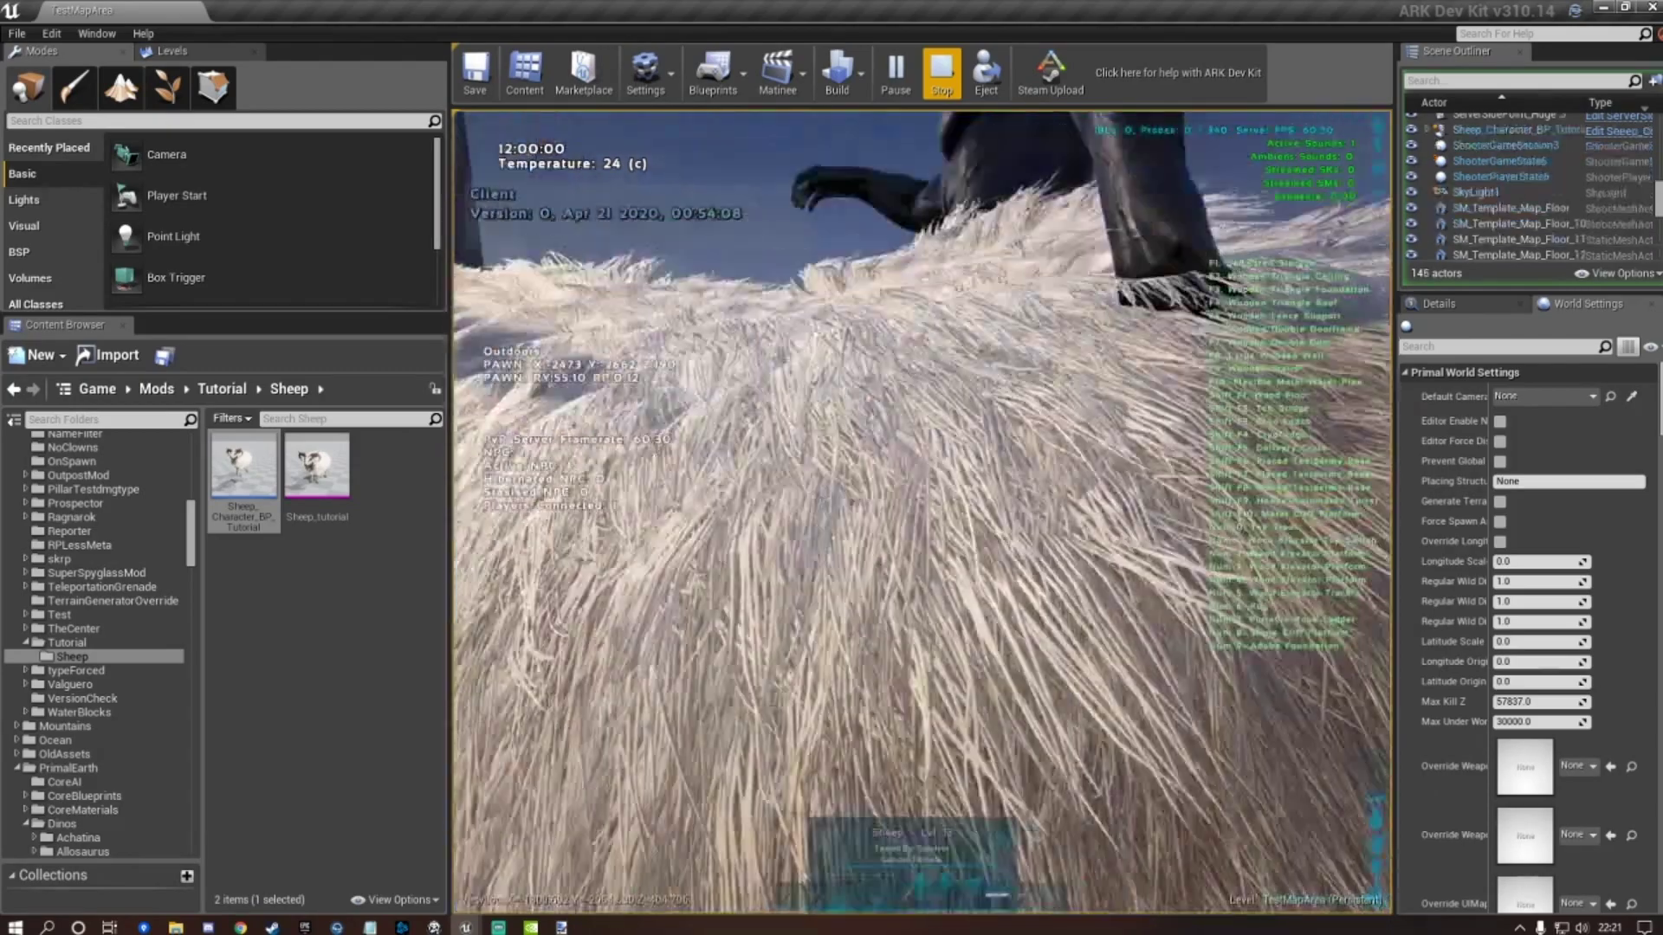
pyautogui.press('w')
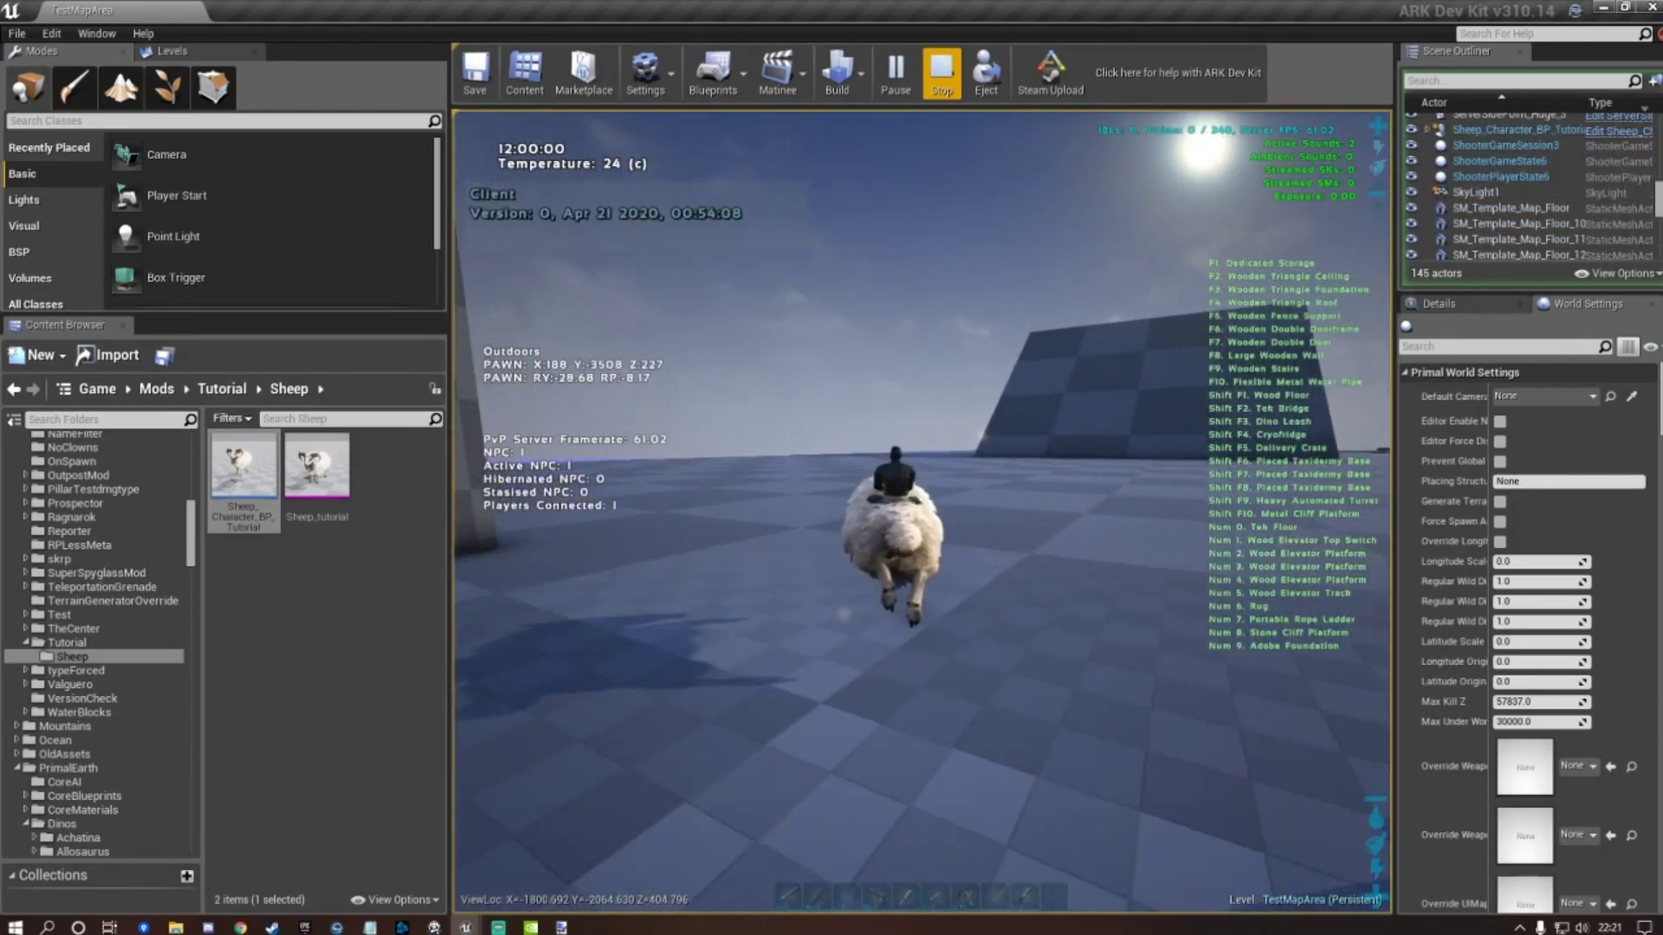
pyautogui.press('w')
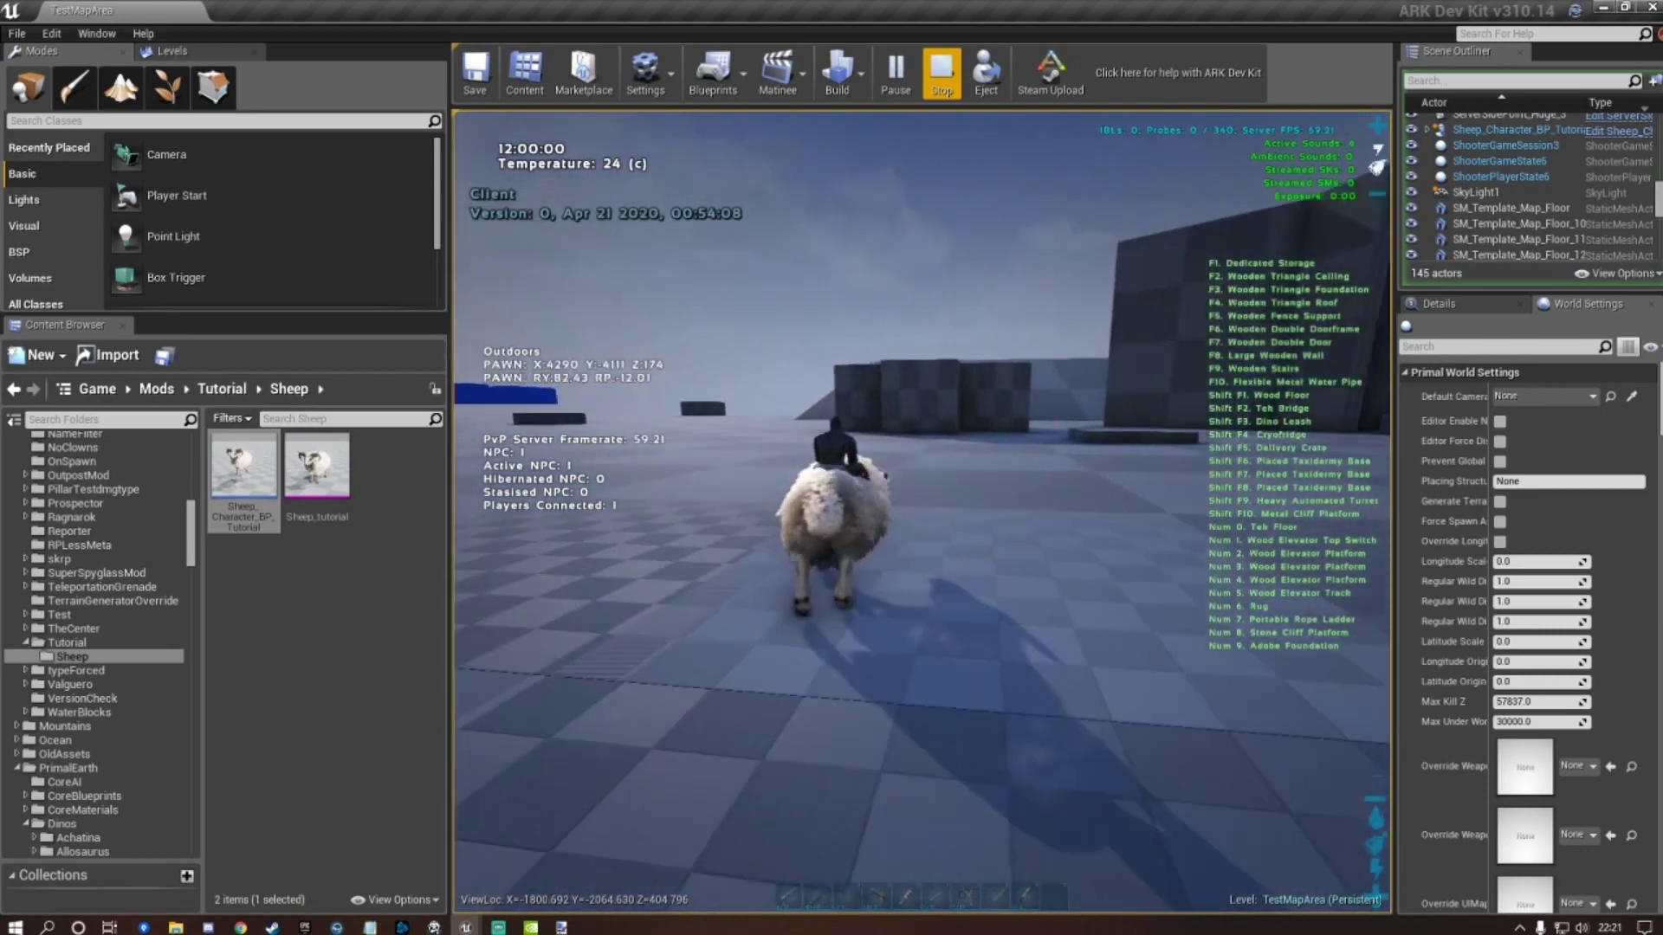
pyautogui.press('w')
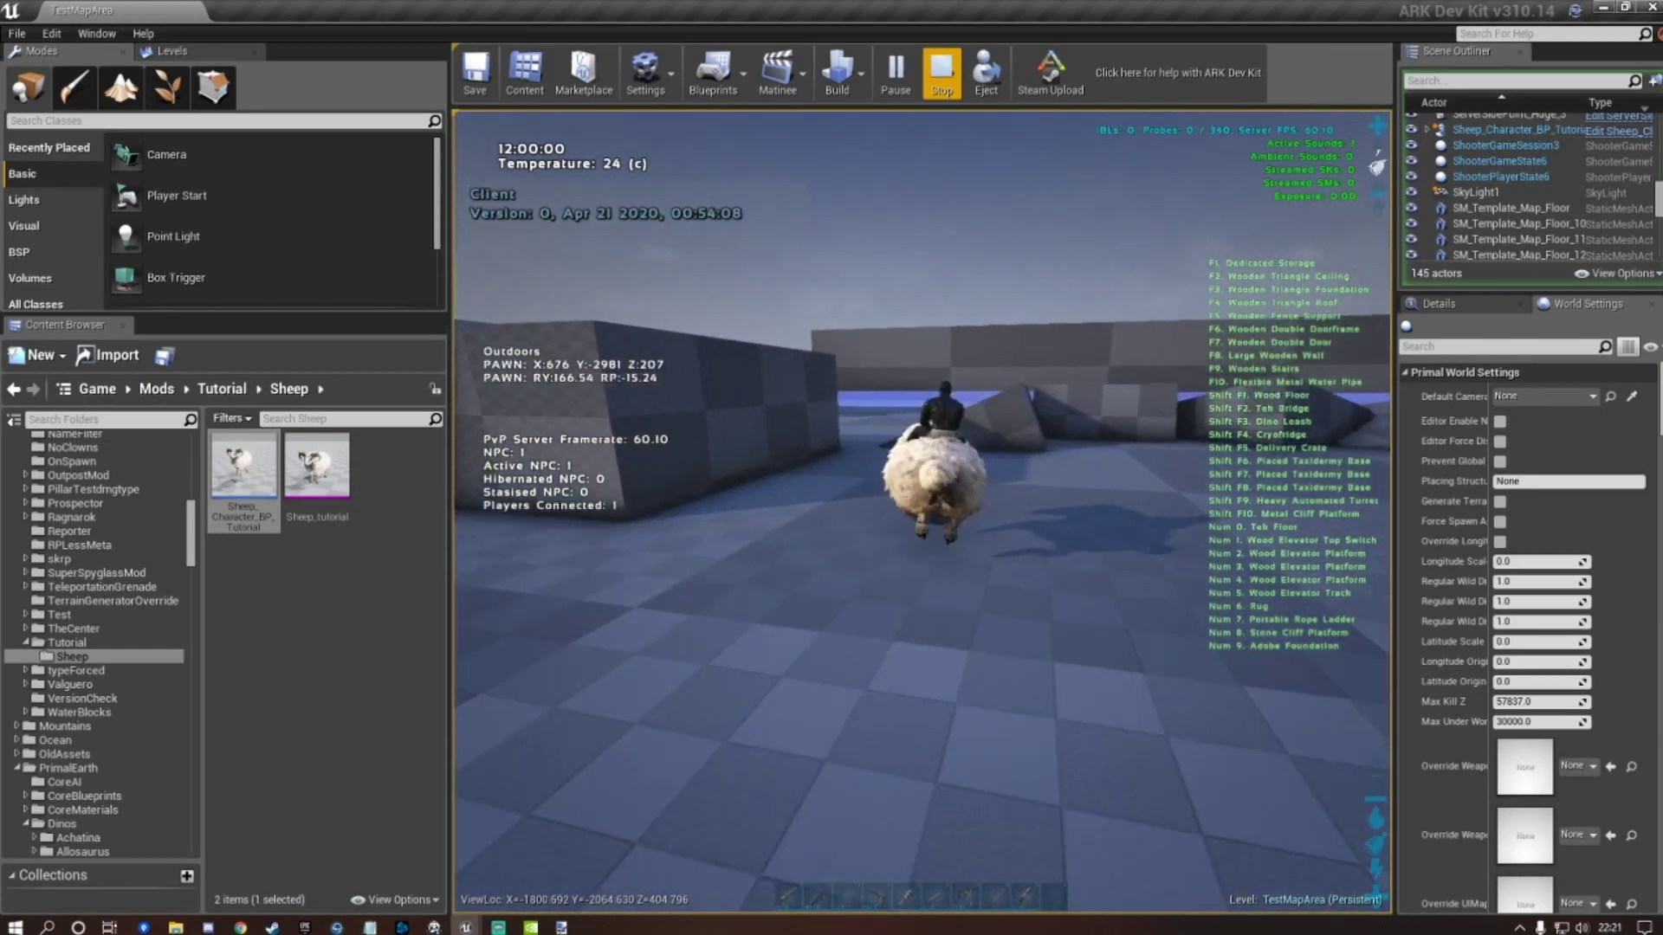
pyautogui.press('w')
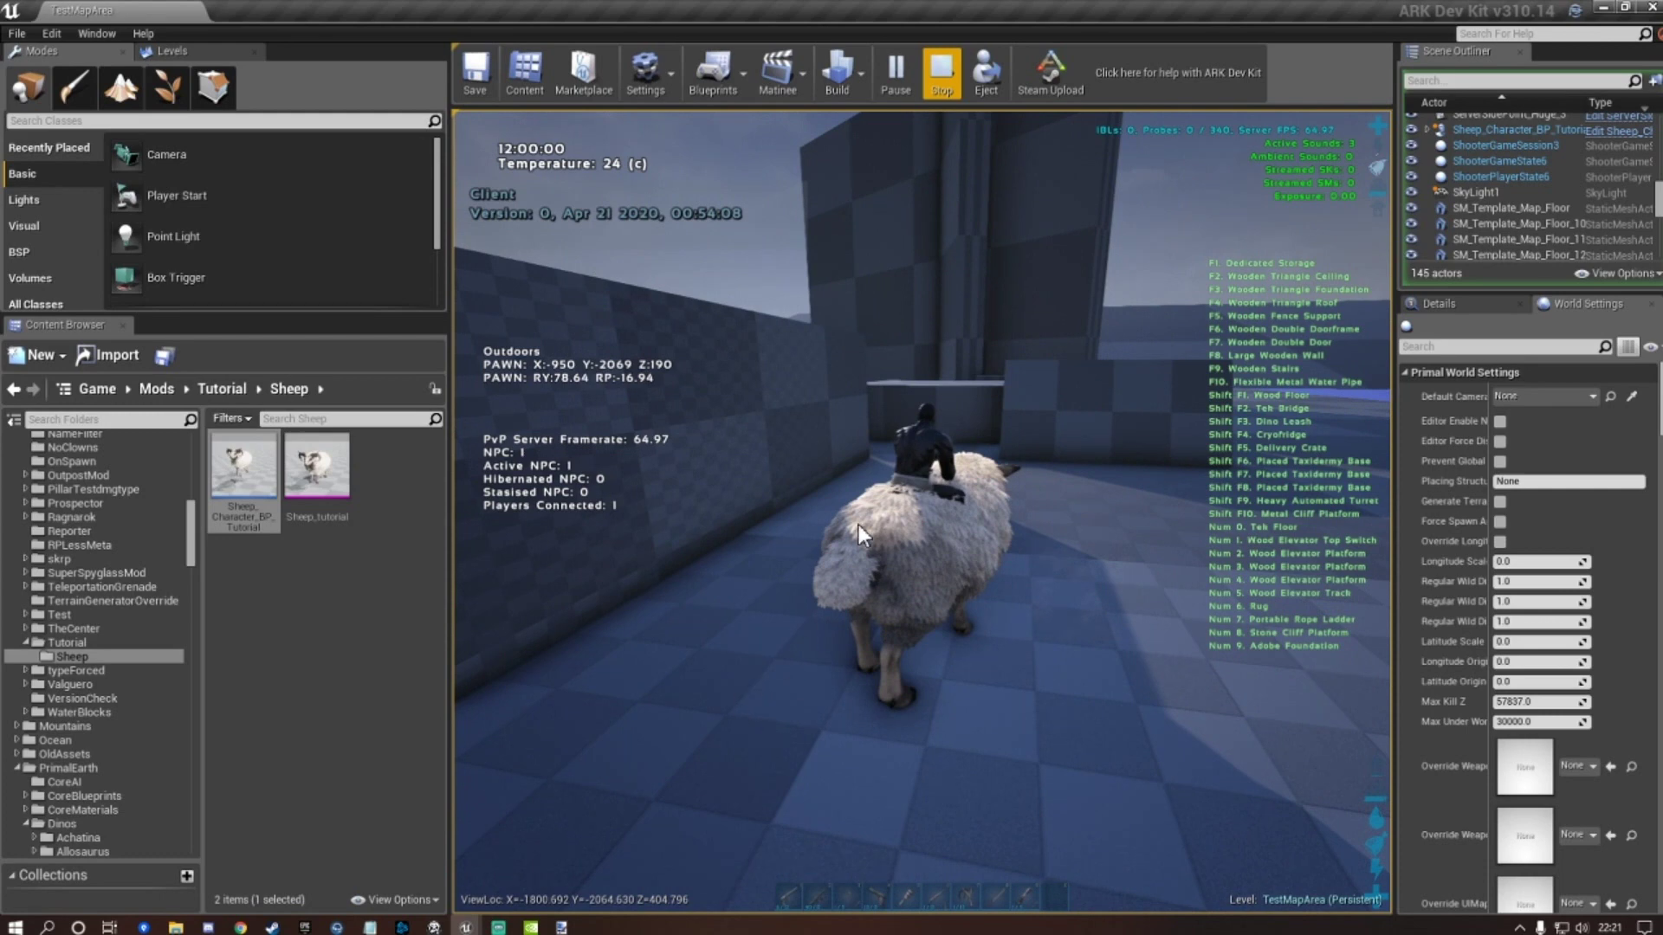
pyautogui.press('Escape')
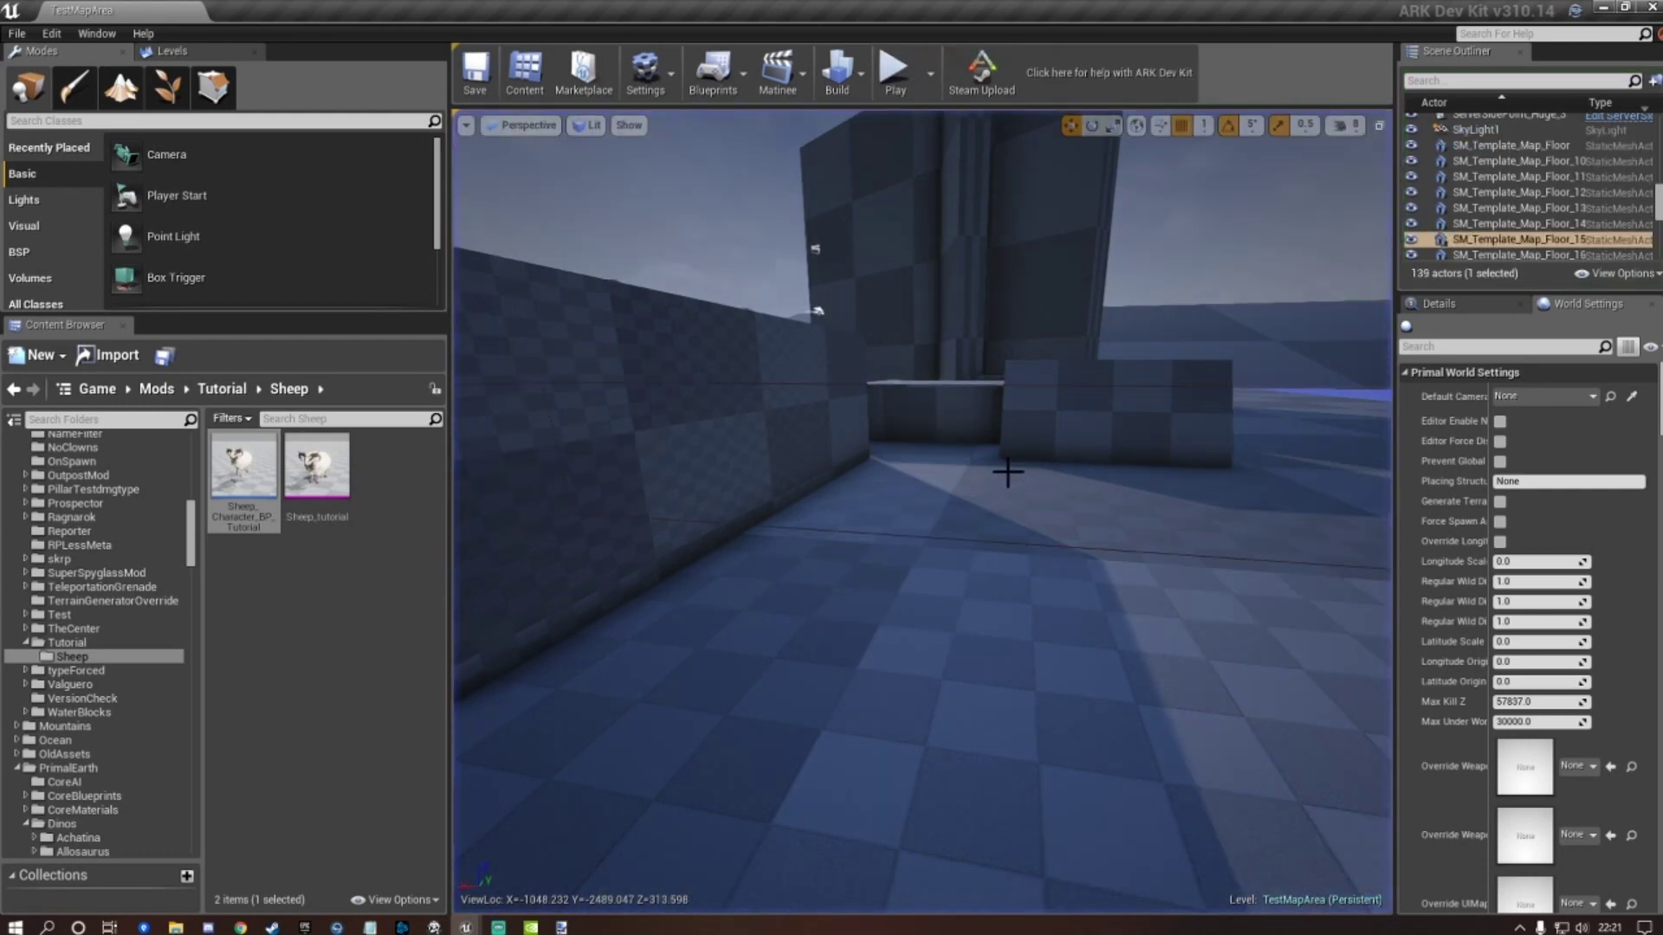
pyautogui.press('s')
pyautogui.moveTo(899, 450); pyautogui.dragTo(745, 476, button='right')
pyautogui.press('s')
pyautogui.press('e')
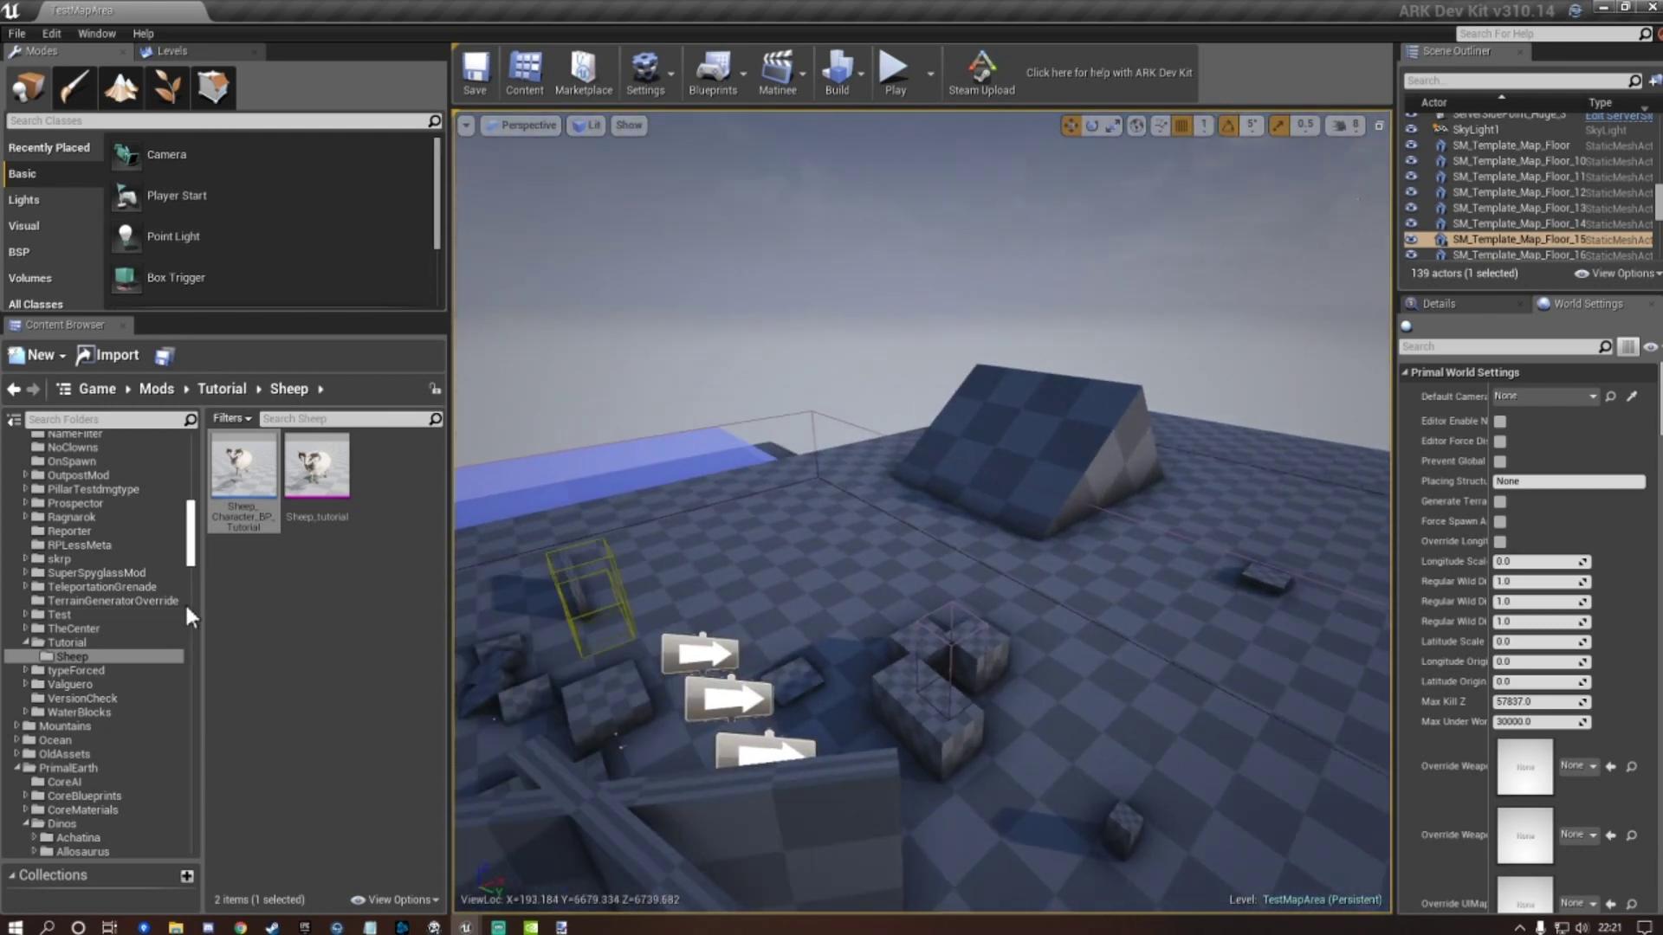
# Open PrimalGameData_BP_Tutorial from the Tutorial mod folder and filter its default properties by "remap".
pyautogui.click(69, 643)
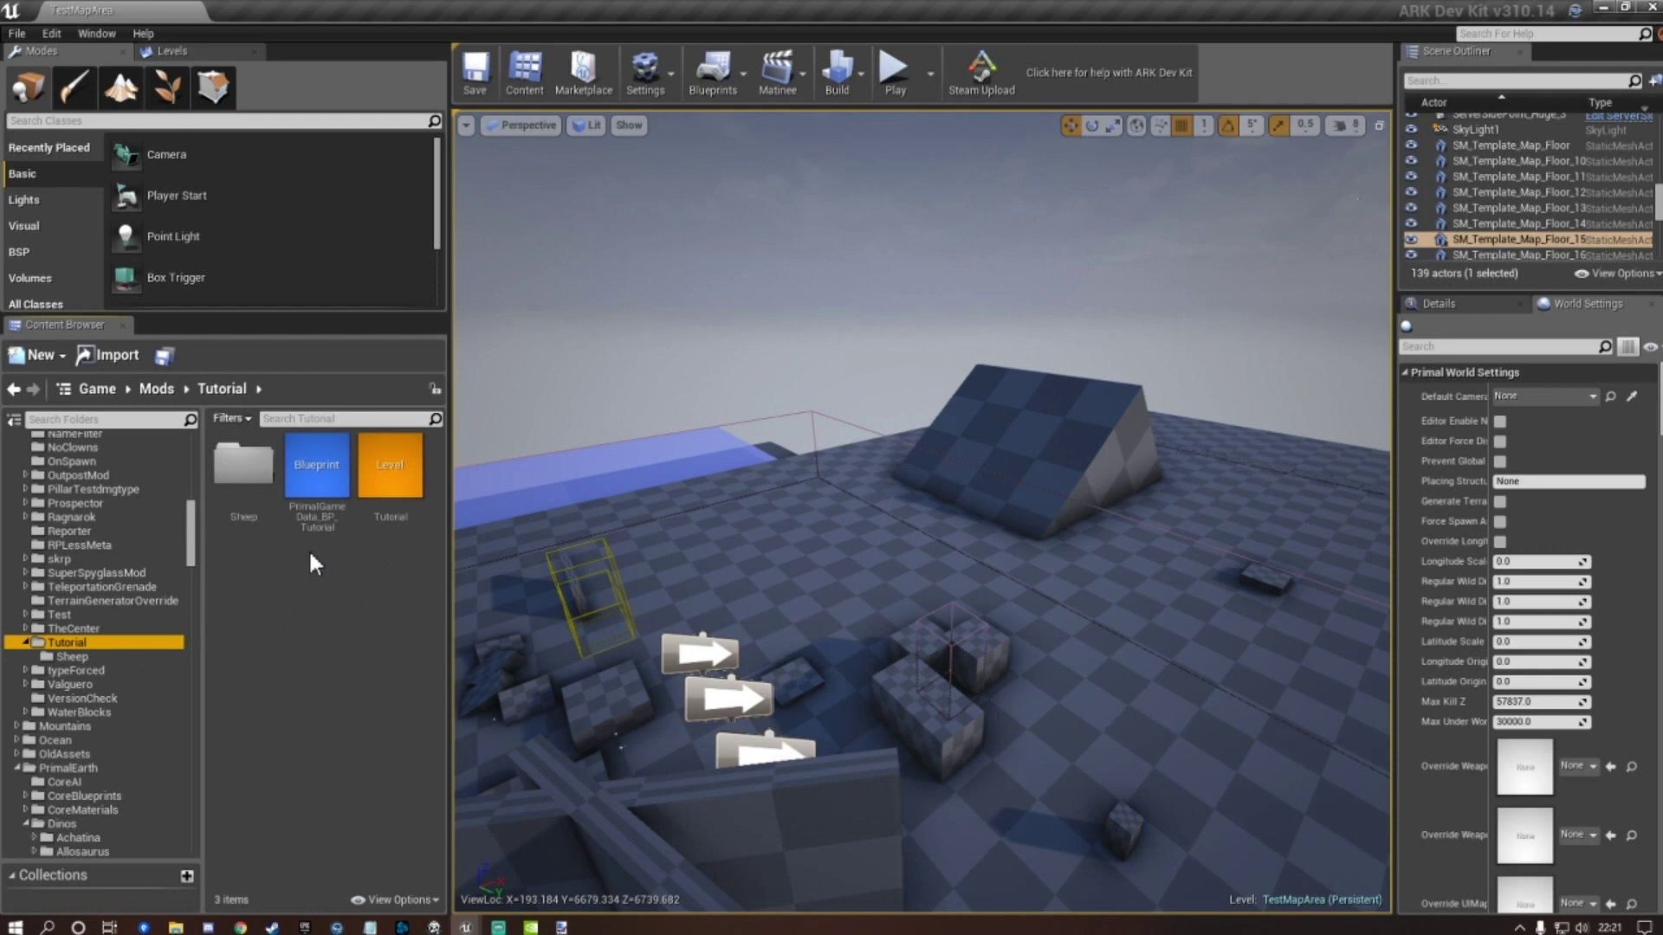
pyautogui.doubleClick(328, 476)
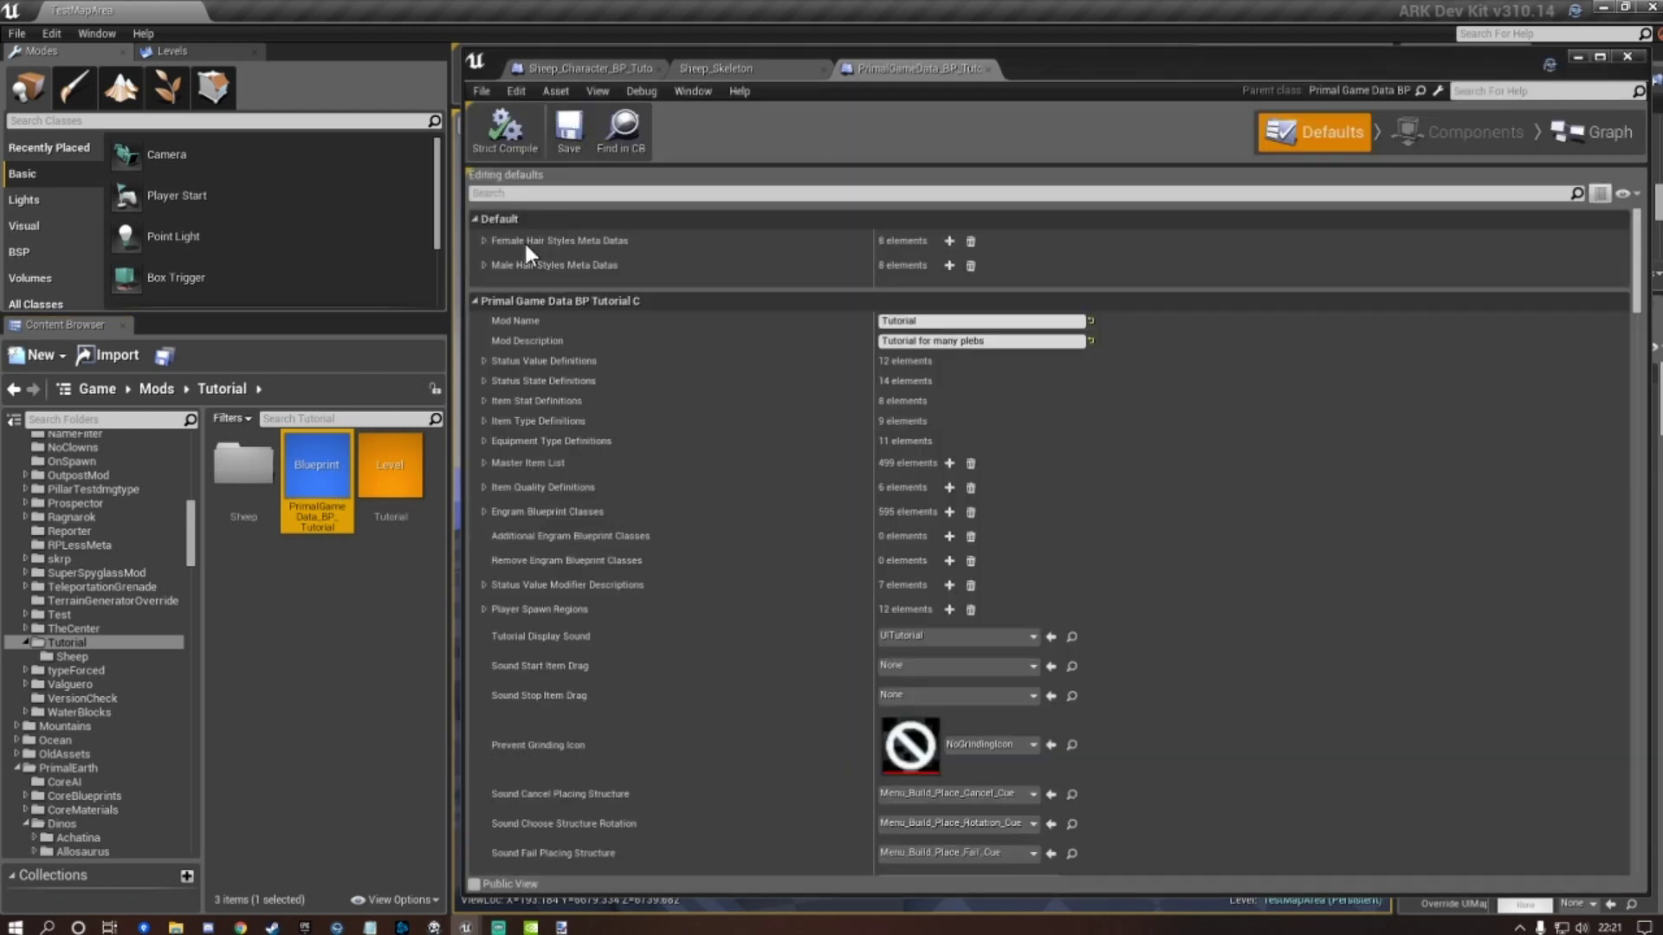
pyautogui.click(563, 192)
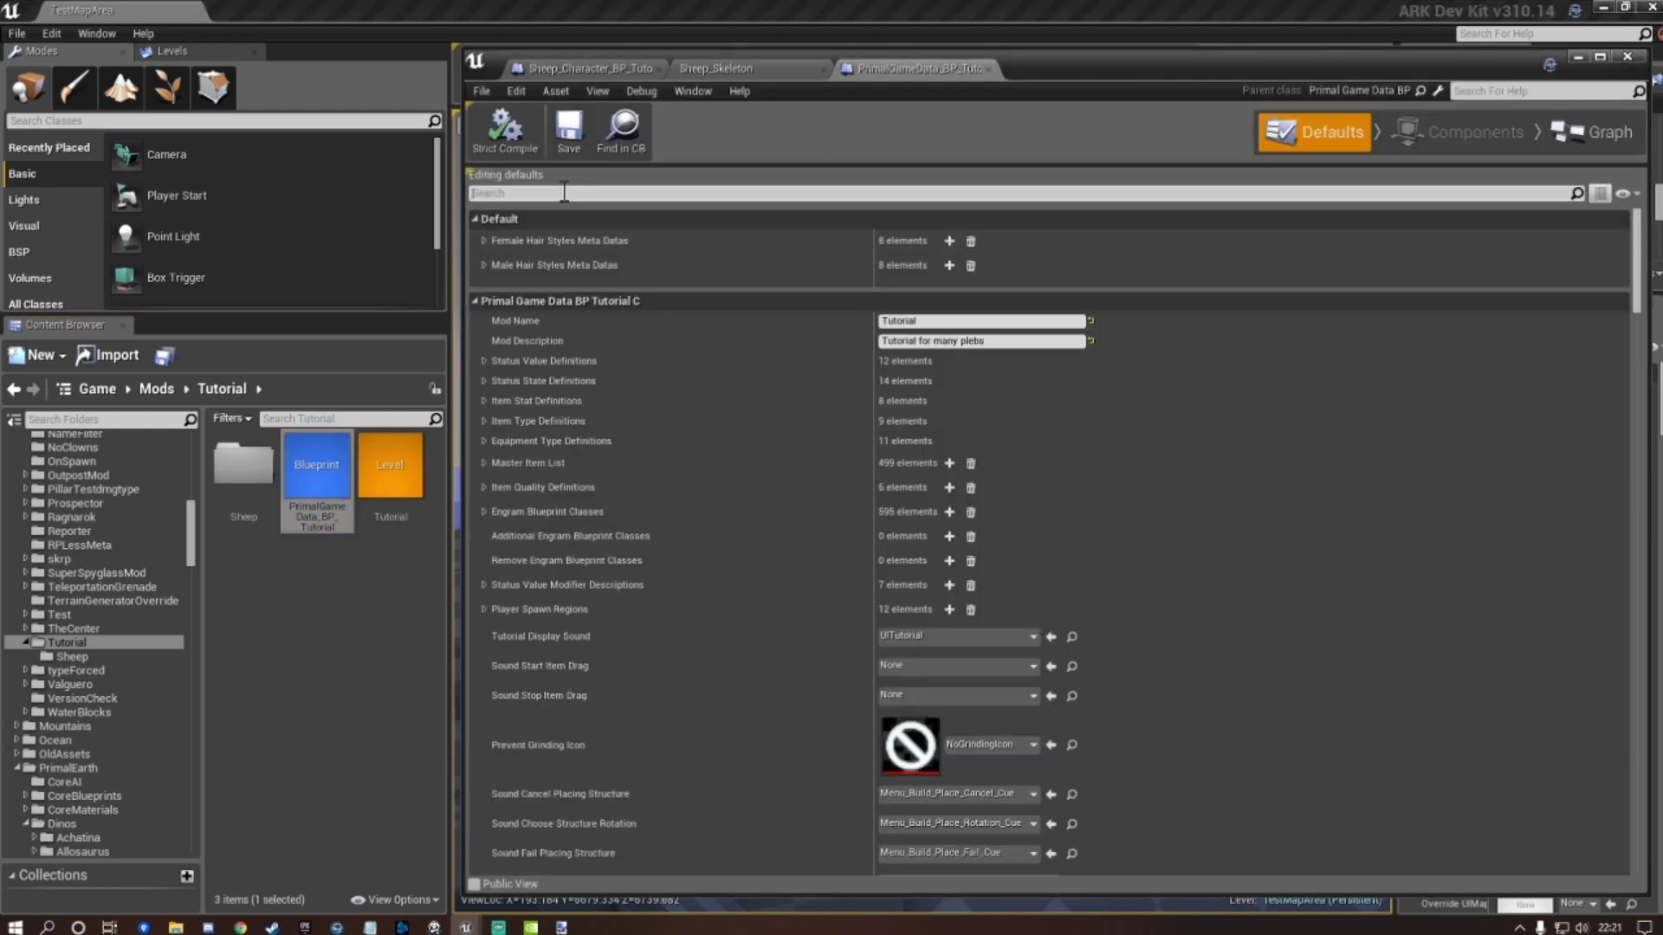
pyautogui.write('rtema')
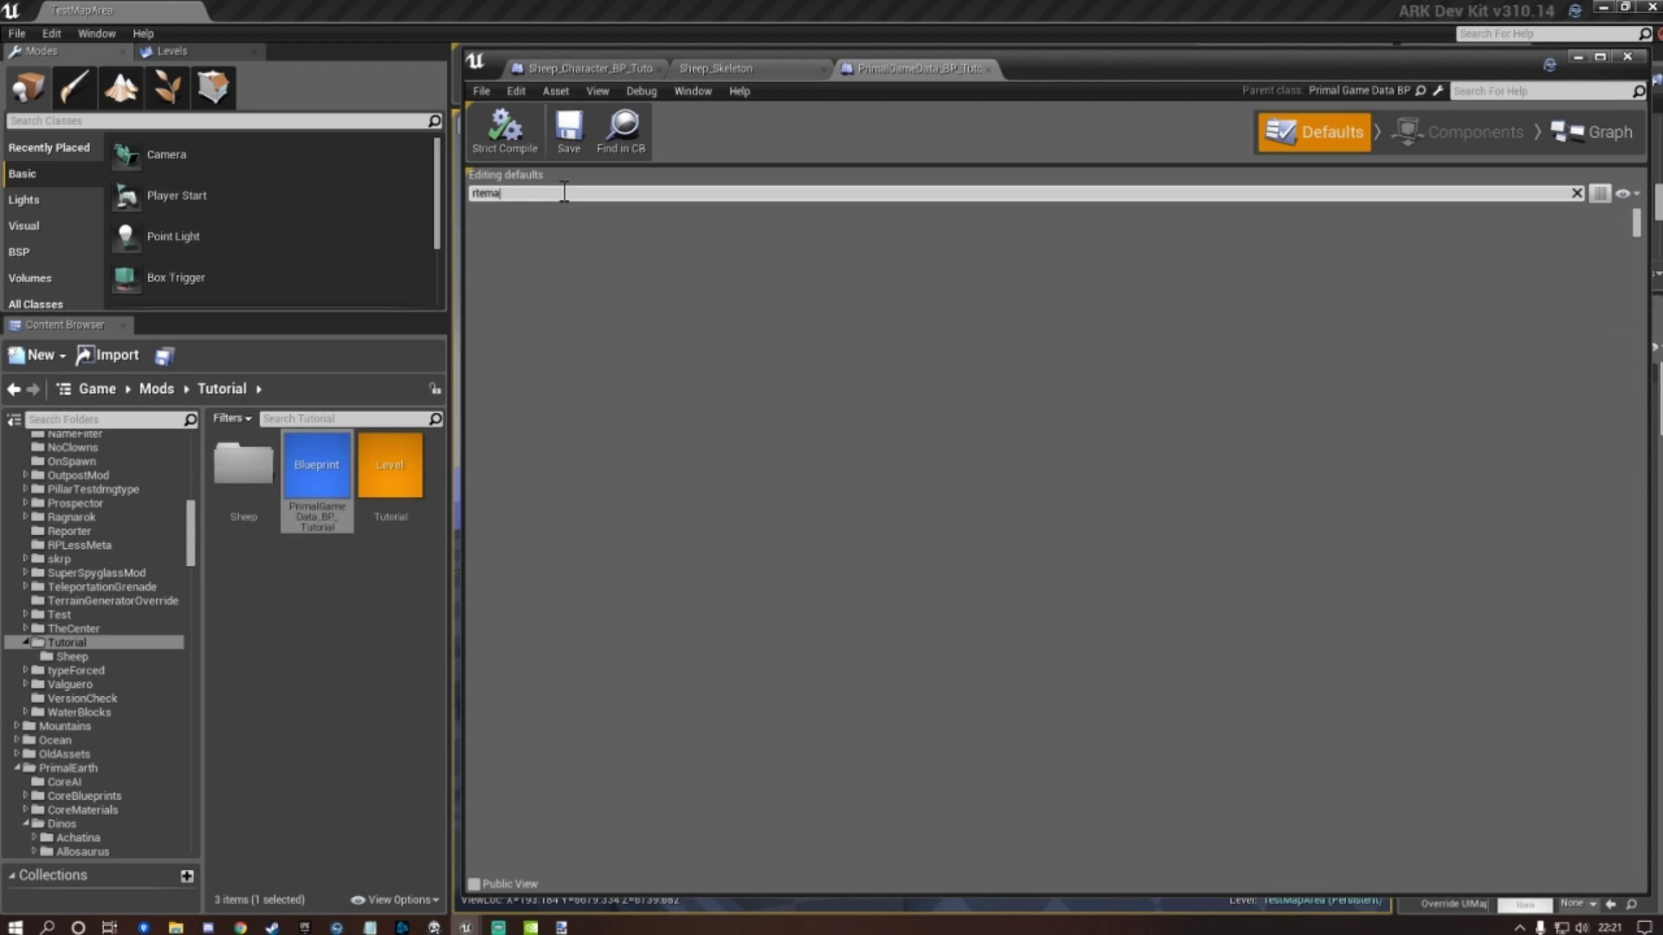
pyautogui.press('BackSpace')
pyautogui.press('BackSpace')
pyautogui.press('BackSpace')
pyautogui.press('BackSpace')
pyautogui.write('e')
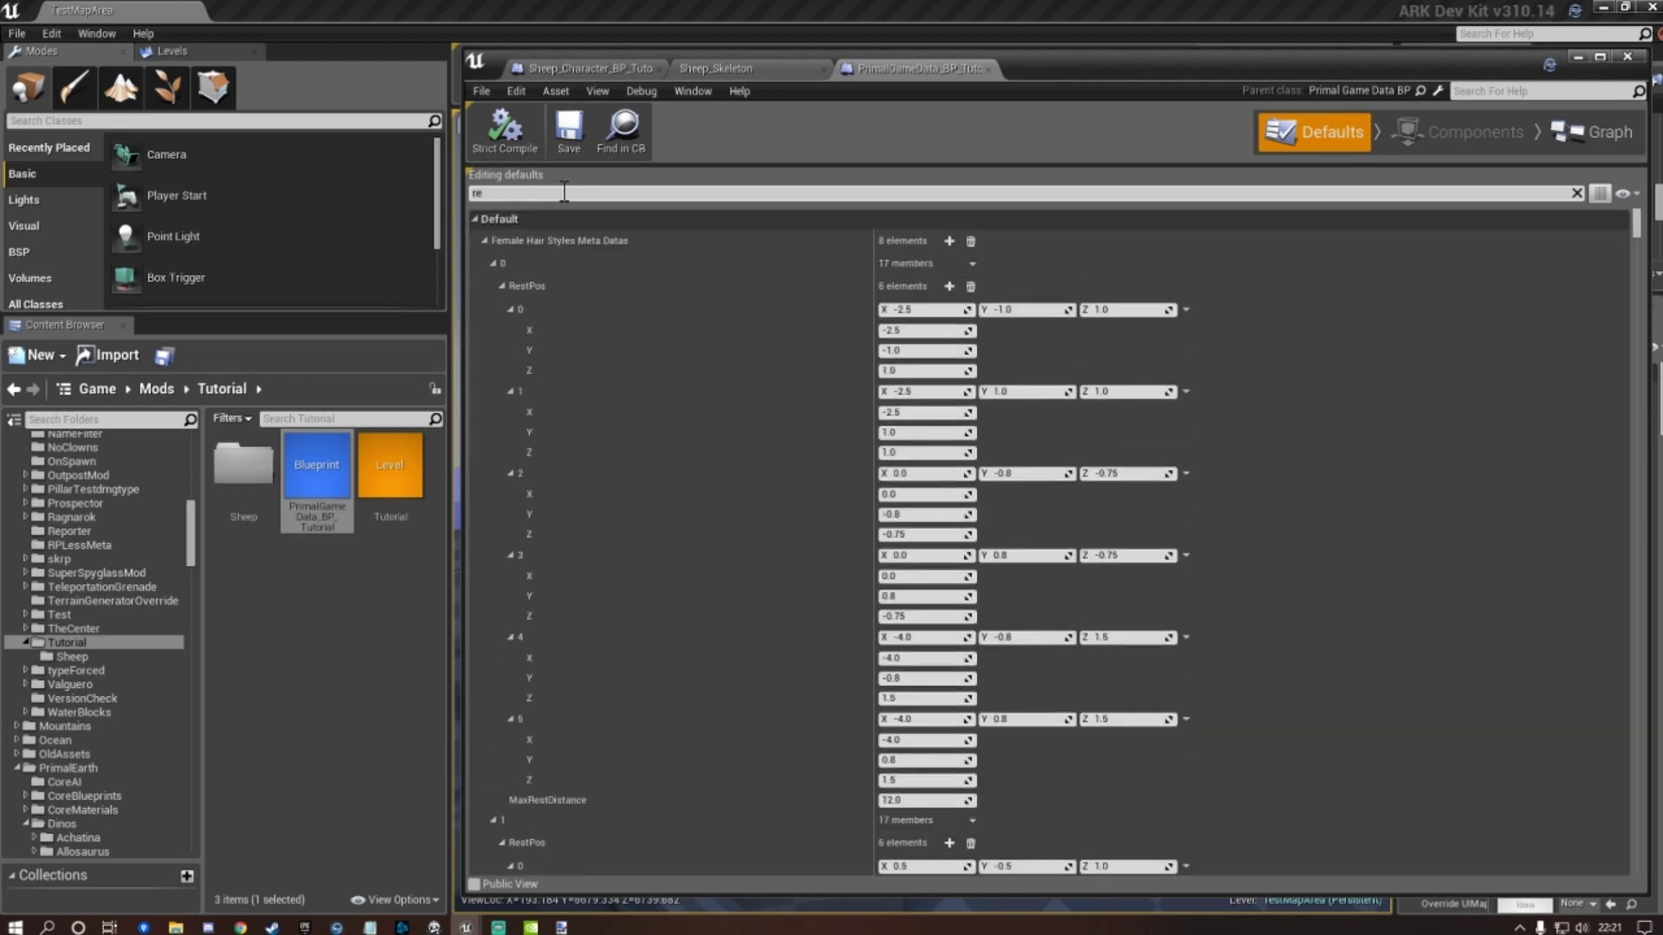
pyautogui.write('map')
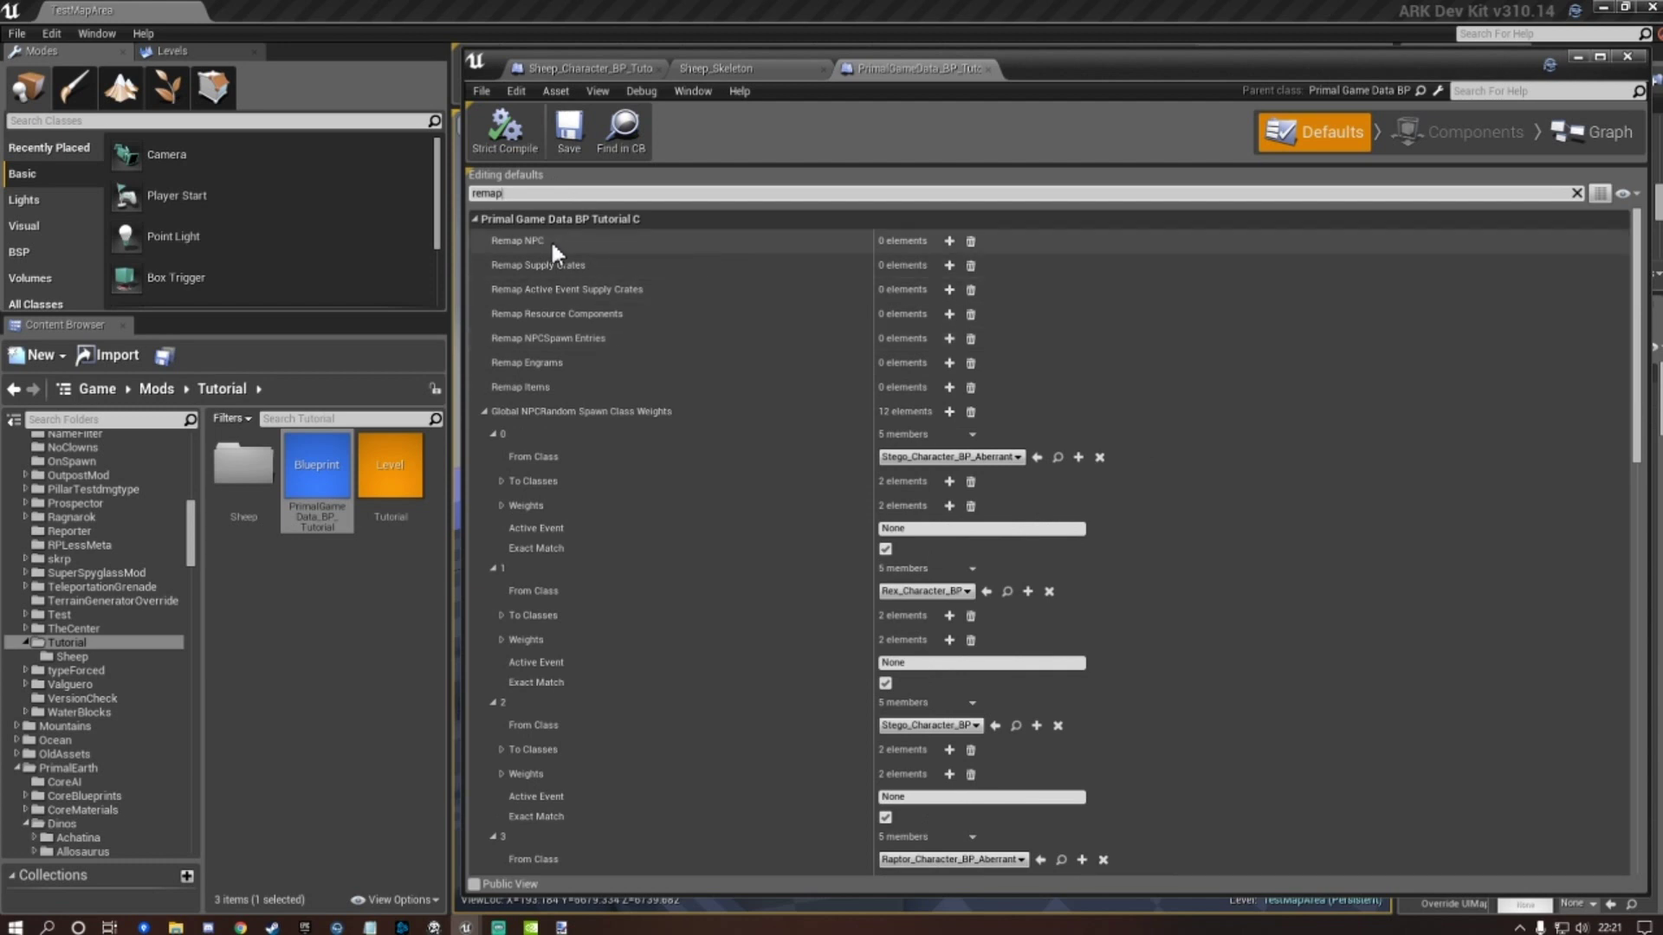
# Add a Remap NPC element with Sheep_Character_BP as From Class and Sheep_Character_BP_Tutorial as To Class.
pyautogui.click(948, 241)
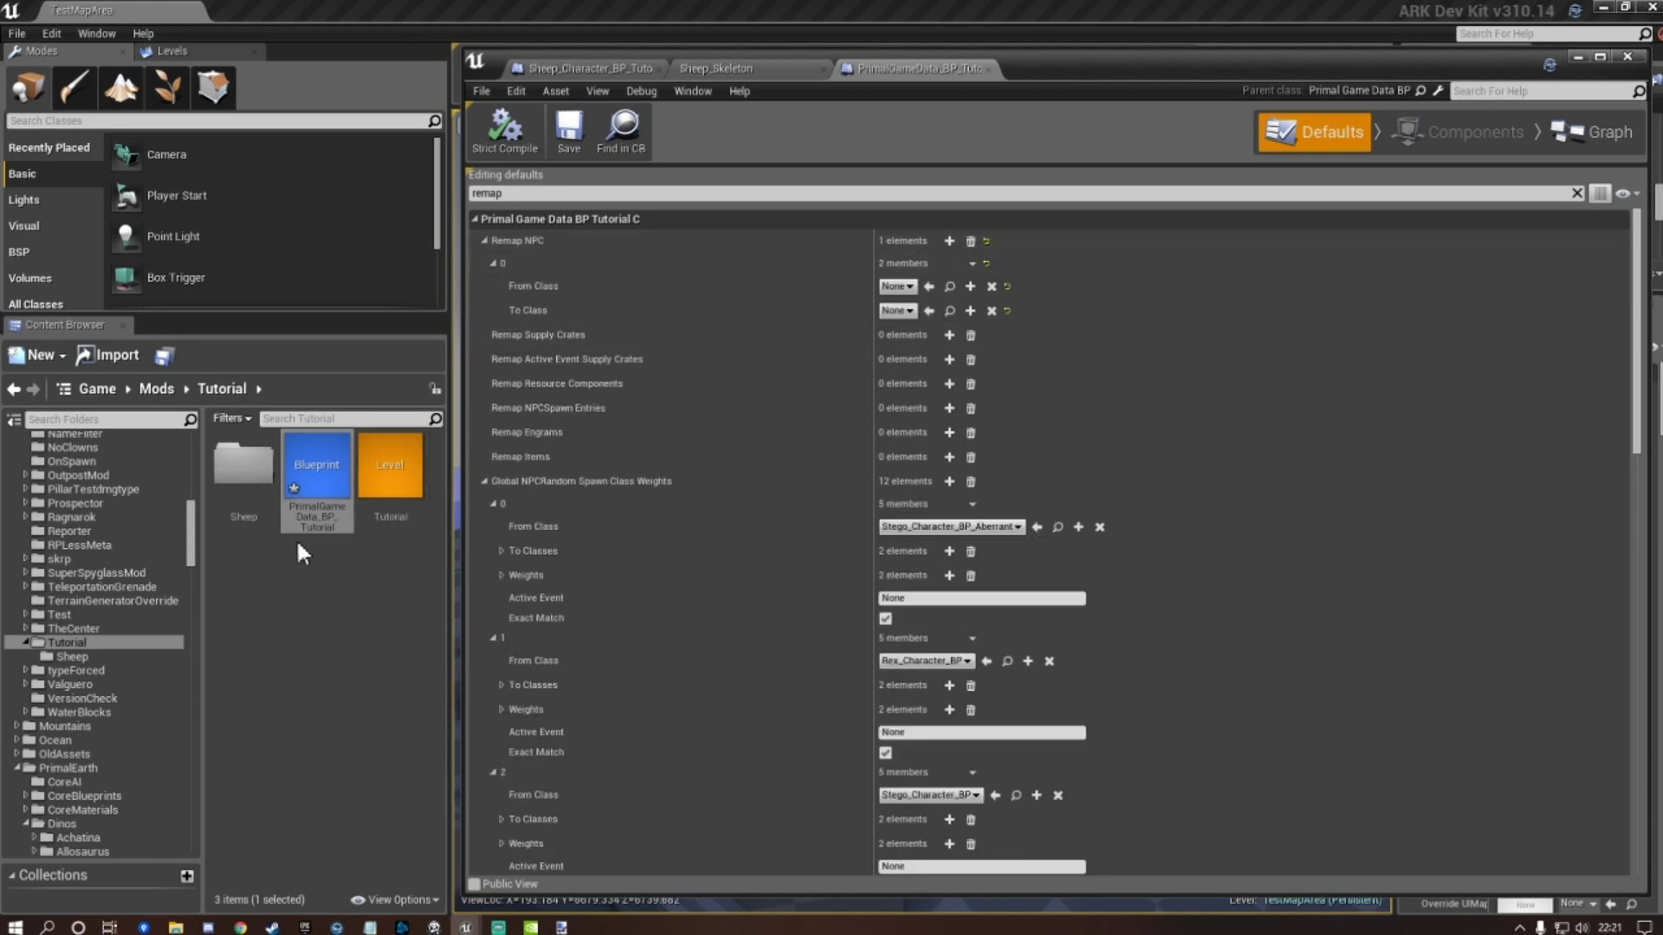
pyautogui.doubleClick(244, 464)
pyautogui.click(243, 472)
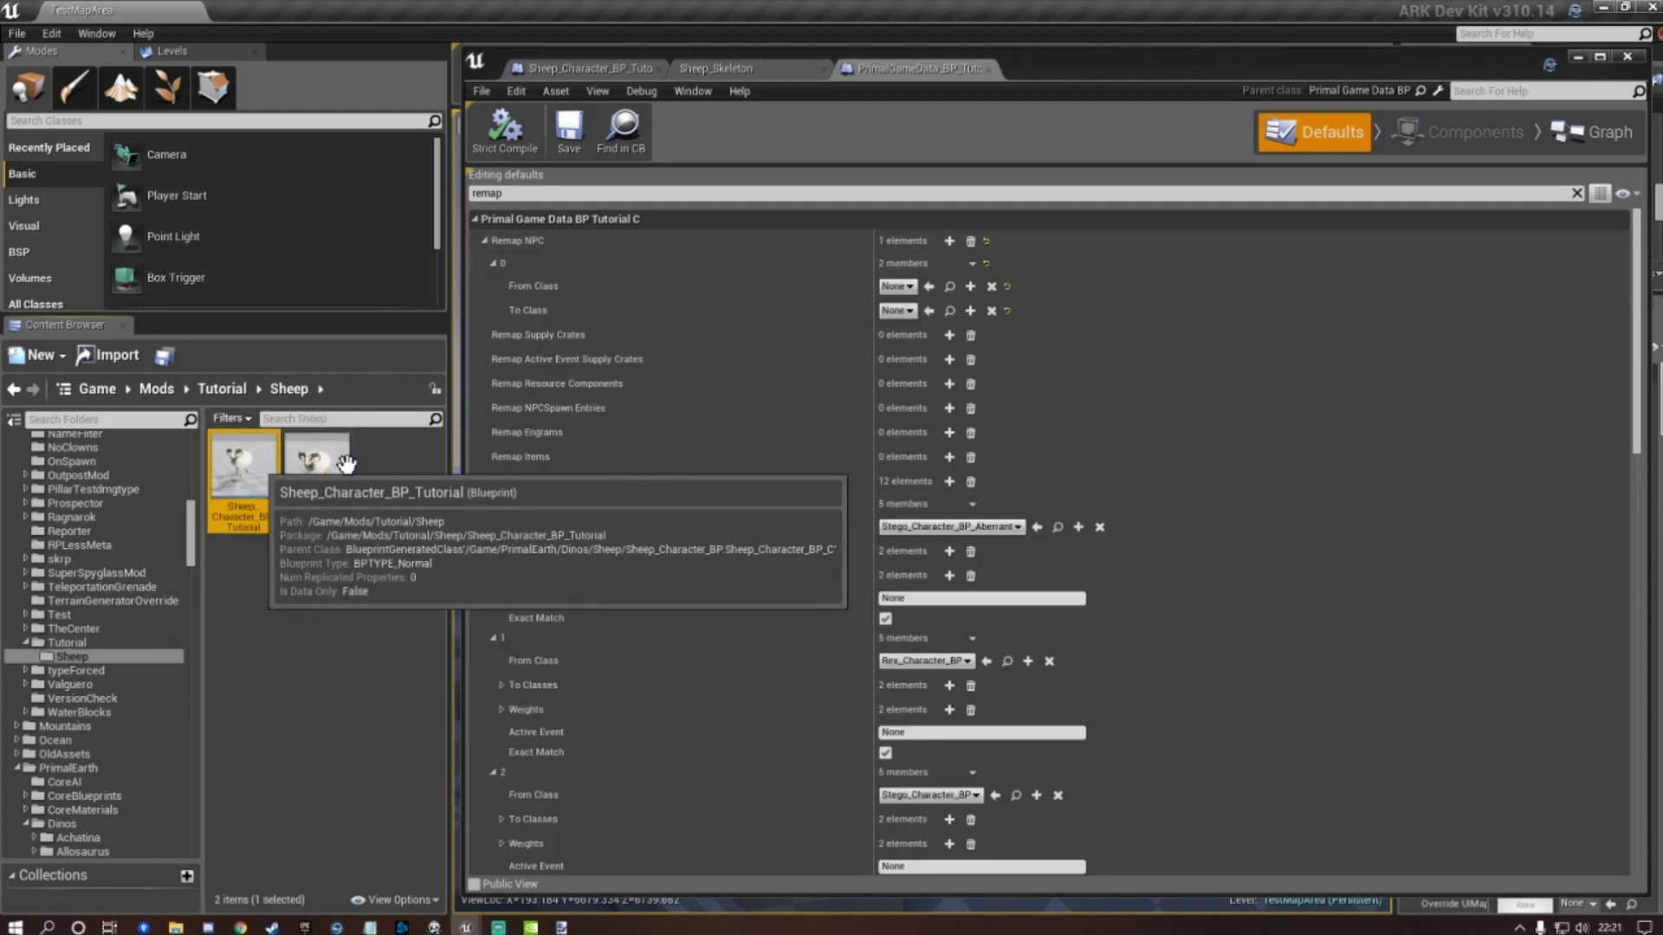
pyautogui.click(930, 310)
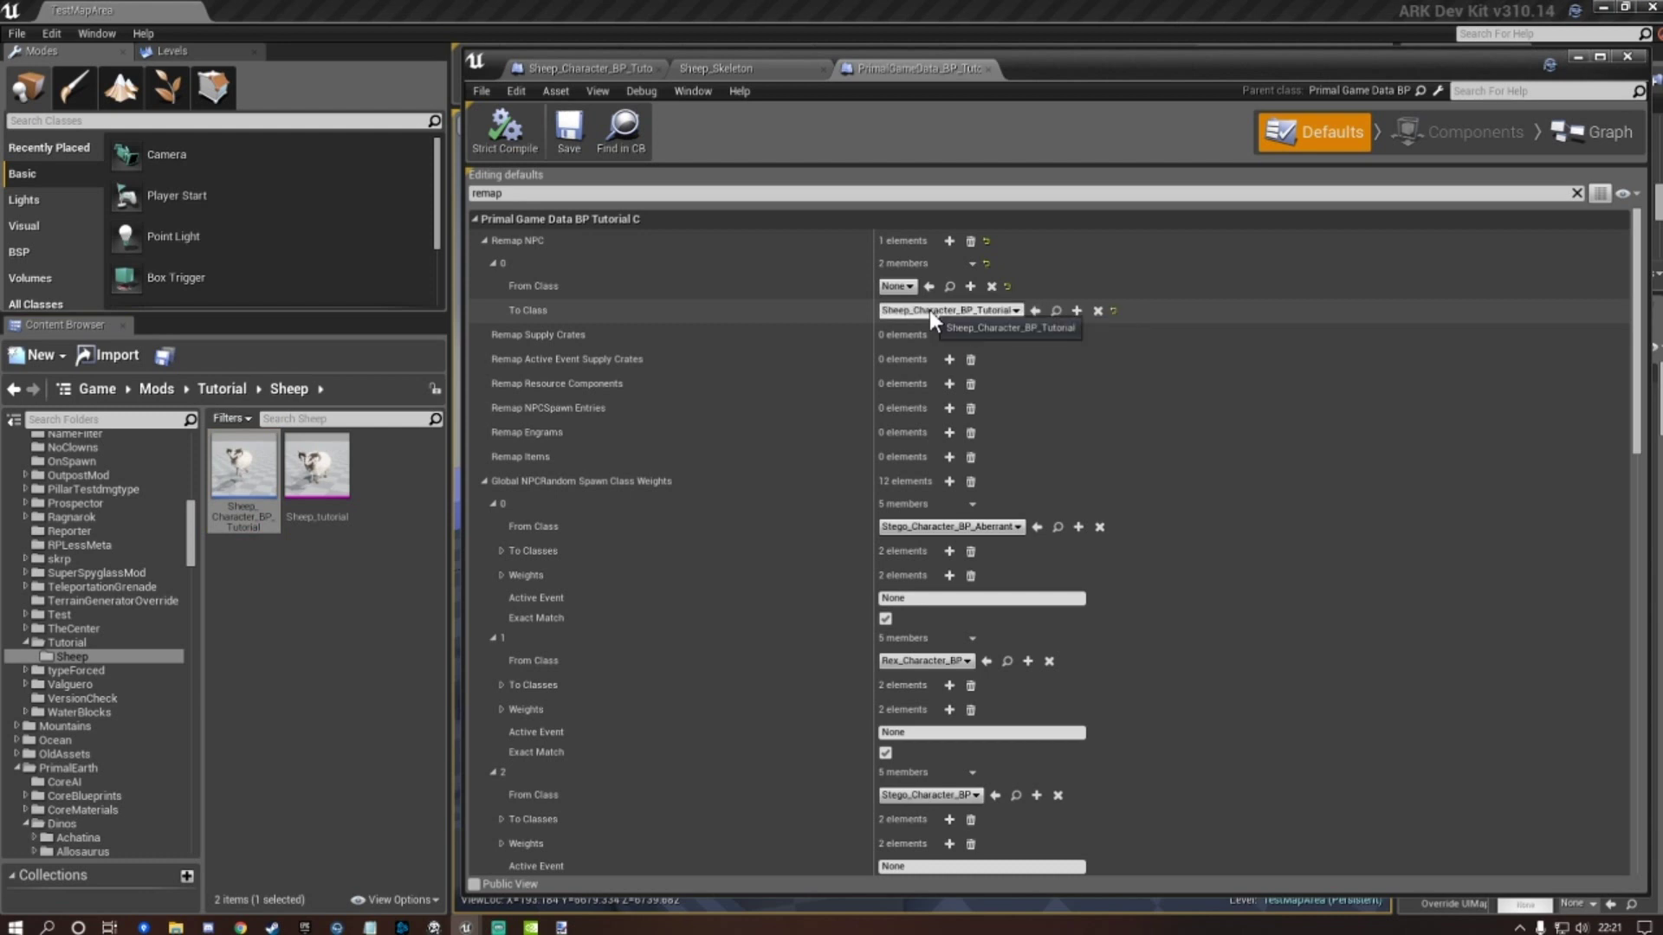
pyautogui.click(911, 287)
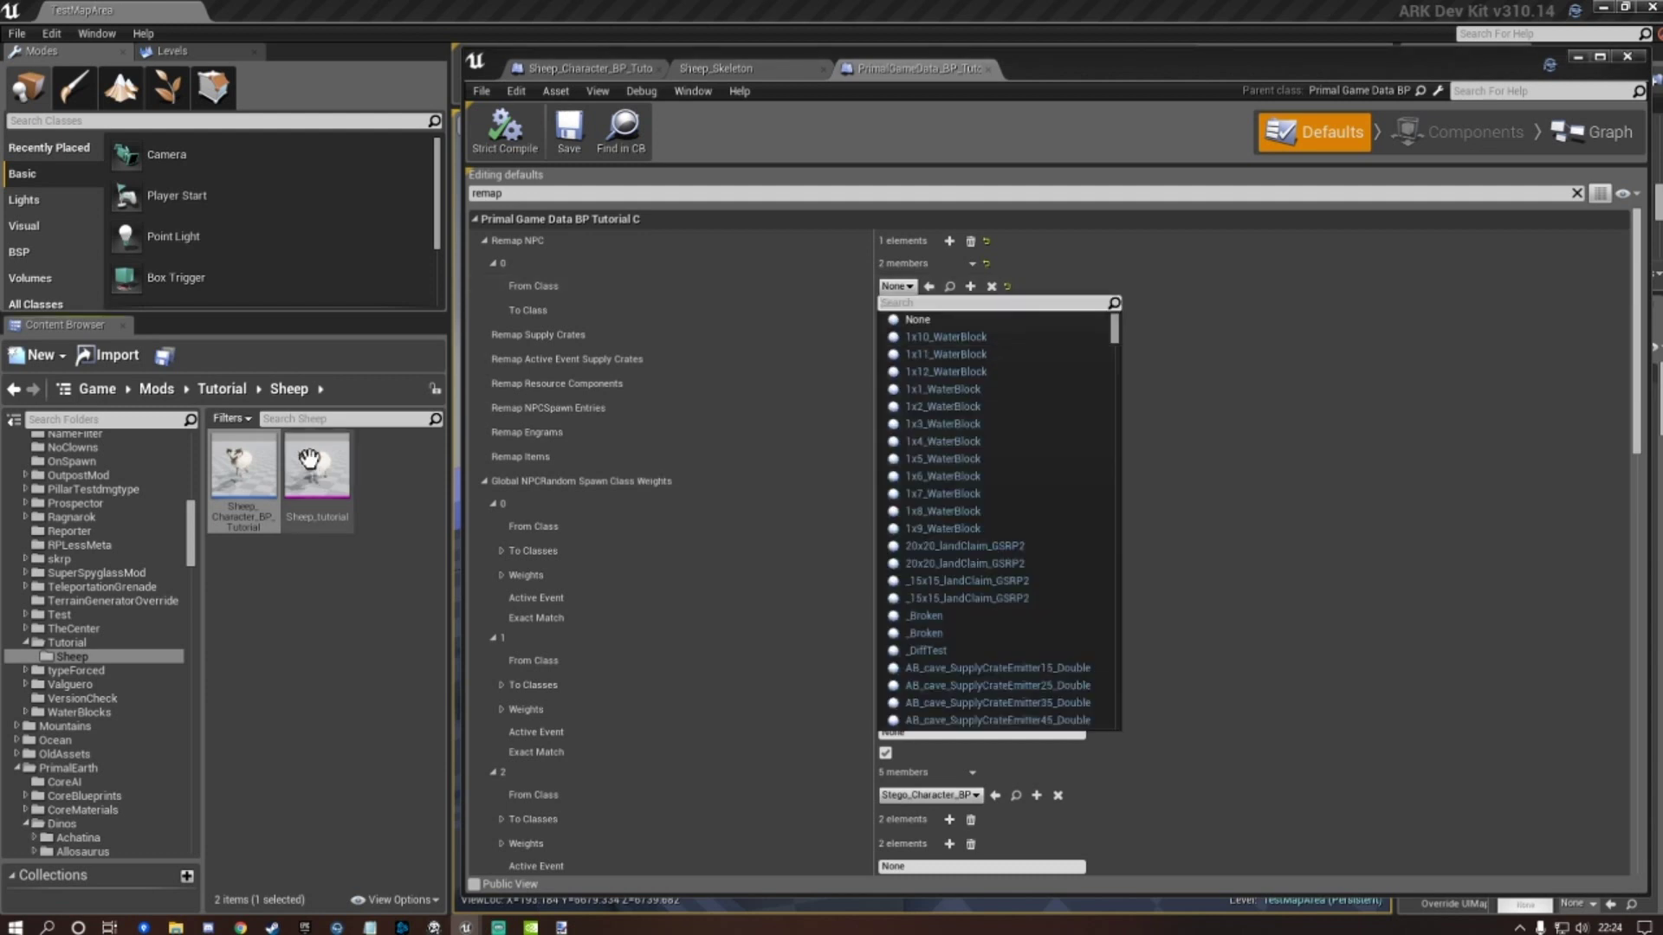
pyautogui.write('sheep')
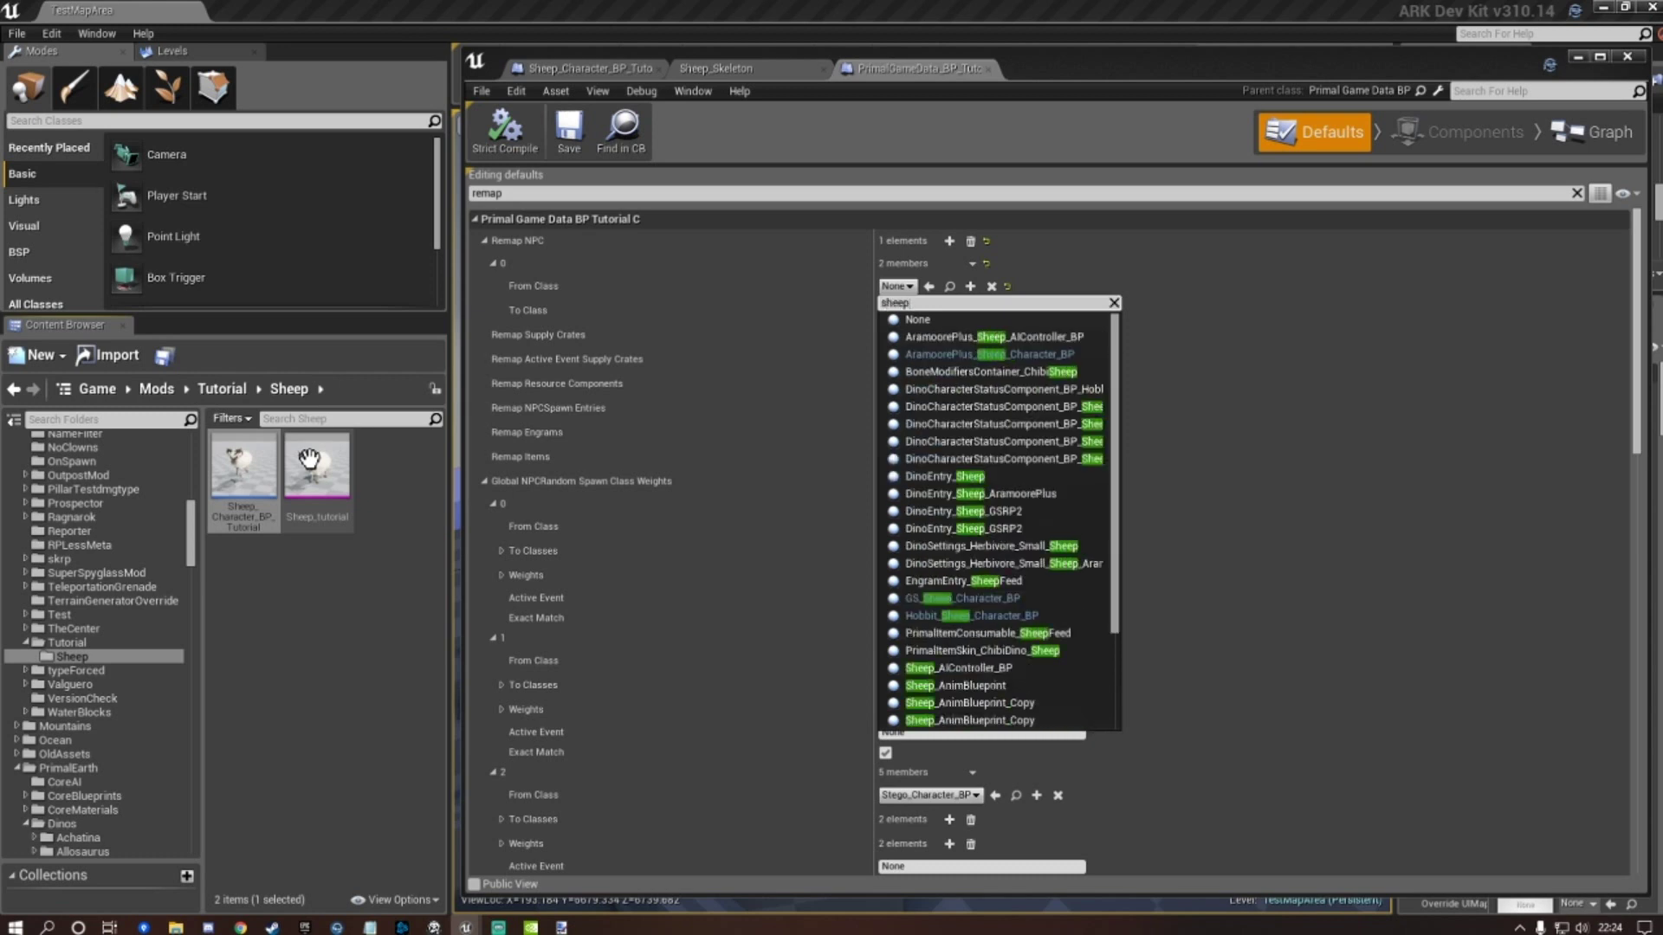
pyautogui.scroll(-3, 1044, 448)
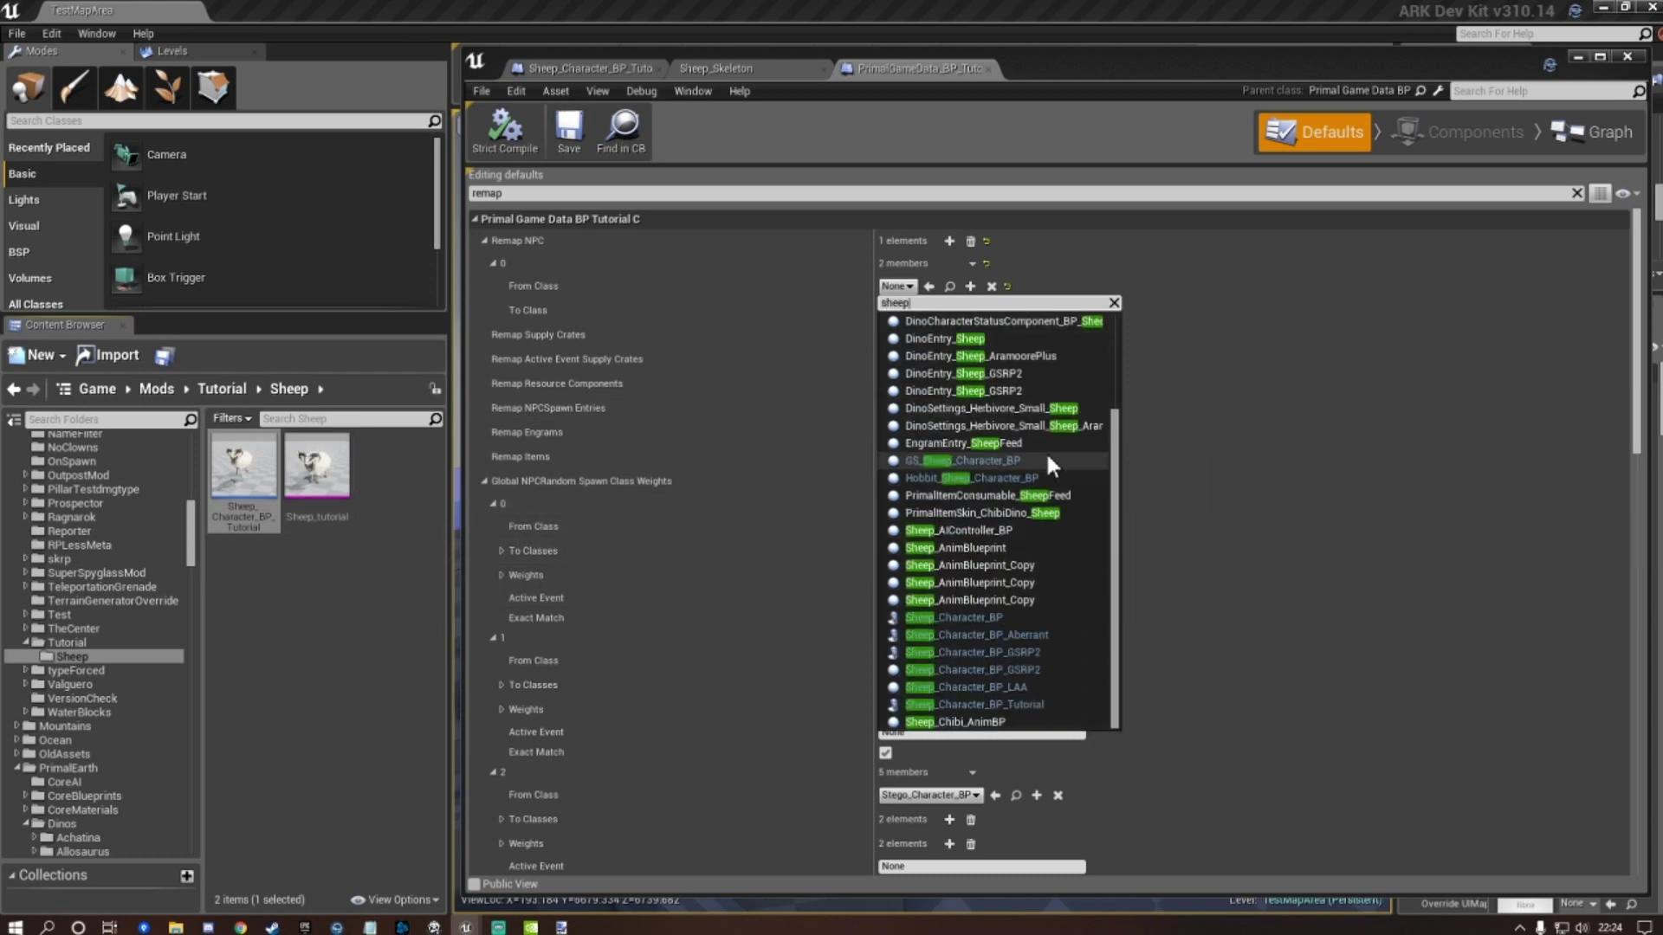
pyautogui.click(979, 615)
# Strict-compile and save the PrimalGameData_BP_Tutorial blueprint, and close the blueprint editor window.
pyautogui.click(569, 130)
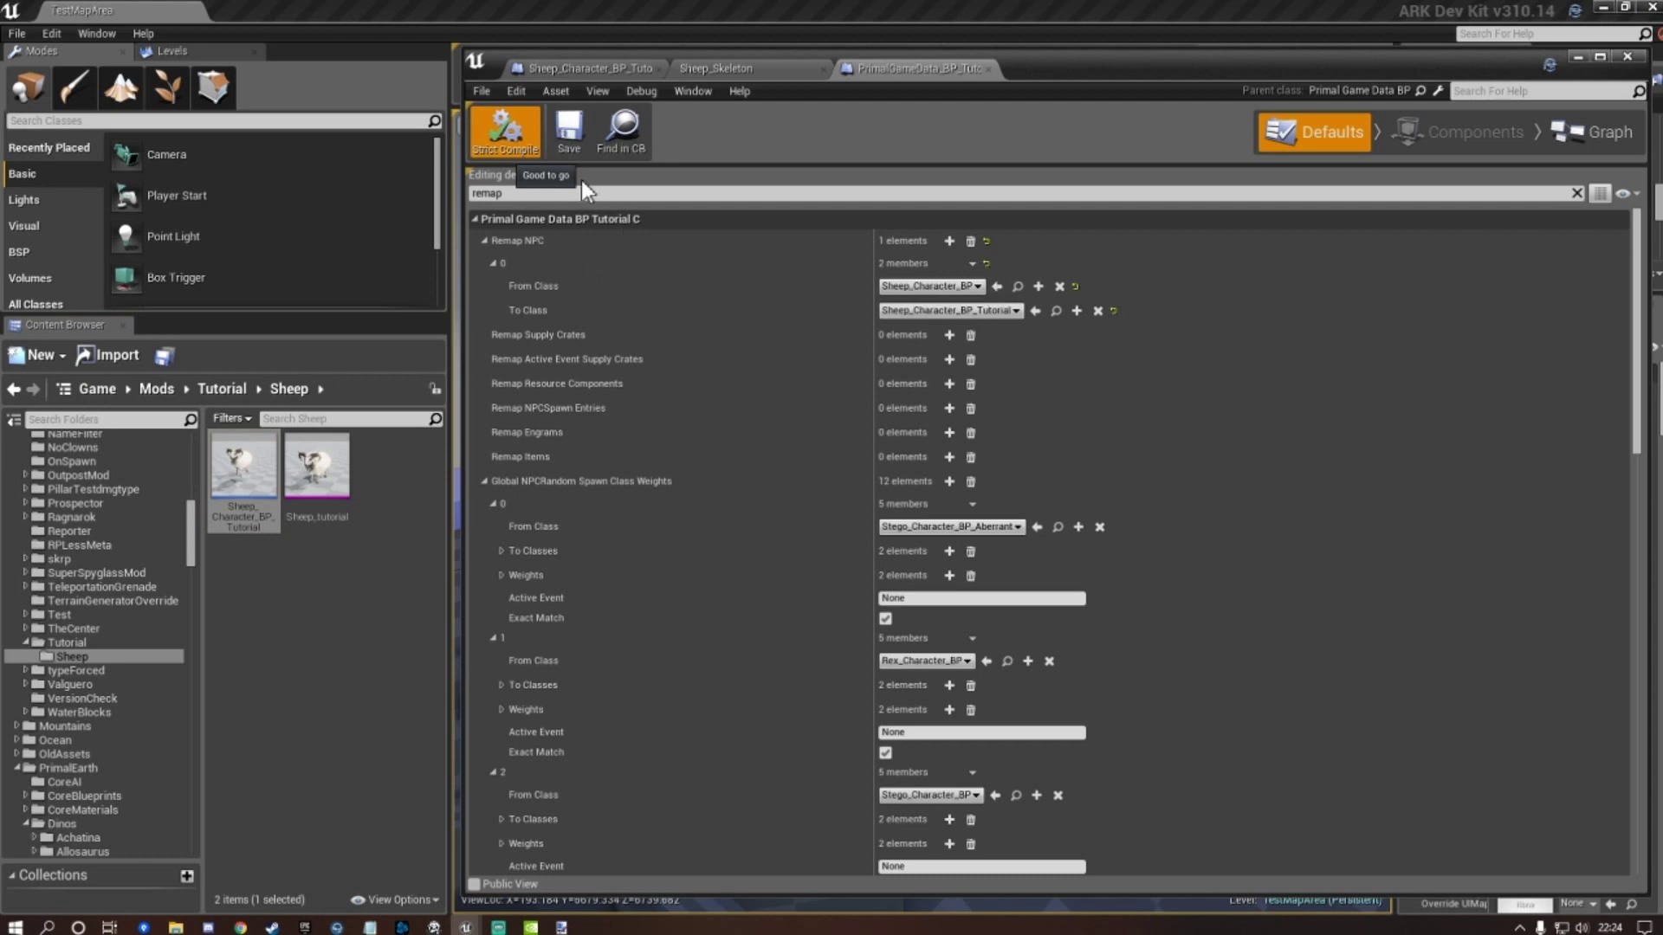
pyautogui.click(574, 137)
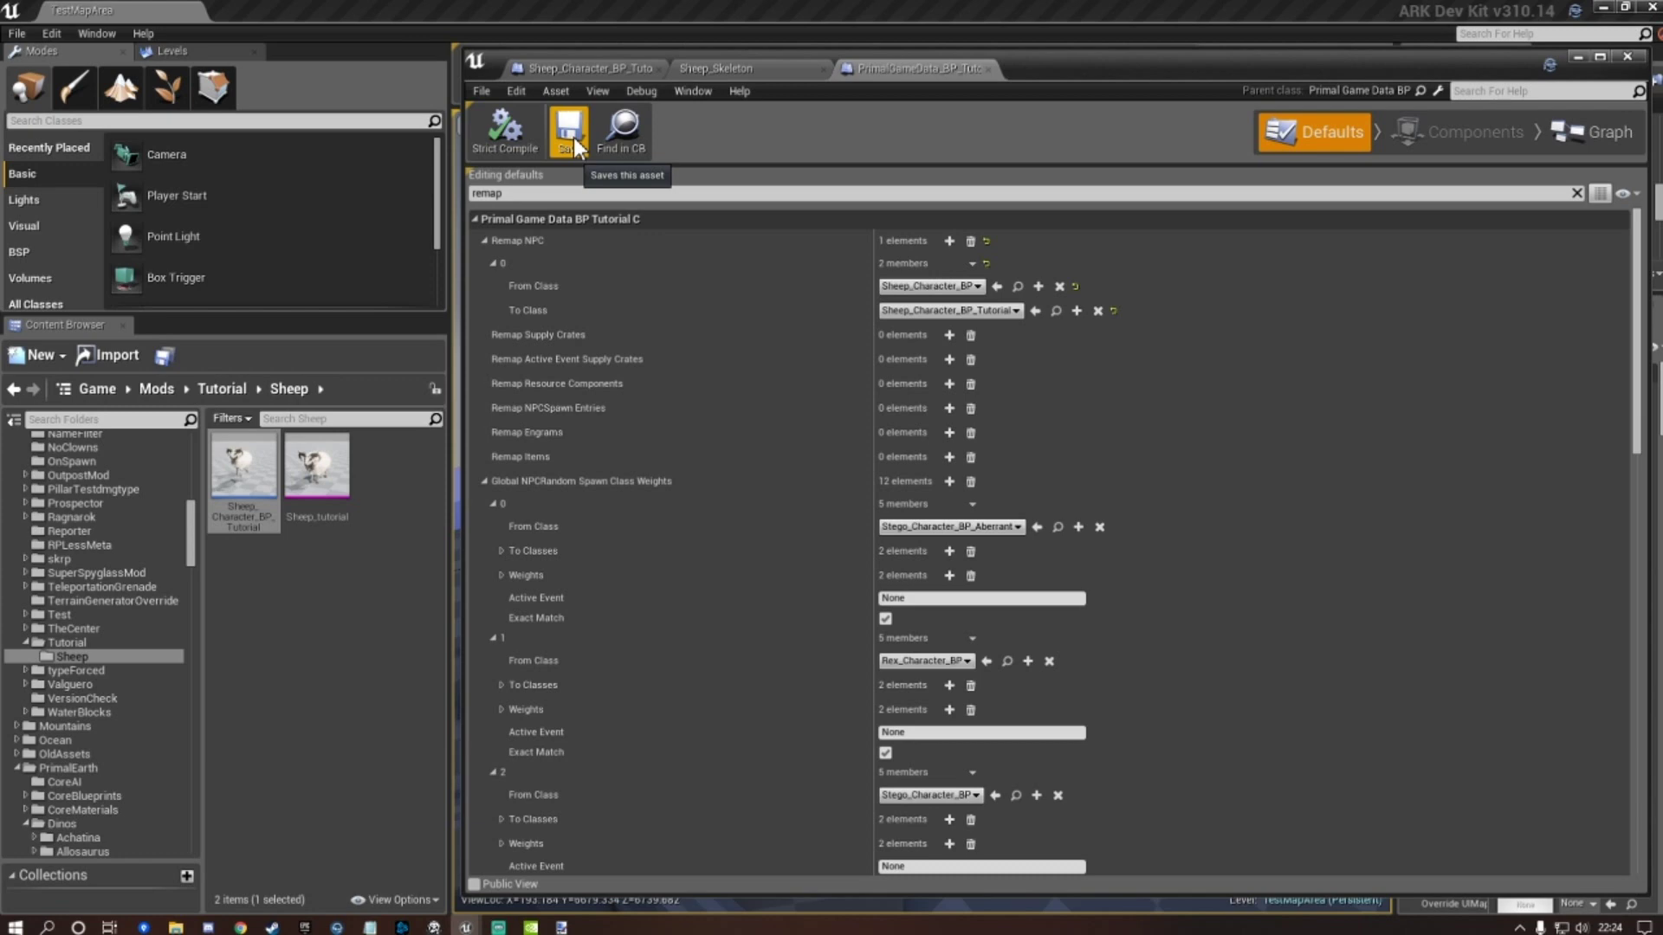
pyautogui.click(570, 130)
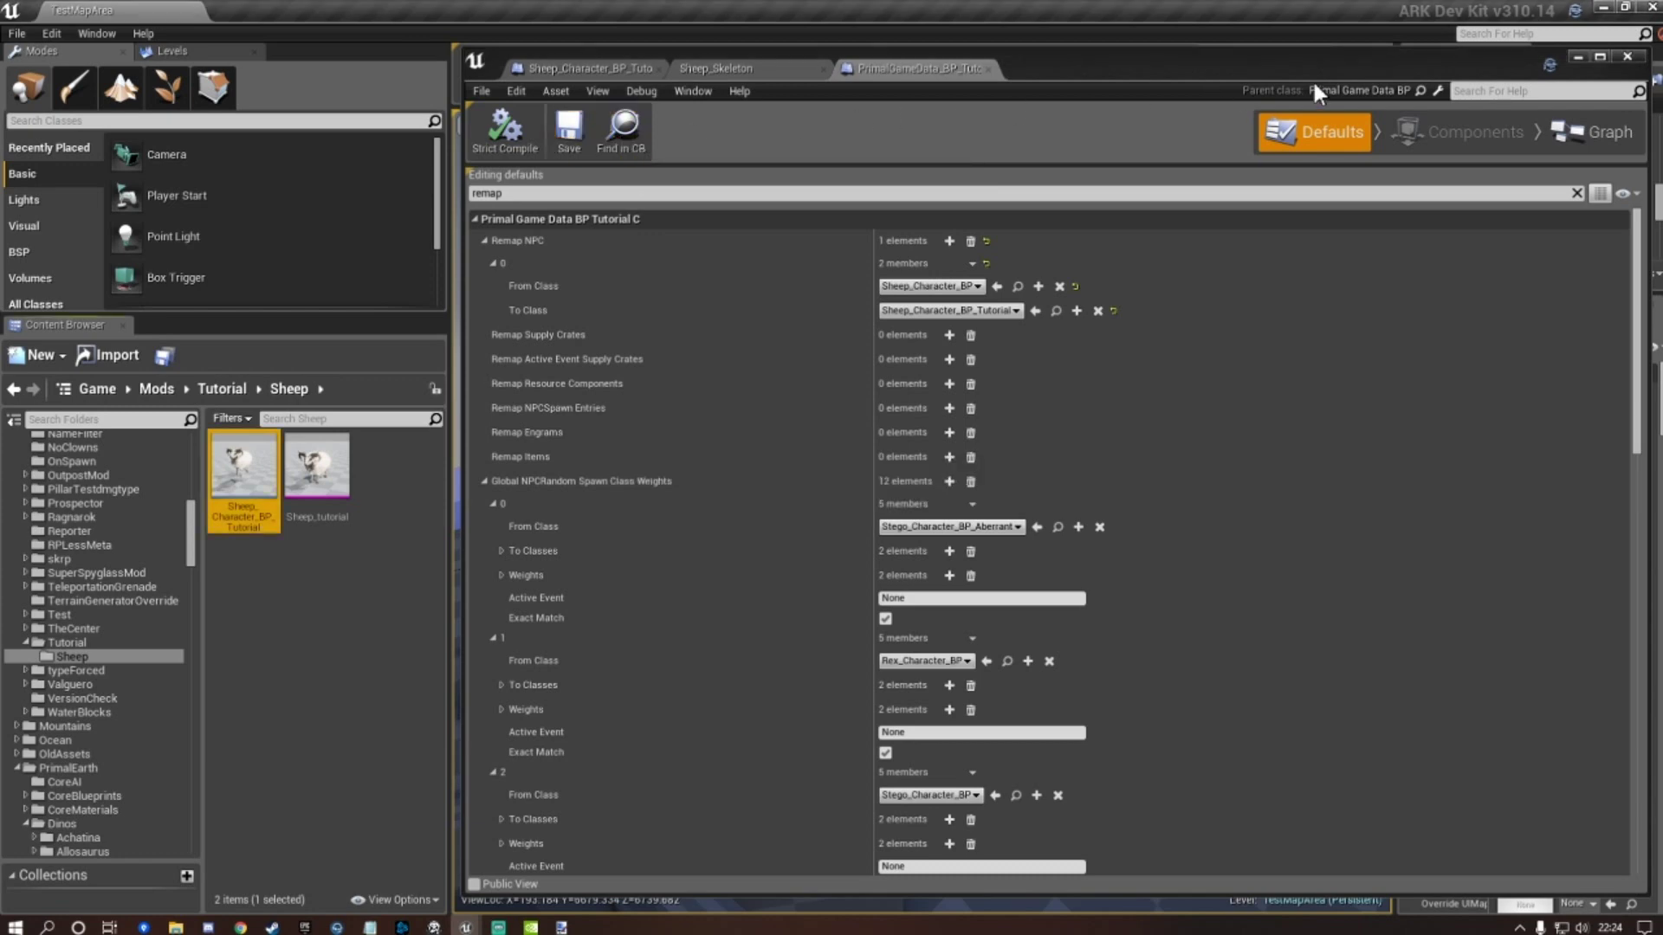
pyautogui.click(1641, 58)
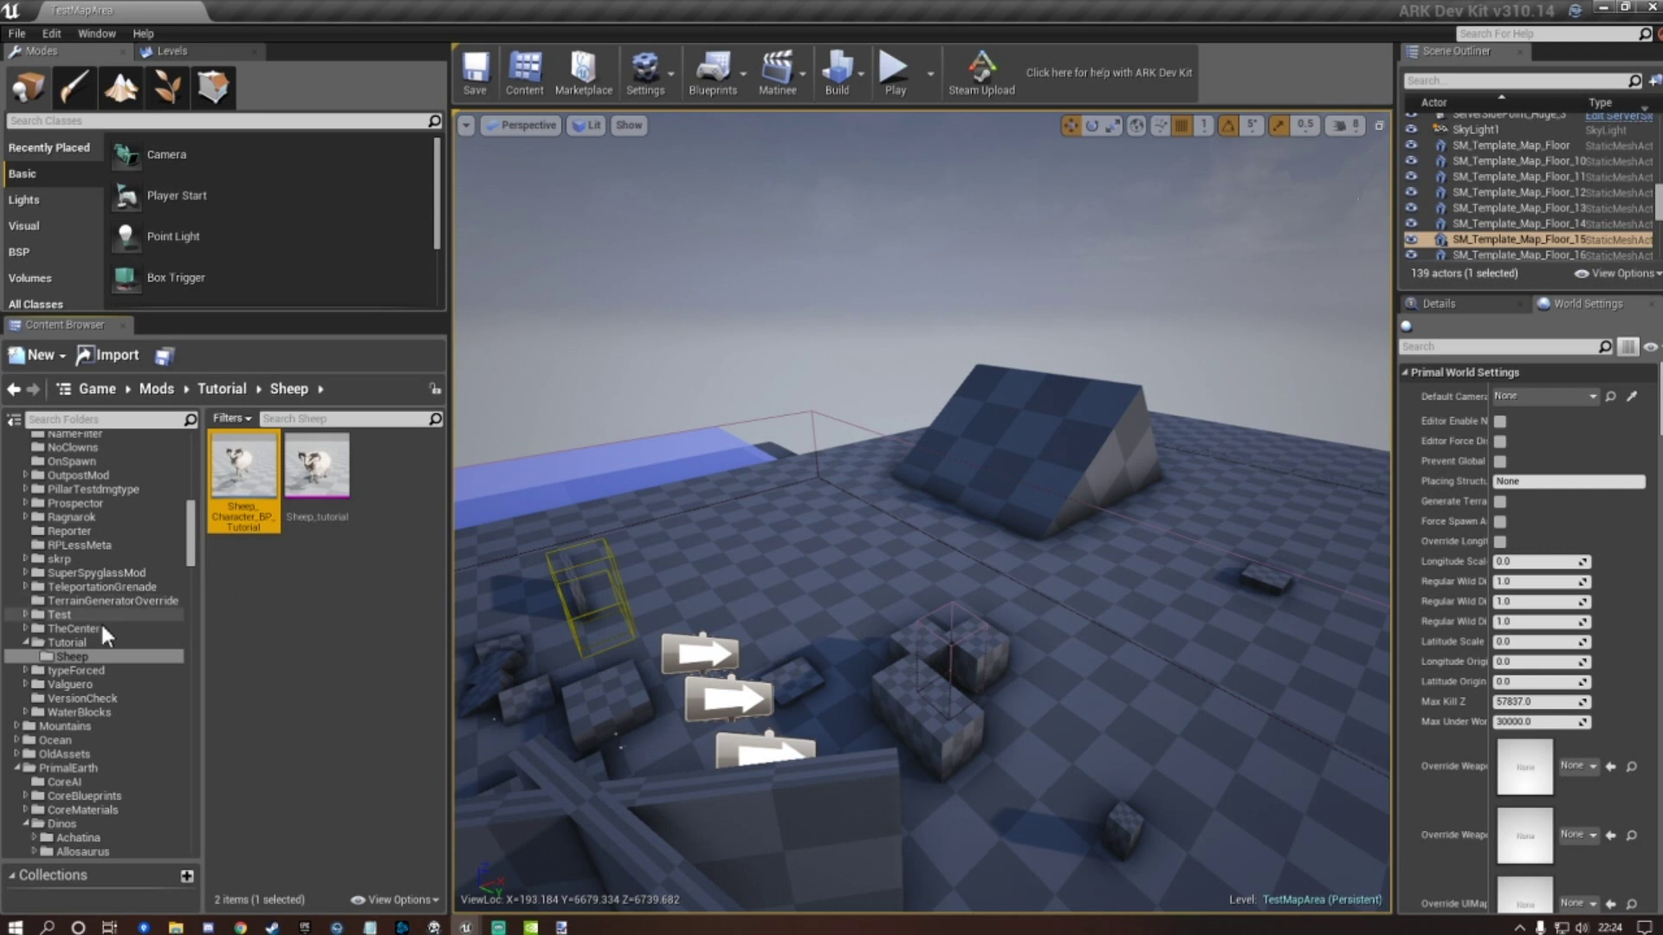
# Create a new folder named Rex in the Tutorial mod folder.
pyautogui.click(78, 642)
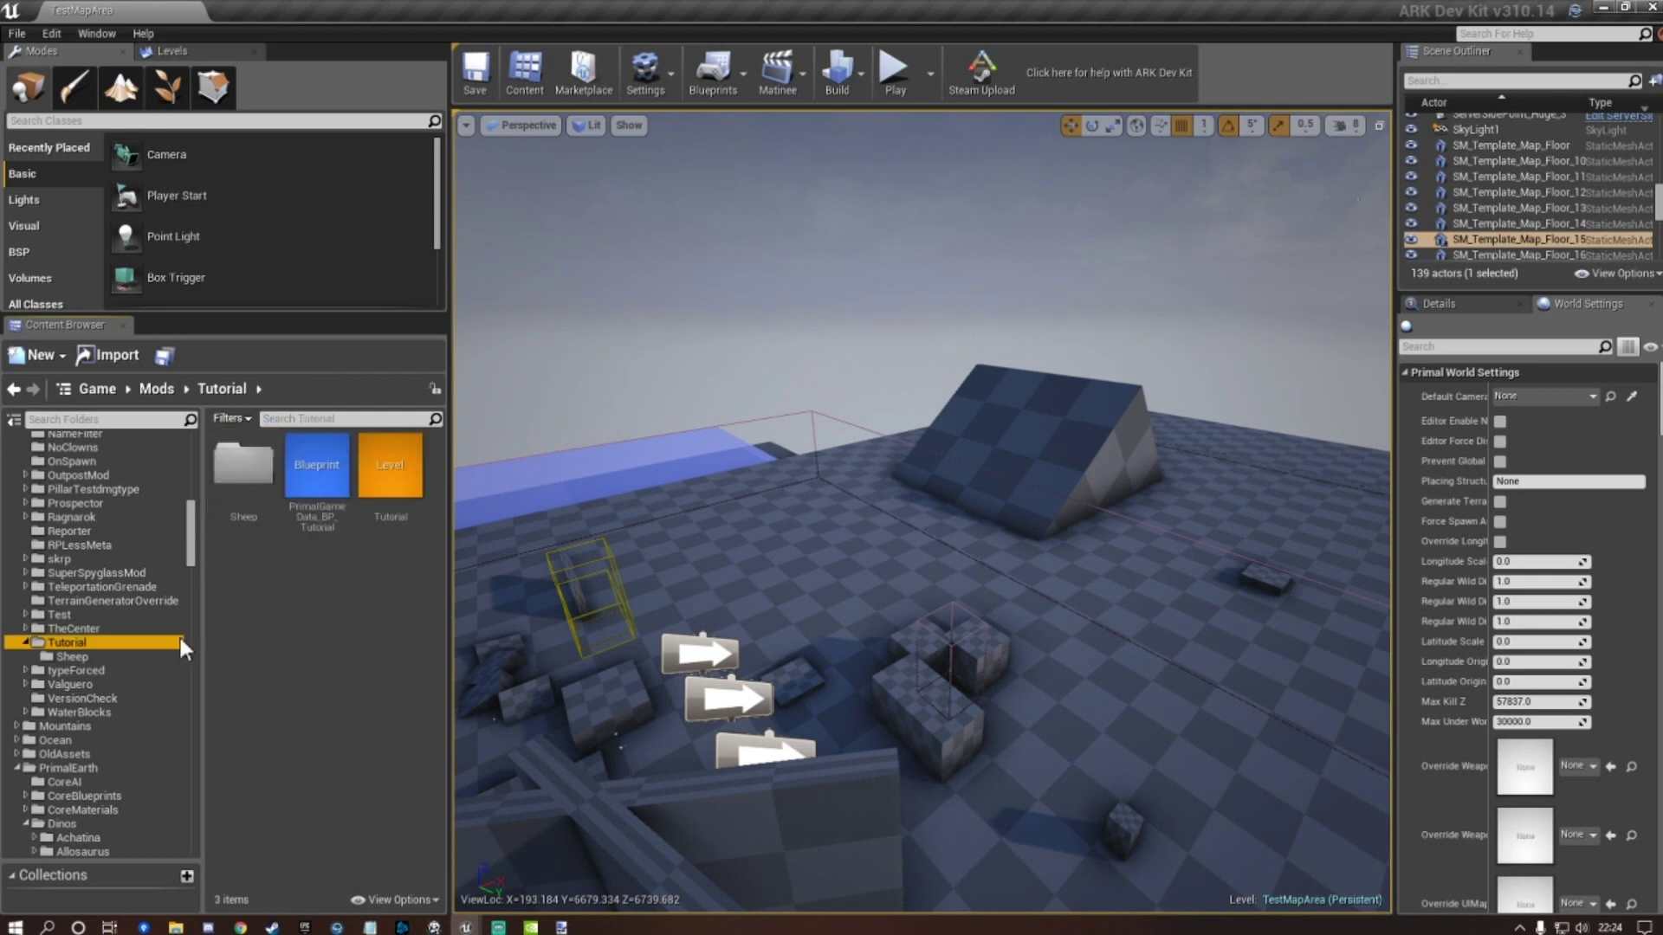
pyautogui.rightClick(232, 570)
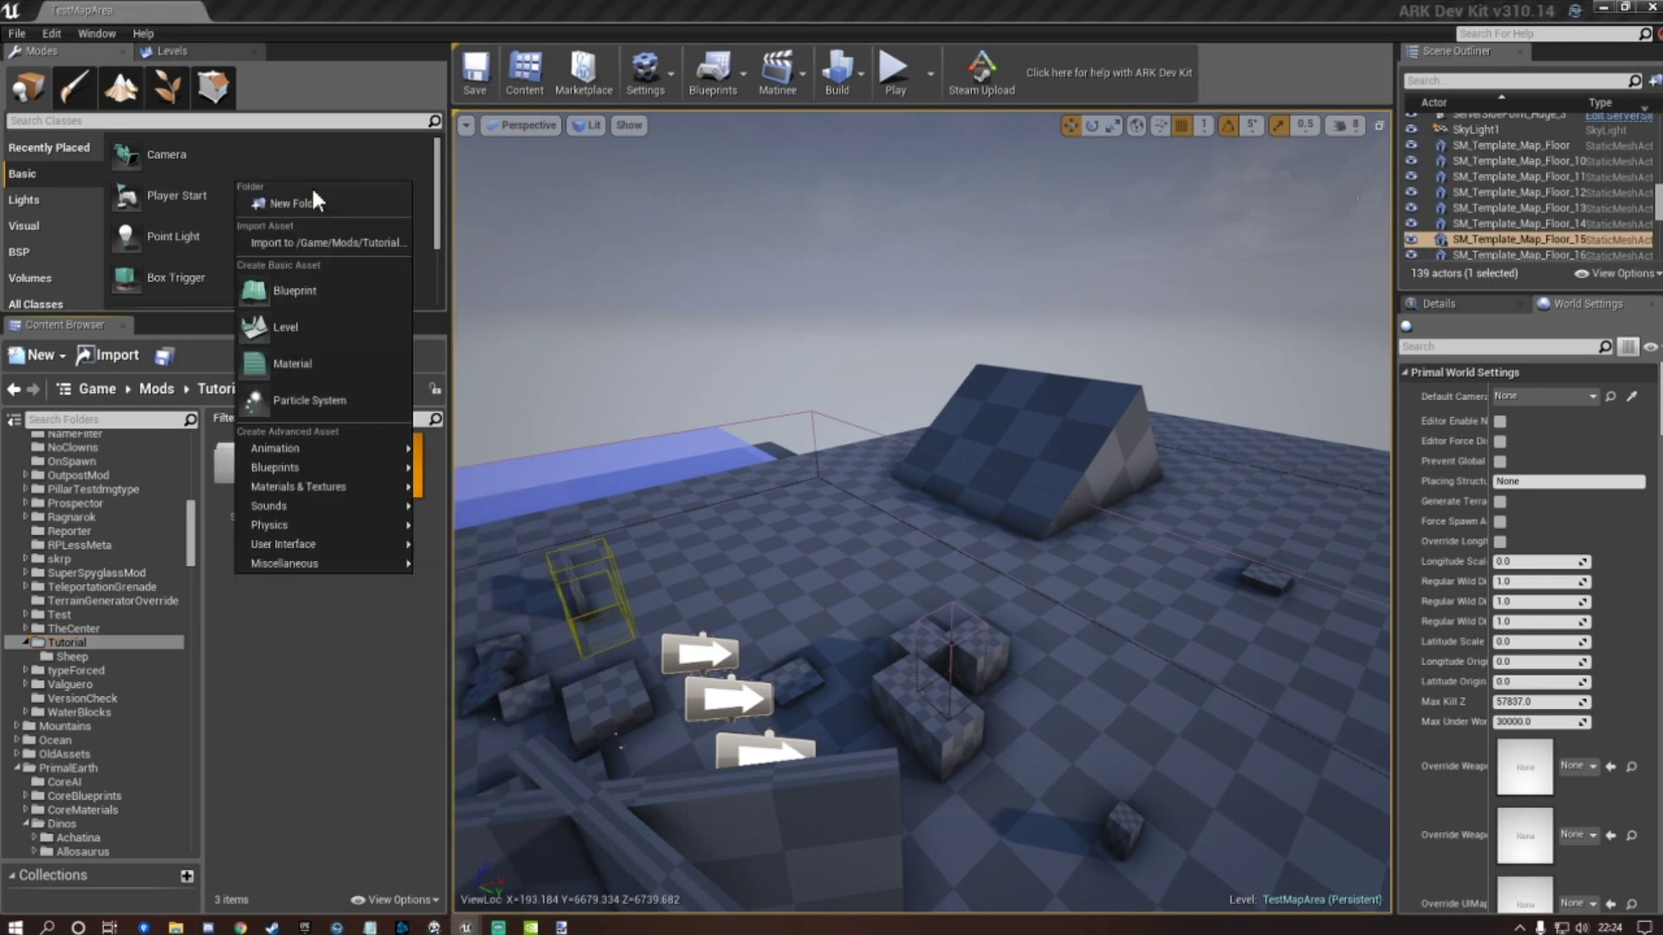
pyautogui.click(323, 208)
pyautogui.write('Res')
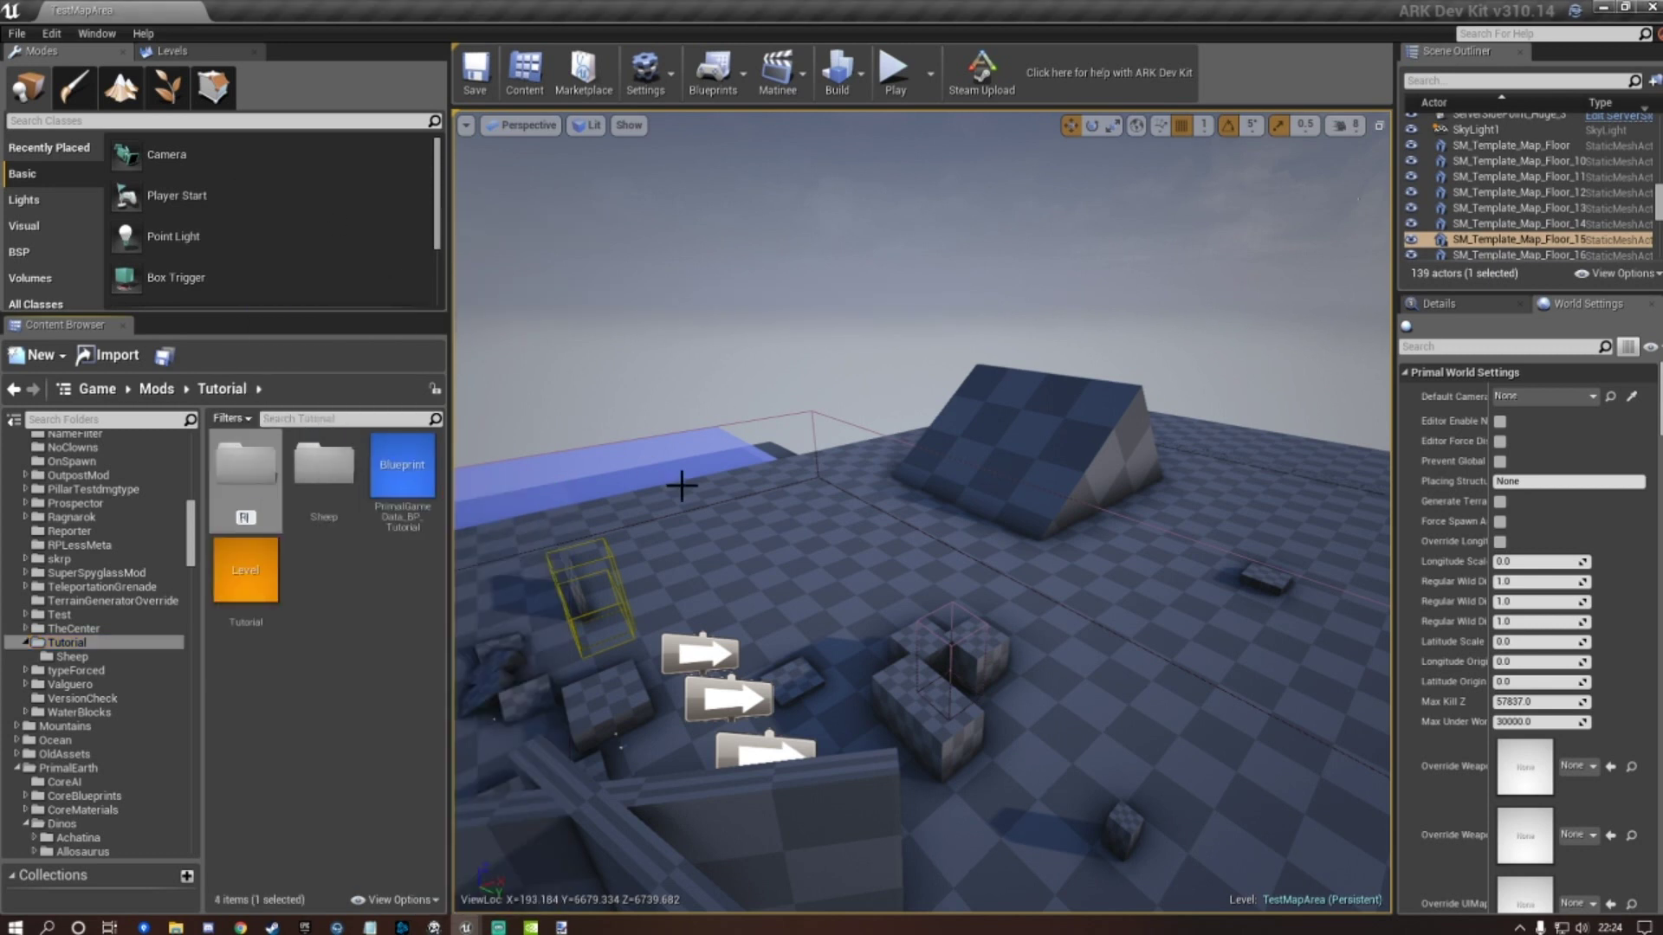
pyautogui.click(312, 621)
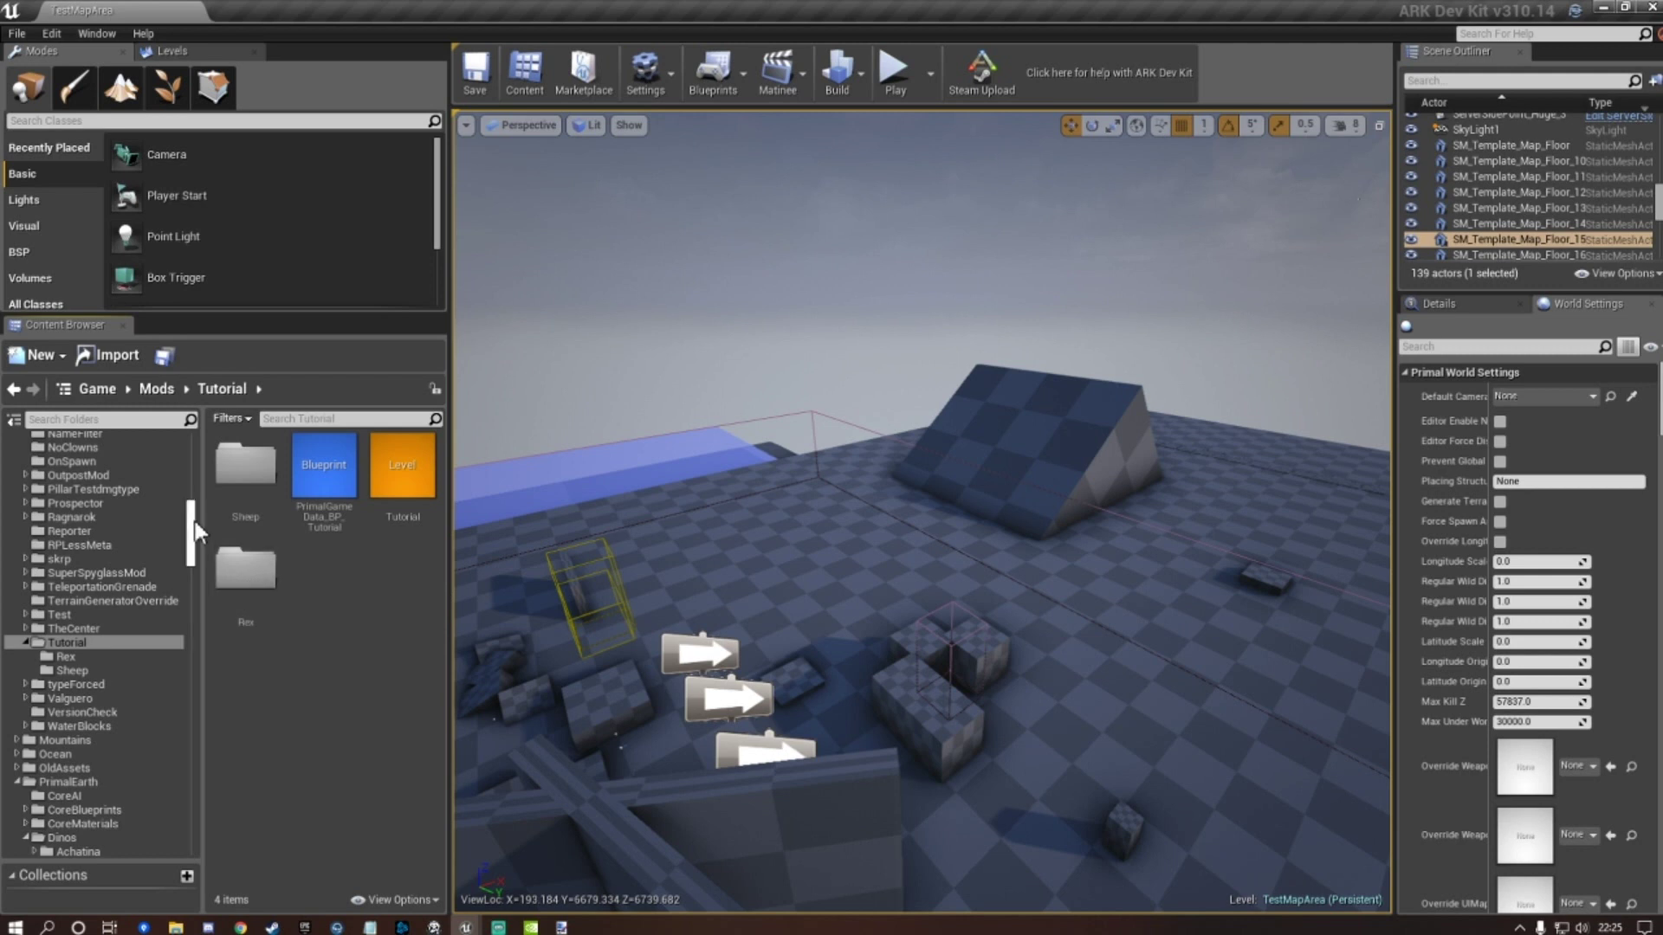
# Search the whole Game content folder for "rex".
pyautogui.moveTo(194, 517); pyautogui.dragTo(194, 452)
pyautogui.click(78, 441)
pyautogui.click(299, 419)
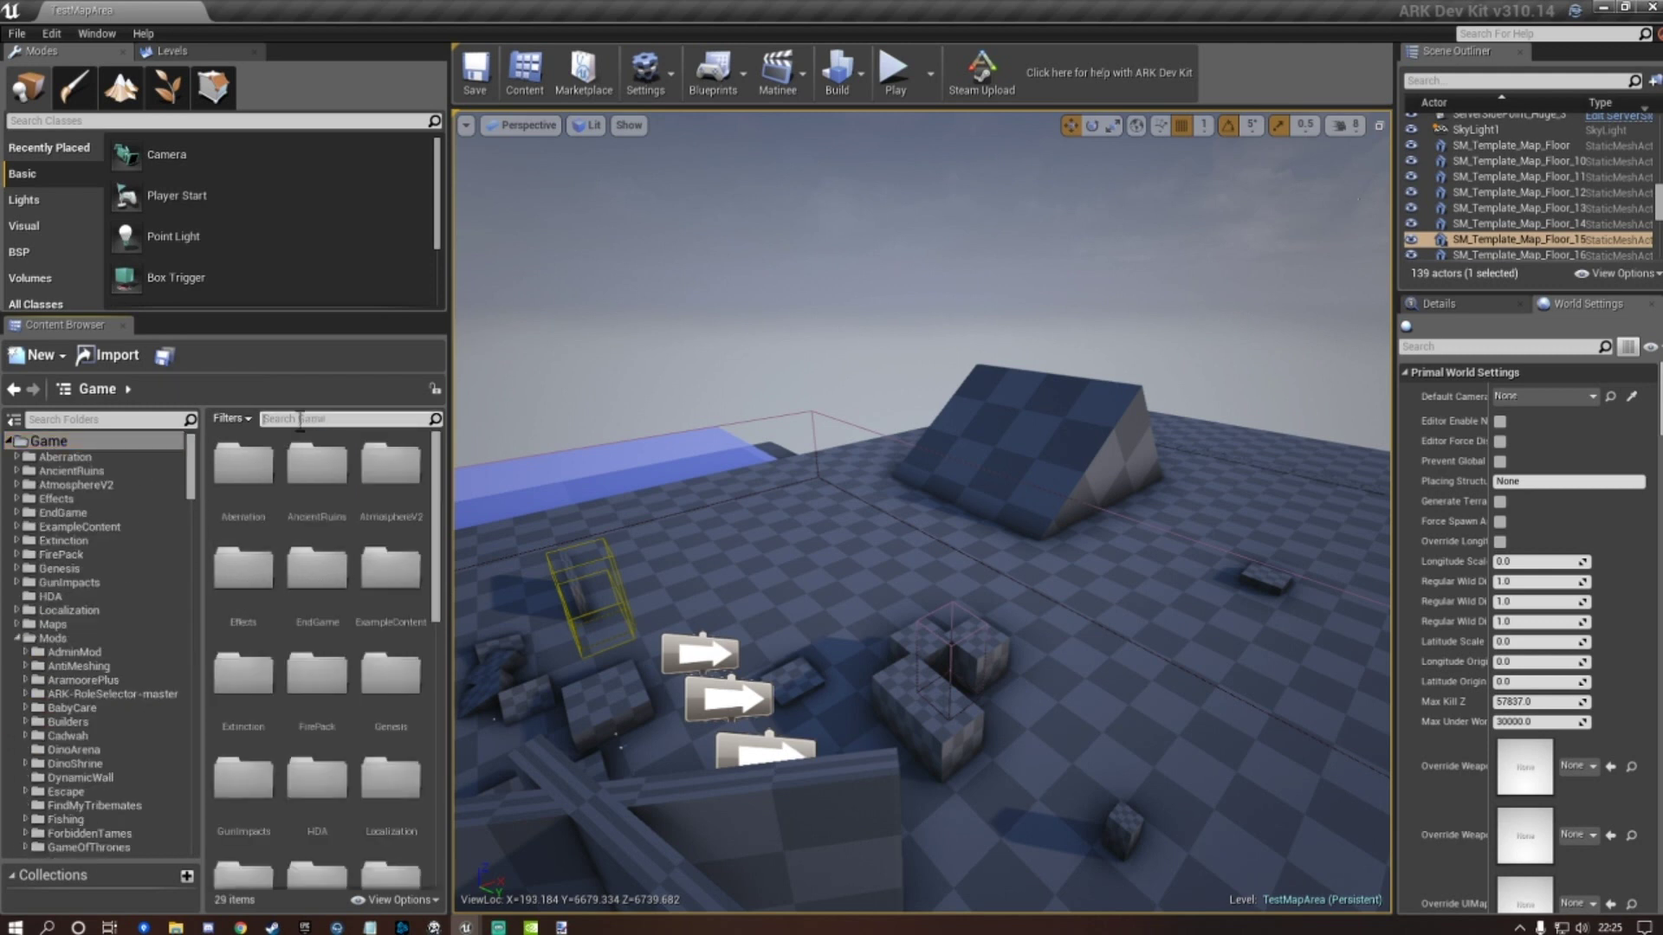
pyautogui.write('rex')
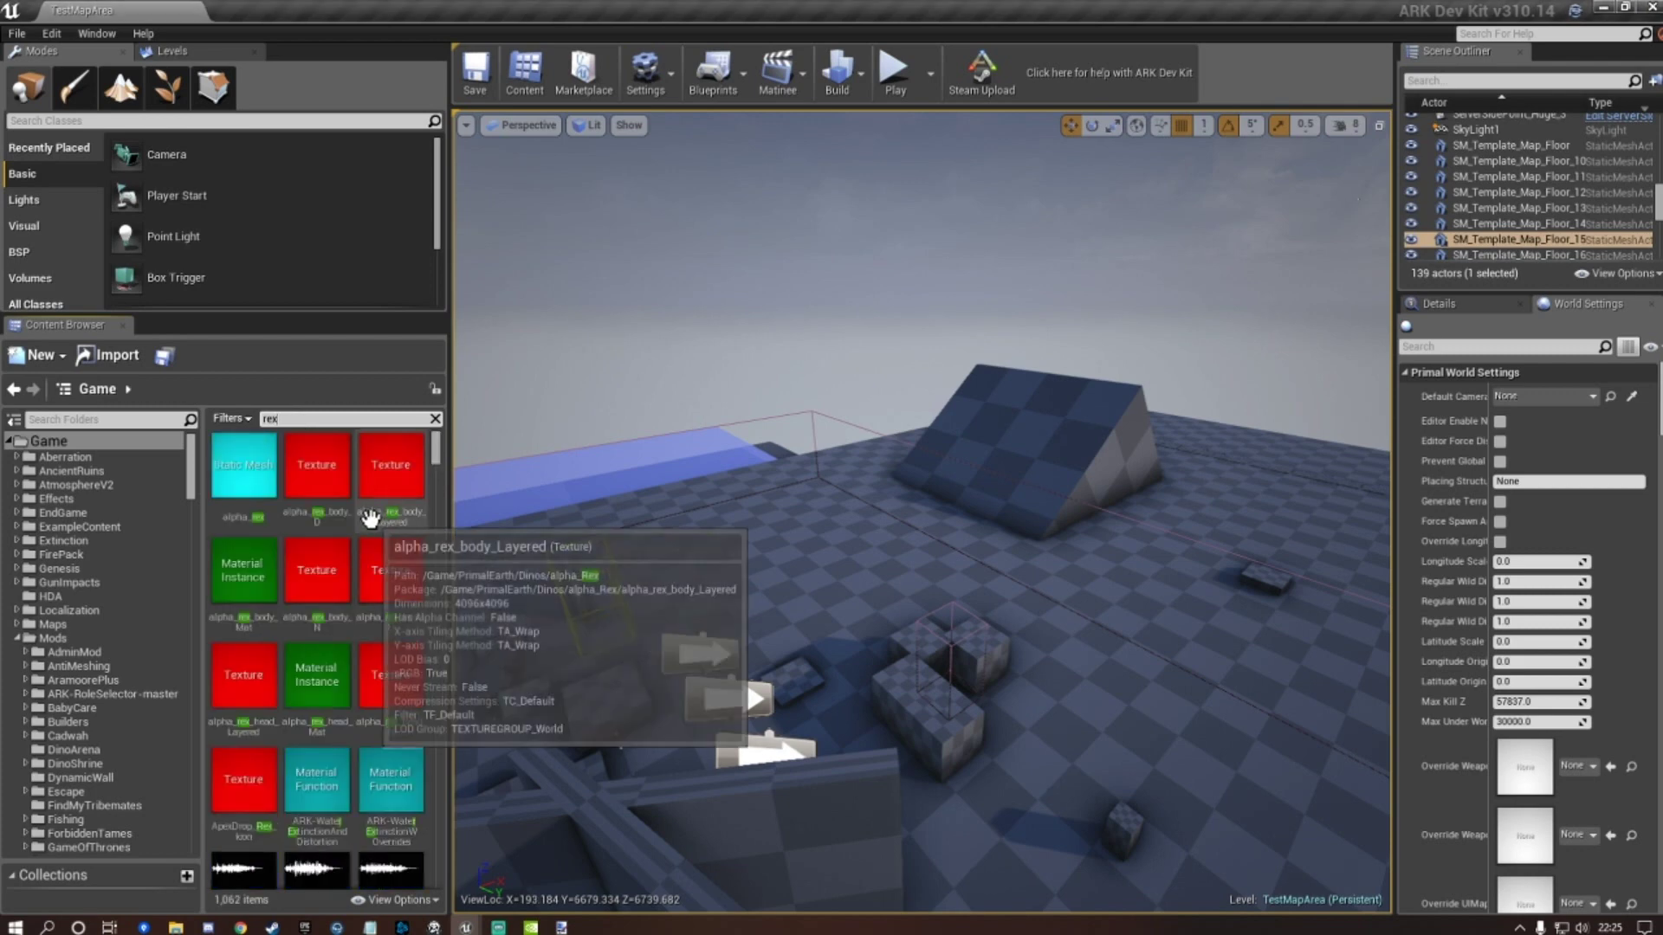
# Look through the "rex" search results for the standard Rex character blueprint.
pyautogui.scroll(-5, 382, 510)
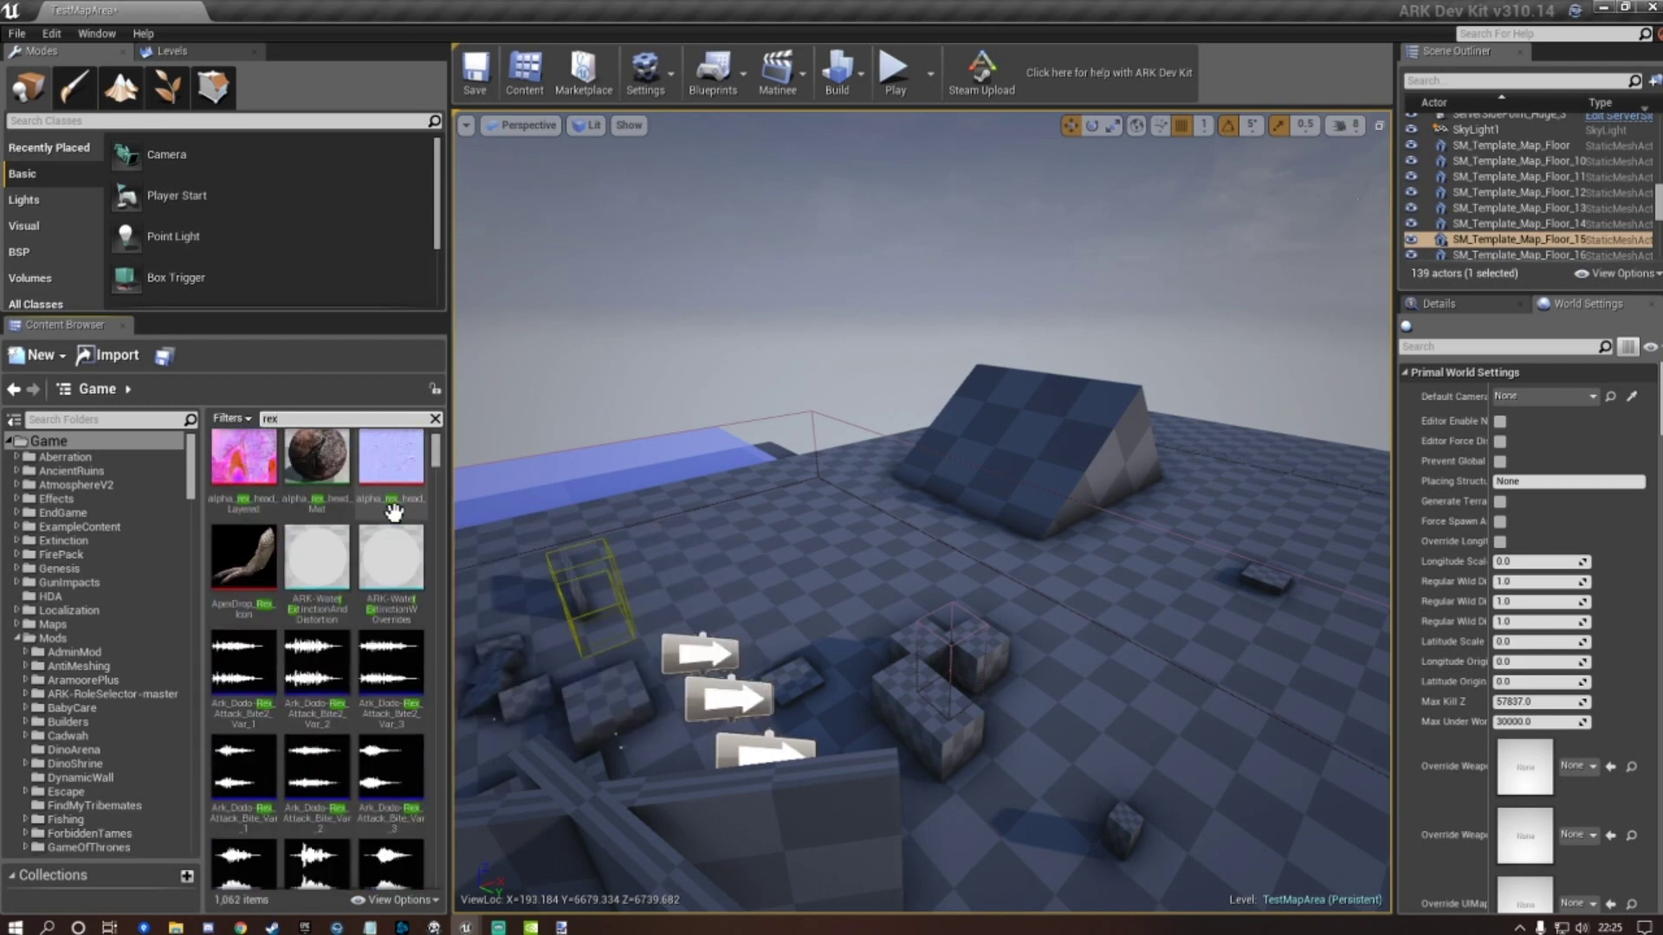
pyautogui.scroll(-10, 392, 511)
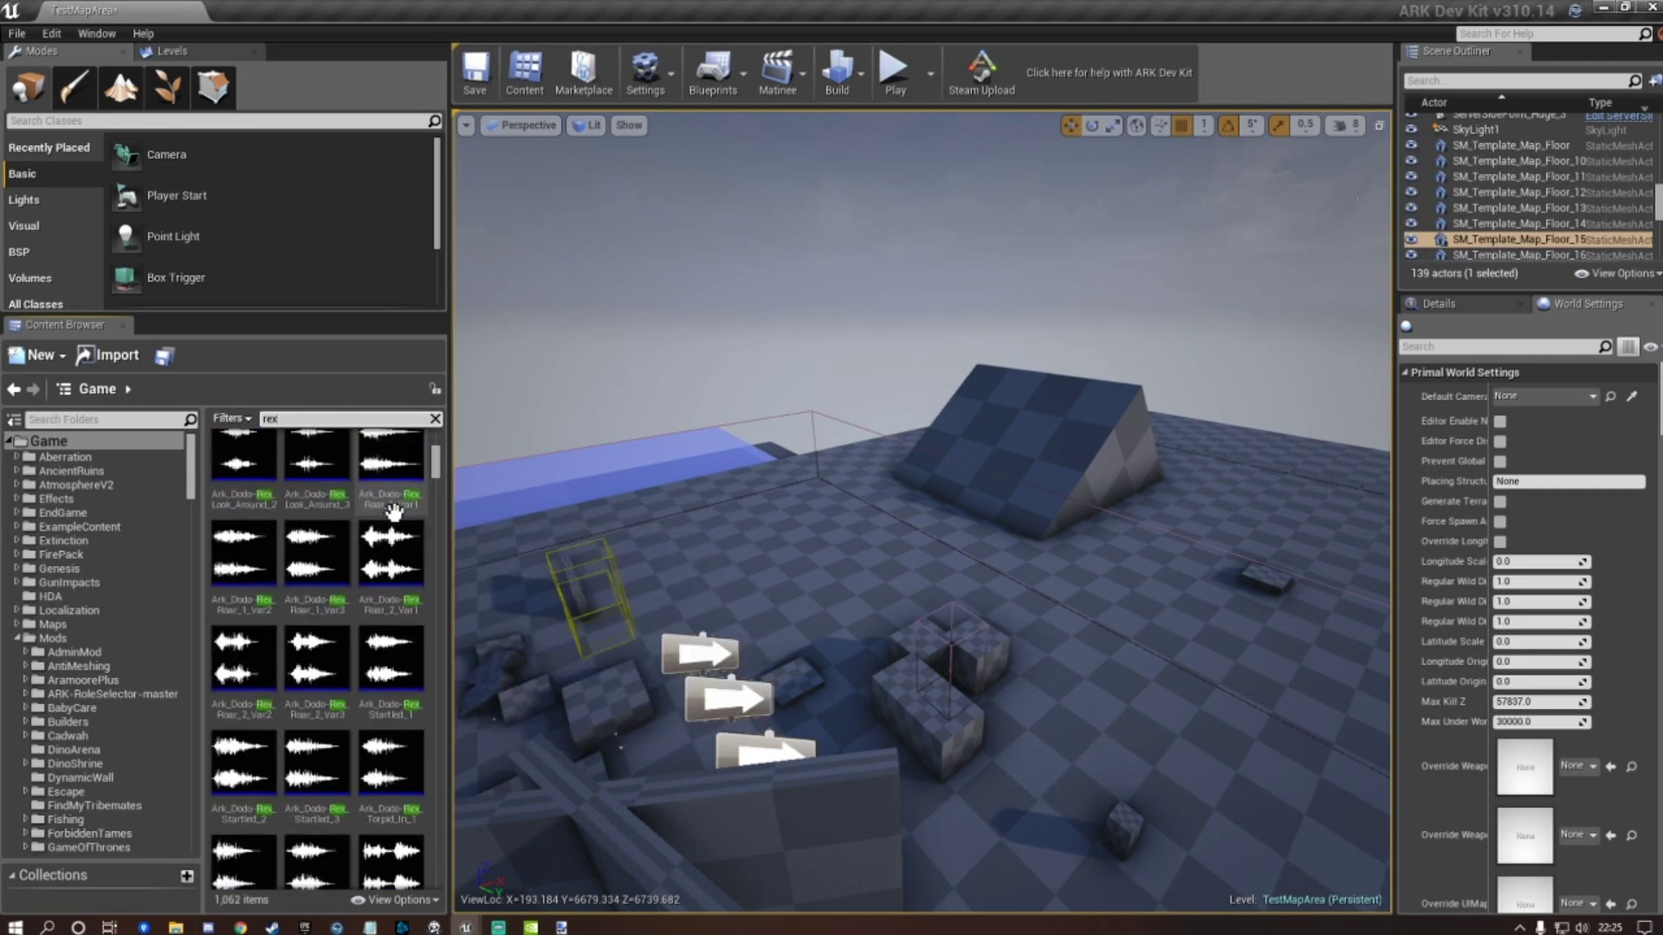
pyautogui.scroll(-5, 392, 511)
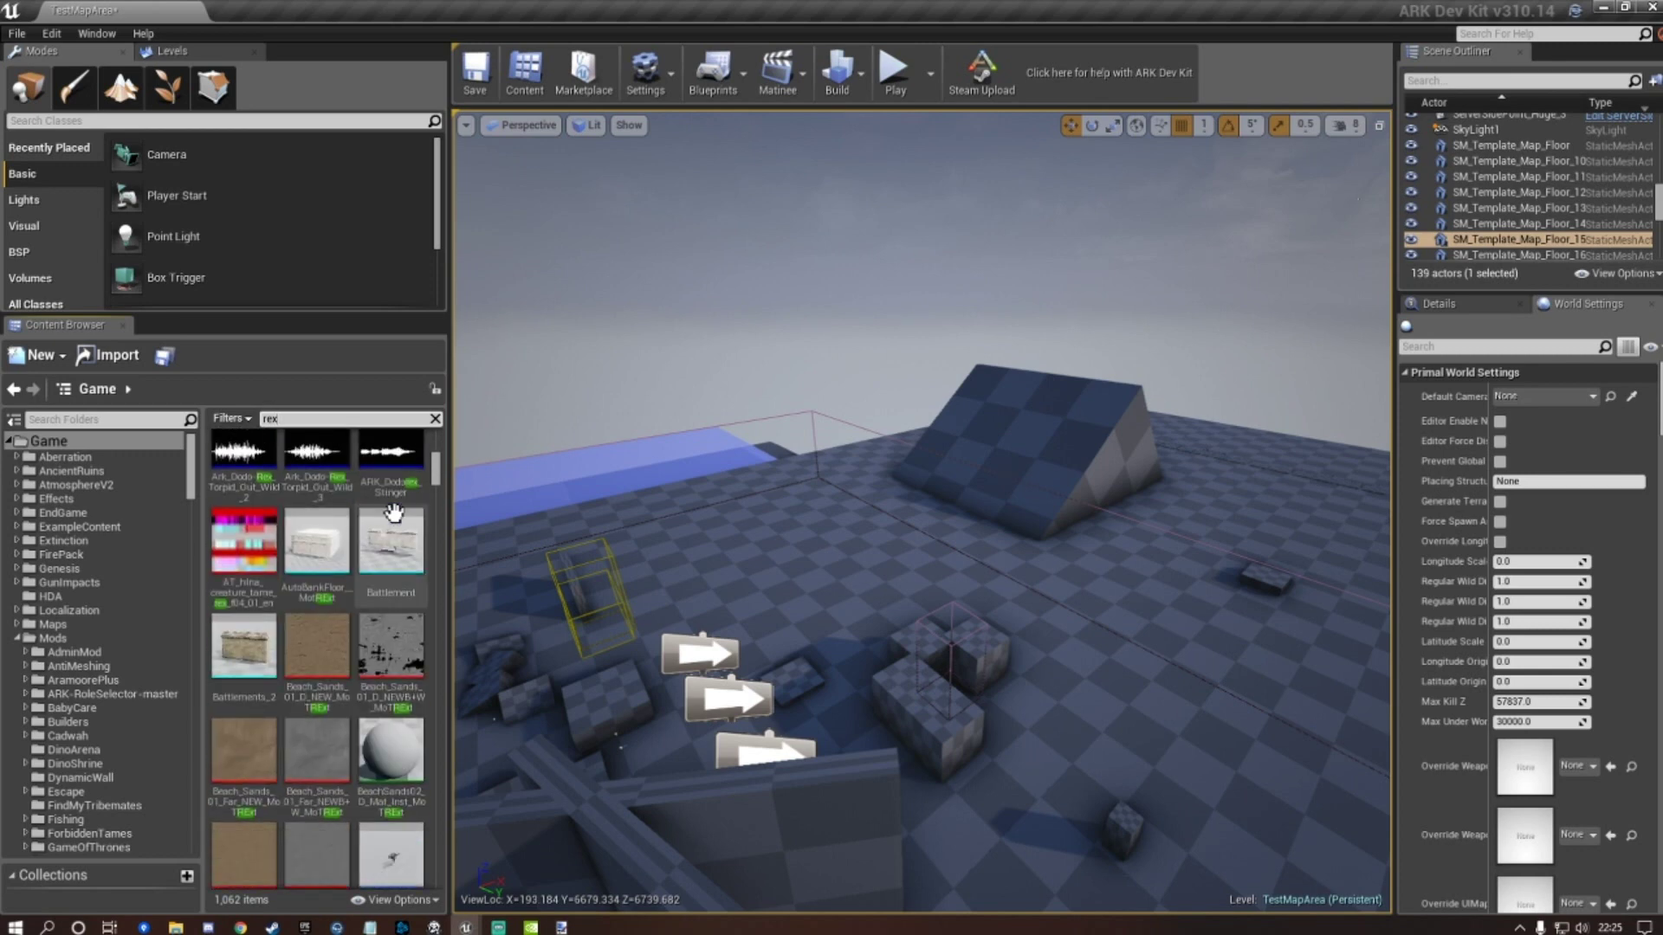
pyautogui.scroll(-7, 394, 513)
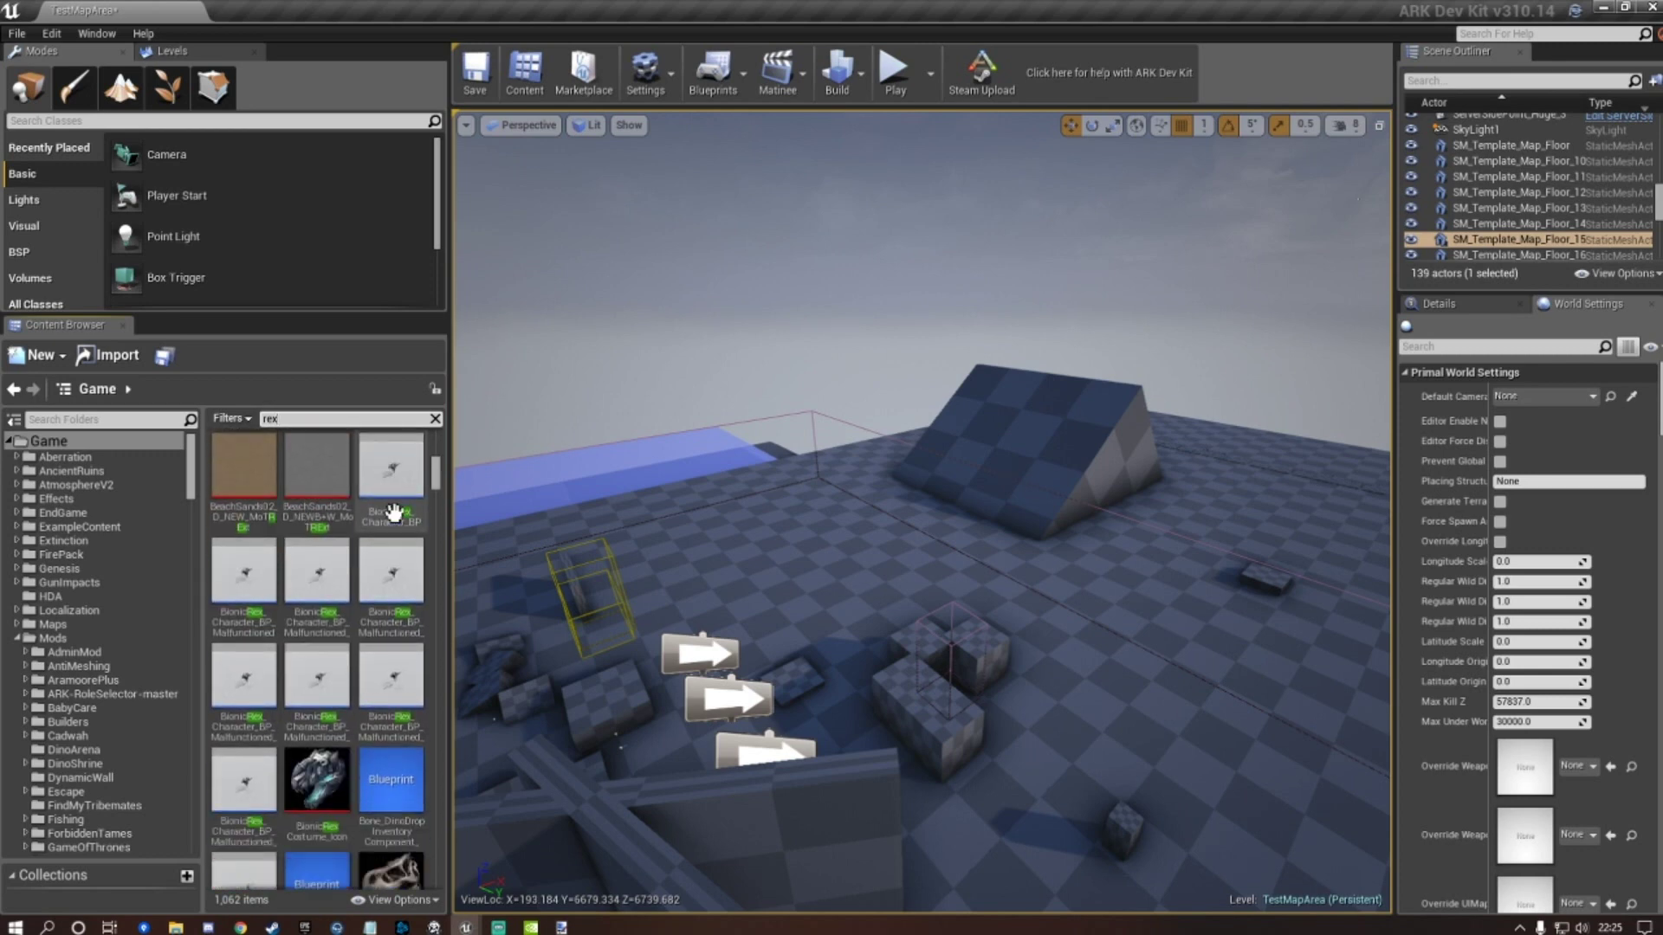
pyautogui.scroll(-6, 394, 513)
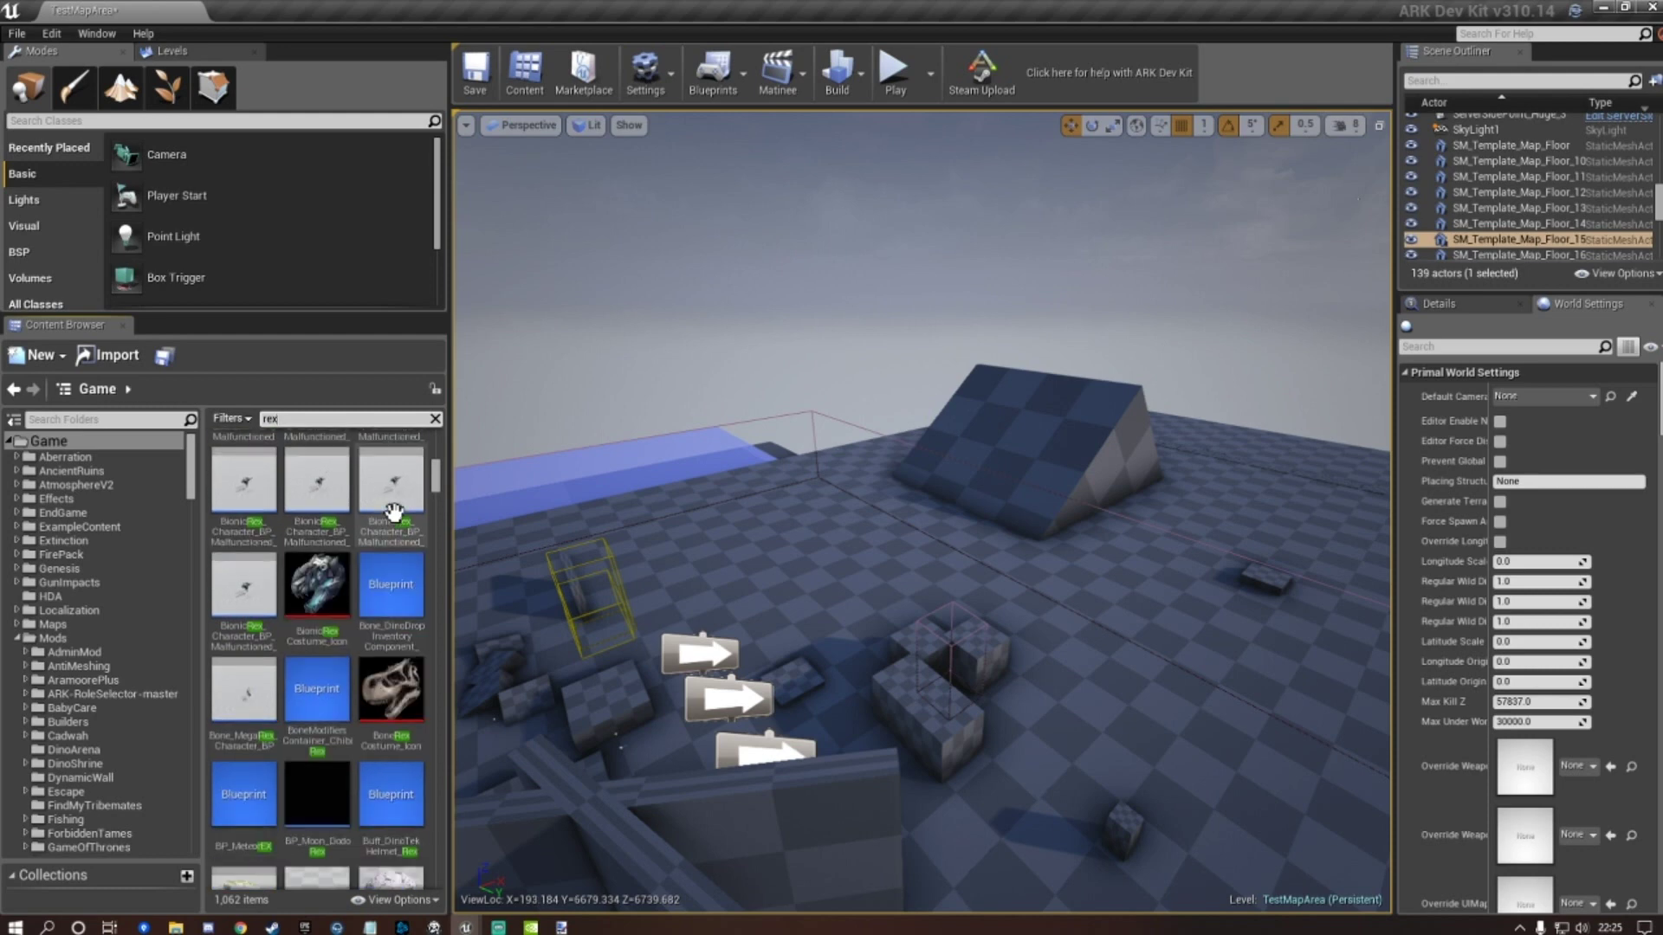
pyautogui.scroll(-9, 392, 513)
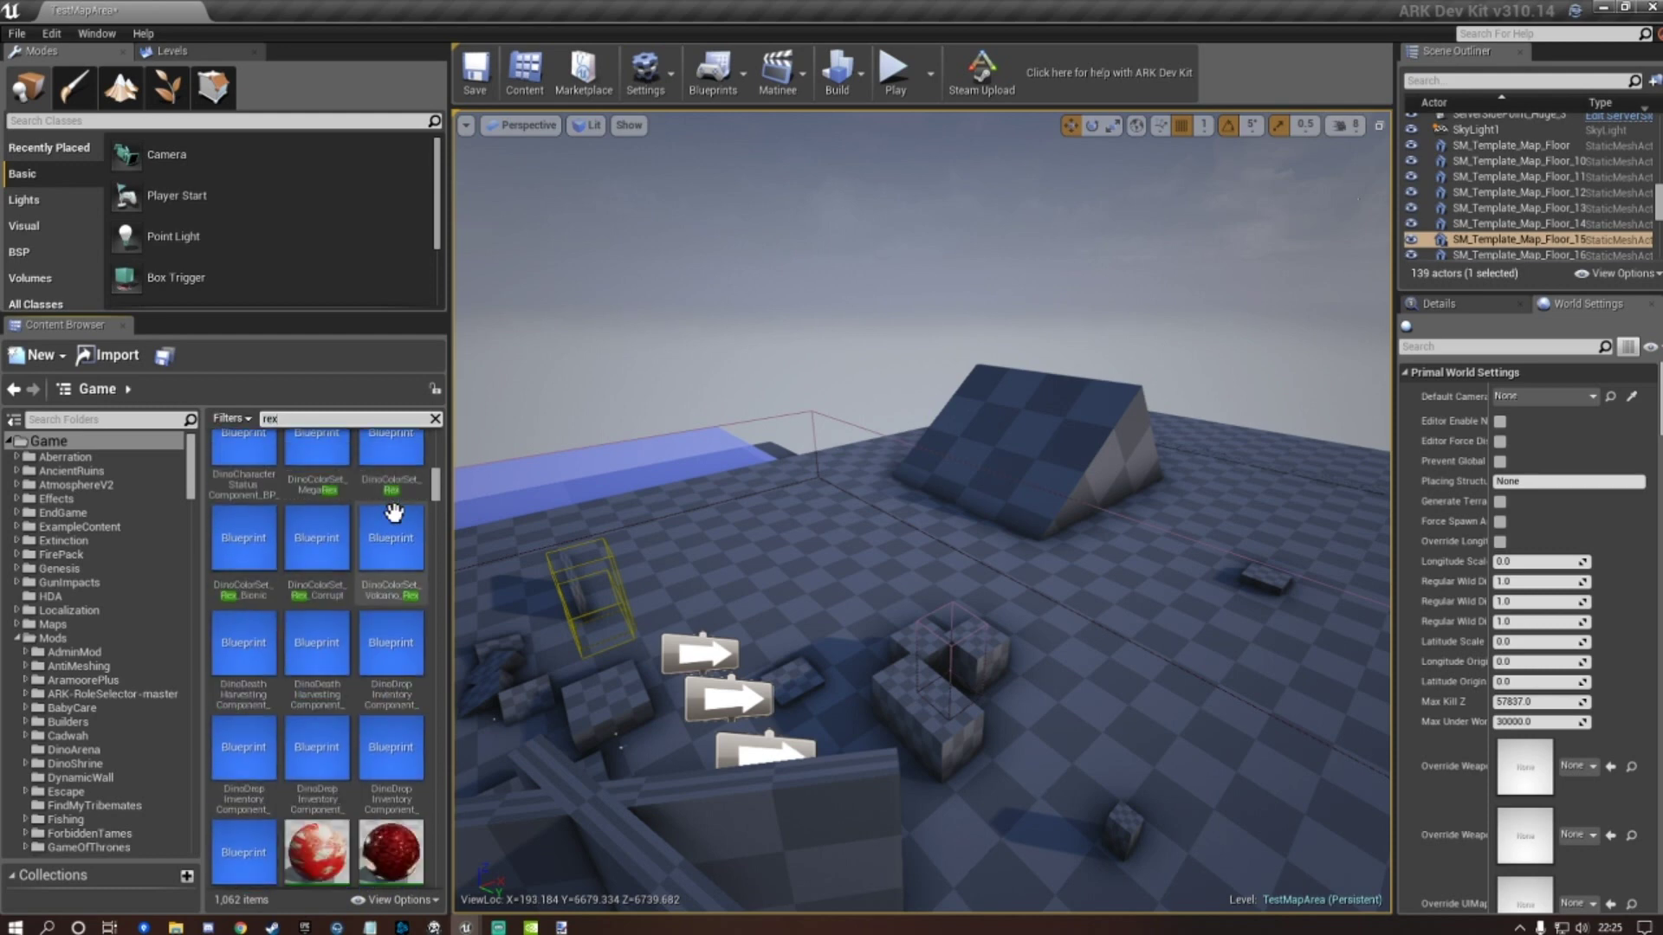
pyautogui.scroll(-10, 394, 513)
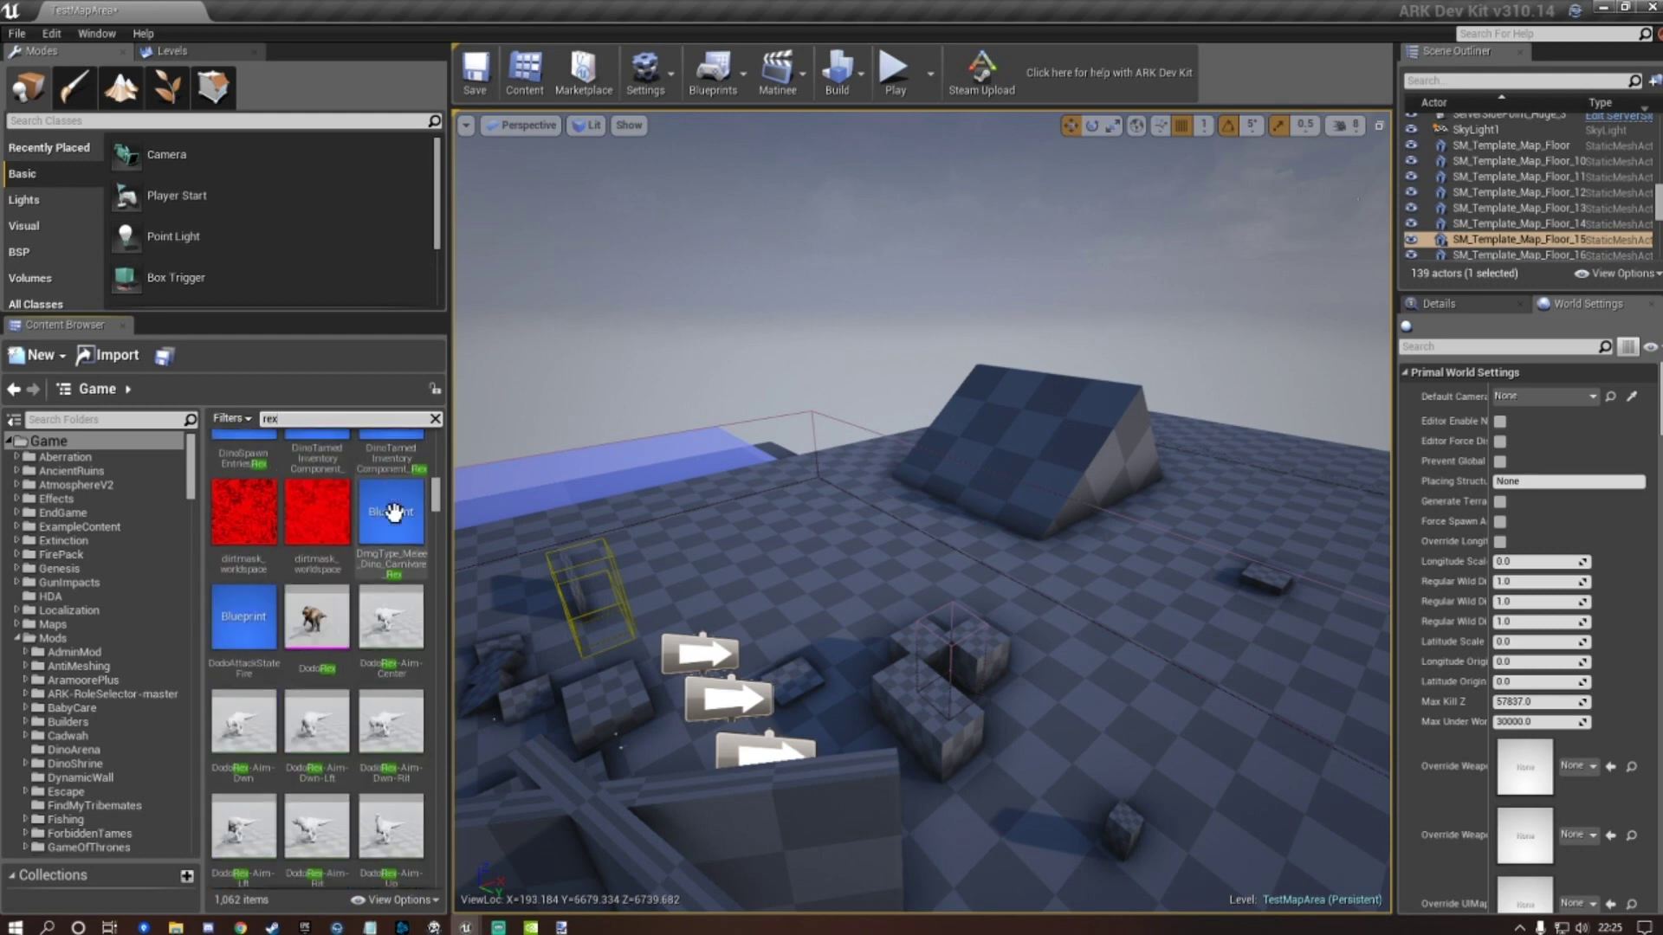
pyautogui.scroll(1, 394, 513)
pyautogui.scroll(-8, 395, 513)
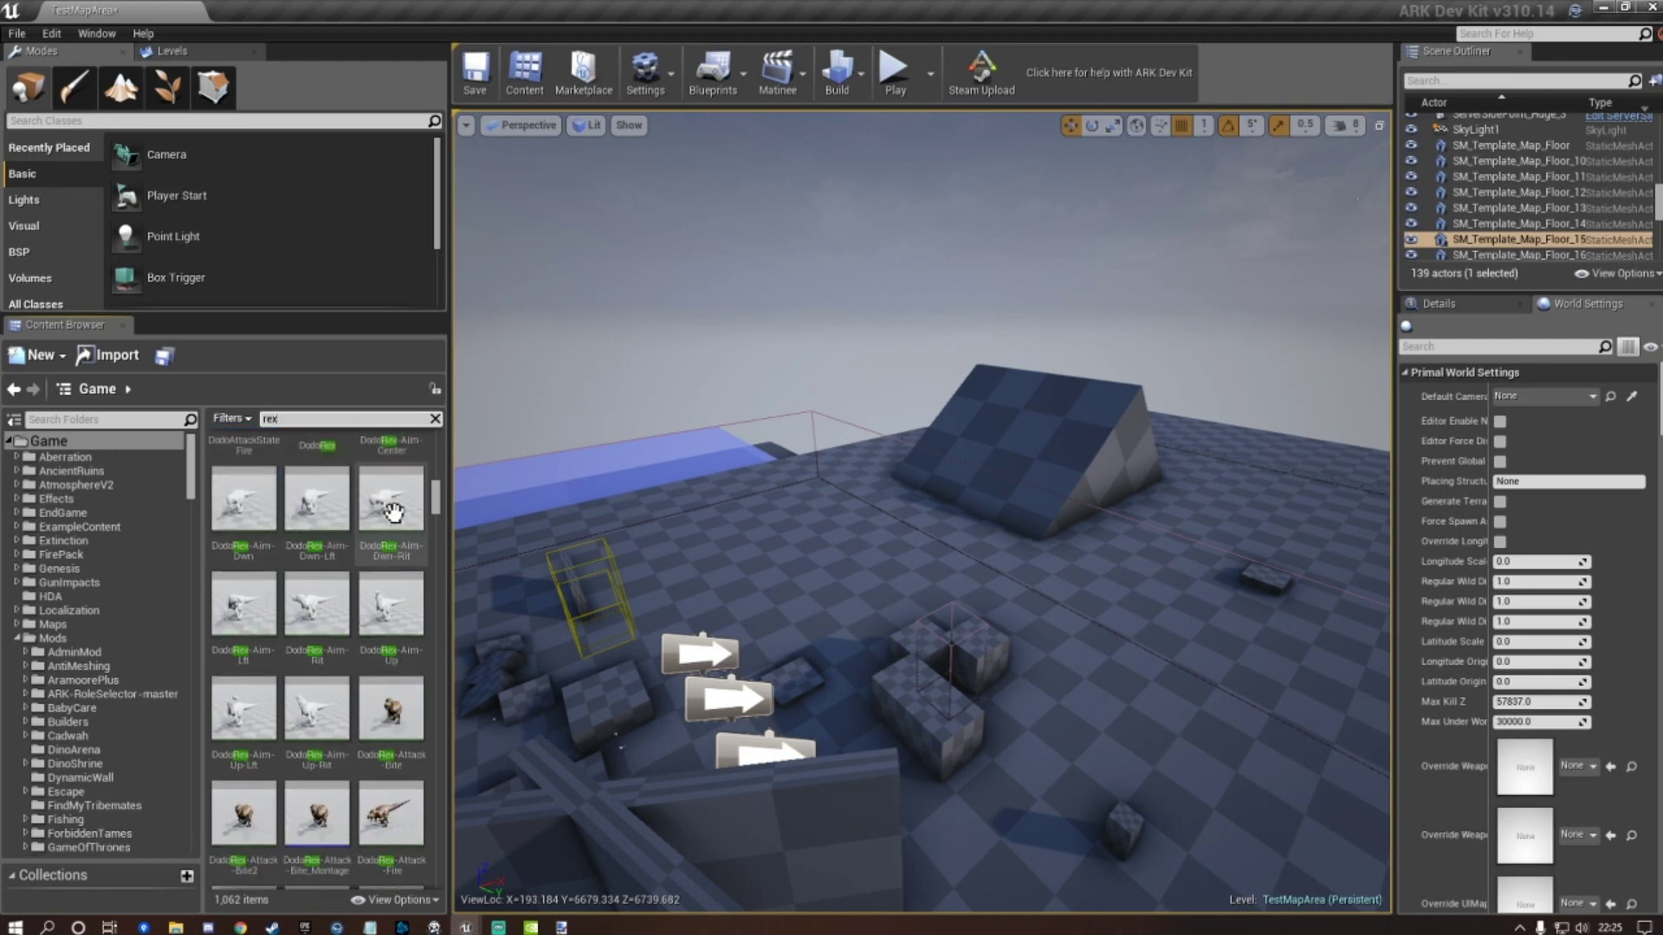
pyautogui.scroll(-6, 395, 513)
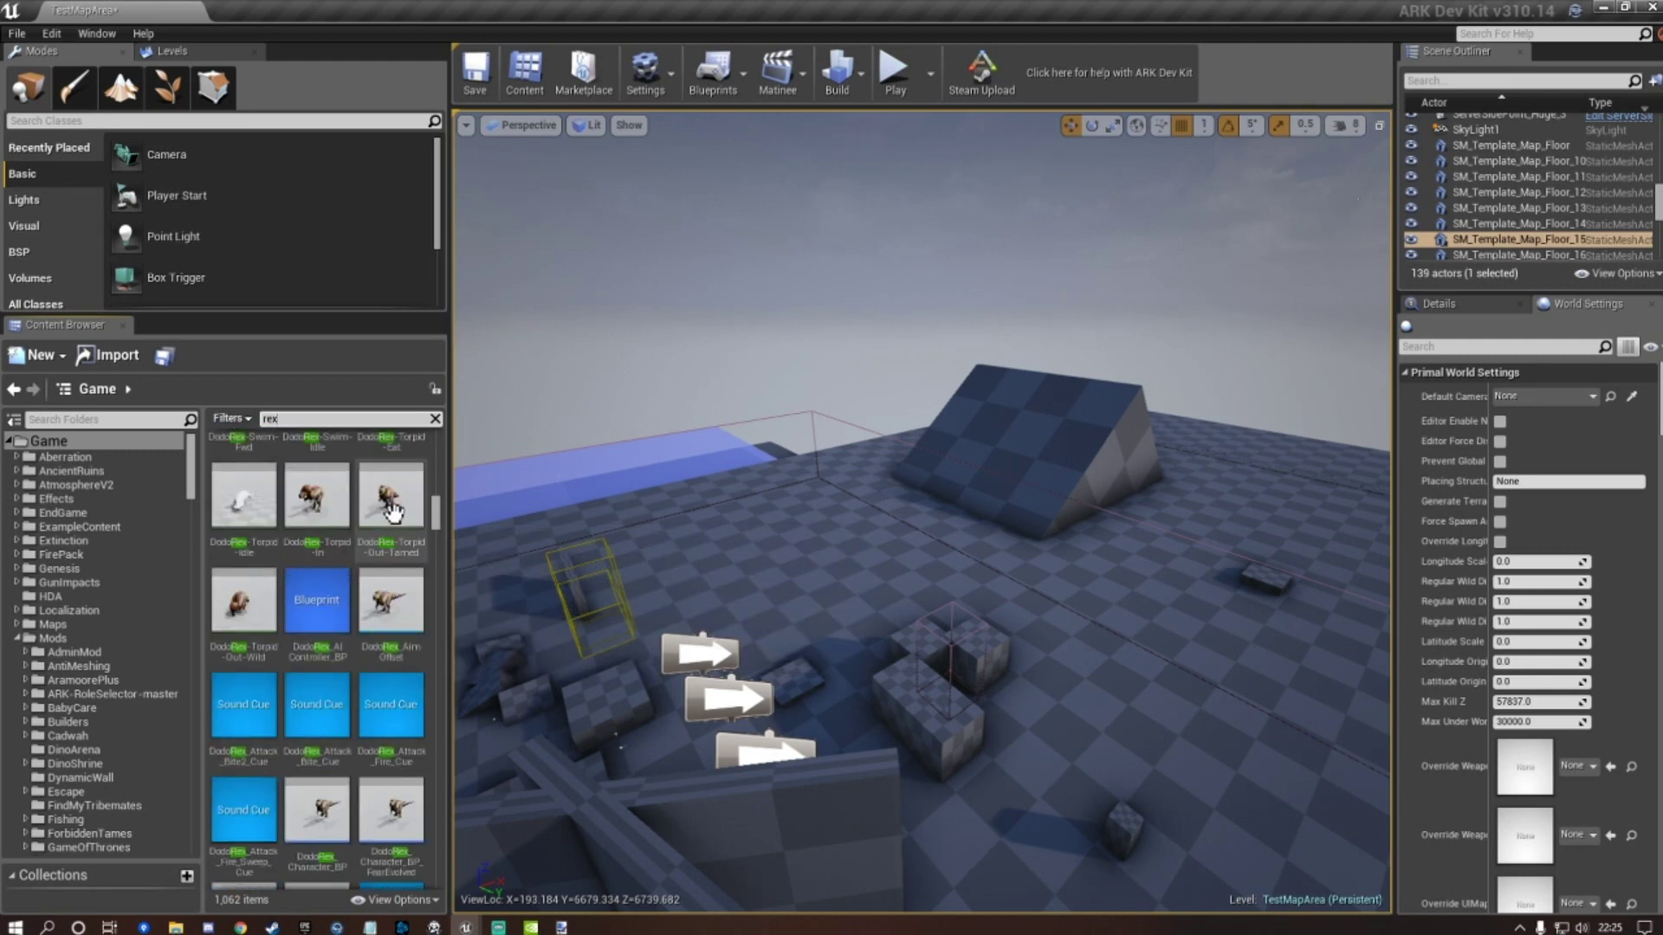
pyautogui.scroll(-4, 394, 513)
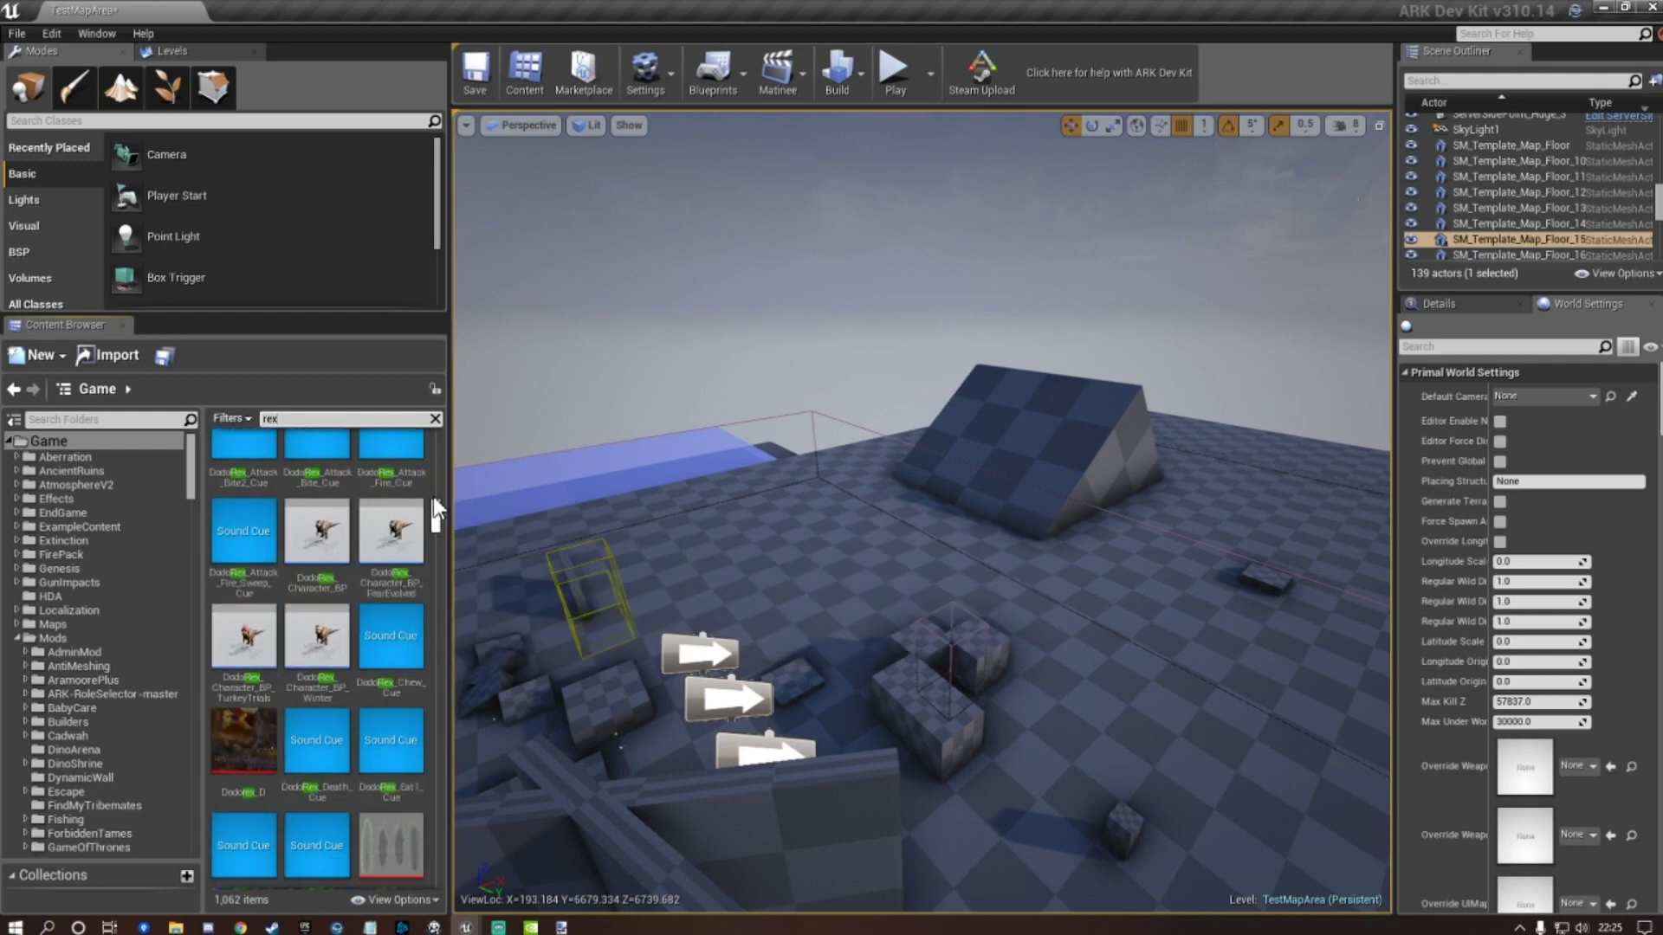
pyautogui.moveTo(435, 510); pyautogui.dragTo(435, 565)
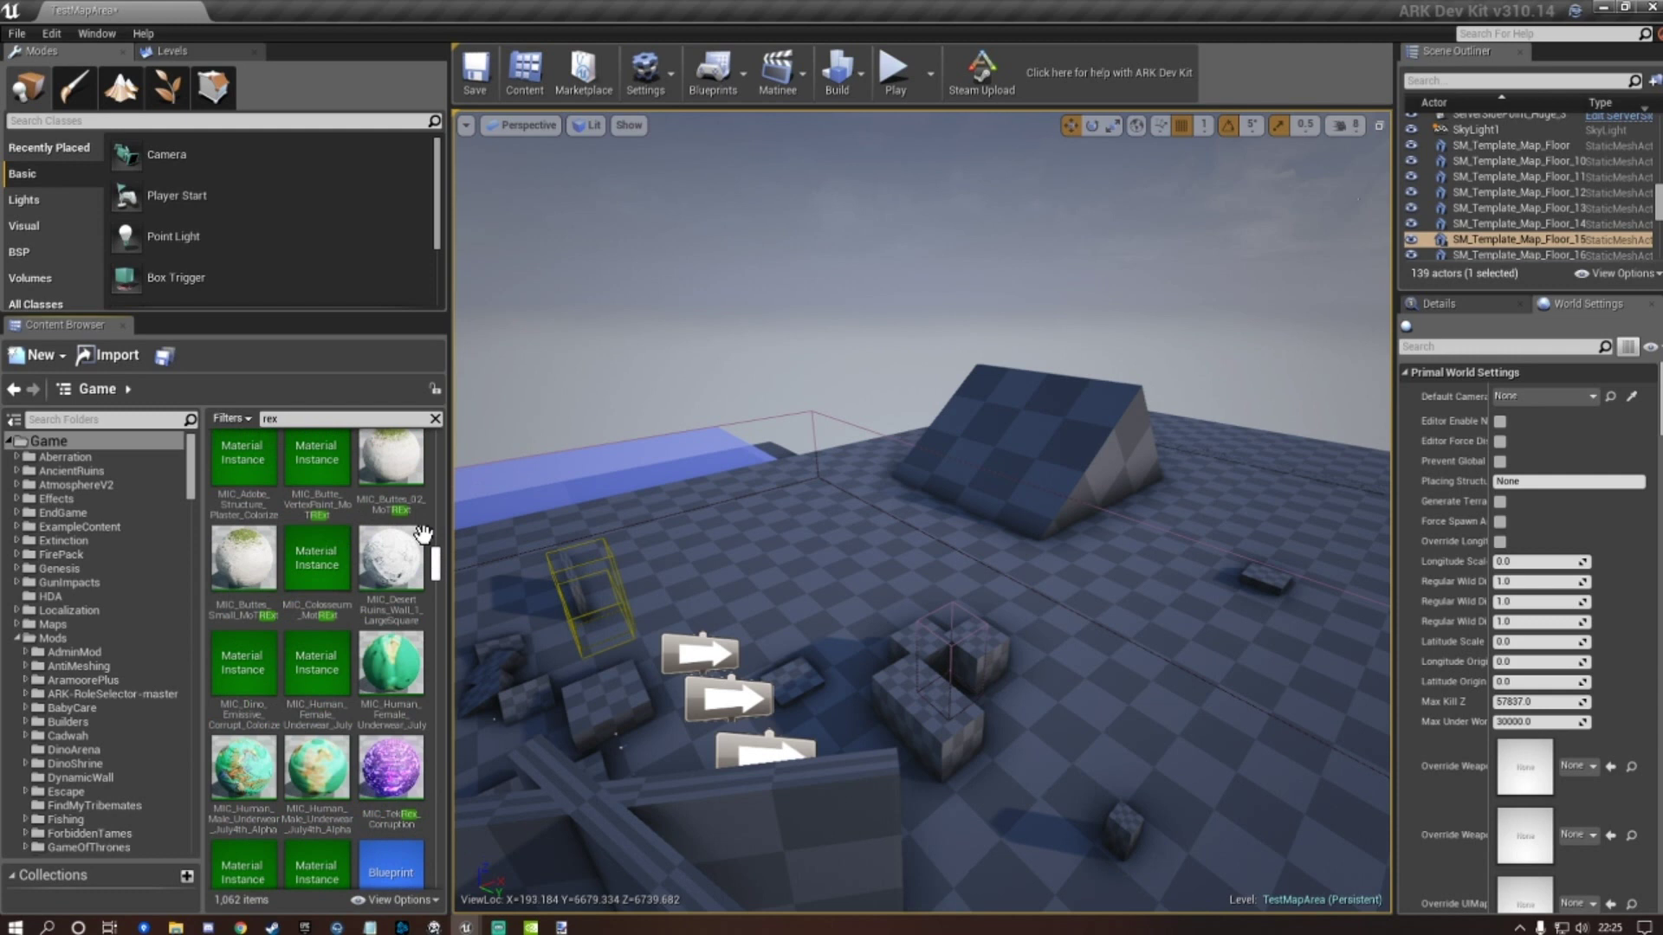
# Filter the "rex" search results to the Blueprints asset category.
pyautogui.click(244, 419)
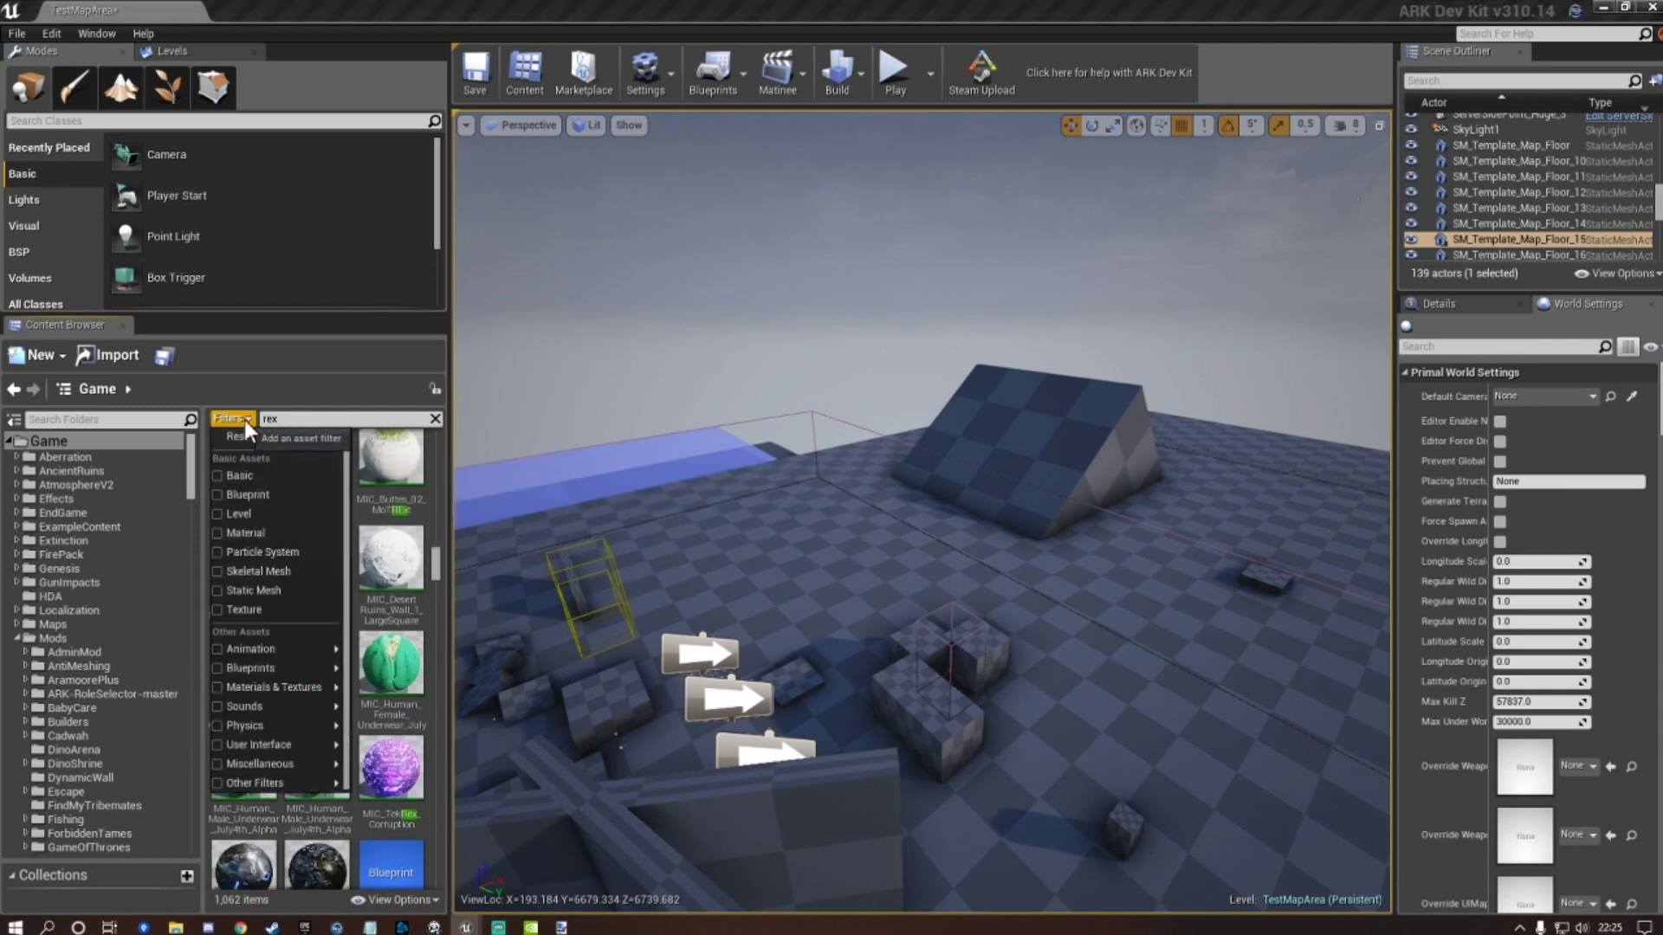
pyautogui.click(220, 668)
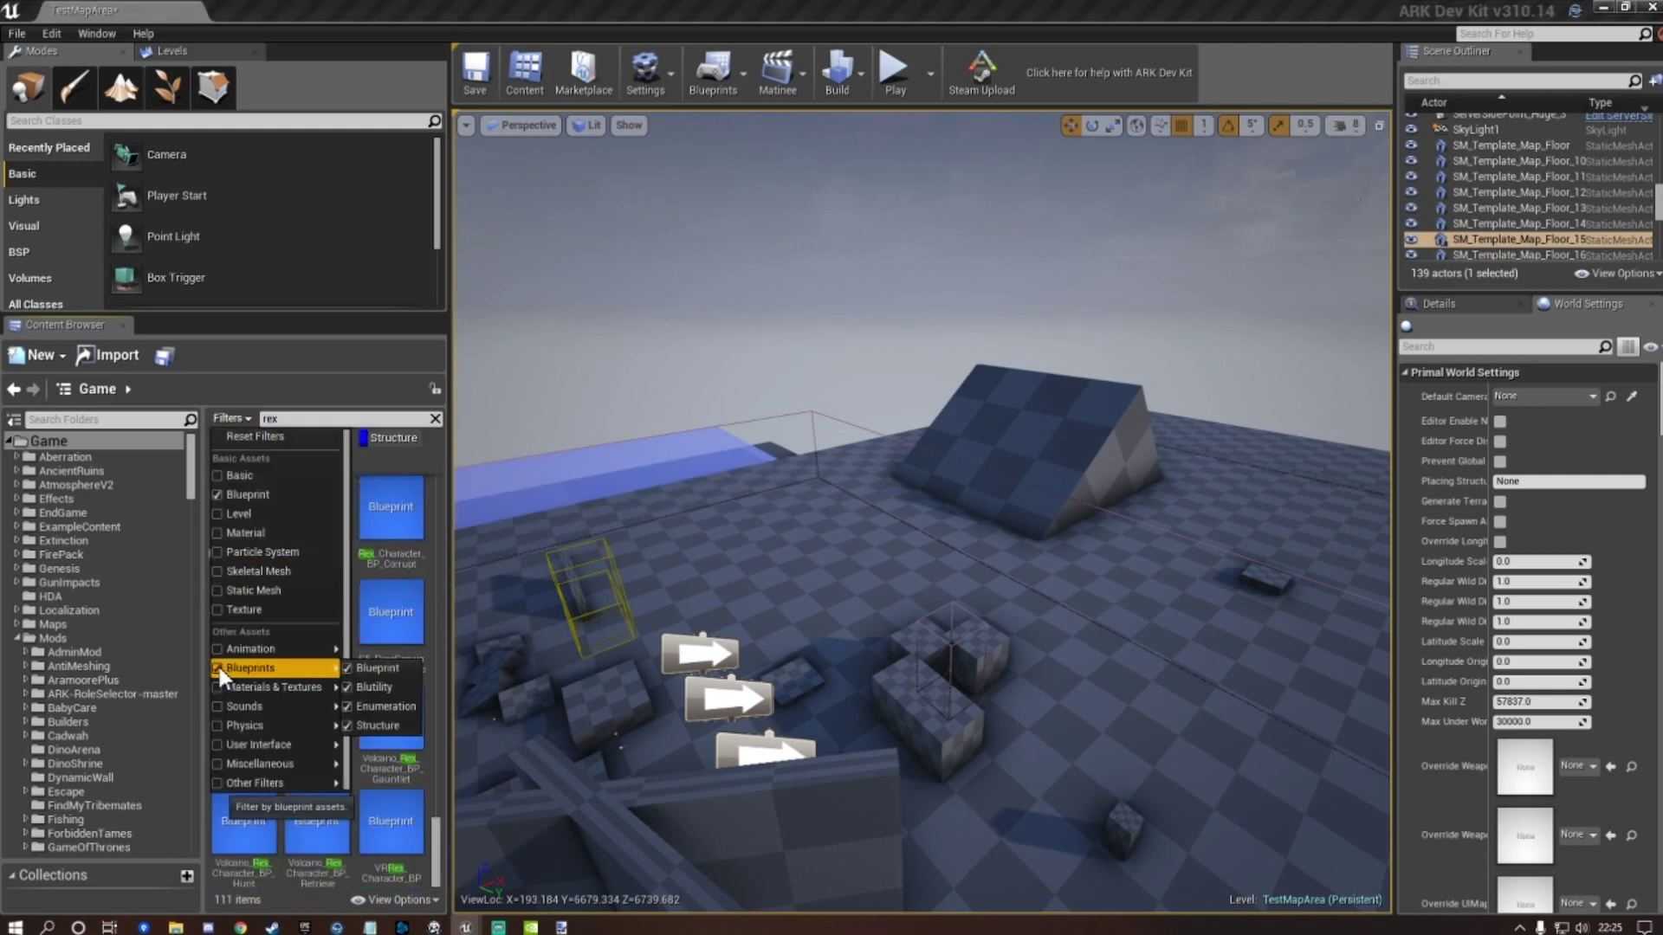
pyautogui.click(443, 454)
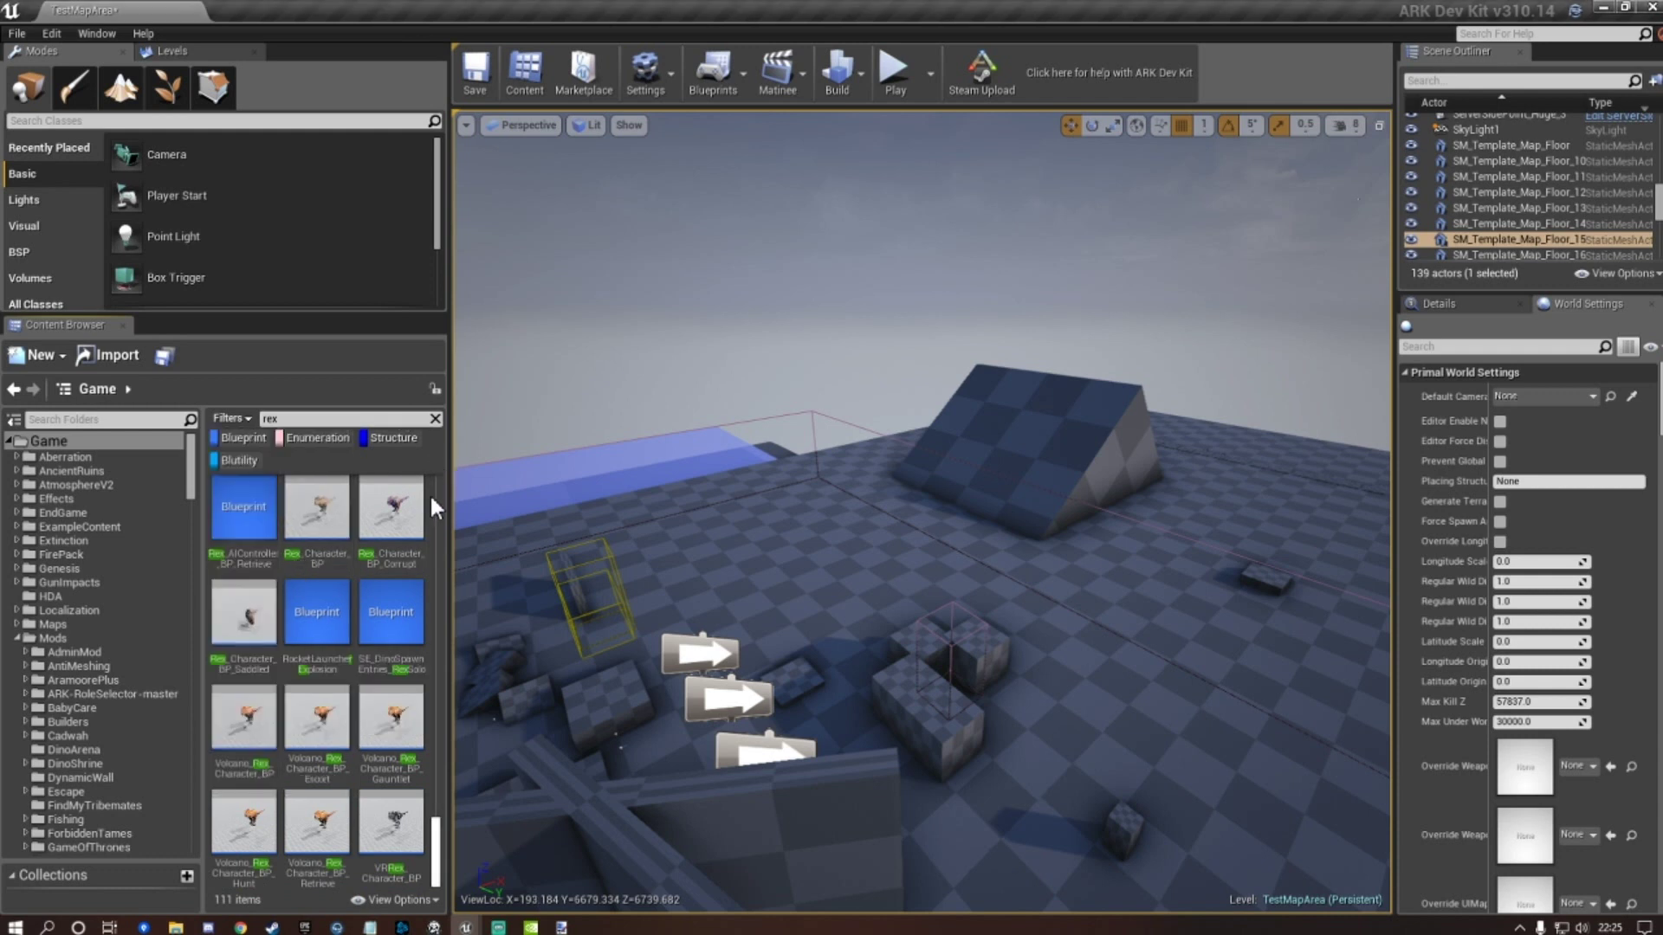
# Copy Rex_Character_BP from the filtered results into the Rex folder of the Tutorial mod.
pyautogui.click(327, 526)
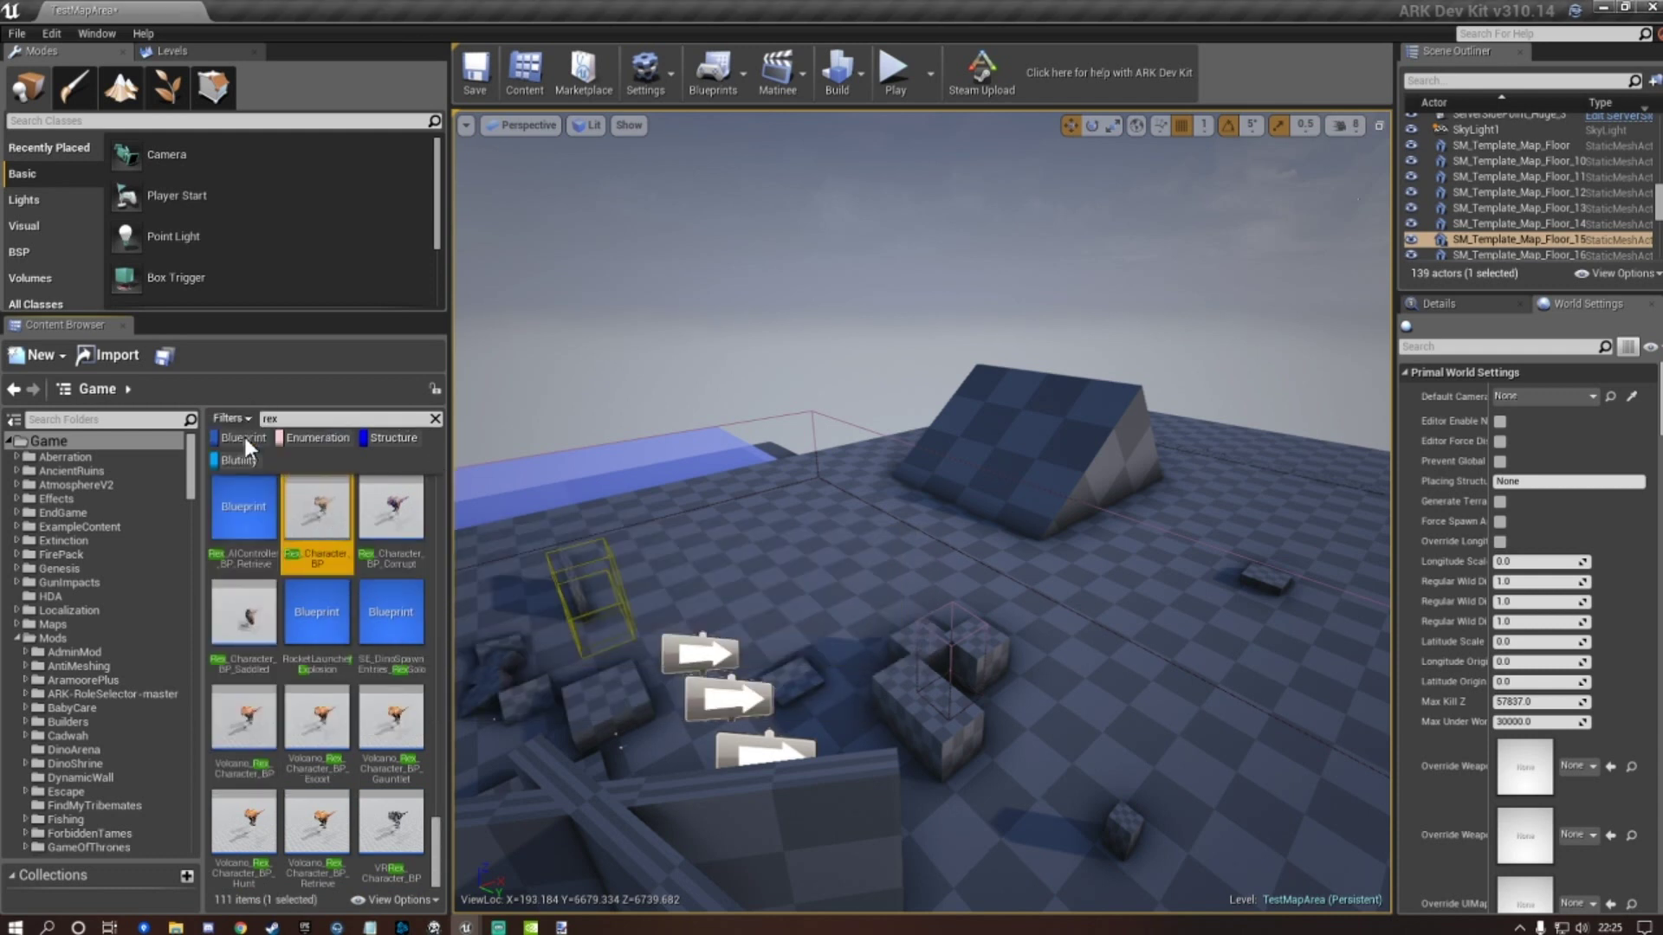
pyautogui.scroll(-3, 90, 645)
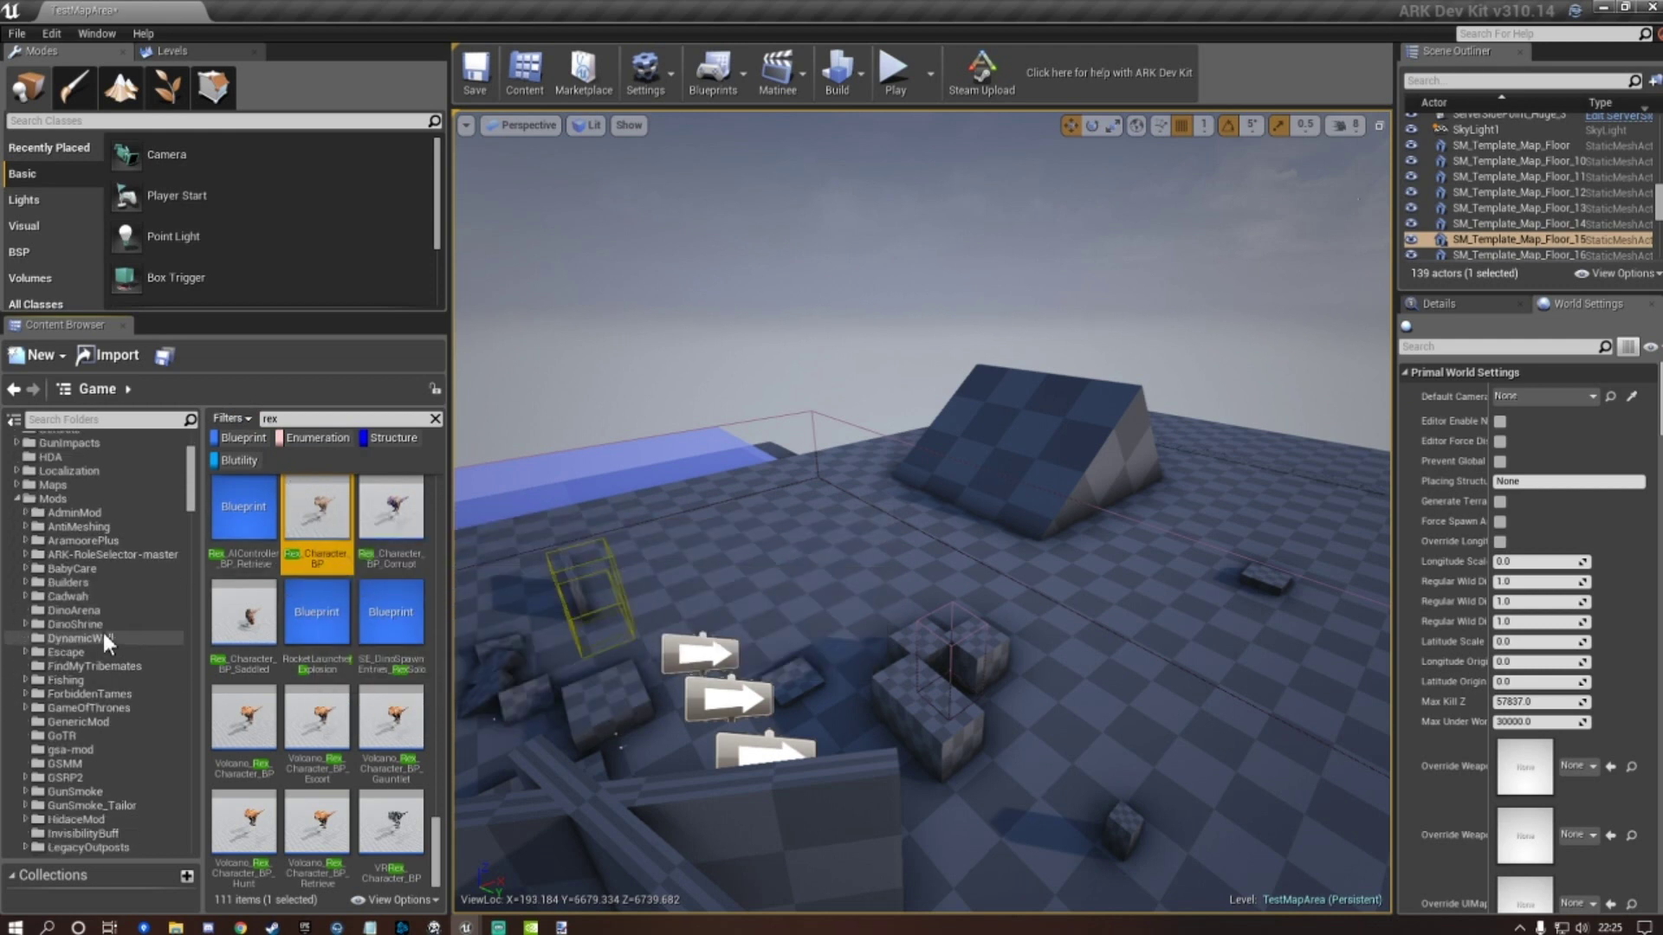
pyautogui.scroll(-8, 103, 639)
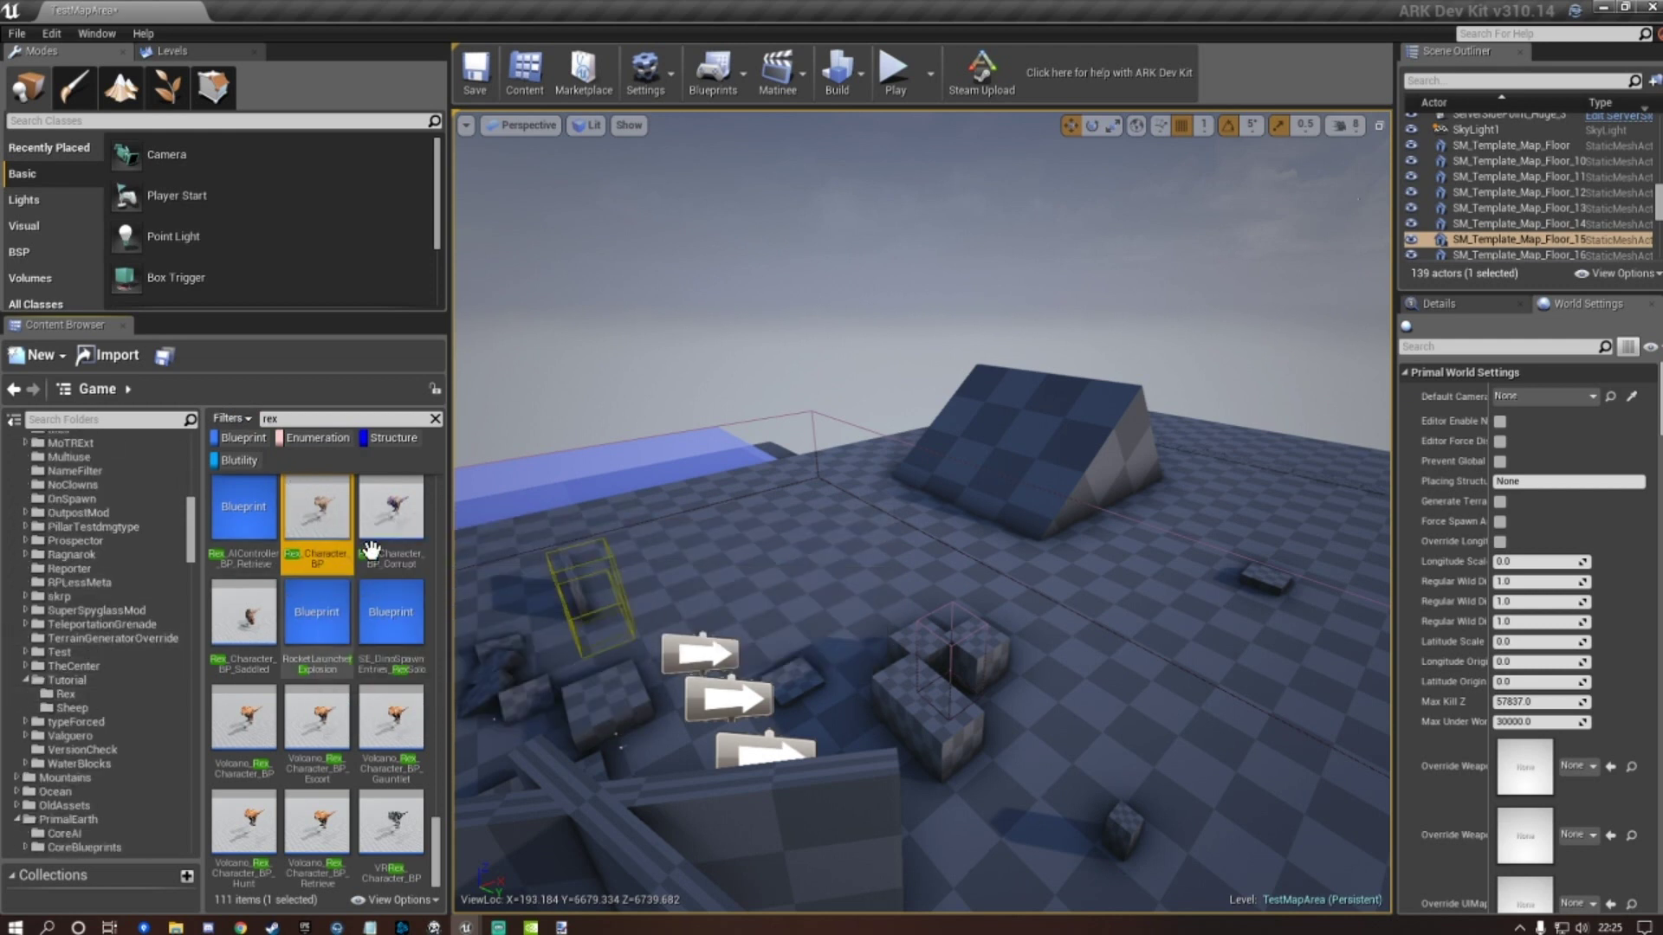
pyautogui.moveTo(317, 518); pyautogui.dragTo(85, 693)
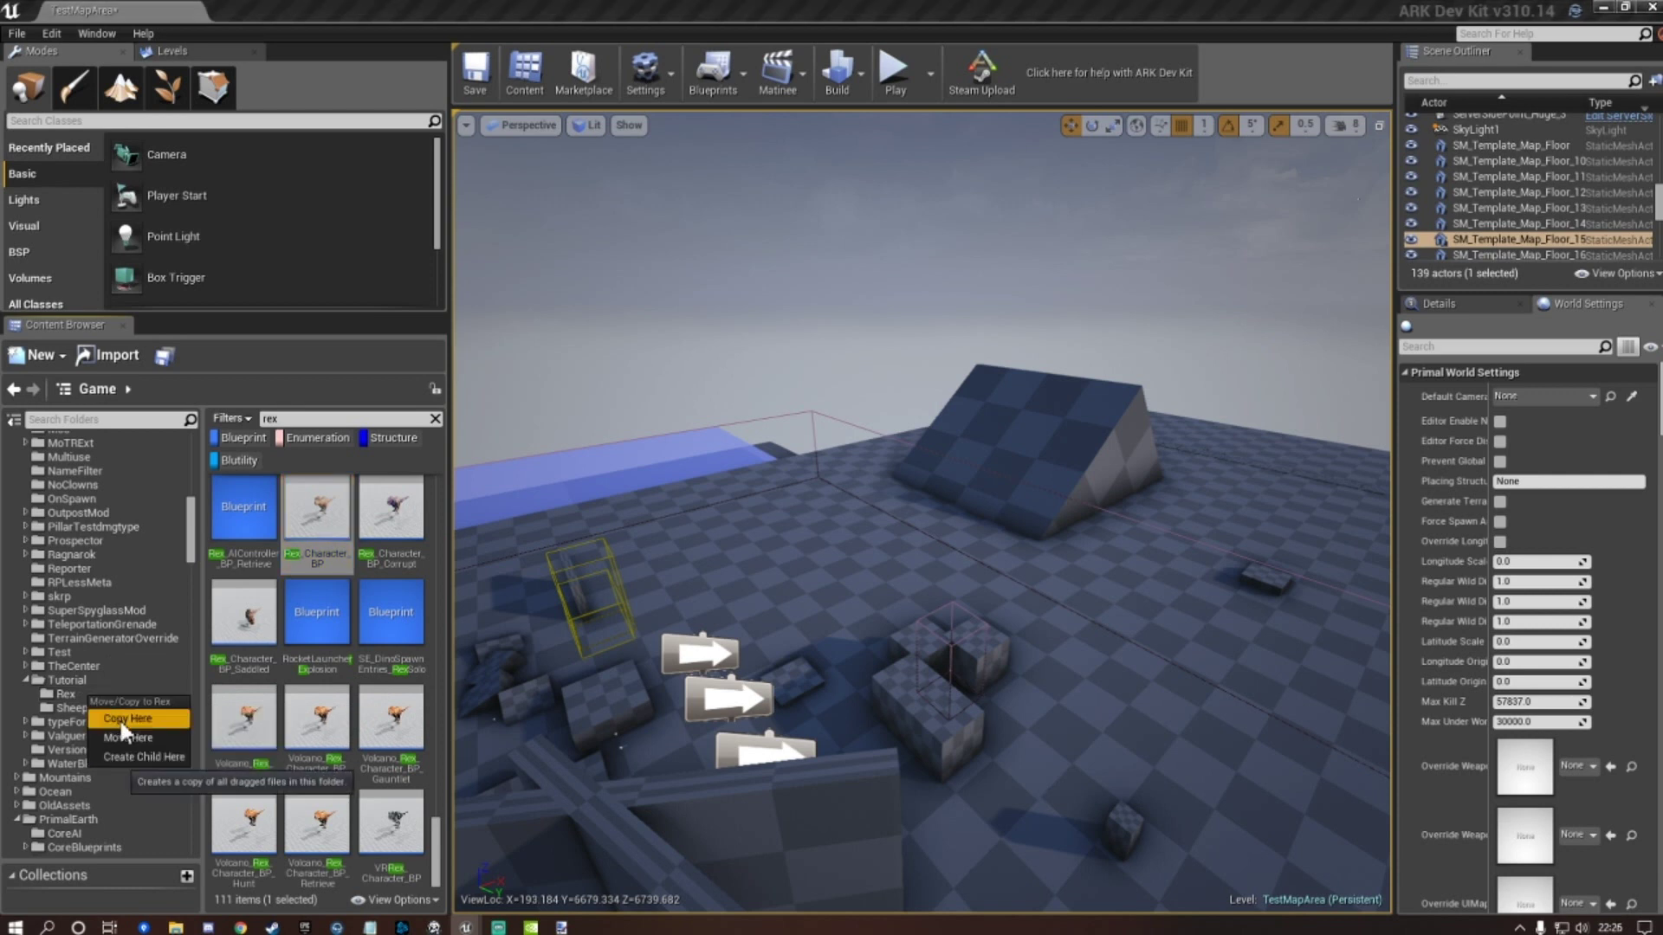
pyautogui.click(119, 719)
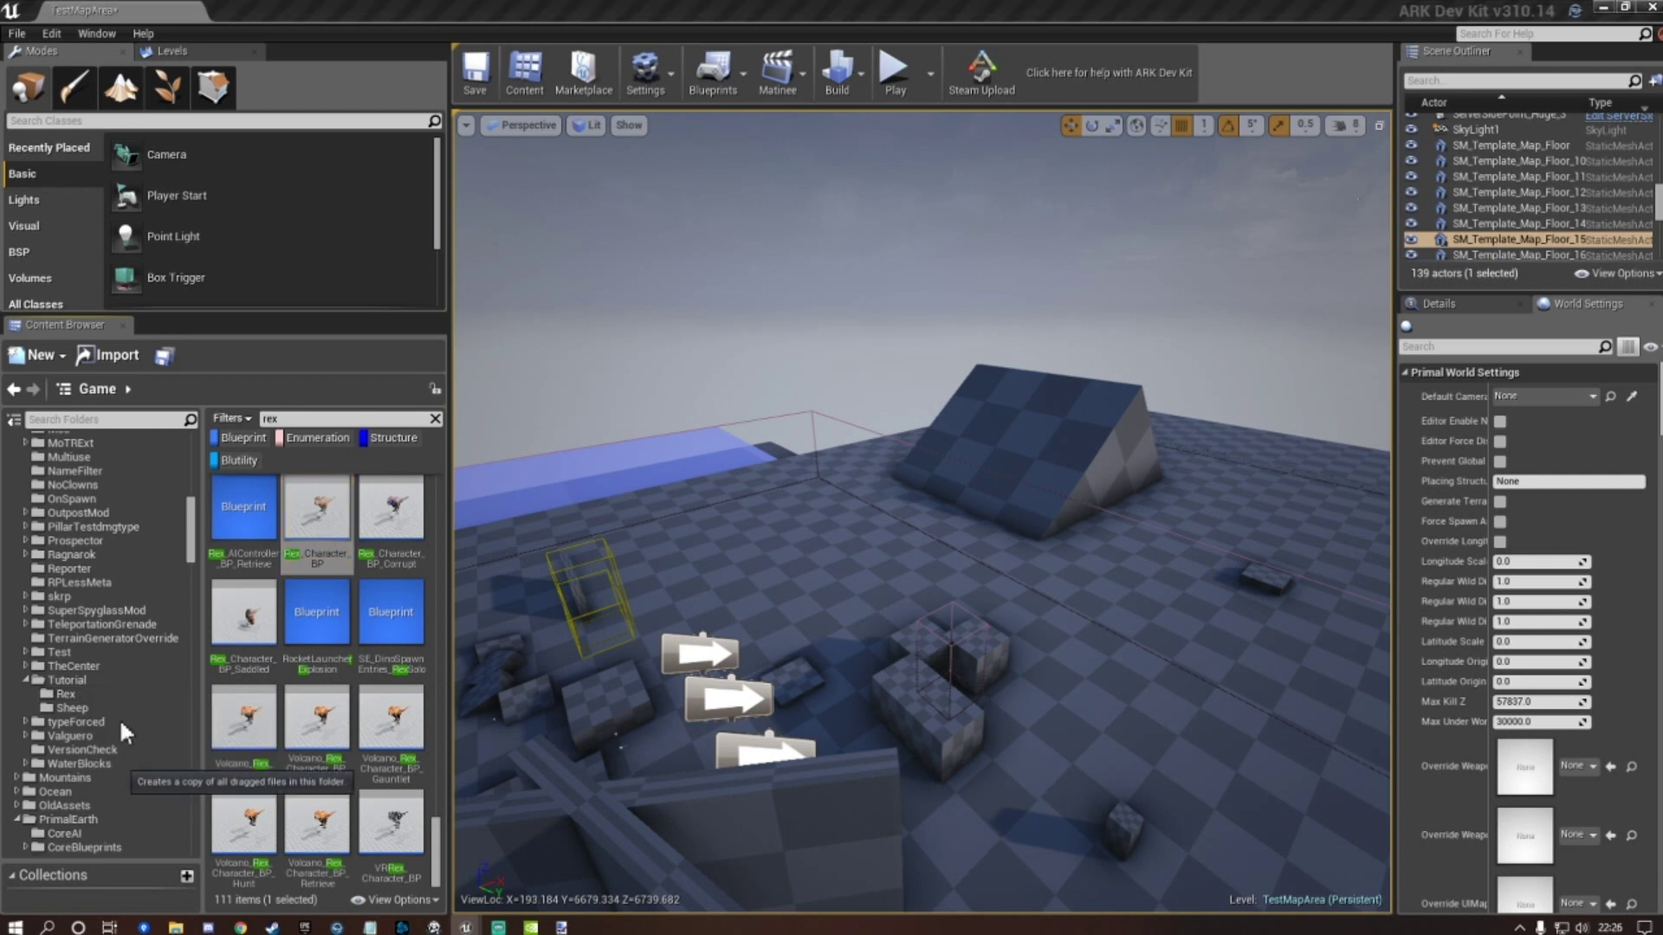
# Open the copied Rex_Character_BP from the Tutorial mod's Rex folder and clear the "rex" asset search.
pyautogui.click(66, 693)
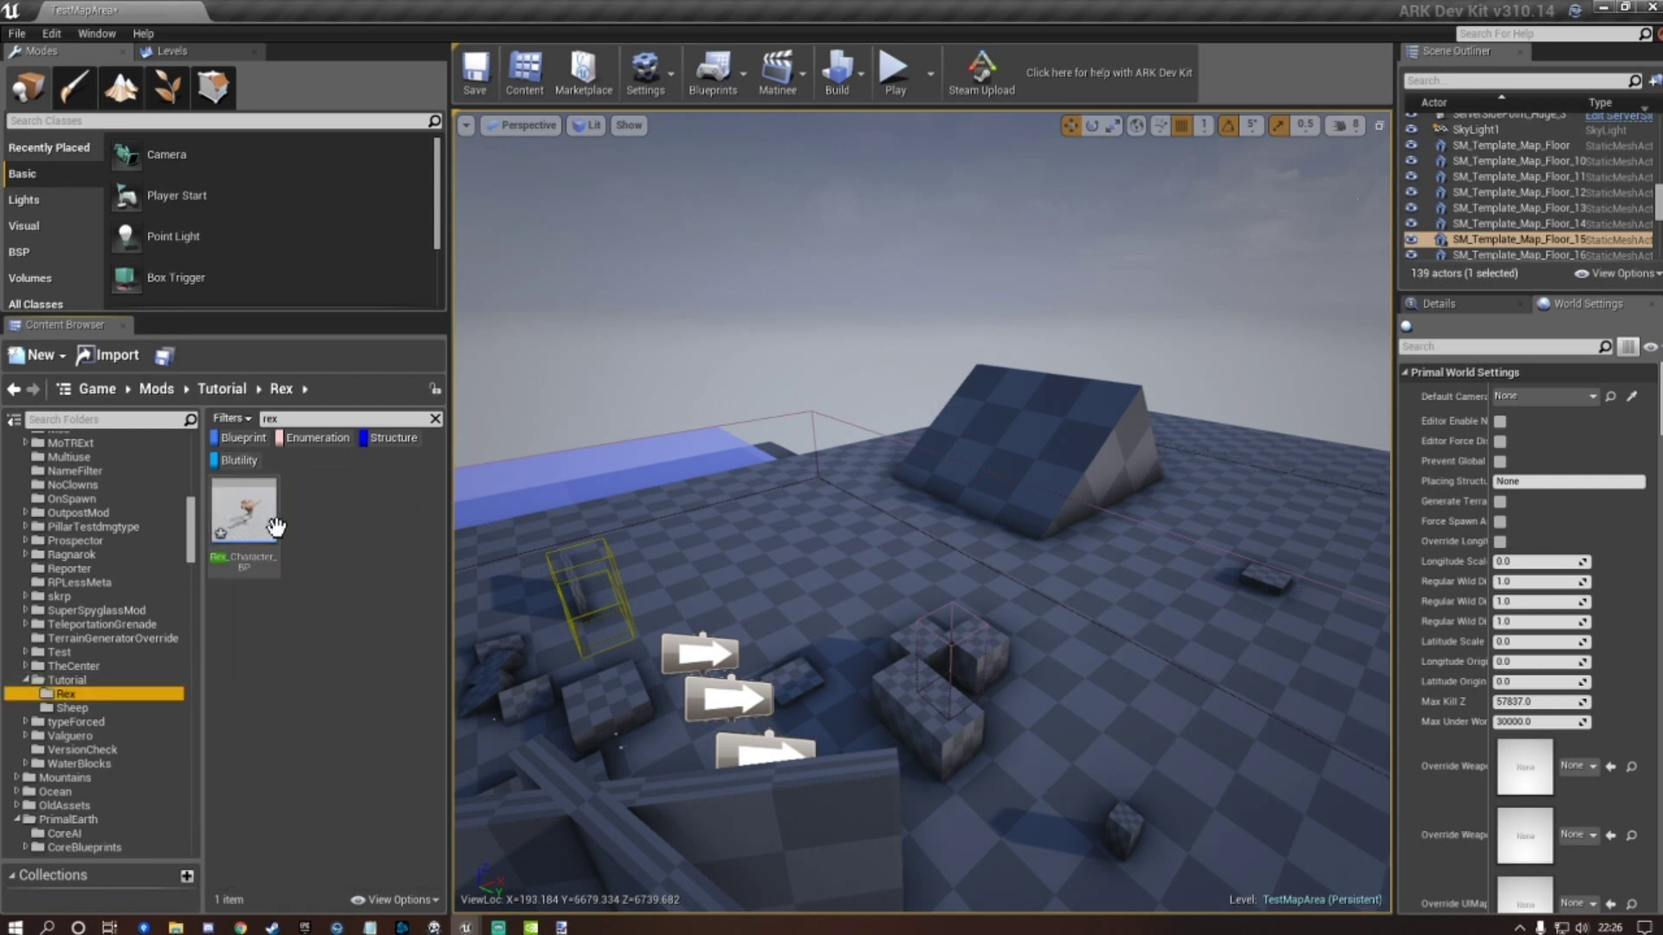
pyautogui.click(238, 520)
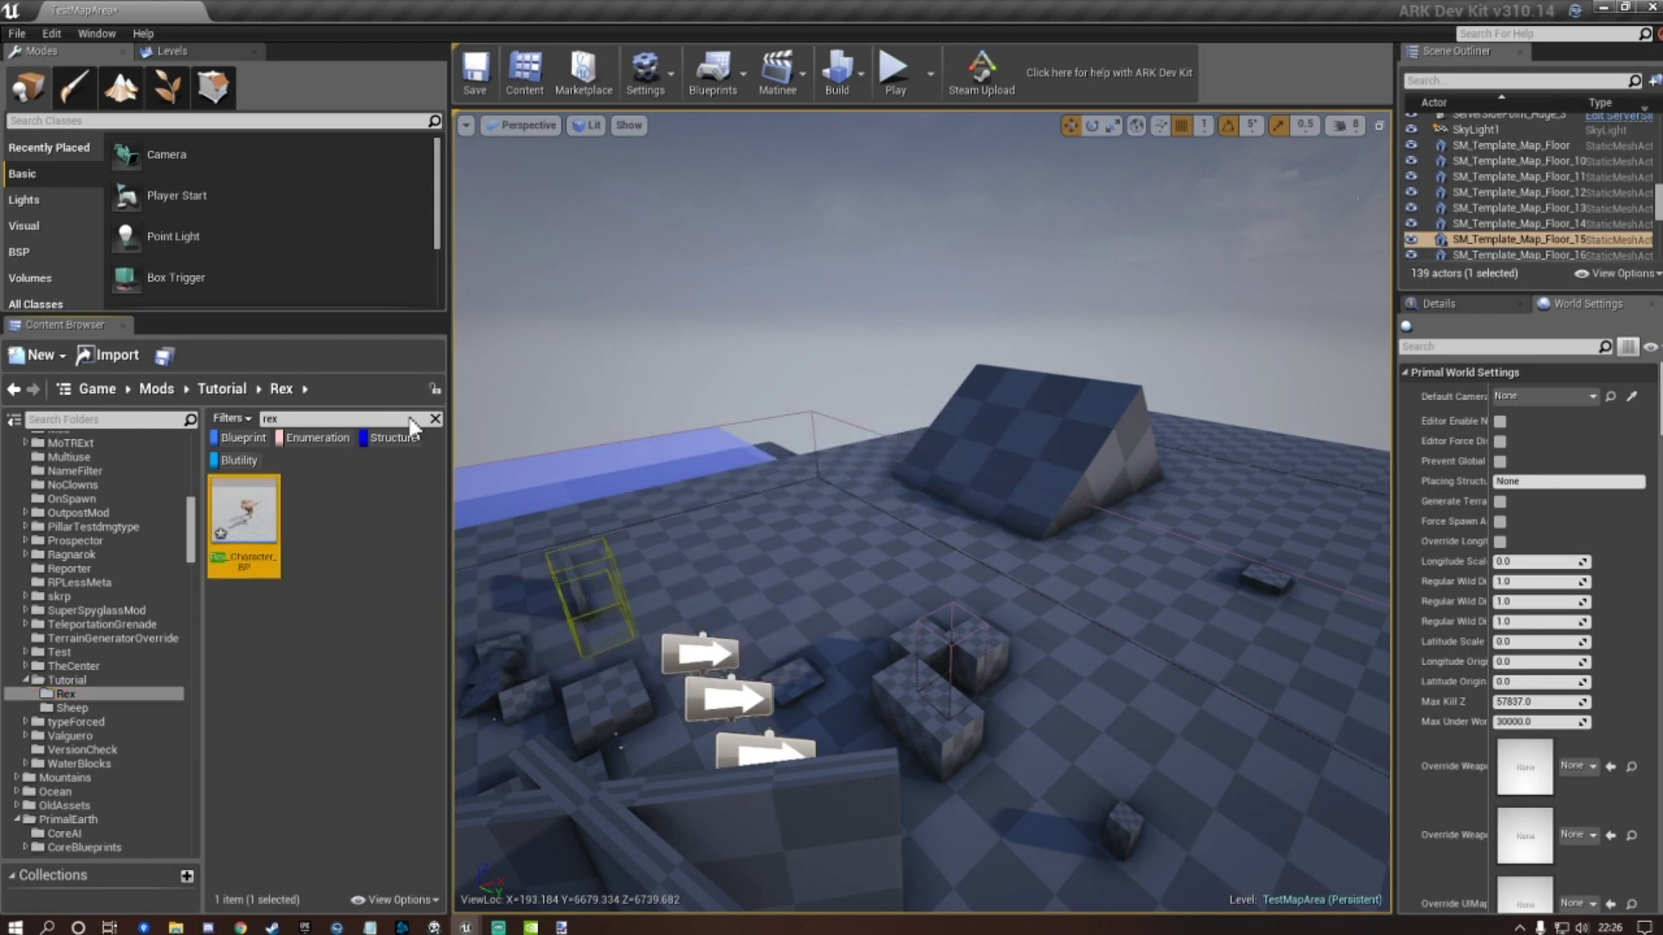
pyautogui.click(434, 419)
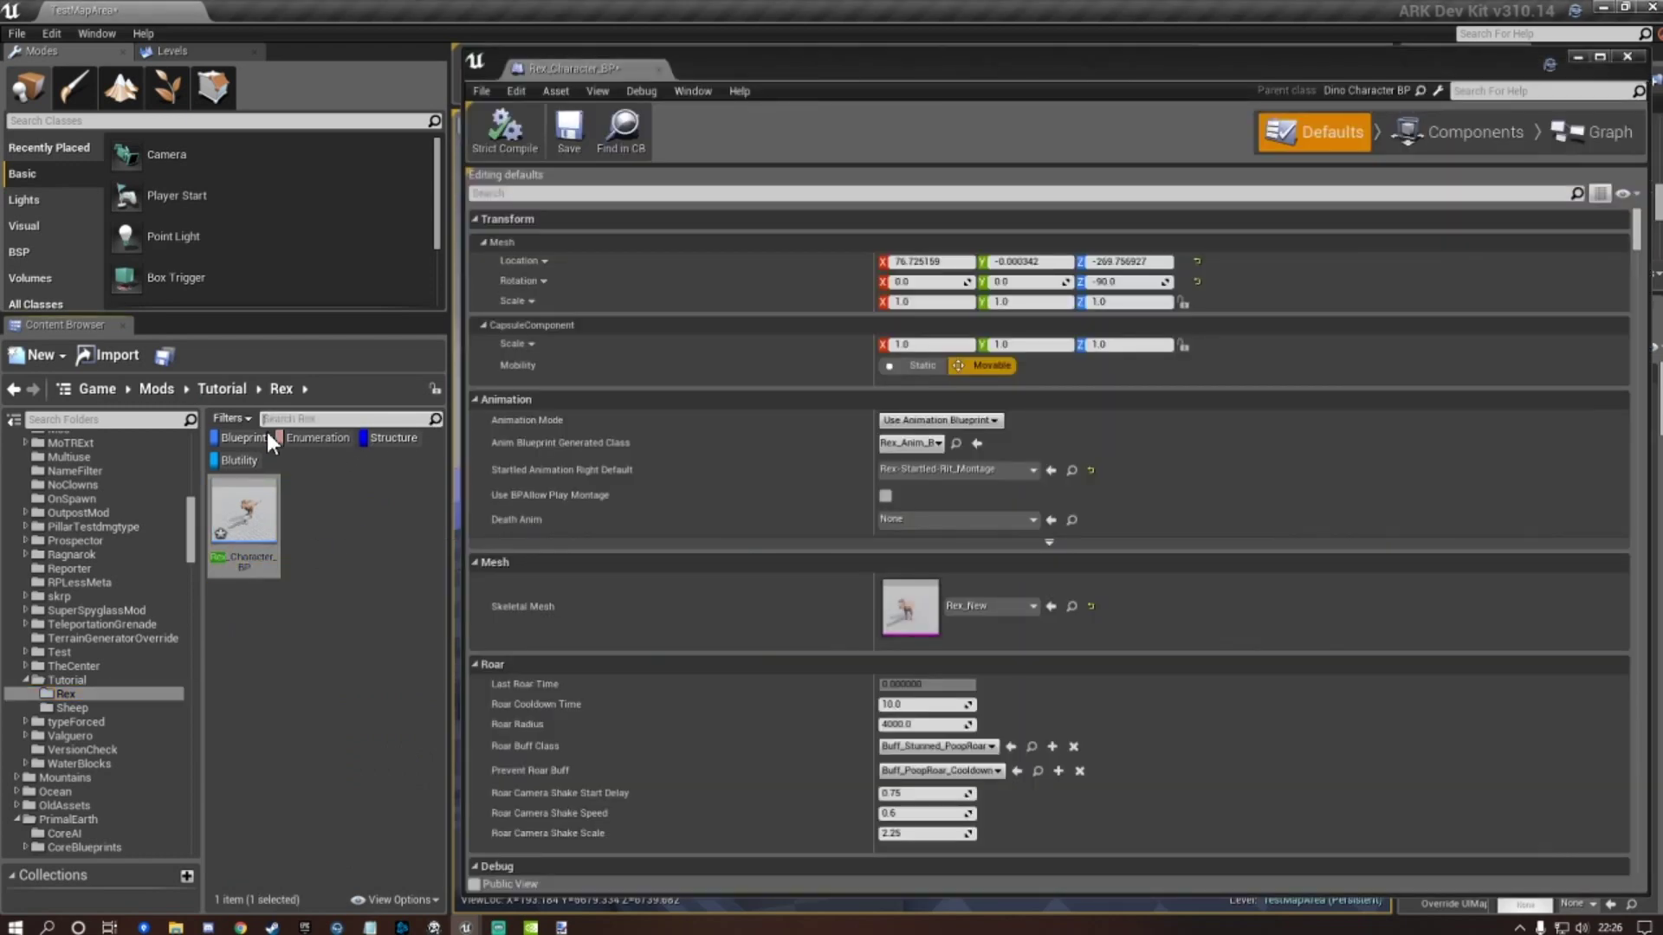
# Disable the Blueprint, Blutility, Enumeration and Structure asset filters so the Rex folder is shown unfiltered.
pyautogui.click(246, 420)
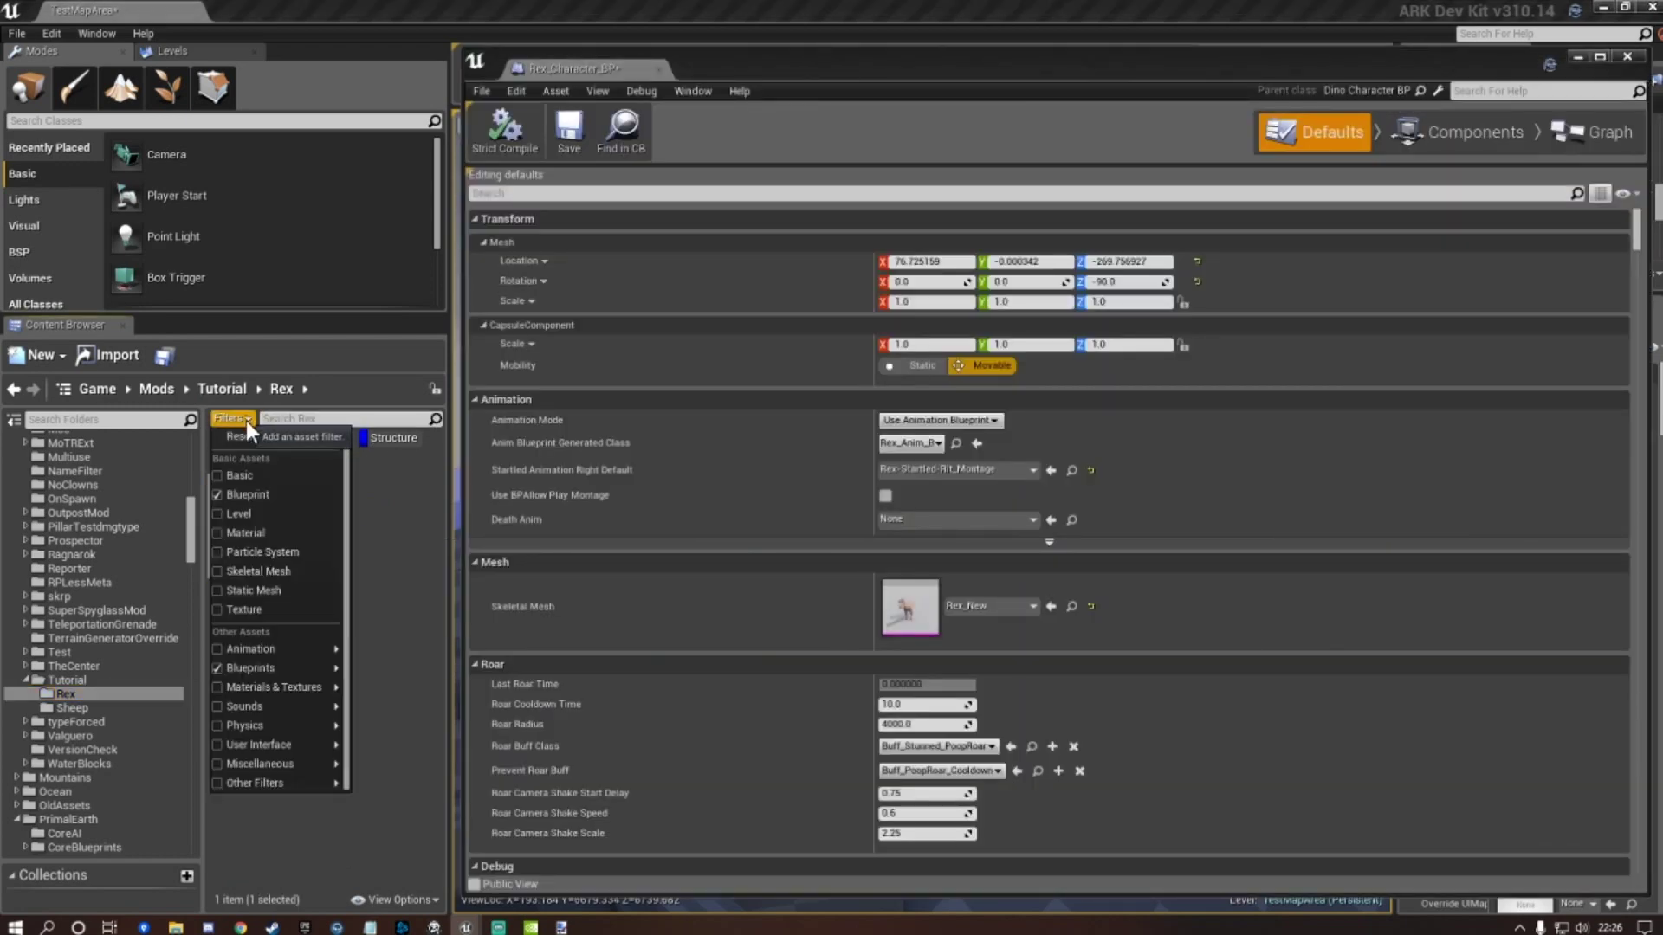
pyautogui.click(218, 495)
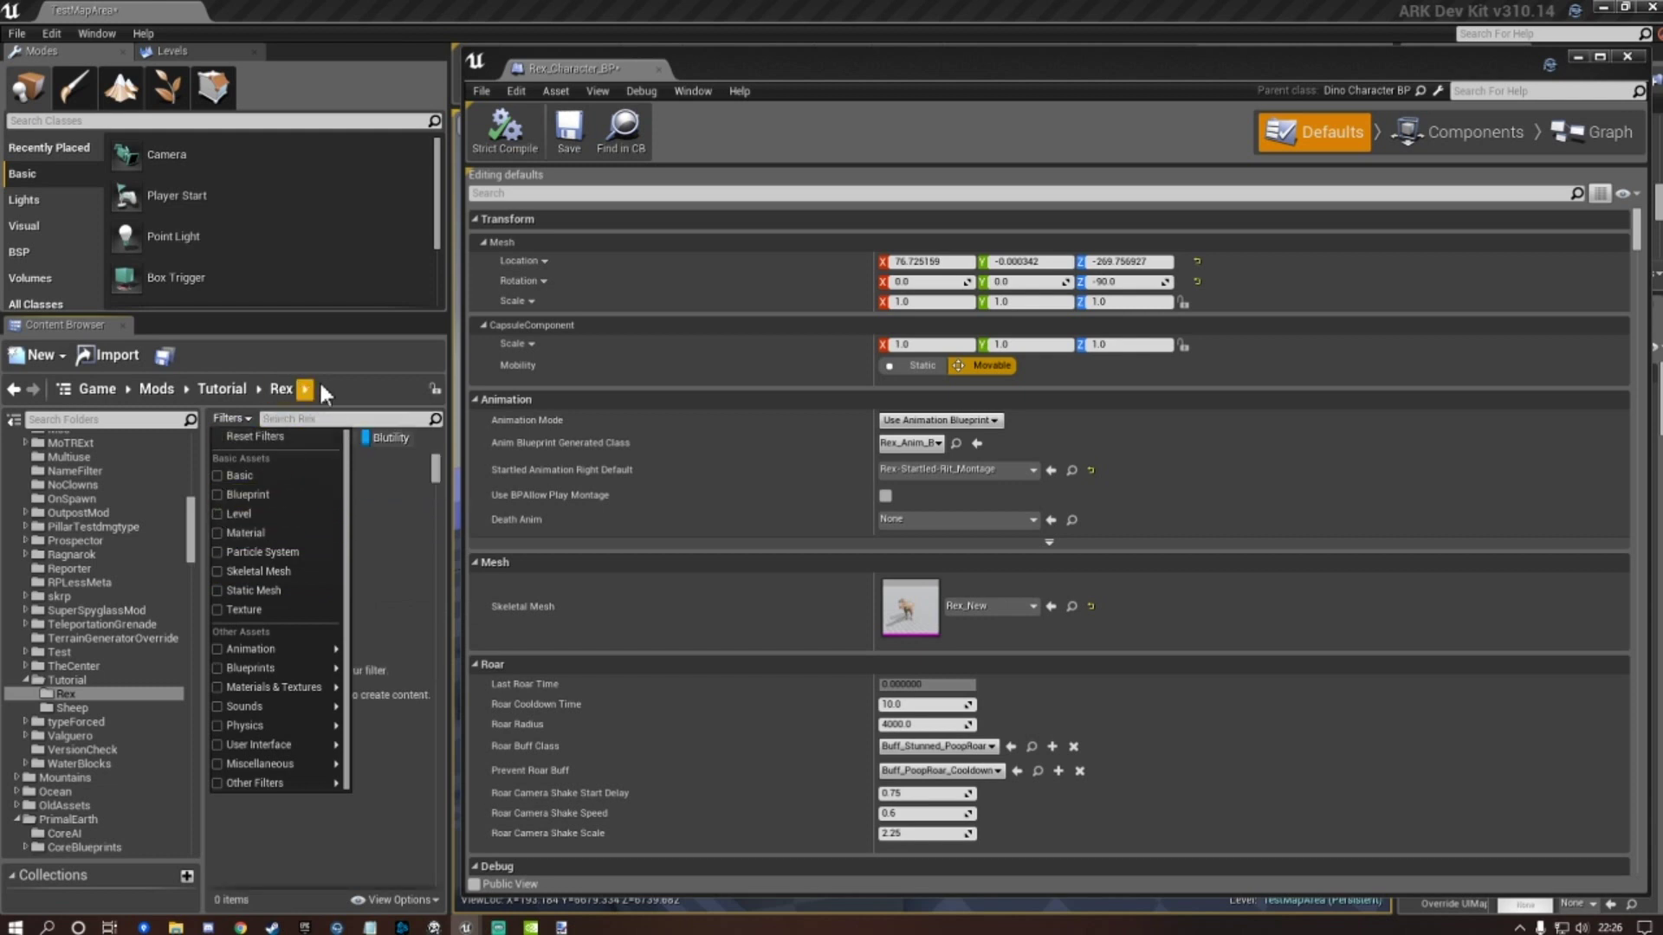
pyautogui.click(357, 379)
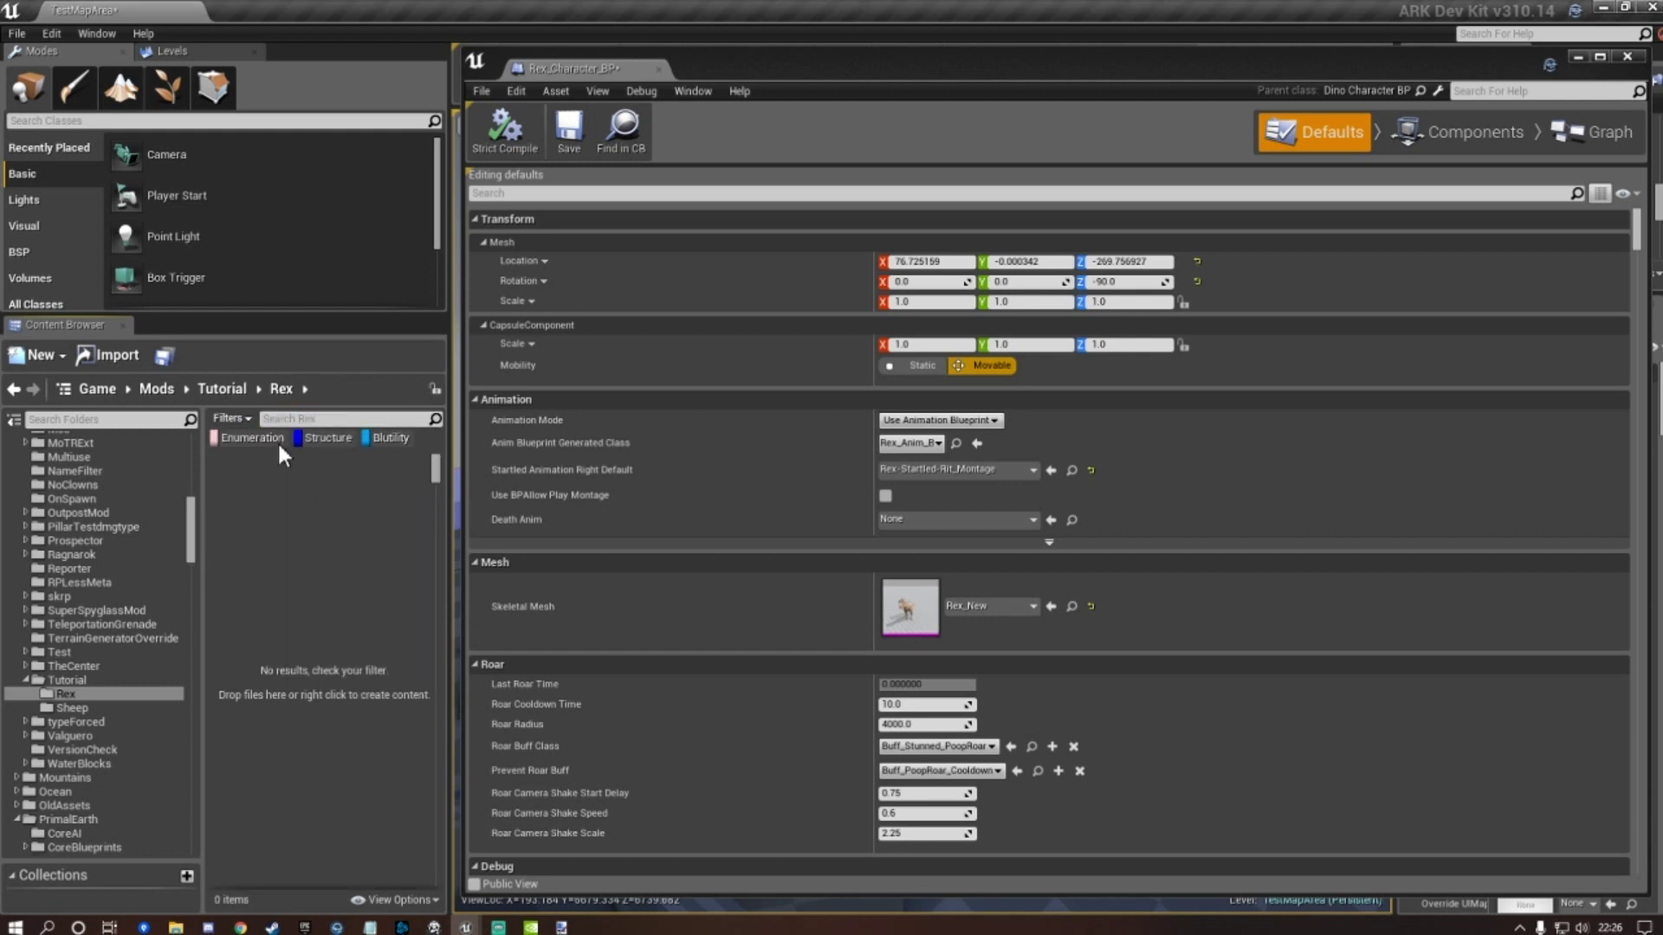
pyautogui.click(232, 418)
pyautogui.moveTo(236, 693)
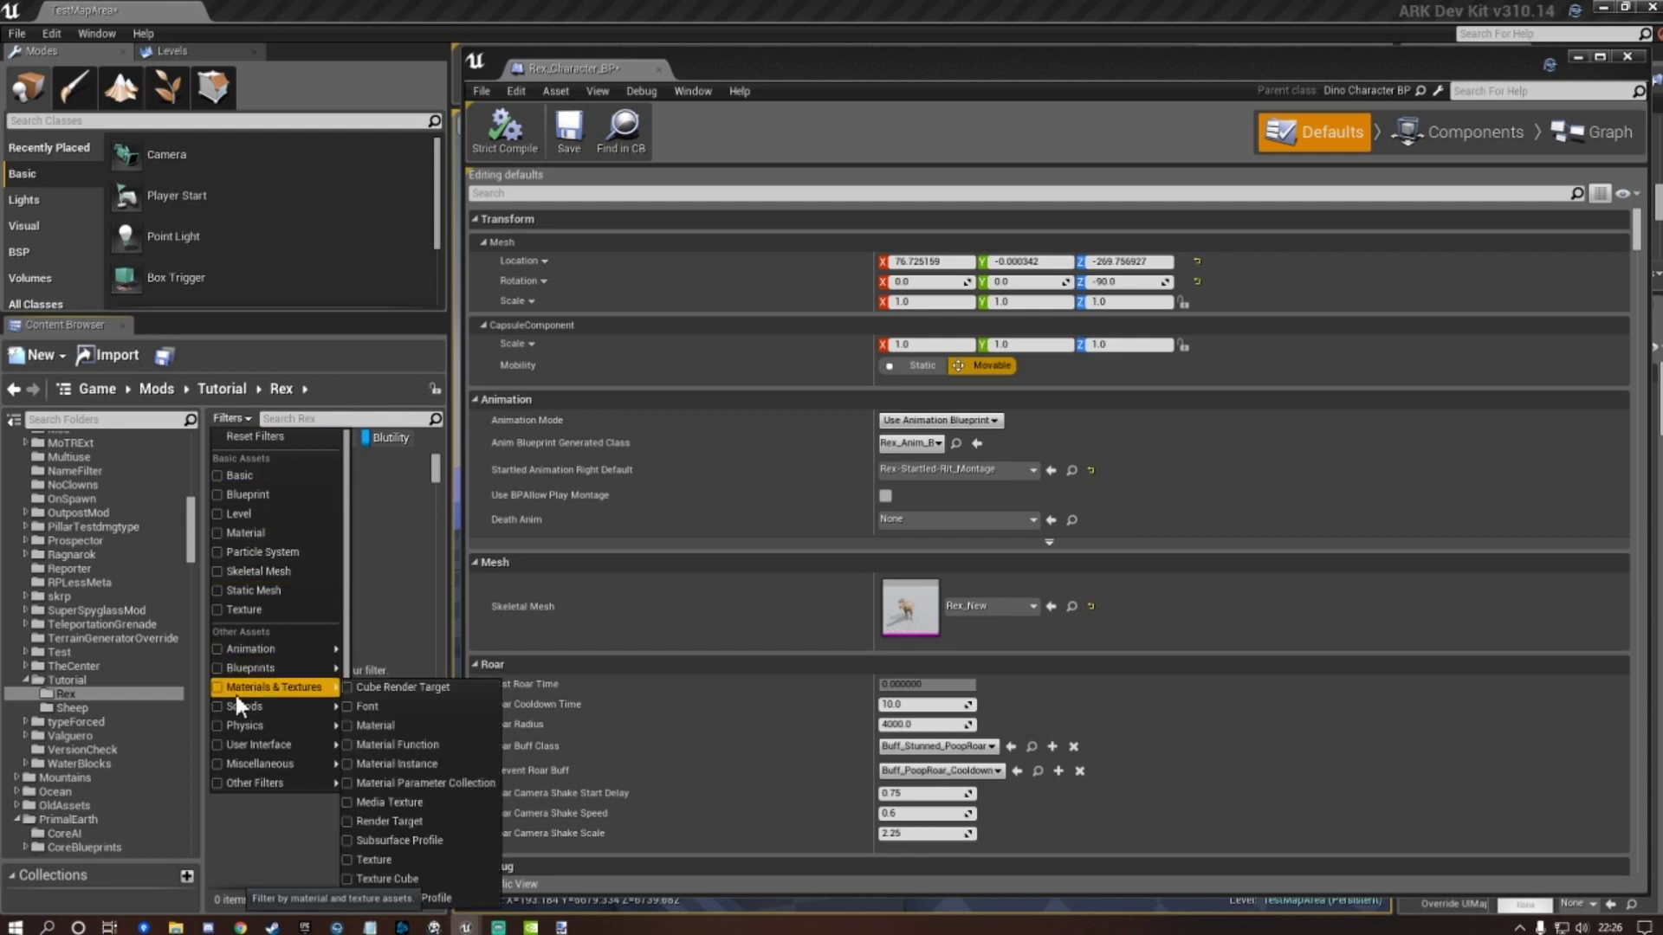
pyautogui.click(393, 492)
pyautogui.click(250, 419)
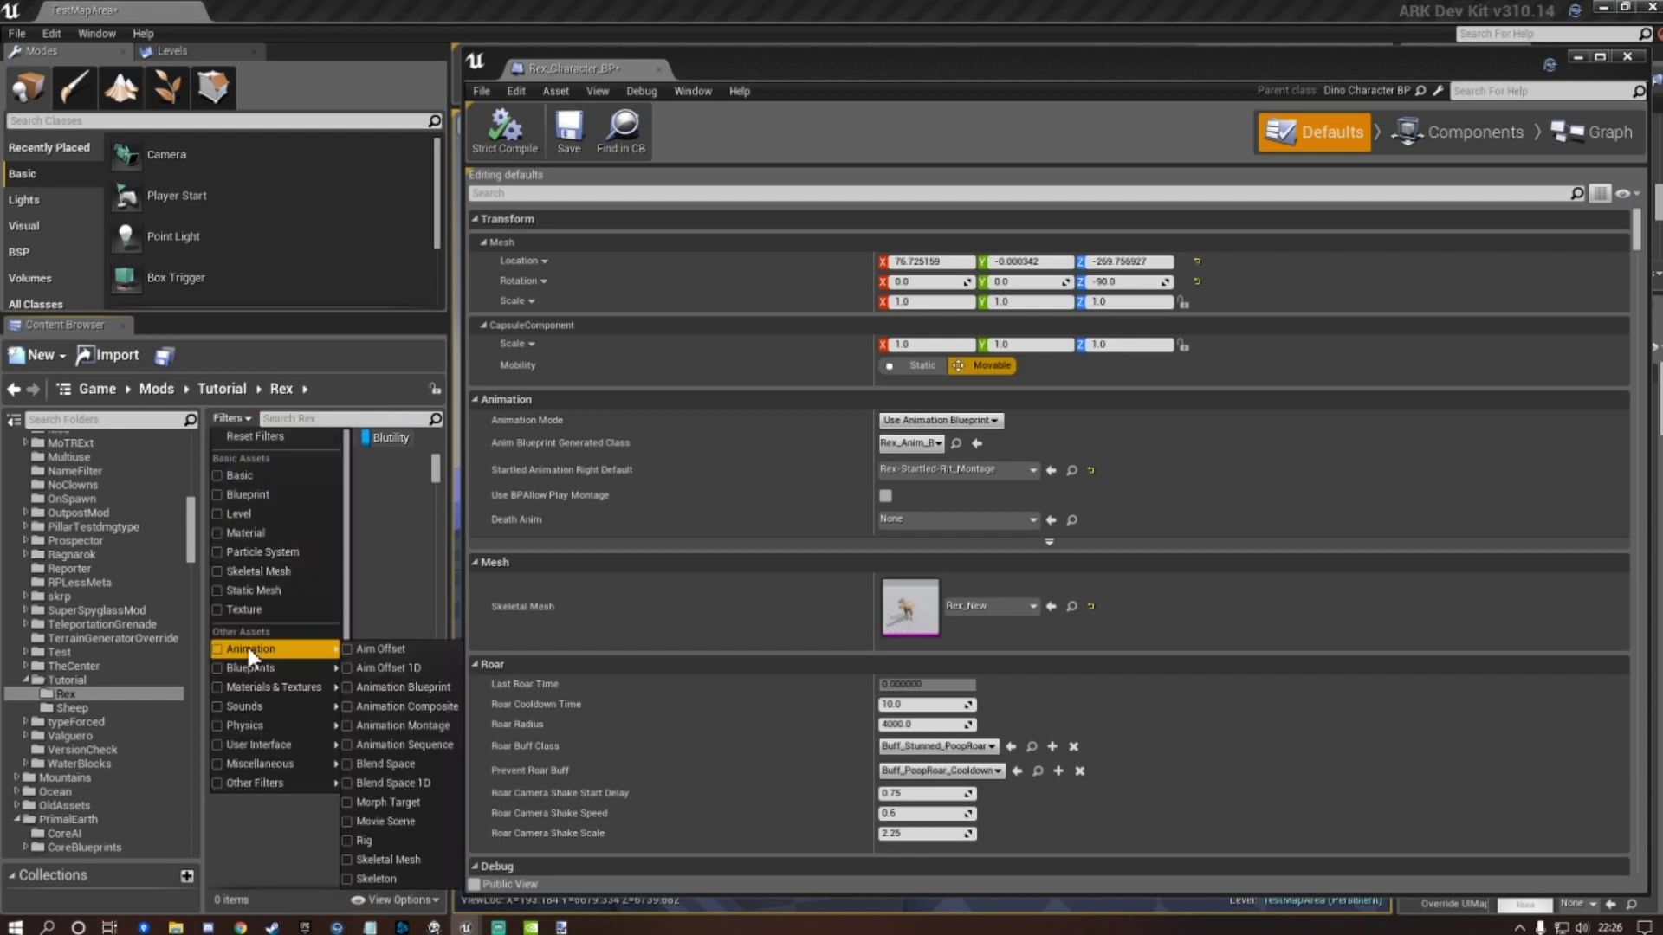
pyautogui.moveTo(283, 669)
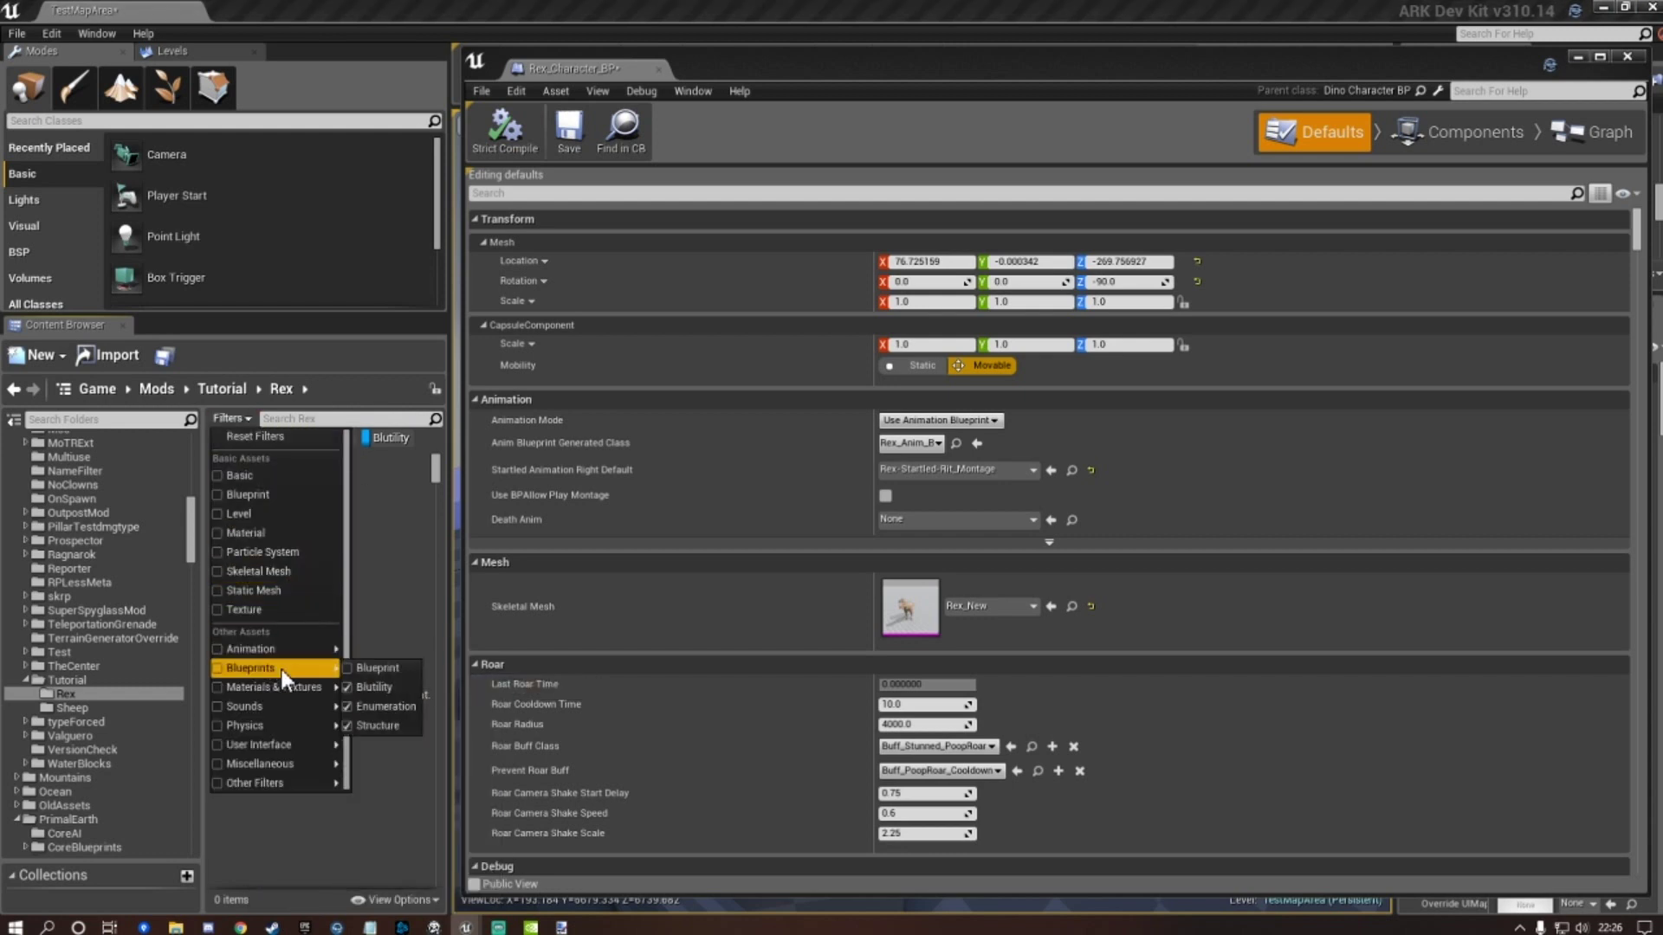
pyautogui.click(350, 690)
pyautogui.click(350, 707)
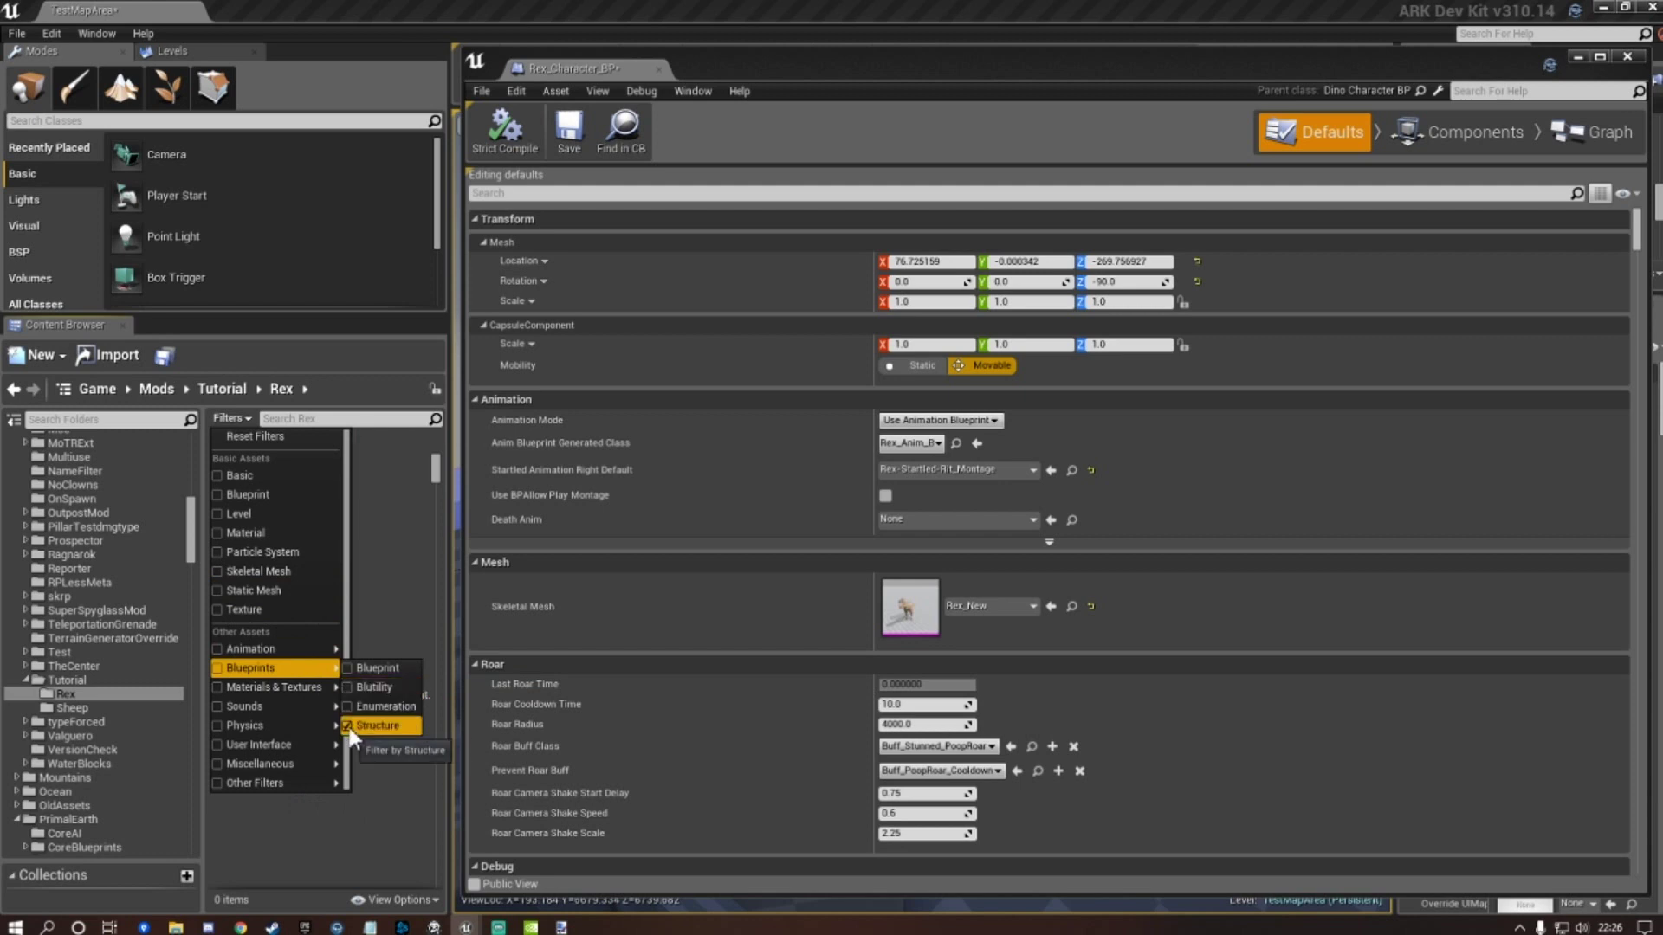
pyautogui.click(381, 553)
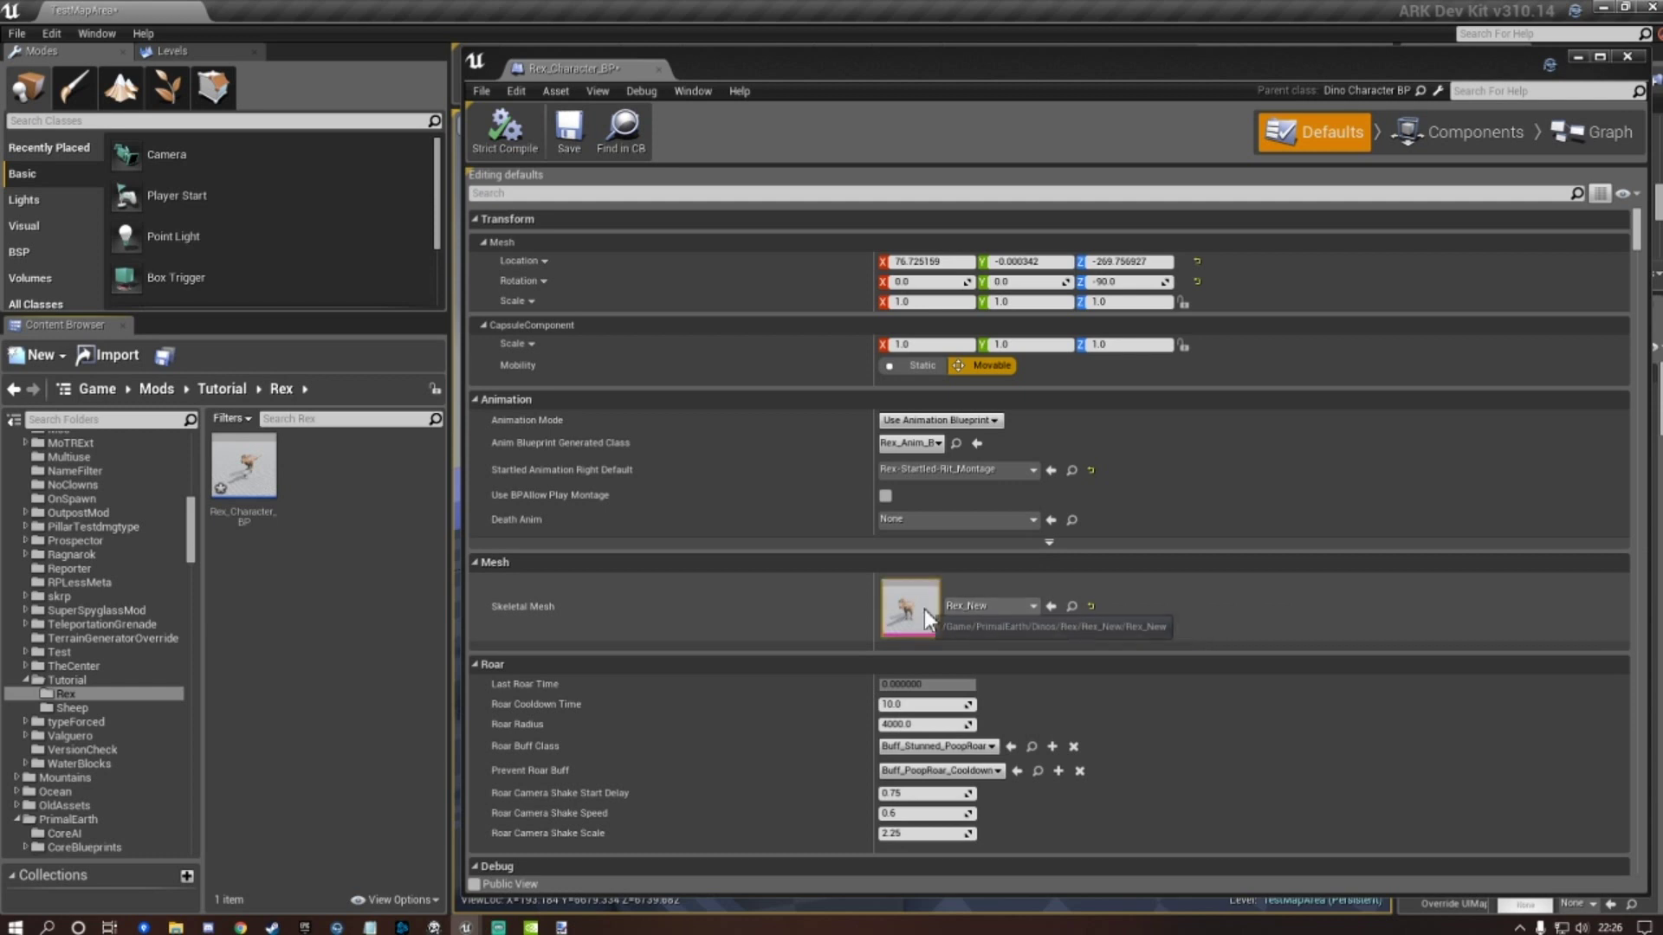
# Locate the blueprint's Rex_New skeletal mesh in the Content Browser and copy it into the Tutorial mod's Rex folder.
pyautogui.click(1073, 607)
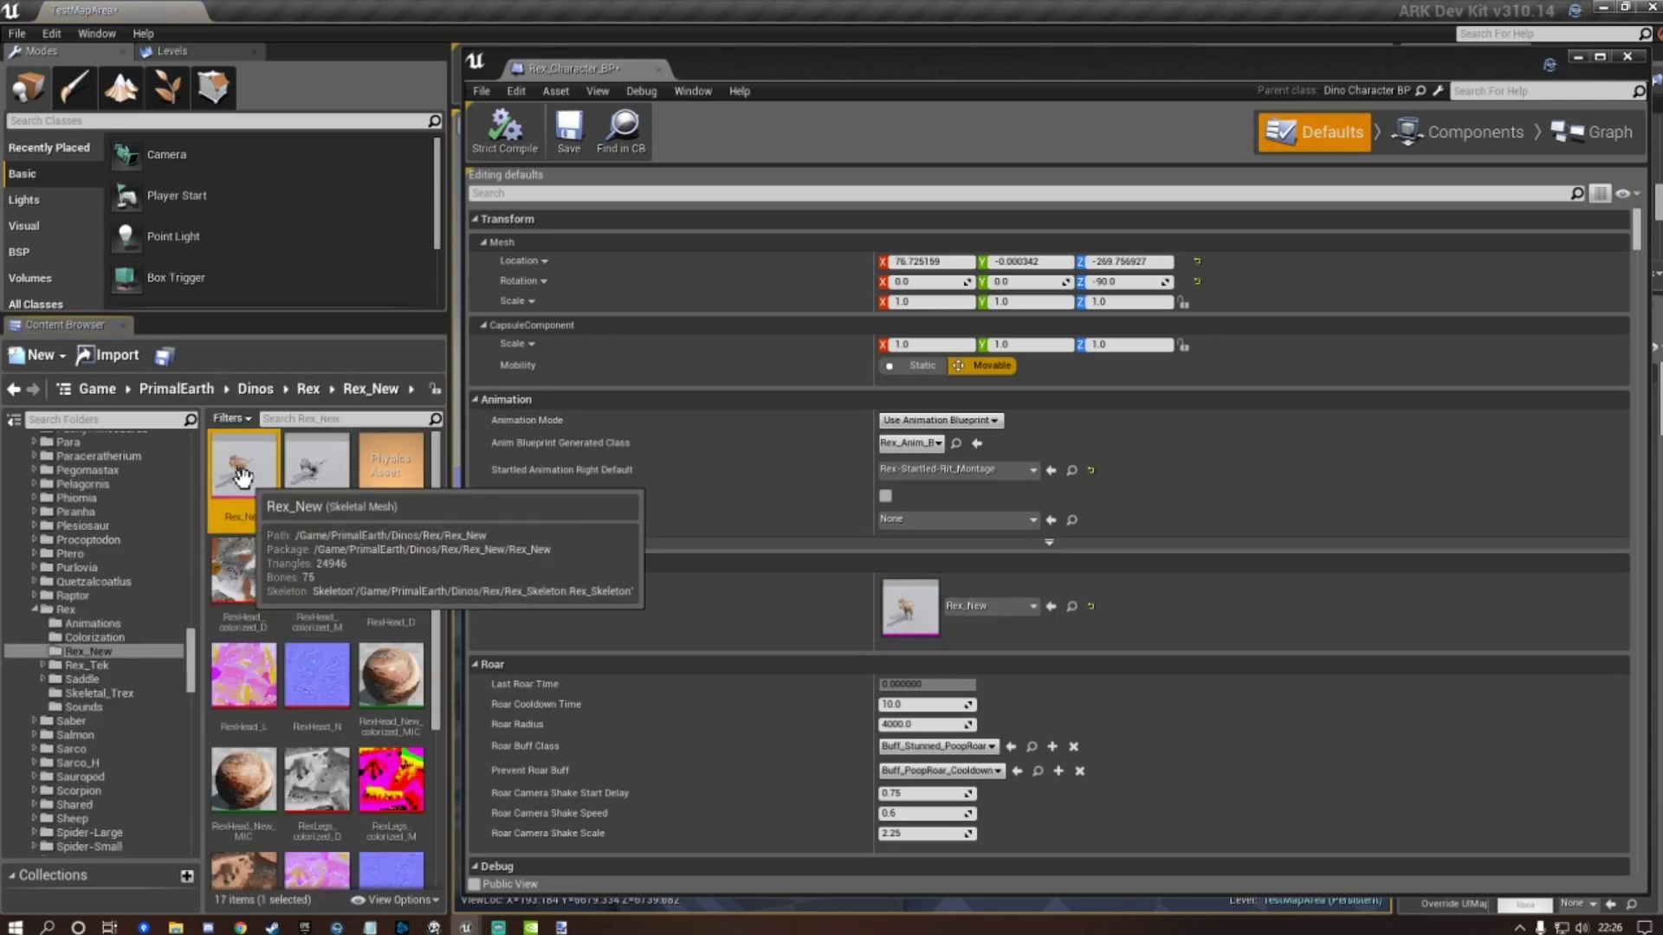
pyautogui.scroll(-6, 118, 573)
pyautogui.scroll(-10, 118, 569)
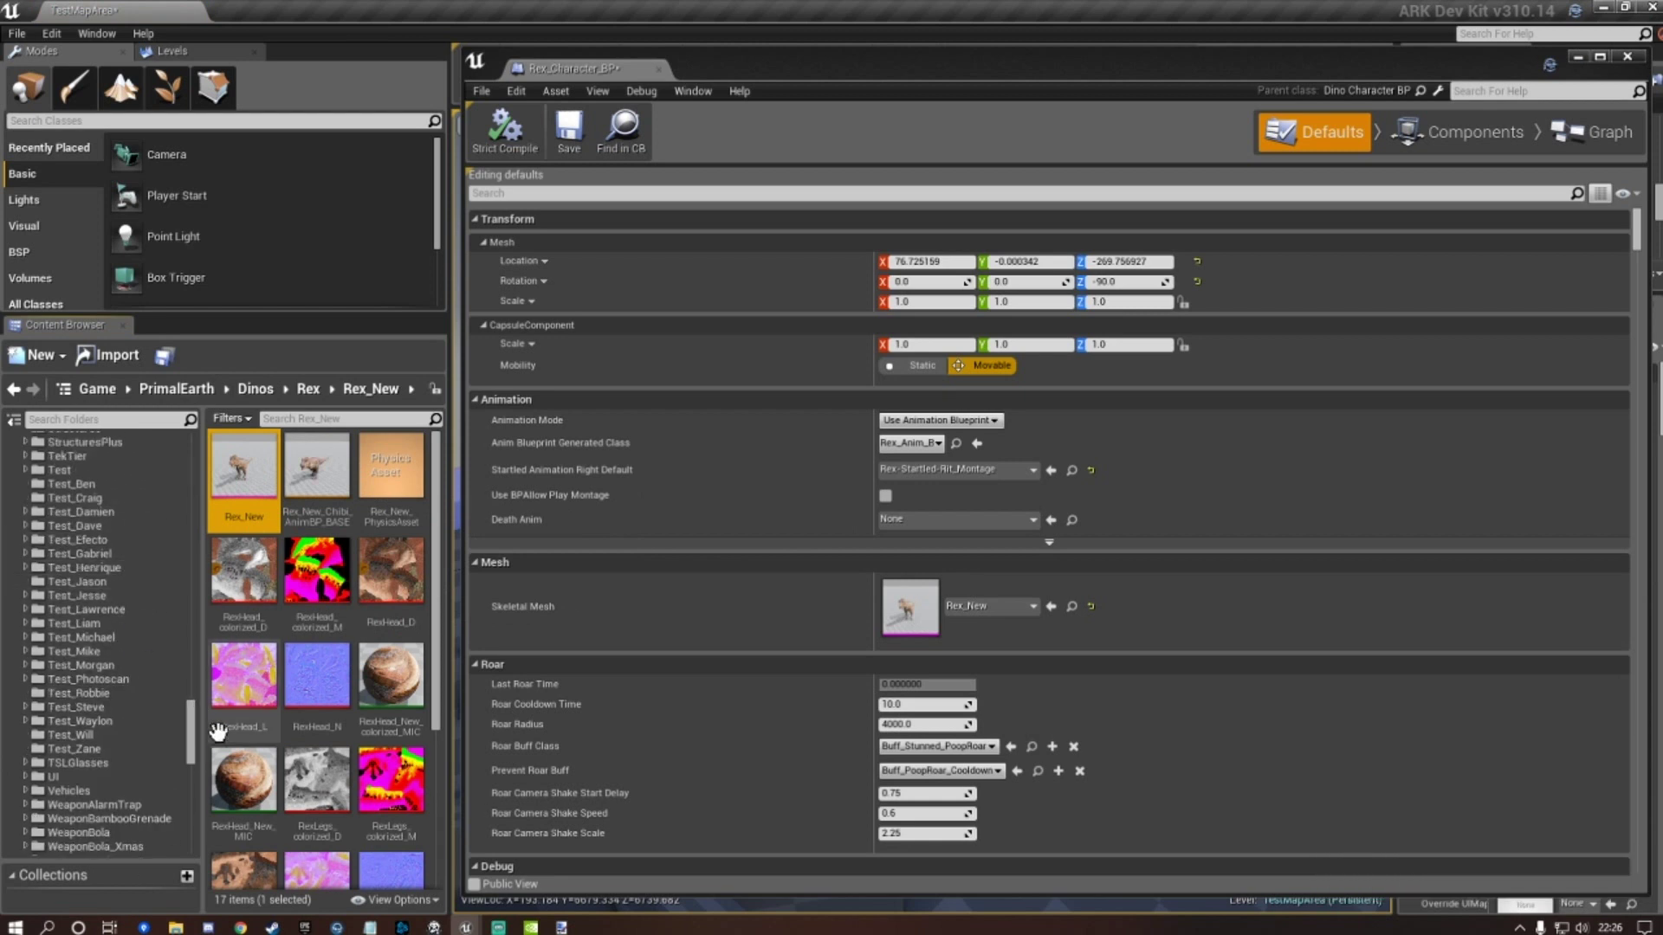
pyautogui.moveTo(196, 736); pyautogui.dragTo(197, 530)
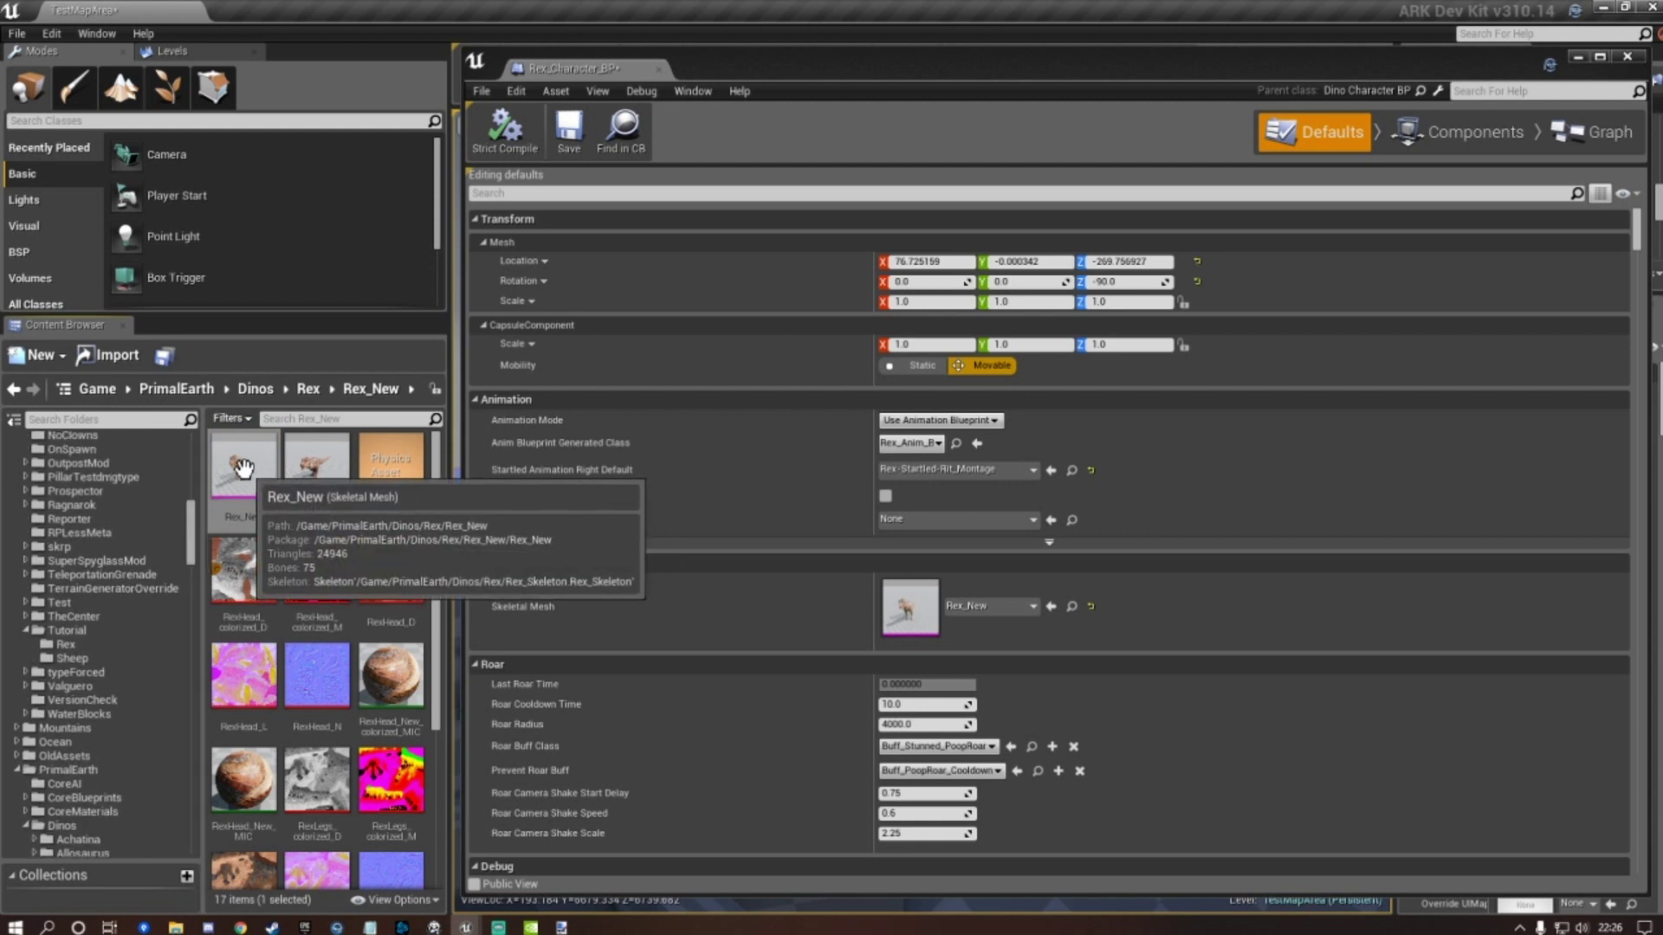
pyautogui.moveTo(261, 470); pyautogui.dragTo(103, 648)
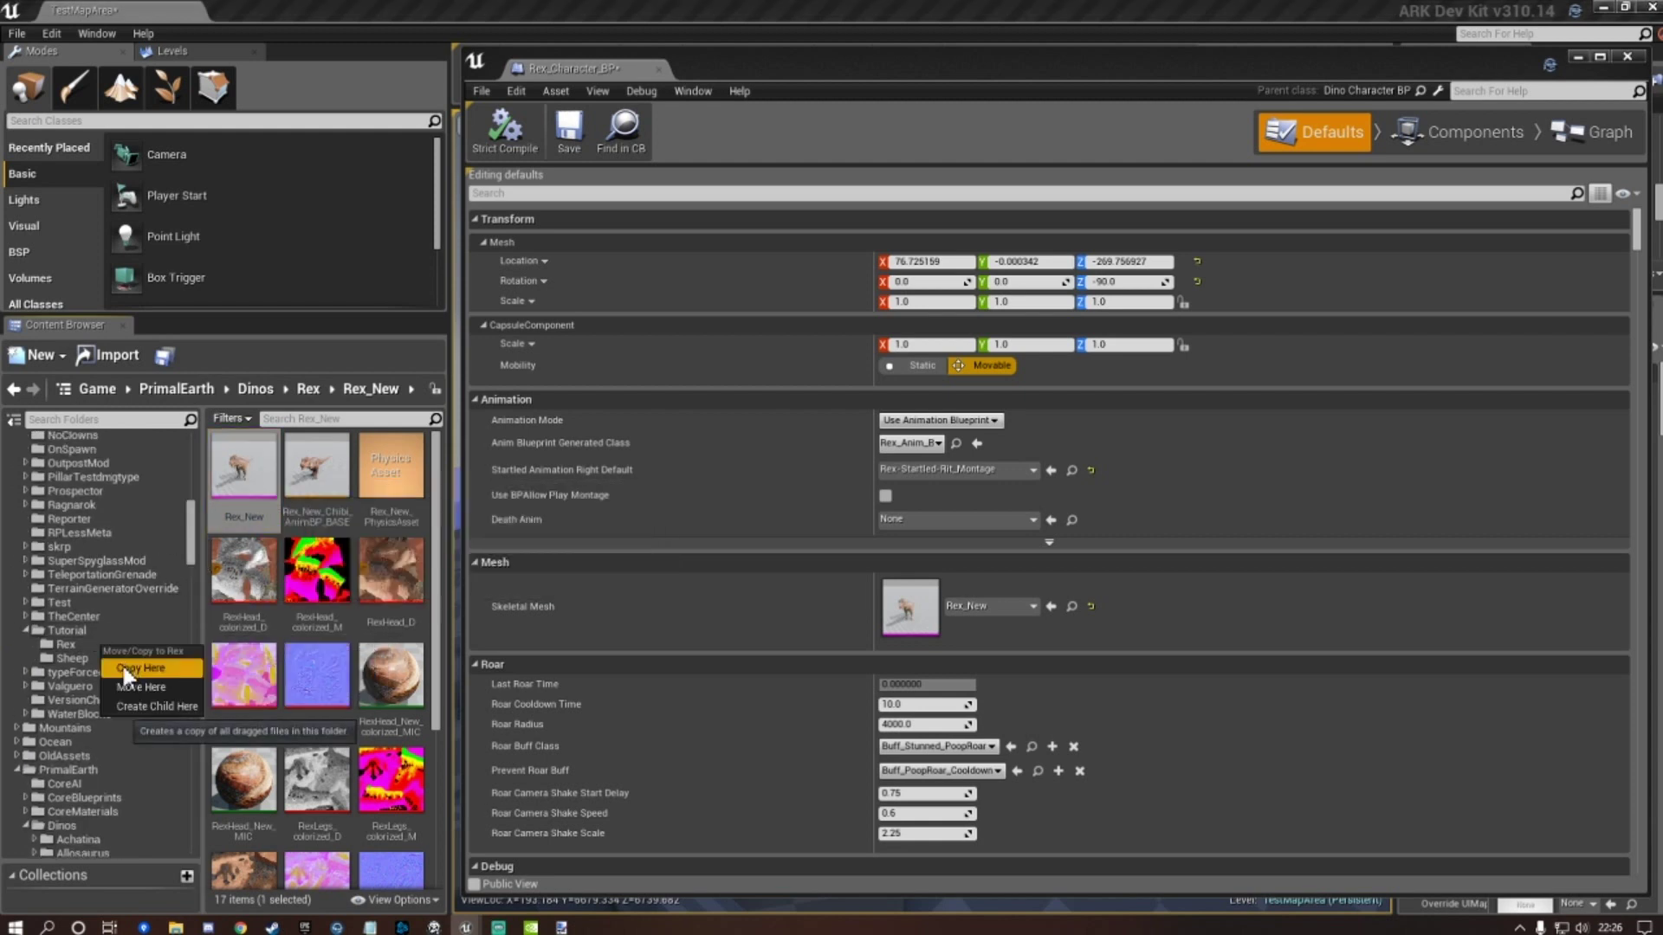
pyautogui.click(123, 668)
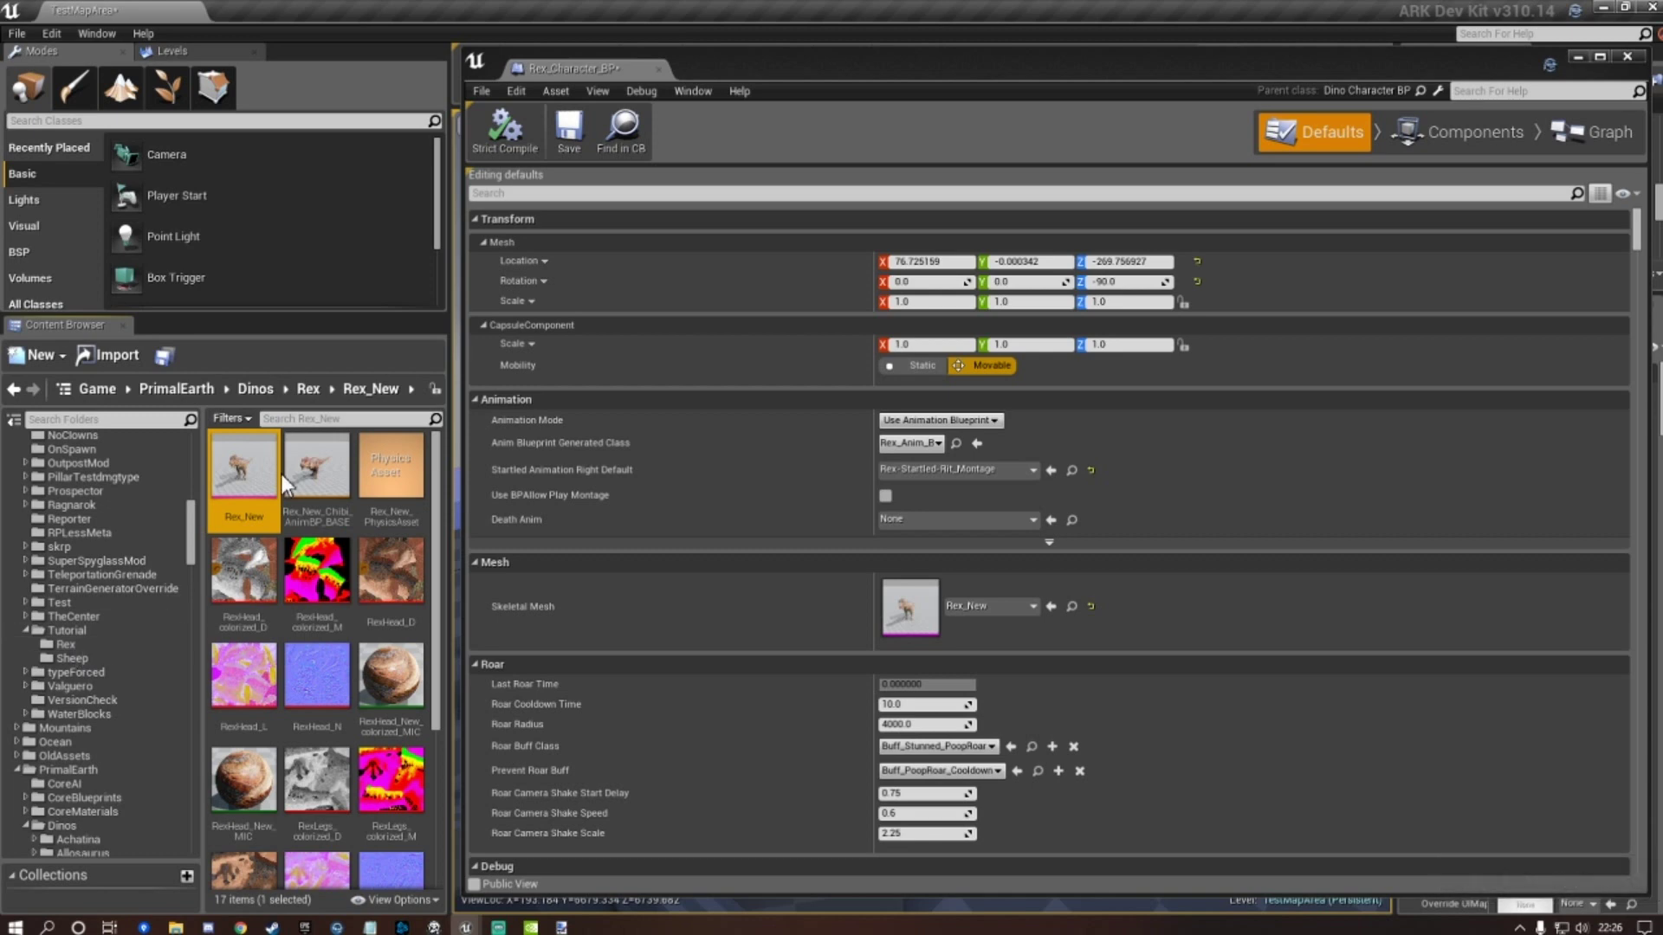
# Open the original Rex_New mesh, locate its Rex_Skeleton, copy that skeleton into the Tutorial mod's Rex folder and close the mesh editor.
pyautogui.doubleClick(242, 453)
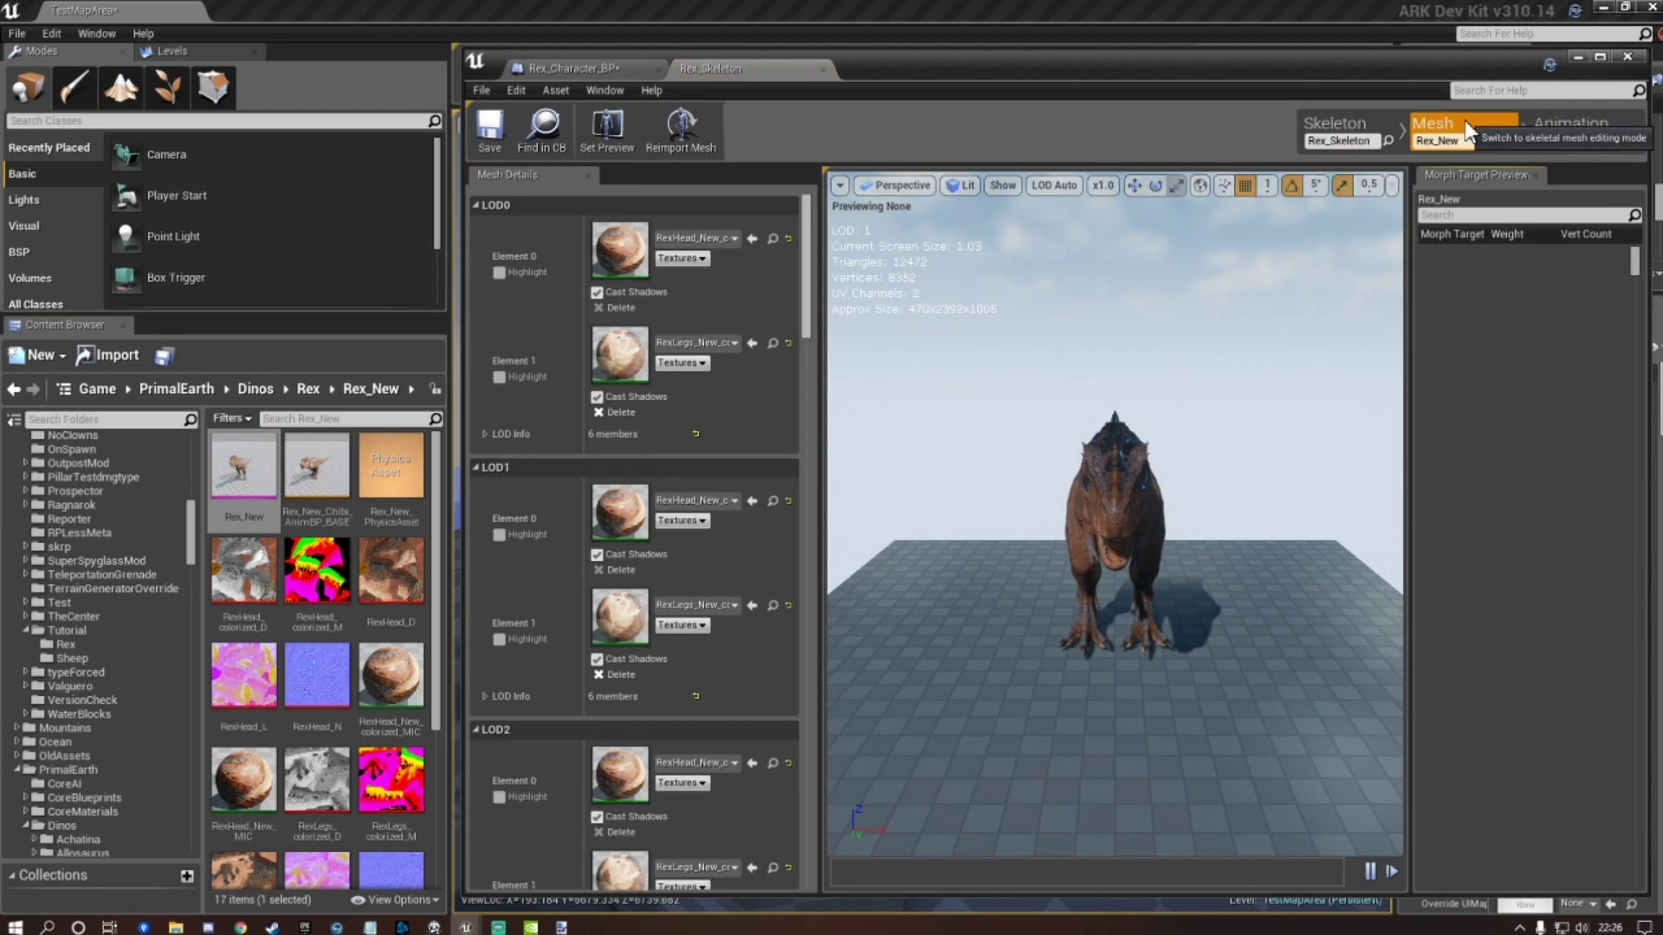
pyautogui.click(1350, 127)
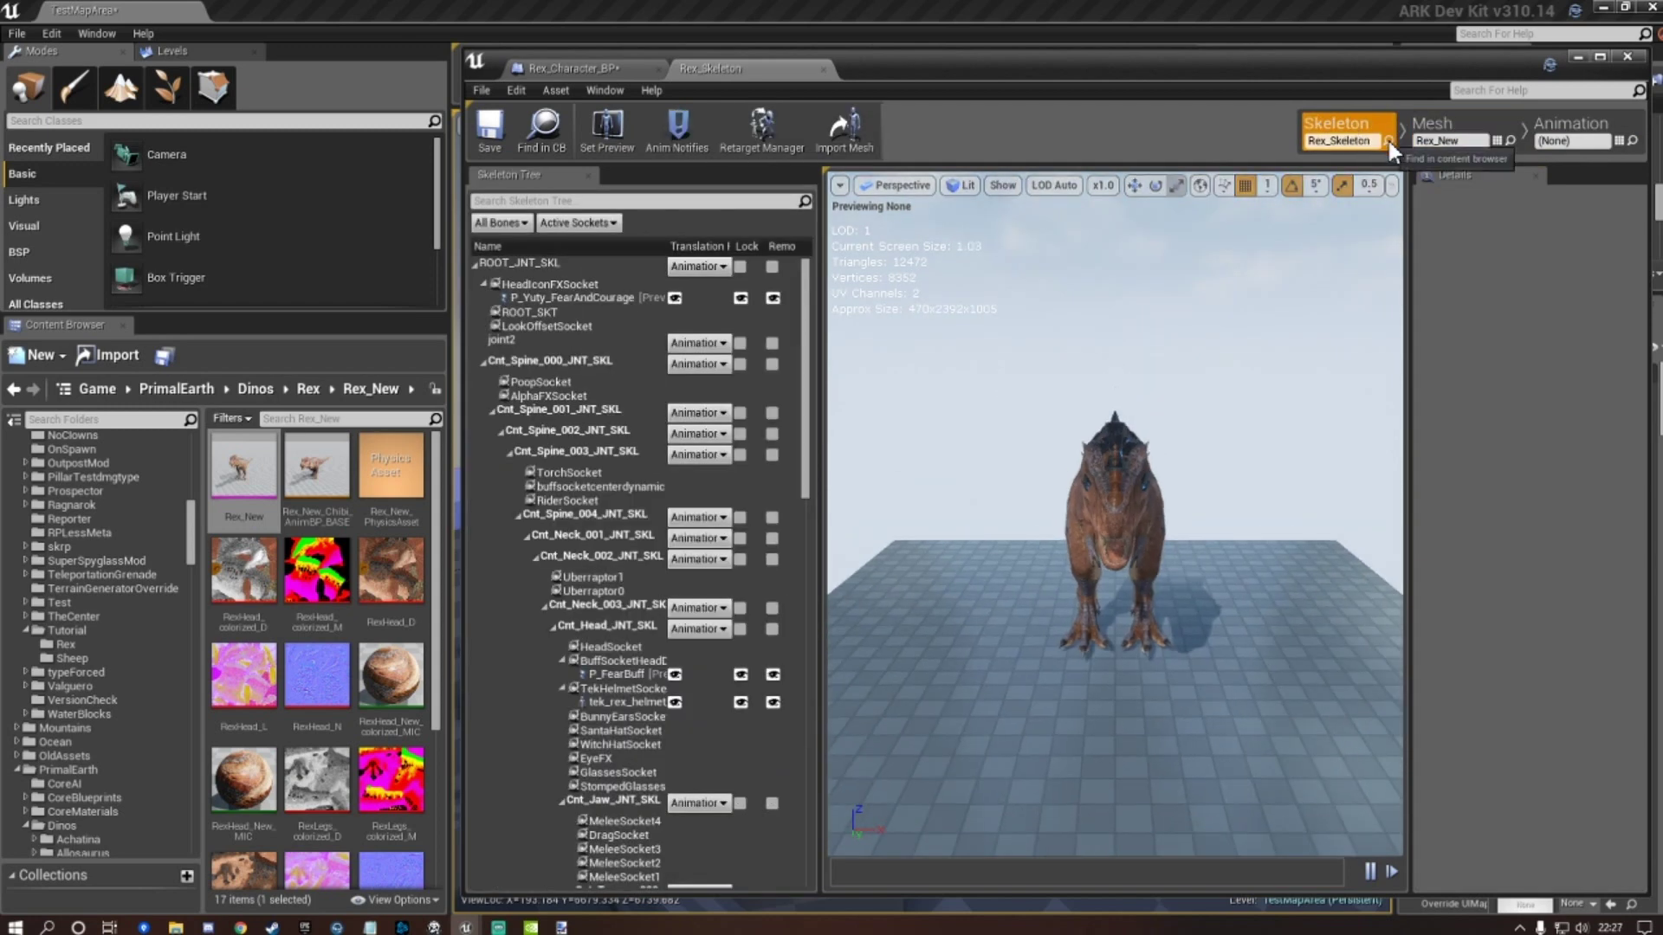
pyautogui.click(1390, 142)
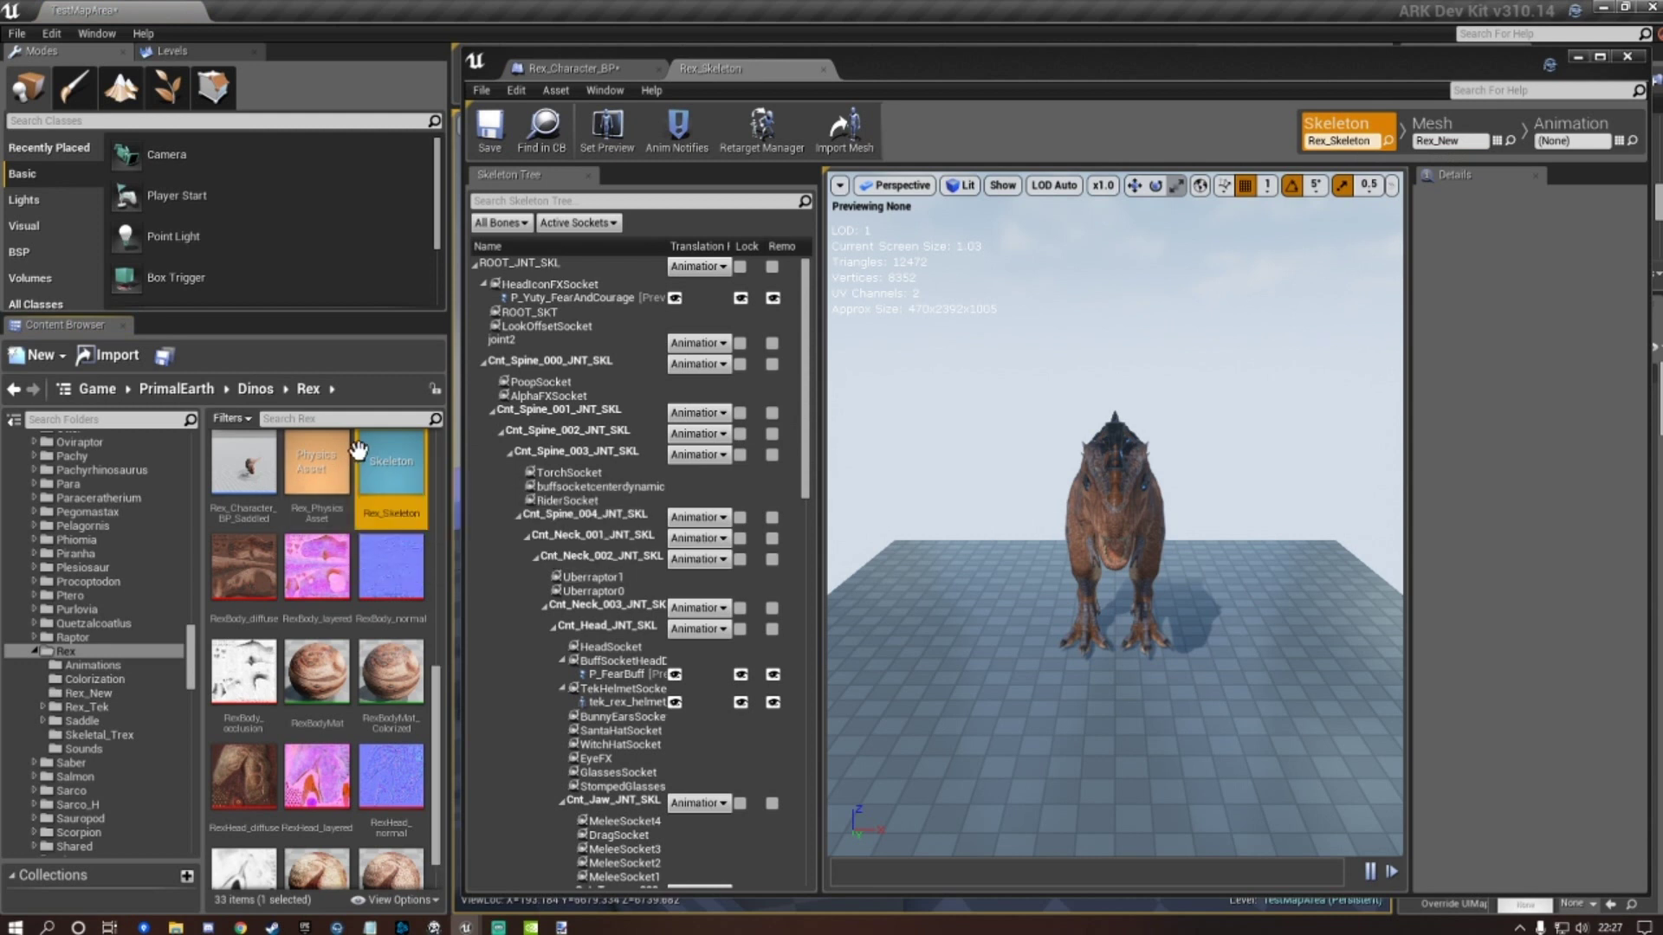
pyautogui.moveTo(190, 658); pyautogui.dragTo(190, 532)
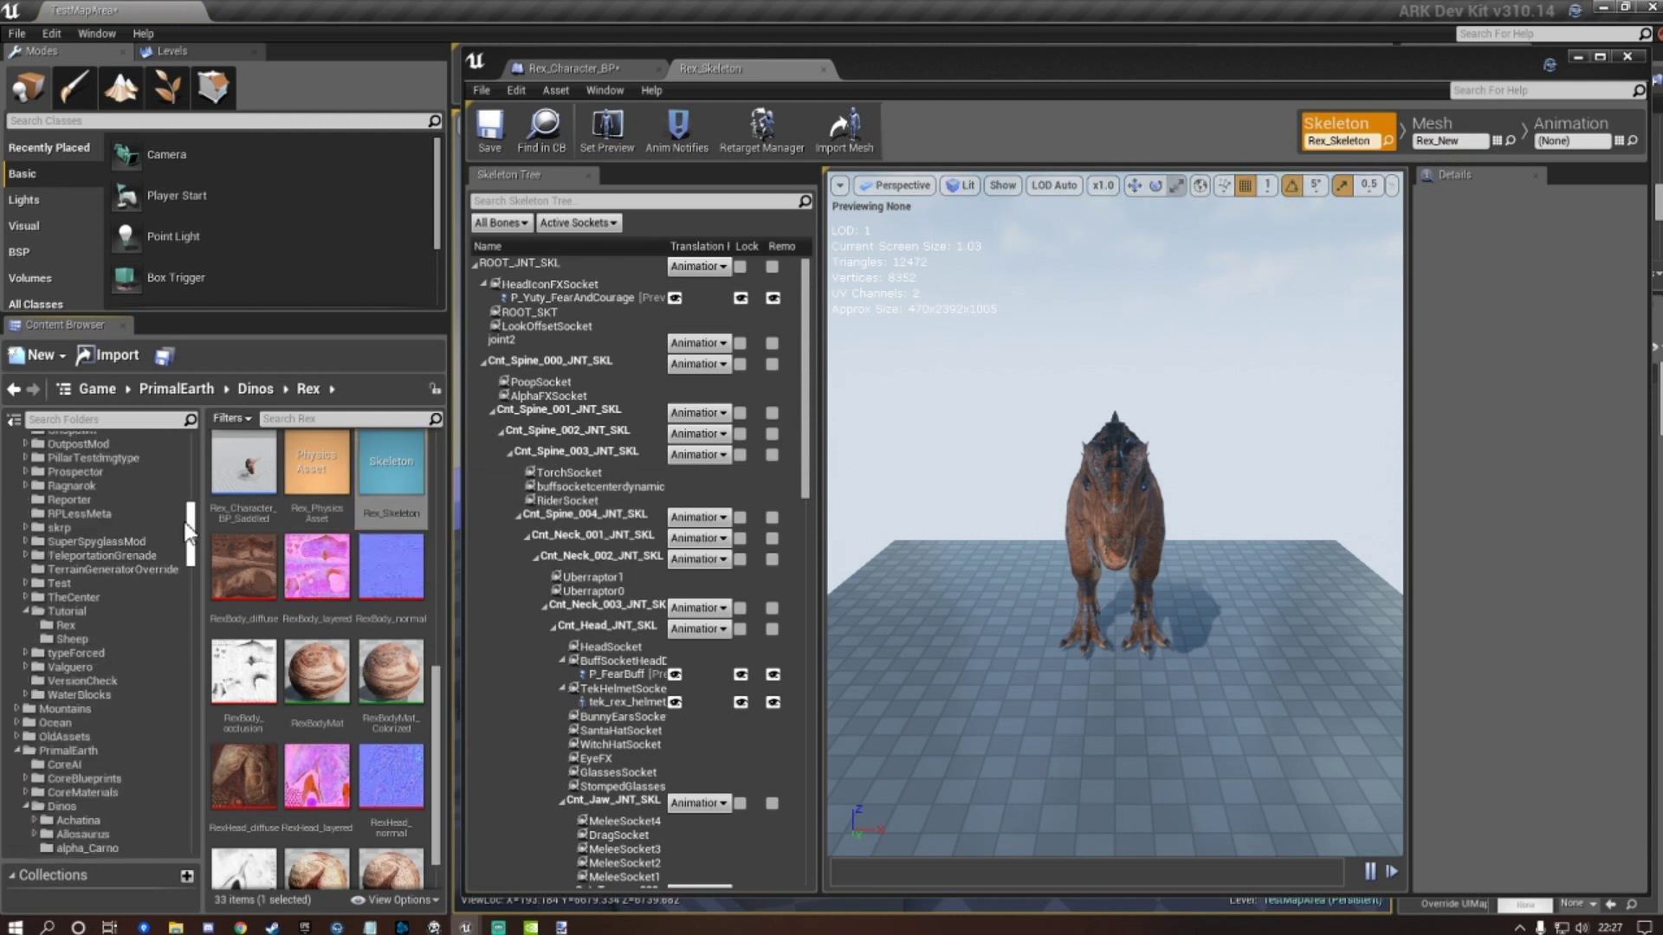
pyautogui.moveTo(391, 475); pyautogui.dragTo(83, 628)
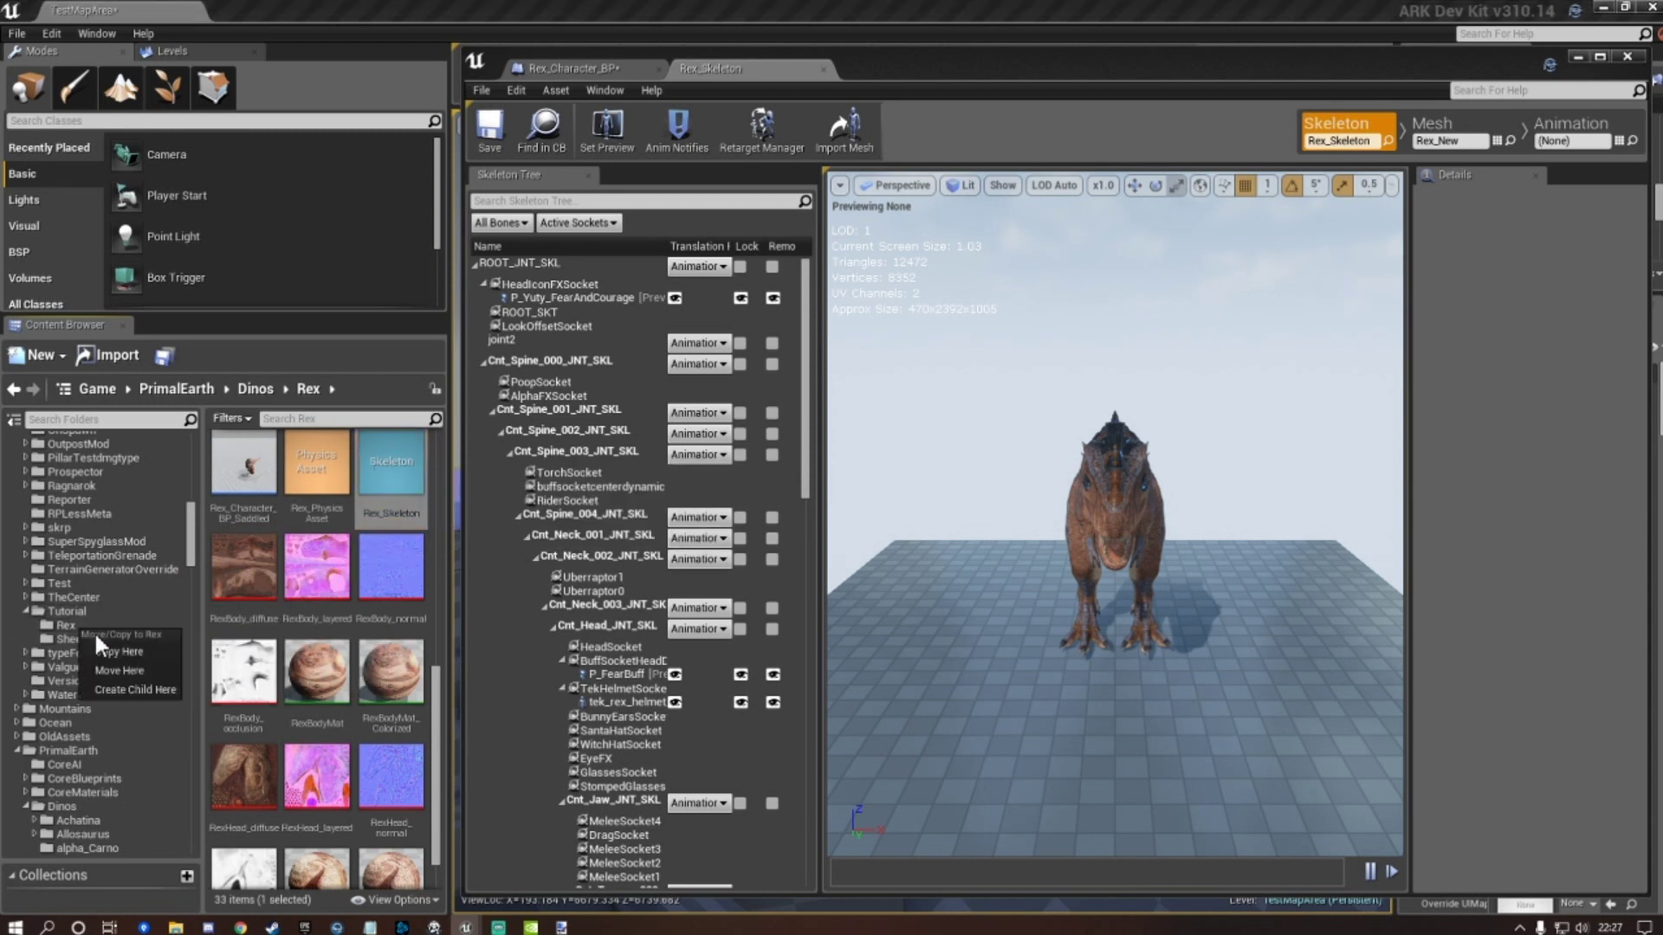
pyautogui.click(109, 651)
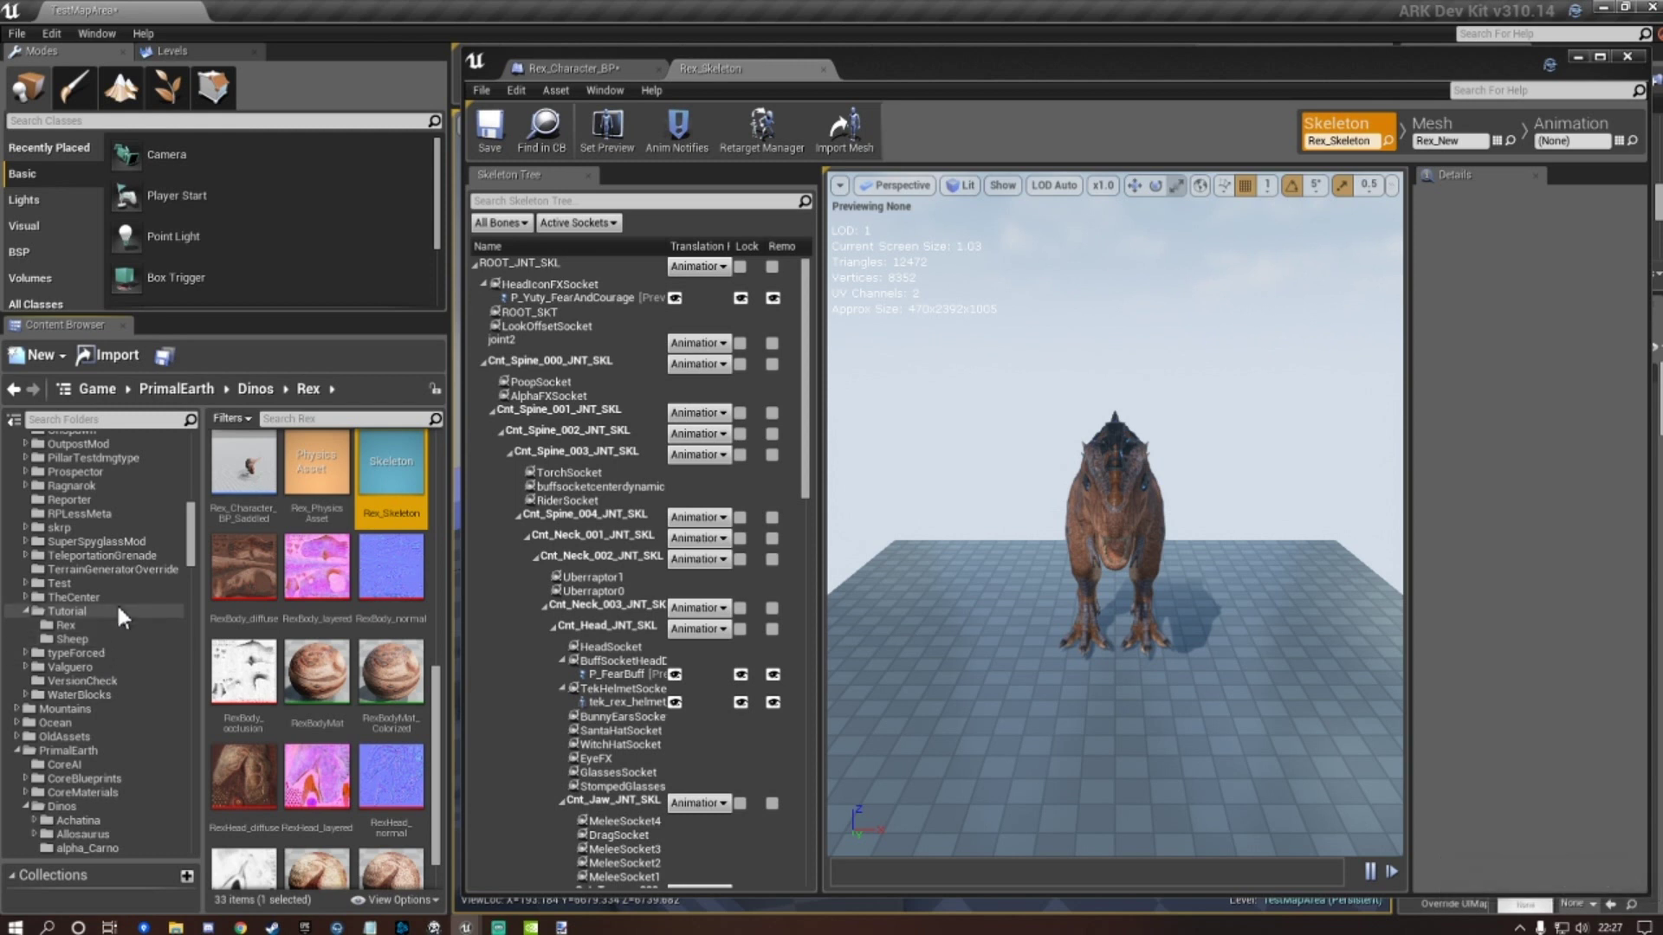
pyautogui.click(824, 69)
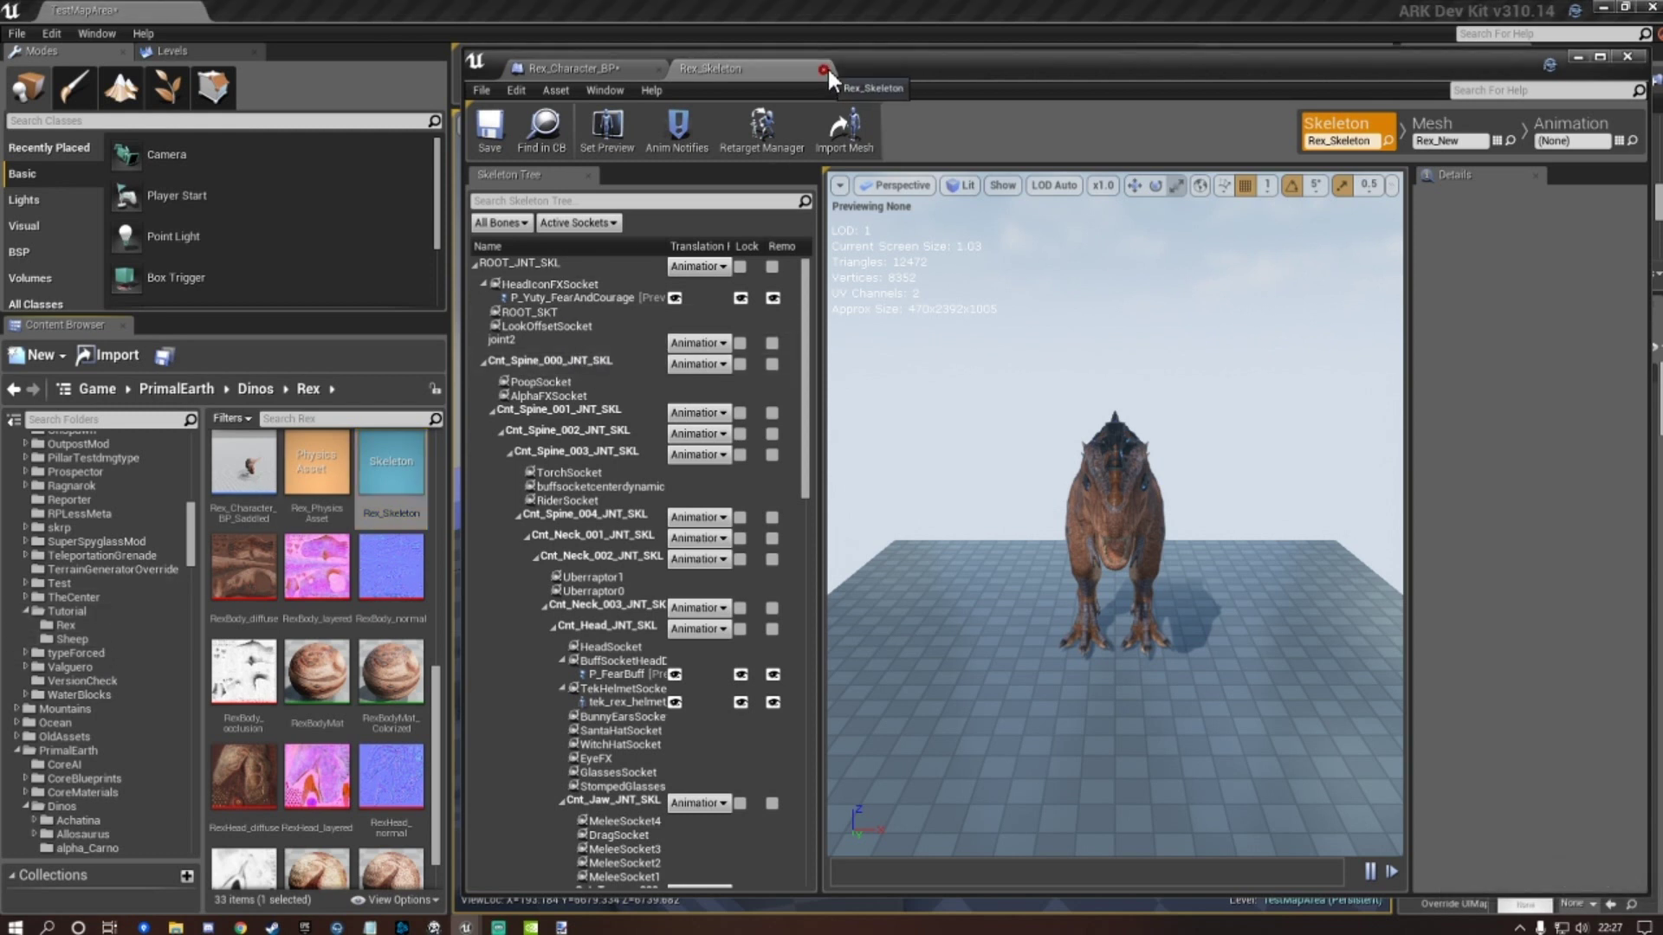
# Rename the copied Rex_Character_BP in the Tutorial mod's Rex folder as Rex_Character_BP_Tutorial.
pyautogui.click(71, 622)
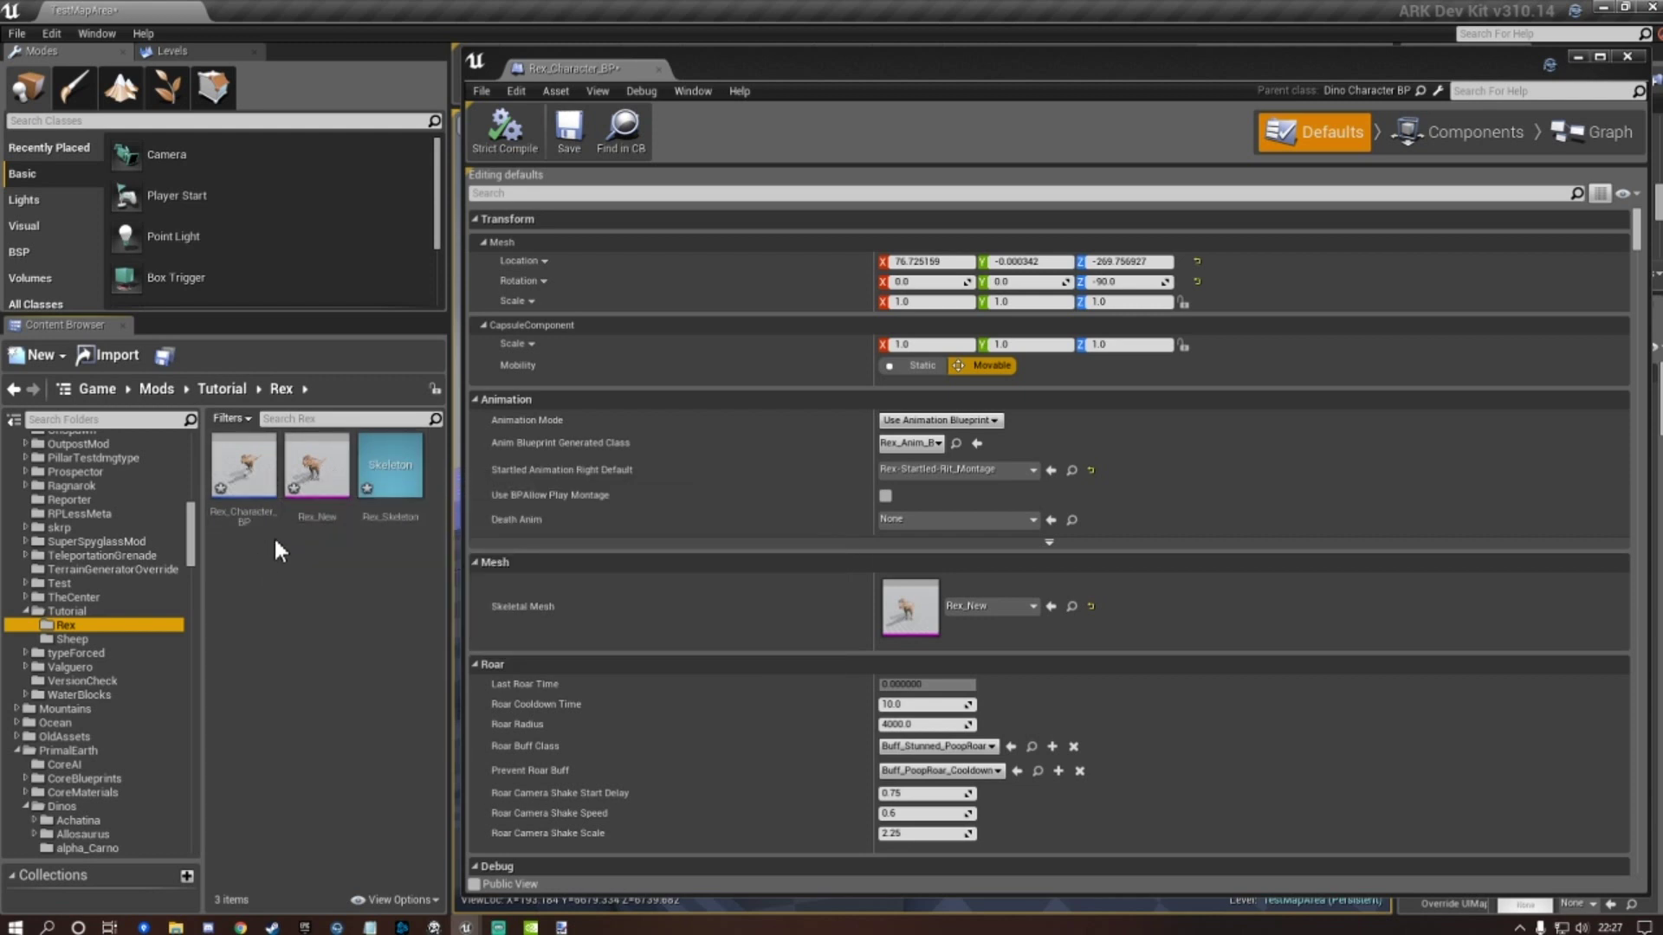
pyautogui.click(239, 513)
pyautogui.press('F2')
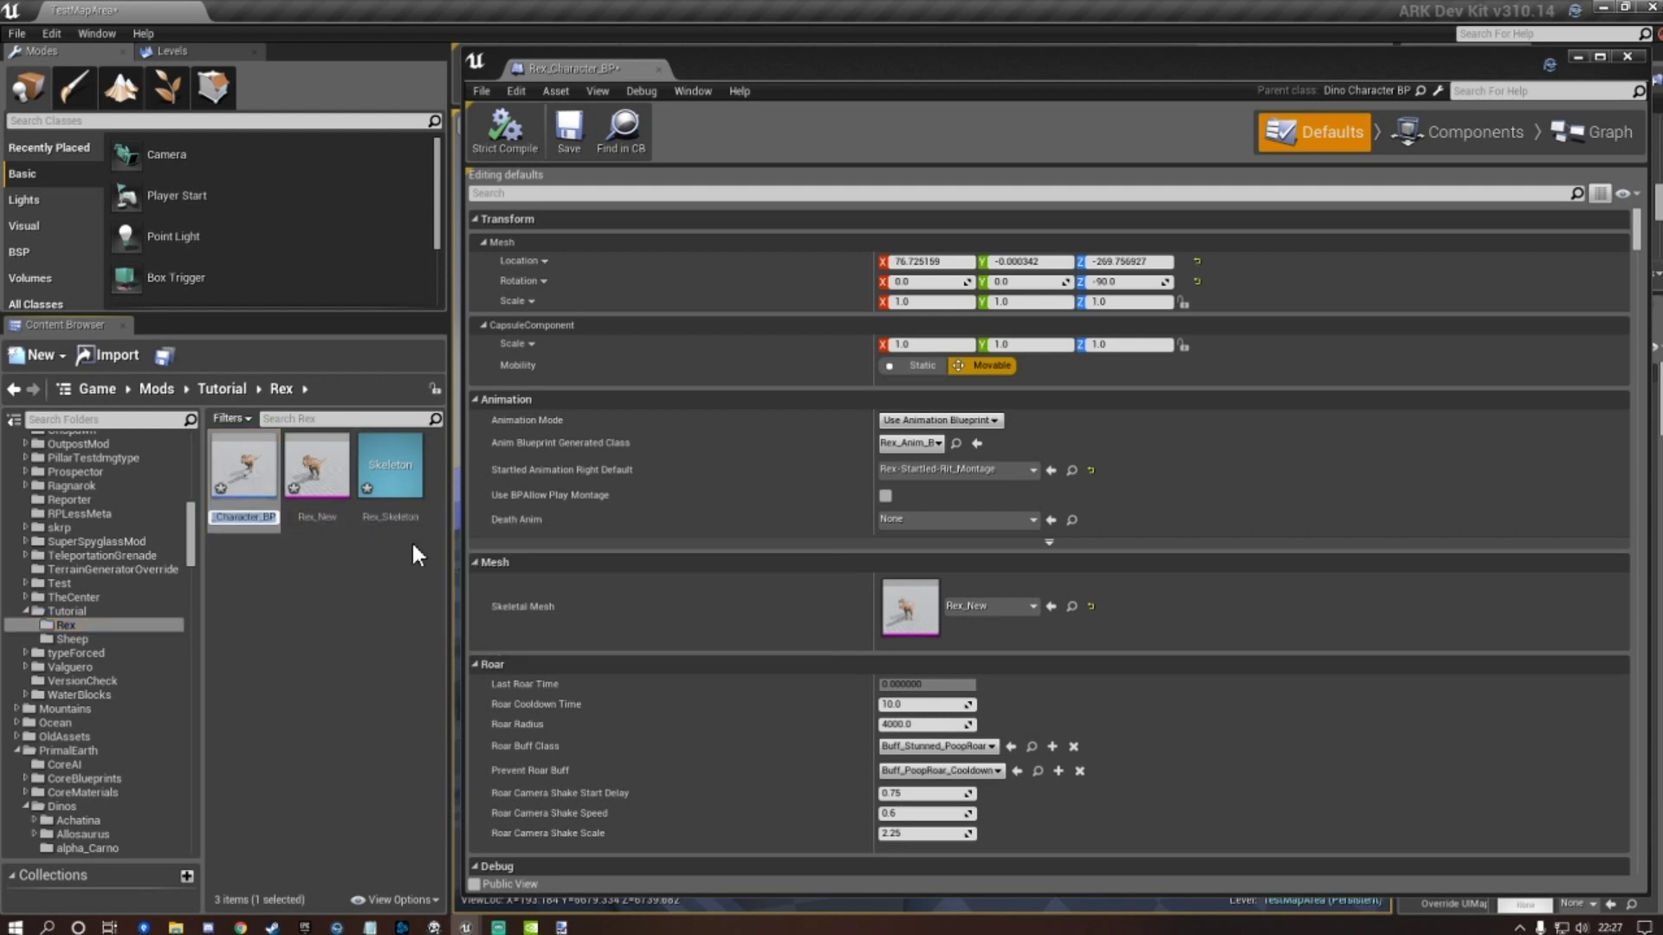
pyautogui.press('End')
pyautogui.write('_Tutorial')
pyautogui.press('Return')
pyautogui.press('Return')
# Rename the copied Rex_New skeletal mesh as Rex_New_Tutorial.
pyautogui.click(319, 511)
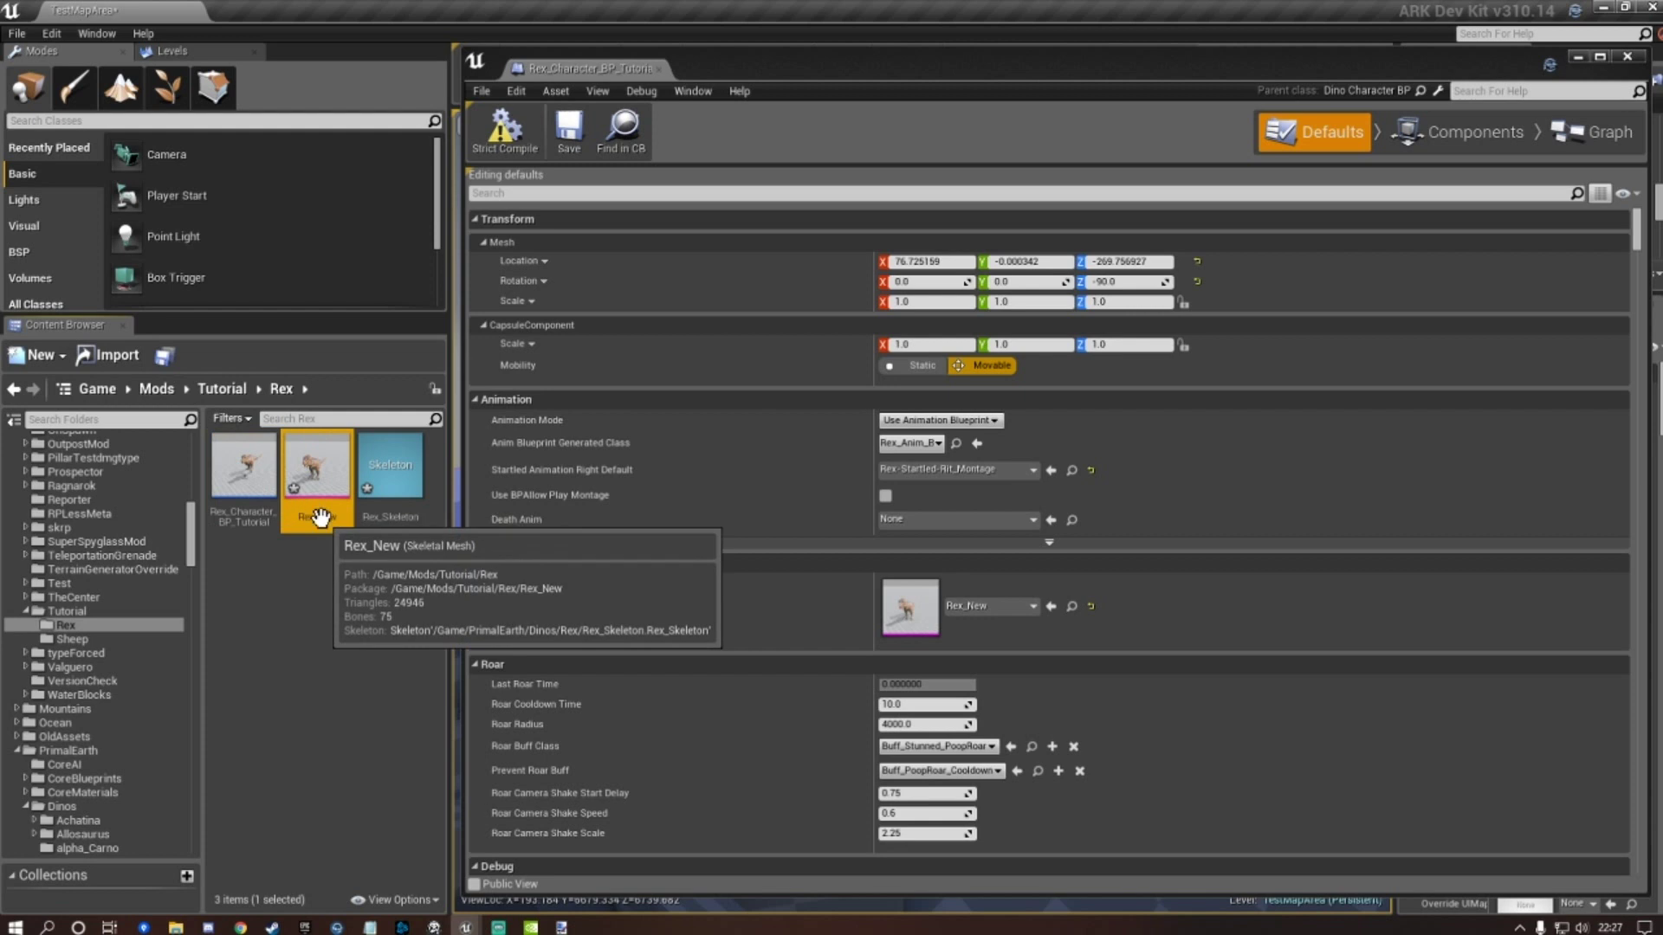
pyautogui.click(319, 517)
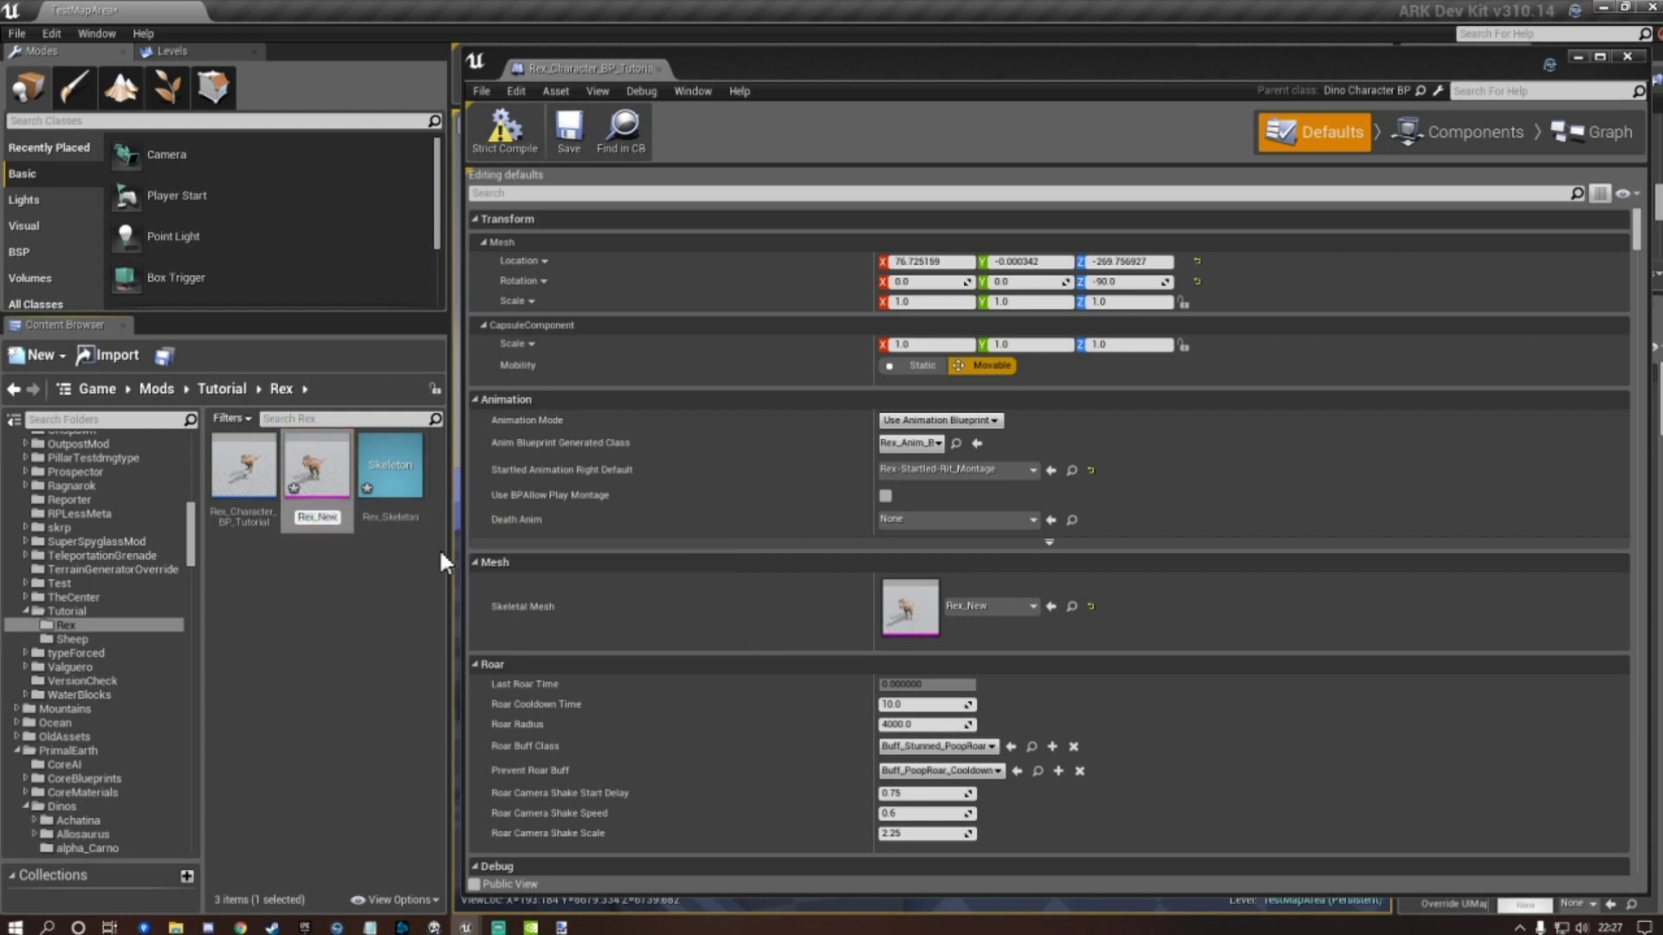
pyautogui.press('End')
pyautogui.write('_Tutorial')
pyautogui.press('Return')
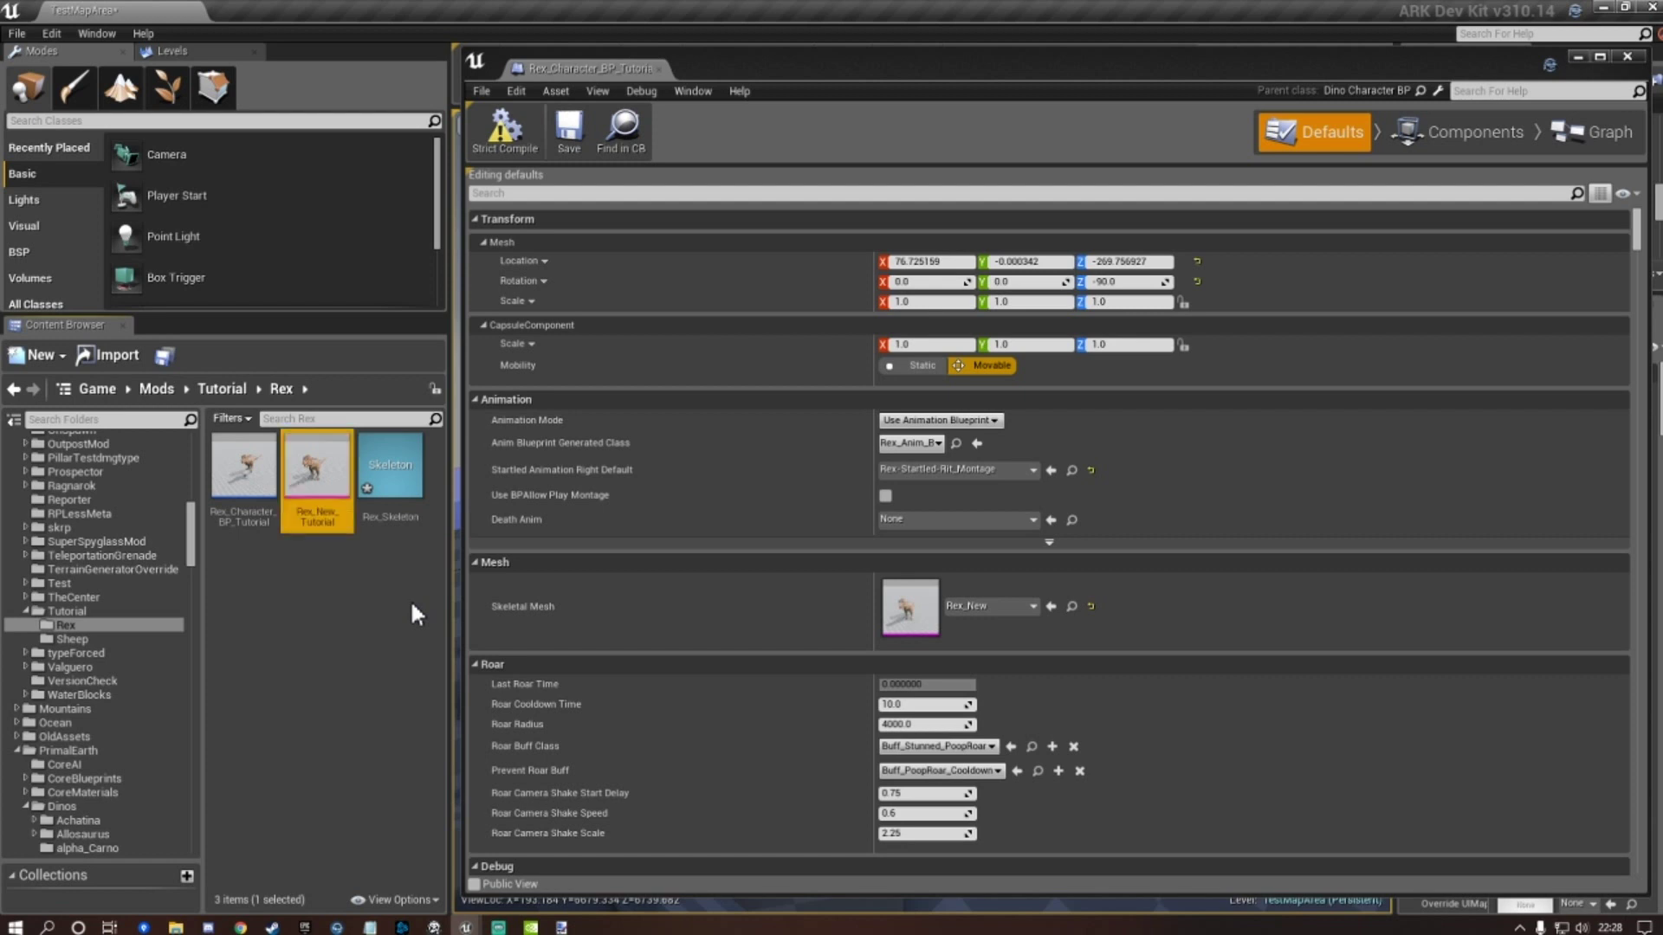
# Rename the copied Rex_Skeleton as Rex_Skeleton_Tutorial.
pyautogui.click(391, 514)
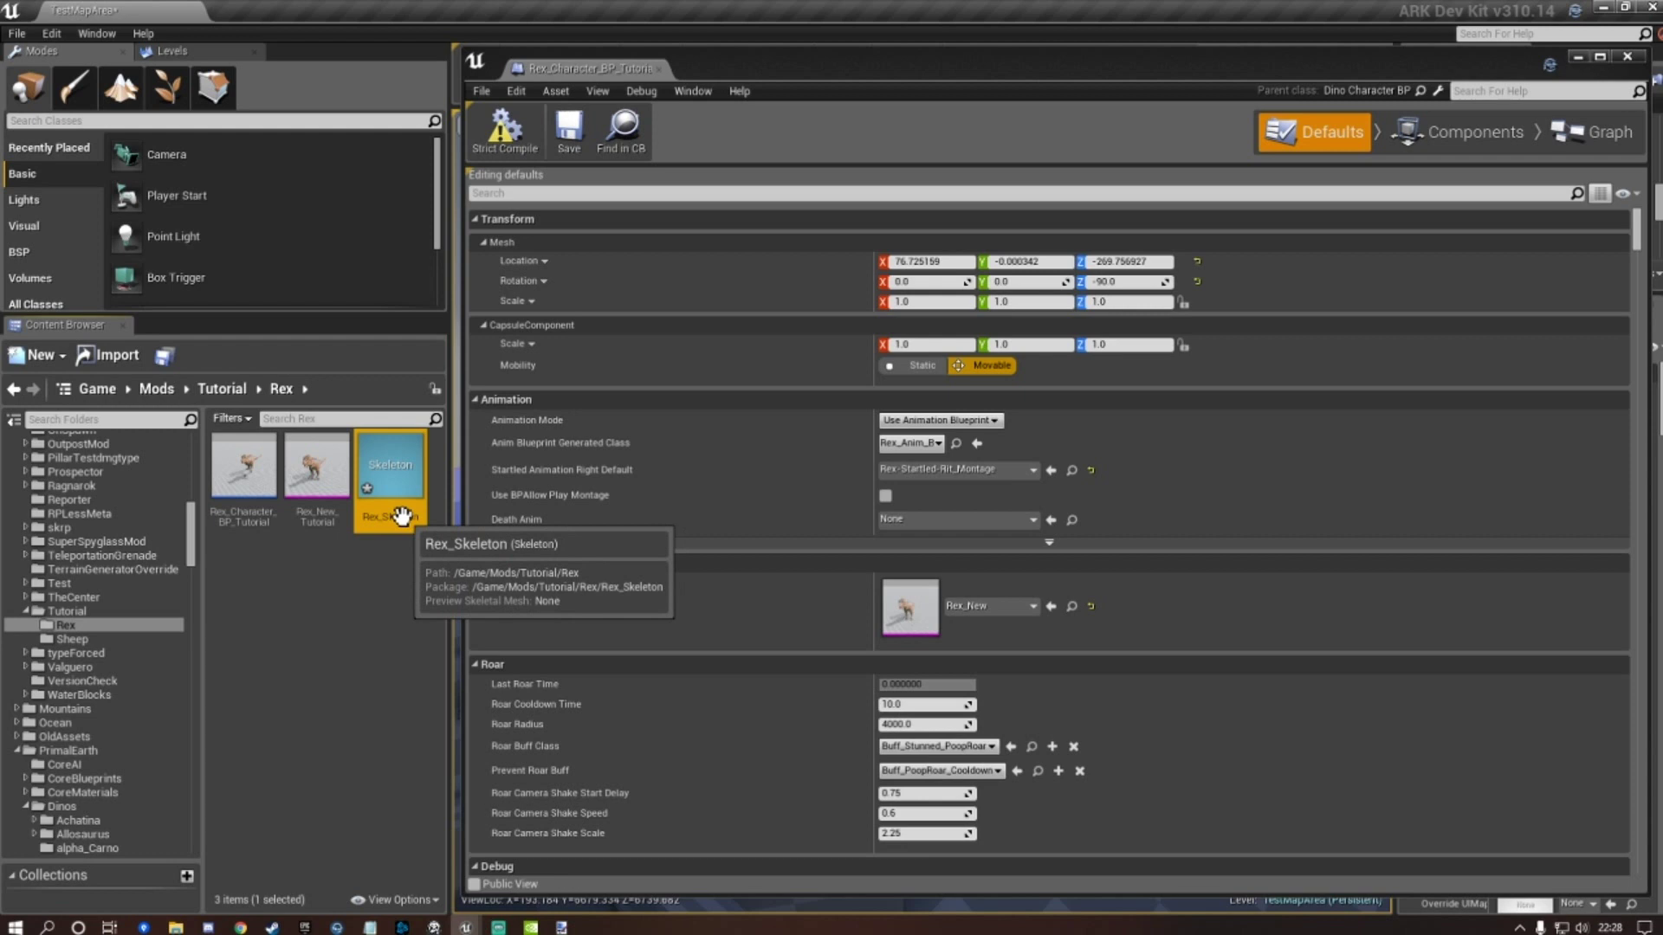
pyautogui.click(401, 516)
pyautogui.write('_')
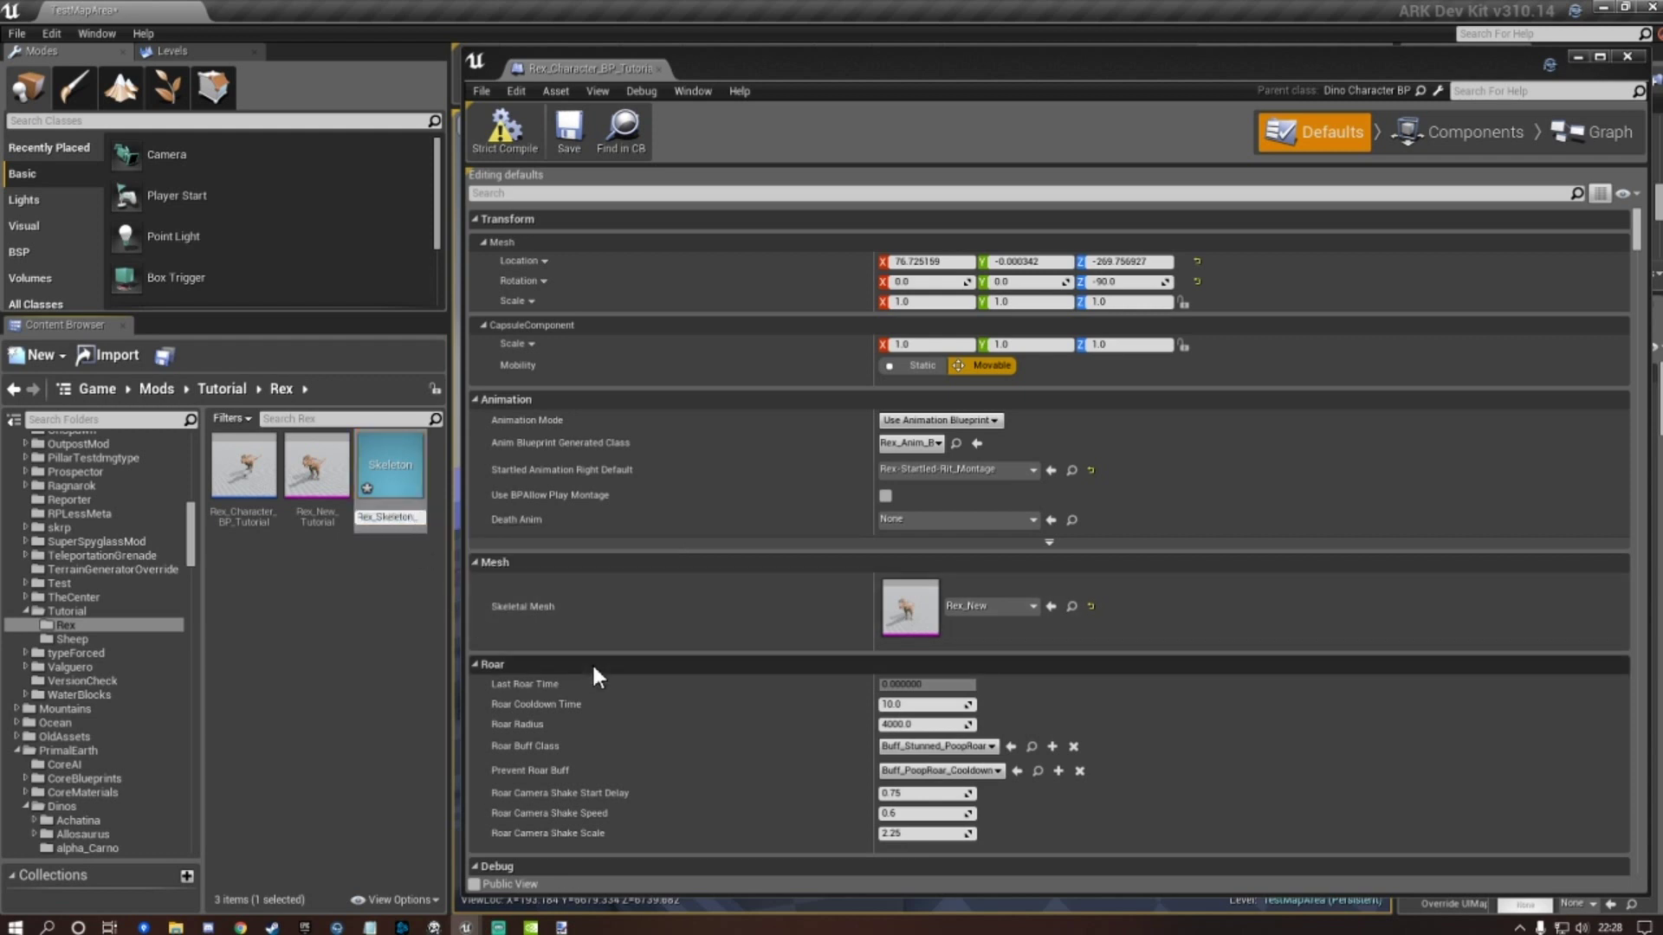
pyautogui.write('Tutorial')
pyautogui.press('Return')
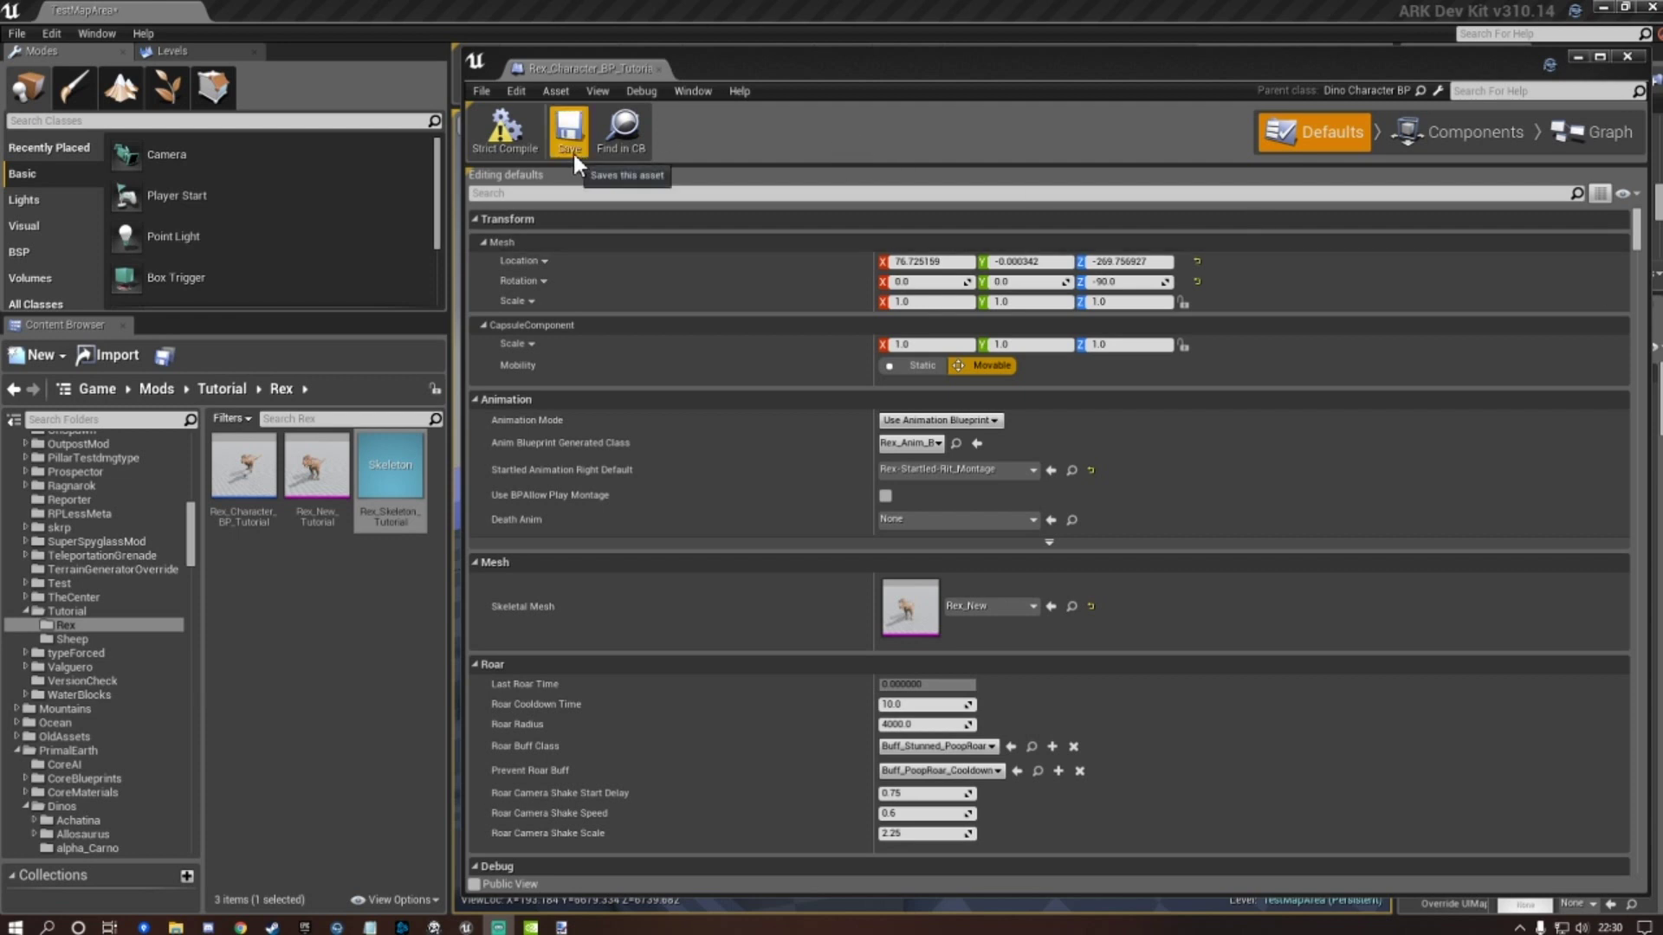
# Strict-compile Rex_Character_BP_Tutorial and open its event graph with the compiler results.
pyautogui.click(511, 135)
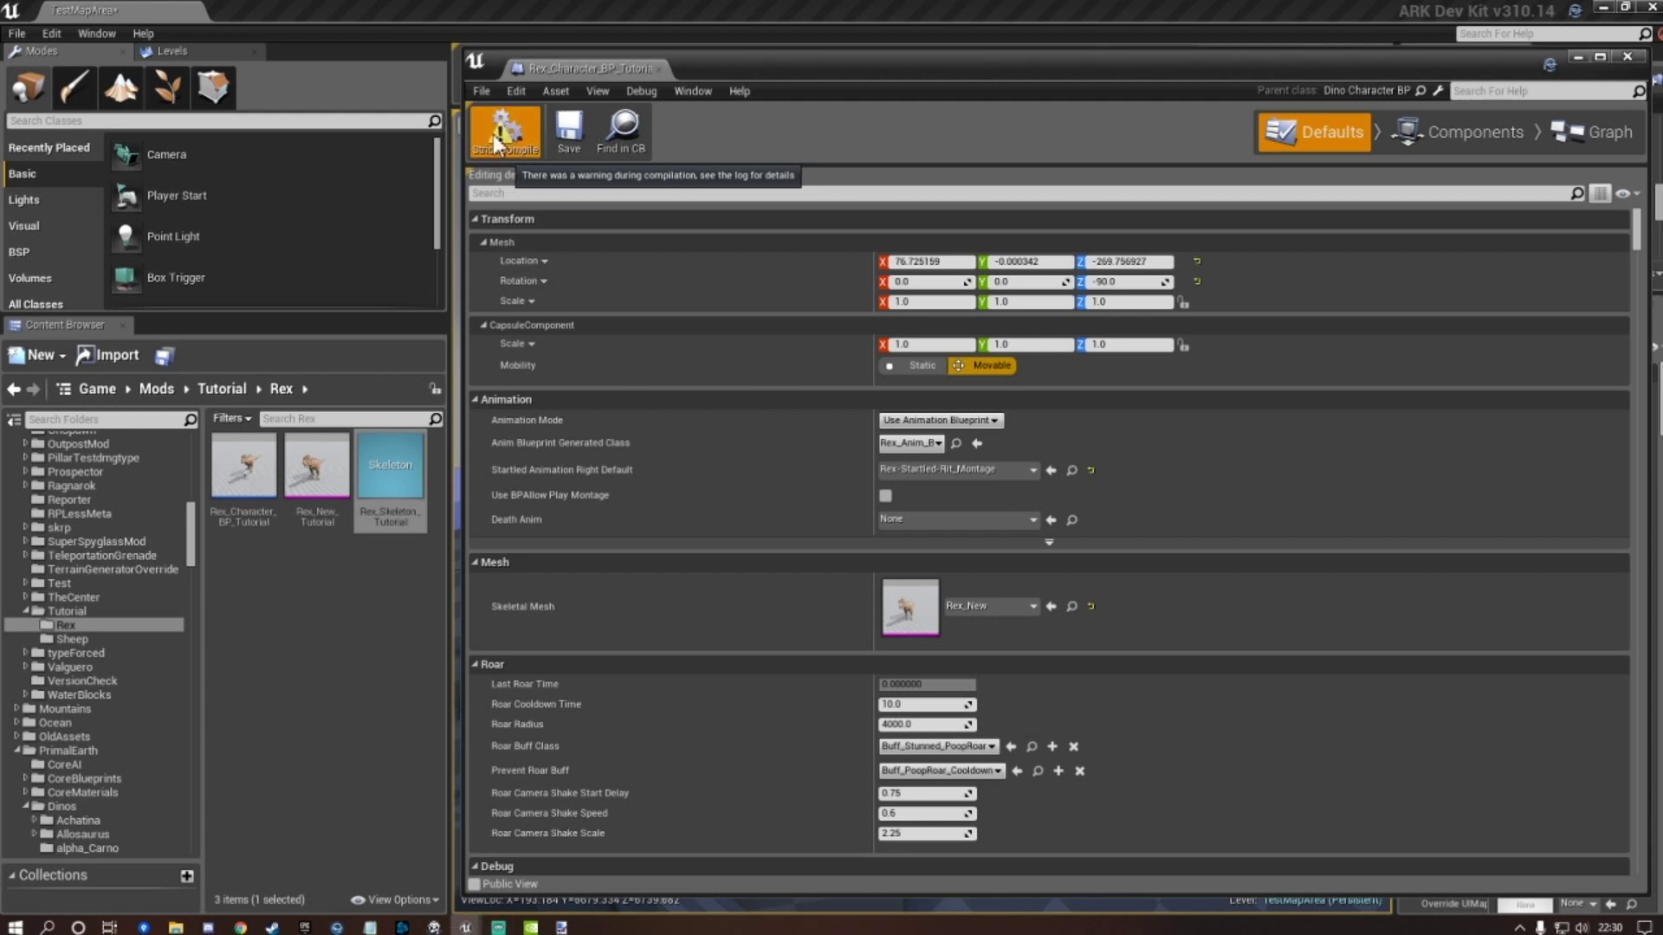
pyautogui.click(491, 123)
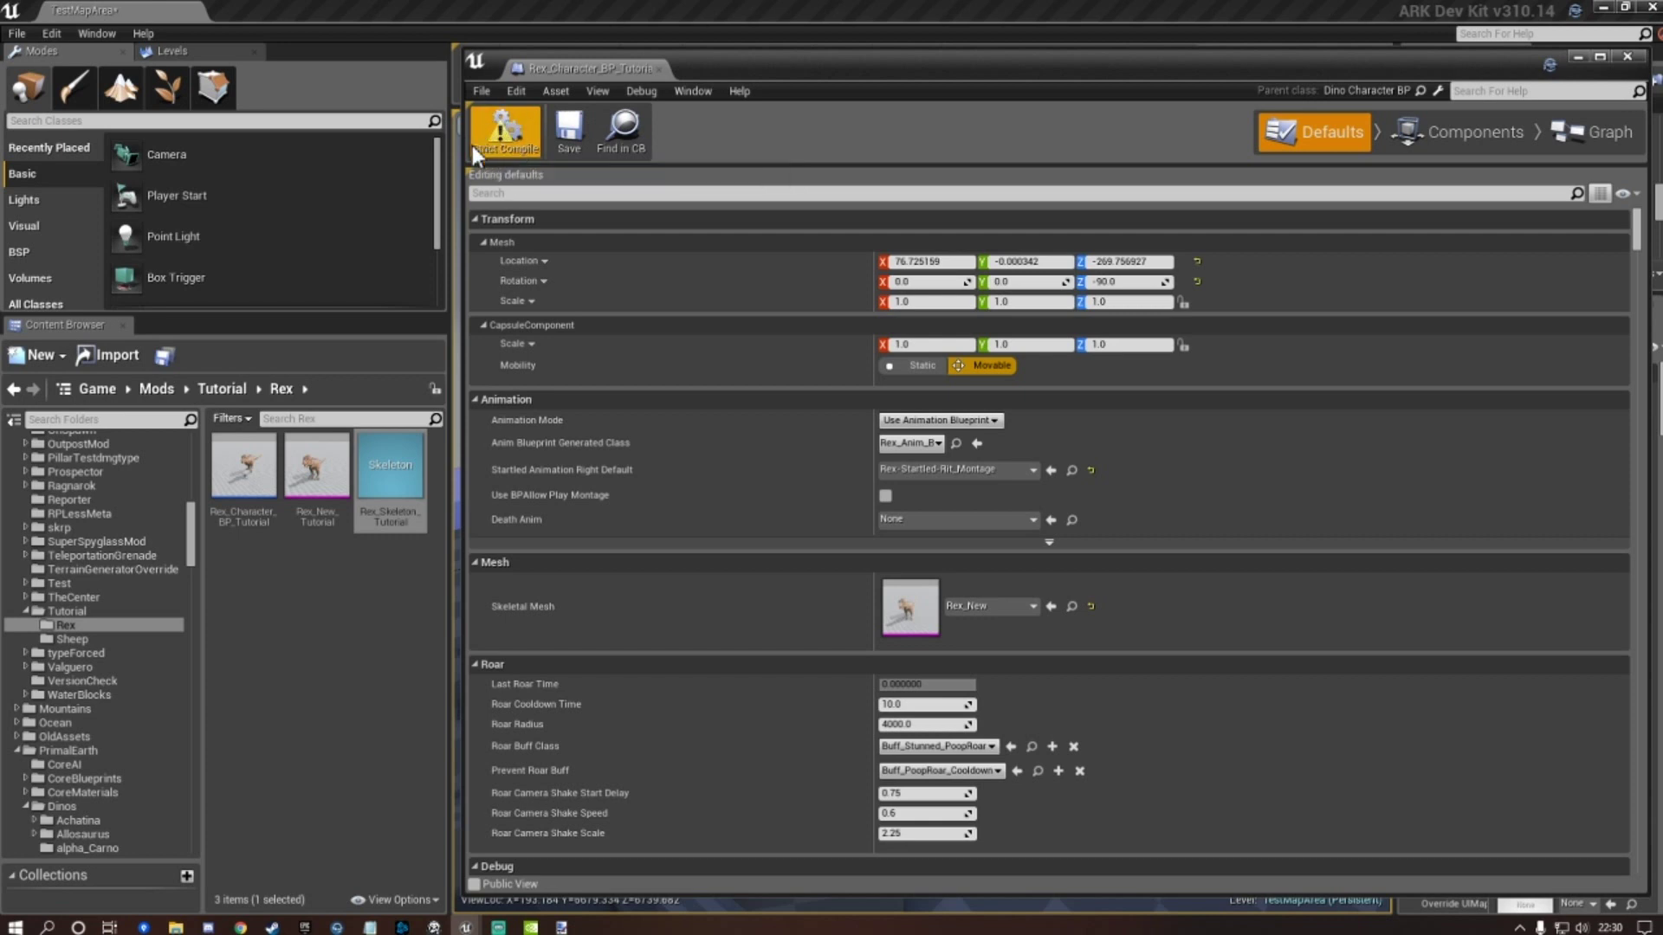
pyautogui.click(1602, 138)
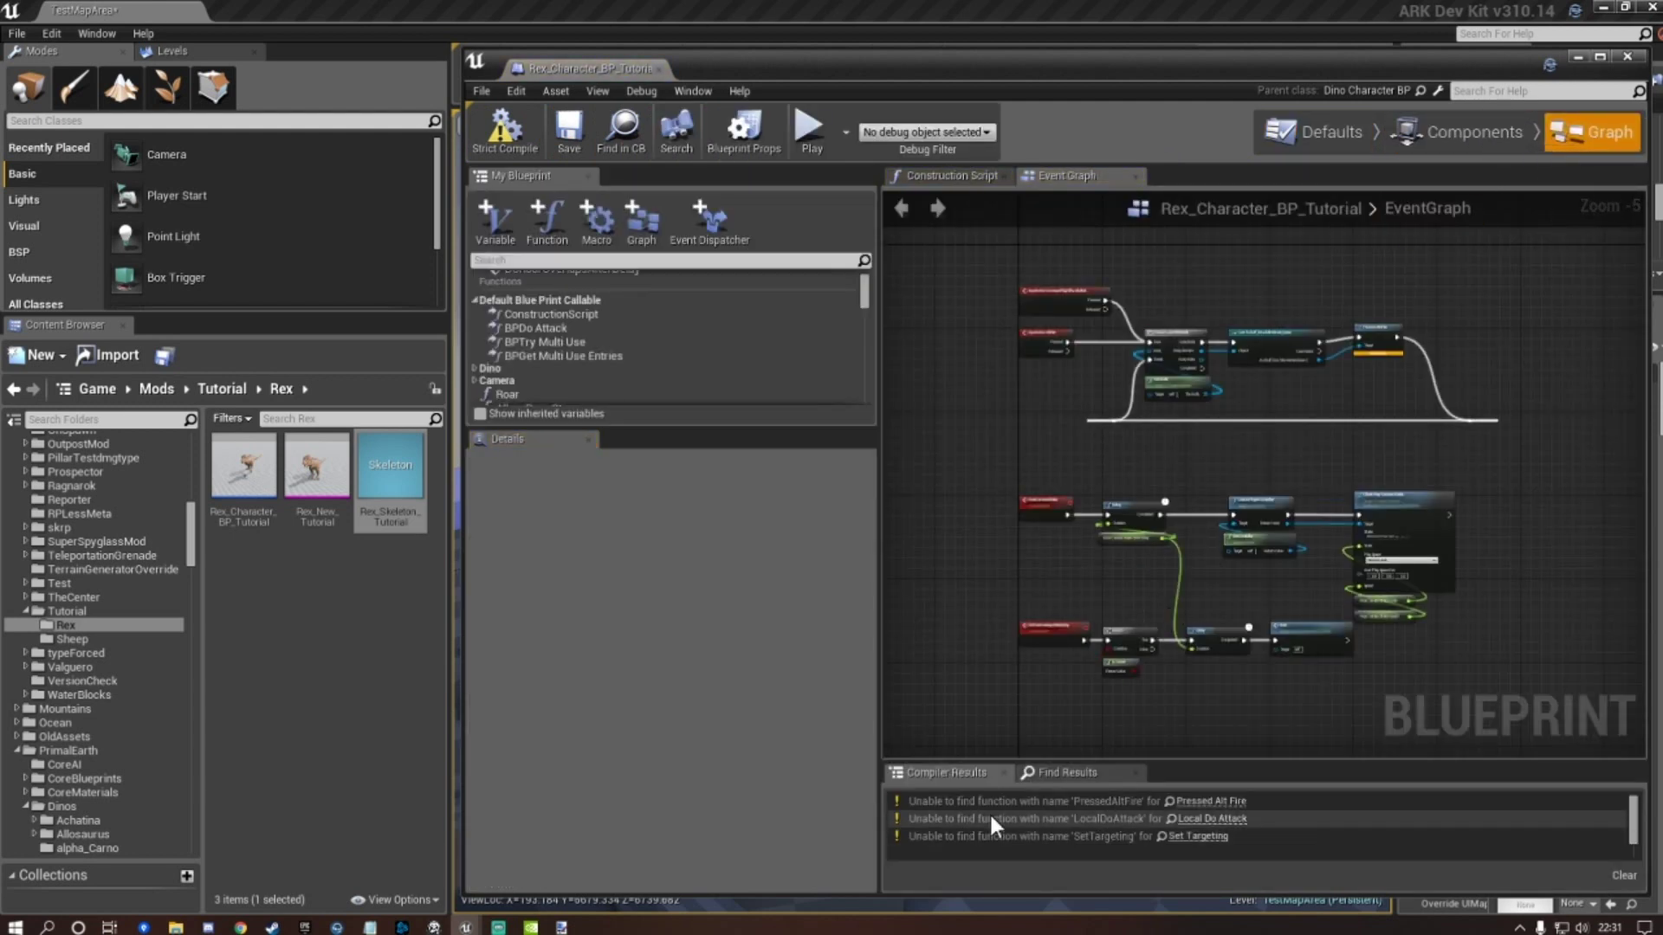
# Find the faulty Pressed Alt Fire node and add a new Pressed Alt Fire call from the Buff_DinoTekHelmet_Base cast's reference output.
pyautogui.scroll(3, 1355, 383)
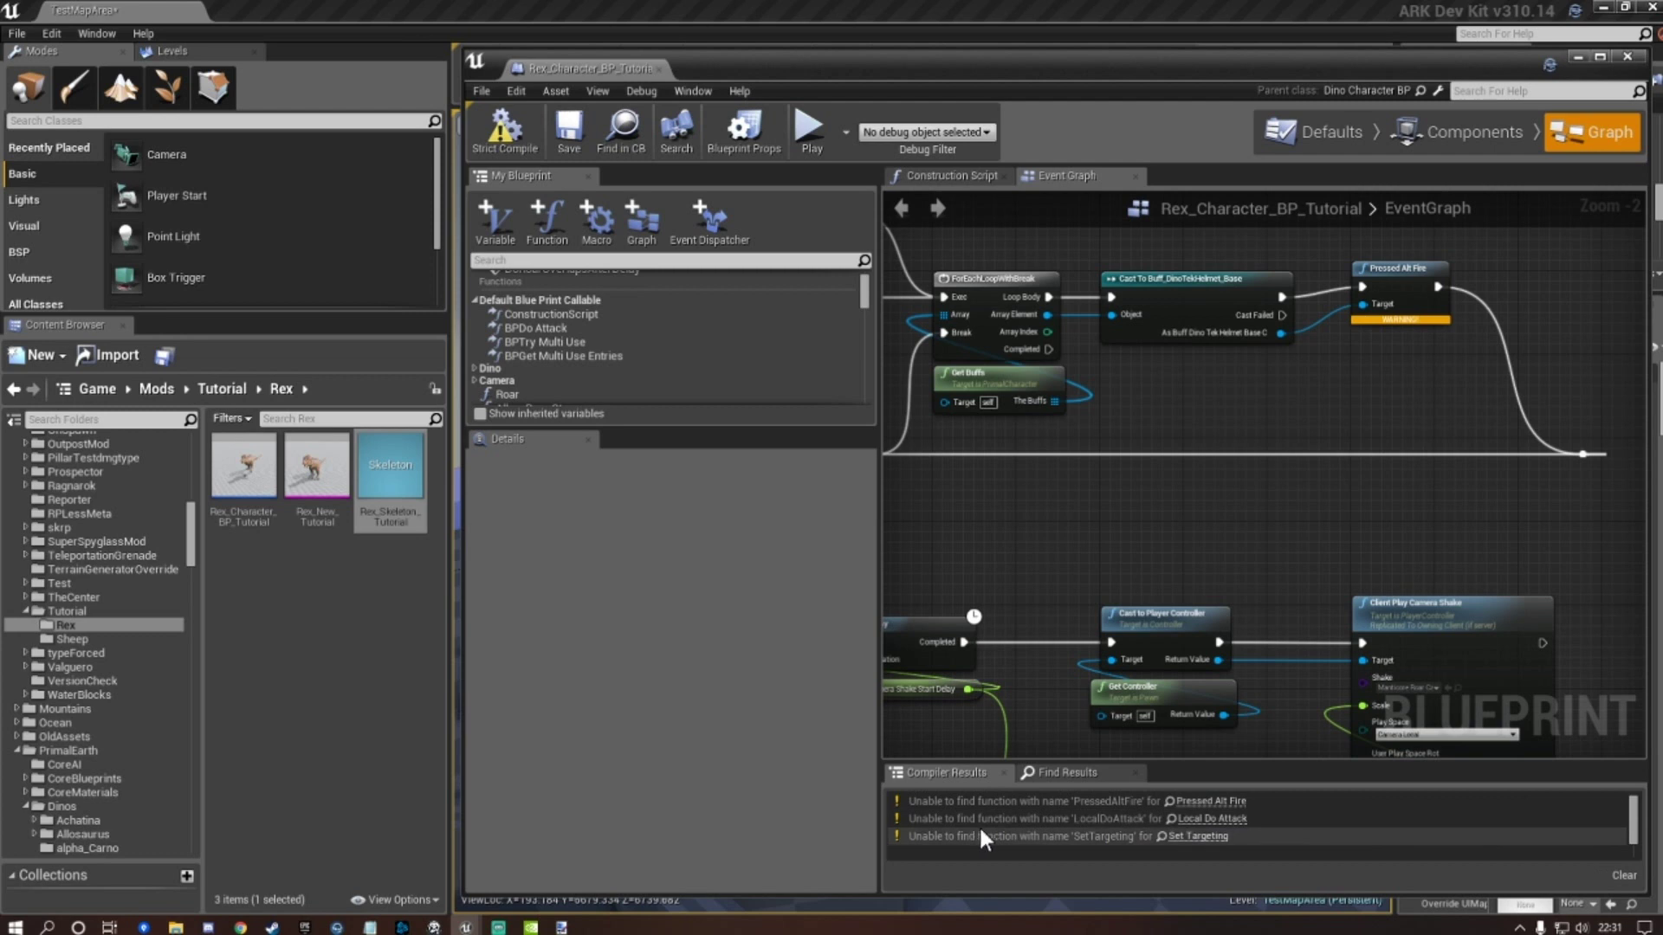
pyautogui.scroll(-2, 1195, 583)
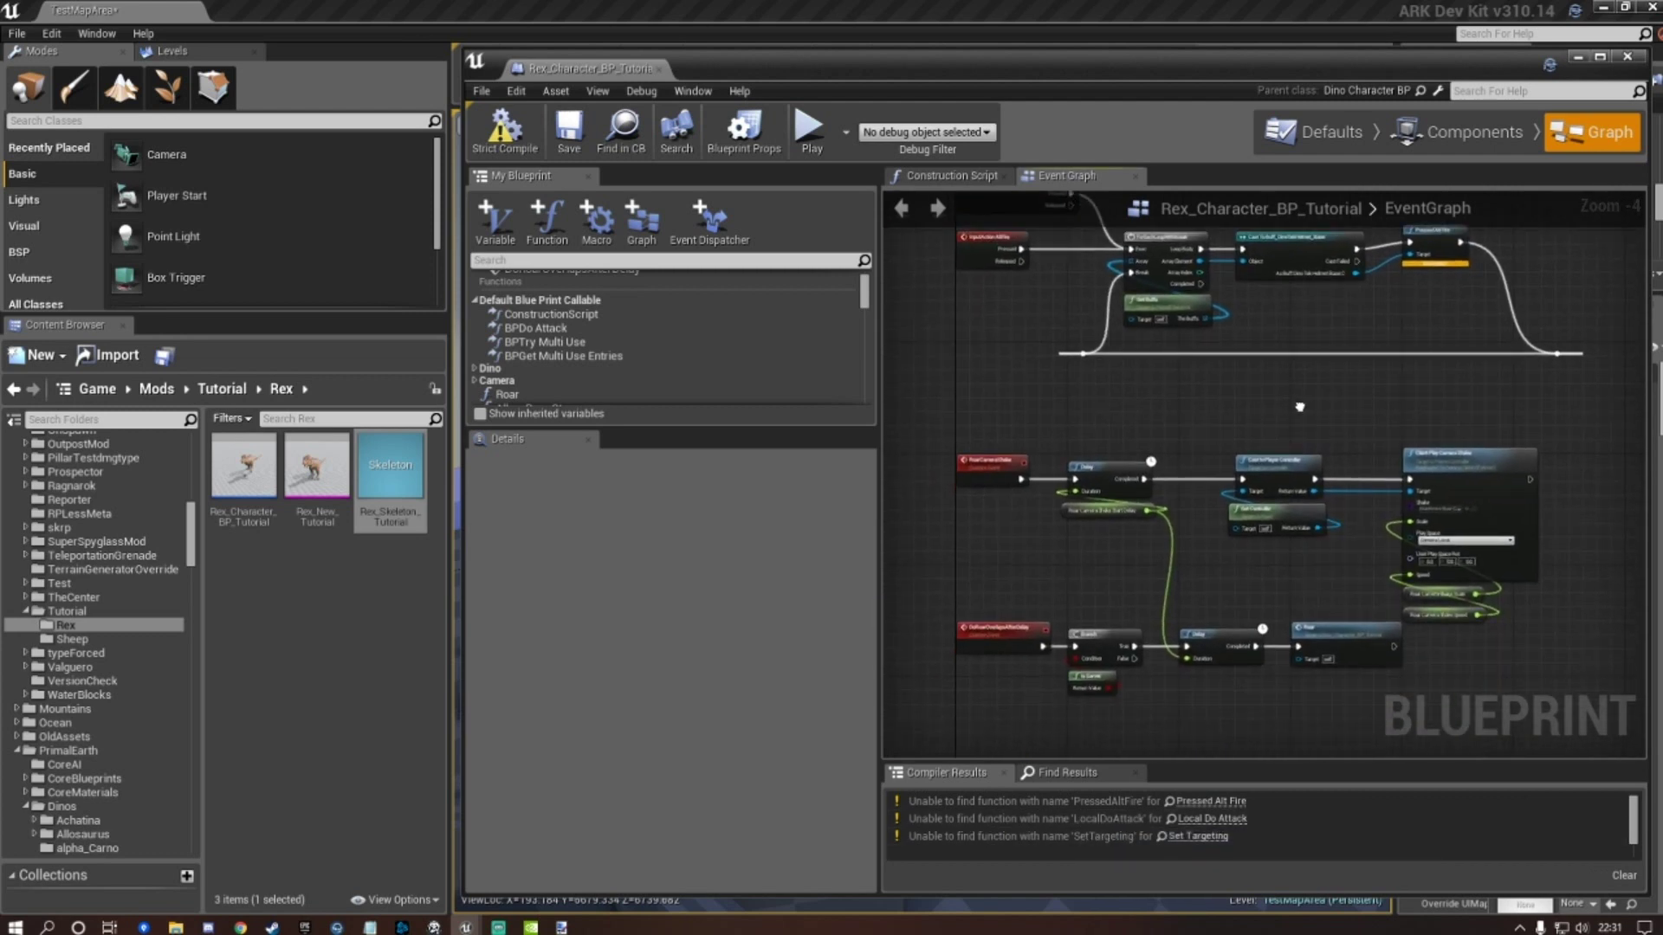
pyautogui.moveTo(1300, 407); pyautogui.dragTo(1229, 568, button='right')
pyautogui.scroll(3, 1256, 518)
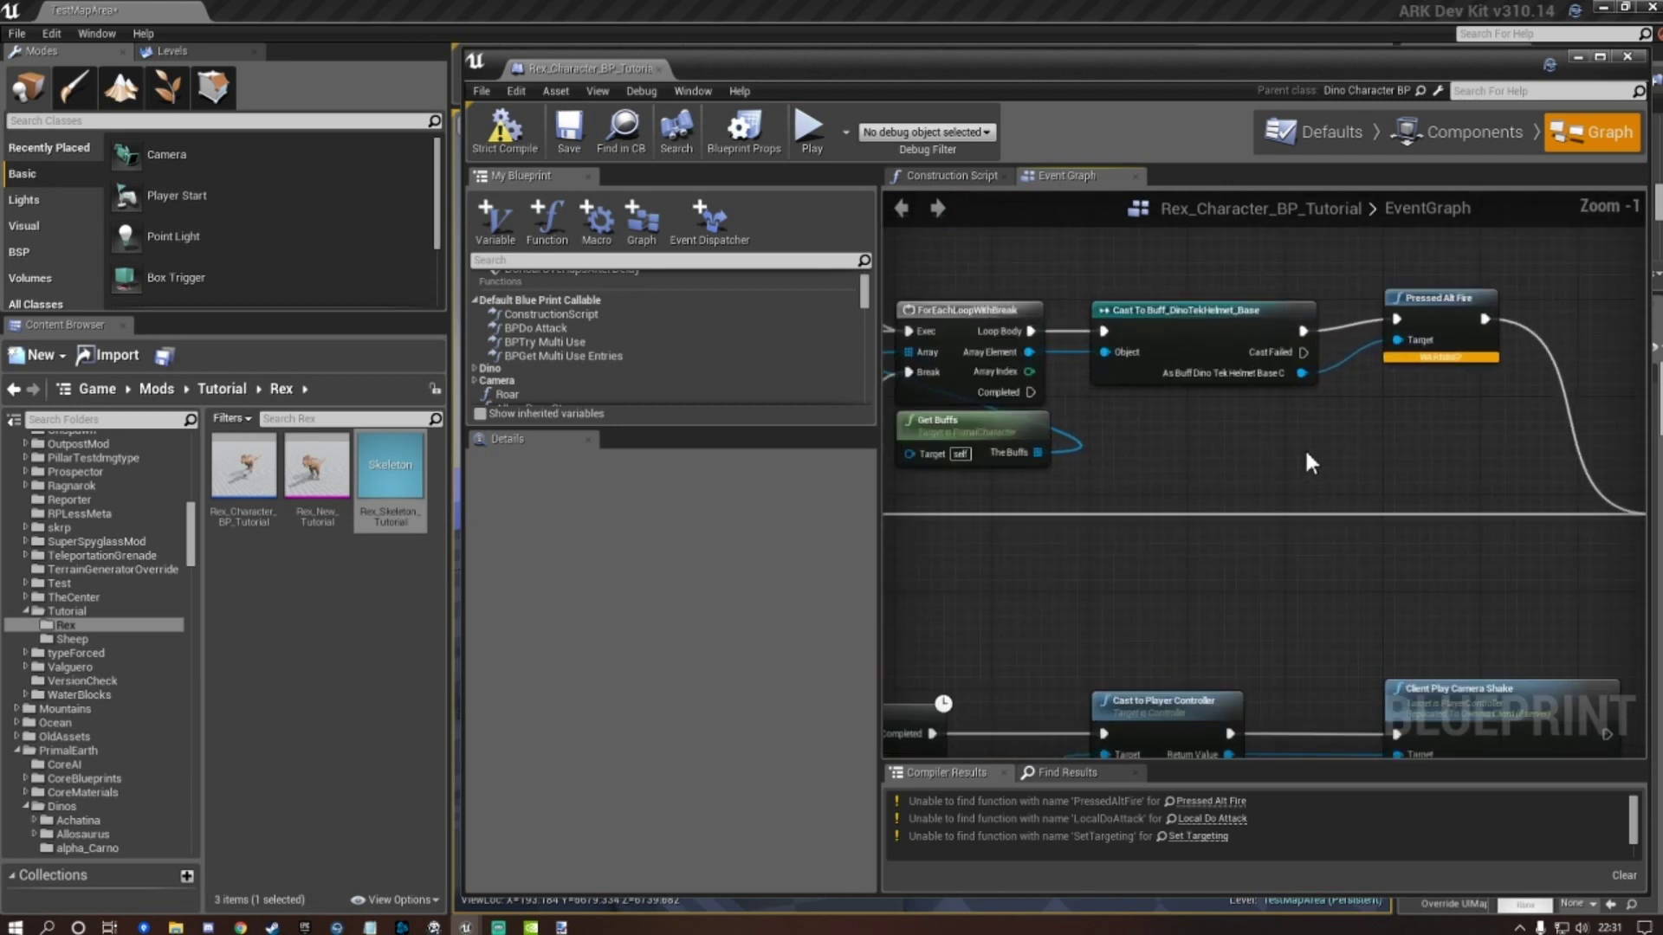
pyautogui.moveTo(1389, 425); pyautogui.dragTo(1271, 507, button='right')
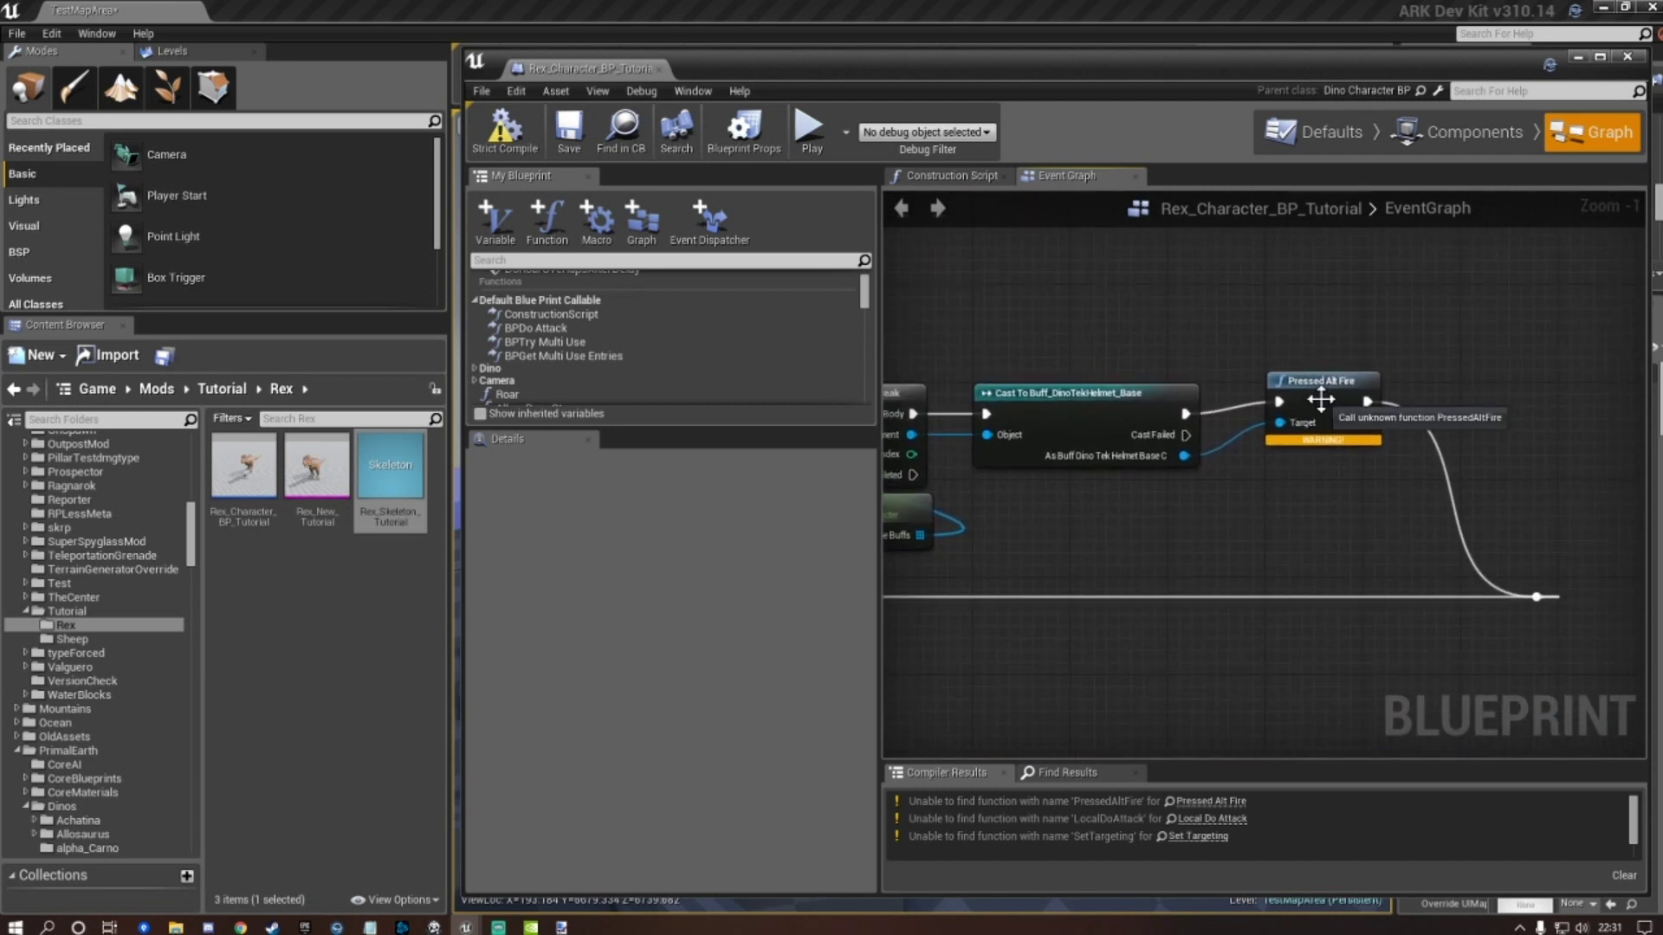
pyautogui.click(1327, 386)
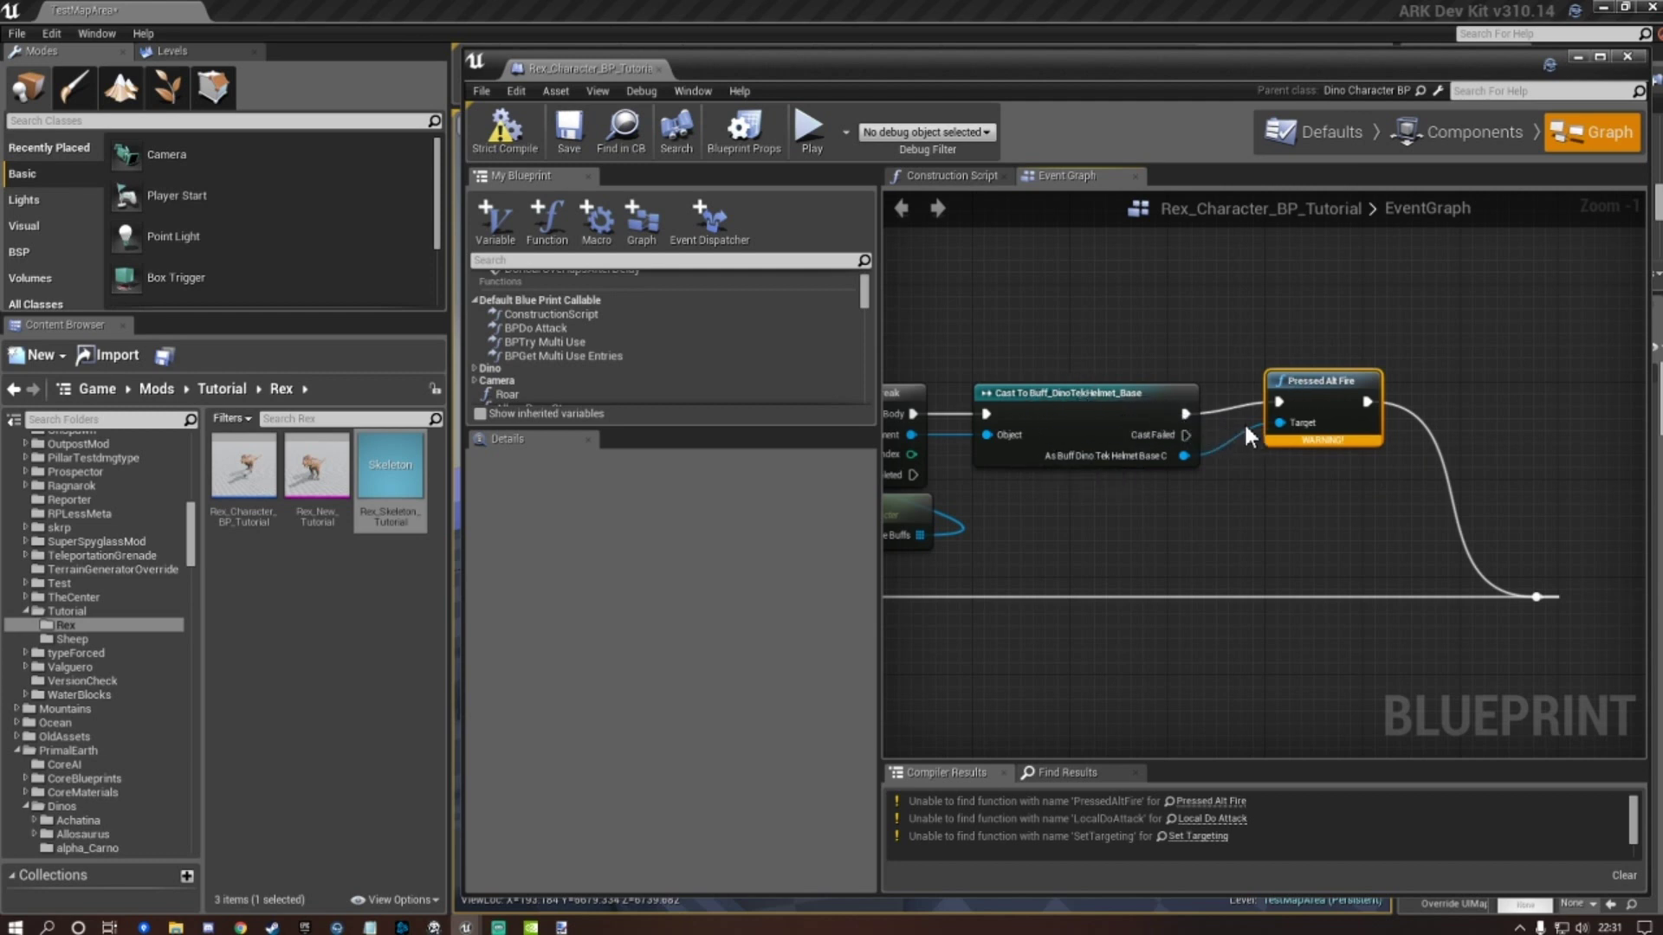
pyautogui.click(1348, 475)
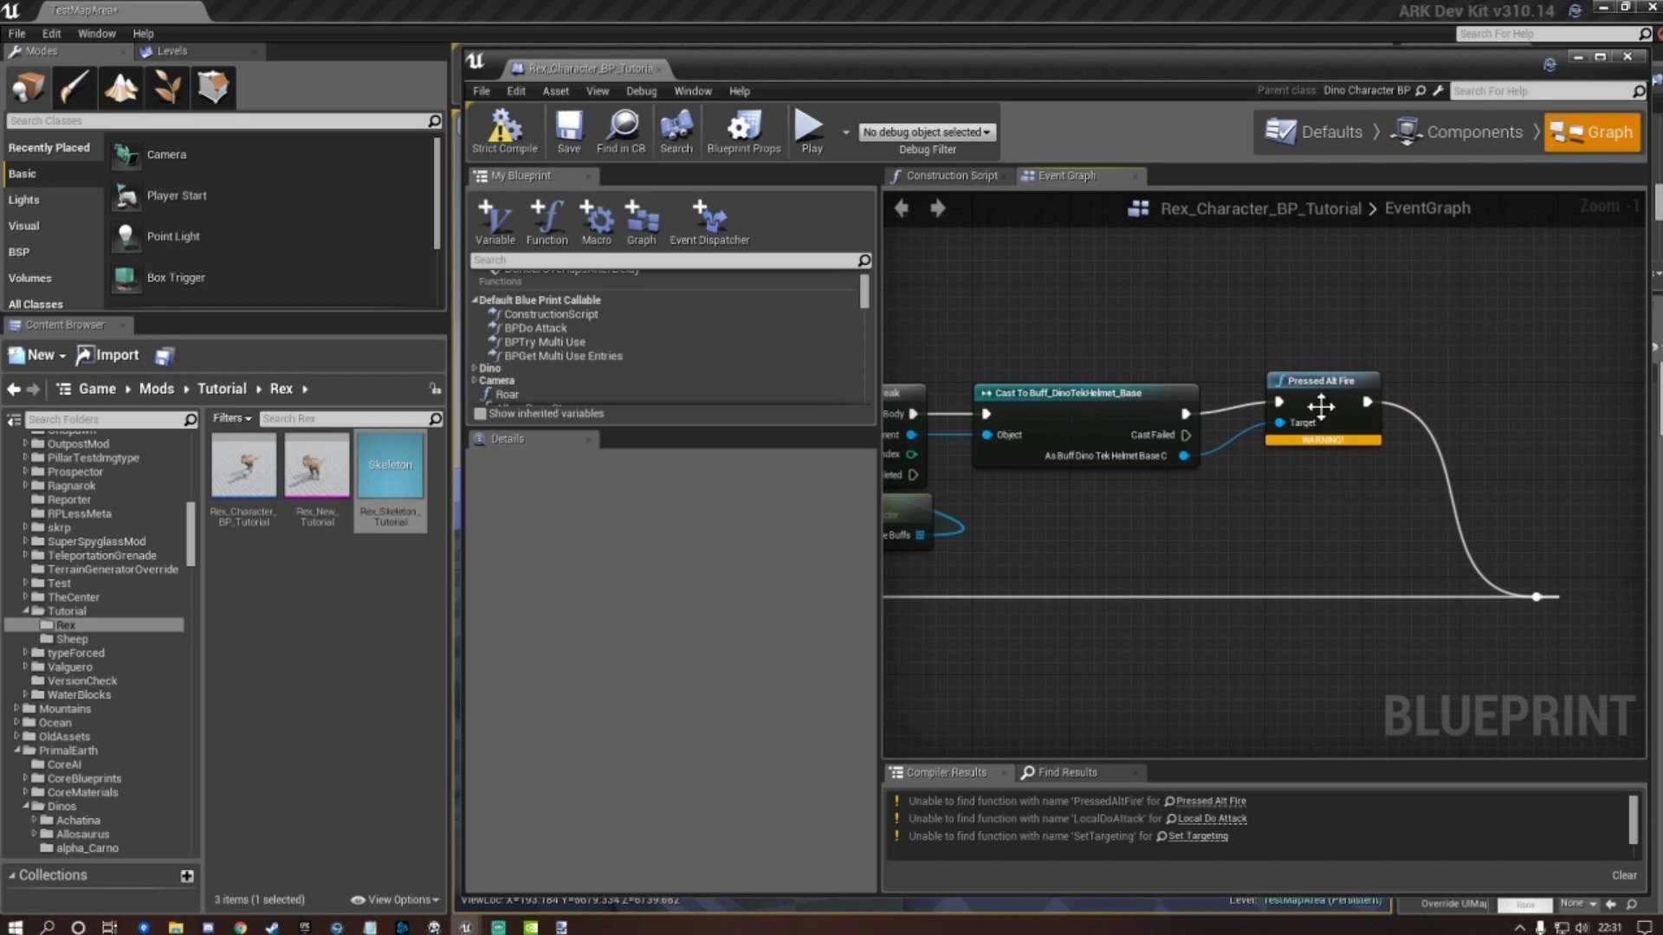
pyautogui.moveTo(1307, 489); pyautogui.dragTo(1247, 520, button='right')
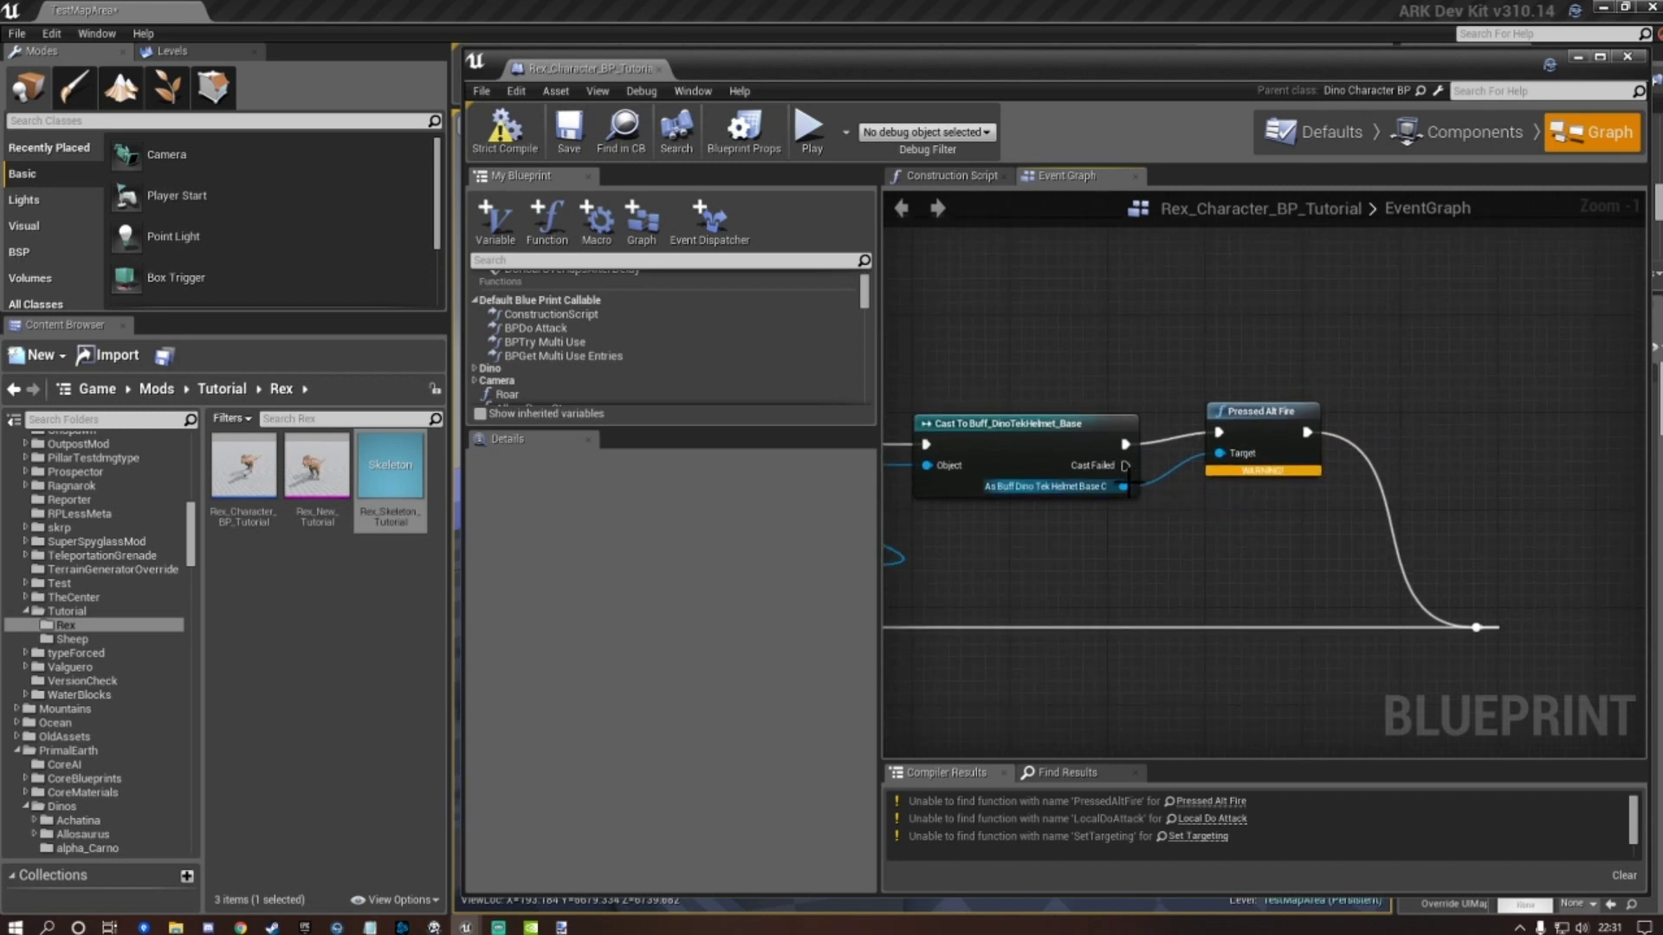
pyautogui.moveTo(1124, 486); pyautogui.dragTo(1214, 336)
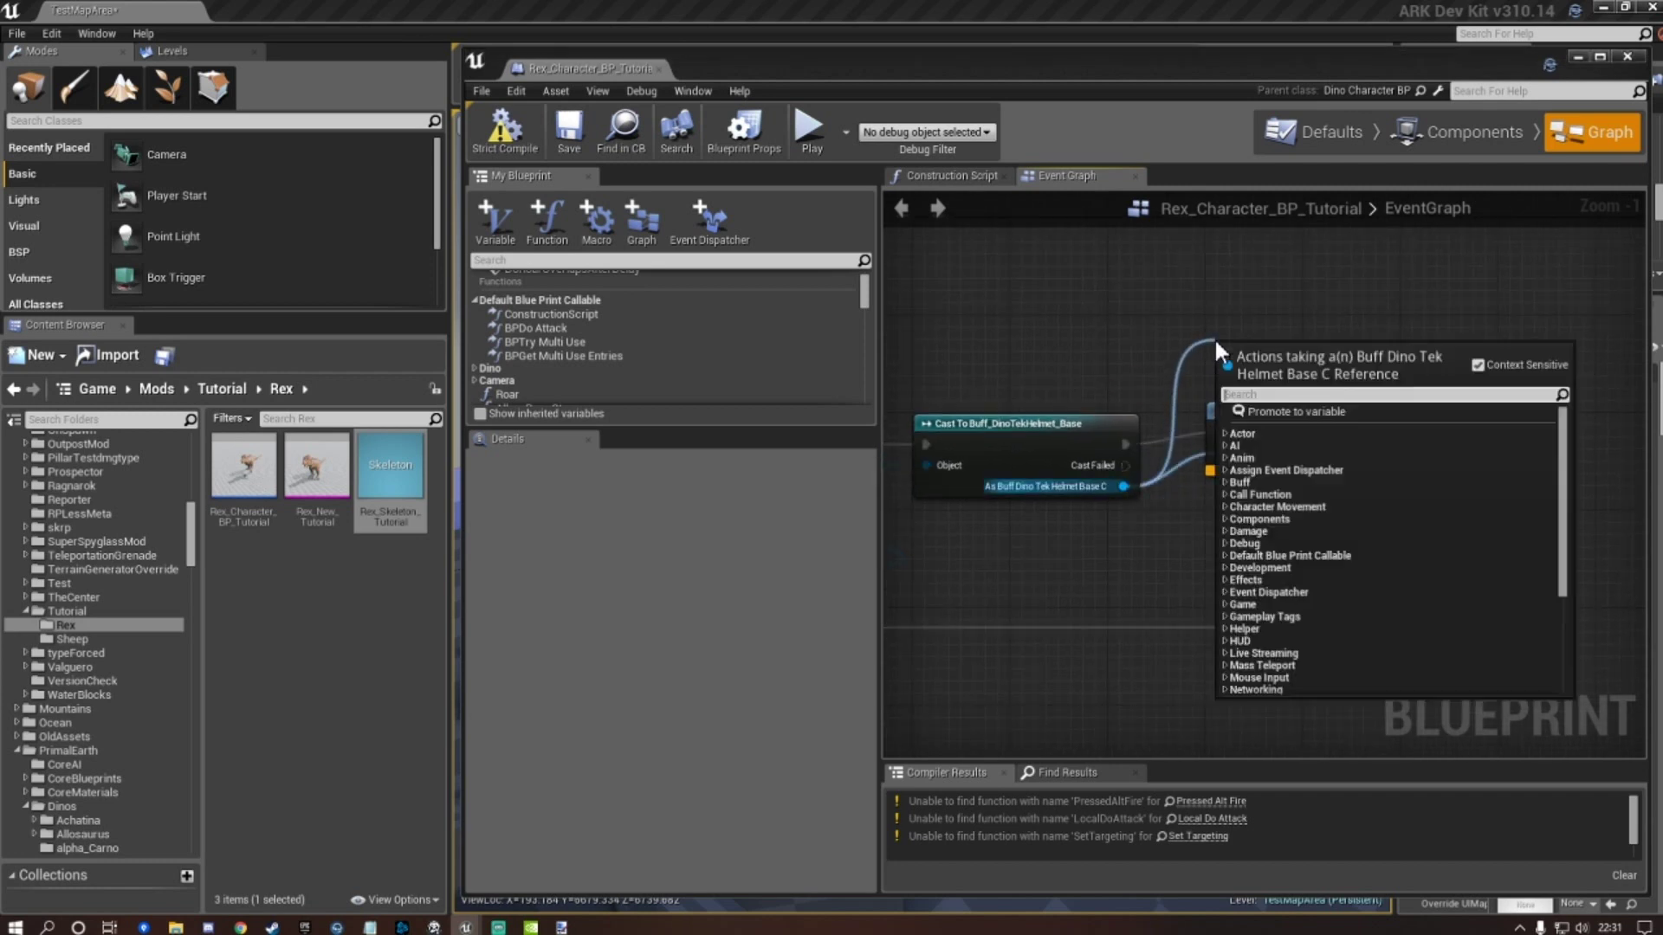
pyautogui.write('press')
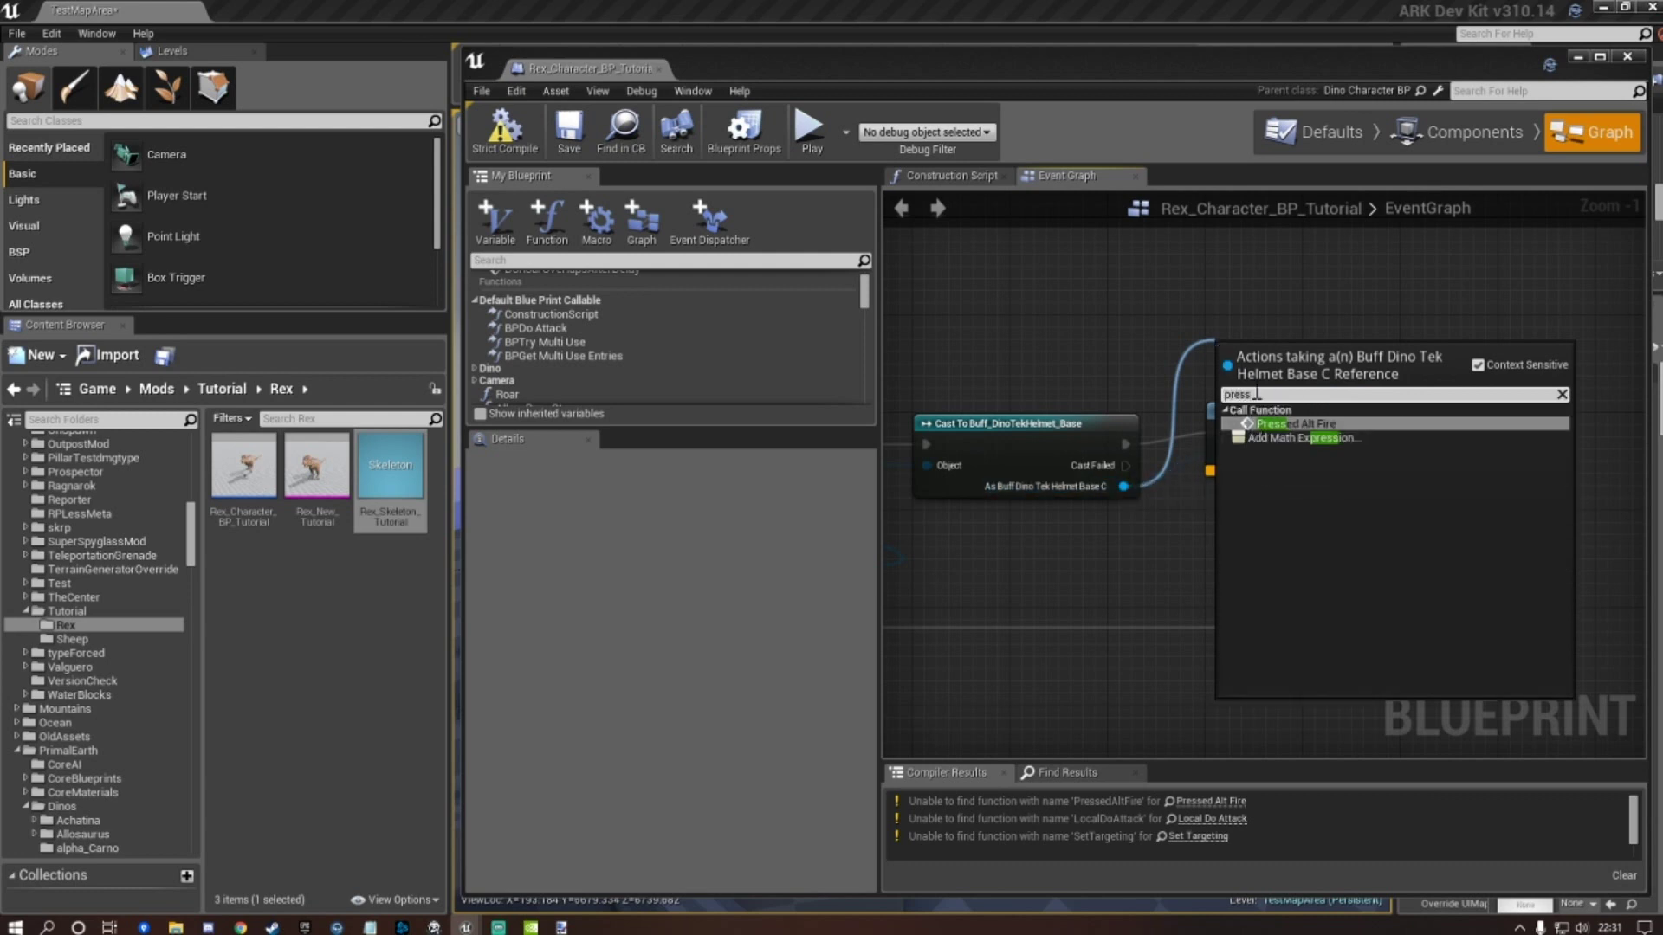
pyautogui.click(1301, 423)
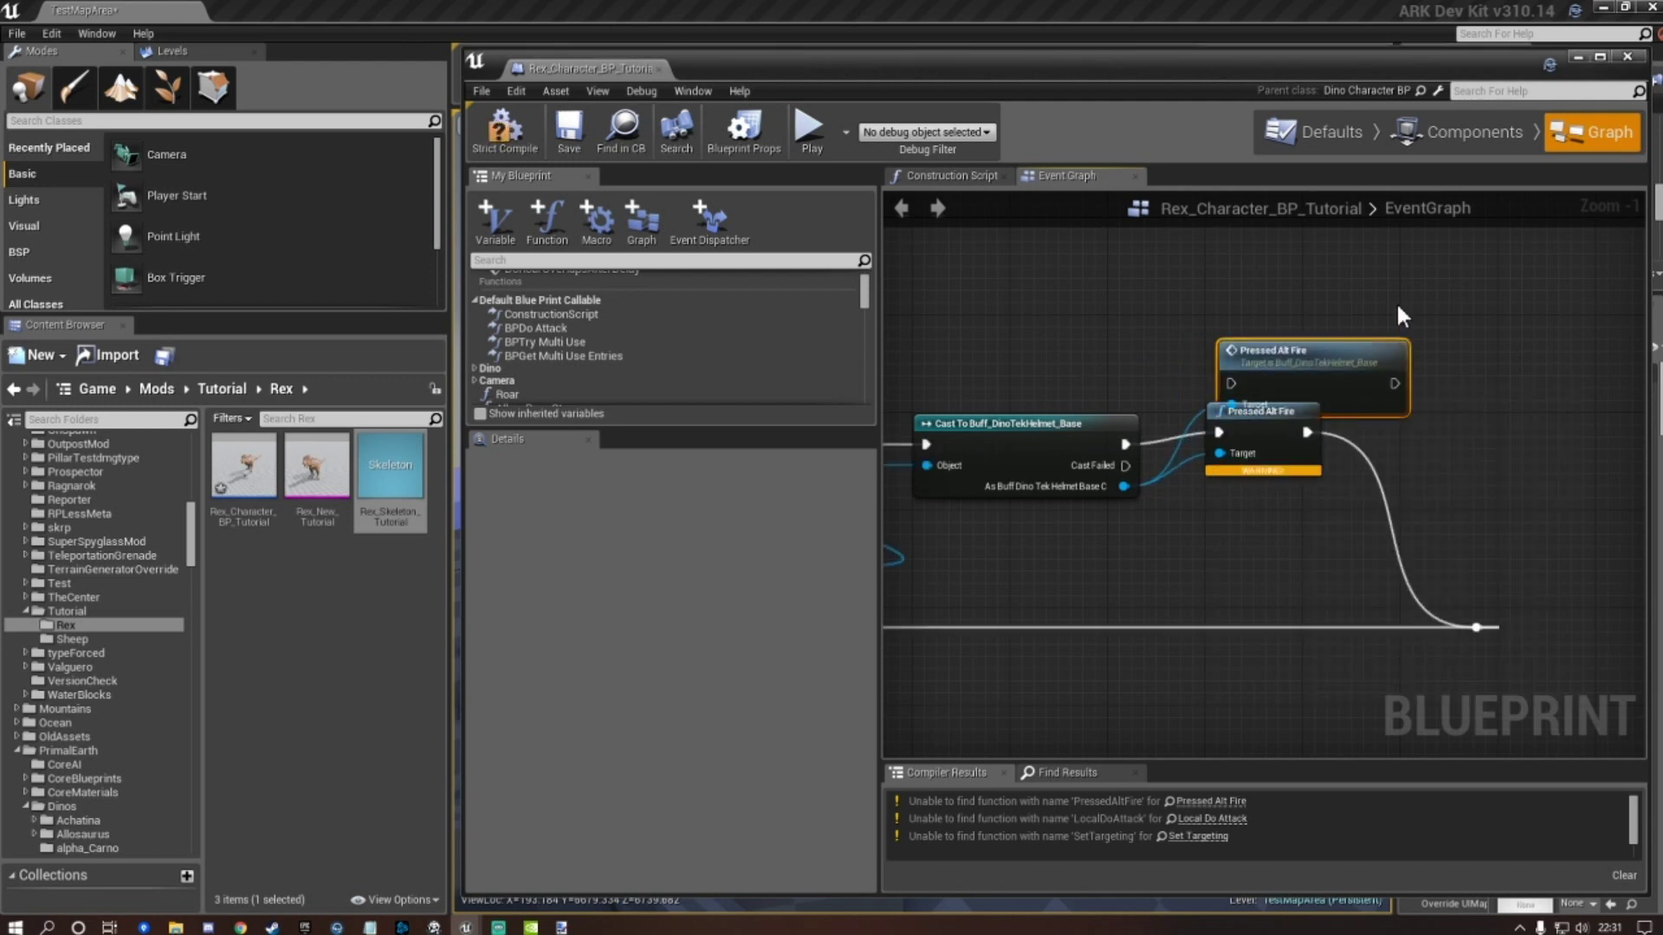
# Wire the new Pressed Alt Fire node between the Buff_DinoTekHelmet_Base cast's success output and the reroute node.
pyautogui.moveTo(1297, 372); pyautogui.dragTo(1282, 329)
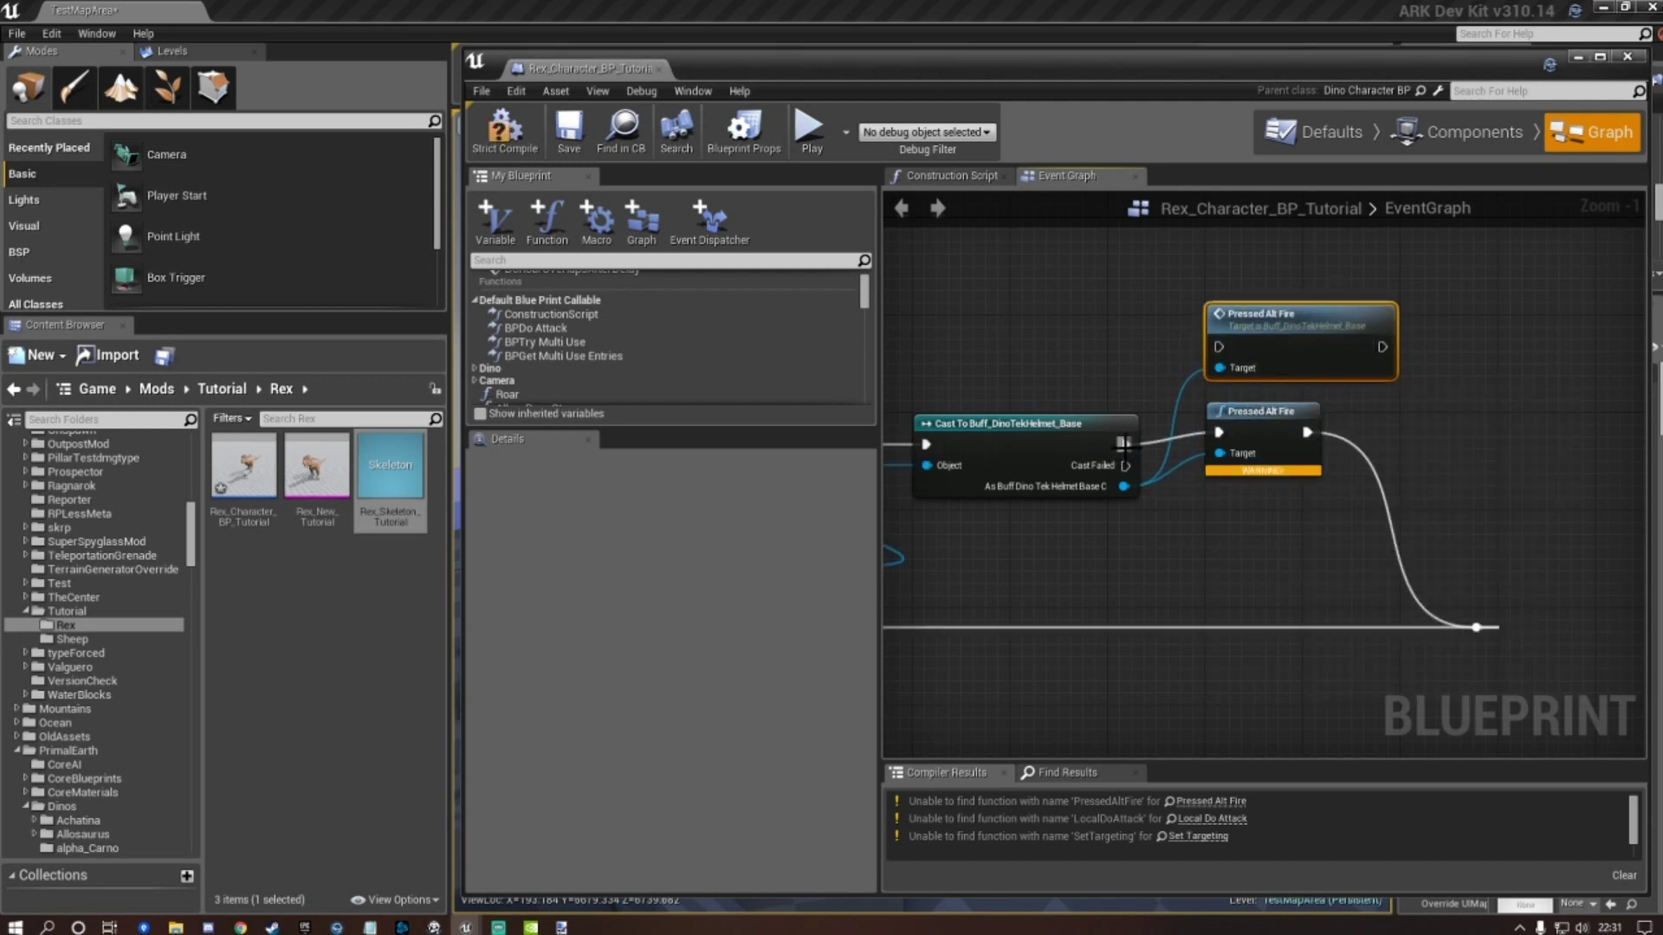
pyautogui.moveTo(1125, 444); pyautogui.dragTo(1221, 346)
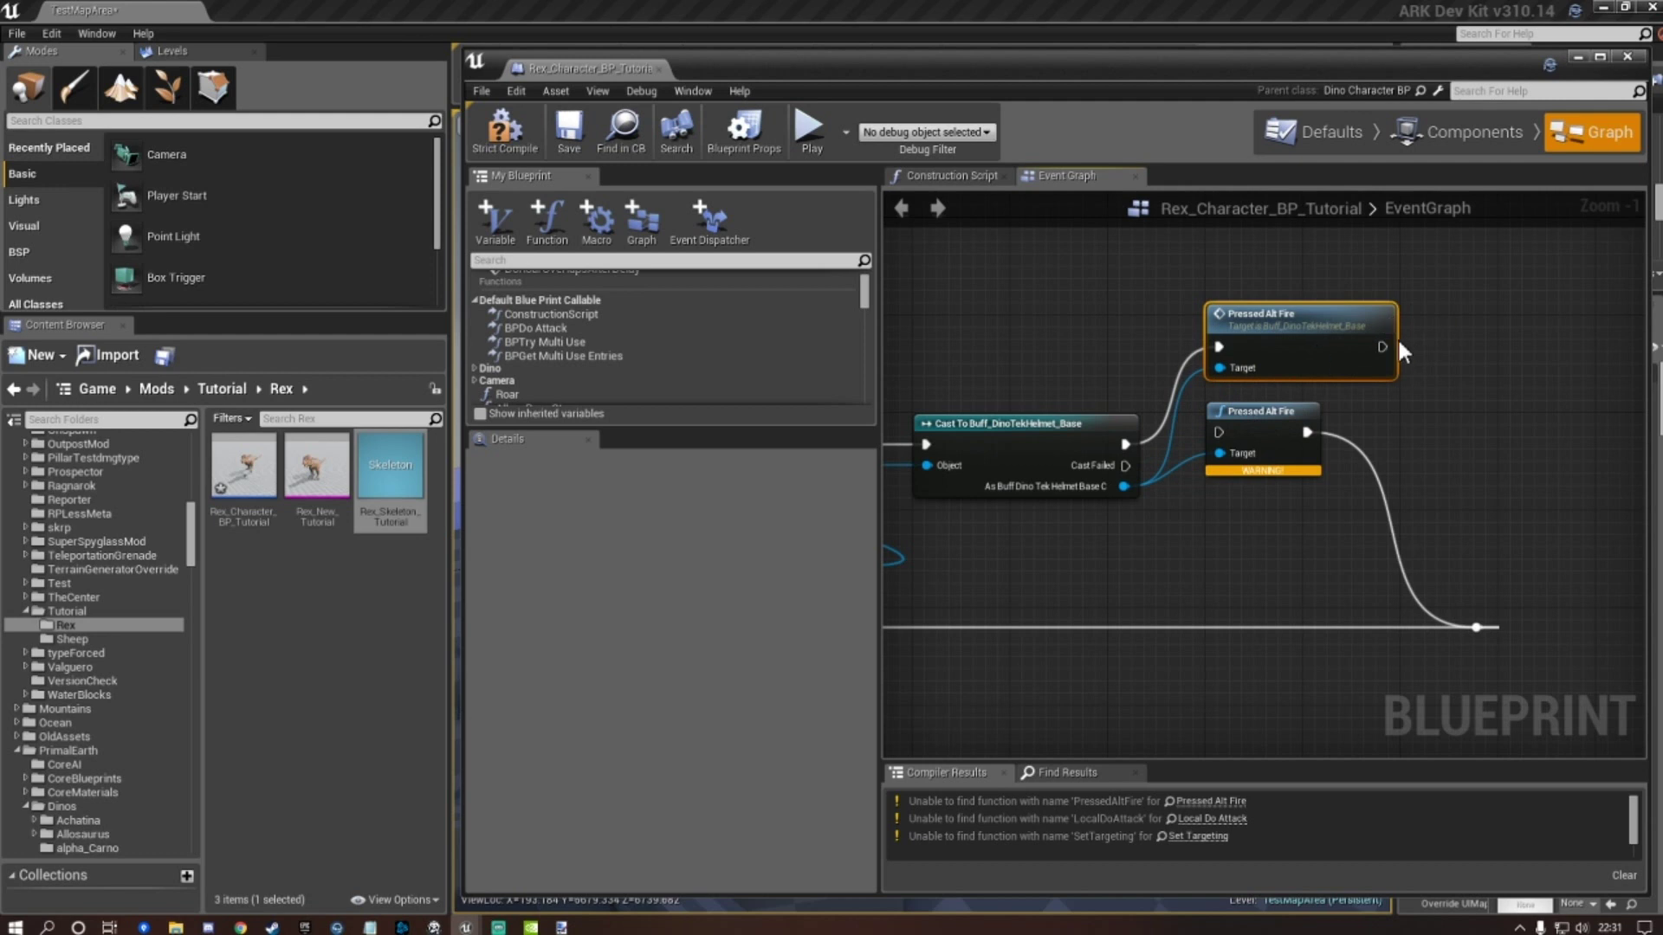
pyautogui.moveTo(1383, 346); pyautogui.dragTo(1475, 625)
# Delete the faulty Pressed Alt Fire node, move the new one into its place and strict-compile the blueprint.
pyautogui.moveTo(1311, 509); pyautogui.dragTo(1221, 431)
pyautogui.press('Delete')
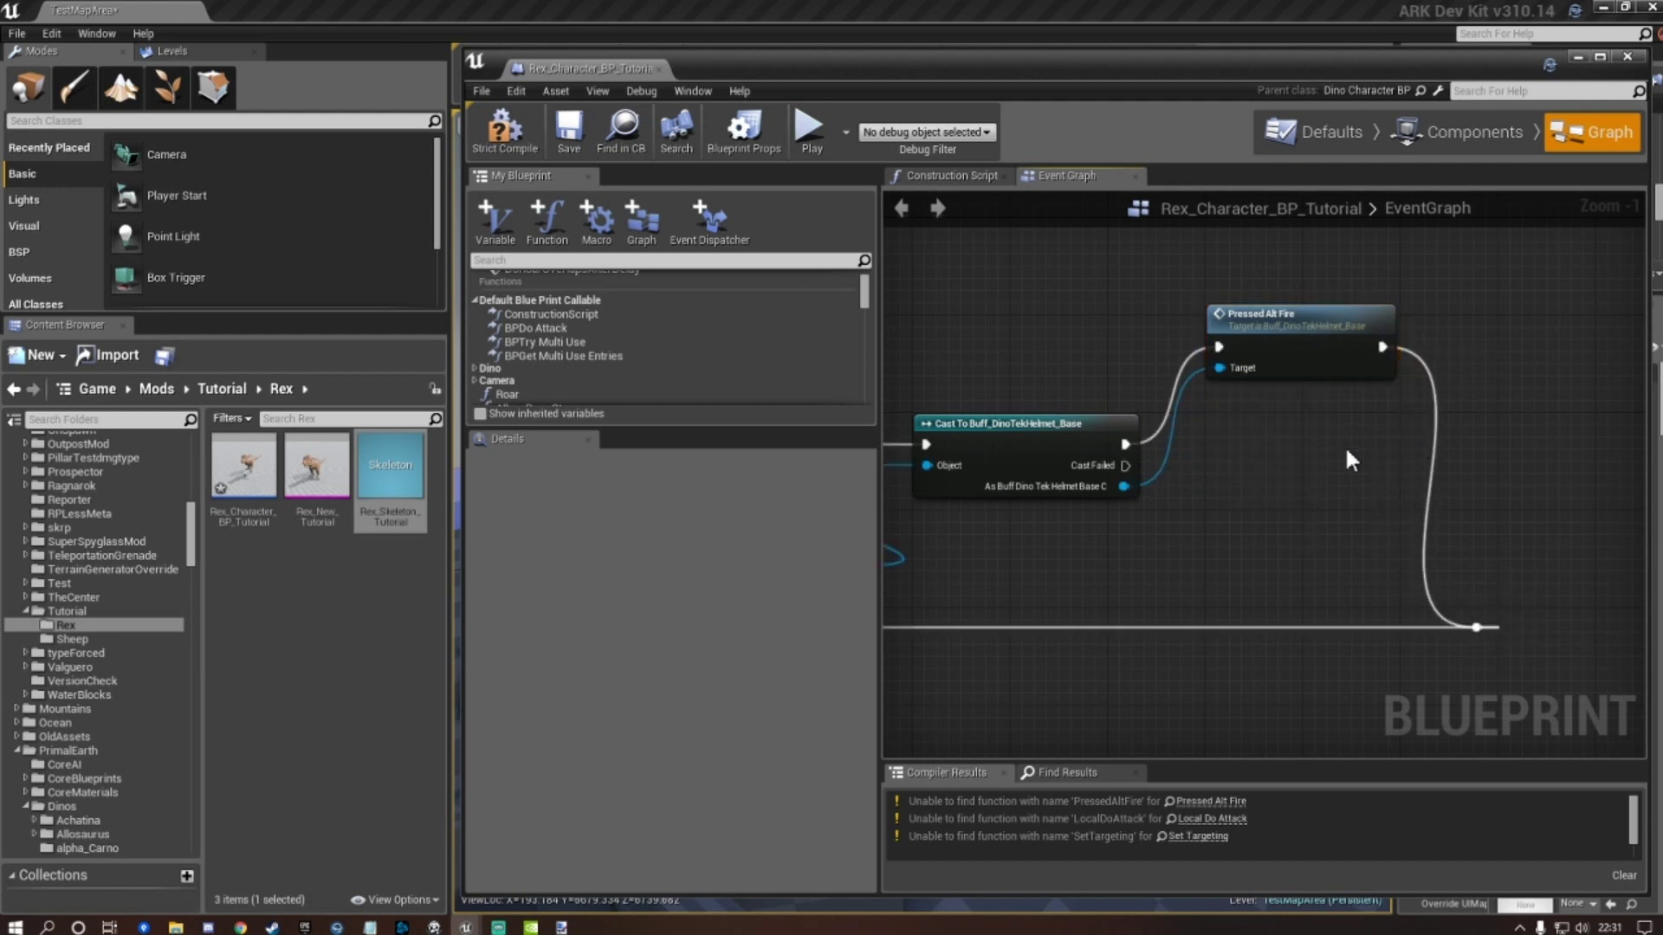
pyautogui.moveTo(1308, 344); pyautogui.dragTo(1269, 440)
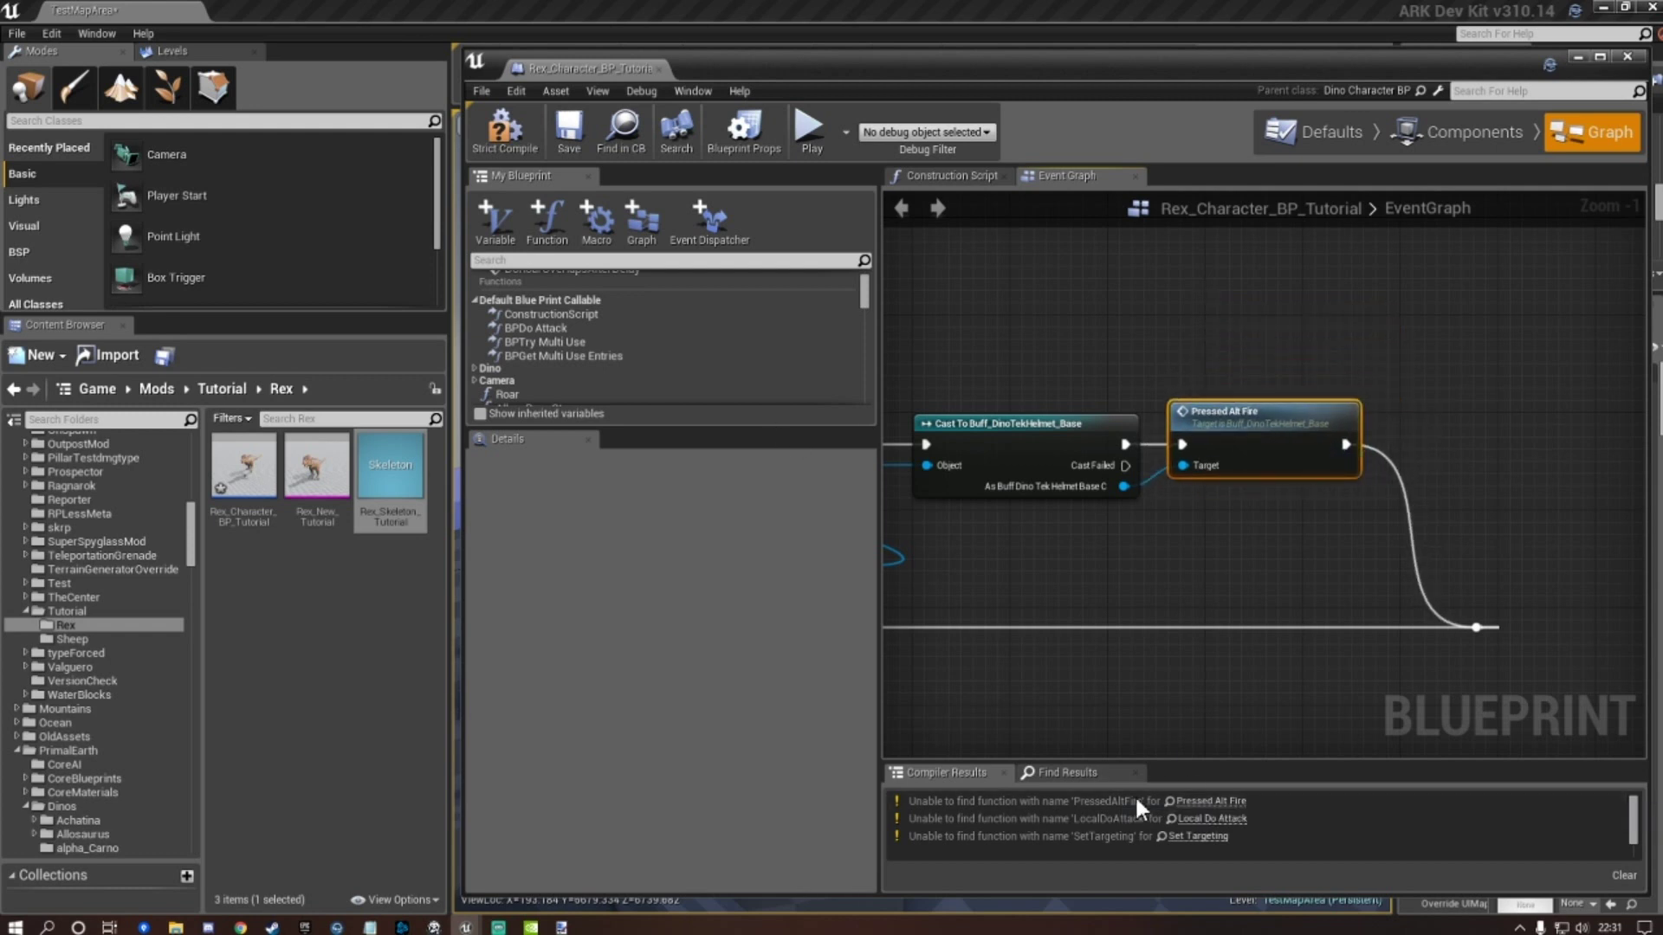
pyautogui.click(509, 137)
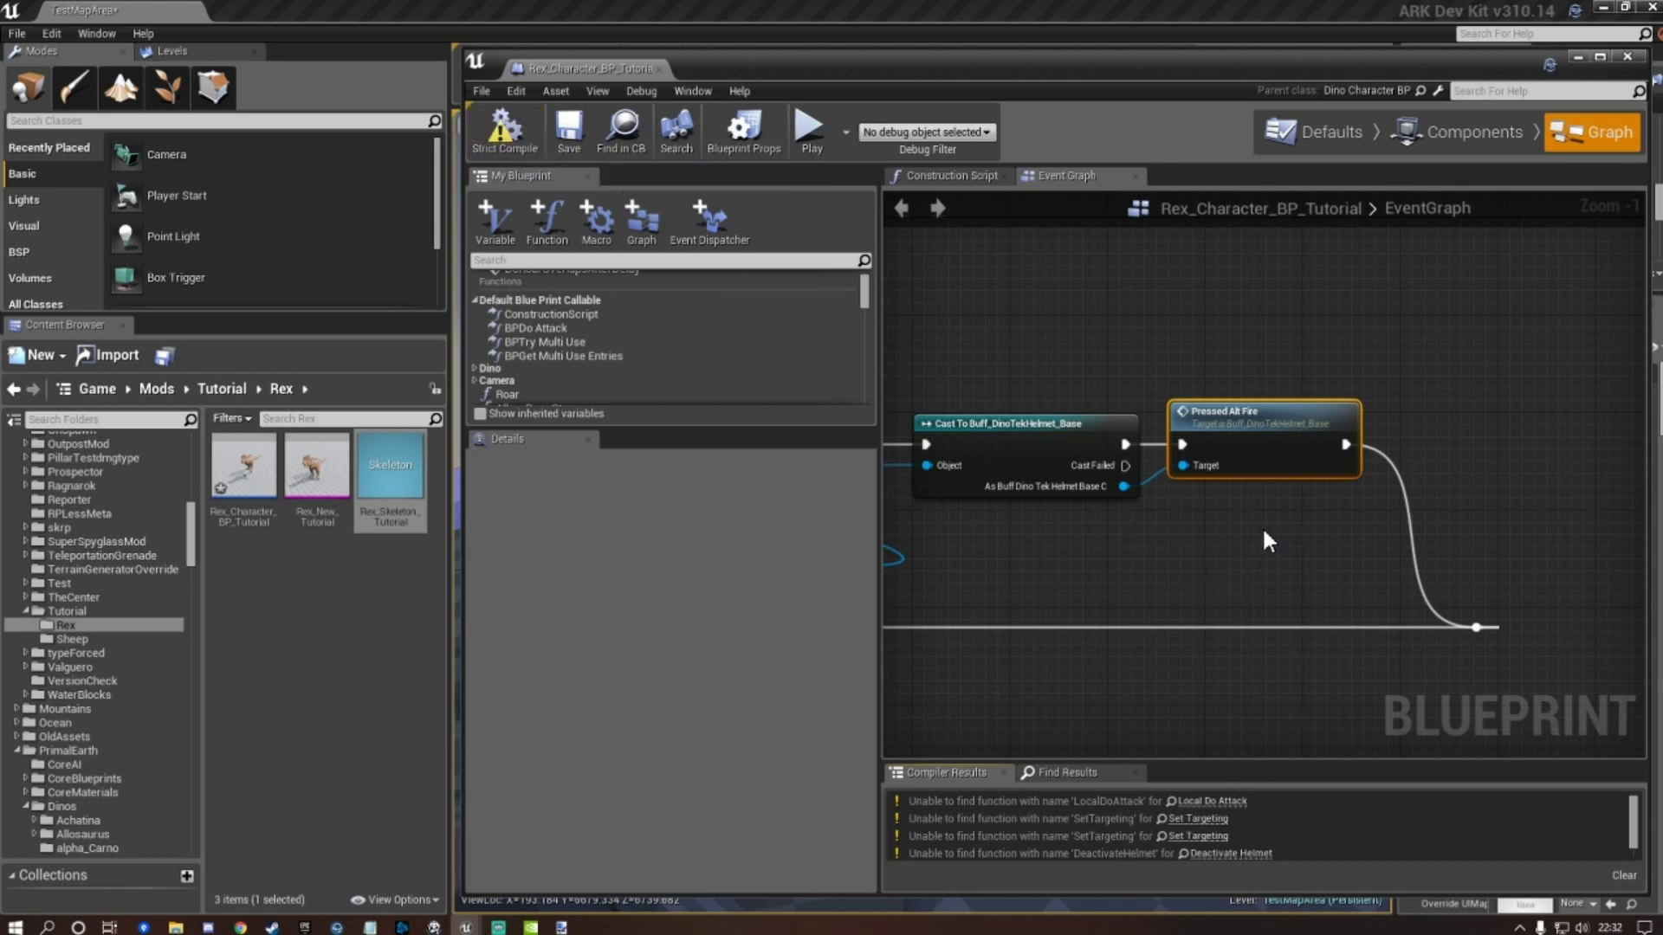
# Locate the faulty Local Do Attack node from the compiler results and add a new Local Do Attack call from the Buff_DinoTekHelmet_Base cast's reference output.
pyautogui.click(1246, 801)
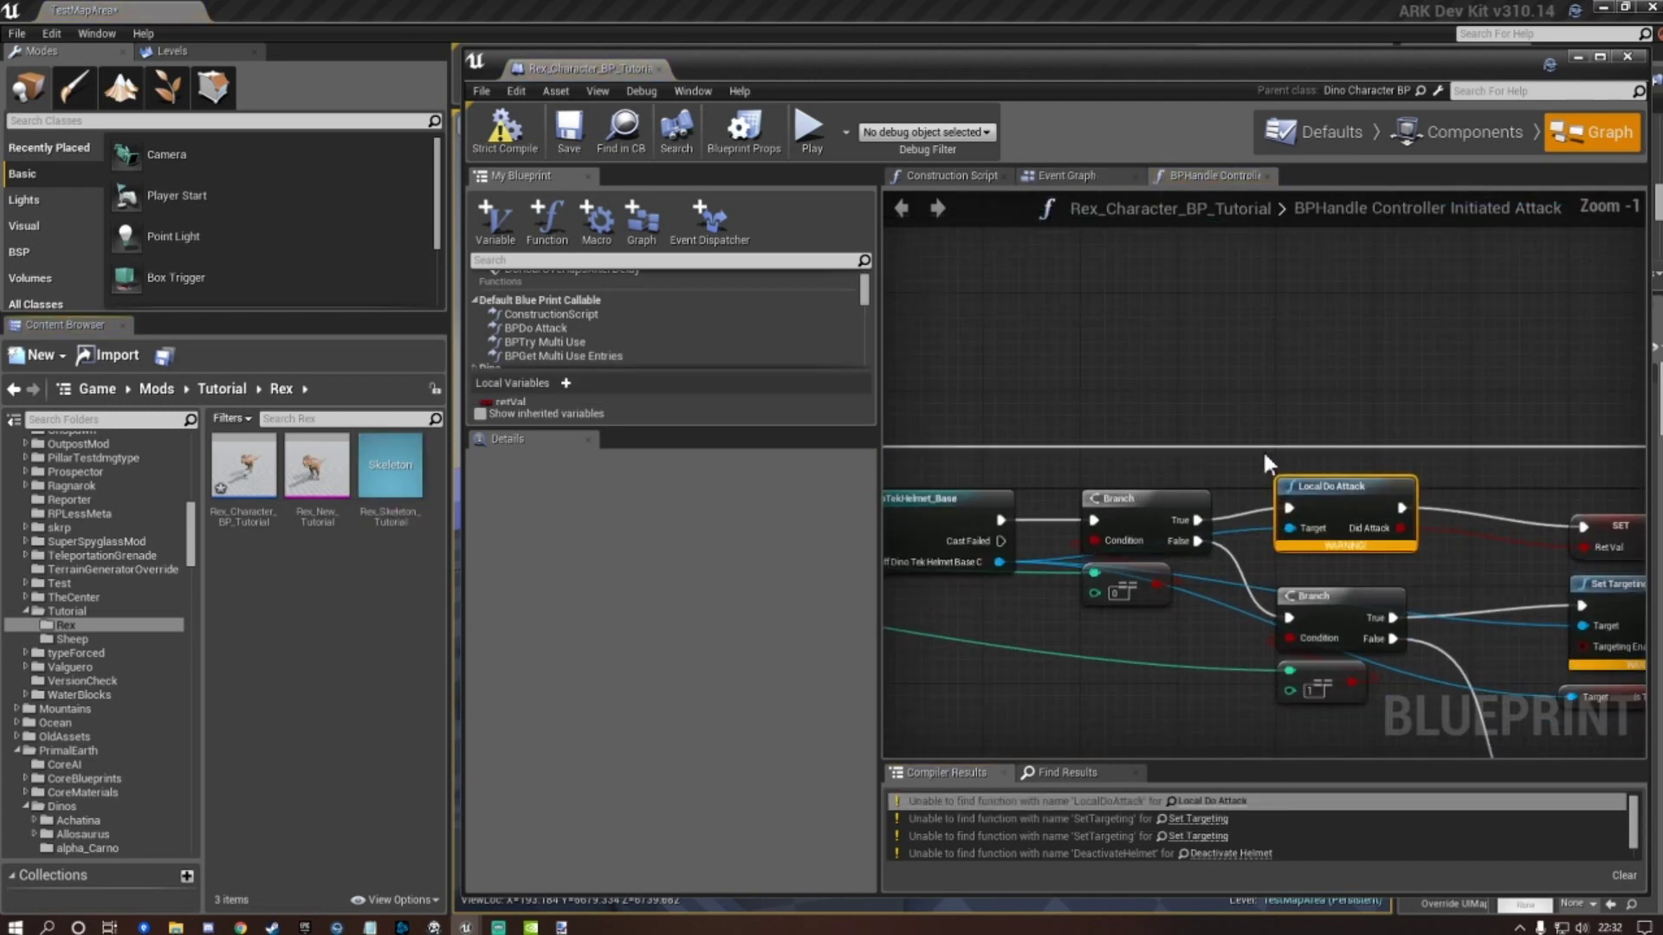
pyautogui.scroll(-2, 1178, 381)
pyautogui.moveTo(1177, 377); pyautogui.dragTo(1321, 283, button='right')
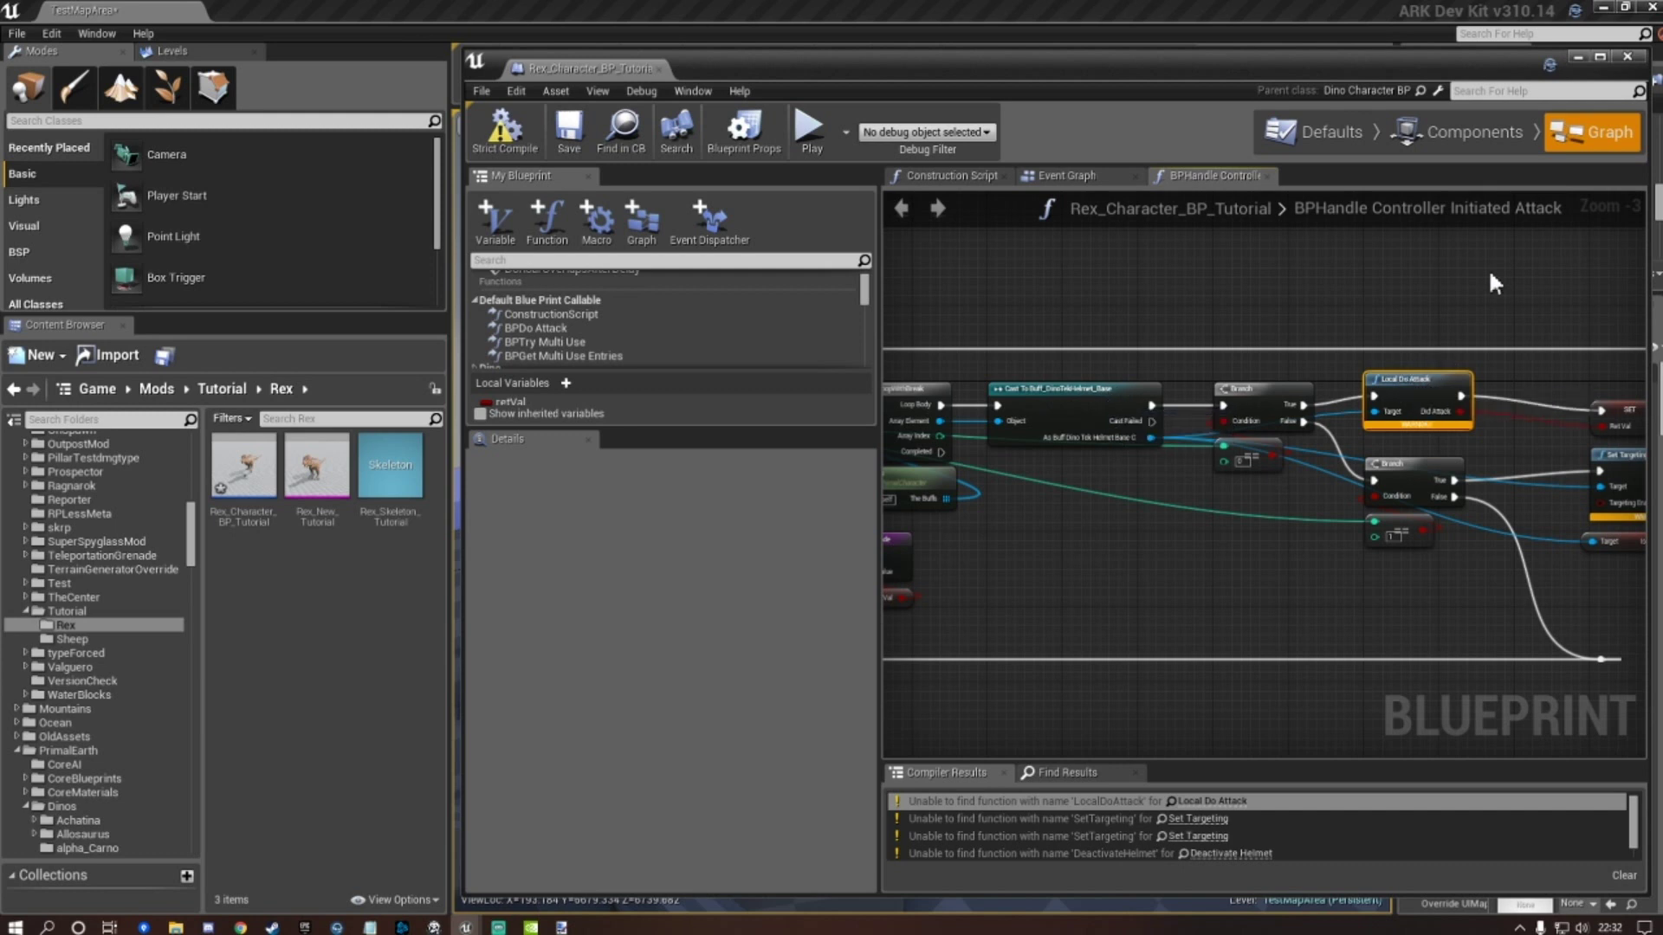
pyautogui.moveTo(1488, 267); pyautogui.dragTo(1285, 305, button='right')
pyautogui.scroll(3, 1090, 450)
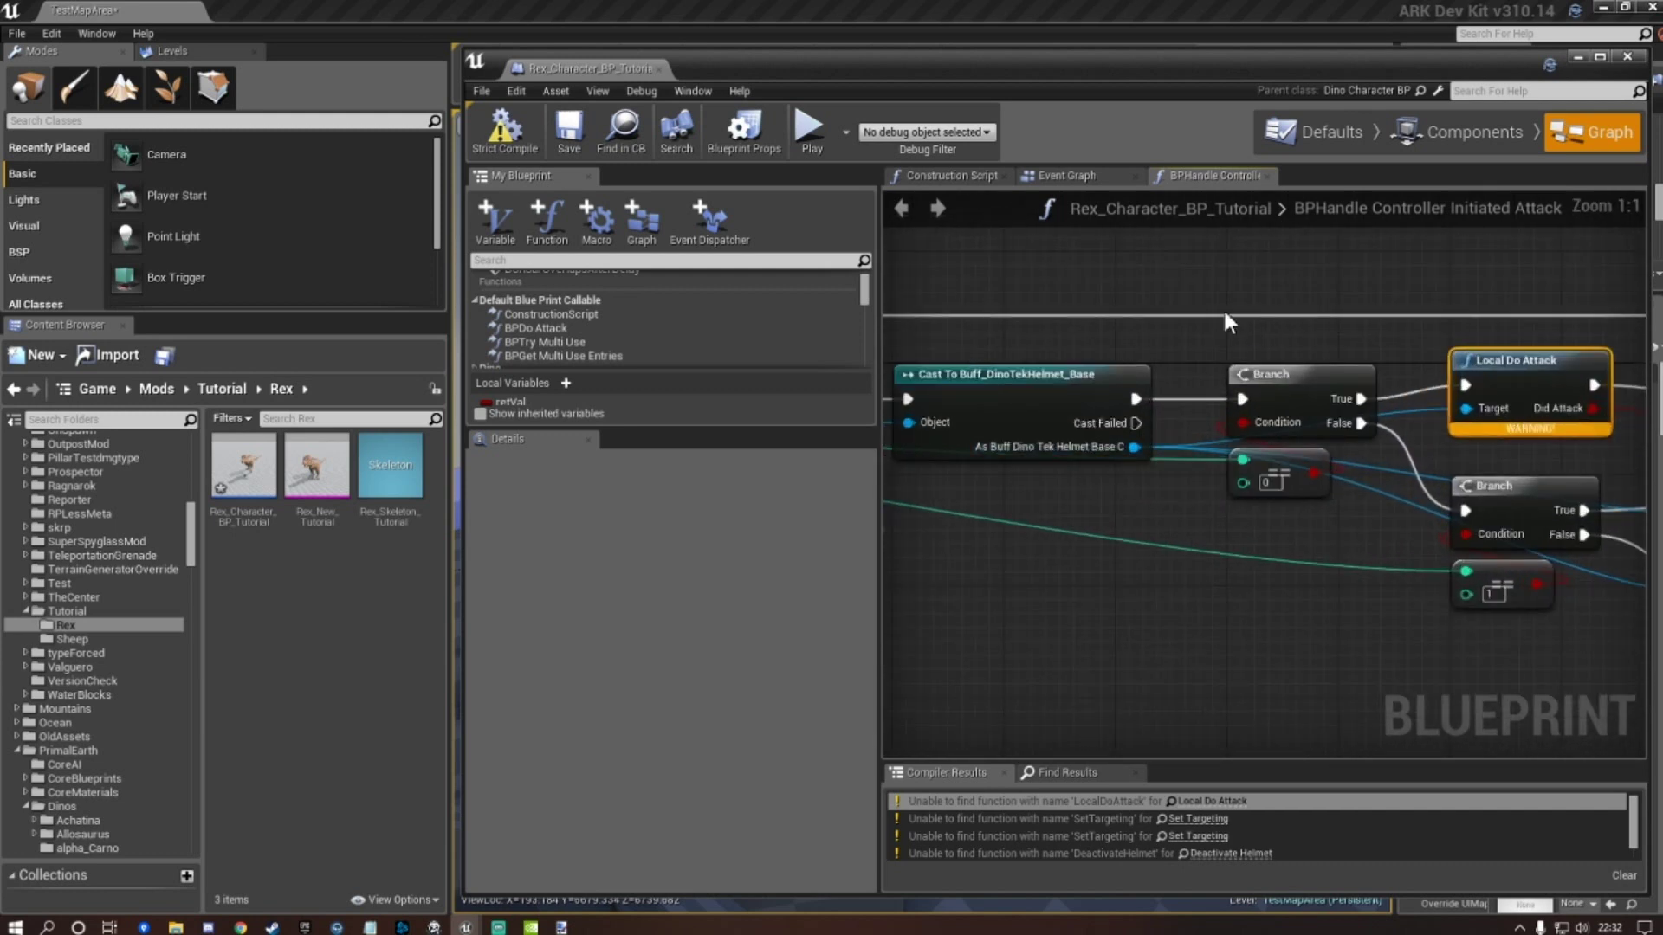
pyautogui.scroll(-1, 1117, 381)
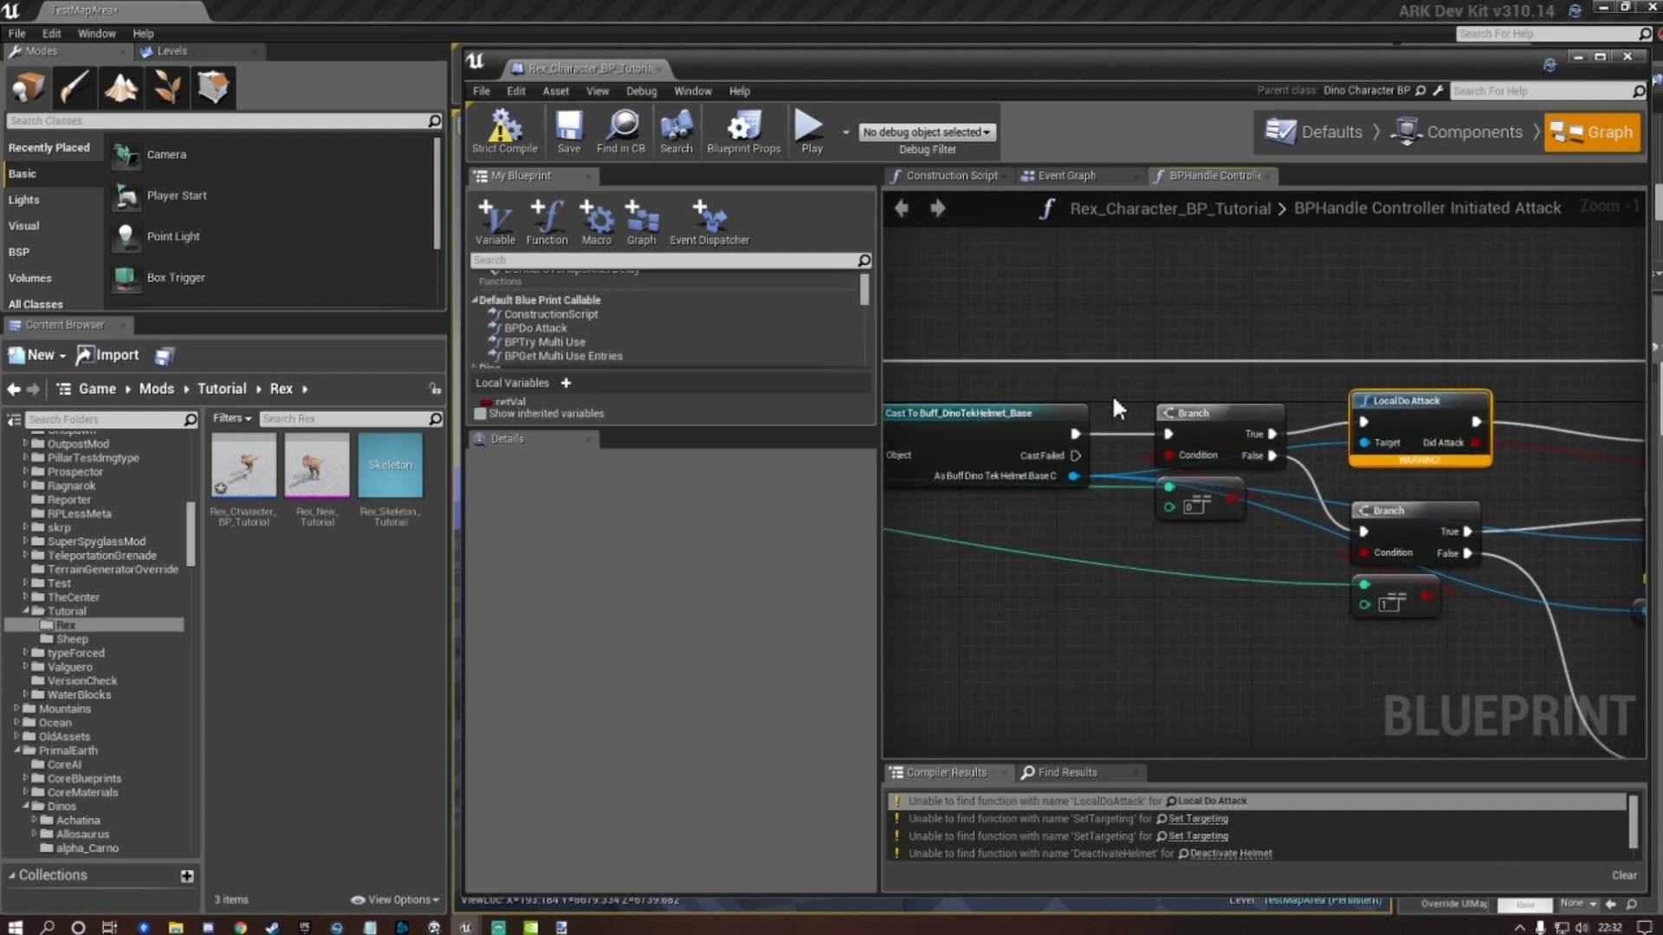
pyautogui.moveTo(1073, 478); pyautogui.dragTo(1277, 283)
pyautogui.write('local do')
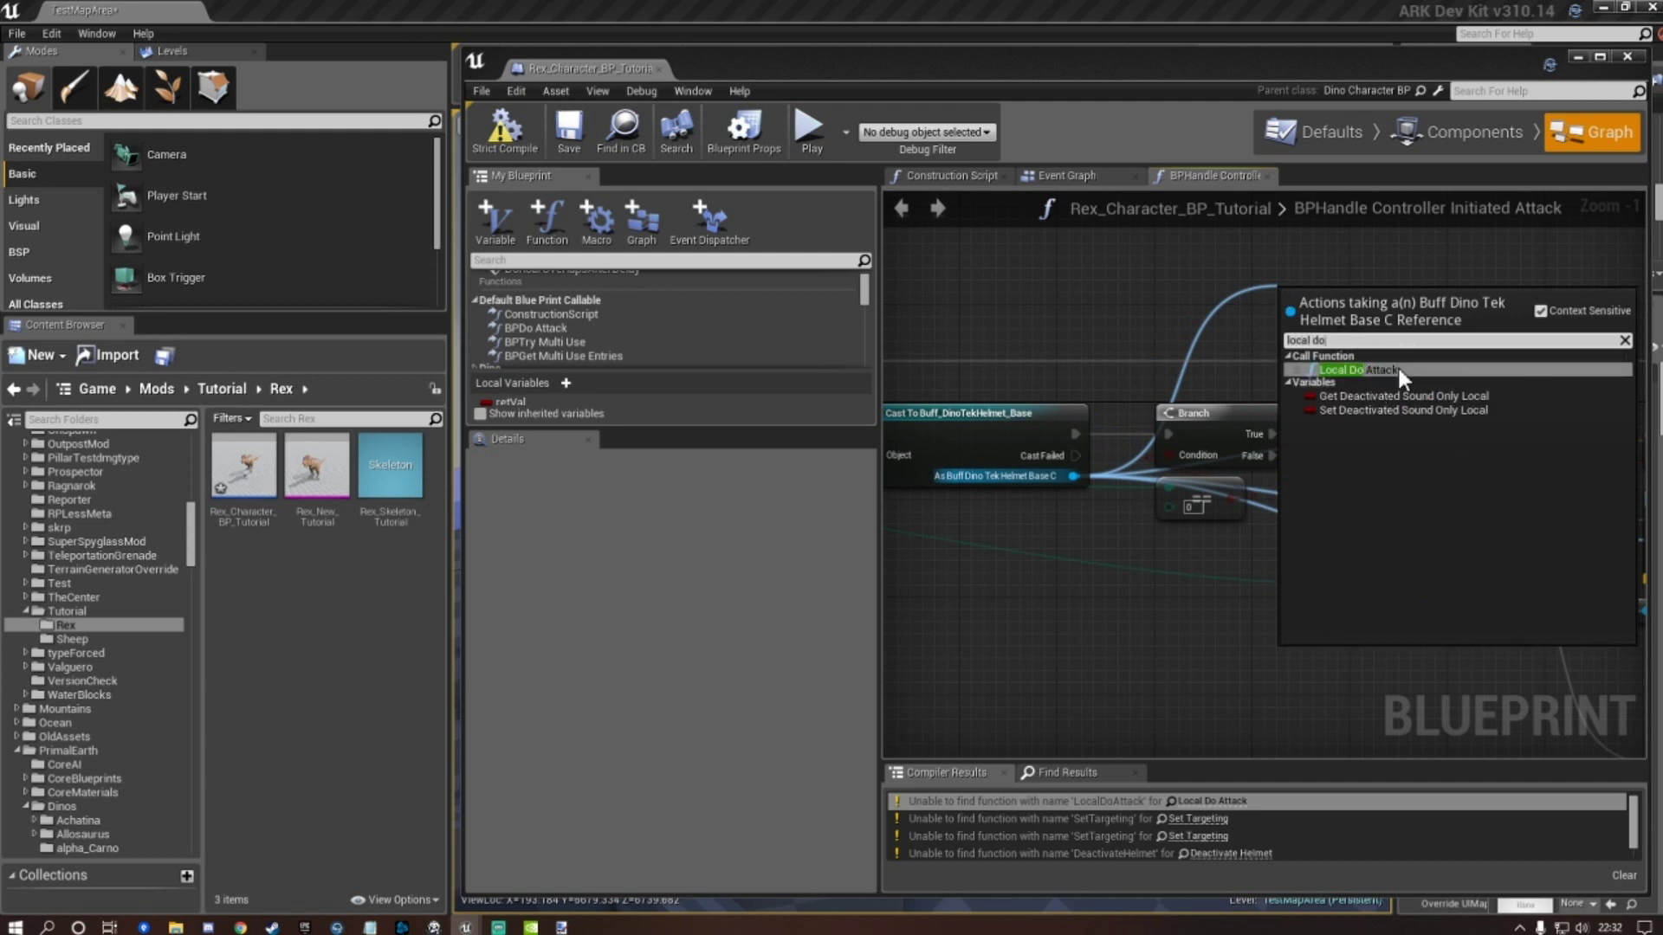
pyautogui.click(1397, 371)
pyautogui.moveTo(1368, 309); pyautogui.dragTo(1444, 310)
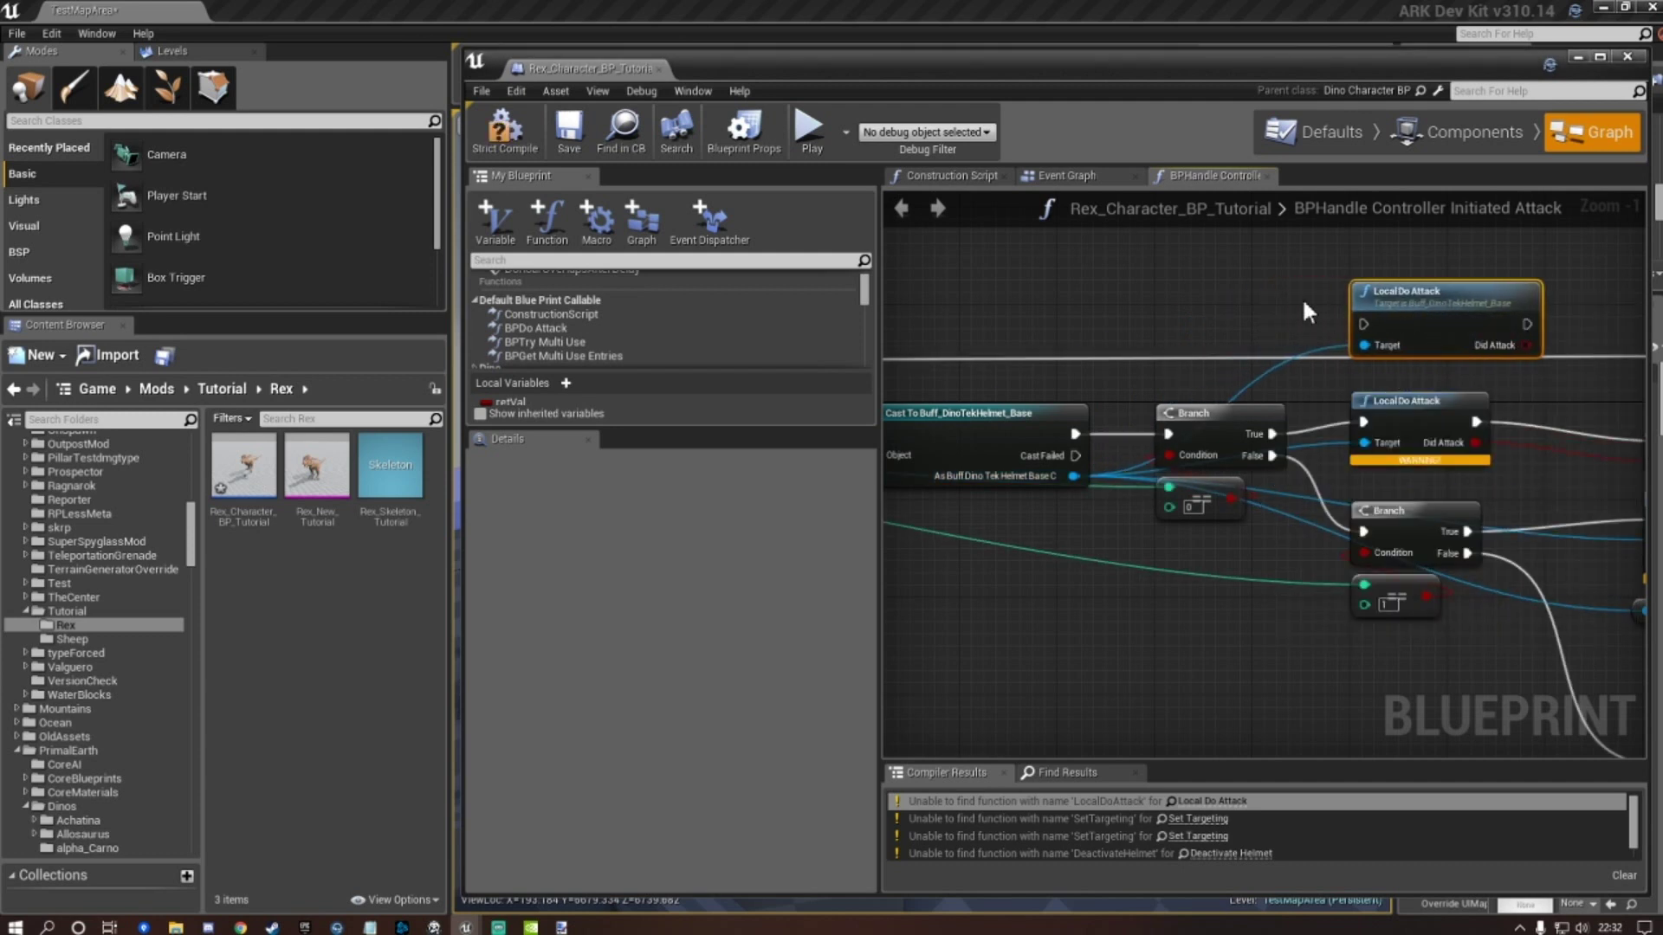
# Wire the new Local Do Attack node from the first Branch's True output to the SET node, connecting Did Attack to Ret Val.
pyautogui.moveTo(1304, 305); pyautogui.dragTo(1153, 337, button='right')
pyautogui.moveTo(1243, 426); pyautogui.dragTo(1126, 412, button='right')
pyautogui.moveTo(1046, 435); pyautogui.dragTo(1141, 323)
pyautogui.moveTo(1318, 455); pyautogui.dragTo(1215, 449, button='right')
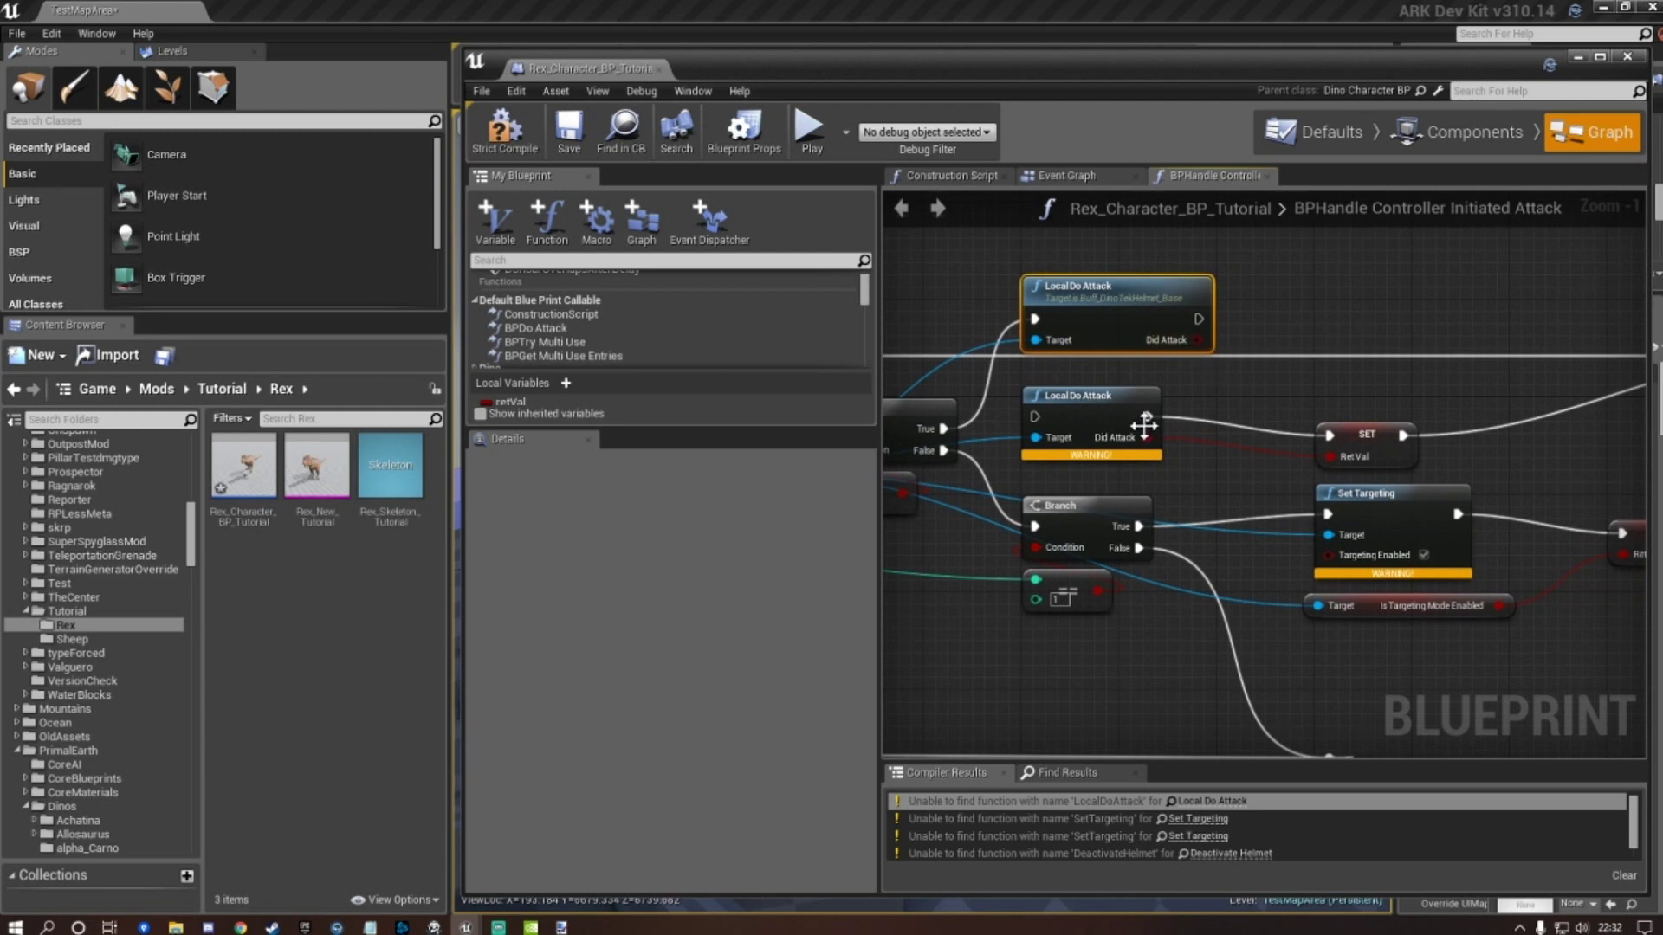
pyautogui.moveTo(1198, 341); pyautogui.dragTo(1330, 456)
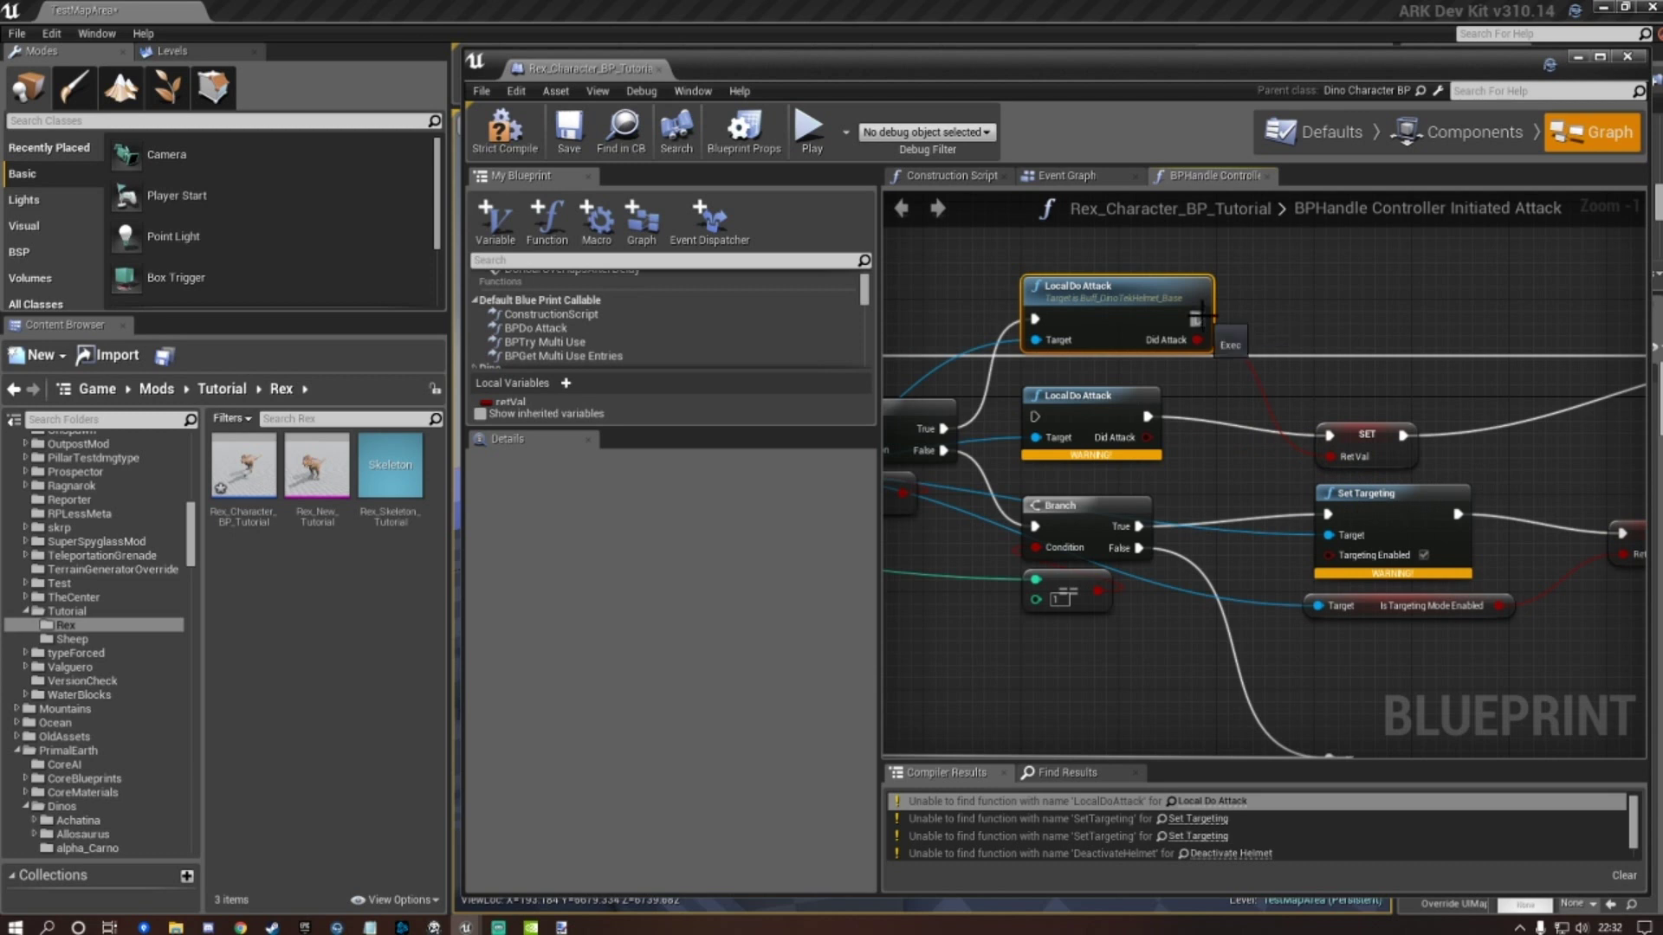
pyautogui.moveTo(1199, 319); pyautogui.dragTo(1329, 435)
# Delete the faulty Local Do Attack node, move the new one into its place and save the blueprint.
pyautogui.click(1104, 397)
pyautogui.press('Delete')
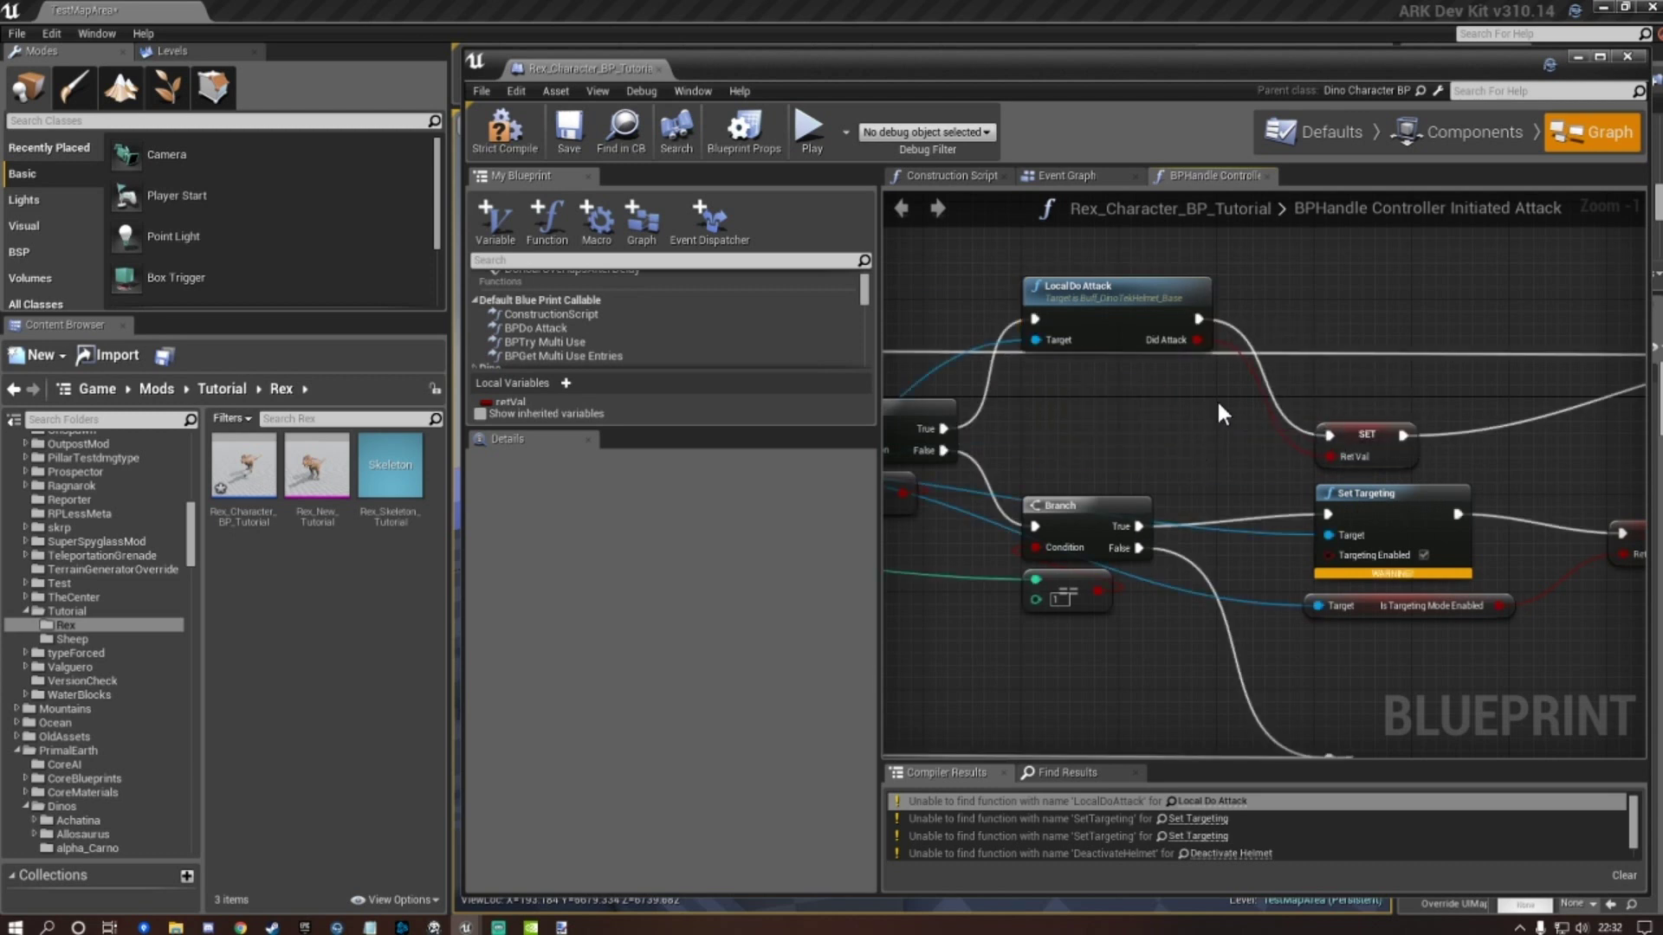
pyautogui.moveTo(1137, 298); pyautogui.dragTo(1121, 416)
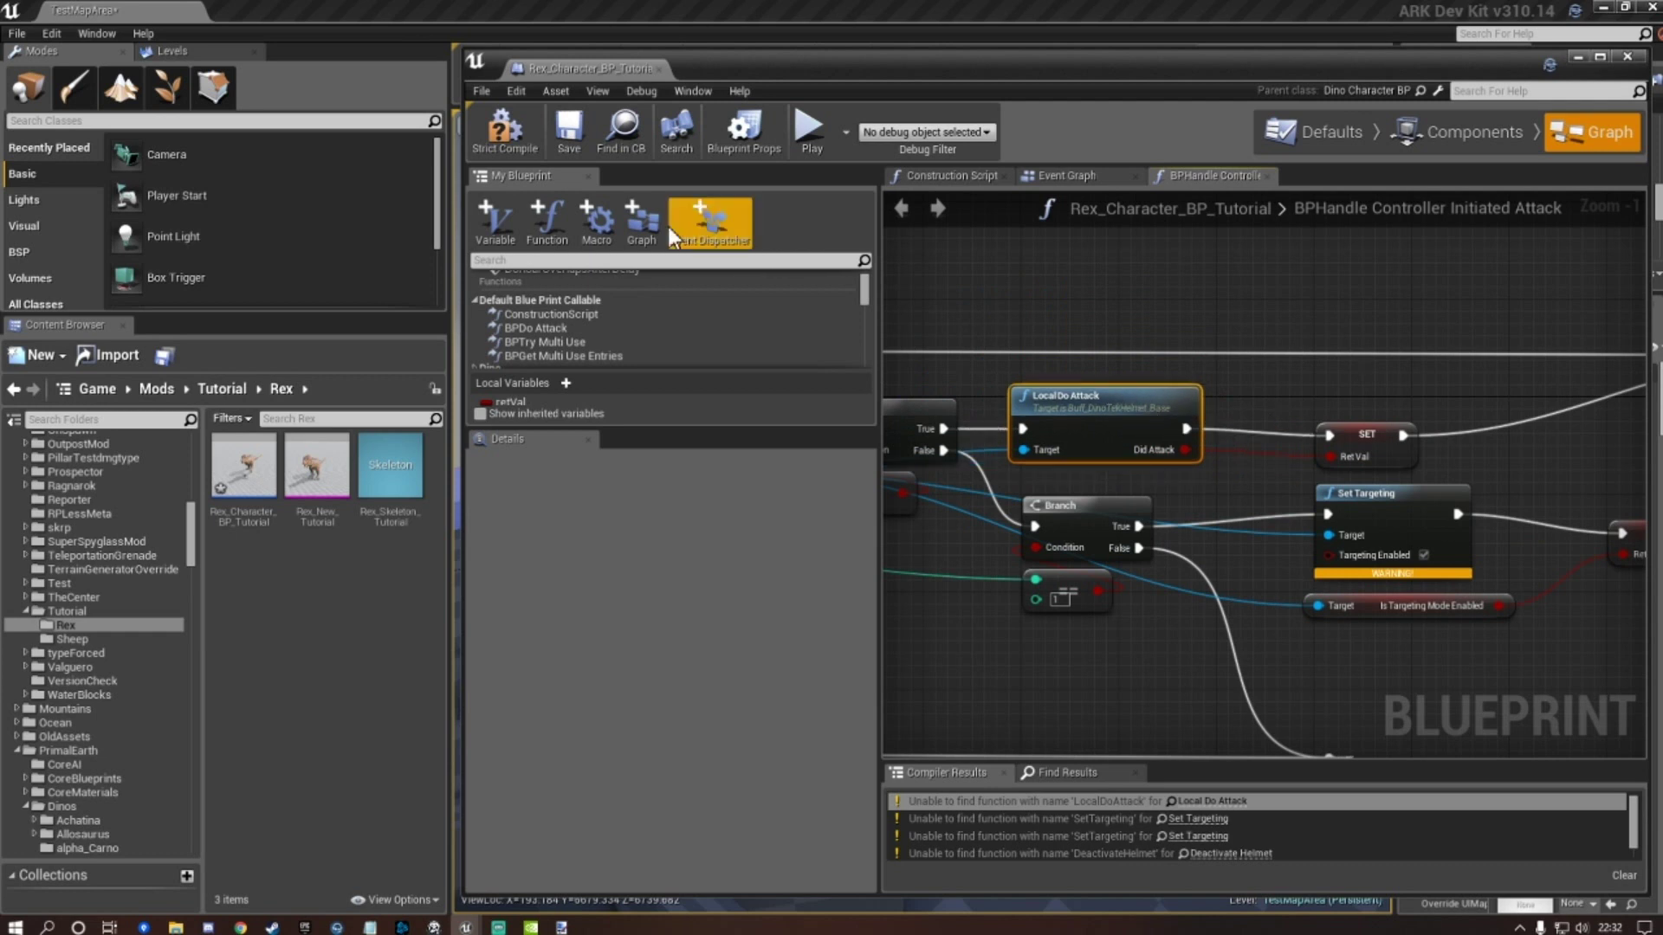
pyautogui.click(570, 130)
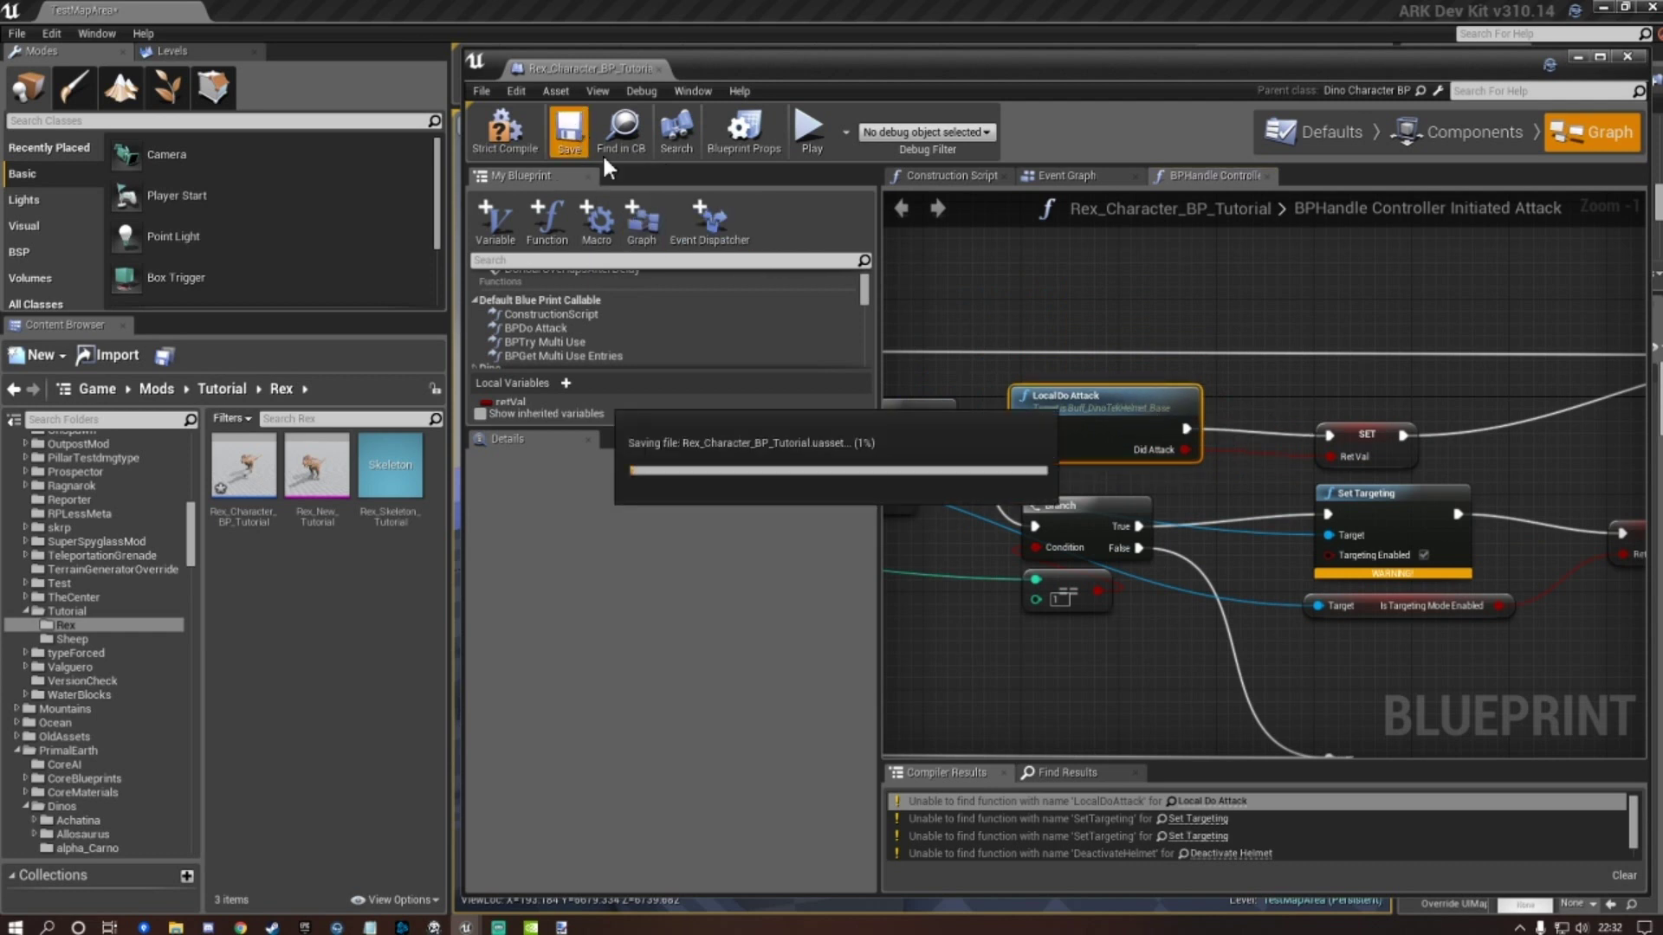
# Locate the faulty Set Targeting node in BPHandle Controller Initiated Attack and add a new Set Targeting call from the cast's reference output.
pyautogui.click(1207, 822)
pyautogui.moveTo(1289, 644); pyautogui.dragTo(1518, 625, button='right')
pyautogui.moveTo(1200, 626); pyautogui.dragTo(1403, 656, button='right')
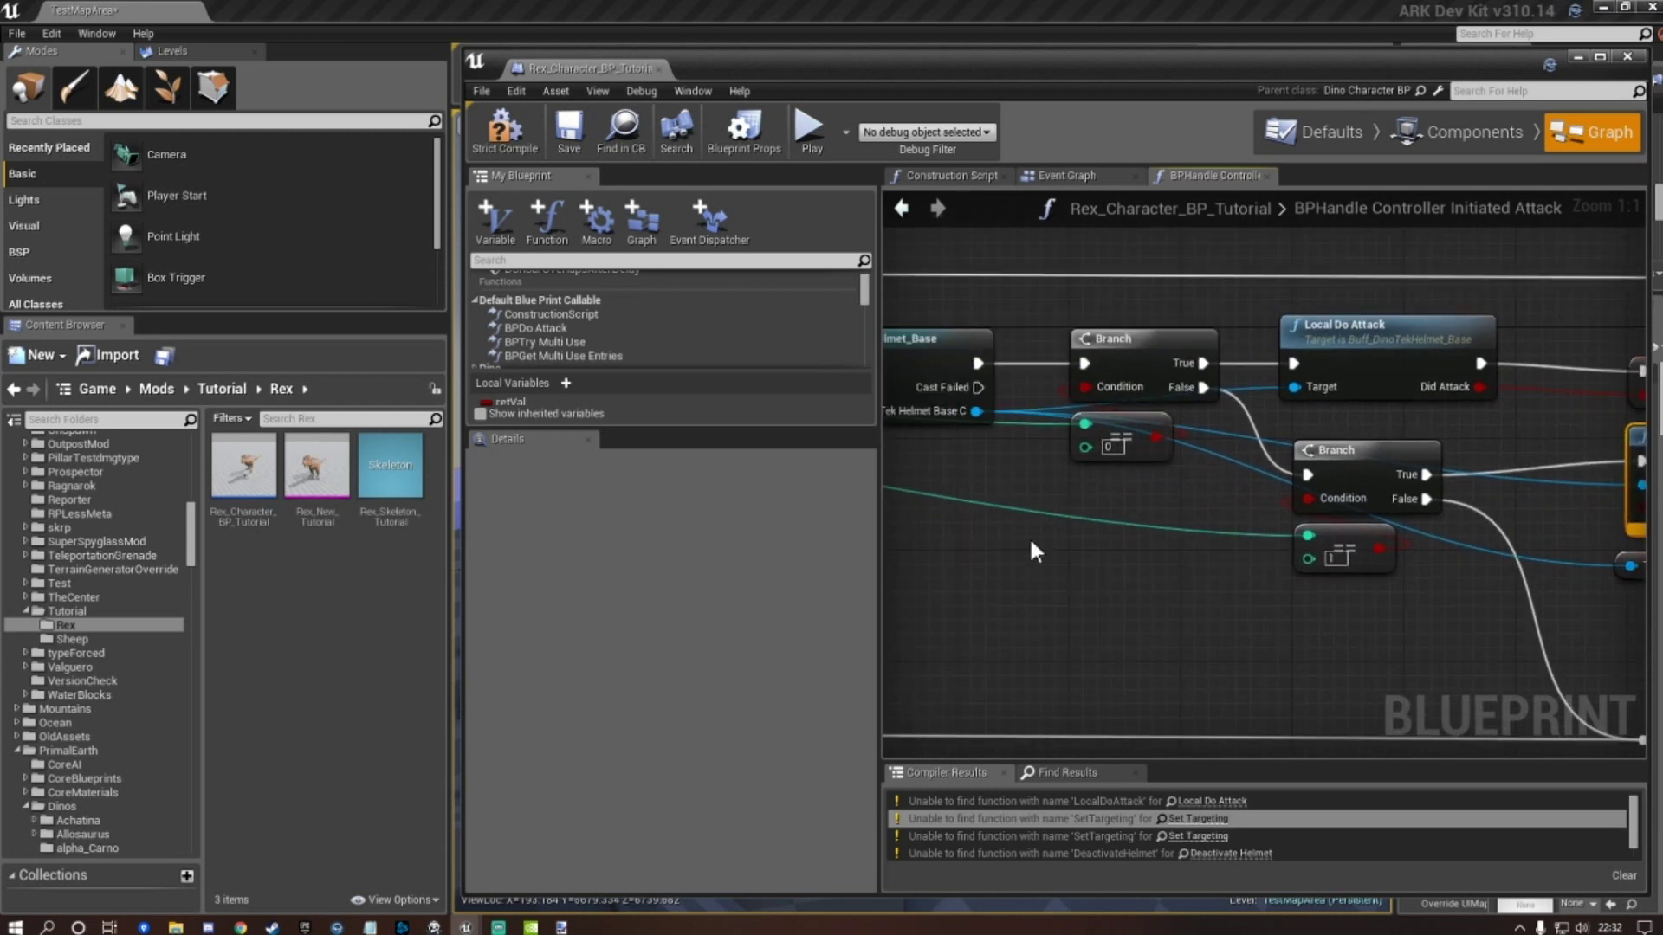
pyautogui.moveTo(1035, 550); pyautogui.dragTo(1190, 560, button='right')
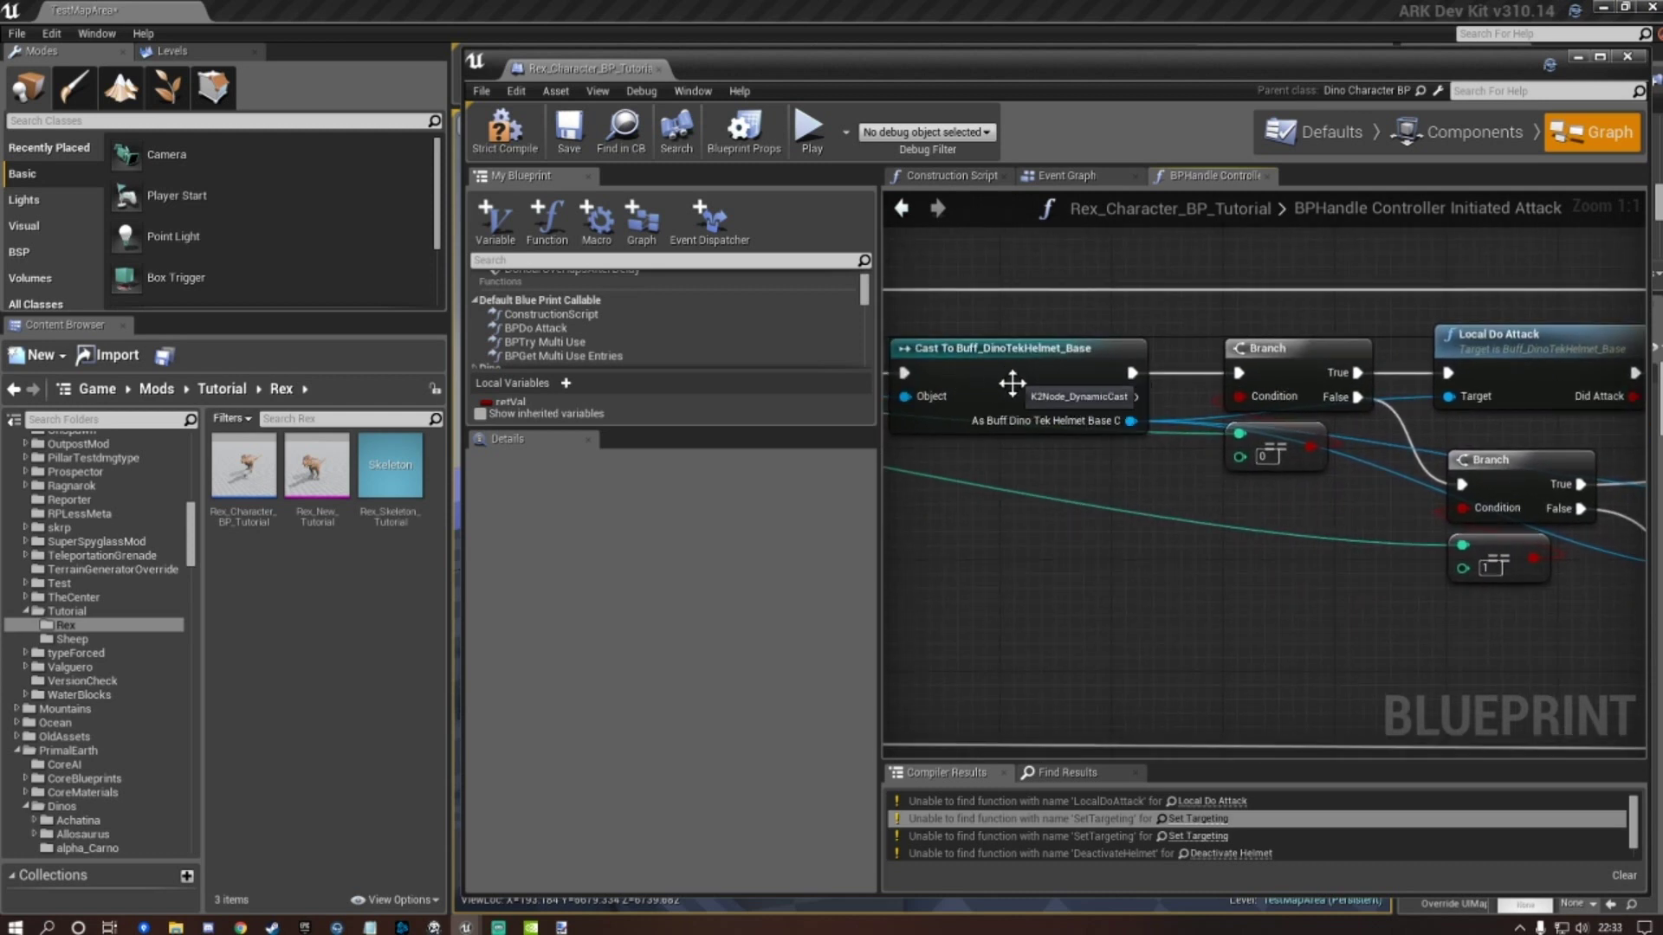
pyautogui.moveTo(1131, 421); pyautogui.dragTo(1432, 666)
pyautogui.write('set ta')
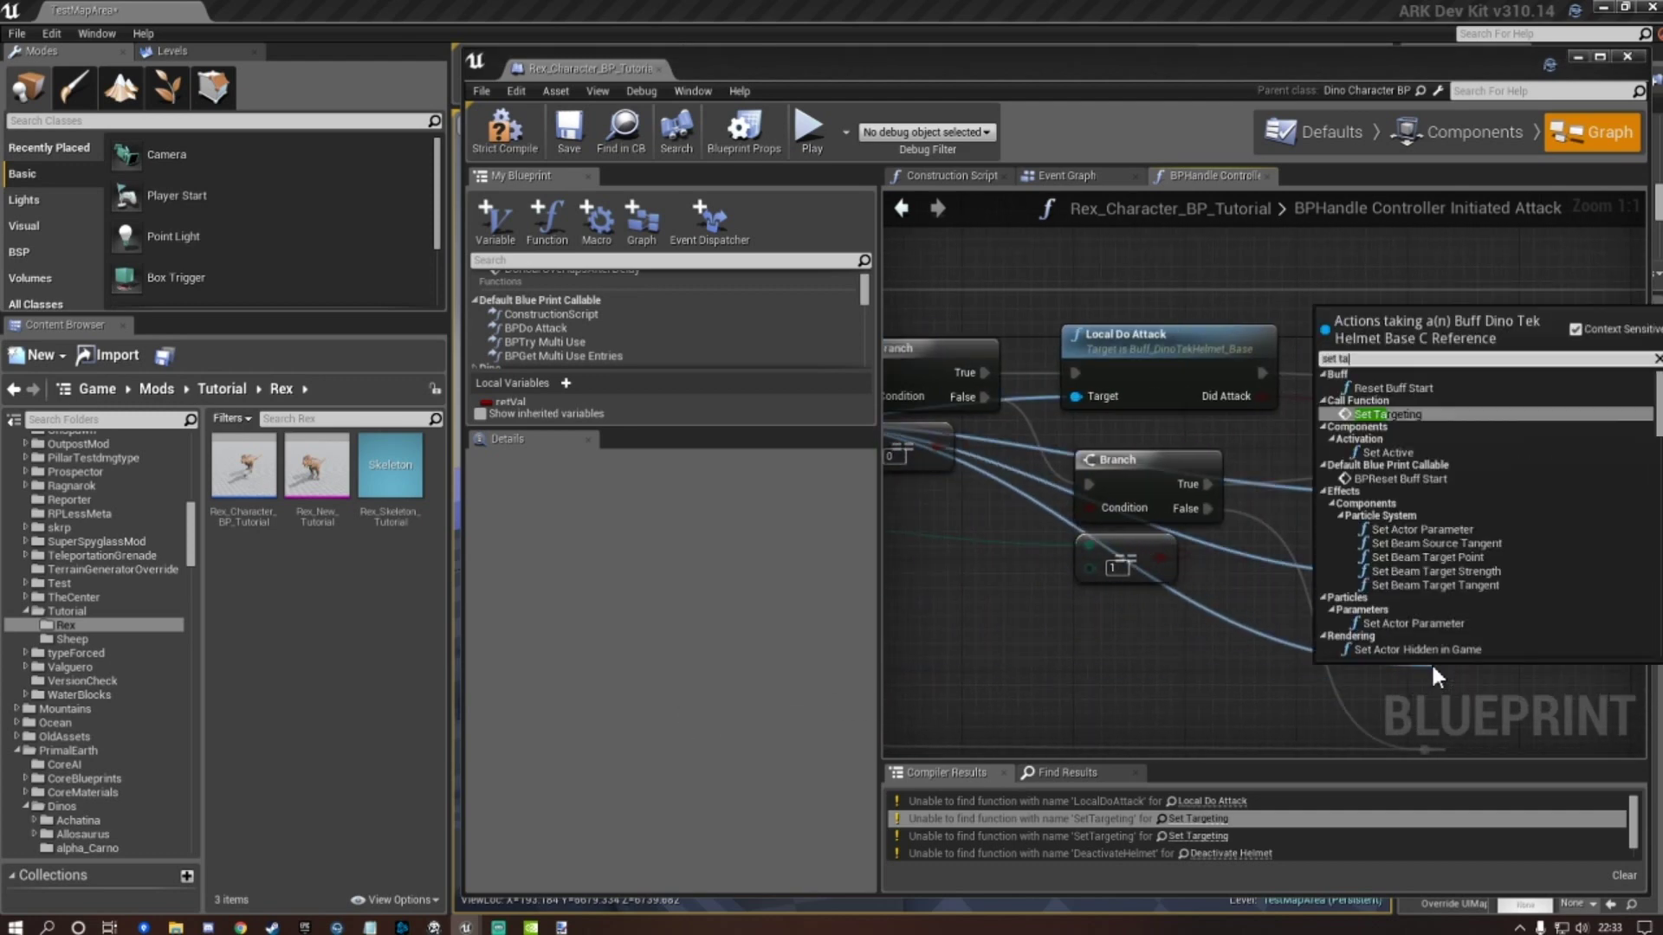
pyautogui.write('rget')
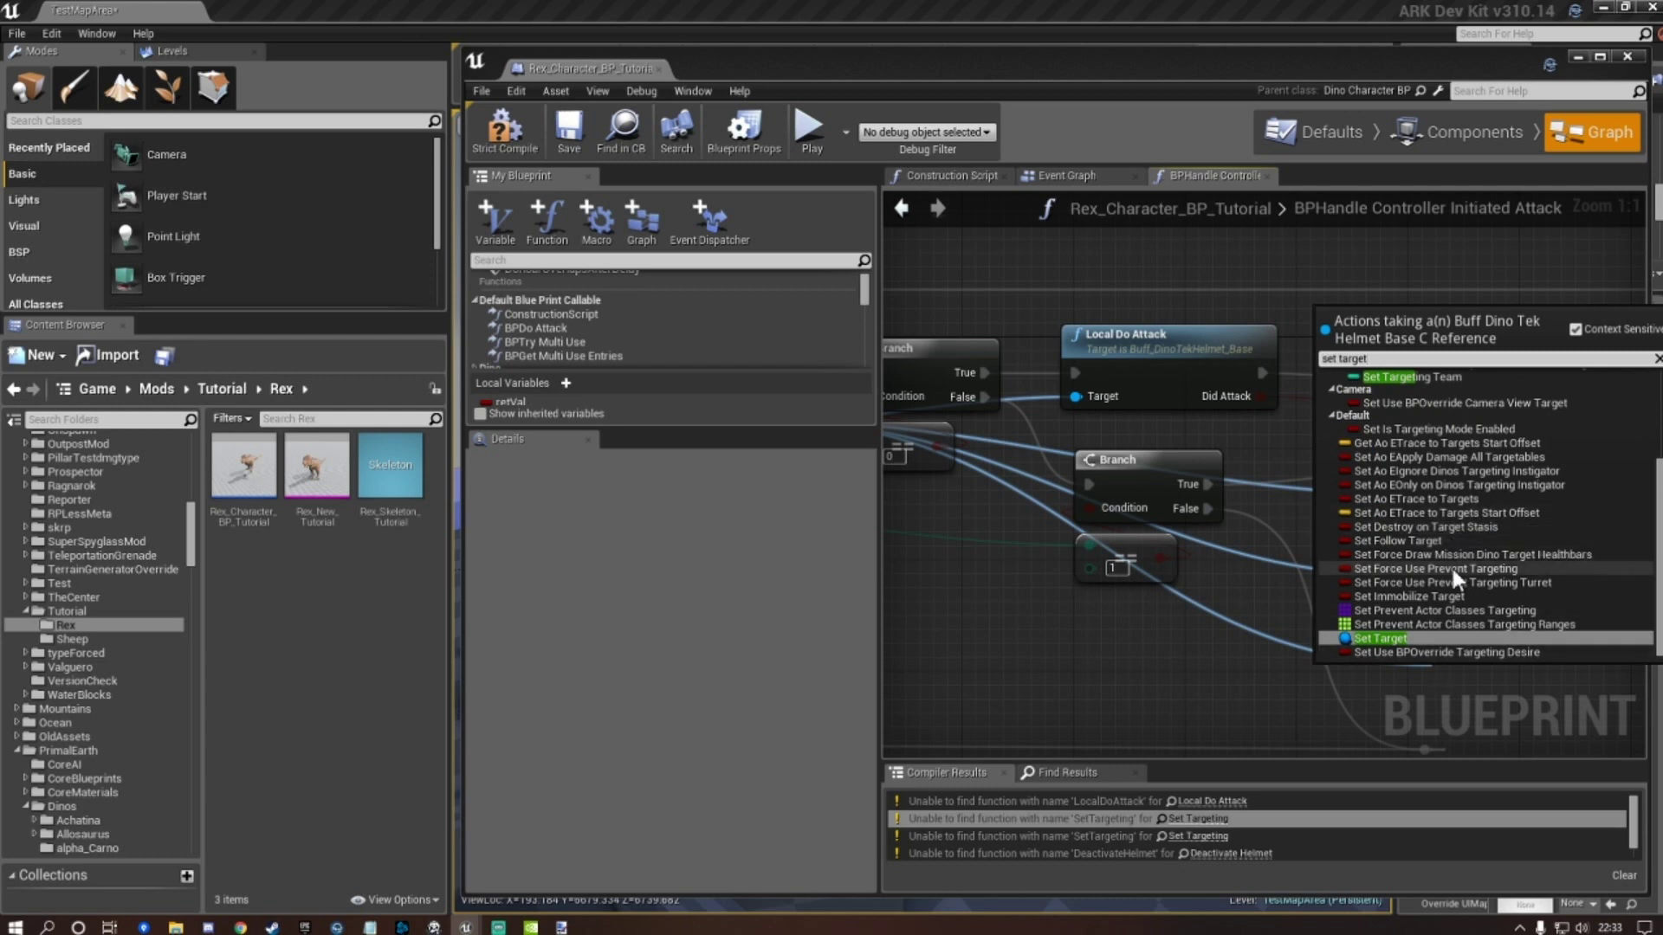
pyautogui.scroll(3, 1452, 533)
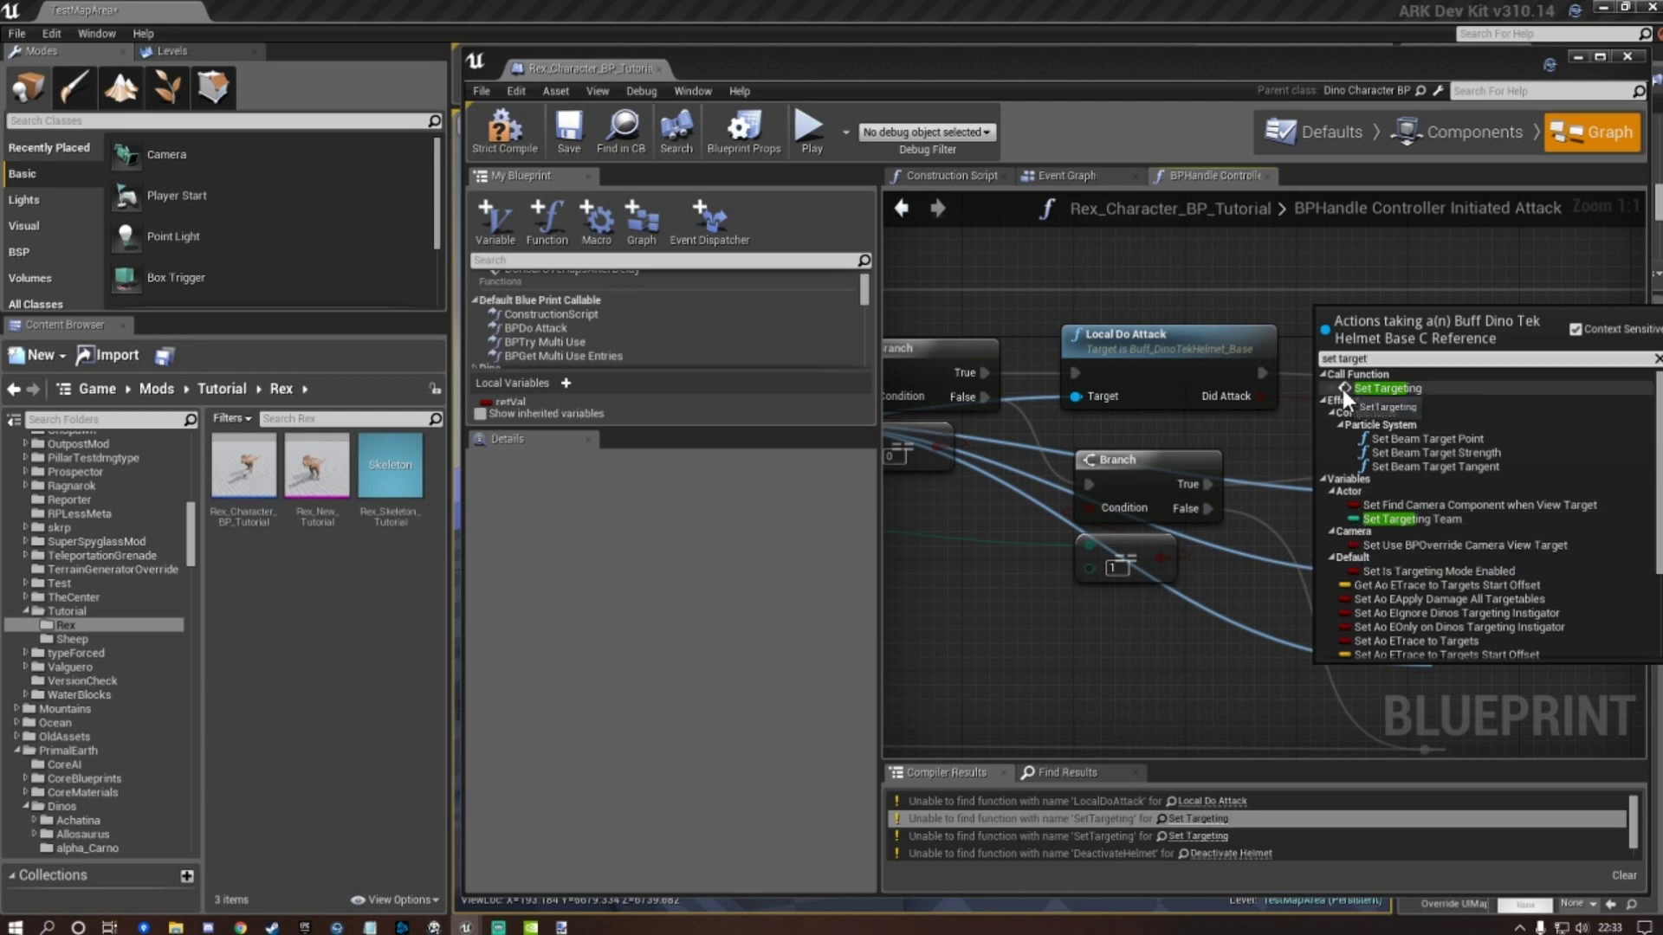
pyautogui.click(1386, 388)
pyautogui.moveTo(1455, 585); pyautogui.dragTo(1353, 554, button='right')
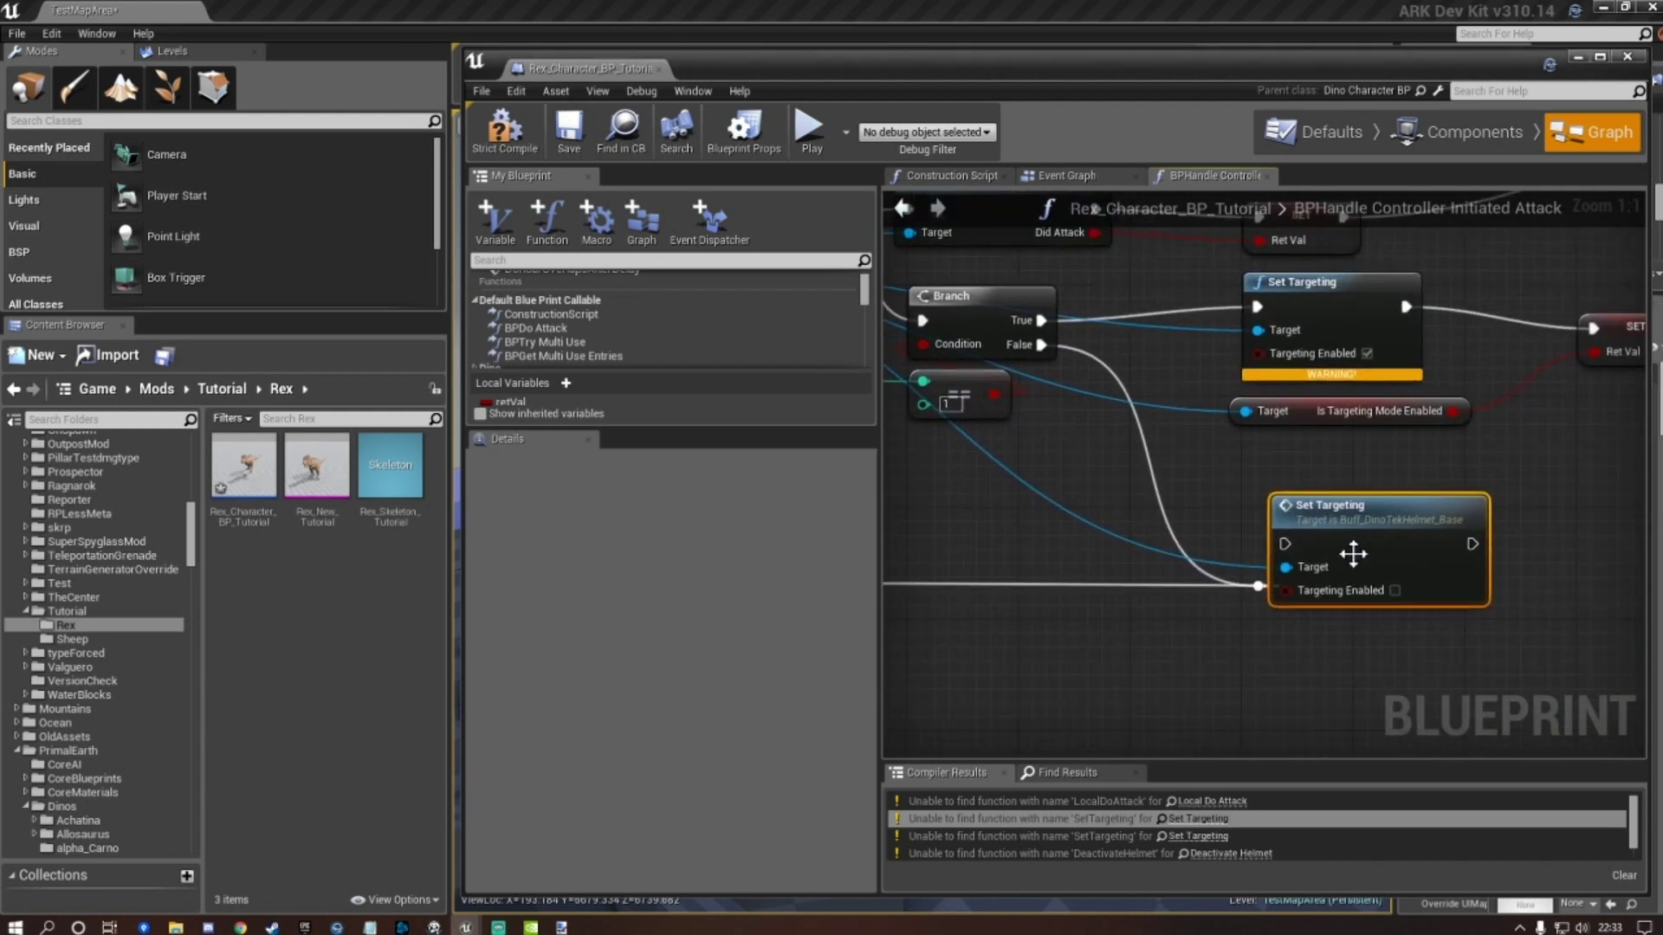
pyautogui.moveTo(1353, 554); pyautogui.dragTo(1344, 507)
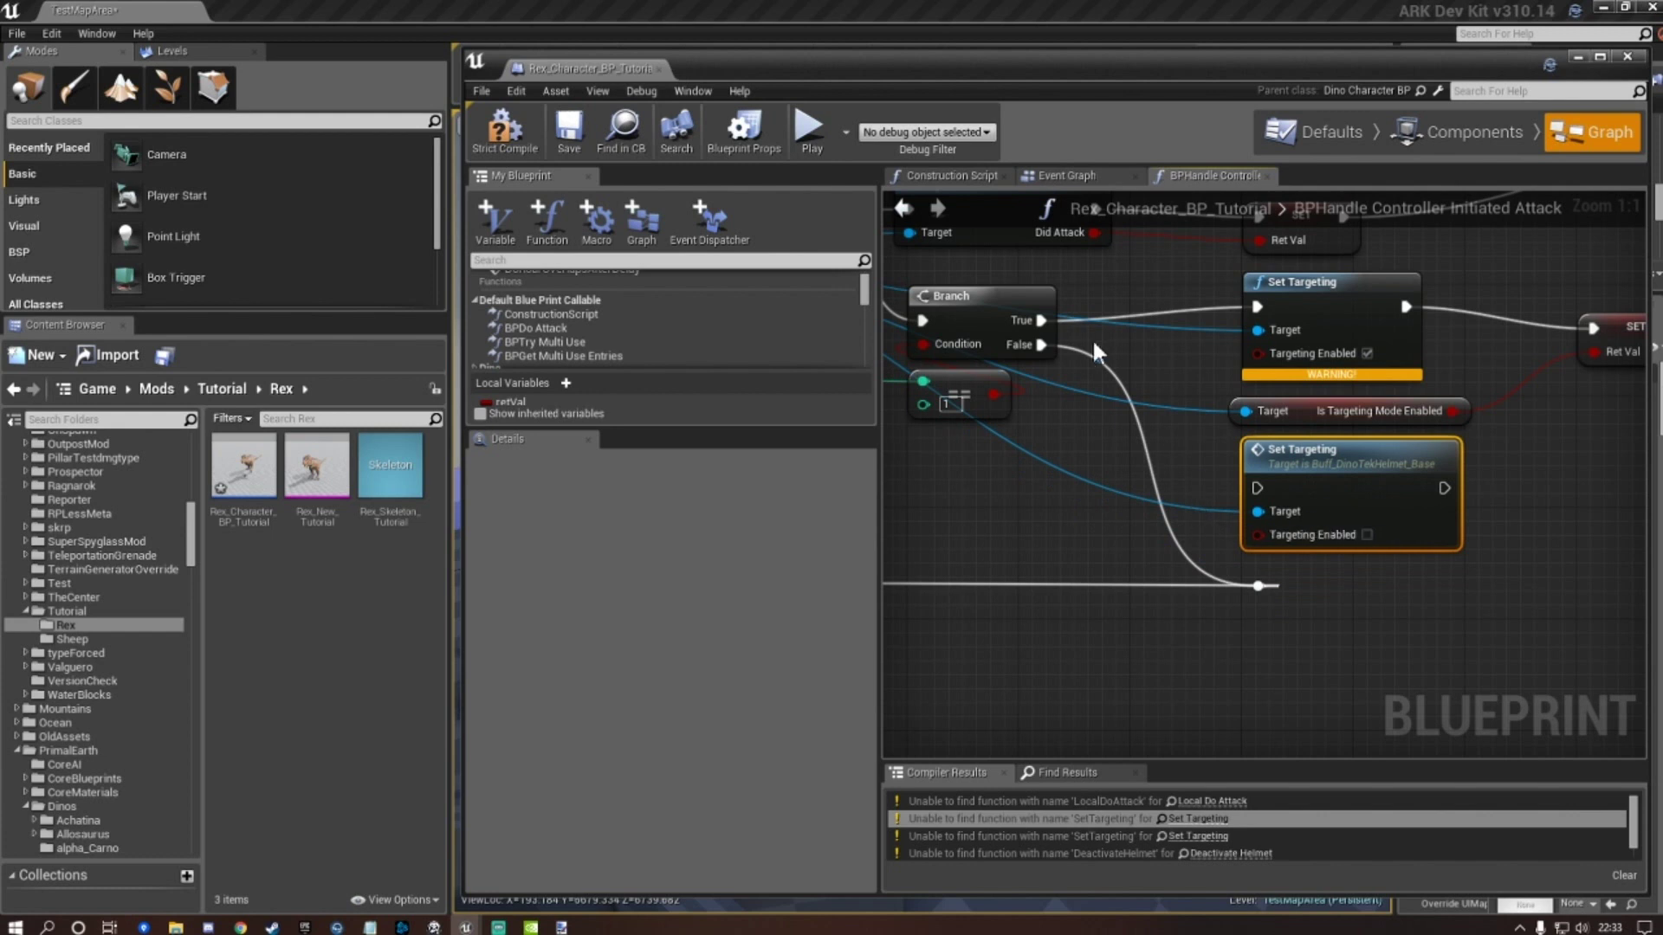
# Wire the new Set Targeting node between the second Branch's True output and its SET Ret Val node, with Targeting Enabled on.
pyautogui.moveTo(1041, 321); pyautogui.dragTo(1259, 488)
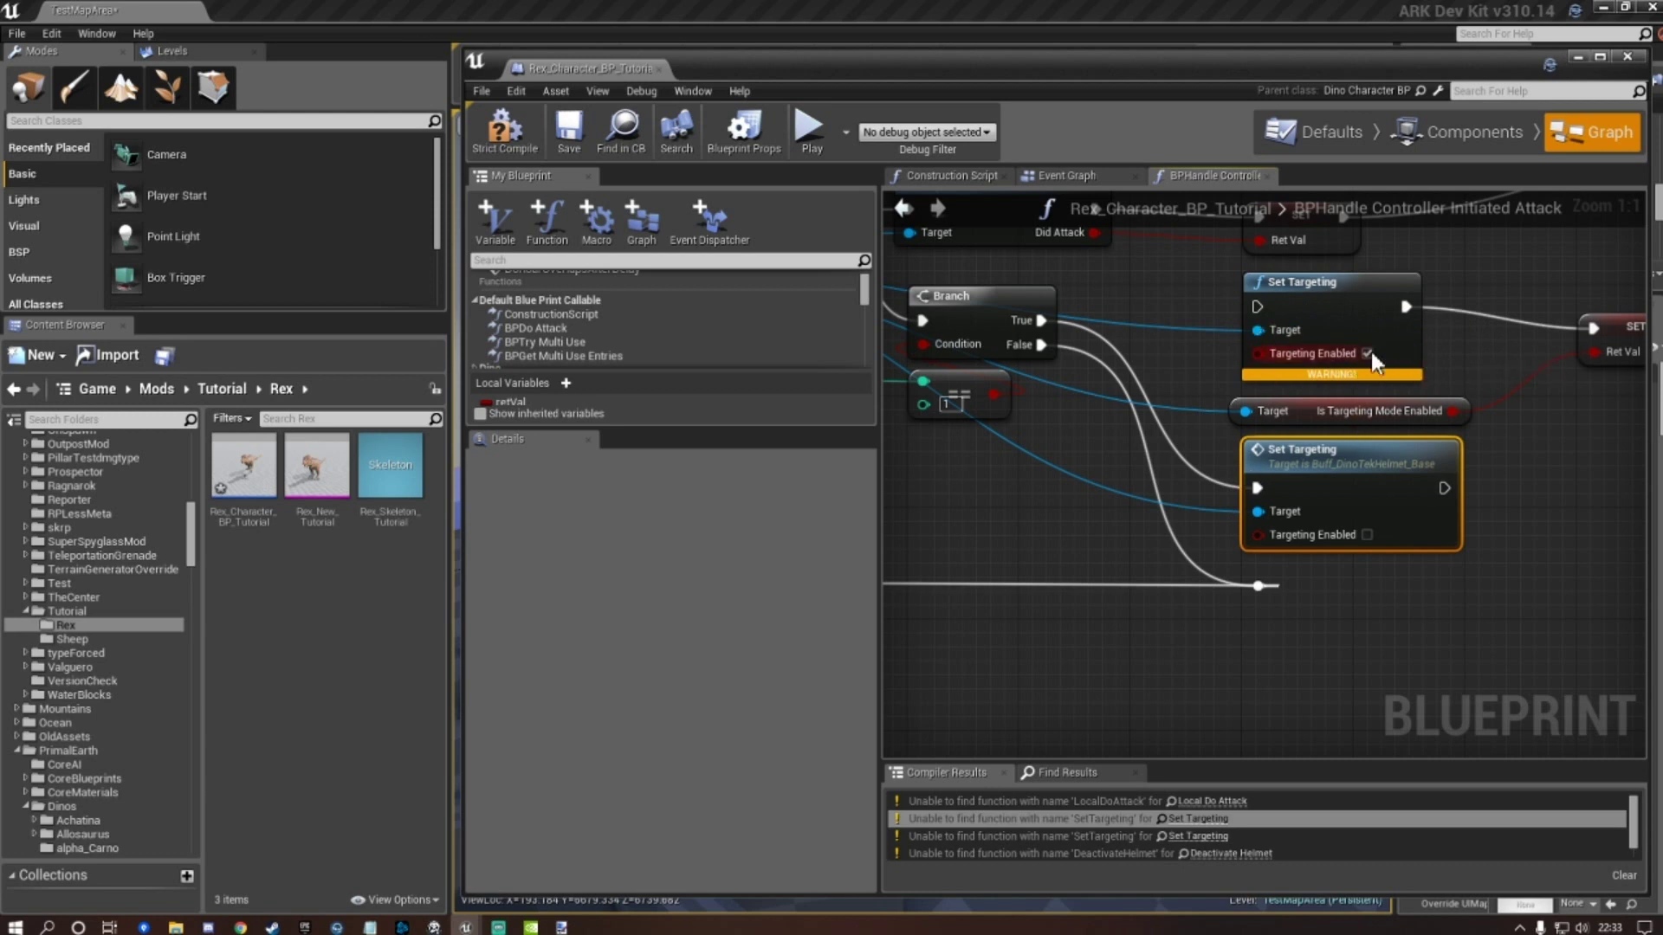
pyautogui.click(1367, 535)
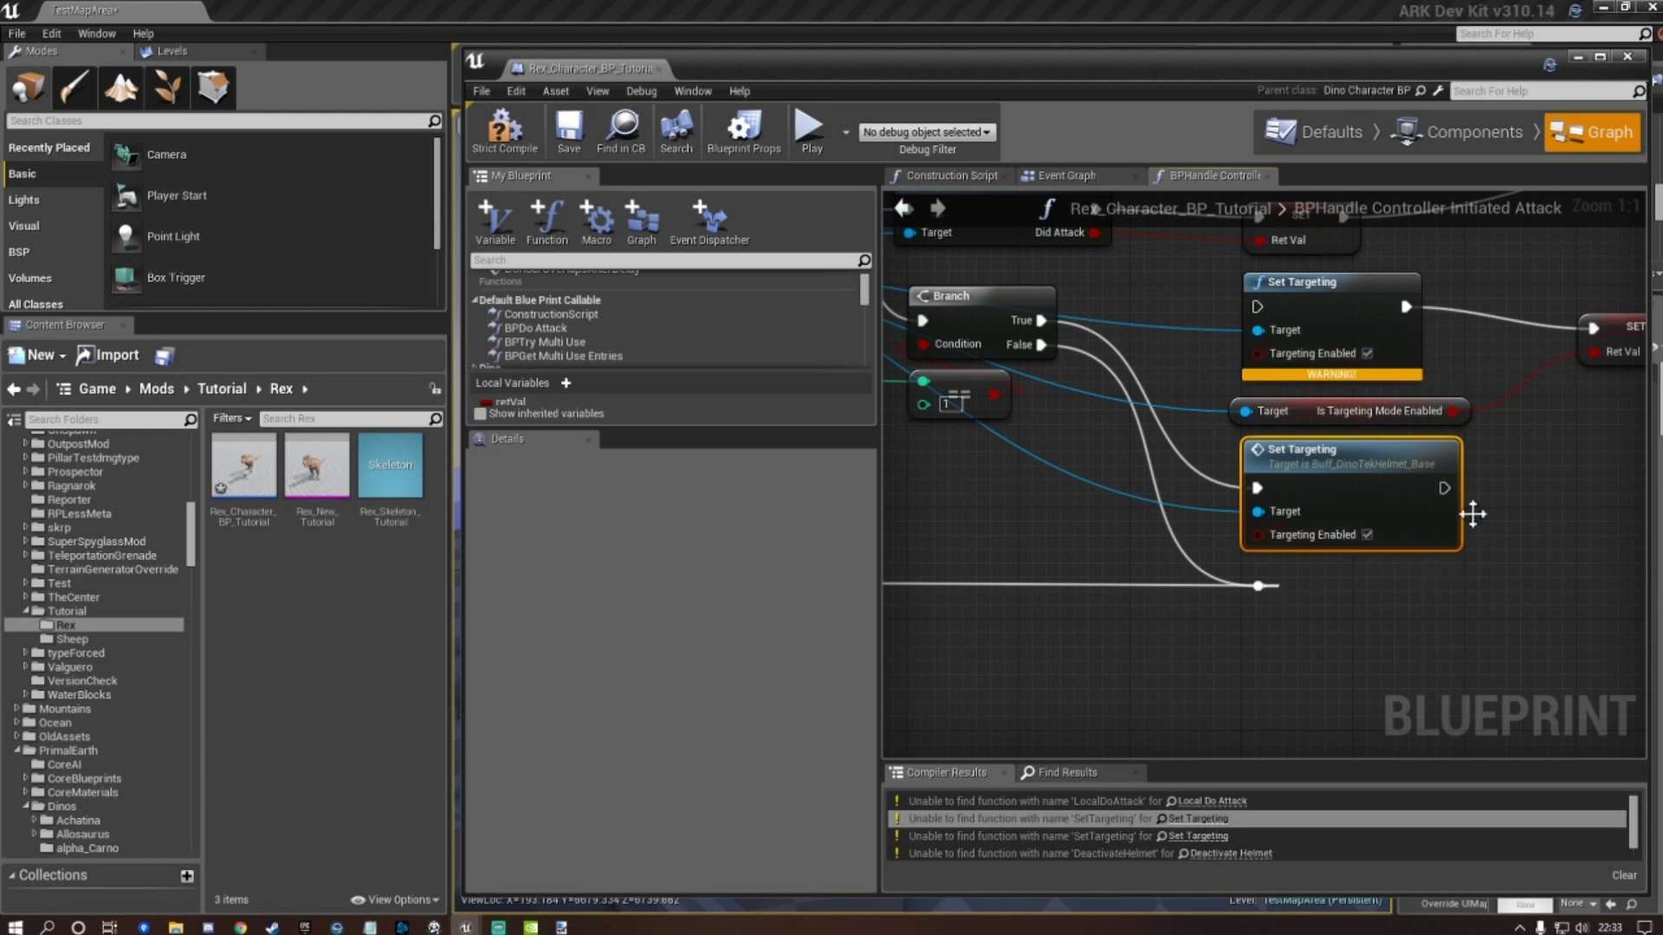
pyautogui.moveTo(1505, 477); pyautogui.dragTo(1295, 479, button='right')
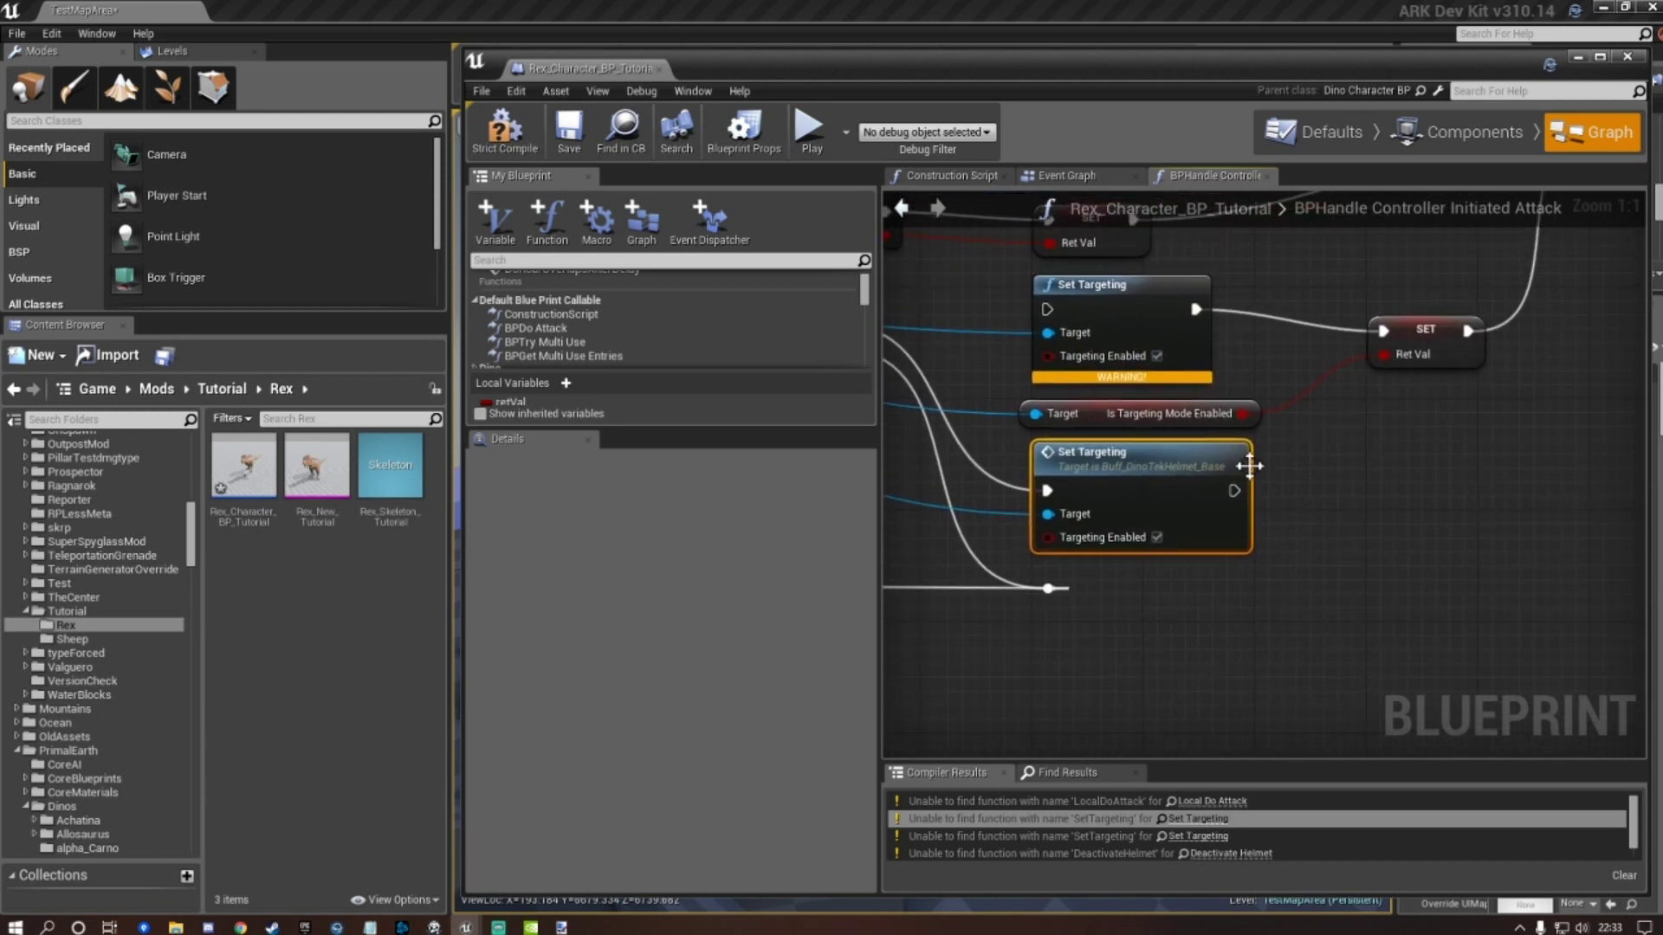
pyautogui.moveTo(1234, 491); pyautogui.dragTo(1383, 331)
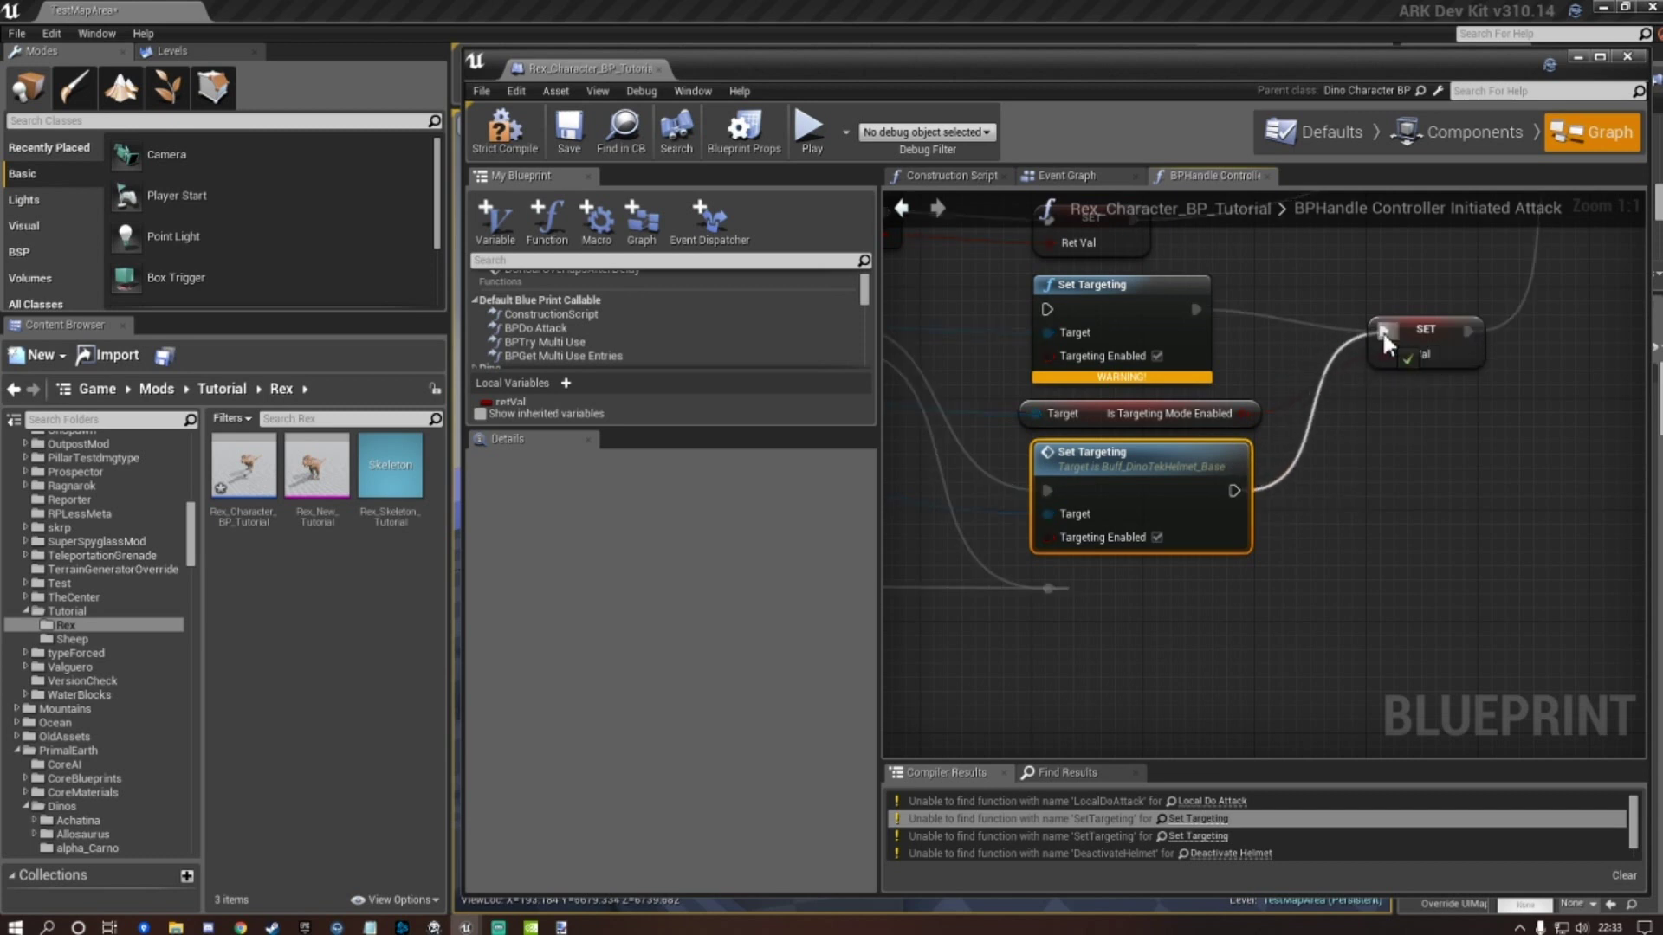
# Replace the faulty Set Targeting node with the new one in the same position, and save and recompile the blueprint.
pyautogui.click(1173, 335)
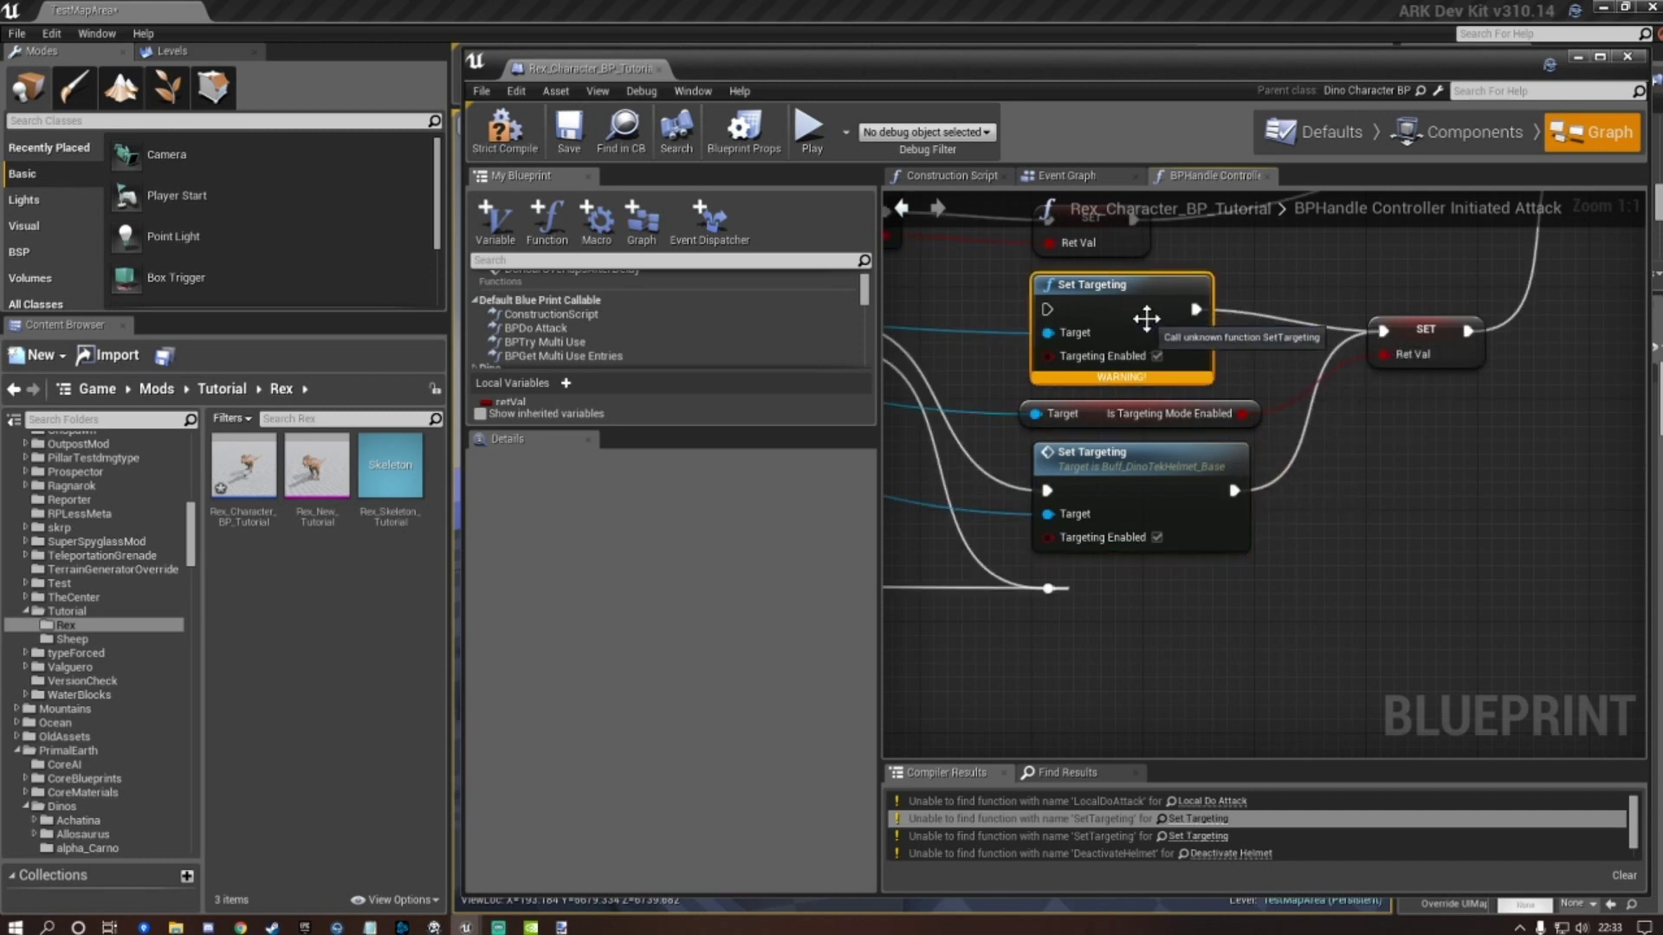
pyautogui.press('Delete')
pyautogui.moveTo(1141, 460); pyautogui.dragTo(1126, 320)
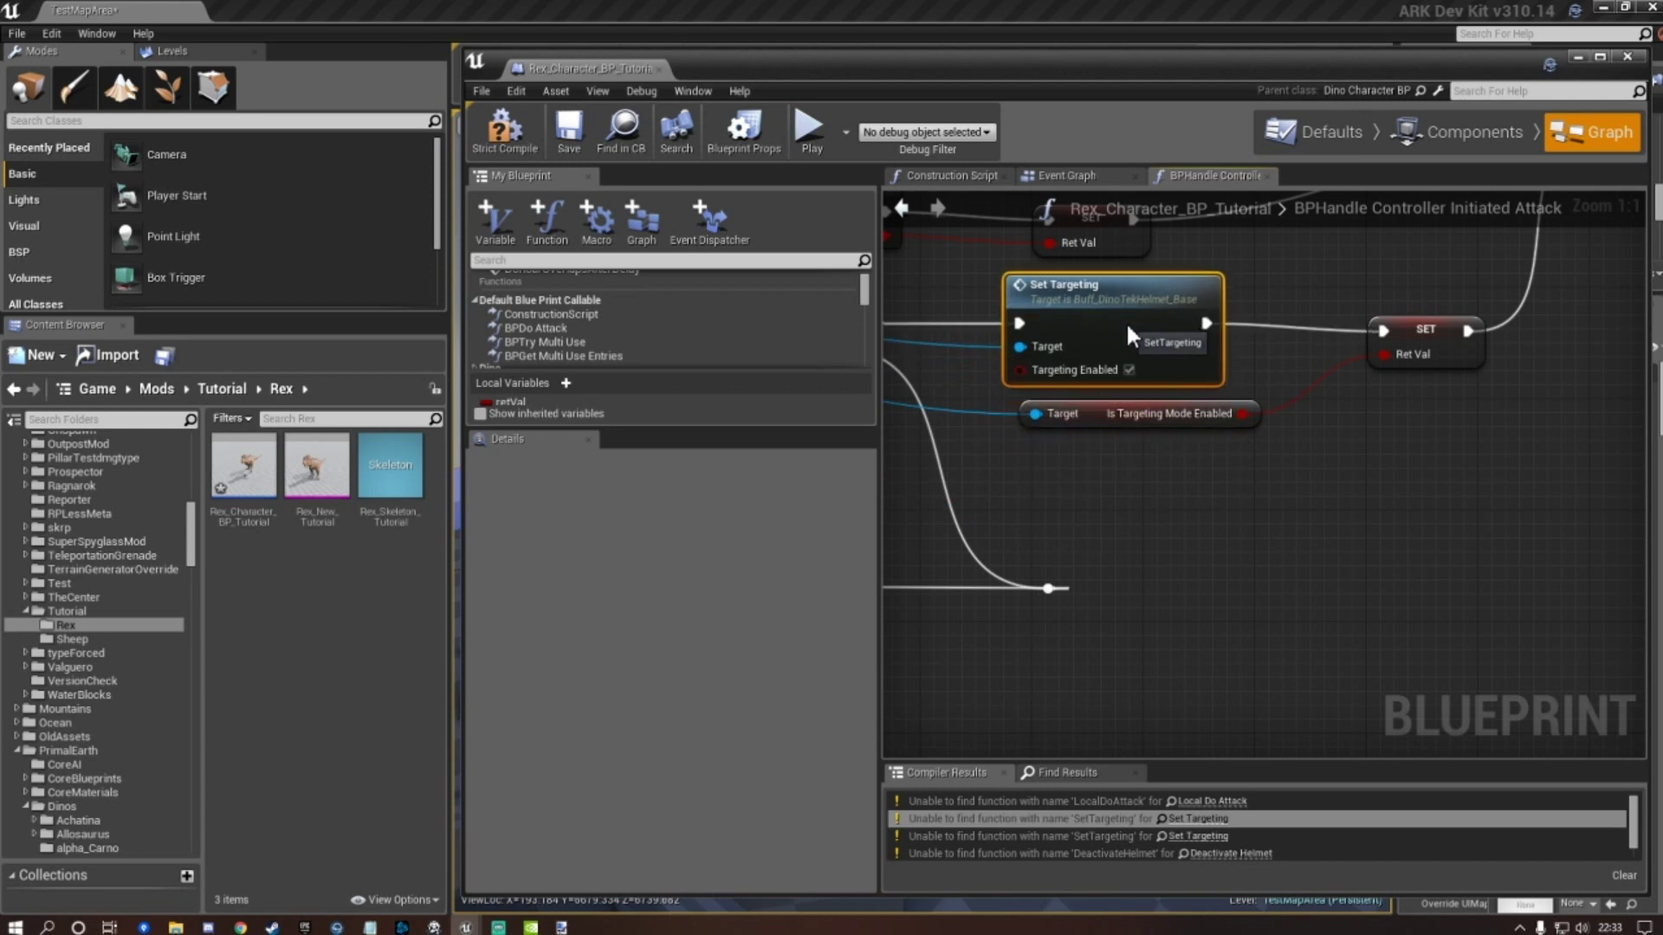
pyautogui.moveTo(1103, 485); pyautogui.dragTo(1276, 611, button='right')
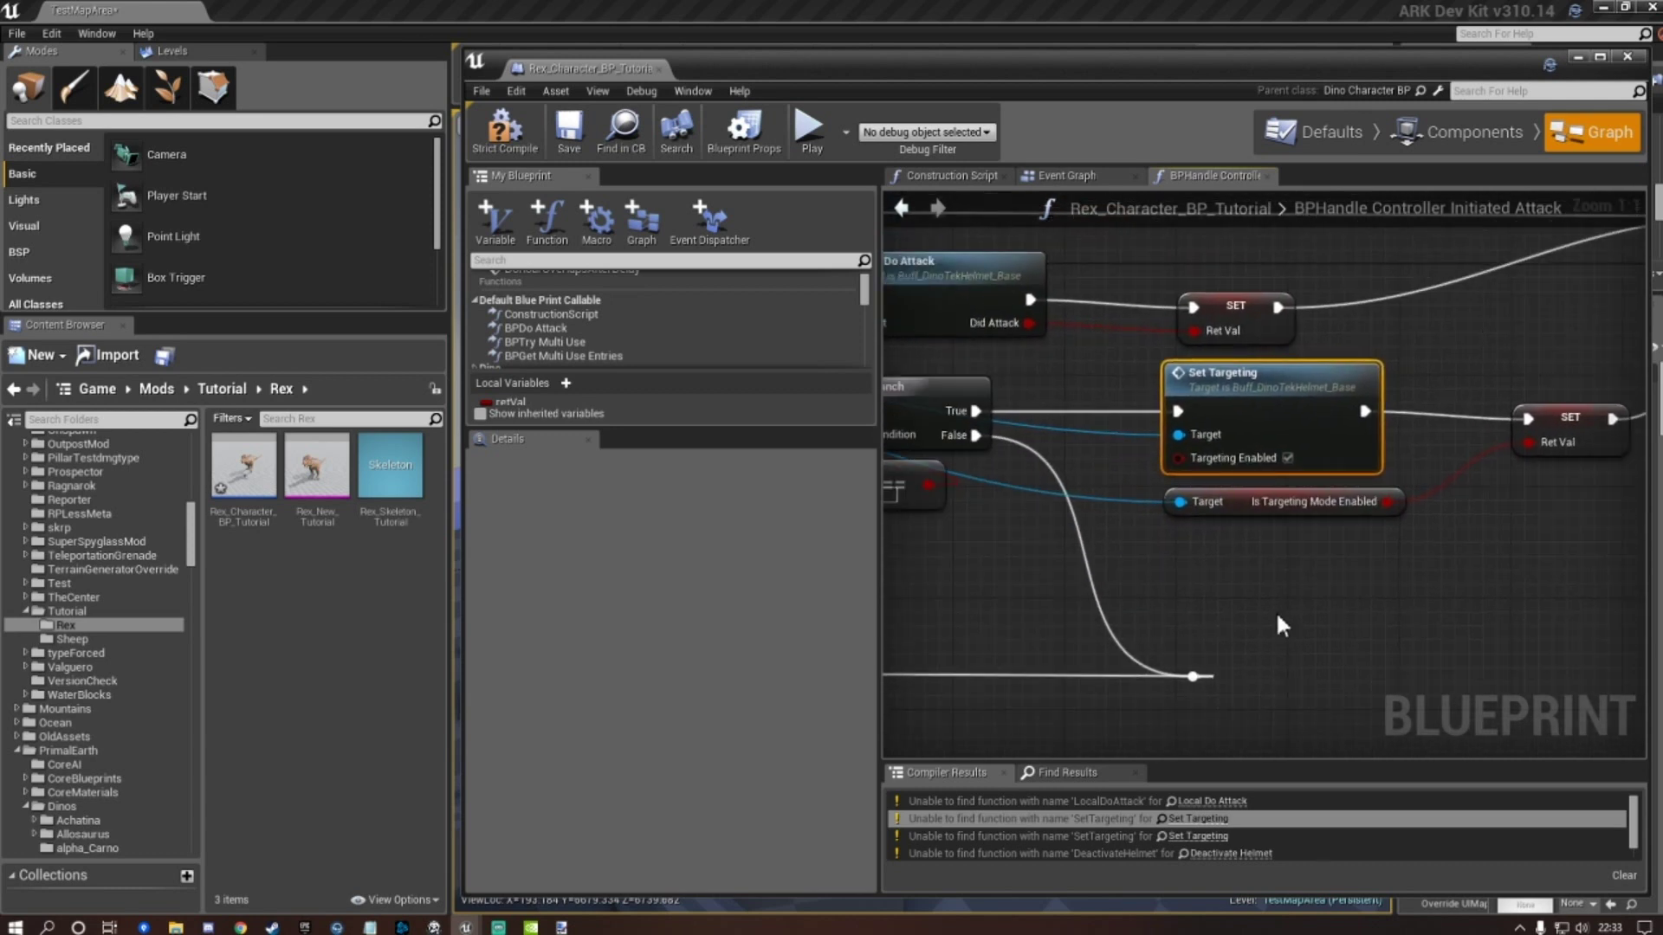
pyautogui.scroll(-3, 1273, 606)
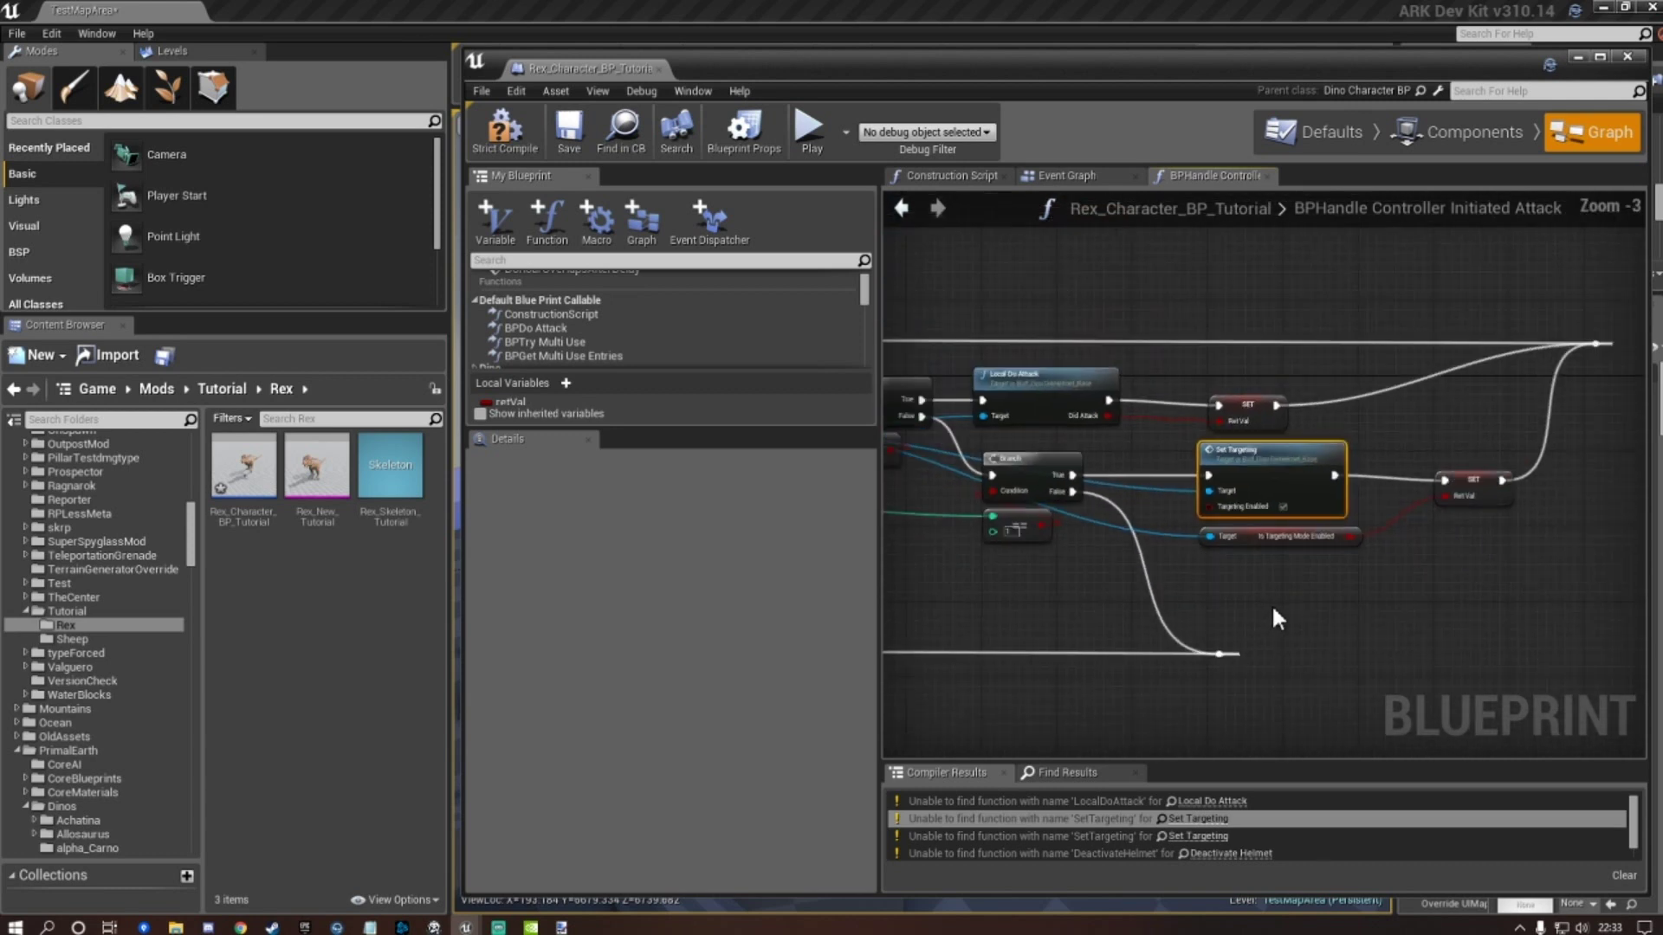
pyautogui.click(569, 139)
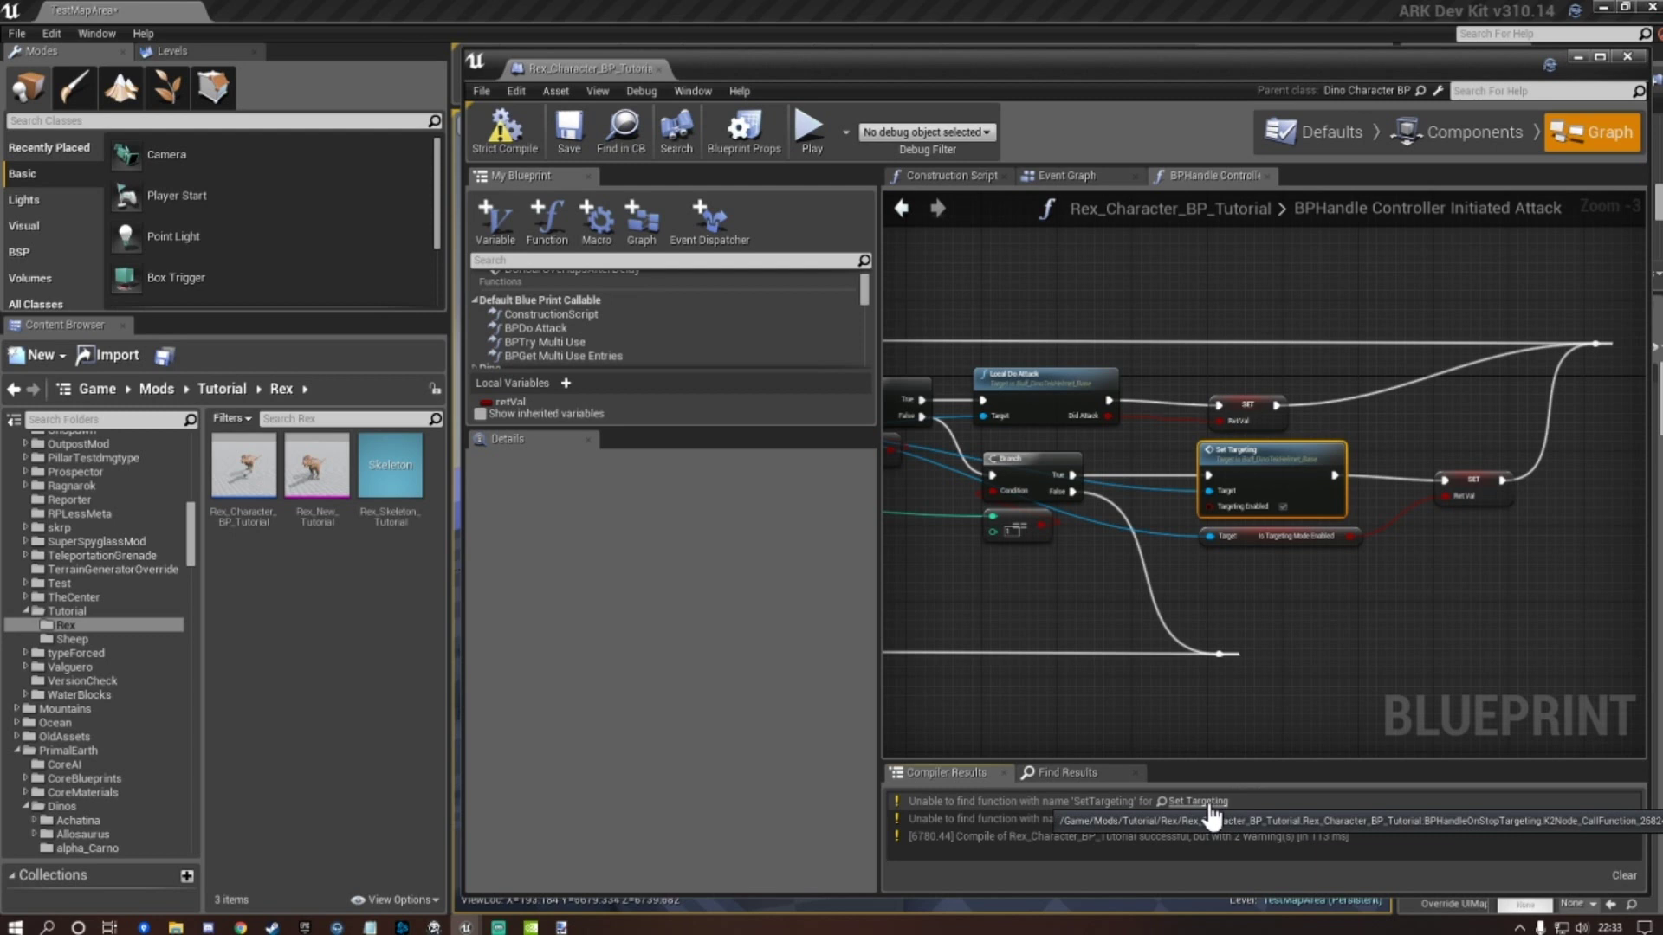
# In BPHandle on Stop Targeting, add a Set Targeting call from the cast's reference output and wire it between the cast and the reroute node.
pyautogui.click(1228, 801)
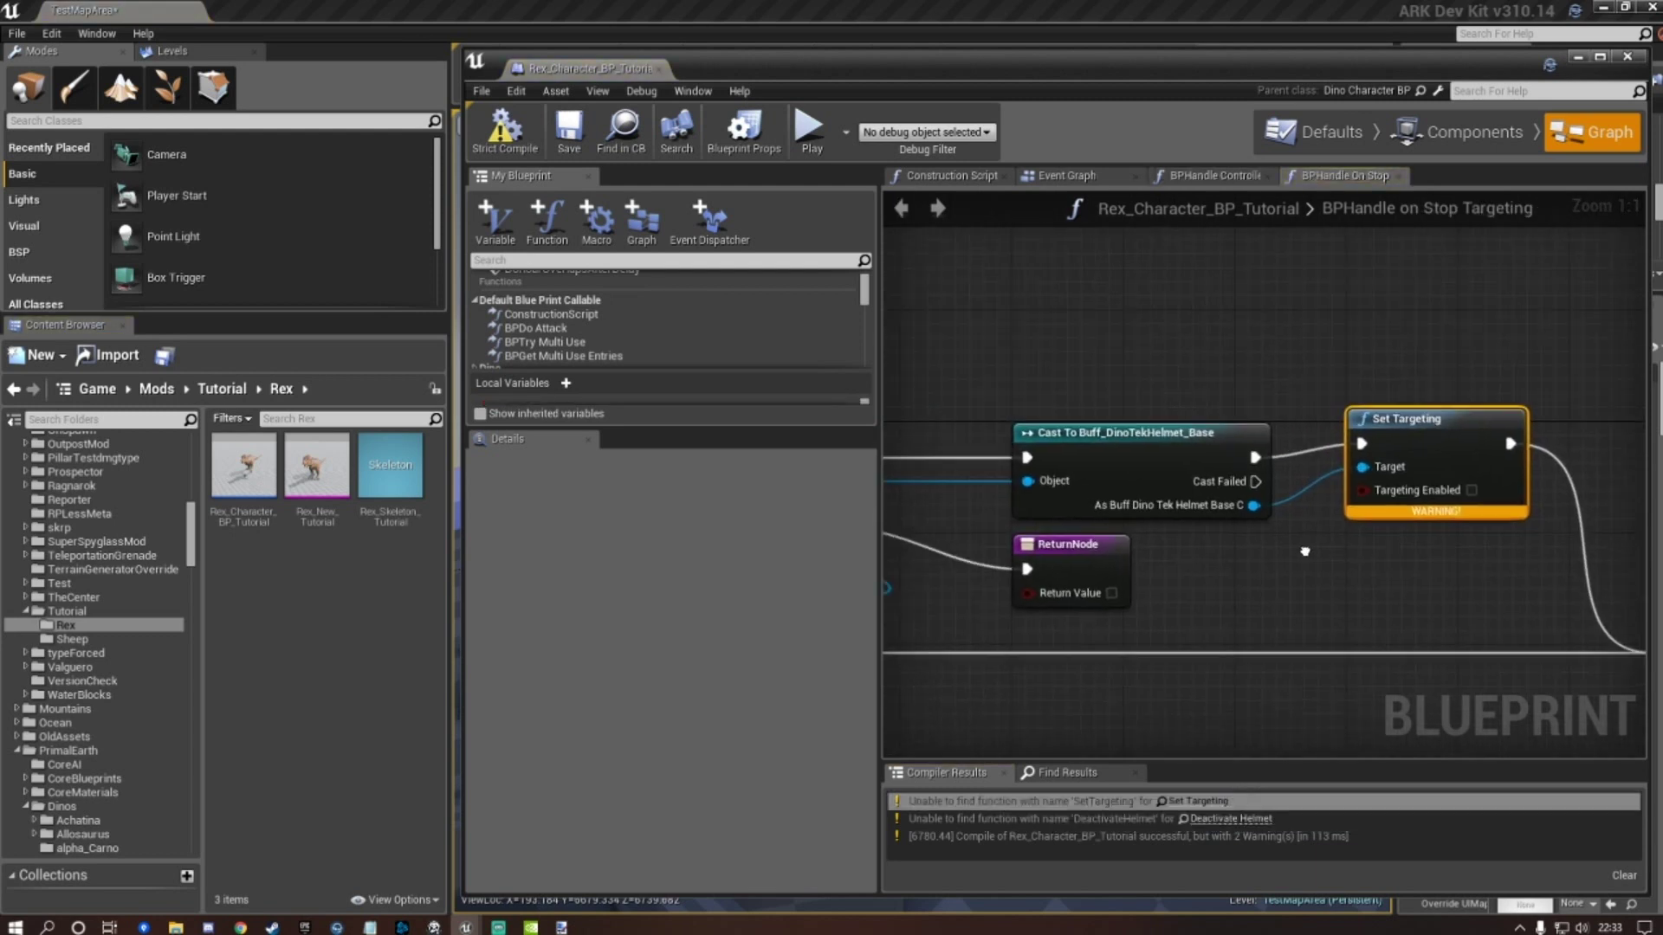
pyautogui.moveTo(1175, 521); pyautogui.dragTo(1280, 350)
pyautogui.write('s')
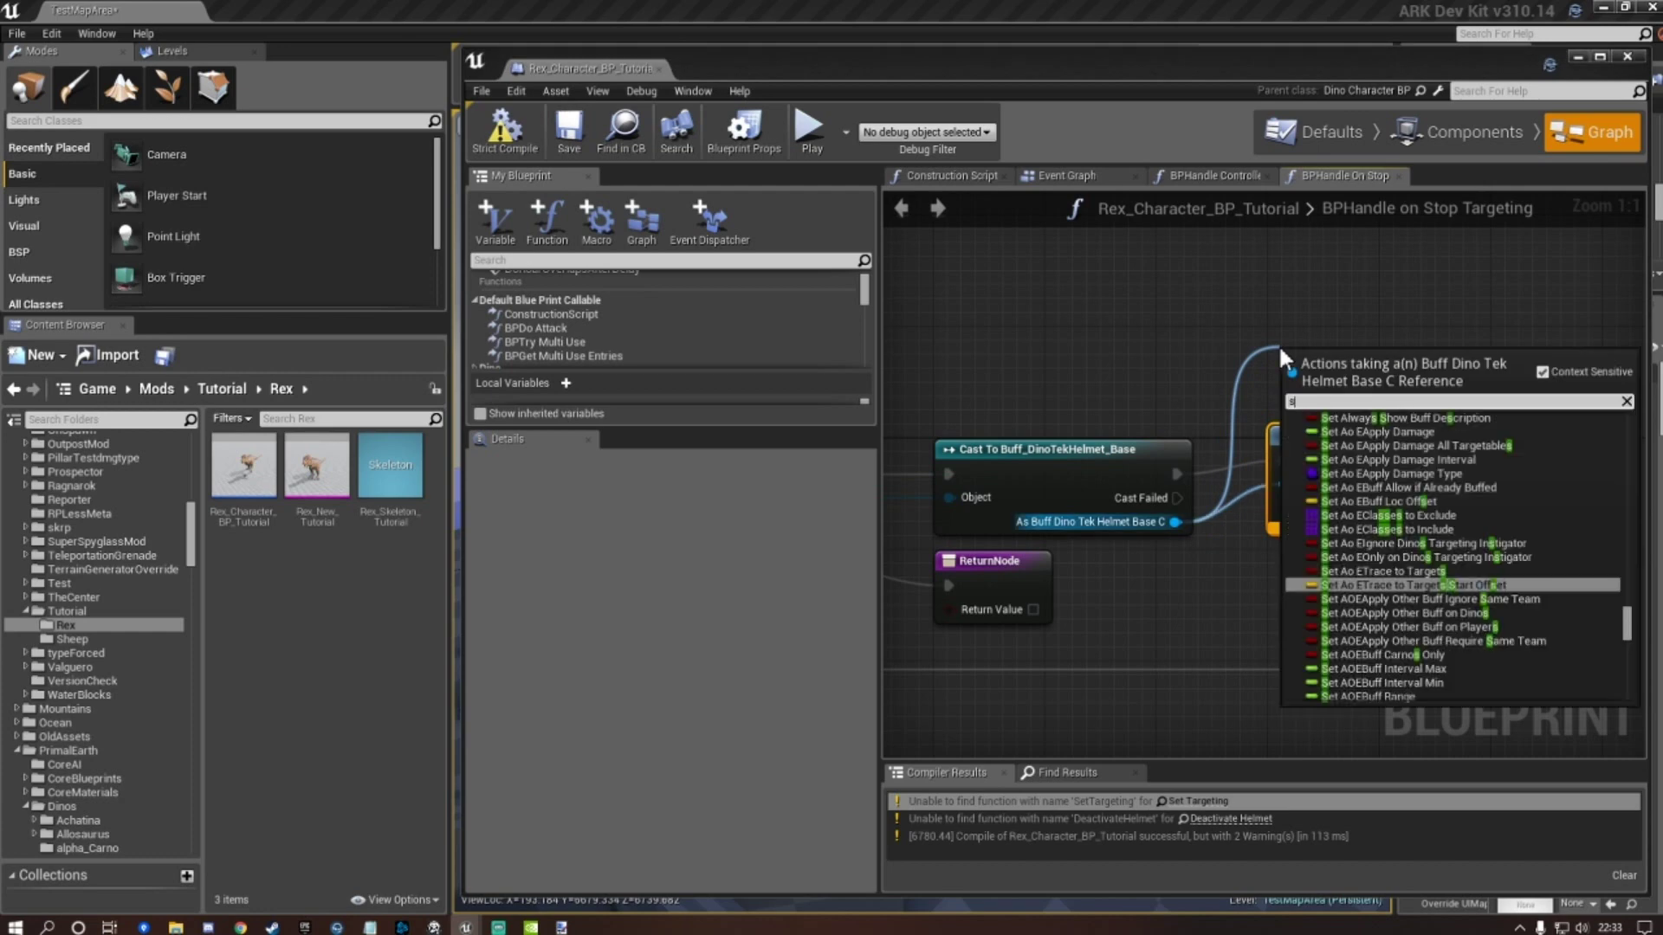
pyautogui.write('et targeting')
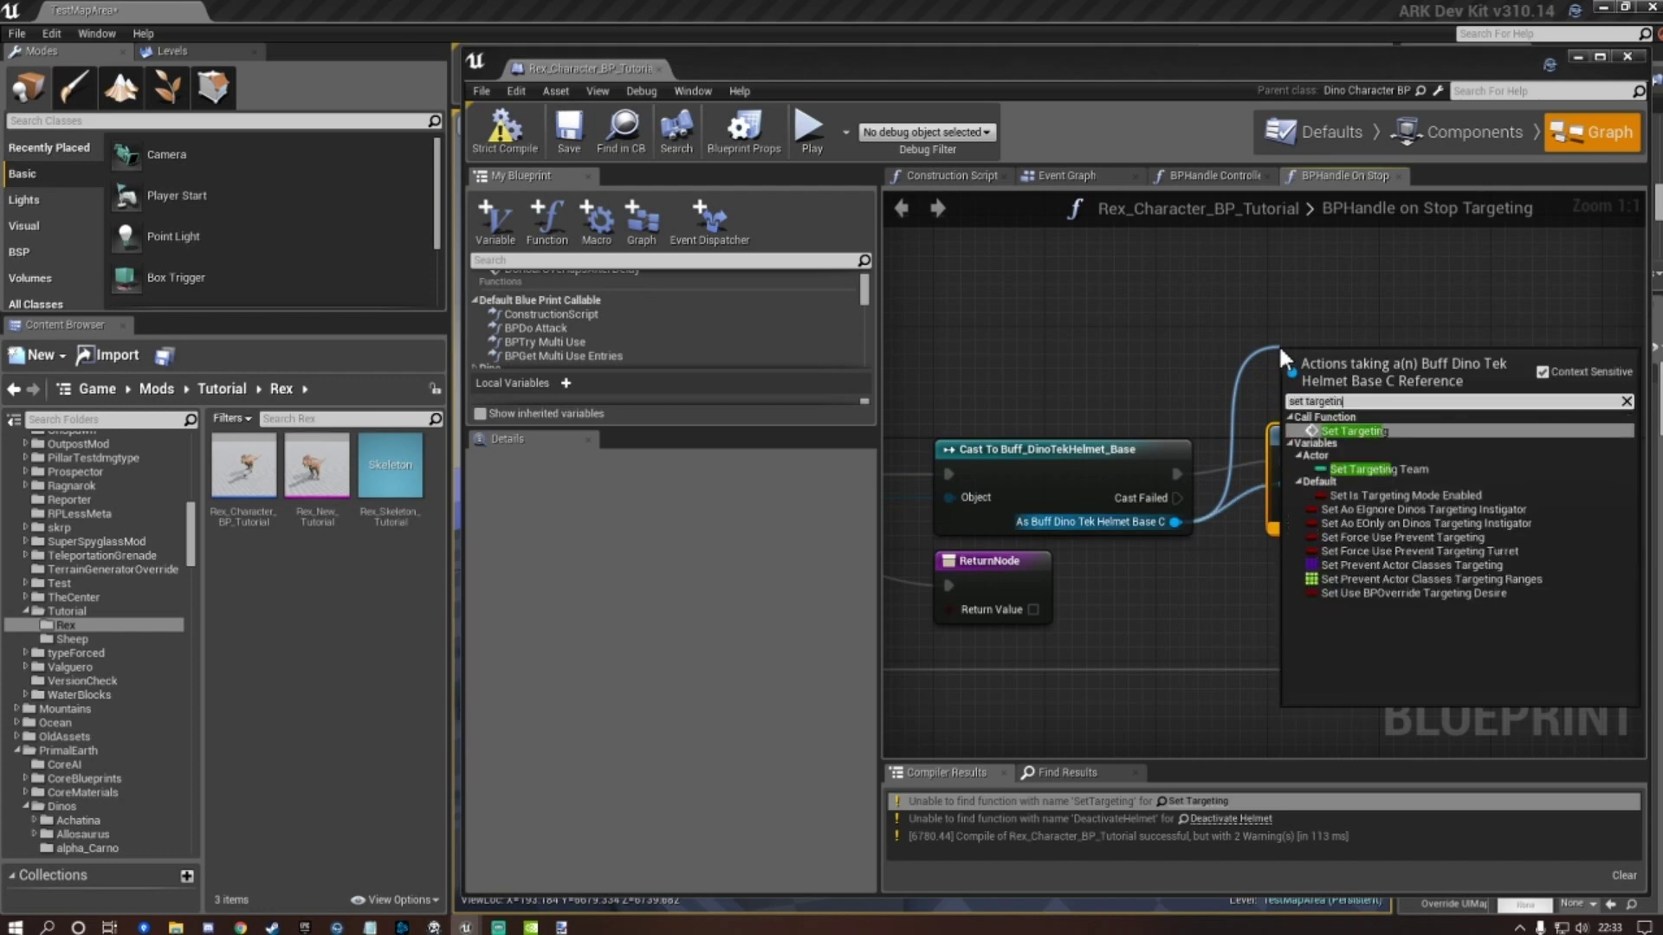
pyautogui.click(1385, 442)
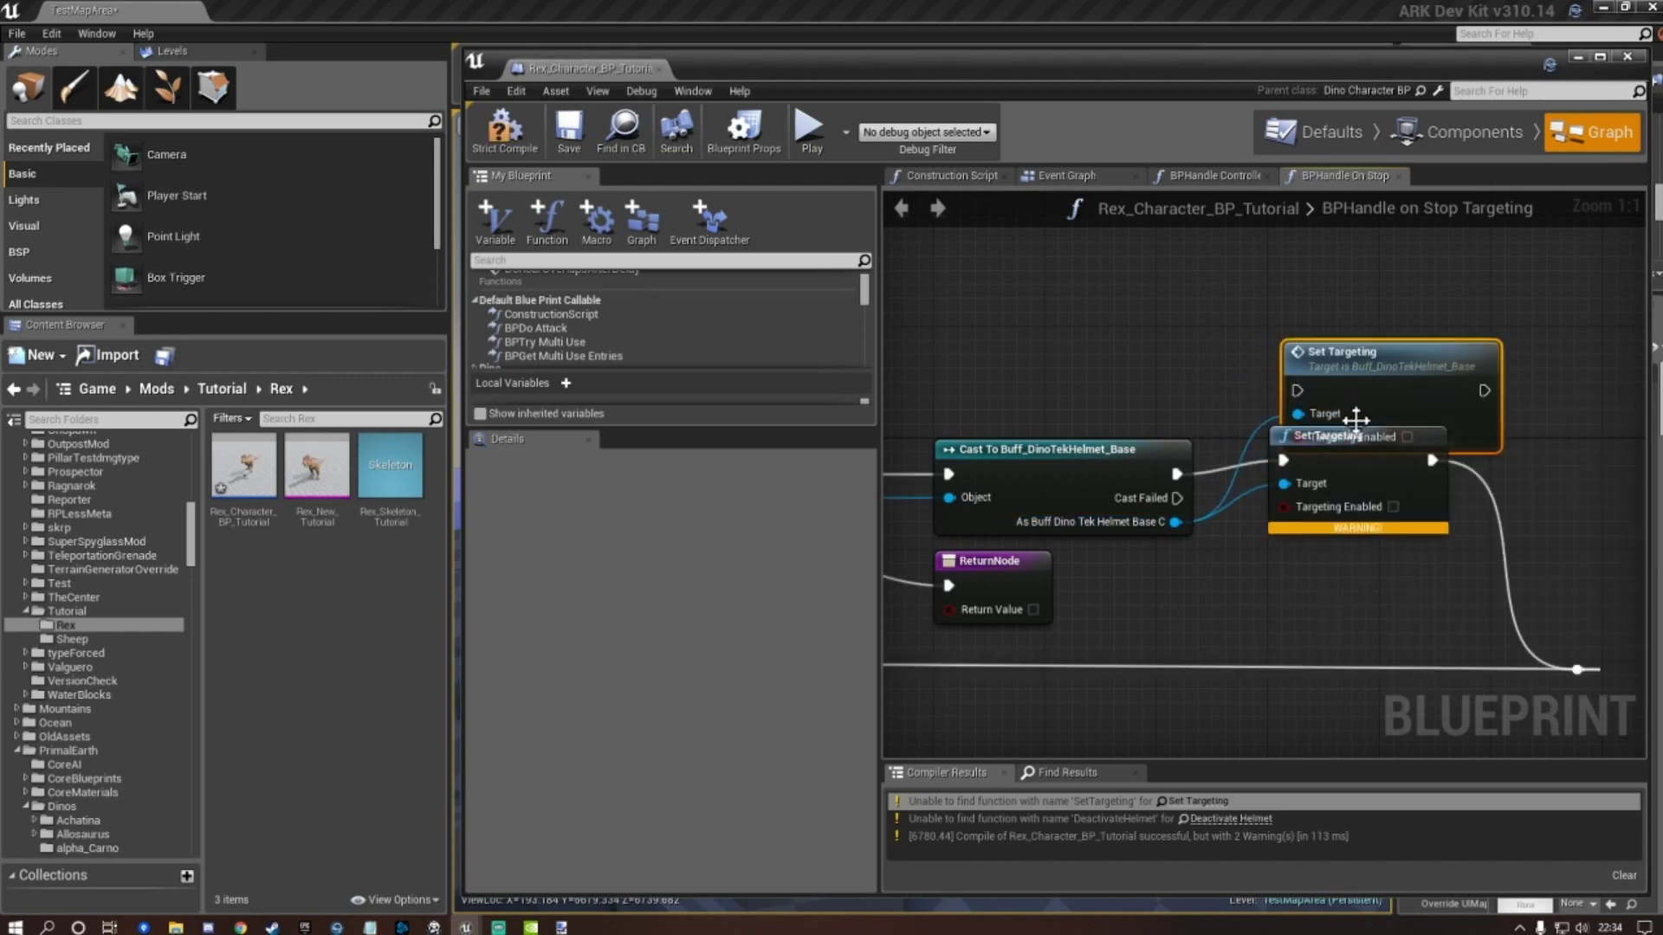
pyautogui.moveTo(1356, 417); pyautogui.dragTo(1355, 348)
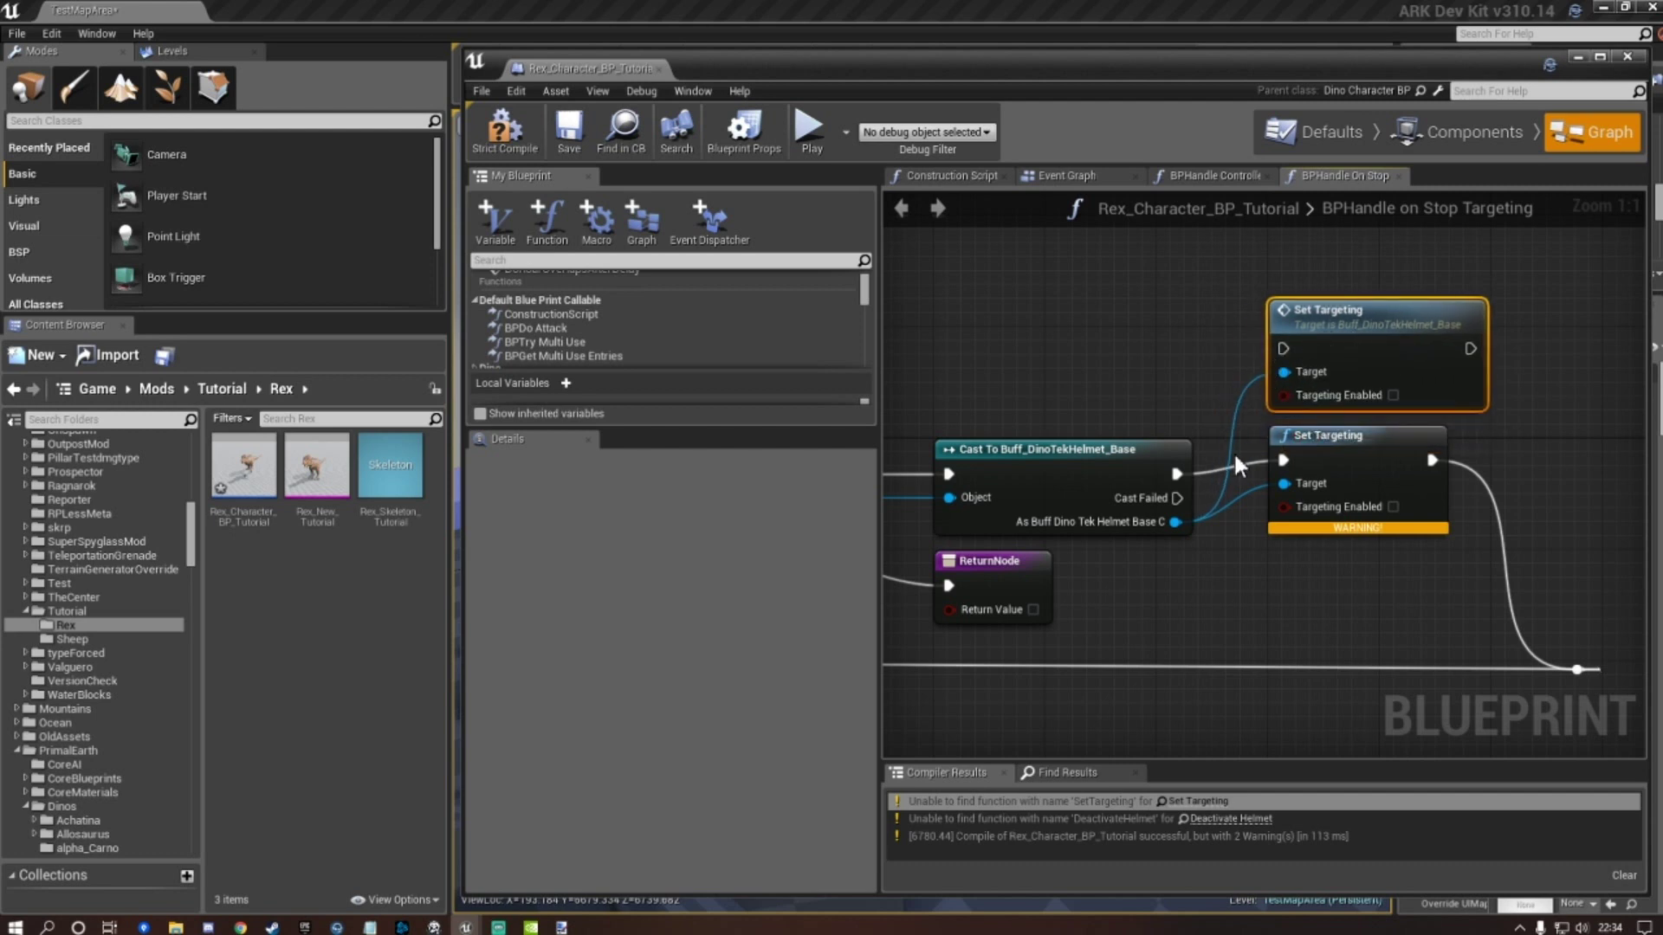
pyautogui.moveTo(1176, 474); pyautogui.dragTo(1284, 348)
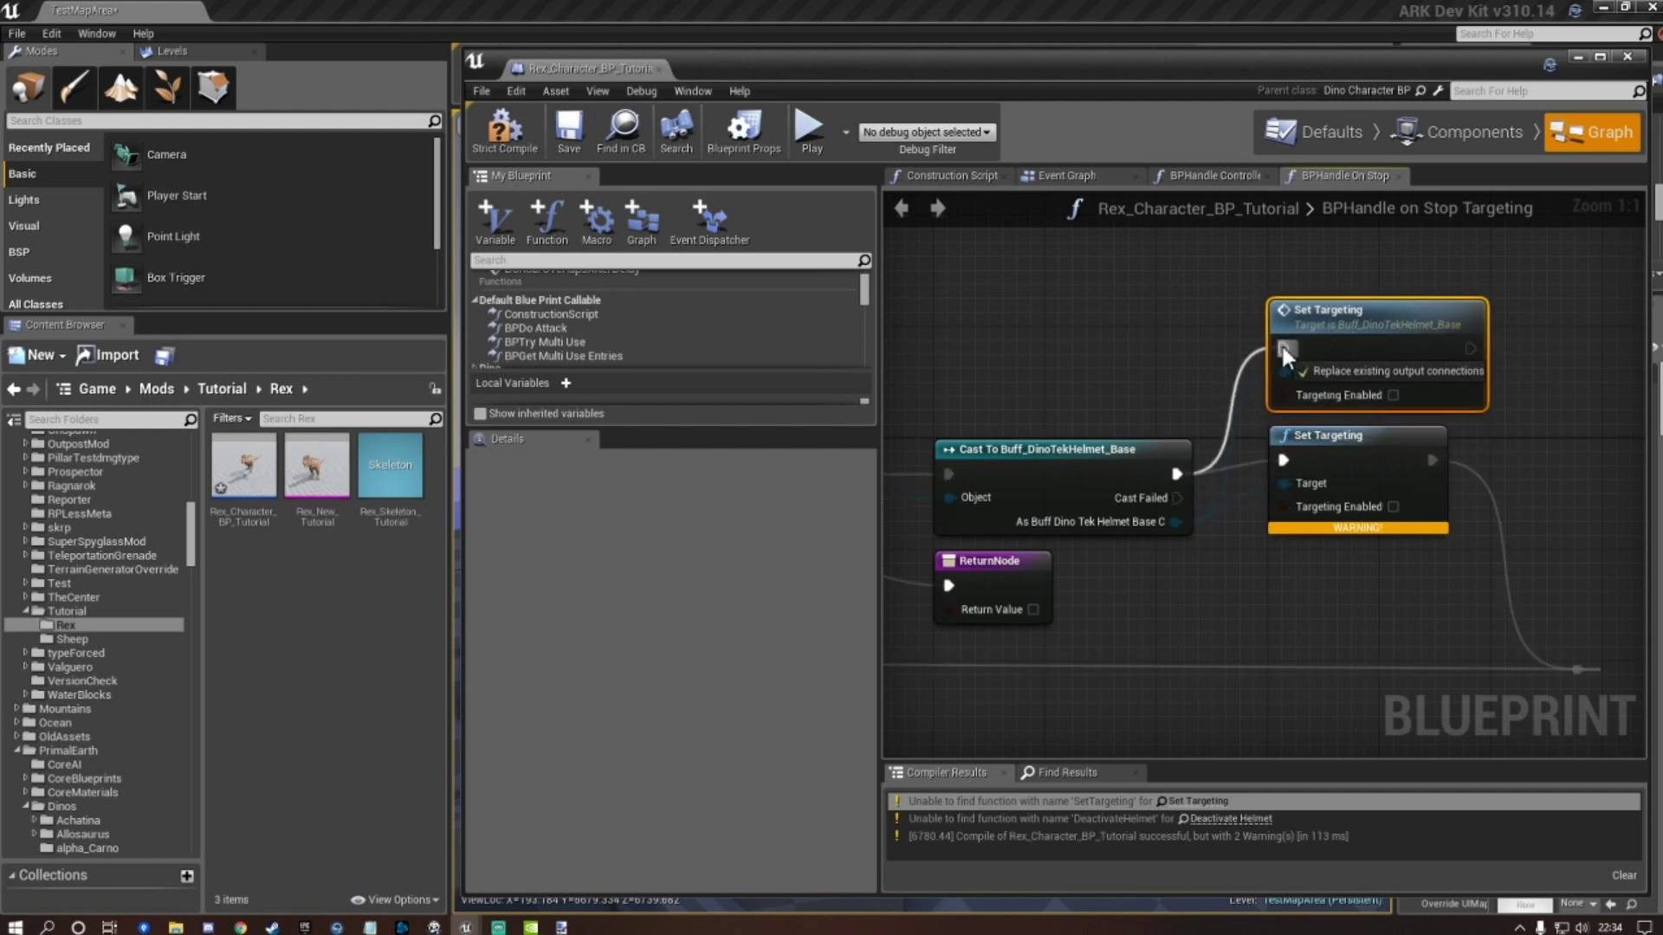
pyautogui.moveTo(1470, 348); pyautogui.dragTo(1577, 668)
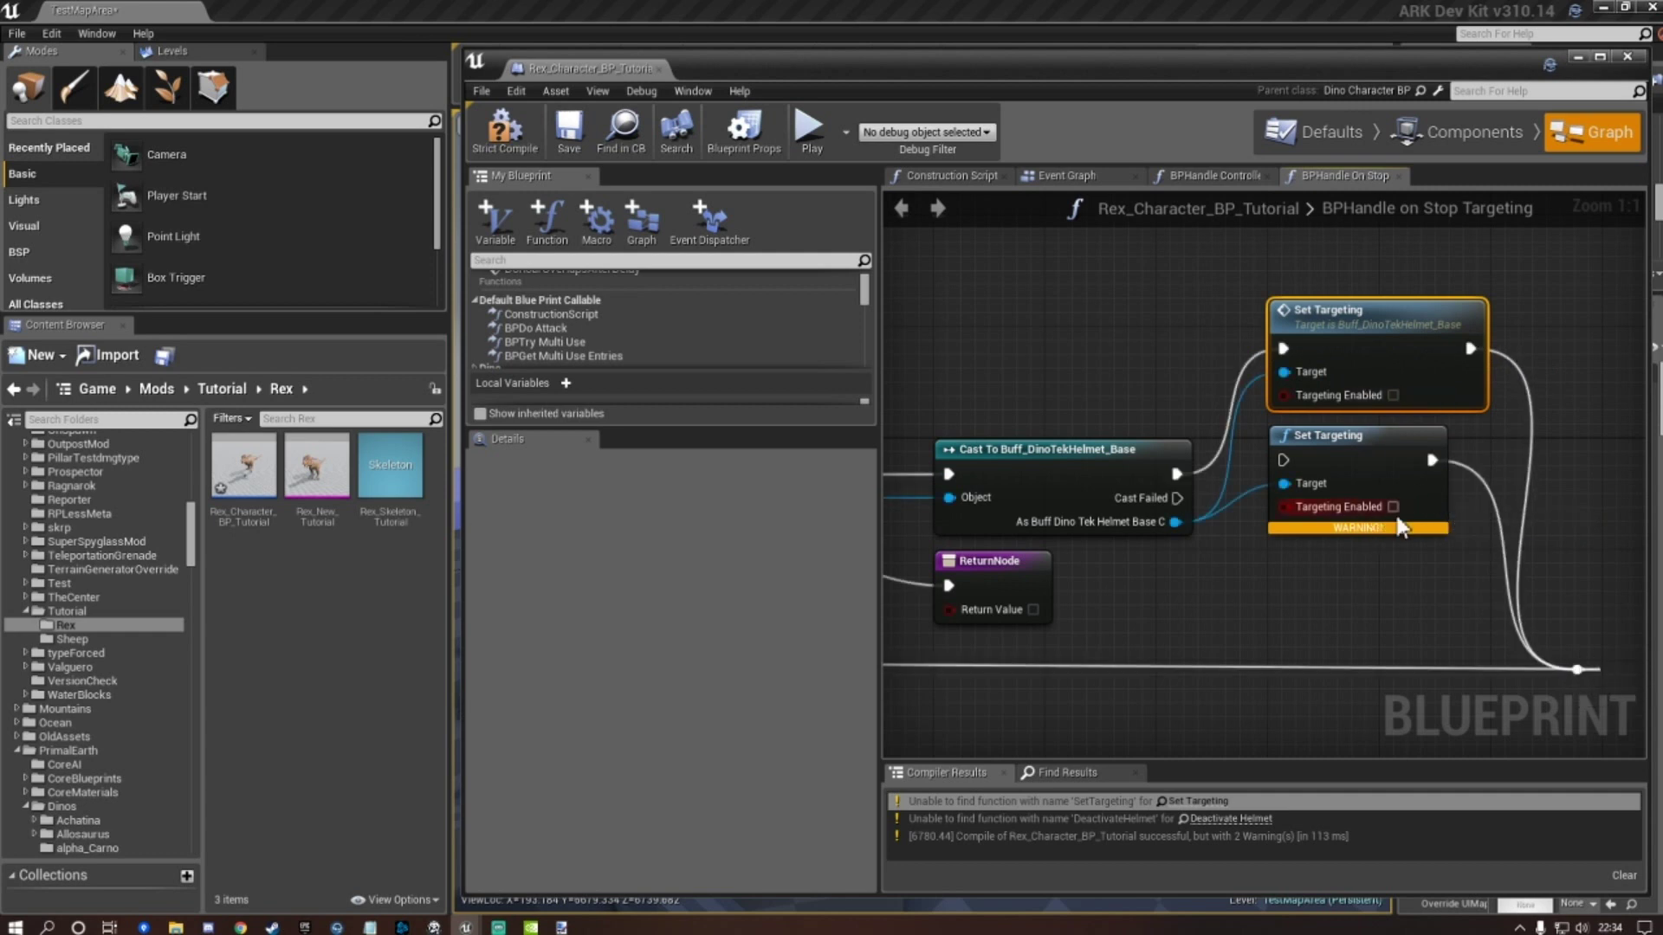
# Delete the faulty Set Targeting node, move the new one into its place beside the cast, and save and recompile the blueprint.
pyautogui.click(1377, 481)
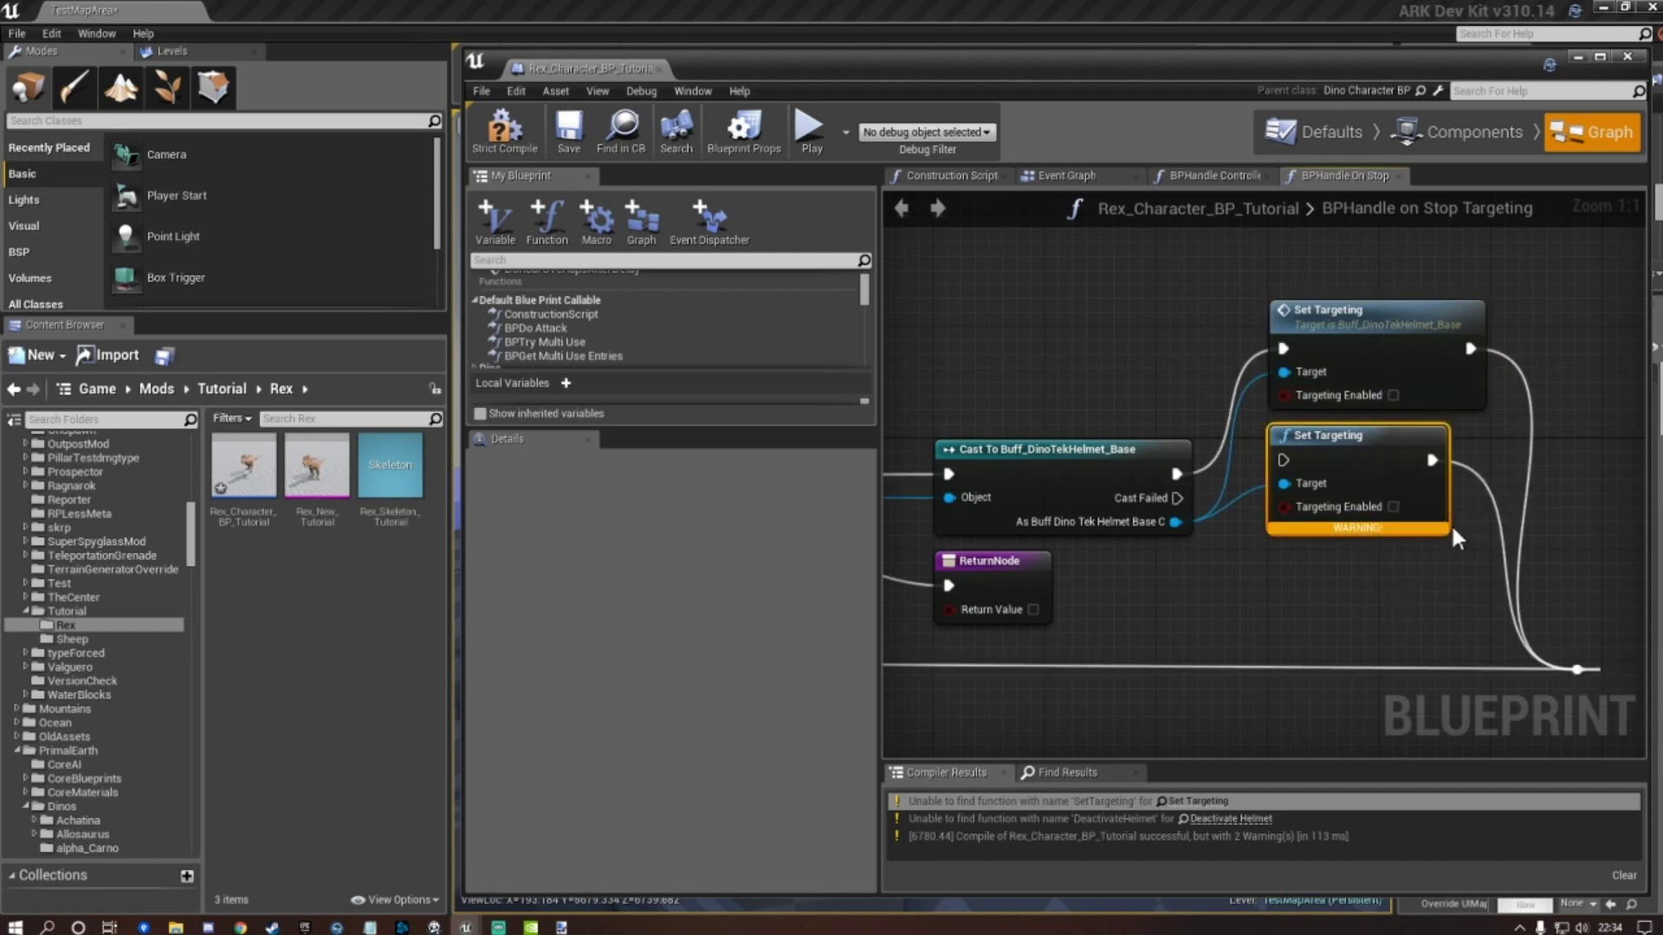
pyautogui.press('Delete')
pyautogui.moveTo(1386, 340); pyautogui.dragTo(1341, 451)
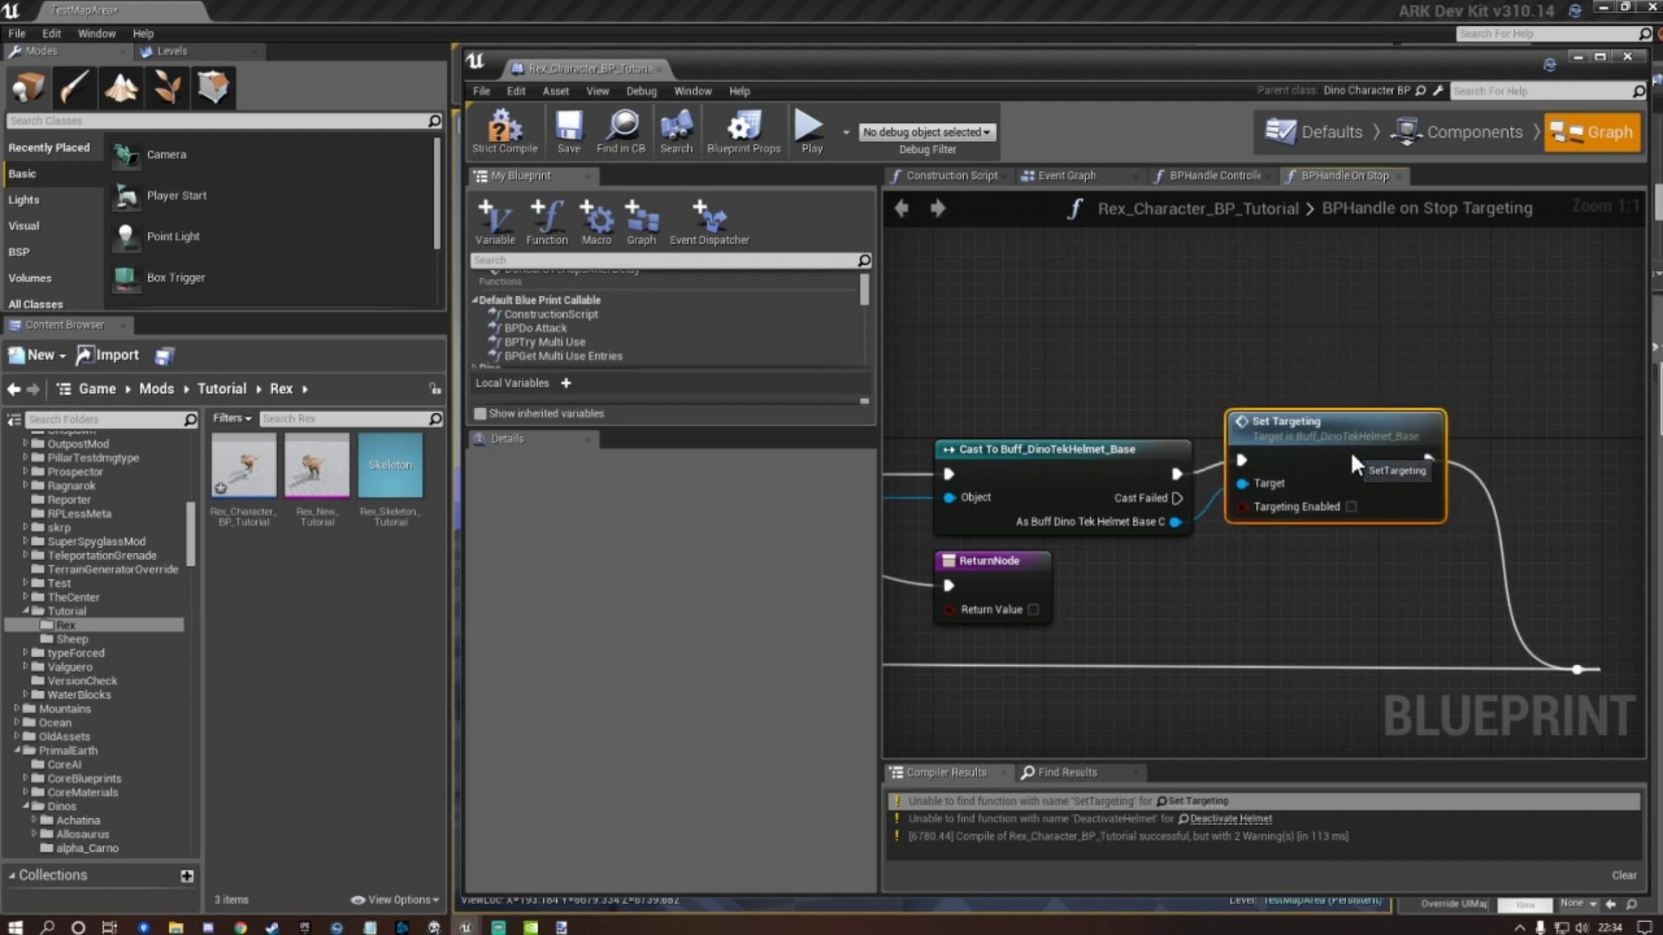
pyautogui.click(569, 139)
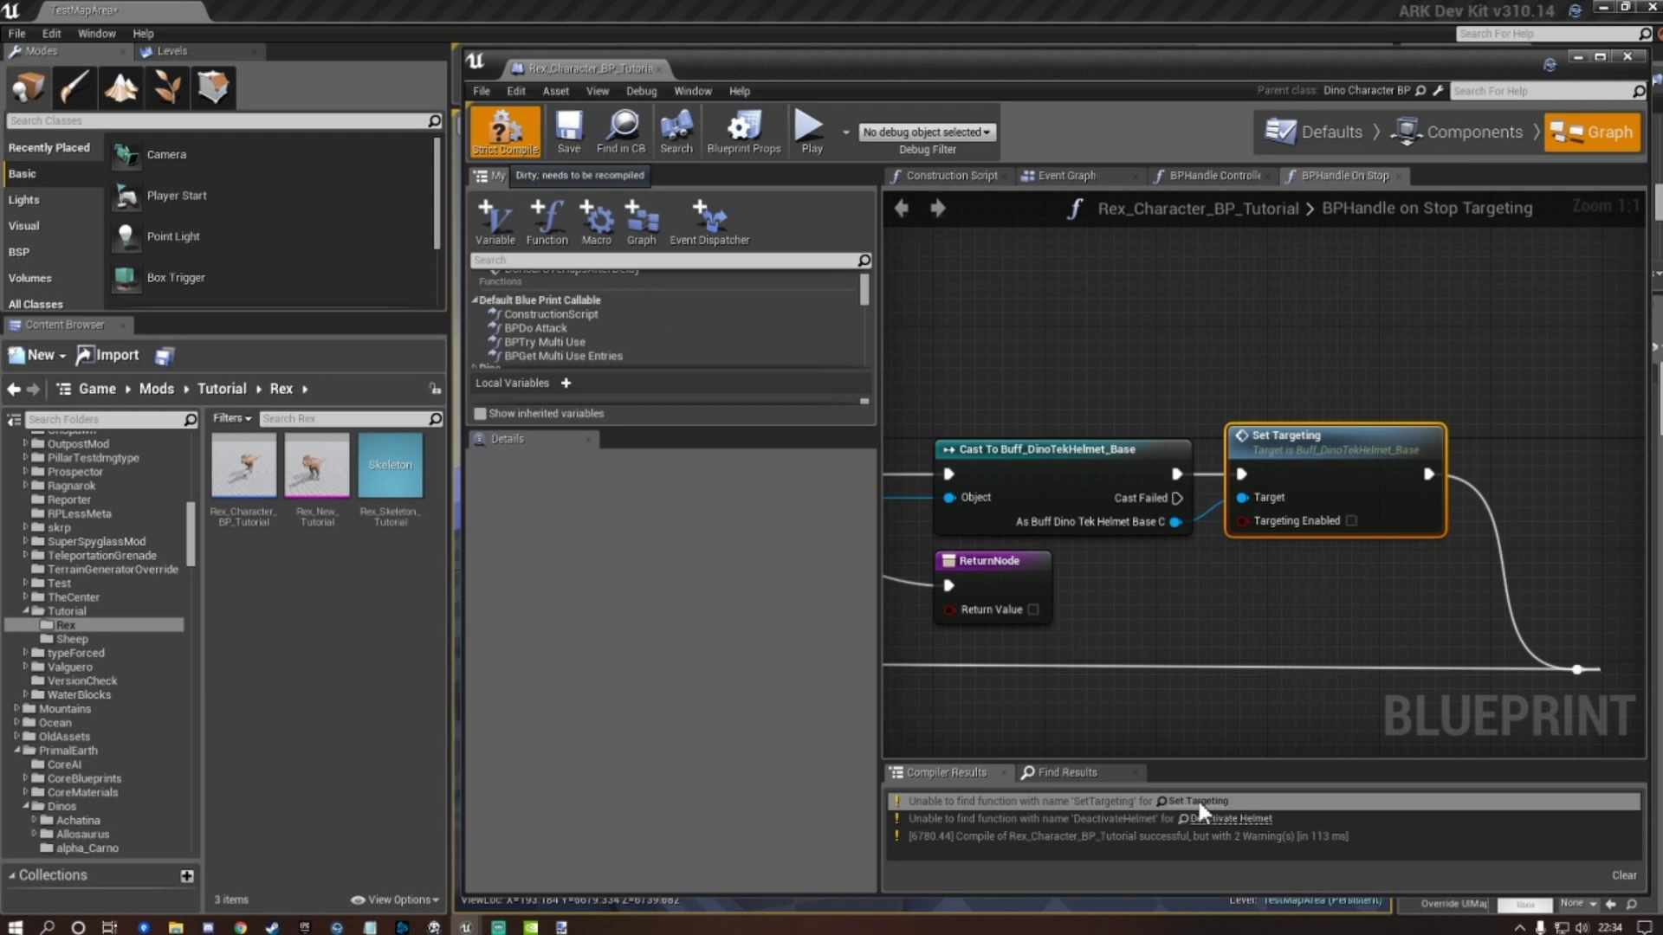
pyautogui.press('F7')
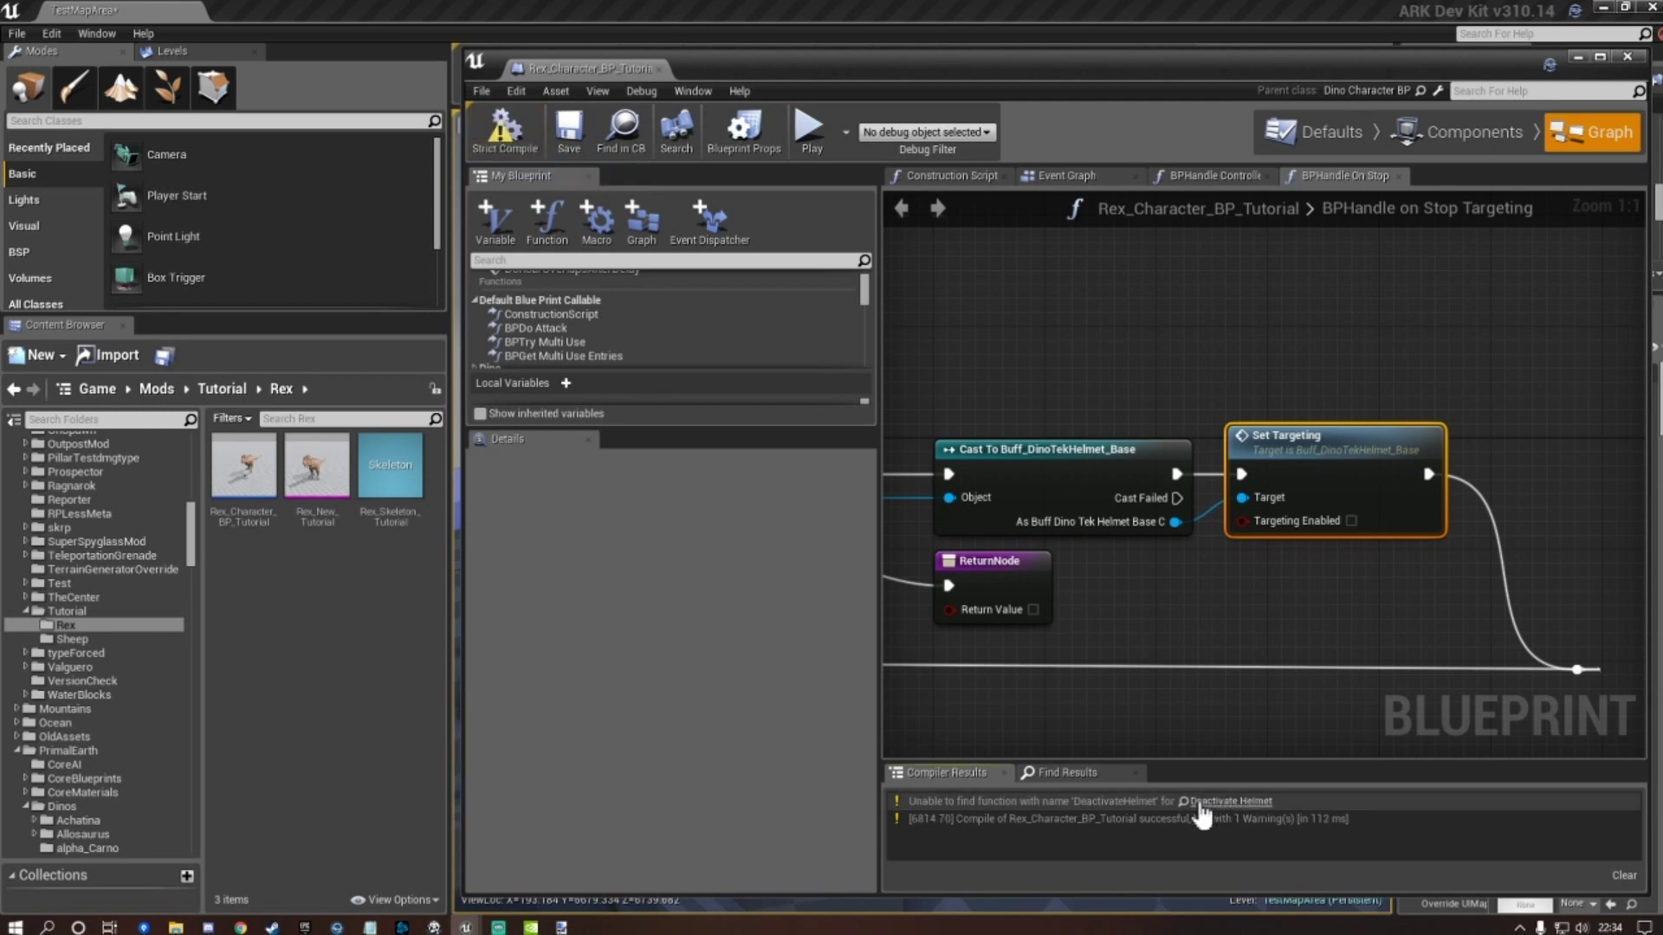
# Locate the faulty Deactivate Helmet node in BPNotify Clear Rider and add a new Deactivate Helmet call from the cast's reference output below it.
pyautogui.click(1225, 799)
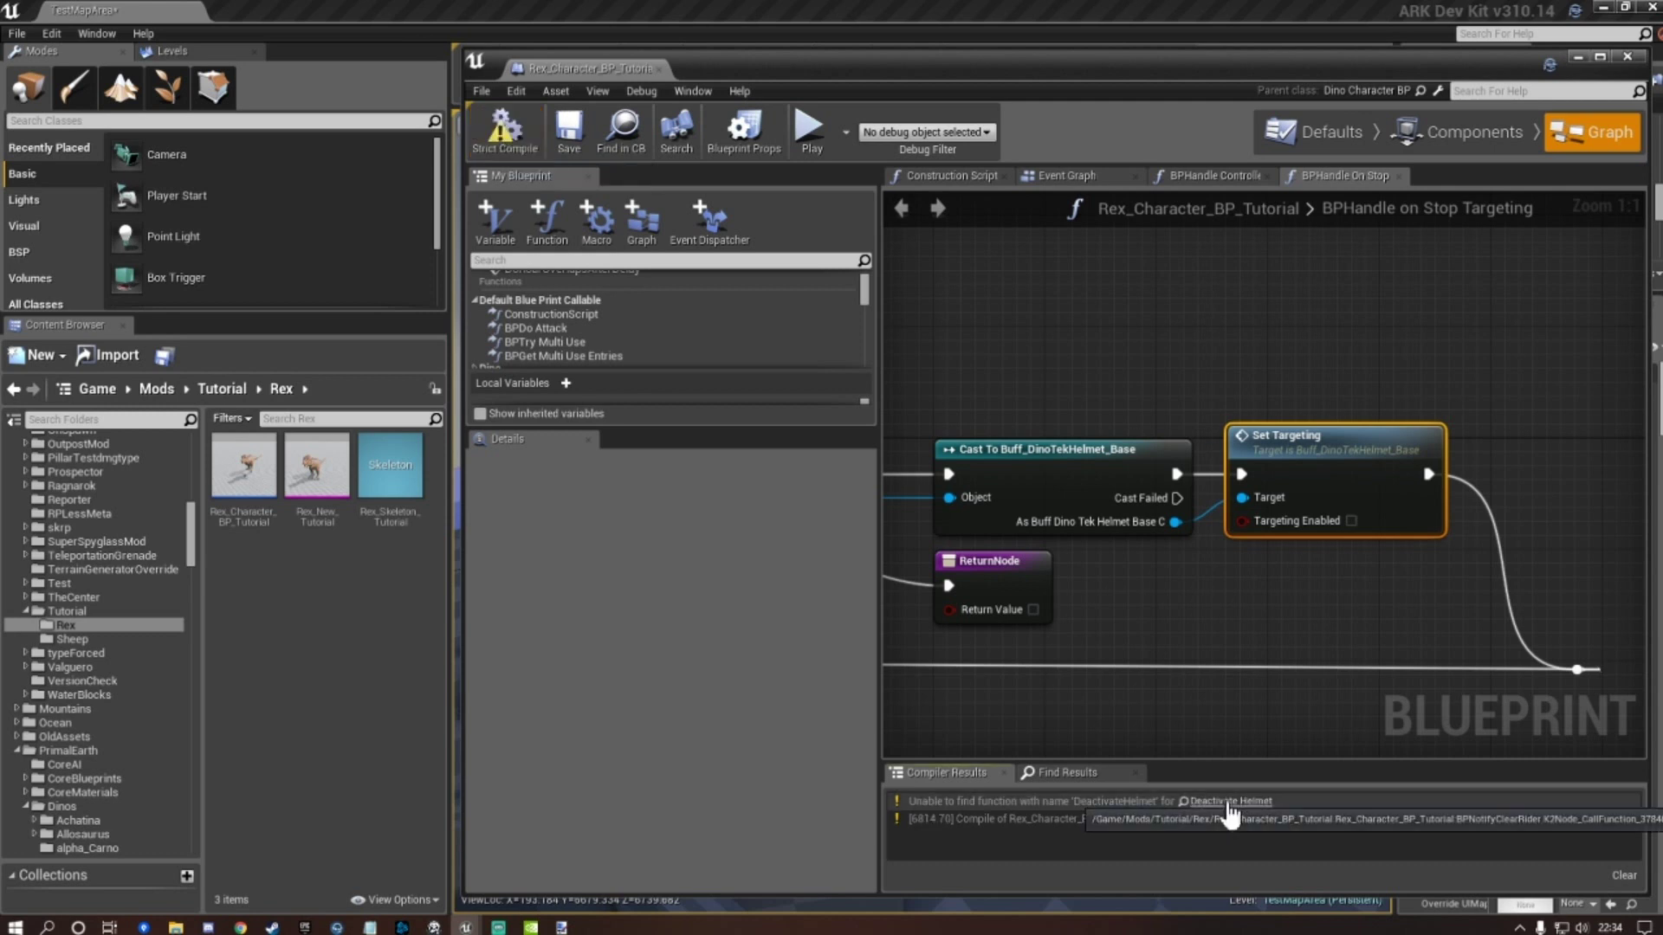
pyautogui.moveTo(1207, 601); pyautogui.dragTo(1432, 587, button='right')
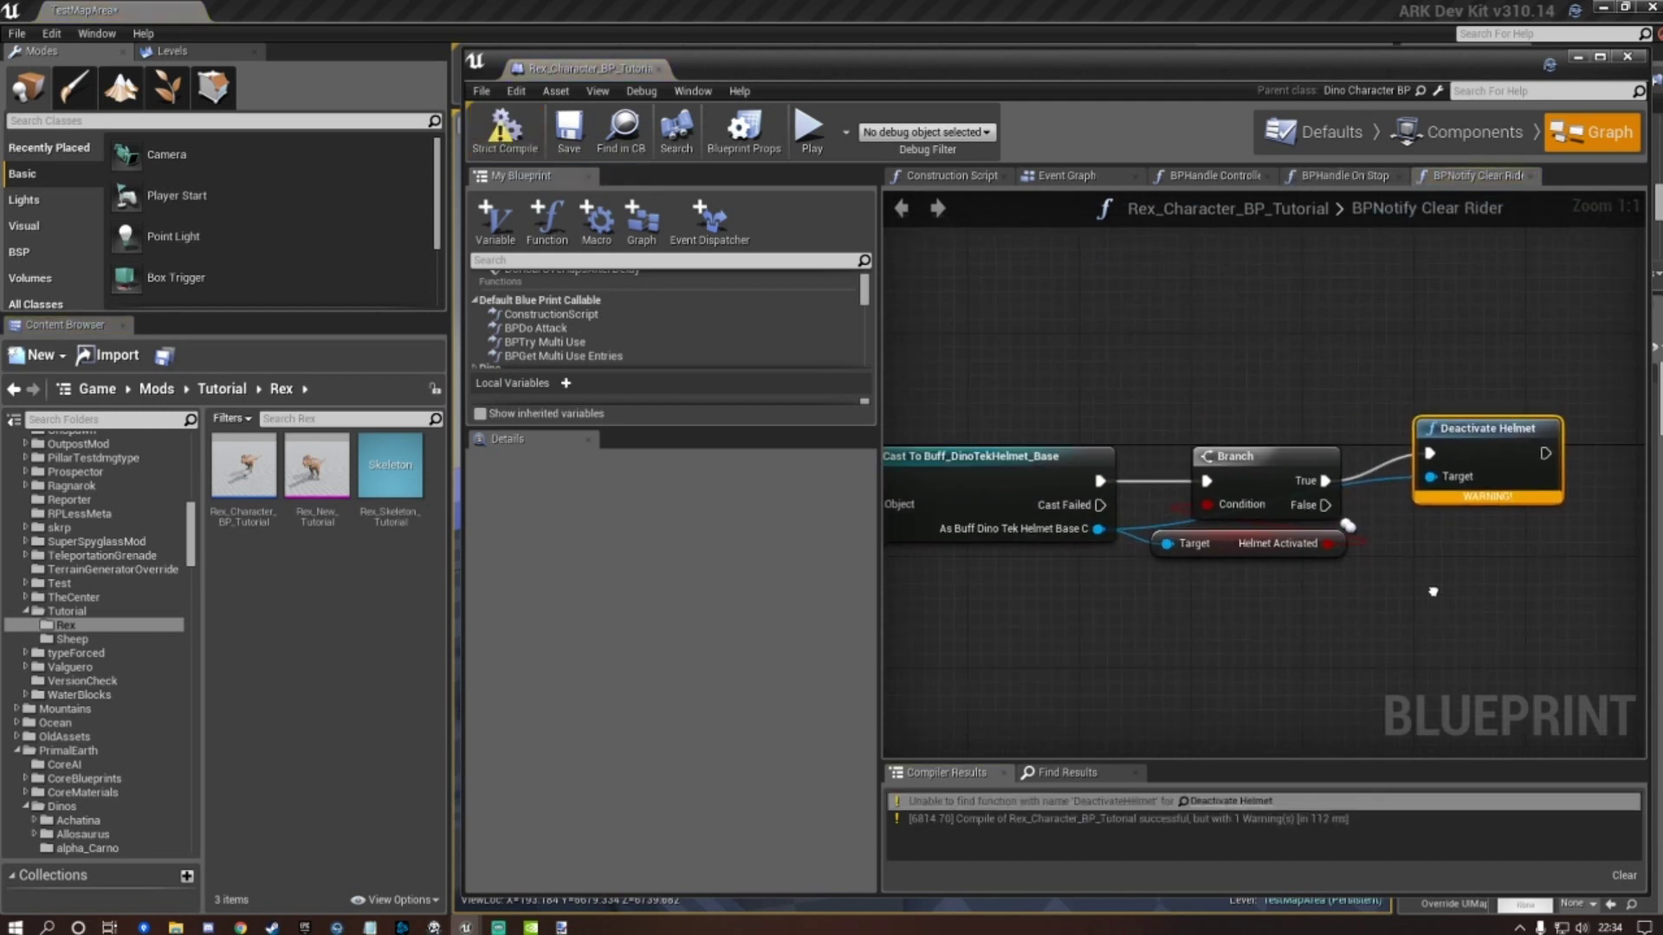
pyautogui.moveTo(1348, 525); pyautogui.dragTo(1438, 637)
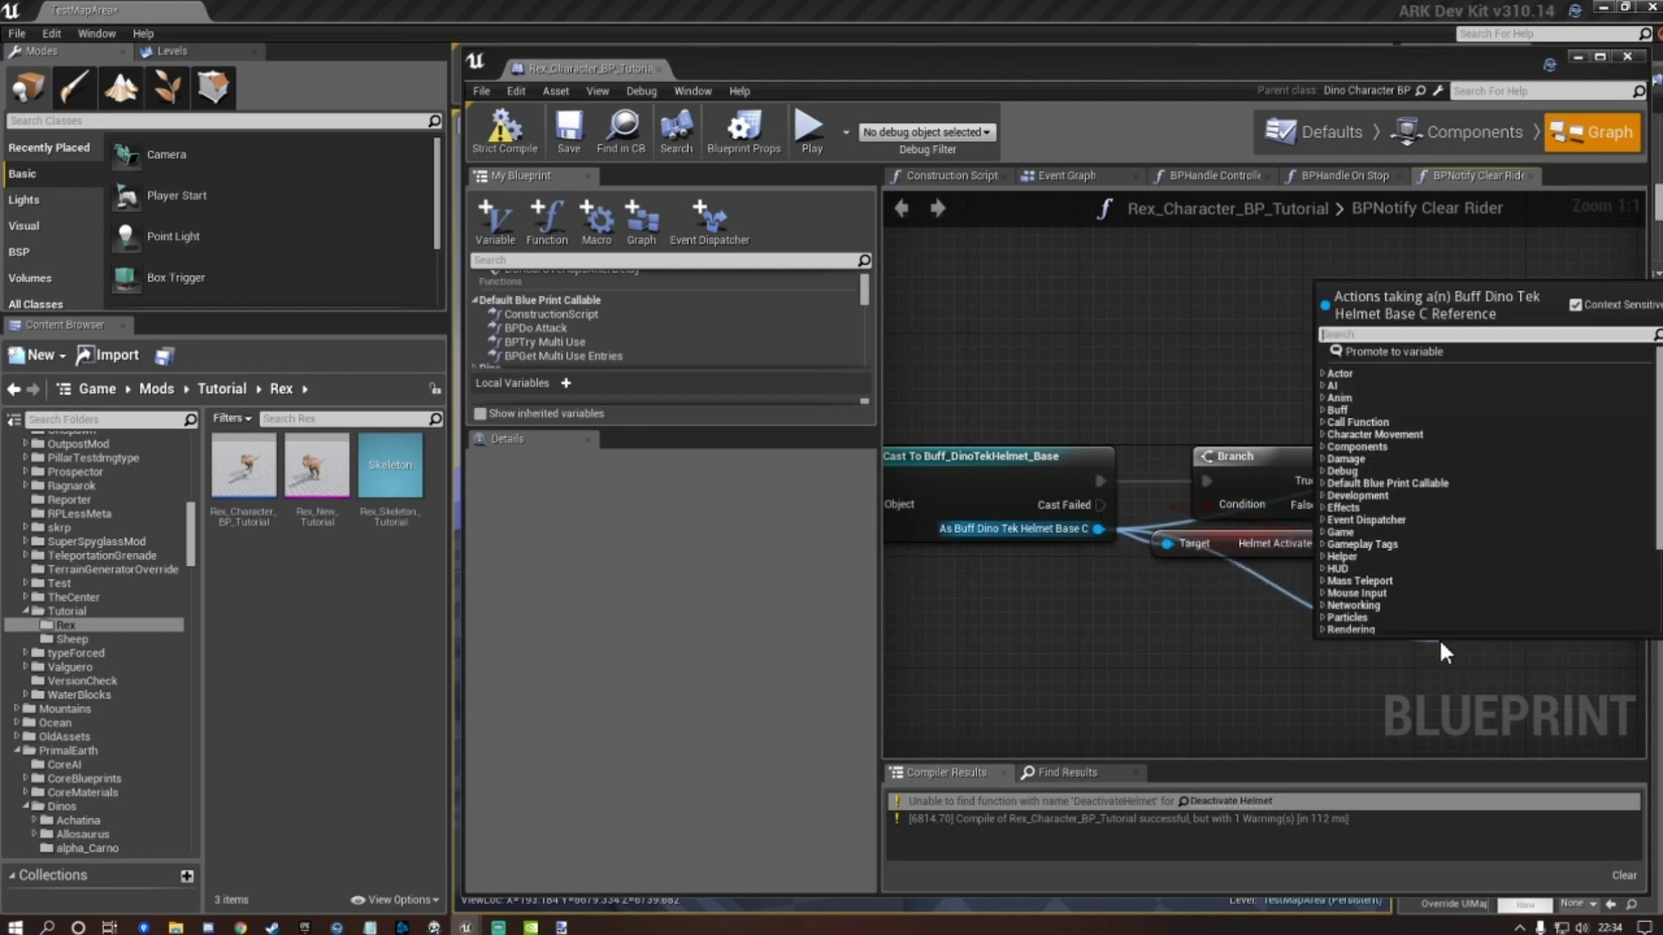
pyautogui.write('deactivate')
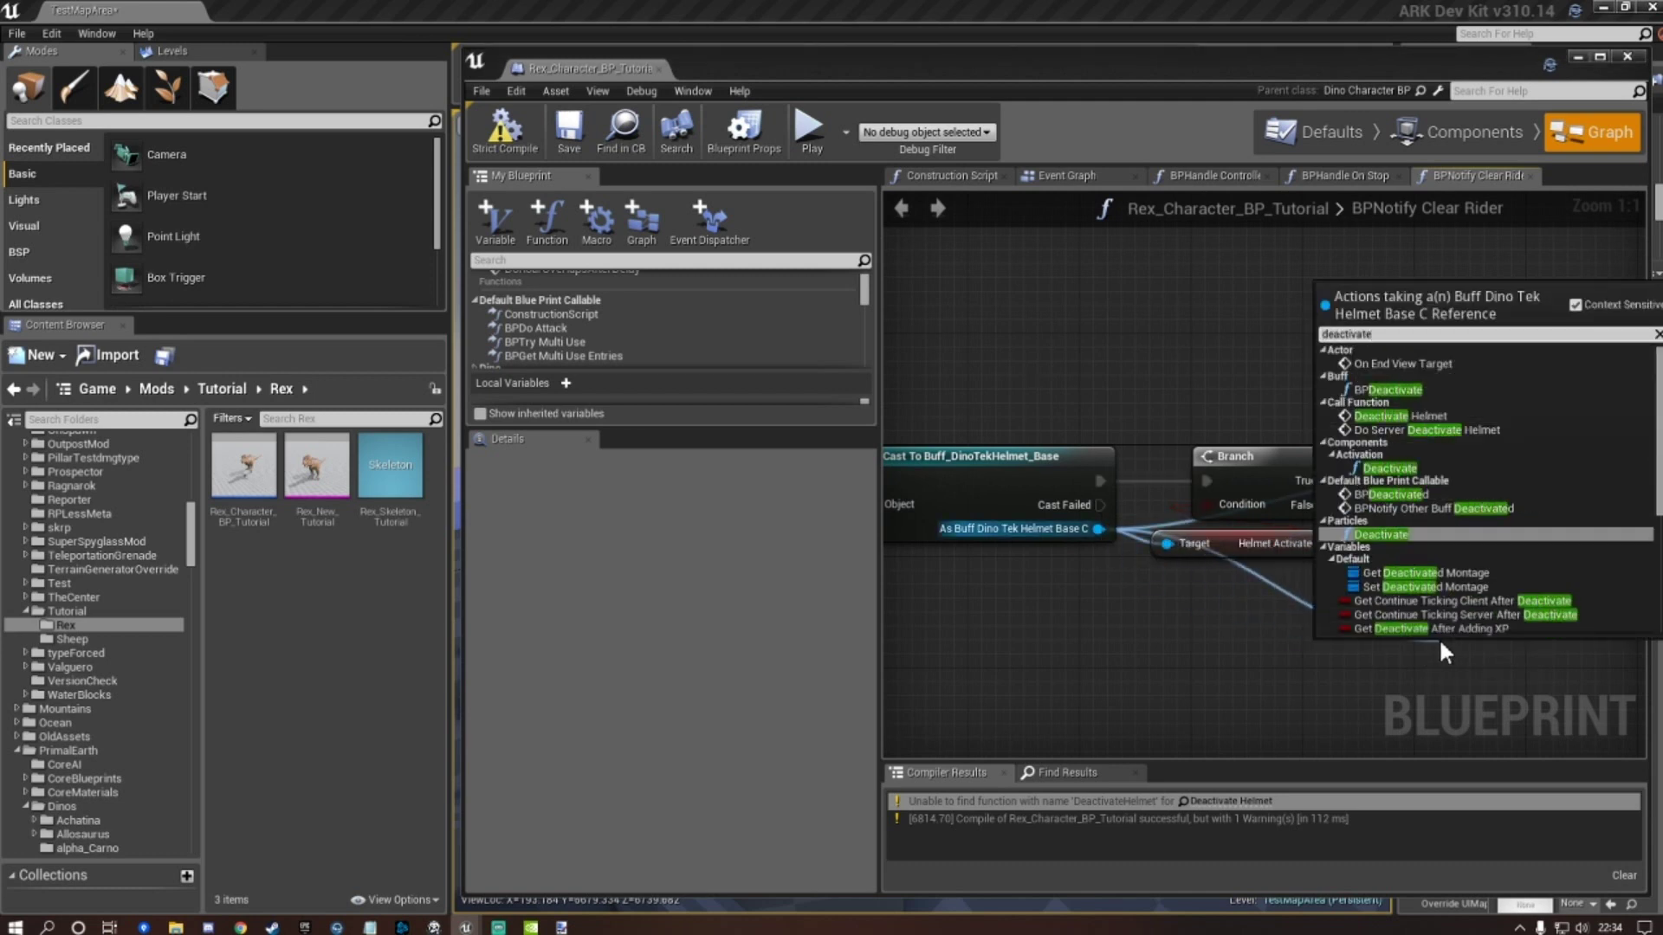
pyautogui.click(1421, 416)
pyautogui.moveTo(1511, 574); pyautogui.dragTo(1386, 474, button='right')
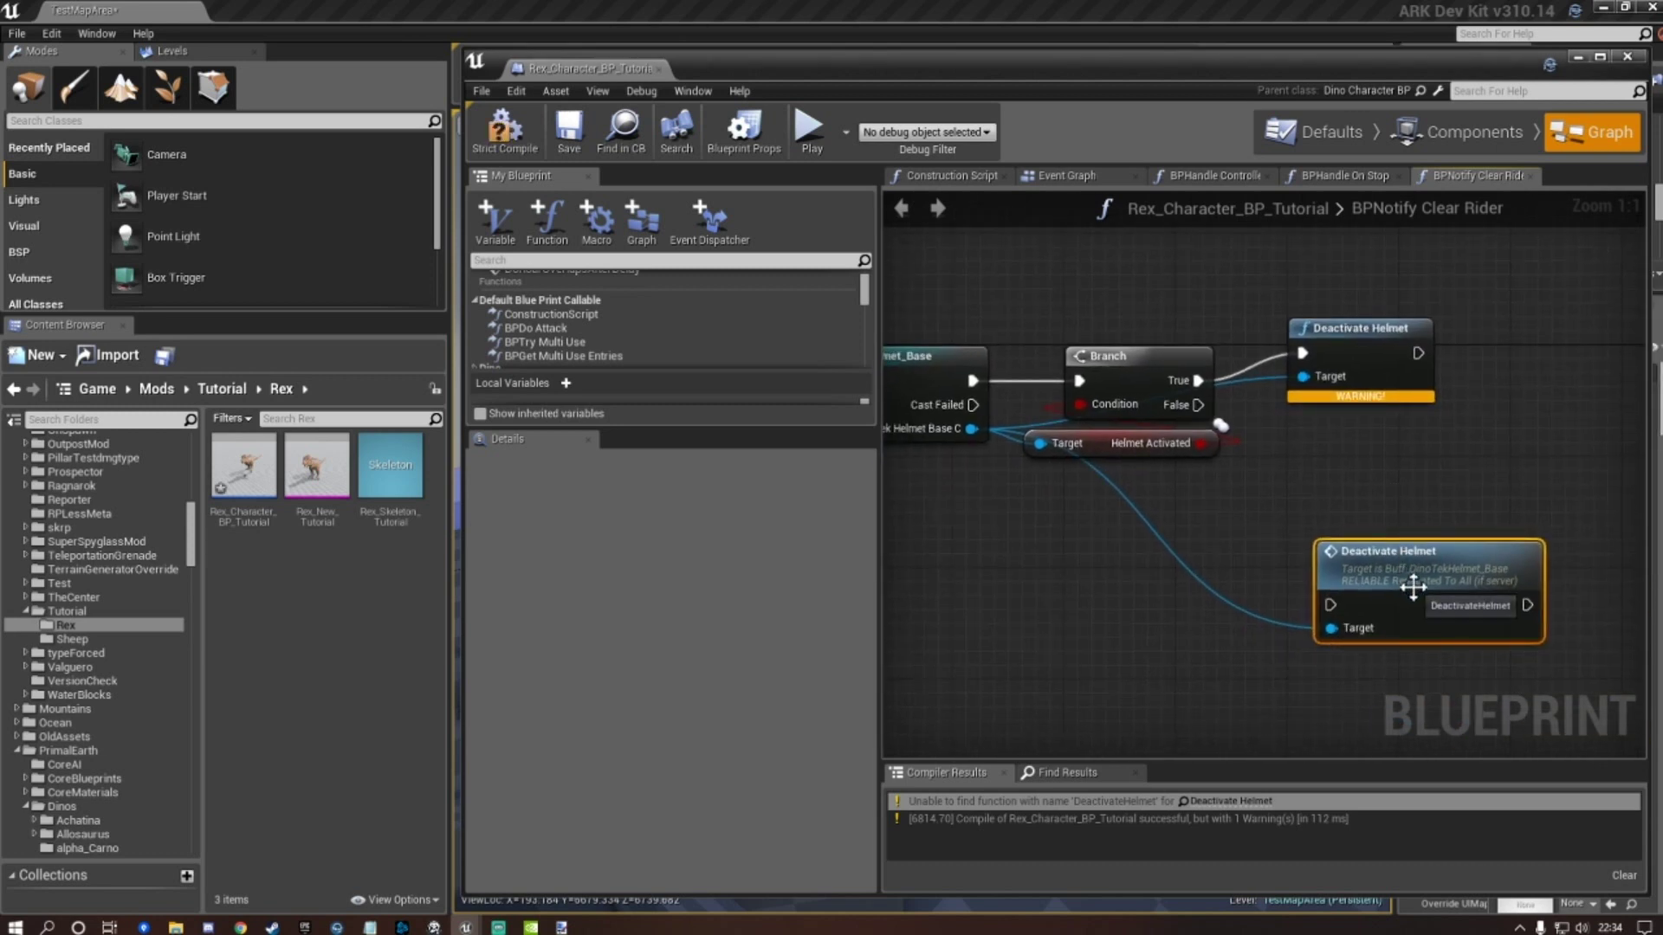
pyautogui.moveTo(1404, 578); pyautogui.dragTo(1377, 510)
pyautogui.moveTo(1250, 501); pyautogui.dragTo(1302, 555, button='right')
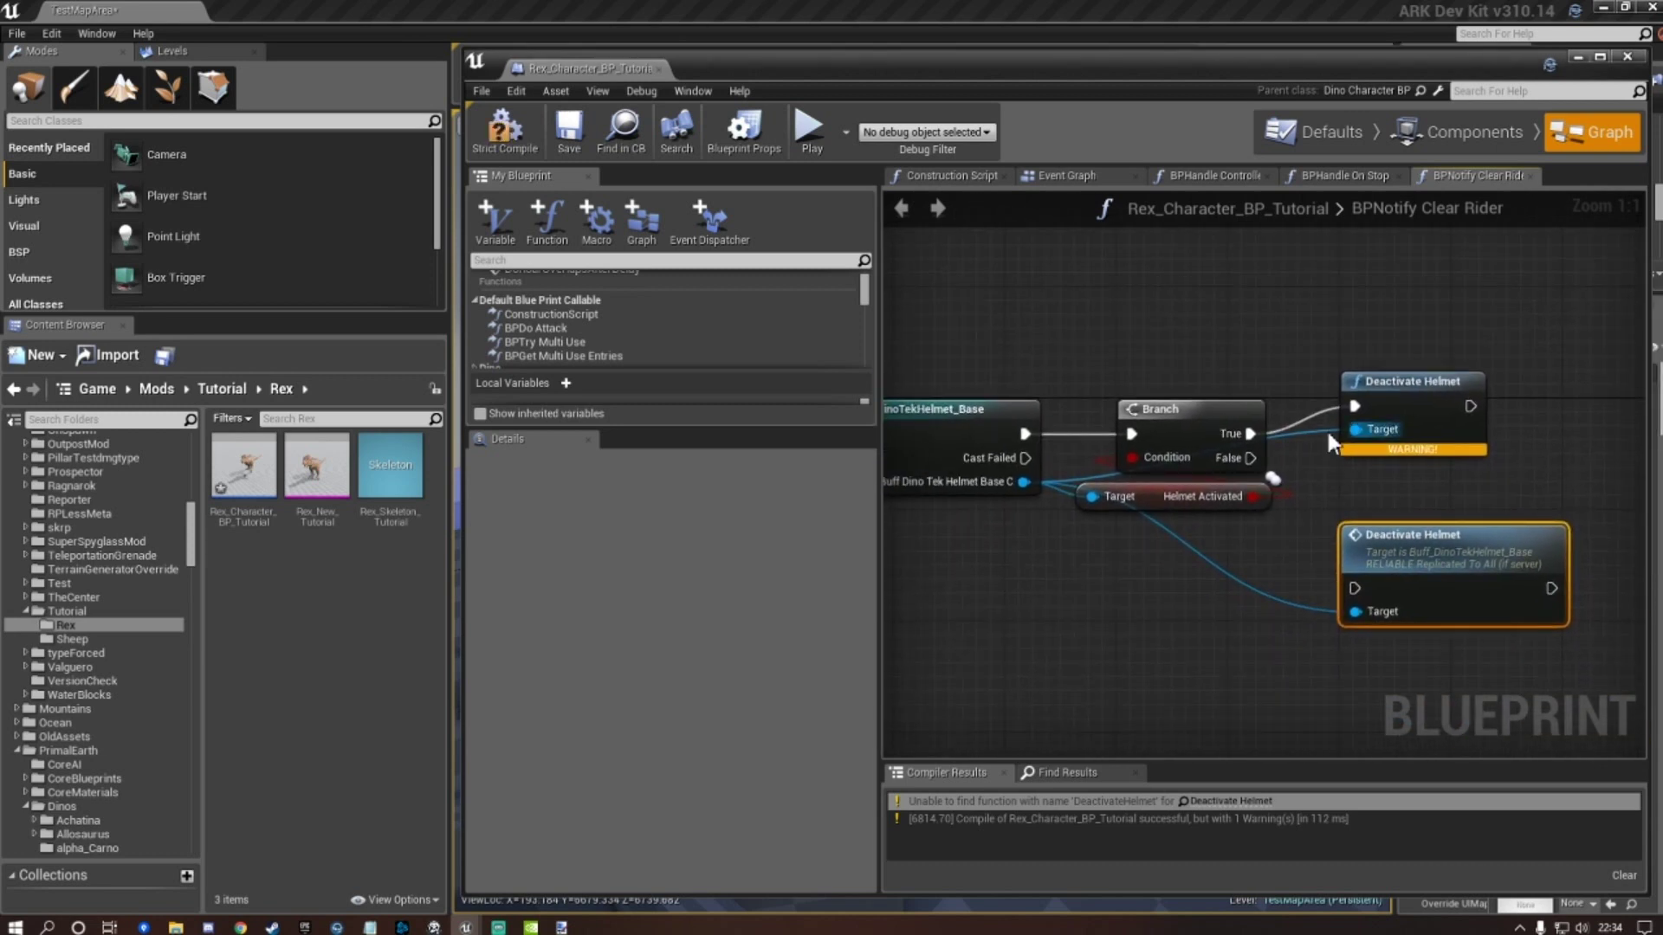
# Connect the Branch's True output to the new Deactivate Helmet node and put it in place of the deleted faulty one.
pyautogui.moveTo(1247, 430); pyautogui.dragTo(1356, 587)
pyautogui.click(1511, 468)
pyautogui.click(1428, 391)
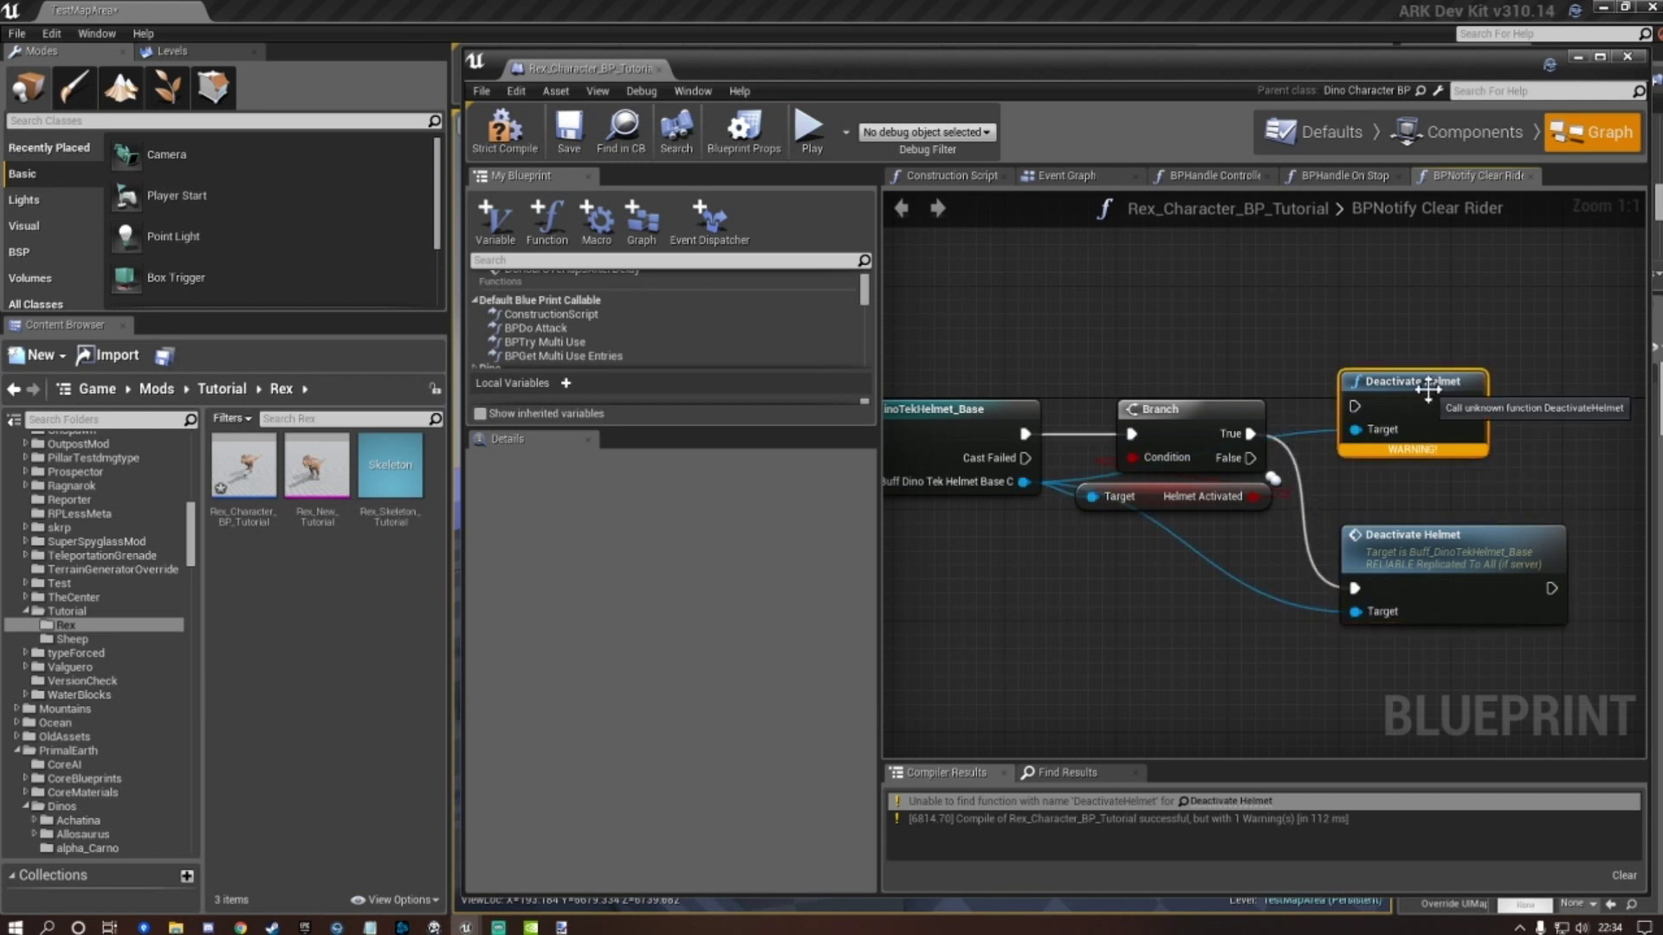
pyautogui.press('Delete')
pyautogui.moveTo(1416, 586); pyautogui.dragTo(1401, 432)
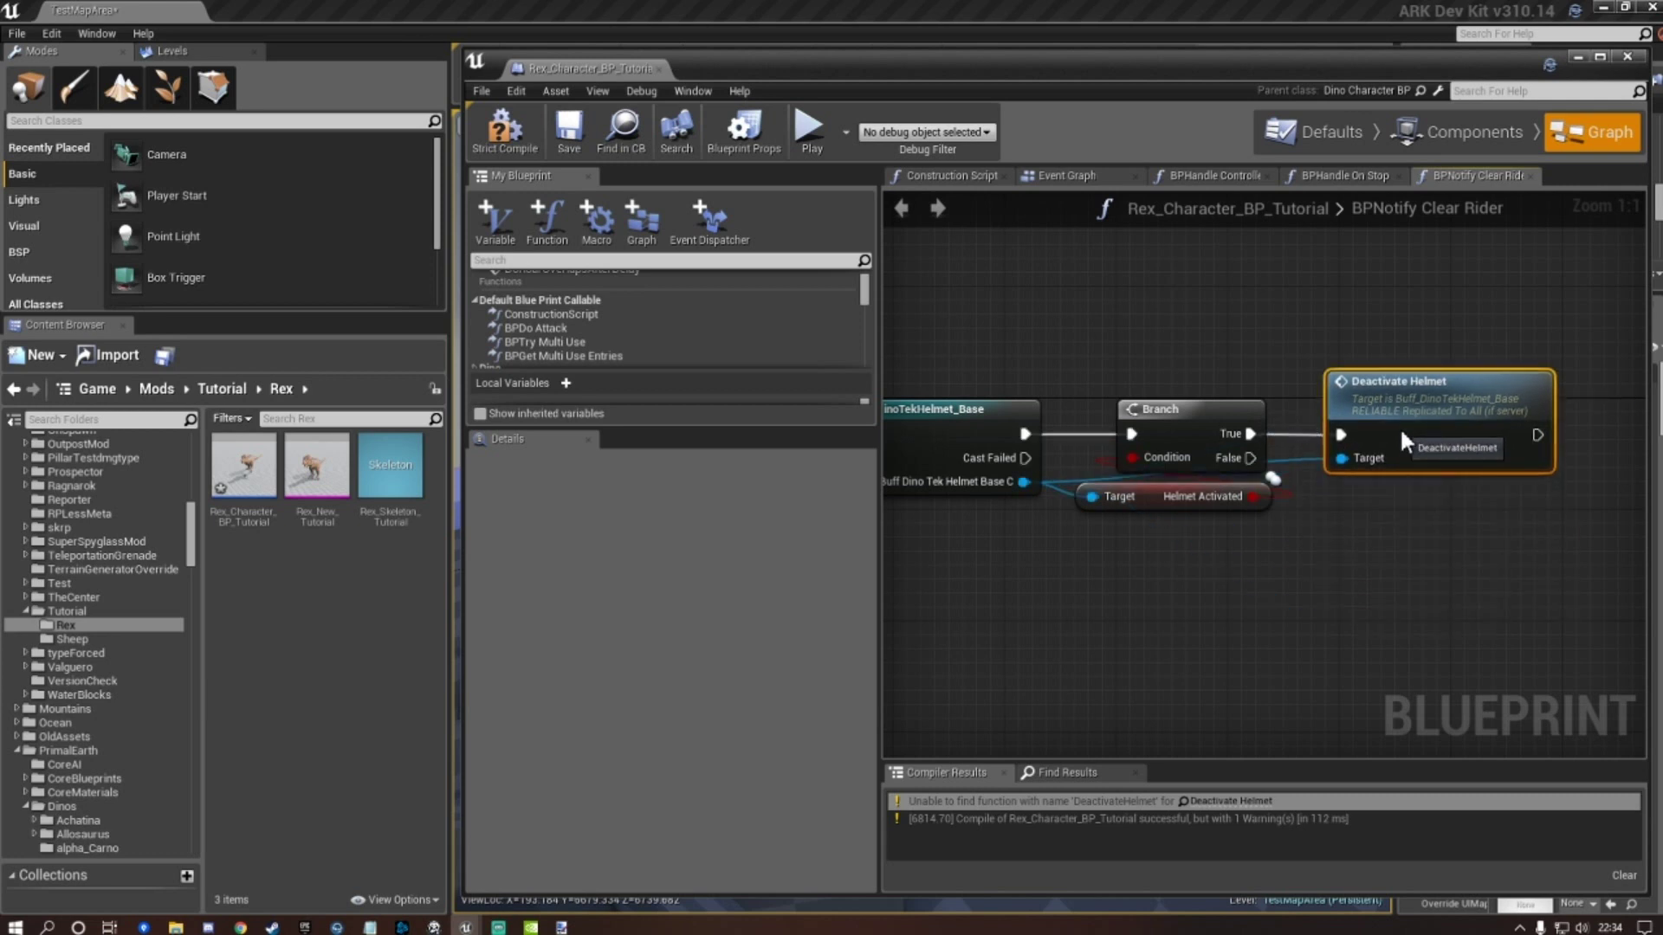
# Save, recompile and save the rex blueprint again, then show its class defaults.
pyautogui.click(570, 132)
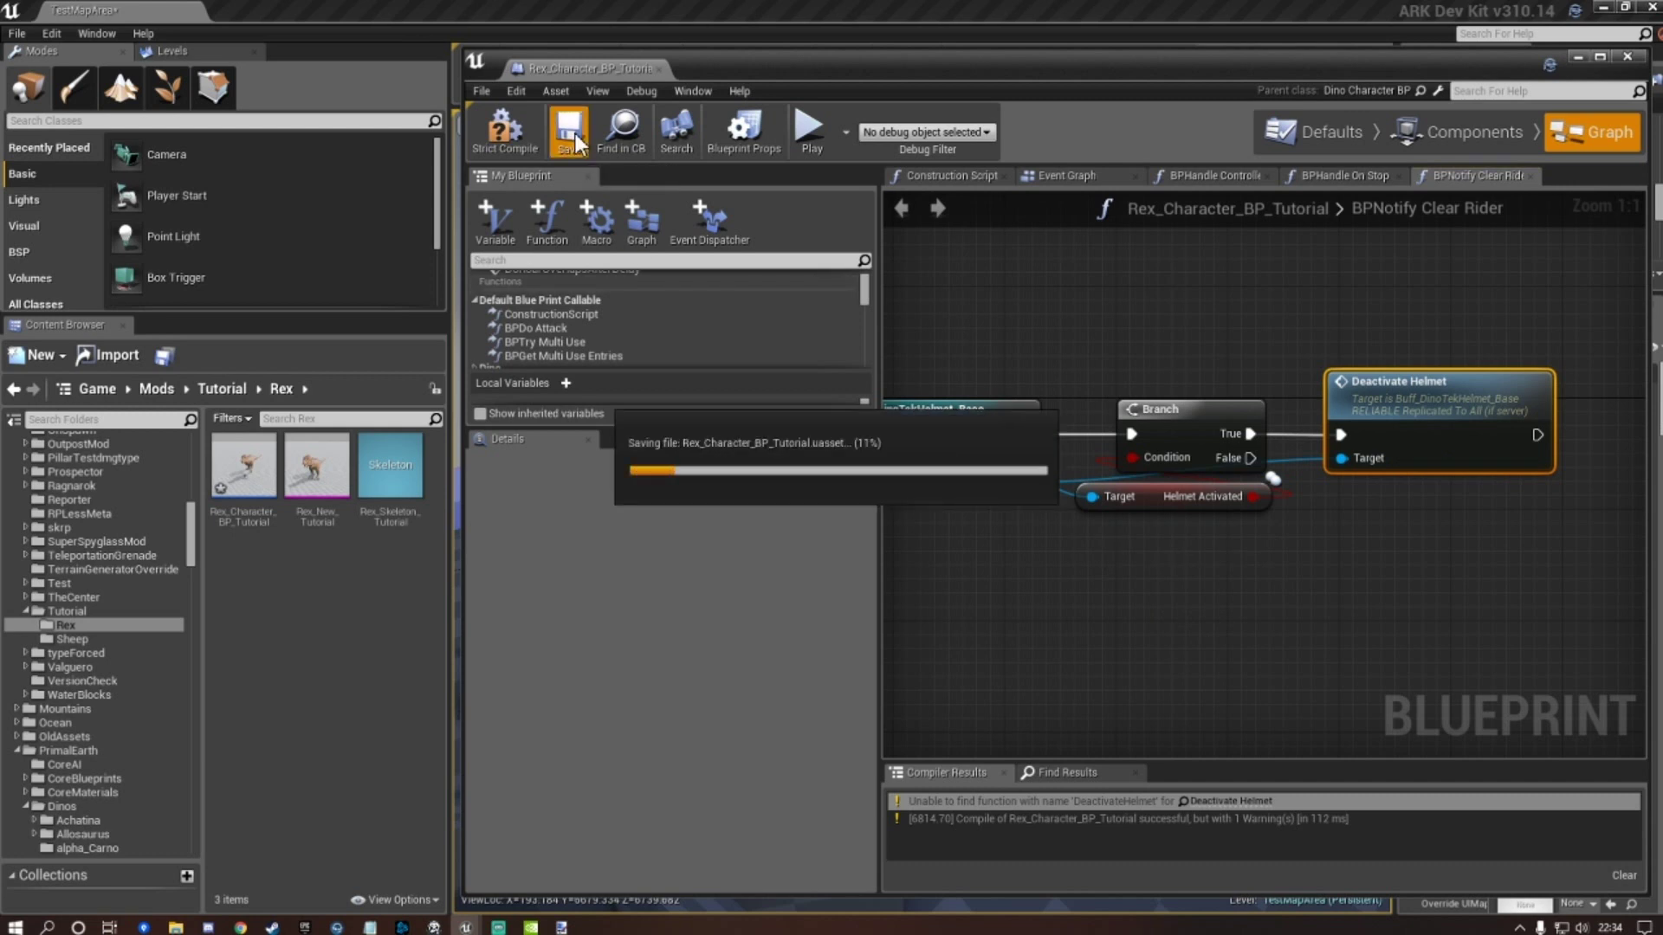
pyautogui.click(509, 132)
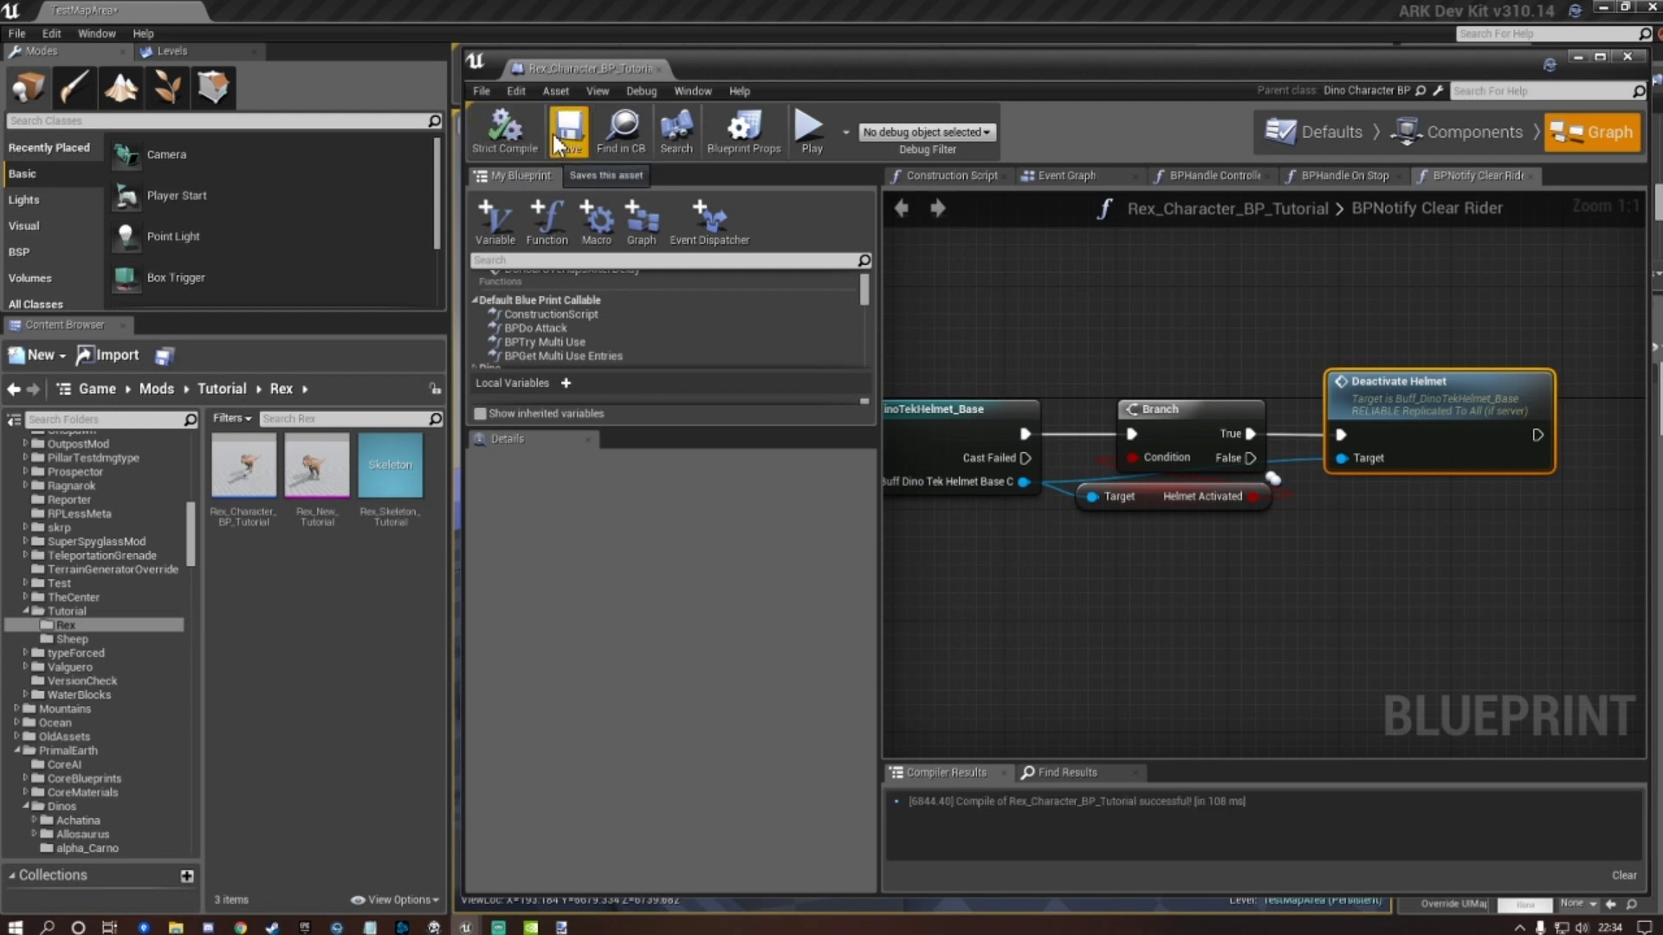
pyautogui.click(571, 132)
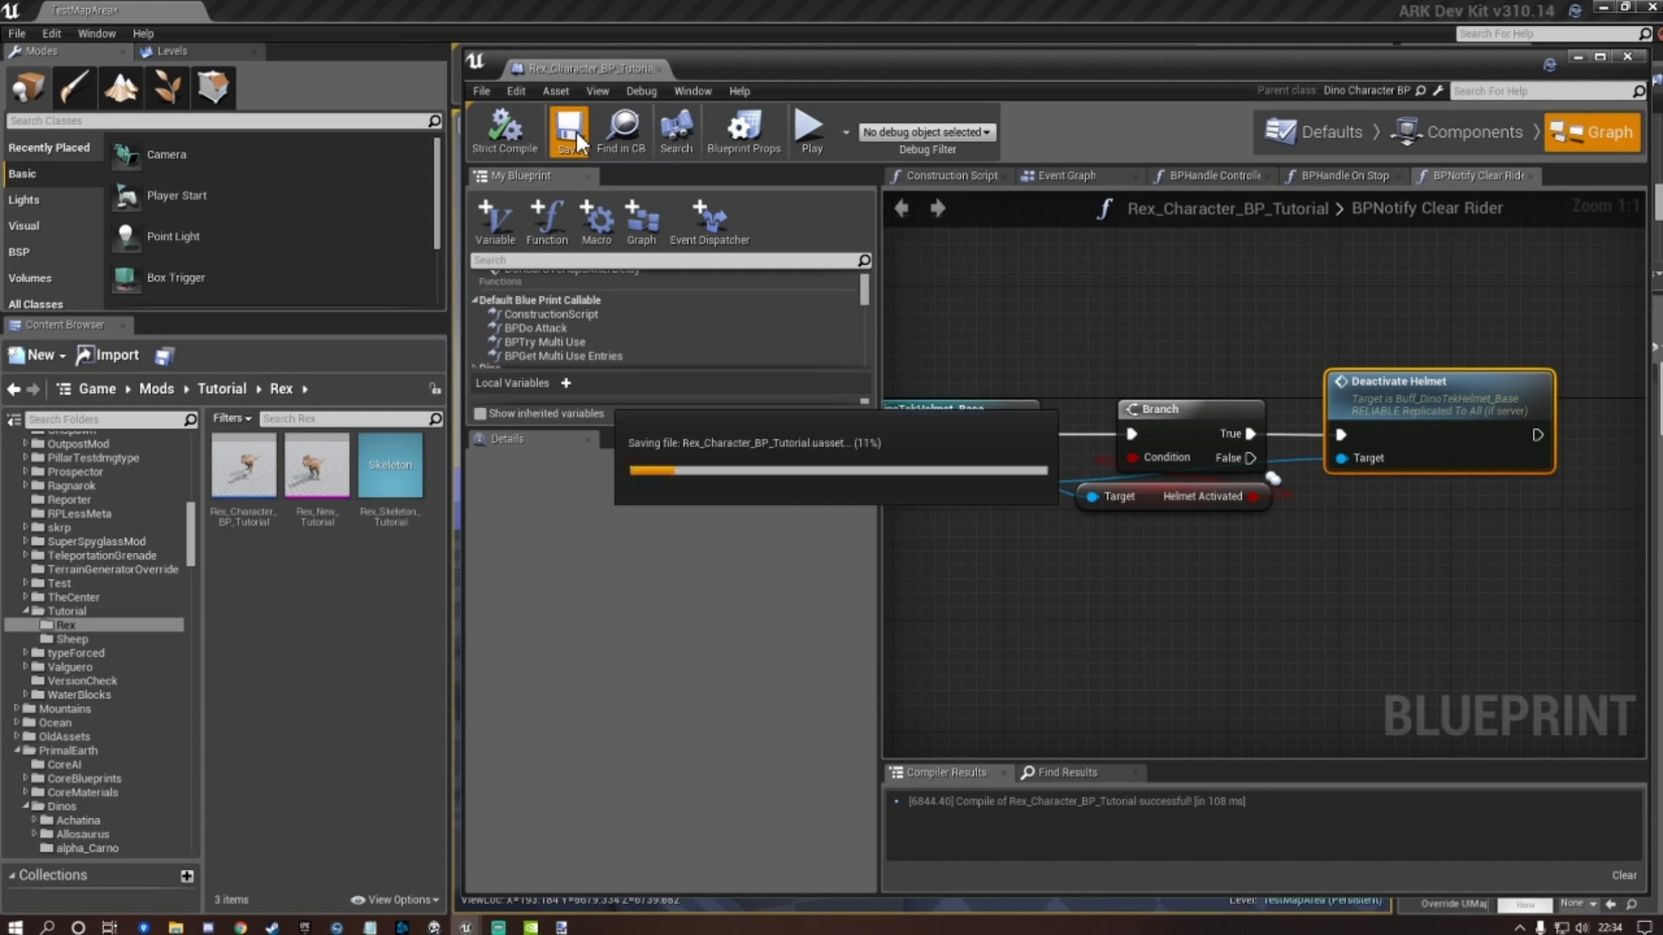
pyautogui.scroll(-8, 1152, 332)
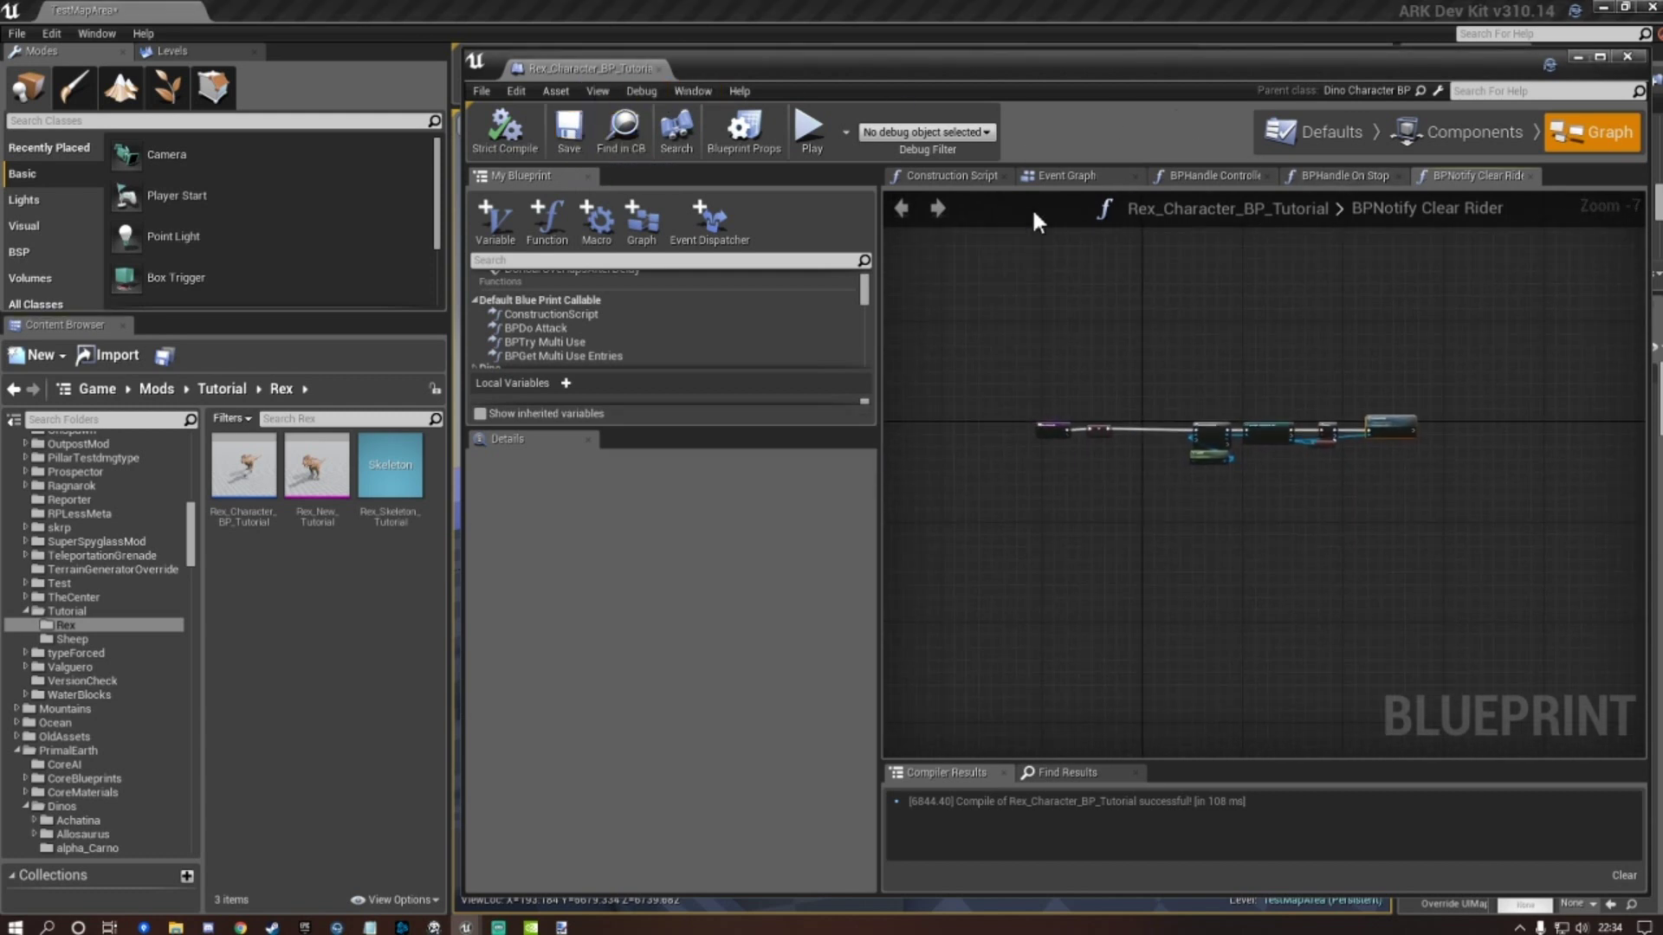
pyautogui.click(1338, 130)
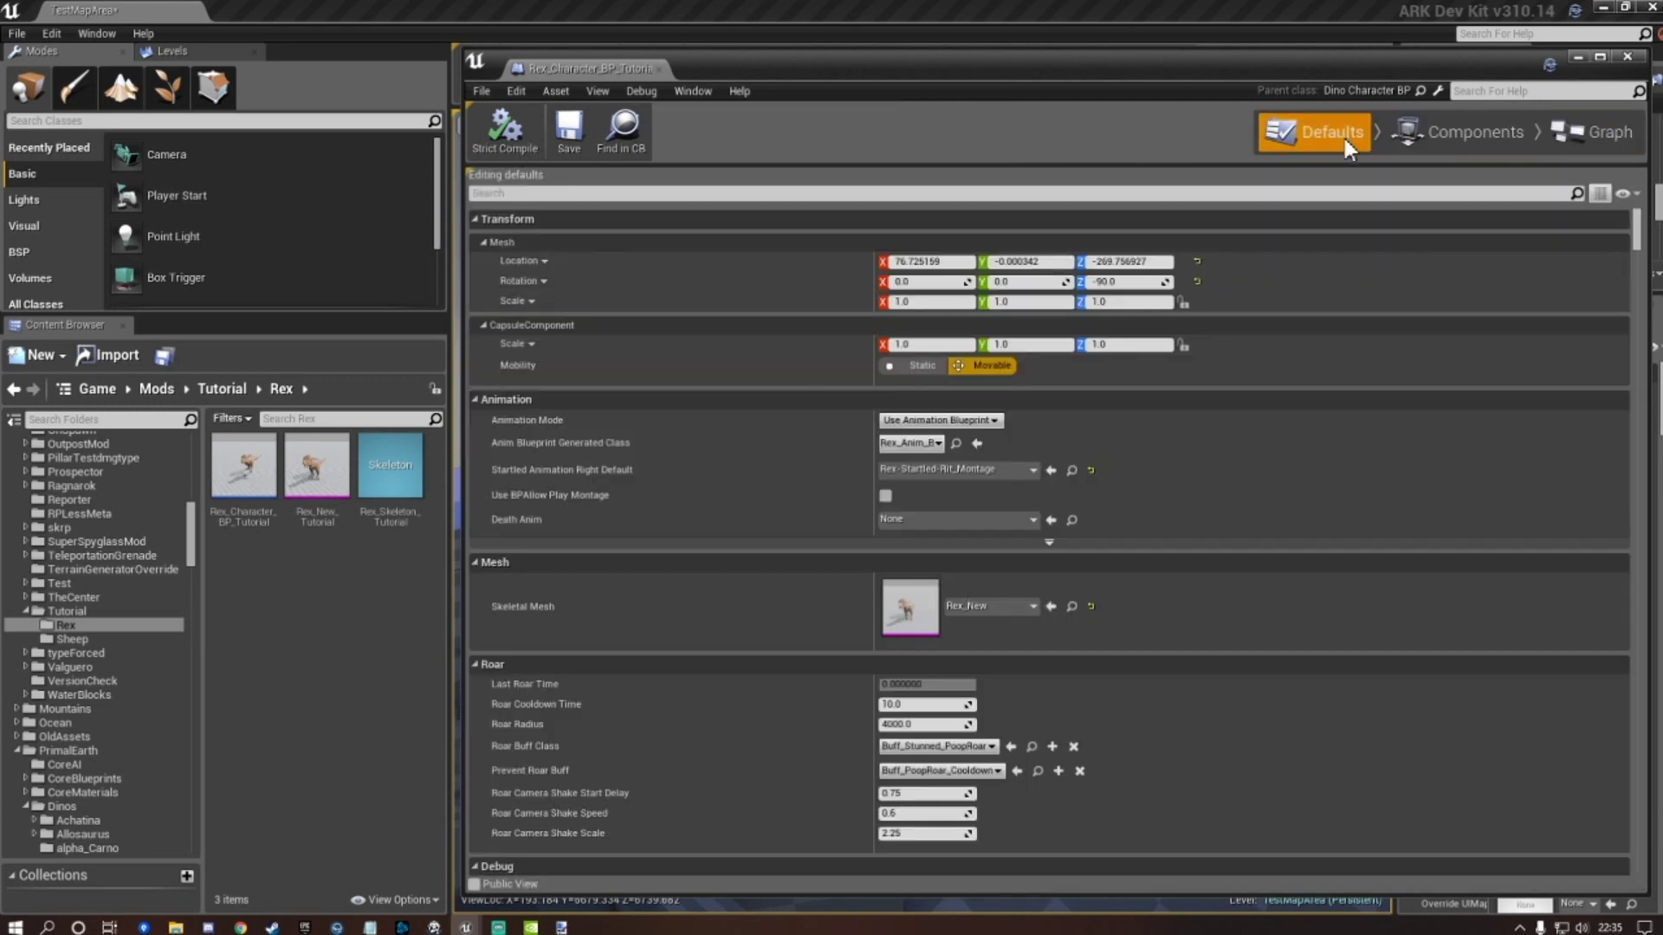
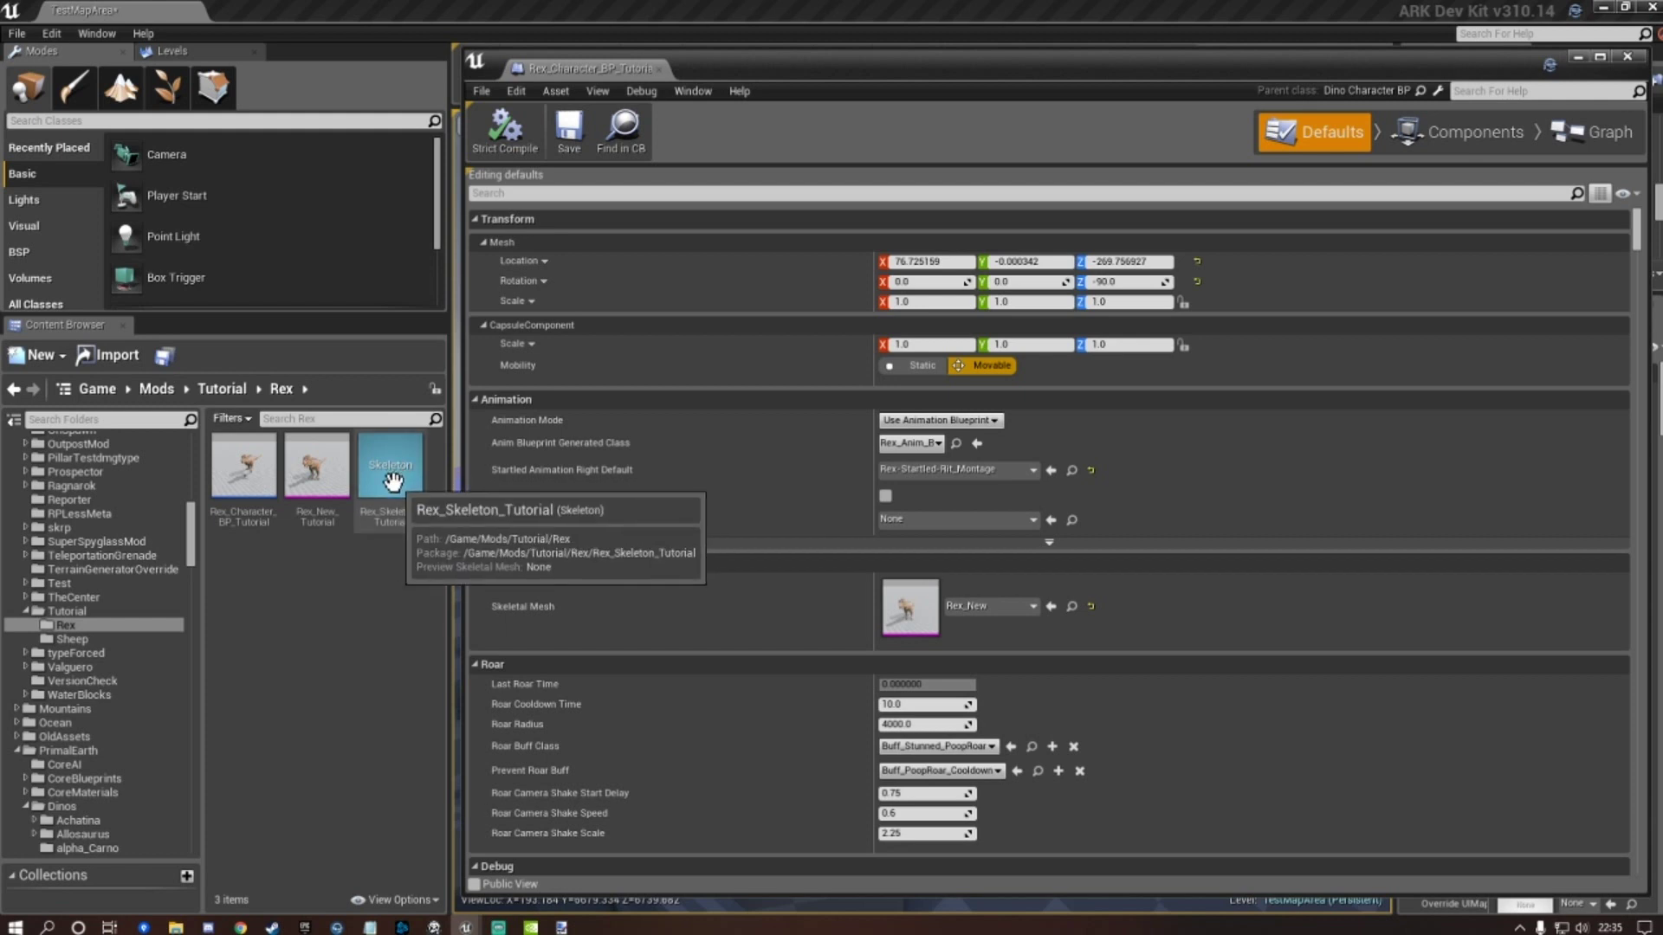
# Create a rig from Rex_Skeleton_Tutorial, adding all the listed bones to the skeleton.
pyautogui.rightClick(393, 481)
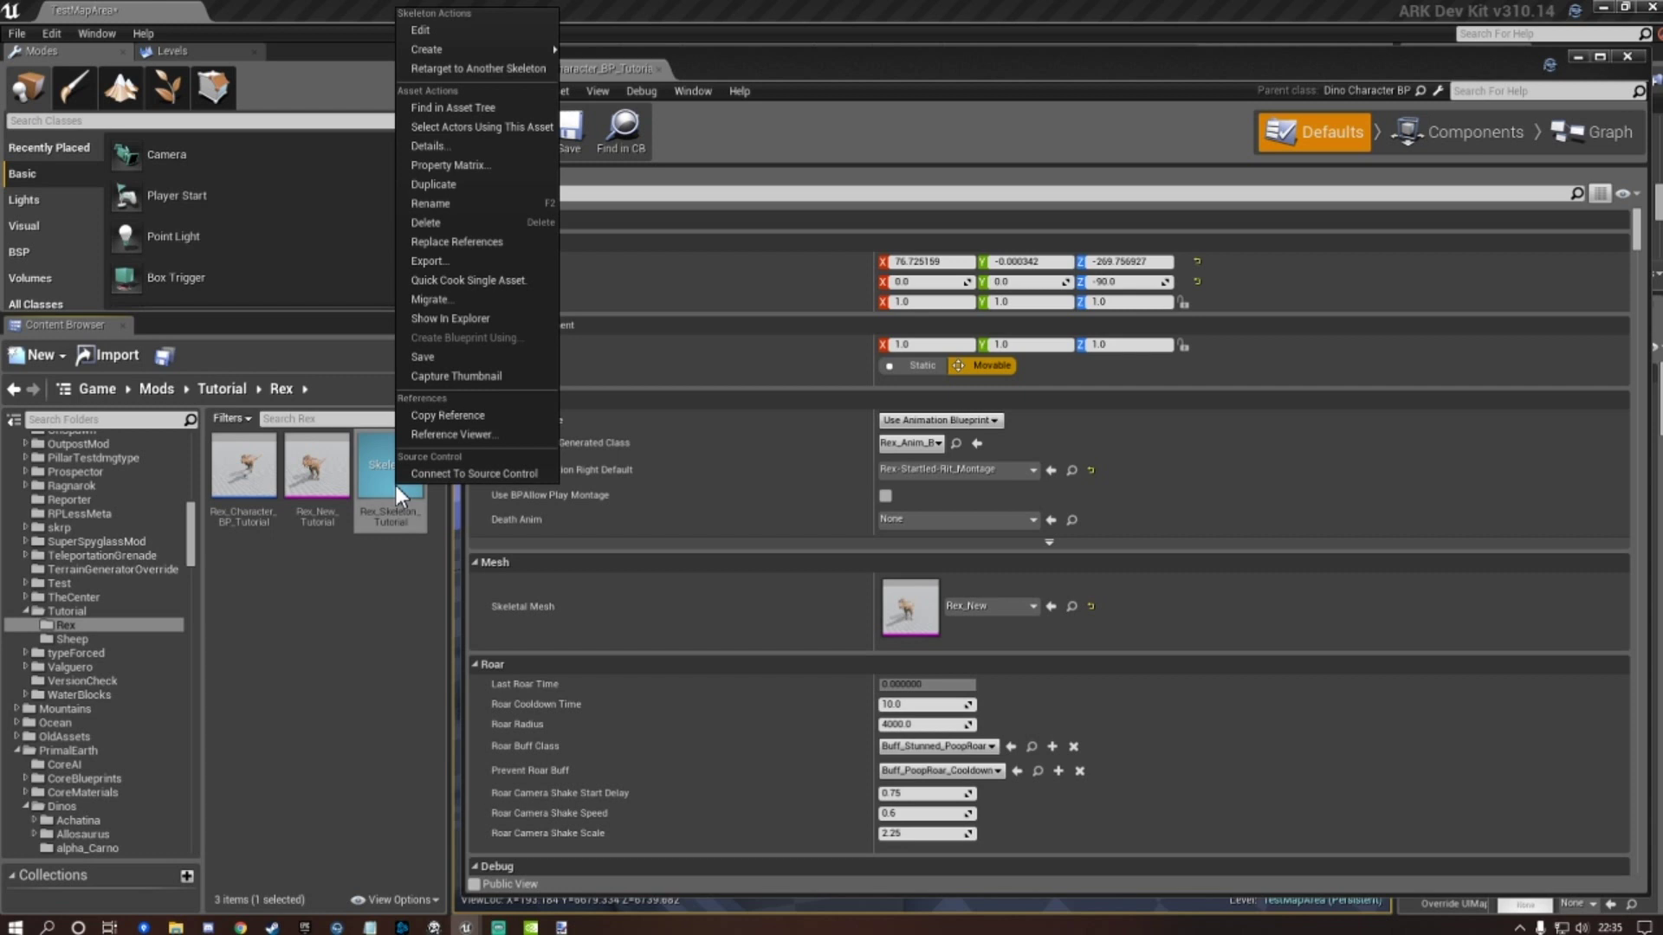
pyautogui.moveTo(522, 50)
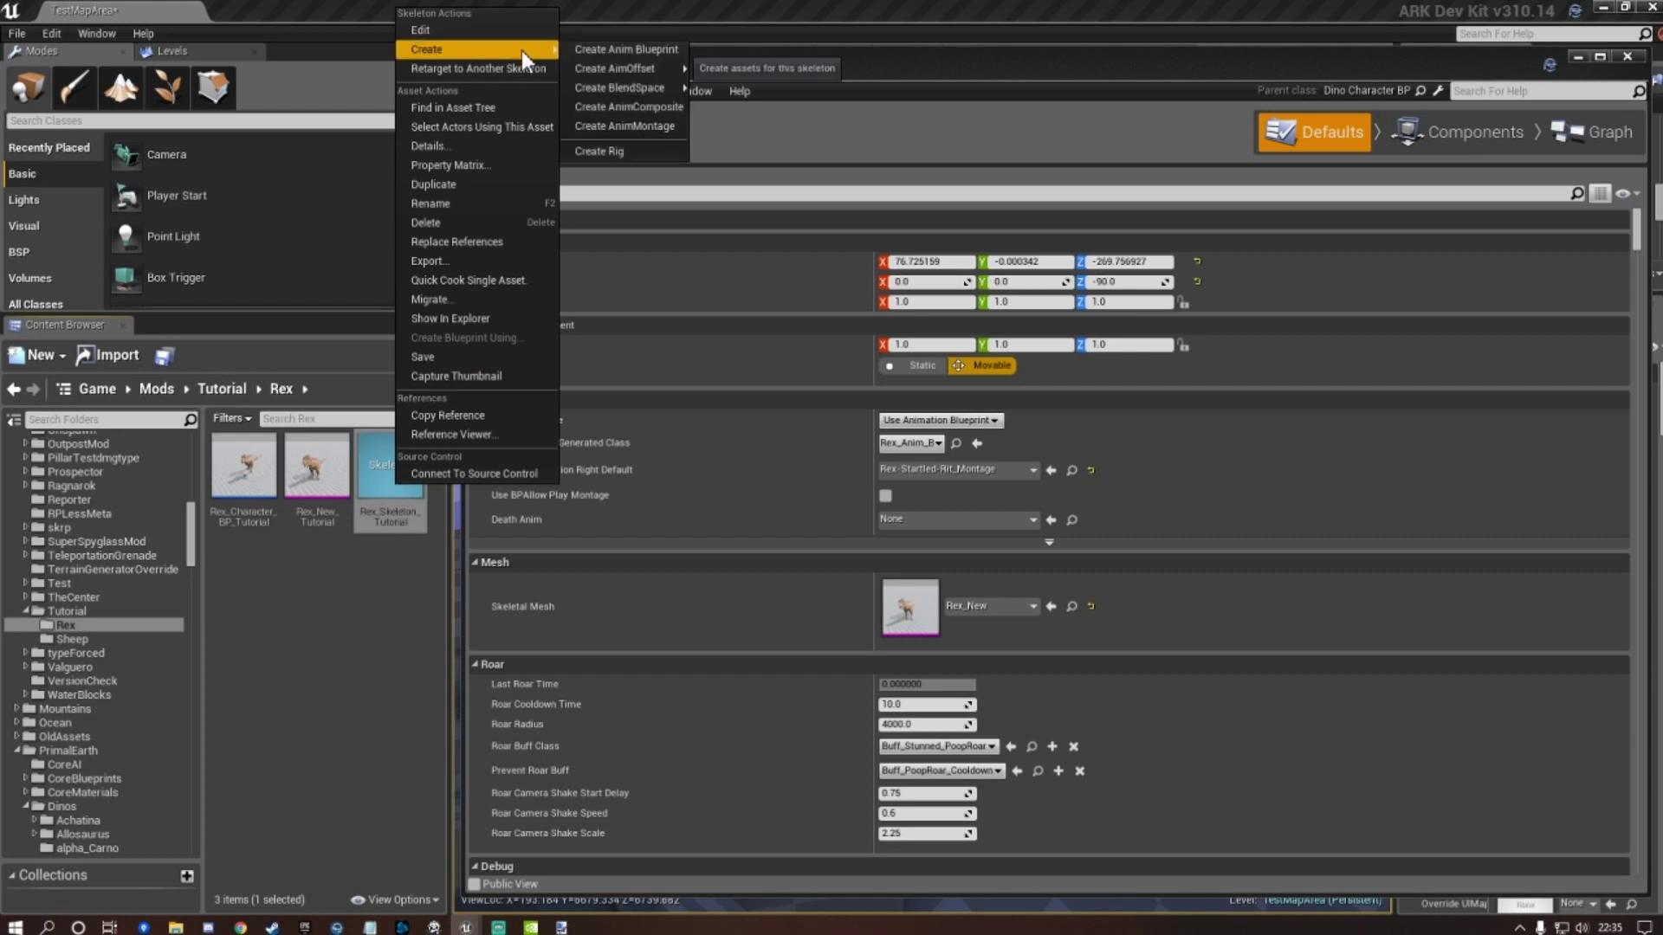
pyautogui.click(598, 152)
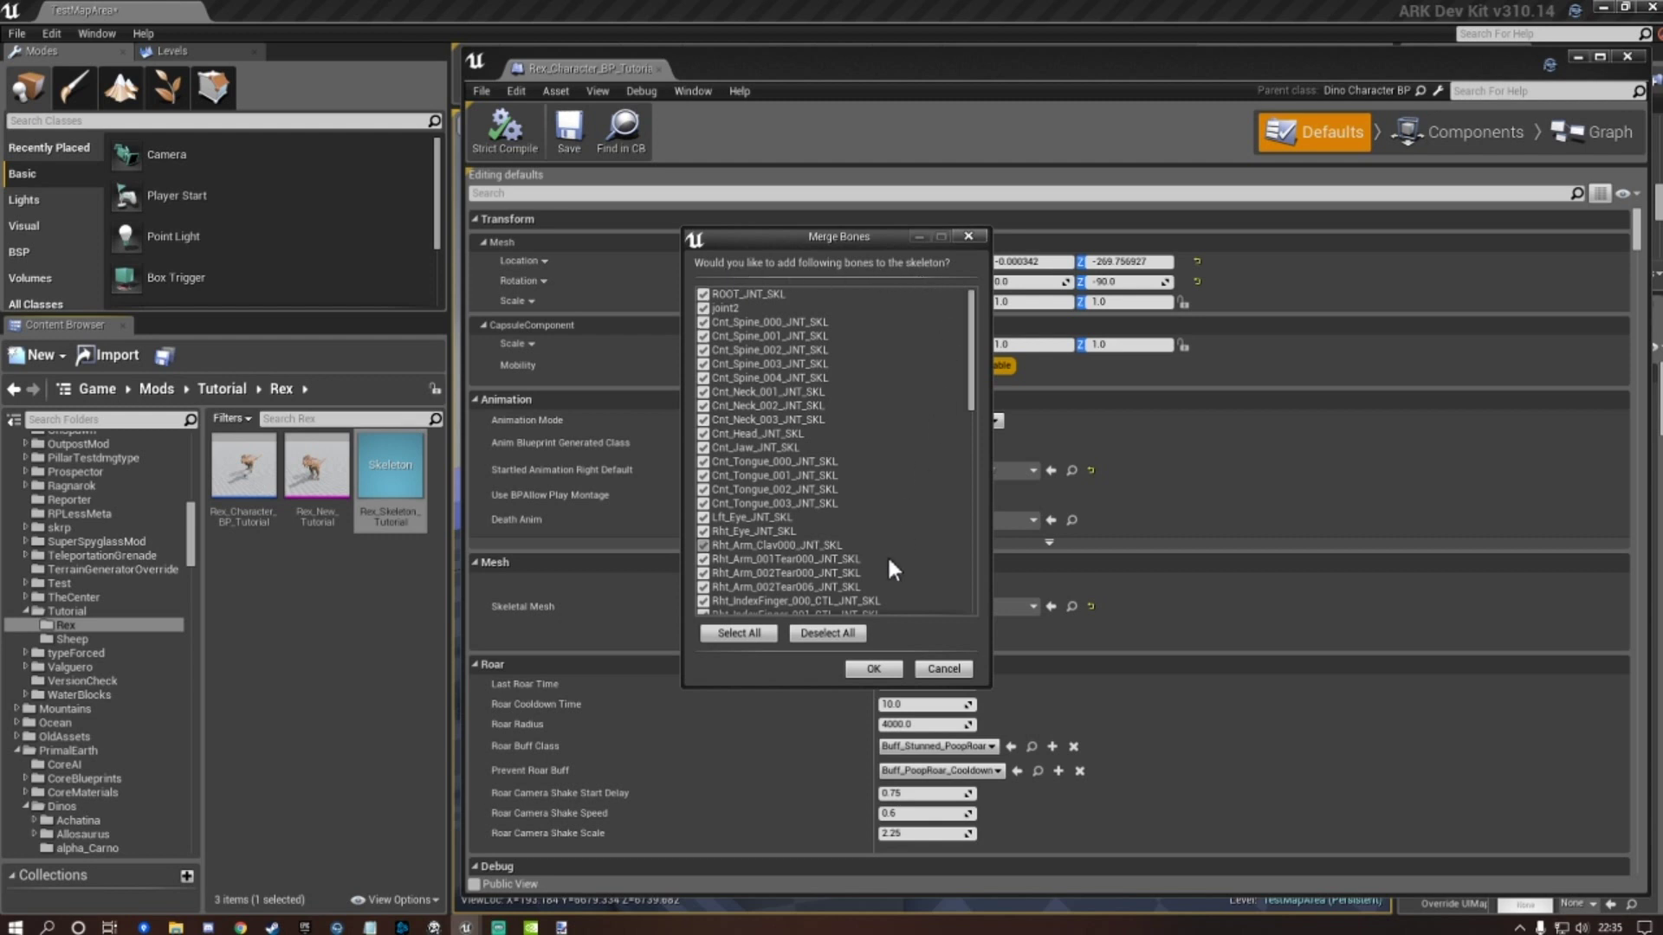
pyautogui.click(872, 669)
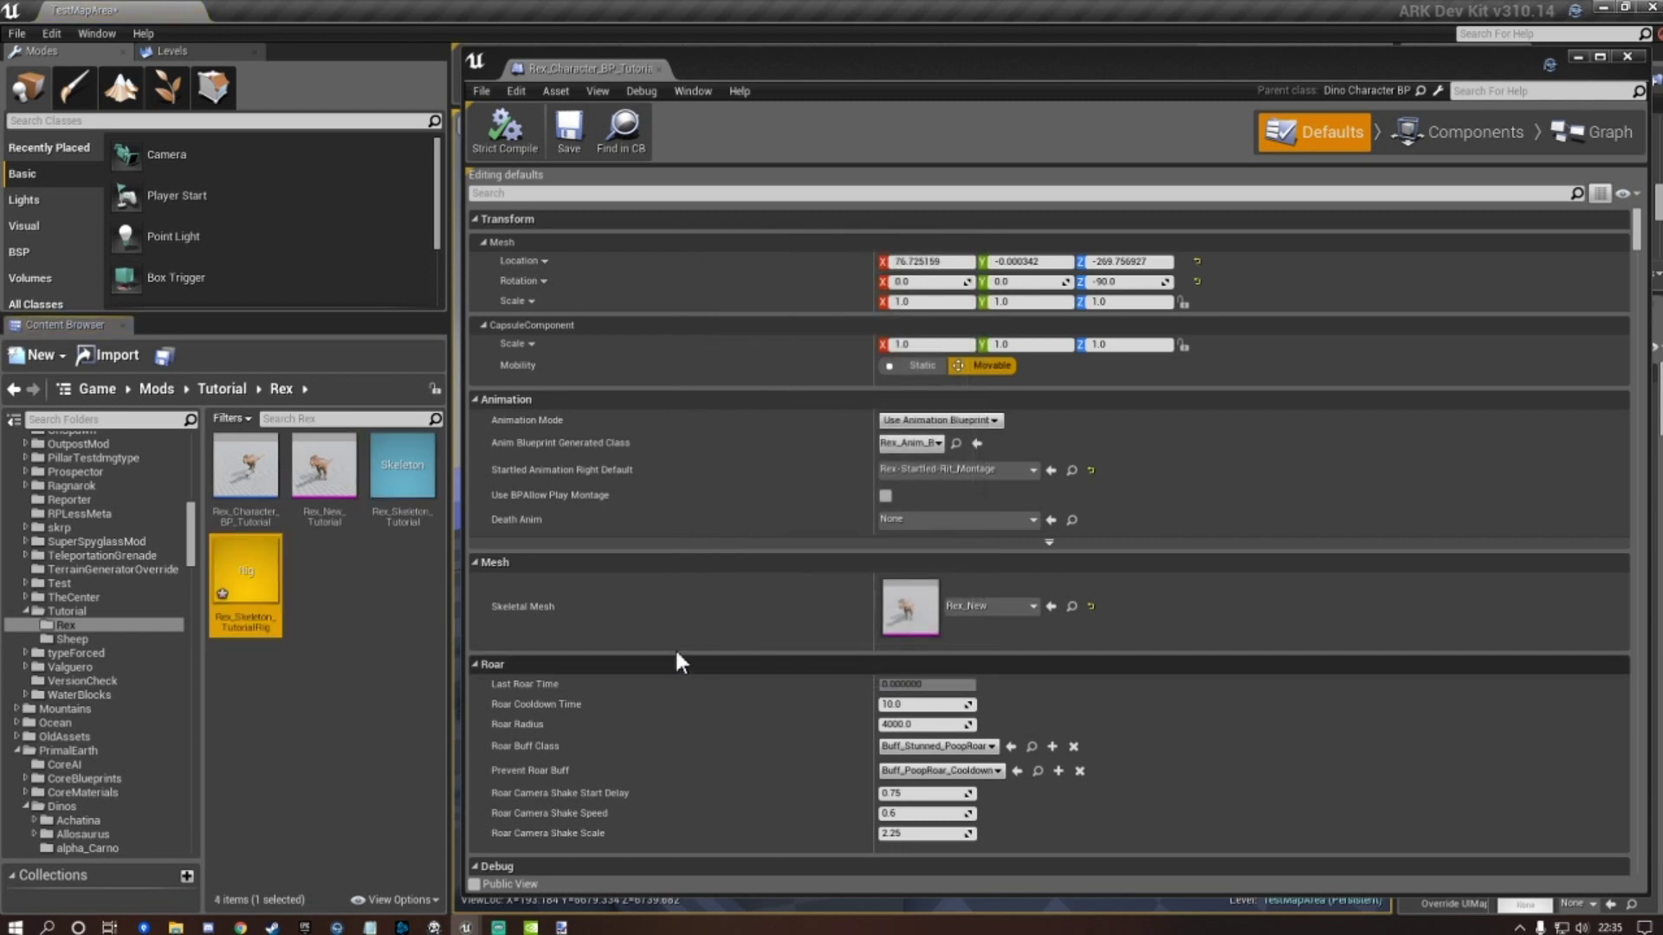
# Open the new Rex_Skeleton_TutorialRig asset, save it and close its editor.
pyautogui.doubleClick(250, 578)
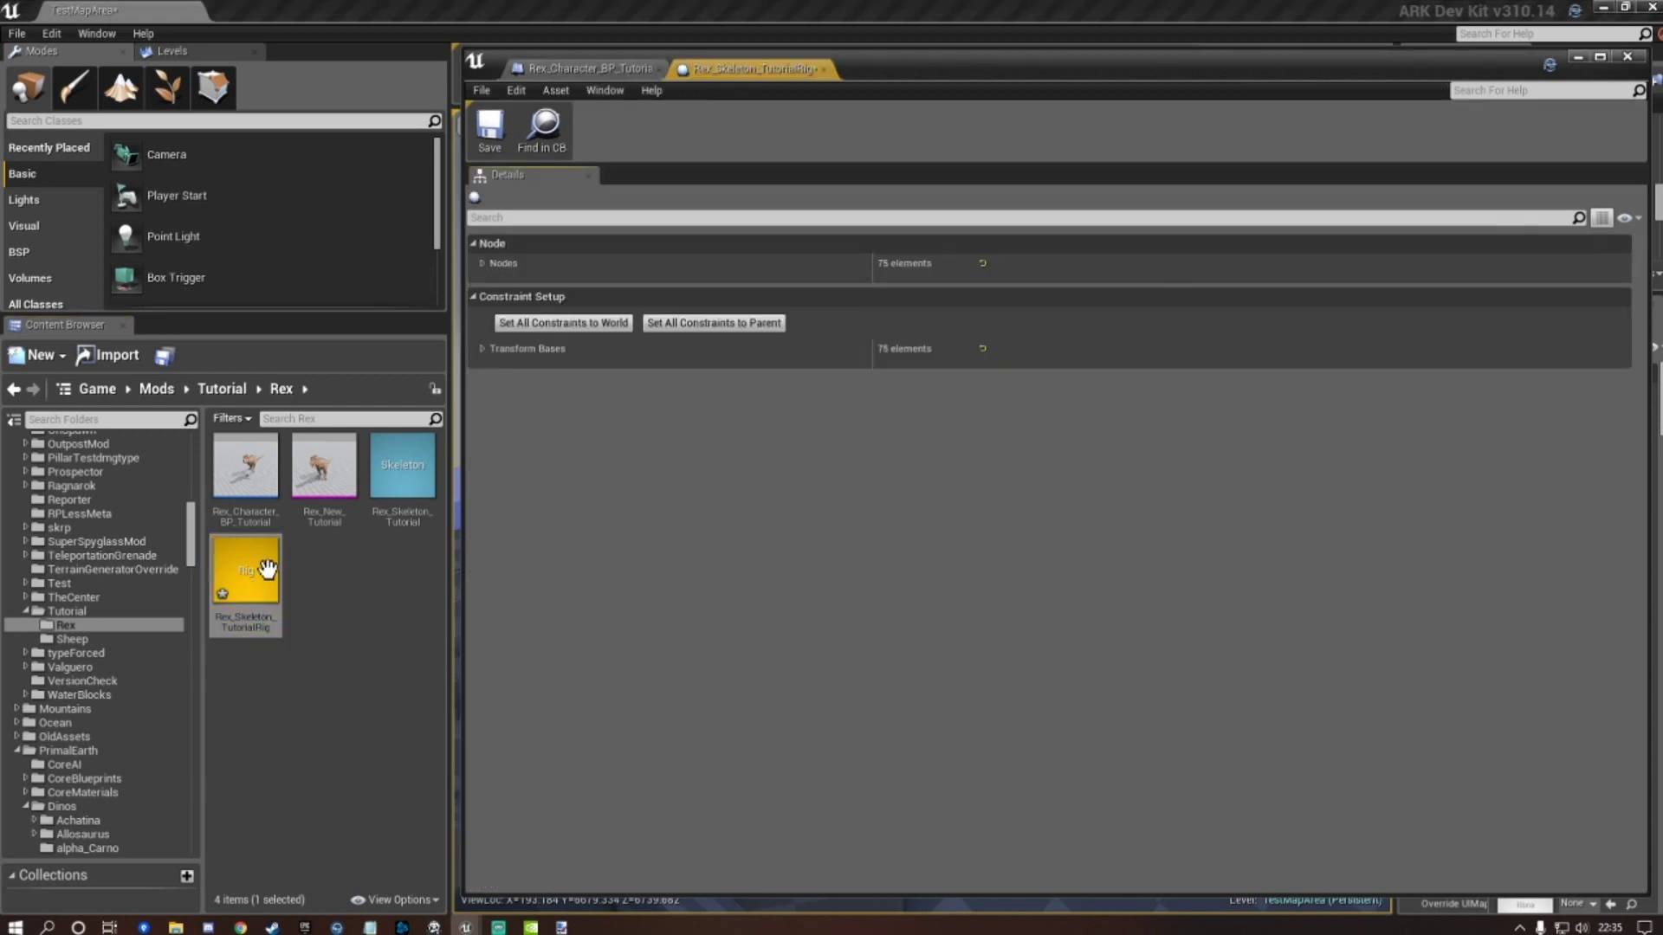
pyautogui.click(491, 131)
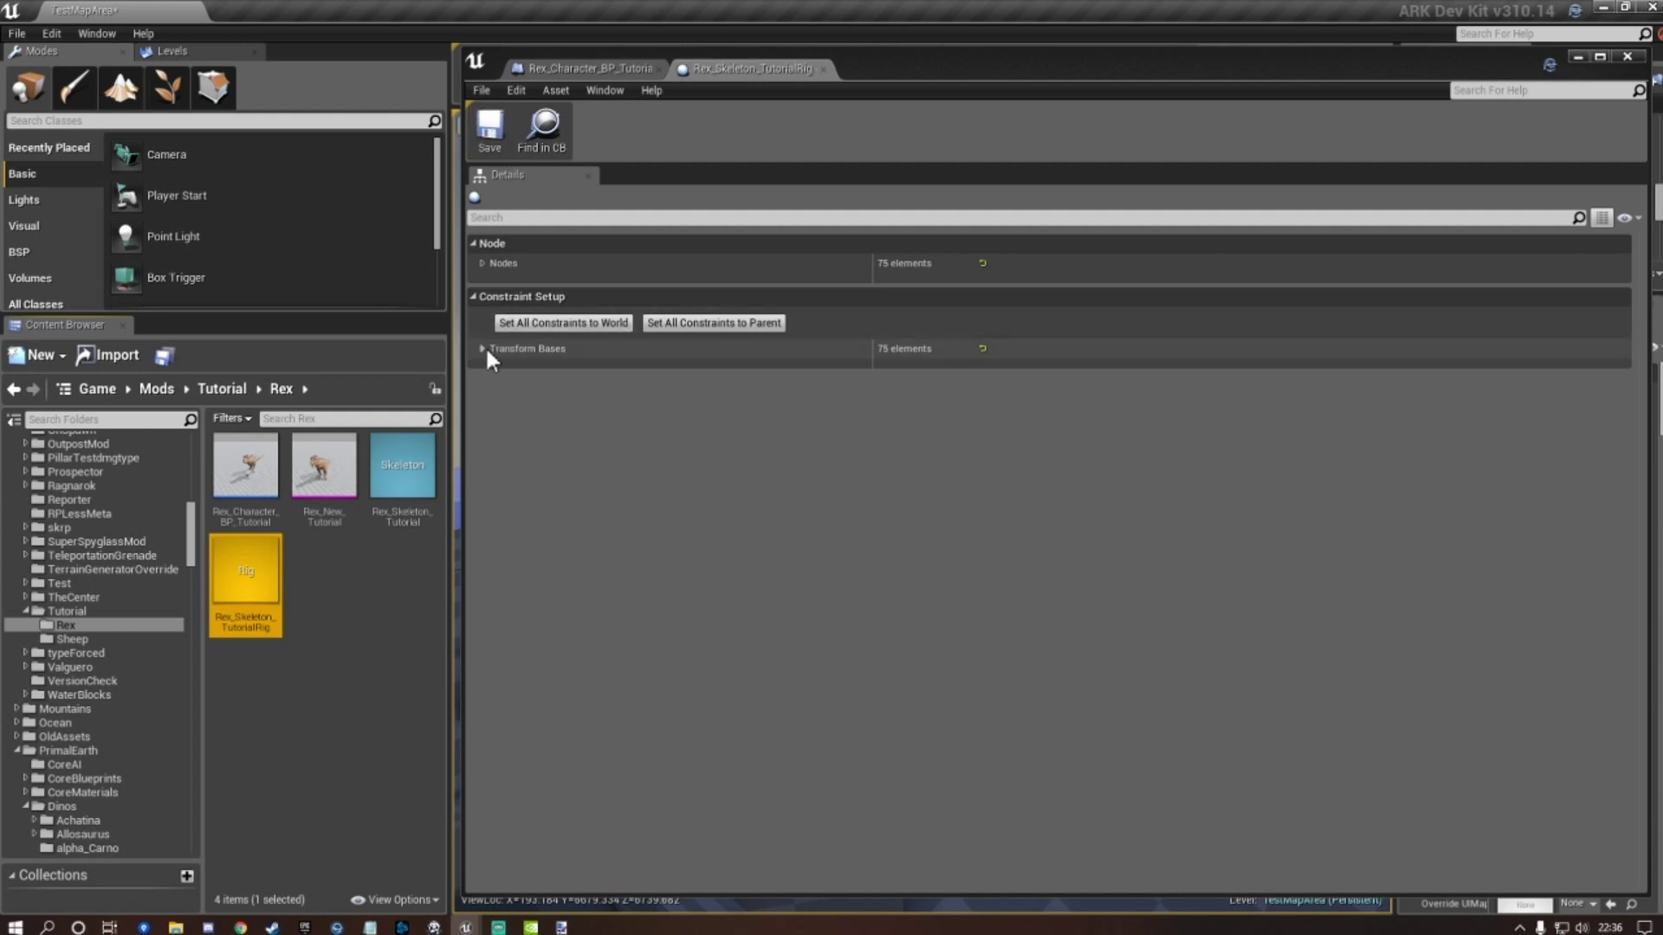
pyautogui.click(825, 69)
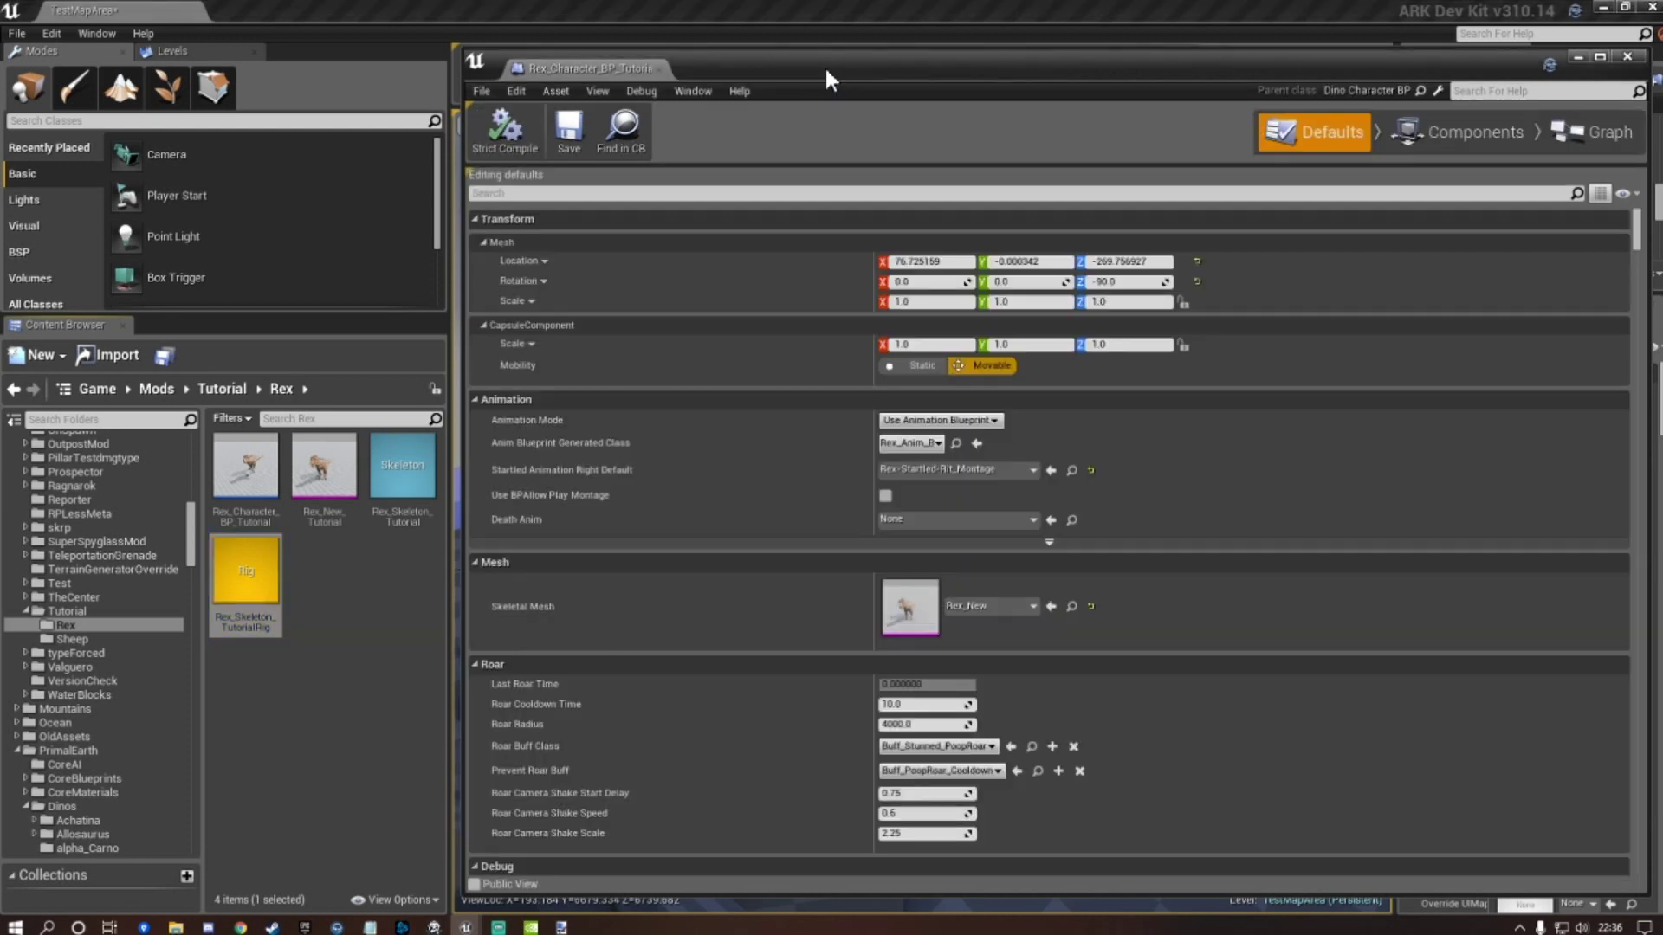
# Open Rex_Skeleton_Tutorial in the skeleton editor.
pyautogui.rightClick(400, 468)
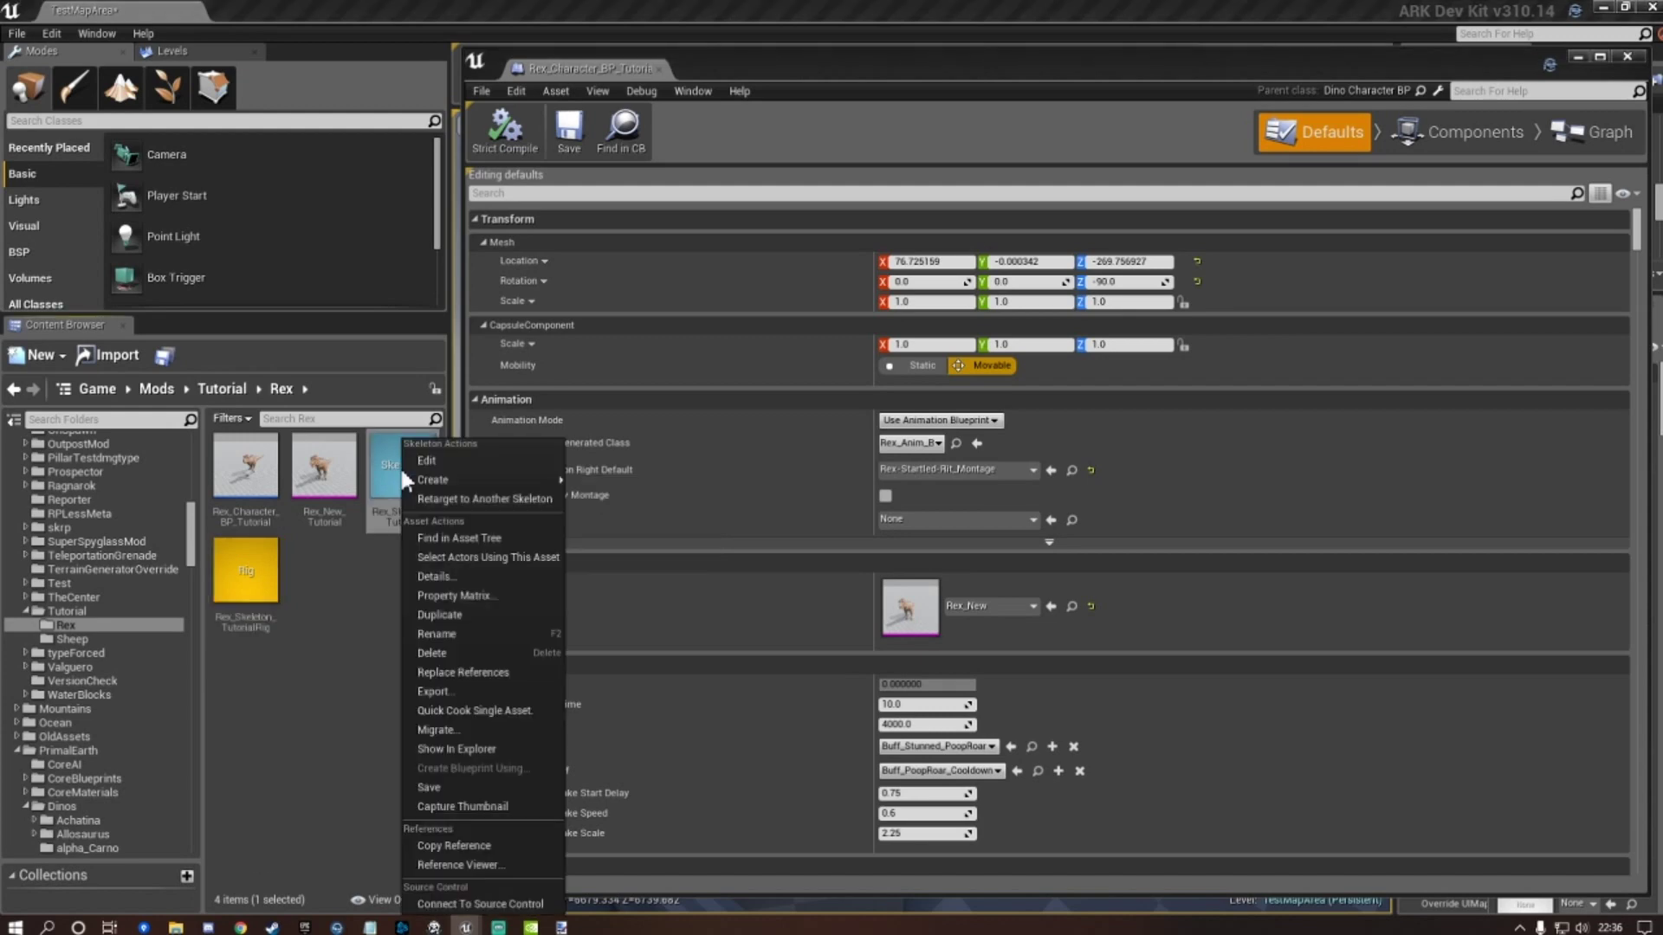
pyautogui.click(395, 483)
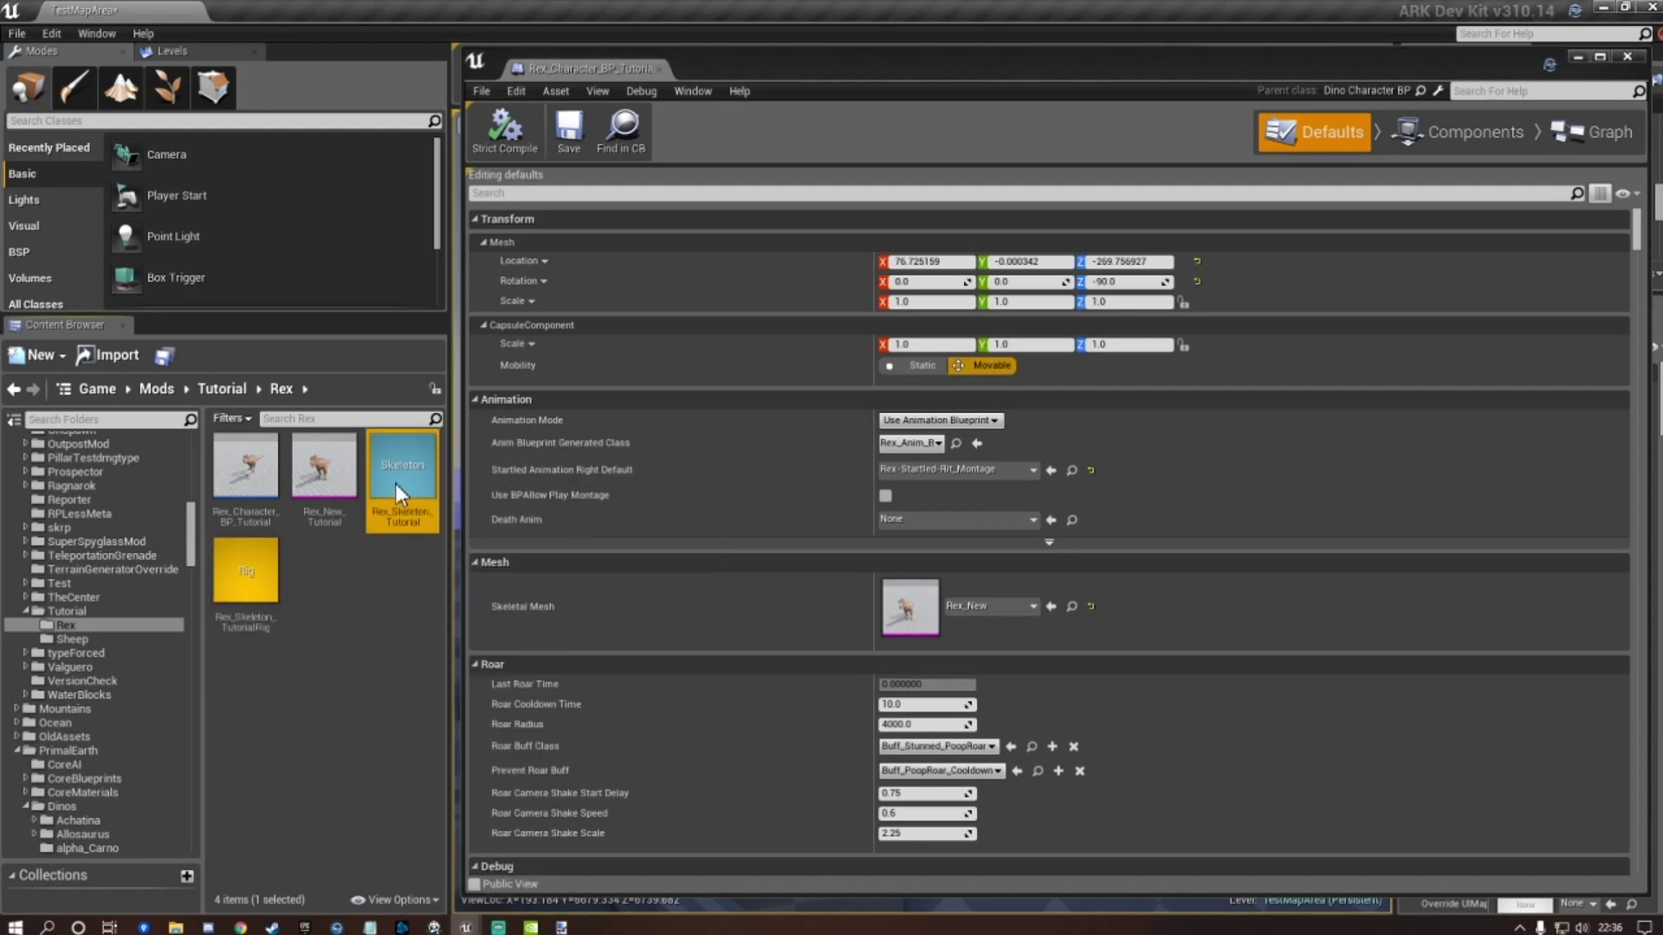
pyautogui.doubleClick(395, 483)
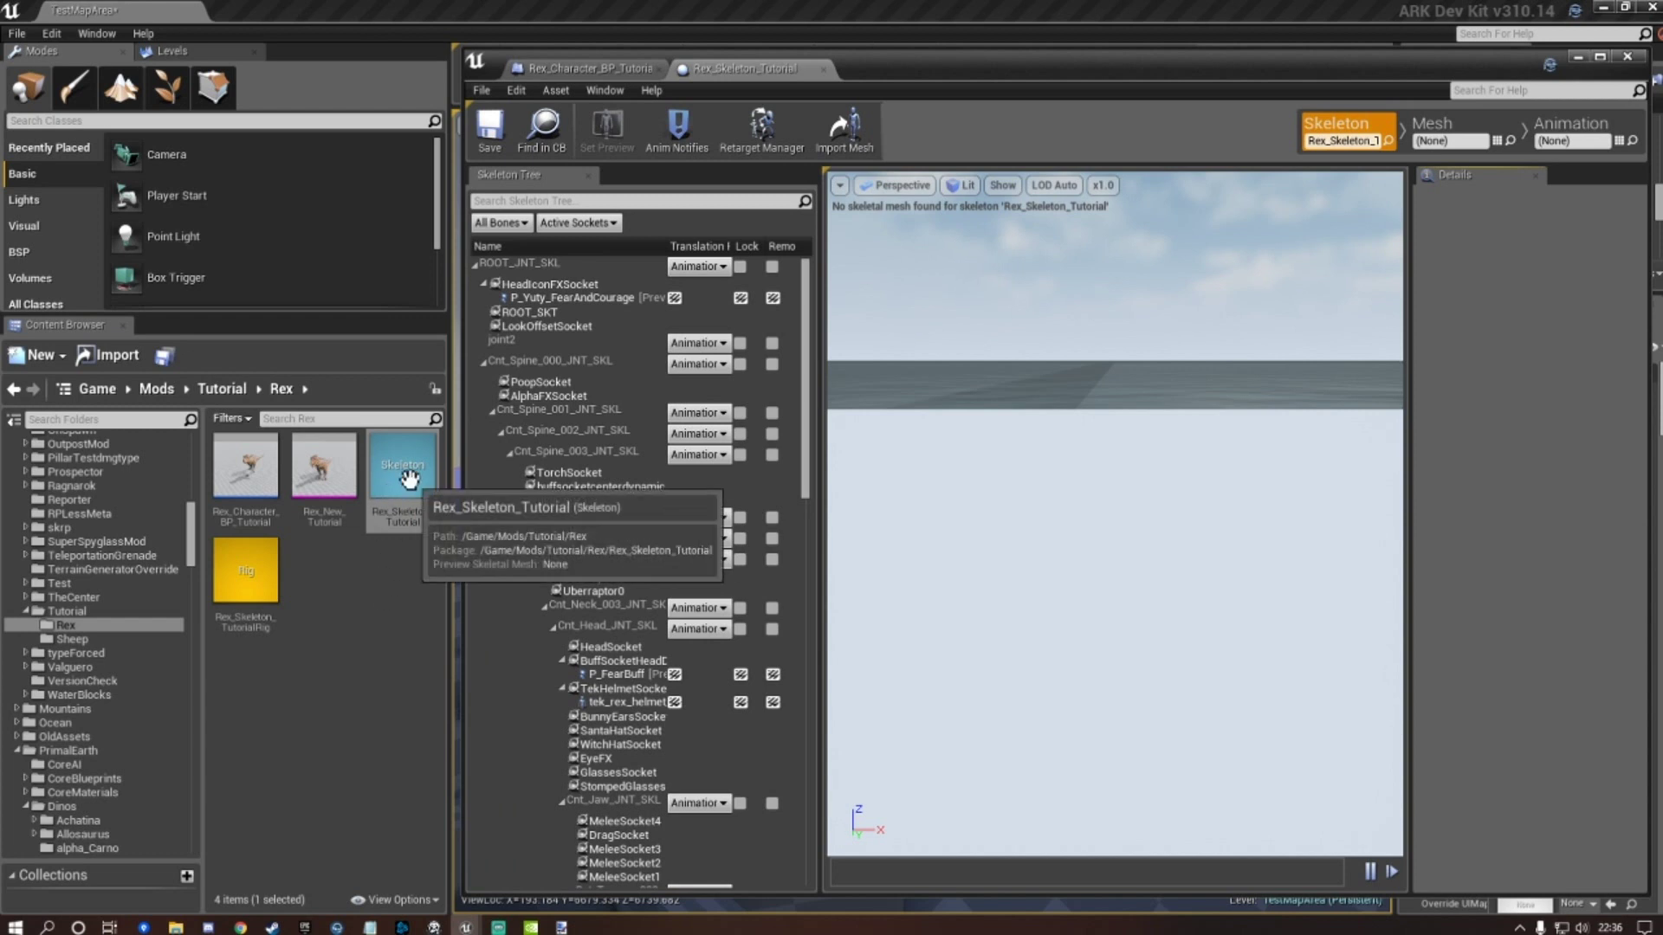
# Select Rex_Skeleton_TutorialRig as the rig for Rex_Skeleton_Tutorial in the Retarget Manager.
pyautogui.click(762, 133)
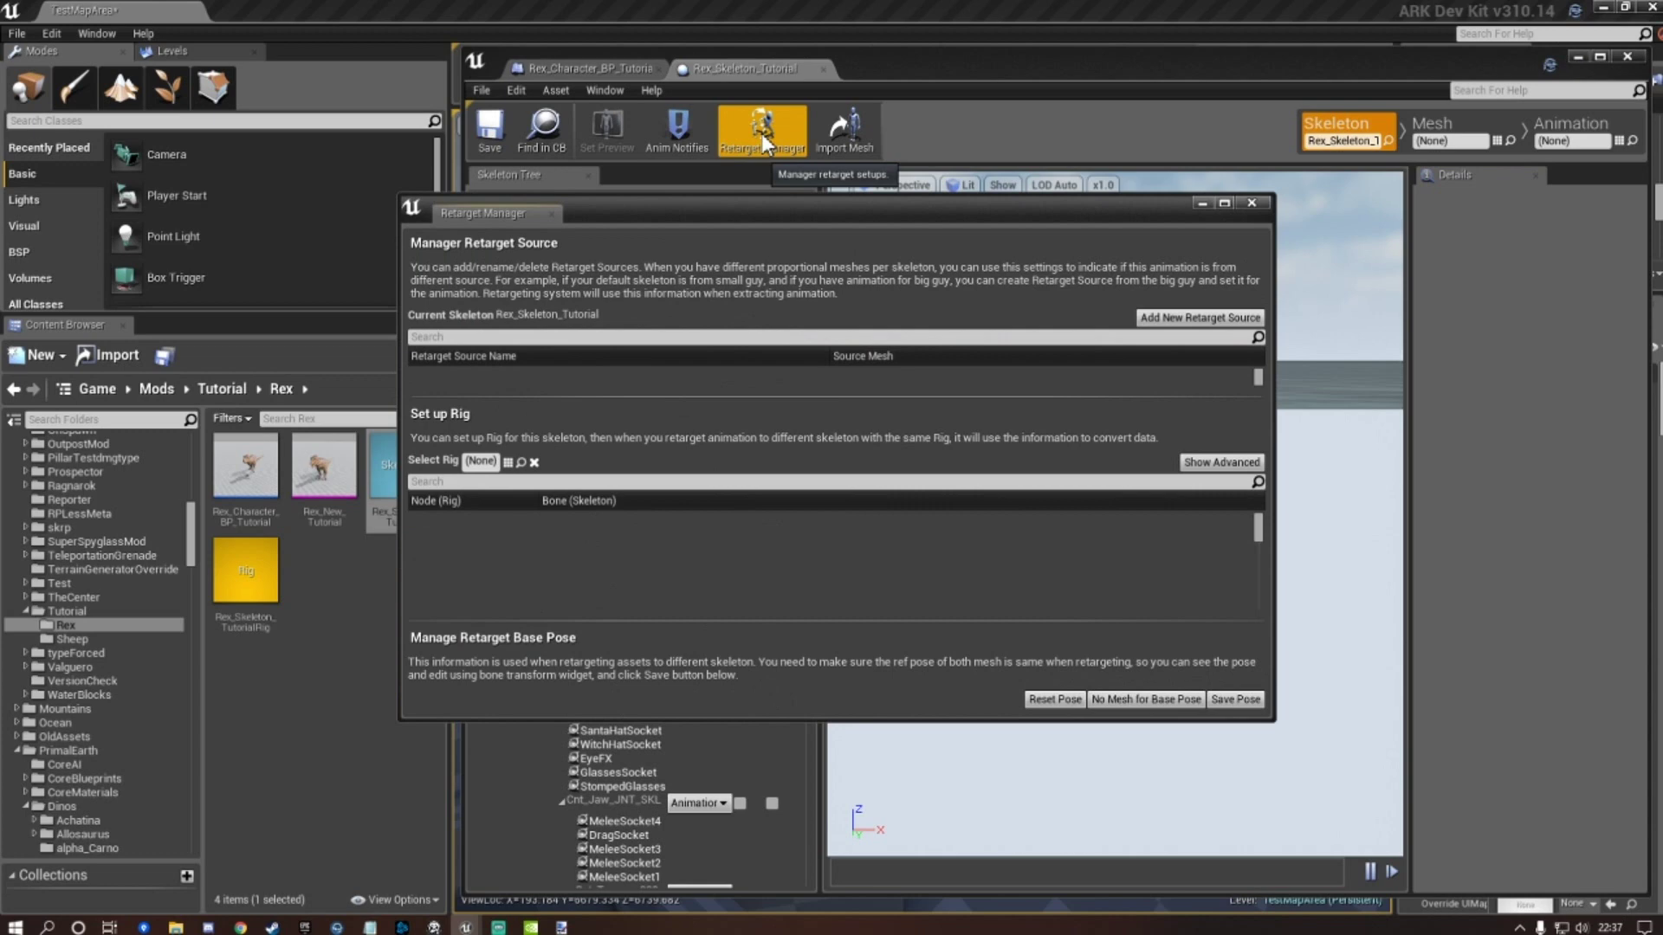
pyautogui.moveTo(766, 212); pyautogui.dragTo(903, 244)
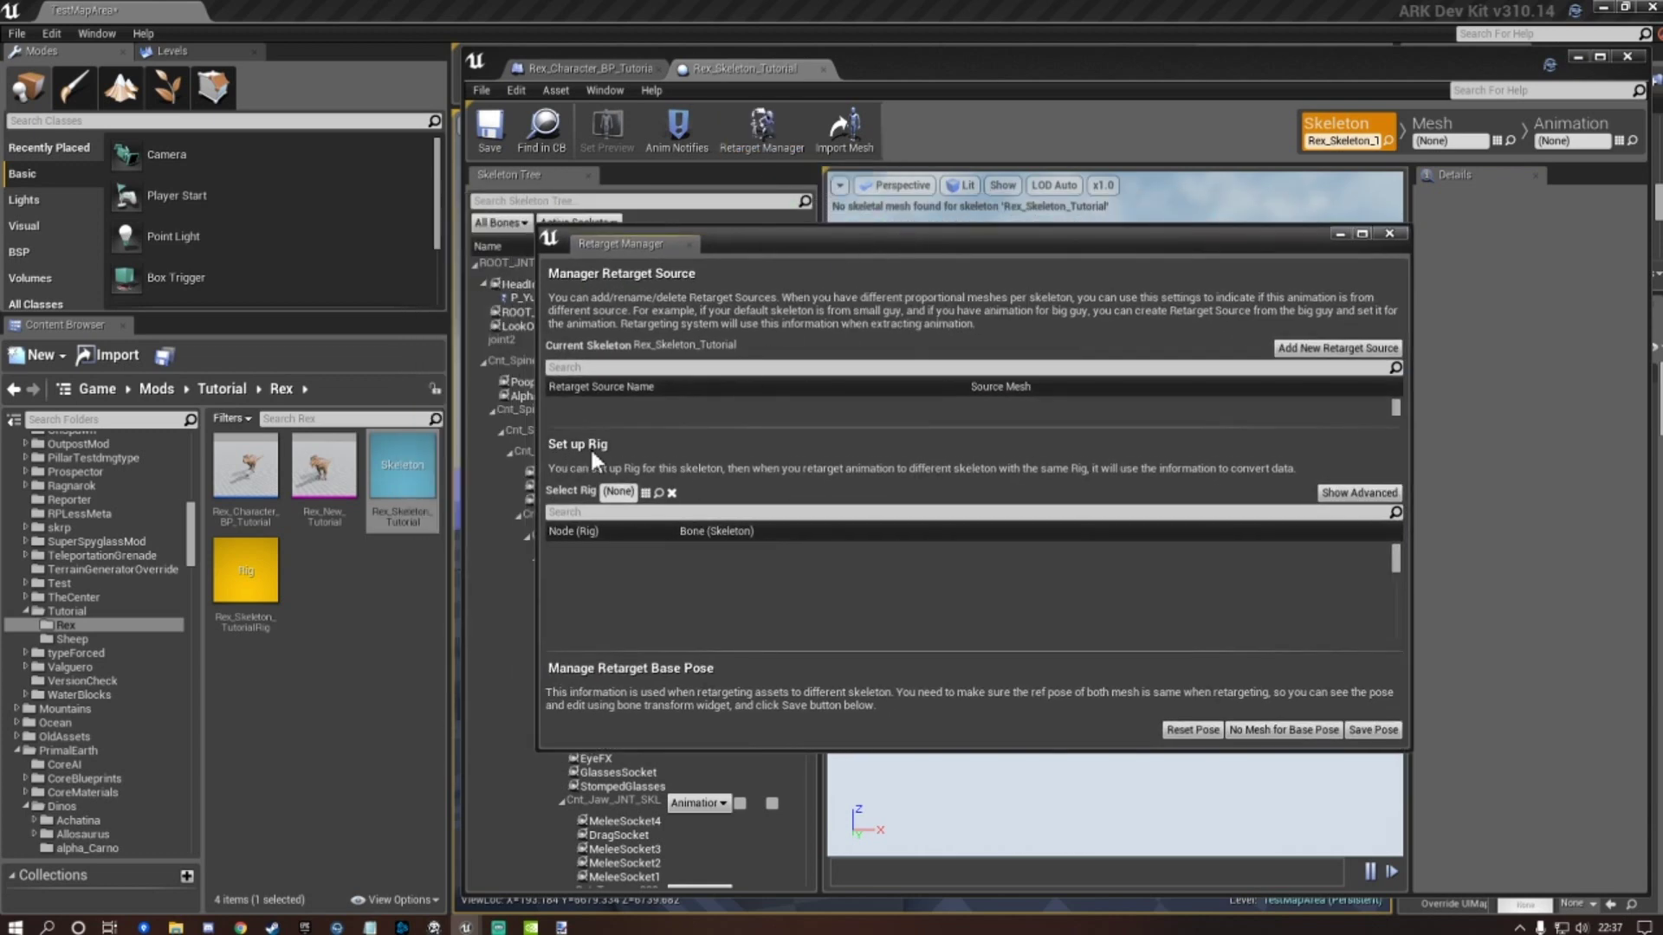
pyautogui.click(645, 493)
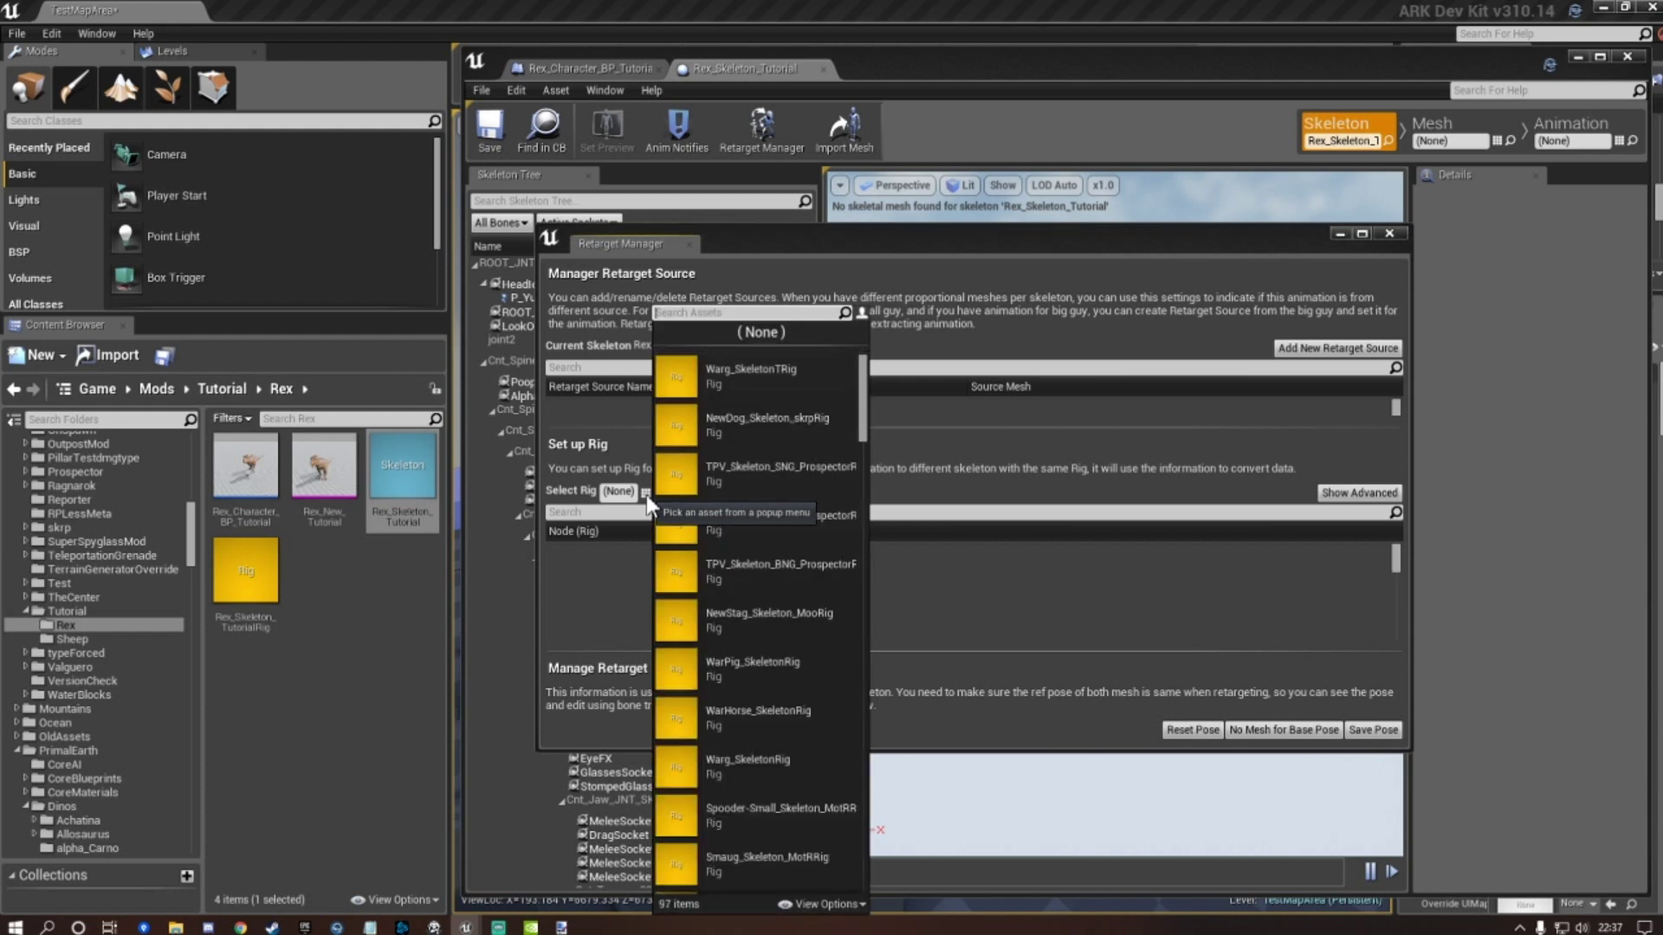
pyautogui.write('tut')
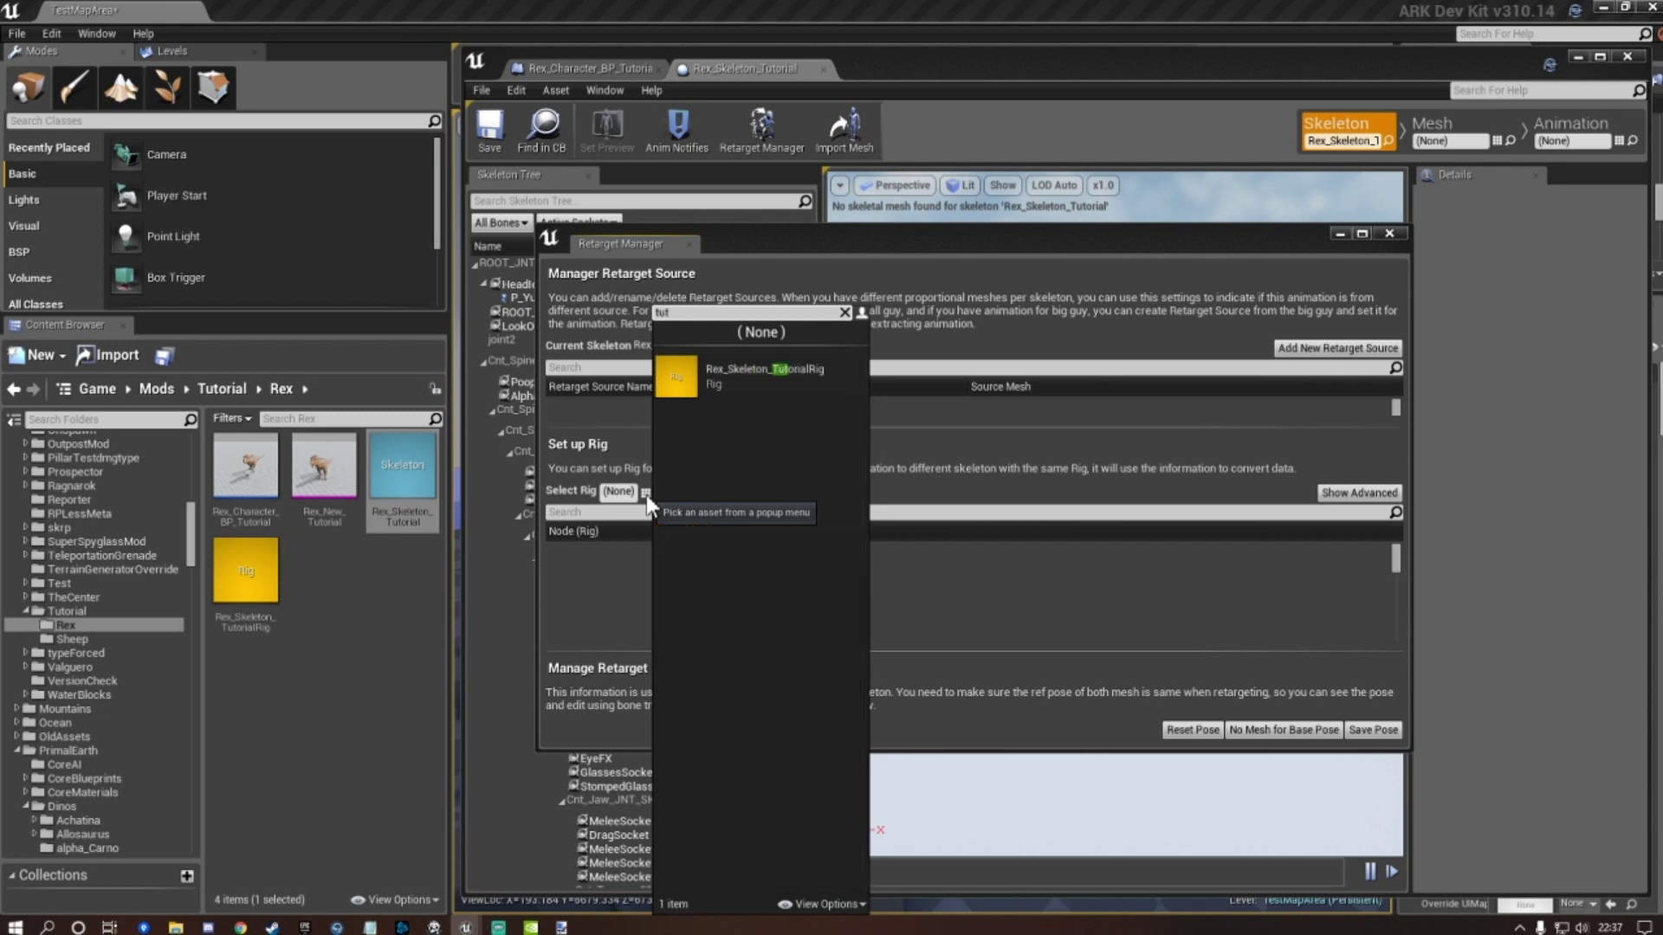
pyautogui.write('orial')
pyautogui.click(743, 374)
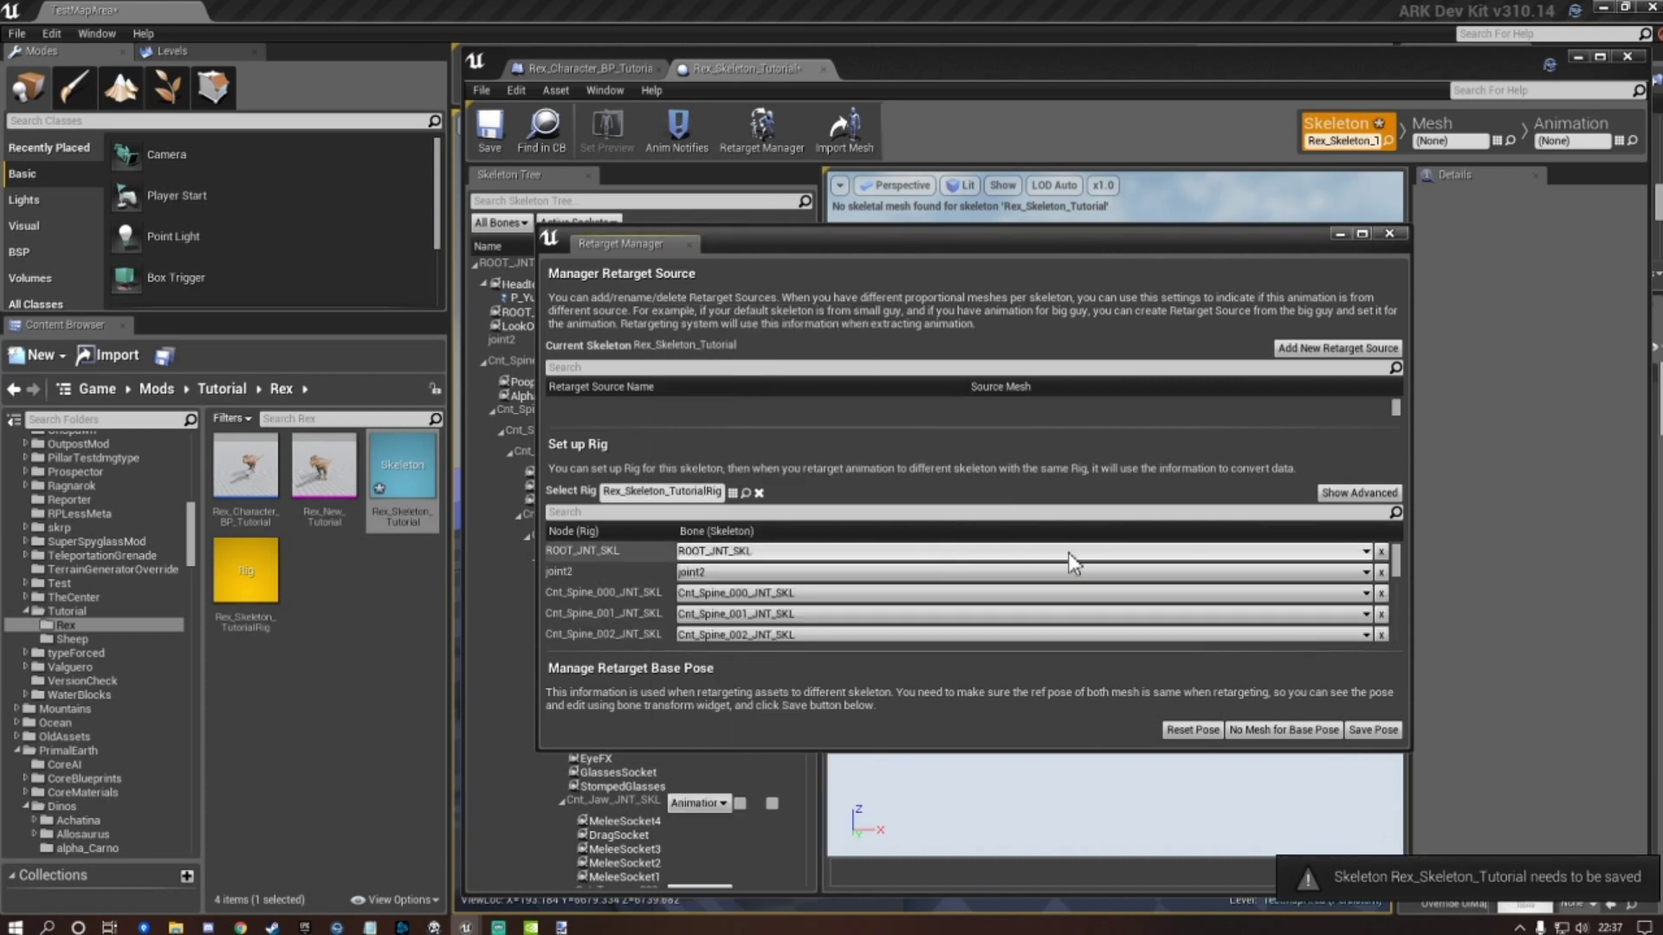
# Save the current pose as the retarget base pose, close the Retarget Manager and save the skeleton.
pyautogui.click(1381, 736)
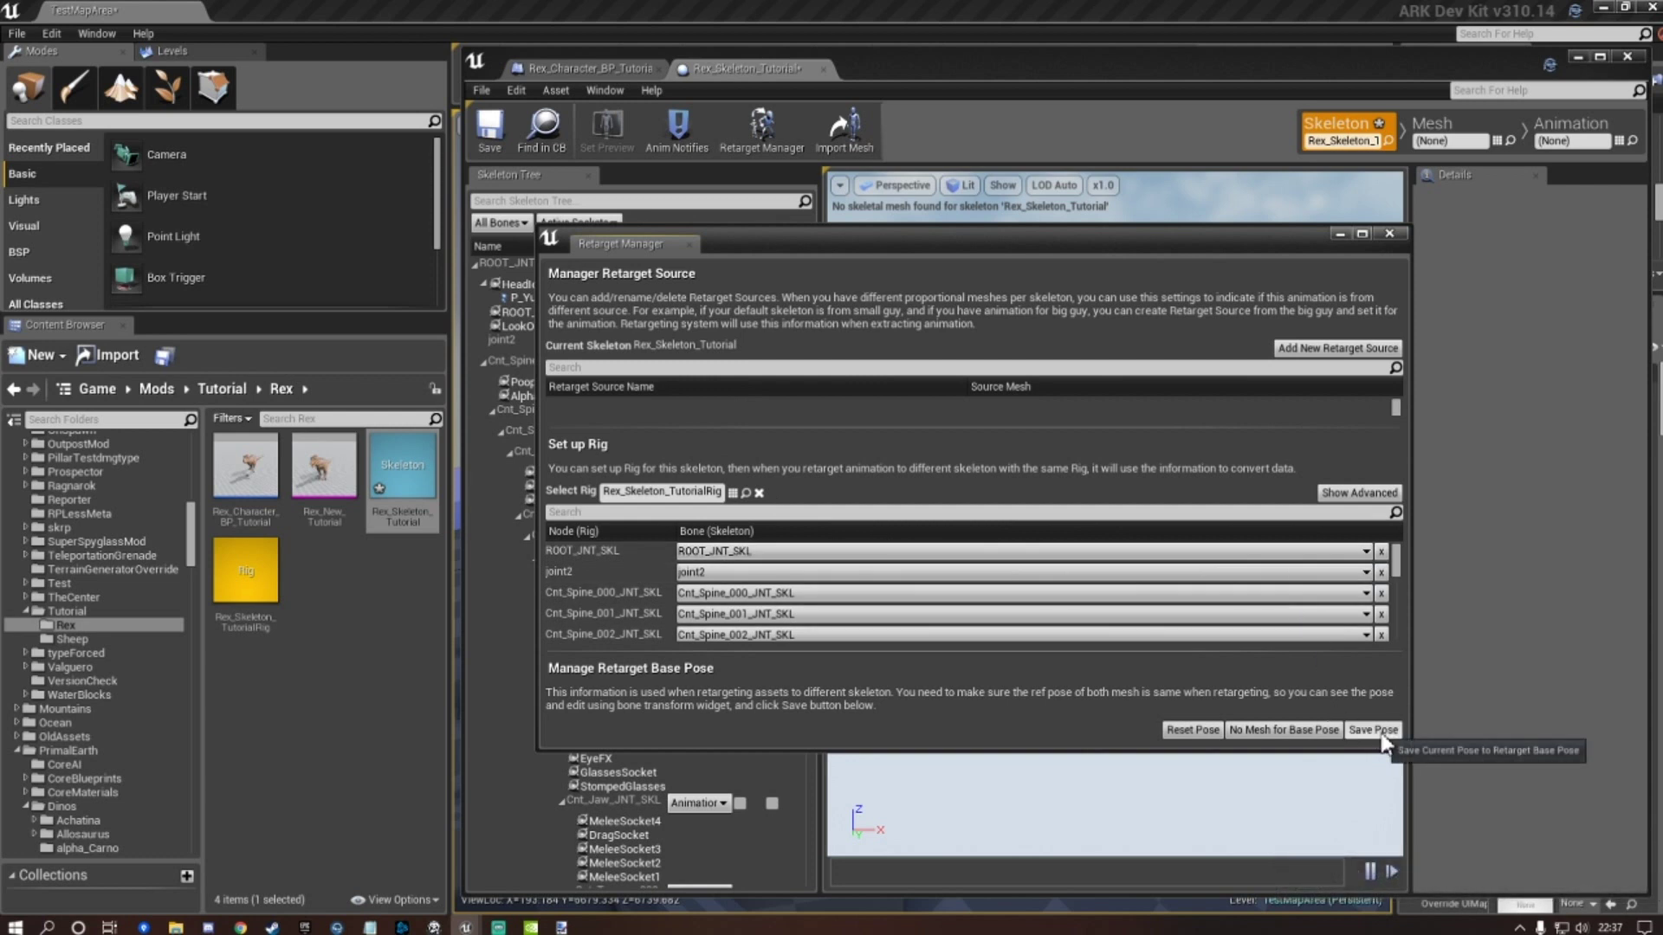
pyautogui.click(1394, 234)
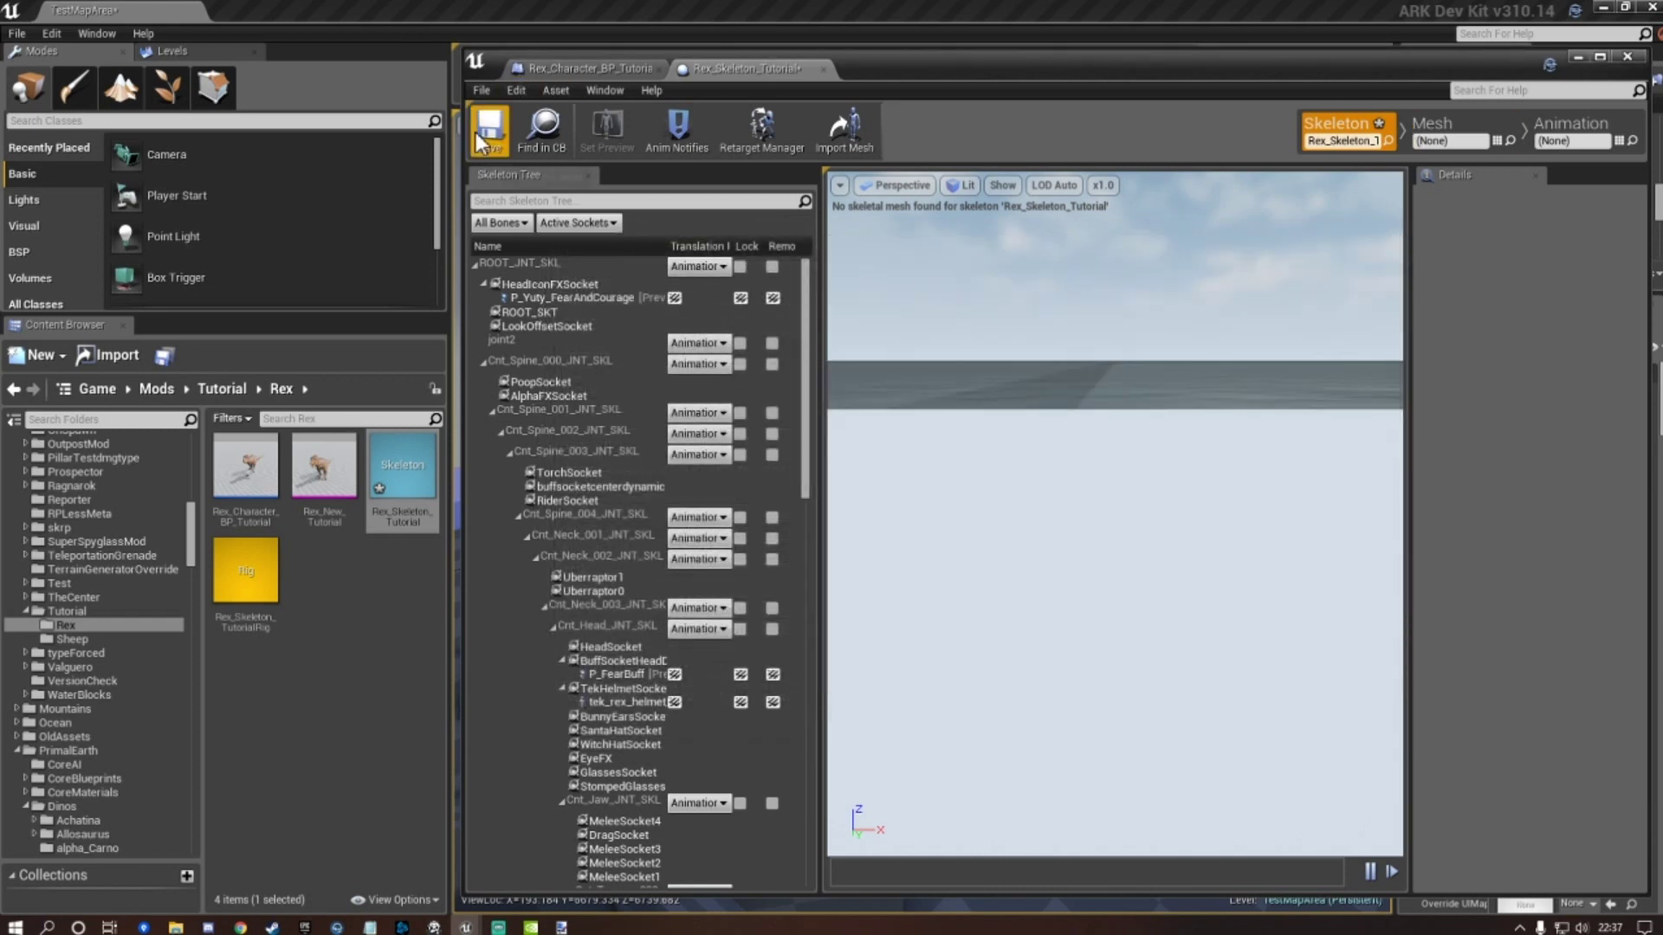
pyautogui.click(488, 130)
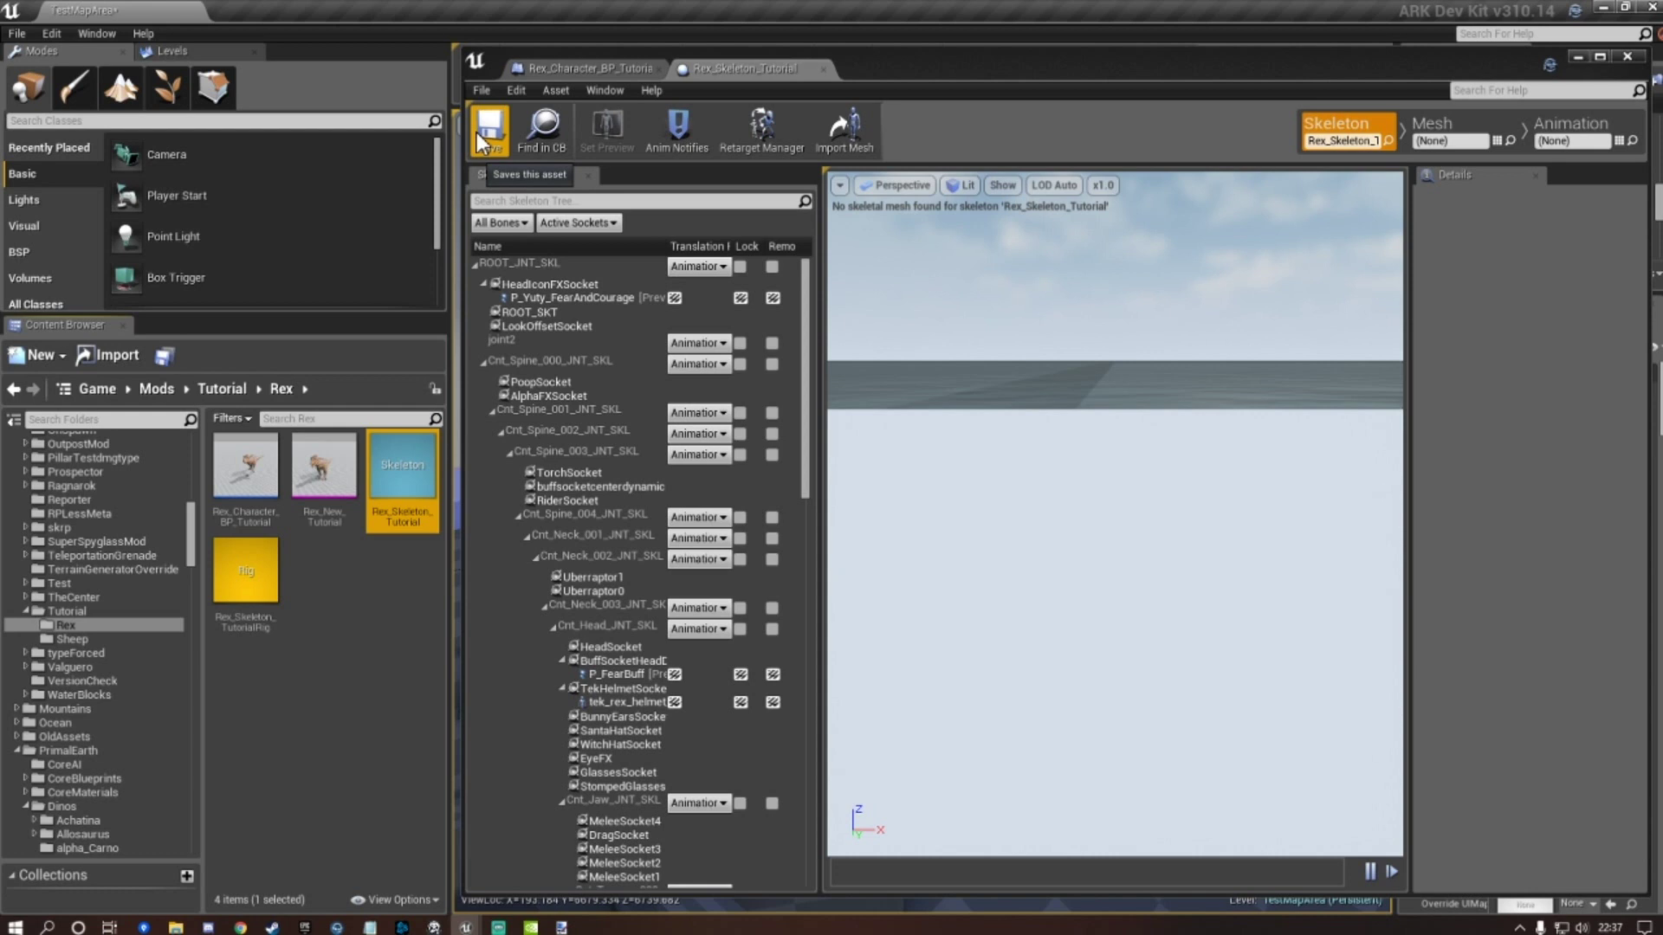
# Assign Rex_Skeleton_Tutorial to the Rex_New_Tutorial mesh, save the mesh in its editor and locate it in the content browser.
pyautogui.rightClick(330, 495)
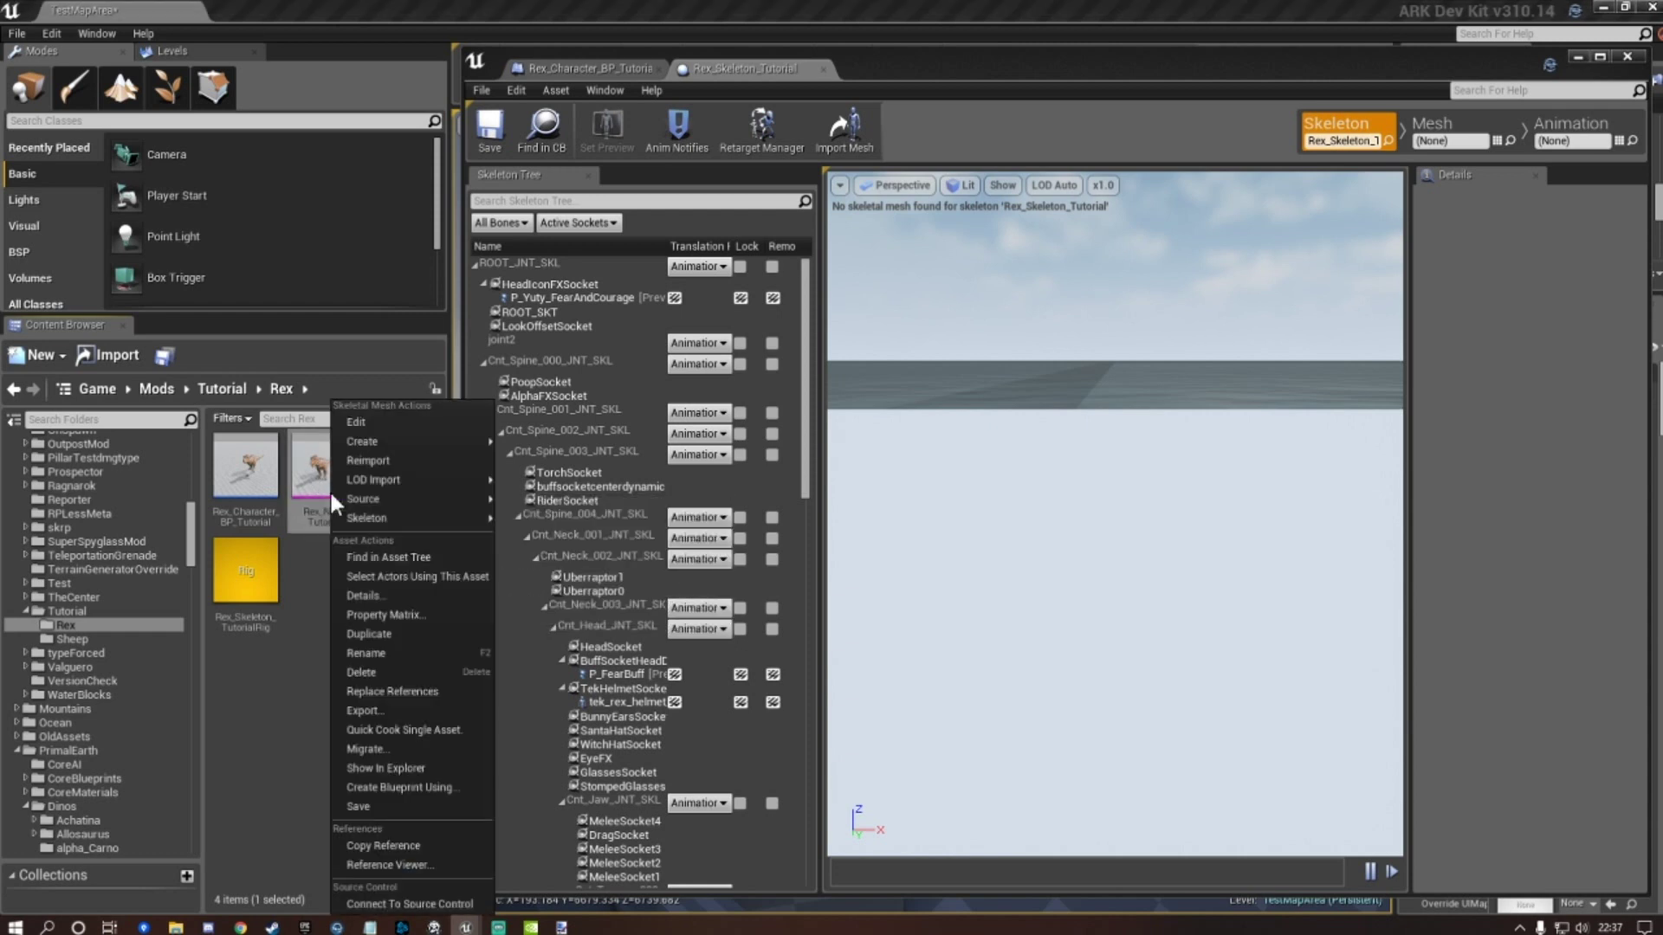
pyautogui.moveTo(394, 519)
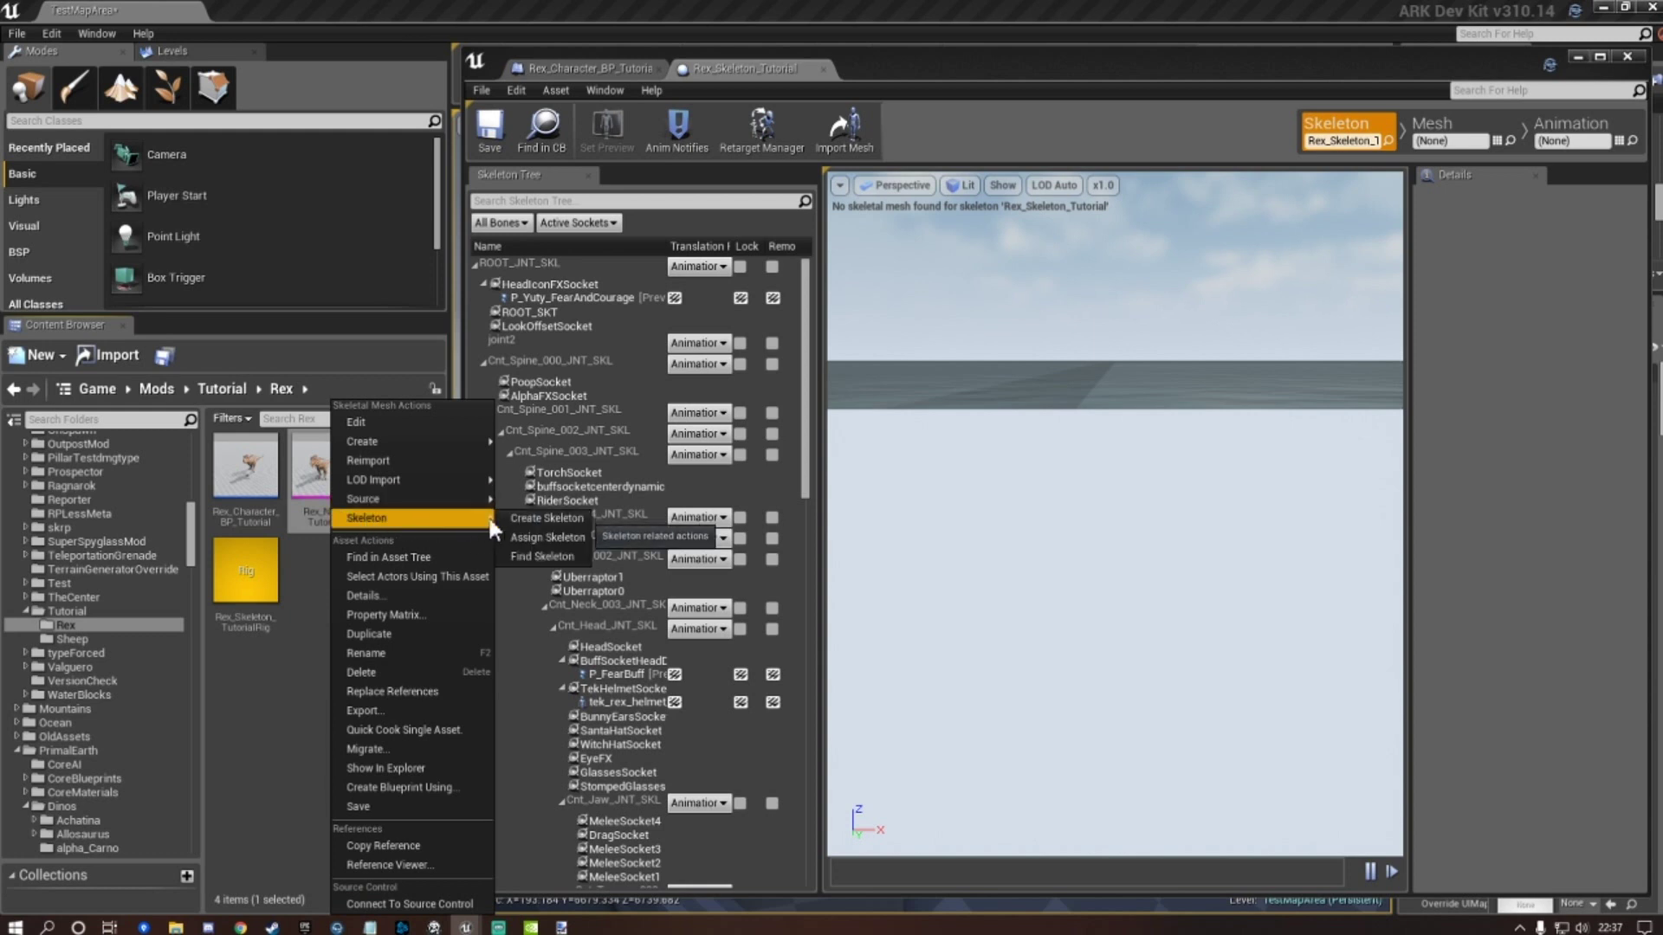
pyautogui.click(549, 537)
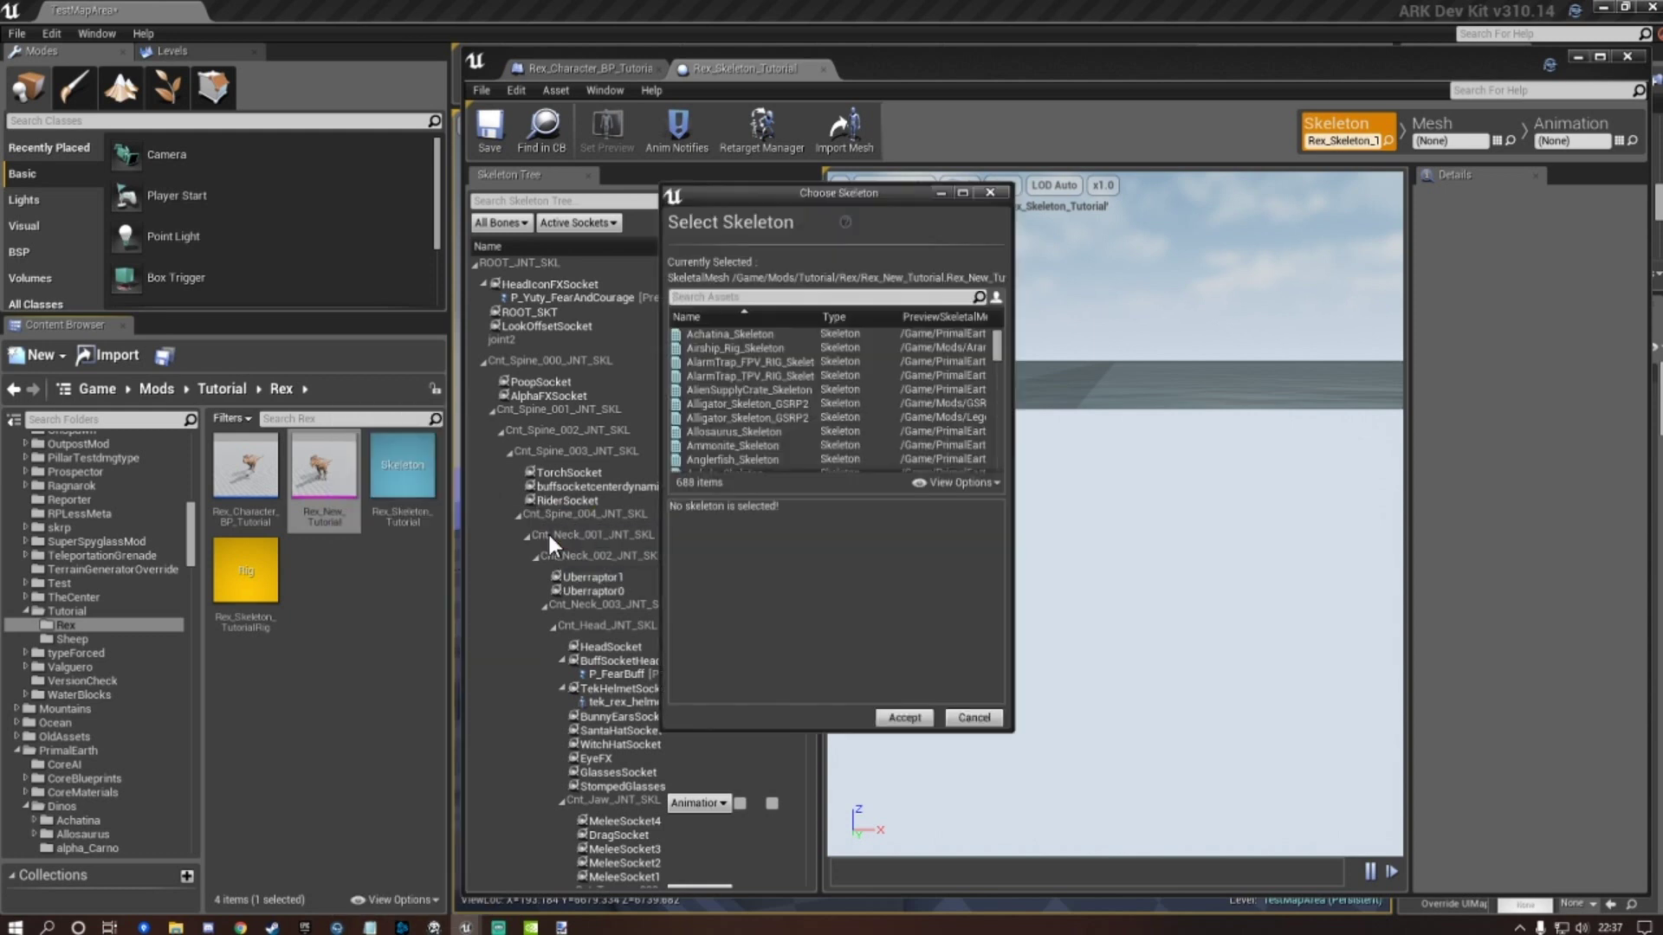
pyautogui.click(697, 297)
pyautogui.write('tut')
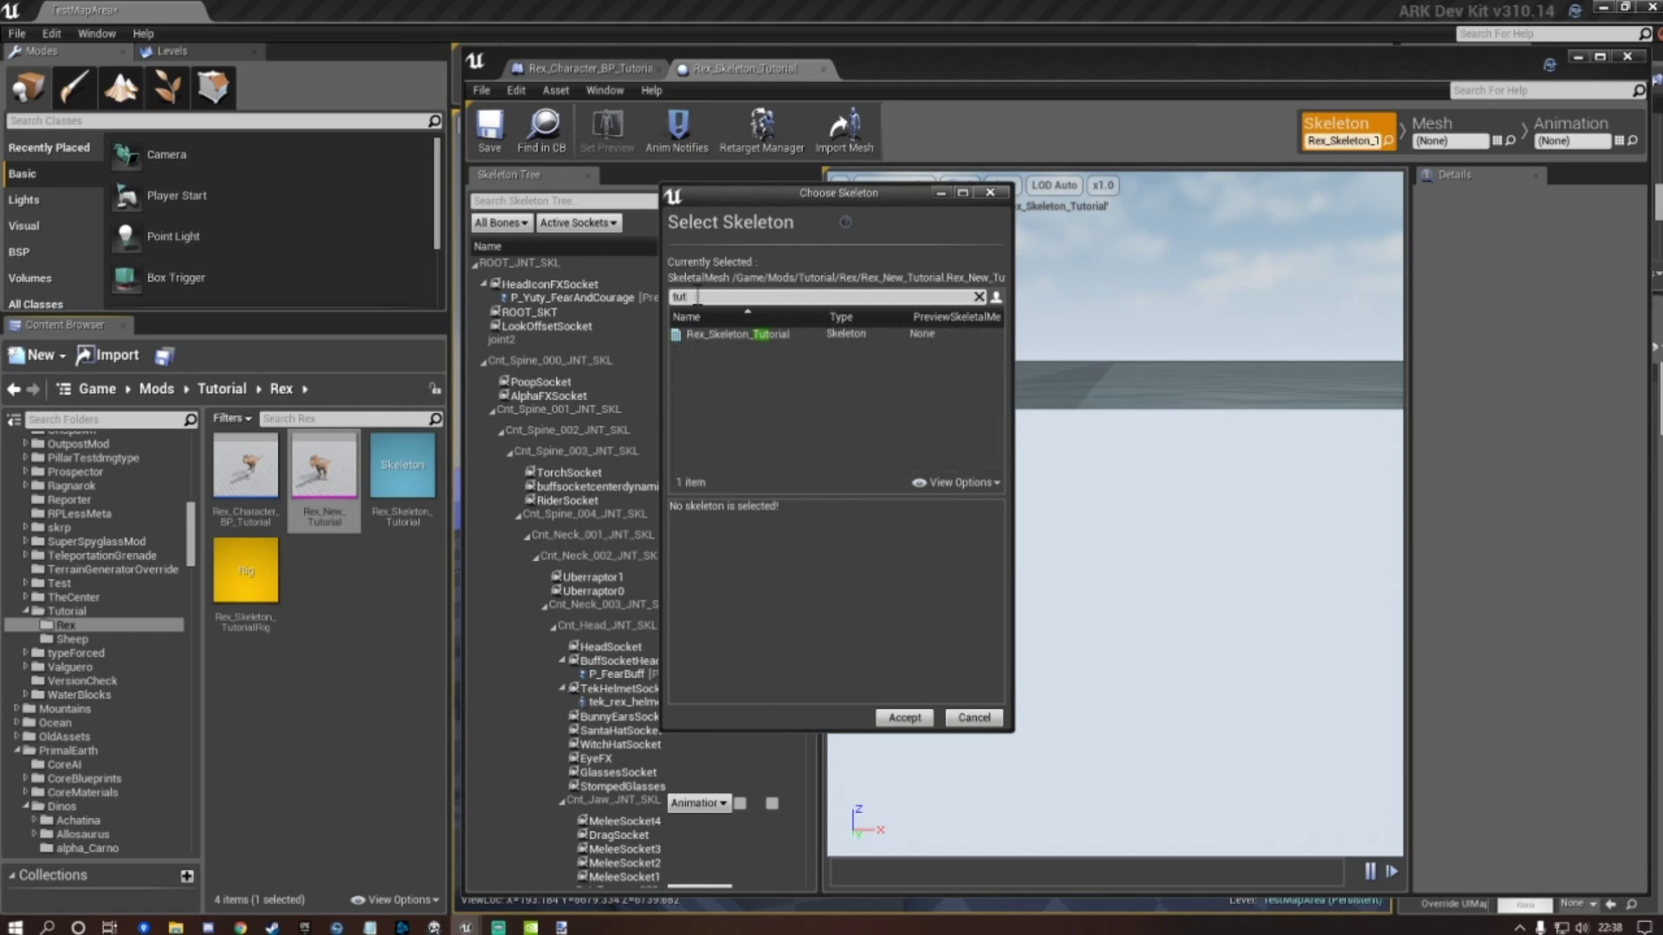
pyautogui.write('orial')
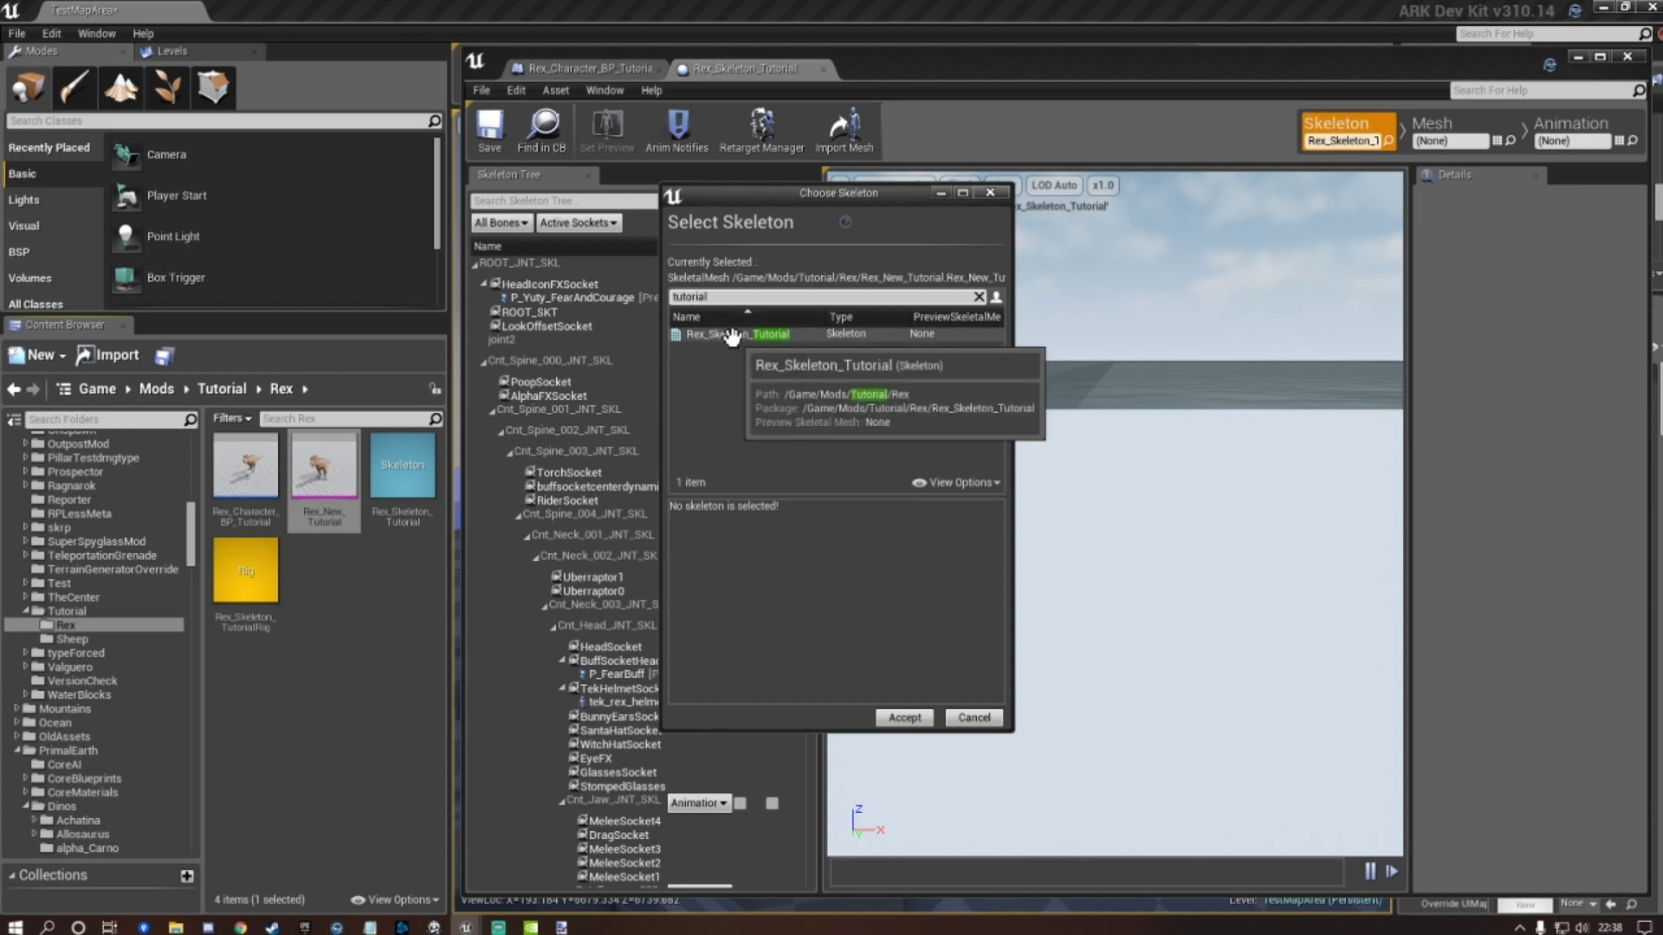
pyautogui.click(732, 334)
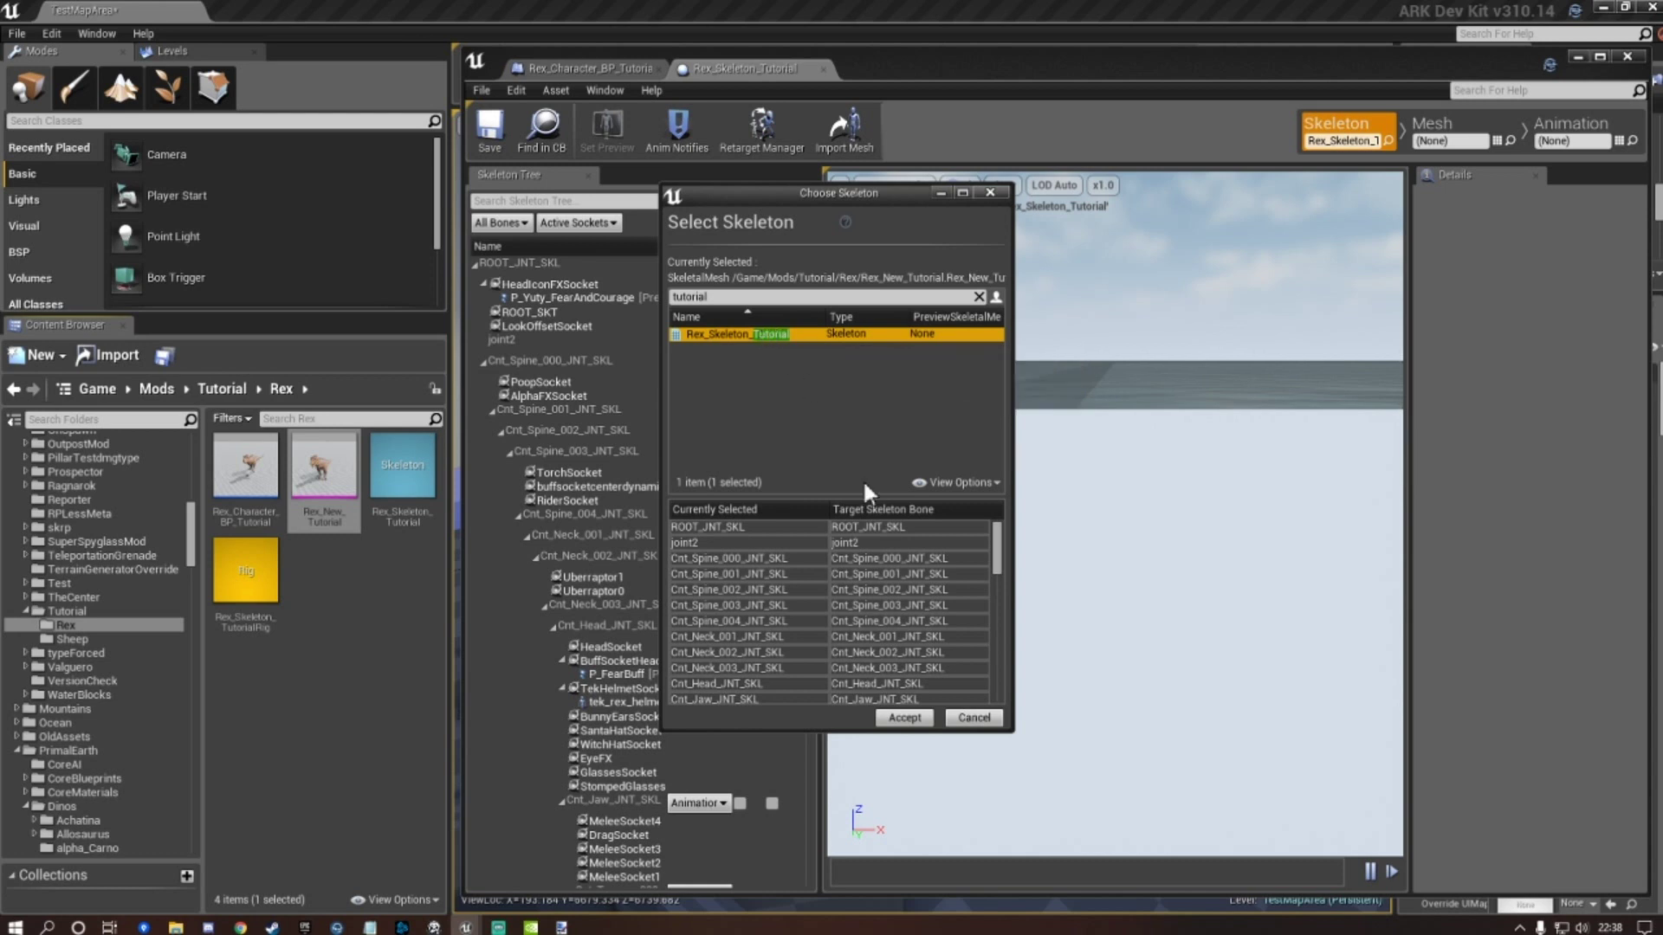
pyautogui.click(906, 719)
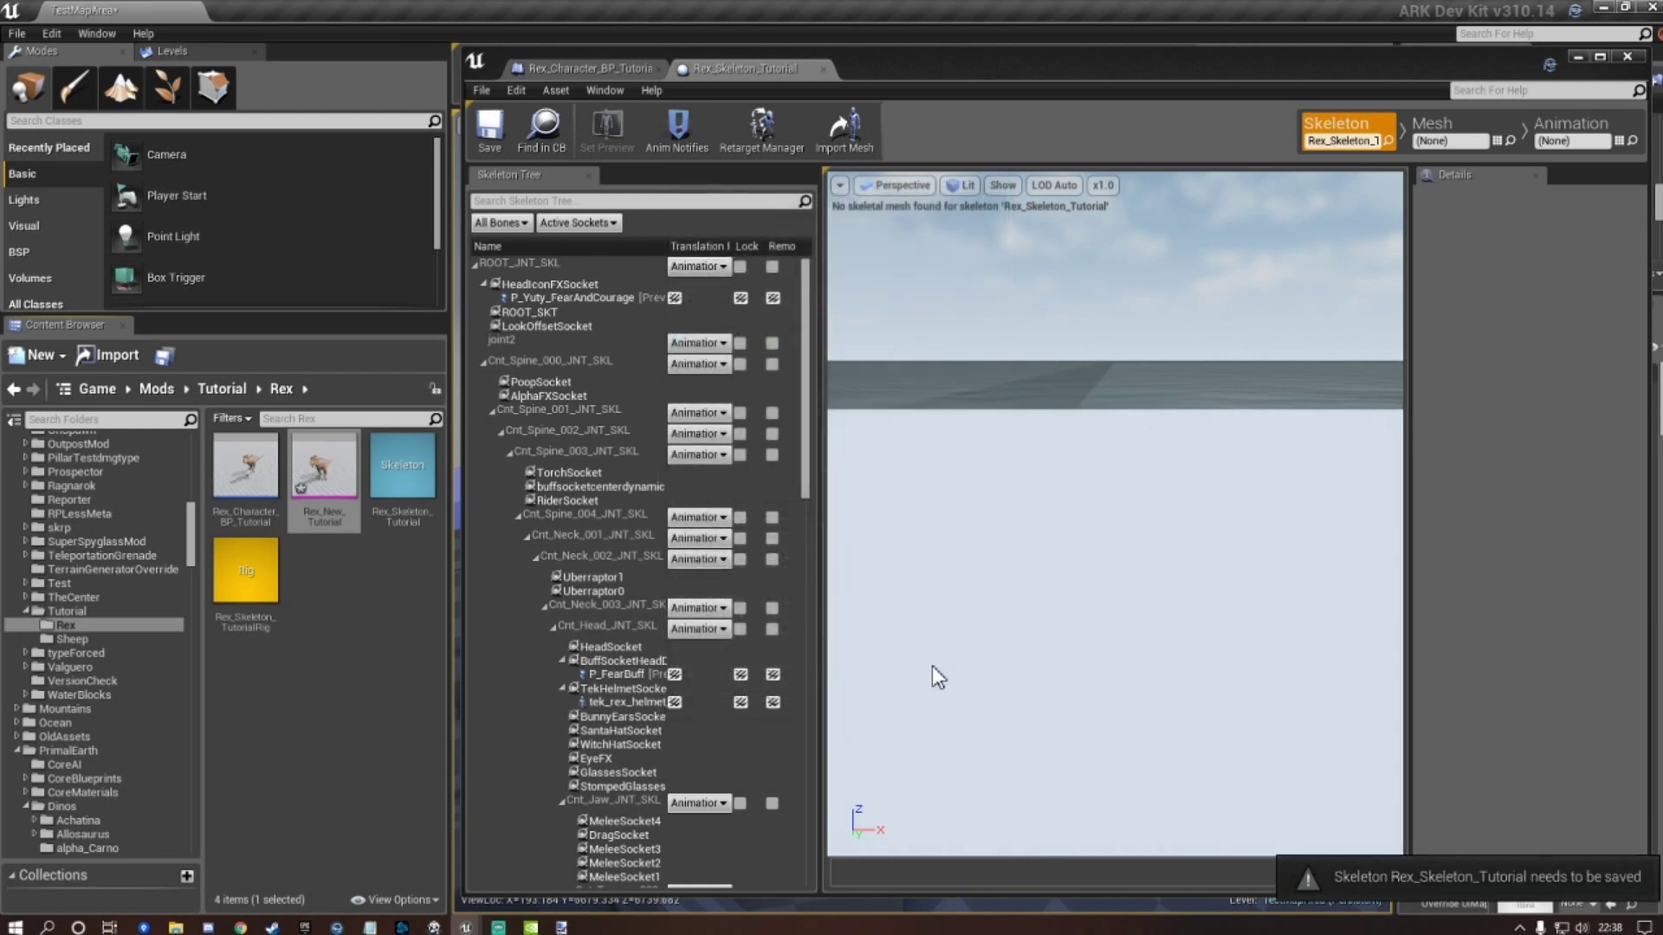
pyautogui.doubleClick(320, 468)
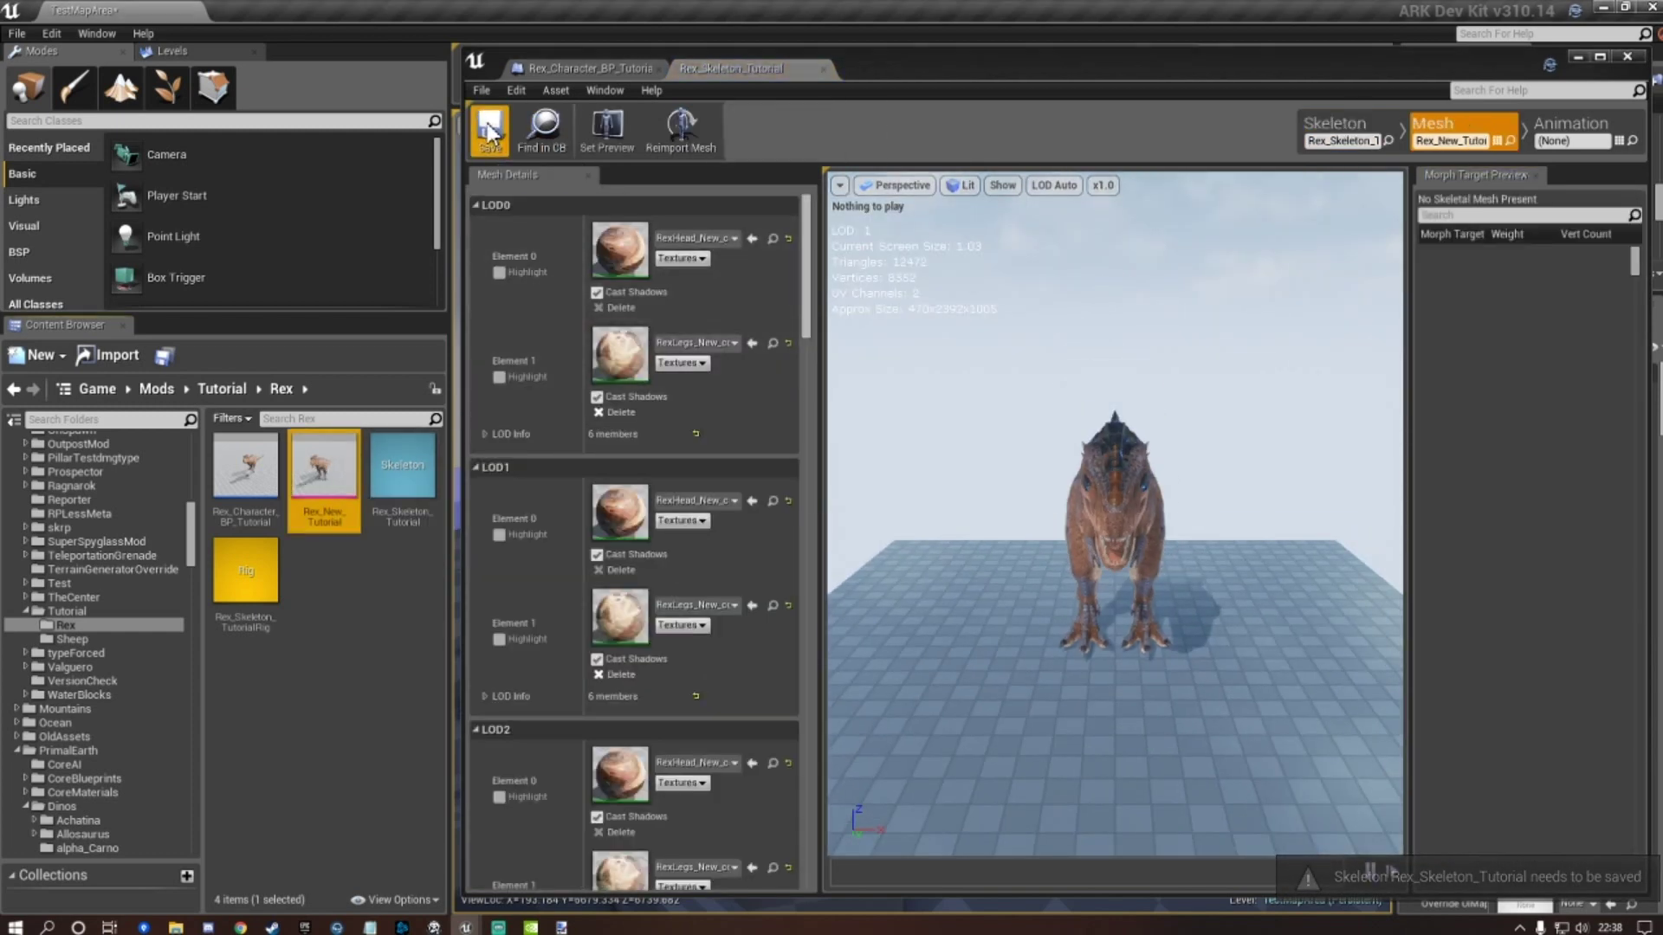
pyautogui.click(544, 130)
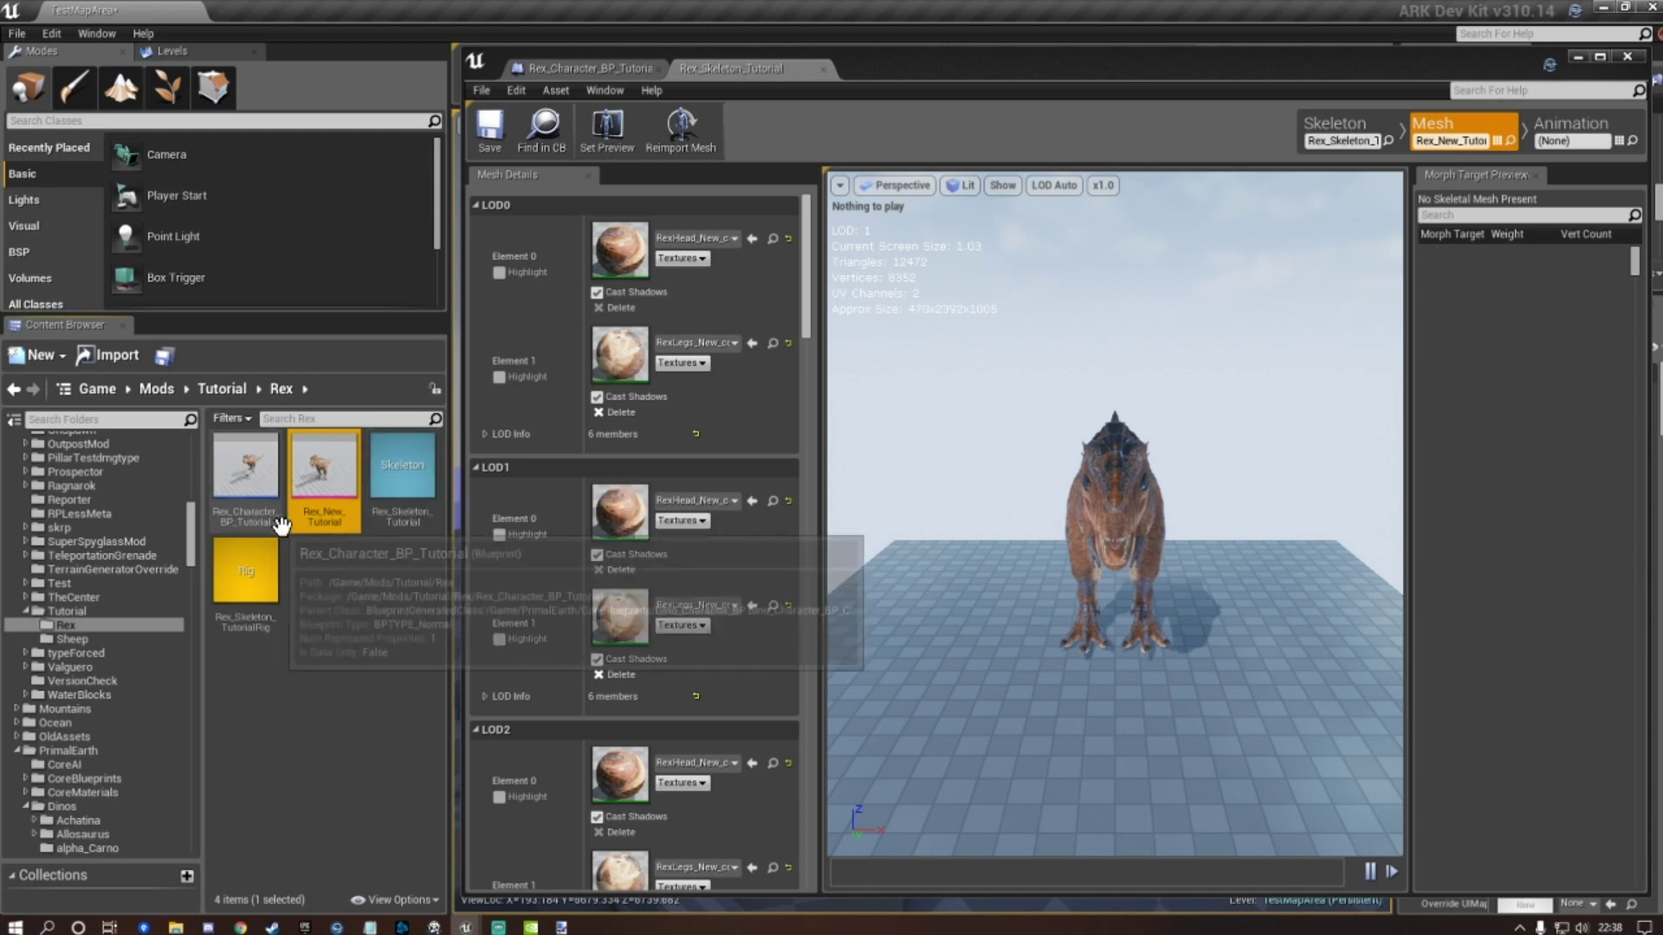
# Open the original PrimalEarth/Dinos/Rex folder and find the Rex_Anim_BP animation blueprint.
pyautogui.click(191, 561)
pyautogui.moveTo(190, 553); pyautogui.dragTo(193, 689)
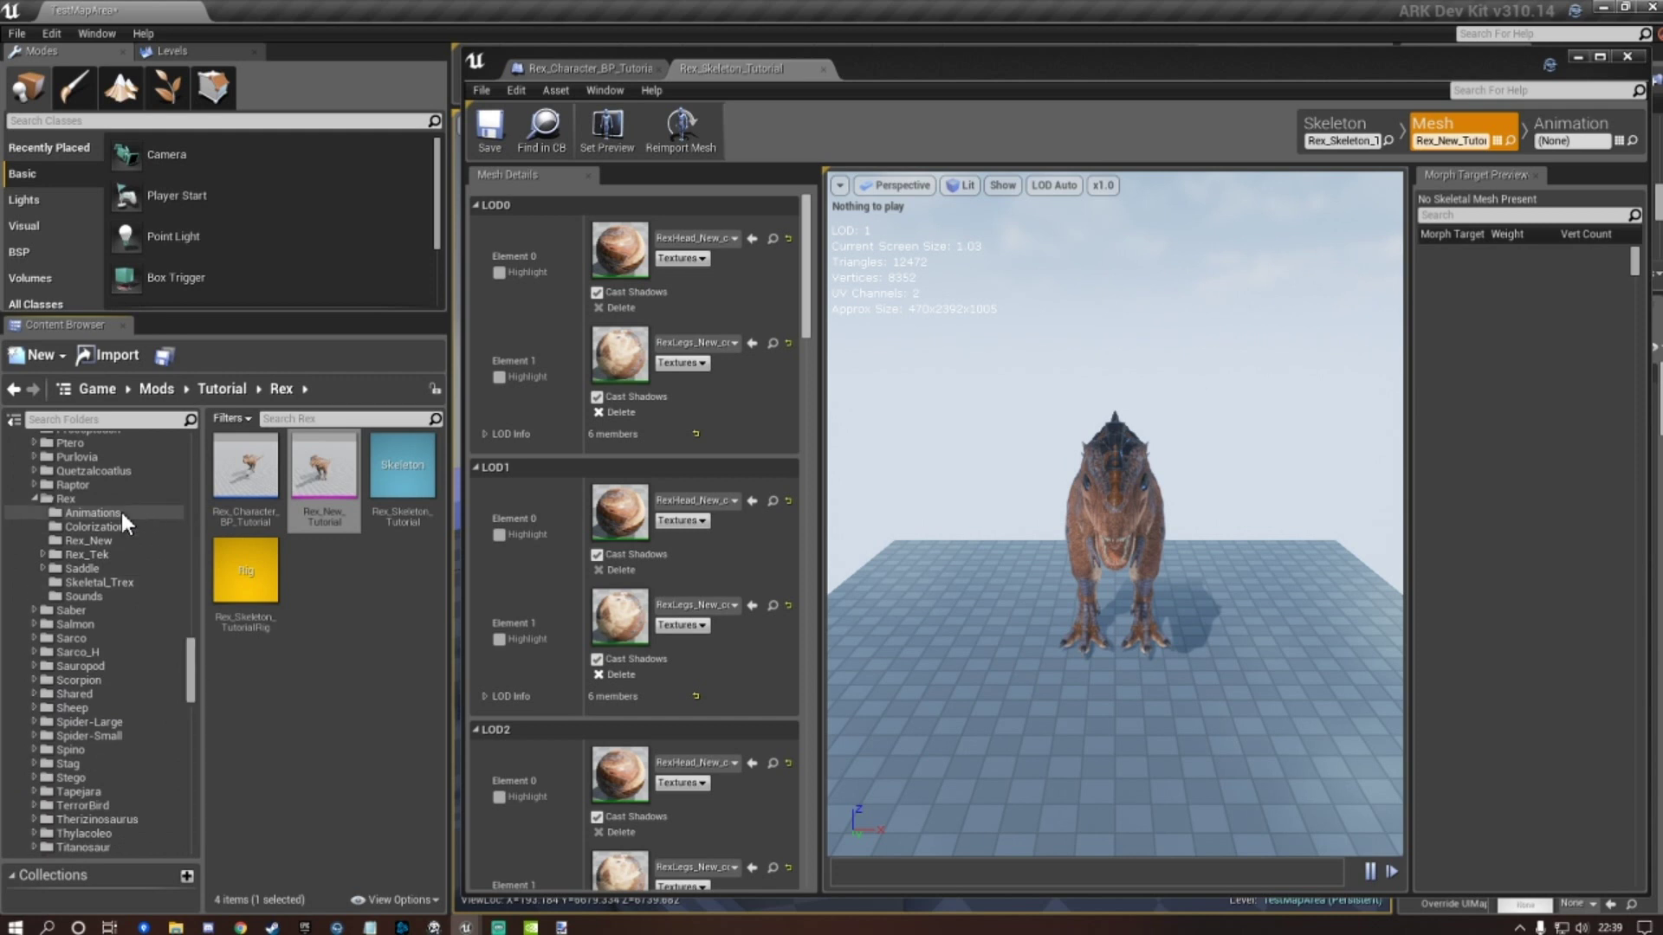
pyautogui.click(78, 499)
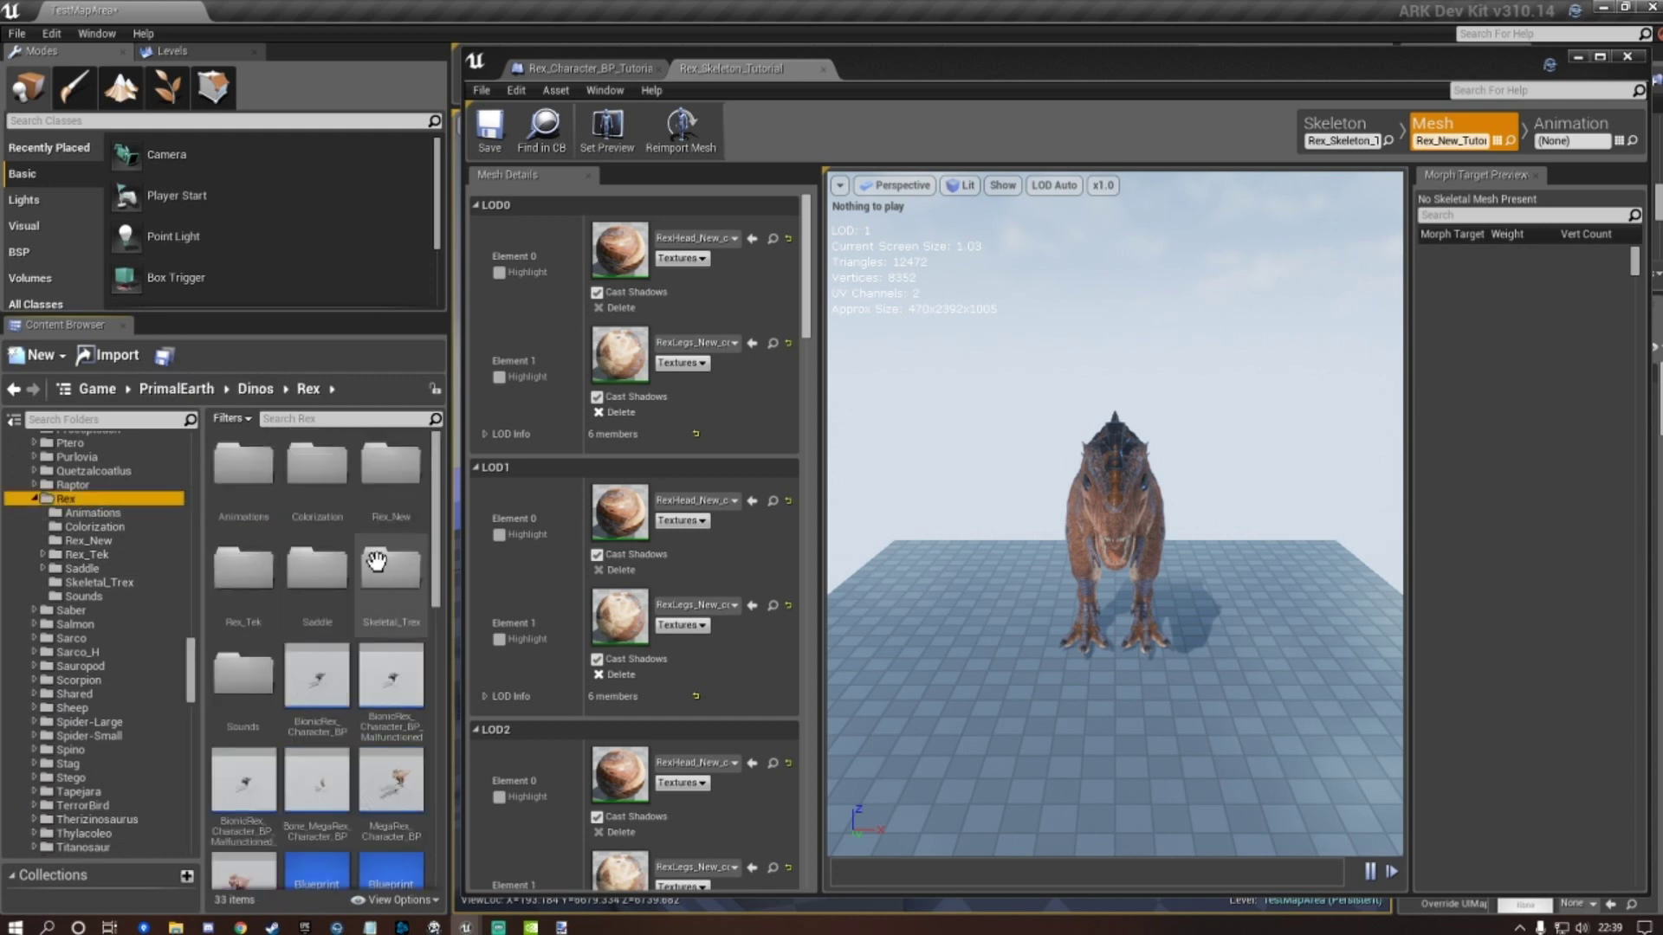
pyautogui.scroll(-2, 392, 555)
pyautogui.scroll(-5, 391, 554)
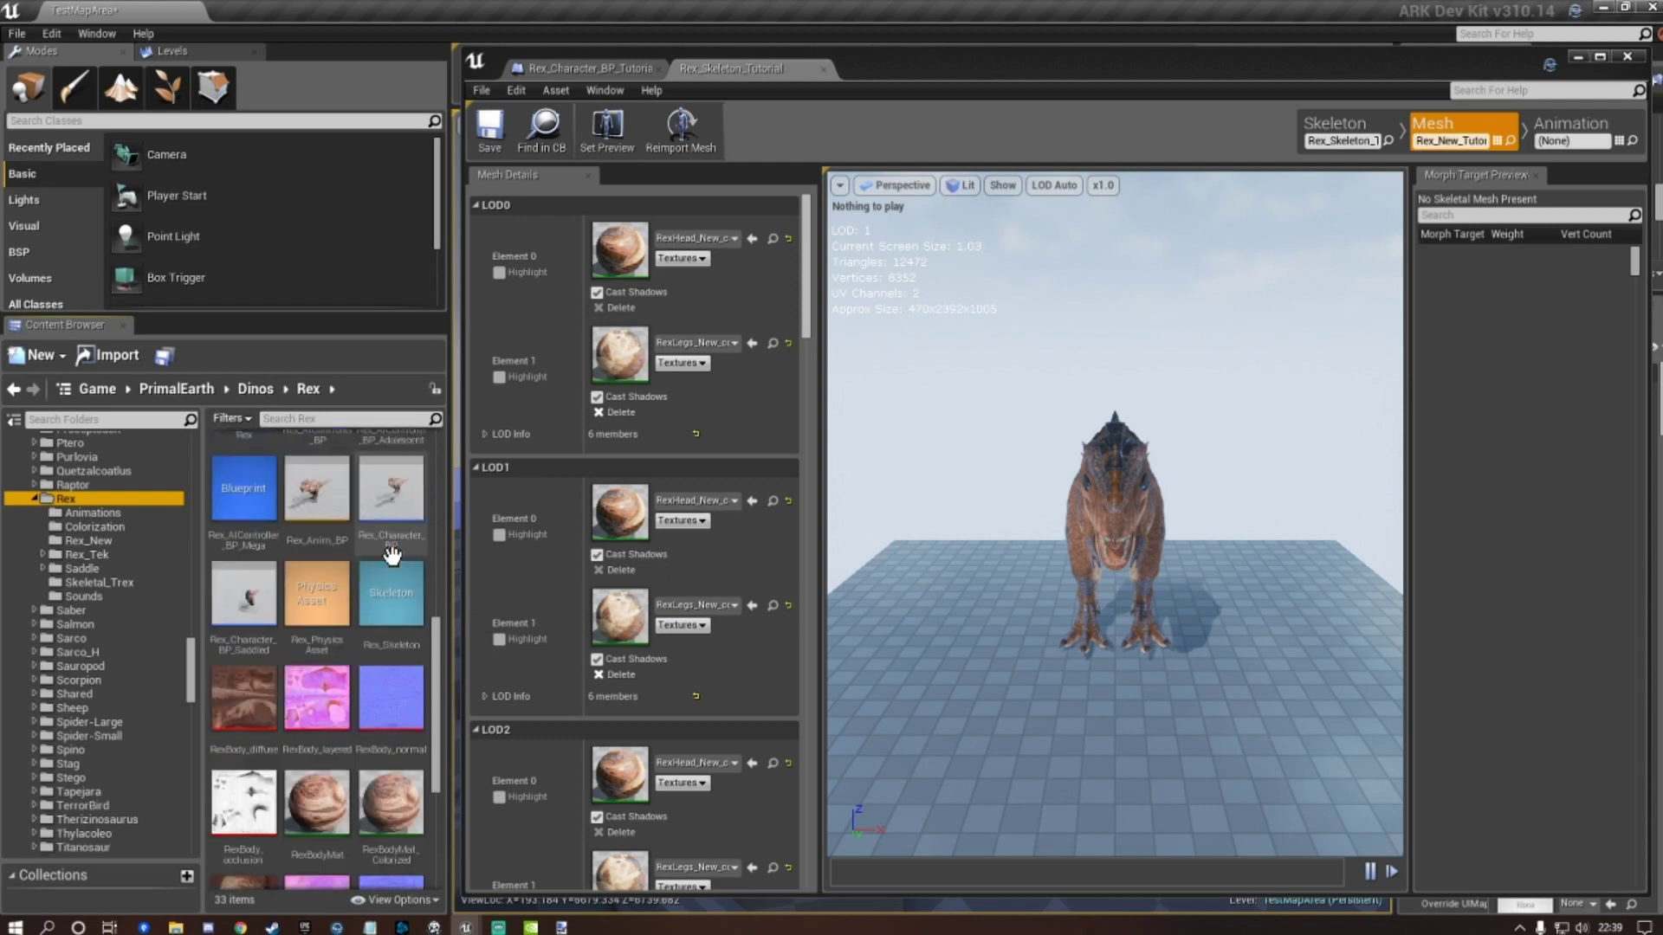
pyautogui.scroll(5, 391, 555)
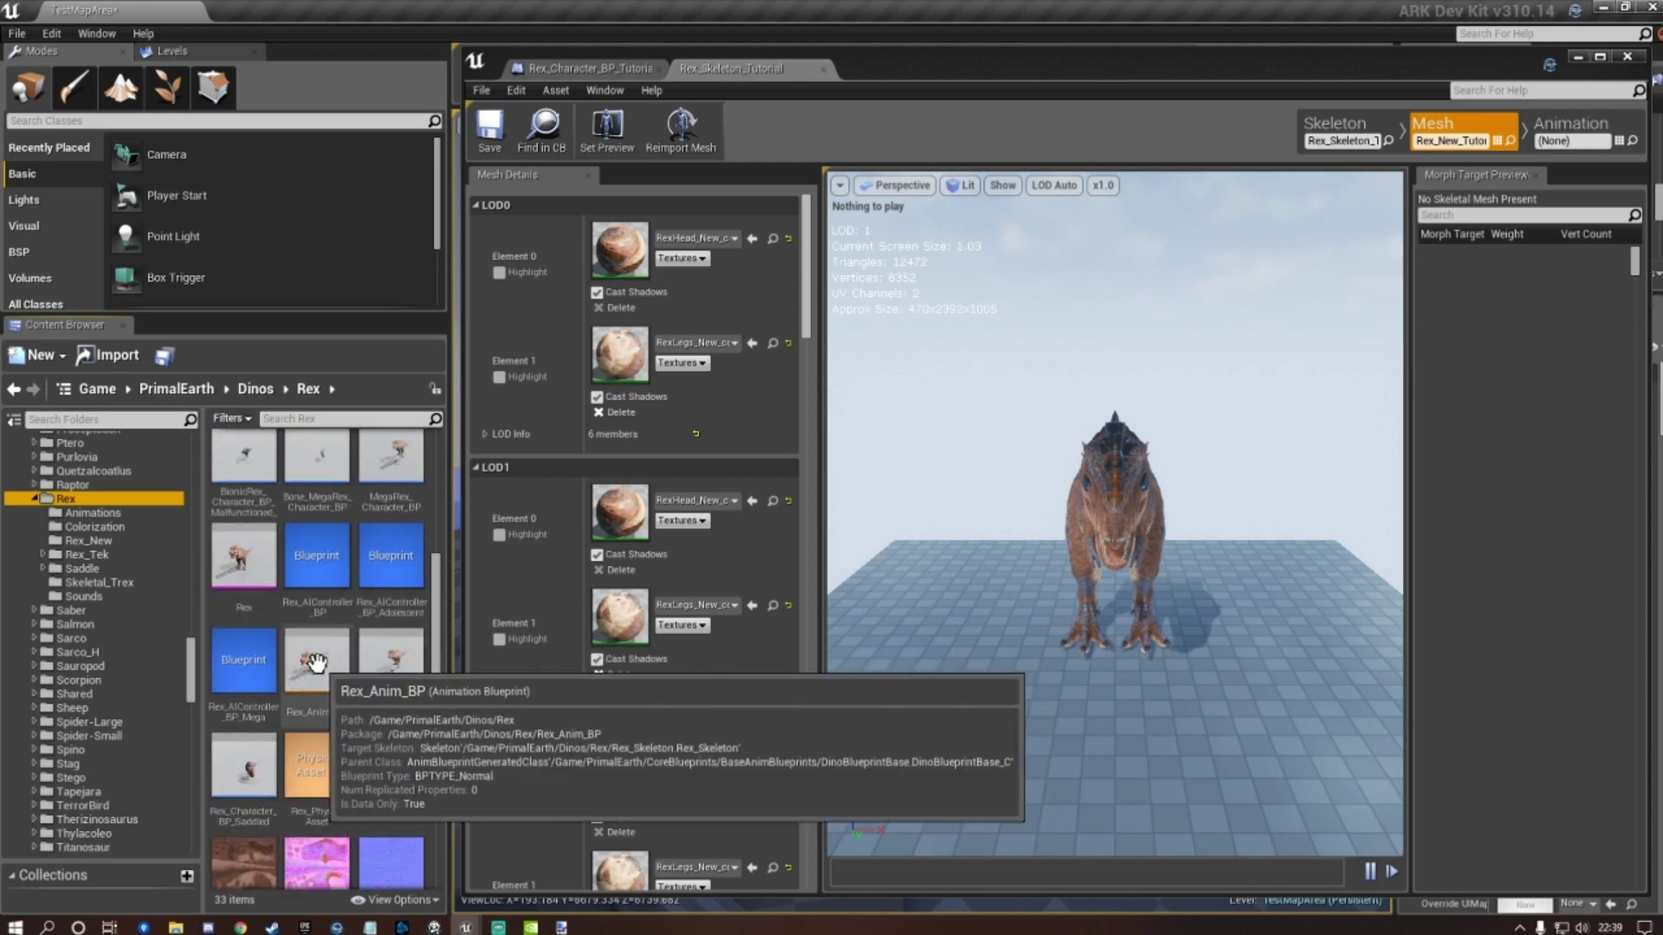
# Duplicate and retarget Rex_Anim_BP to Rex_Skeleton_Tutorial, with incompatible skeletons also listed and referenced assets remapped.
pyautogui.click(322, 693)
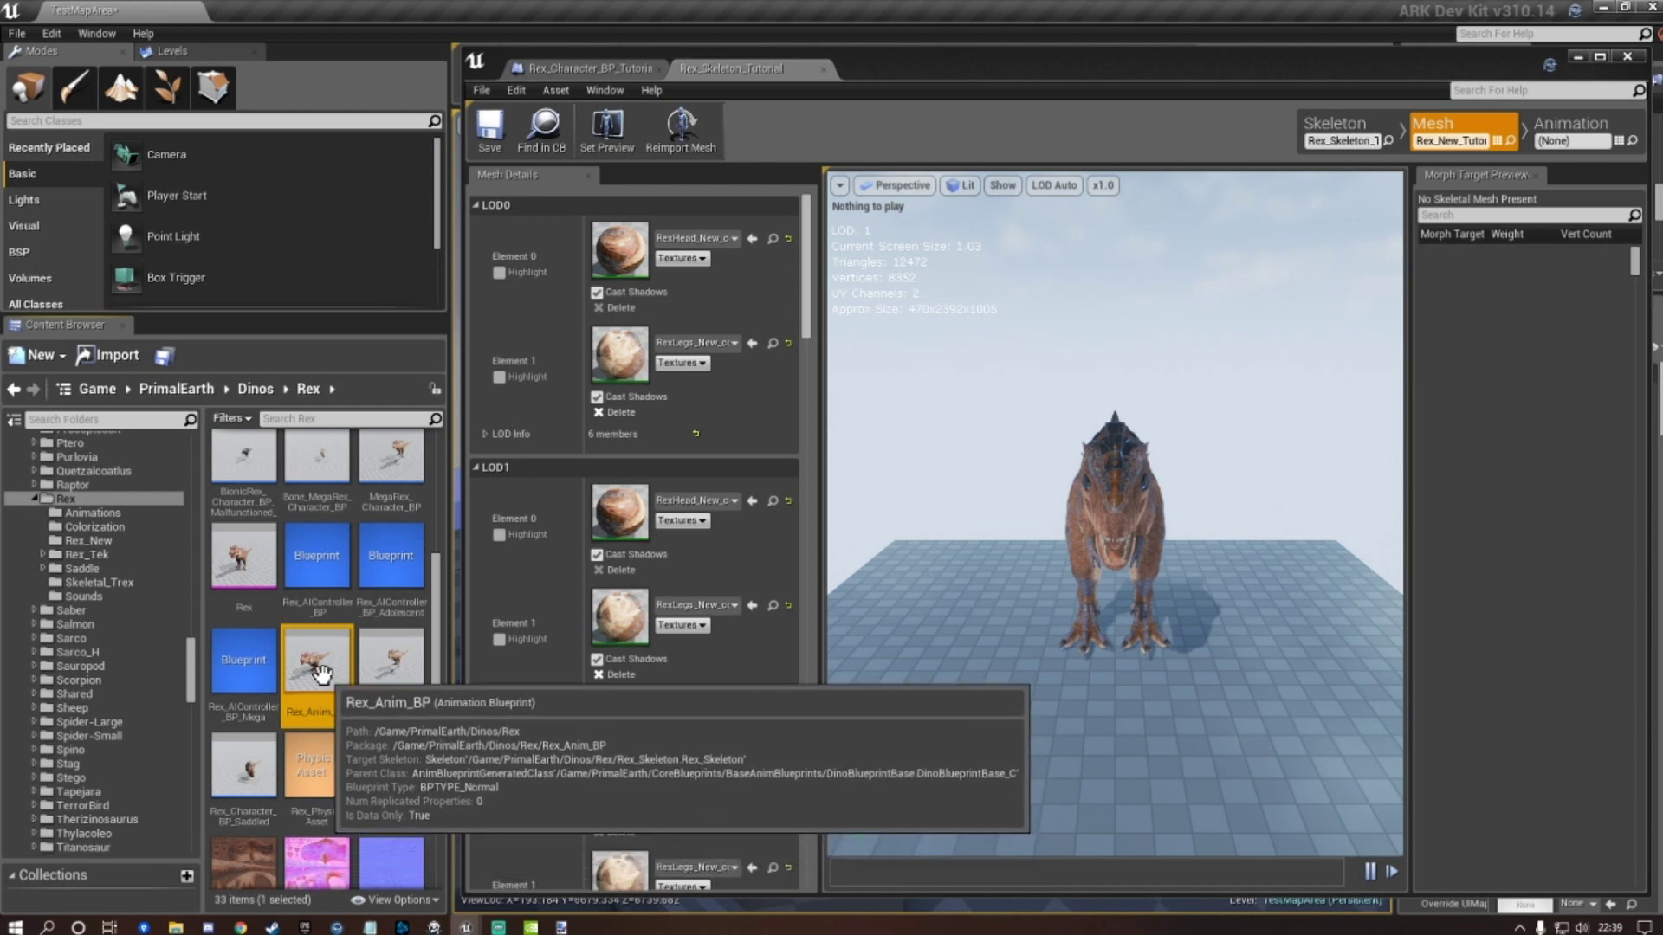
pyautogui.rightClick(321, 679)
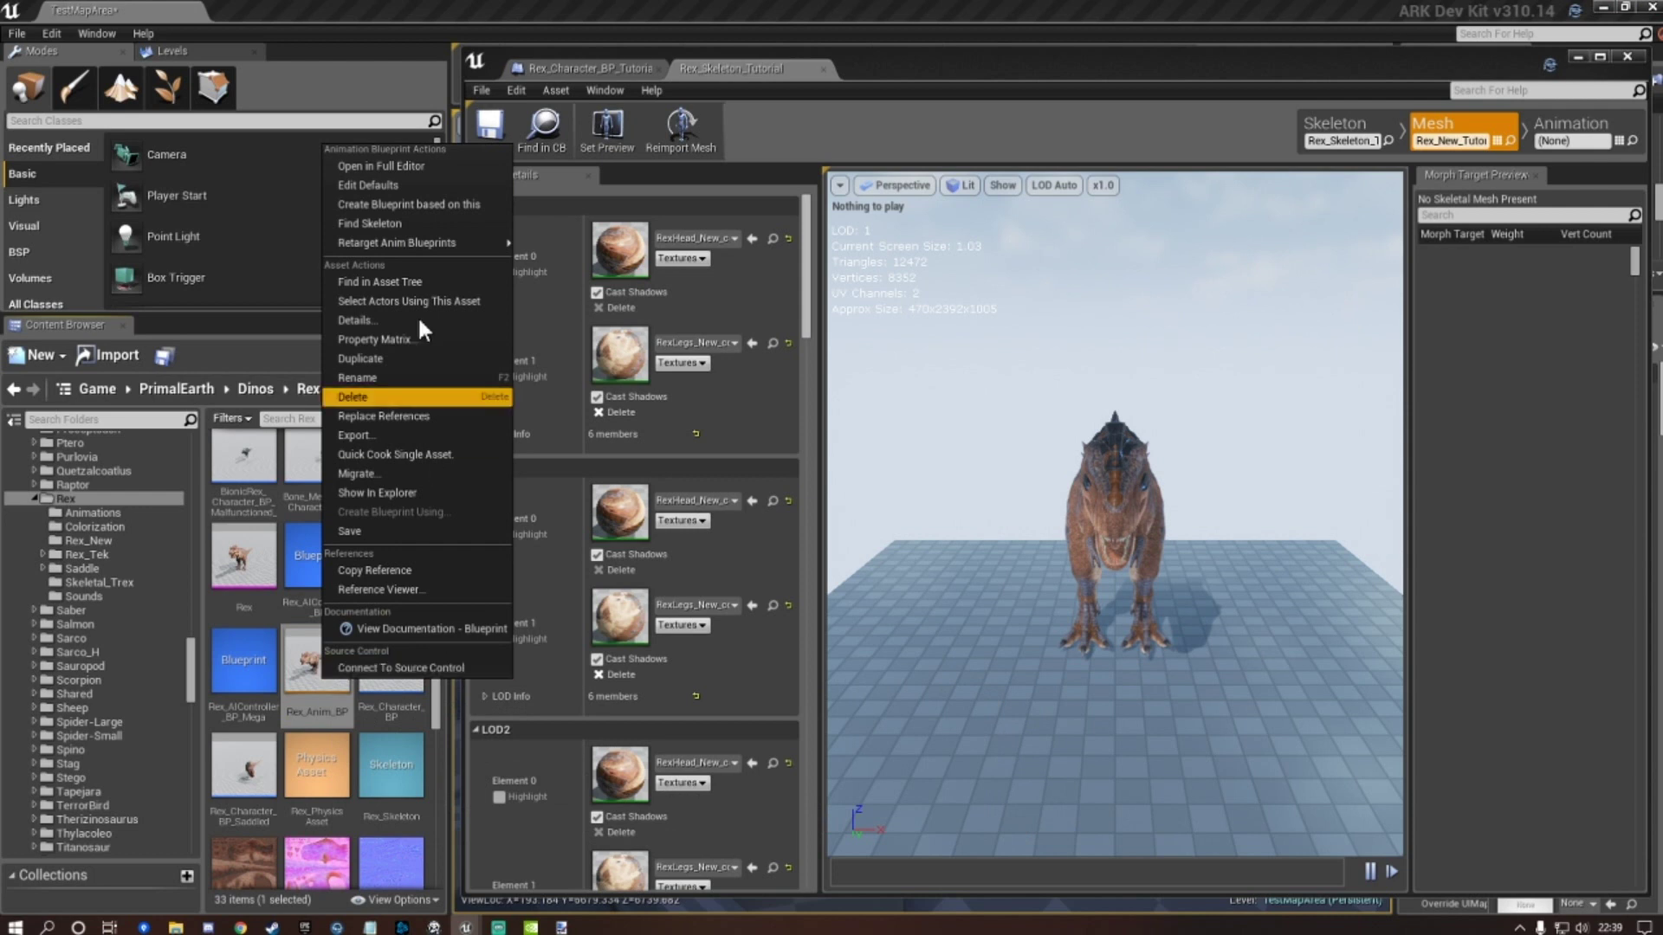
pyautogui.moveTo(412, 242)
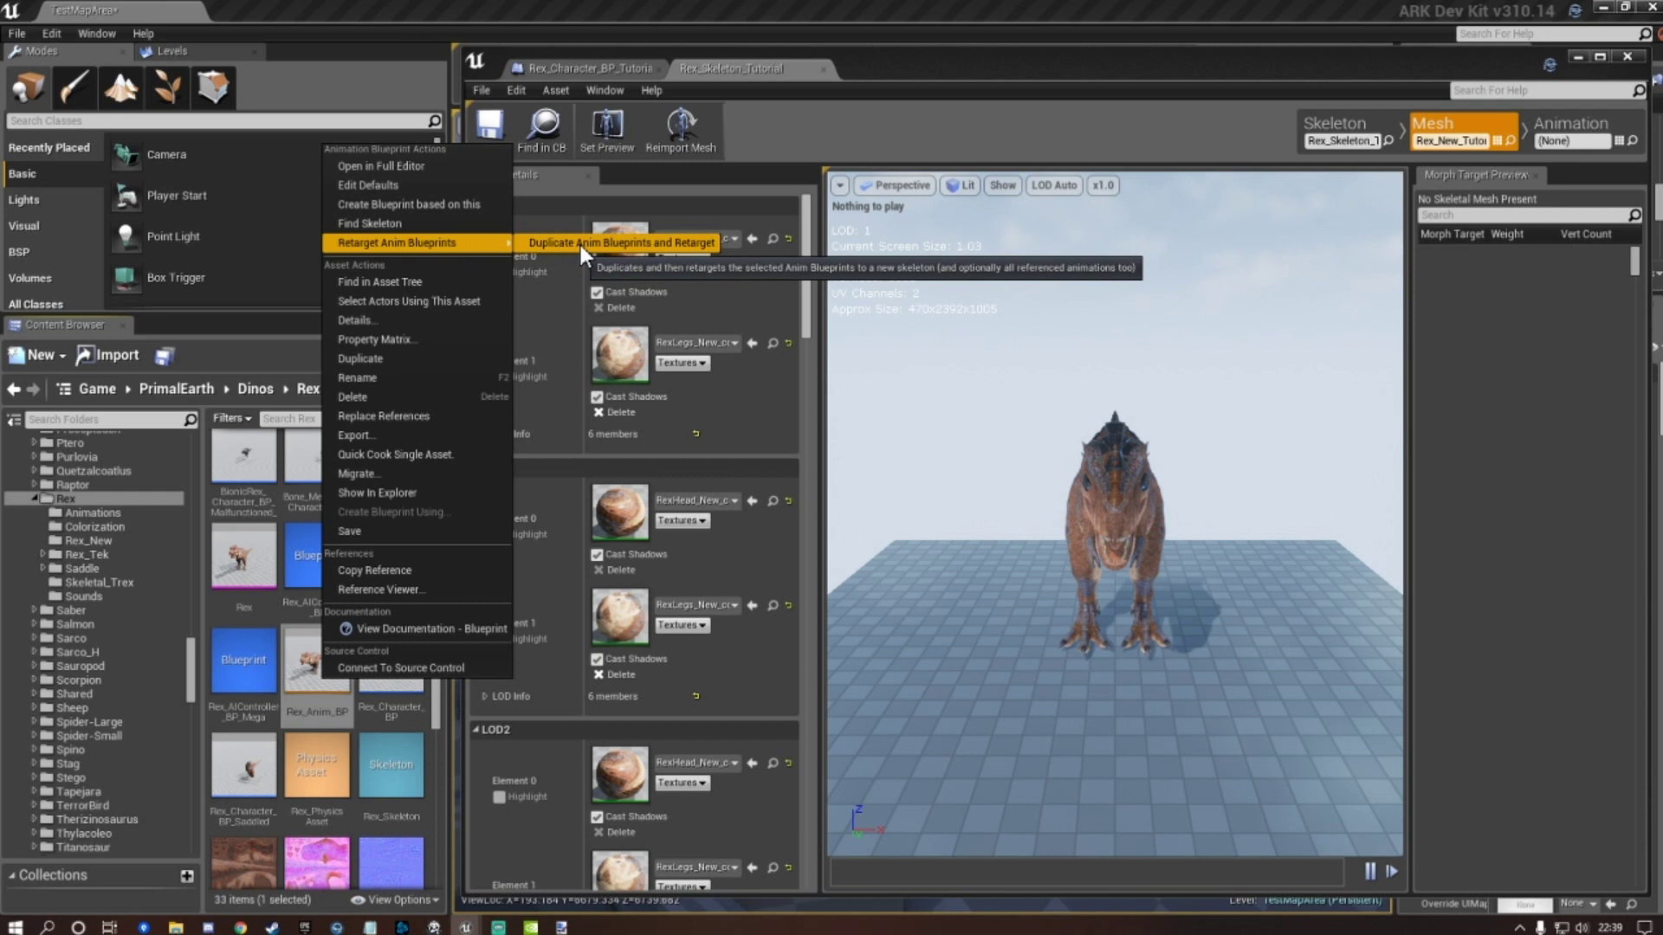
pyautogui.click(657, 243)
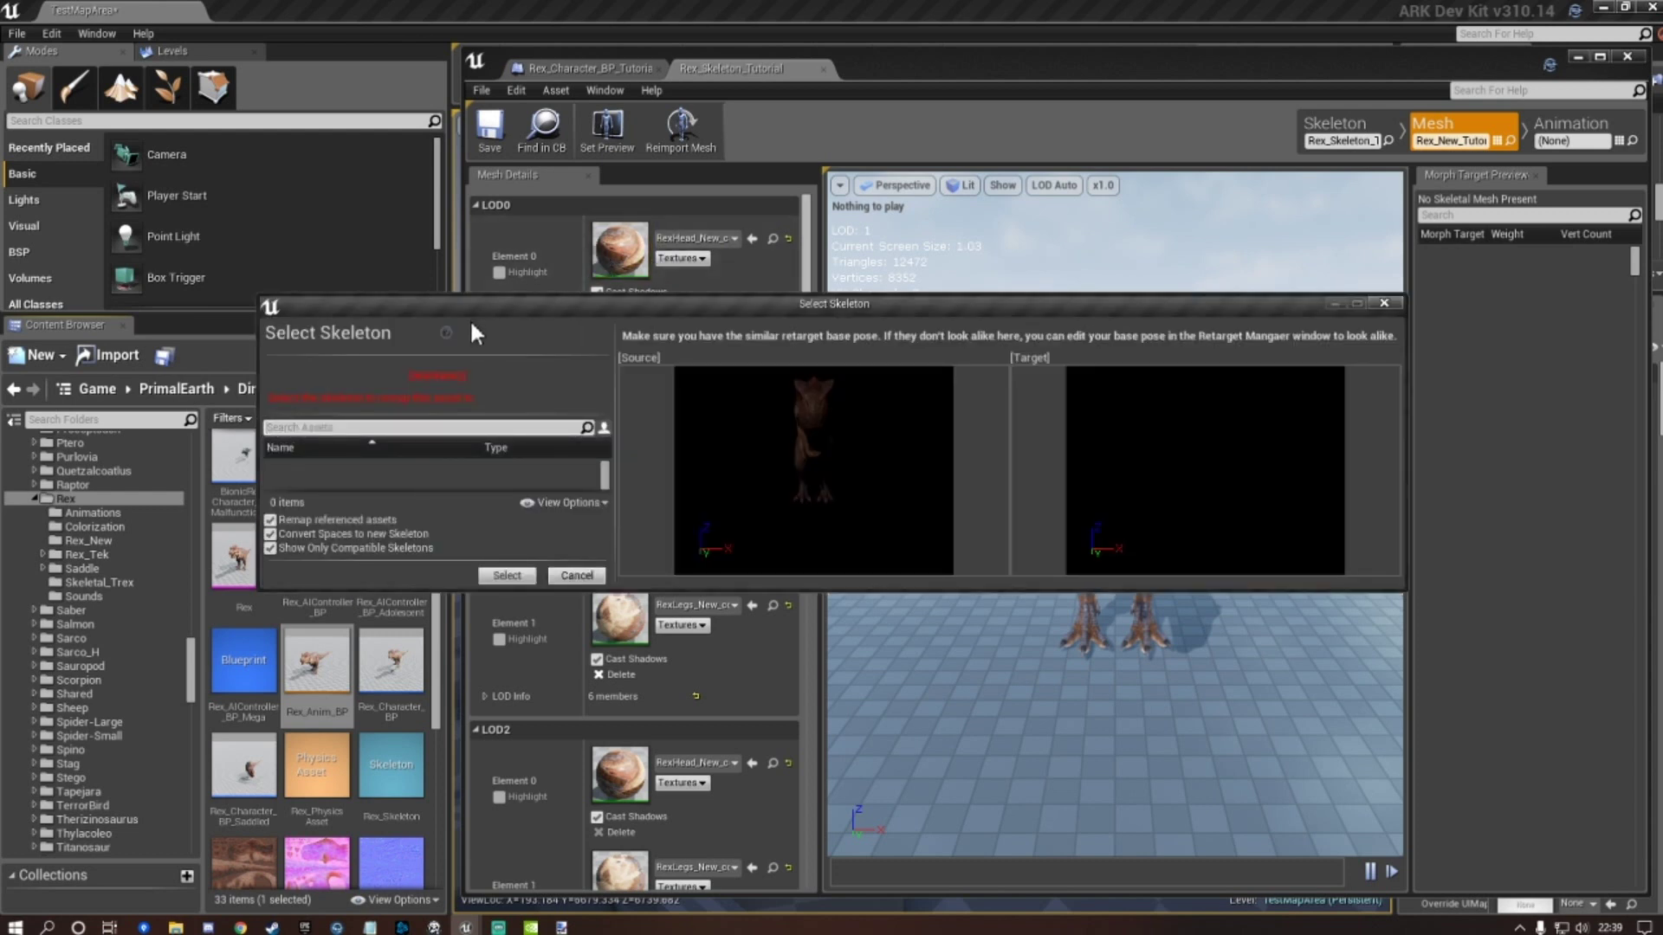
pyautogui.click(271, 549)
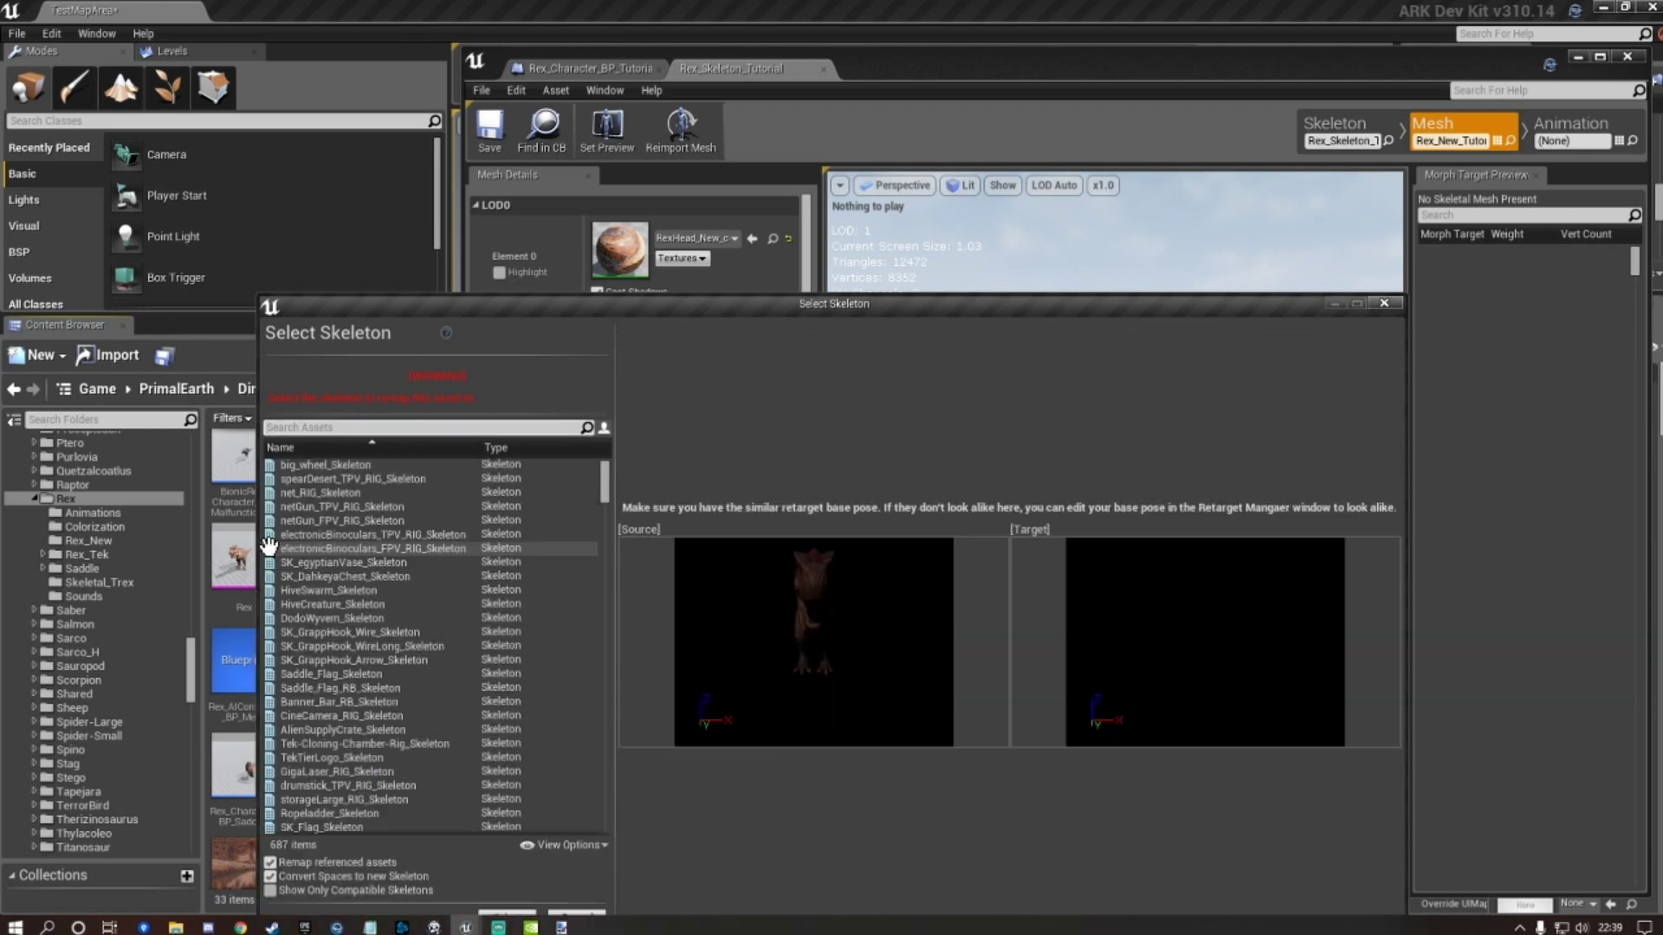
pyautogui.click(319, 428)
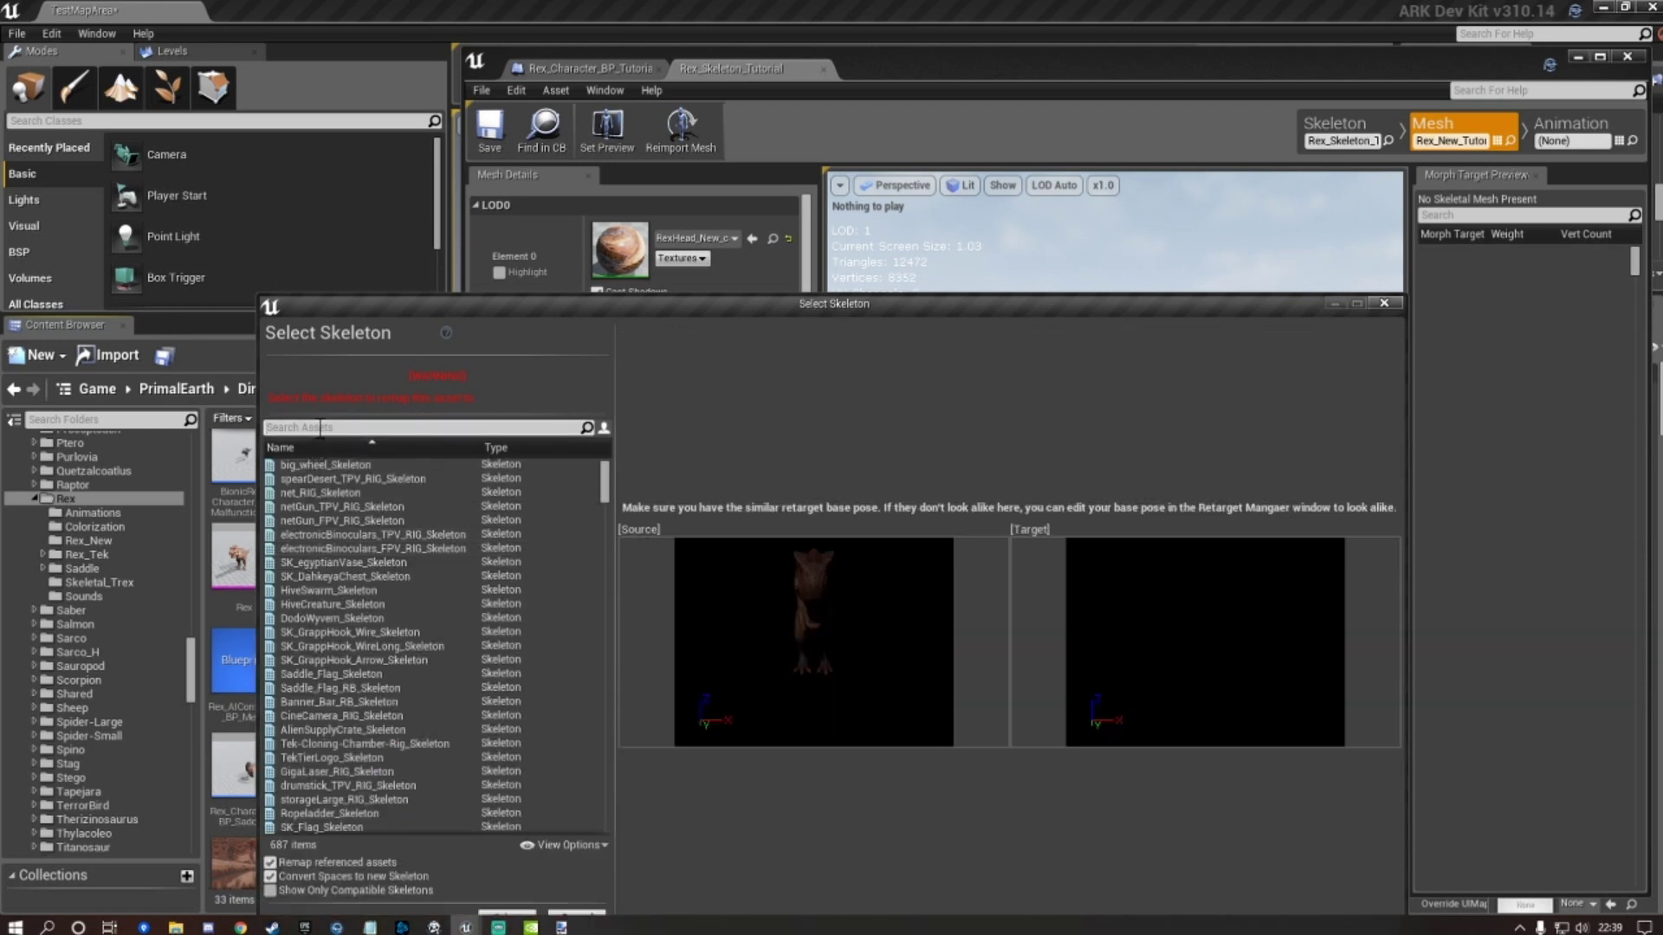
pyautogui.write('tut')
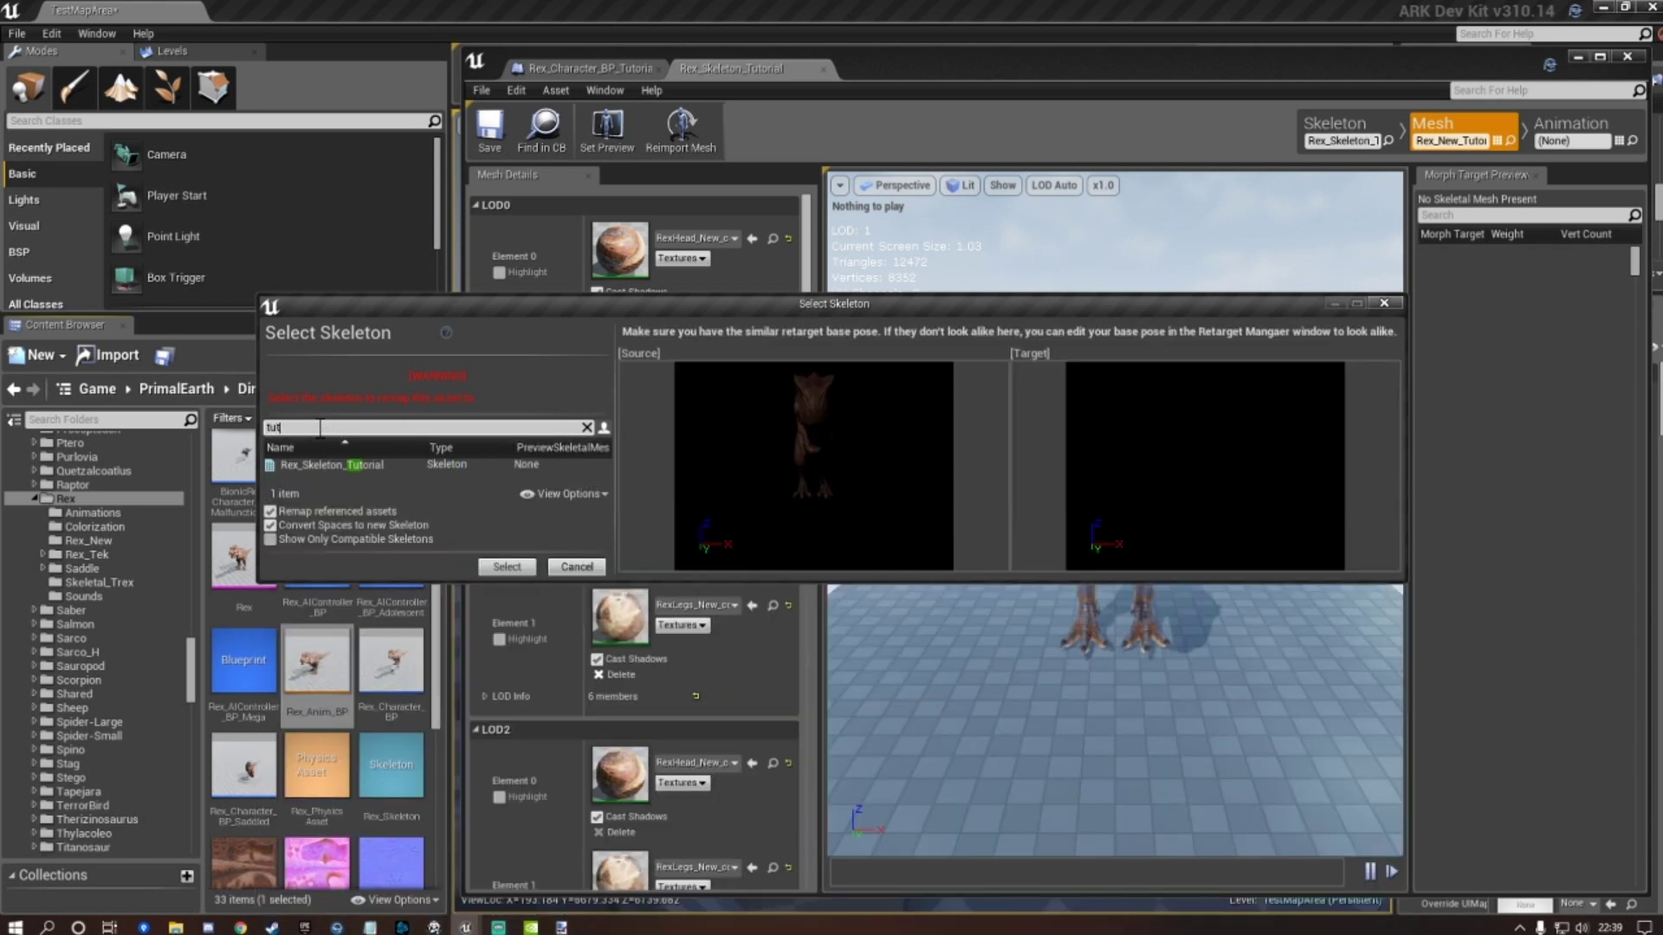
pyautogui.write('or')
pyautogui.click(331, 466)
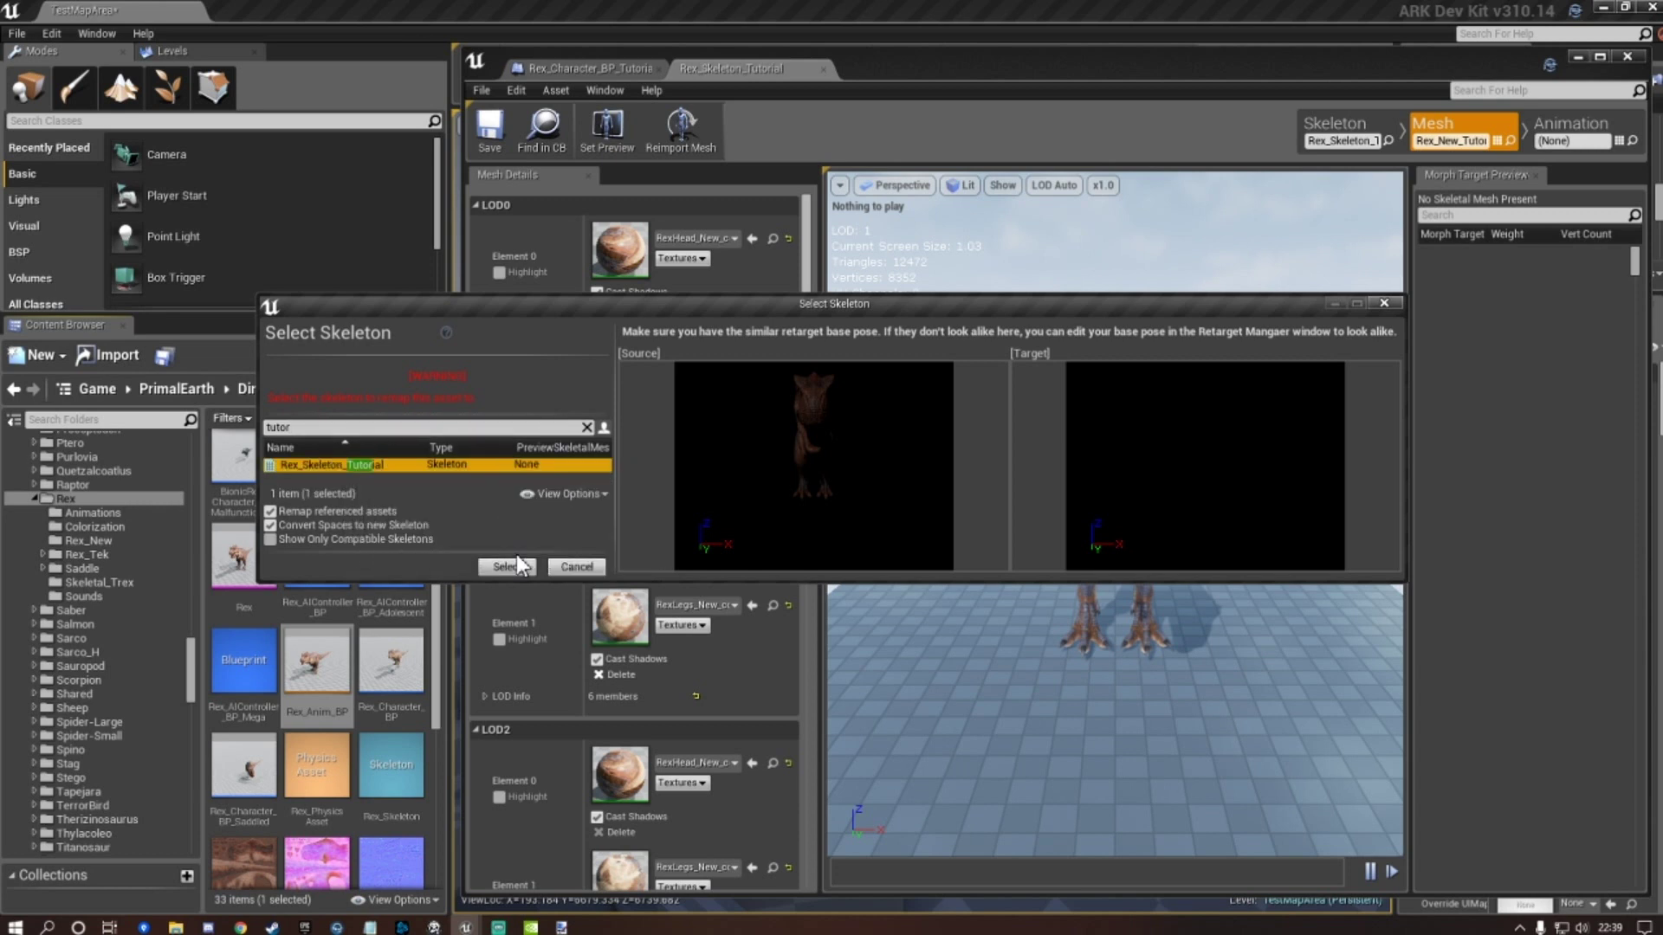
pyautogui.click(518, 565)
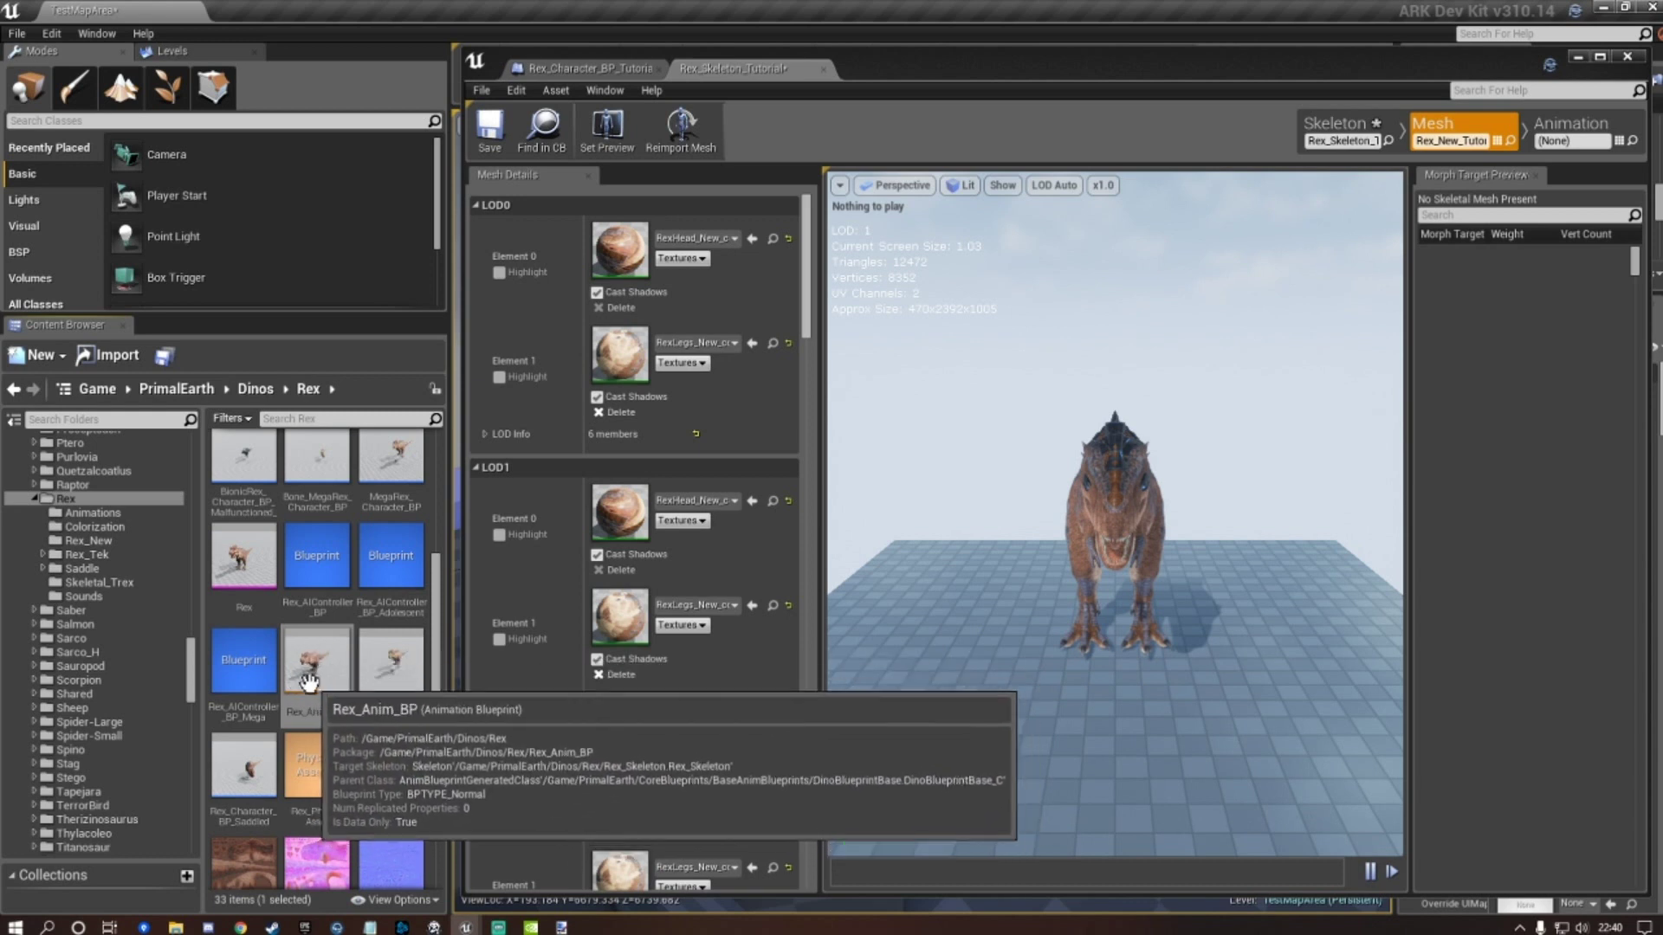
# Open the Mods/Tutorial/Rex folder to check for the retargeted animation blueprint copy.
pyautogui.scroll(5, 132, 617)
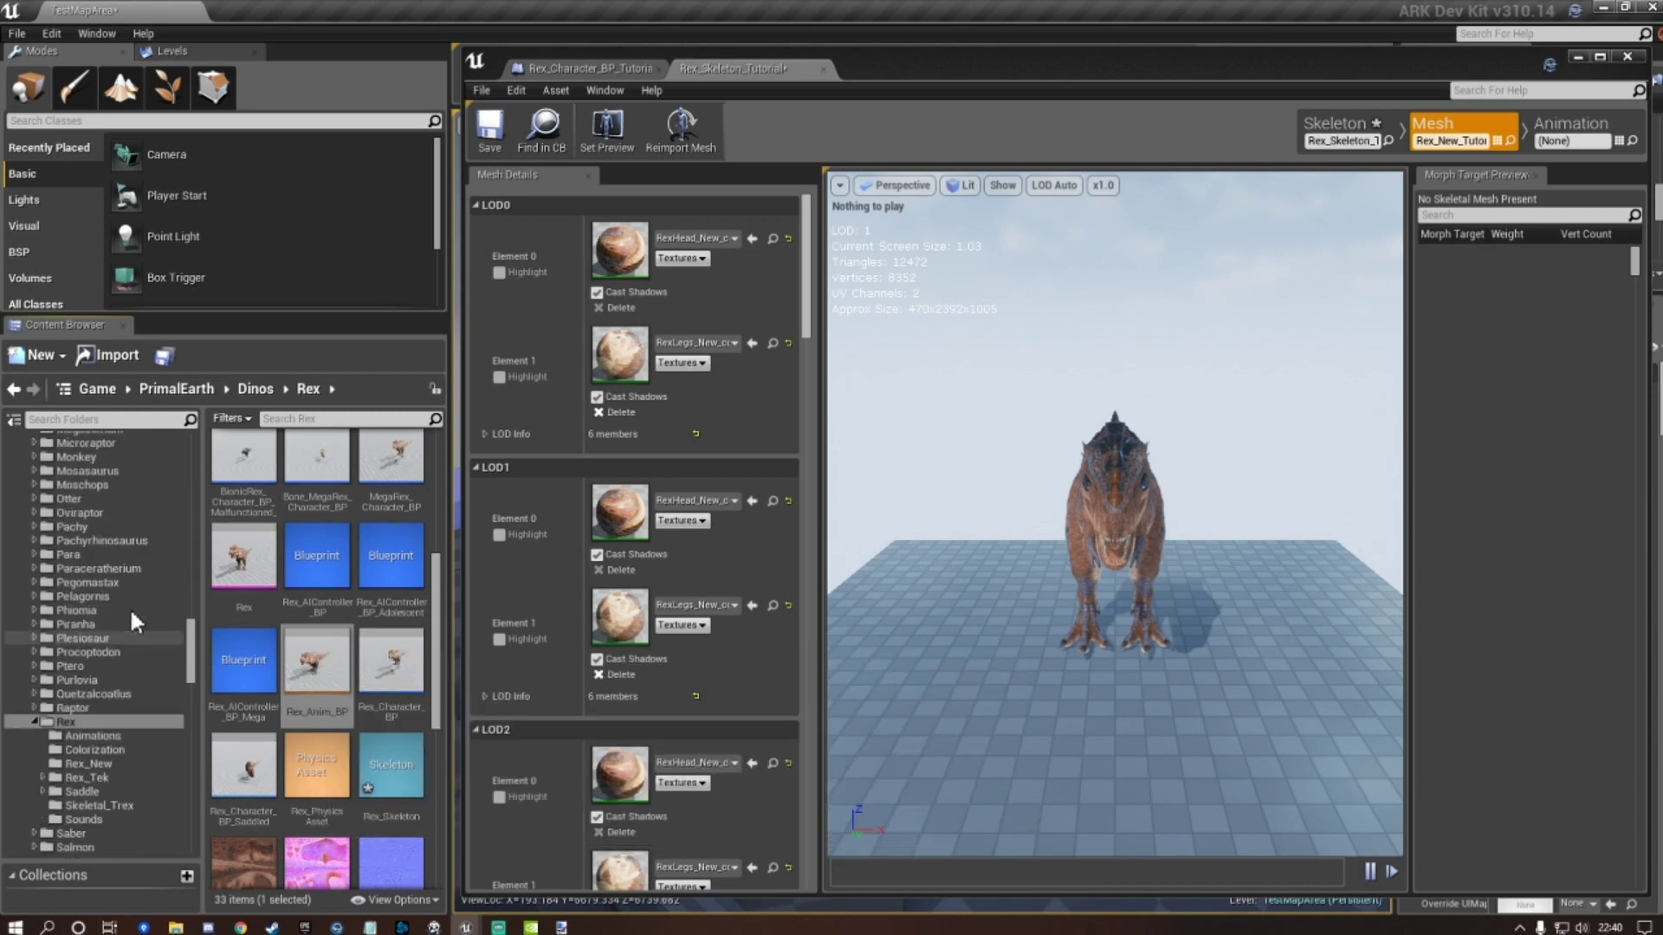
pyautogui.scroll(12, 130, 606)
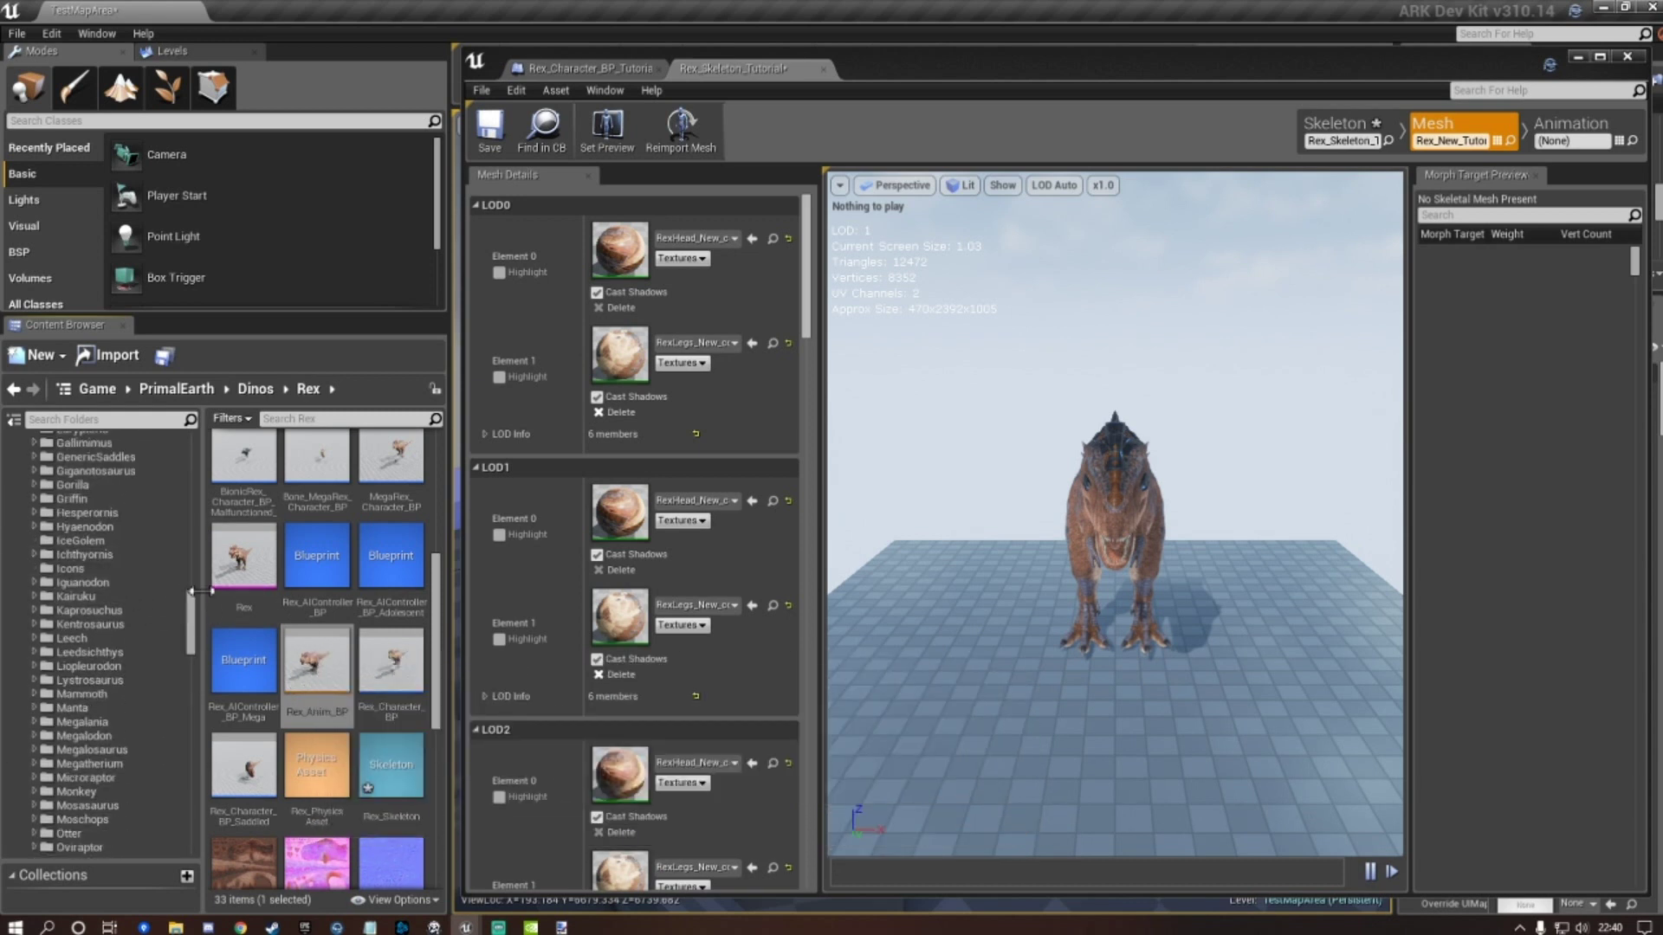
pyautogui.moveTo(189, 622); pyautogui.dragTo(190, 530)
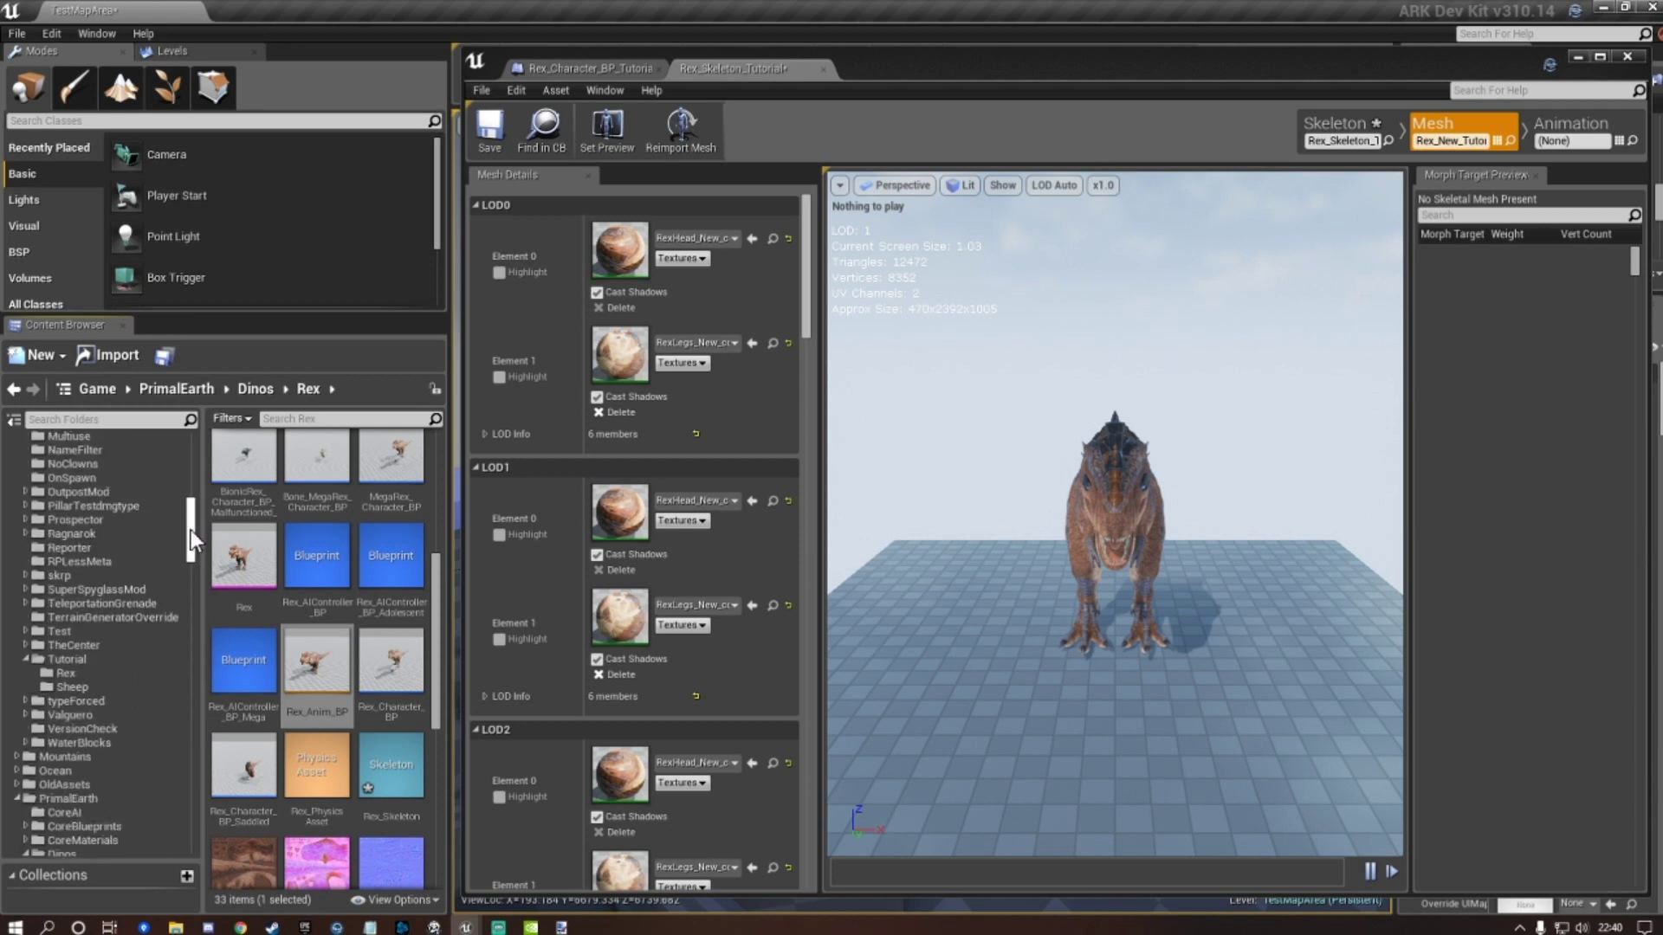
pyautogui.click(87, 673)
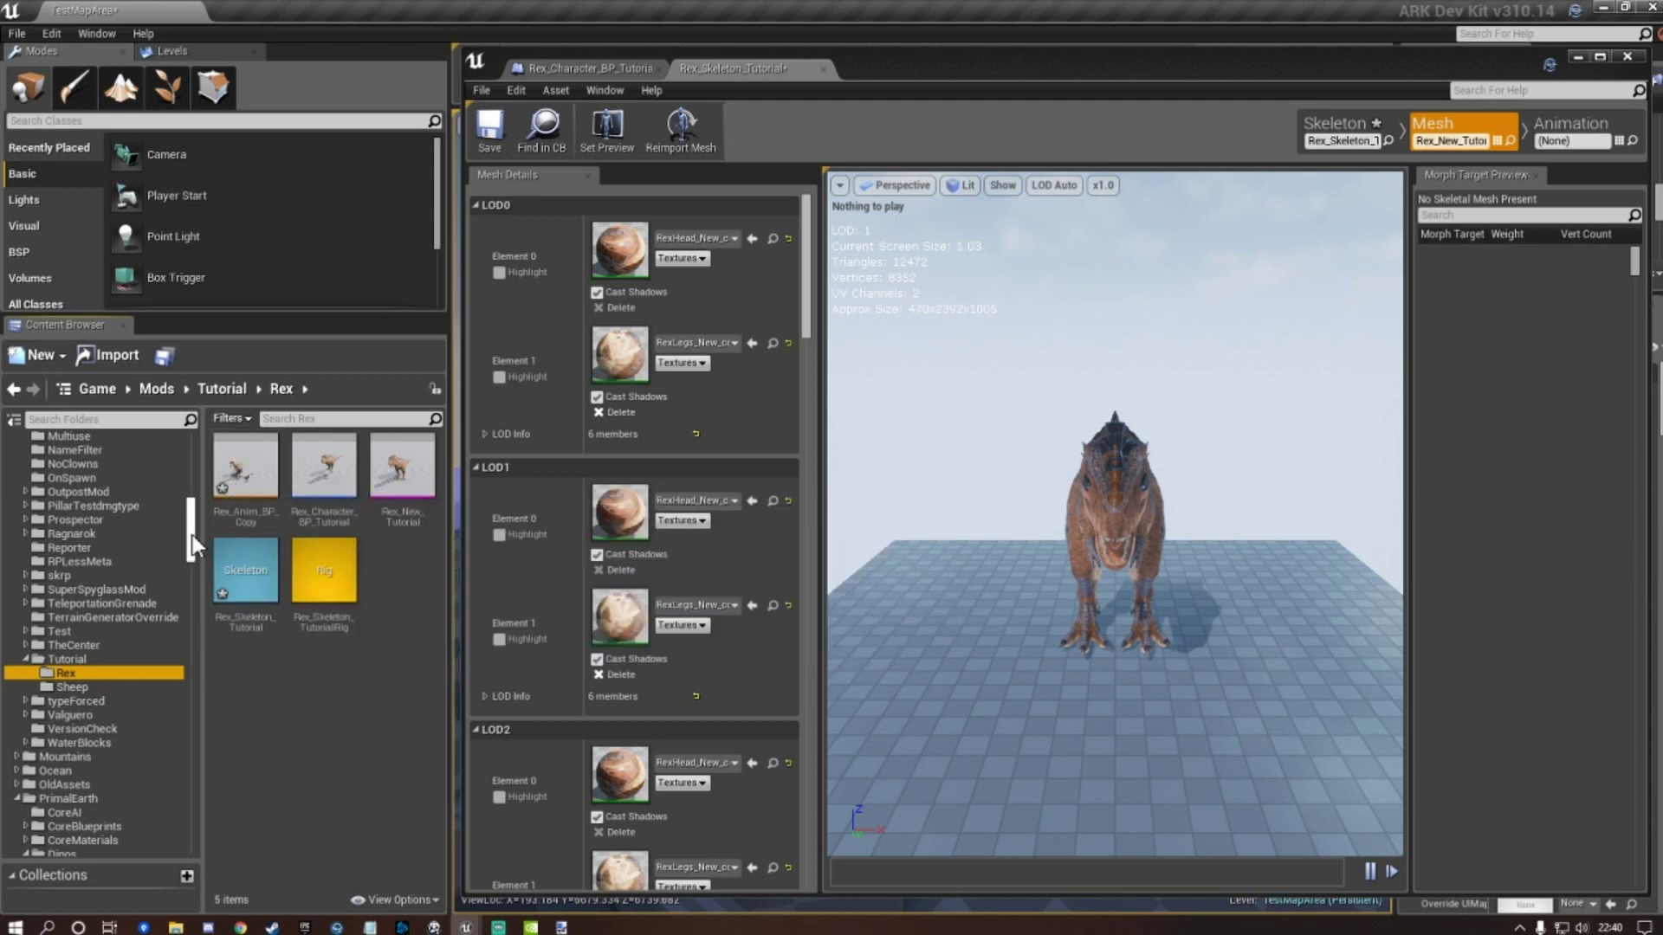
# Open the Animations folder inside the original PrimalEarth/Dinos/Rex folder.
pyautogui.moveTo(193, 536); pyautogui.dragTo(195, 668)
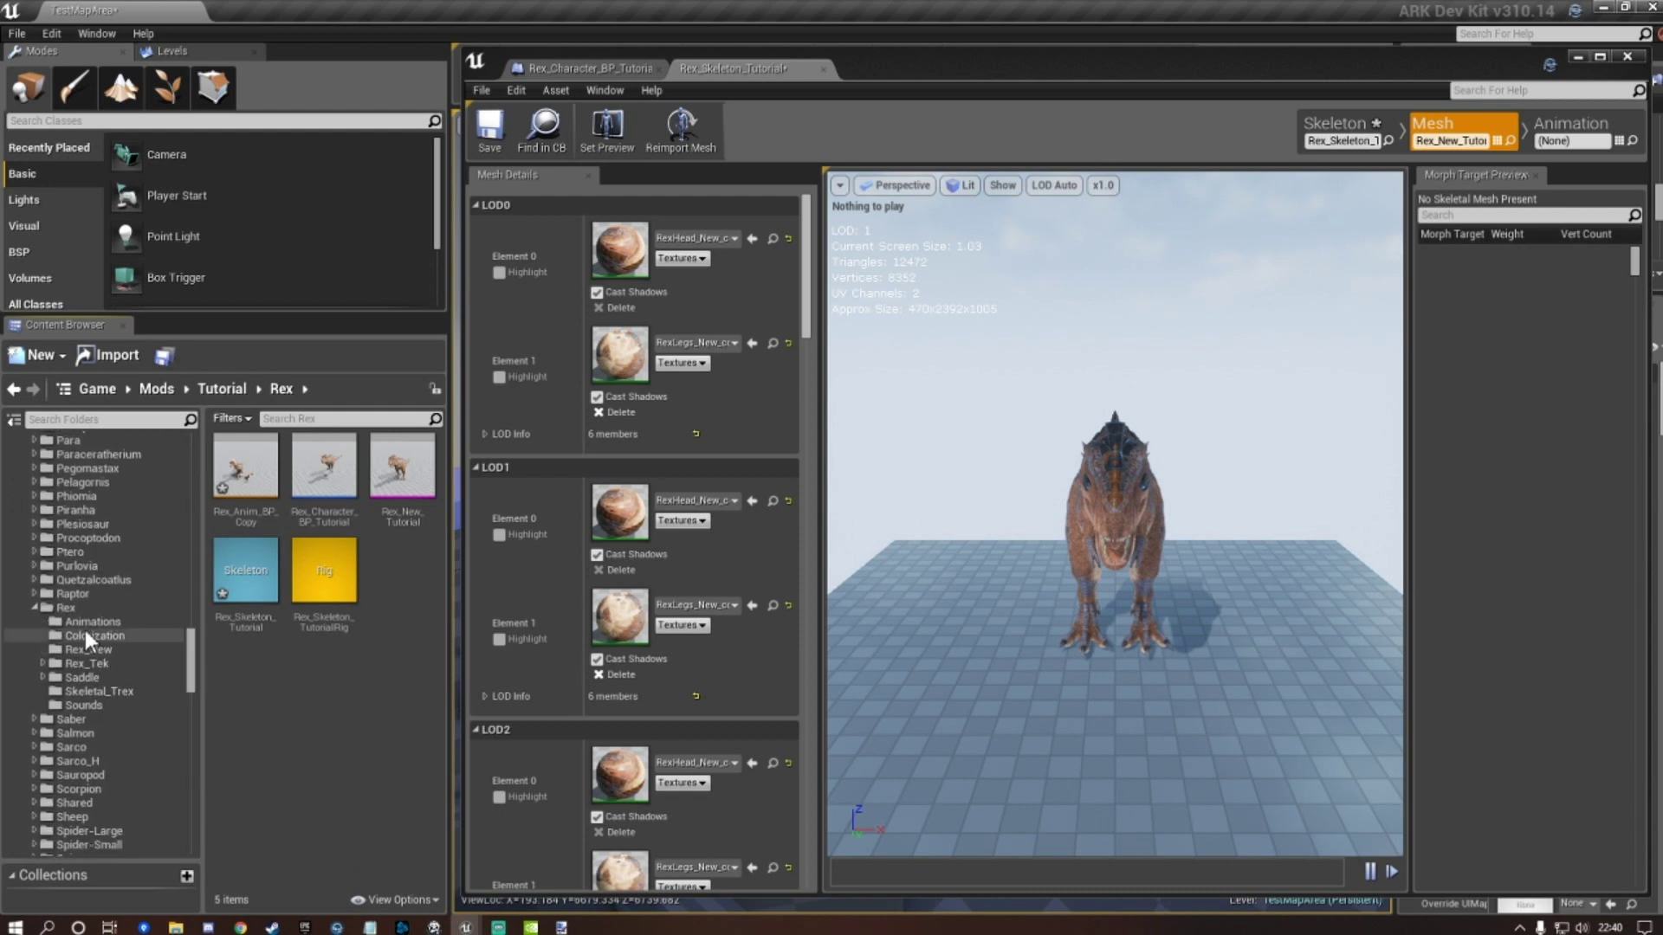
pyautogui.click(70, 606)
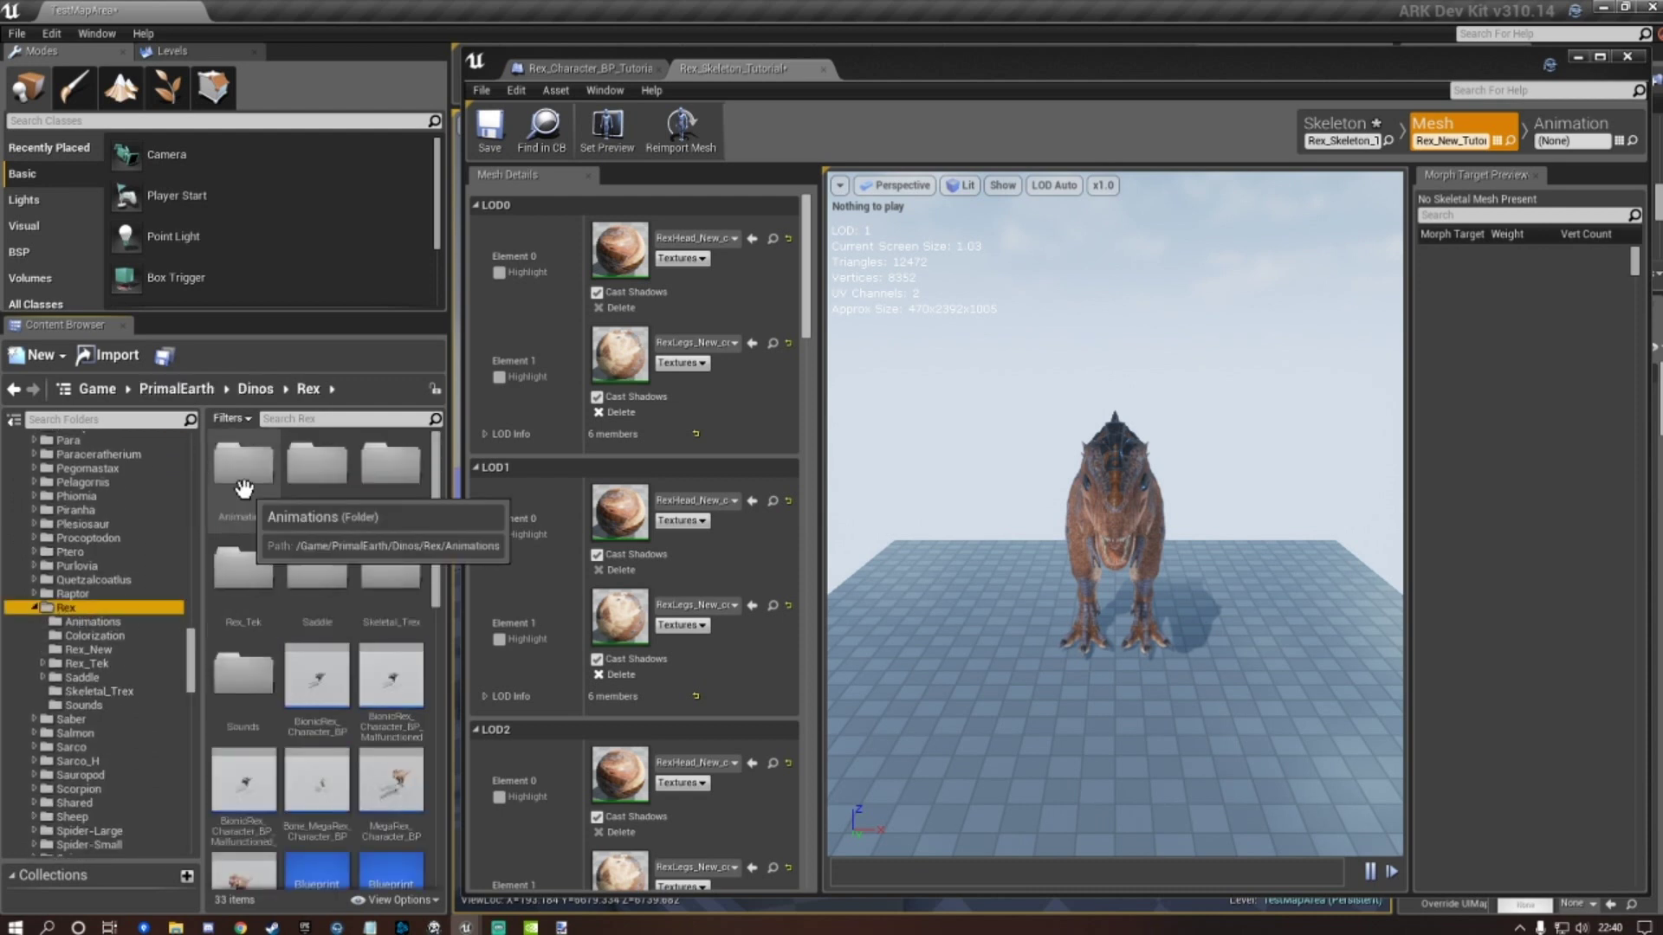
pyautogui.doubleClick(244, 489)
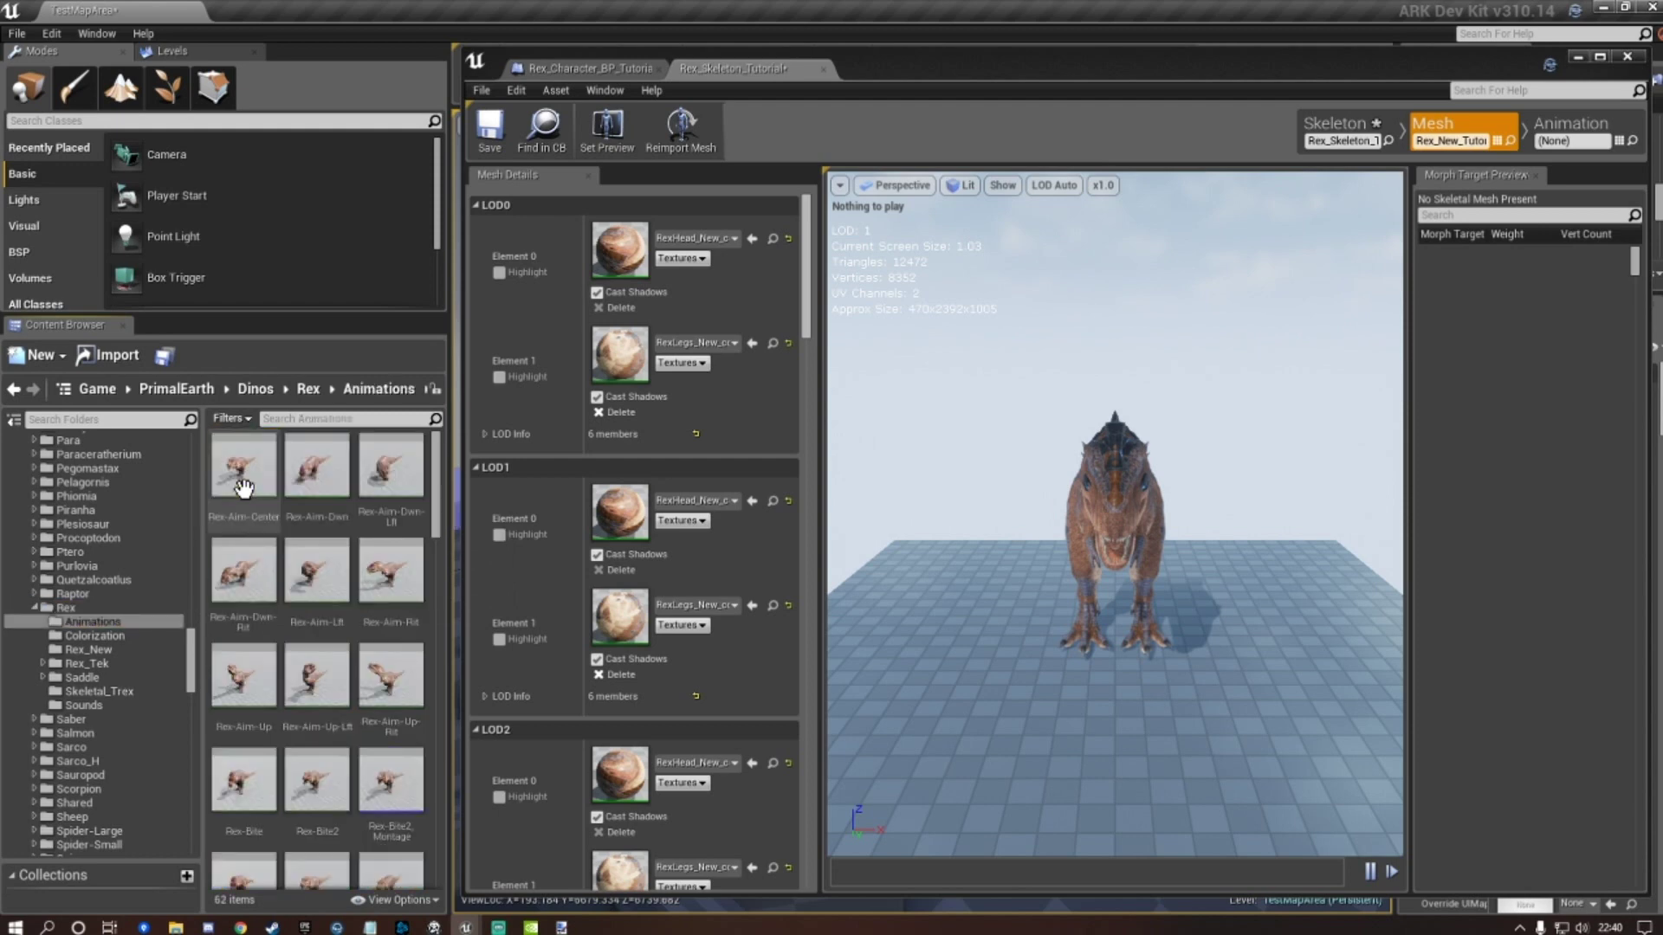
pyautogui.moveTo(438, 474); pyautogui.dragTo(407, 449)
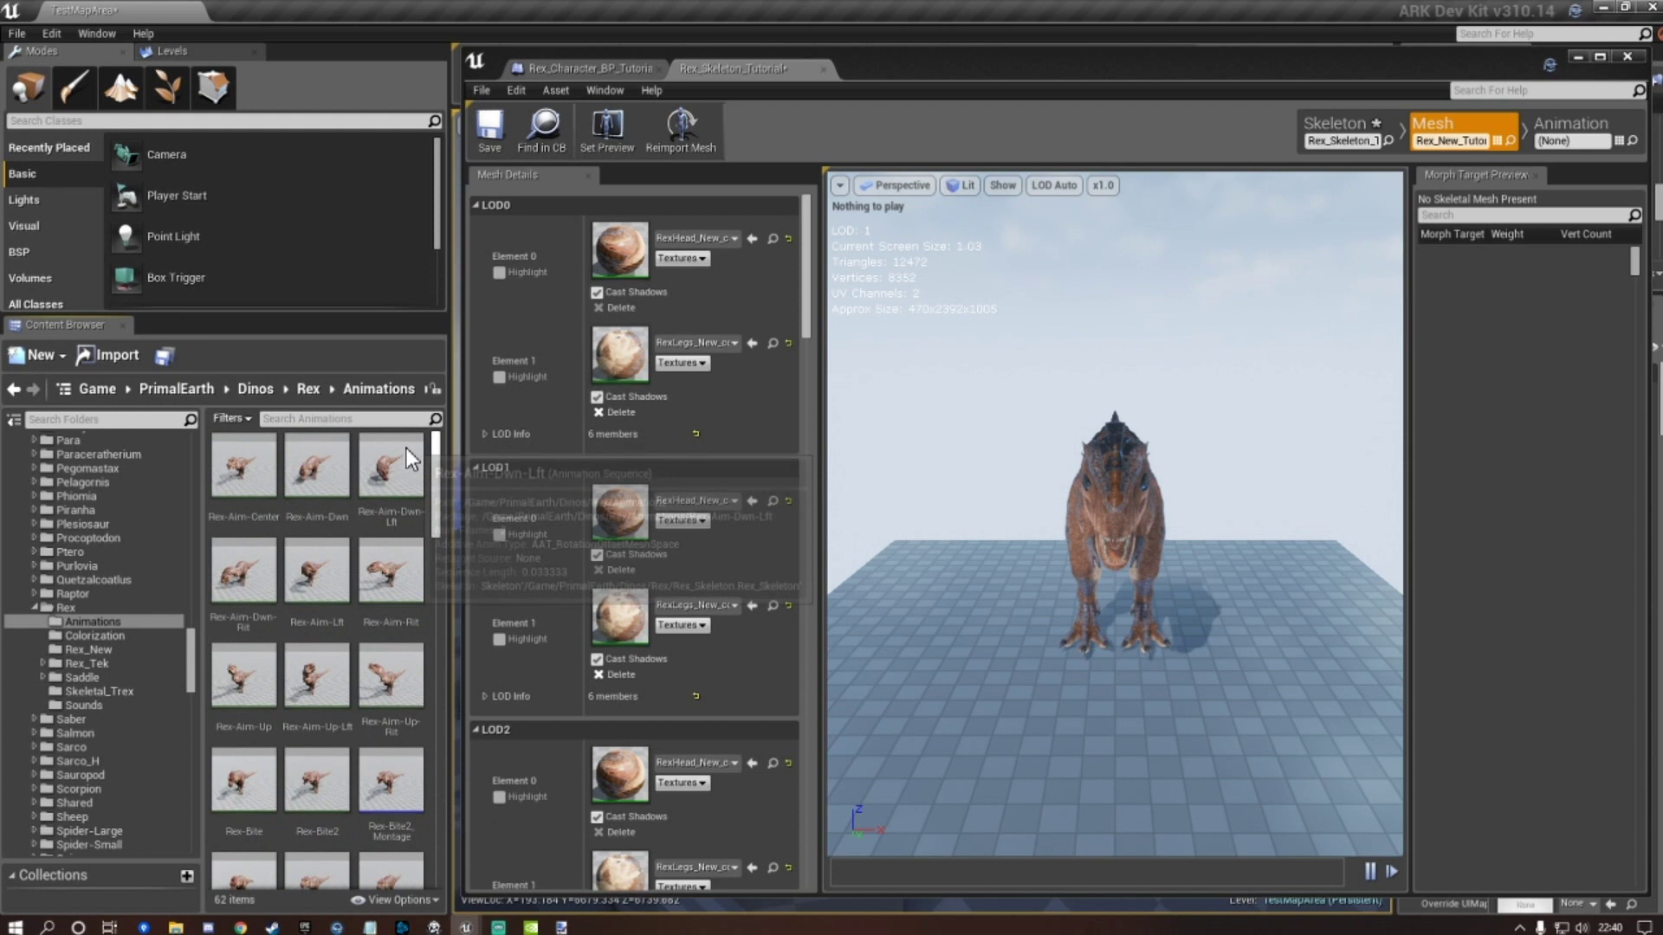
# Duplicate and retarget all the original rex animation assets to Rex_Skeleton_Tutorial, with incompatible skeletons also listed, referenced assets remapped and spaces converted.
pyautogui.click(251, 467)
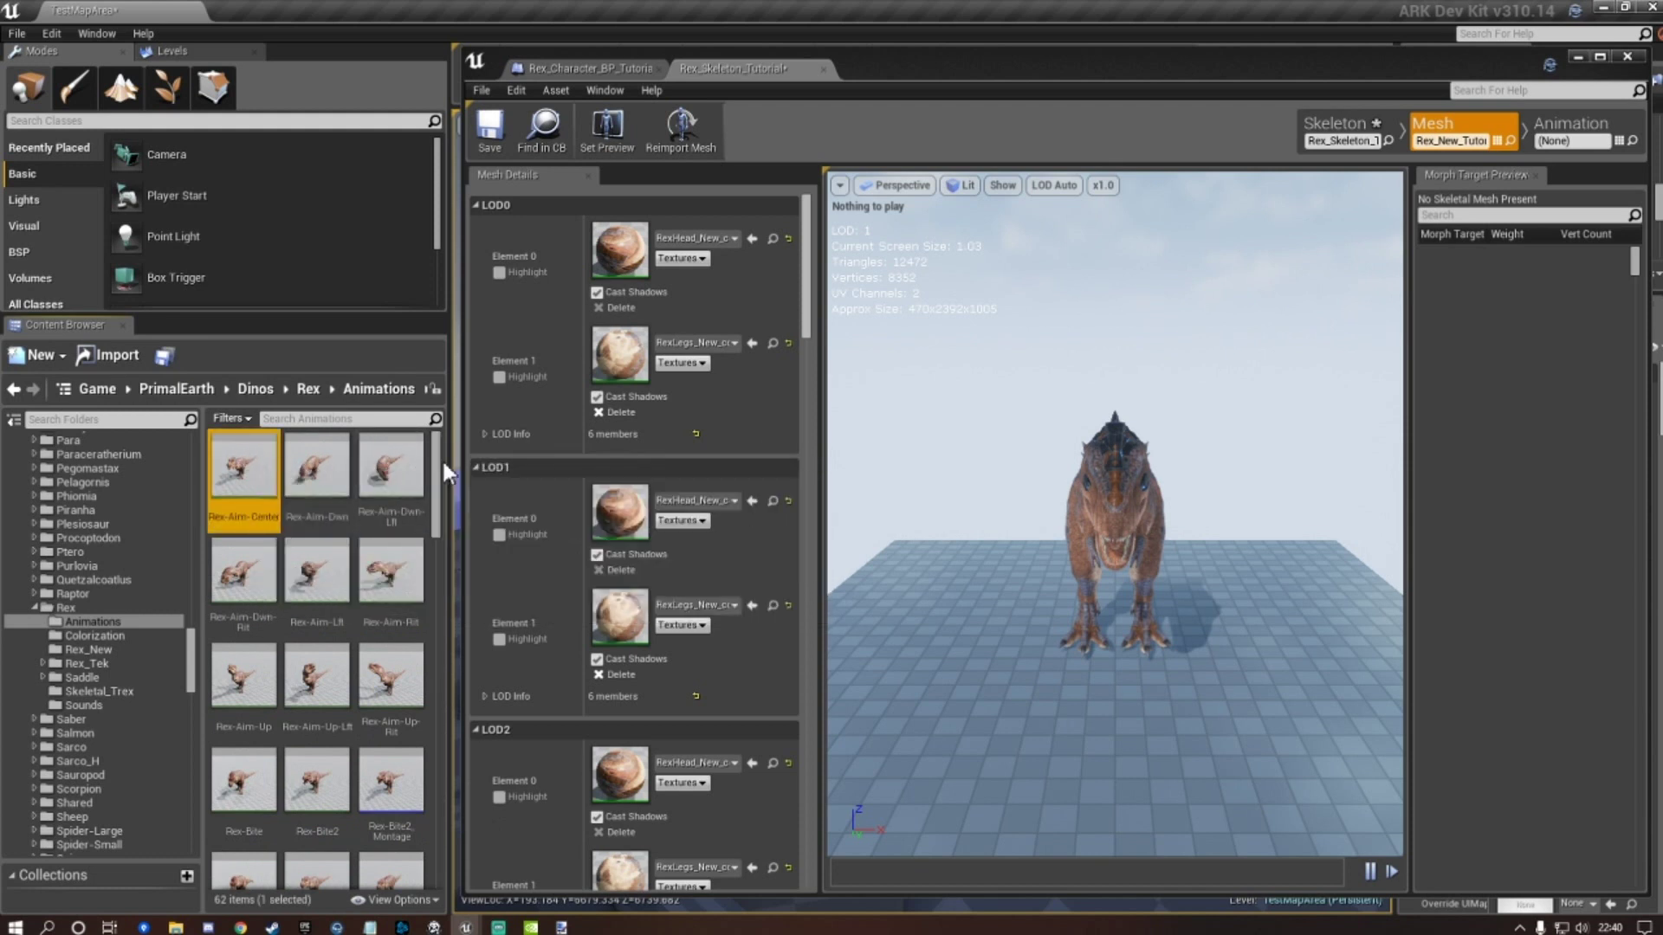
pyautogui.moveTo(437, 474); pyautogui.dragTo(412, 850)
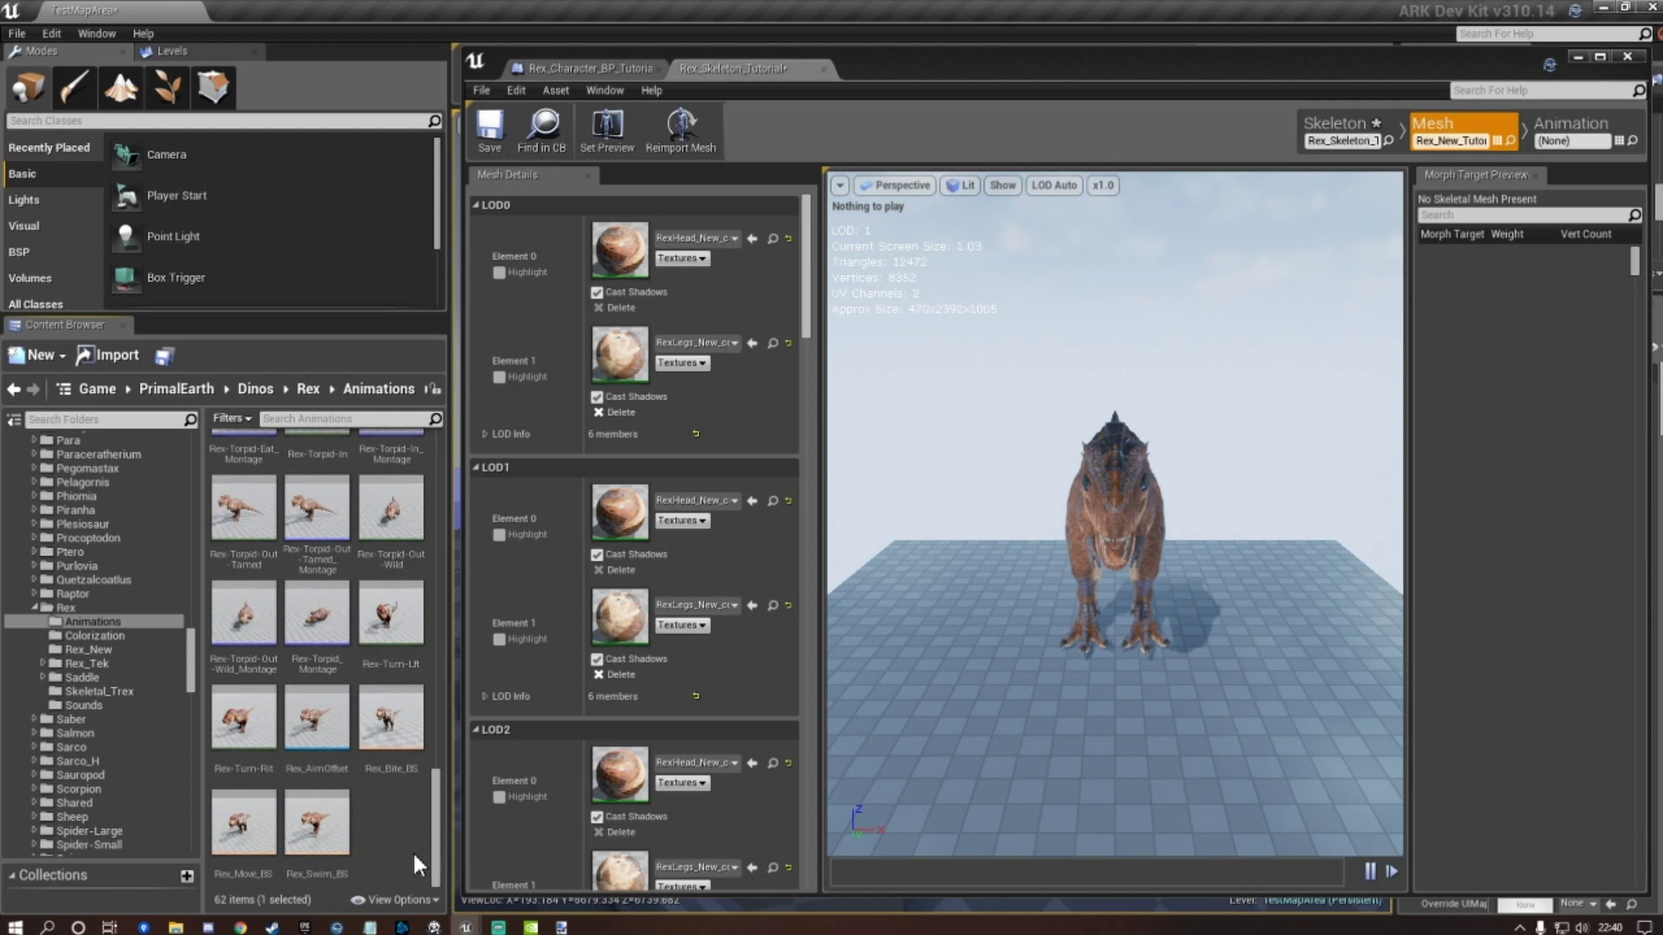
pyautogui.keyDown('shift'); pyautogui.click(331, 825); pyautogui.keyUp('shift')
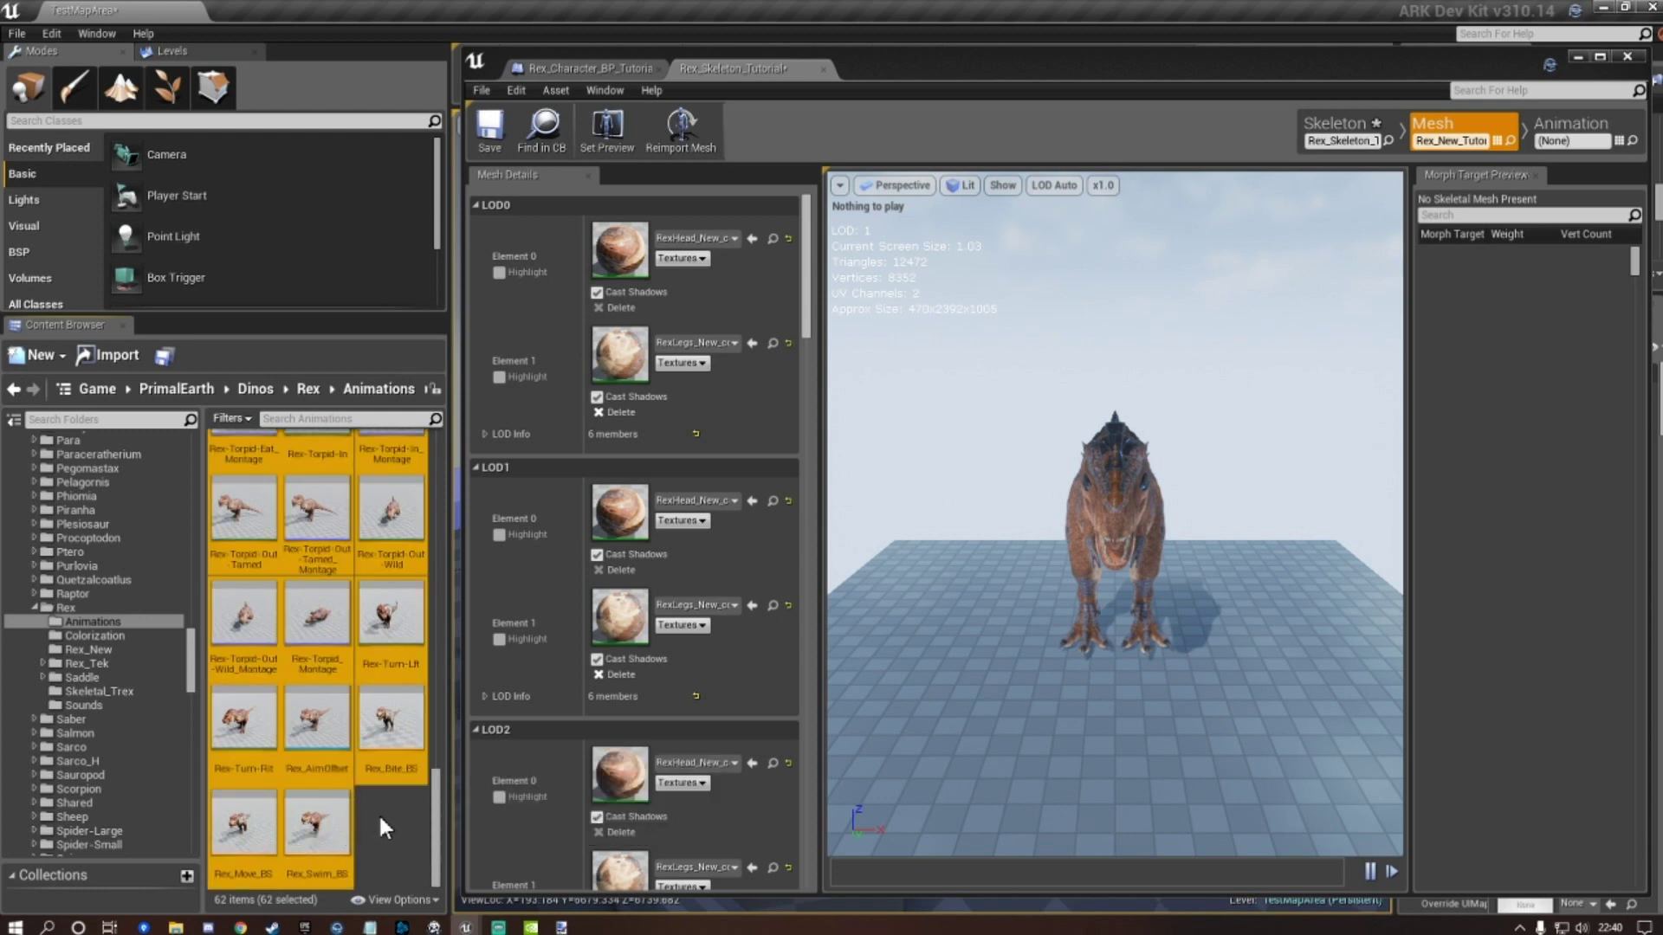
pyautogui.rightClick(388, 608)
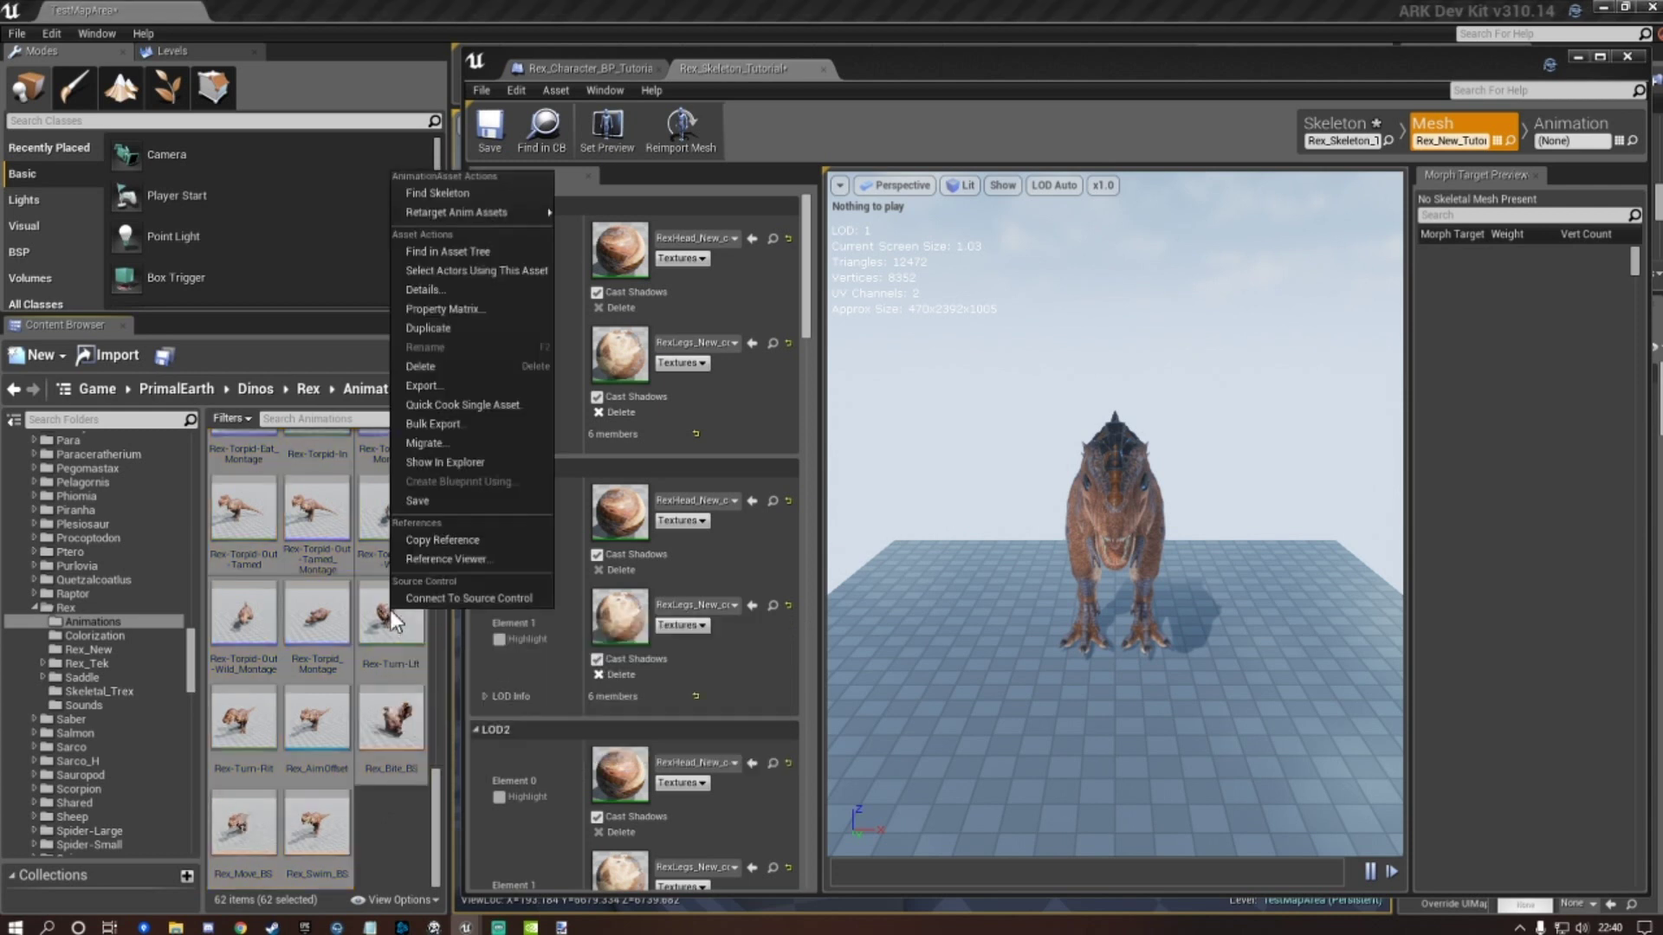
pyautogui.moveTo(518, 211)
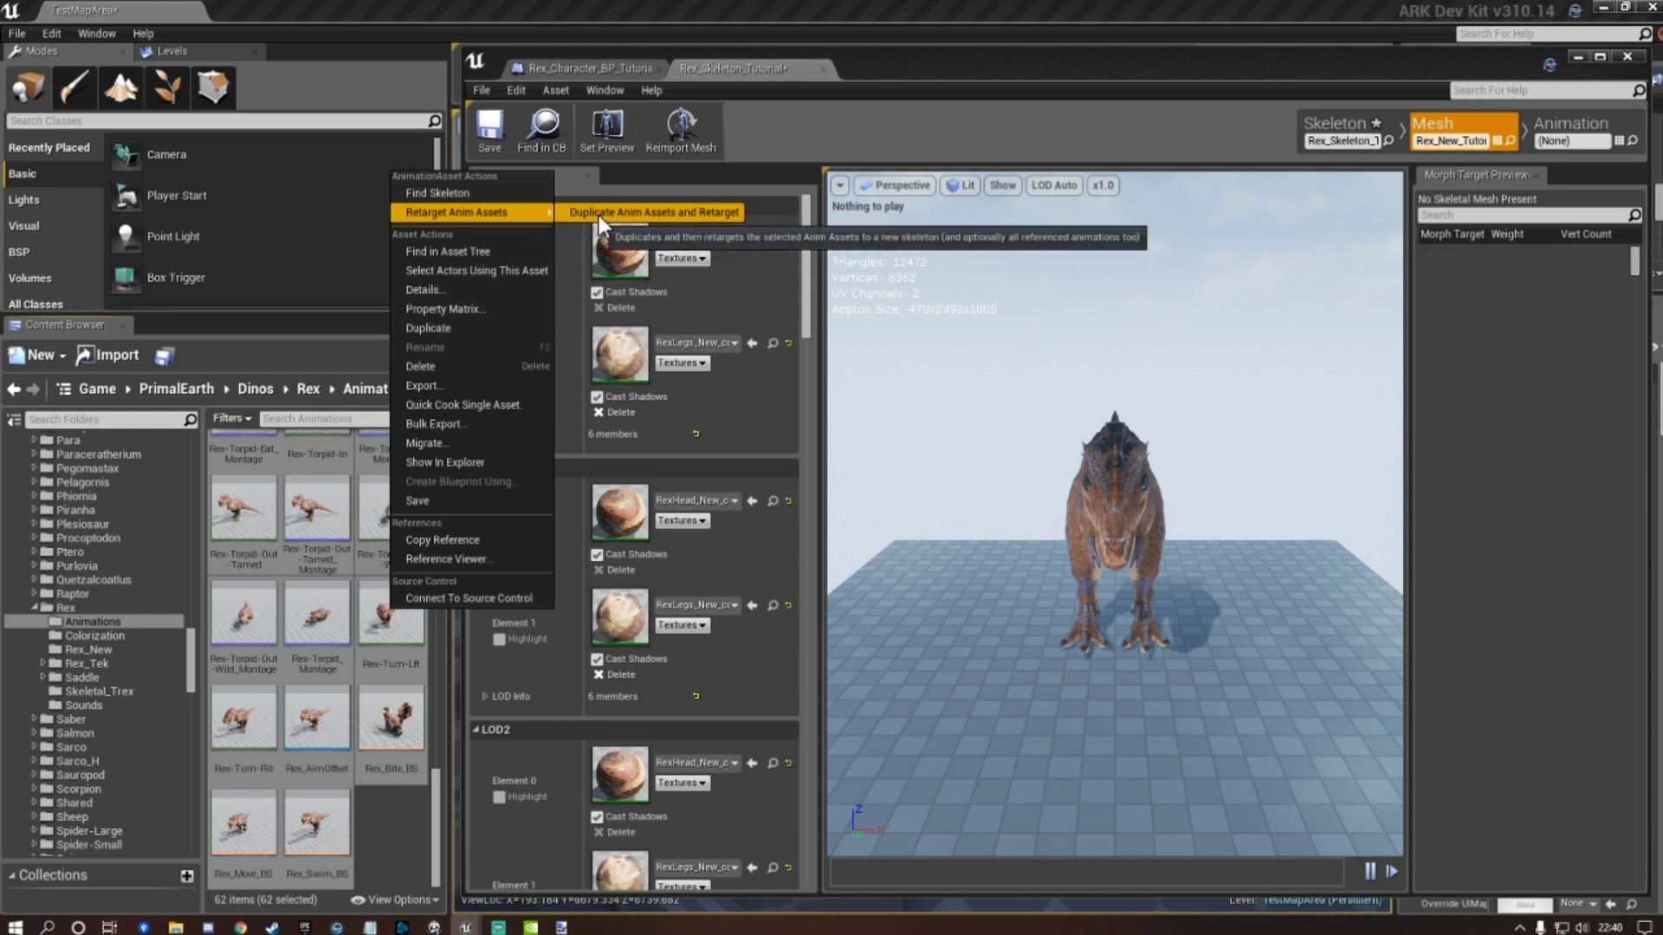
pyautogui.click(647, 216)
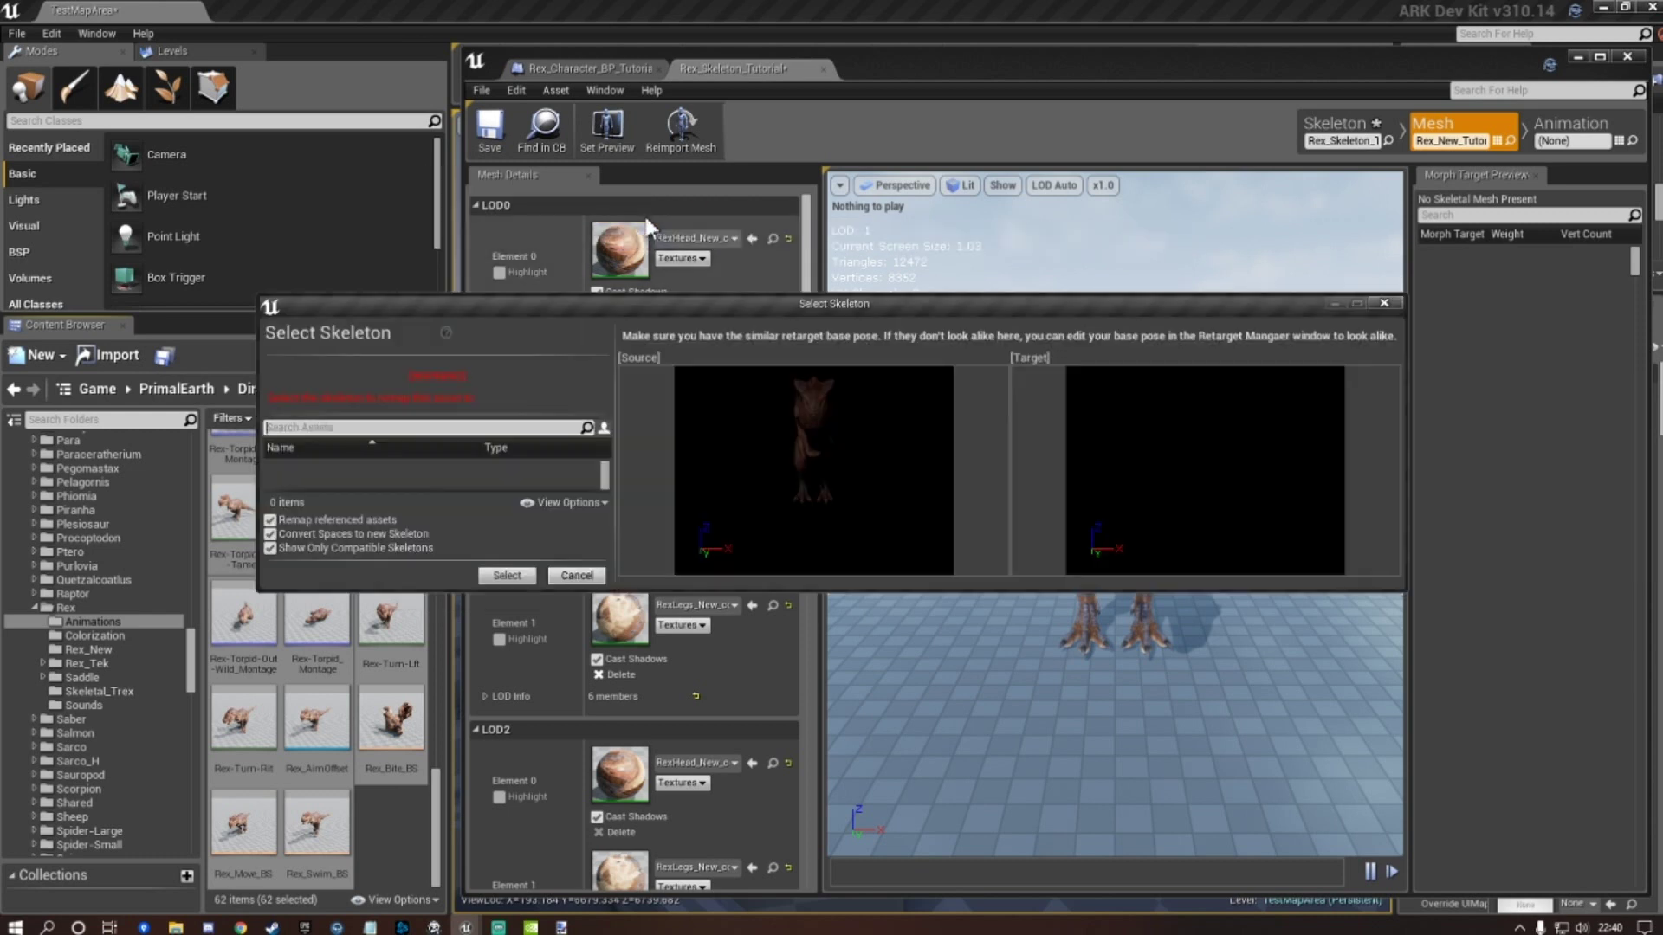
pyautogui.click(270, 549)
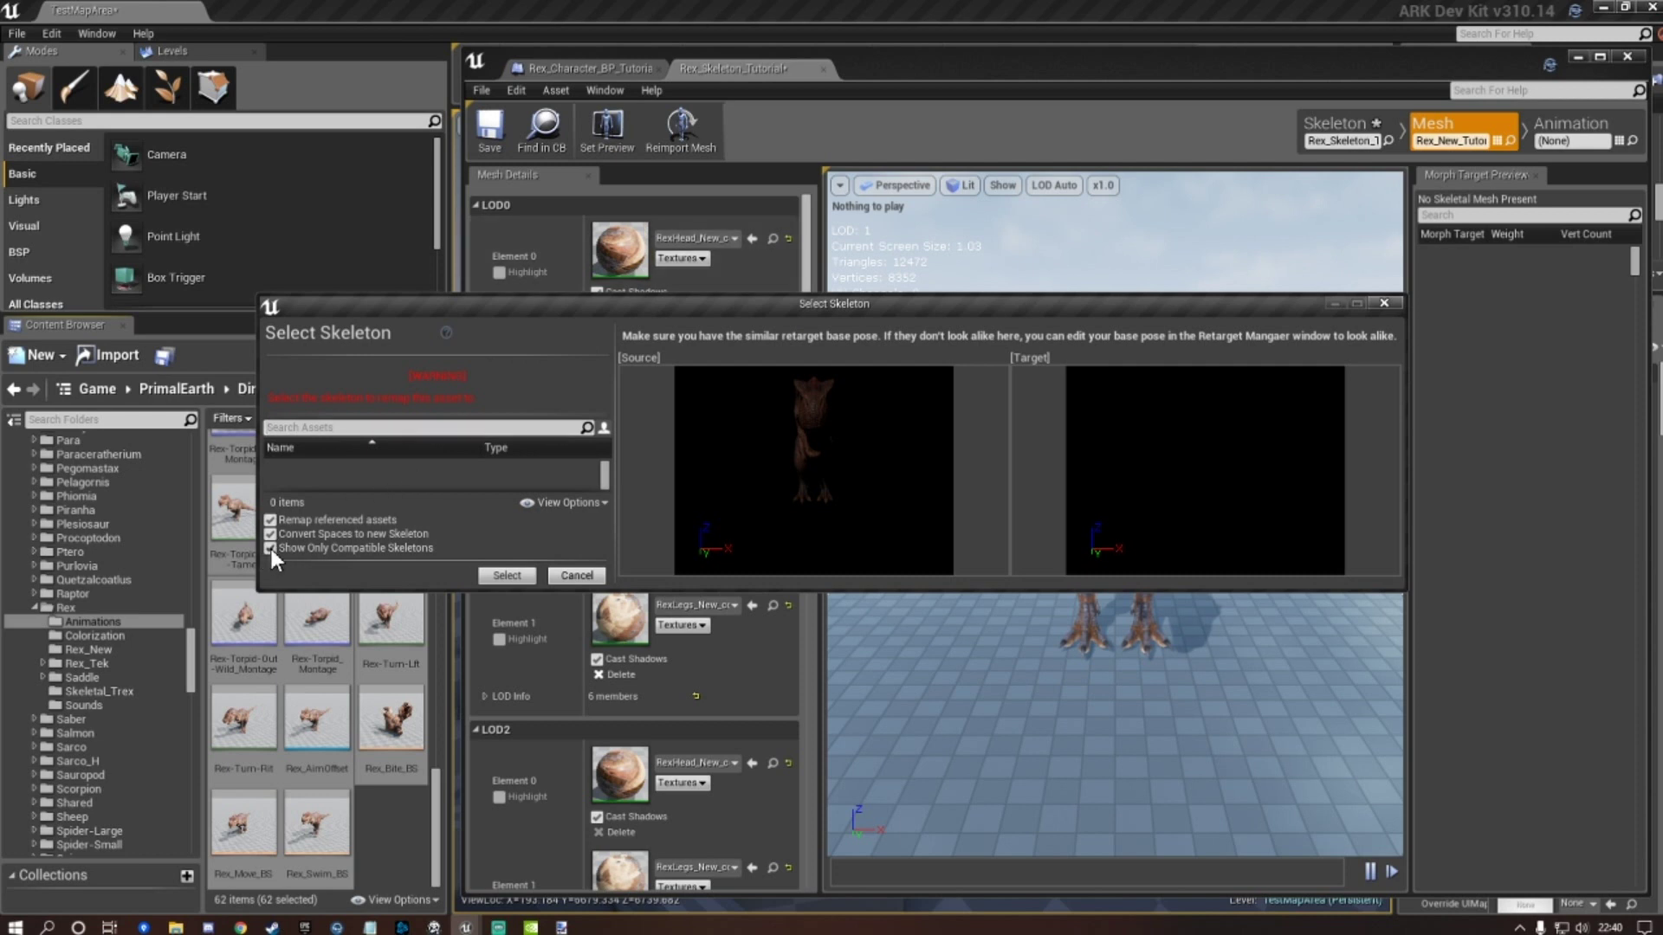
pyautogui.click(344, 427)
pyautogui.write('tutor')
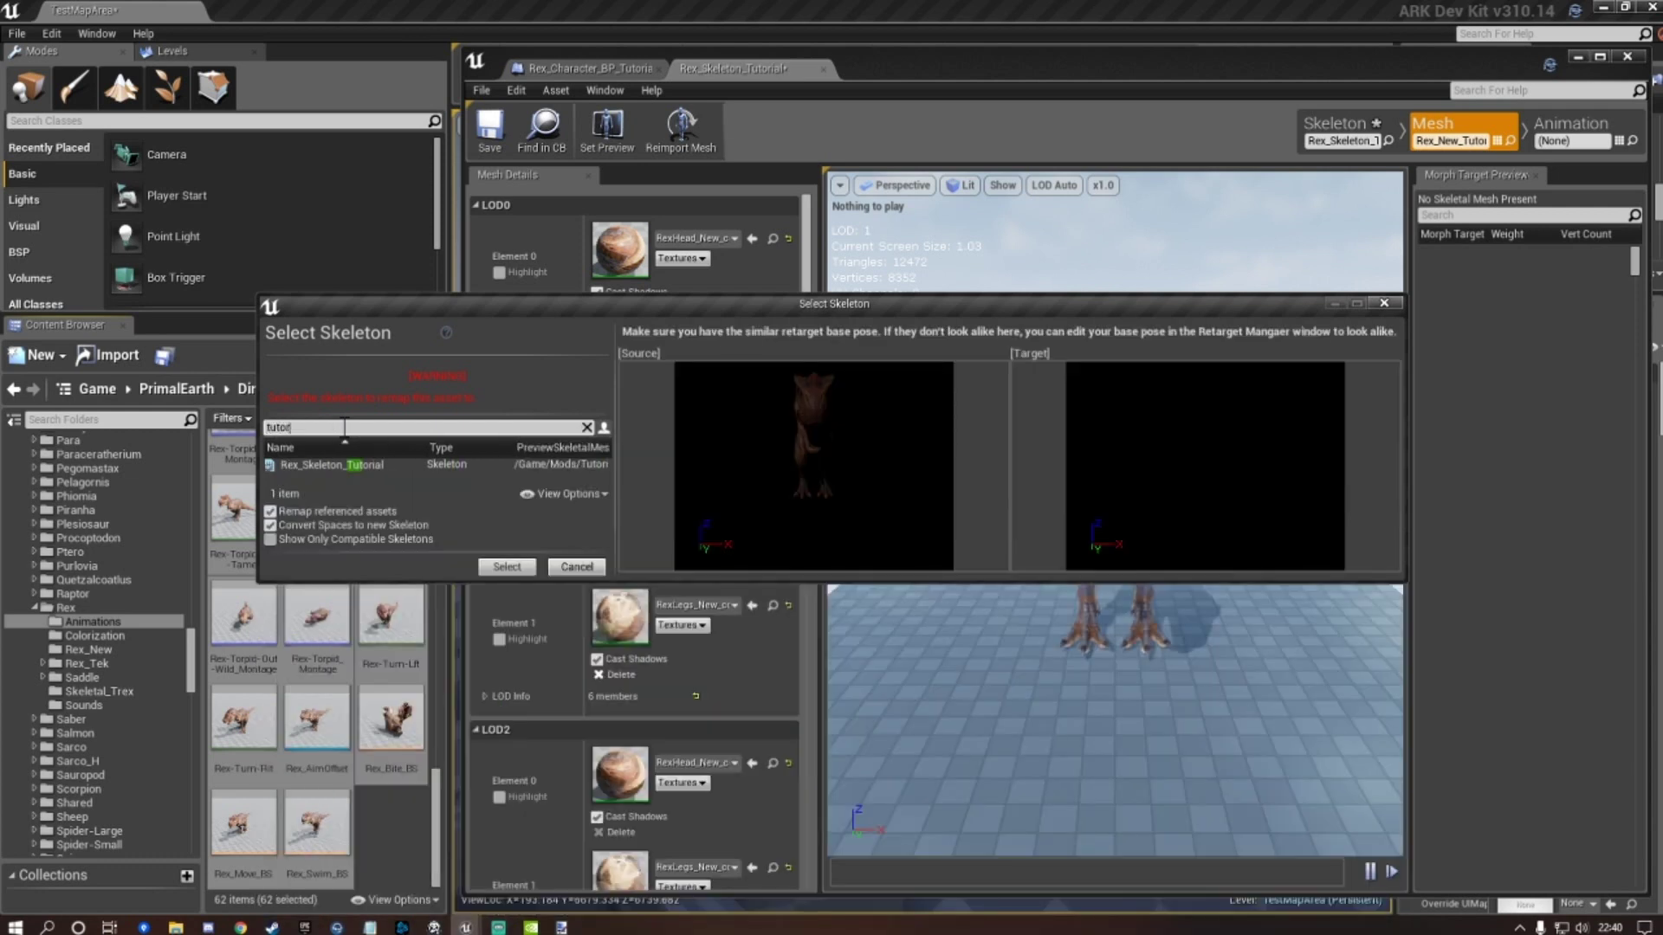
pyautogui.write('ial')
pyautogui.click(342, 465)
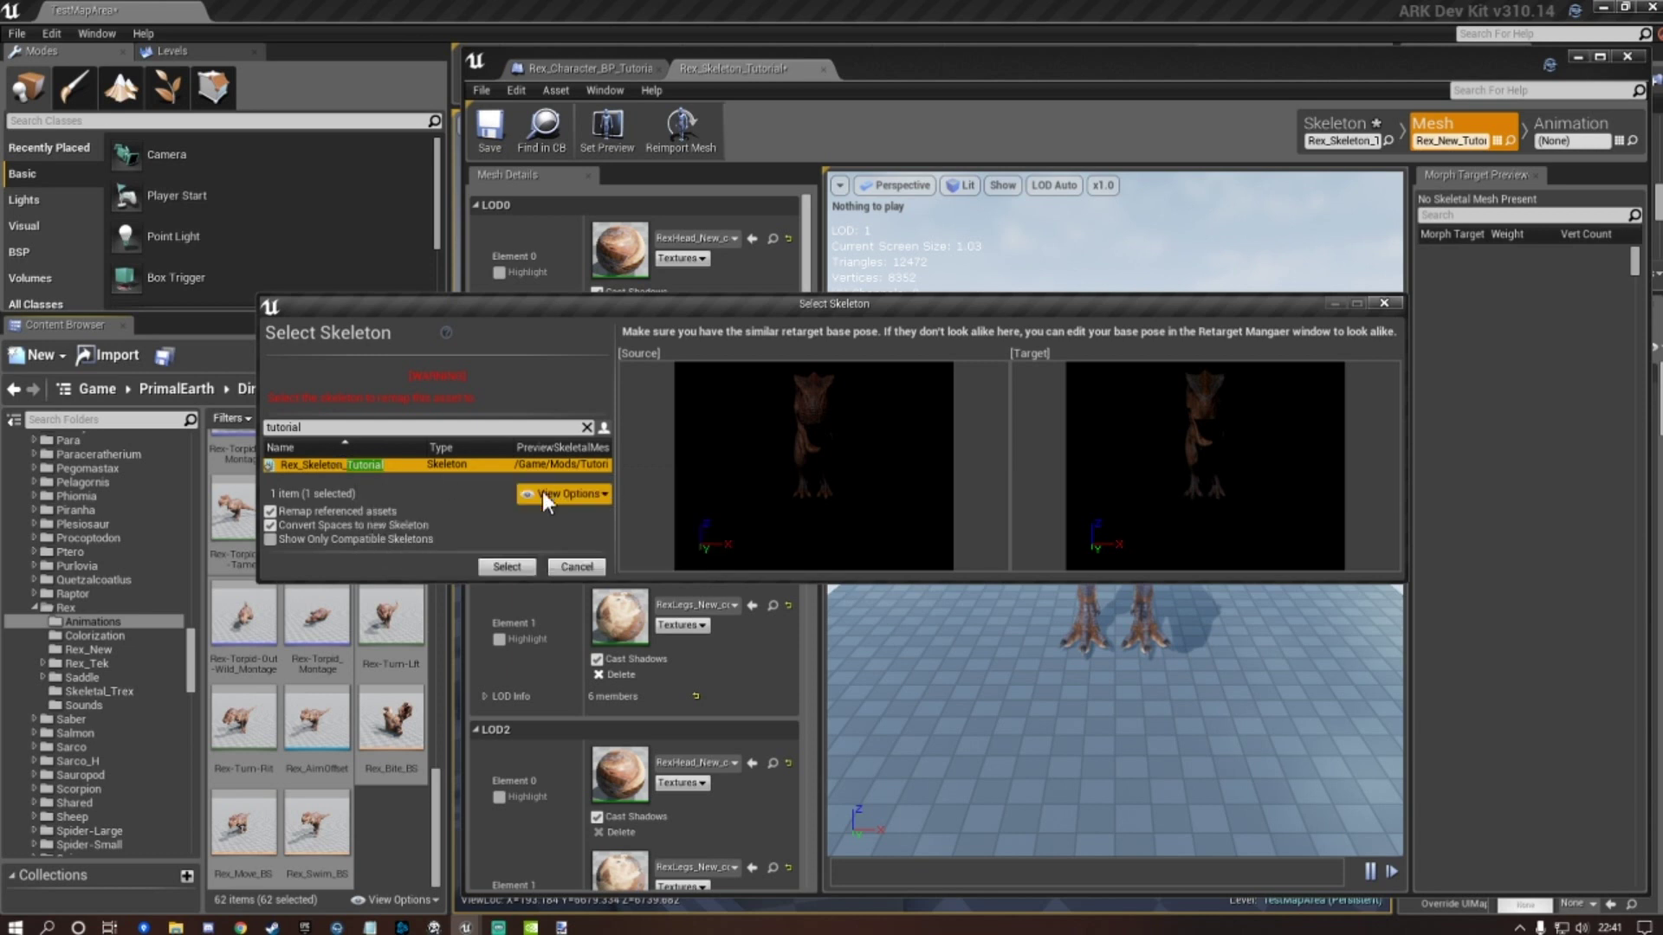
pyautogui.click(506, 568)
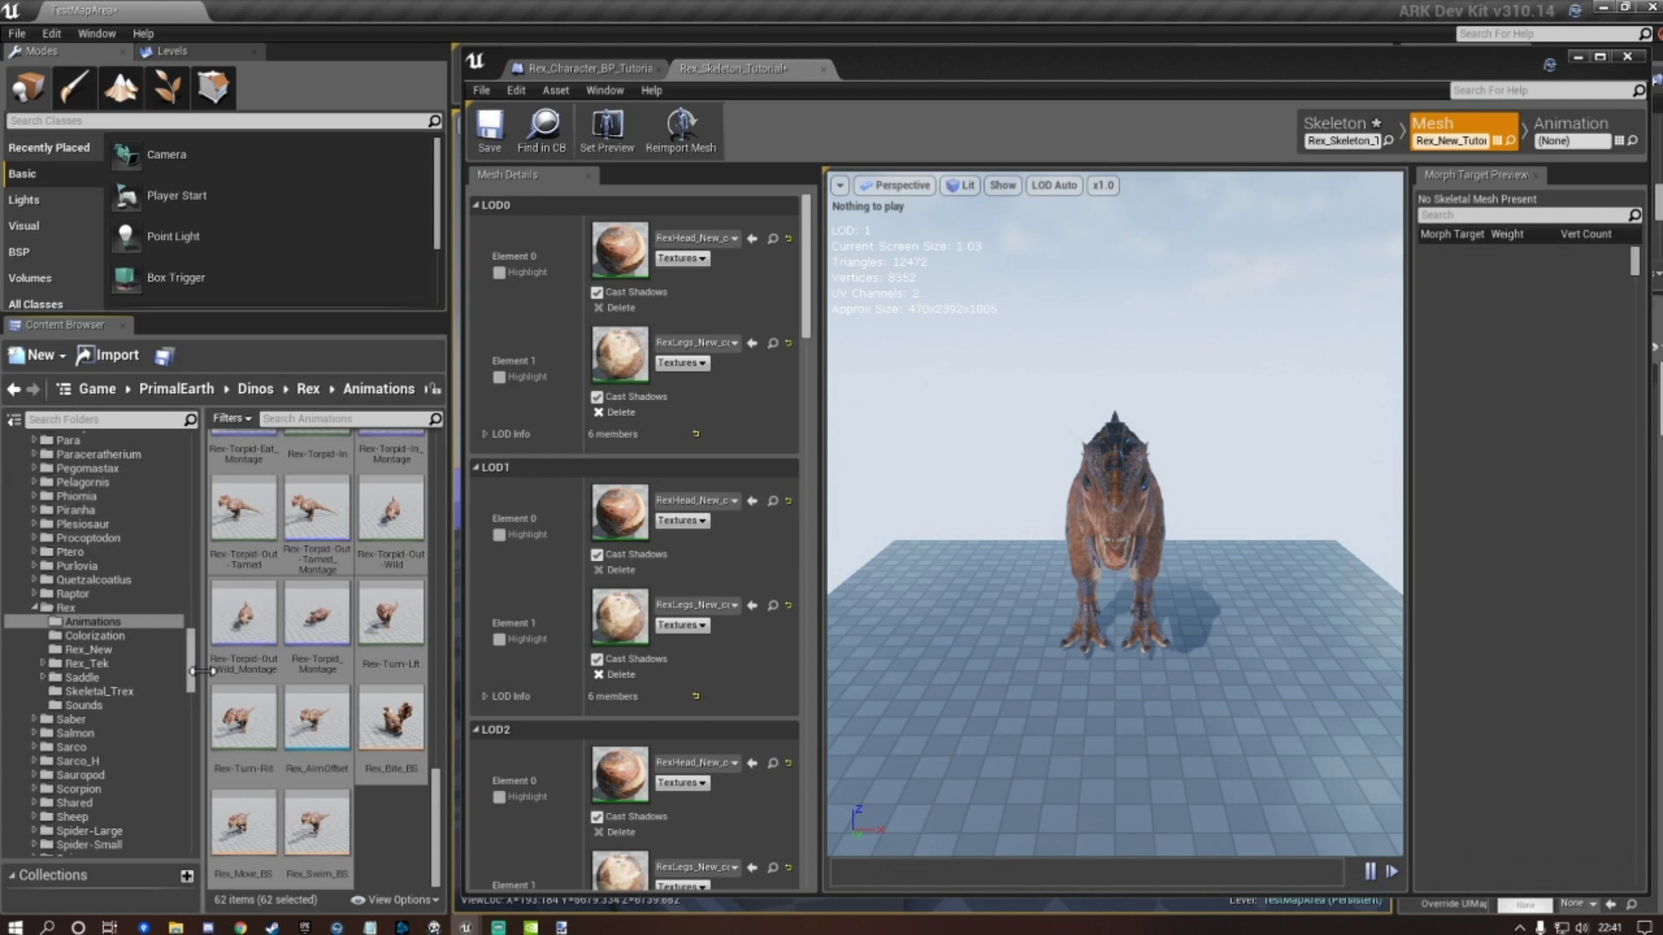
# Open the Mods/Tutorial/Rex folder and look through the retargeted animation copies.
pyautogui.moveTo(196, 663); pyautogui.dragTo(190, 551)
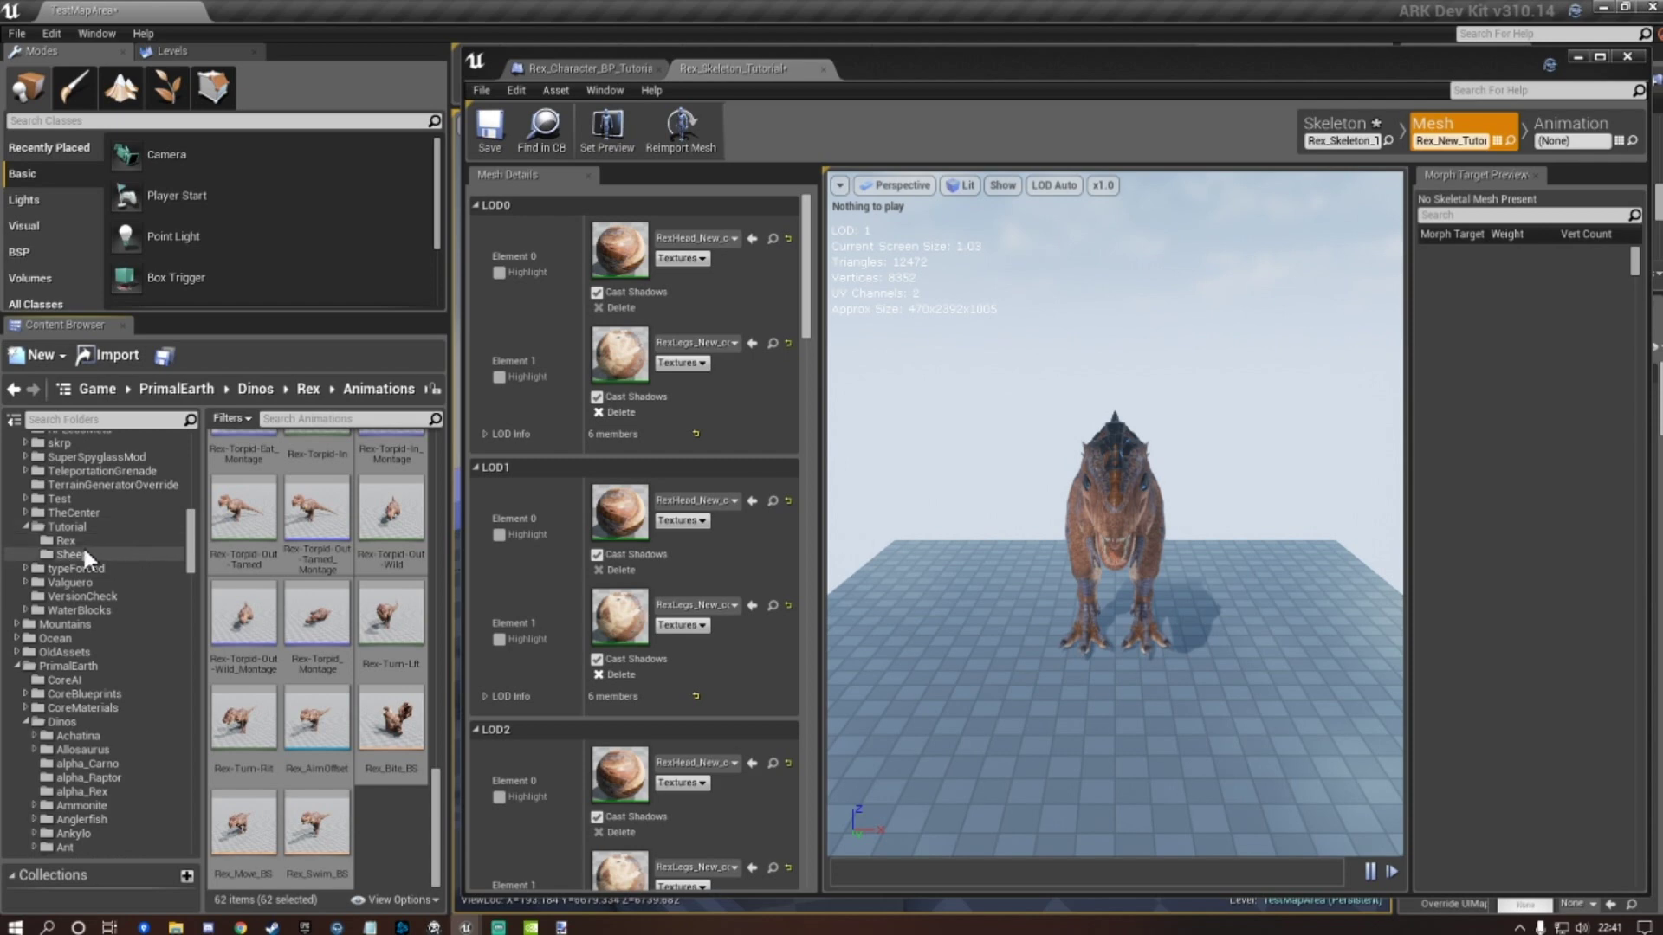
pyautogui.click(85, 540)
pyautogui.scroll(5, 375, 618)
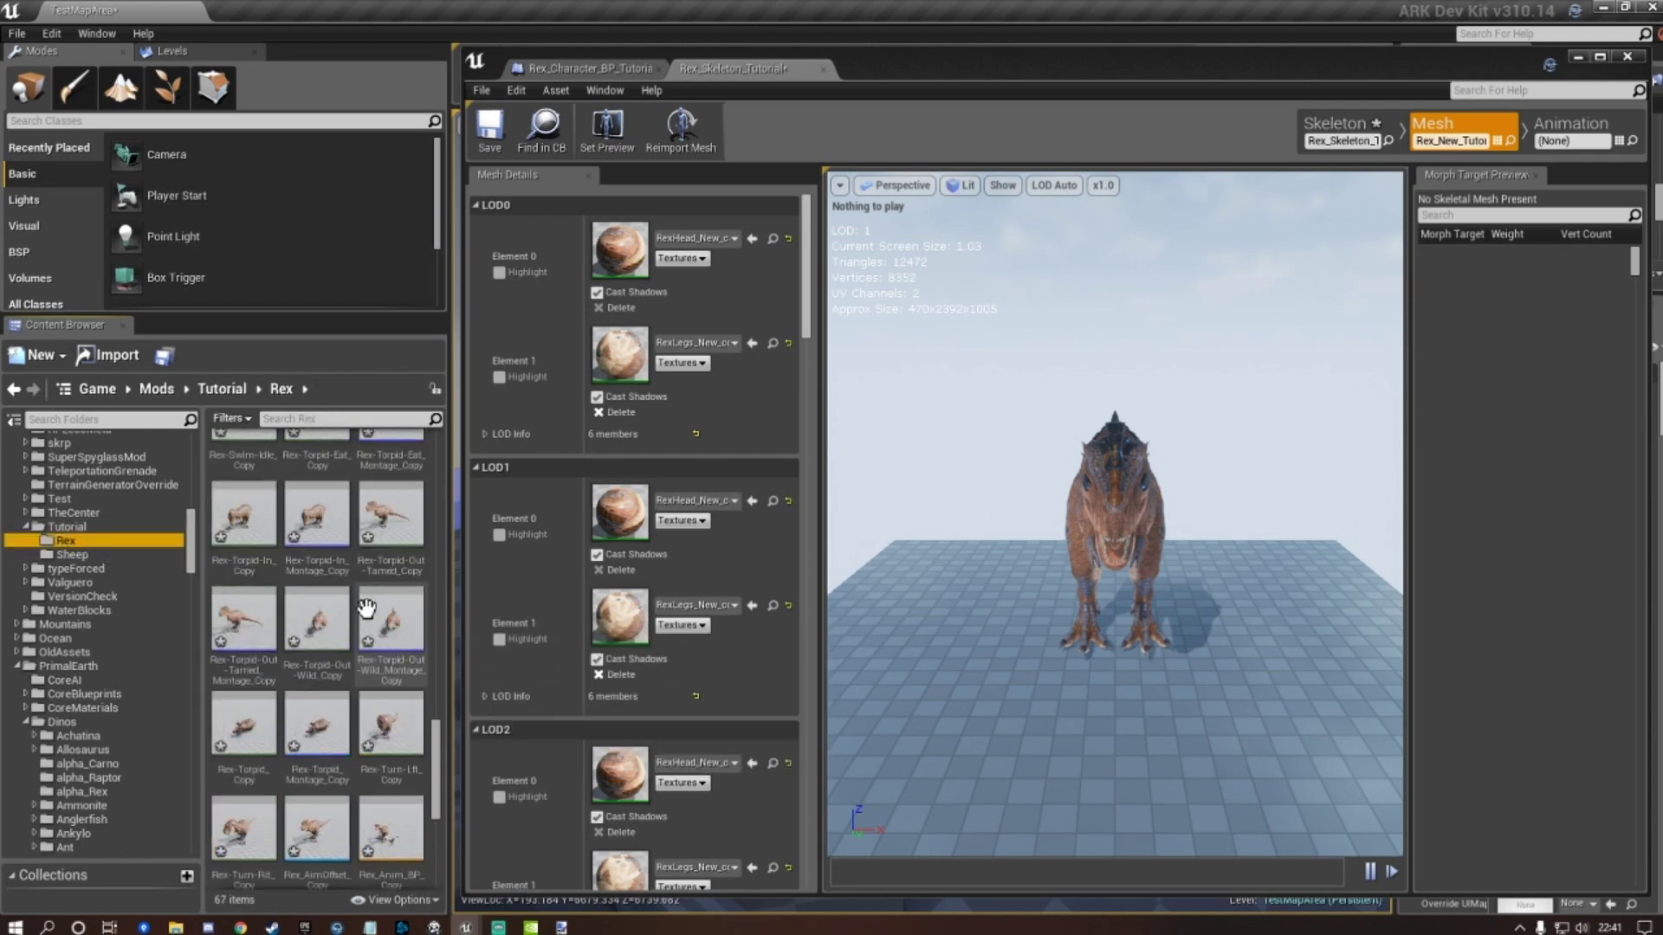
pyautogui.scroll(6, 373, 598)
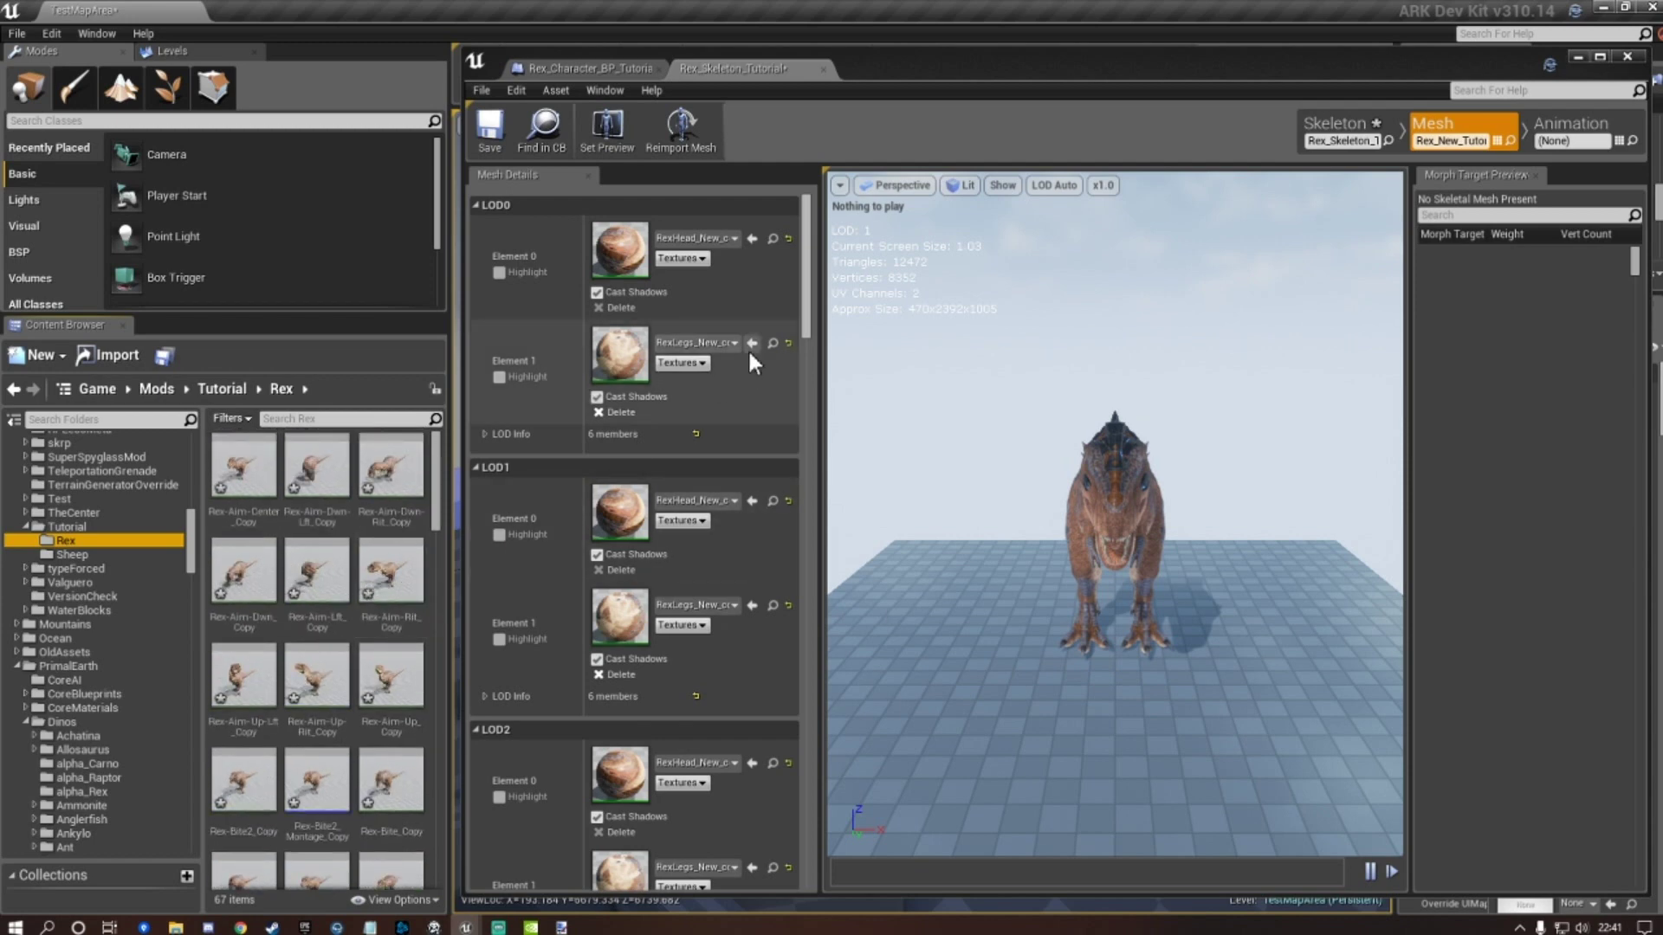
# Save the asset in the open mesh editor, minimize that editor window and save all modified files in the project.
pyautogui.click(511, 125)
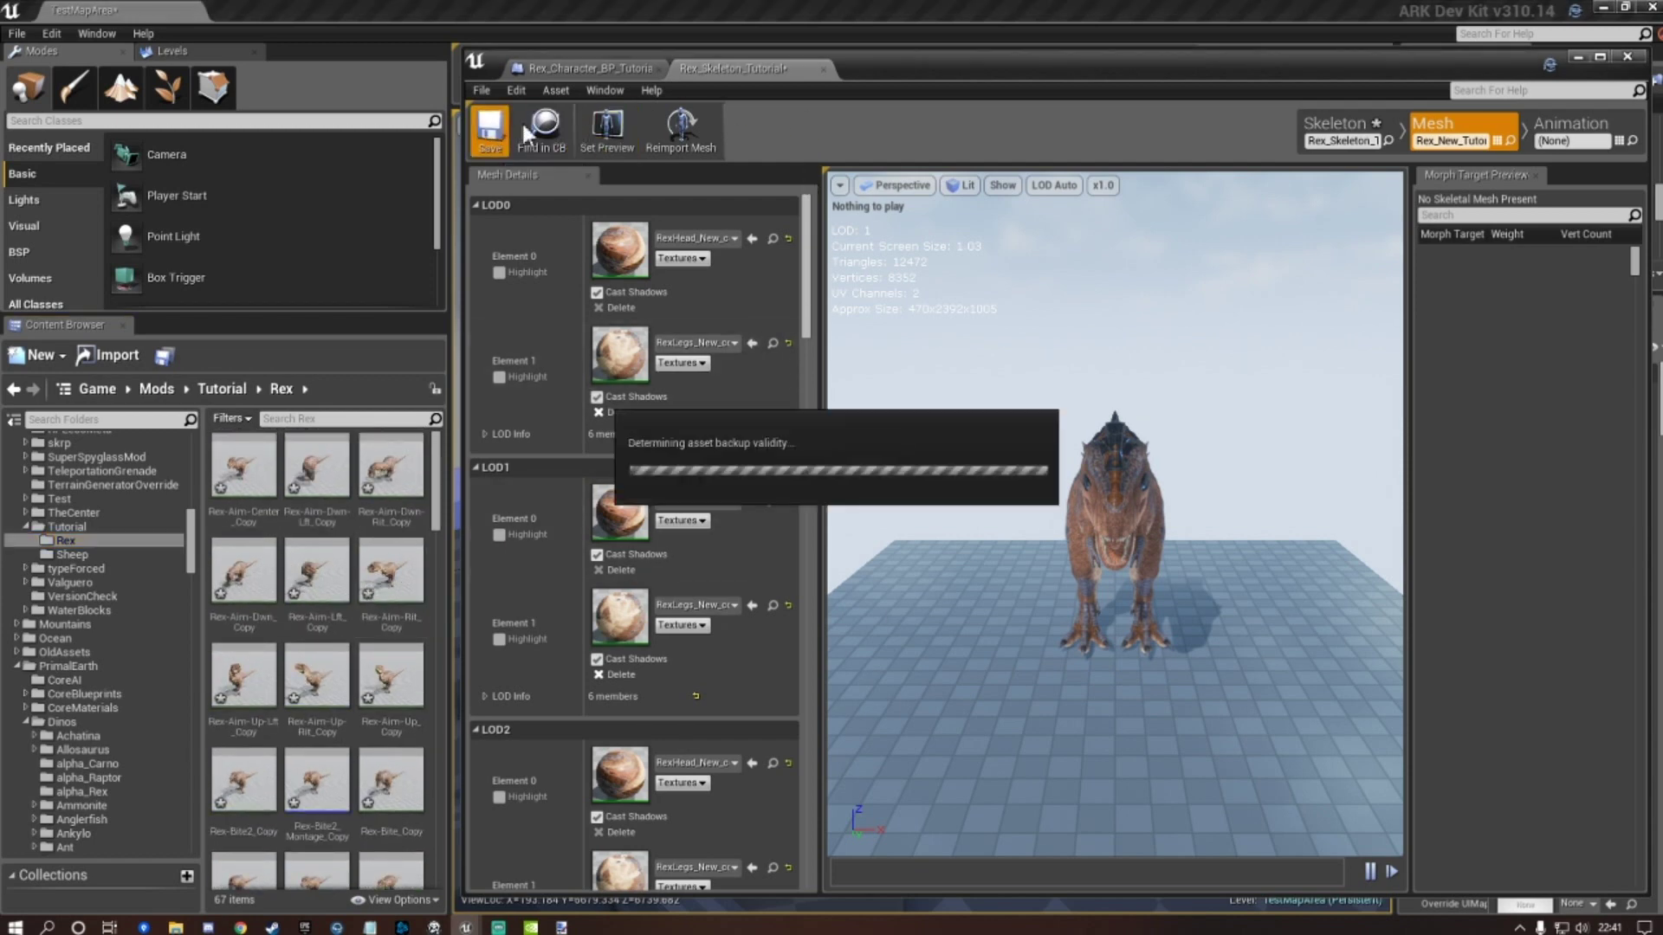
pyautogui.click(1574, 58)
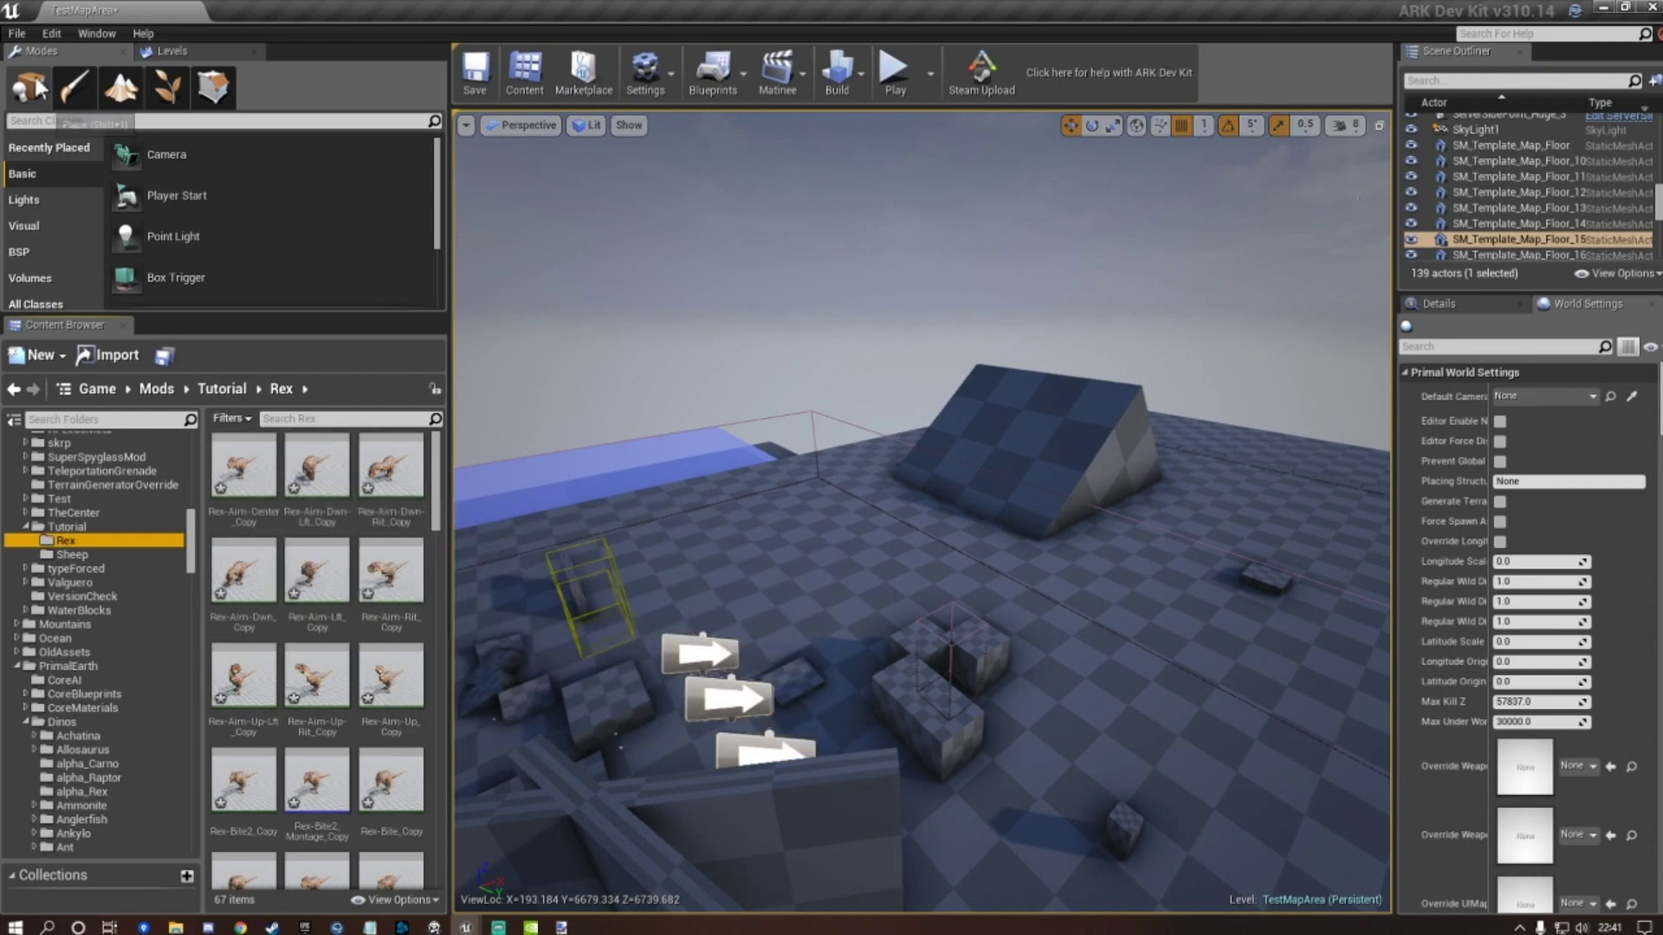
pyautogui.click(21, 33)
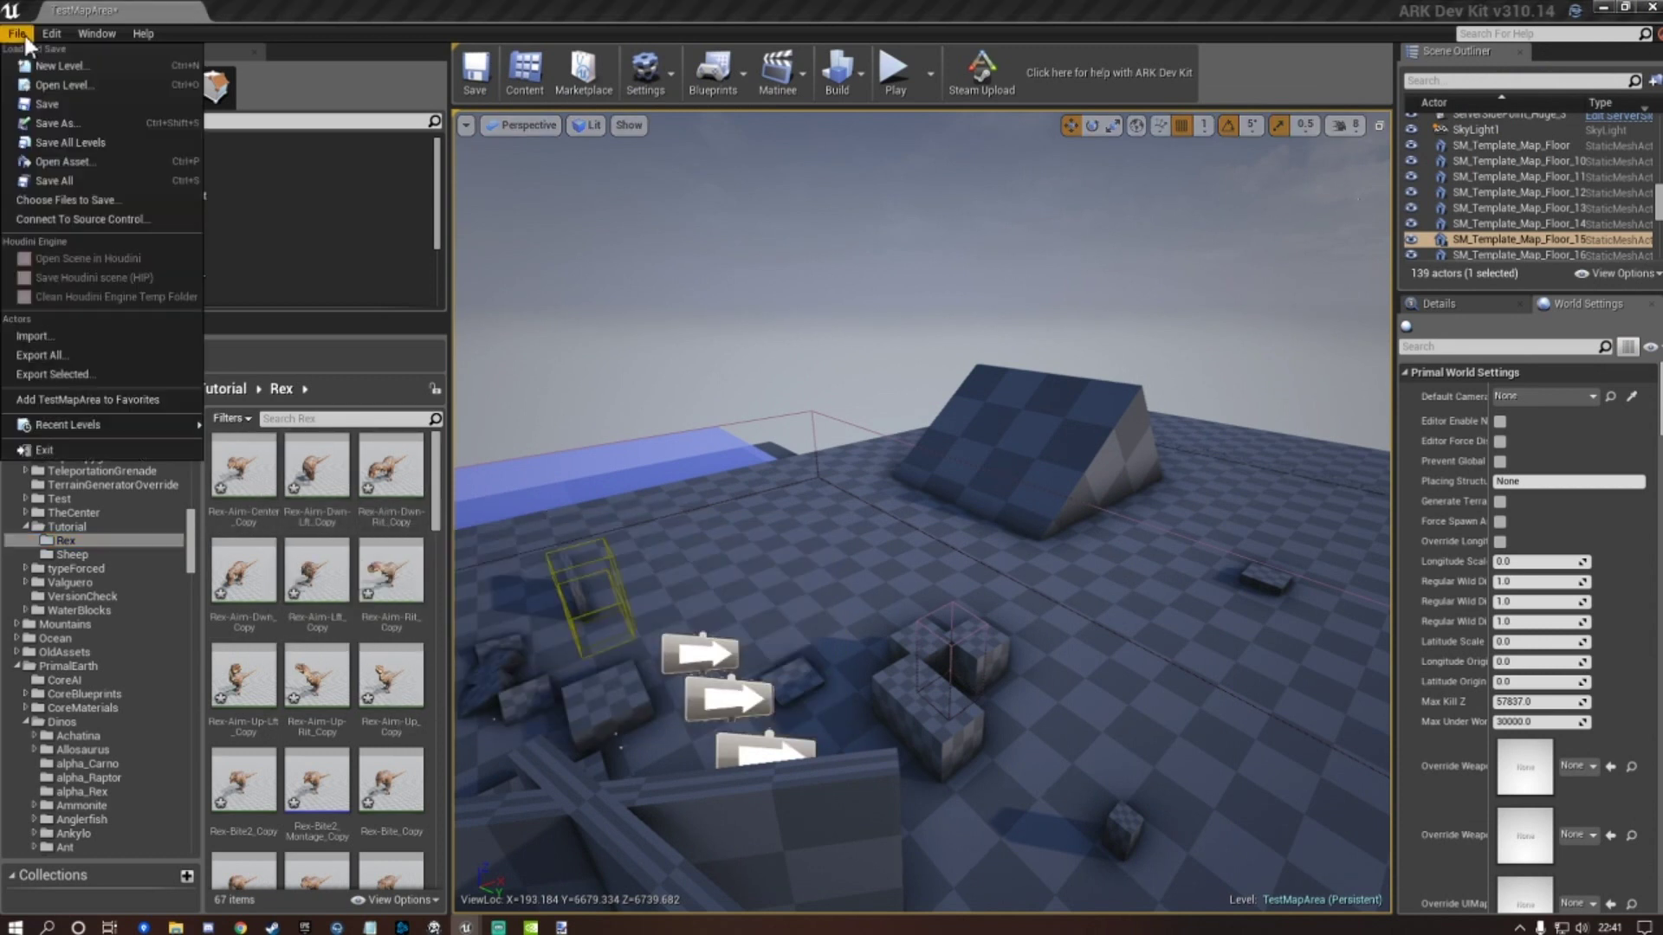
pyautogui.click(51, 179)
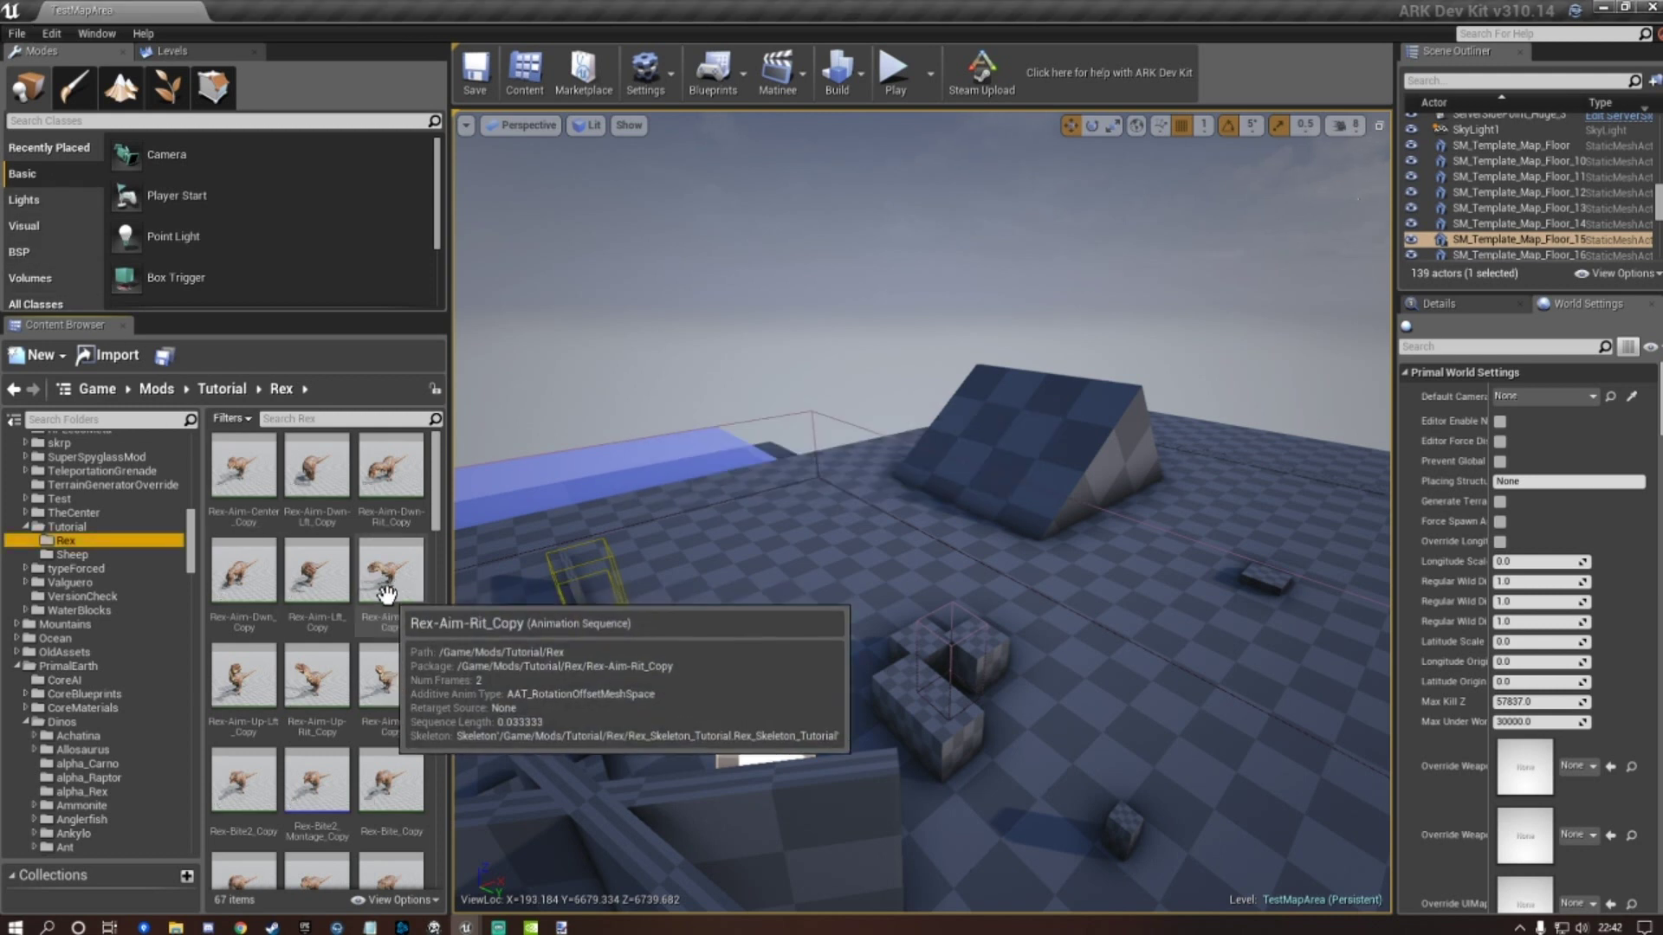
# Create a new folder named Animations inside the Mods/Tutorial/Rex folder.
pyautogui.scroll(-5, 350, 518)
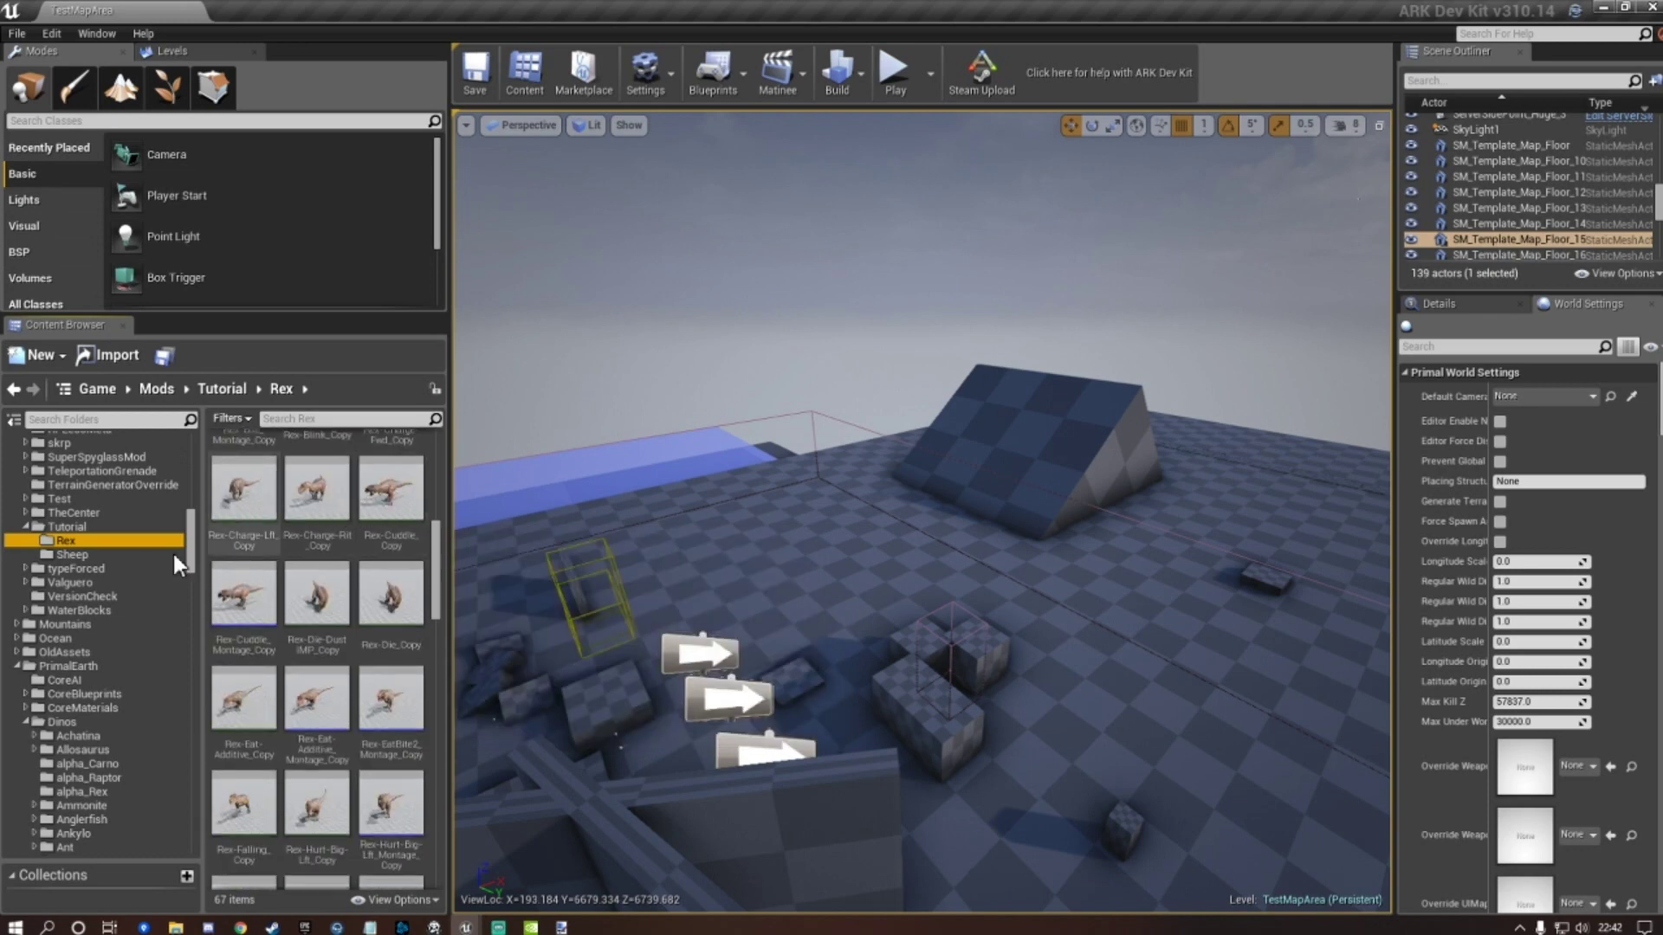
pyautogui.moveTo(435, 543); pyautogui.dragTo(440, 850)
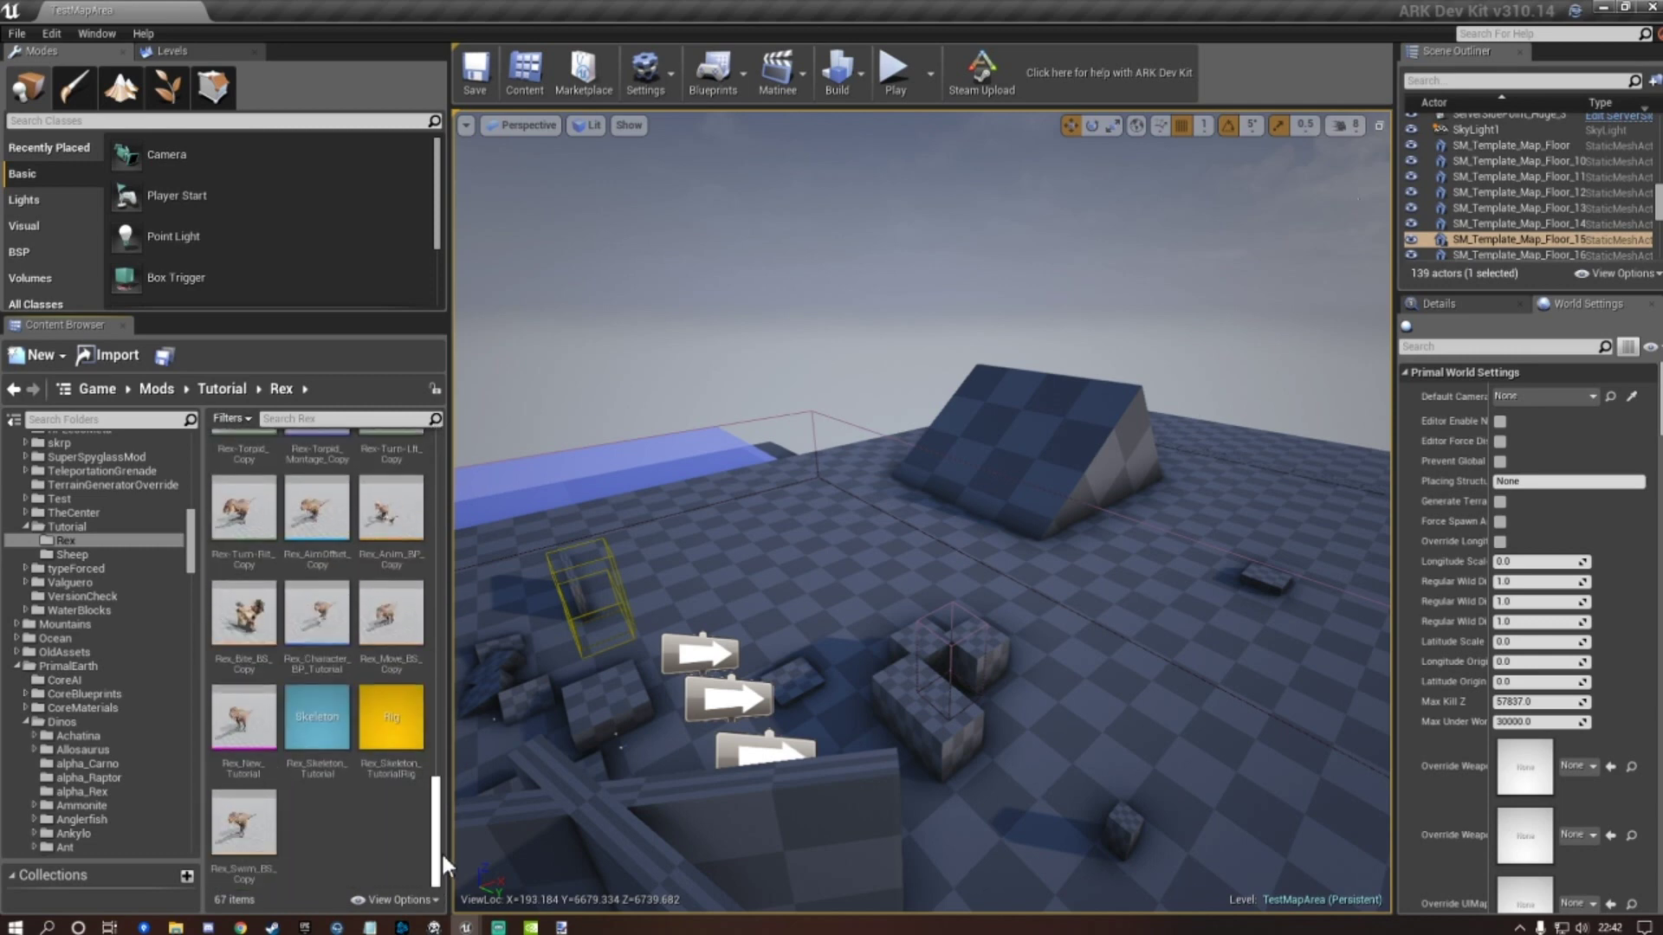
pyautogui.rightClick(312, 797)
pyautogui.click(381, 433)
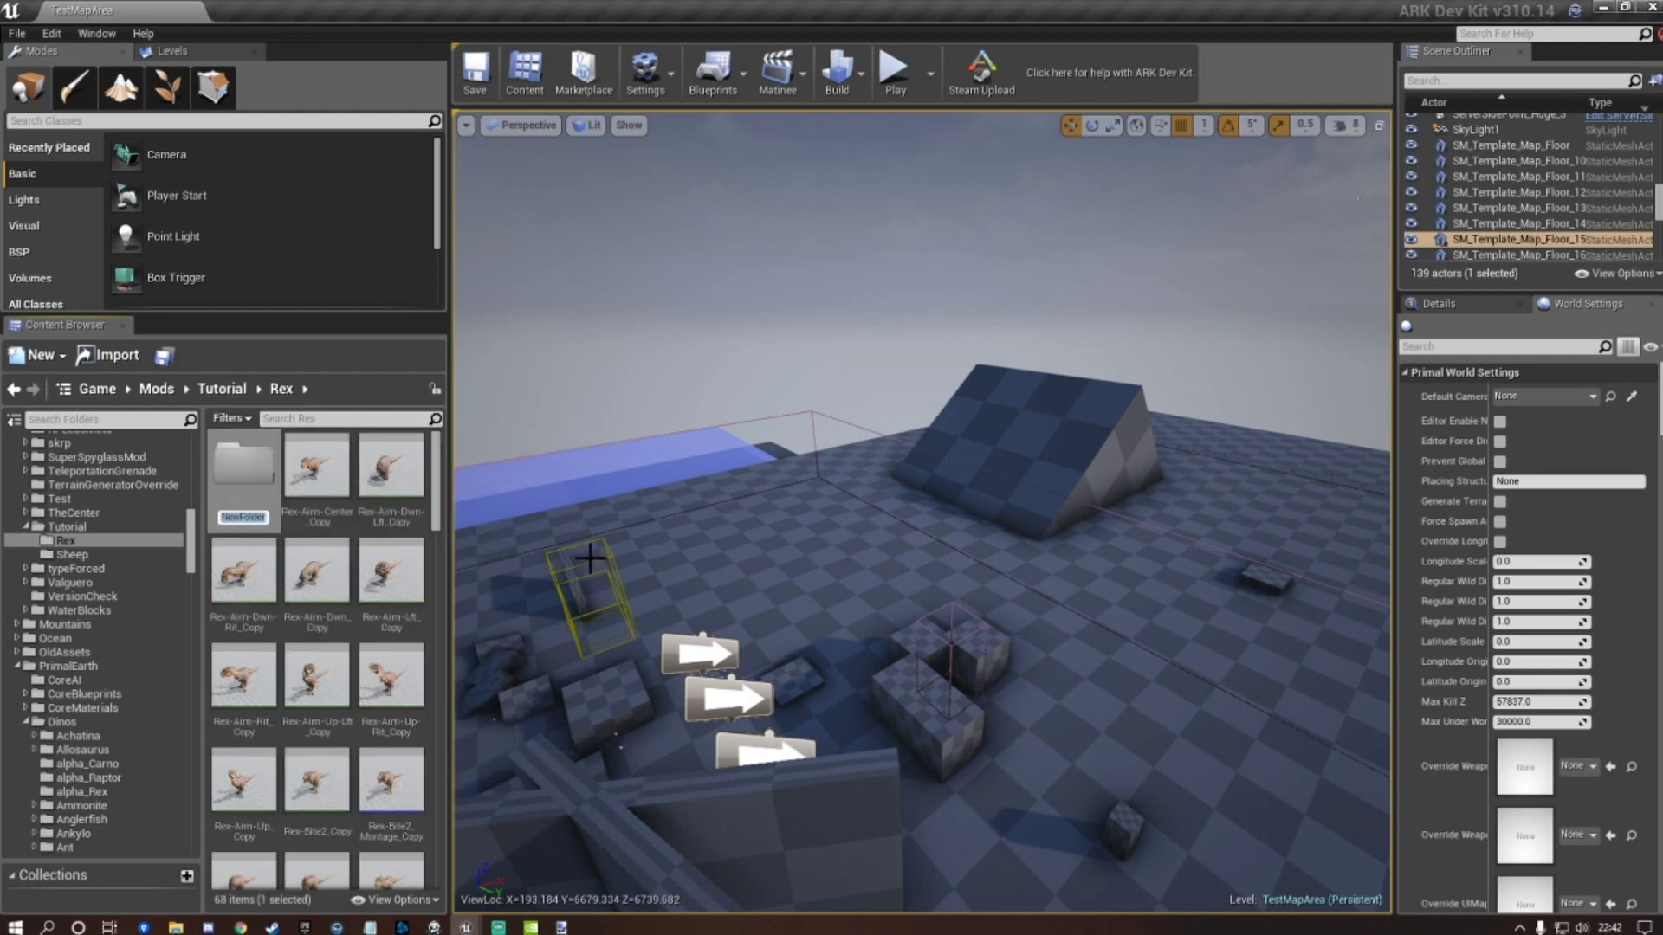
pyautogui.write('Animations')
pyautogui.click(439, 497)
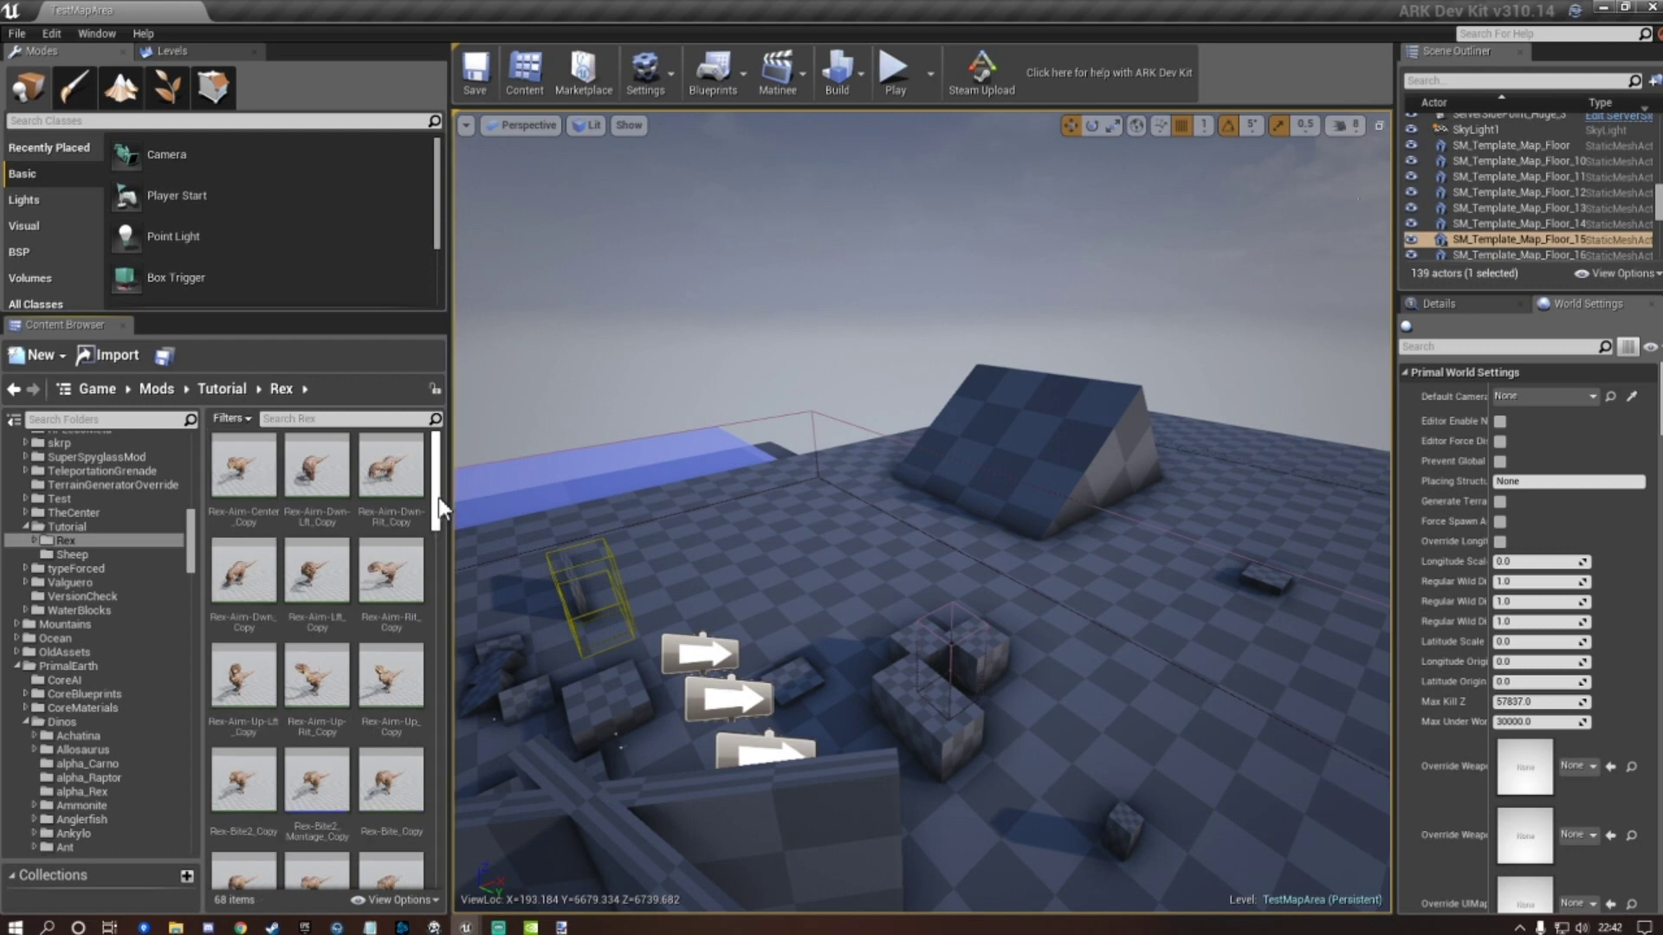
# Move all retargeted animation copies into the Animations folder, leaving out the rig, skeleton, mesh, Rex_Character_BP_Tutorial and Rex_Anim_BP_Copy.
pyautogui.click(243, 468)
pyautogui.scroll(-3, 373, 576)
pyautogui.scroll(-6, 385, 614)
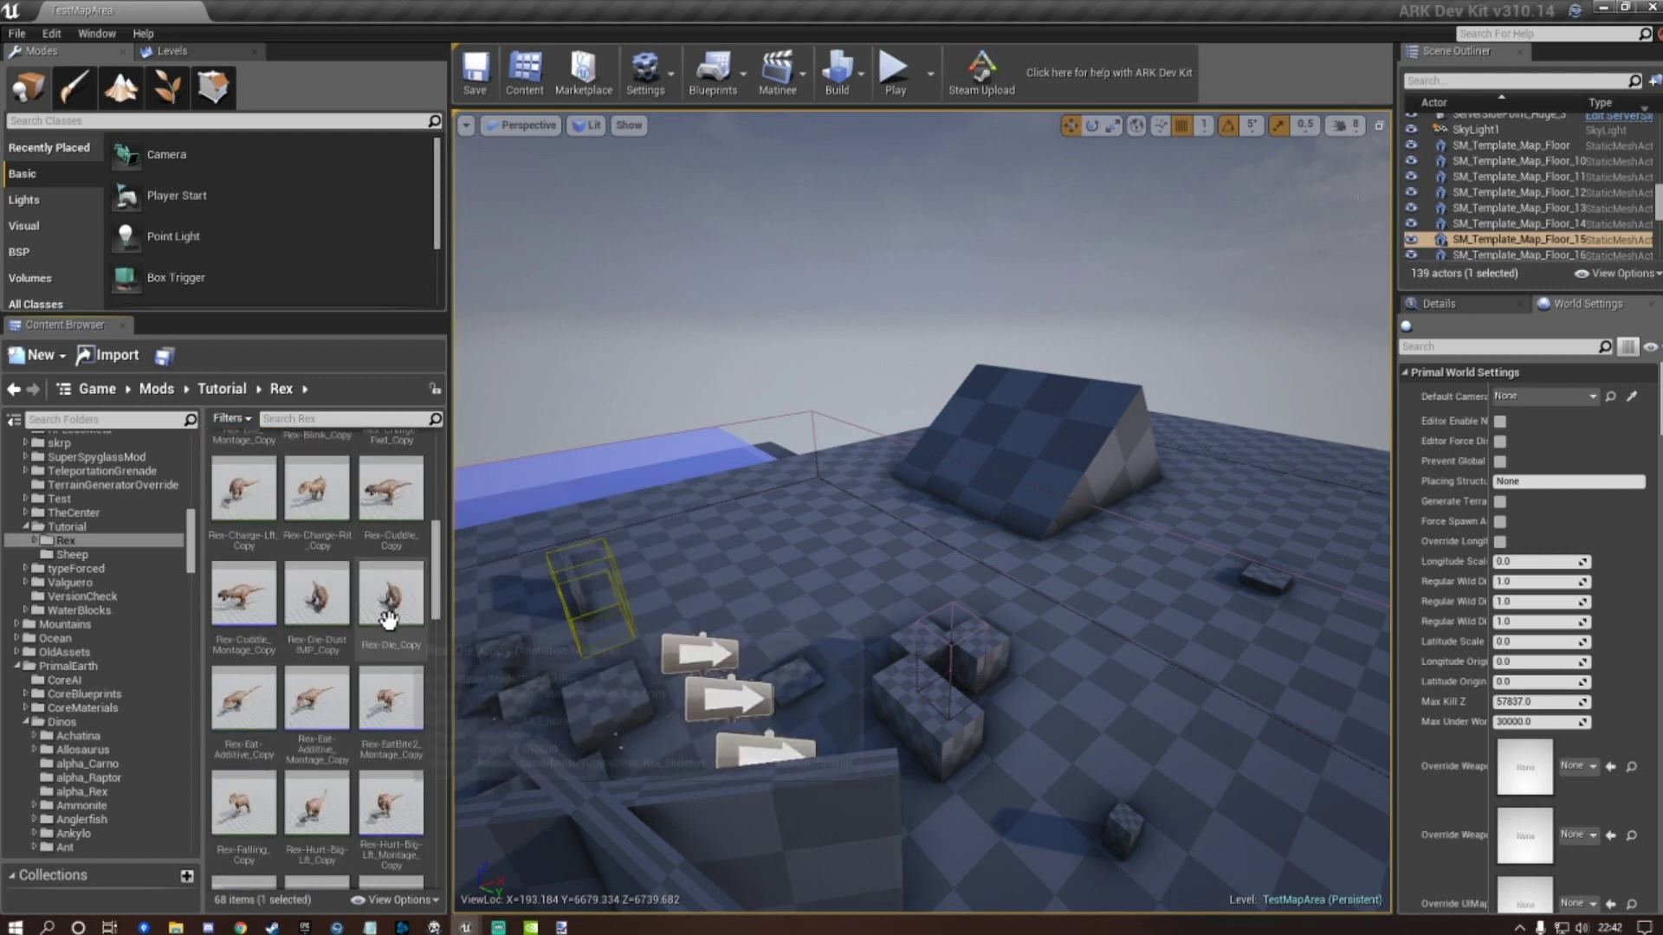
pyautogui.scroll(-5, 393, 624)
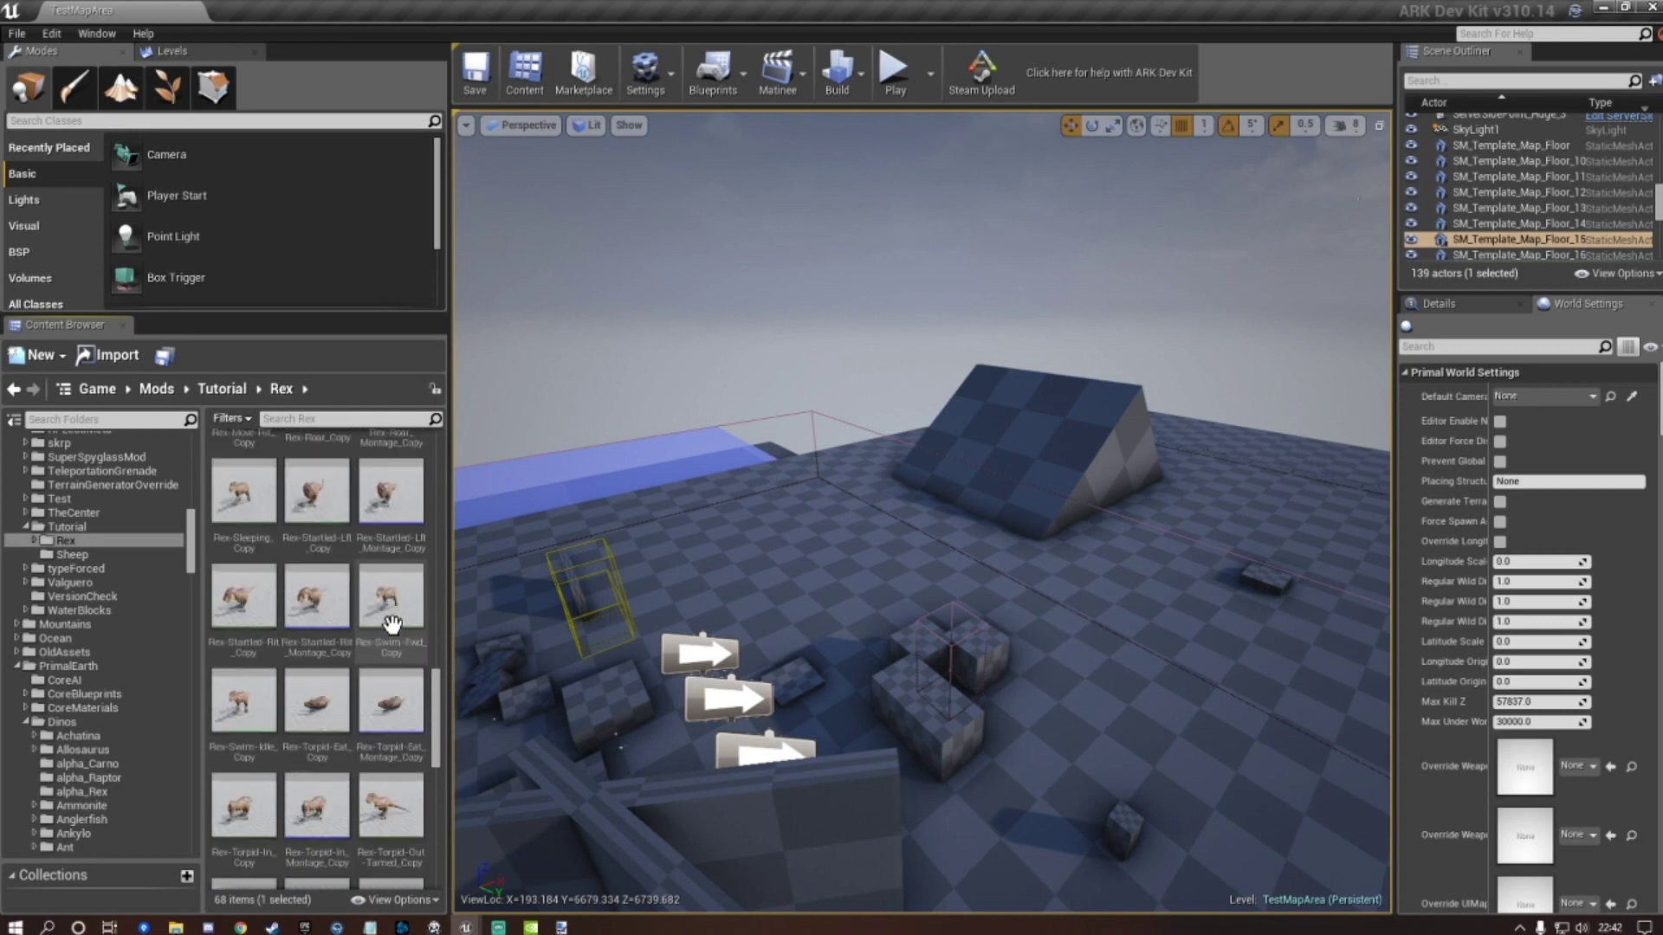
pyautogui.scroll(-1, 392, 624)
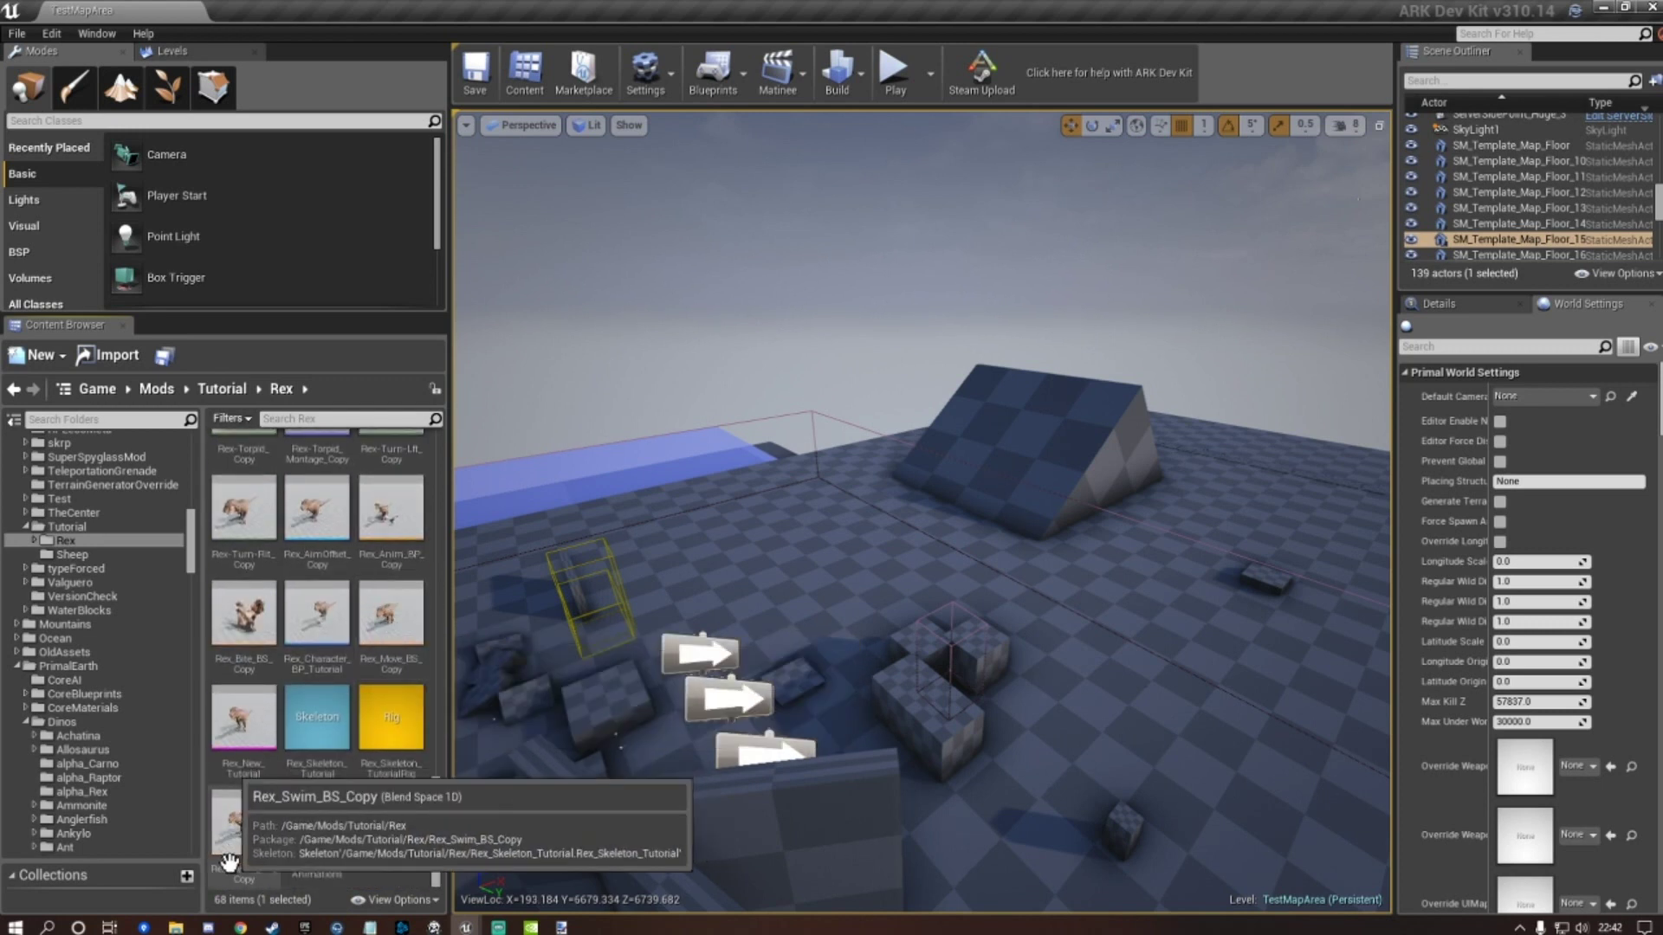
pyautogui.hotkey('ctrl', 'a')
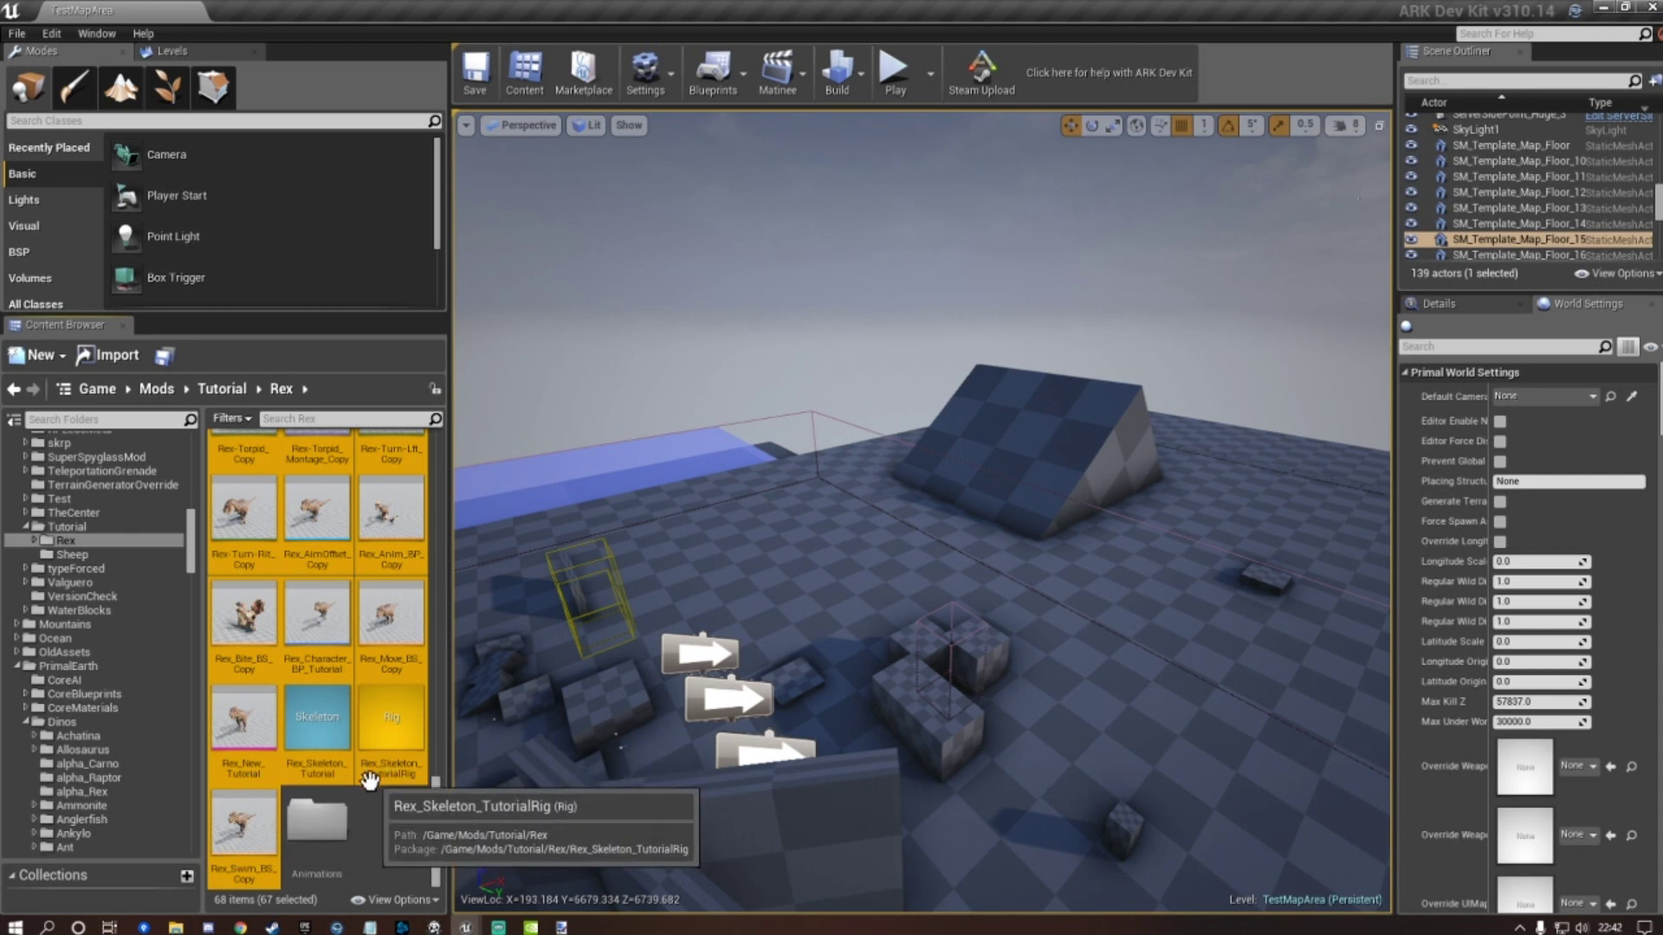
pyautogui.keyDown('ctrl'); pyautogui.click(397, 723); pyautogui.keyUp('ctrl')
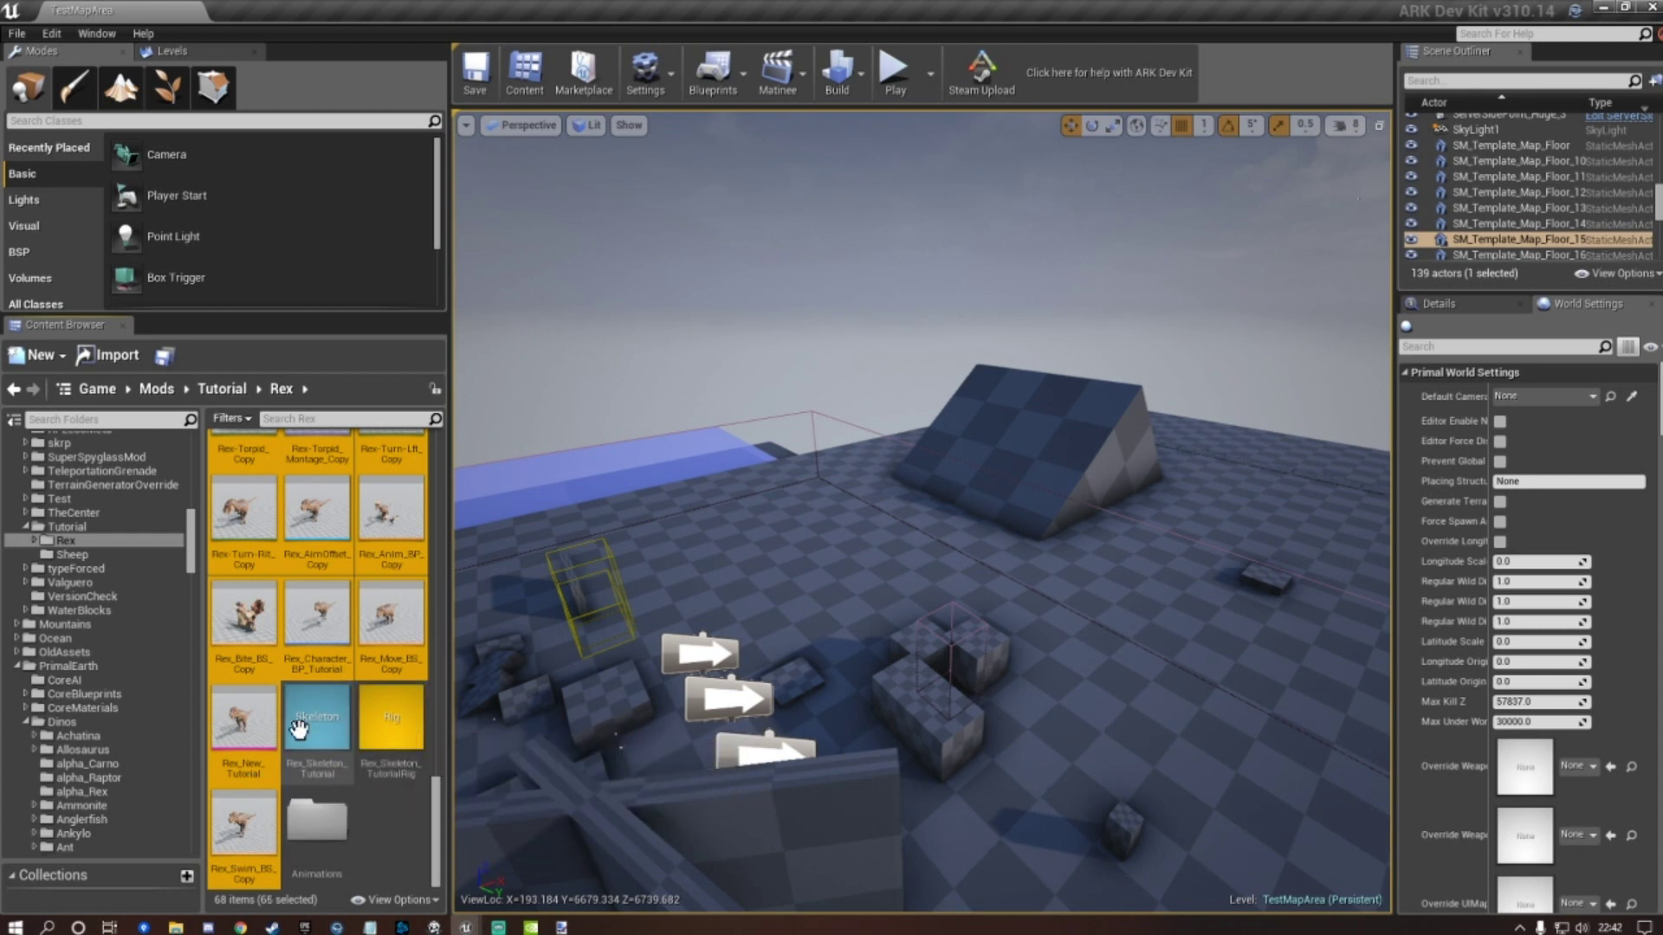
pyautogui.keyDown('ctrl'); pyautogui.click(243, 719); pyautogui.keyUp('ctrl')
pyautogui.keyDown('ctrl'); pyautogui.click(321, 655); pyautogui.keyUp('ctrl')
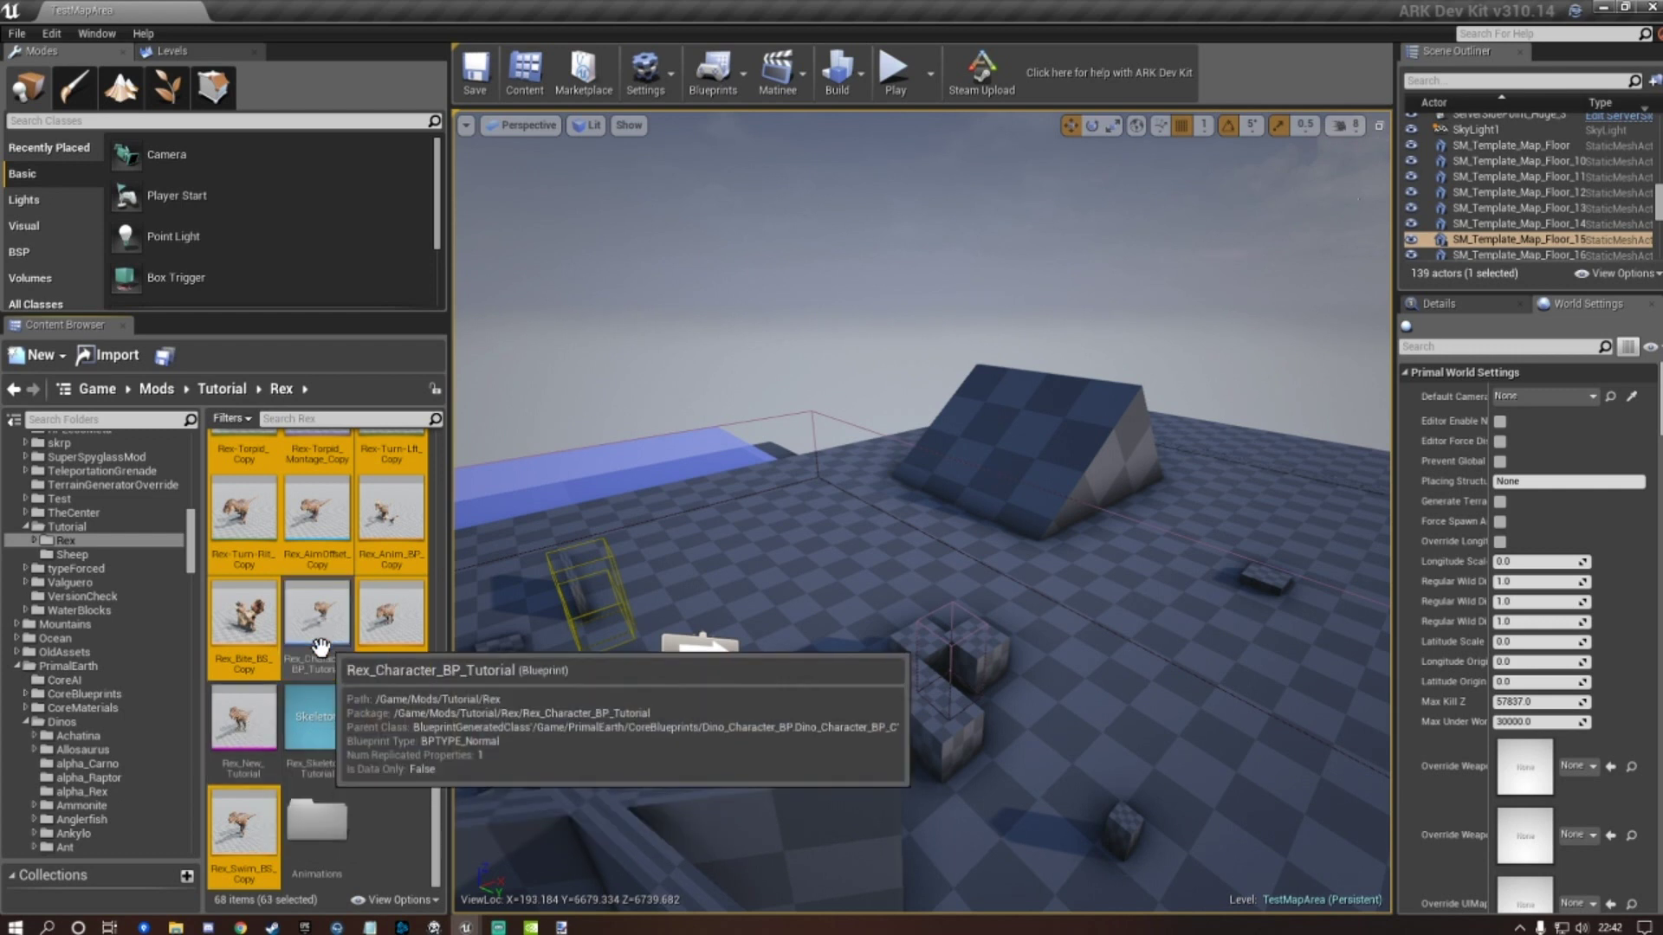
pyautogui.keyDown('ctrl'); pyautogui.click(399, 531); pyautogui.keyUp('ctrl')
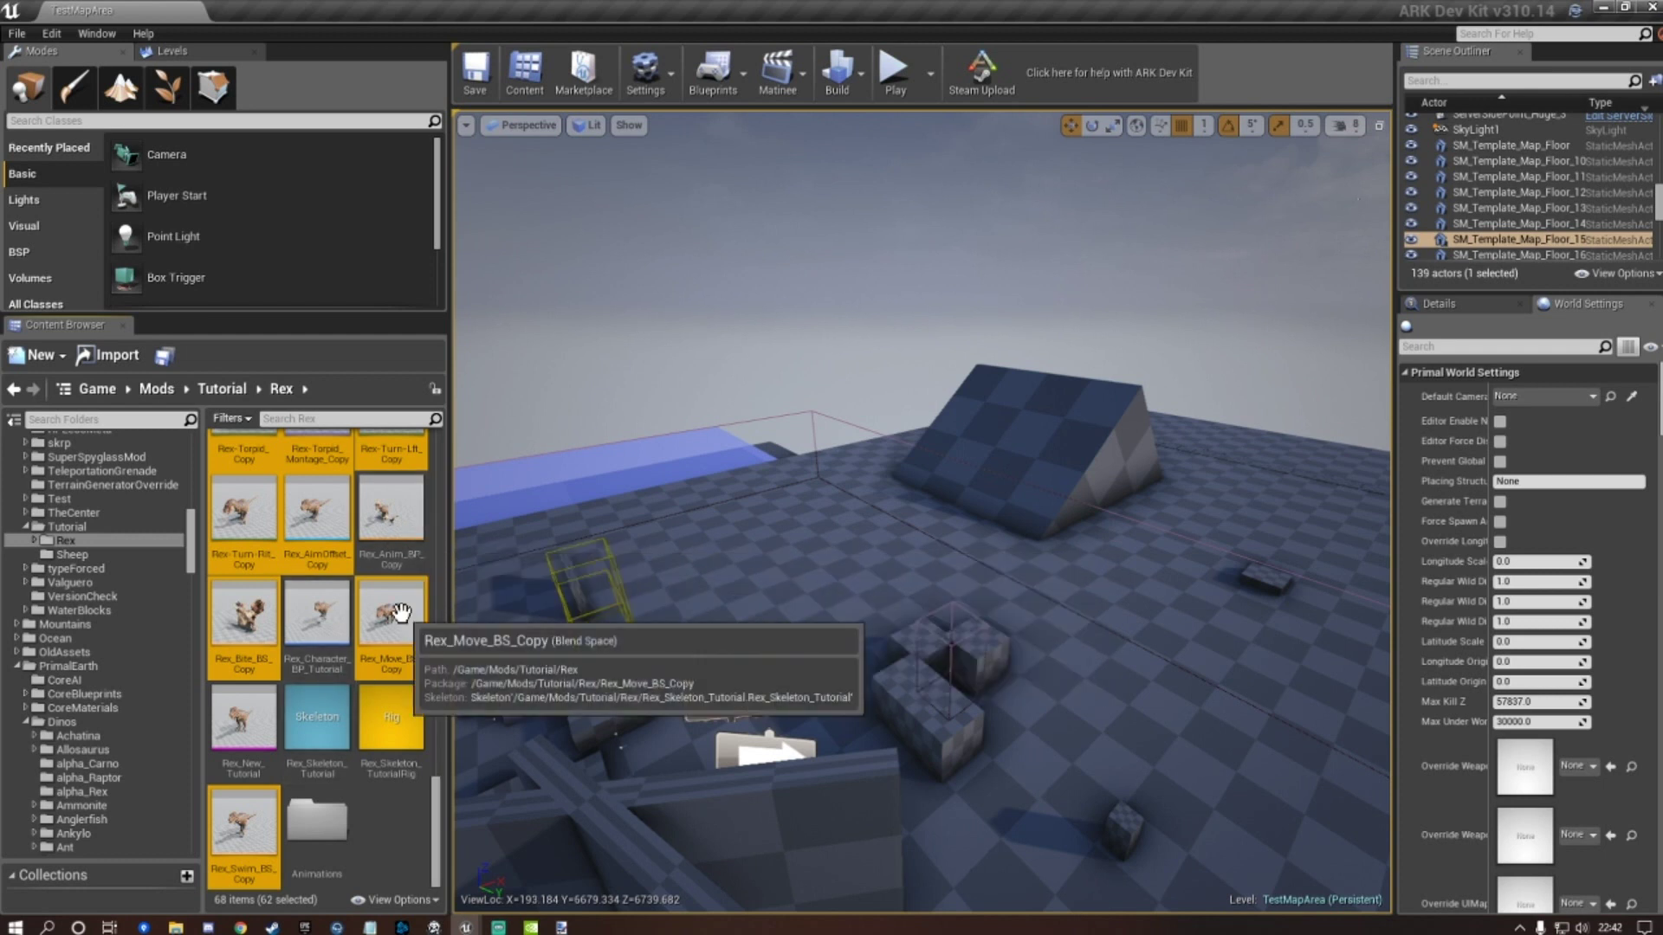
pyautogui.moveTo(400, 613); pyautogui.dragTo(321, 825)
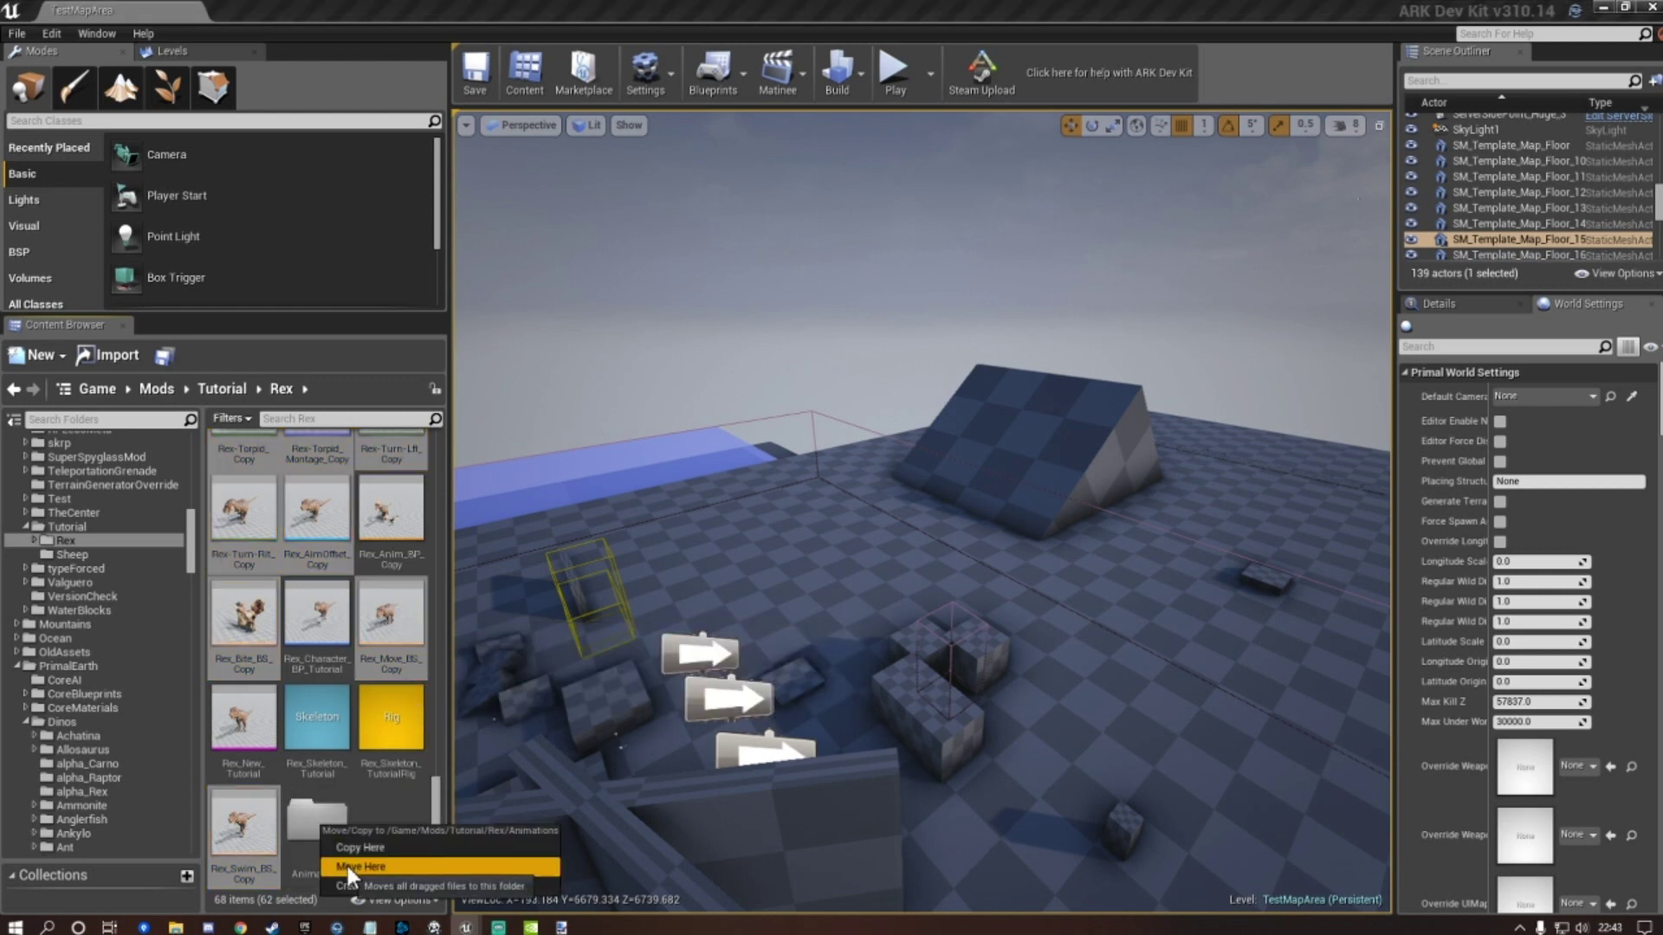
pyautogui.click(406, 867)
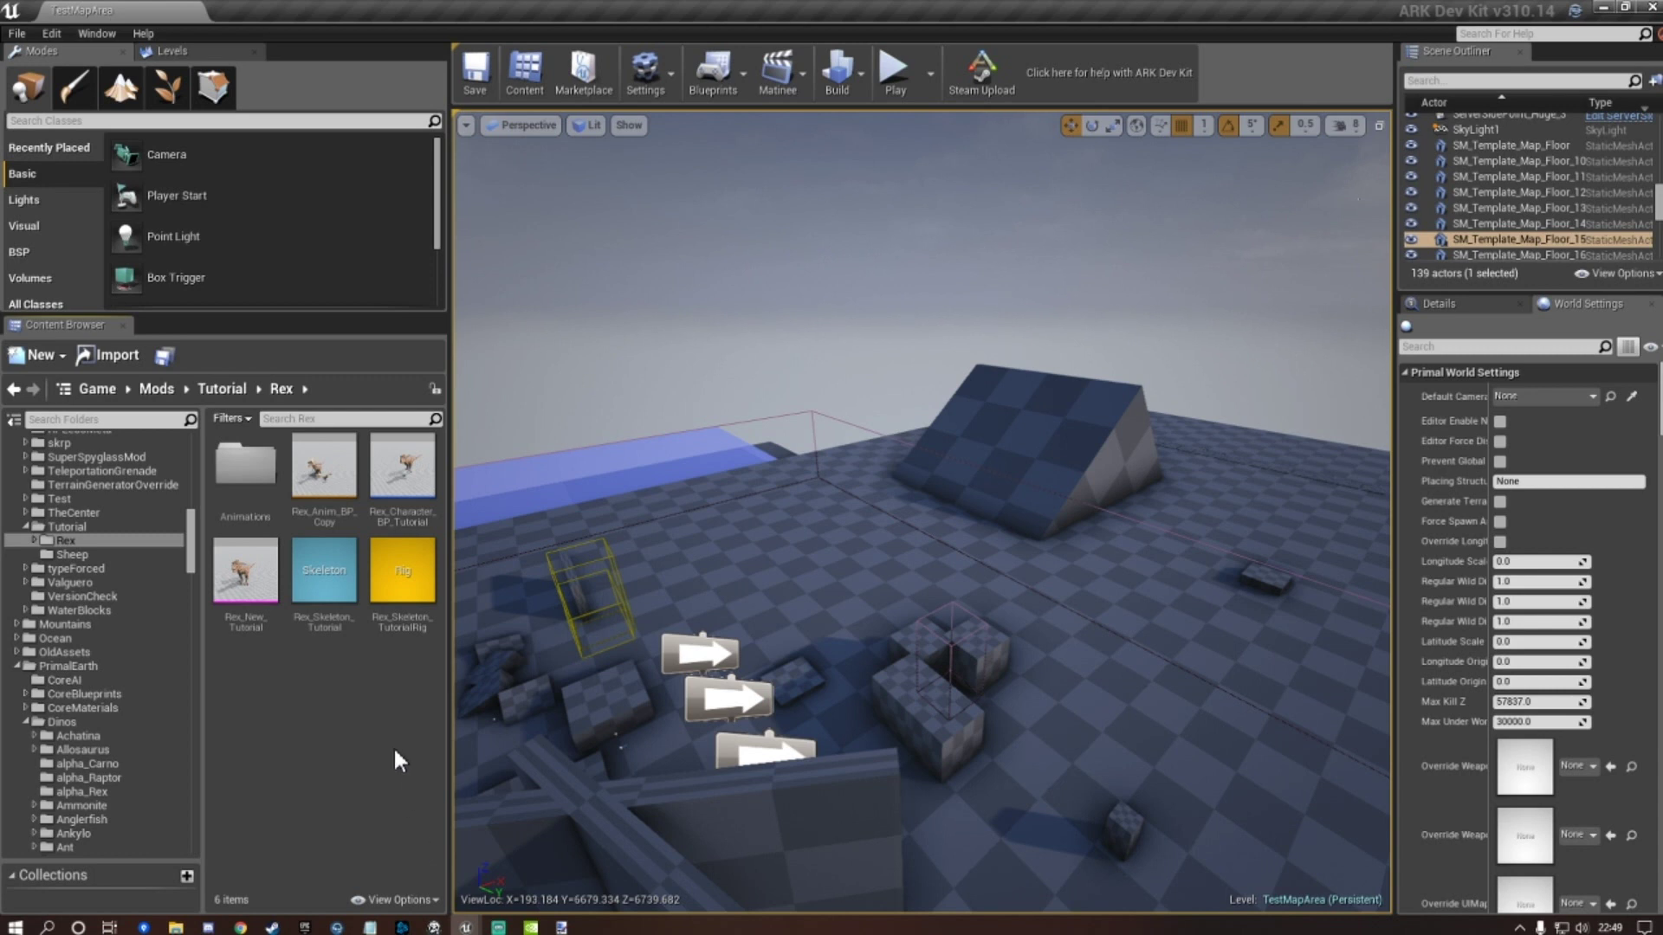
# Open Rex_Anim_BP_Copy from the Rex folder, widen its preview area and bring up the Asset Override Editor.
pyautogui.doubleClick(316, 475)
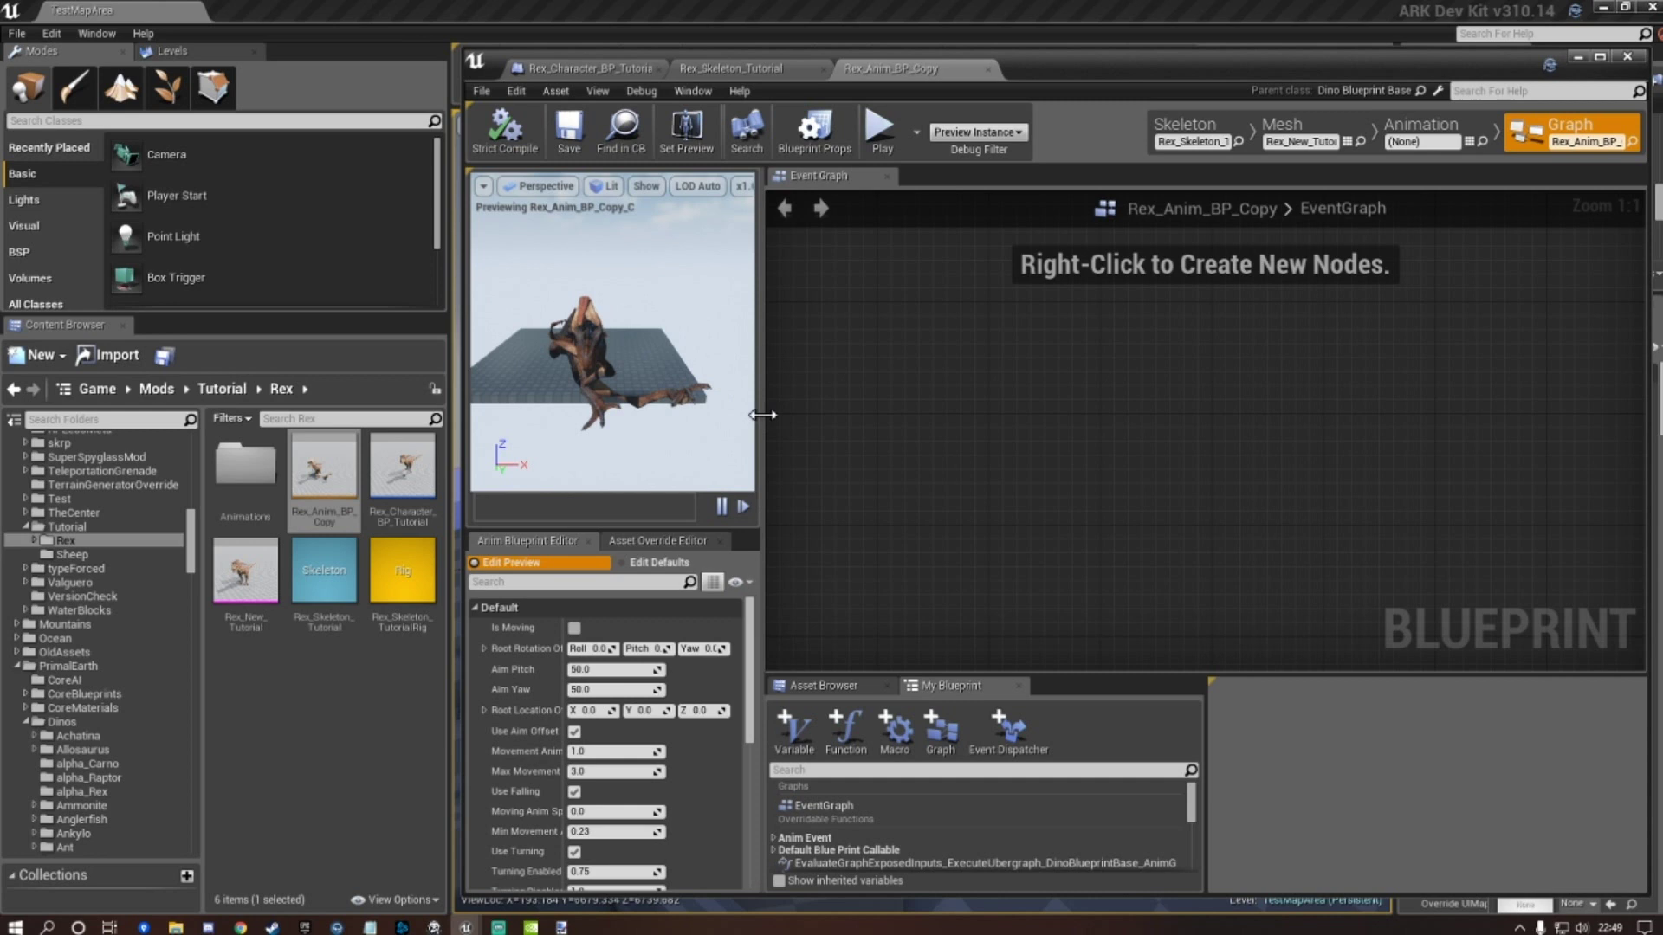
pyautogui.moveTo(763, 415); pyautogui.dragTo(917, 411)
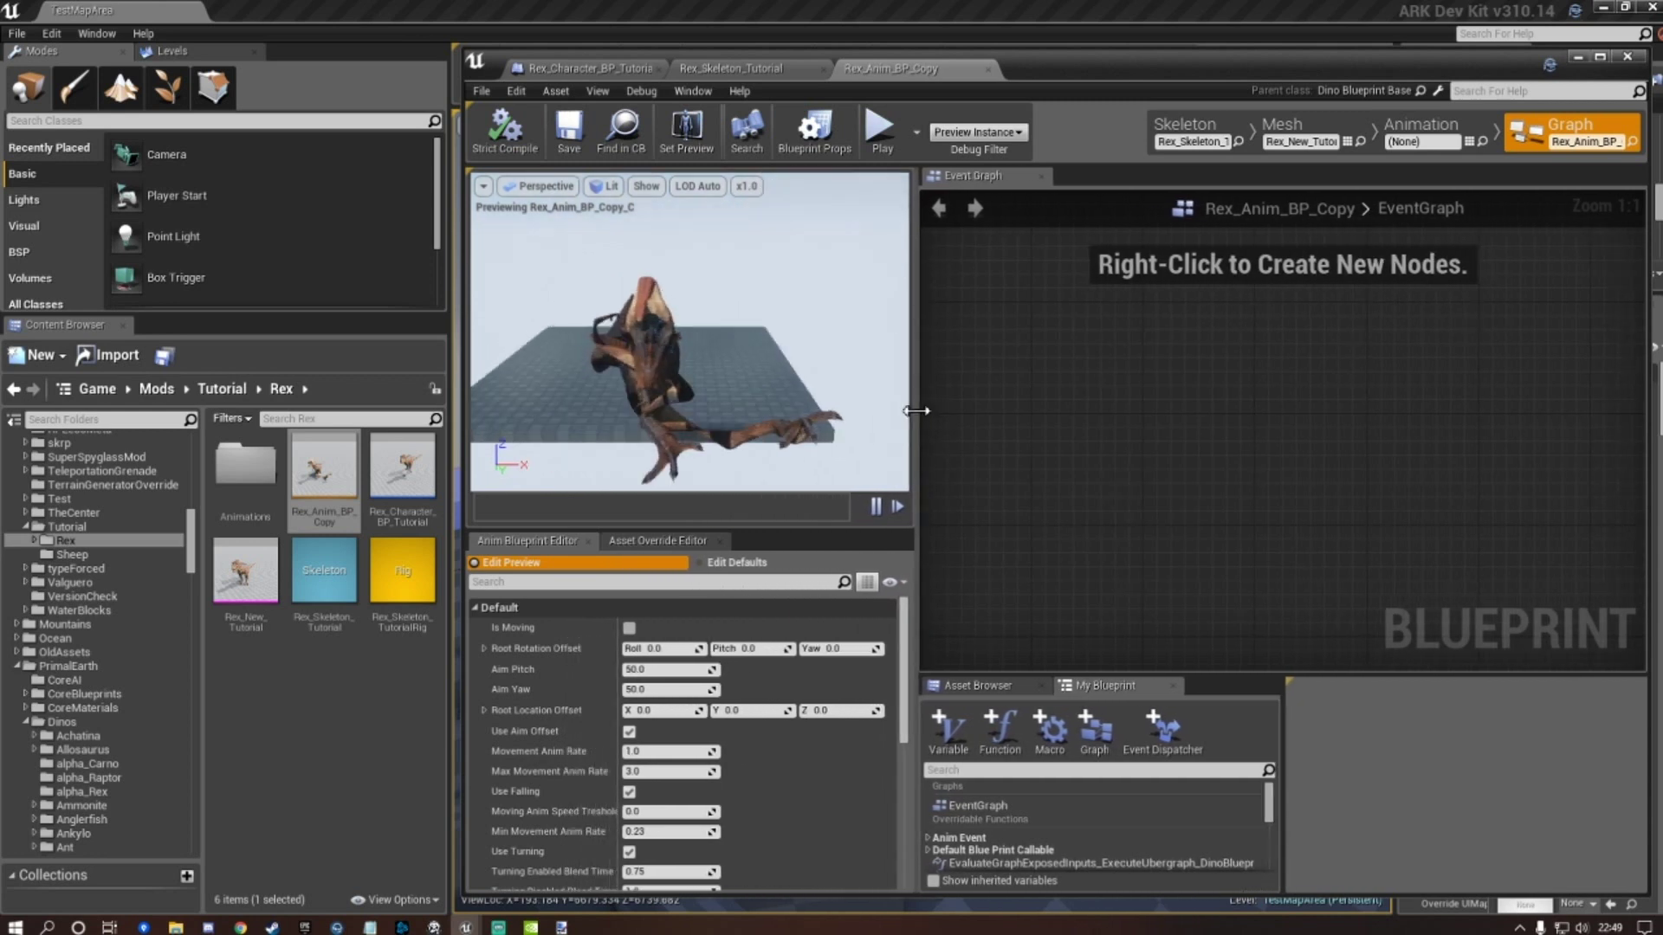
pyautogui.click(660, 542)
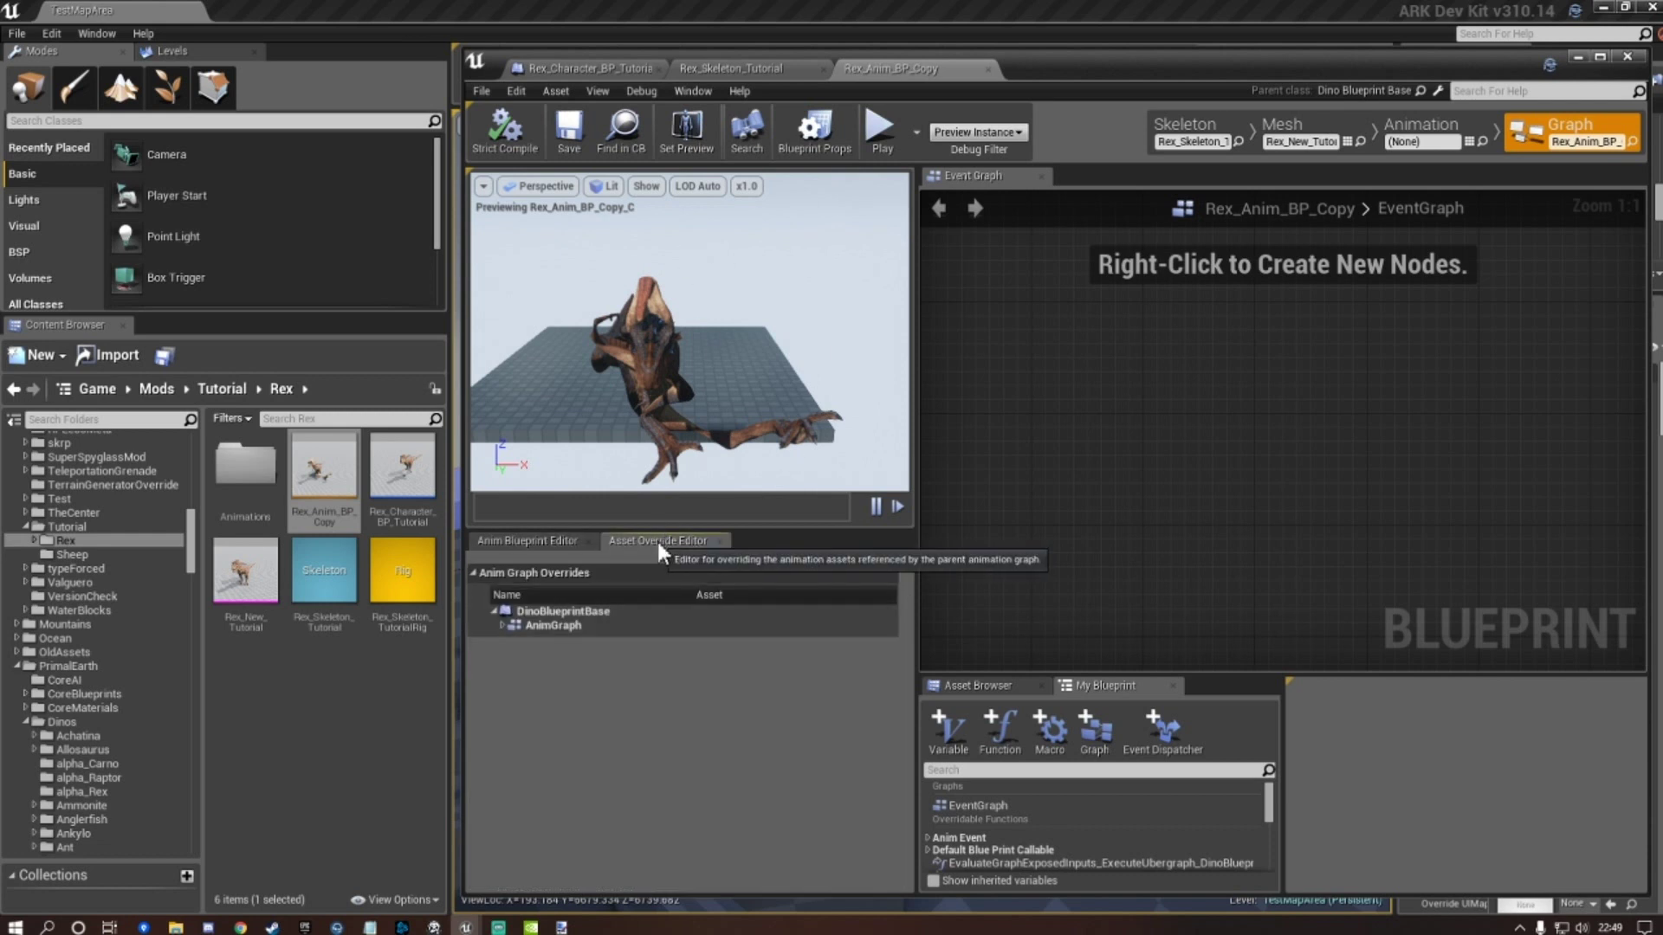
pyautogui.click(596, 91)
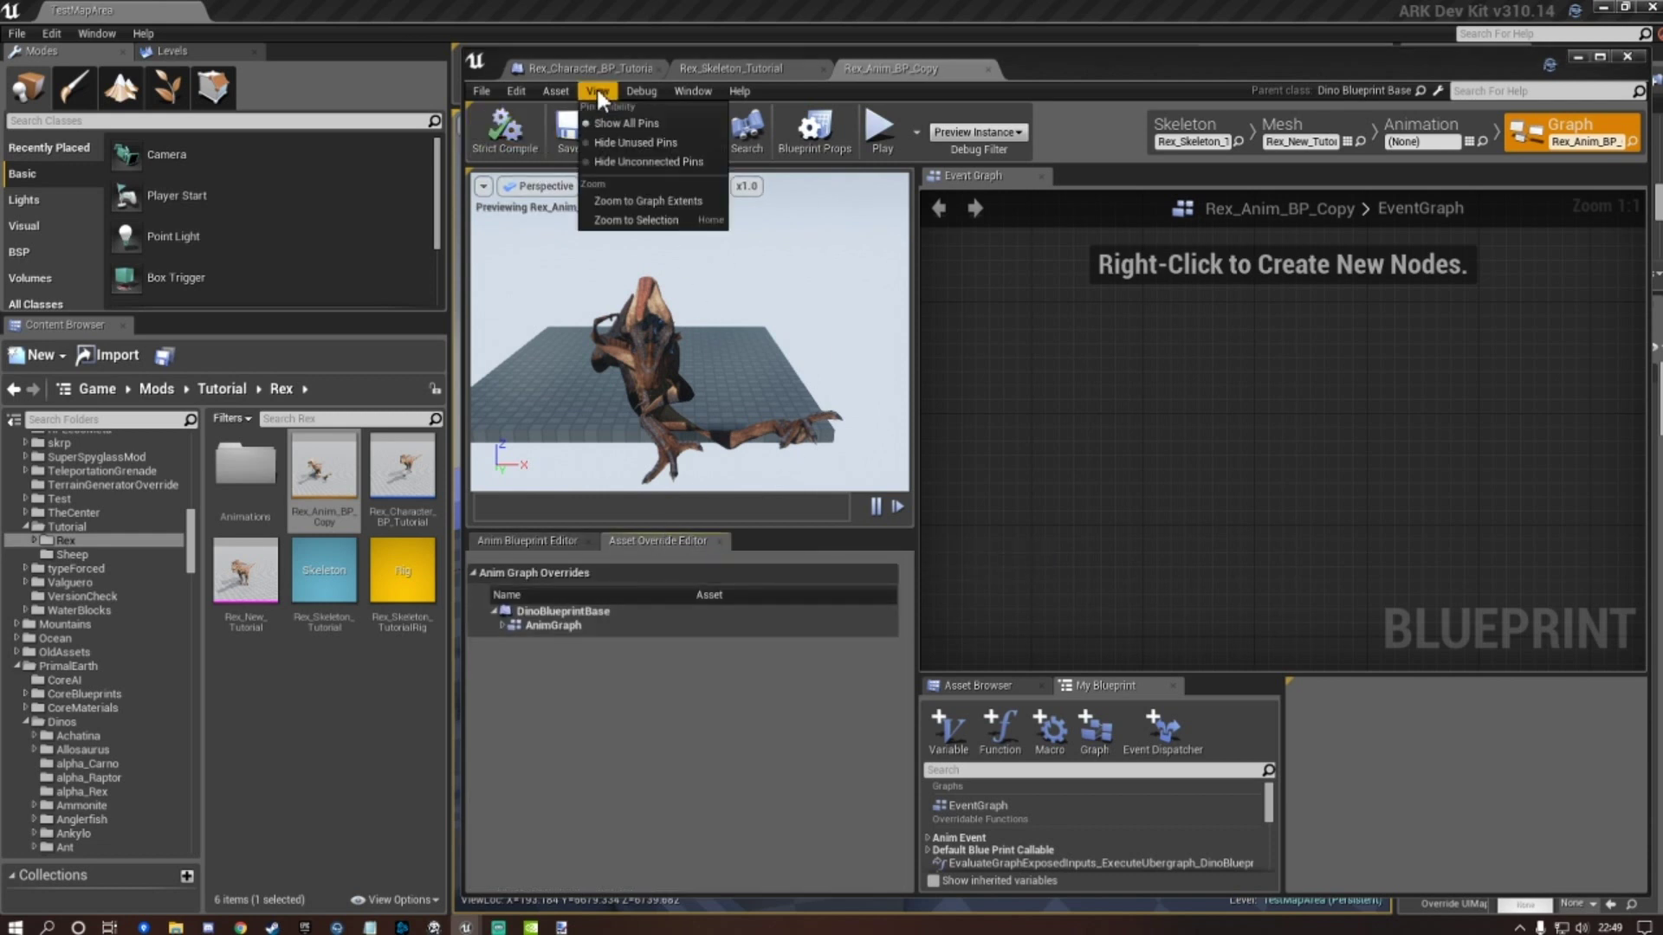
pyautogui.click(685, 89)
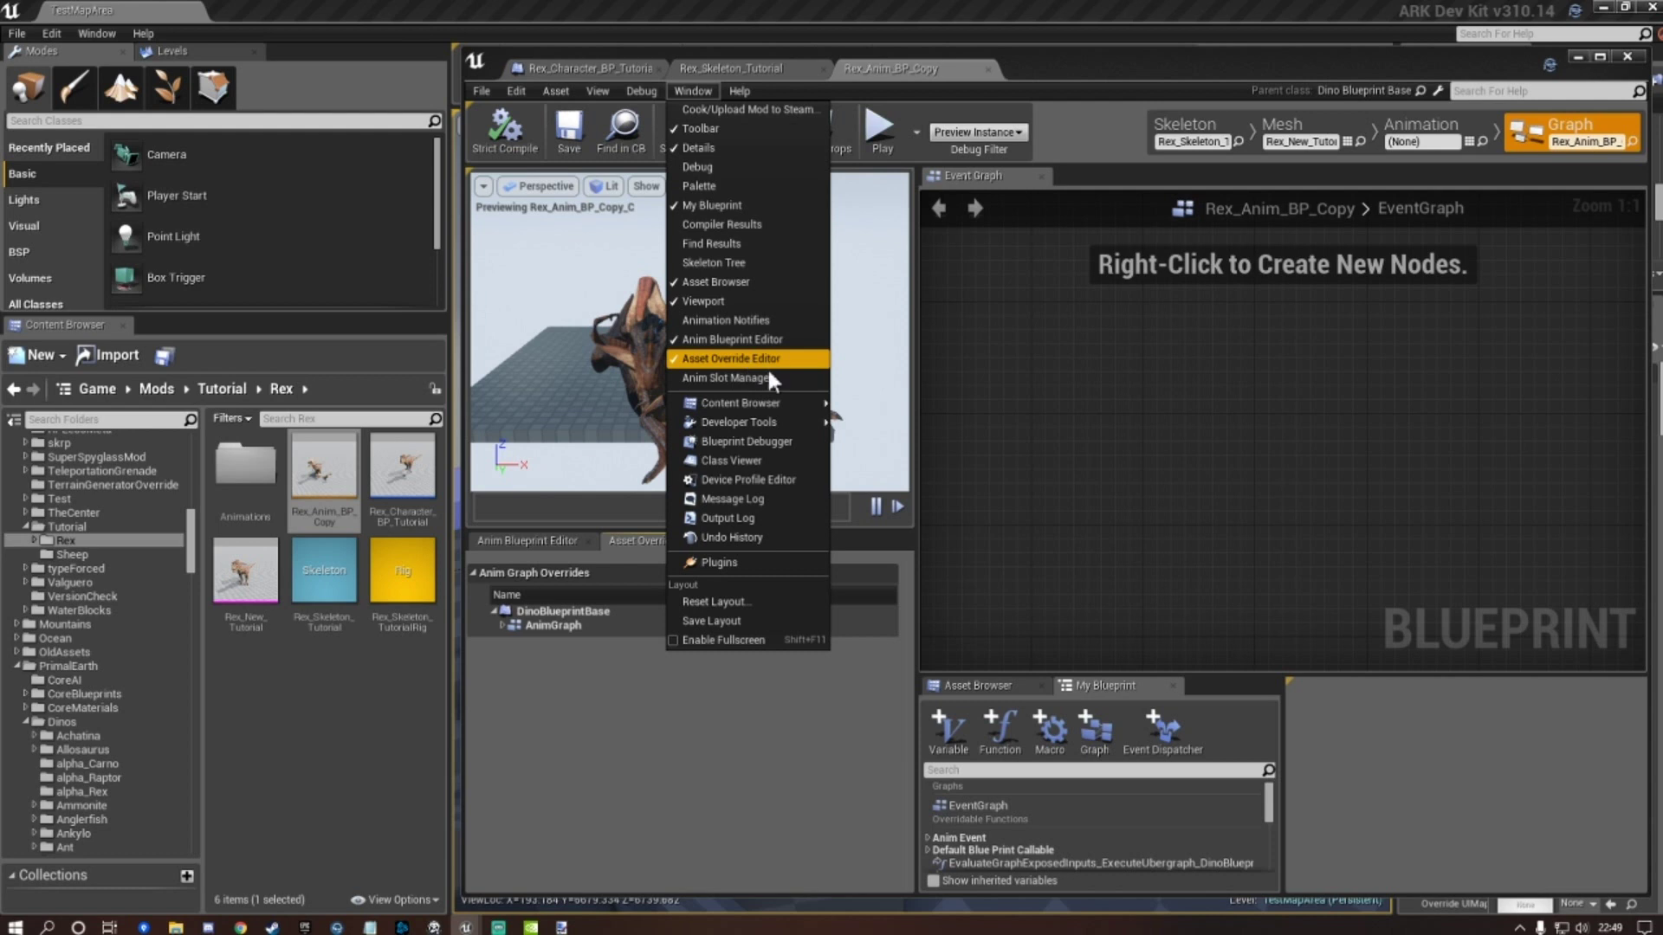
pyautogui.click(636, 677)
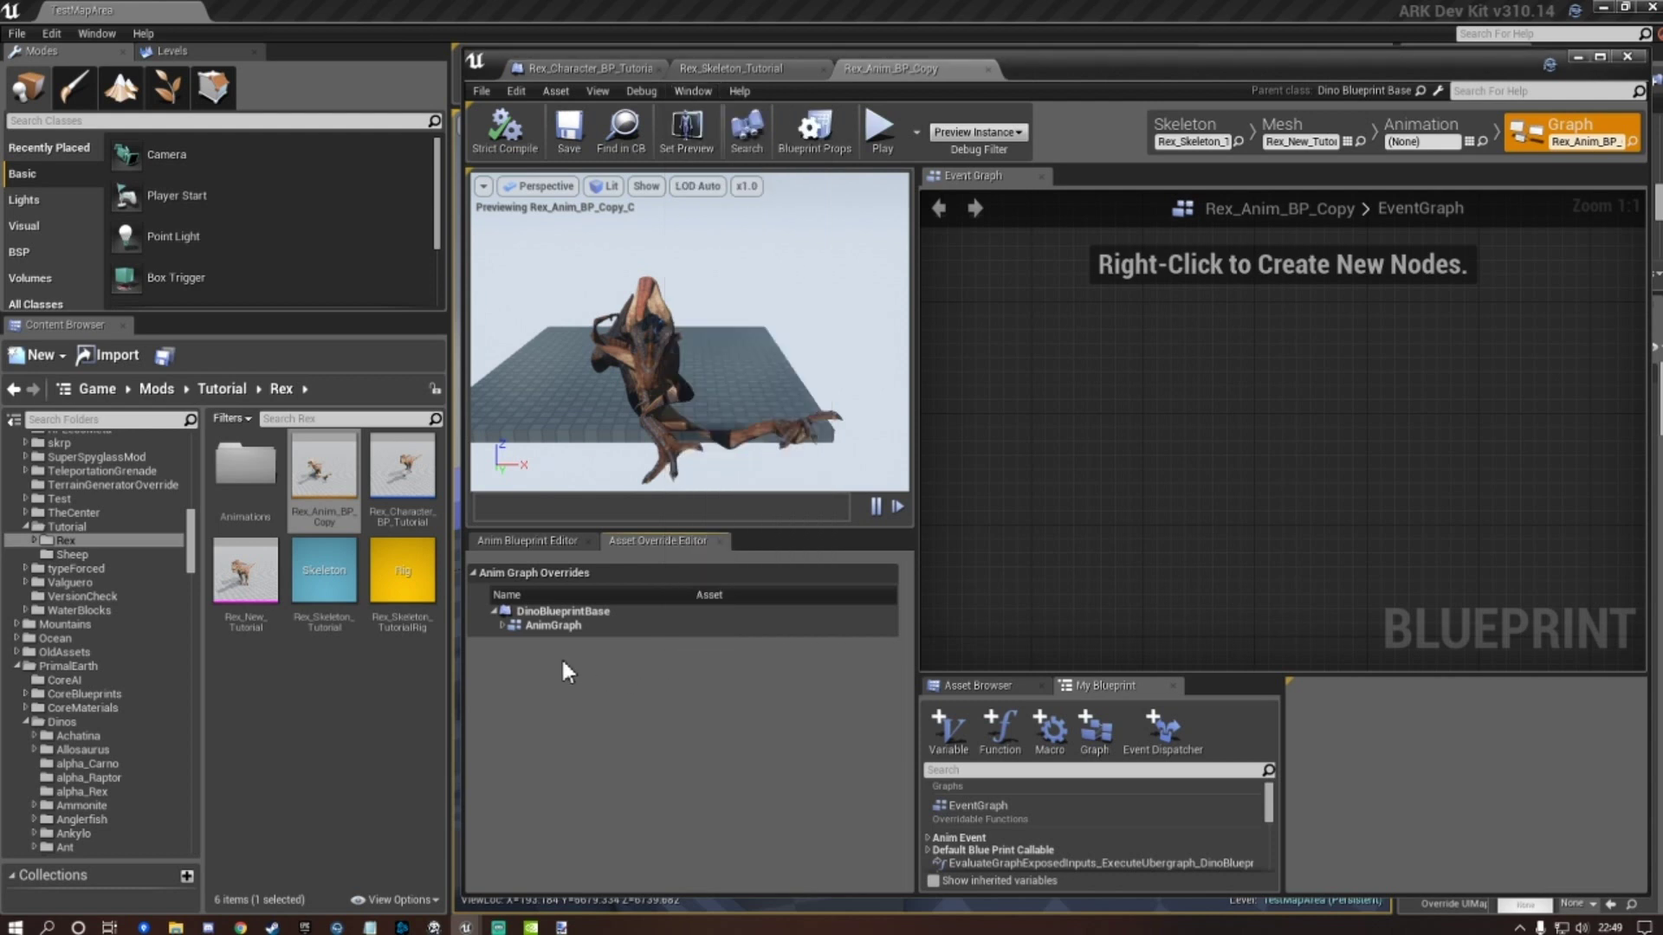
# Expand the AnimGraph overrides of DinoBlueprintBase and review which animation assets are assigned.
pyautogui.click(502, 625)
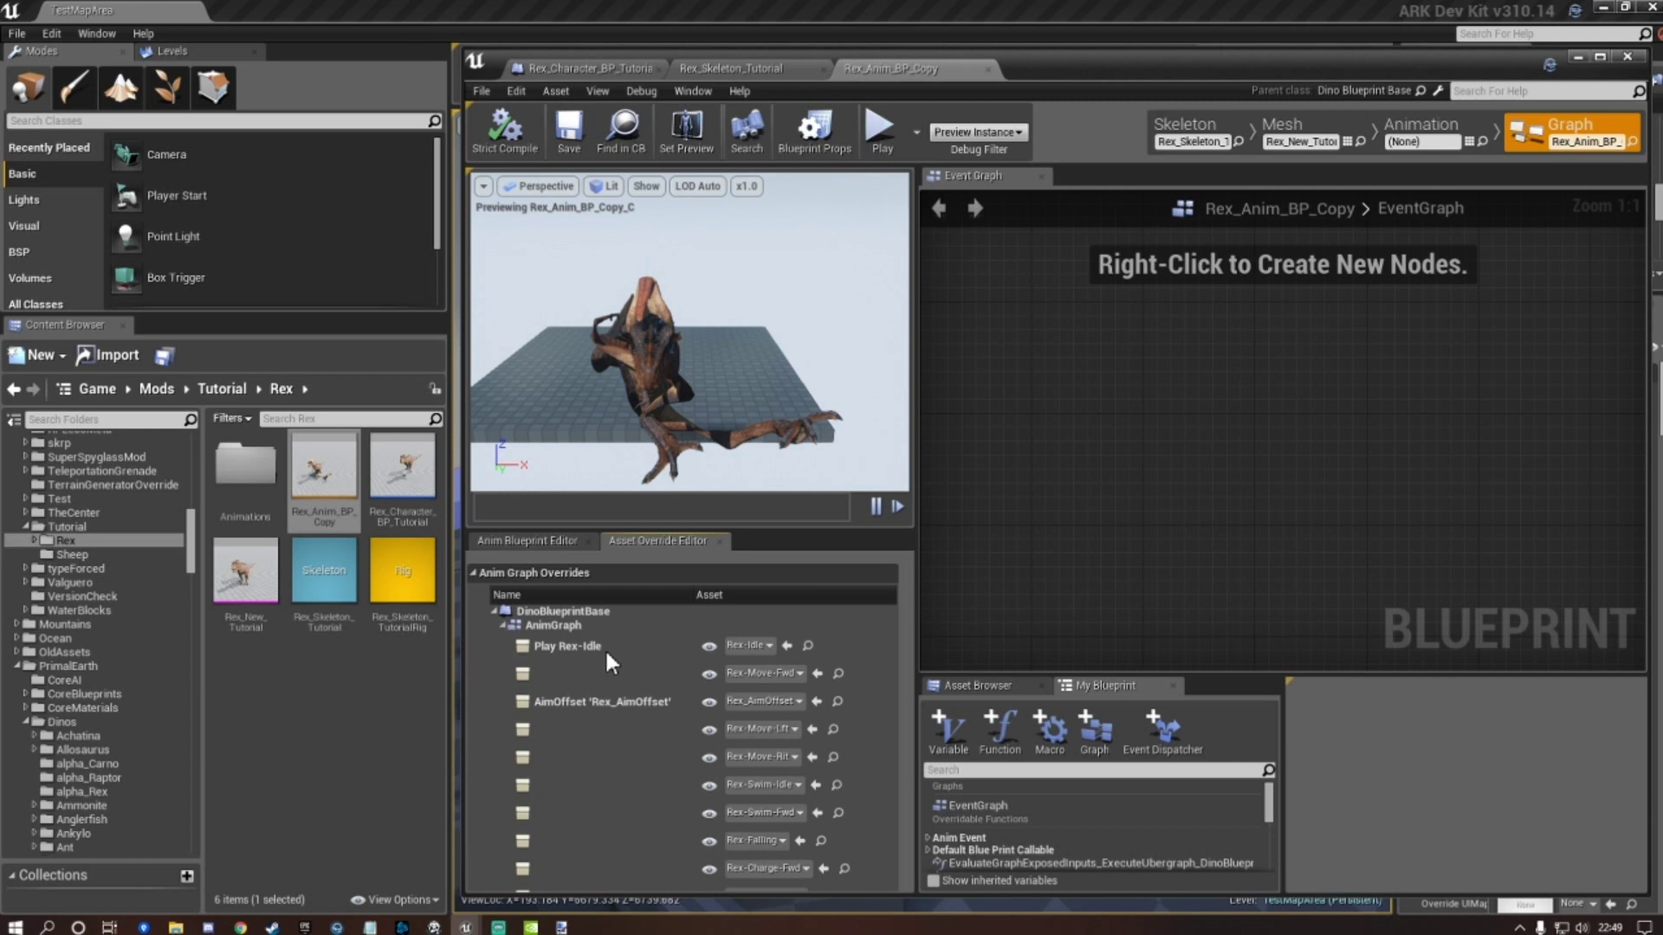
pyautogui.scroll(-4, 606, 646)
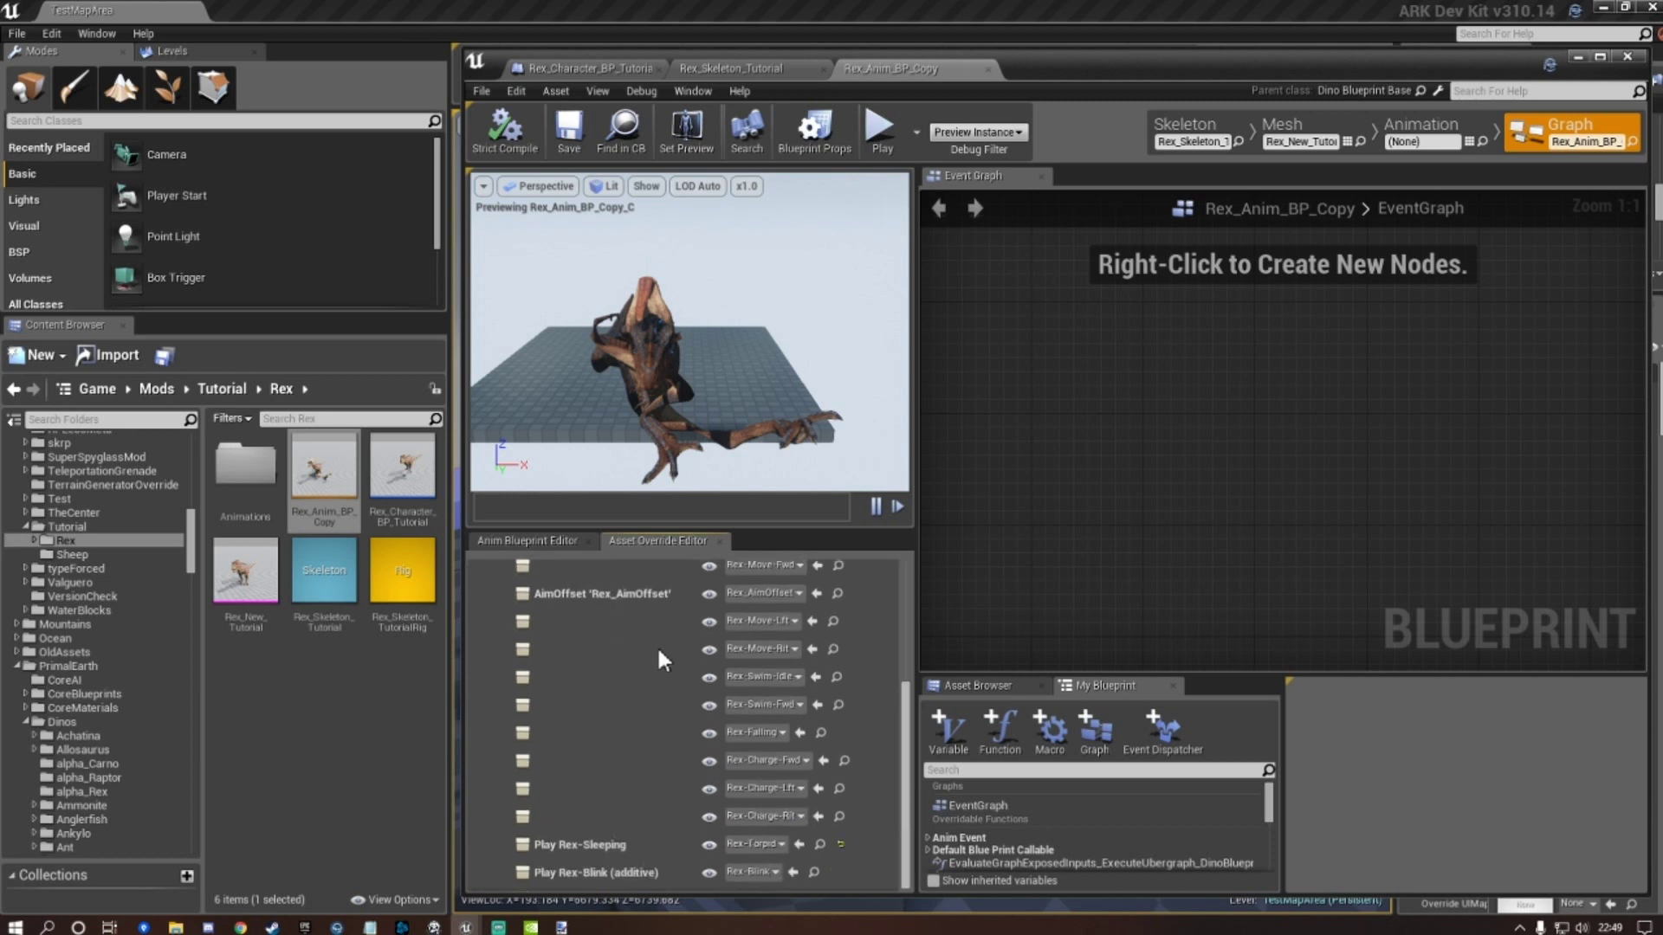
pyautogui.scroll(1, 762, 856)
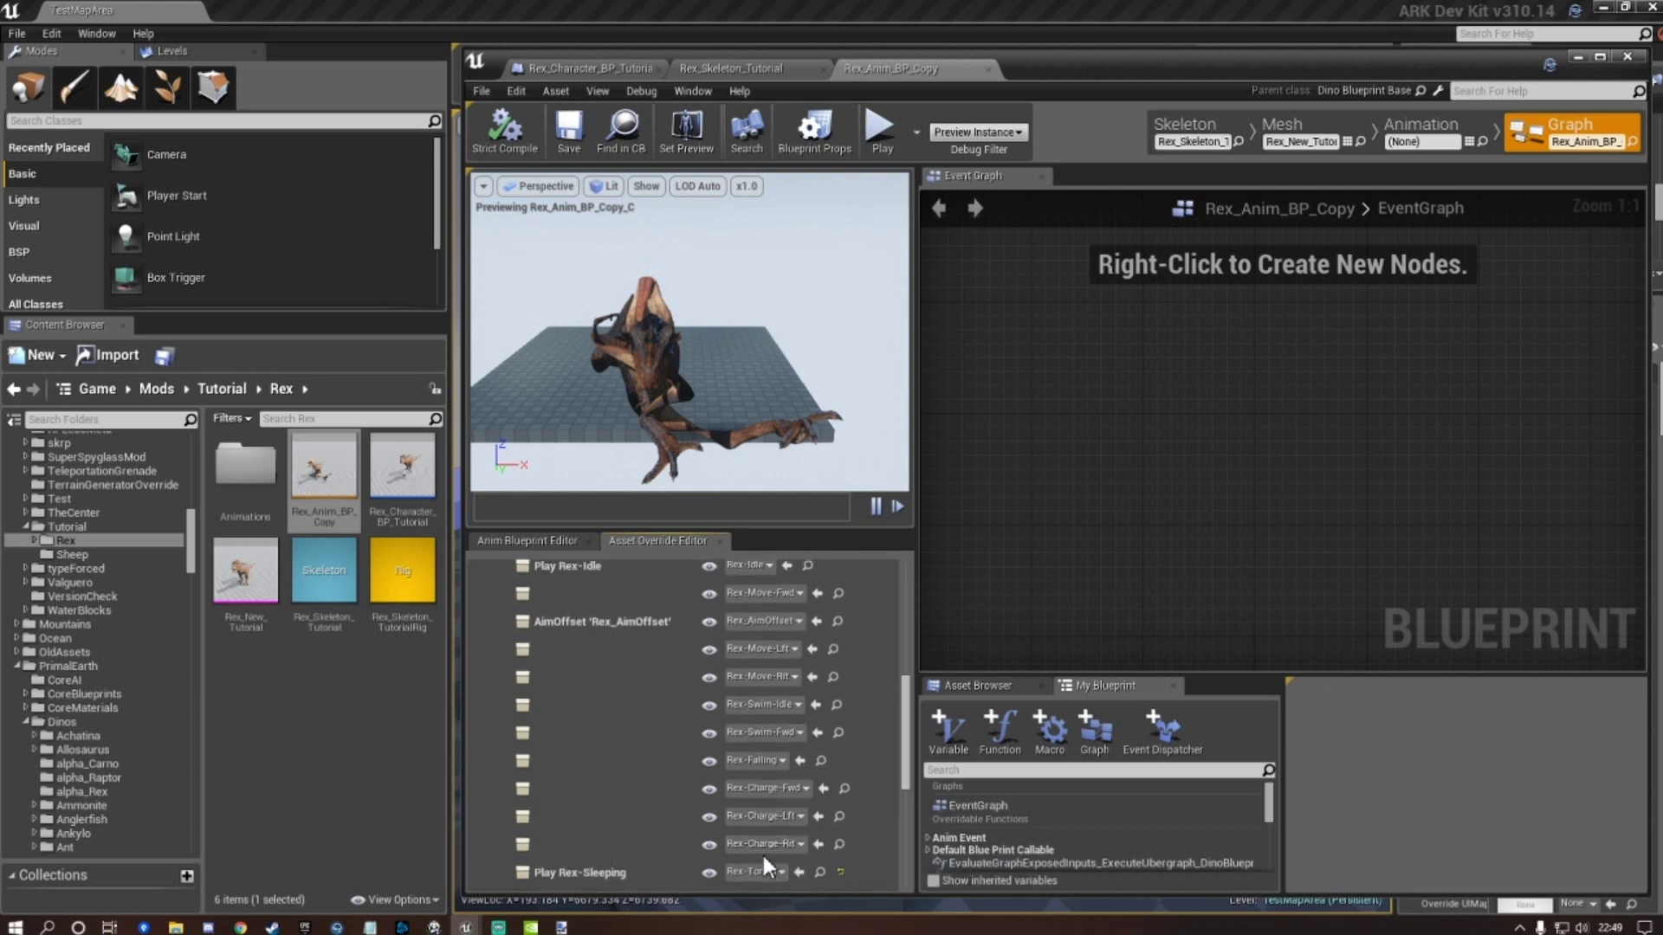
pyautogui.scroll(2, 762, 856)
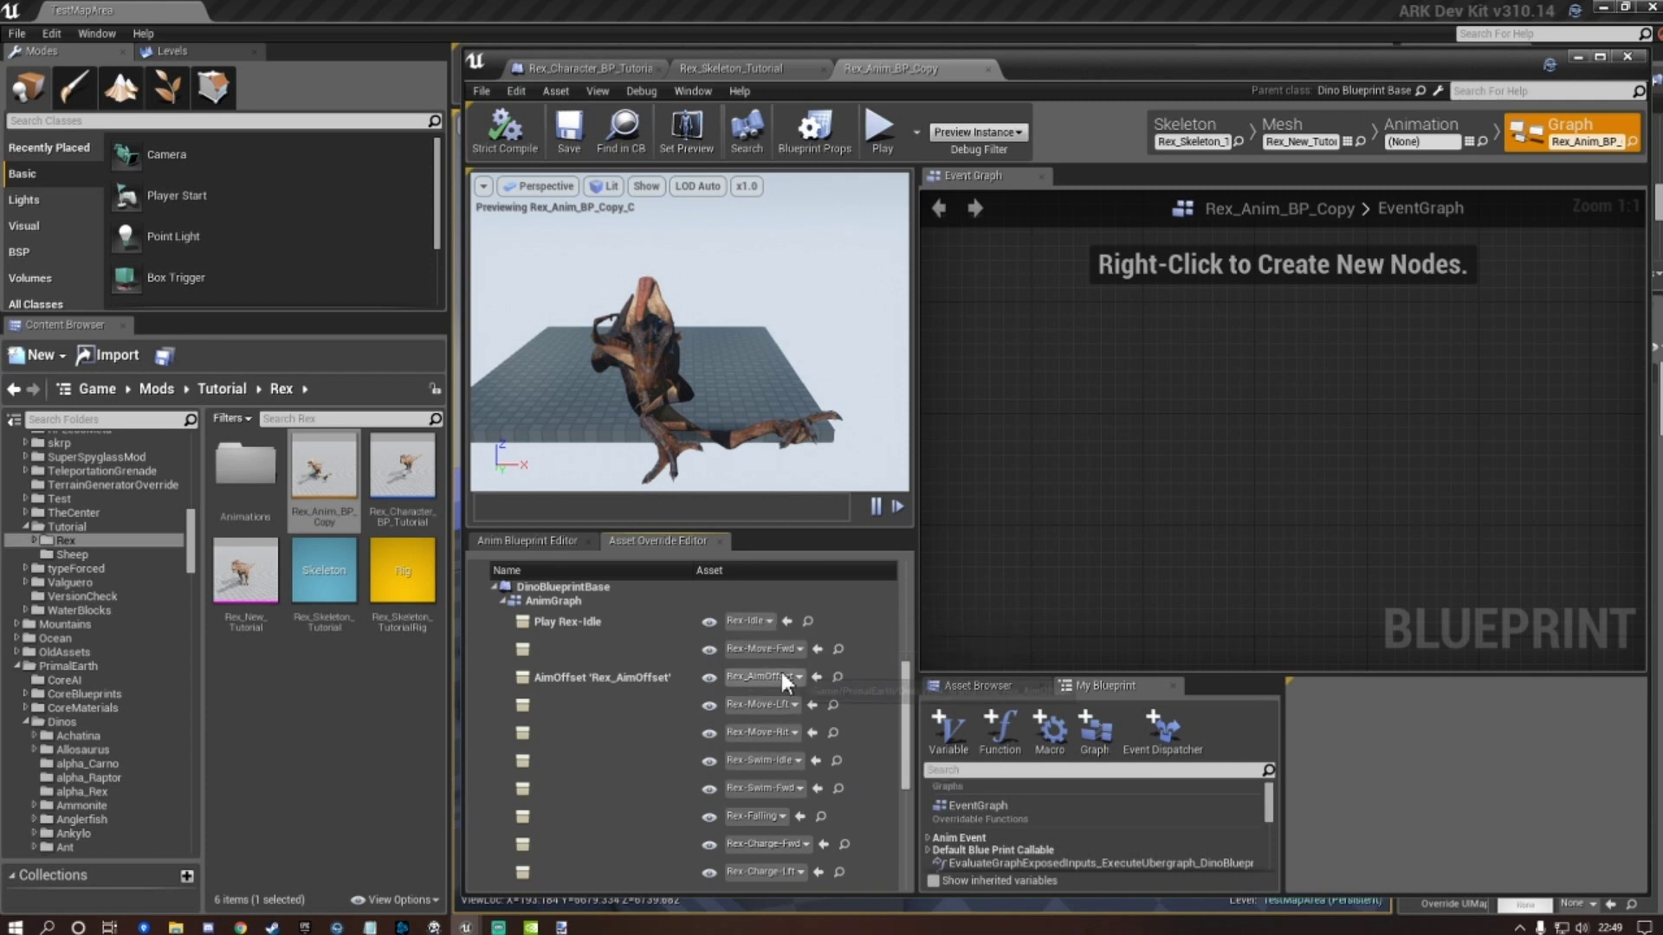
pyautogui.scroll(-3, 781, 674)
pyautogui.scroll(5, 771, 714)
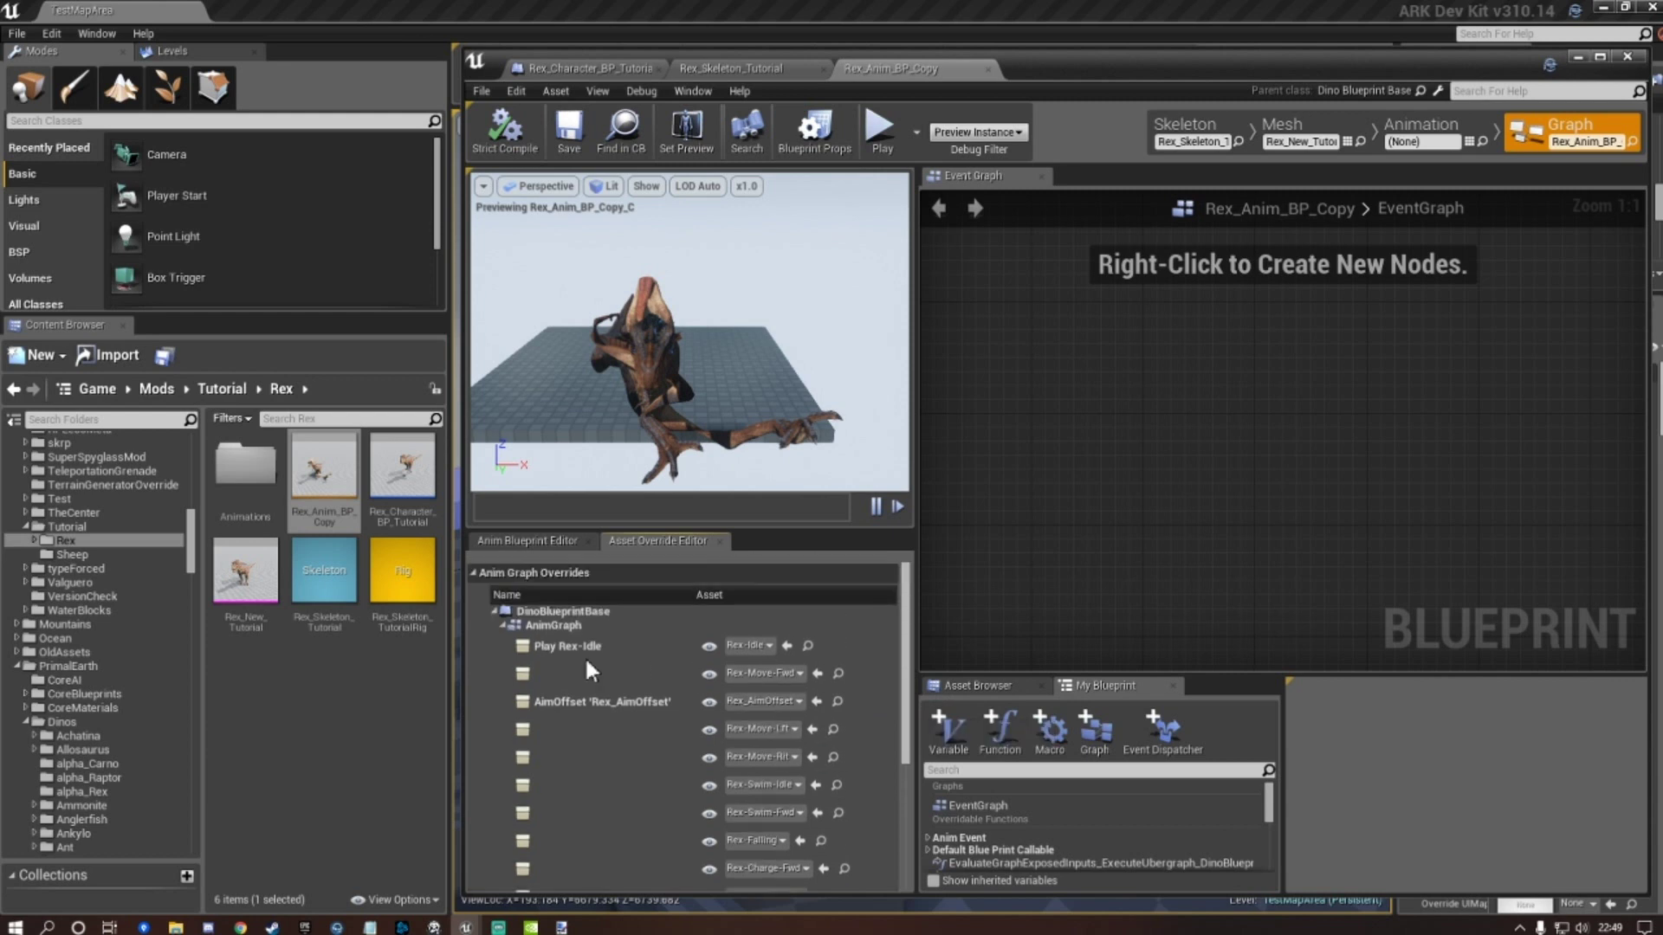
# Find the idle copies in the Rex/Animations folder and assign Rex-Idle_Copy to the Play Rex-Idle override.
pyautogui.doubleClick(251, 476)
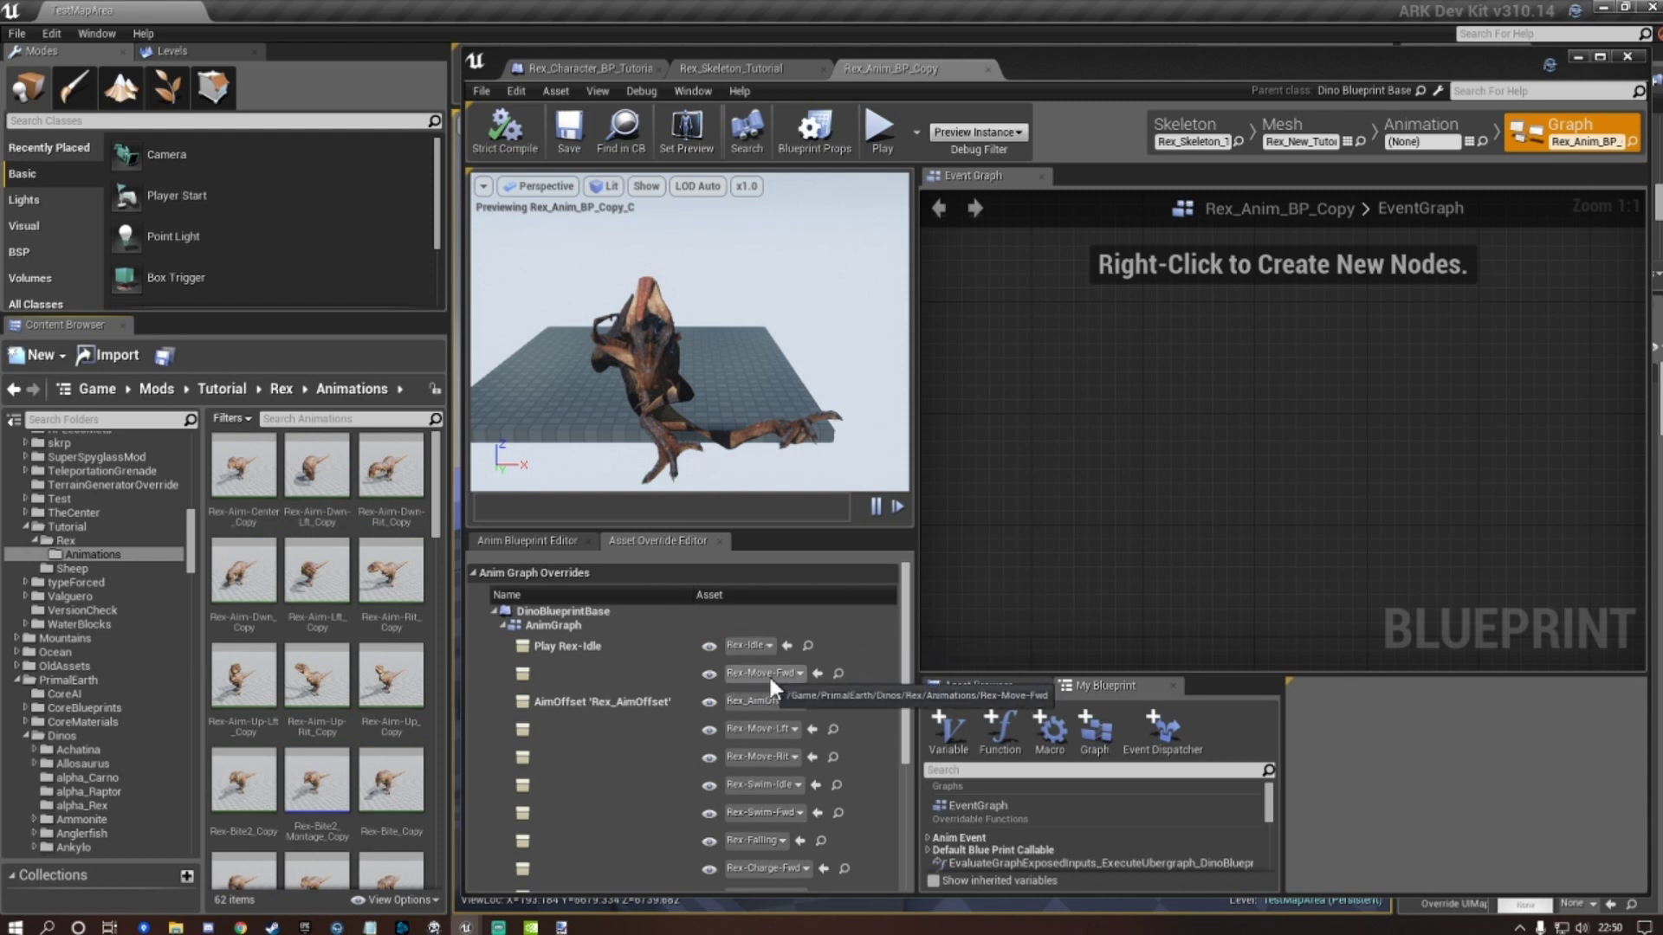
pyautogui.click(308, 420)
pyautogui.write('idle')
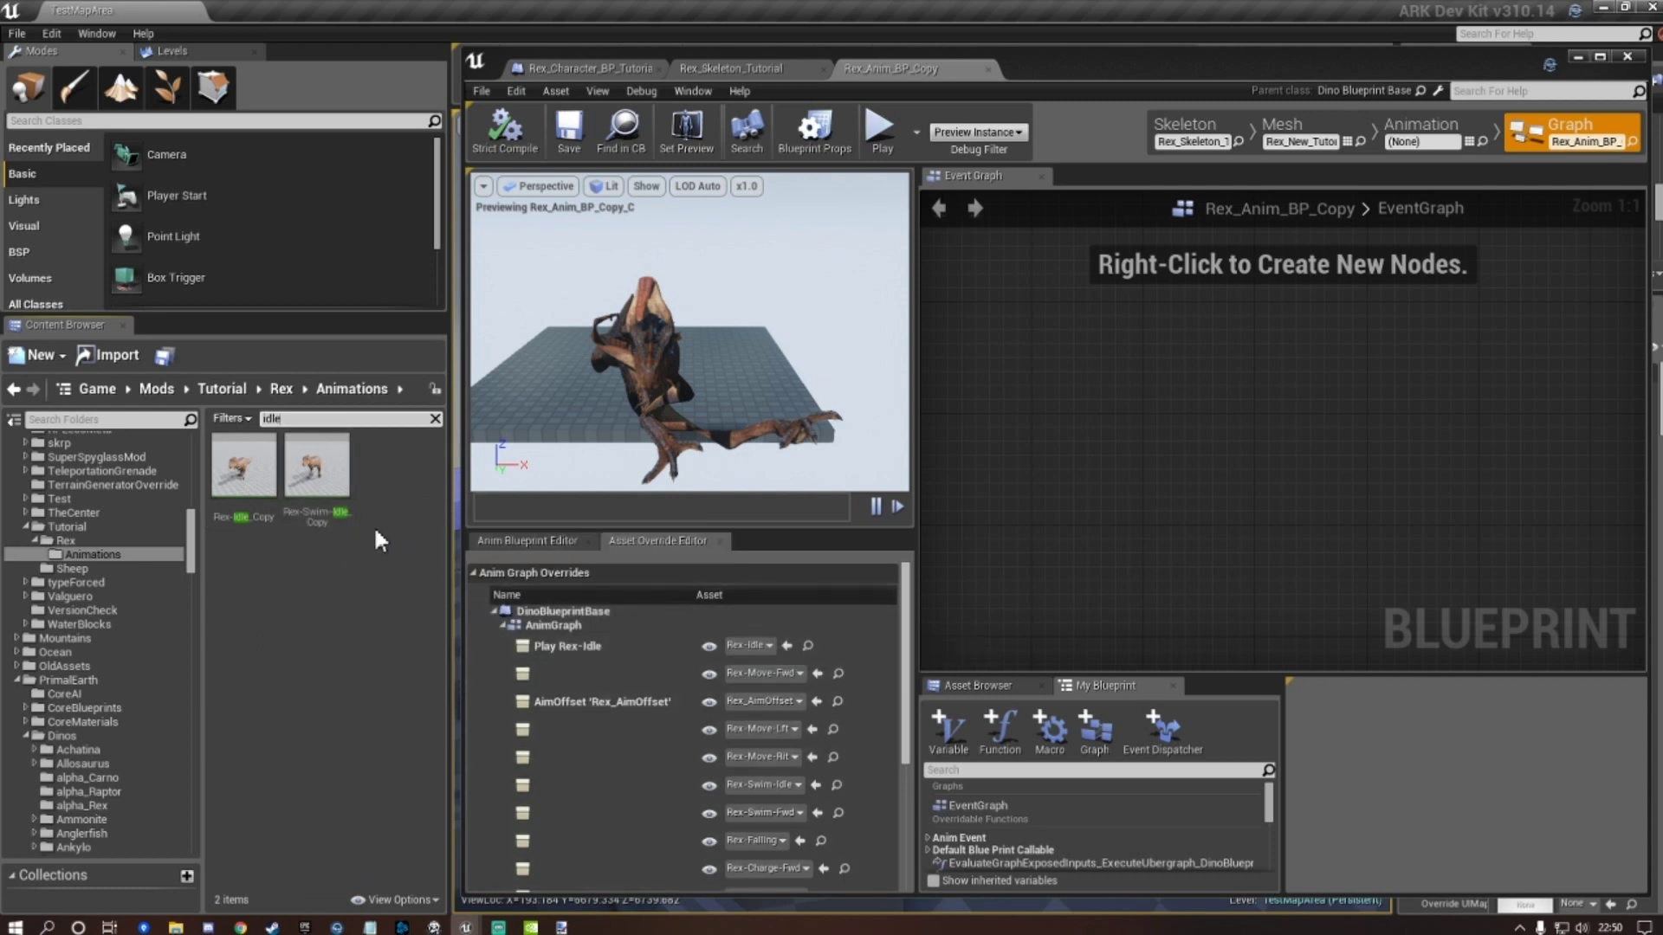
pyautogui.click(244, 472)
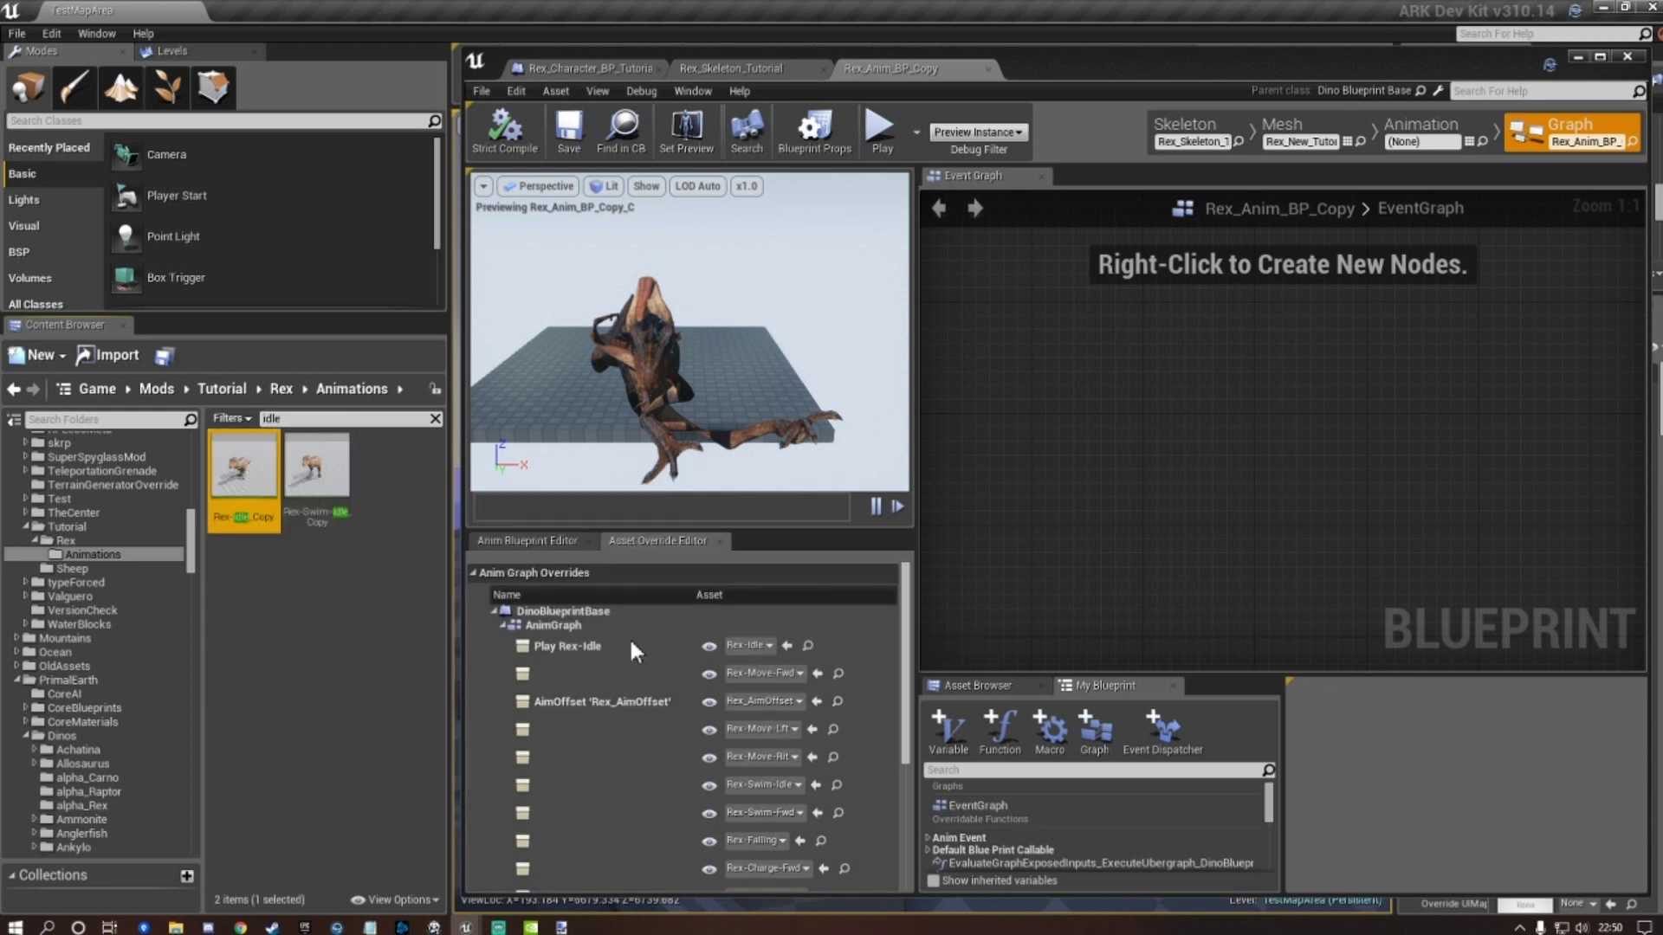
pyautogui.click(788, 647)
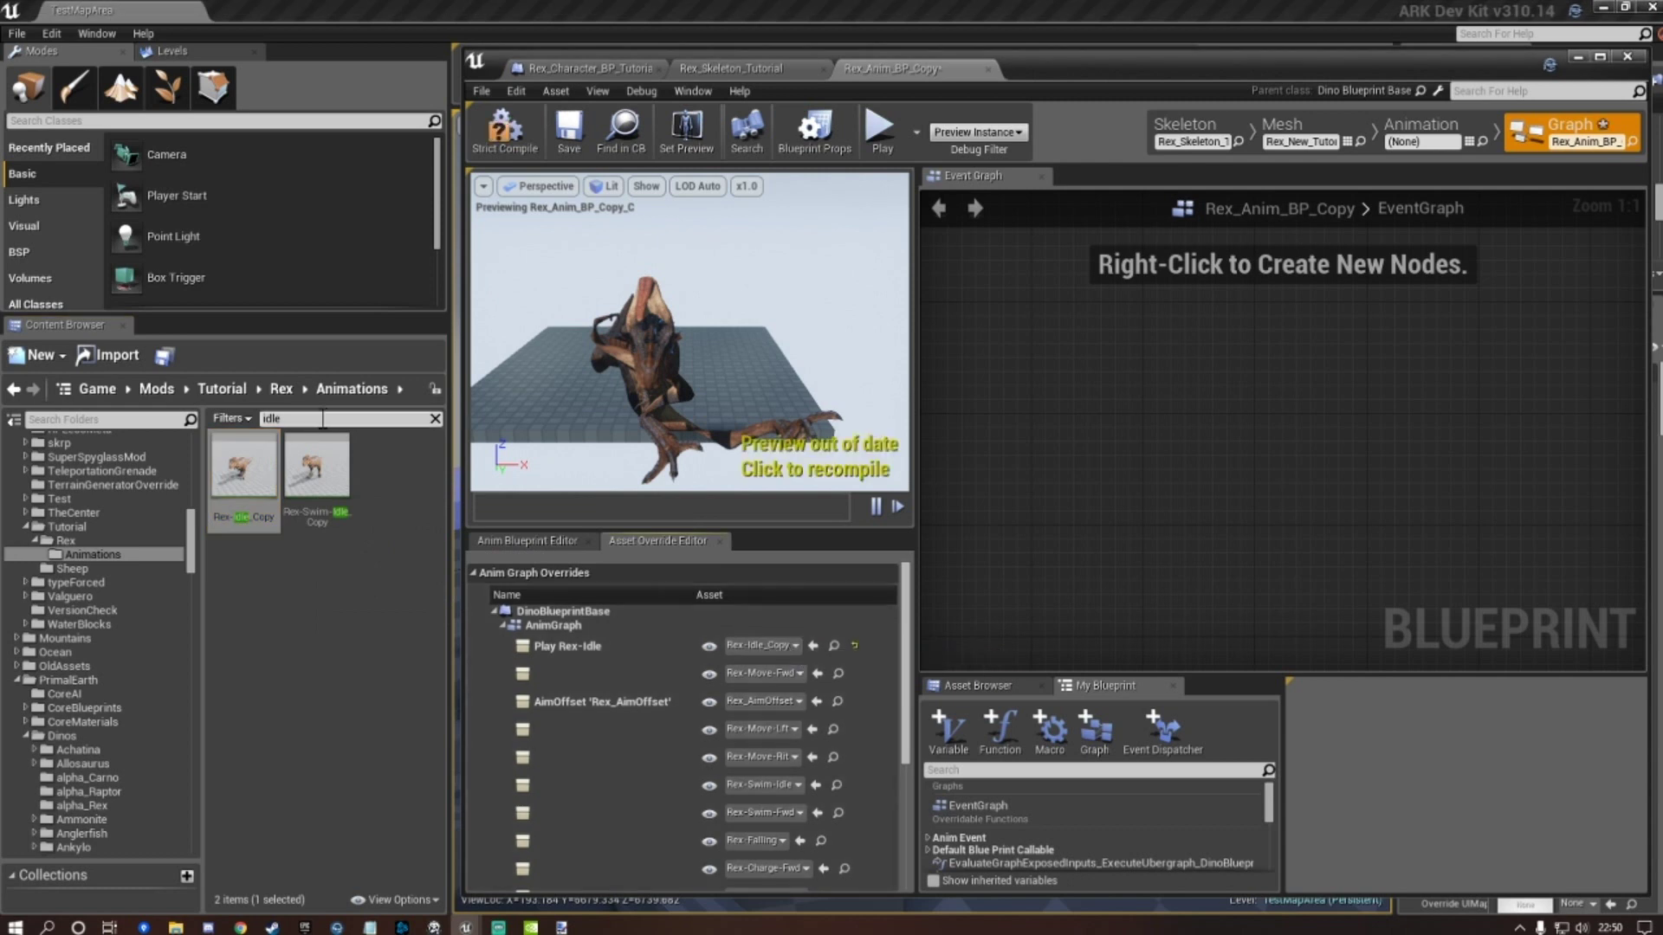
# Replace the forward, left and right move overrides with Rex-Move-Fwd_Copy, Rex-Move-Lft_Copy and Rex-Move-Rit_Copy from the Animations folder.
pyautogui.click(286, 418)
pyautogui.write('move')
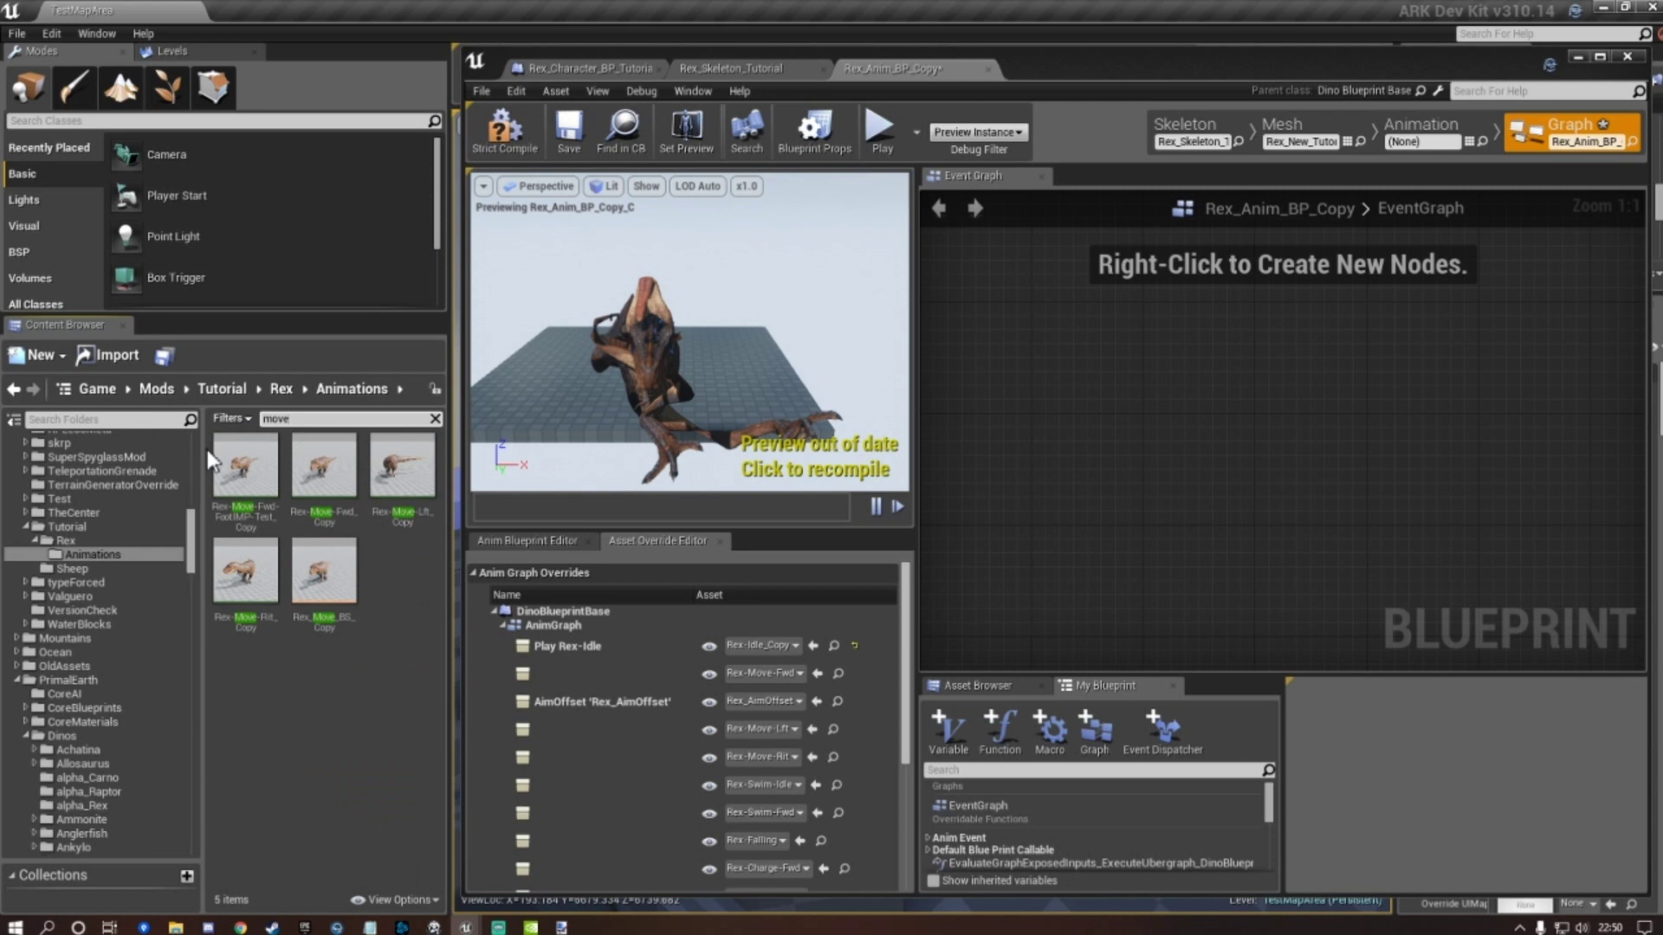
pyautogui.click(323, 480)
pyautogui.click(818, 675)
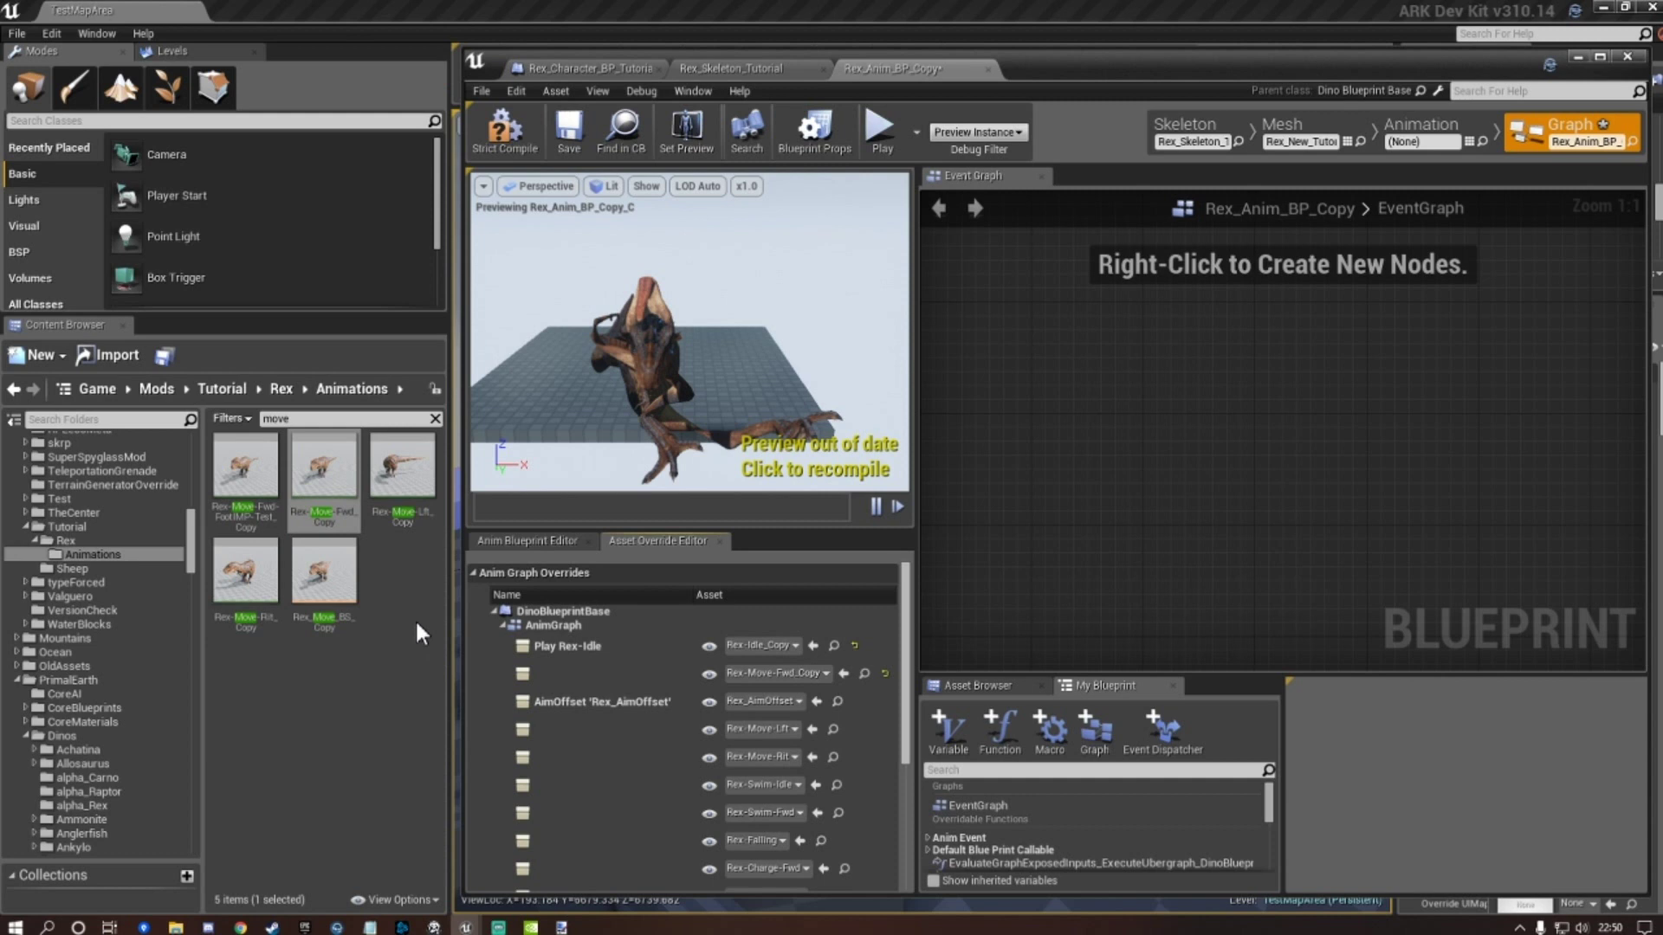
pyautogui.click(425, 500)
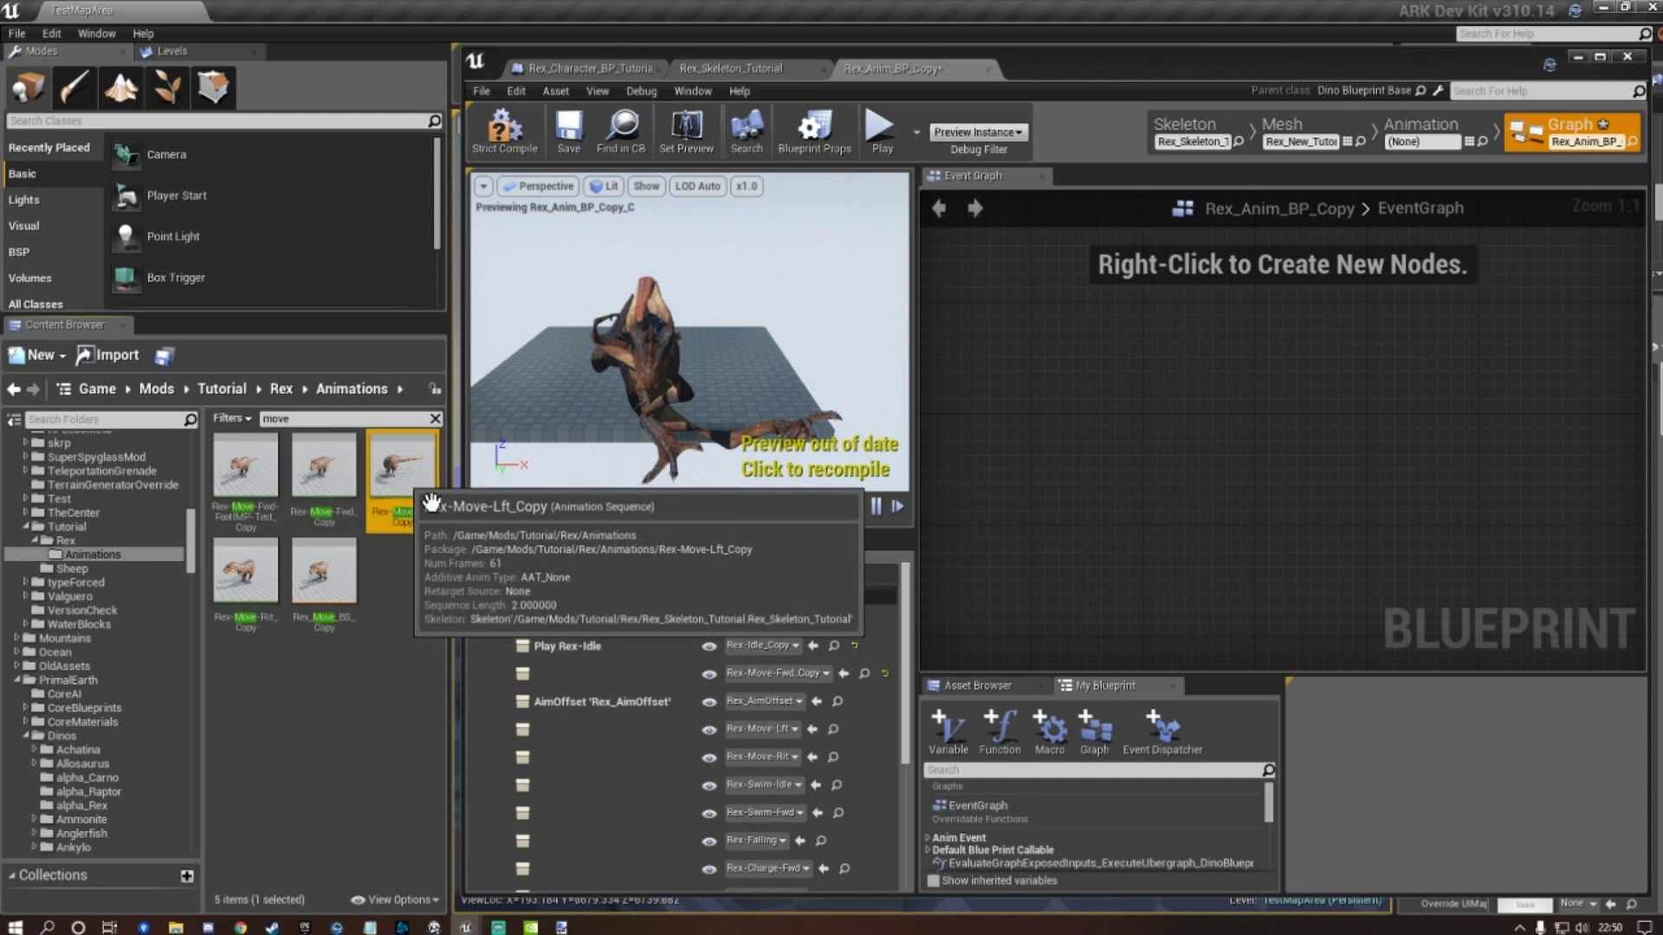
pyautogui.click(811, 729)
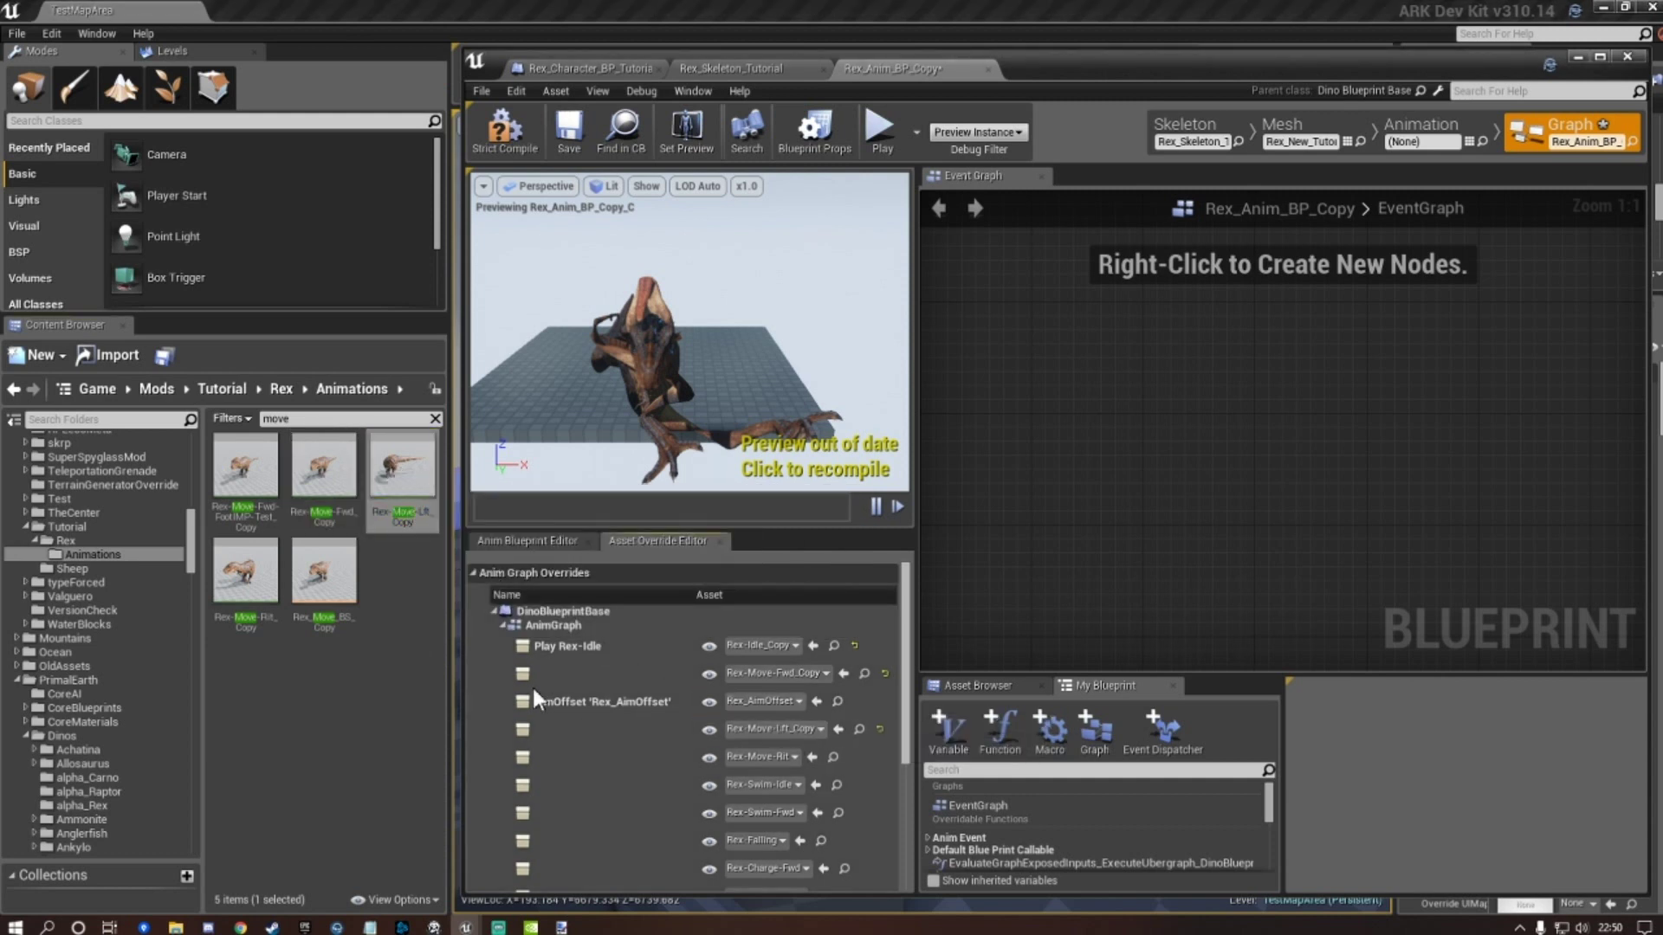
pyautogui.click(246, 574)
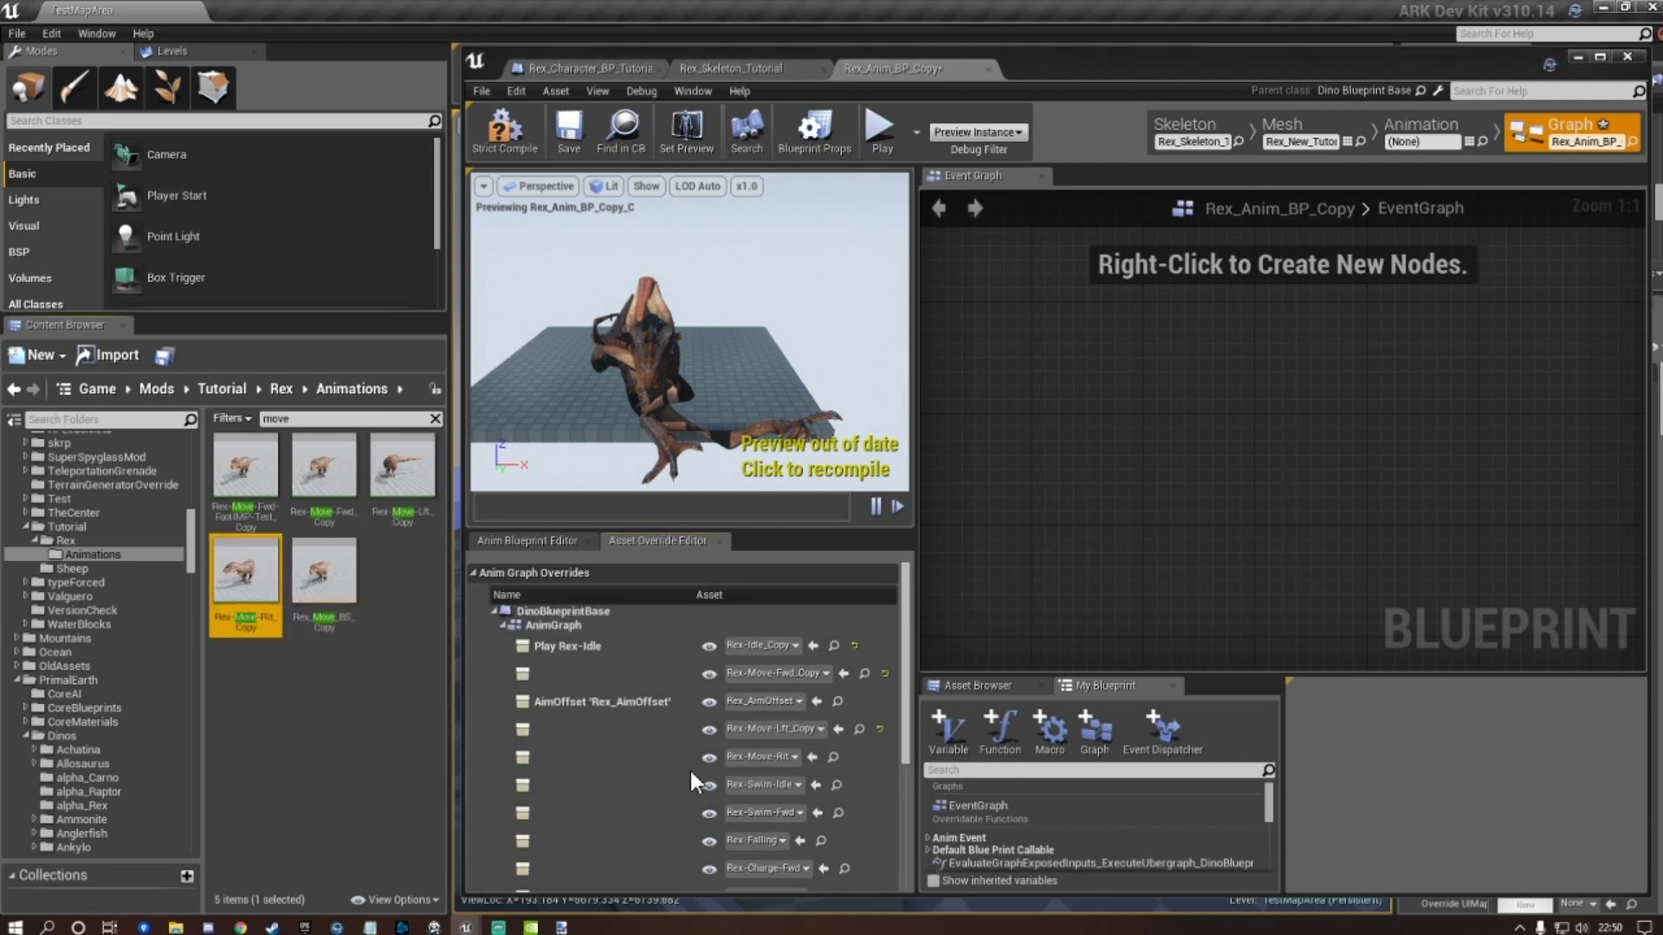
pyautogui.click(813, 757)
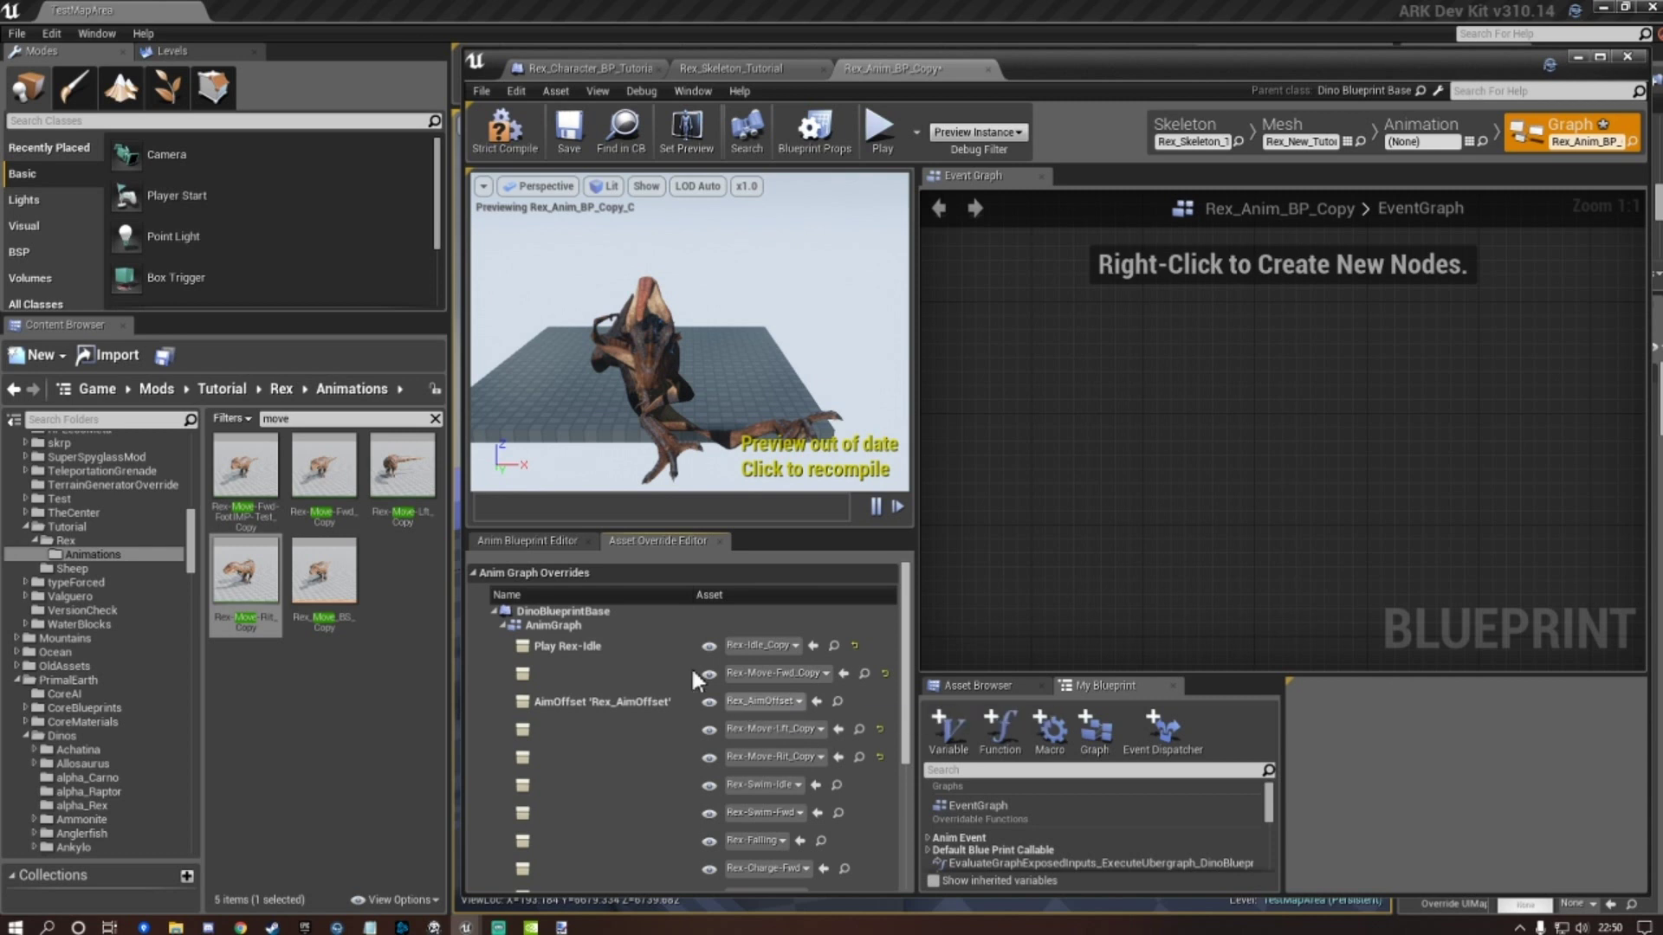
# Find the retargeted aim offset in the Animations folder and assign Rex_AimOffset_Copy to the AimOffset override.
pyautogui.click(286, 419)
pyautogui.write('a')
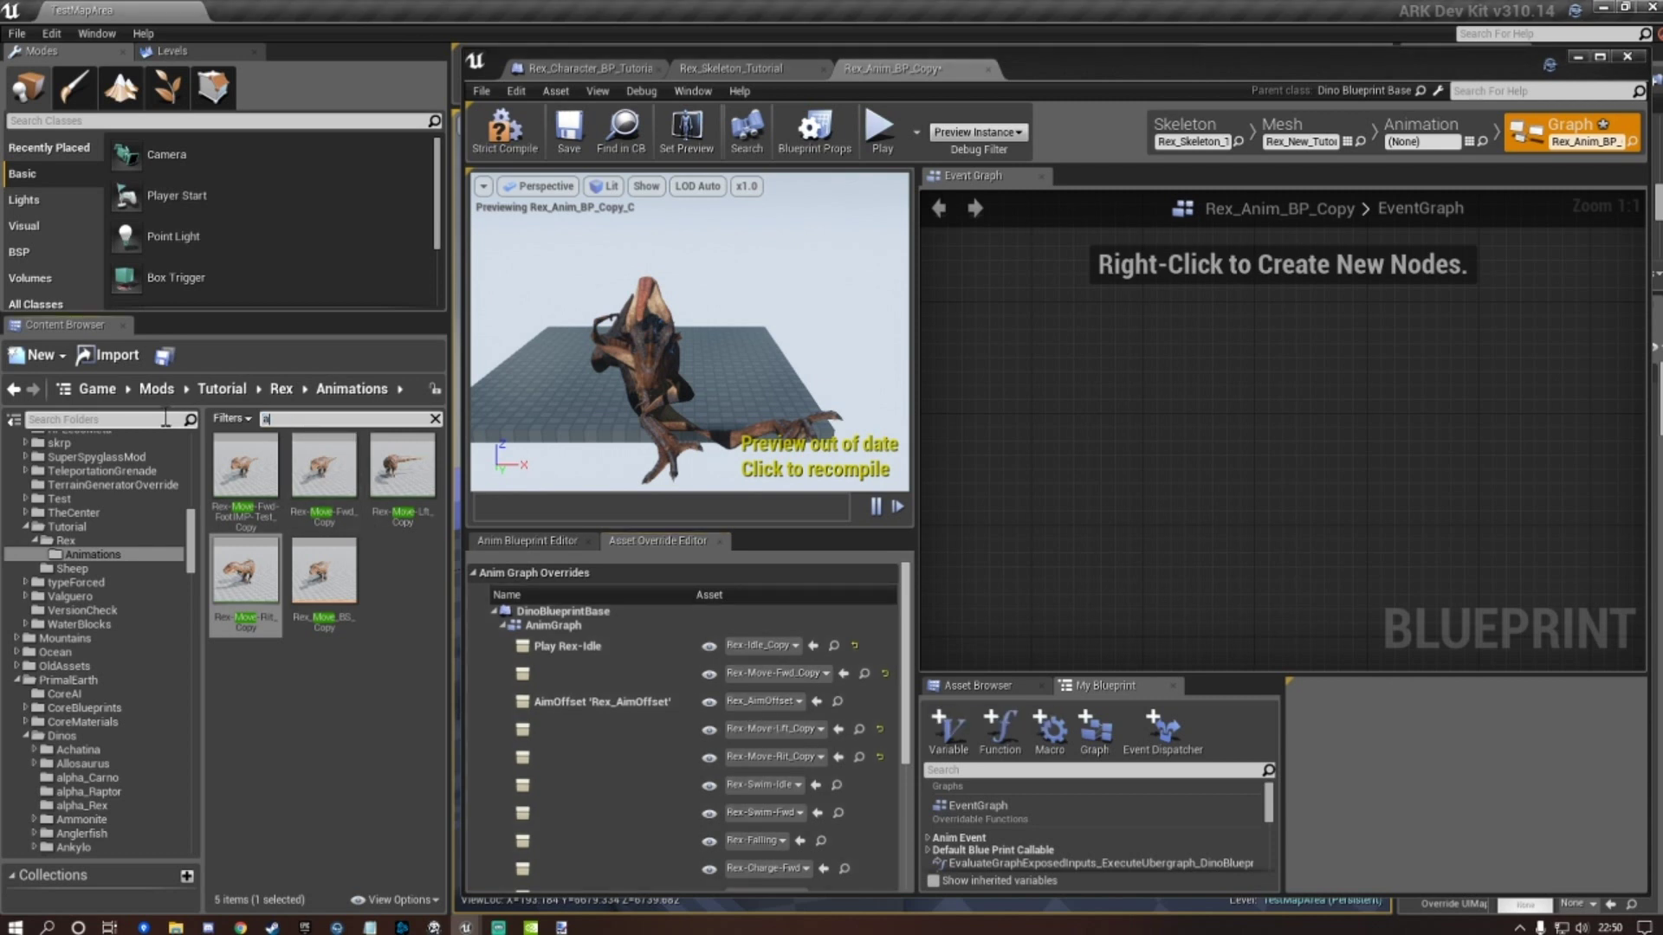
pyautogui.write('im off')
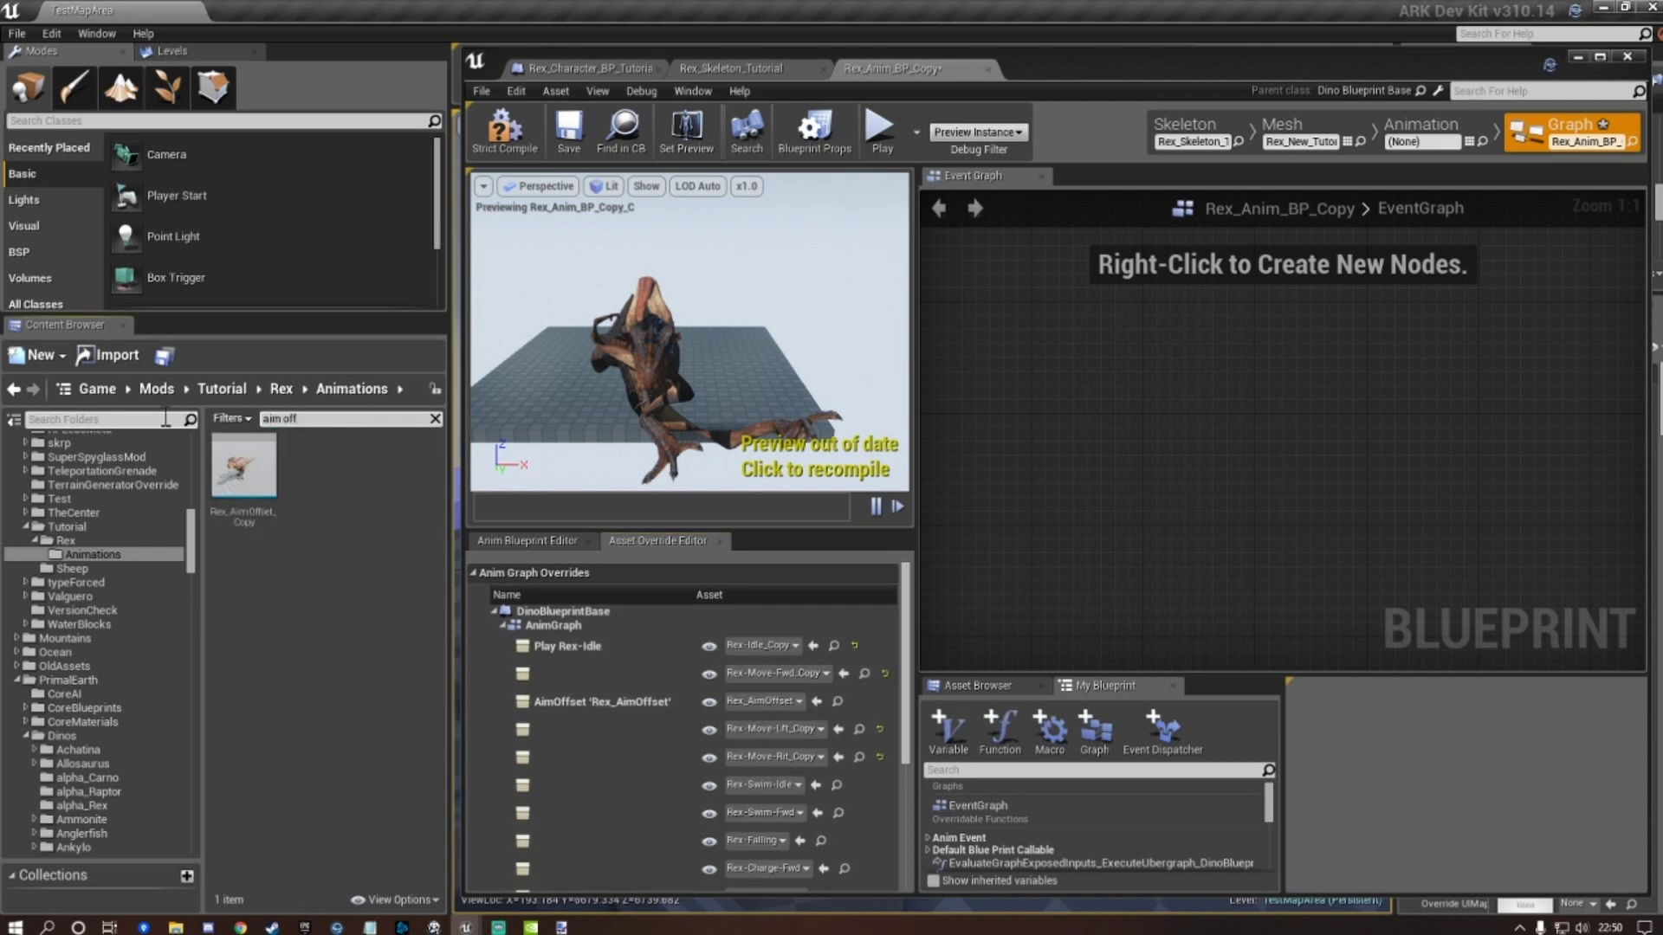
pyautogui.click(242, 470)
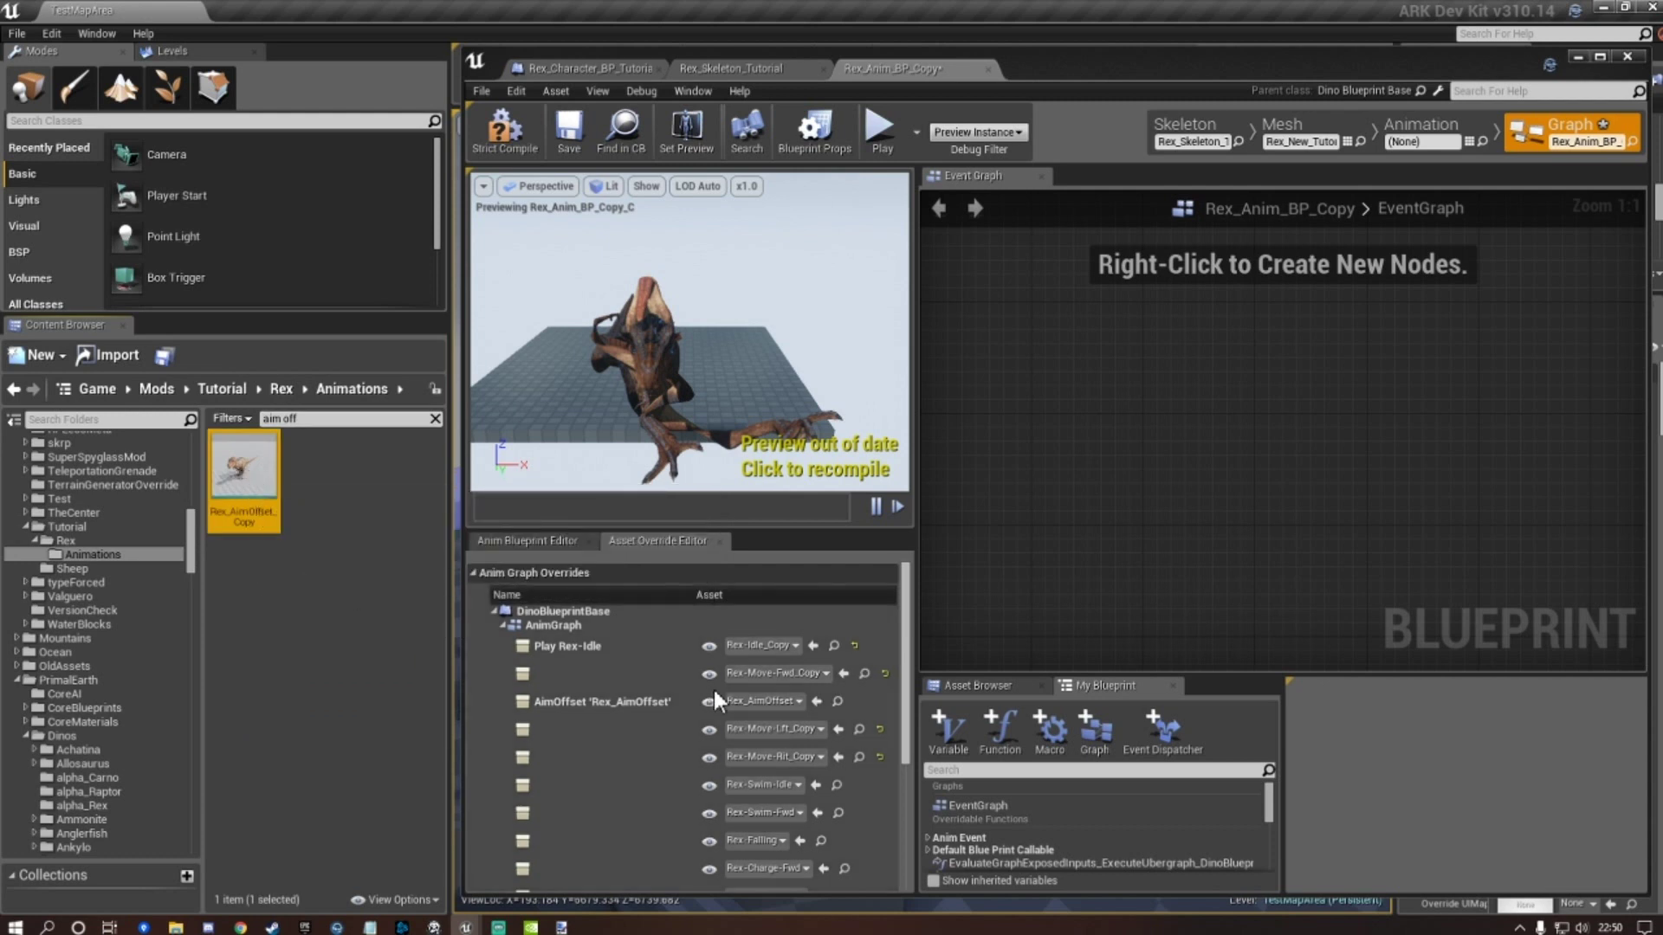
pyautogui.click(815, 700)
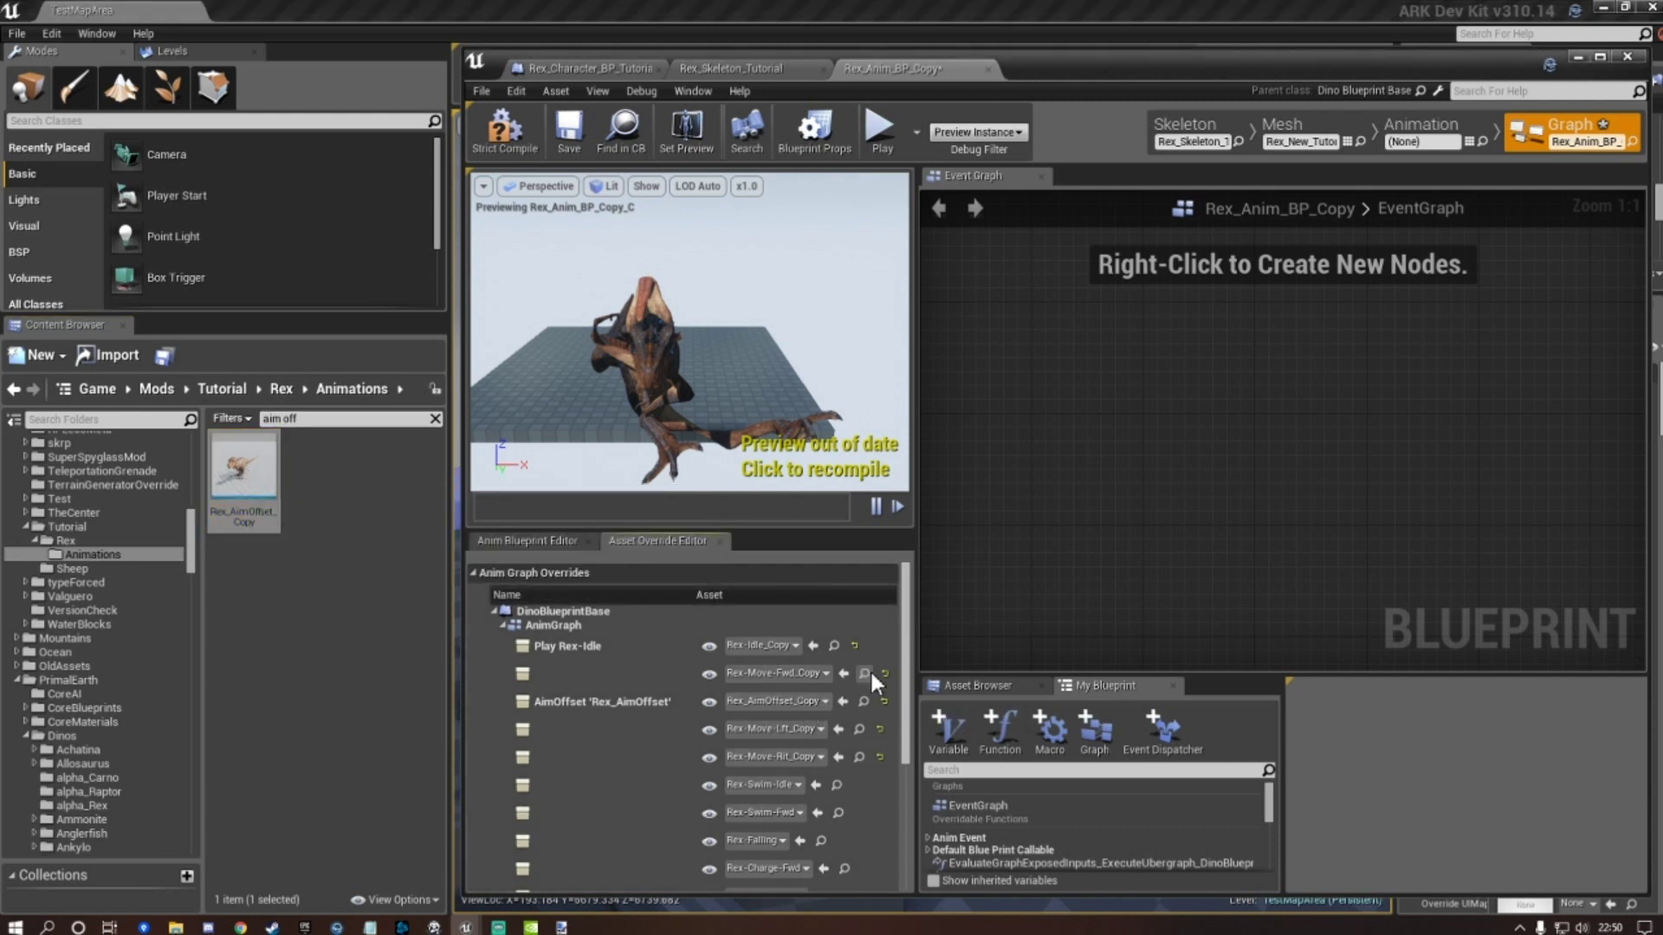
# Replace the swim idle and swim forward overrides with Rex-Swim-Idle_Copy and Rex-Swim-Fwd_Copy from the Animations folder.
pyautogui.scroll(-2, 870, 669)
pyautogui.scroll(-1, 870, 667)
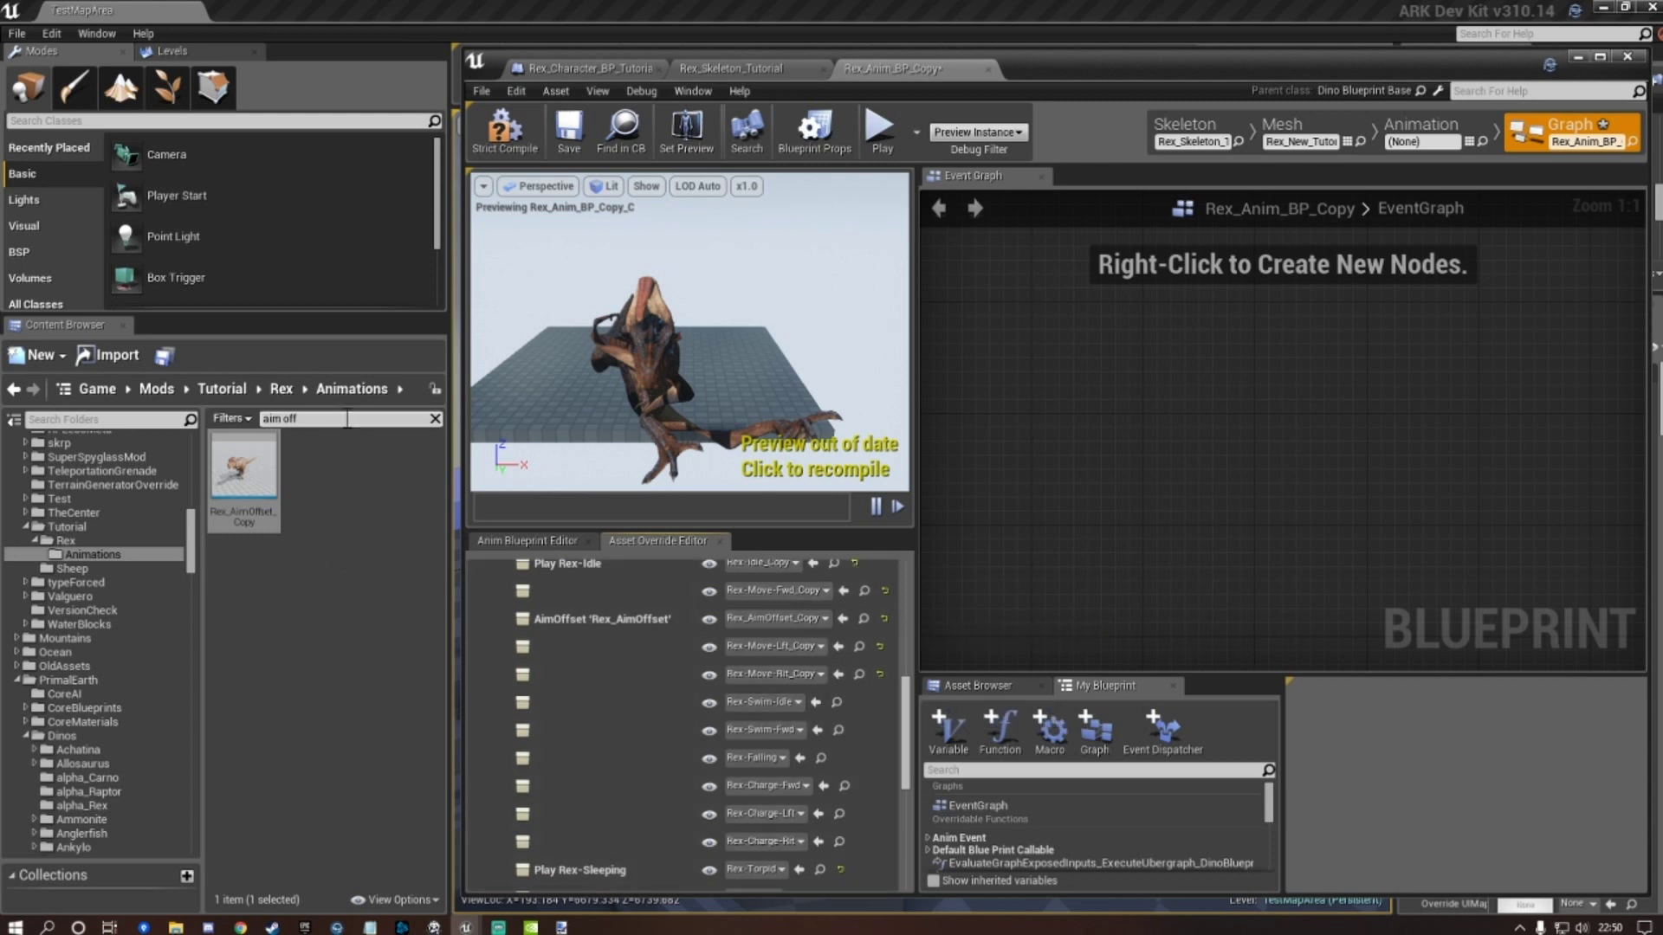
pyautogui.click(234, 418)
pyautogui.write('idle')
pyautogui.click(312, 485)
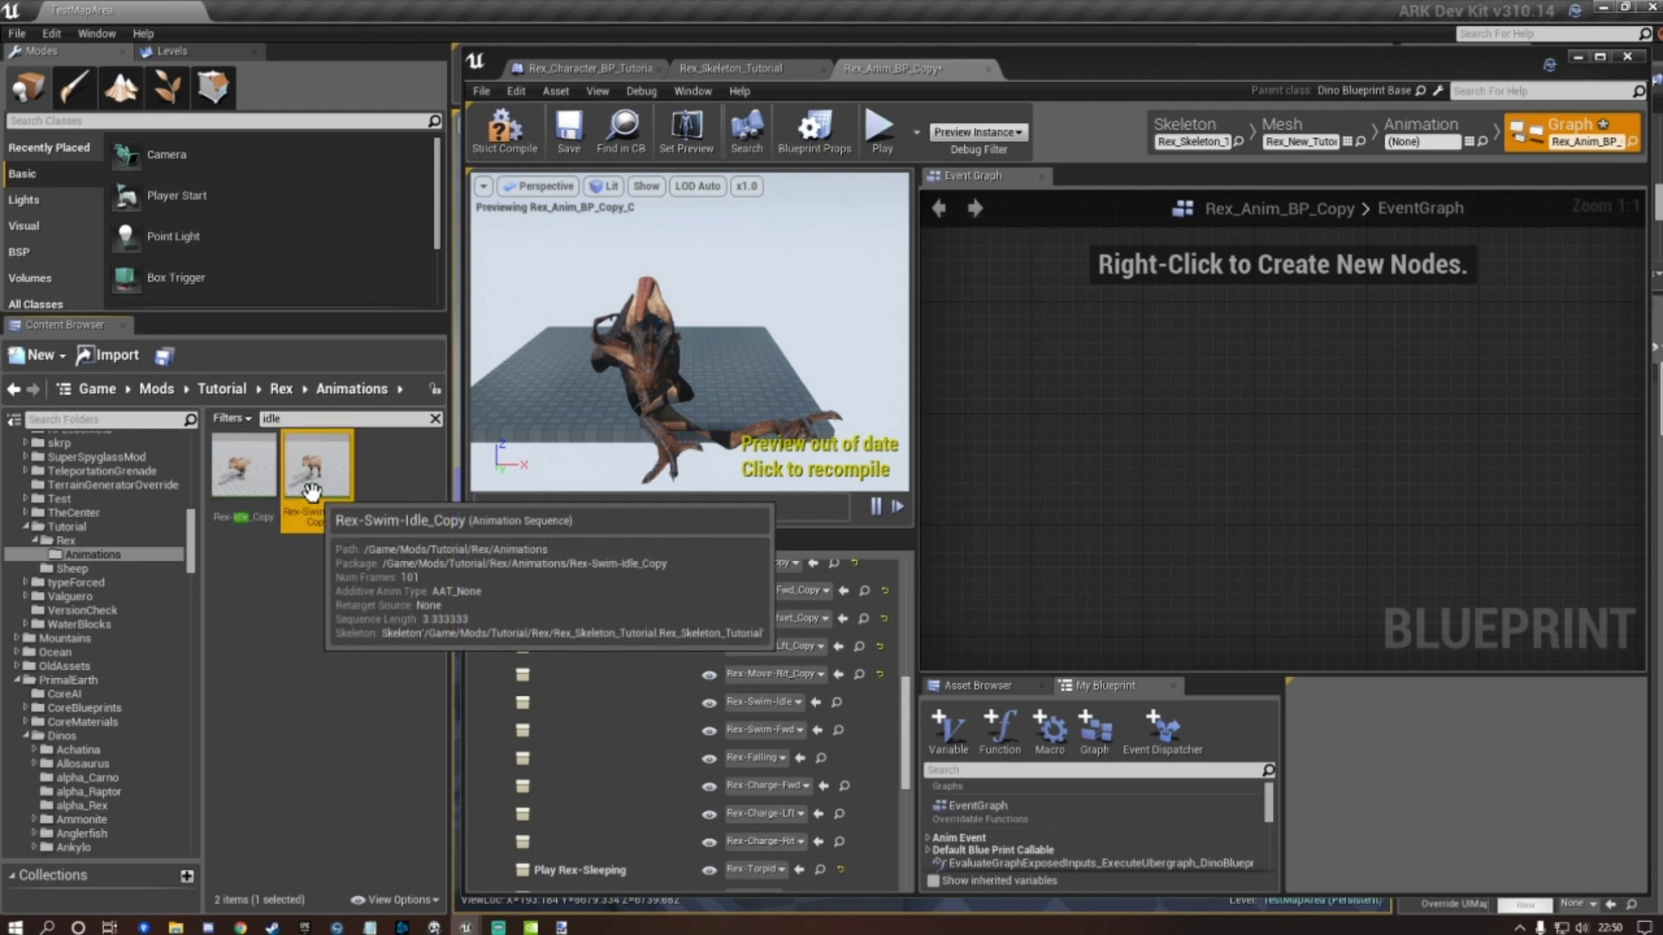
pyautogui.click(815, 702)
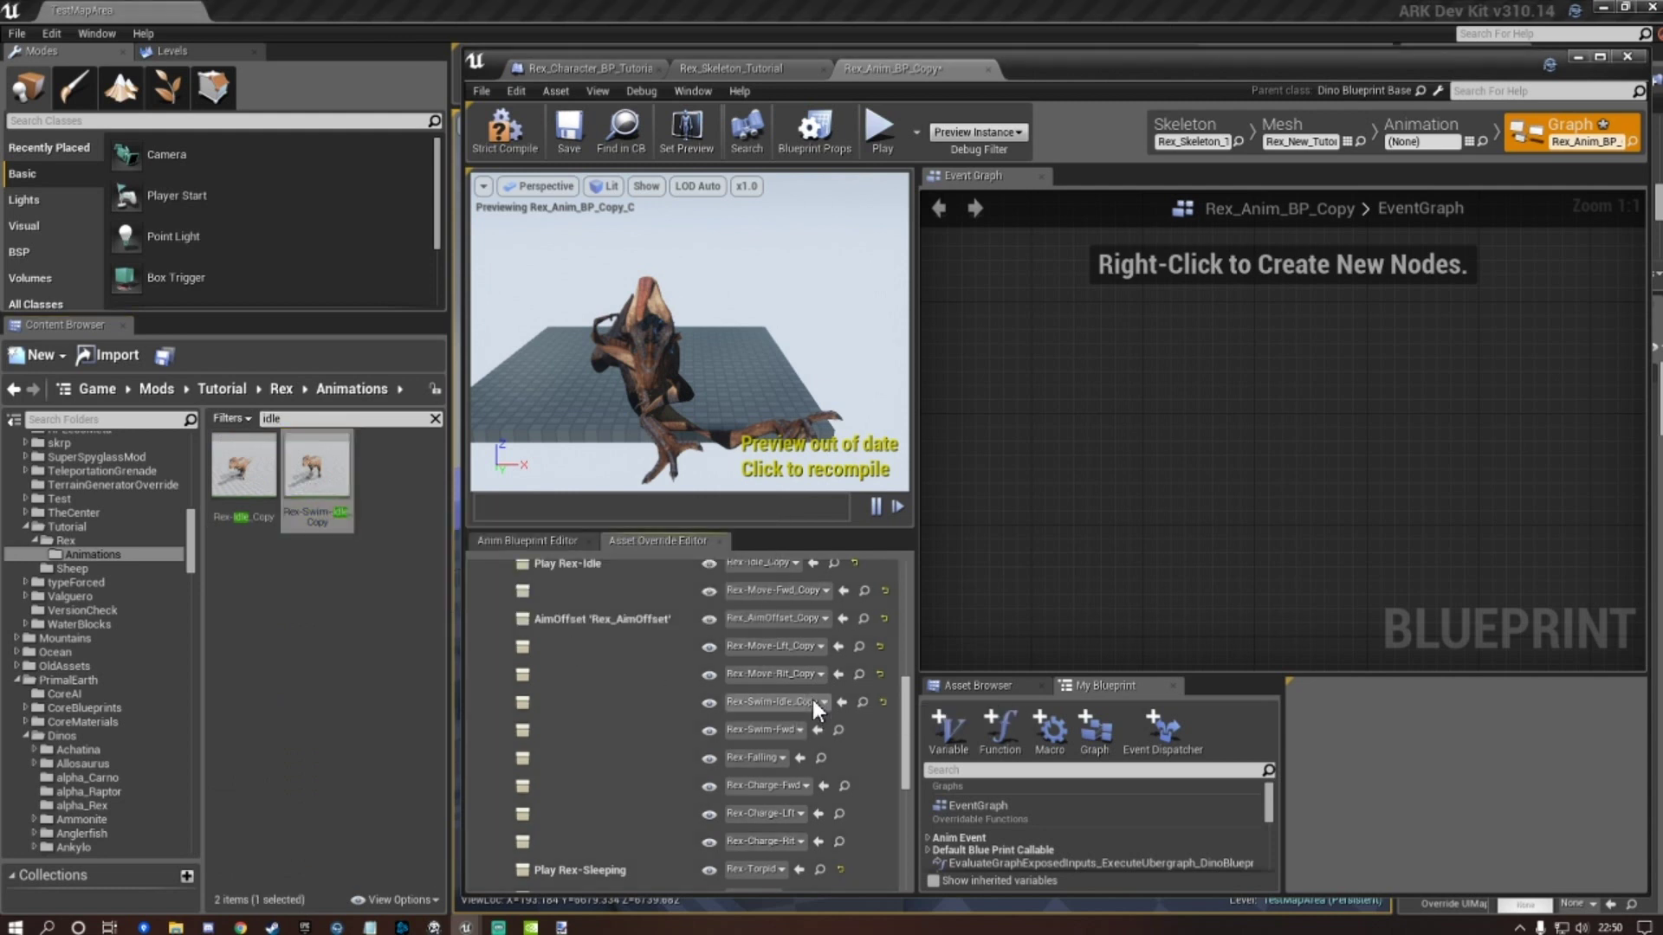
pyautogui.moveTo(312, 420); pyautogui.dragTo(177, 419)
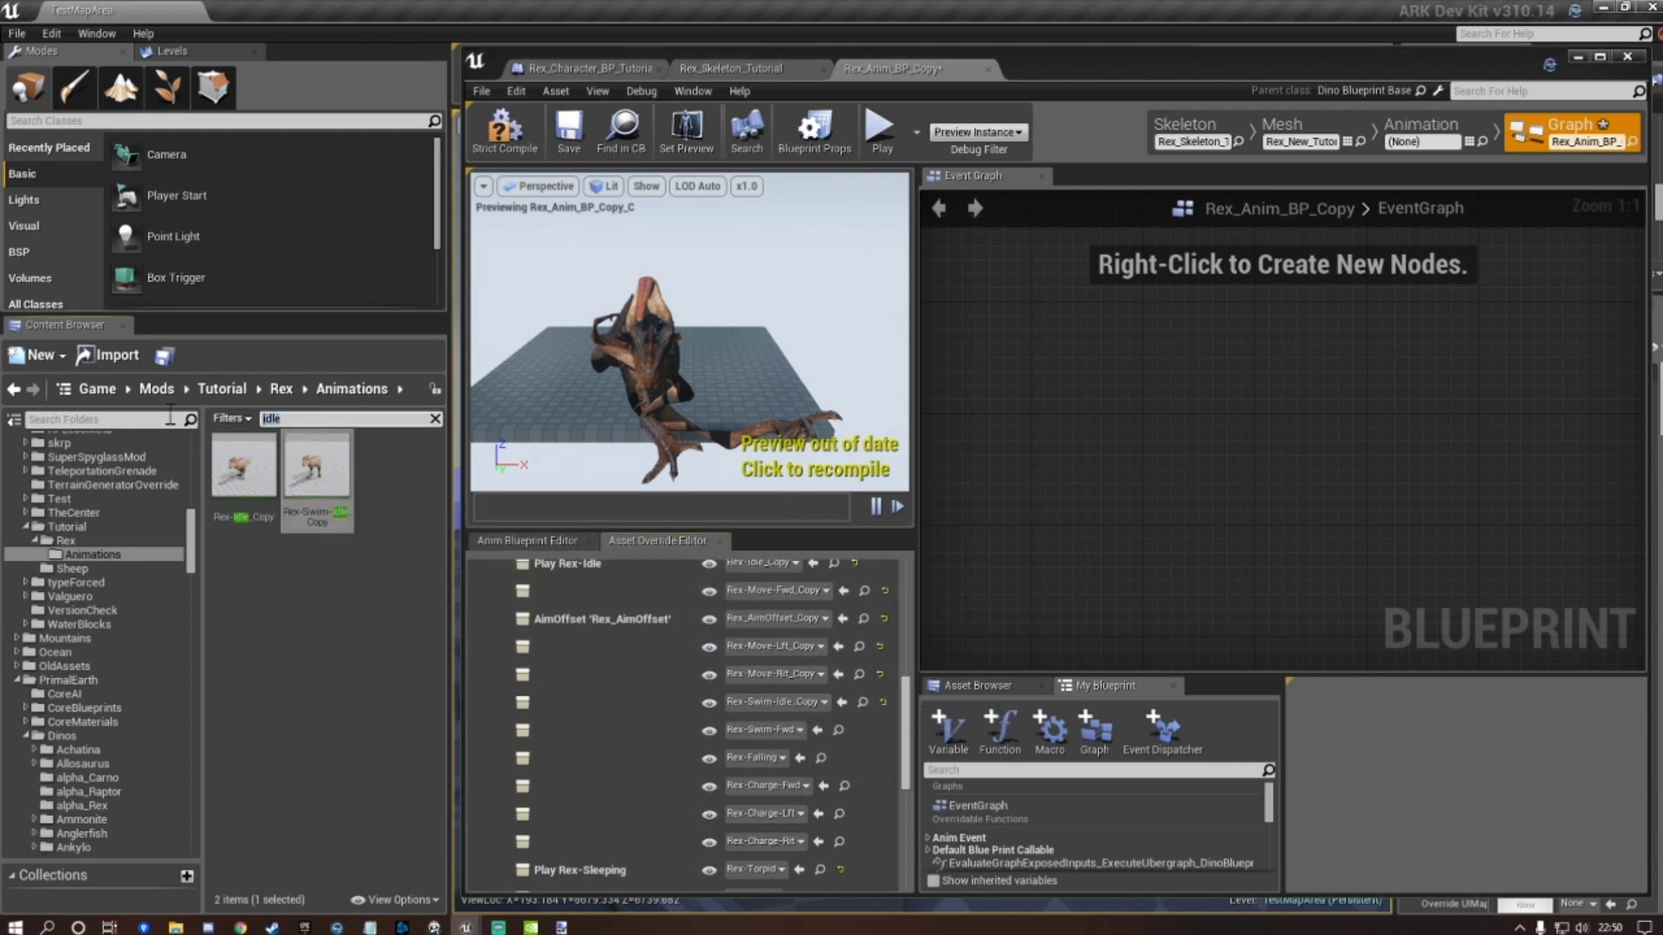
pyautogui.write('swim')
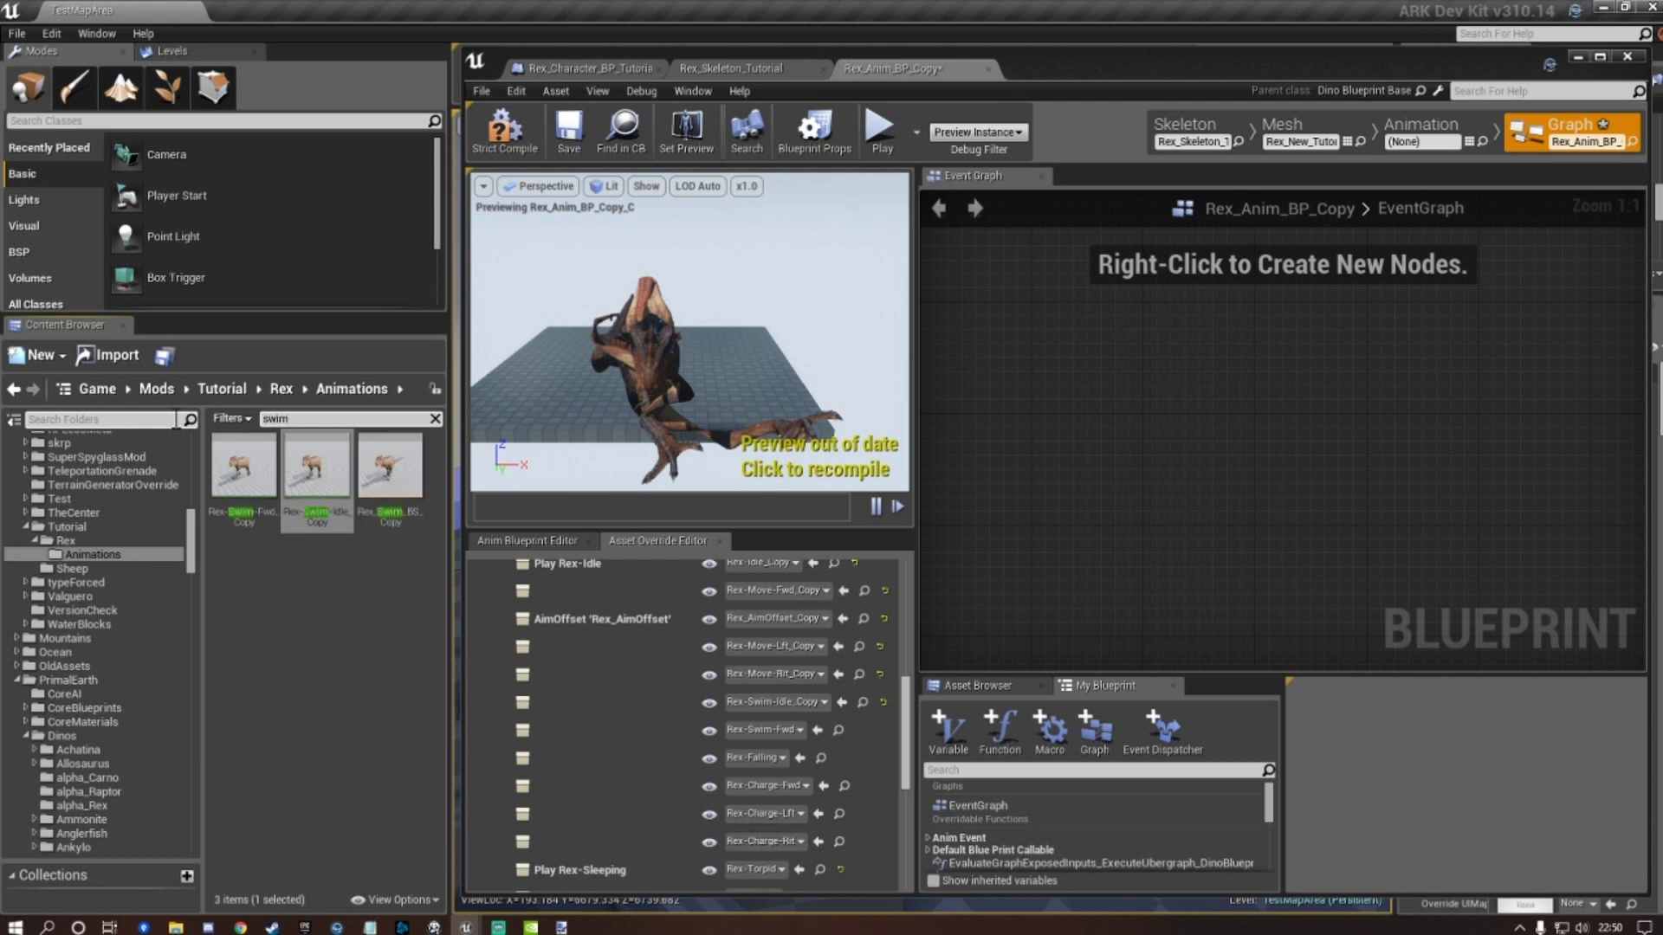
pyautogui.click(243, 502)
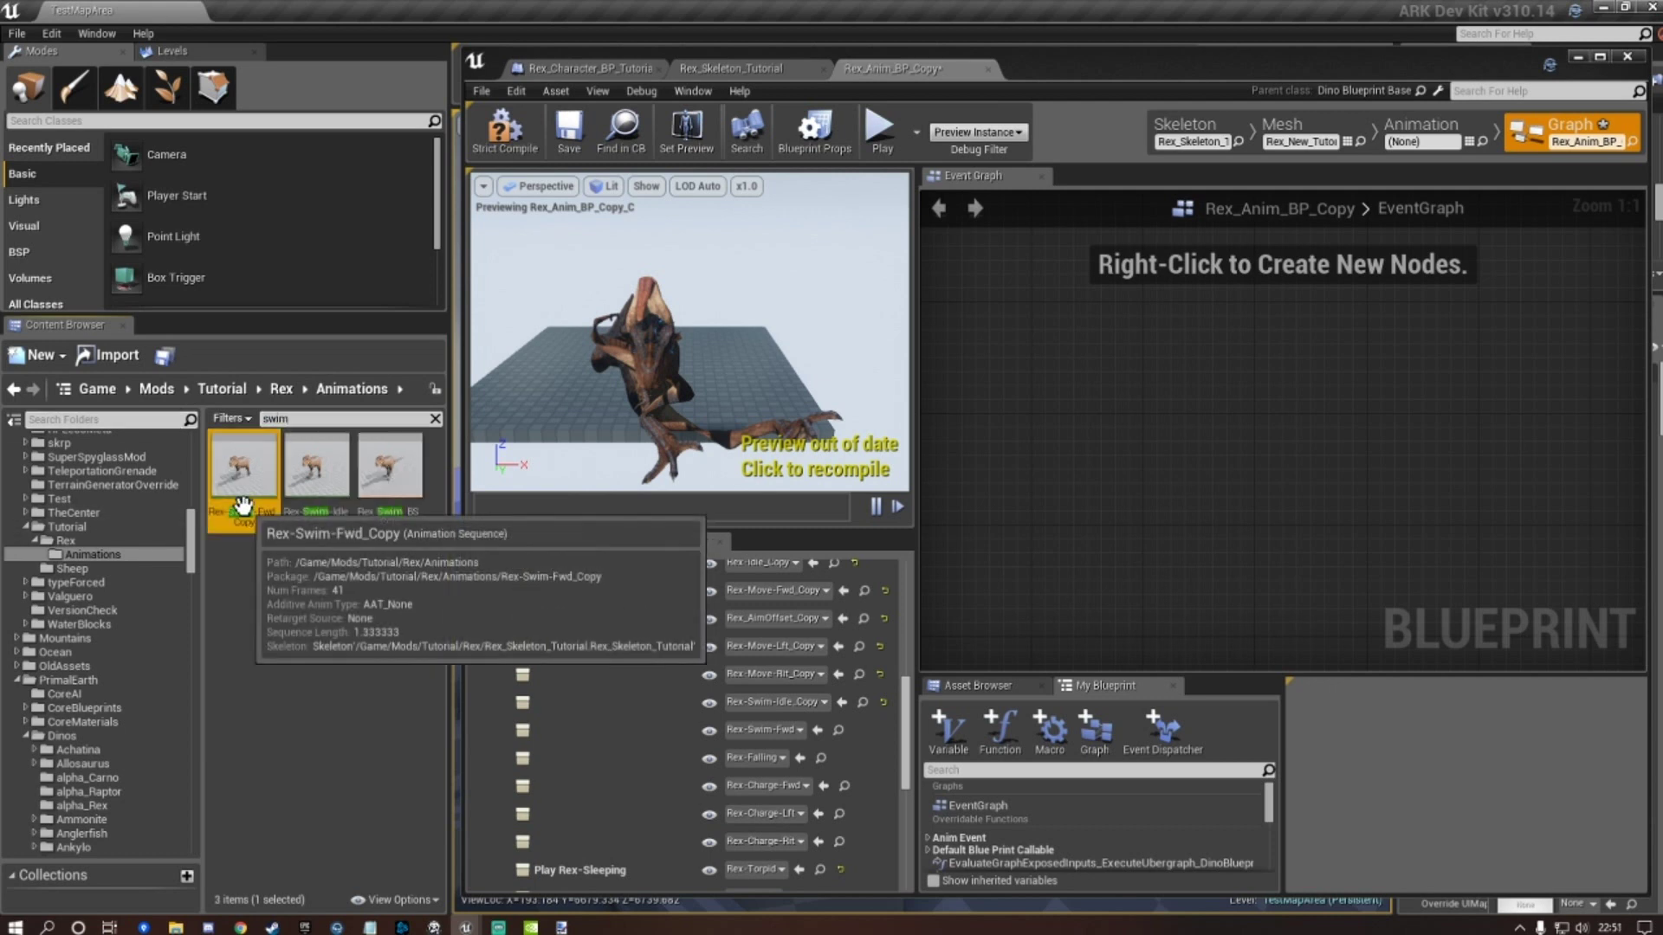
pyautogui.click(818, 730)
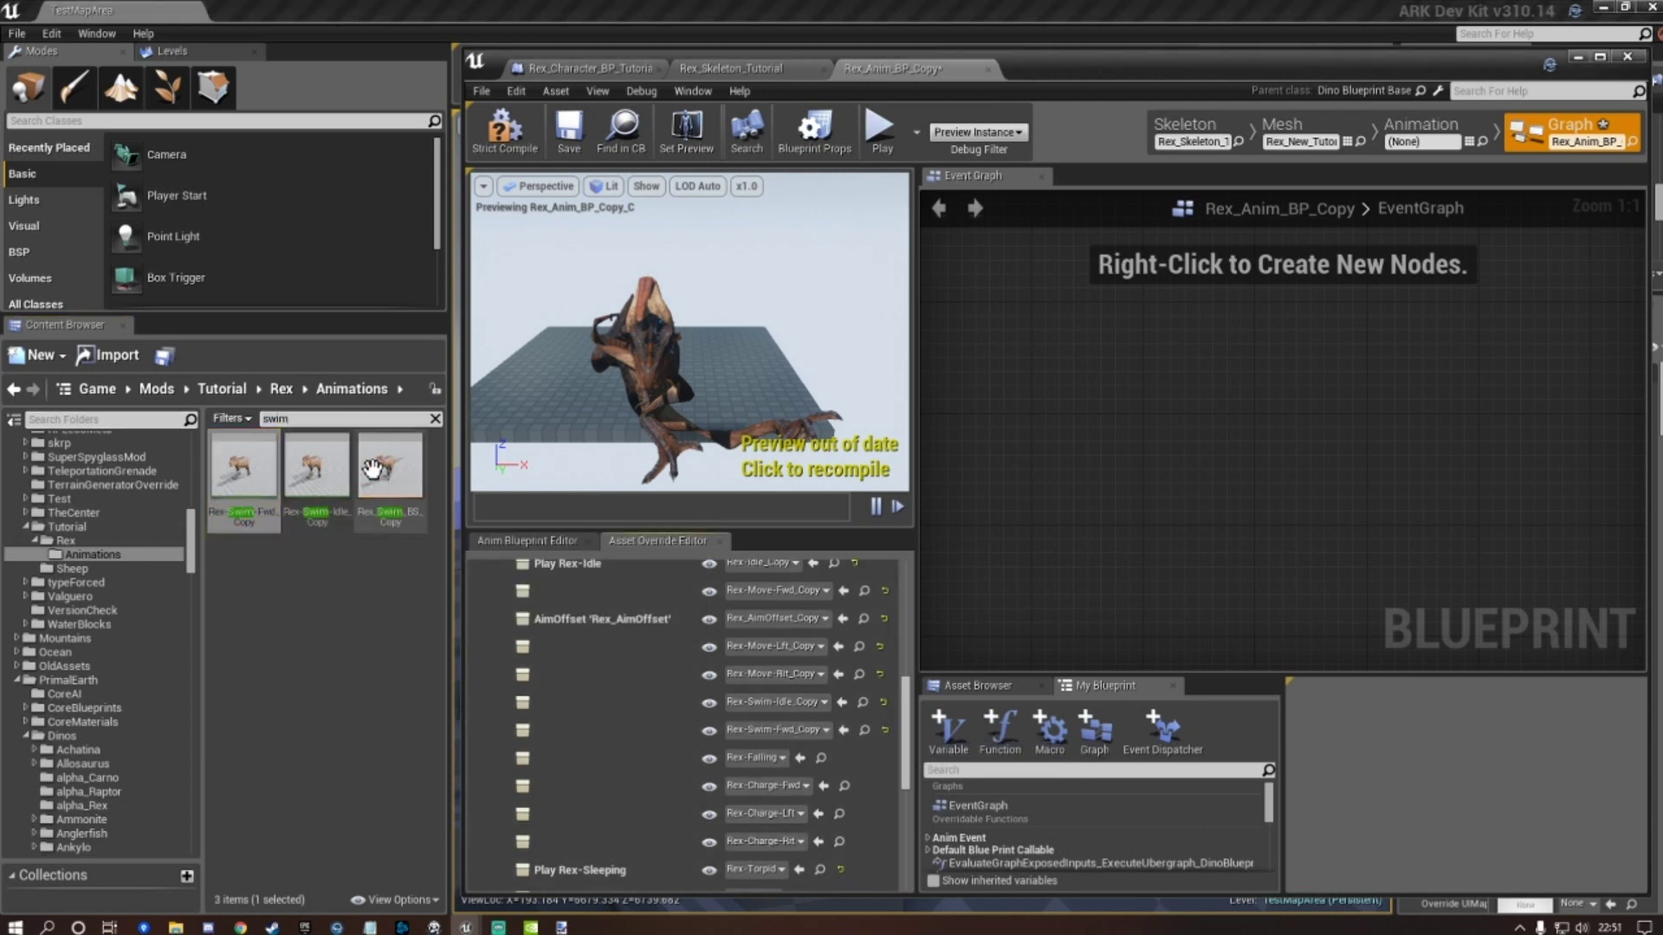
# Find the falling animation in the Animations folder and assign Rex-Falling_Copy to the Rex-Falling override.
pyautogui.click(314, 420)
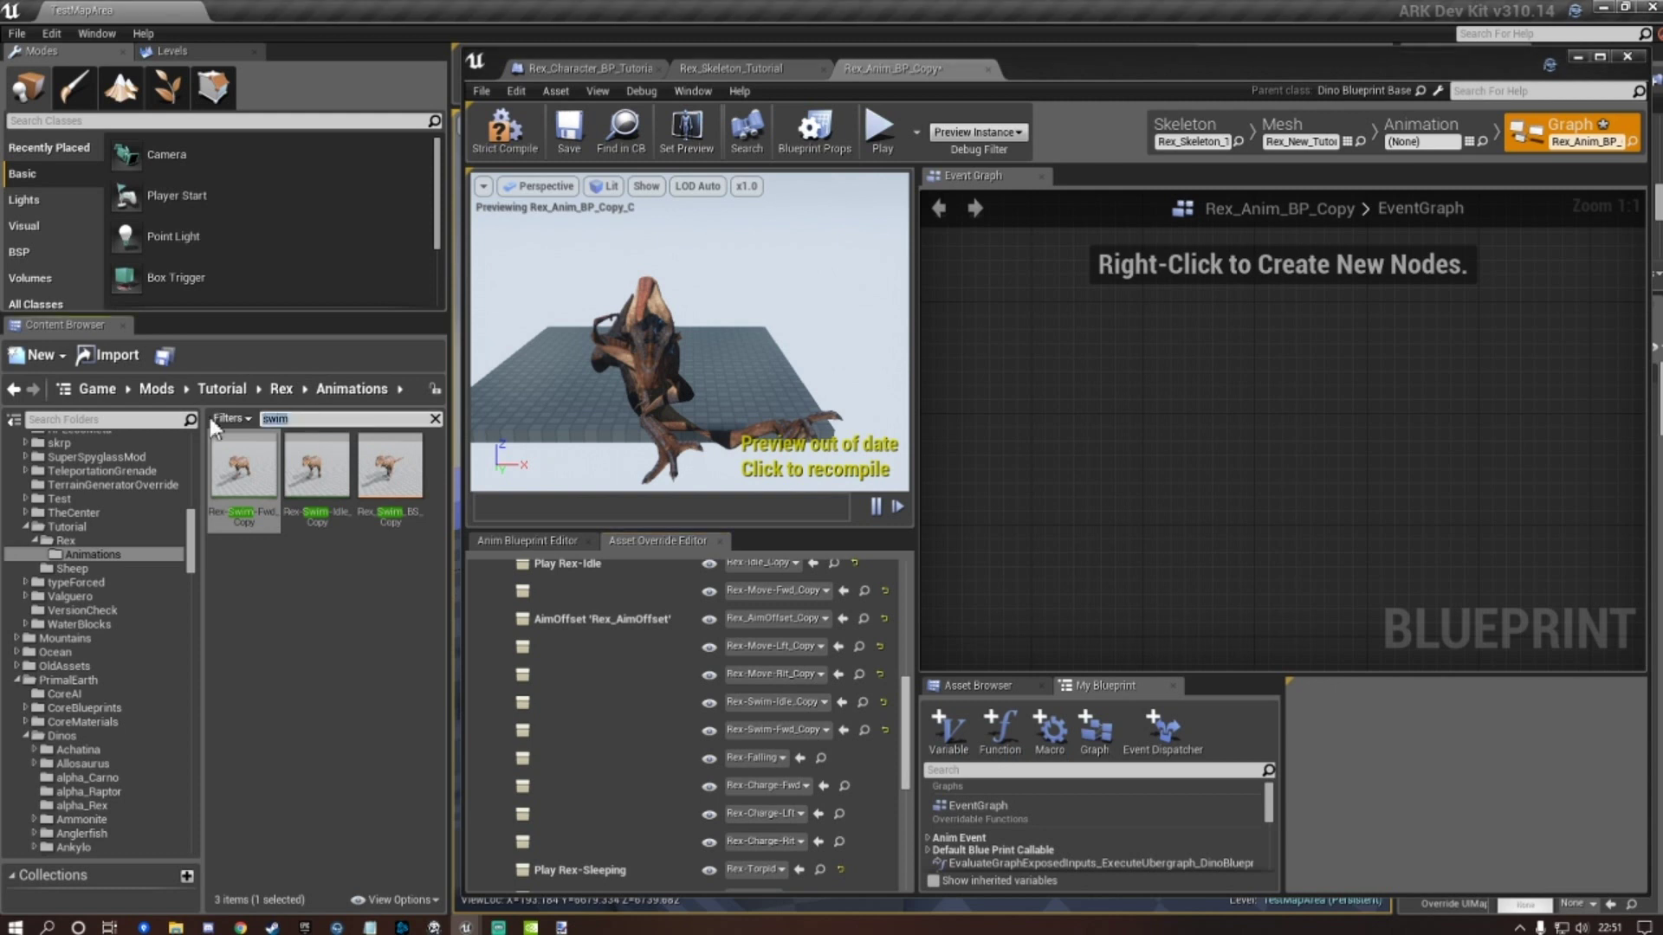
pyautogui.write('fal')
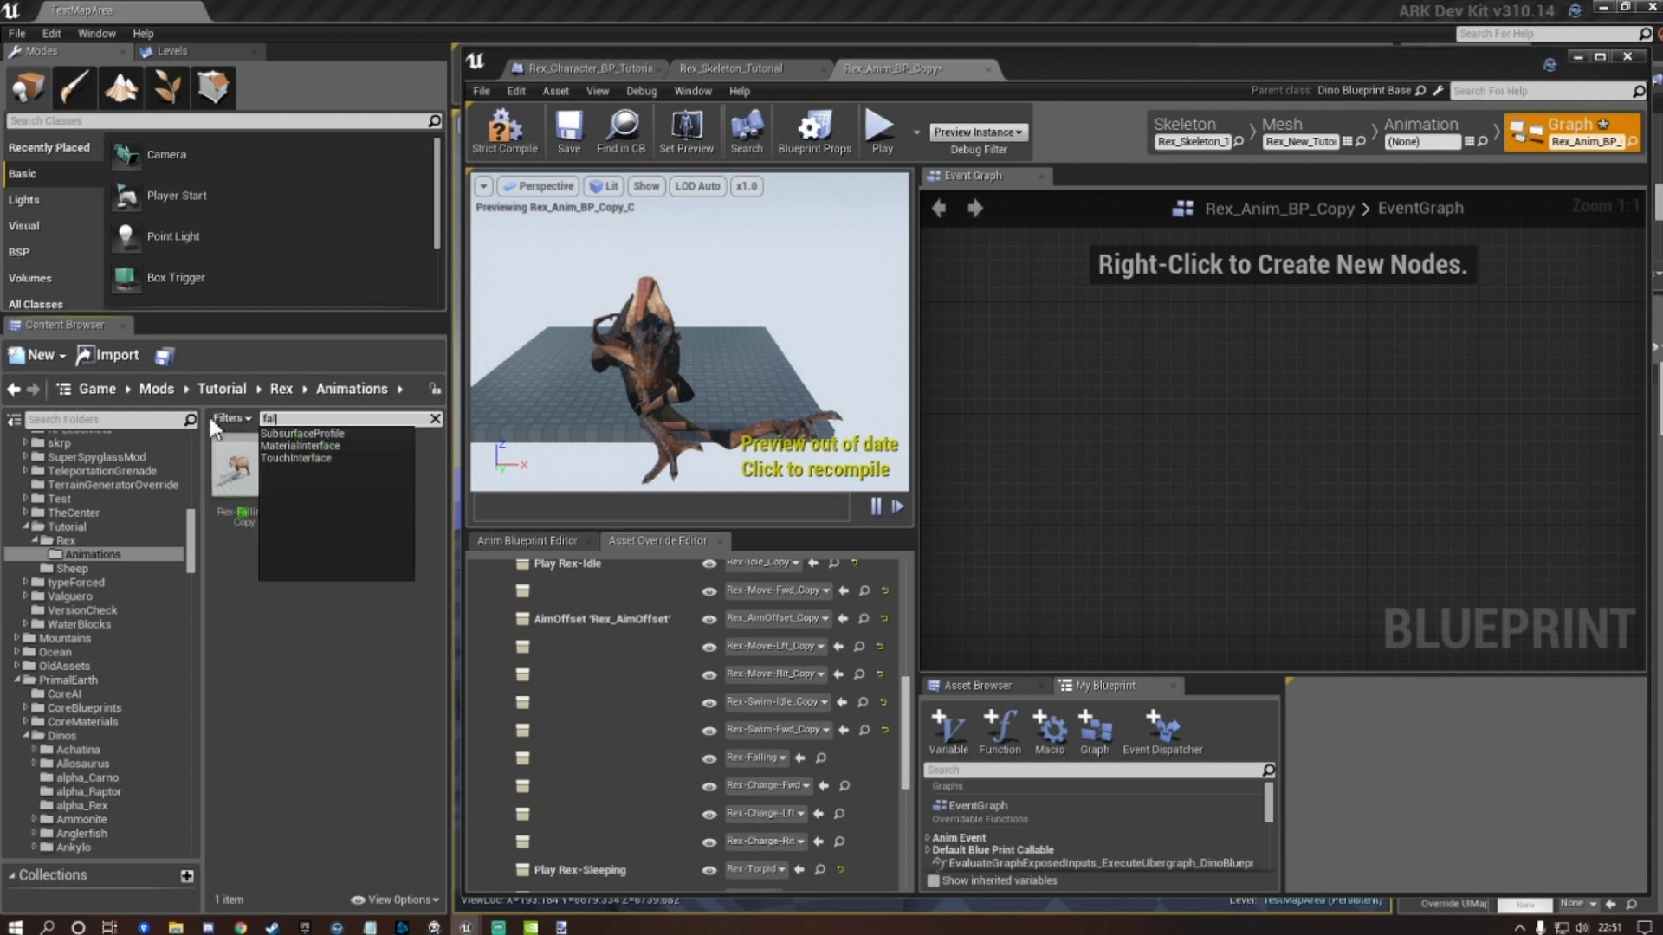
pyautogui.click(243, 468)
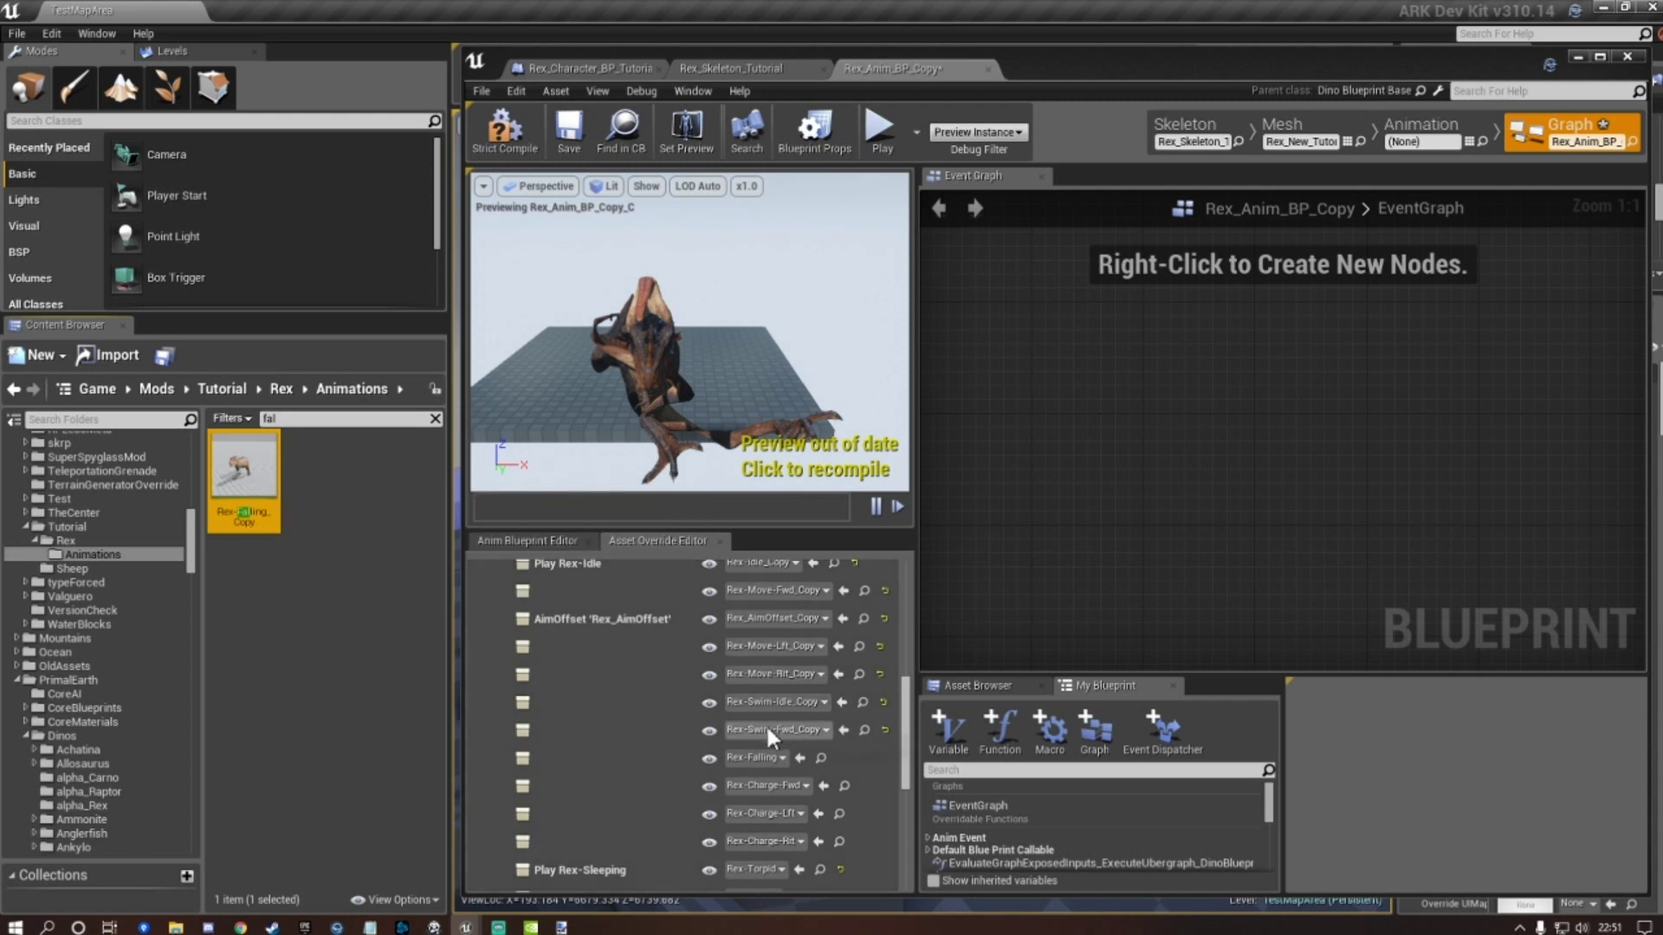
pyautogui.click(801, 757)
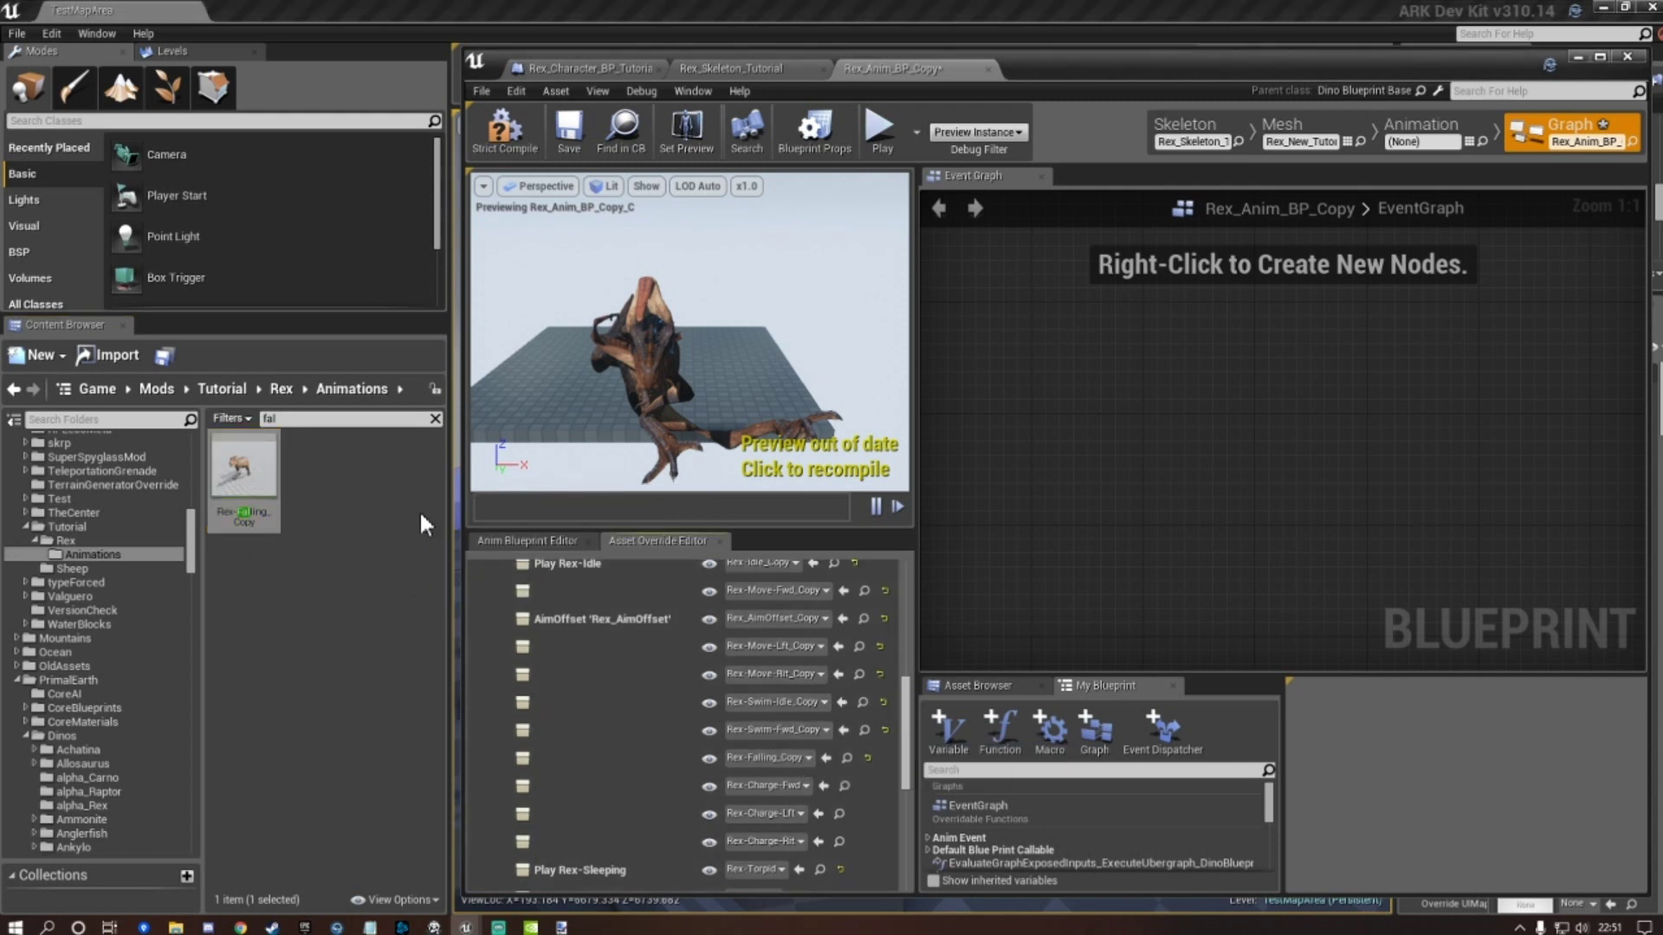
# Replace the forward, left and right charge overrides with Rex-Charge-Fwd_Copy, Rex-Charge-Lft_Copy and Rex-Charge-Rit_Copy from the Animations folder.
pyautogui.click(311, 419)
pyautogui.write('char')
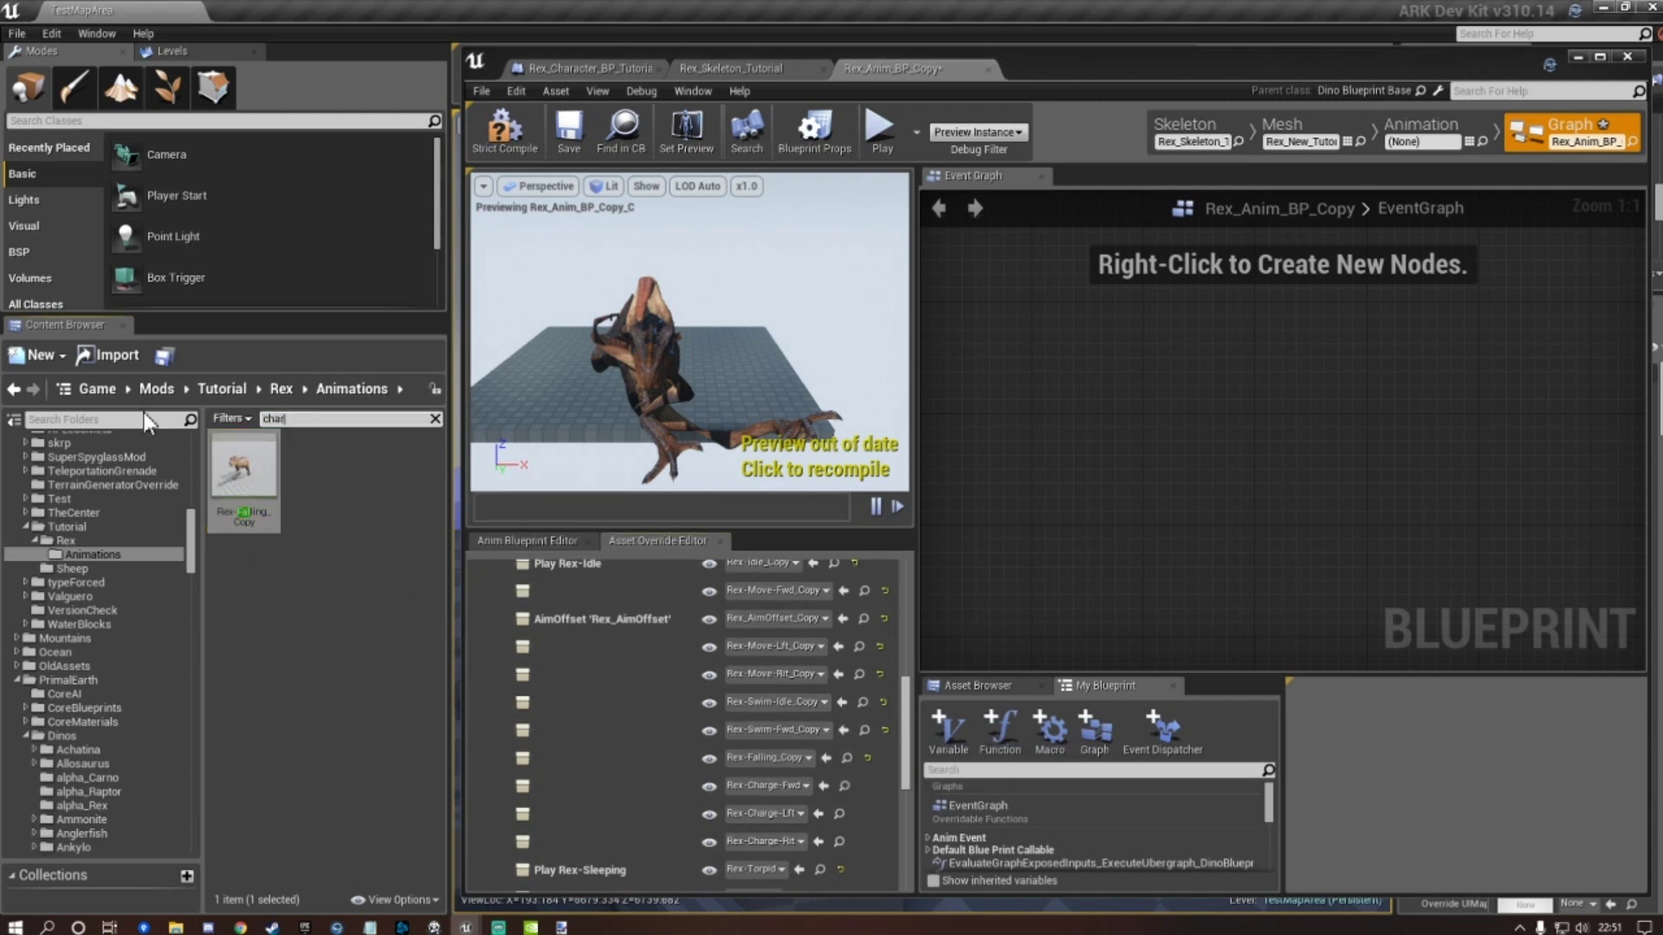
pyautogui.write('ge')
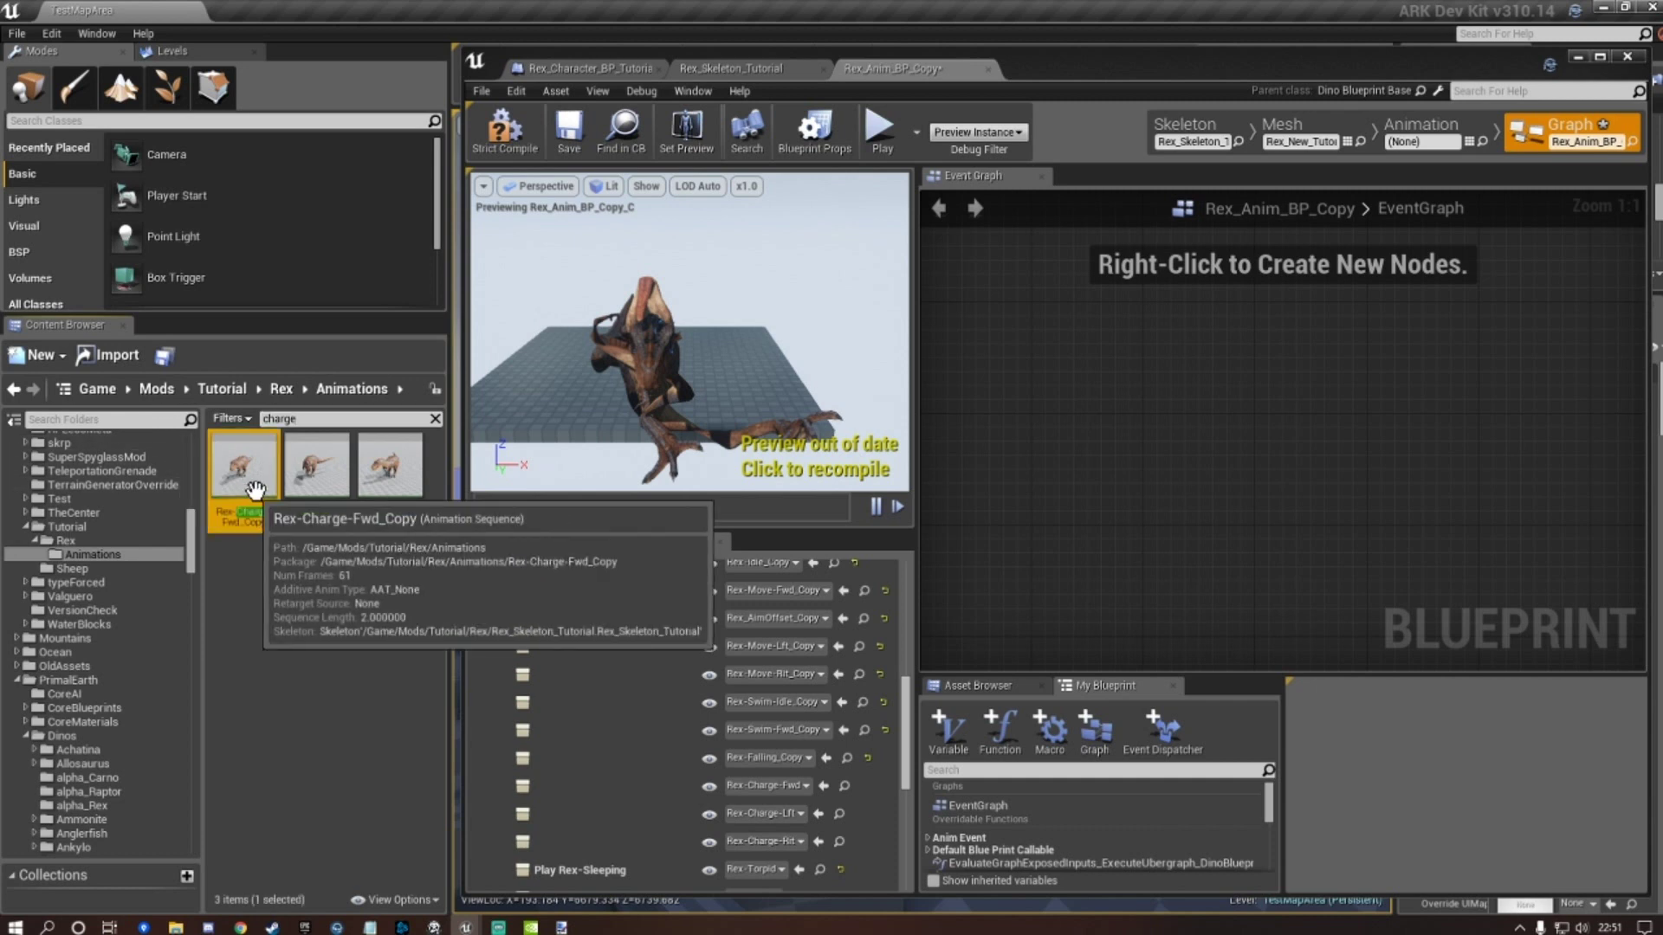
pyautogui.click(244, 468)
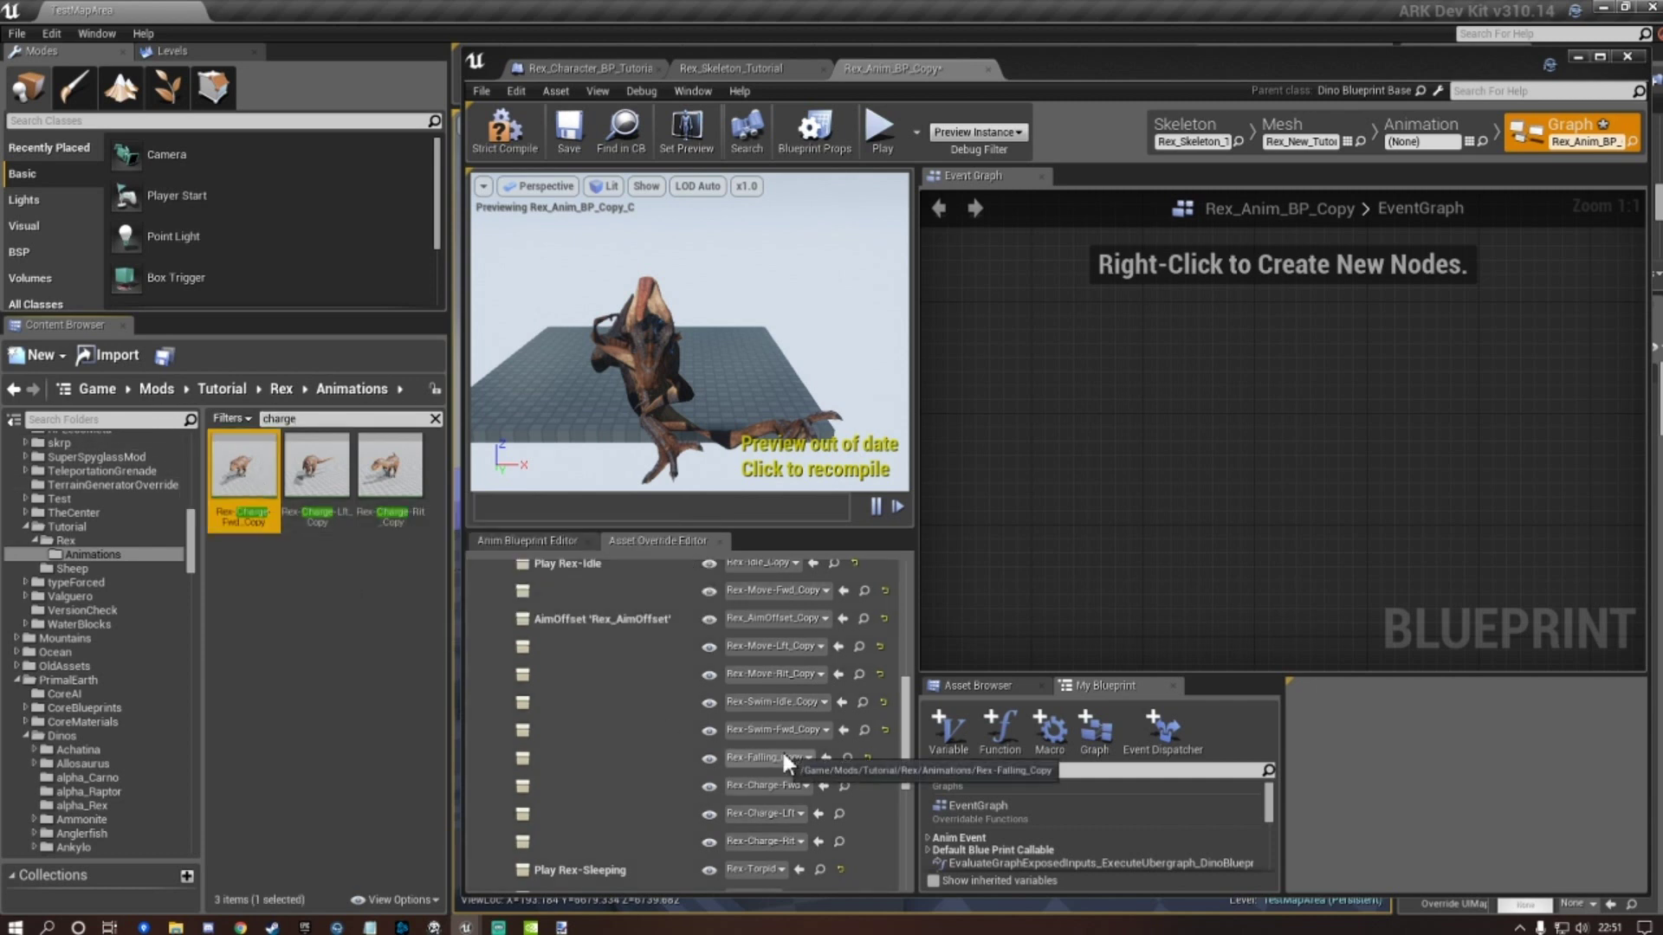
pyautogui.click(825, 786)
pyautogui.click(317, 472)
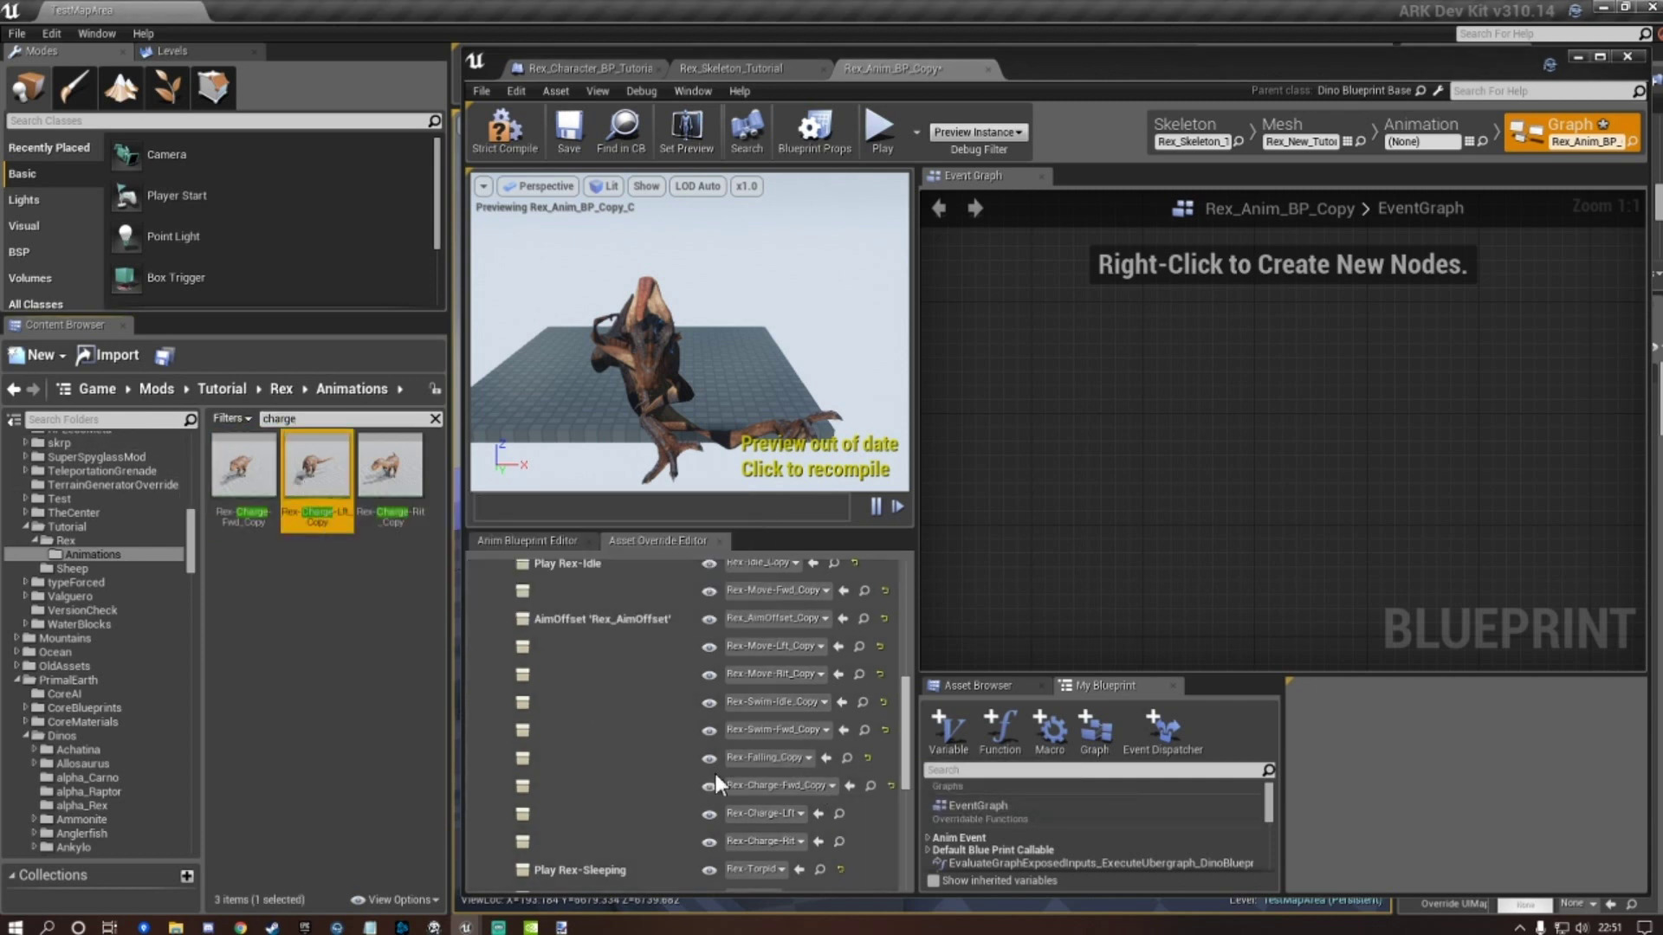
pyautogui.click(818, 813)
pyautogui.click(390, 467)
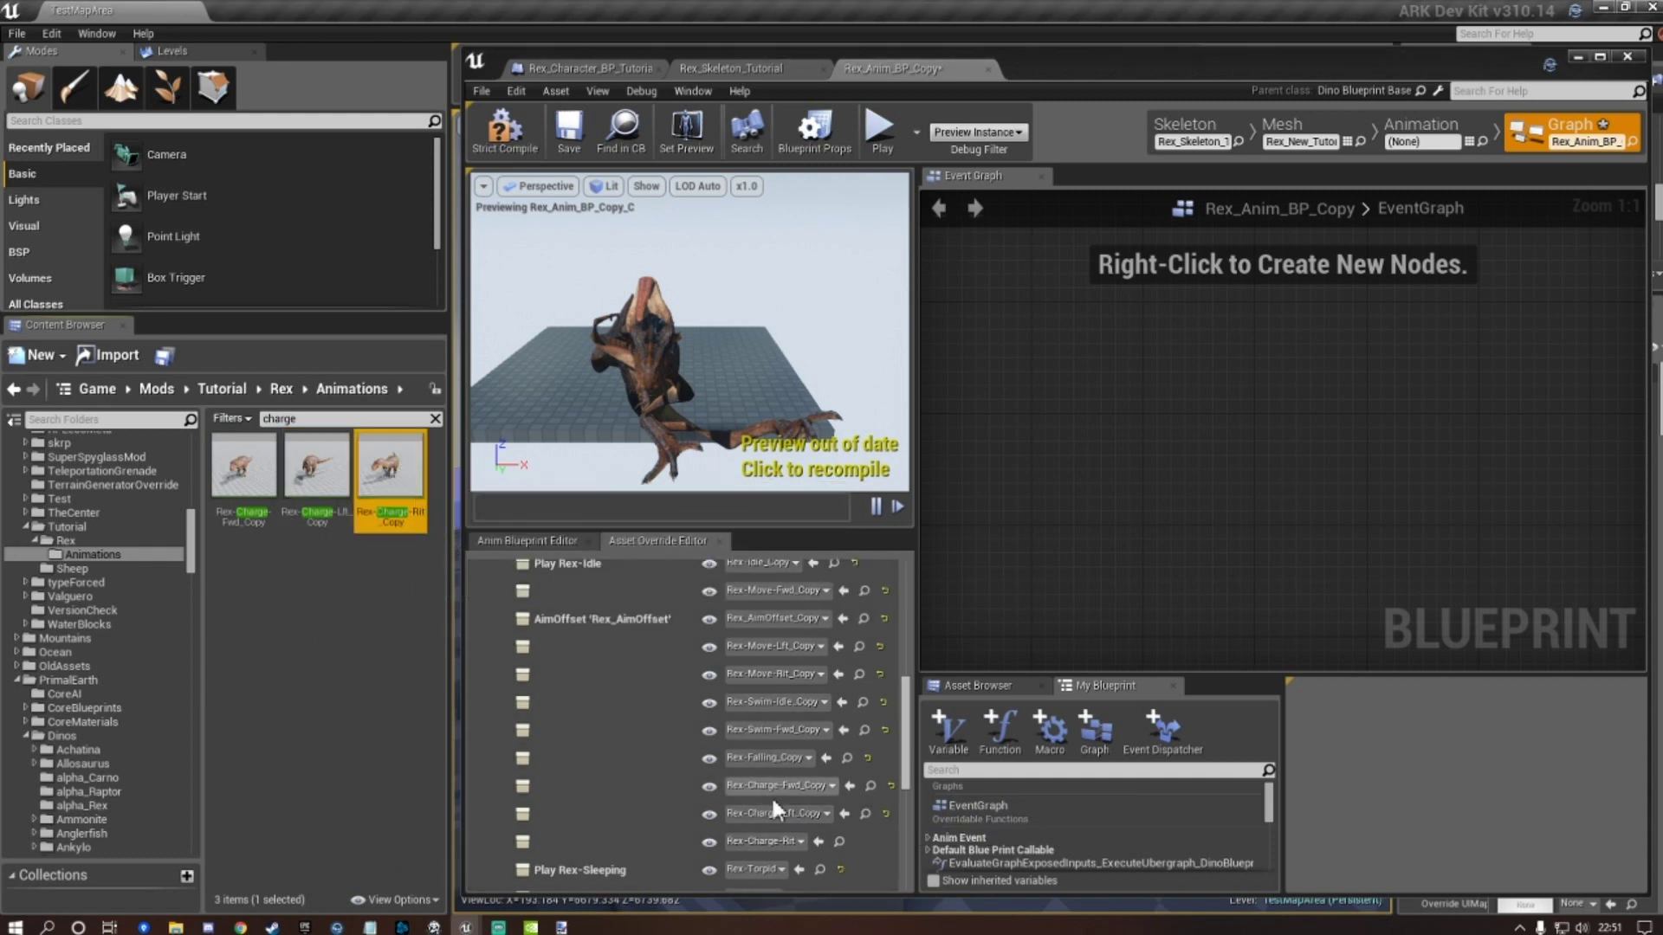
pyautogui.click(819, 842)
# Find the torpid copies in the Animations folder and assign Rex-Torpid_Copy to the Play Rex-Sleeping override.
pyautogui.click(266, 419)
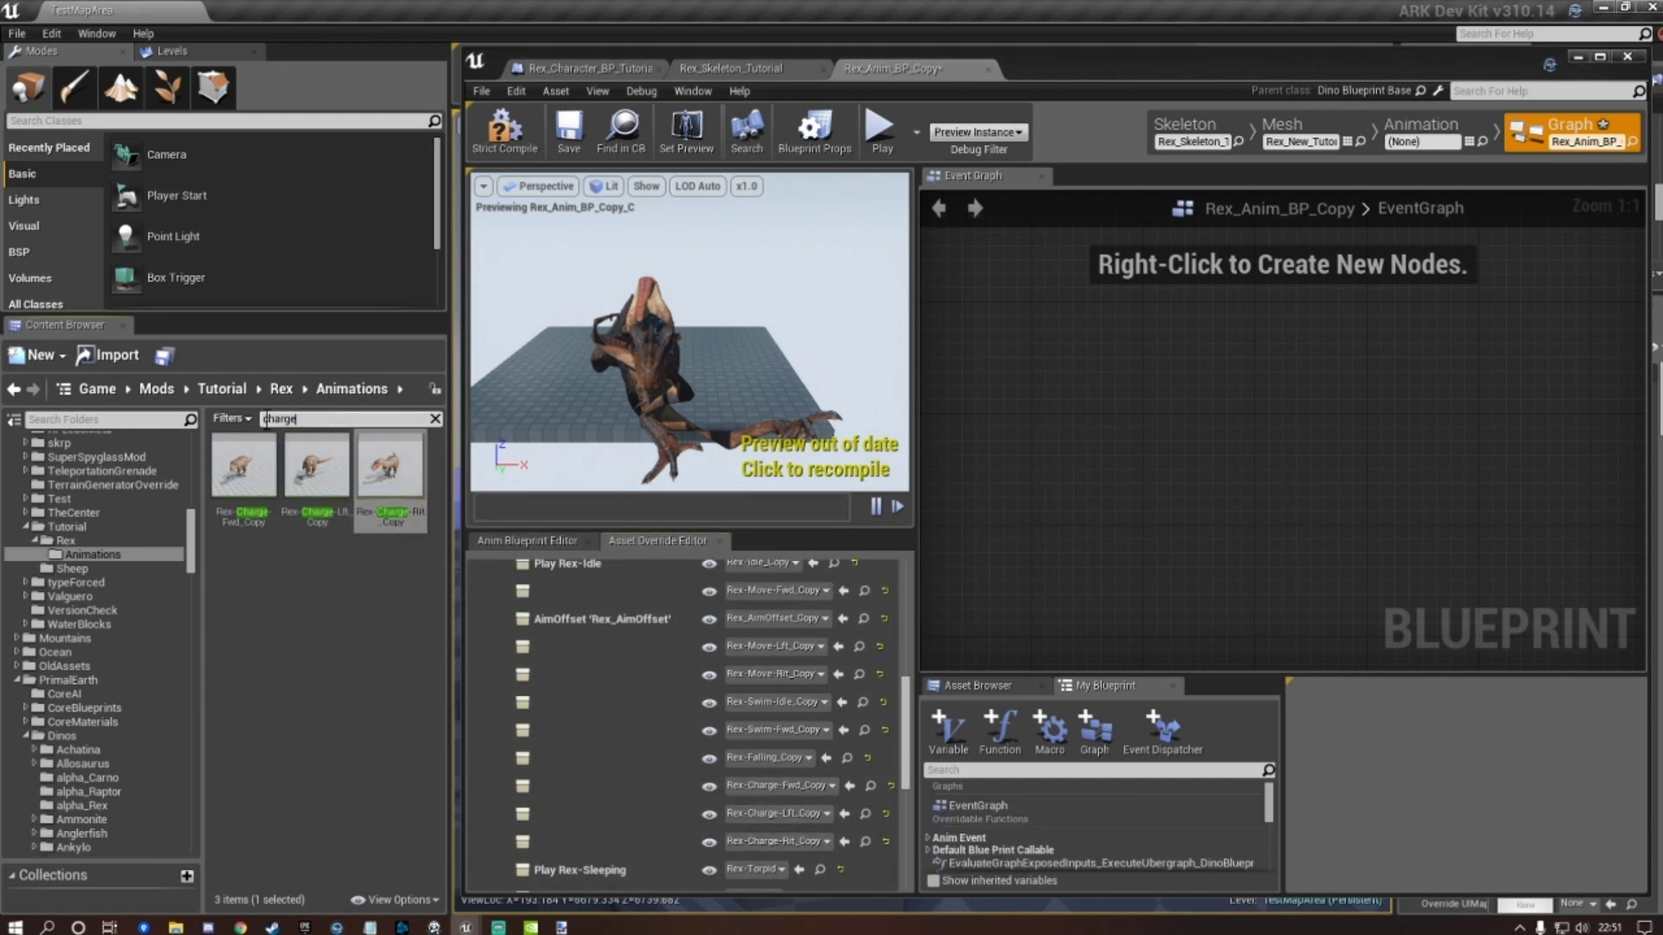
pyautogui.write('tor')
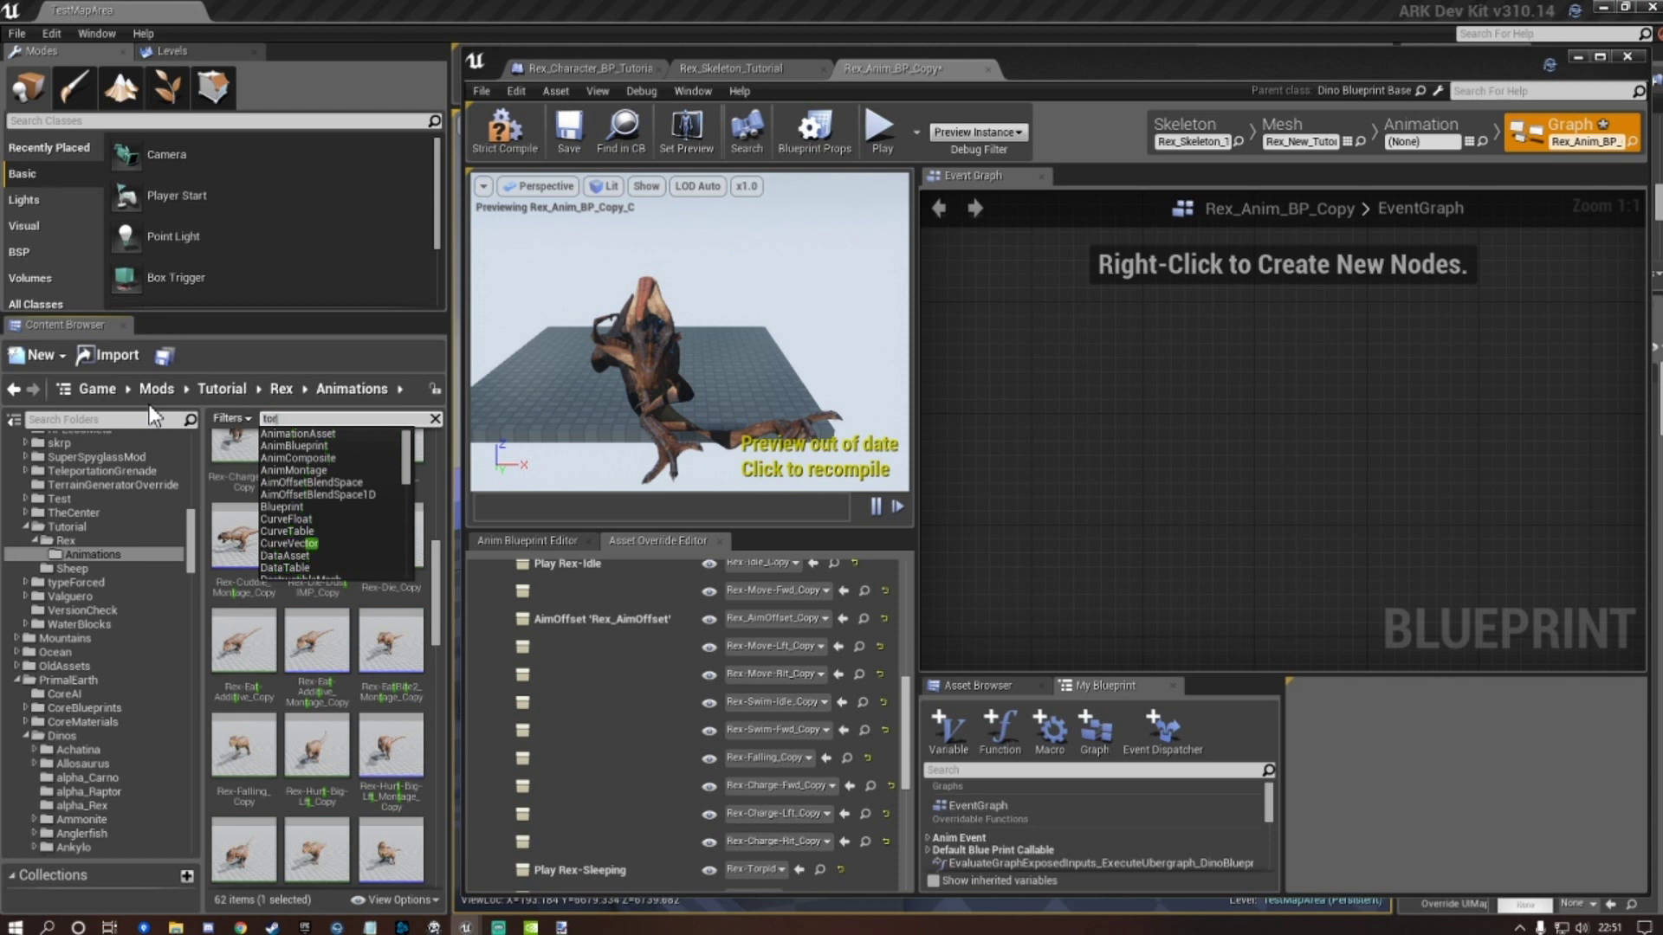
pyautogui.write('pid')
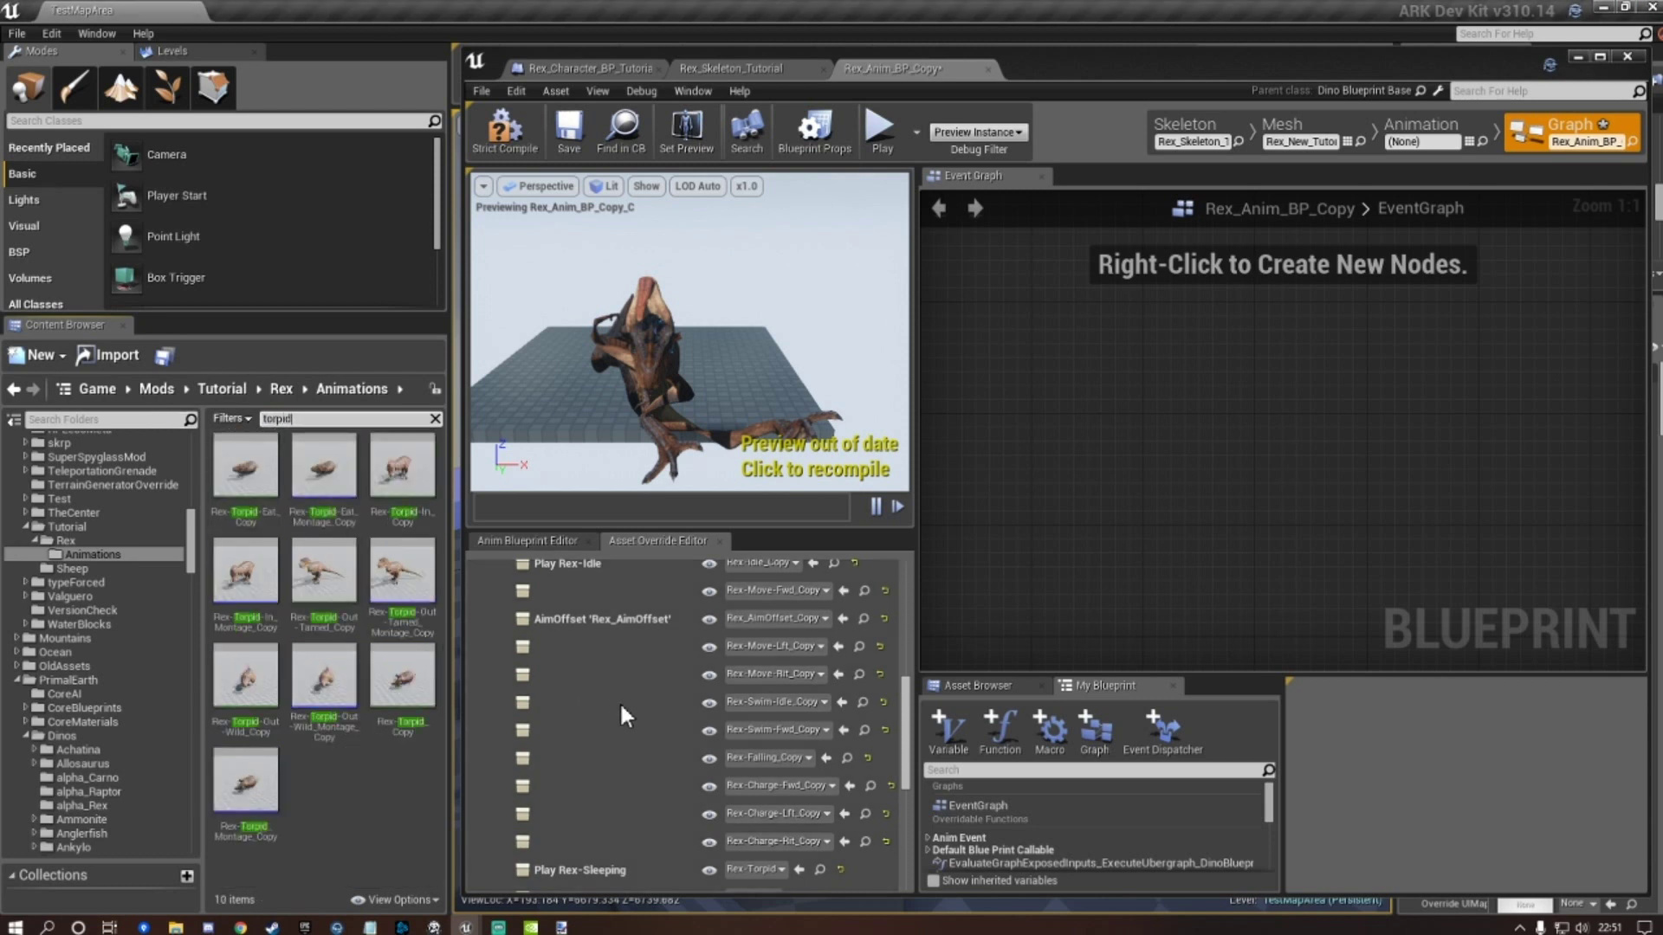
pyautogui.scroll(-1, 621, 700)
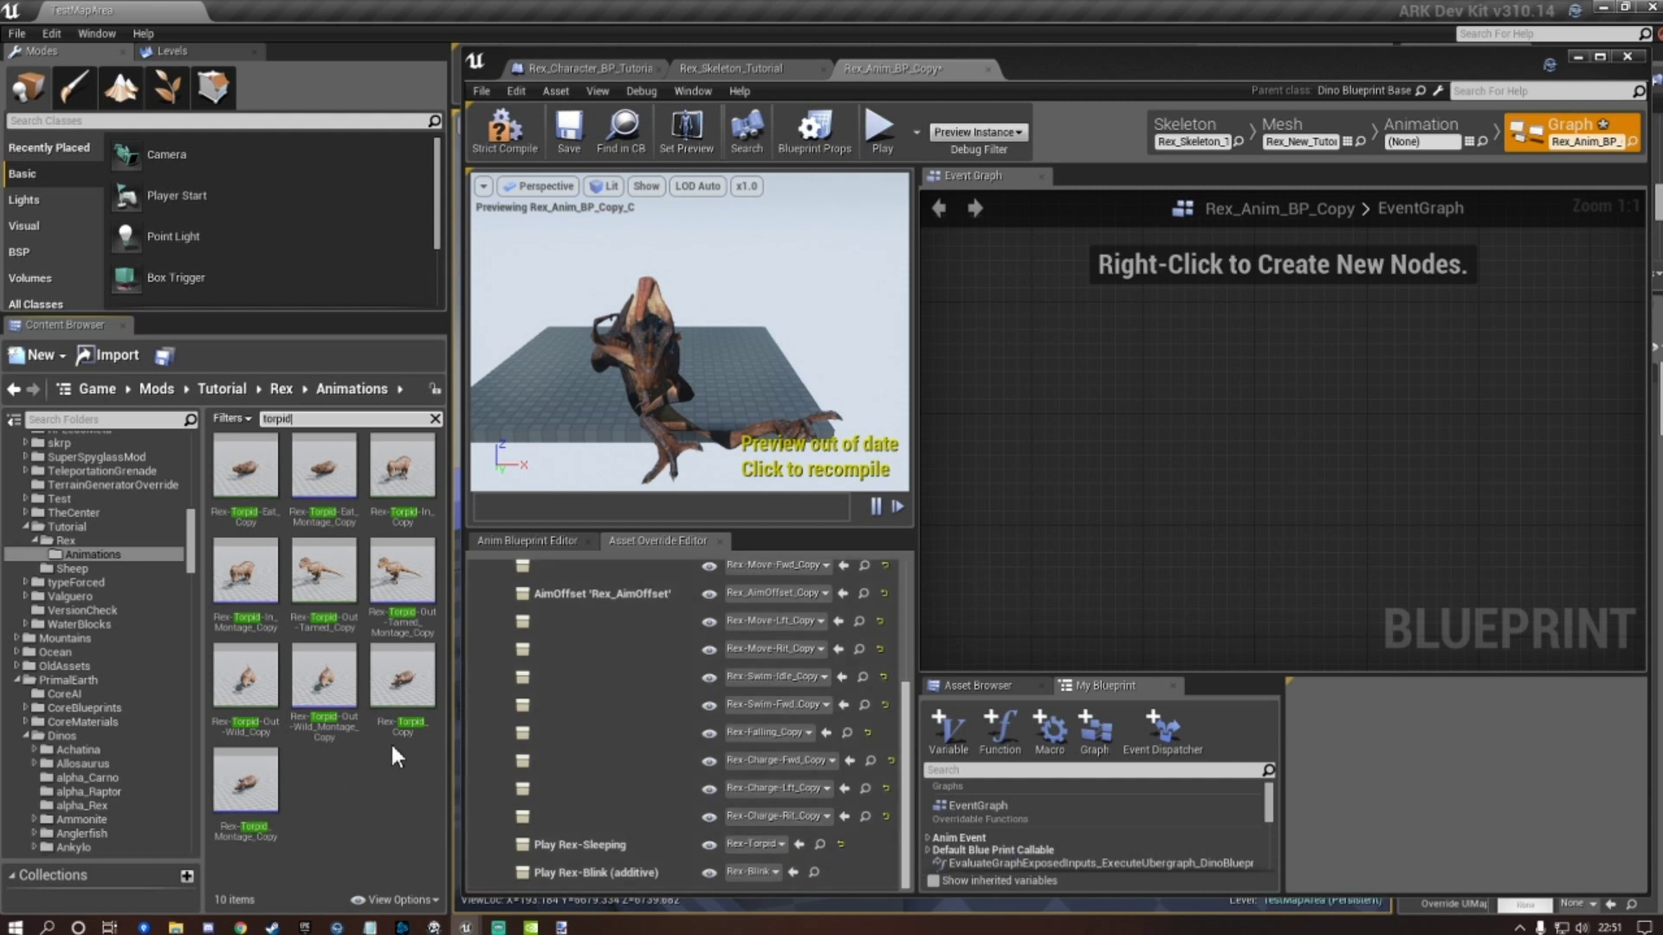
pyautogui.click(400, 685)
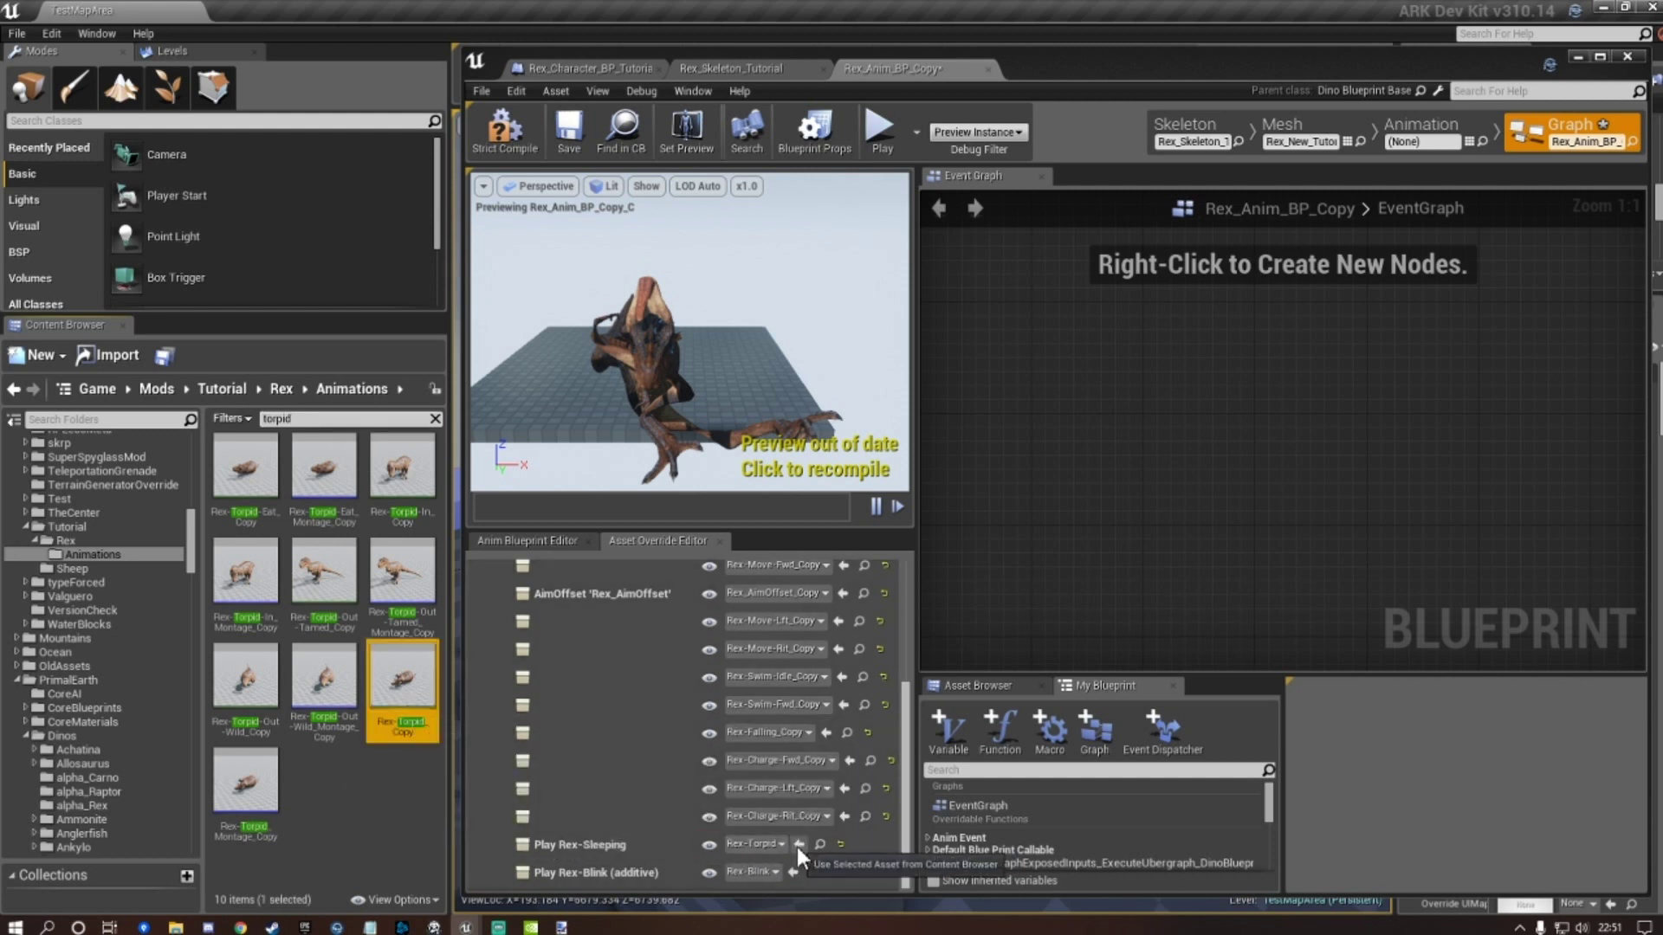
pyautogui.click(797, 844)
# Find the blink animation in the Animations folder and assign Rex-Blink_Copy to the Play Rex-Blink (additive) override.
pyautogui.click(328, 418)
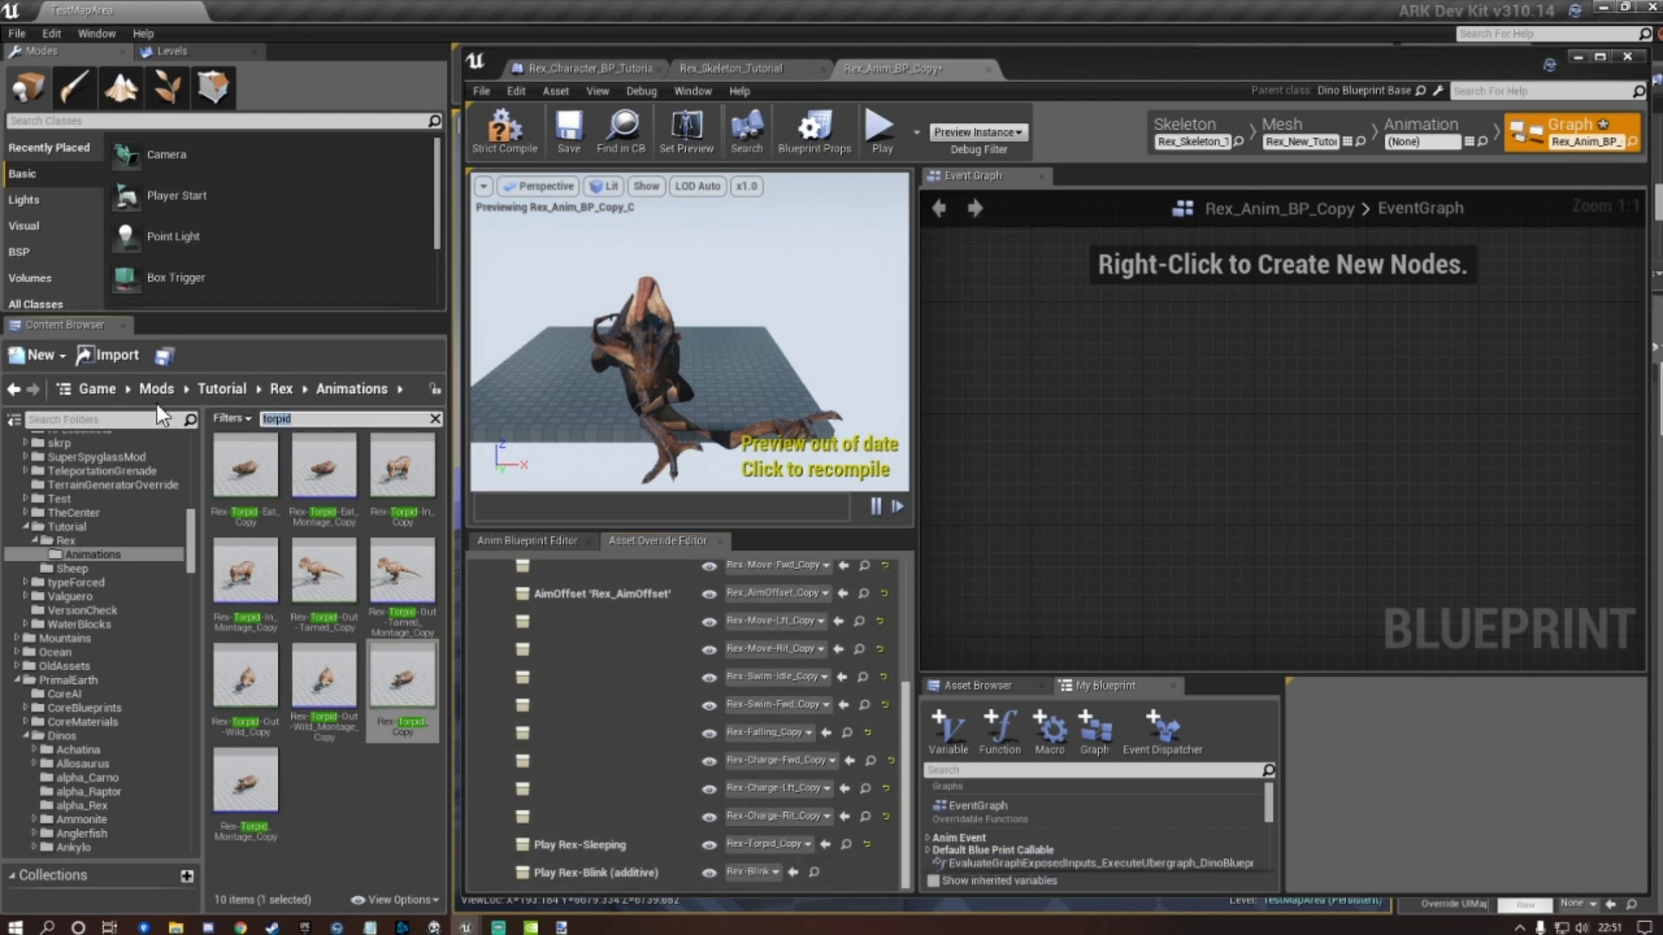
pyautogui.write('blink')
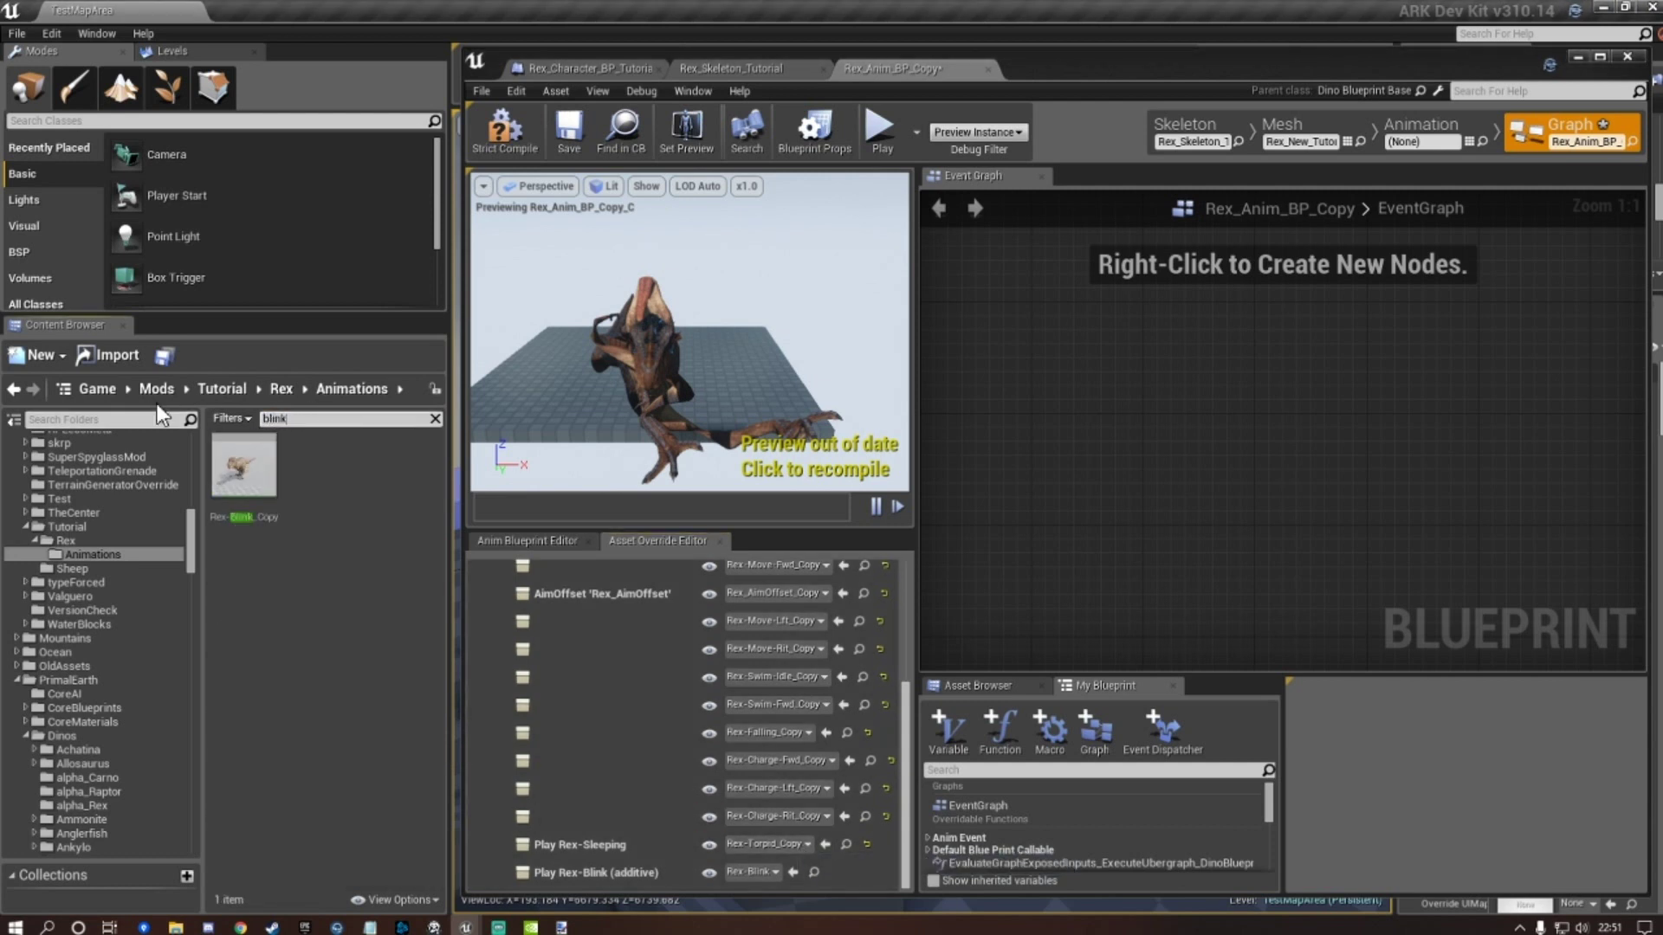
pyautogui.click(244, 472)
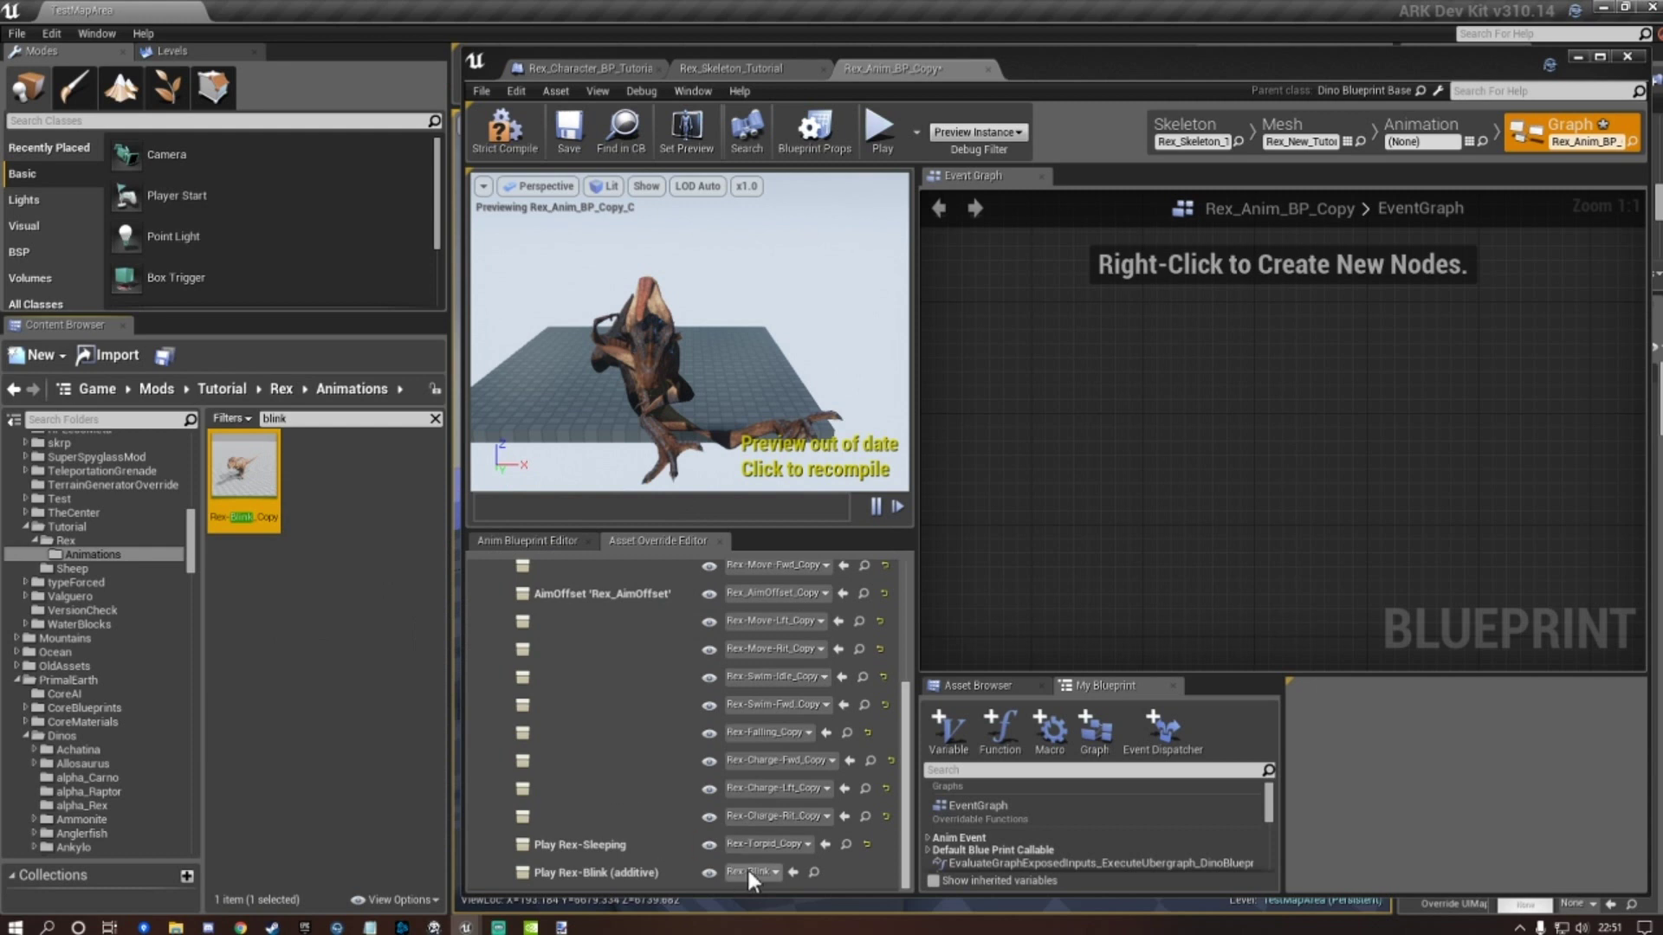
pyautogui.click(793, 874)
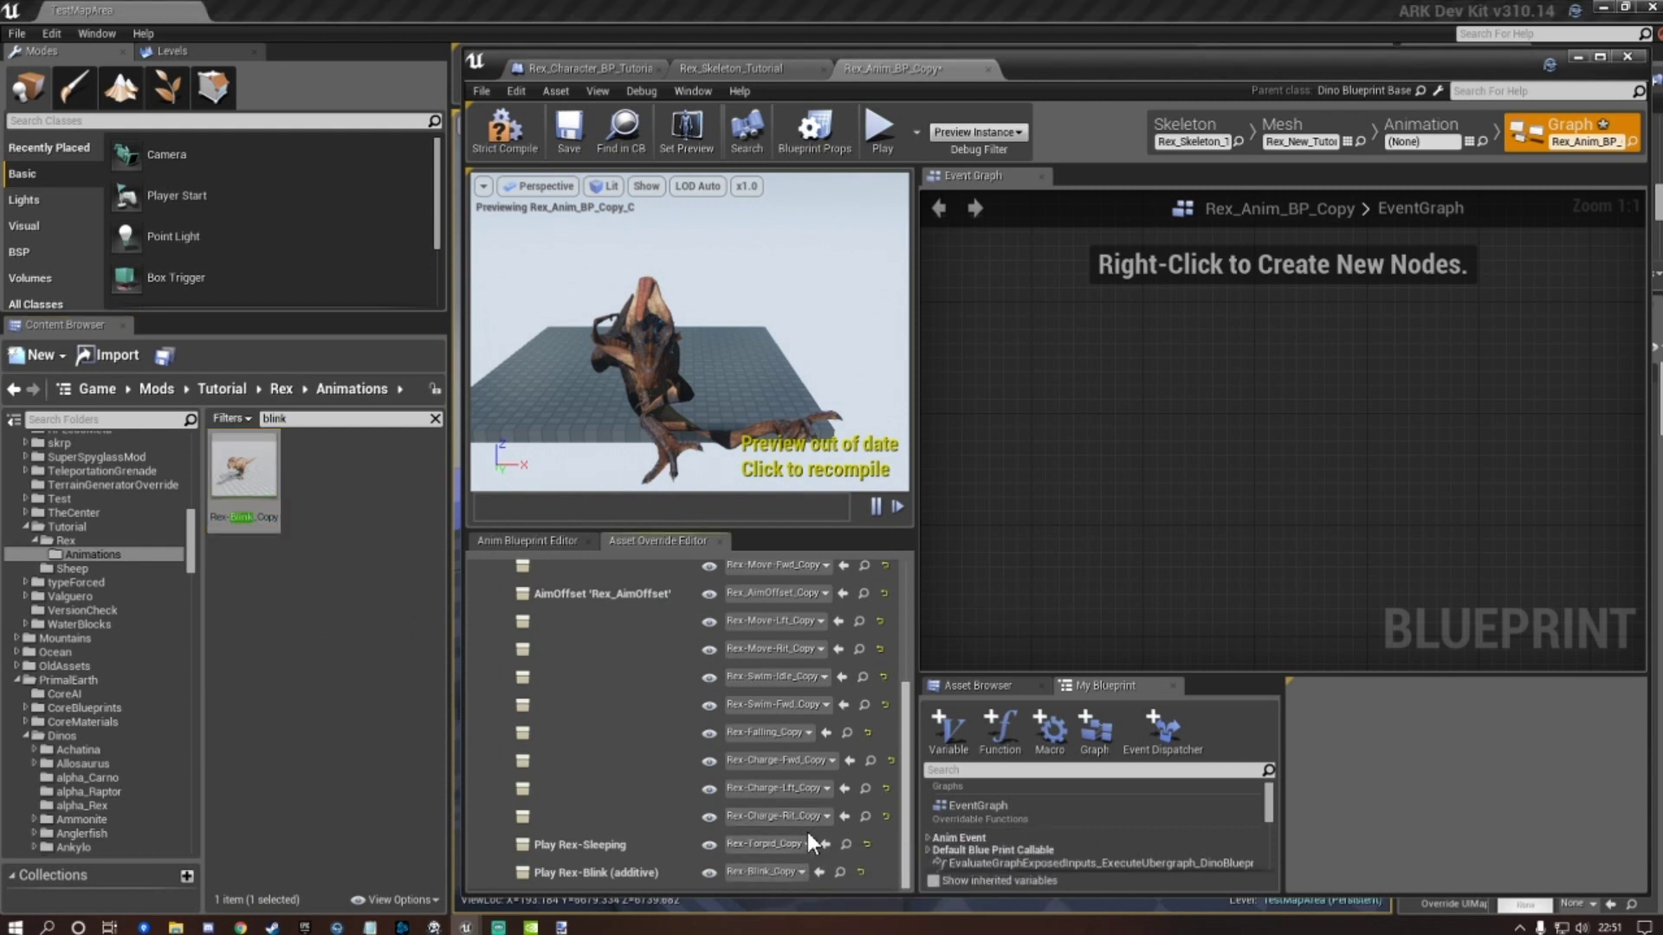
# Save and strict-compile the Rex_Anim_BP_Copy animation blueprint with its finished asset overrides.
pyautogui.scroll(2, 804, 733)
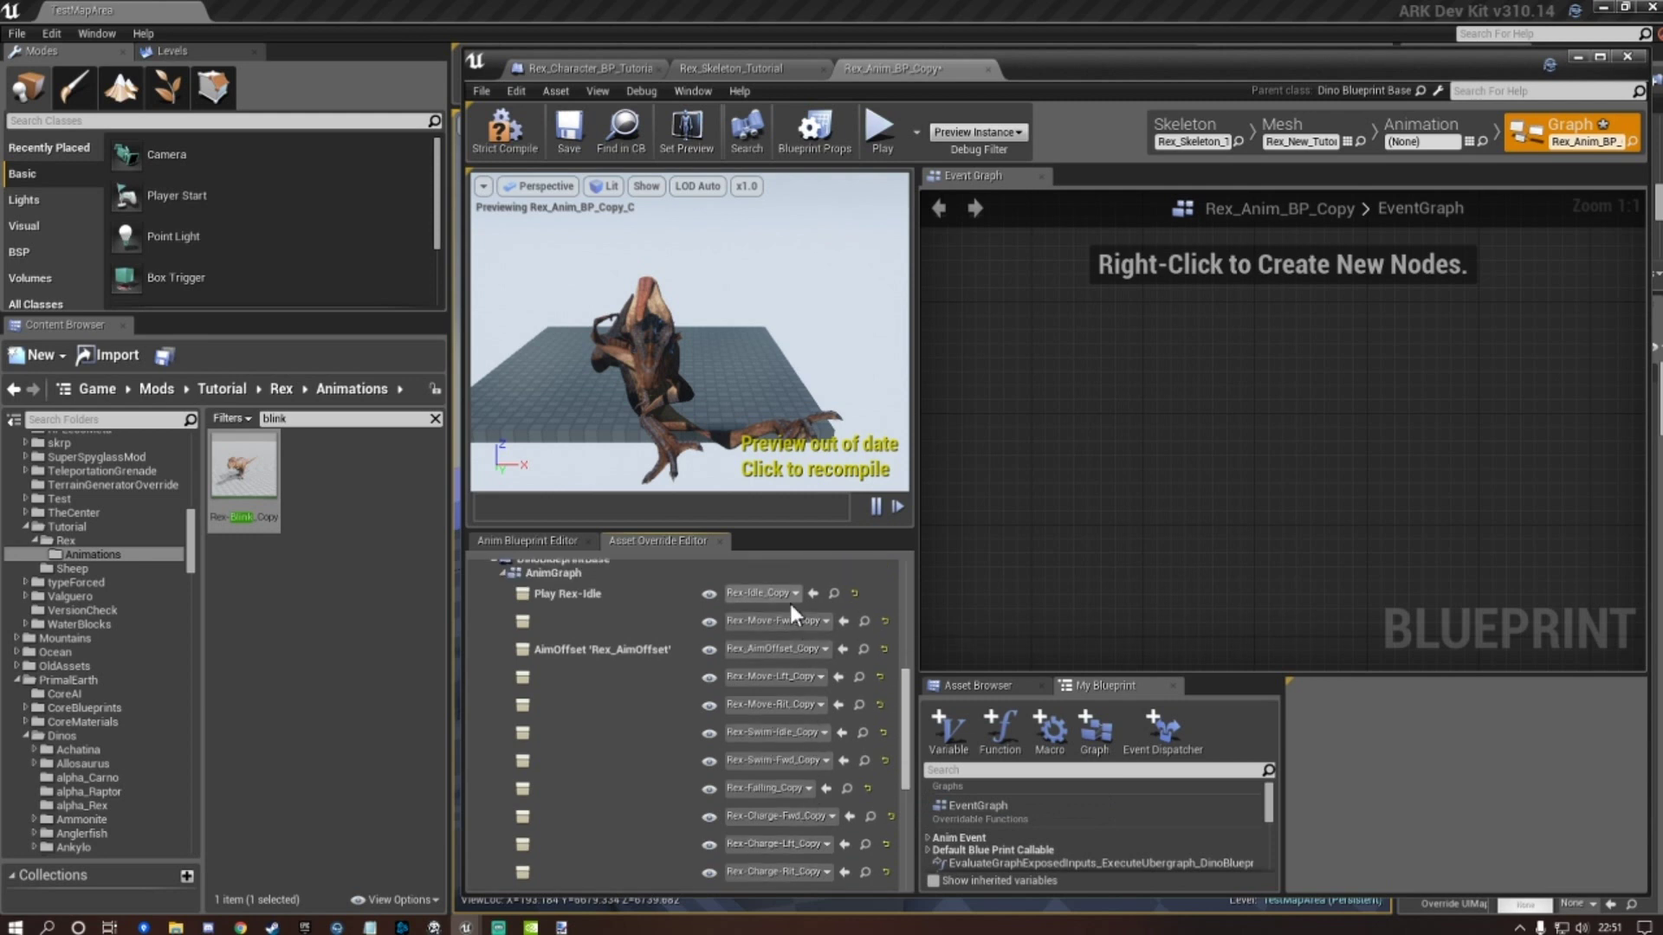
pyautogui.click(568, 129)
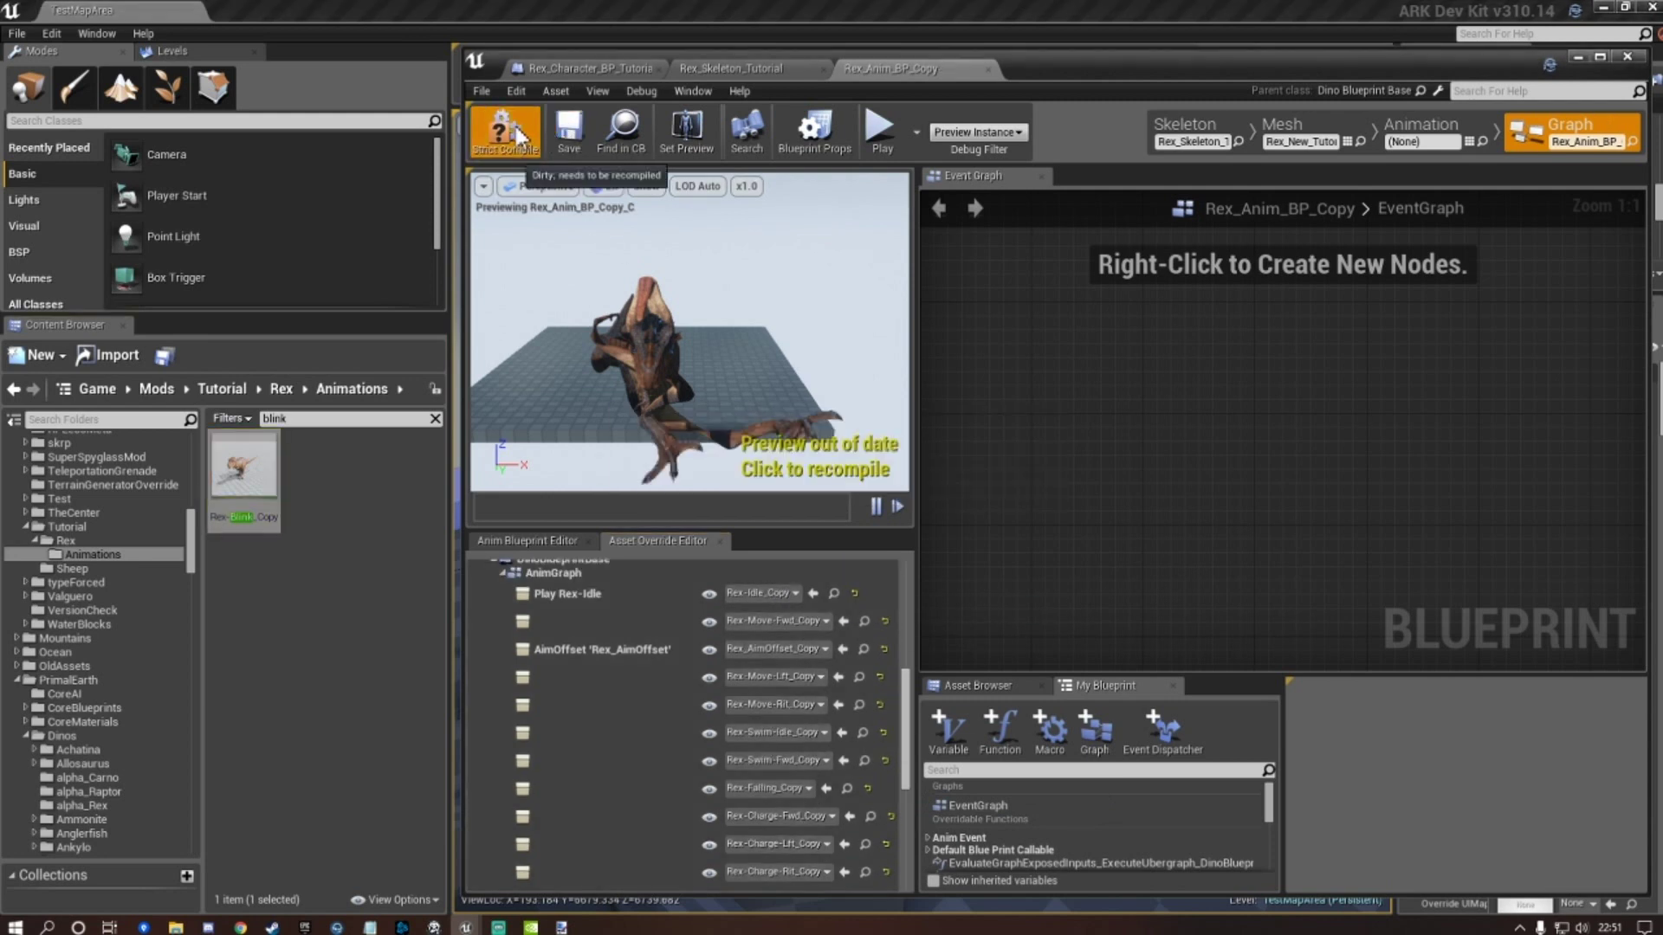
pyautogui.click(566, 135)
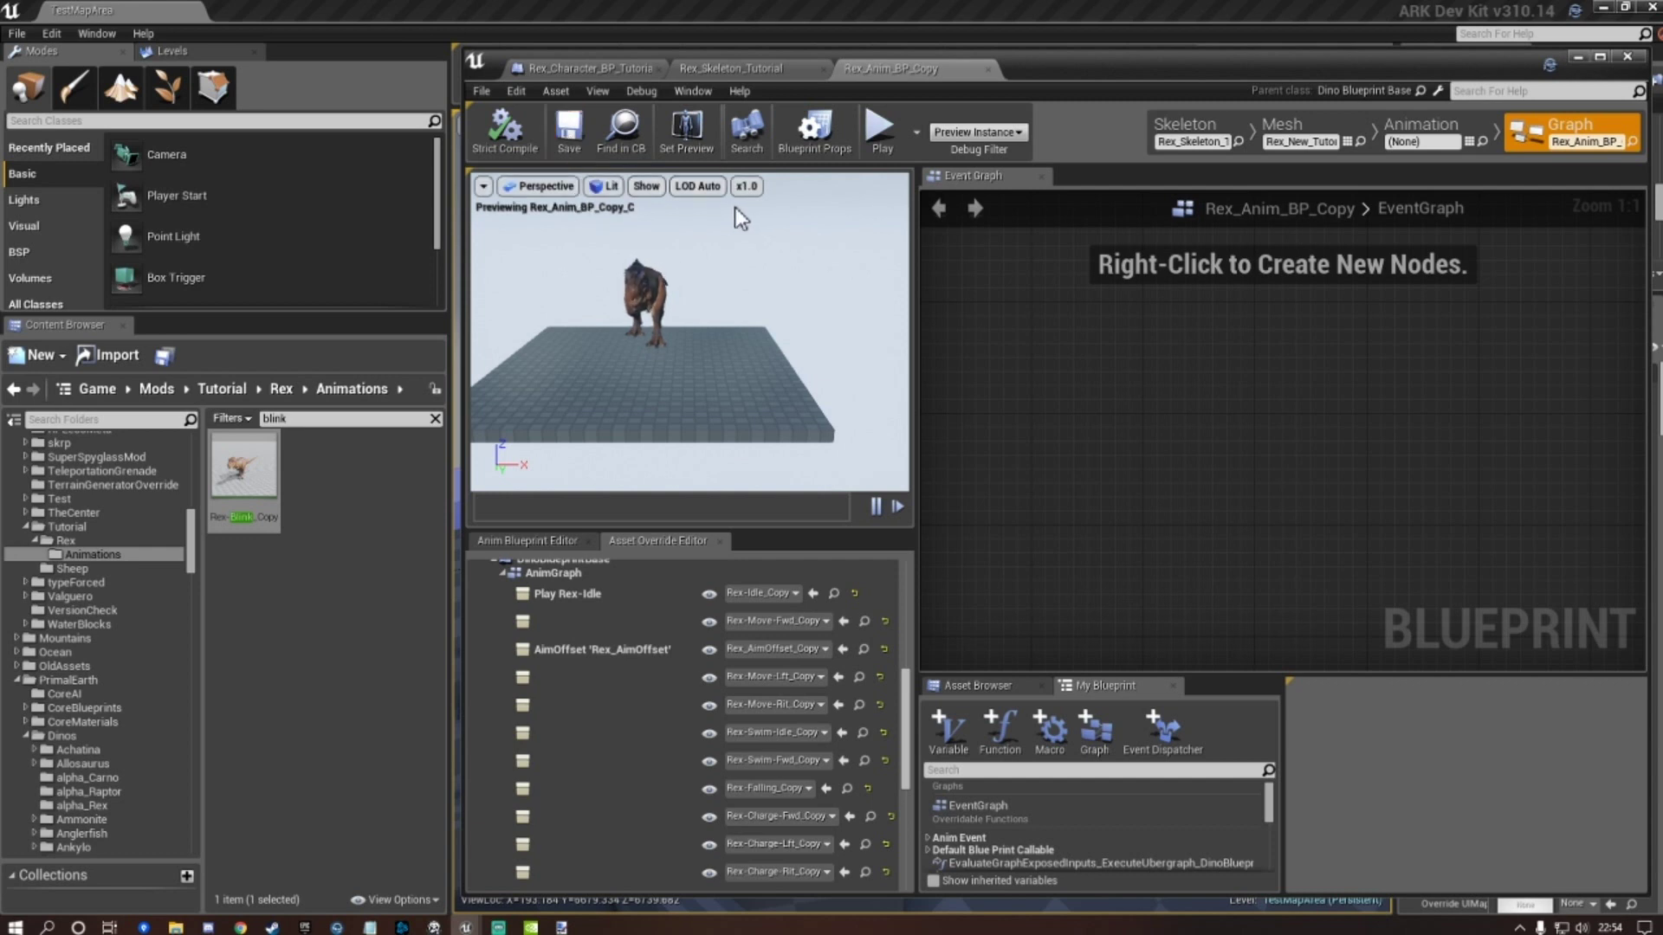
# Examine the rex from the side in the animation blueprint preview to check its idle pose and motion.
pyautogui.moveTo(710, 297); pyautogui.dragTo(433, 297, button='right')
pyautogui.press('w')
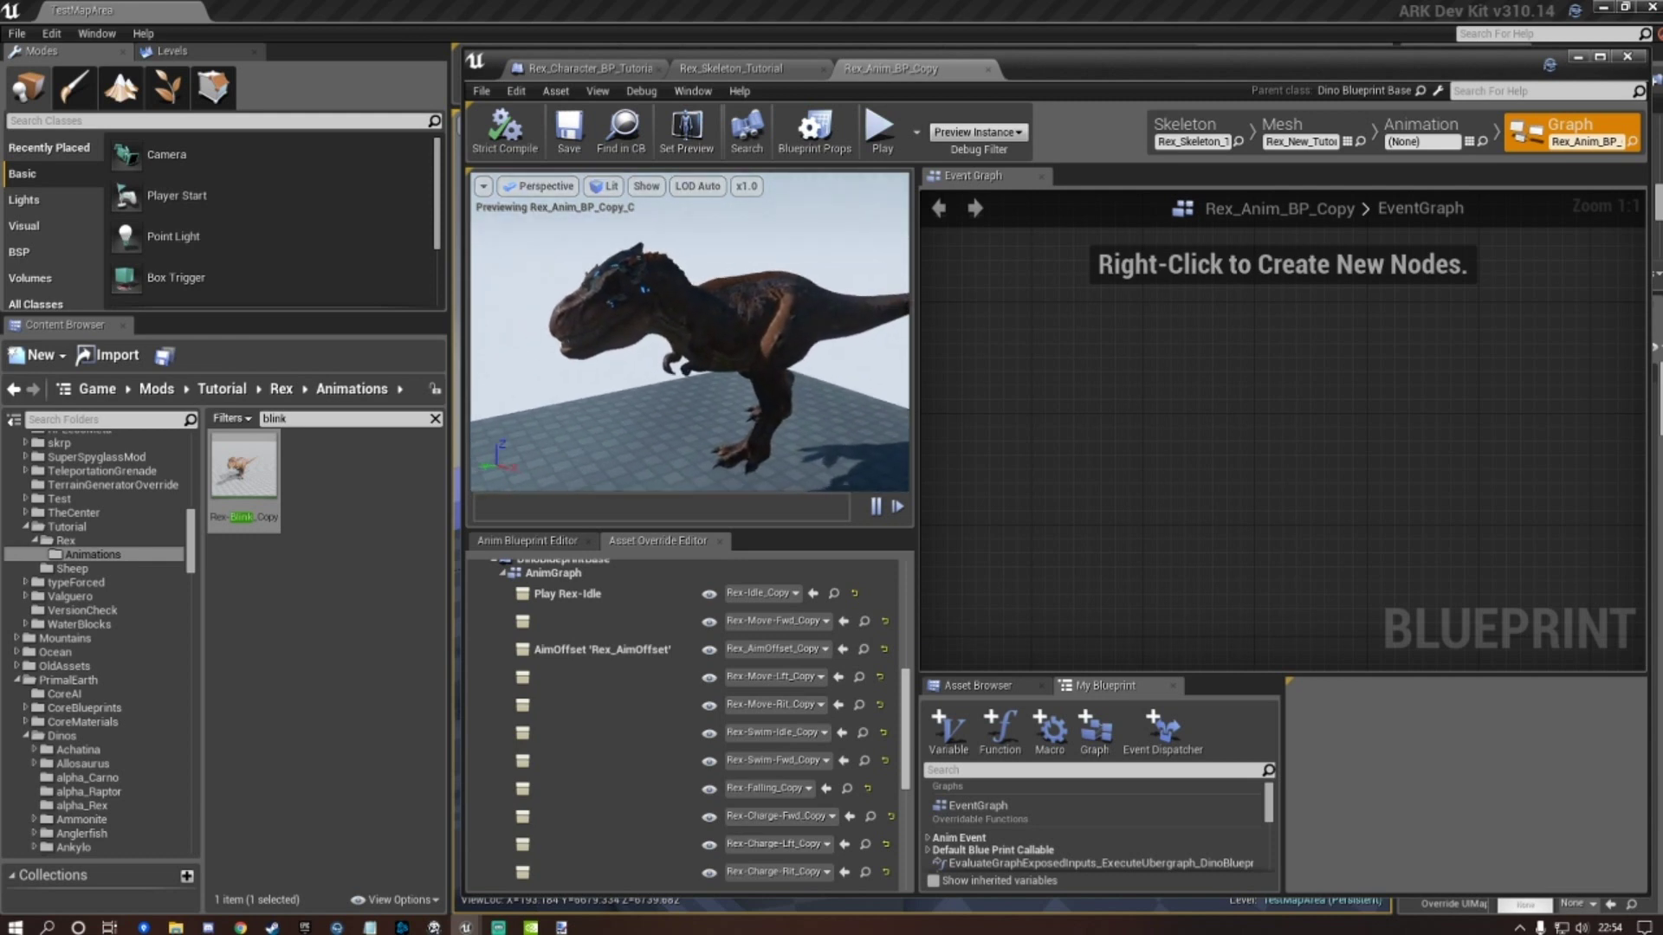
pyautogui.moveTo(554, 295)
pyautogui.mouseDown(button='right')
pyautogui.moveTo(511, 296)
pyautogui.moveTo(554, 297)
pyautogui.mouseUp(button='right')
pyautogui.press('s')
pyautogui.press('d')
pyautogui.moveTo(685, 329); pyautogui.dragTo(494, 328, button='right')
pyautogui.moveTo(721, 305); pyautogui.dragTo(720, 305, button='right')
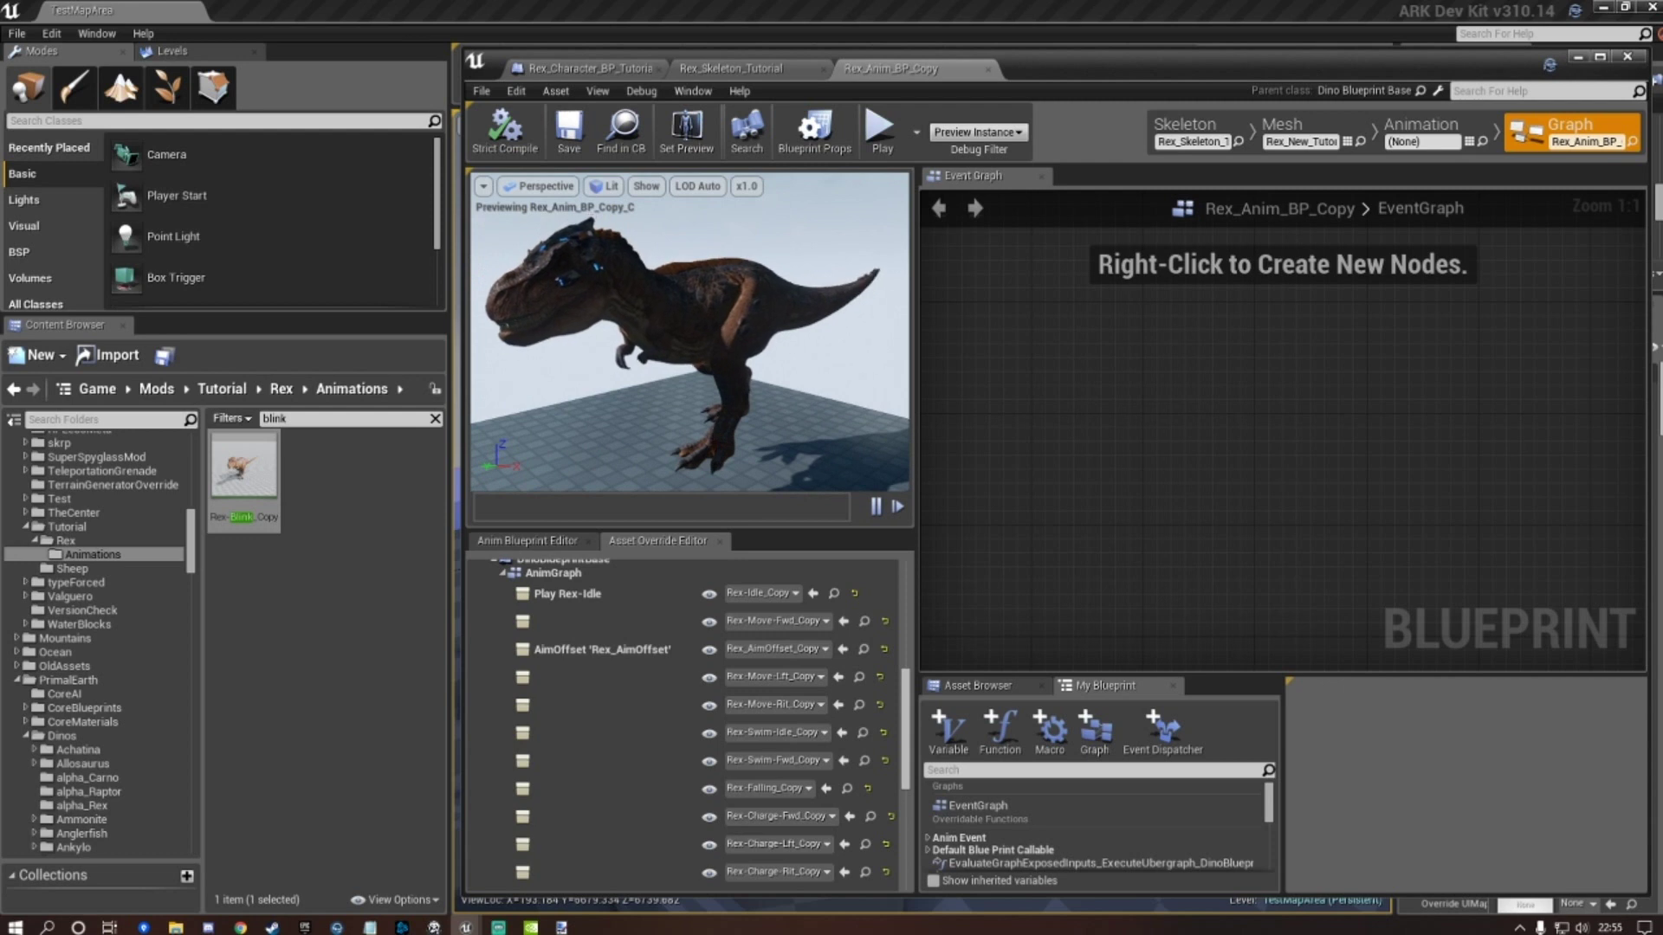
# Save the Rex_Anim_BP_Copy animation blueprint again and close it.
pyautogui.click(570, 143)
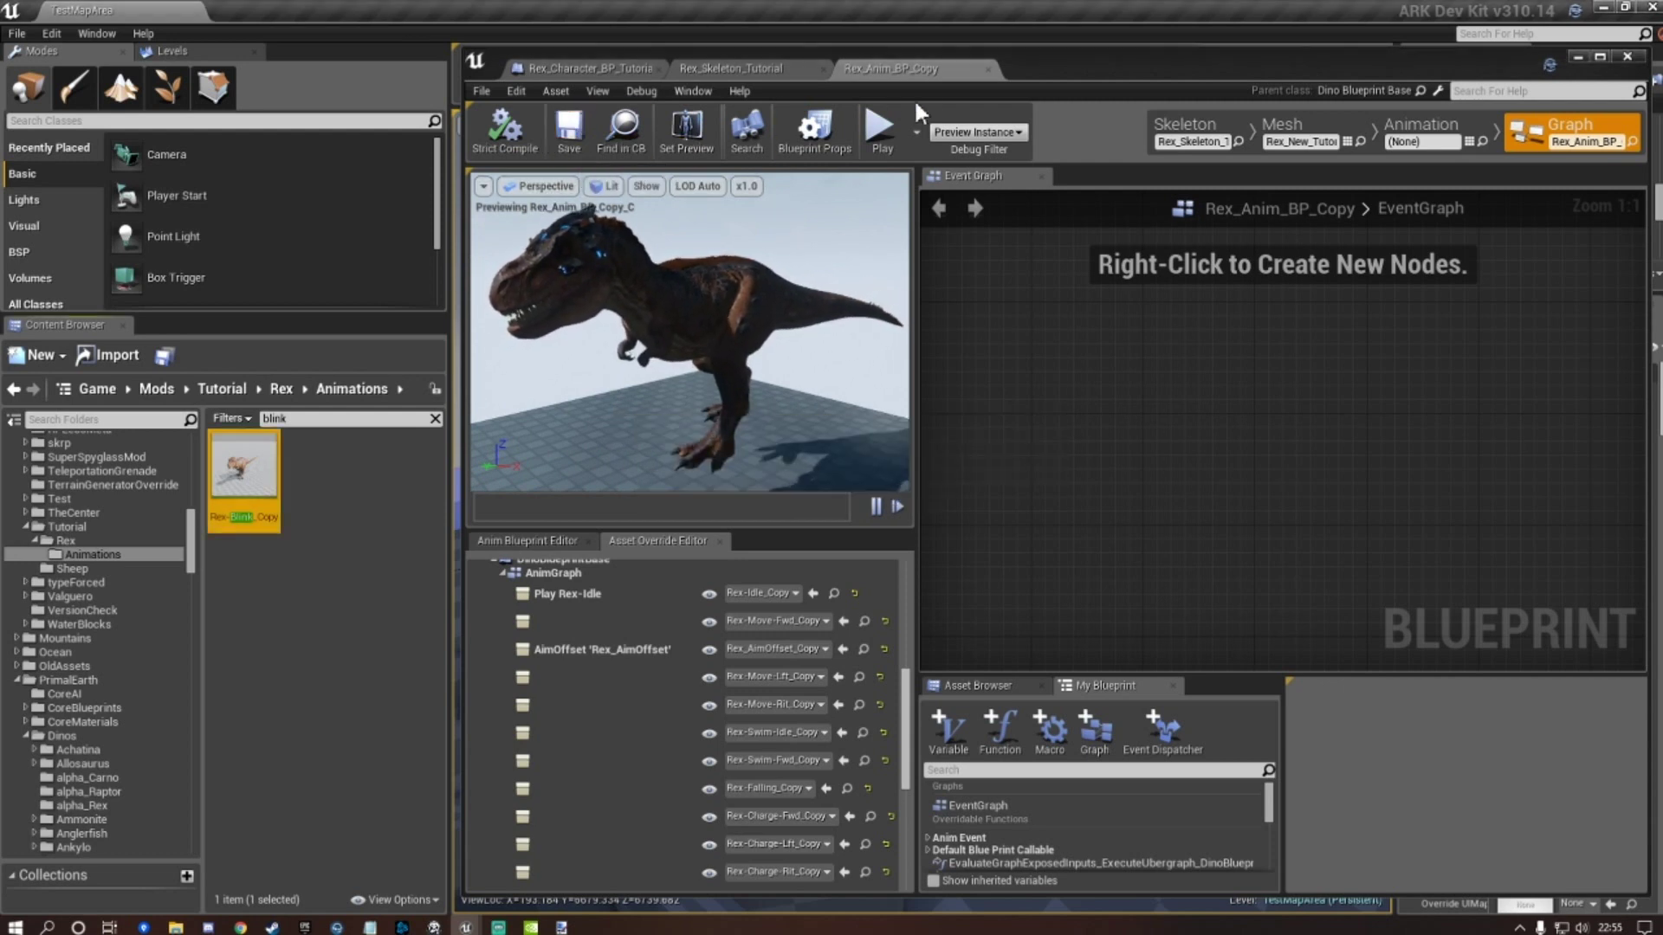
pyautogui.click(985, 70)
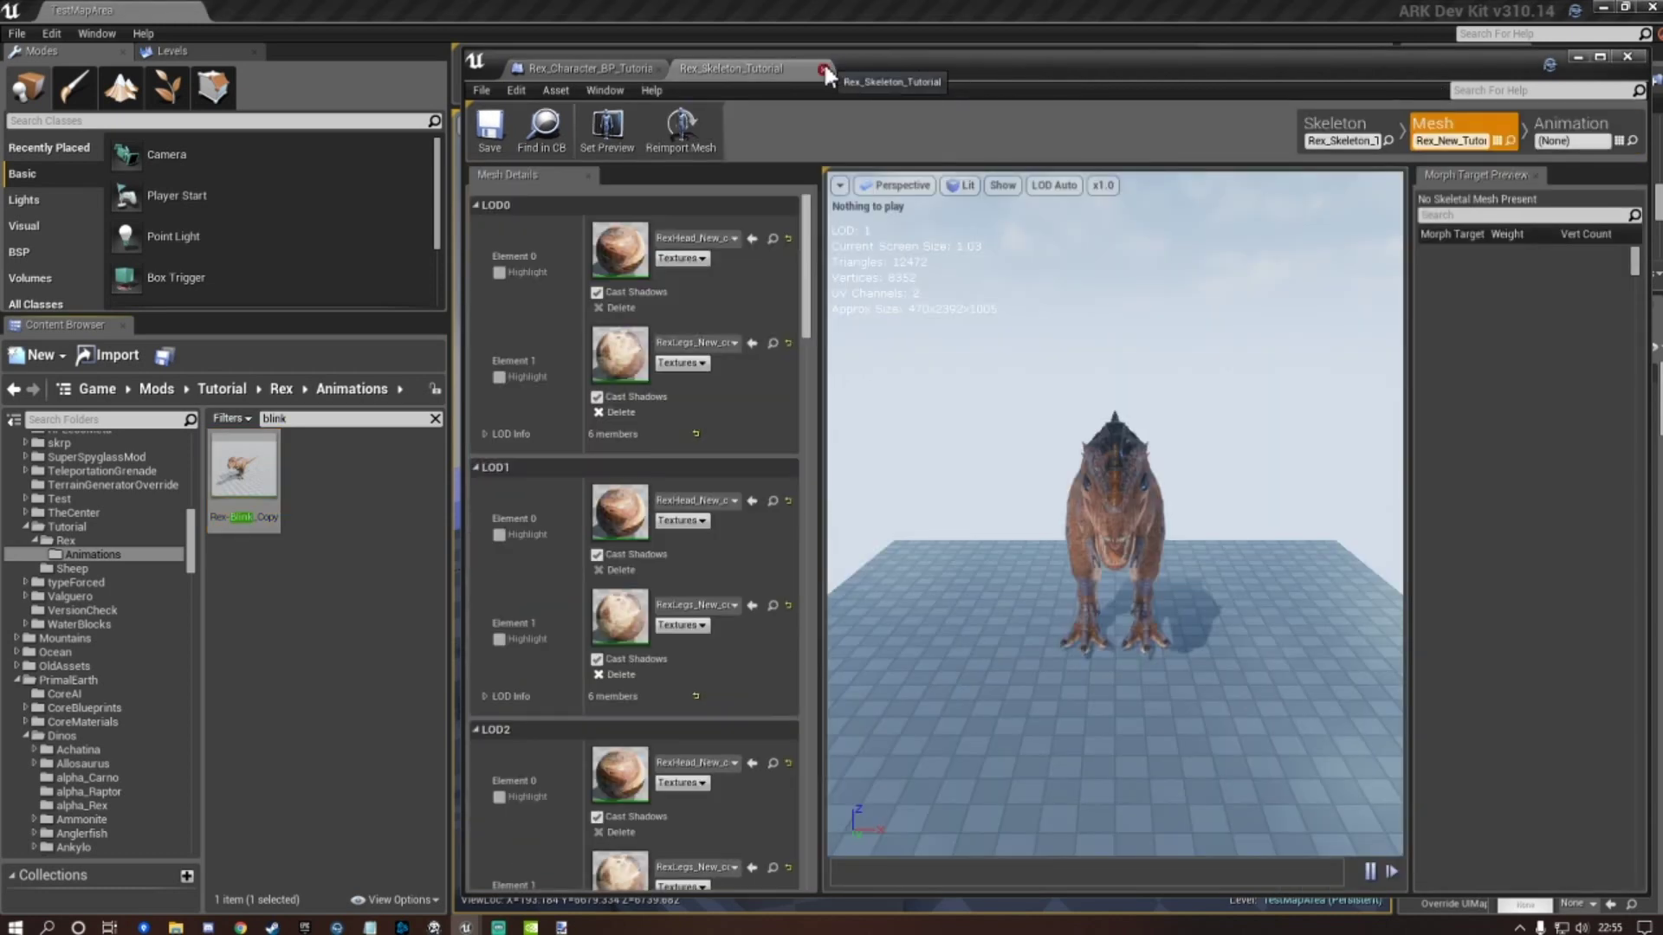
# Close the Rex skeleton editor and filter the Rex character blueprint's defaults by "anim".
pyautogui.click(823, 70)
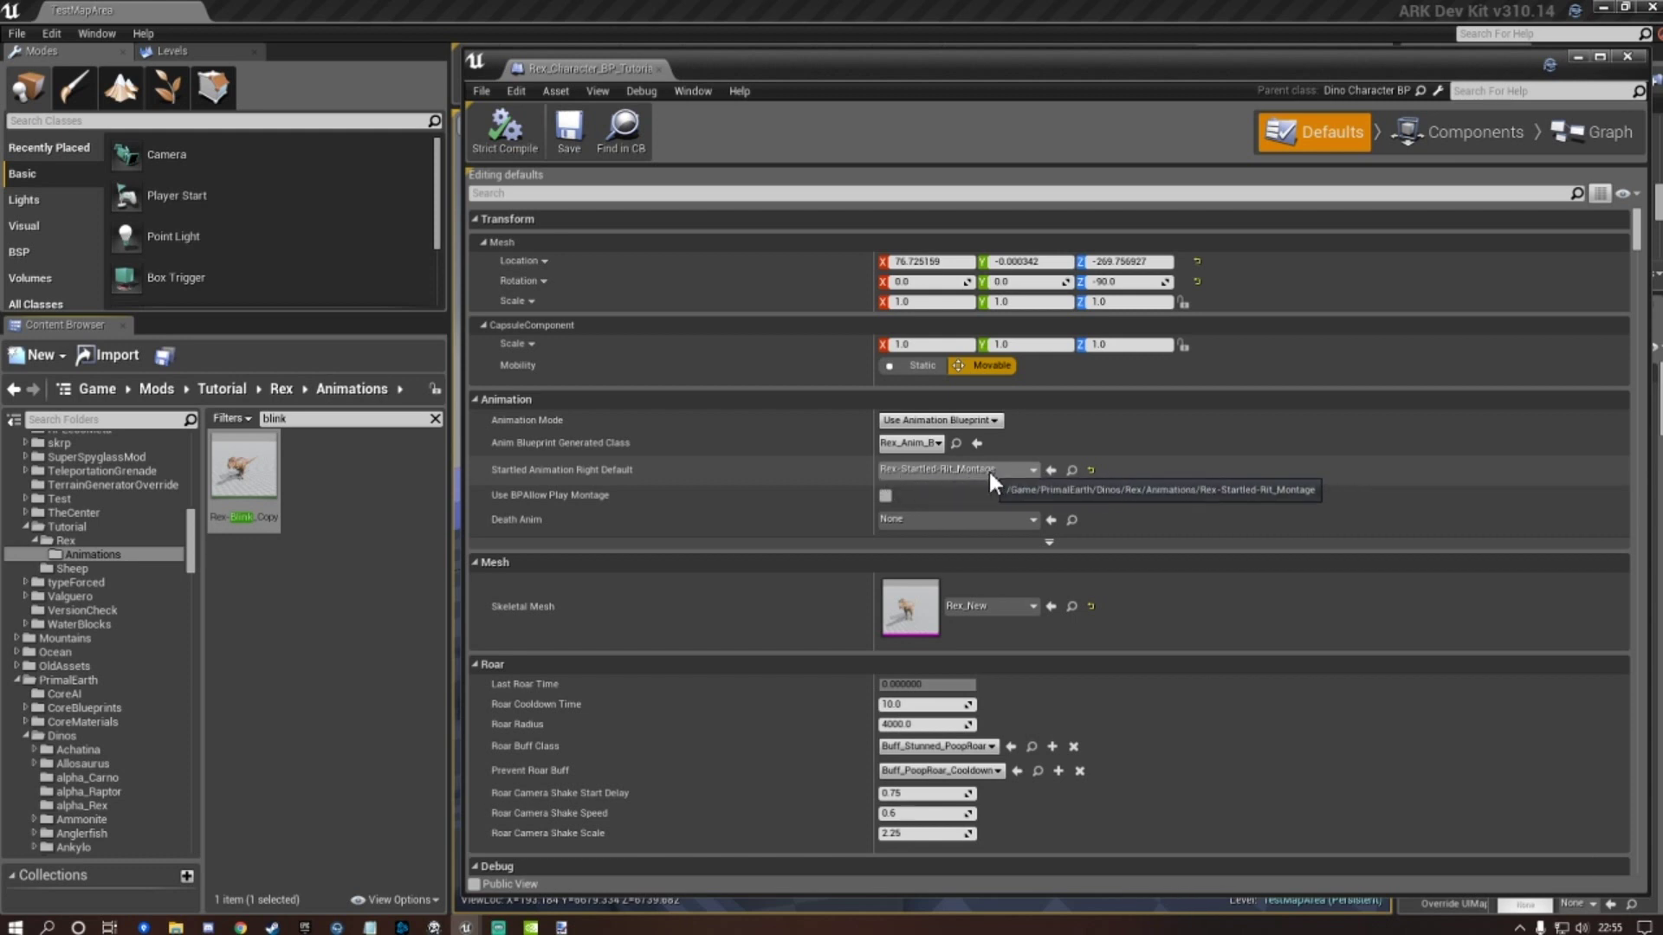
pyautogui.click(544, 194)
pyautogui.write('anim')
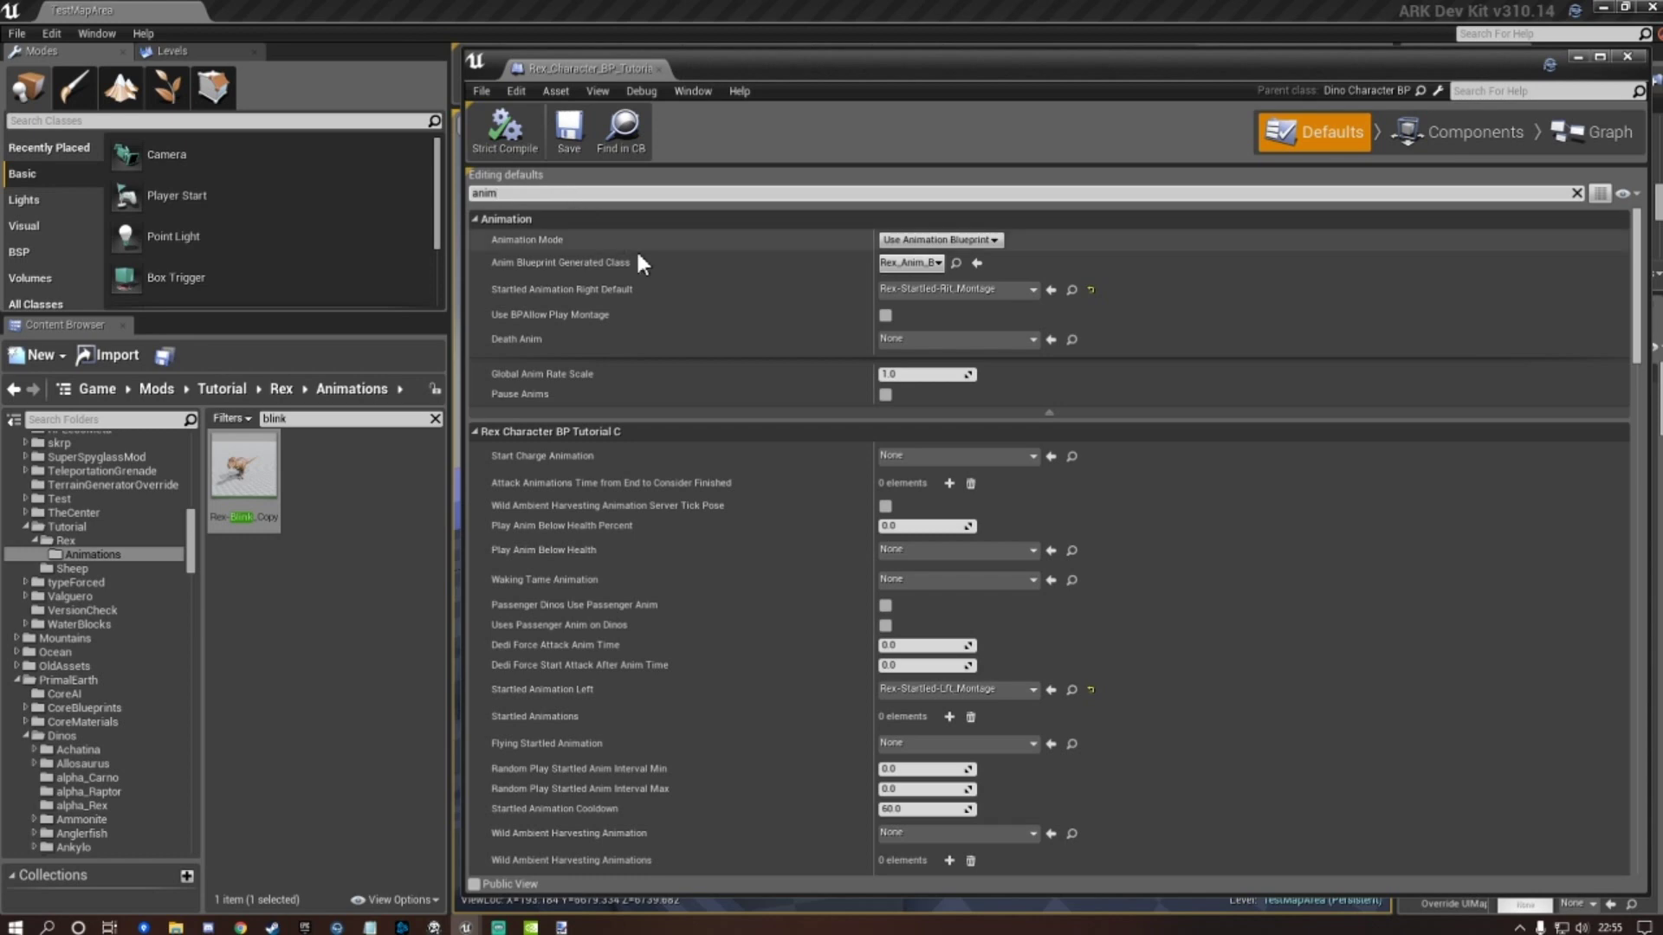
pyautogui.scroll(-3, 706, 338)
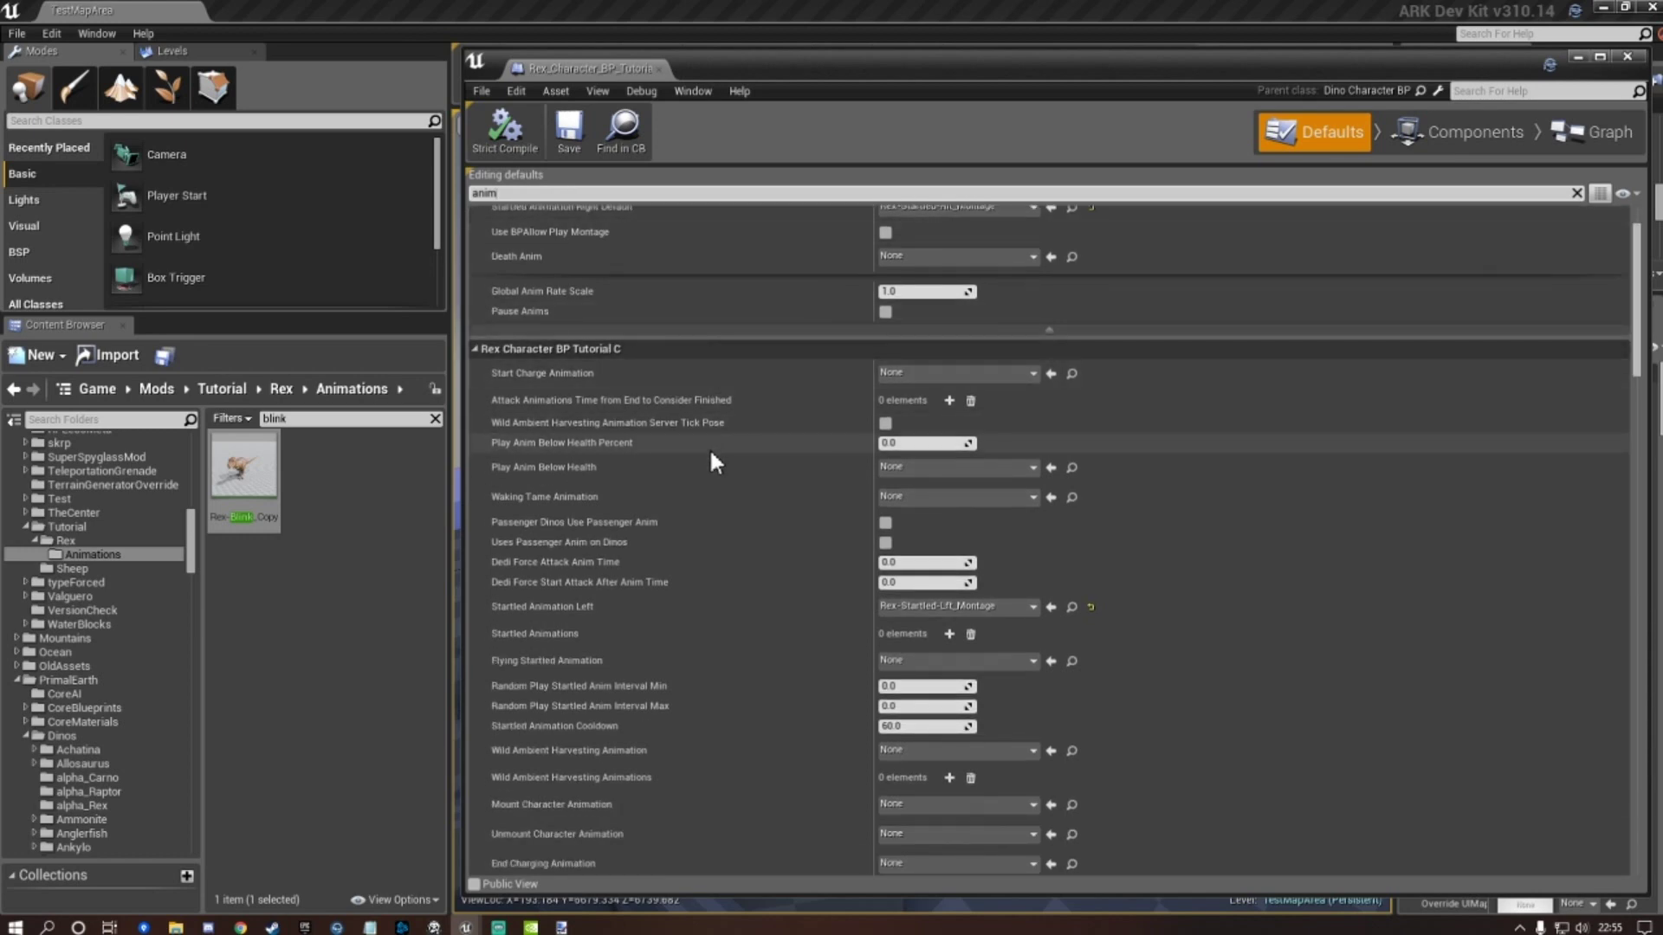
pyautogui.scroll(-3, 712, 457)
pyautogui.scroll(5, 710, 455)
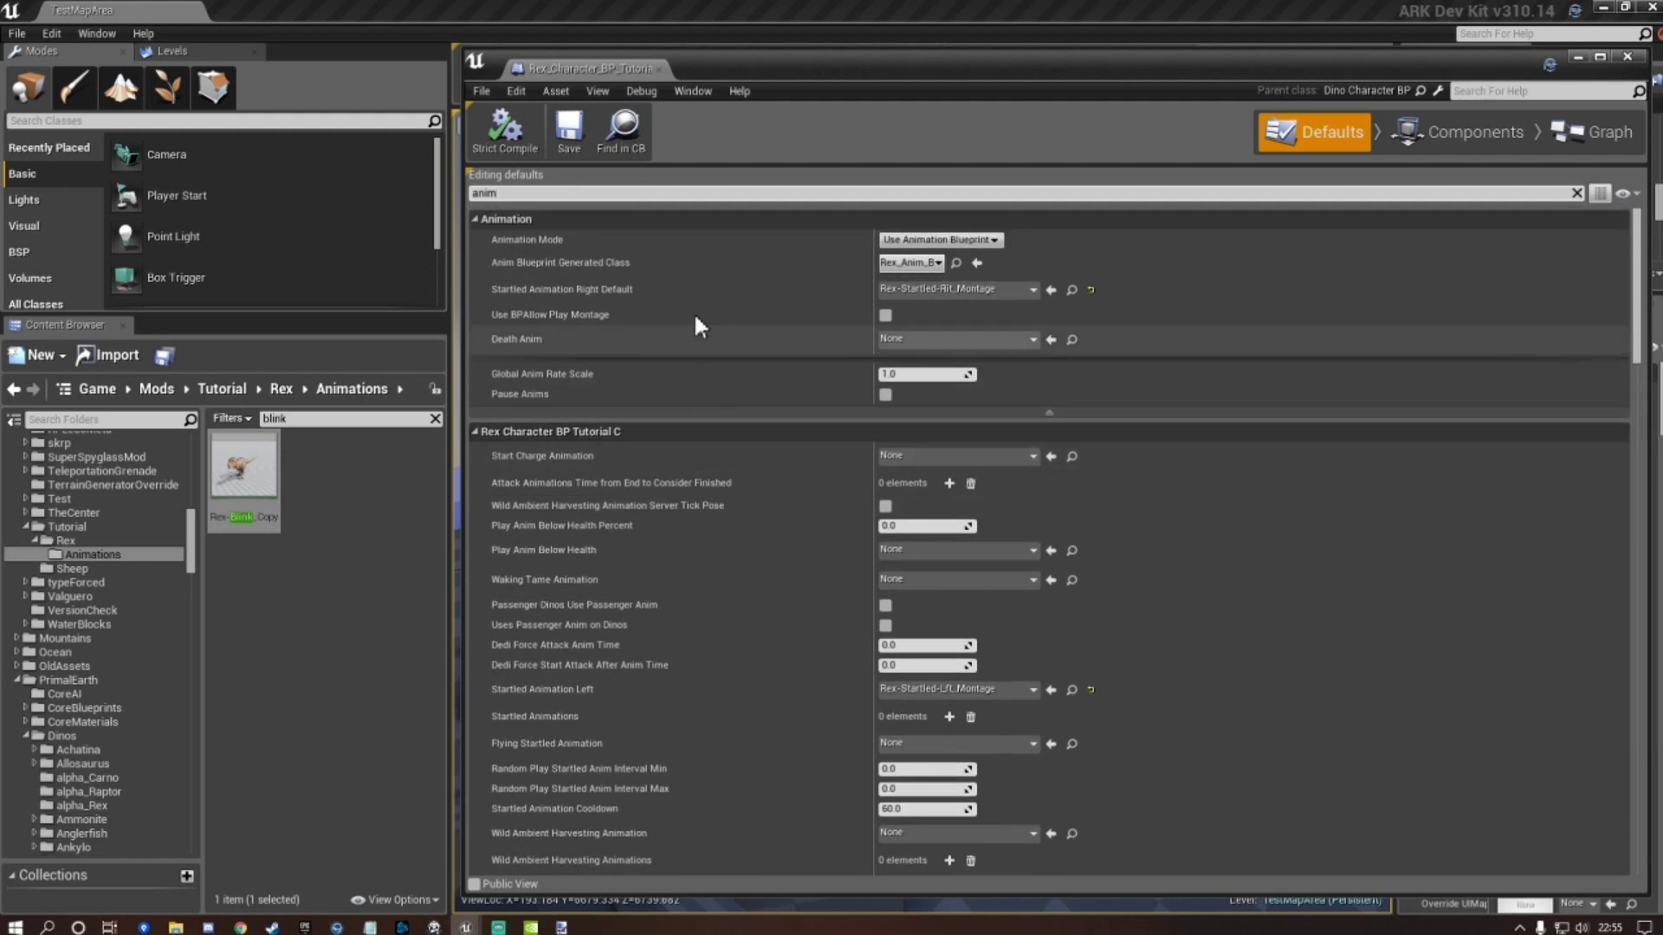
# Filter the Tutorial Rex Animations folder by "montage" and look through the copied montage assets.
pyautogui.click(434, 418)
pyautogui.write('montage')
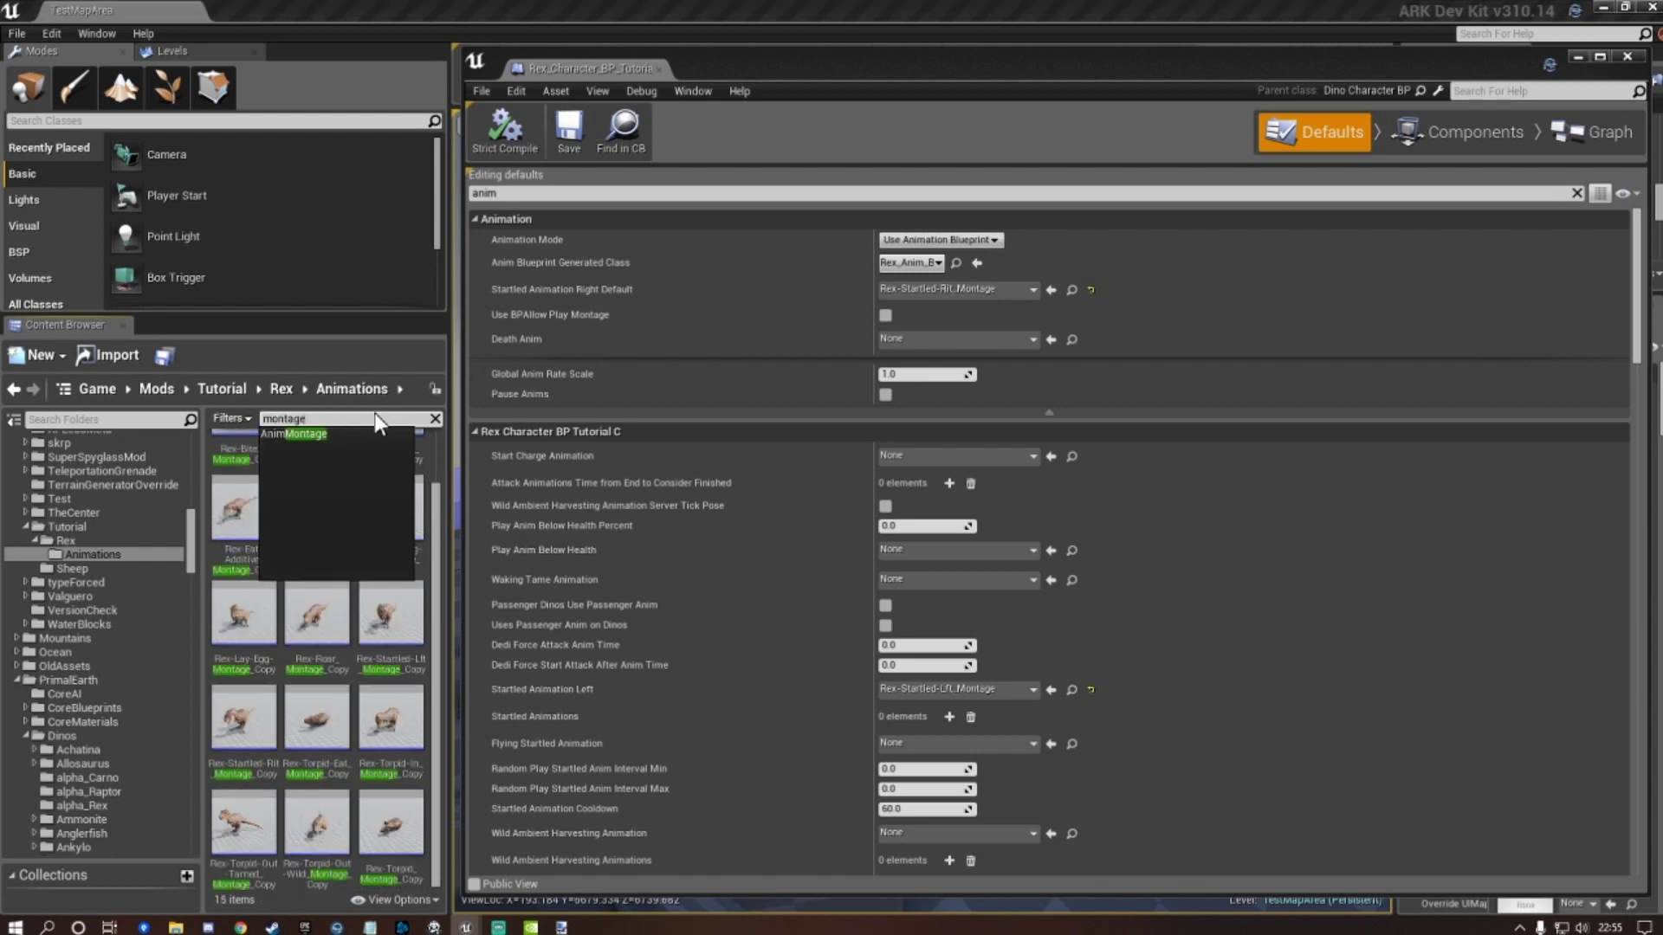
pyautogui.click(397, 363)
pyautogui.scroll(1, 320, 520)
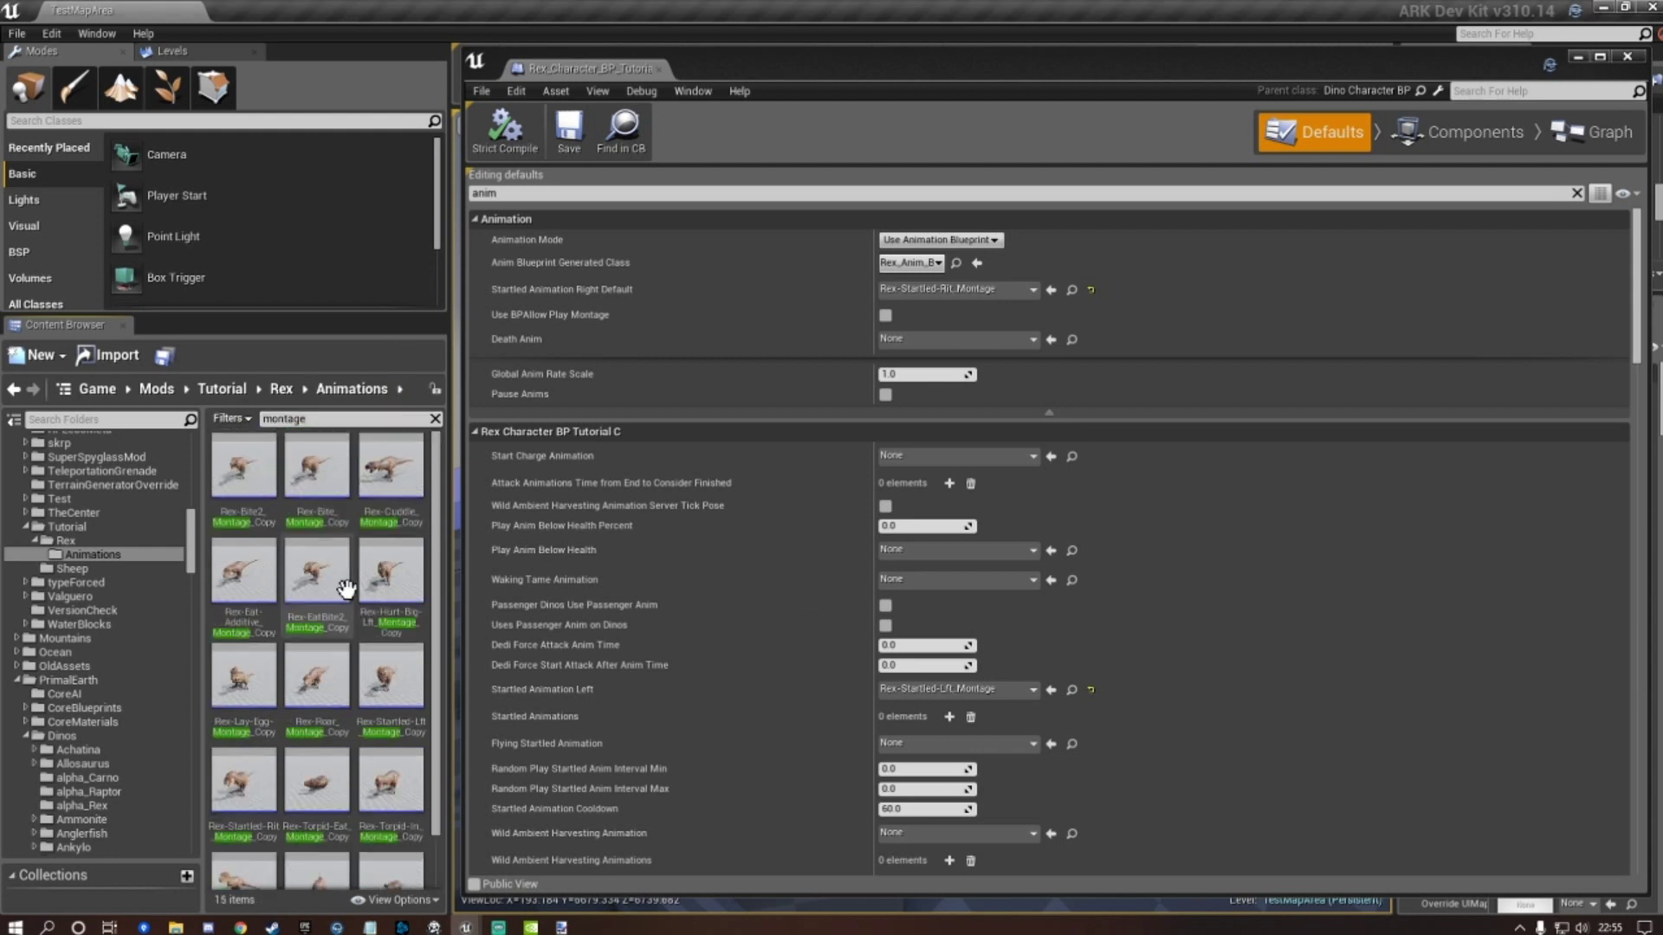
pyautogui.scroll(-1, 316, 529)
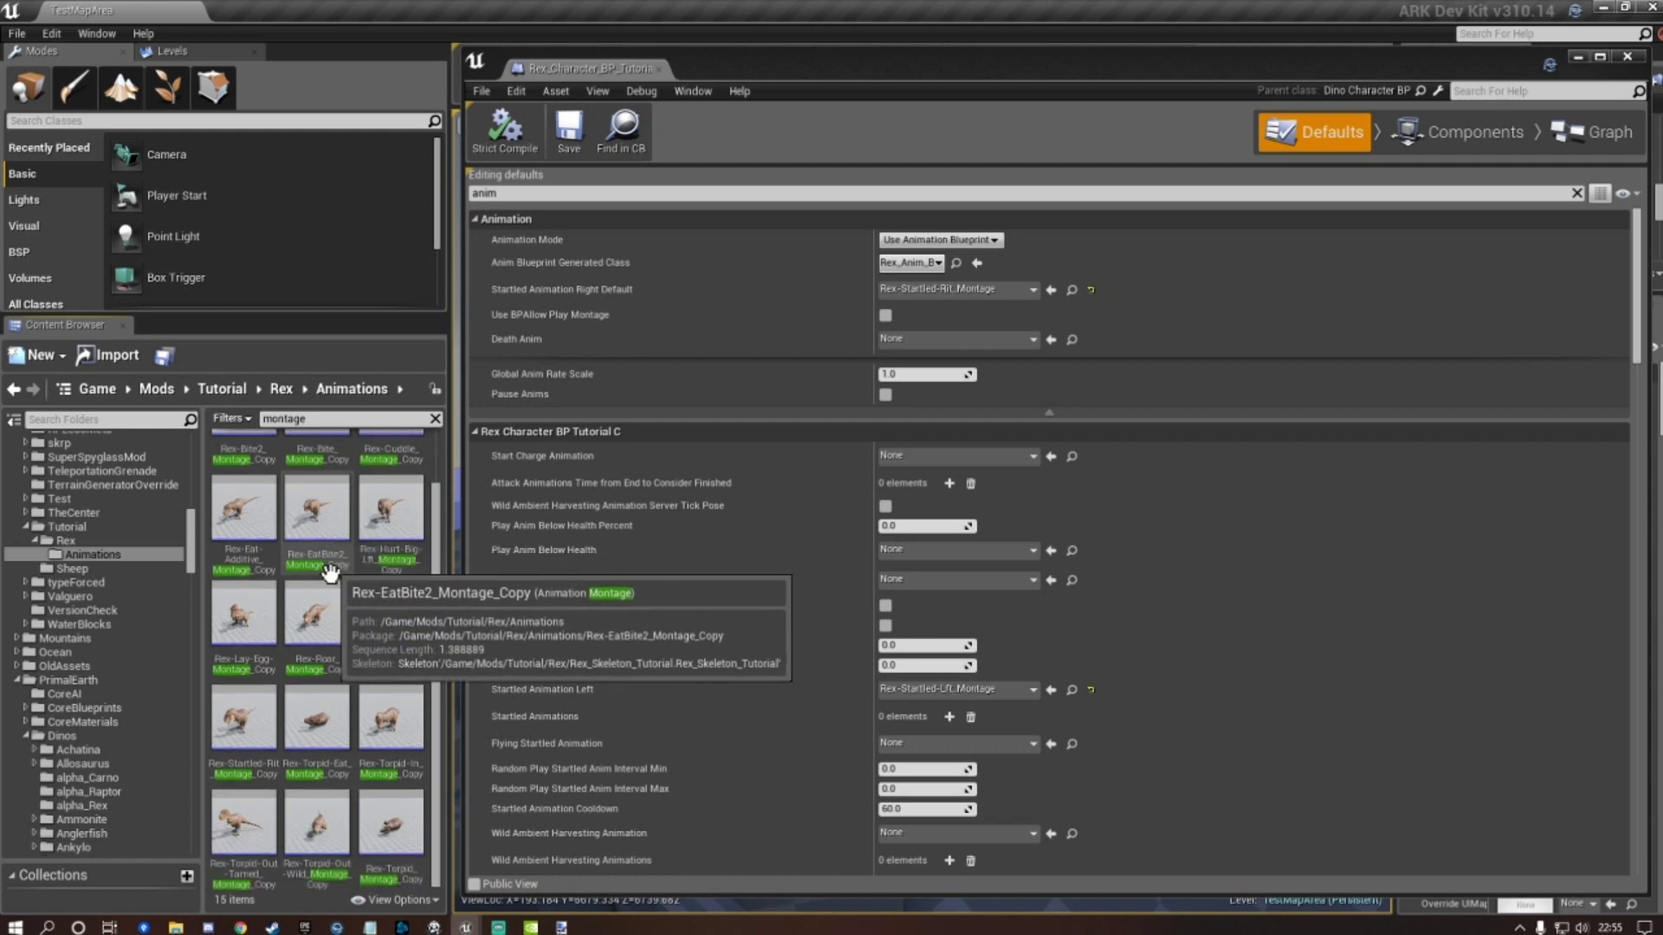
pyautogui.scroll(1, 328, 731)
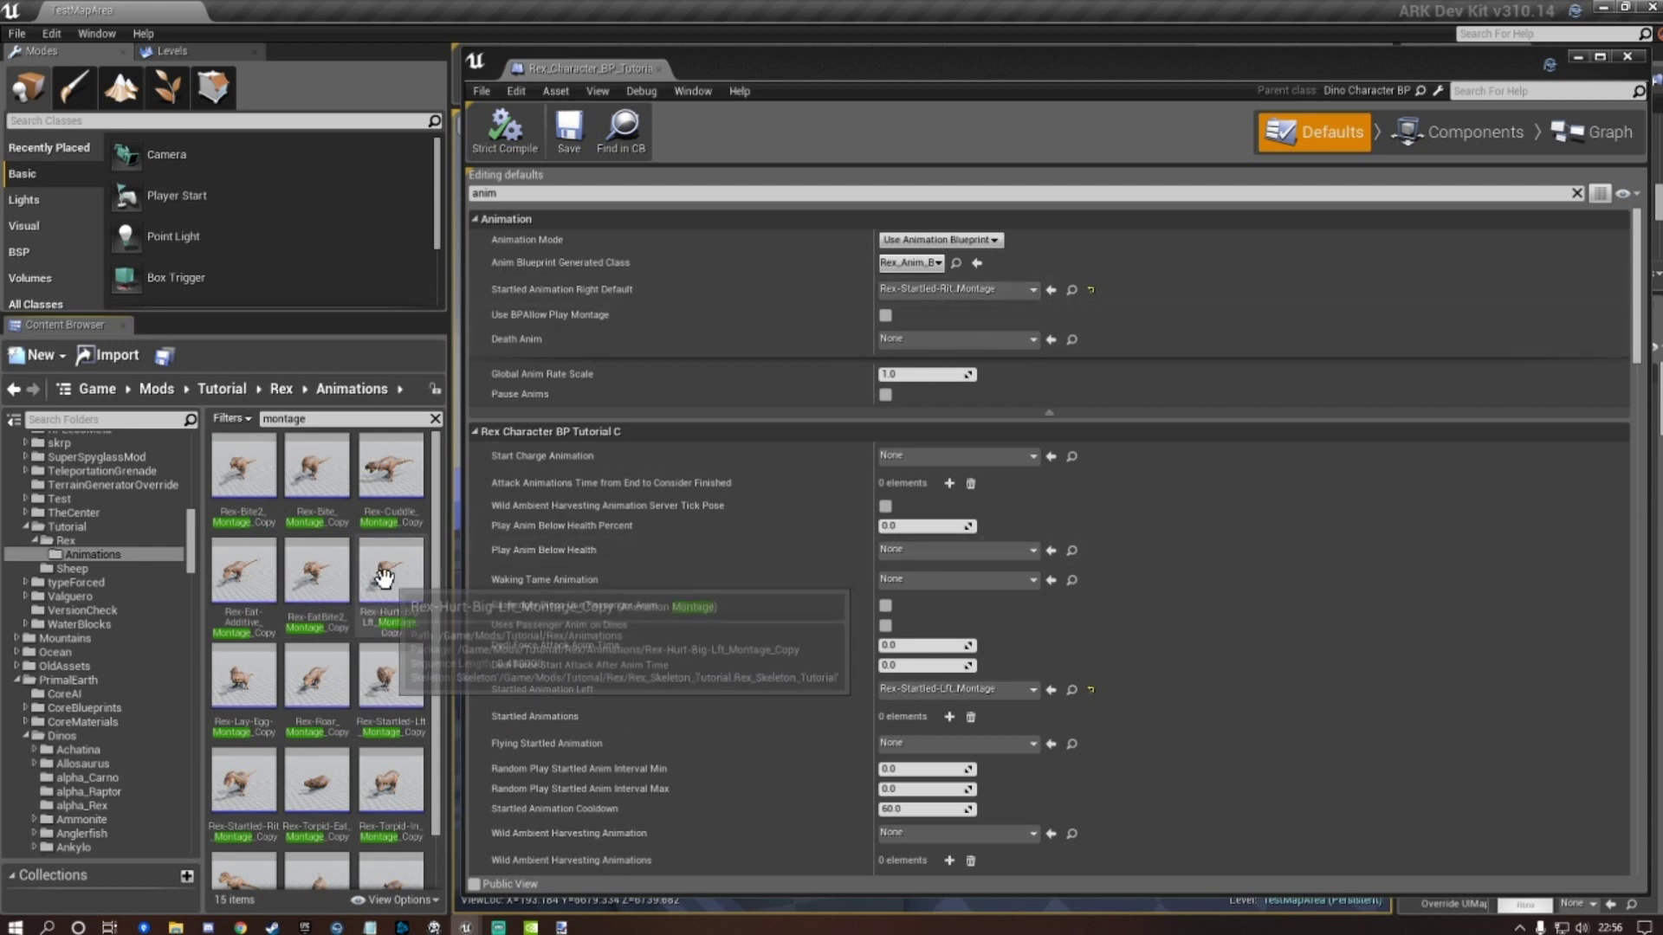
pyautogui.scroll(-1, 385, 572)
pyautogui.scroll(-1, 387, 574)
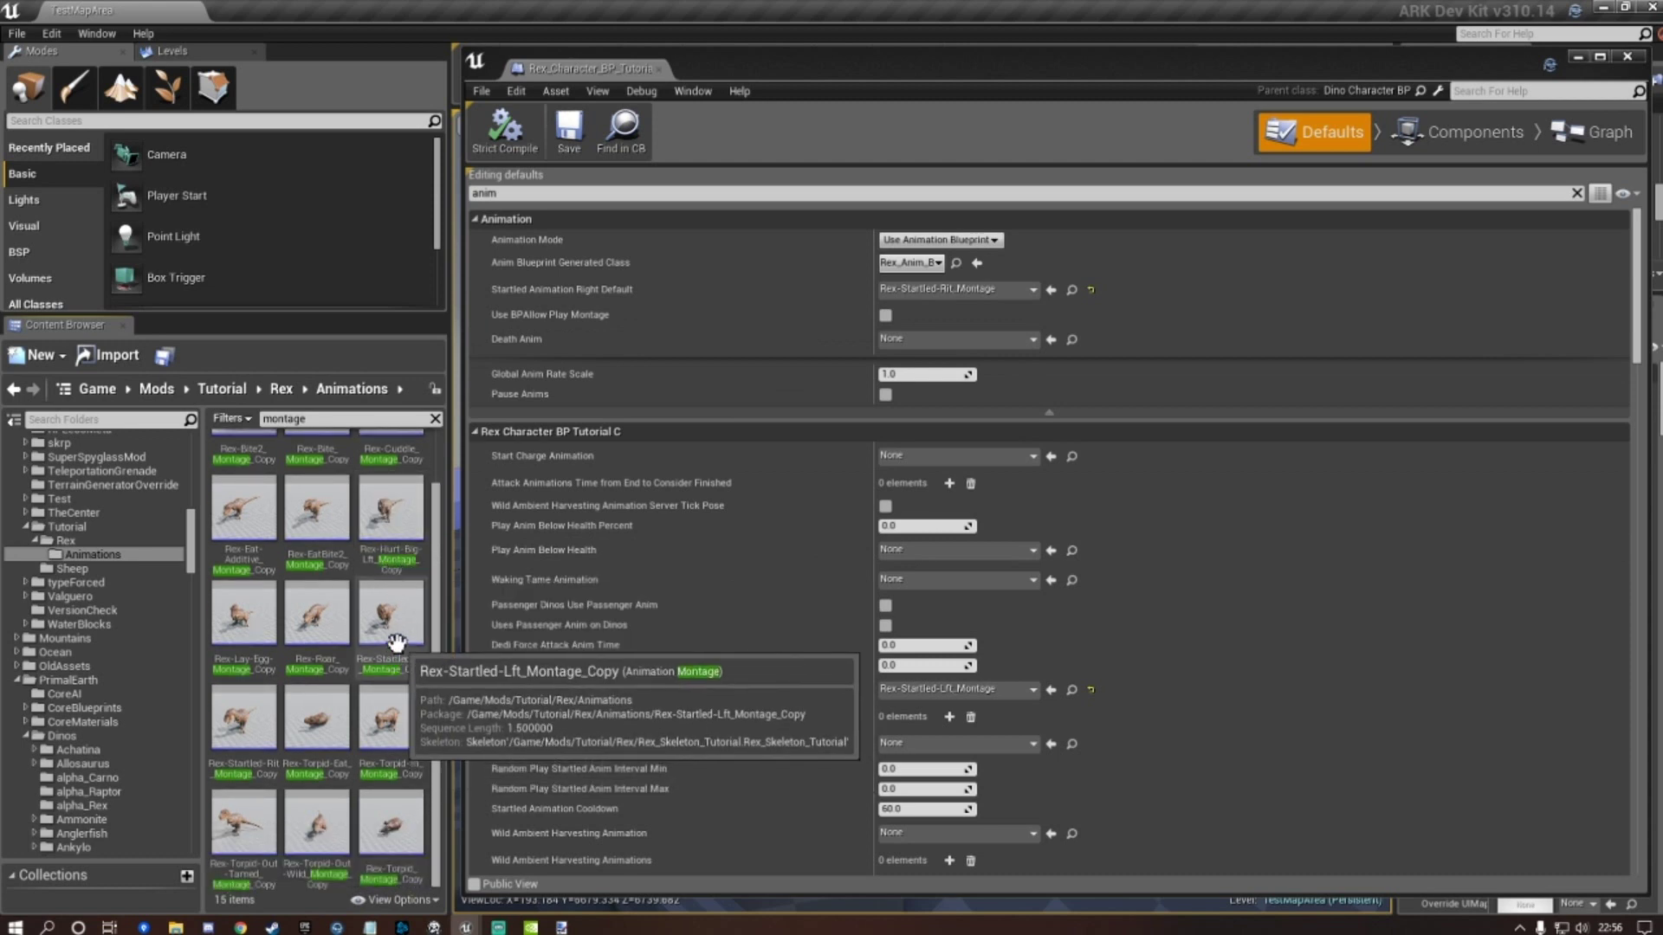
# Set Startled Animation Right Default to Rex-Startled-Rit_Montage_Copy and save the blueprint.
pyautogui.click(243, 717)
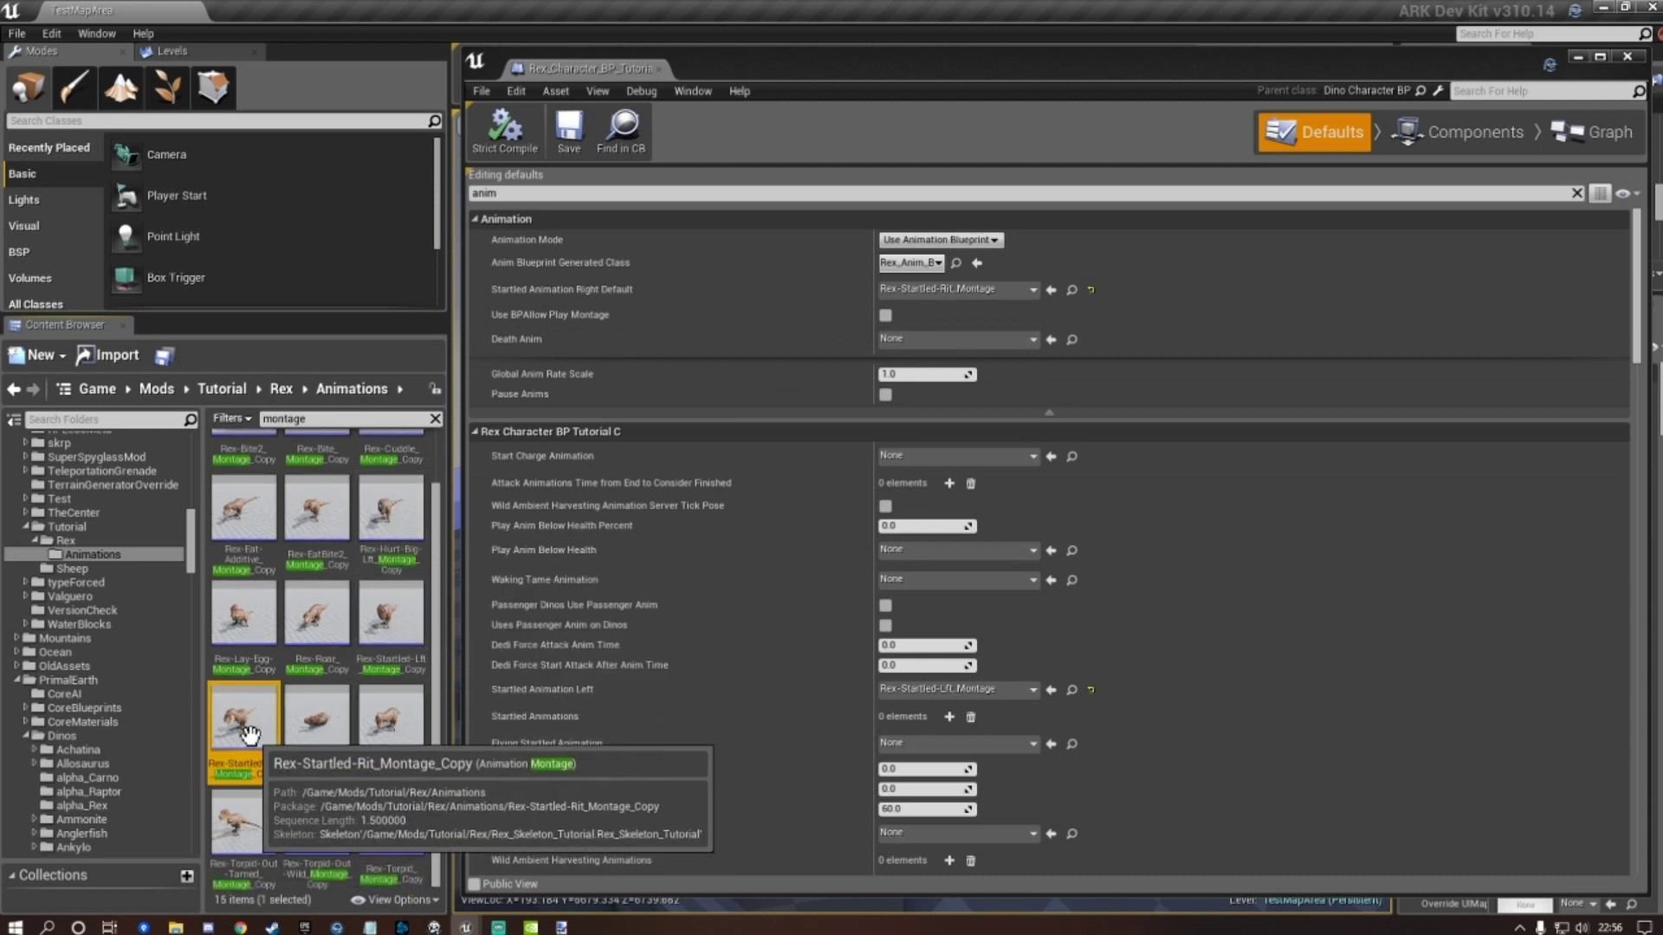
pyautogui.click(1051, 290)
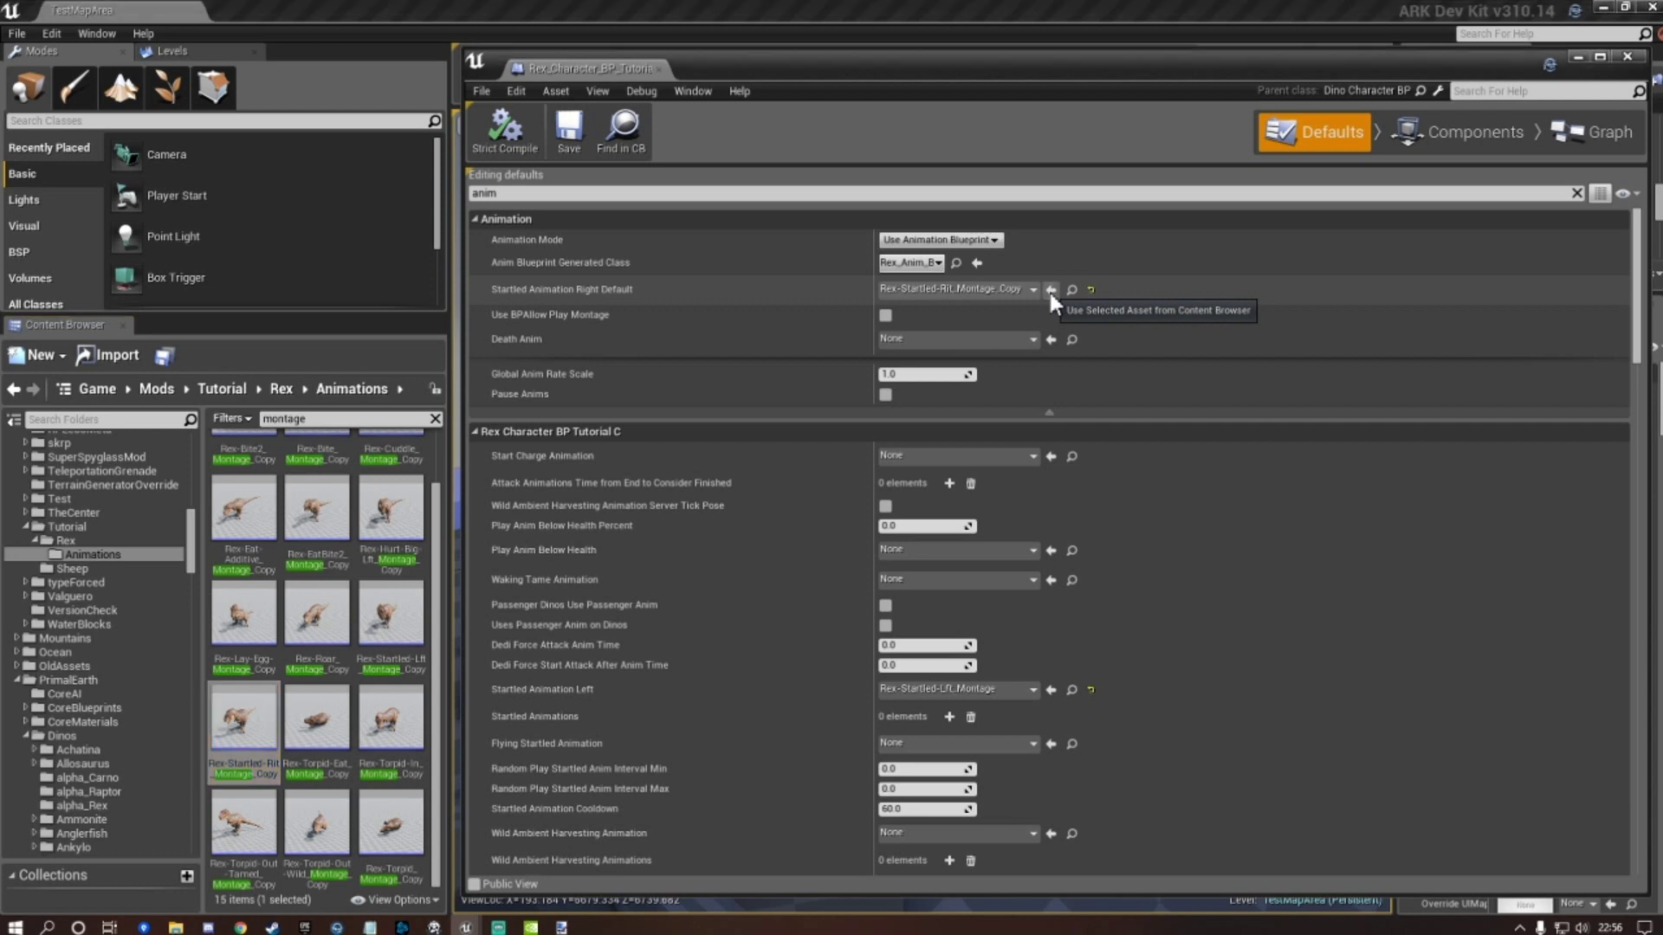
pyautogui.click(572, 139)
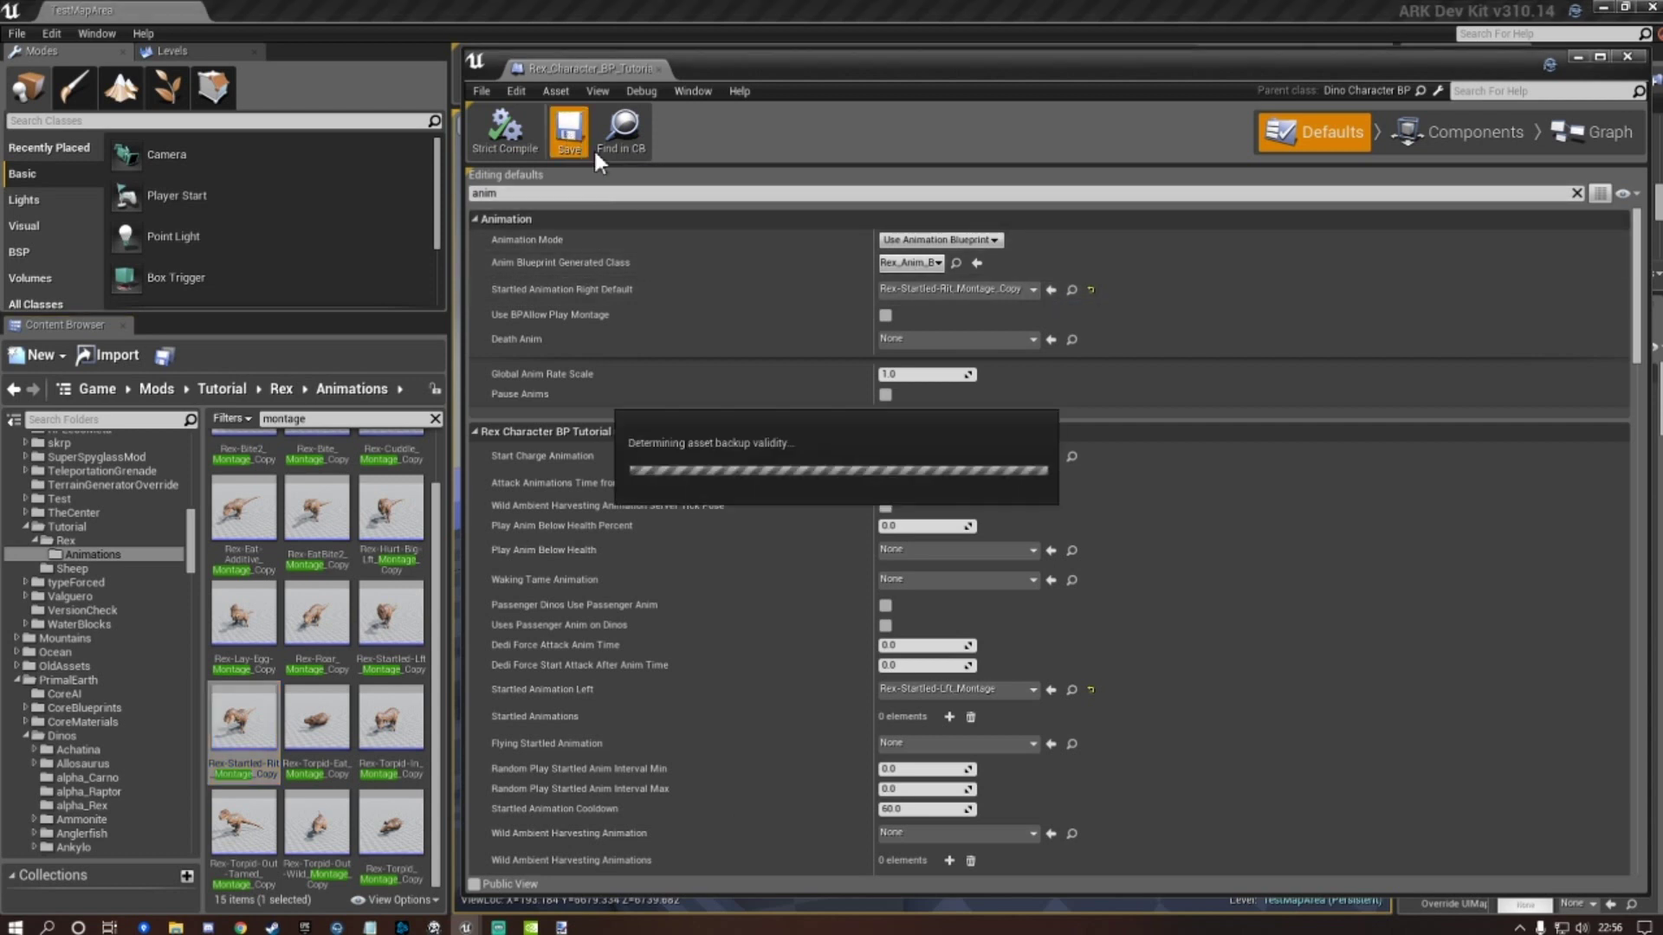
# Set Startled Animation Left to Rex-Startled-Lft_Montage_Copy and save the blueprint.
pyautogui.scroll(-3, 1027, 484)
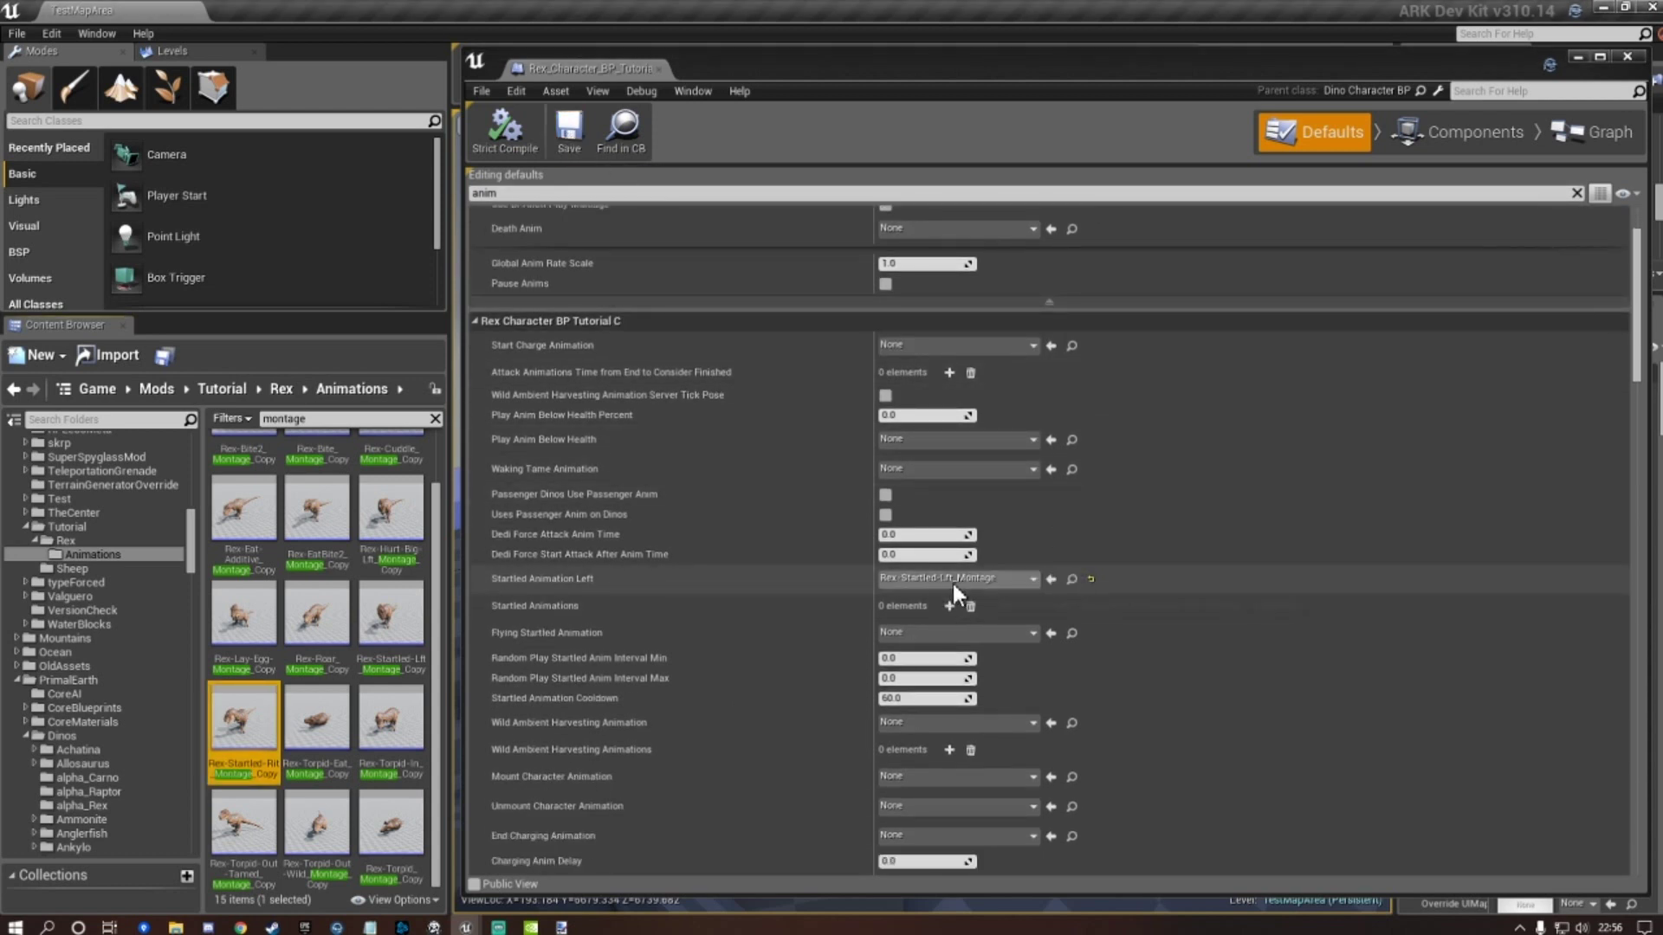
pyautogui.click(390, 615)
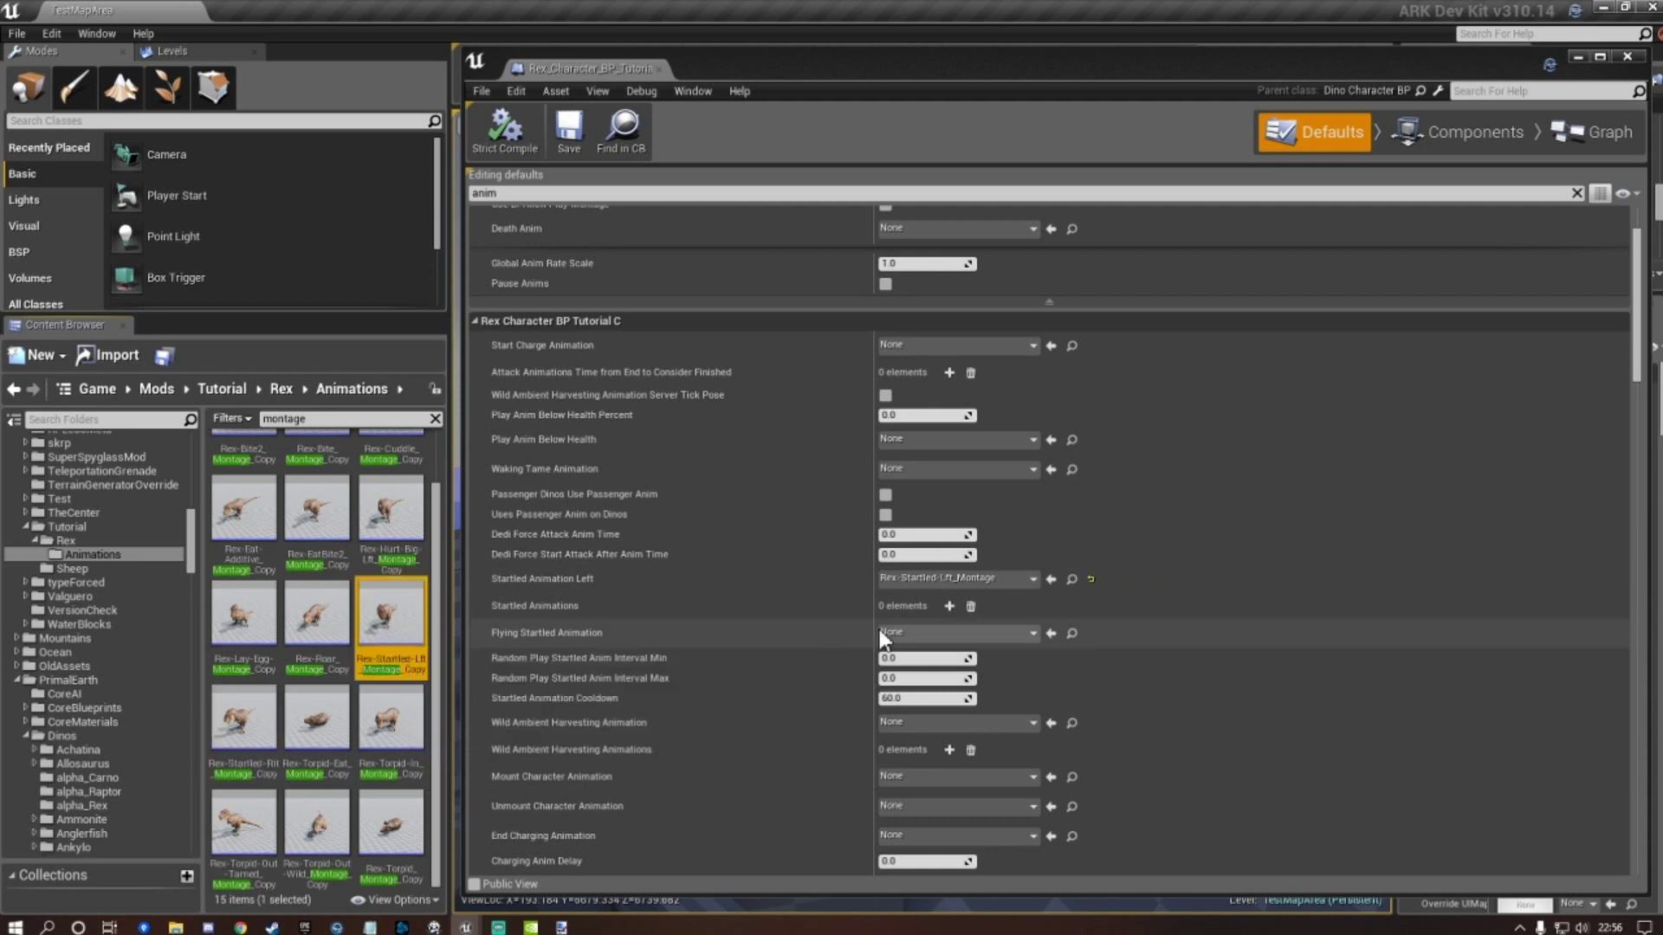
pyautogui.click(1050, 579)
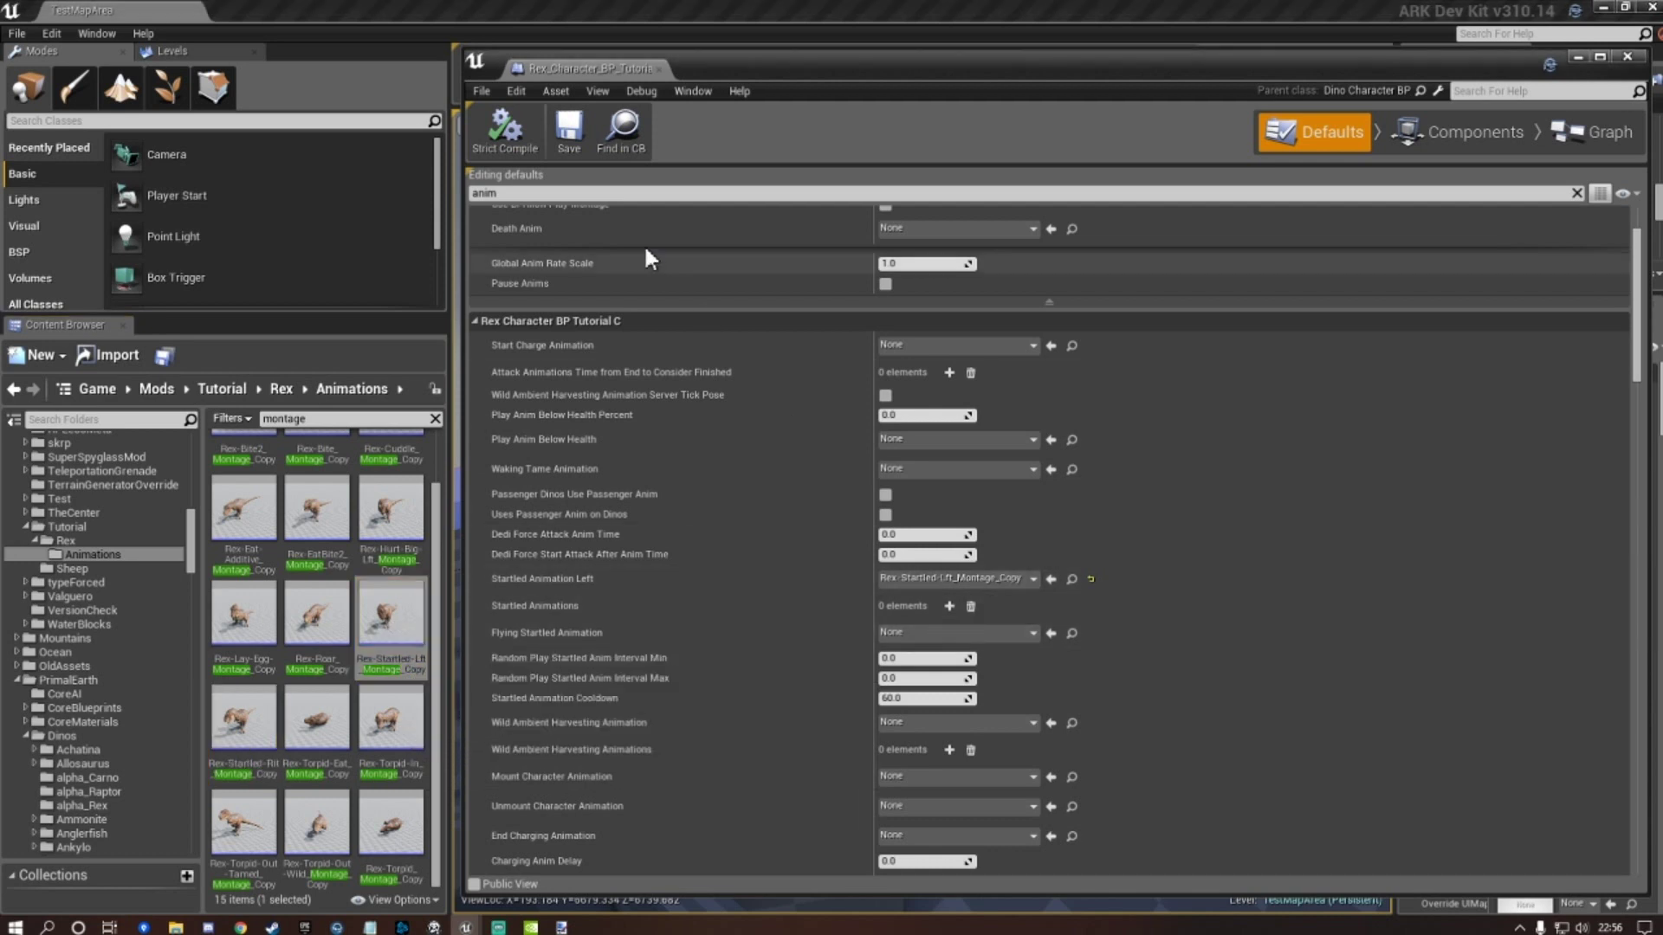
pyautogui.click(569, 130)
# Set Baby Cuddled Animation to Rex-Cuddle_Montage_Copy and save the blueprint.
pyautogui.scroll(-8, 1121, 465)
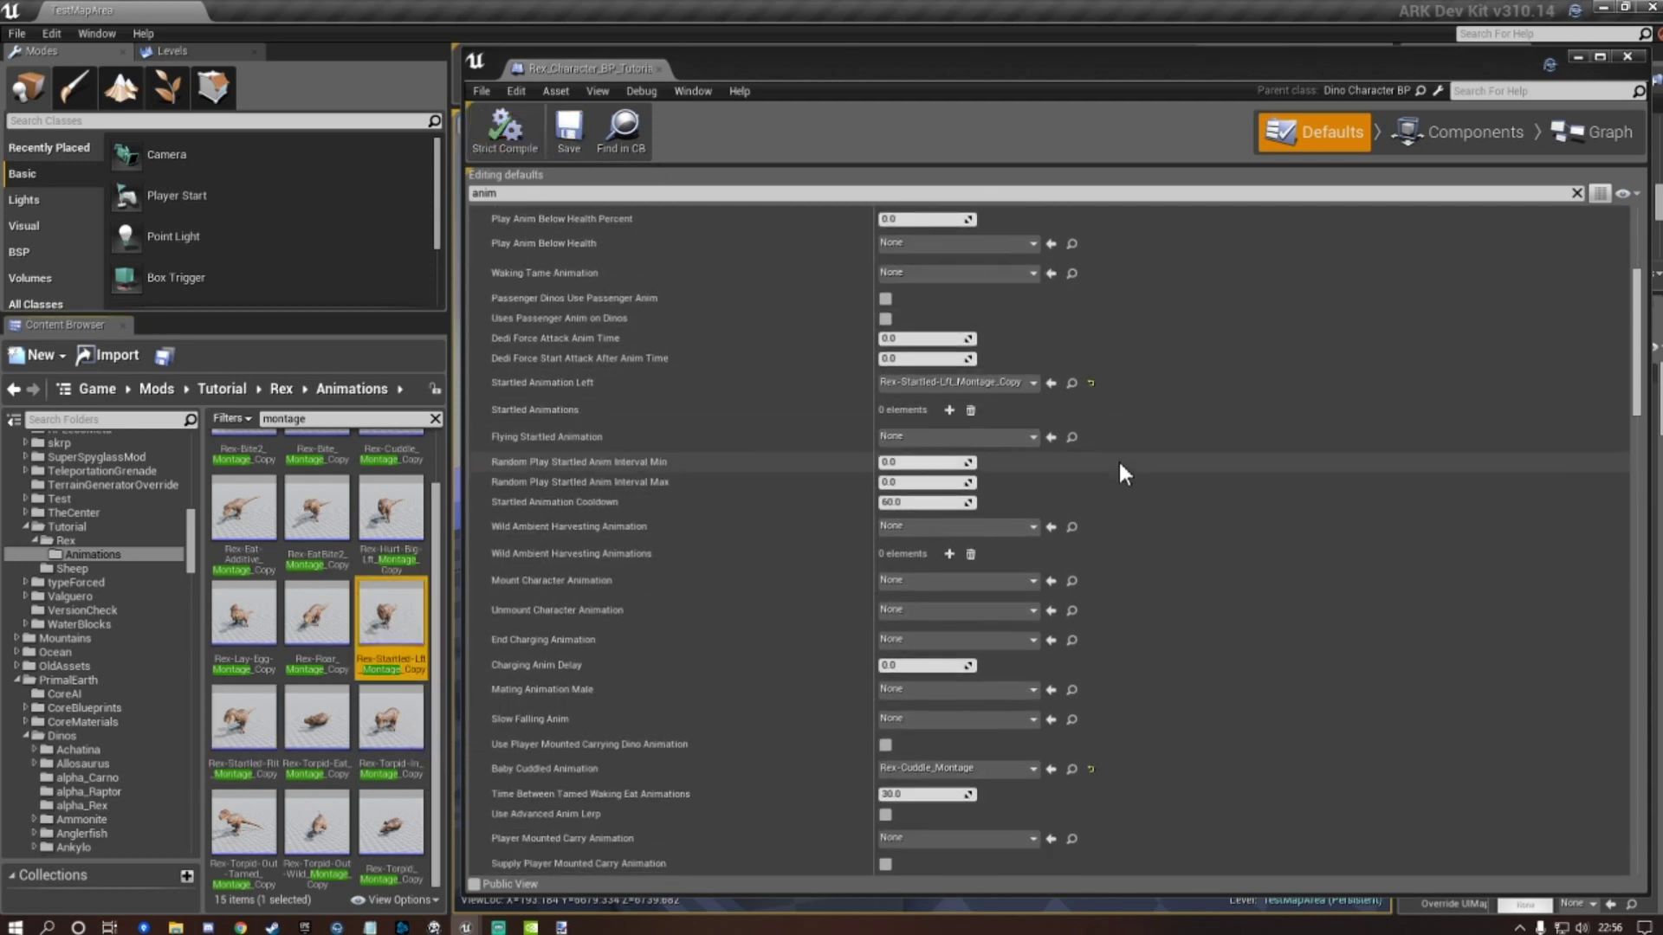
pyautogui.scroll(-2, 1119, 474)
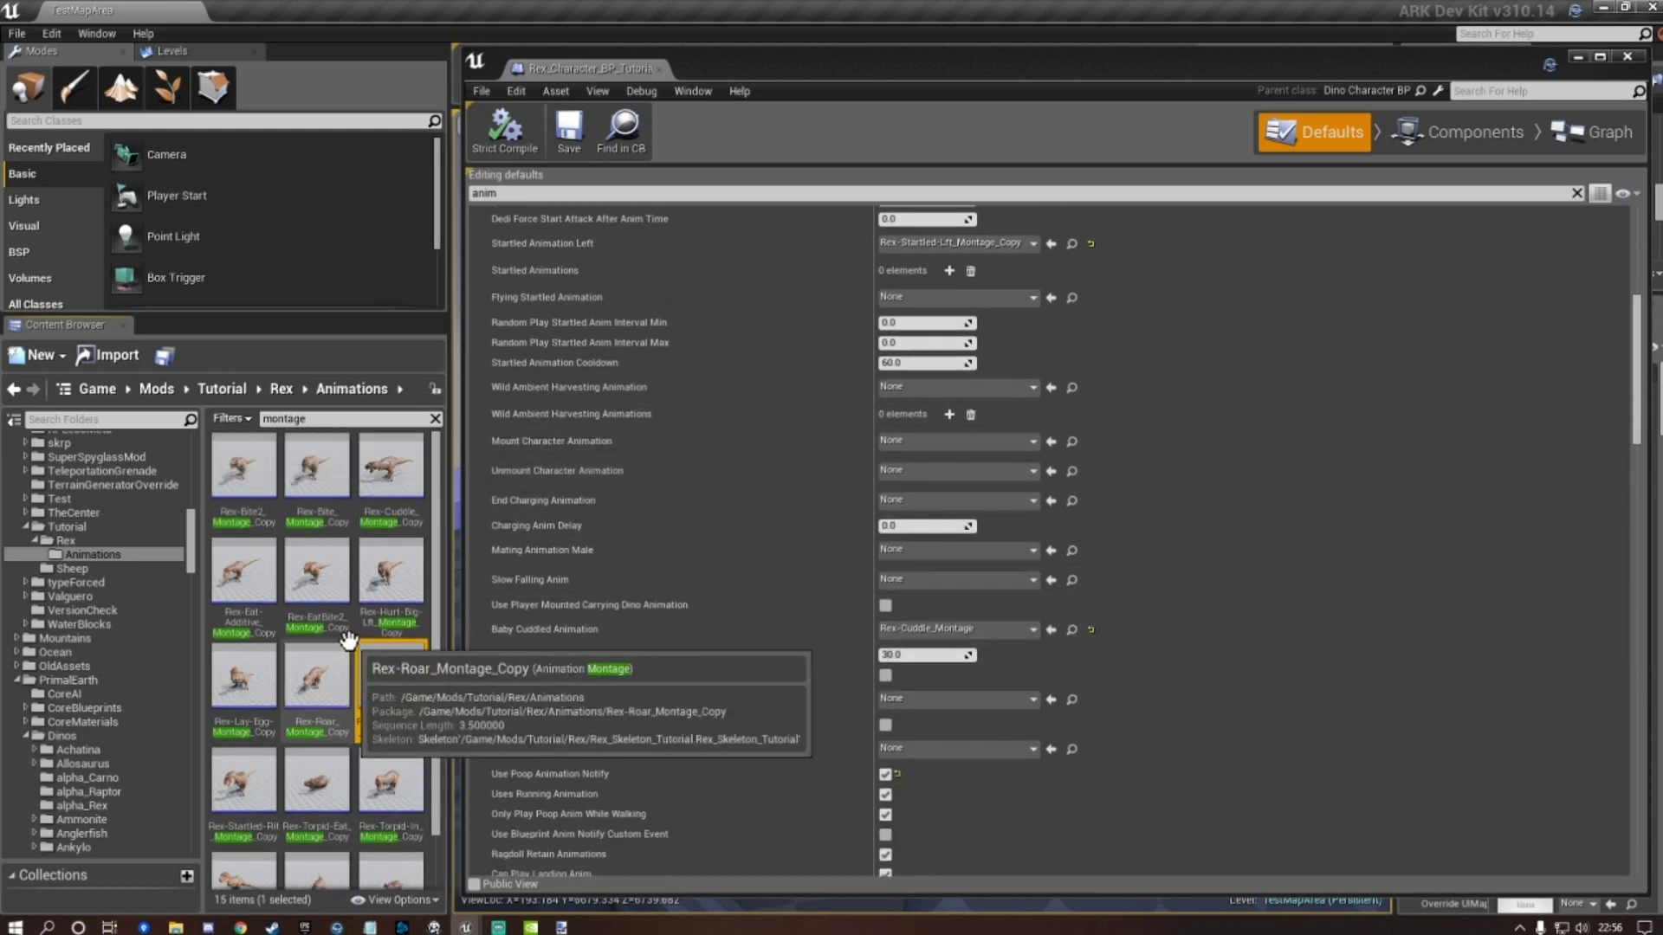
pyautogui.scroll(1, 343, 602)
pyautogui.click(390, 468)
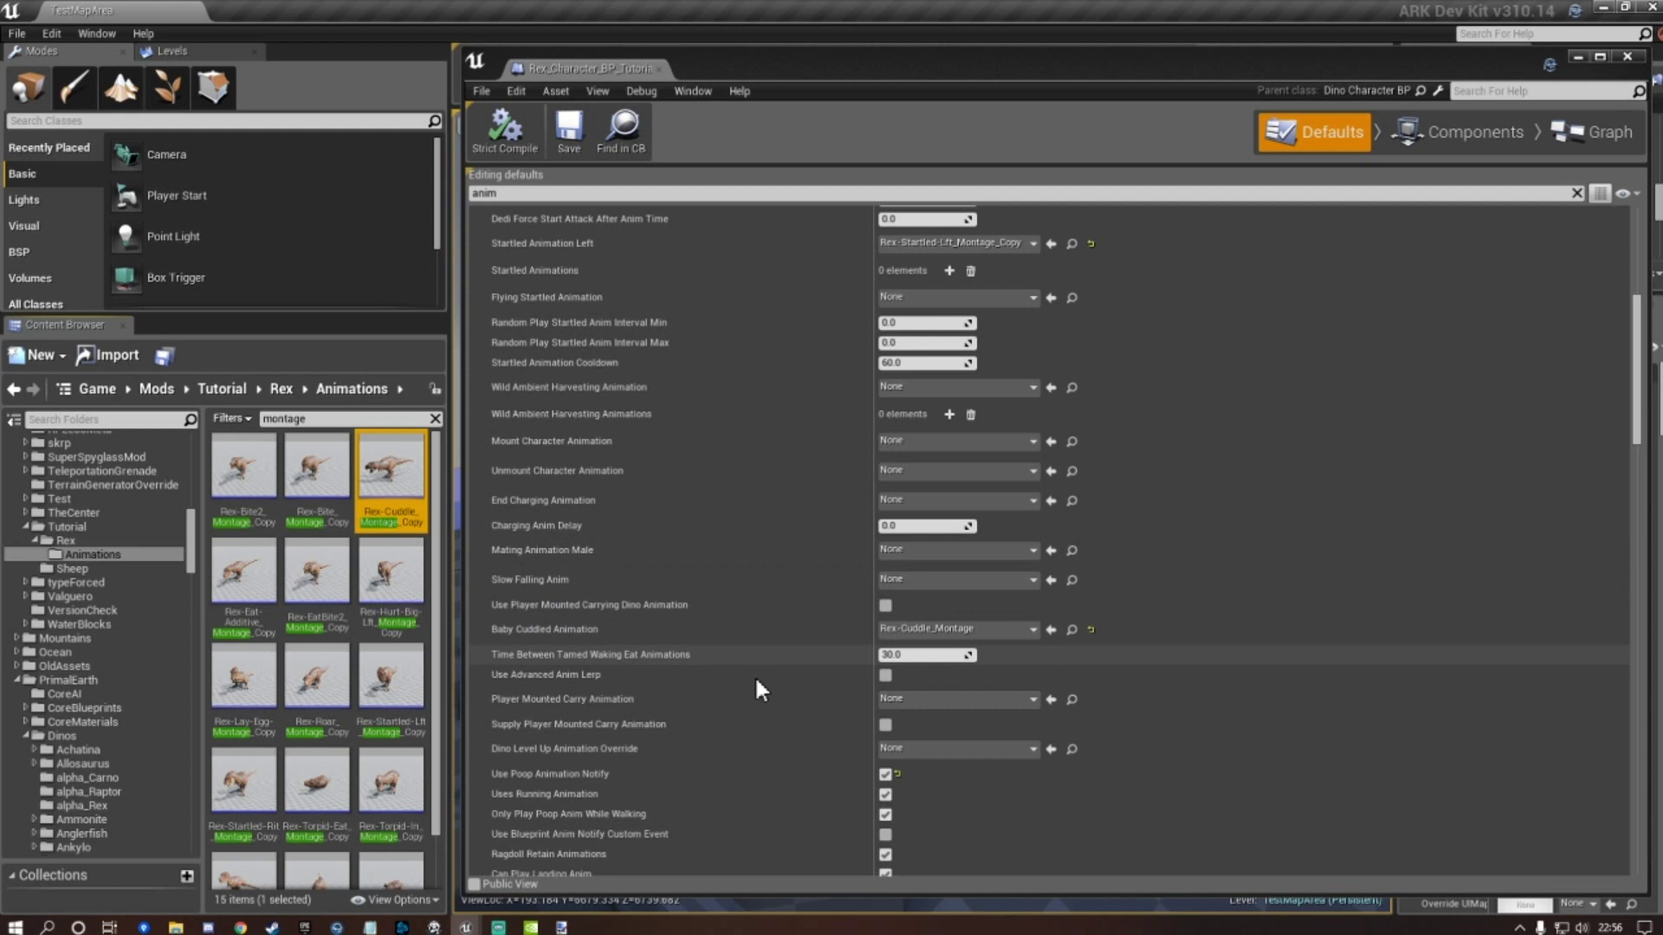
pyautogui.click(1050, 631)
pyautogui.click(569, 128)
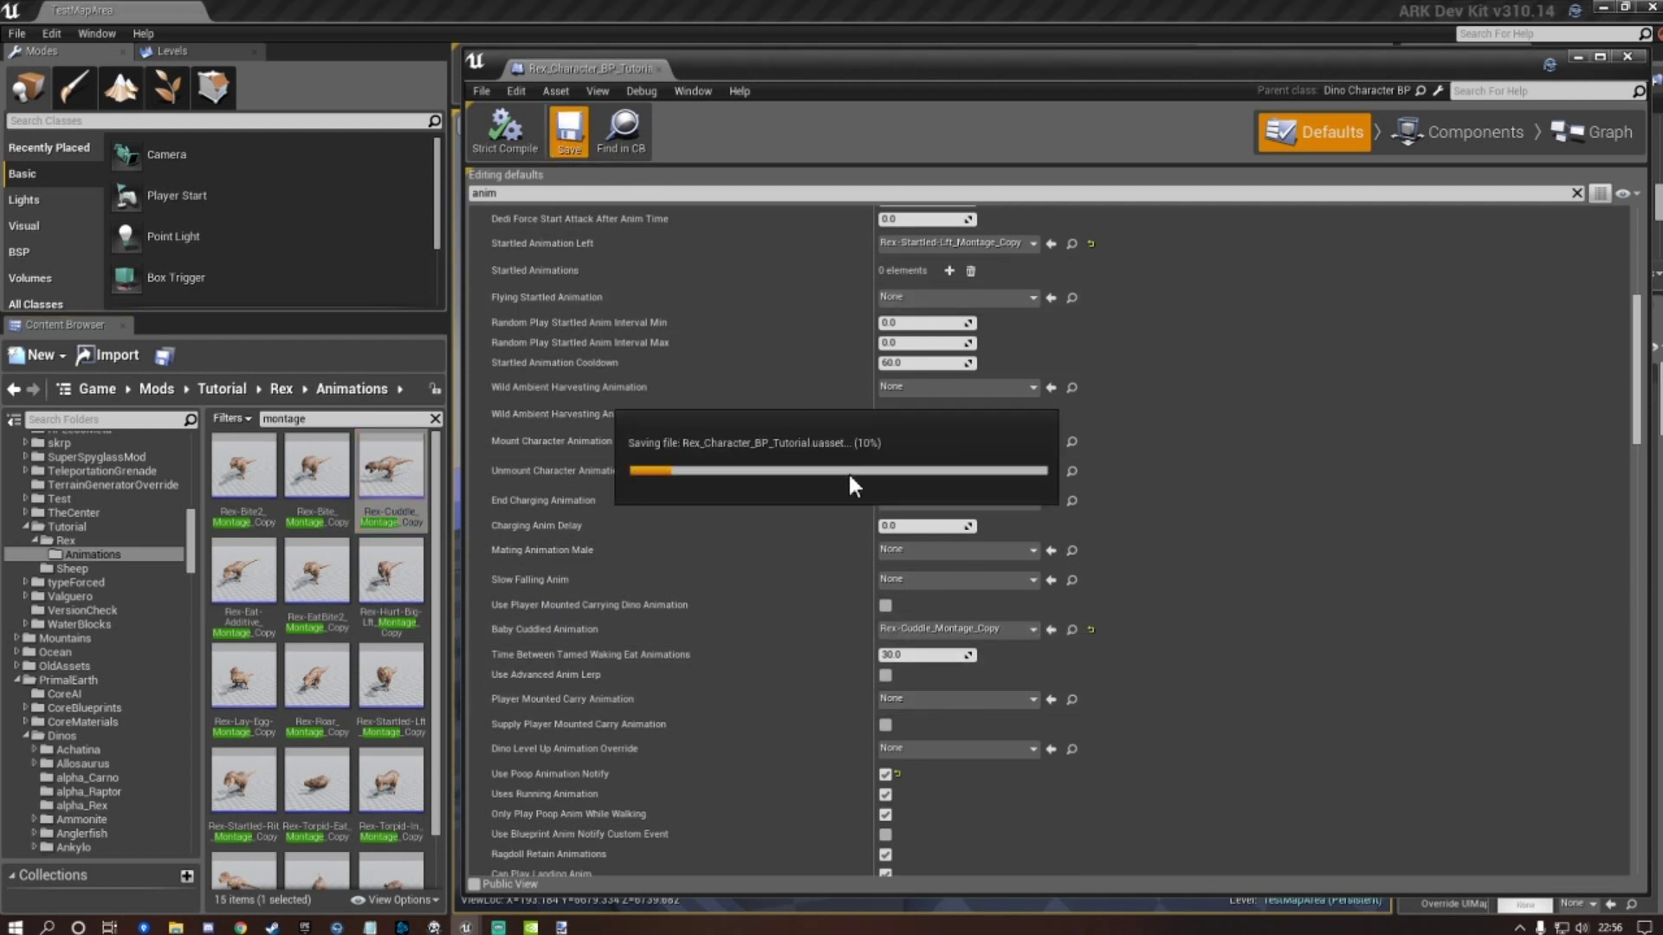
# In Animations Prevent Input, set element 0 to Rex-Lay-Egg-Montage_Copy and element 1 to Rex-Startled-Lft_Montage_Copy.
pyautogui.scroll(-1, 1077, 569)
pyautogui.scroll(-10, 1083, 570)
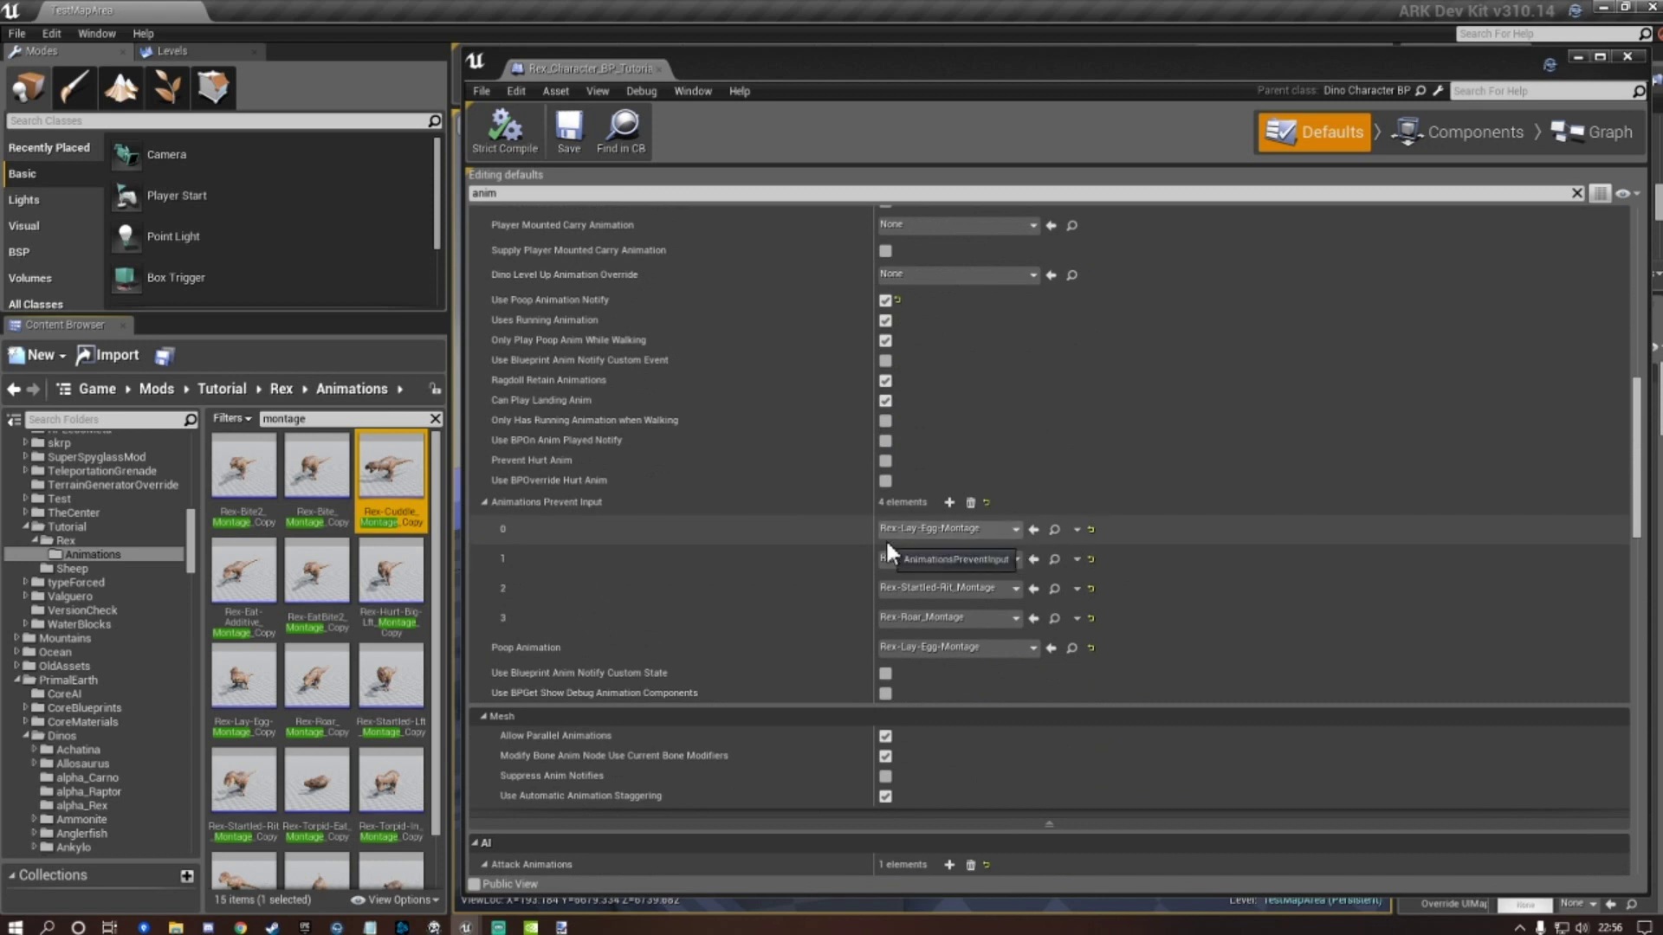
pyautogui.scroll(-1, 390, 589)
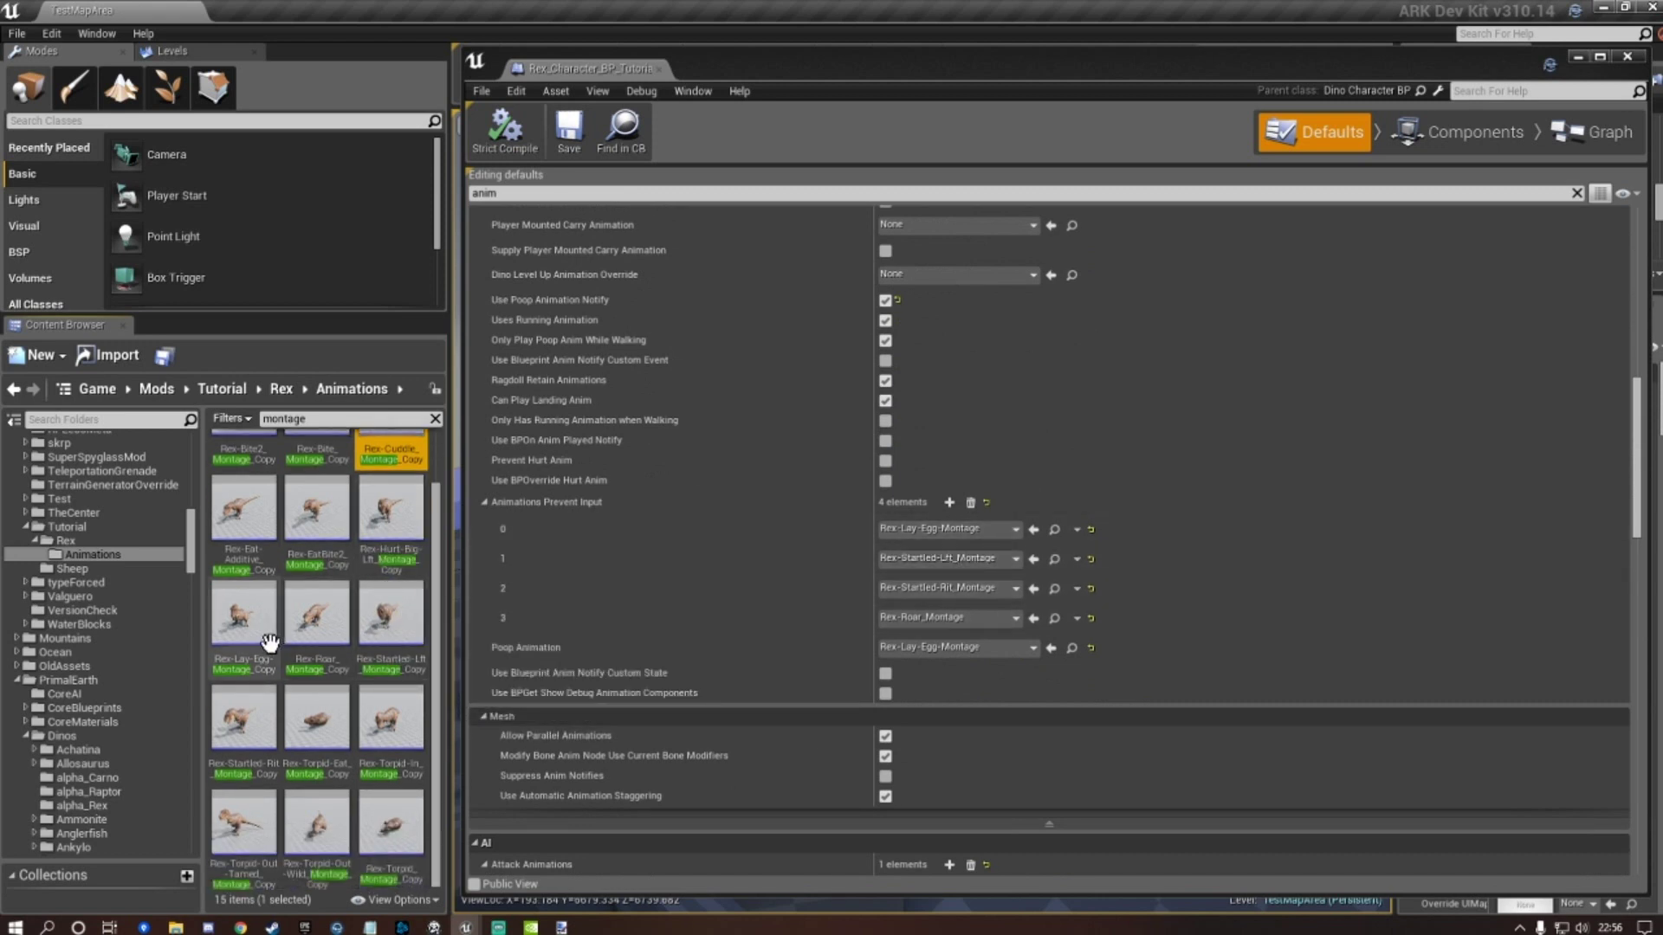
pyautogui.click(243, 615)
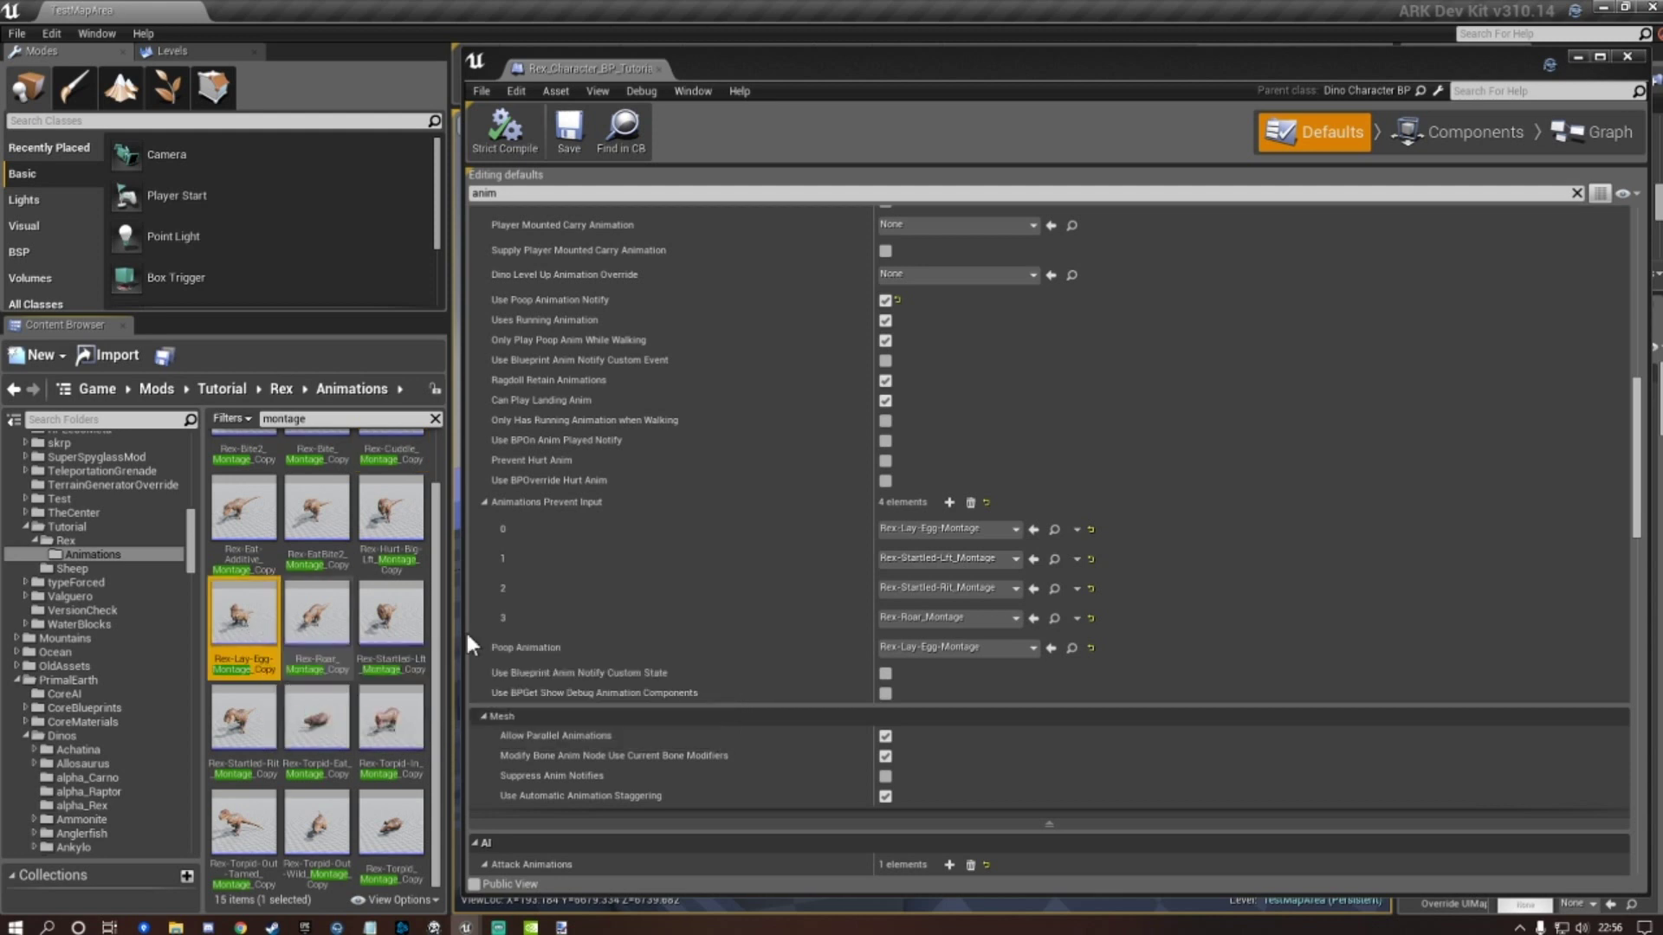
pyautogui.click(1033, 531)
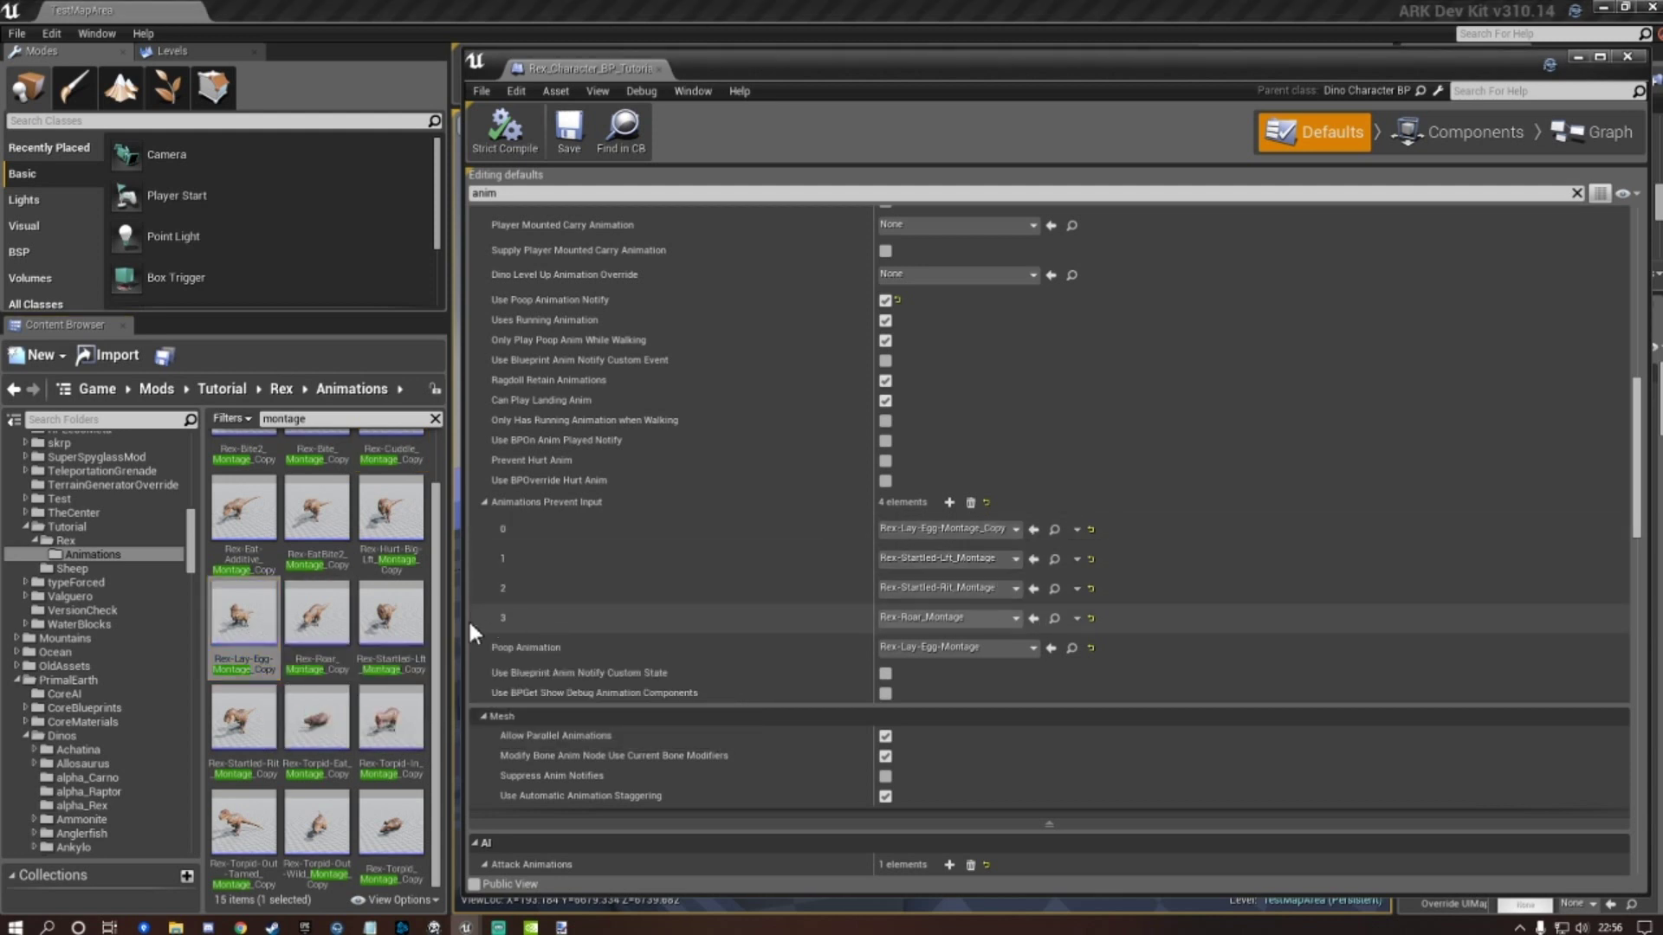
pyautogui.click(391, 613)
pyautogui.click(1033, 559)
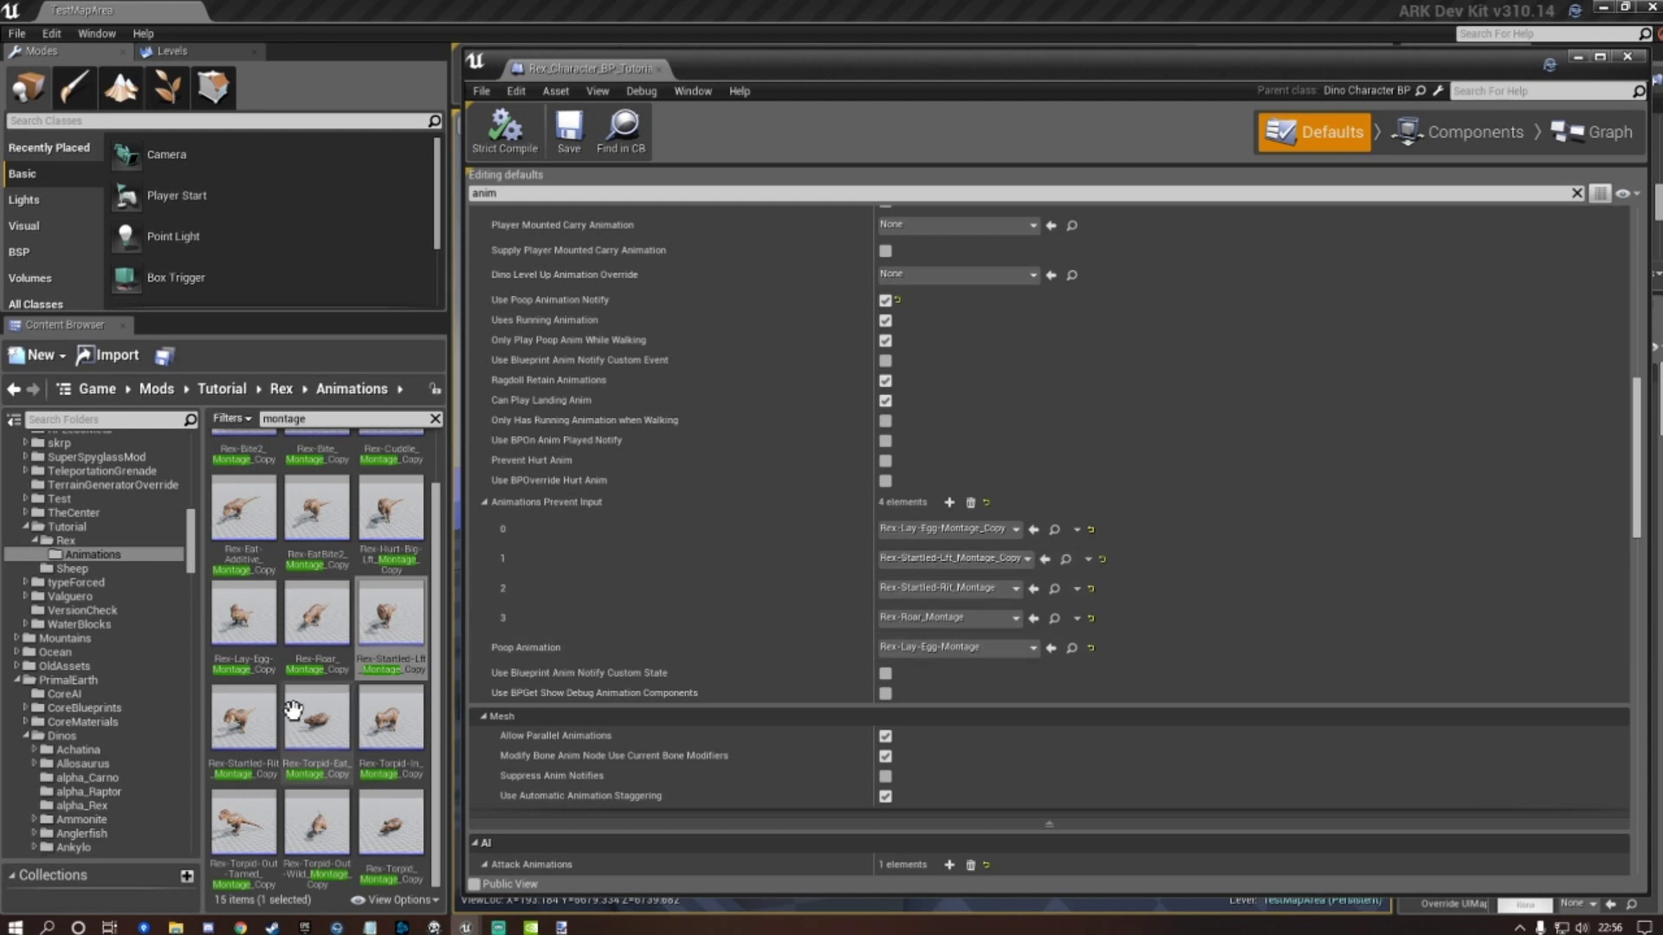
# In Animations Prevent Input, set element 2 to Rex-Startled-Rit_Montage_Copy and element 3 to Rex-Roar_Montage_Copy.
pyautogui.click(243, 719)
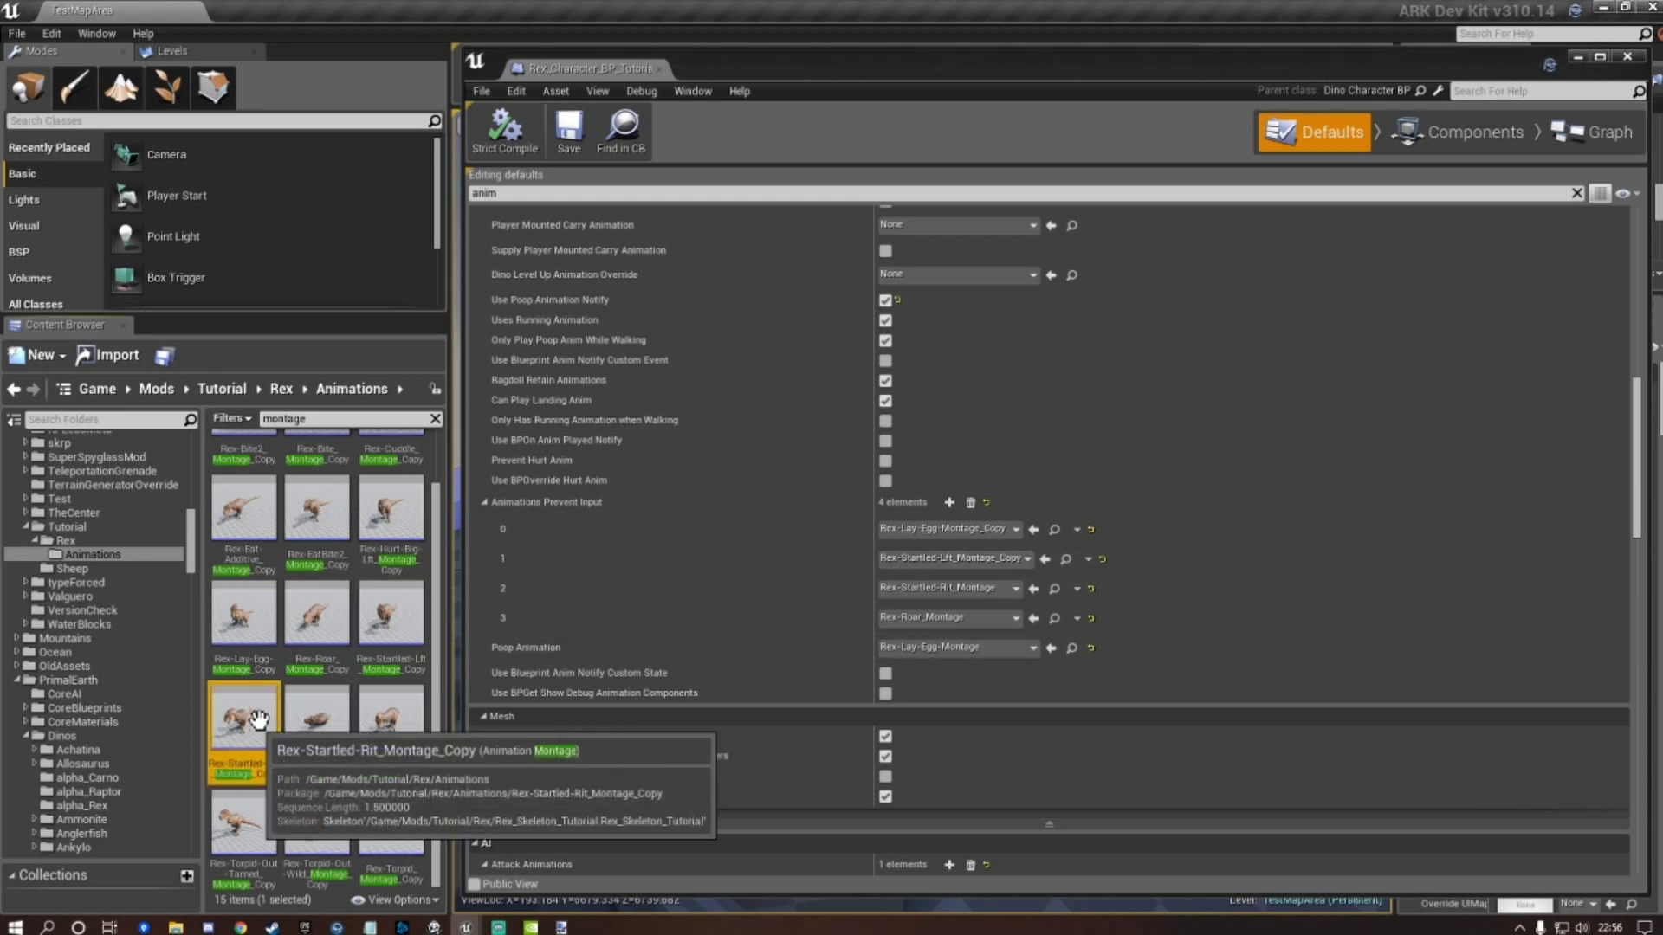
pyautogui.click(1034, 589)
pyautogui.click(333, 630)
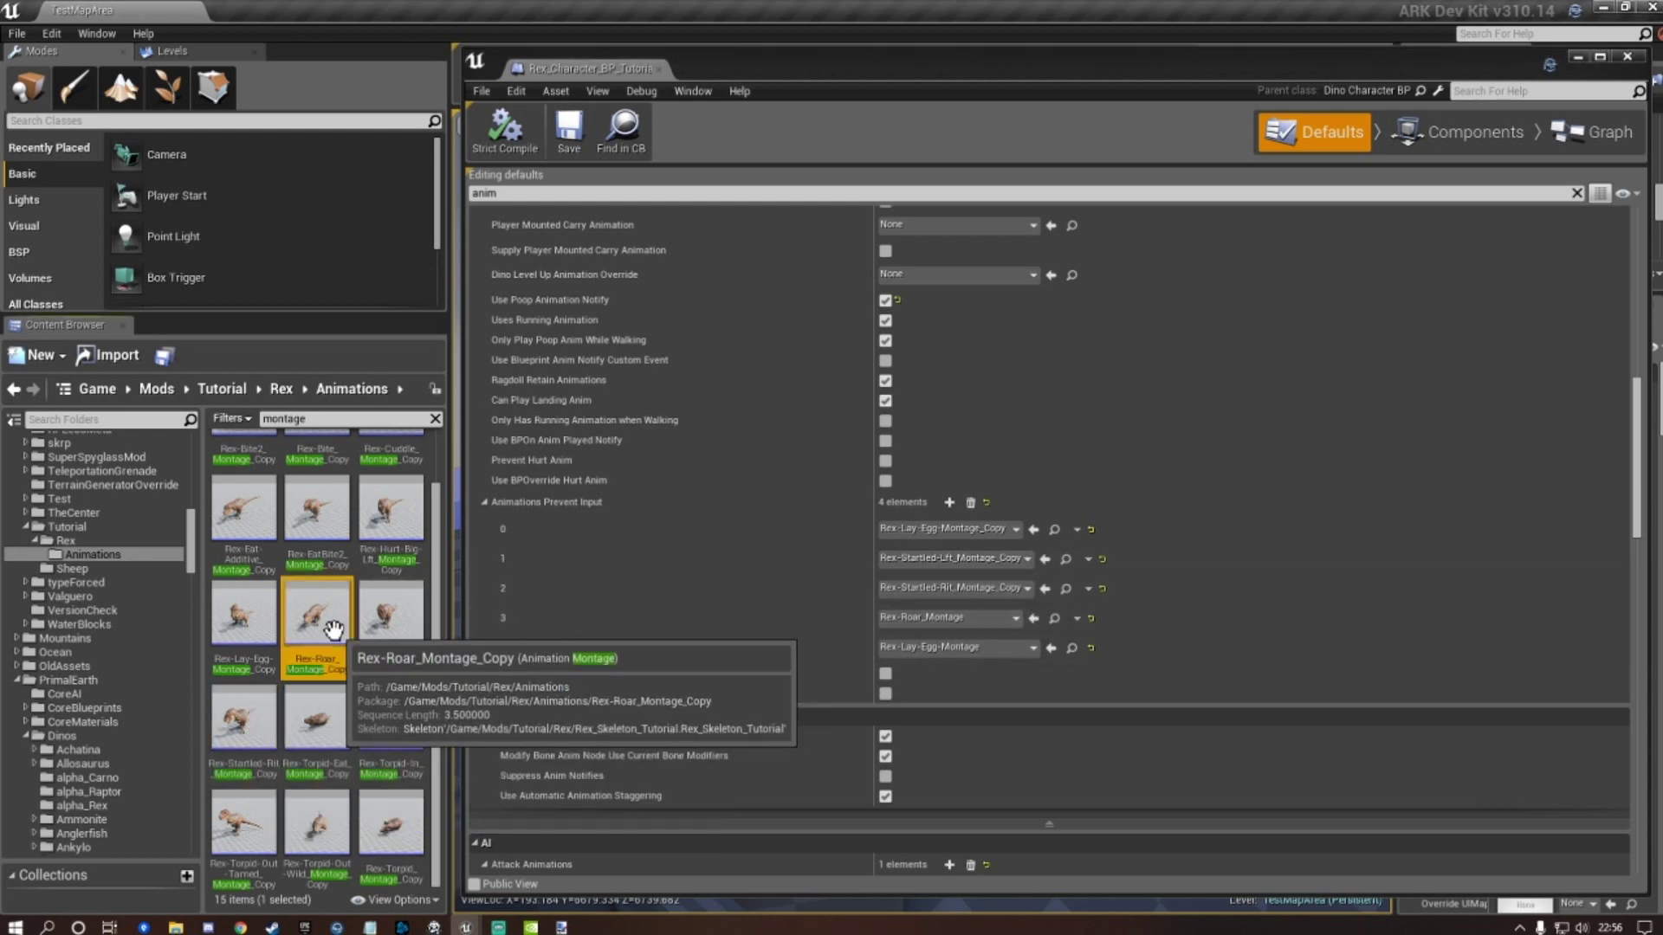
pyautogui.click(1033, 617)
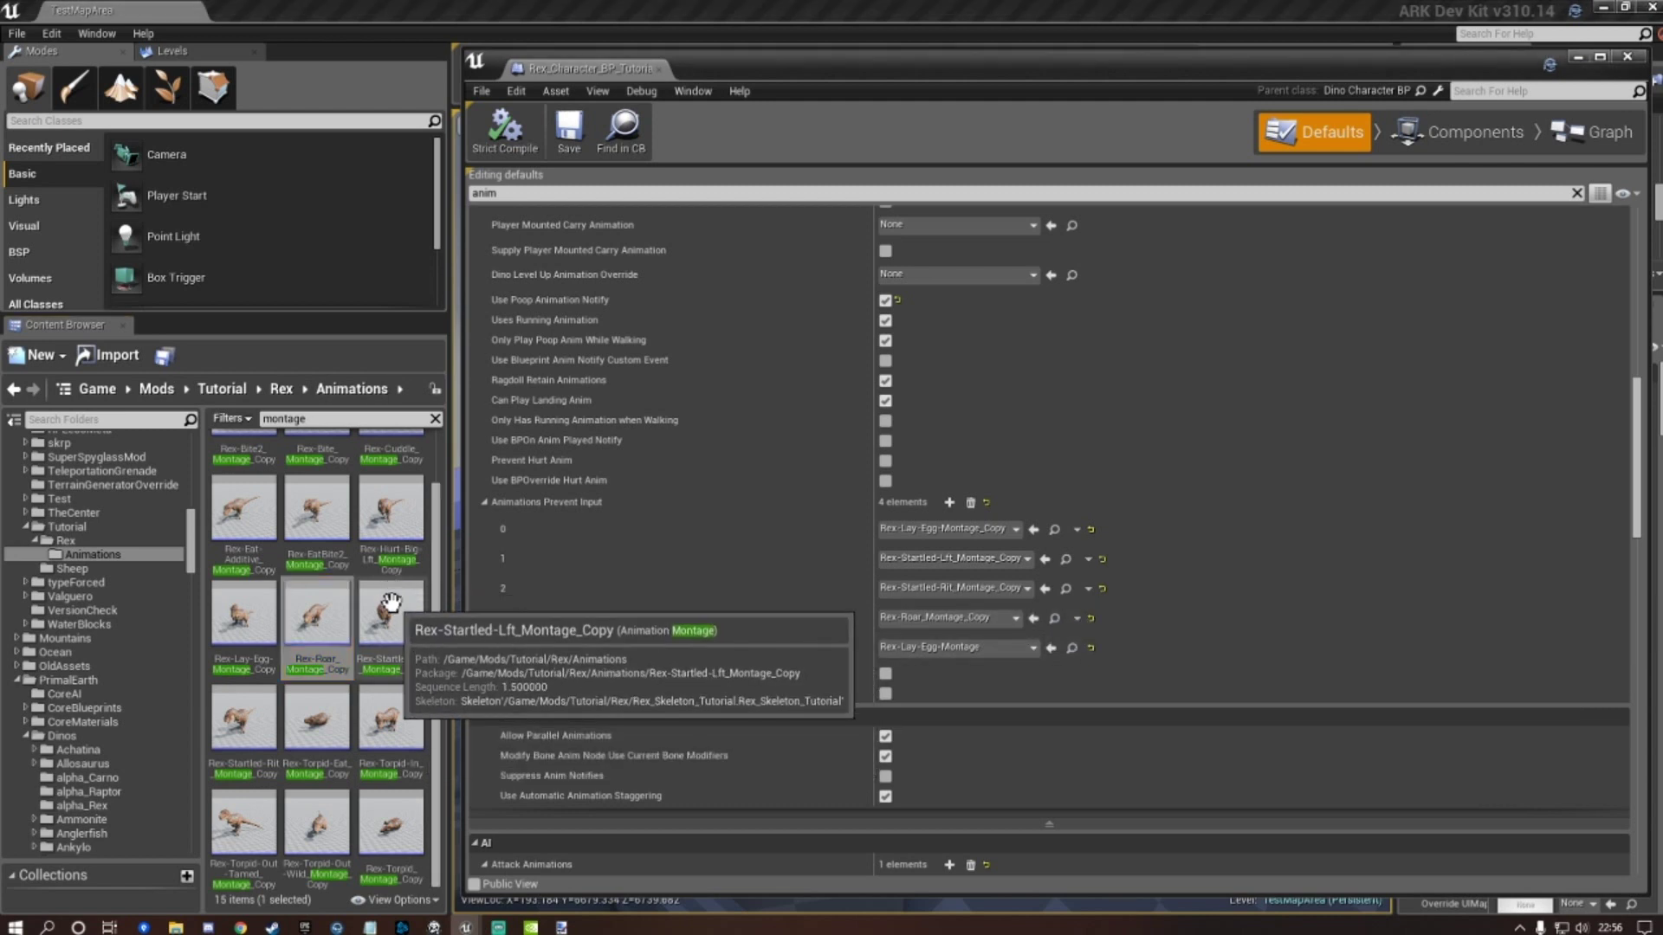
# Set Poop Animation to Rex-Lay-Egg-Montage_Copy and save the blueprint.
pyautogui.scroll(1, 391, 601)
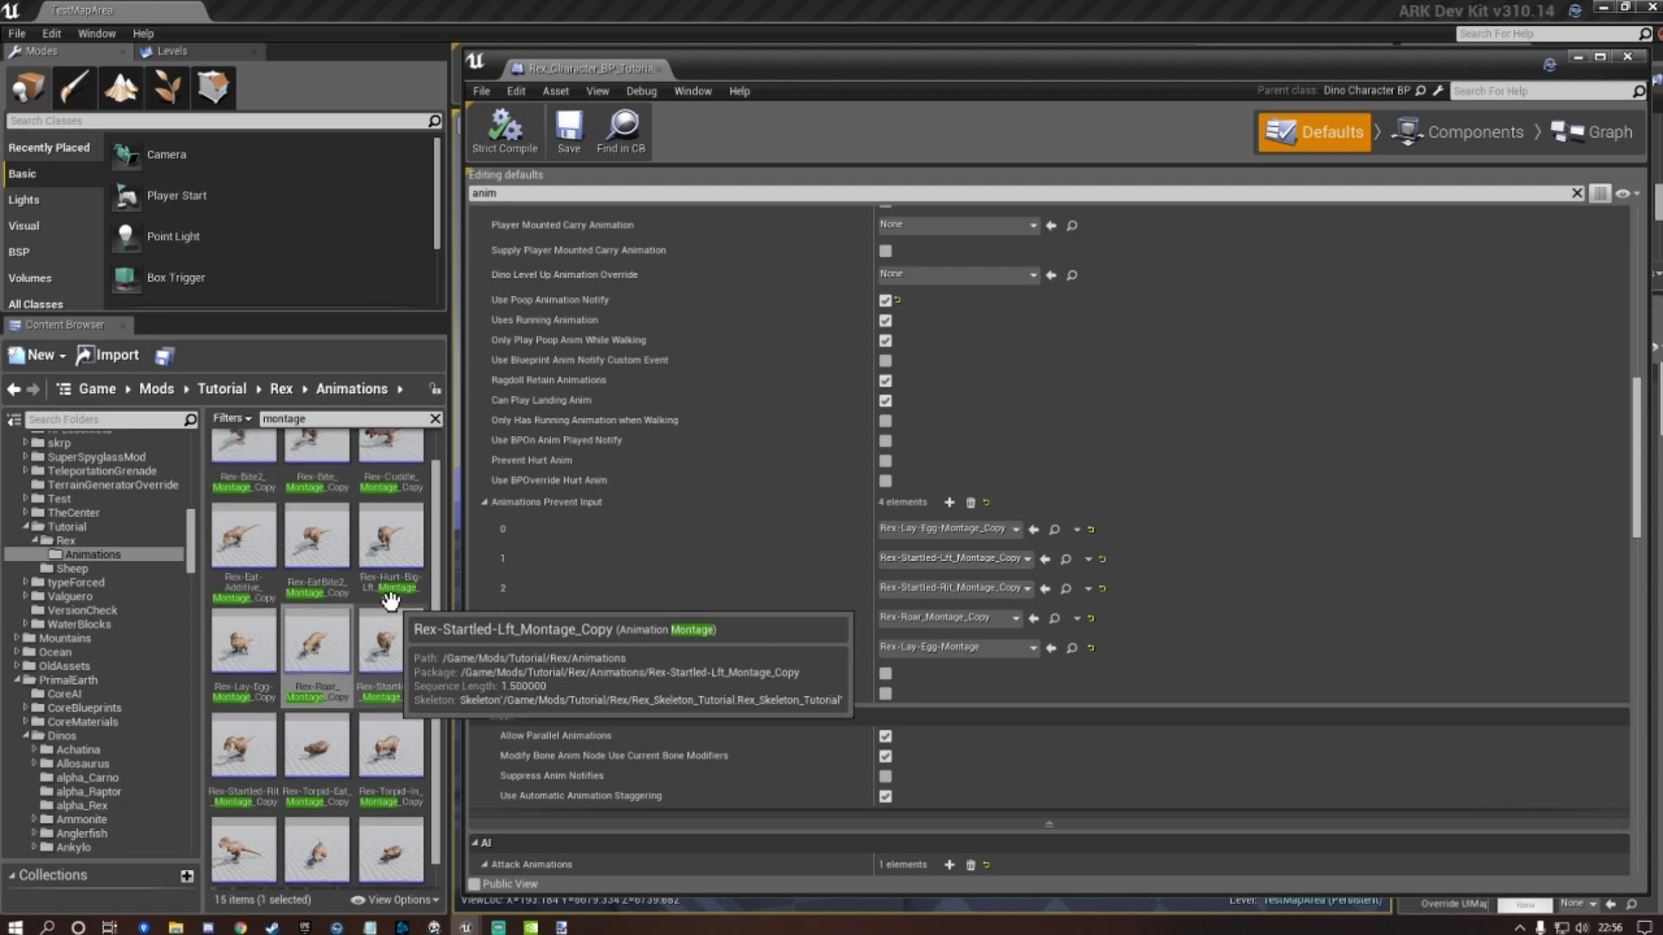
pyautogui.scroll(-1, 392, 601)
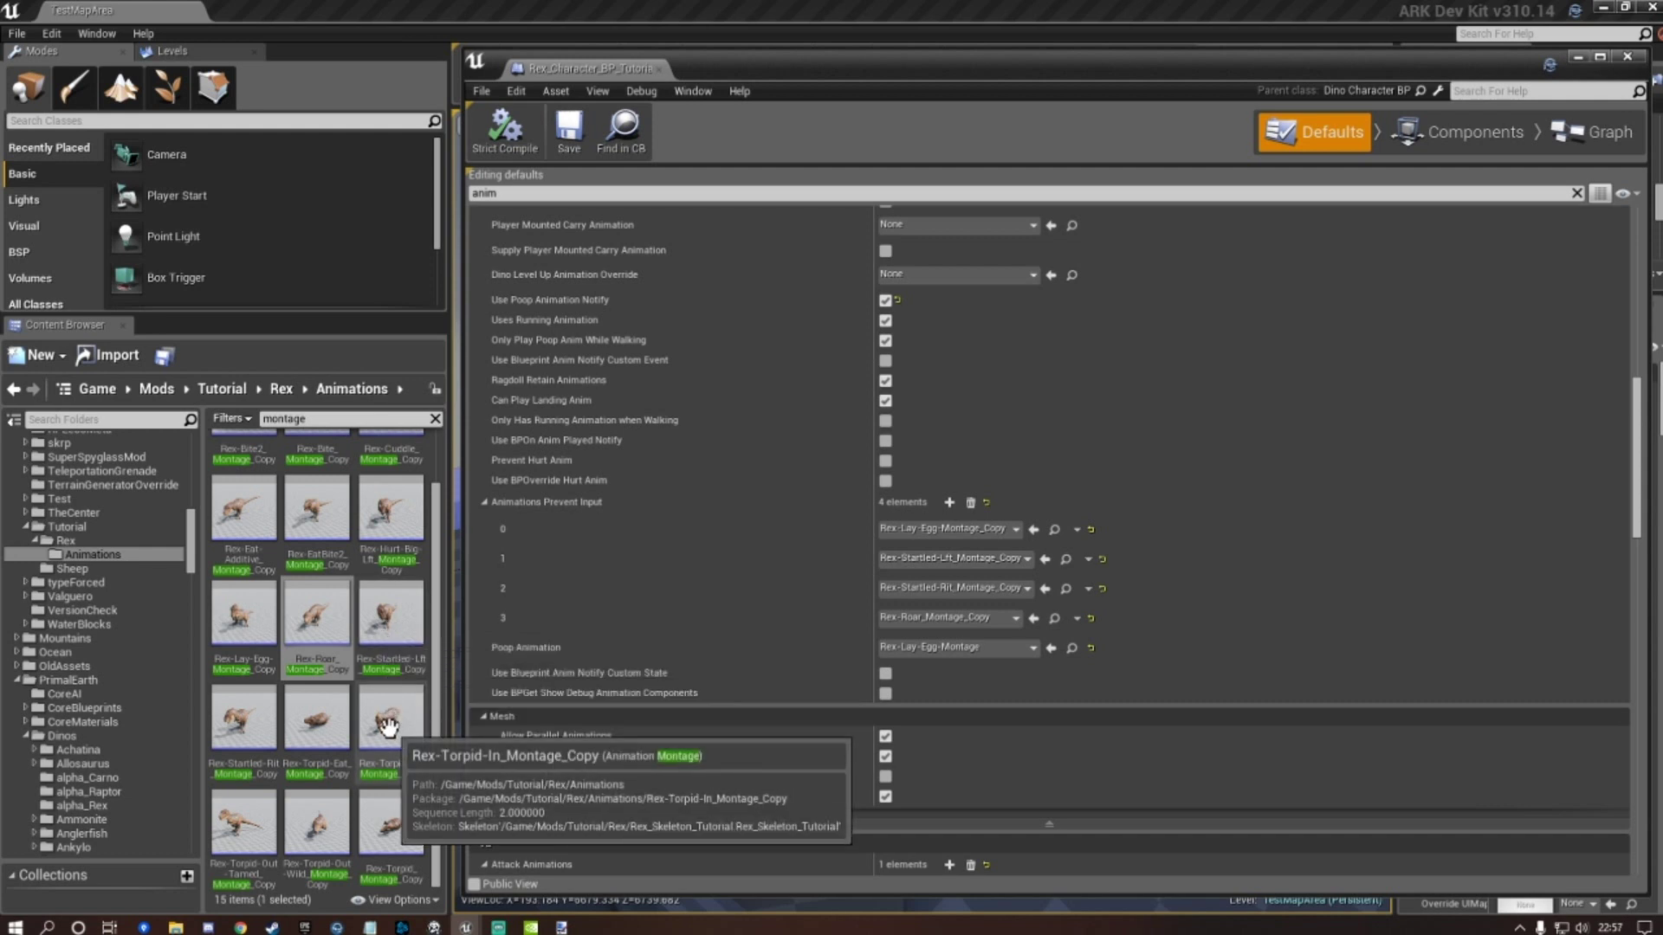
pyautogui.click(244, 615)
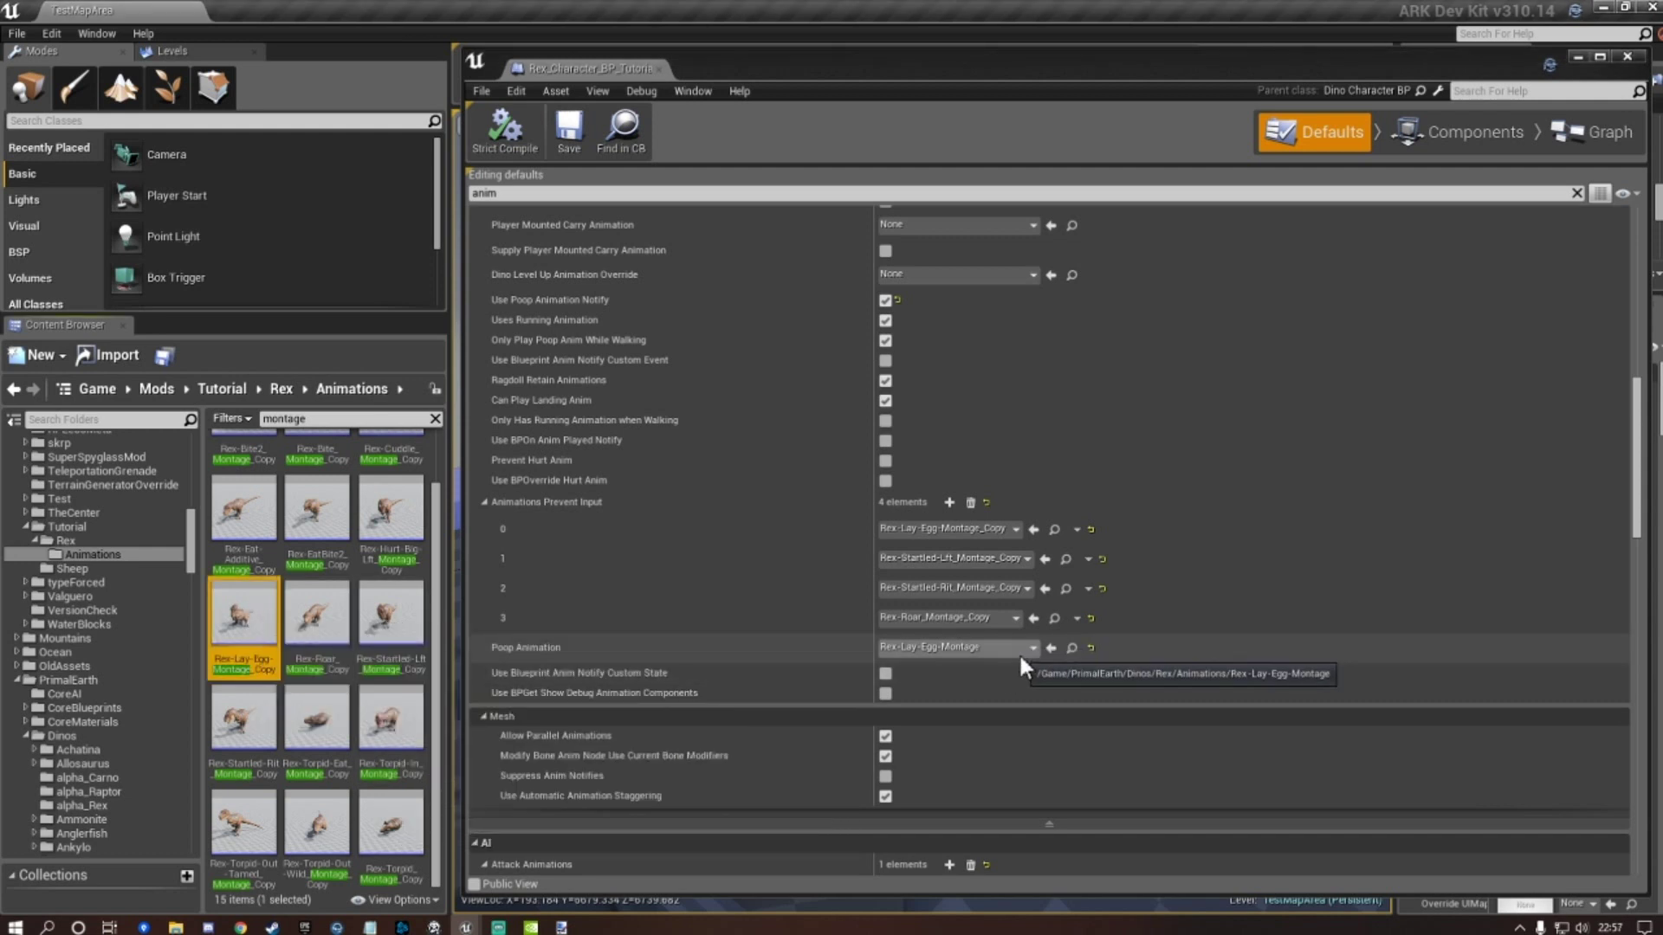
pyautogui.click(1050, 648)
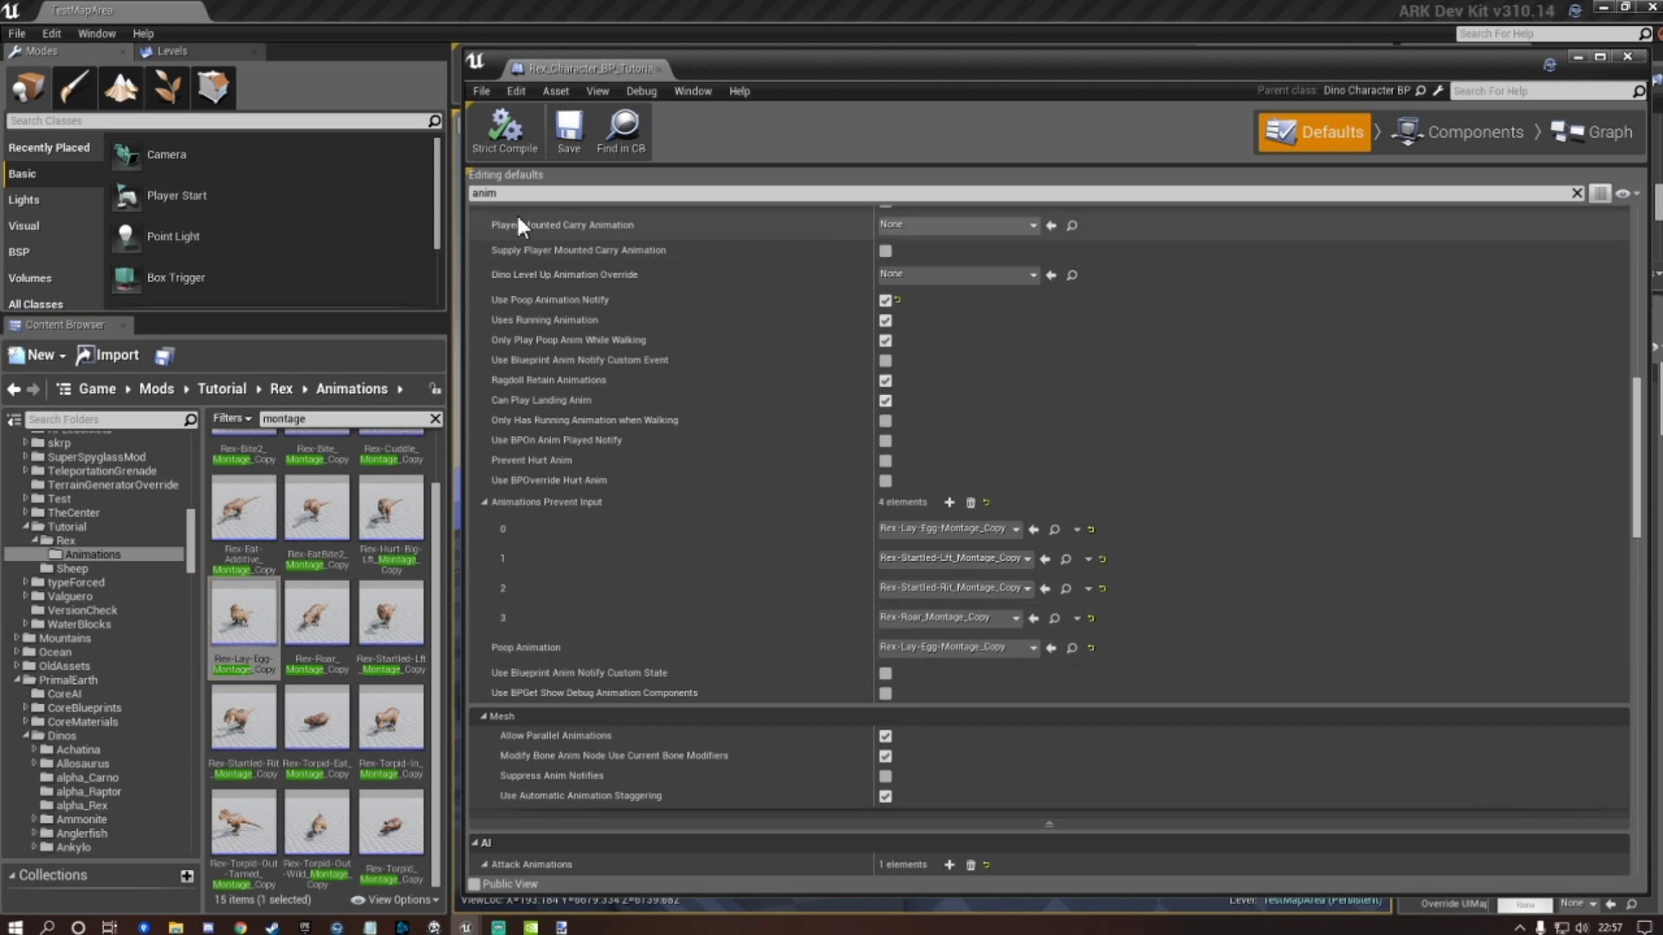
pyautogui.click(569, 130)
# In the AI section, set element 0 of Attack Animations to Rex-Bite2_Montage_Copy and save the blueprint.
pyautogui.scroll(-3, 857, 409)
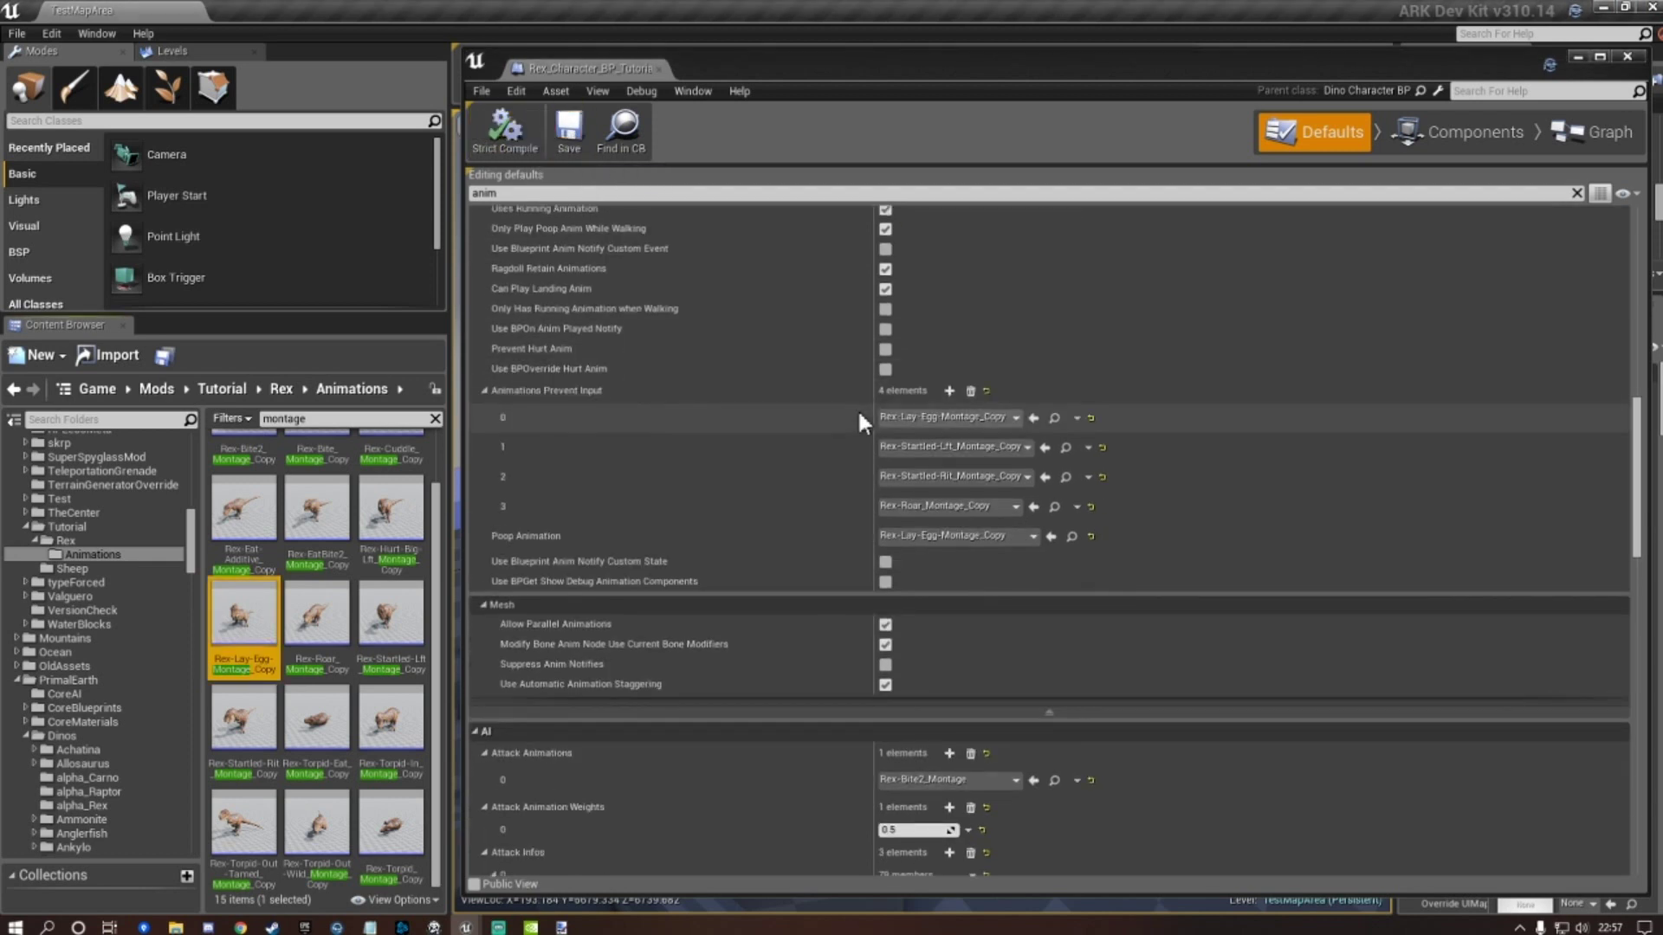
pyautogui.scroll(-7, 858, 409)
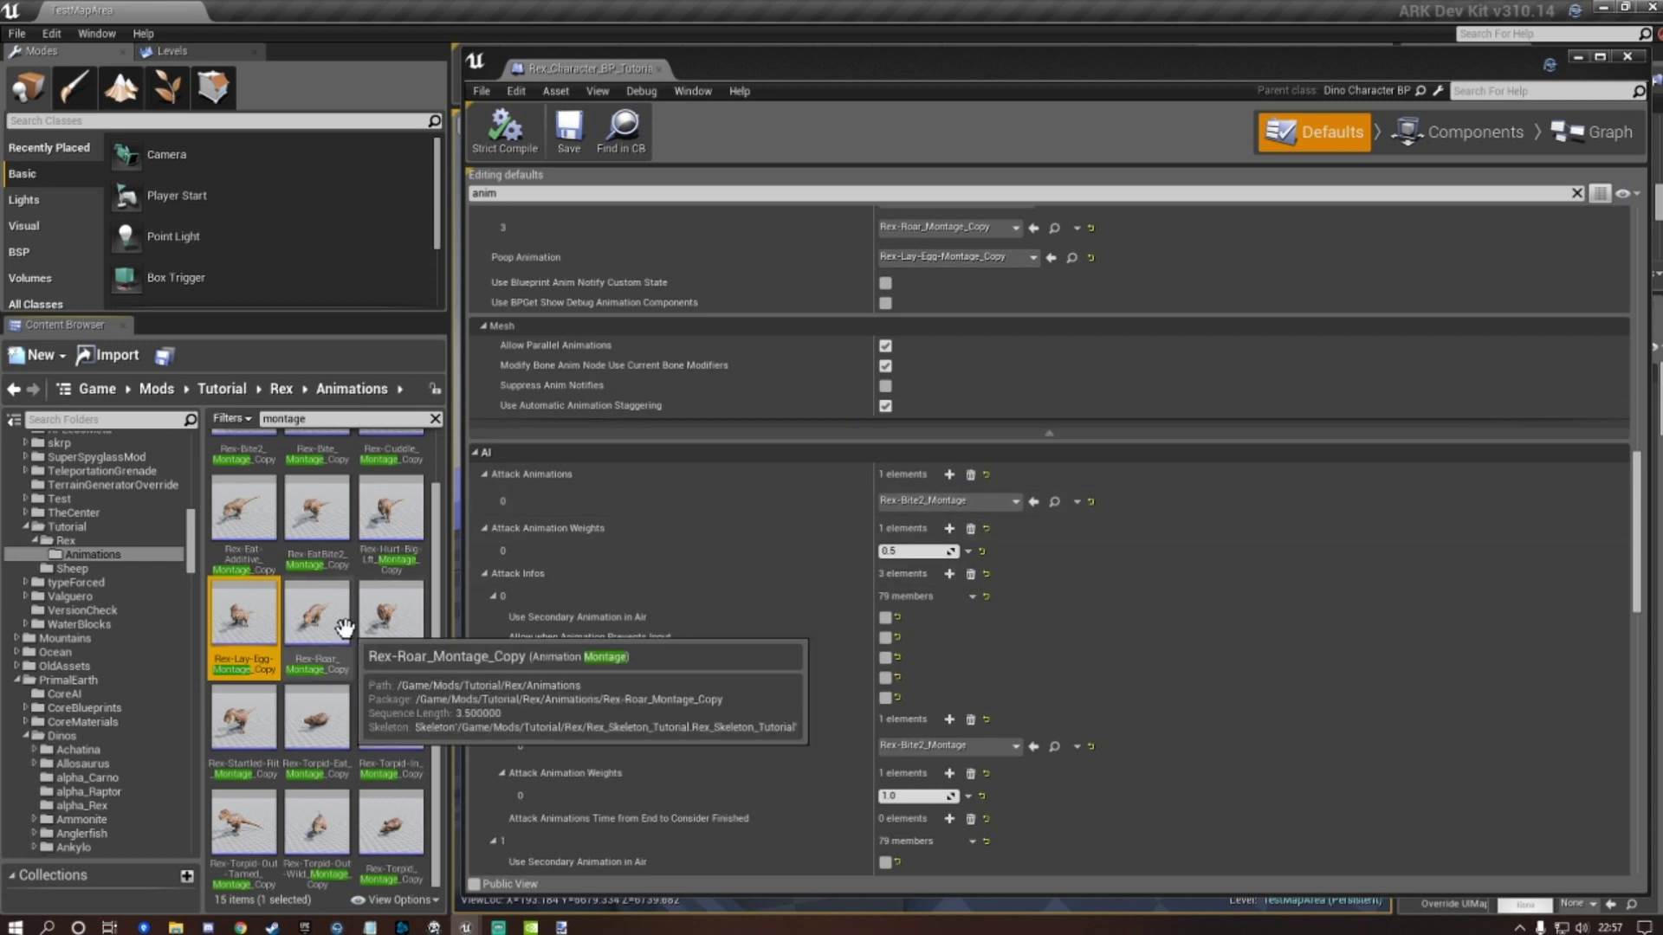
pyautogui.scroll(2, 333, 623)
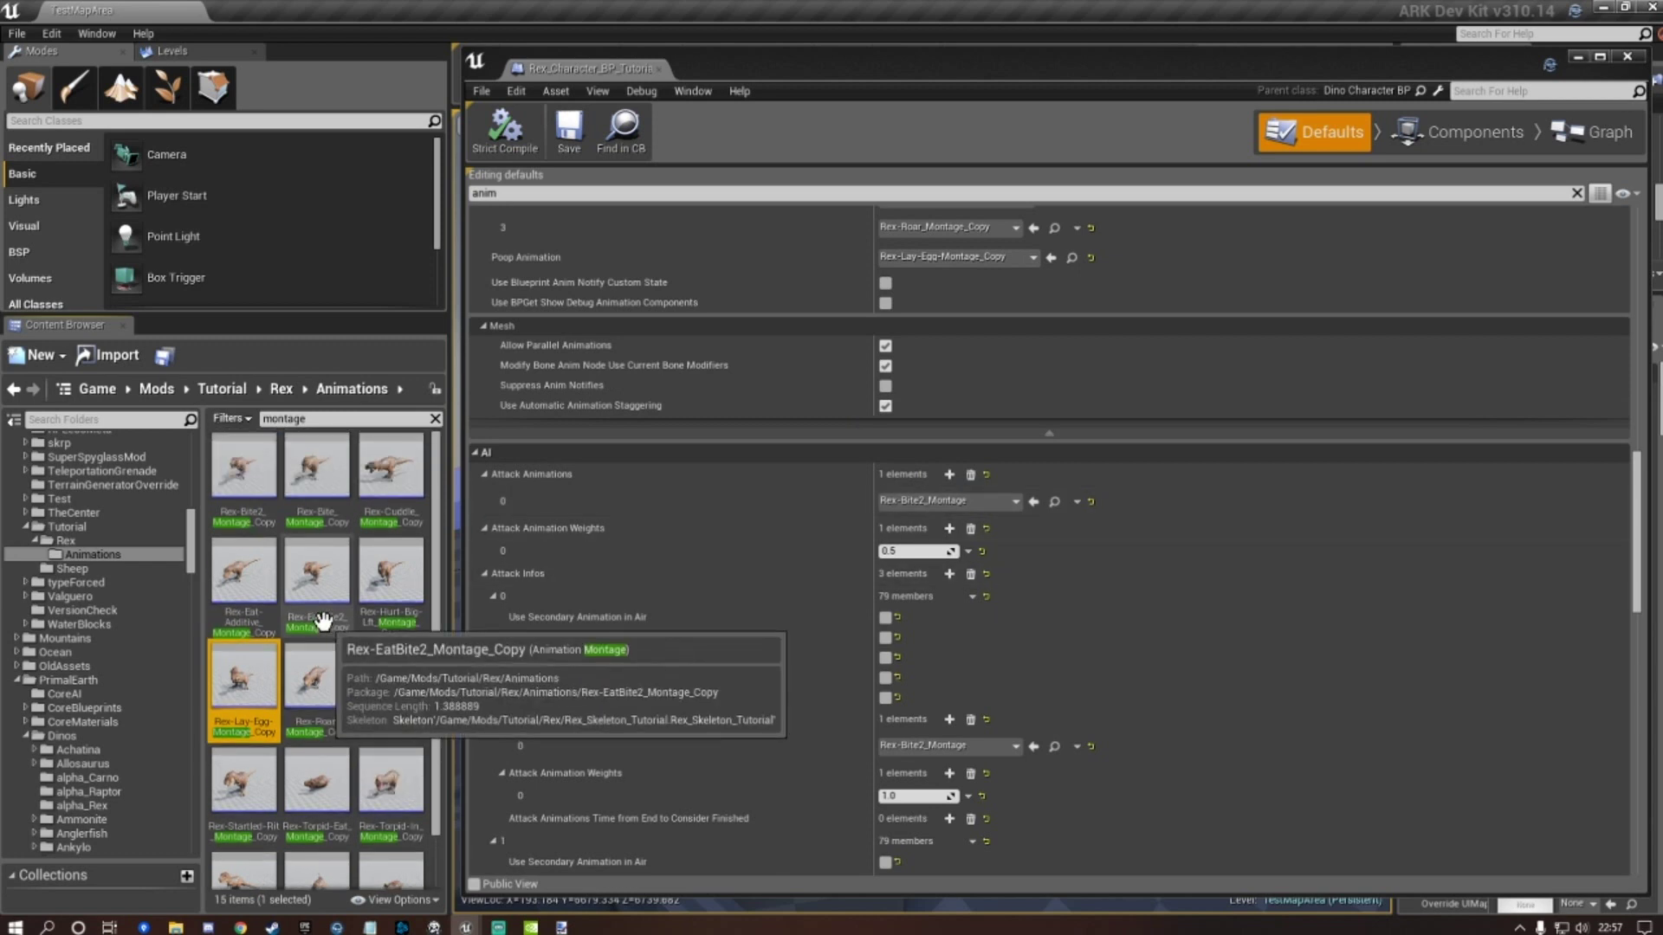
pyautogui.click(243, 472)
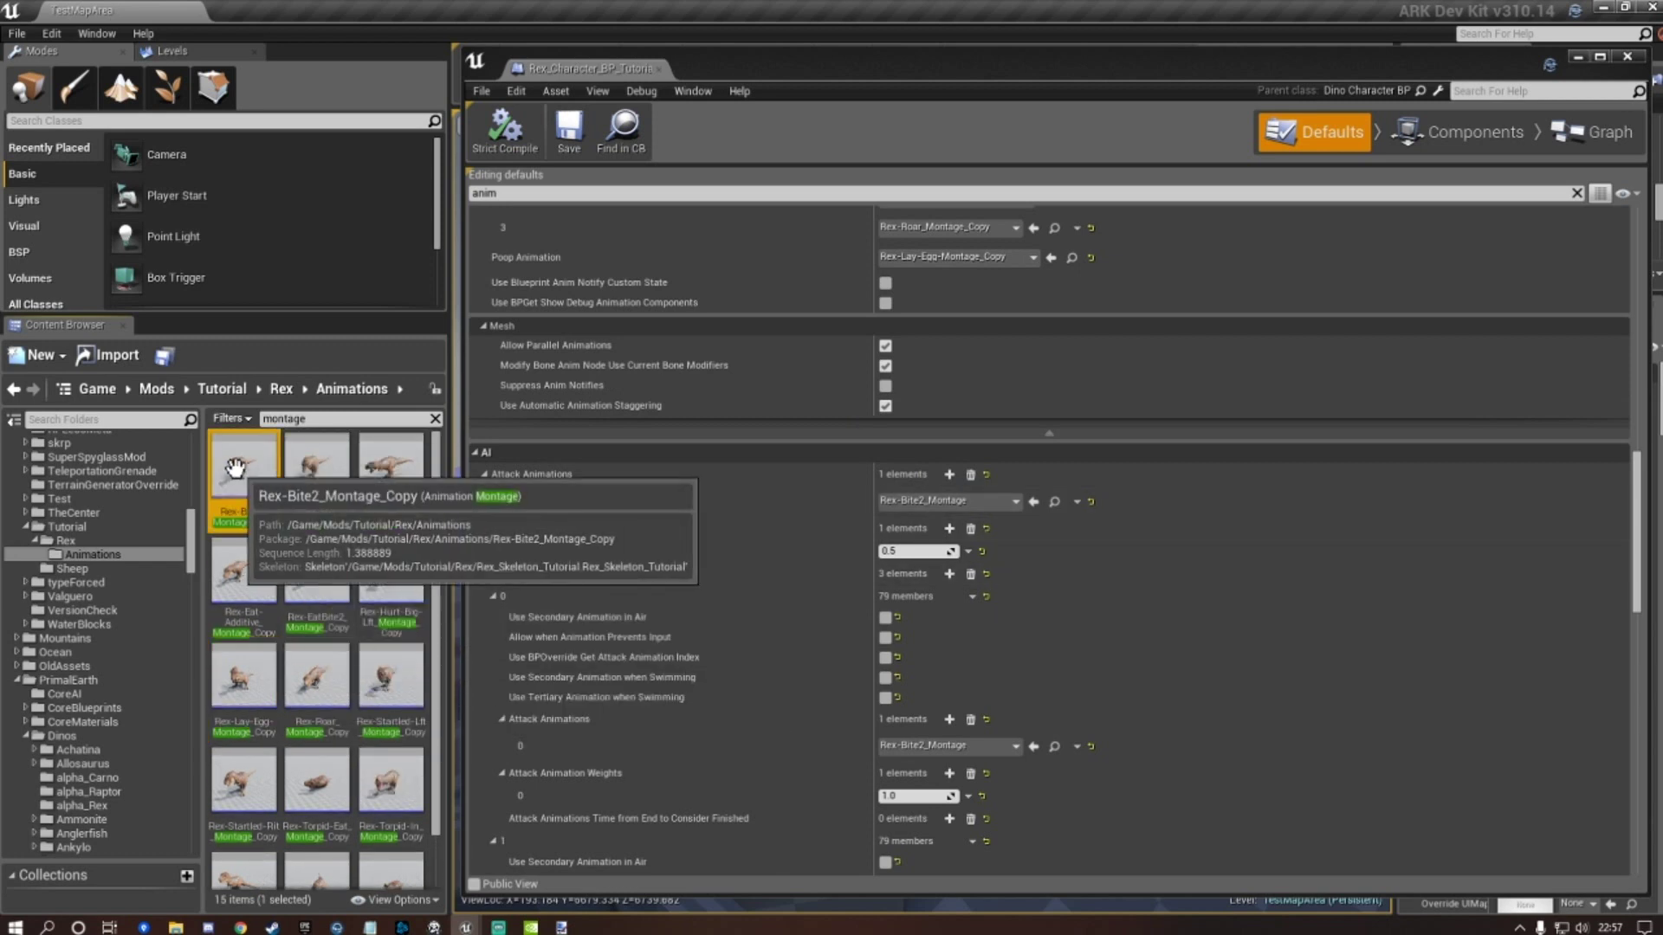
pyautogui.click(1035, 501)
pyautogui.click(571, 140)
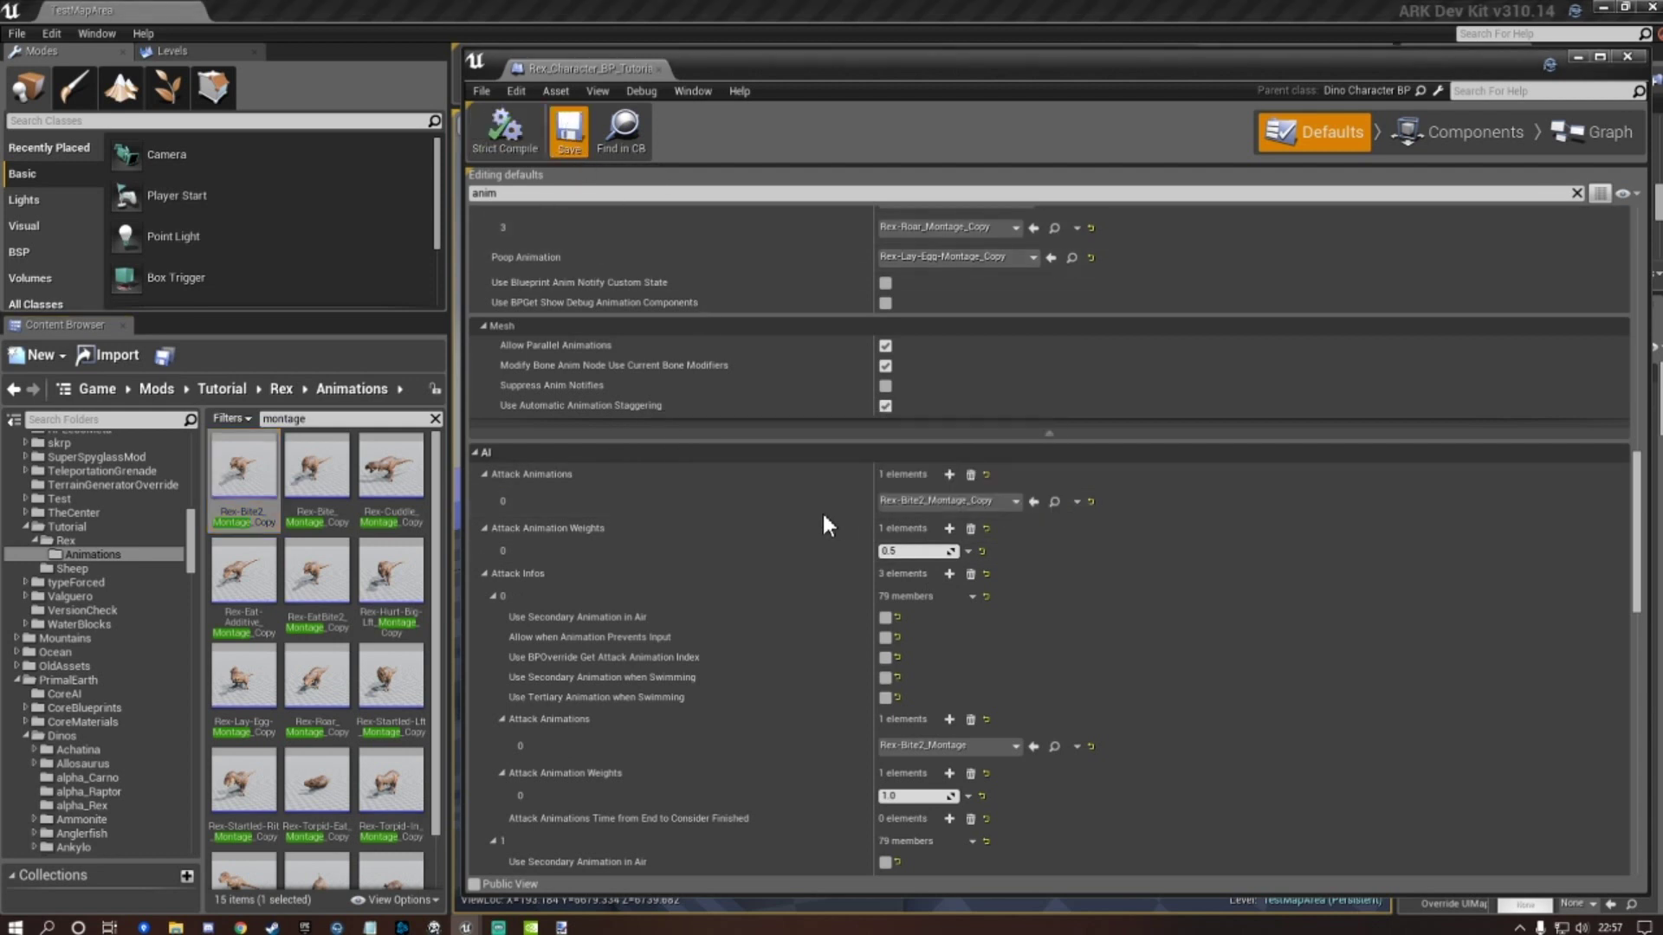
# In Attack Infos entry 0, set the attack animation to Rex-Bite2_Montage_Copy and save the blueprint.
pyautogui.scroll(-5, 792, 516)
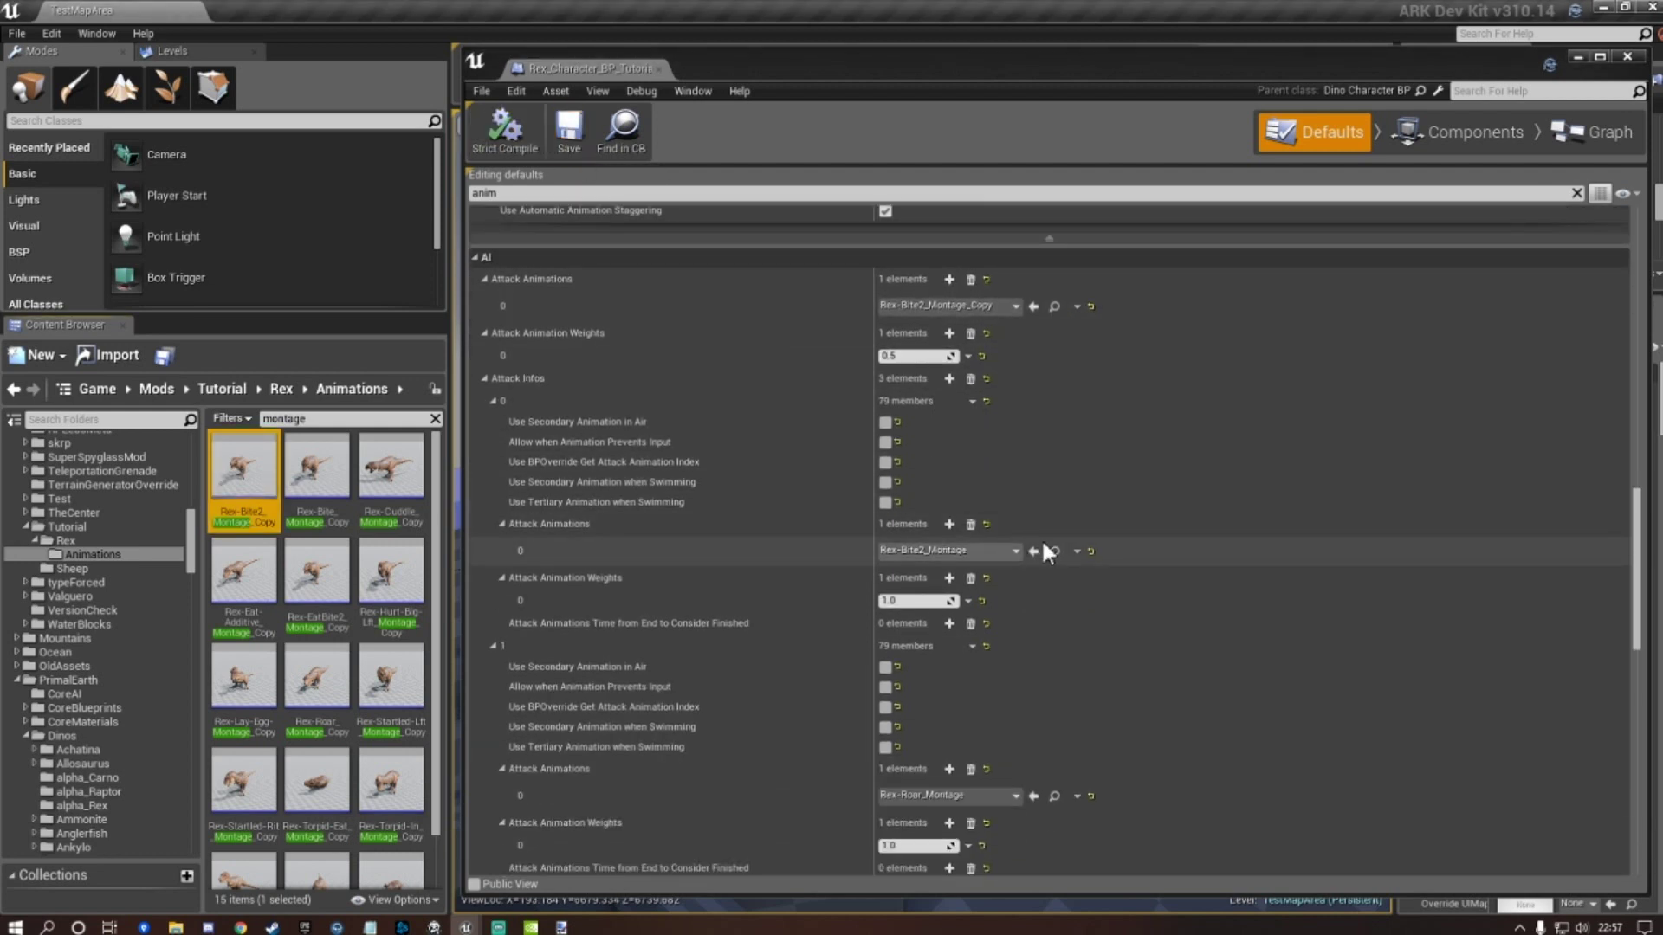
pyautogui.click(1033, 552)
pyautogui.click(574, 138)
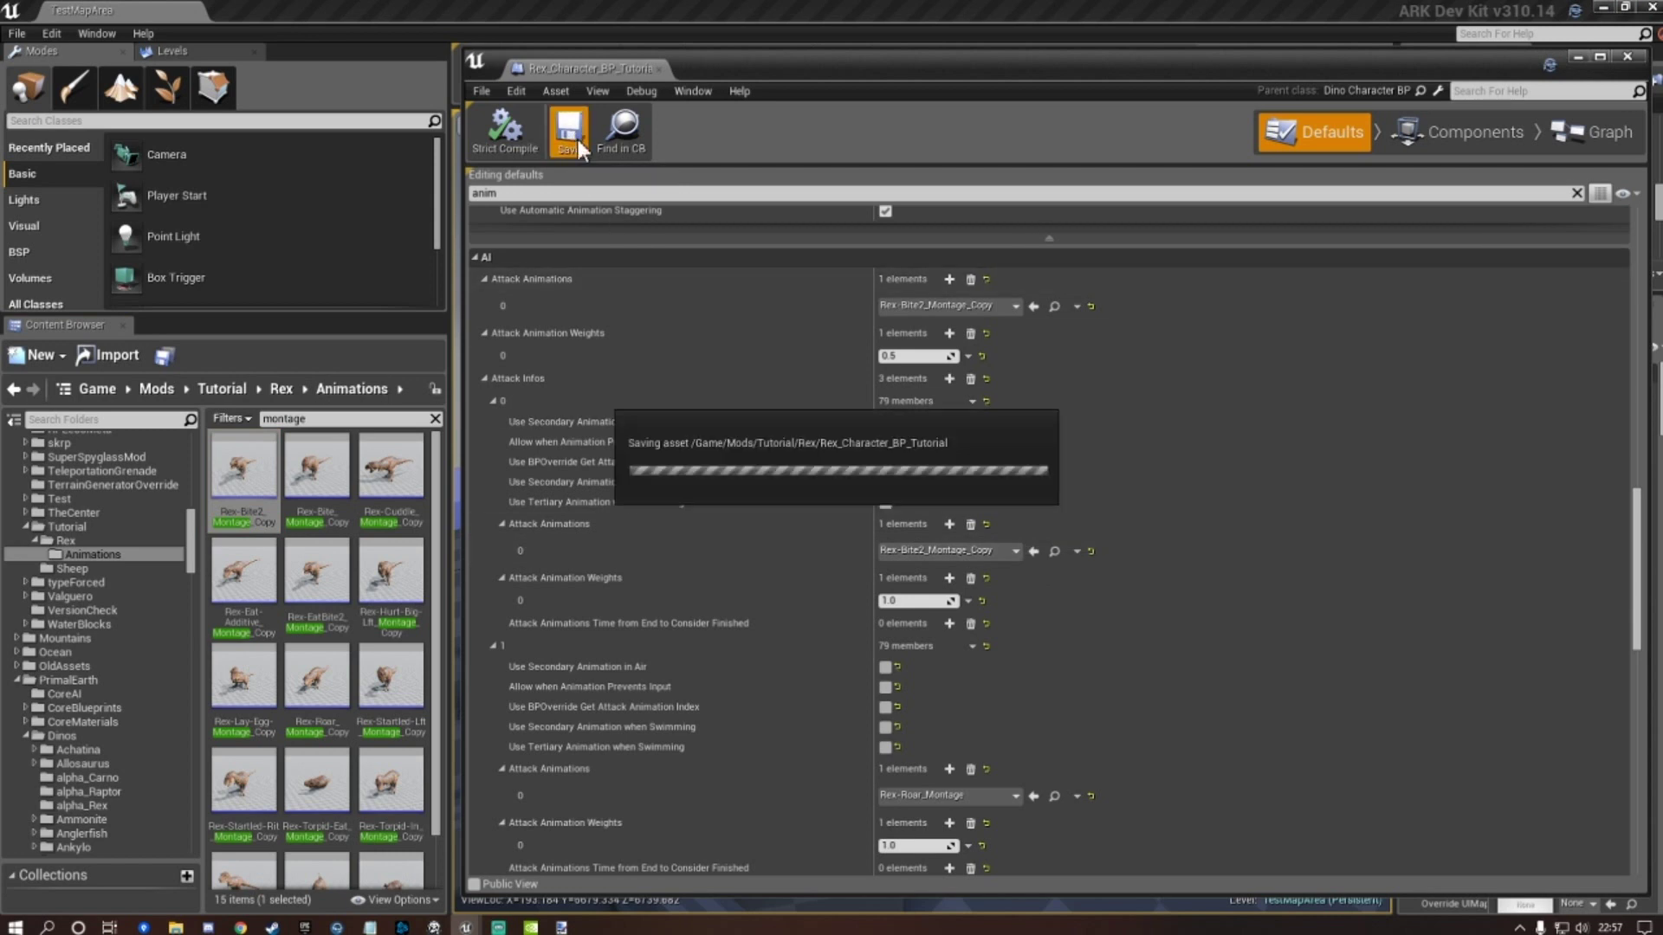
# In Attack Infos entry 1, set the attack animation to Rex-Roar_Montage_Copy and save the blueprint.
pyautogui.scroll(-4, 825, 517)
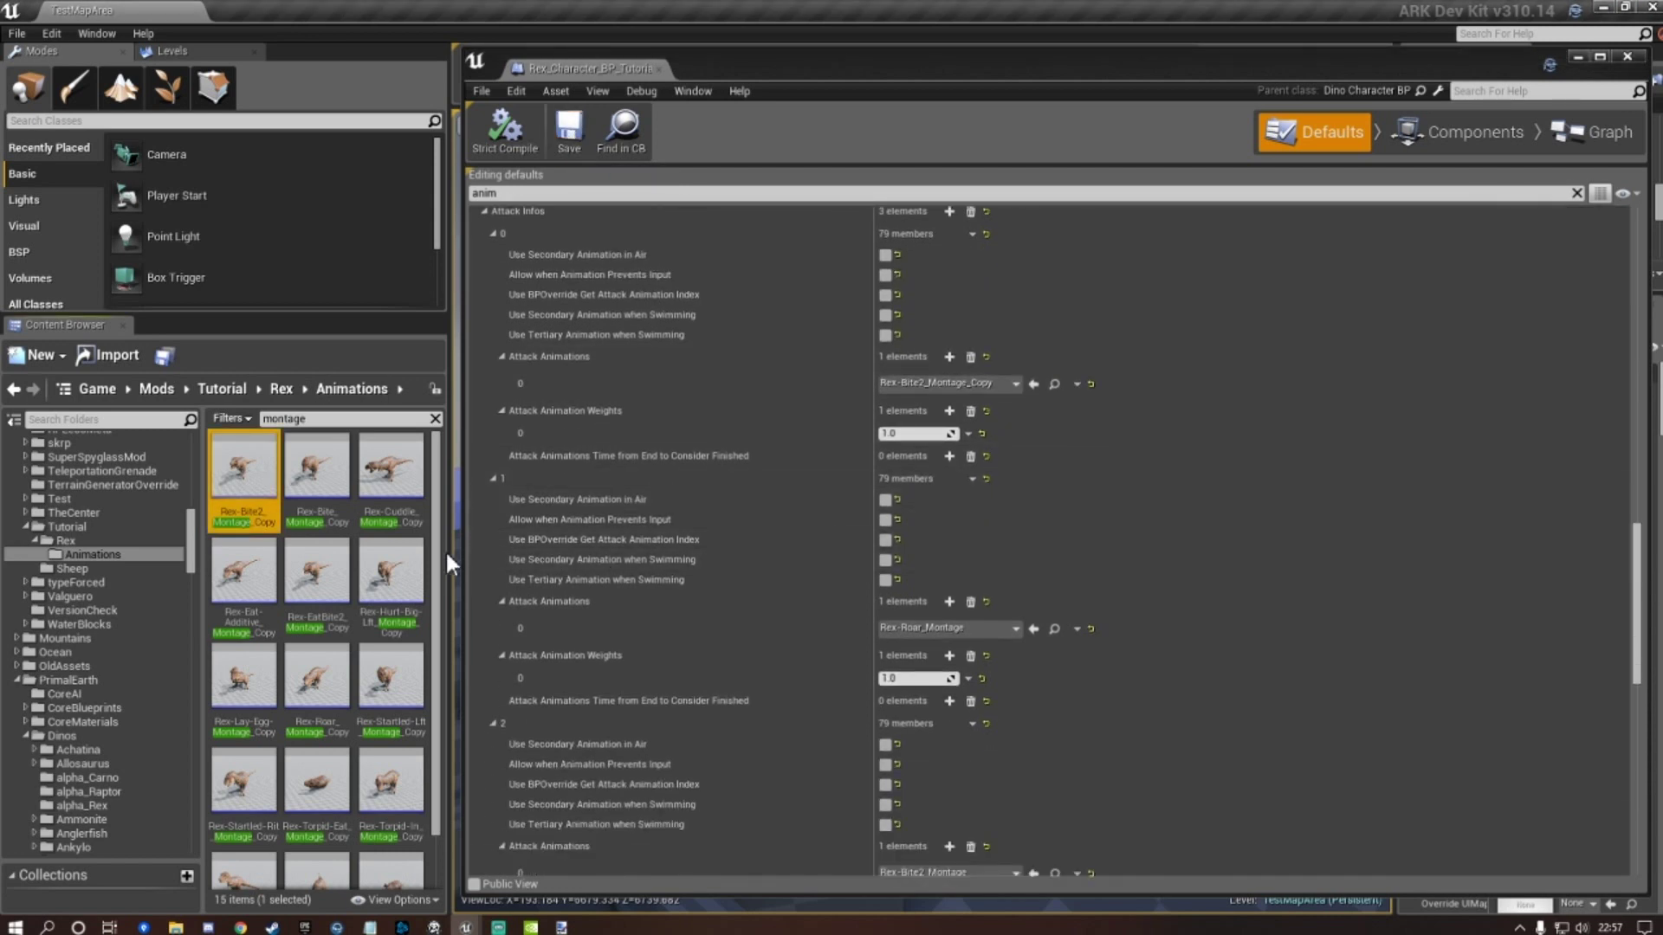
pyautogui.scroll(-1, 428, 607)
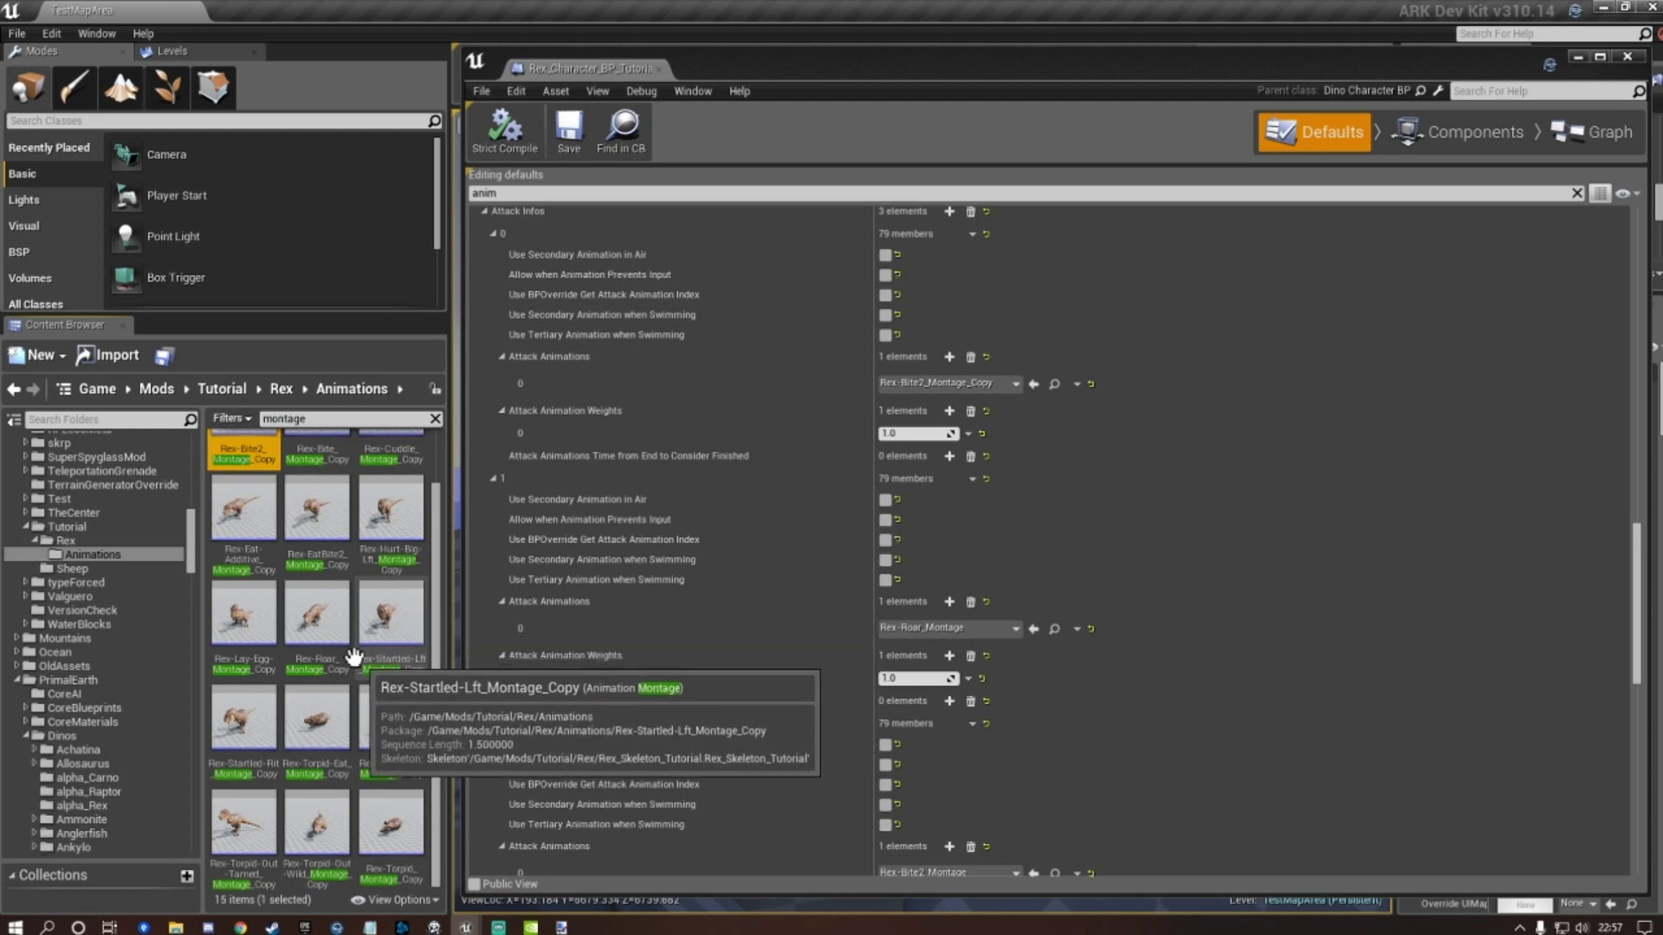
pyautogui.moveTo(353, 656); pyautogui.dragTo(1037, 631)
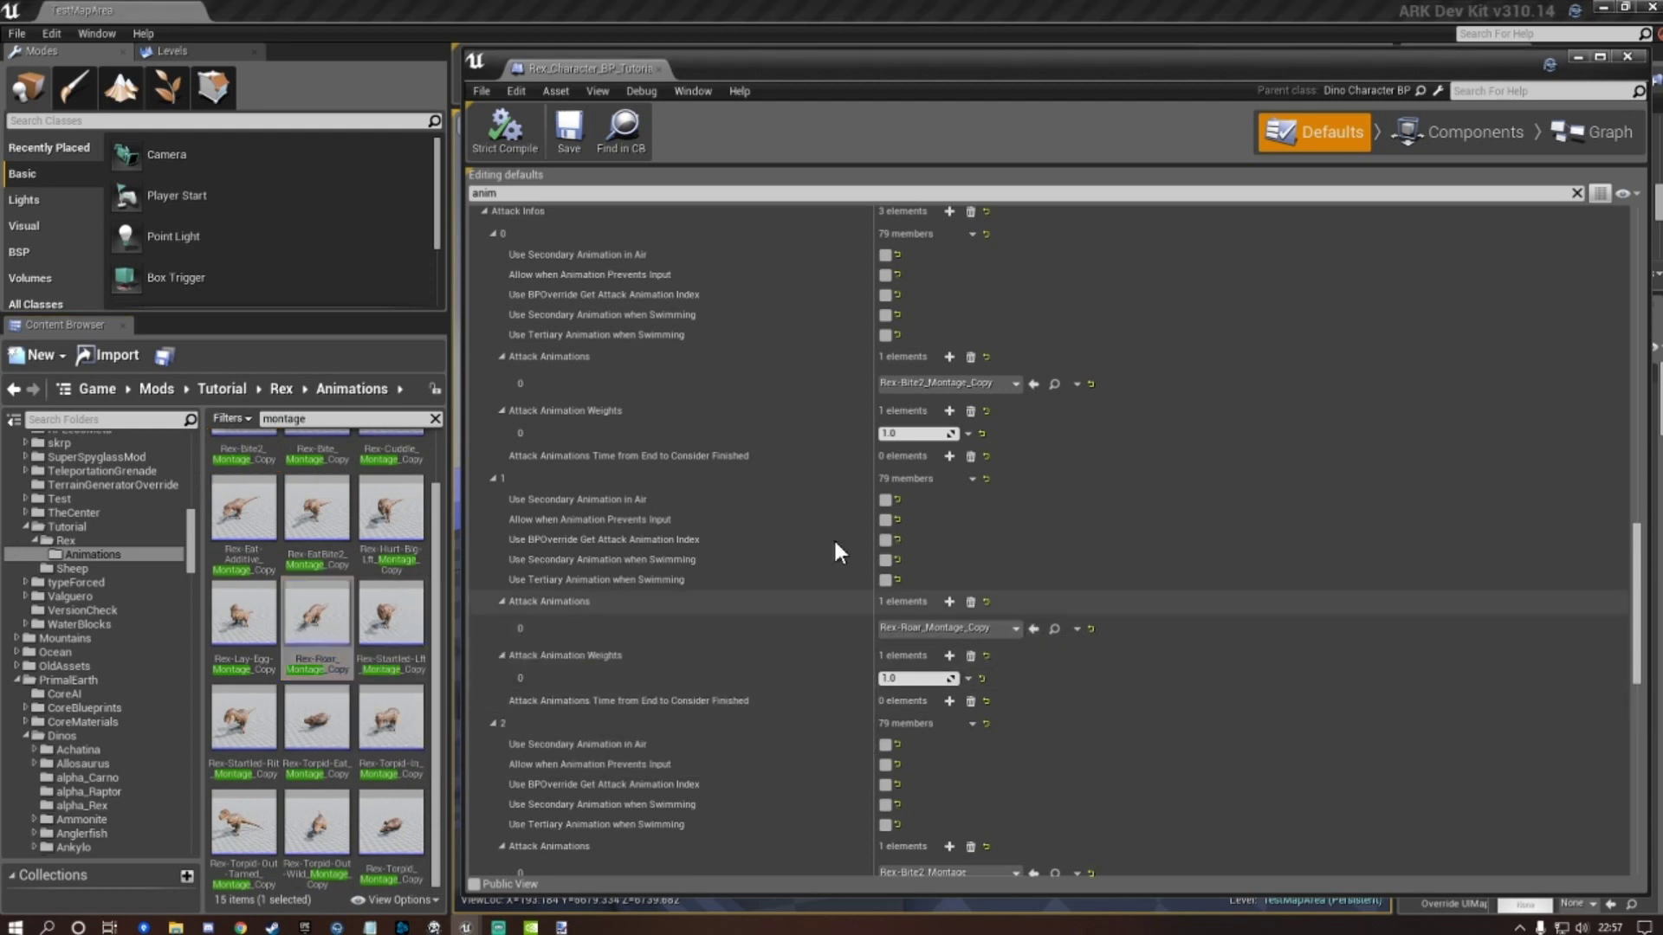
pyautogui.click(569, 130)
# In Attack Infos entry 2, set the attack animation to Rex-Bite2_Montage_Copy and save the blueprint.
pyautogui.scroll(-2, 802, 550)
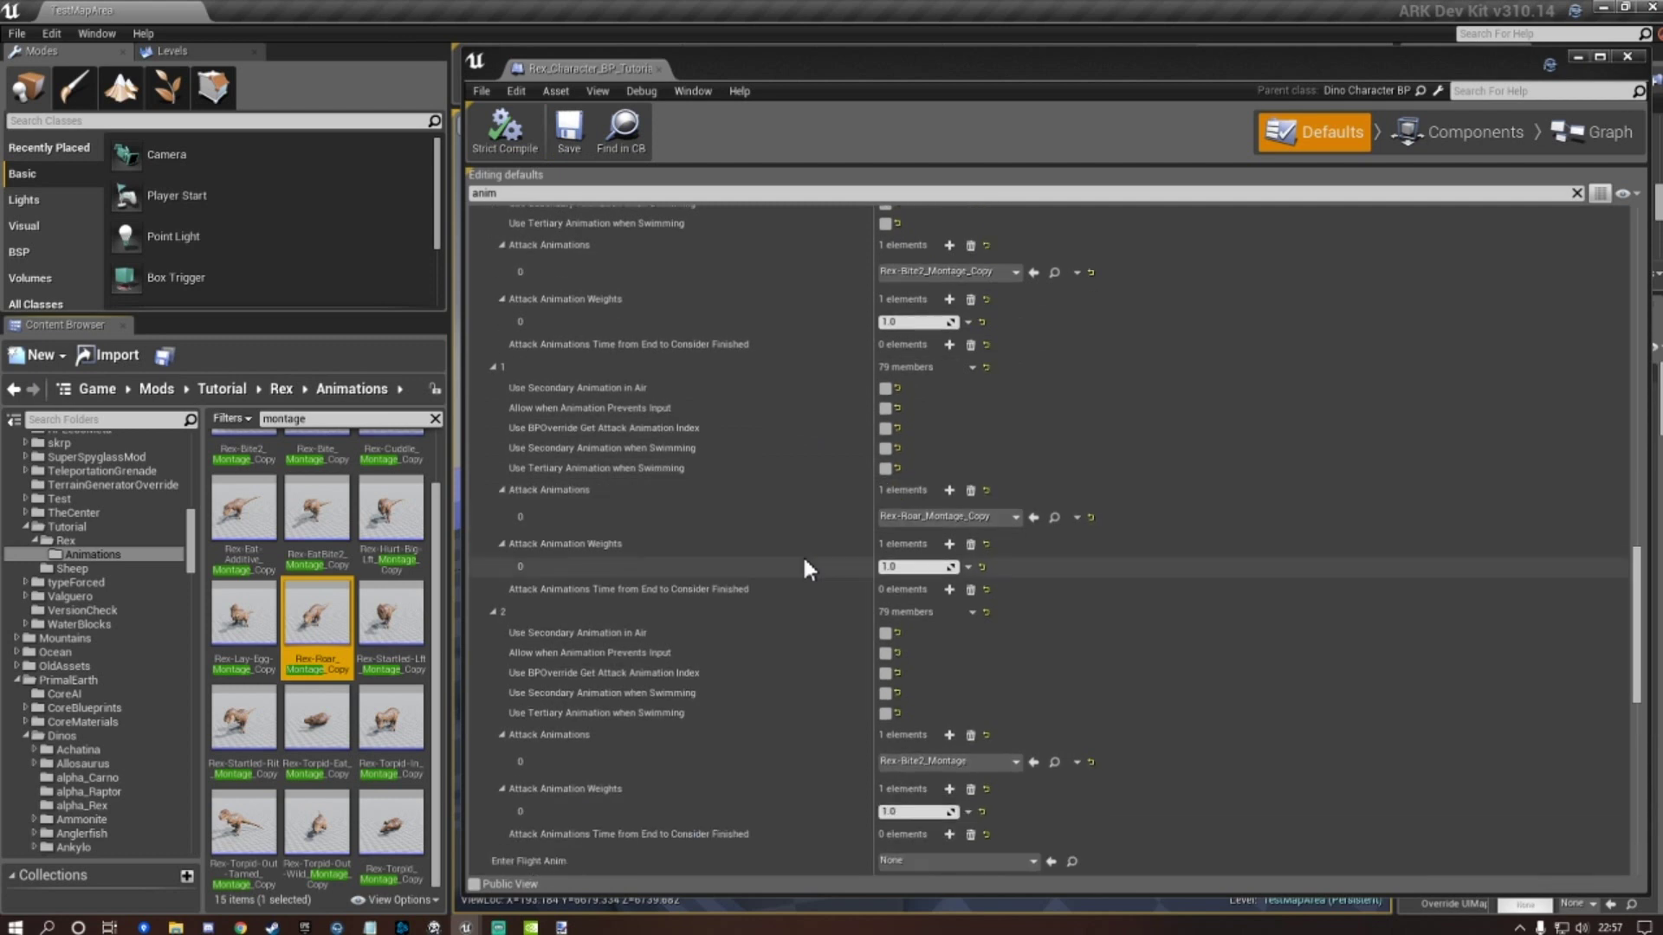
pyautogui.scroll(-3, 802, 555)
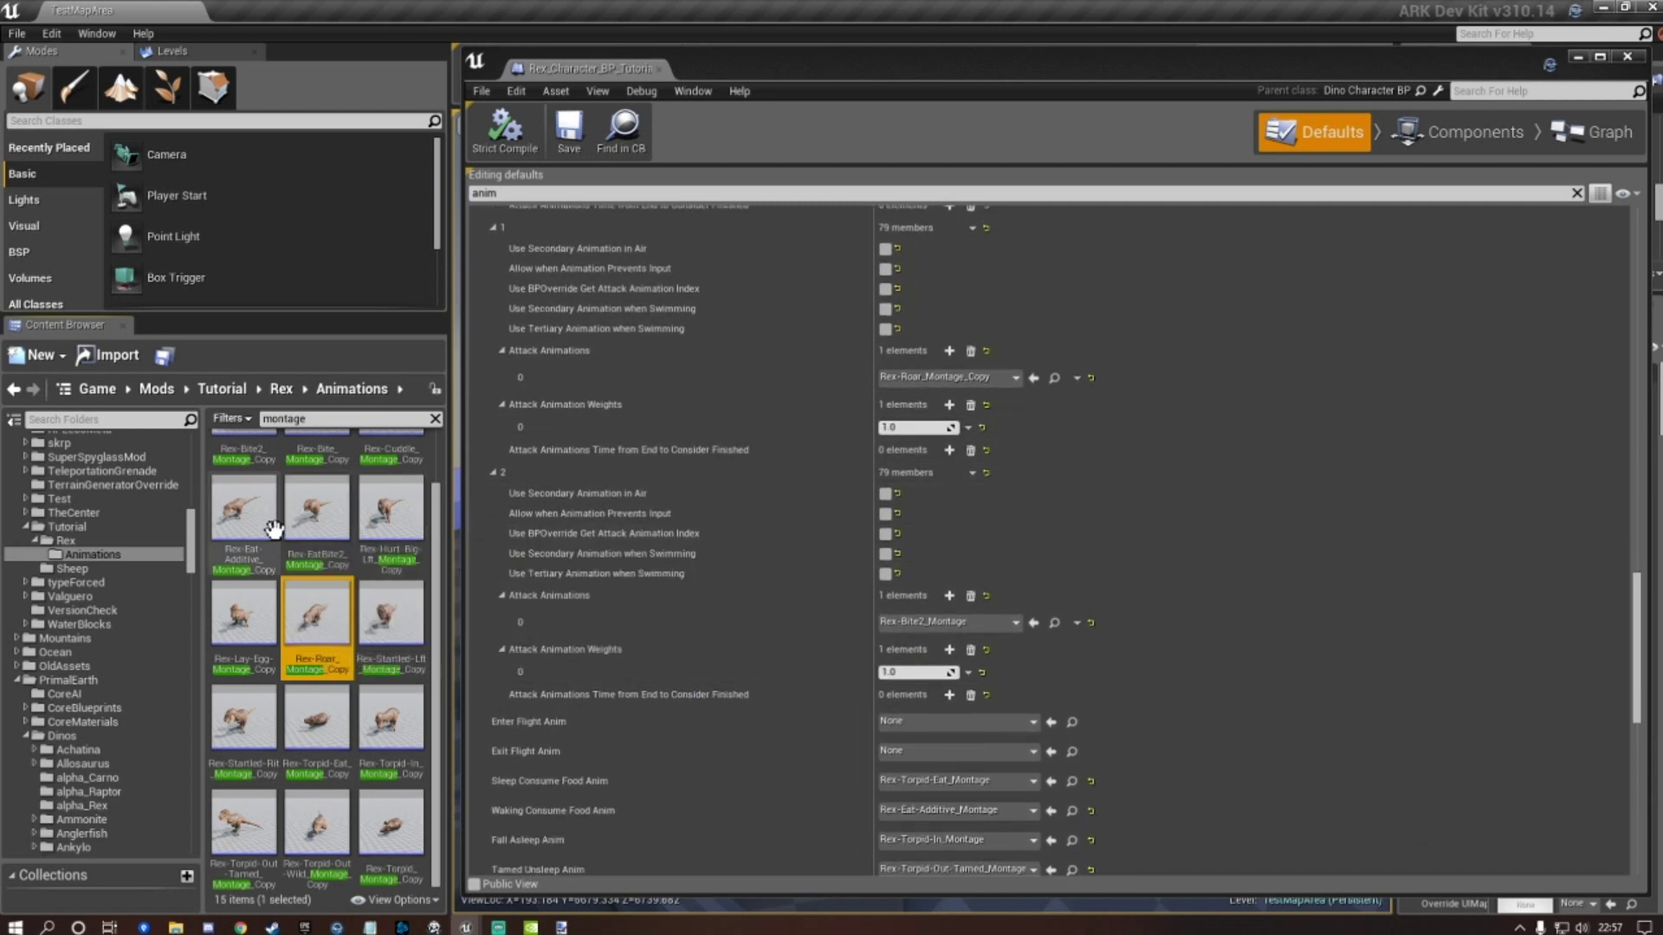
pyautogui.scroll(1, 274, 530)
pyautogui.click(243, 451)
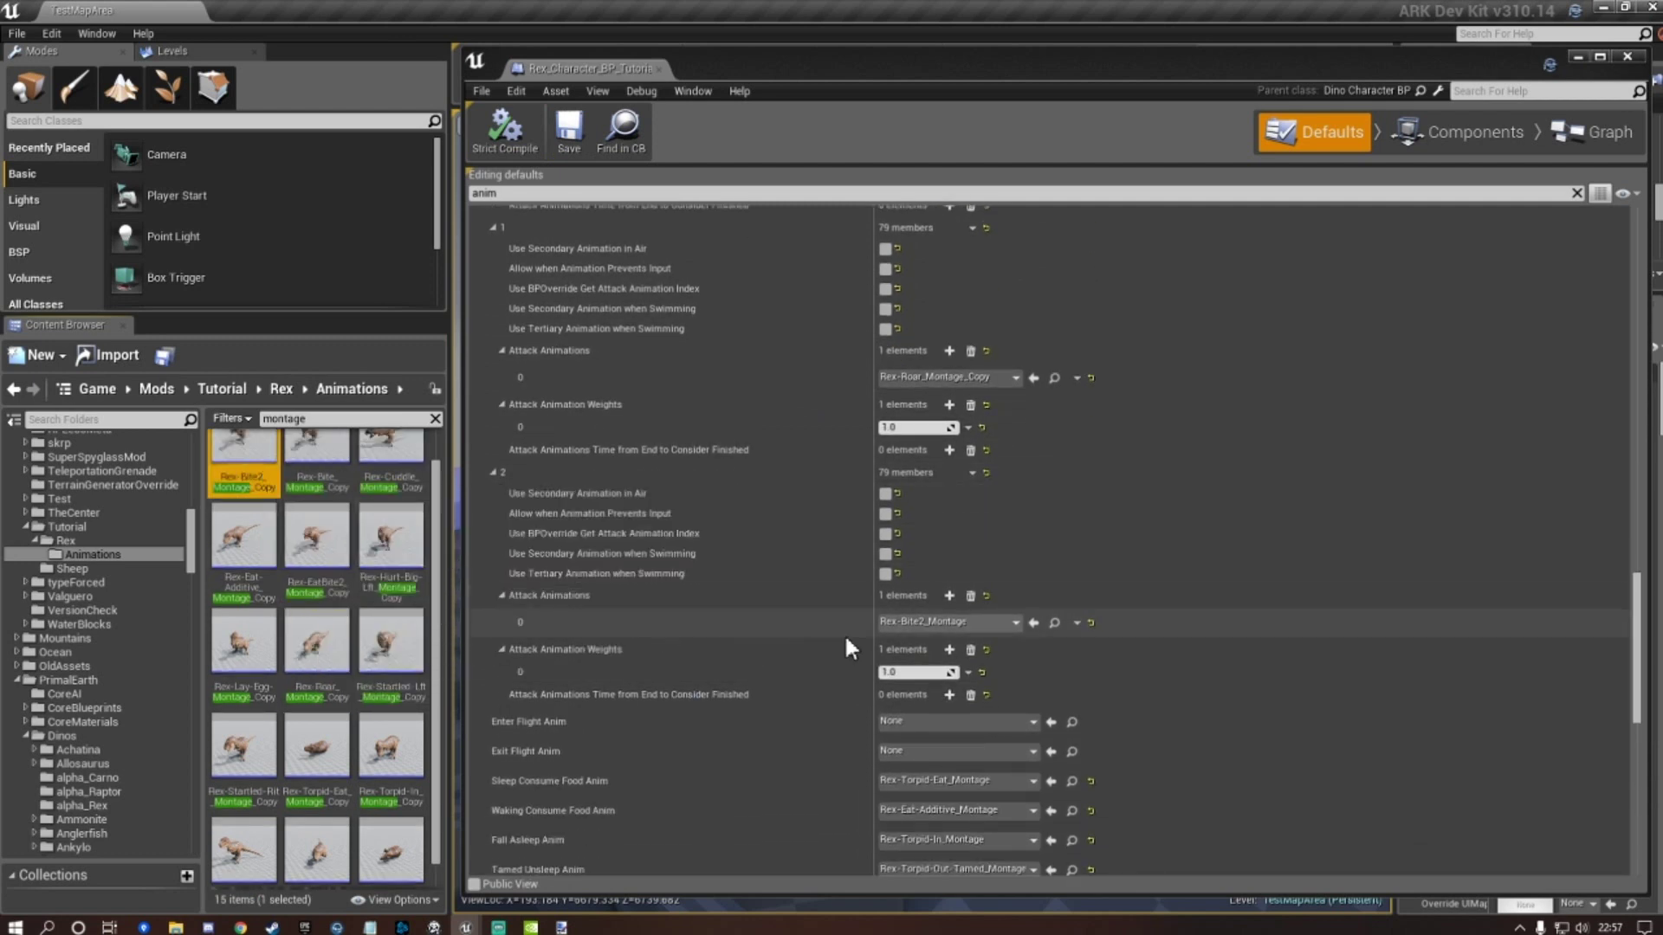
pyautogui.click(1033, 623)
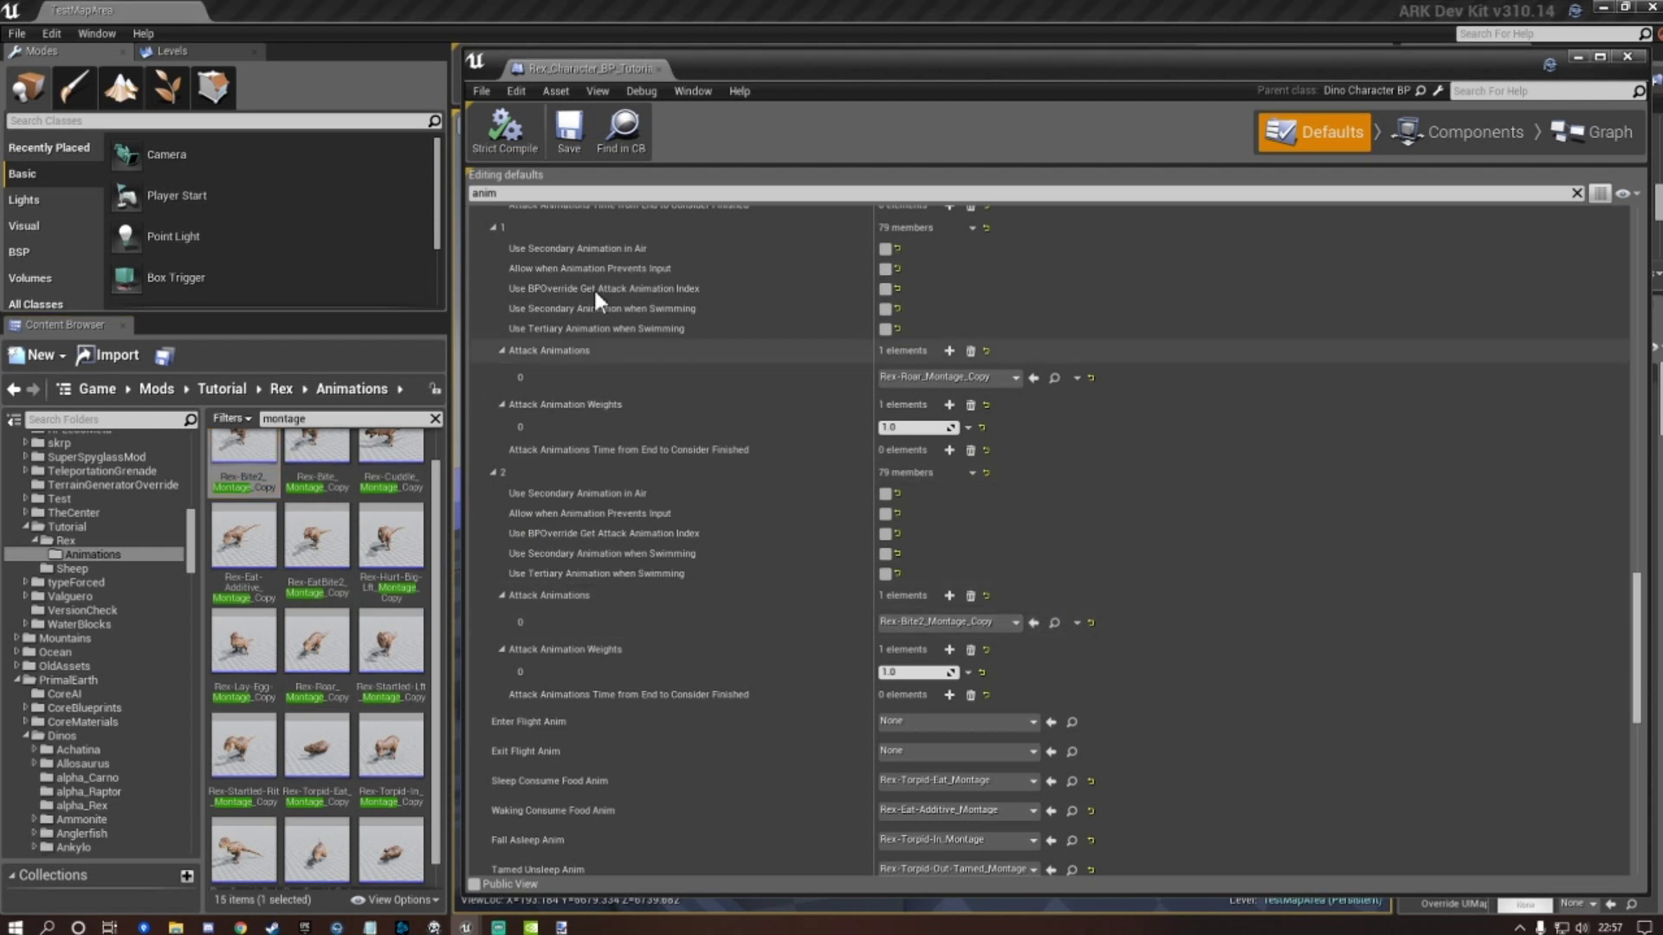
pyautogui.hotkey('ctrl', 's')
# Set Sleep Consume Food Anim to Rex-Torpid-Eat_Montage_Copy and Waking Consume Food Anim to Rex-Eat-Additive_Montage_Copy.
pyautogui.scroll(-5, 797, 446)
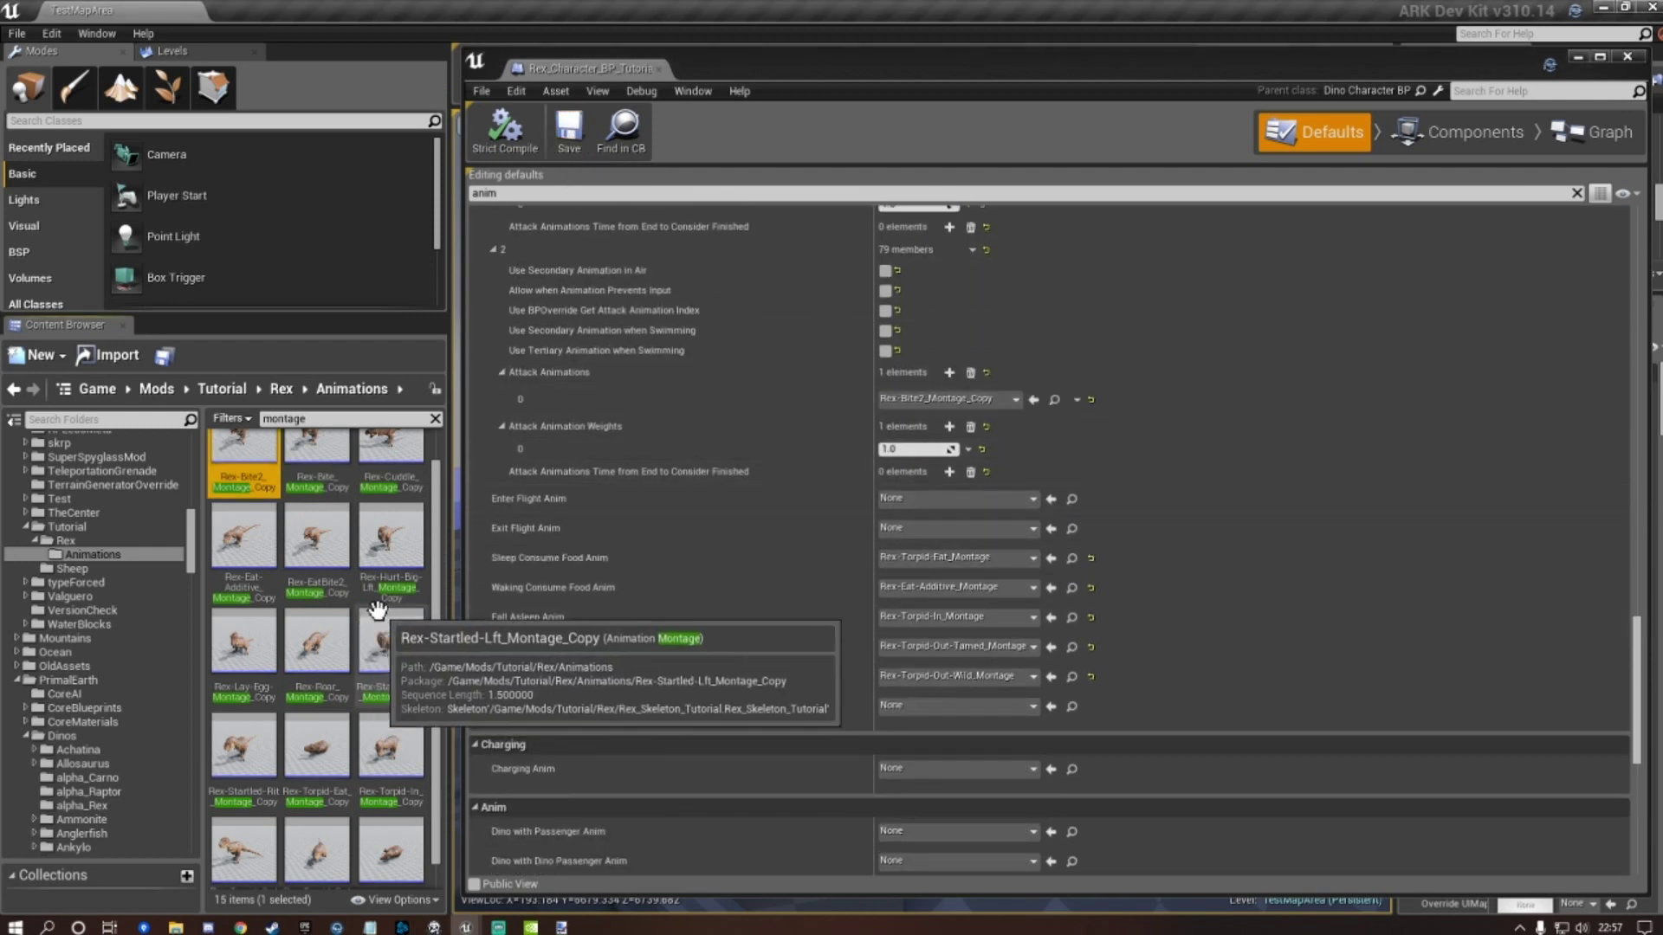
pyautogui.scroll(-1, 377, 611)
pyautogui.click(317, 721)
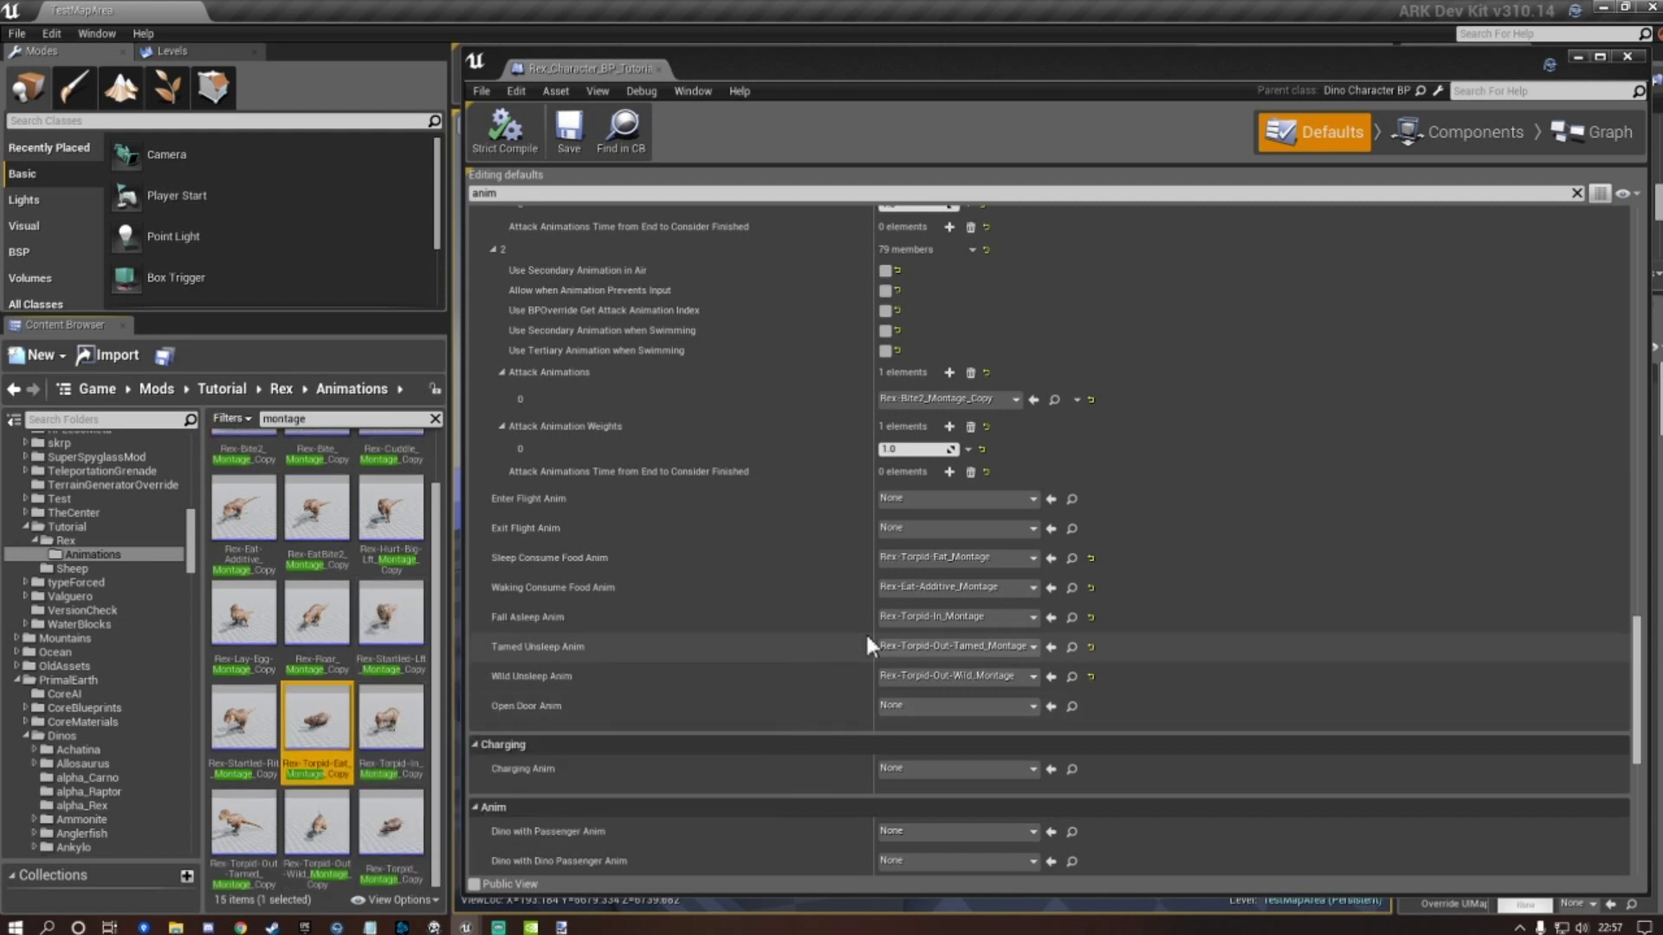
pyautogui.click(1051, 557)
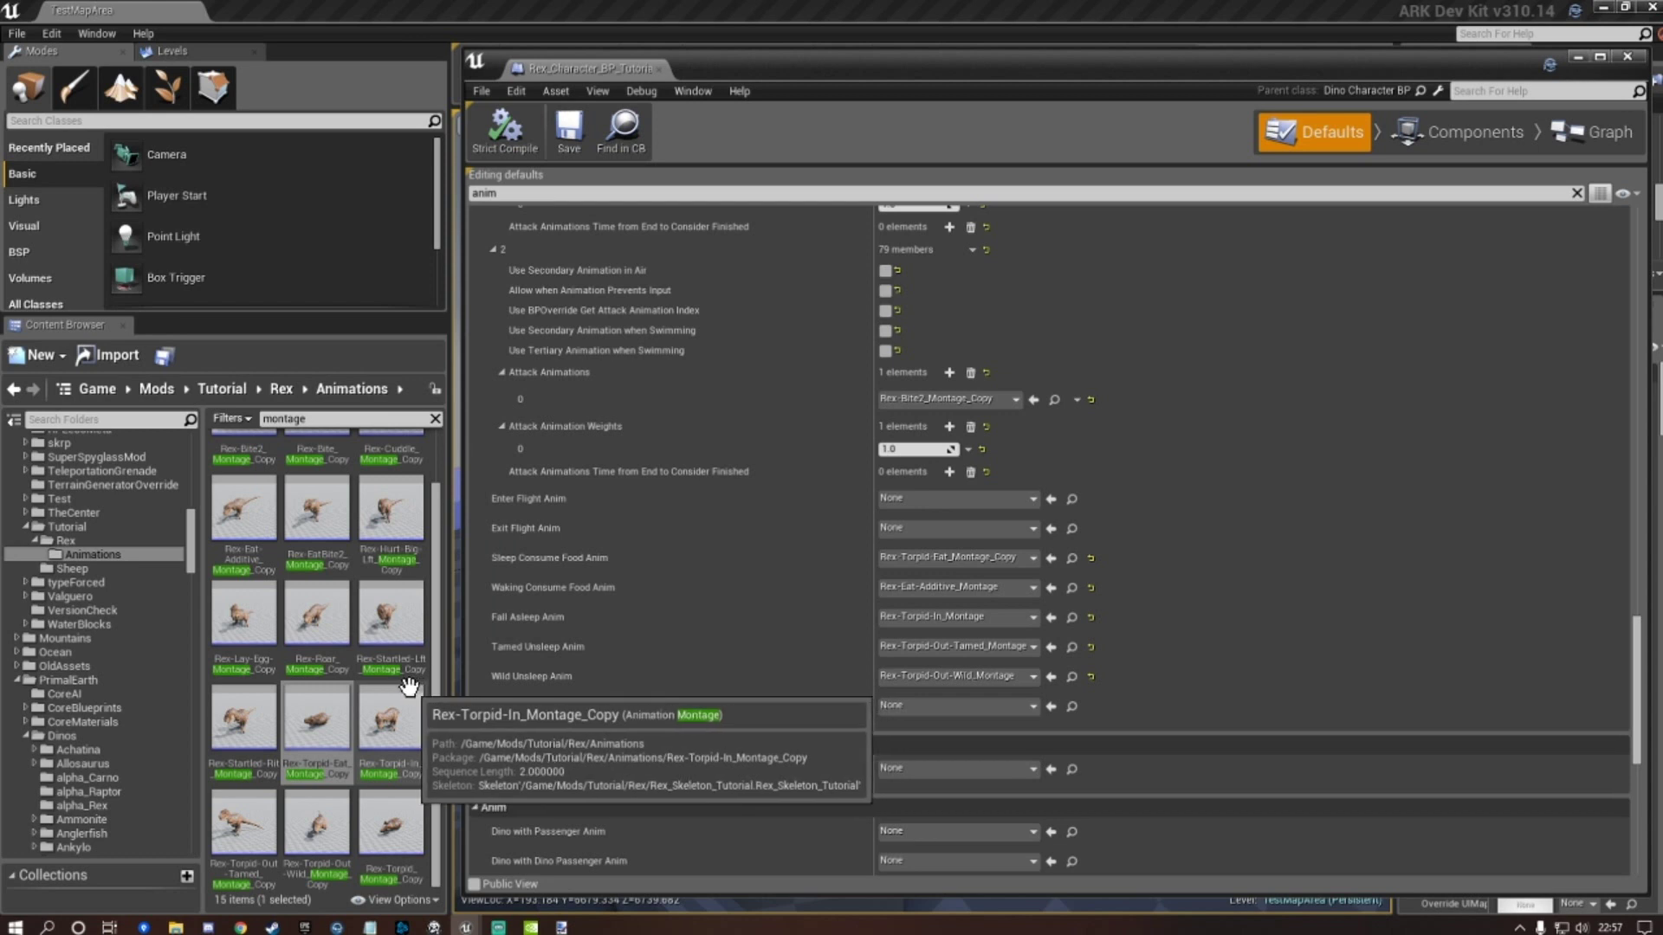
pyautogui.scroll(2, 408, 684)
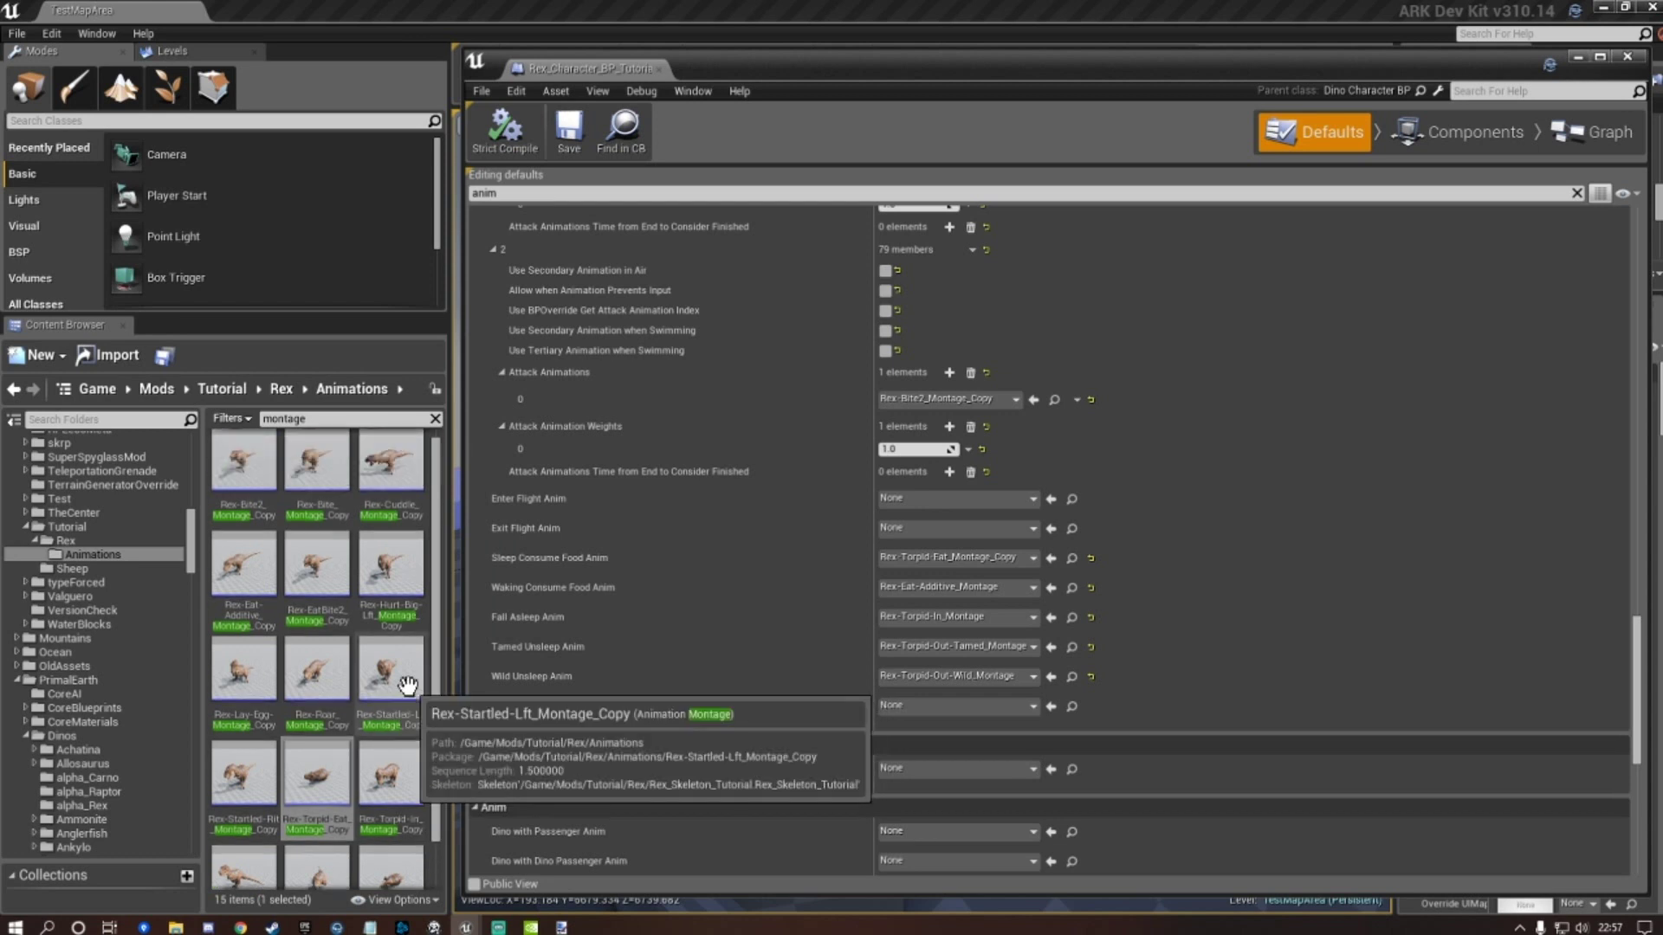
pyautogui.click(266, 596)
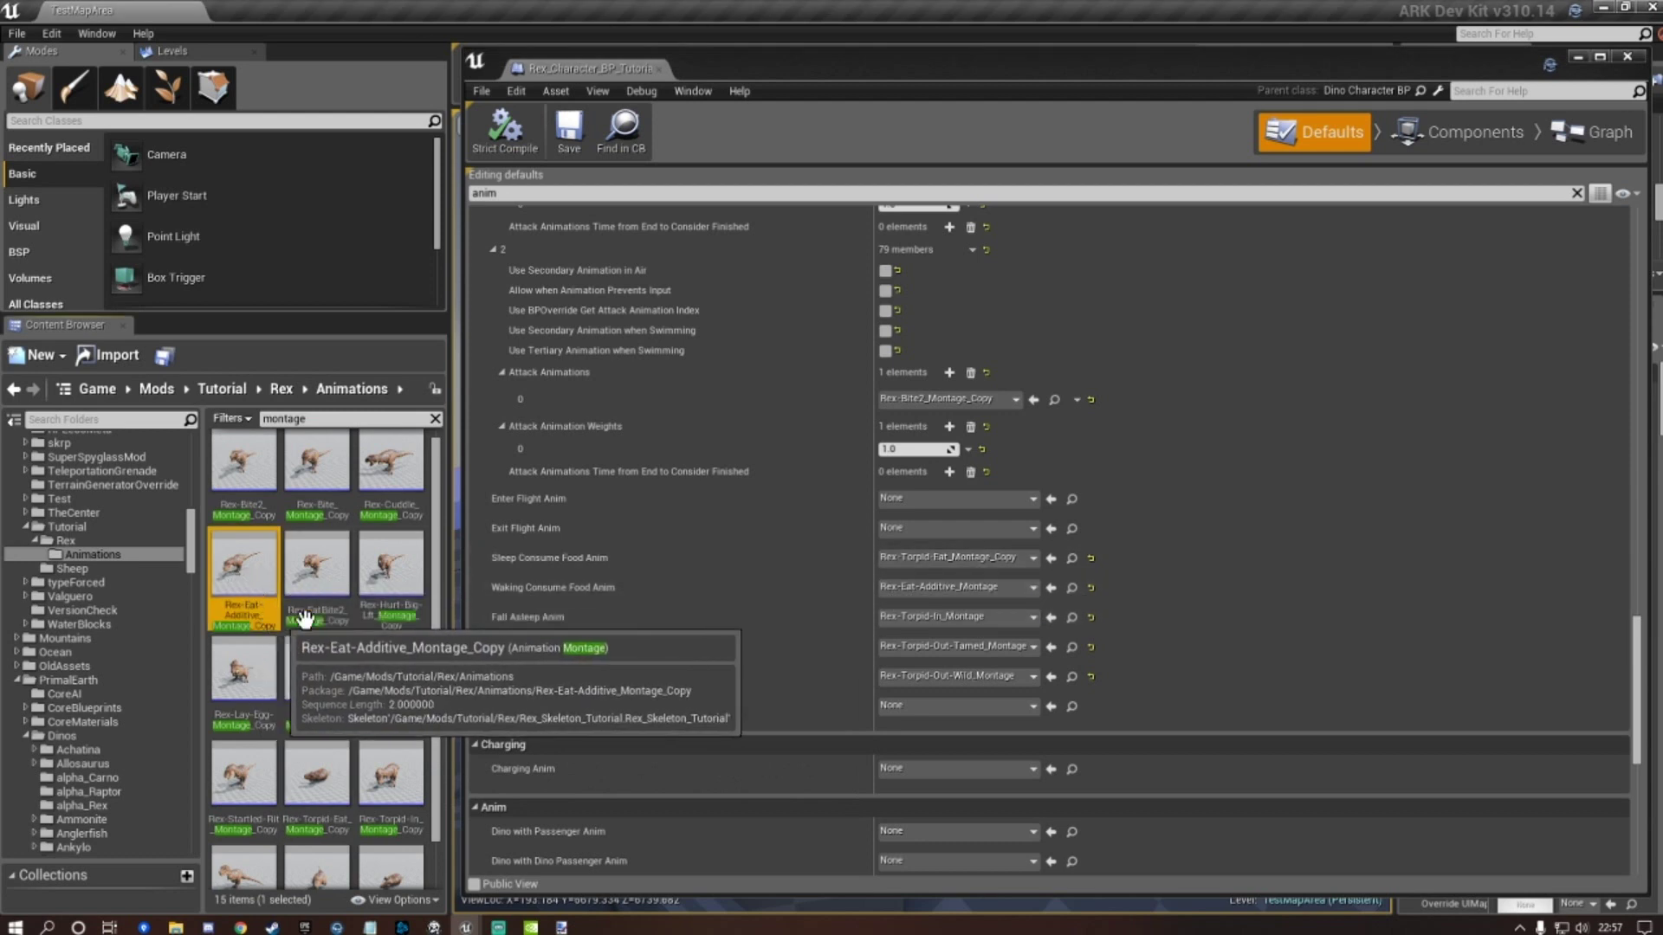
pyautogui.click(1051, 589)
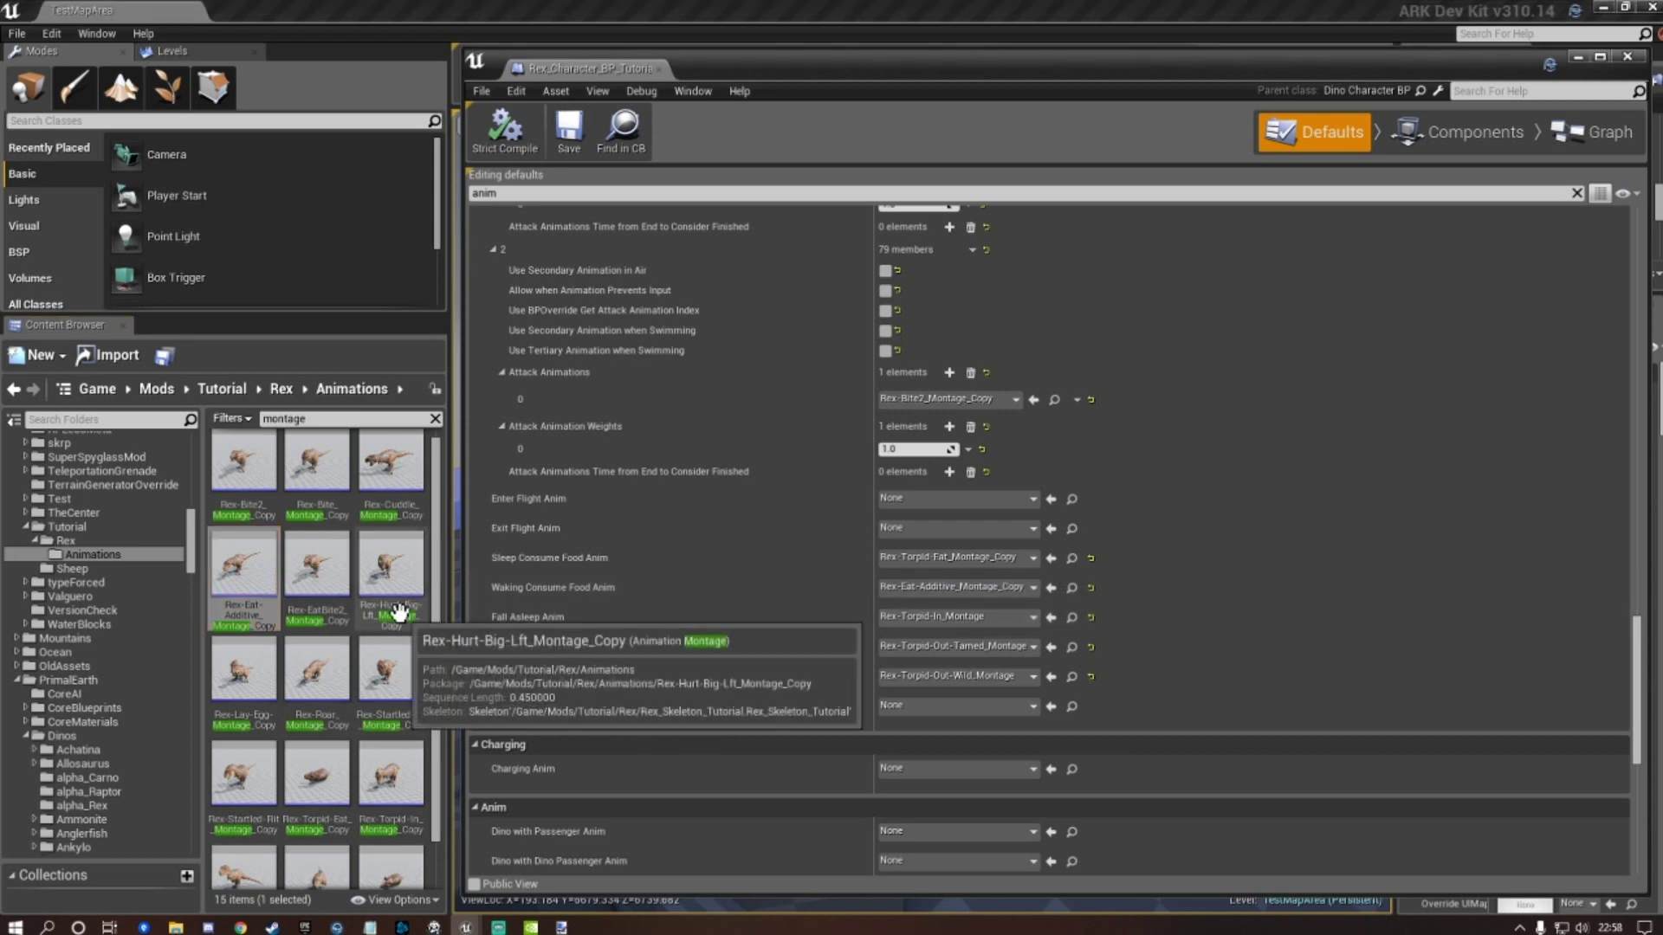
# Set Fall Asleep Anim to the copied montage Rex-Torpid-In_Montage_Copy.
pyautogui.scroll(-1, 398, 614)
pyautogui.click(391, 726)
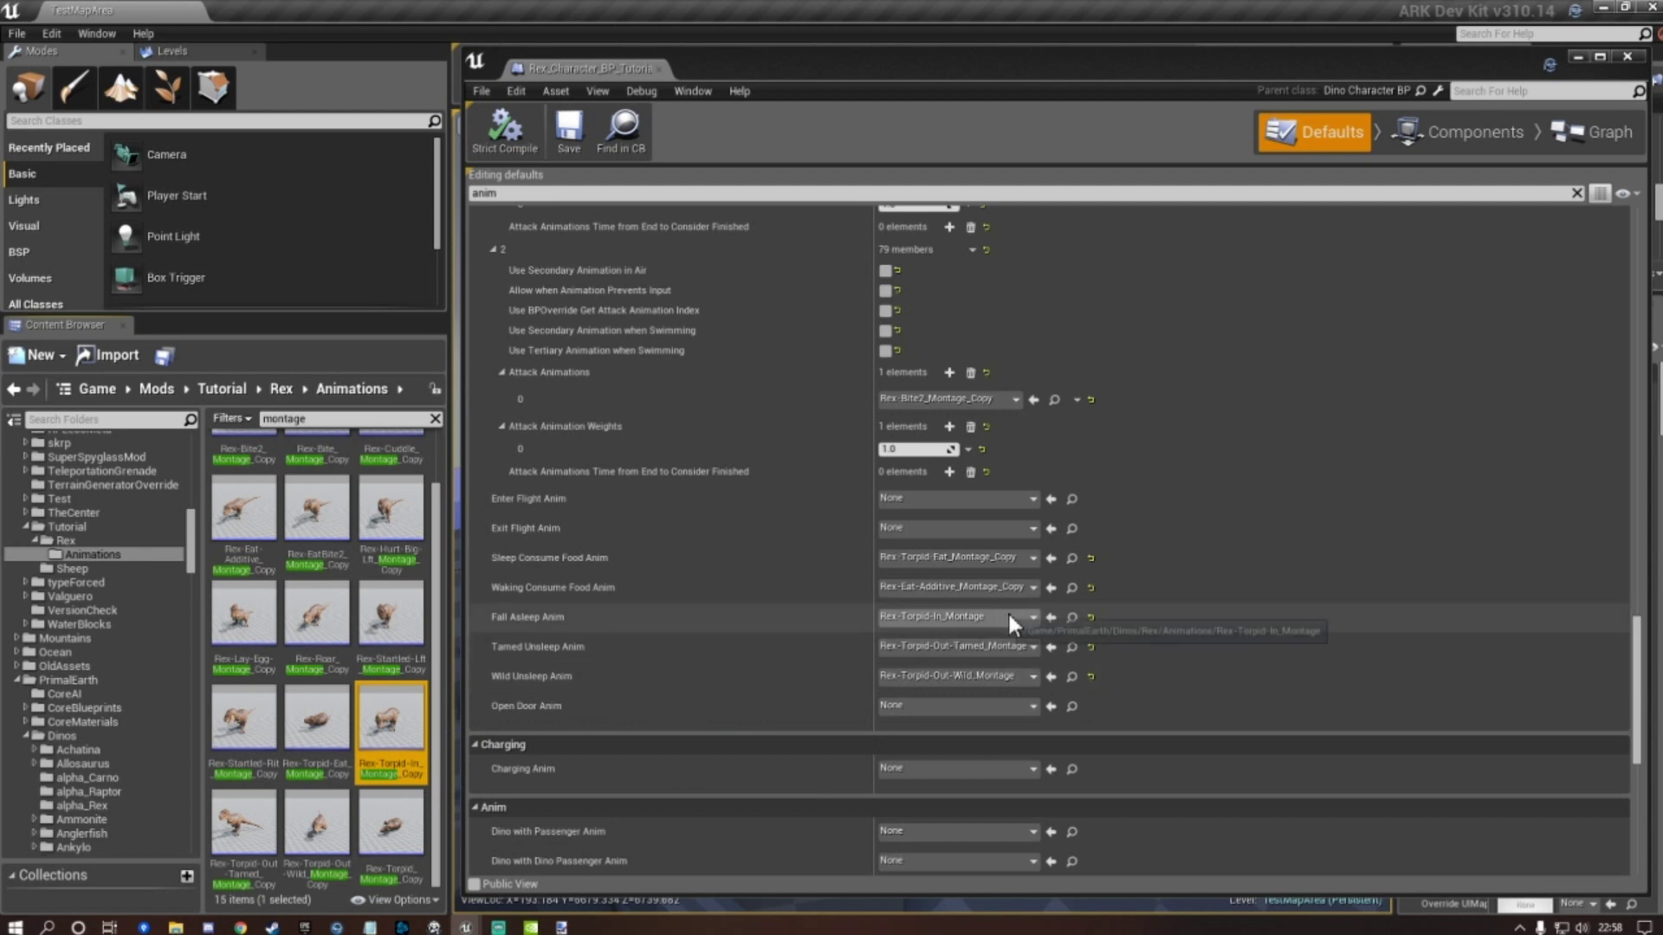
pyautogui.click(1051, 617)
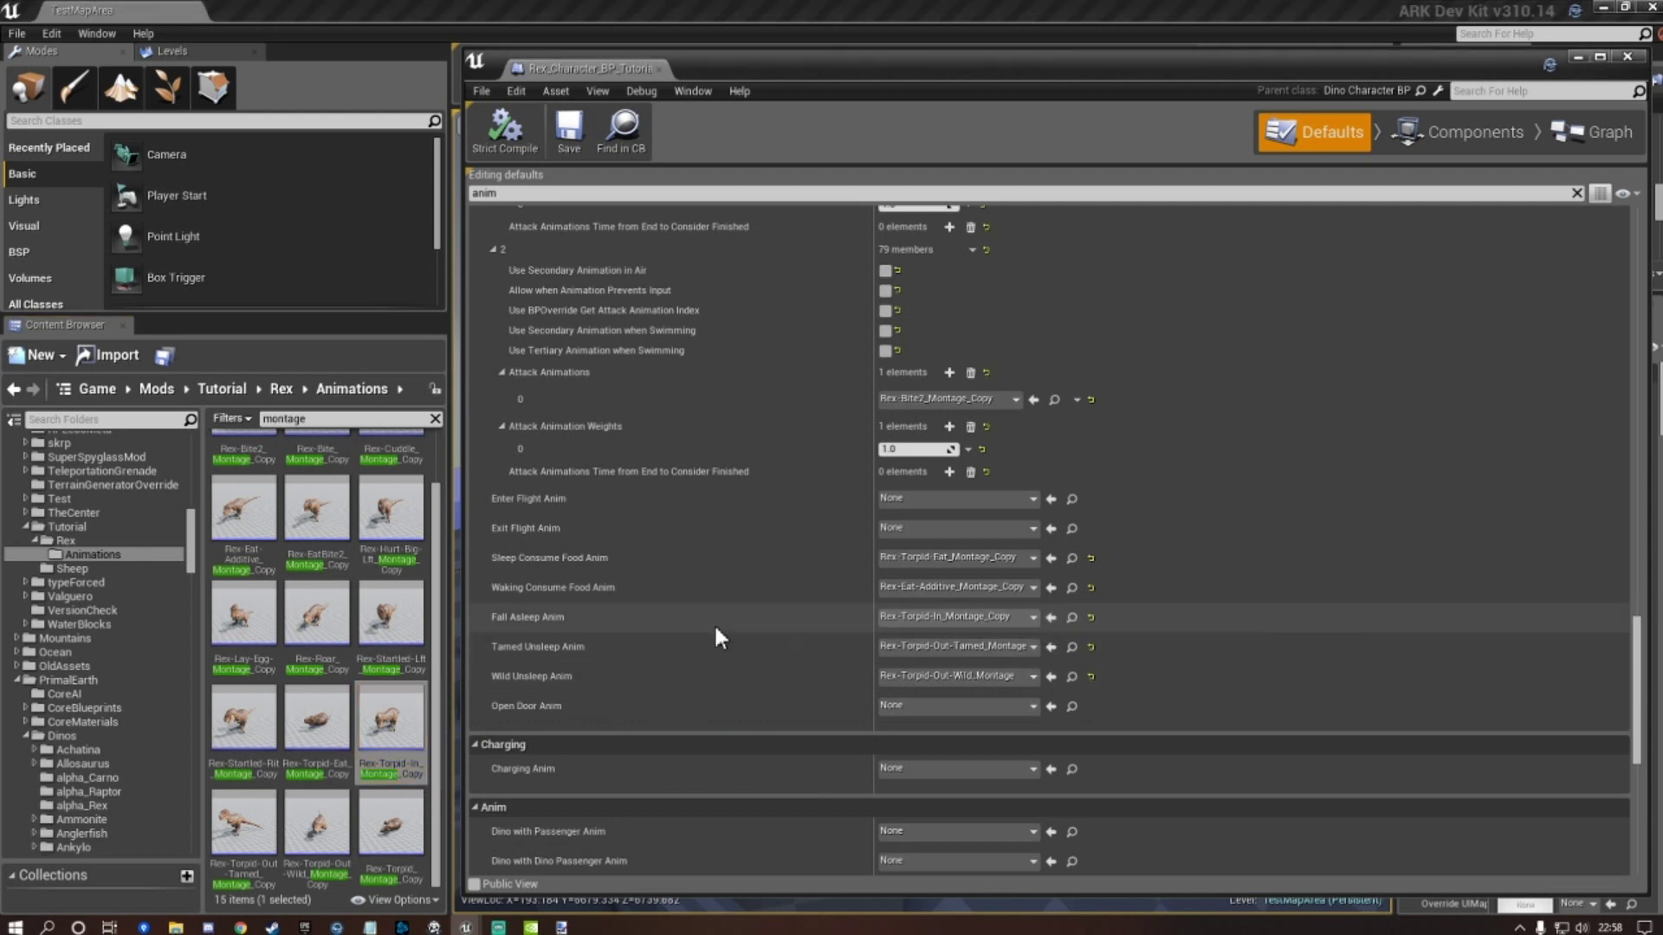
# Set Tamed Unsleep Anim to Rex-Torpid-Out-Tamed_Montage_Copy and Wild Unsleep Anim to Rex-Torpid-Out-Wild_Montage_Copy, and save the blueprint.
pyautogui.click(246, 796)
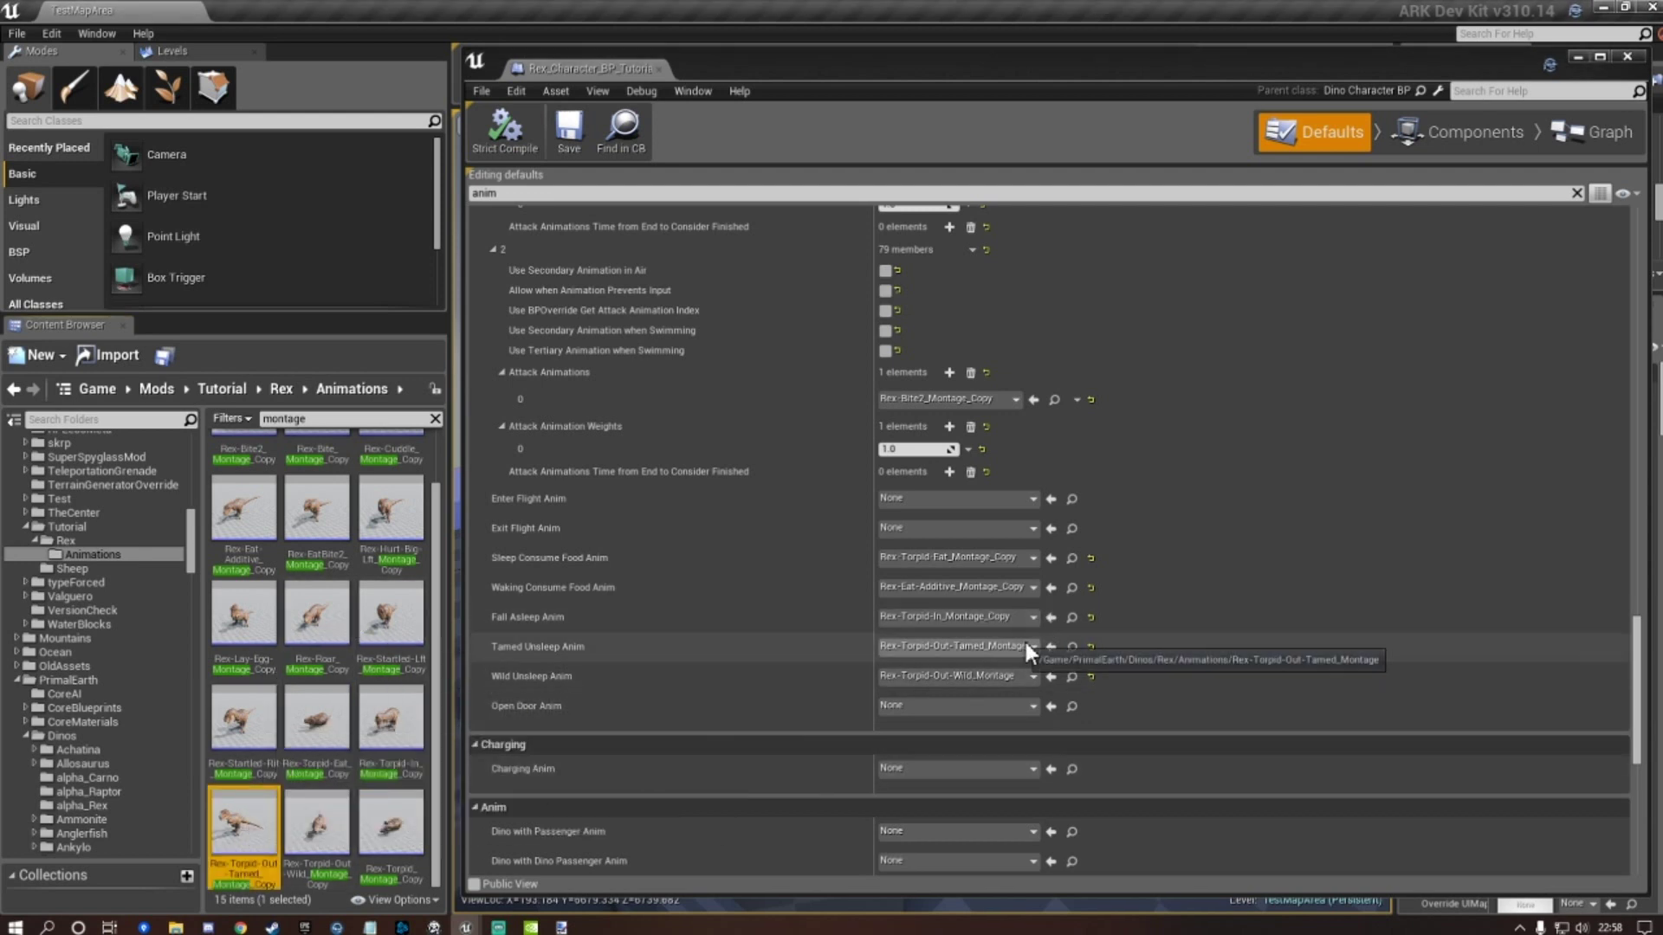
pyautogui.click(1050, 649)
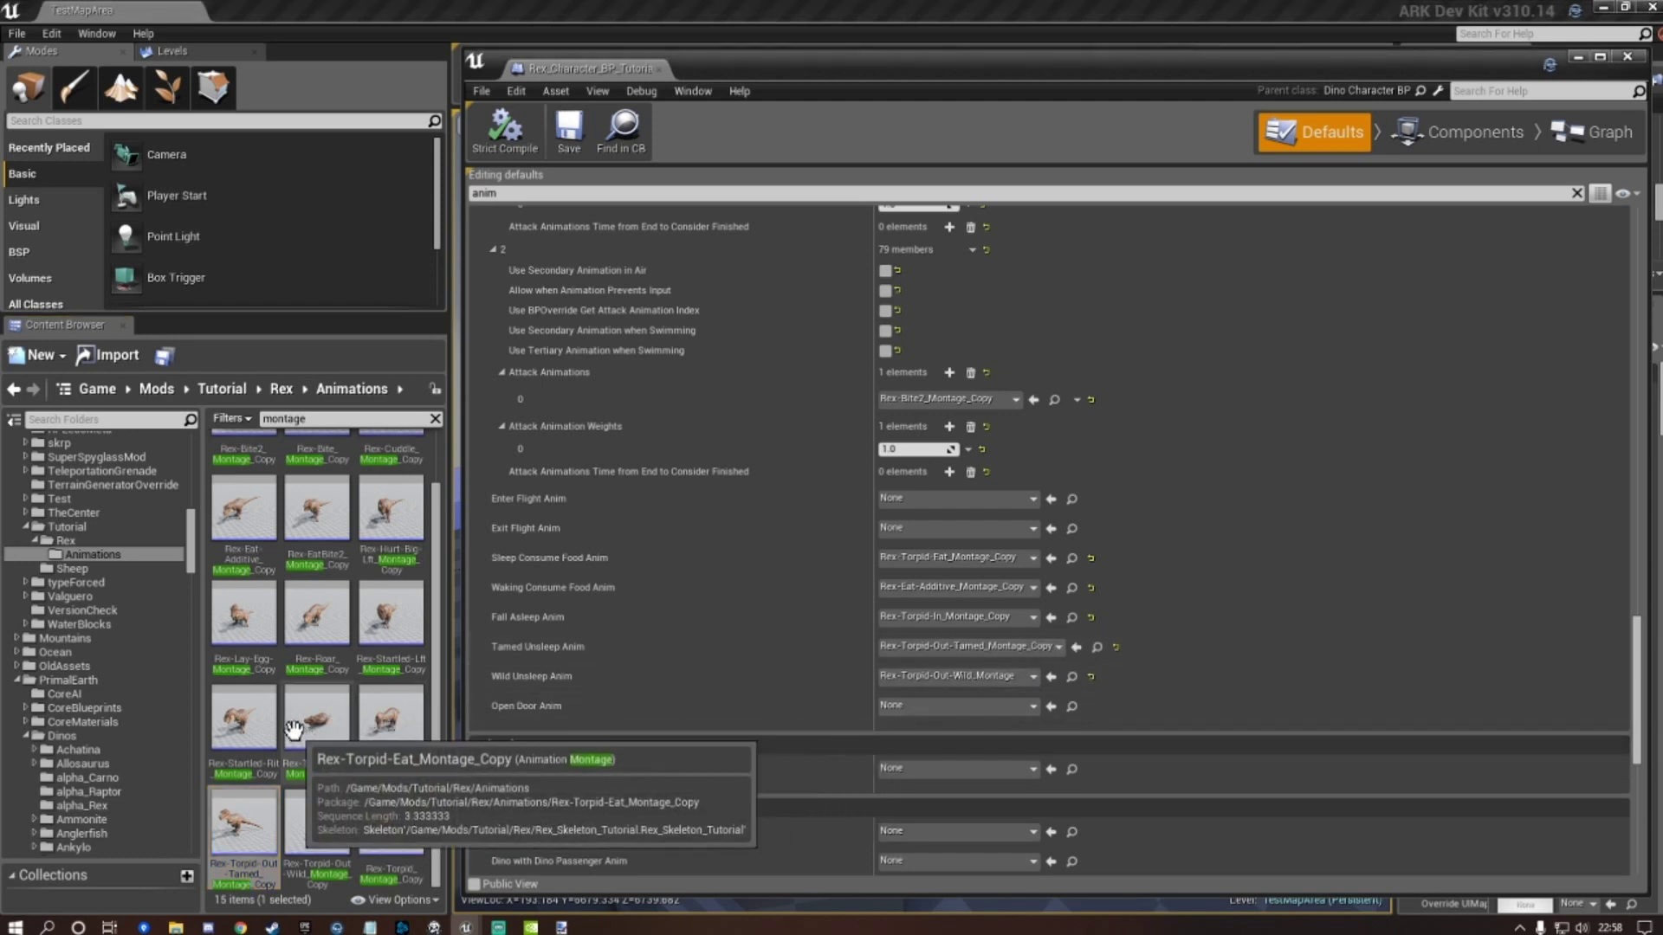
pyautogui.click(303, 829)
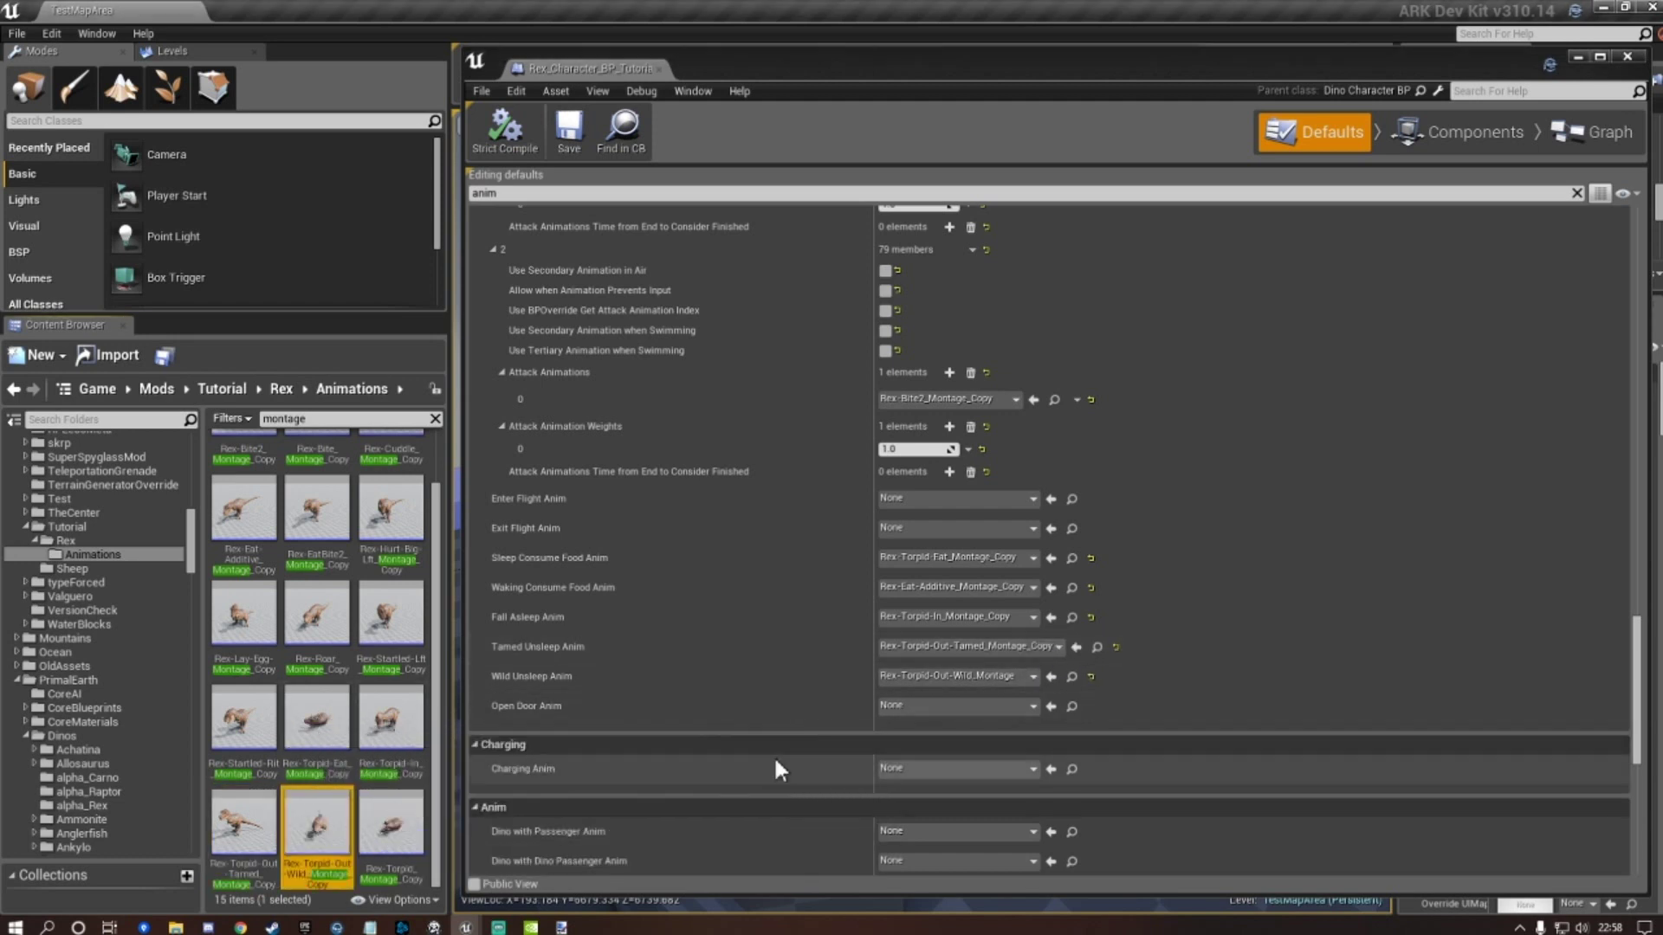
pyautogui.click(1049, 681)
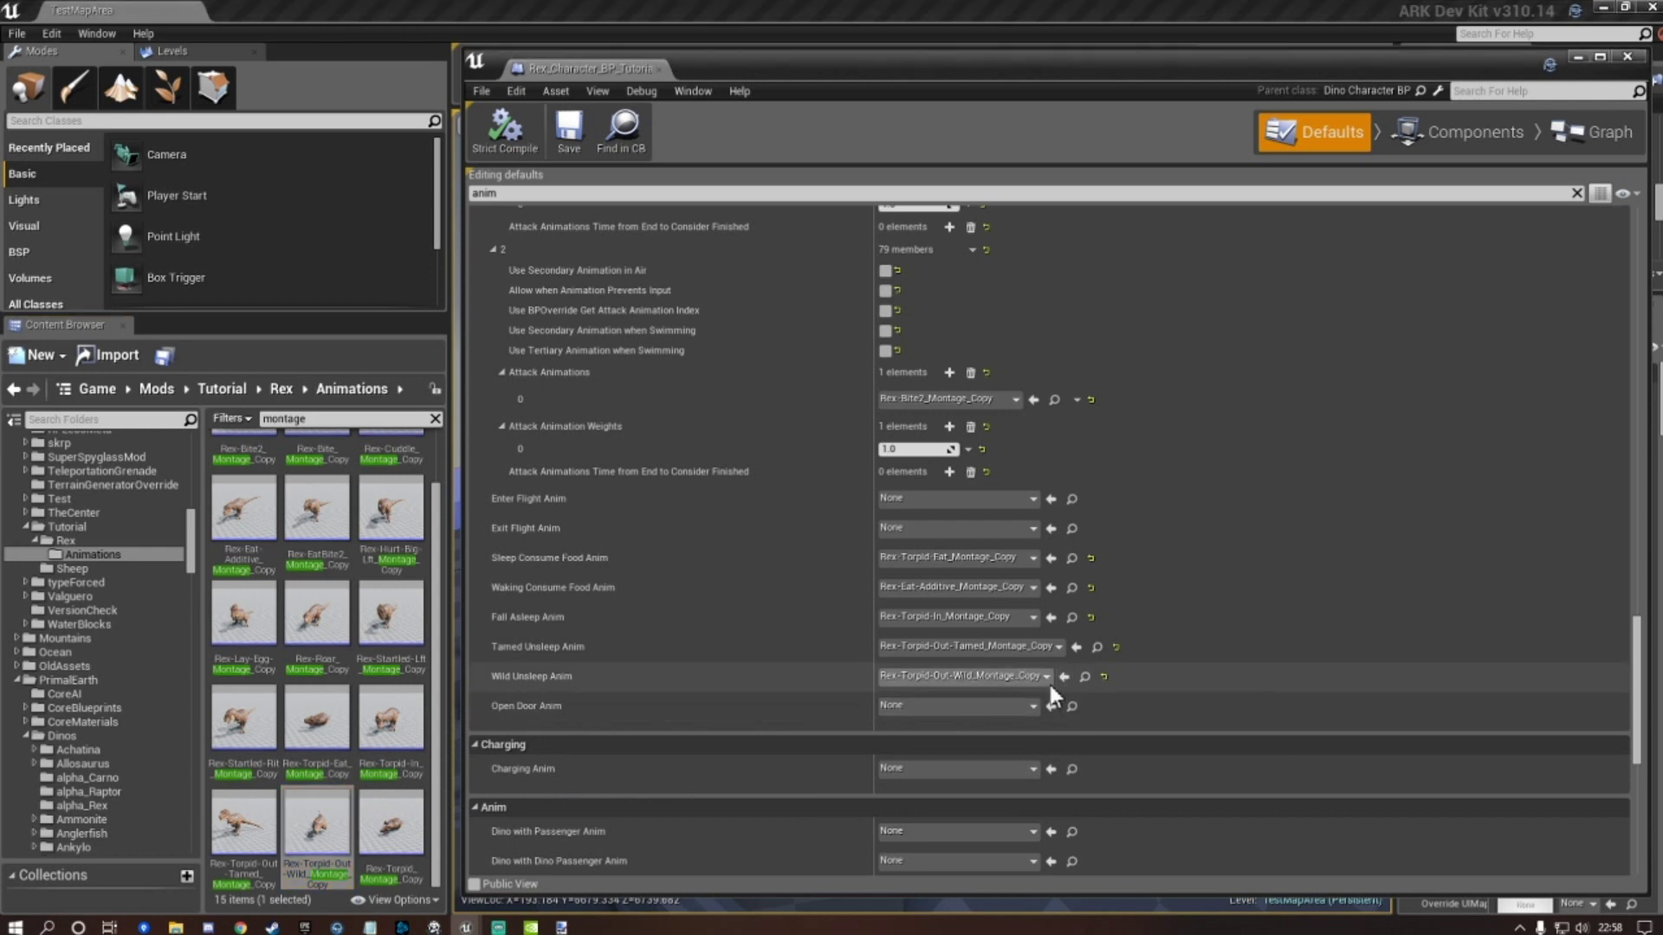
pyautogui.click(572, 127)
# In the Anim section, set Hurt Anim to Rex-Hurt-Big-Lft_Montage_Copy and Pinned Anim to Rex-Torpid_Montage_Copy.
pyautogui.scroll(-2, 1125, 646)
pyautogui.scroll(-10, 1126, 644)
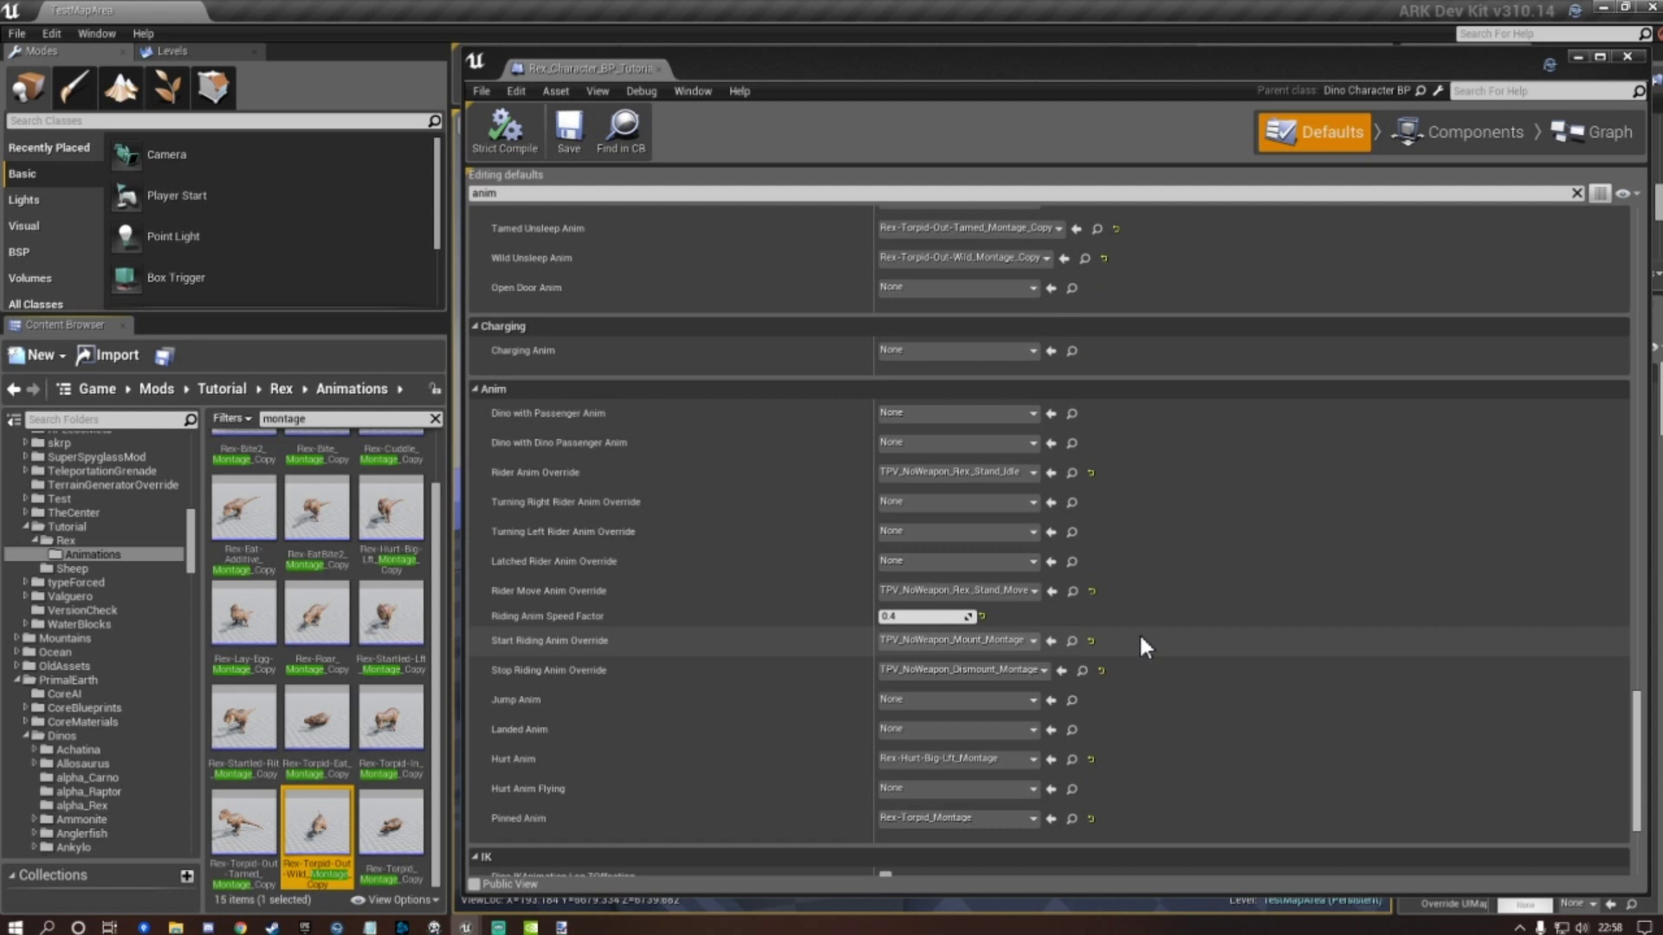
pyautogui.scroll(-3, 1140, 638)
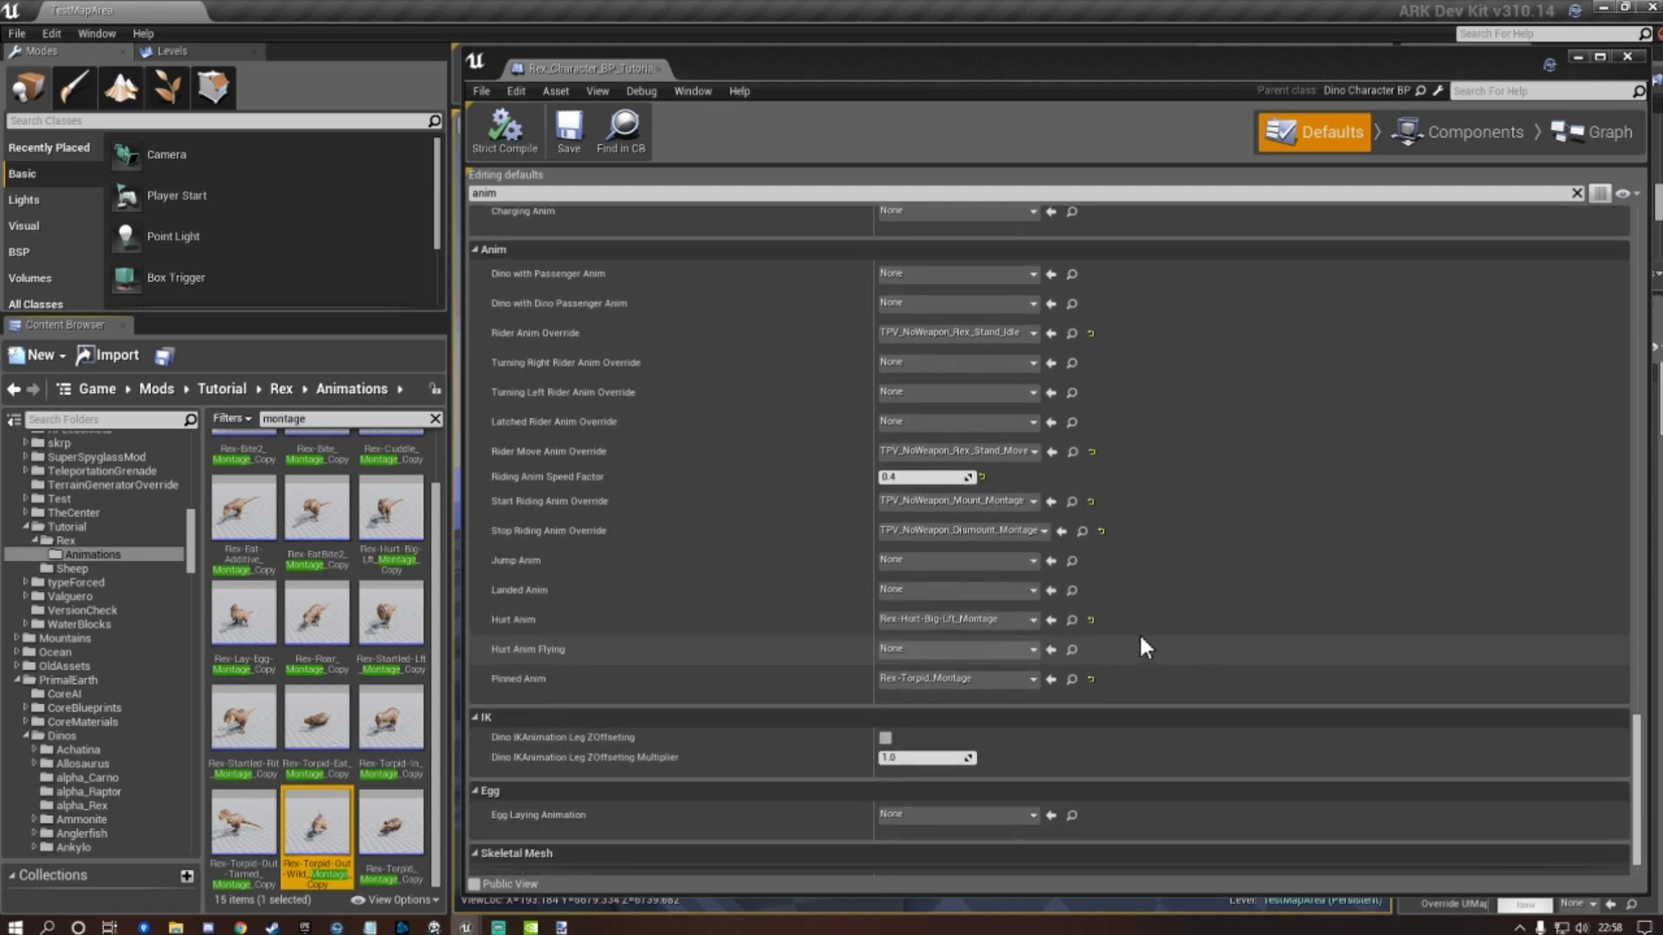
pyautogui.scroll(1, 1140, 642)
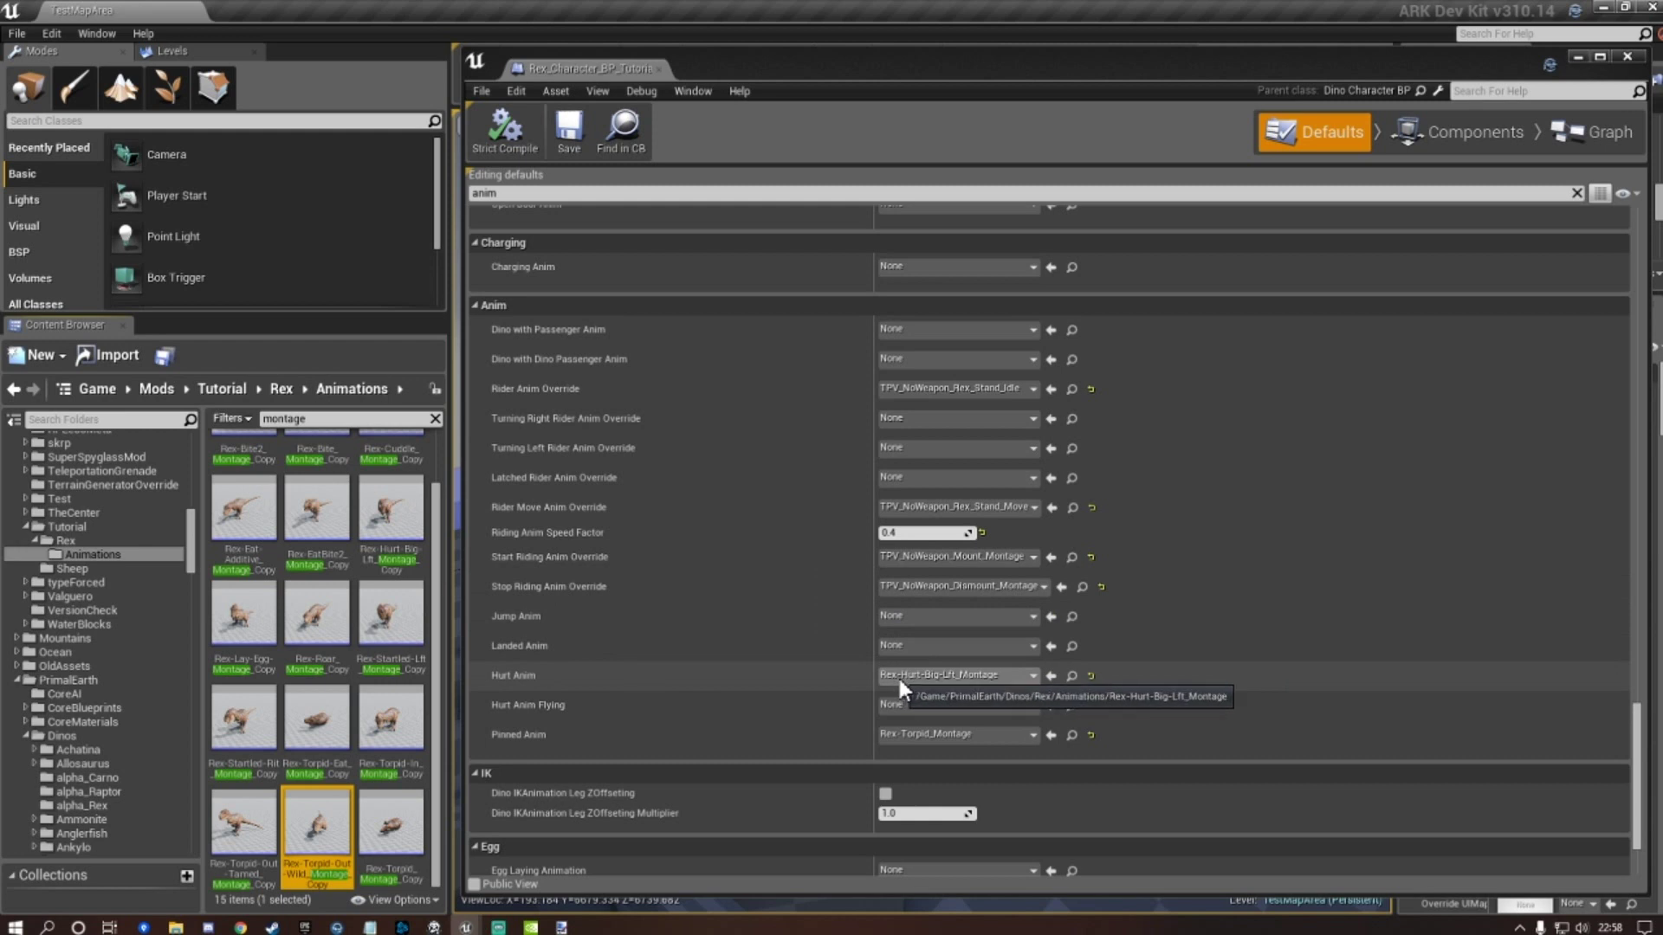
pyautogui.scroll(1, 394, 677)
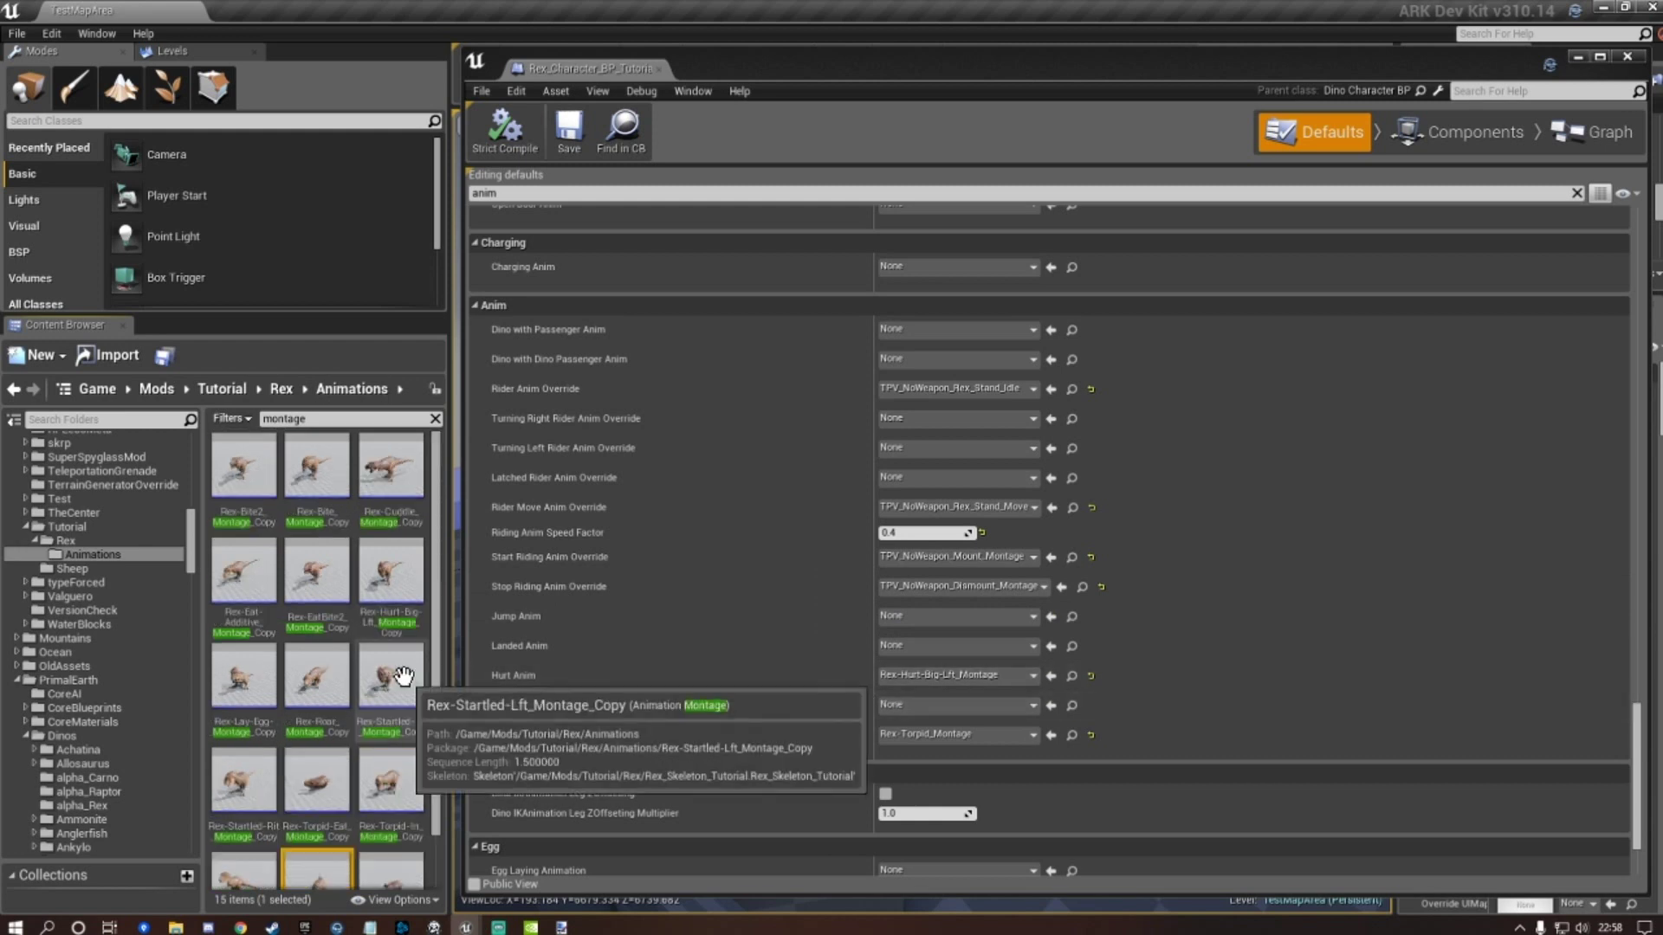
pyautogui.scroll(-1, 403, 675)
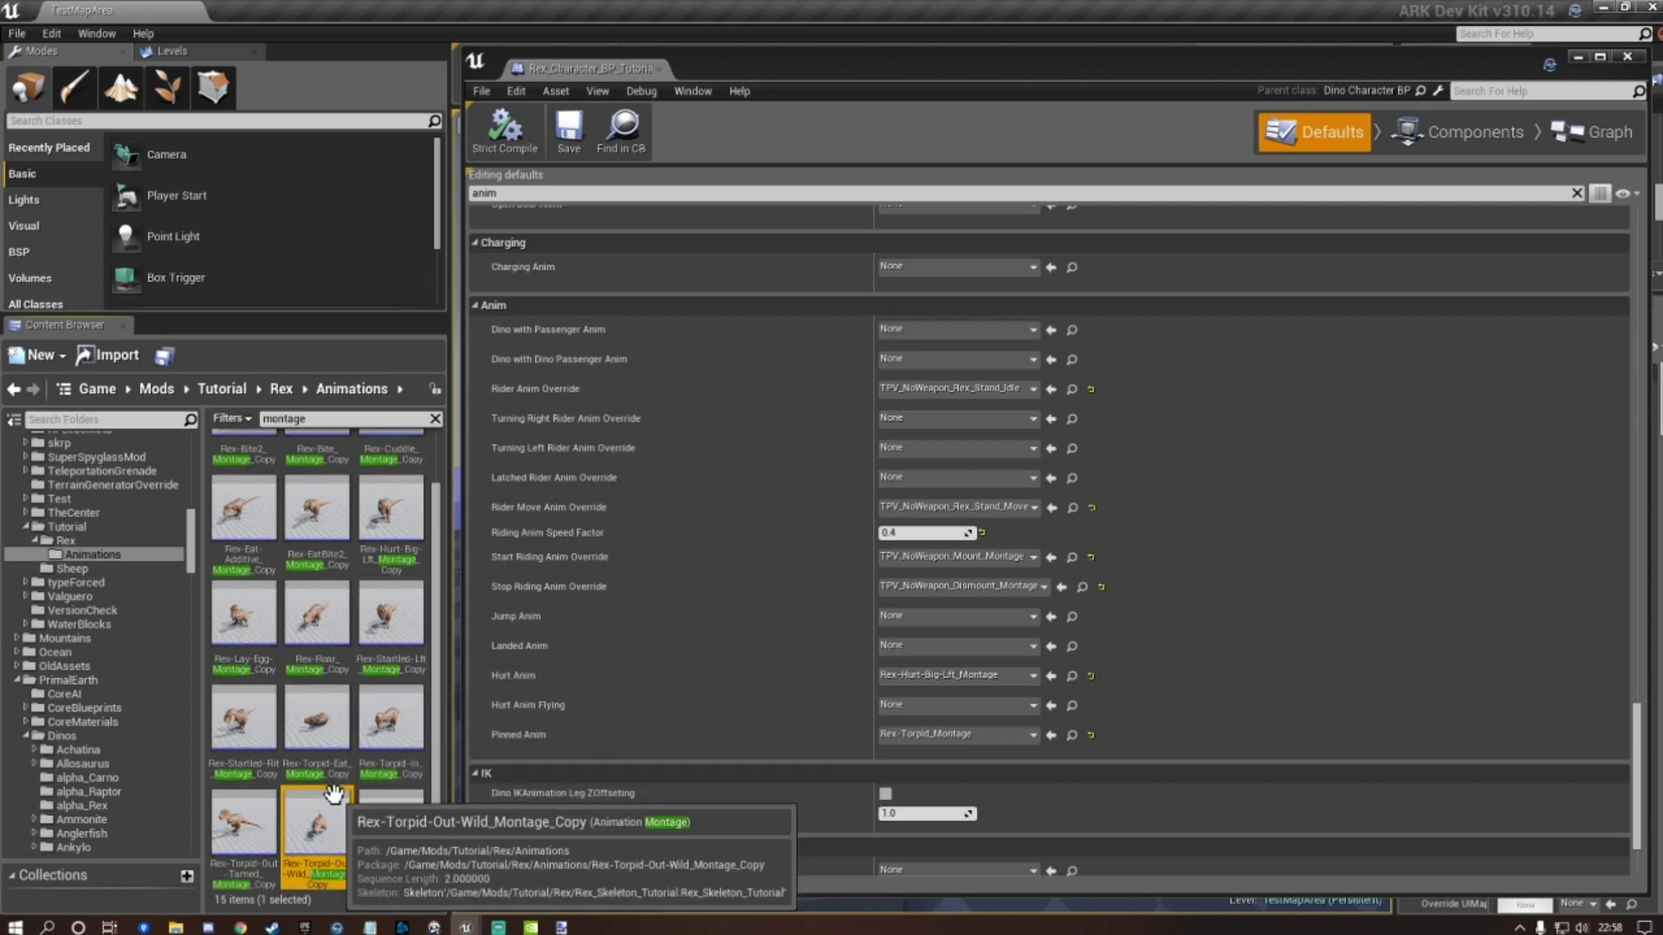
pyautogui.click(390, 515)
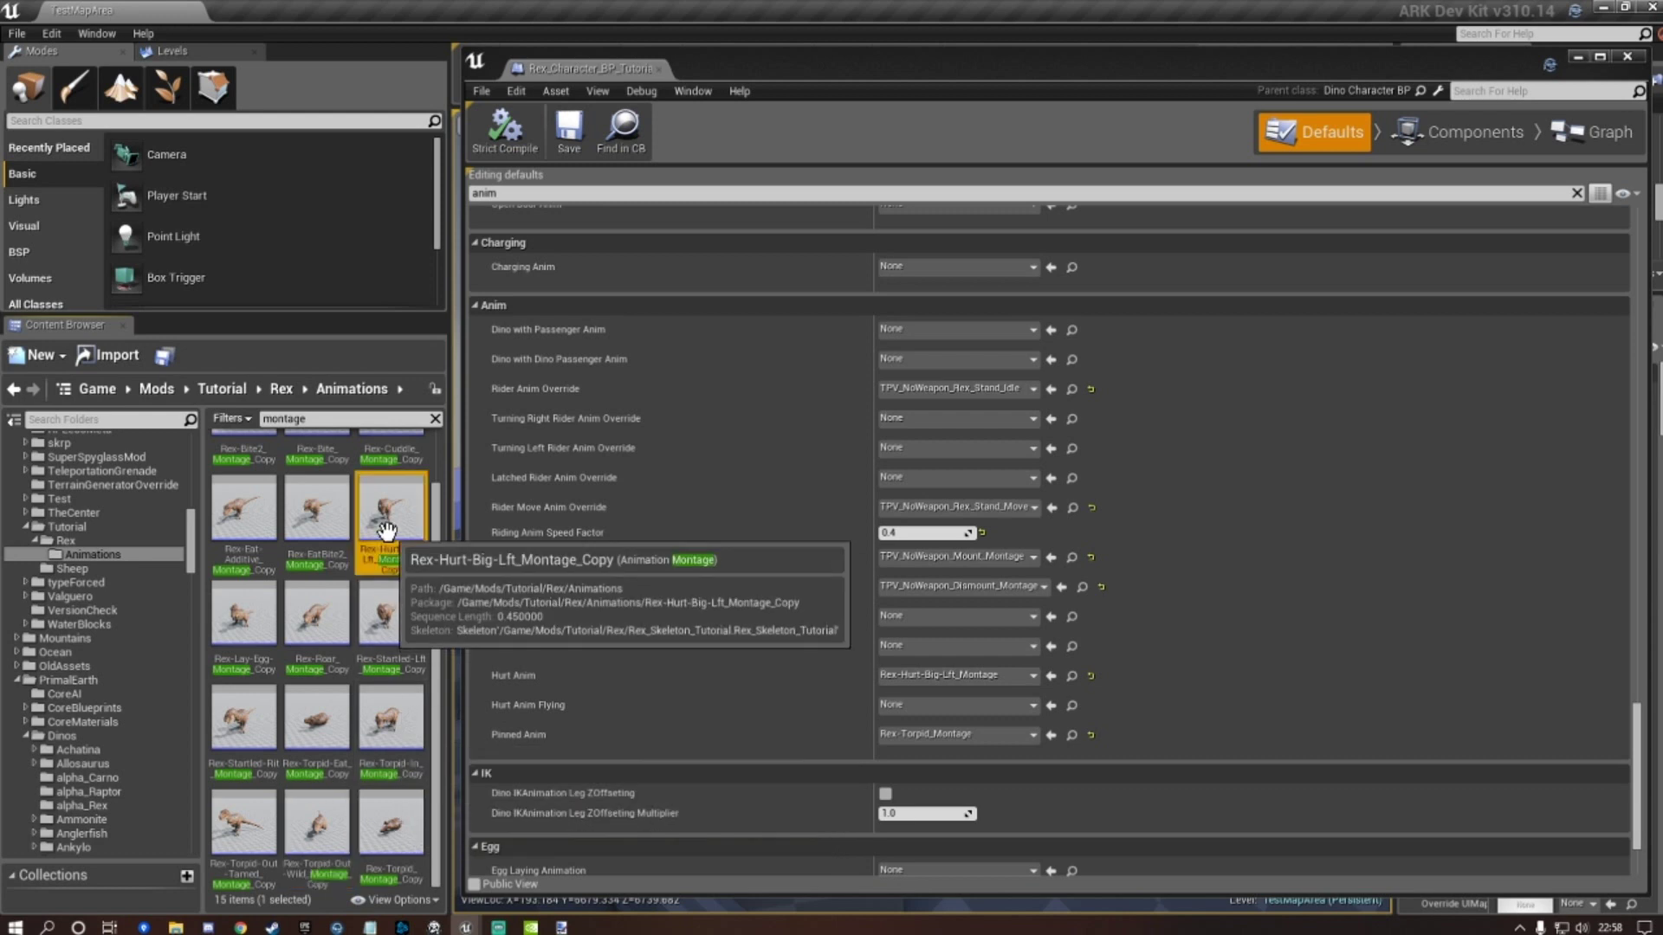
pyautogui.click(1050, 674)
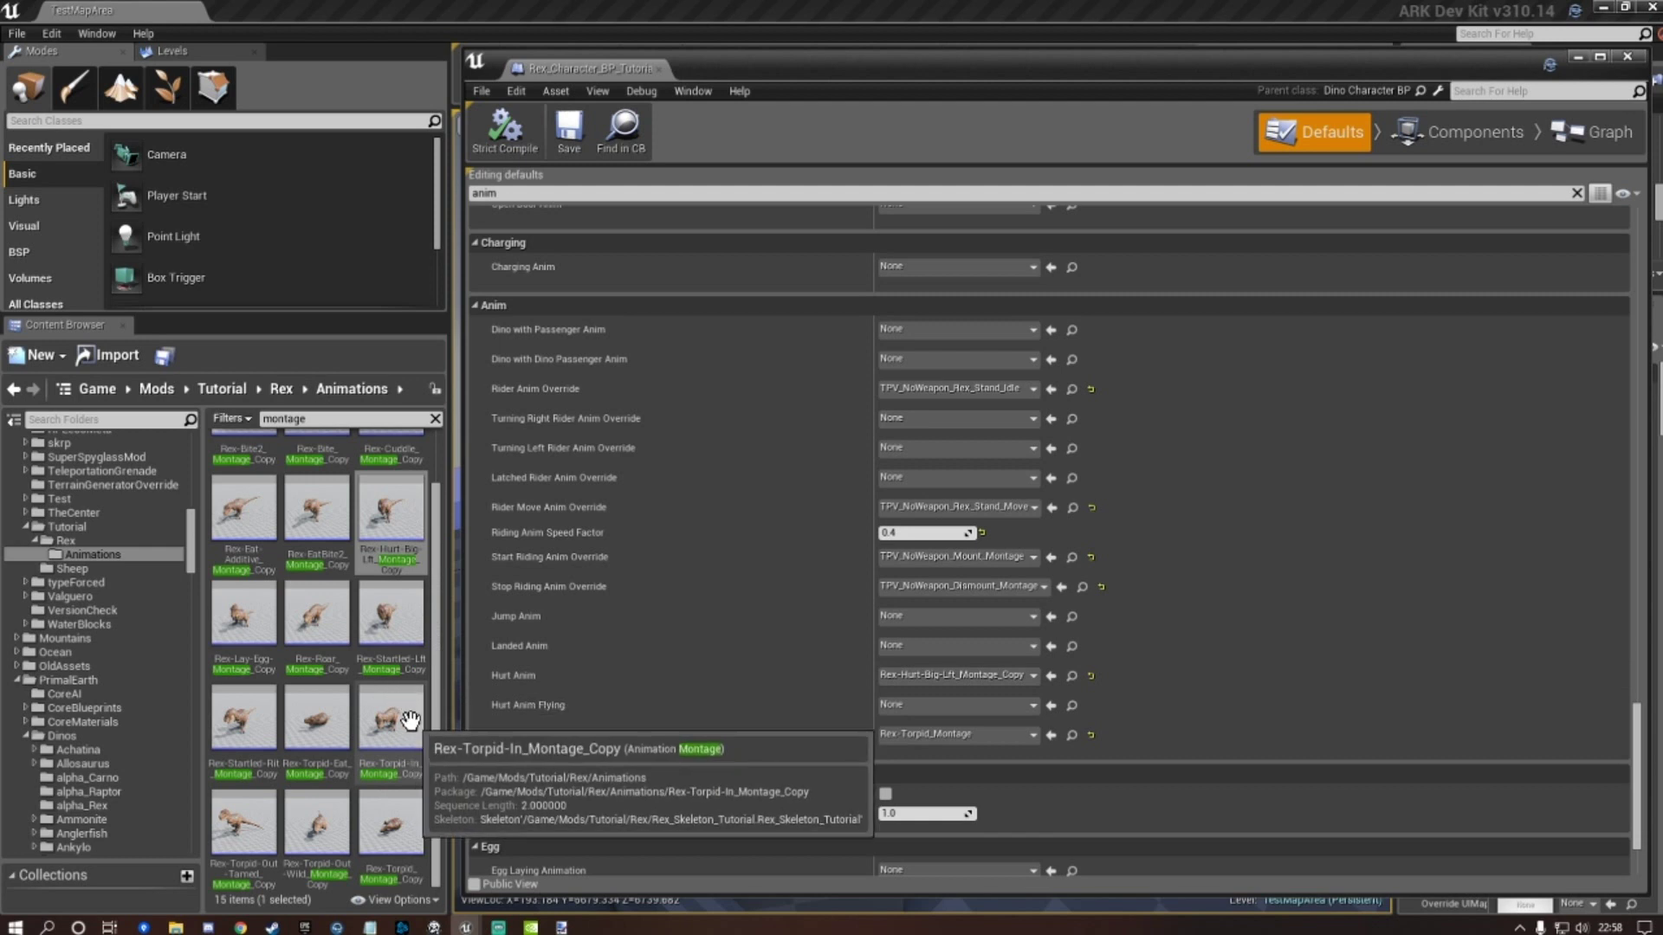
pyautogui.click(391, 824)
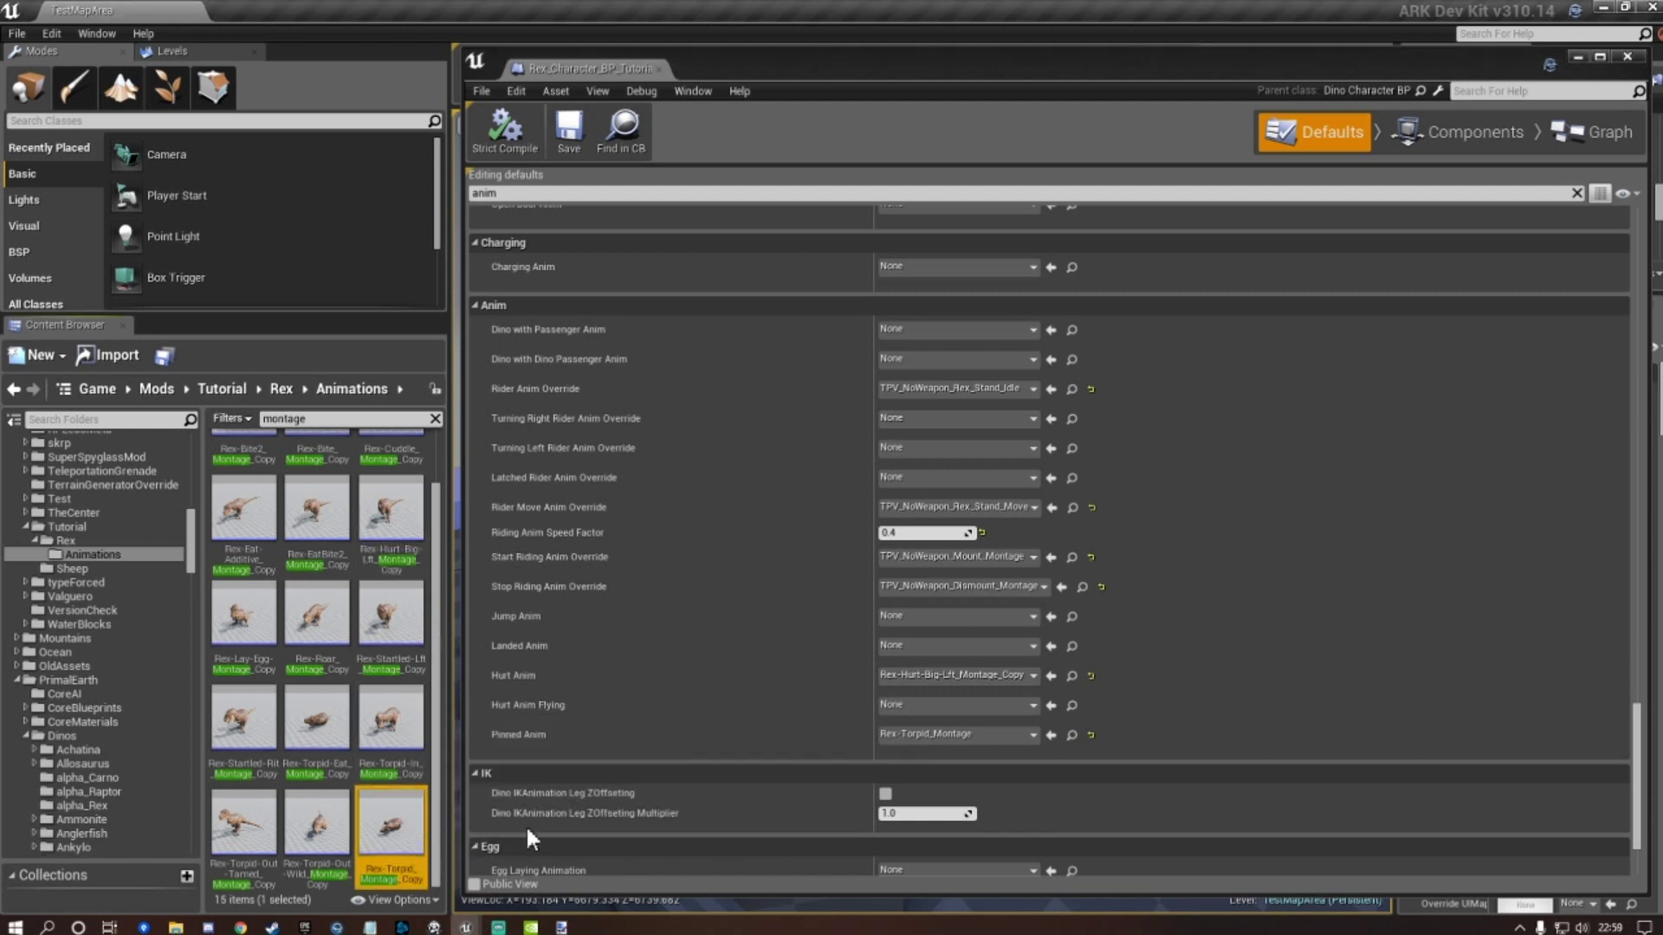
pyautogui.click(1050, 734)
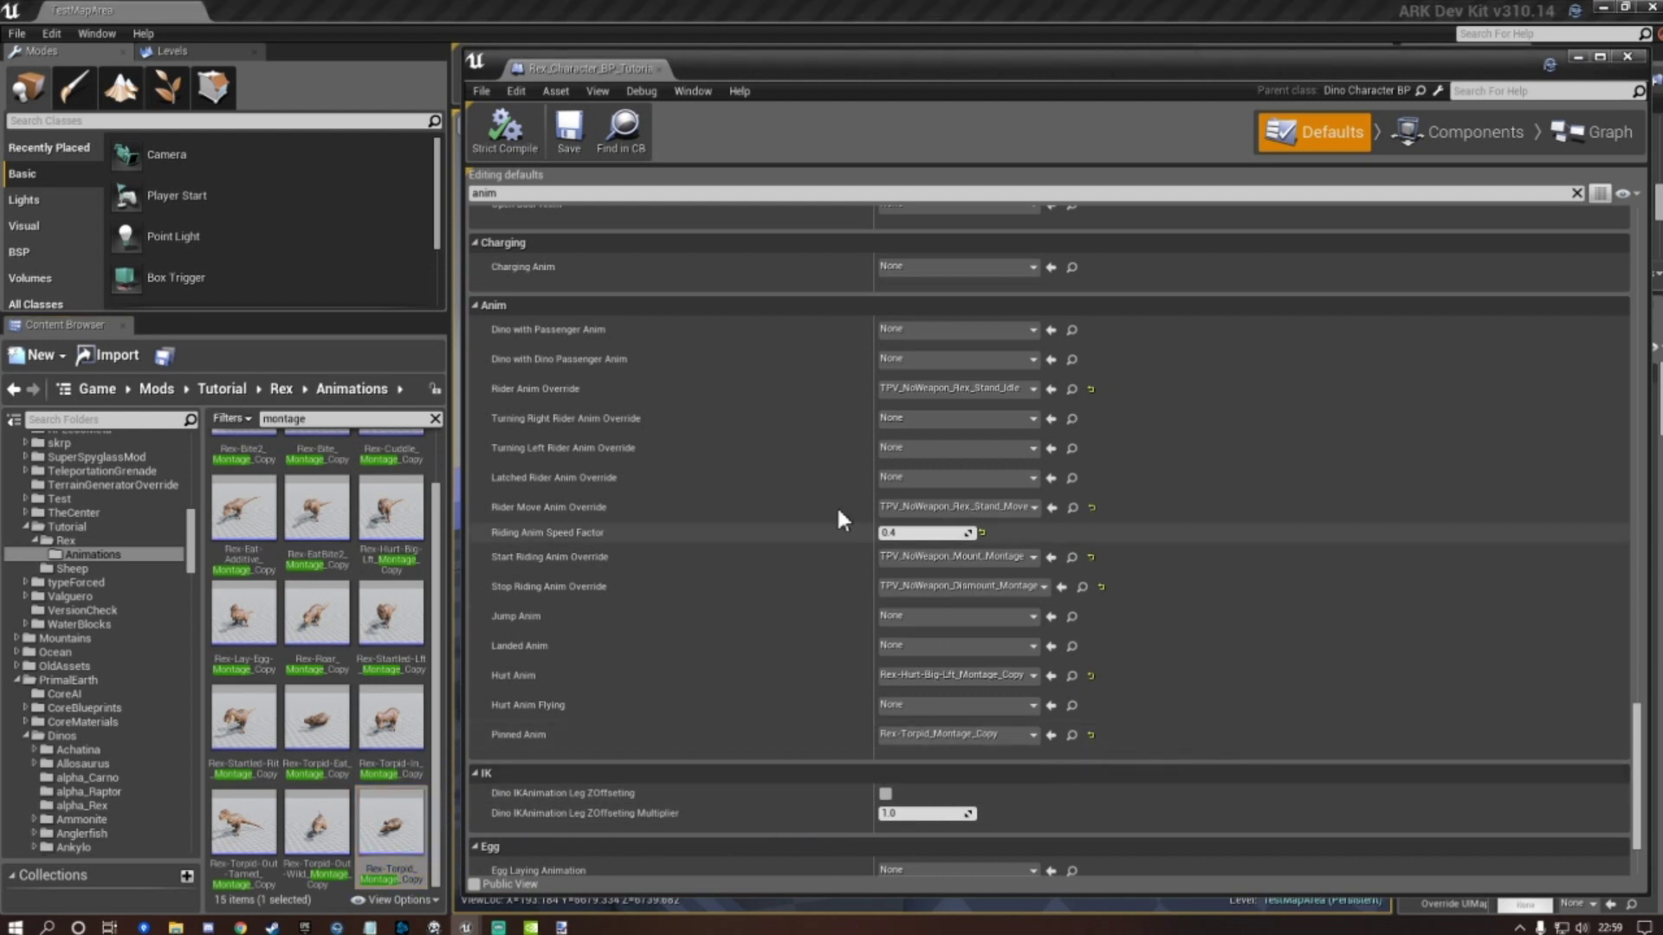
# Compile the Rex_Character_BP_Tutorial blueprint and save it.
pyautogui.click(569, 128)
pyautogui.scroll(-2, 786, 636)
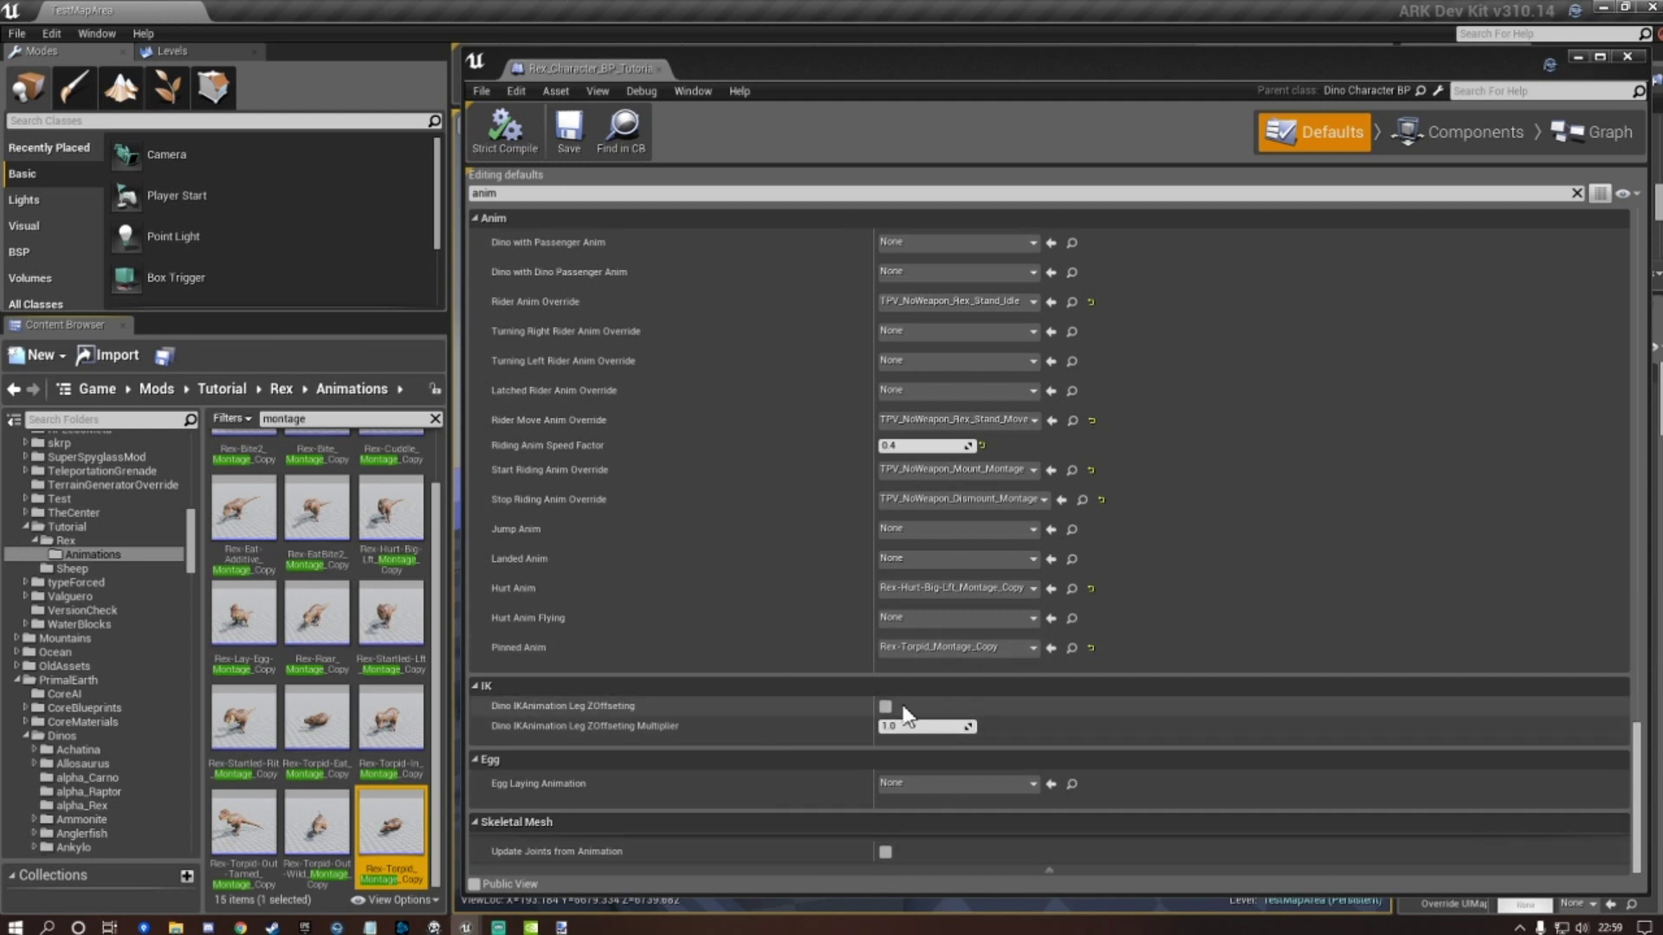
pyautogui.click(568, 128)
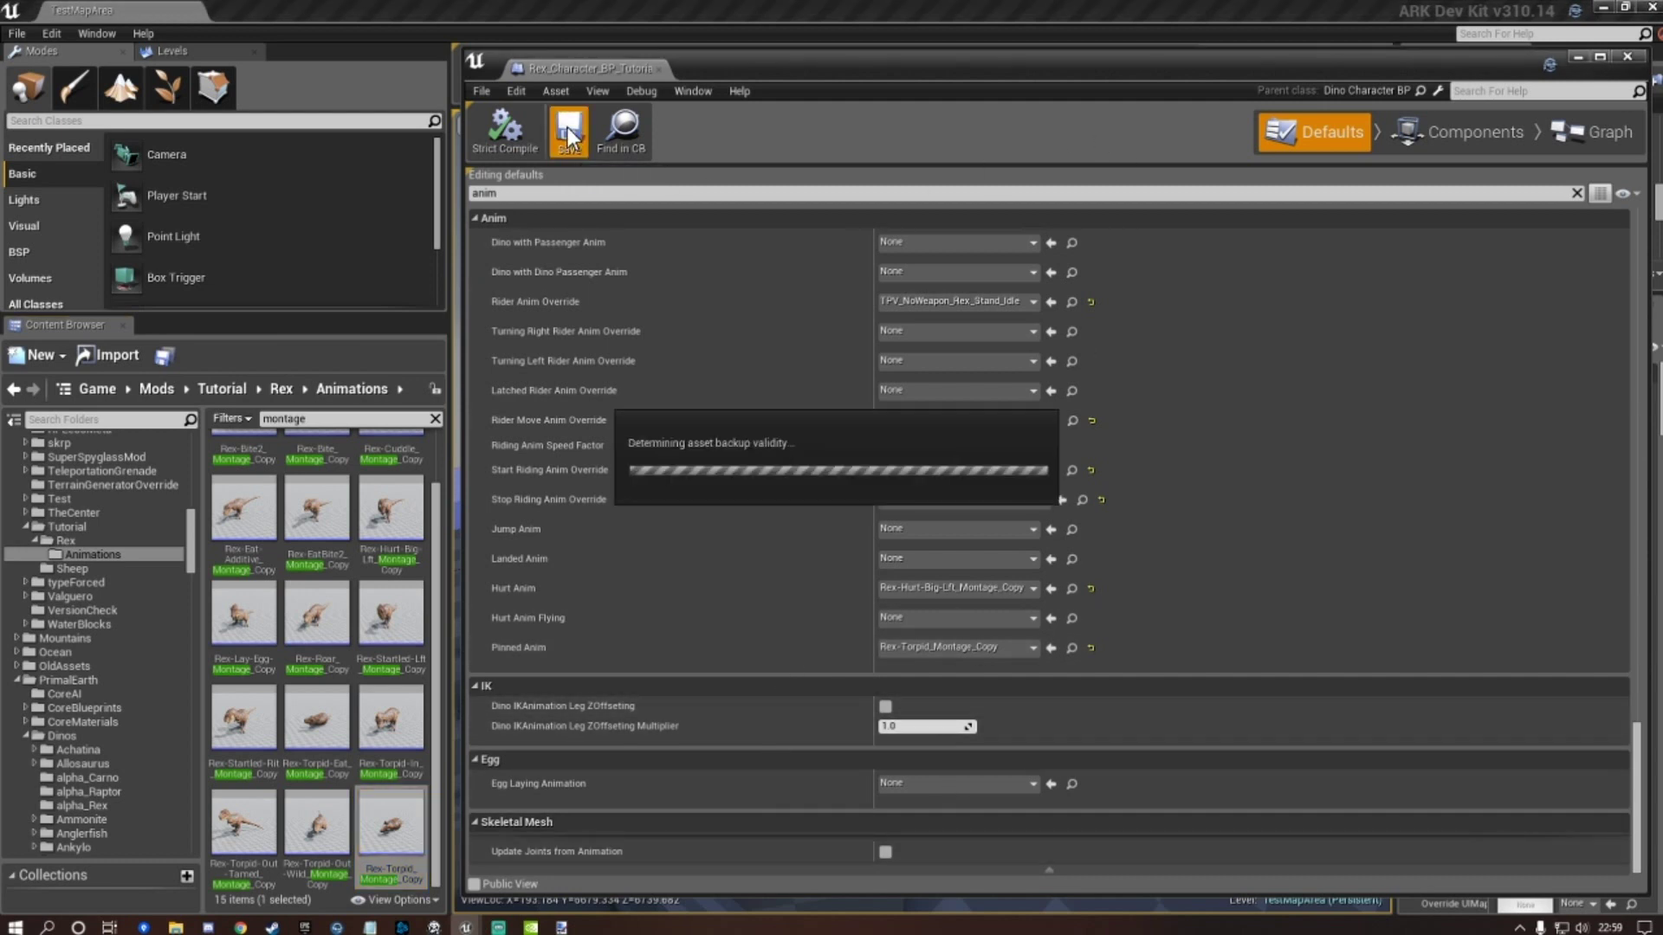
pyautogui.click(509, 123)
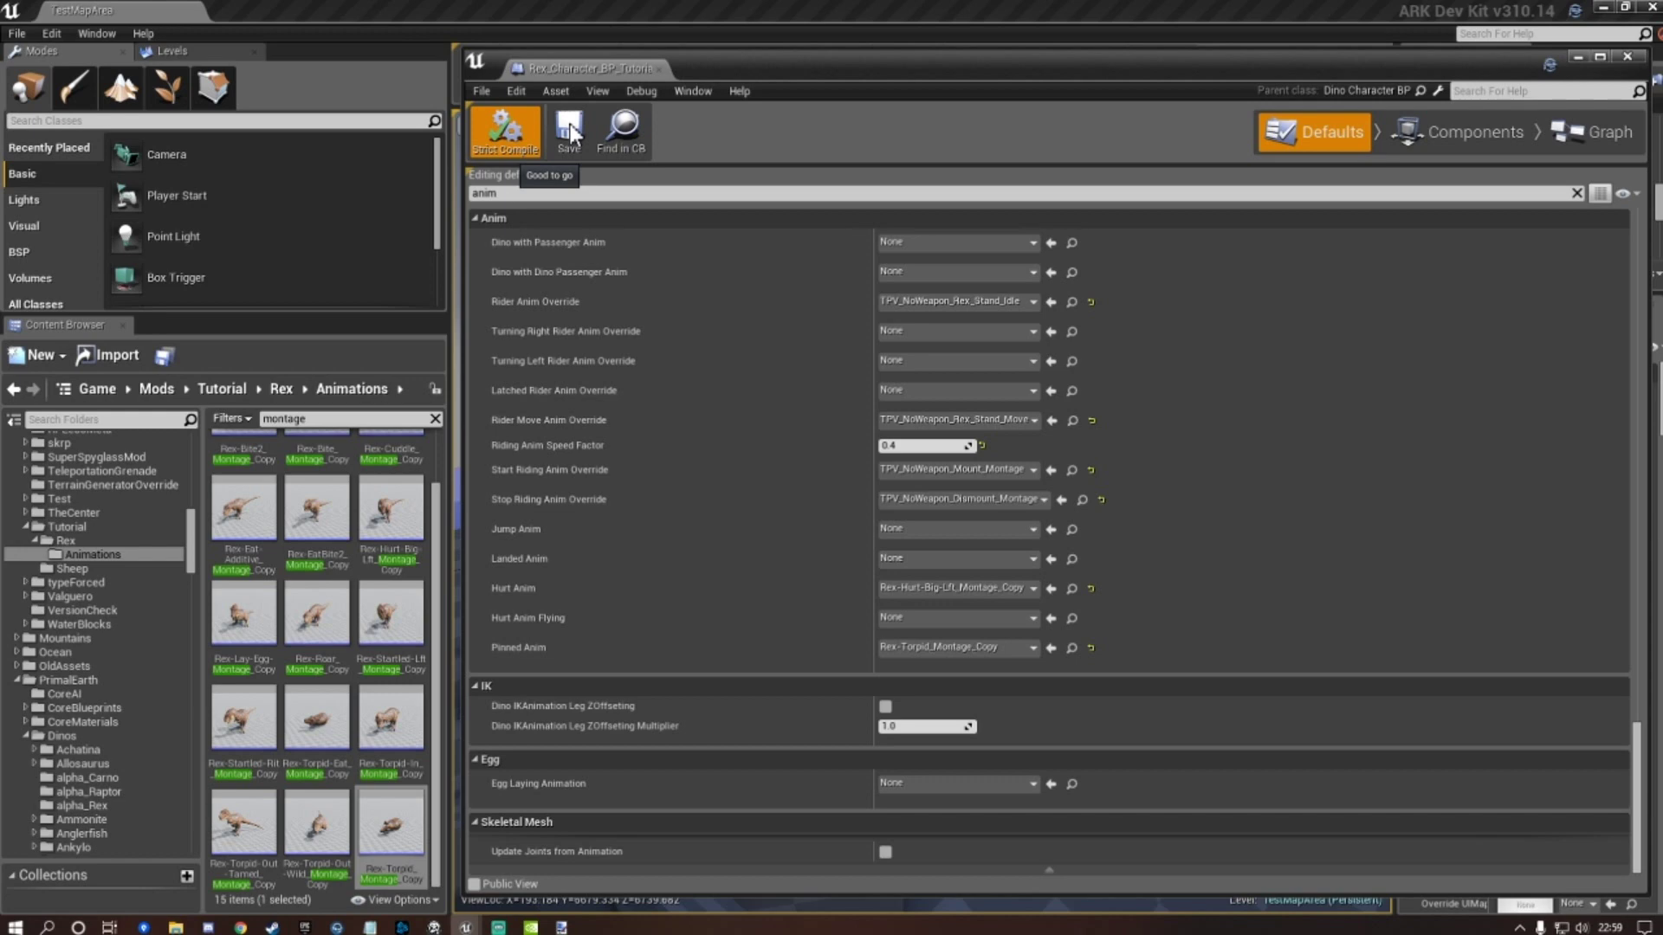
pyautogui.click(570, 131)
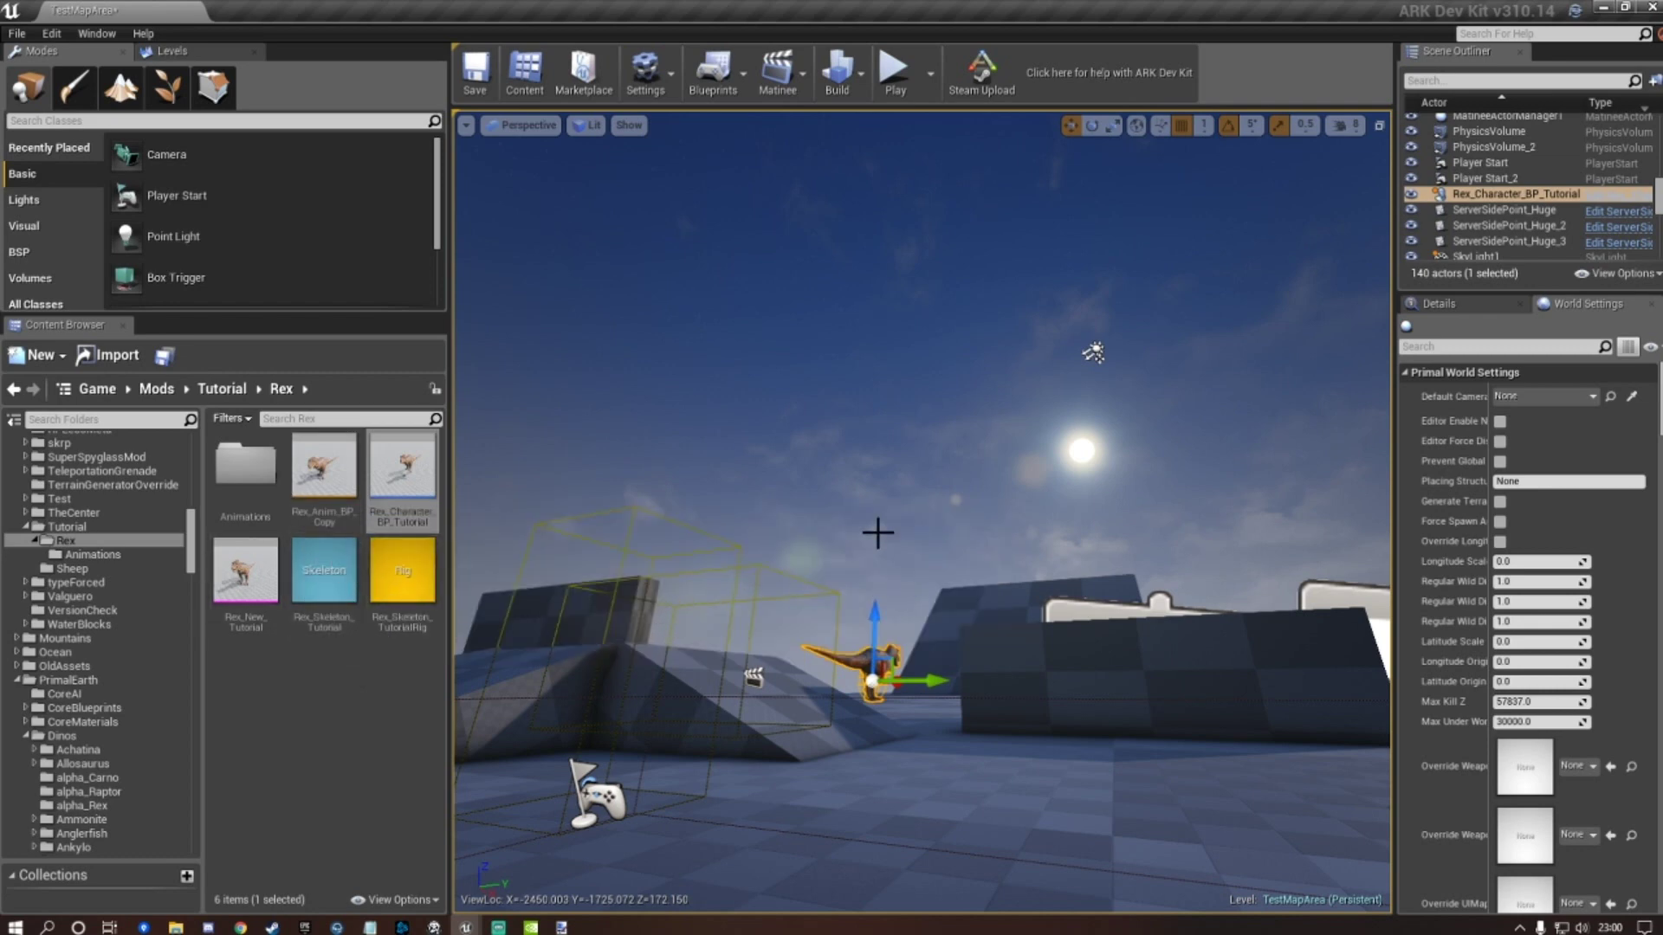
# Delete the Rex_Character_BP_Tutorial actor placed in the test level.
pyautogui.press('s')
pyautogui.moveTo(943, 549); pyautogui.dragTo(719, 667, button='right')
pyautogui.press('f')
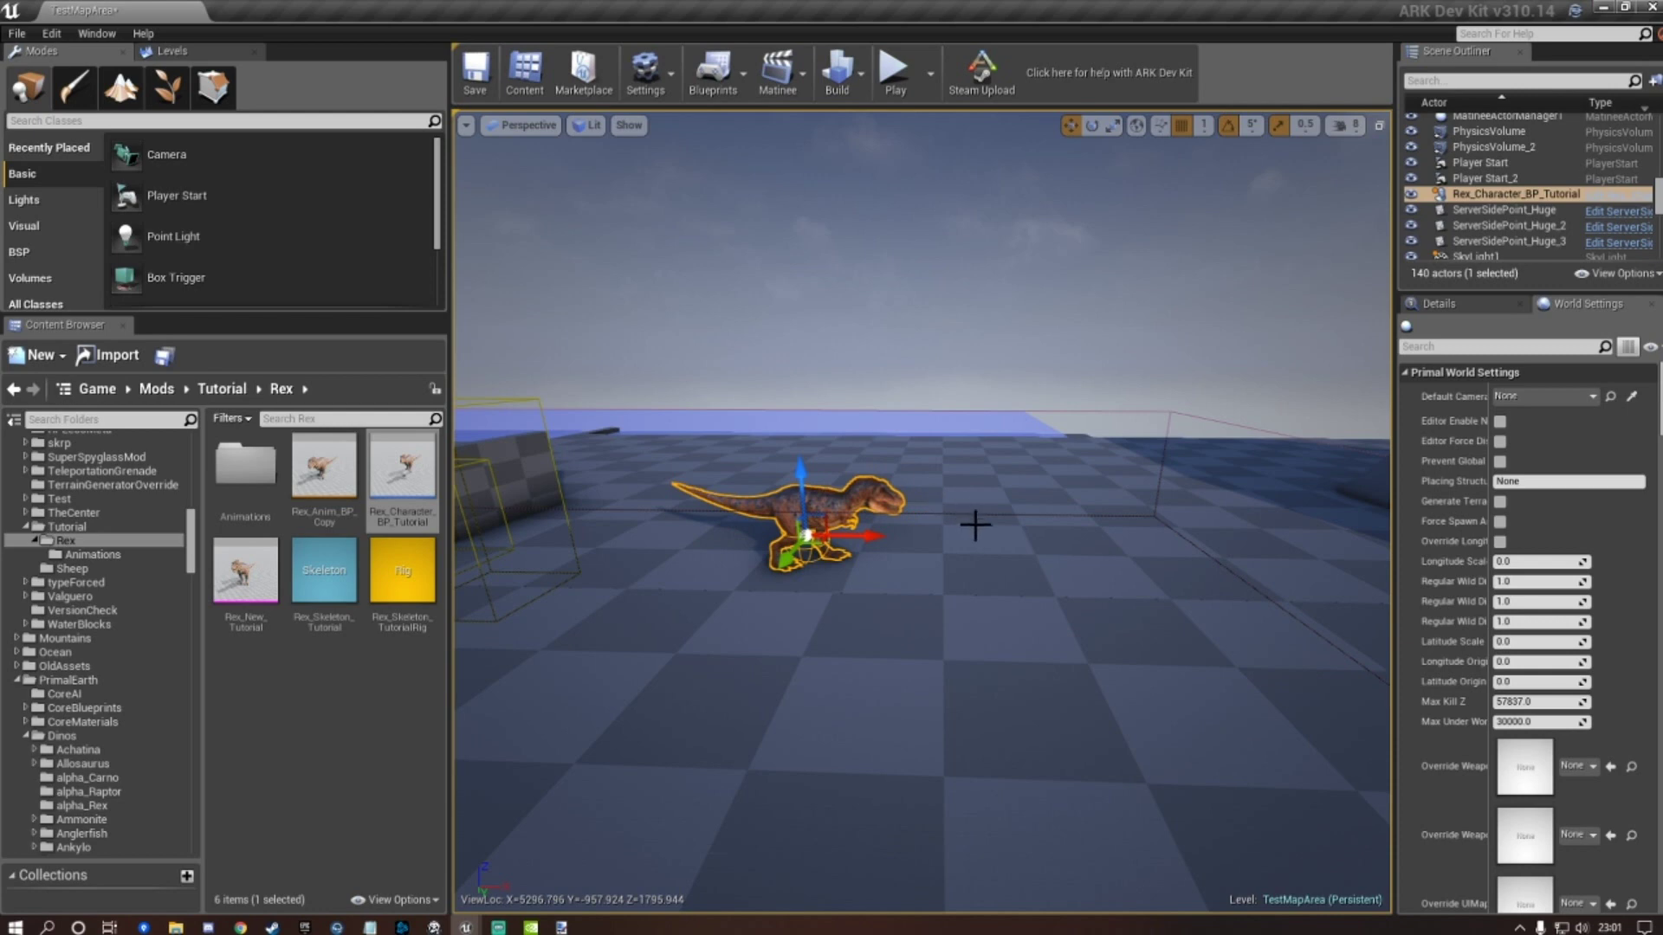
pyautogui.press('Delete')
pyautogui.moveTo(924, 511); pyautogui.dragTo(1165, 546, button='right')
pyautogui.press('d')
pyautogui.press('s')
pyautogui.press('w')
pyautogui.moveTo(849, 547)
pyautogui.mouseDown(button='right')
pyautogui.moveTo(854, 744)
pyautogui.moveTo(866, 554)
pyautogui.moveTo(849, 548)
pyautogui.mouseUp(button='right')
pyautogui.press('d')
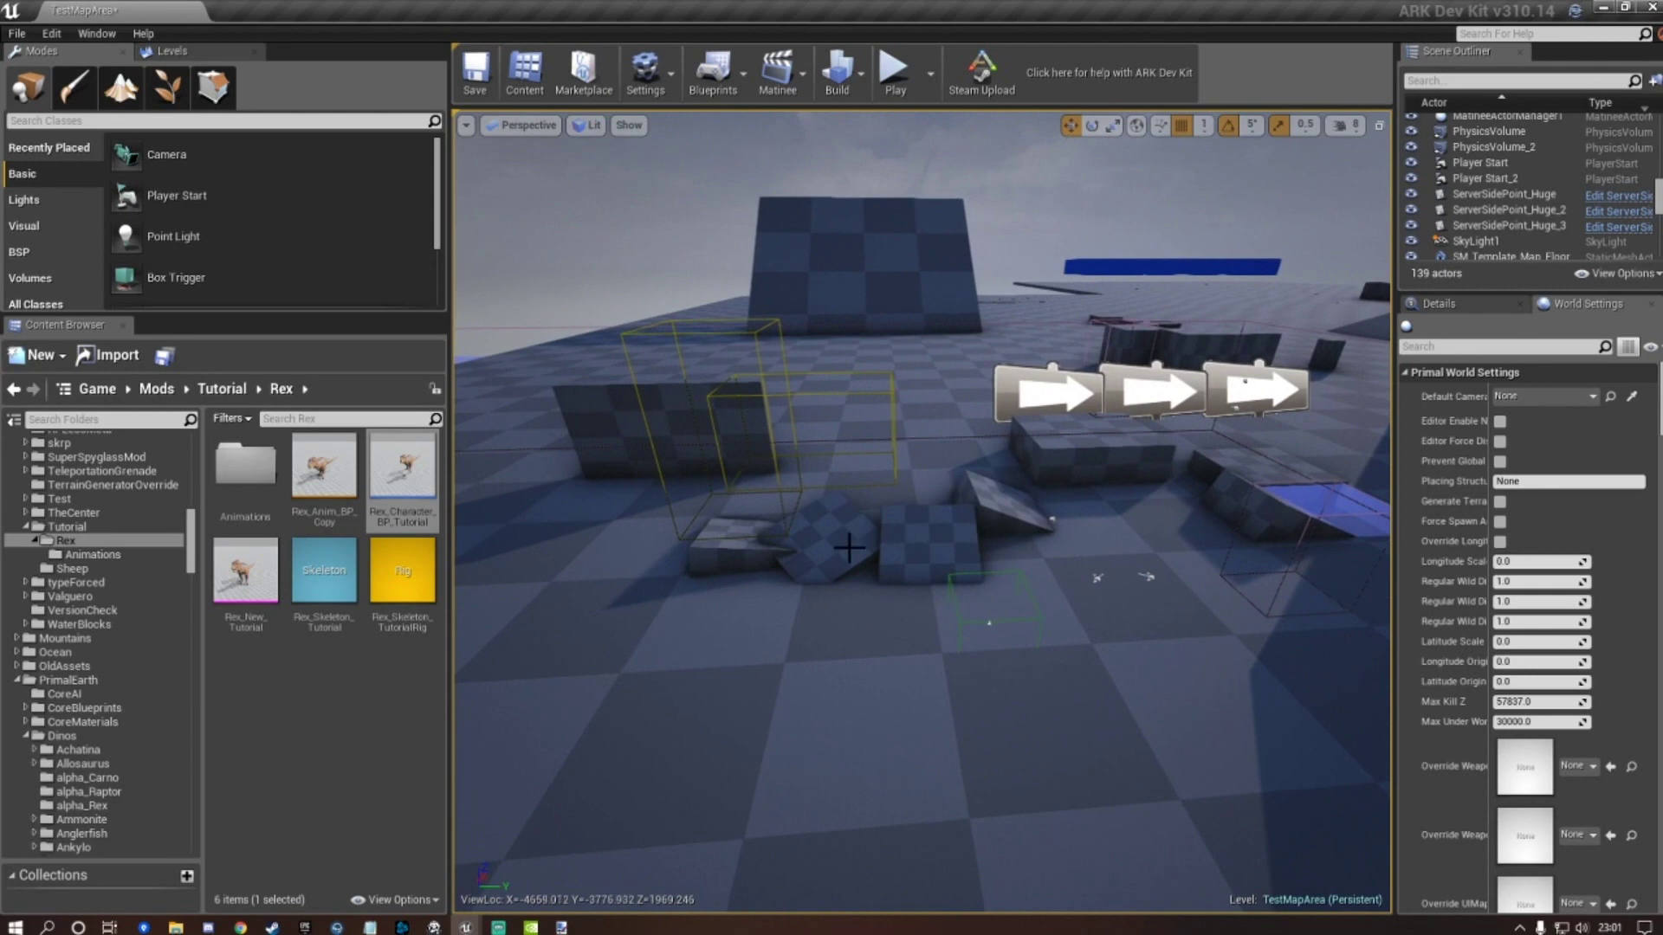
# Open the Rex_New_Tutorial skeletal mesh, set its Scale Multiplier to 1.21 on X, Y and Z, and save the mesh.
pyautogui.doubleClick(251, 569)
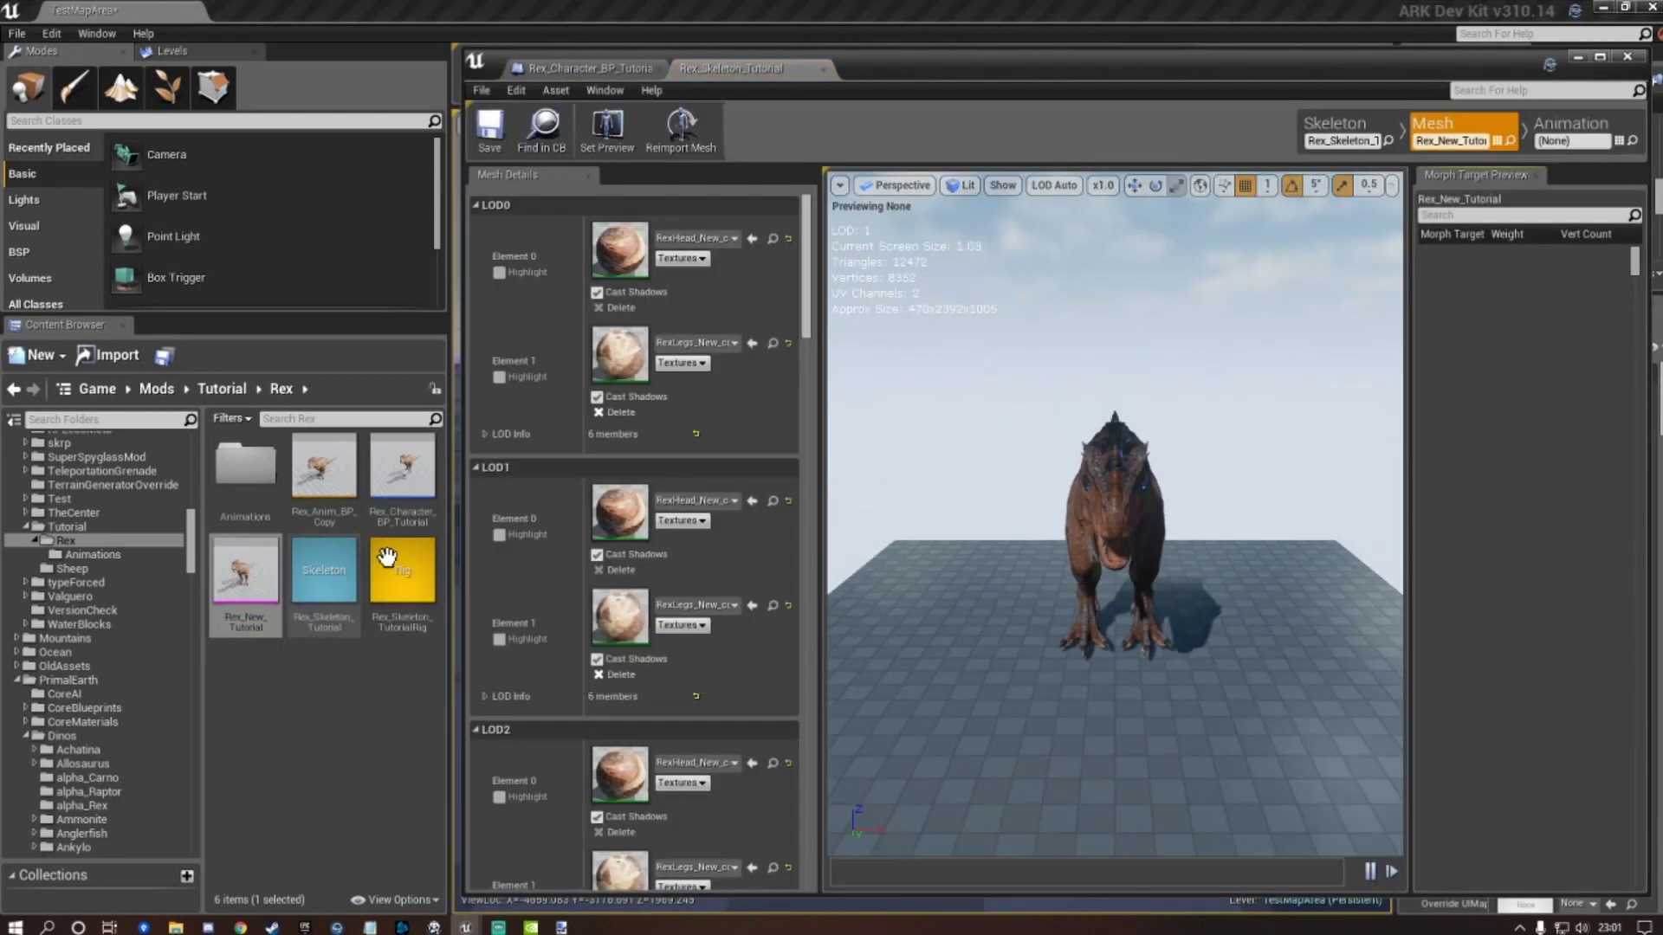
pyautogui.scroll(-10, 794, 390)
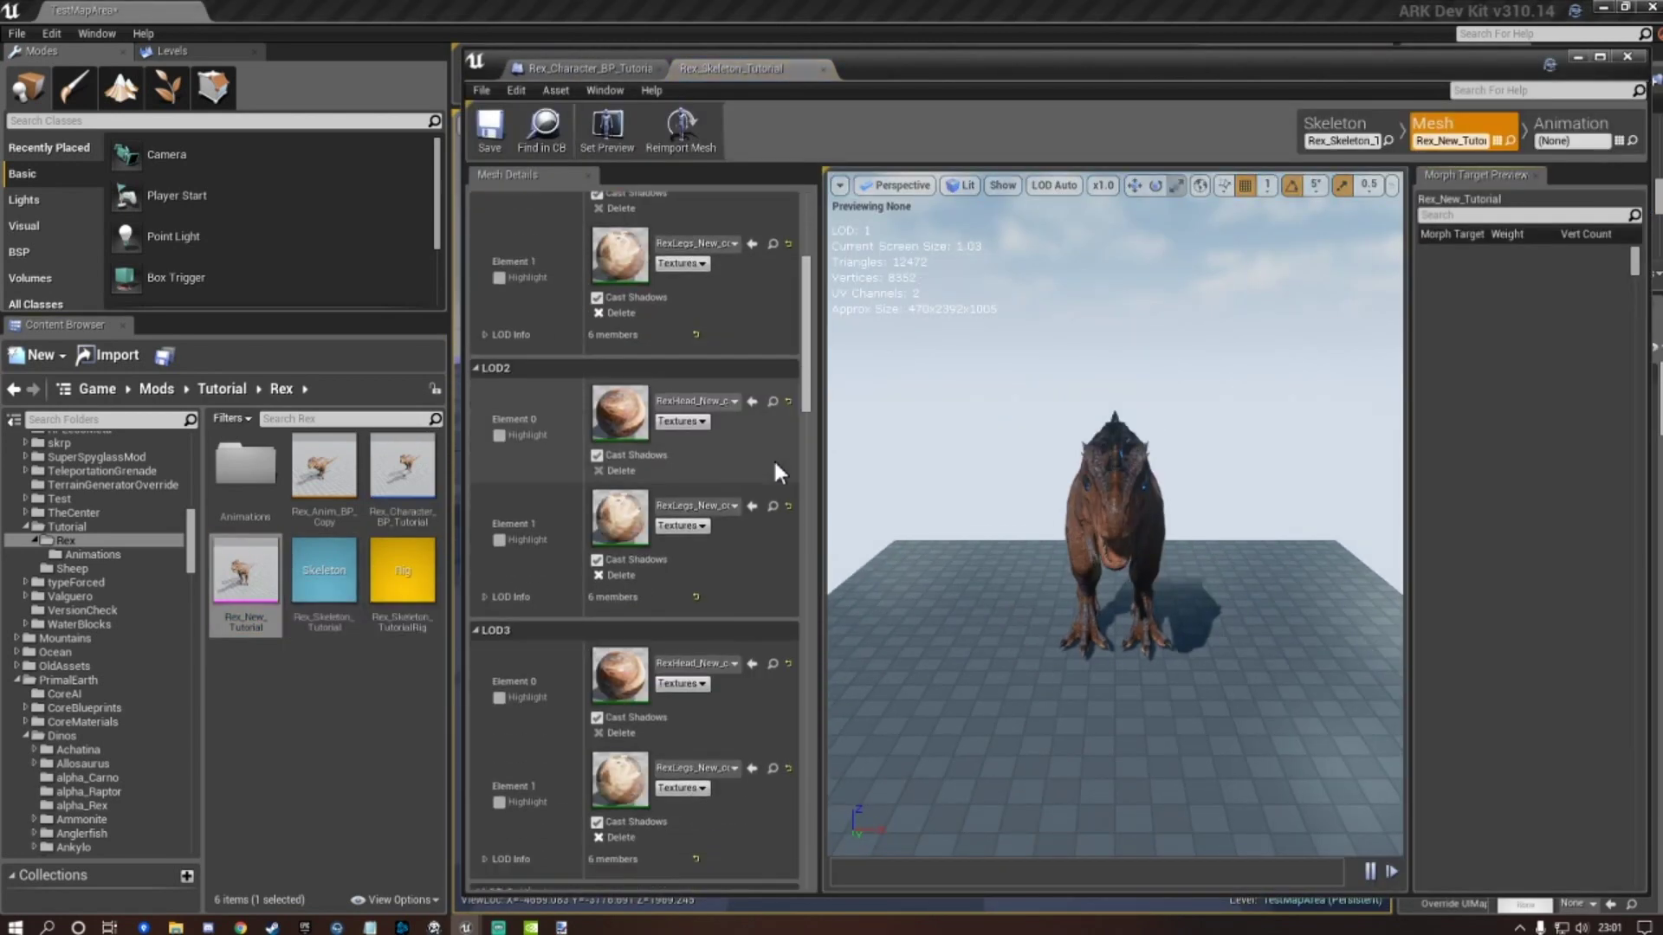
pyautogui.scroll(-10, 775, 466)
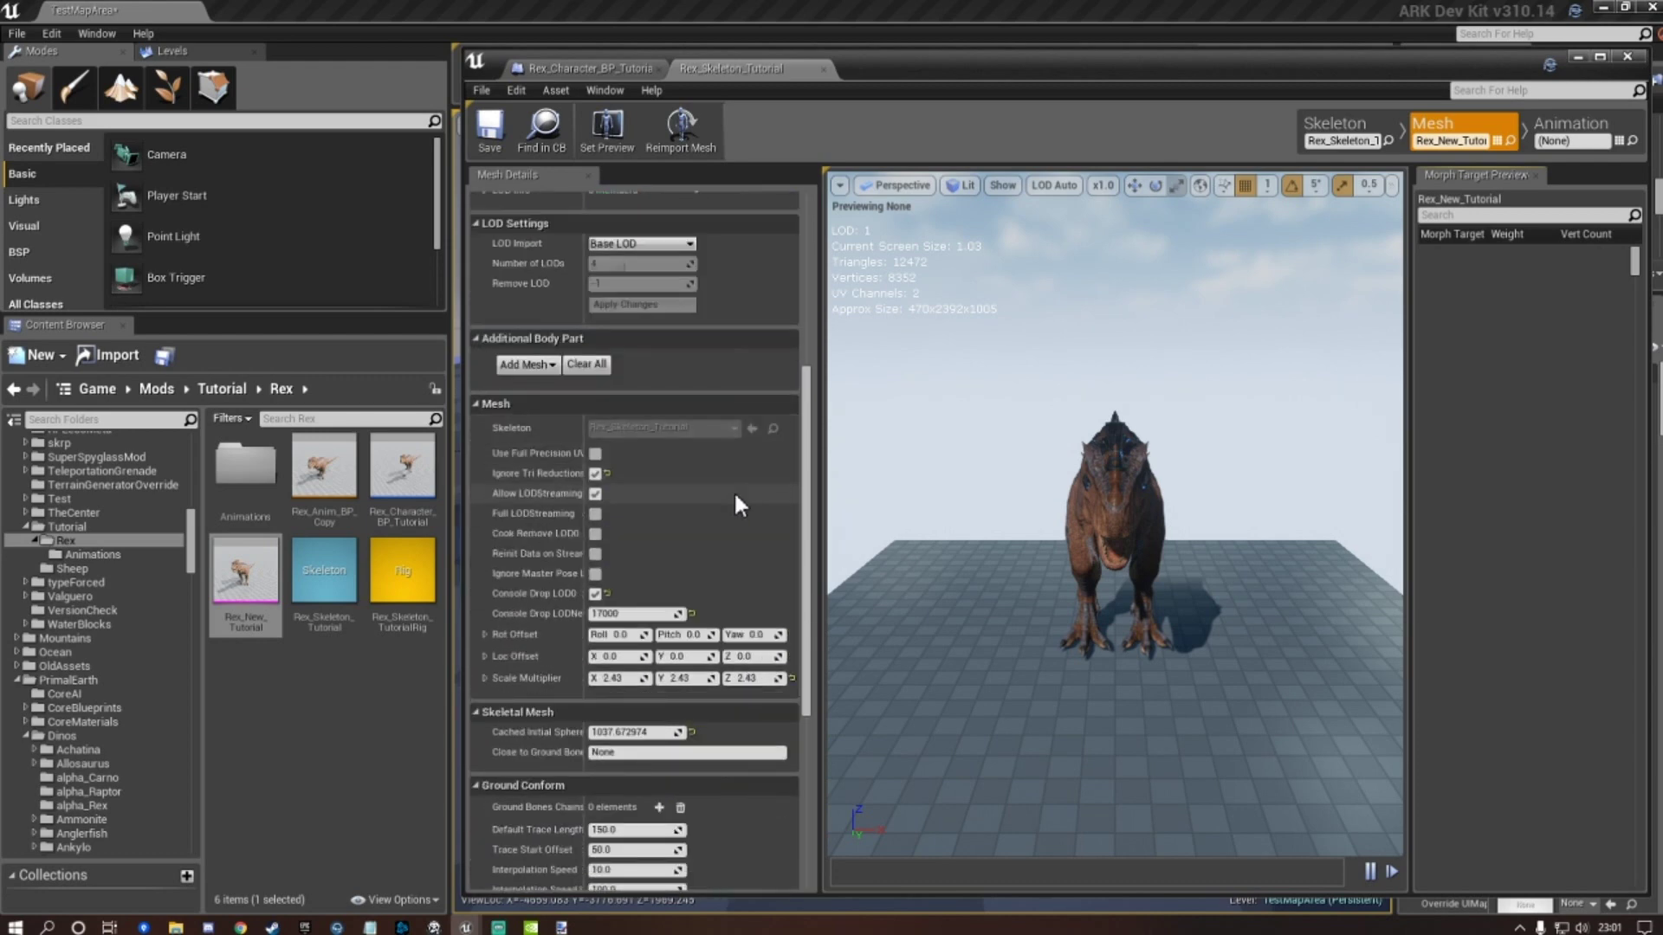
pyautogui.click(617, 680)
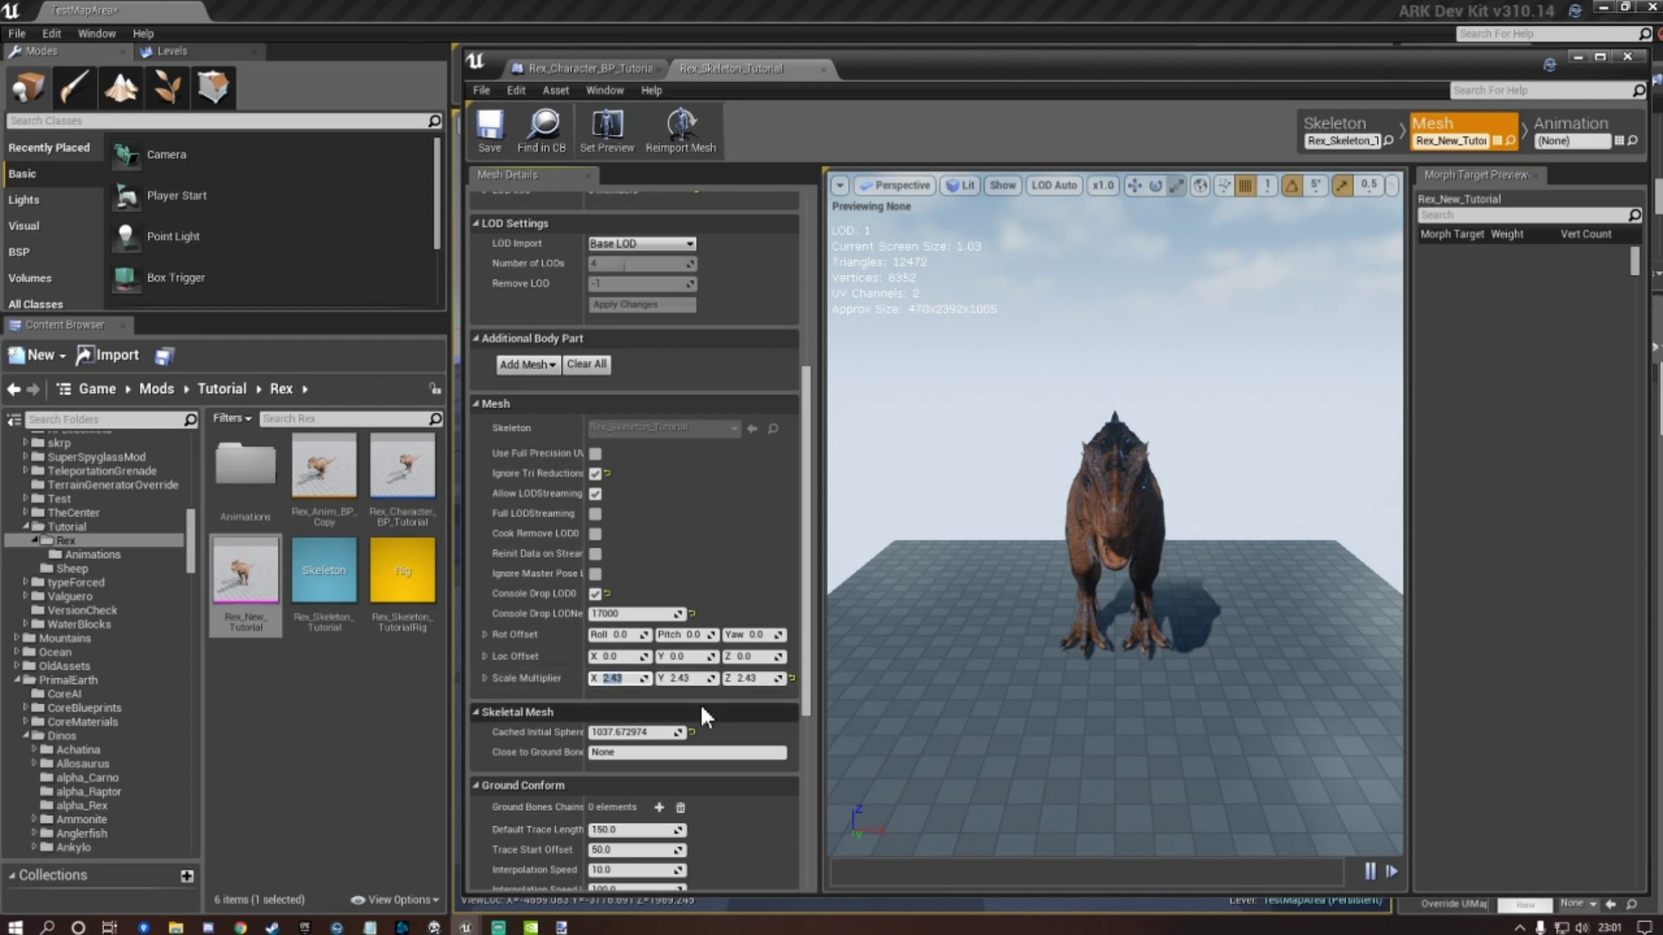
pyautogui.write('1.21')
pyautogui.press('Tab')
pyautogui.write('1.21')
pyautogui.press('Tab')
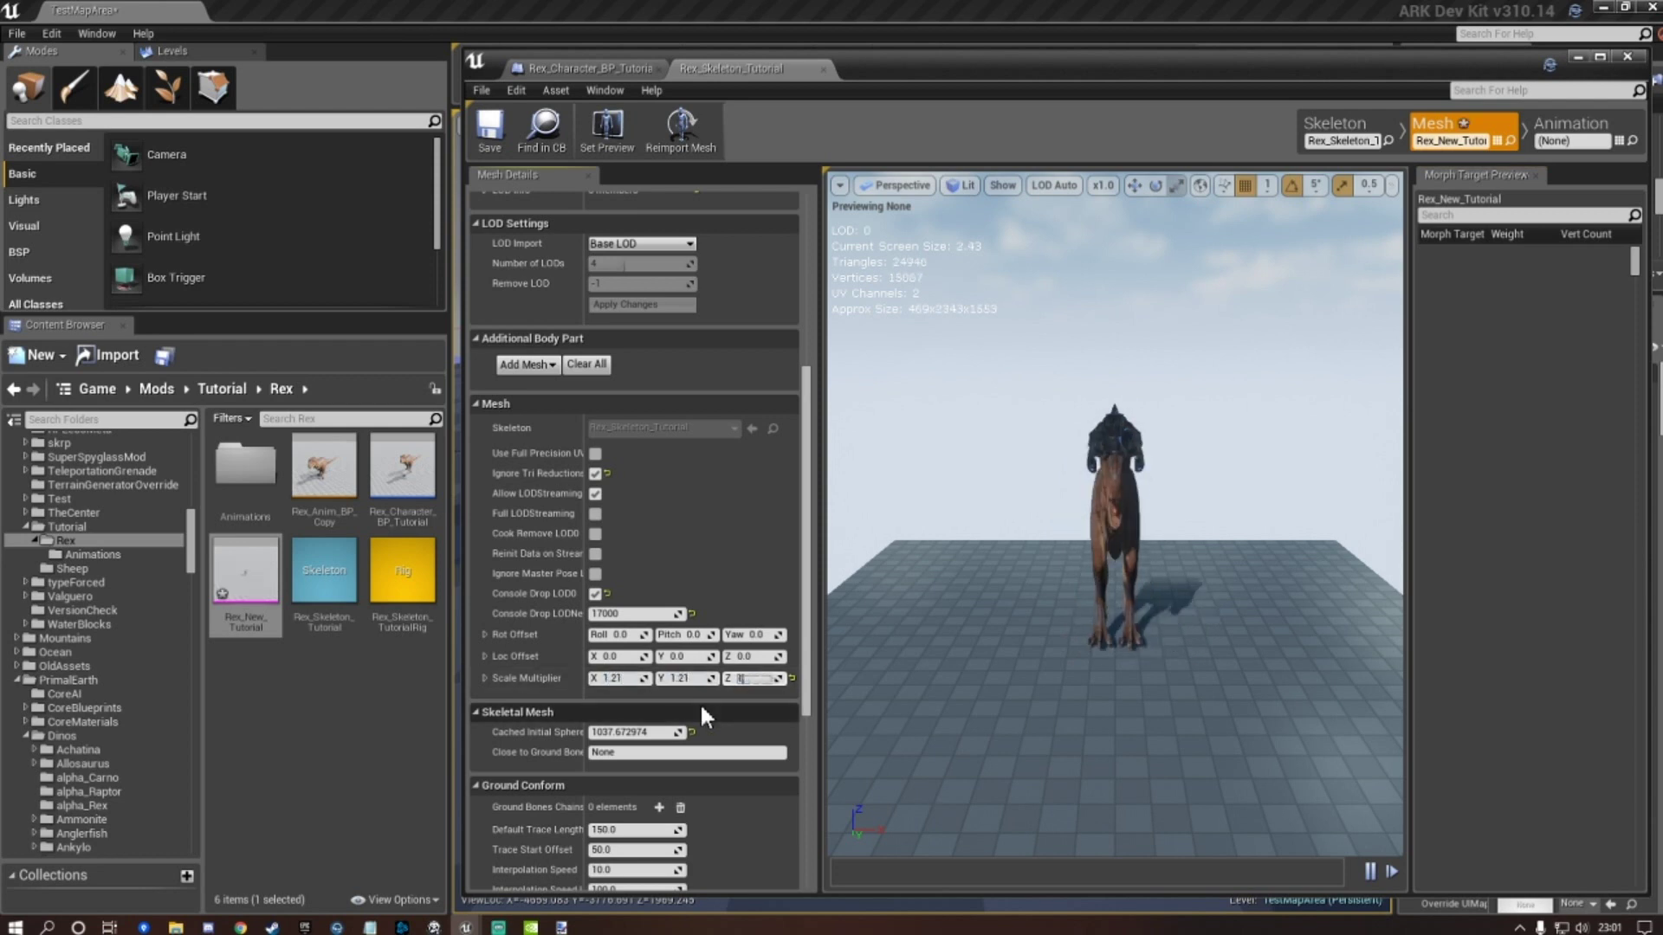
pyautogui.write('1.21')
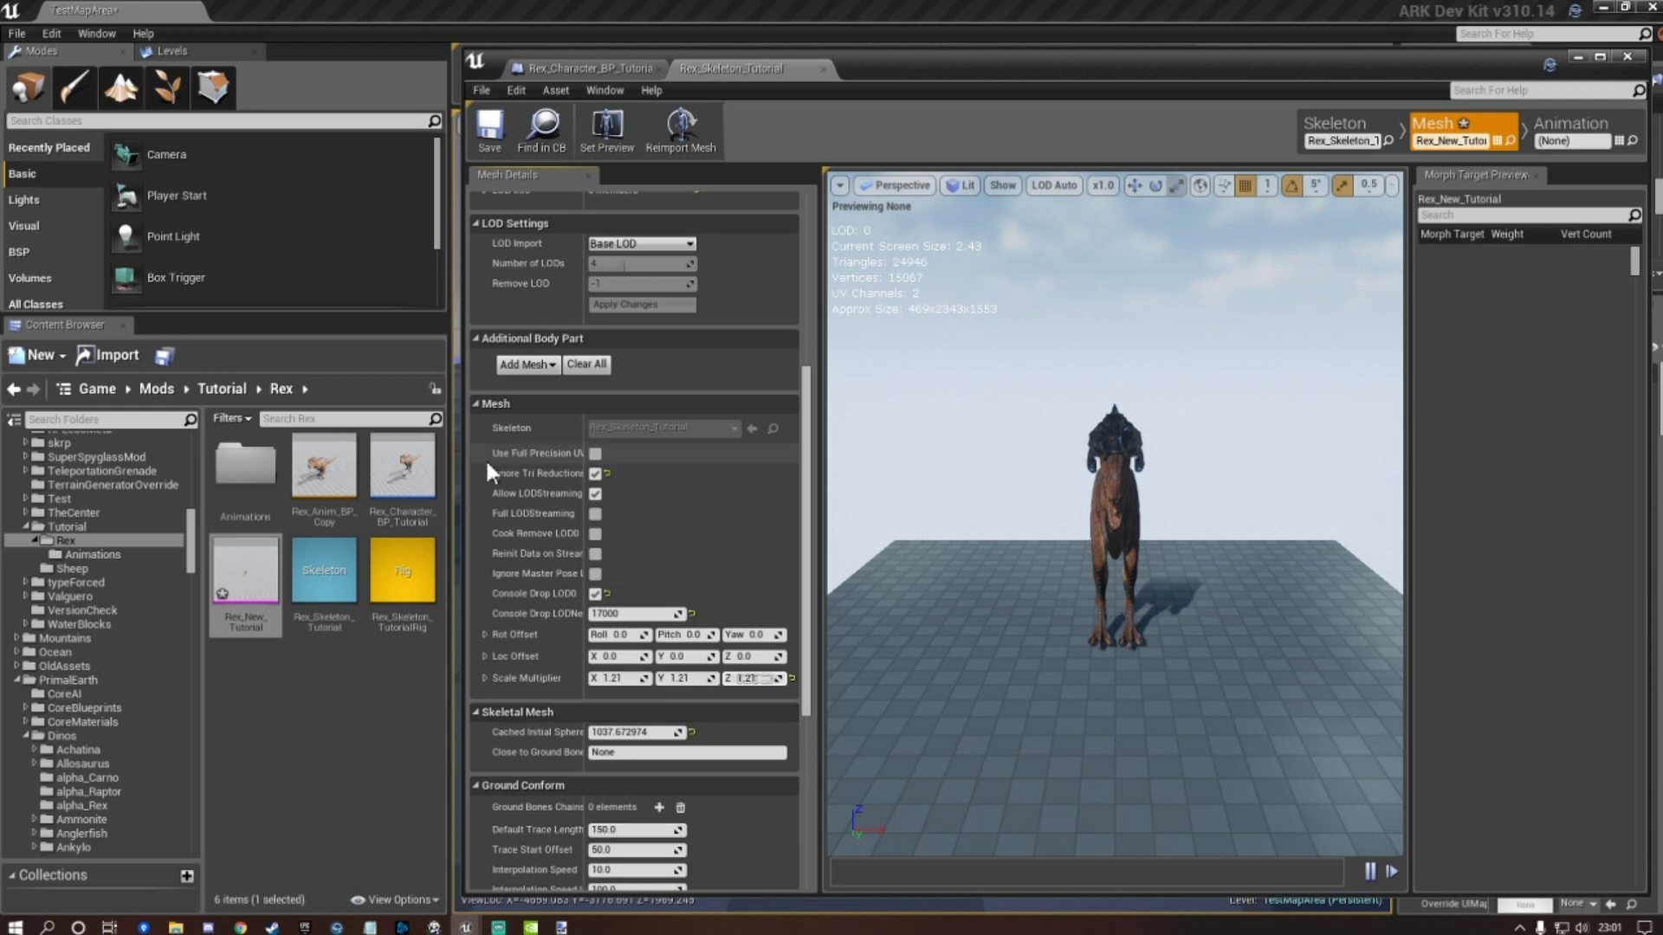
pyautogui.press('Tab')
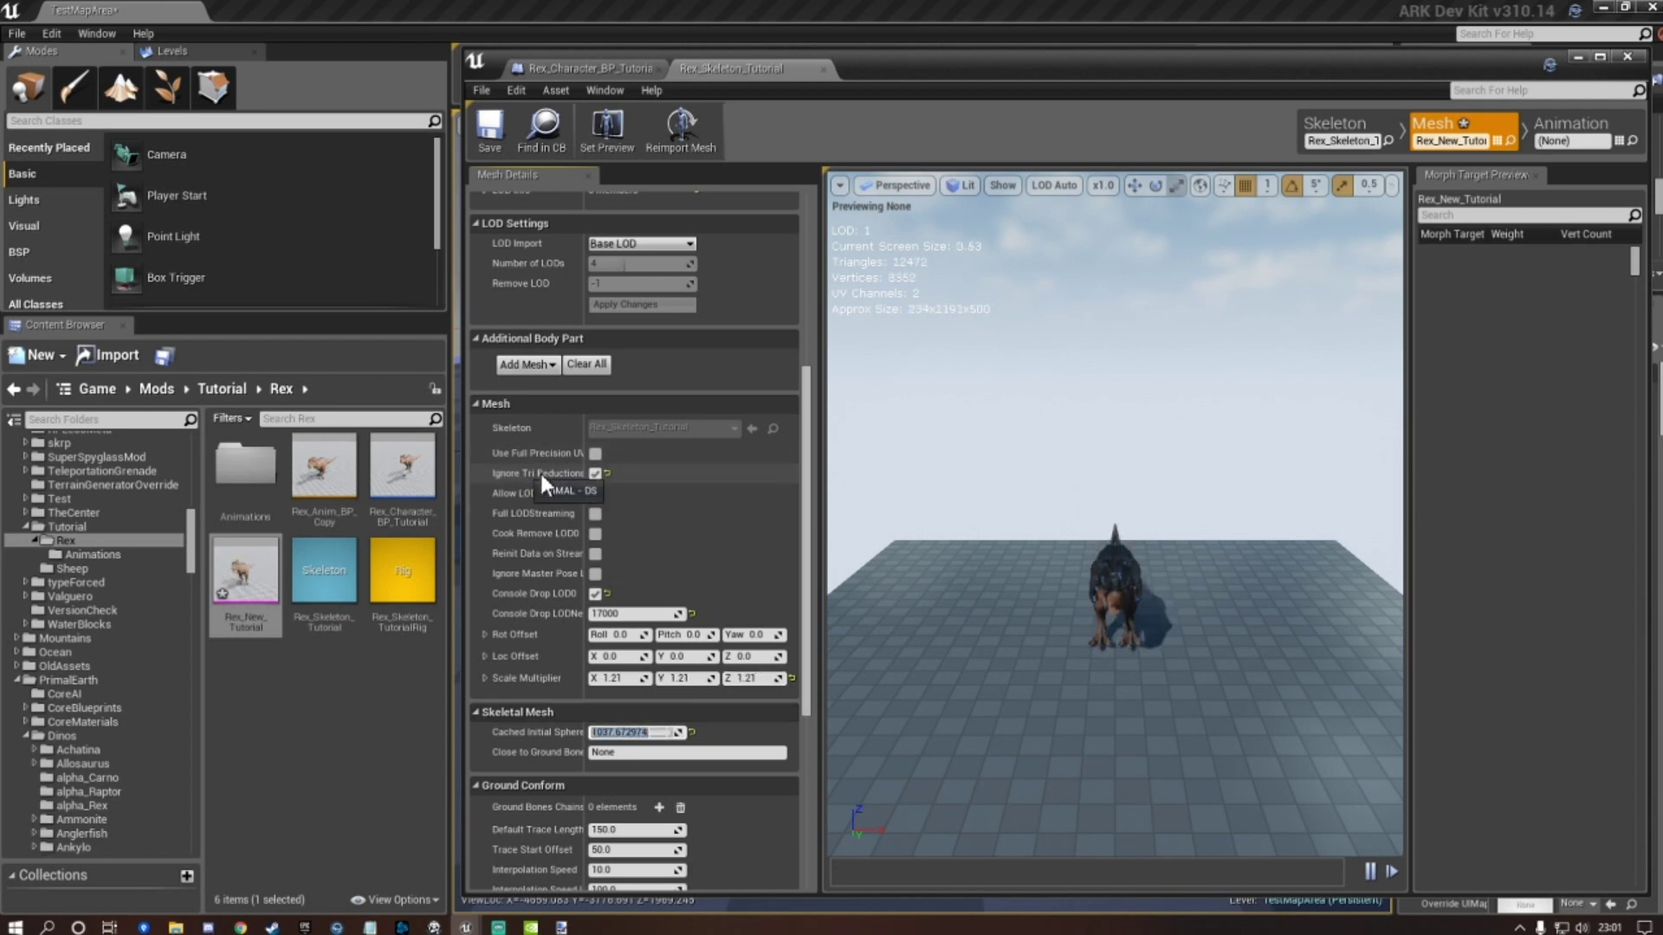
pyautogui.click(490, 132)
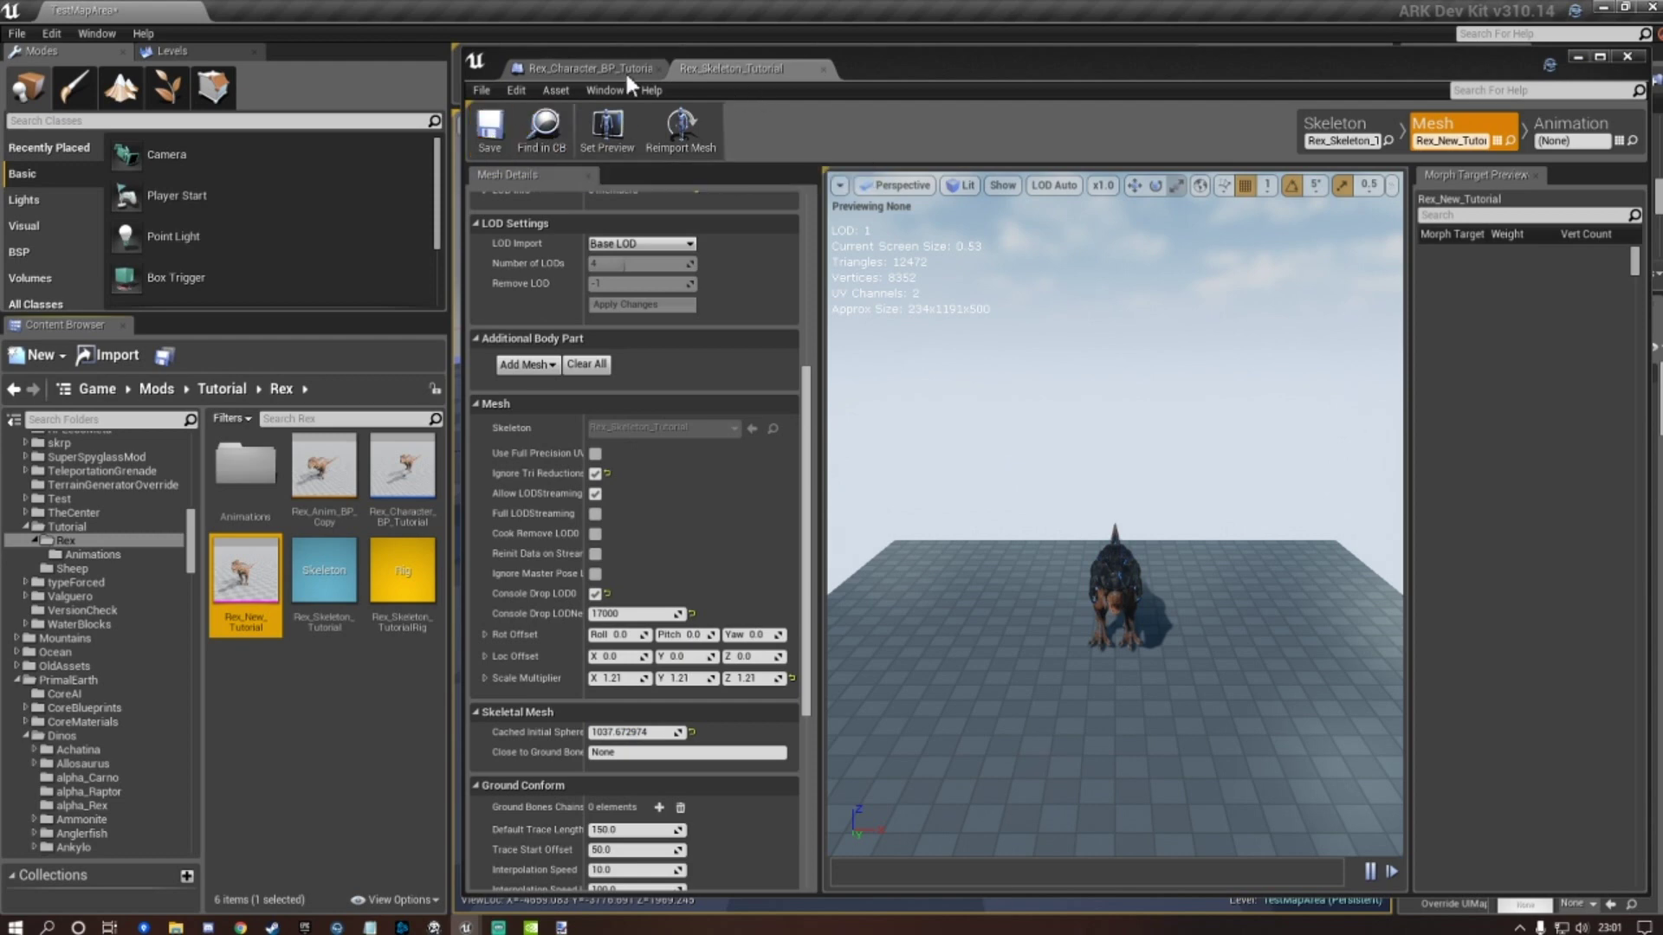
# Place a new Rex_Character_BP_Tutorial actor on the floor of the test level.
pyautogui.click(596, 67)
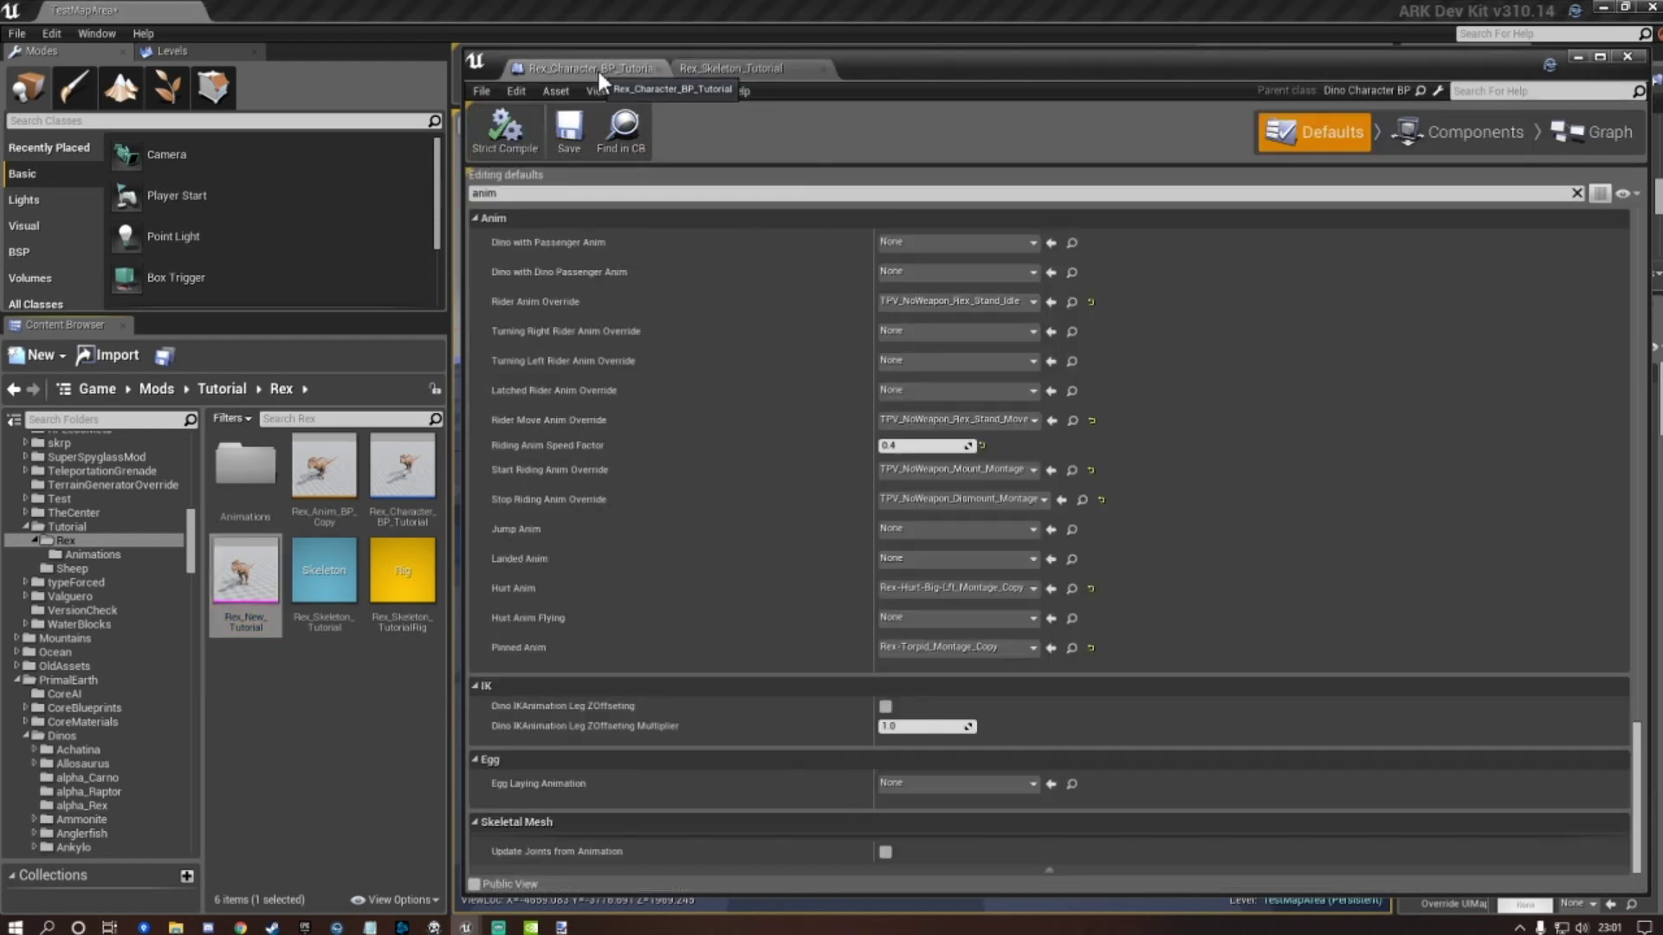
pyautogui.click(1578, 57)
pyautogui.moveTo(1048, 412); pyautogui.dragTo(941, 422, button='right')
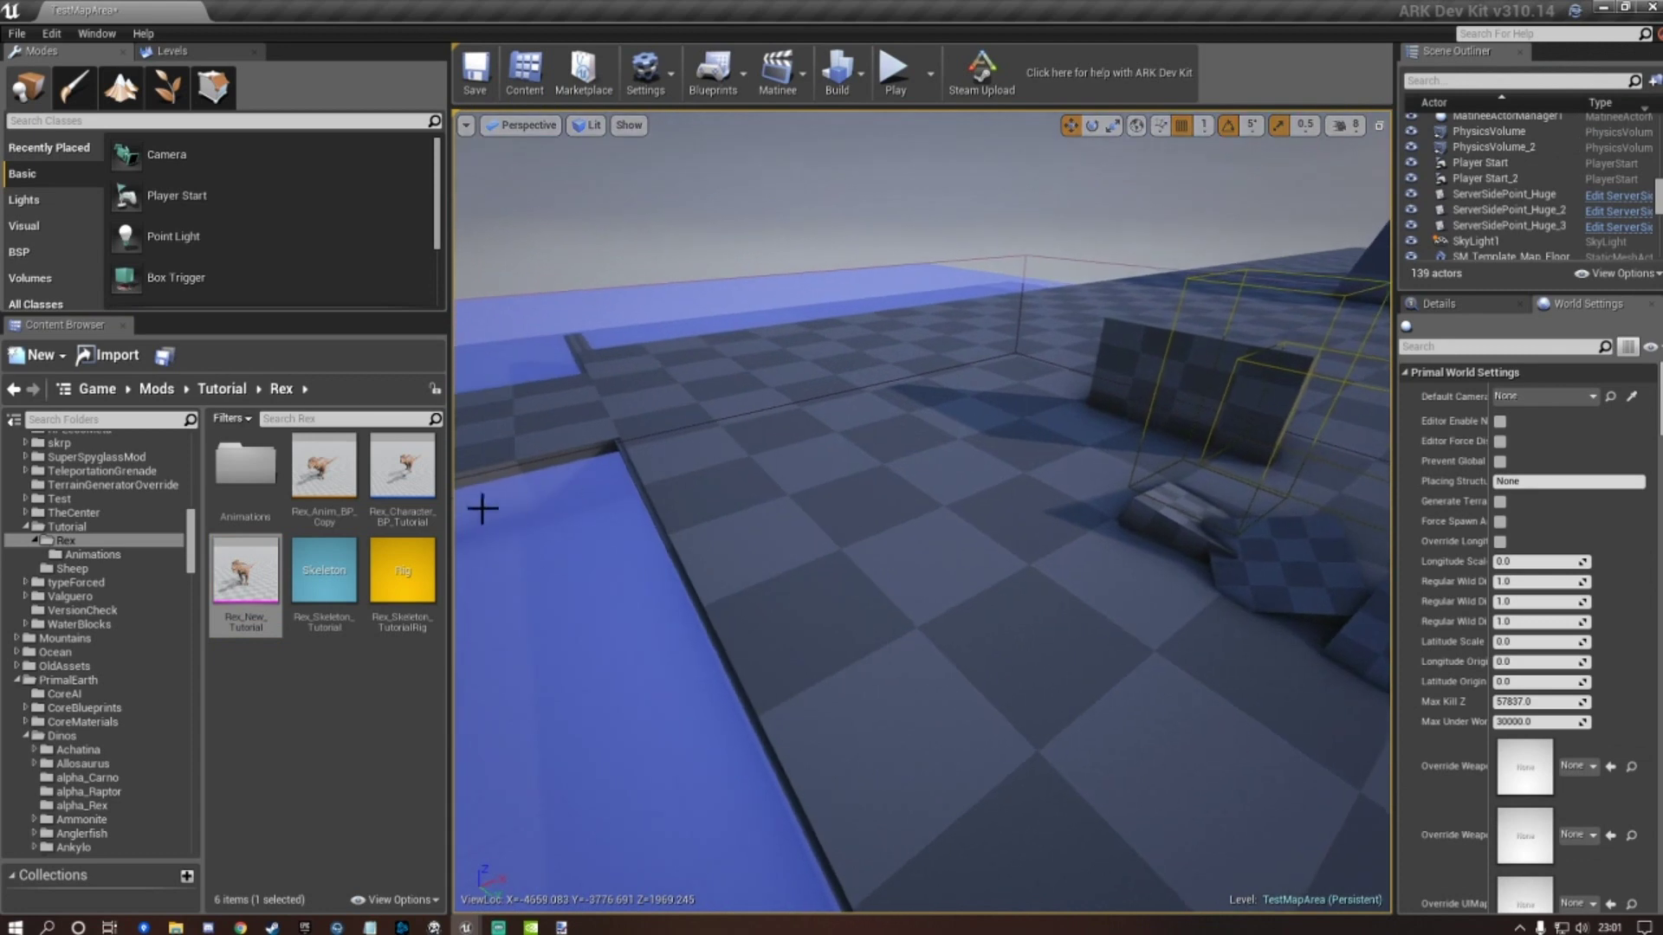
pyautogui.moveTo(392, 475); pyautogui.dragTo(931, 472)
pyautogui.press('d')
pyautogui.moveTo(976, 529)
pyautogui.mouseDown(button='right')
pyautogui.moveTo(1022, 529)
pyautogui.moveTo(976, 529)
pyautogui.mouseUp(button='right')
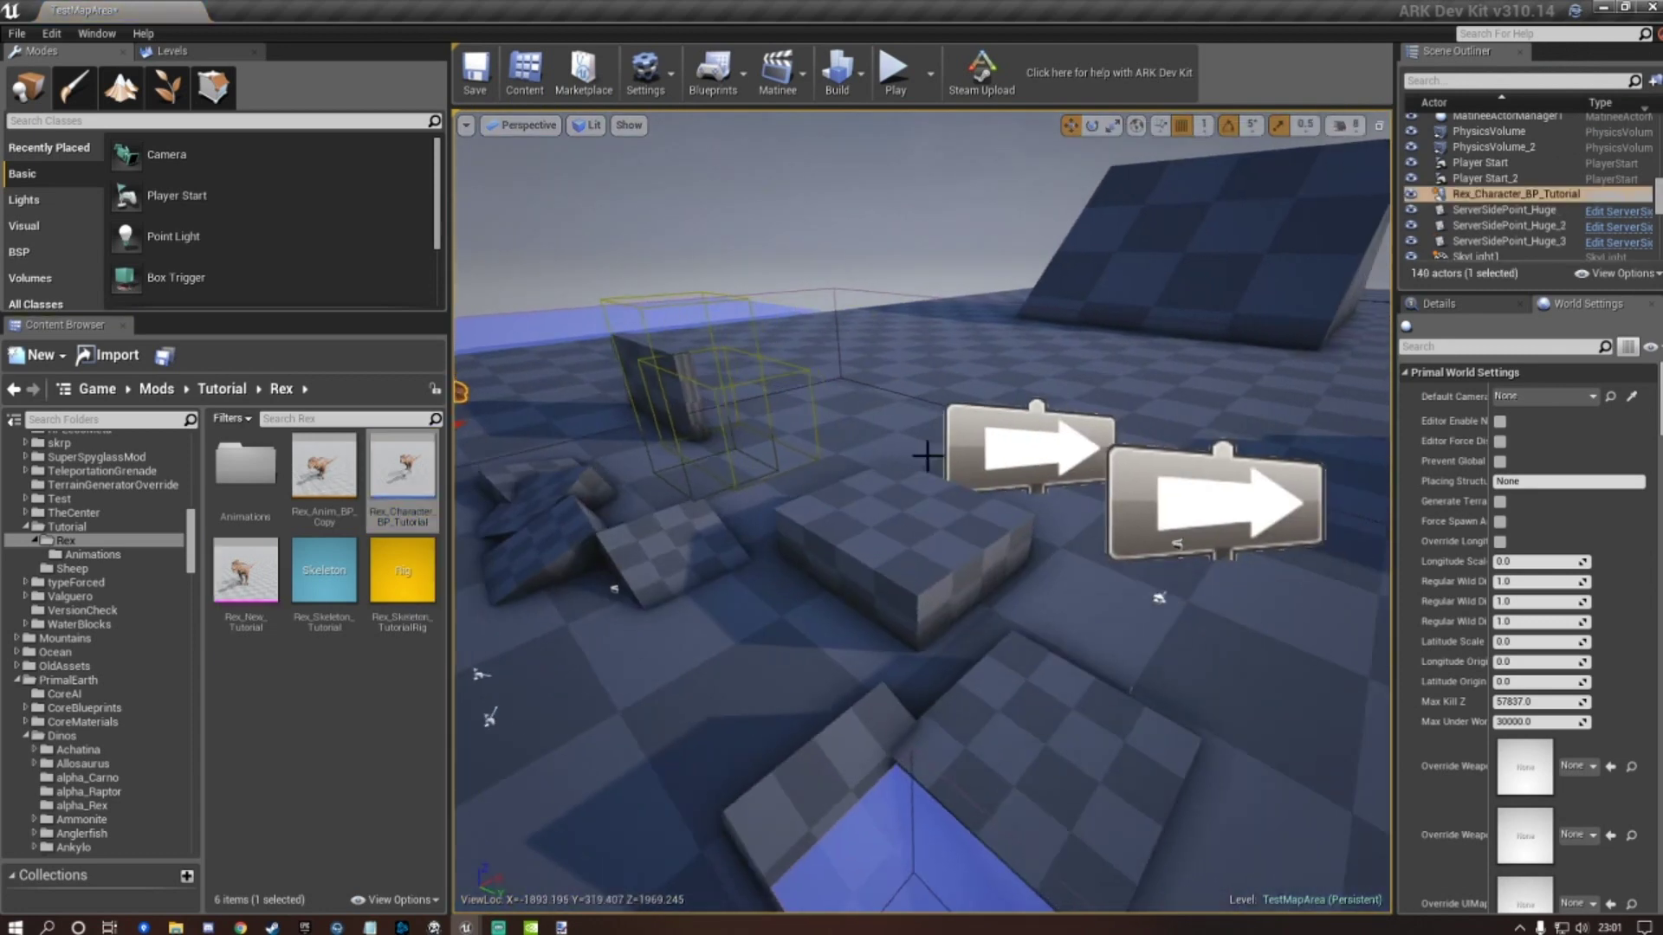
# Play-test the level to check the placed Rex in game, and end the session.
pyautogui.click(910, 59)
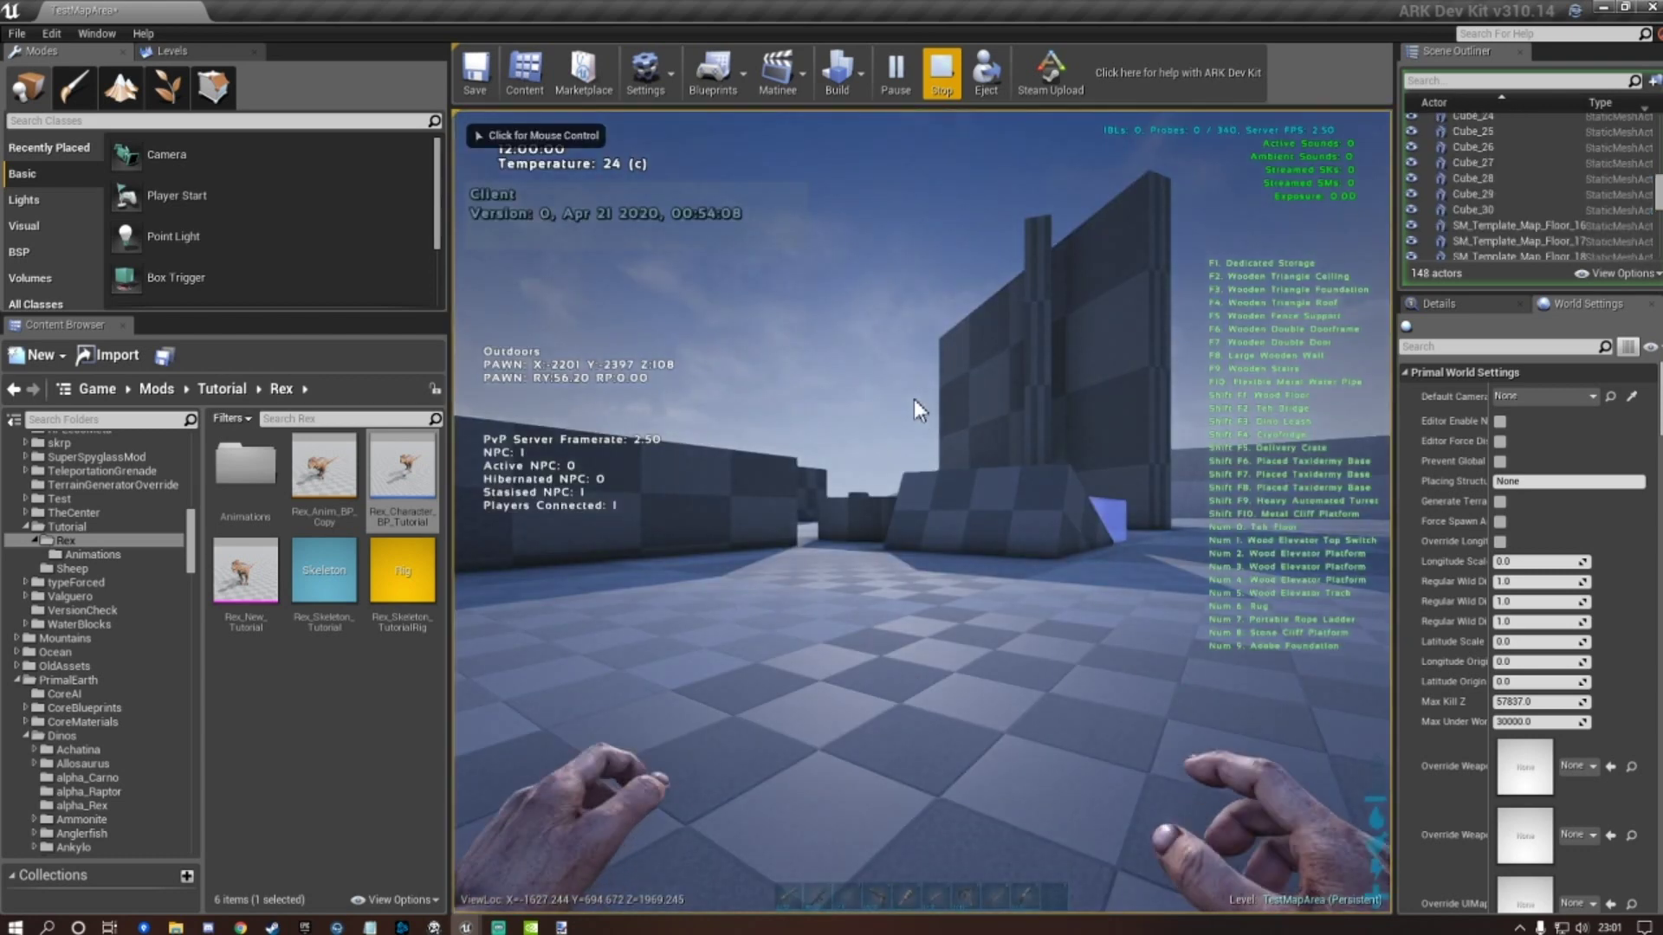
pyautogui.click(913, 398)
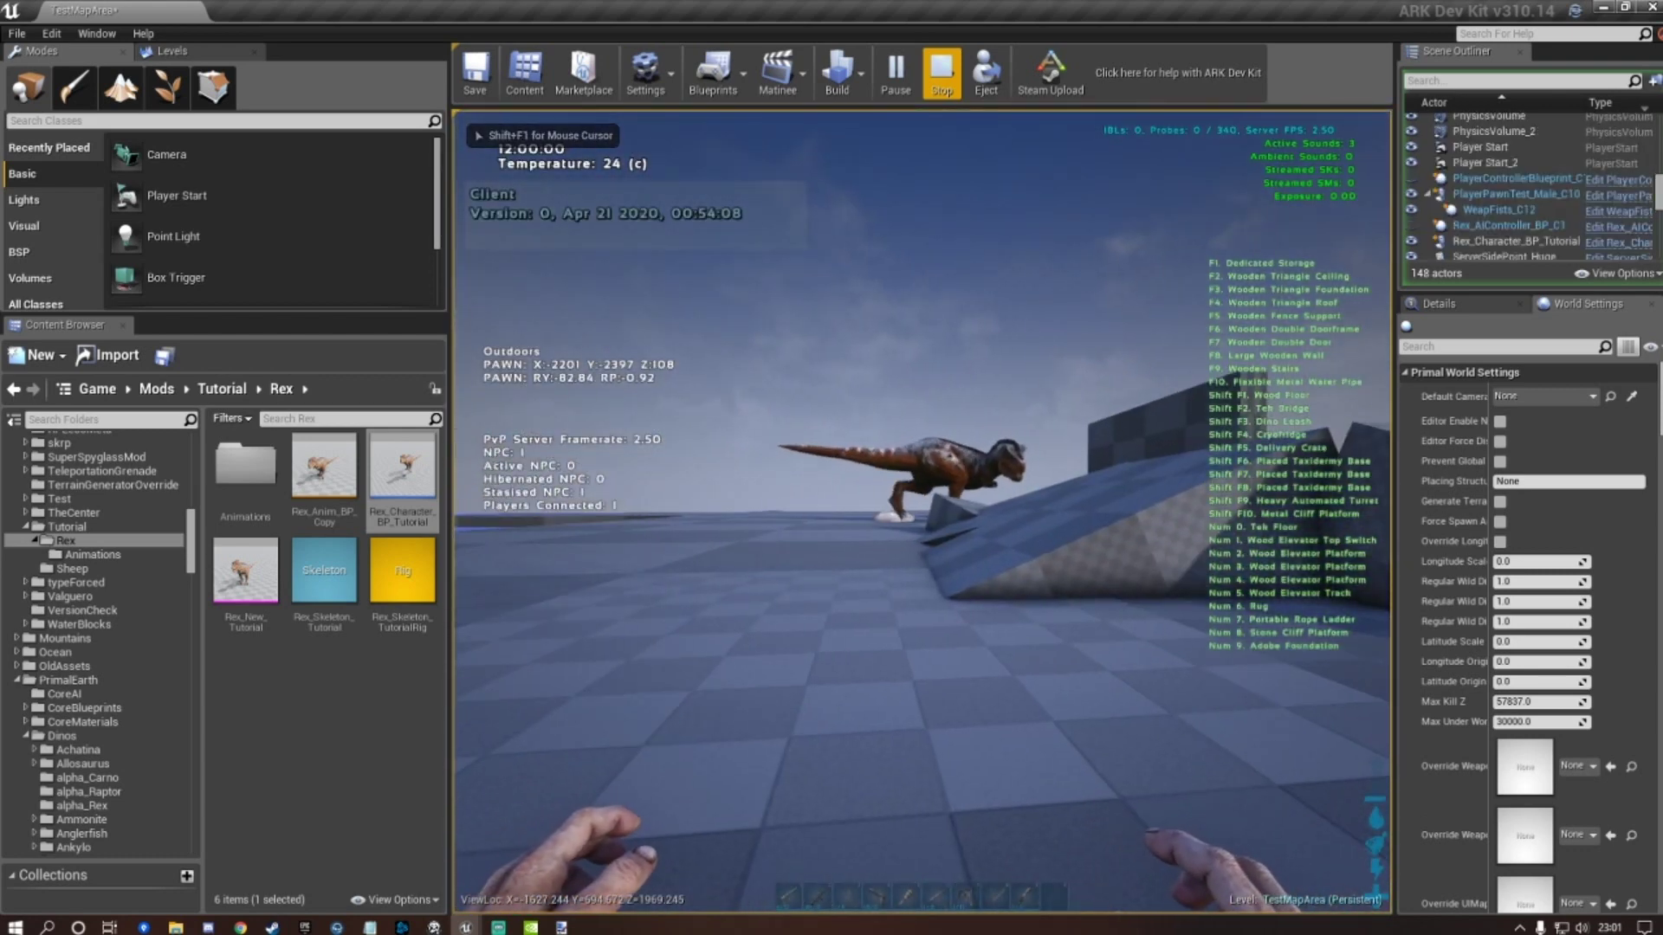
pyautogui.hotkey('shift', 'F1')
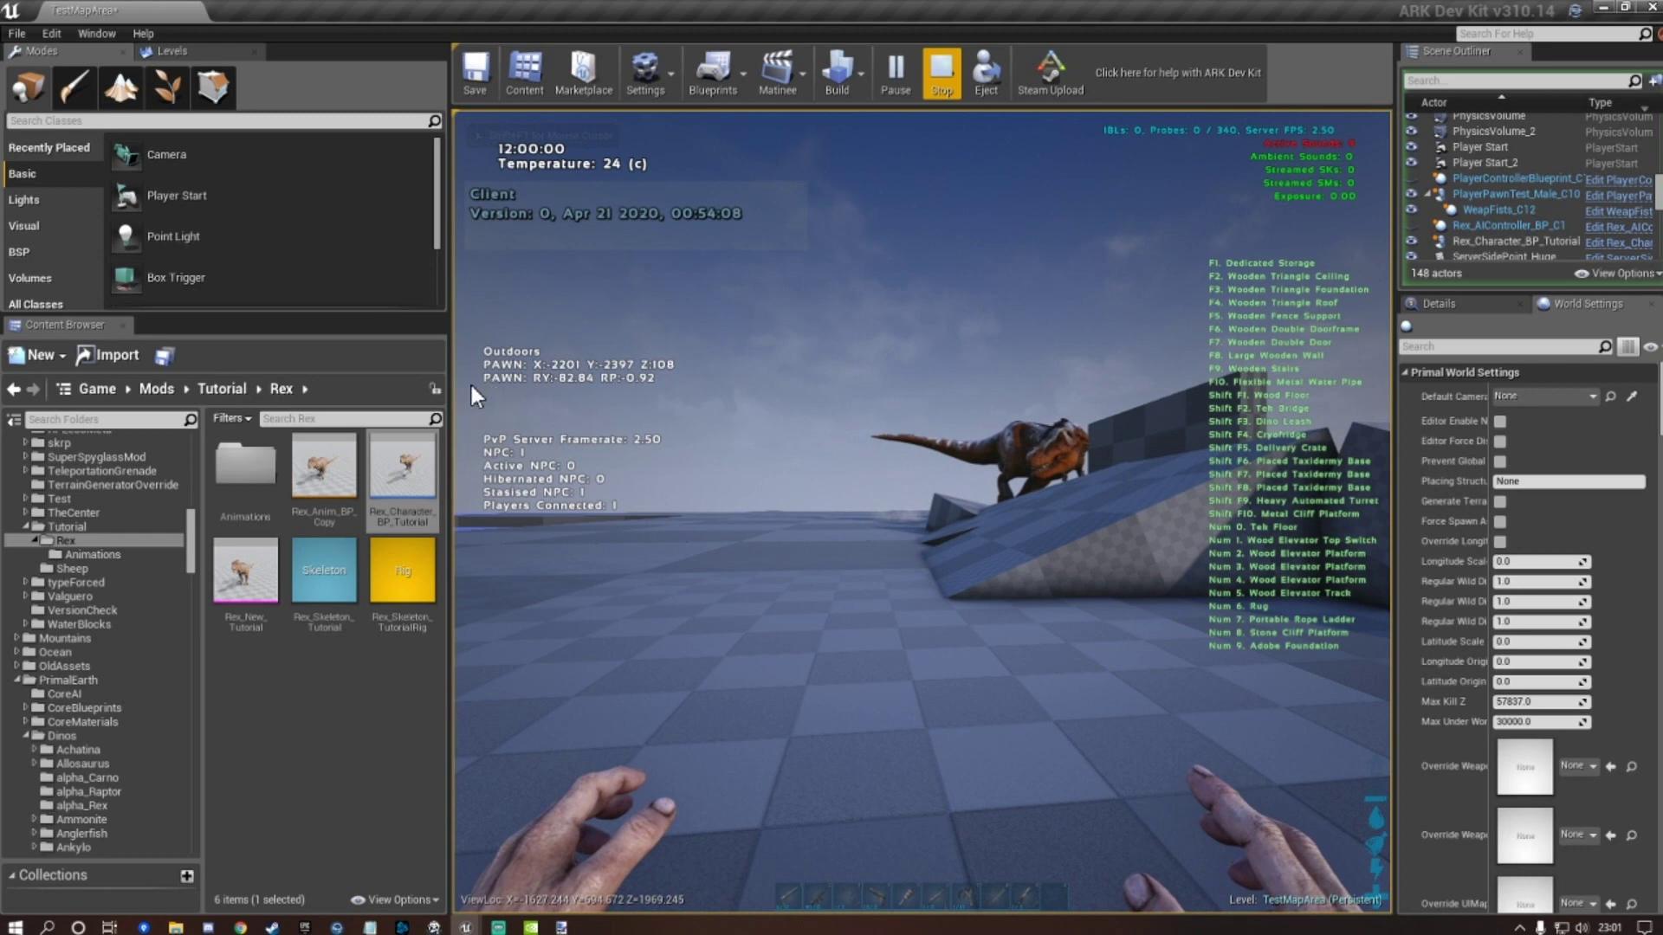
pyautogui.press('Escape')
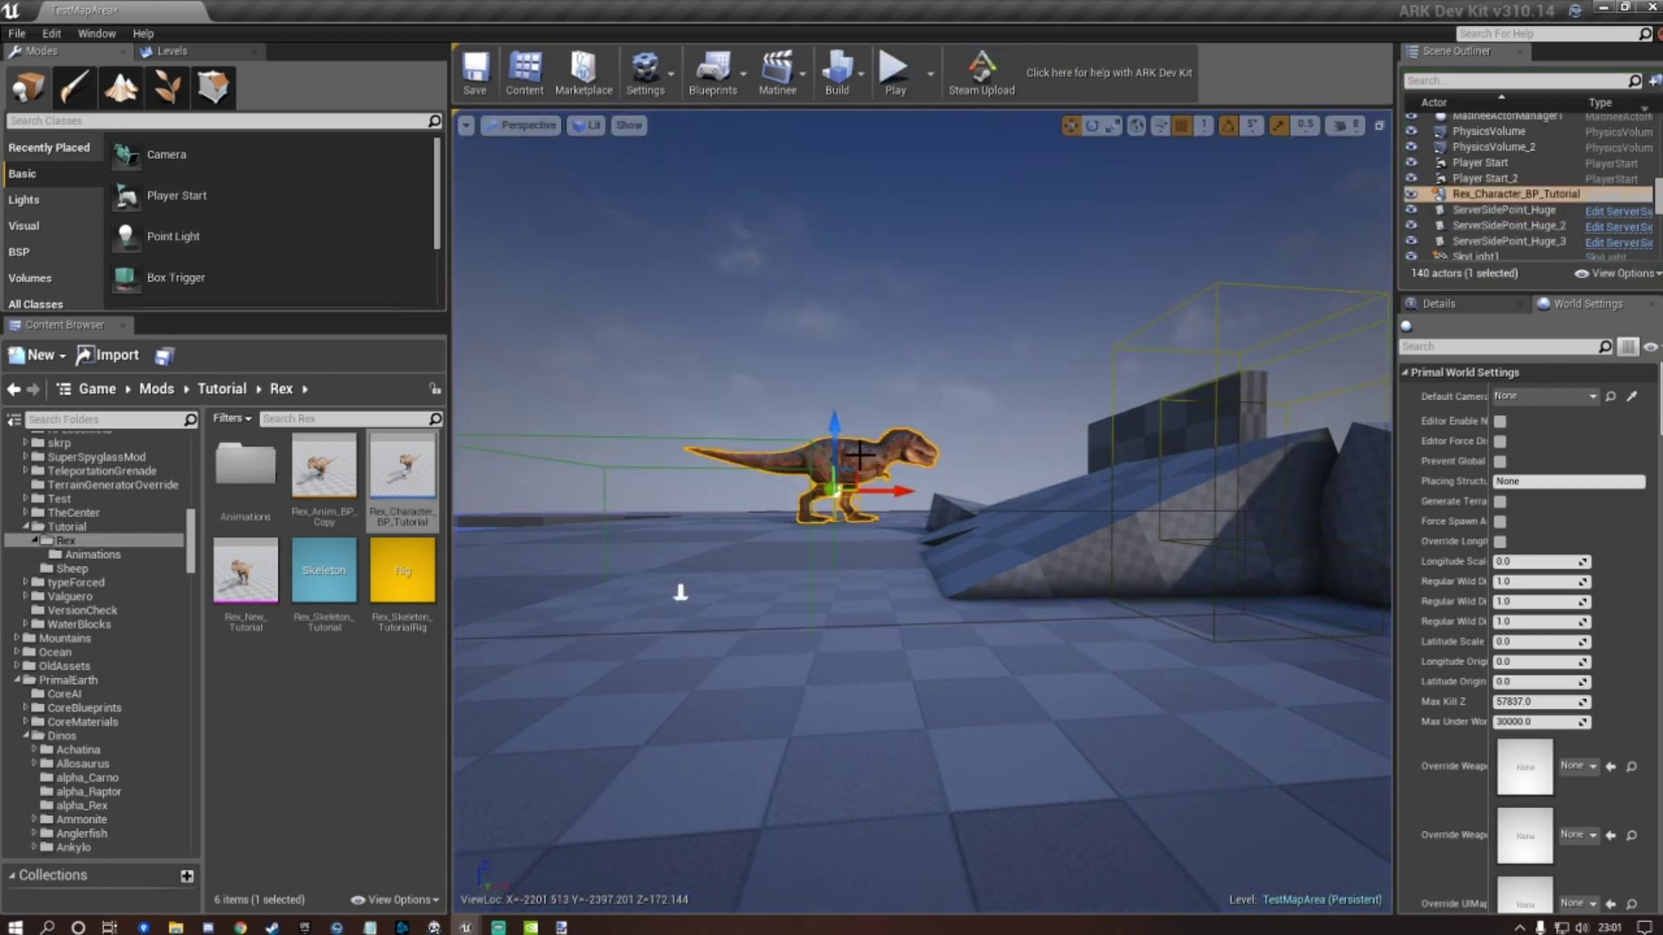
# In the Rex_Character_BP_Tutorial defaults, clear the property search and set Skeletal Mesh to Rex_New_Tutorial.
pyautogui.doubleClick(395, 474)
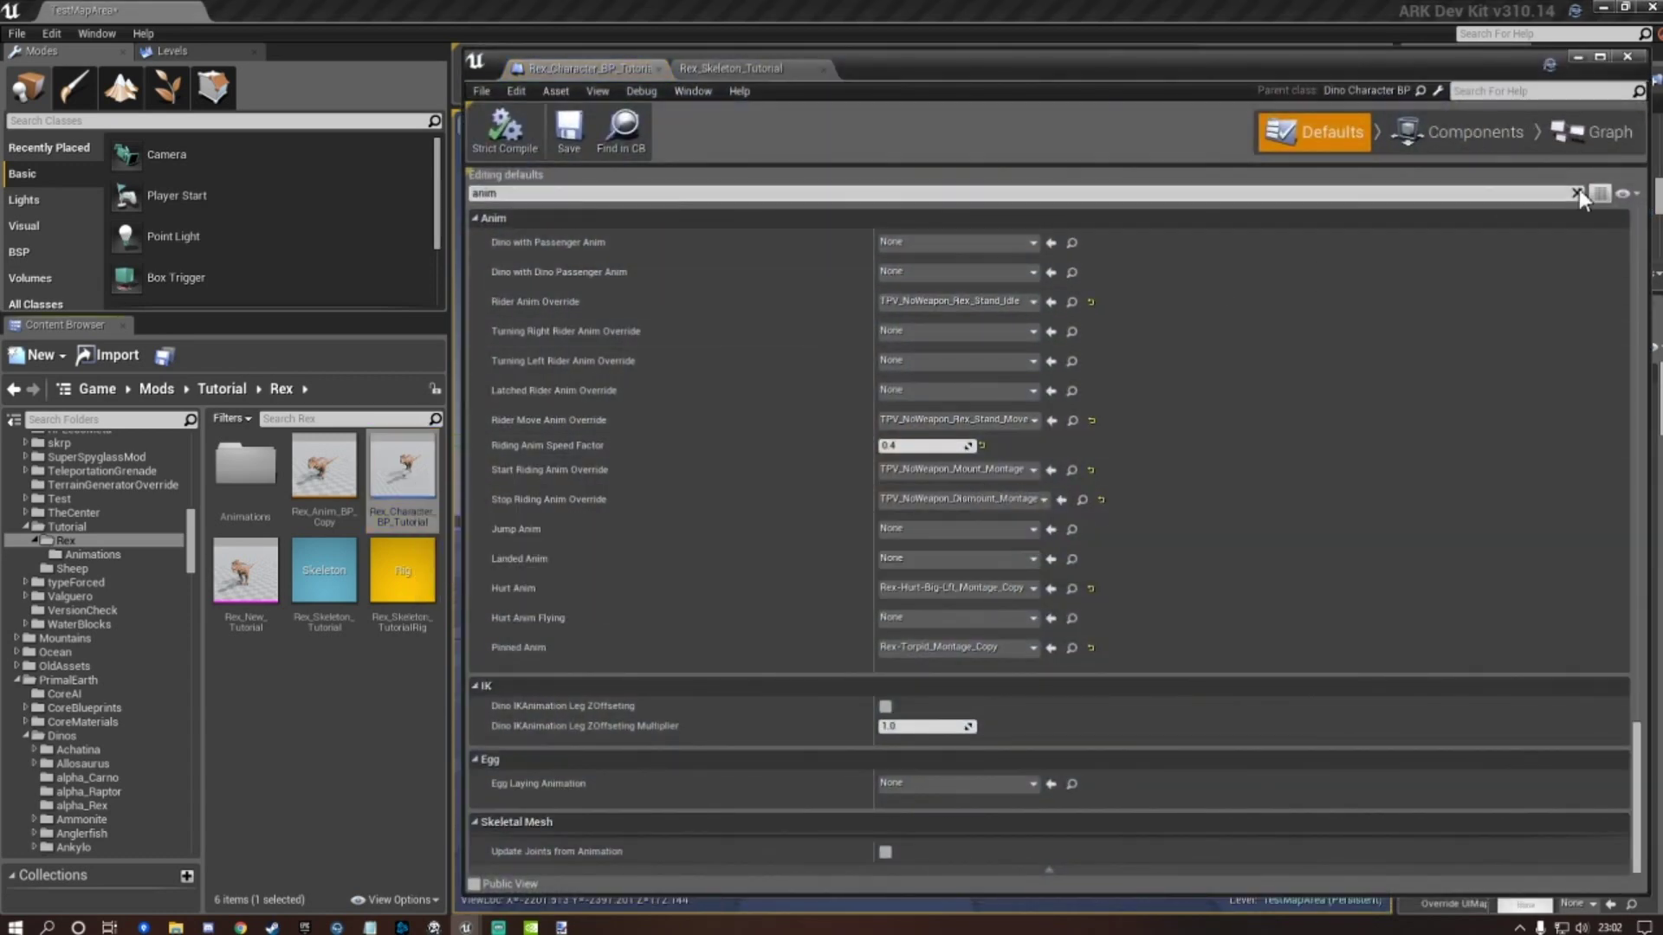
pyautogui.click(1577, 193)
pyautogui.scroll(3, 1371, 430)
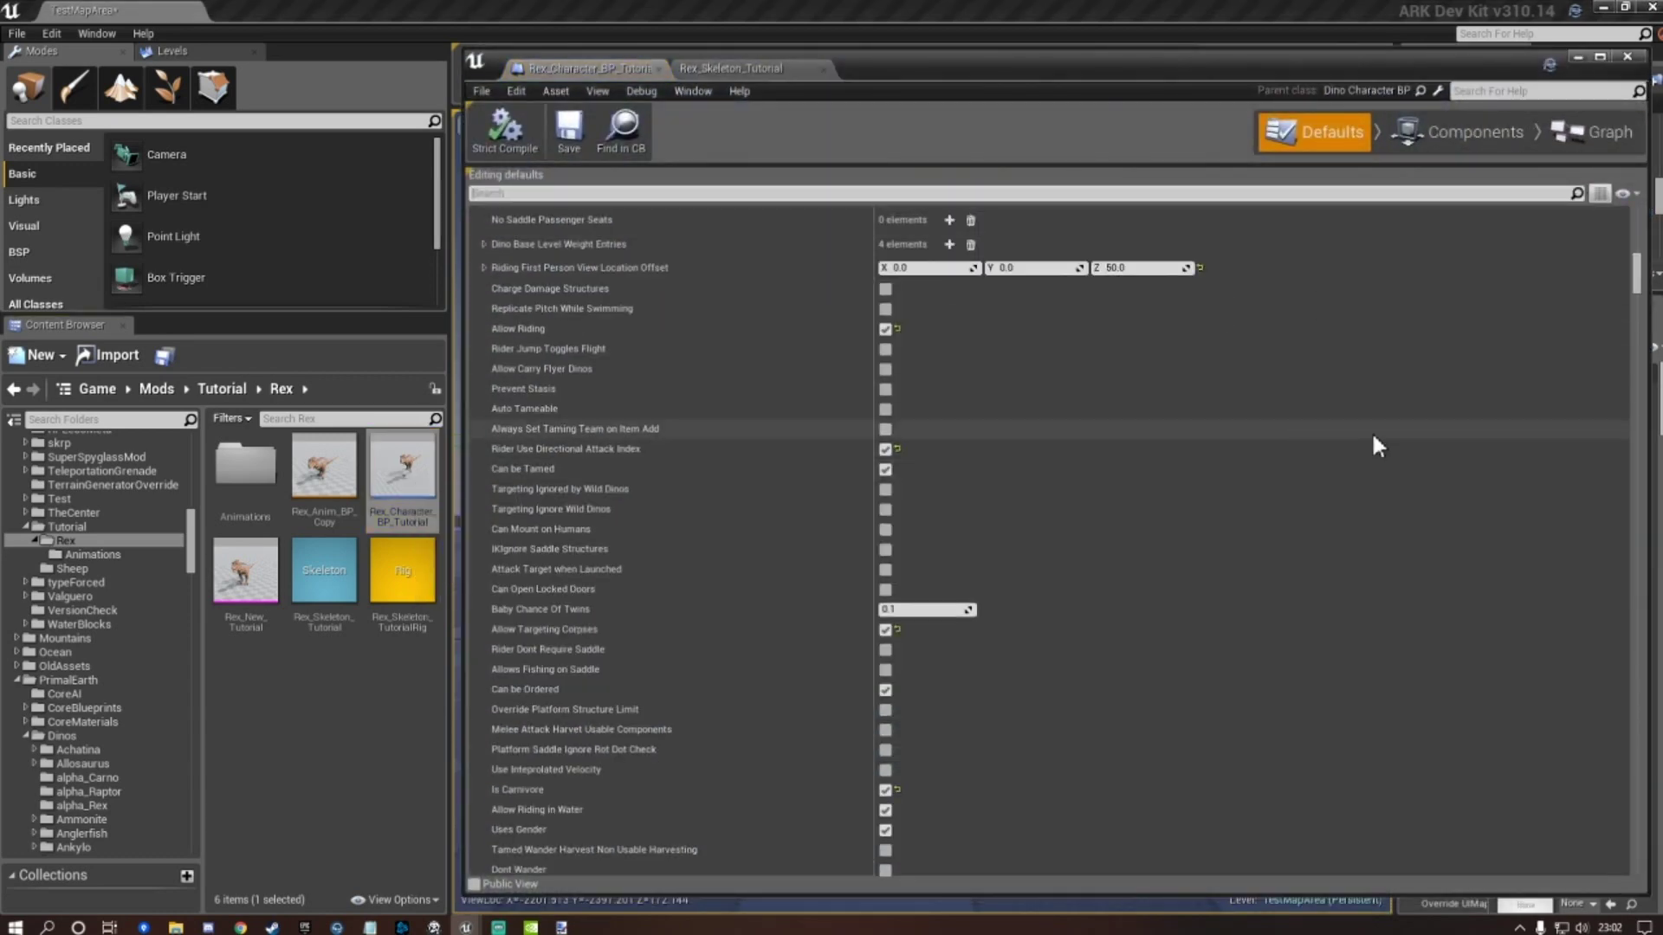
pyautogui.scroll(10, 1429, 420)
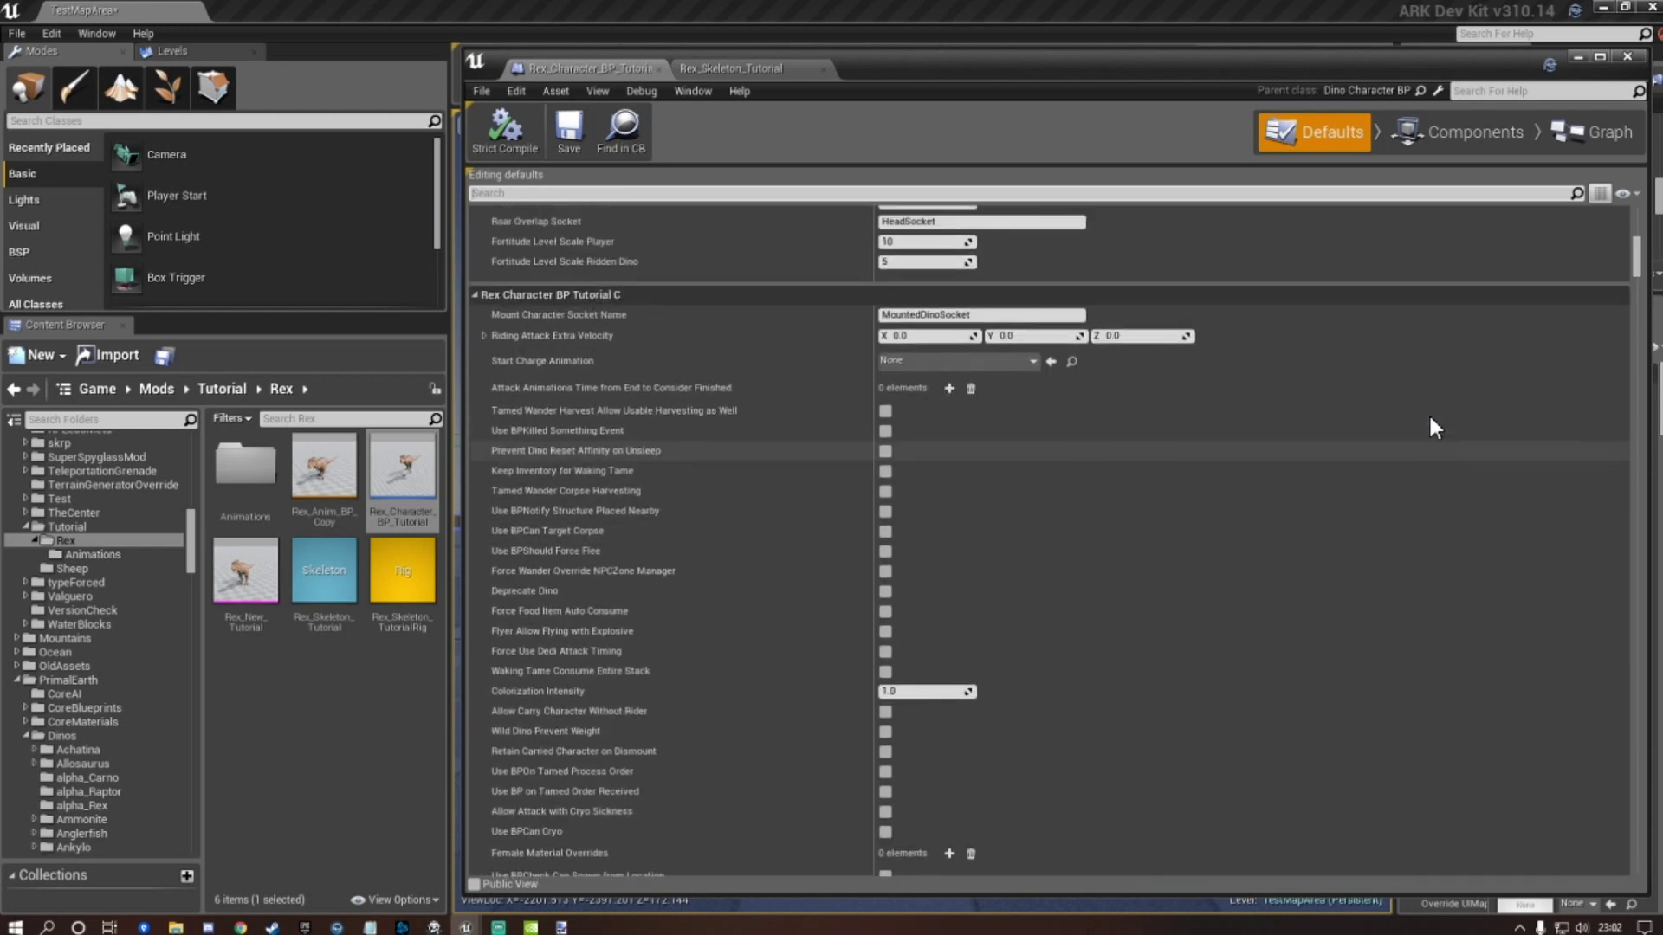
pyautogui.scroll(15, 1434, 427)
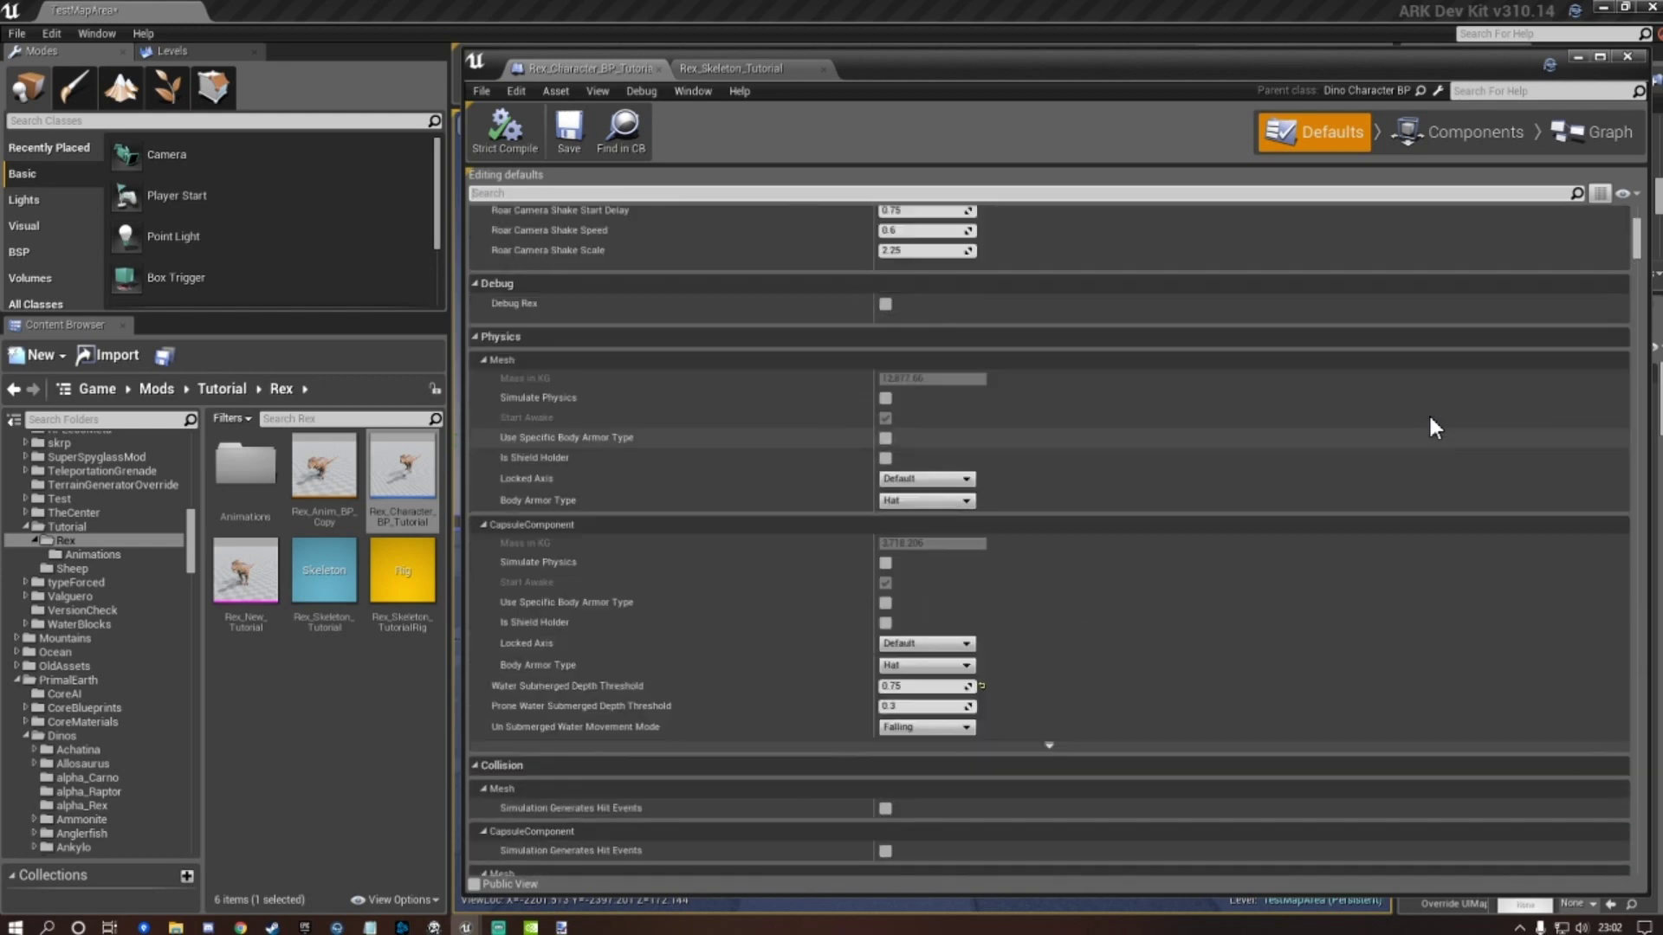
pyautogui.scroll(5, 1434, 420)
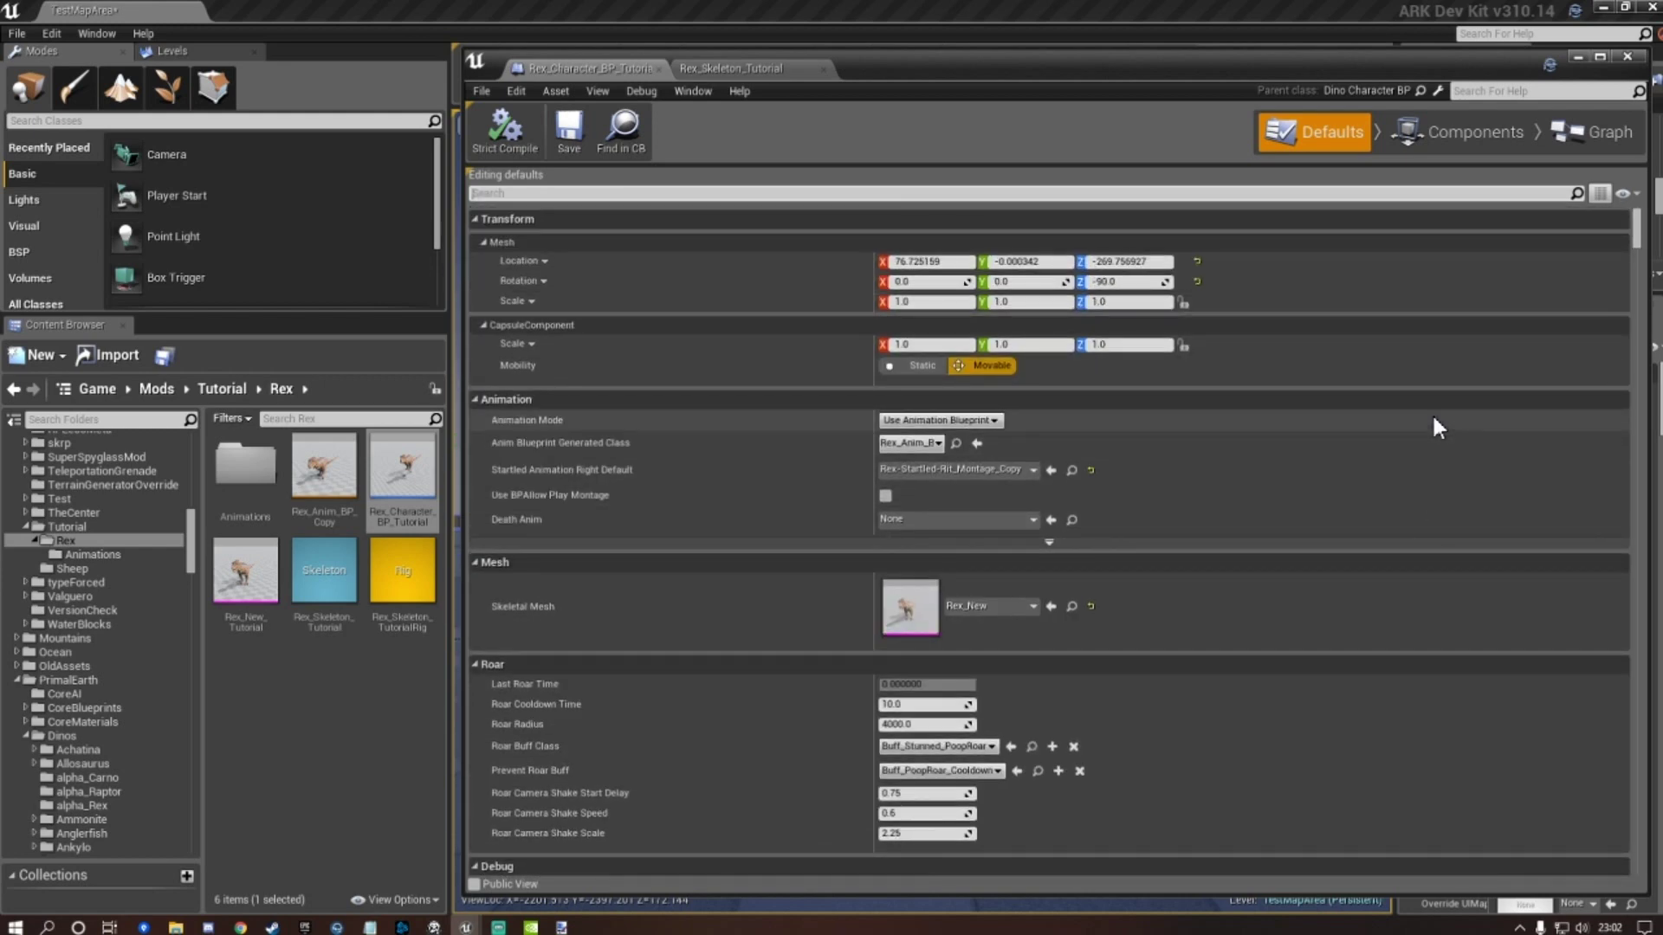
pyautogui.scroll(-2, 1418, 417)
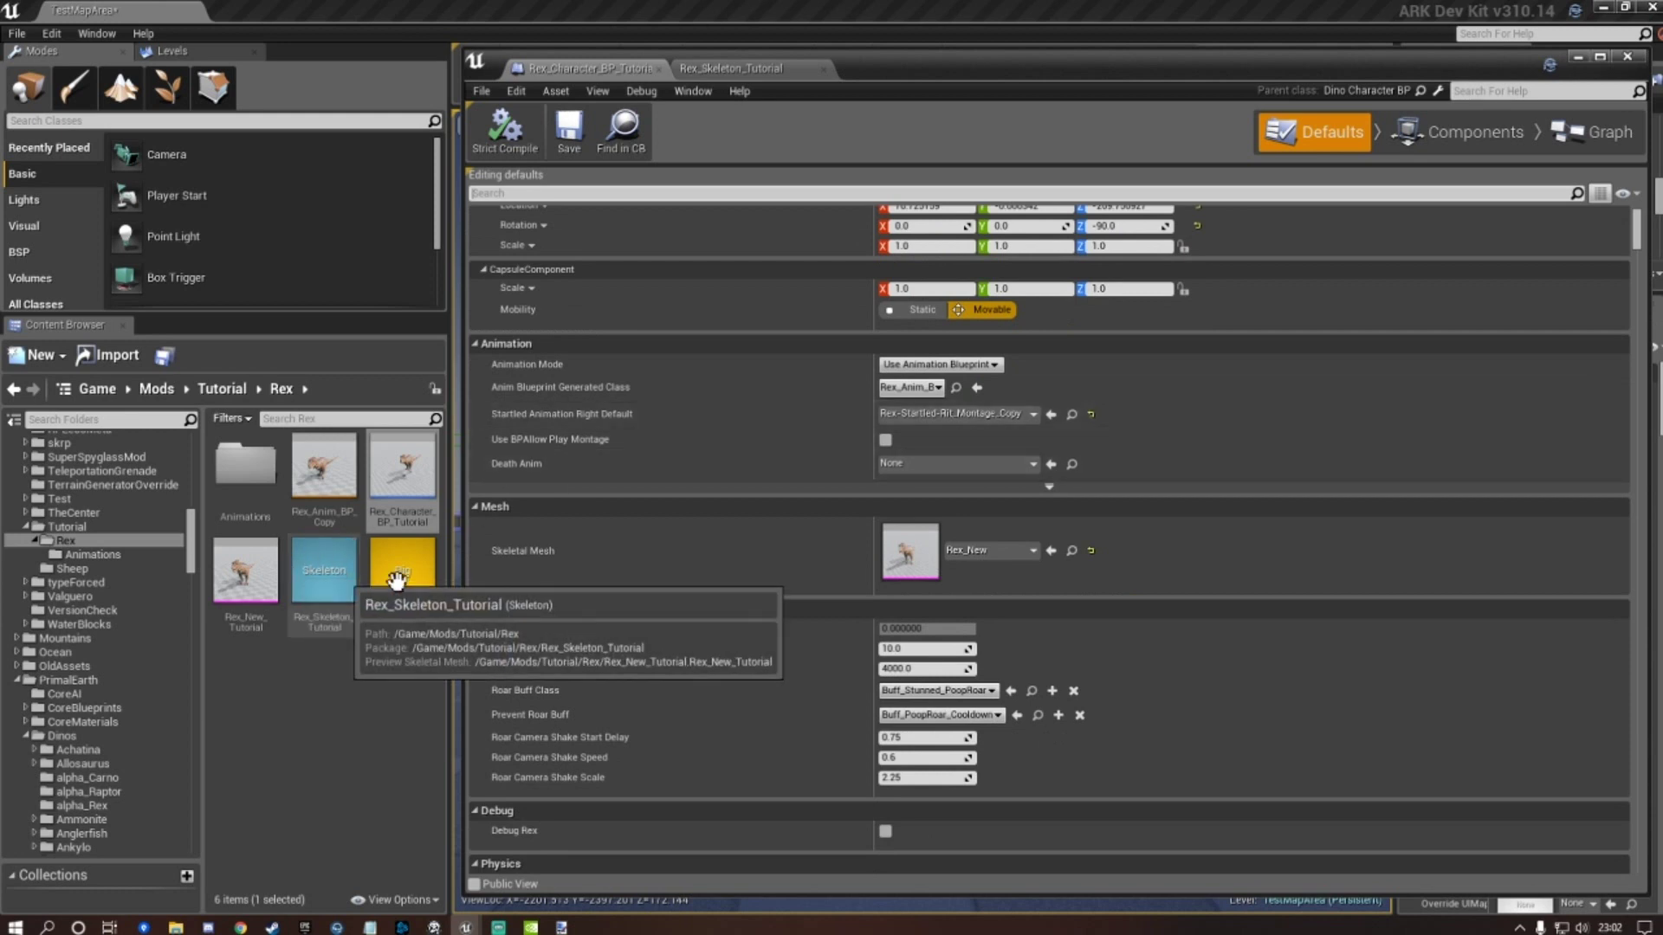
pyautogui.click(245, 570)
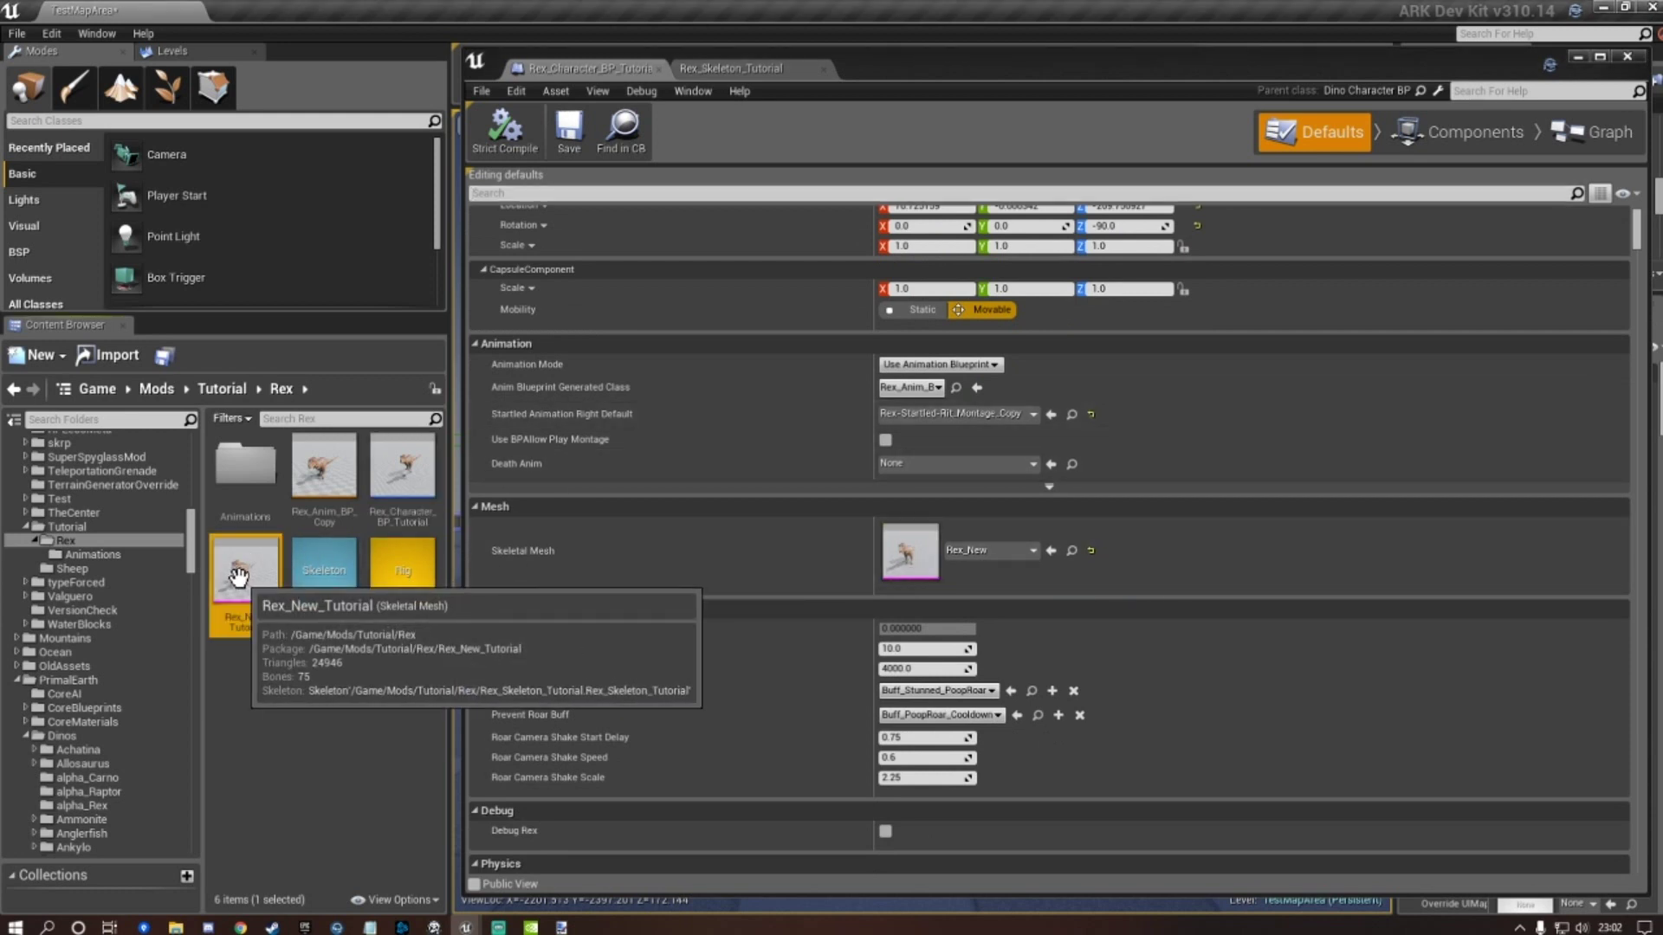
pyautogui.click(1050, 551)
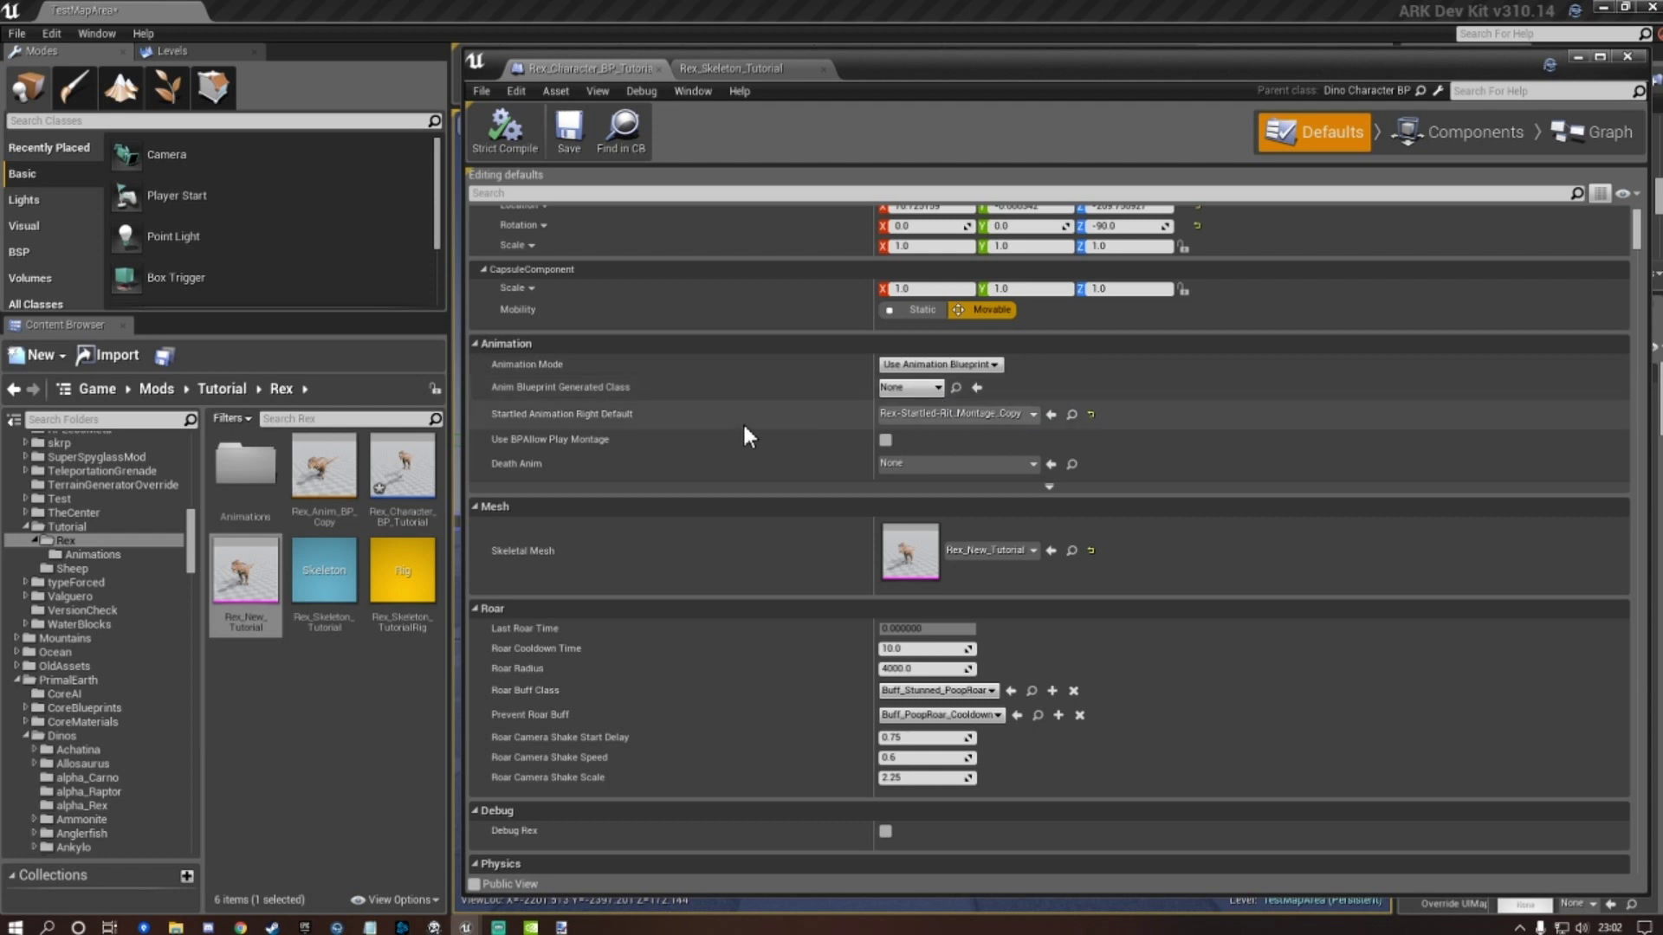
# Set Anim Blueprint Generated Class to the Rex_Anim_BP_Copy asset and save the blueprint.
pyautogui.moveTo(315, 469)
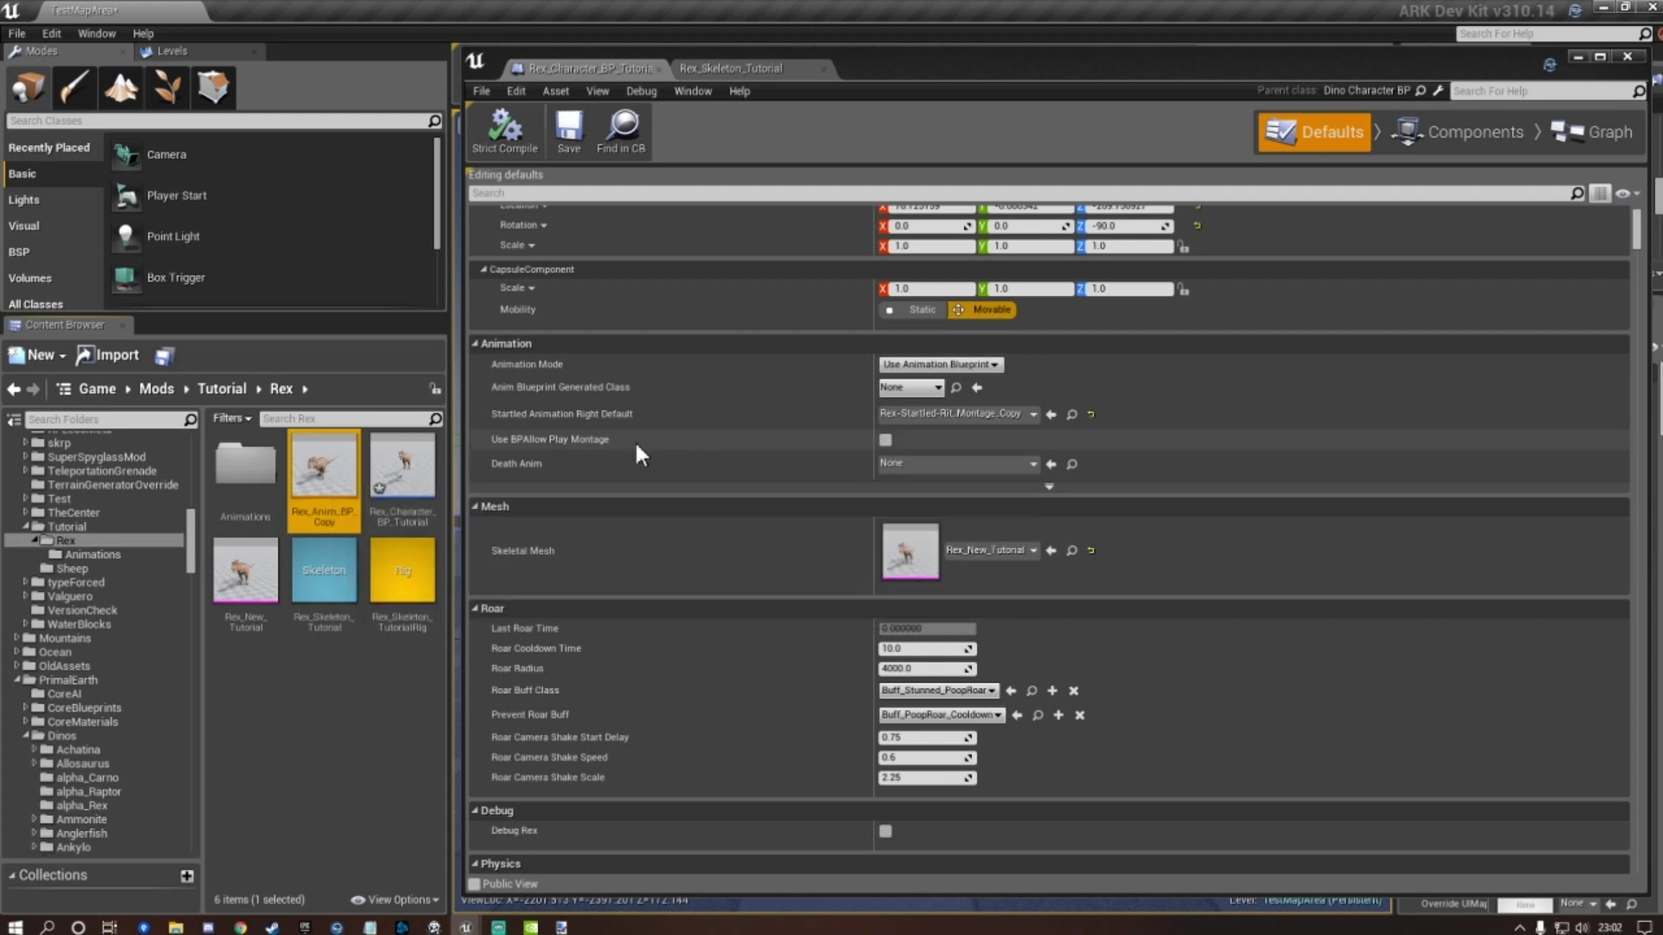
pyautogui.click(978, 387)
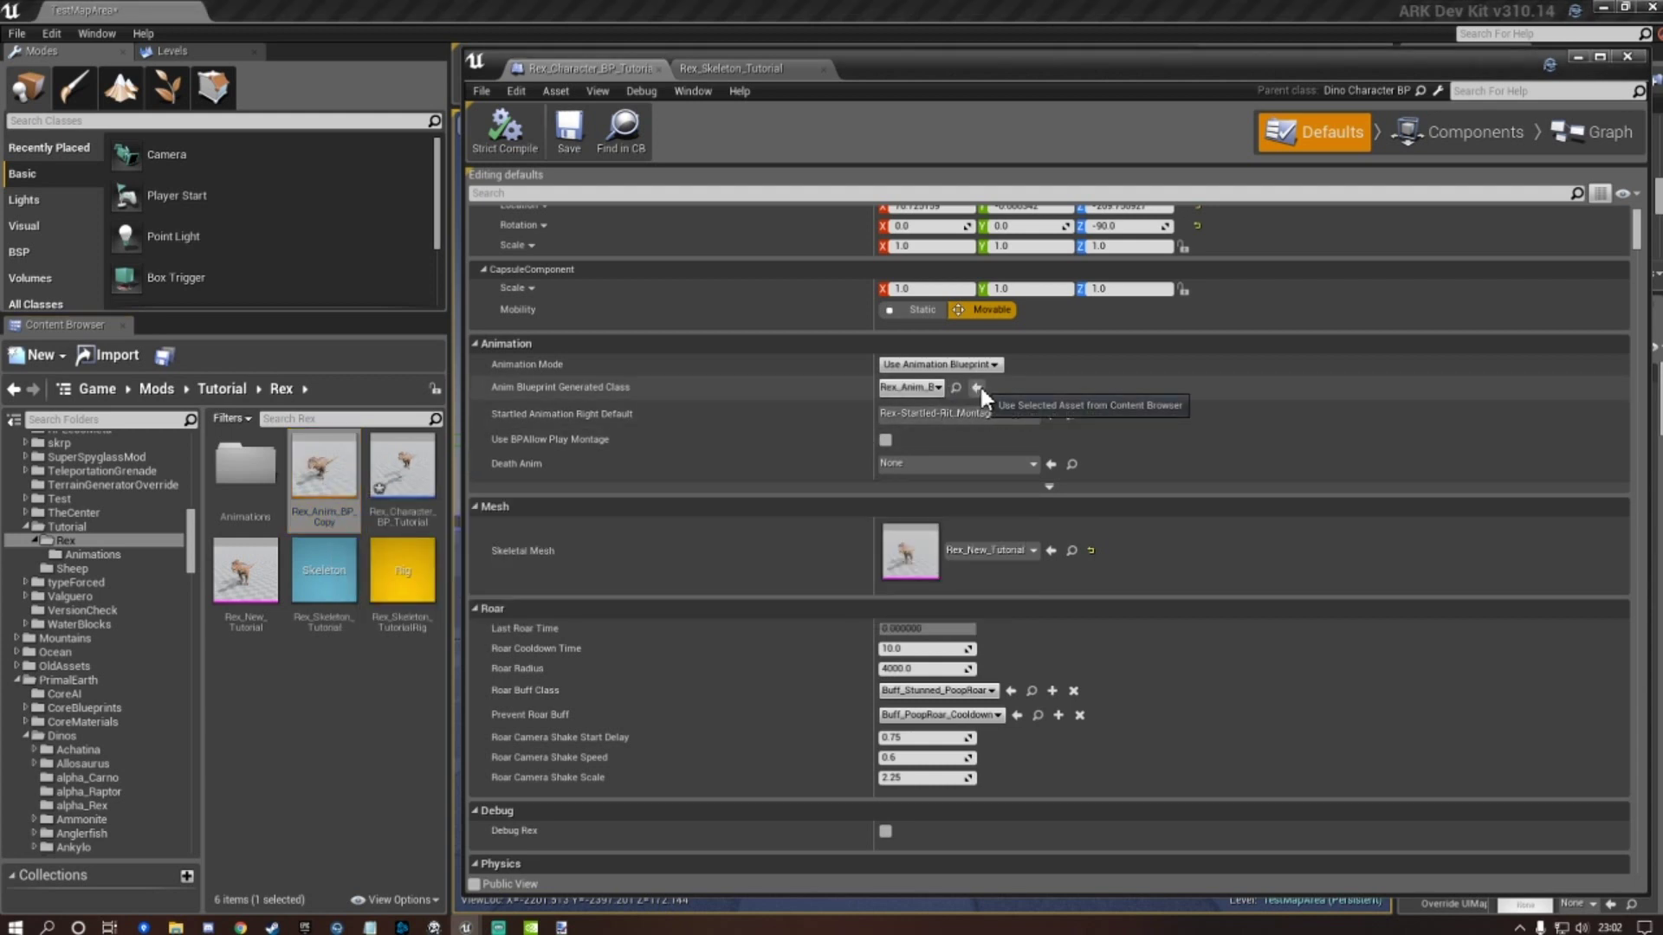
pyautogui.click(568, 133)
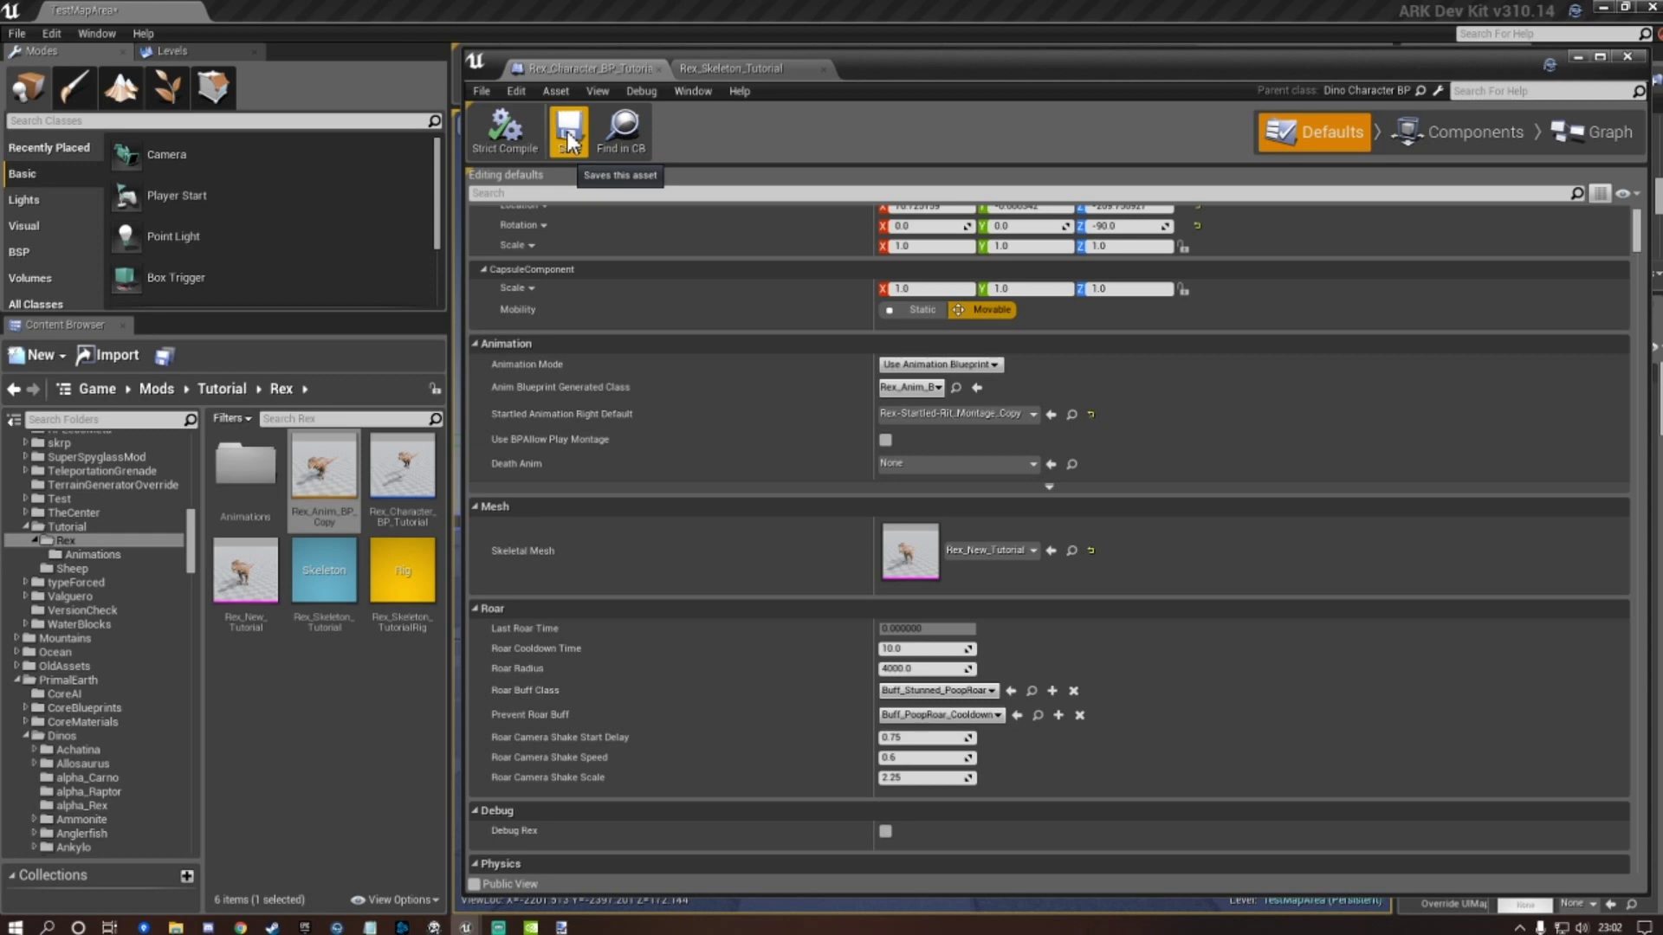
pyautogui.click(568, 132)
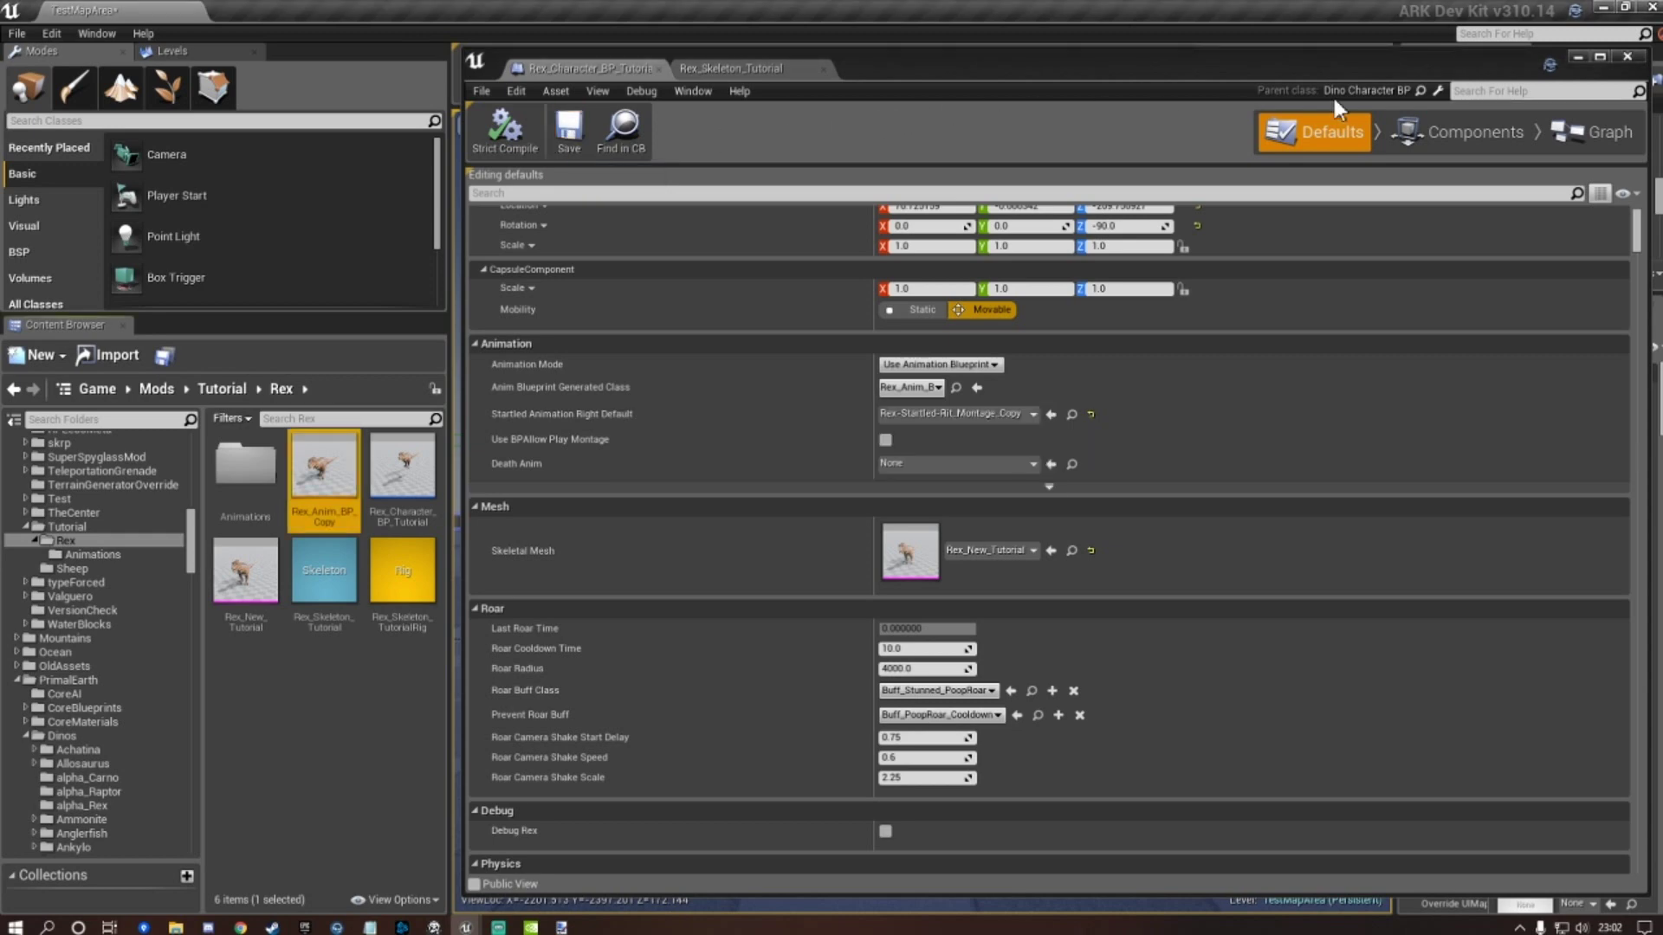
# Play-test the level in third person, running towards the Rex to check its new mesh and animations, and end the session.
pyautogui.click(1577, 58)
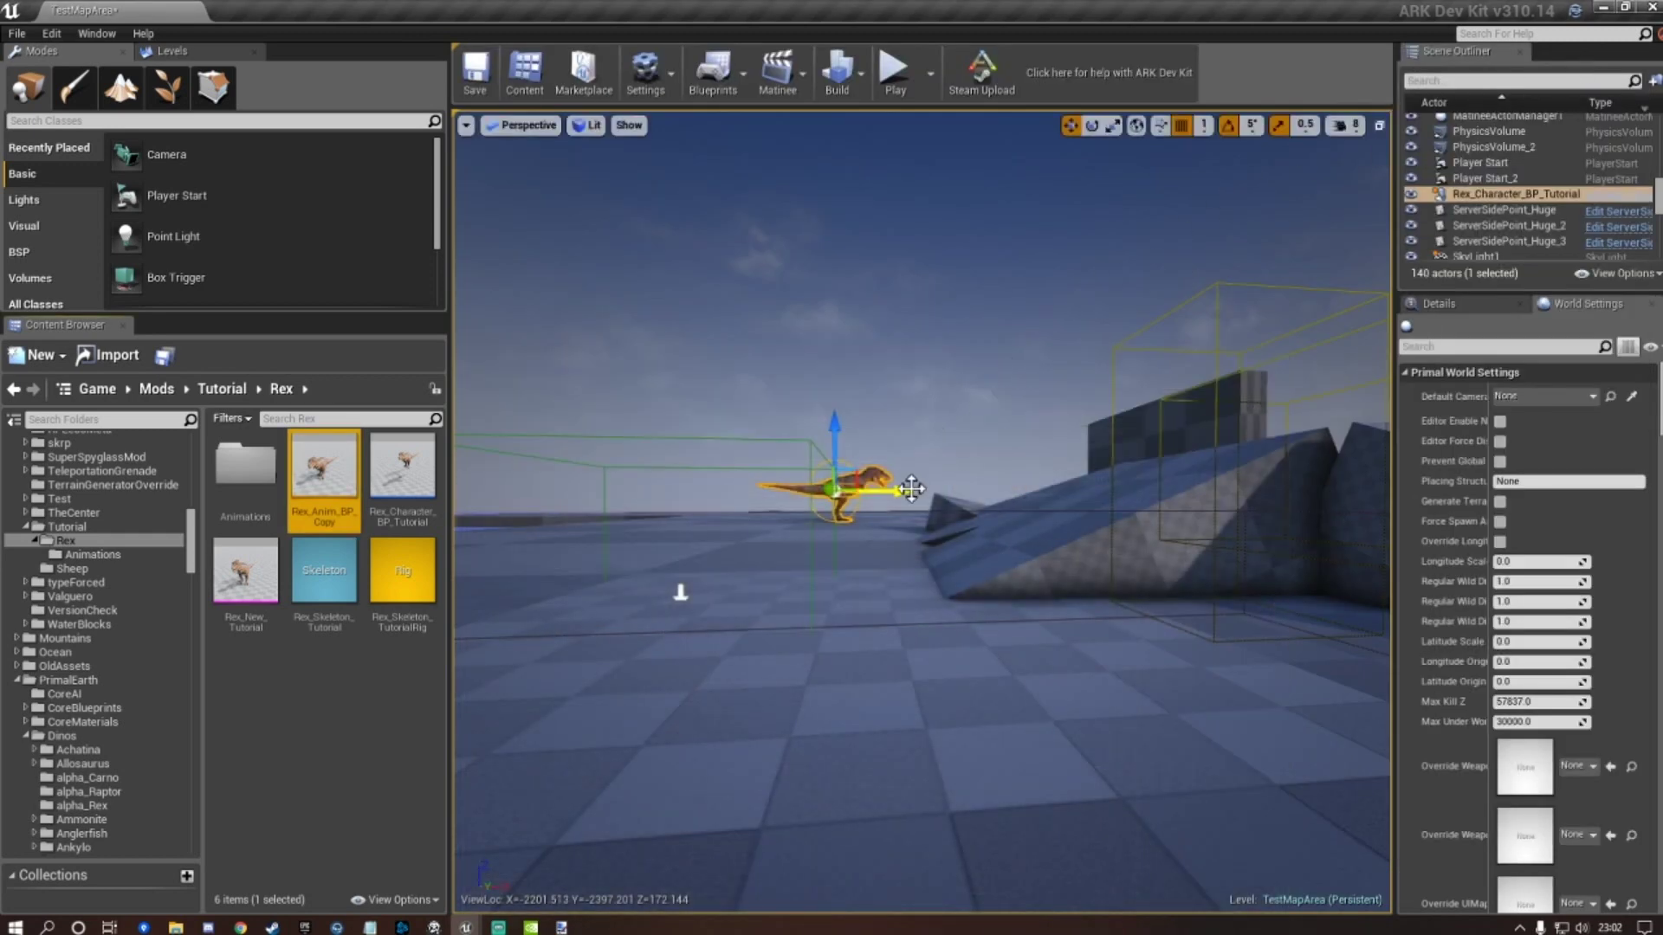
pyautogui.moveTo(911, 485); pyautogui.dragTo(942, 111, button='right')
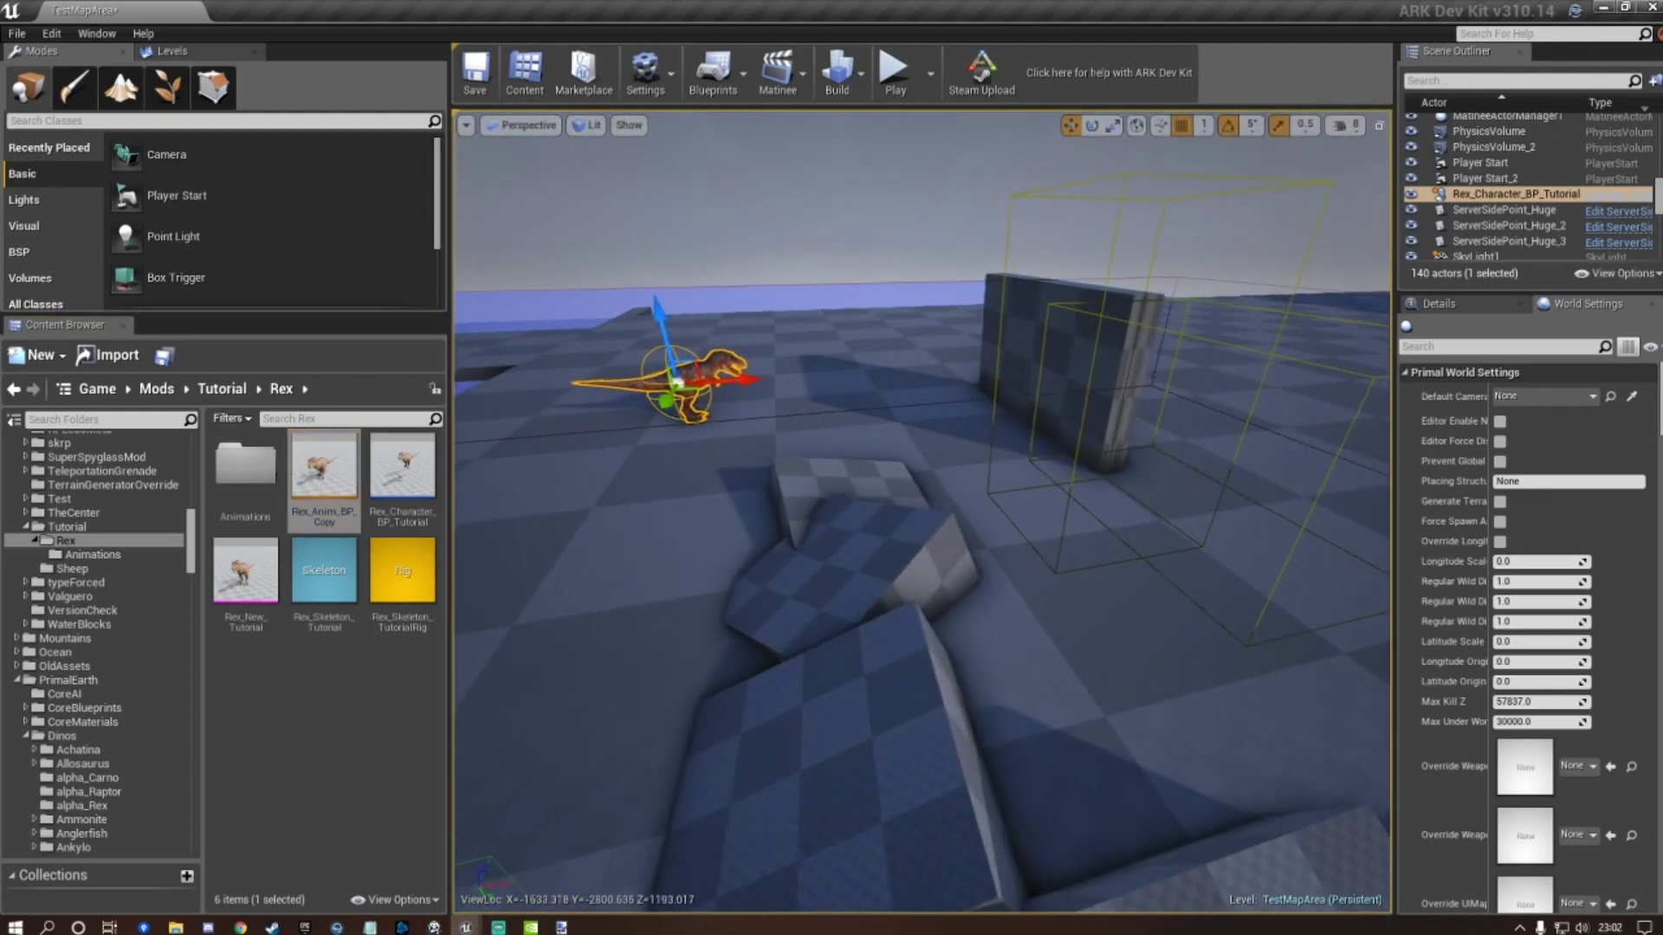
pyautogui.click(895, 69)
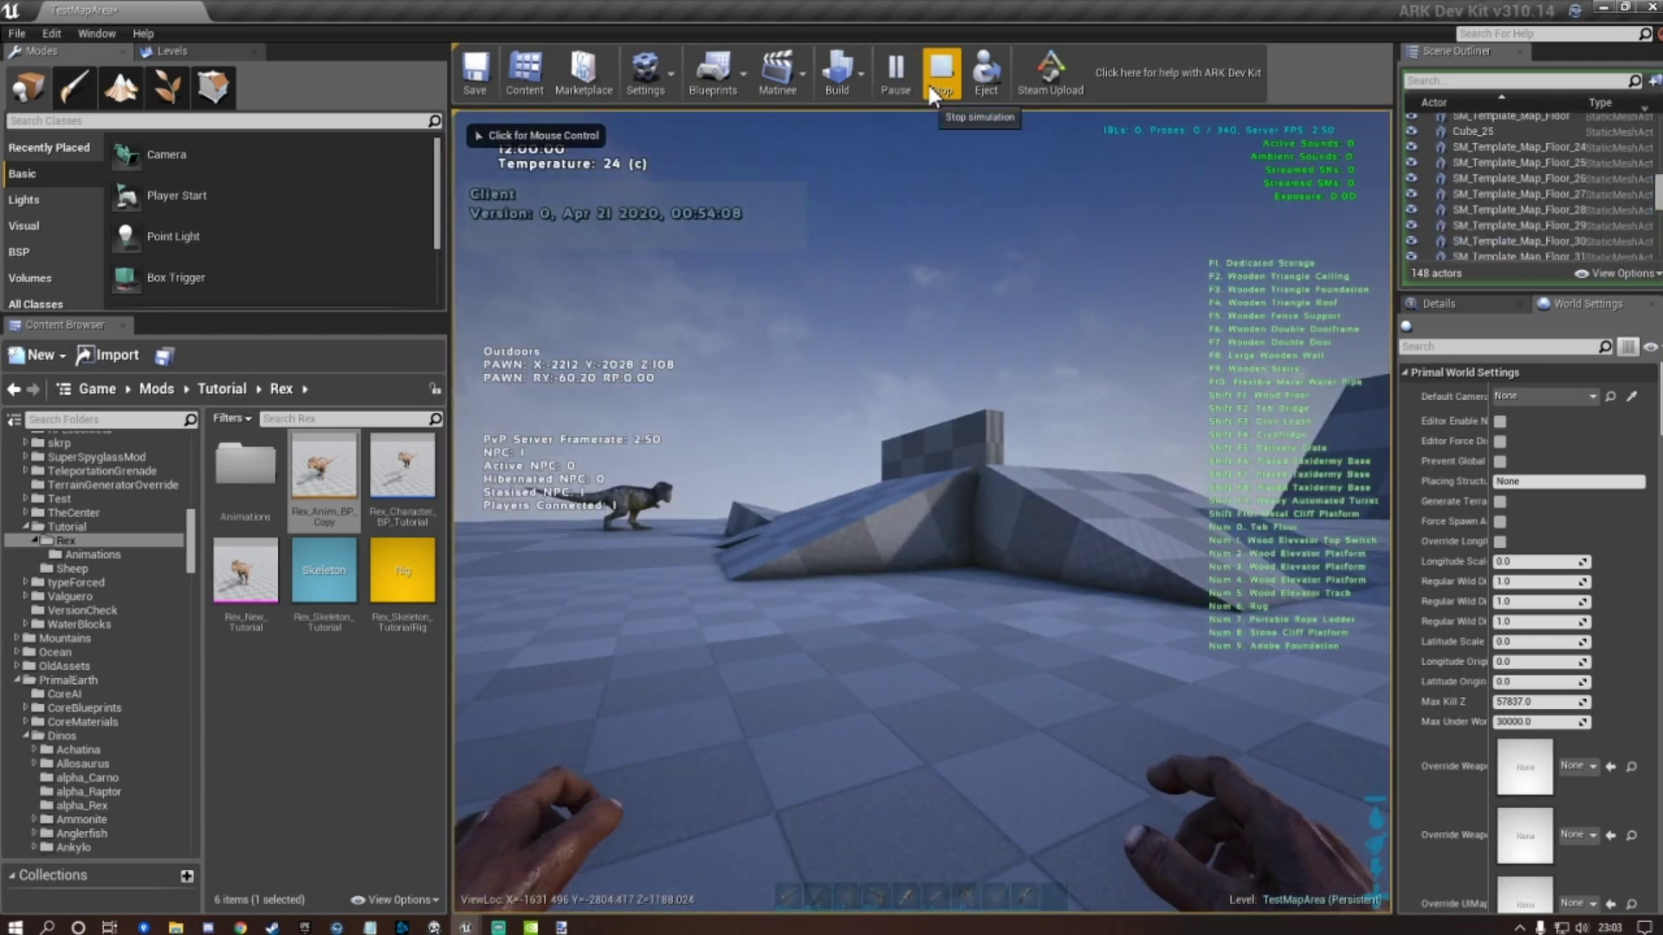
pyautogui.press('w')
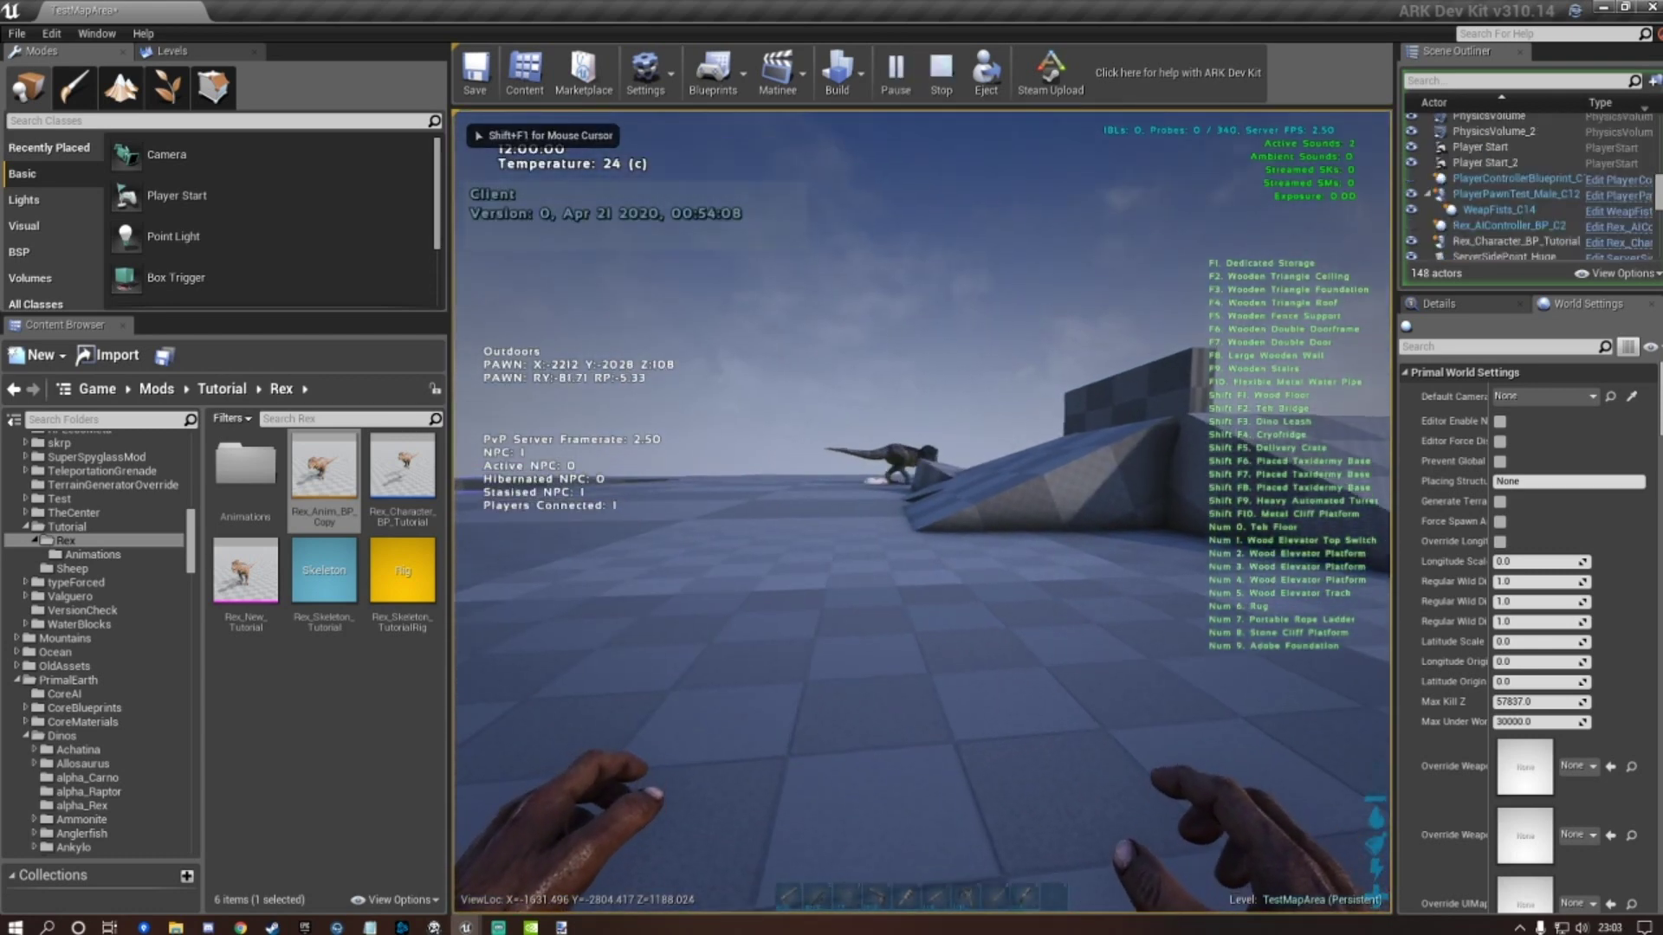
pyautogui.press('k')
pyautogui.press('w')
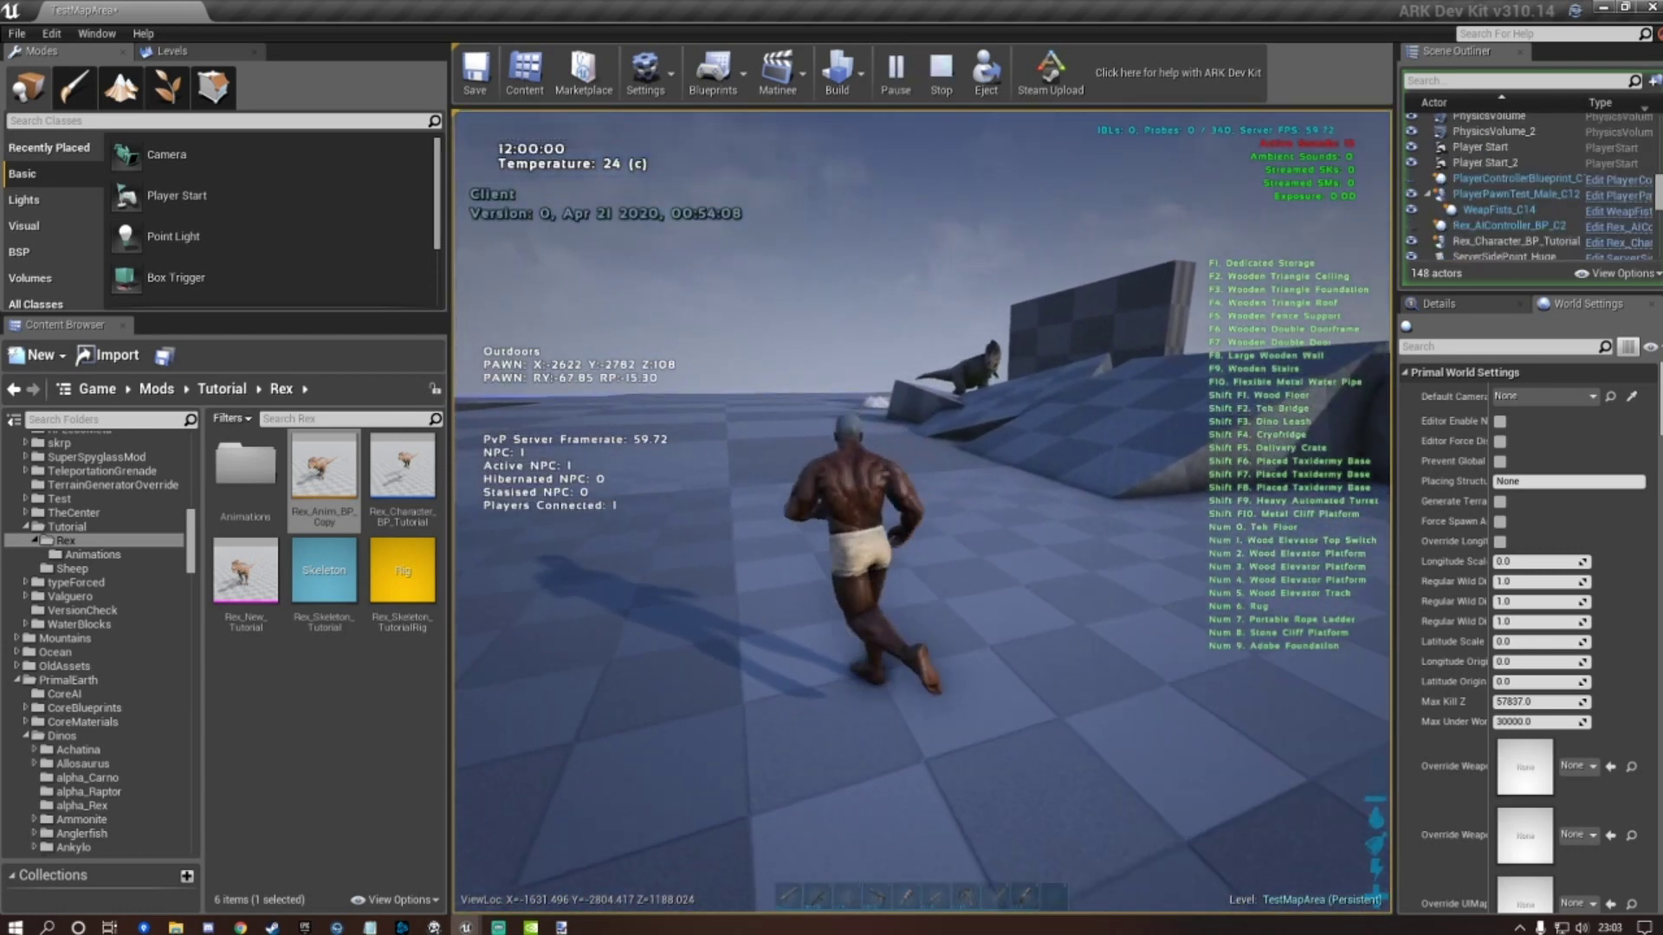
pyautogui.press('w')
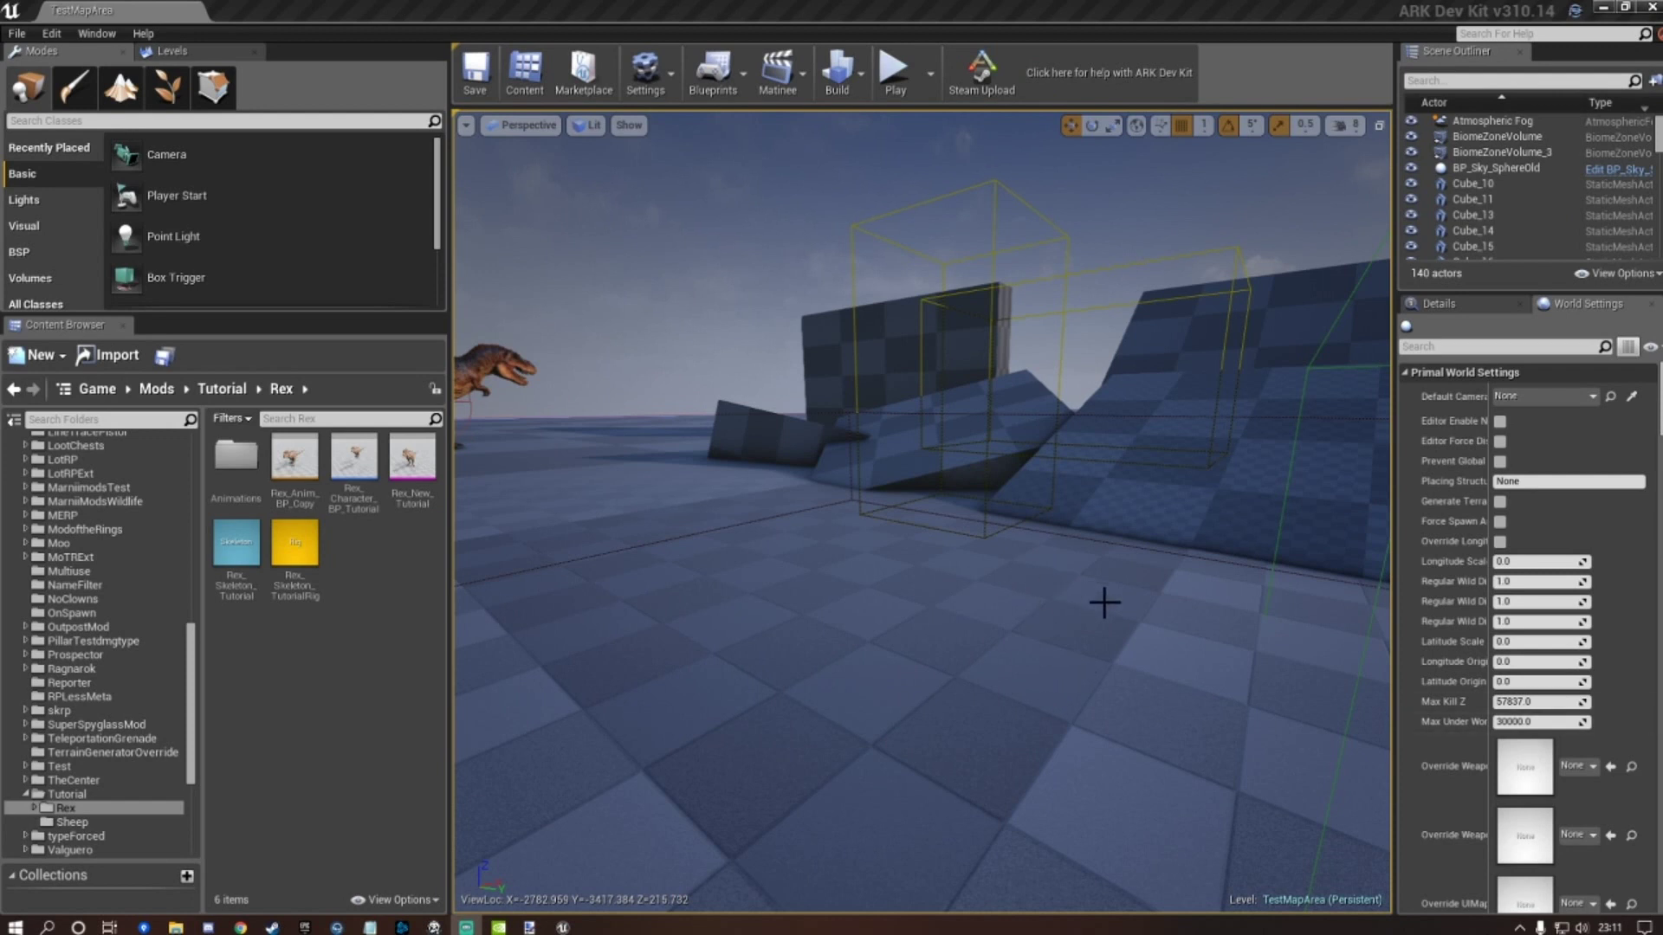
pyautogui.moveTo(1105, 604)
pyautogui.mouseDown(button='right')
pyautogui.moveTo(996, 589)
pyautogui.moveTo(1083, 589)
pyautogui.mouseUp(button='right')
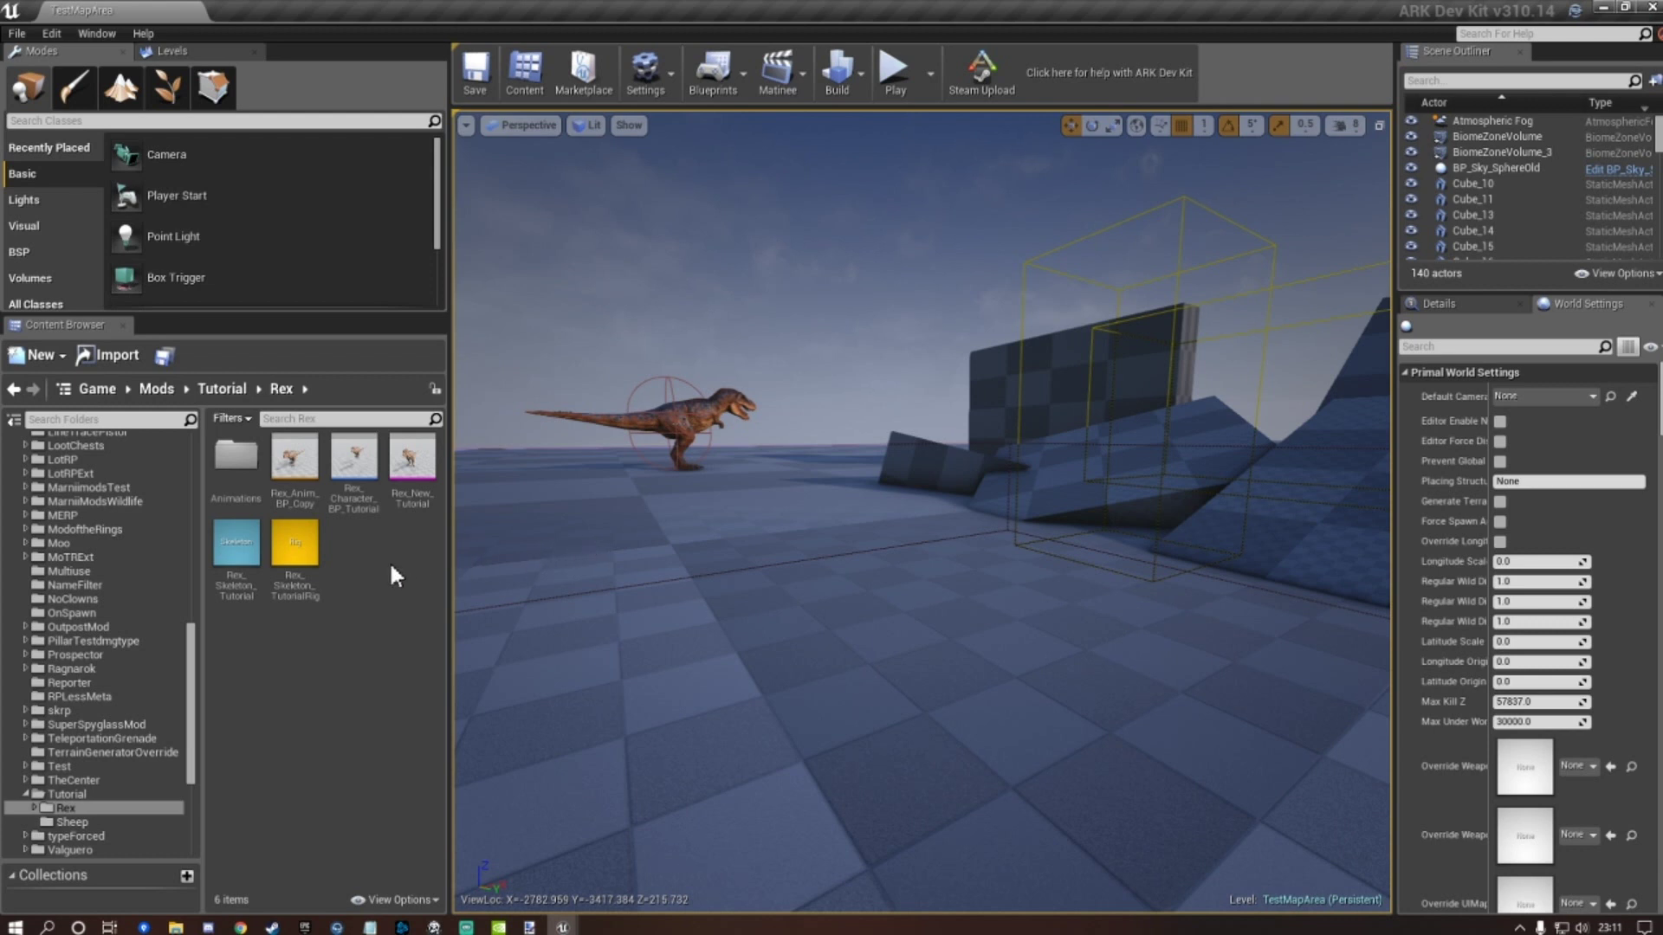
# Open the components of Rex_Character_BP_Tutorial and examine the Max Status Values of the DinoCharacterStatus_BP_Rex component.
pyautogui.click(358, 466)
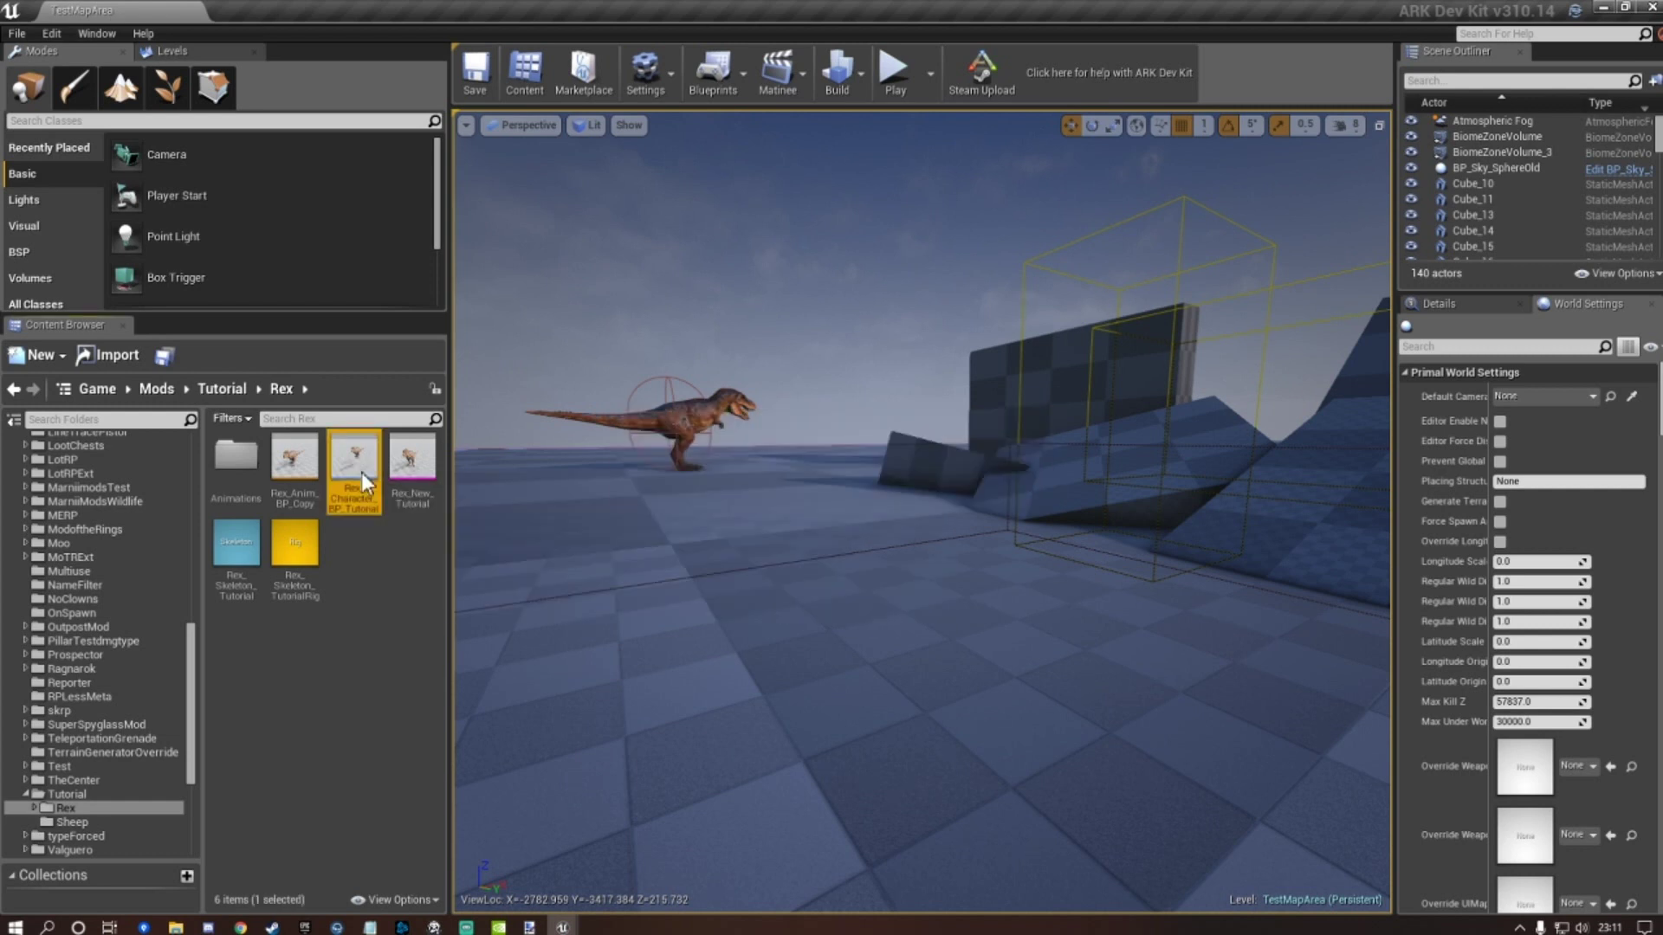
pyautogui.doubleClick(362, 471)
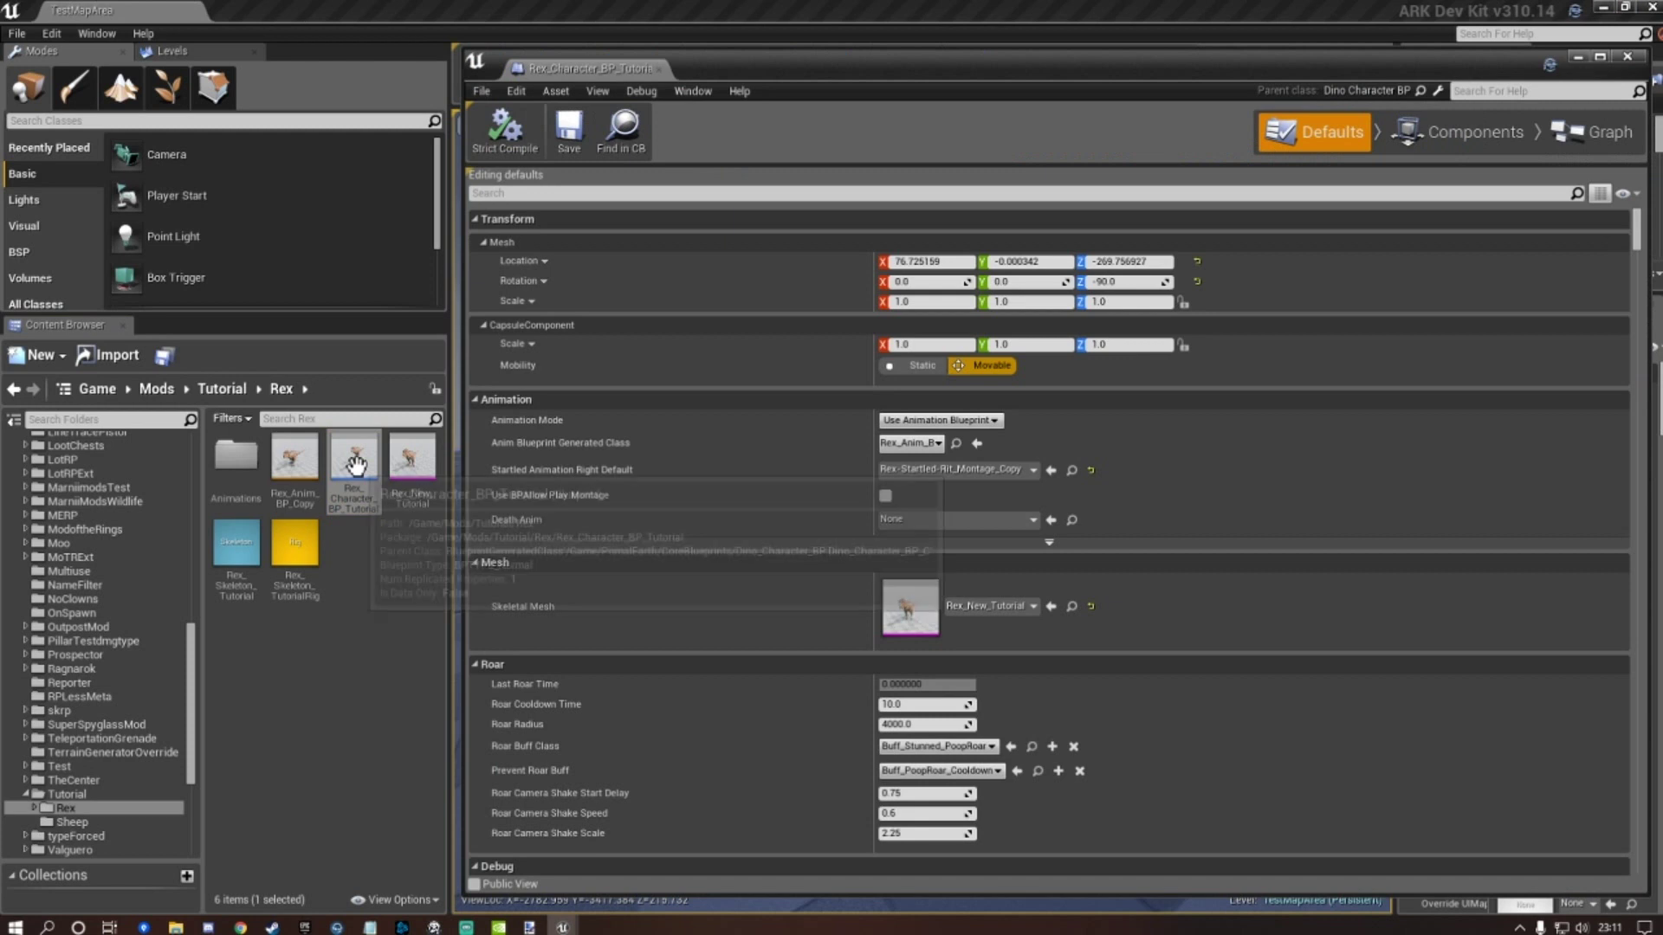
pyautogui.click(1492, 132)
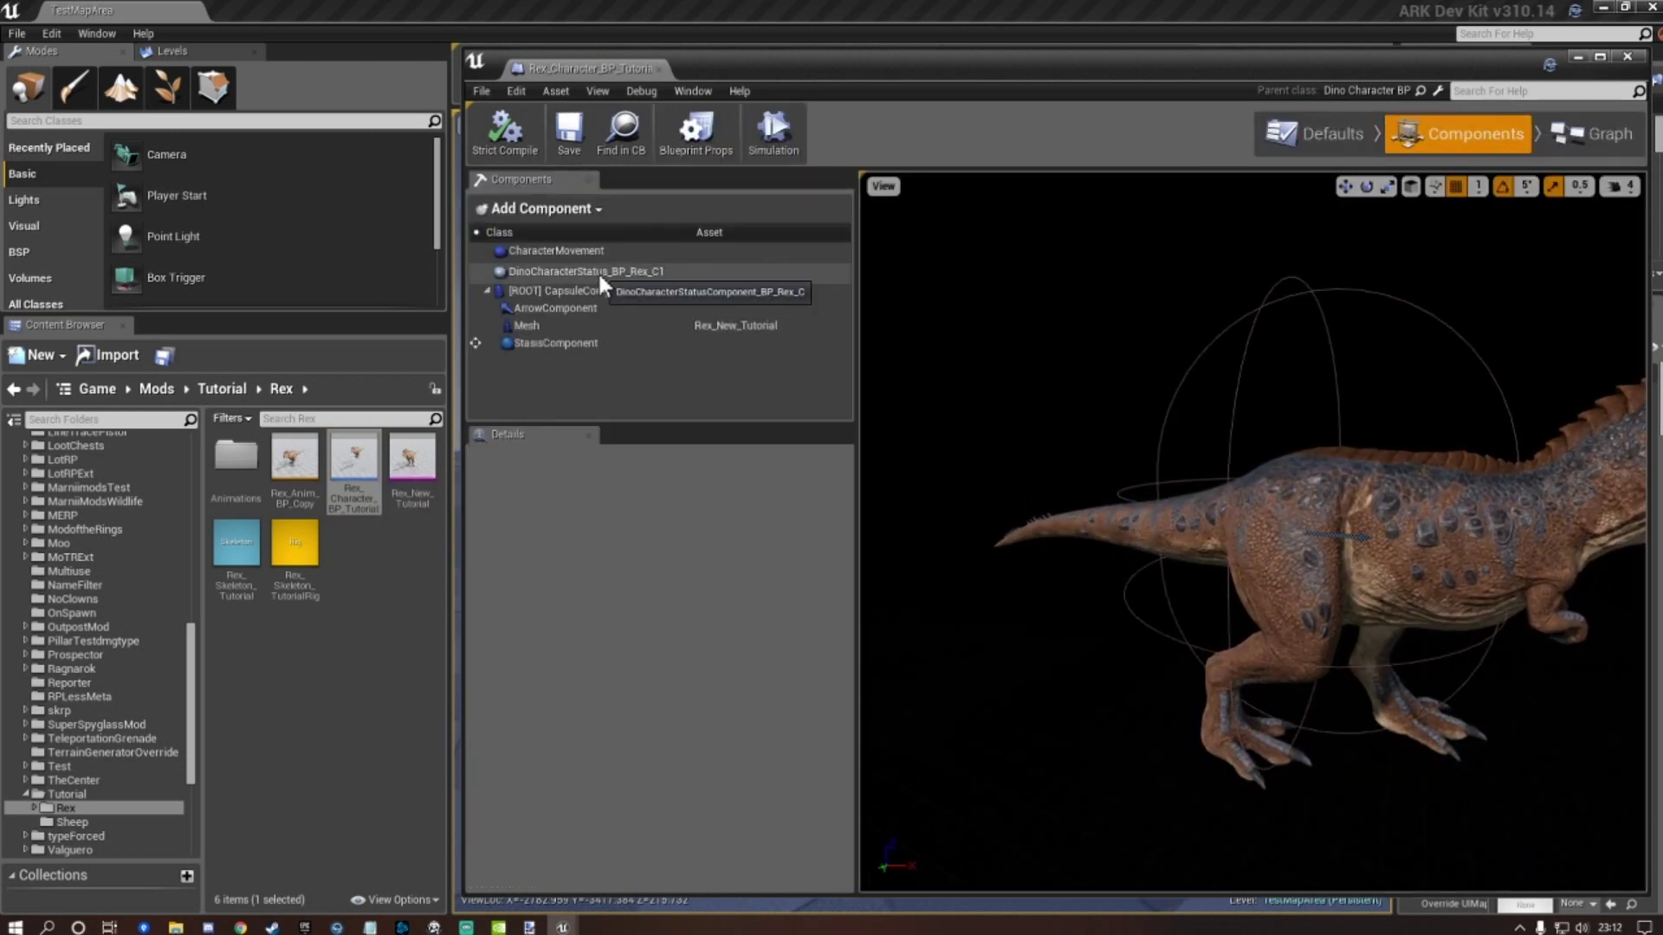
pyautogui.click(607, 272)
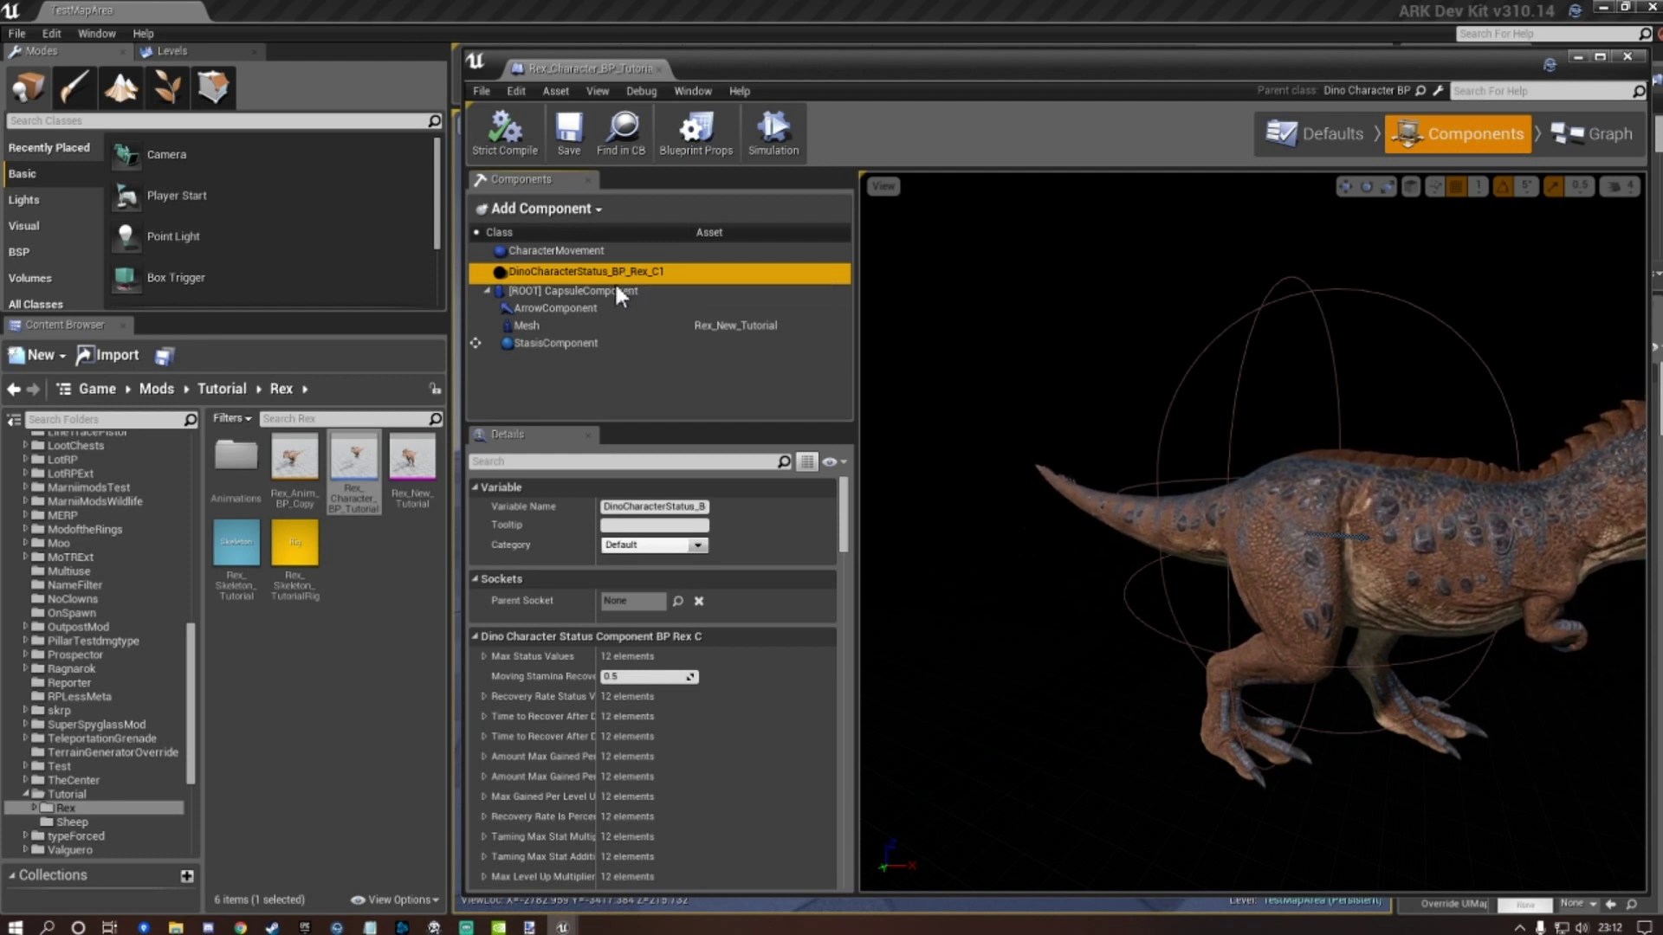
pyautogui.click(485, 656)
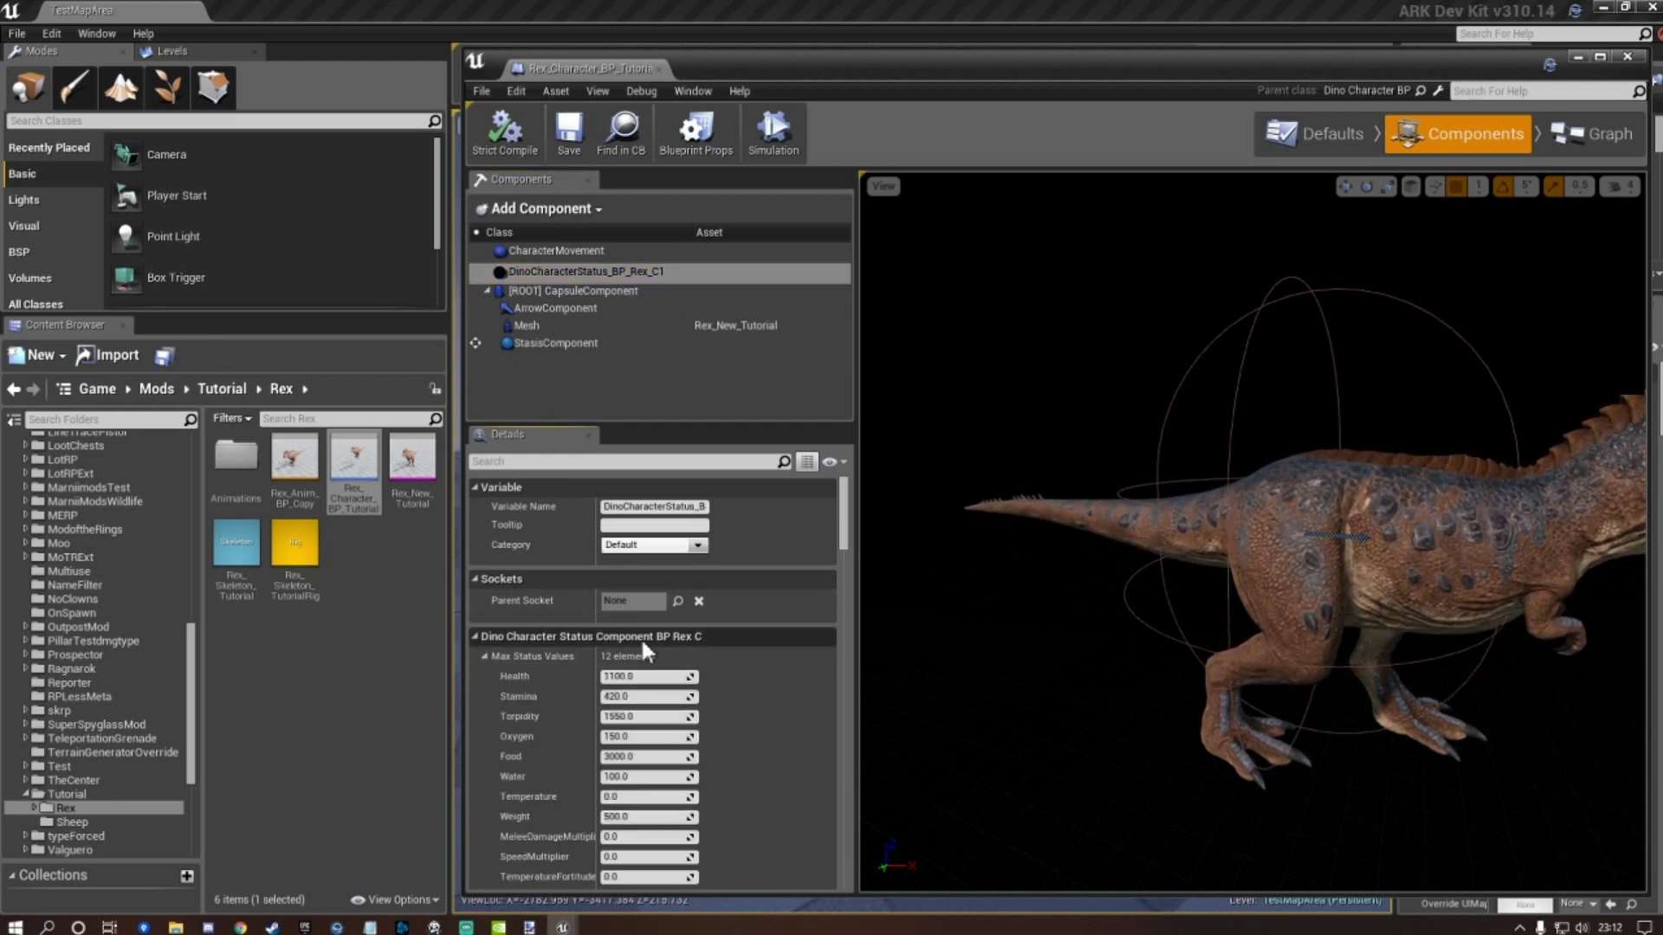
pyautogui.scroll(-2, 710, 598)
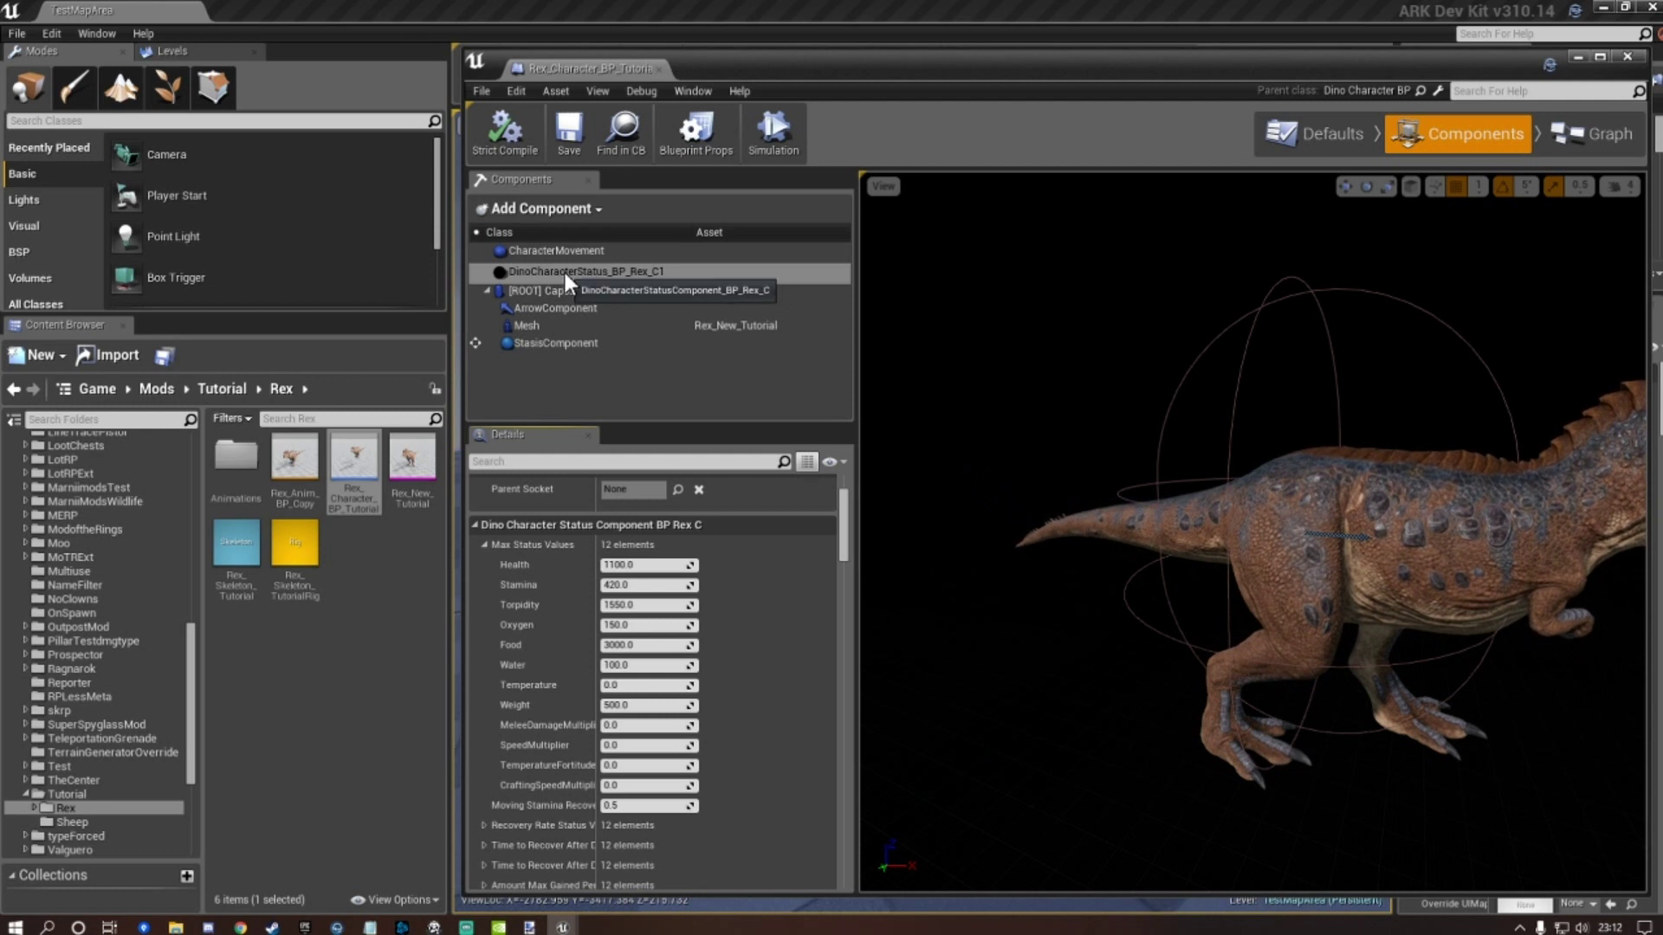
pyautogui.click(619, 271)
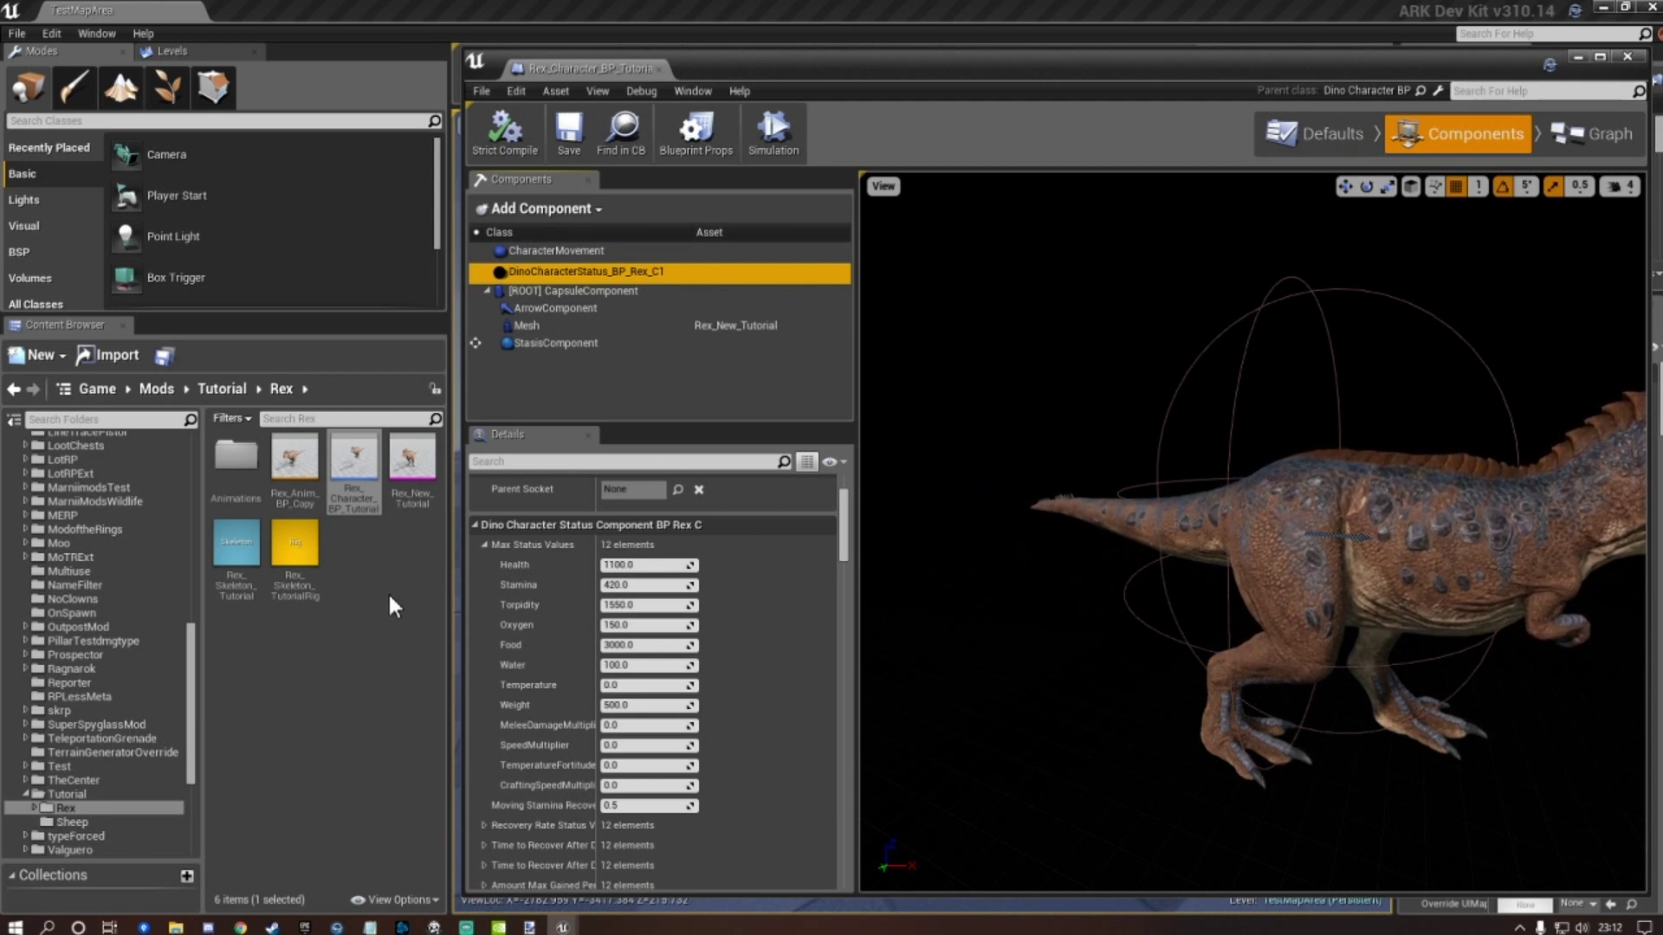
# Search the whole Game folder for "dinocharacterstatus rex" and select the DinoCharacterStatusComponent_BP_Rex blueprint.
pyautogui.moveTo(195, 651); pyautogui.dragTo(182, 456)
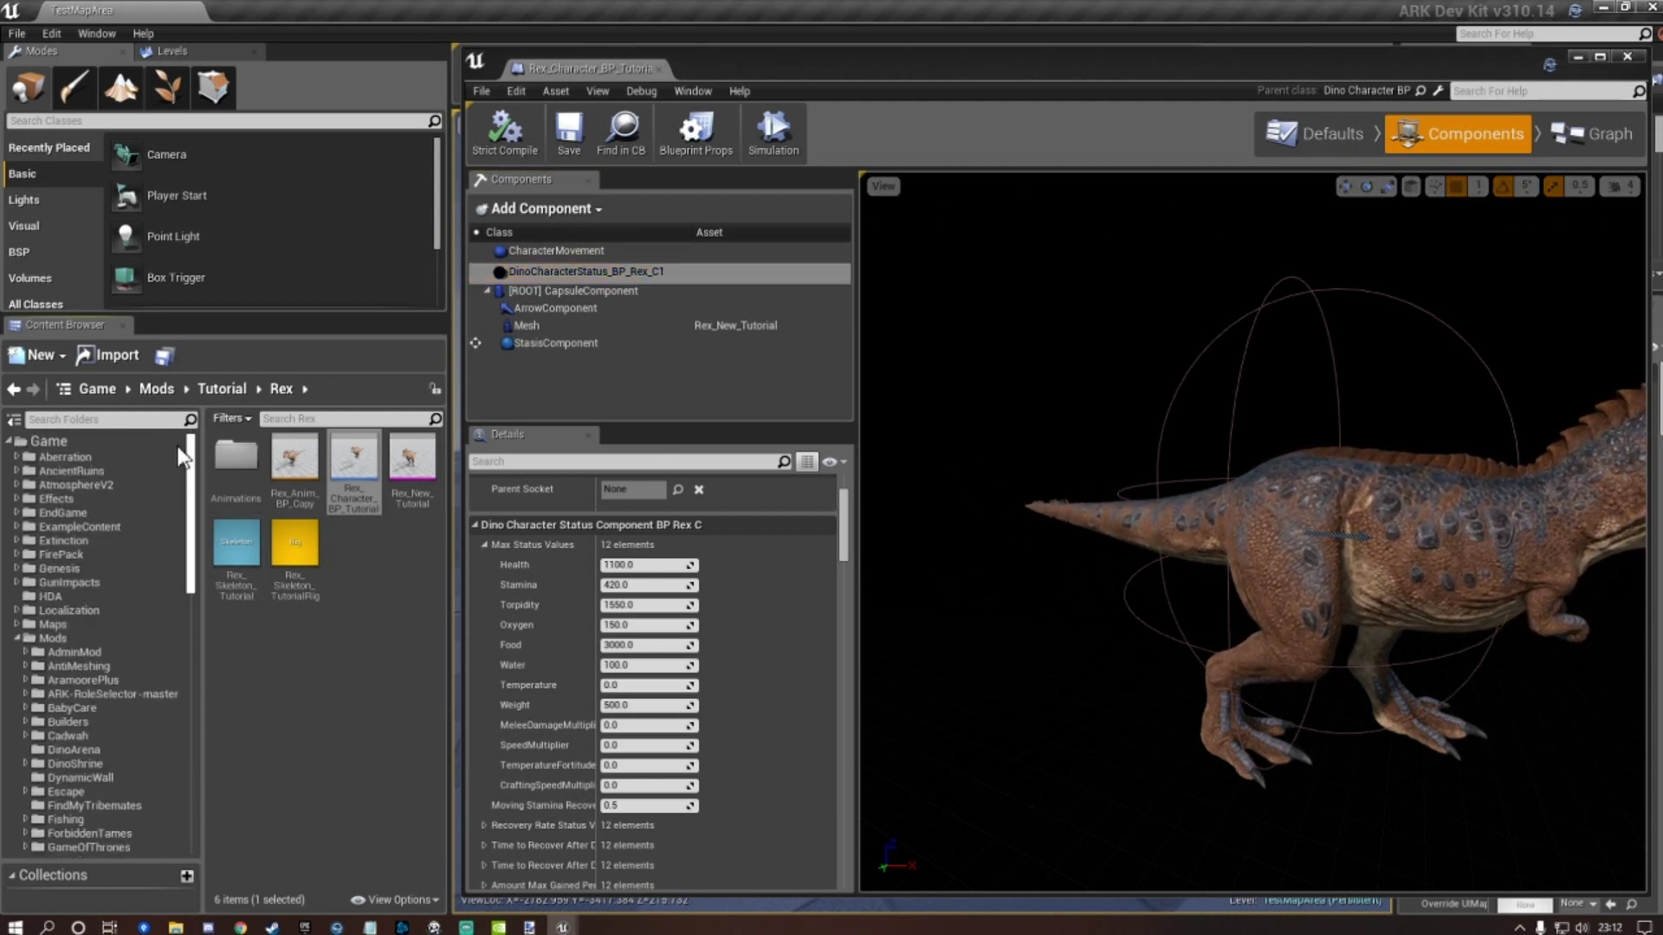
pyautogui.click(85, 438)
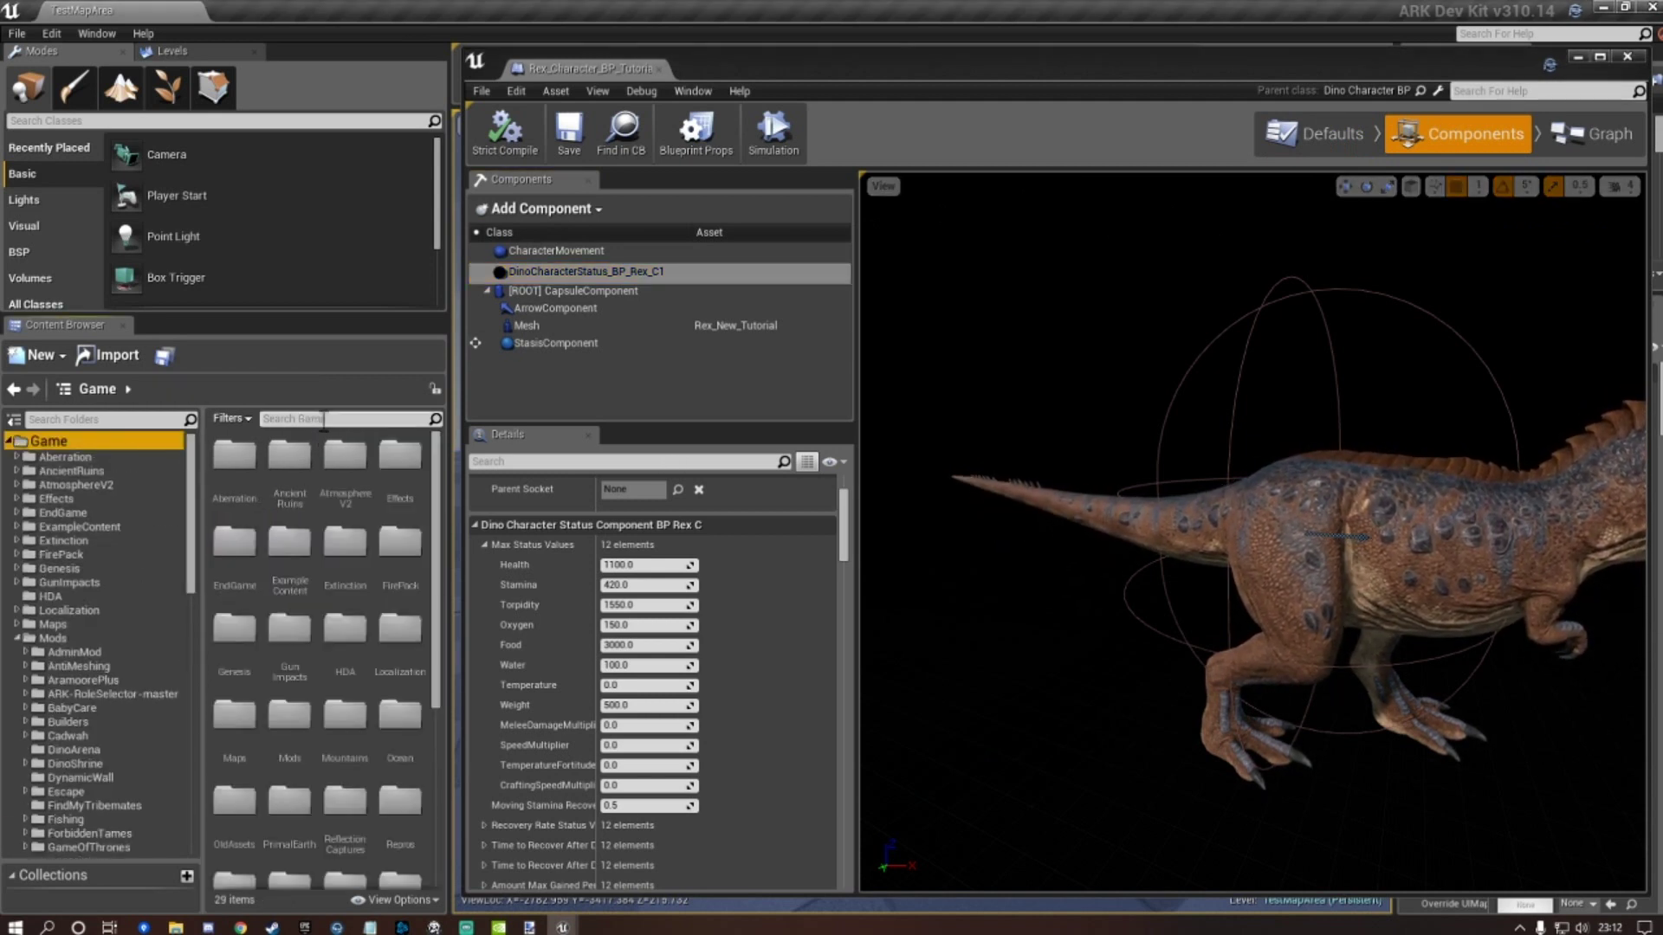
pyautogui.click(322, 419)
pyautogui.write('dino')
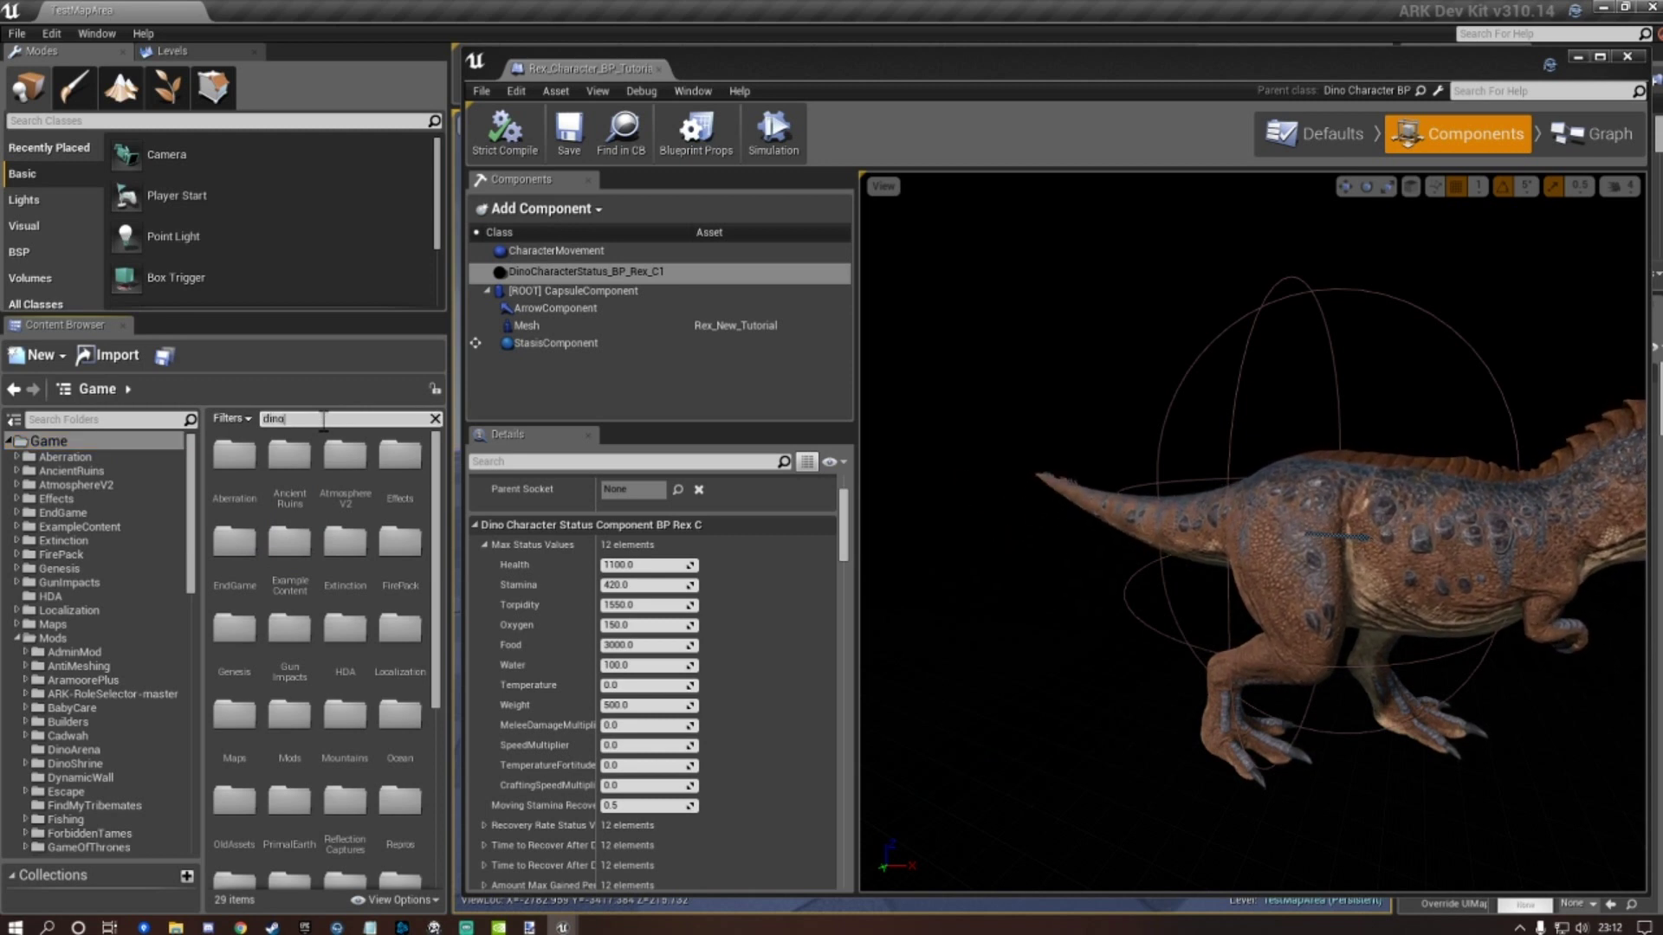
pyautogui.write('charactersta')
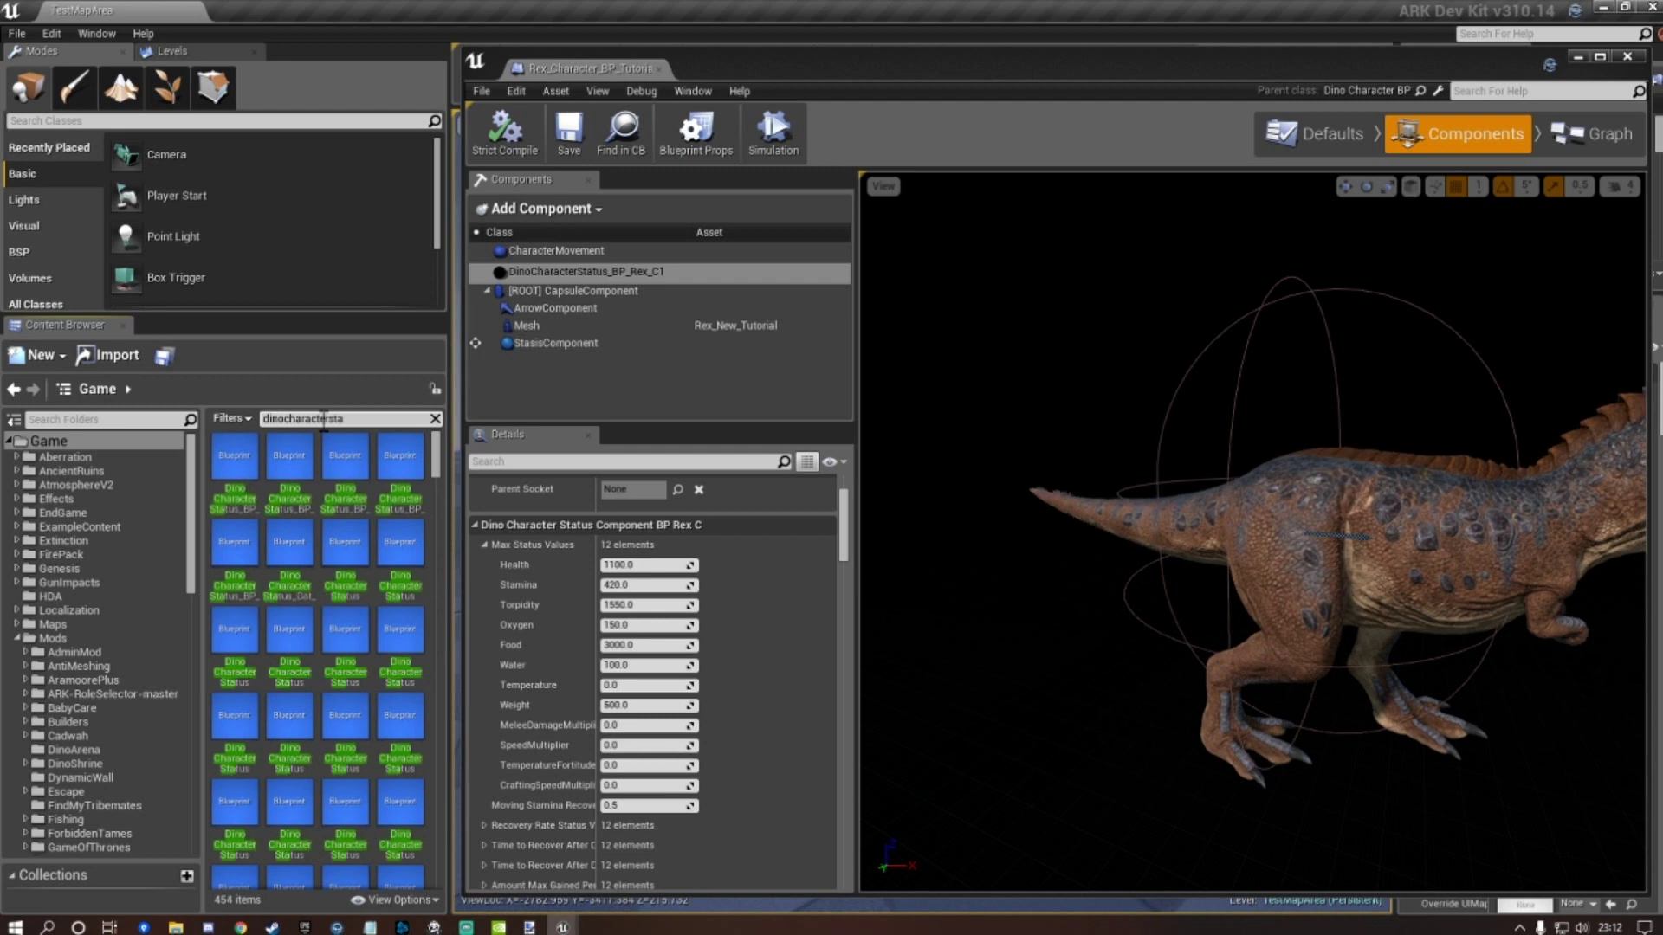
pyautogui.write('tus')
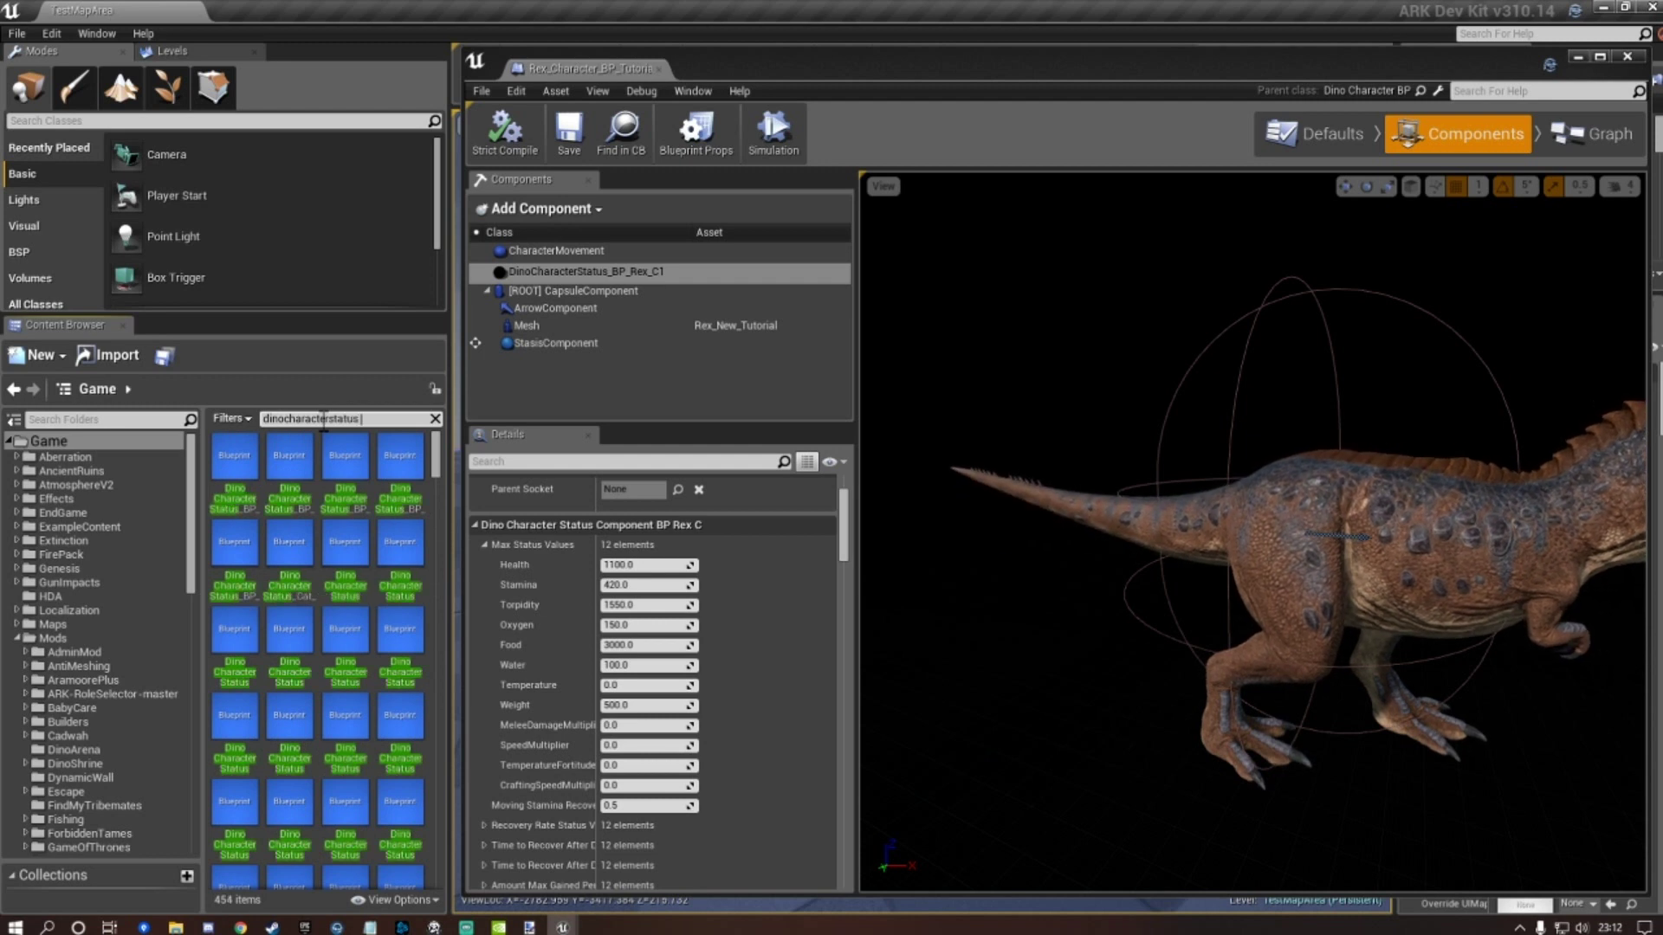
pyautogui.write(' rex')
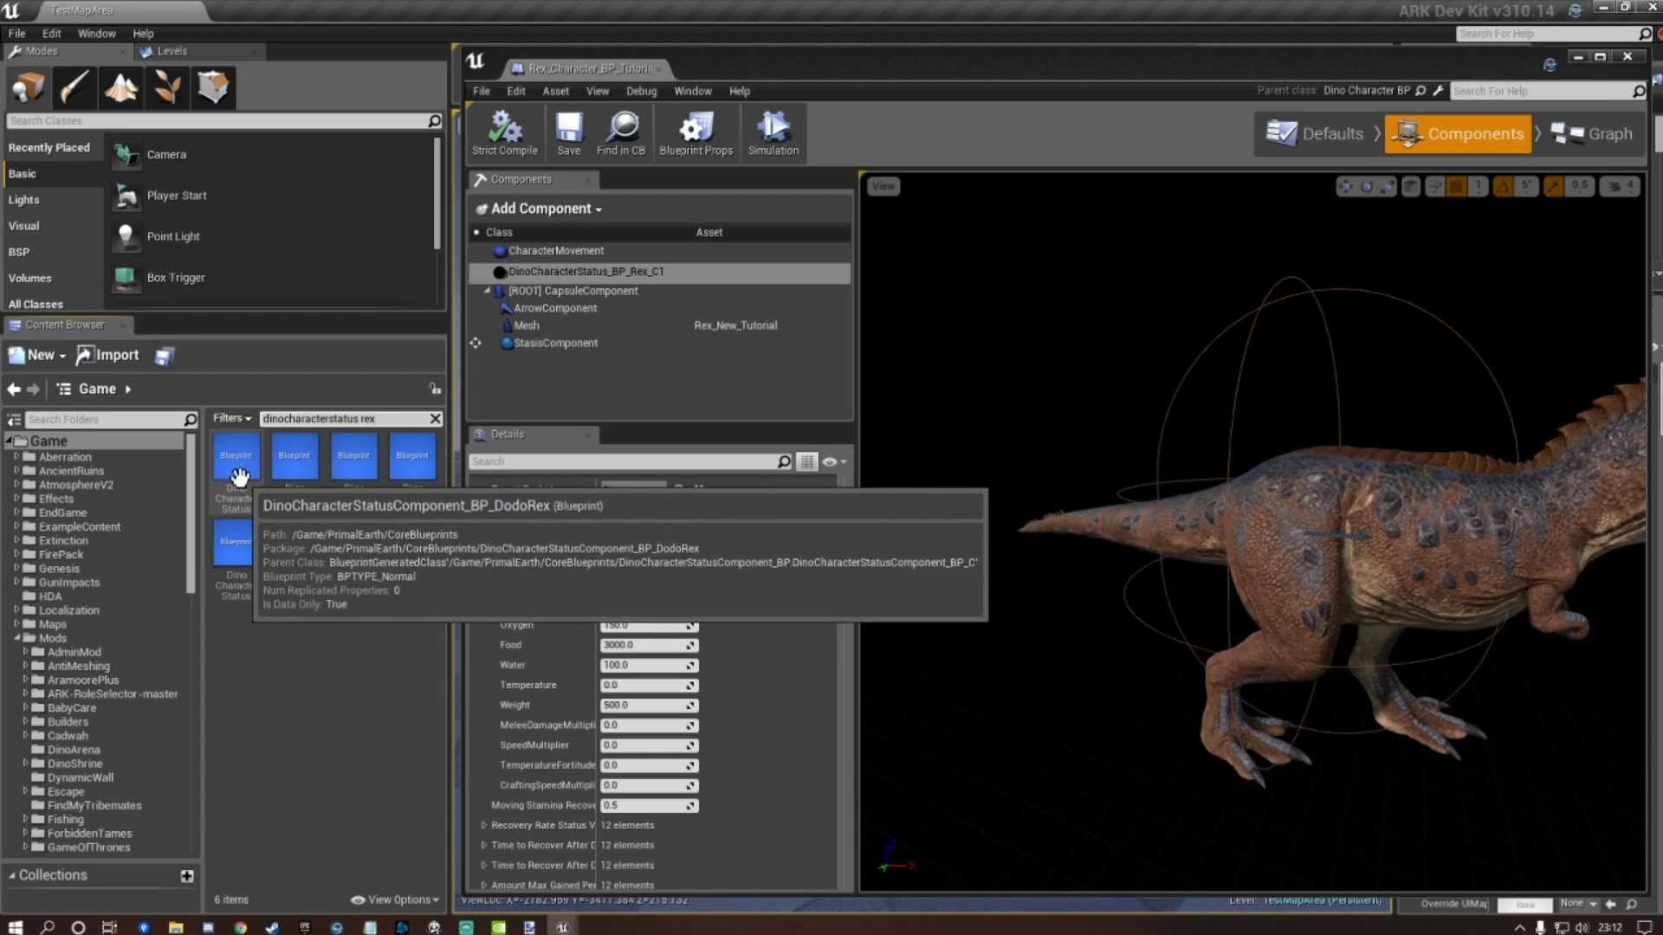
pyautogui.click(414, 474)
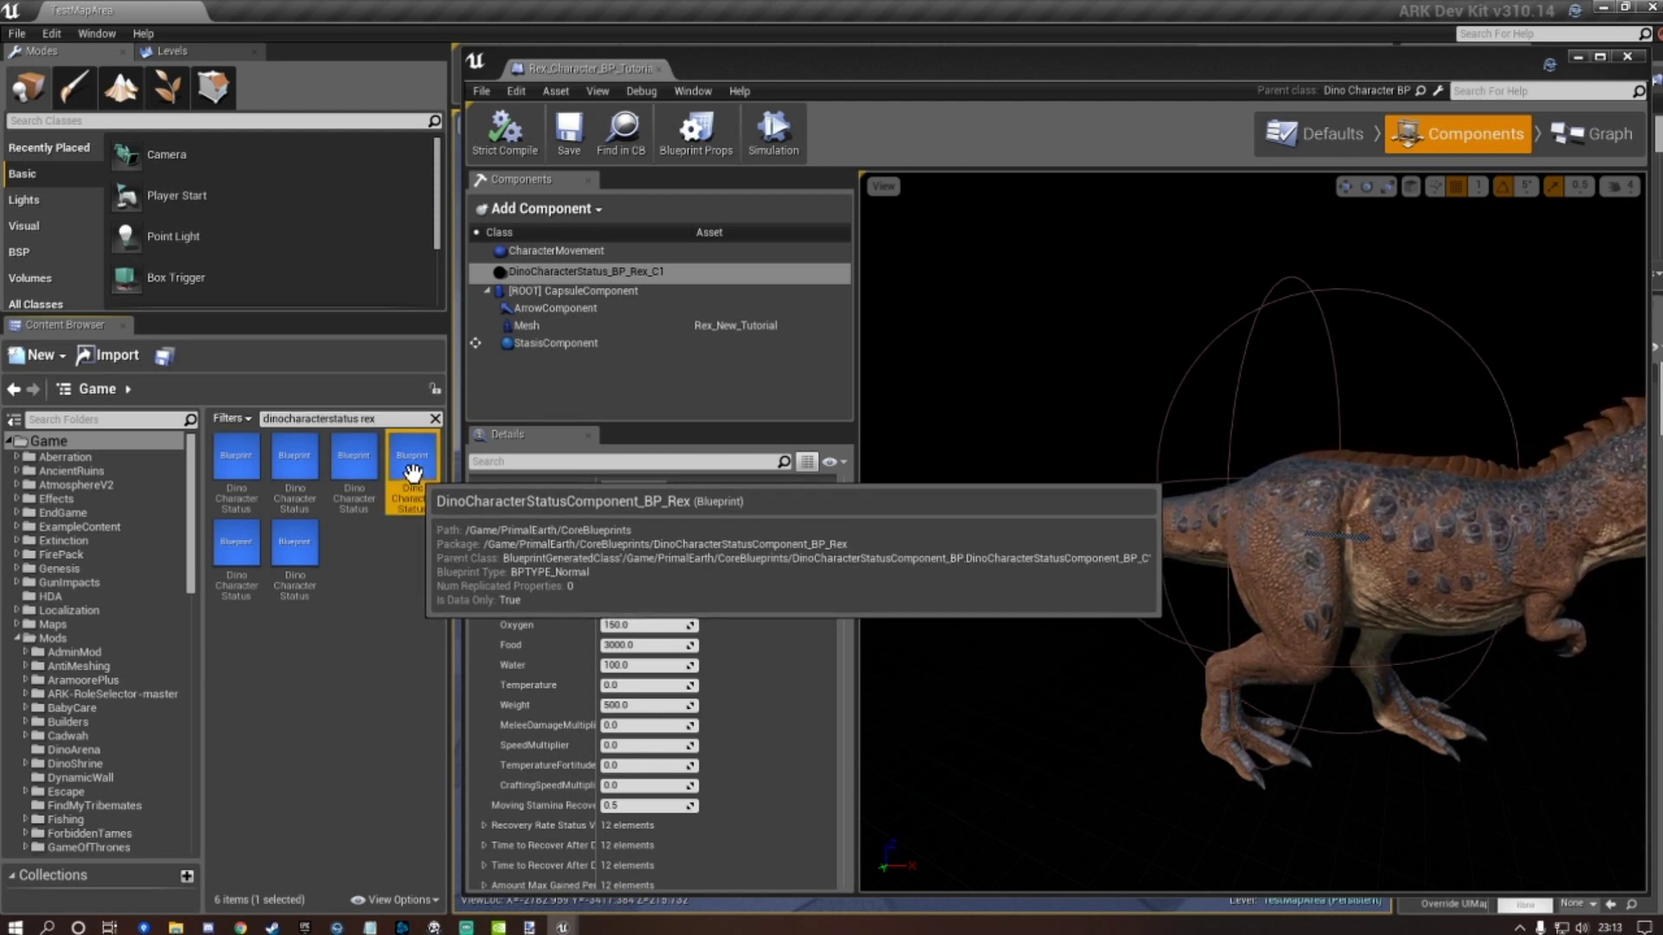
# Copy DinoCharacterStatusComponent_BP_Rex into the Tutorial mod's Rex folder and show that folder's contents without the search filter.
pyautogui.moveTo(191, 539); pyautogui.dragTo(189, 769)
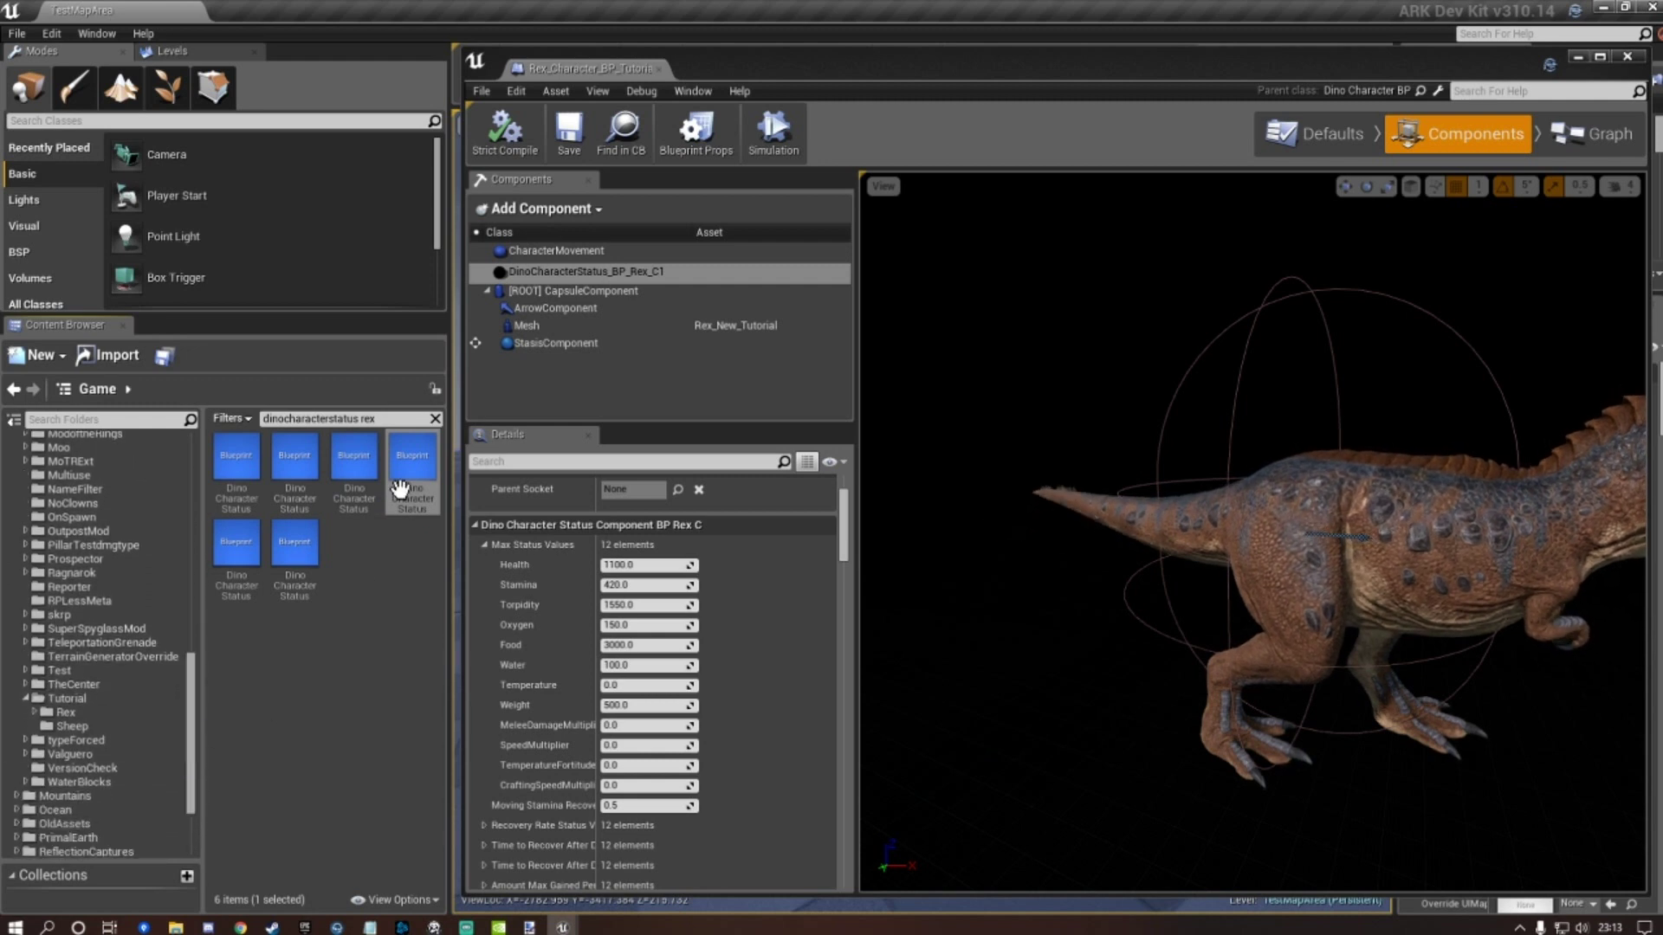
pyautogui.moveTo(400, 490); pyautogui.dragTo(89, 712)
pyautogui.click(125, 736)
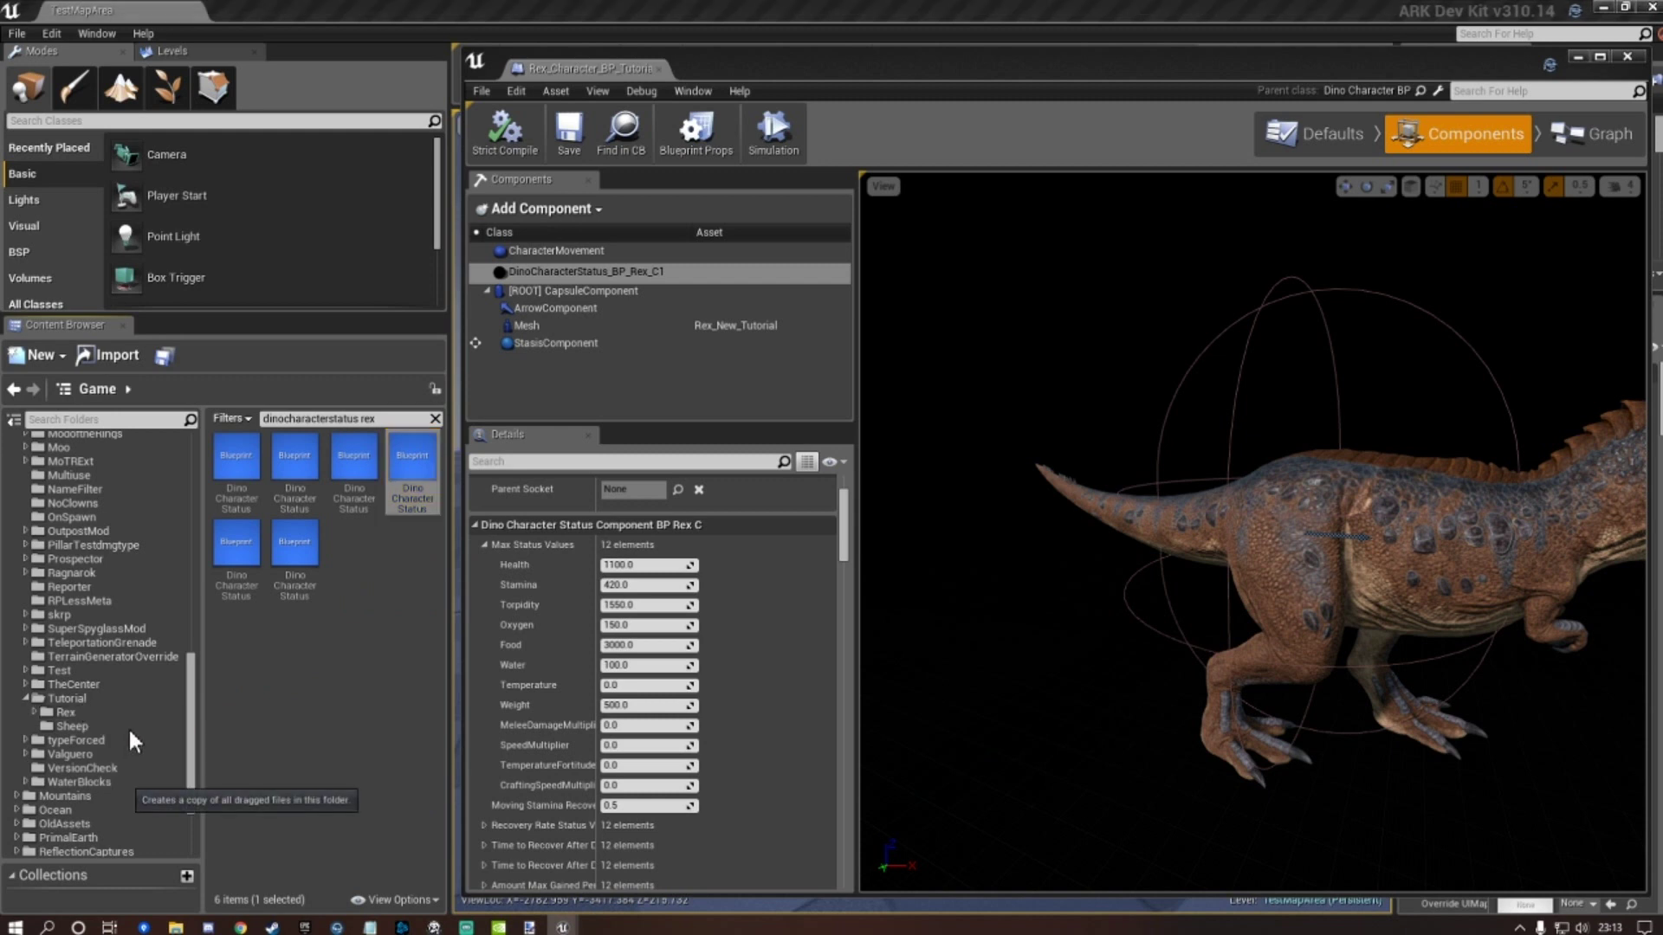
pyautogui.click(67, 712)
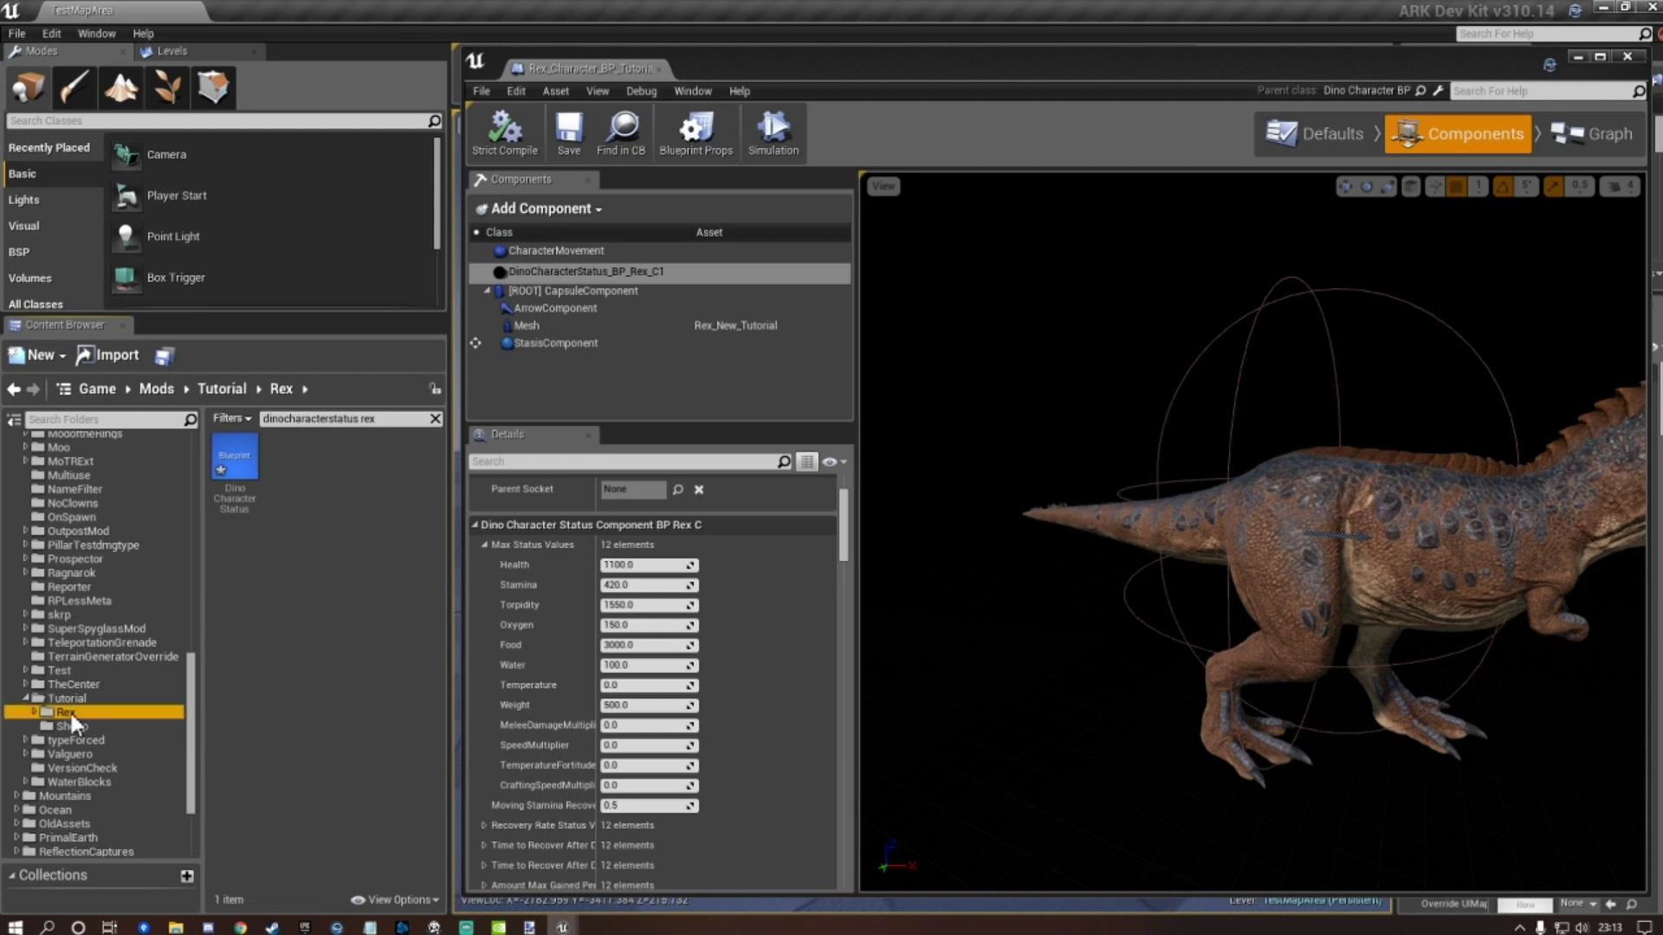
pyautogui.click(435, 418)
# Rename the copied status component blueprint to DinoCharacterStatusComponent_BP_Rex_Tutorial.
pyautogui.moveTo(290, 470)
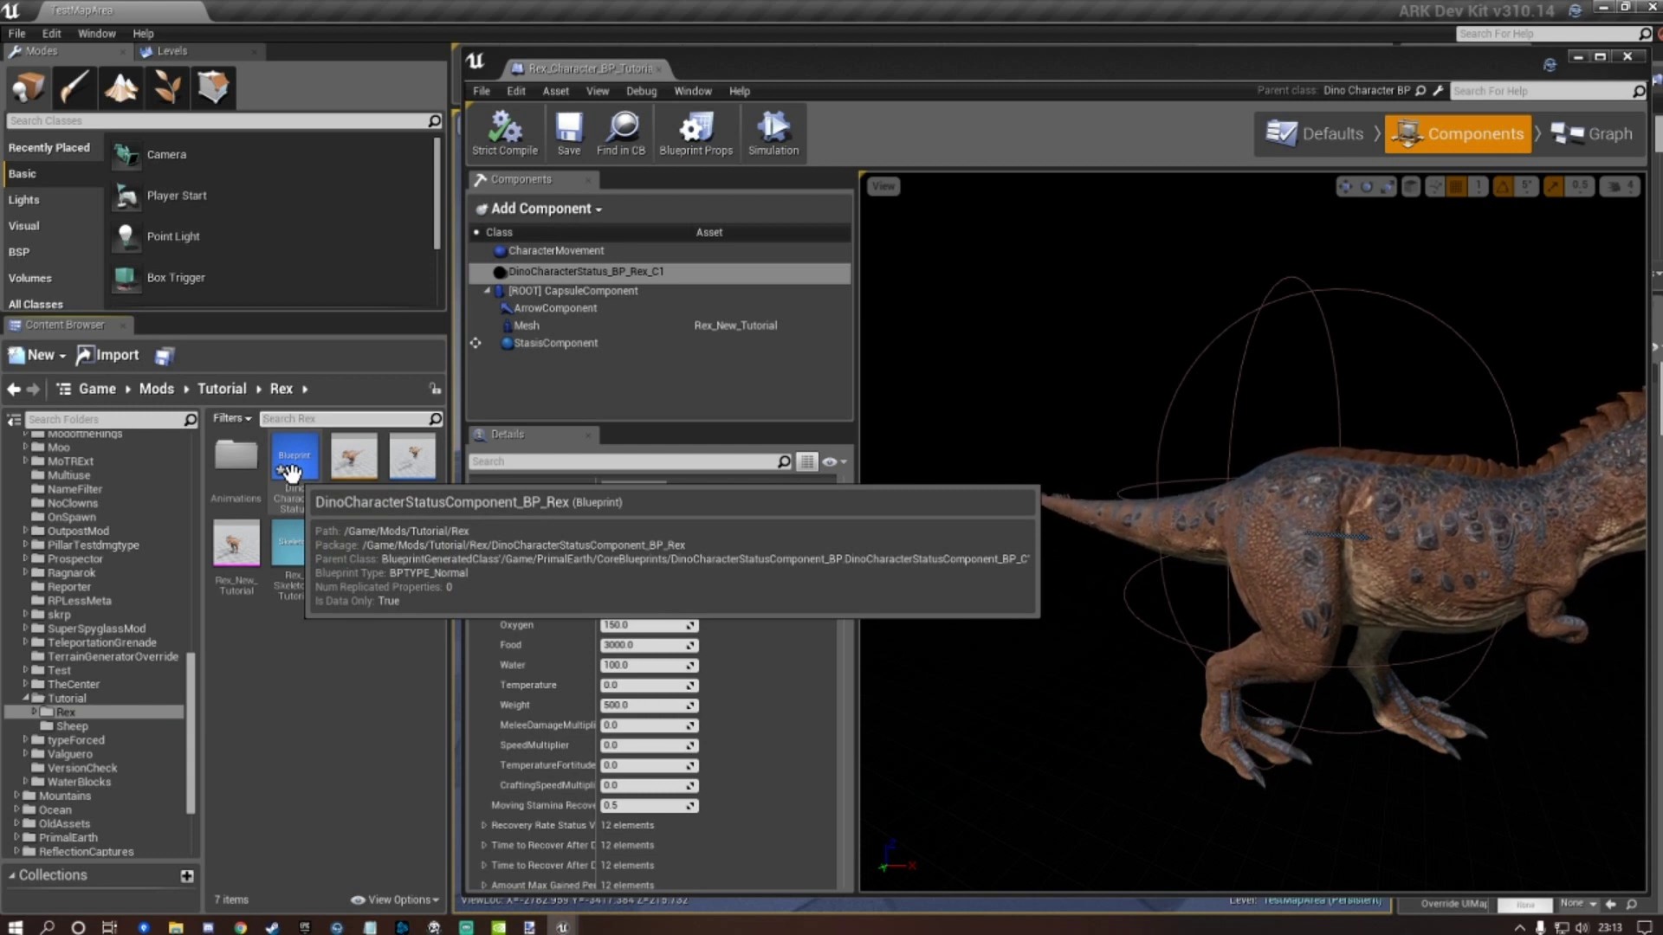
pyautogui.click(297, 485)
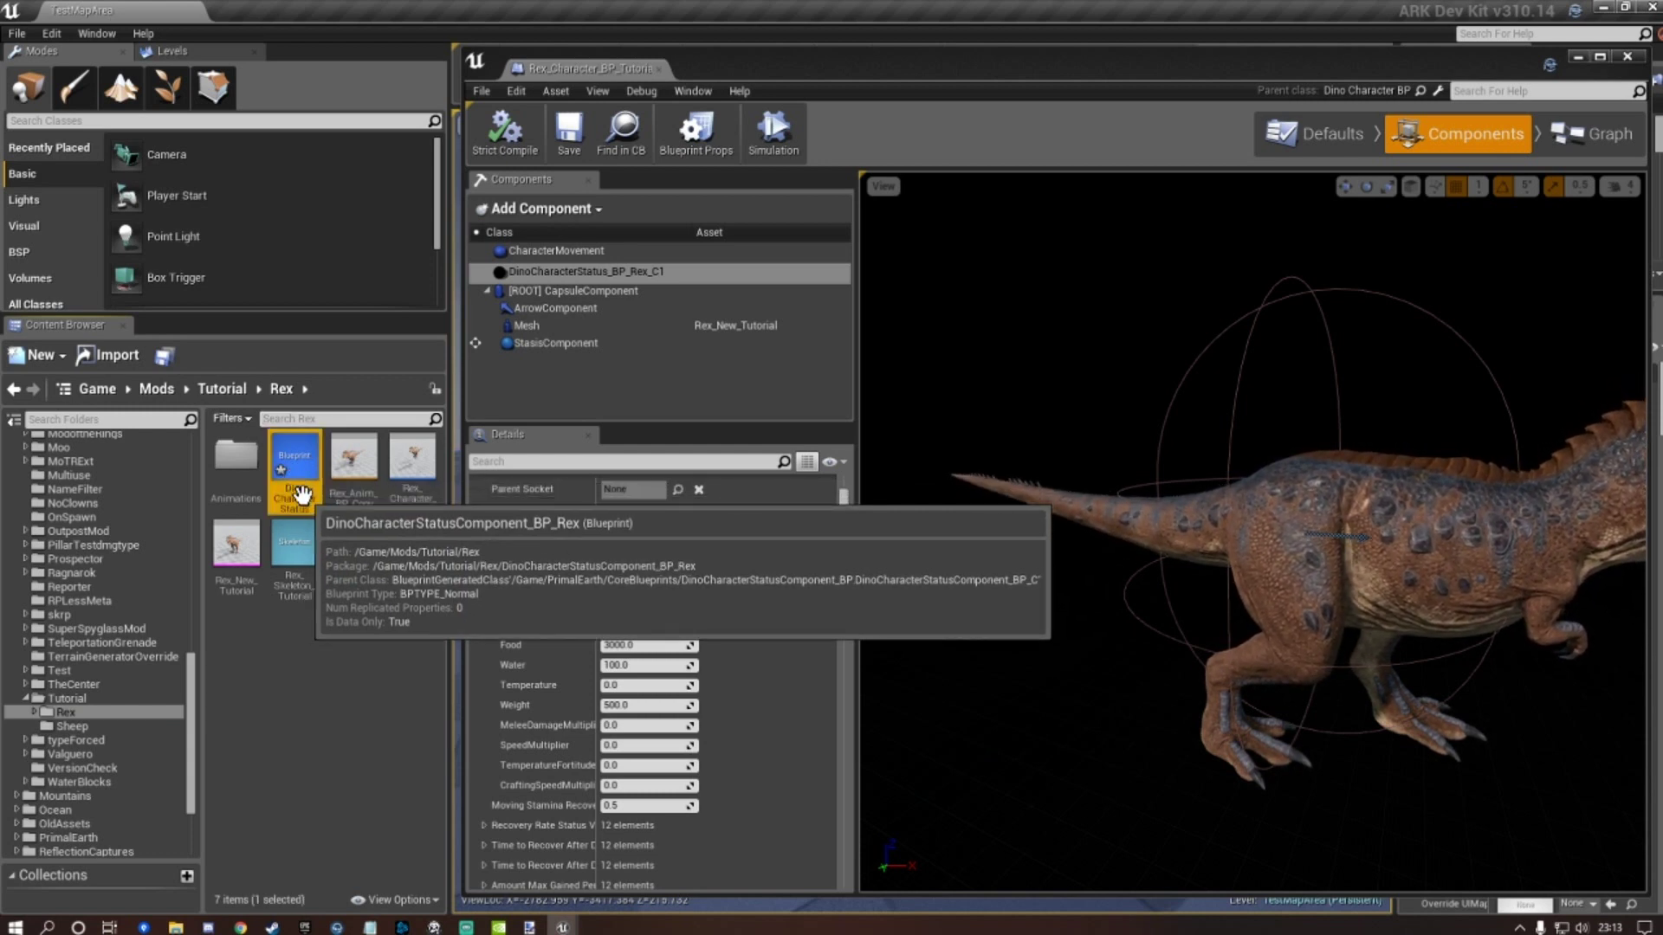
pyautogui.click(303, 496)
pyautogui.write('_')
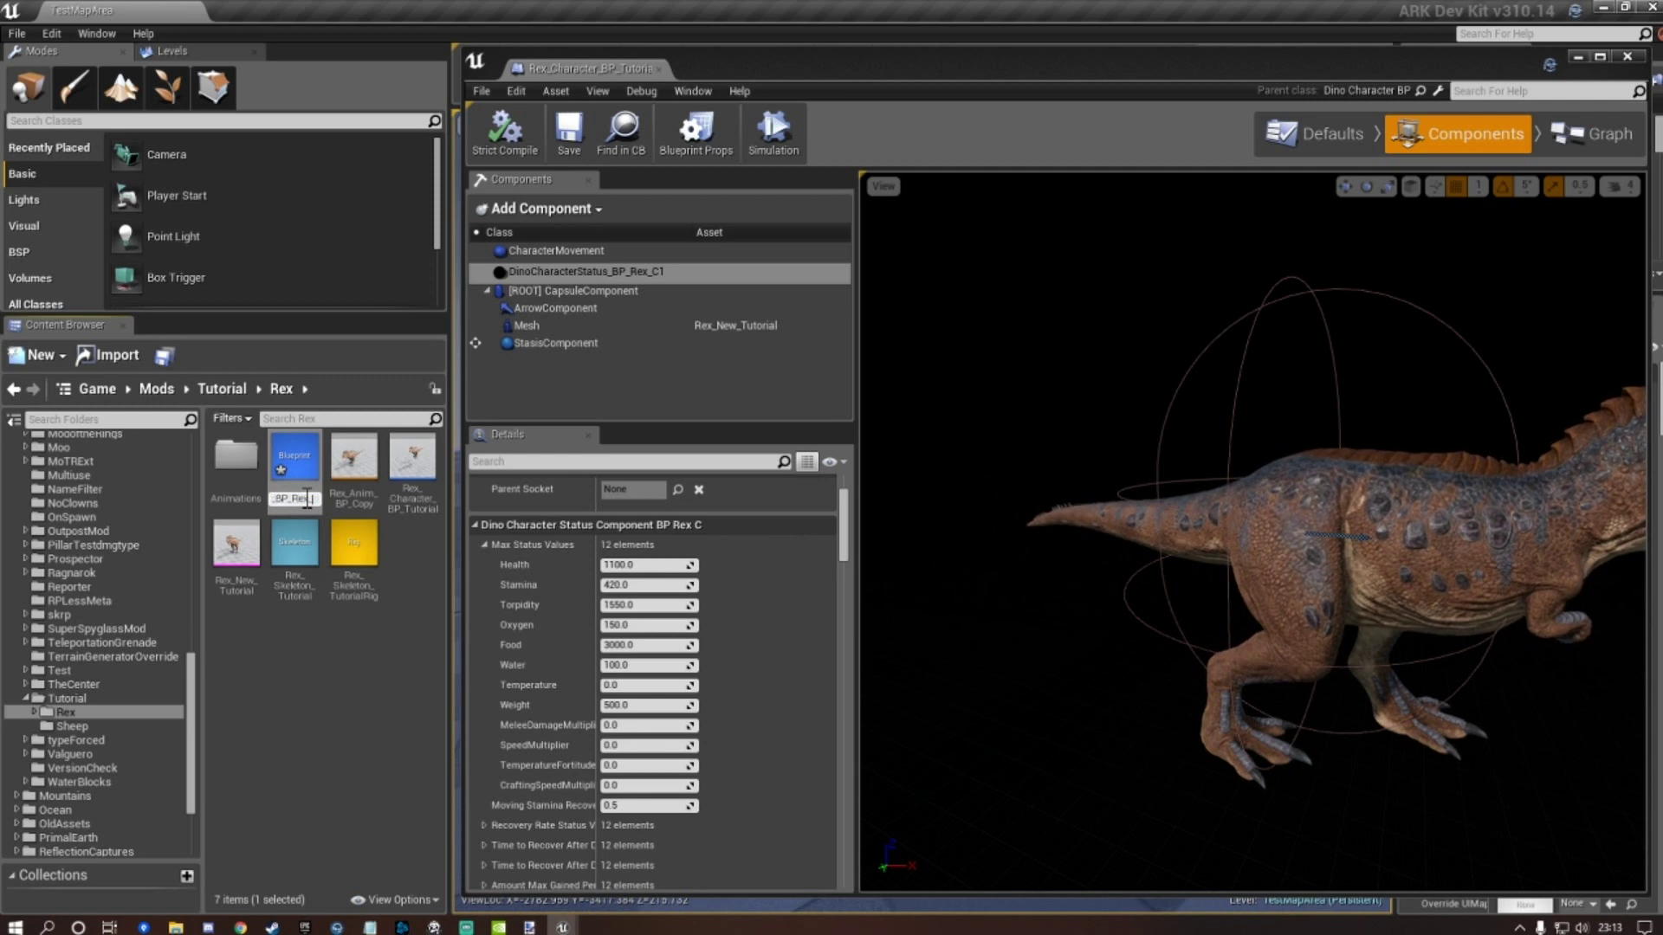
pyautogui.write('Tutorial')
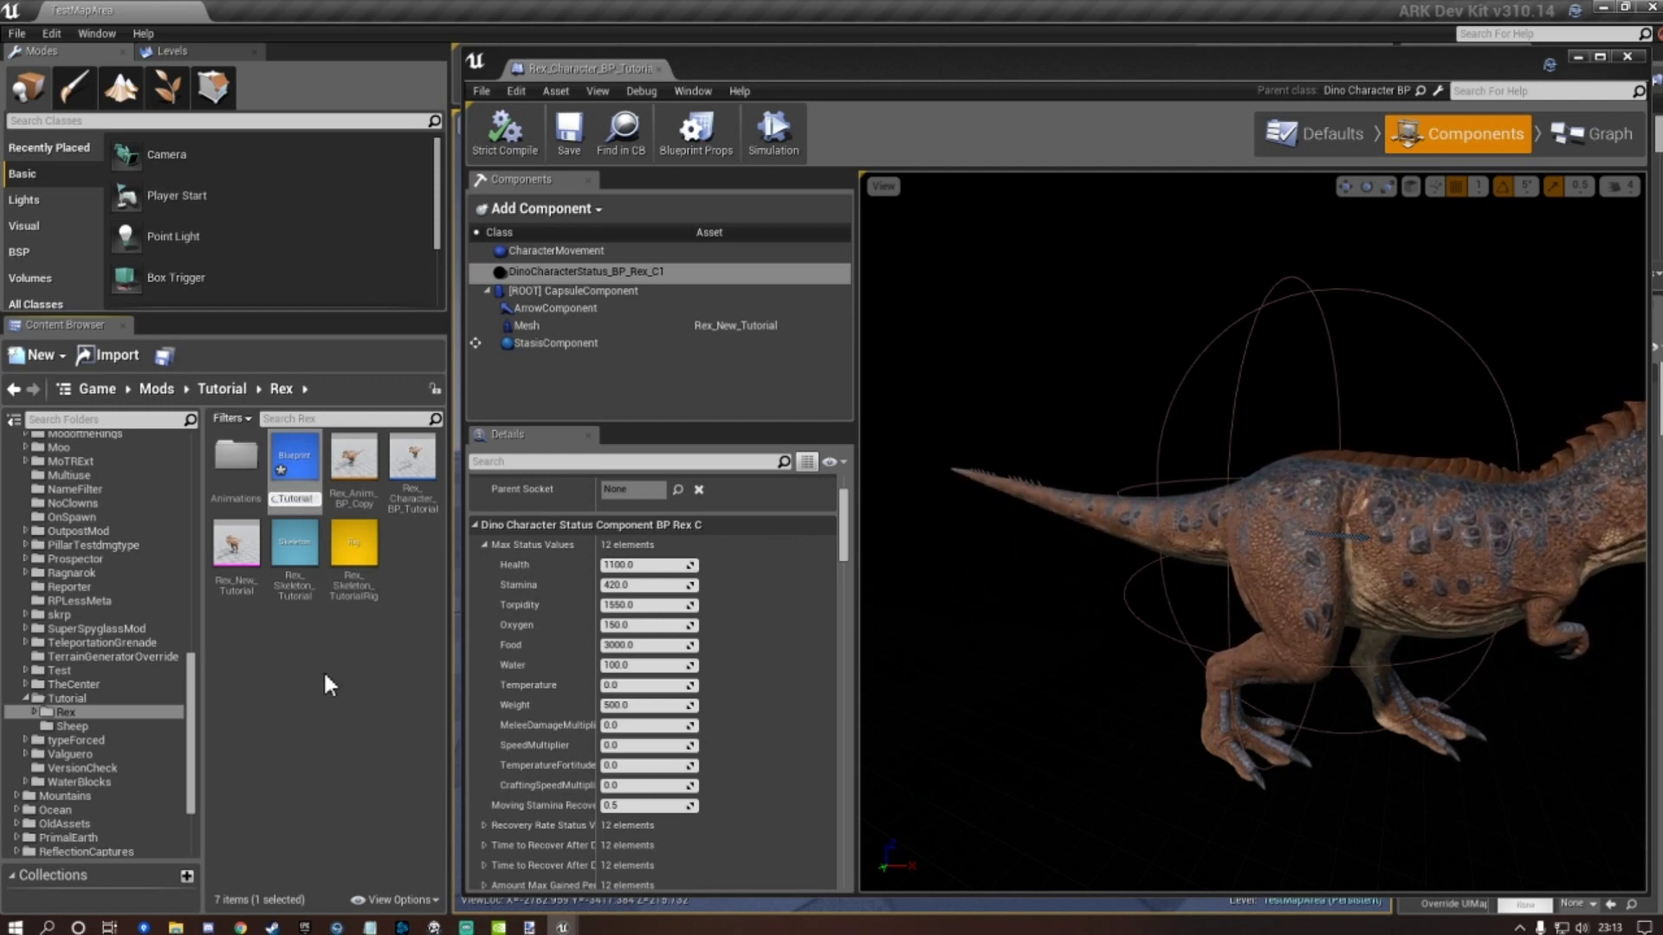
pyautogui.press('Return')
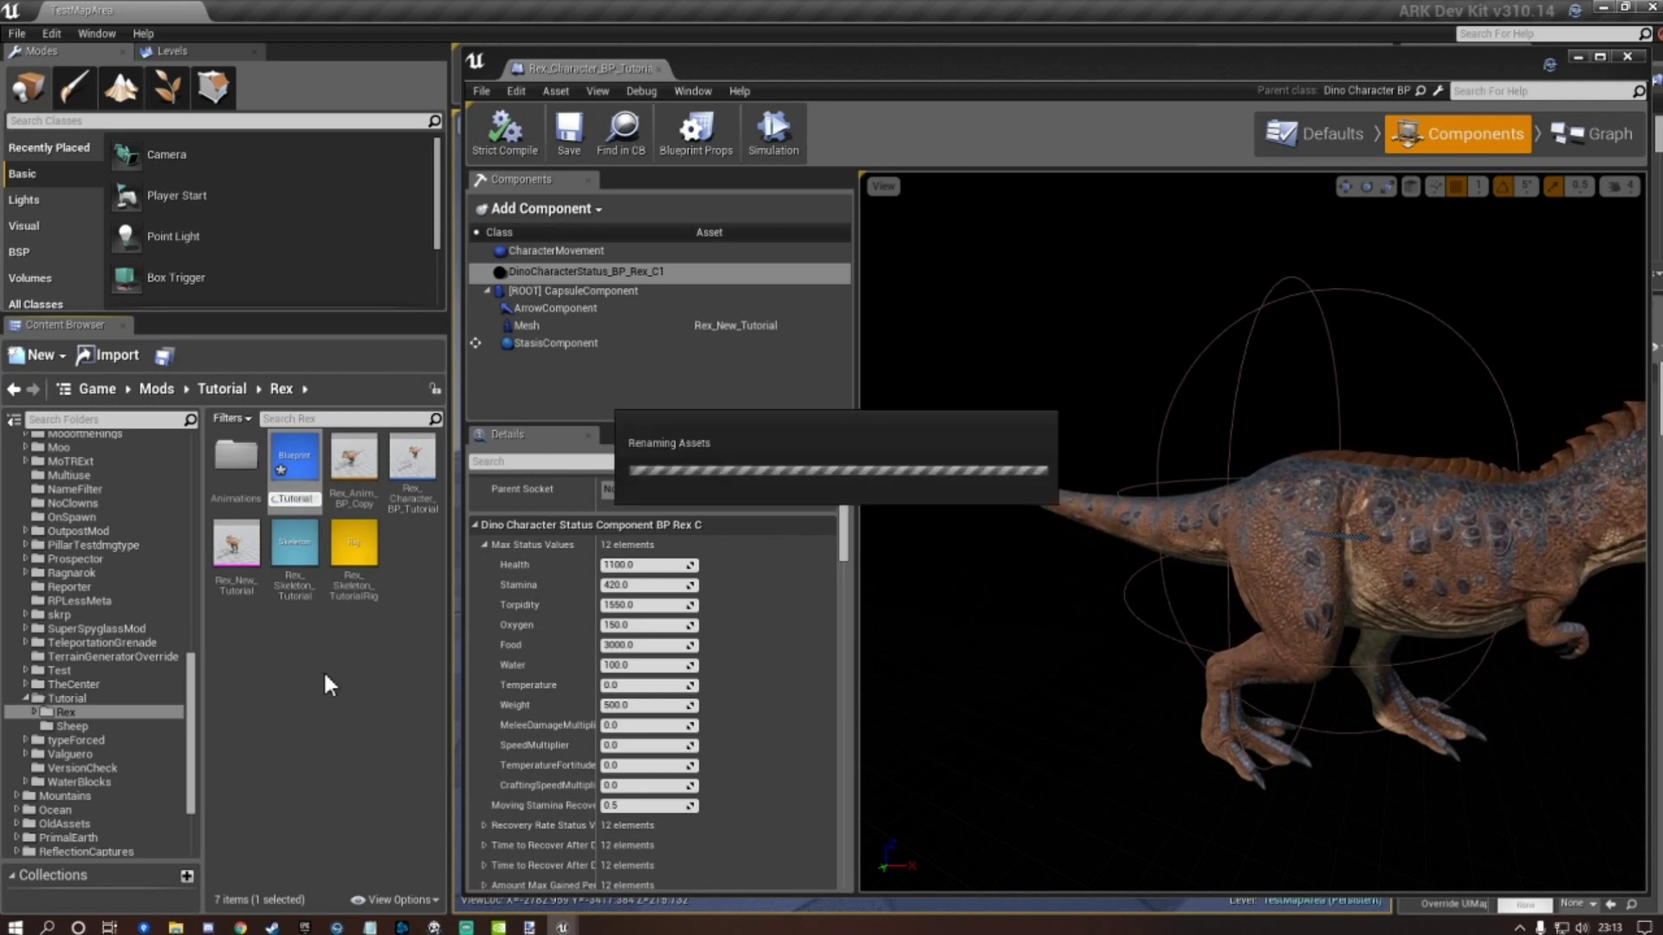
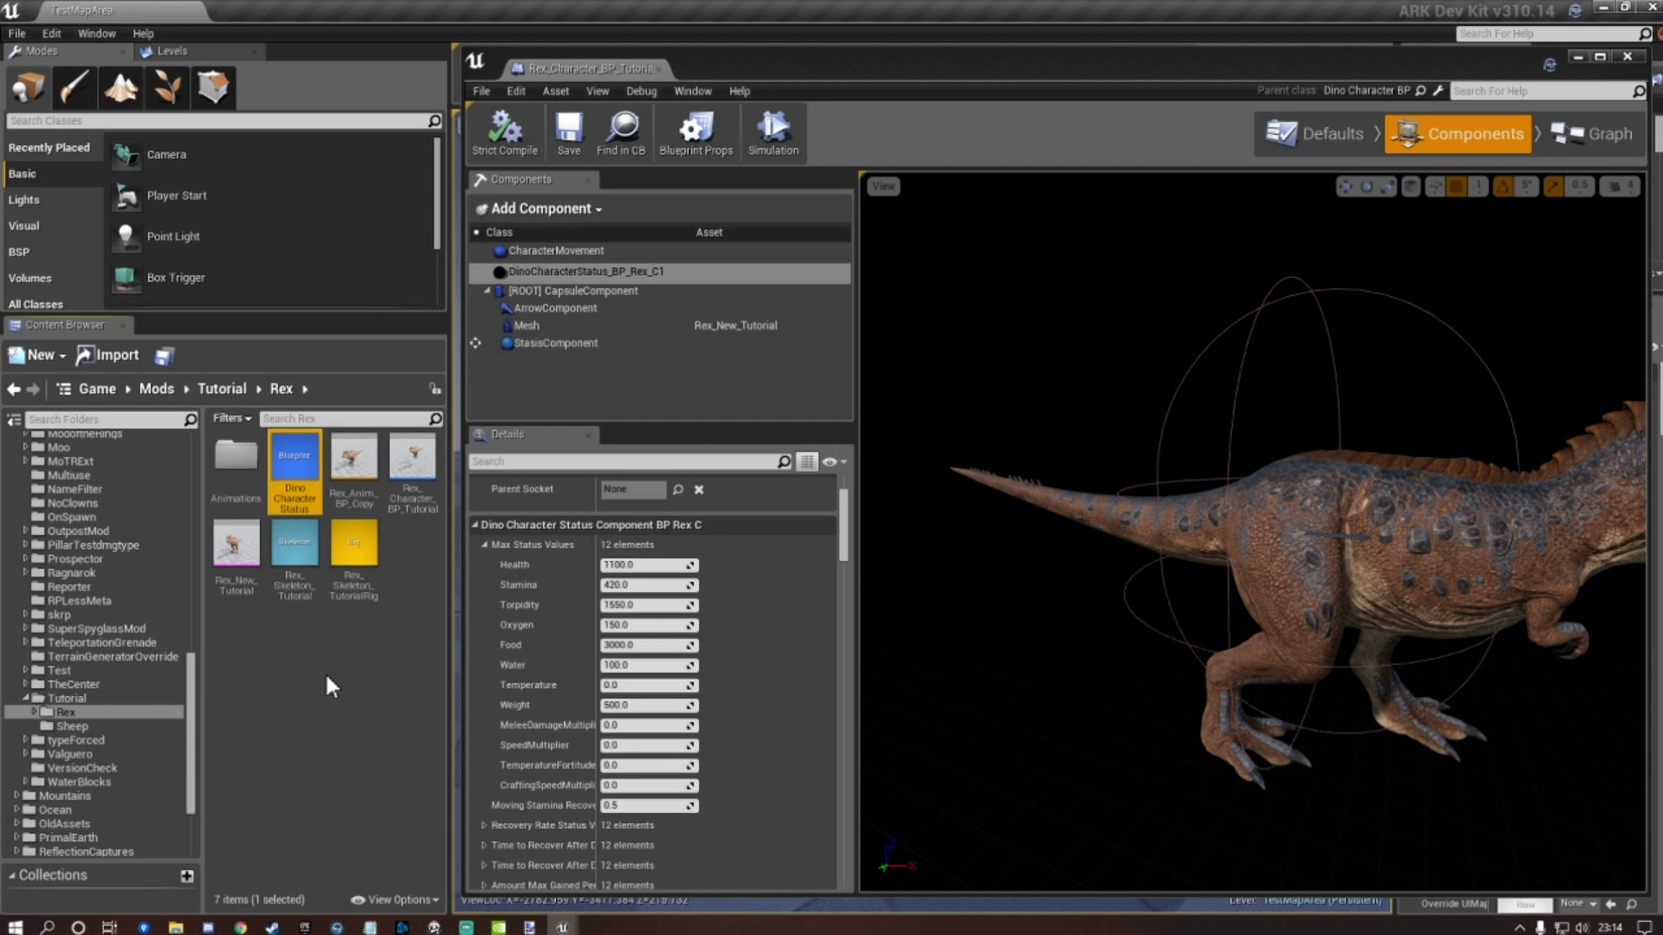
# Open DinoCharacterStatusComponent_BP_Rex_Tutorial and compare its defaults with the status component settings in Rex_Character_BP_Tutorial.
pyautogui.doubleClick(292, 459)
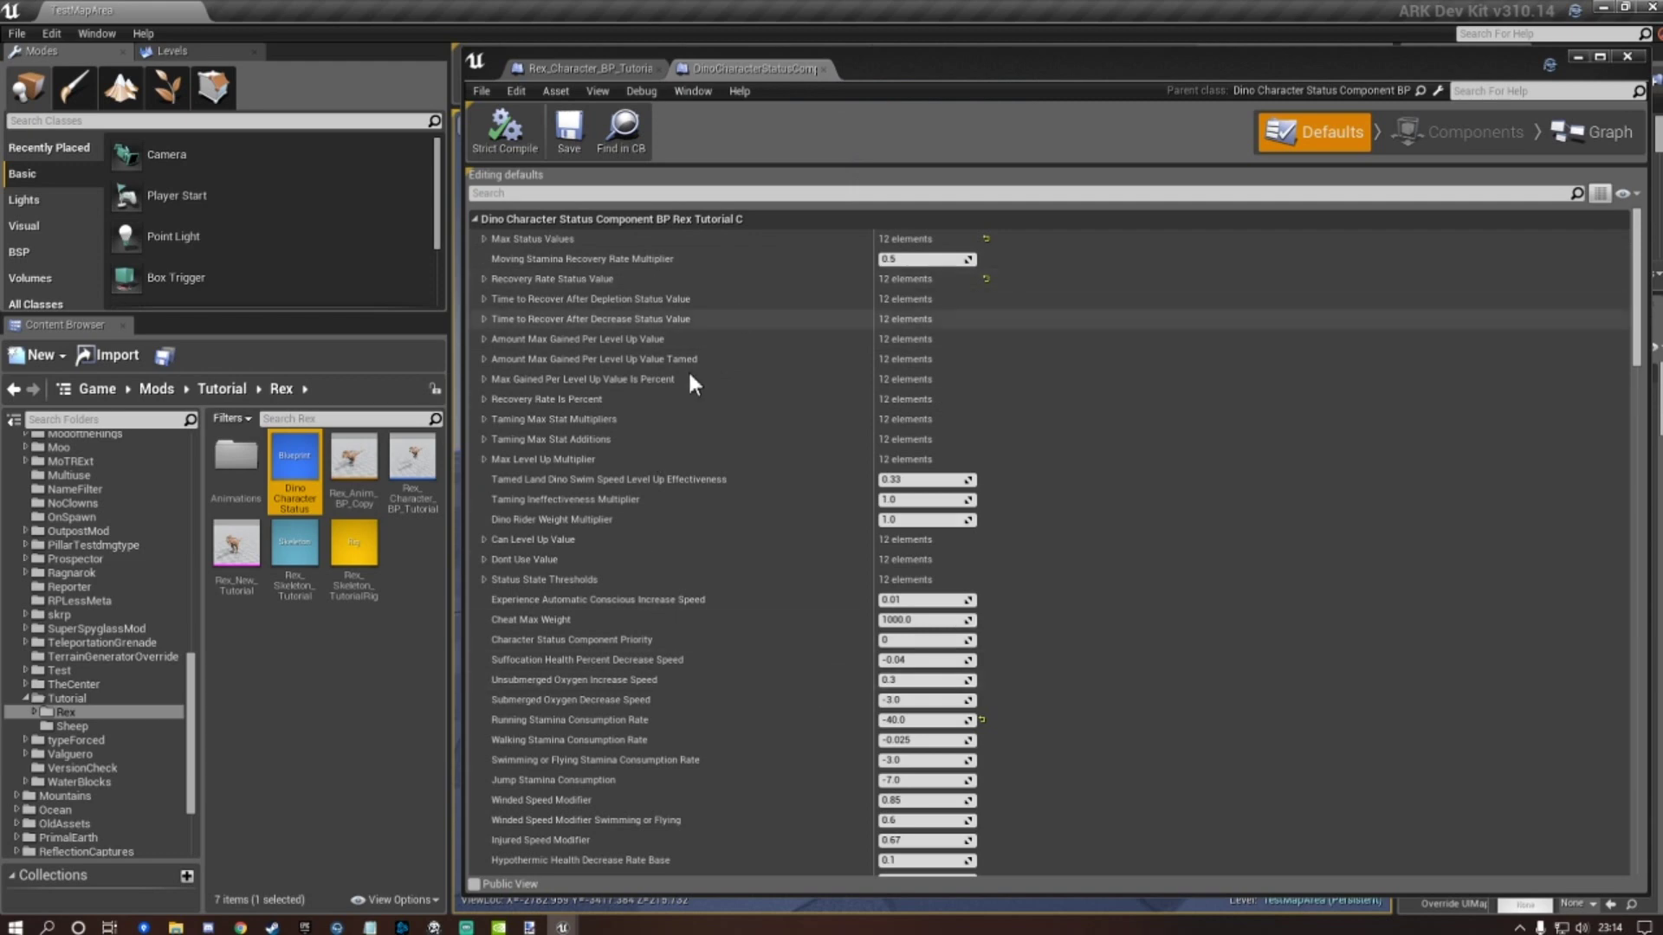
pyautogui.click(575, 70)
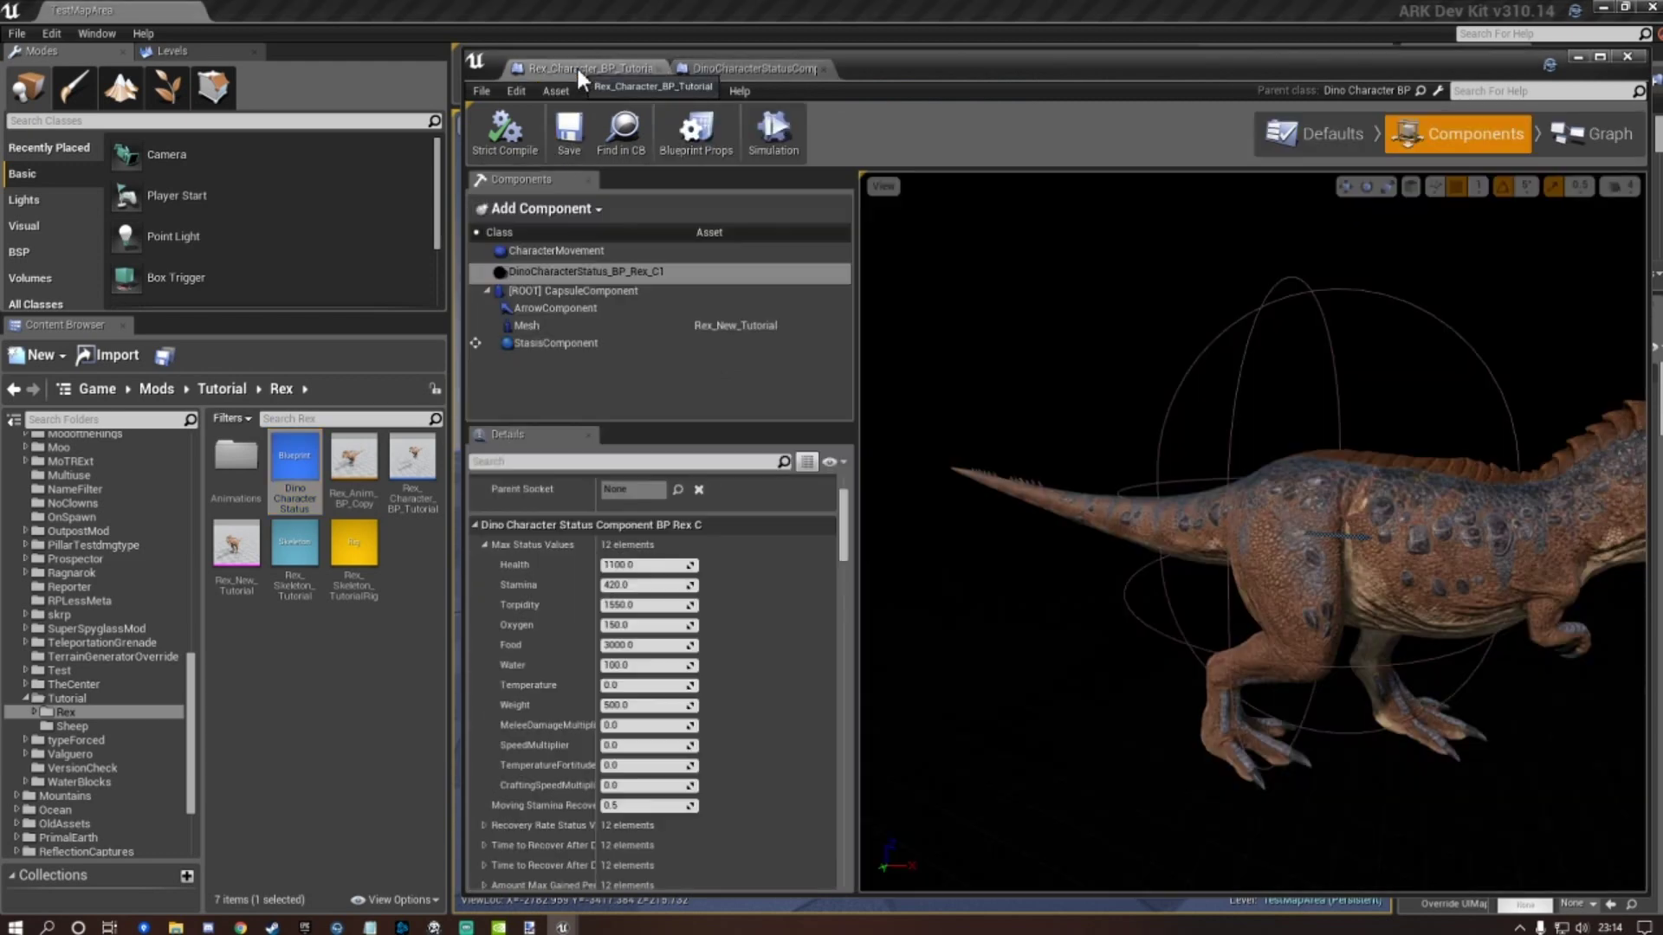
pyautogui.scroll(-5, 601, 589)
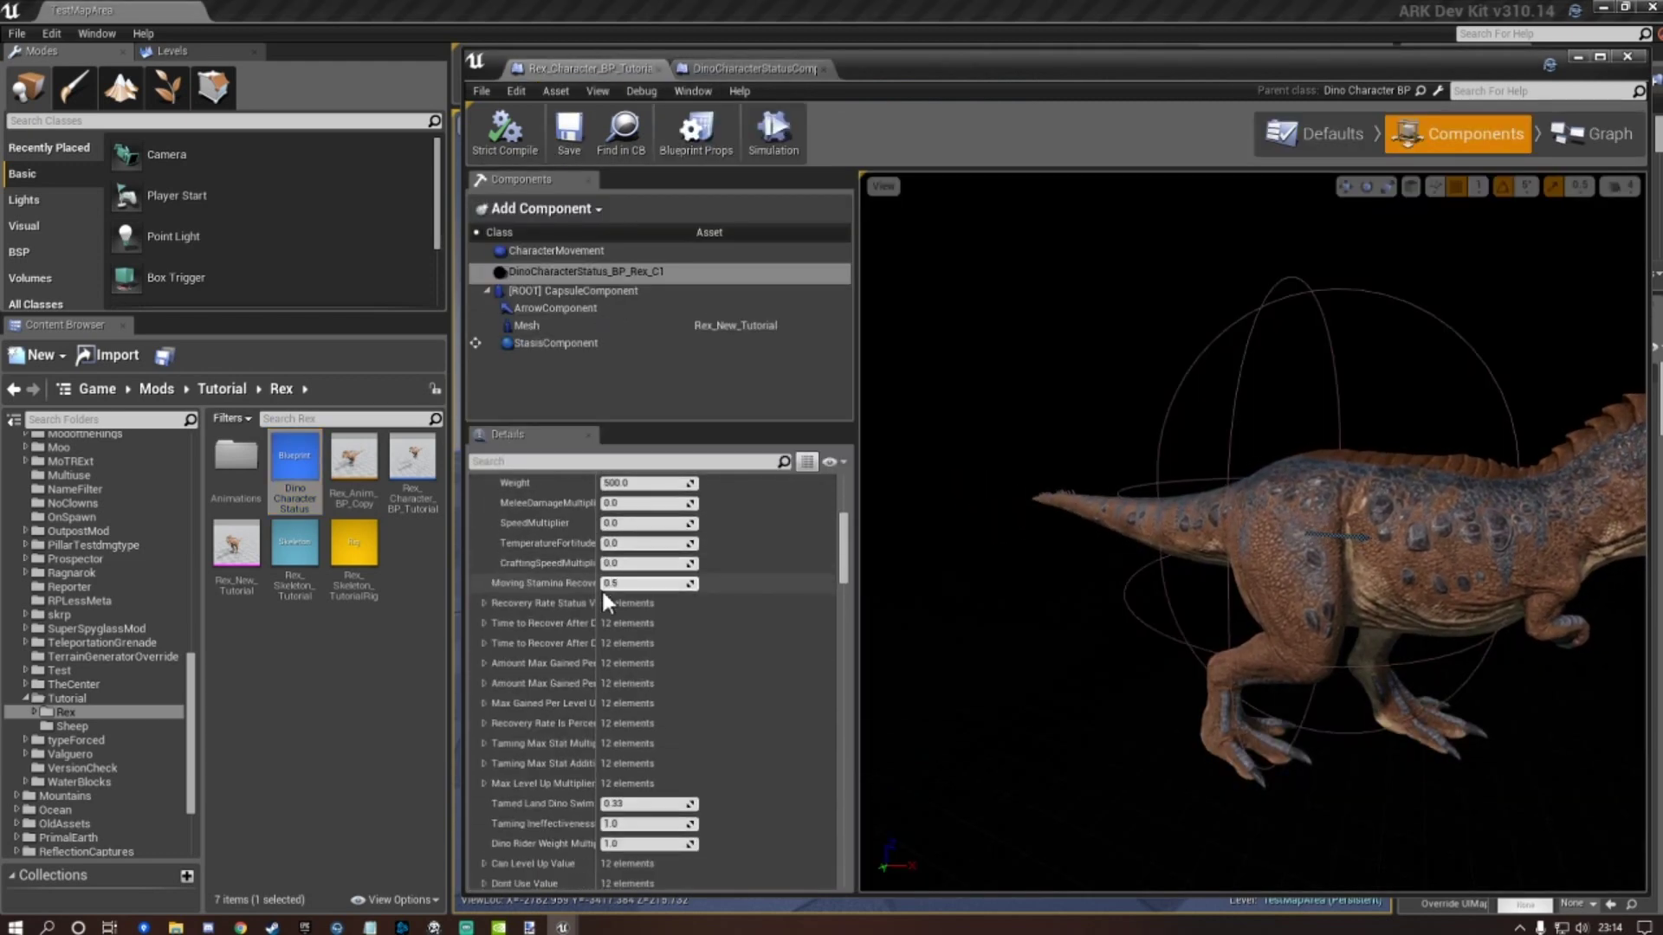
pyautogui.scroll(8, 602, 589)
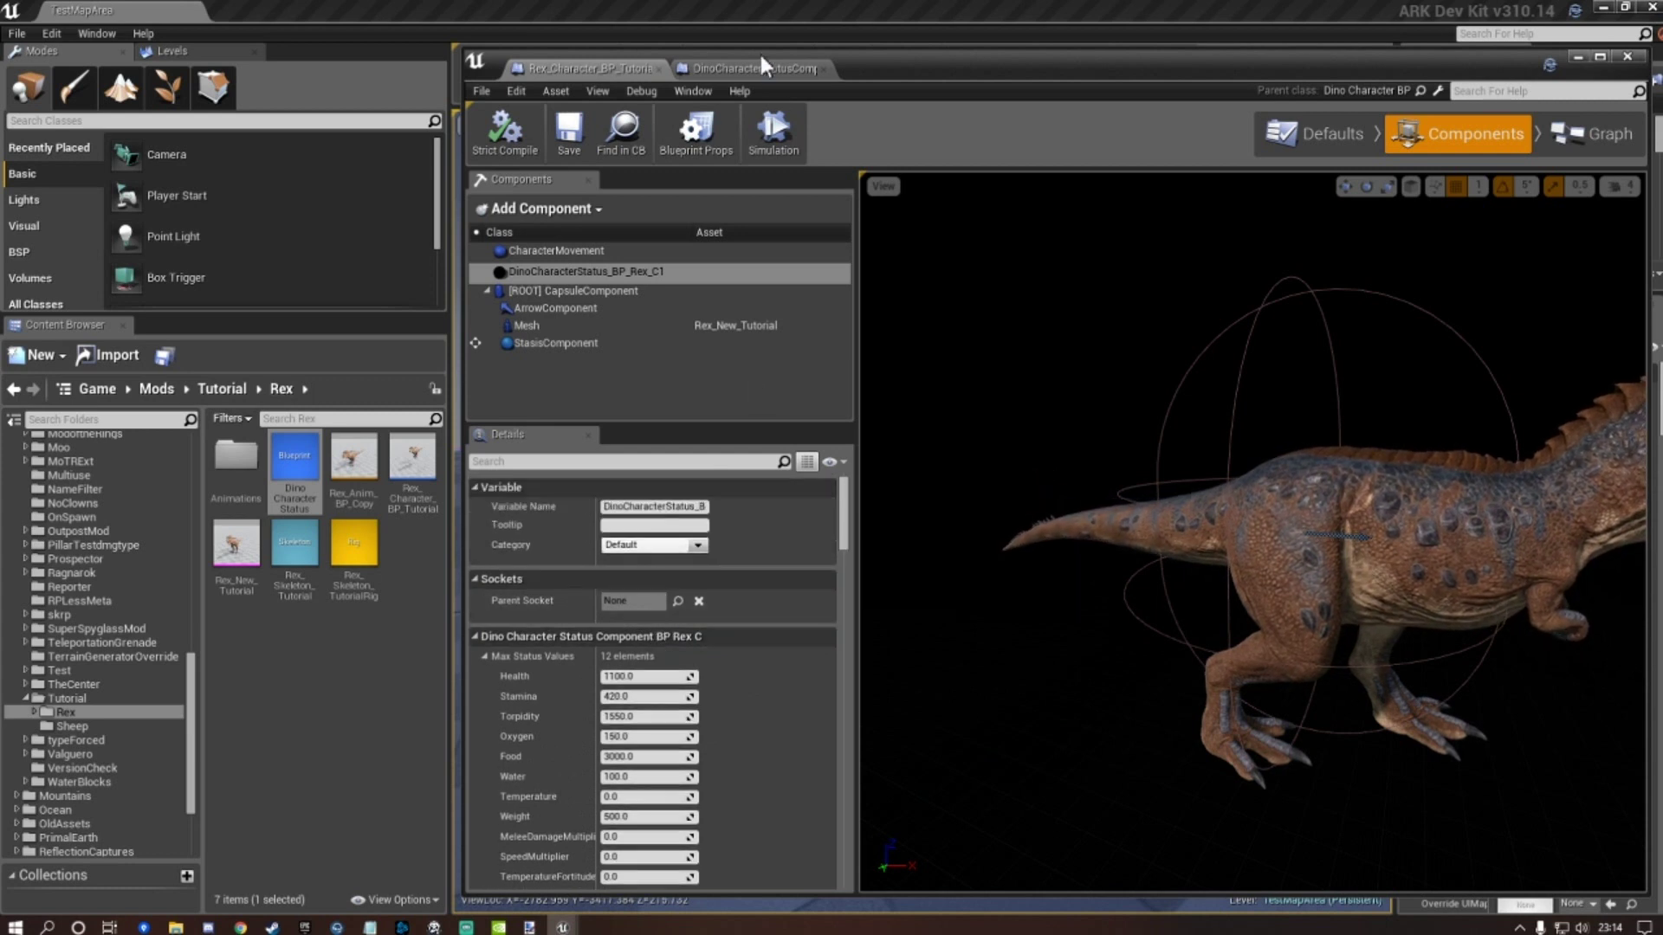
pyautogui.click(755, 66)
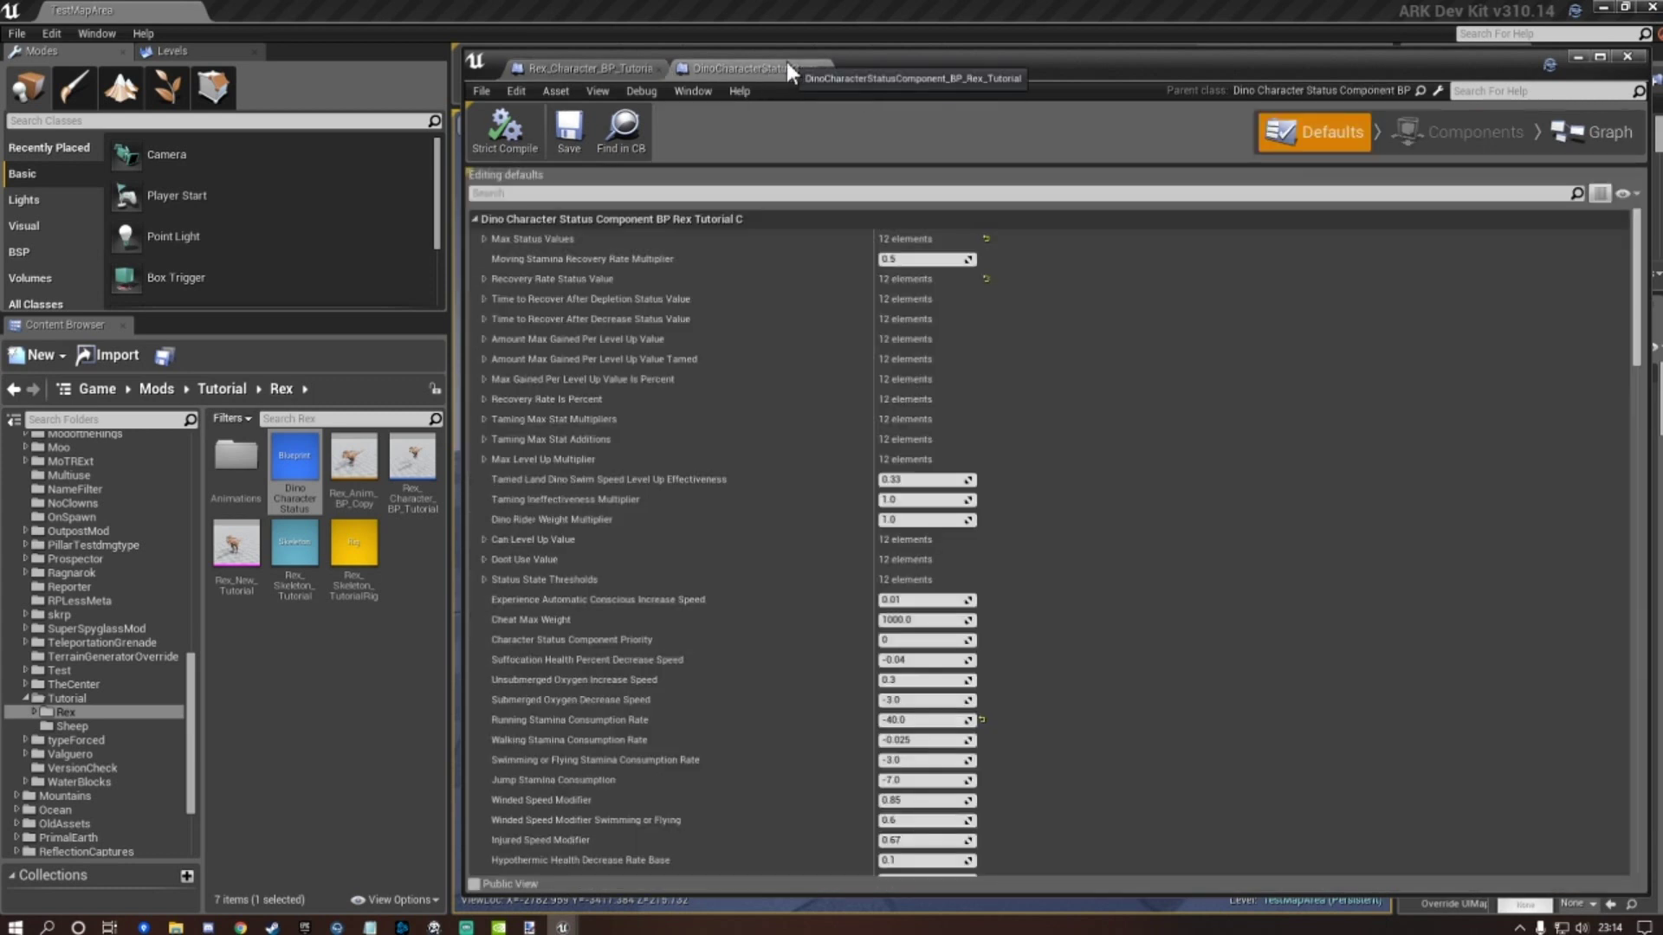
# In the tutorial status component's Max Status Values, set Health to 550, Stamina to 300, Torpidity to 750, Food to 1500 and Weight to 250.
pyautogui.click(483, 239)
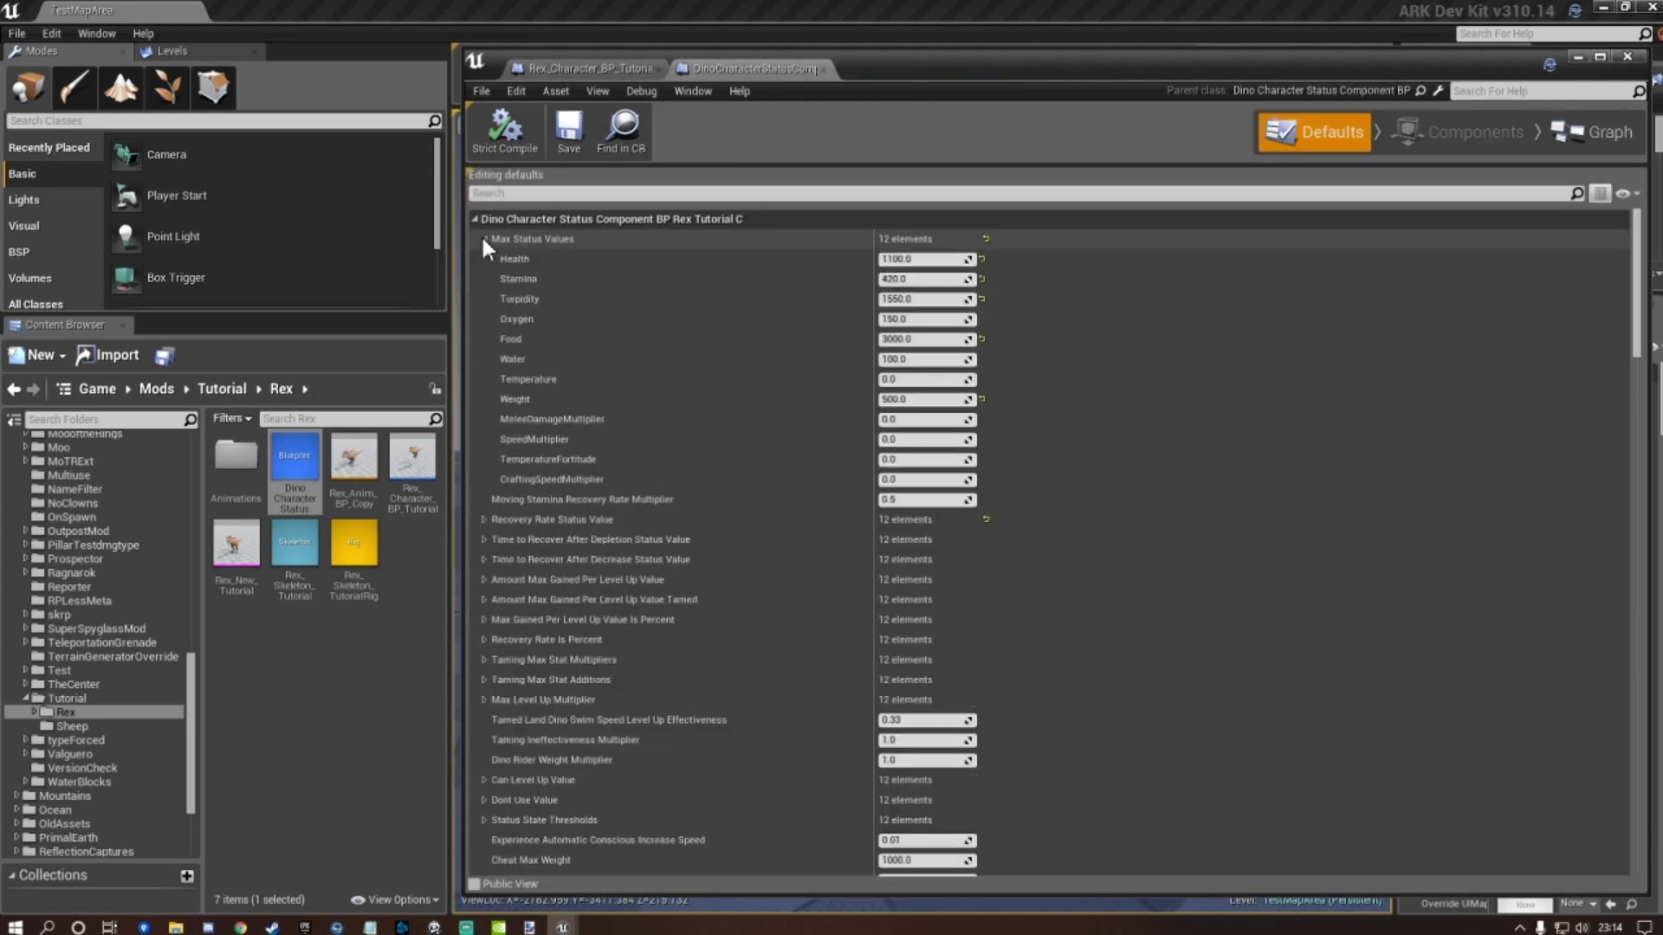
pyautogui.click(923, 259)
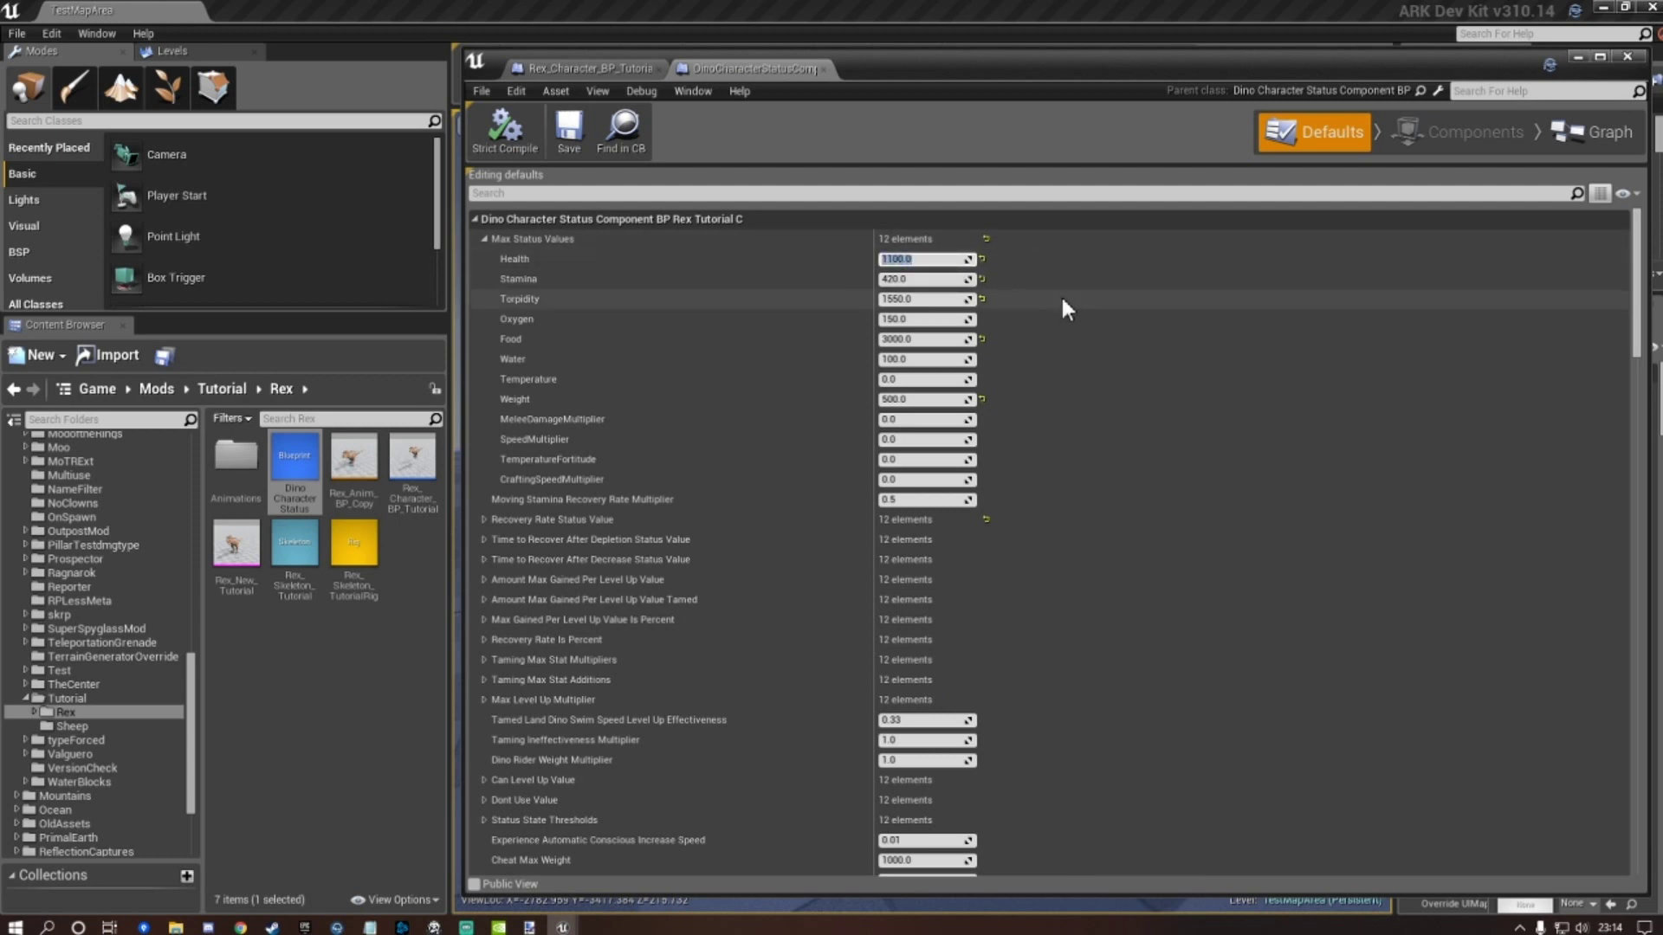
pyautogui.write('550')
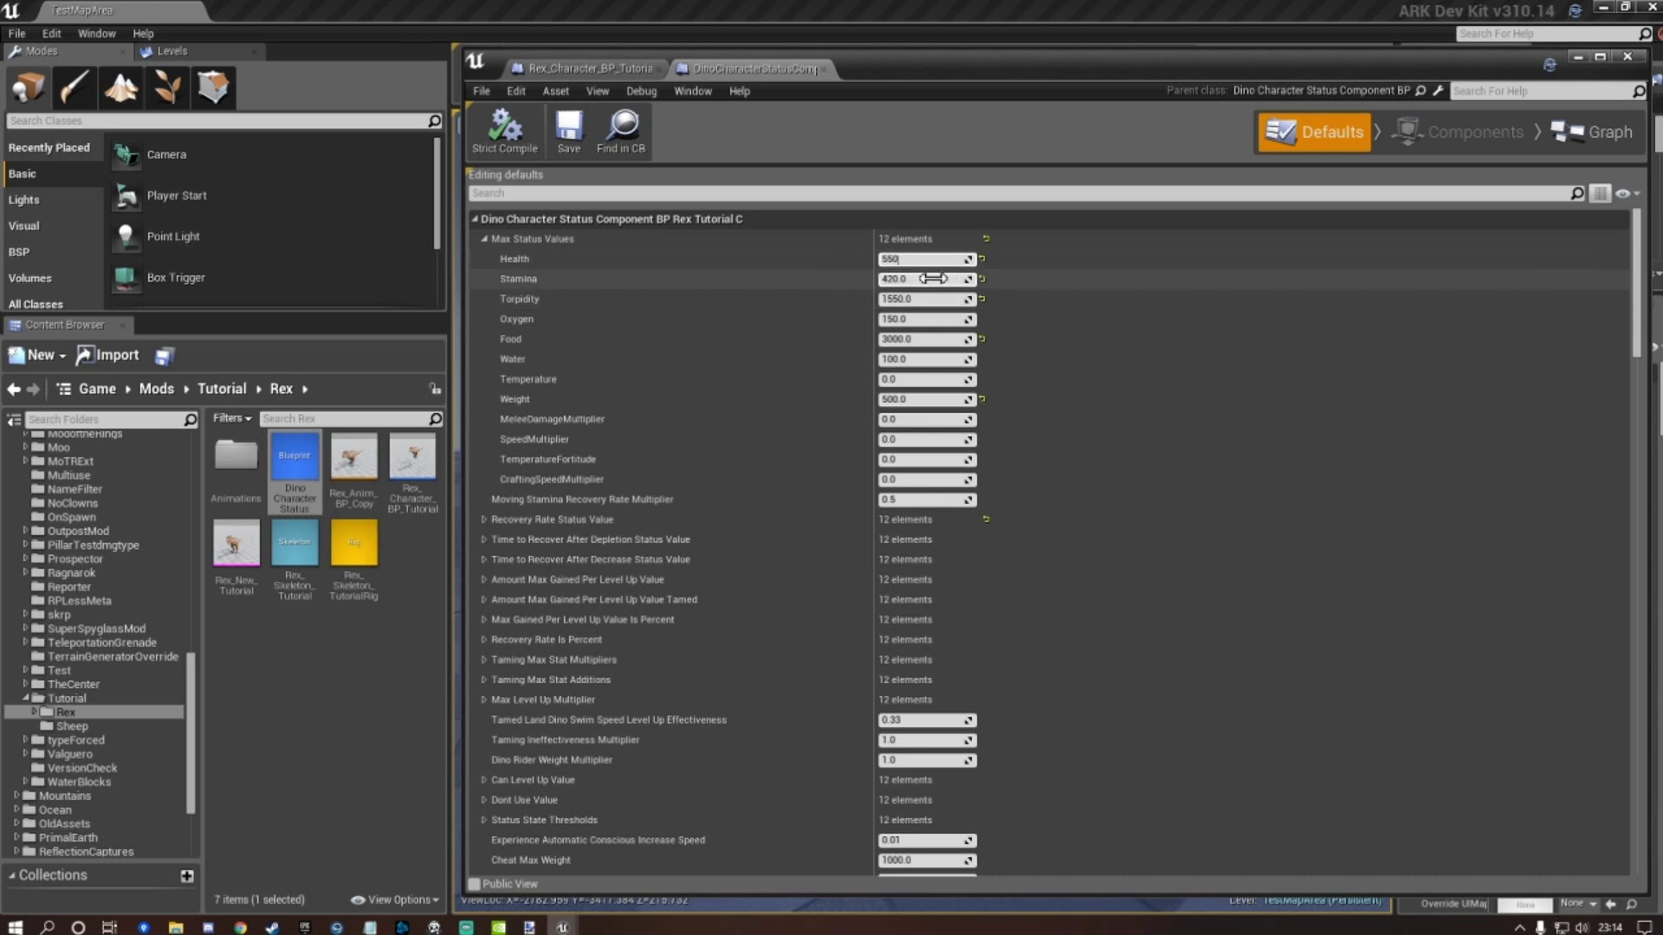
pyautogui.press('Tab')
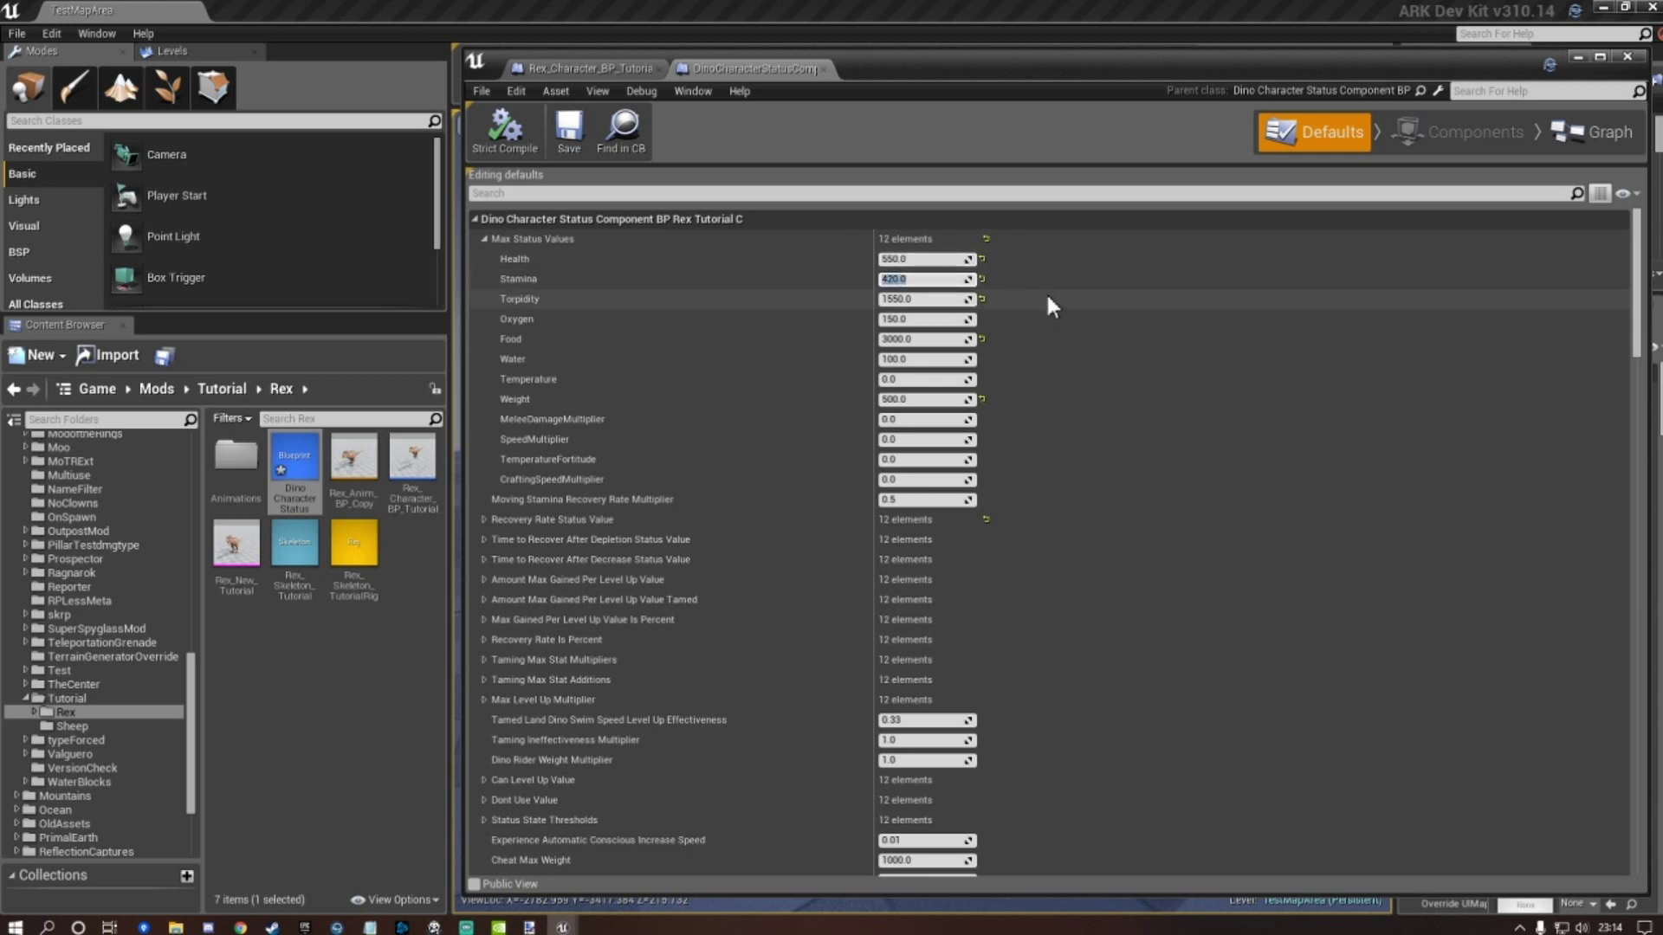
pyautogui.write('300')
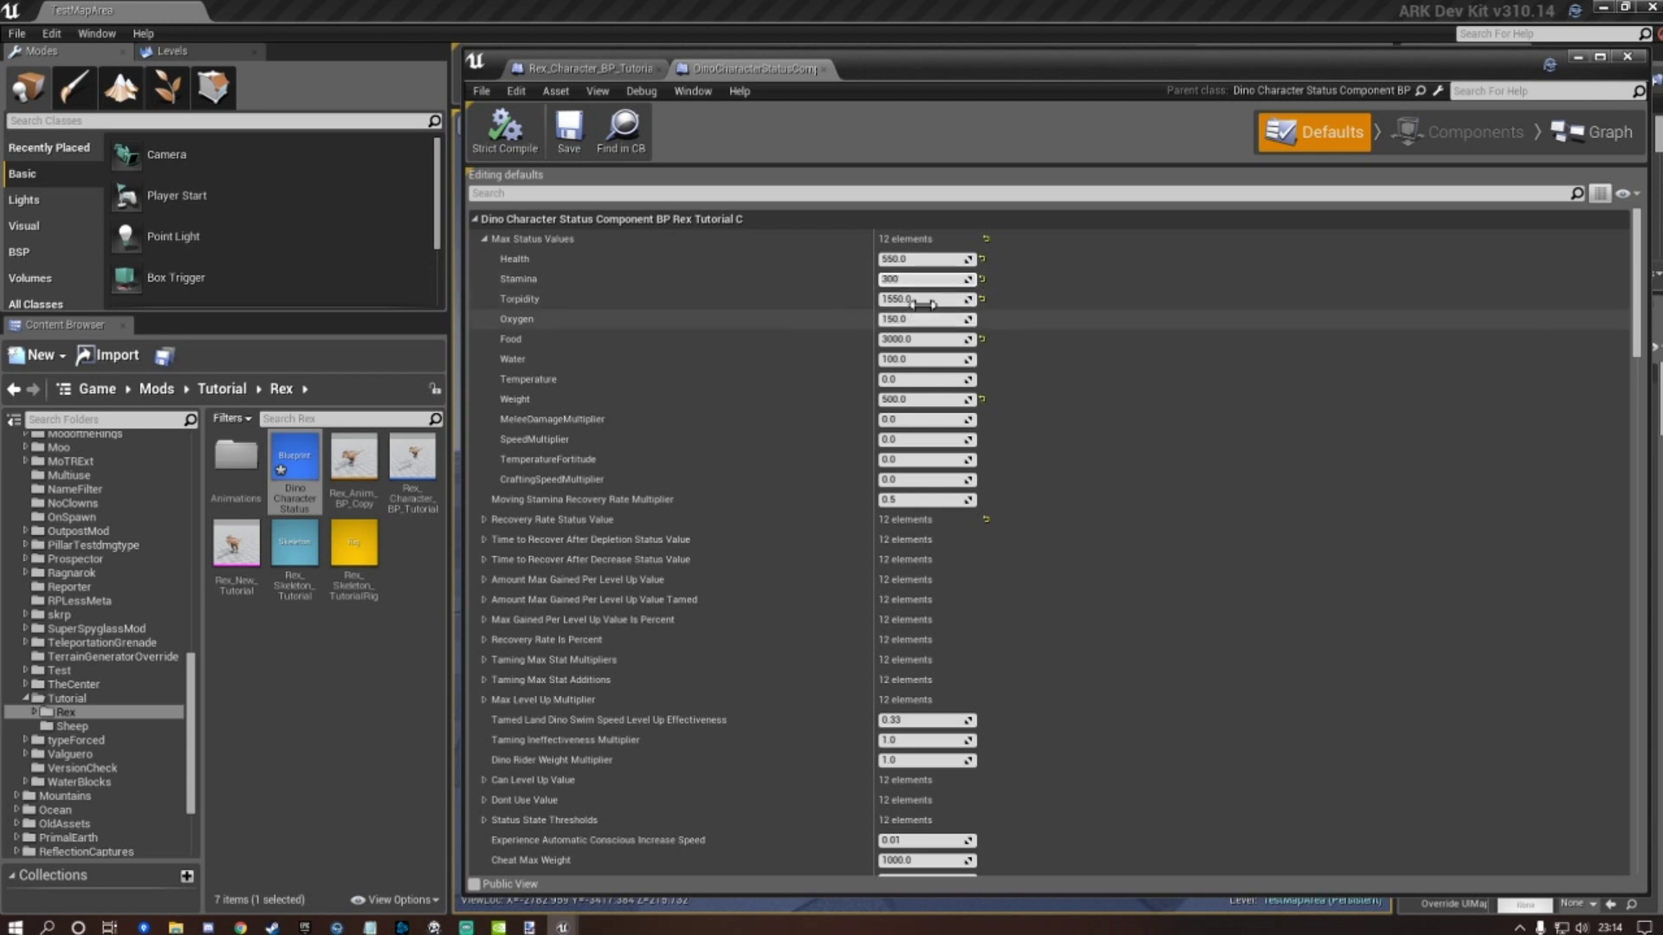
pyautogui.press('Tab')
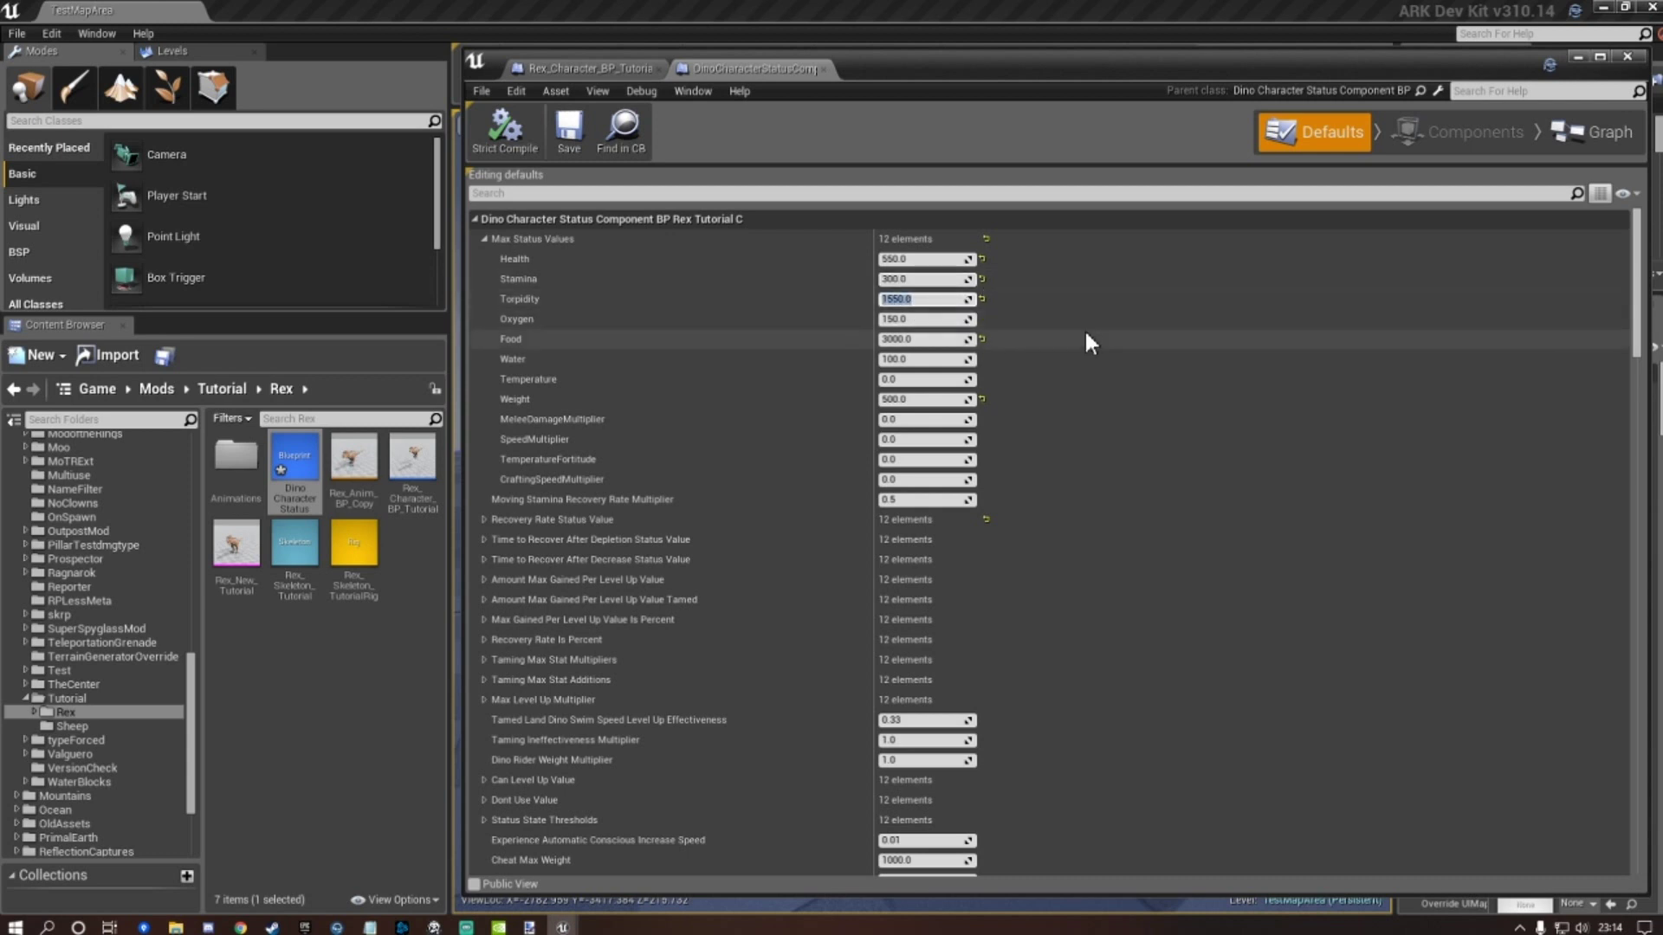
pyautogui.write('750')
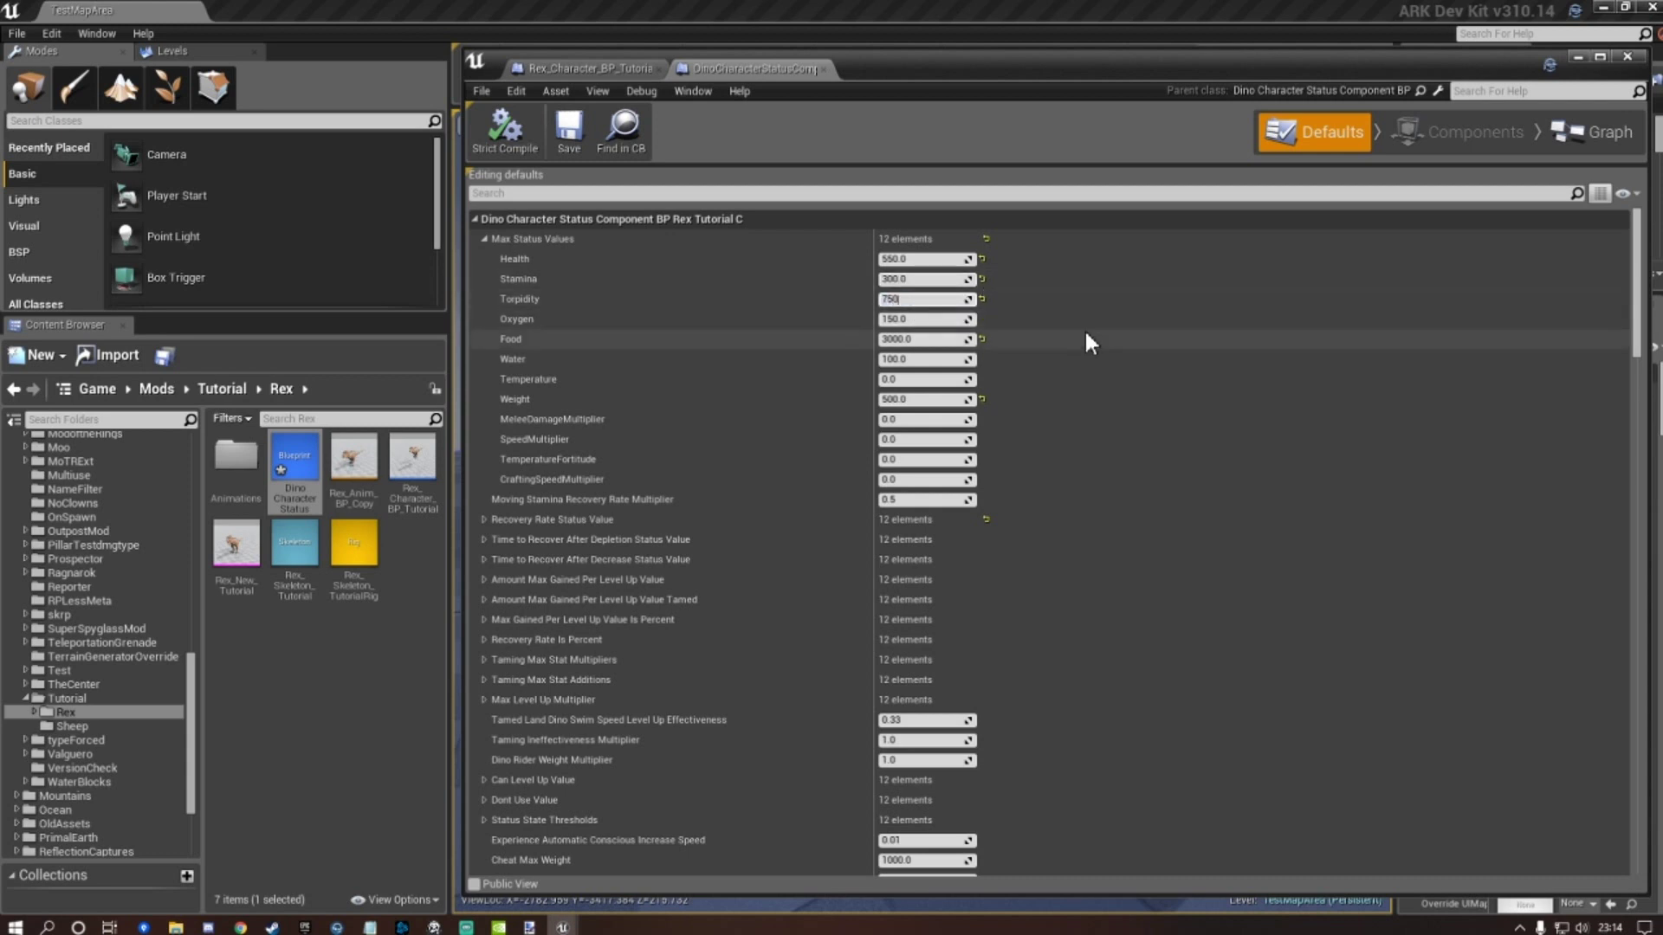
pyautogui.click(929, 339)
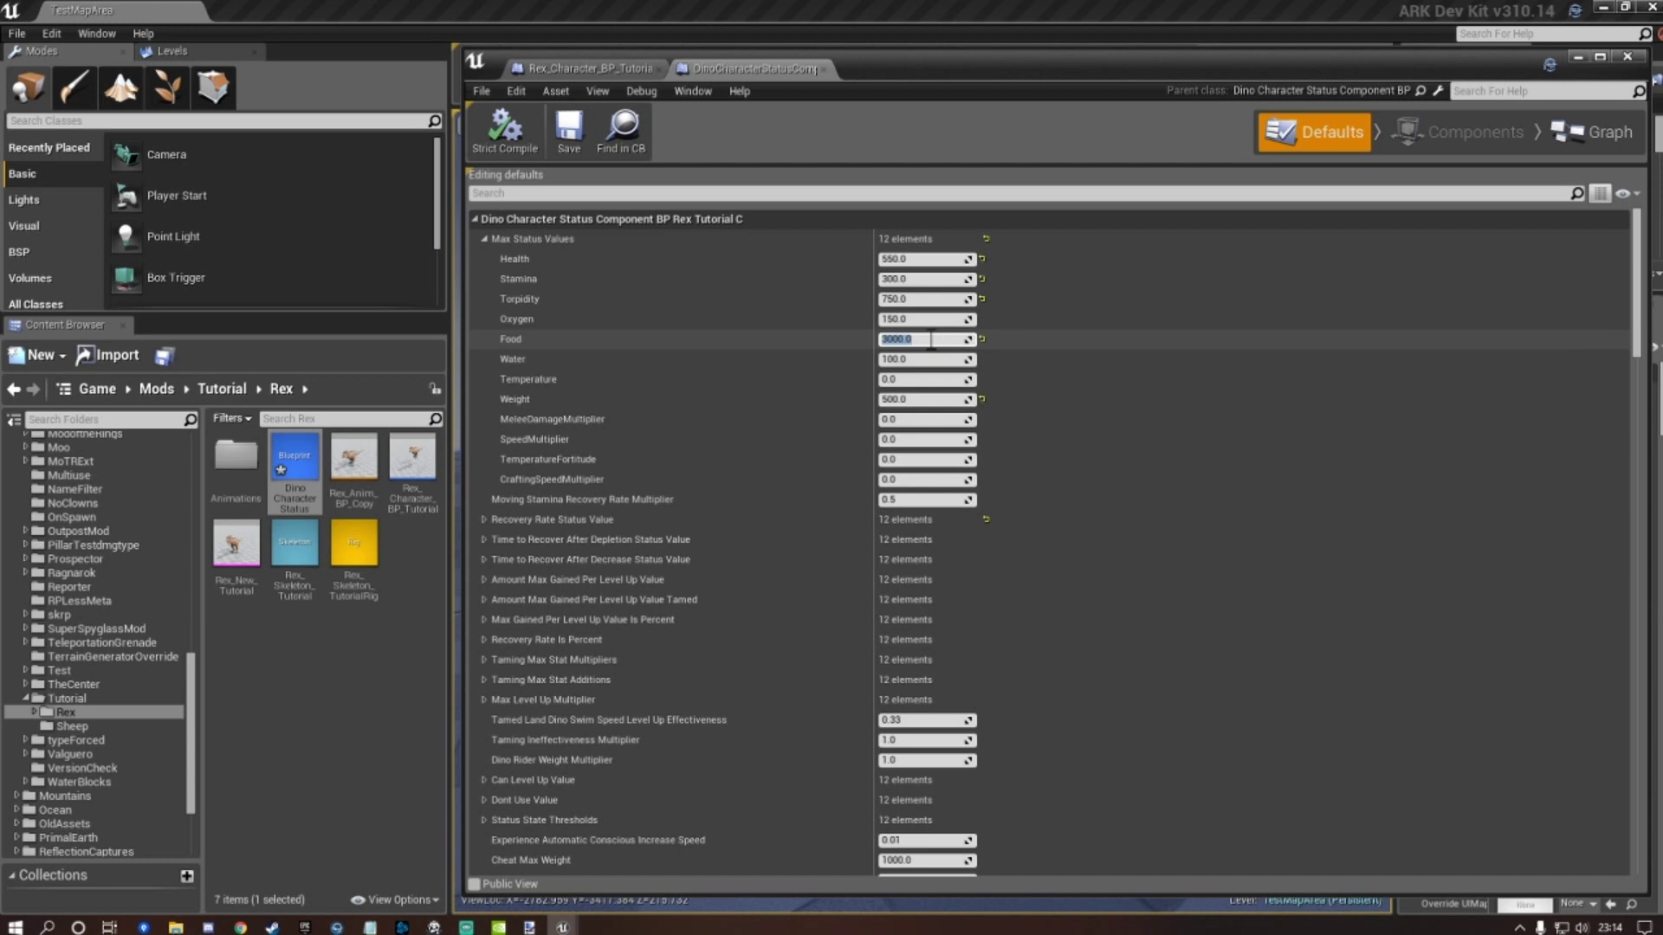
pyautogui.write('1500')
pyautogui.click(905, 399)
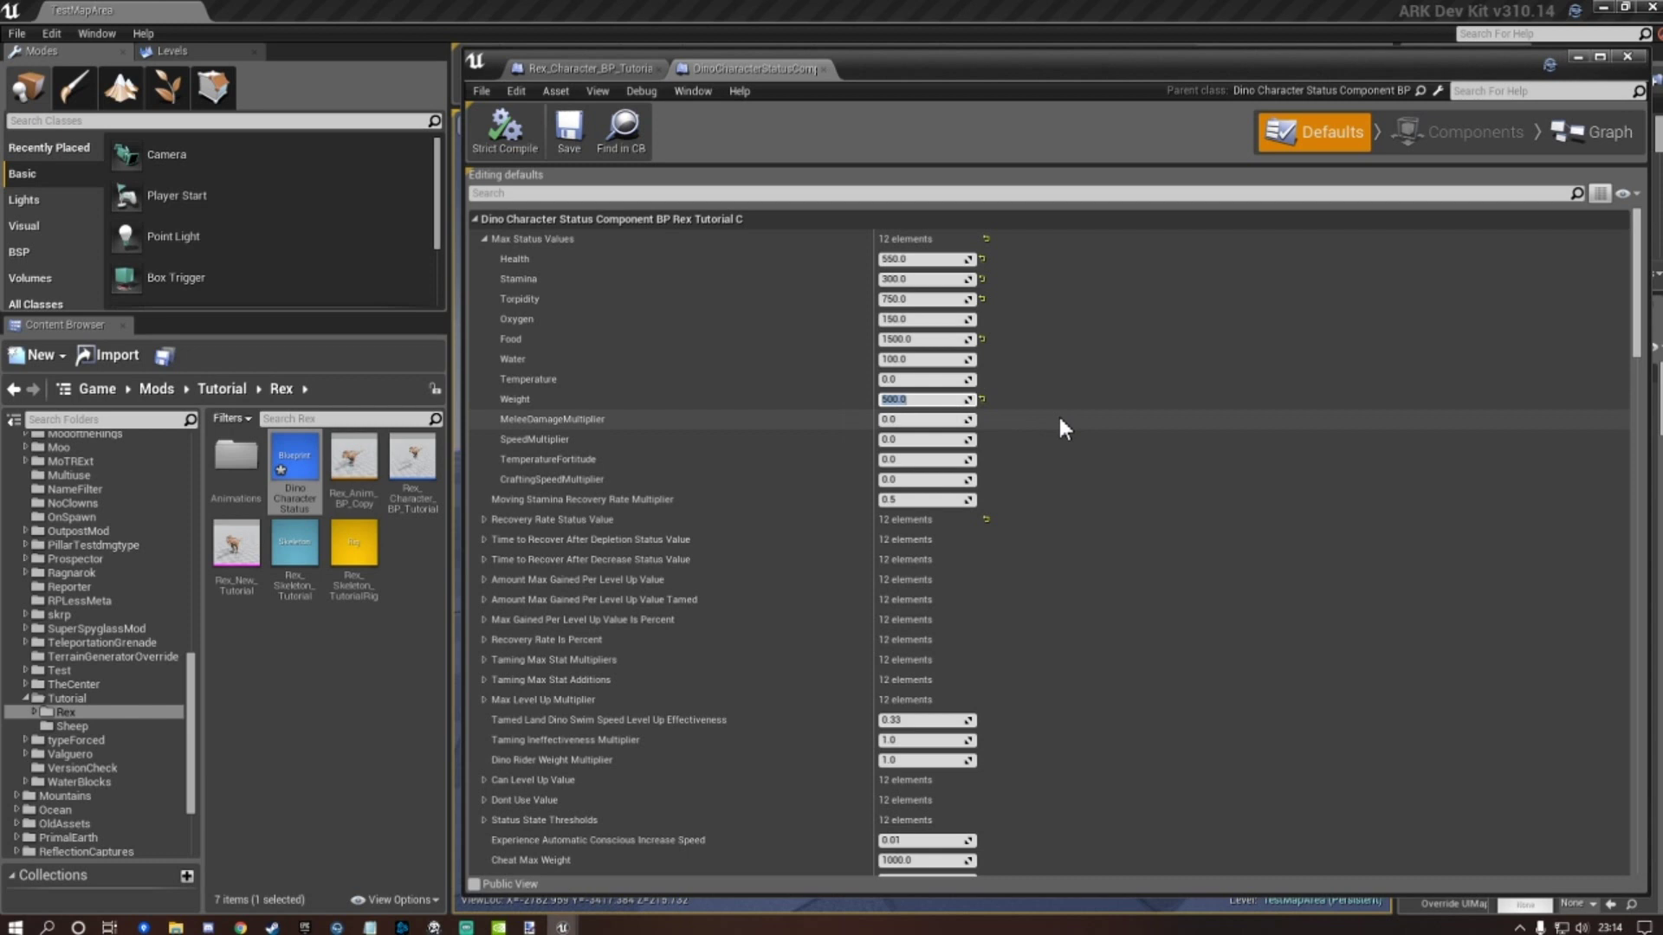
pyautogui.write('250')
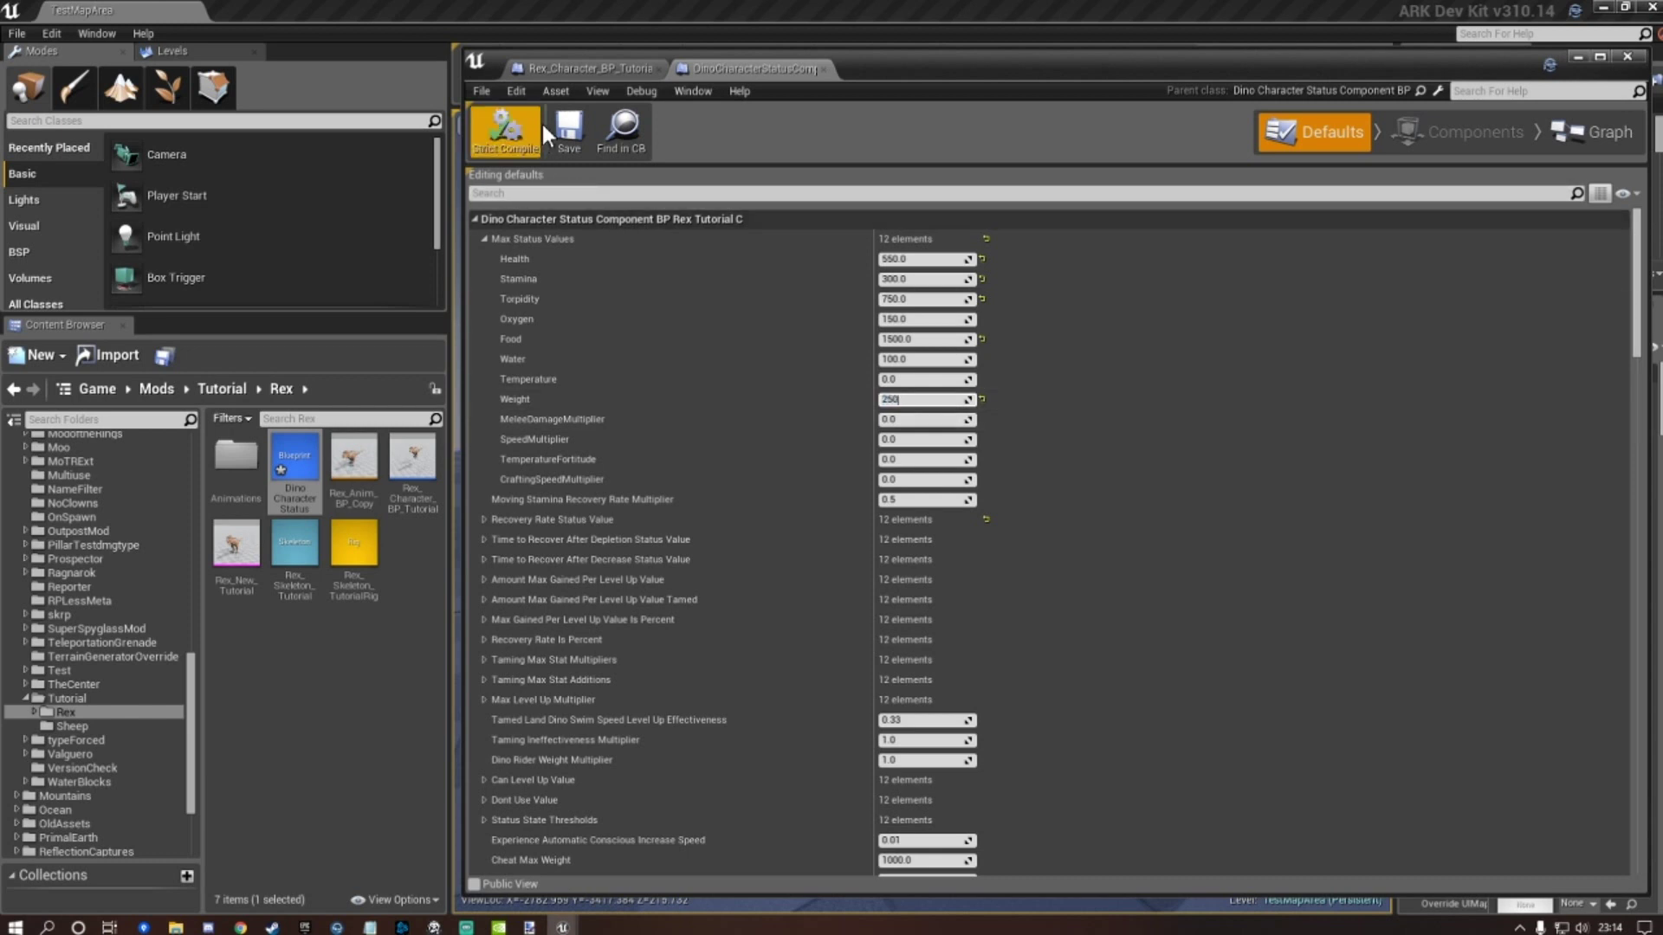
# Compile and save DinoCharacterStatusComponent_BP_Rex_Tutorial, recheck its Max Status Values and close the blueprint editor.
pyautogui.click(570, 141)
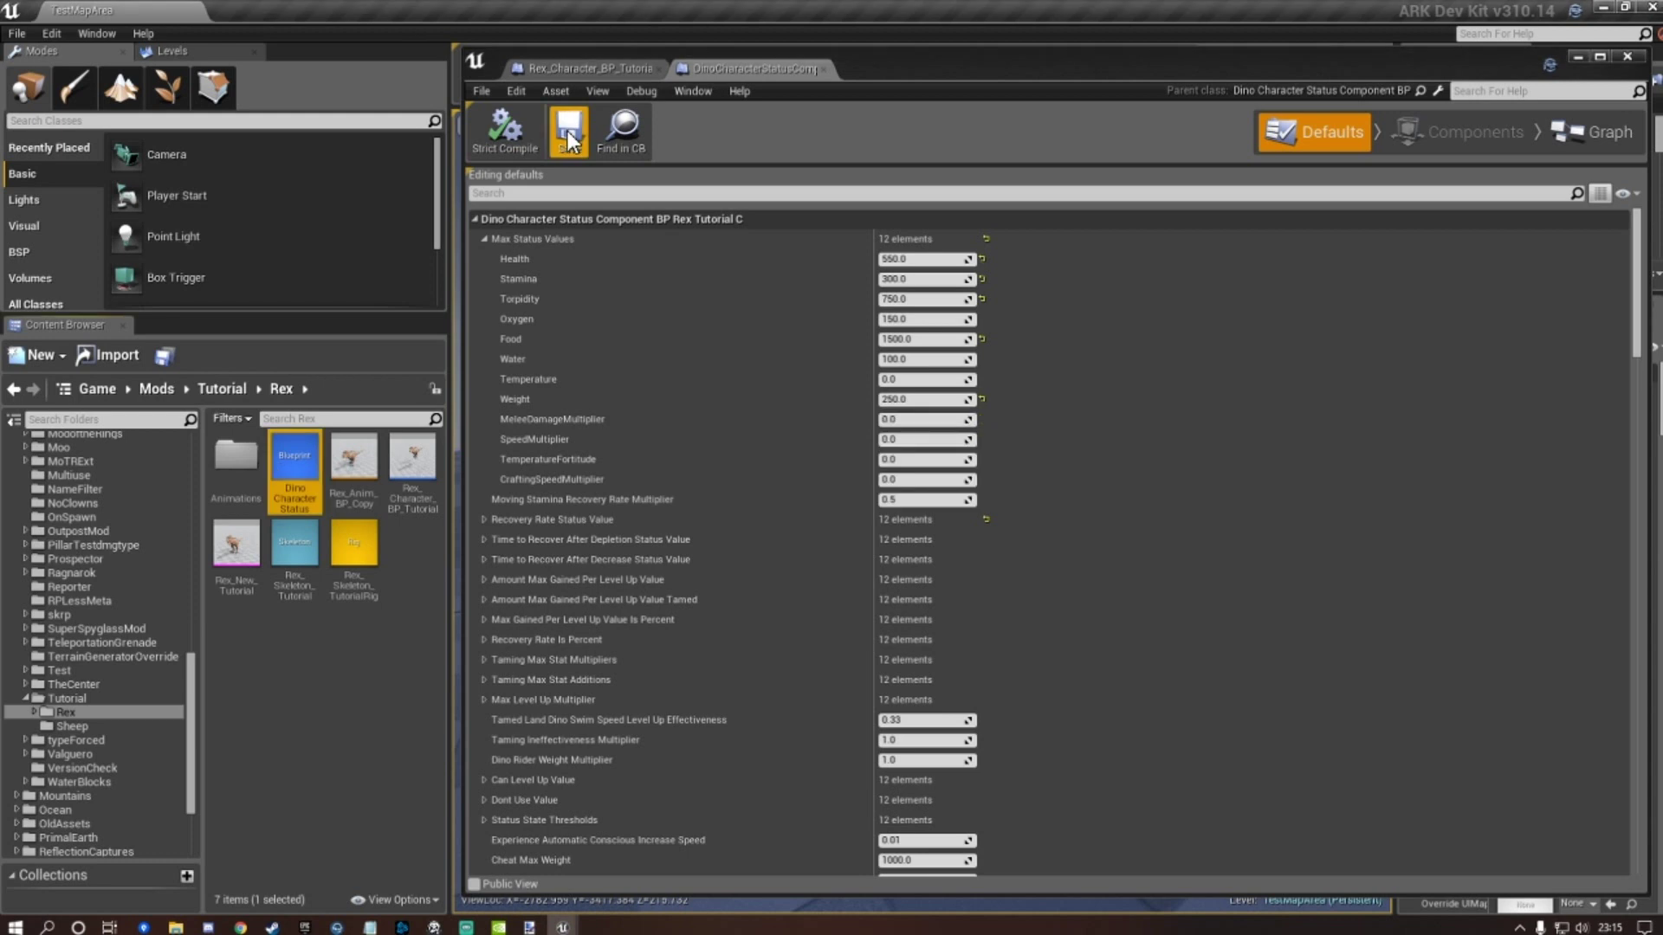
pyautogui.click(502, 132)
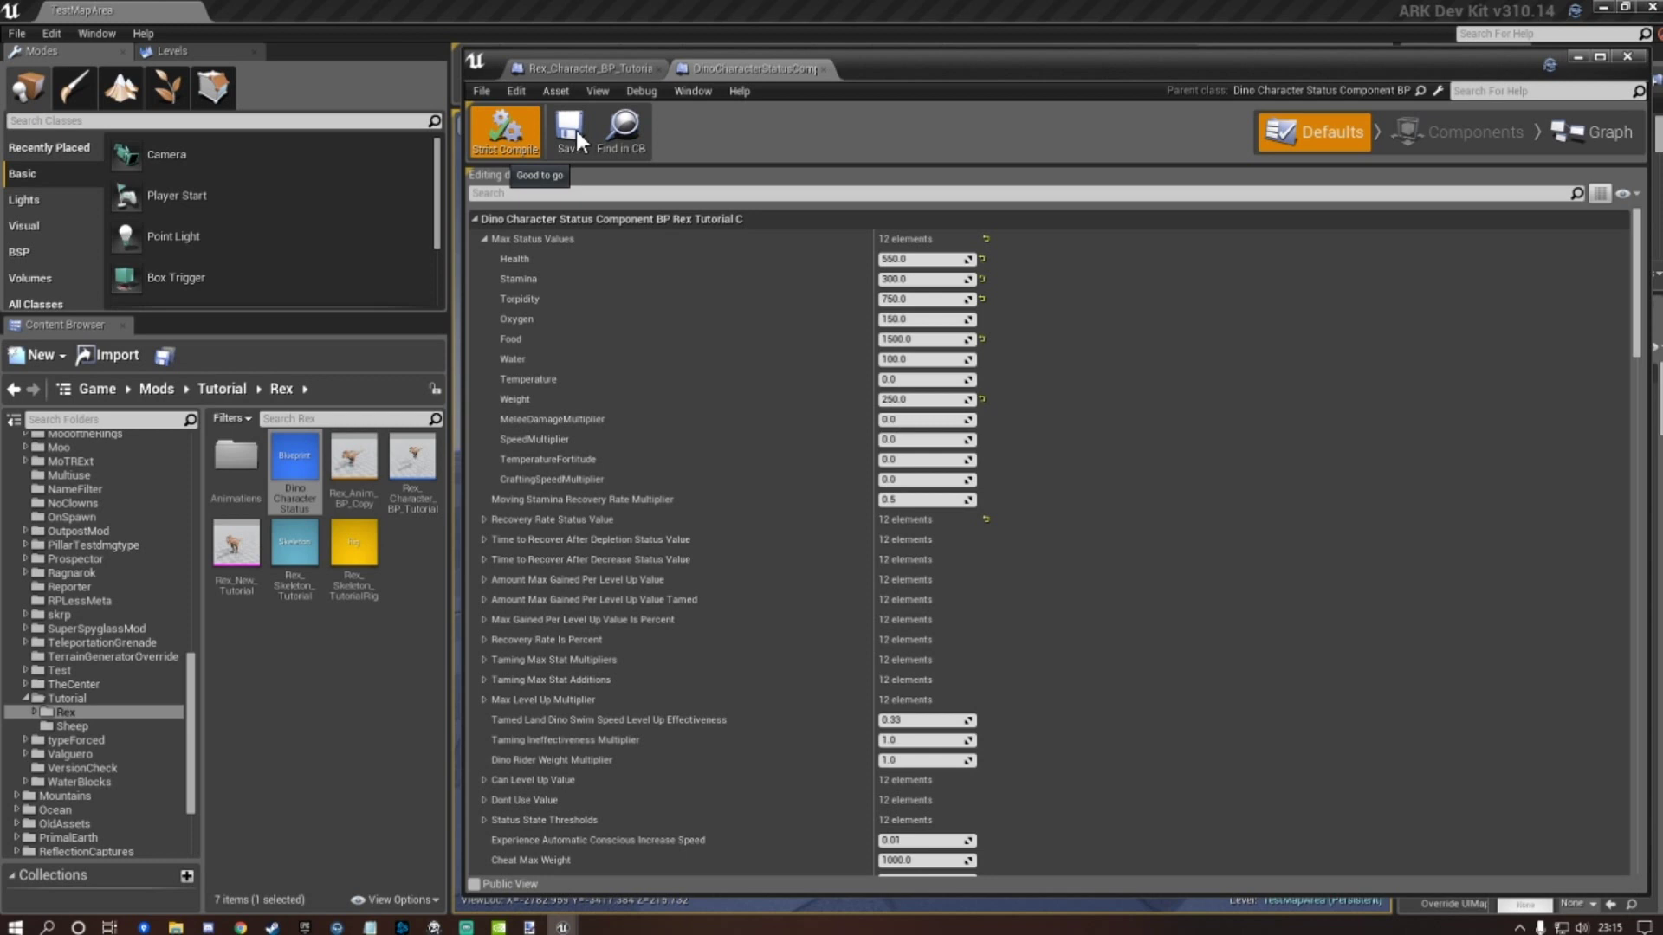
pyautogui.click(573, 131)
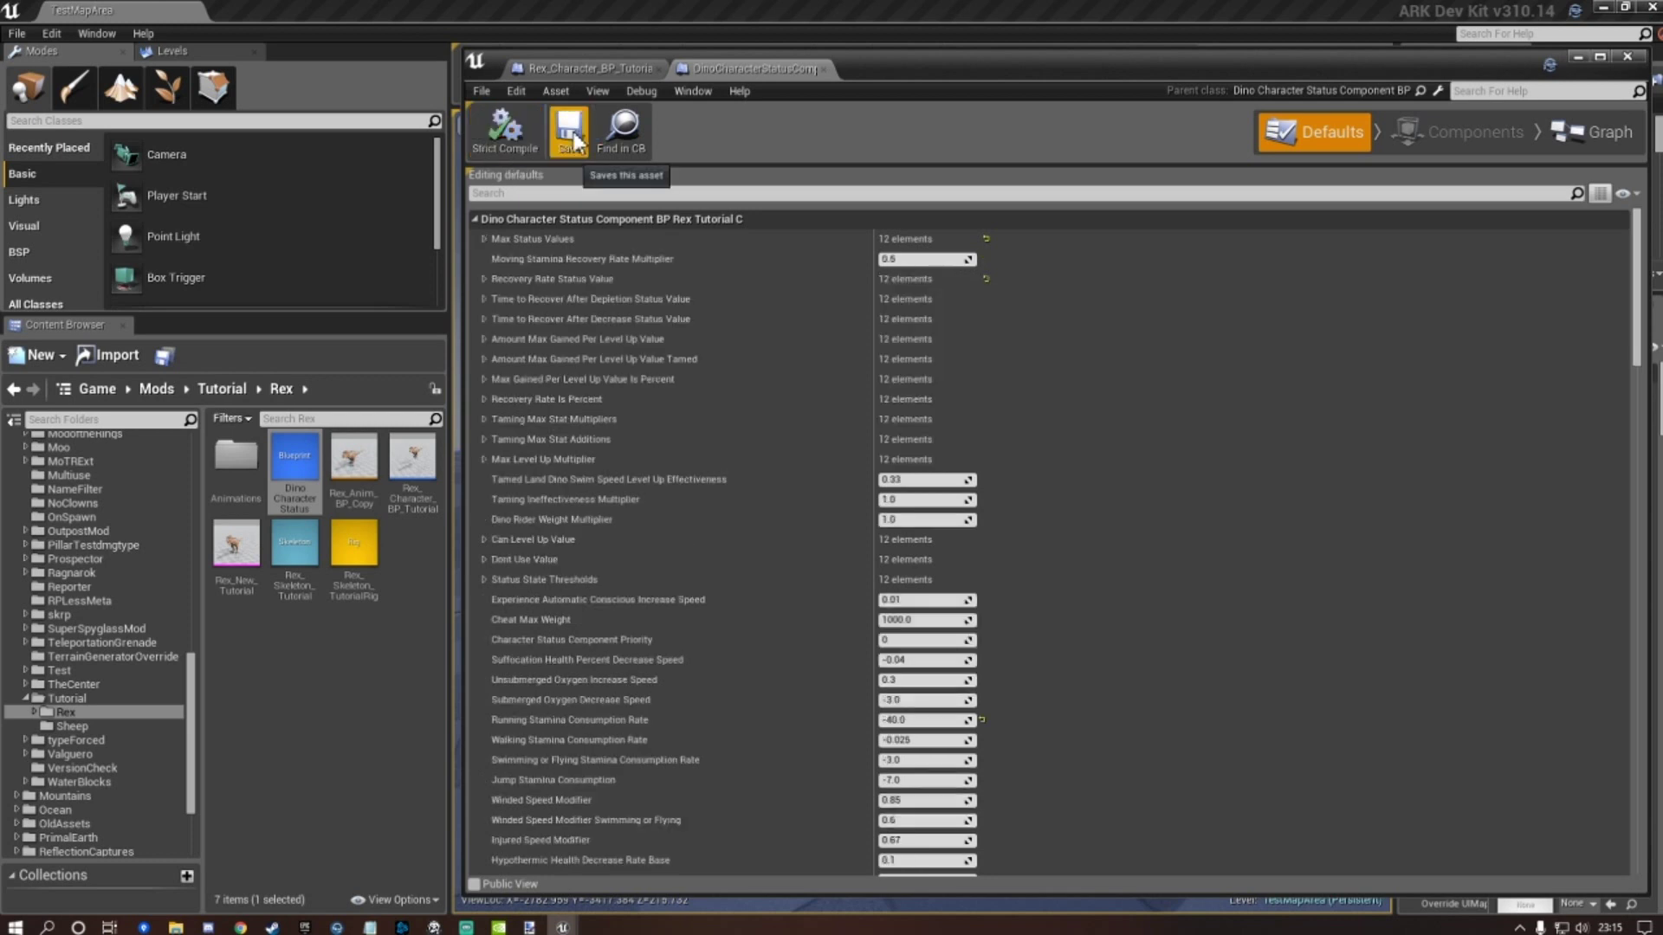
pyautogui.click(484, 238)
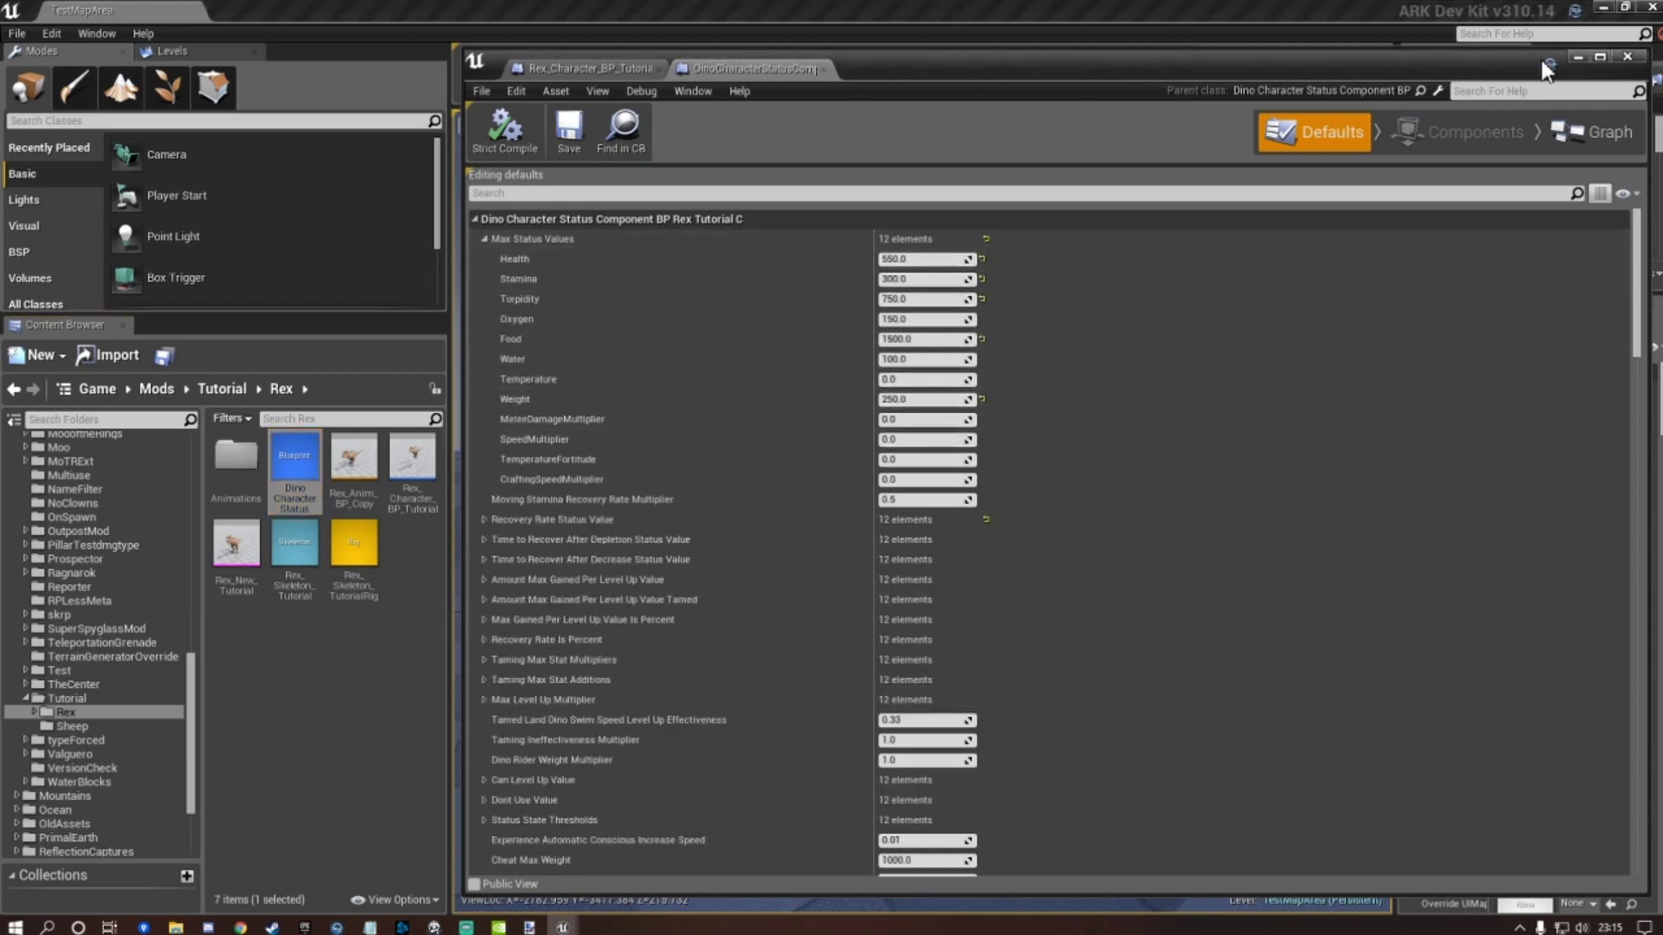
pyautogui.click(1627, 57)
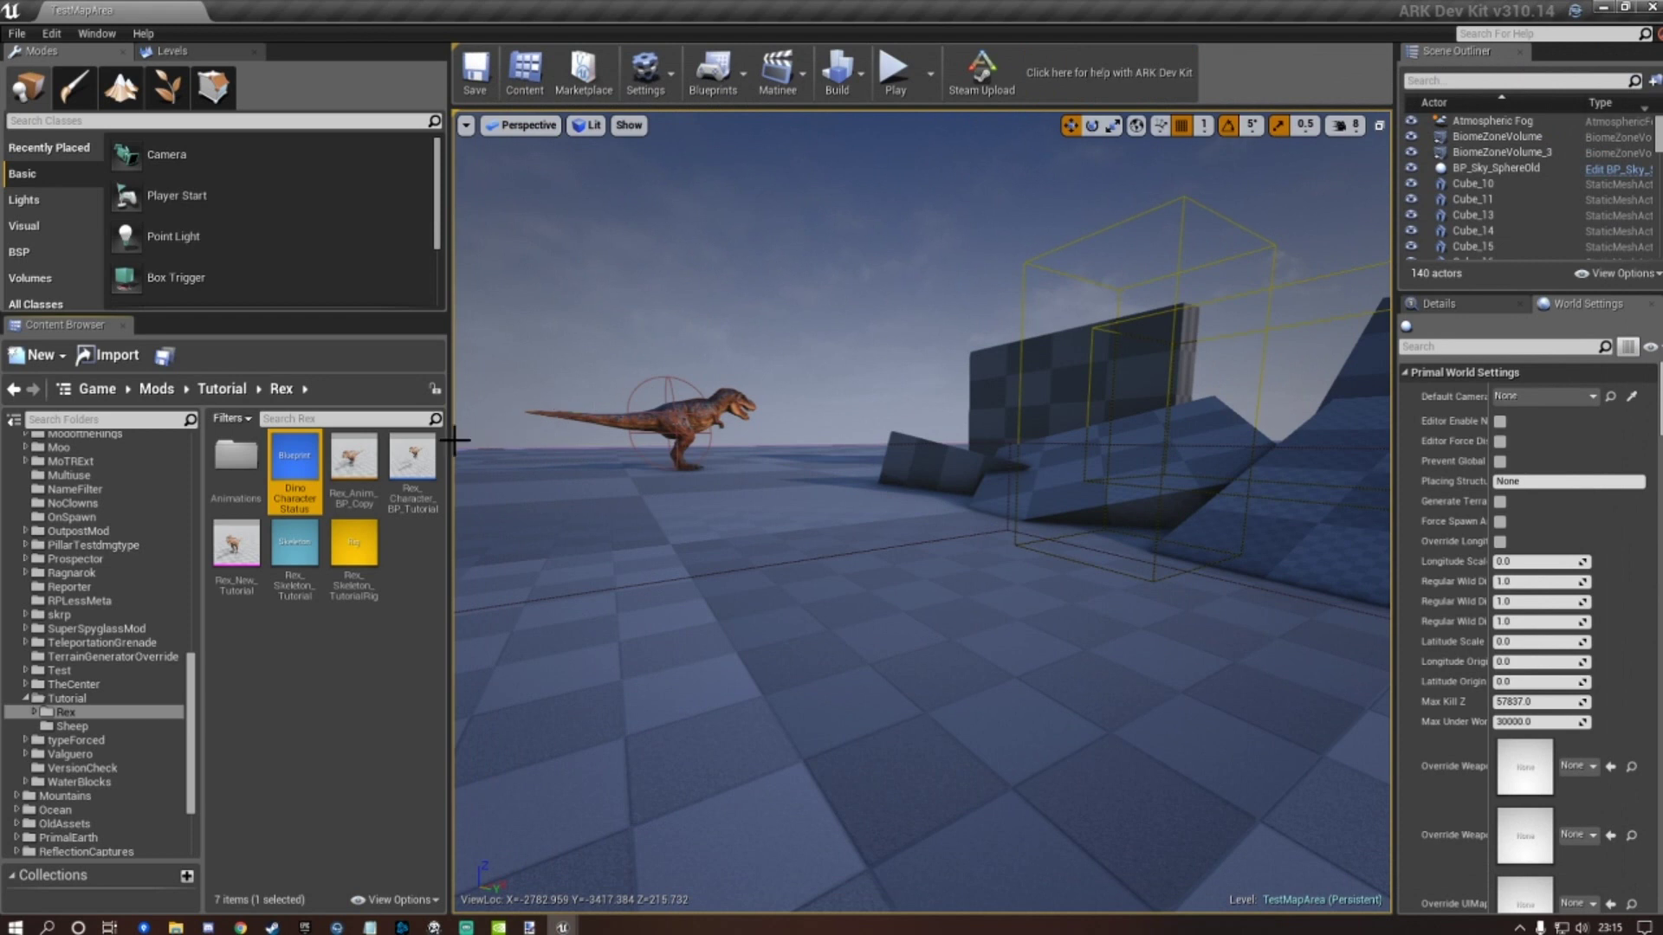
# Open Rex_Character_BP_Tutorial and add the Dino Character Status BP Rex Tutorial component to its components.
pyautogui.click(410, 471)
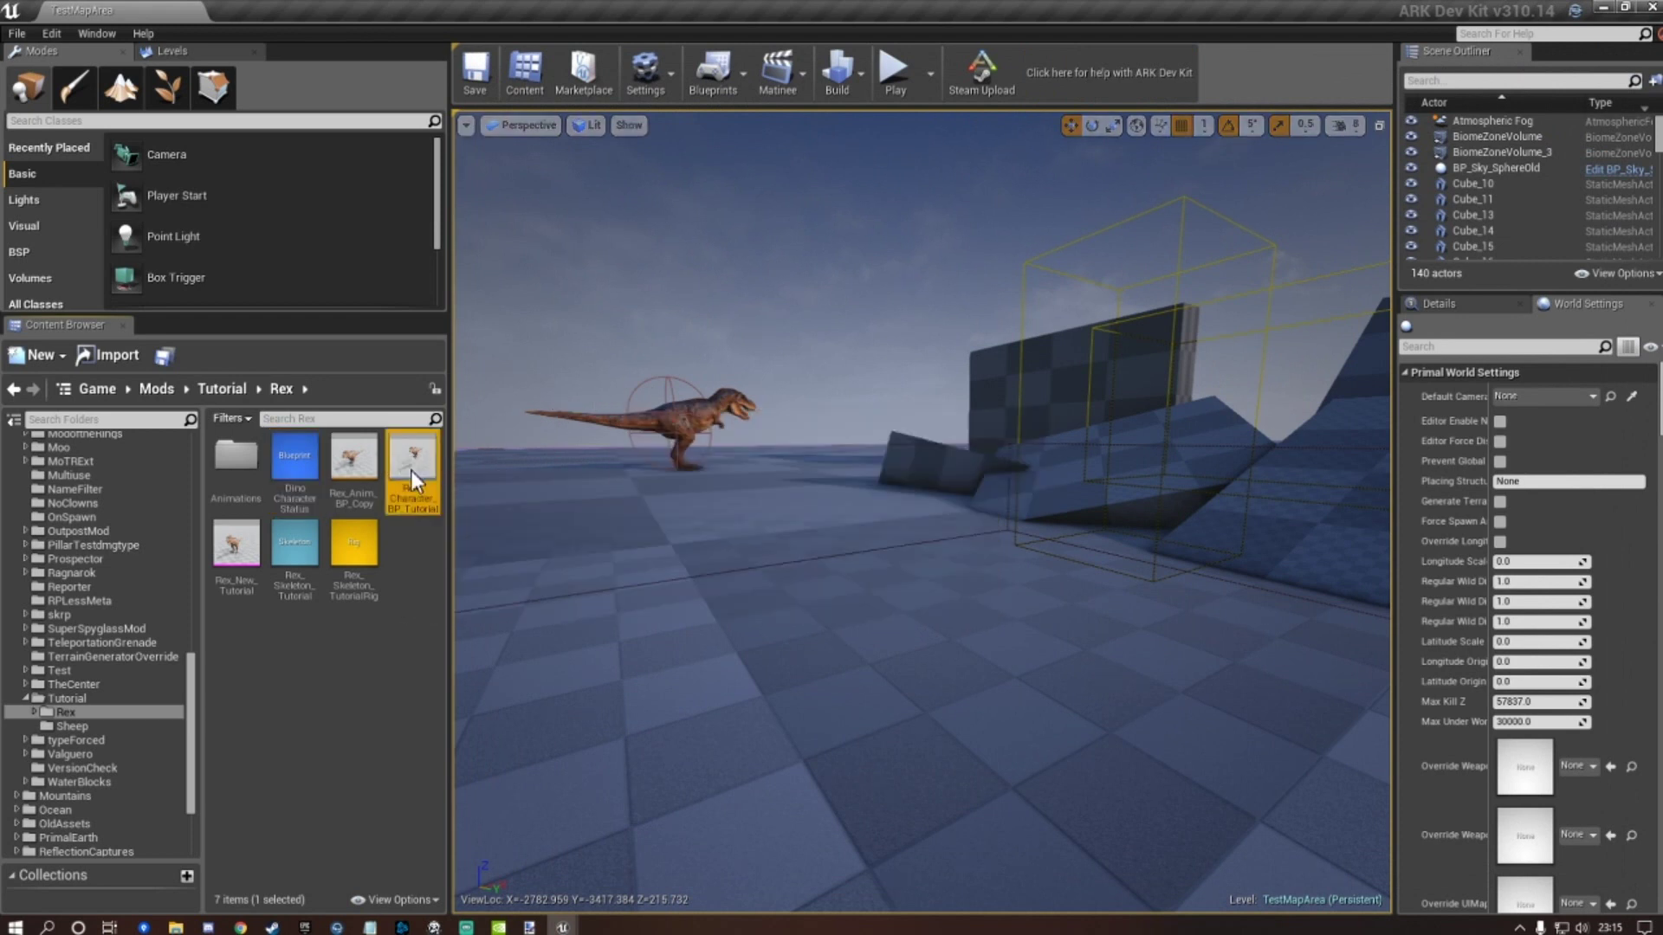
pyautogui.doubleClick(411, 471)
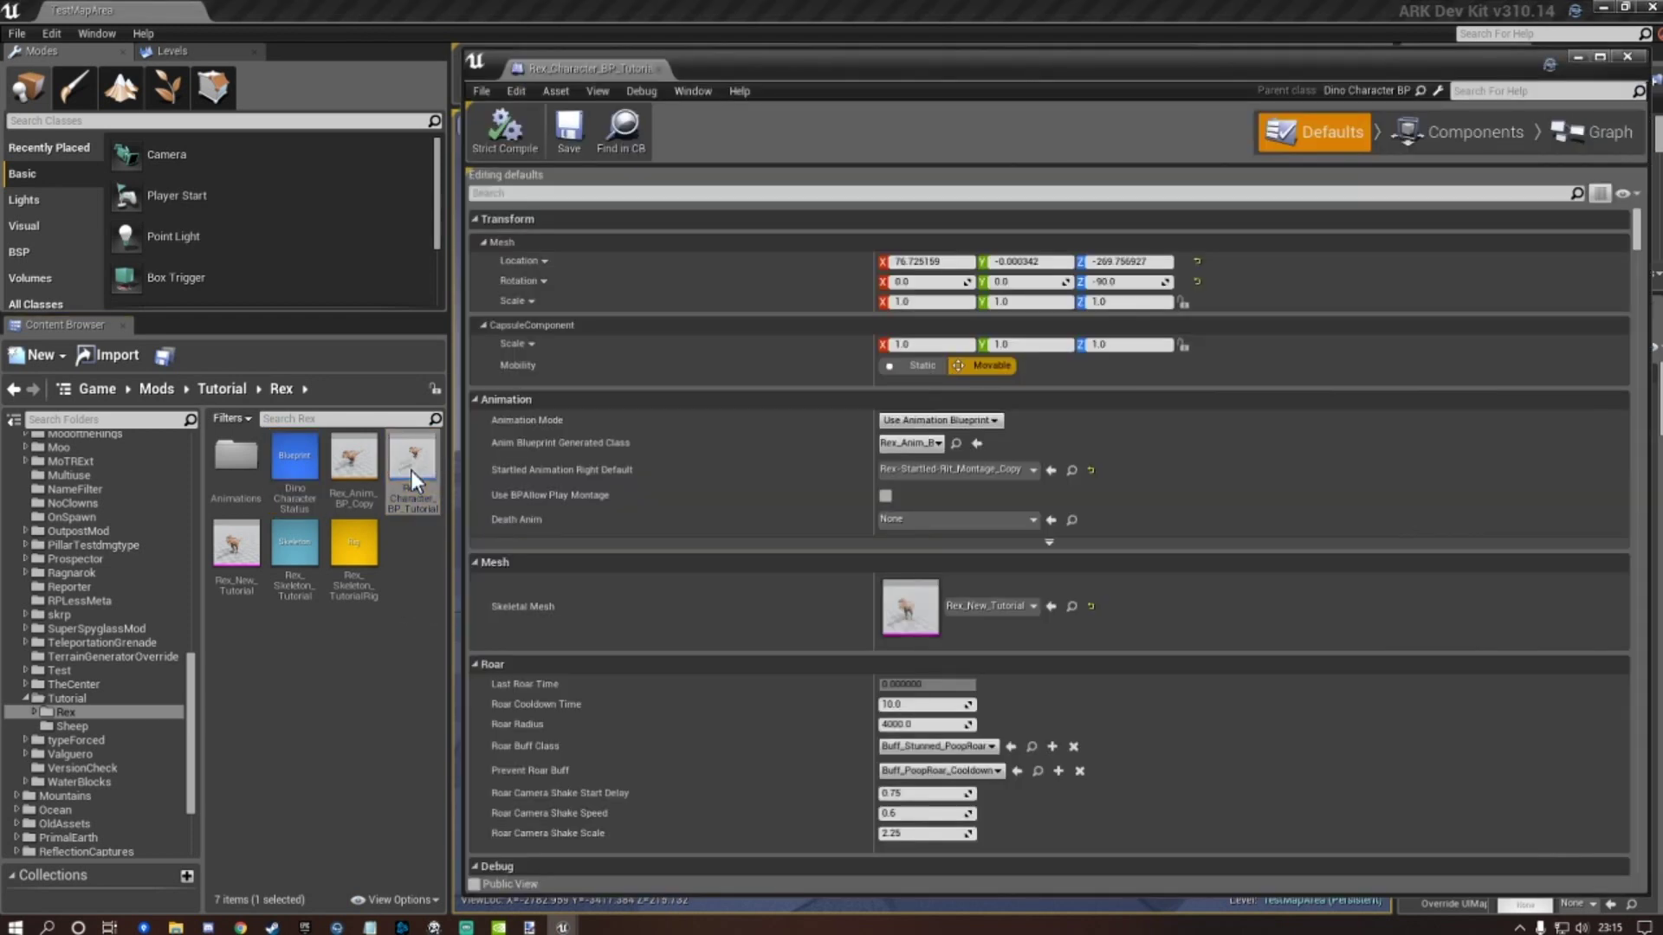
pyautogui.click(1443, 138)
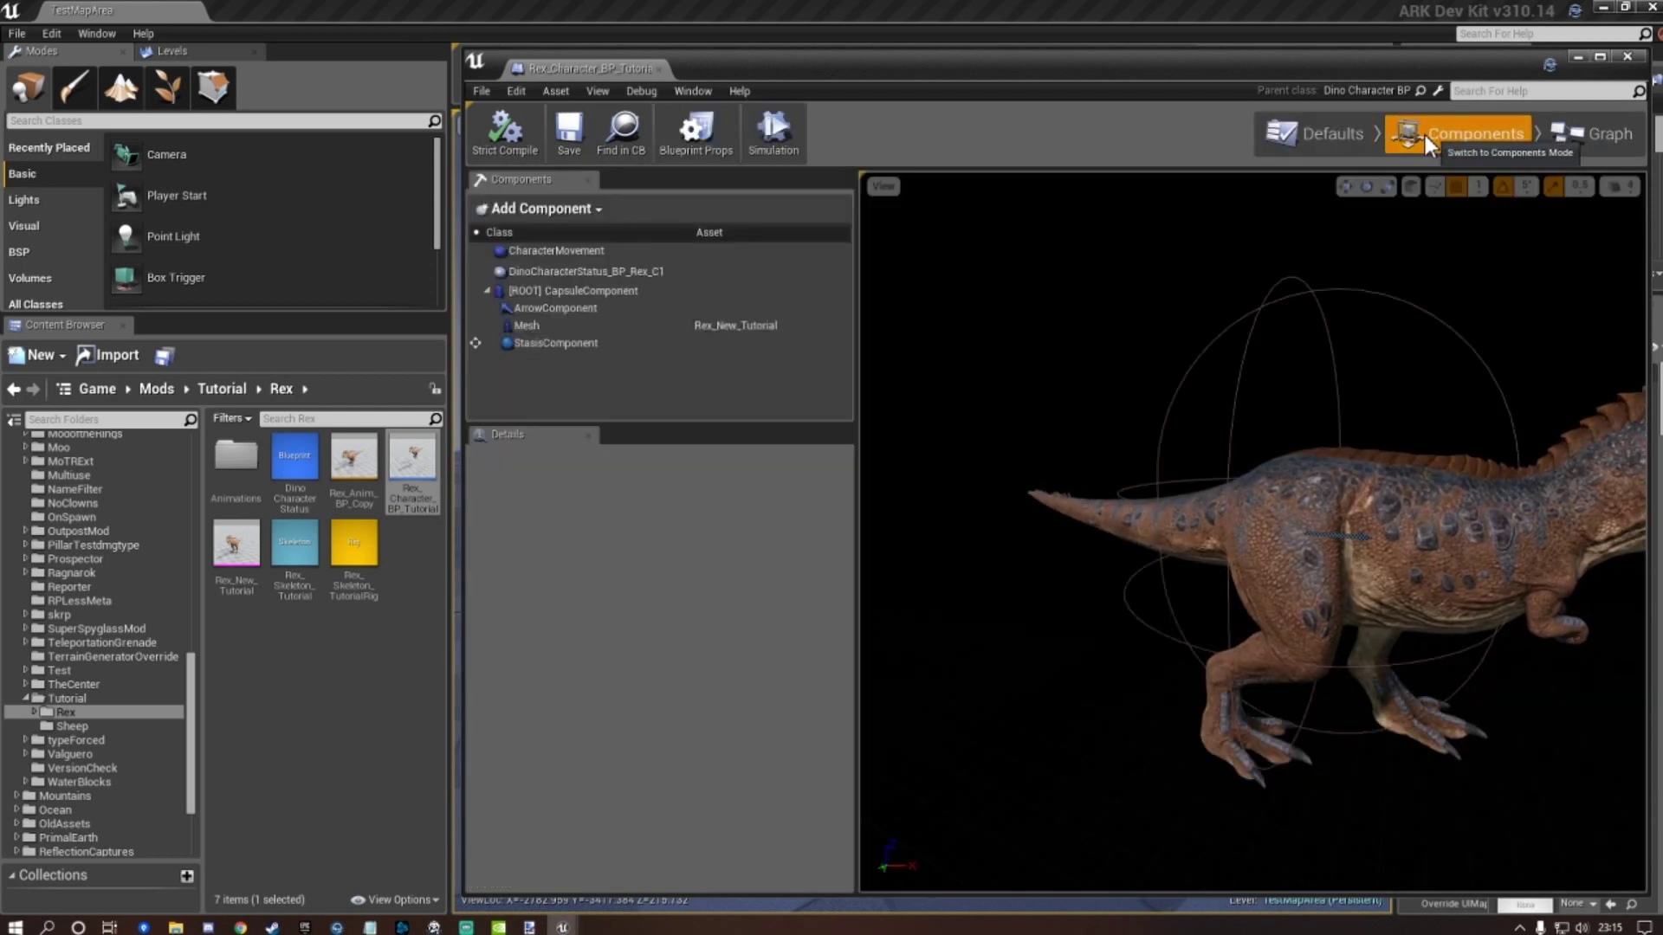
pyautogui.click(578, 211)
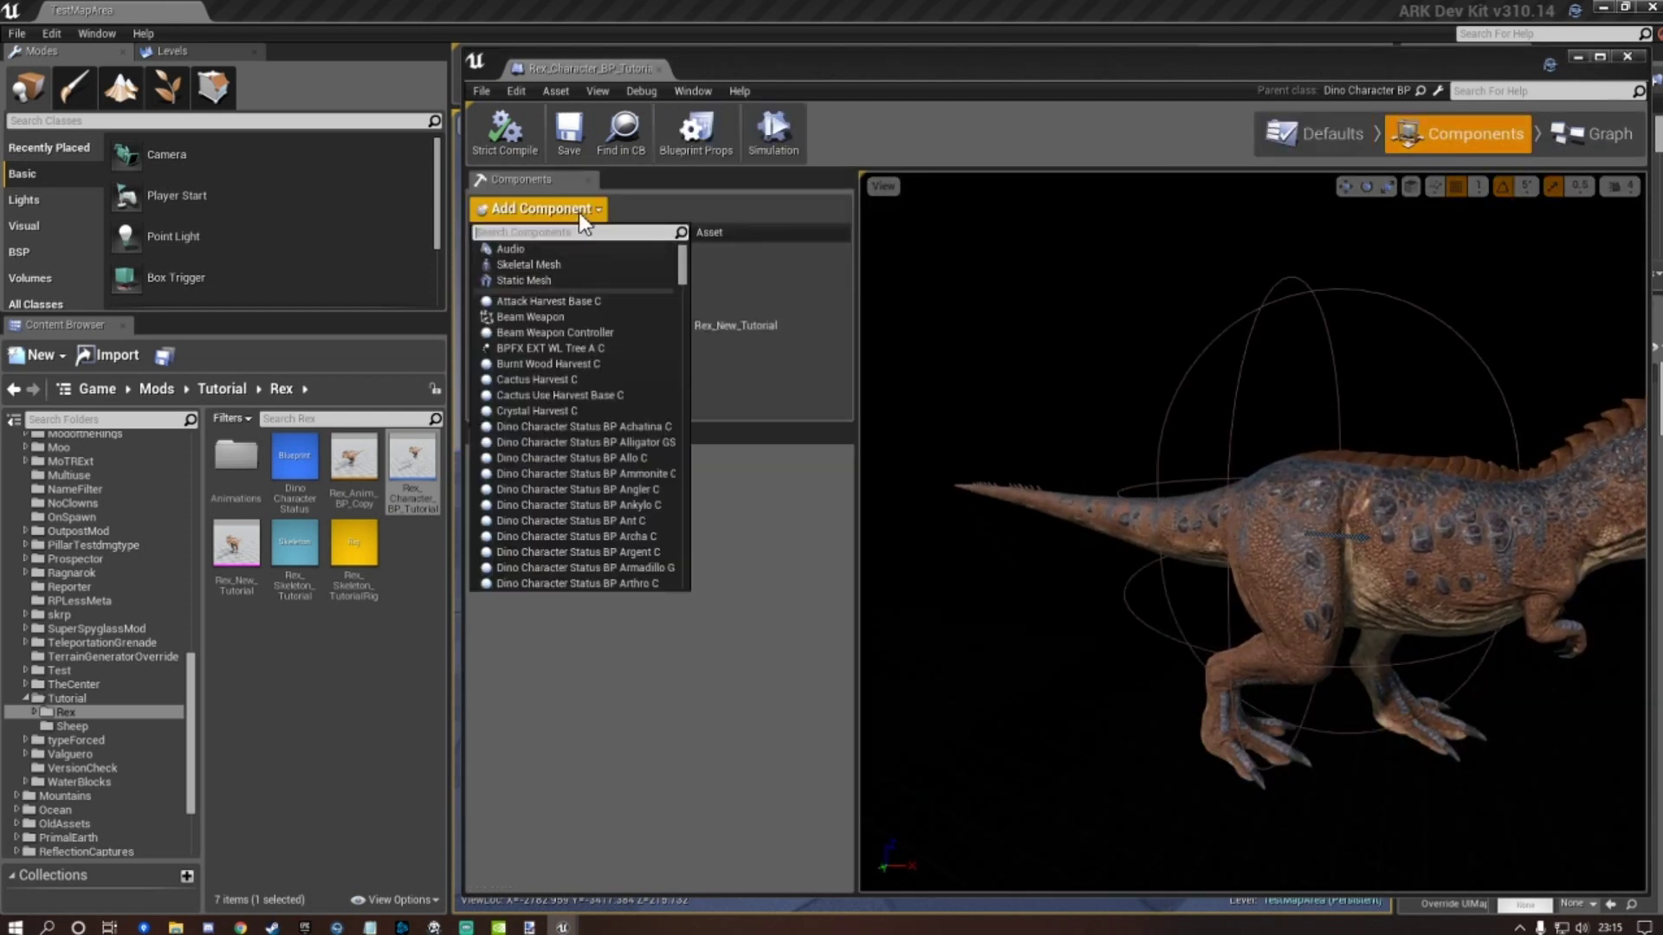
pyautogui.write('t')
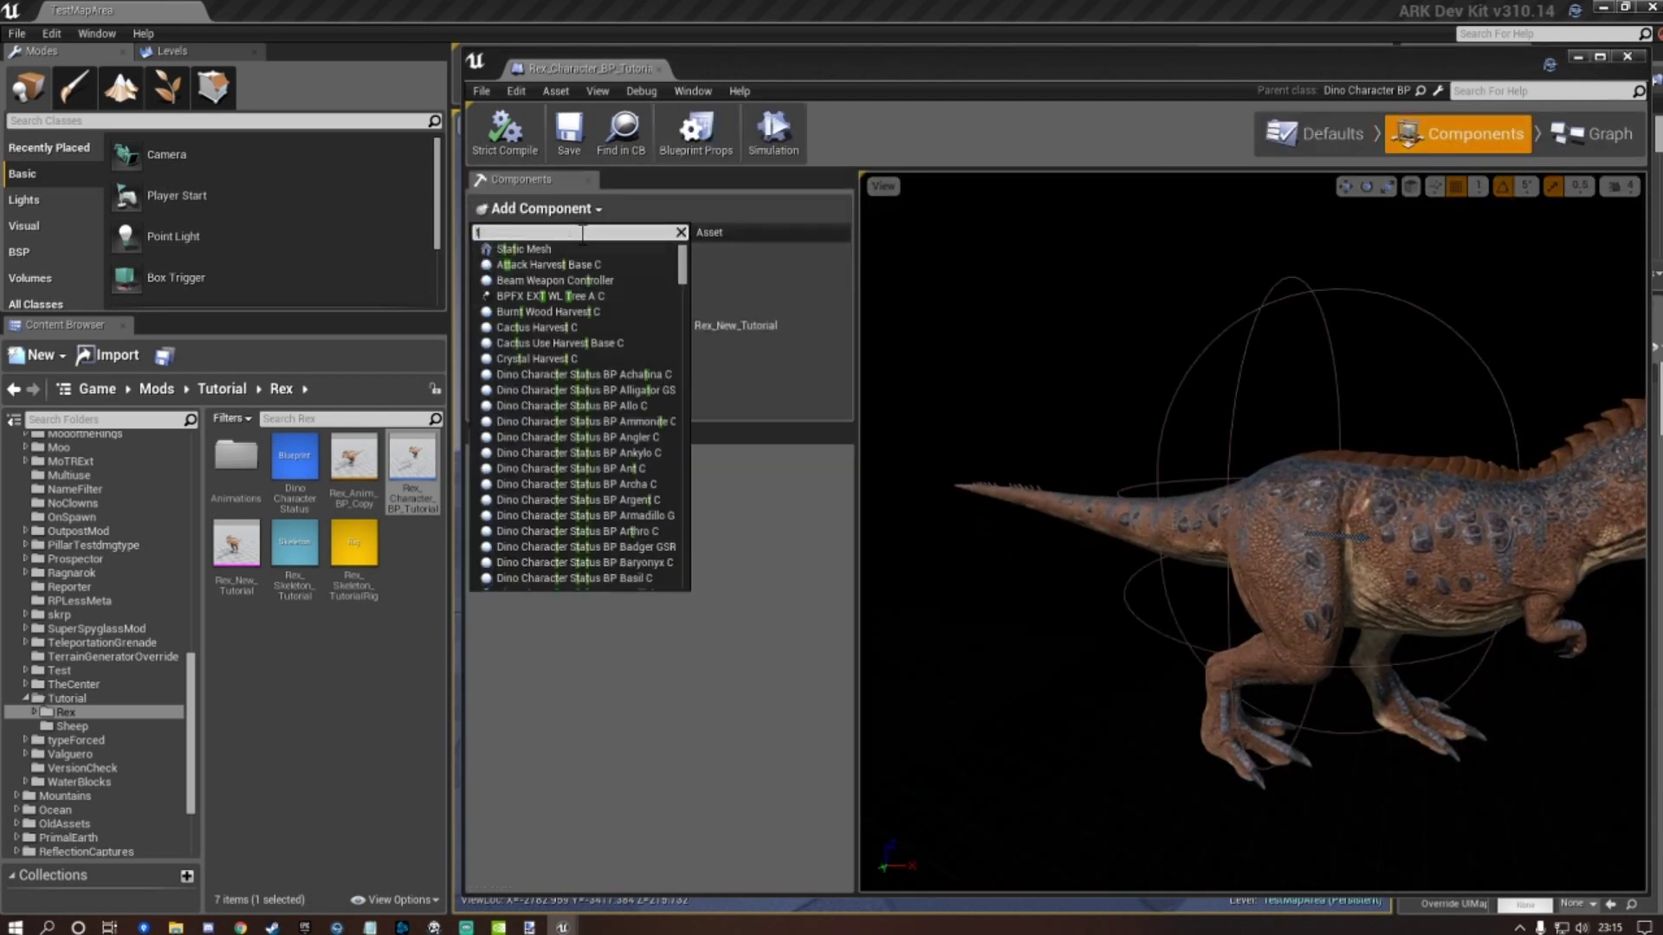
pyautogui.write('utorial')
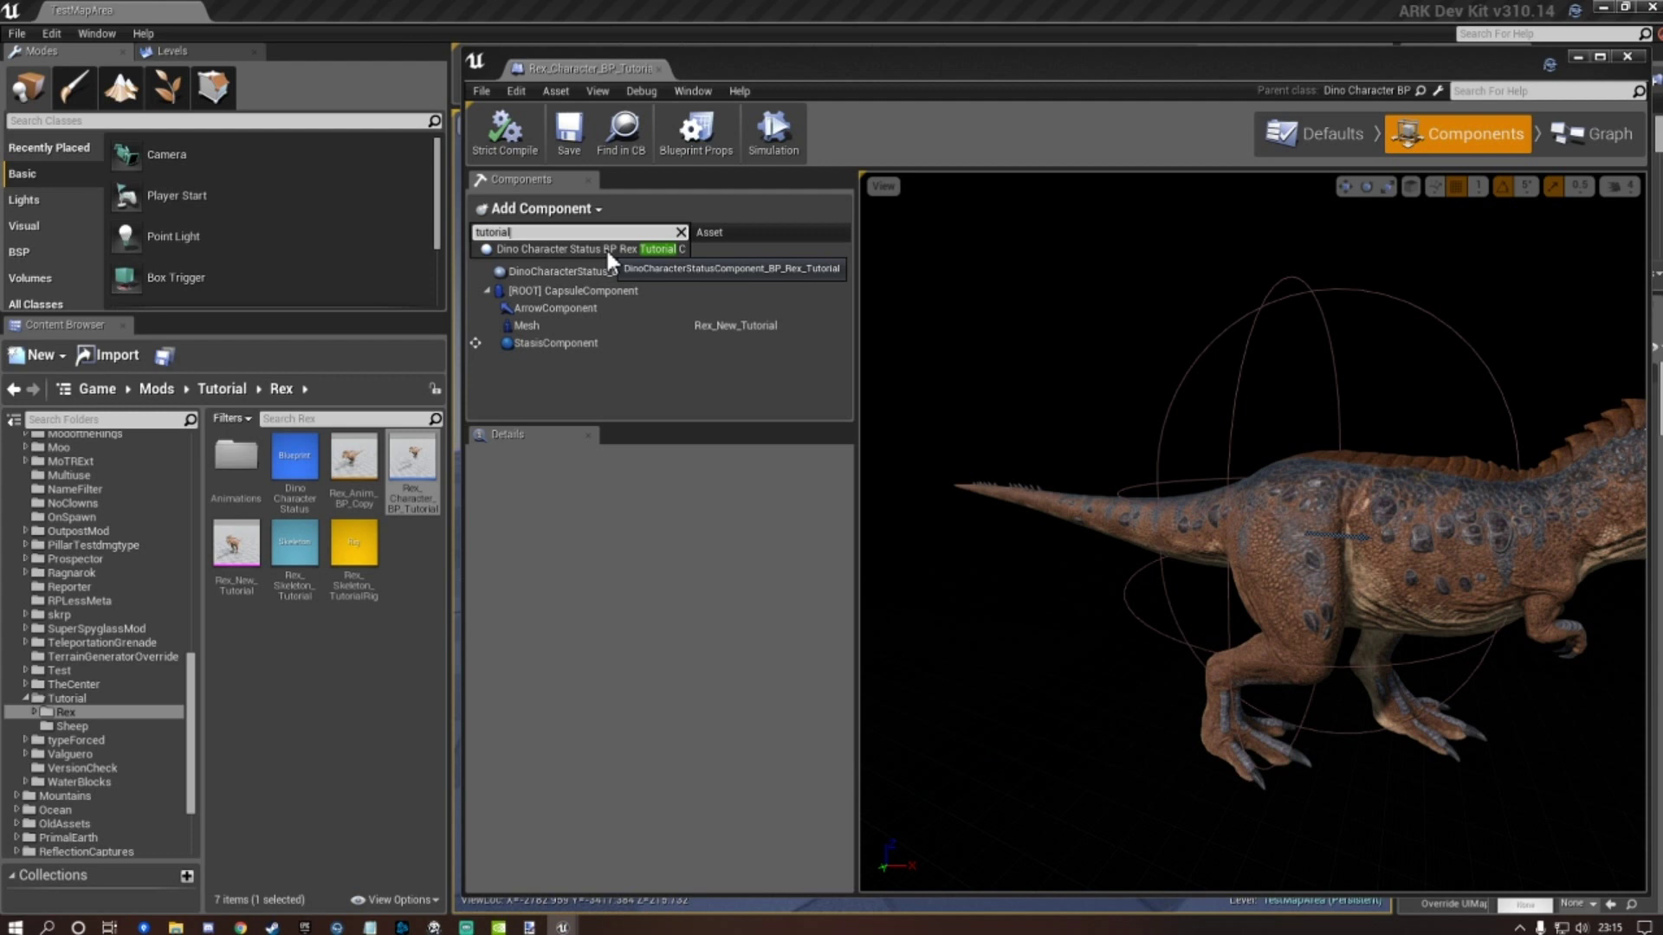
pyautogui.click(606, 251)
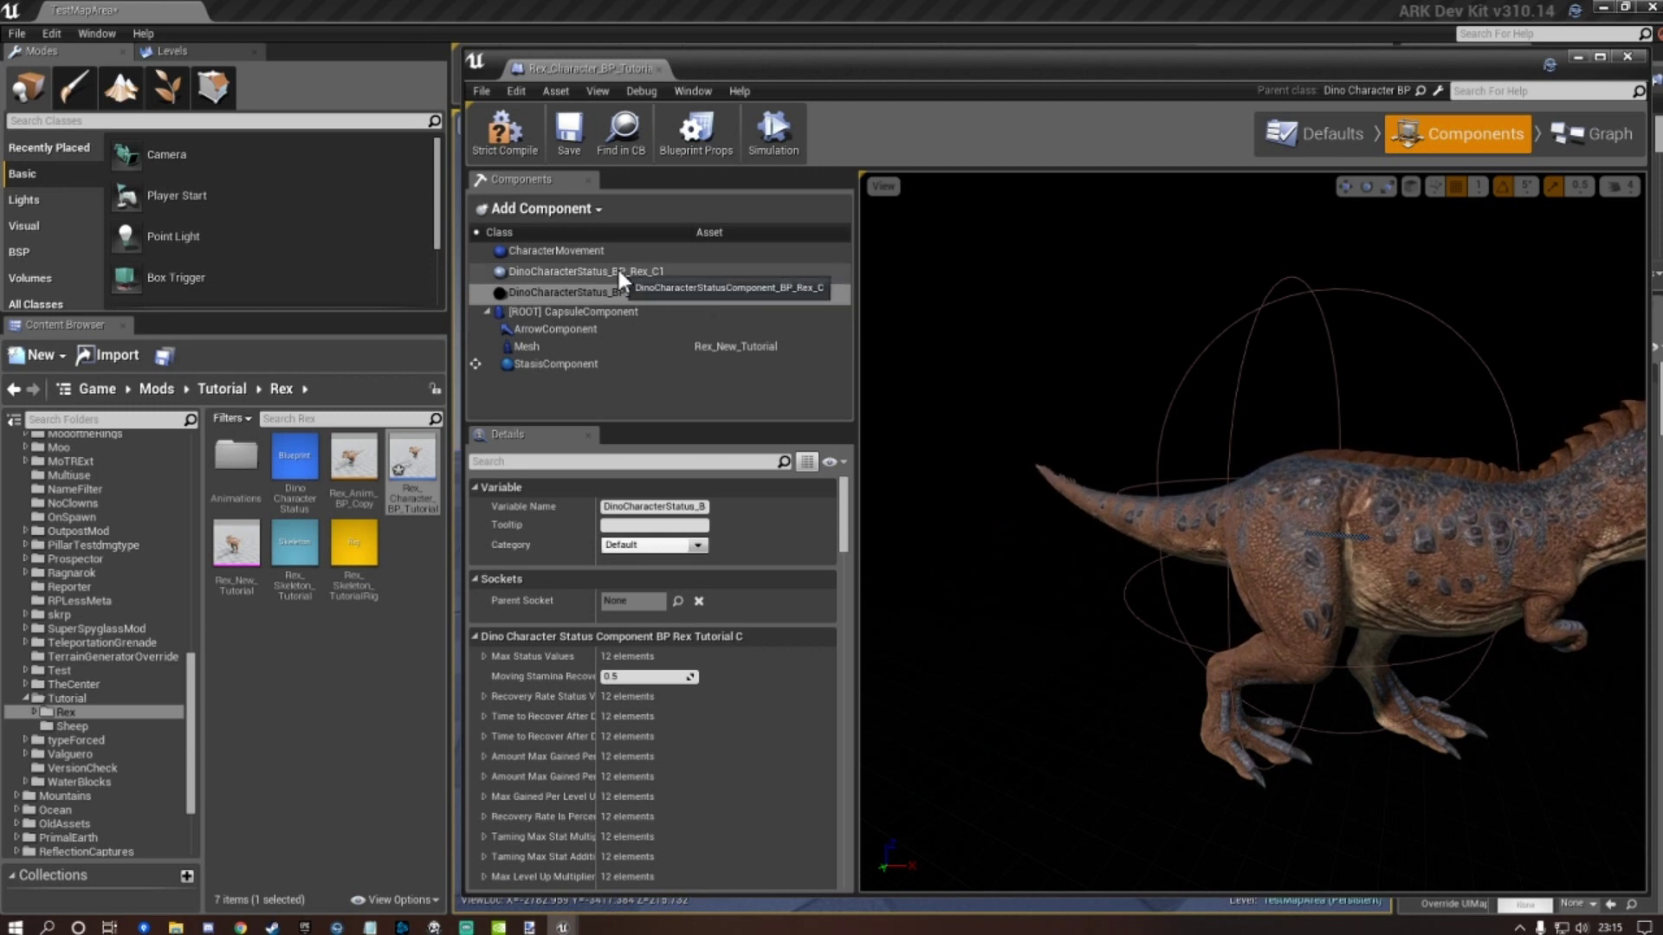
# Delete the original DinoCharacterStatus_BP_Rex_C1 component, compile and save the blueprint, and expand the tutorial component's Max Status Values.
pyautogui.click(616, 272)
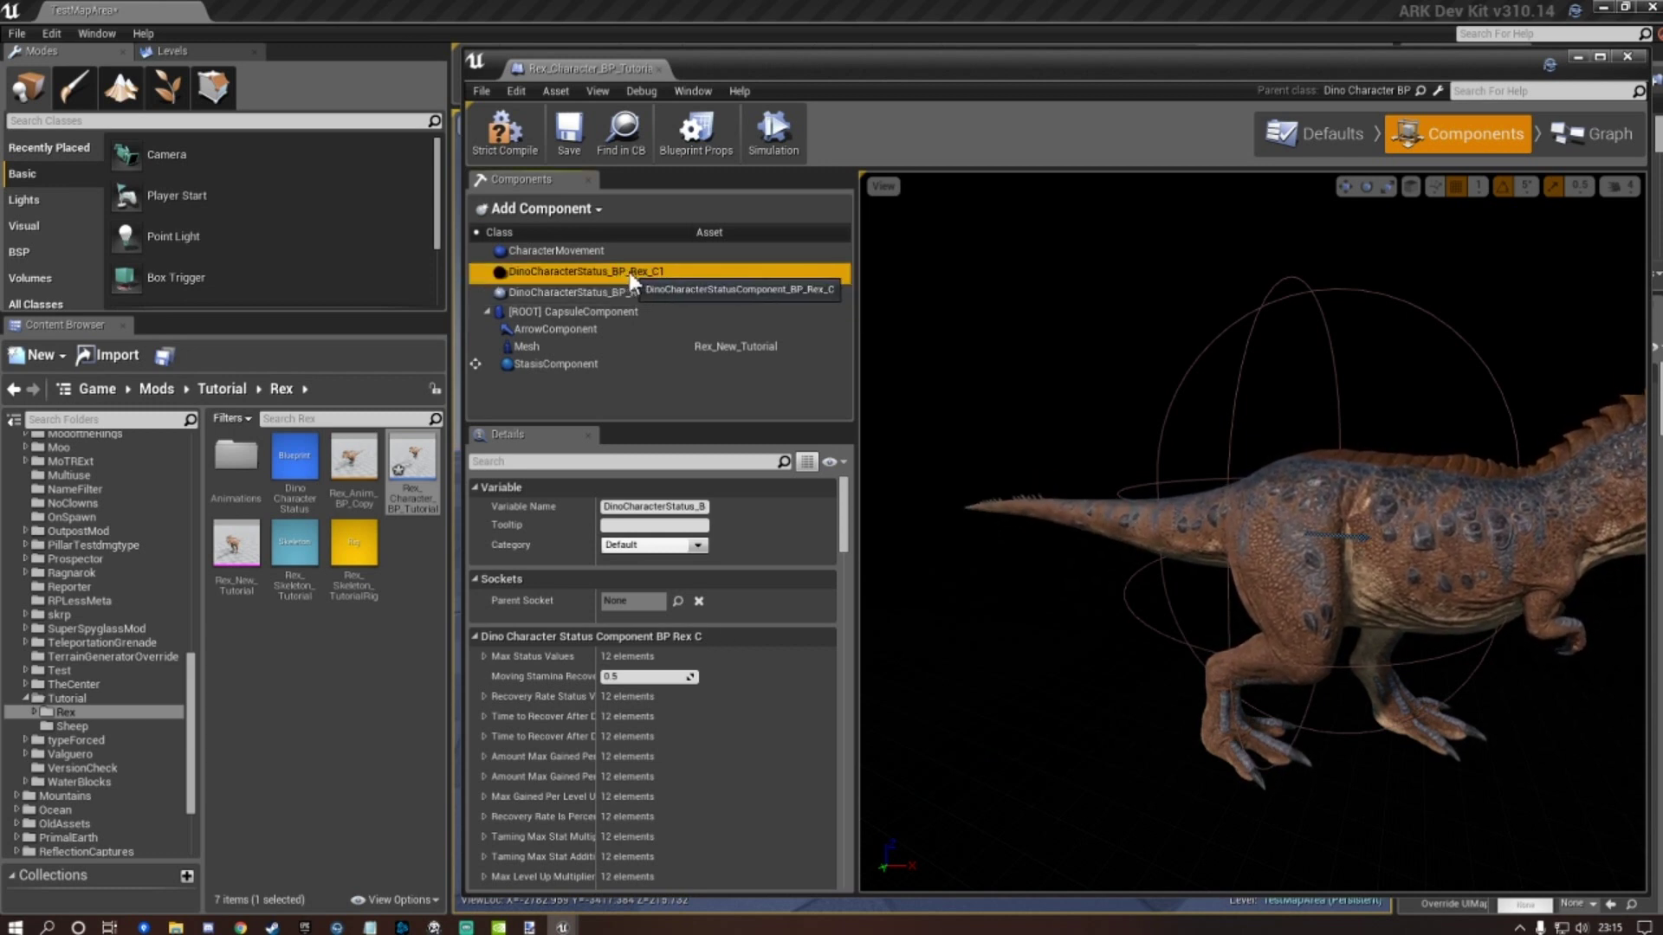
pyautogui.rightClick(629, 272)
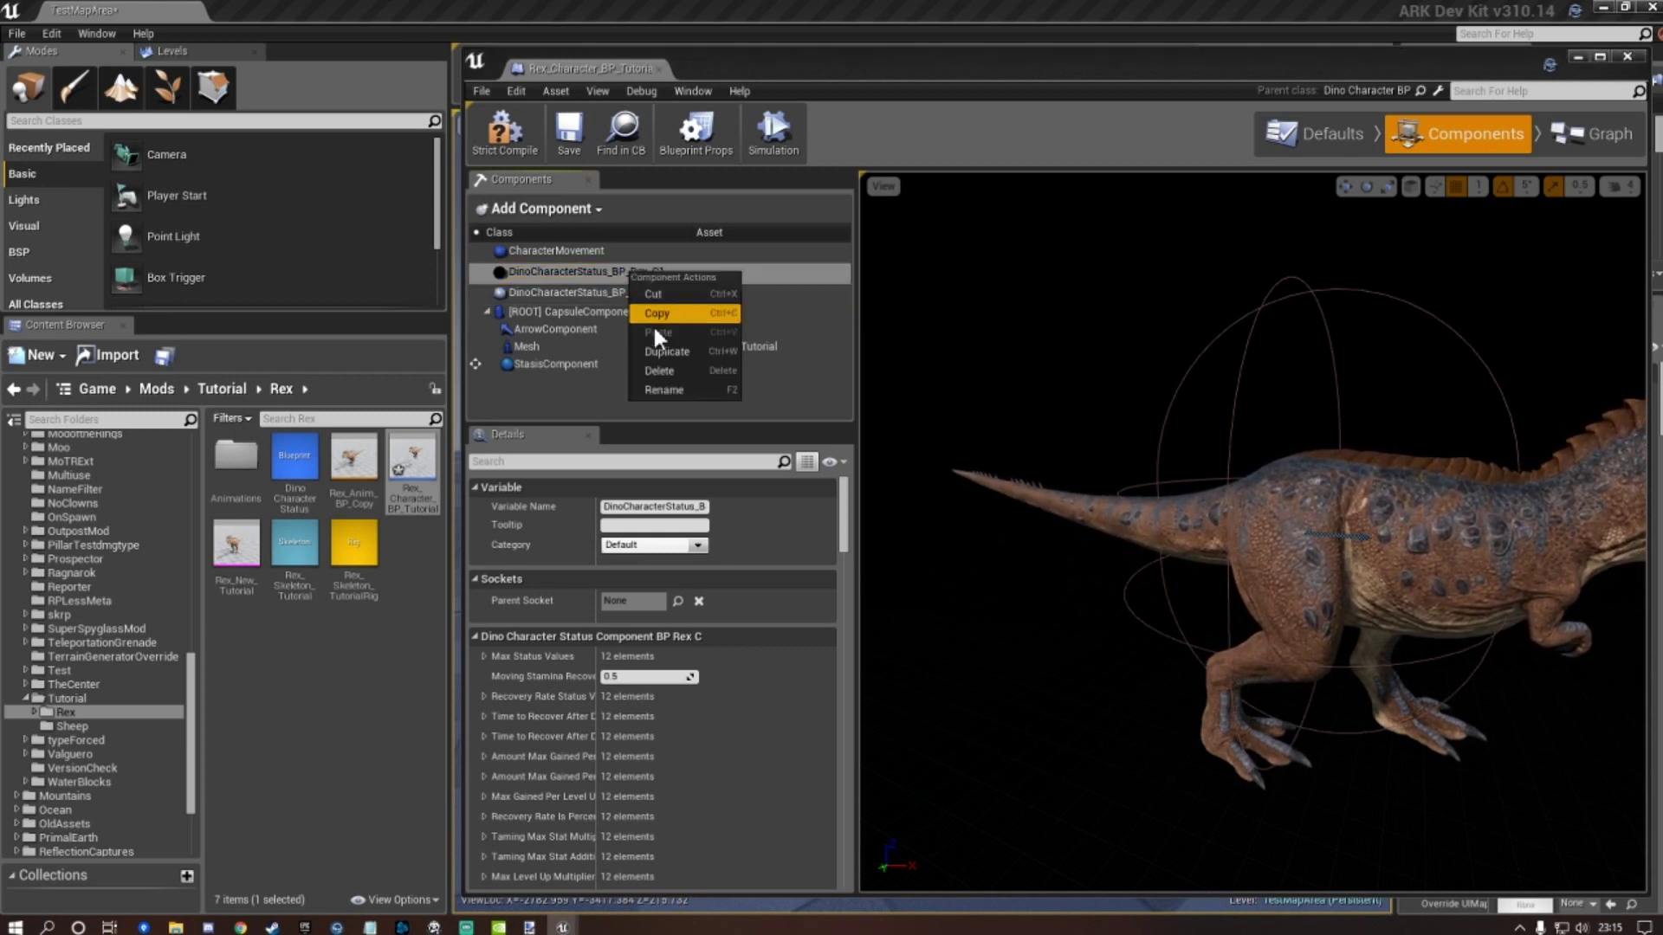
pyautogui.click(663, 369)
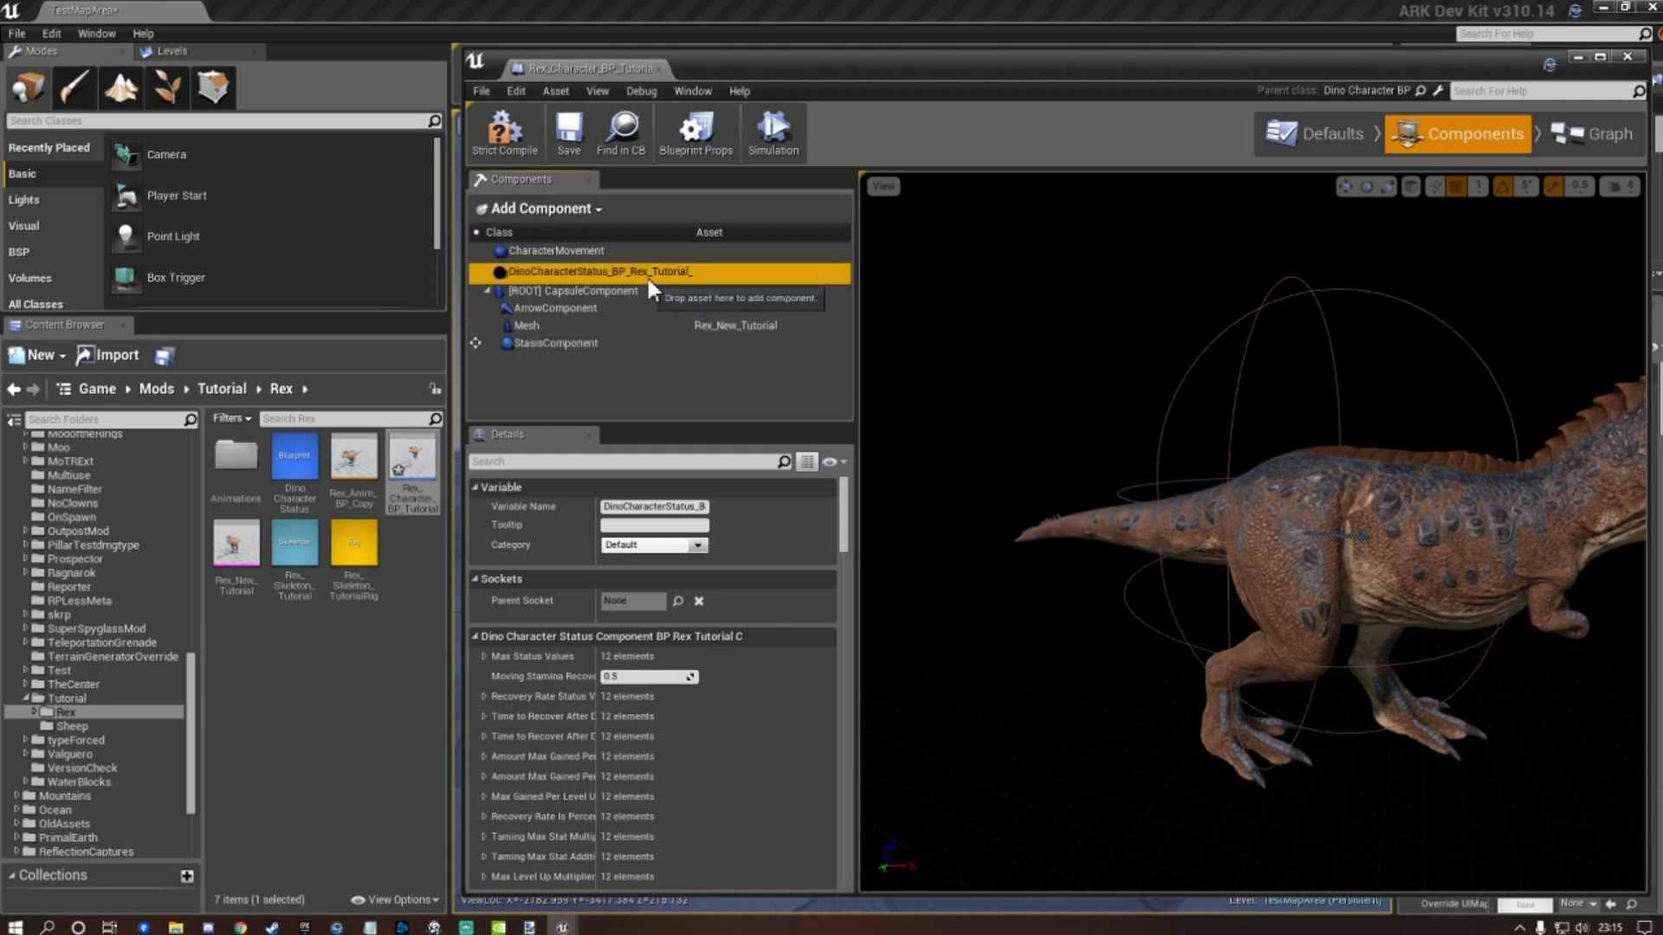
pyautogui.click(596, 130)
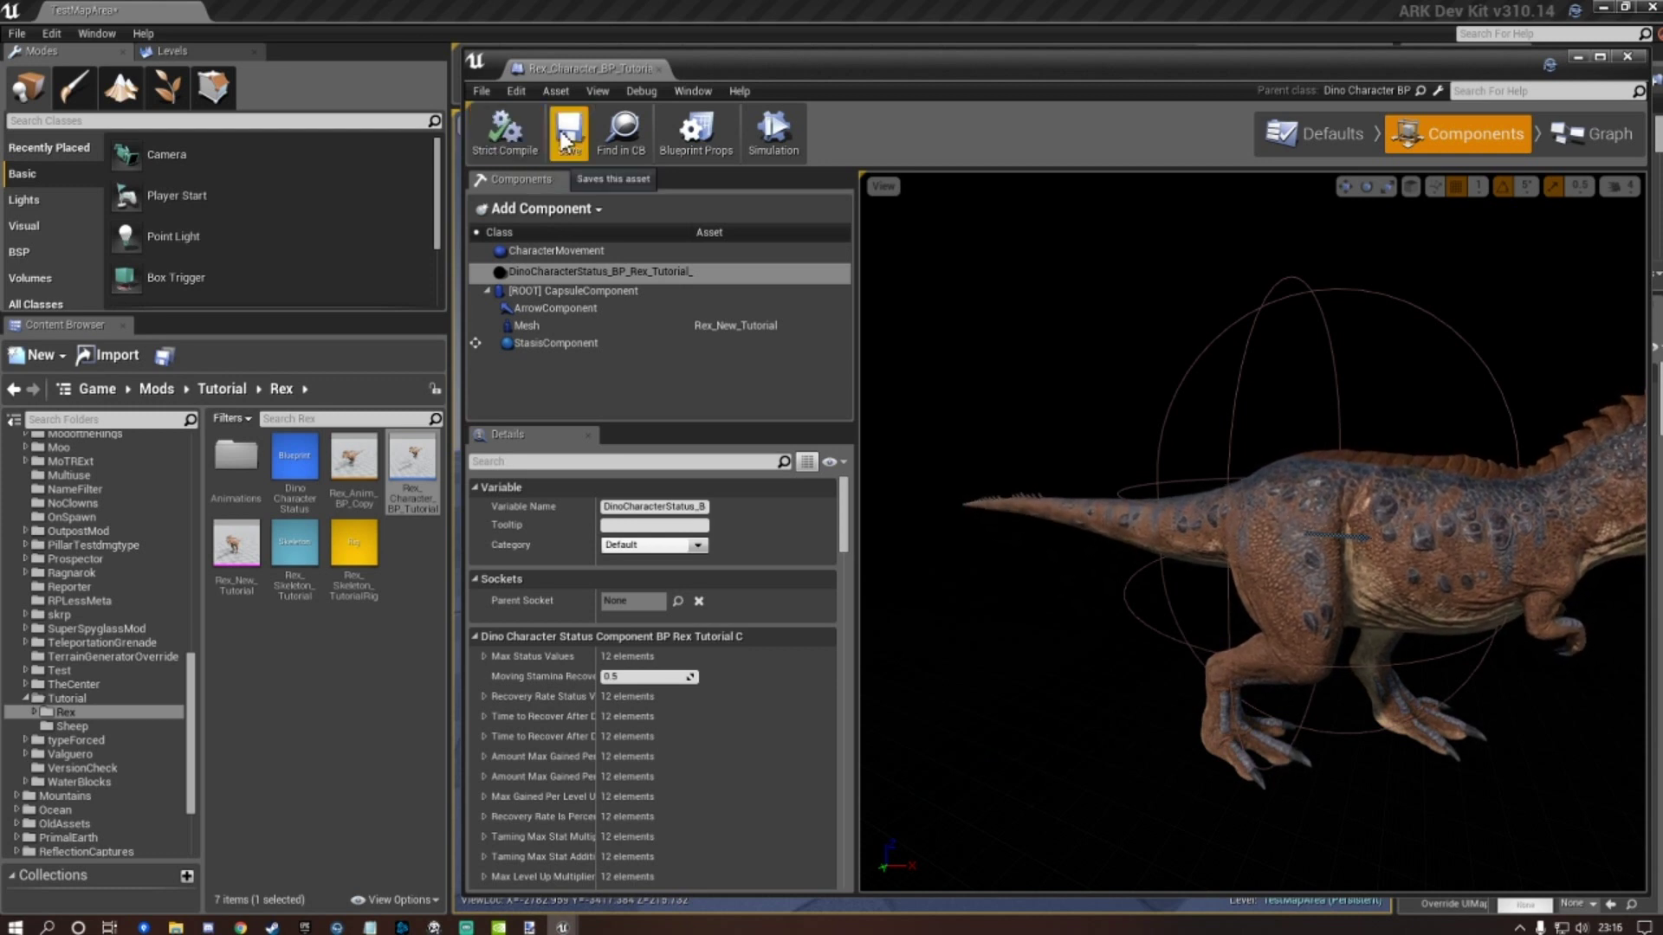
pyautogui.click(484, 656)
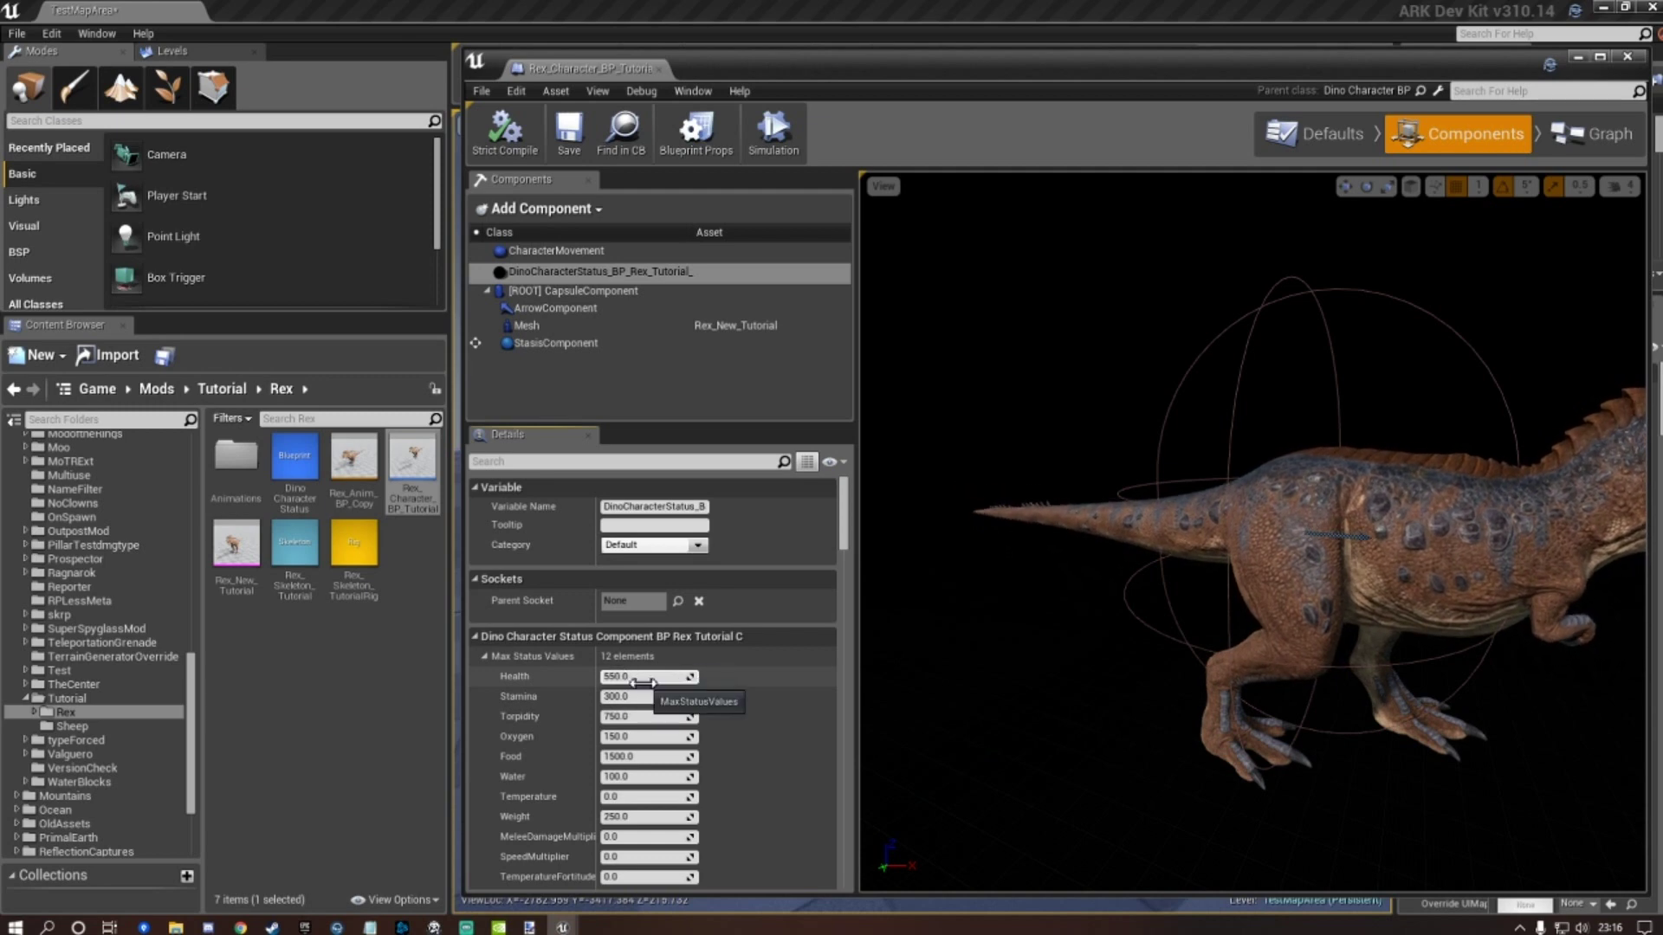
# Reopen DinoCharacterStatusComponent_BP_Rex_Tutorial, set its maximum Health to 600, and compile and save the blueprint.
pyautogui.click(299, 468)
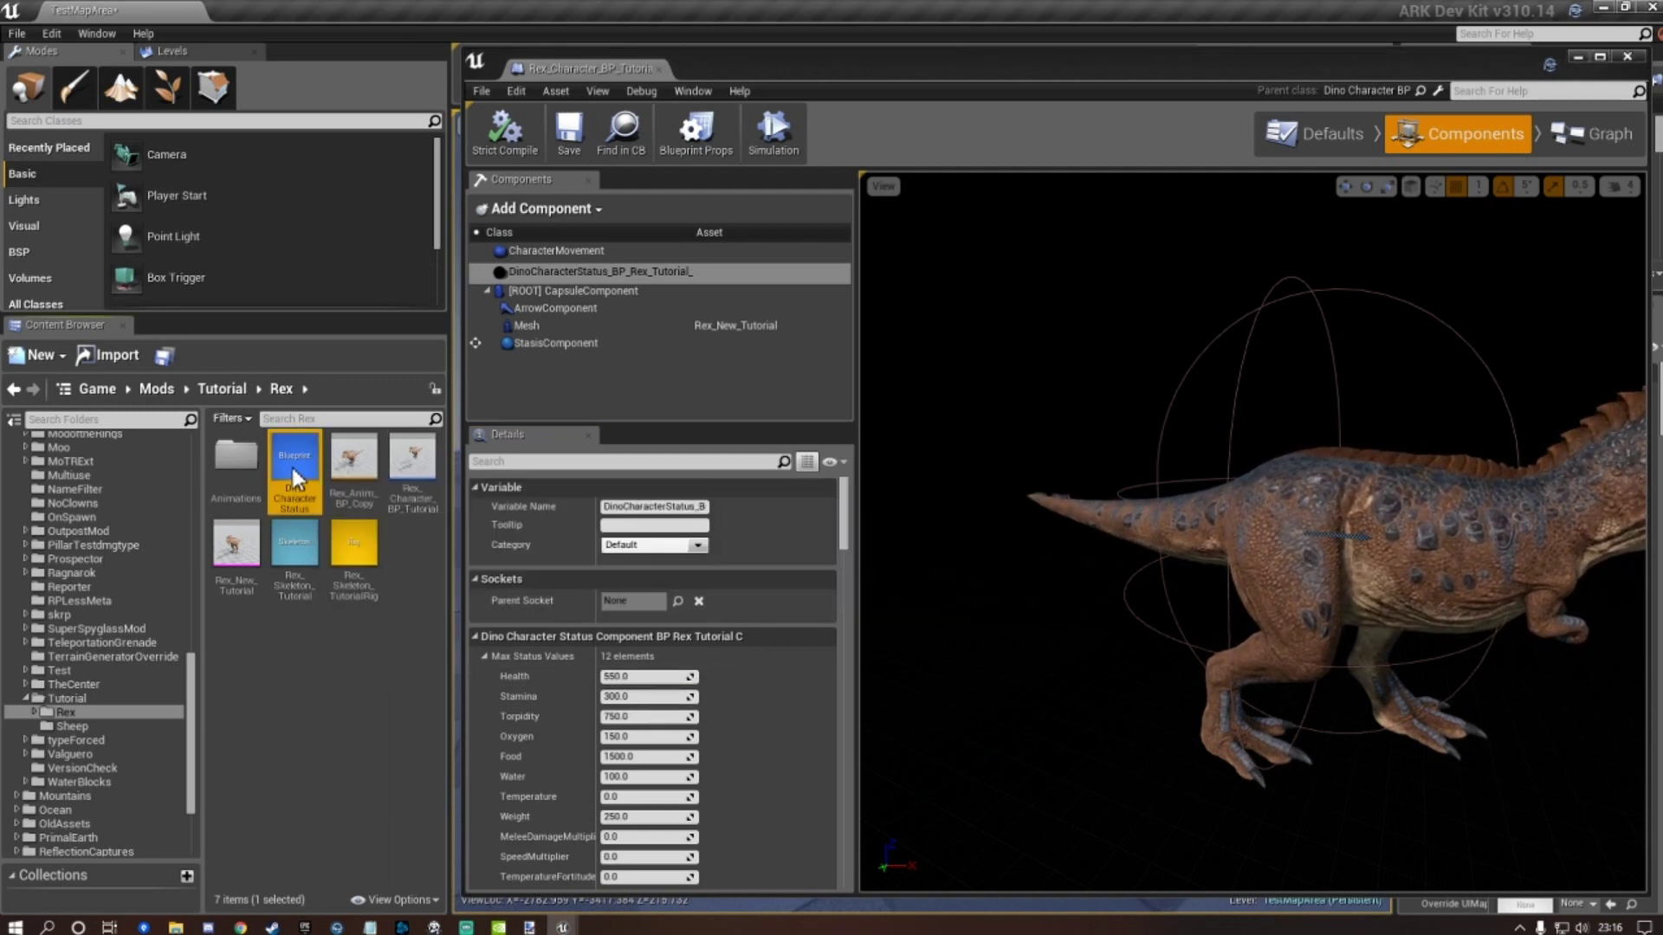
pyautogui.doubleClick(291, 464)
pyautogui.click(484, 238)
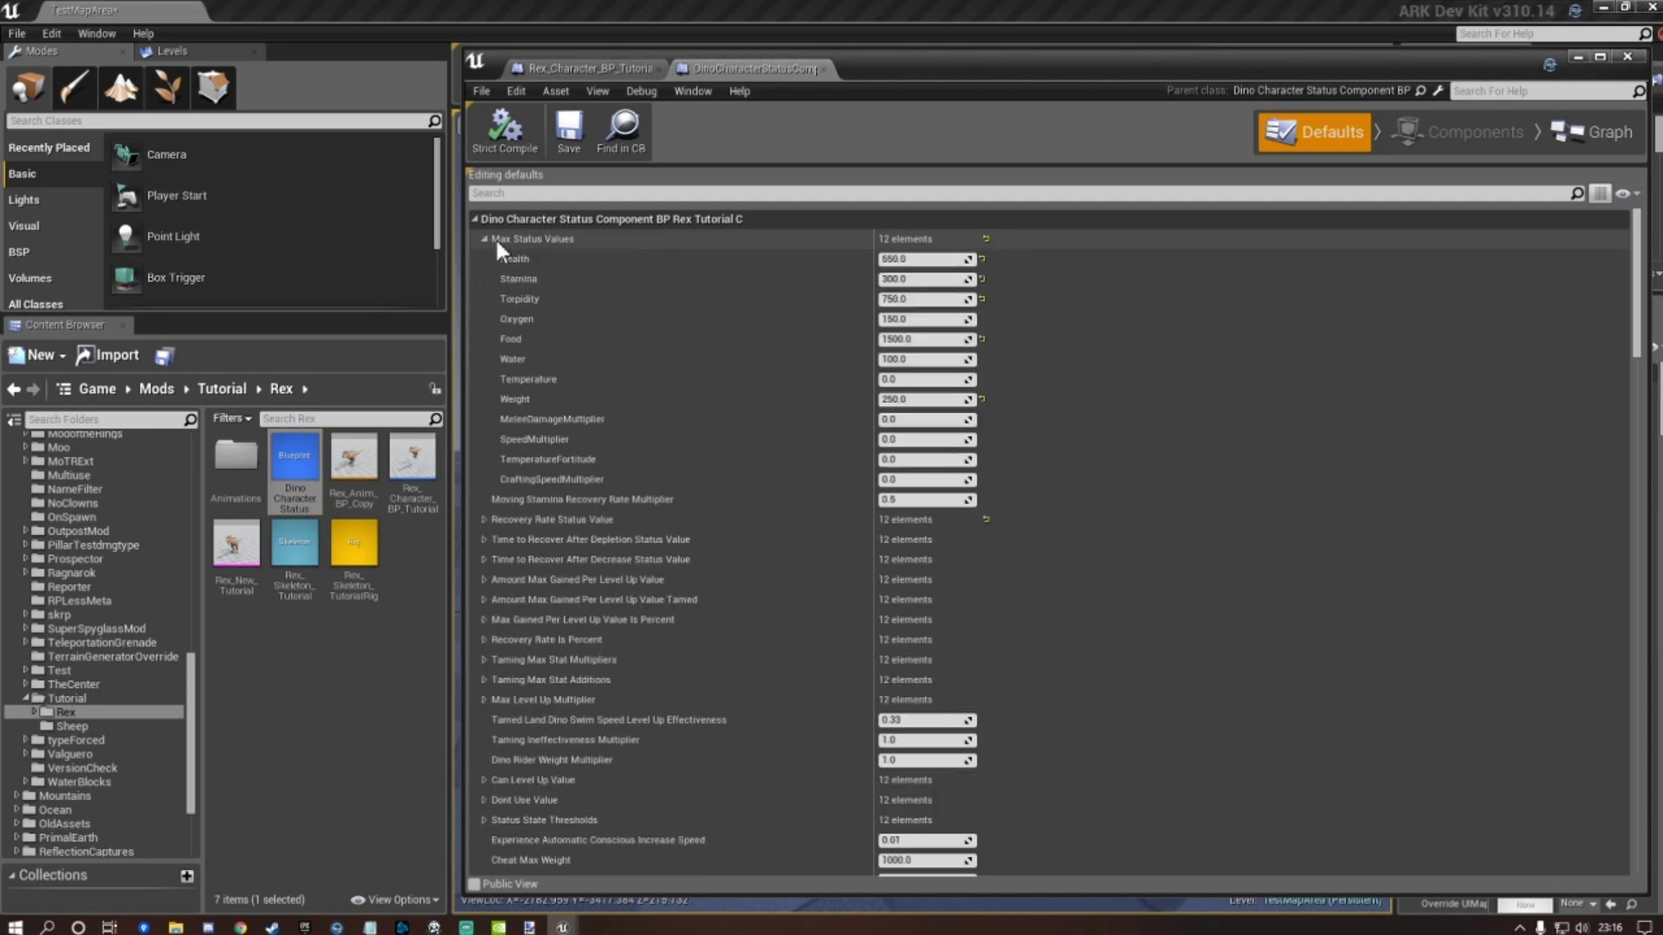
pyautogui.click(918, 259)
pyautogui.write('600')
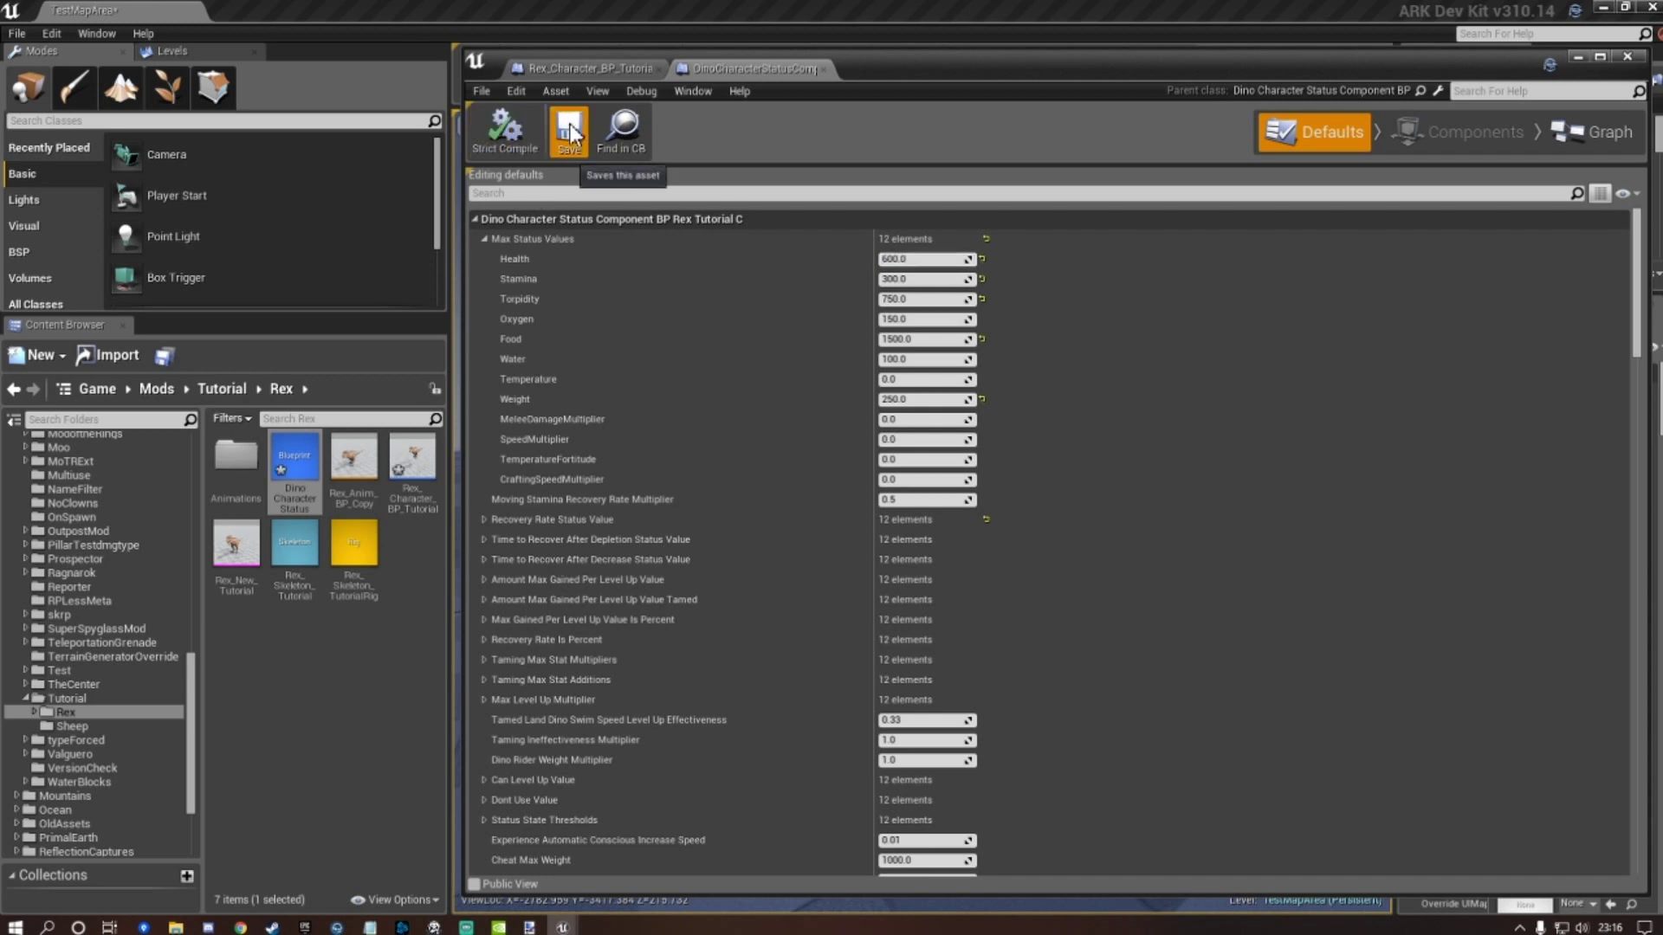
pyautogui.click(511, 131)
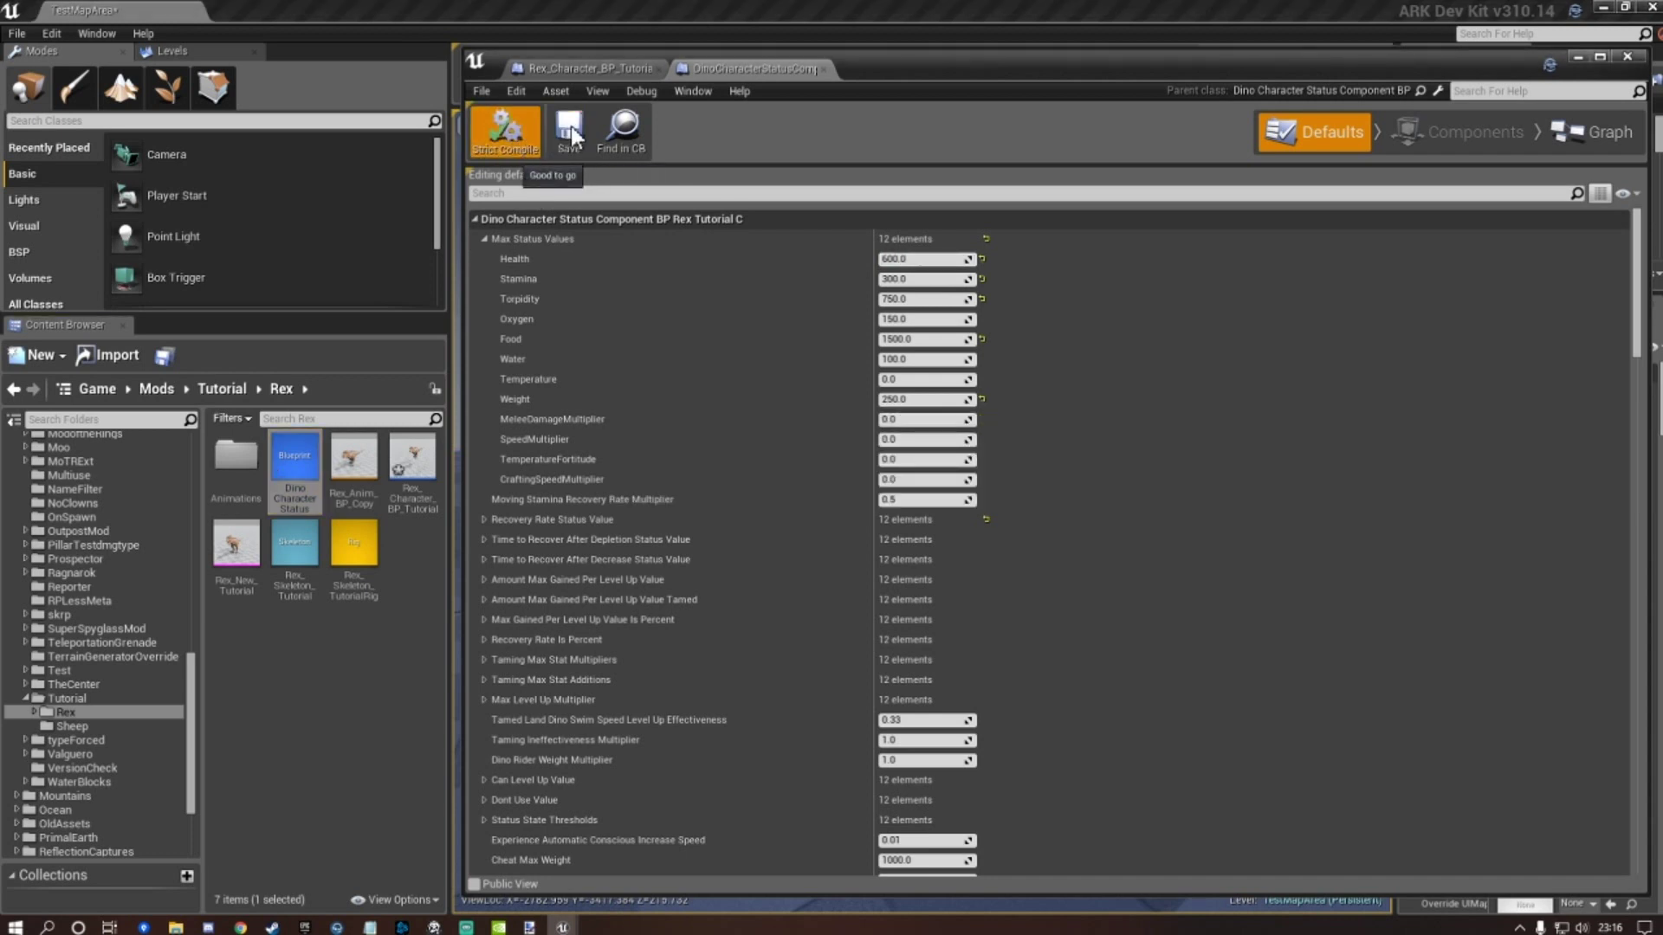
# Return to Rex_Character_BP_Tutorial, compile and save it, and check the Max Status Values of its tutorial status component.
pyautogui.click(419, 477)
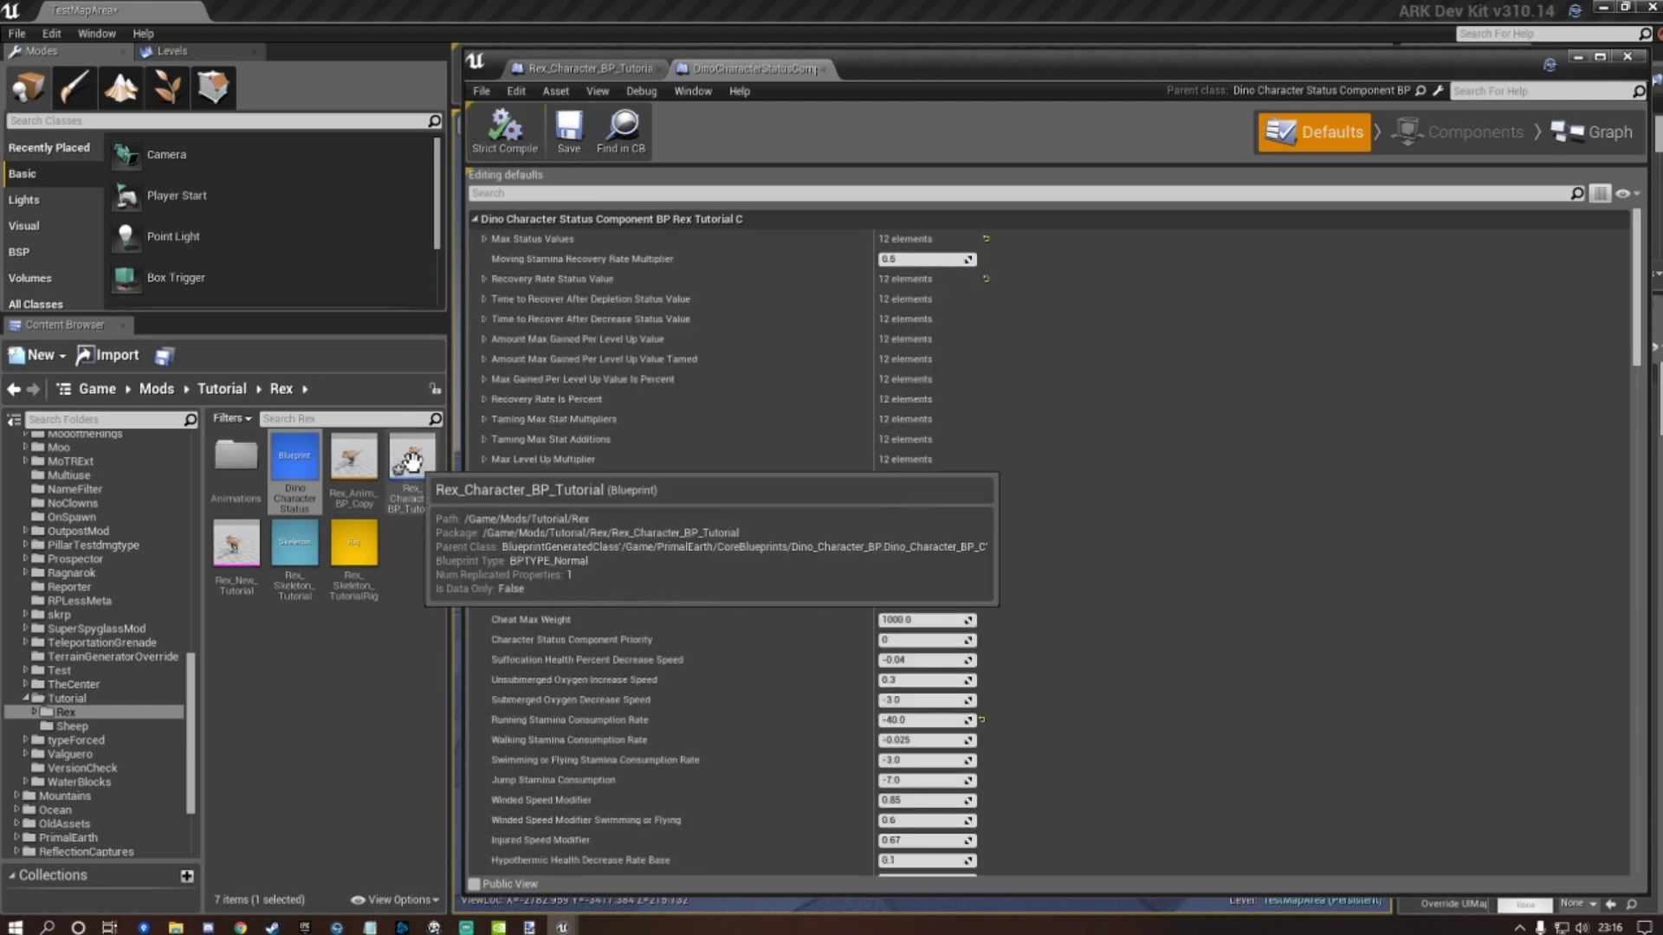
pyautogui.doubleClick(418, 476)
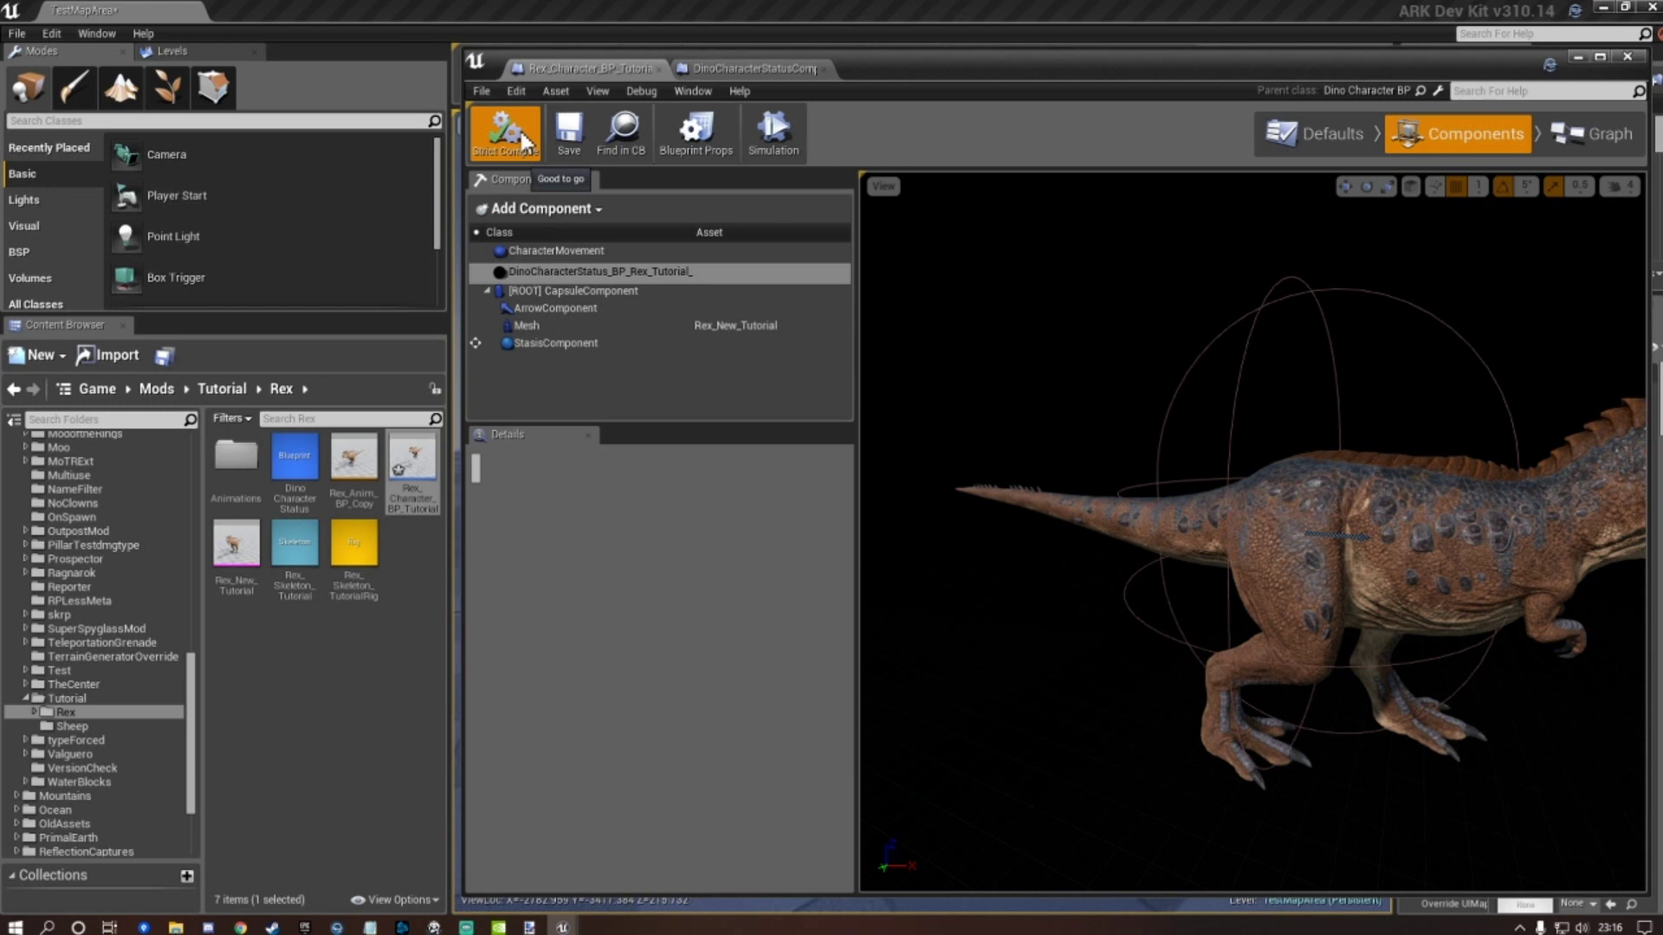
pyautogui.click(574, 134)
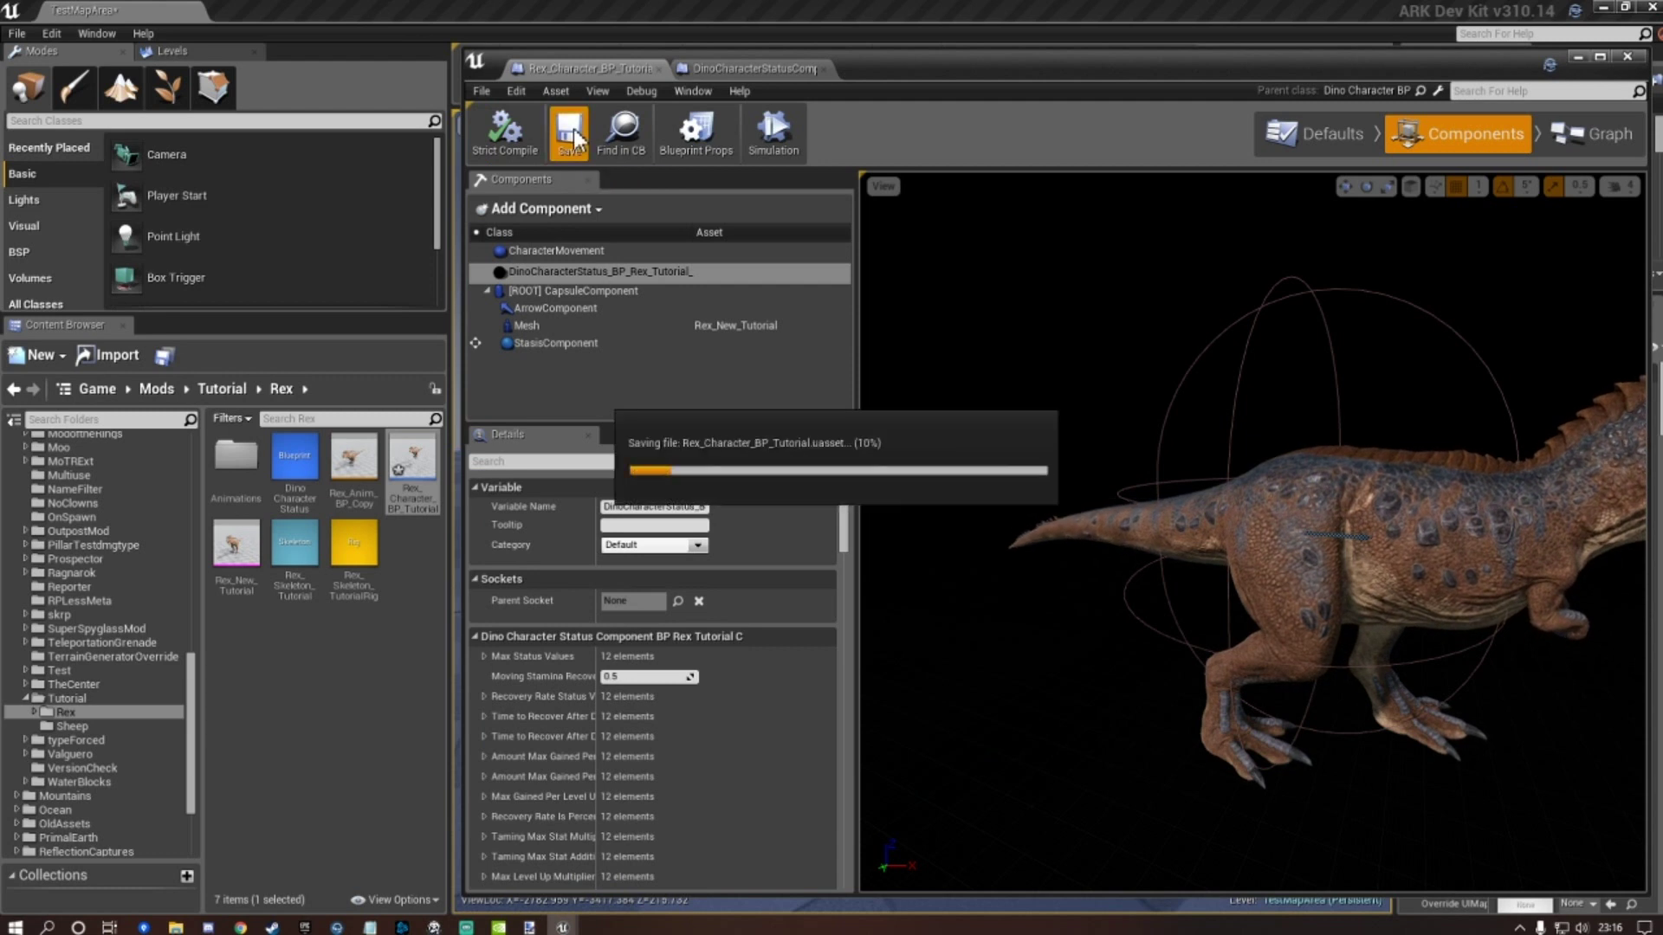
pyautogui.click(484, 656)
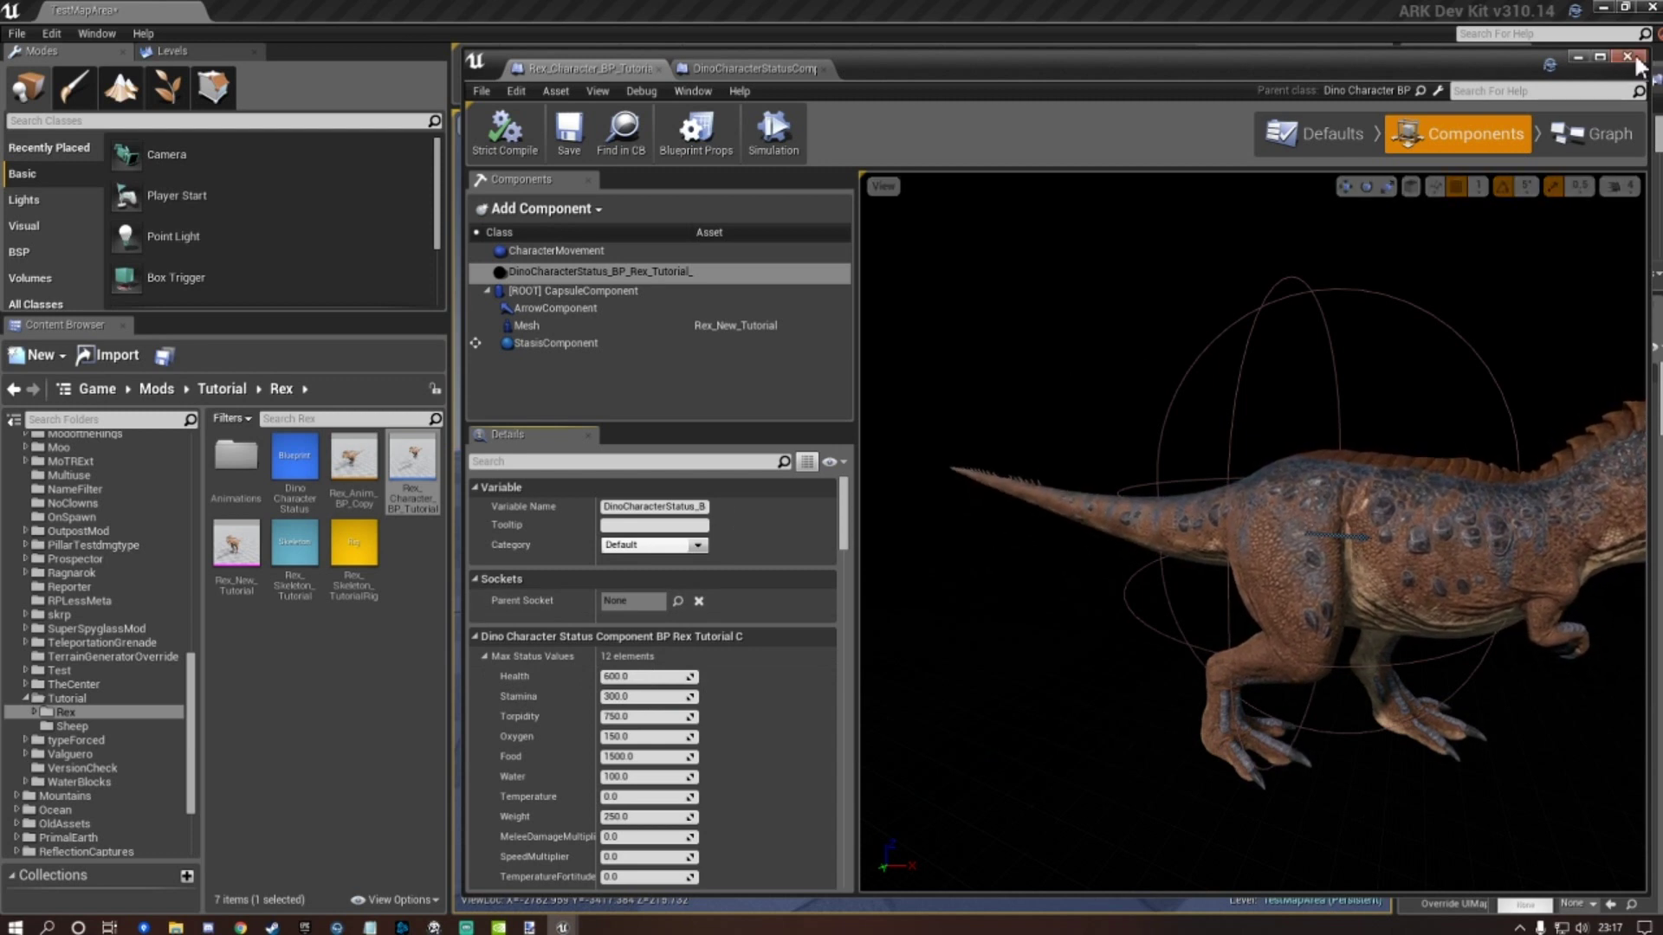
# Select the CapsuleComponent of Rex_Character_BP_Tutorial and try to set its Capsule Half Height to 135.
pyautogui.scroll(-5, 1373, 424)
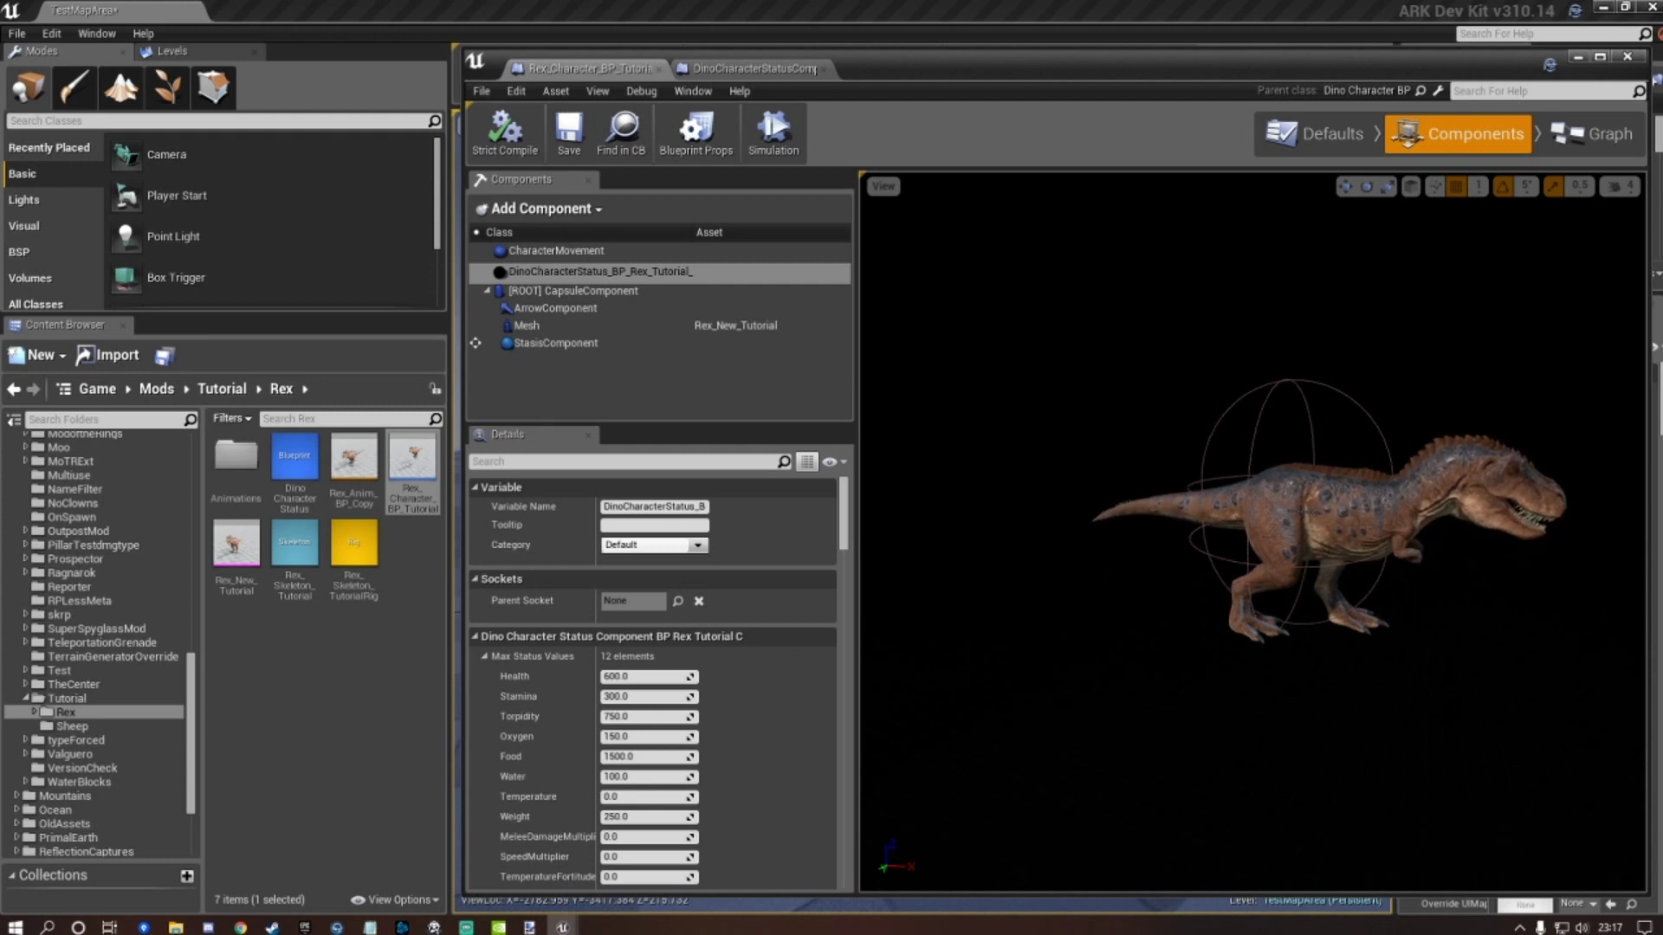
pyautogui.moveTo(1334, 385); pyautogui.dragTo(1332, 294, button='right')
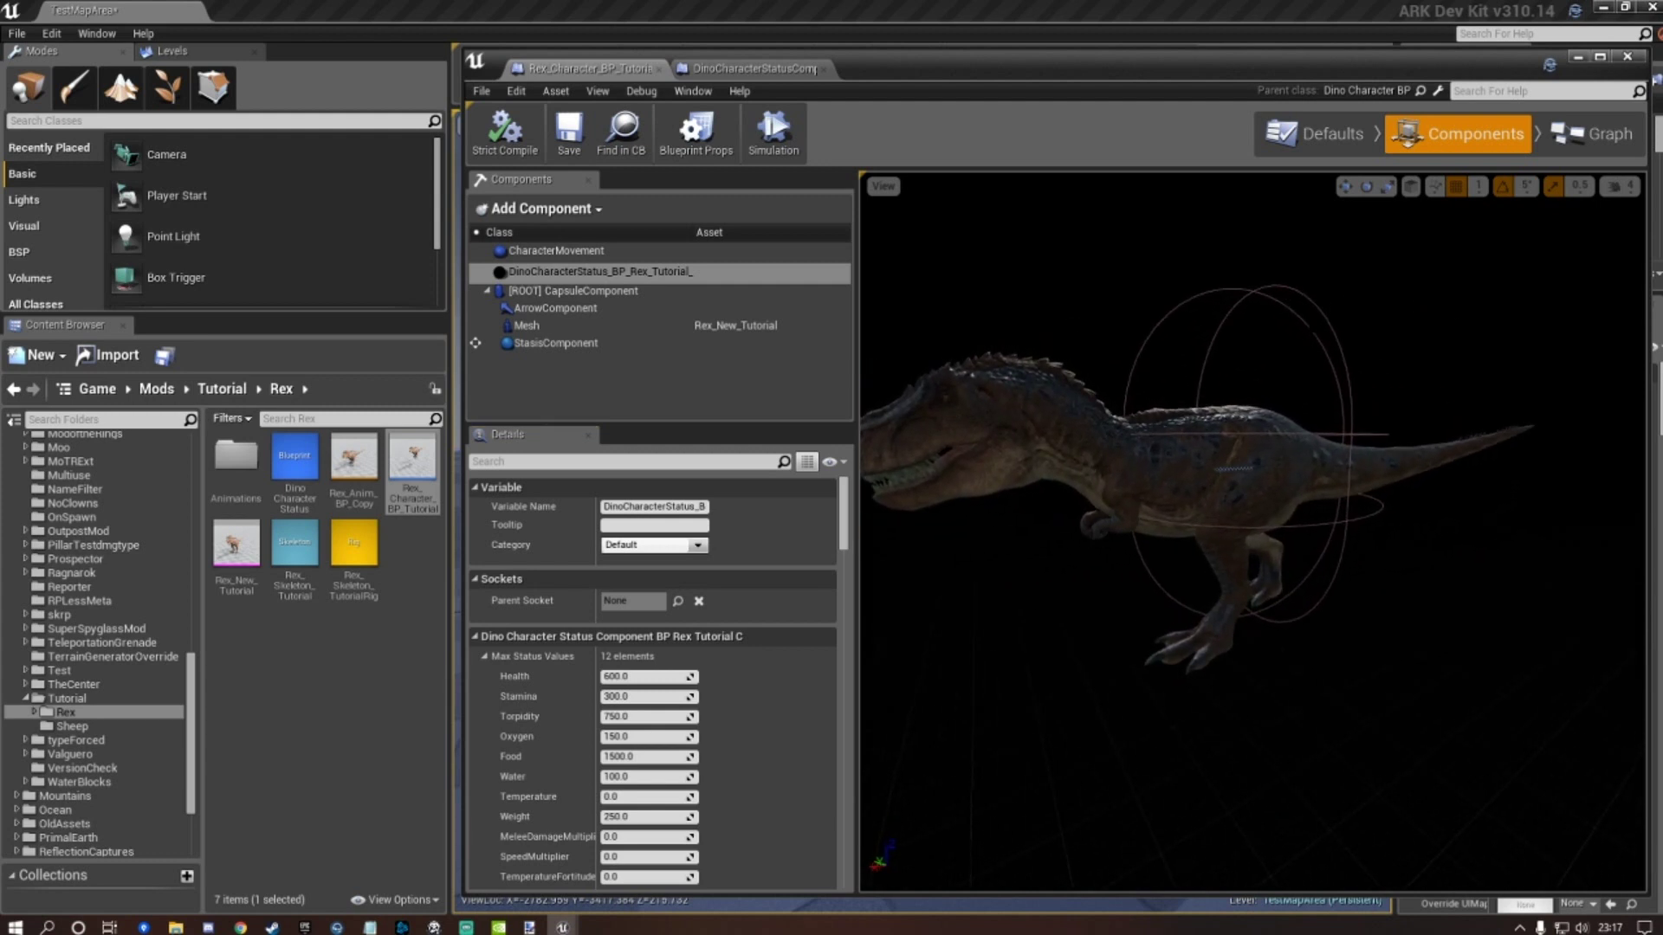
pyautogui.click(1311, 329)
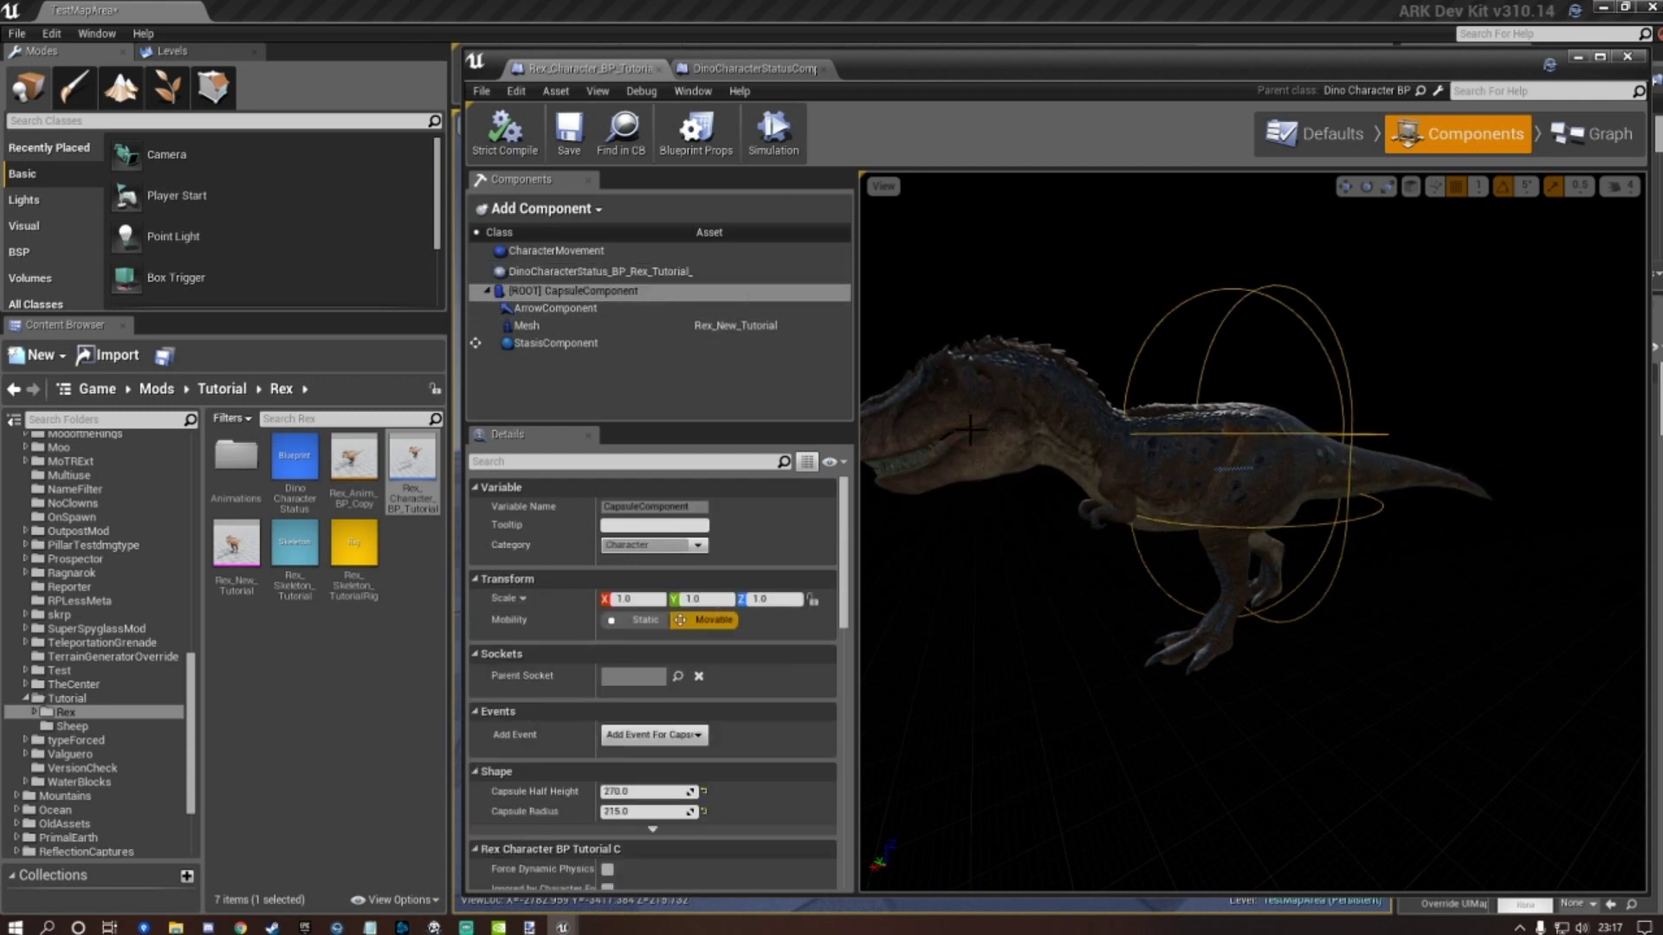
pyautogui.moveTo(1074, 407); pyautogui.dragTo(1013, 432, button='right')
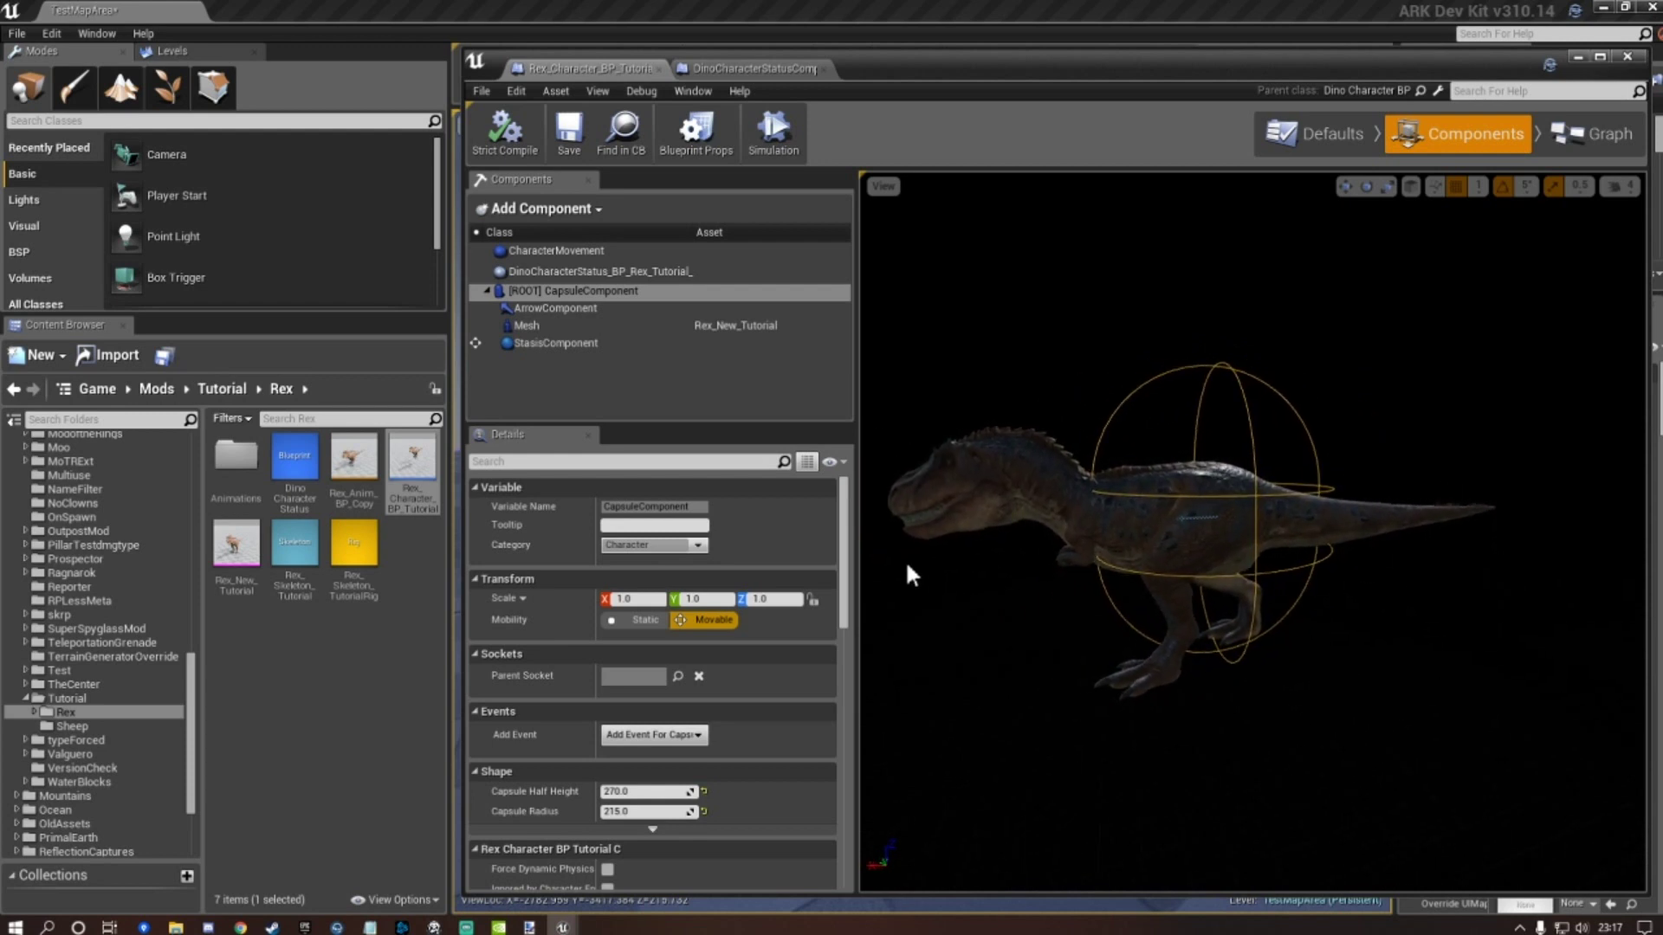
pyautogui.click(642, 792)
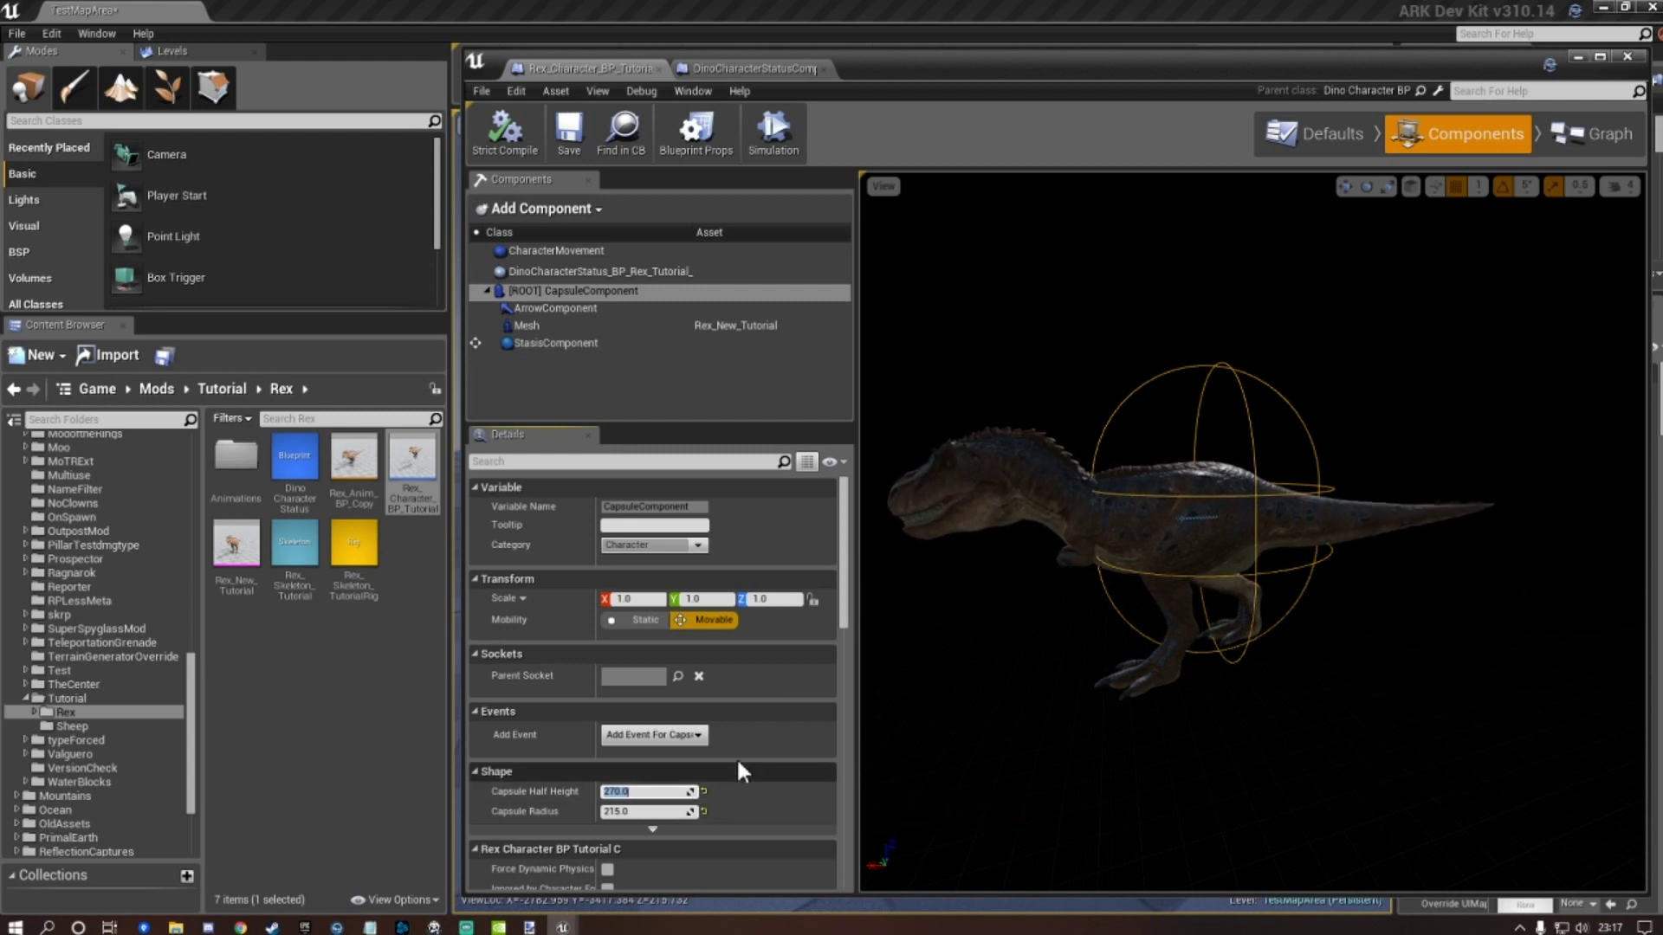
pyautogui.write('135')
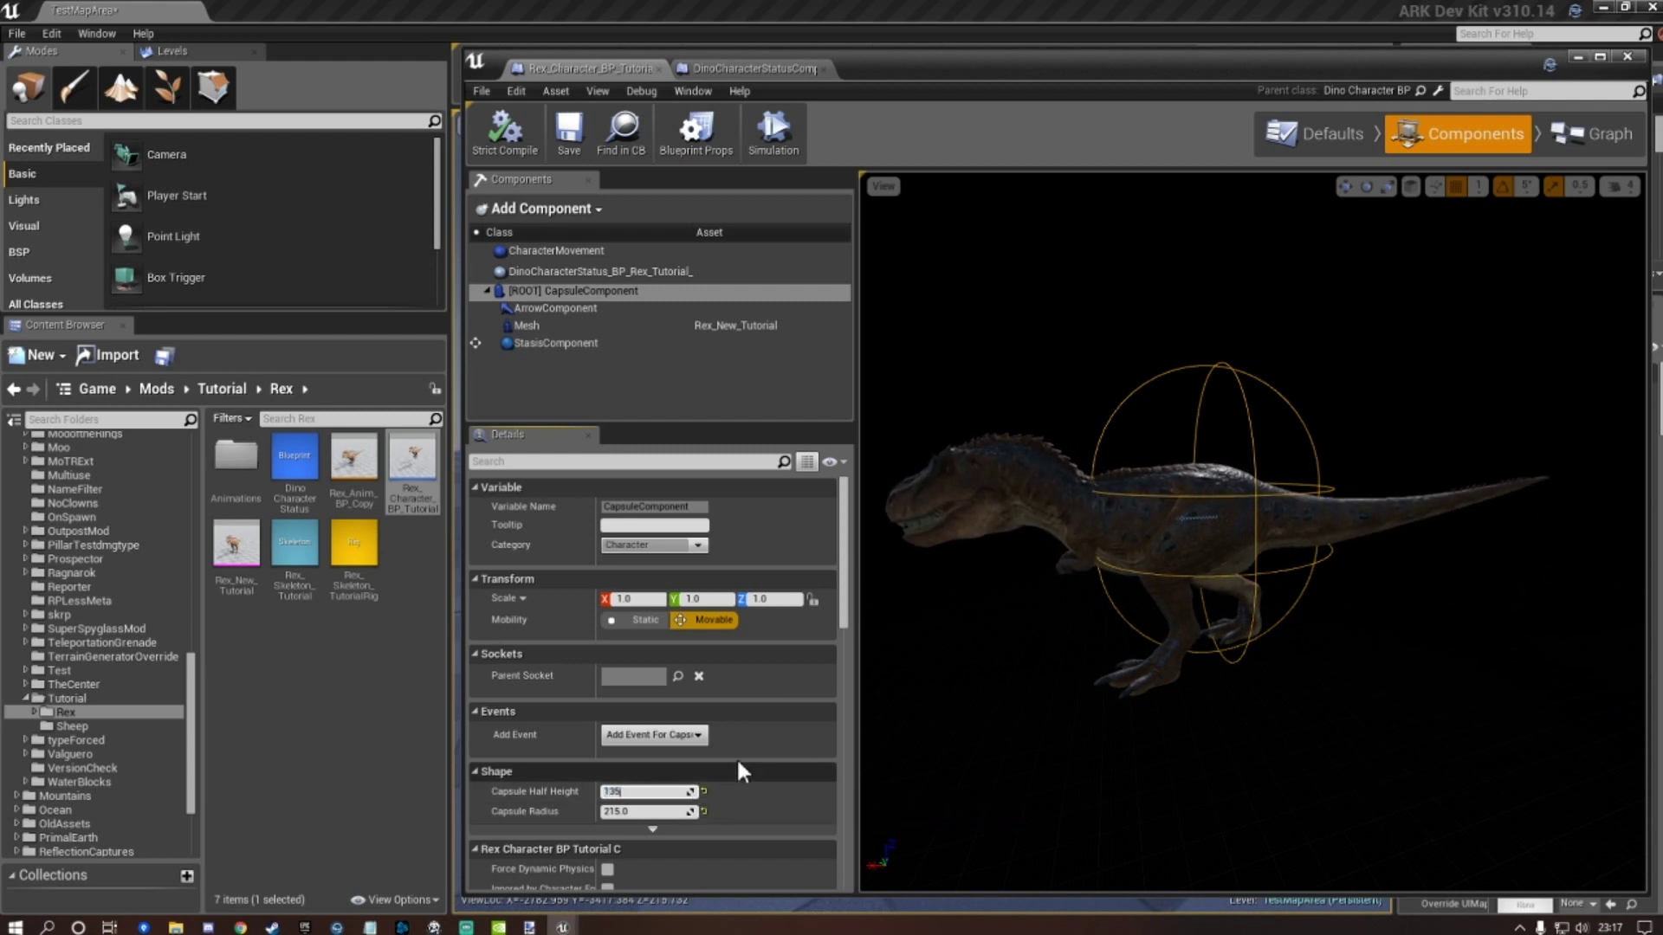
pyautogui.press('Return')
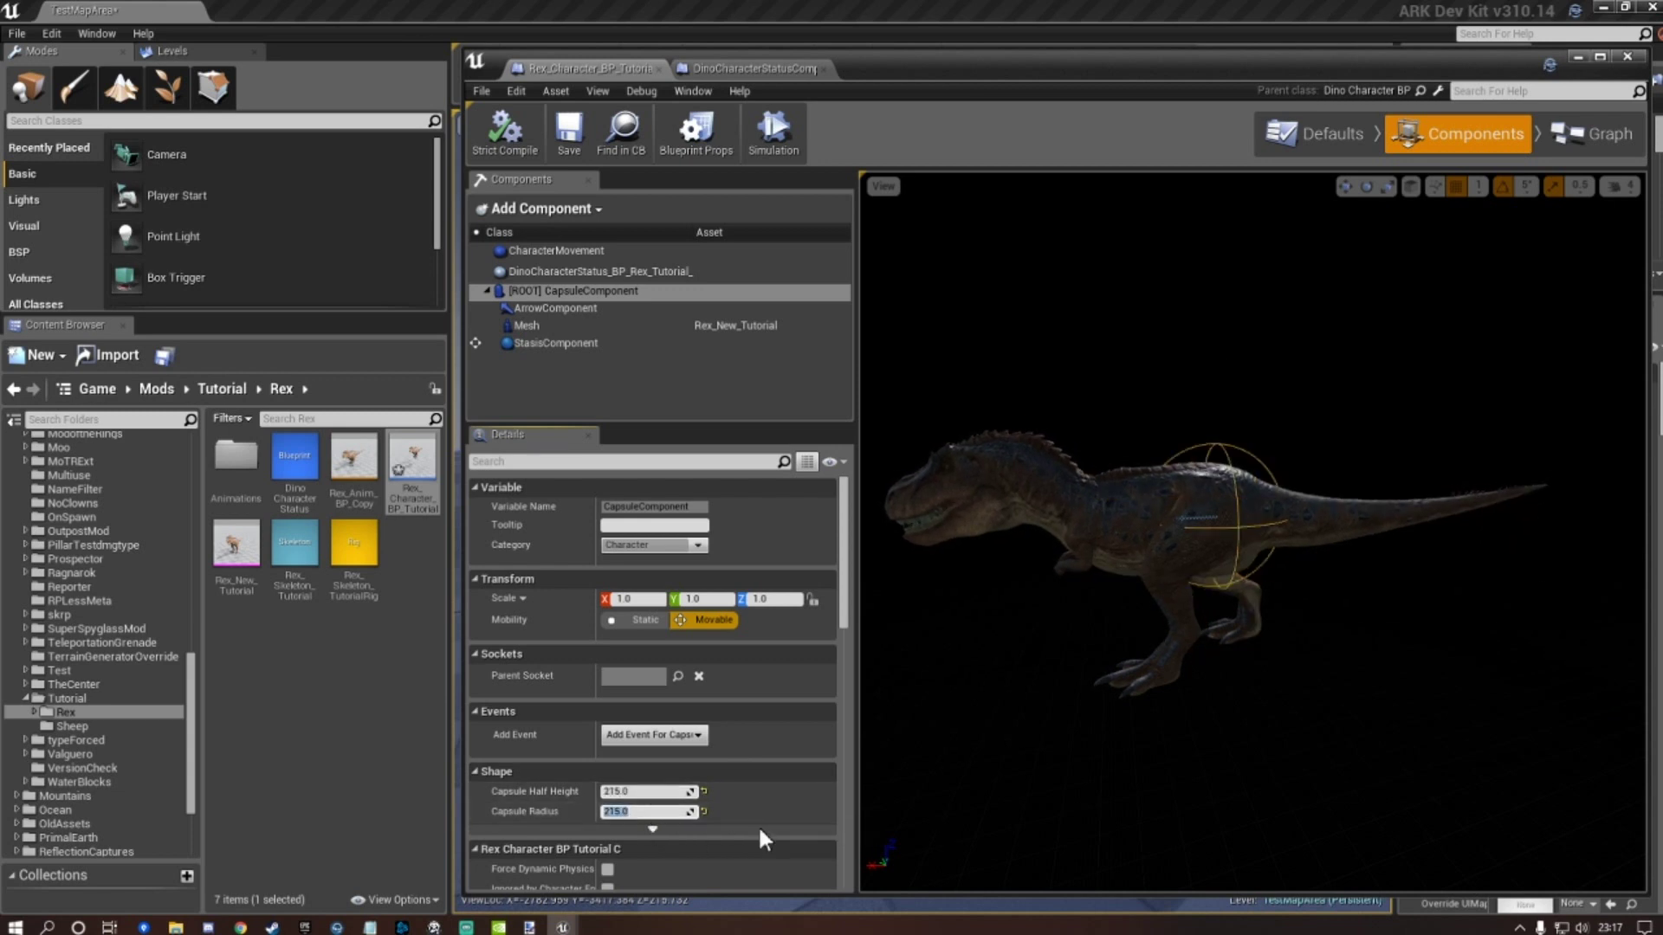
# Set the capsule's radius to 112 and its half height to 135, and save the blueprint.
pyautogui.write('11')
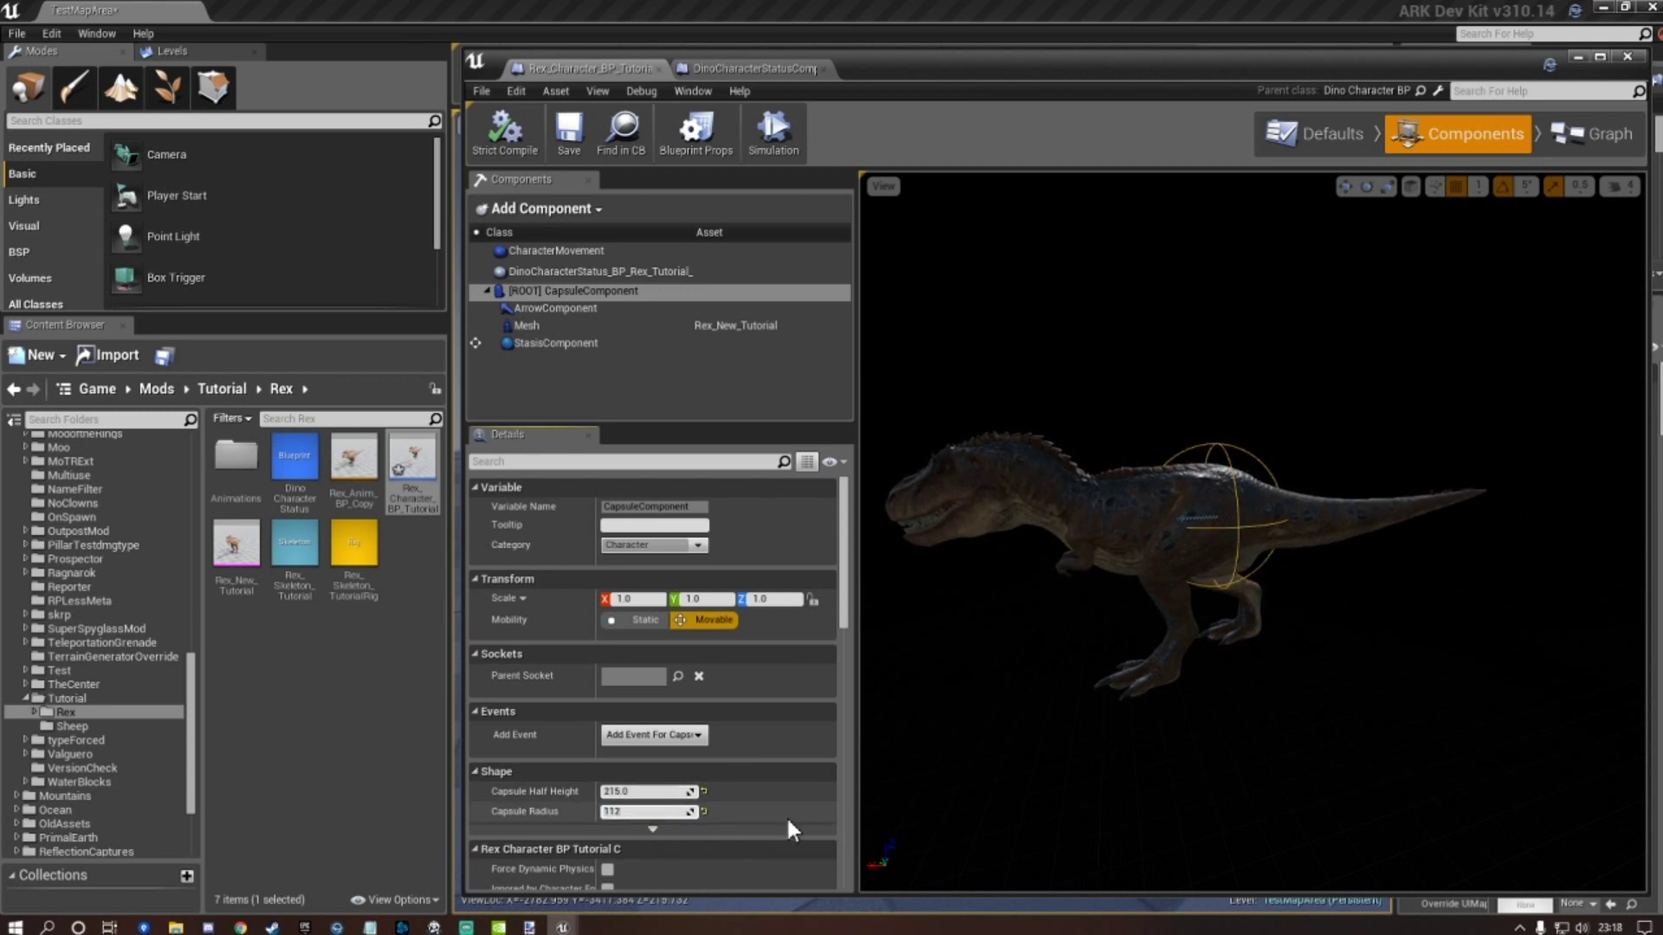
pyautogui.write('2')
pyautogui.press('Tab')
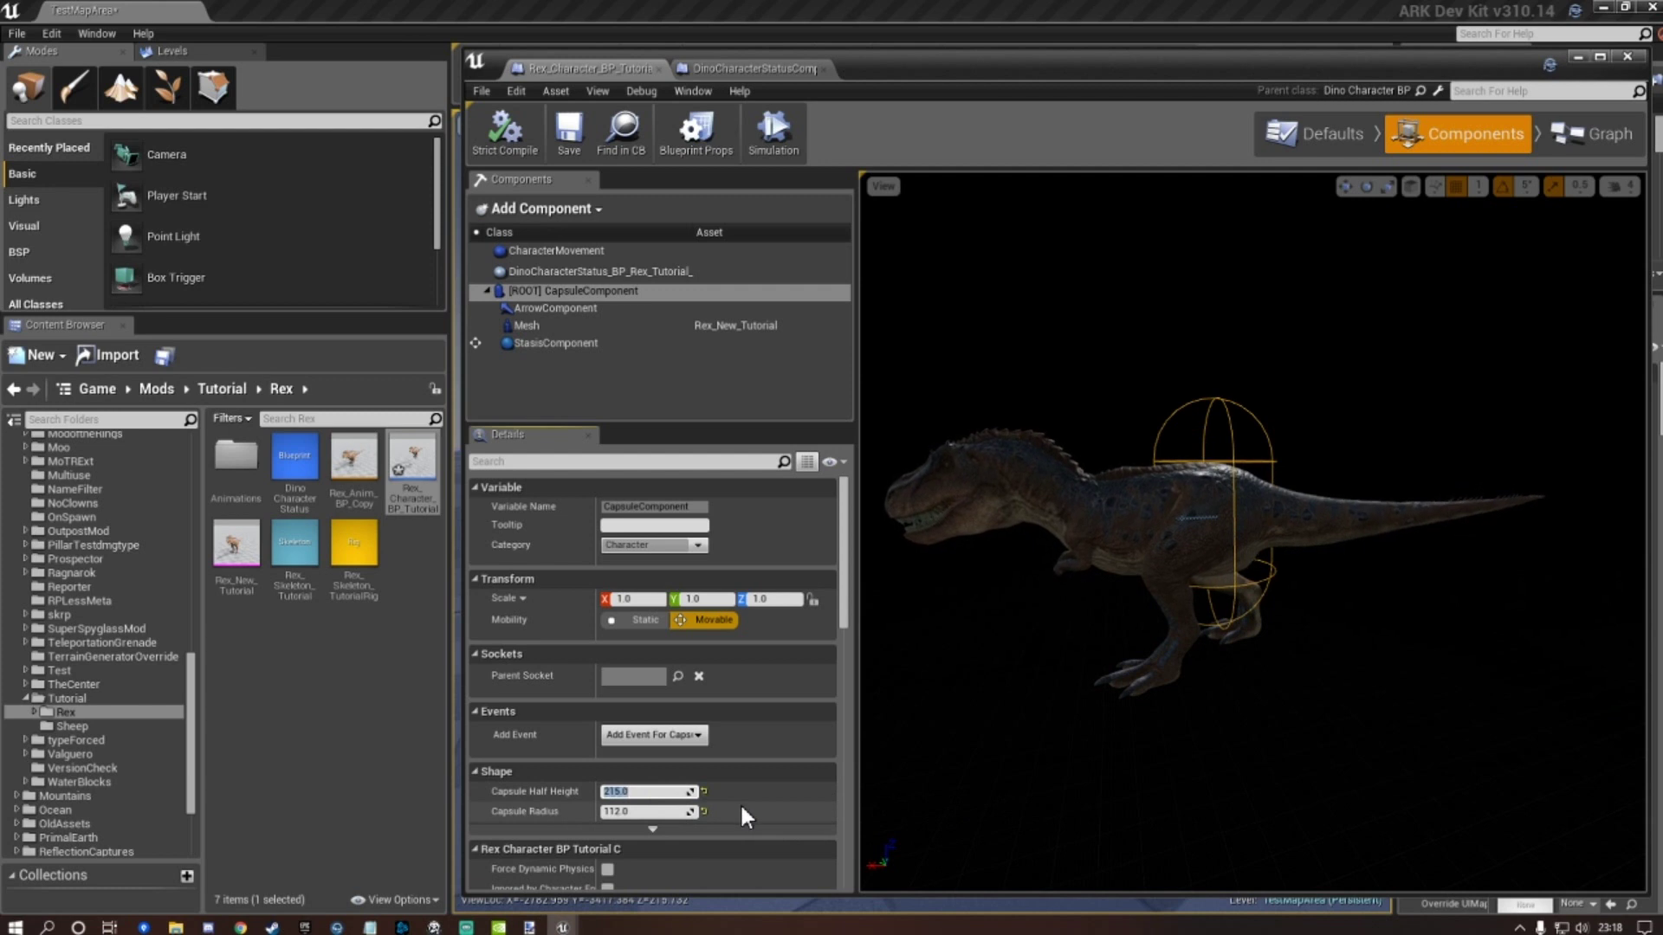
pyautogui.write('135')
pyautogui.press('Return')
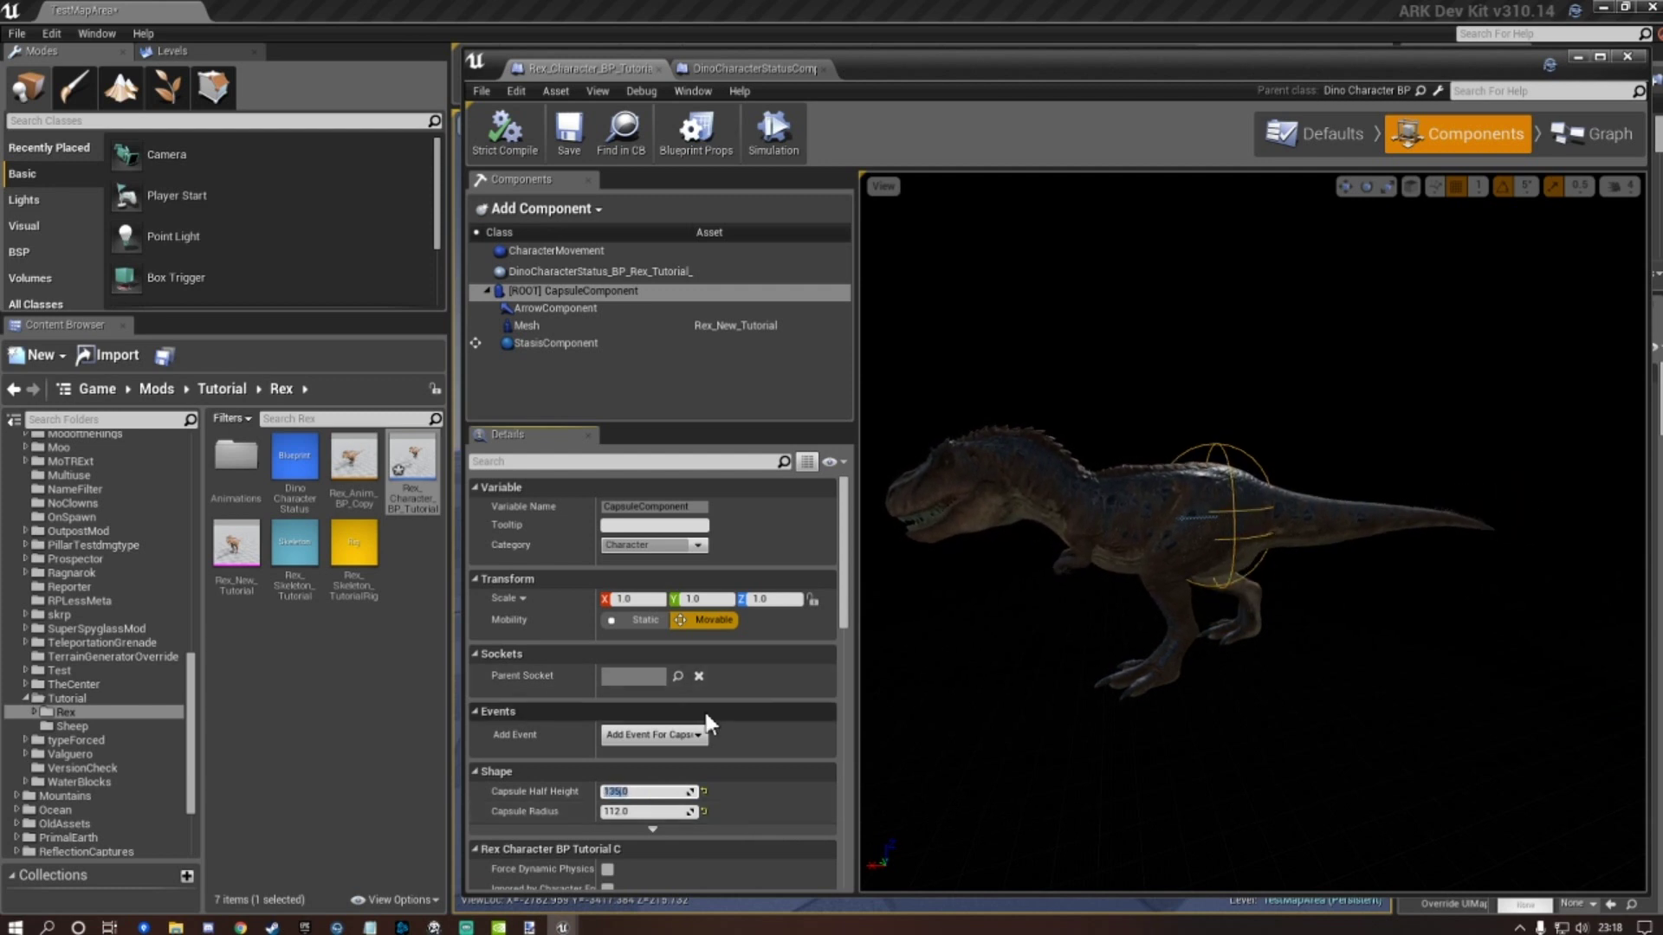
pyautogui.click(569, 130)
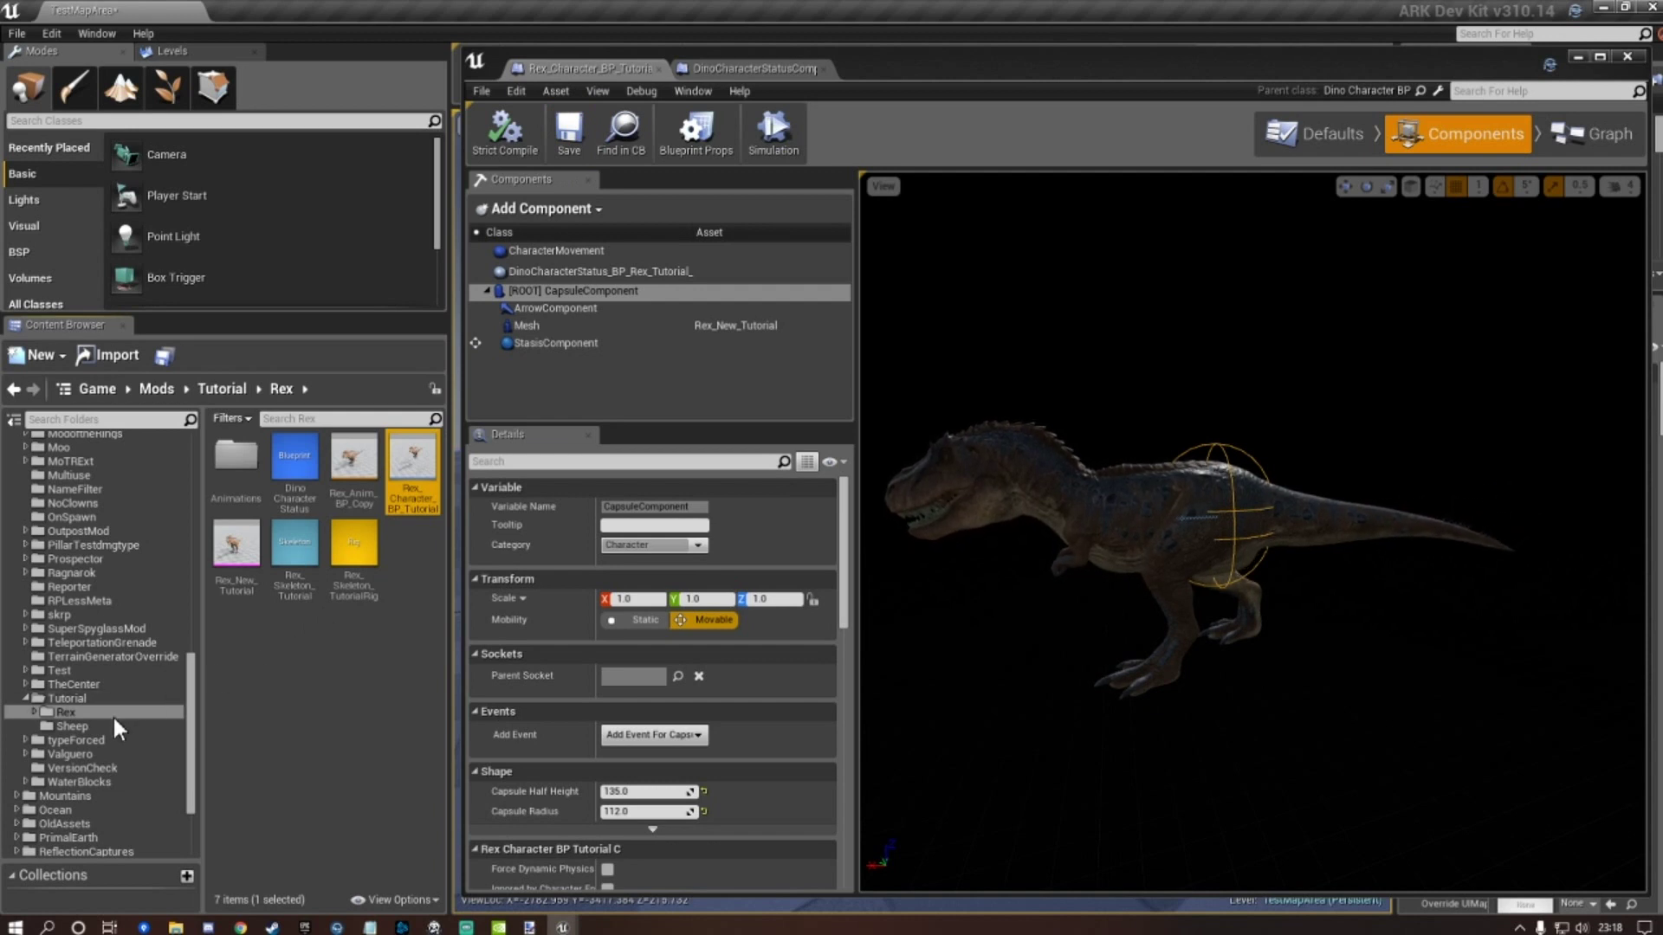
# Search the whole Game content folder for "rex character".
pyautogui.scroll(10, 137, 677)
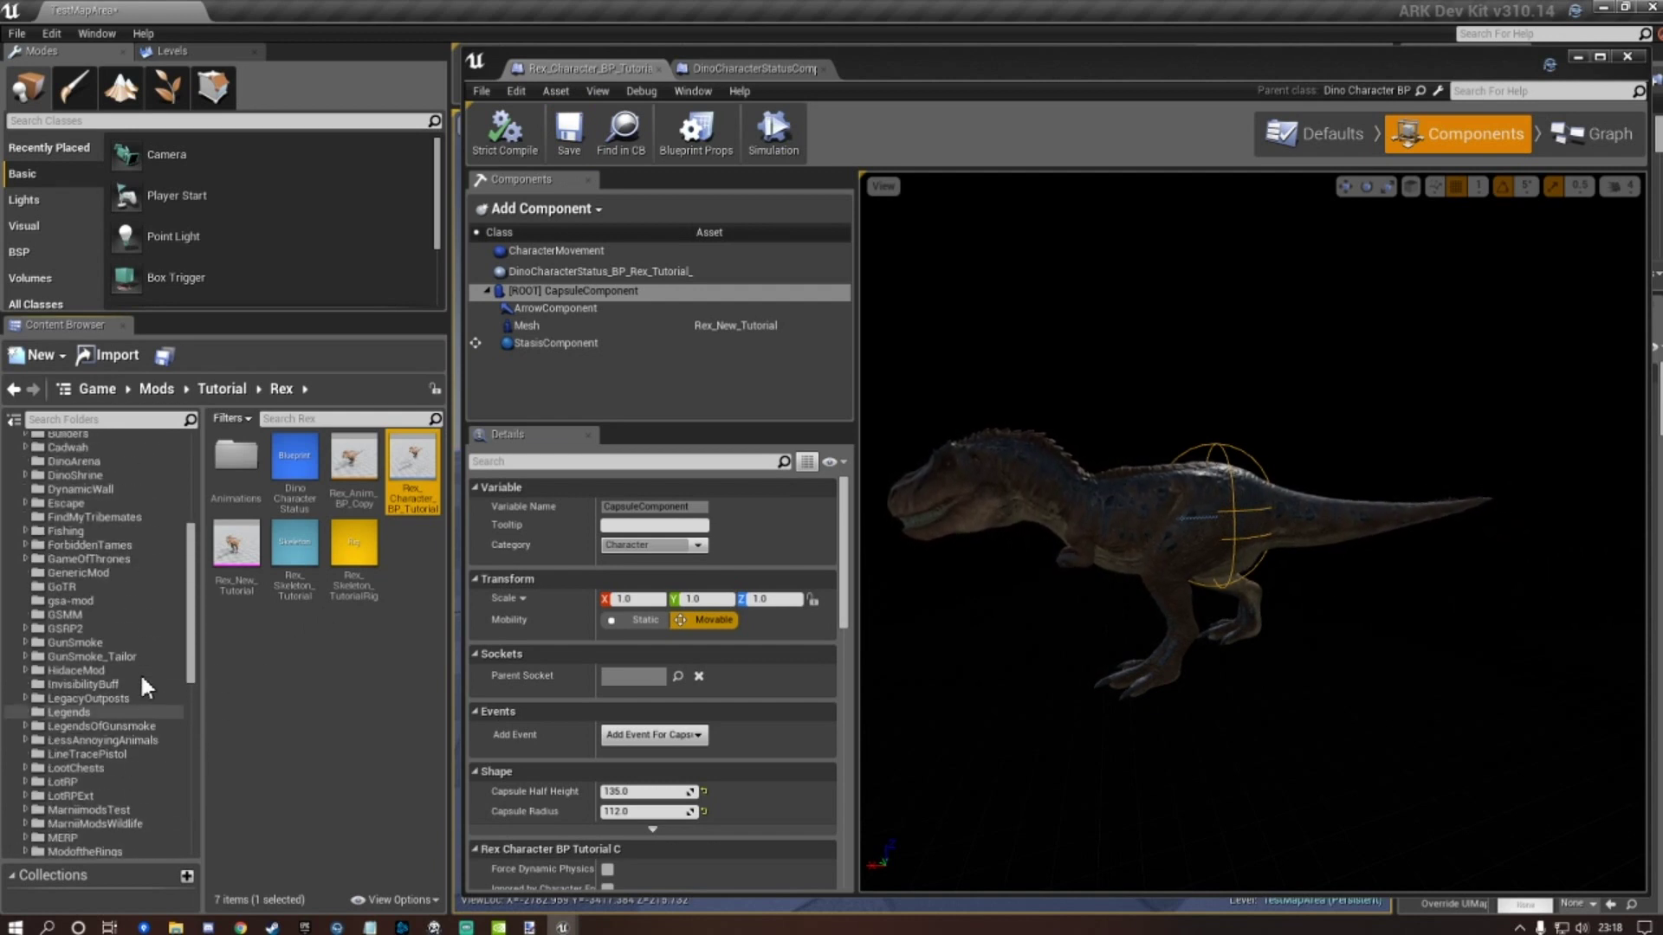
pyautogui.scroll(7, 138, 672)
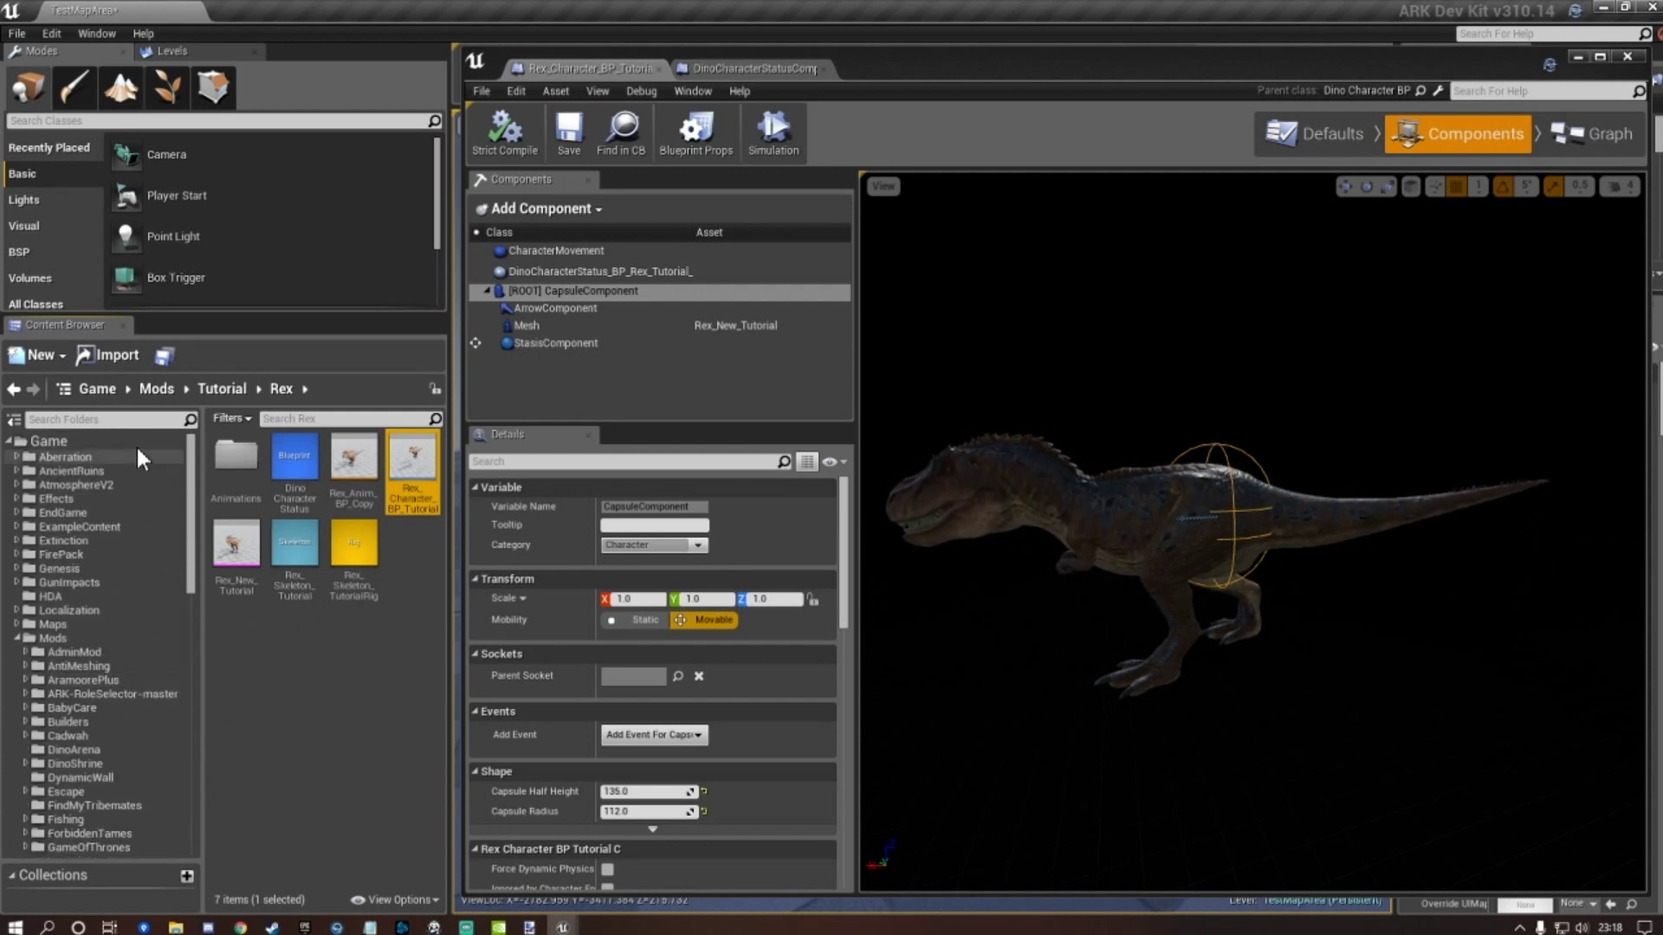
pyautogui.moveTo(191, 485); pyautogui.dragTo(189, 390)
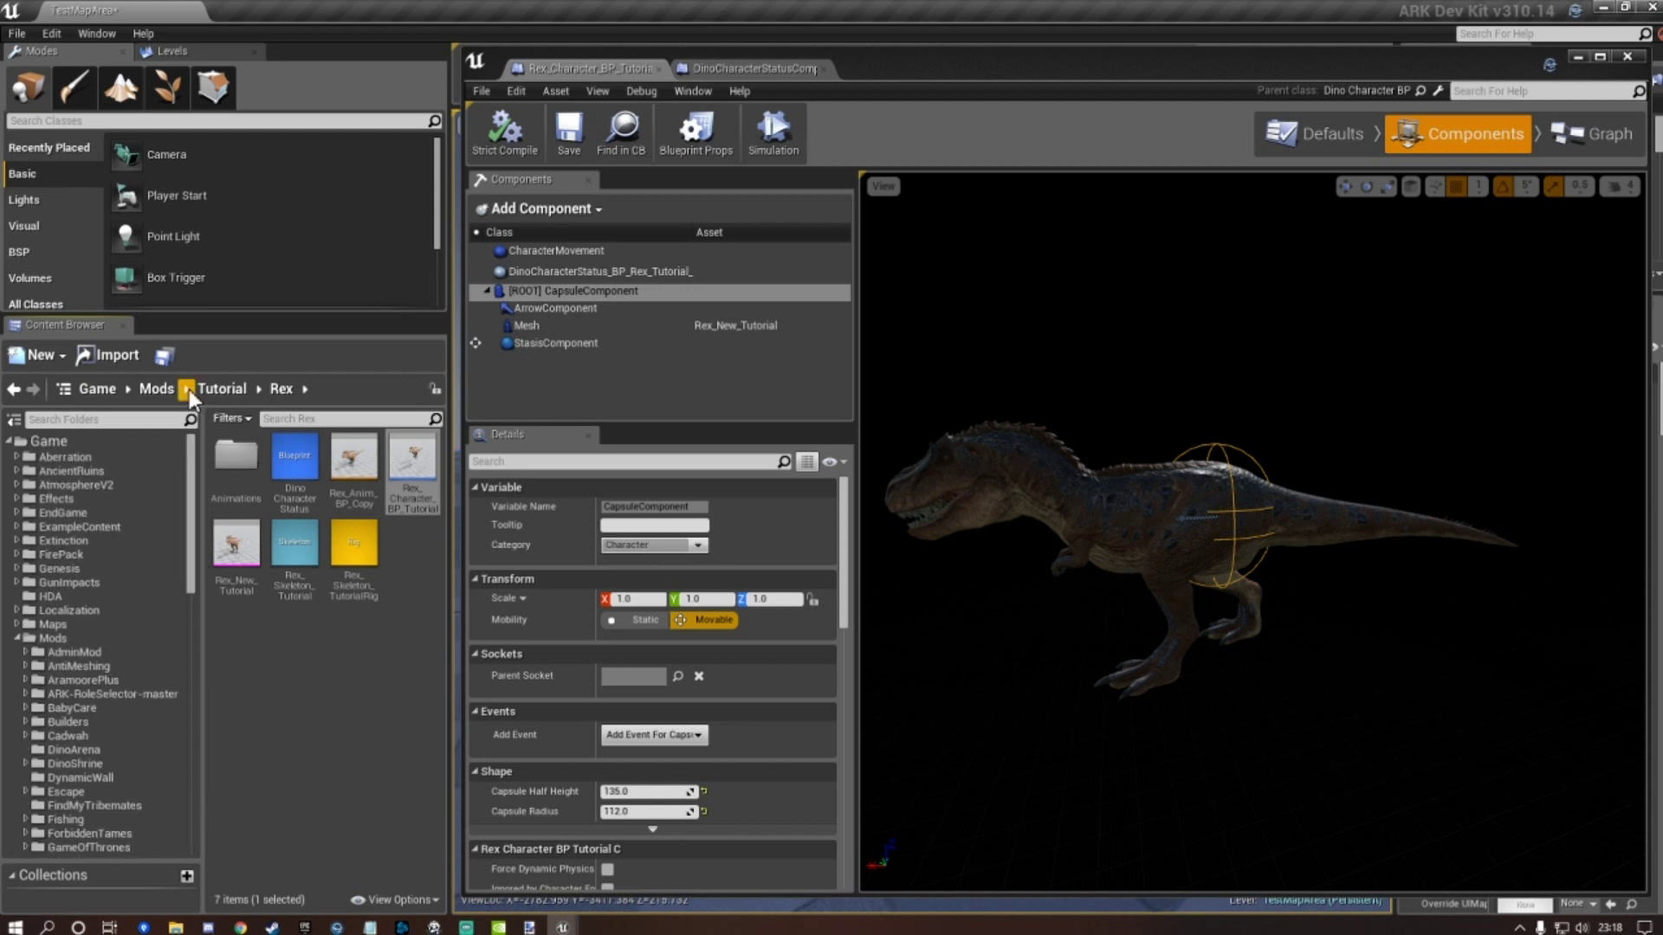
pyautogui.click(90, 444)
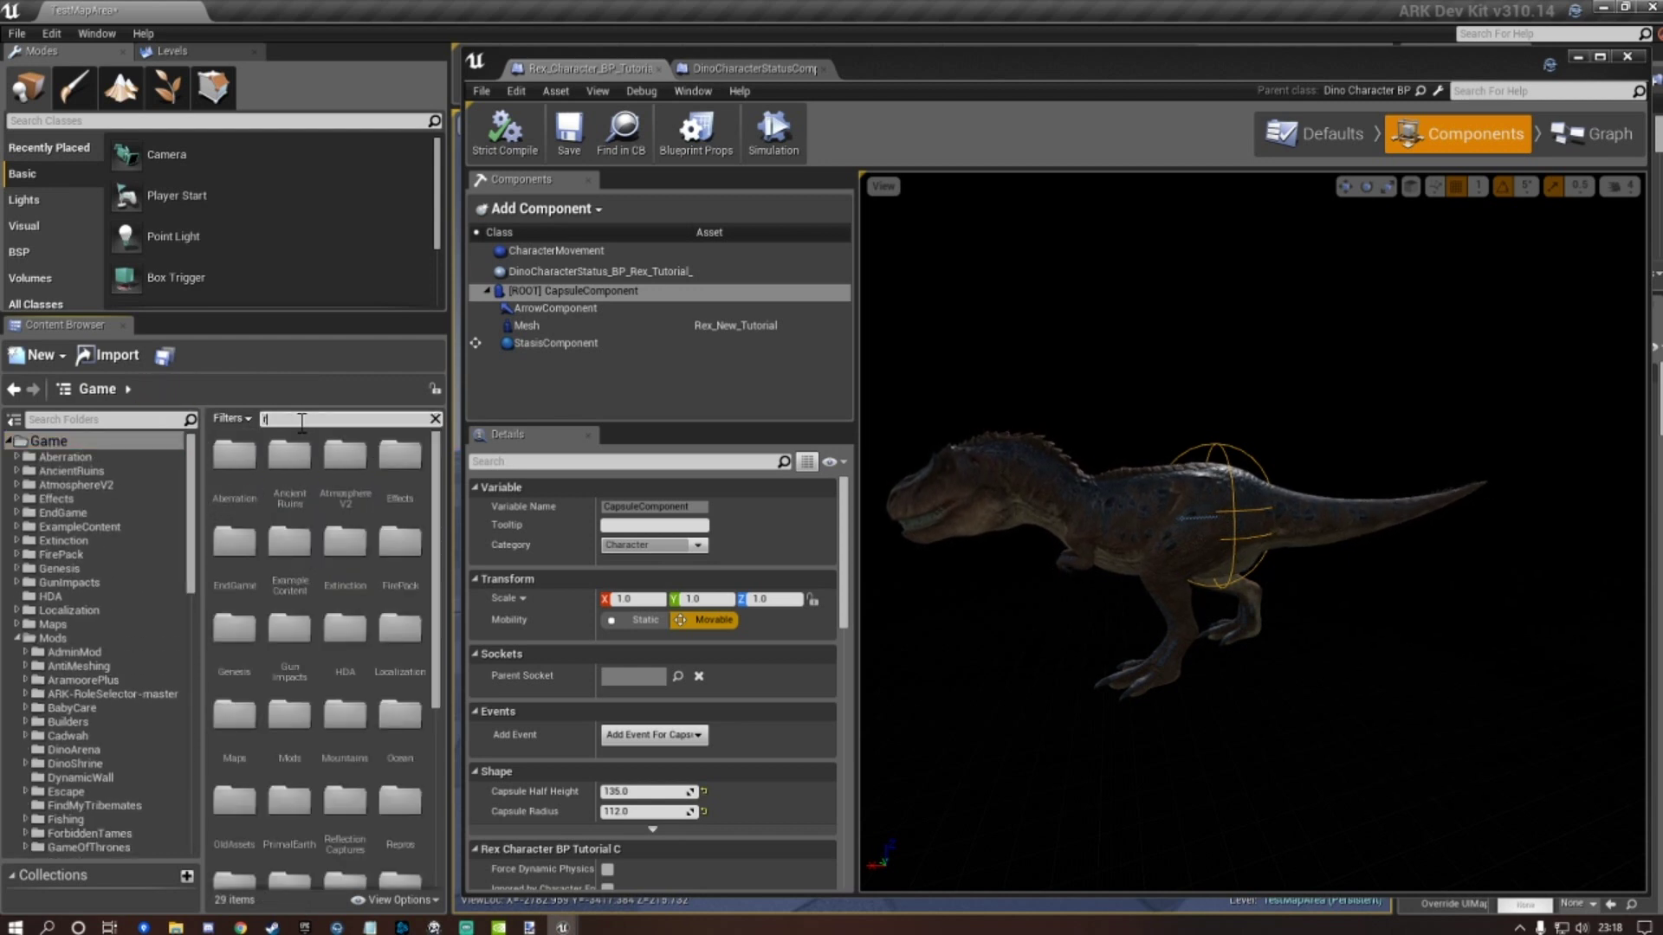
pyautogui.click(300, 423)
pyautogui.write('re')
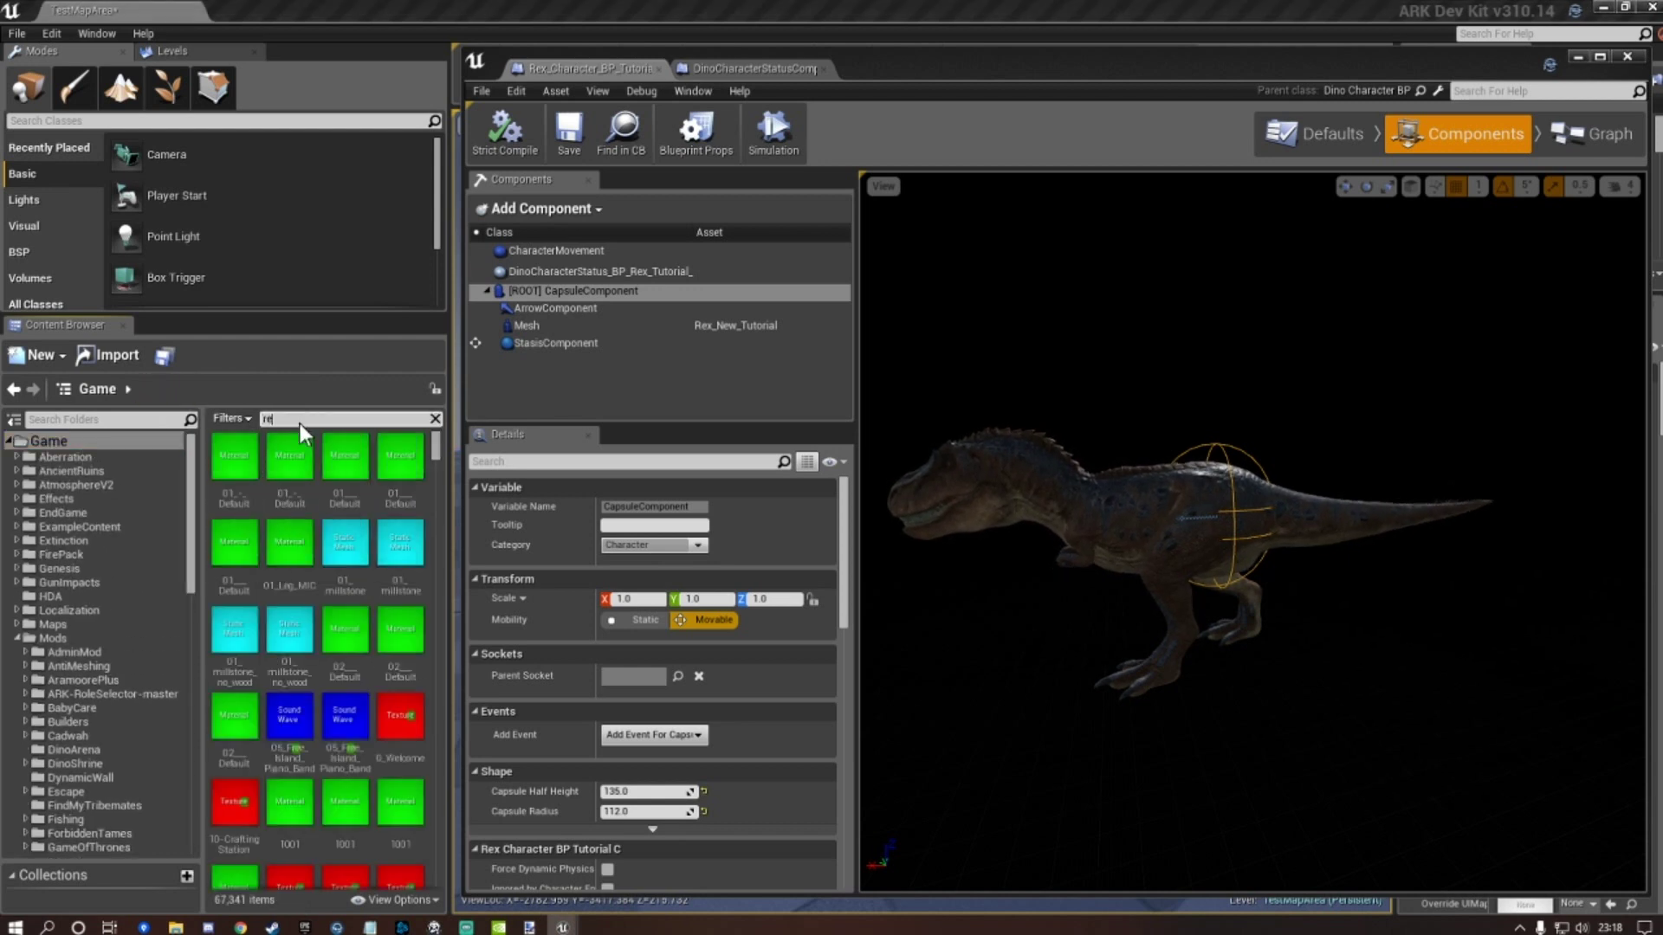
pyautogui.write('x character')
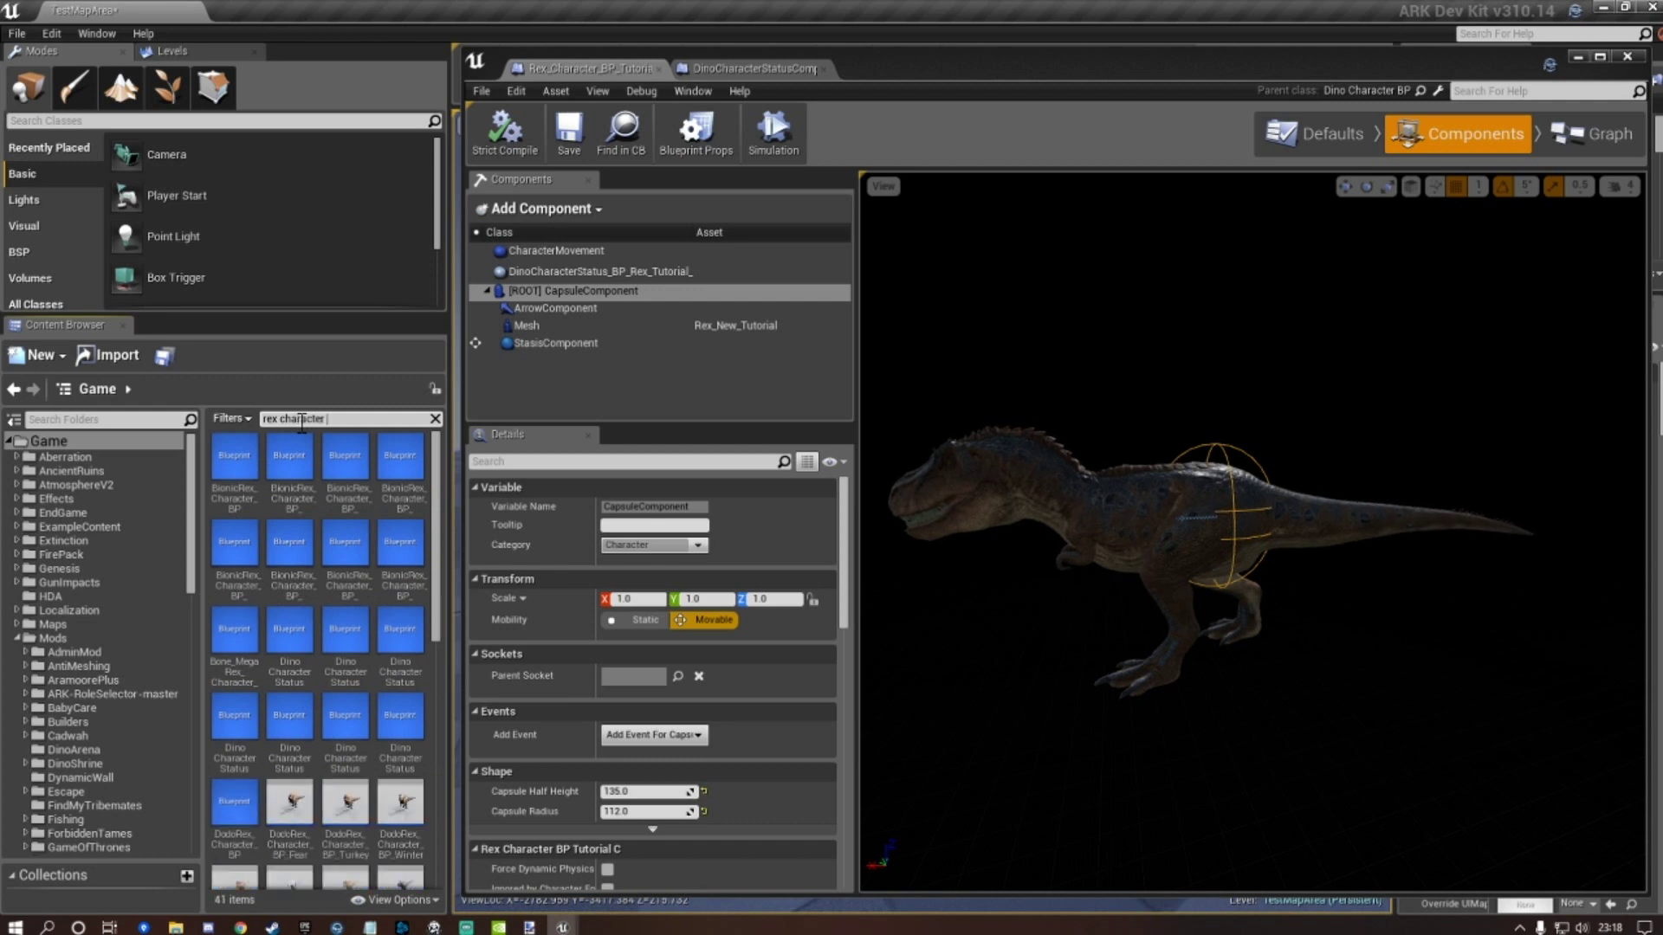
# Open the original Rex_Character_BP from the search results and inspect its CapsuleComponent's shape for comparison.
pyautogui.scroll(-1, 364, 546)
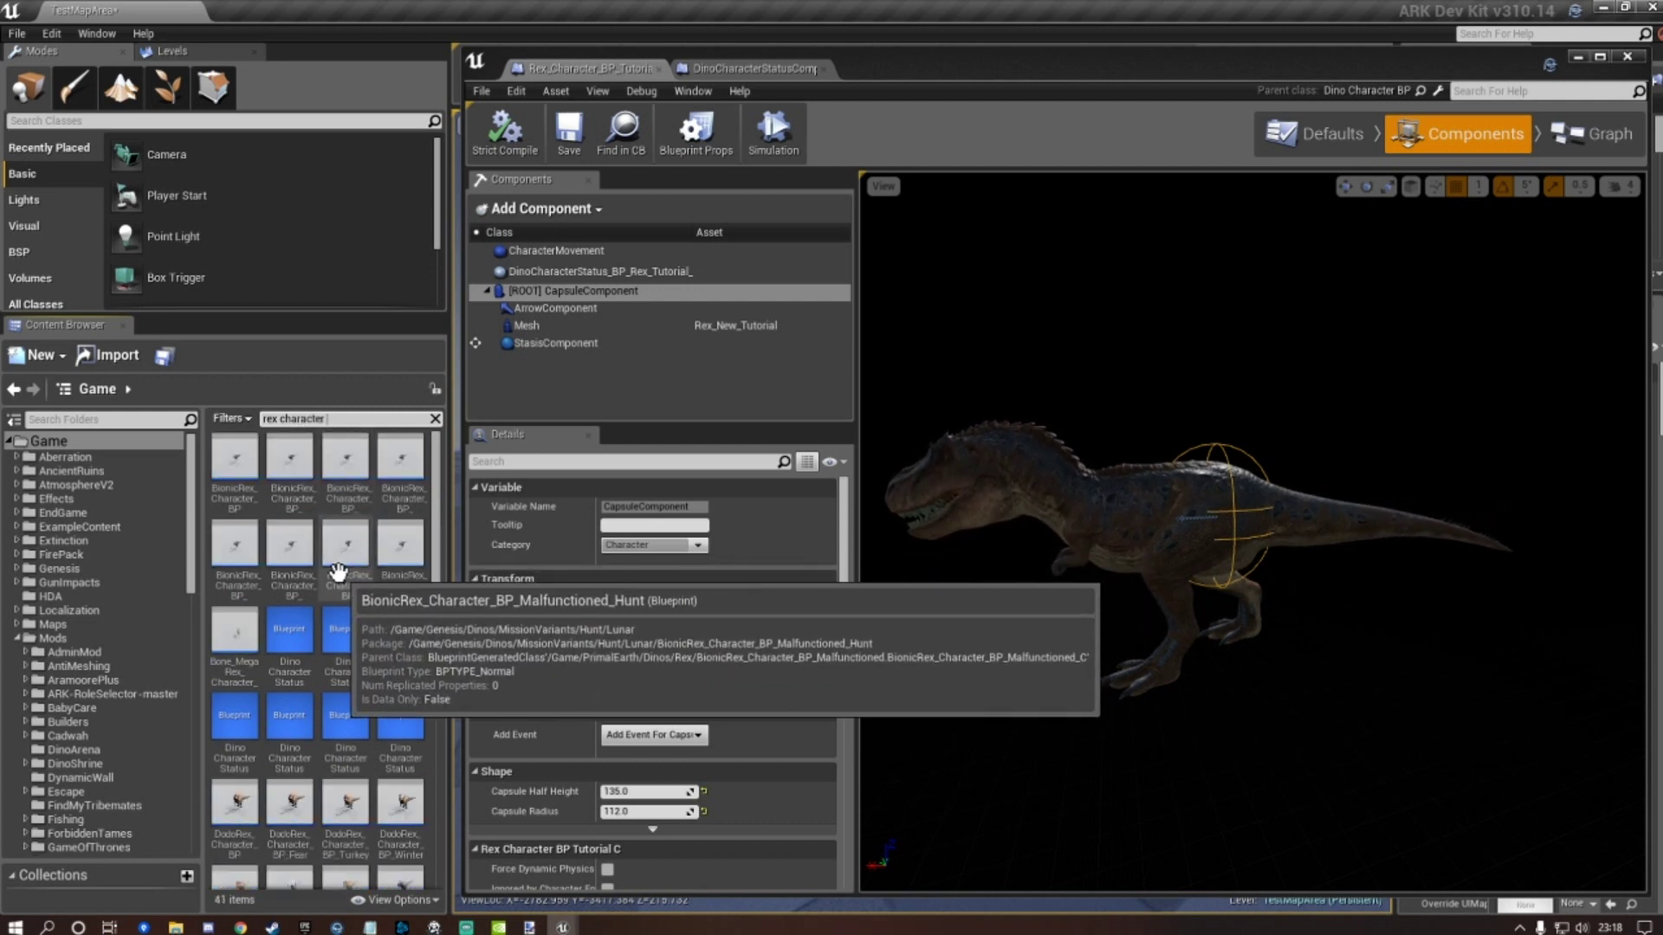
pyautogui.scroll(-3, 405, 528)
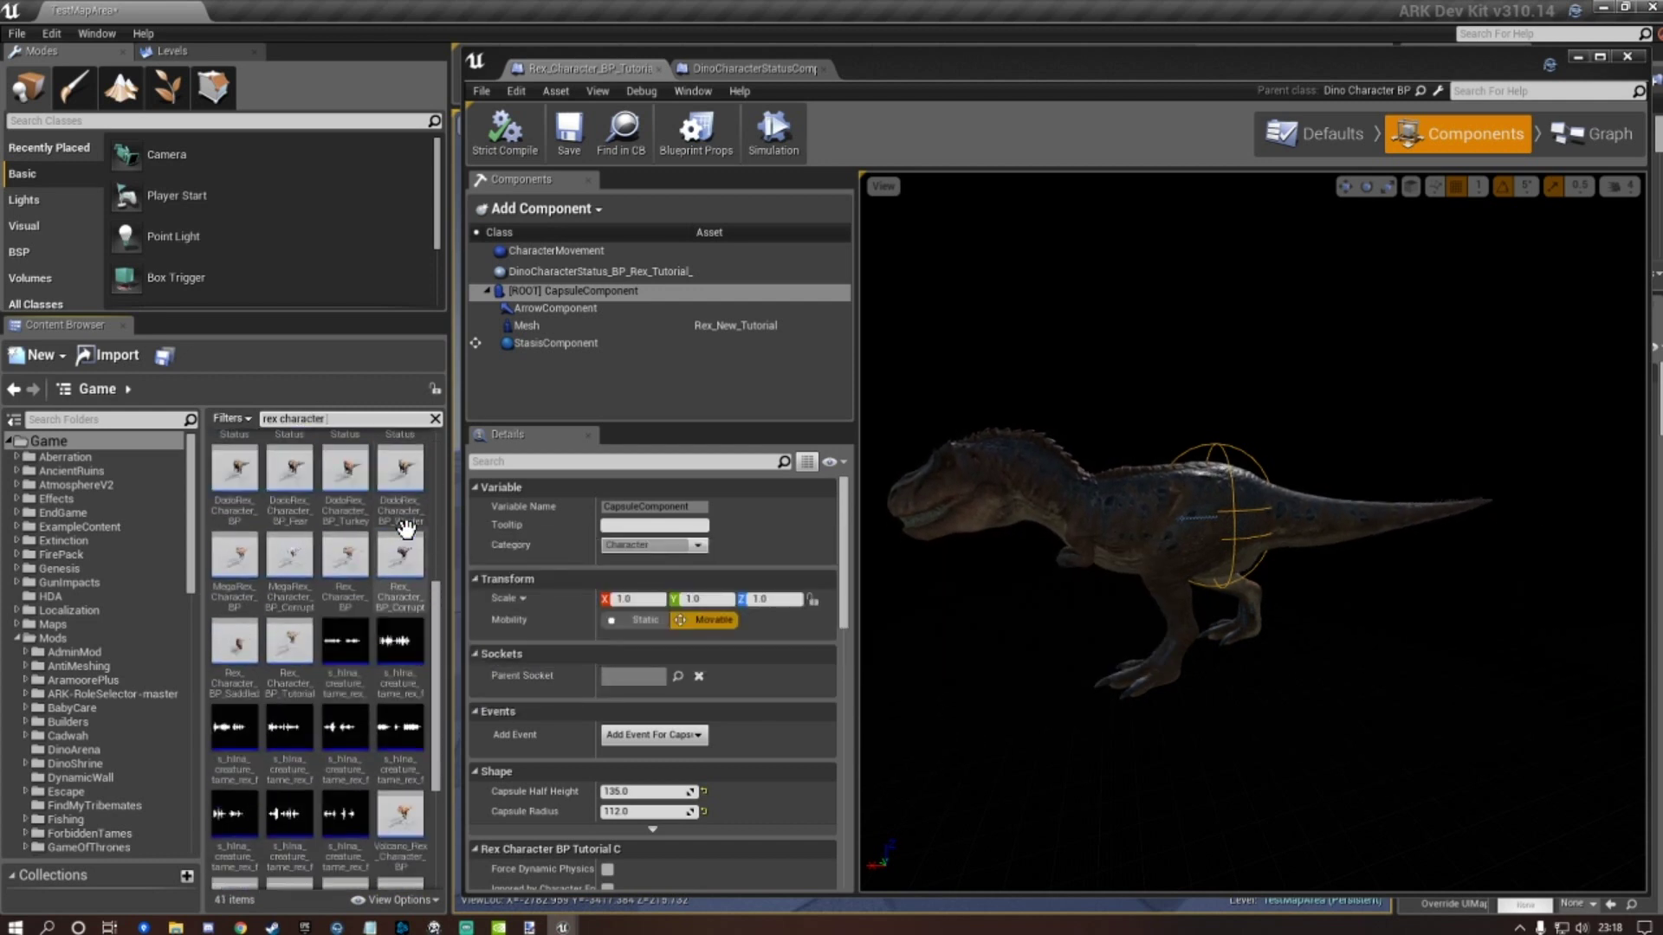
pyautogui.scroll(-2, 405, 528)
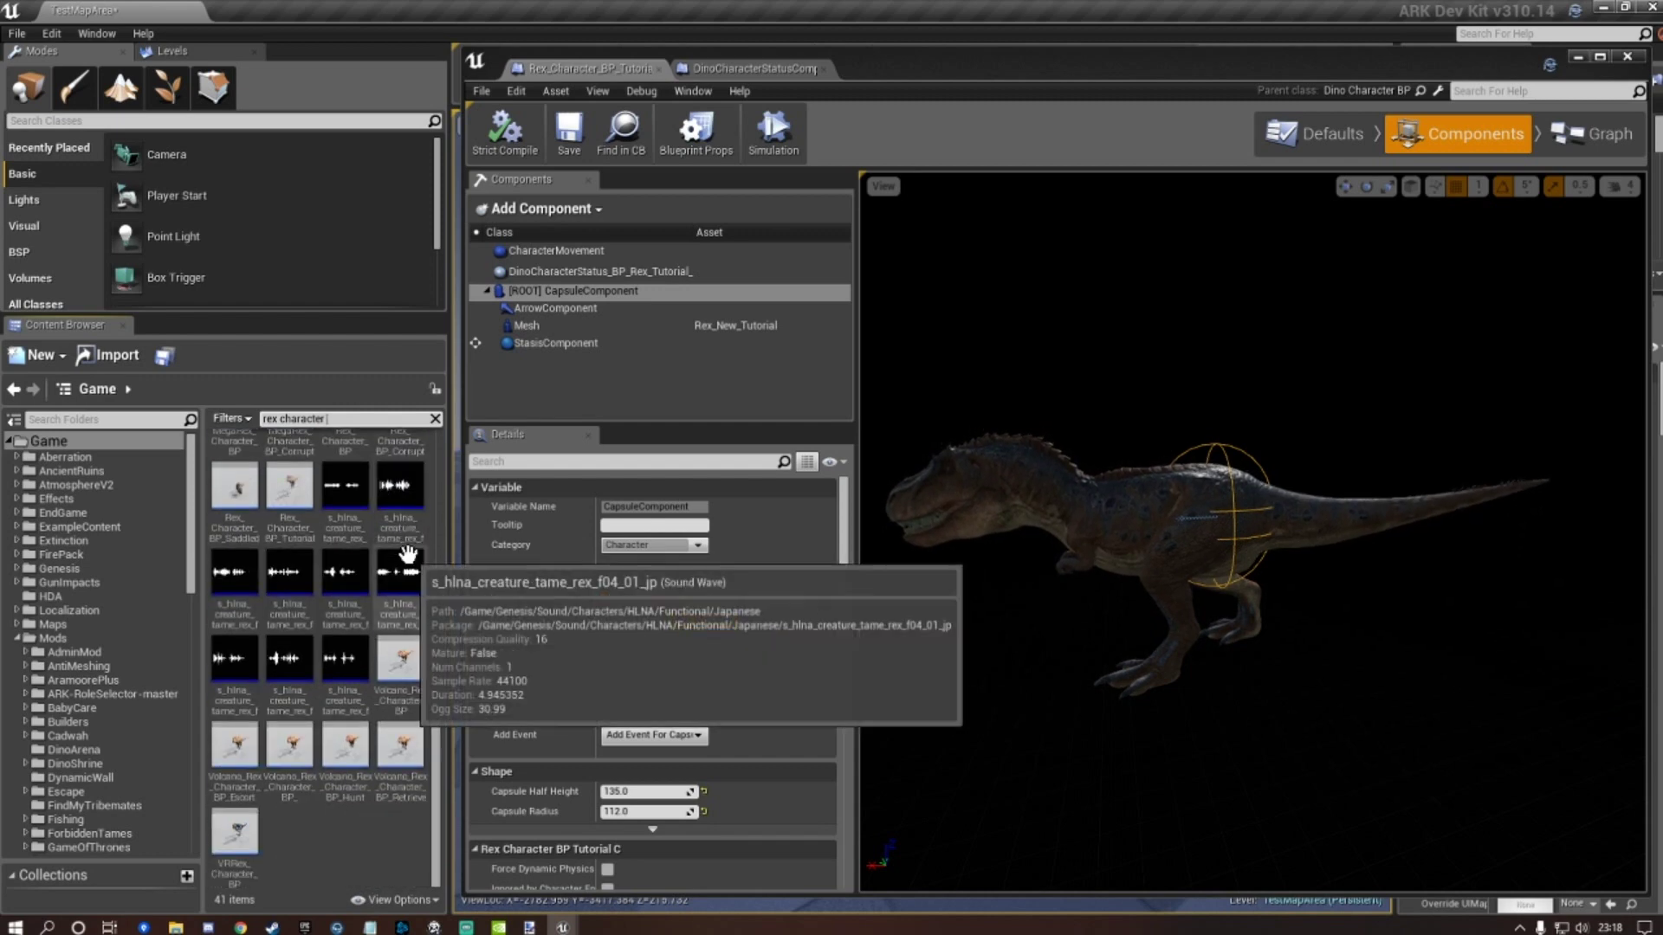
pyautogui.scroll(2, 334, 727)
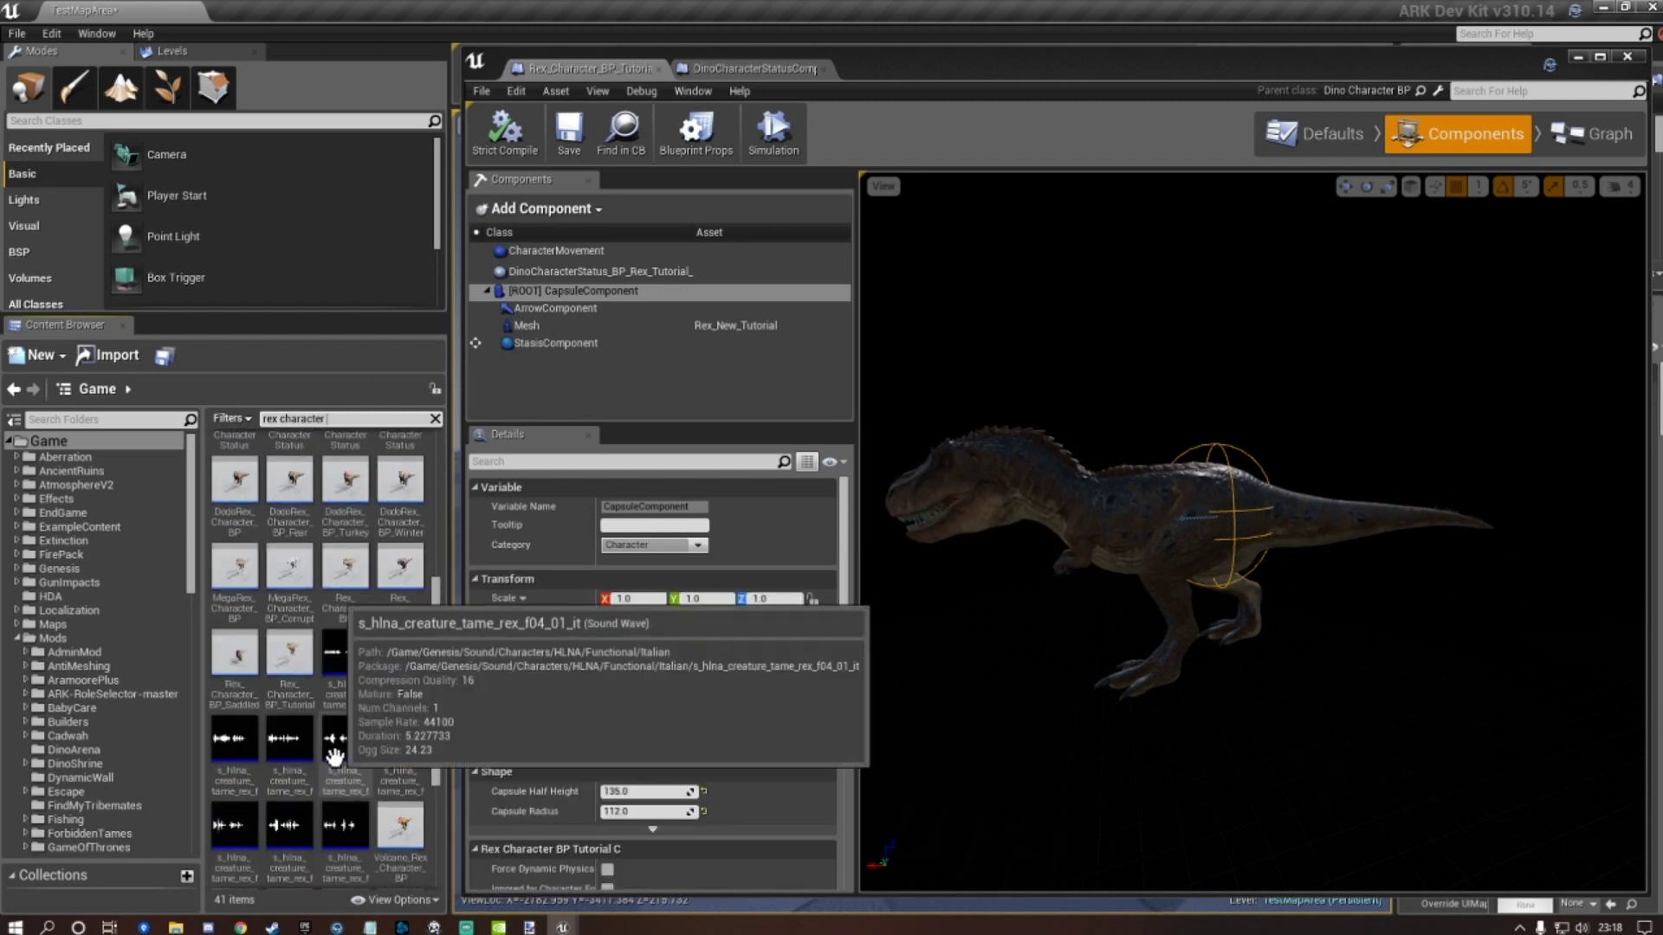
pyautogui.doubleClick(359, 579)
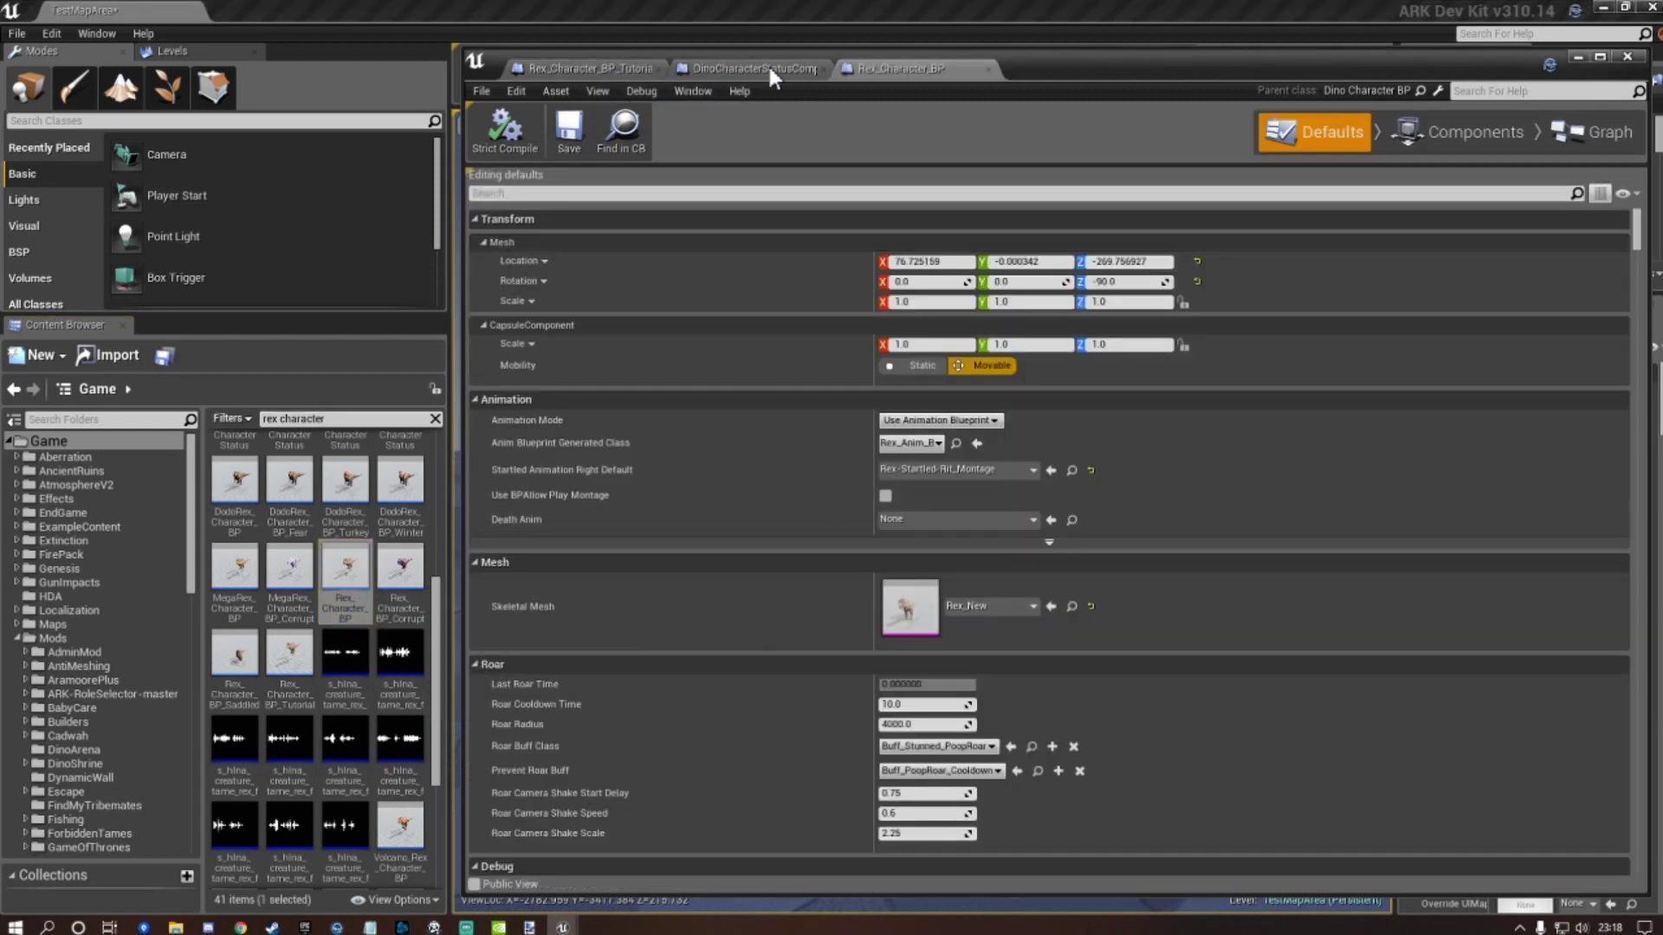
pyautogui.click(1461, 136)
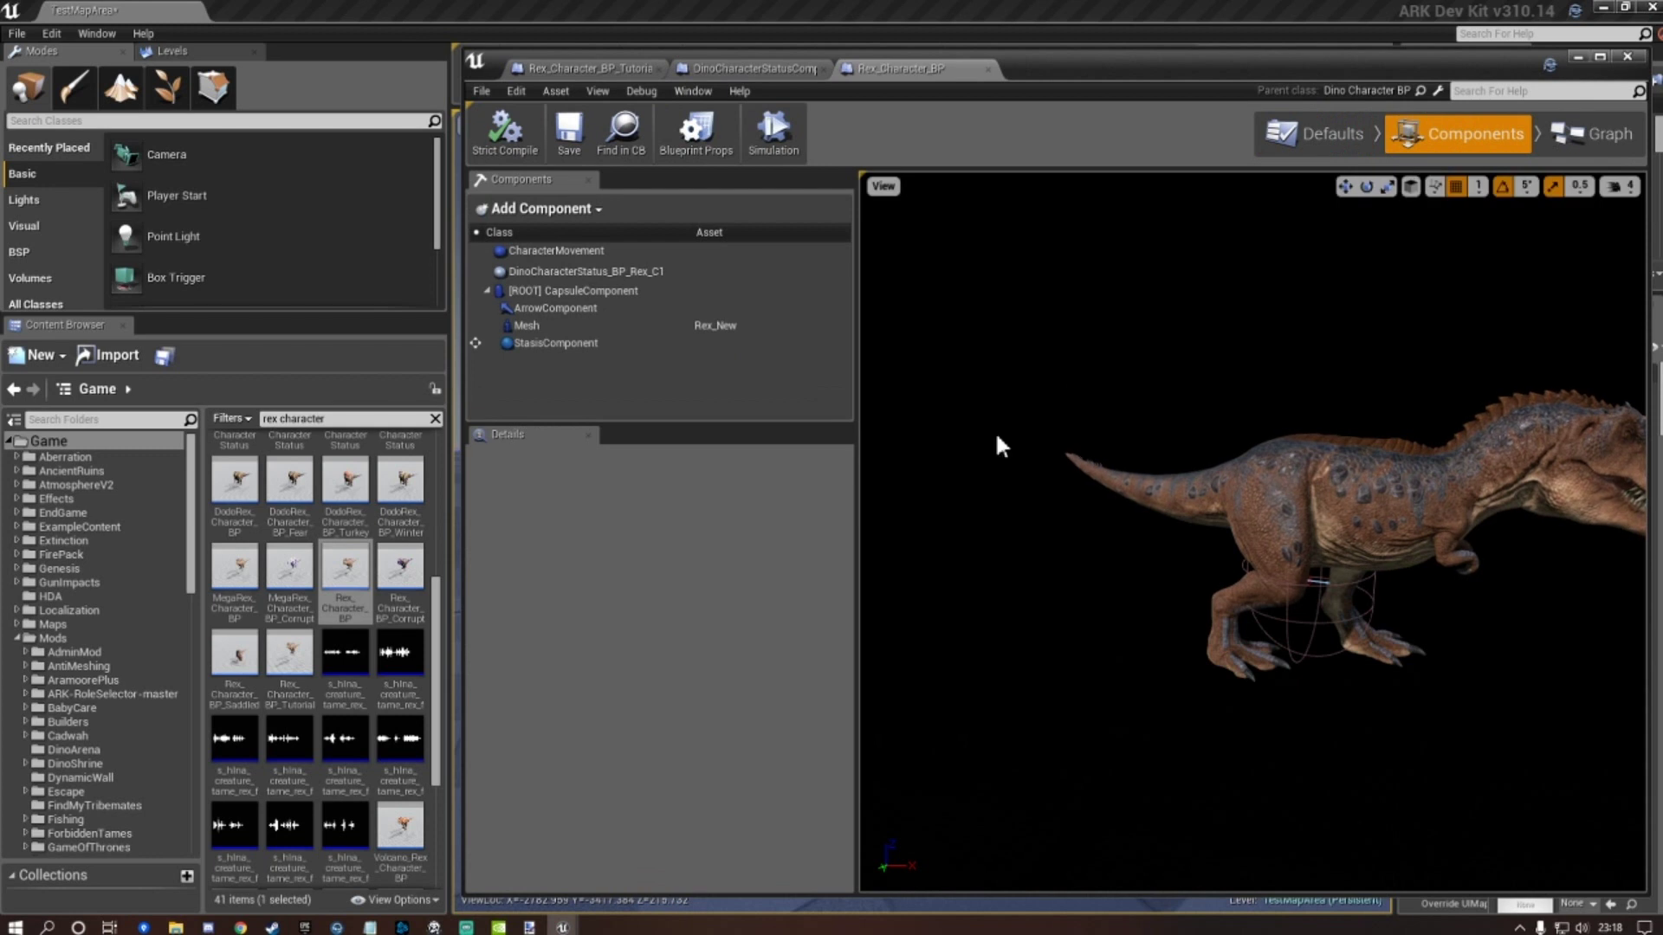
pyautogui.click(575, 291)
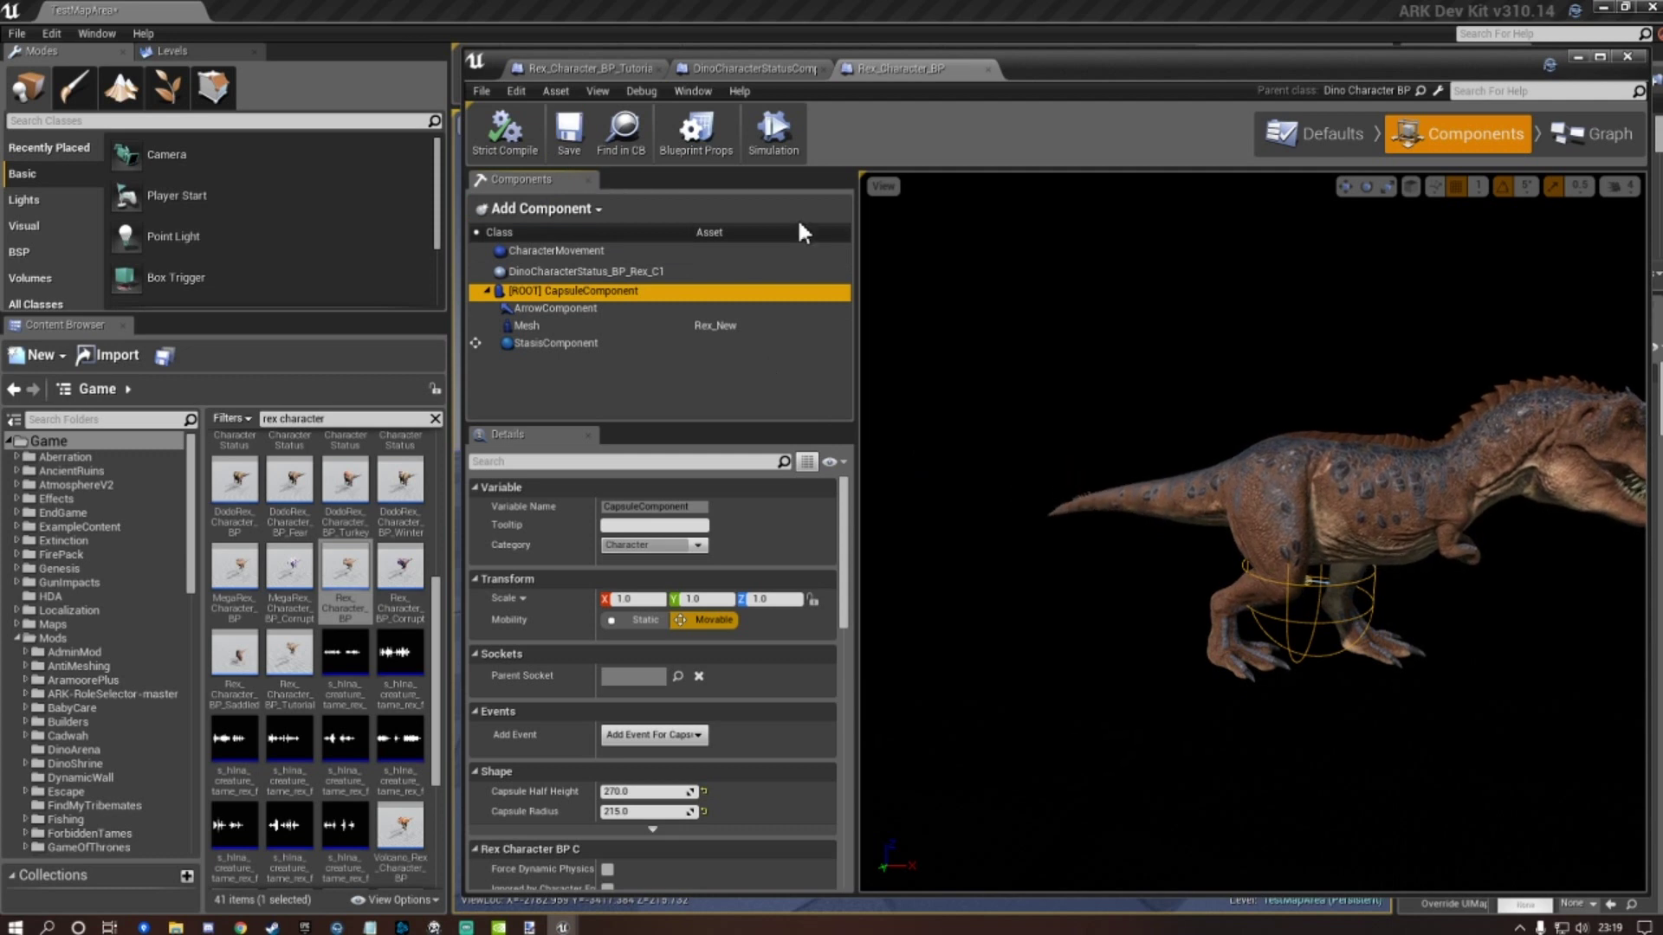
# Return to Rex_Character_BP_Tutorial and set its Mesh component's location to 33 in X and -135 in Z.
pyautogui.click(601, 70)
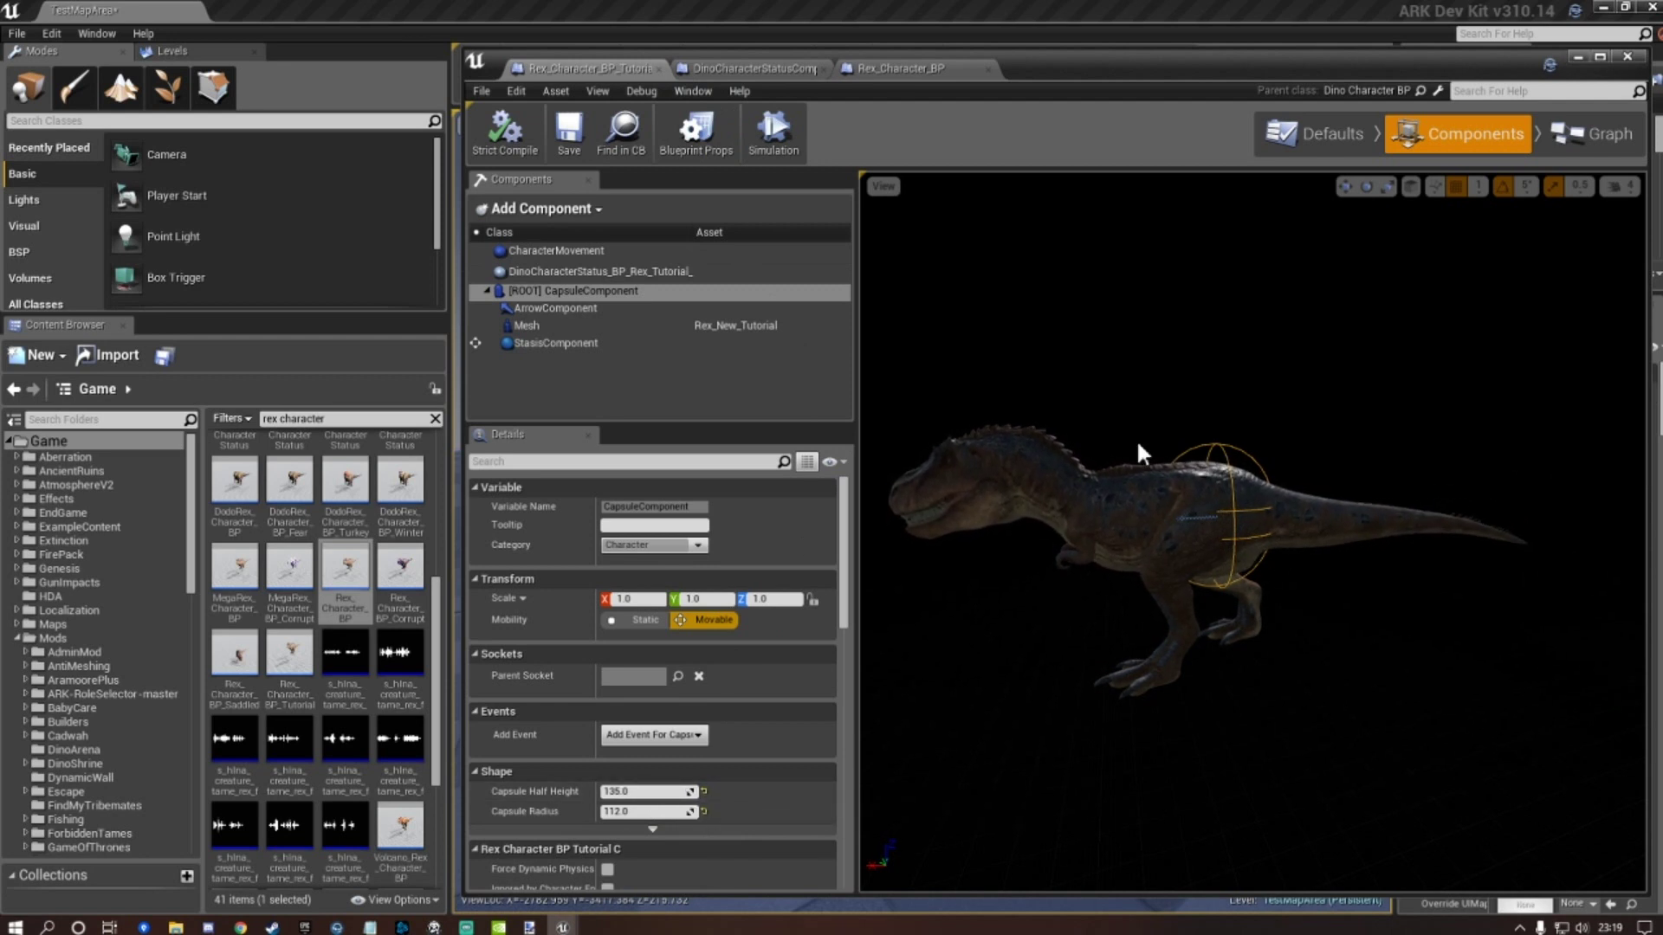
pyautogui.click(578, 327)
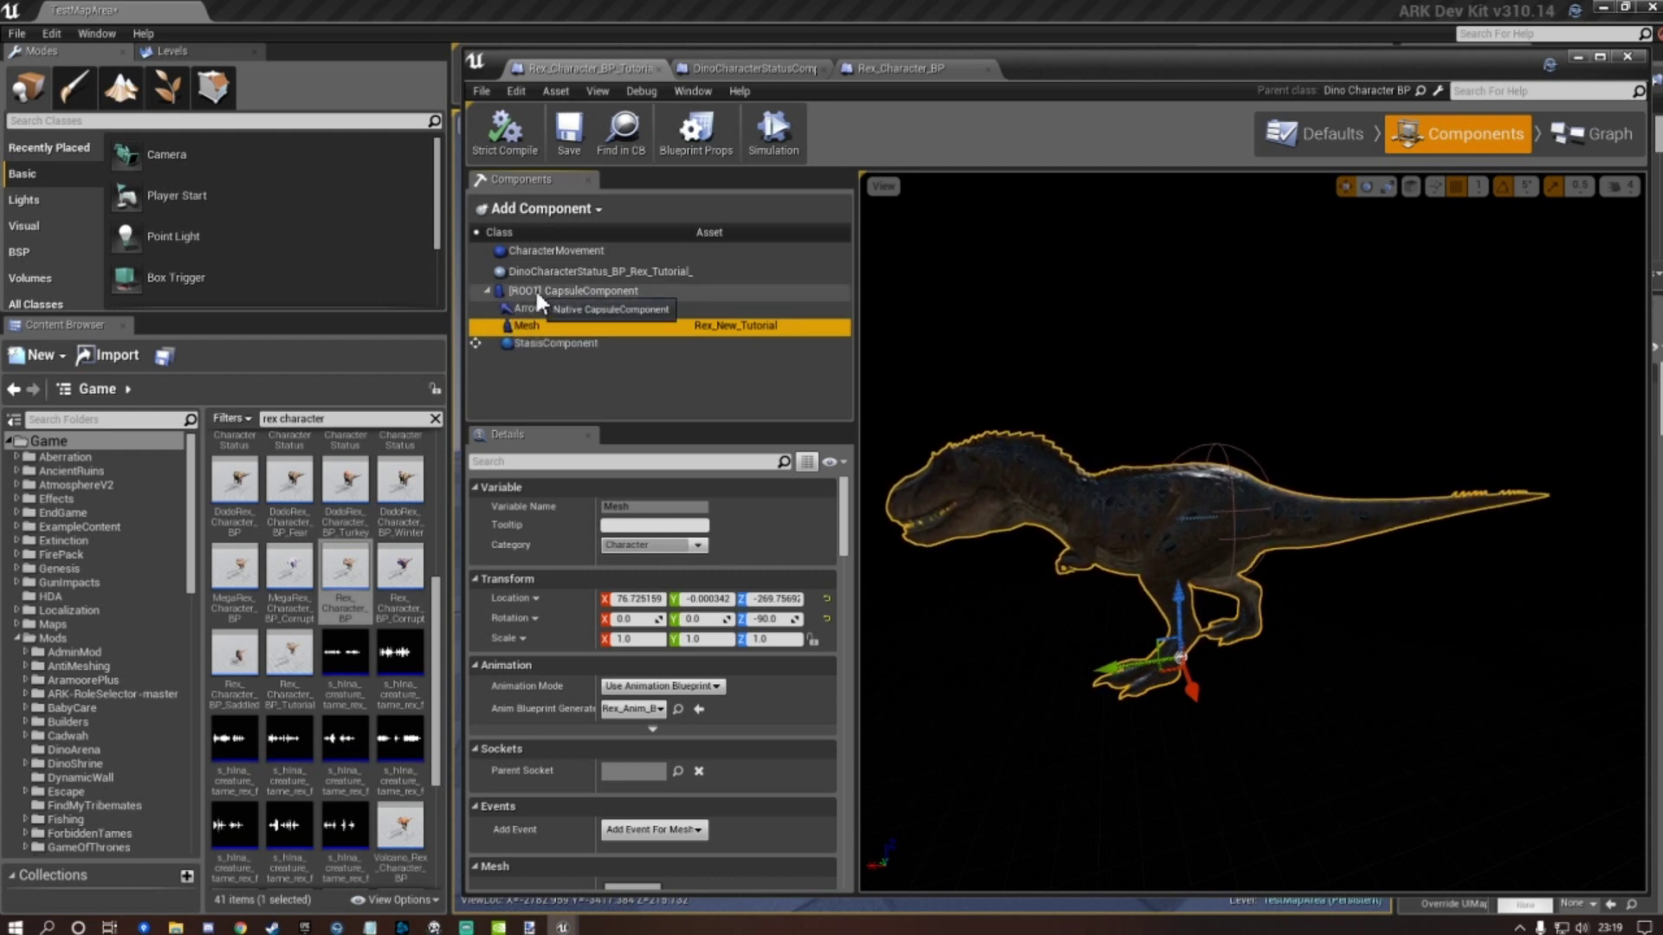
pyautogui.click(639, 599)
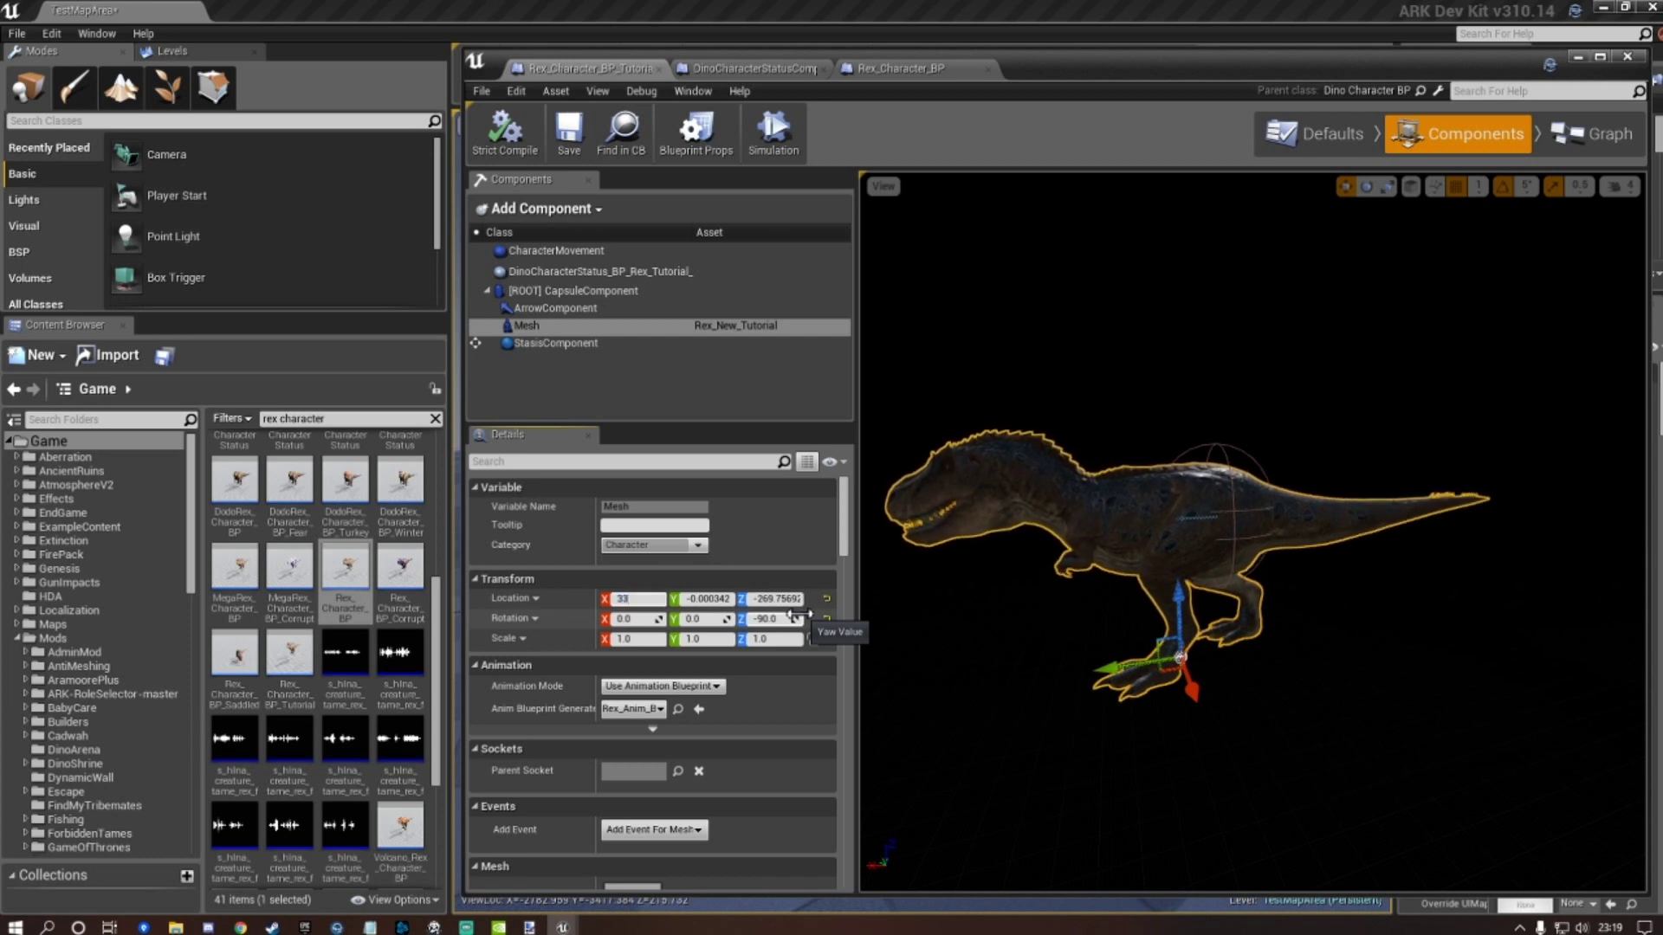
pyautogui.press('Return')
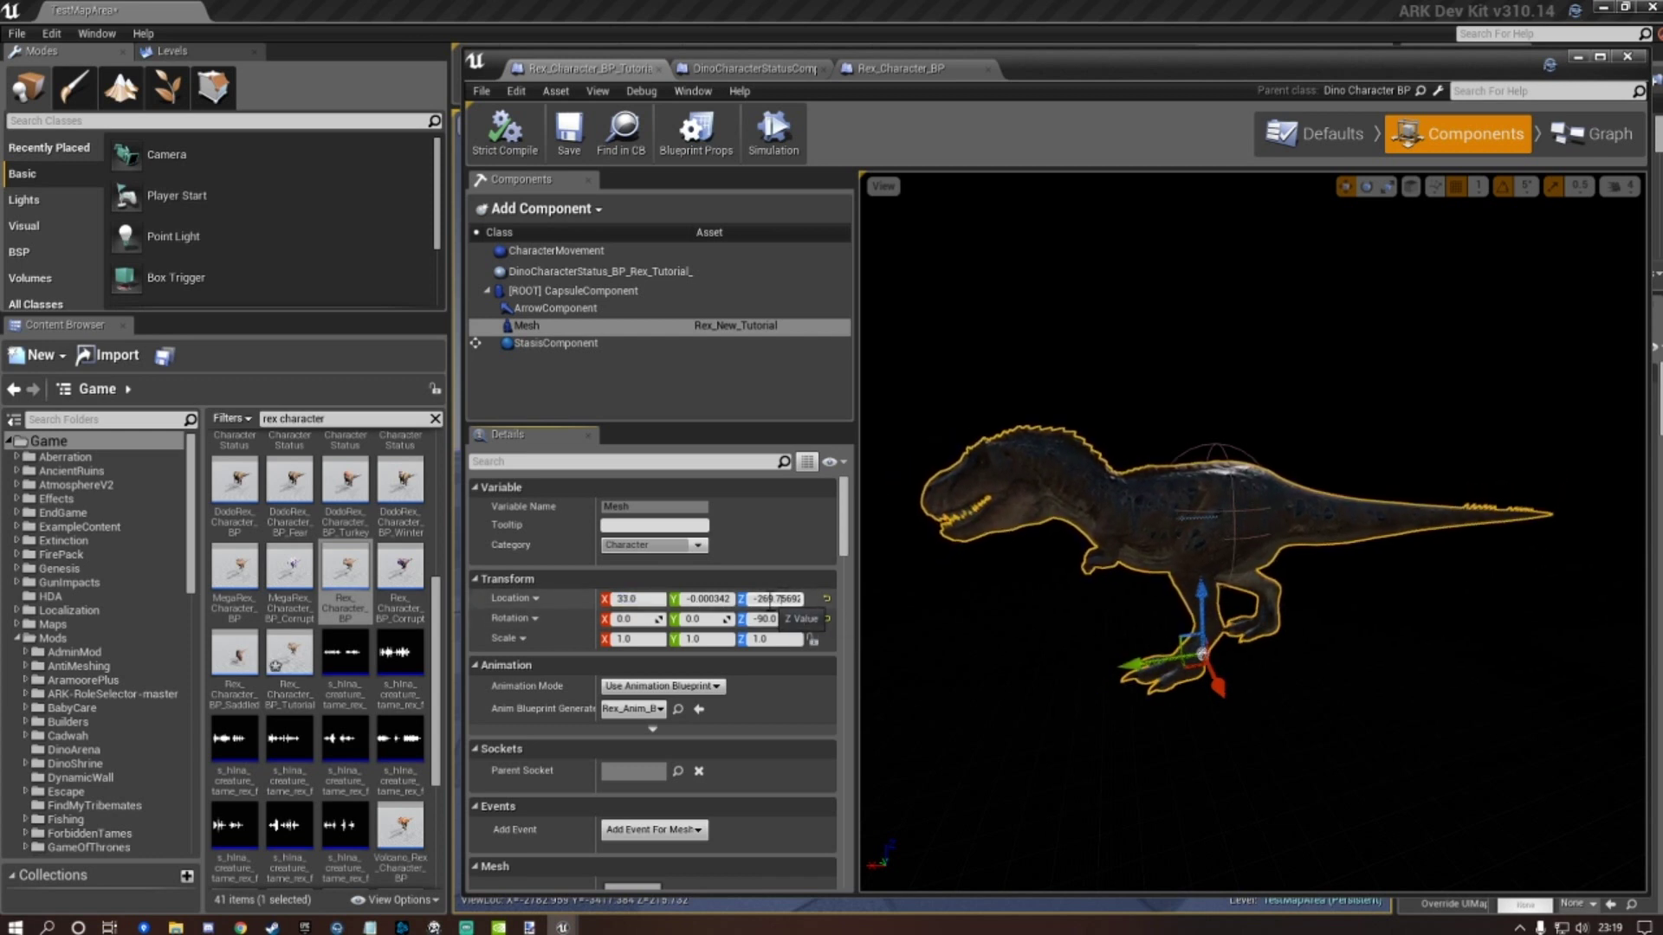
pyautogui.click(799, 599)
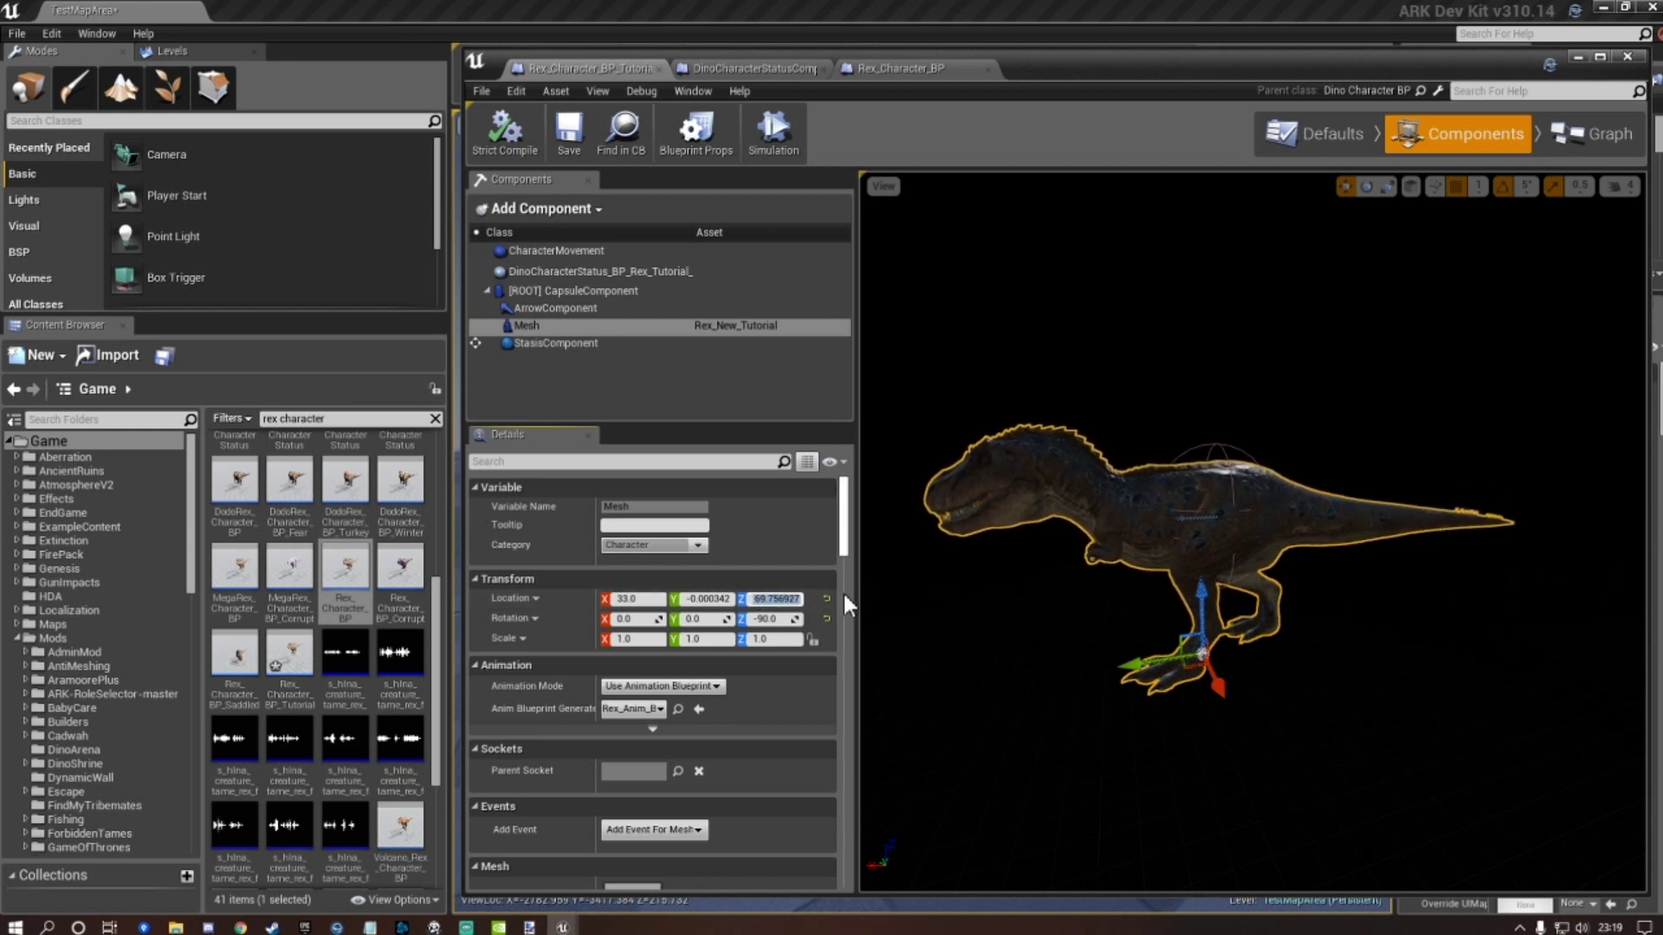
pyautogui.write('-135')
pyautogui.press('Return')
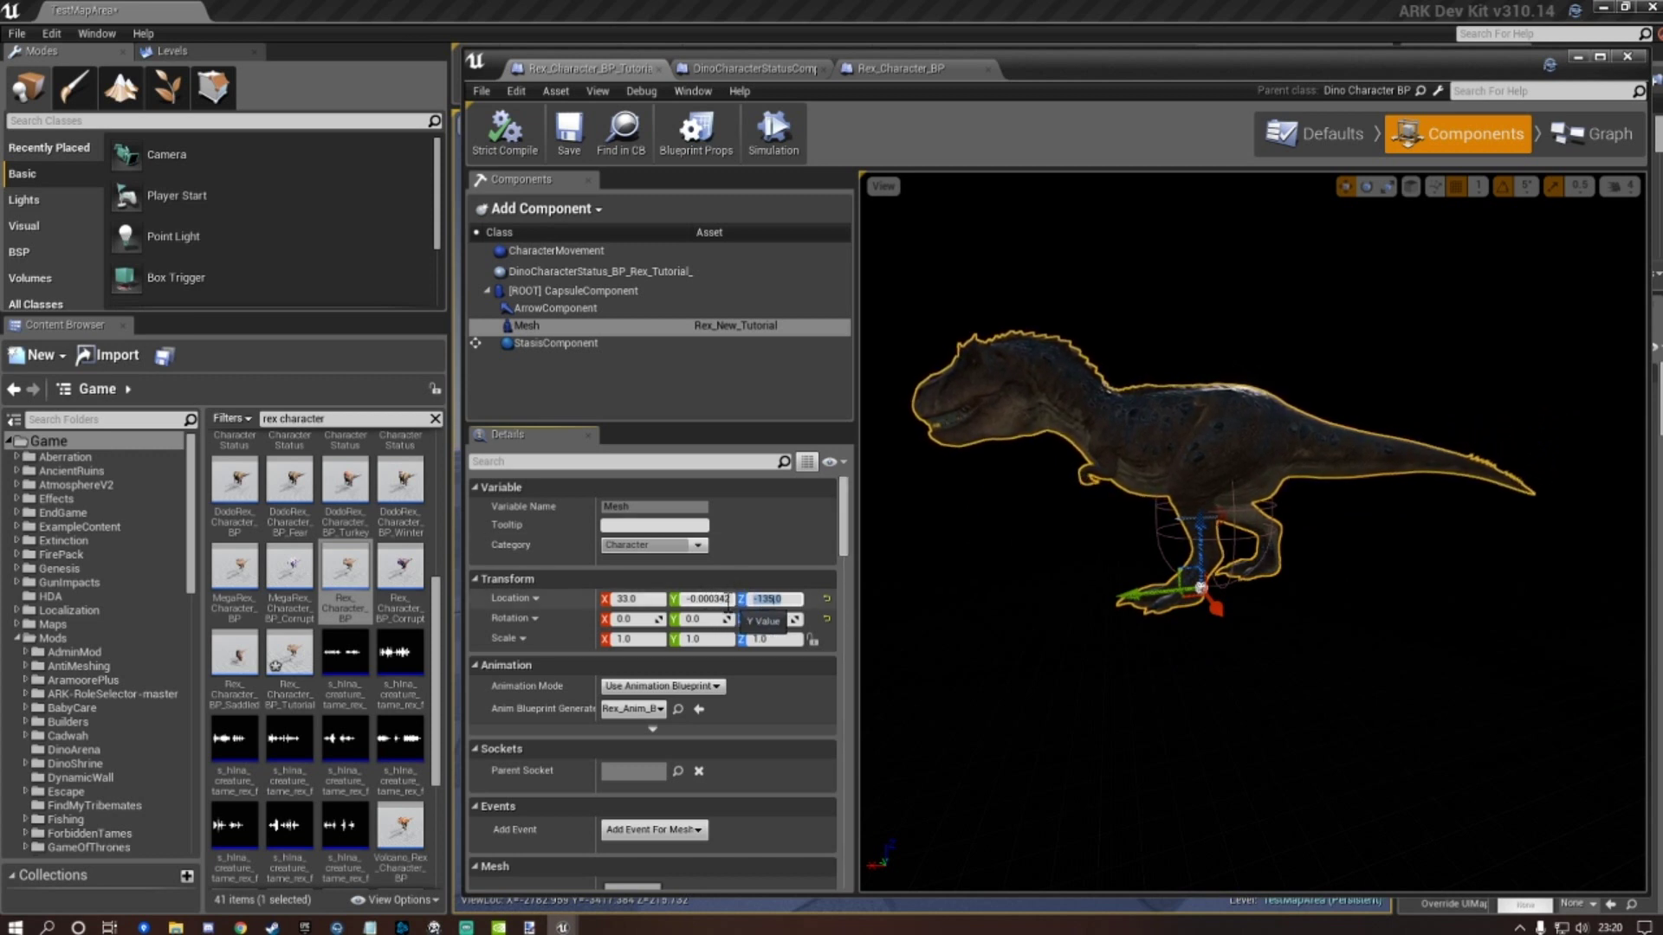
# Compare the repositioned mesh with the original Rex_Character_BP, close the original, and save Rex_Character_BP_Tutorial.
pyautogui.moveTo(1082, 591)
pyautogui.mouseDown(button='right')
pyautogui.moveTo(1117, 591)
pyautogui.moveTo(987, 601)
pyautogui.moveTo(1066, 599)
pyautogui.mouseUp(button='right')
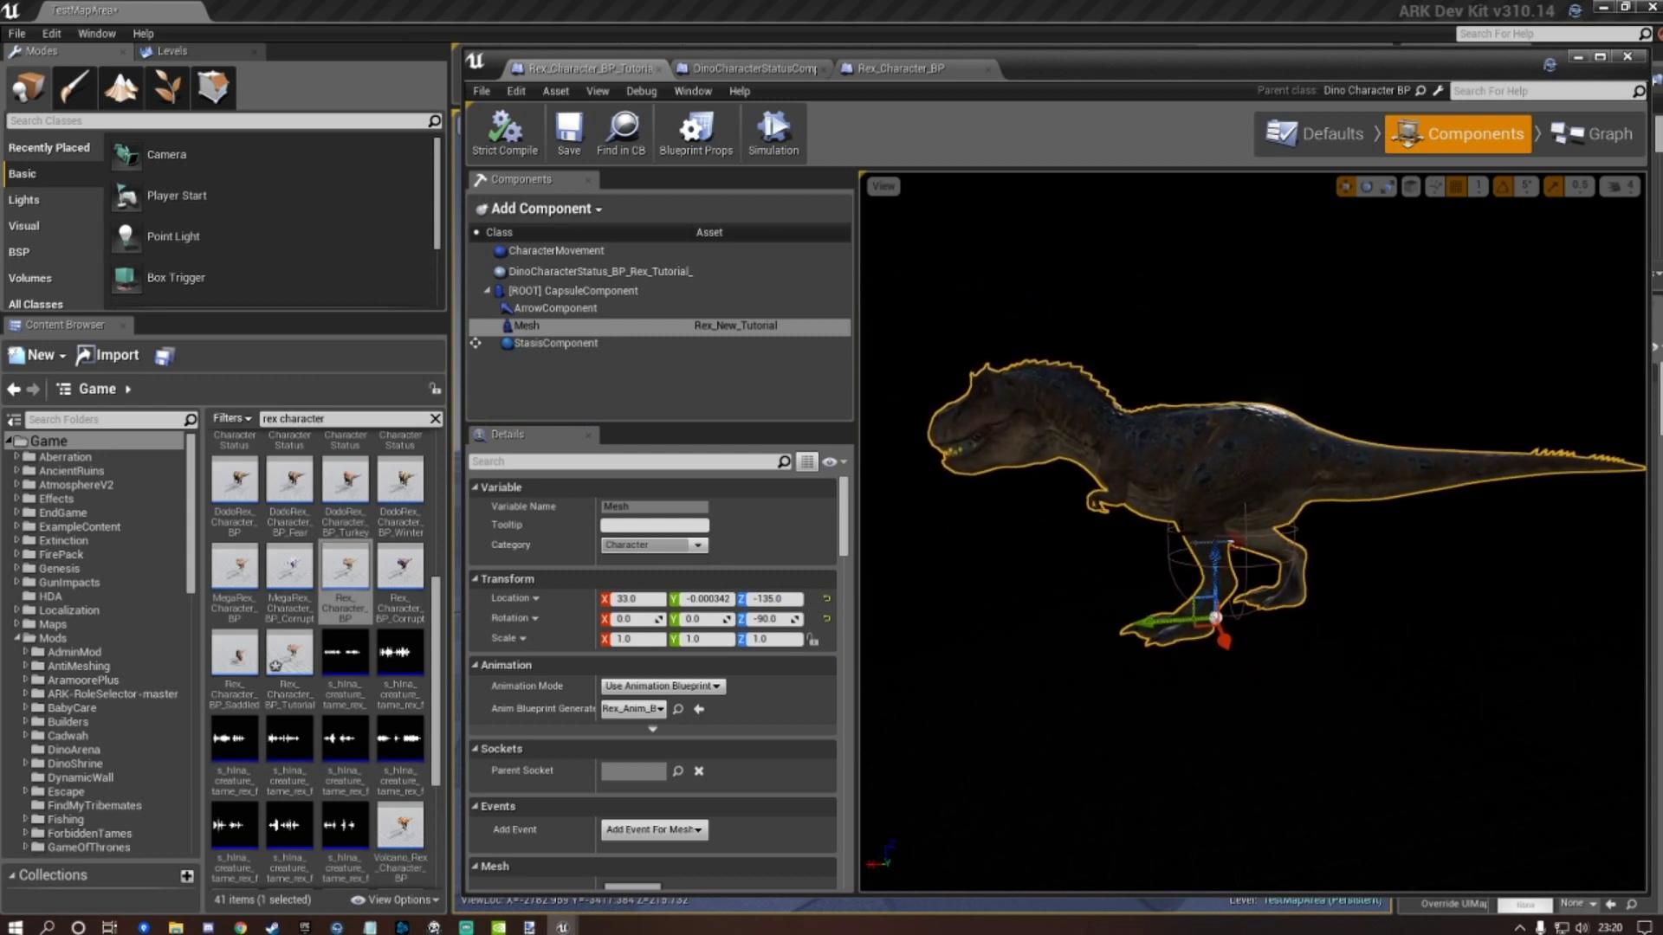
pyautogui.click(921, 69)
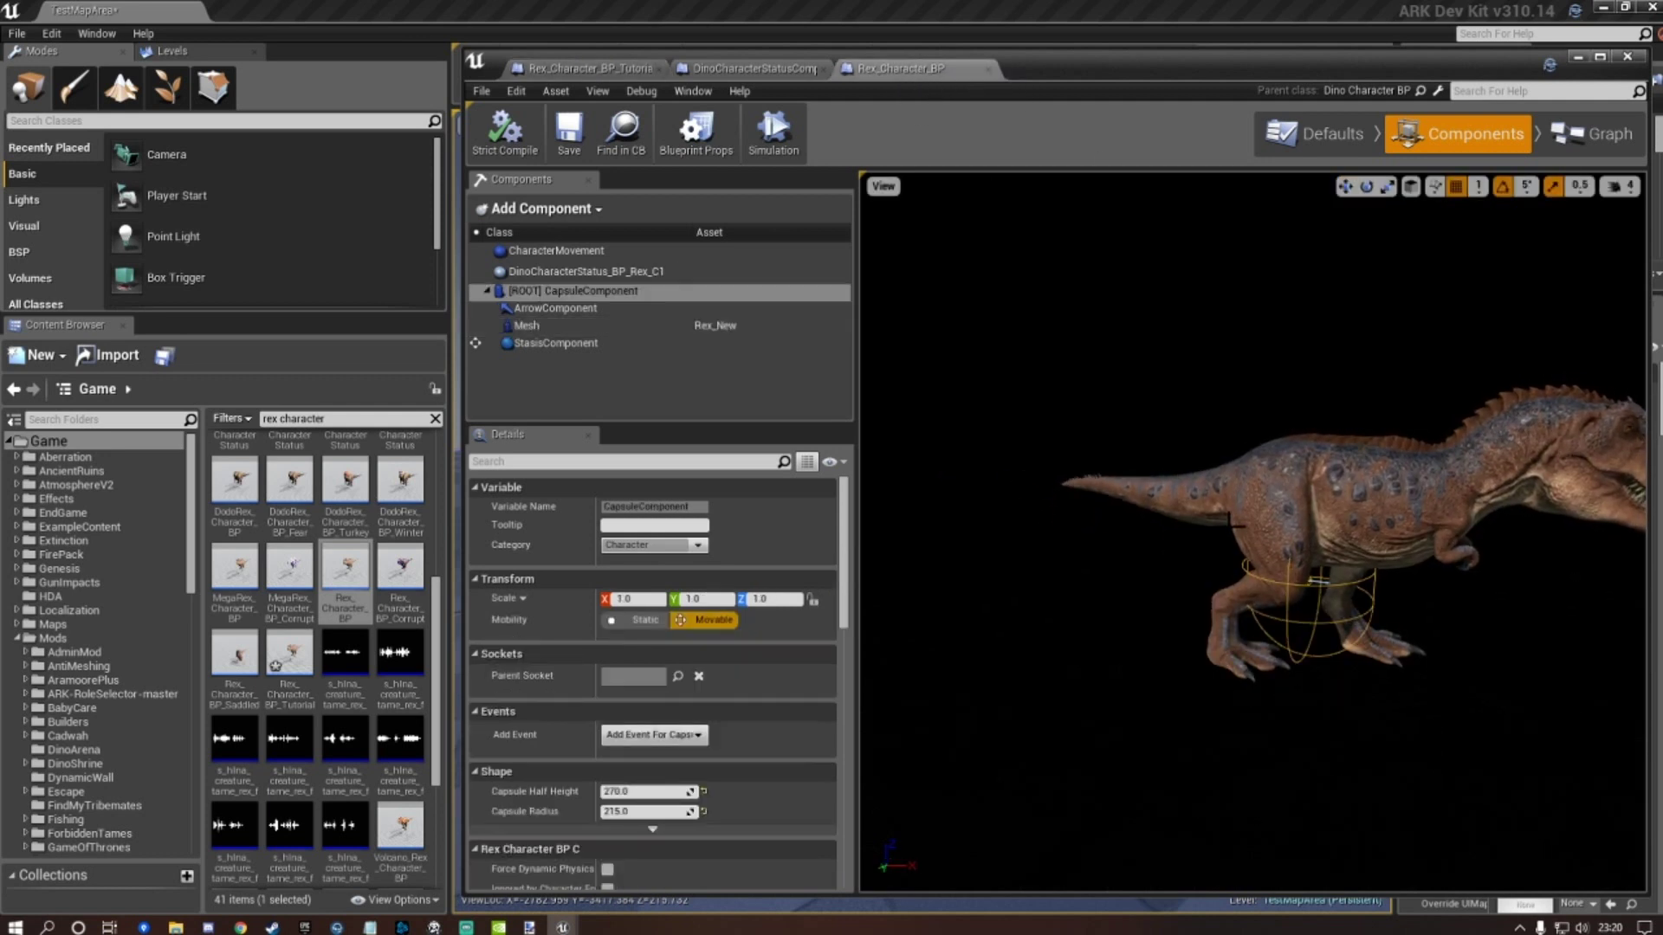
pyautogui.click(988, 69)
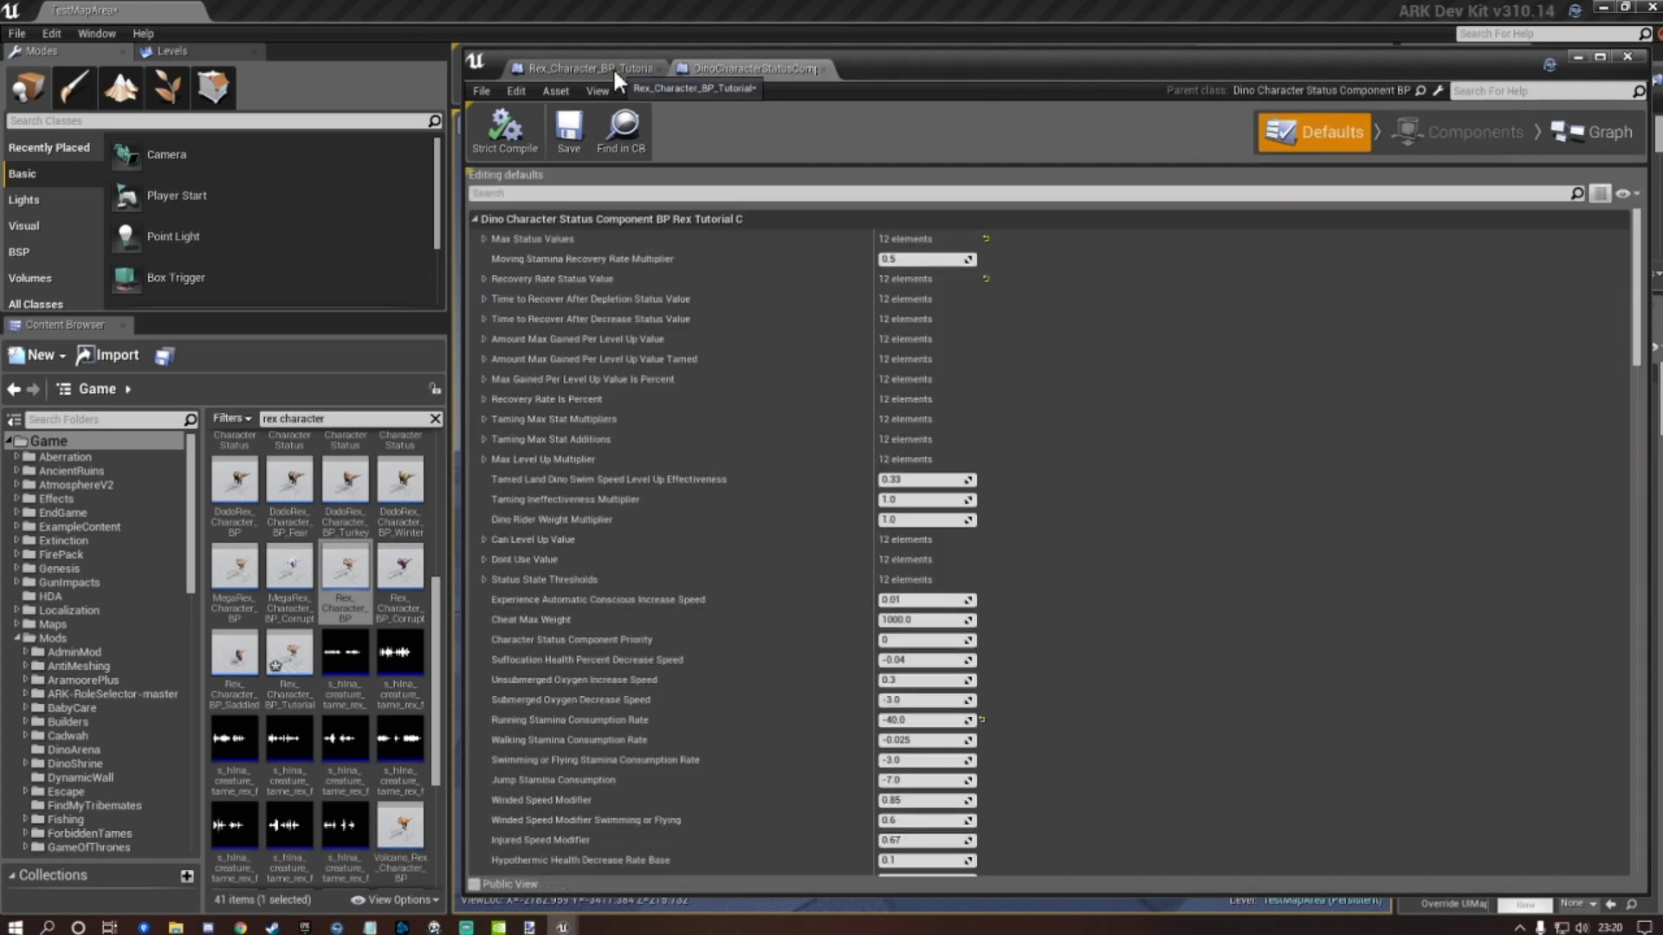
pyautogui.click(611, 67)
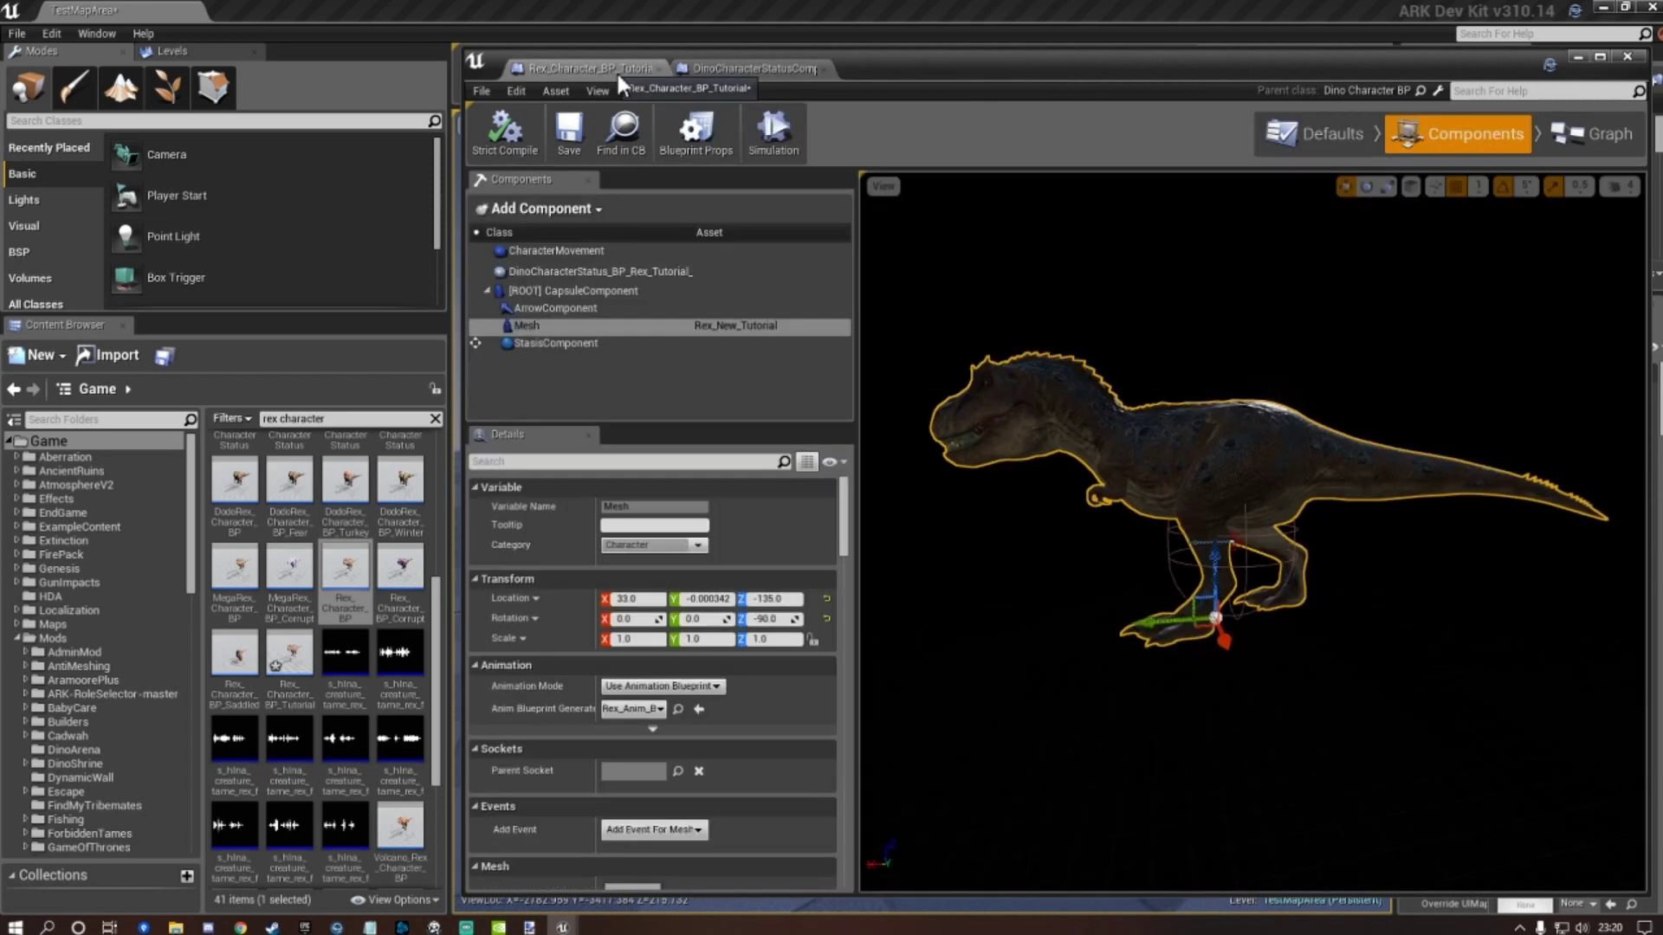
pyautogui.click(567, 134)
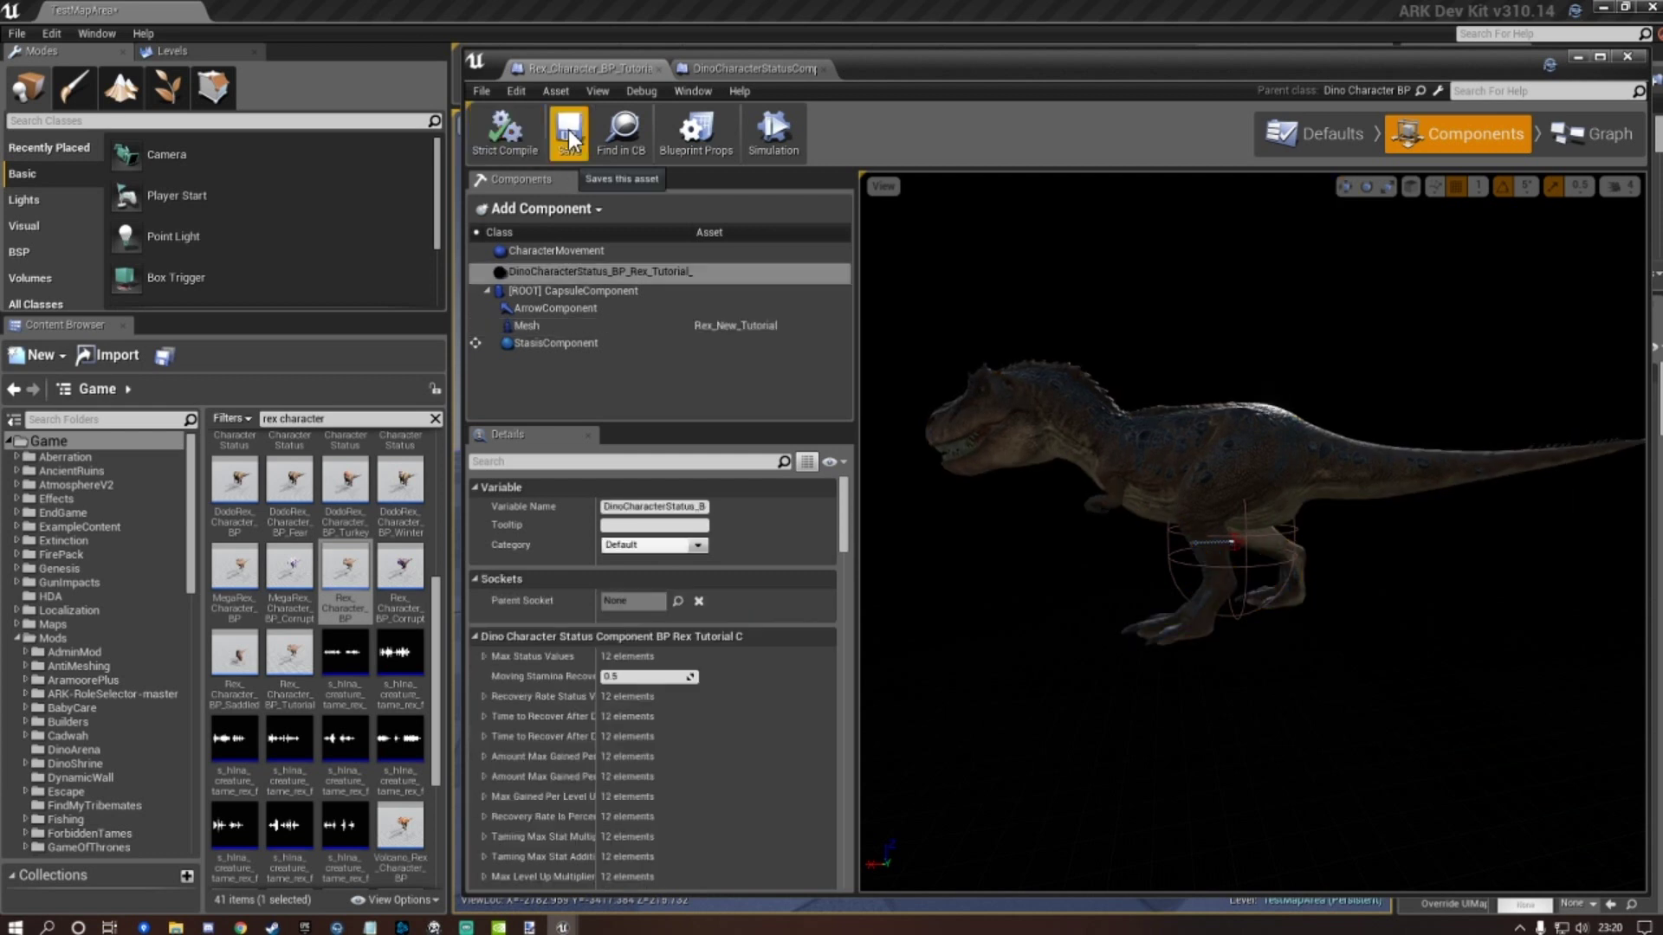
# Save Rex_Character_BP_Tutorial and filter its default properties by "walking speed", widening the filter to "speed".
pyautogui.click(569, 136)
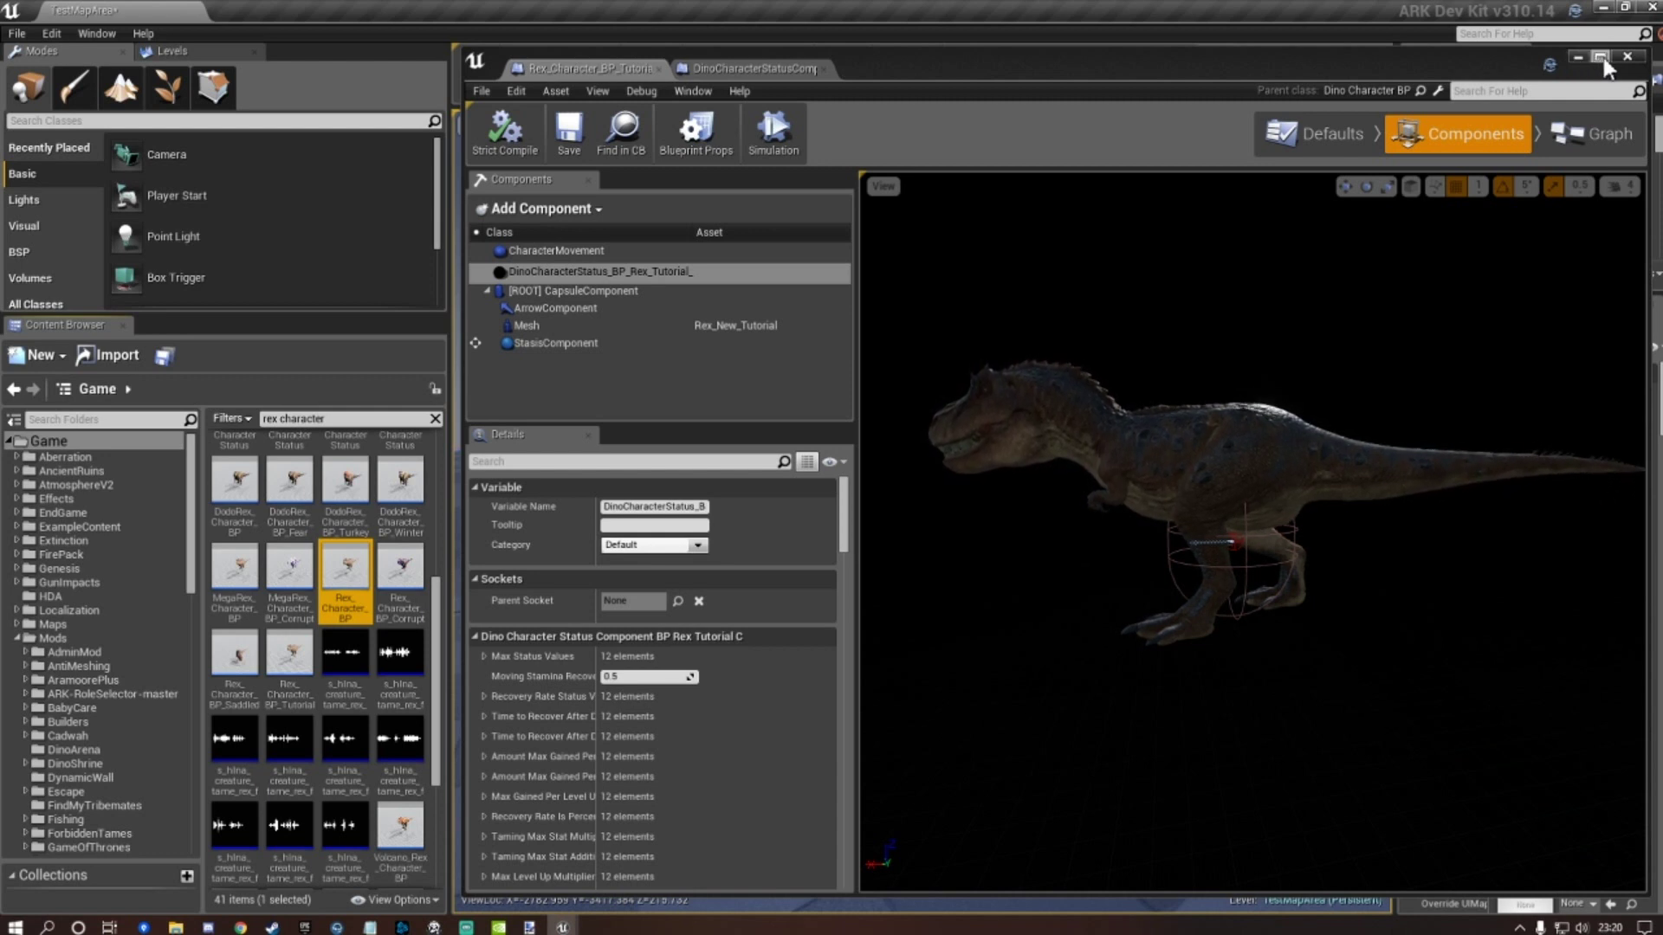
pyautogui.scroll(-10, 87, 624)
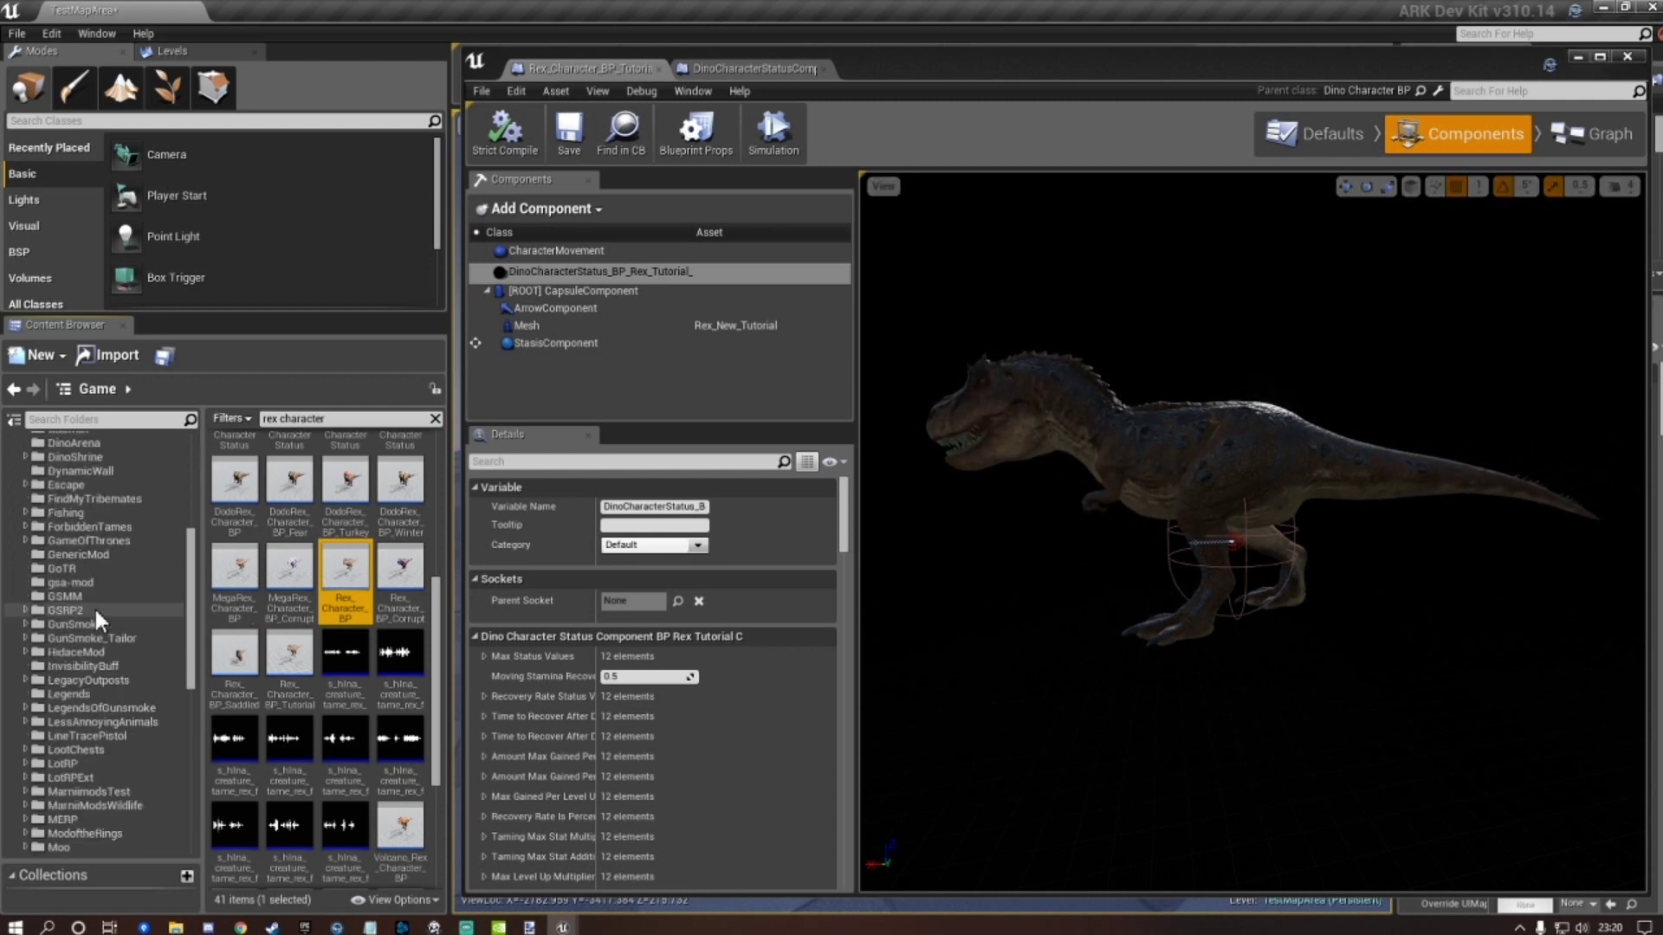
pyautogui.scroll(-3, 94, 606)
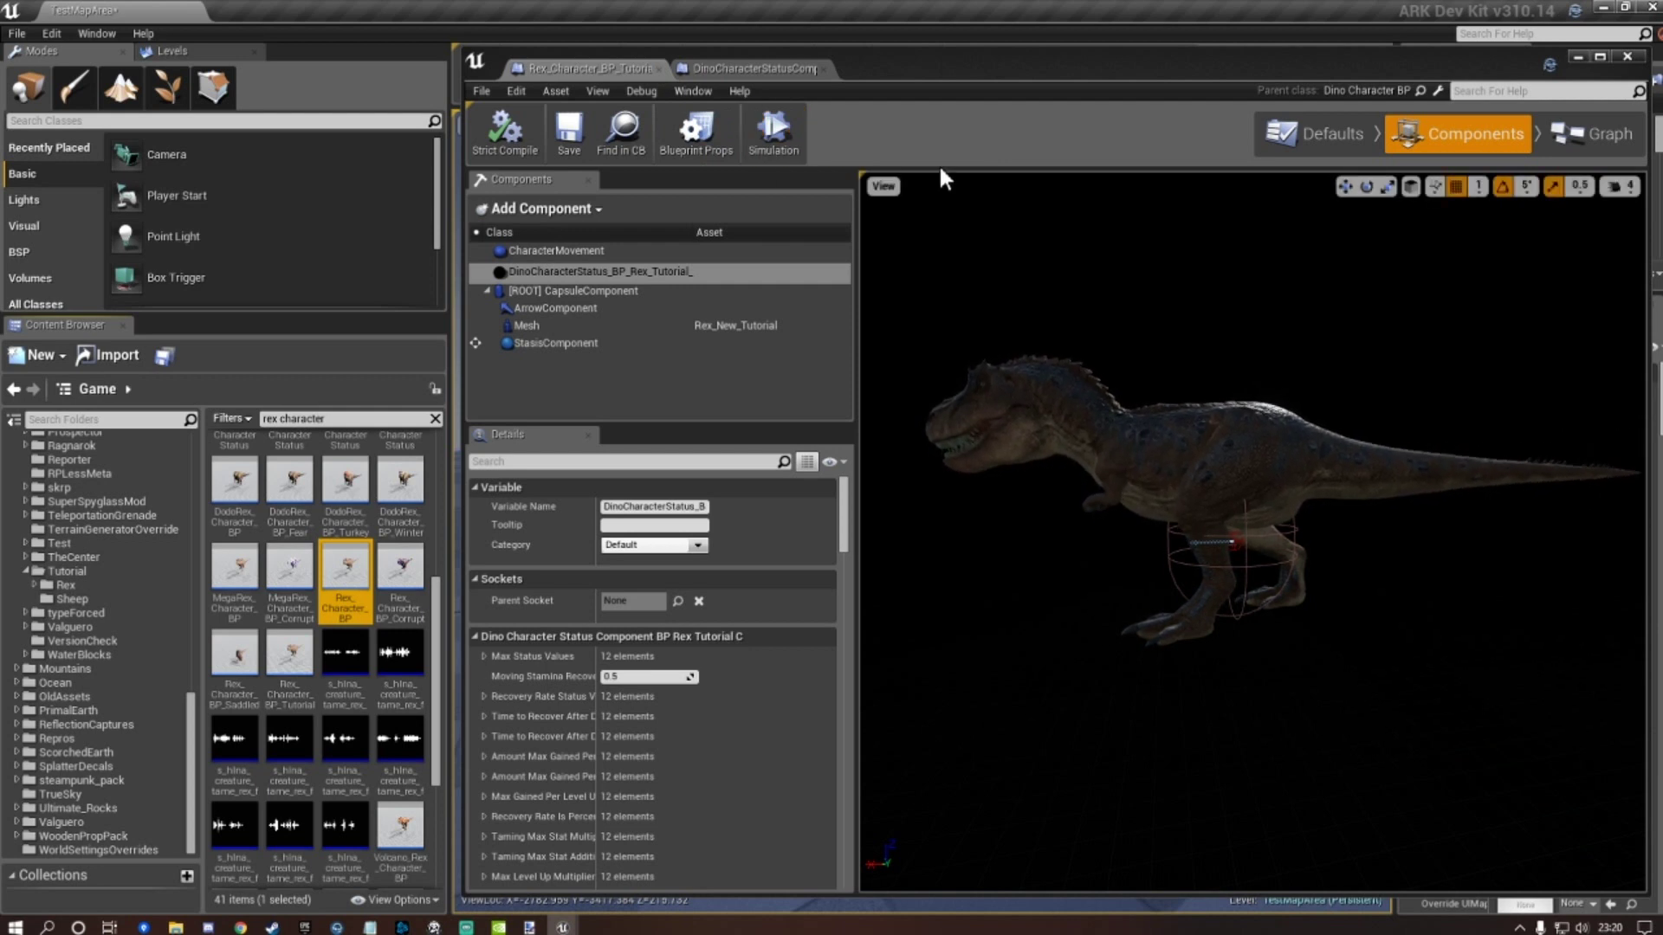
pyautogui.click(1308, 144)
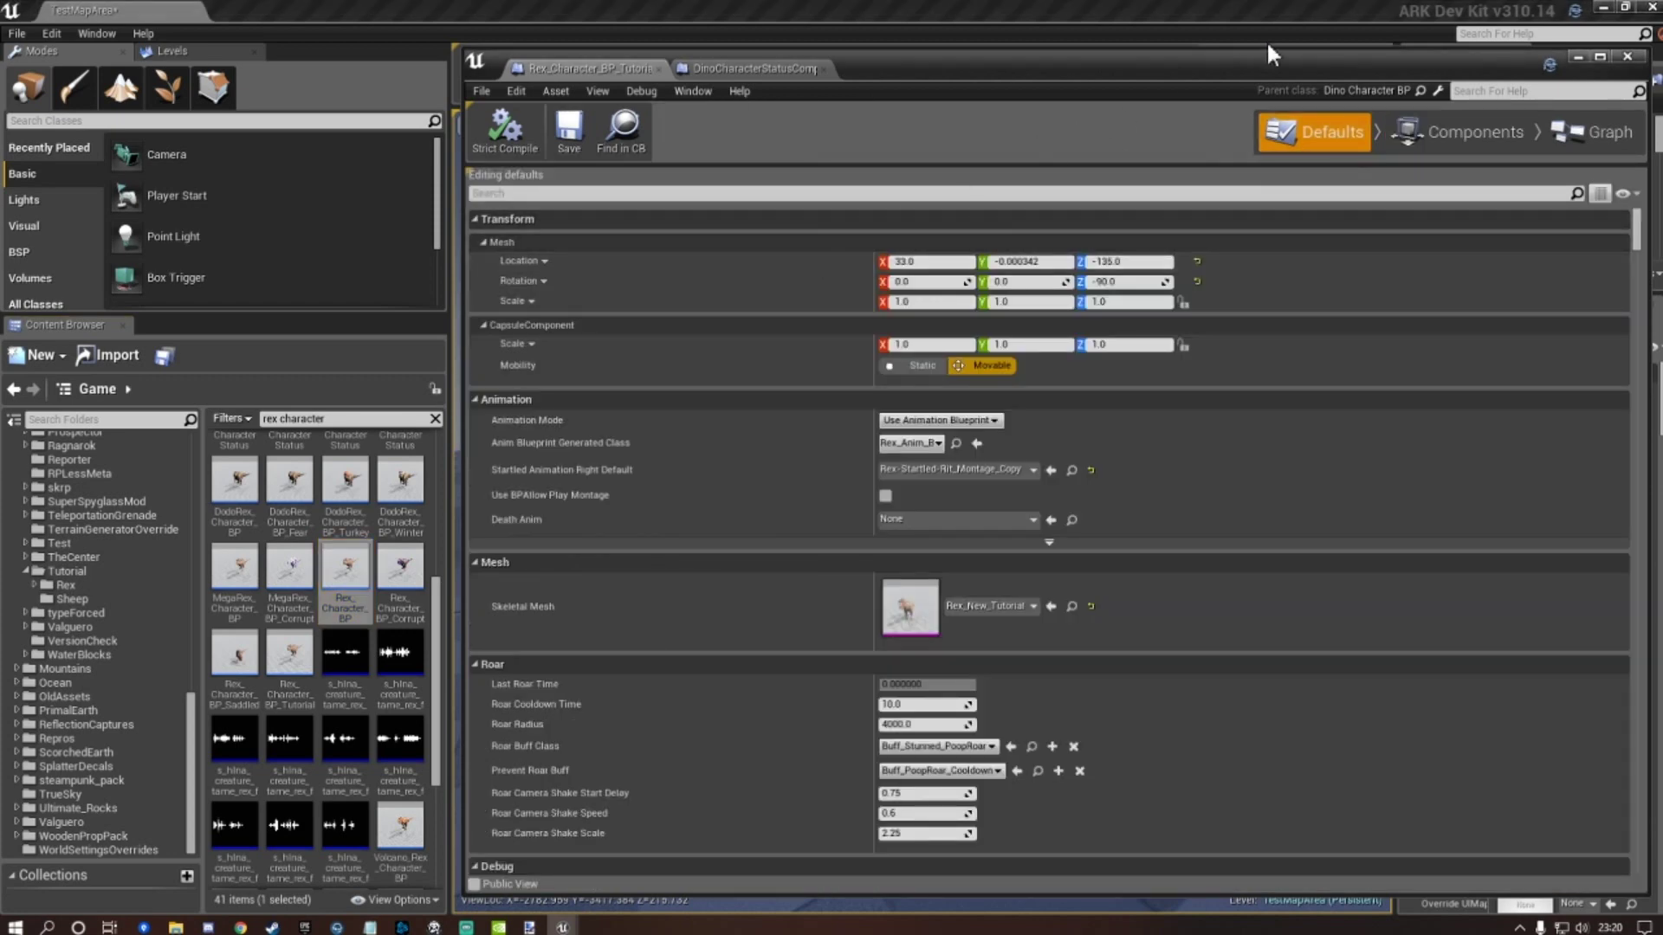
pyautogui.click(788, 192)
pyautogui.write('walking')
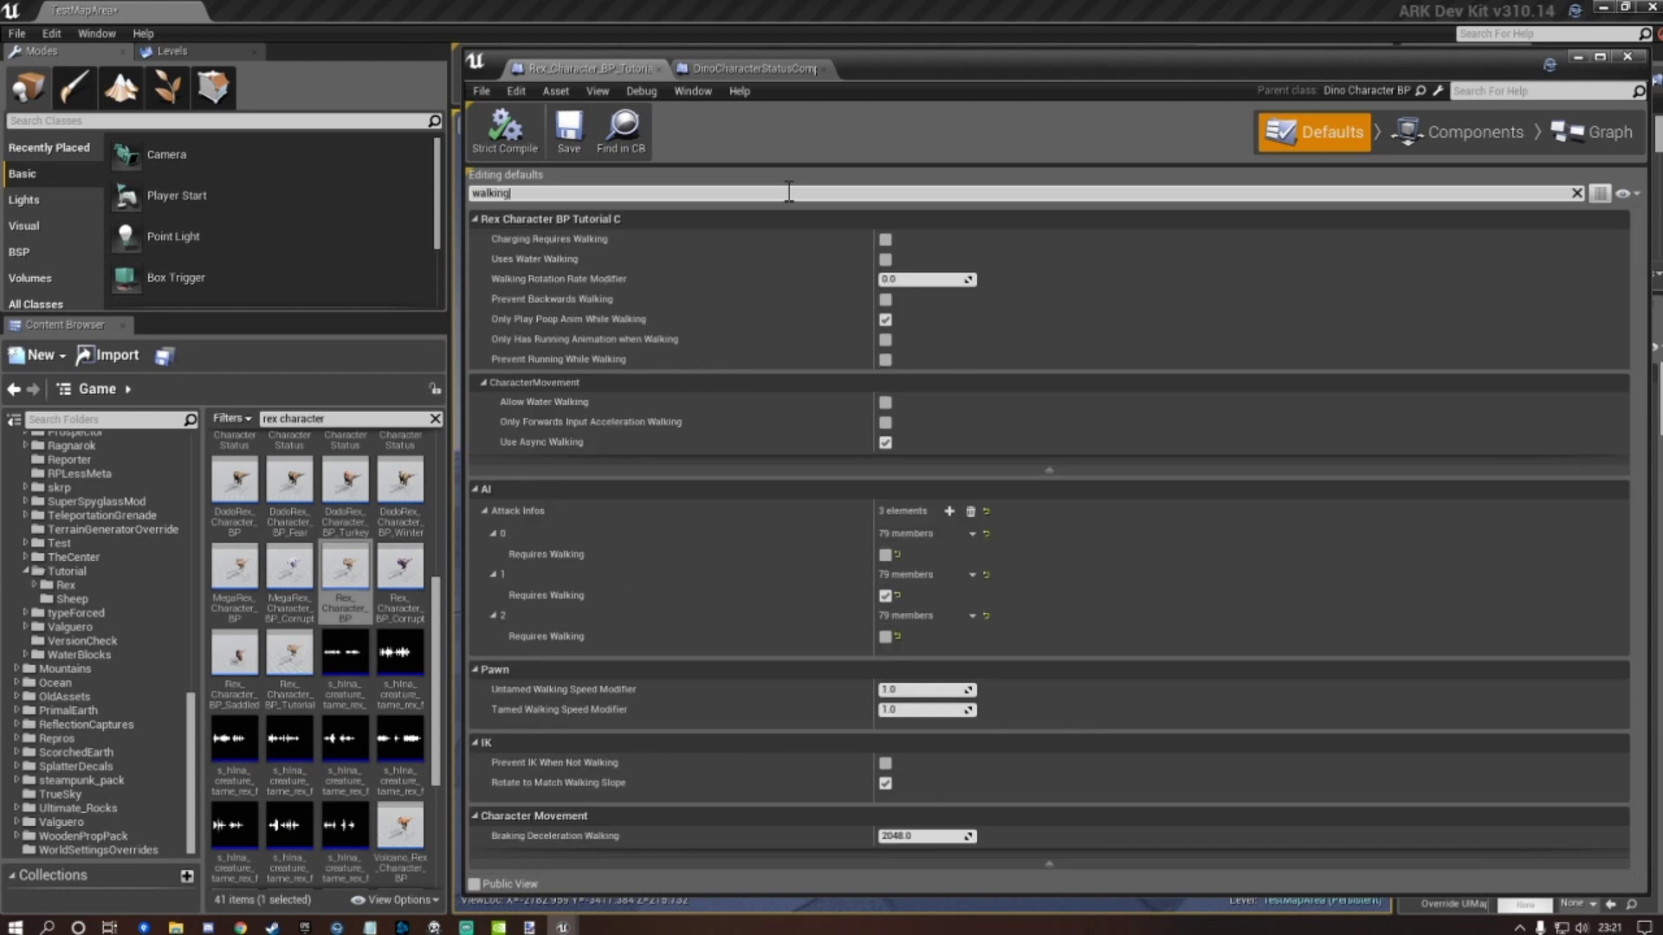
pyautogui.write(' speed')
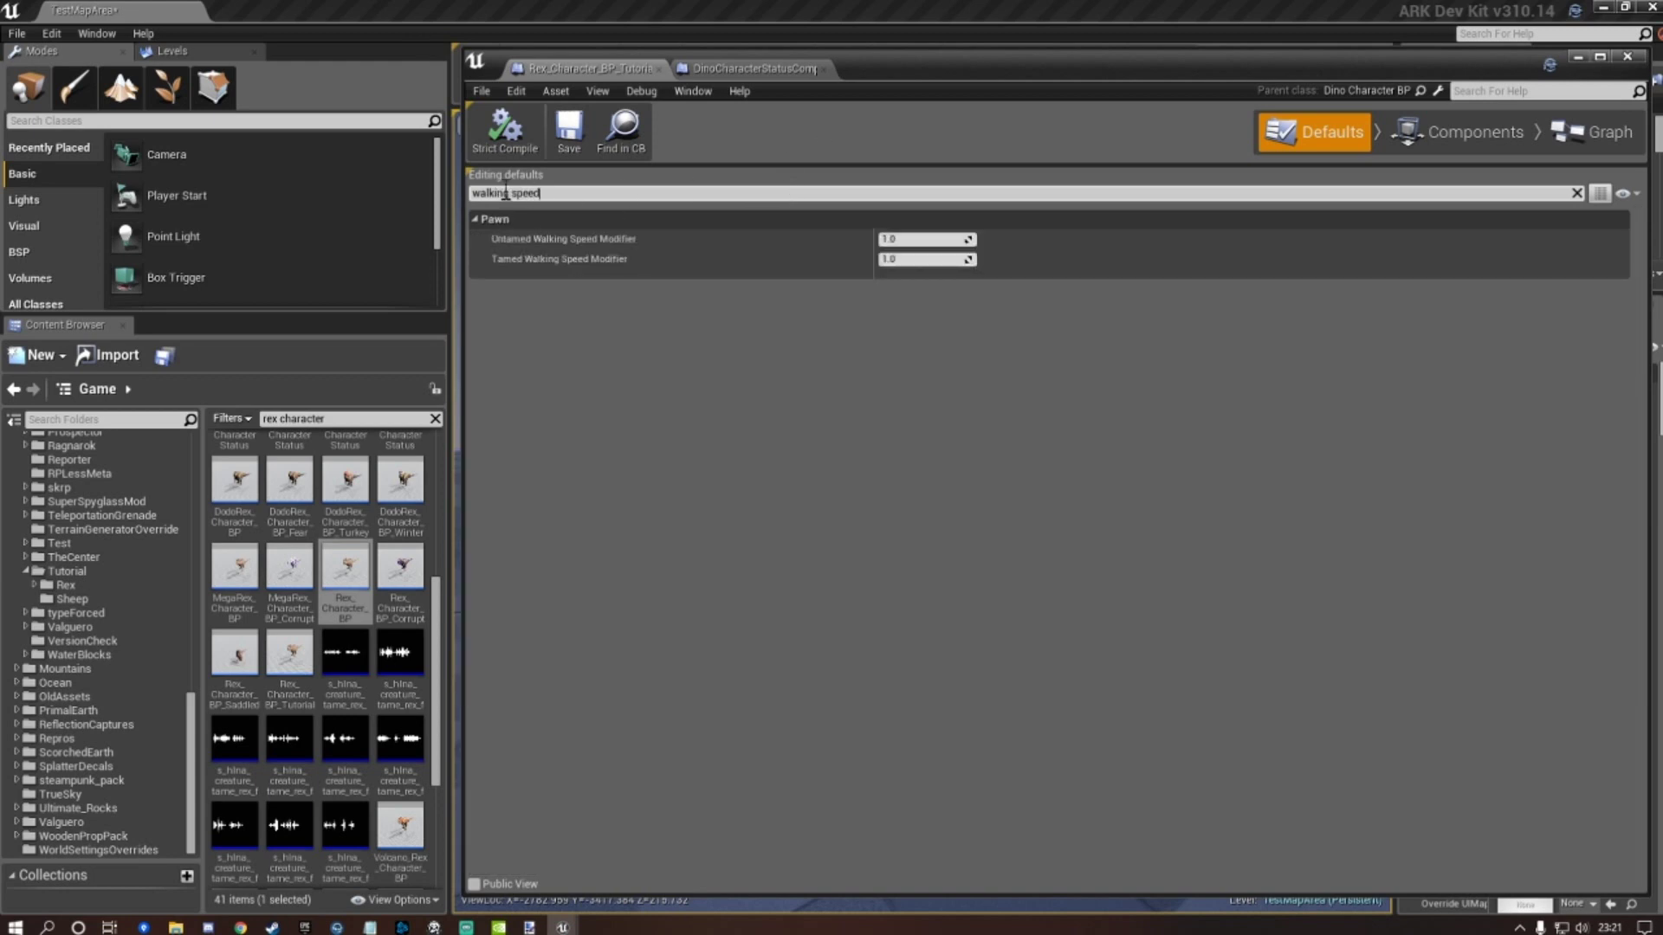
pyautogui.press('BackSpace')
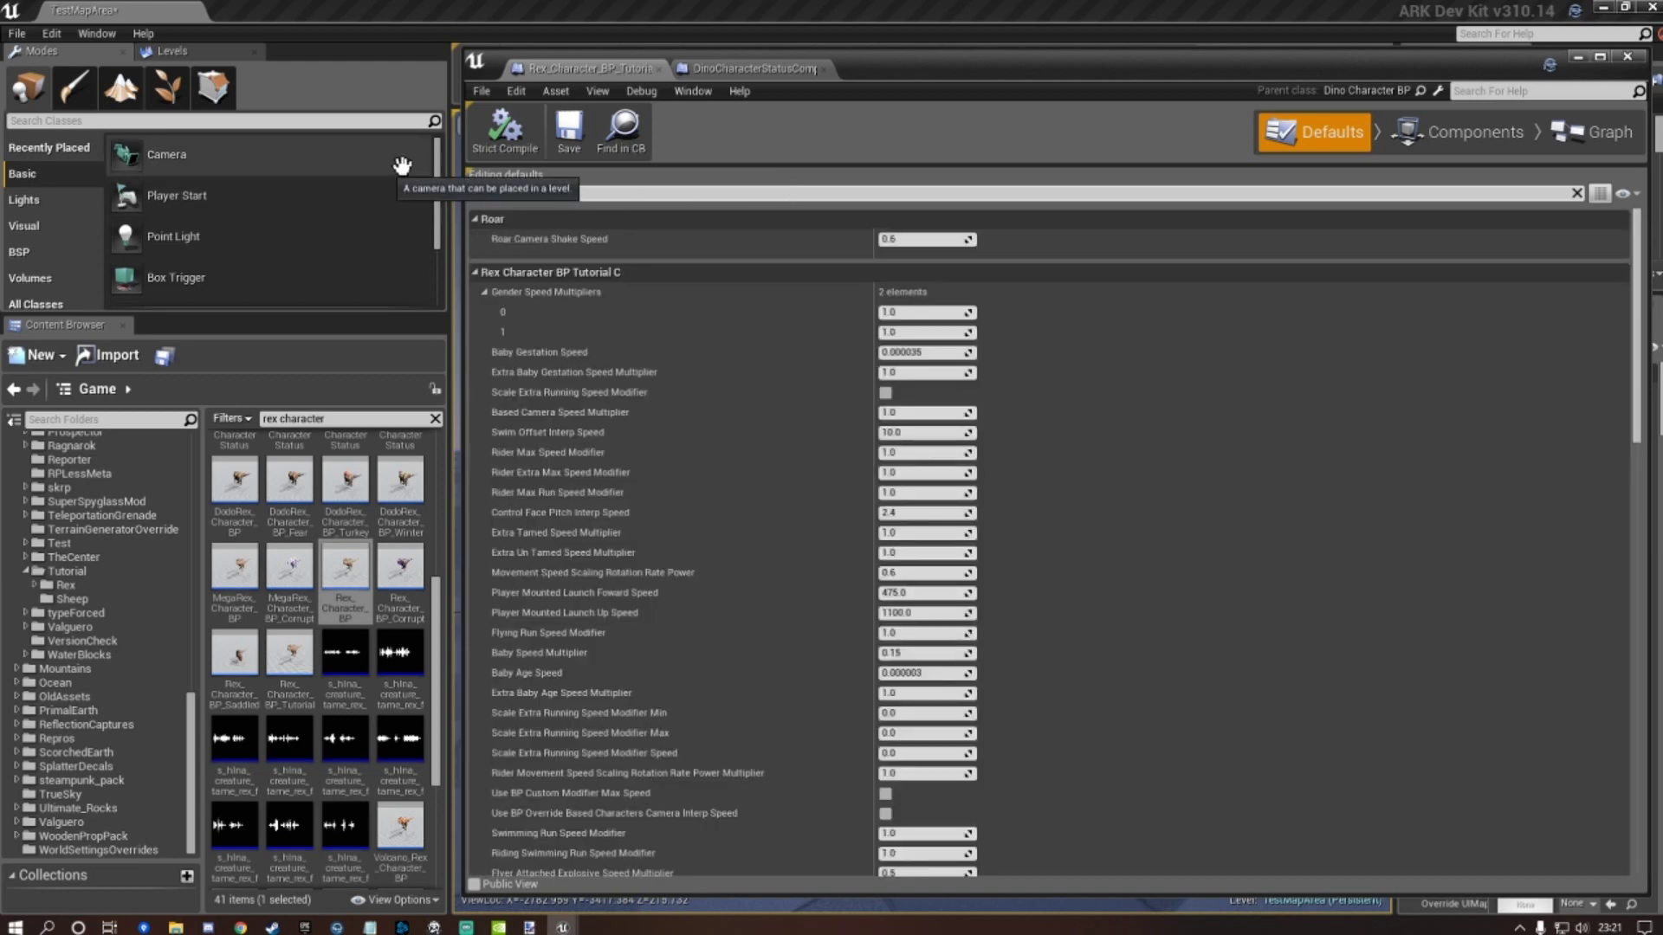
# Set the Character Movement Max Walk Speed to 260, and compile and save the blueprint.
pyautogui.scroll(-9, 862, 444)
pyautogui.scroll(-10, 860, 427)
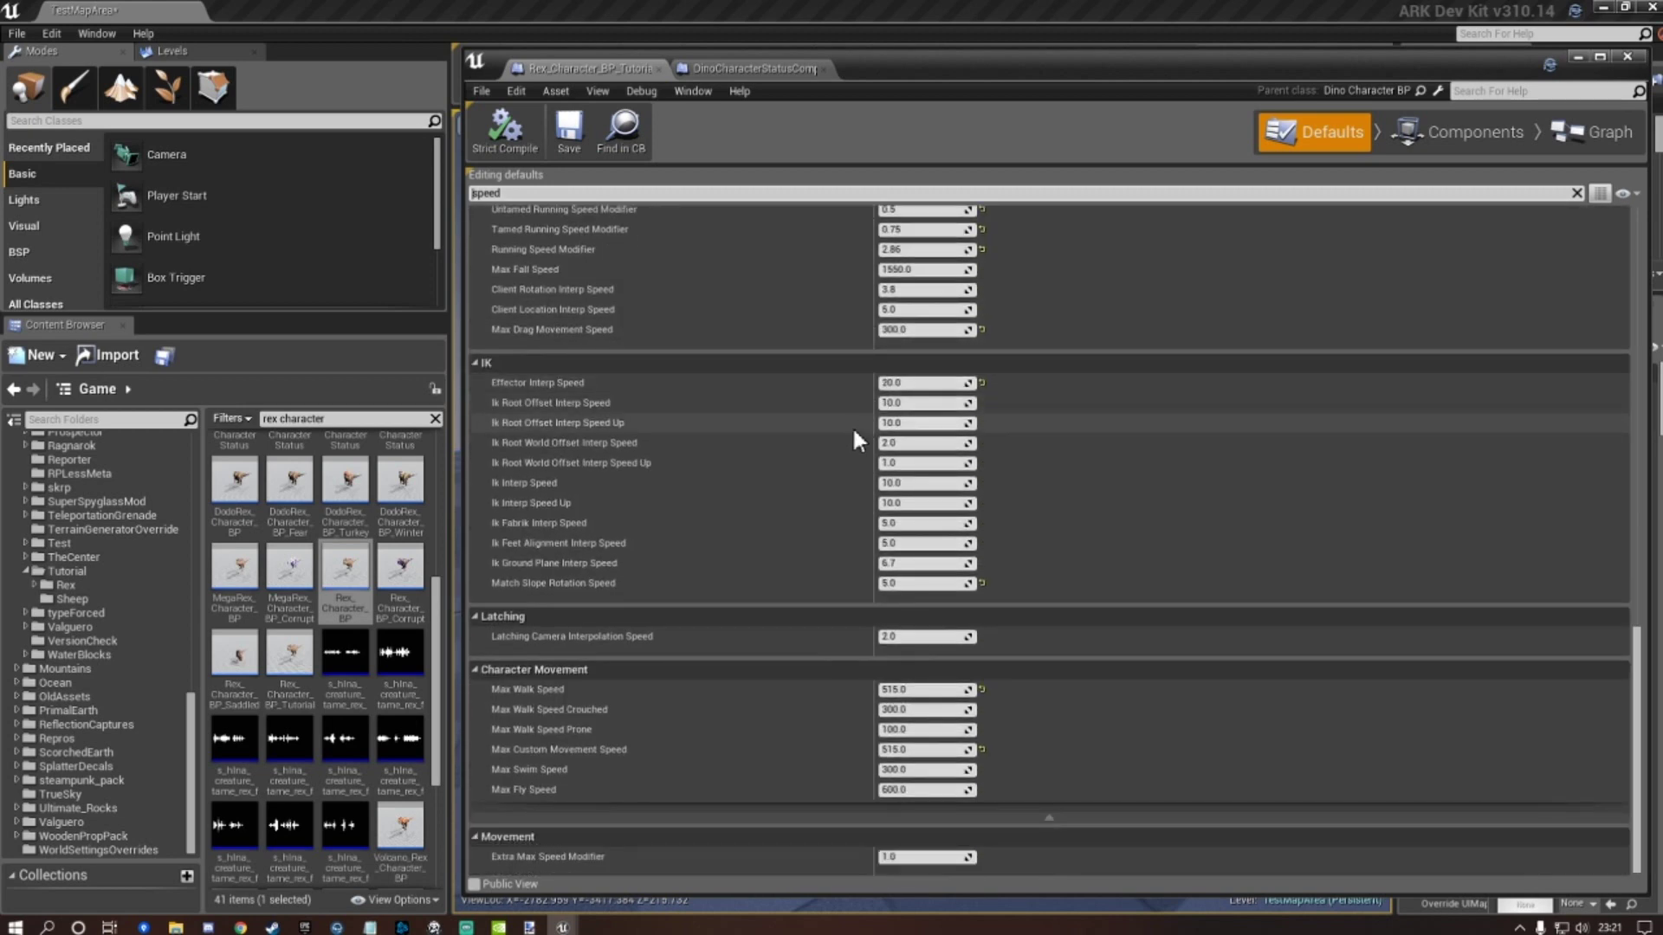
pyautogui.click(923, 690)
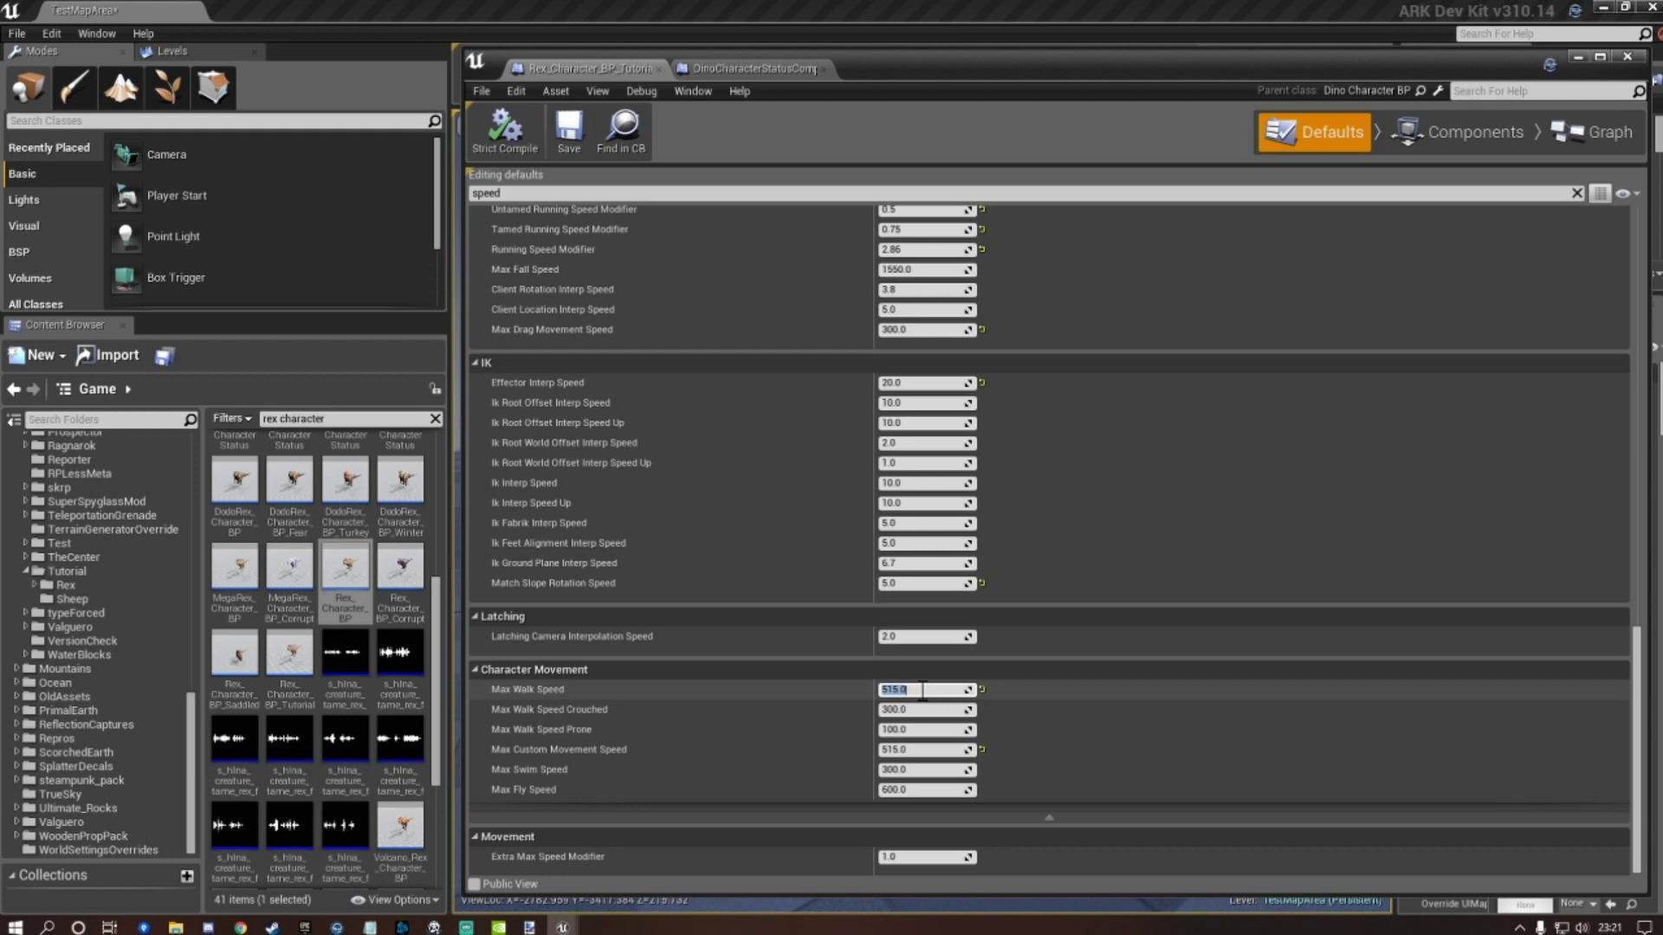
pyautogui.write('260')
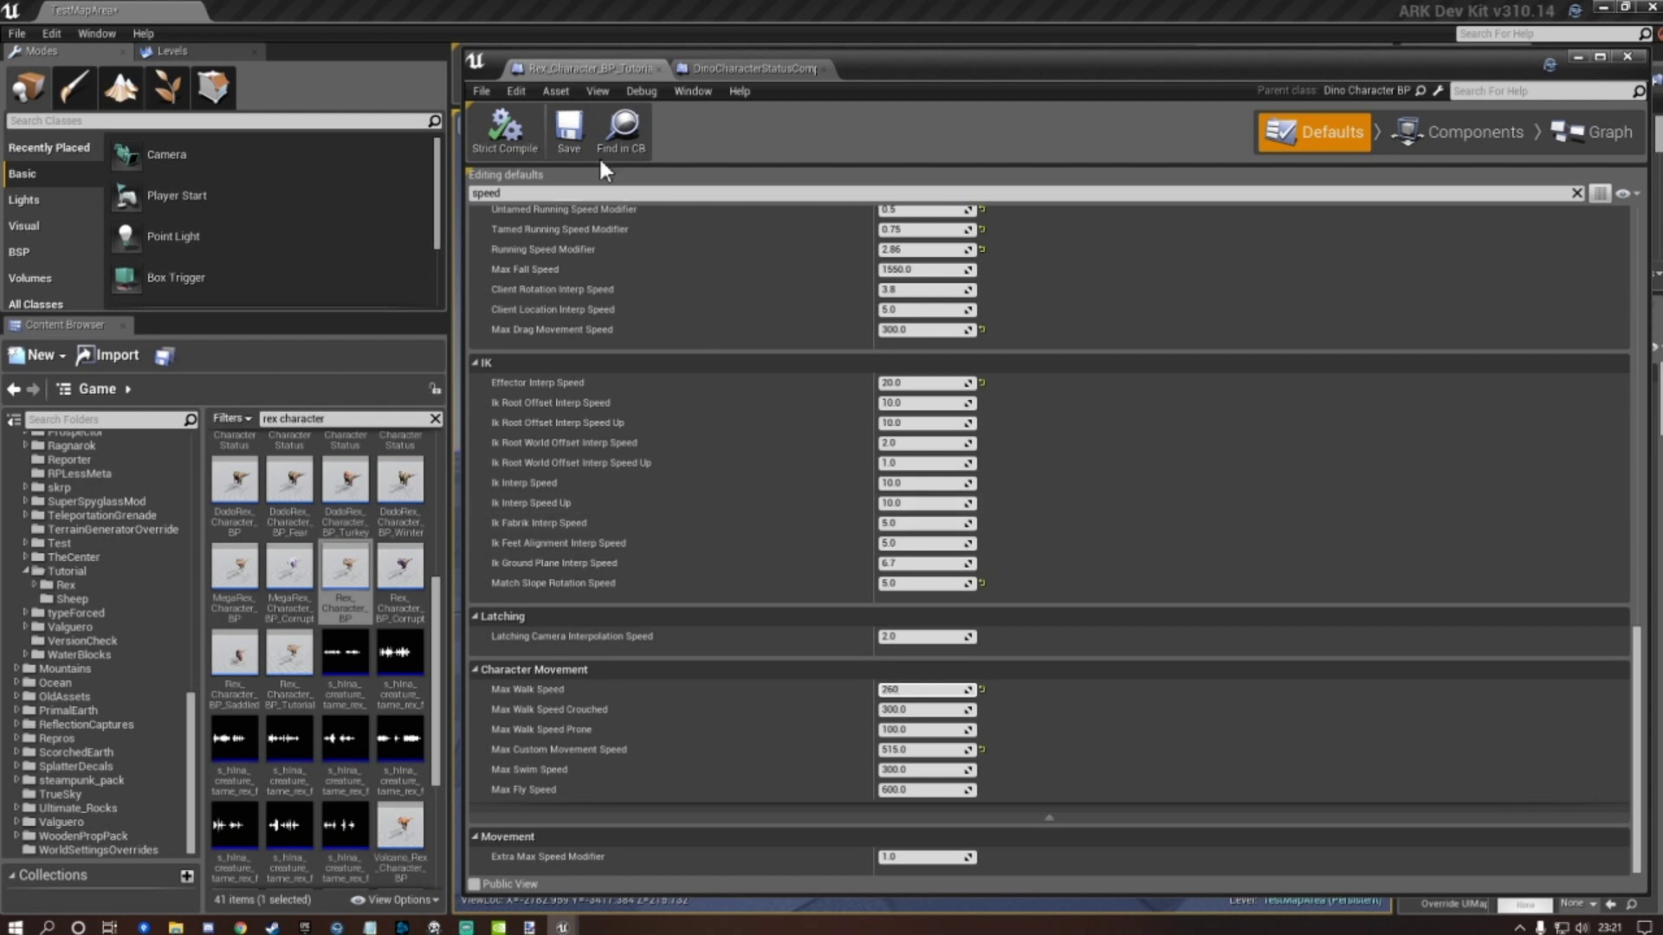
pyautogui.click(569, 130)
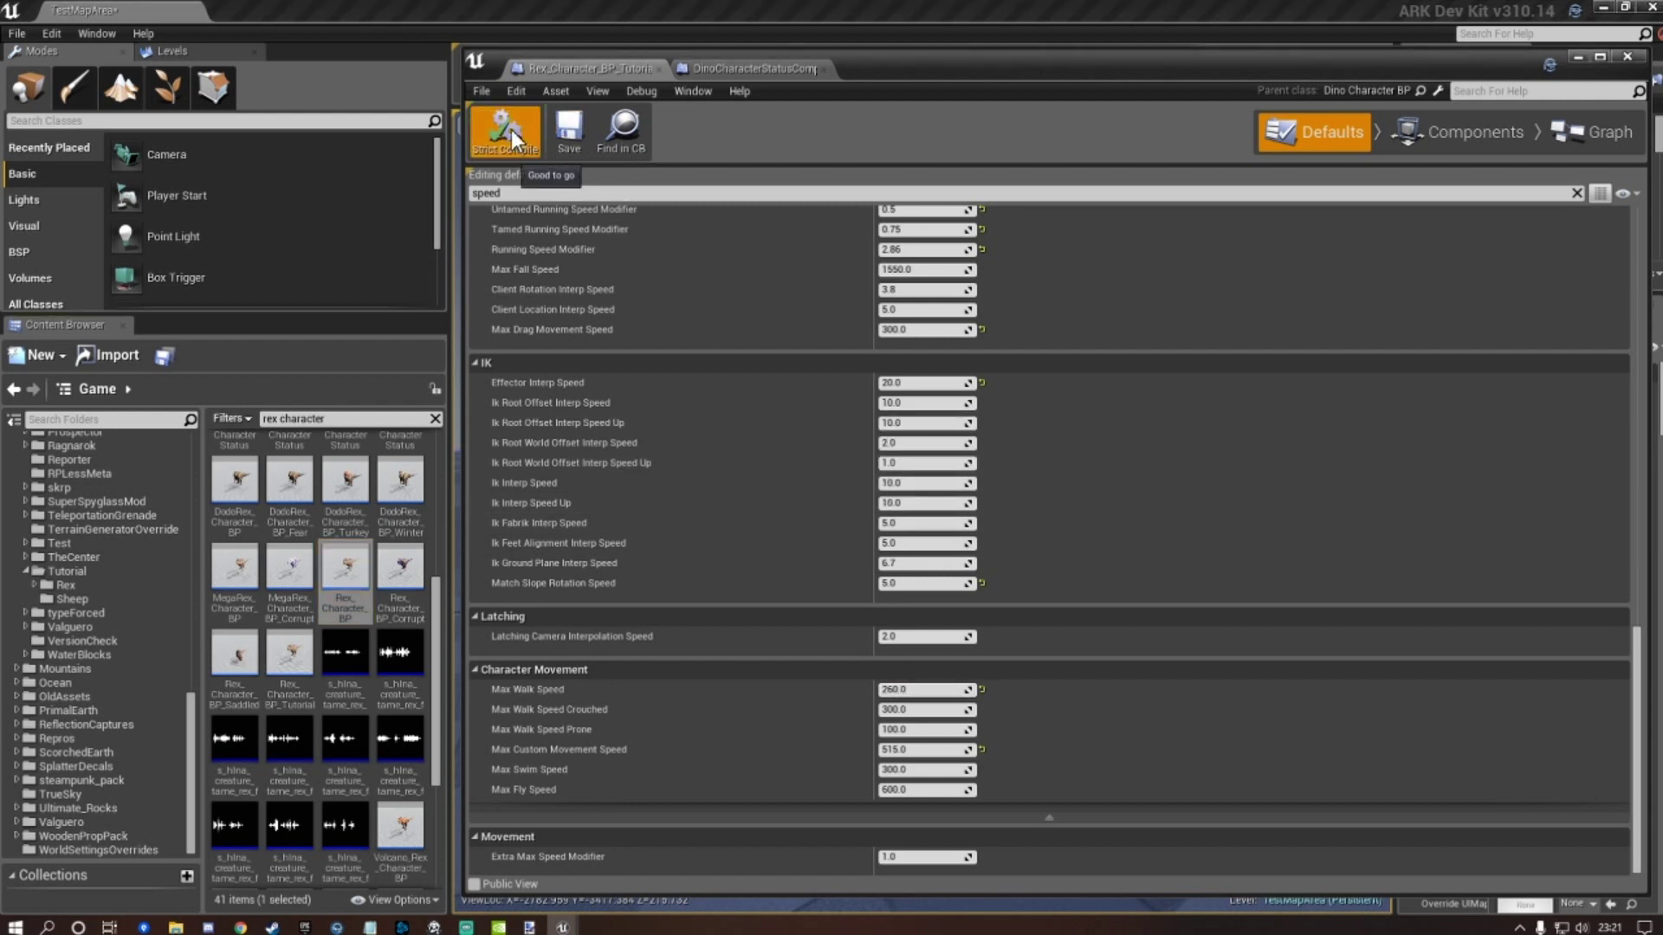
pyautogui.click(569, 130)
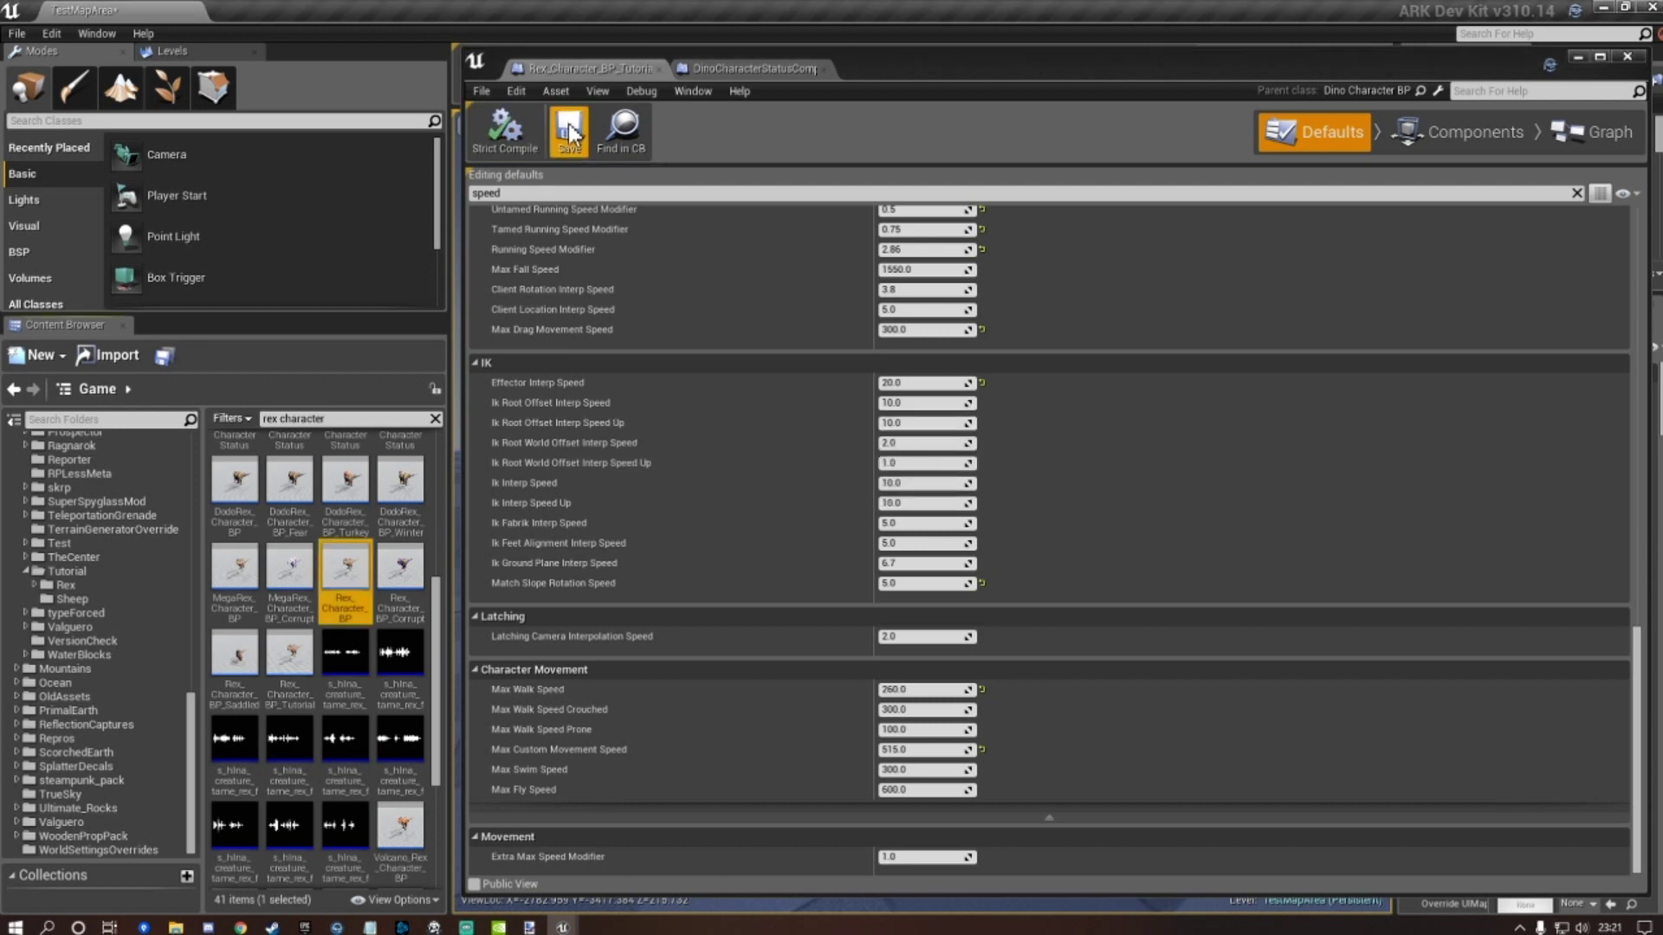
# Play-test the level, walk the player toward the rex to observe its walking, and stop the session.
pyautogui.click(1580, 56)
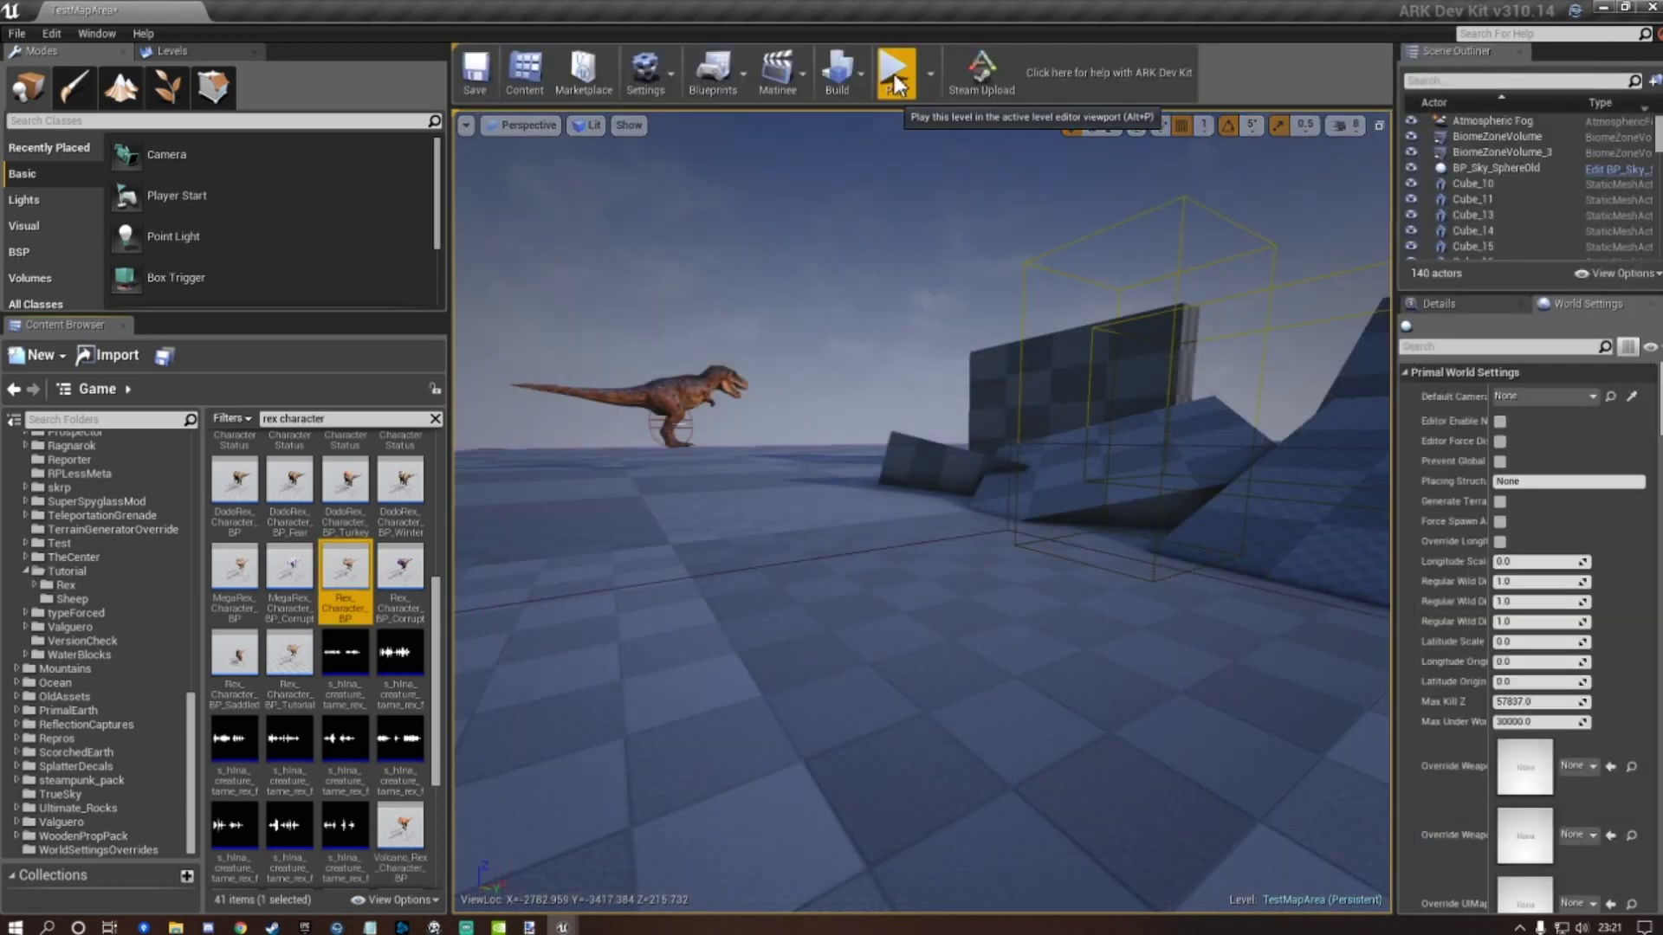
pyautogui.moveTo(912, 494); pyautogui.dragTo(858, 478, button='right')
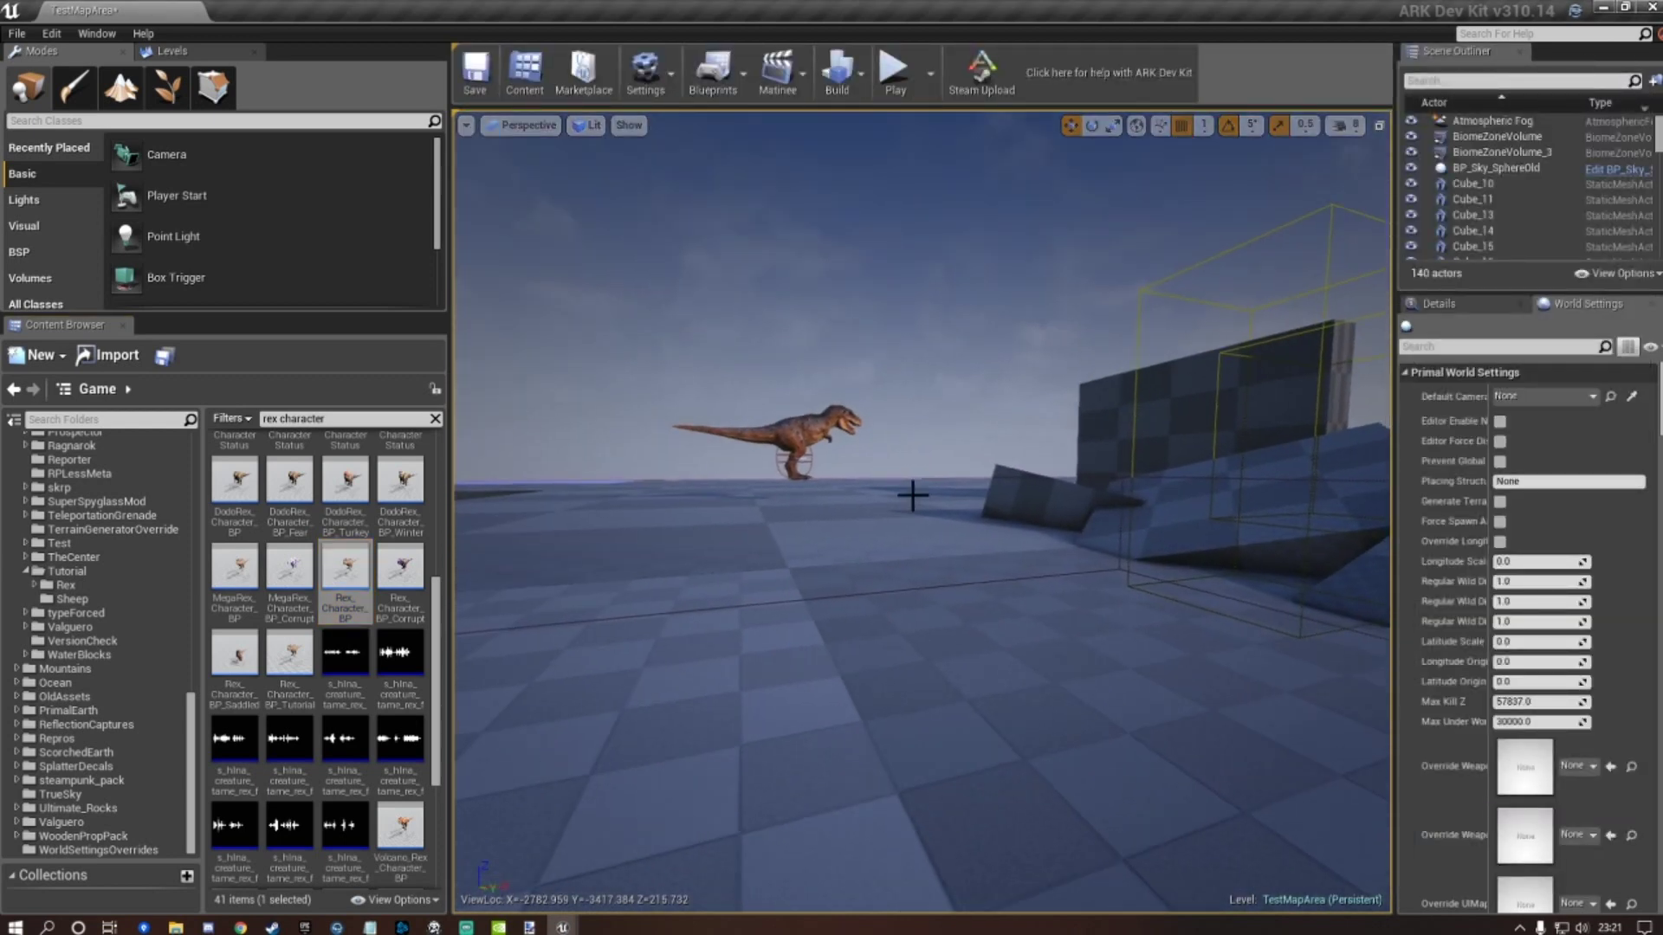
pyautogui.click(895, 87)
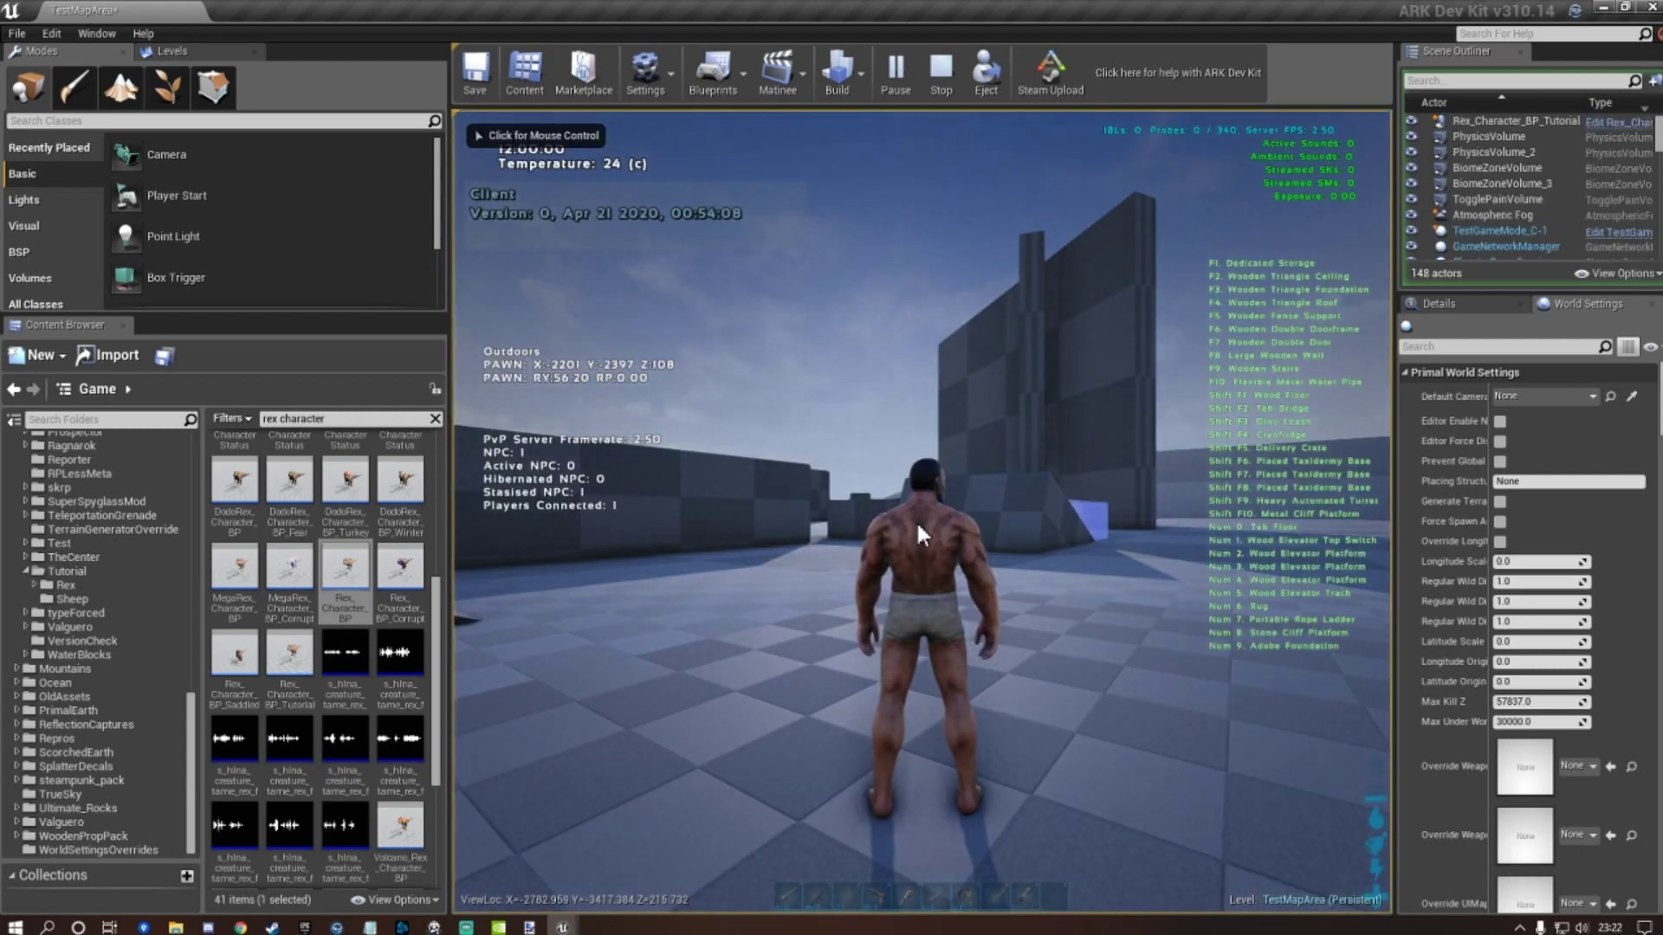
pyautogui.click(917, 526)
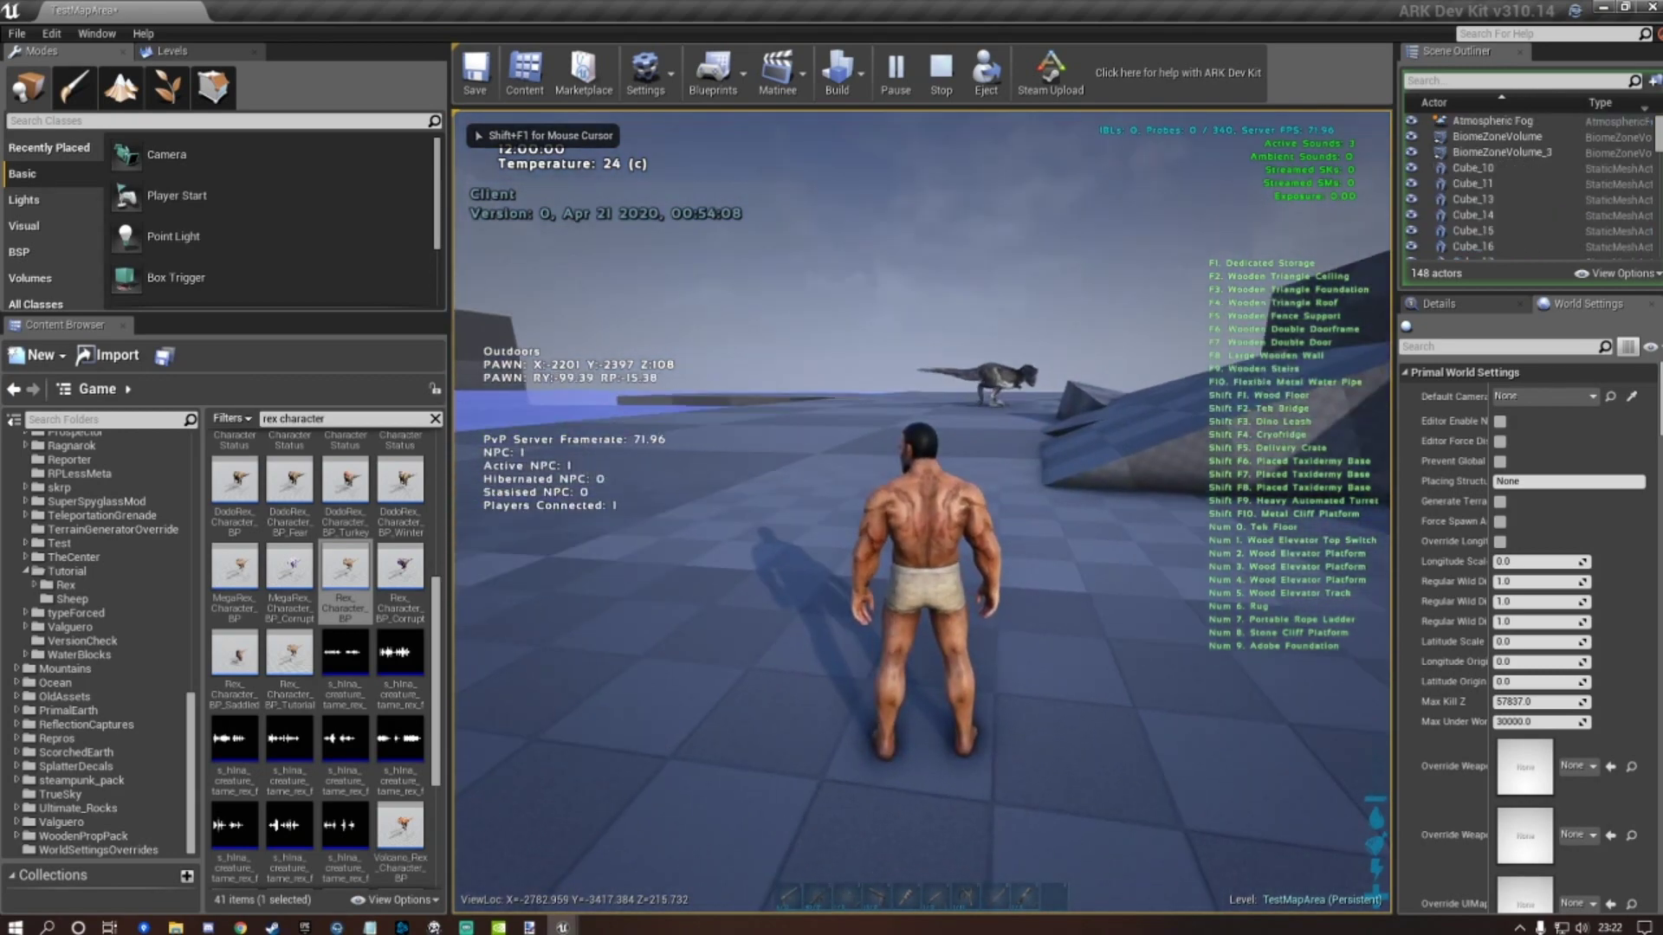
pyautogui.press('a')
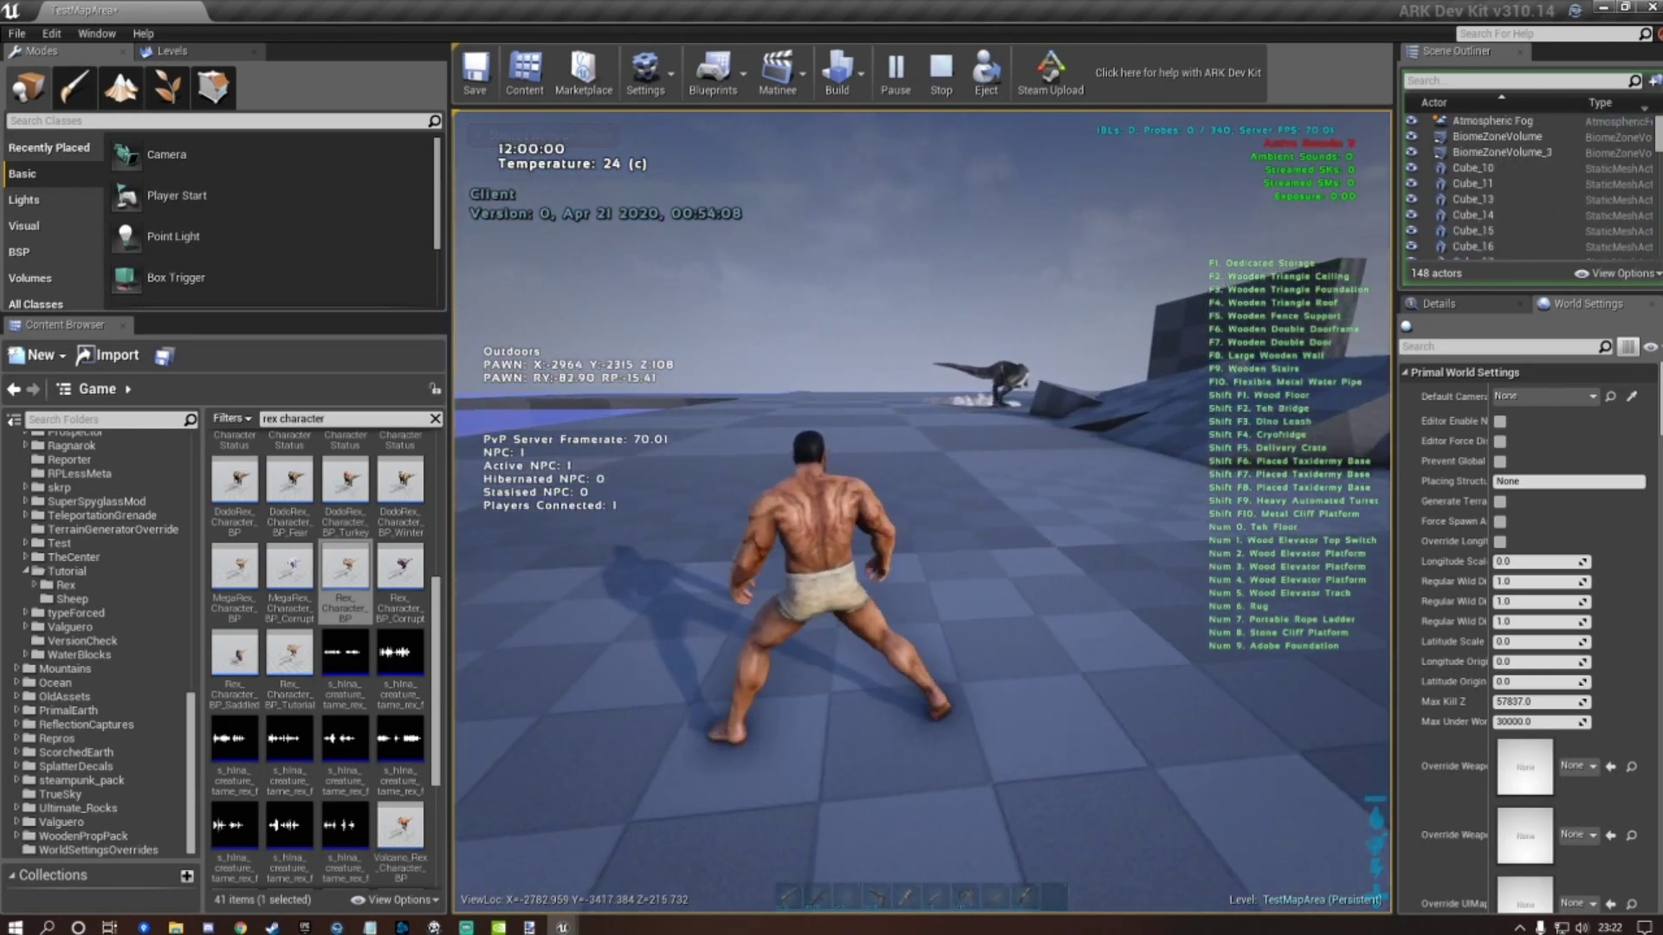
pyautogui.press('w')
pyautogui.press('w')
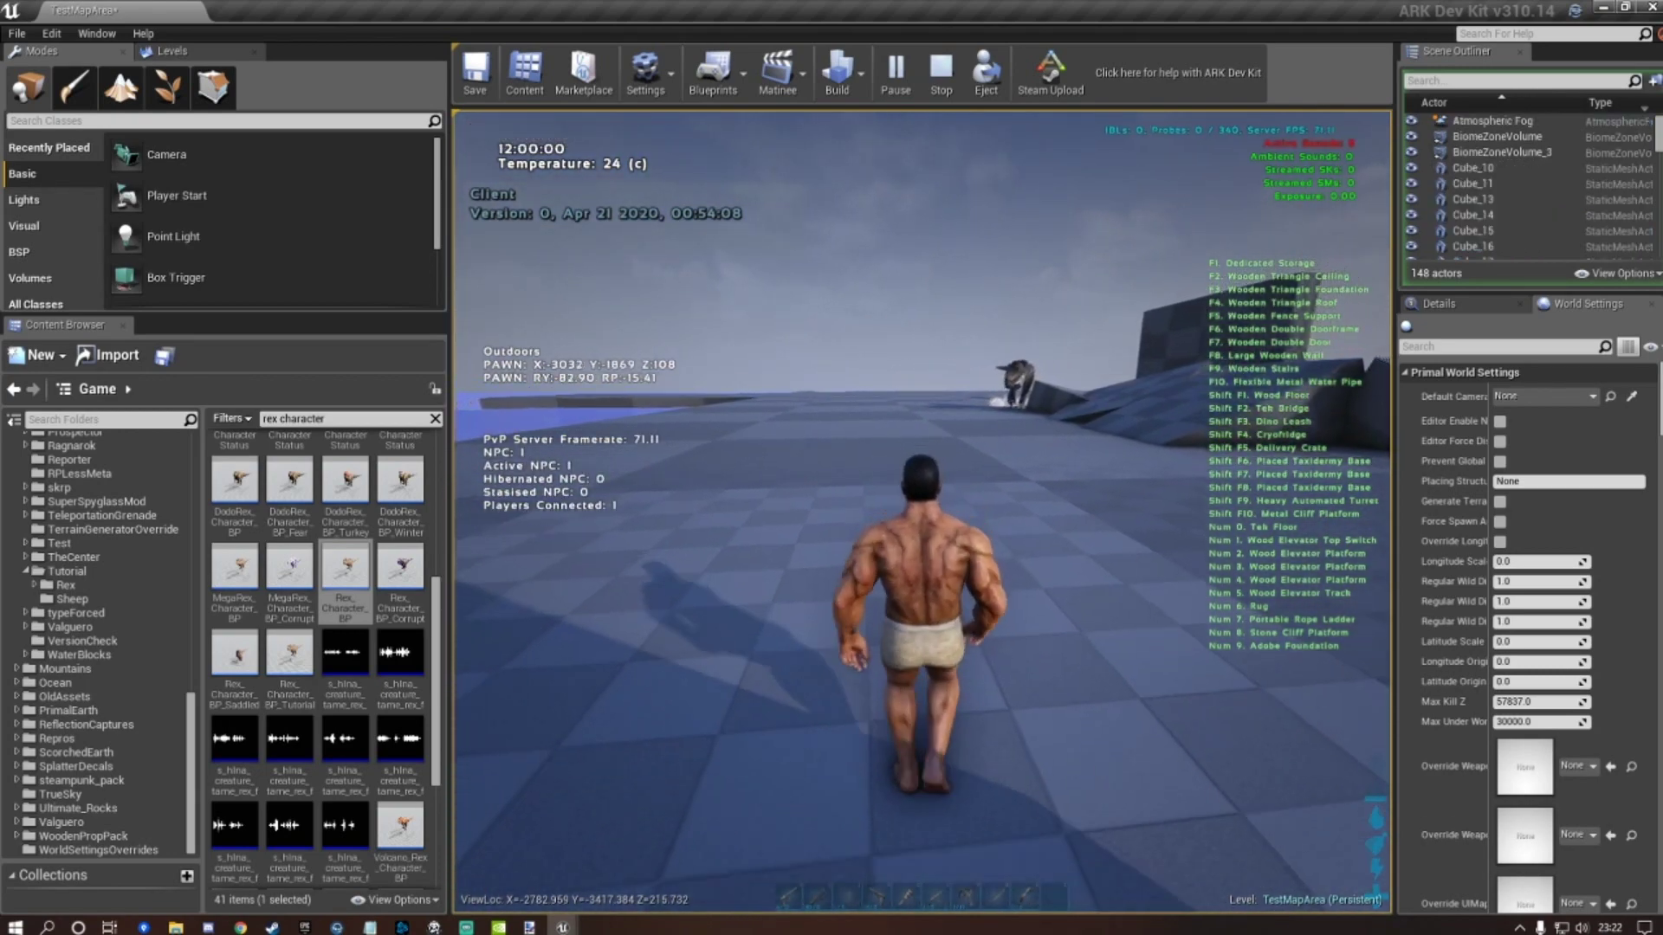
pyautogui.press('w')
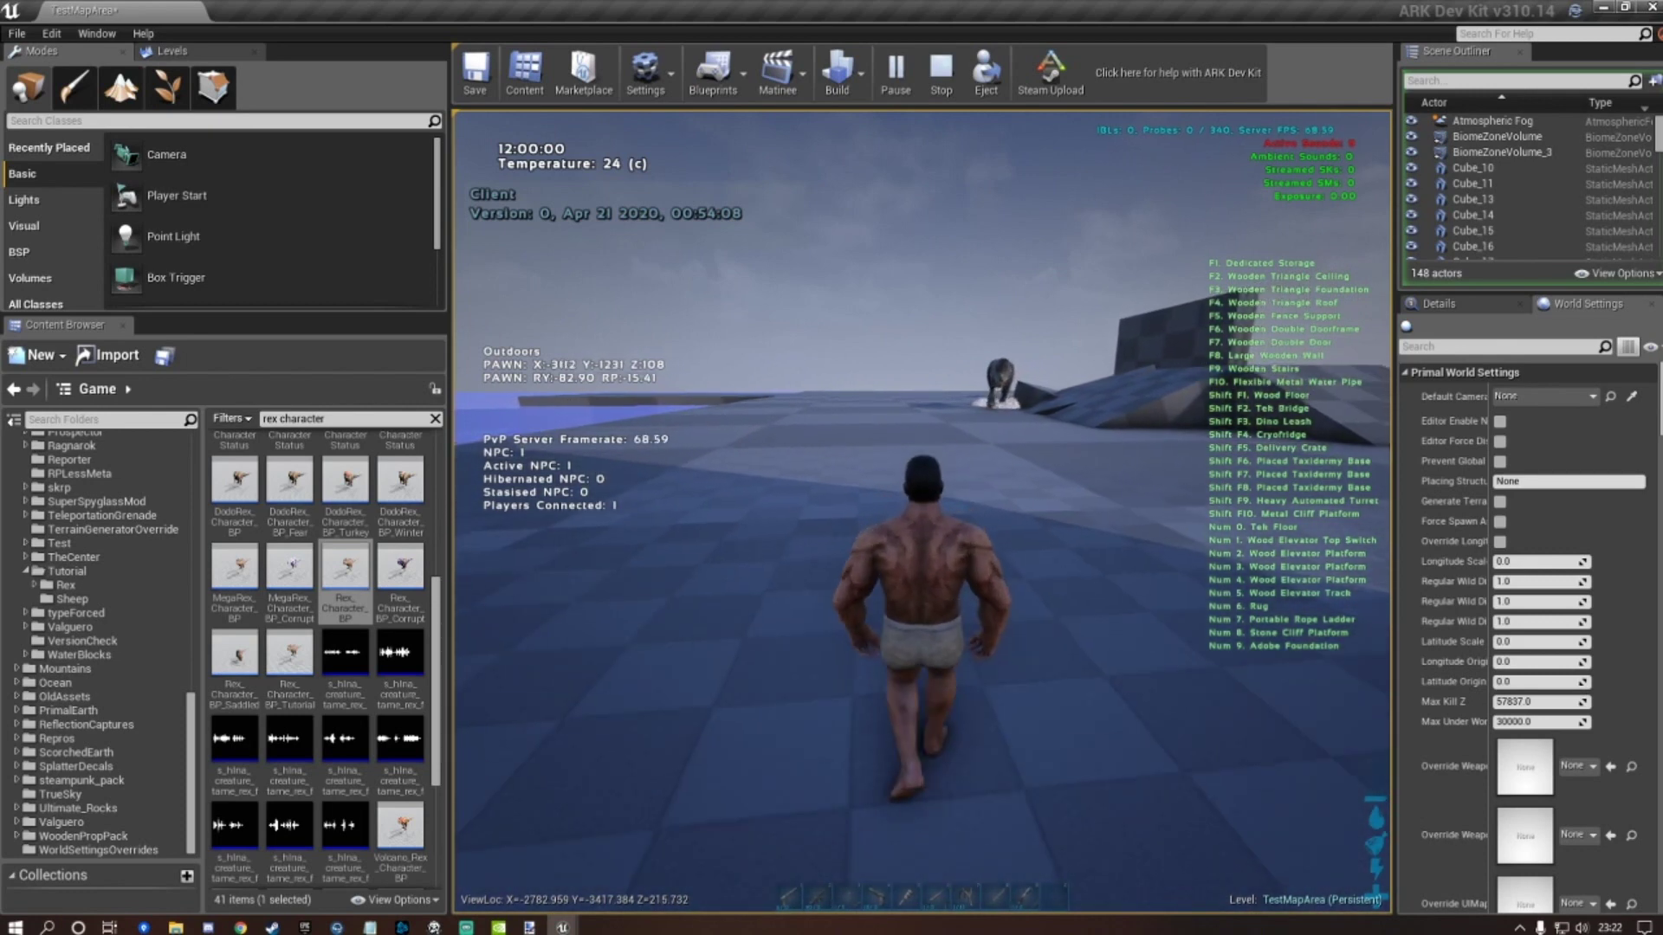
pyautogui.press('w')
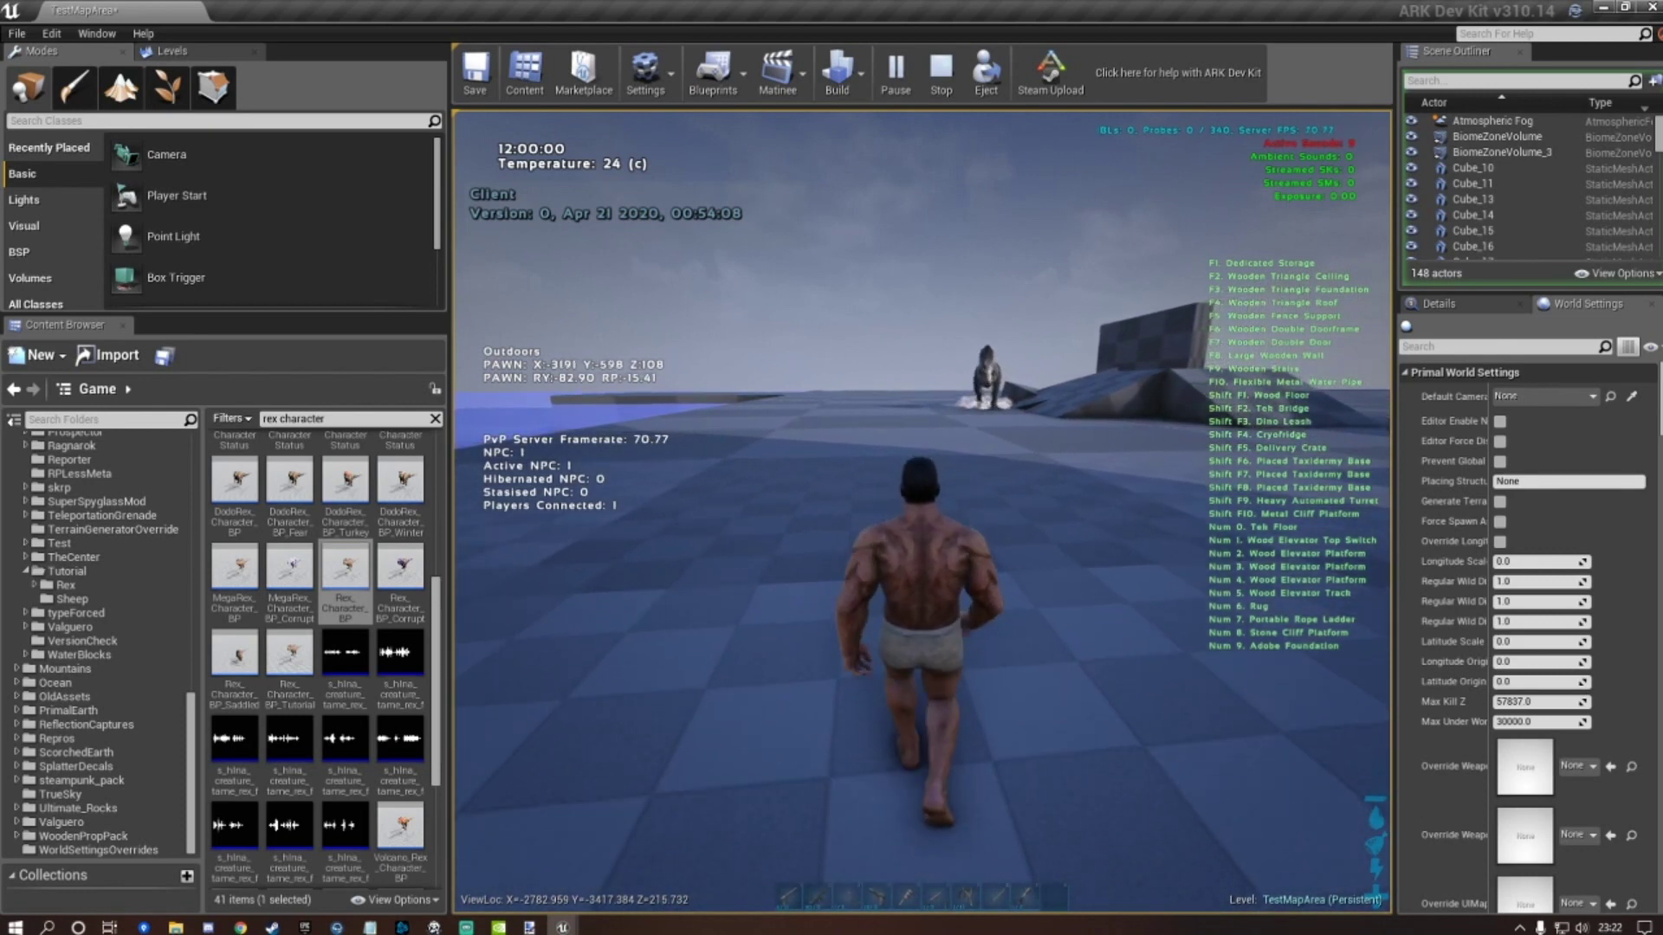
pyautogui.press('w')
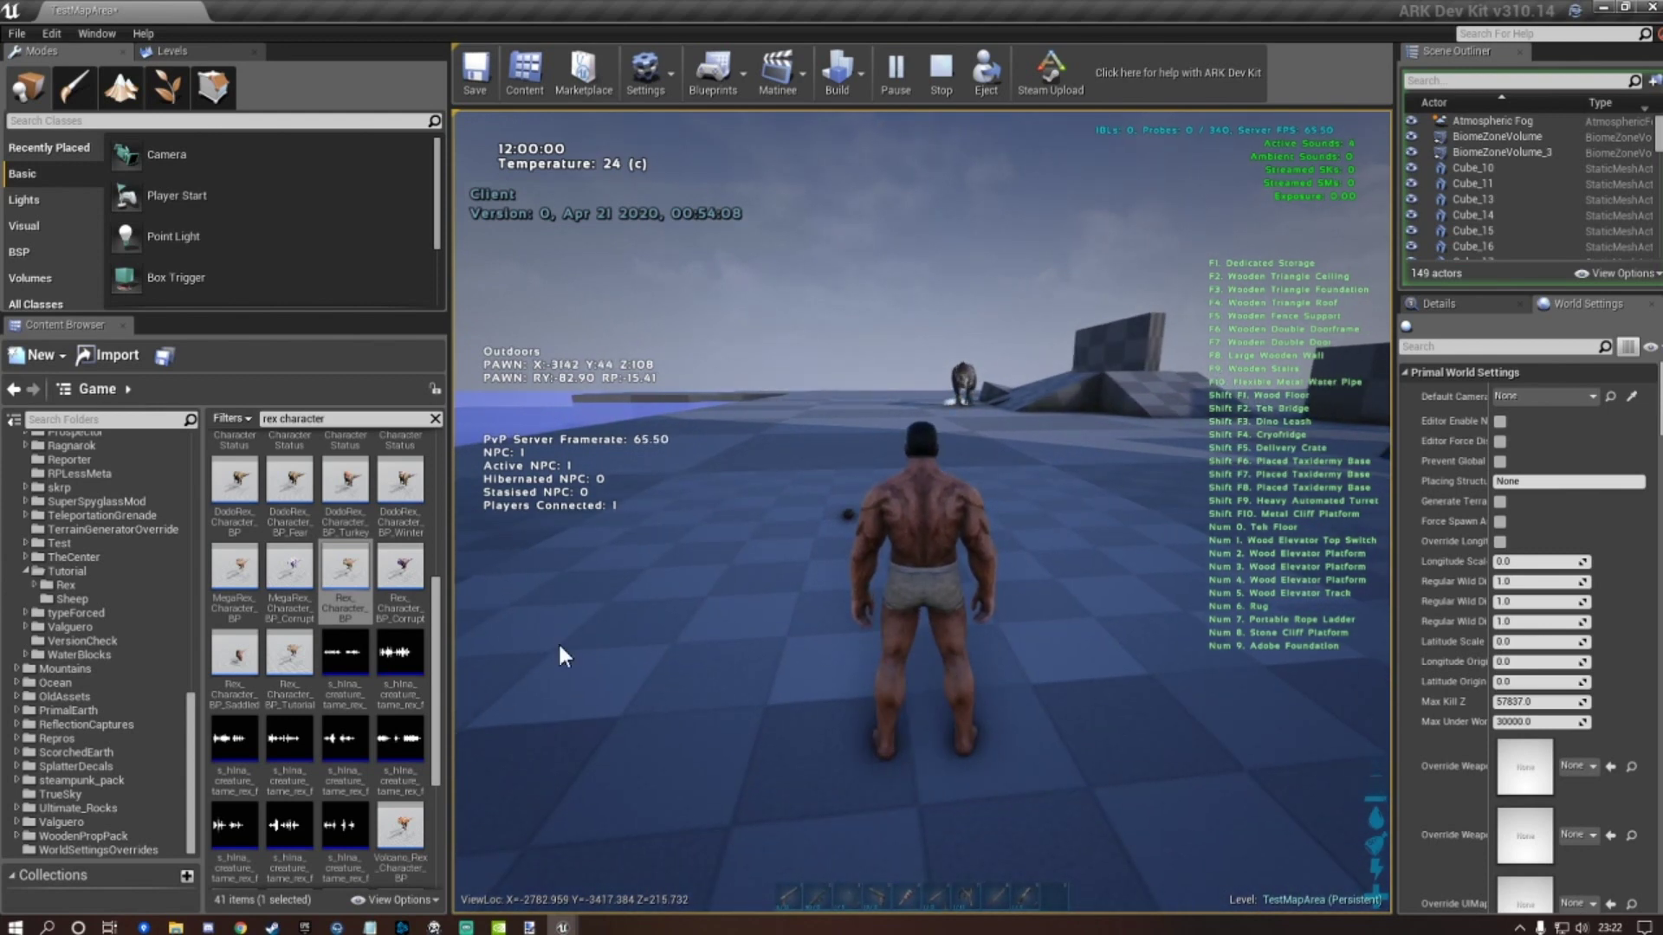
pyautogui.press('Escape')
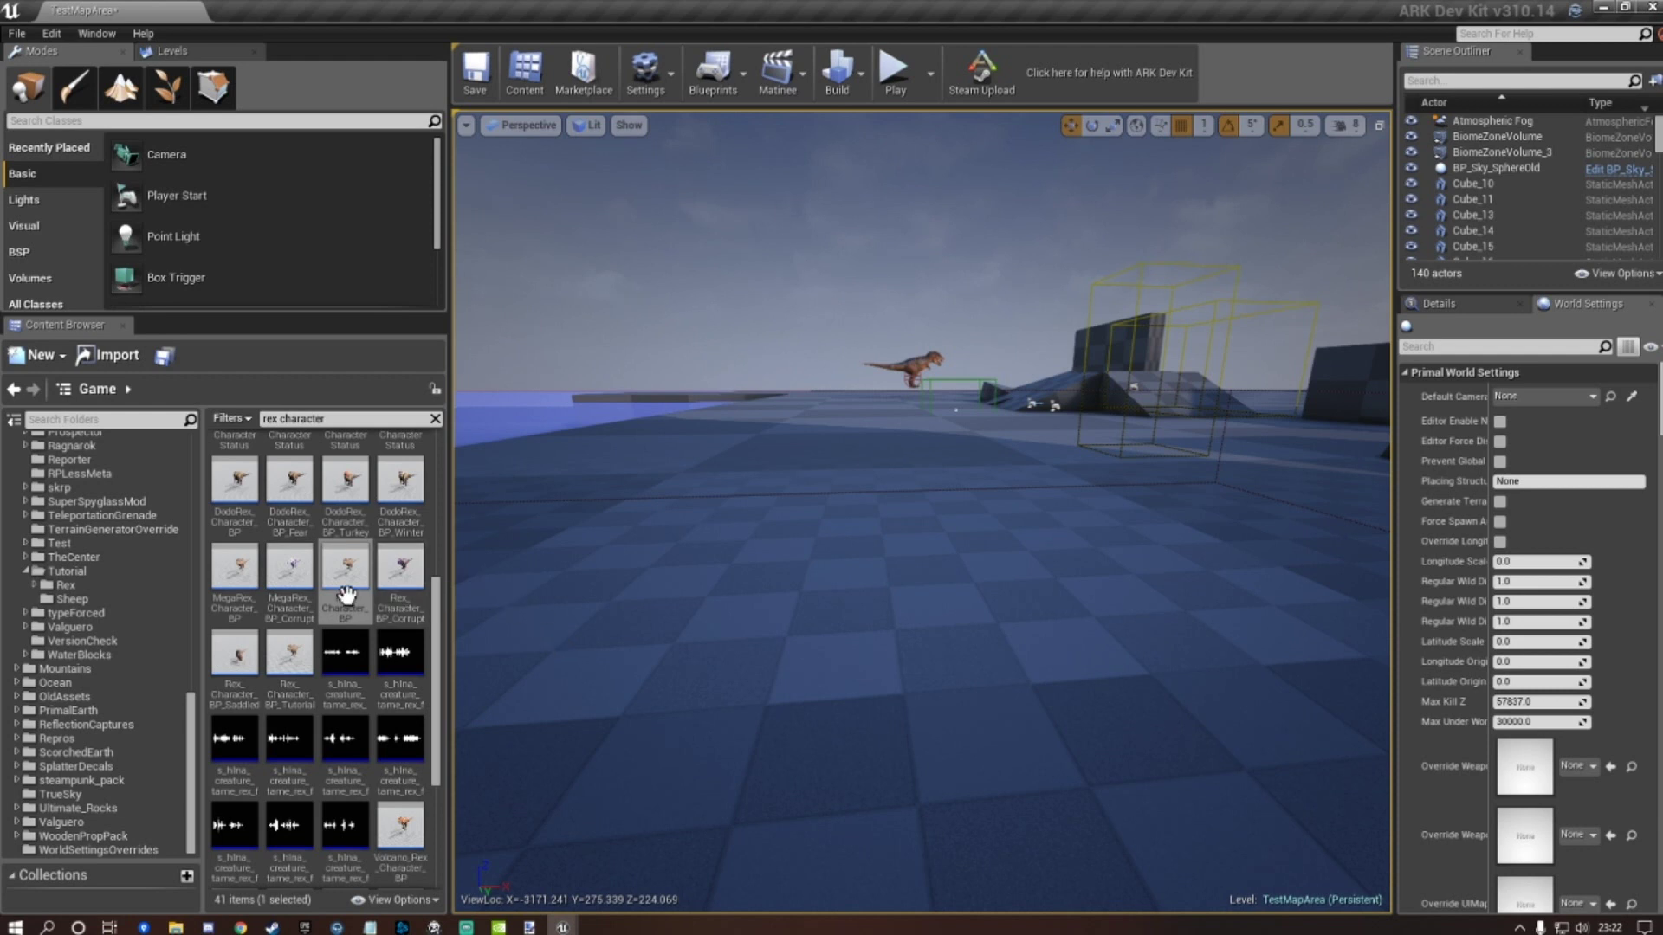
# Reopen Rex_Character_BP_Tutorial from the Mods/Tutorial/Rex folder and filter its default properties by "sounds".
pyautogui.click(435, 419)
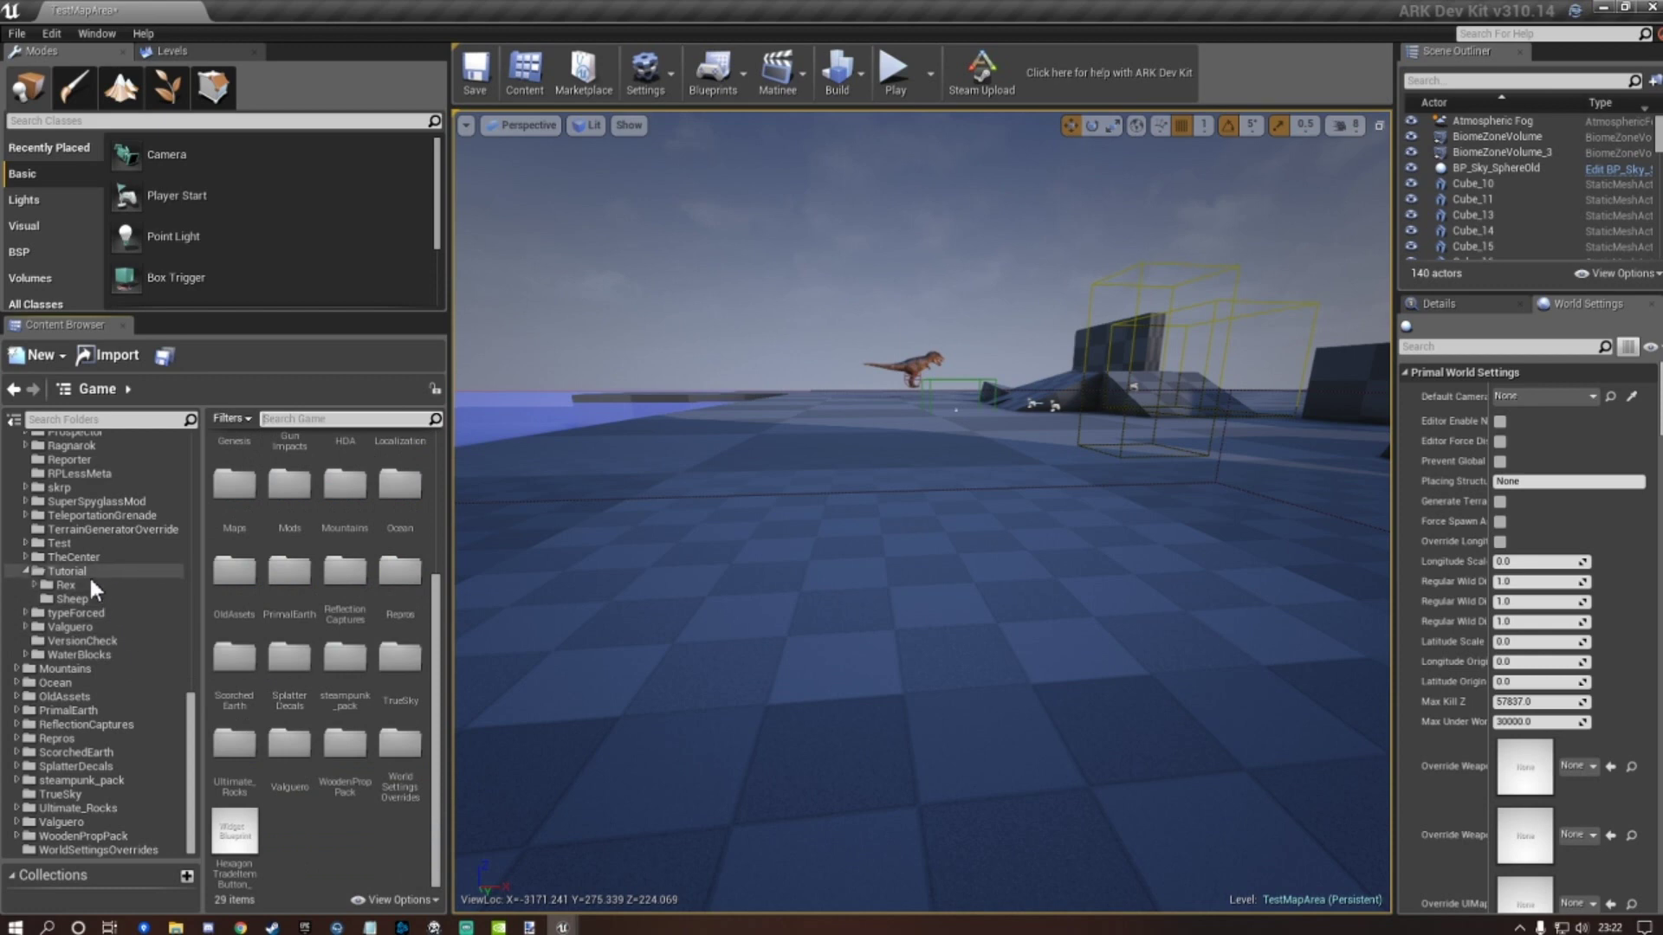
pyautogui.click(65, 586)
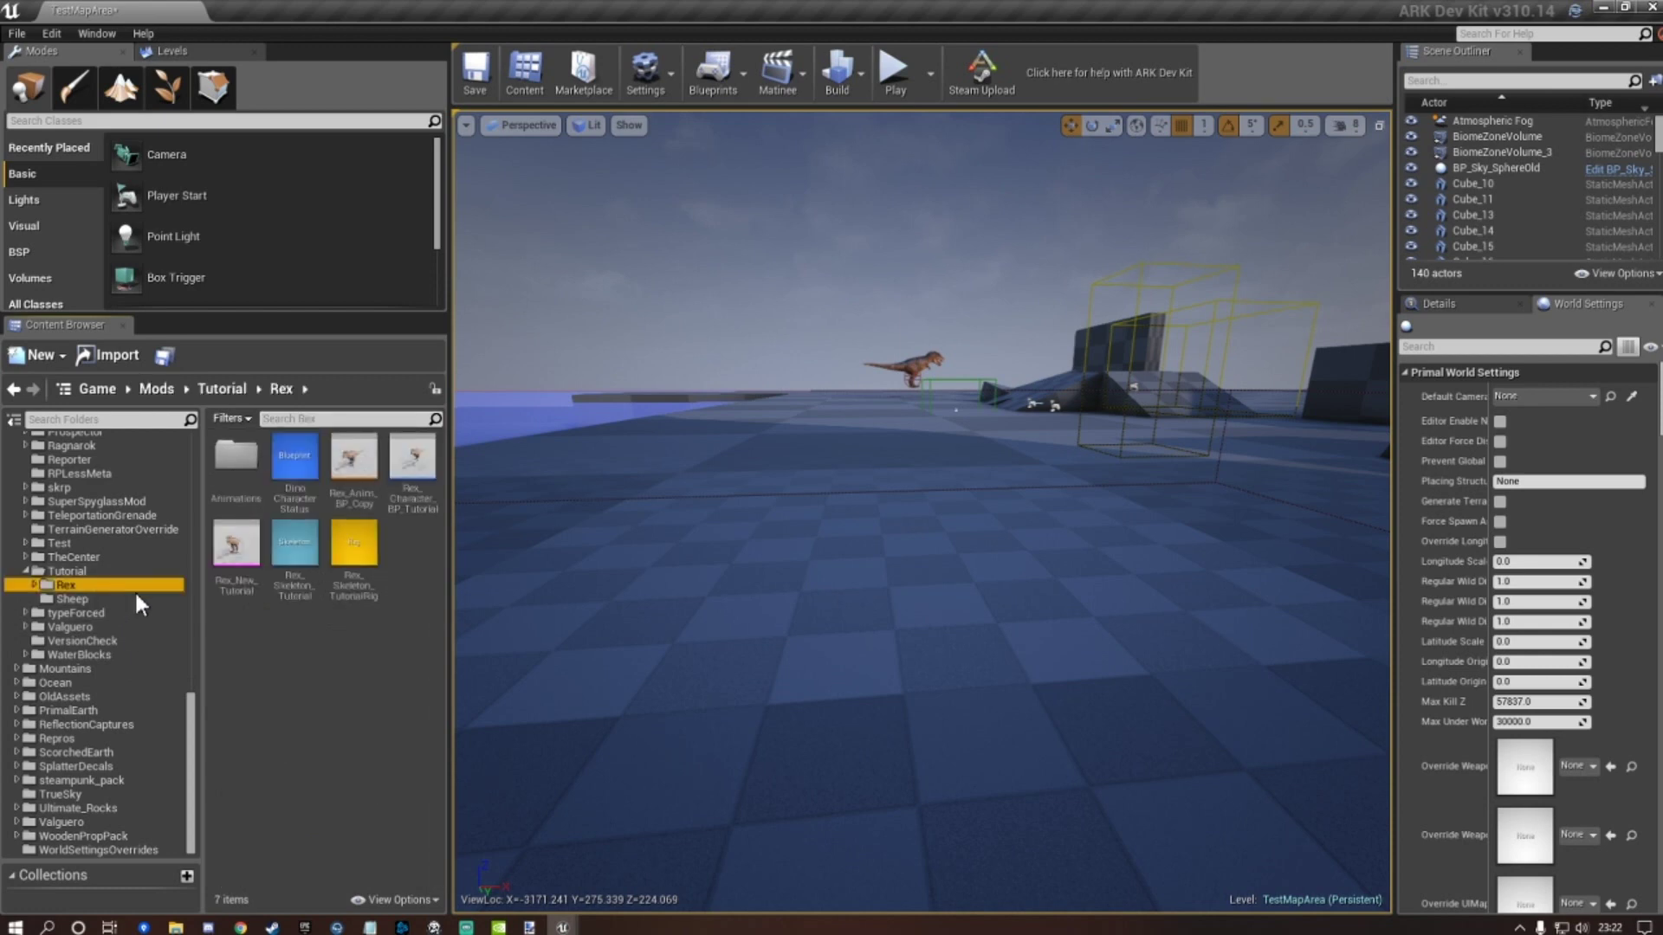
pyautogui.click(423, 458)
pyautogui.doubleClick(423, 457)
pyautogui.click(688, 193)
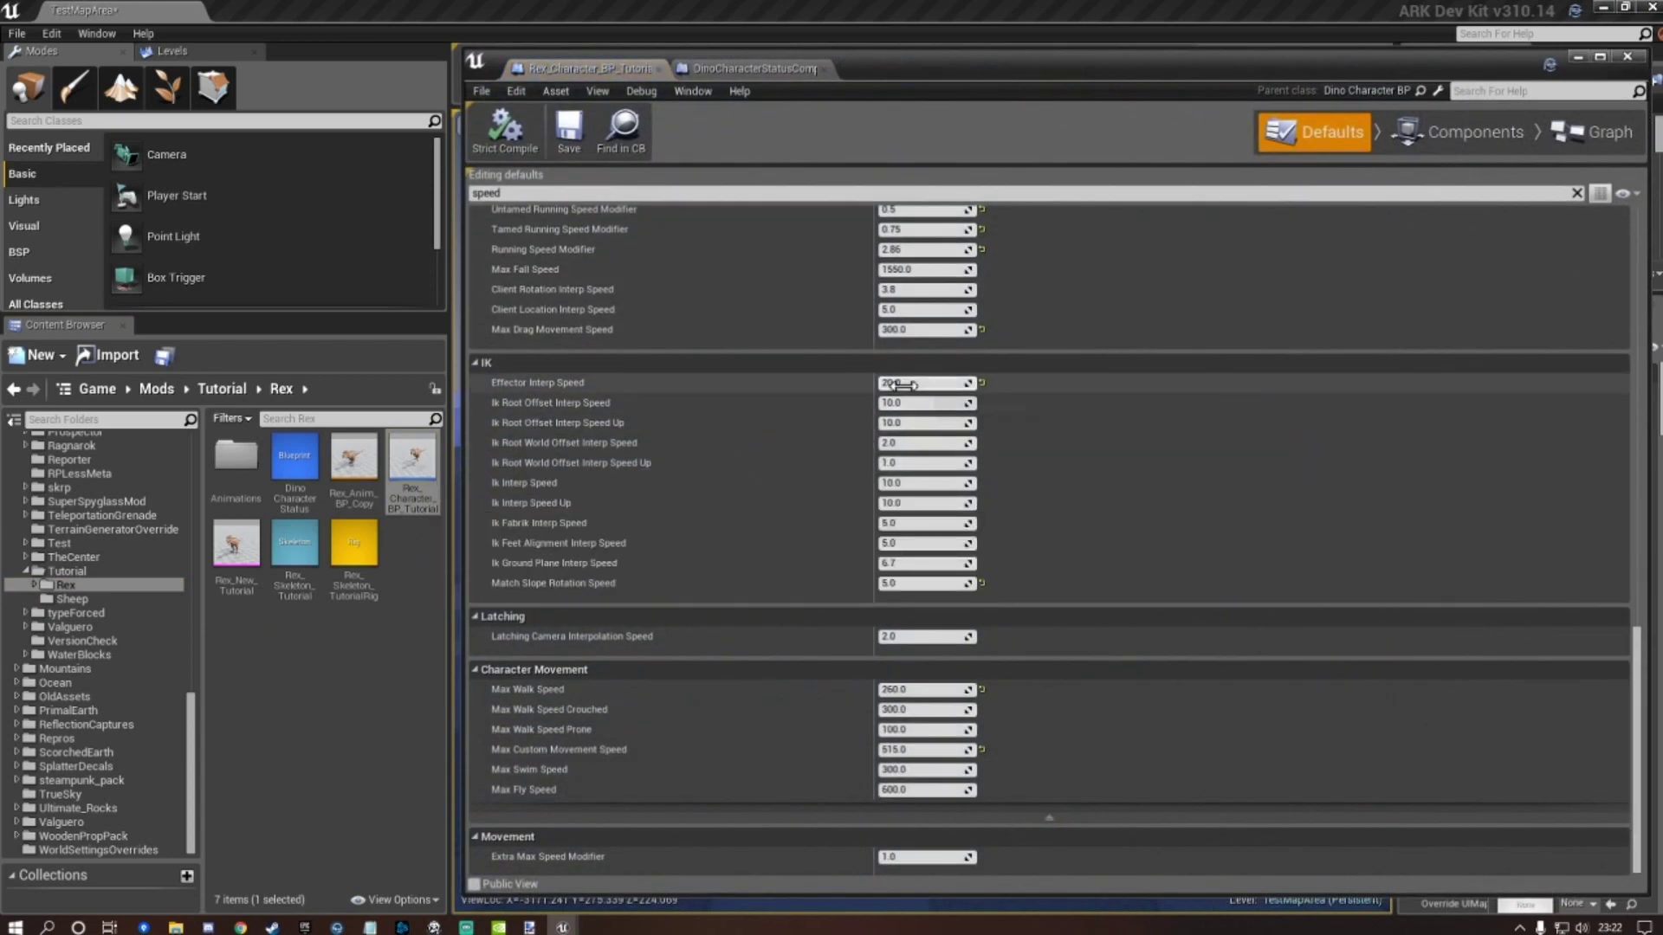
pyautogui.write('sounds')
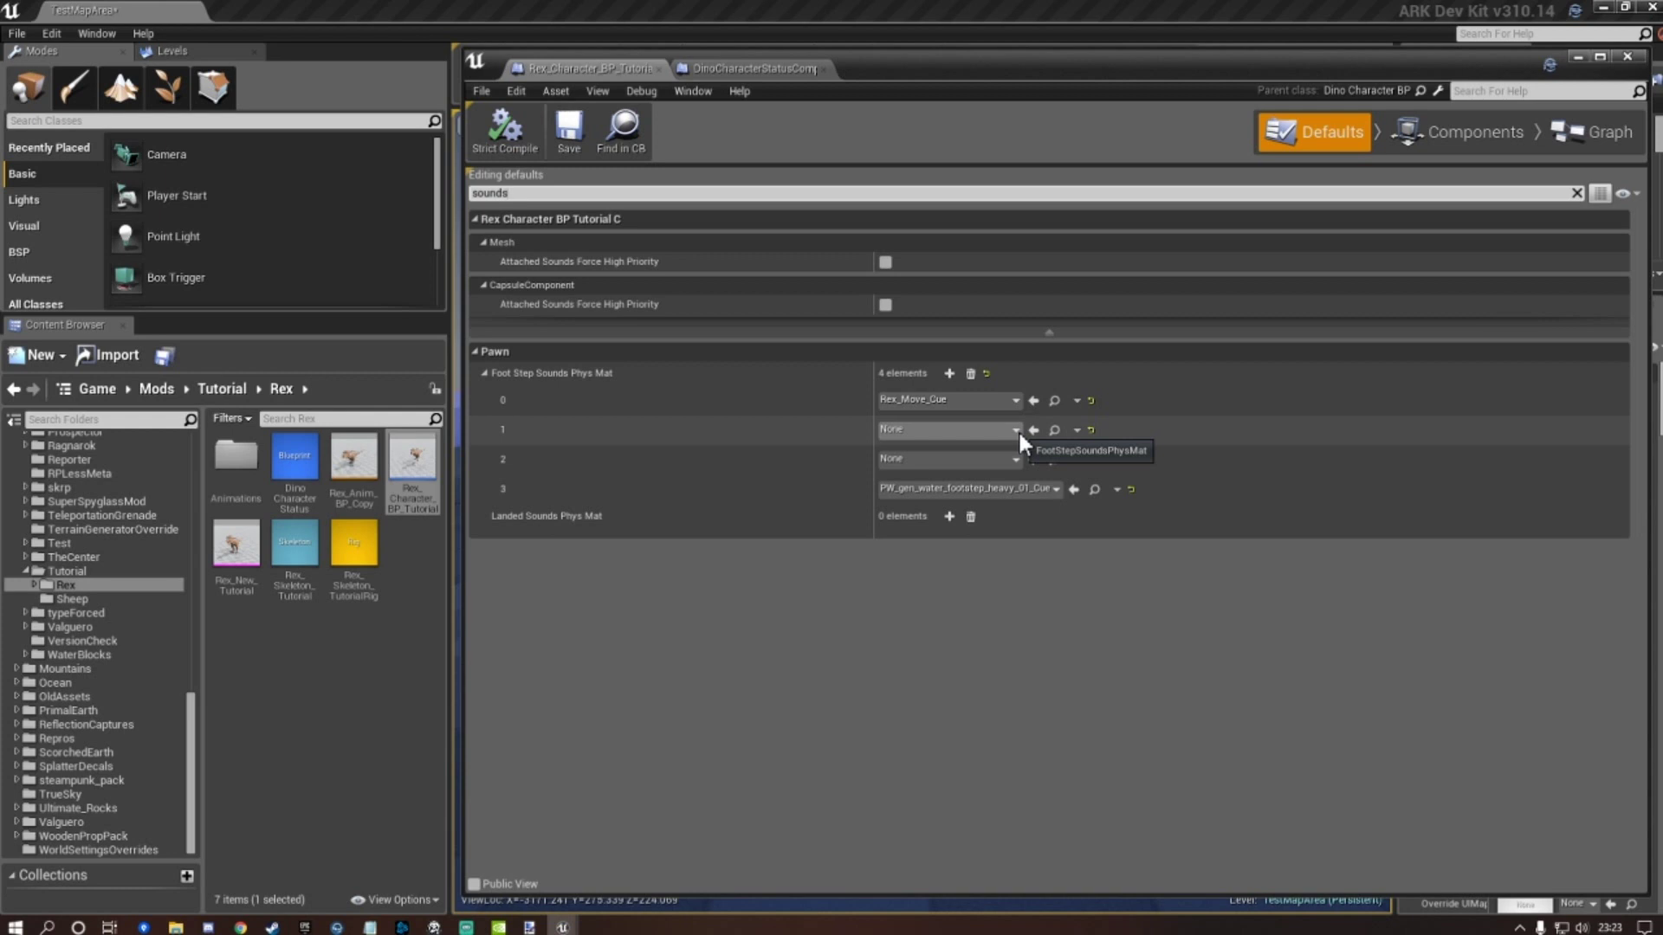
# Create a new folder named Sounds inside the Mods/Tutorial/Rex folder.
pyautogui.rightClick(377, 634)
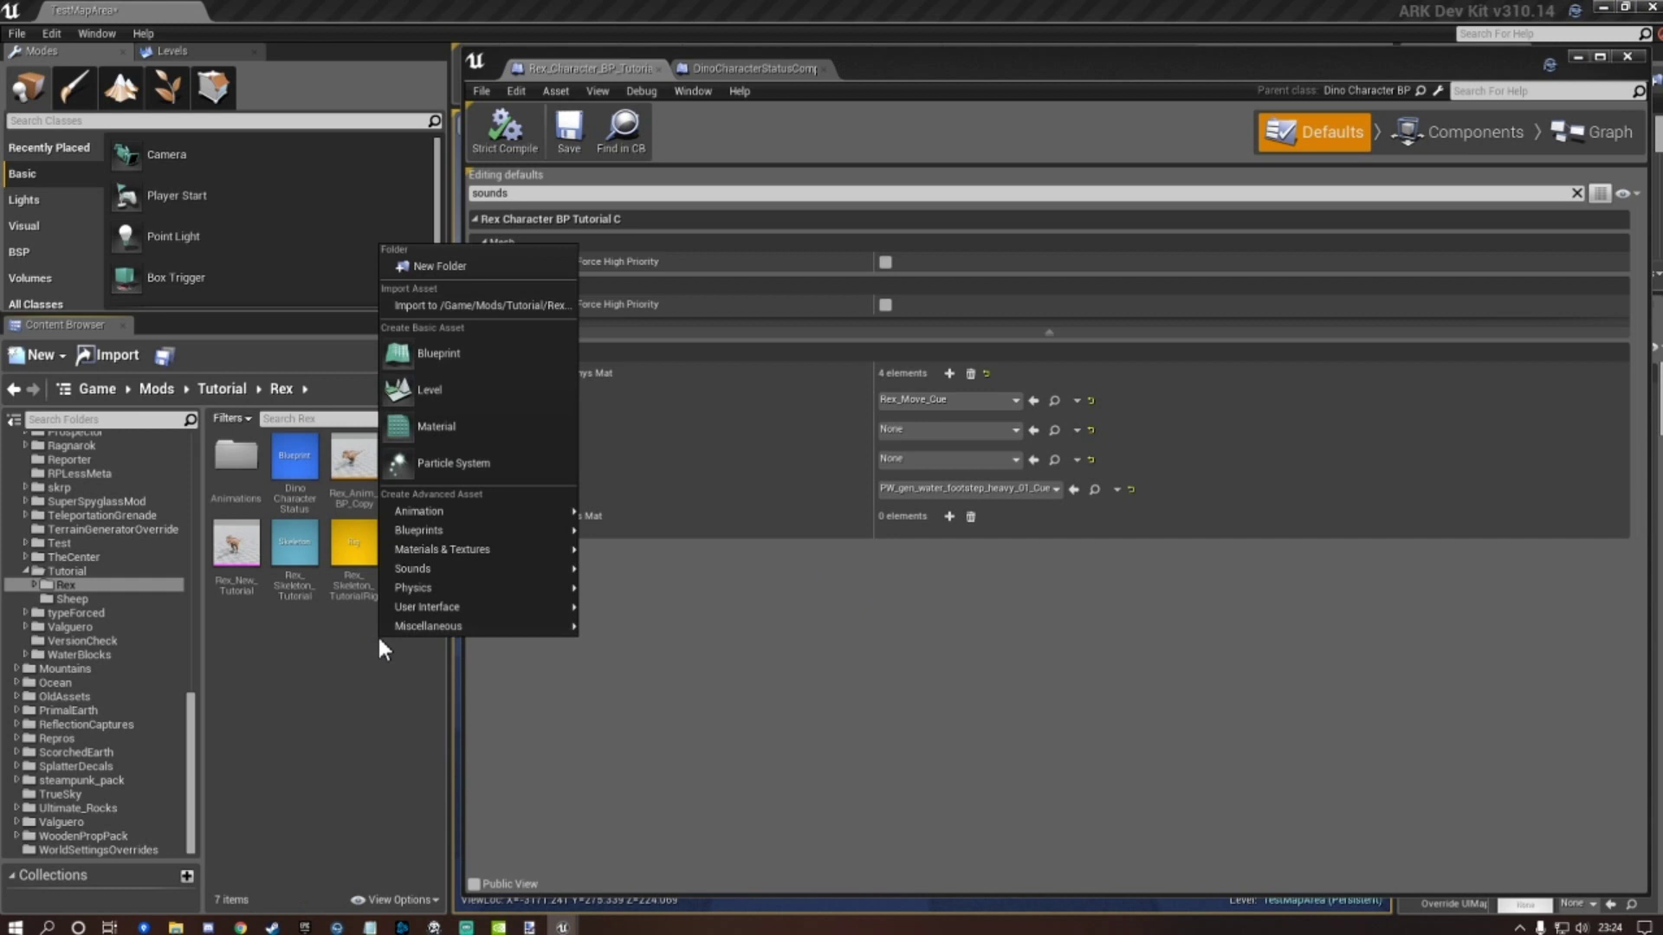
pyautogui.click(449, 264)
pyautogui.write('Sounds')
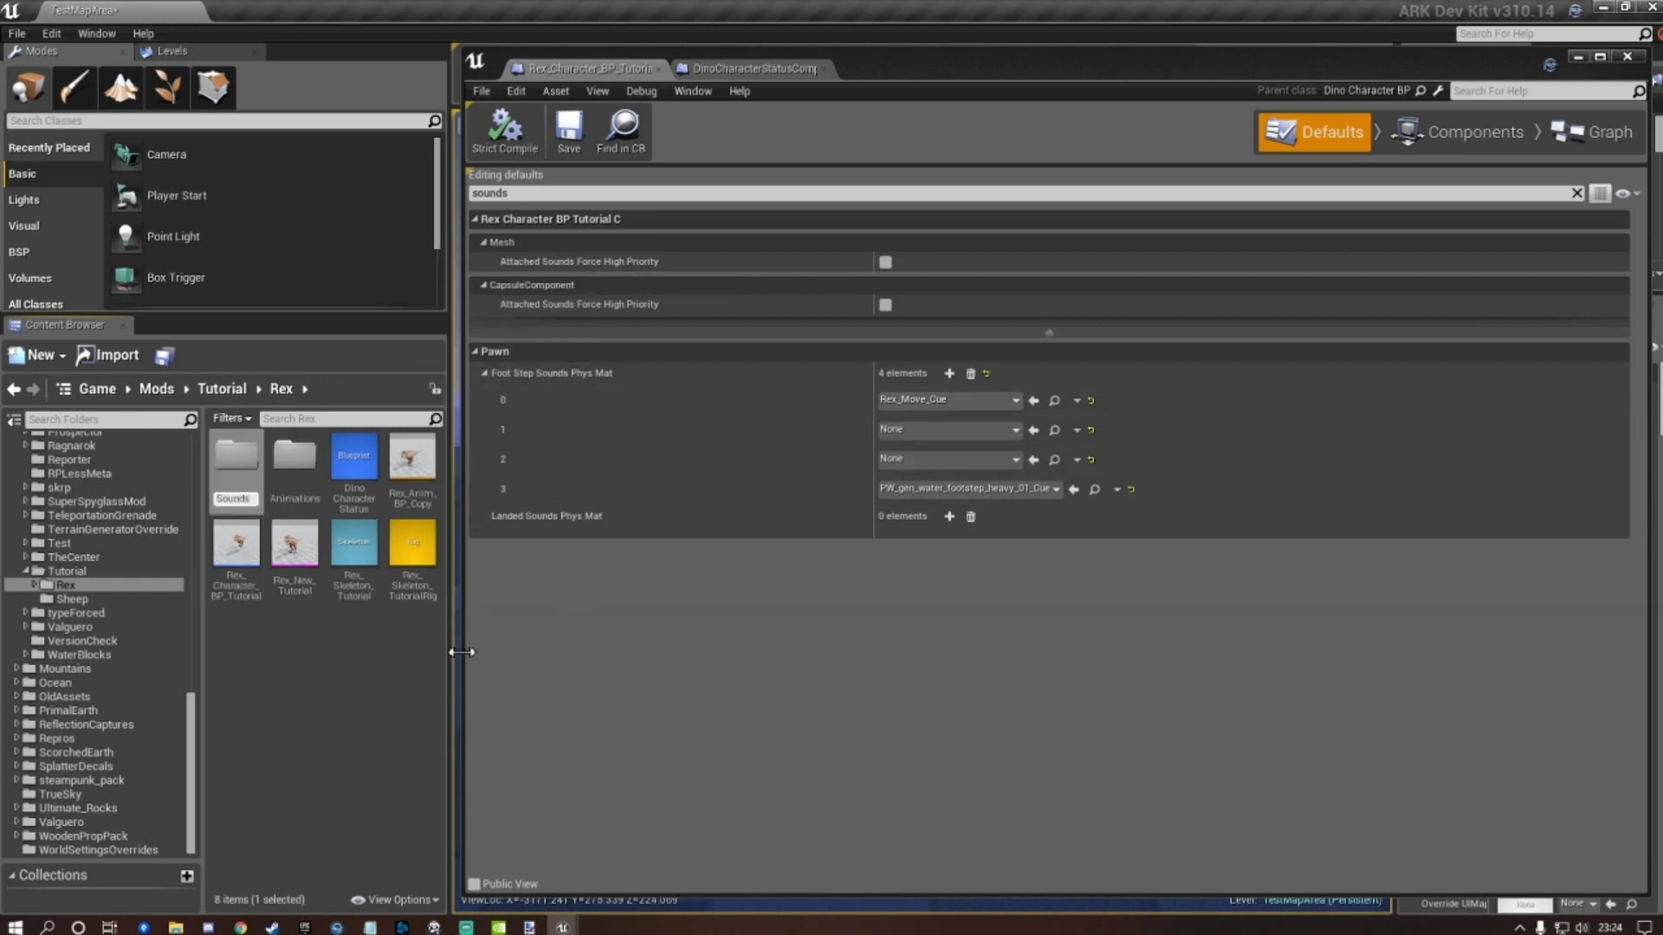
pyautogui.click(337, 681)
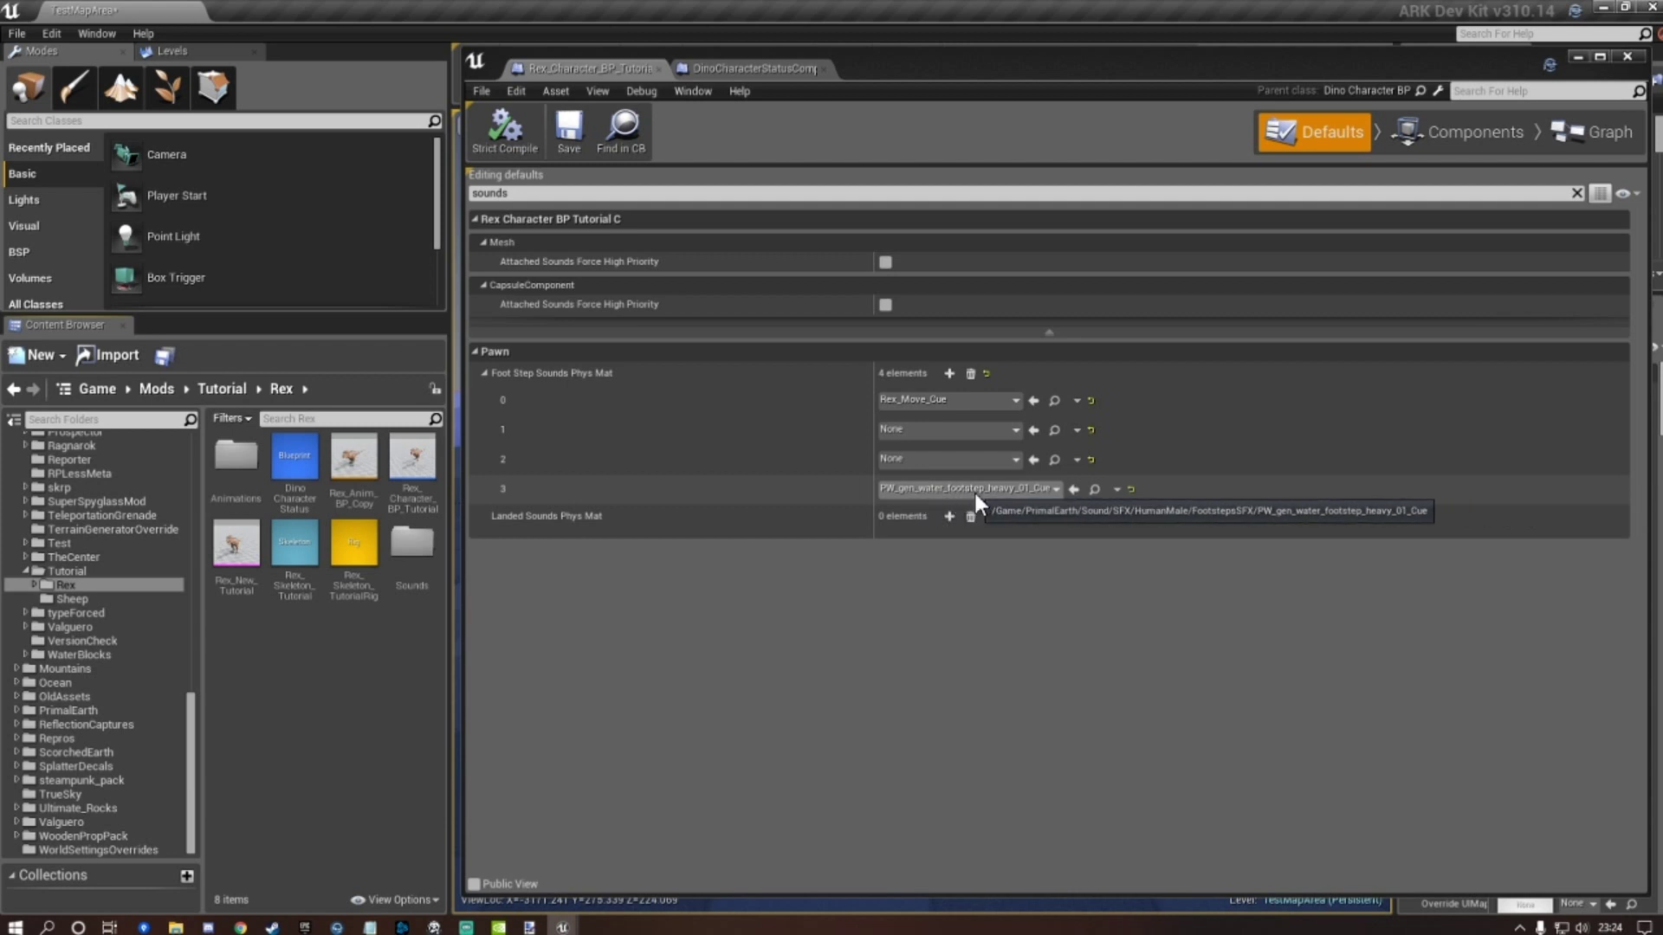
# Locate the footstep cue PW_gen_water_footstep_heavy_01_Cue assigned to element 3 and copy it into the Tutorial Rex Sounds folder.
pyautogui.click(1094, 491)
pyautogui.scroll(2, 398, 537)
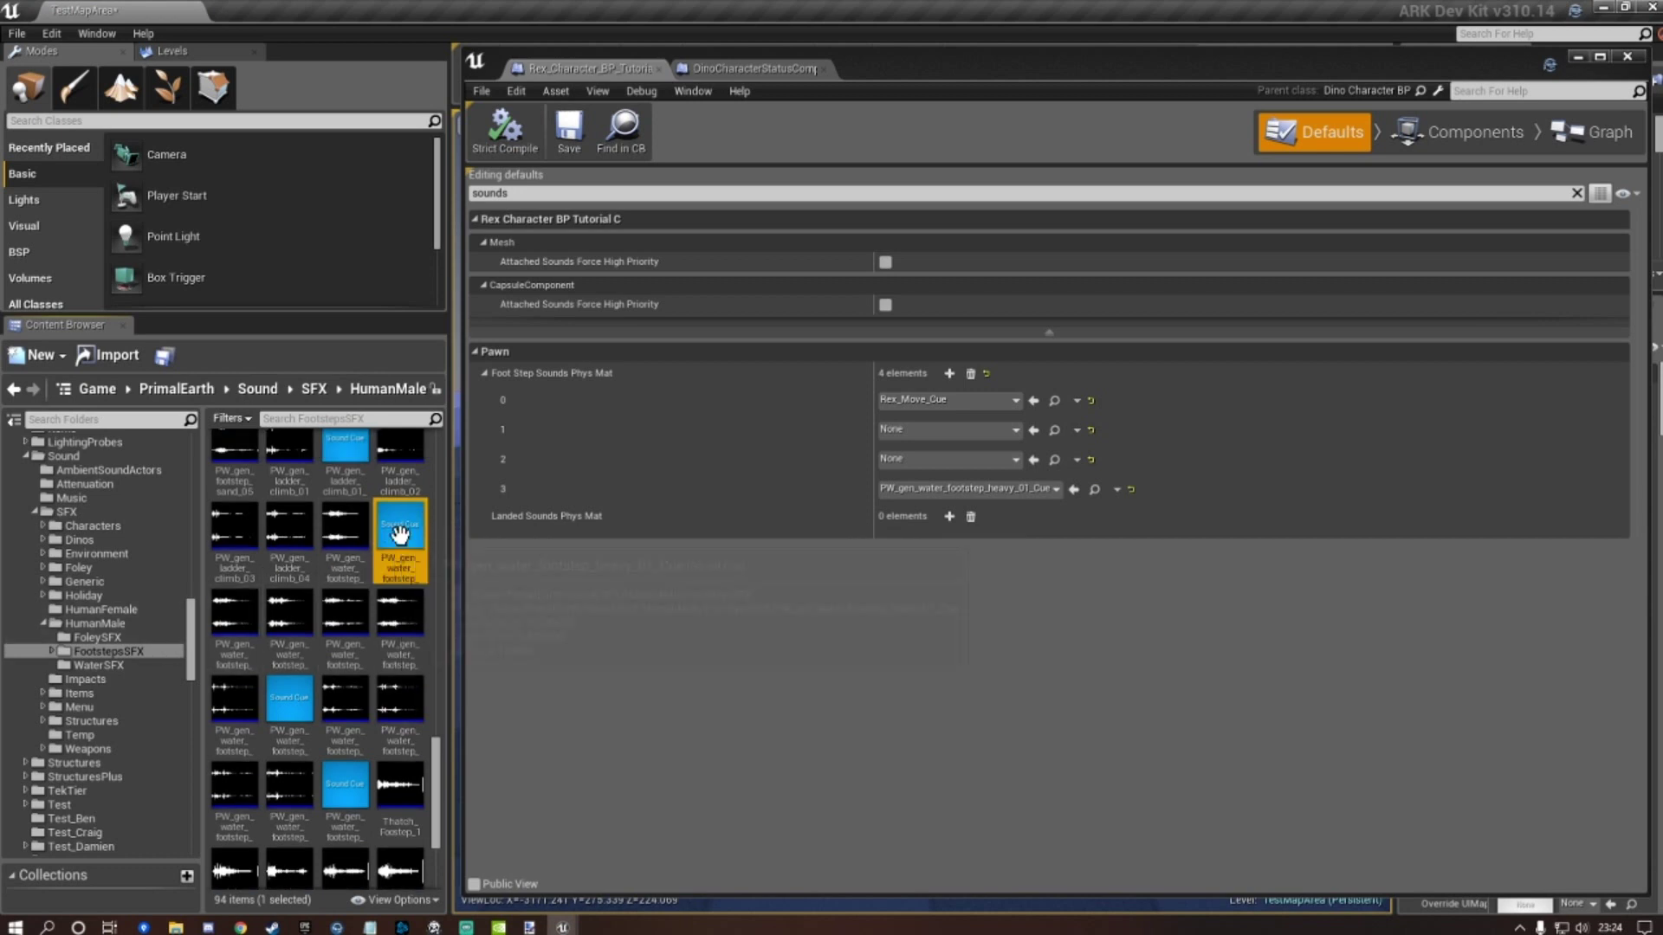
pyautogui.scroll(1, 123, 621)
pyautogui.scroll(10, 110, 606)
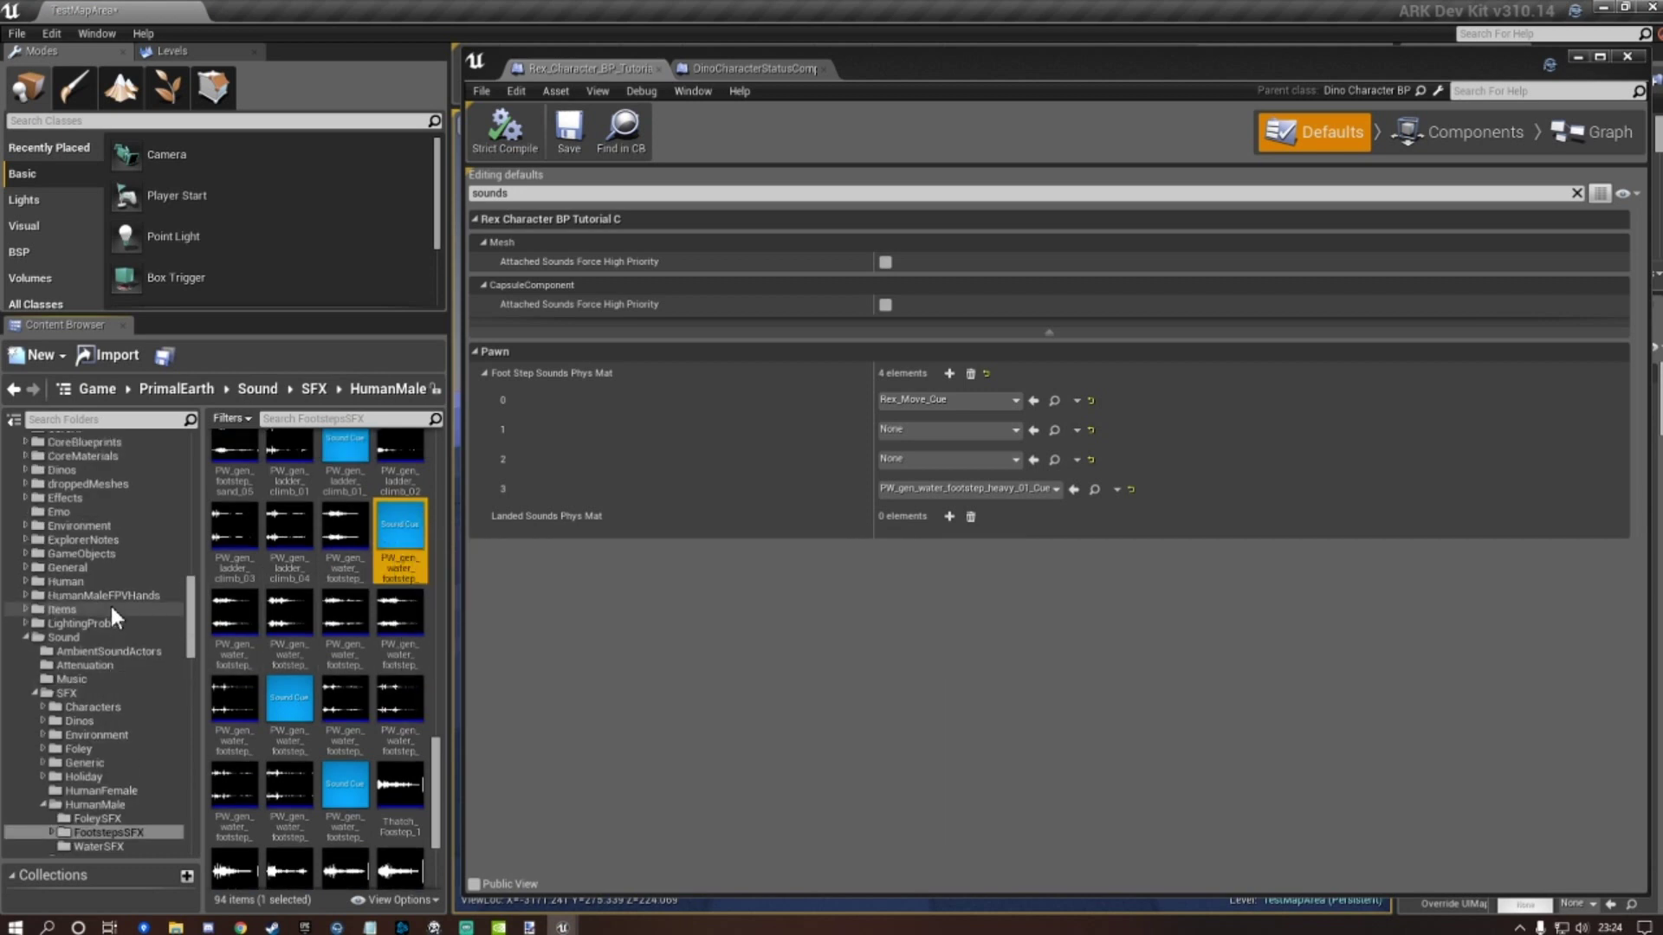
pyautogui.scroll(-1, 111, 606)
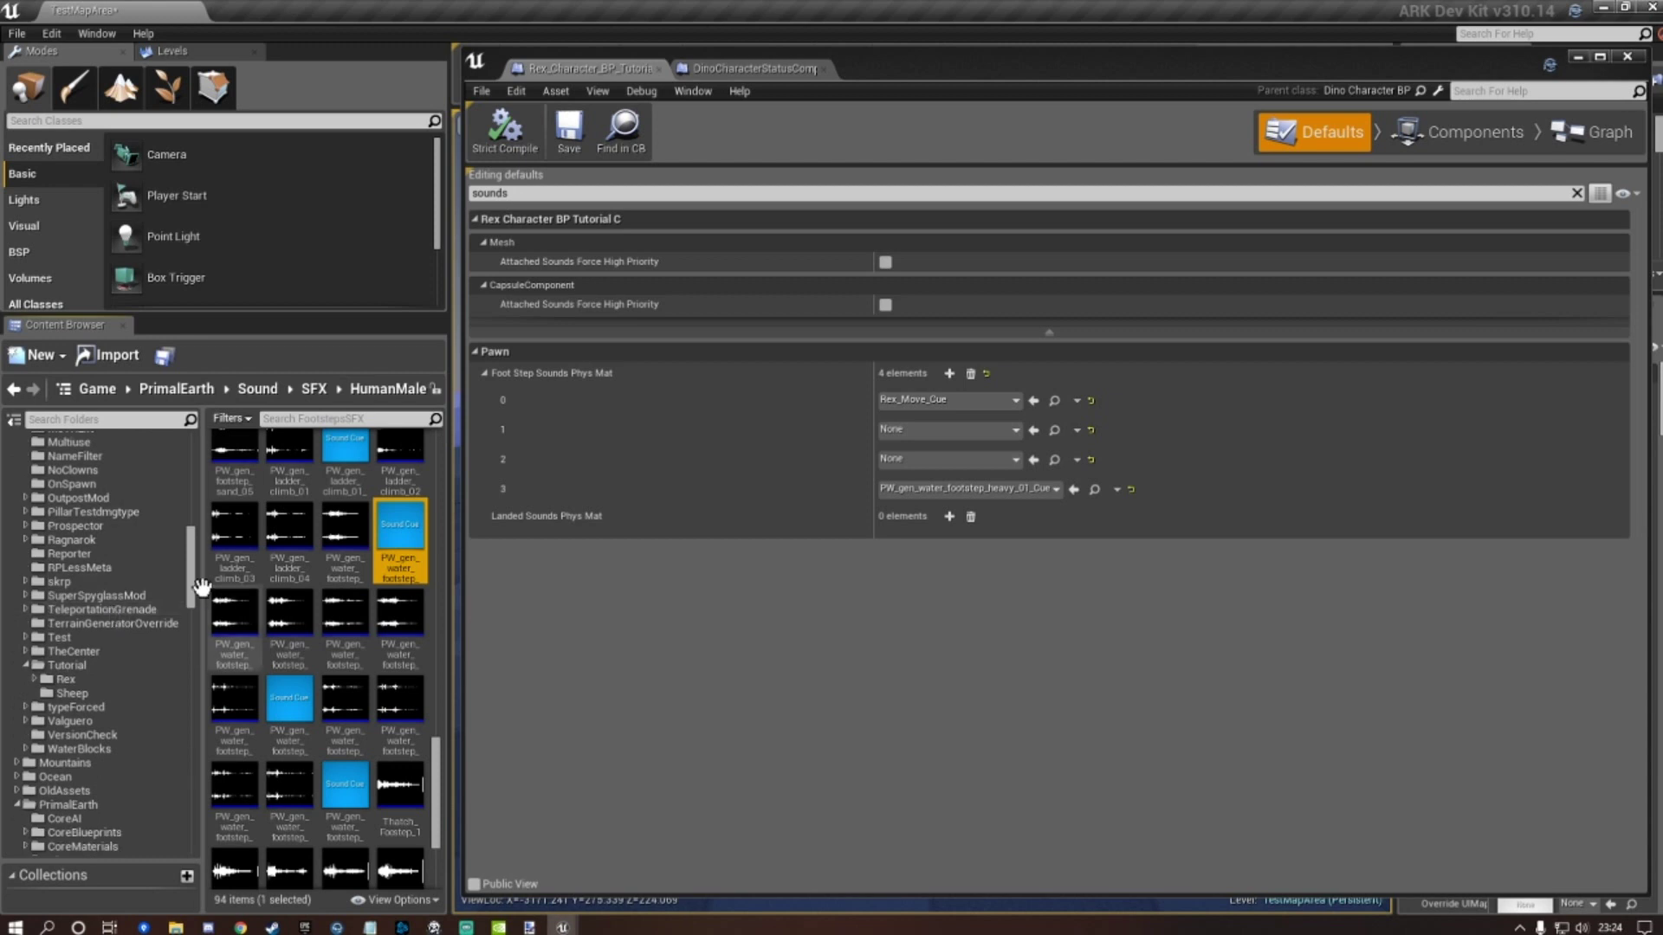
pyautogui.click(35, 679)
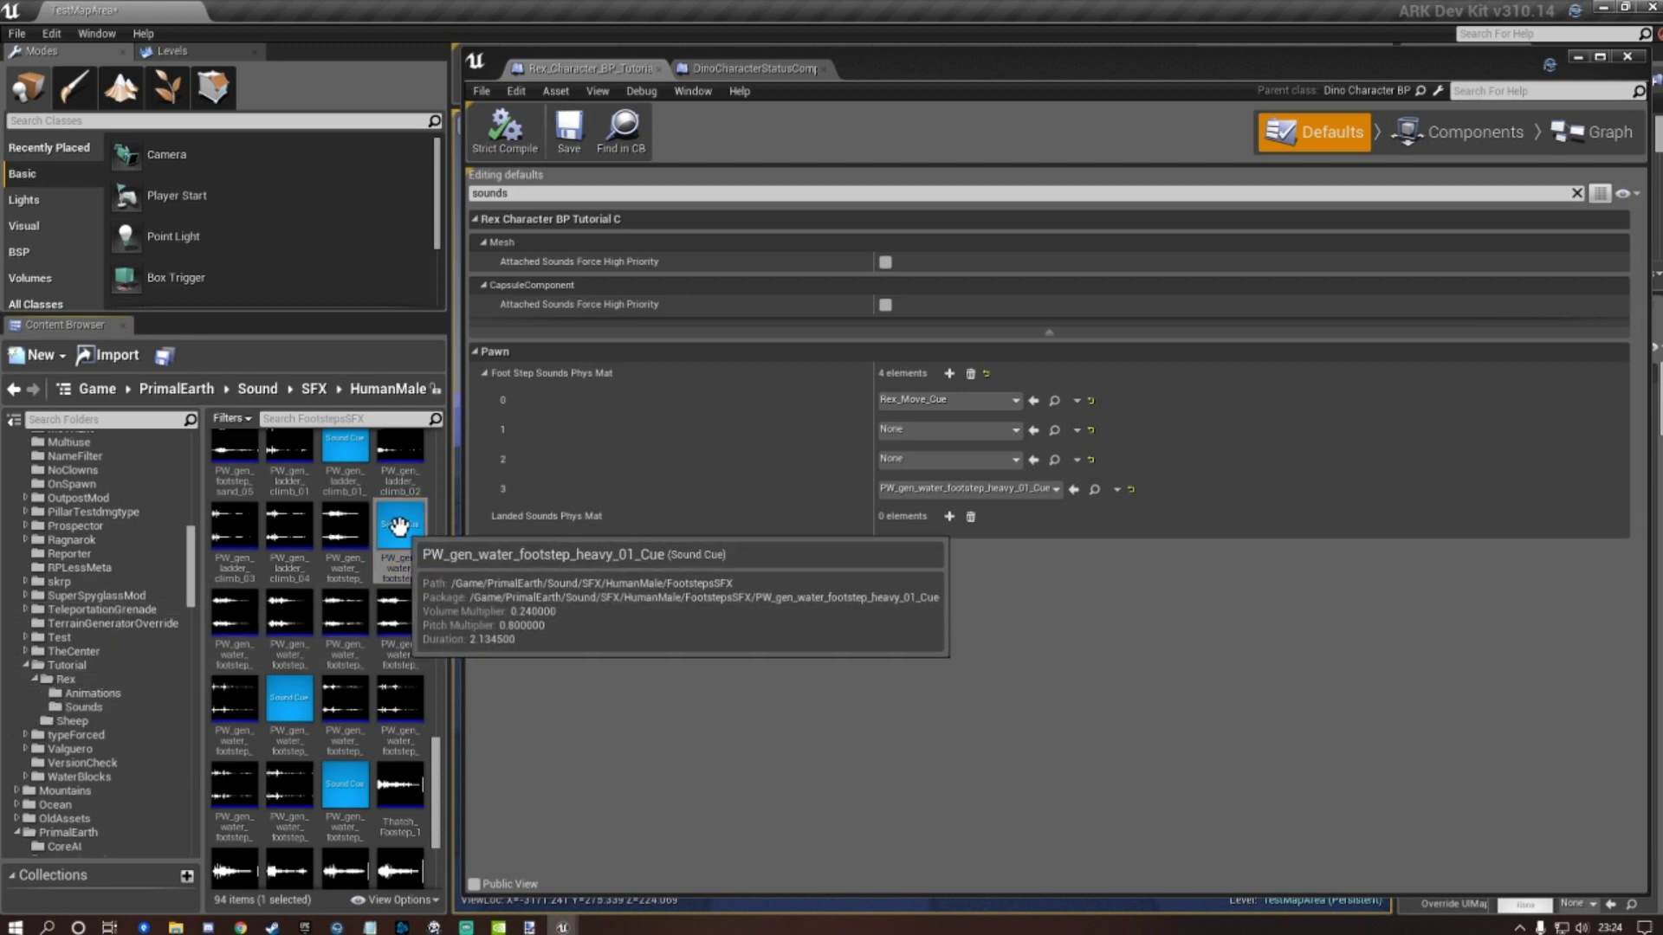
pyautogui.moveTo(399, 526); pyautogui.dragTo(105, 705)
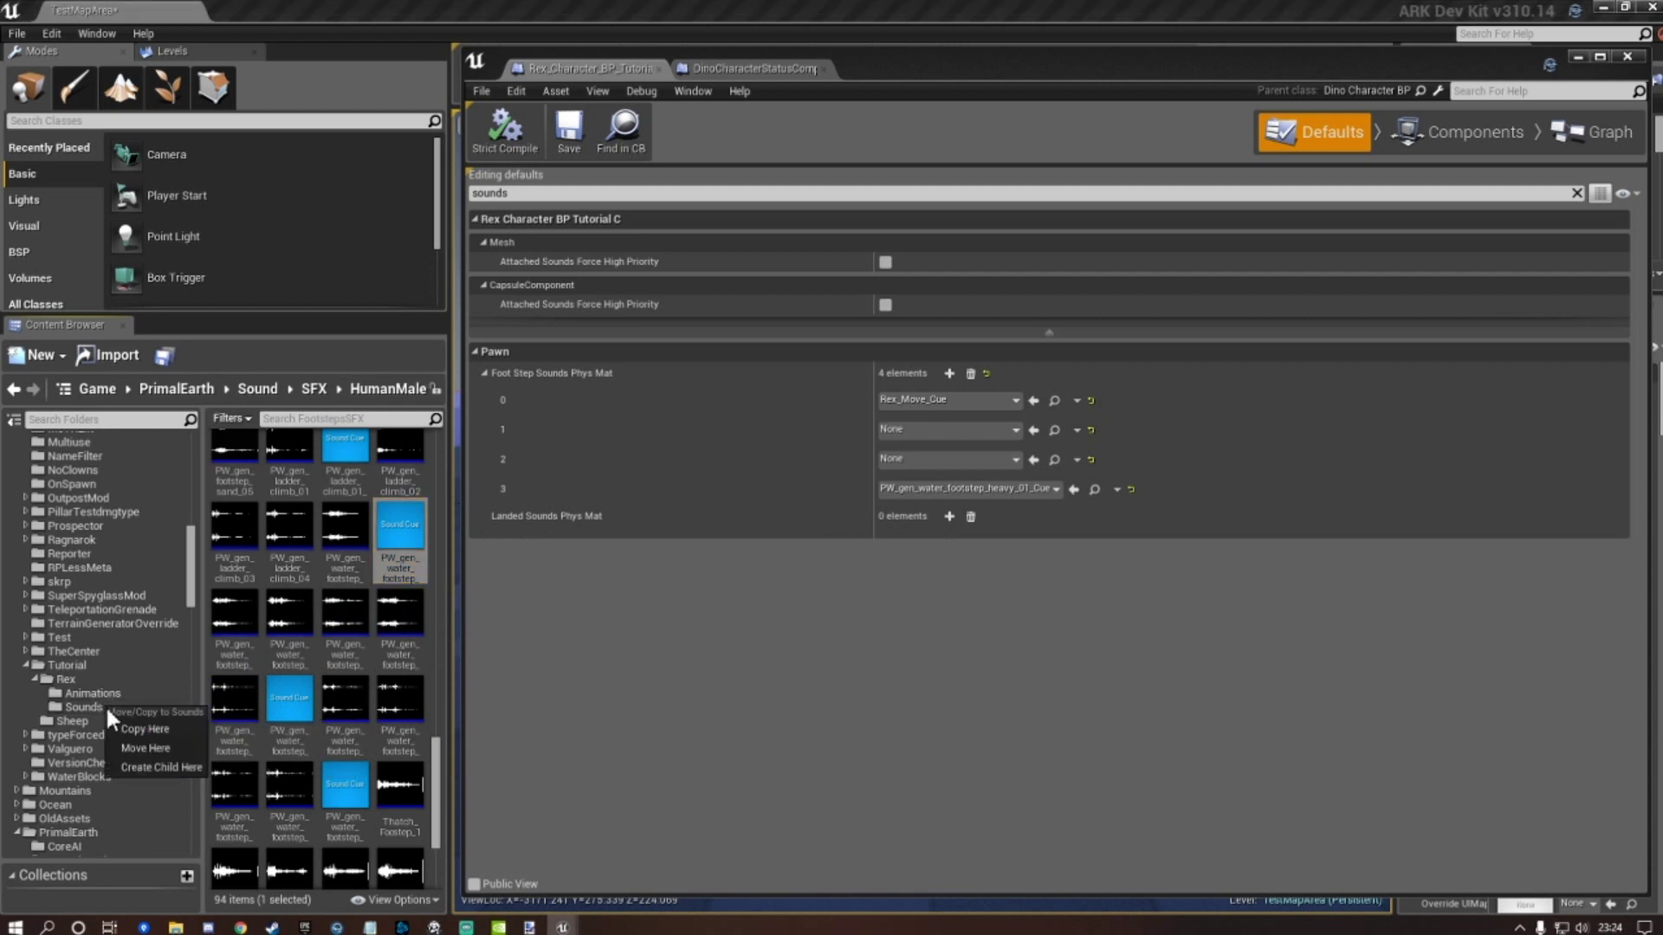
pyautogui.click(137, 726)
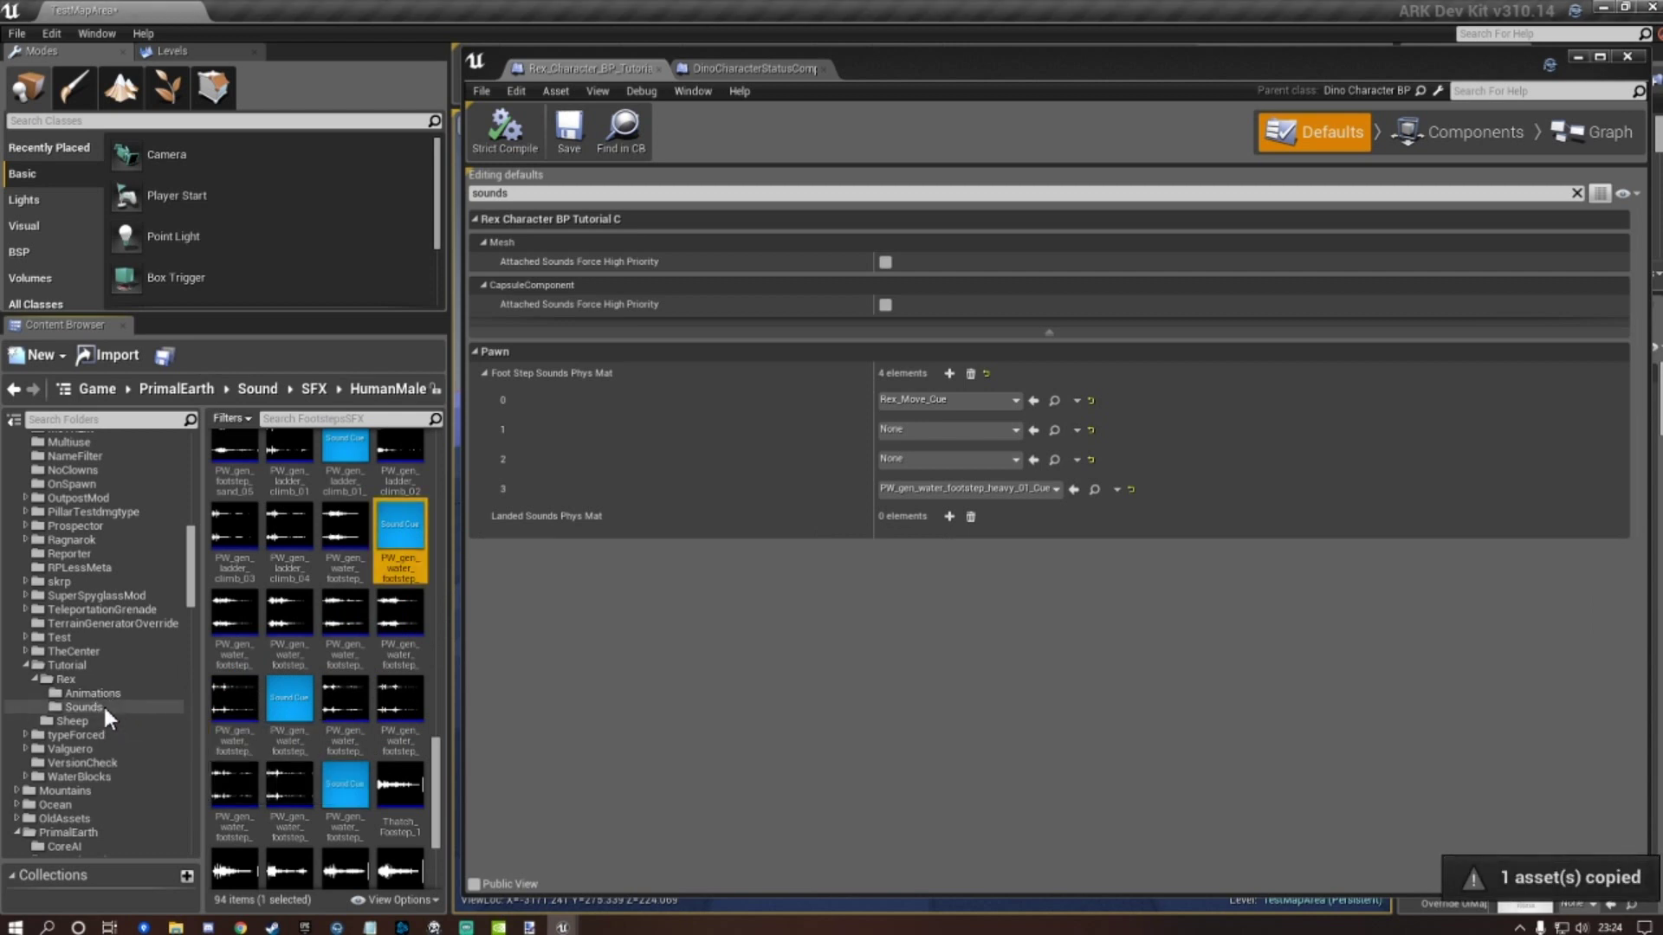
# Open the Tutorial Rex Sounds folder and rename the copied footstep cue as PW_gen_water_footstep_heavy_01_Cue_Tutorial.
pyautogui.click(102, 706)
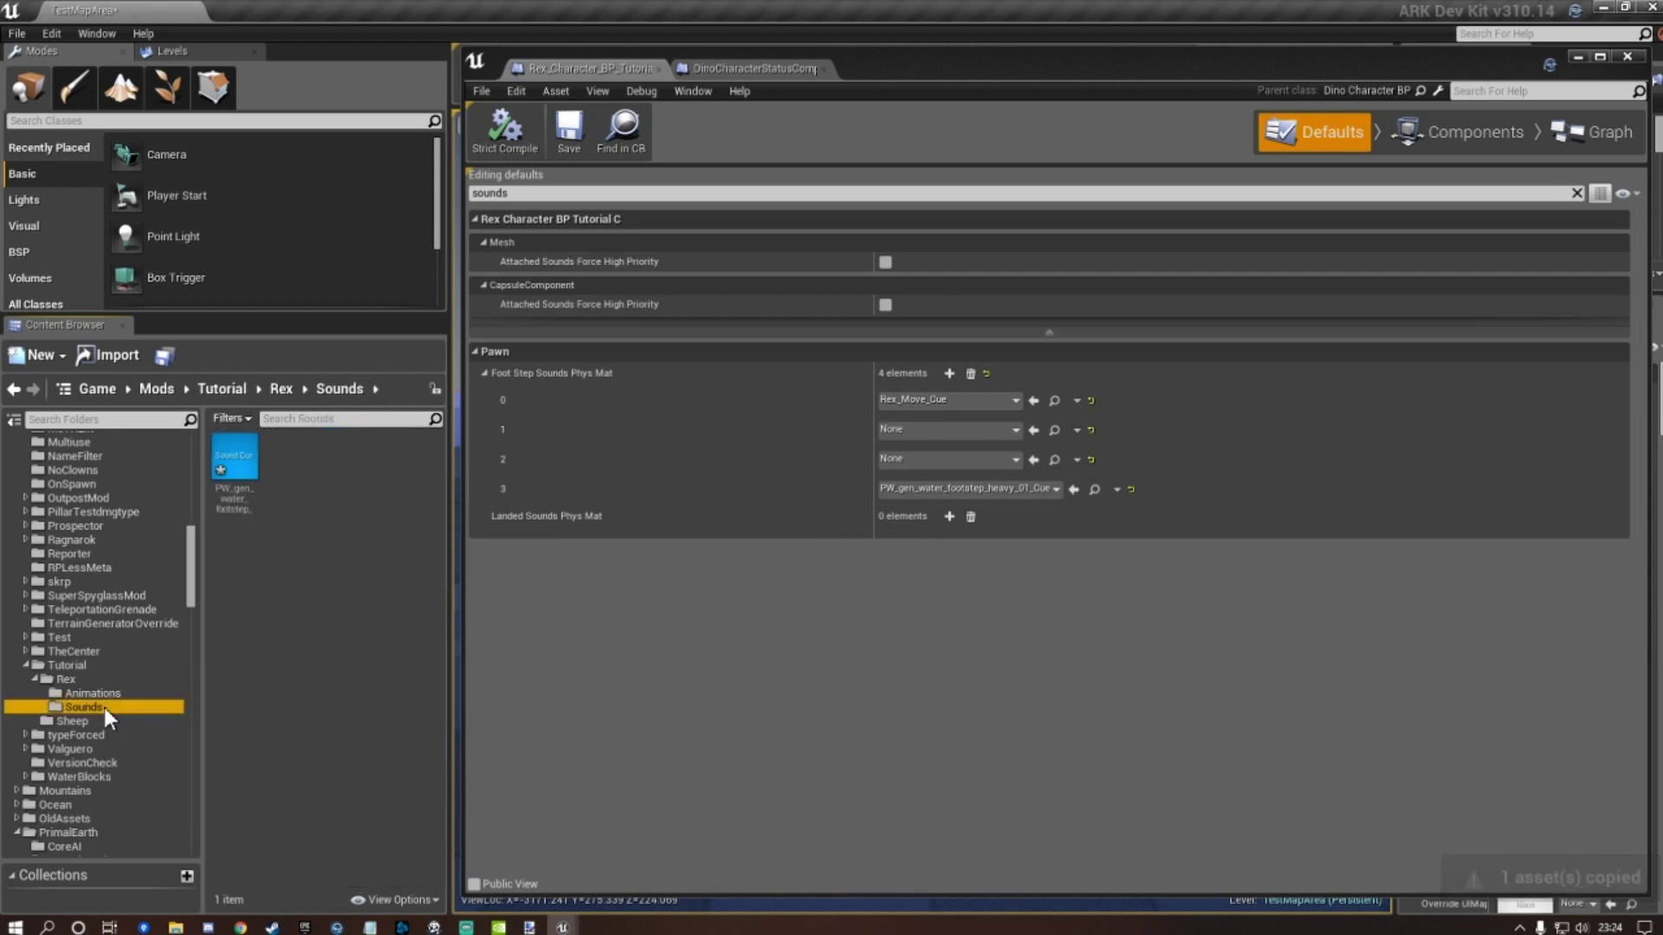
pyautogui.click(232, 459)
pyautogui.click(243, 499)
pyautogui.click(243, 500)
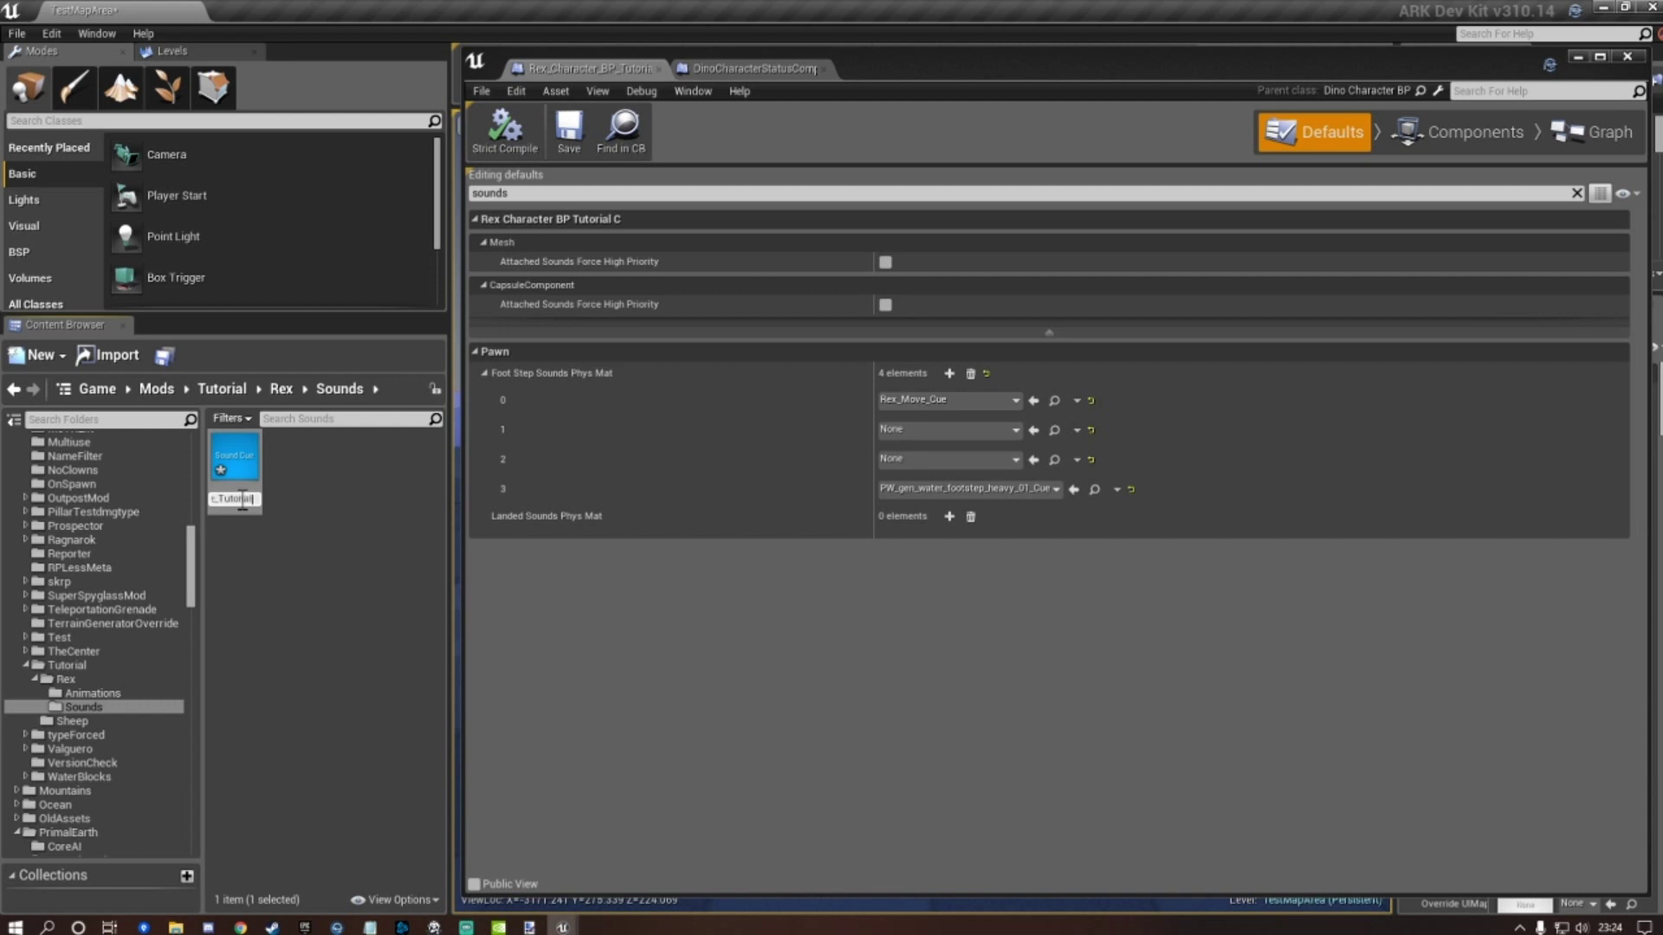
pyautogui.press('Return')
# Open the renamed water footstep cue in the Sound Cue editor and play it several times to hear its loudness.
pyautogui.doubleClick(241, 478)
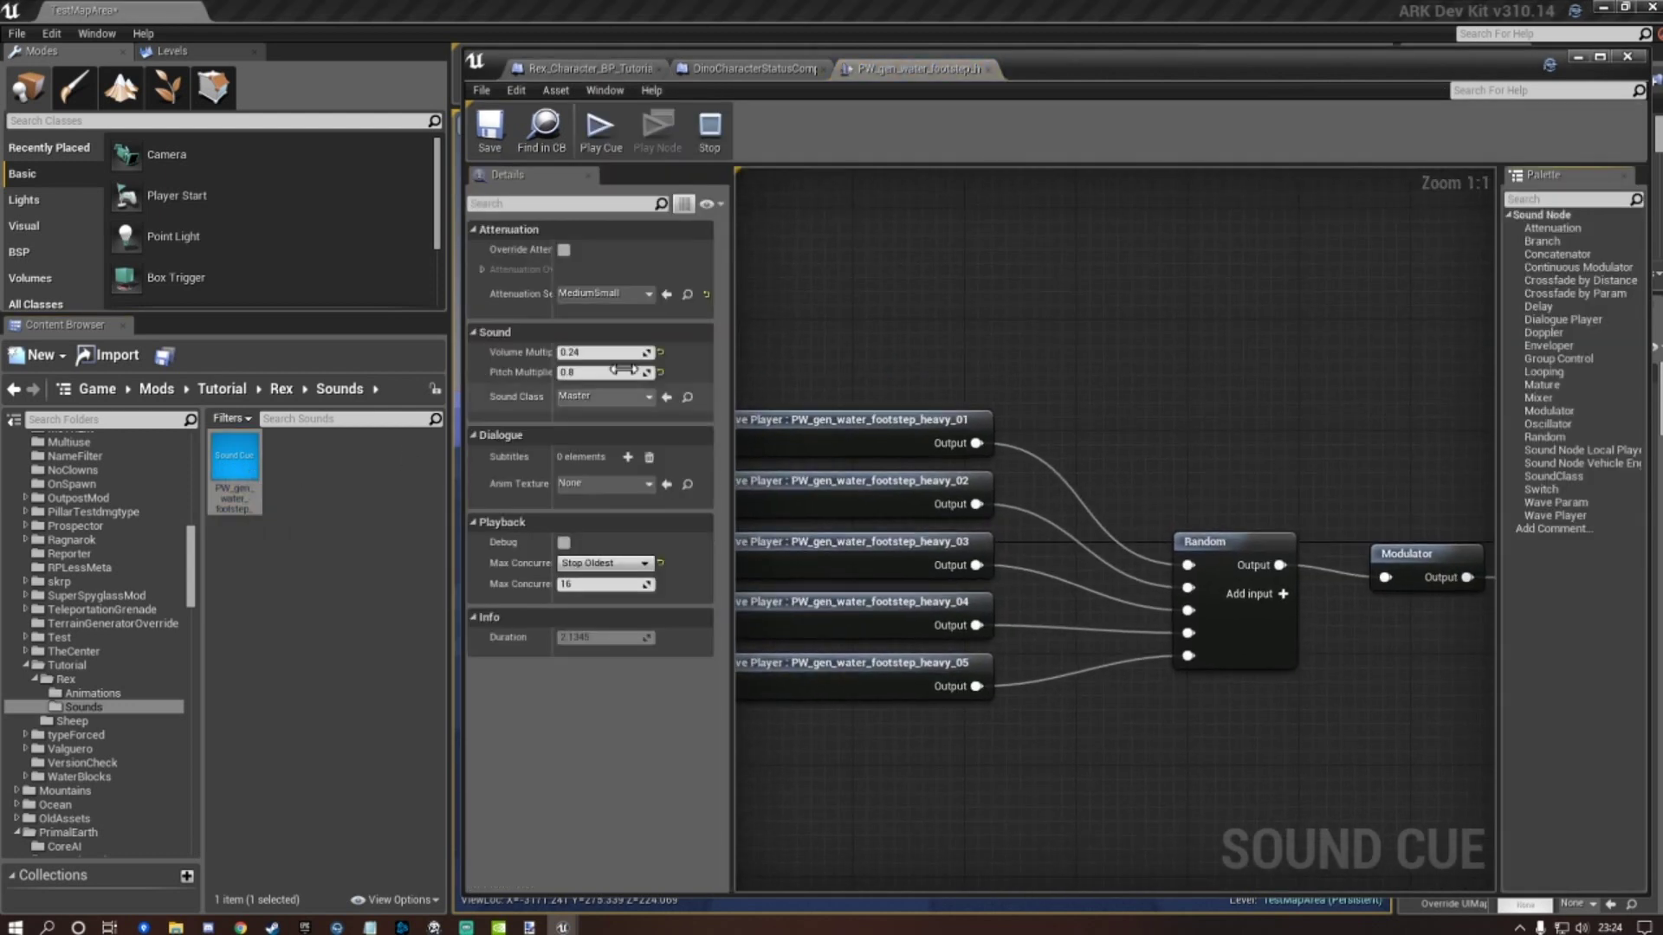
pyautogui.moveTo(456, 427); pyautogui.dragTo(143, 427)
pyautogui.moveTo(814, 297); pyautogui.dragTo(803, 295, button='right')
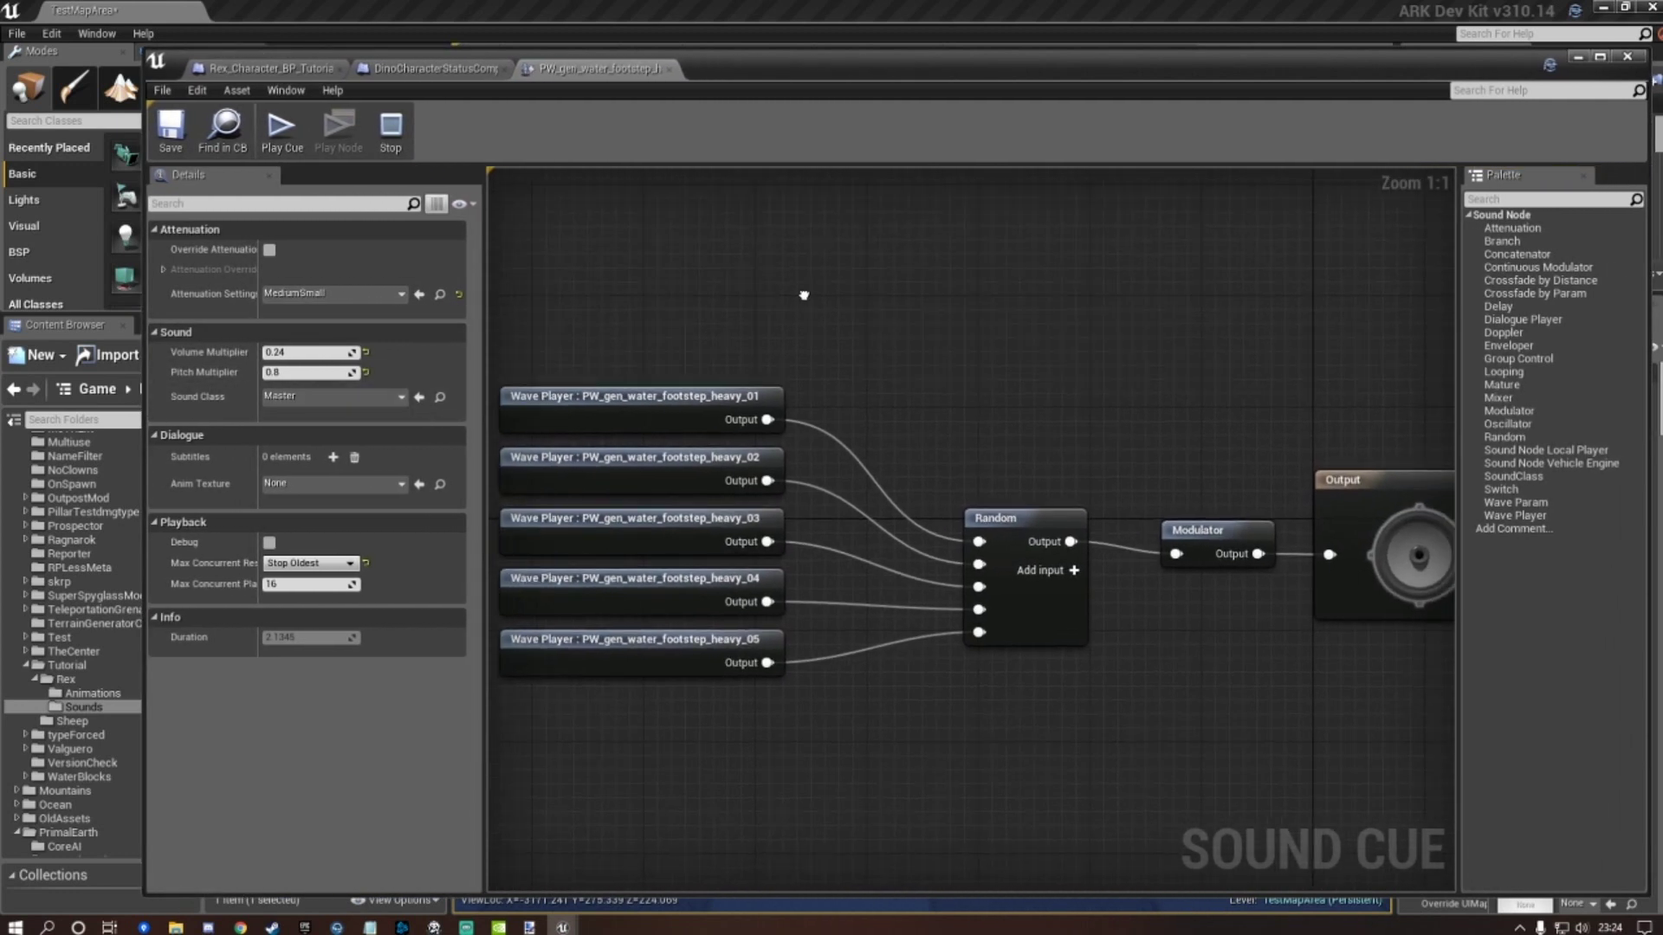
pyautogui.click(285, 133)
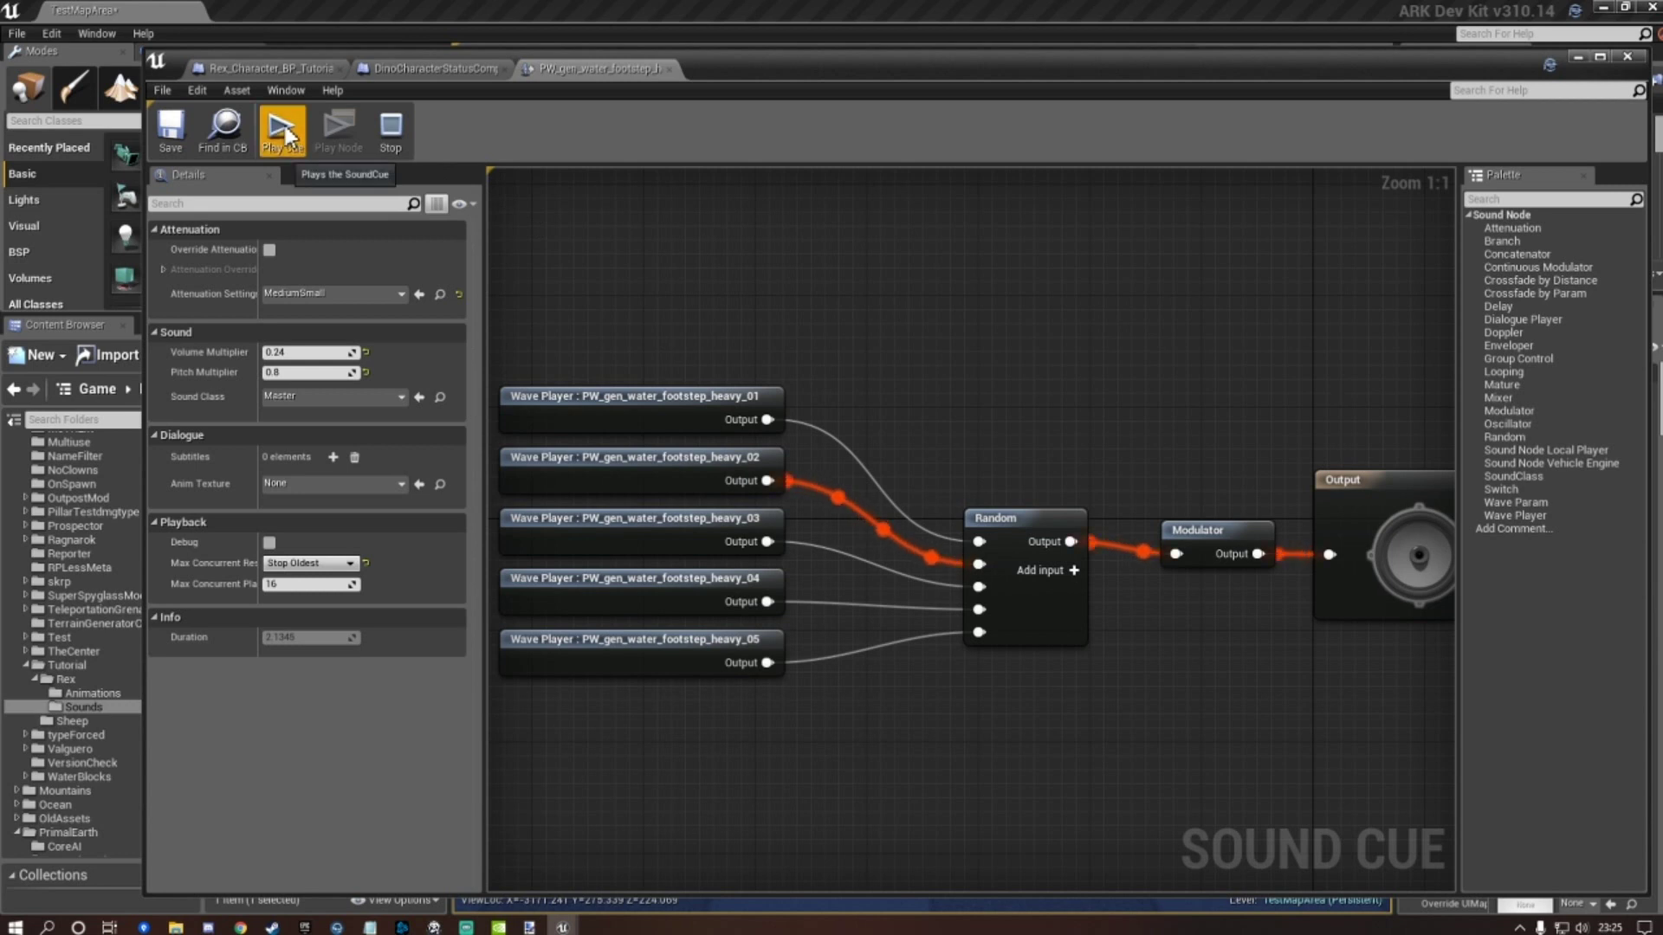
pyautogui.click(285, 133)
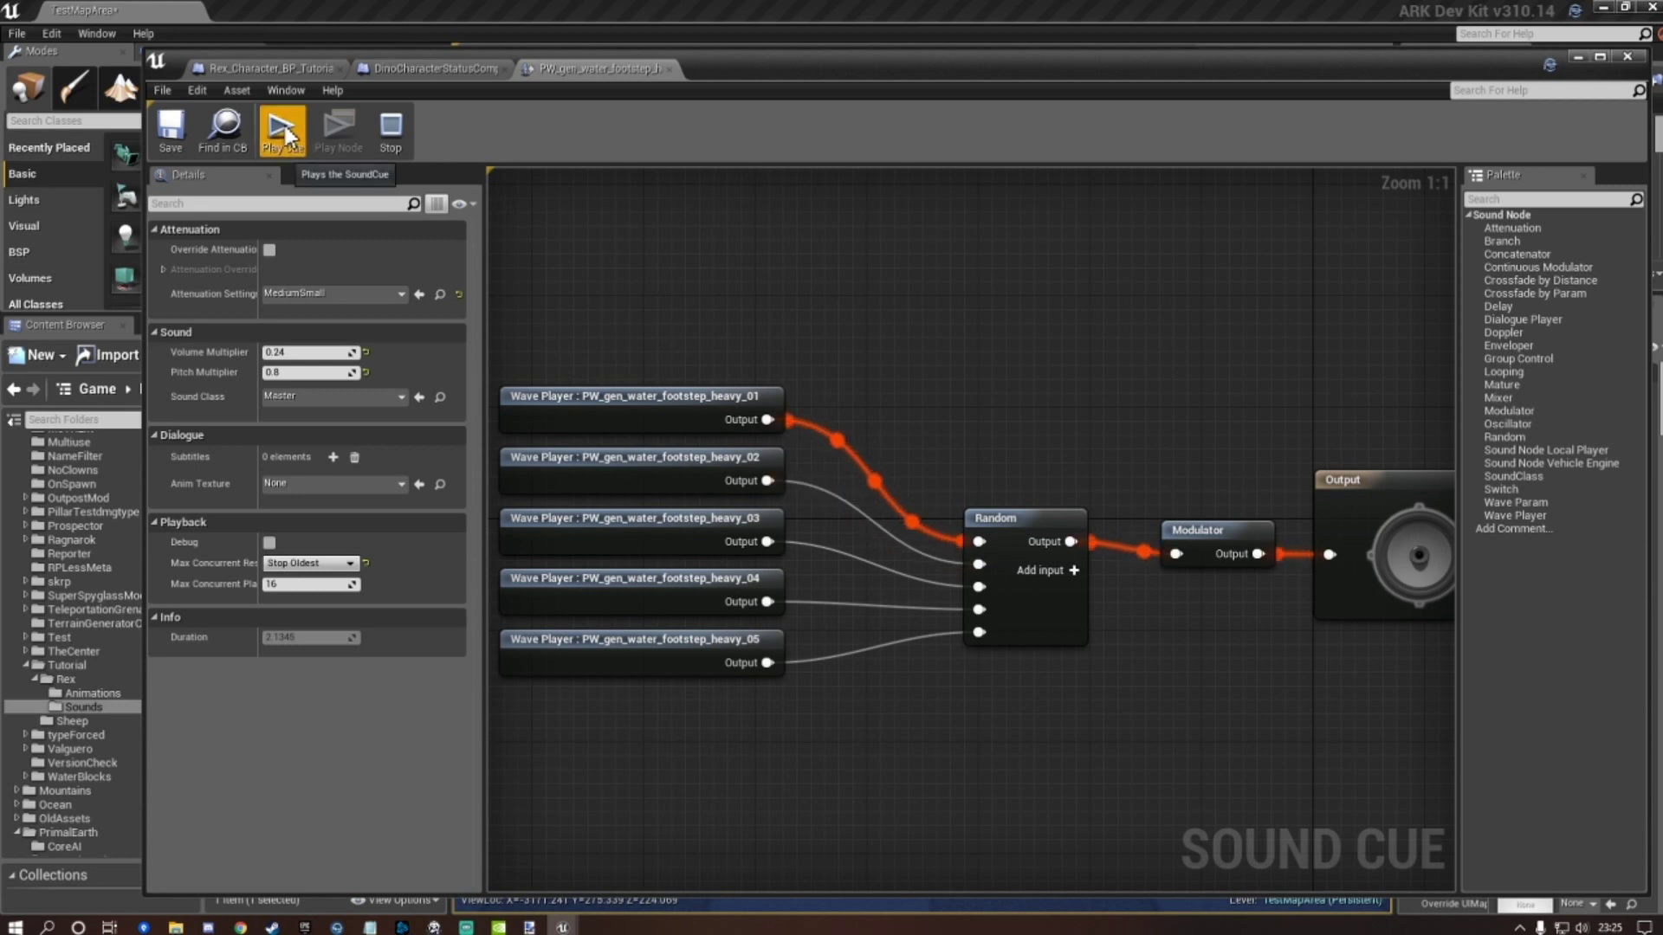
pyautogui.click(285, 132)
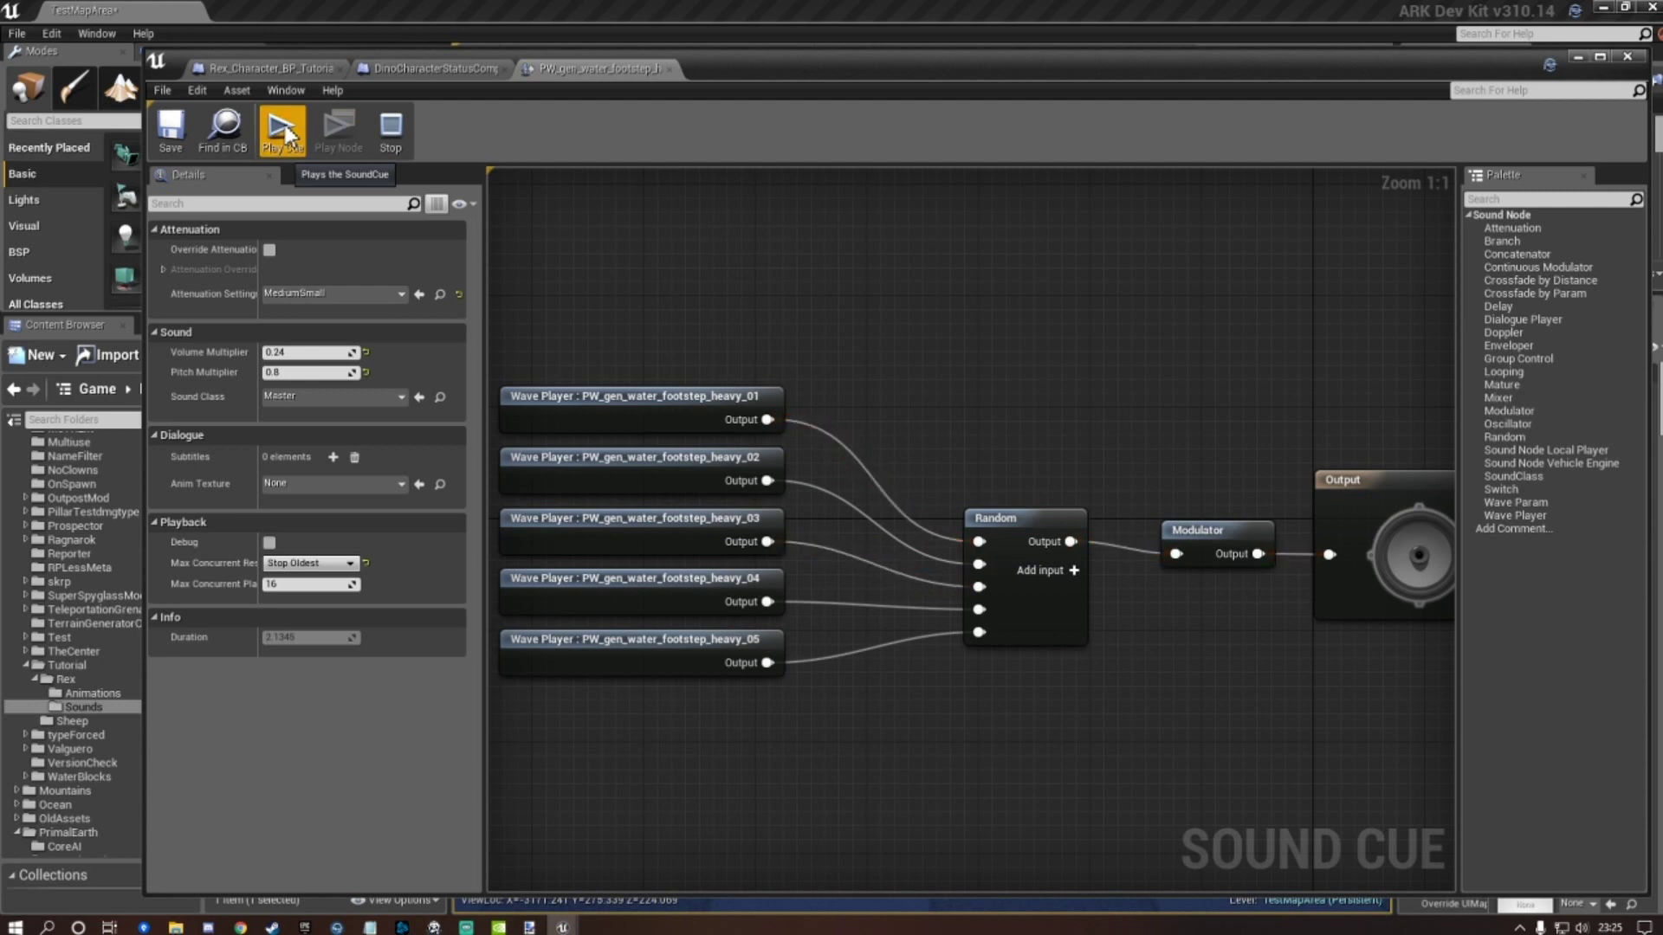
# Set the Modulator node's Volume Min to 0.33 and Volume Max to 0.5, and replay the cue to check it.
pyautogui.click(1233, 533)
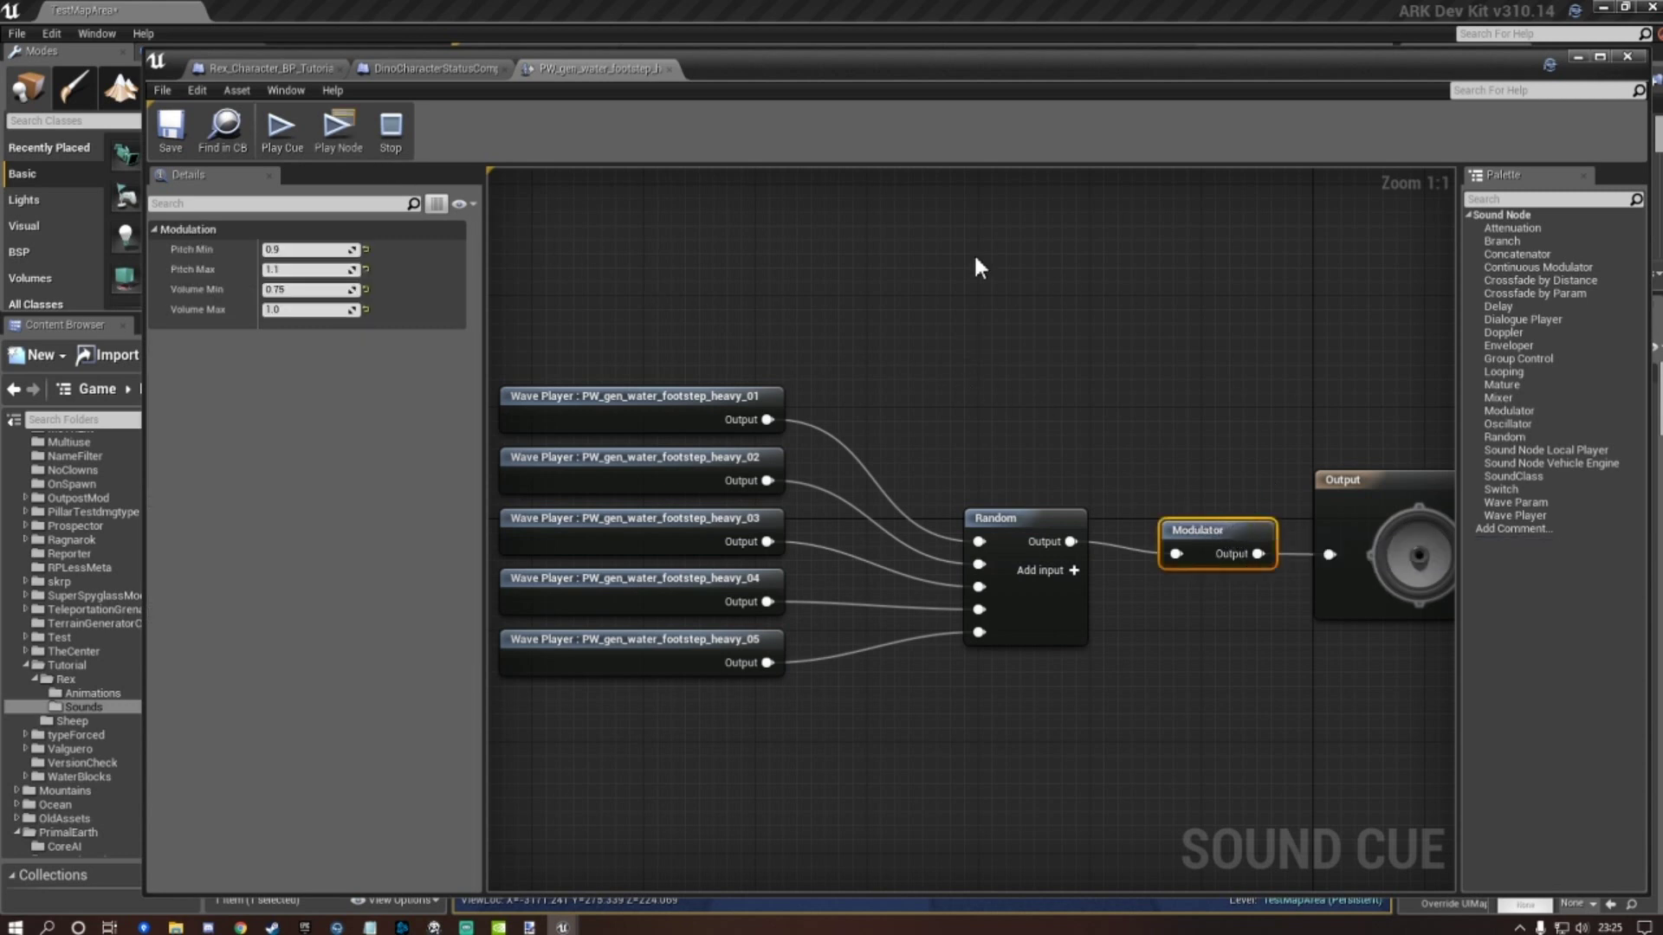
pyautogui.click(295, 289)
pyautogui.press('Tab')
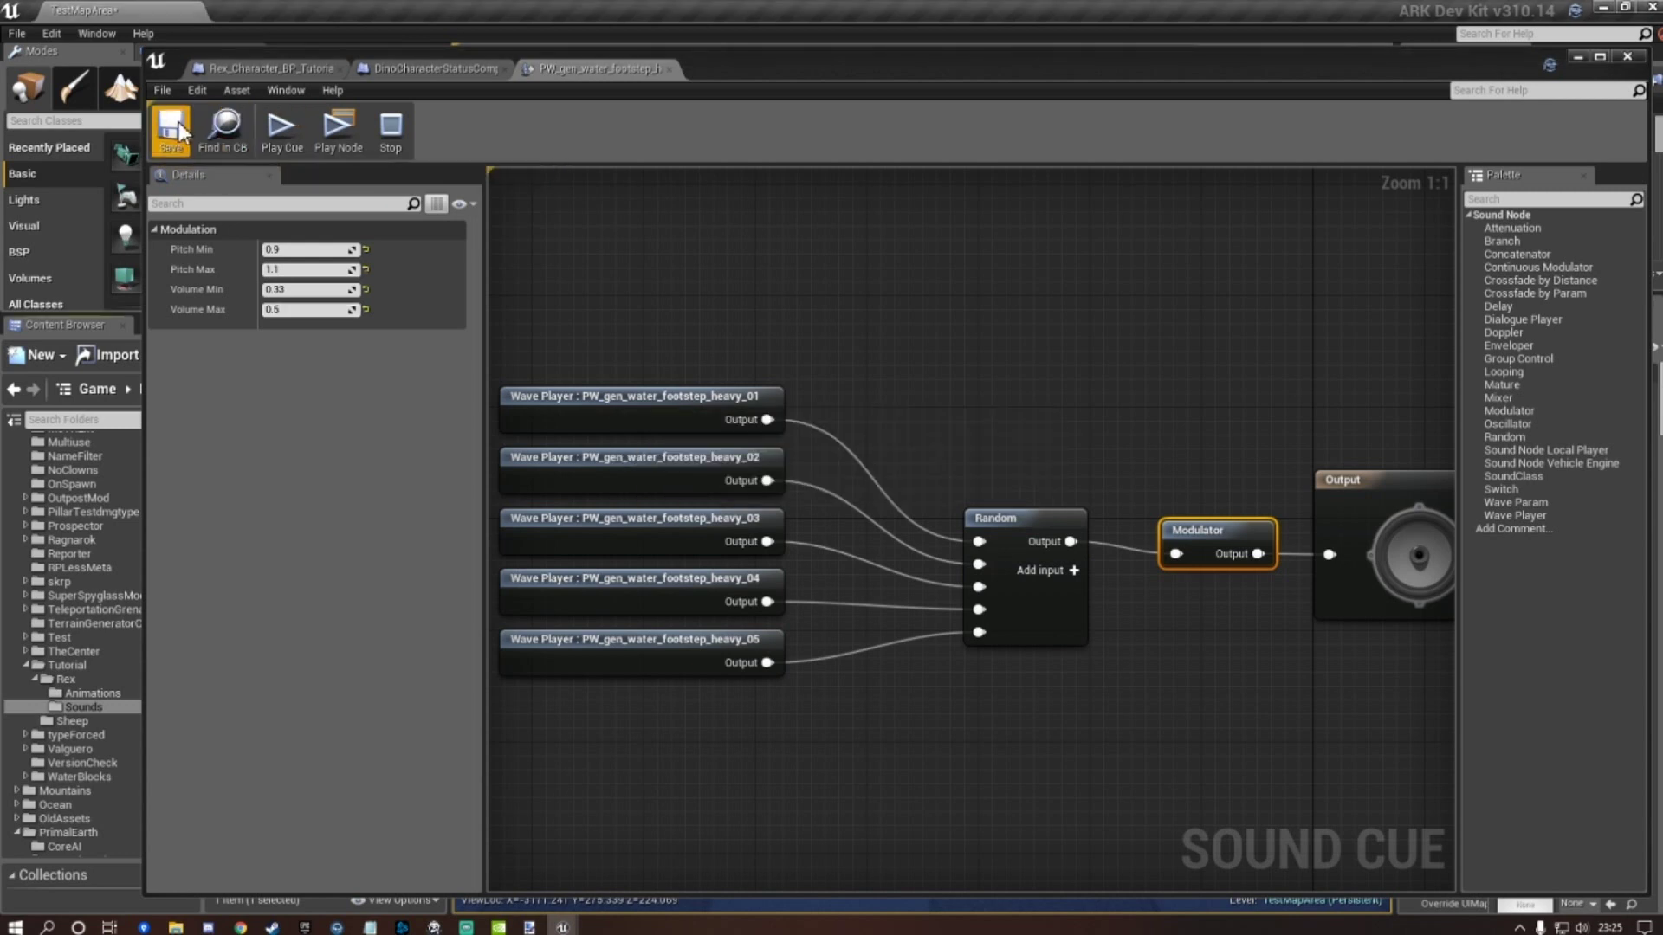
pyautogui.click(286, 134)
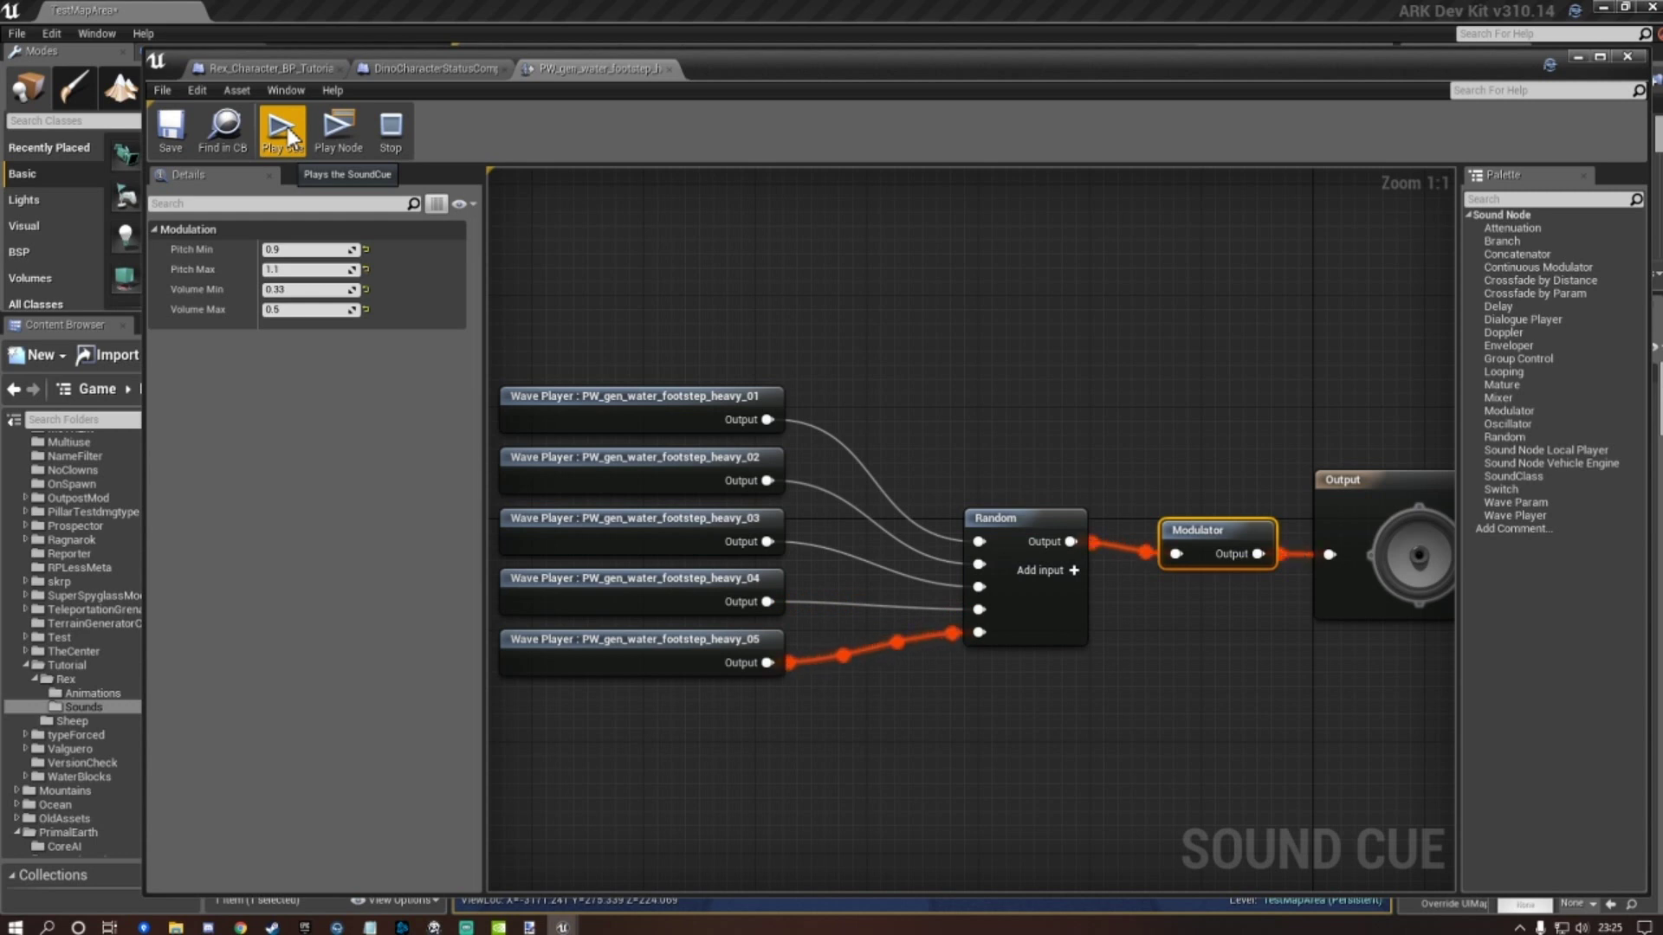
pyautogui.click(290, 137)
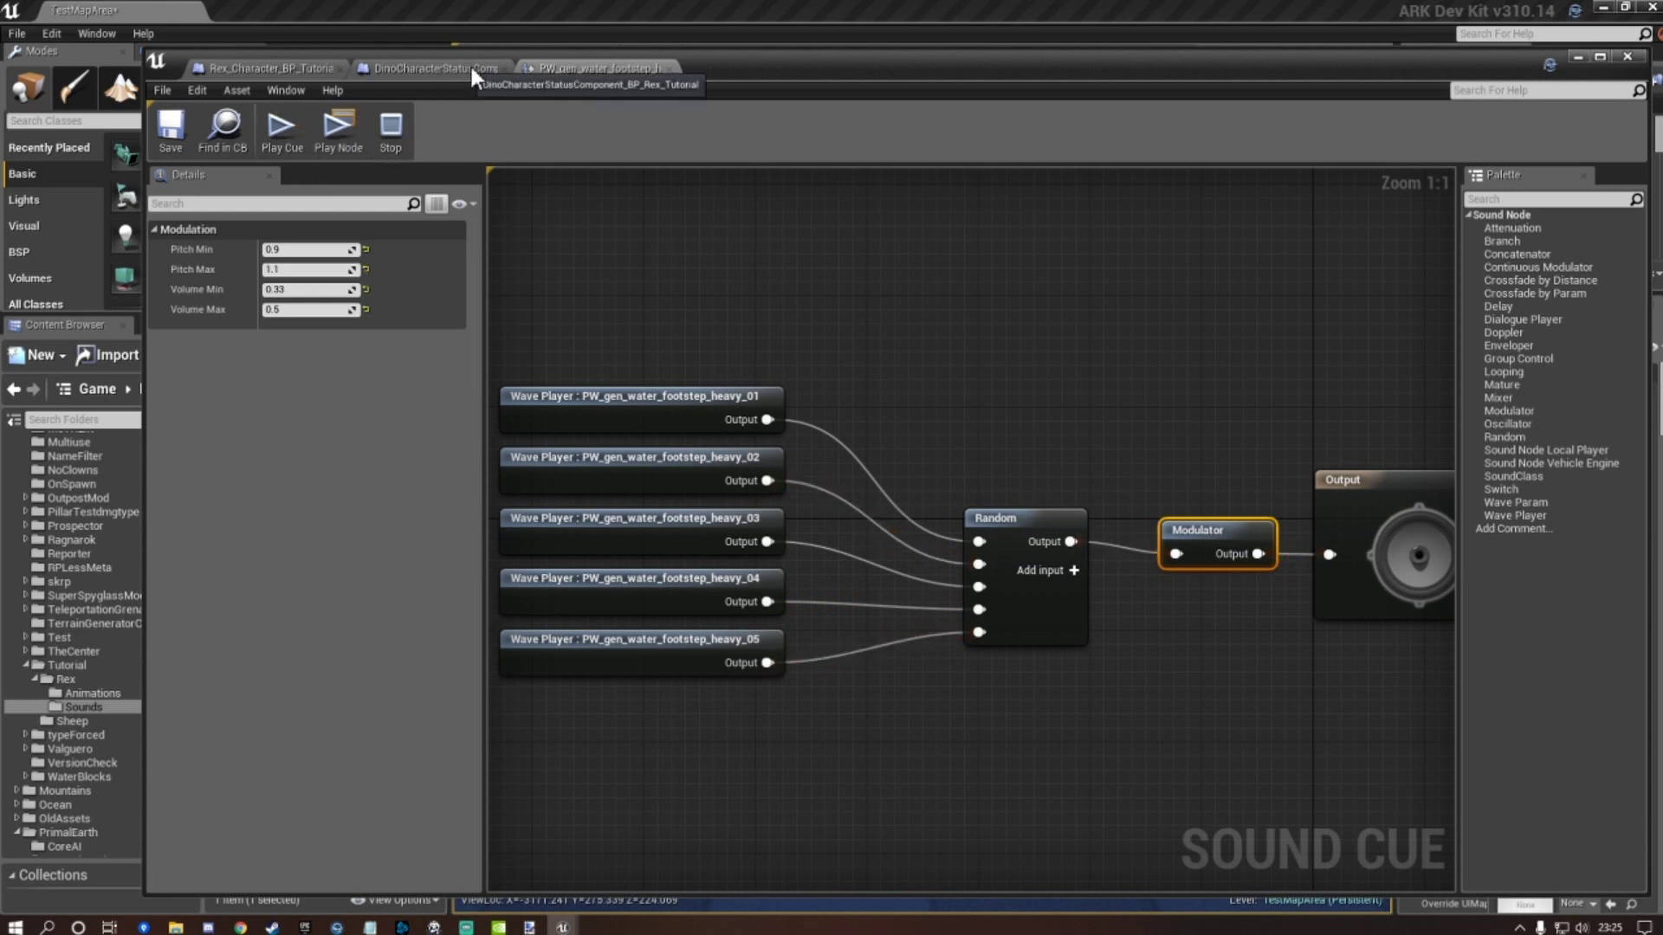
# Assign PW_gen_water_footstep_heavy_01_Cue_Tutorial to element 3 of Foot Step Sounds Phys Mat in Rex_Character_BP_Tutorial and save the blueprint.
pyautogui.click(268, 67)
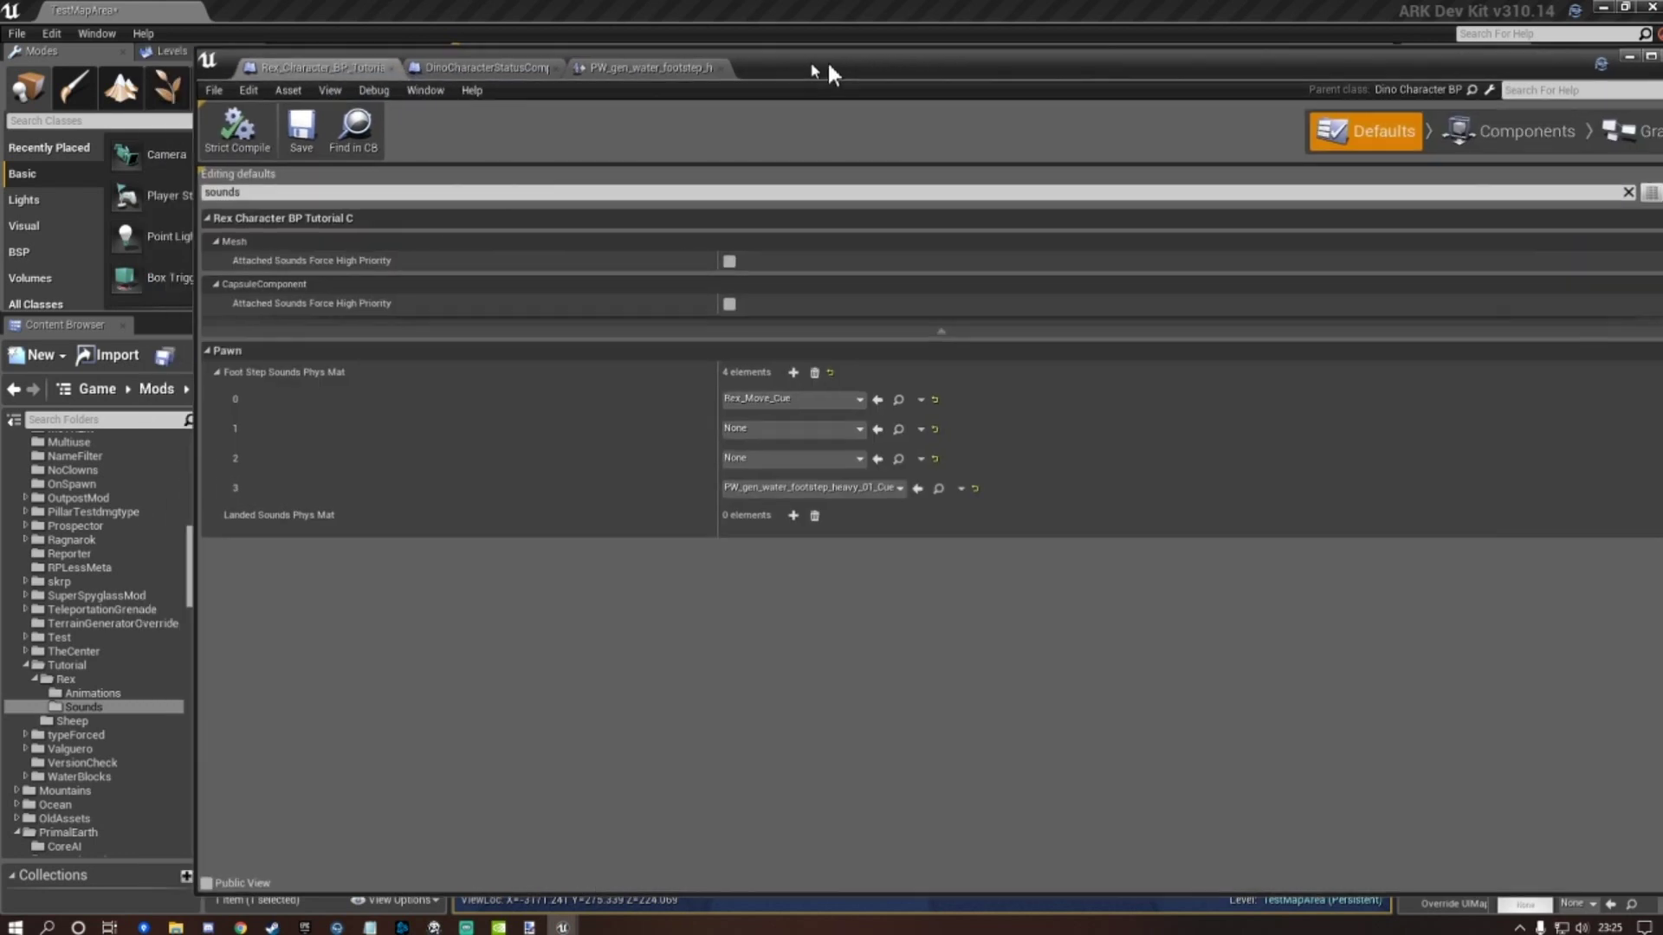
pyautogui.moveTo(829, 66); pyautogui.dragTo(1015, 62)
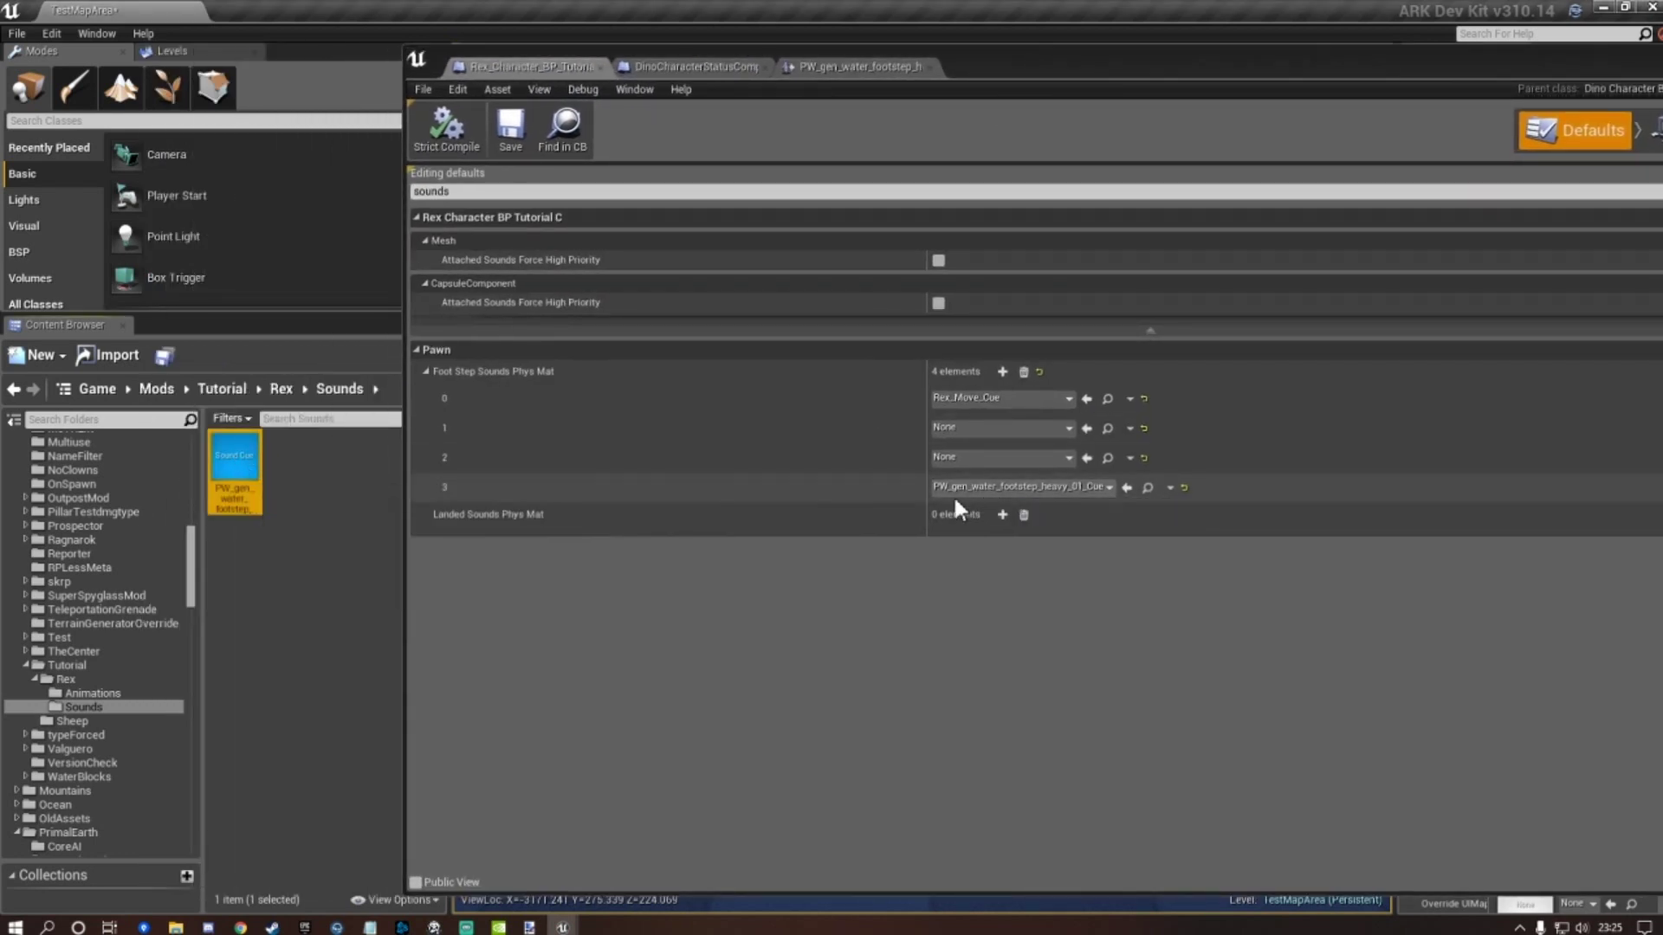
pyautogui.click(1128, 488)
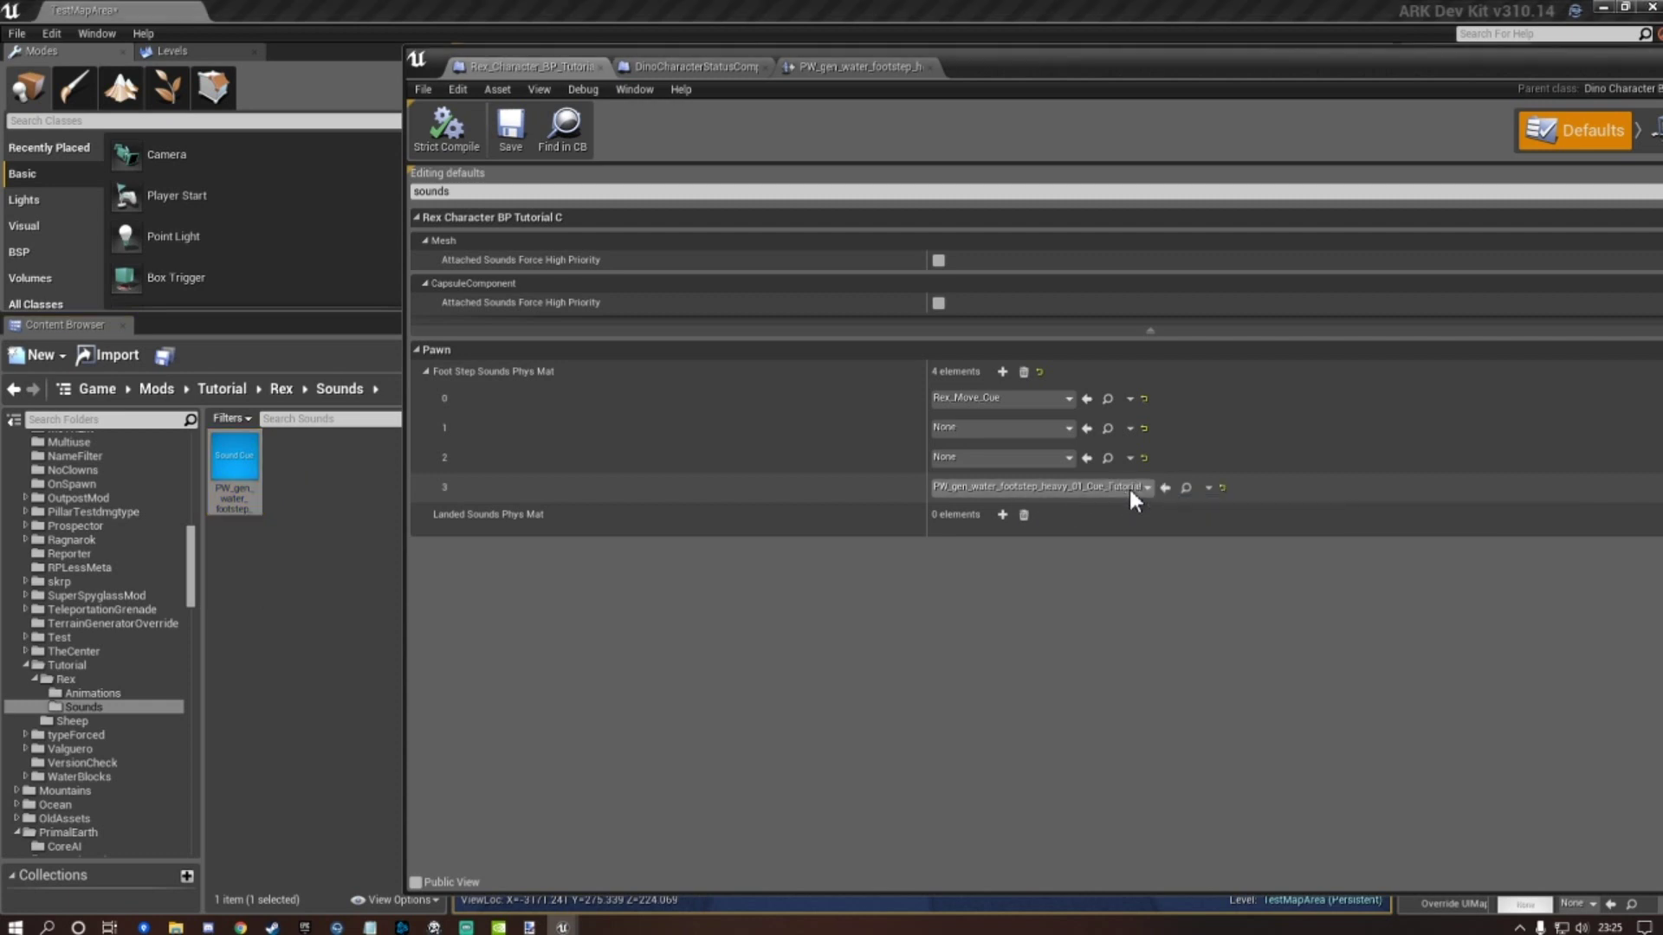
pyautogui.click(510, 141)
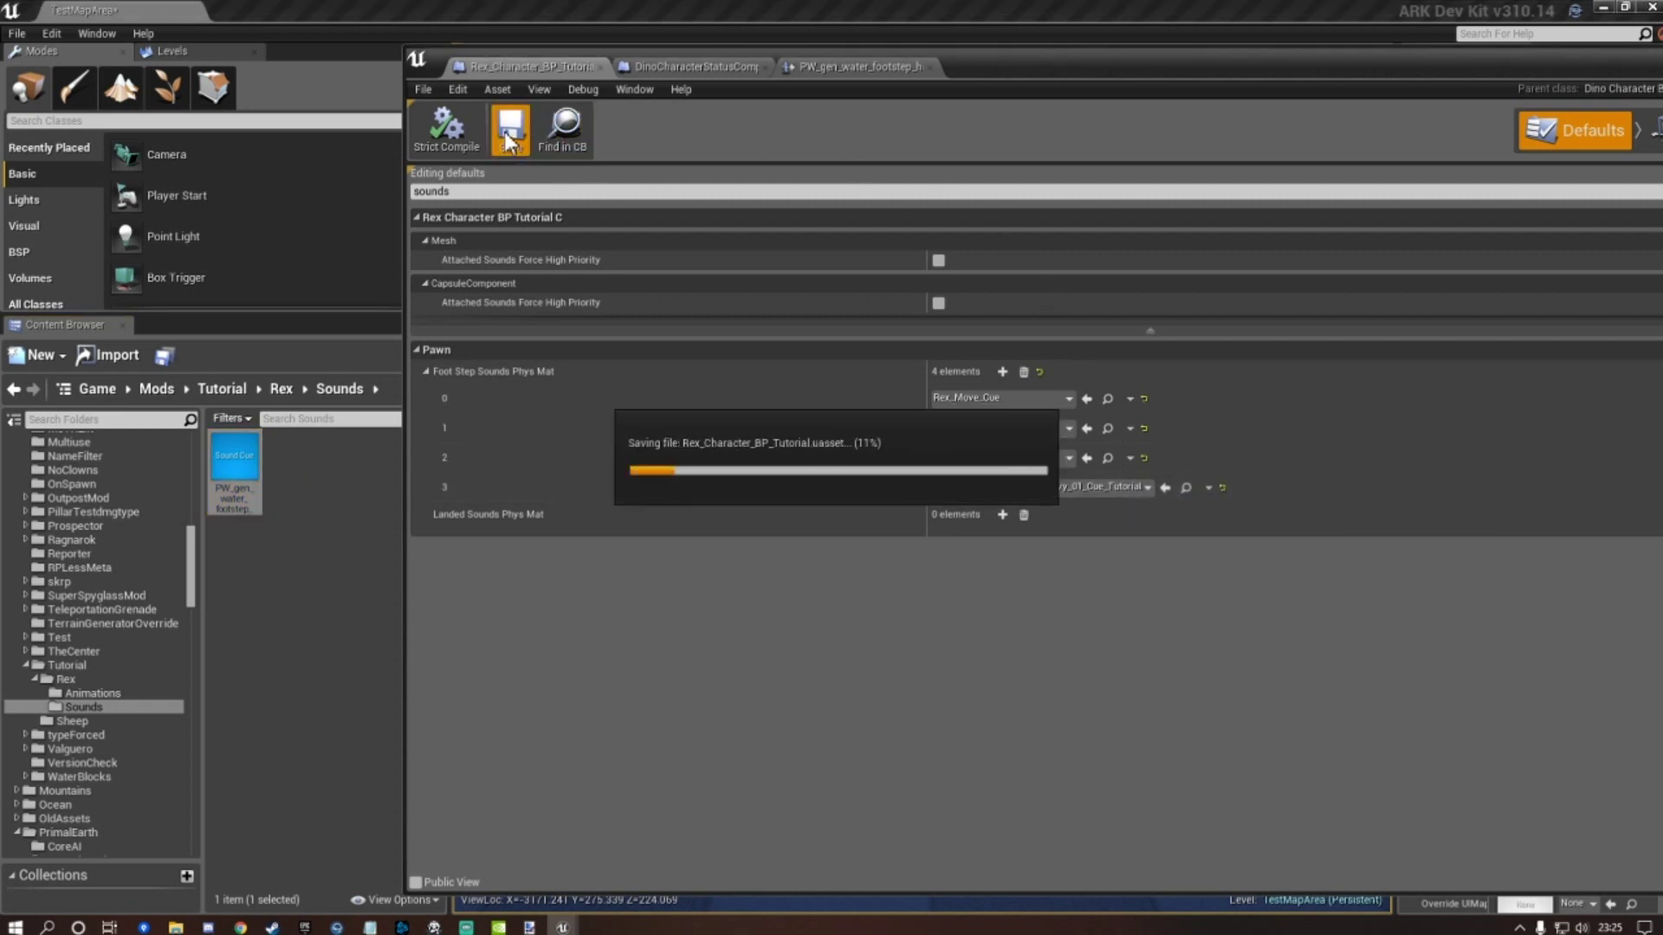
# Locate the Rex_Move_Cue assigned to element 0 and look through the sound cues and waves in the original rex Sounds folder.
pyautogui.moveTo(987, 63); pyautogui.dragTo(823, 81)
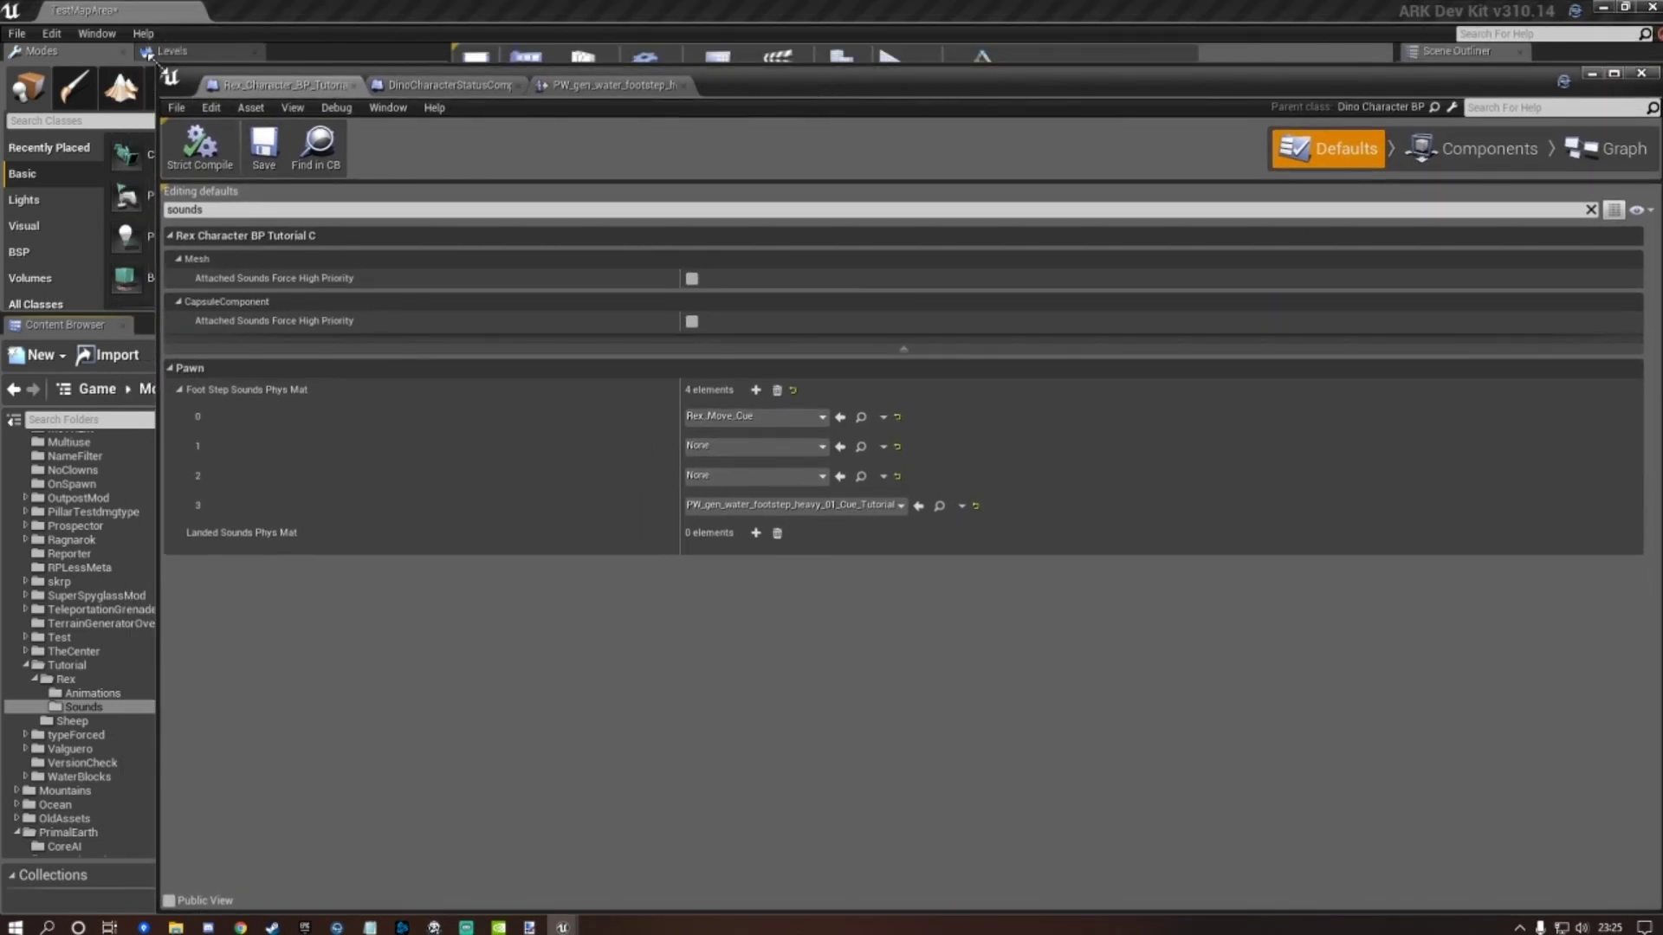
pyautogui.moveTo(150, 58); pyautogui.dragTo(431, 67)
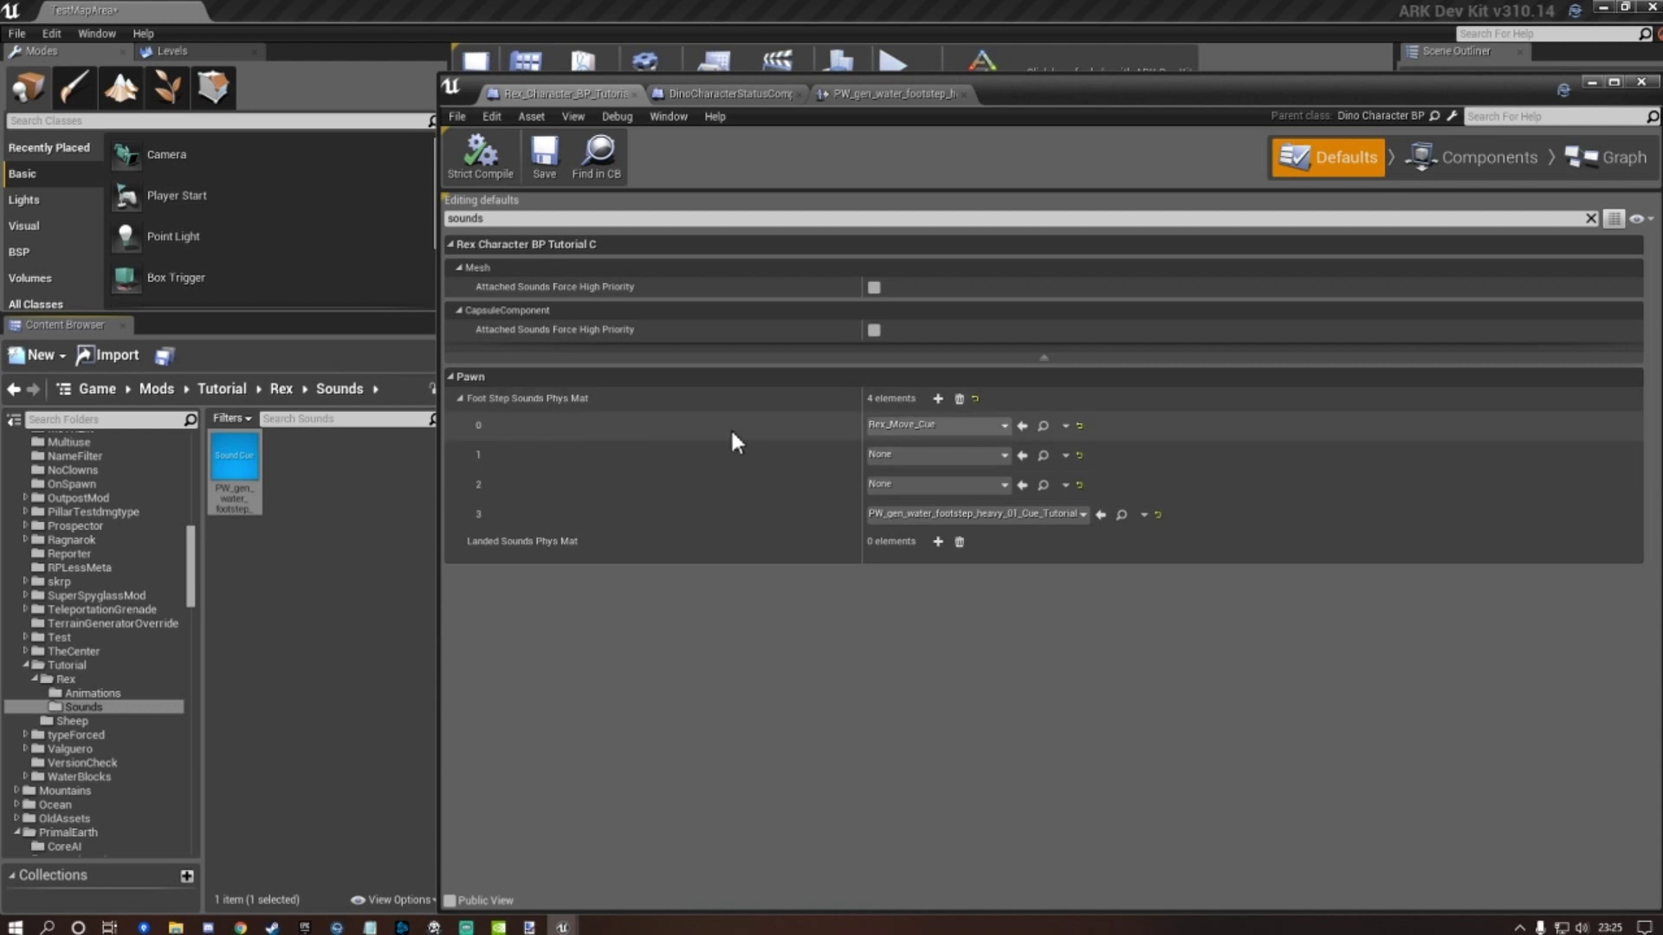
pyautogui.click(1043, 426)
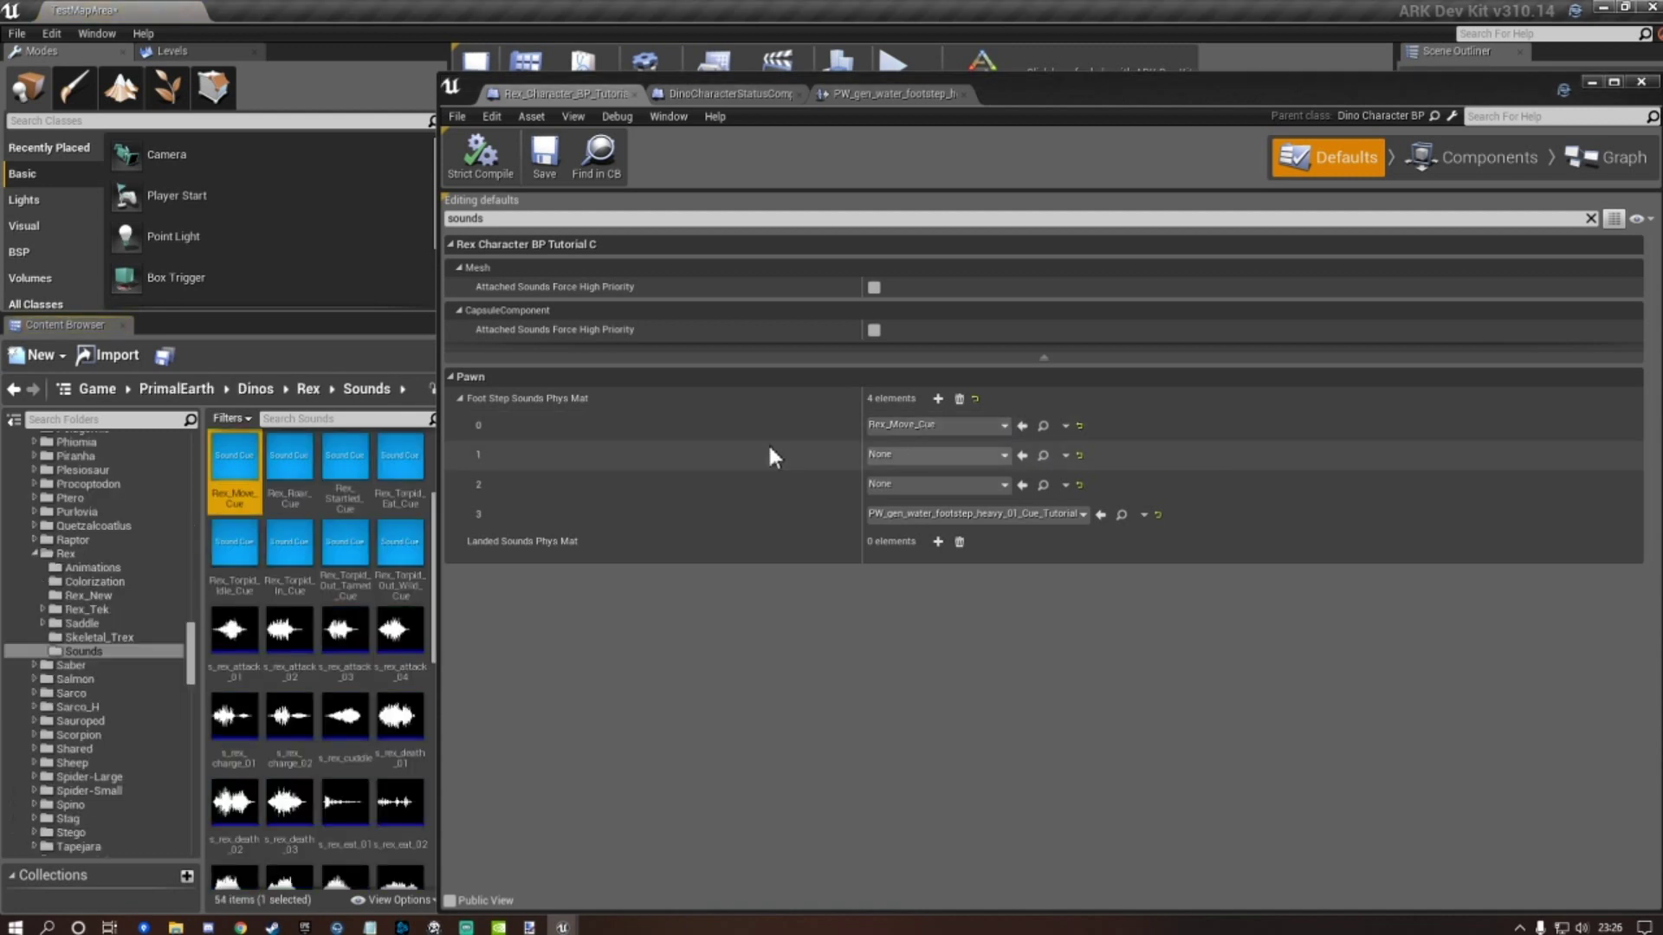
pyautogui.scroll(3, 268, 558)
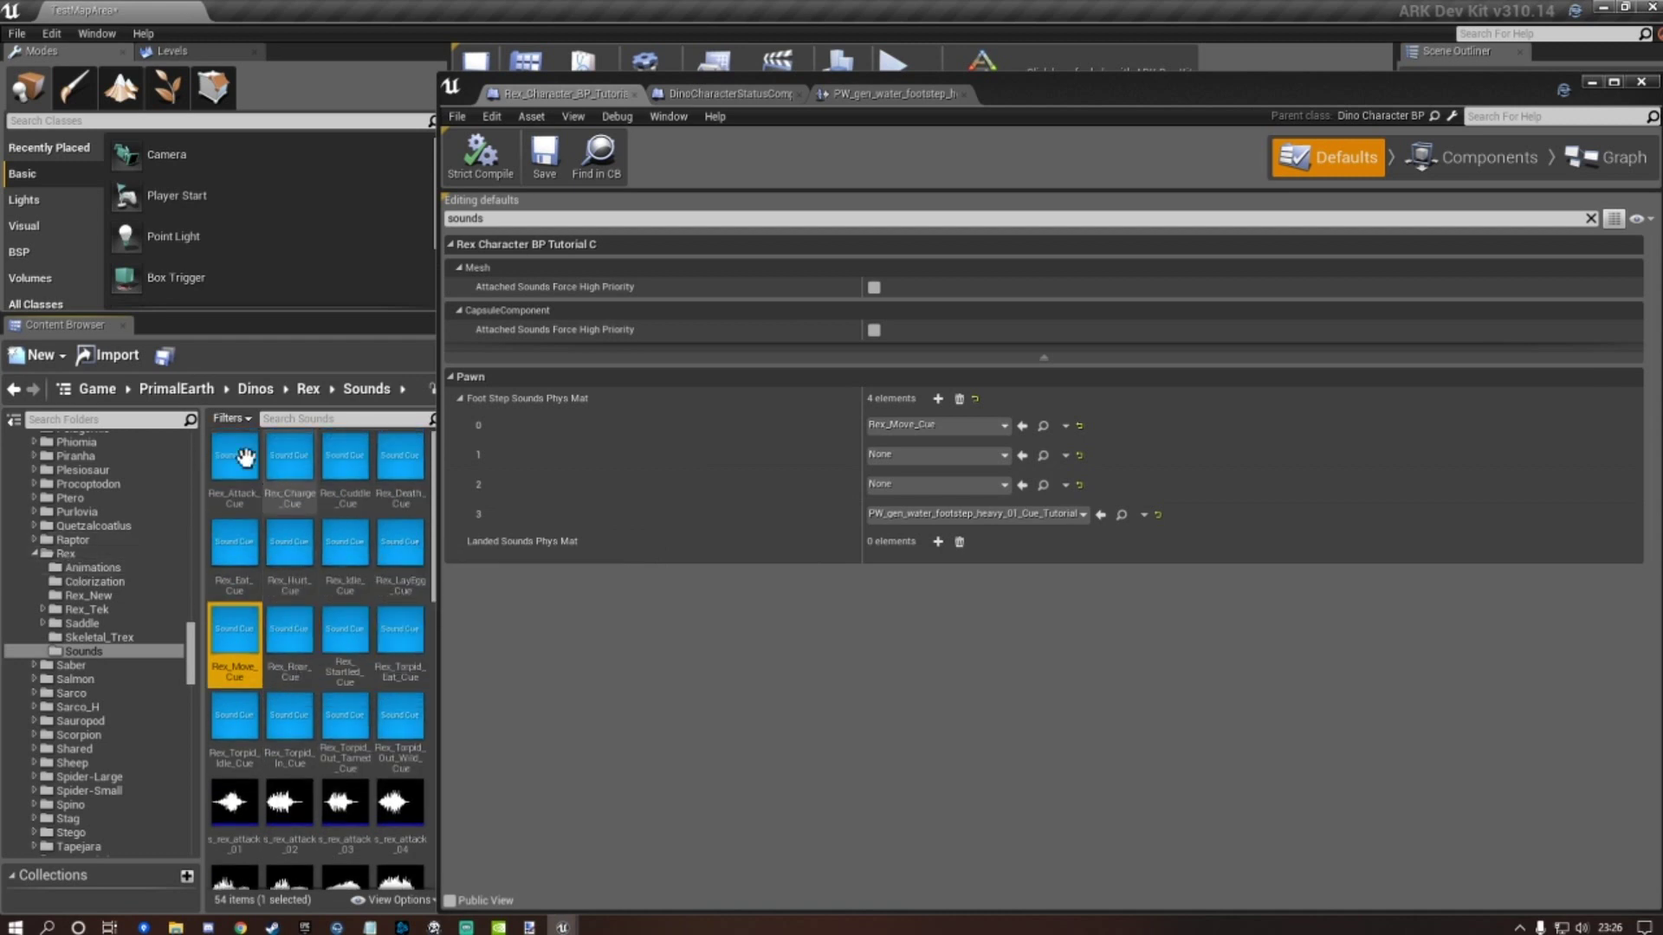
pyautogui.scroll(-3, 378, 467)
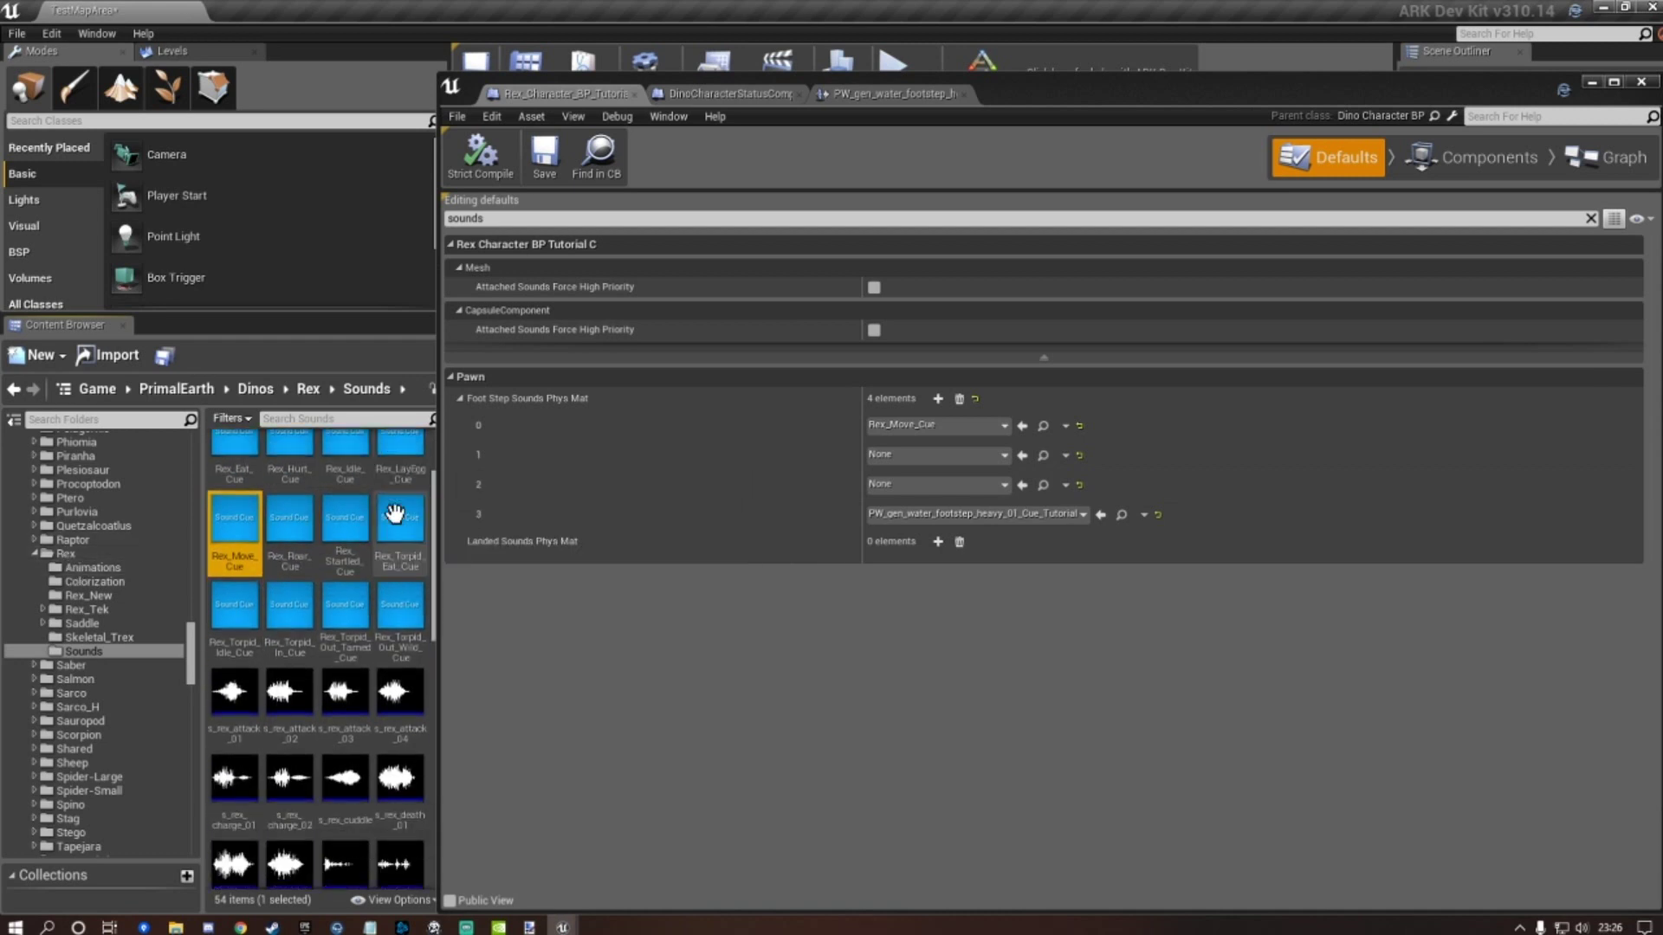
pyautogui.scroll(-1, 362, 624)
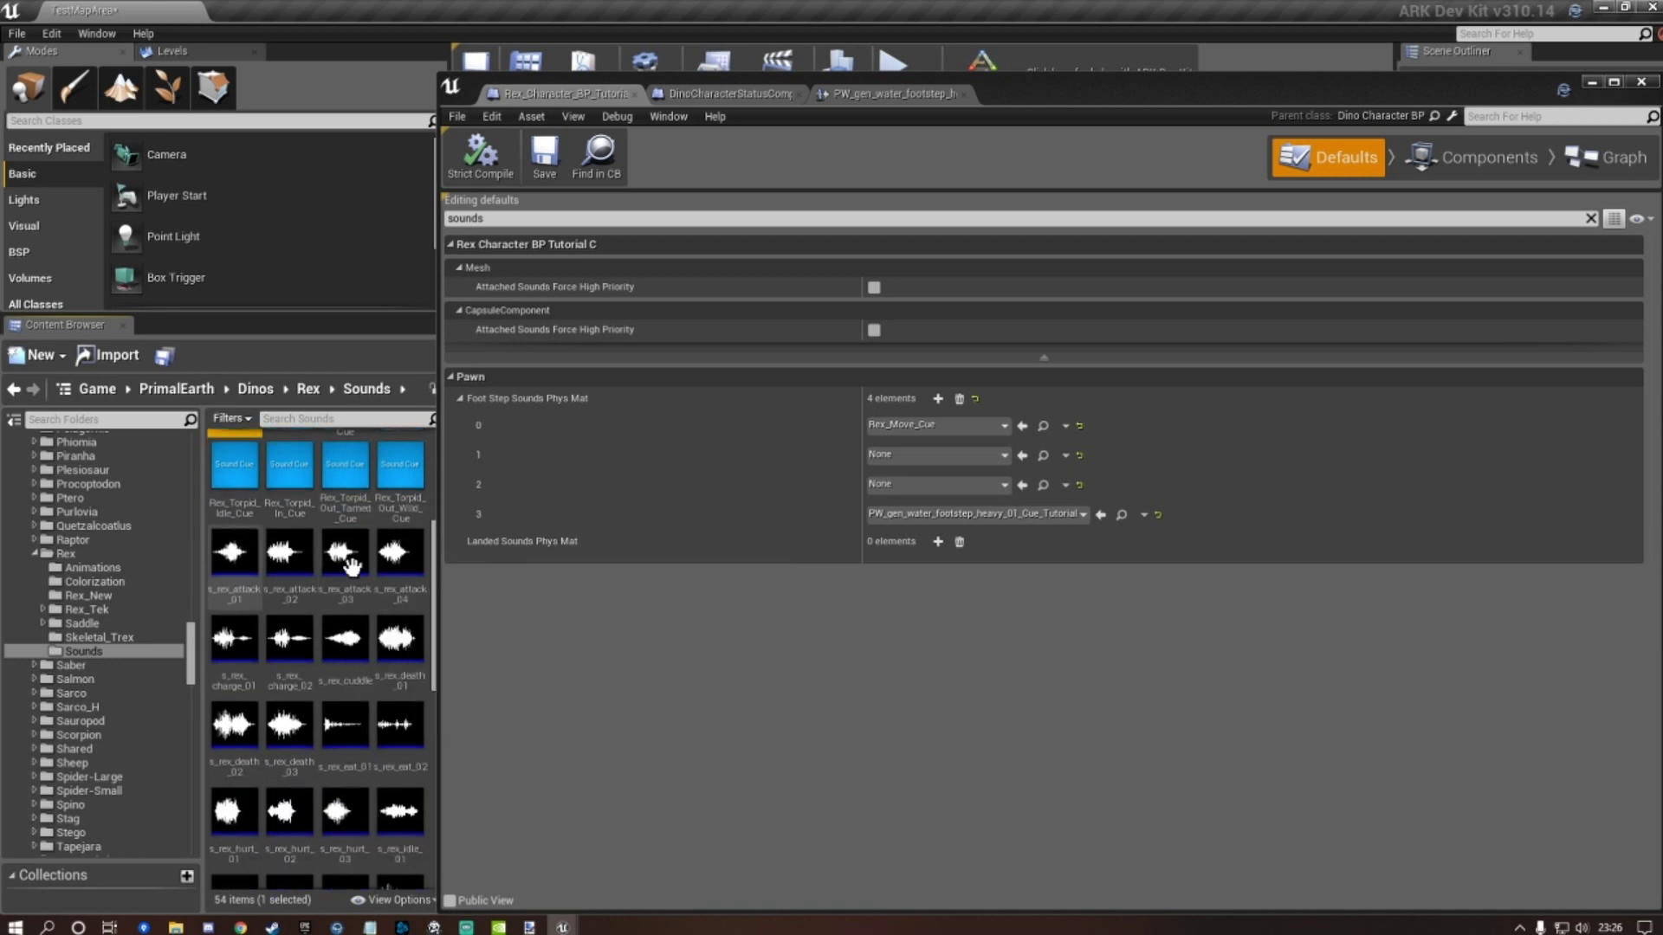
pyautogui.scroll(-4, 396, 567)
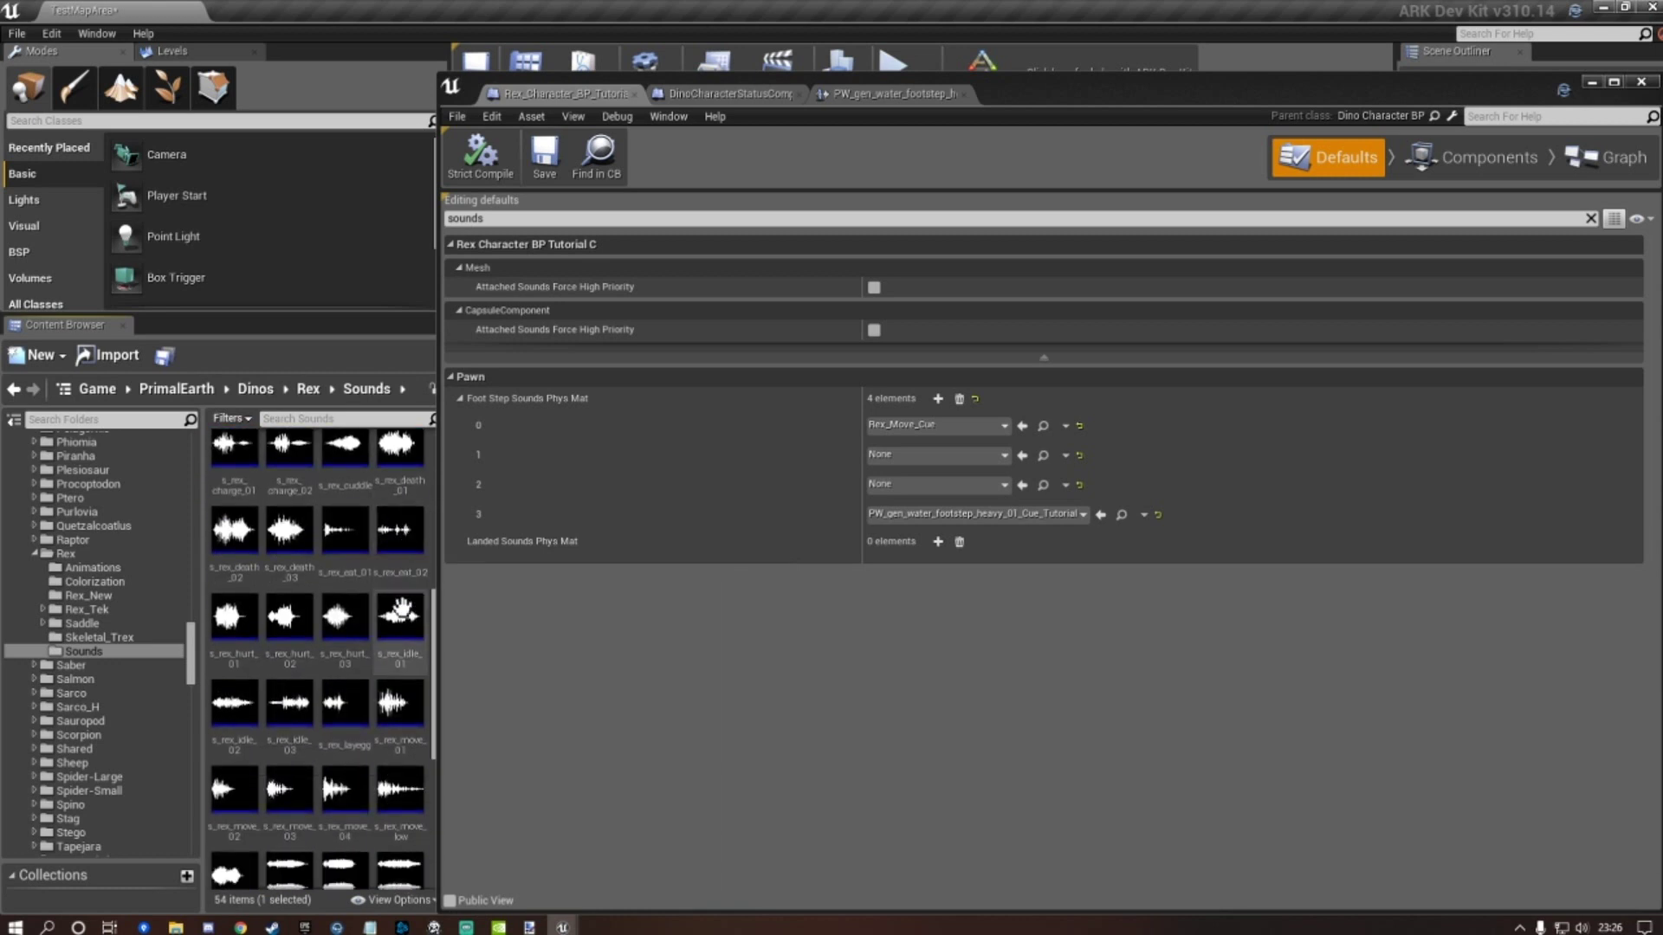
pyautogui.scroll(-2, 276, 653)
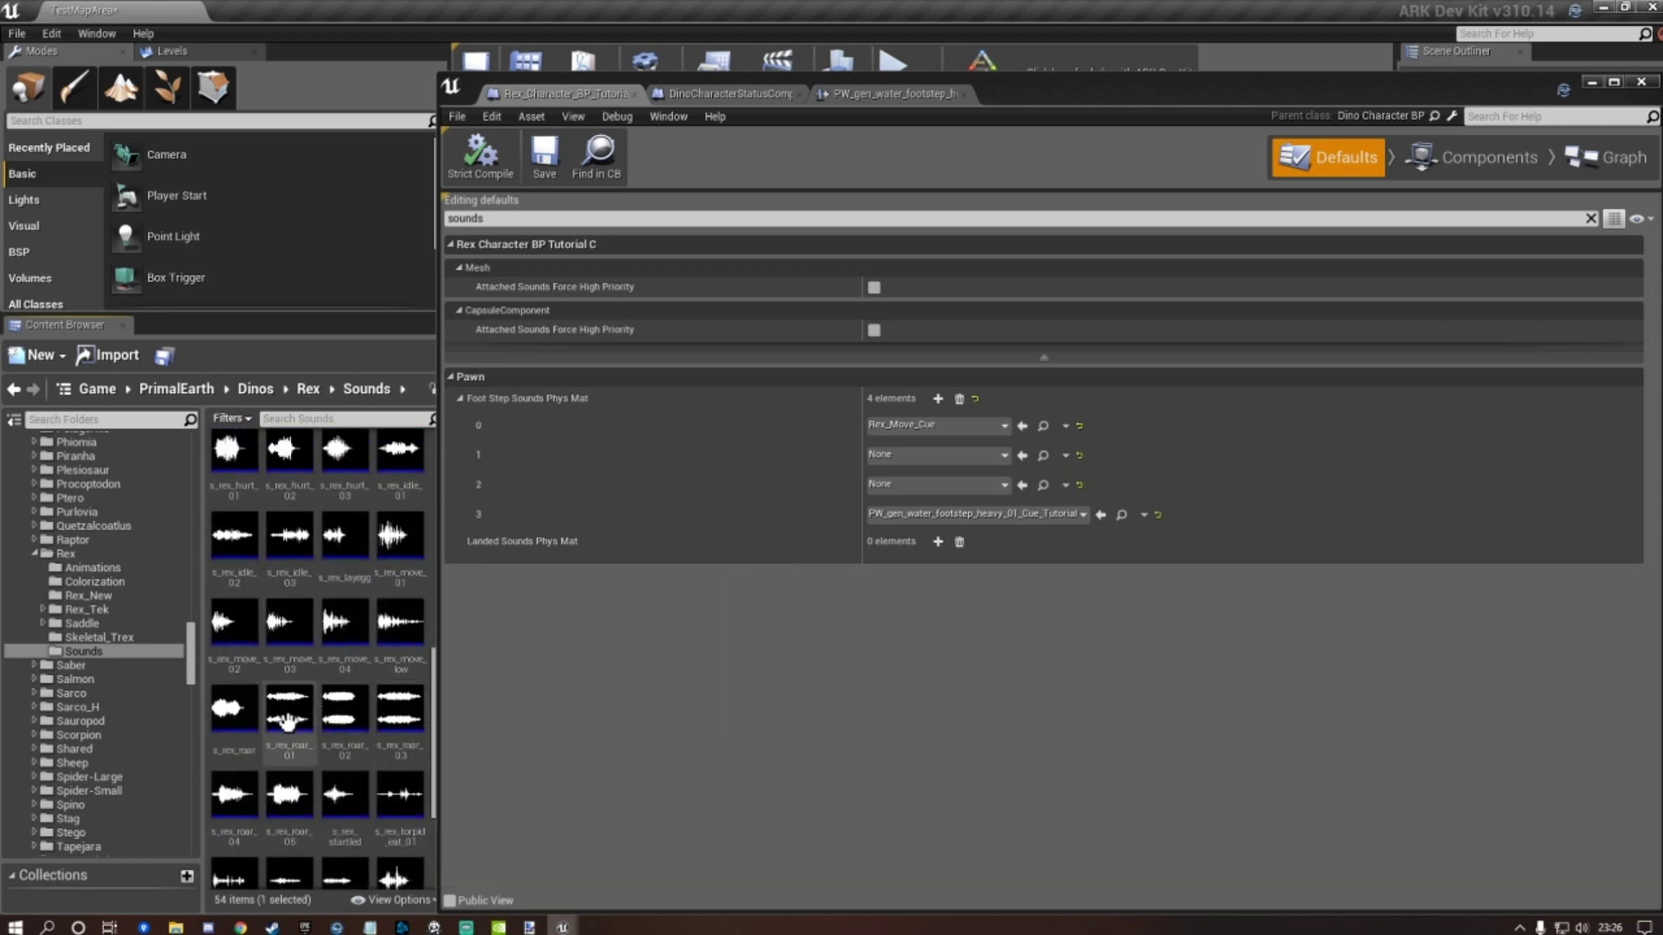
pyautogui.scroll(5, 294, 658)
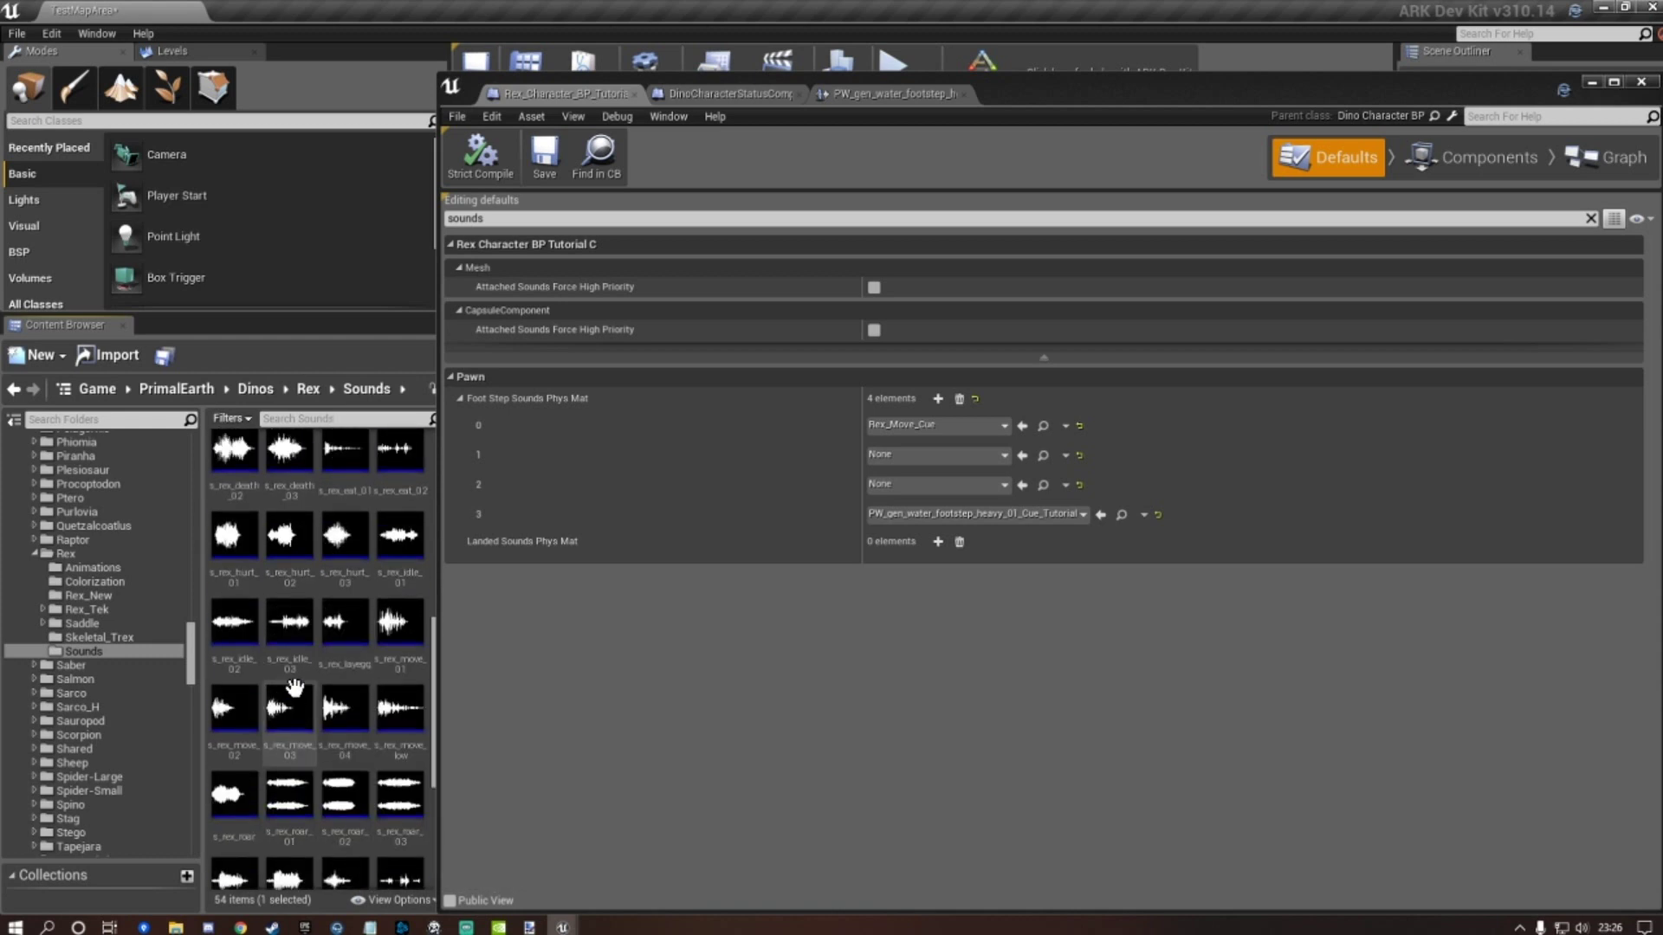
pyautogui.scroll(3, 321, 625)
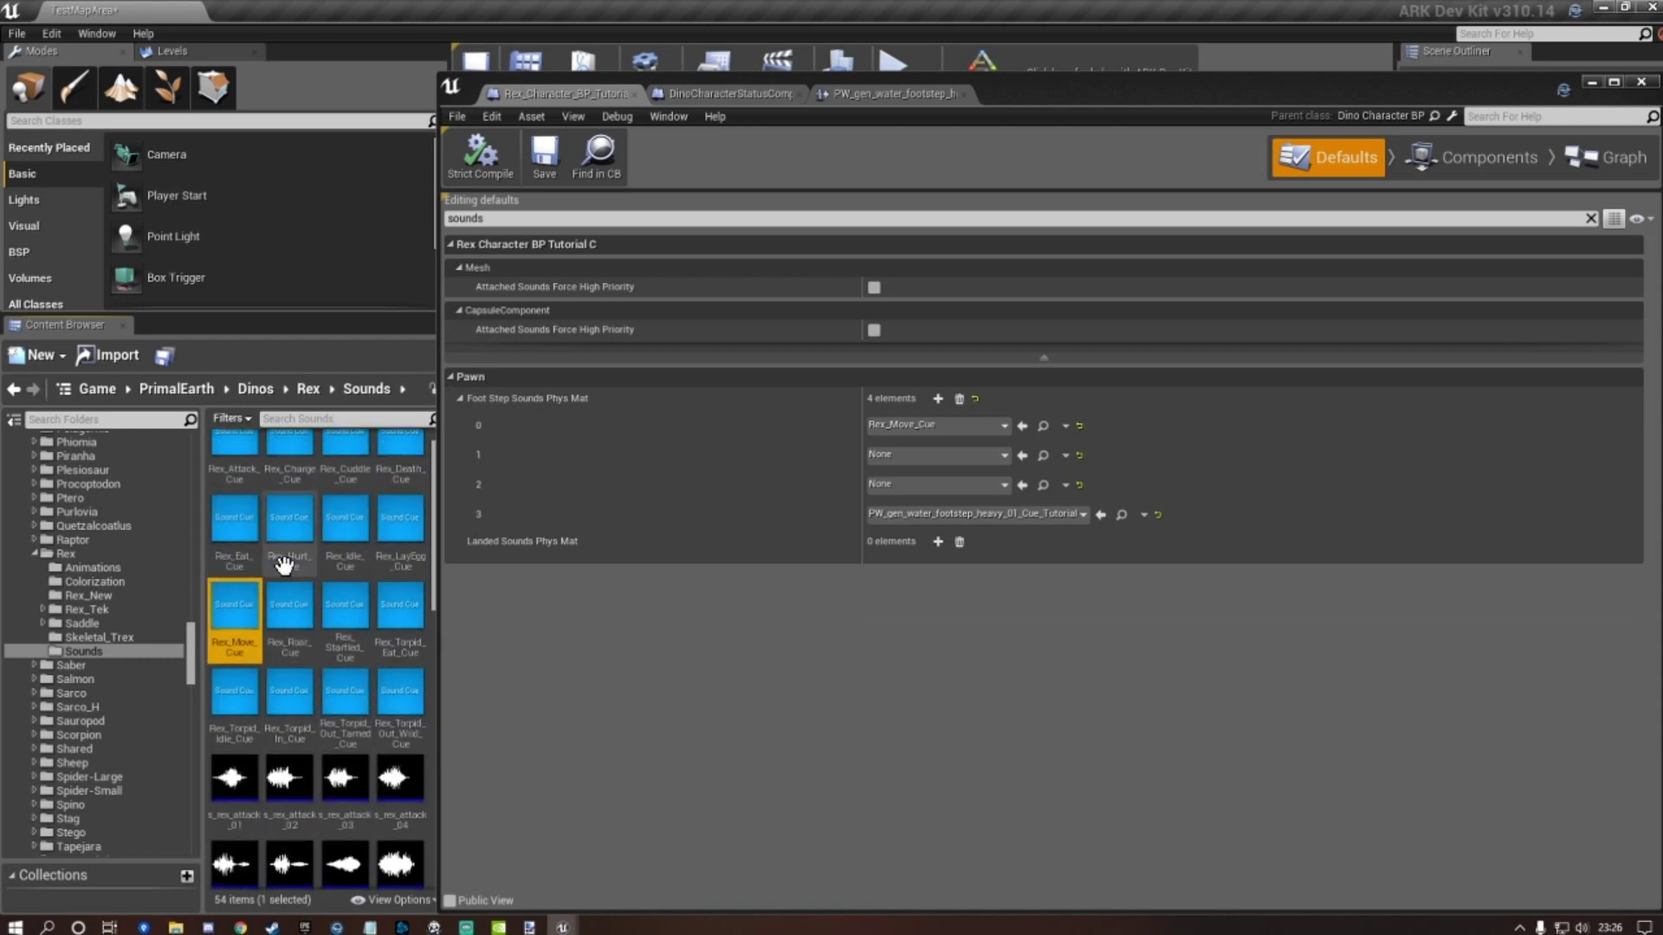
# Copy all the rex sound cues, from Rex_Attack_Cue through Rex_Torpid_Out_Wild_Cue, into the Mods/Tutorial/Rex/Sounds folder.
pyautogui.click(240, 471)
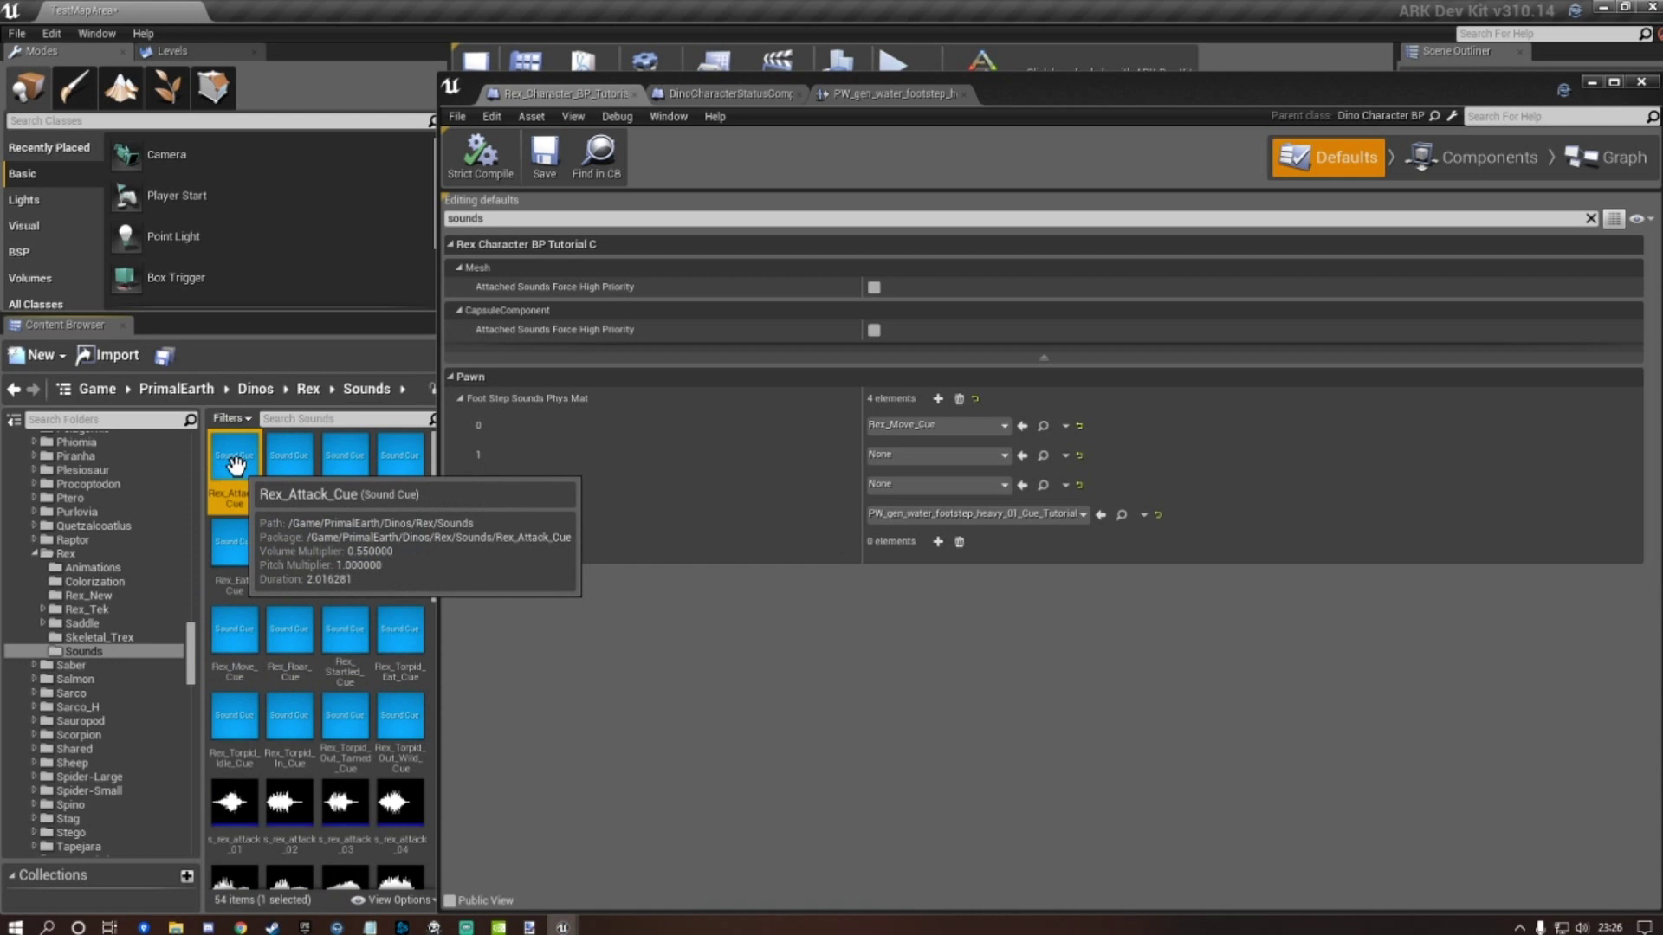
pyautogui.keyDown('shift'); pyautogui.click(406, 720); pyautogui.keyUp('shift')
pyautogui.scroll(8, 137, 651)
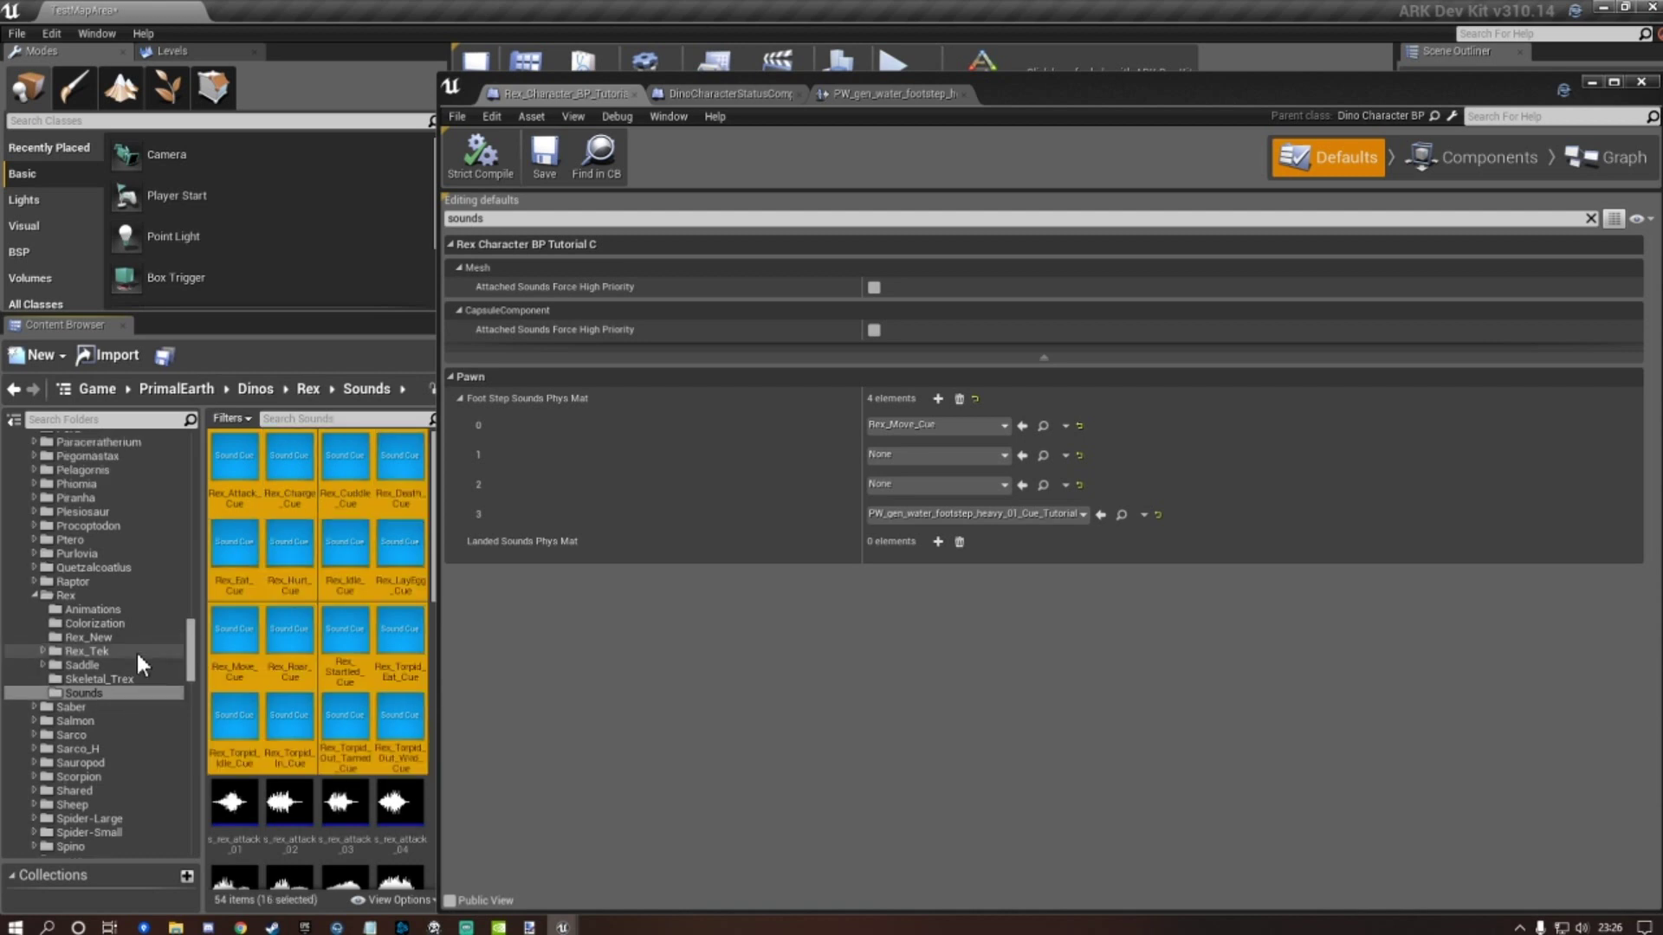
pyautogui.scroll(5, 137, 648)
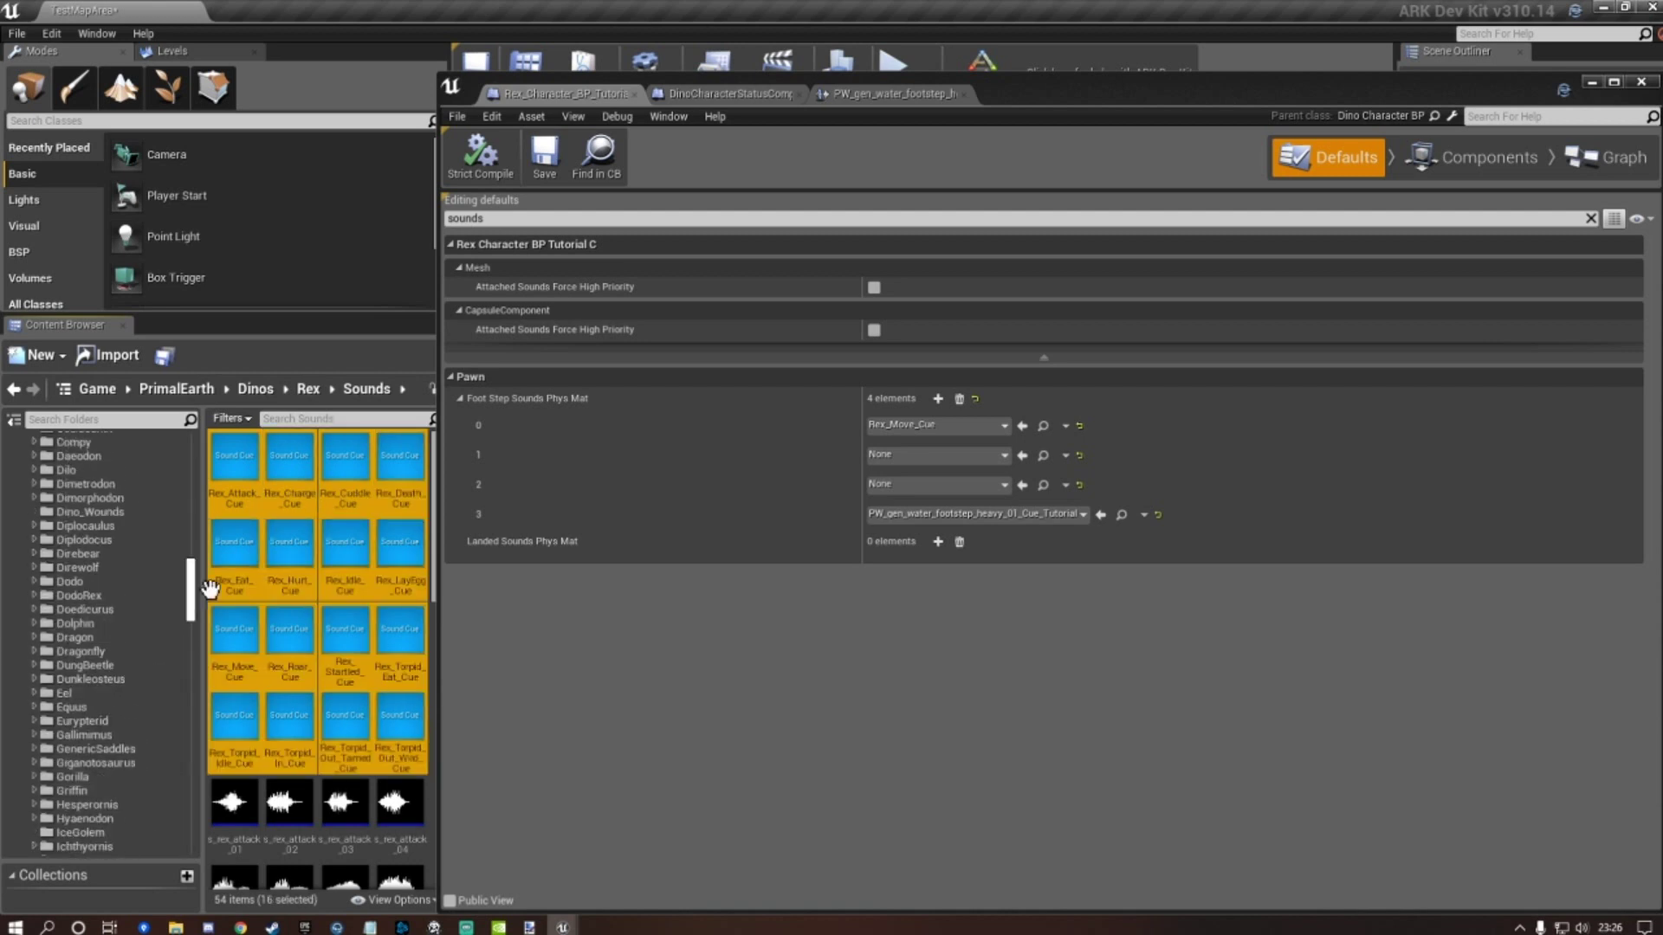
pyautogui.moveTo(193, 603); pyautogui.dragTo(186, 547)
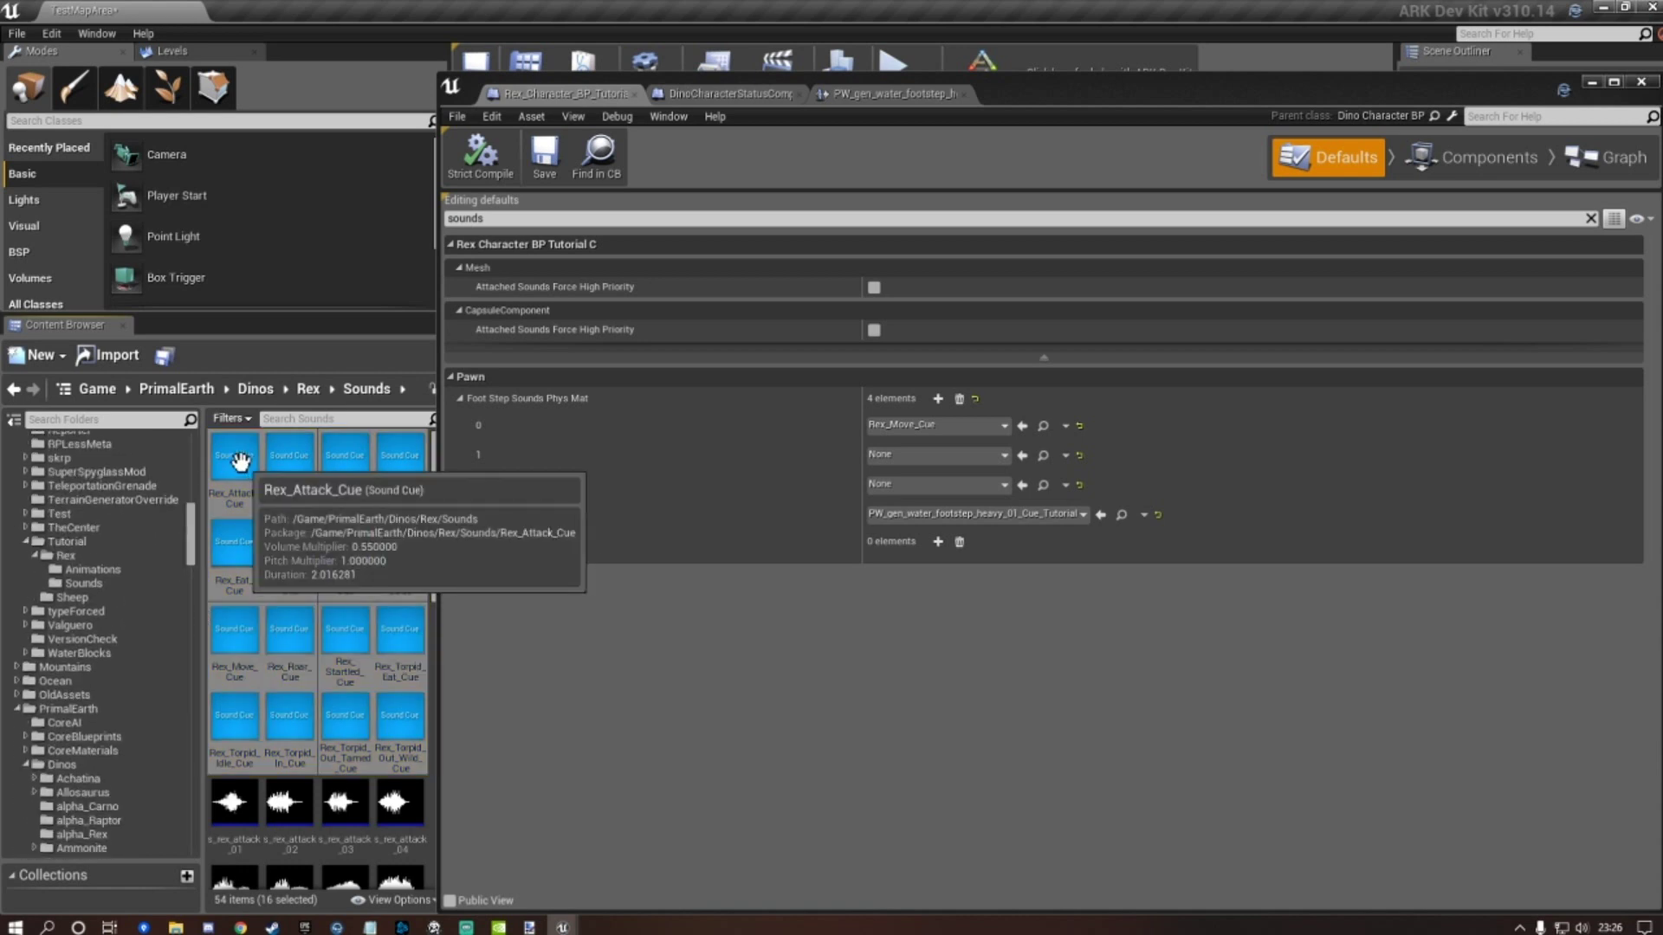
pyautogui.moveTo(230, 458); pyautogui.dragTo(109, 580)
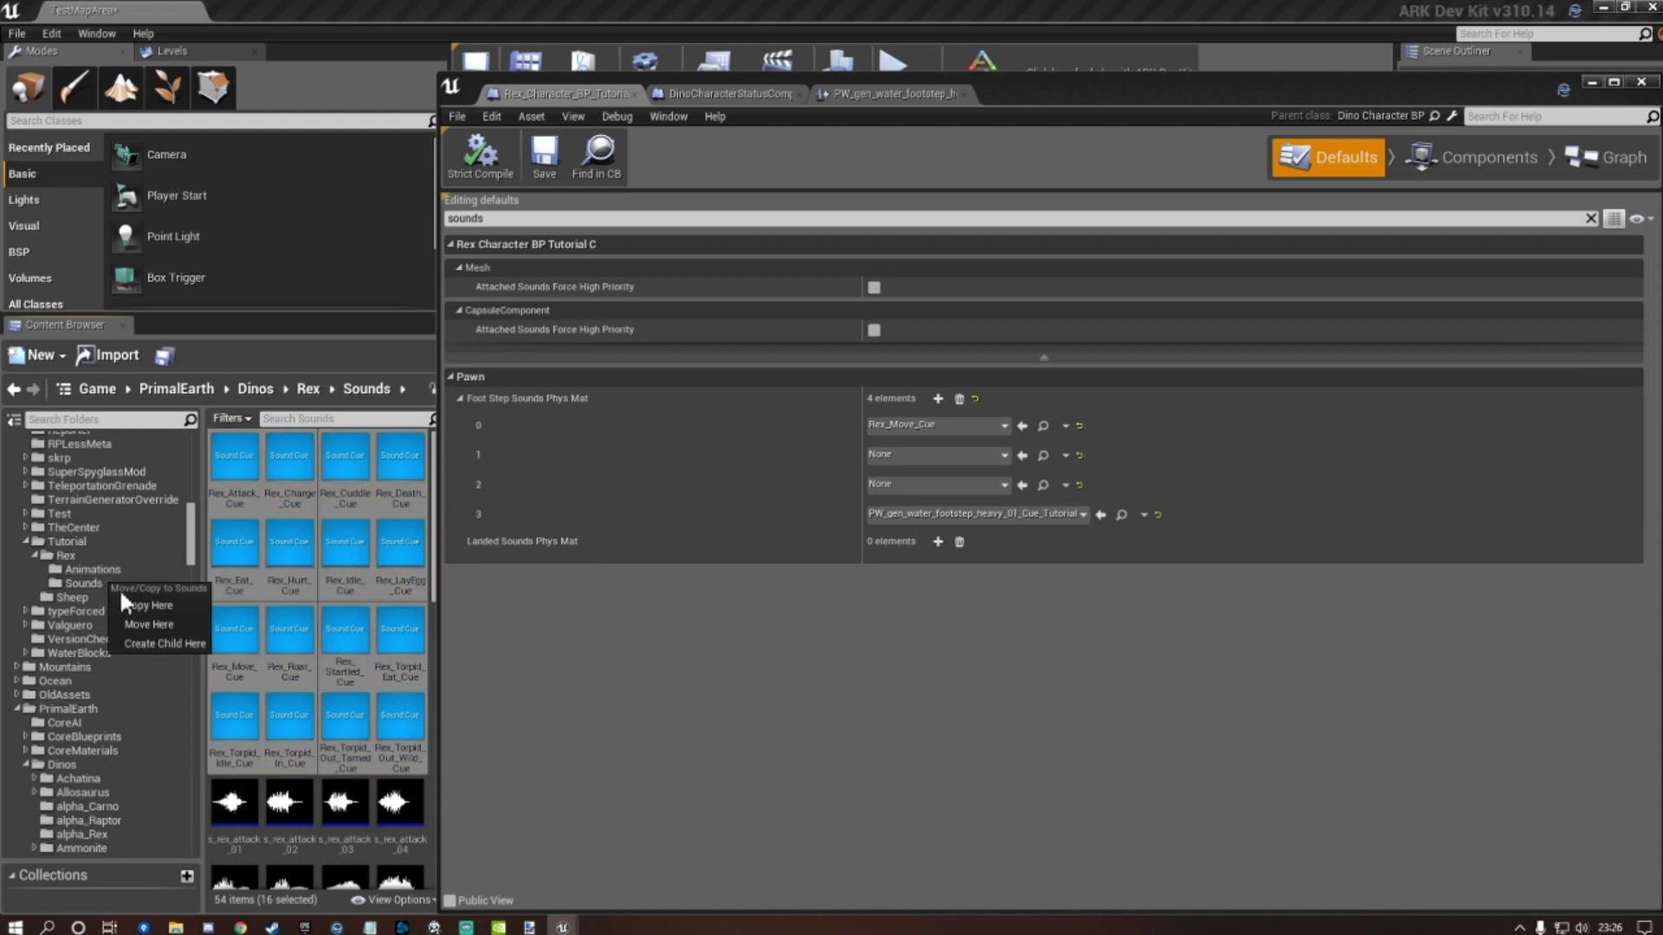
pyautogui.click(133, 600)
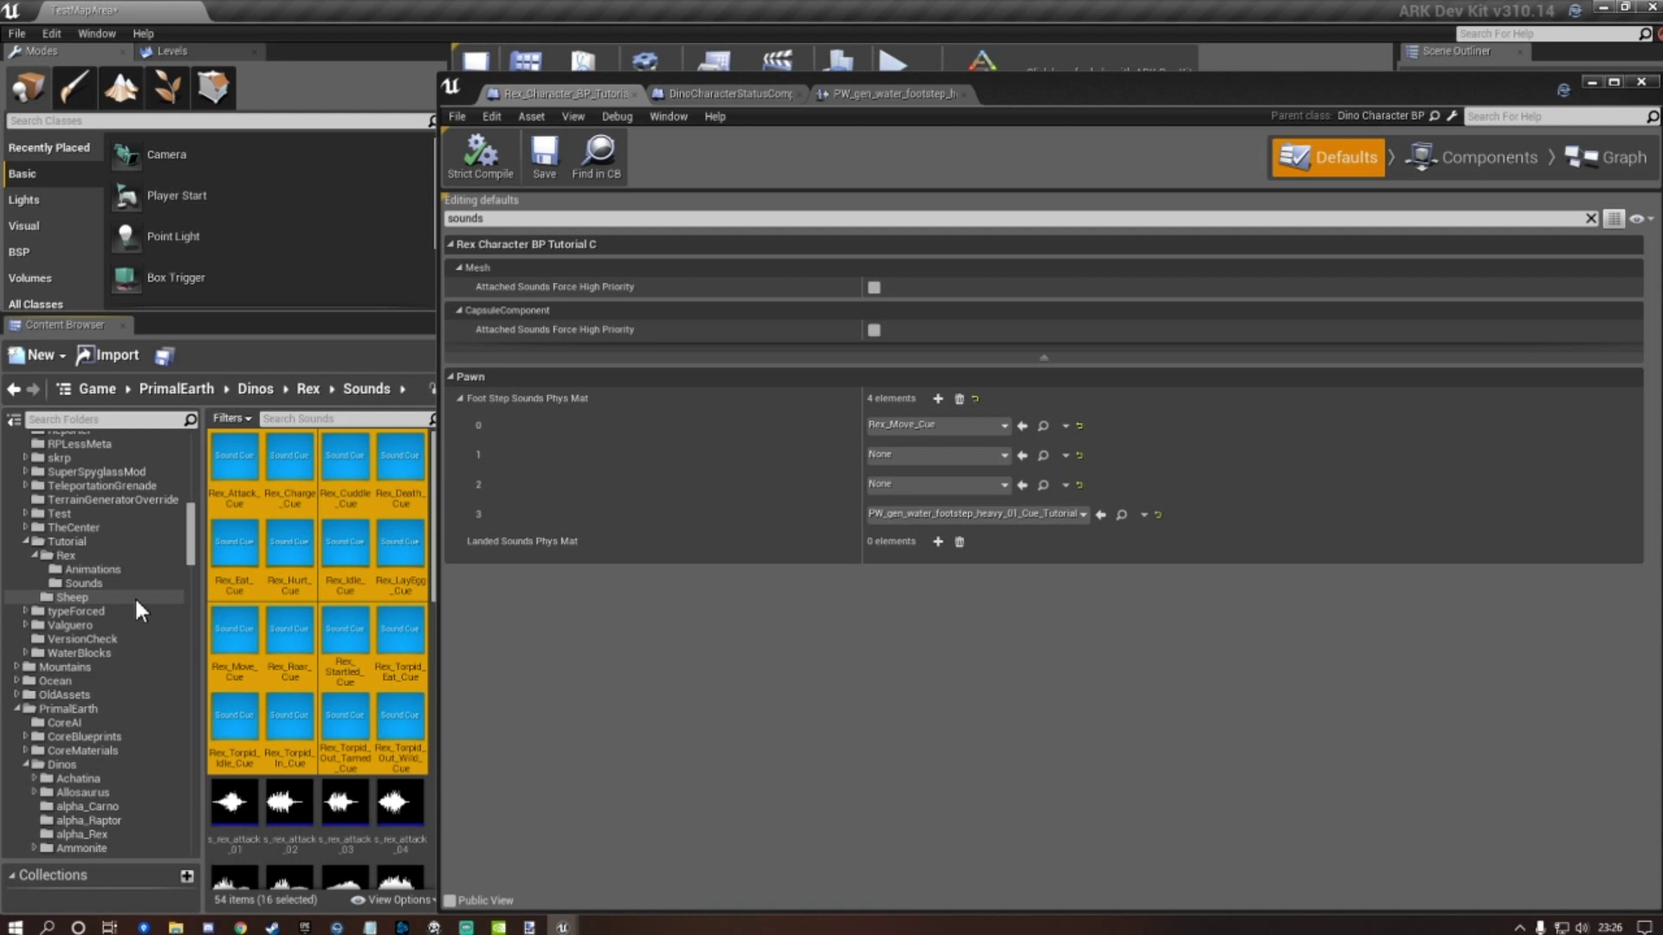
# Open the Mods/Tutorial/Rex/Sounds folder and rename Rex_Attack_Cue to Rex_Attack_Cue_Tut.
pyautogui.click(95, 582)
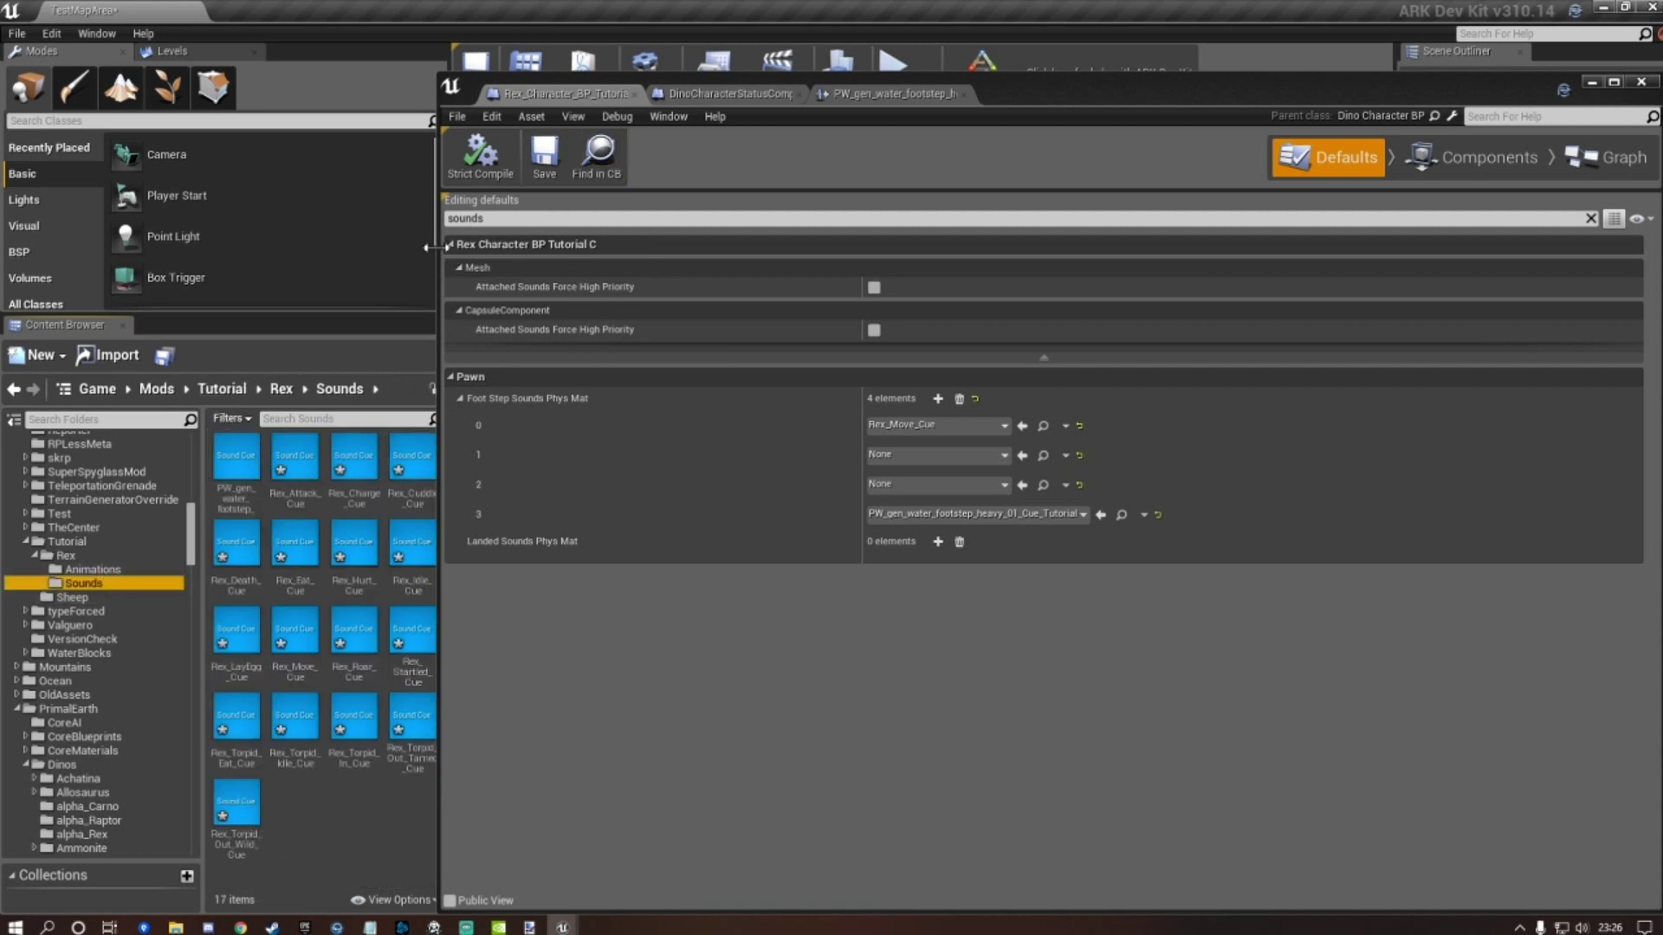
pyautogui.moveTo(439, 236); pyautogui.dragTo(452, 236)
pyautogui.click(303, 494)
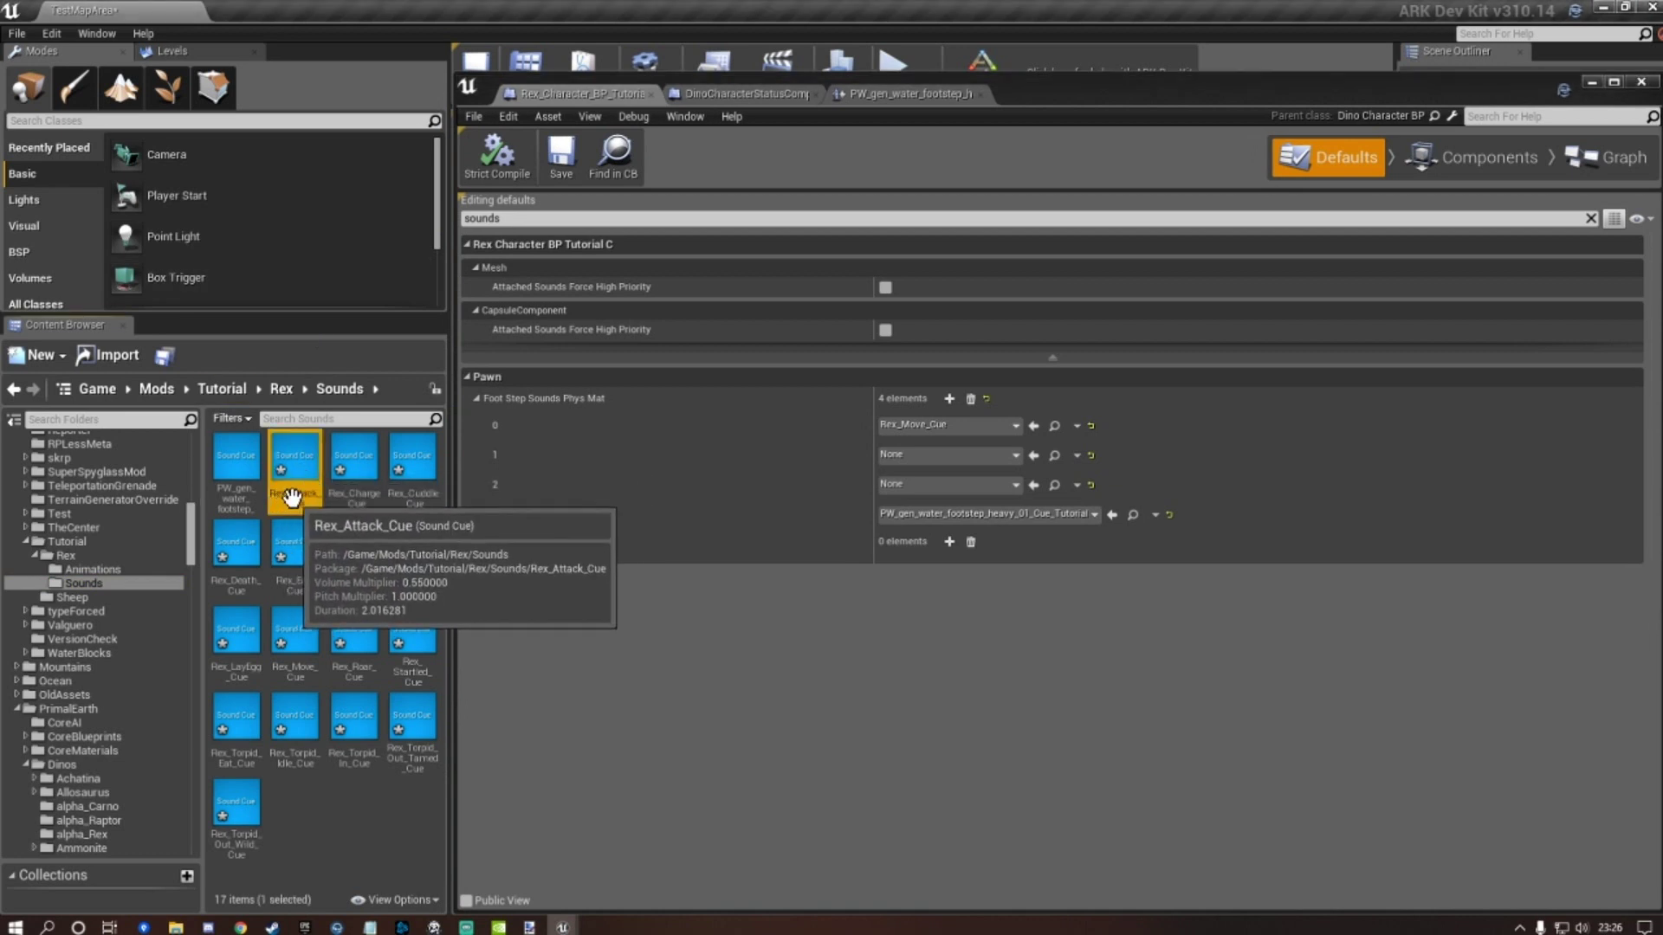
pyautogui.click(292, 496)
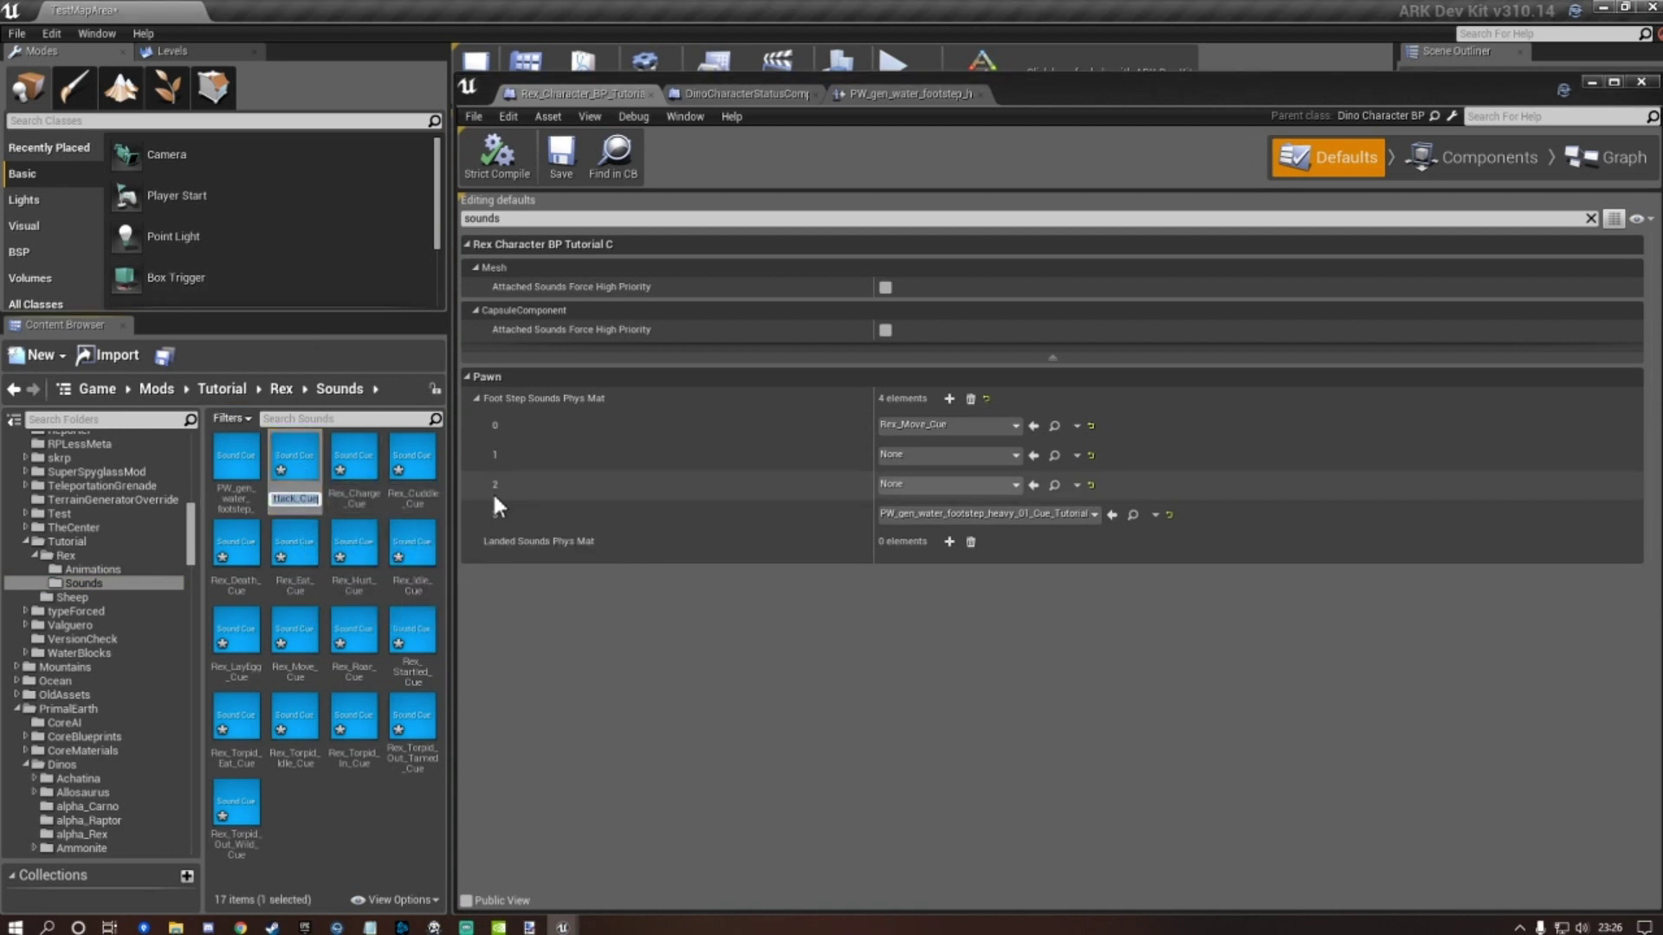
pyautogui.press('Right')
pyautogui.write('_Tut')
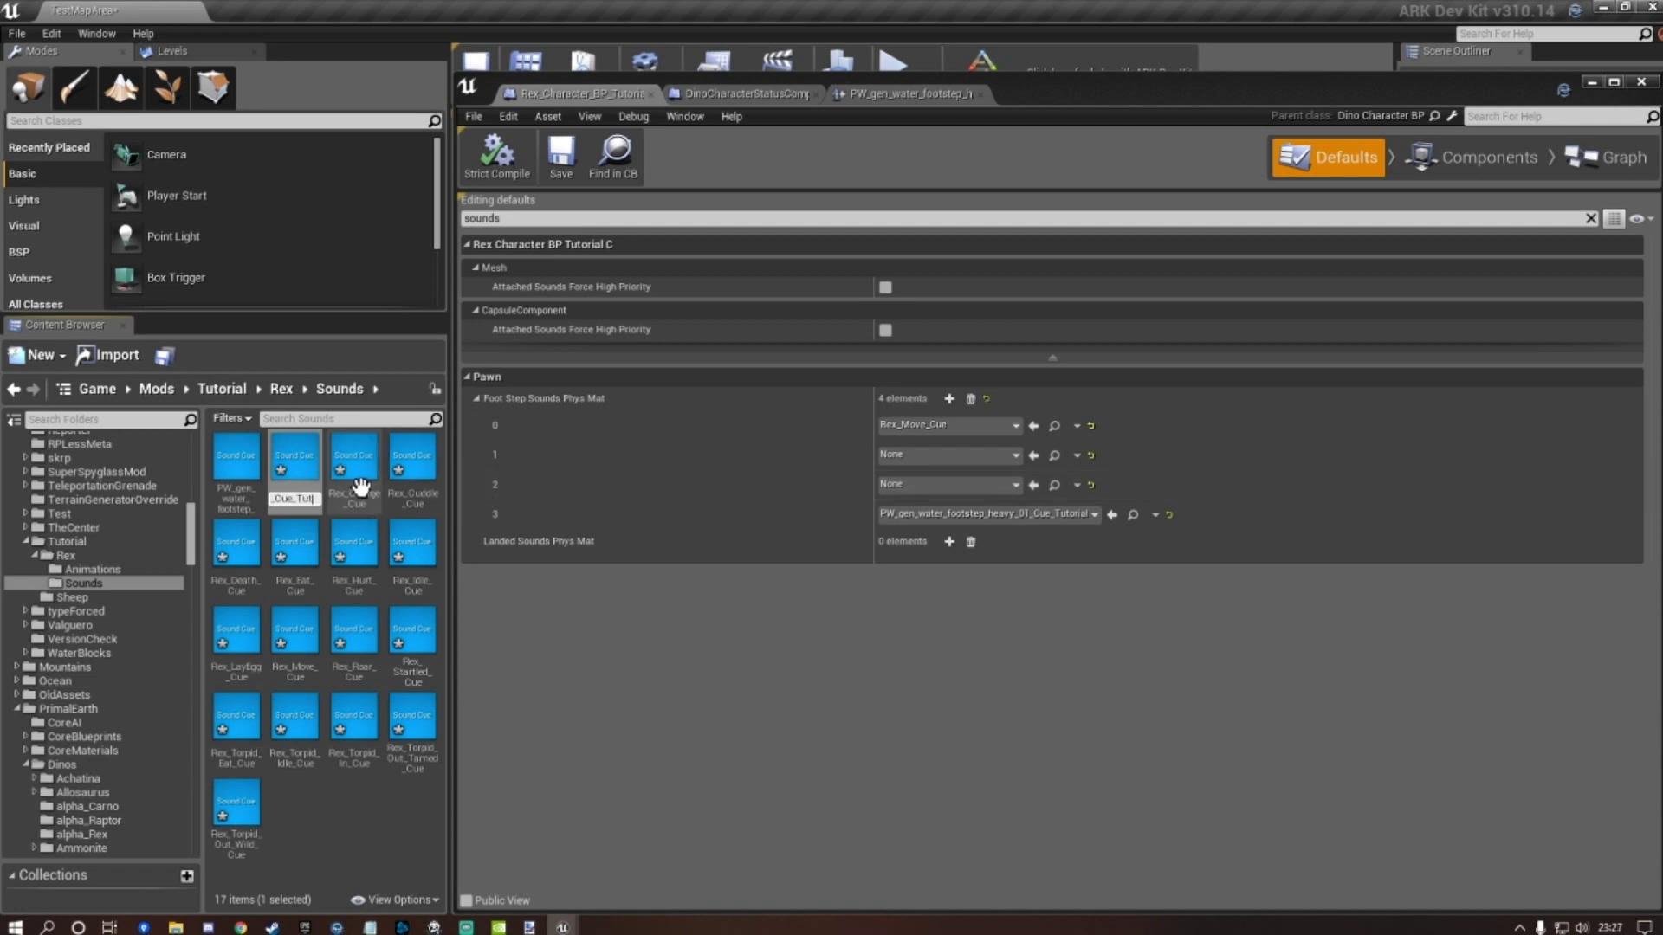
pyautogui.press('Return')
# Rename Rex_Charge_Cue to Rex_Charge_Cue+tut and Rex_Cuddle_Cue to Rex_Cuddle_Cue_Tut.
pyautogui.click(353, 497)
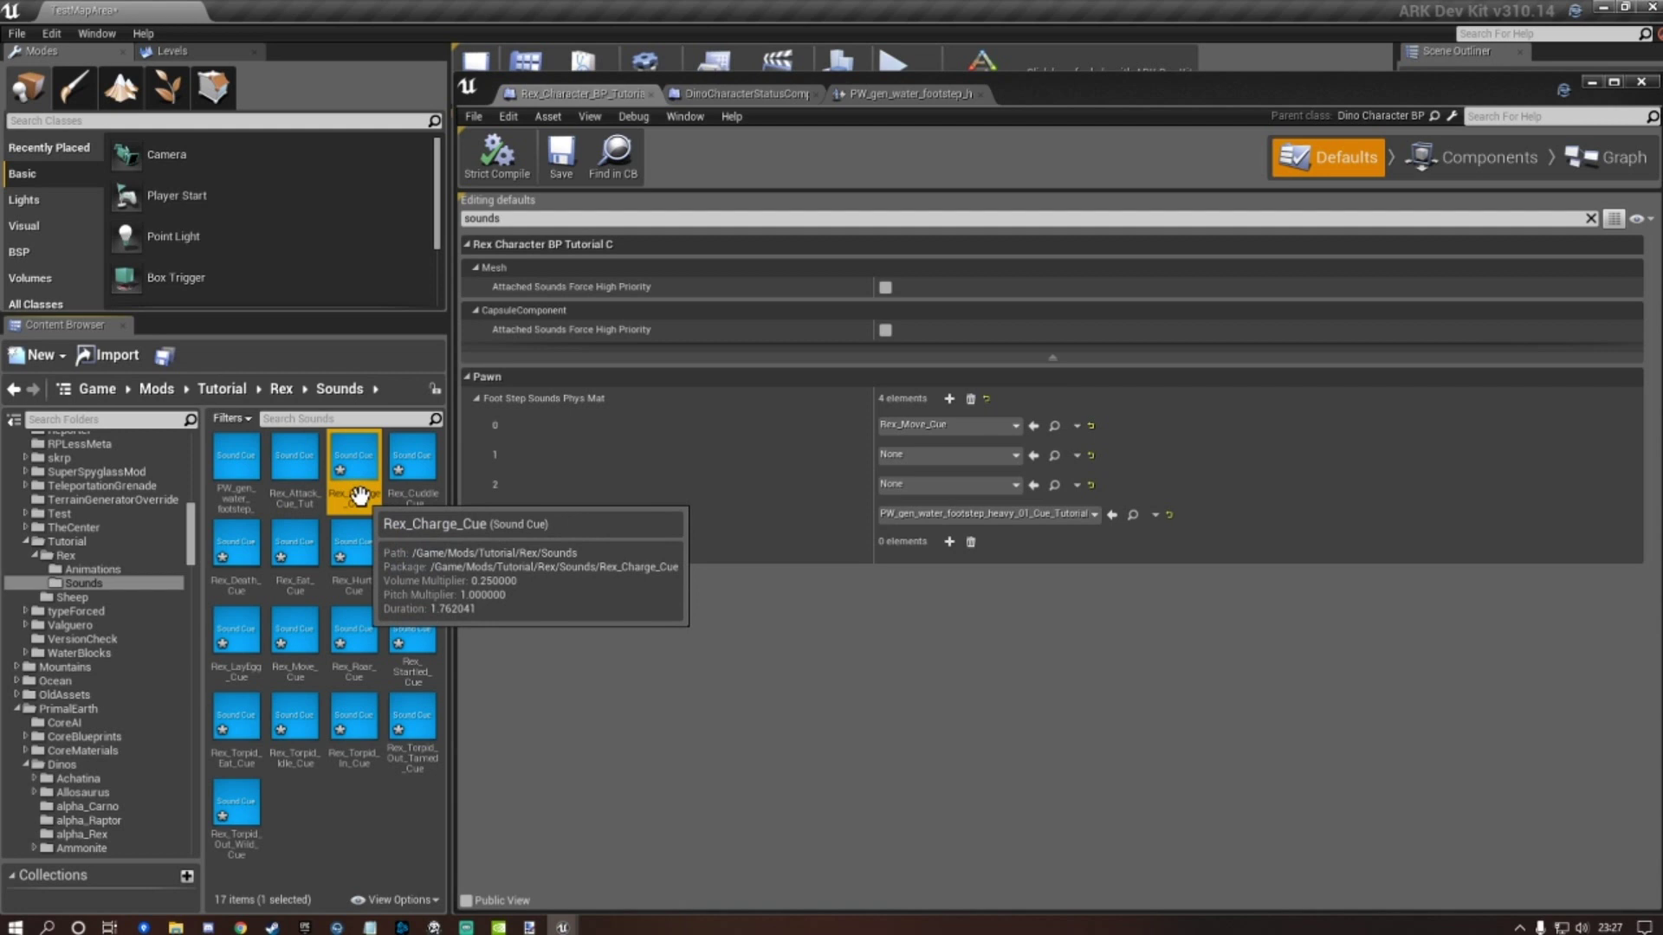
pyautogui.click(359, 497)
pyautogui.click(364, 500)
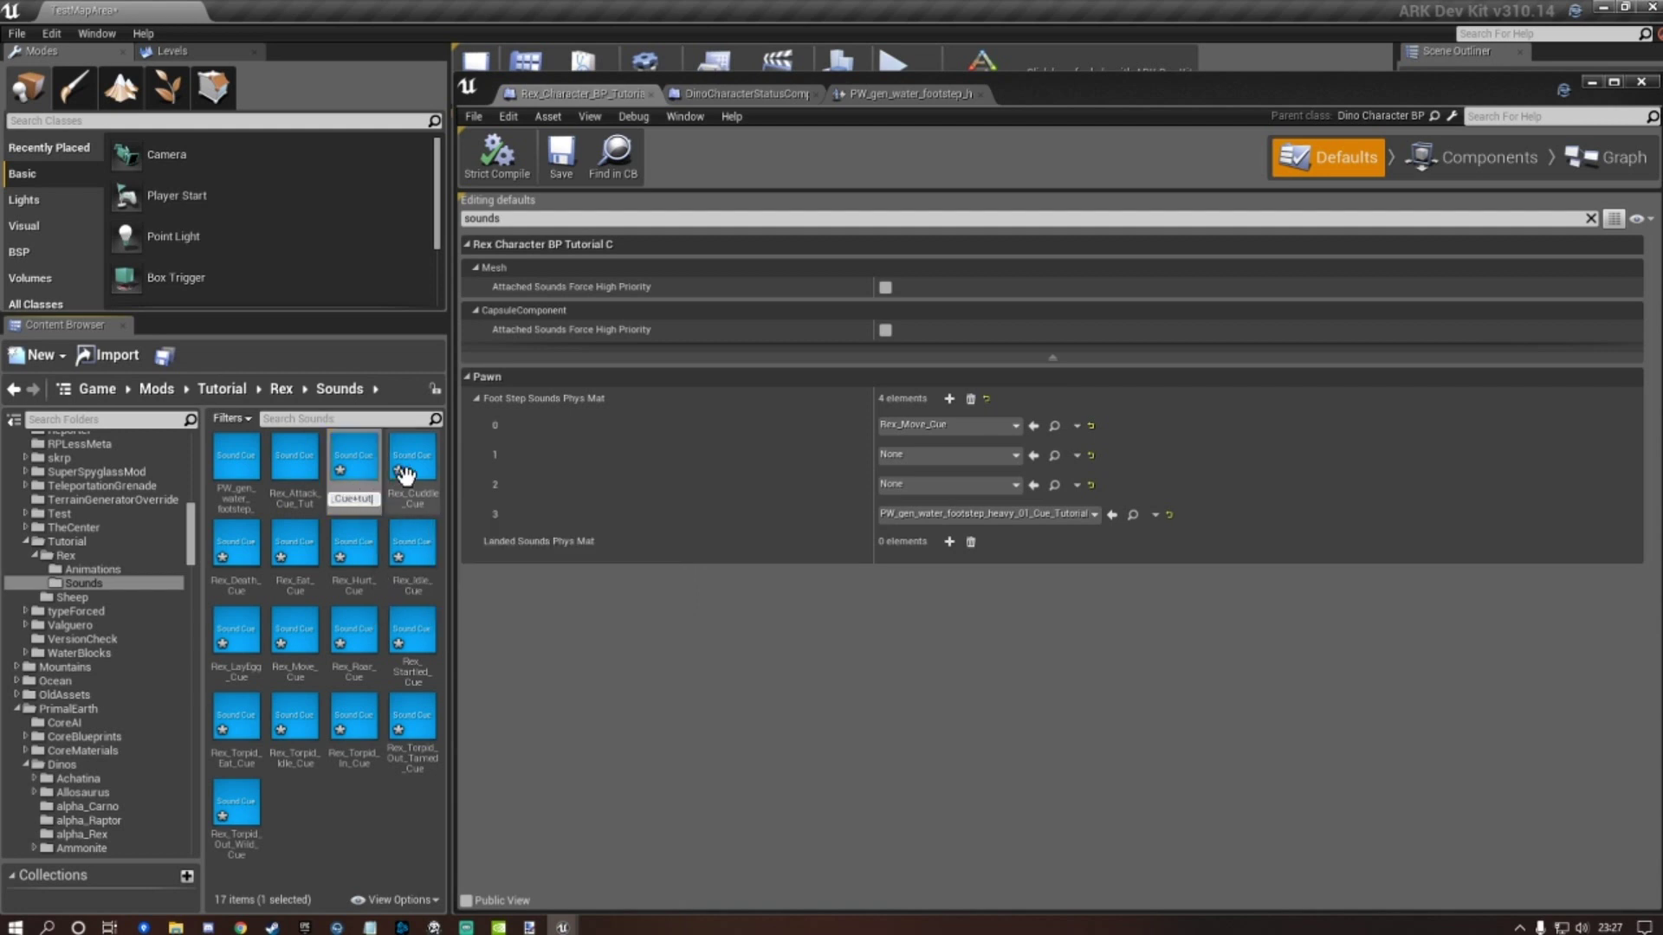
pyautogui.press('Return')
pyautogui.click(414, 490)
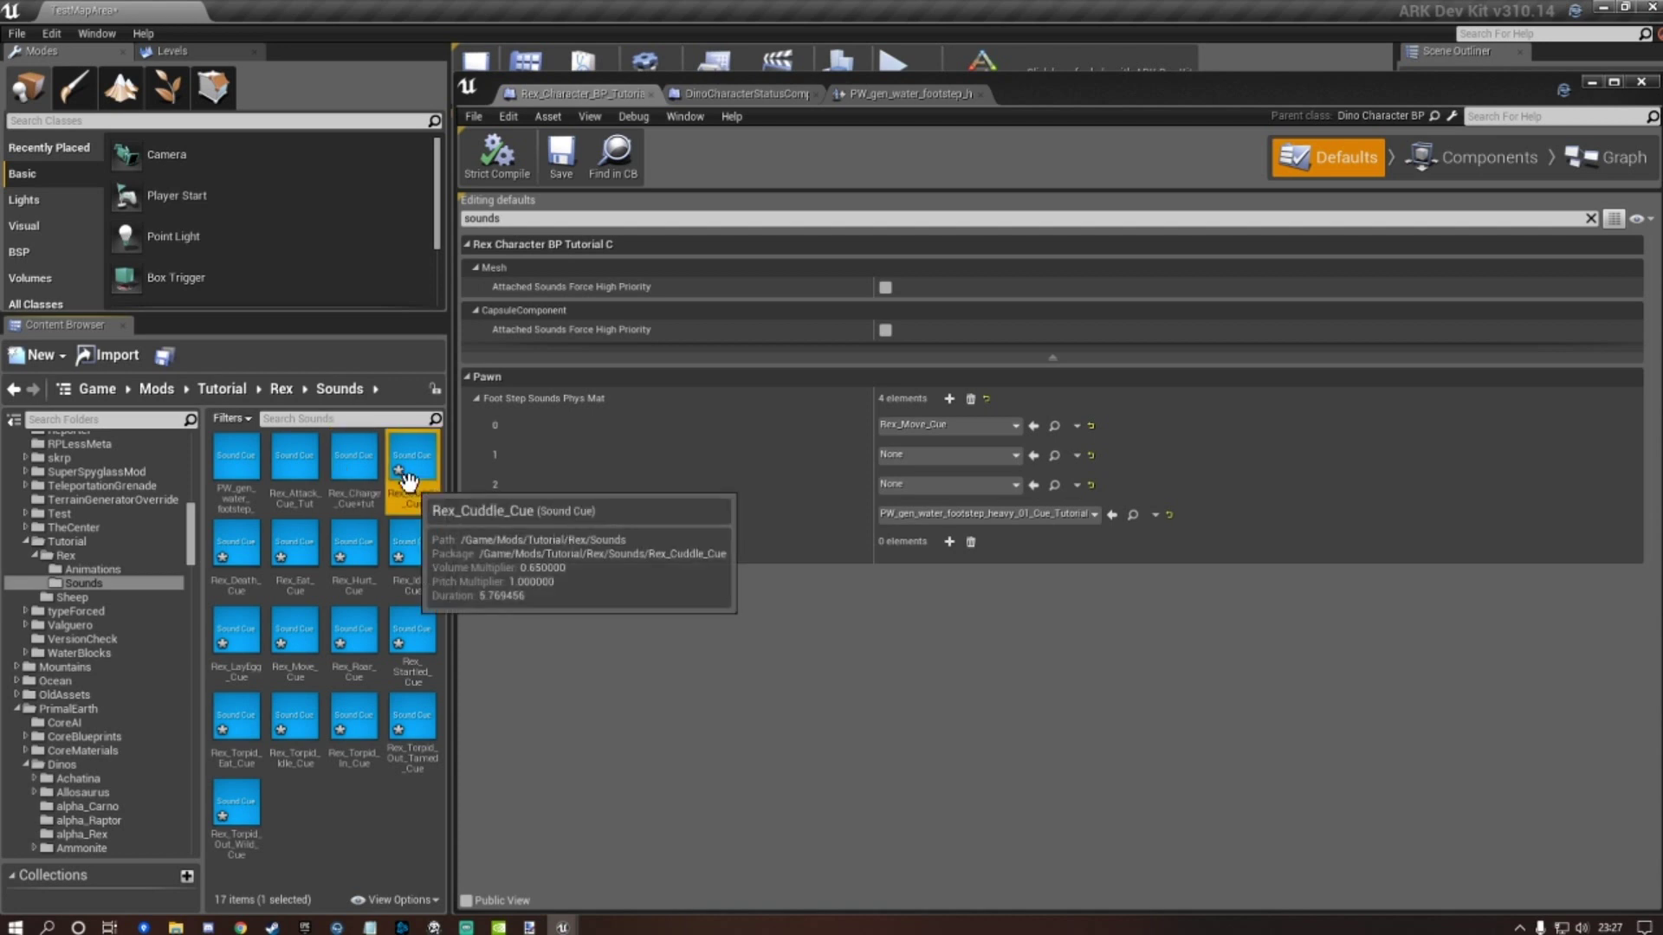
pyautogui.click(414, 498)
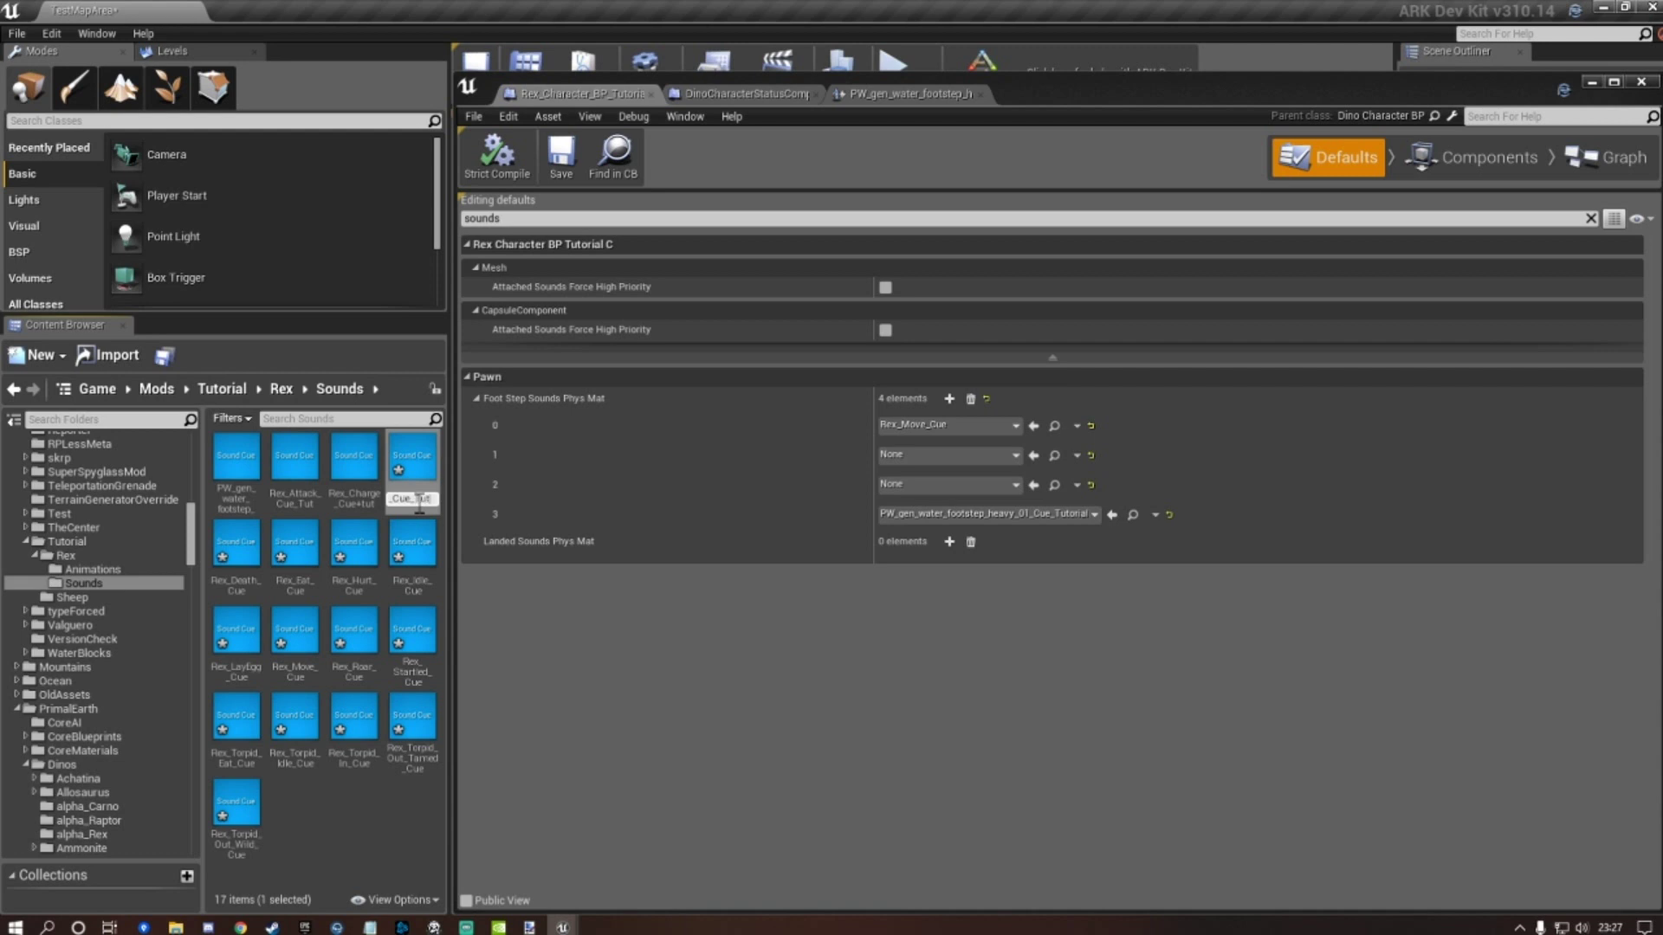
pyautogui.press('Return')
# Rename Rex_Death_Cue to Rex_Death_Cue_Tut and Rex_Eat_Cue to Rex_Eat_Cue_TUT.
pyautogui.click(238, 571)
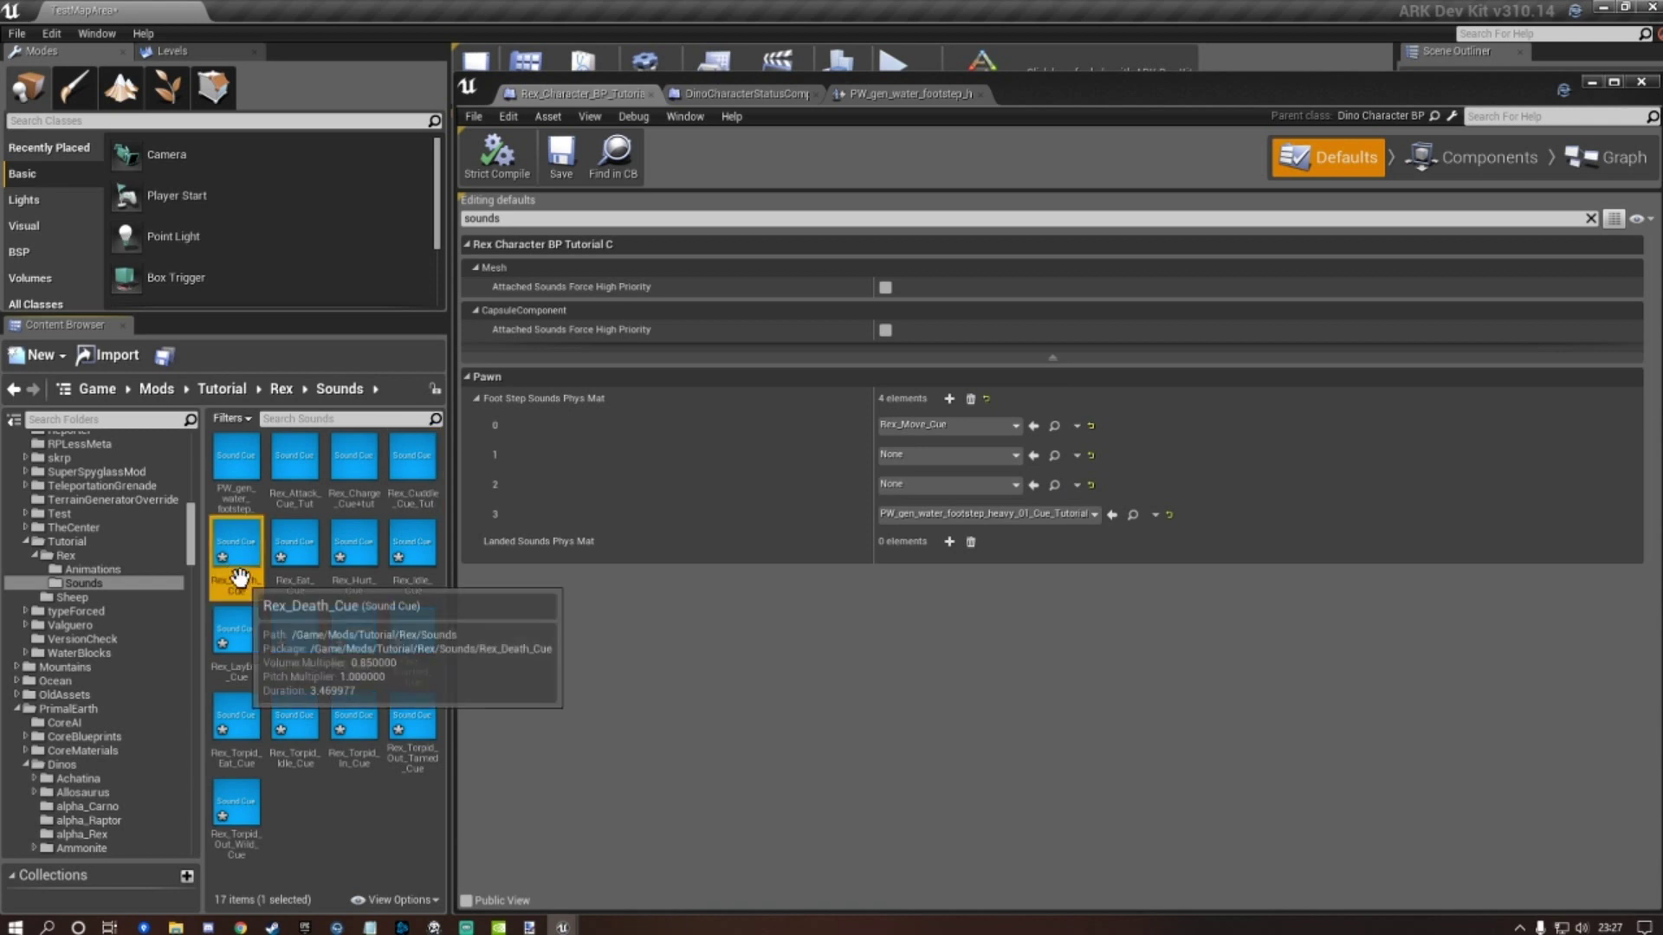
pyautogui.press('F2')
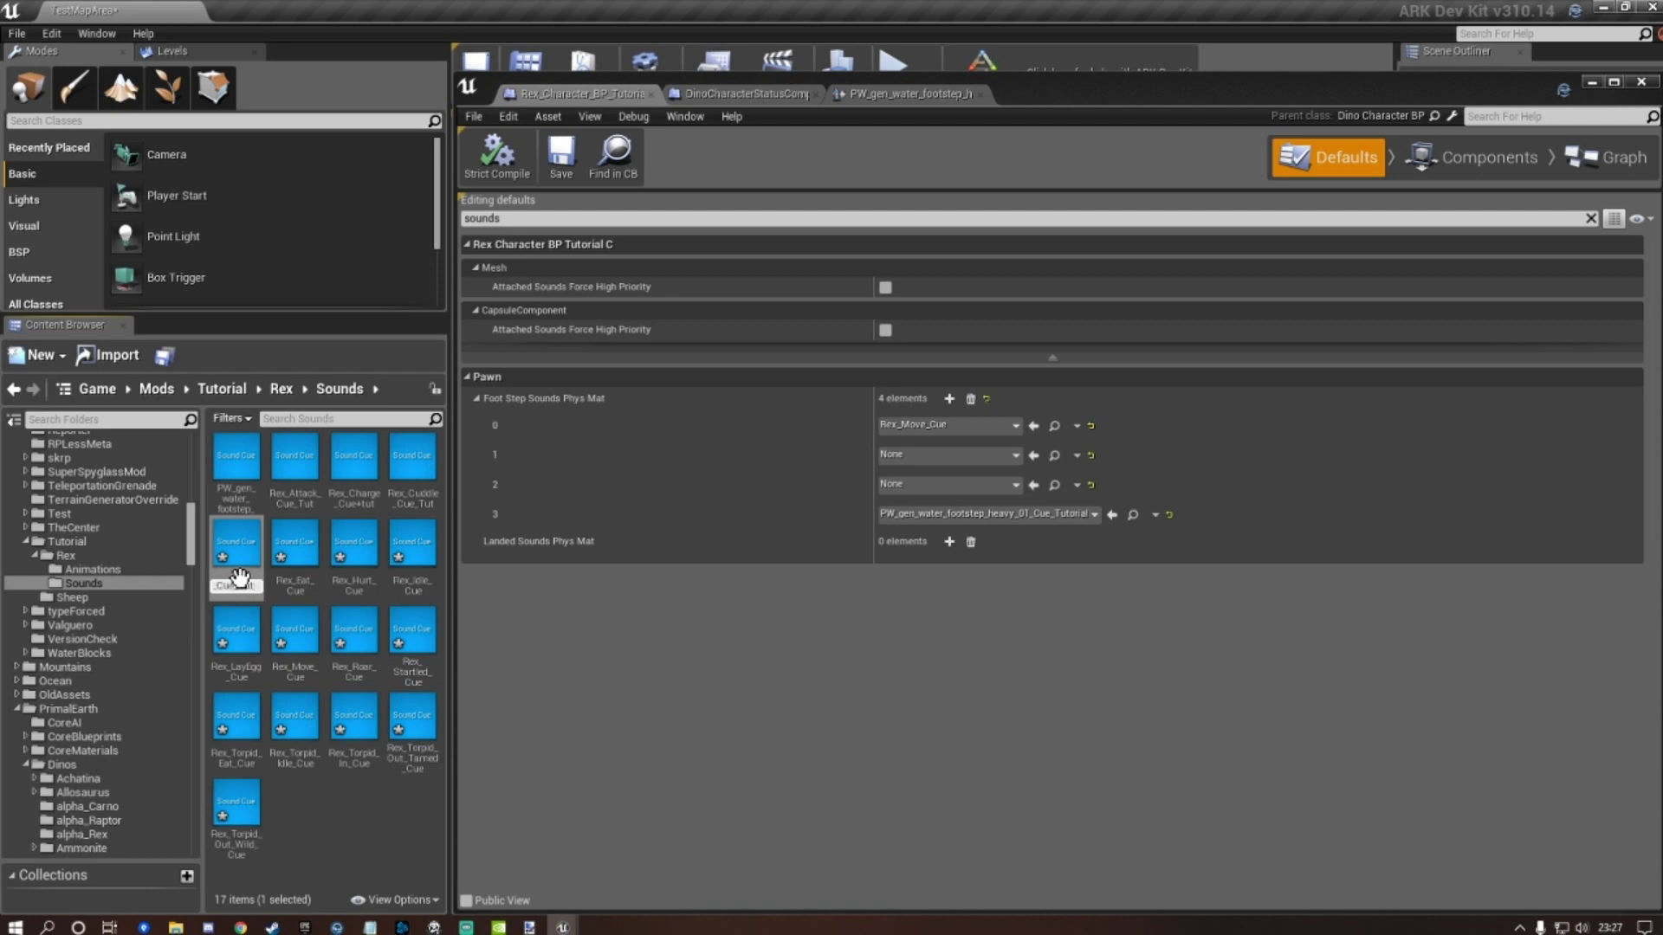
pyautogui.press('Return')
pyautogui.click(295, 574)
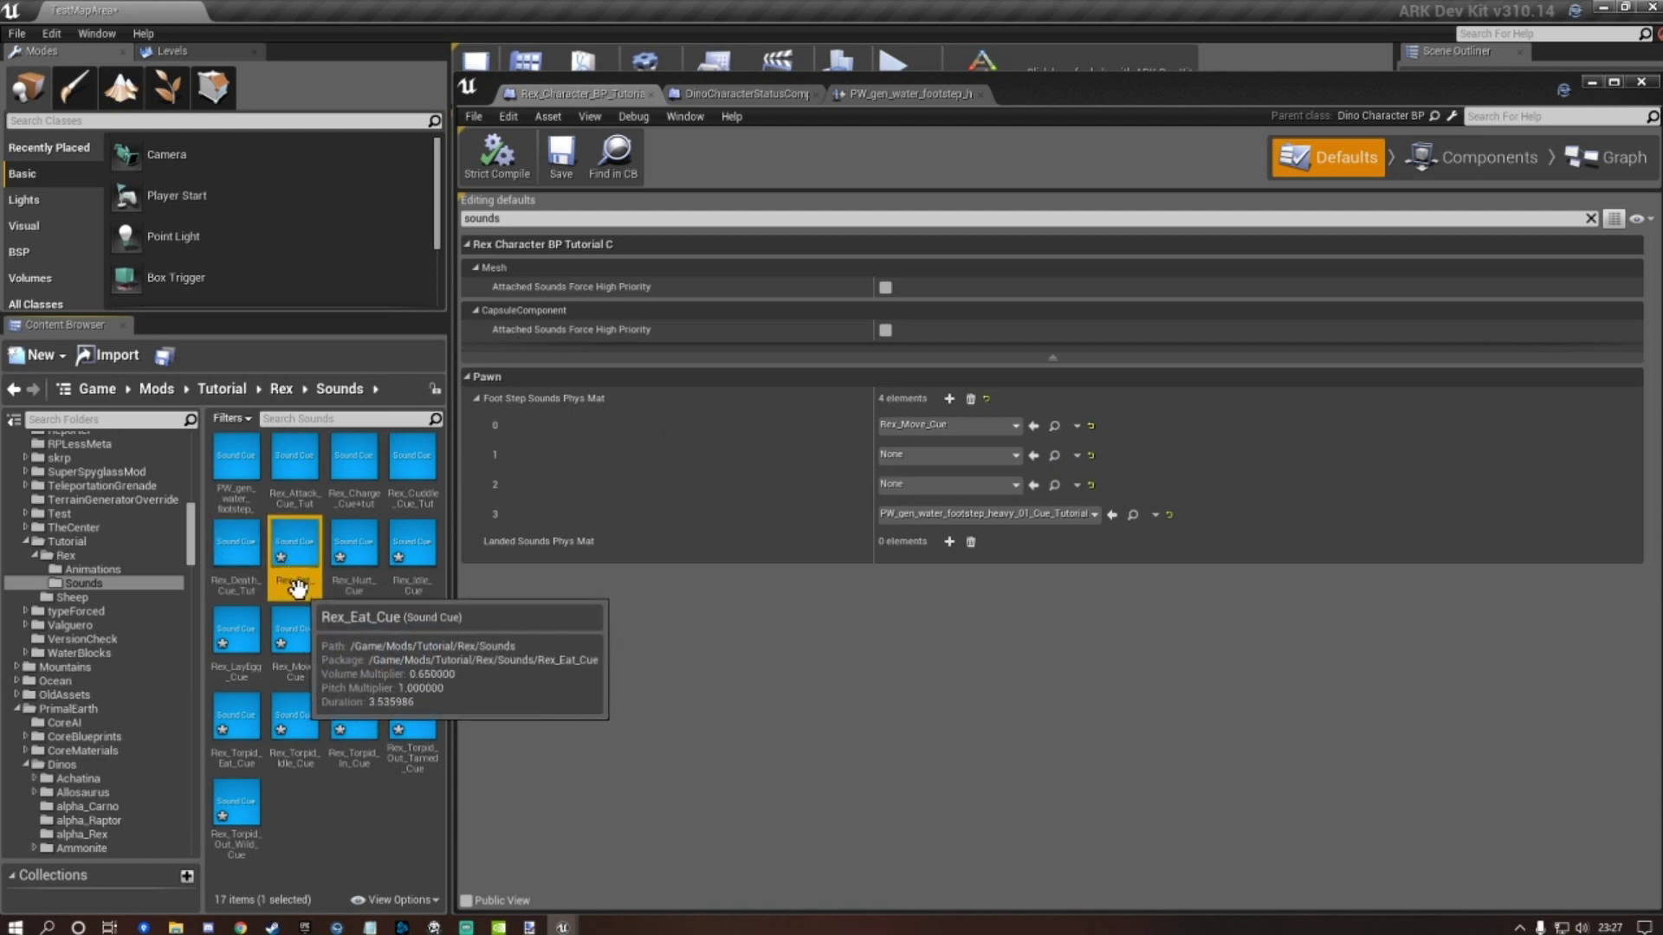
pyautogui.click(296, 586)
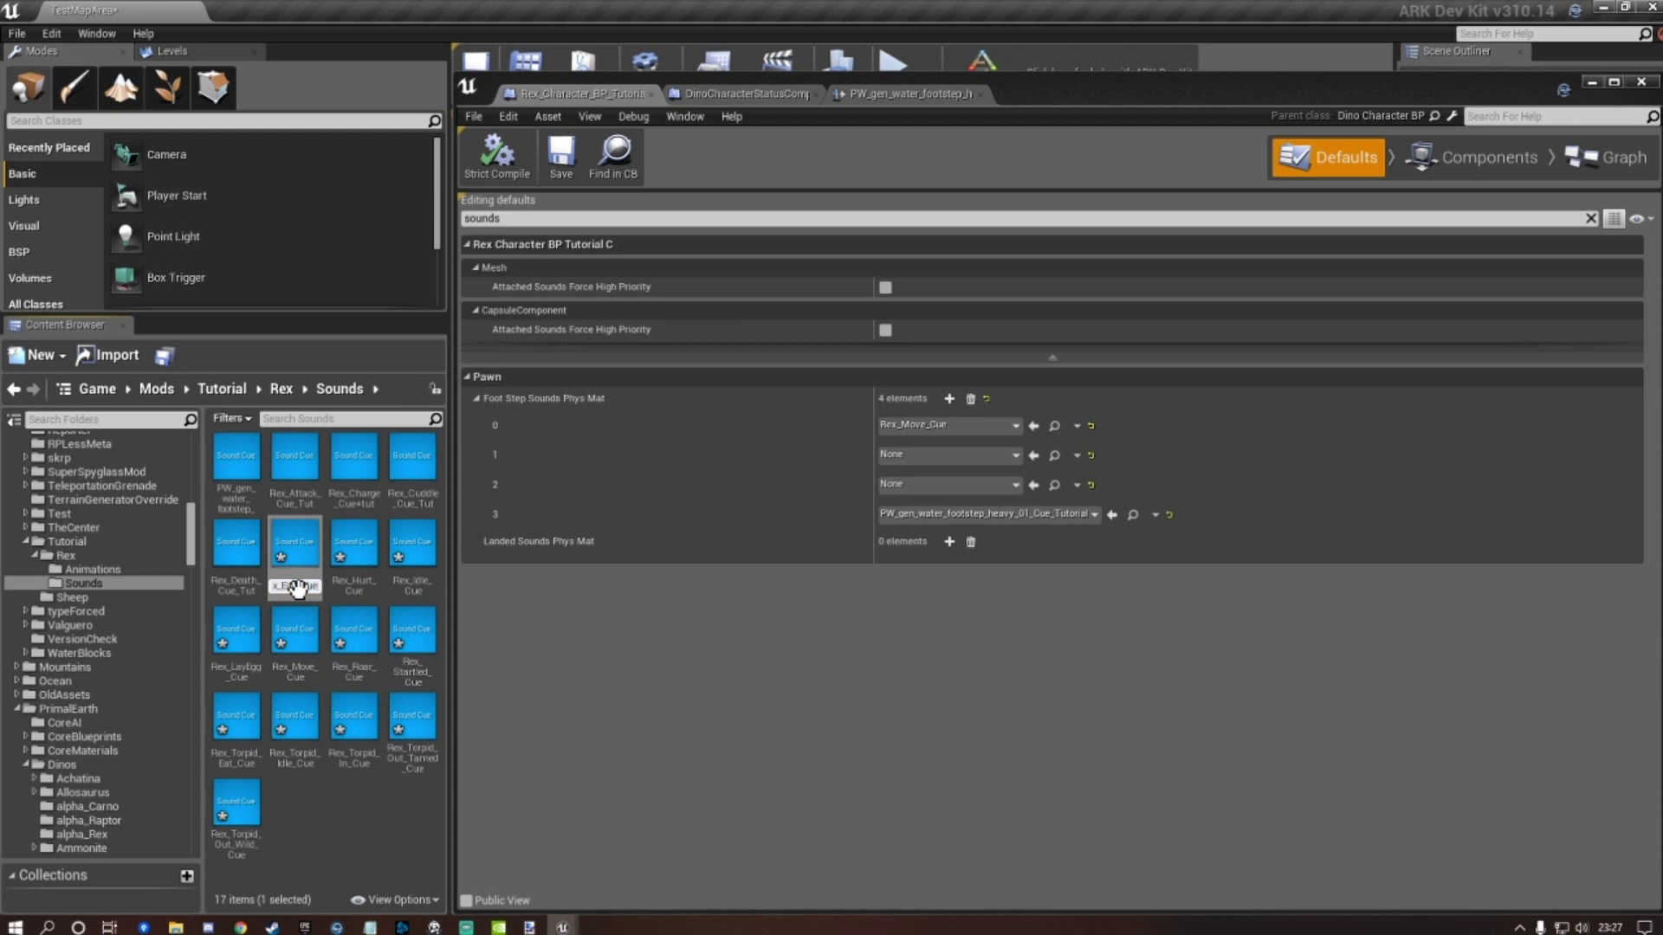
pyautogui.write('_Tut')
pyautogui.press('Return')
# Add the suffix _TUT to the names of the copied Rex_Hurt_Cue and Rex_Idle_Cue.
pyautogui.click(358, 579)
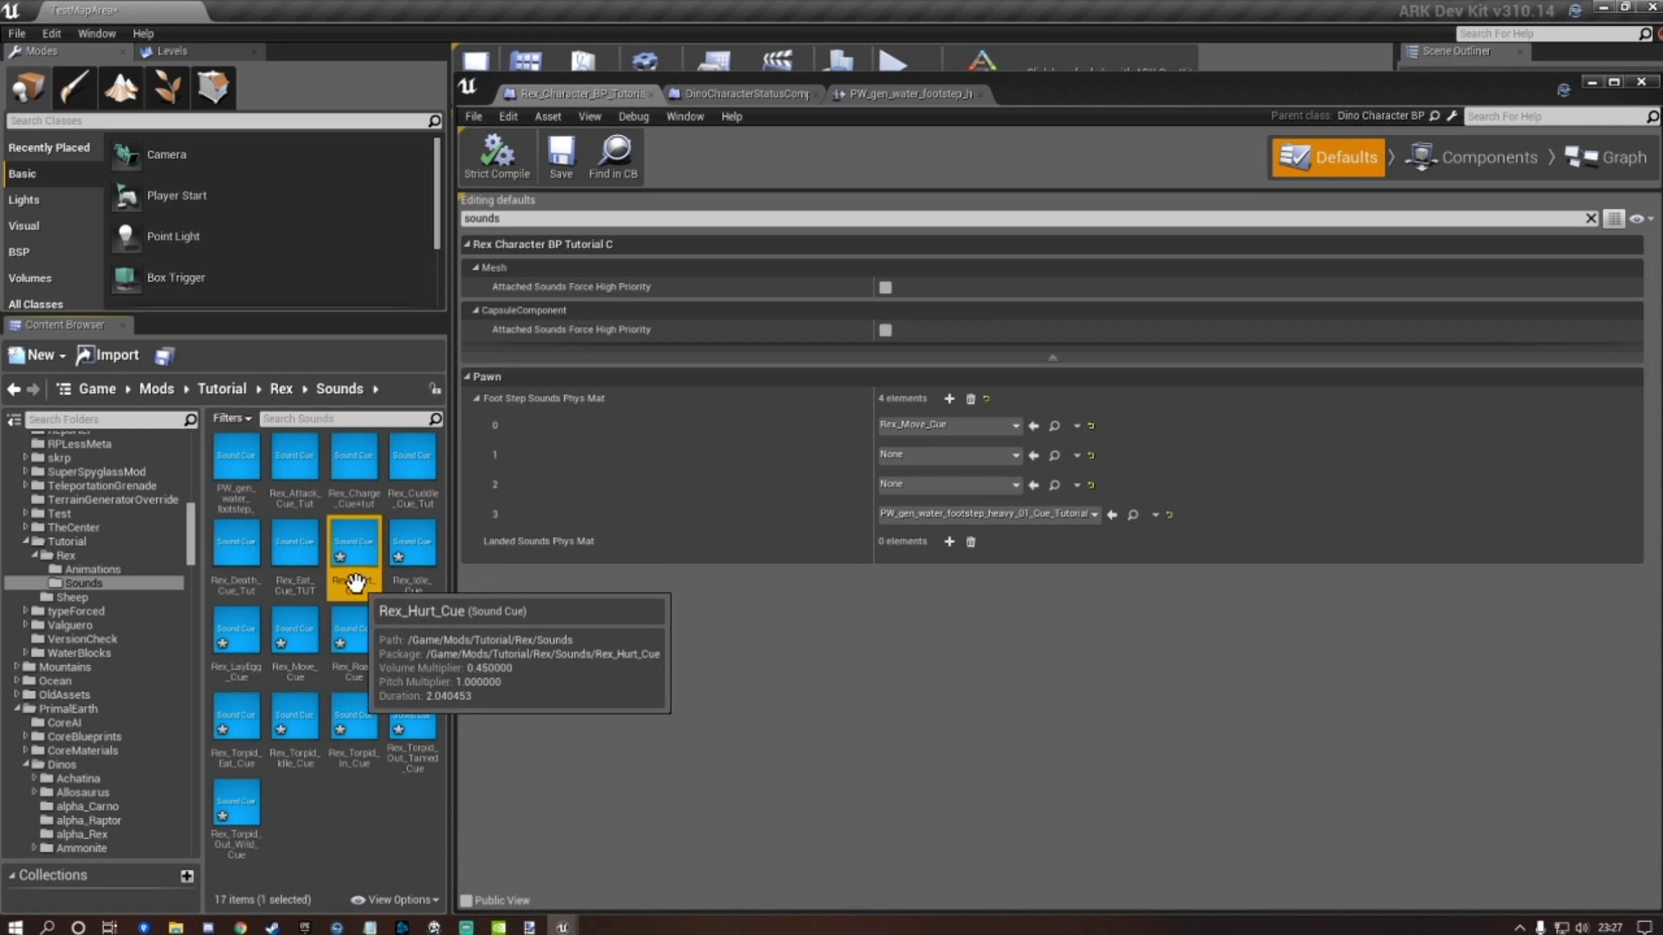
pyautogui.click(355, 584)
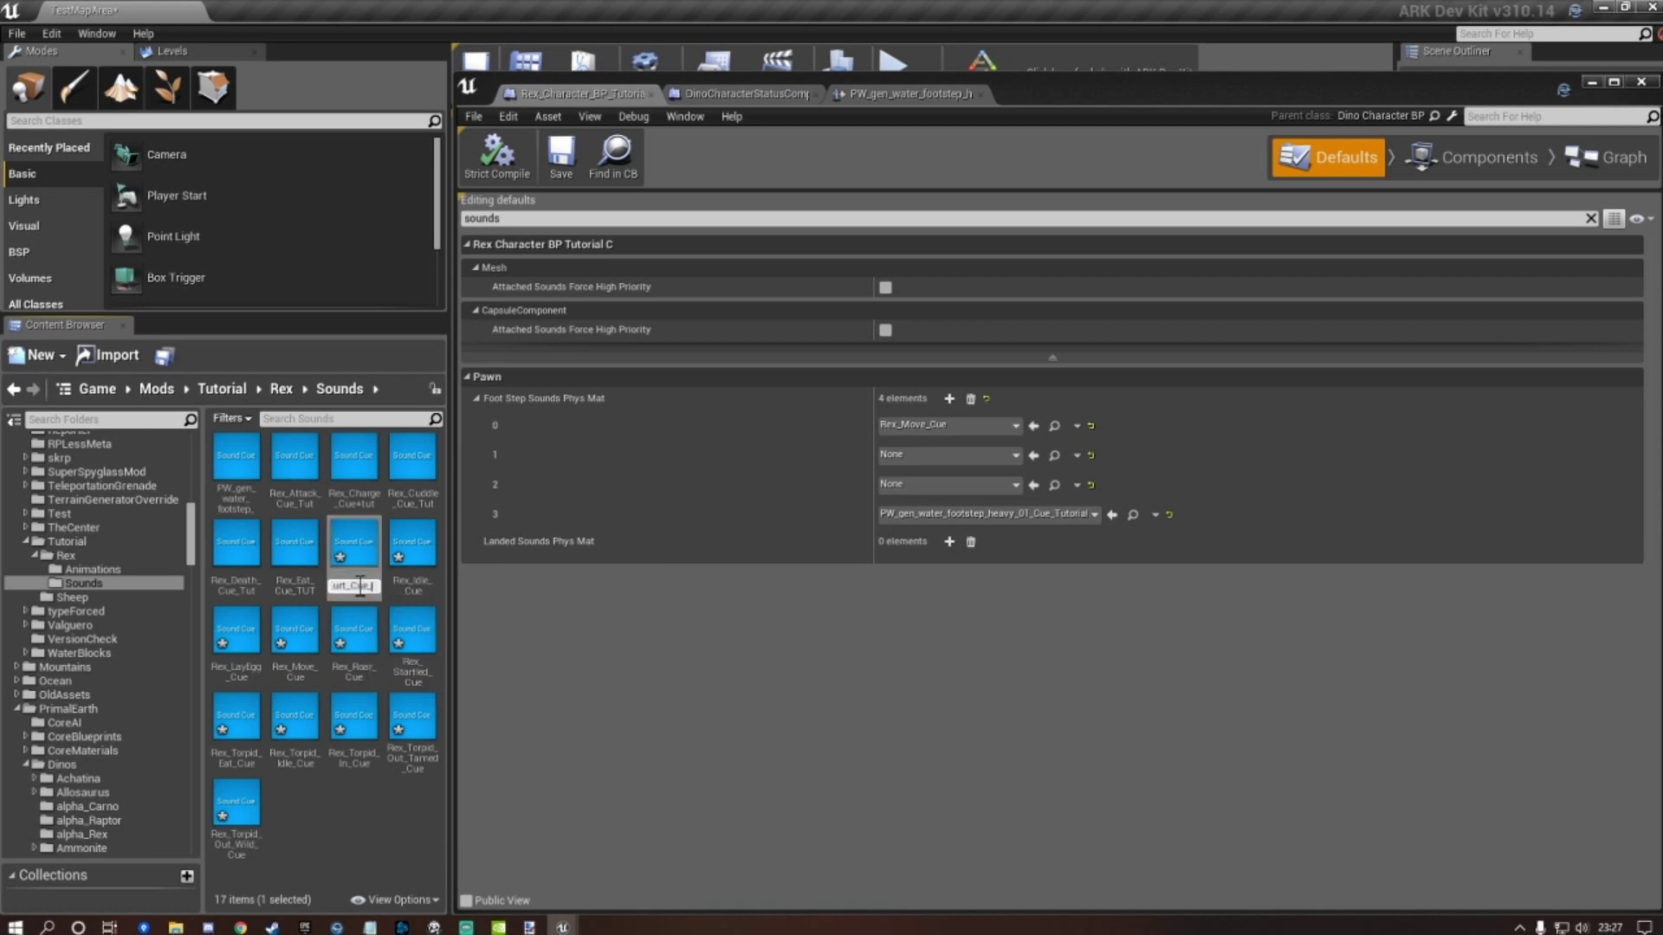
pyautogui.write('_TUT')
pyautogui.press('Return')
pyautogui.click(413, 570)
pyautogui.click(412, 572)
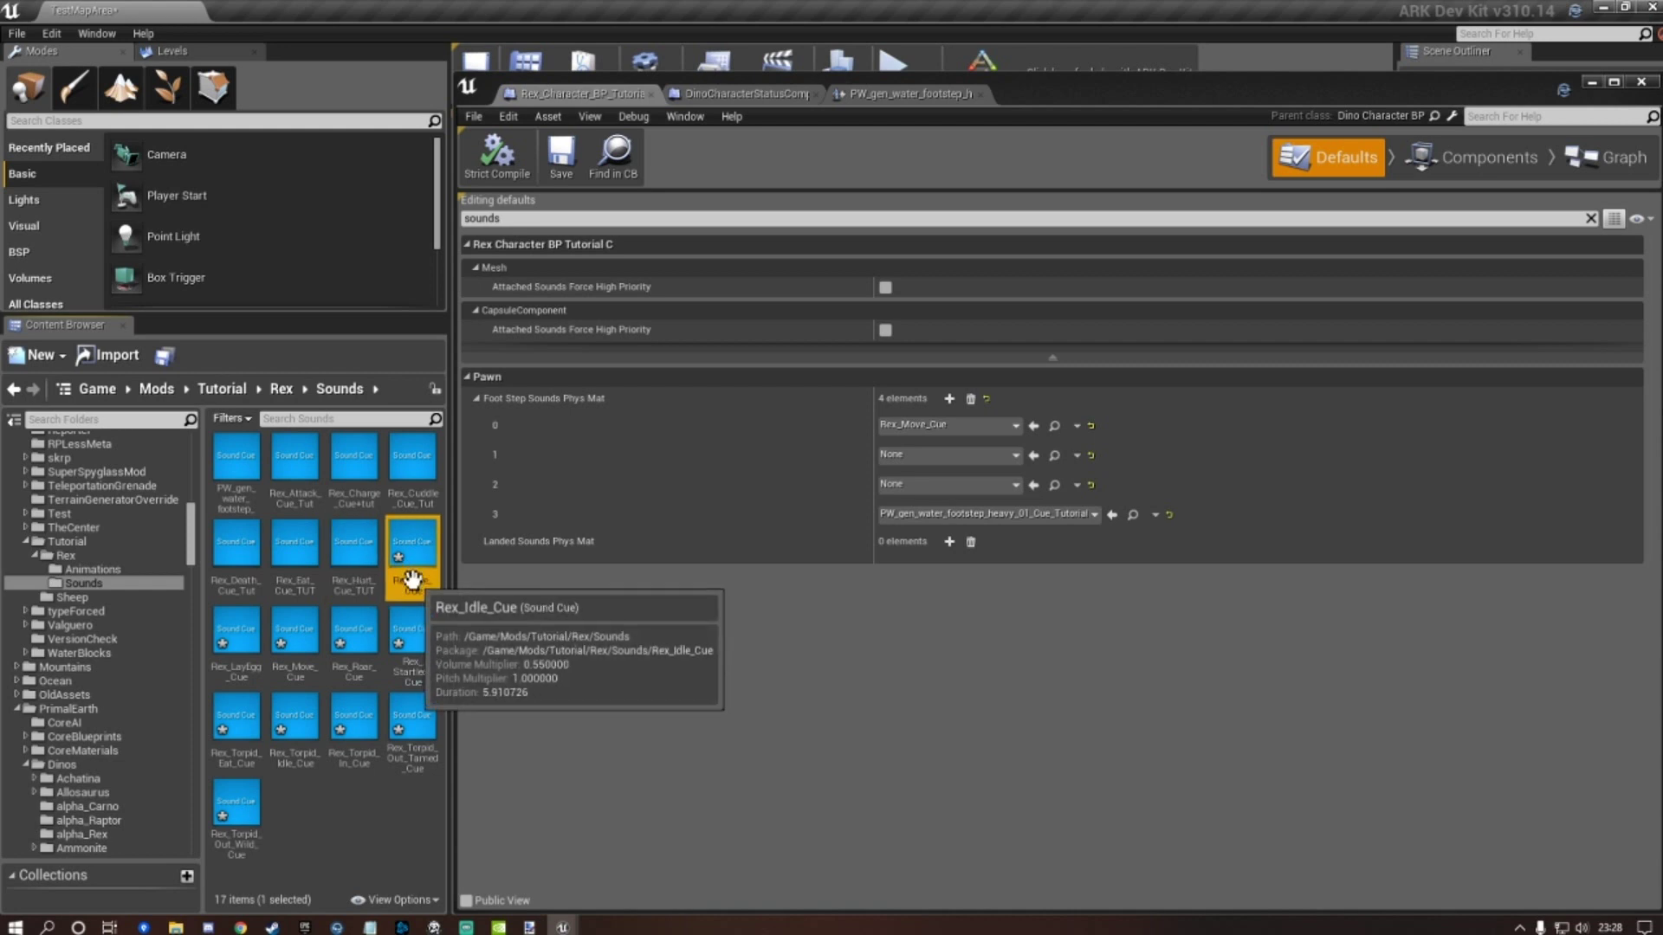
pyautogui.click(413, 579)
pyautogui.write('_TUT')
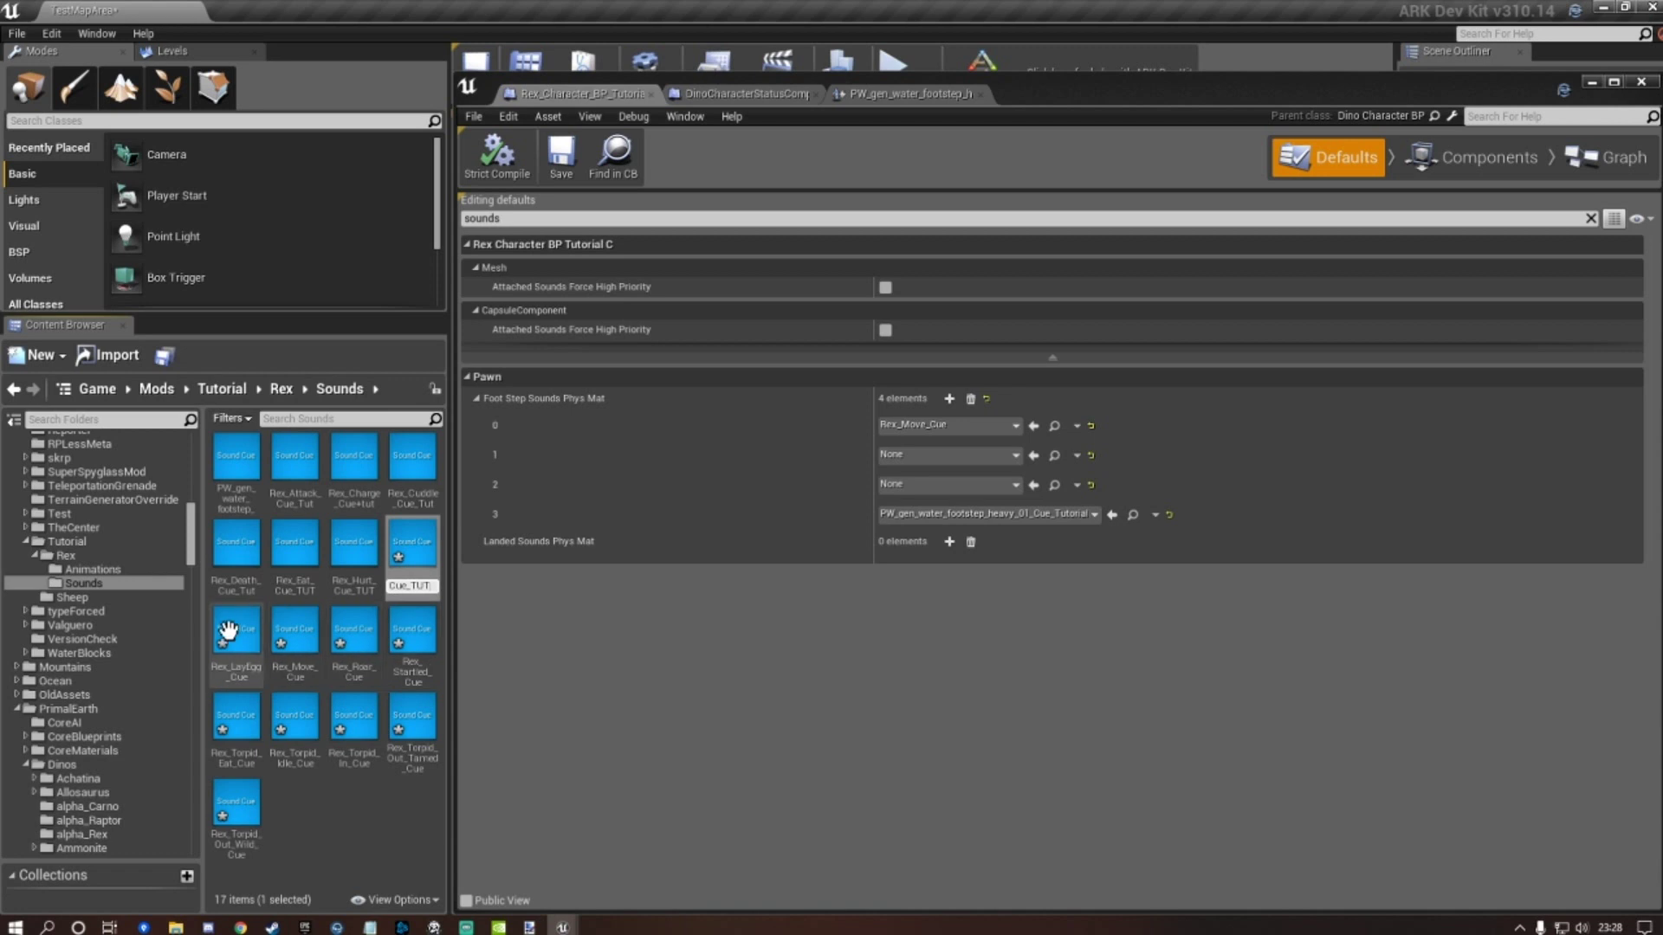
pyautogui.press('Return')
# Add the suffix _TUT to the names of the copied Rex_LayEgg_Cue and Rex_Move_Cue.
pyautogui.click(232, 637)
pyautogui.click(233, 664)
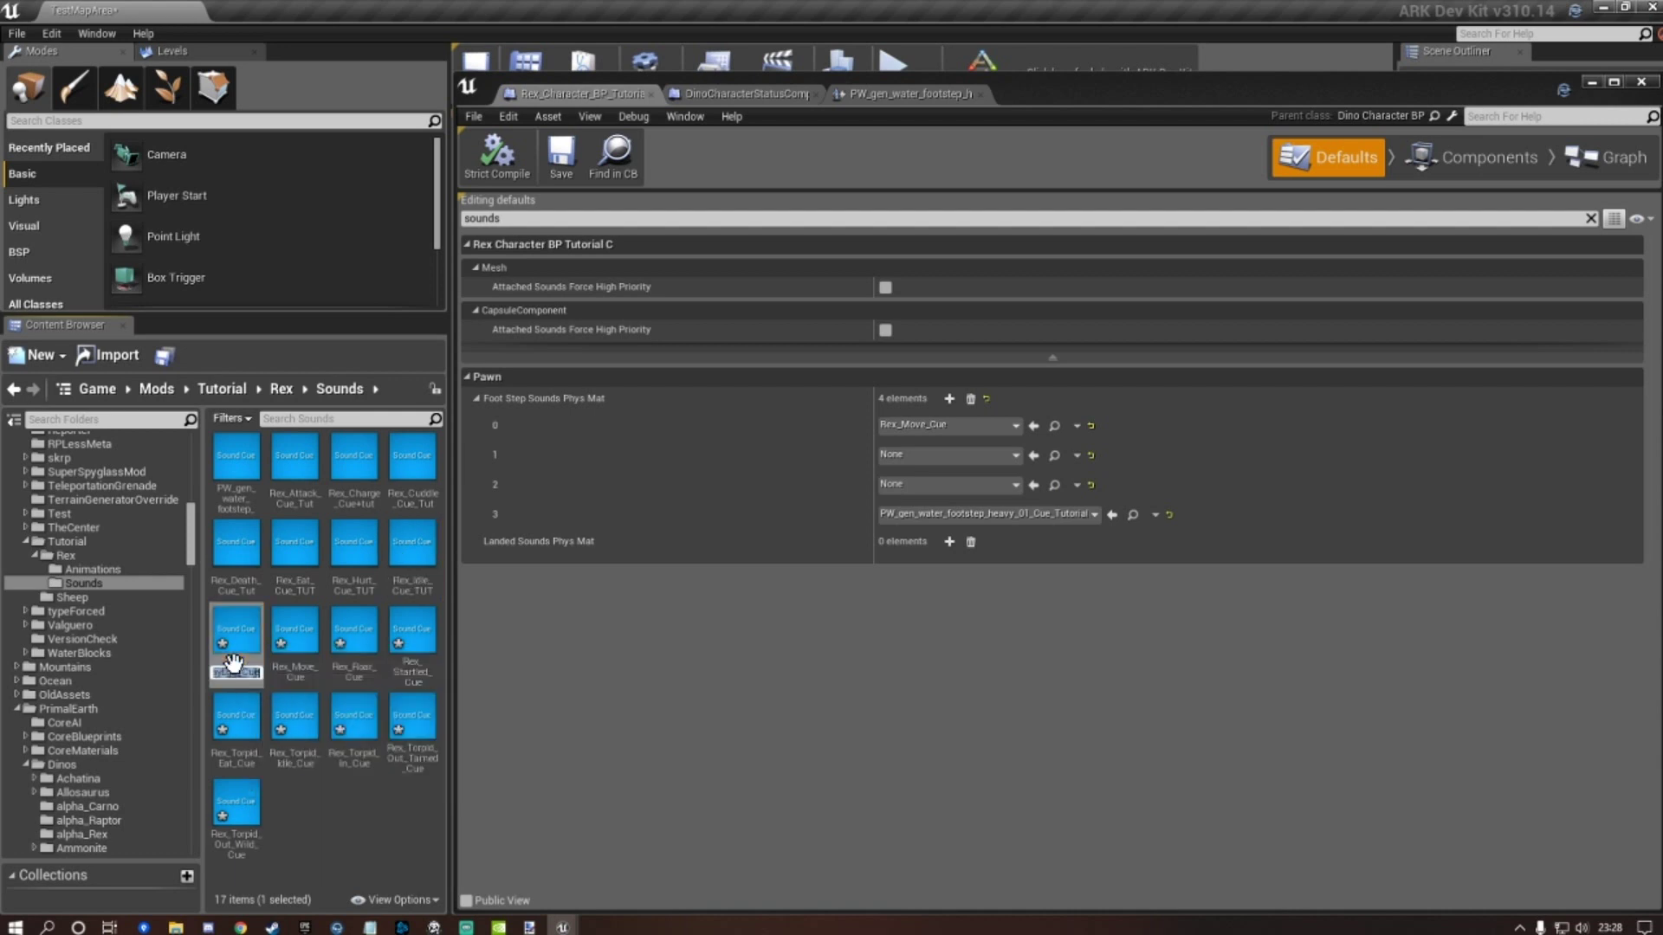
pyautogui.write('_TUT')
pyautogui.press('Return')
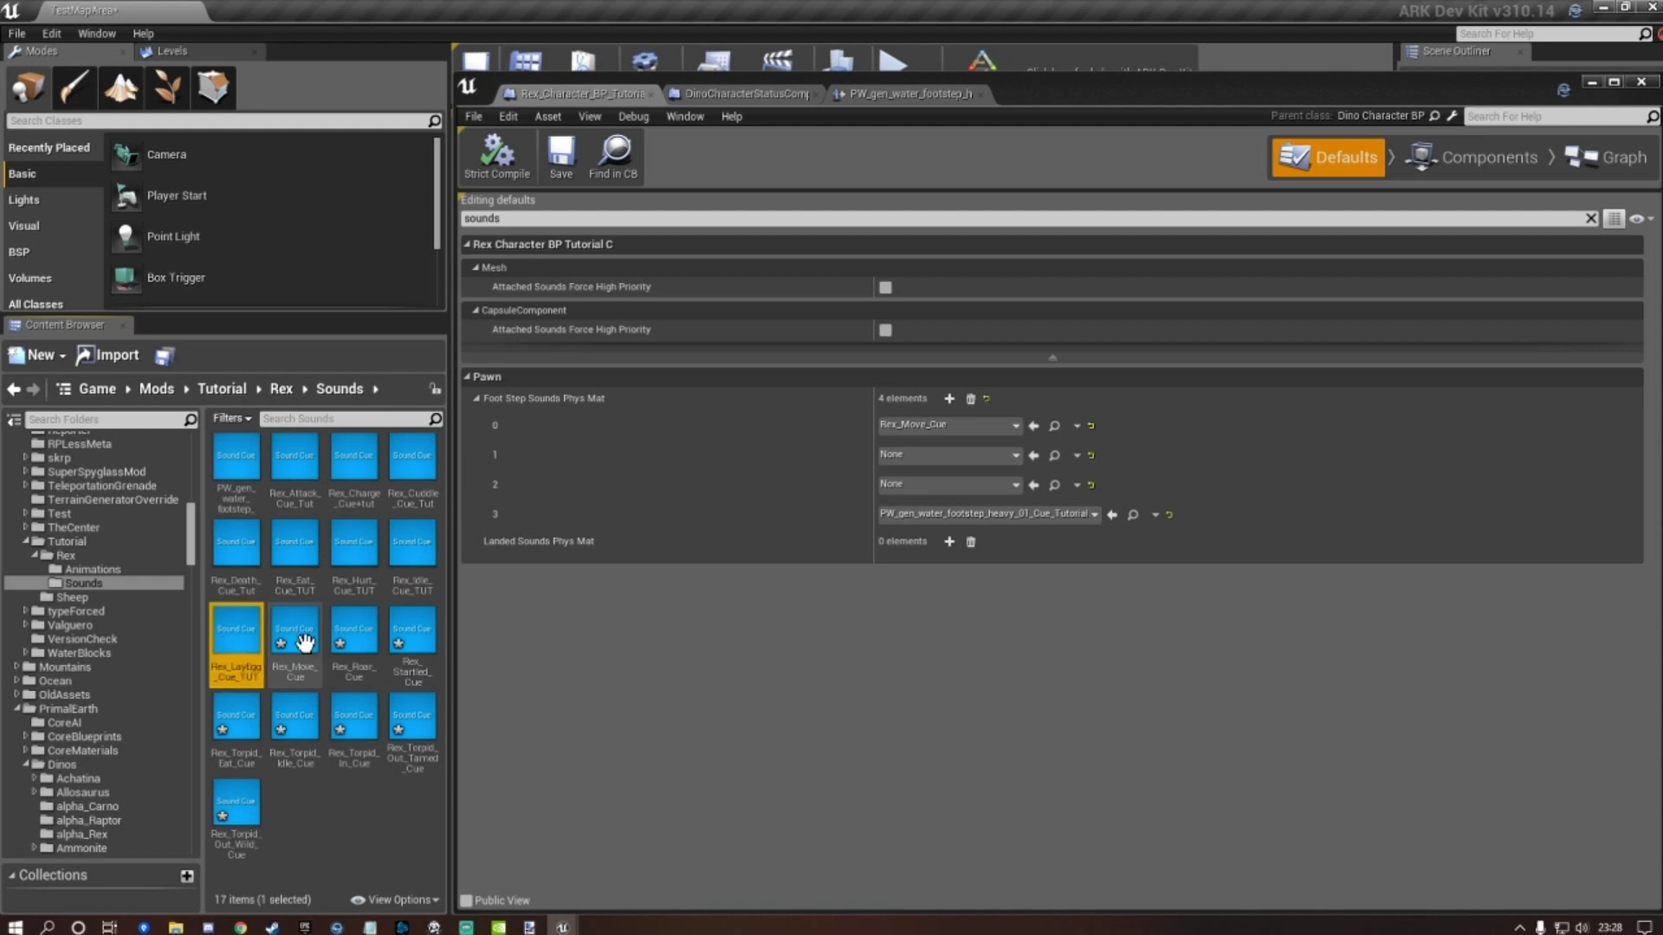
pyautogui.click(303, 648)
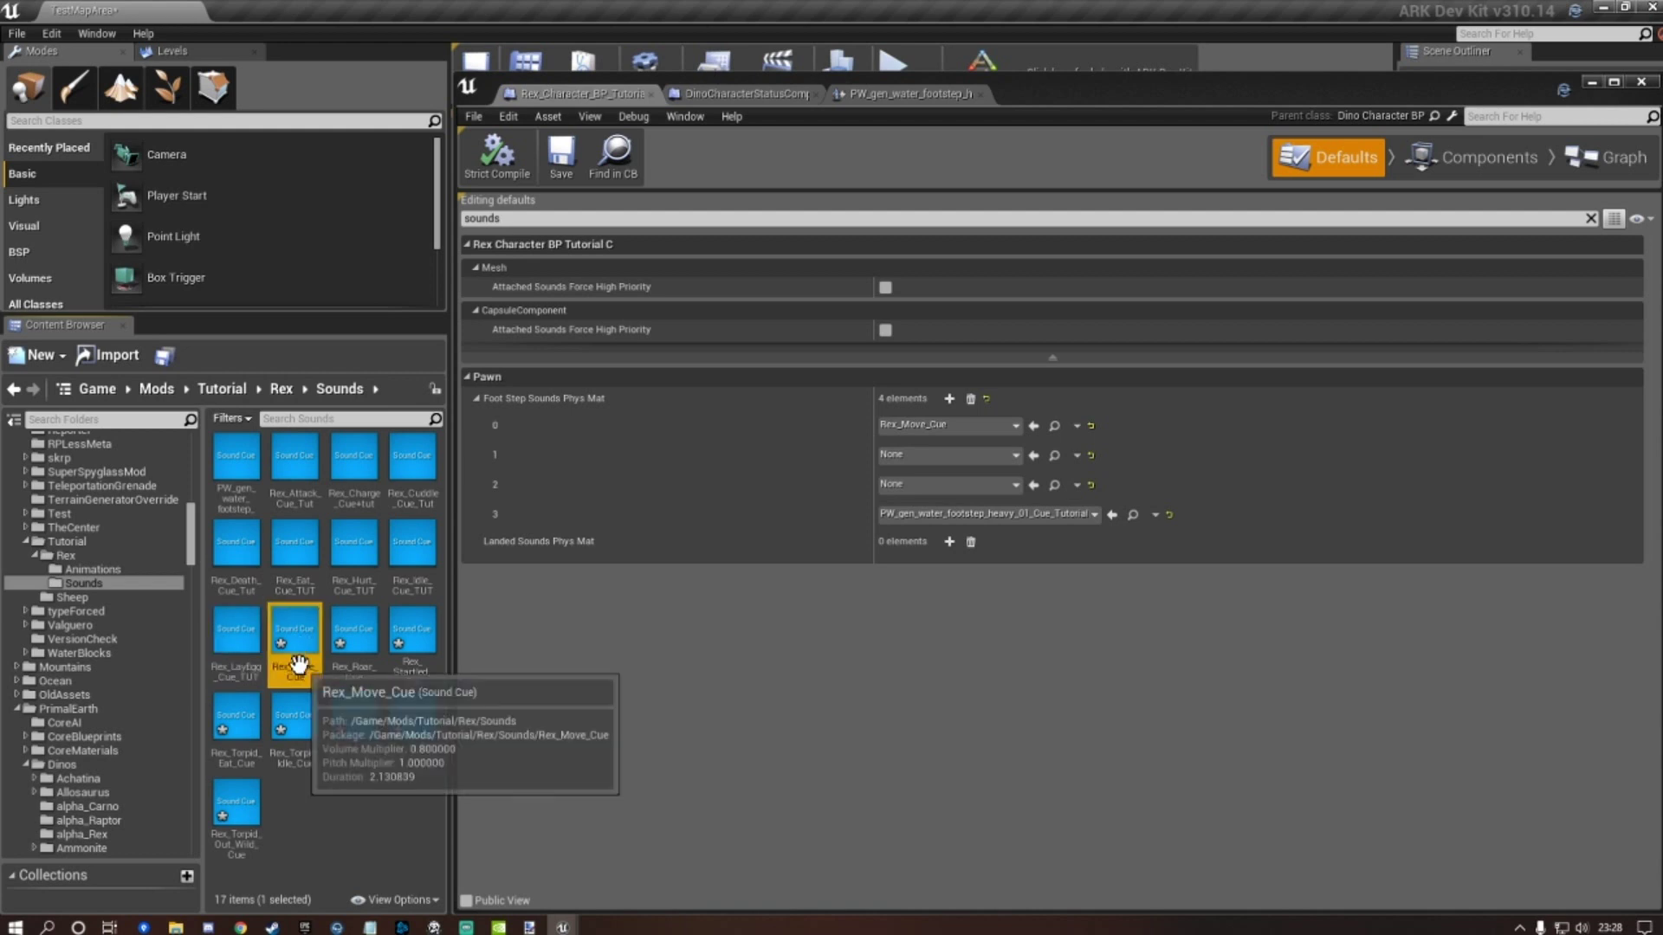
pyautogui.click(299, 665)
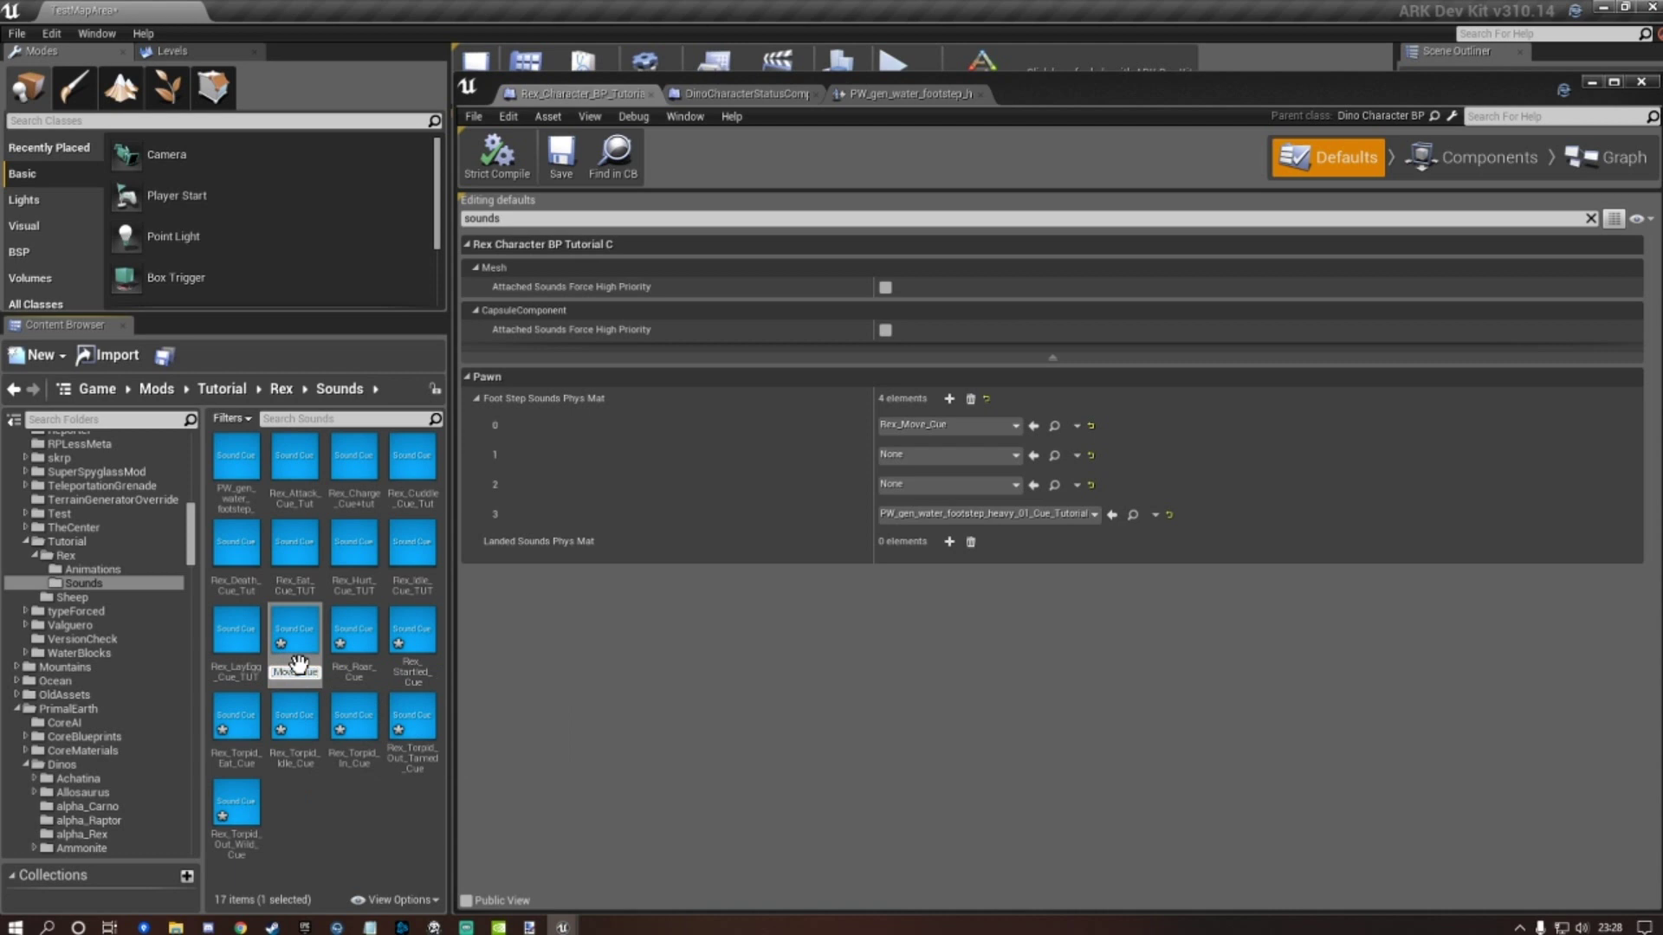
pyautogui.press('Right')
pyautogui.write('_TUT')
pyautogui.press('Return')
# Add the suffix _TUT to the names of the copied Rex_Roar_Cue and Rex_Startled_Cue.
pyautogui.click(354, 641)
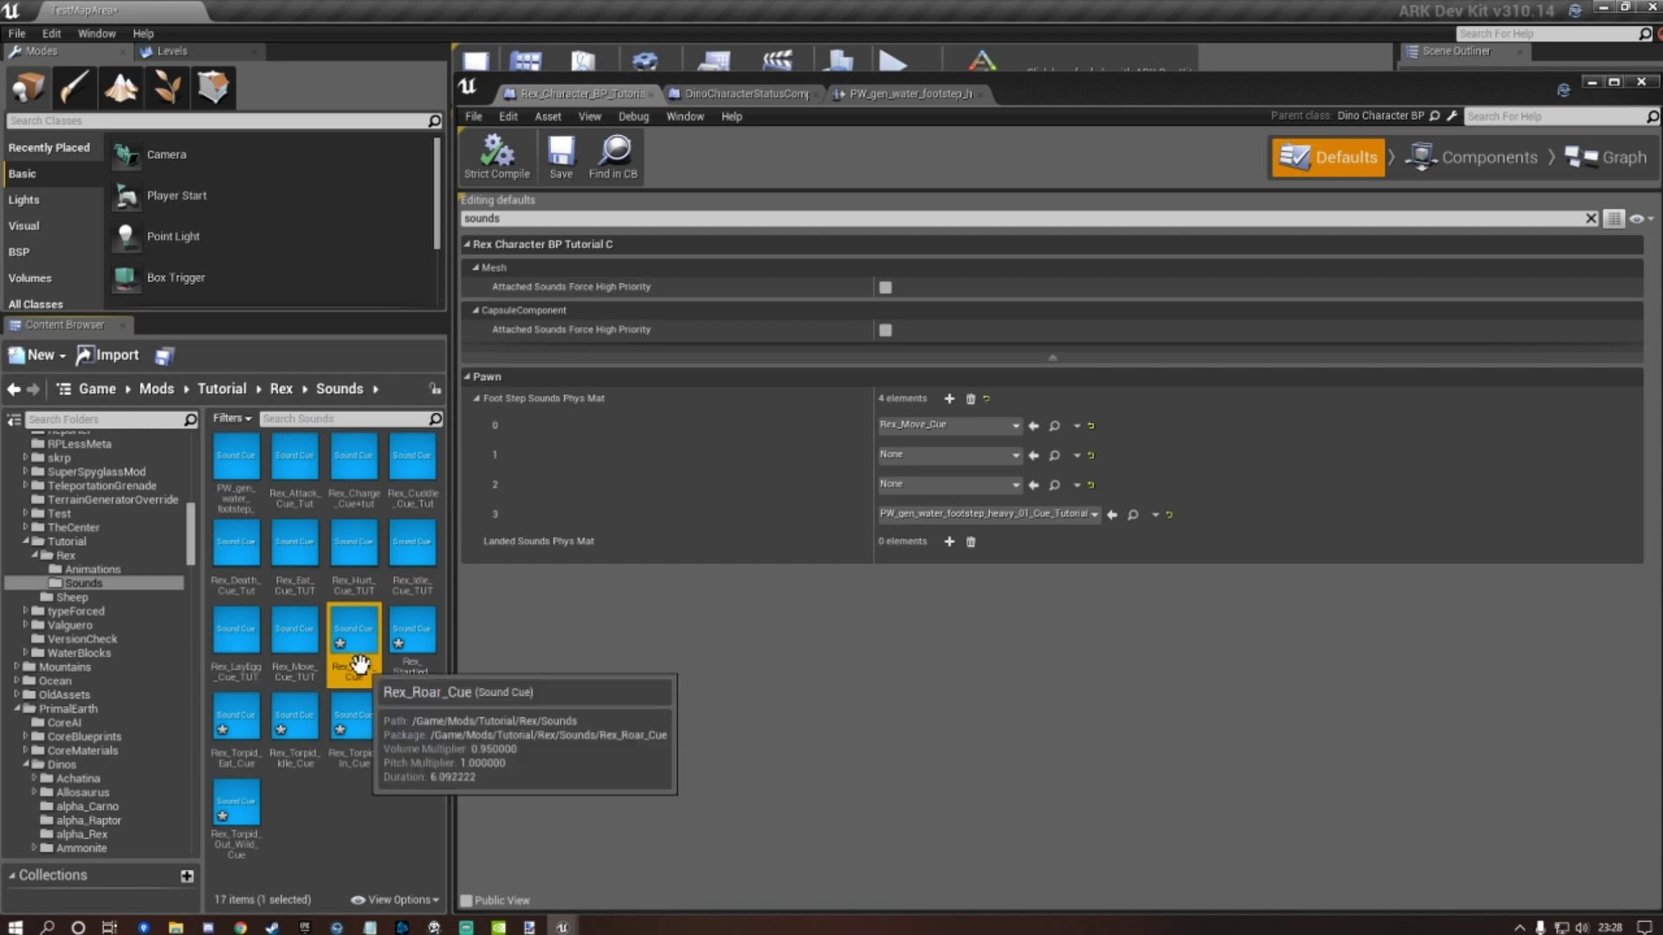
pyautogui.click(359, 664)
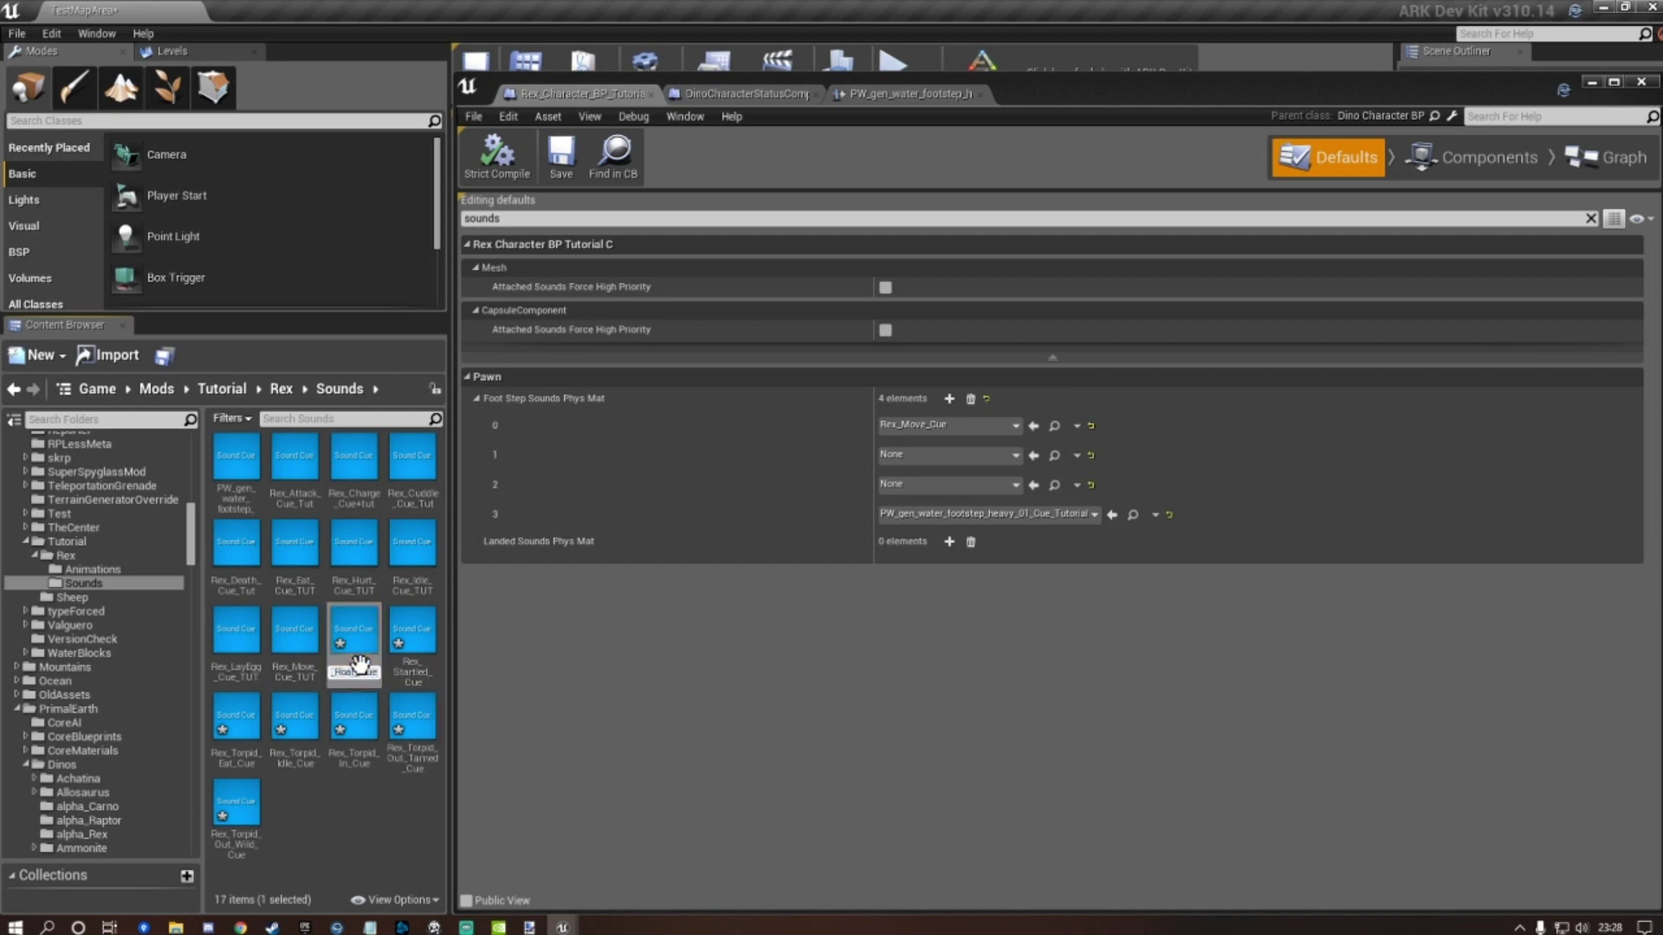
pyautogui.press('End')
pyautogui.write('_TUT')
pyautogui.press('Return')
pyautogui.click(413, 651)
pyautogui.click(410, 662)
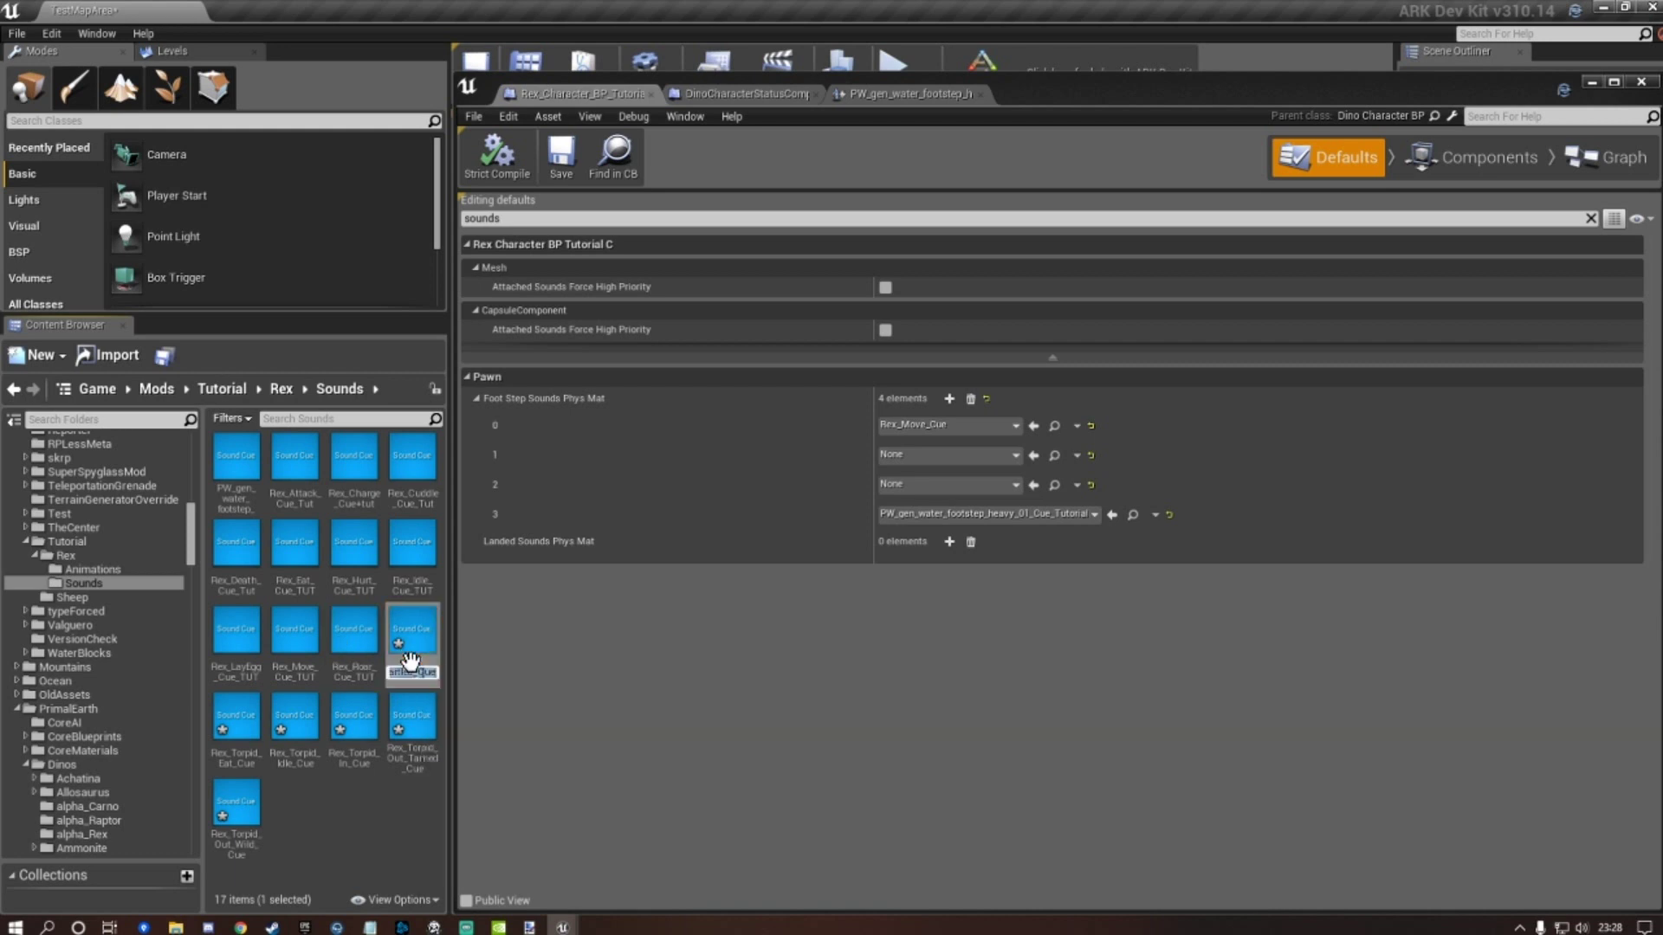
pyautogui.press('End')
pyautogui.write('_TUT')
pyautogui.click(226, 720)
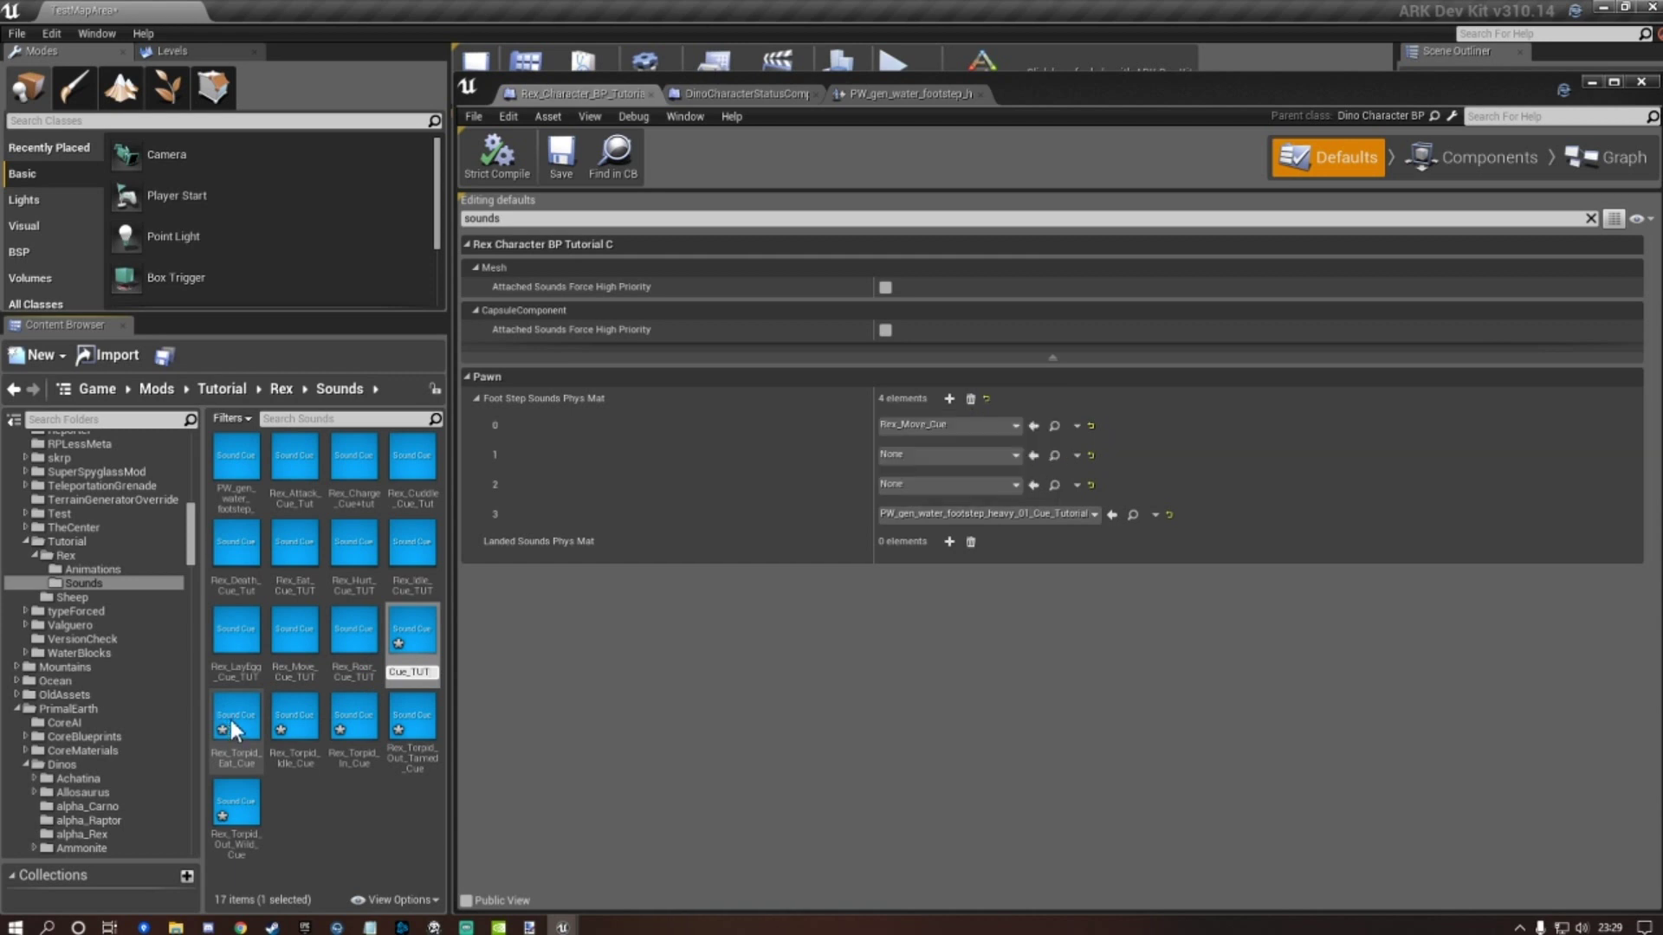
# Add the suffix _TUT to the names of the copied Rex_Torpid_Eat_Cue and Rex_Torpid_Idle_Cue.
pyautogui.click(230, 722)
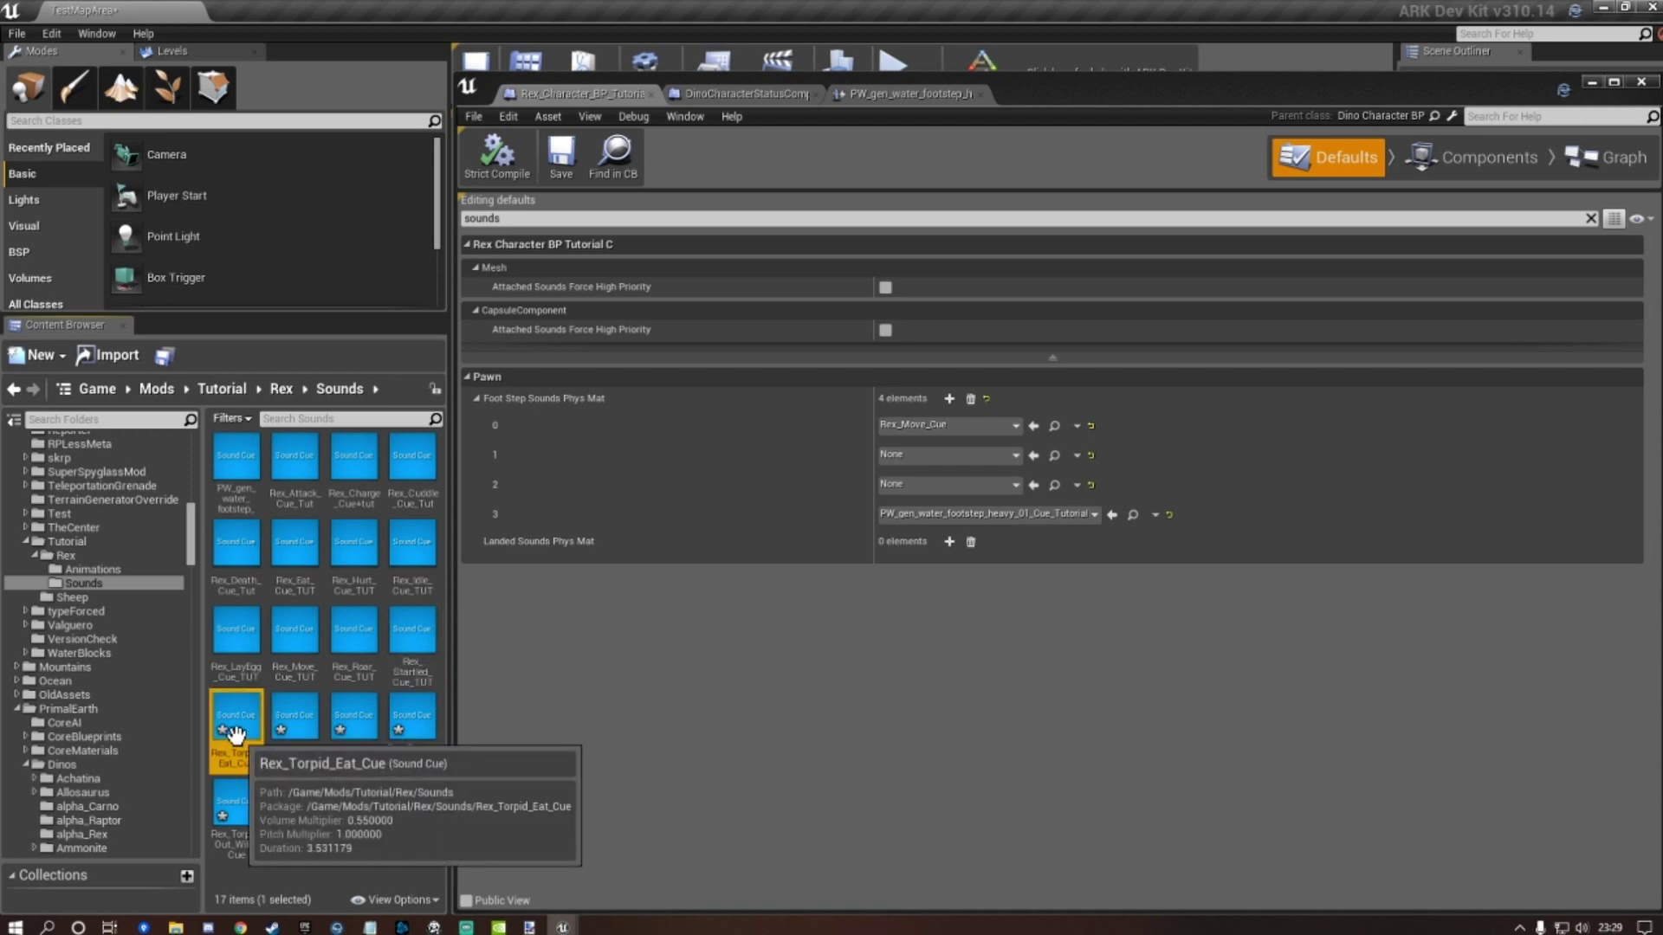
pyautogui.press('F2')
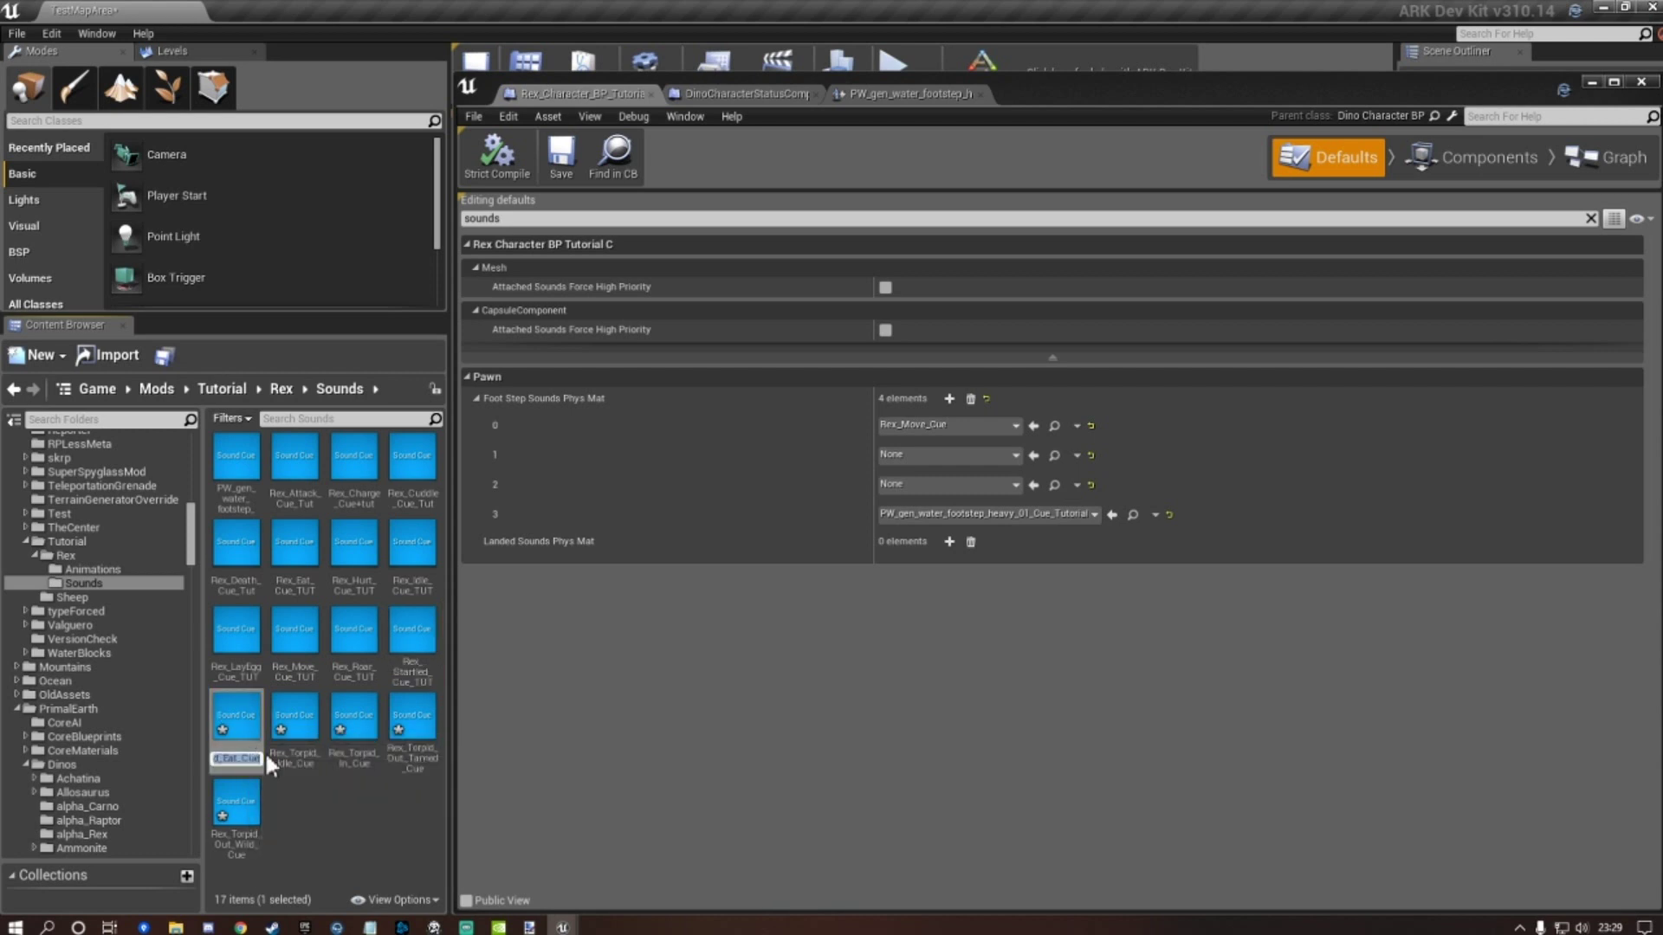
pyautogui.press('End')
pyautogui.write('_TUT')
pyautogui.press('Return')
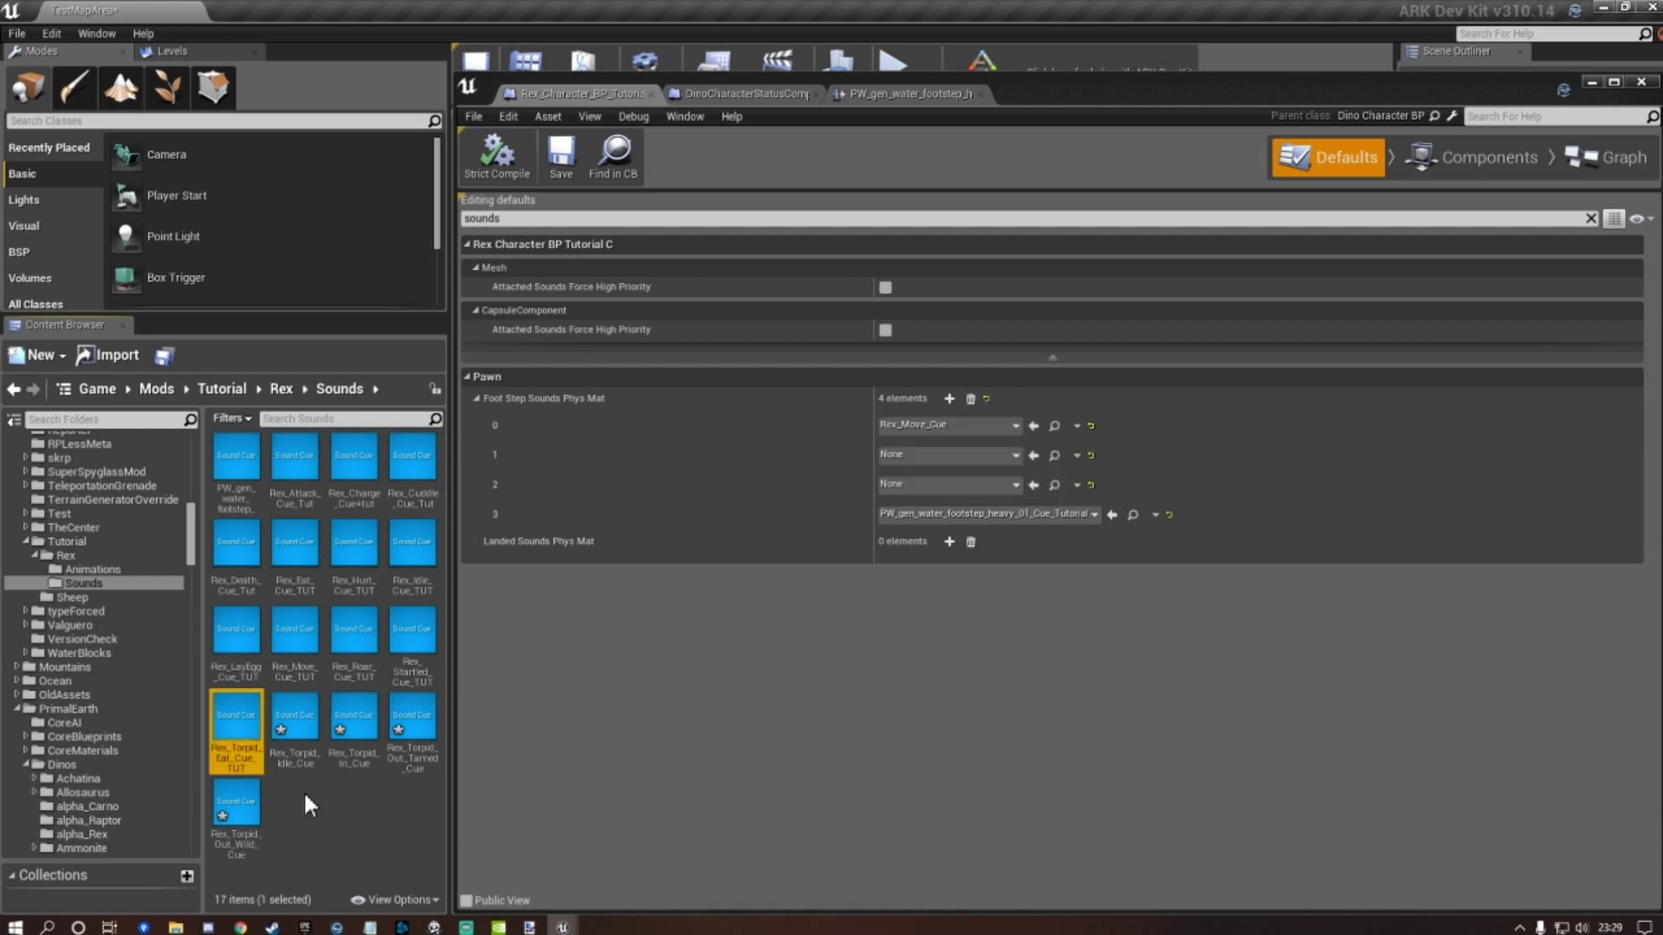
pyautogui.click(297, 750)
pyautogui.click(303, 758)
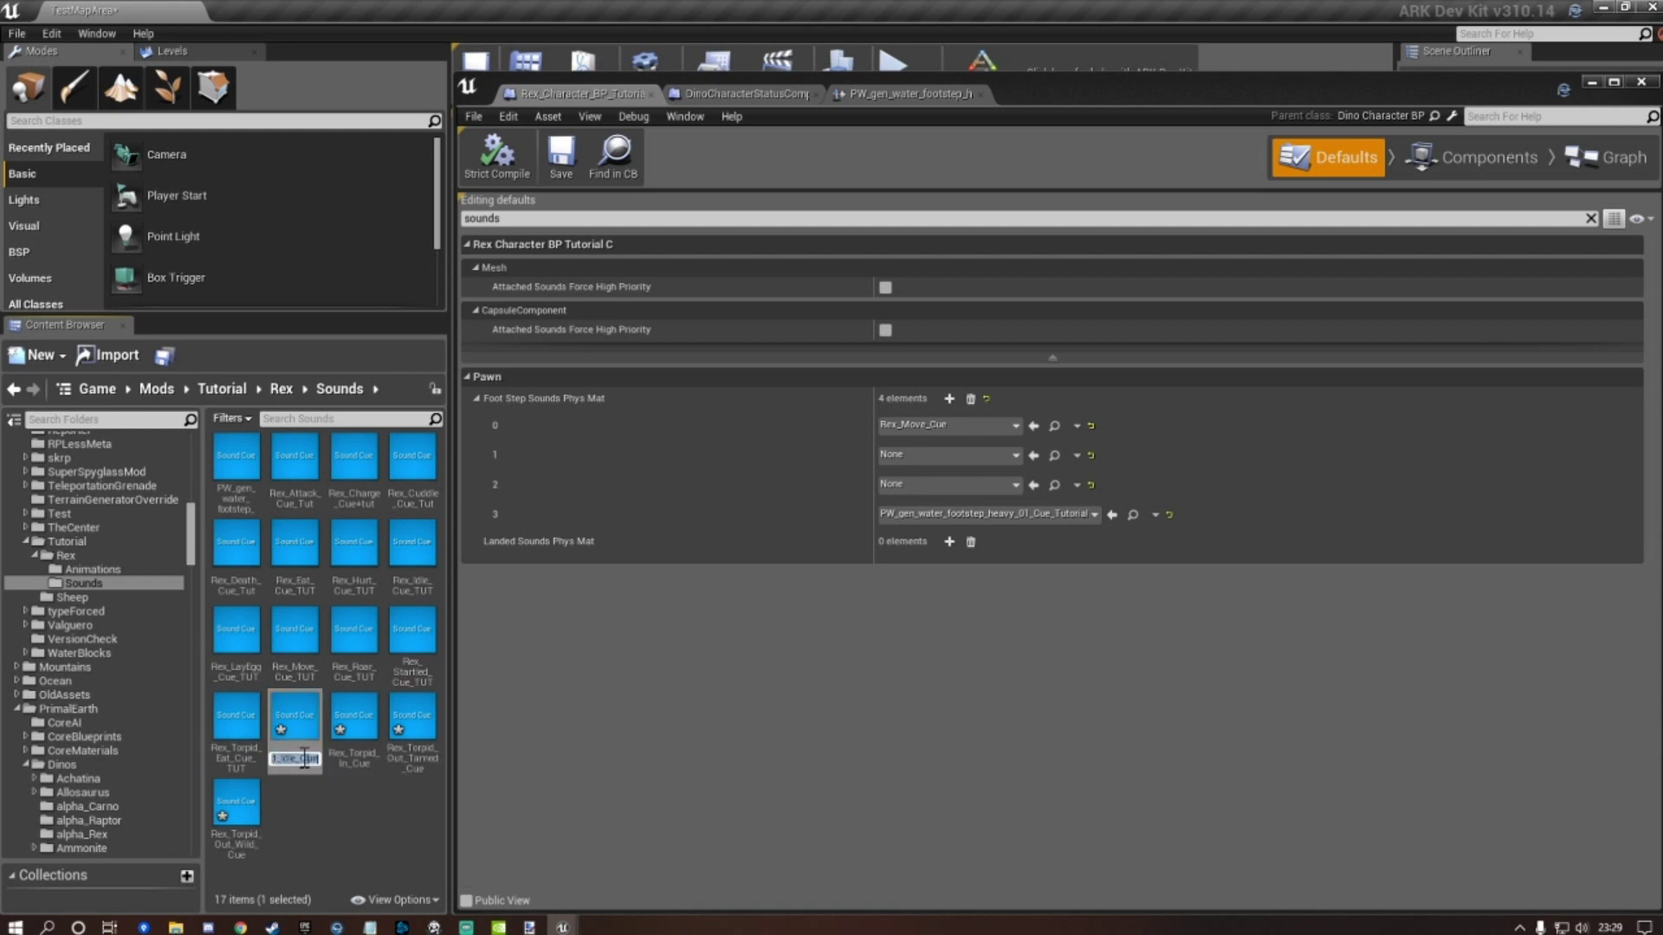
pyautogui.click(304, 759)
pyautogui.write('_TUT')
pyautogui.press('Return')
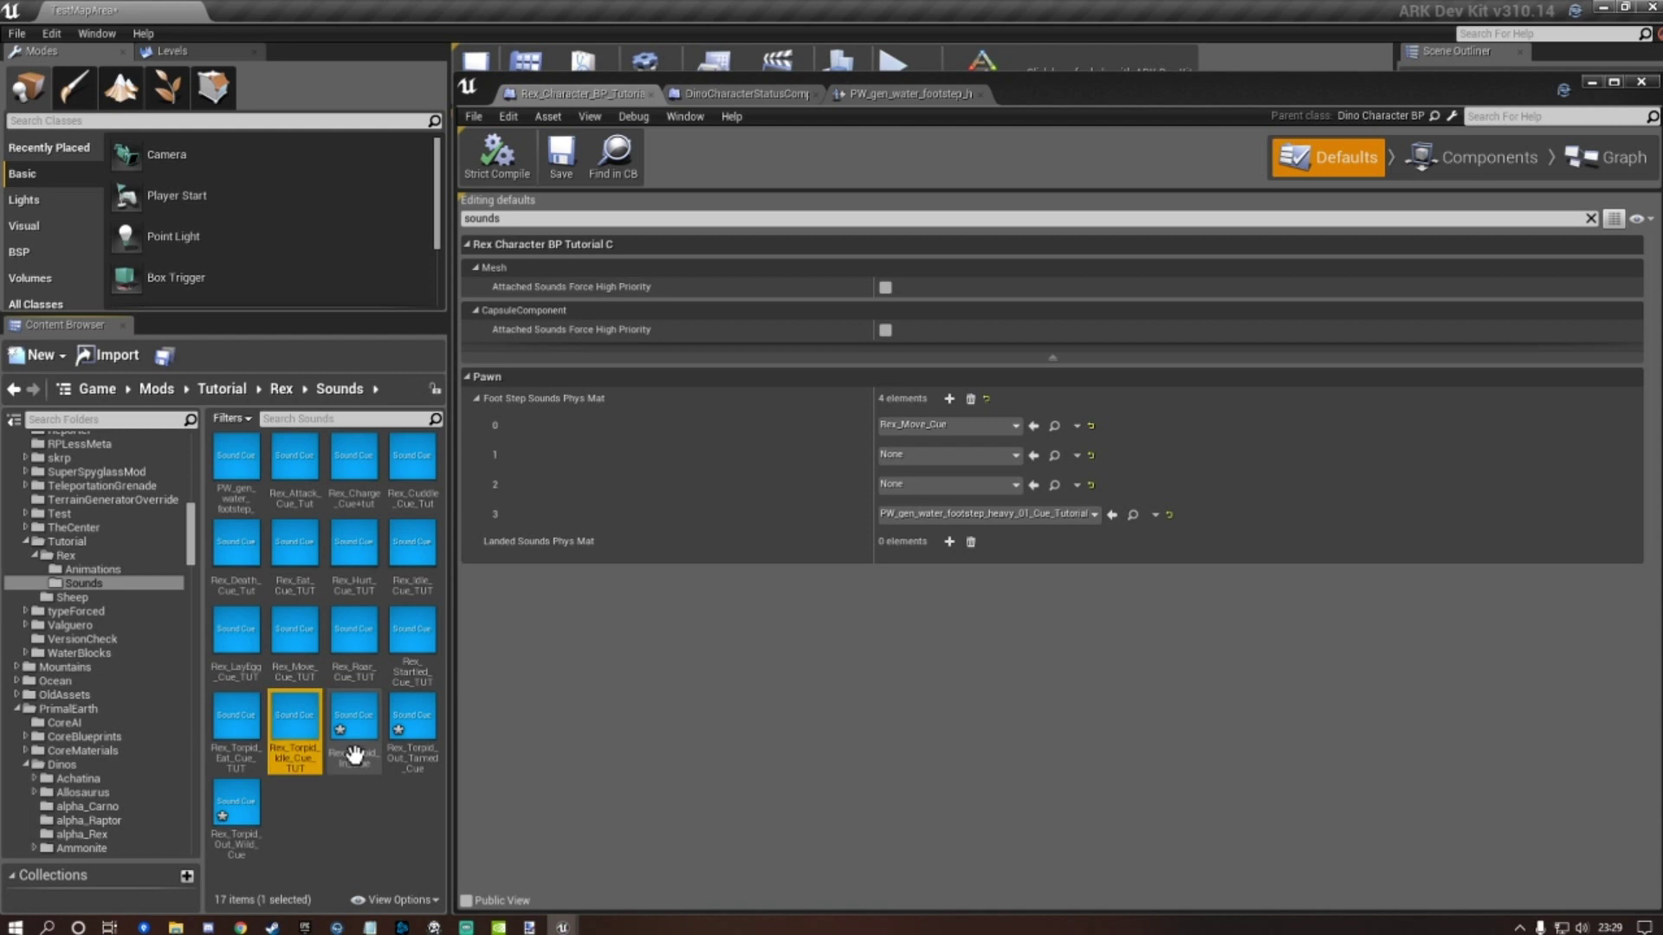
# Add the suffix _TUT to the names of the copied Rex_Torpid_In_Cue and Rex_Torpid_Out_Tamed_Cue.
pyautogui.click(355, 759)
pyautogui.click(355, 759)
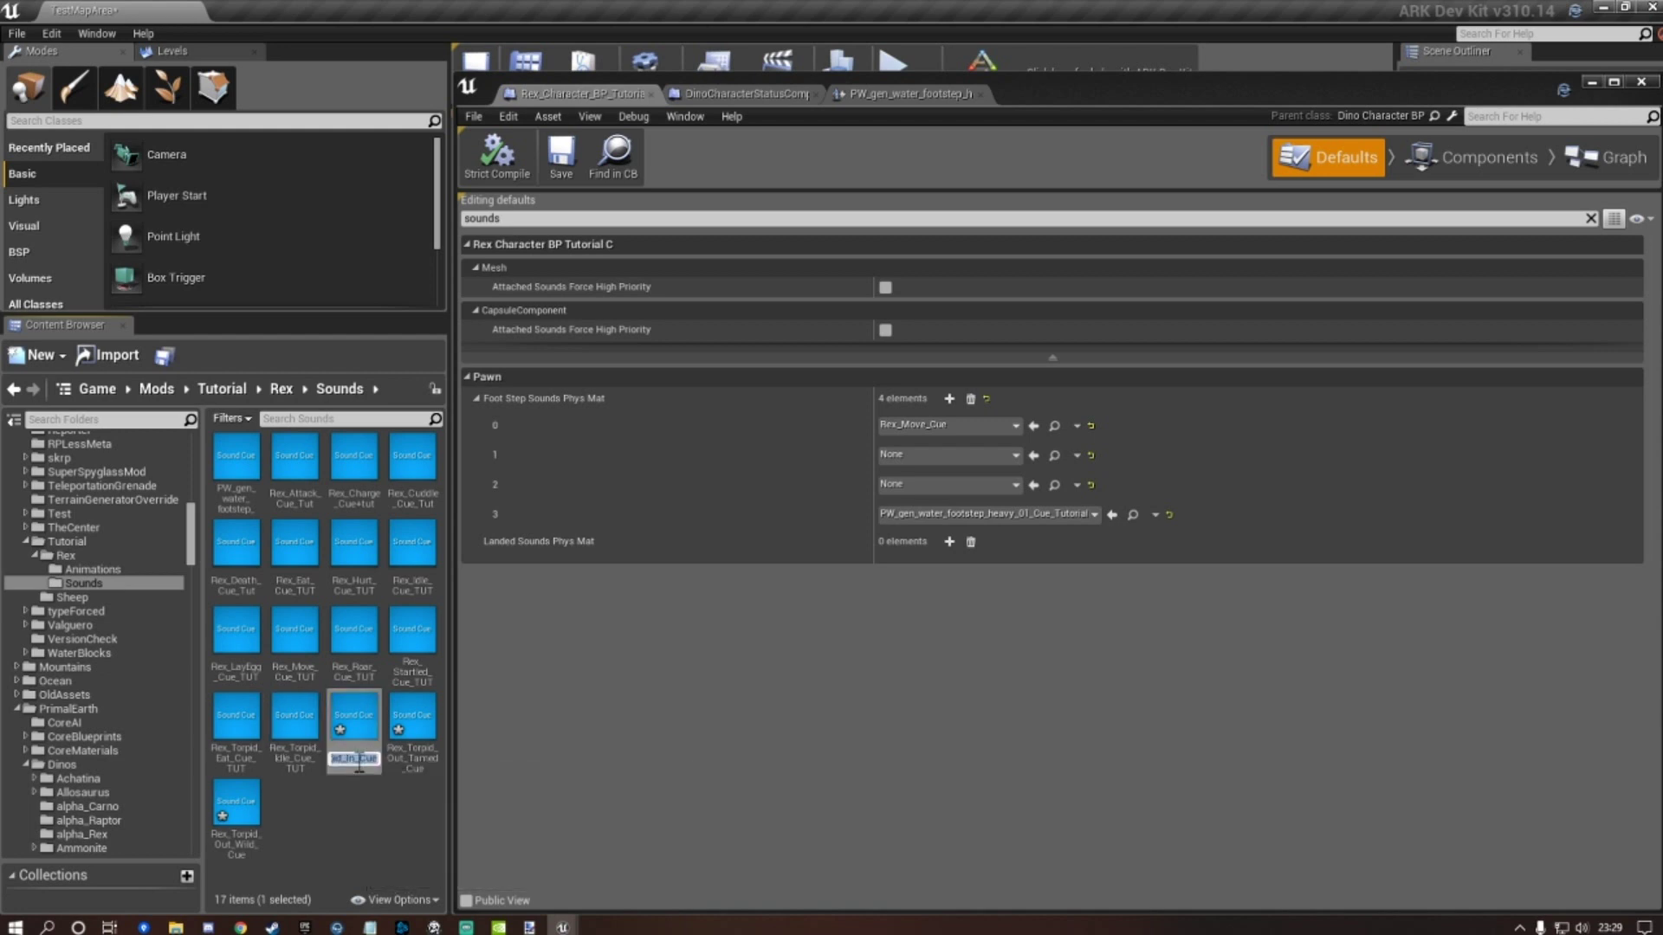
pyautogui.write('_TUT')
pyautogui.press('Return')
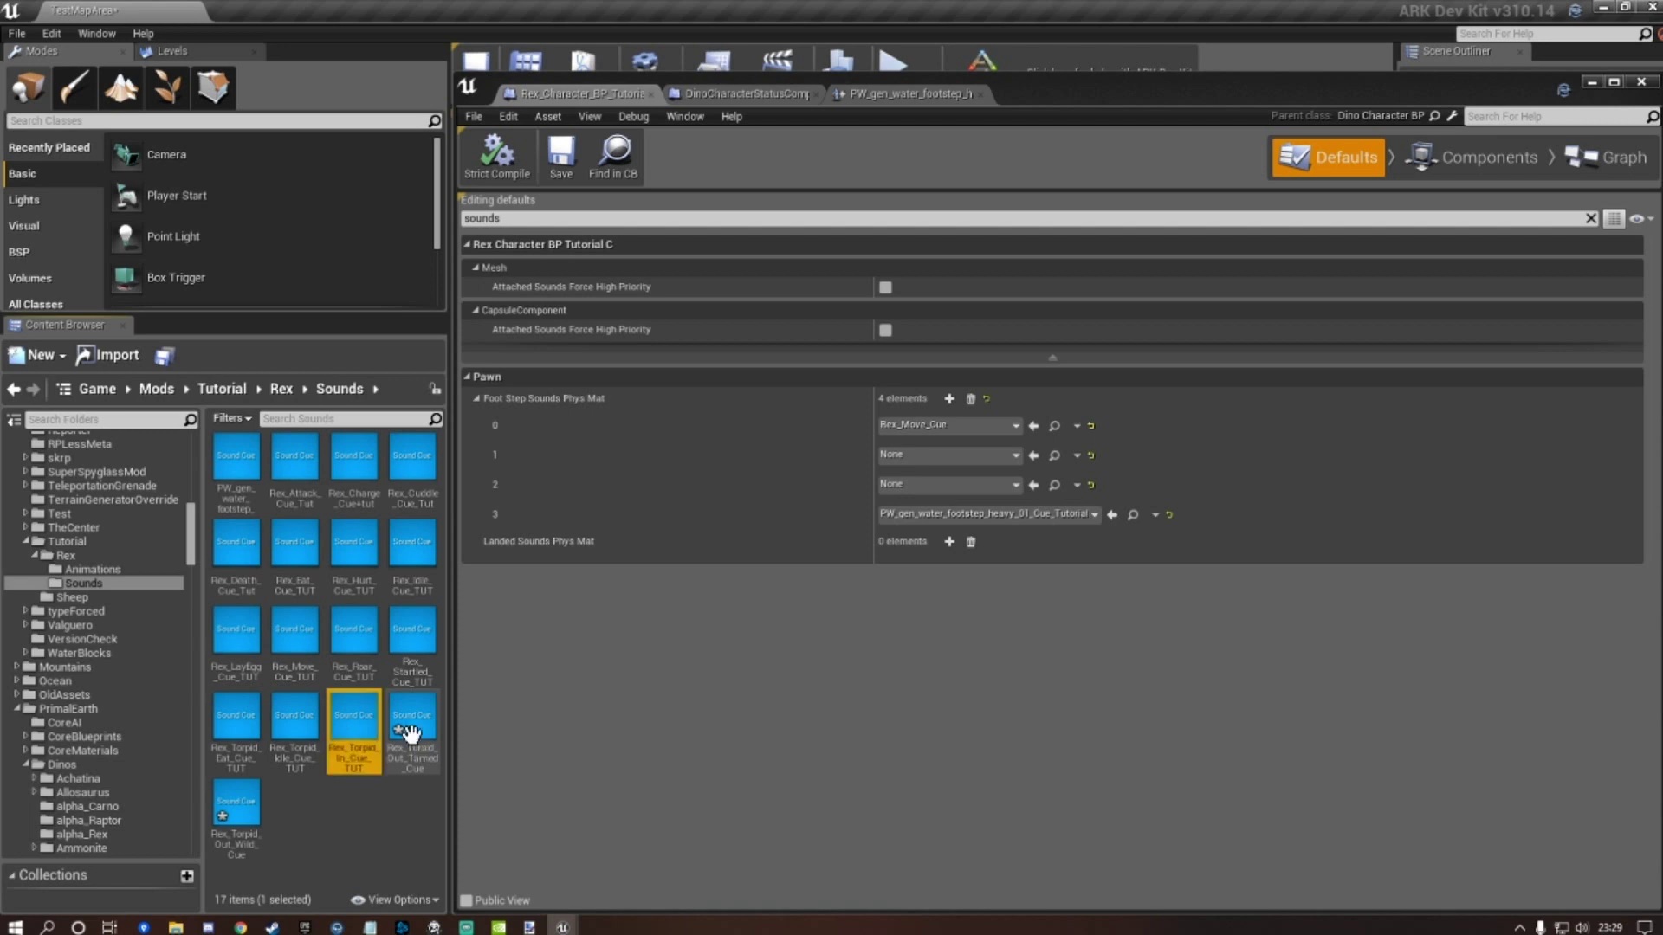
pyautogui.click(410, 735)
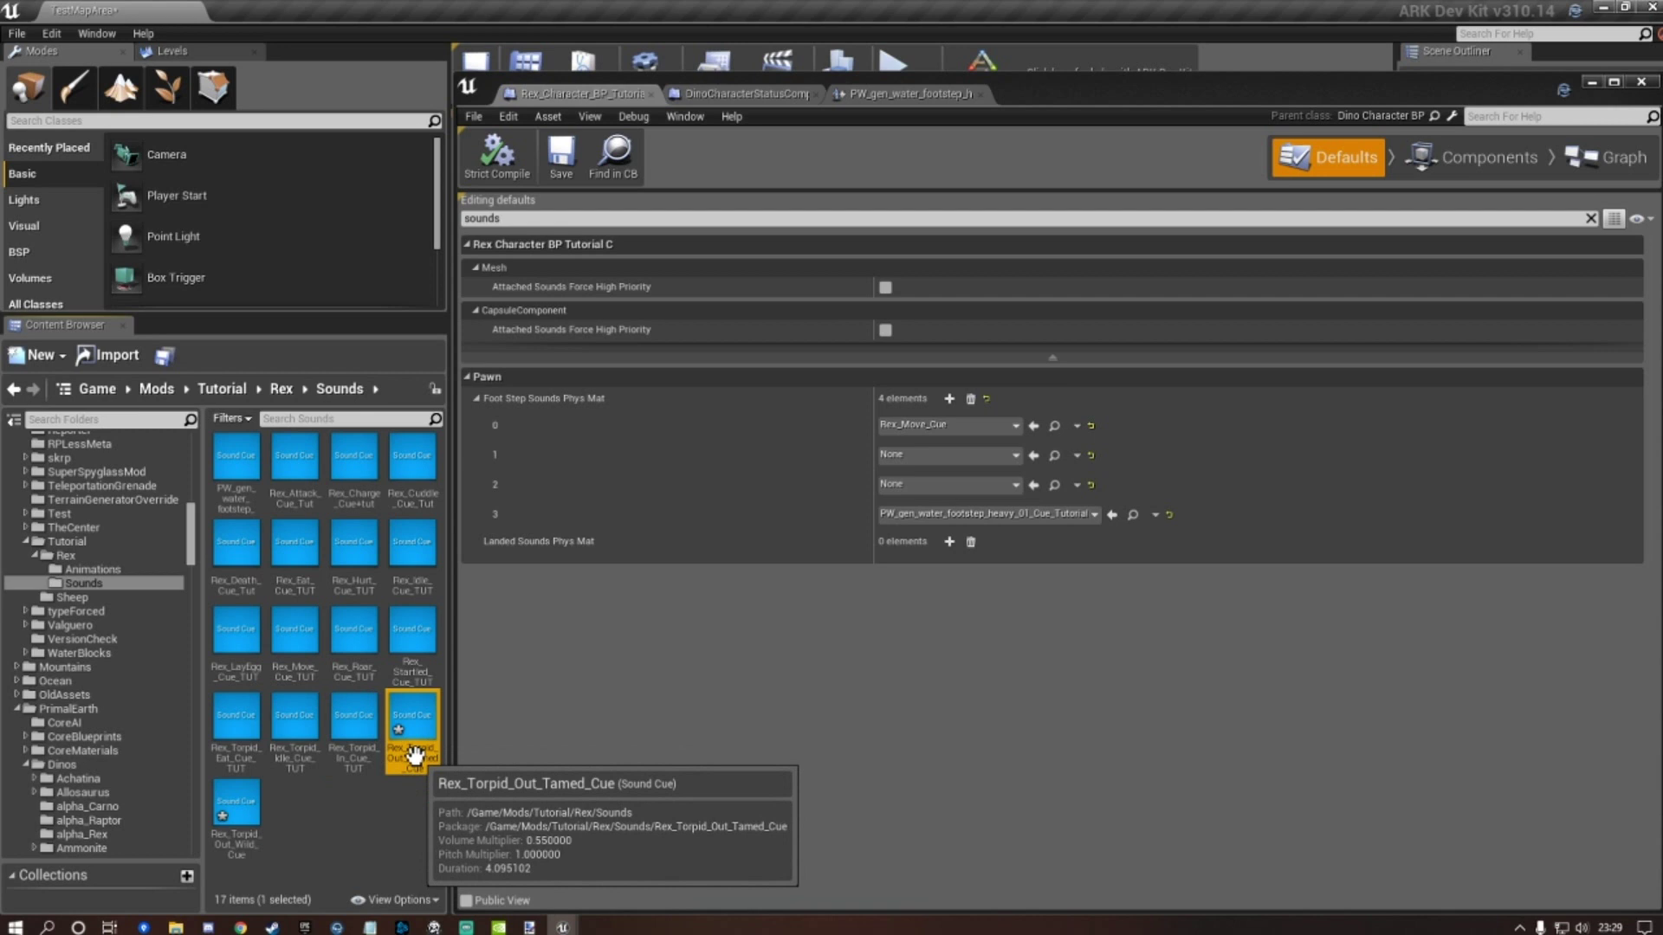
pyautogui.click(415, 756)
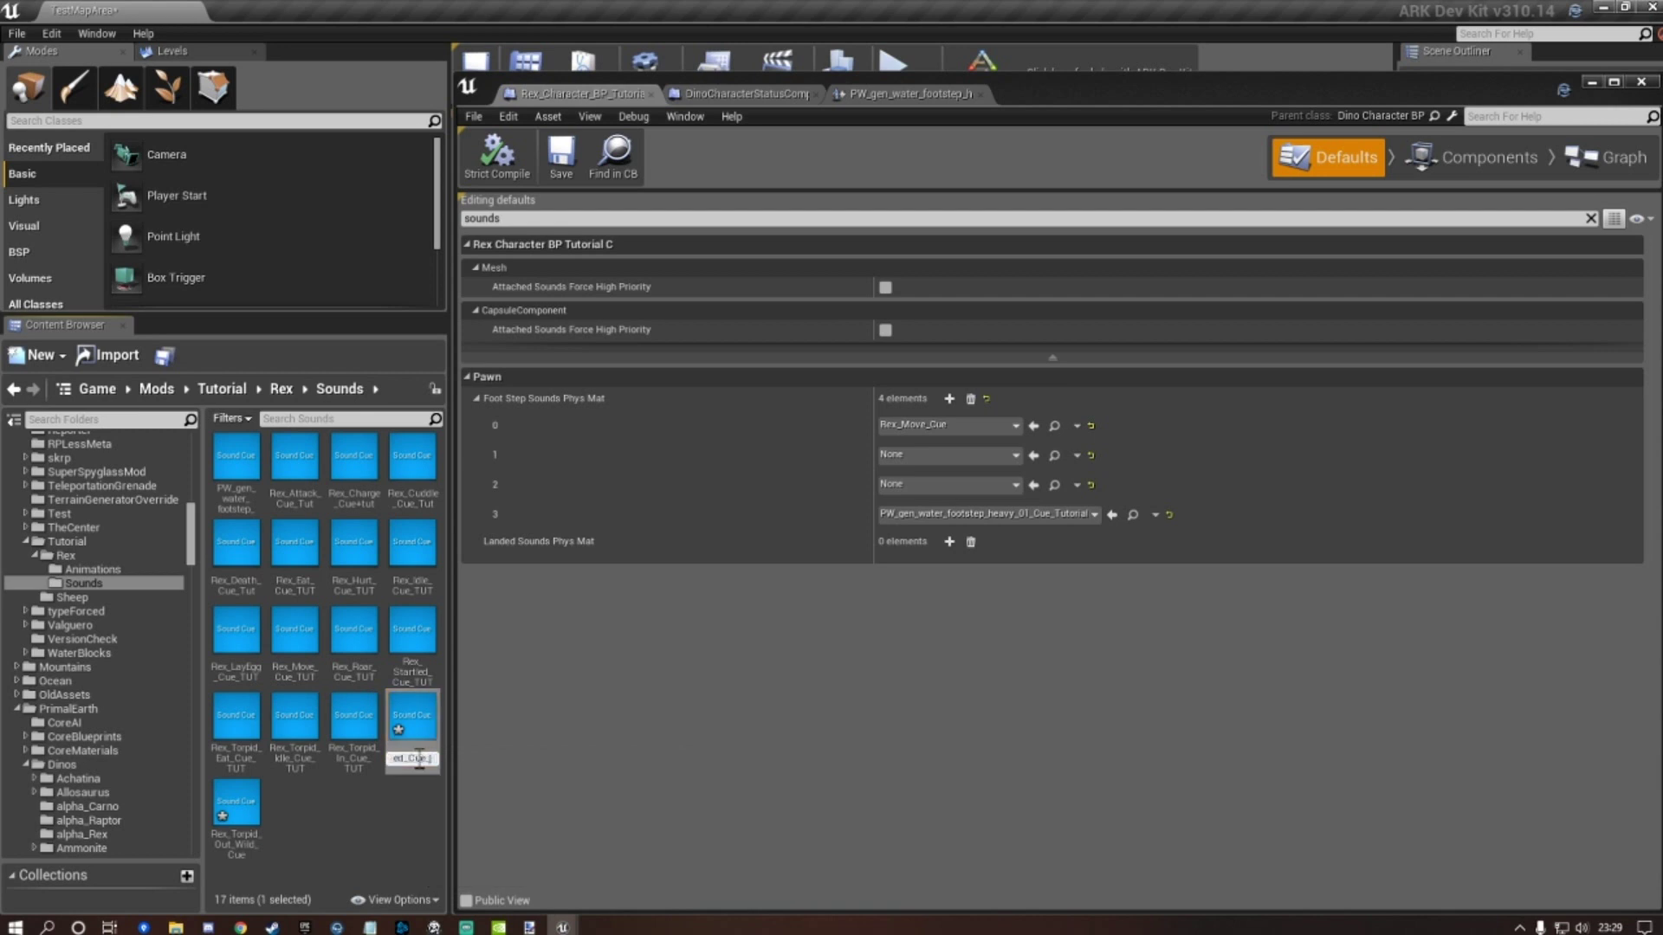
pyautogui.write('_TUT')
pyautogui.press('Return')
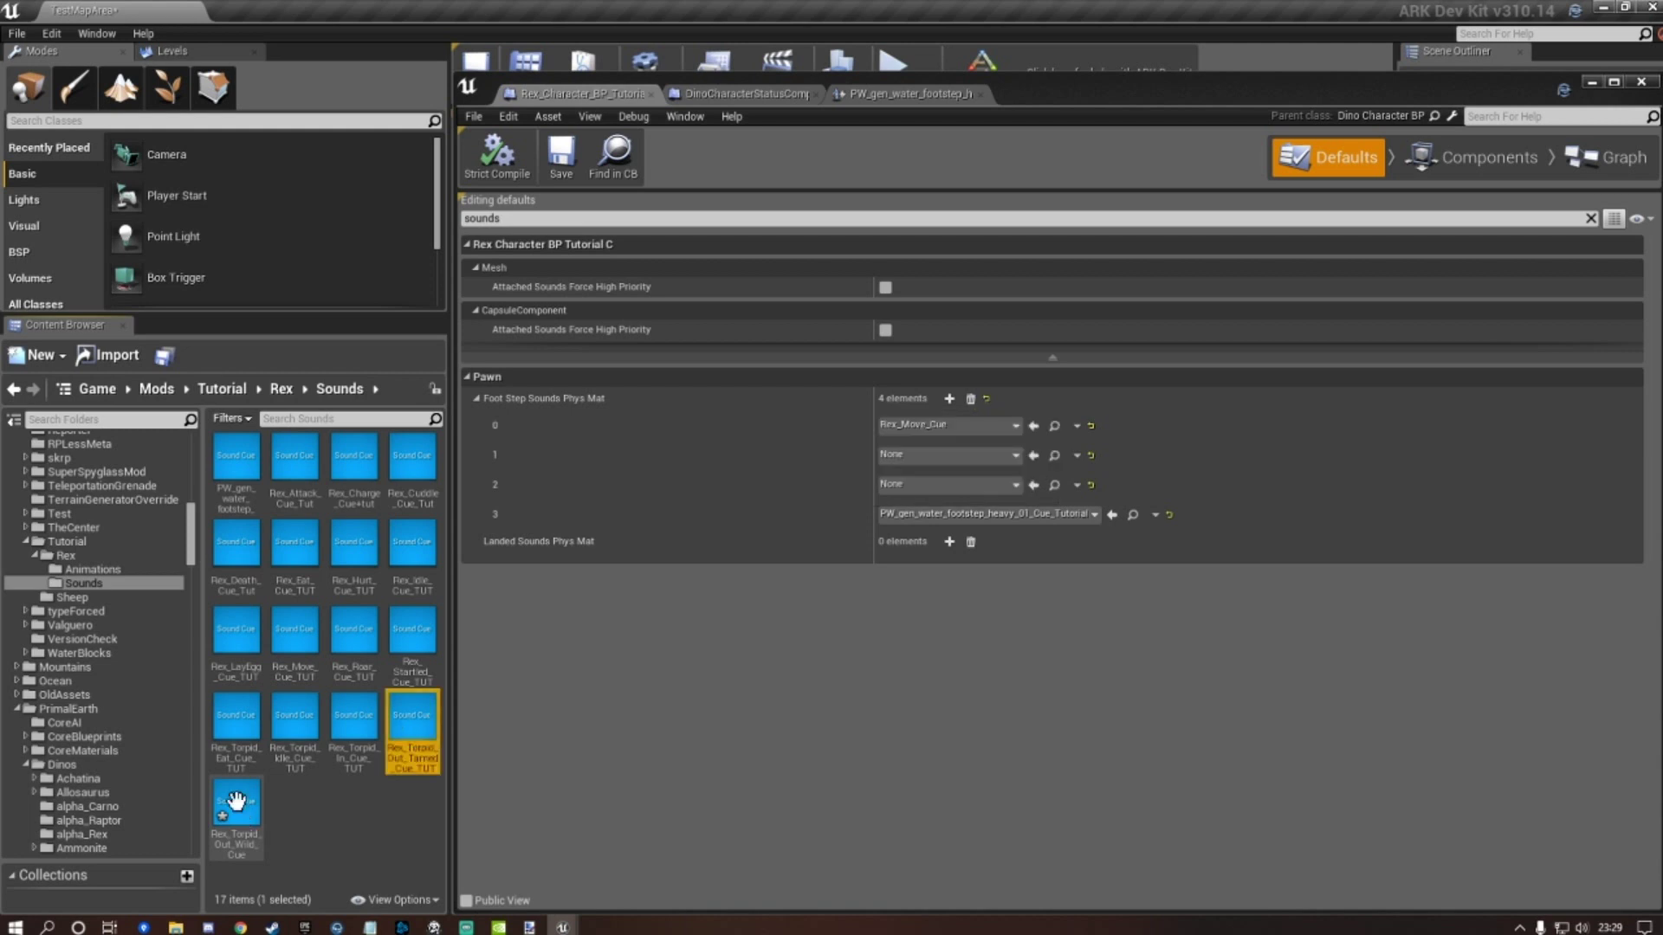
# Add the suffix _TUT to the name of the copied Rex_Torpid_Out_Wild_Cue.
pyautogui.click(236, 802)
pyautogui.click(234, 836)
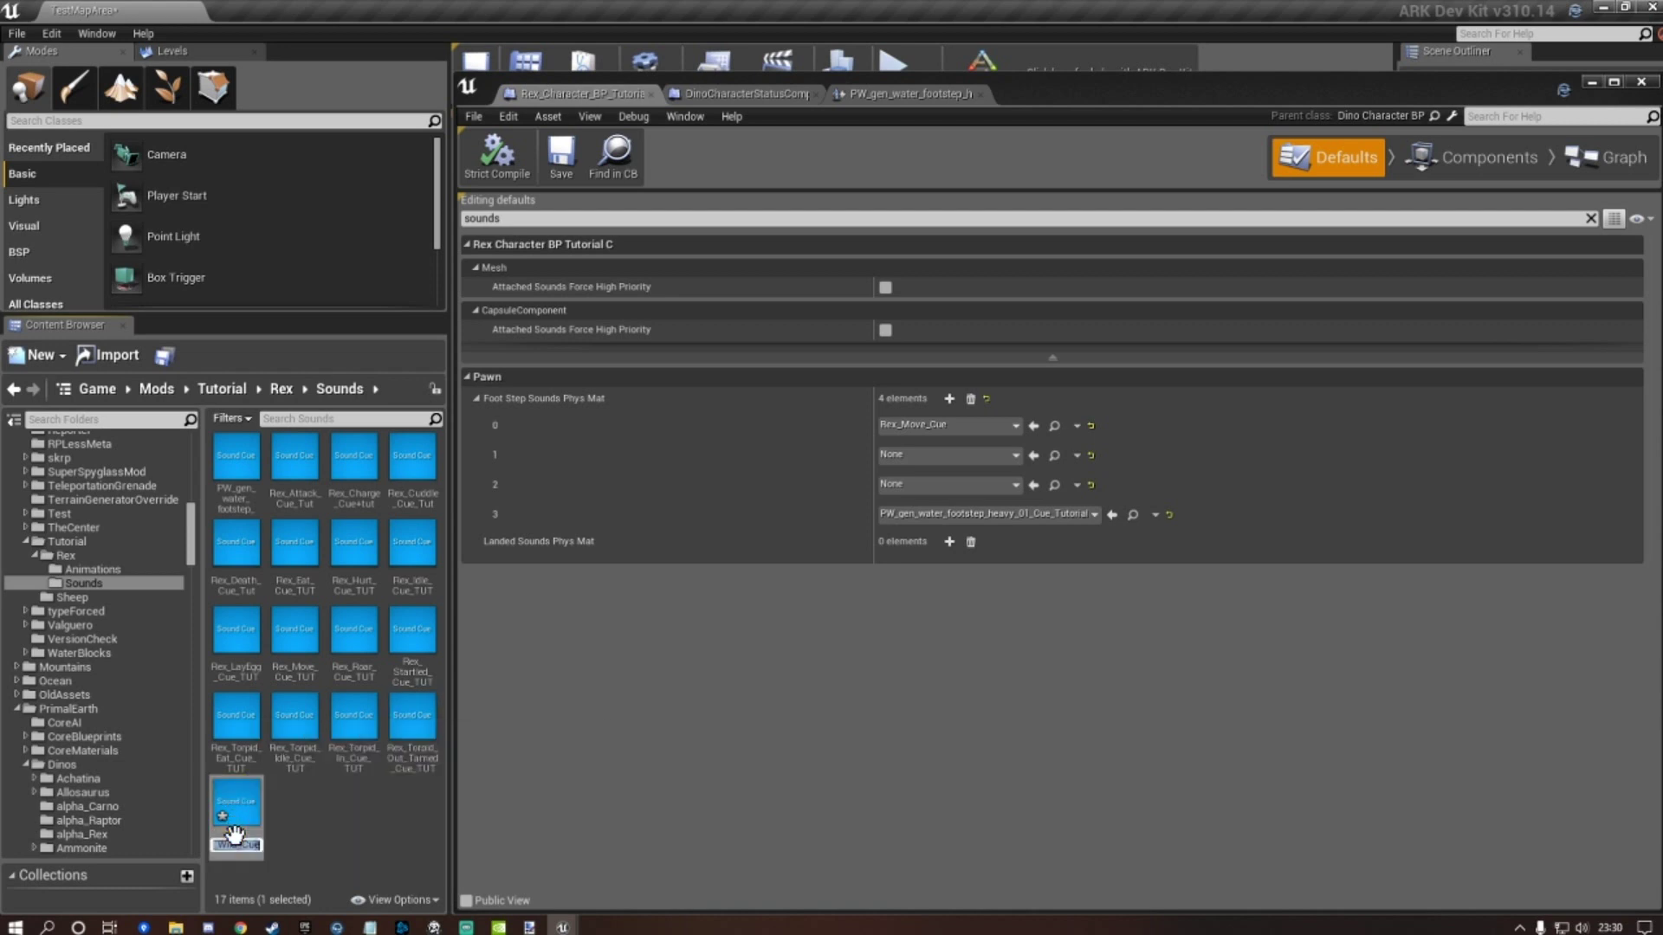
pyautogui.click(234, 836)
pyautogui.write('_TUT')
pyautogui.press('Return')
pyautogui.press('Return')
# Open Rex_Attack_Cue_Tut and play it, and examine how the water footstep cue's graph uses its Modulator.
pyautogui.doubleClick(297, 465)
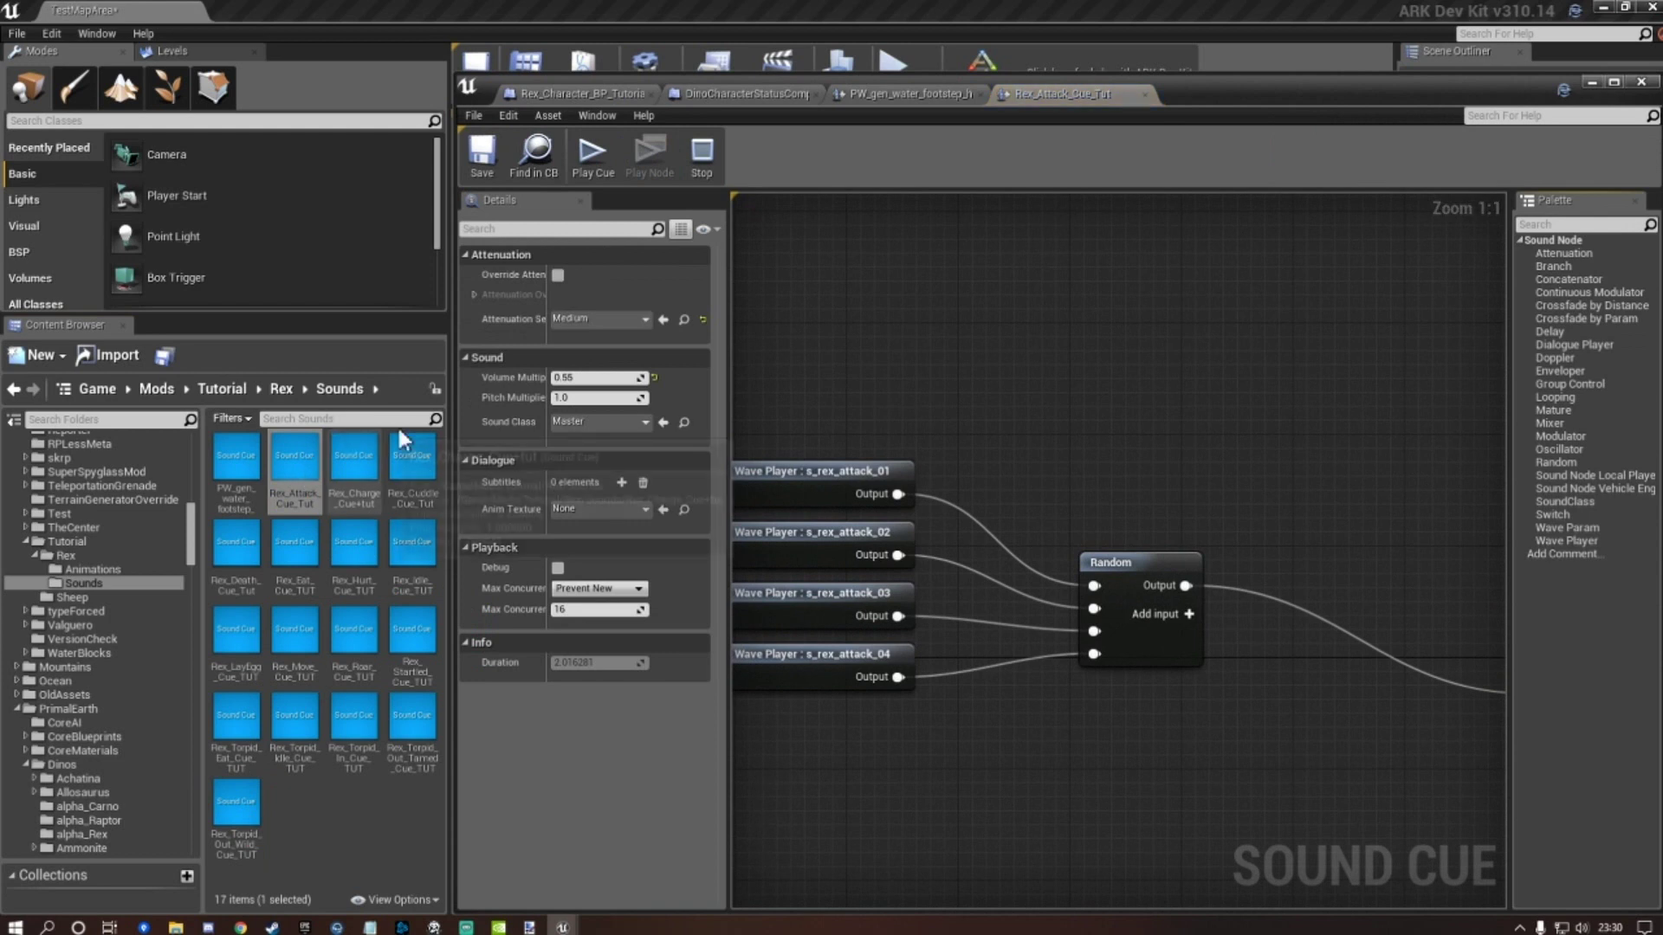
pyautogui.scroll(-1, 1095, 402)
pyautogui.scroll(1, 1095, 402)
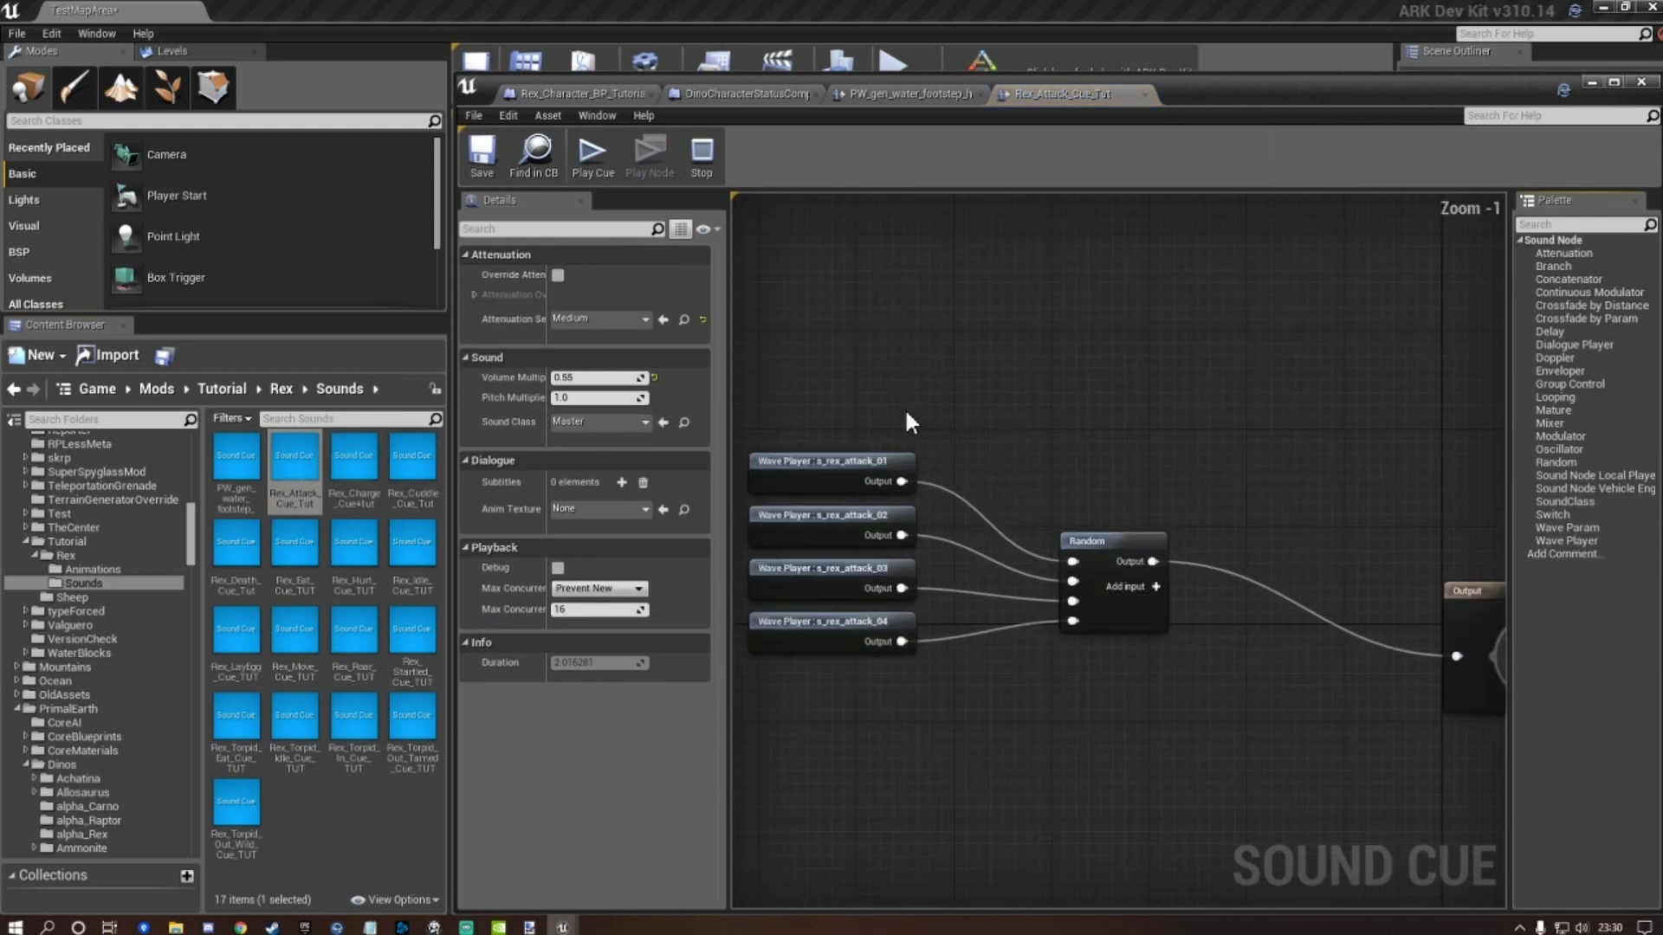
pyautogui.click(594, 170)
pyautogui.moveTo(1123, 550); pyautogui.dragTo(1115, 546)
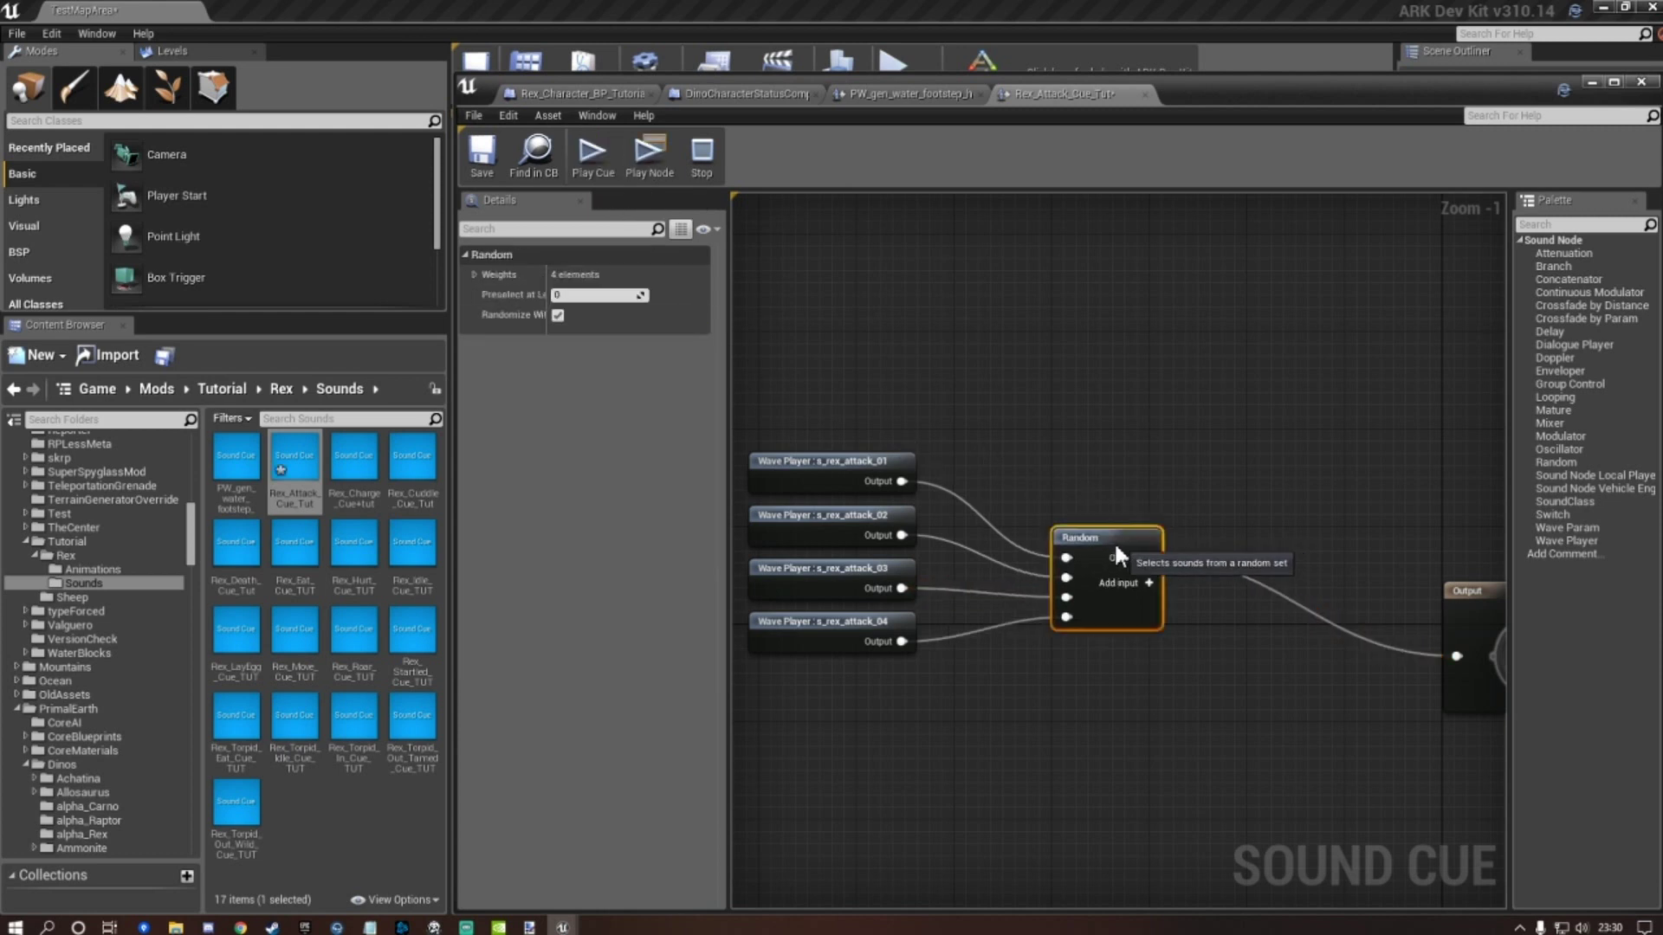
pyautogui.doubleClick(233, 459)
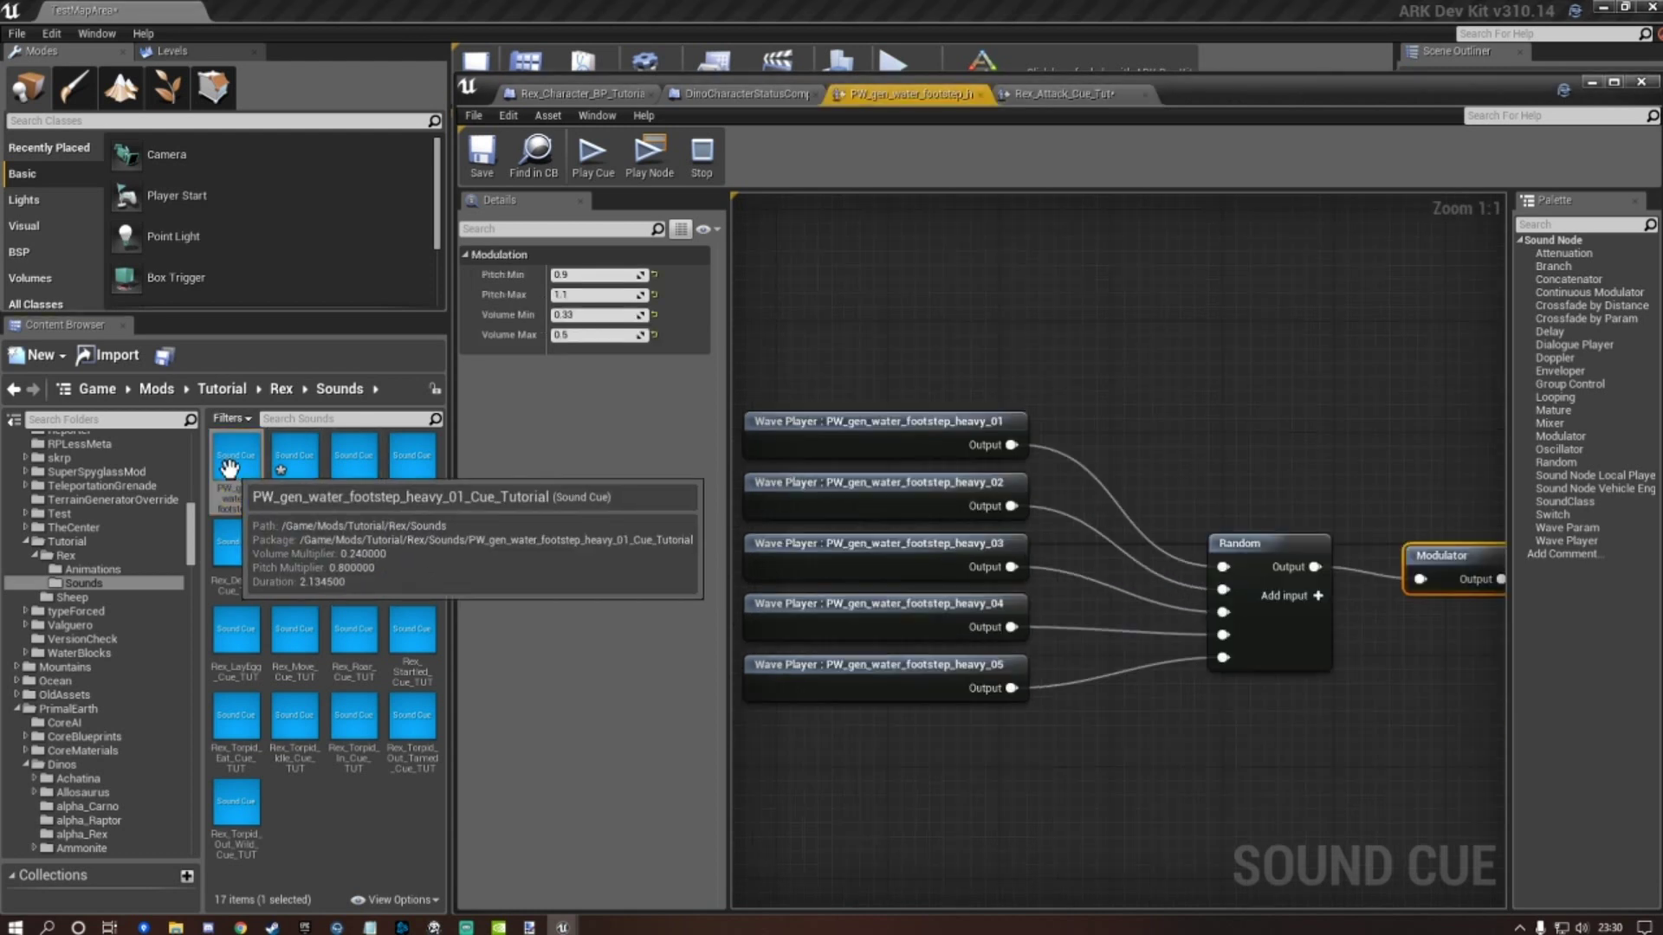
pyautogui.moveTo(1363, 471); pyautogui.dragTo(1203, 468, button='right')
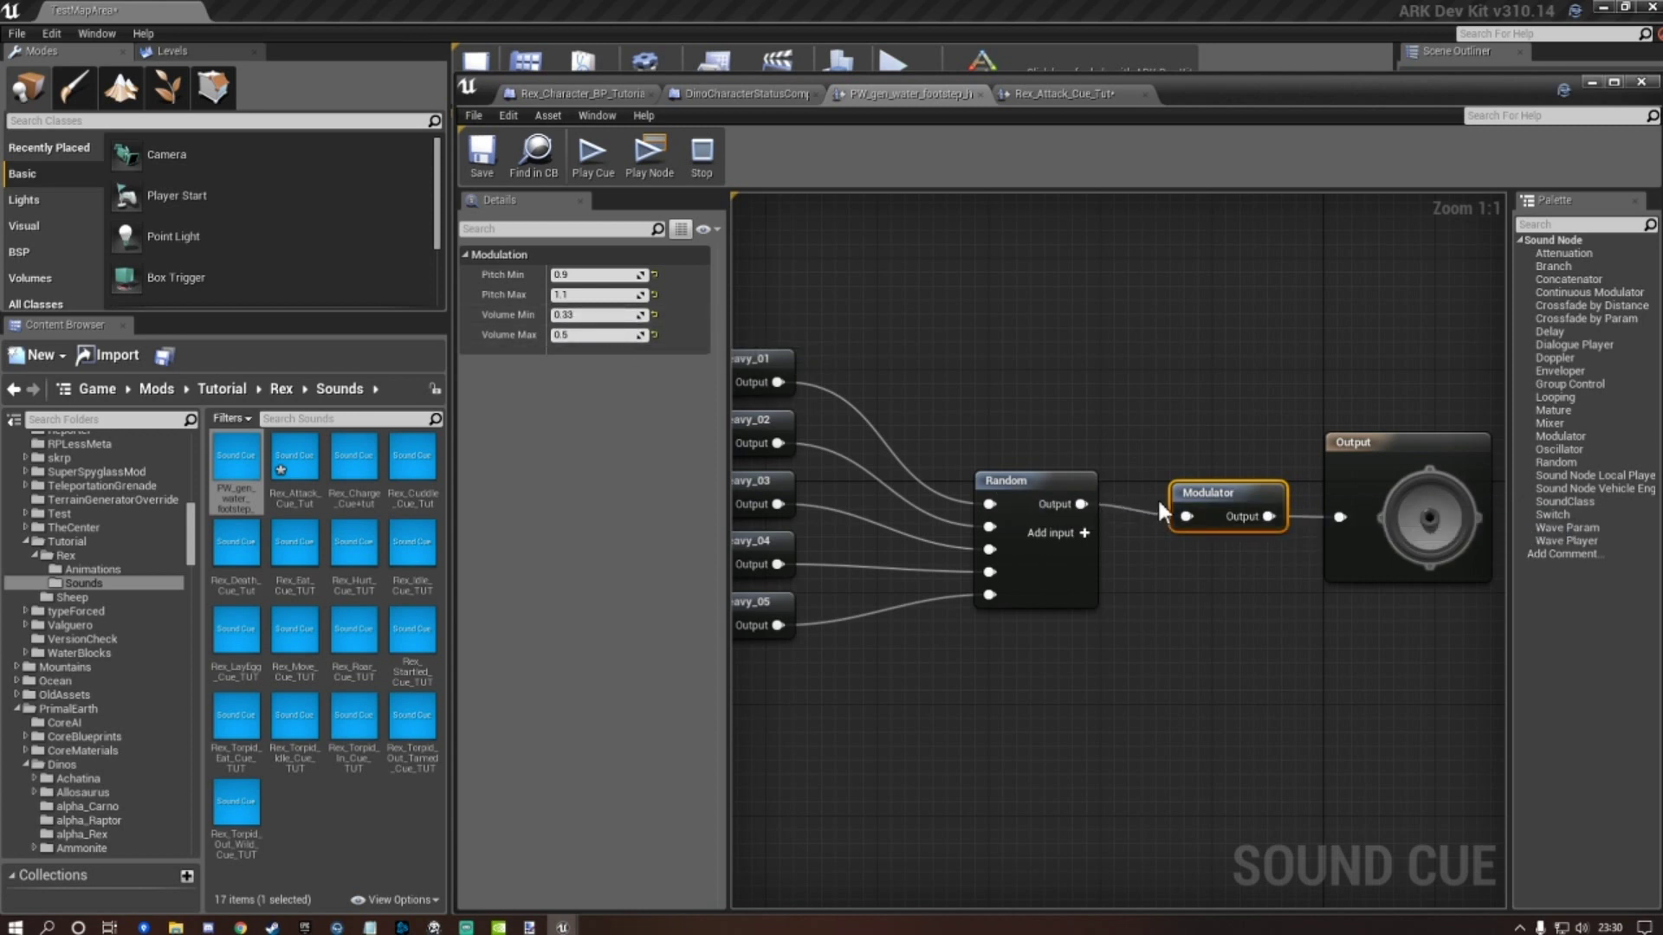
# In Rex_Attack_Cue_Tut, add a Modulator node and wire it between the Random node and the Output.
pyautogui.click(1070, 92)
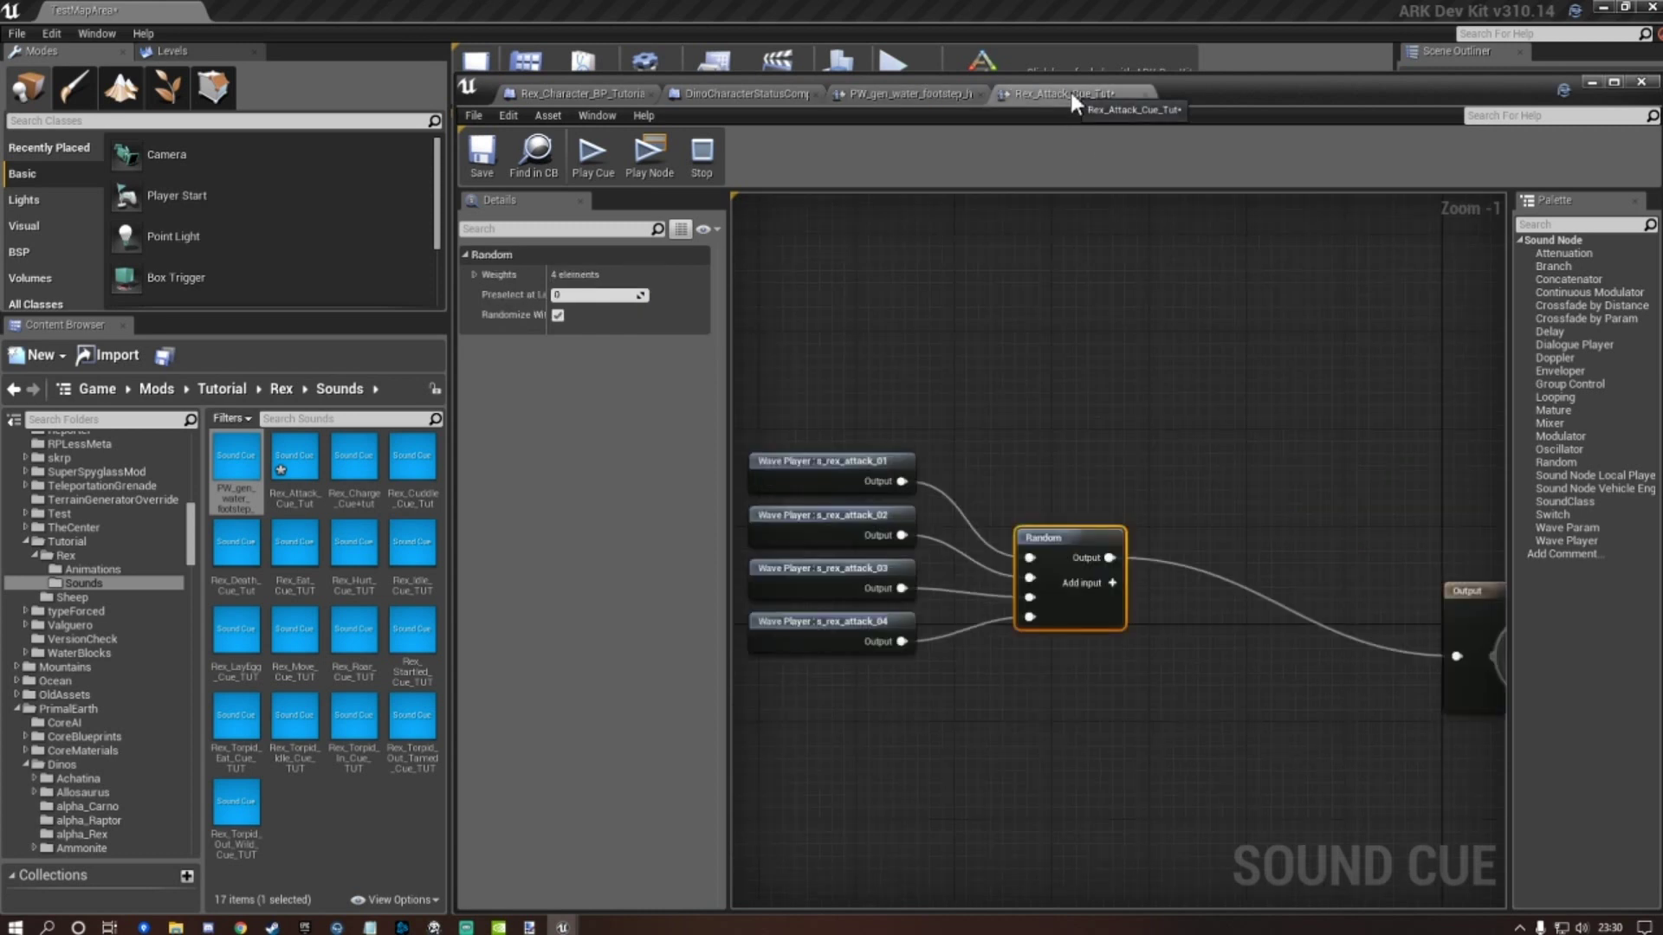
pyautogui.moveTo(1041, 475); pyautogui.dragTo(1156, 528)
pyautogui.write('mod')
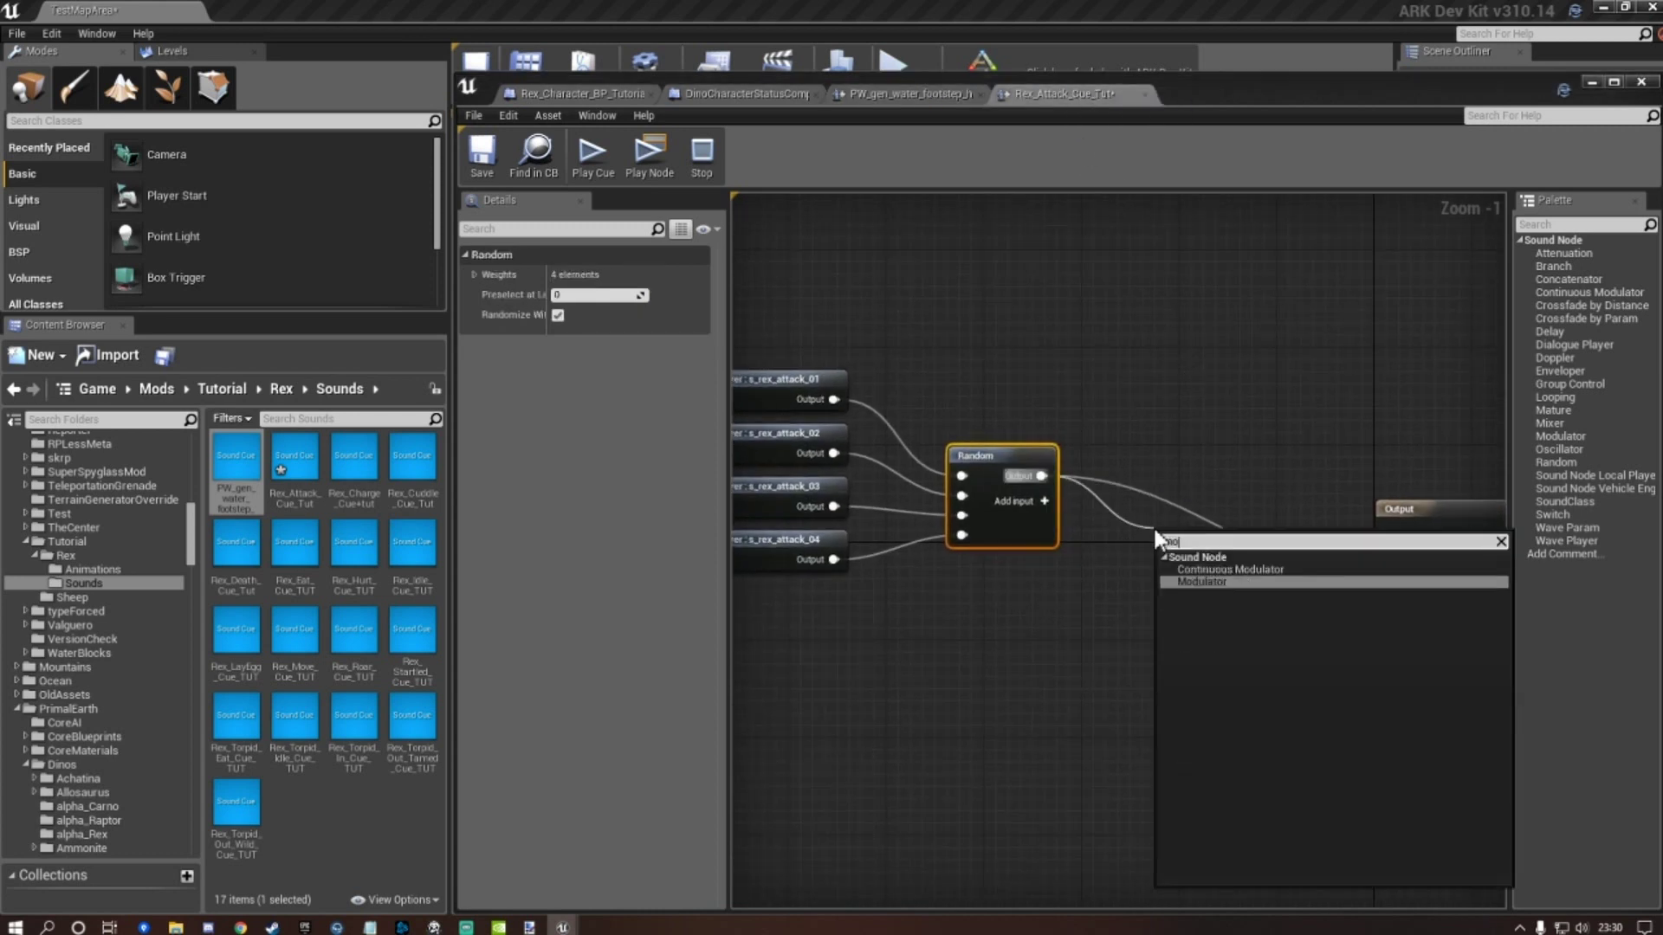
pyautogui.click(1204, 582)
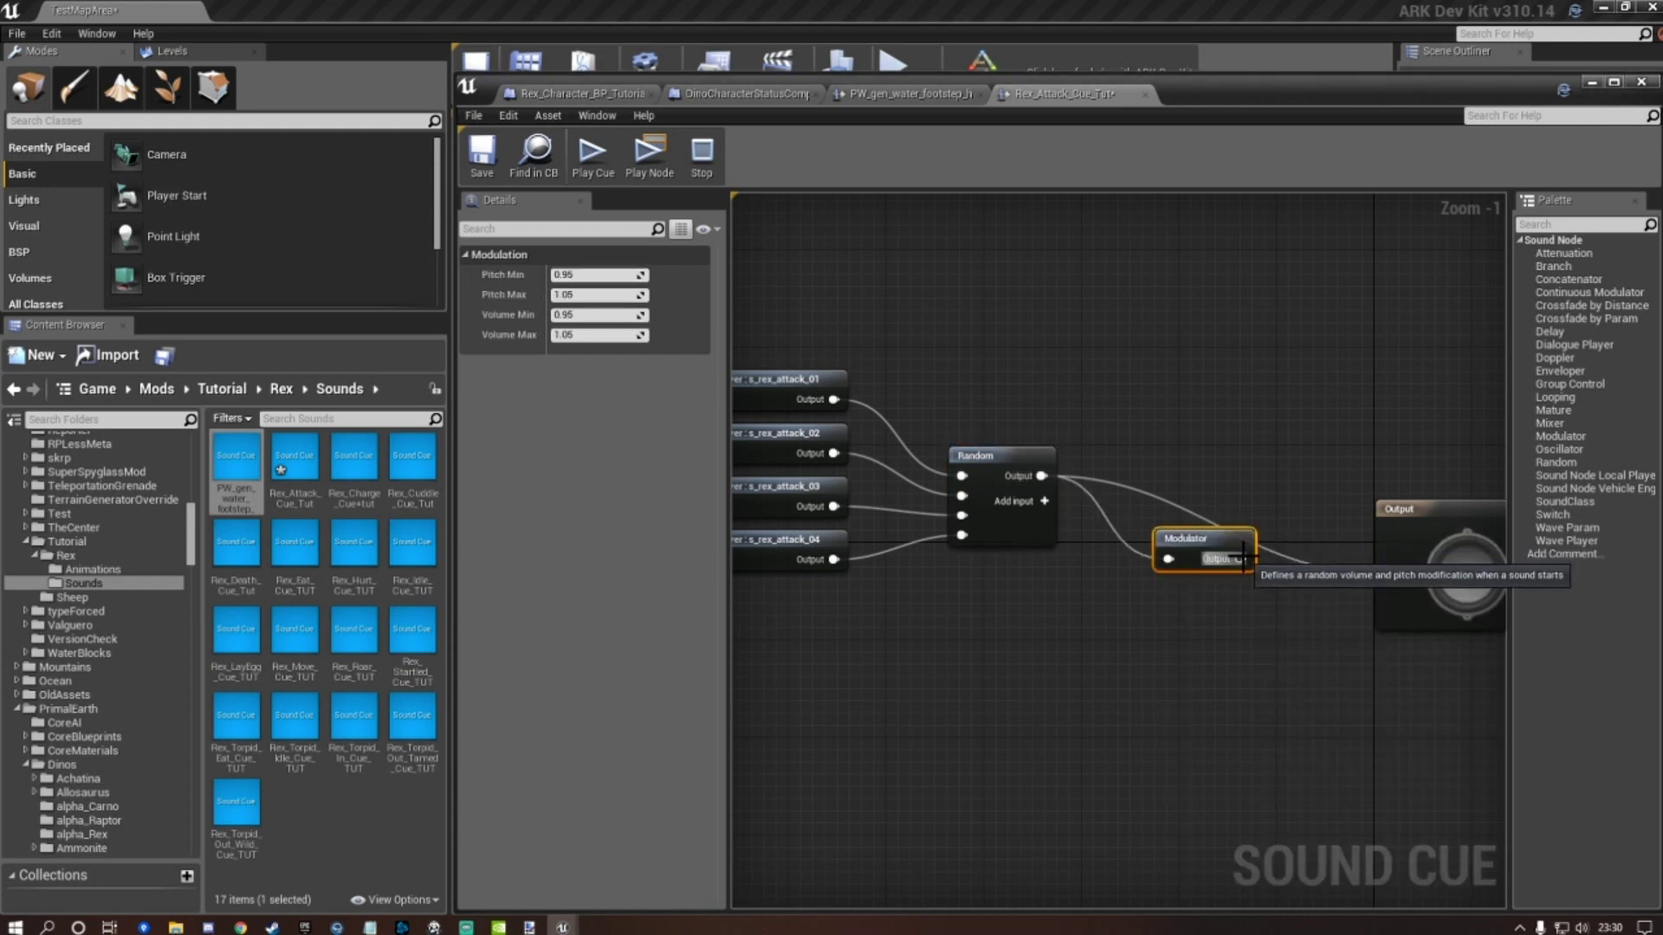
pyautogui.moveTo(1241, 559); pyautogui.dragTo(1389, 574)
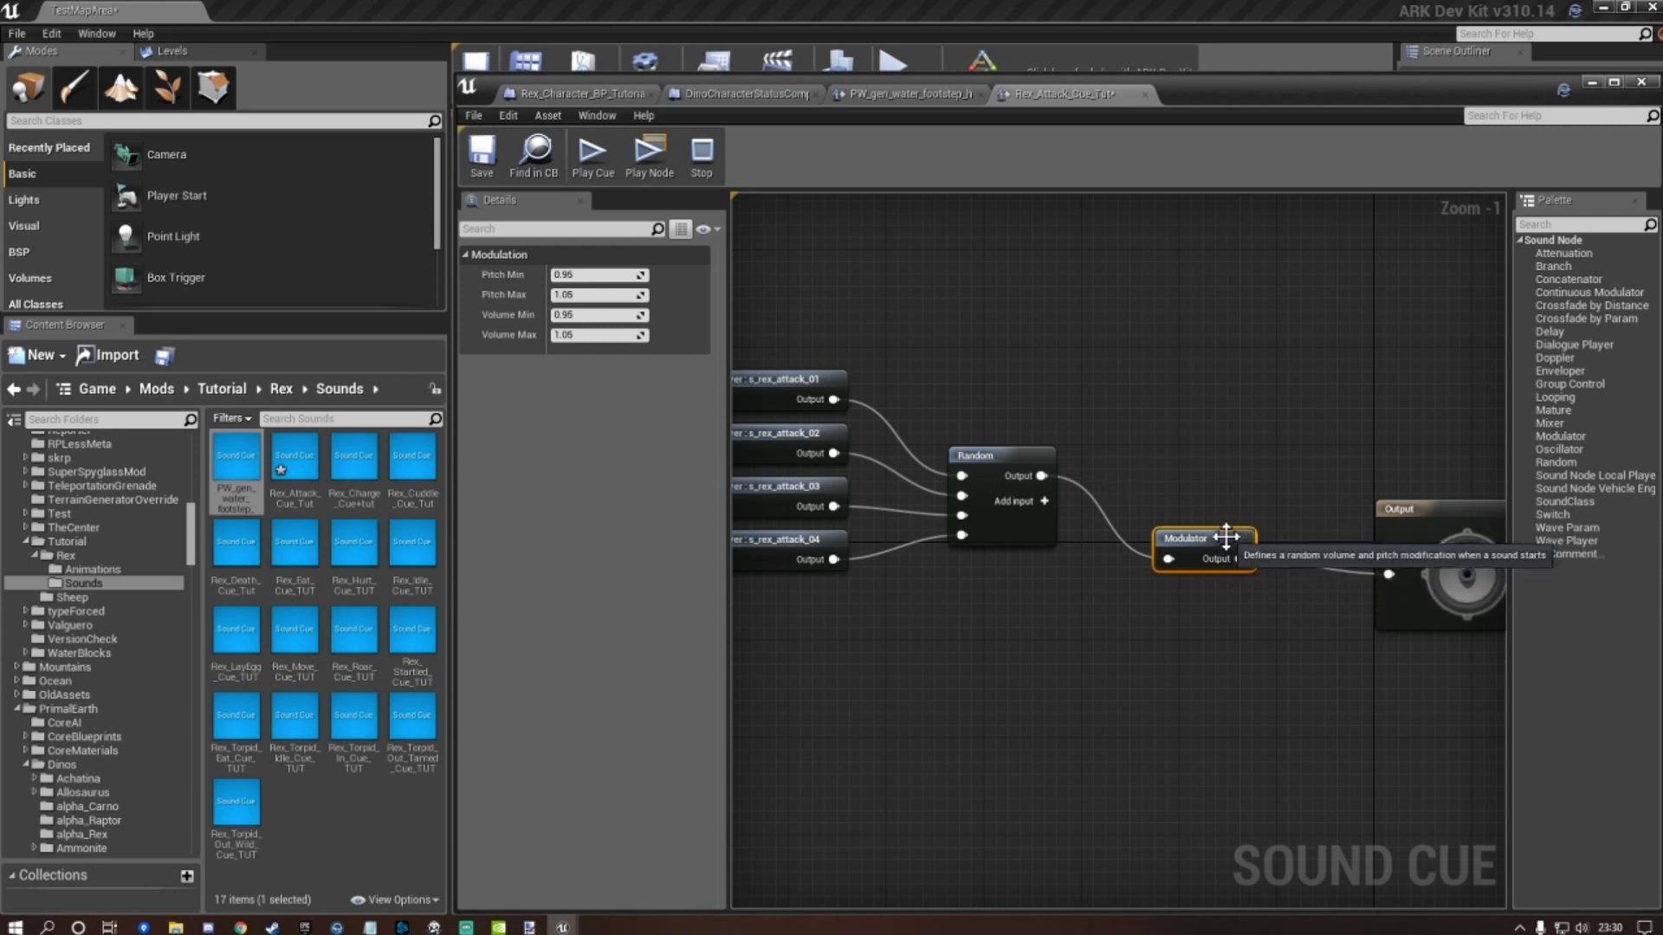
# Set the attack cue Modulator's Volume Min to 0.48 and Volume Max to 0.52, save the cue and play it.
pyautogui.click(593, 314)
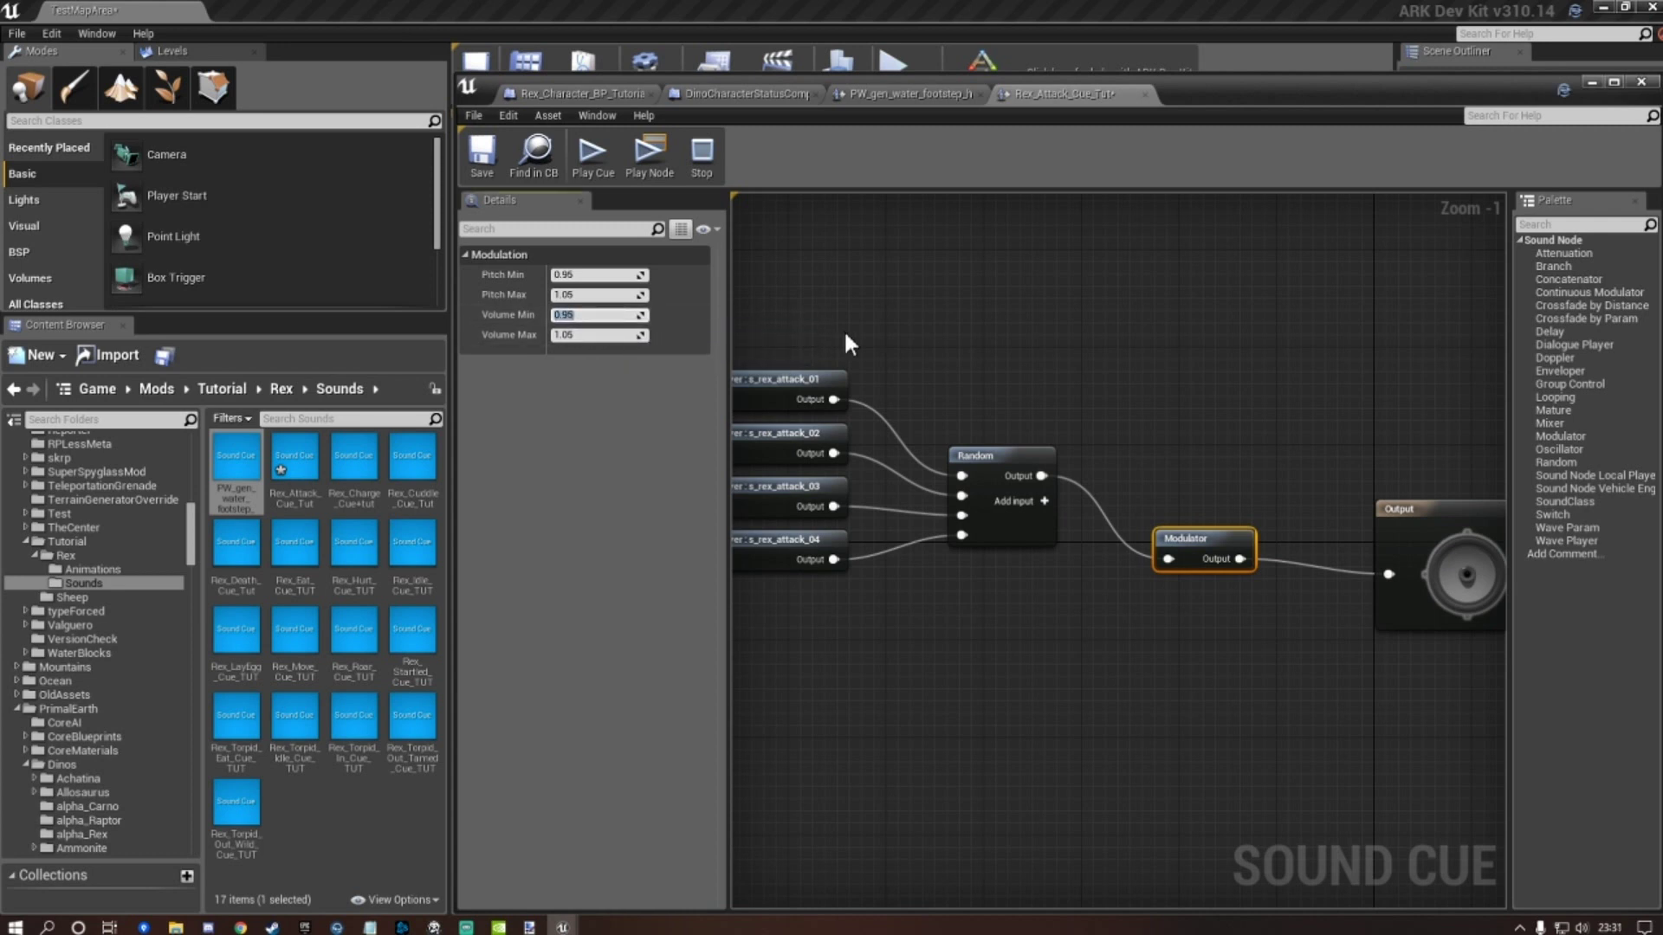
pyautogui.write('0.48')
pyautogui.press('Tab')
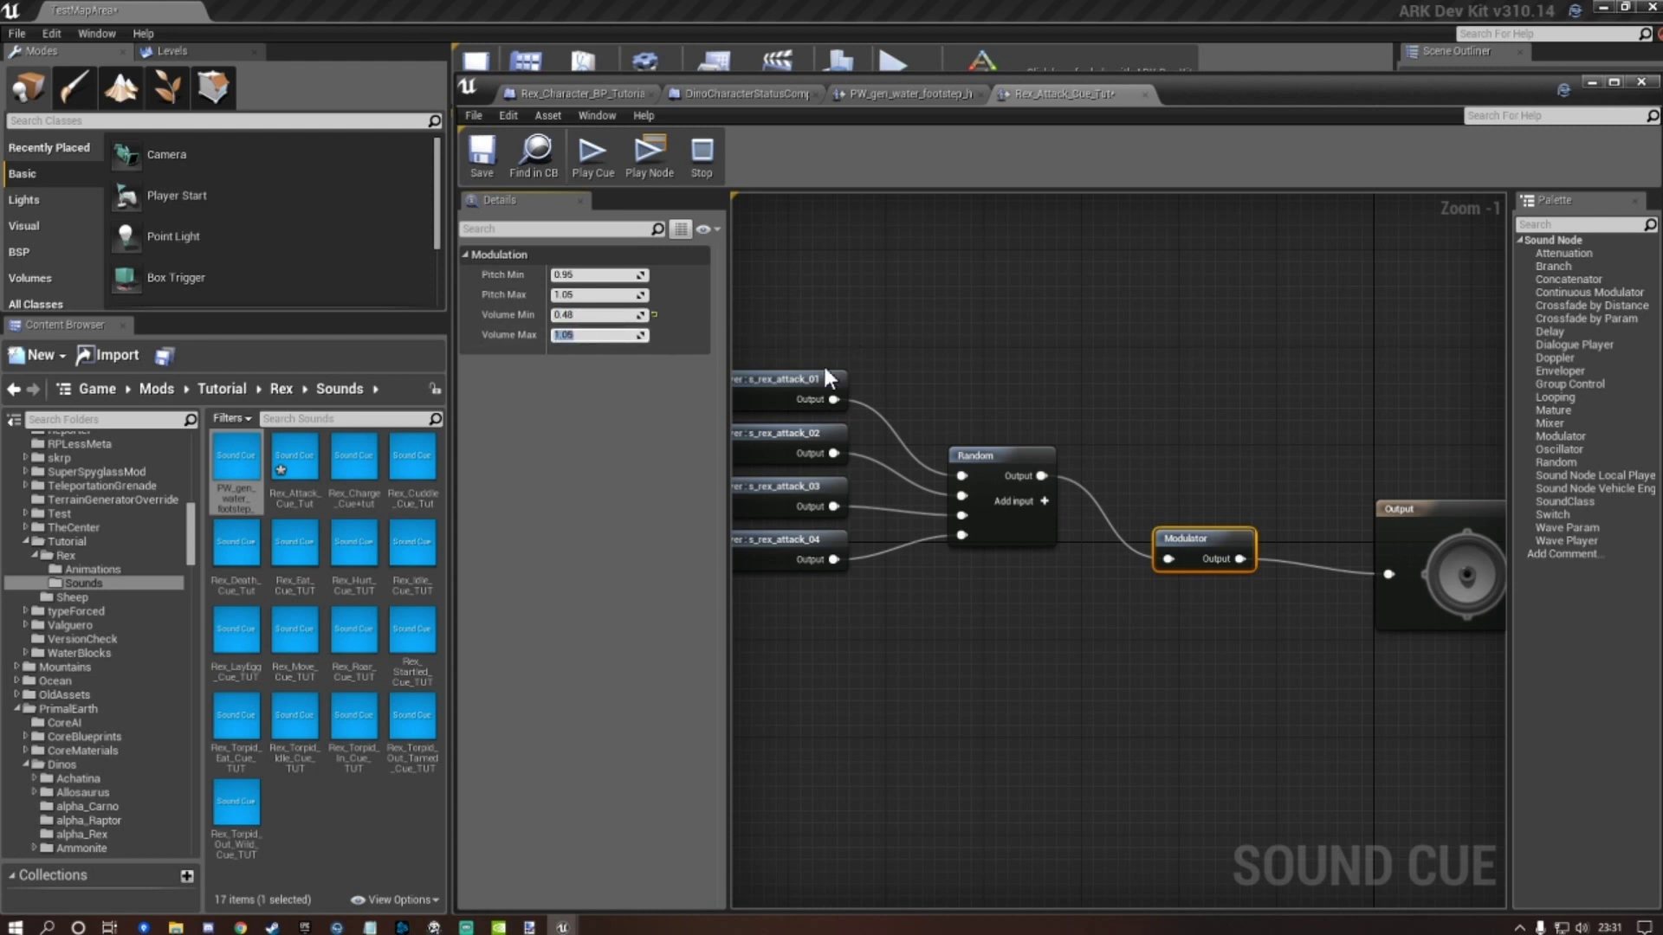
pyautogui.write('0.52')
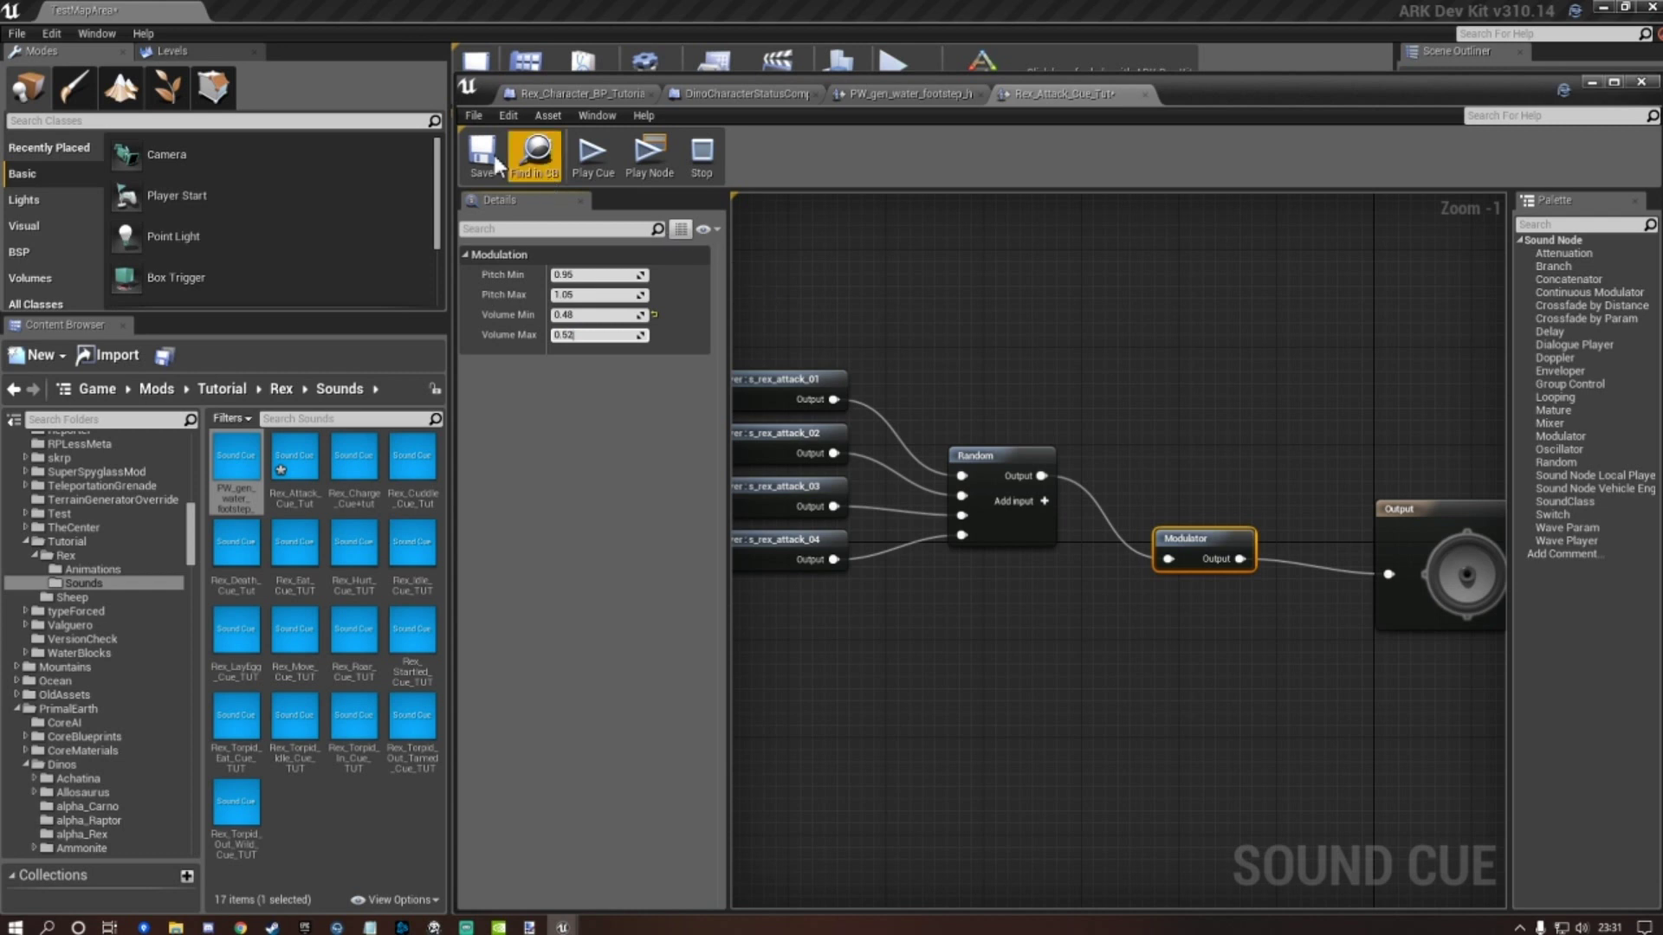
pyautogui.click(490, 160)
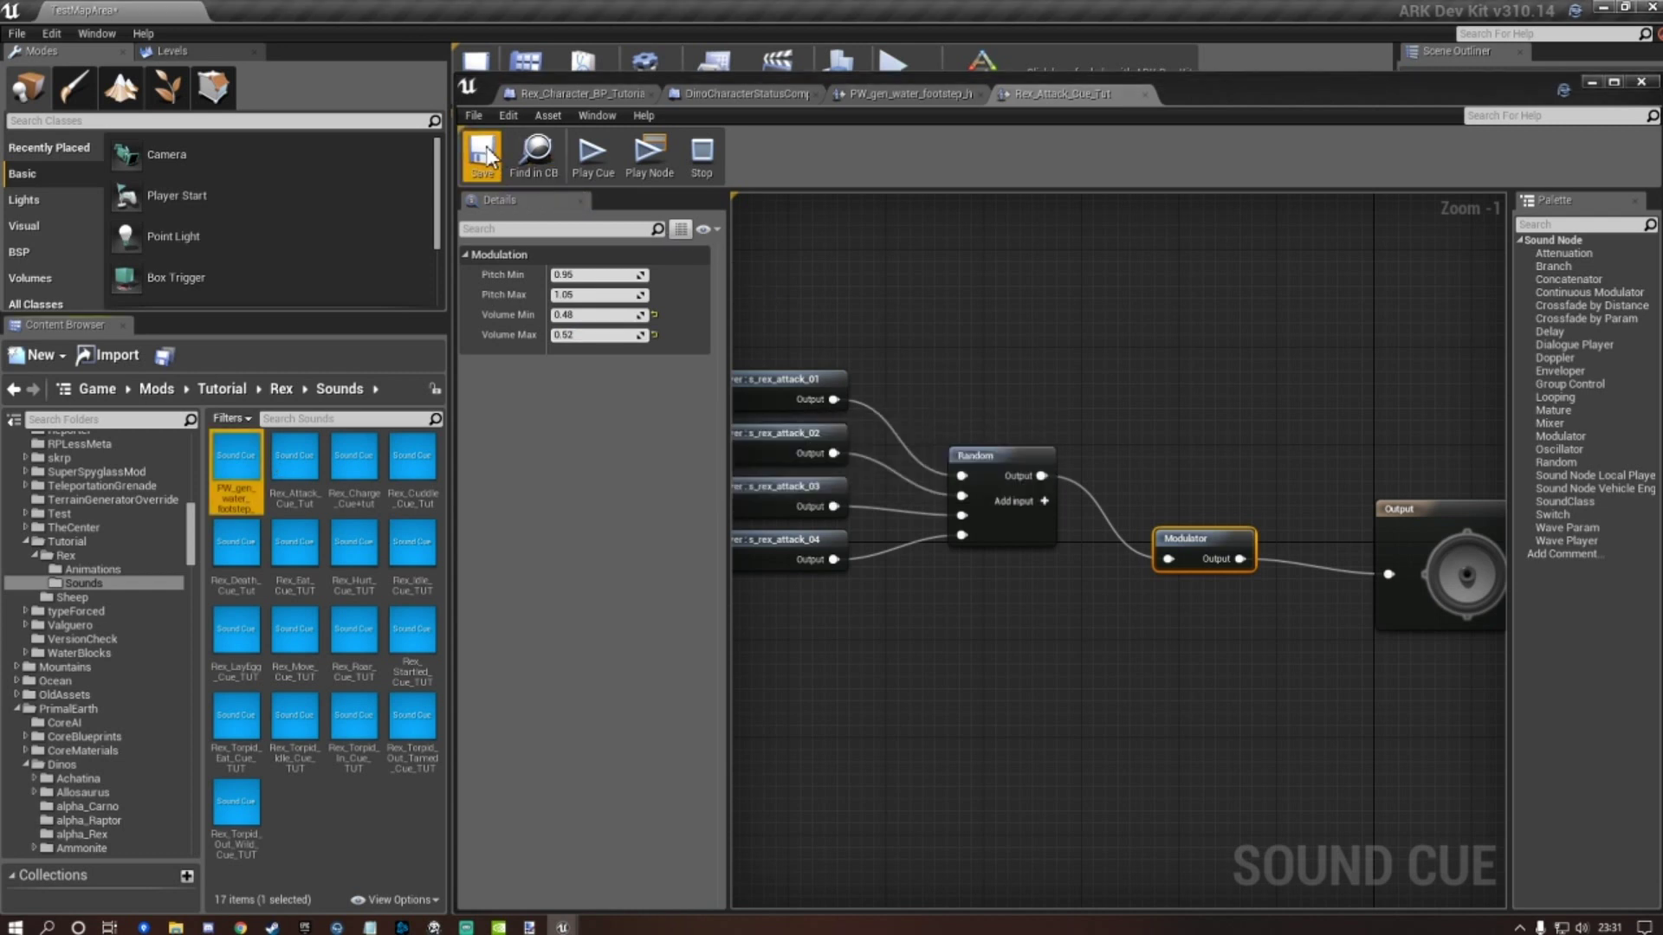
pyautogui.click(594, 158)
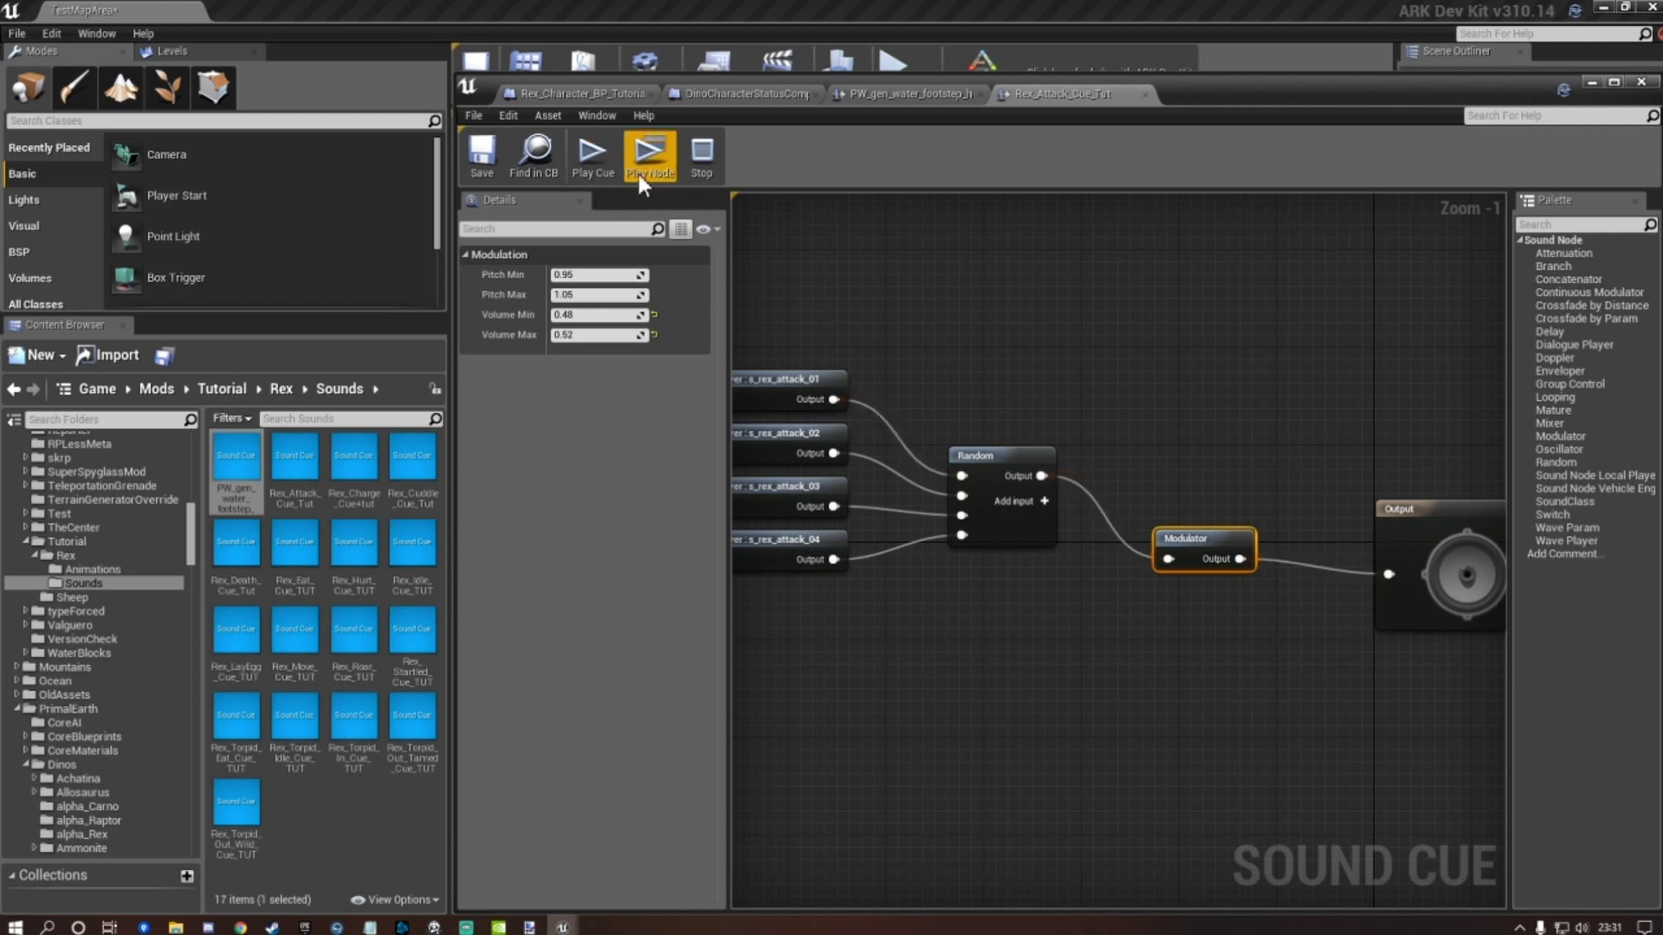
# In Rex_Charge_Cue+tut, set the Modulator's Volume Min to 0.48 and Volume Max to 0.52, and save the cue.
pyautogui.doubleClick(349, 468)
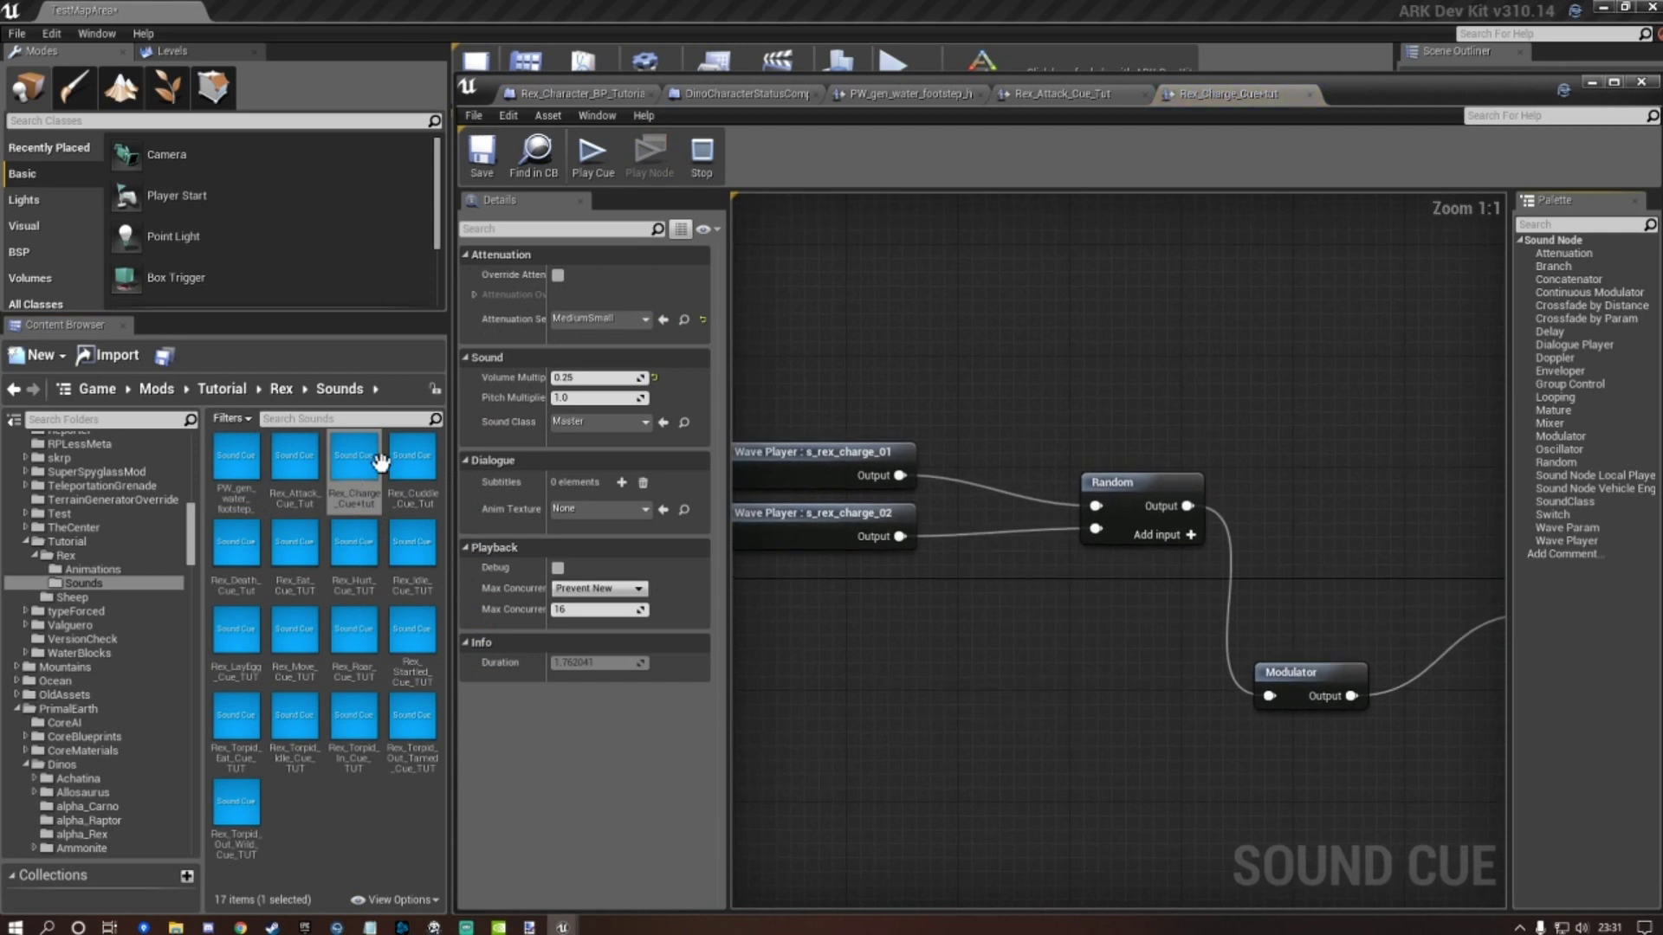
pyautogui.click(1284, 674)
pyautogui.click(606, 314)
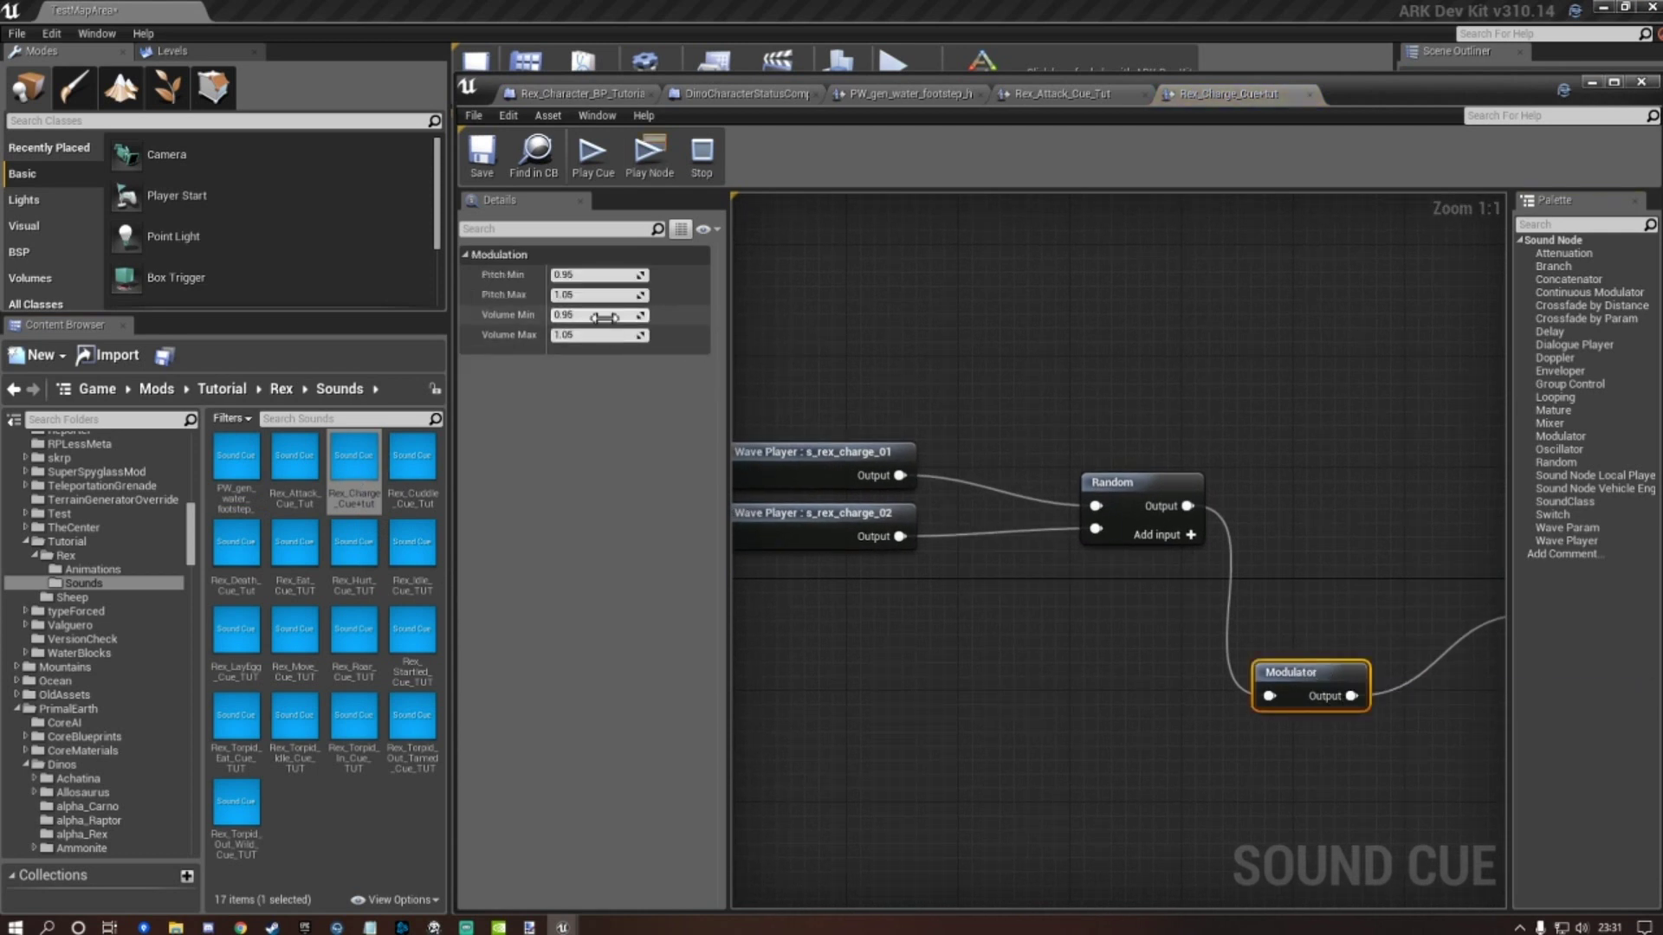
pyautogui.write('0.48')
pyautogui.press('Tab')
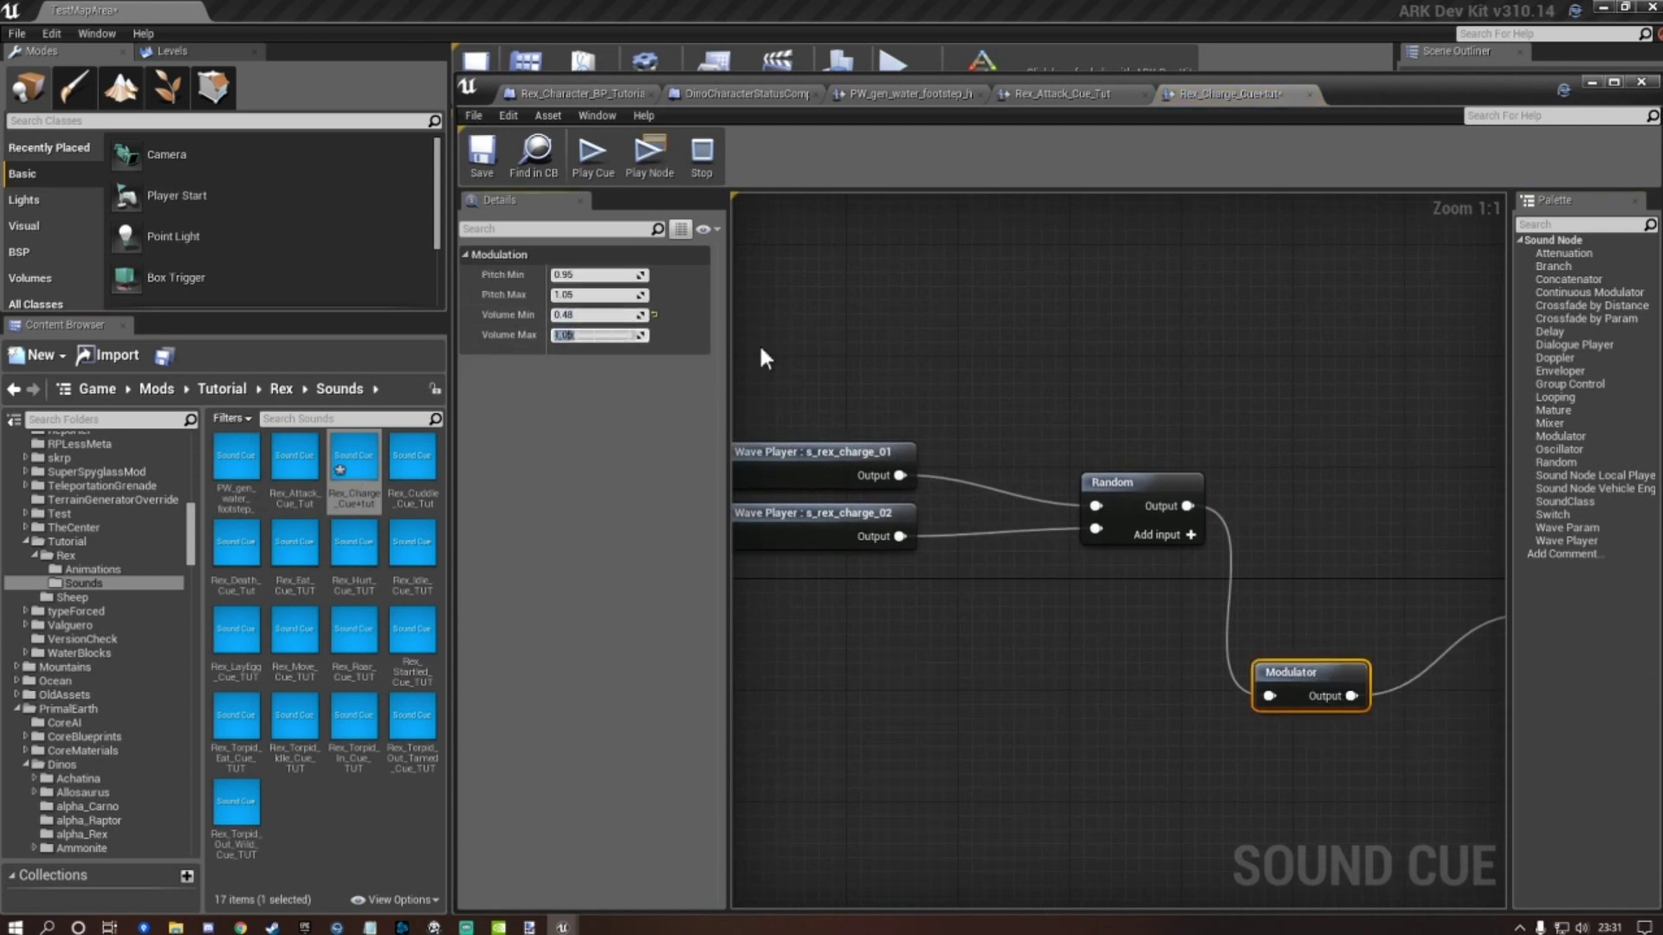
pyautogui.write('0.52')
# In Rex_Cuddle_Cue_Tut, set the Modulator's Volume Min to 0.48 and Volume Max to 0.52, and save the cue.
pyautogui.doubleClick(422, 472)
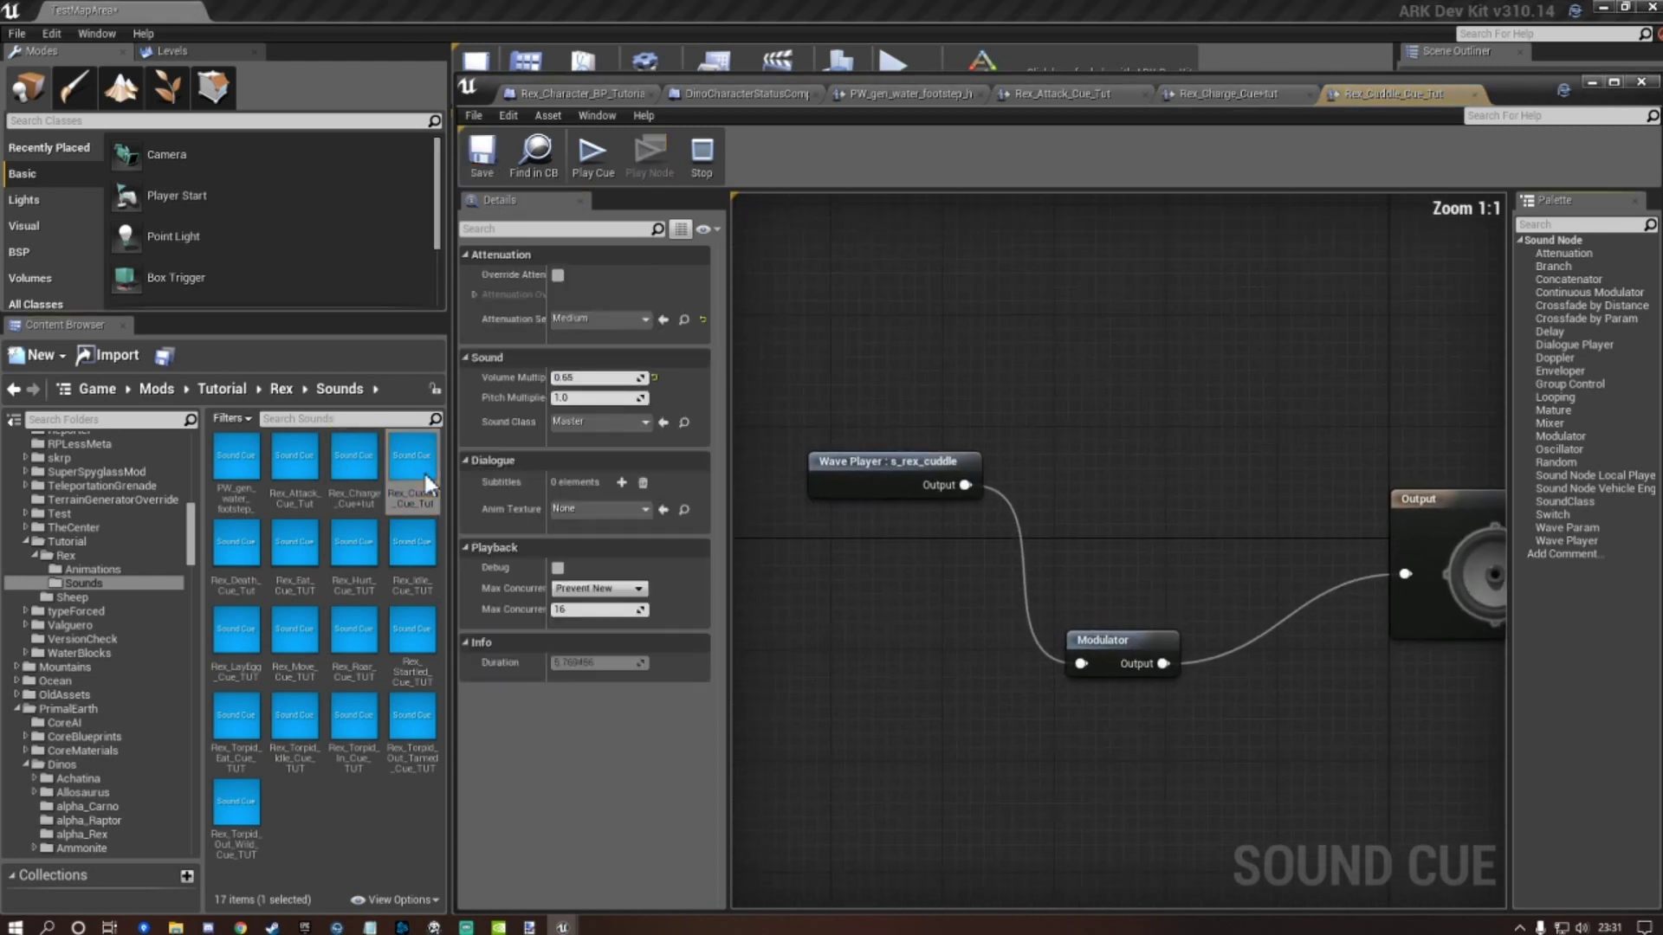
pyautogui.click(1165, 656)
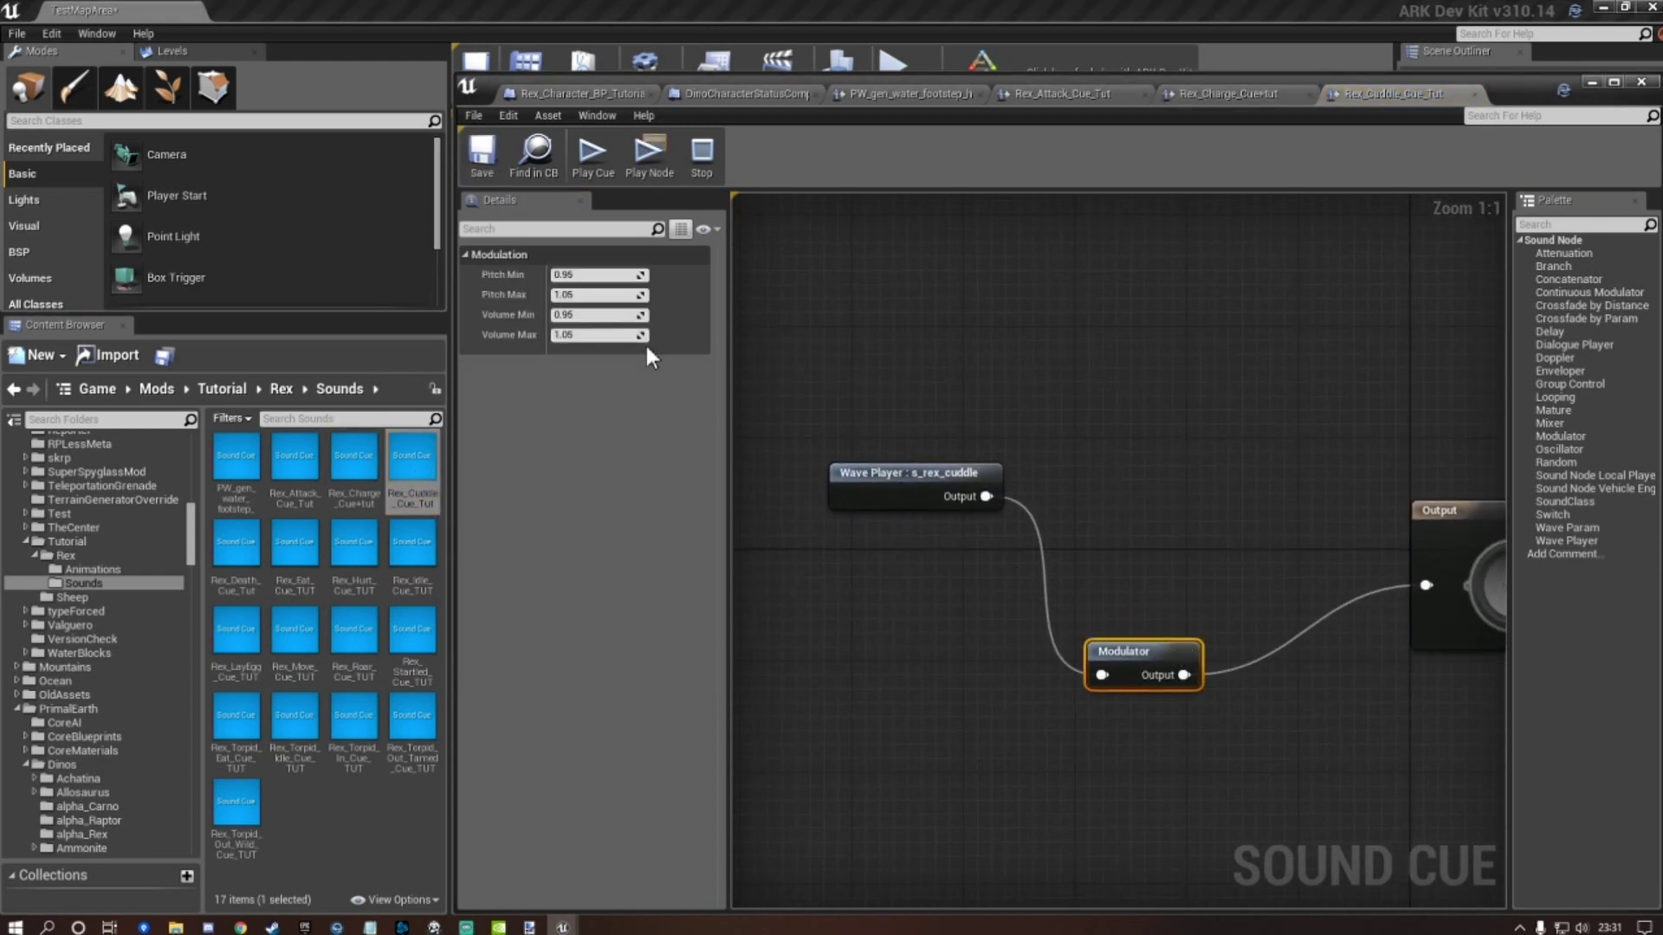
pyautogui.click(596, 321)
pyautogui.write('0.48')
pyautogui.press('Tab')
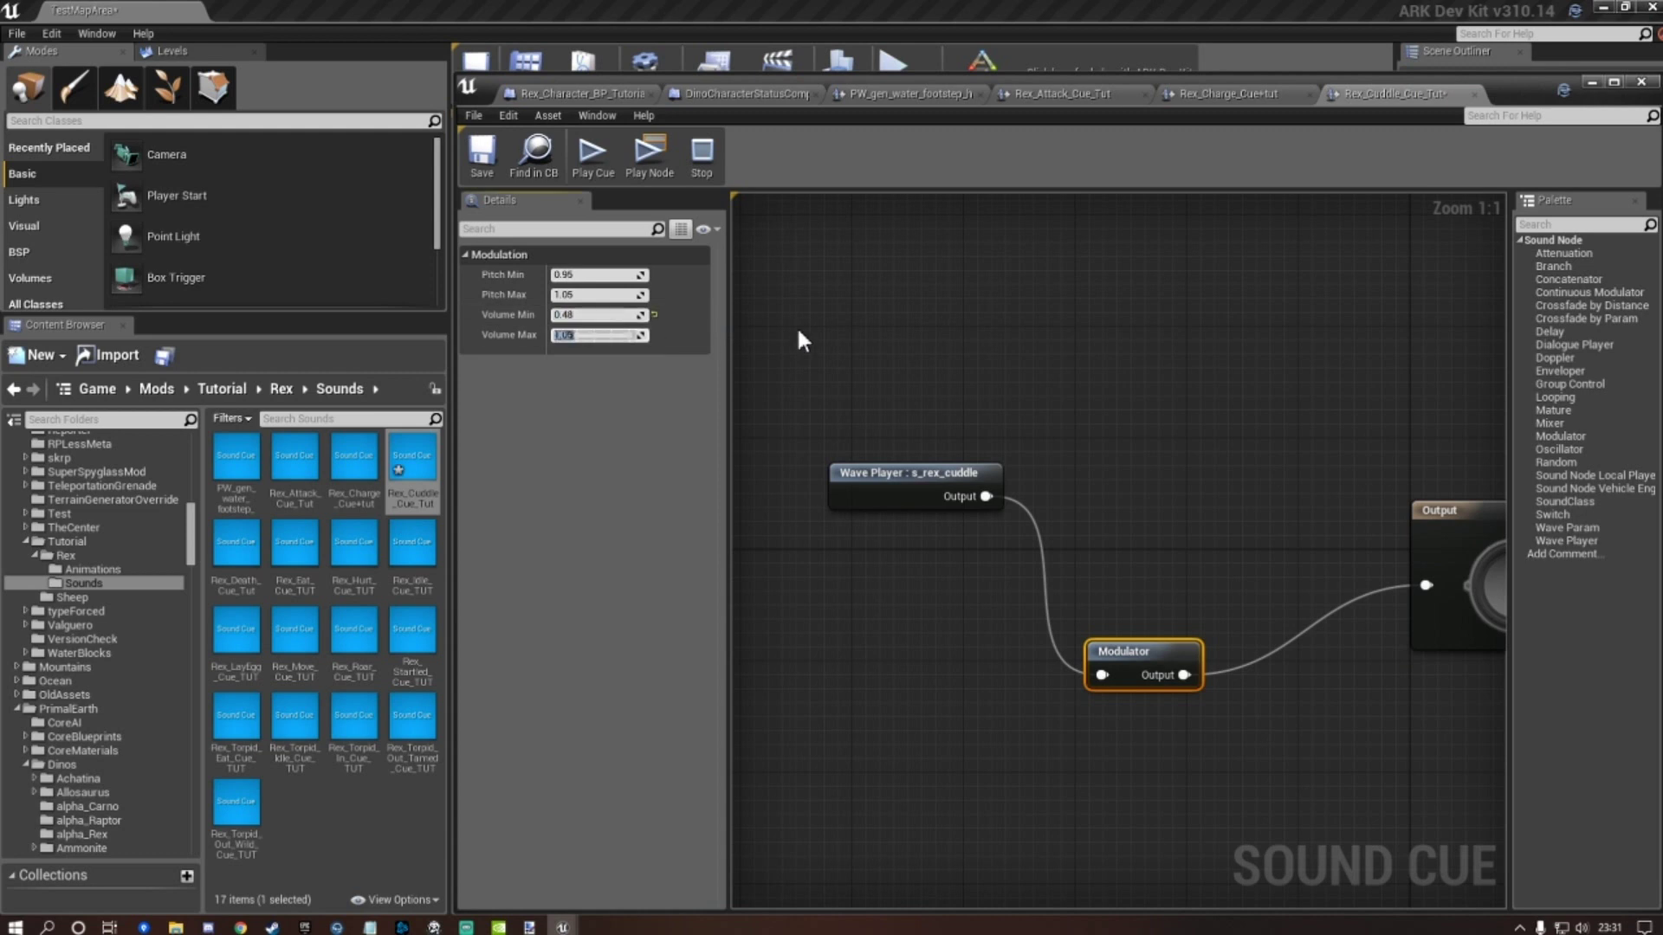
pyautogui.write('0.52')
pyautogui.click(482, 154)
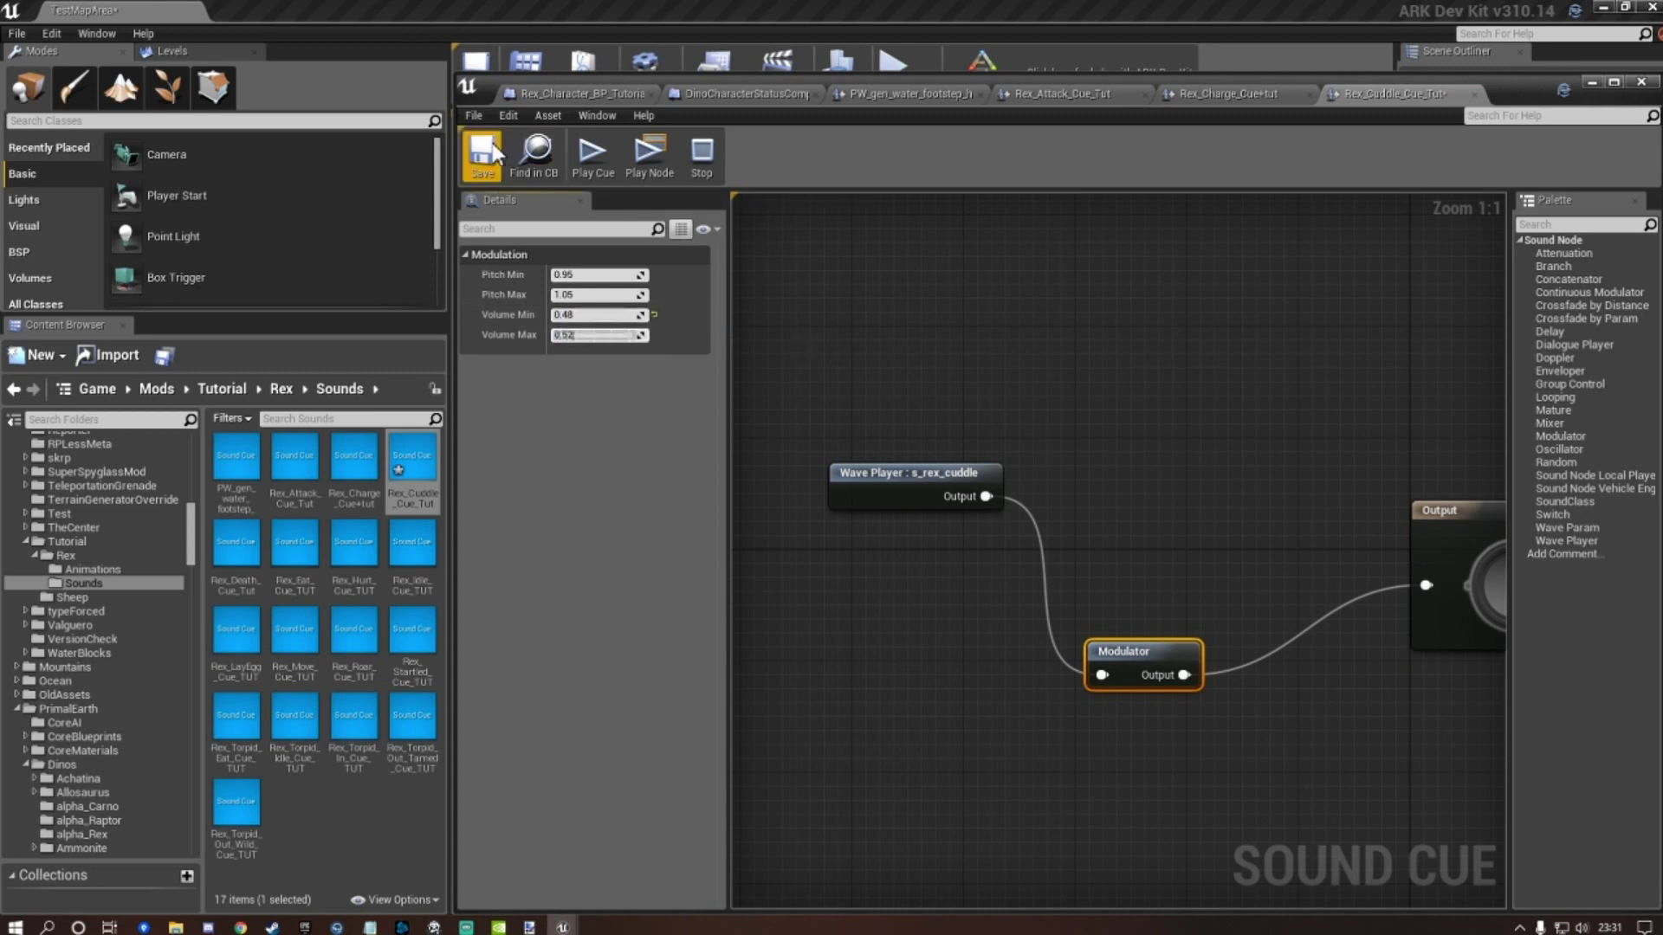
# In Rex_Death_Cue_Tut, add a Modulator node, wire it between Random and Output, and line it up between them.
pyautogui.doubleClick(249, 560)
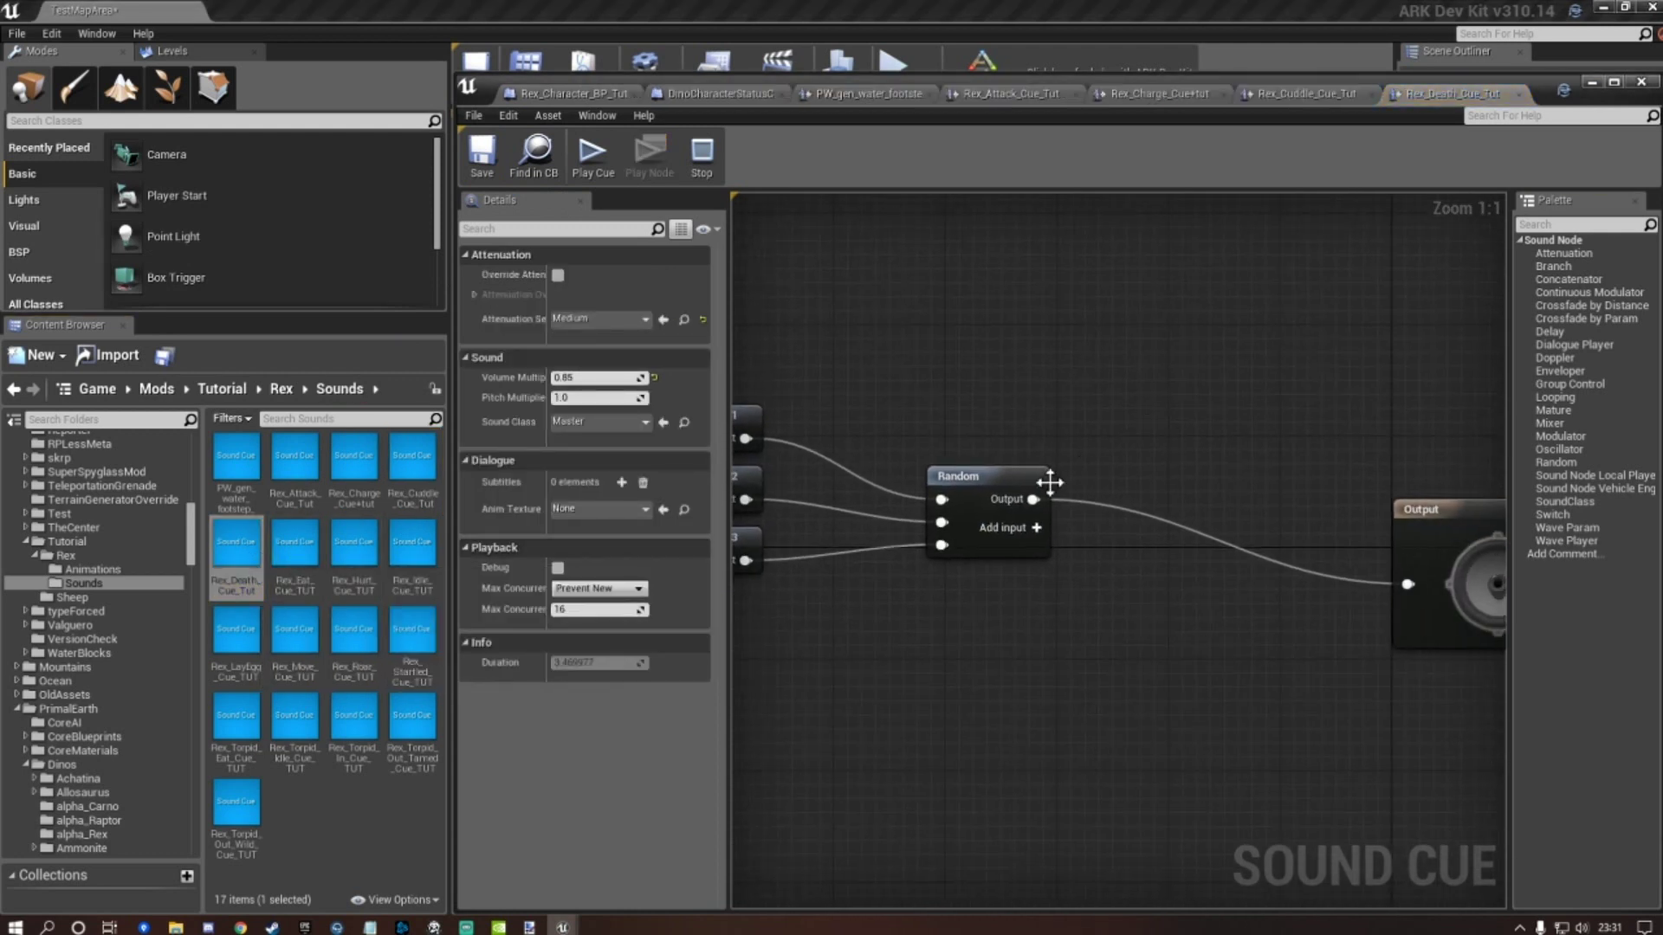
pyautogui.moveTo(1032, 500); pyautogui.dragTo(1167, 570)
pyautogui.write('mod')
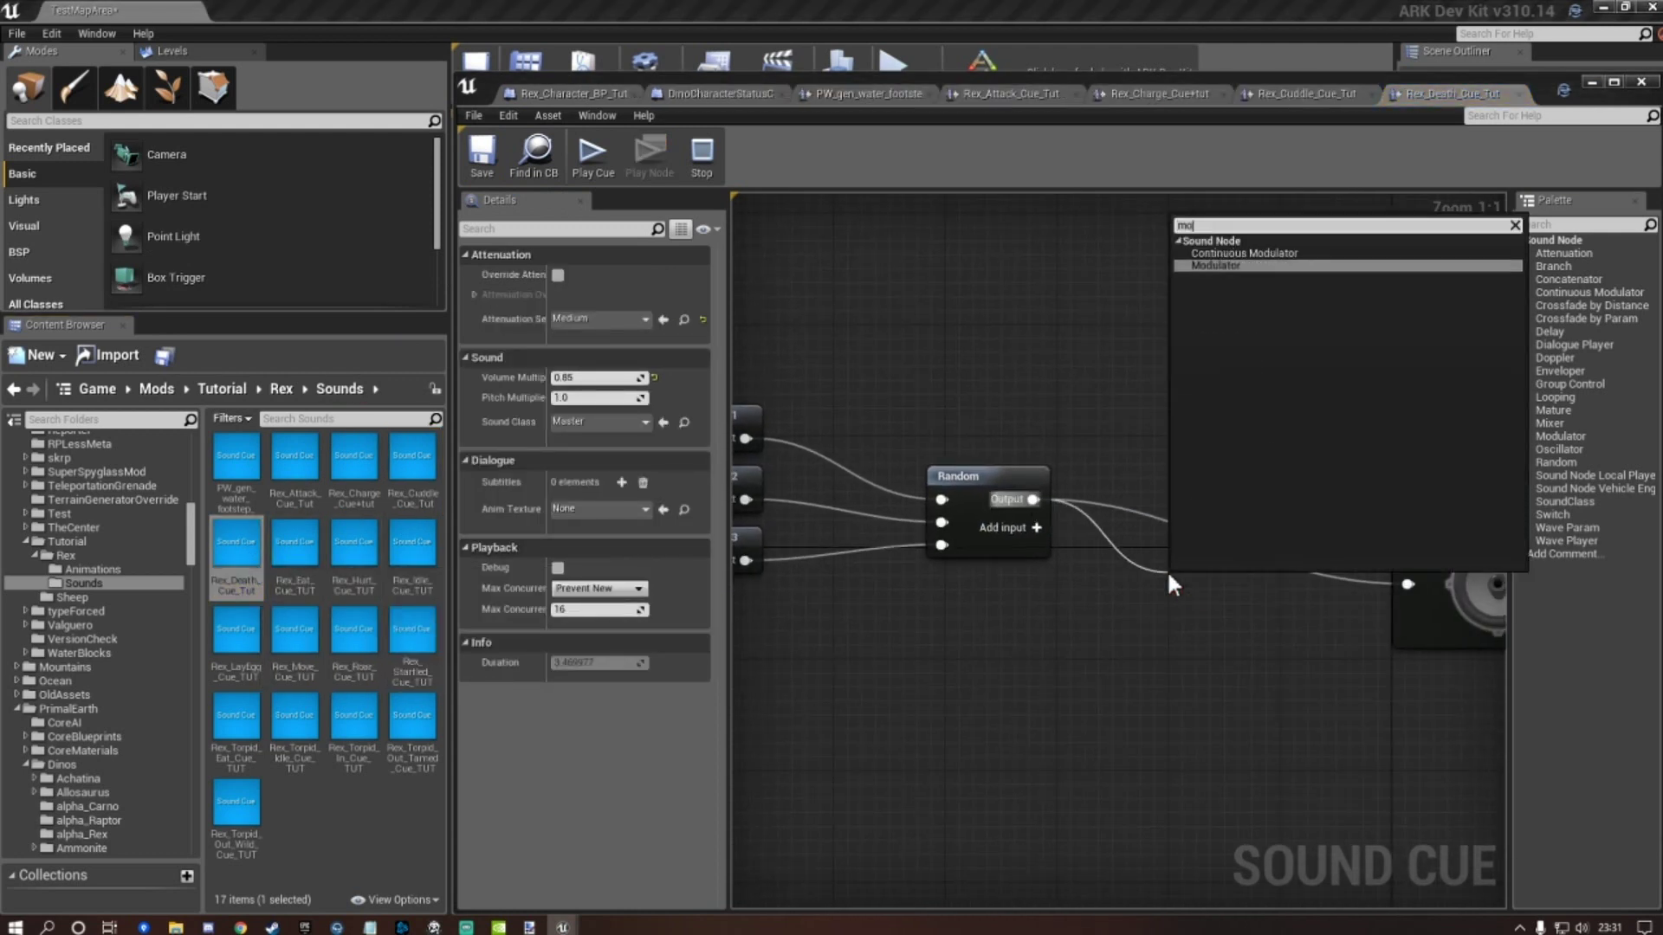
pyautogui.click(1245, 264)
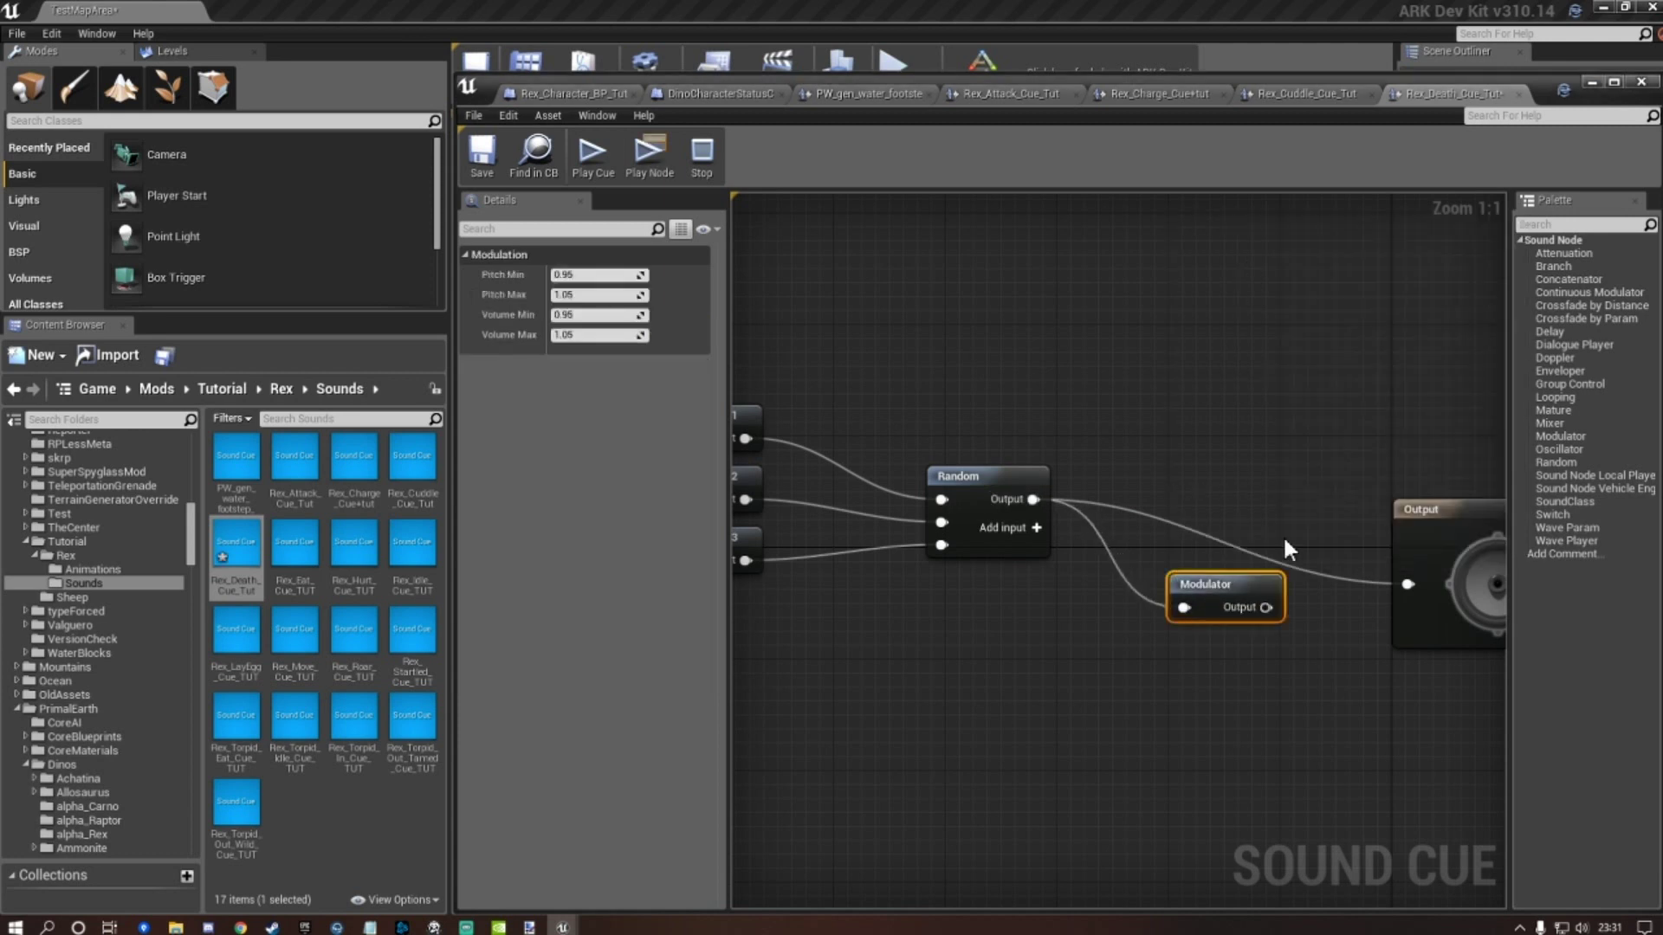
pyautogui.moveTo(1267, 607); pyautogui.dragTo(1407, 585)
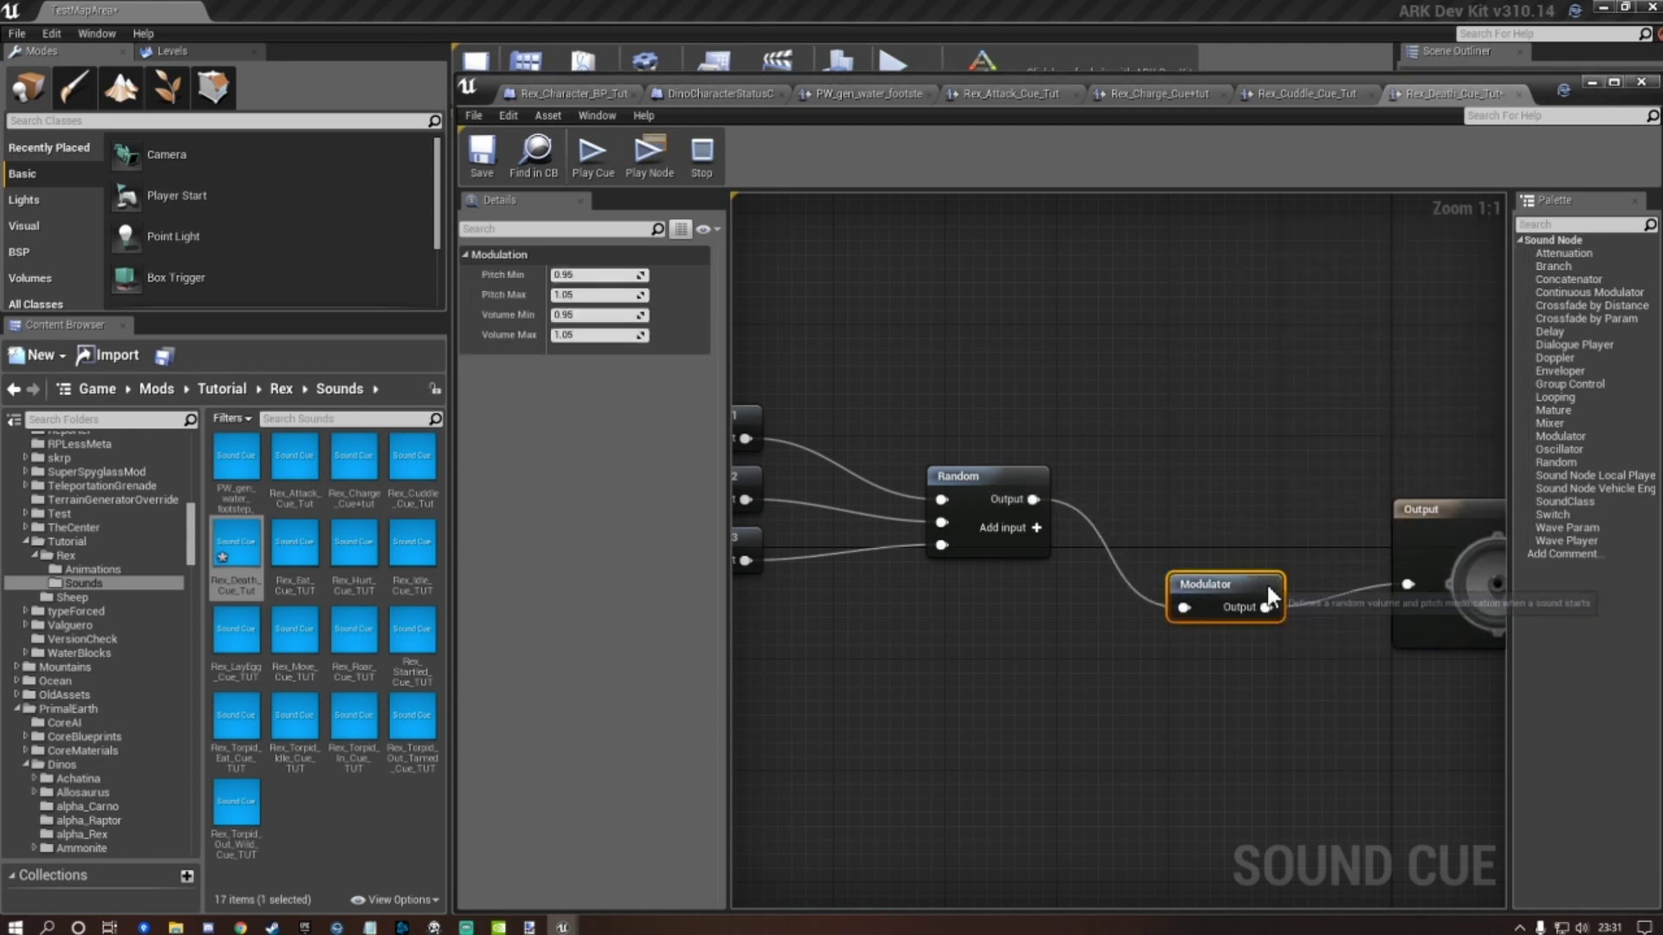
pyautogui.moveTo(1266, 586); pyautogui.dragTo(1266, 534)
# Set the death cue Modulator's Volume Min to 0.48 and Volume Max to 0.52, and save the cue.
pyautogui.click(605, 319)
pyautogui.write('0.48')
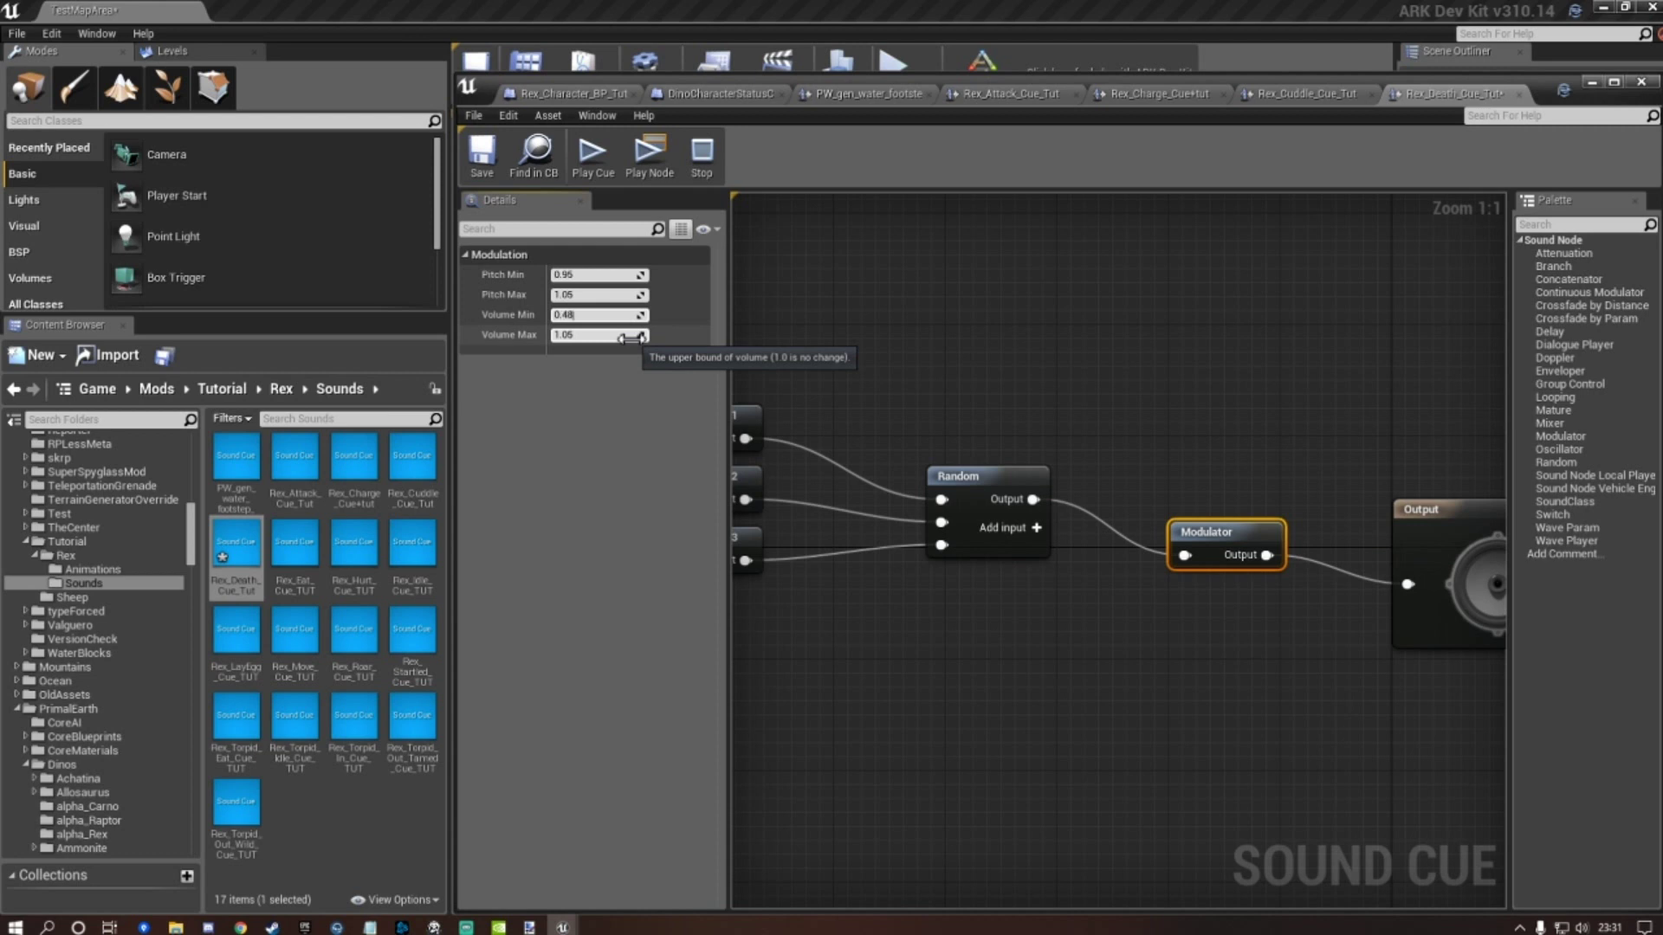
pyautogui.press('Tab')
pyautogui.write('0.')
pyautogui.click(470, 163)
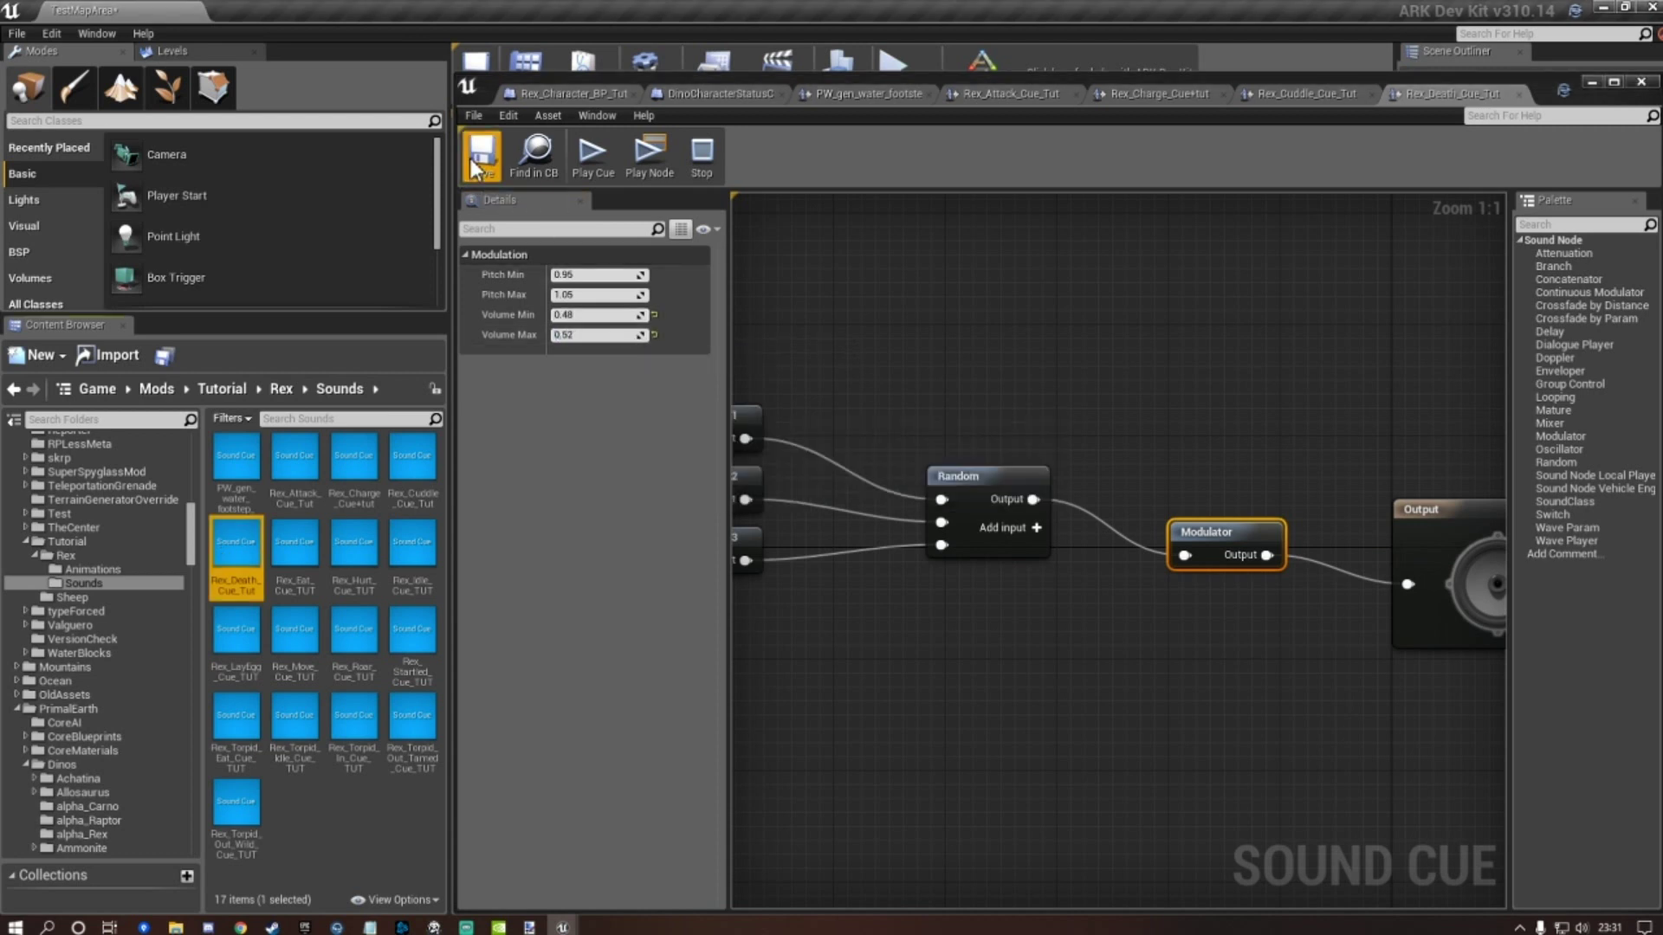
# In Rex_Eat_Cue_TUT, set the Modulator's Volume Min to 0.48 and Volume Max to 0.52, and save the cue.
pyautogui.doubleClick(294, 541)
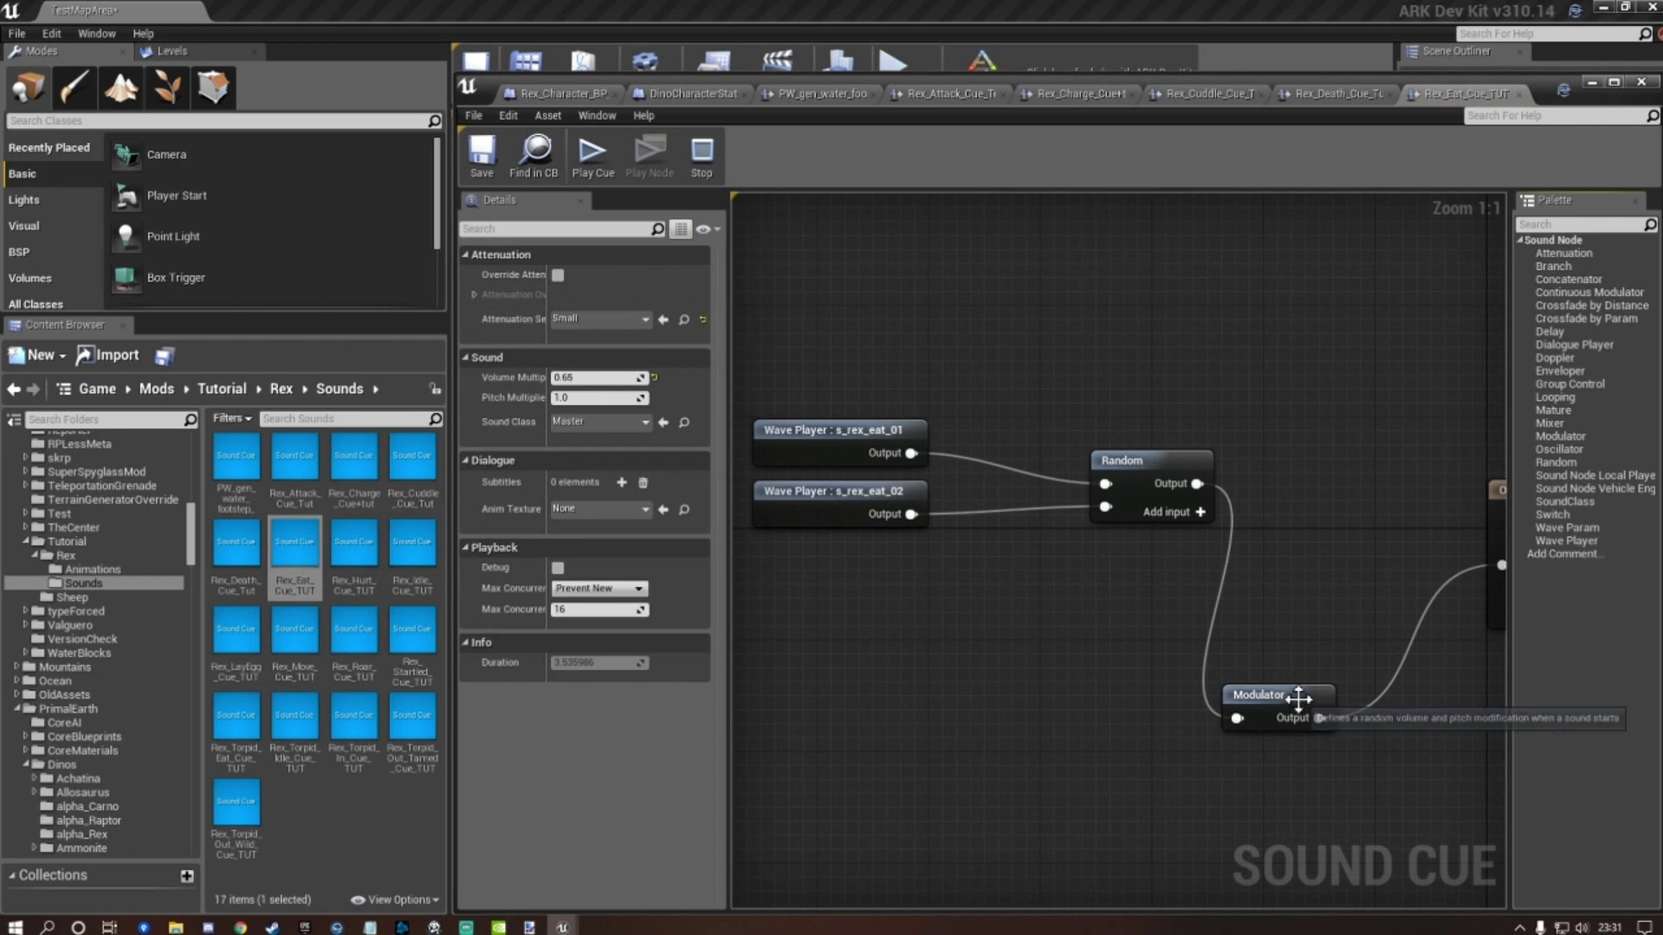
pyautogui.click(1260, 694)
pyautogui.click(582, 317)
pyautogui.write('0.')
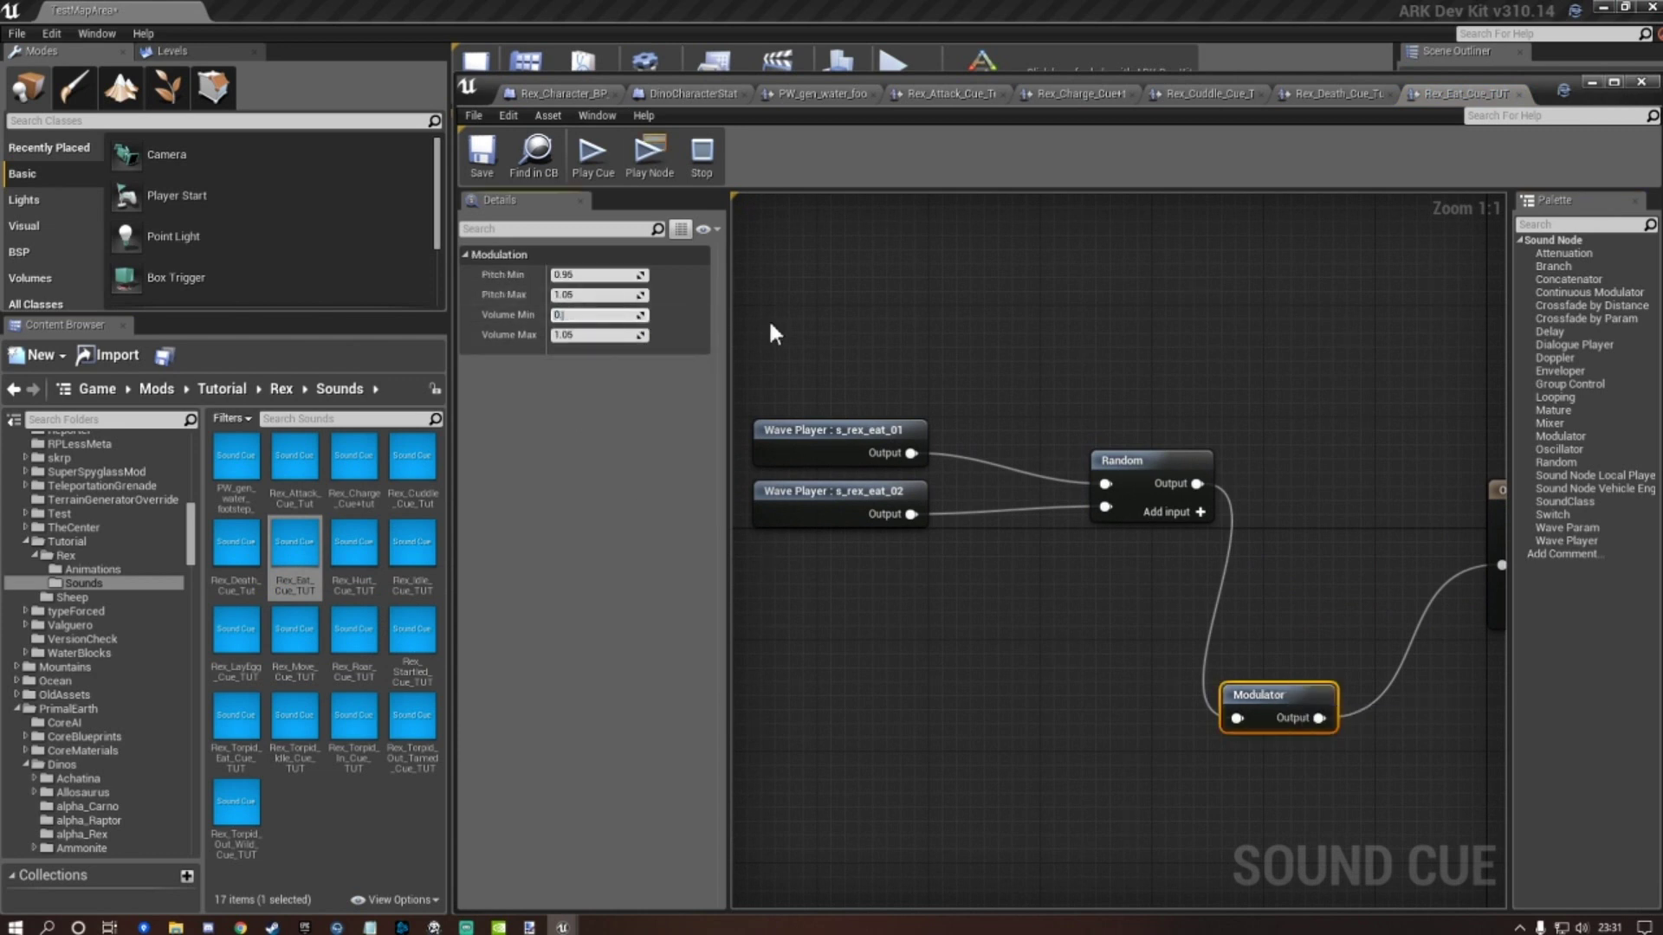
pyautogui.write('48')
pyautogui.press('Tab')
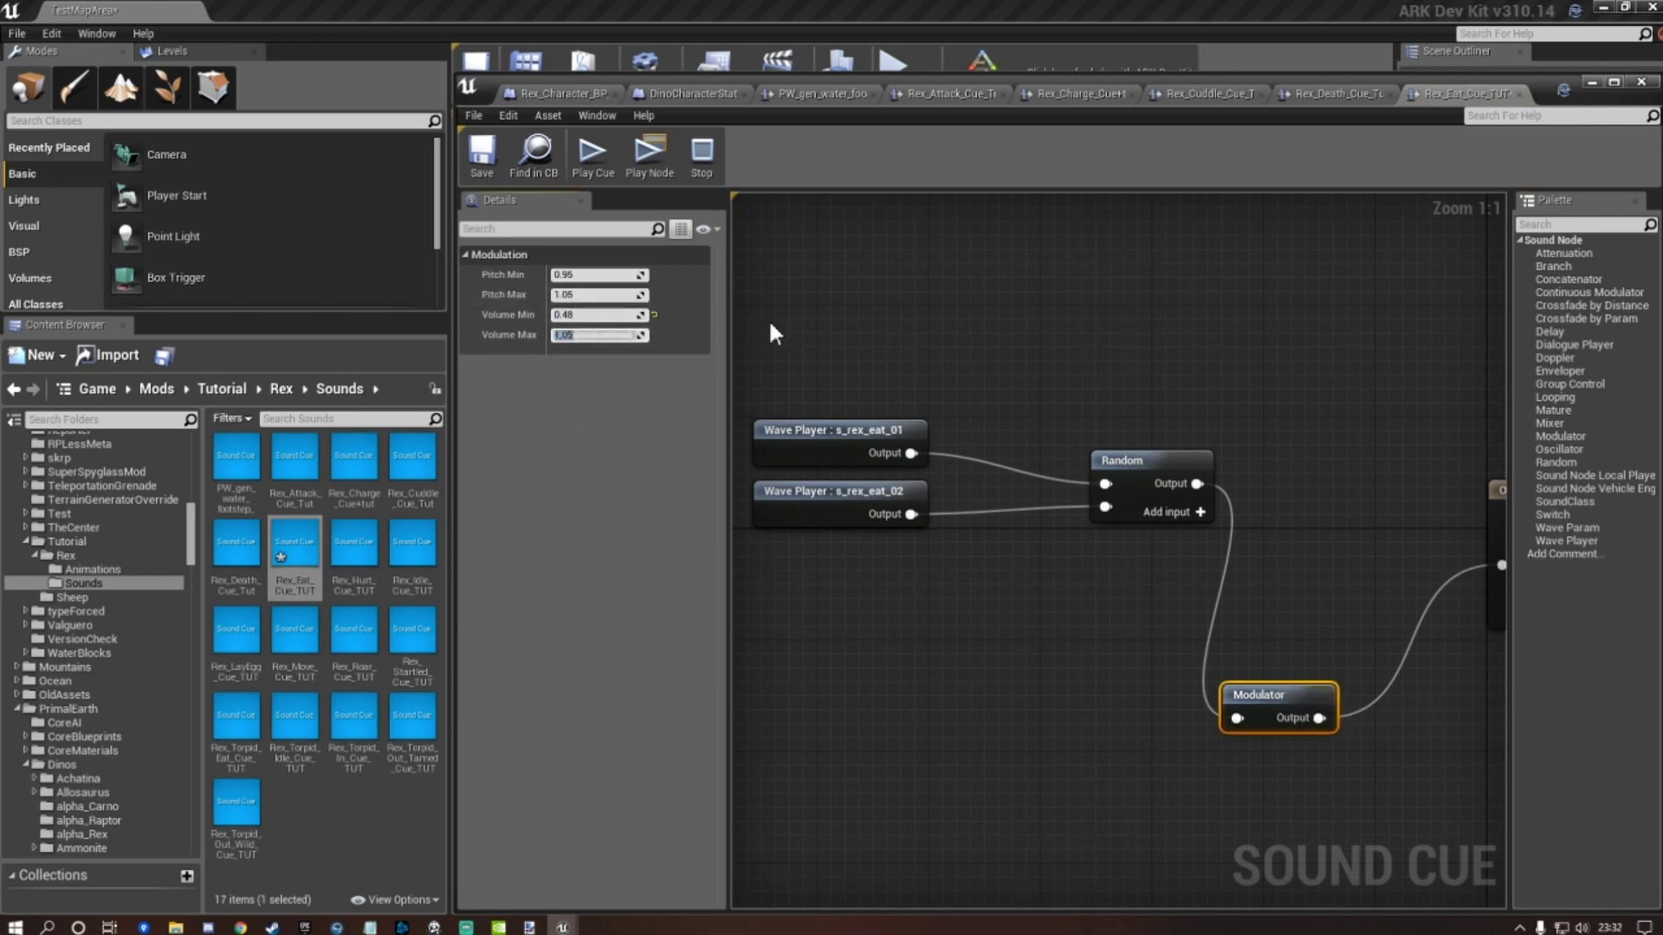
pyautogui.press('BackSpace')
pyautogui.write('62')
pyautogui.press('BackSpace')
pyautogui.press('BackSpace')
pyautogui.write('0.52')
pyautogui.click(490, 168)
# In Rex_Hurt_Cue_TUT, set the Modulator's Volume Min to 0.48 and Volume Max to 0.52, and save the cue.
pyautogui.doubleClick(350, 543)
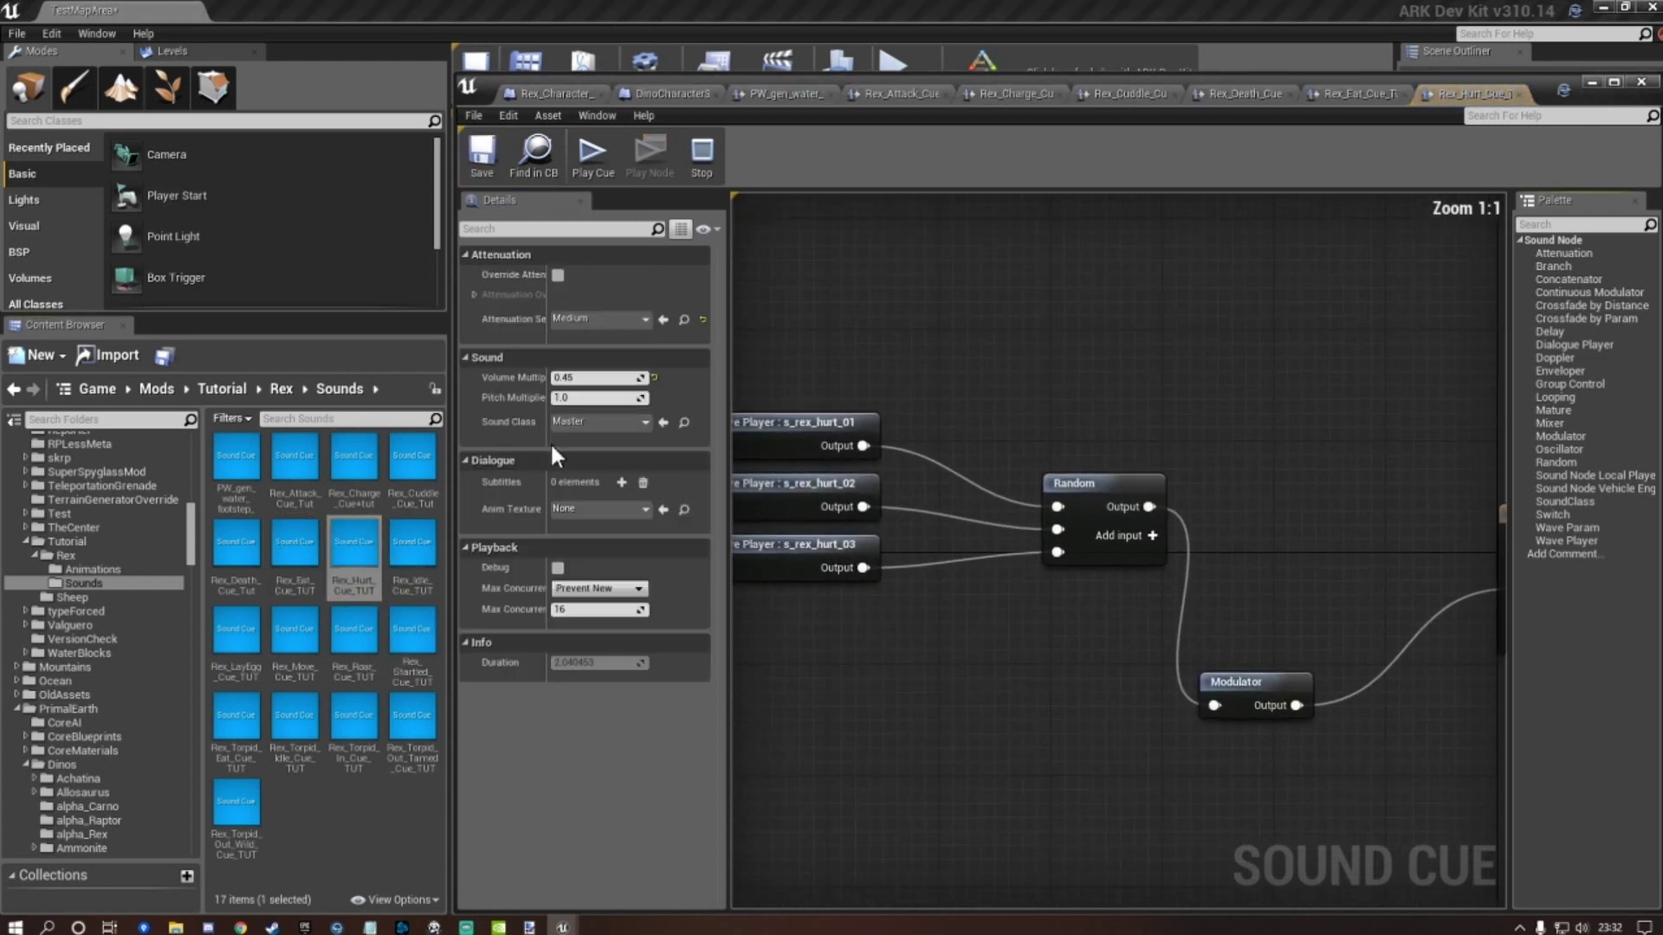
pyautogui.click(1252, 691)
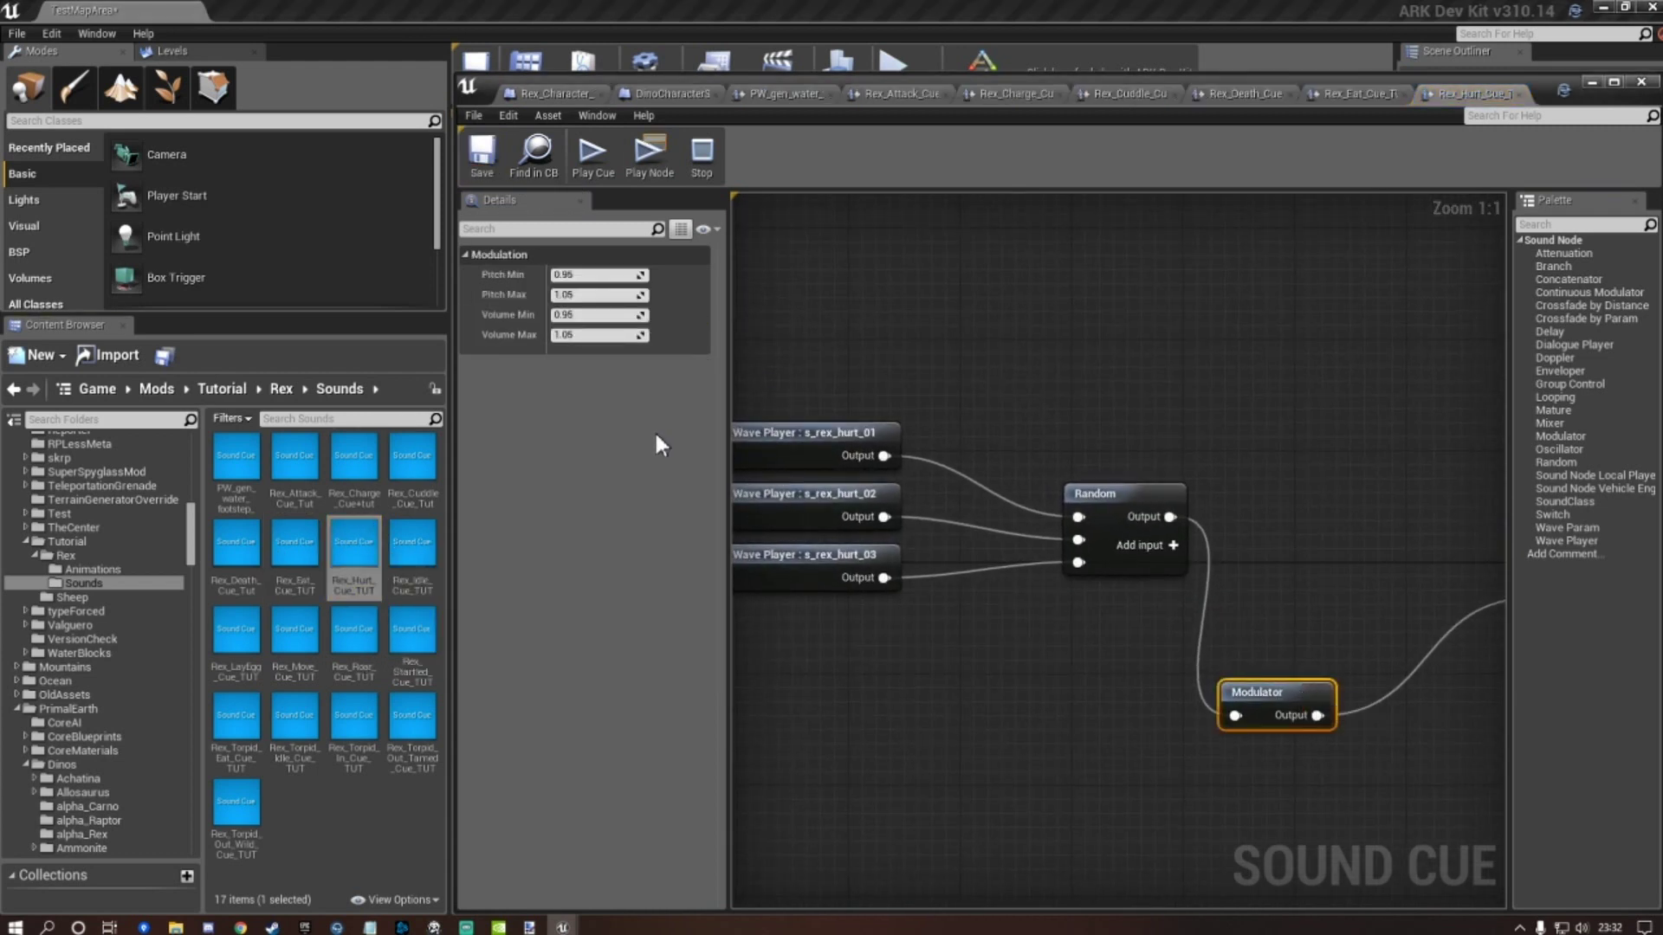
pyautogui.click(589, 315)
pyautogui.write('0.48')
pyautogui.press('Tab')
pyautogui.write('0.52')
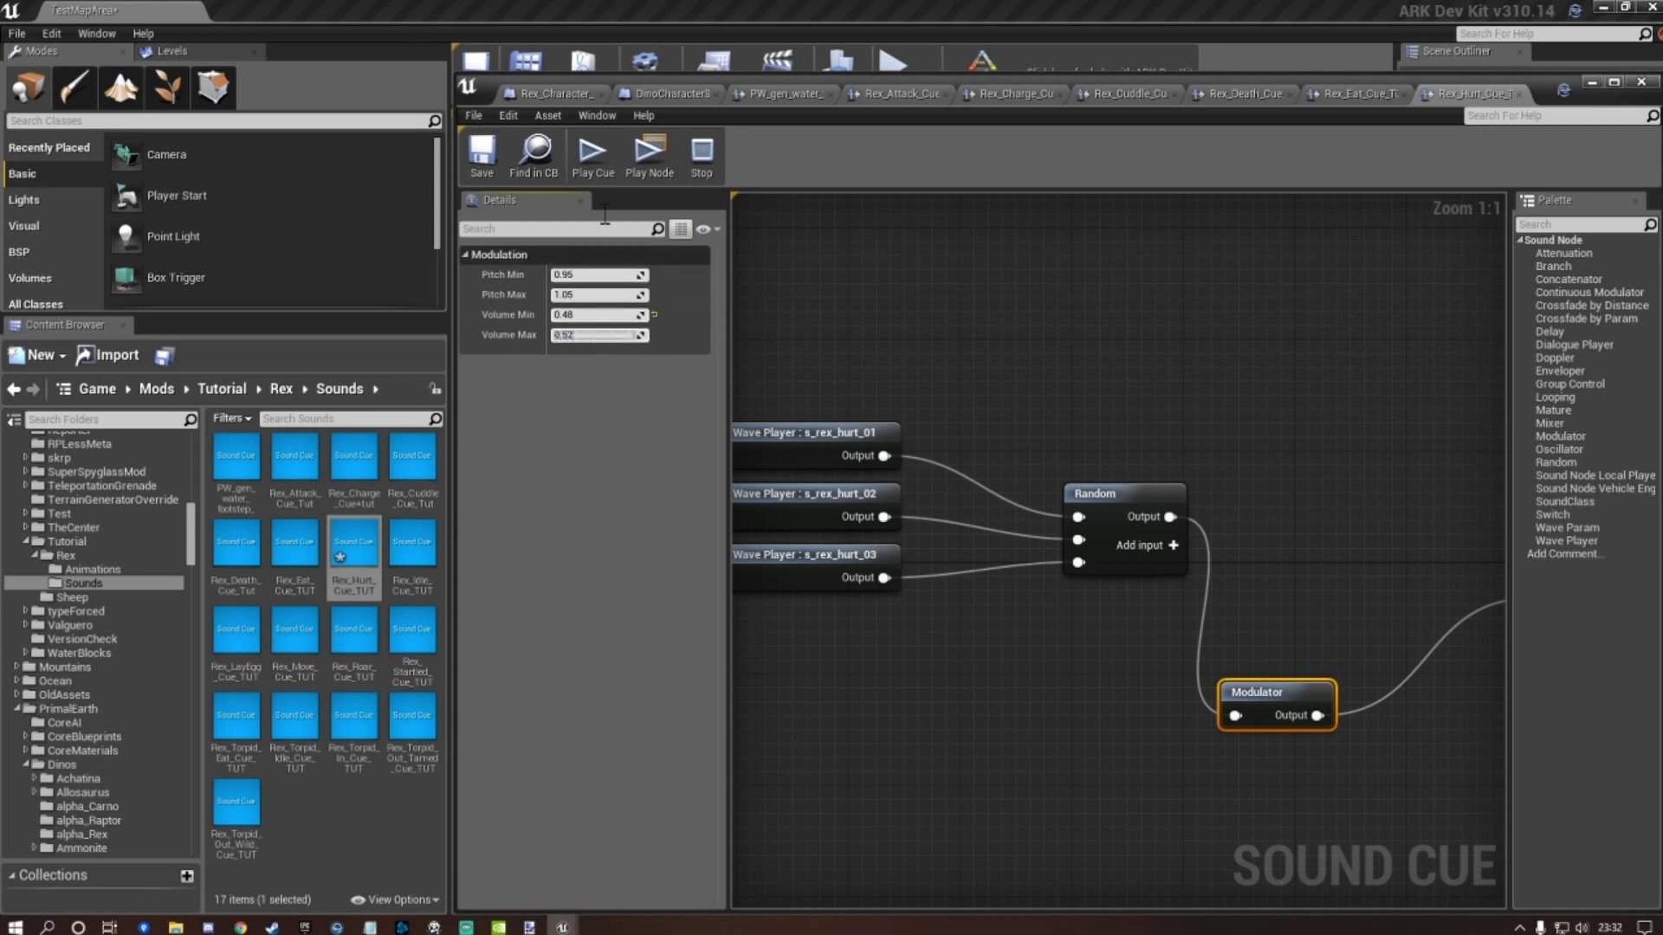
pyautogui.click(484, 154)
# In Rex_Idle_Cue_TUT, set the Modulator's Volume Min to 0.48 and Volume Max to 0.52, and save the cue.
pyautogui.click(407, 557)
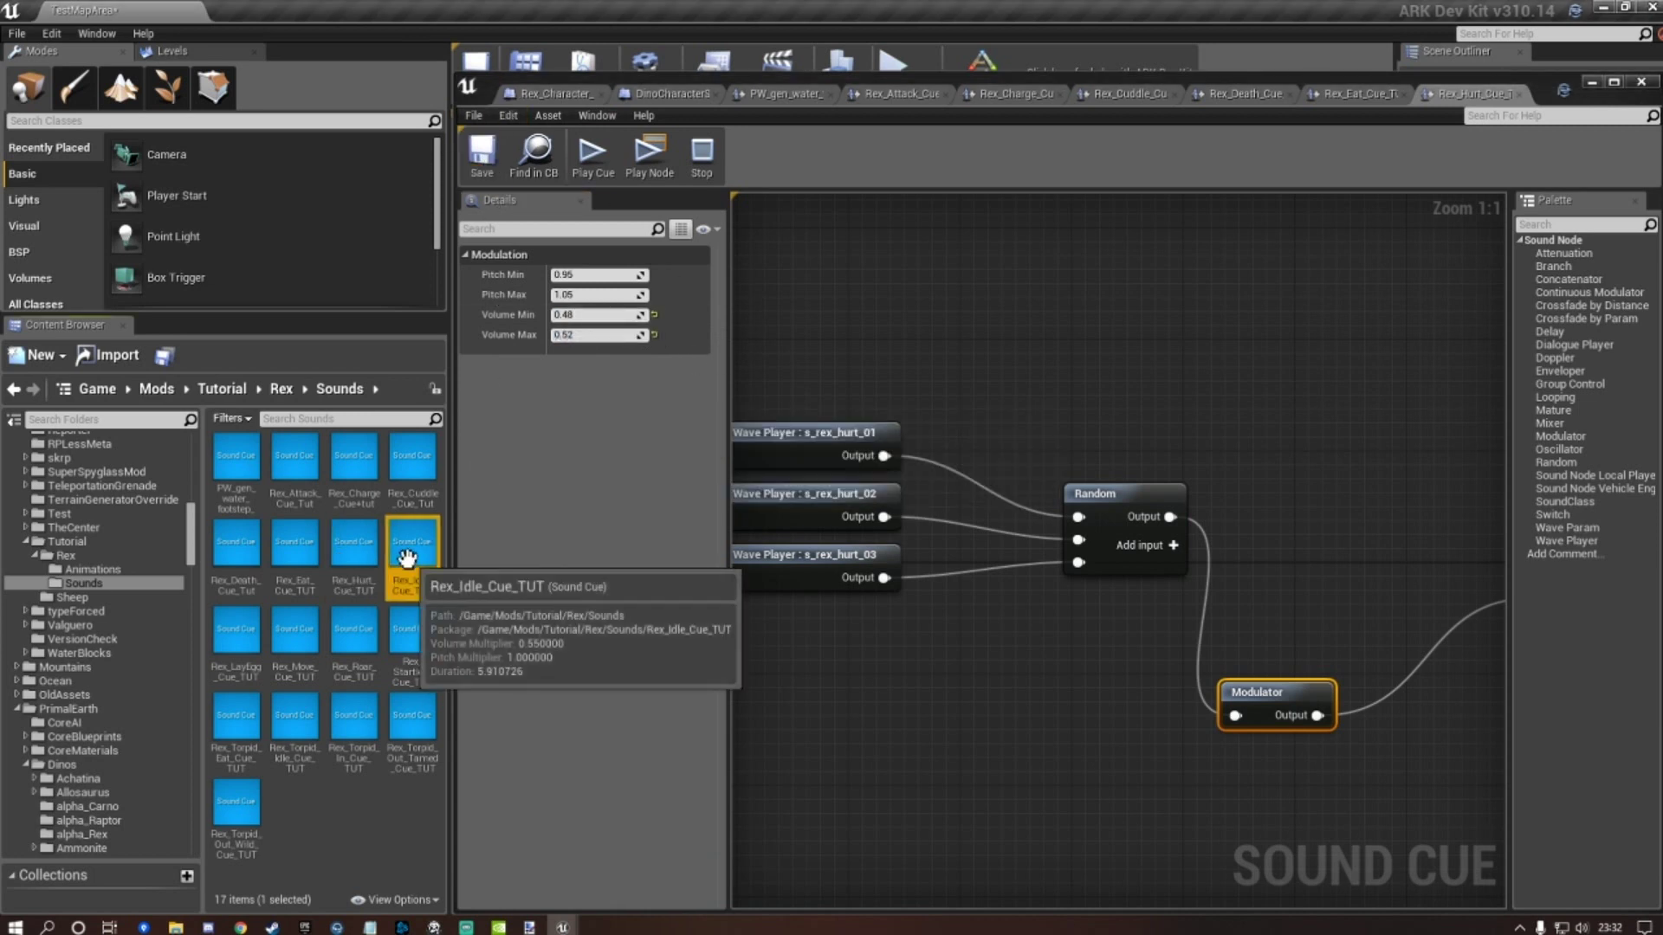
pyautogui.doubleClick(406, 557)
pyautogui.click(1248, 688)
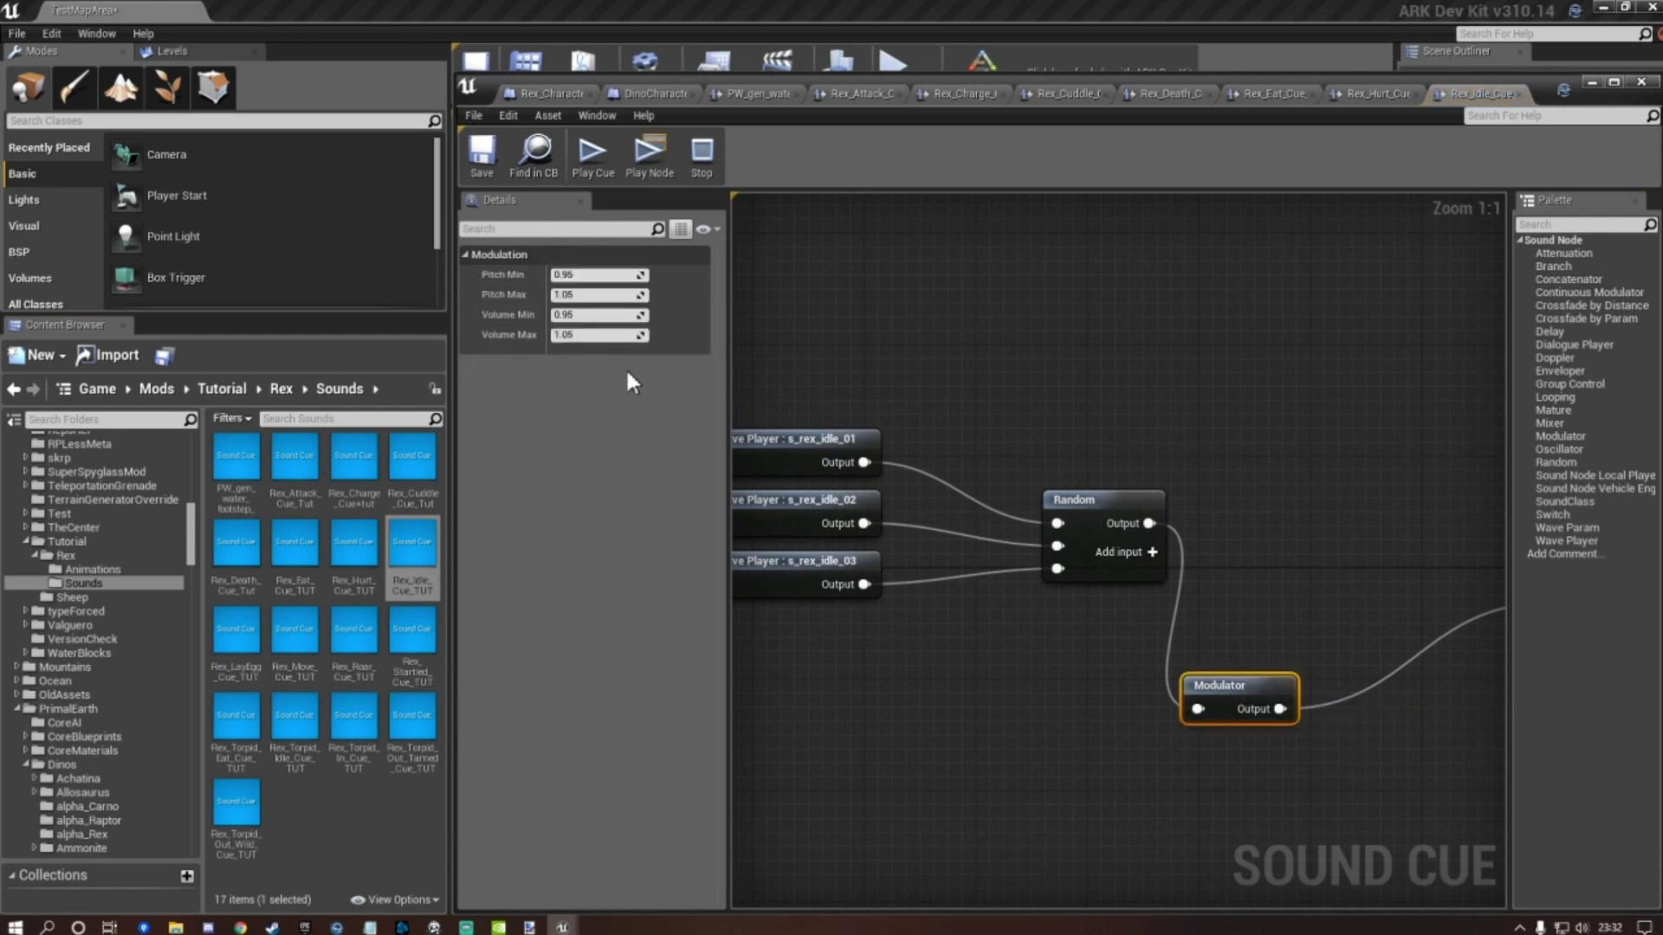
pyautogui.click(598, 315)
pyautogui.write('0.48')
pyautogui.press('Tab')
pyautogui.write('0.52')
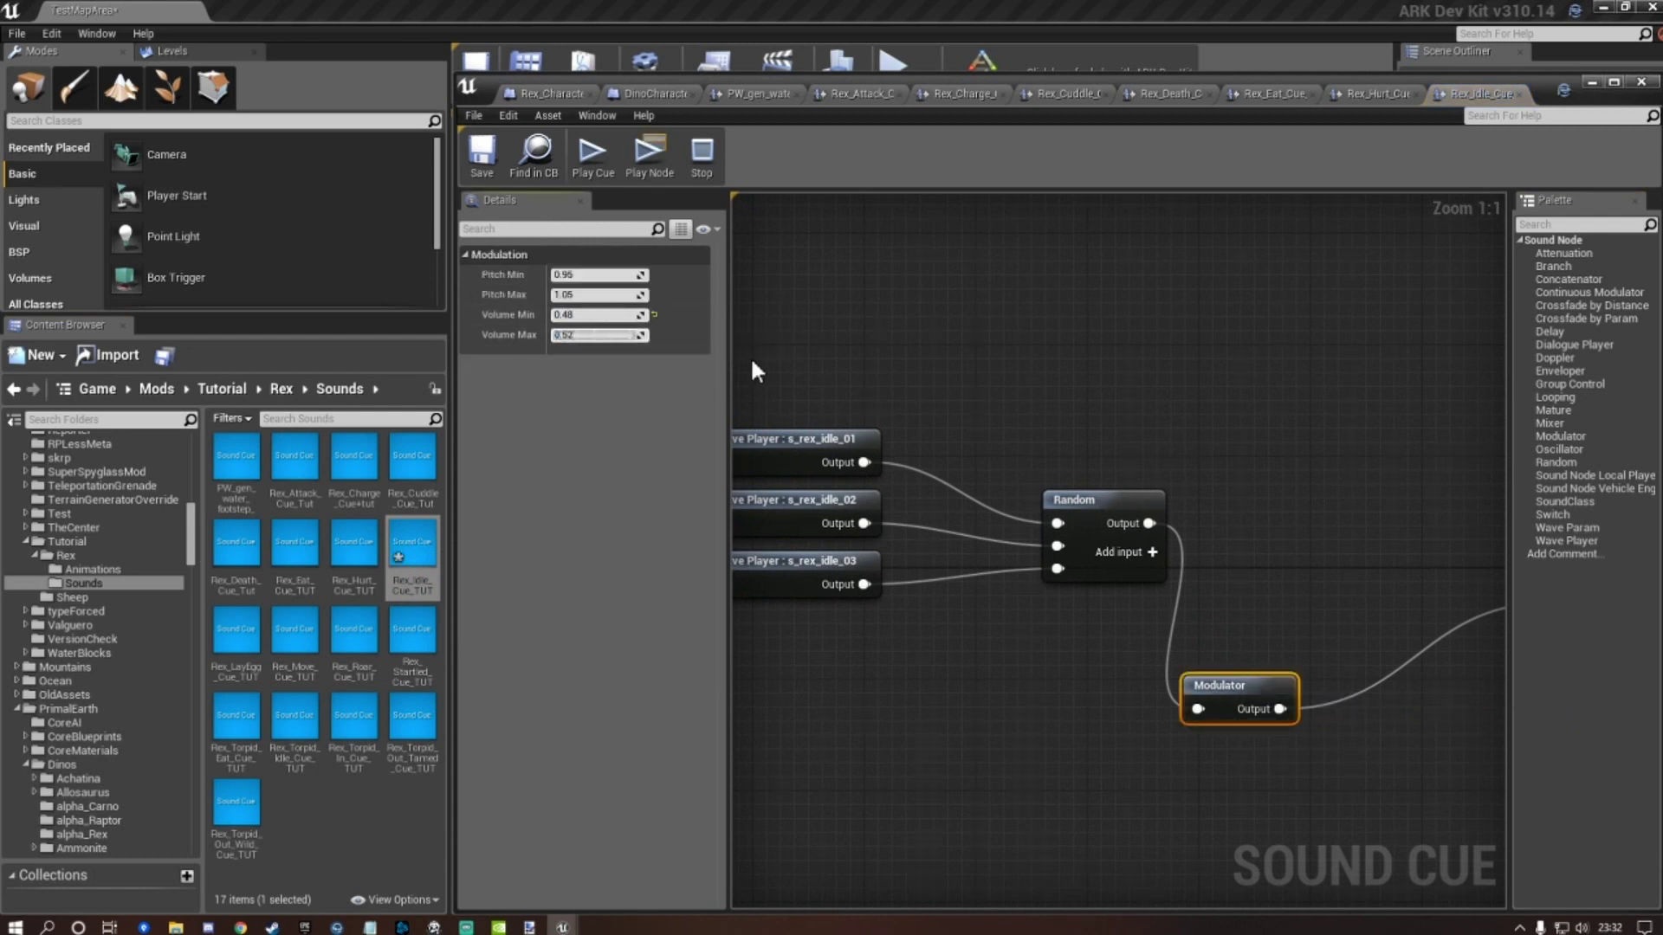
pyautogui.click(485, 152)
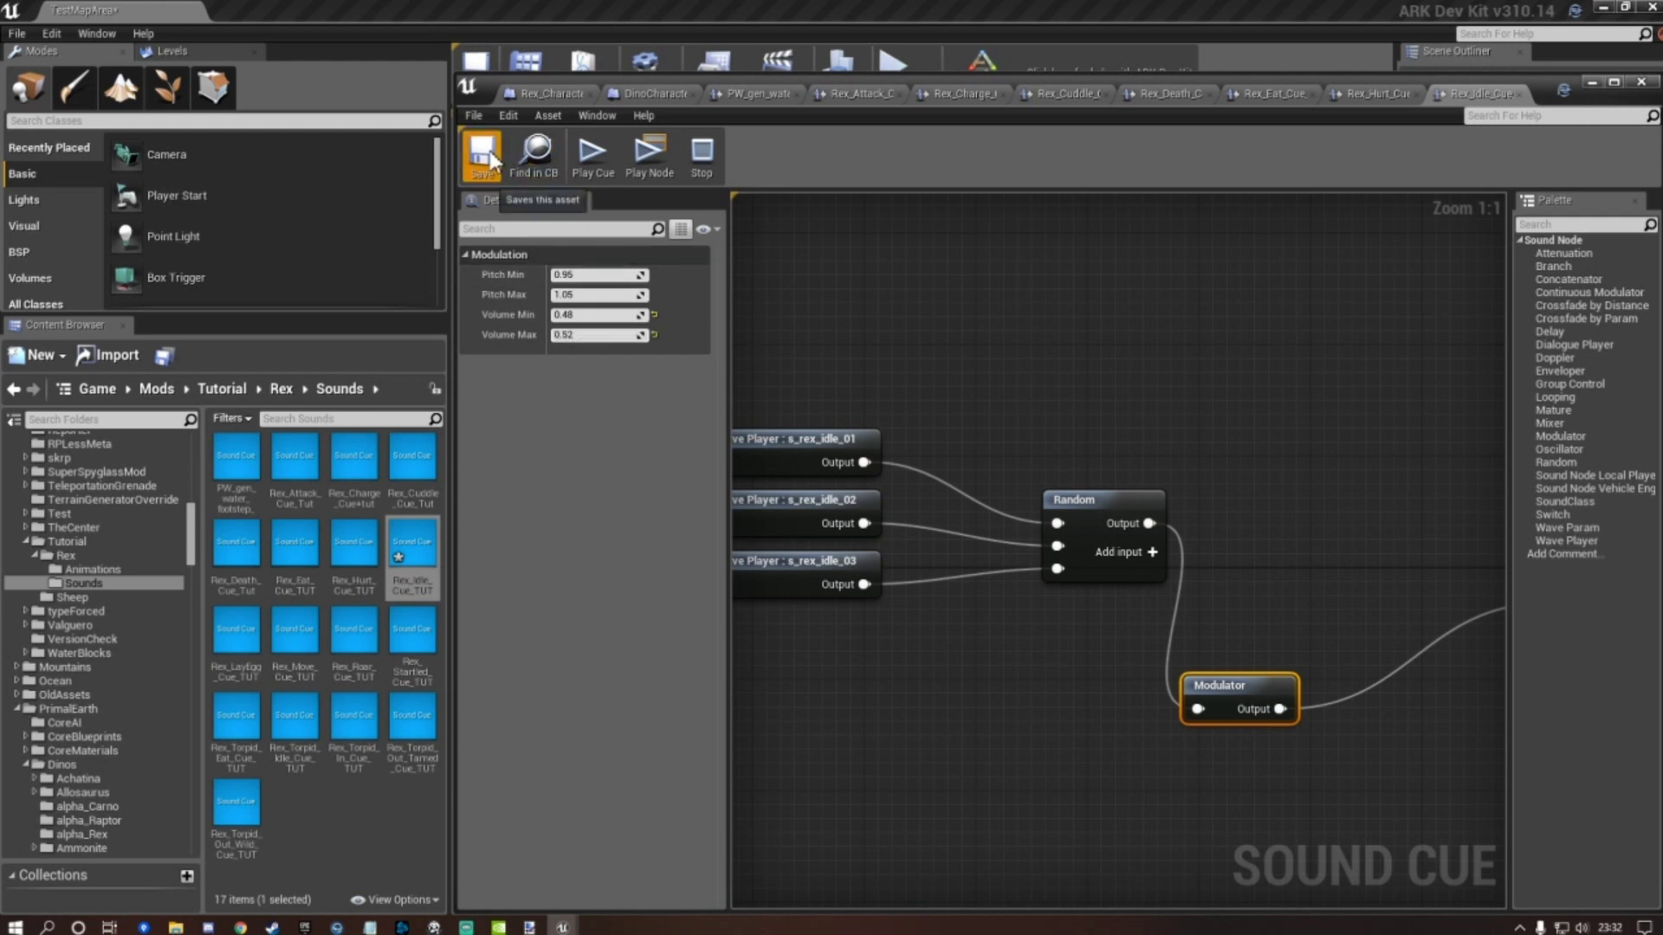
# In Rex_LayEgg_Cue_TUT, set the Modulator's Volume Min to 0.48 and Volume Max to 0.52, and save the cue.
pyautogui.doubleClick(257, 662)
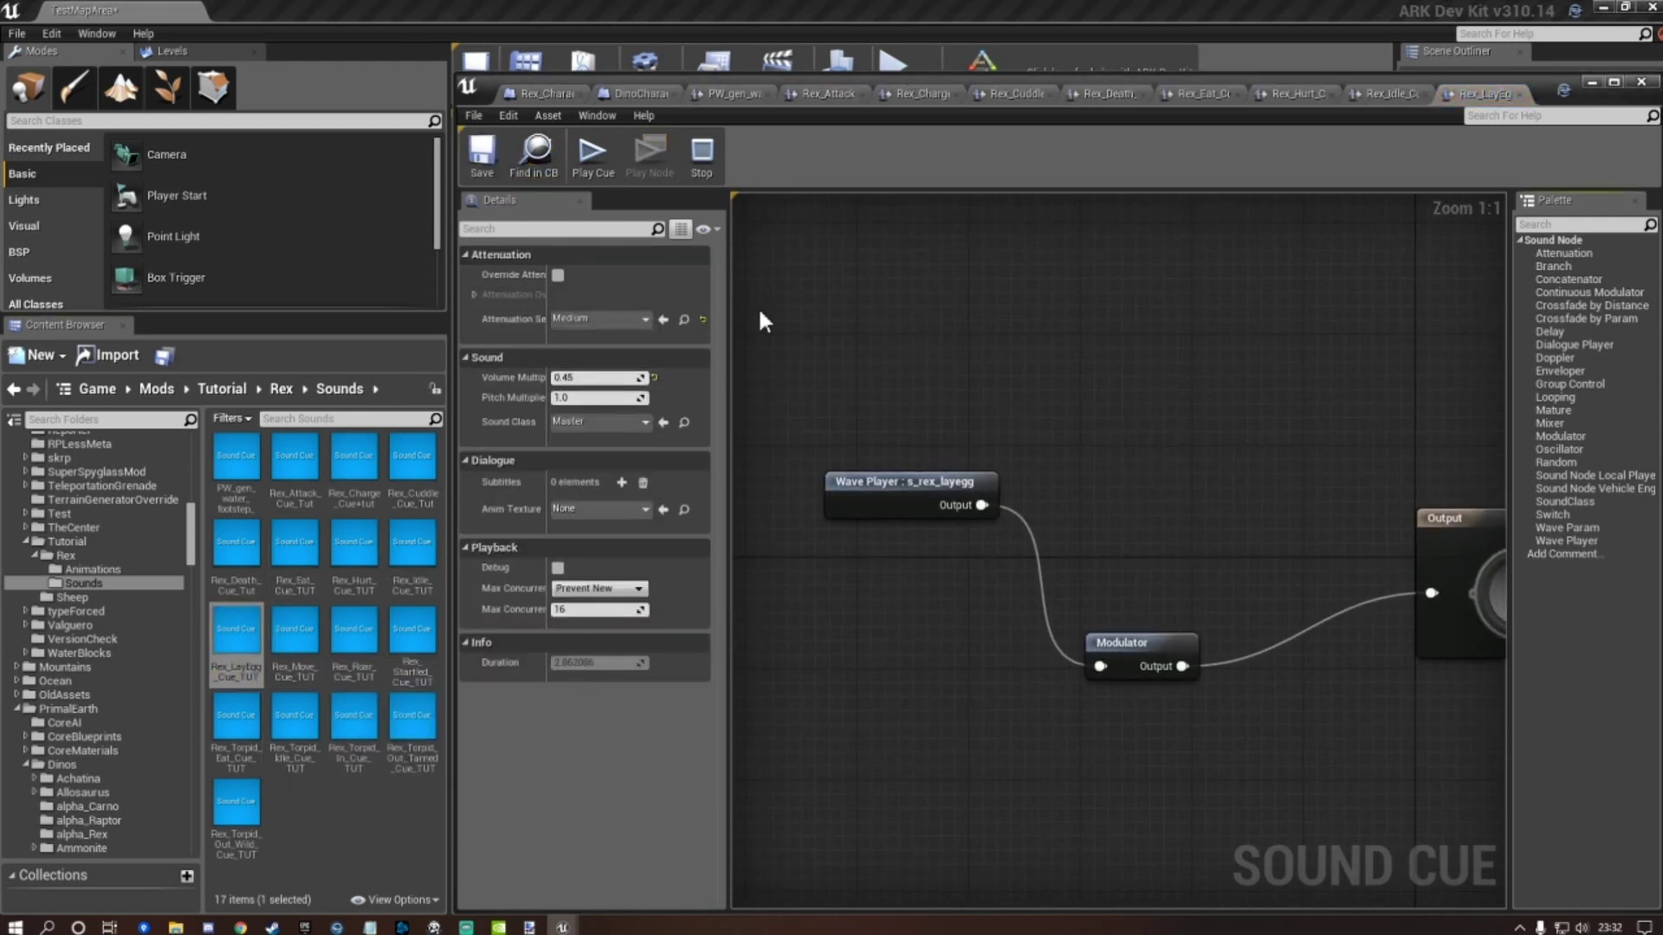
pyautogui.click(1141, 646)
pyautogui.click(598, 314)
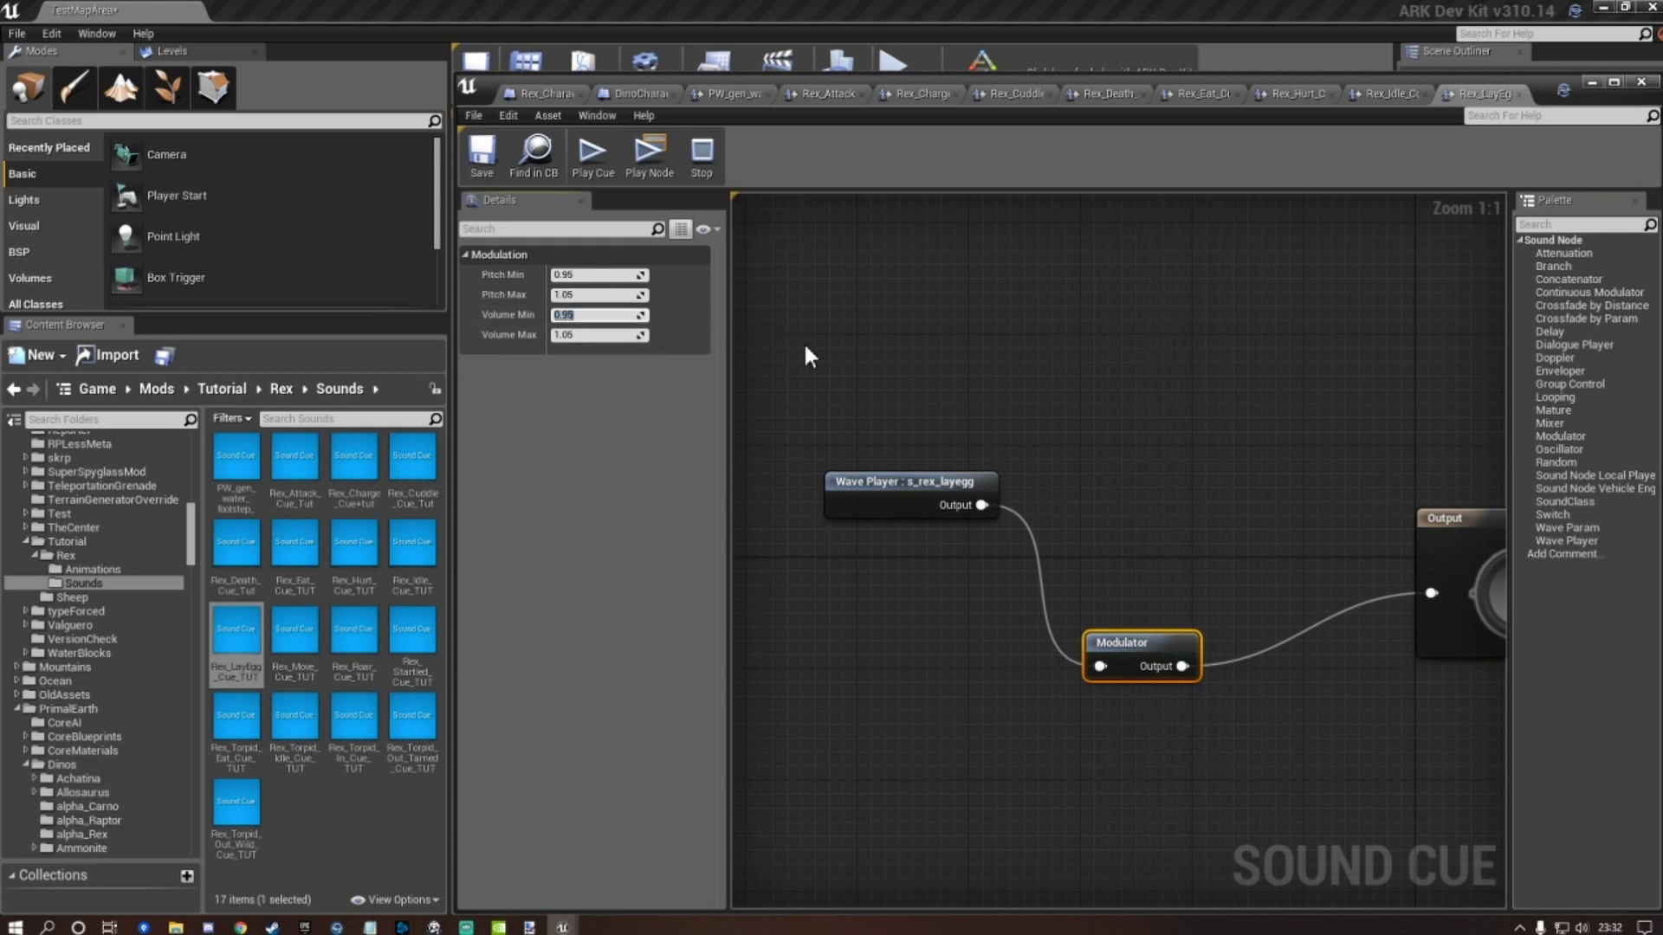
pyautogui.write('0.48')
pyautogui.press('Tab')
pyautogui.write('0.52')
pyautogui.click(483, 160)
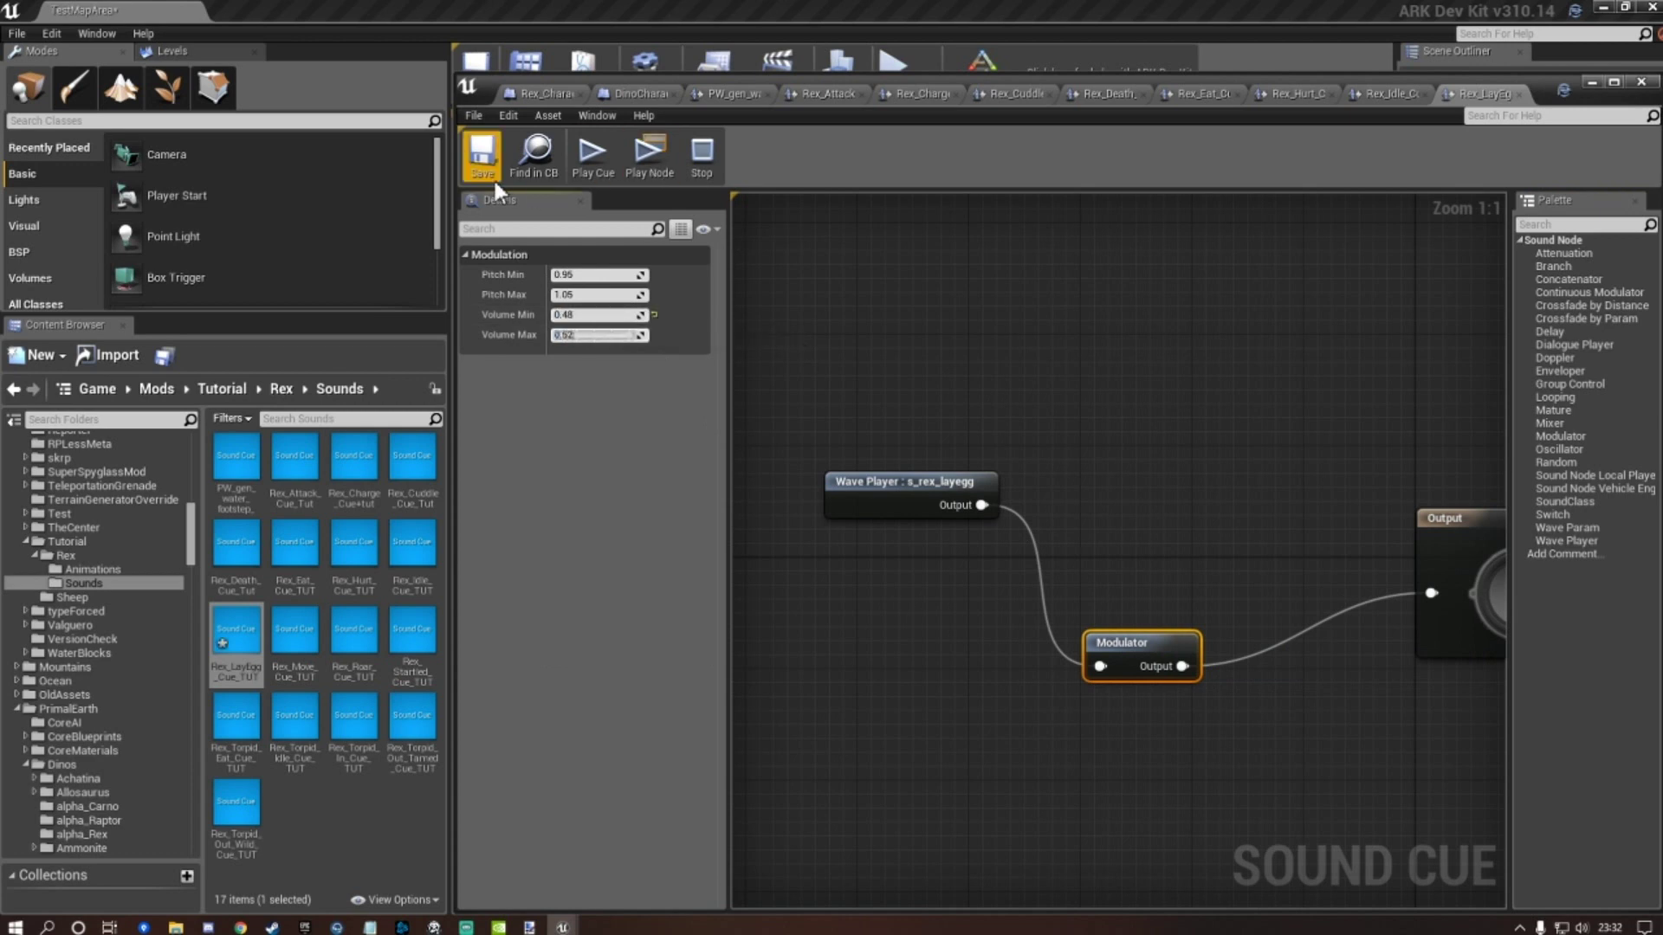
# In Rex_Move_Cue_TUT, set the Modulator between Mixer and Output to Volume Min 0.48 and Volume Max 0.52, and save the cue.
pyautogui.doubleClick(295, 631)
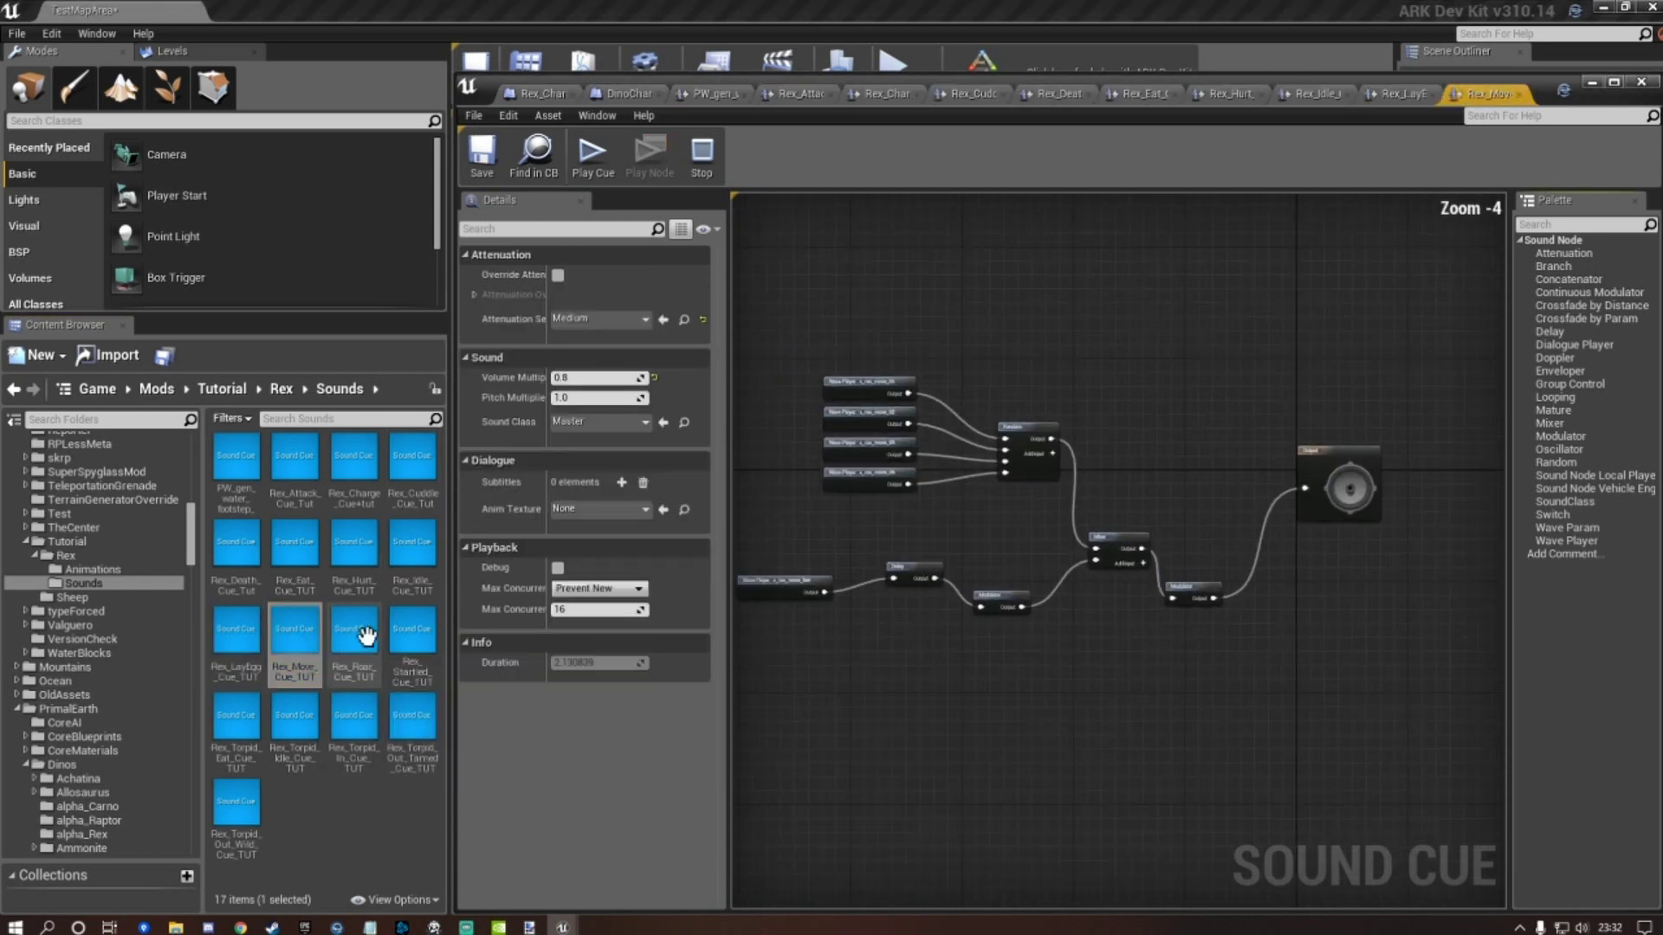
pyautogui.scroll(3, 1286, 639)
pyautogui.click(1282, 680)
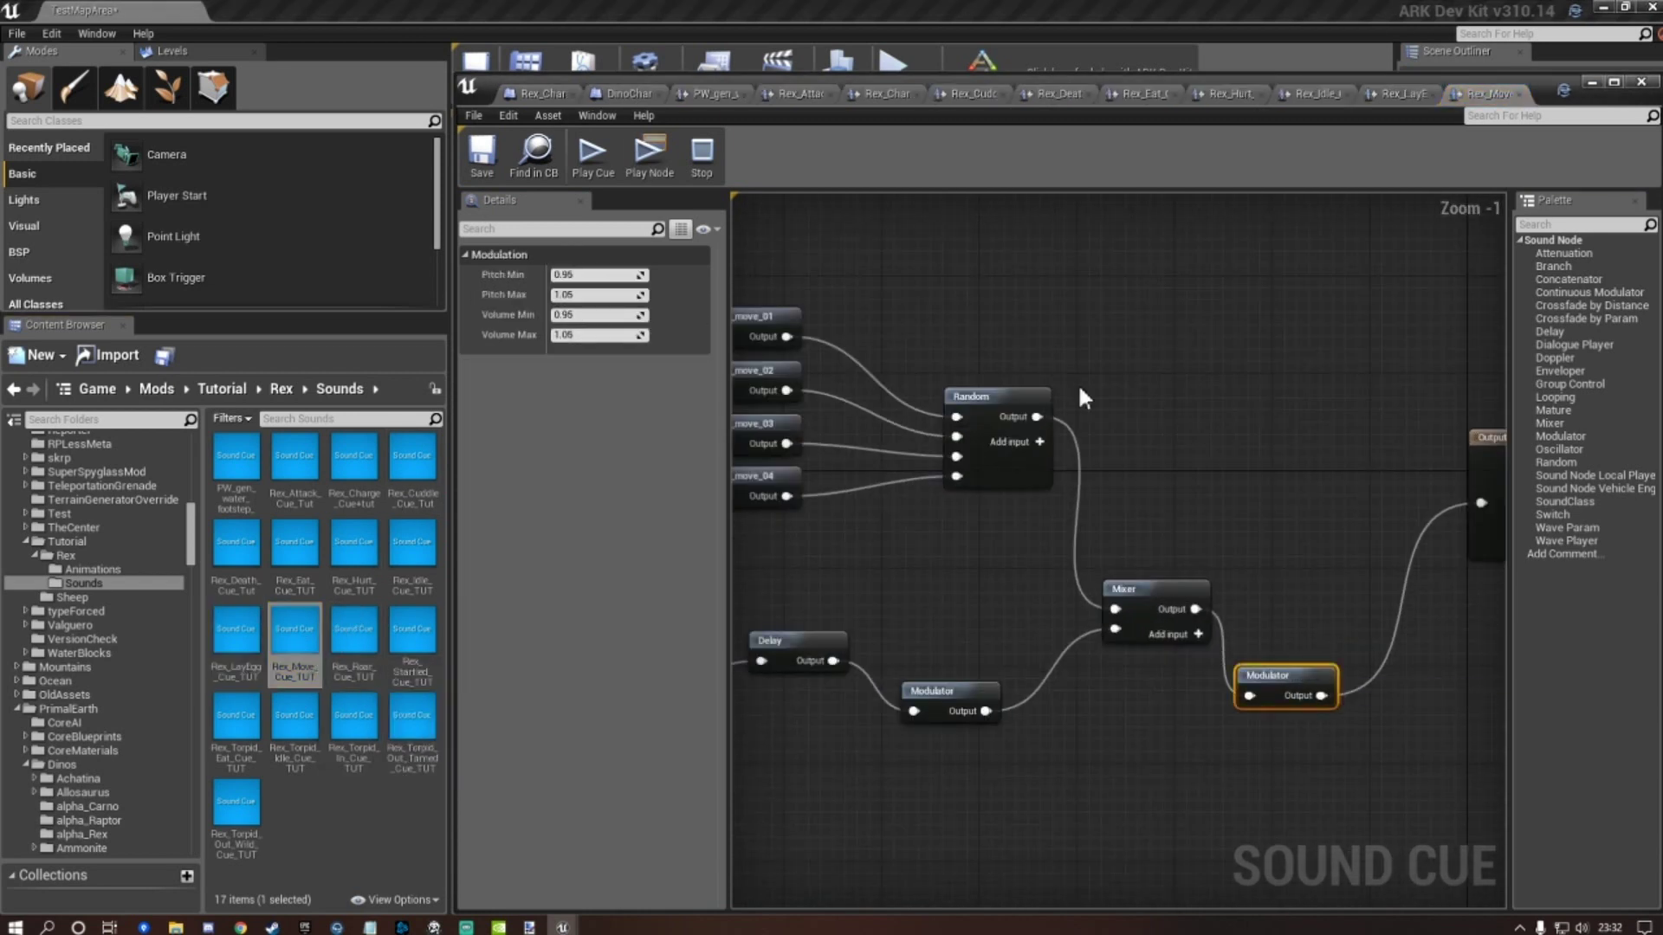
pyautogui.click(598, 314)
pyautogui.write('0.')
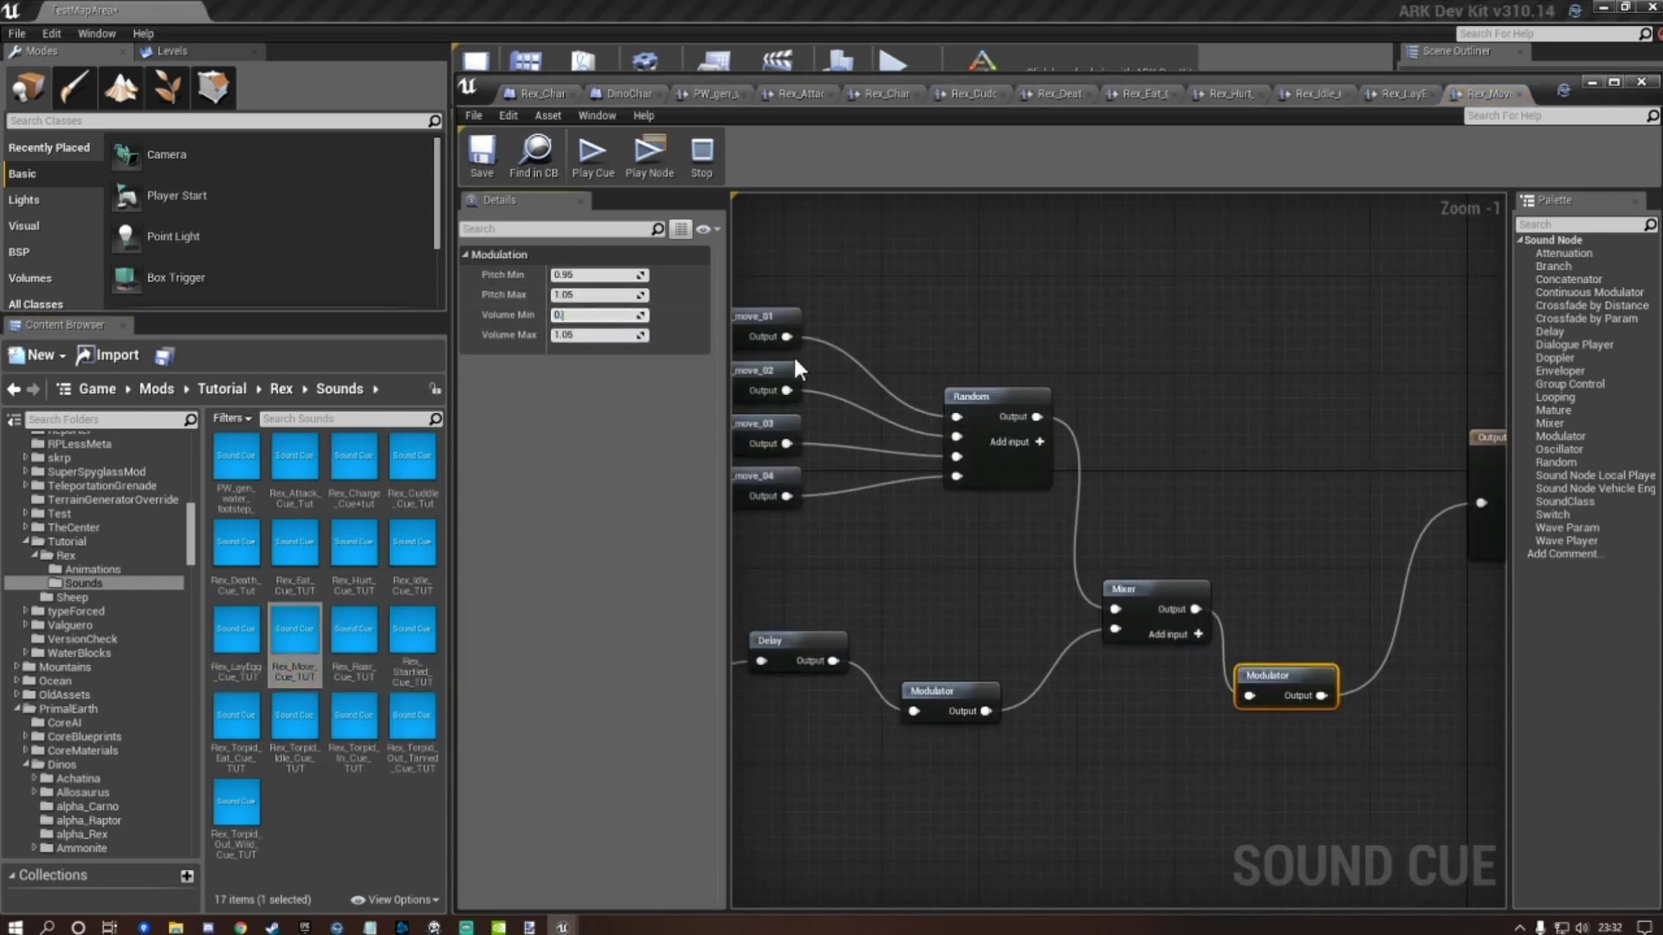
pyautogui.write('48')
pyautogui.press('Tab')
pyautogui.write('0.52')
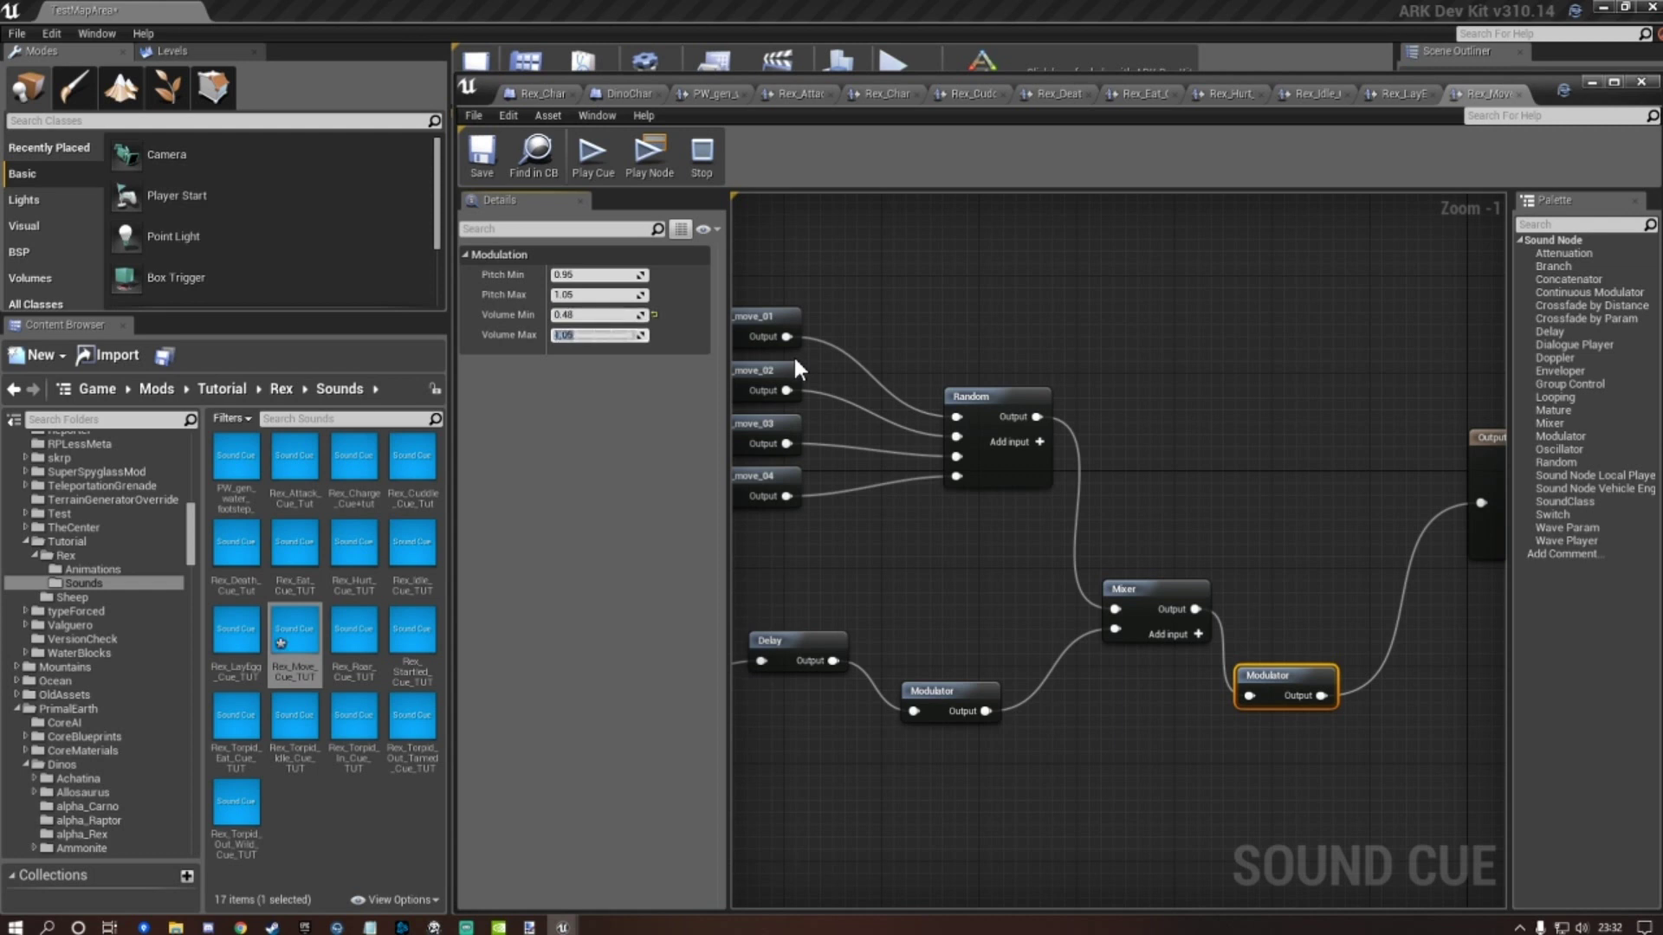
pyautogui.click(482, 156)
# In Rex_Roar_Cue_TUT, set the Modulator's Volume Min to 0.48 and Volume Max to 0.52, and save the cue.
pyautogui.doubleClick(355, 630)
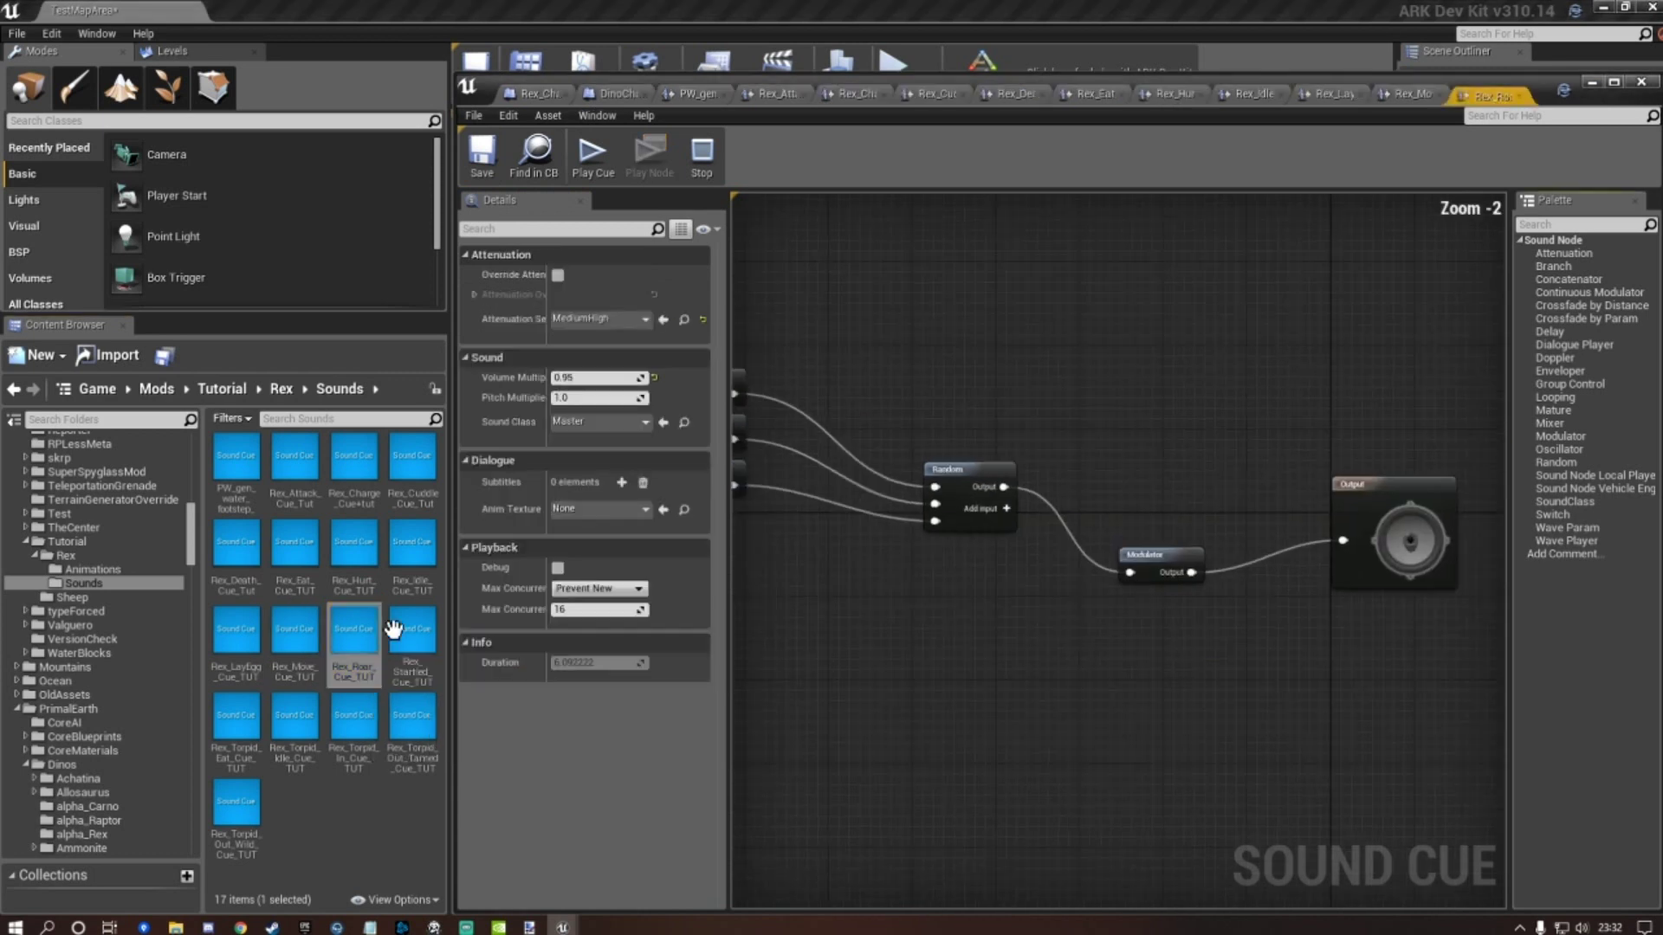
pyautogui.click(1291, 655)
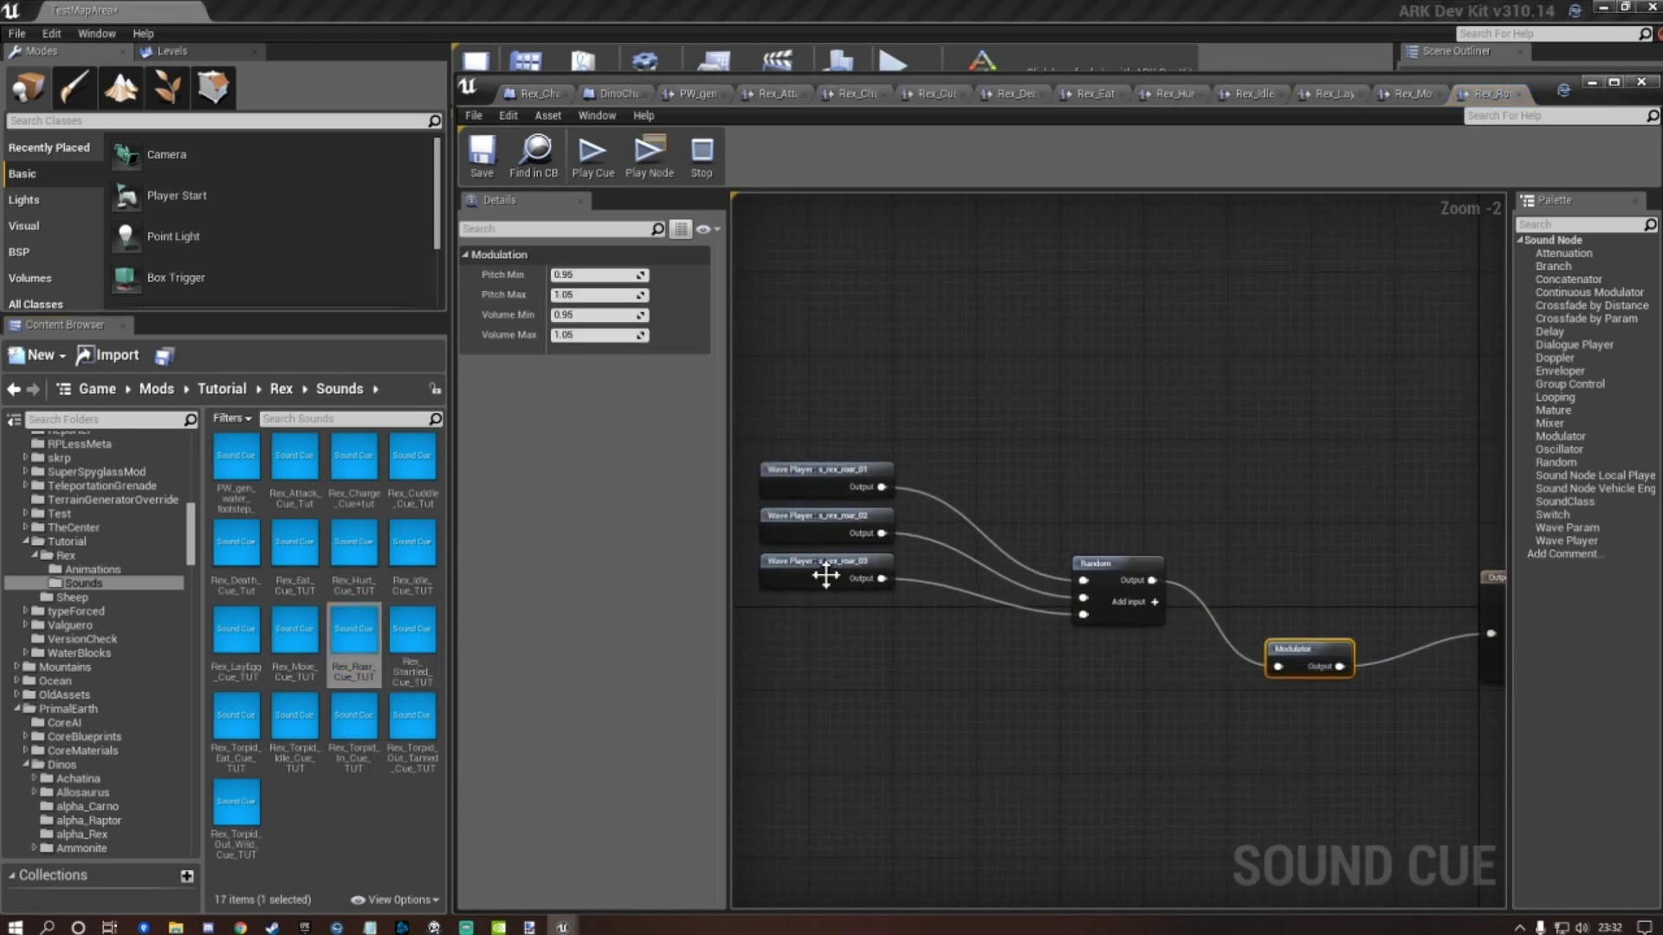
pyautogui.click(598, 315)
pyautogui.write('0.48')
pyautogui.press('Tab')
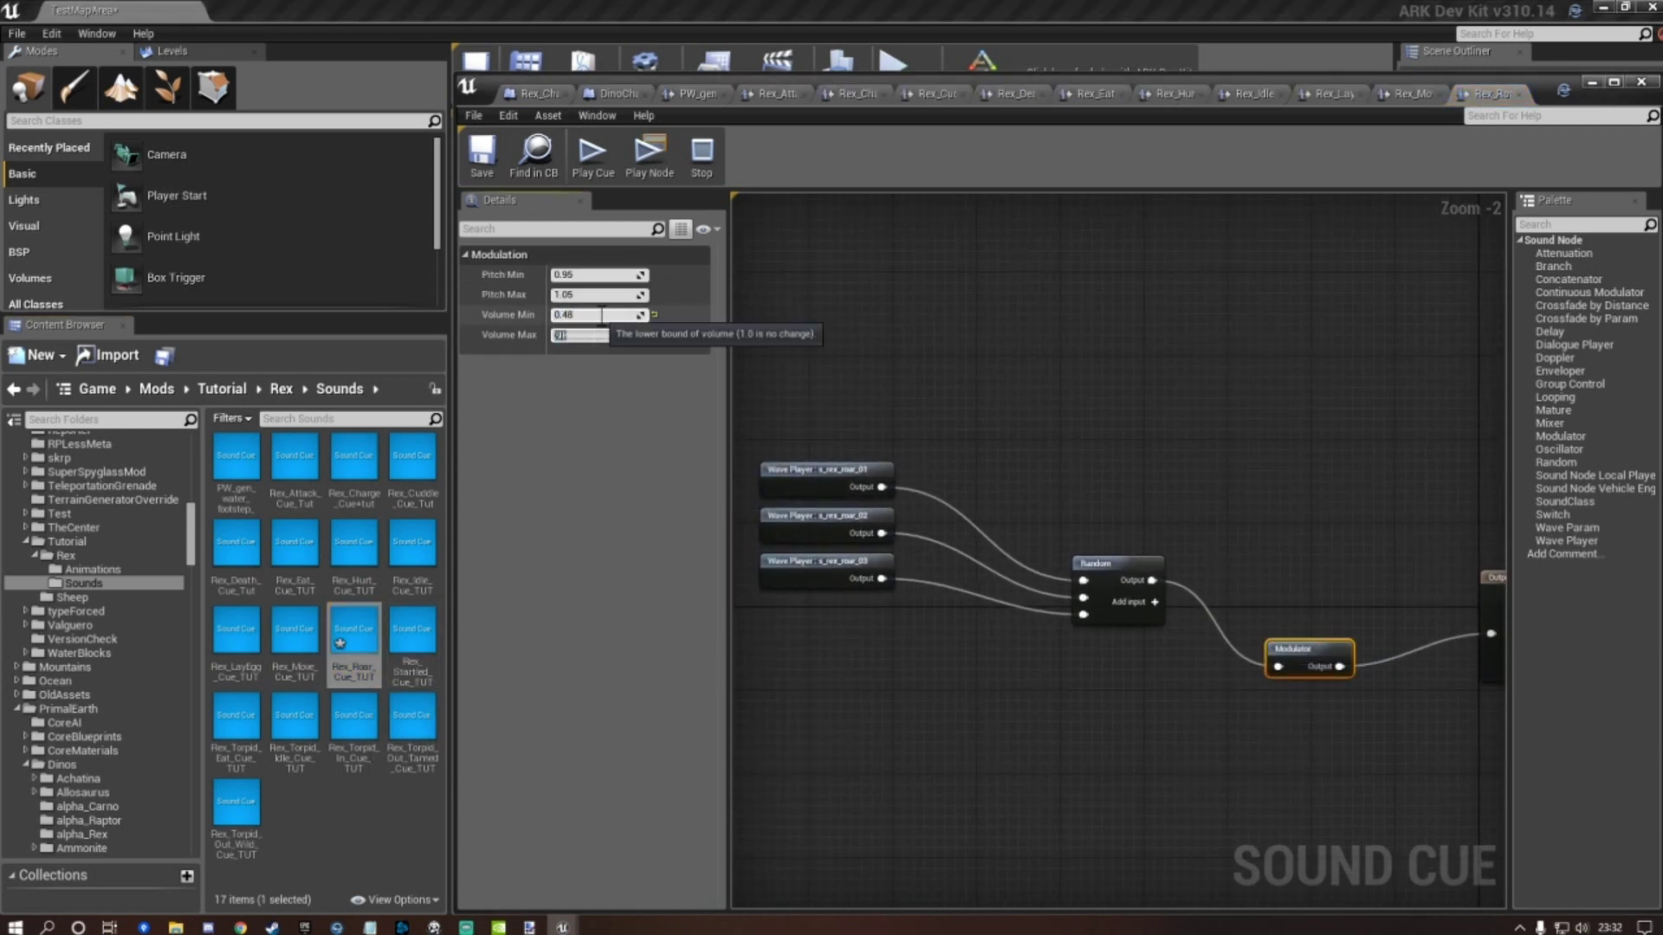
pyautogui.write('0.52')
pyautogui.click(482, 152)
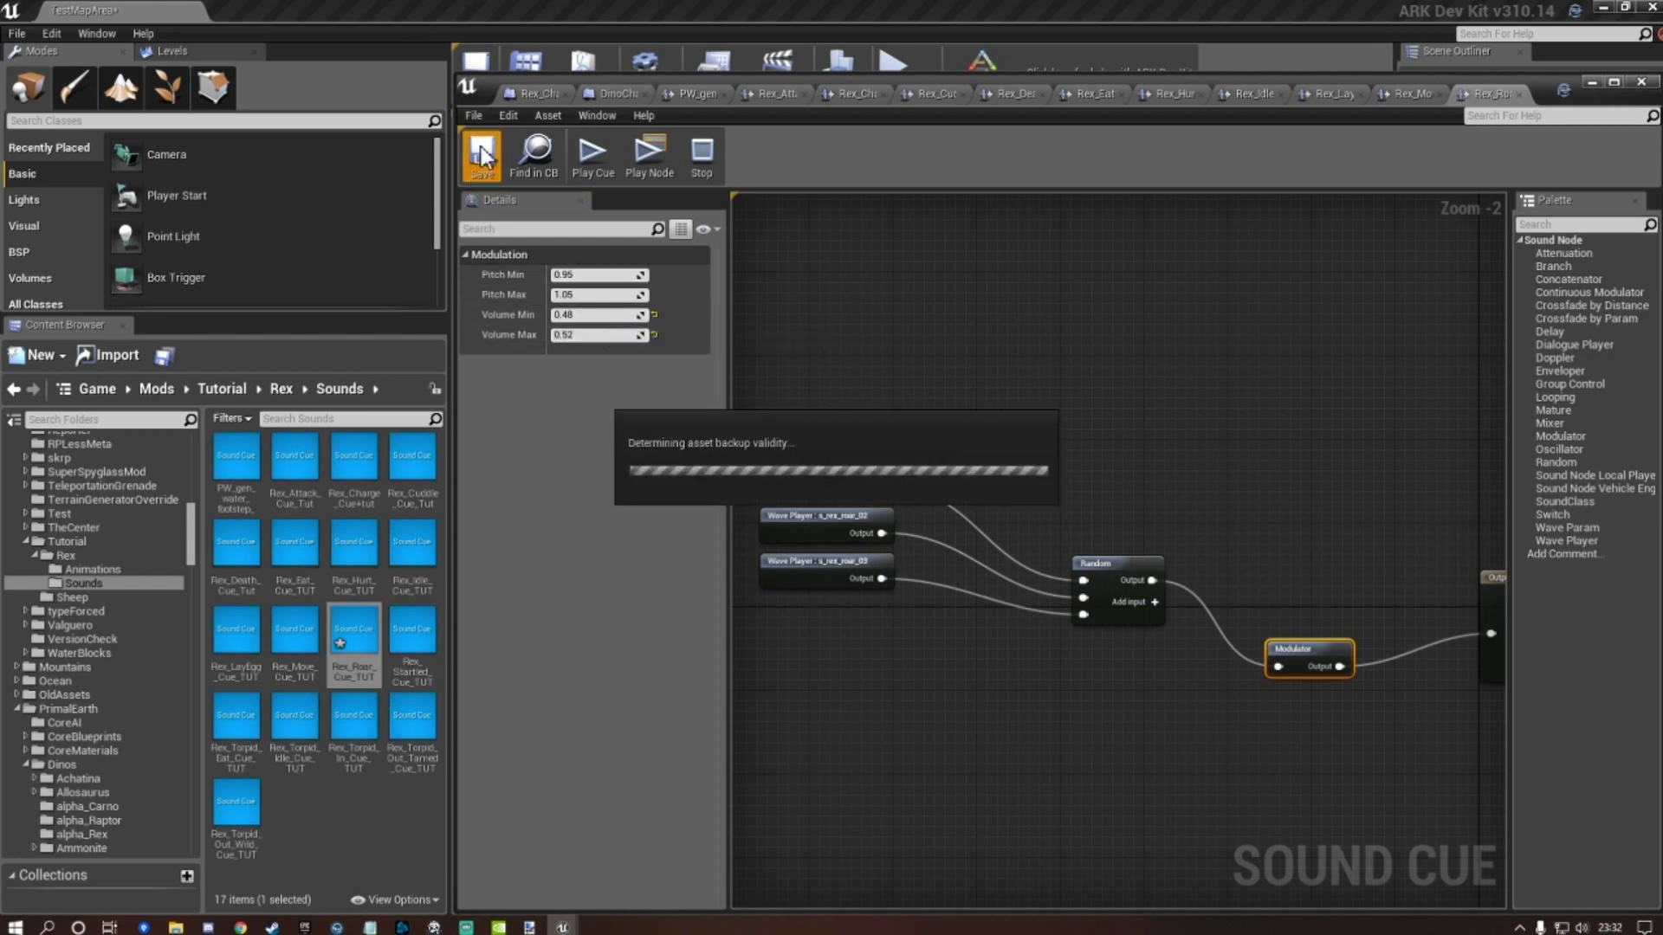
# In Rex_Startled_Cue_TUT, set the Modulator's Volume Min to 0.48 and Volume Max to 0.52, and save the cue.
pyautogui.doubleClick(415, 635)
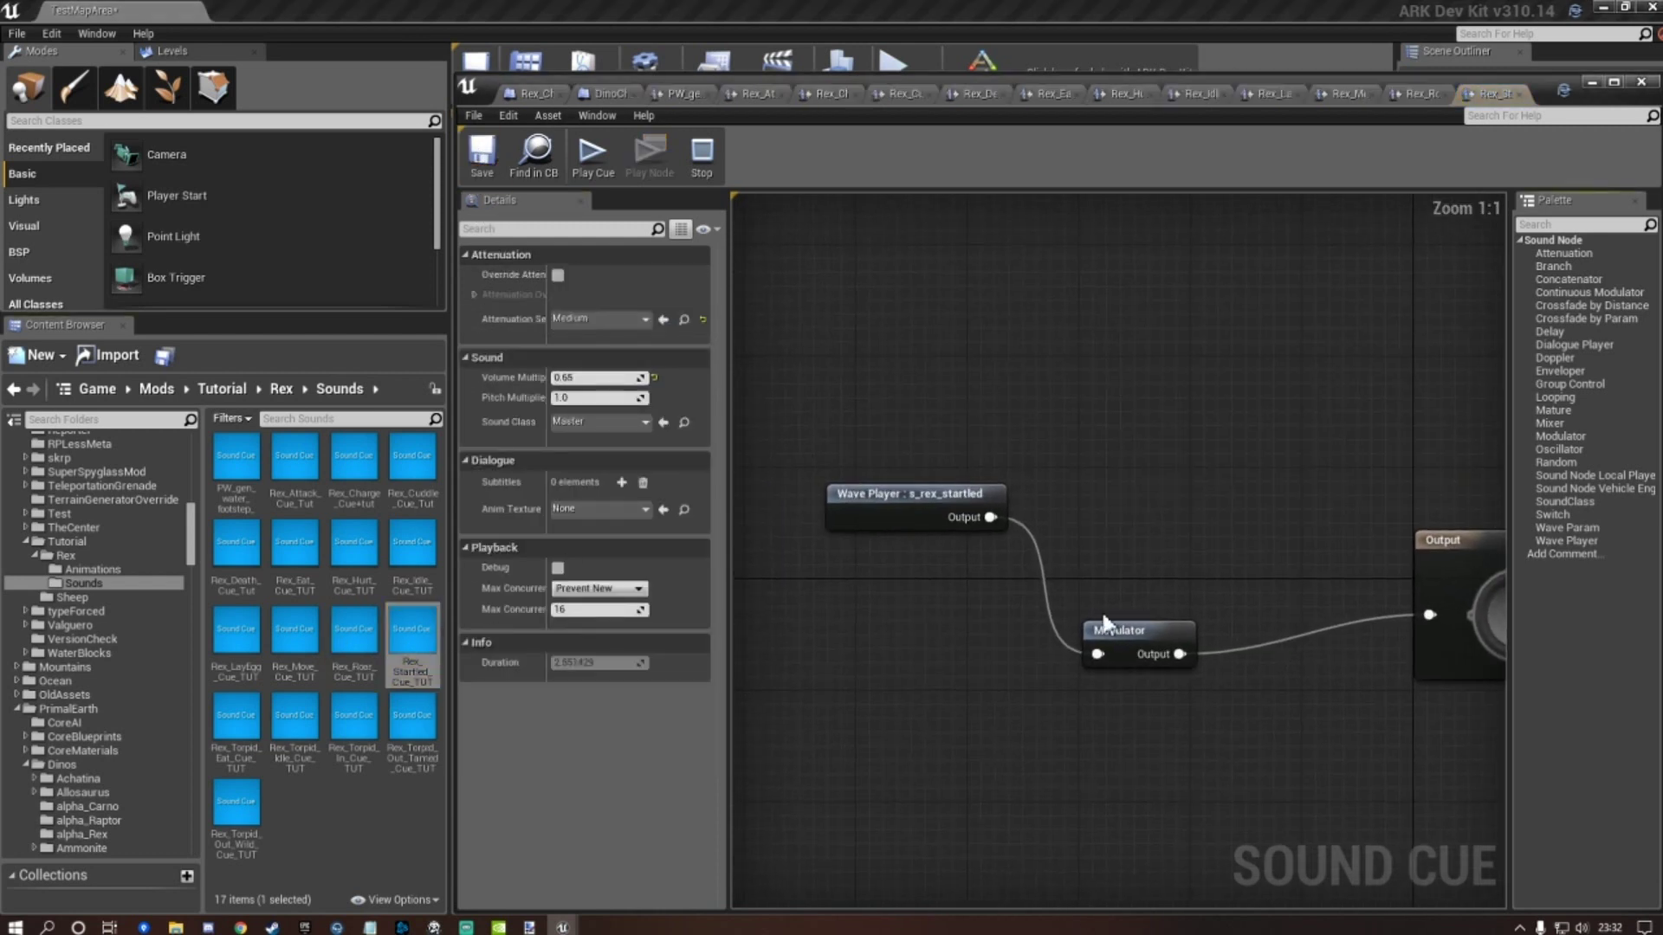
pyautogui.click(1121, 632)
pyautogui.click(598, 315)
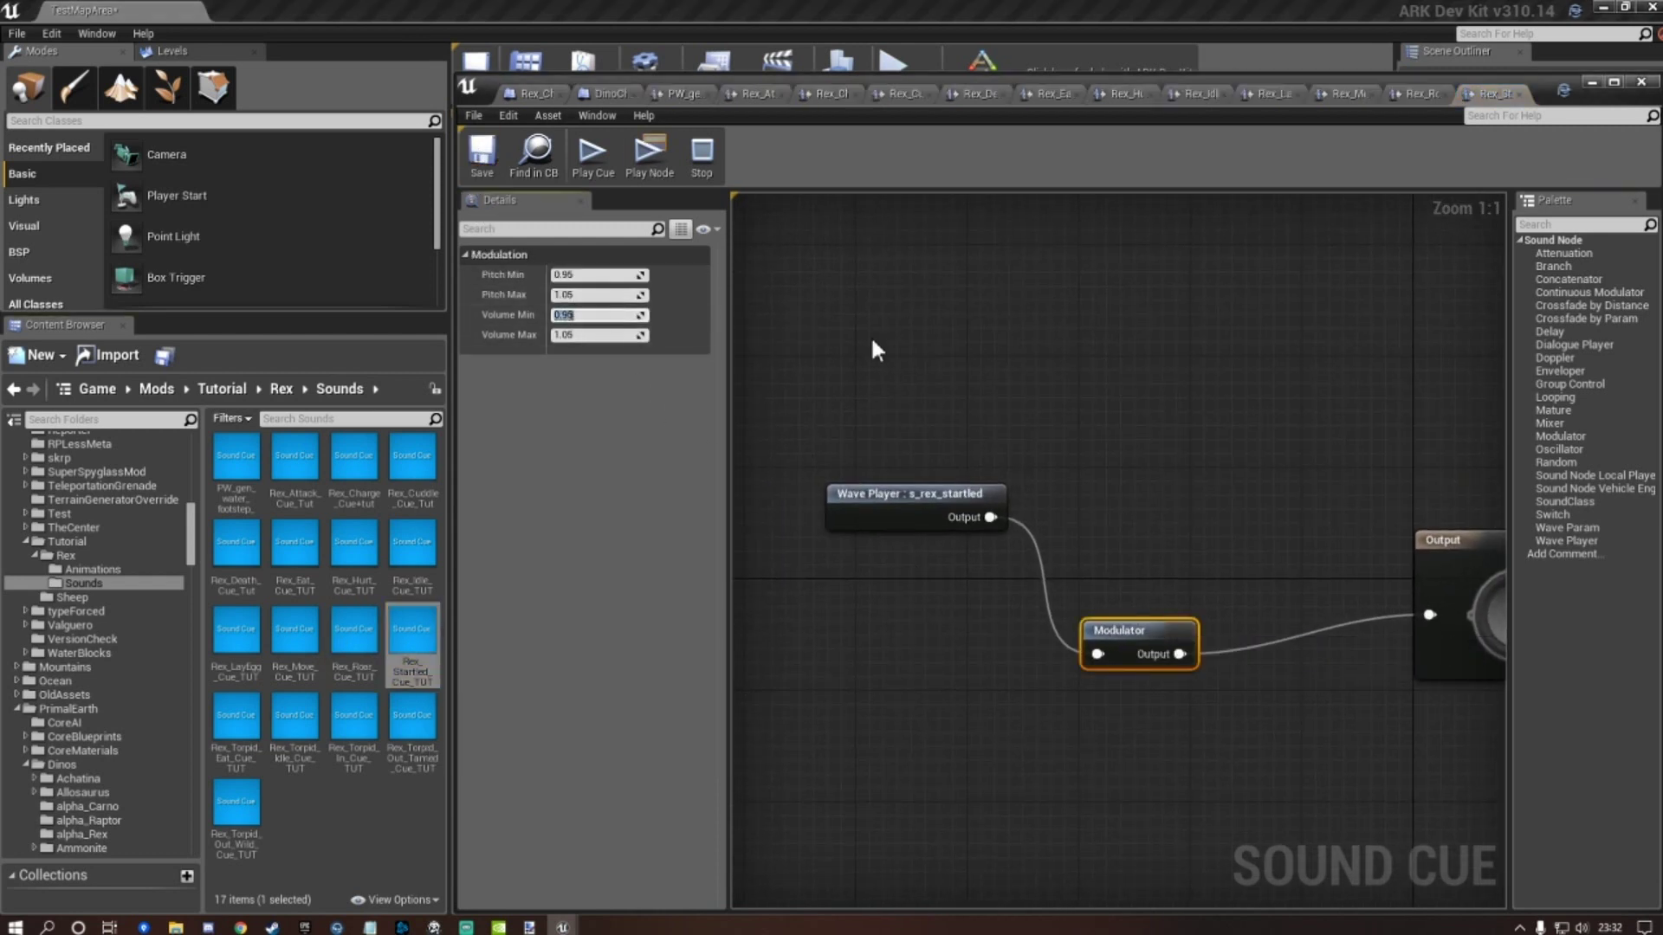
pyautogui.write('0.48')
pyautogui.press('Tab')
pyautogui.write('0.')
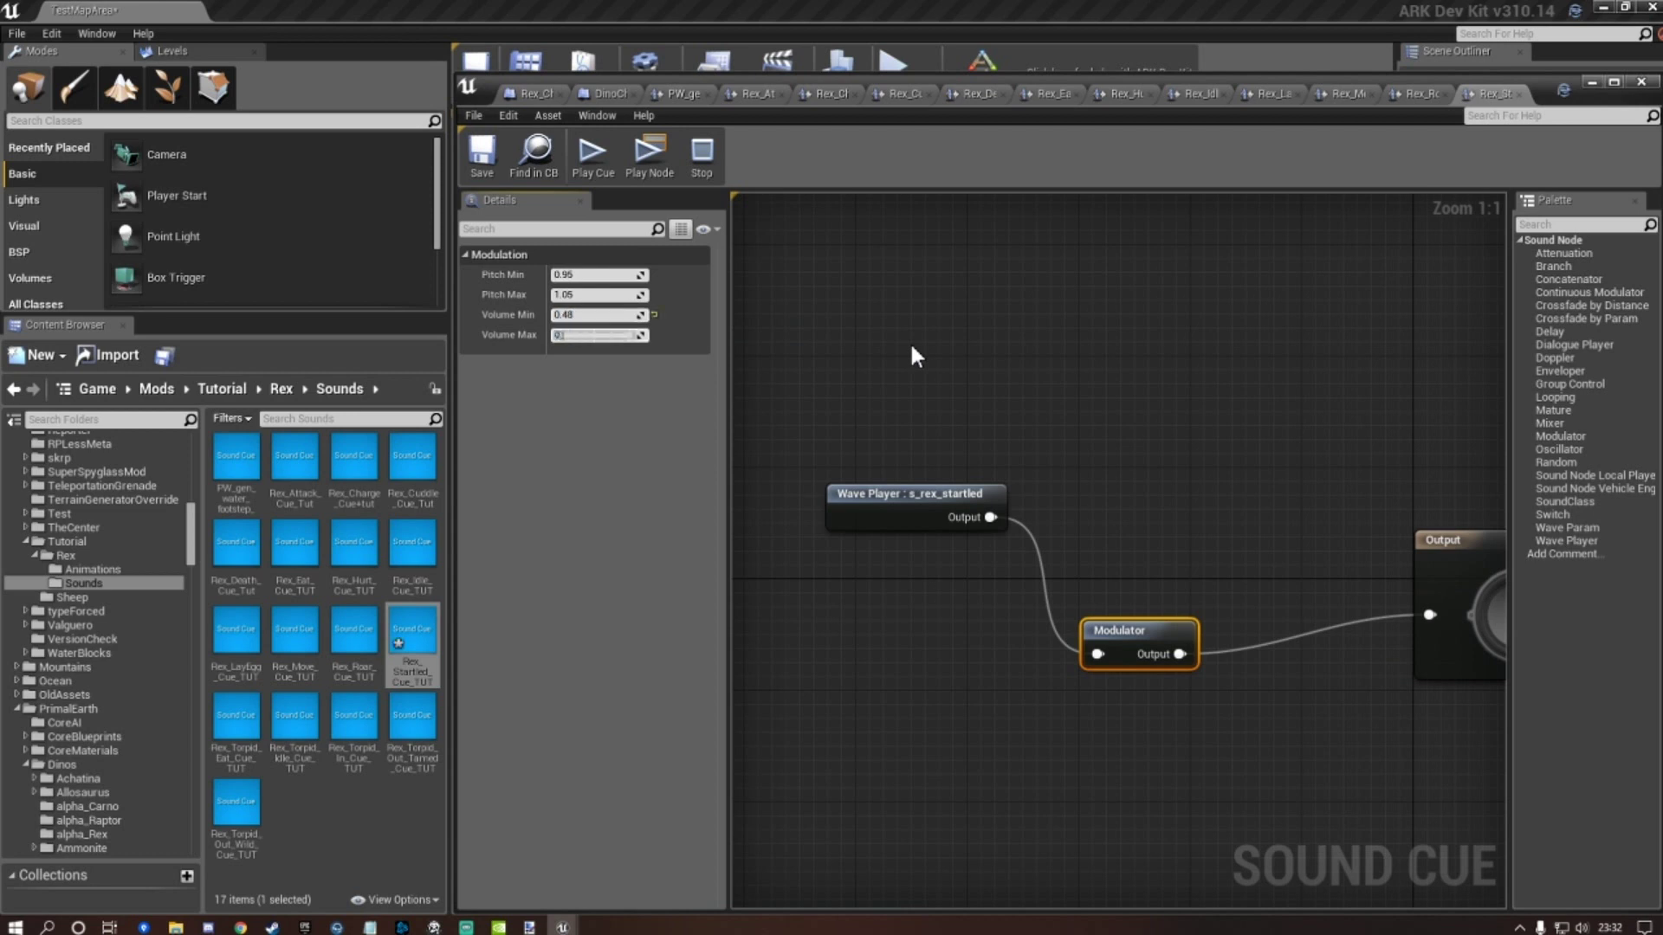
pyautogui.click(483, 155)
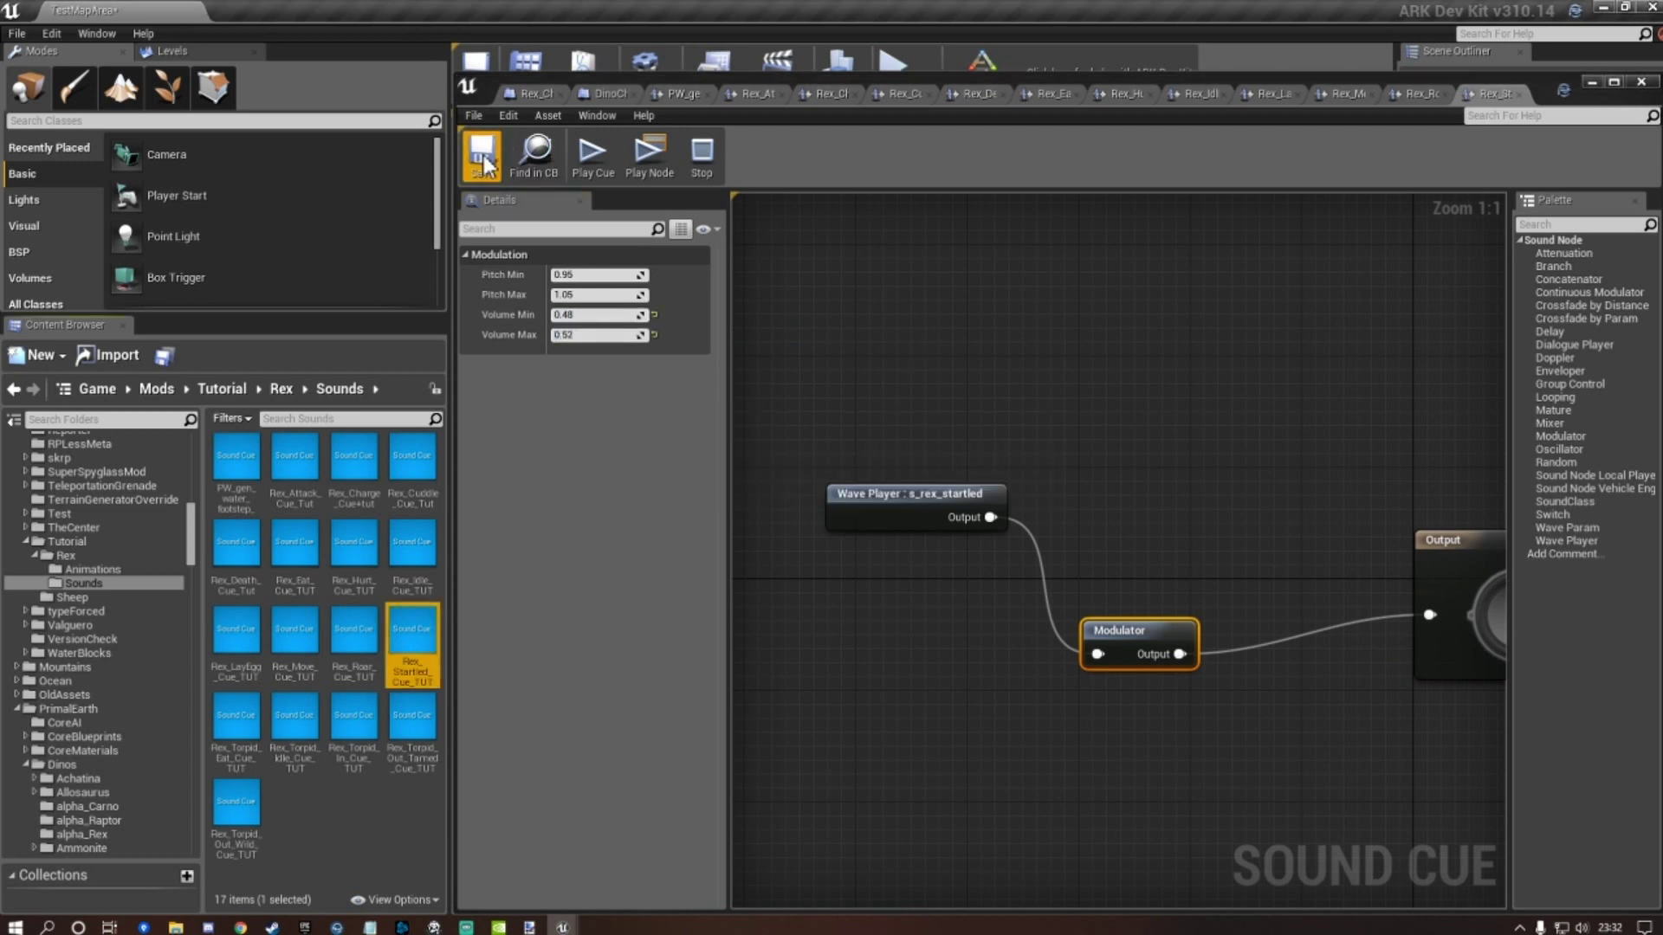
# In Rex_Torpid_Eat_Cue_TUT, set the Modulator's Volume Min to 0.48 and Volume Max to 0.52, and save the cue.
pyautogui.doubleClick(234, 717)
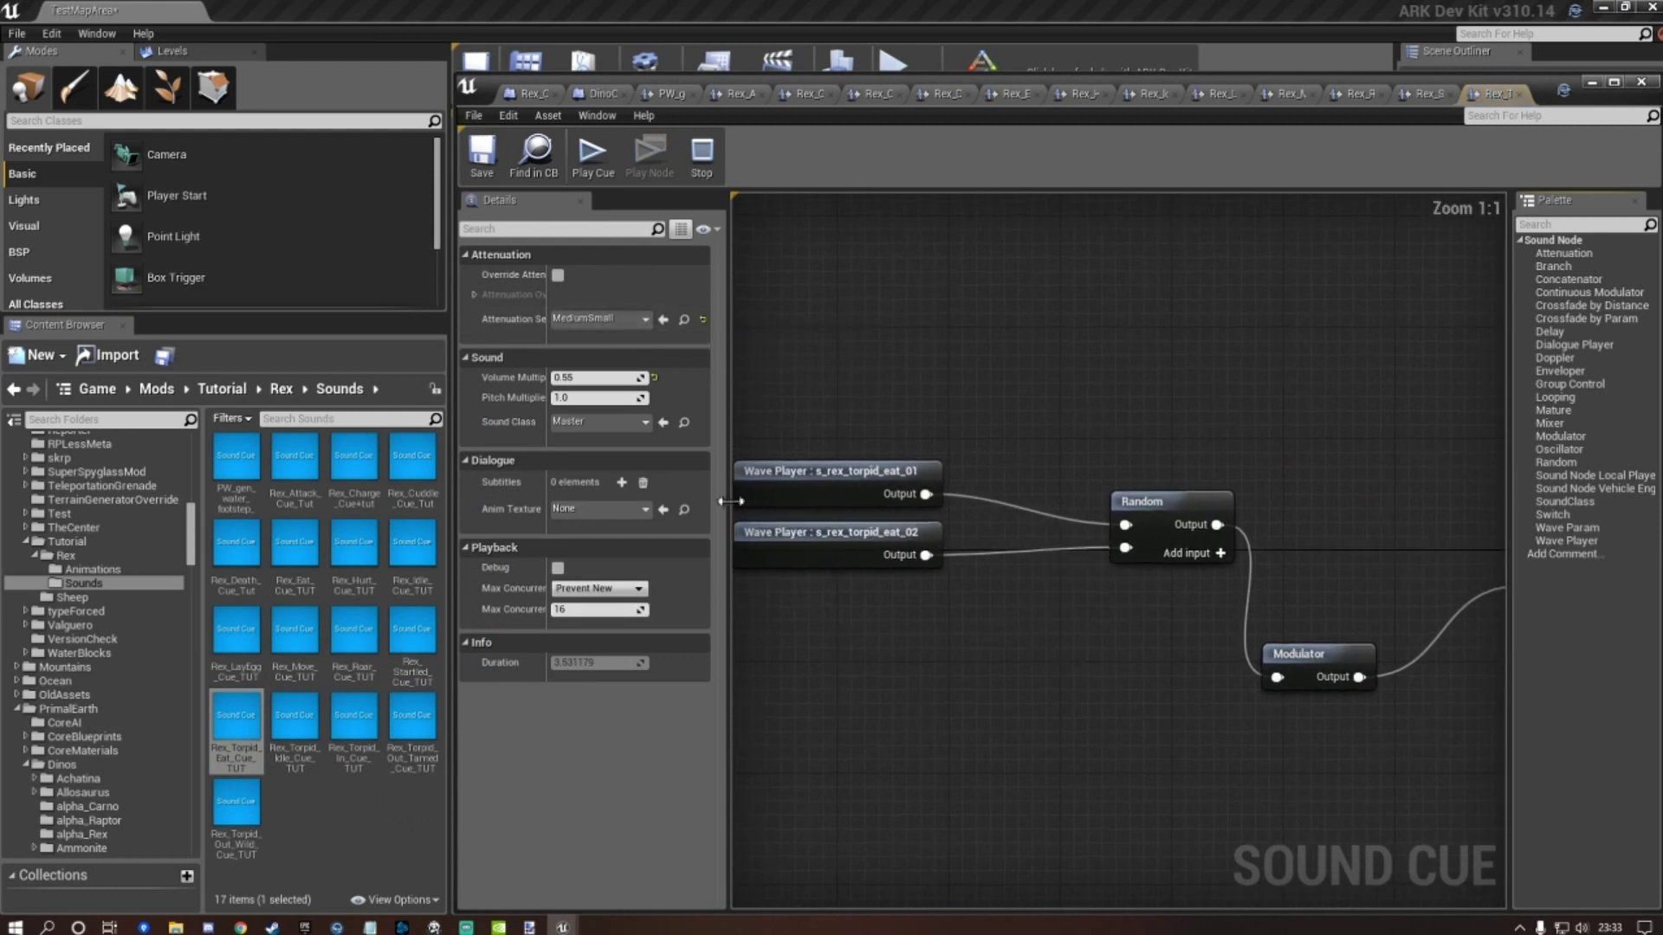
pyautogui.click(1299, 662)
pyautogui.click(570, 315)
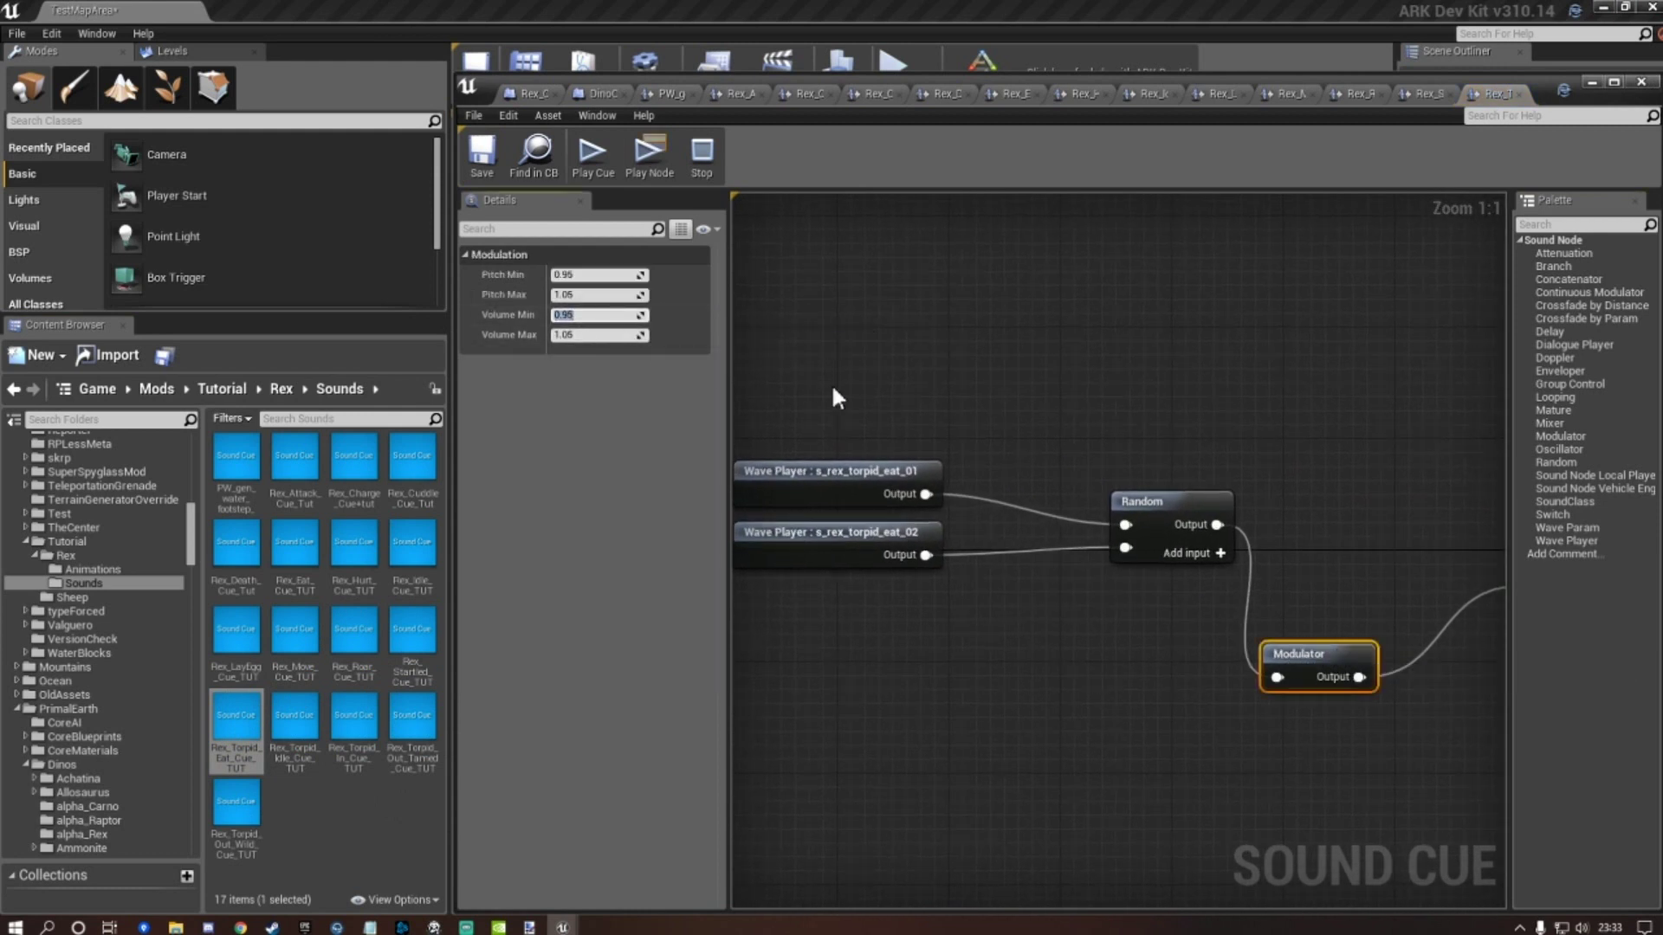
pyautogui.write('0.48')
pyautogui.press('Tab')
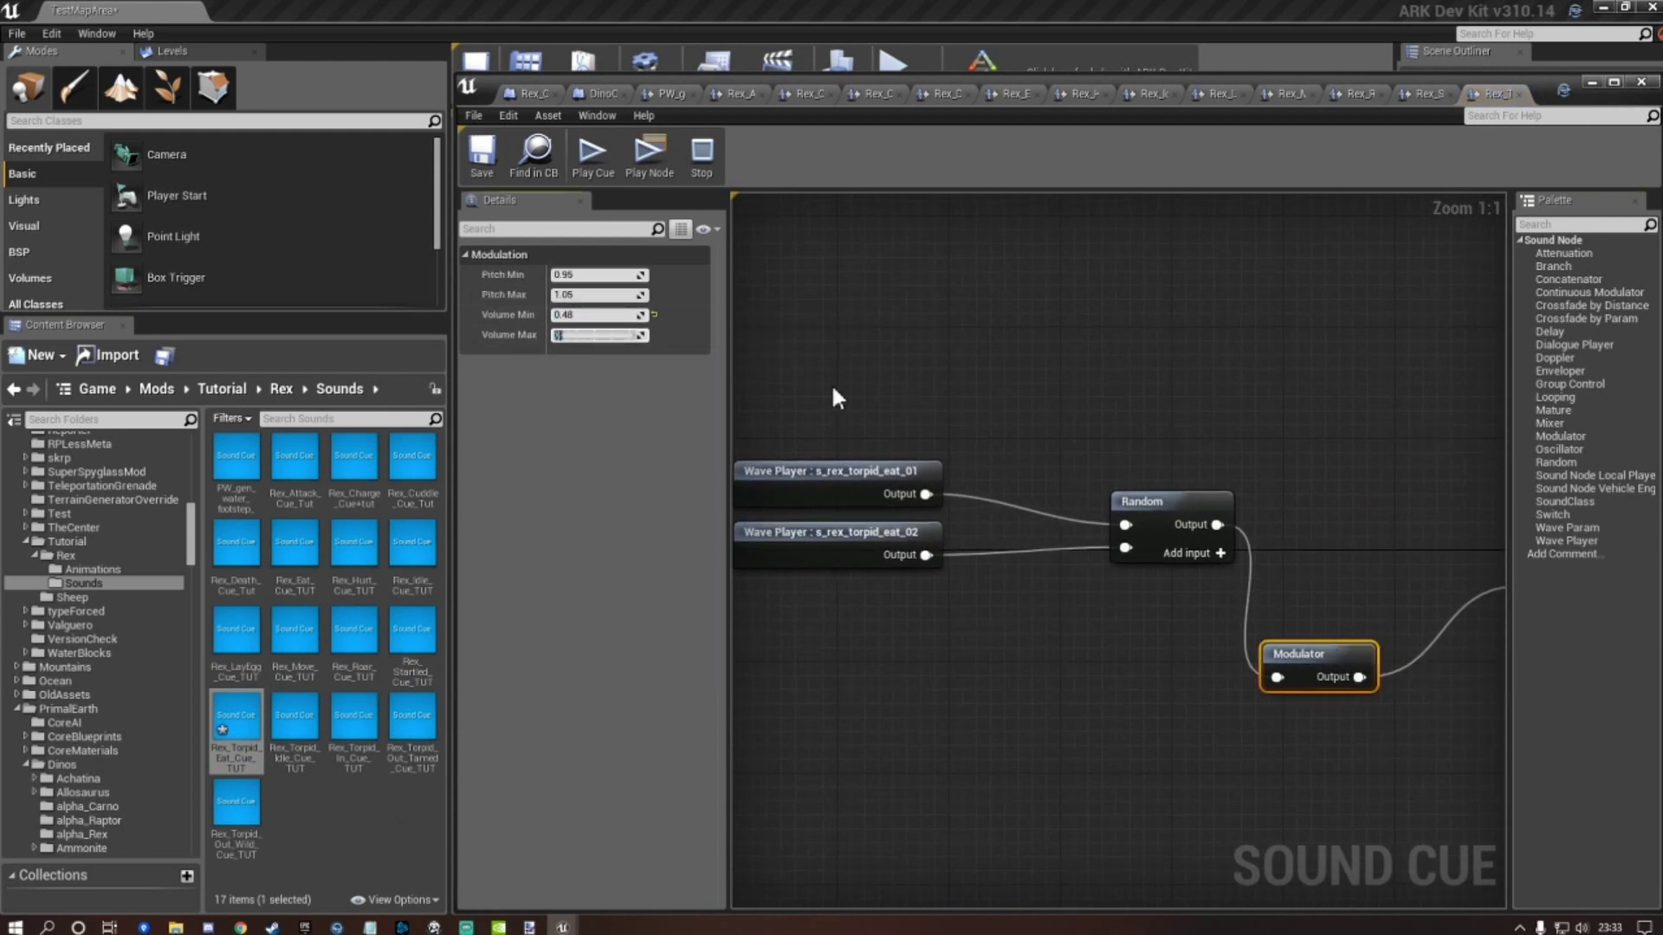
pyautogui.write('0.5')
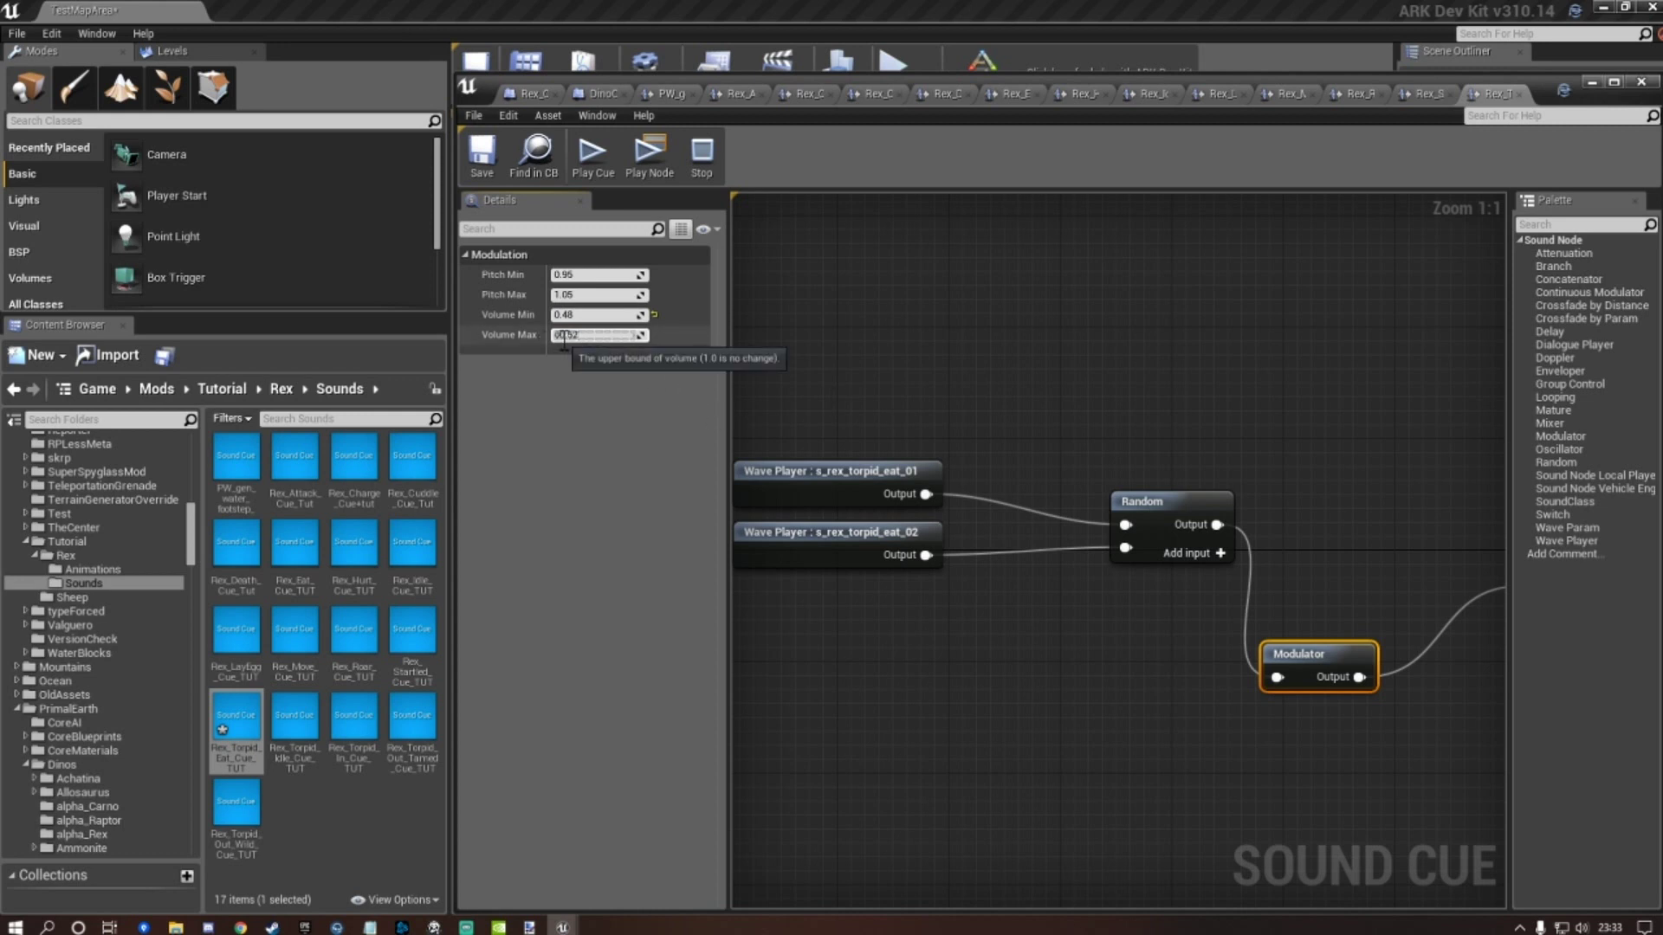
pyautogui.write('2')
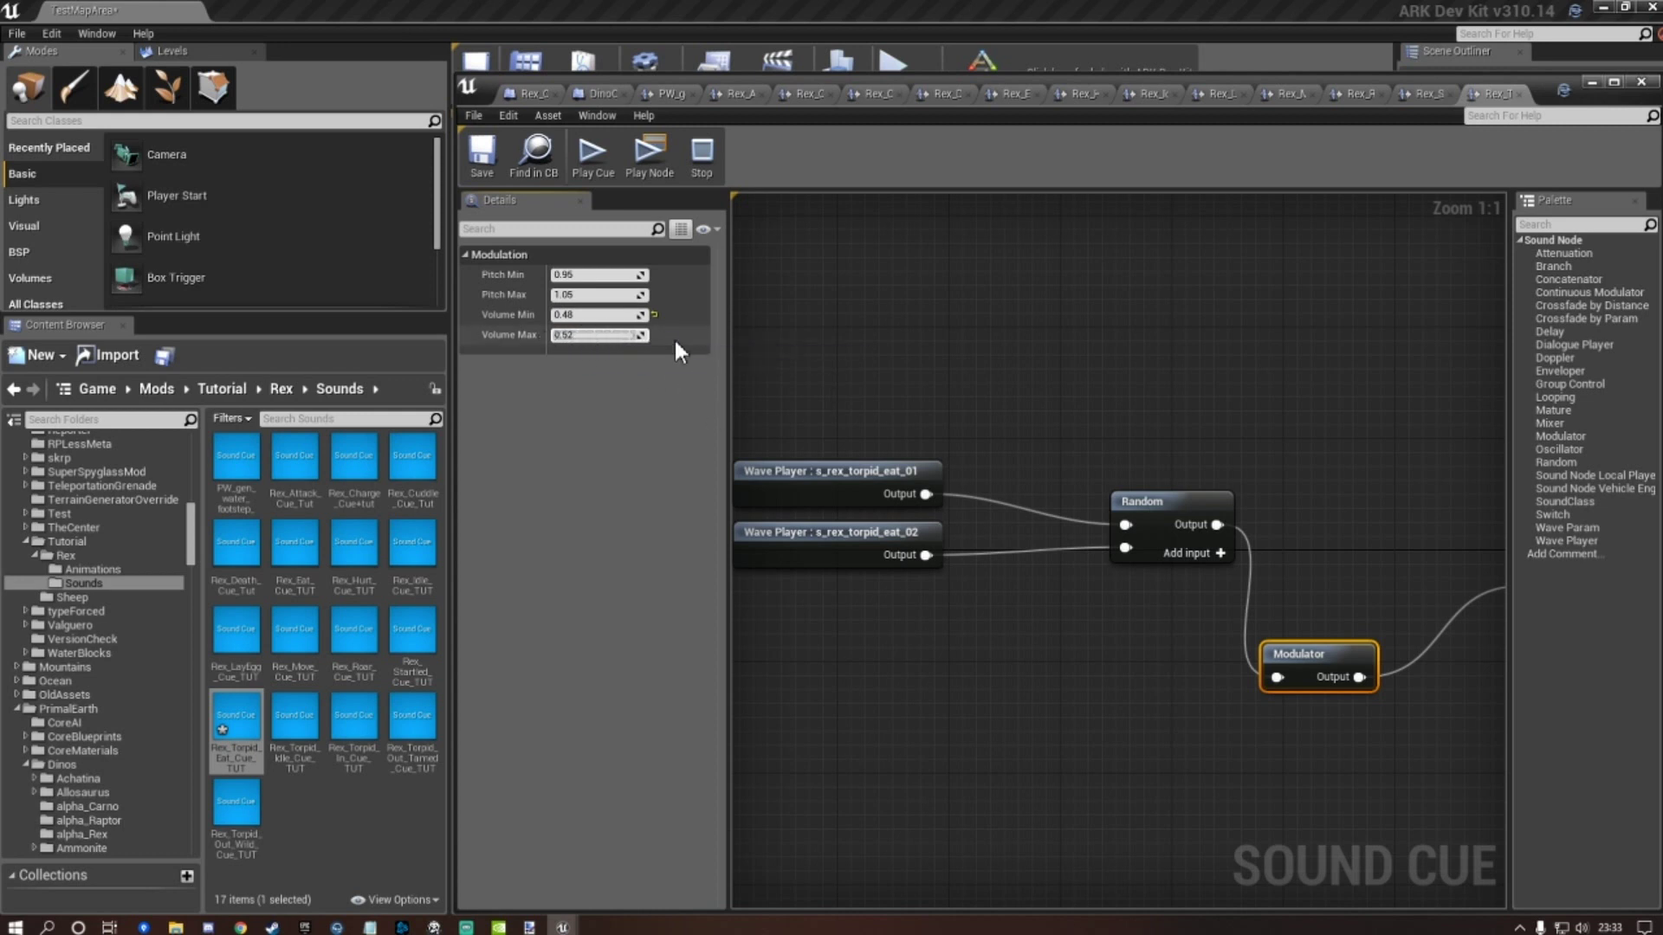
pyautogui.click(483, 156)
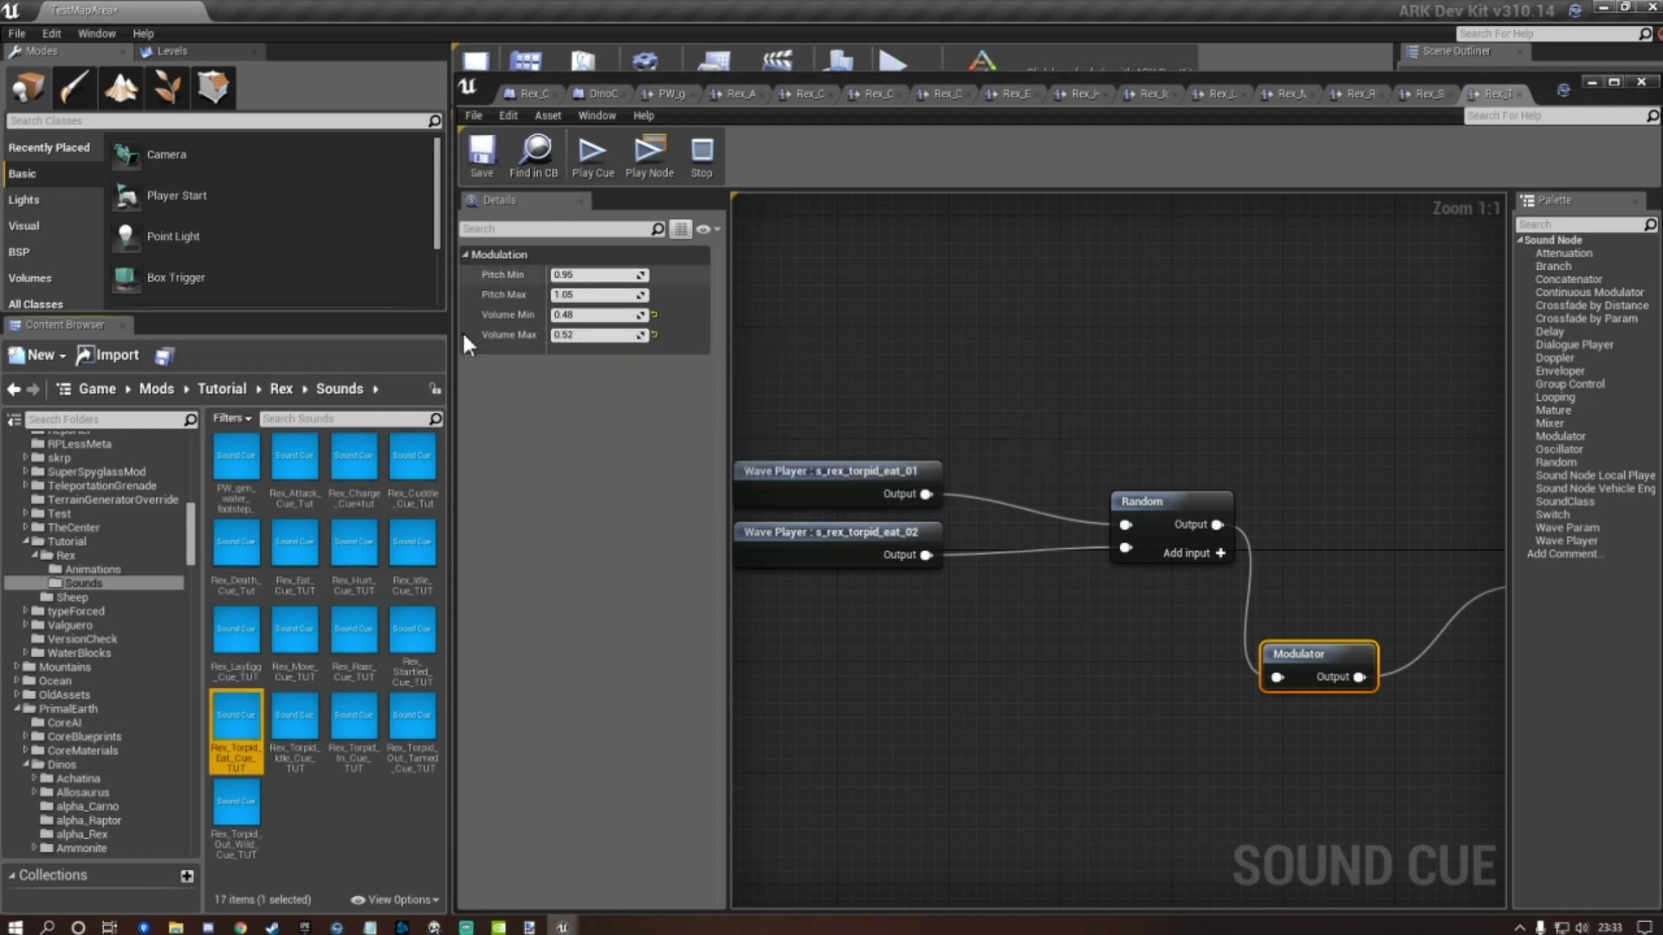
# In Rex_Torpid_Idle_Cue_TUT, set the Modulator's Volume Min to 0.48 and Volume Max to 0.52, and save the cue.
pyautogui.click(291, 735)
pyautogui.doubleClick(291, 735)
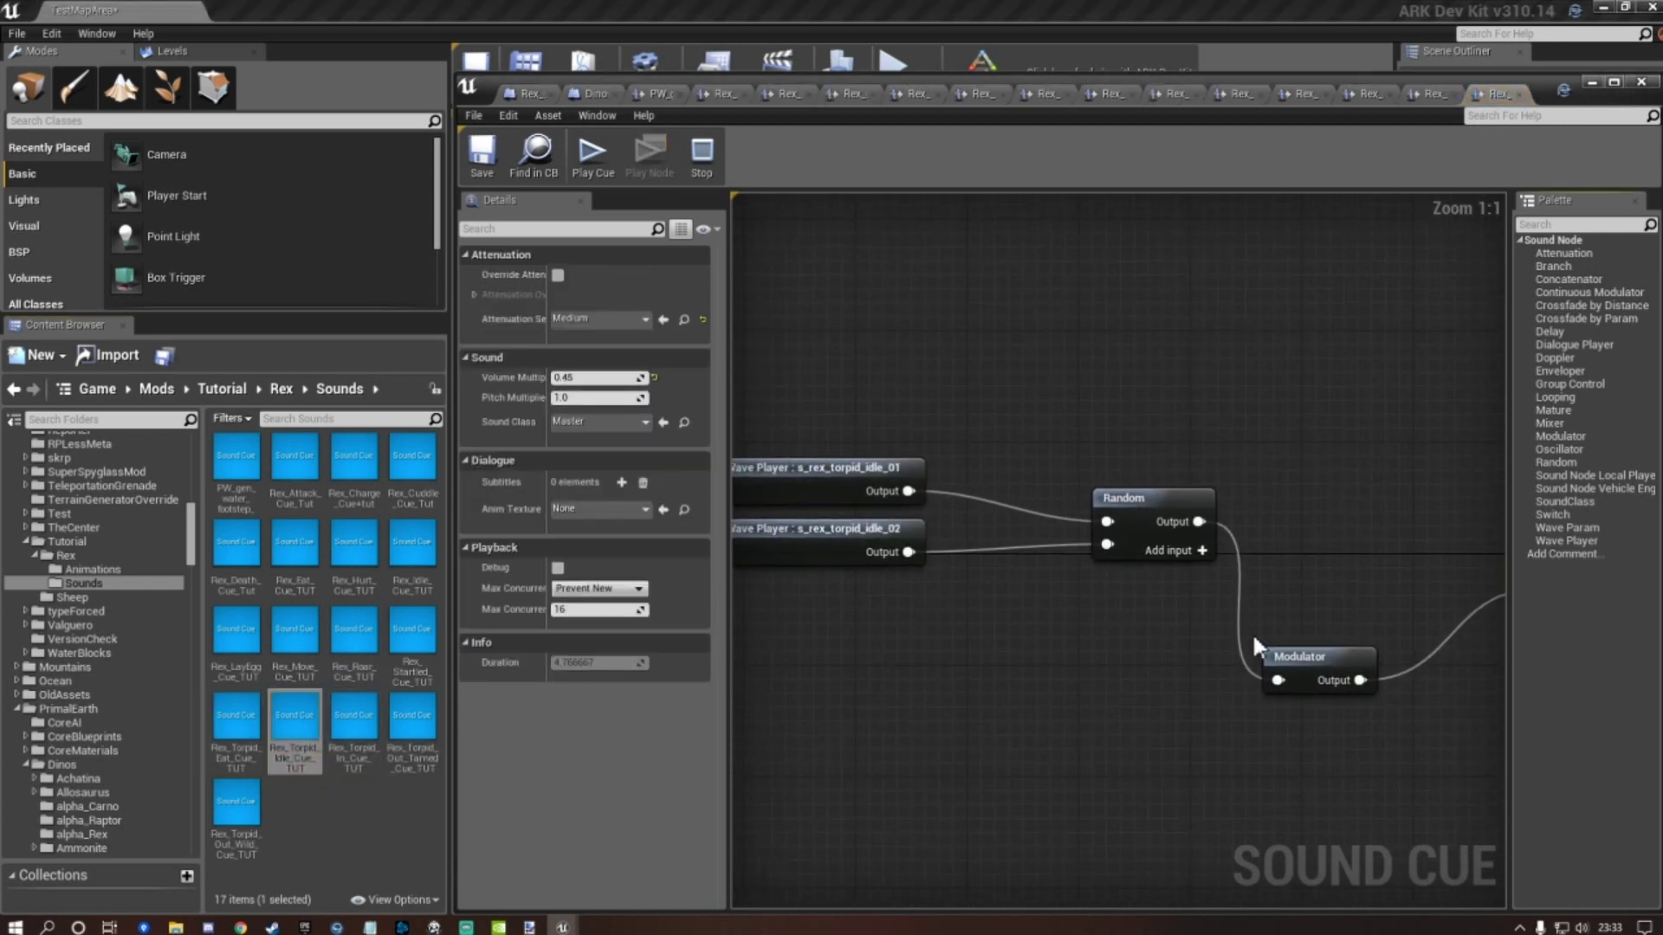
pyautogui.click(1300, 658)
pyautogui.click(598, 315)
pyautogui.write('0.')
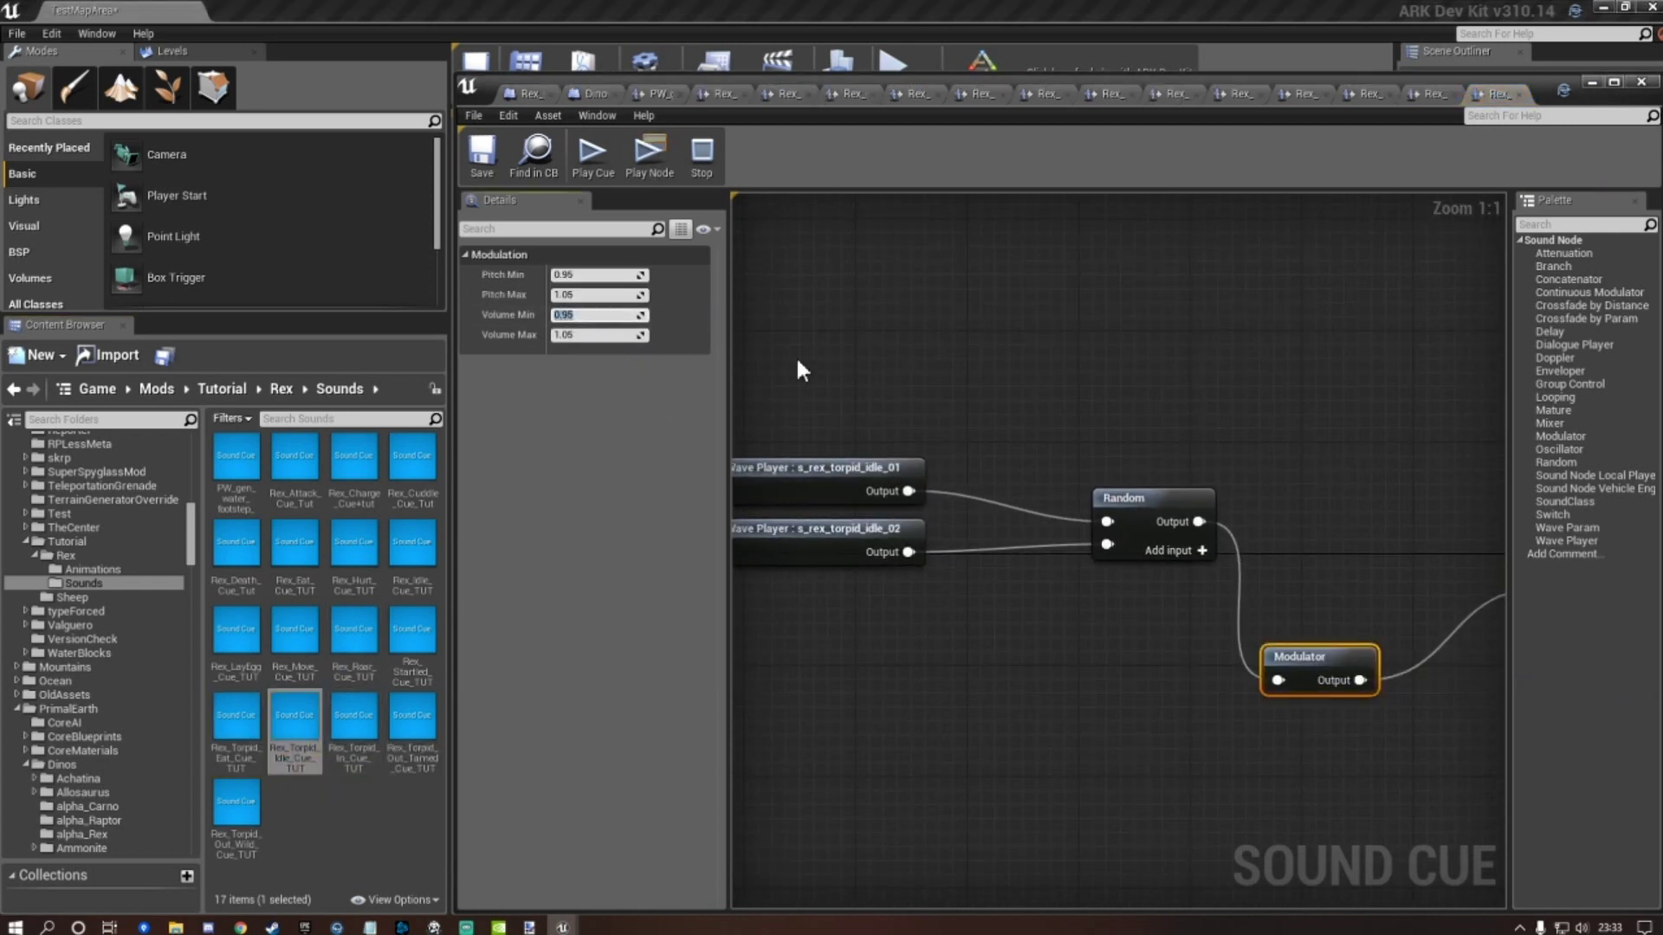
pyautogui.write('48')
pyautogui.press('Tab')
pyautogui.write('0.52')
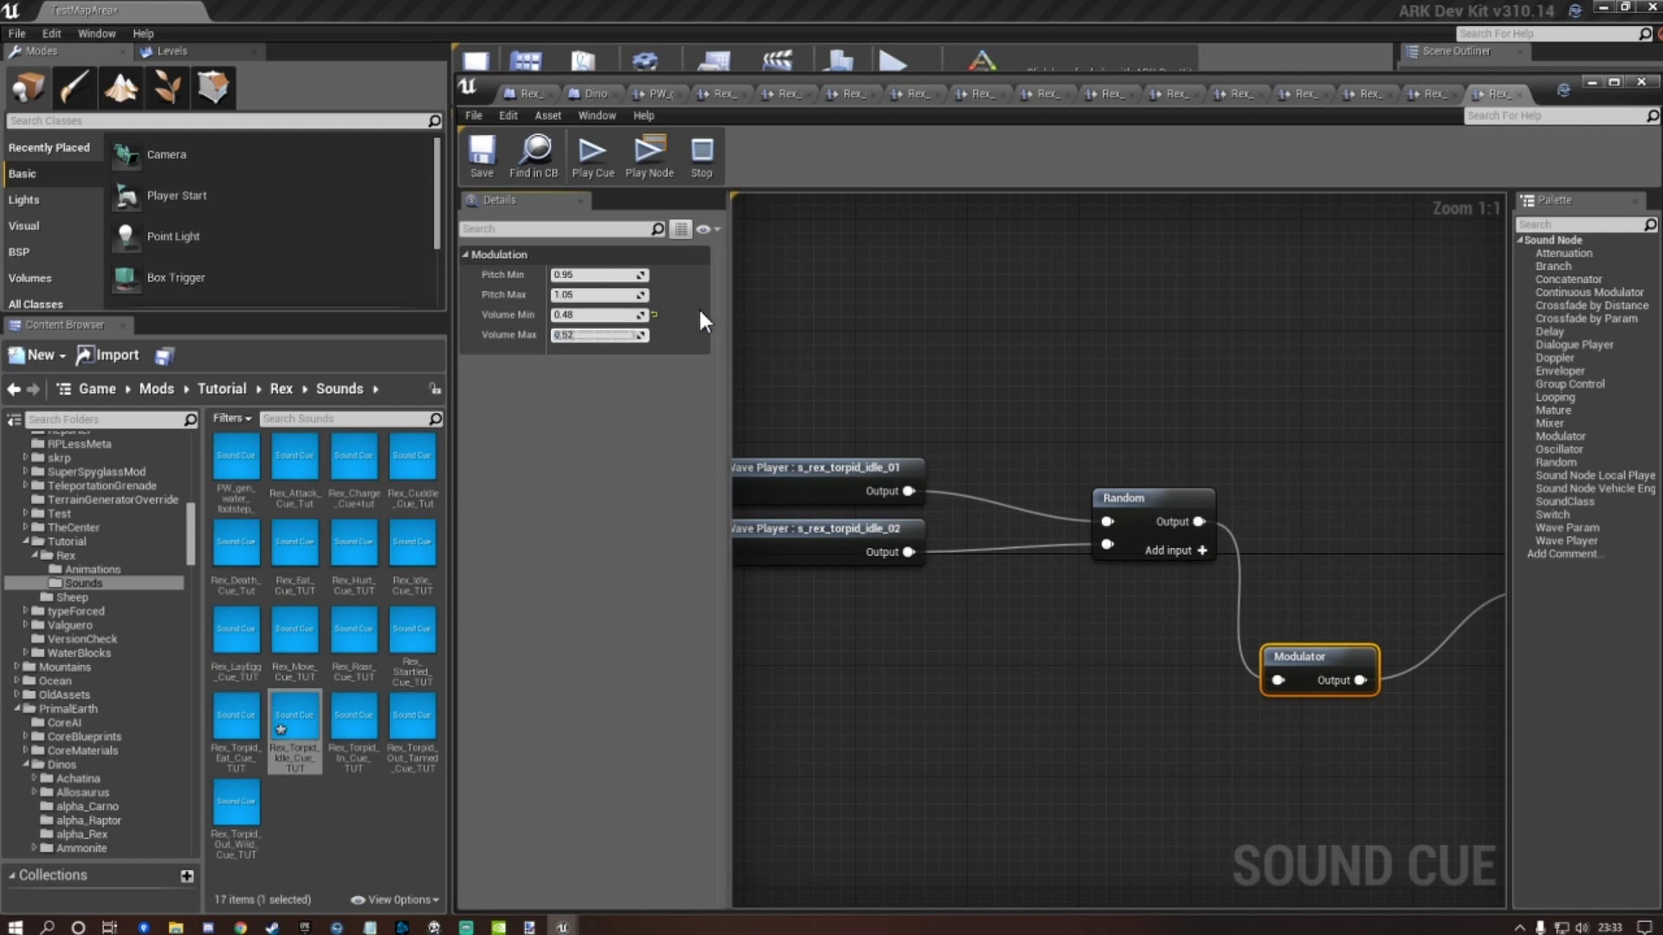
pyautogui.click(482, 154)
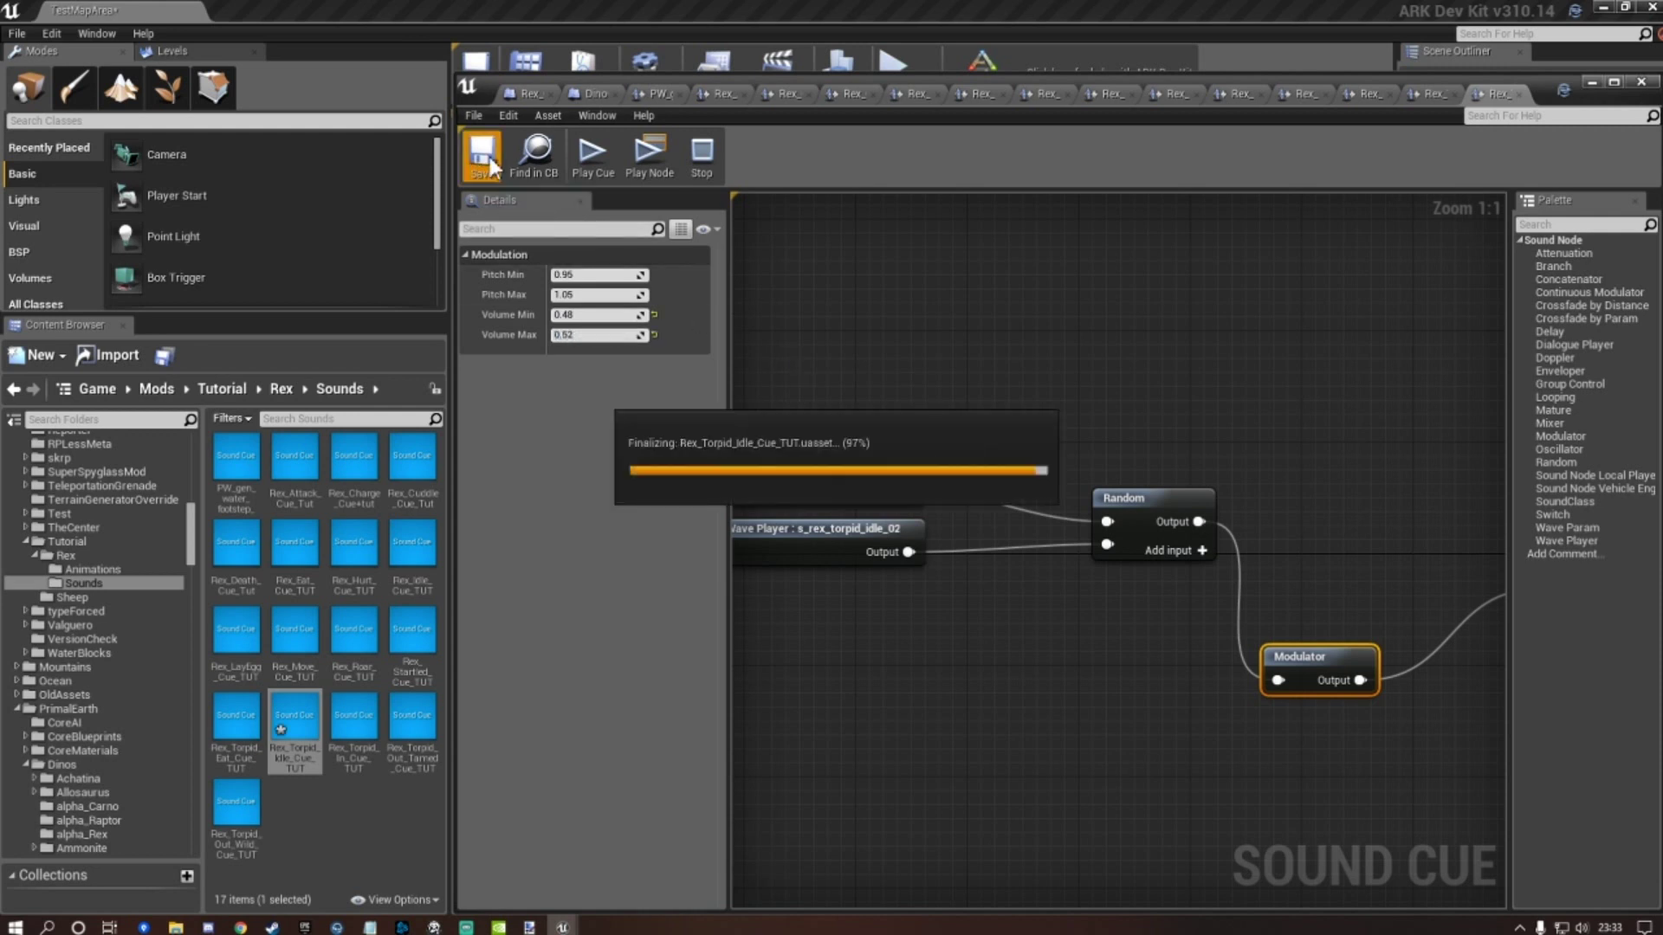
# In Rex_Torpid_In_Cue_TUT, set the Modulator's Volume Min to 0.48 and Volume Max to 0.52, and save the cue.
pyautogui.doubleClick(347, 726)
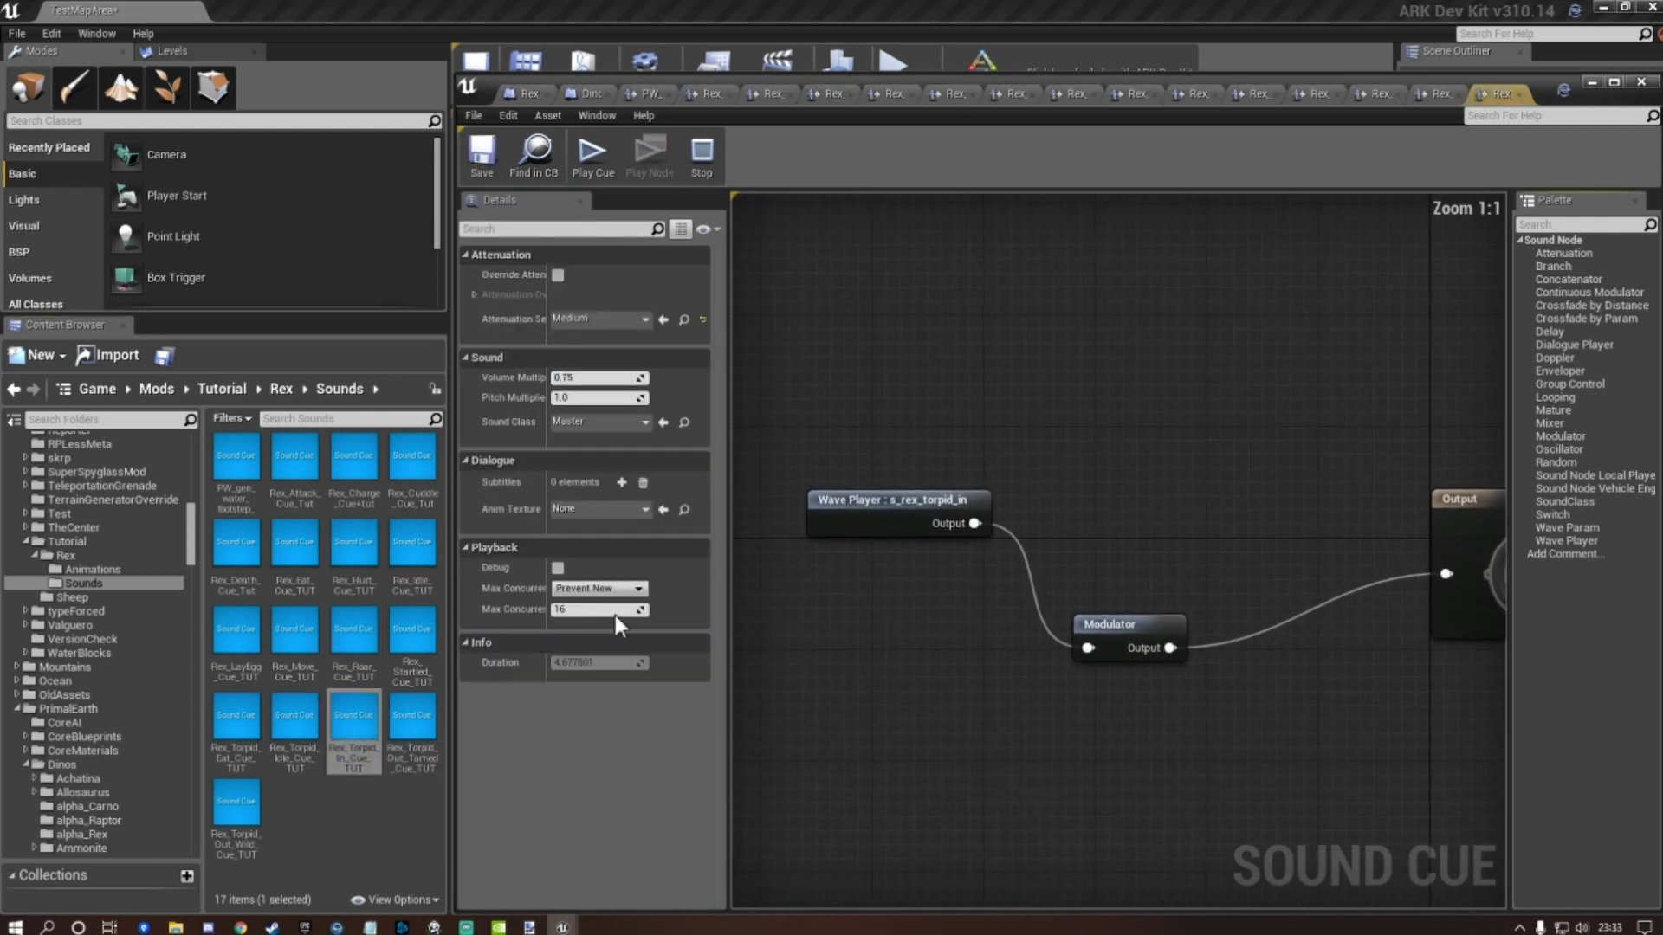
pyautogui.click(1171, 624)
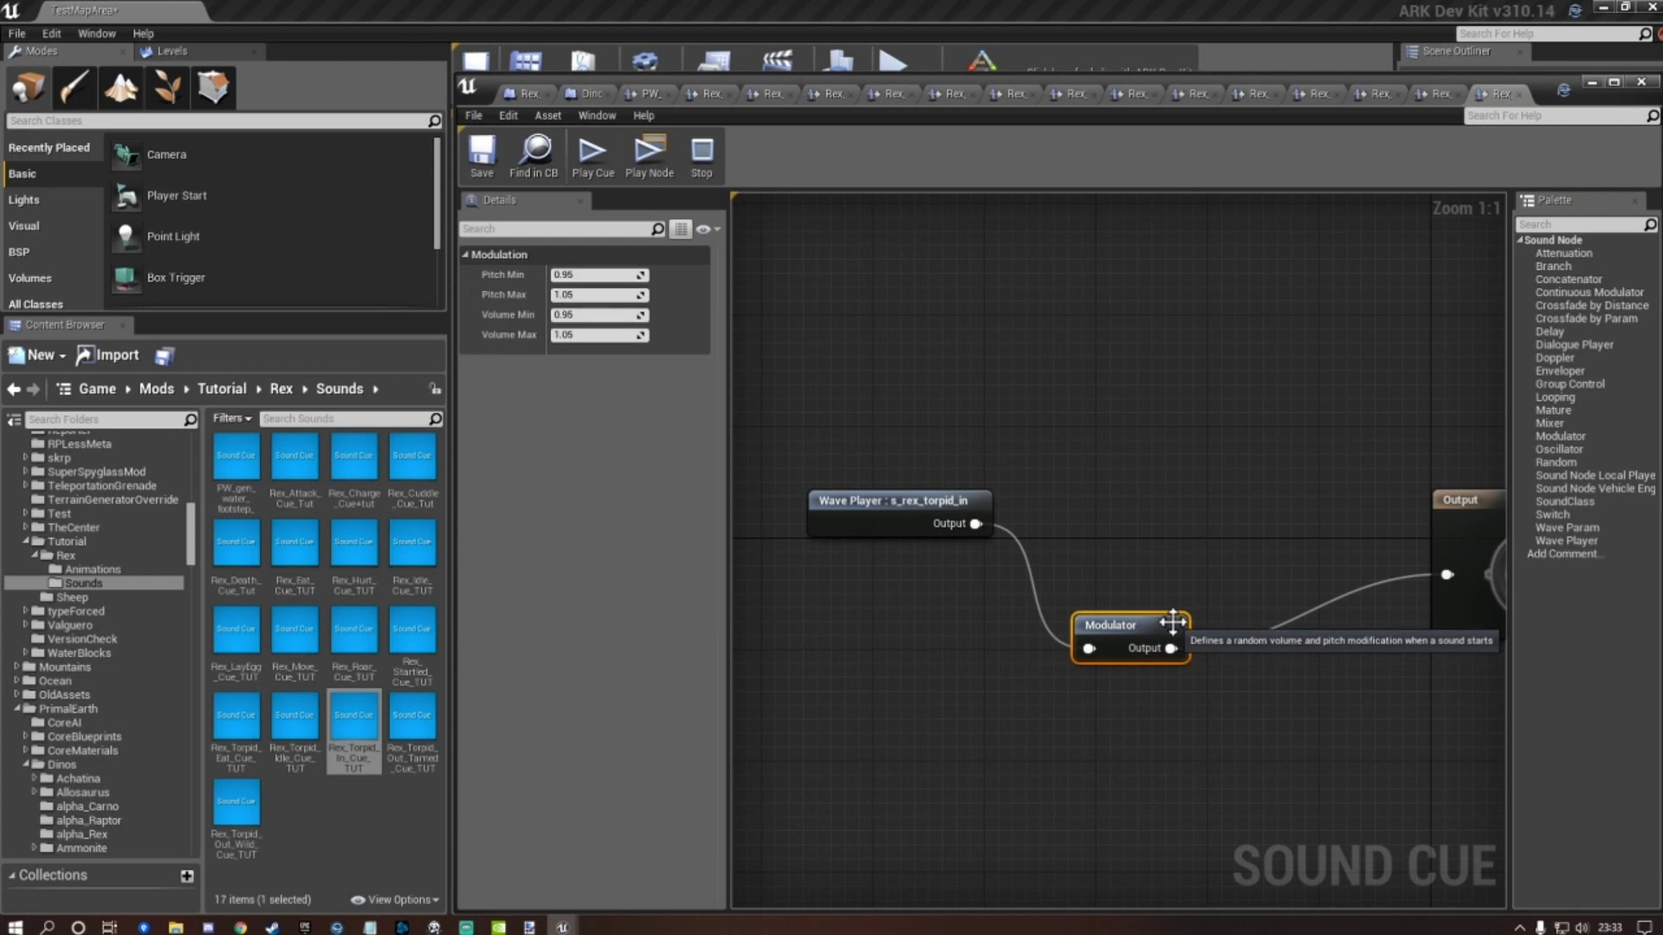
pyautogui.click(598, 314)
pyautogui.write('0.48')
pyautogui.press('Tab')
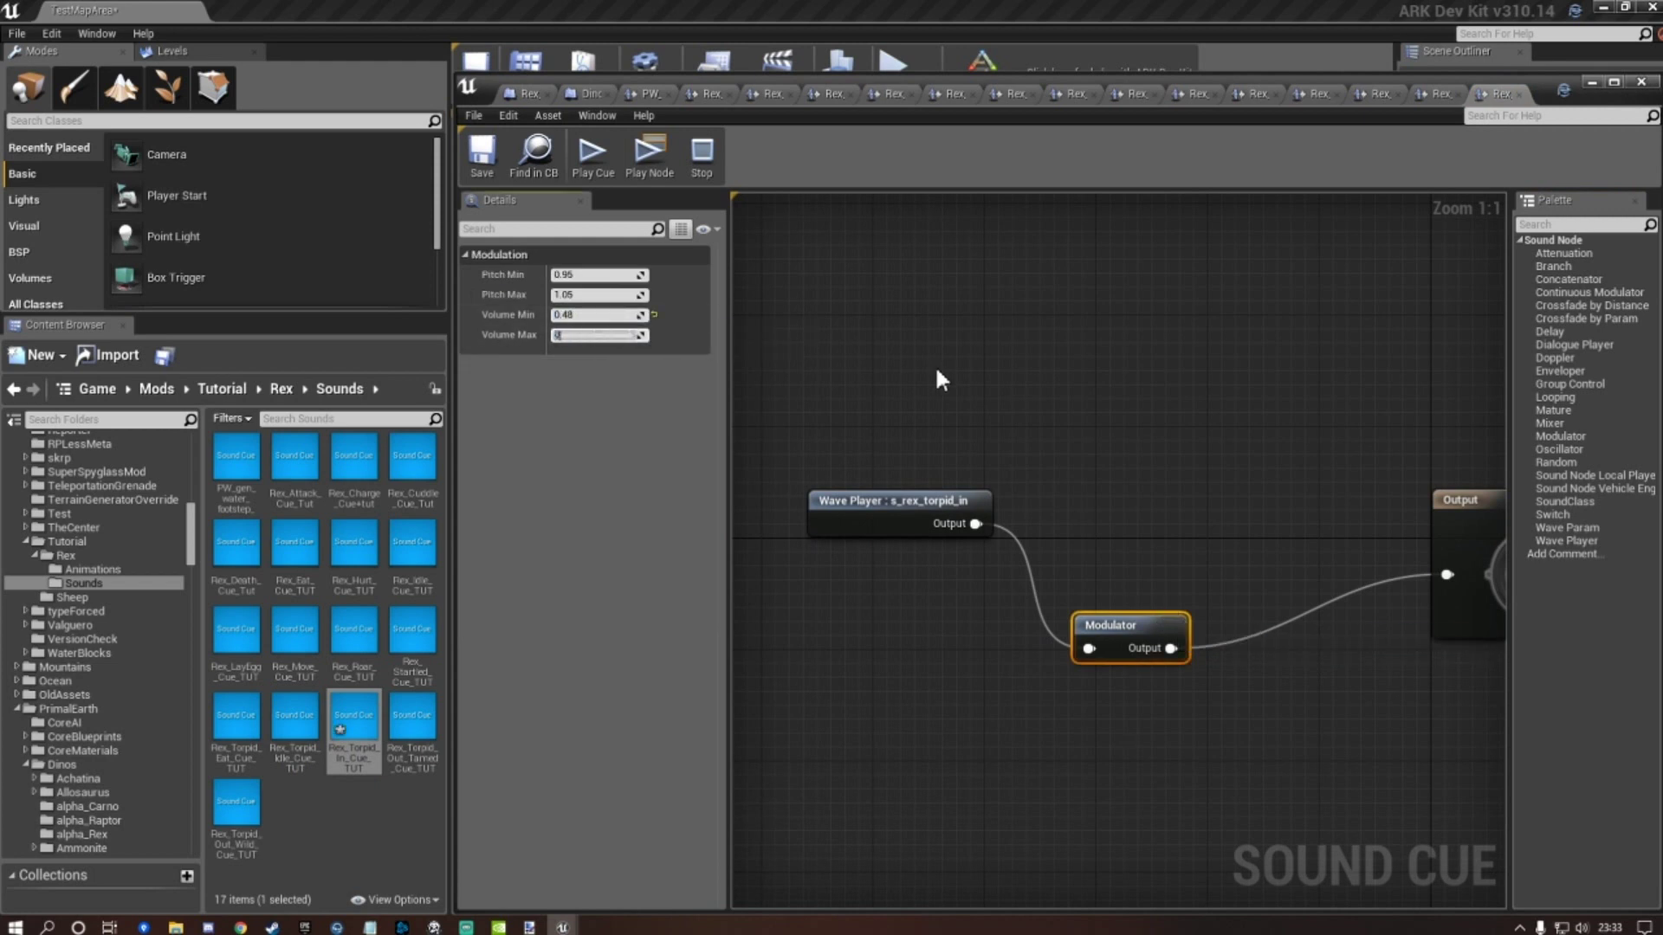
pyautogui.write('0.52')
pyautogui.click(485, 154)
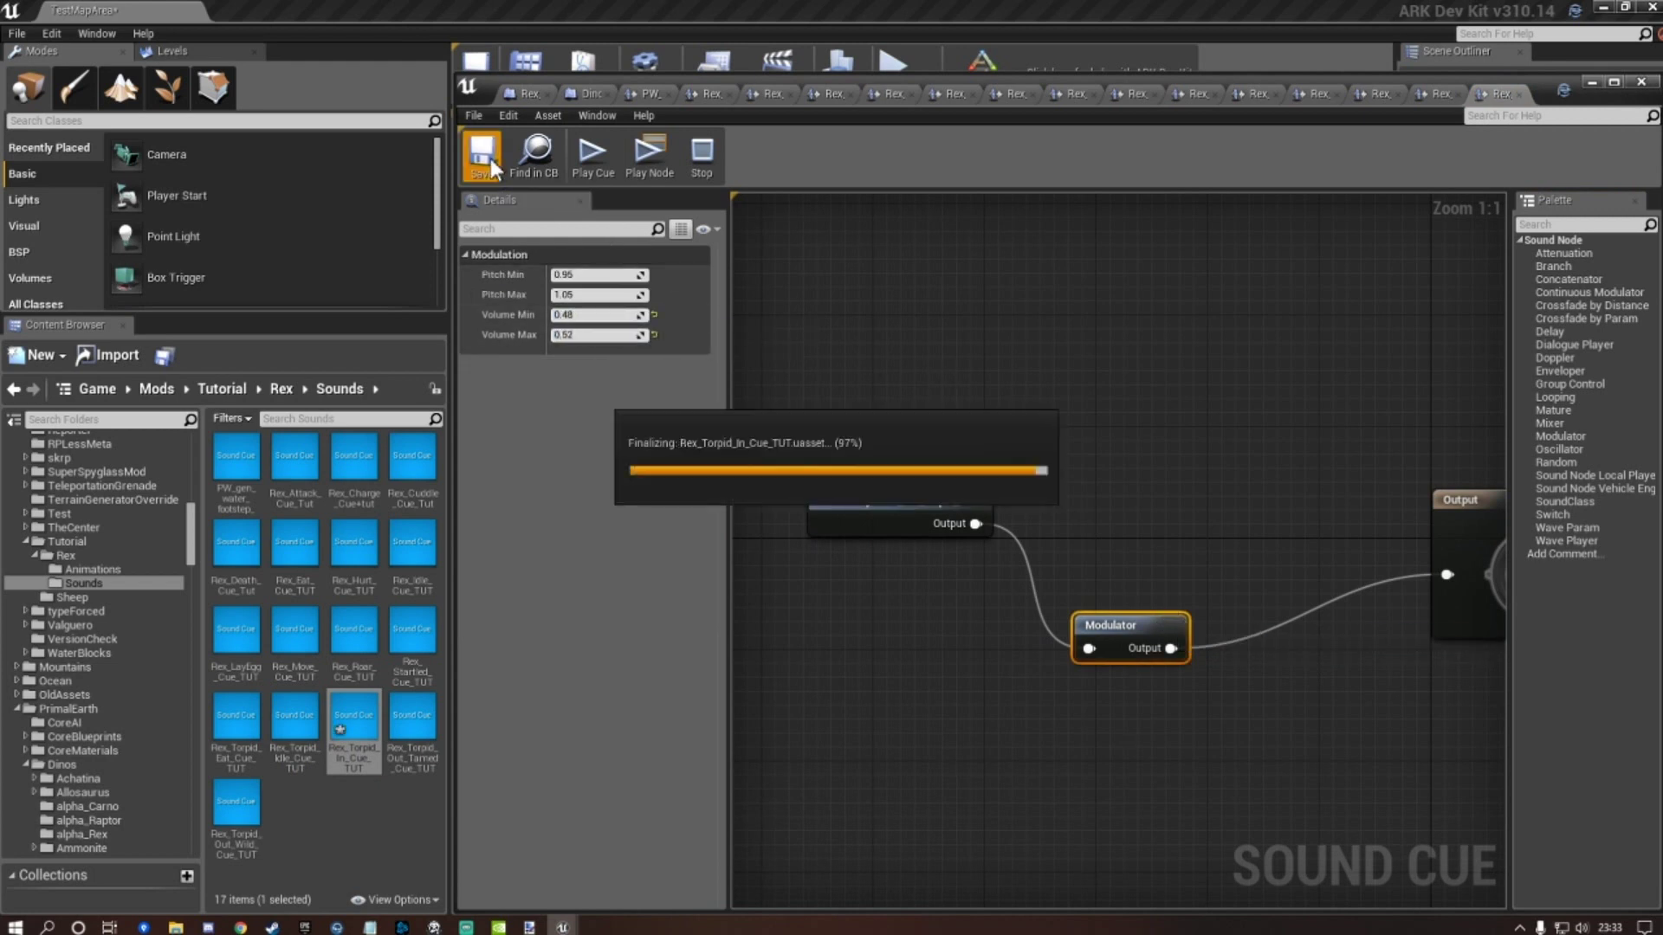
# In Rex_Torpid_Out_Tamed_Cue_TUT, set the Modulator's Volume Min to 0.48 and Volume Max to 0.52, and save the cue.
pyautogui.doubleClick(414, 732)
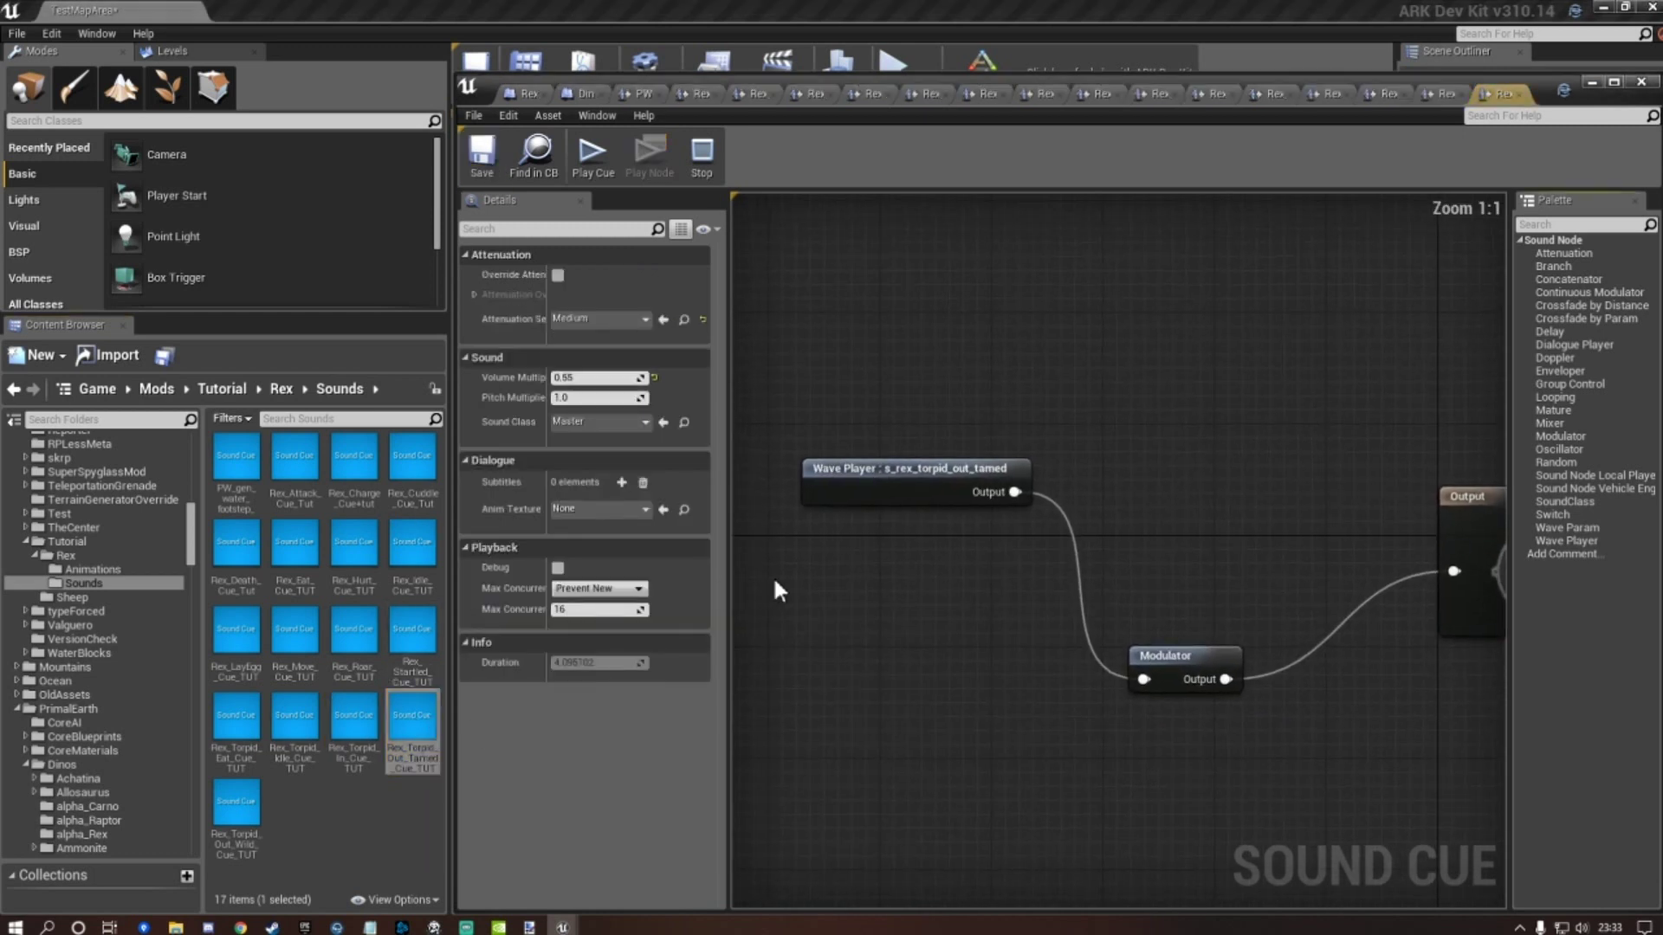
pyautogui.click(1192, 660)
pyautogui.click(590, 317)
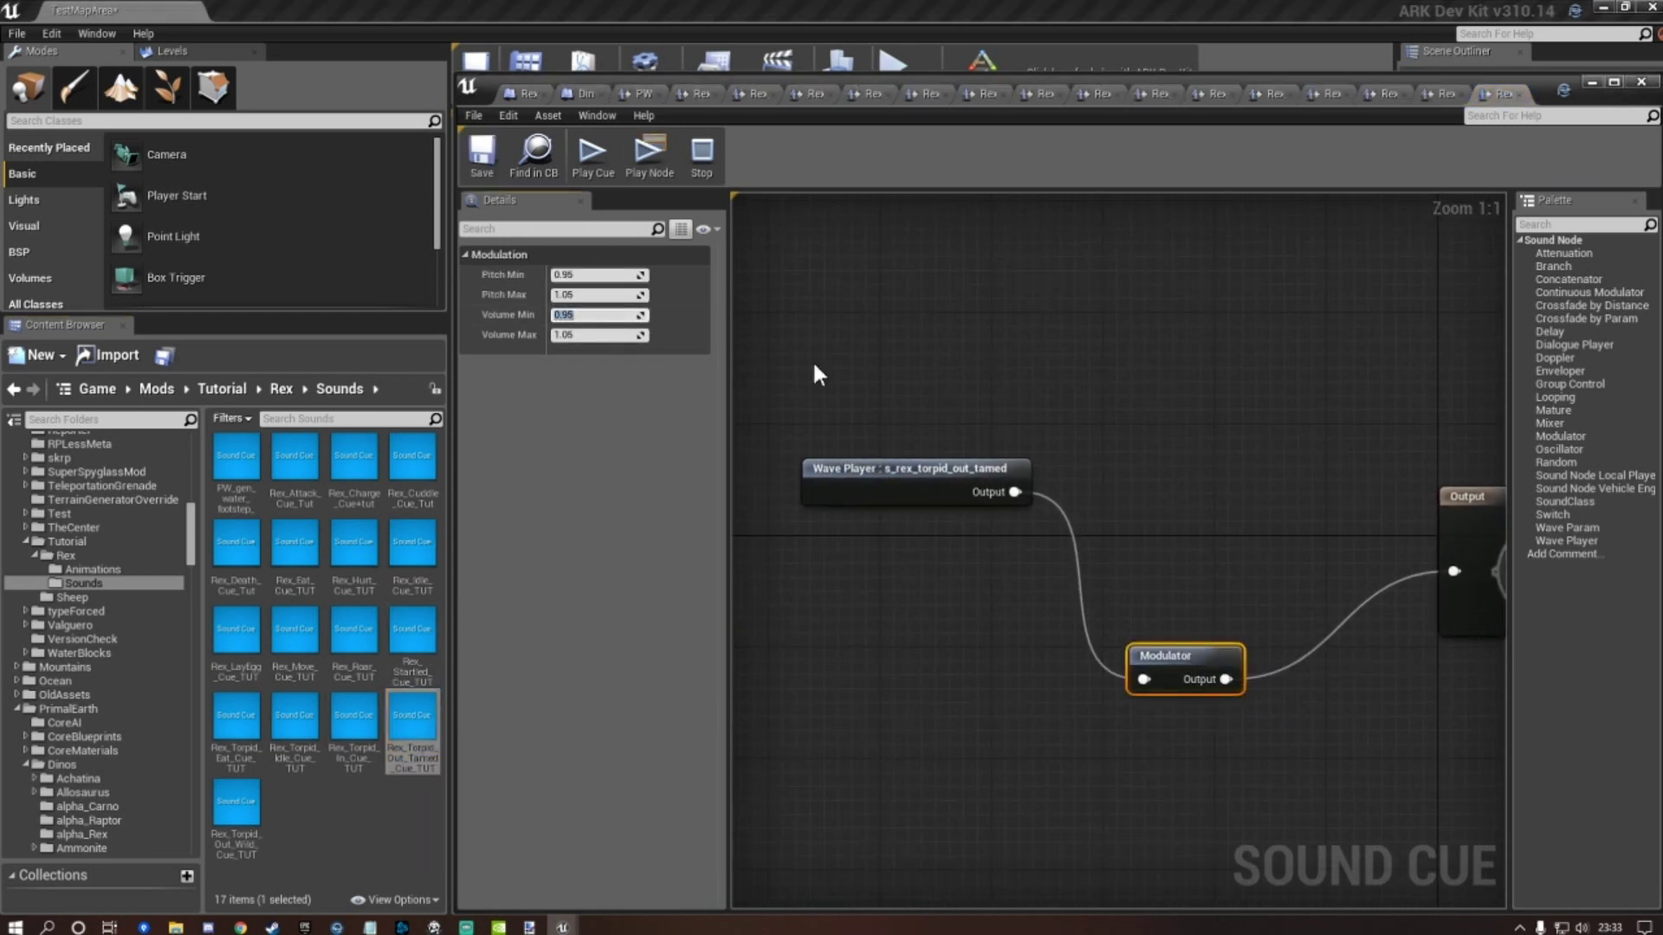
pyautogui.write('0.48')
pyautogui.press('Tab')
pyautogui.write('0.52')
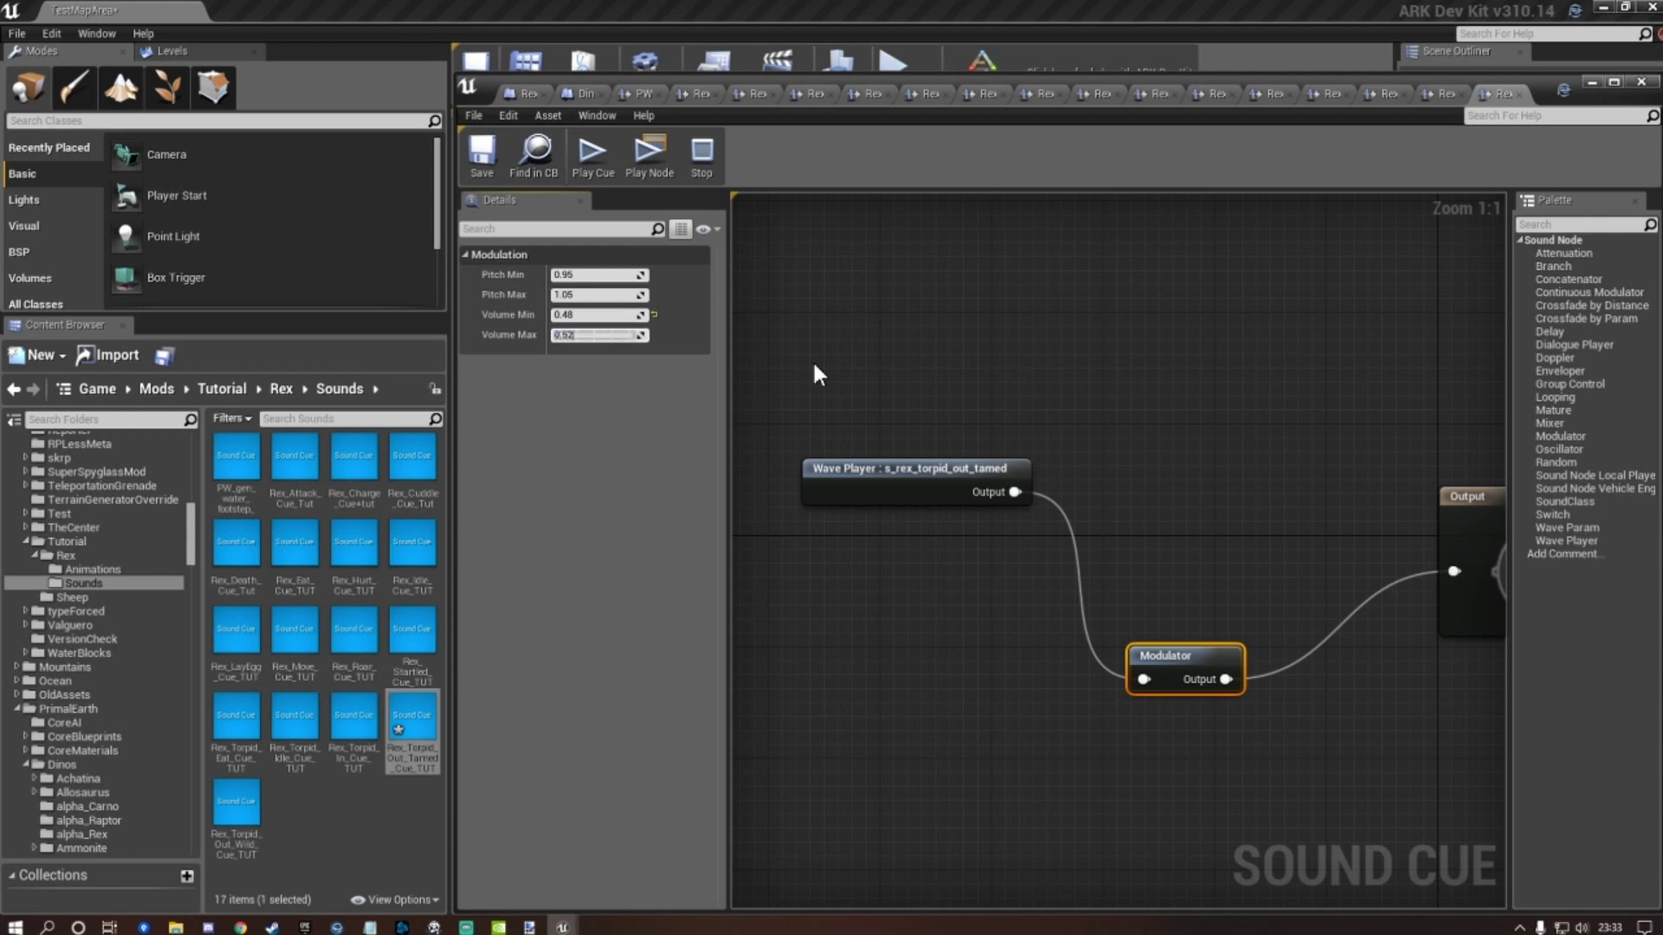
pyautogui.click(485, 156)
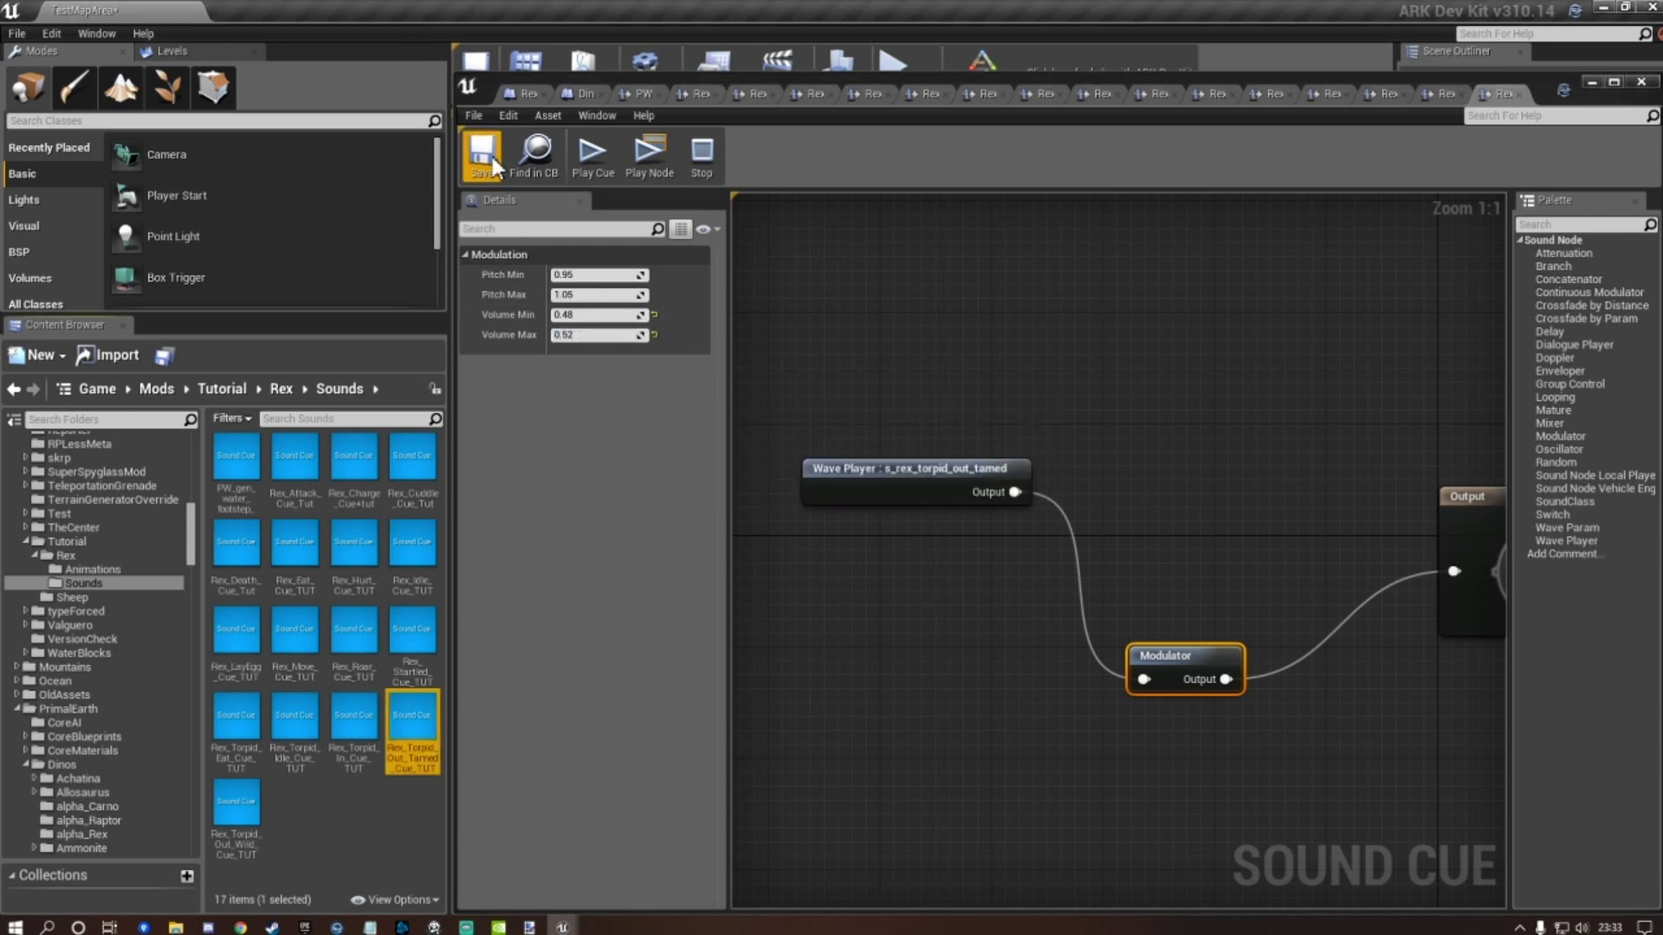
# In Rex_Torpid_Out_Wild_Cue_TUT, set the Modulator's Volume Min to 0.48 and Volume Max to 0.52, save the cue and close the editor window.
pyautogui.doubleClick(236, 801)
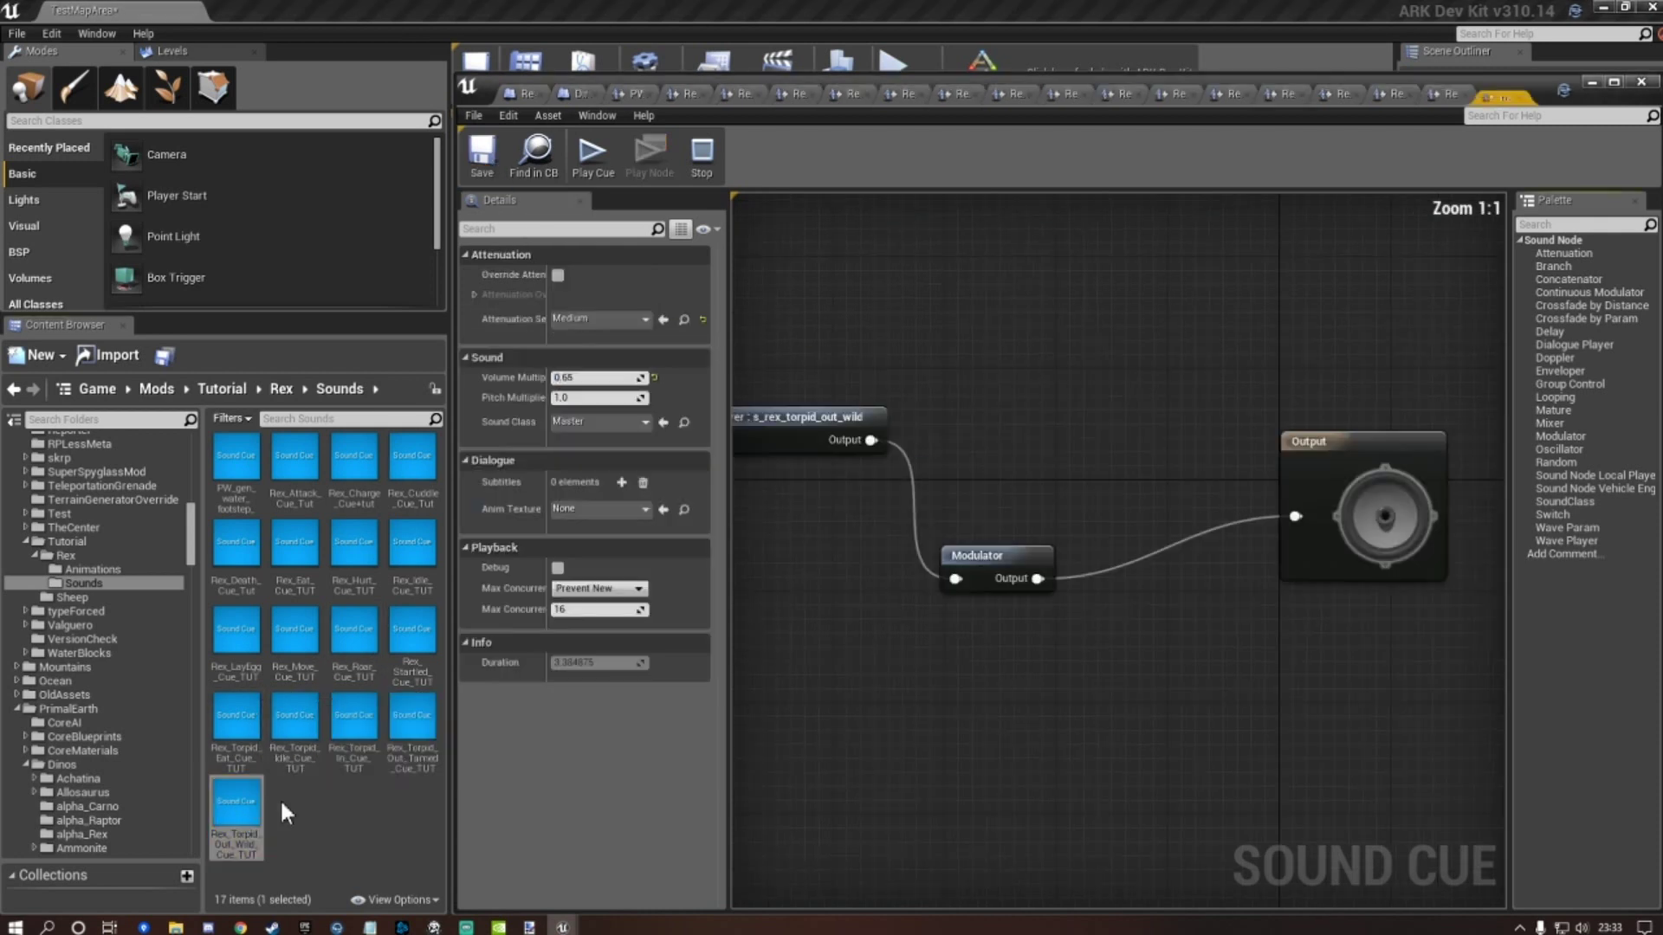
pyautogui.click(1118, 631)
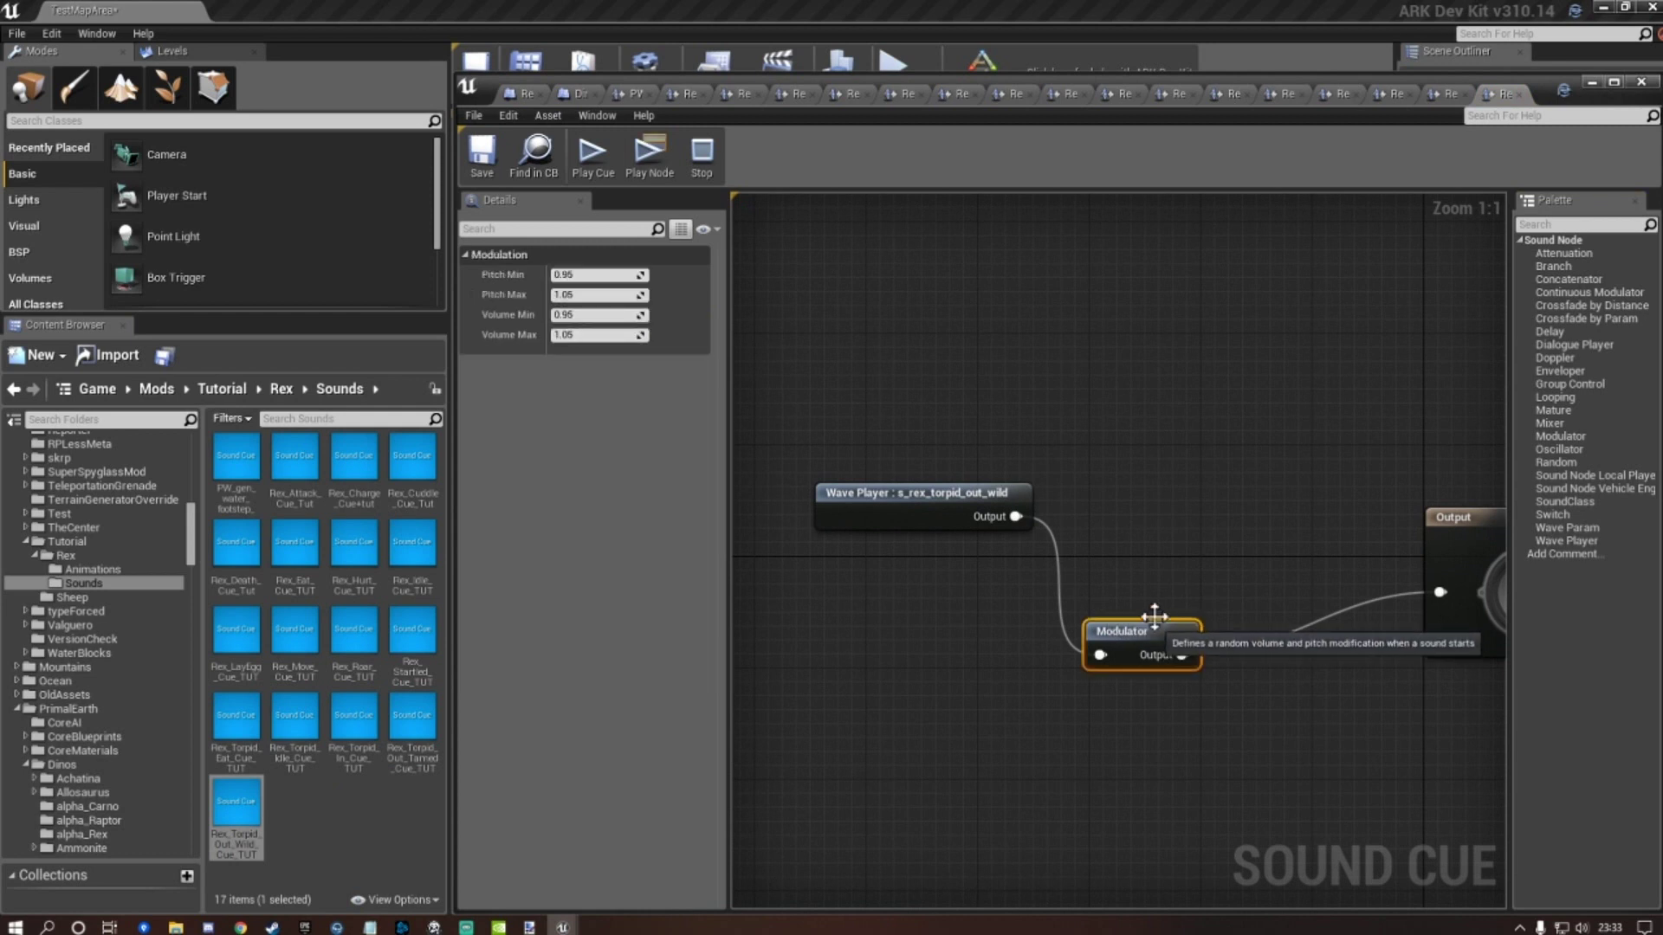
pyautogui.click(597, 314)
pyautogui.write('0.48')
pyautogui.press('Tab')
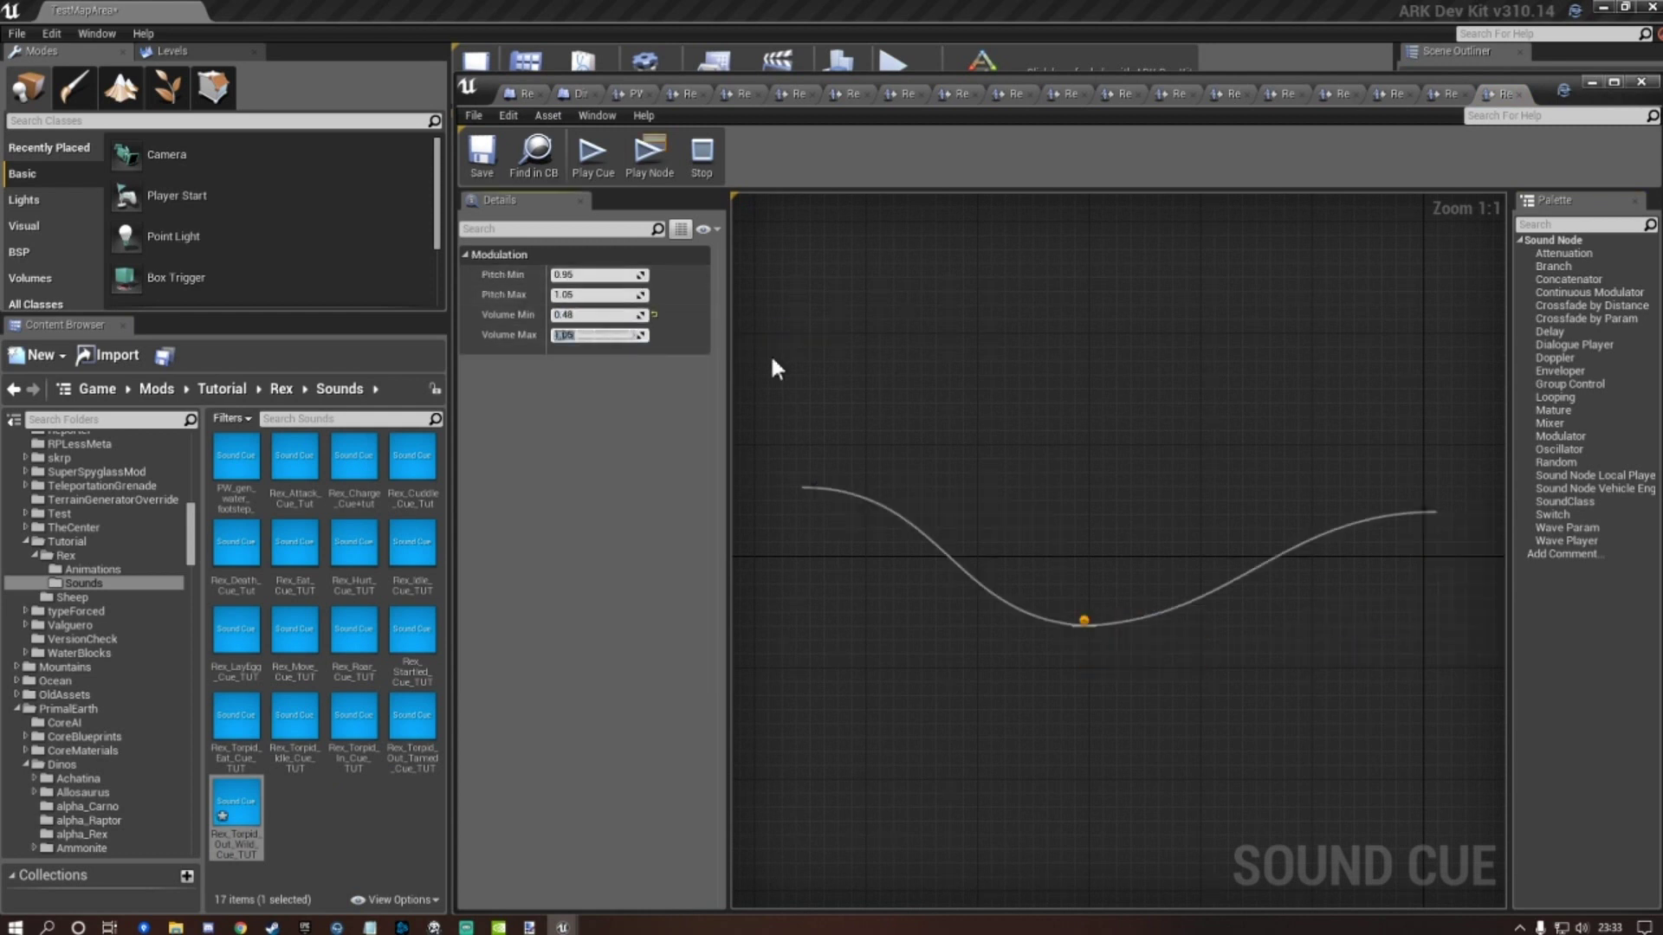
pyautogui.write('0.52')
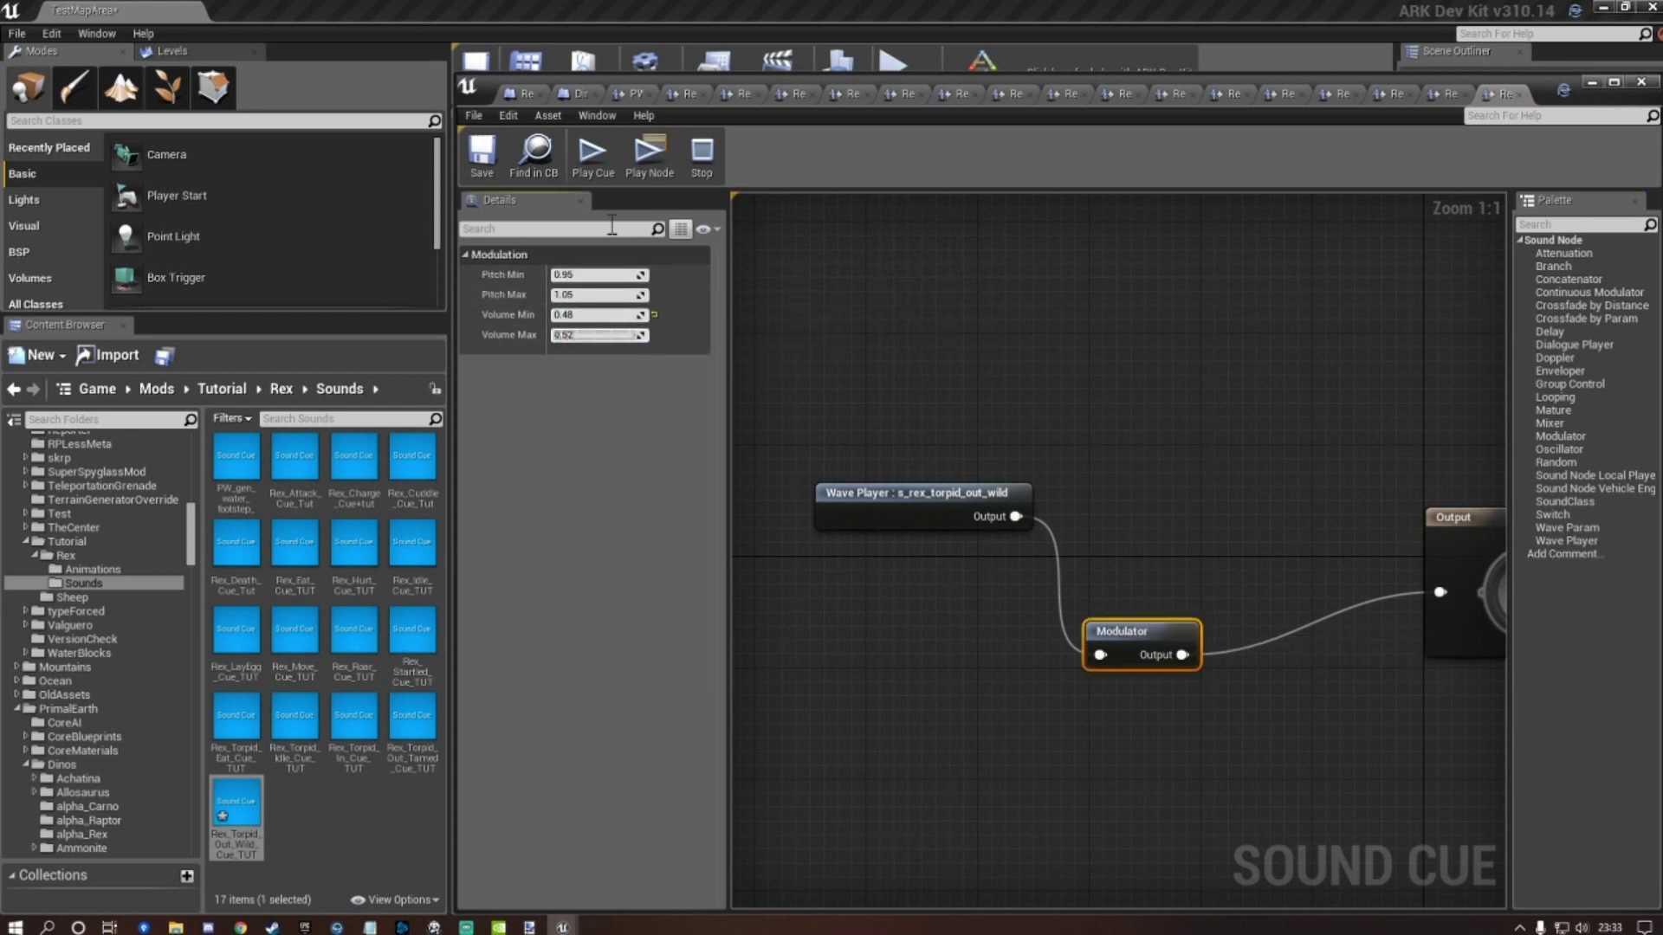
pyautogui.click(476, 160)
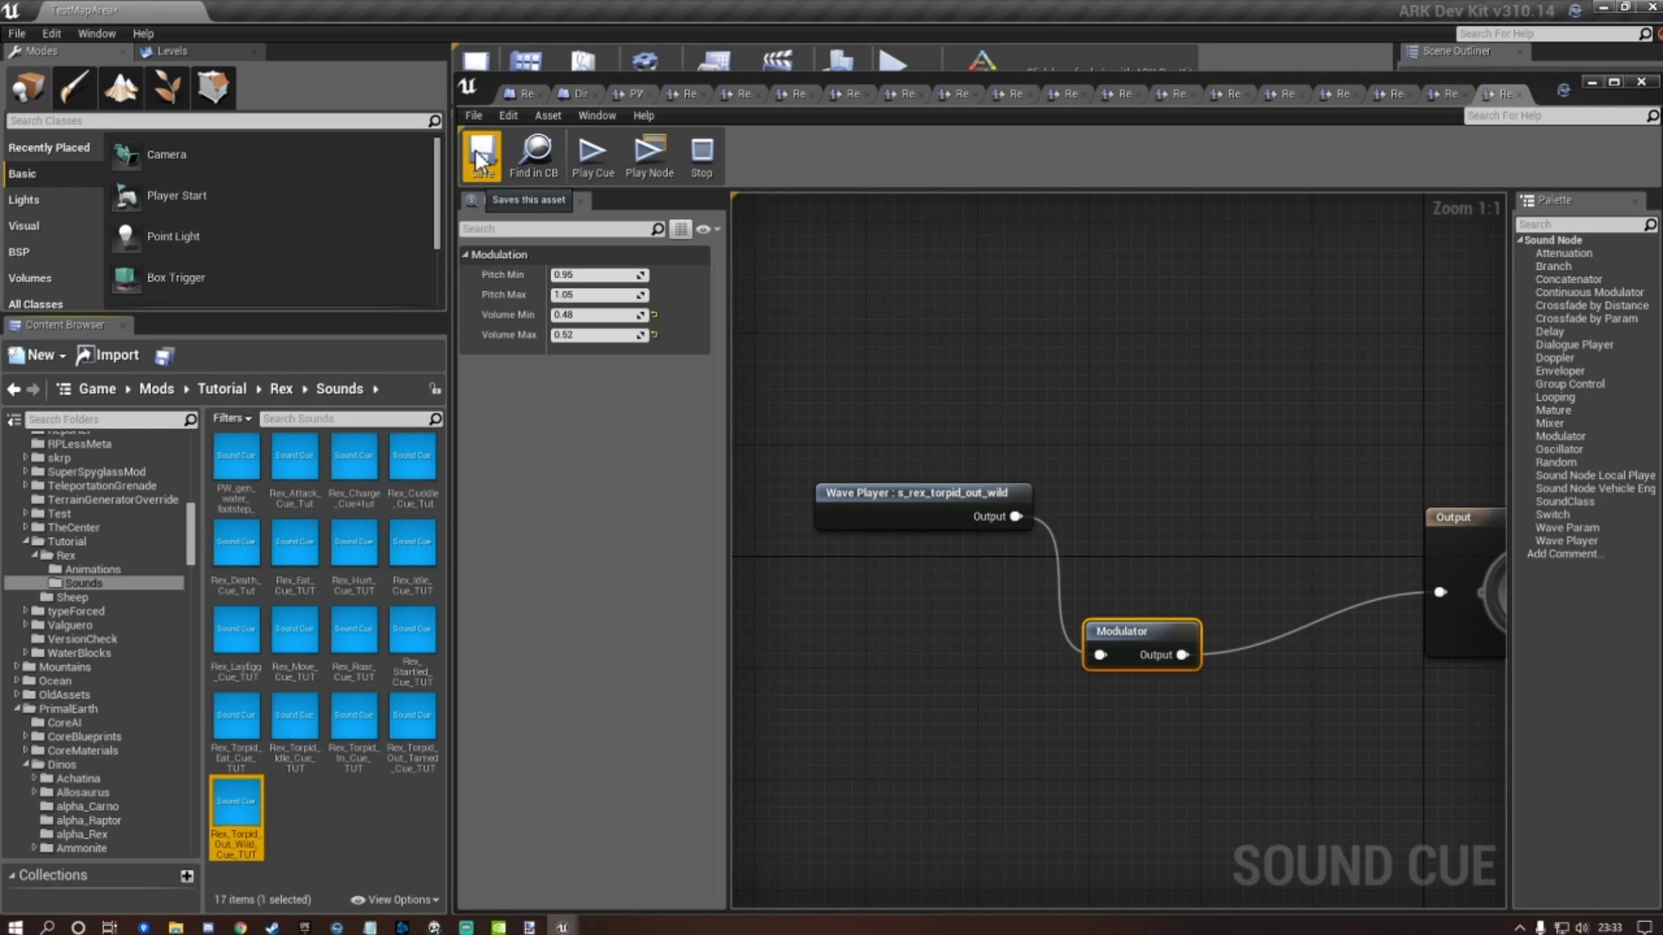
pyautogui.click(1642, 84)
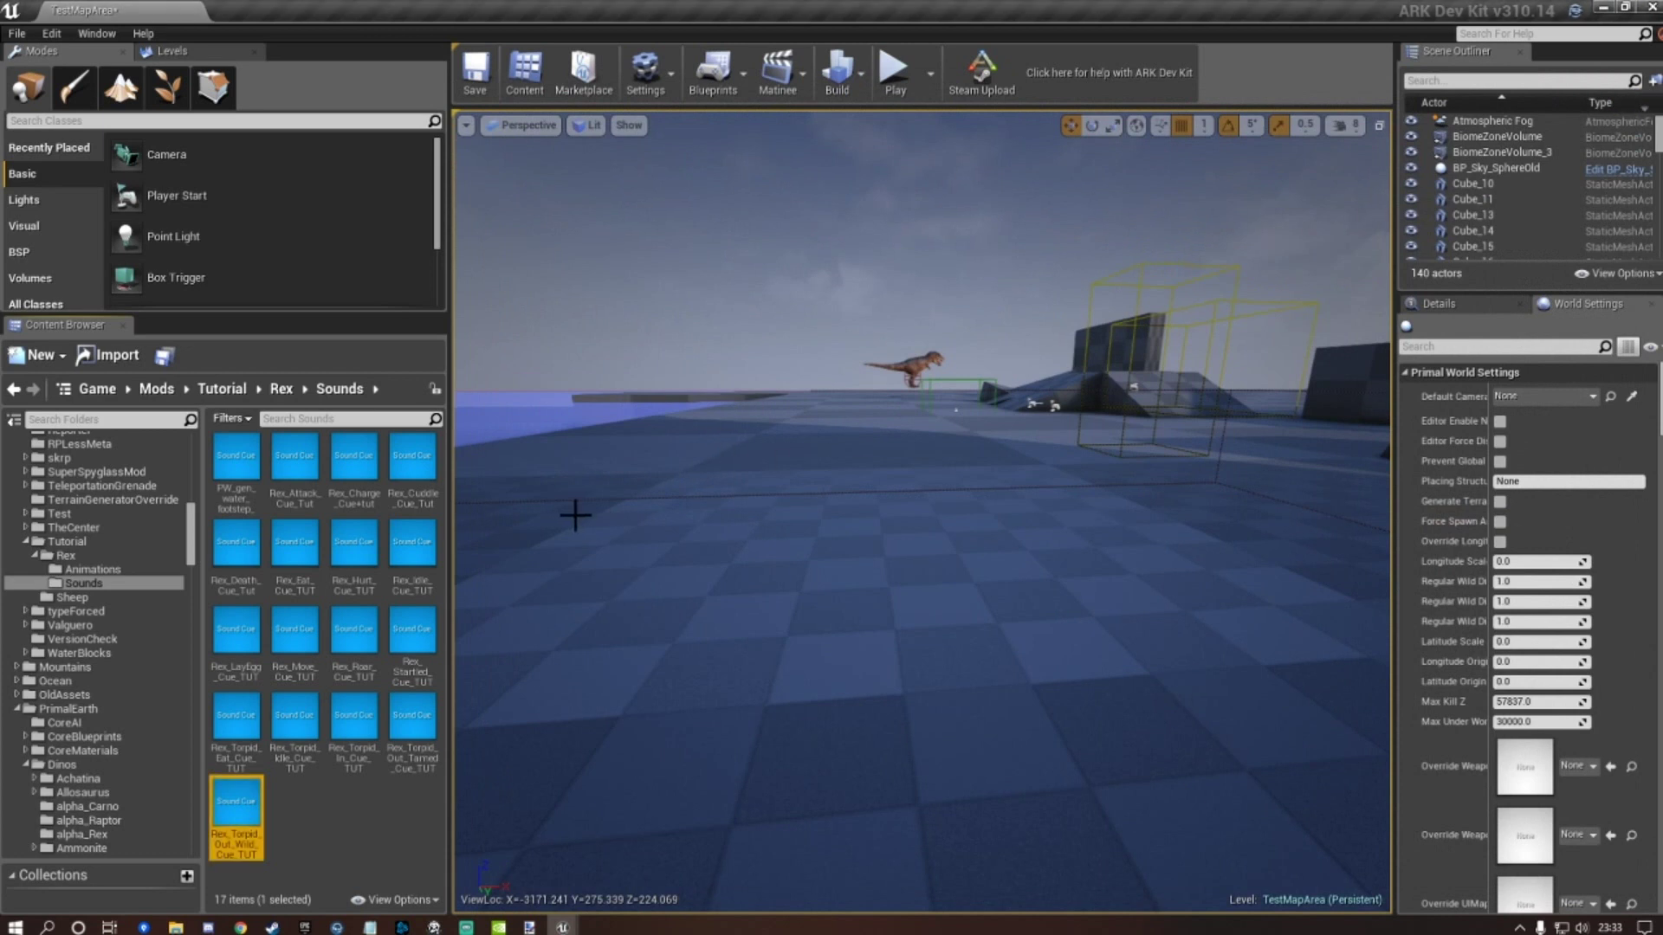
# Open Rex_Character_BP_Tutorial from the mod's Rex folder and filter its defaults by "soun".
pyautogui.click(92, 555)
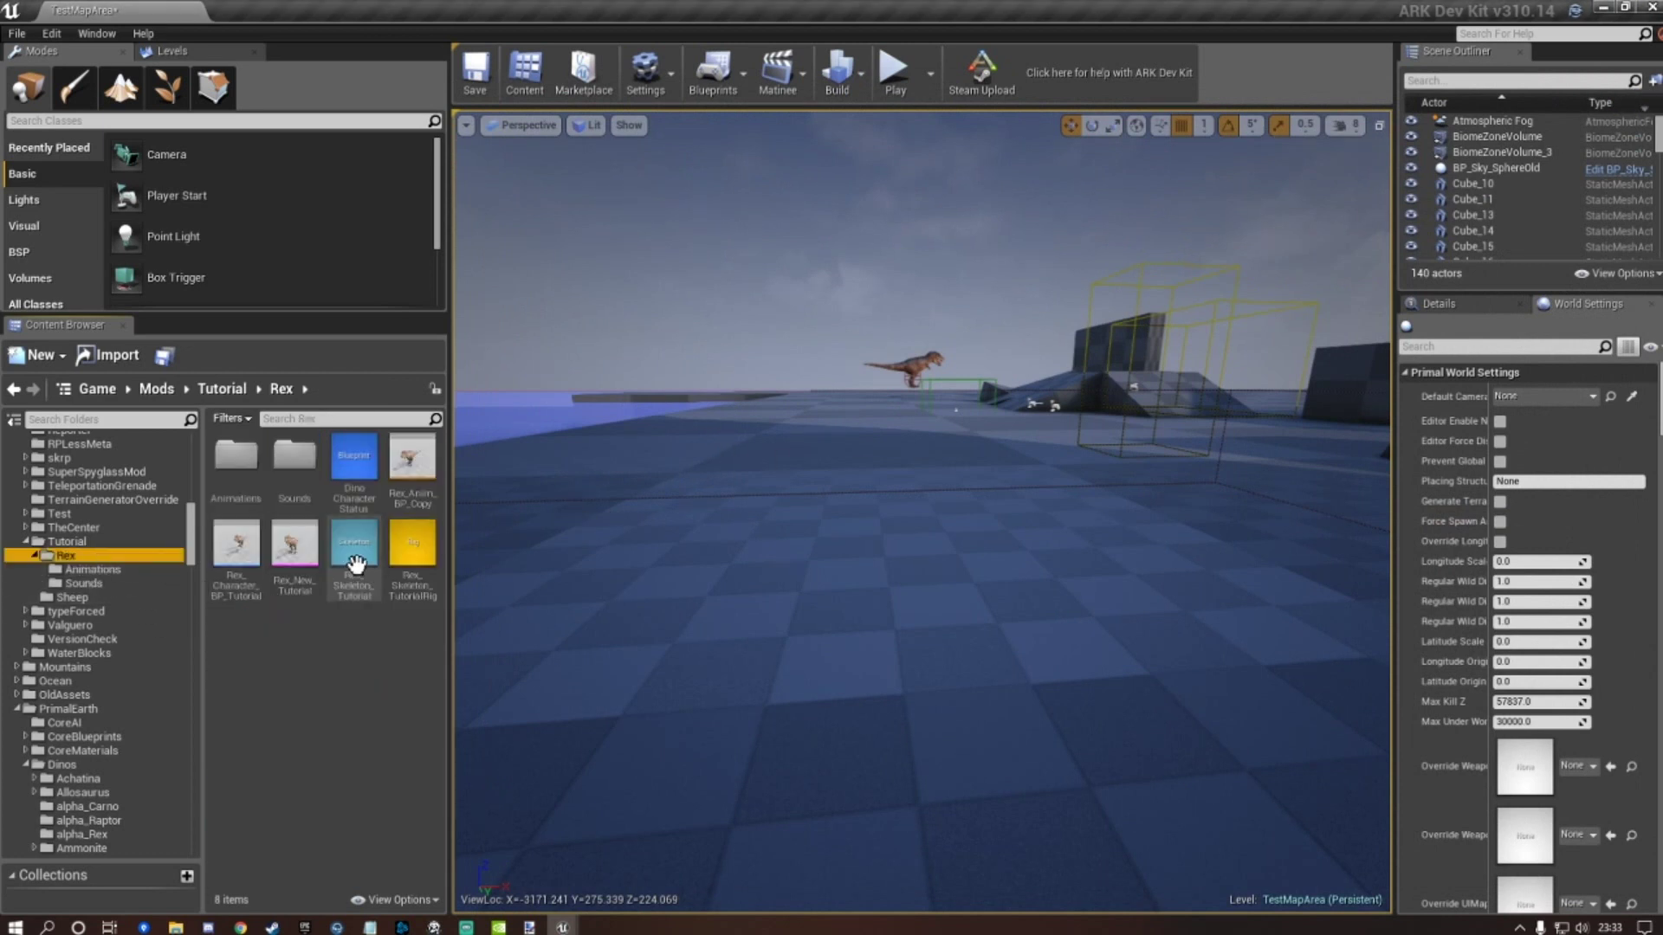
pyautogui.click(237, 554)
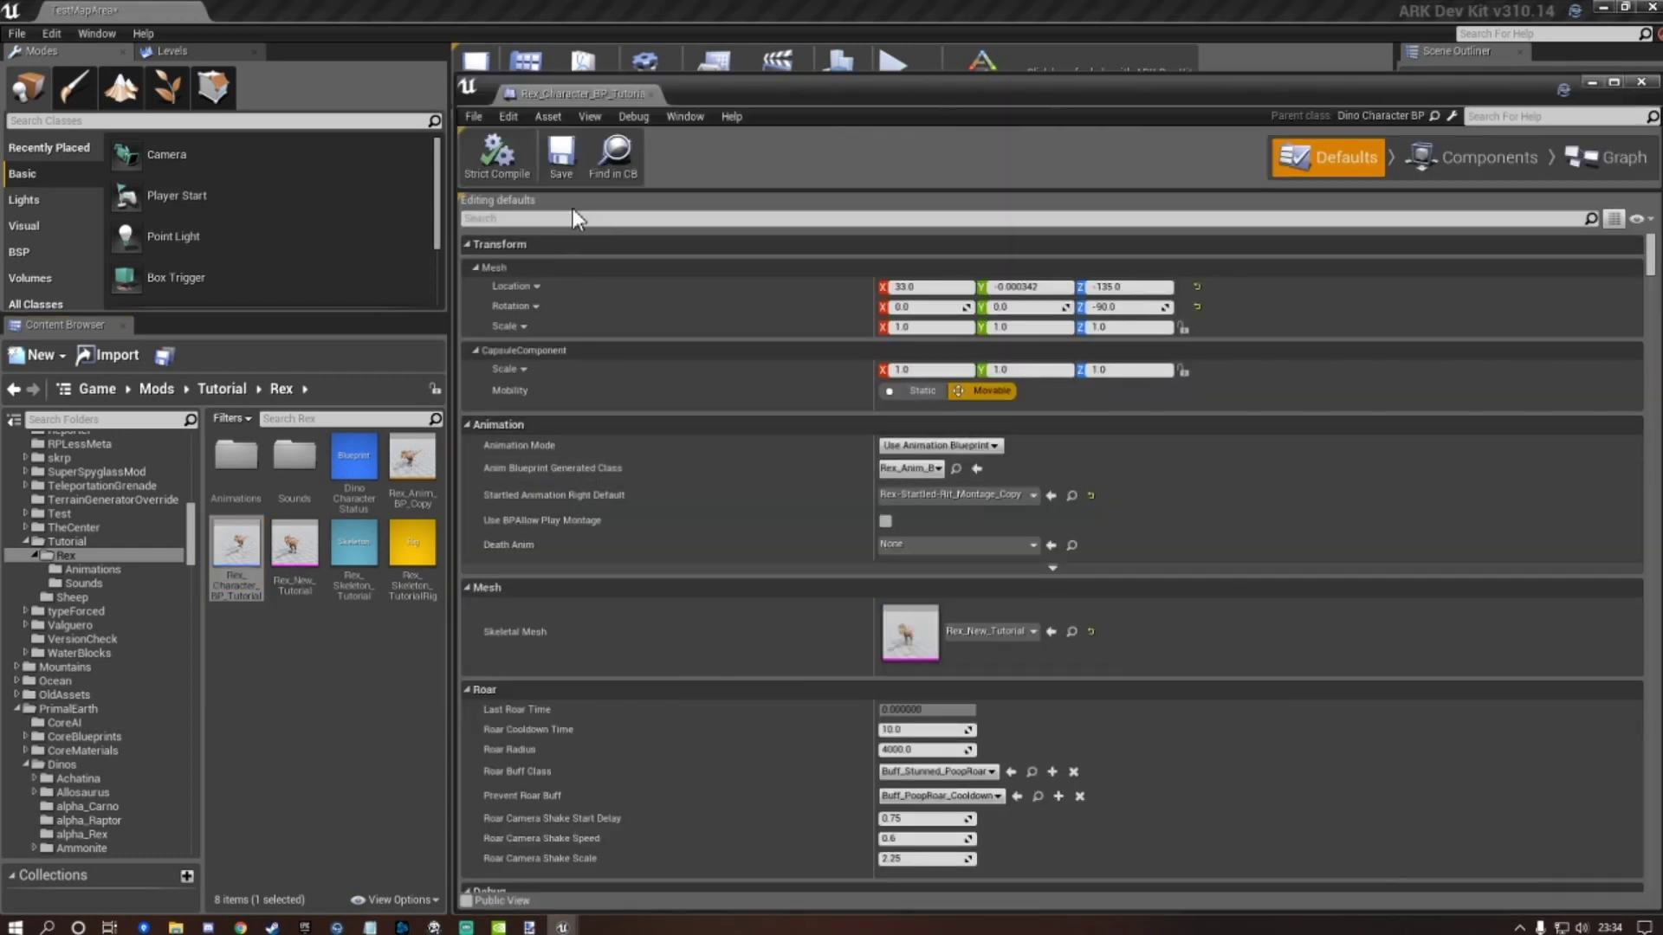
pyautogui.click(577, 219)
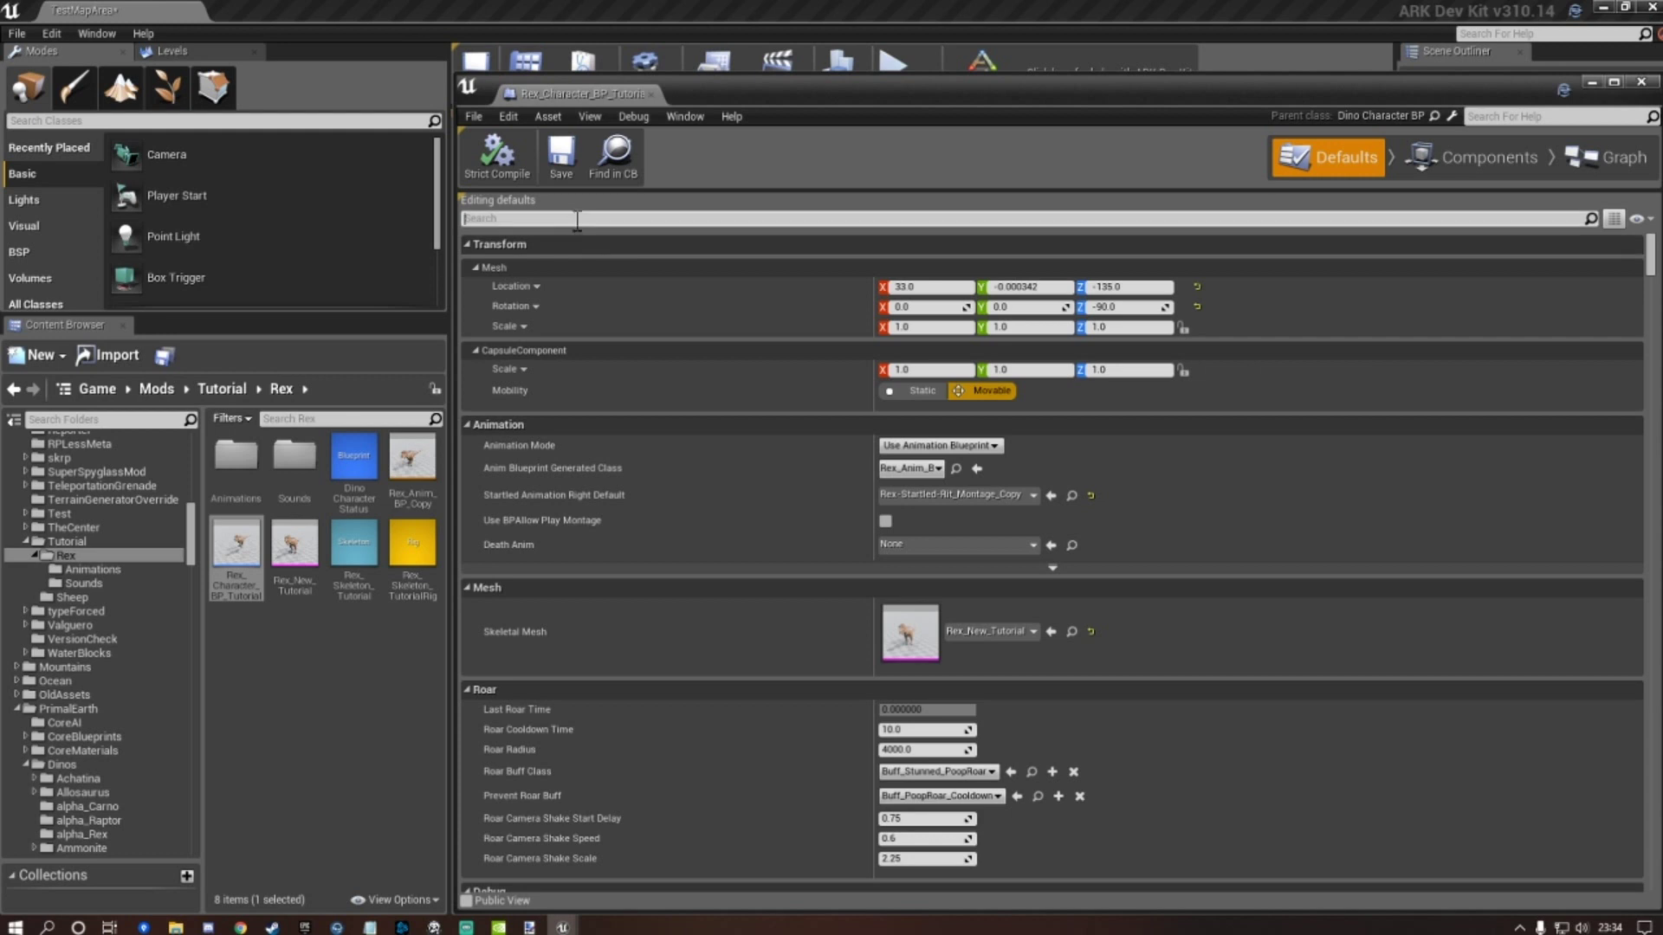
pyautogui.write('soun')
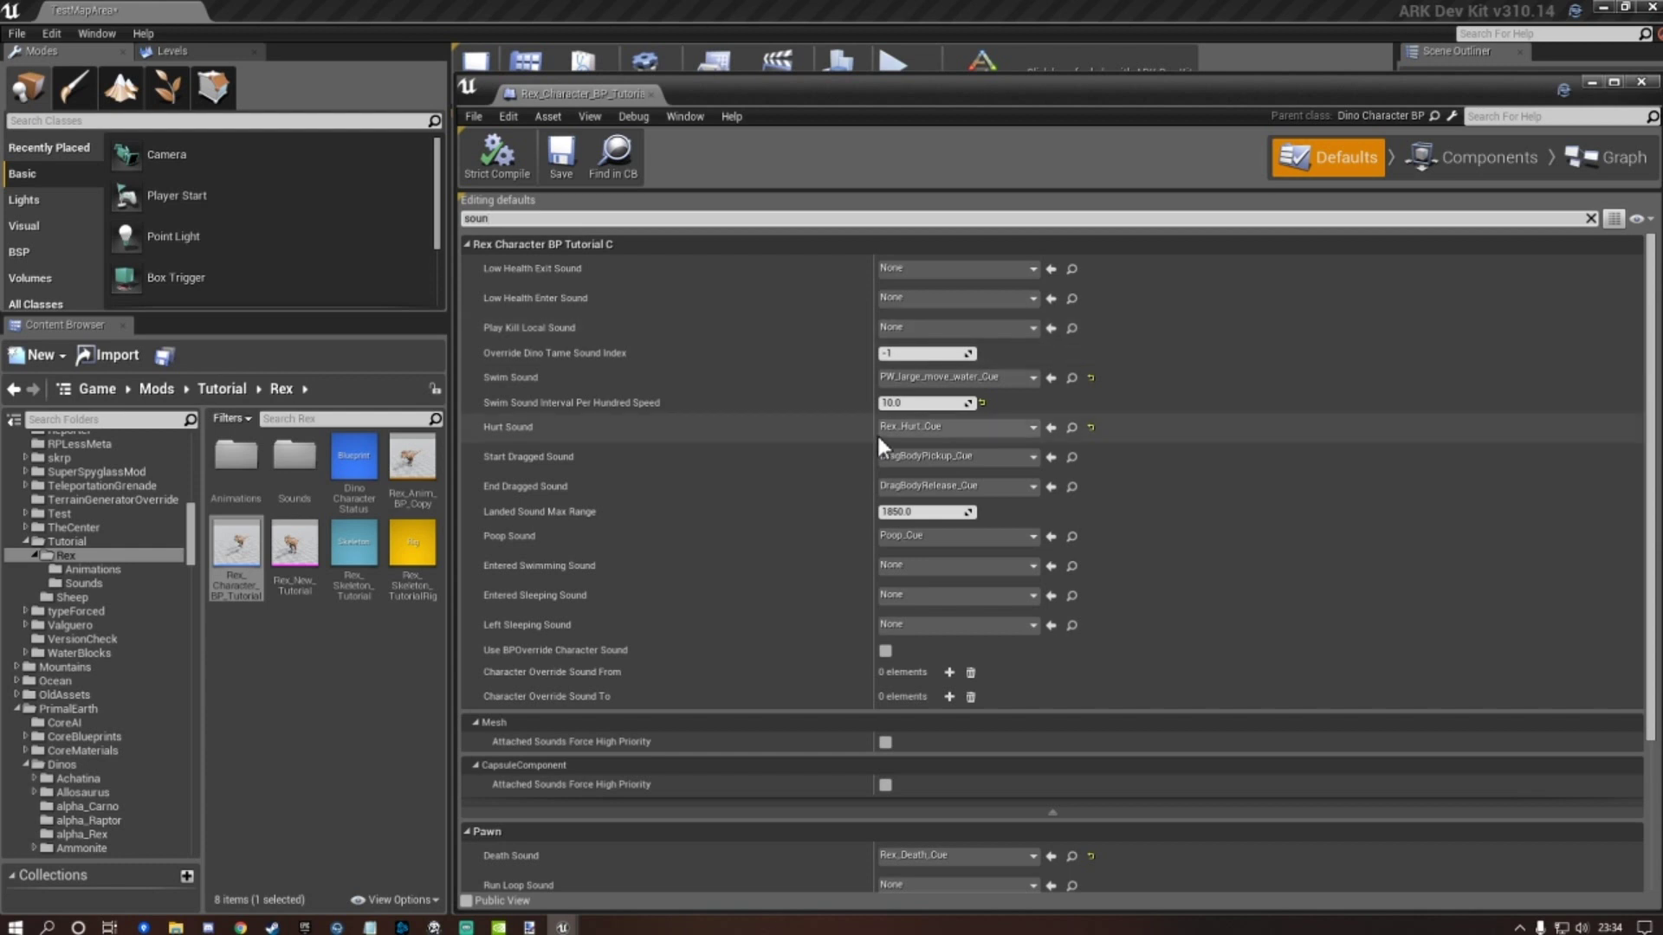
# Review the blueprint's sound properties and locate the cue assigned to Swim Sound in the Content Browser.
pyautogui.scroll(-3, 857, 438)
pyautogui.scroll(-2, 817, 485)
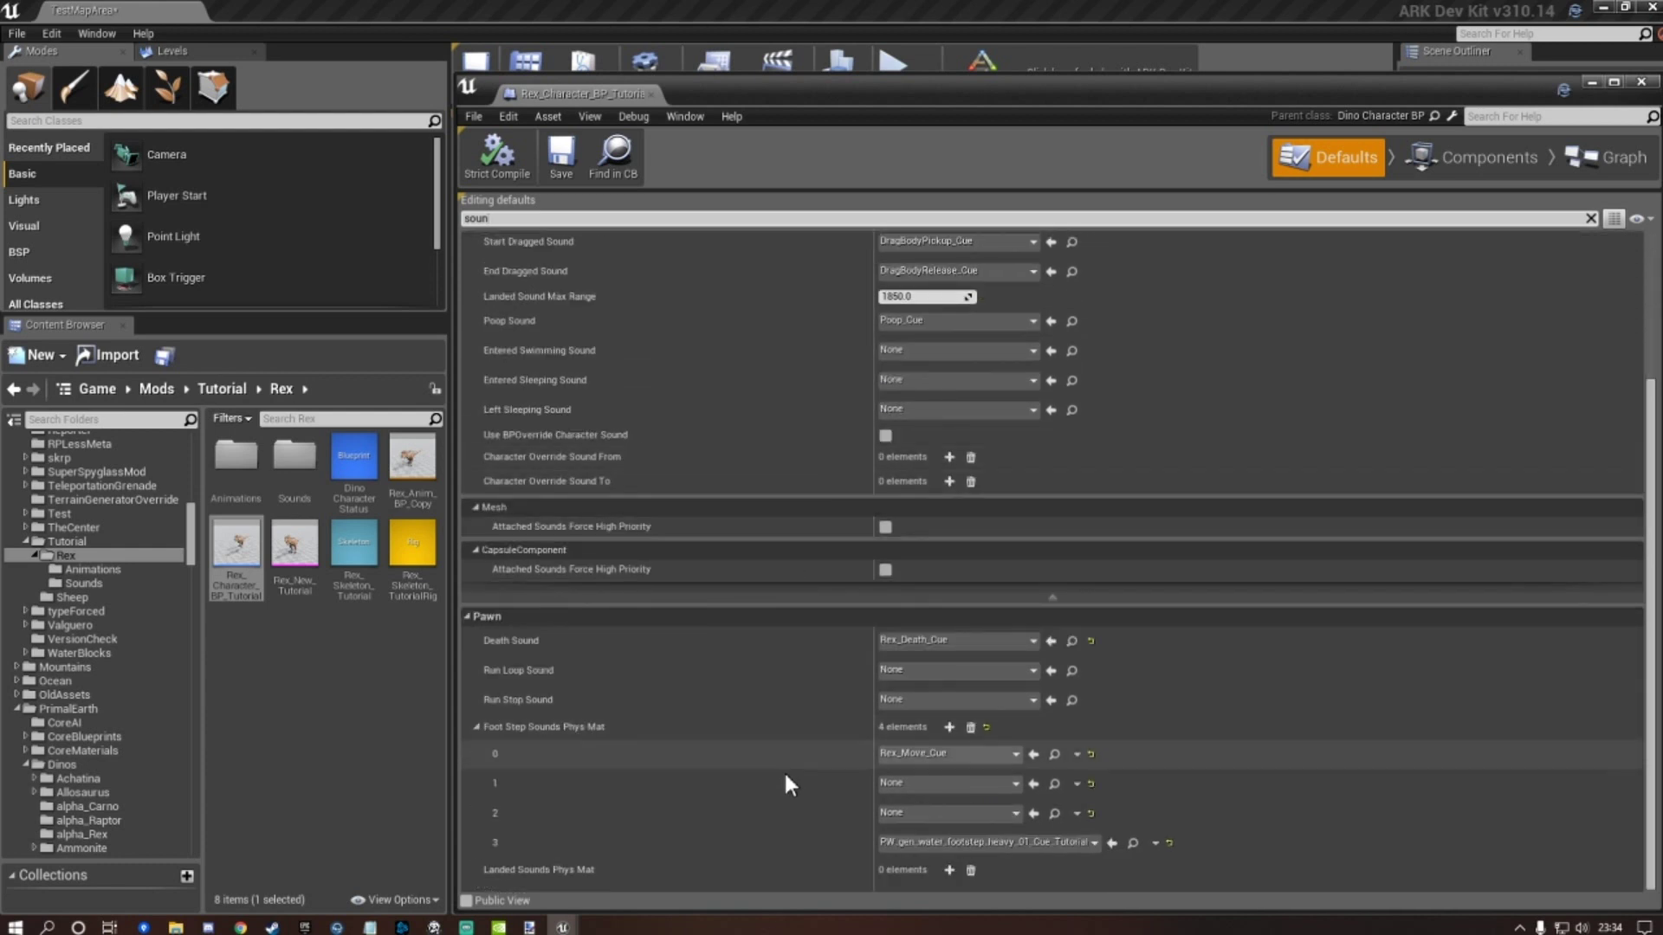
pyautogui.scroll(3, 824, 717)
pyautogui.scroll(2, 823, 730)
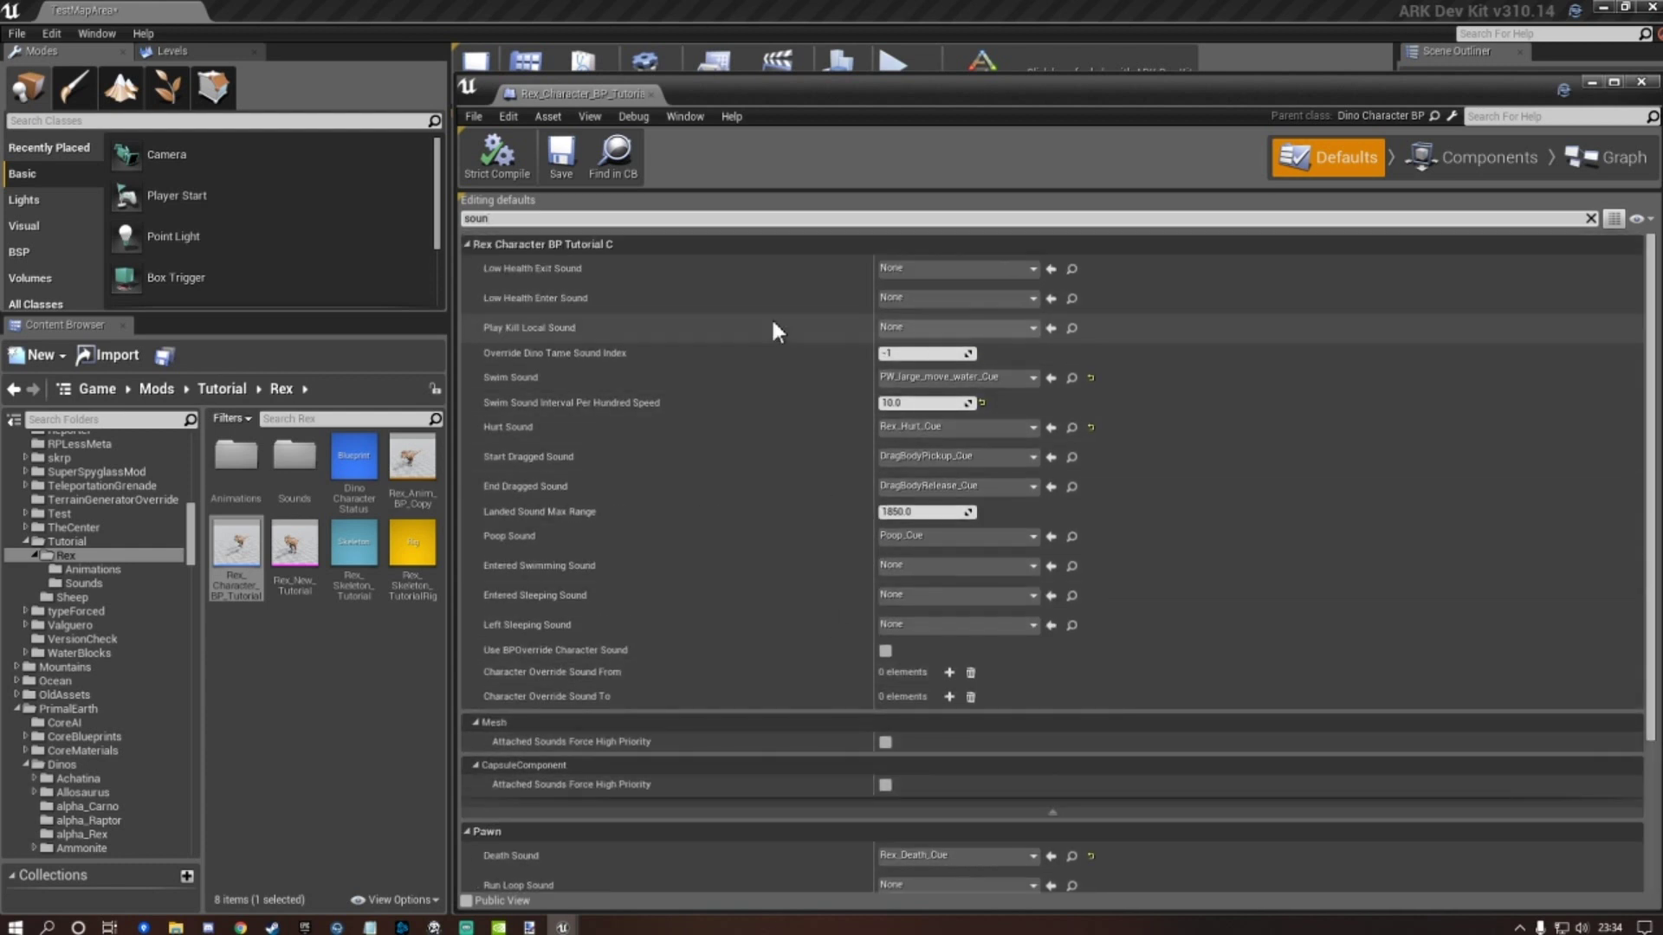
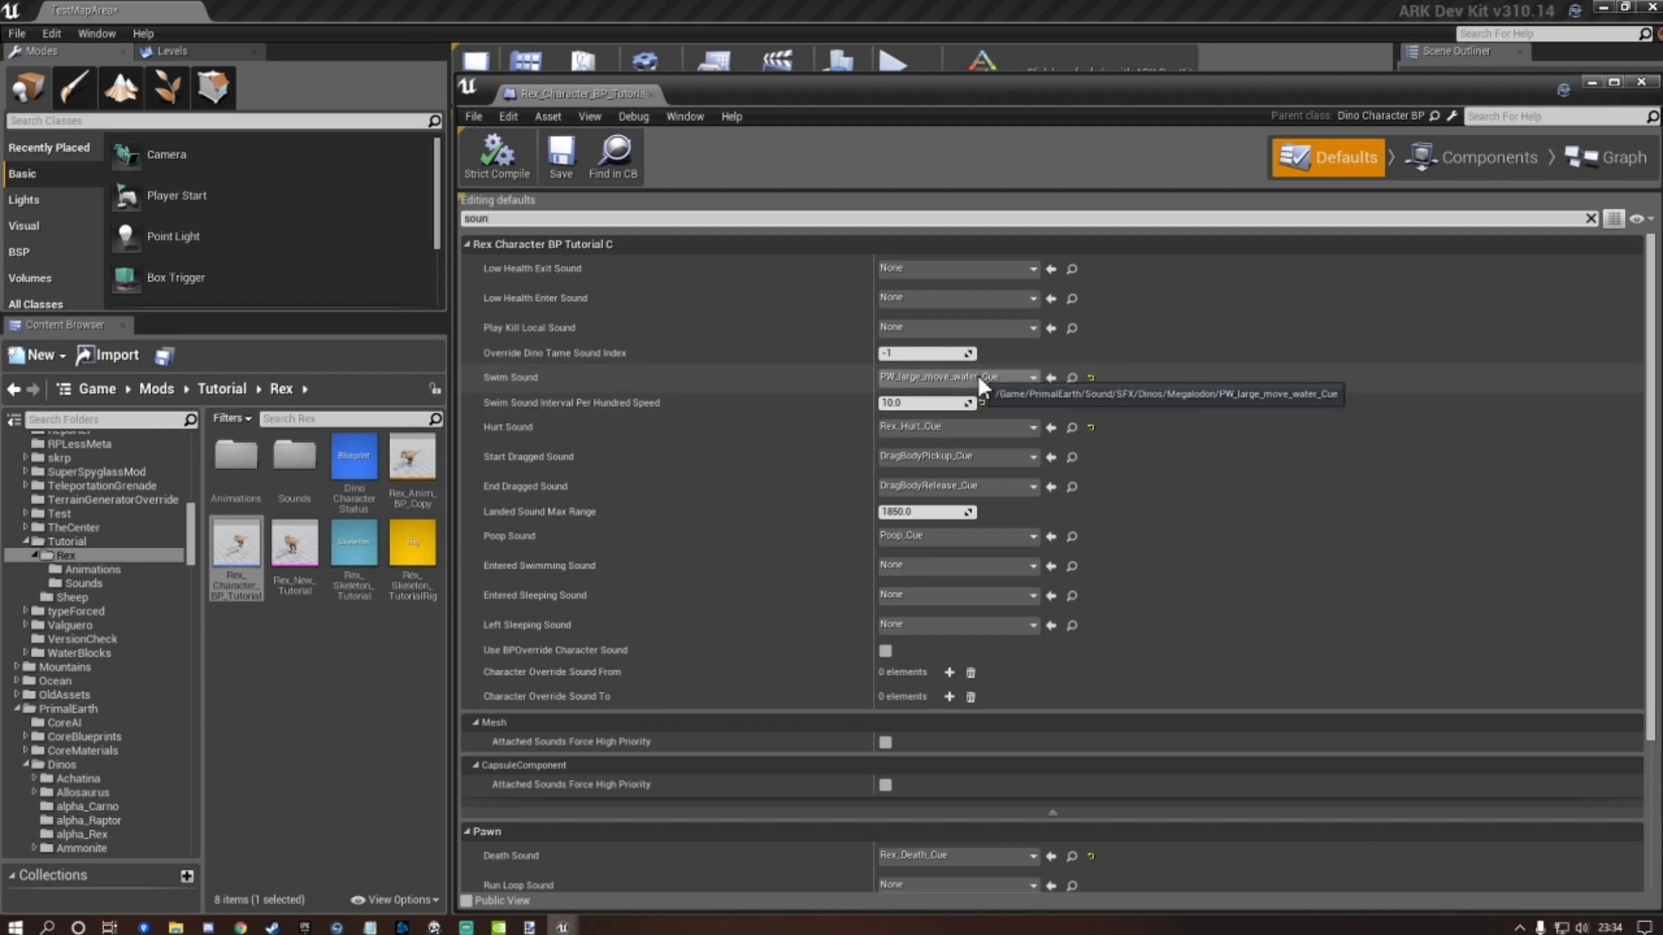
pyautogui.scroll(-1, 1109, 558)
pyautogui.scroll(1, 1112, 550)
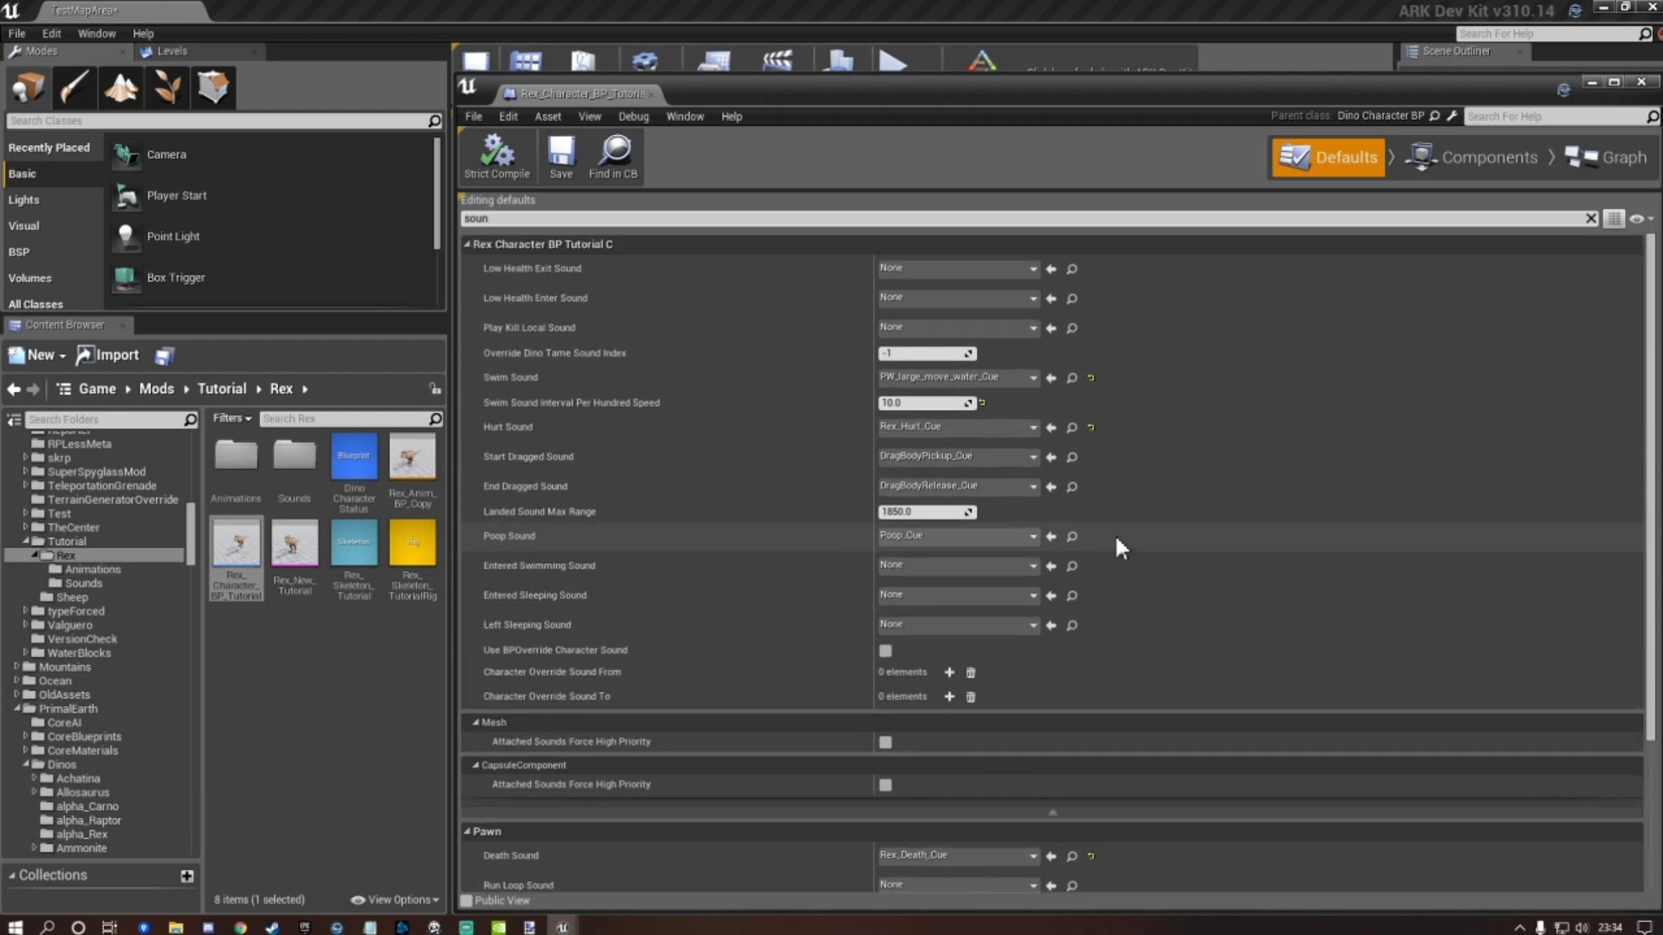
pyautogui.click(1072, 378)
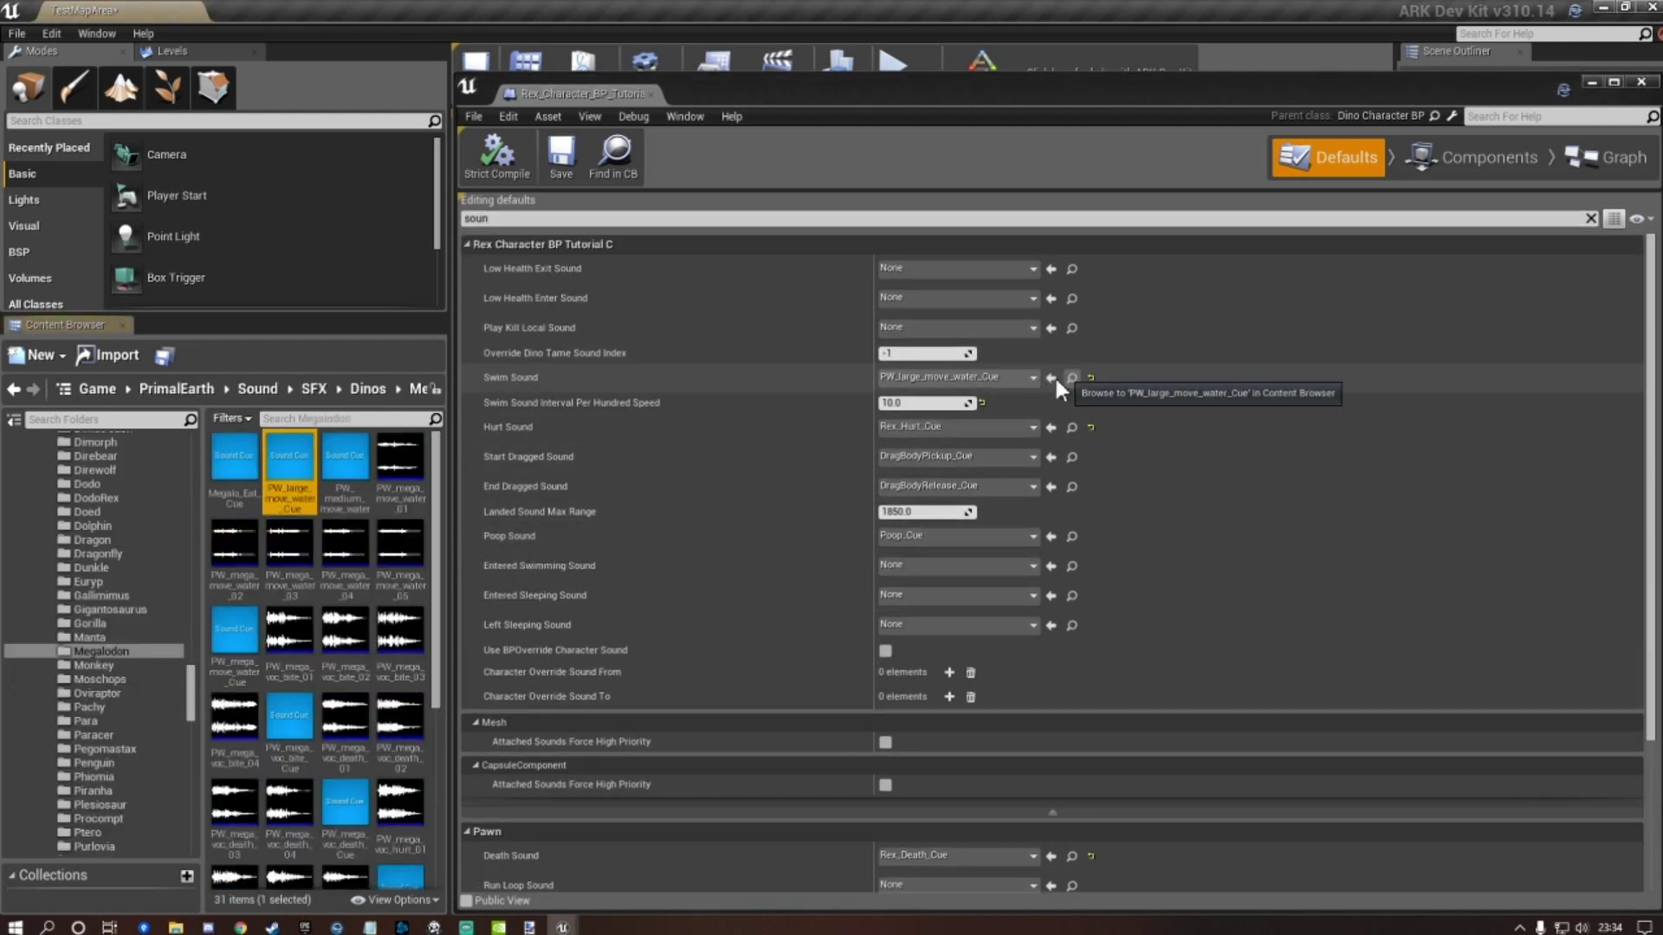
# Copy PW_large_move_water_Cue into the Tutorial mod's Rex Sounds folder and rename the copy PW_large_move_water_Cue_TUT.
pyautogui.moveTo(190, 689); pyautogui.dragTo(206, 499)
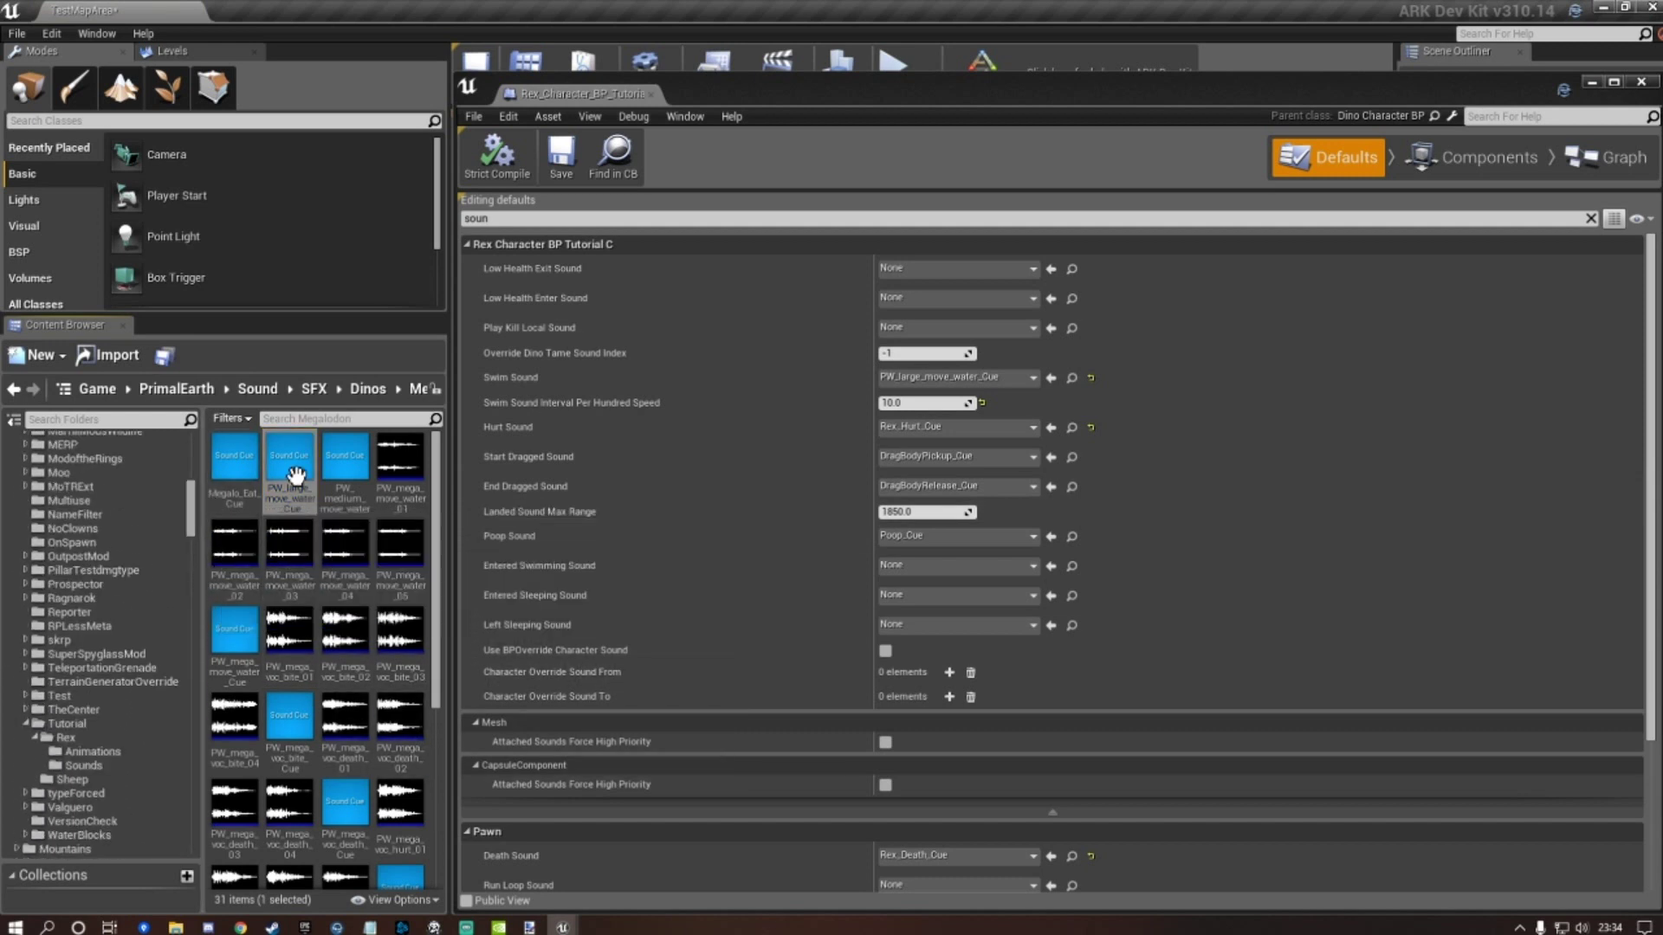
pyautogui.moveTo(295, 456); pyautogui.dragTo(105, 763)
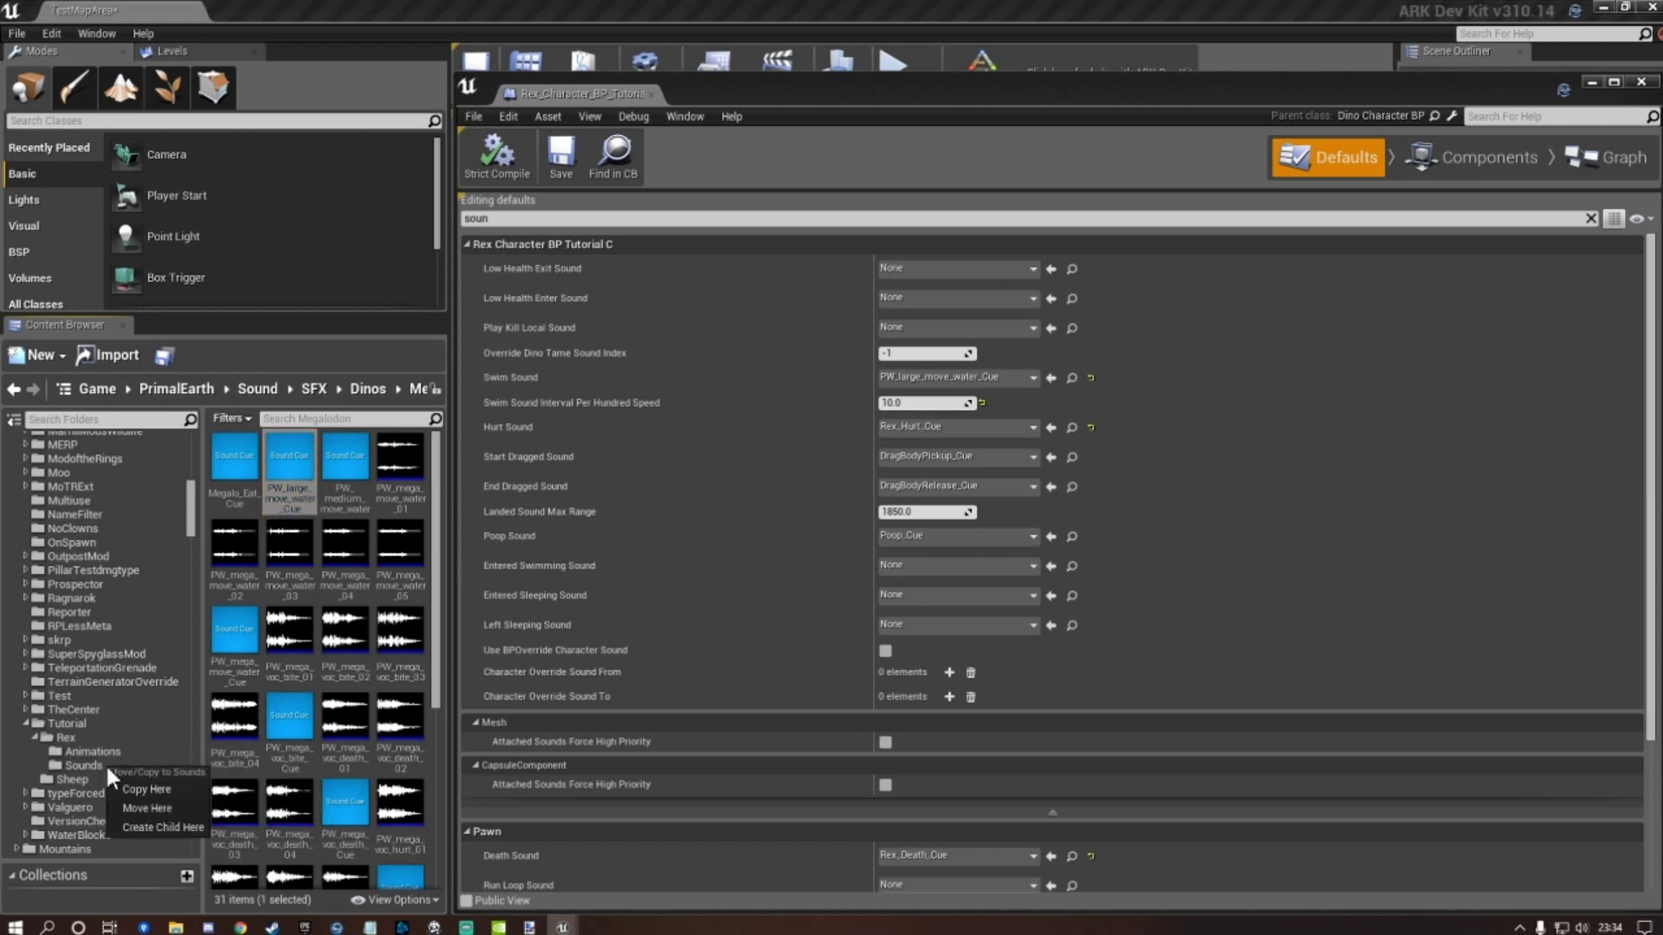
pyautogui.click(135, 787)
pyautogui.click(90, 764)
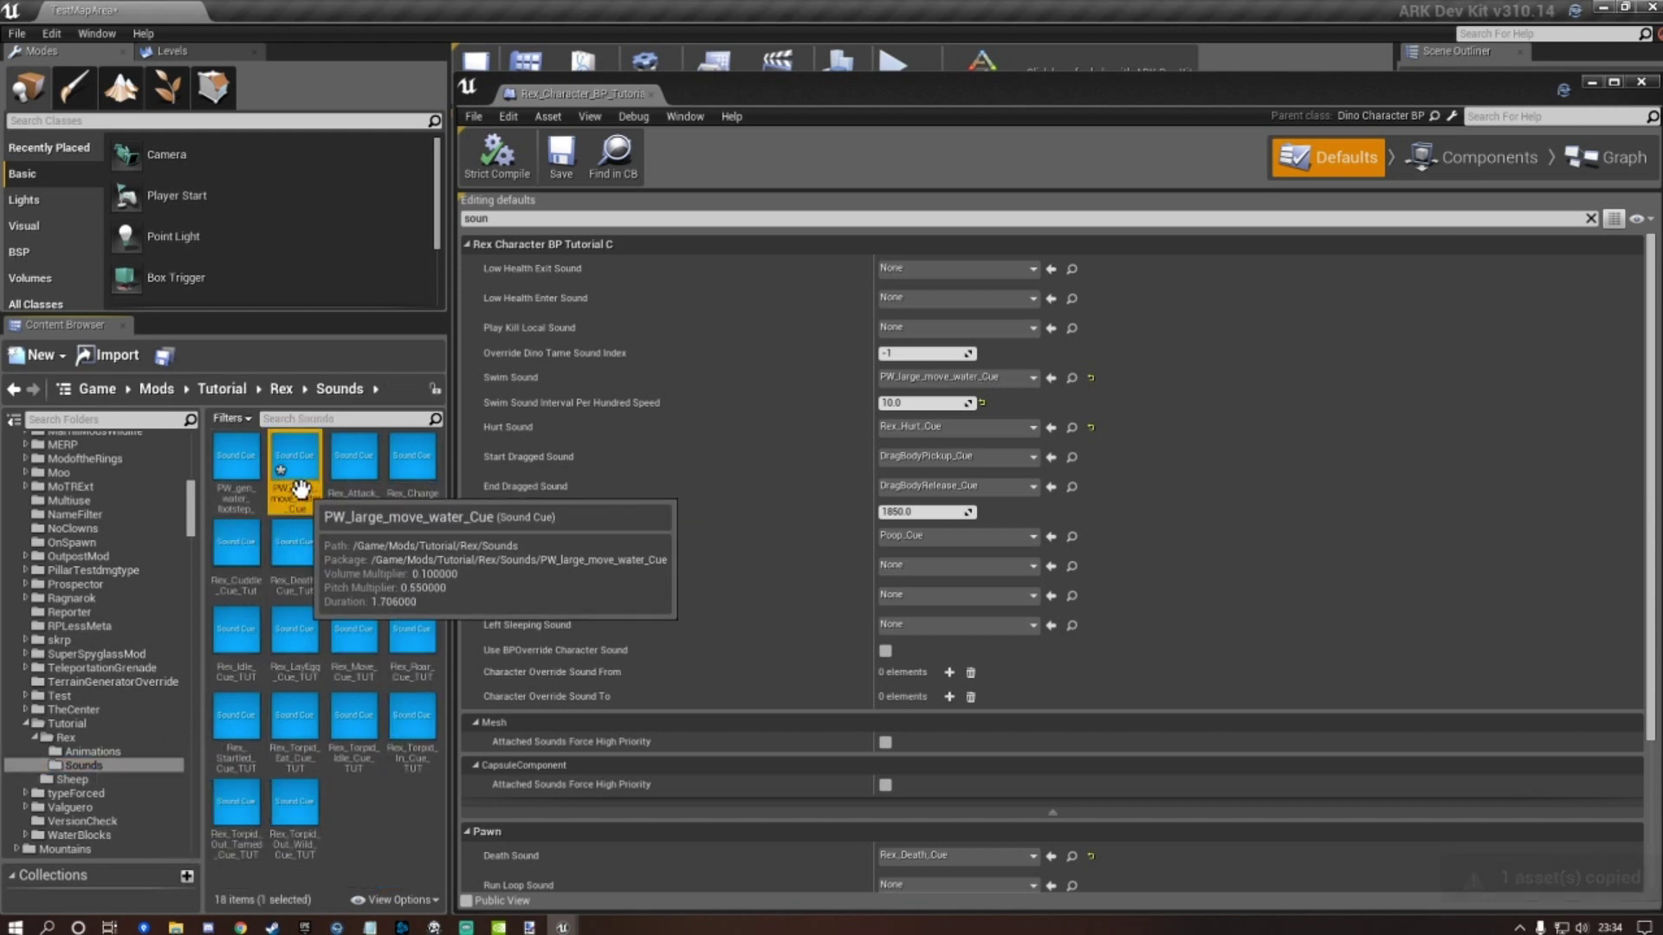
pyautogui.click(299, 488)
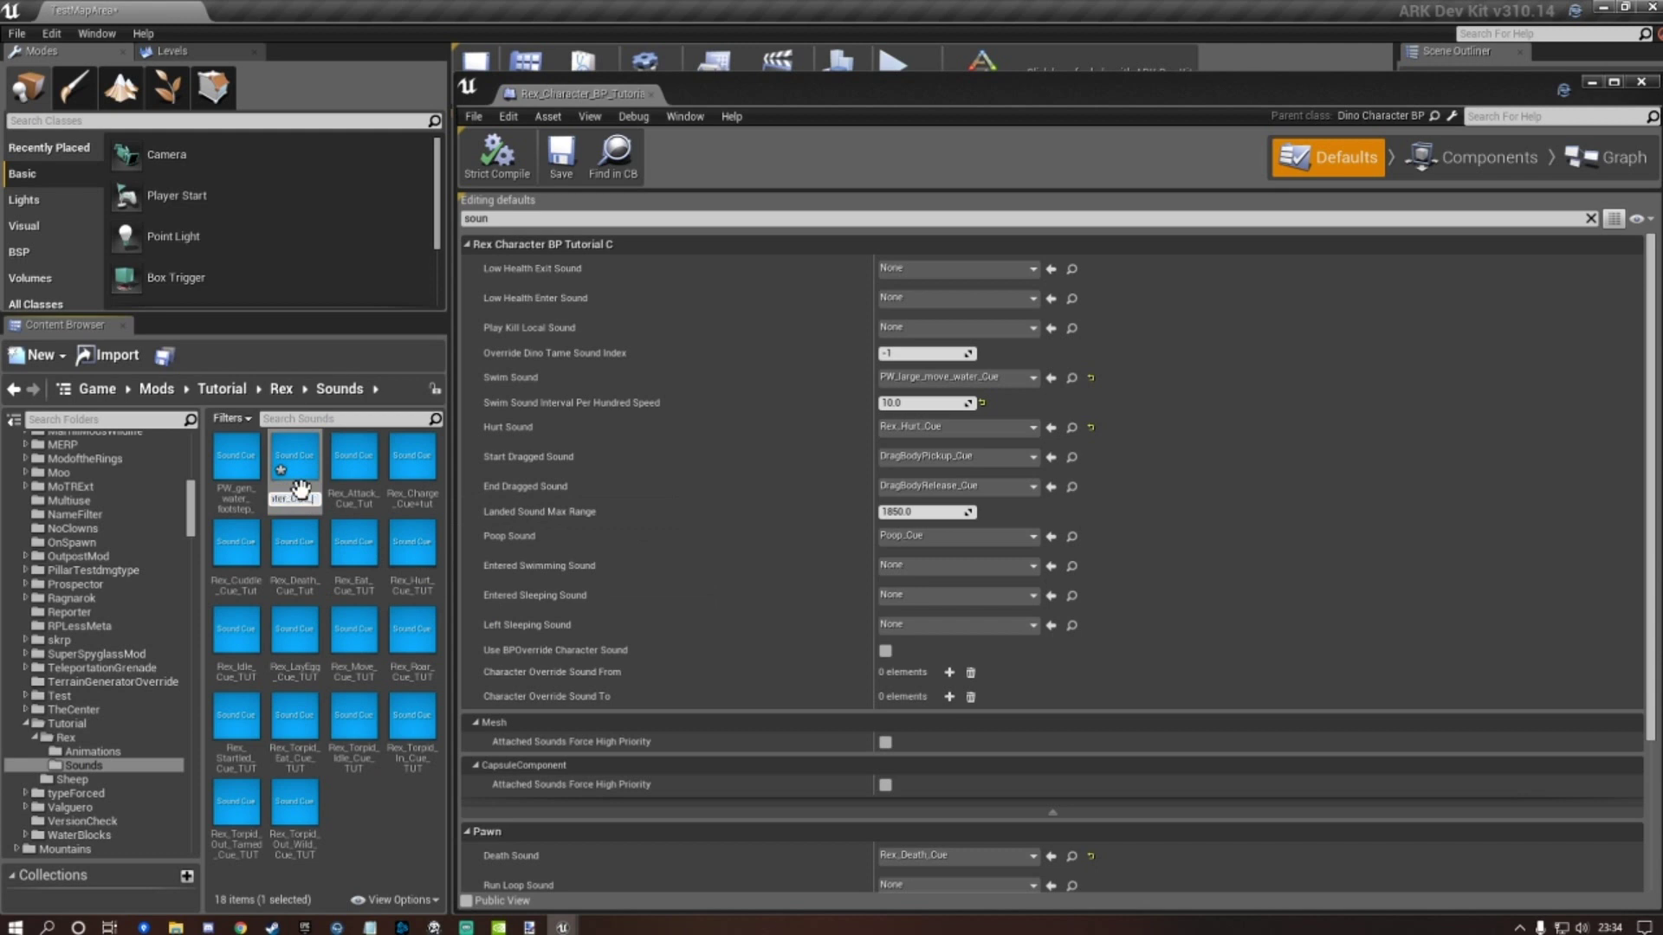
pyautogui.click(378, 823)
pyautogui.press('Return')
# In the copied water cue, set the Modulator's Volume Min to 0.35 and Volume Max to 0.5, then save and close the cue.
pyautogui.doubleClick(301, 481)
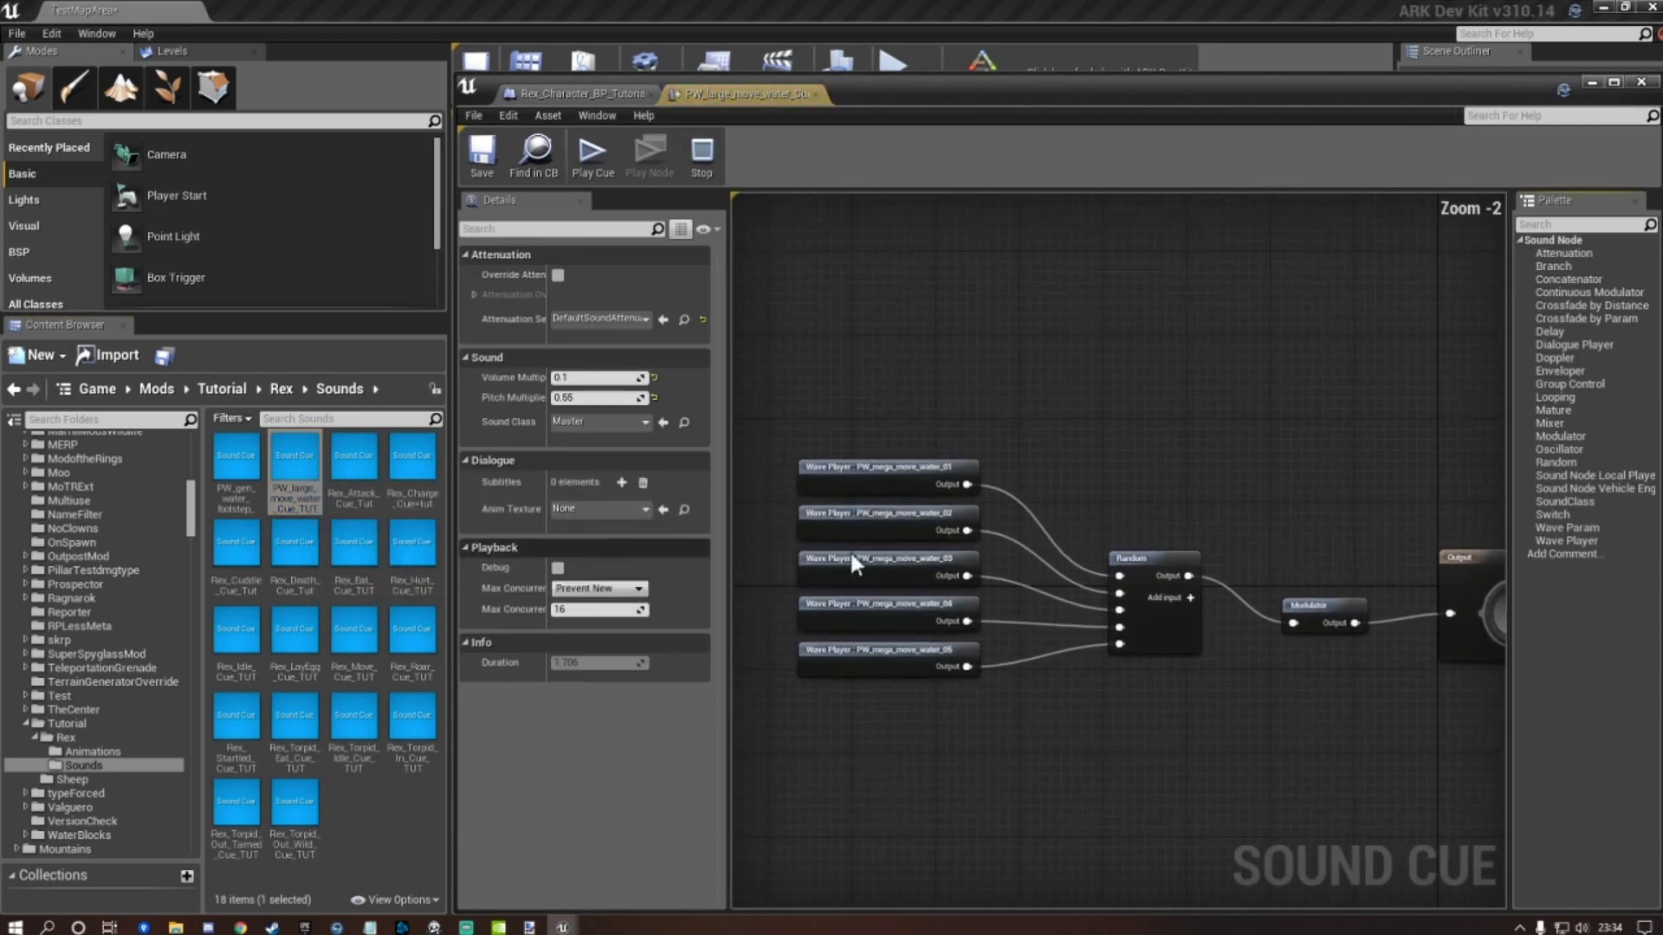
pyautogui.click(1327, 615)
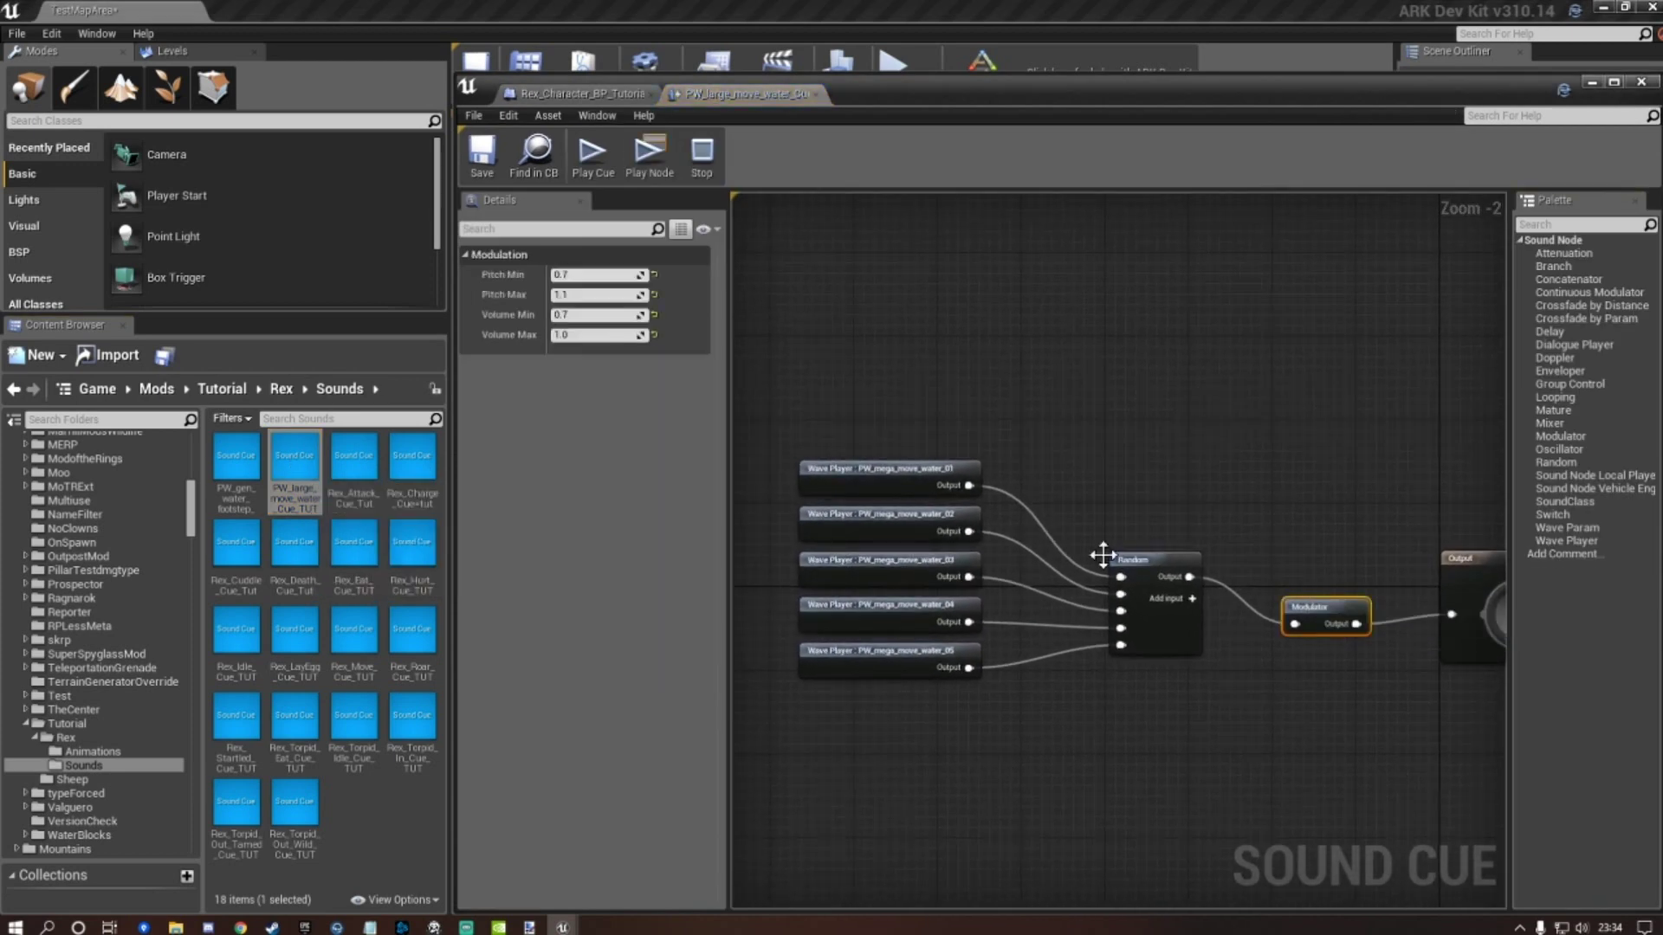
pyautogui.click(589, 320)
pyautogui.write('0.35')
pyautogui.click(597, 335)
pyautogui.write('0.5')
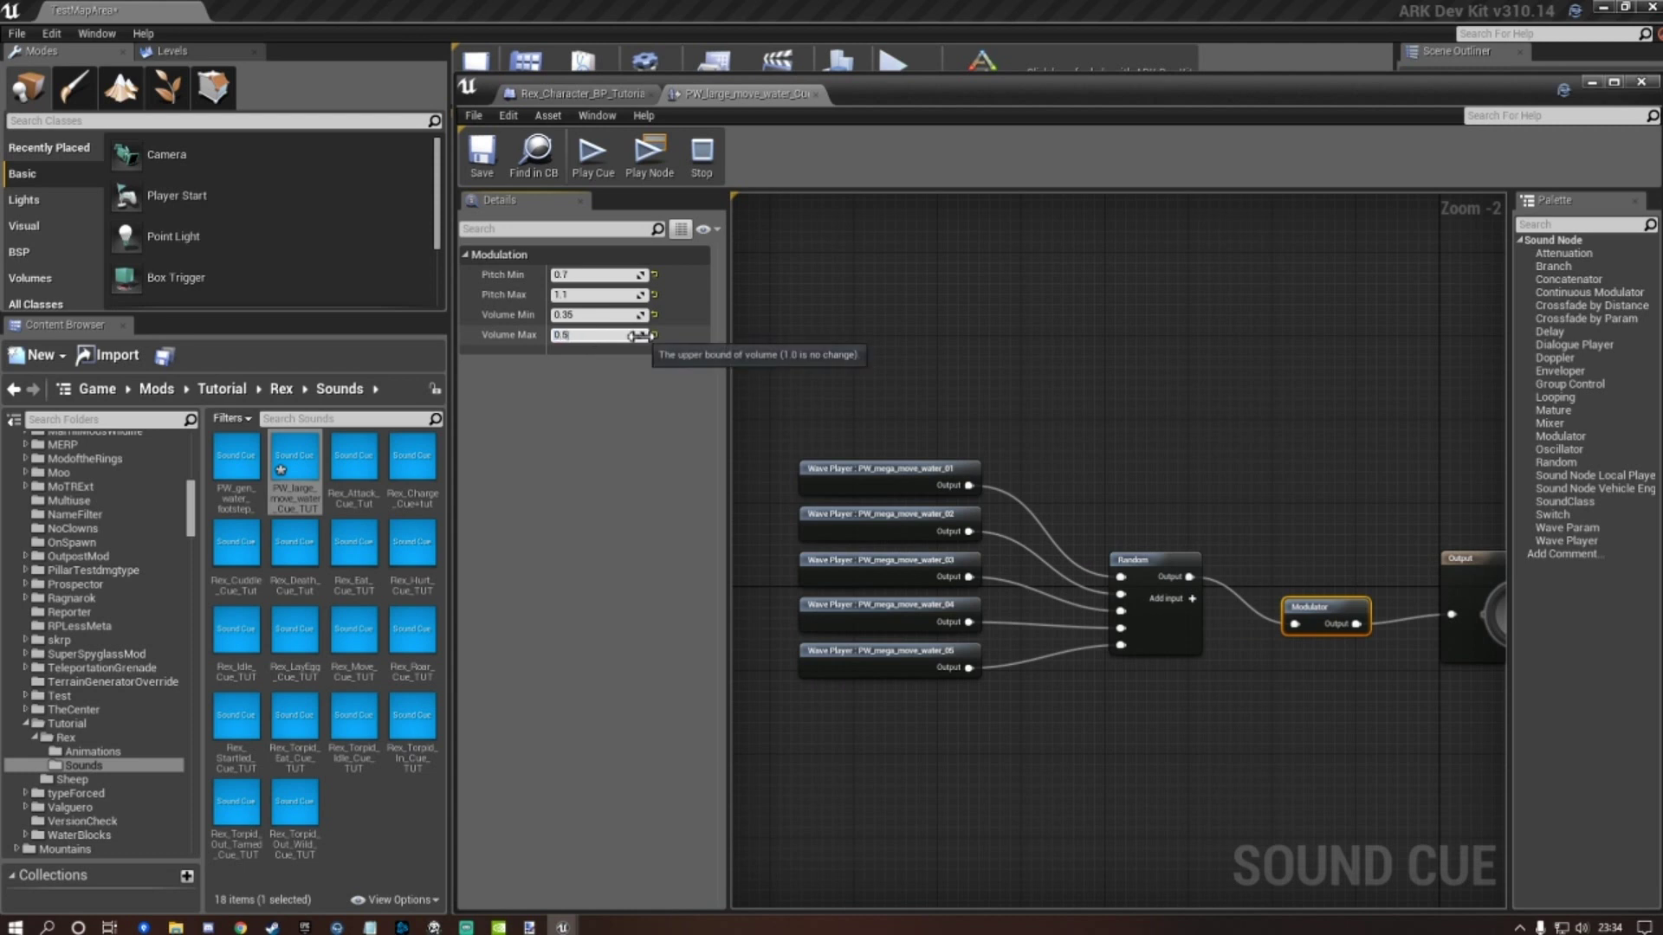
pyautogui.click(482, 154)
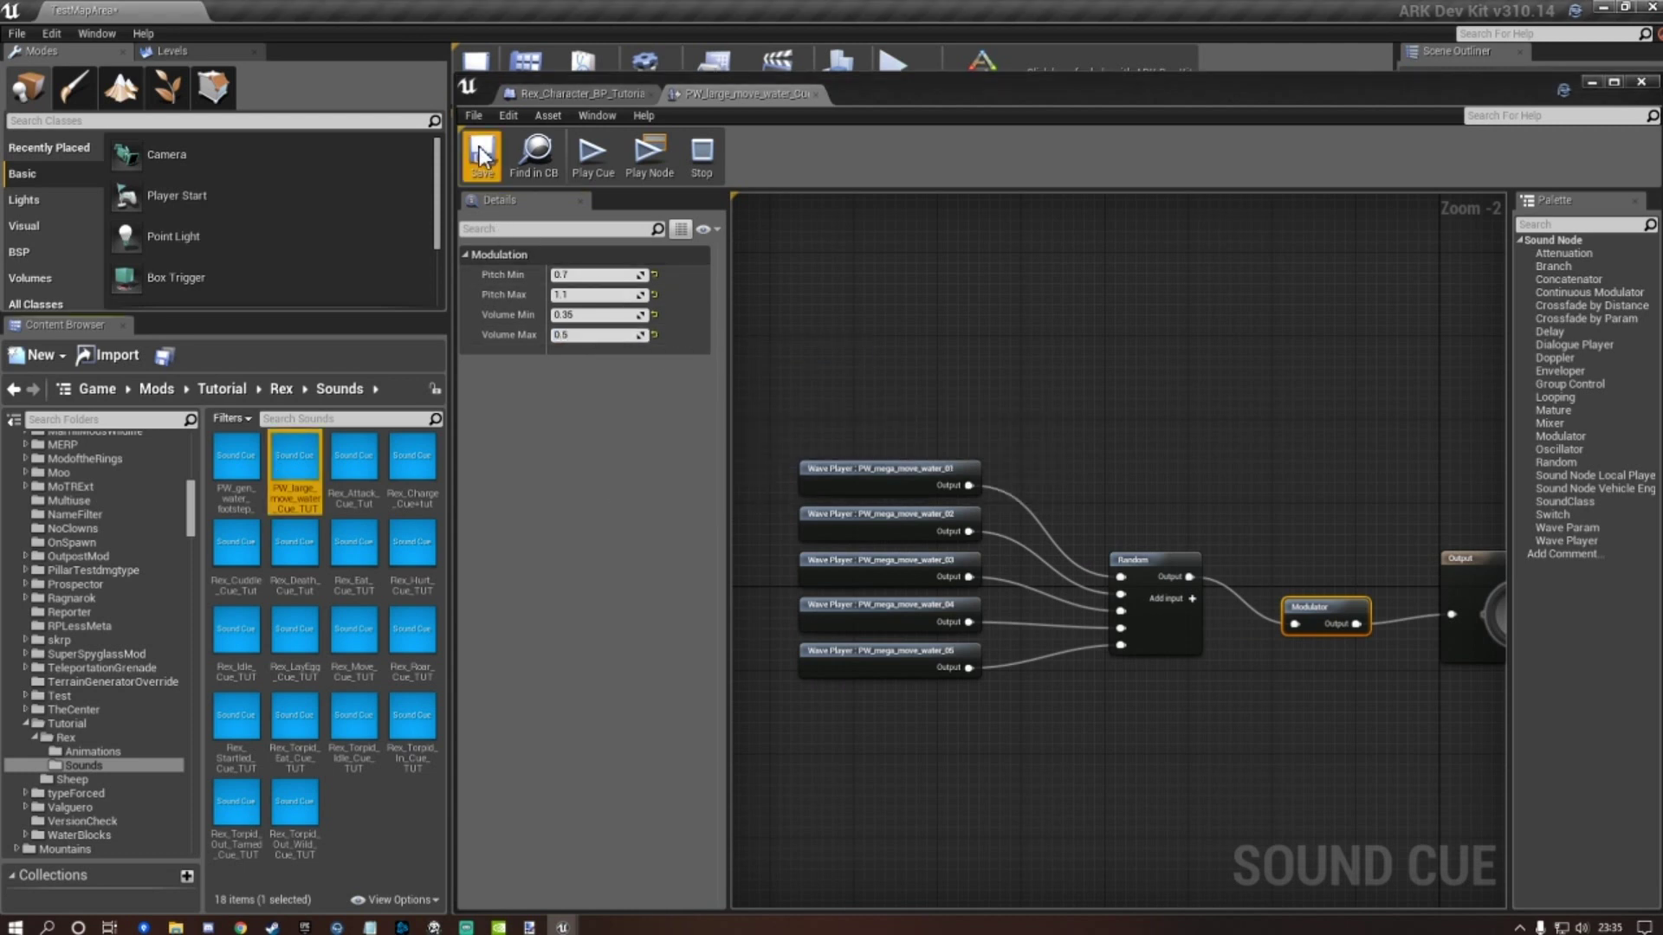
pyautogui.click(814, 94)
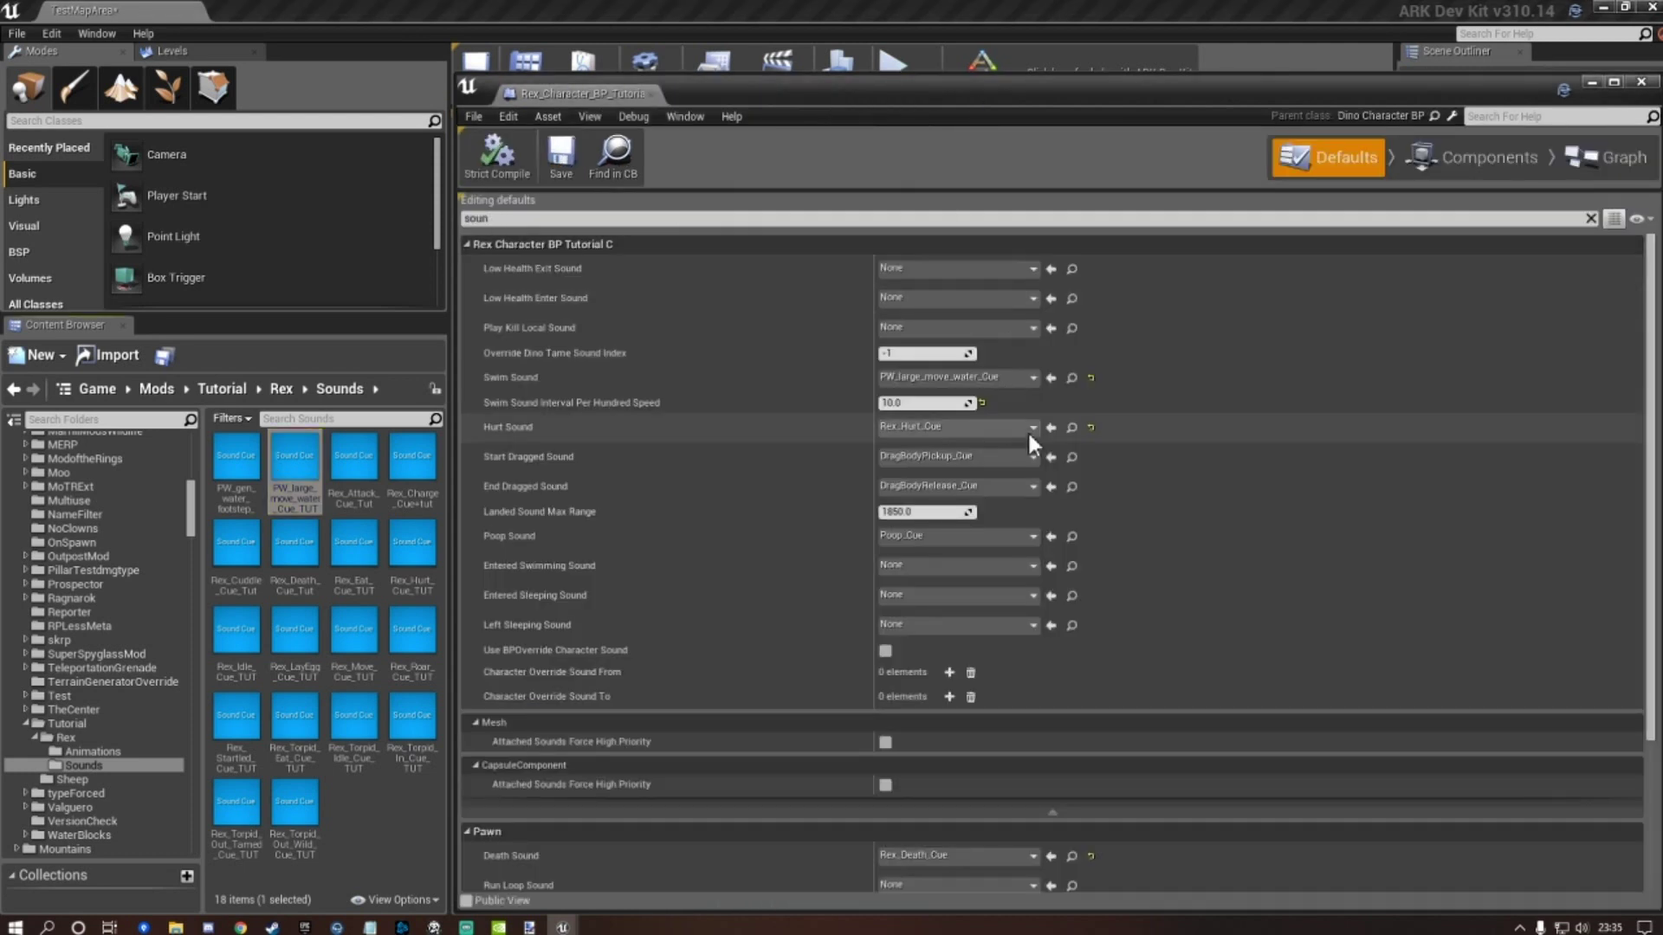
# Assign PW_large_move_water_Cue_TUT as the Rex's Swim Sound and Rex_Hurt_Cue_TUT as its Hurt Sound.
pyautogui.click(297, 479)
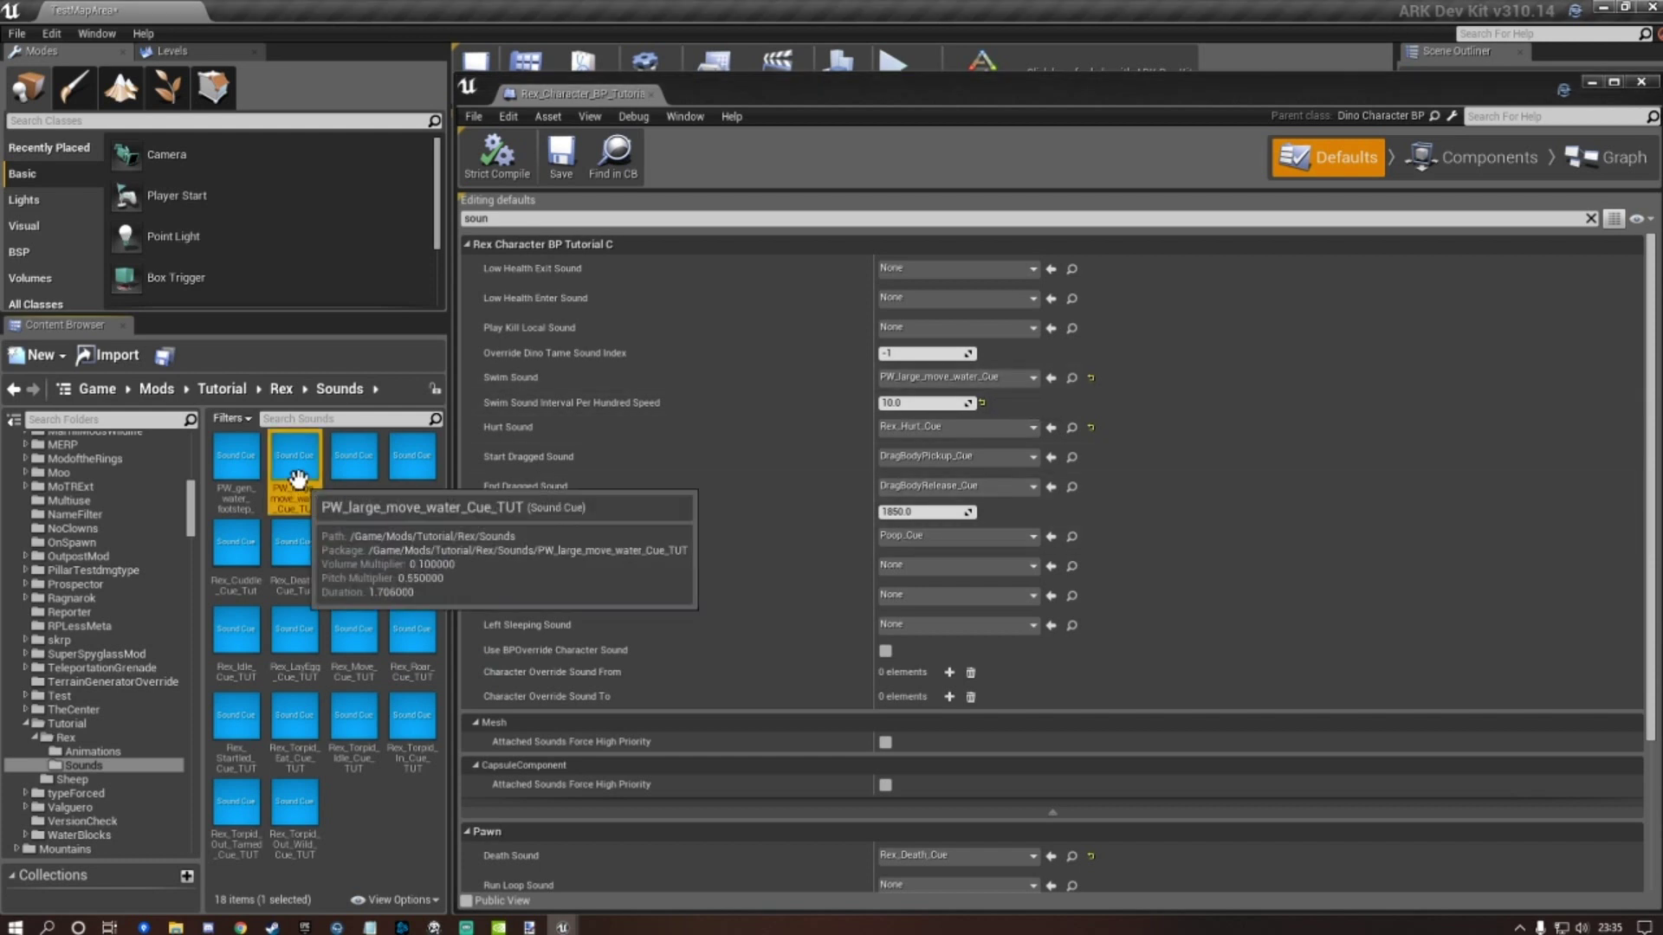
pyautogui.click(1051, 378)
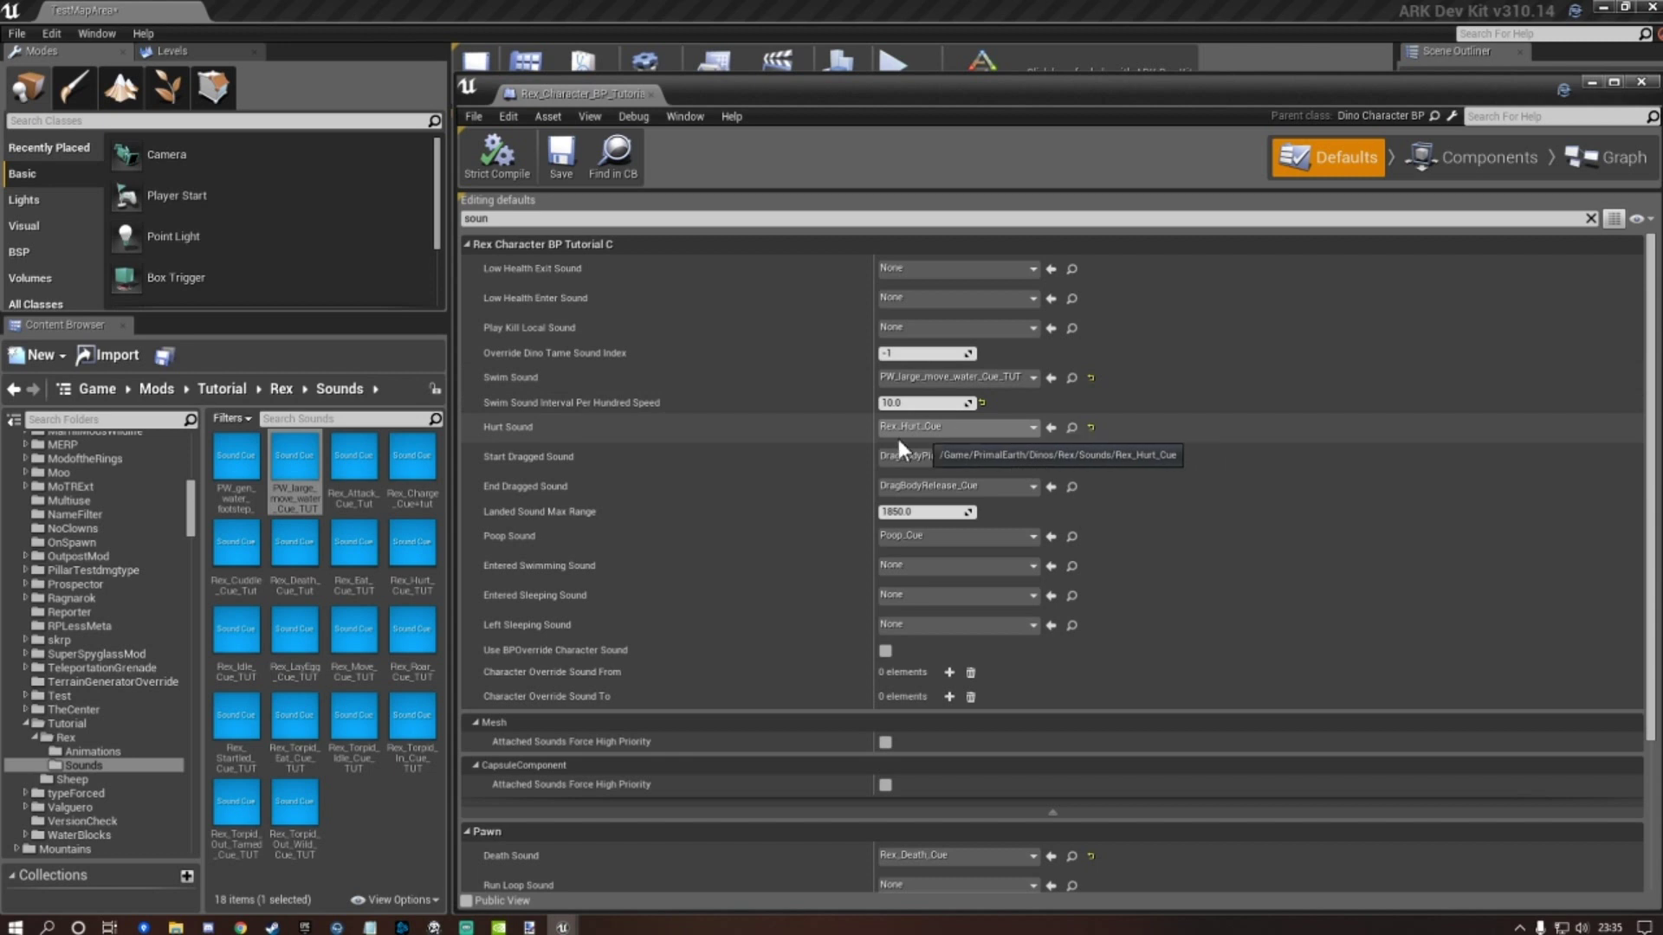
pyautogui.click(401, 559)
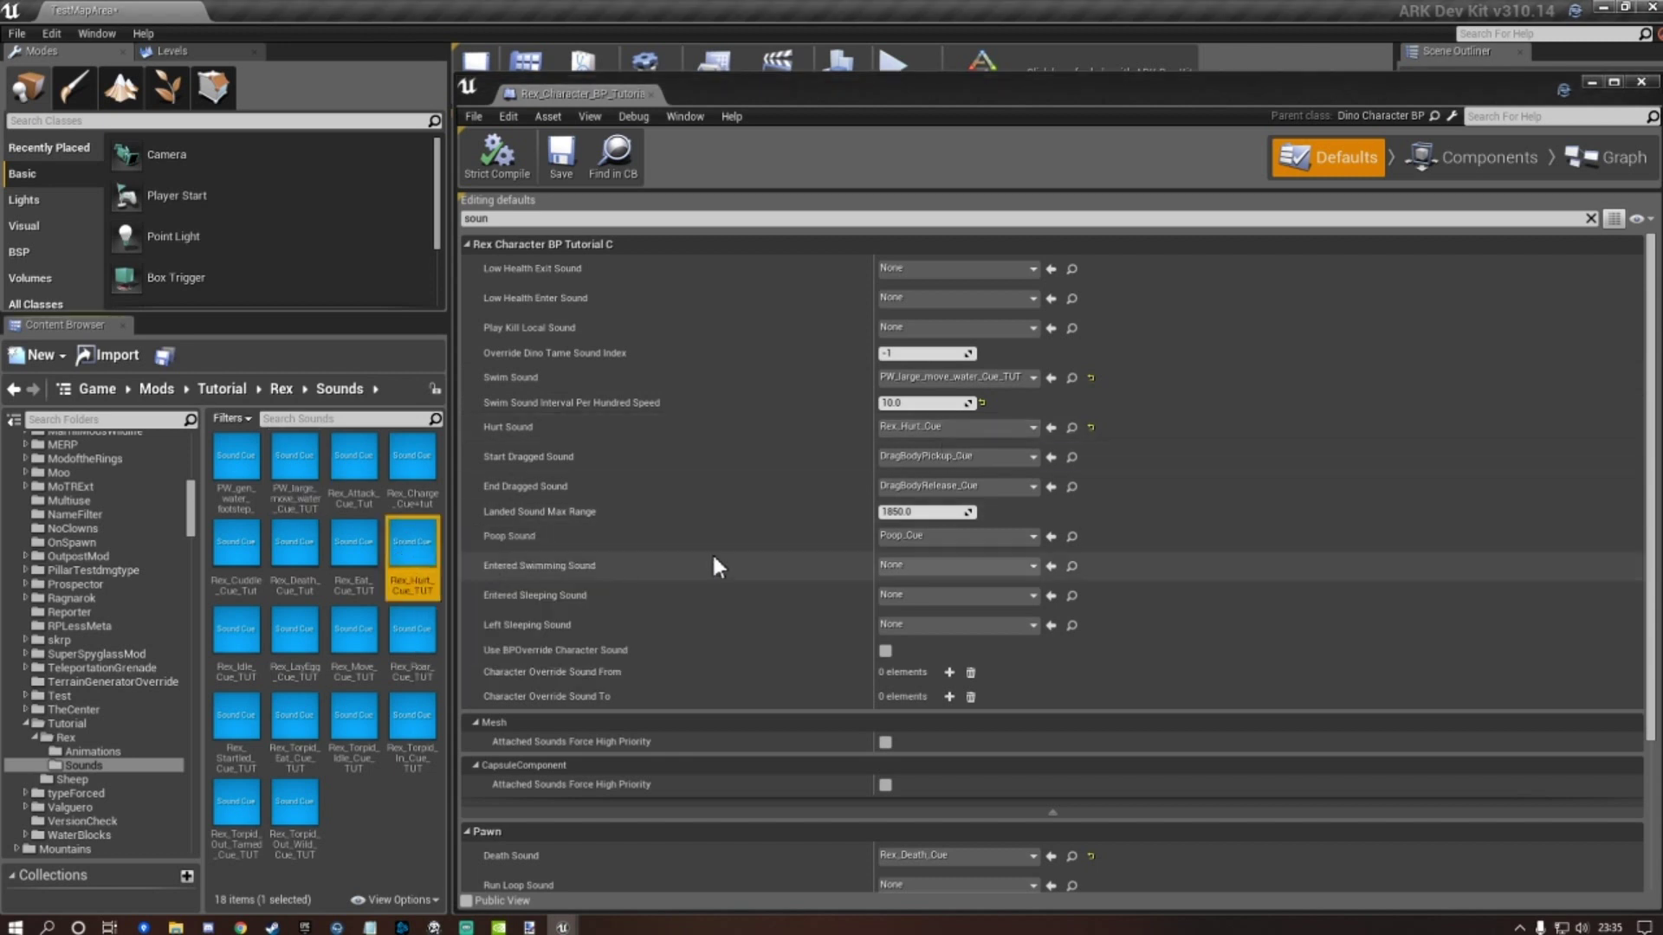
pyautogui.click(1052, 429)
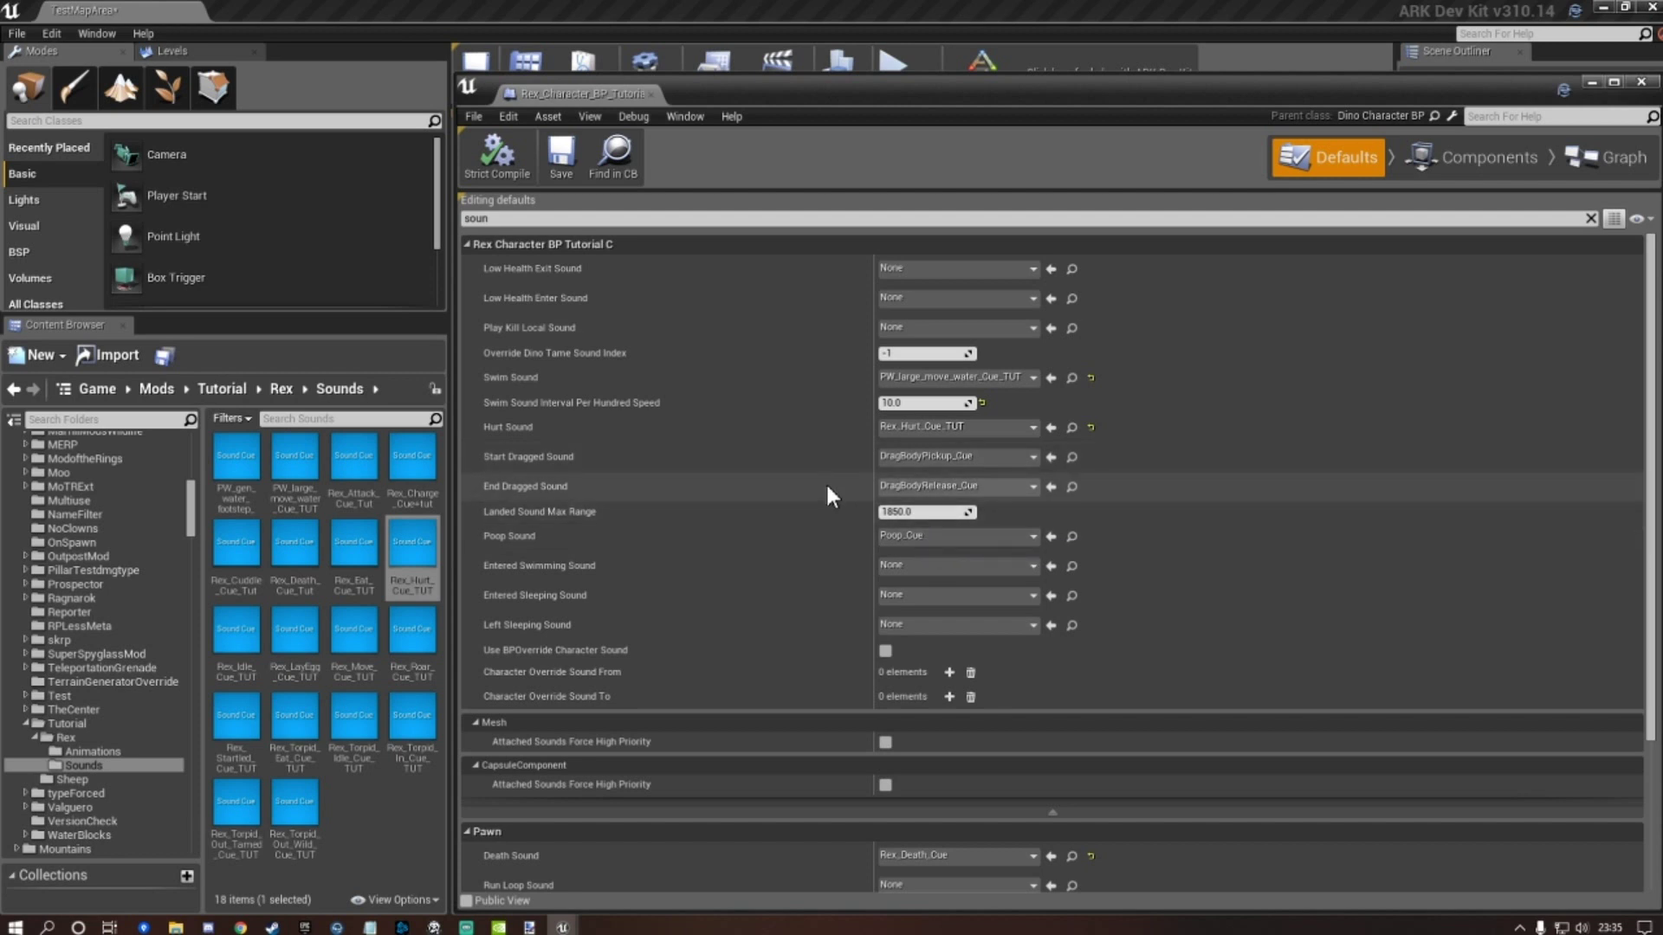
# Assign Rex_Death_Cue_Tut as the Death Sound and Rex_Move_Cue_TUT to element 0 of Foot Step Sounds Phys Mat.
pyautogui.scroll(-4, 824, 485)
pyautogui.scroll(-2, 825, 482)
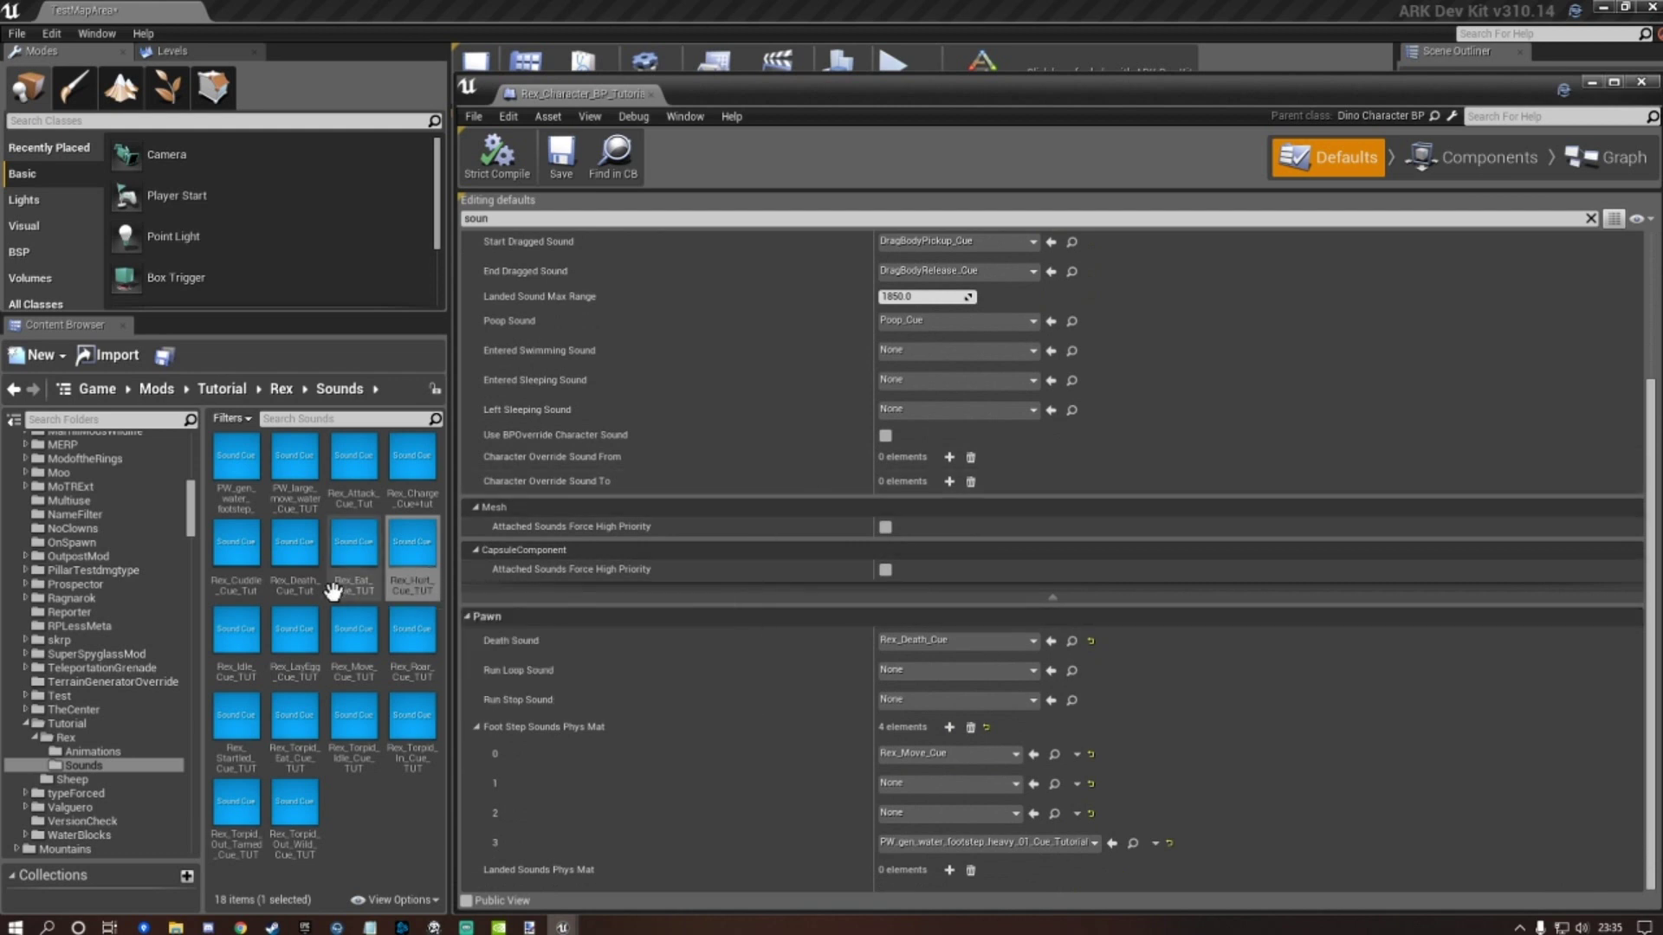
pyautogui.click(302, 563)
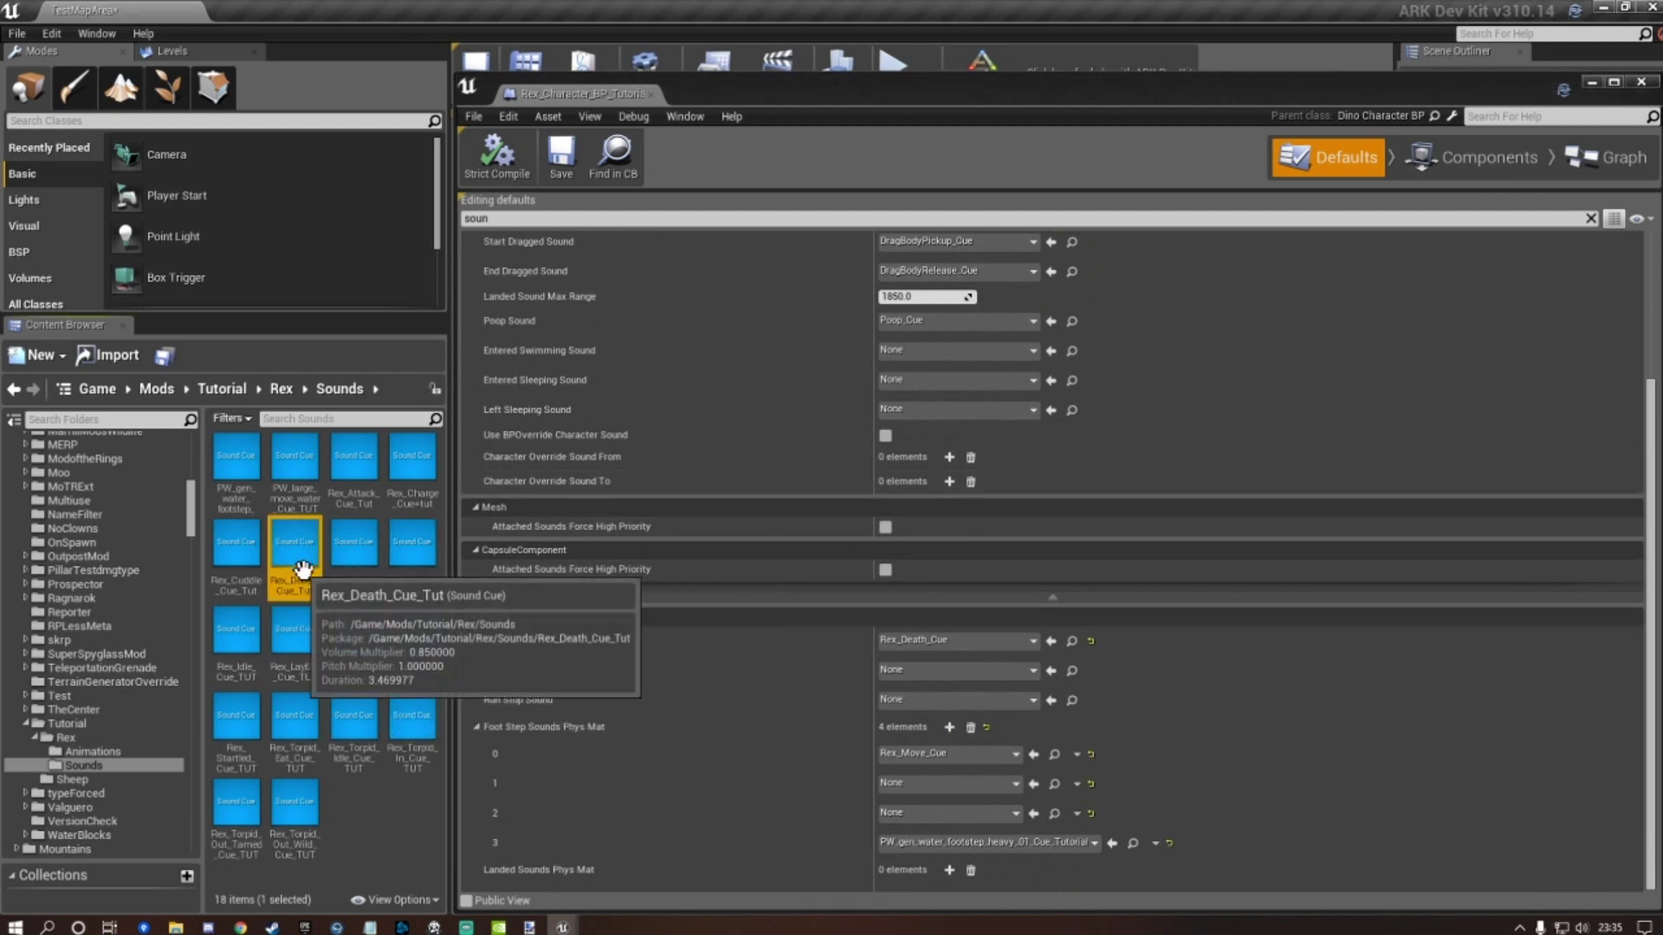
pyautogui.click(1049, 641)
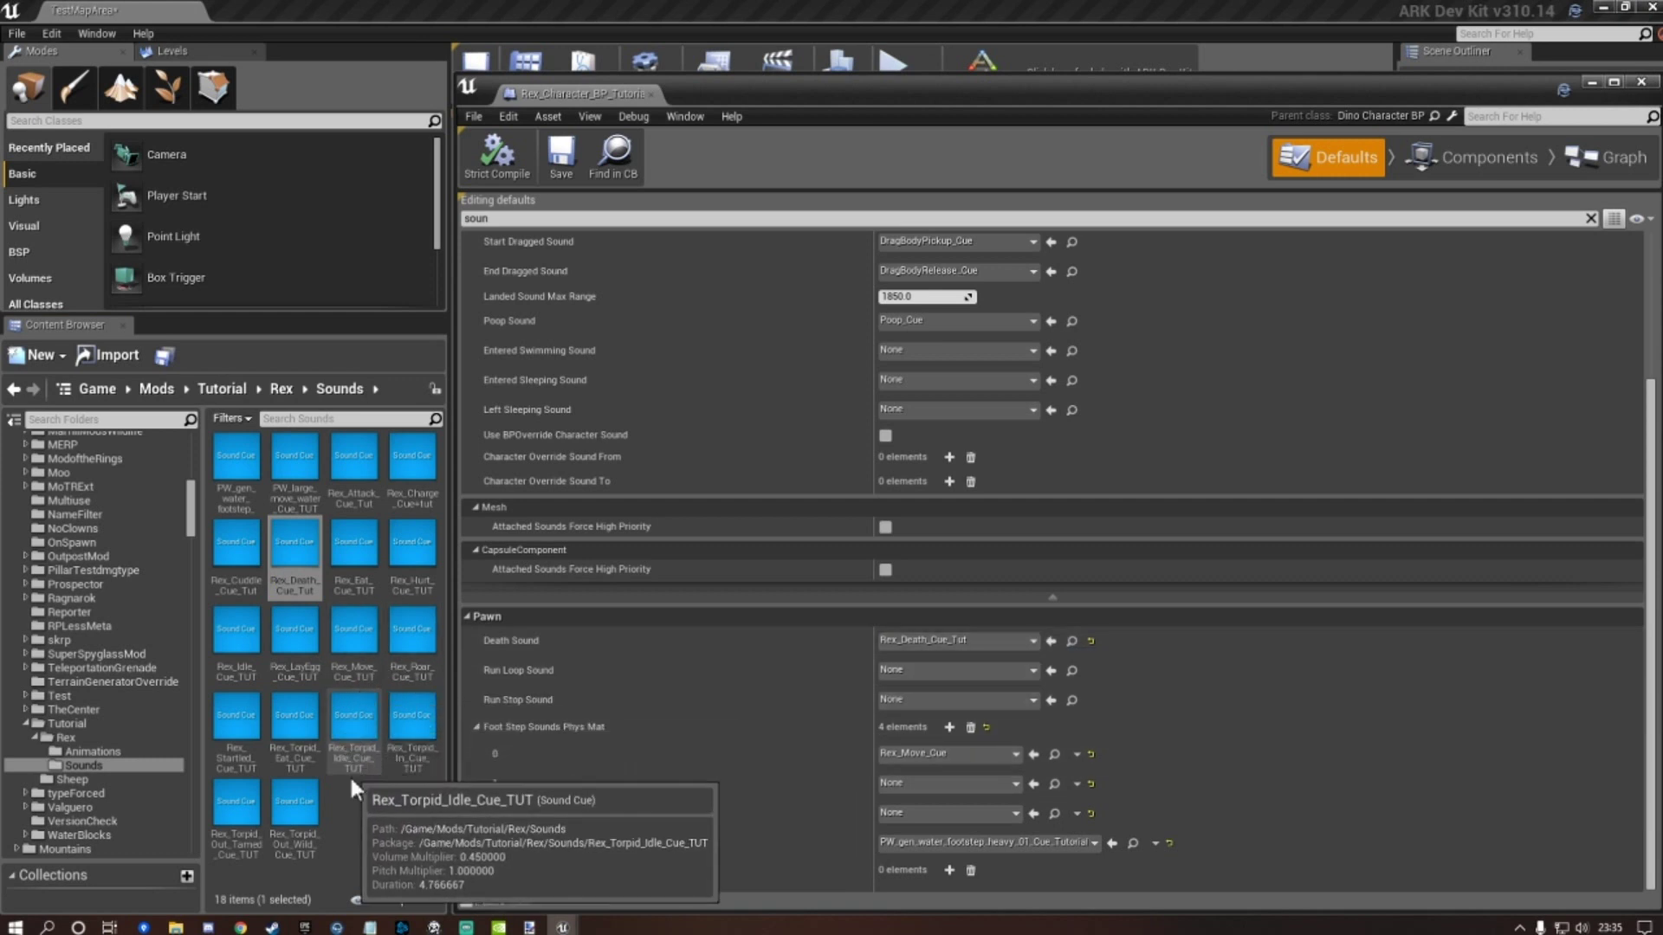
pyautogui.click(354, 632)
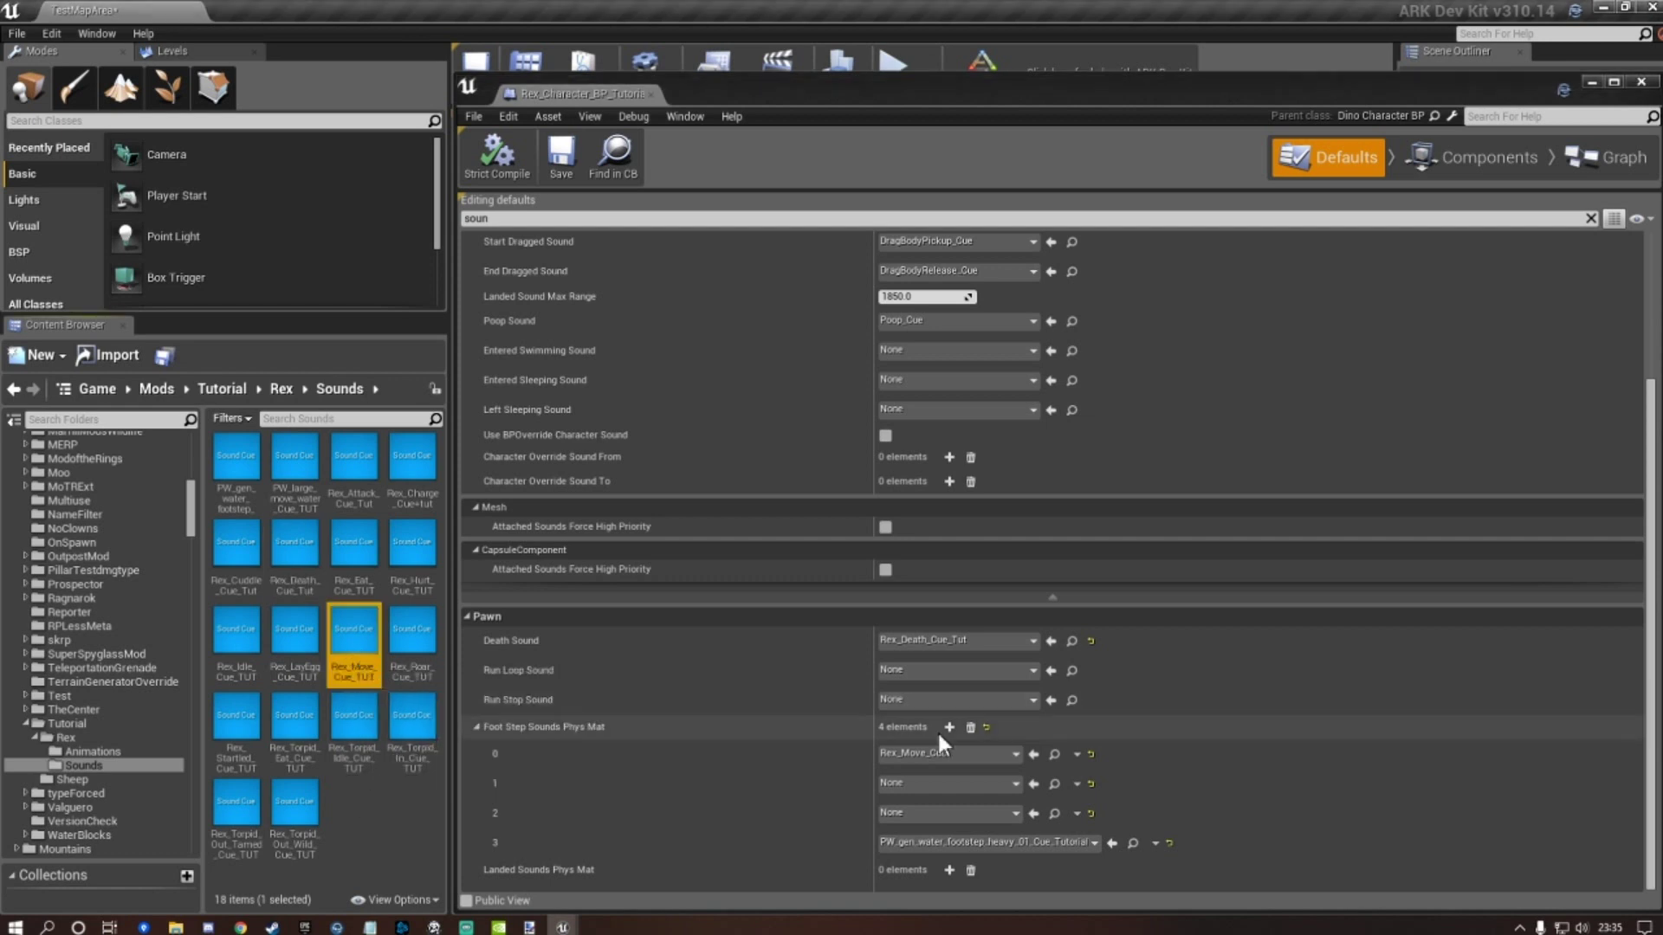
pyautogui.click(1035, 754)
# Compile and save the Rex character blueprint, and close its editor.
pyautogui.click(518, 158)
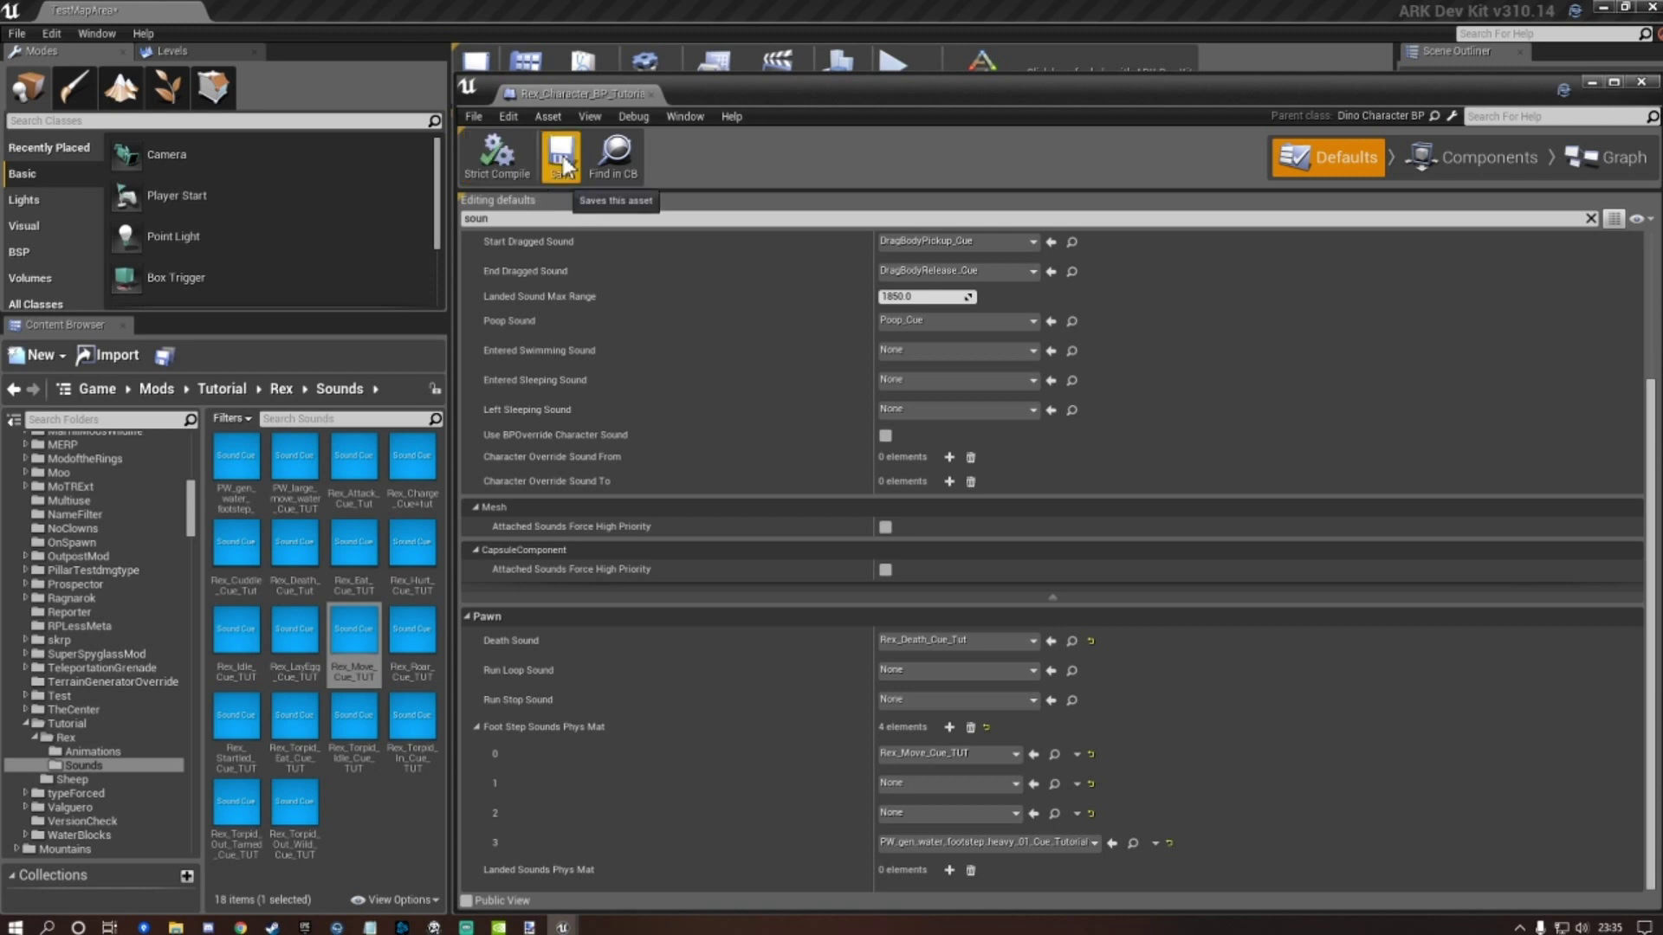
pyautogui.click(561, 158)
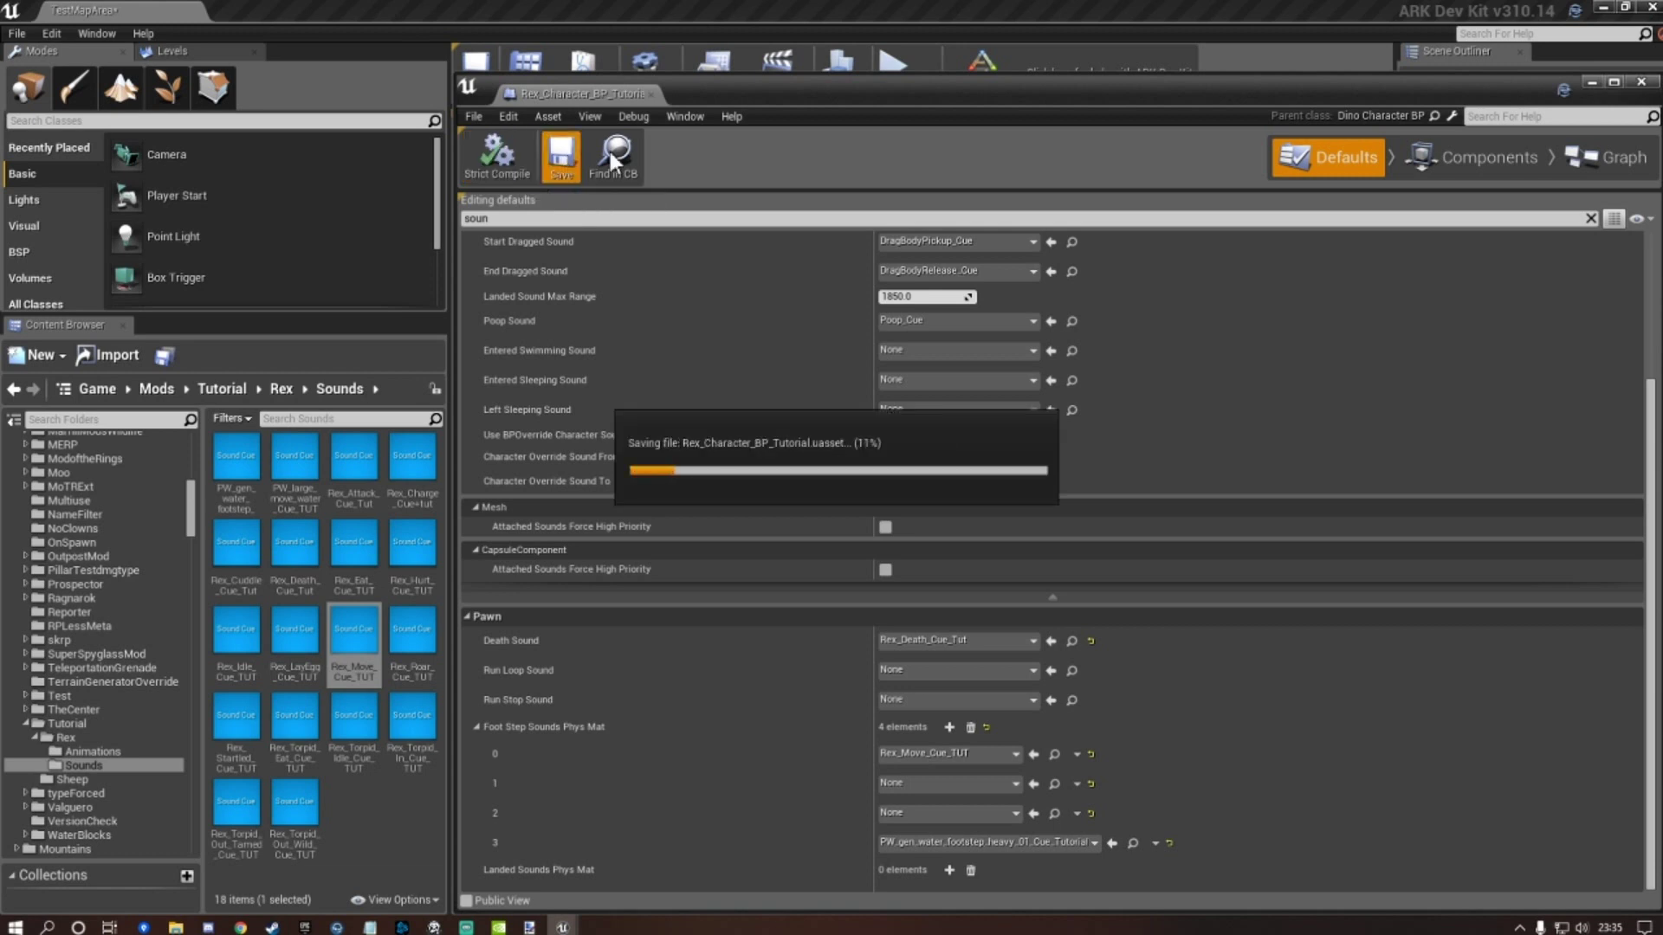
pyautogui.click(1643, 87)
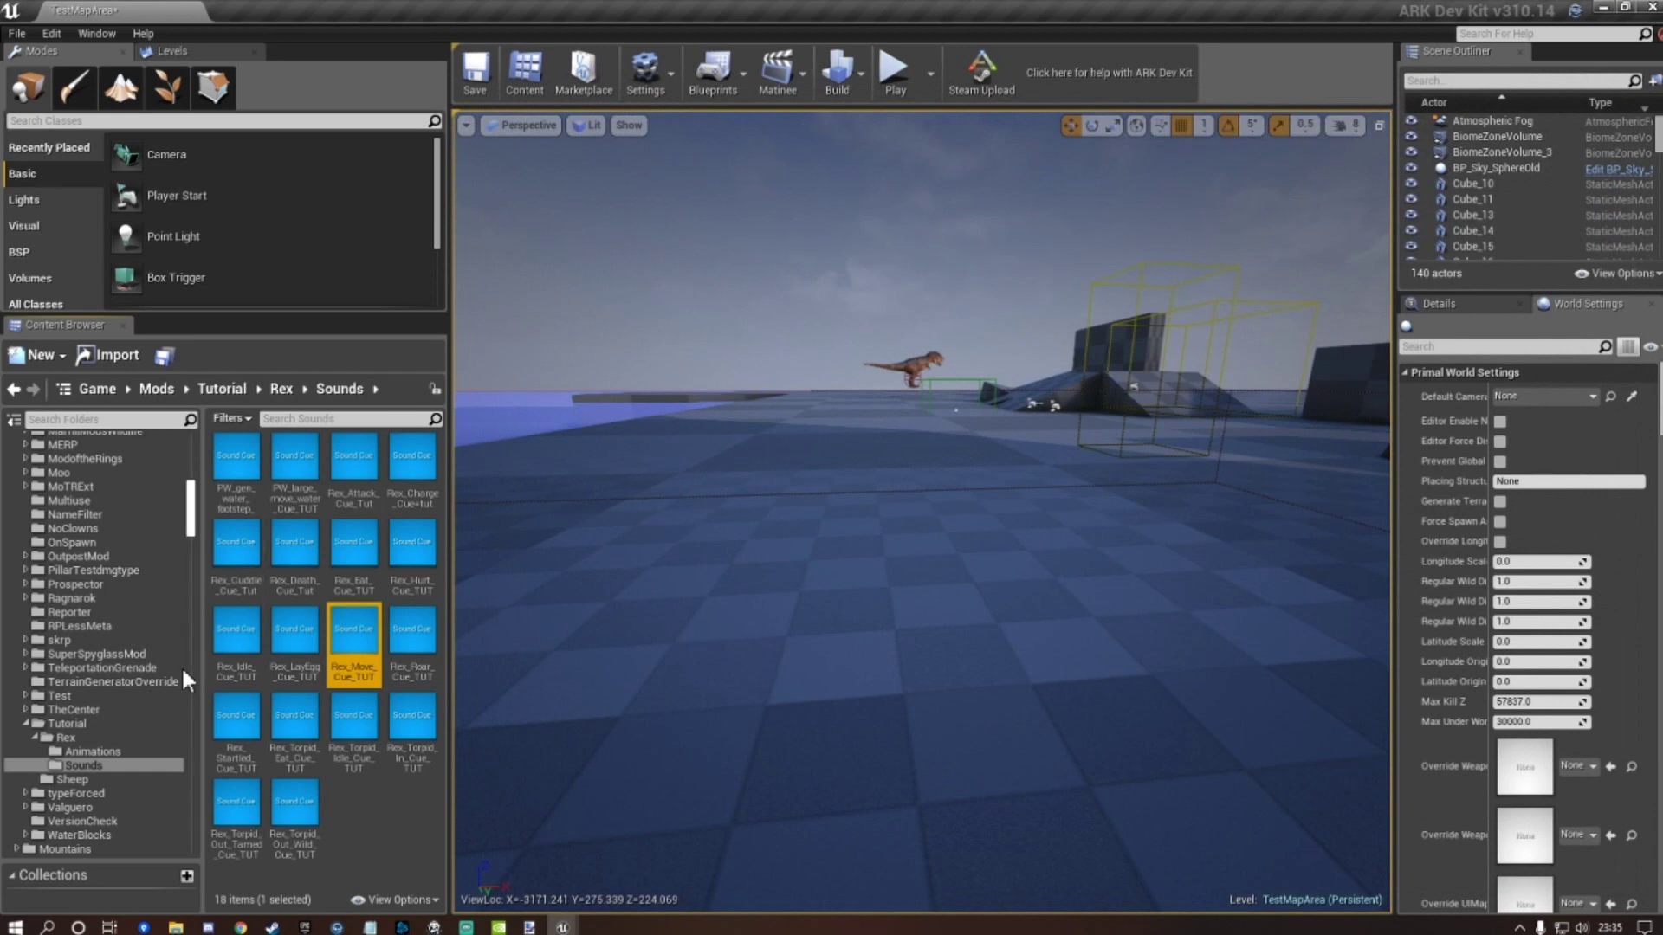
# Open the Rex-Aim-Center_Copy animation from the Tutorial Rex Animations folder.
pyautogui.click(92, 751)
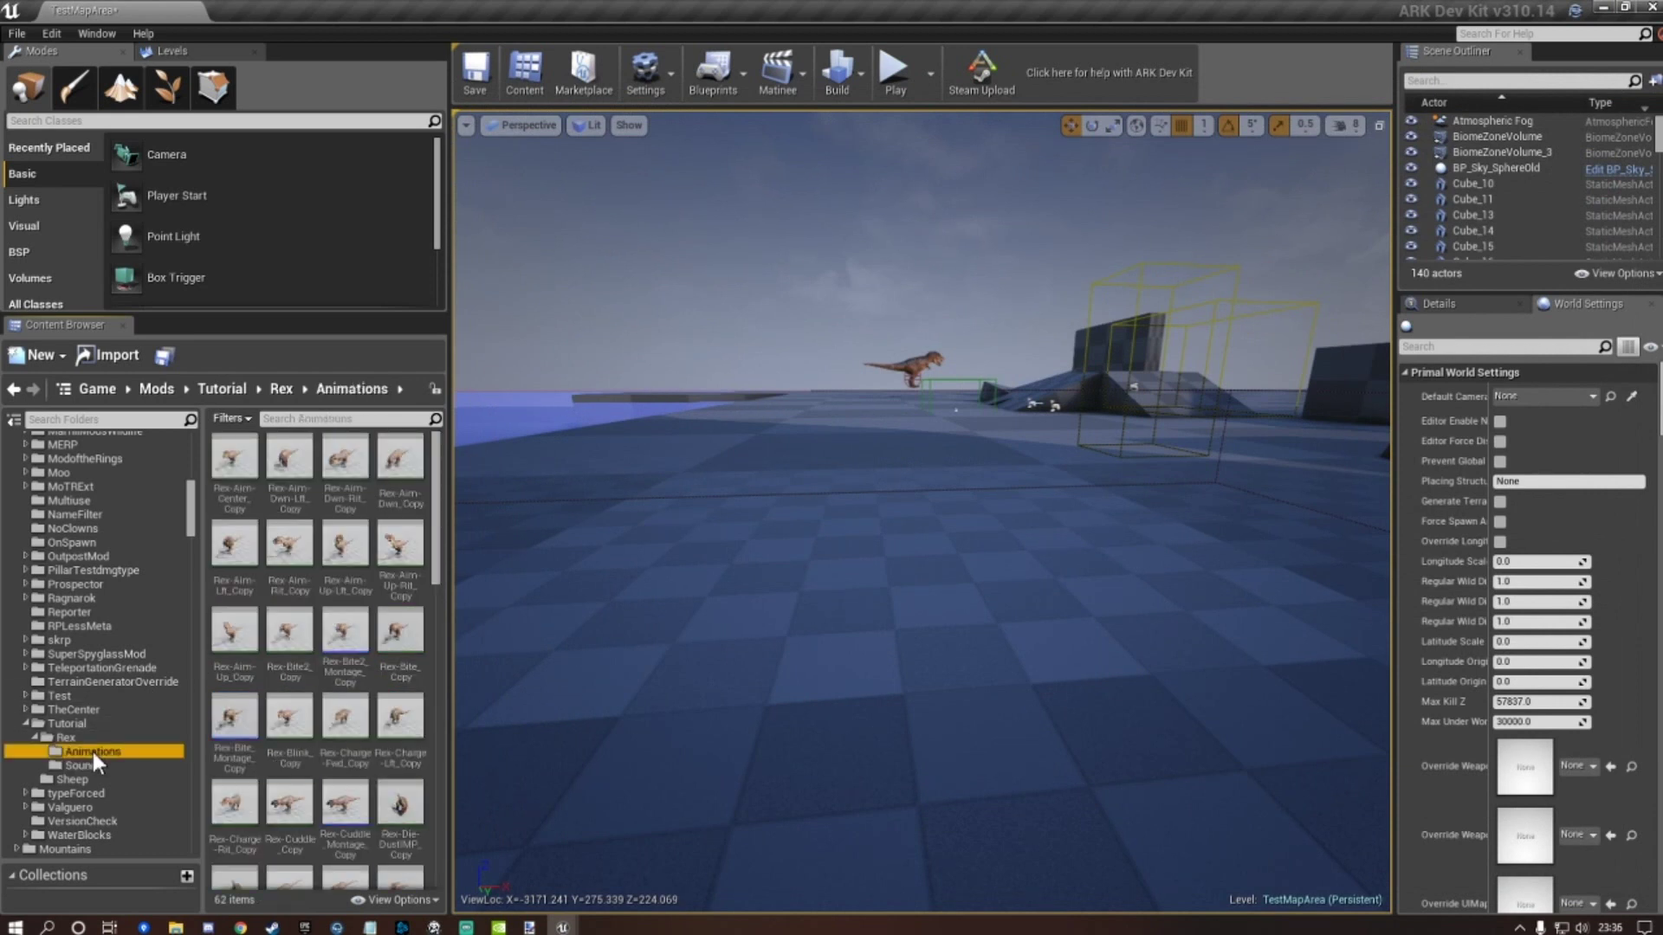
pyautogui.click(234, 463)
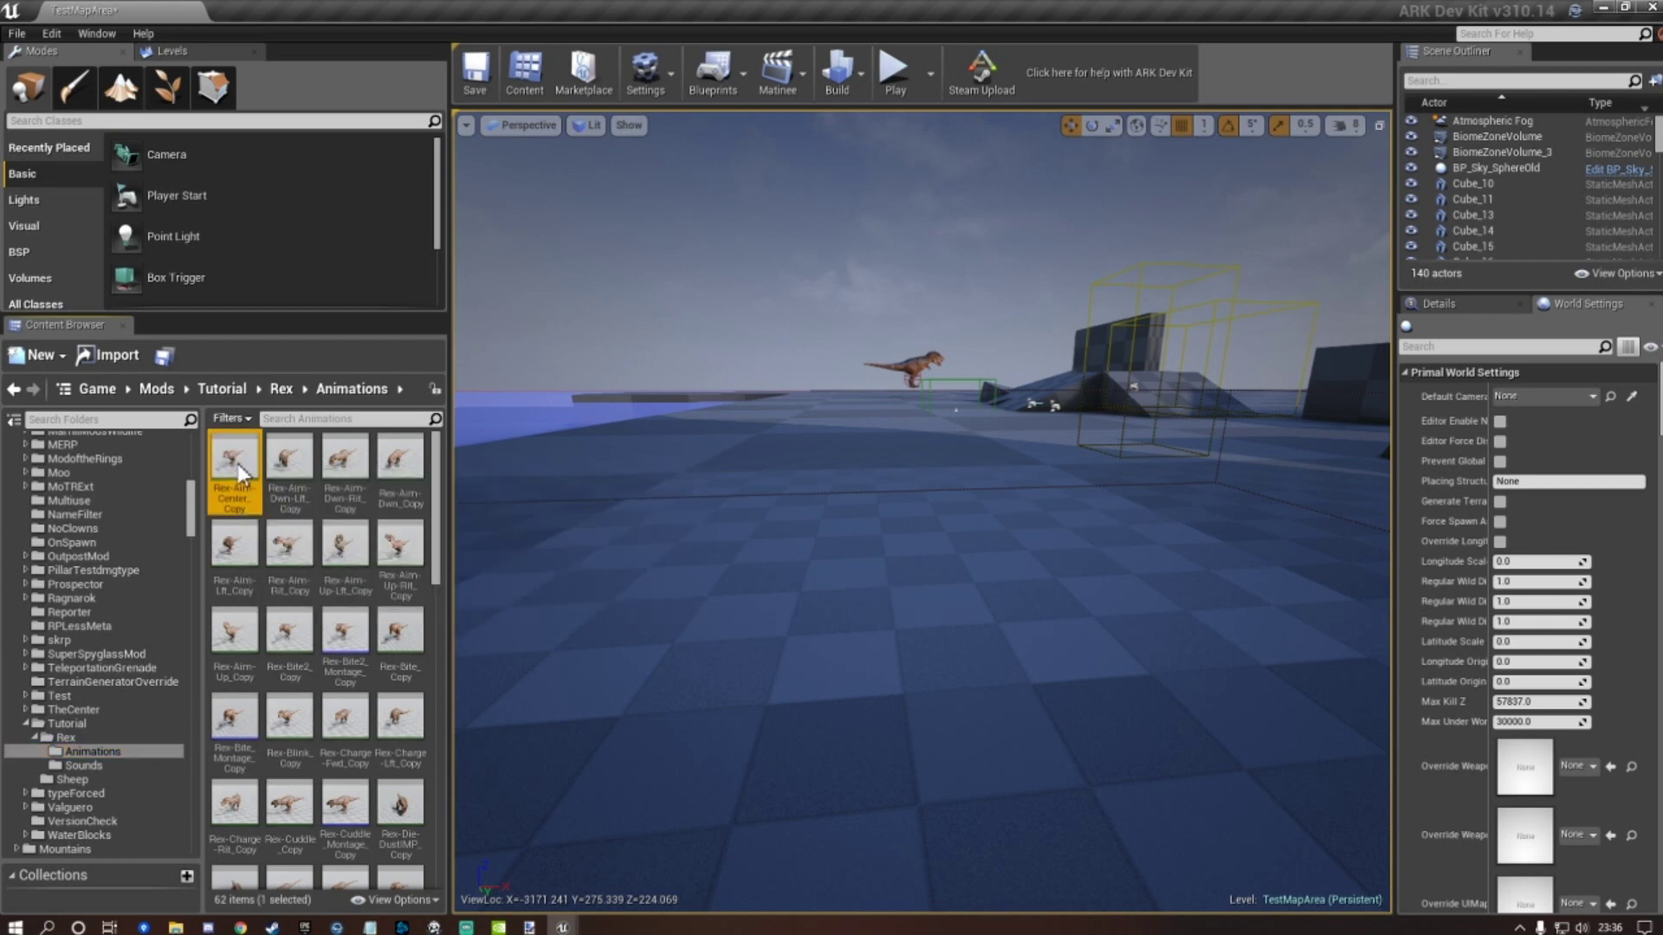
pyautogui.doubleClick(237, 464)
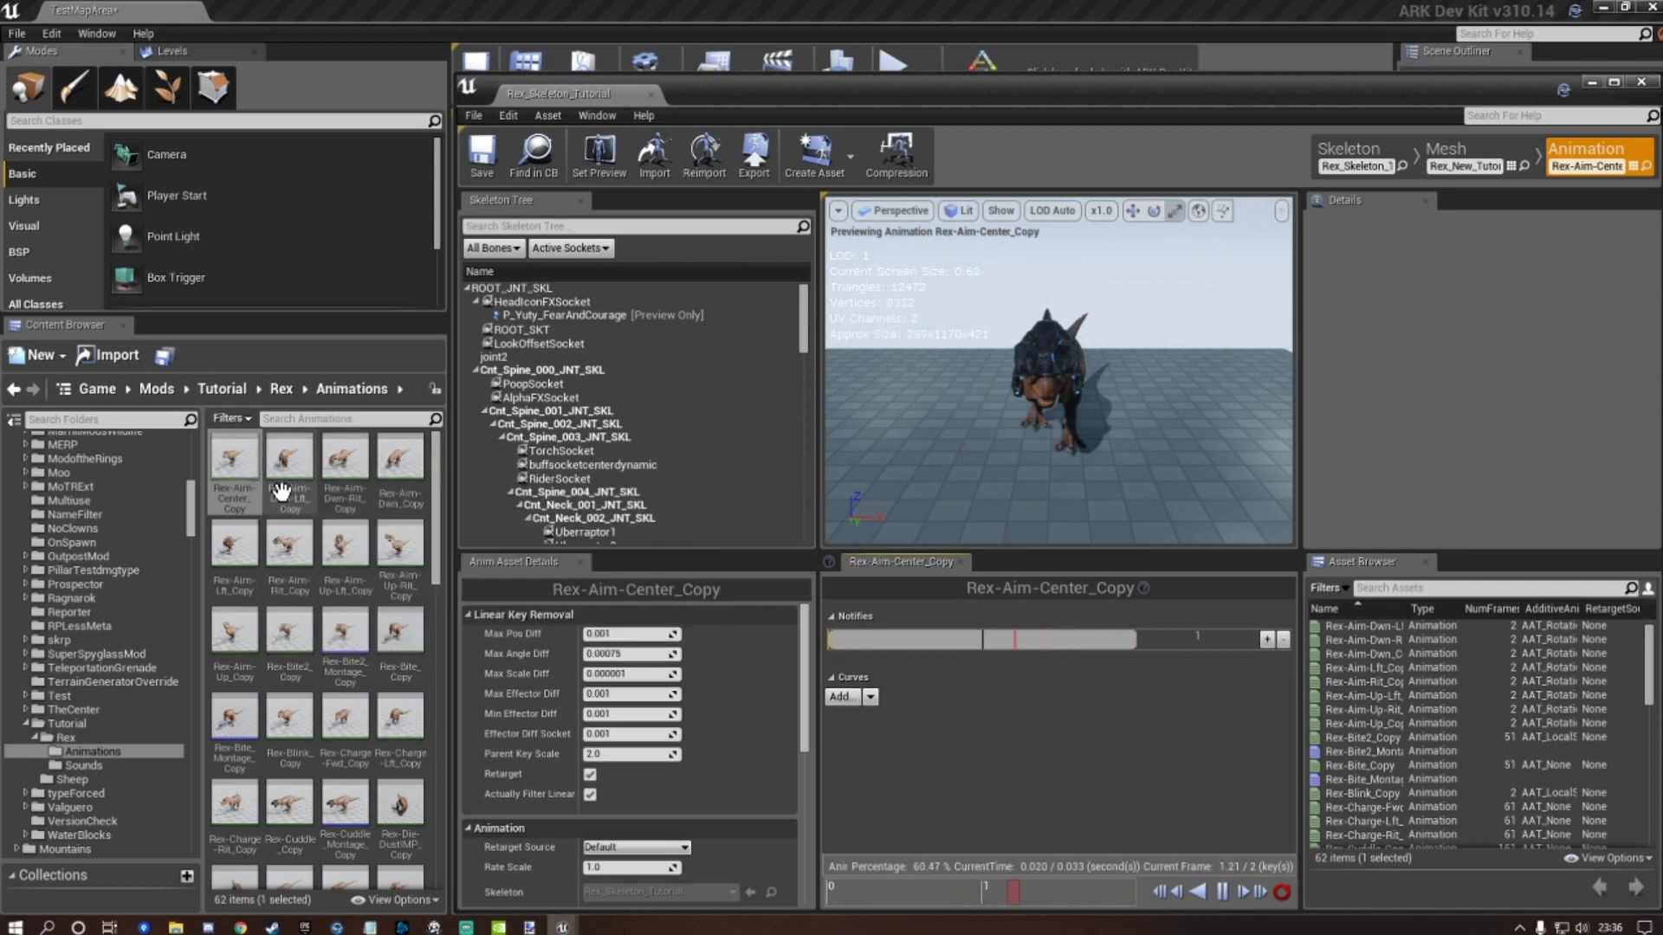
# Preview the Rex-Aim-Dwn-Lft, Aim-Dwn-Rit, Aim-Dwn and Aim-Lft copies and check their timelines for sound notifies.
pyautogui.scroll(1, 1522, 623)
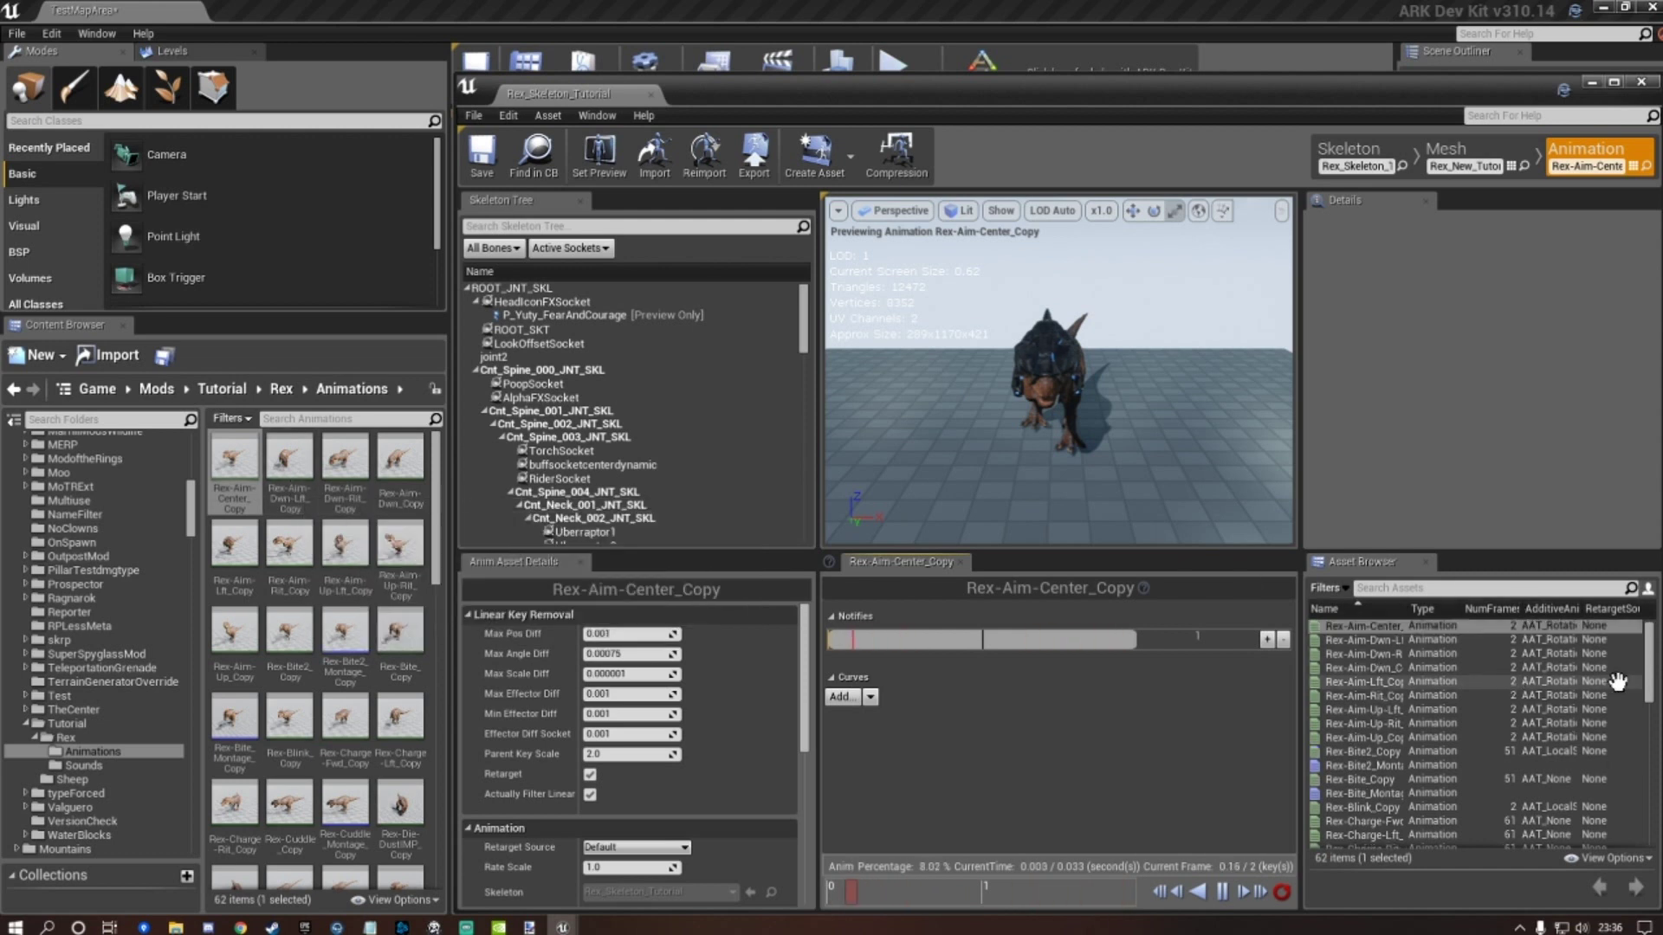
pyautogui.scroll(-8, 1399, 693)
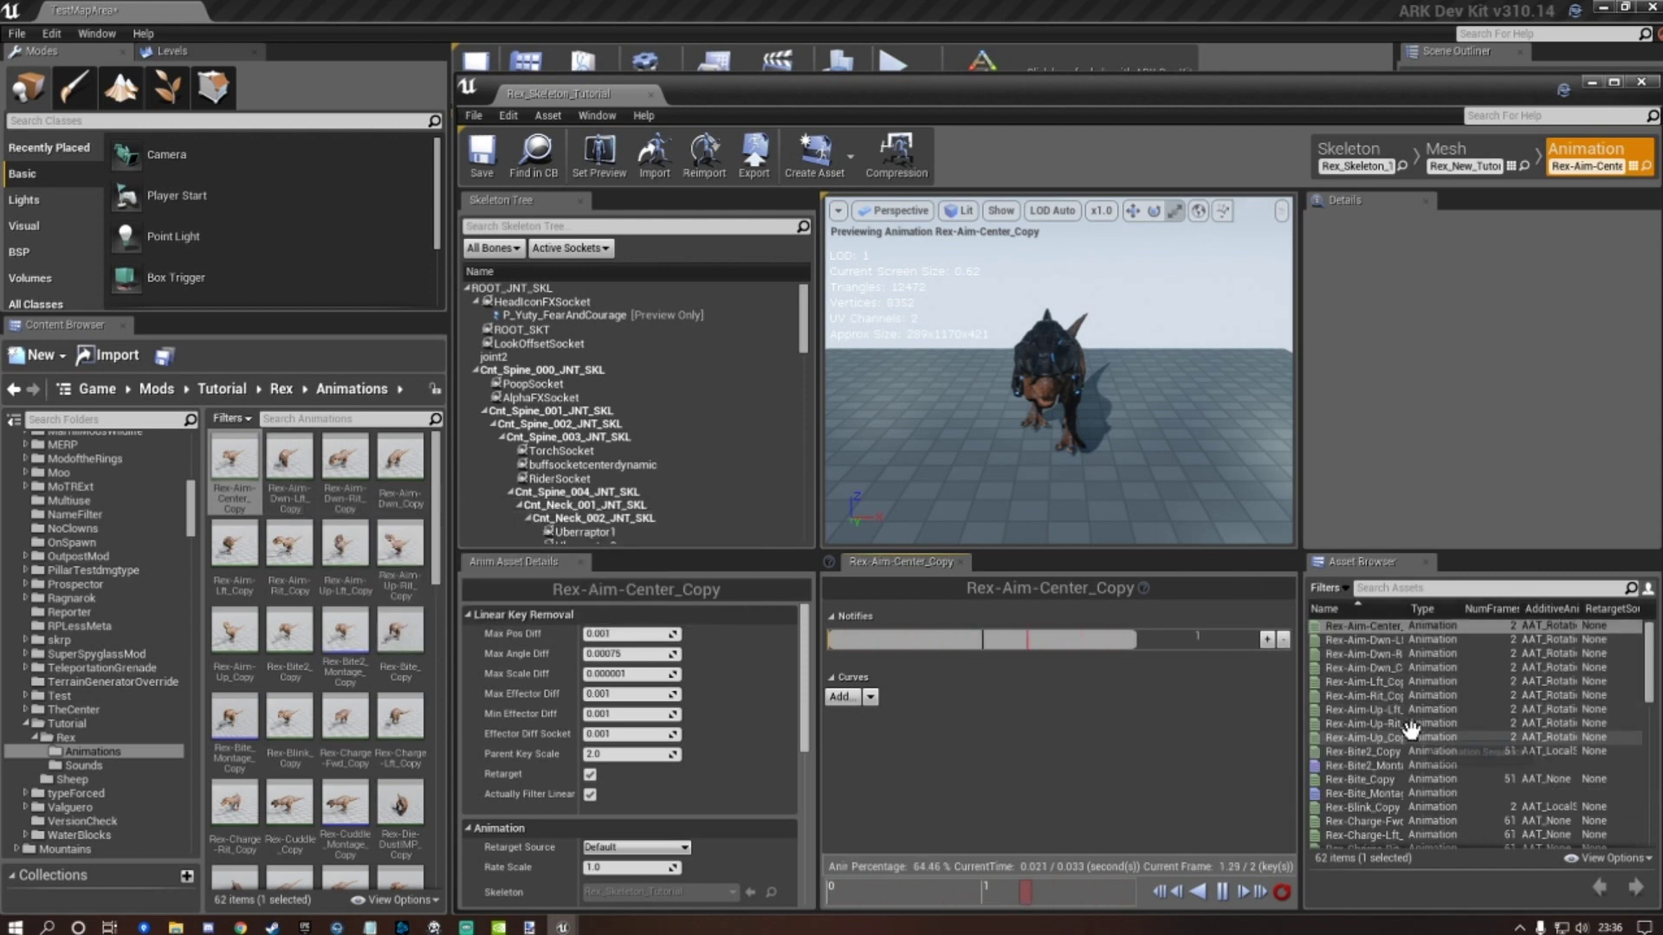
pyautogui.scroll(8, 1417, 744)
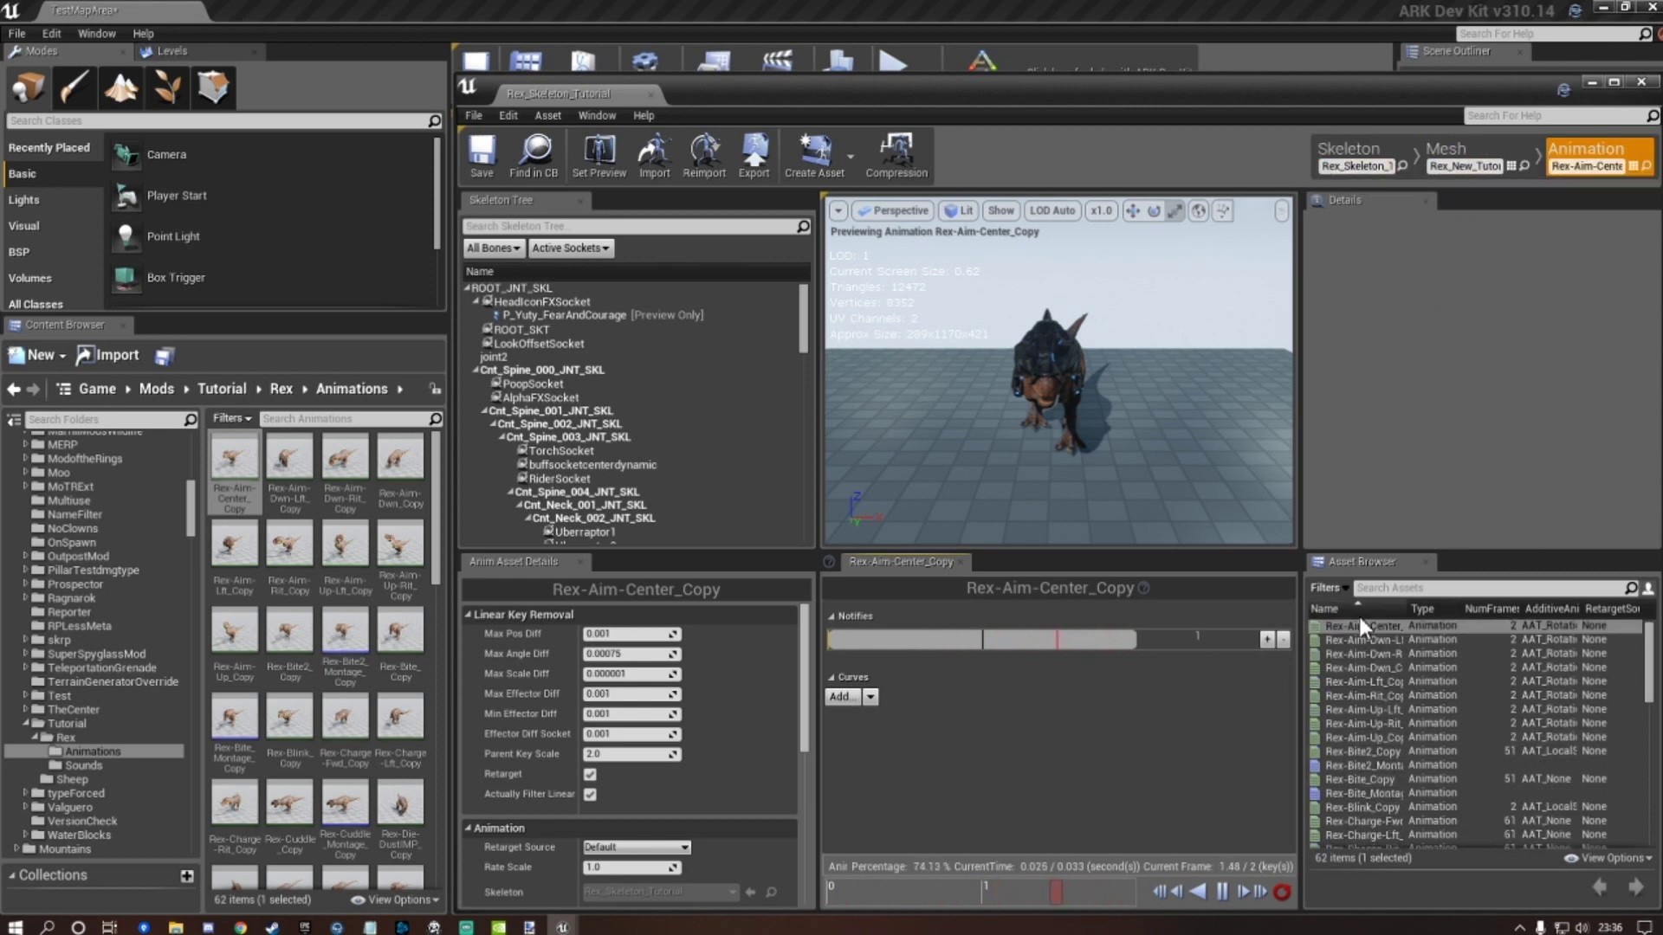
pyautogui.moveTo(1378, 667)
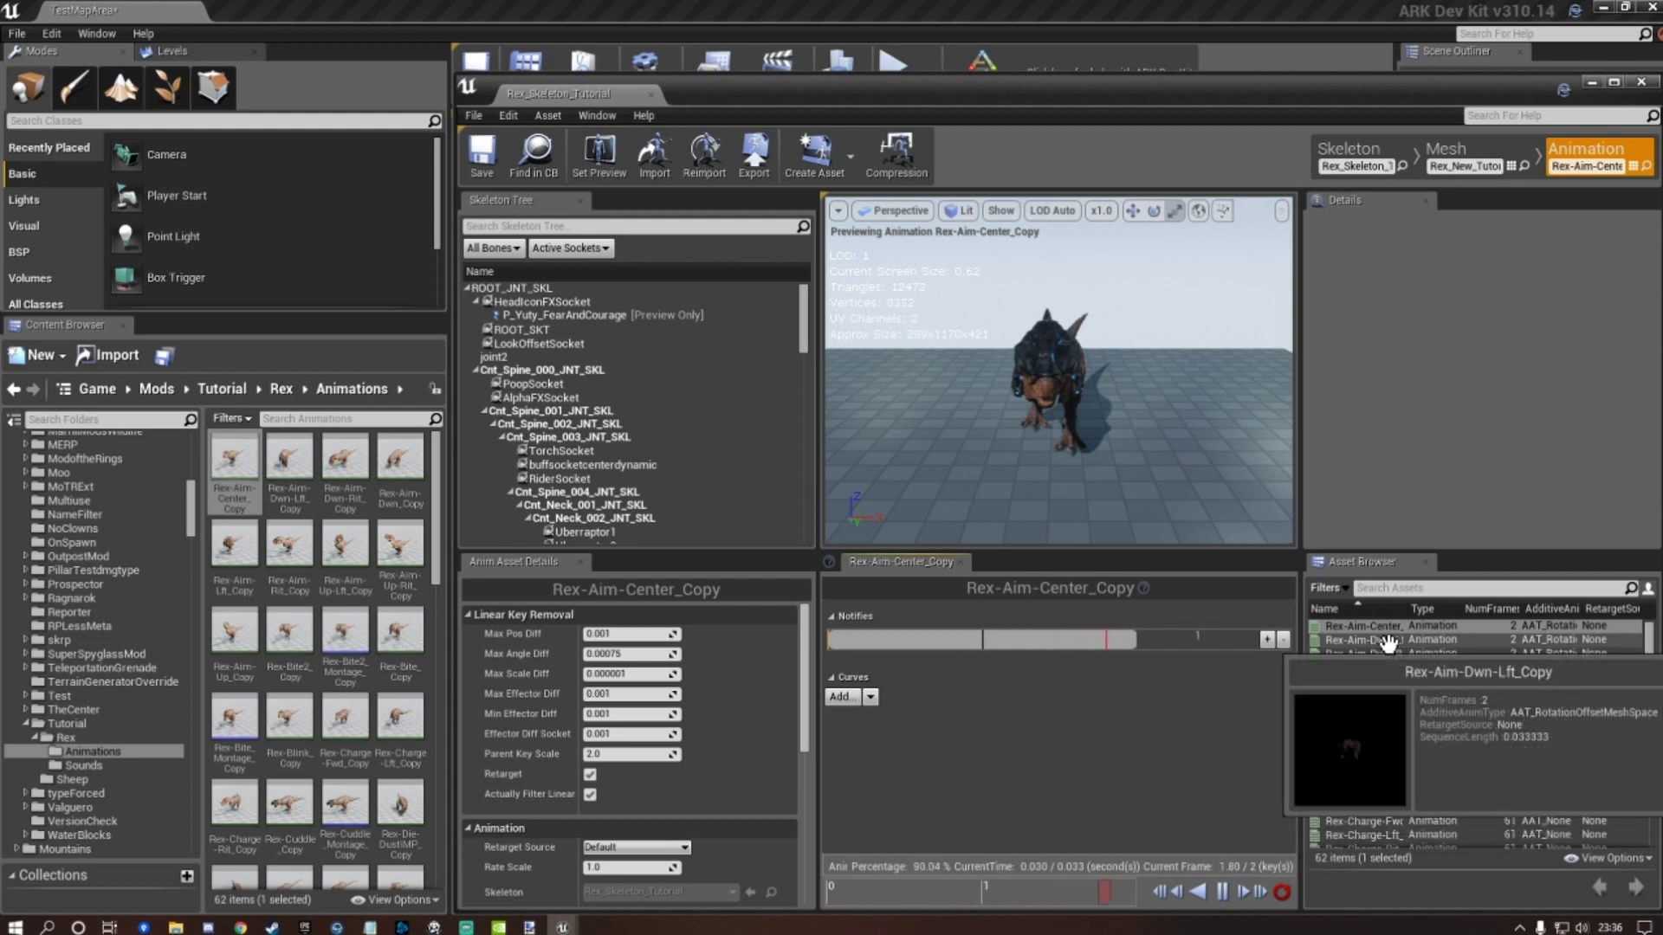
pyautogui.click(1387, 641)
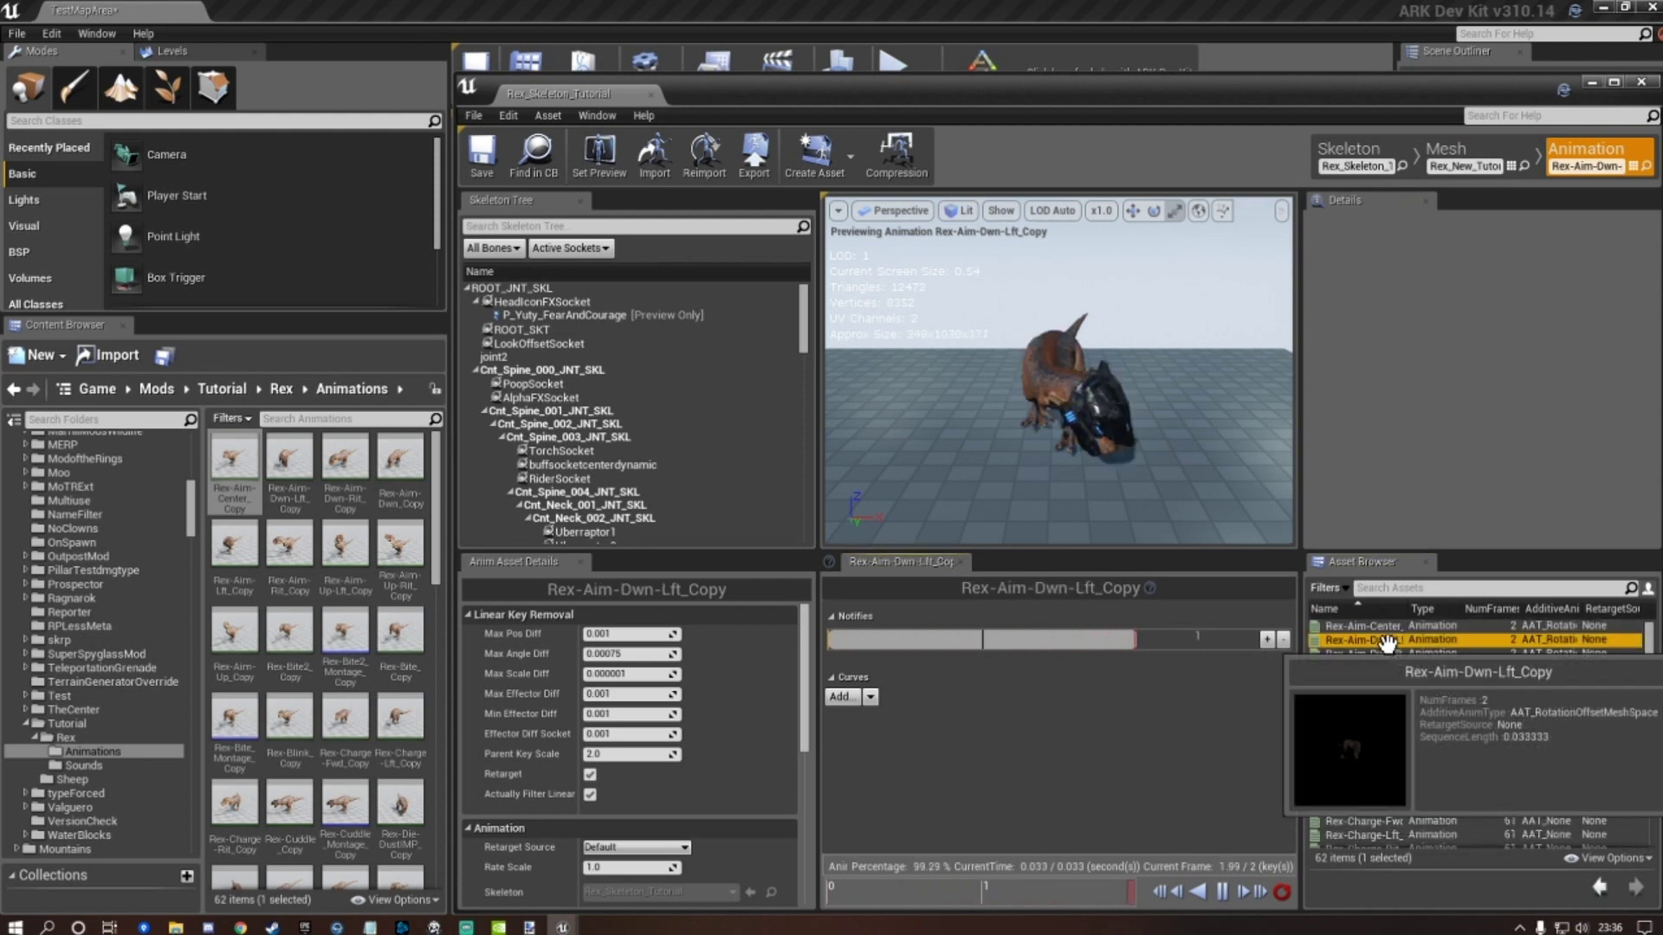
pyautogui.click(1386, 654)
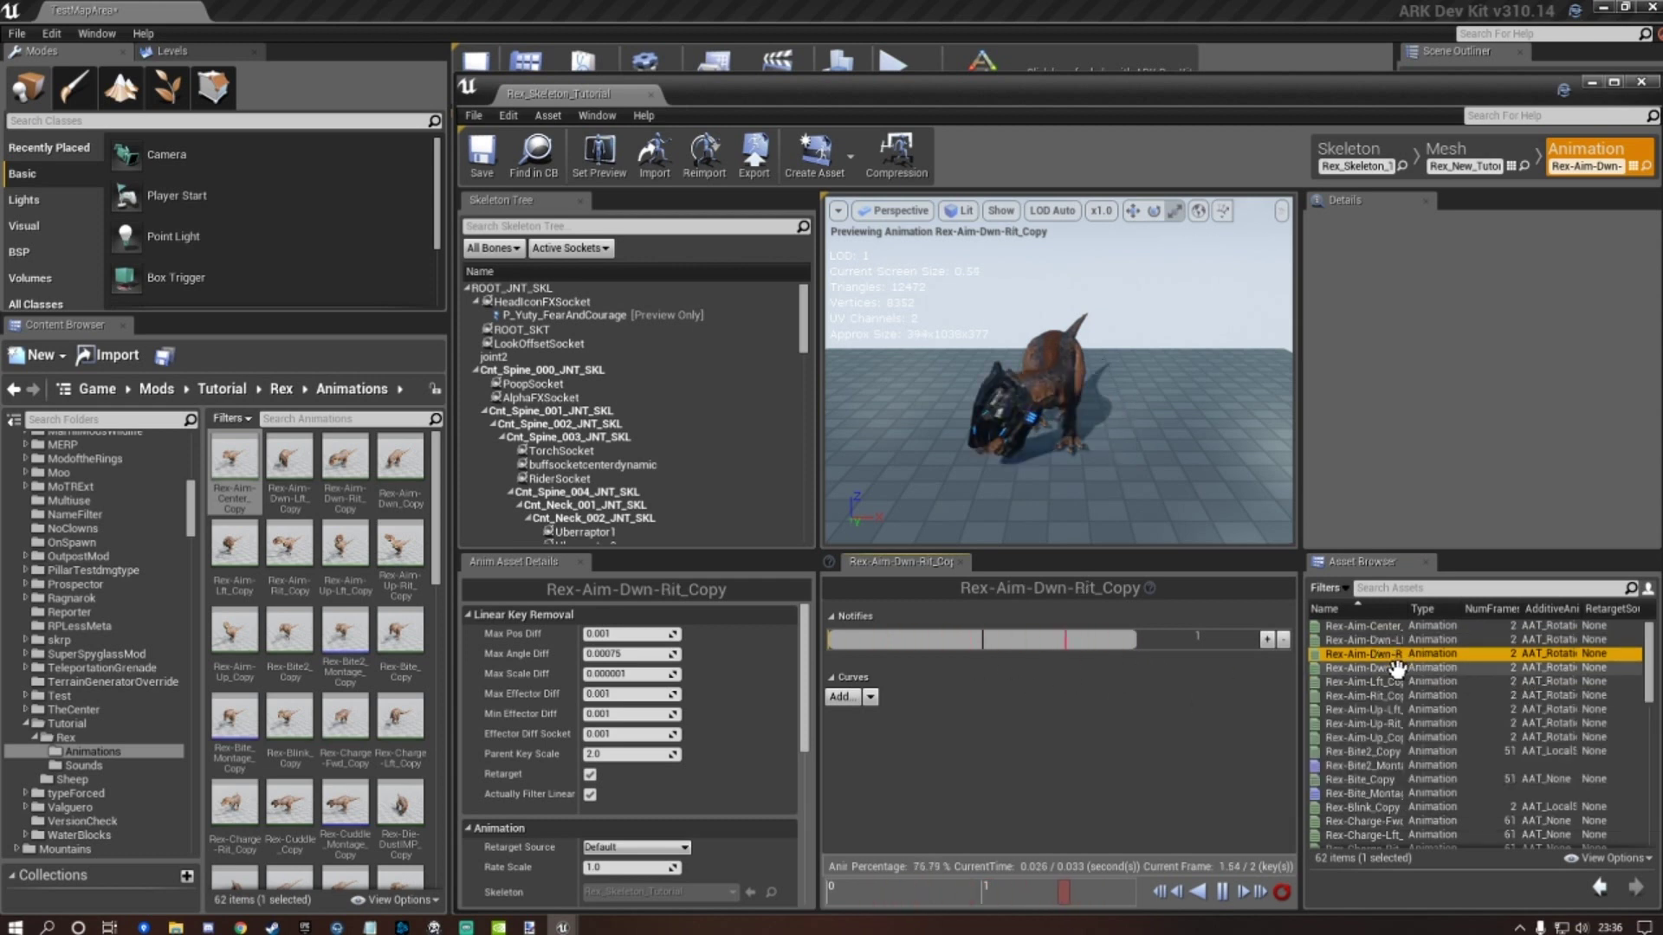
pyautogui.click(1396, 668)
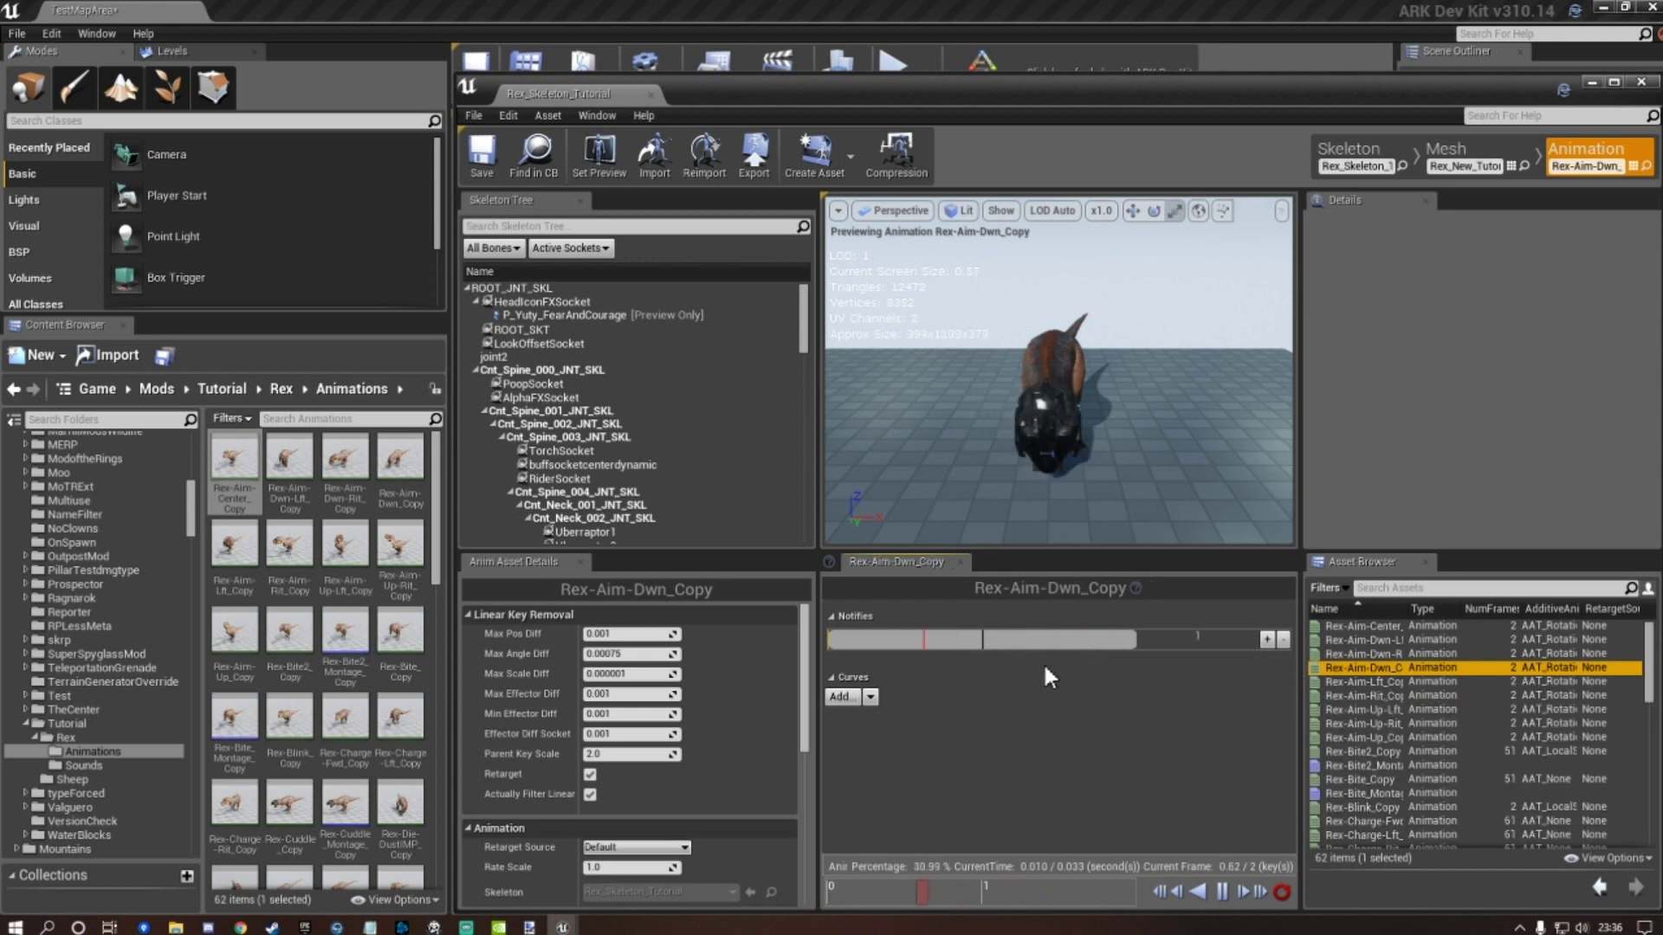
pyautogui.click(1377, 682)
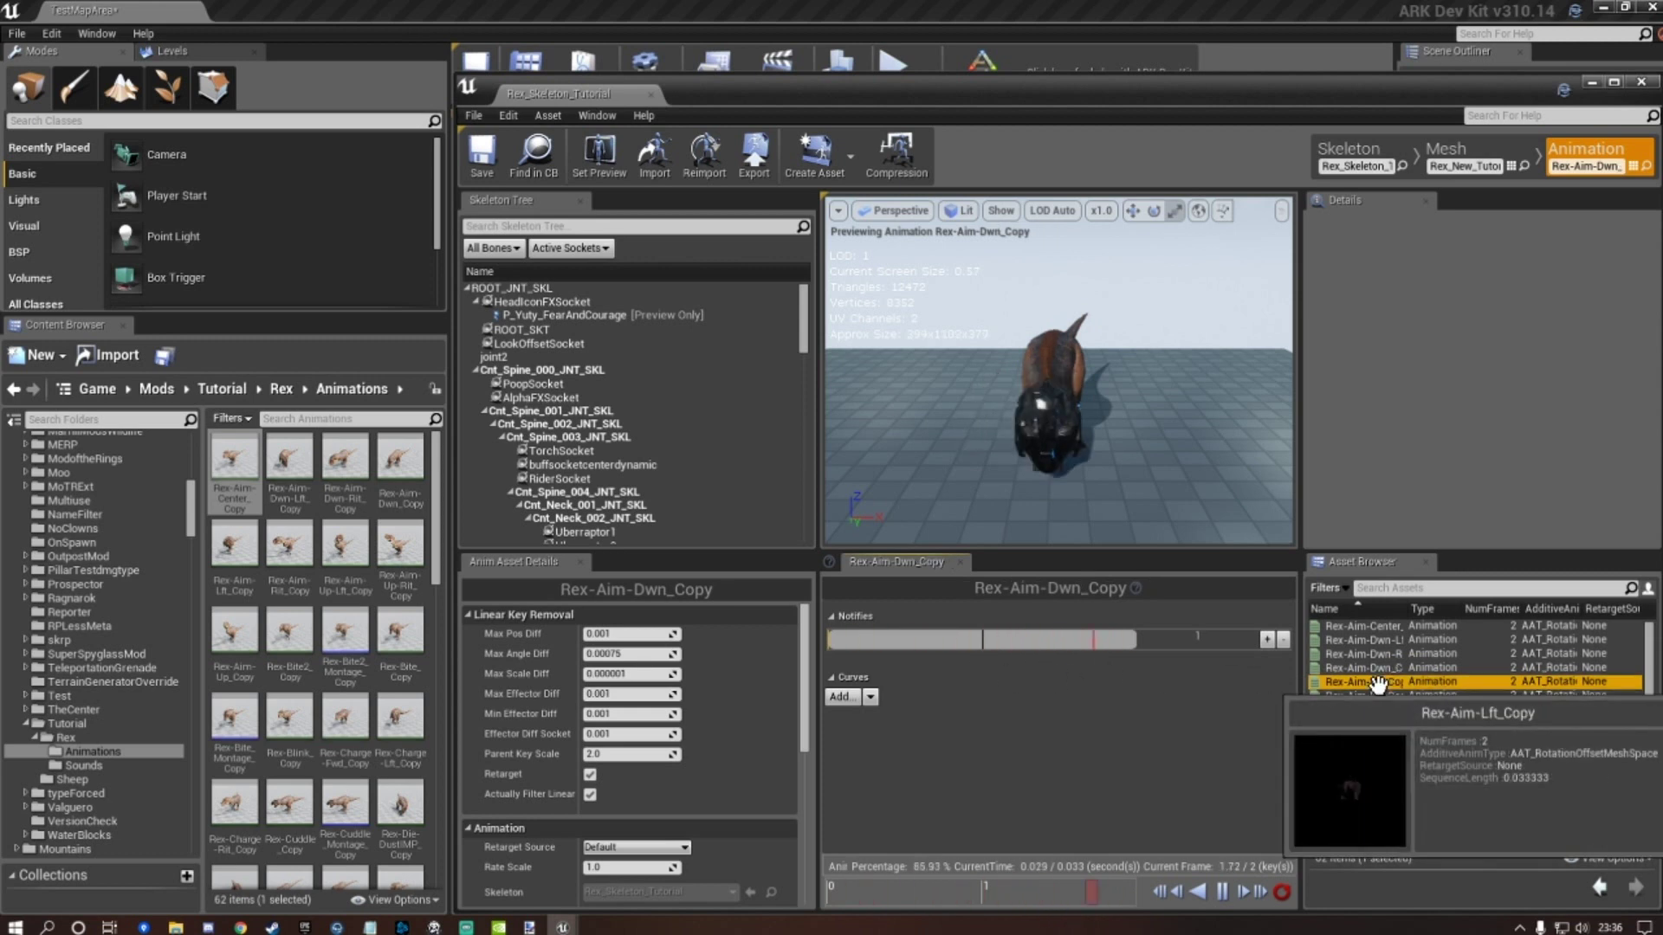
pyautogui.scroll(-1, 1403, 663)
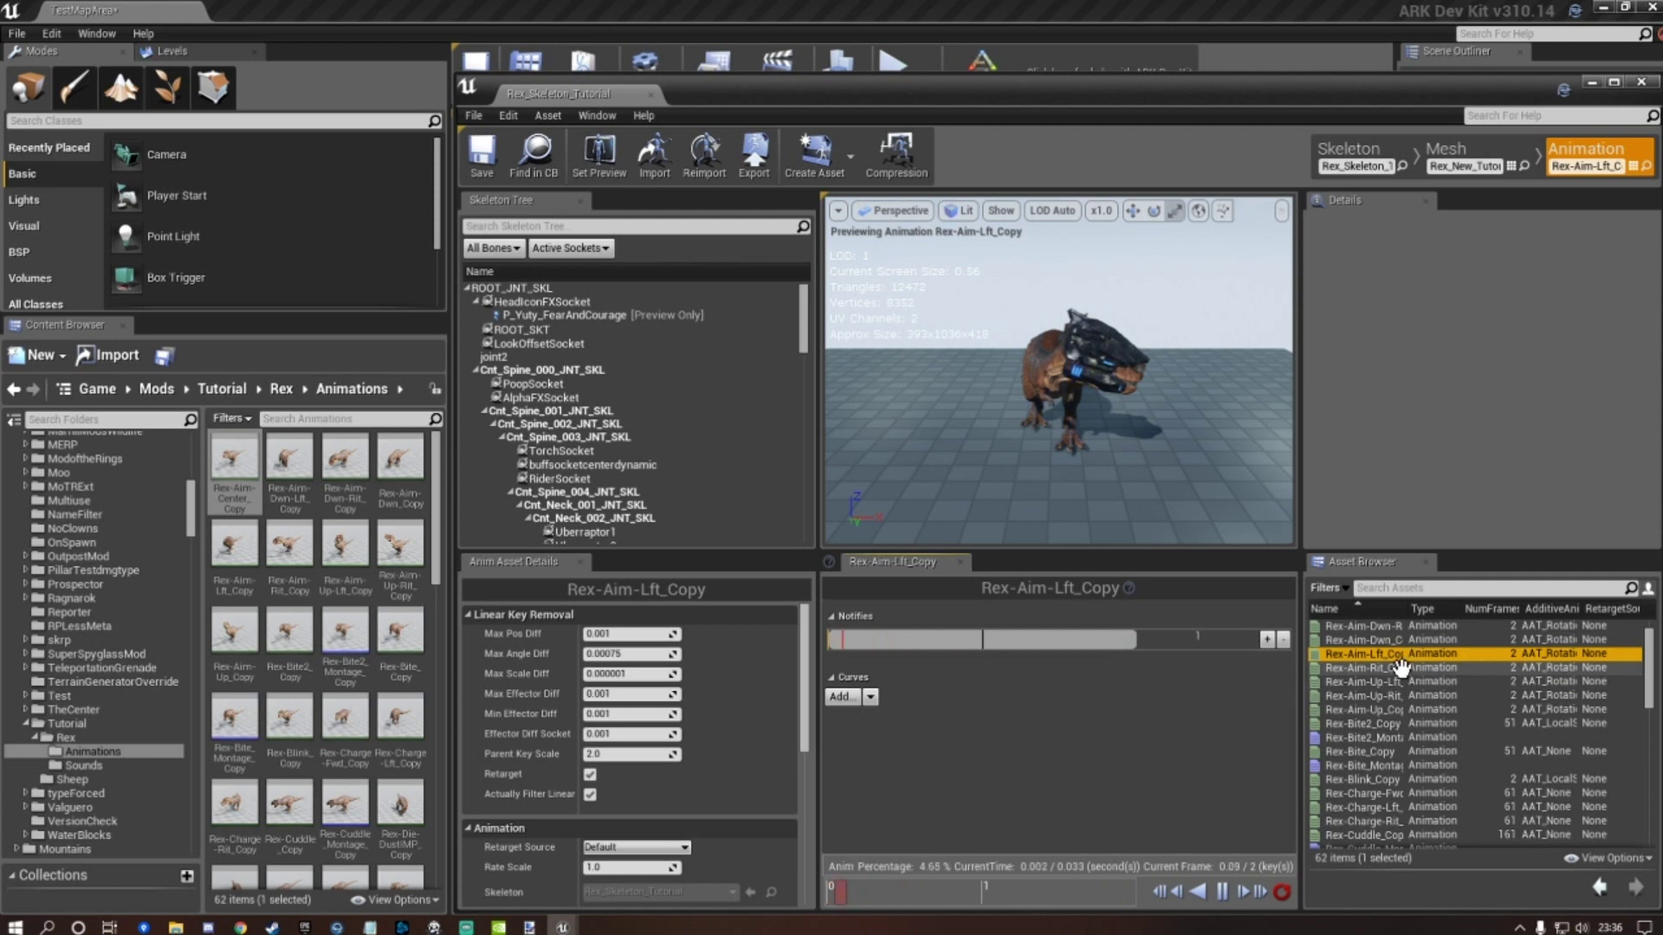
# Open Rex-Bite2_Copy, set its attack notify's Sound to Rex_Attack_Cue_Tut from the Tutorial Rex Sounds folder, and save the animation.
pyautogui.moveTo(1370, 723)
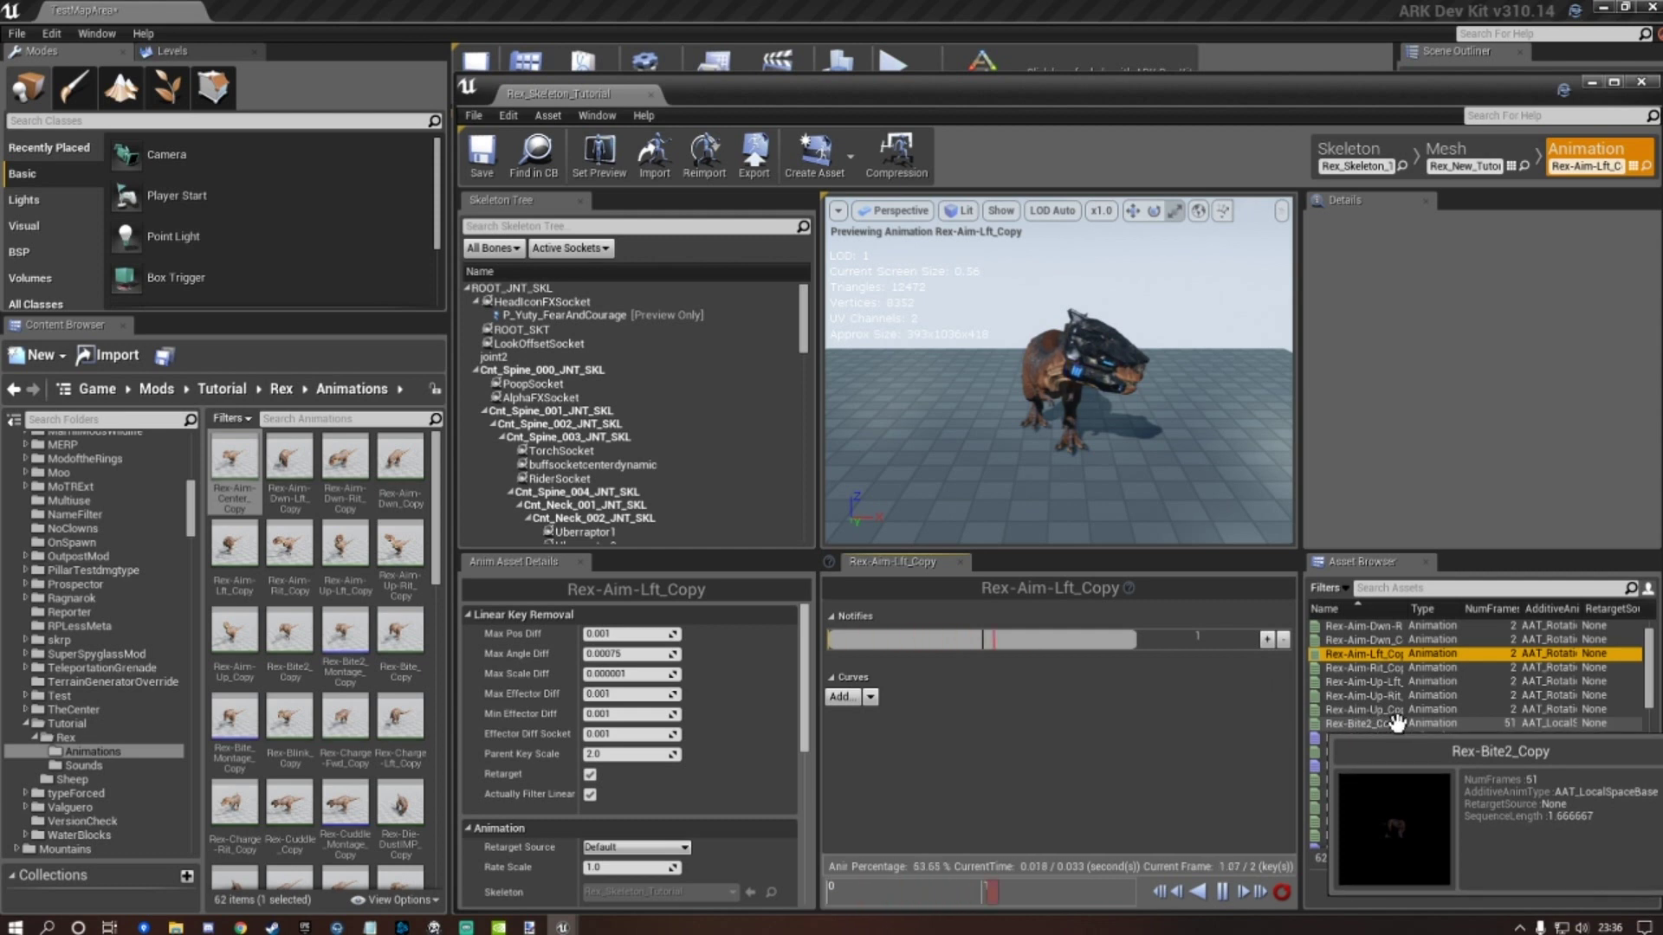
pyautogui.click(1397, 723)
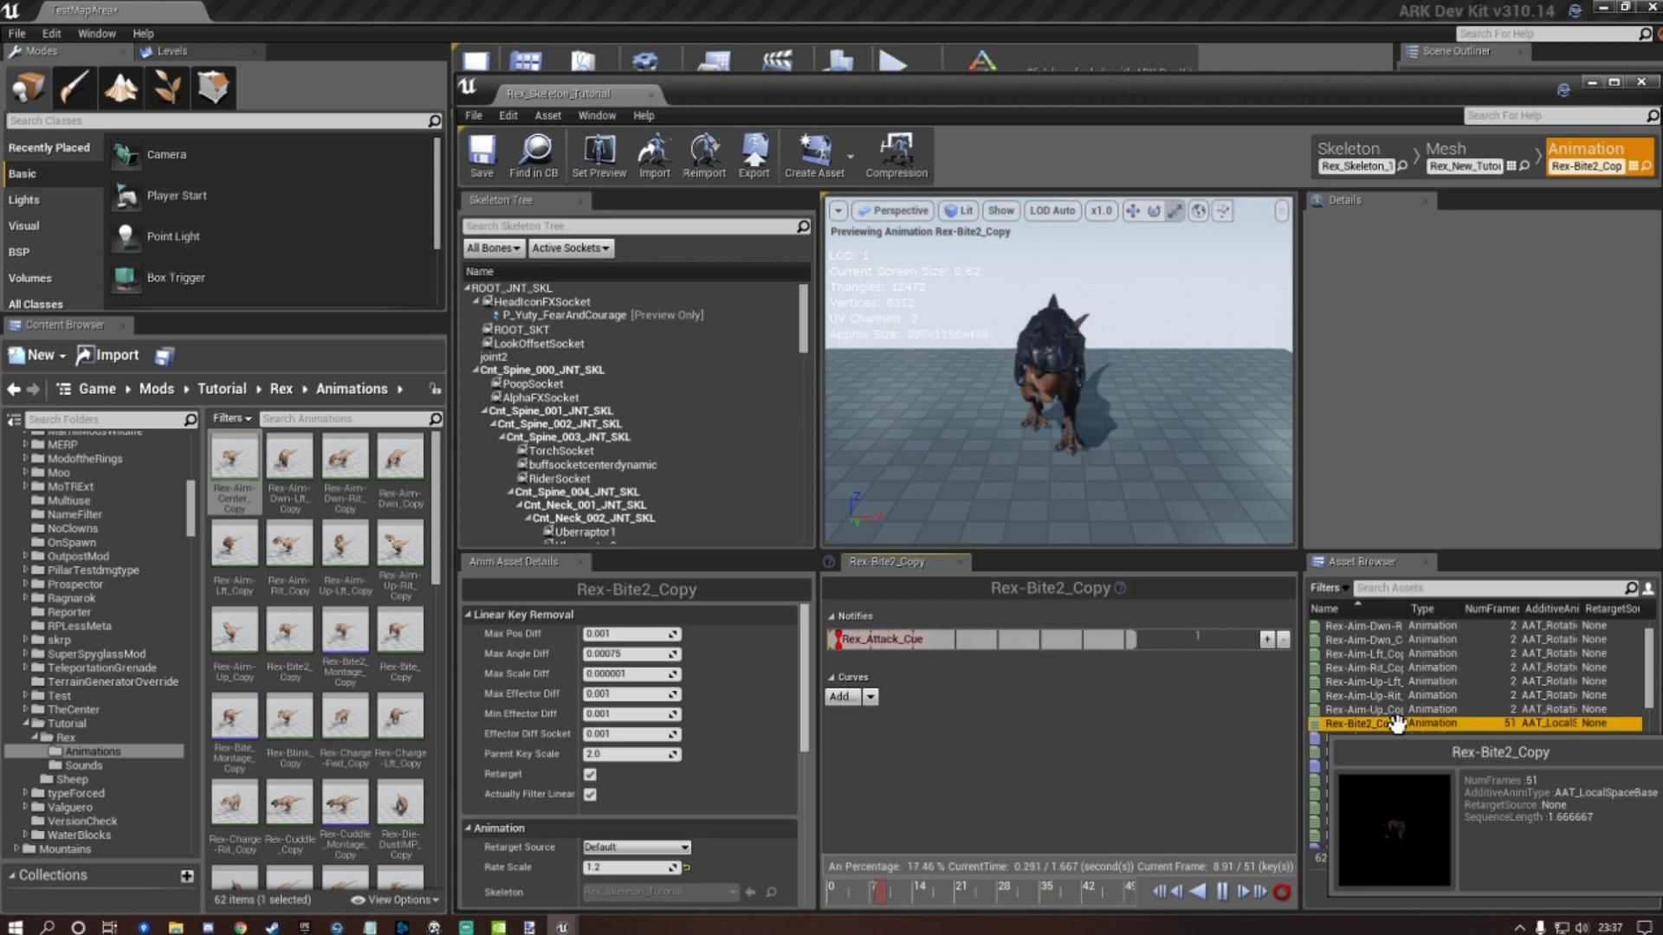
pyautogui.click(892, 639)
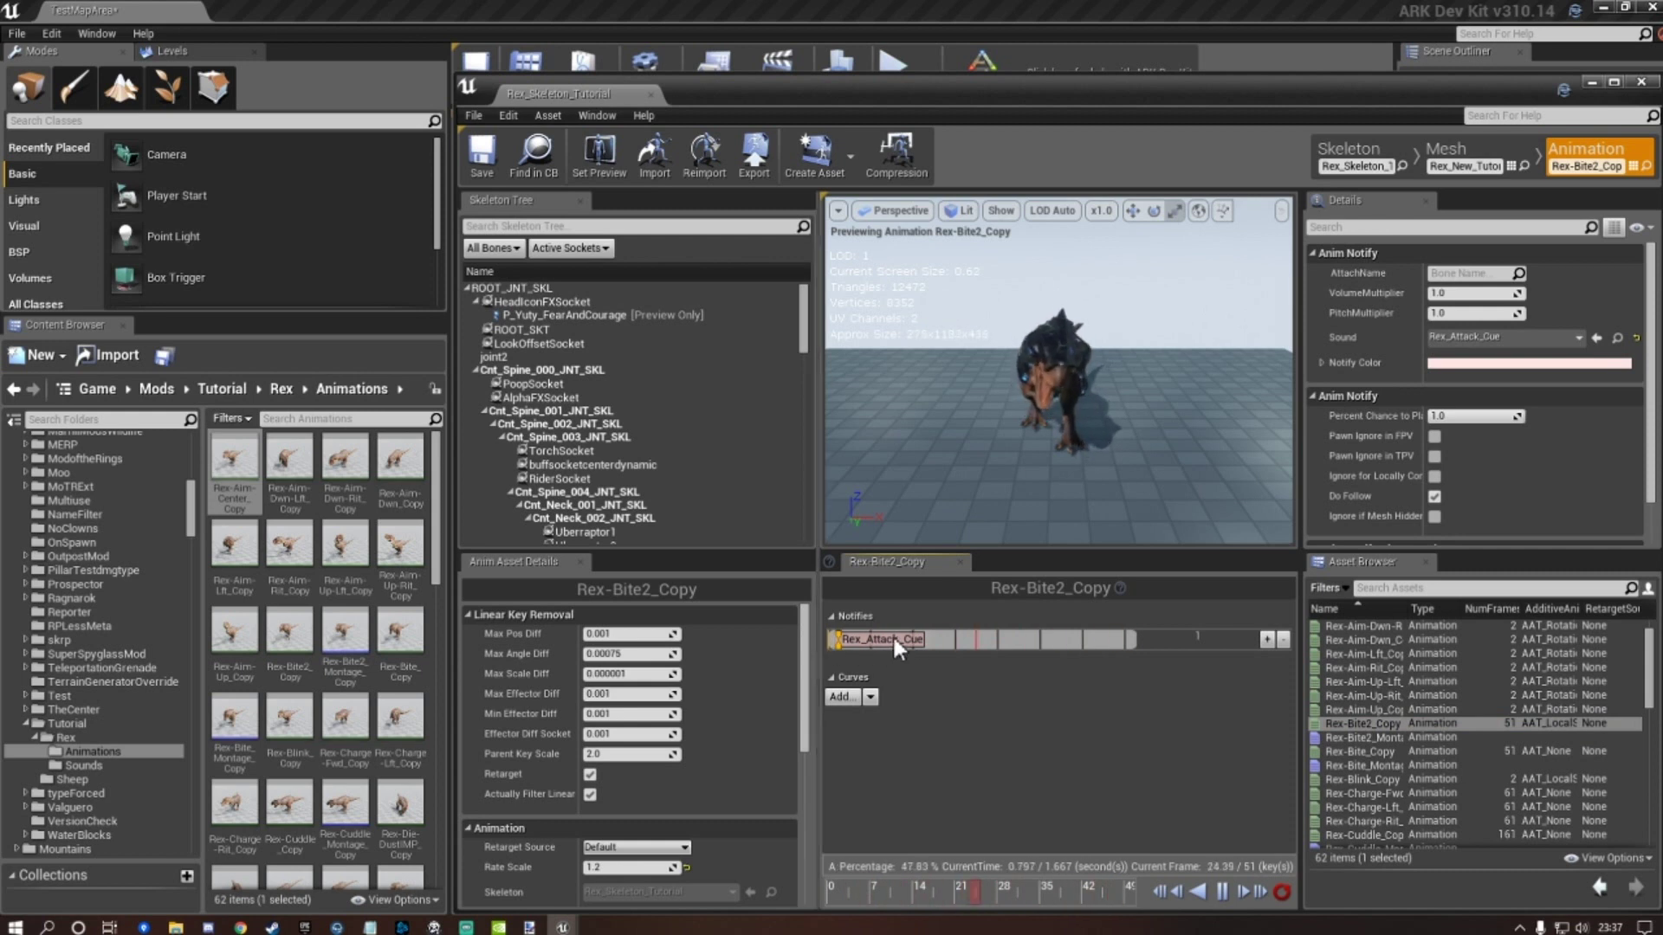
pyautogui.click(1223, 893)
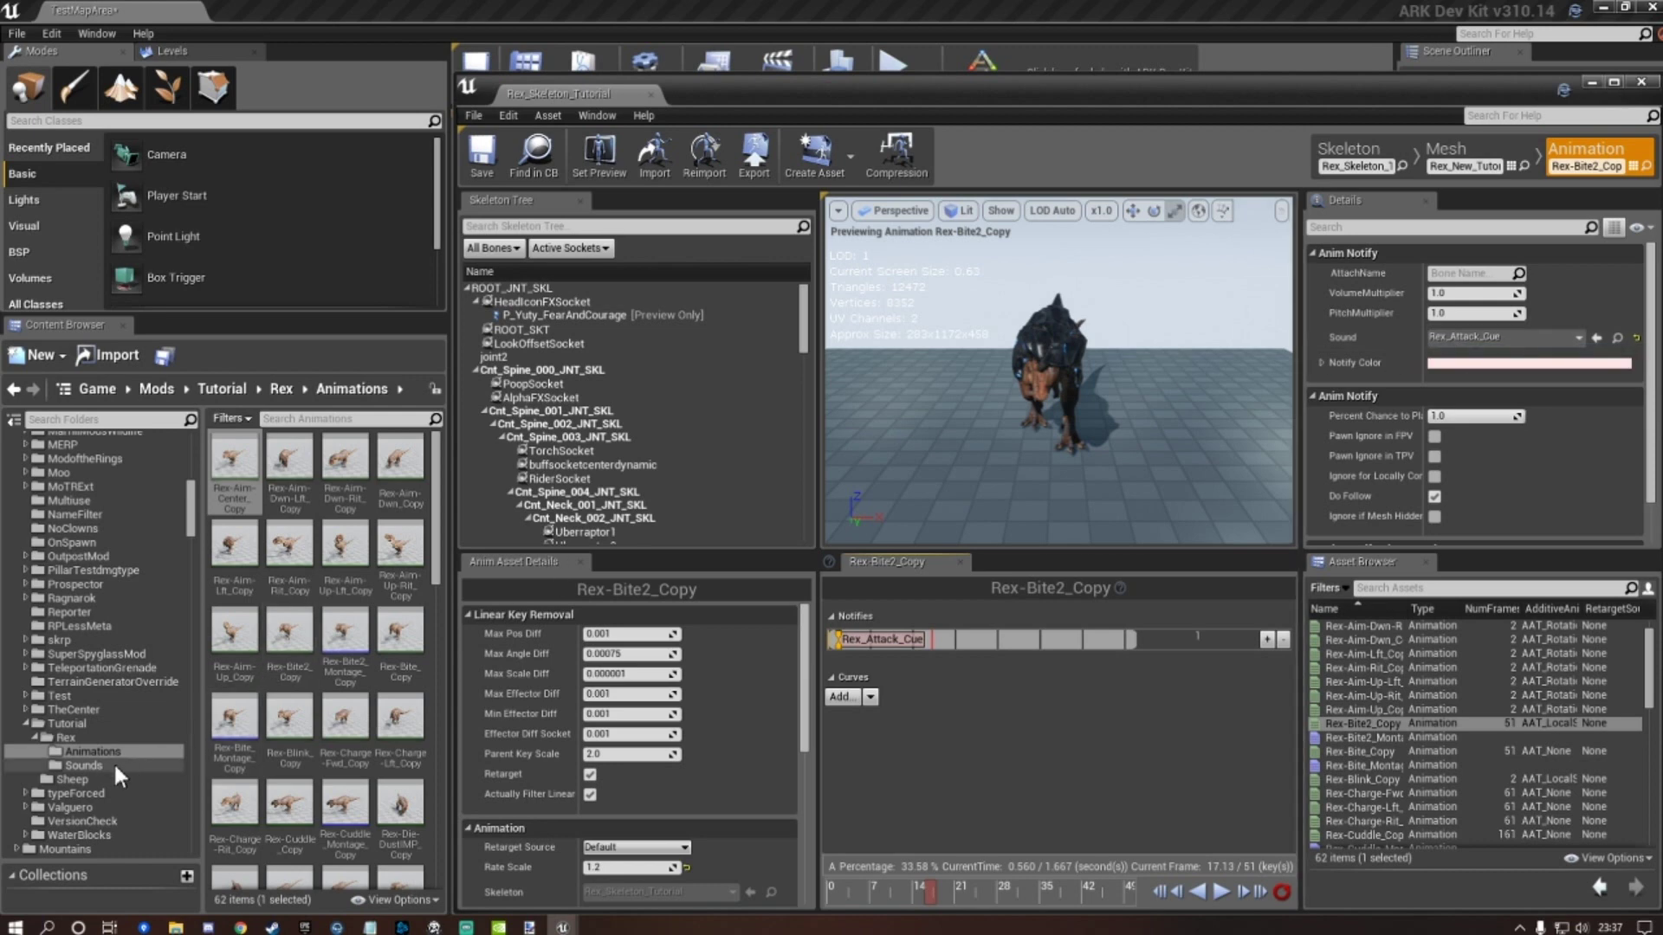
pyautogui.click(84, 765)
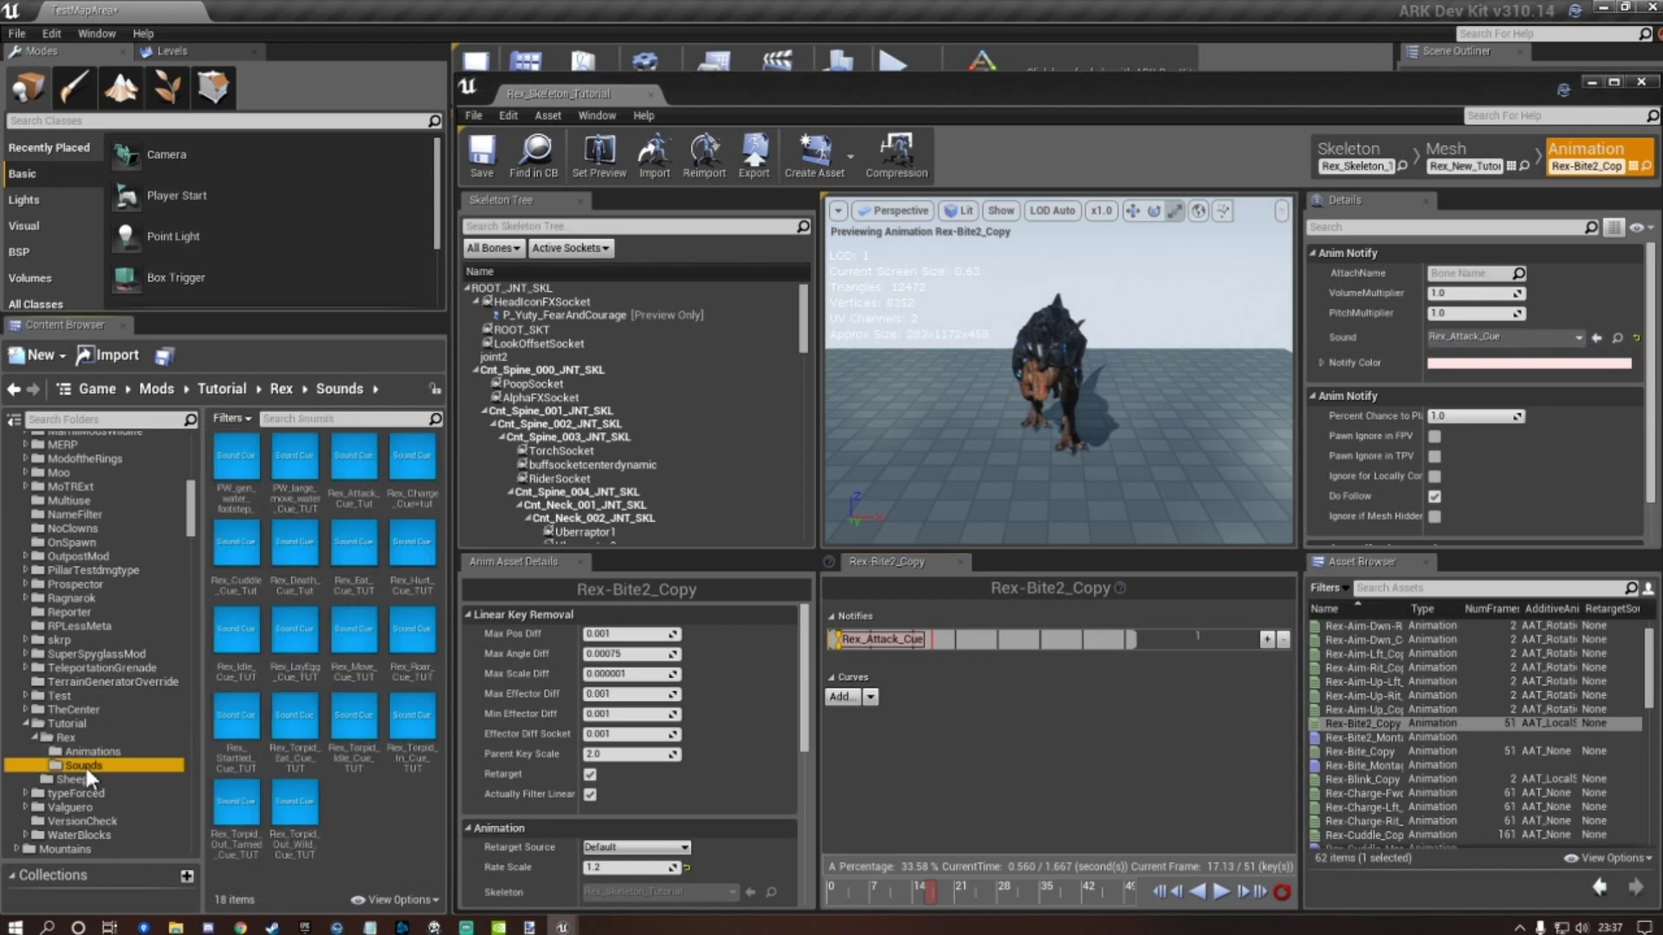
pyautogui.click(362, 476)
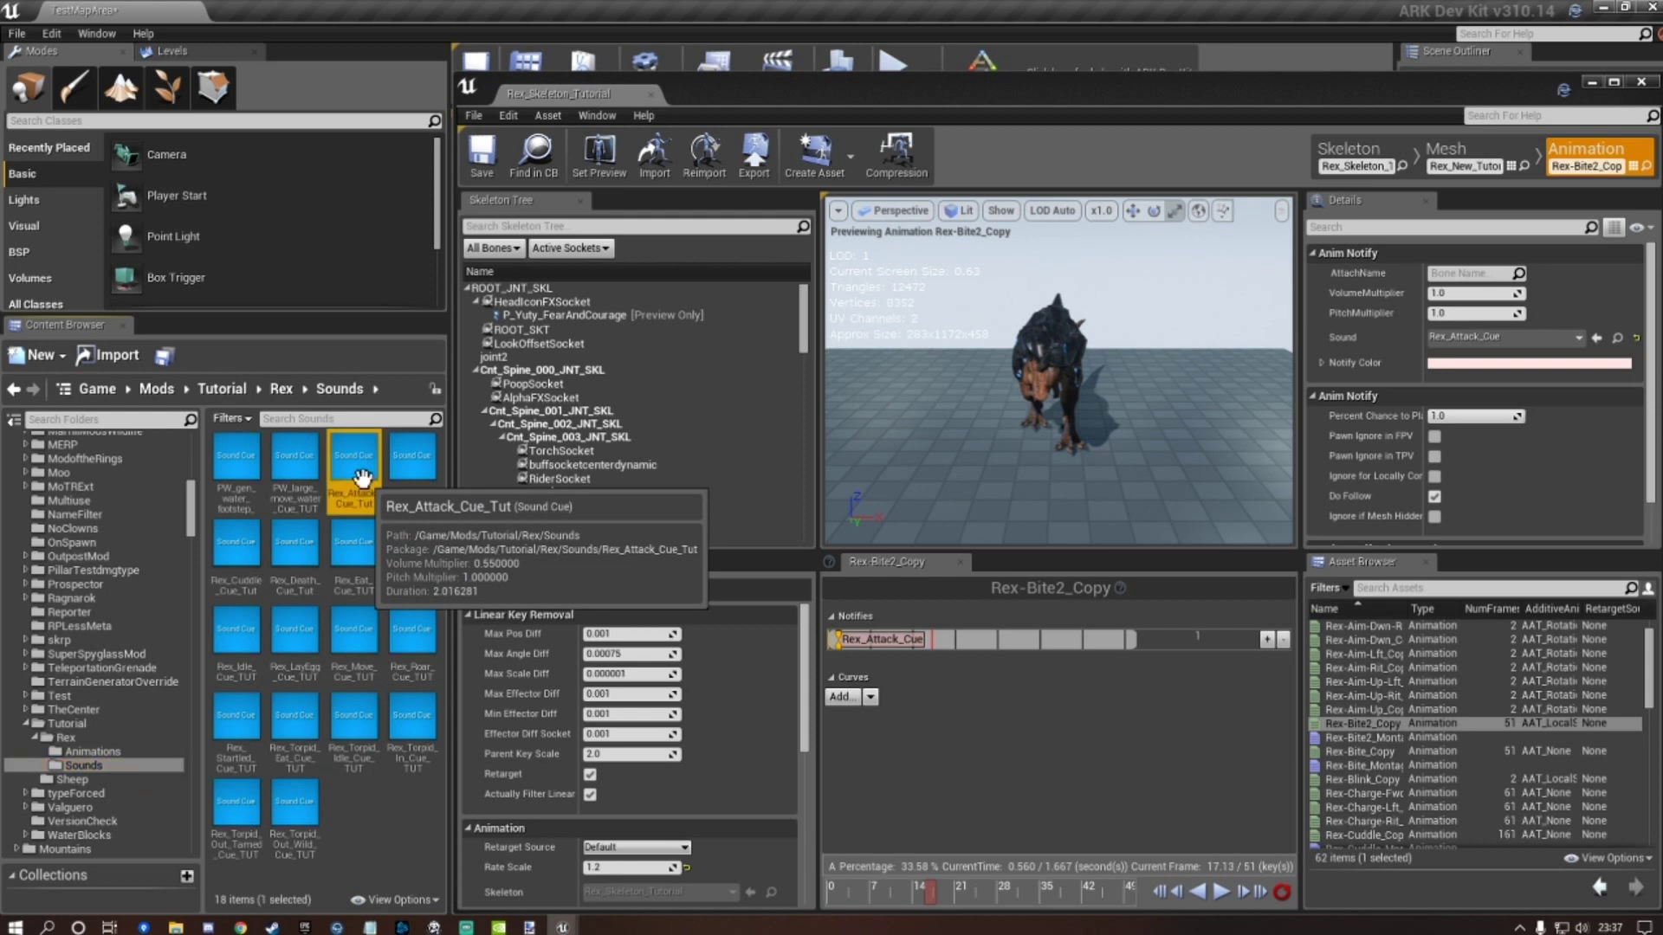
pyautogui.click(1596, 338)
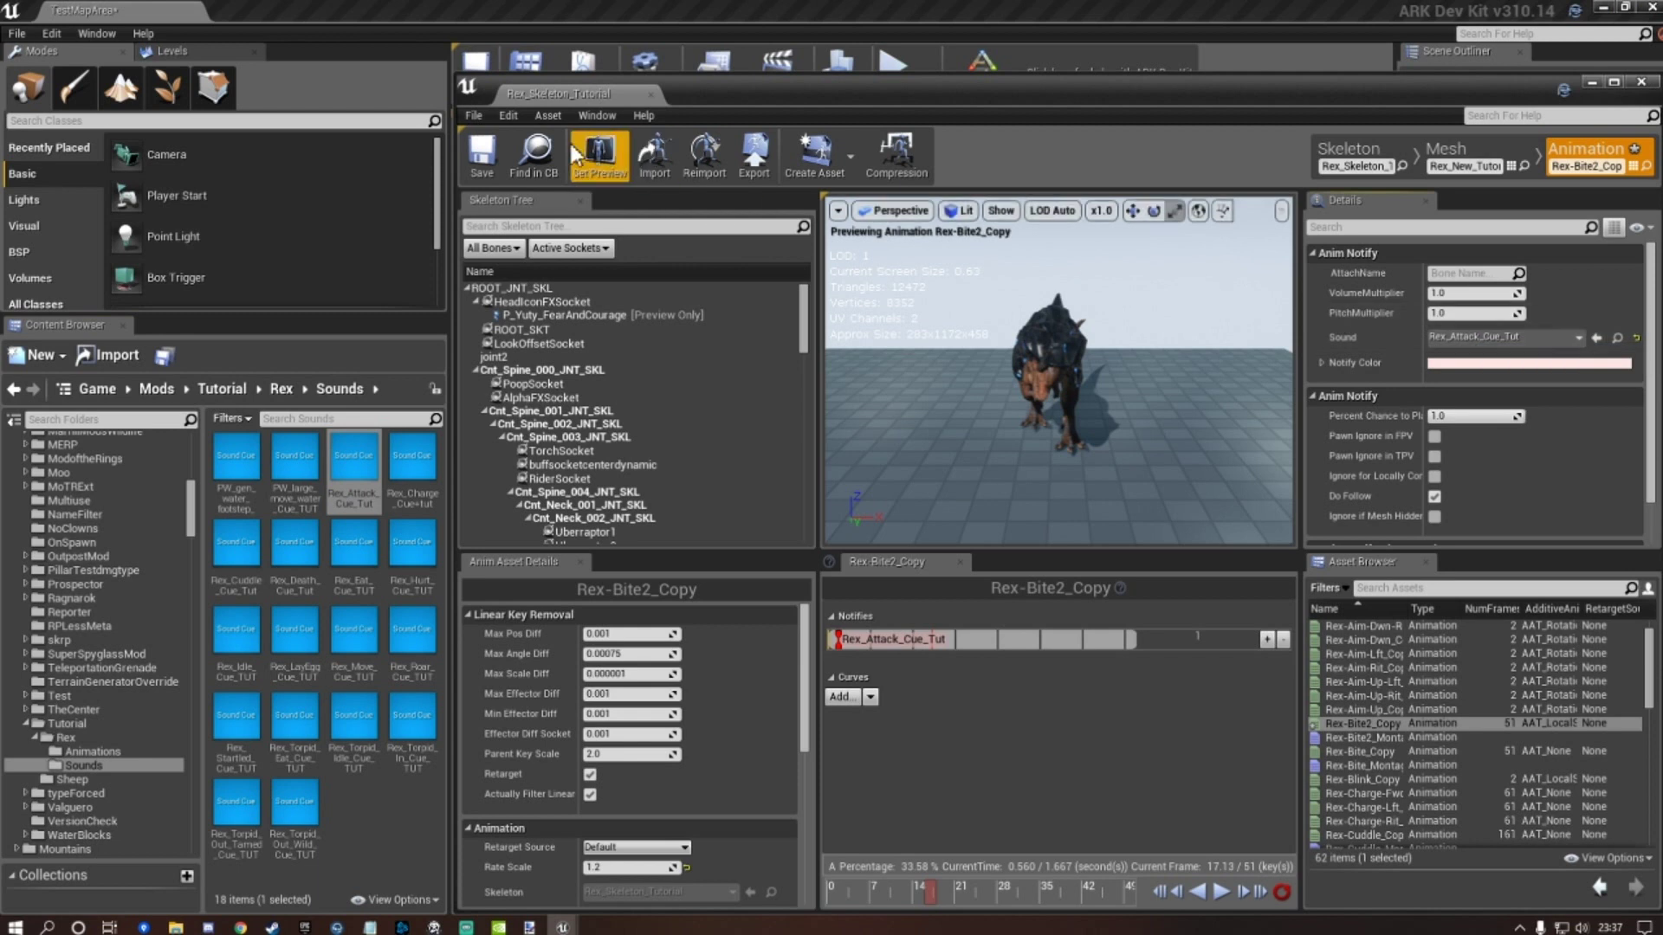
pyautogui.click(489, 158)
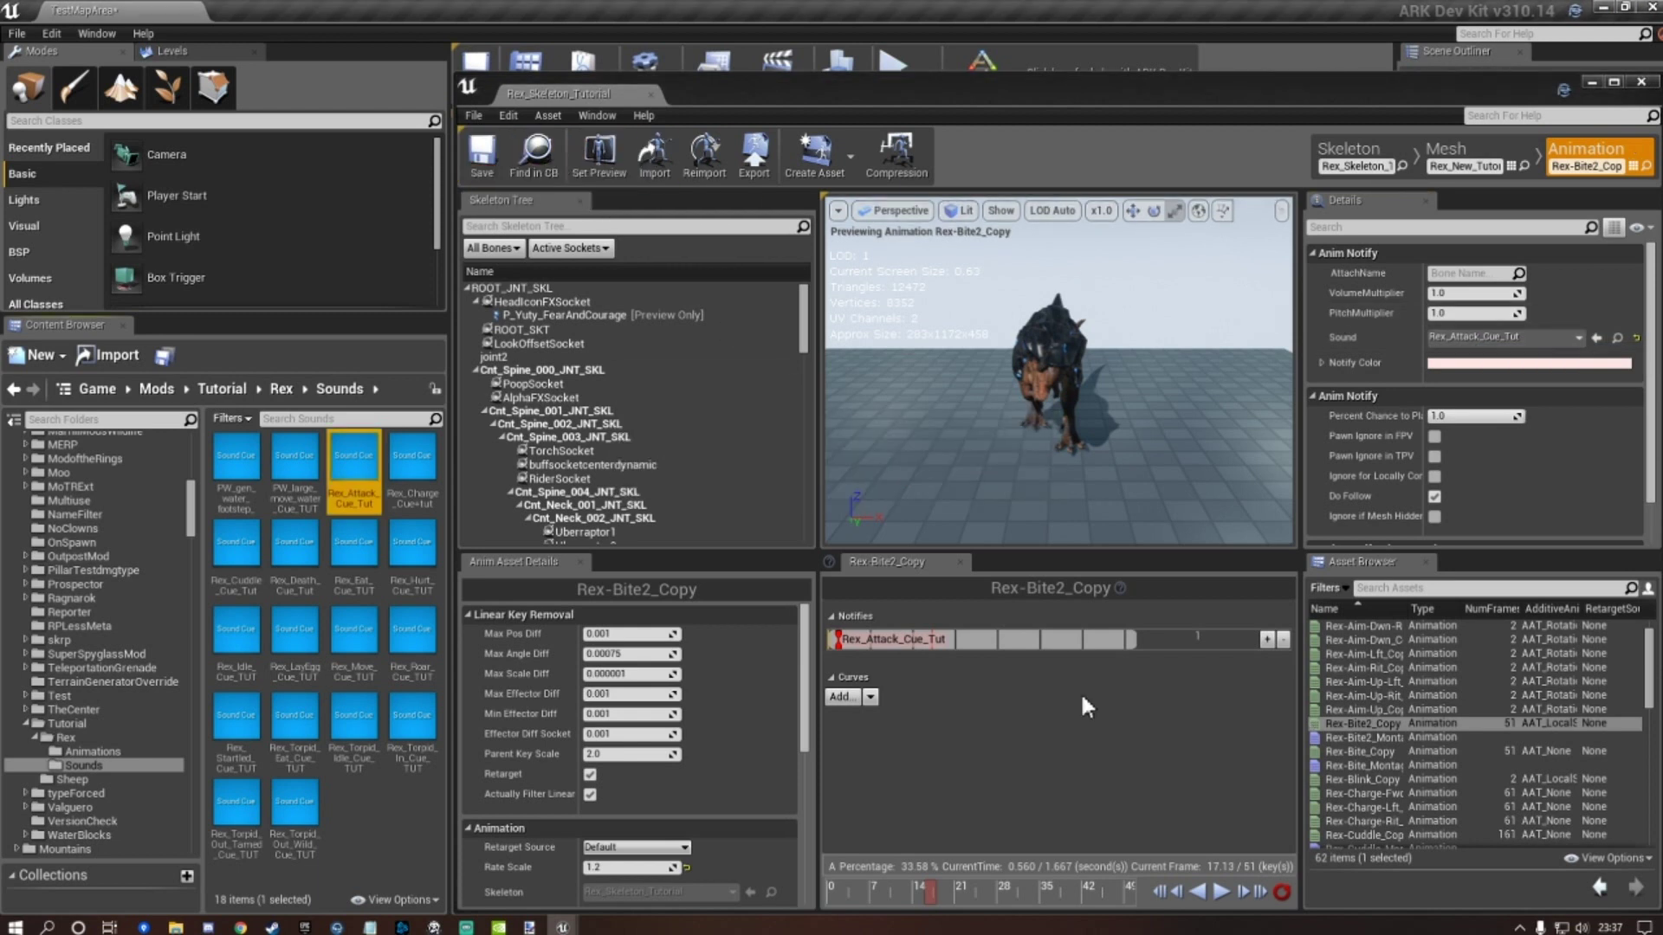
pyautogui.click(1223, 891)
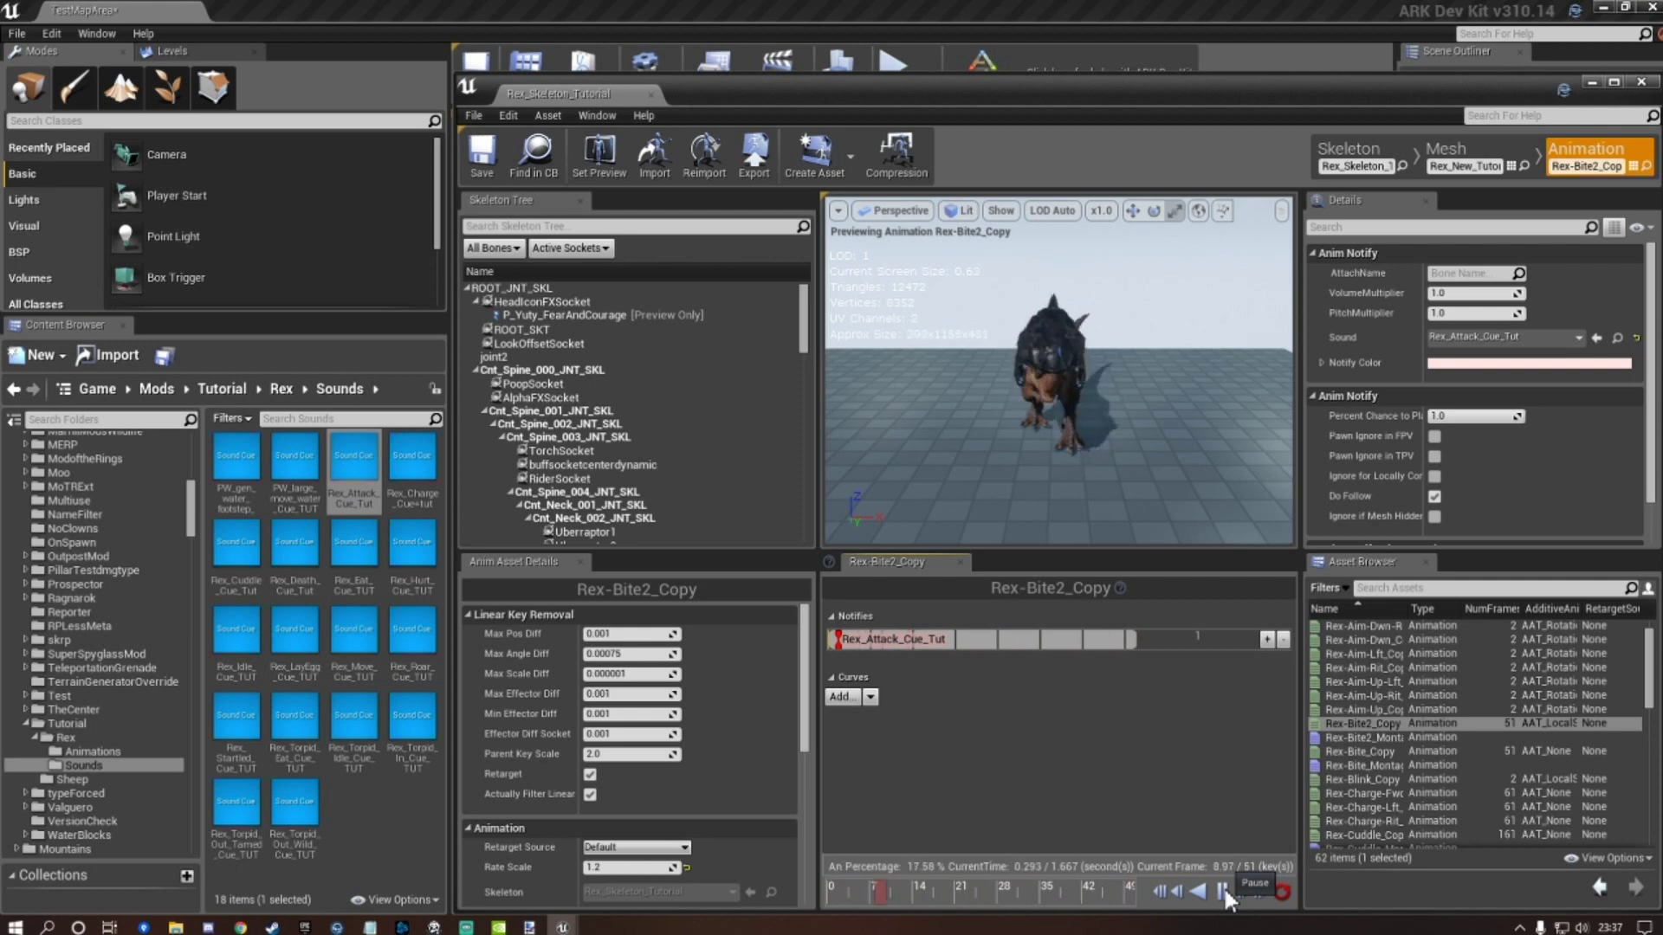
# Check Rex-Bite2_Montage_Copy, and in Rex-Bite_Copy set the attack notify's Sound to Rex_Attack_Cue_Tut and save.
pyautogui.click(1379, 737)
pyautogui.doubleClick(1381, 737)
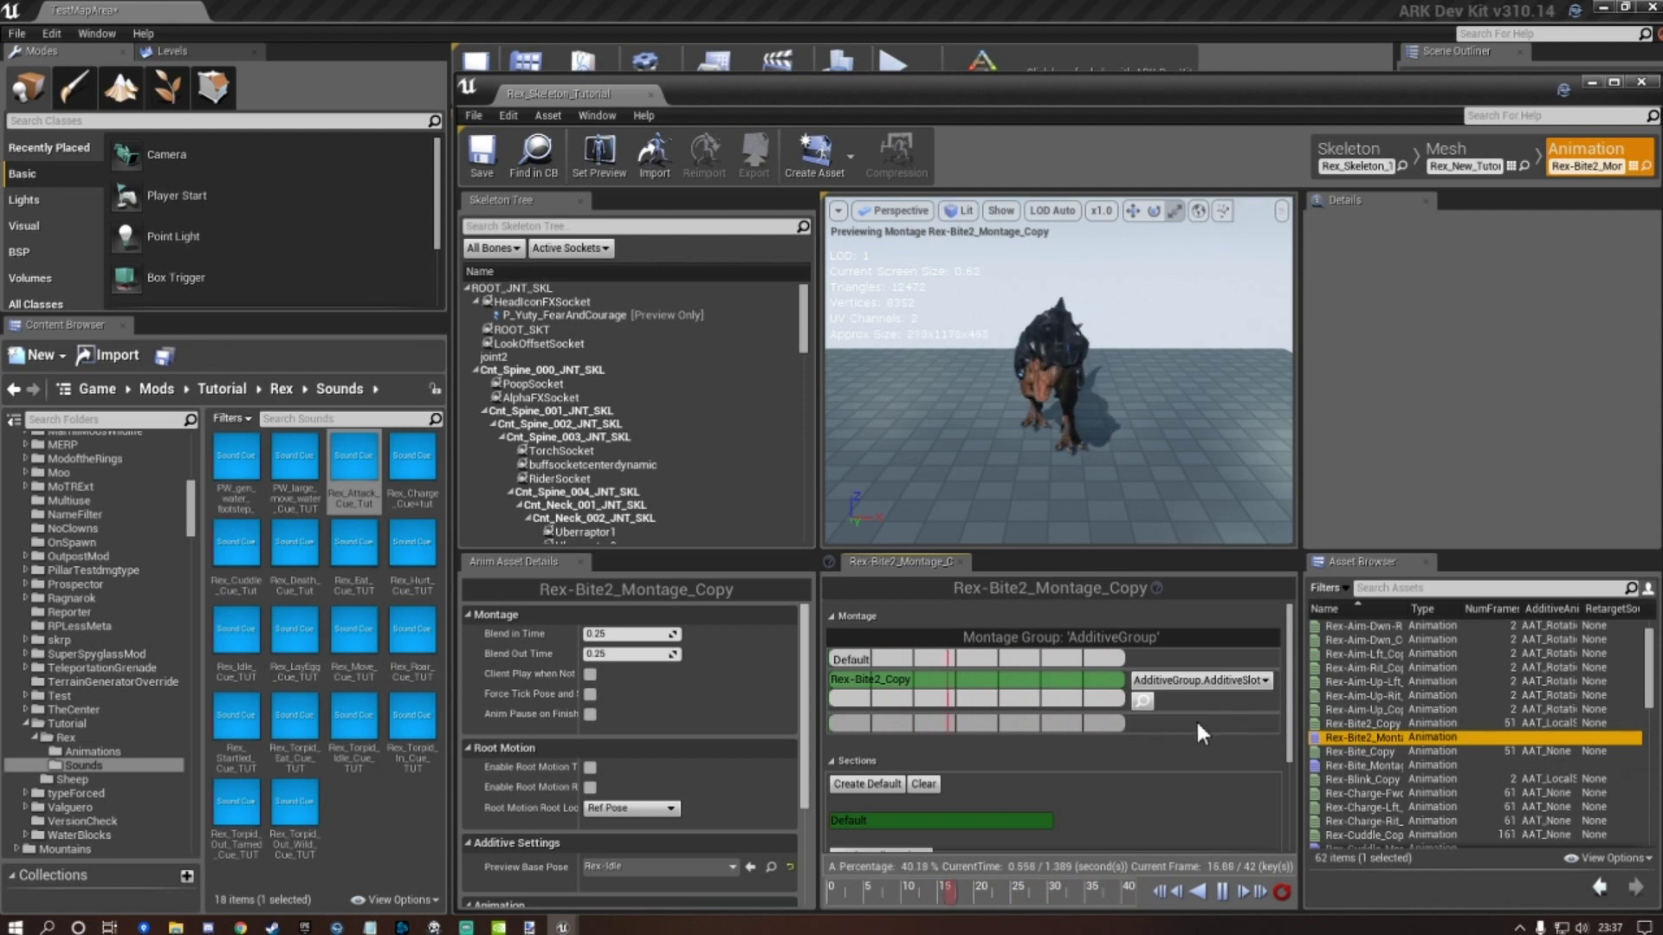
pyautogui.moveTo(1375, 751)
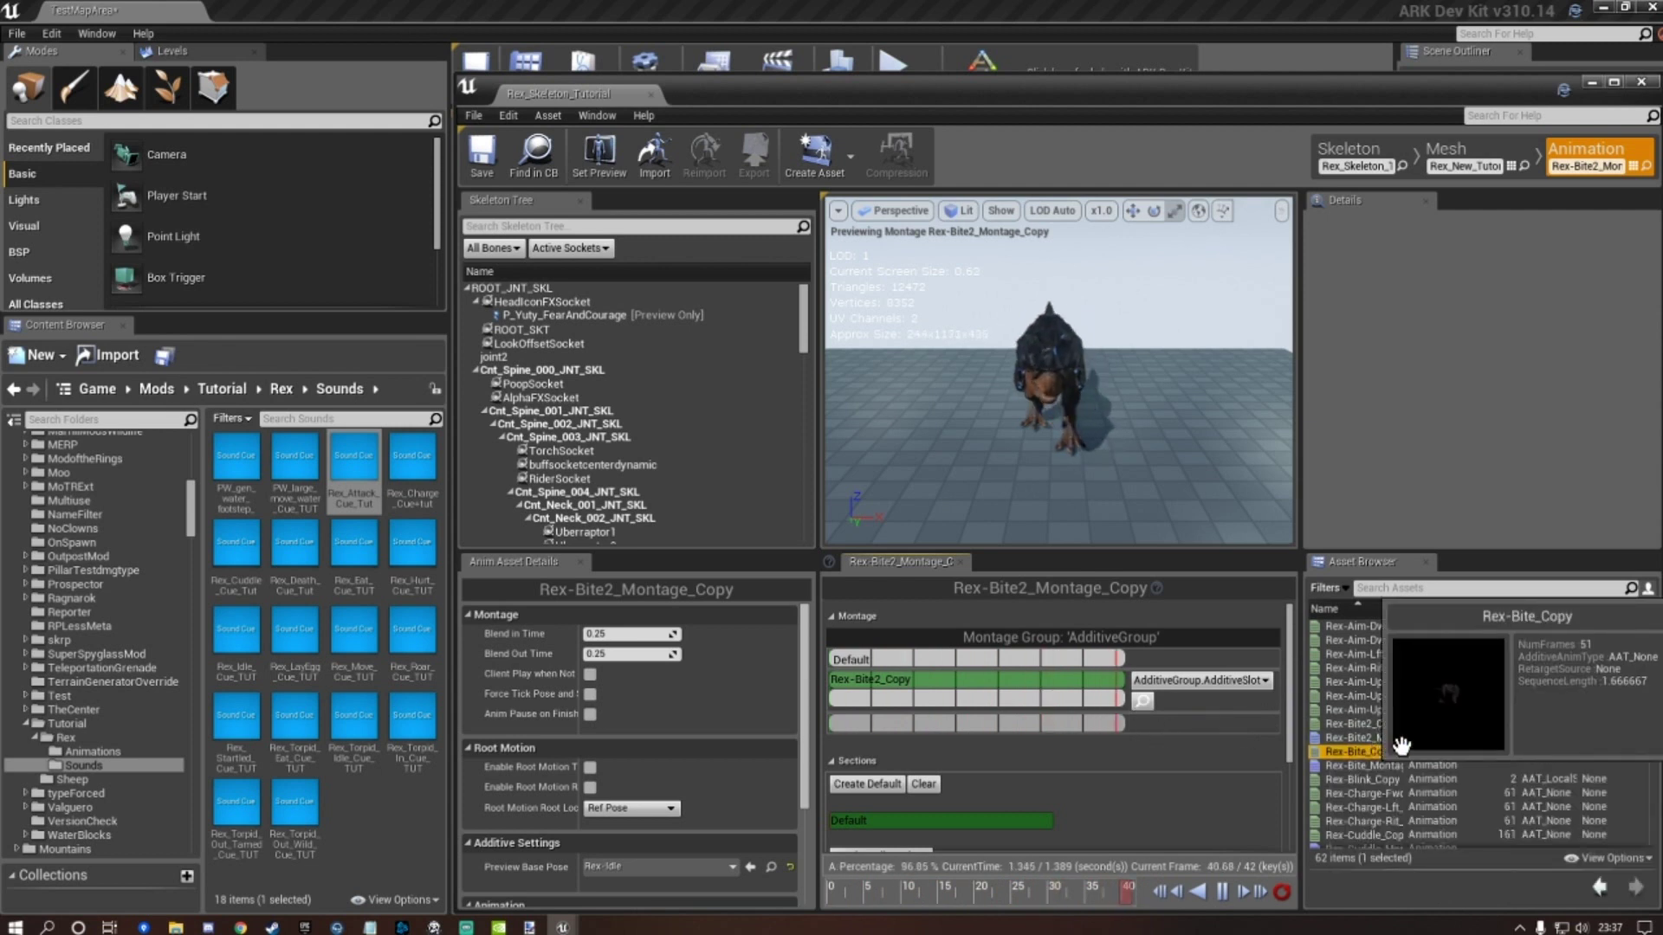
pyautogui.doubleClick(1400, 749)
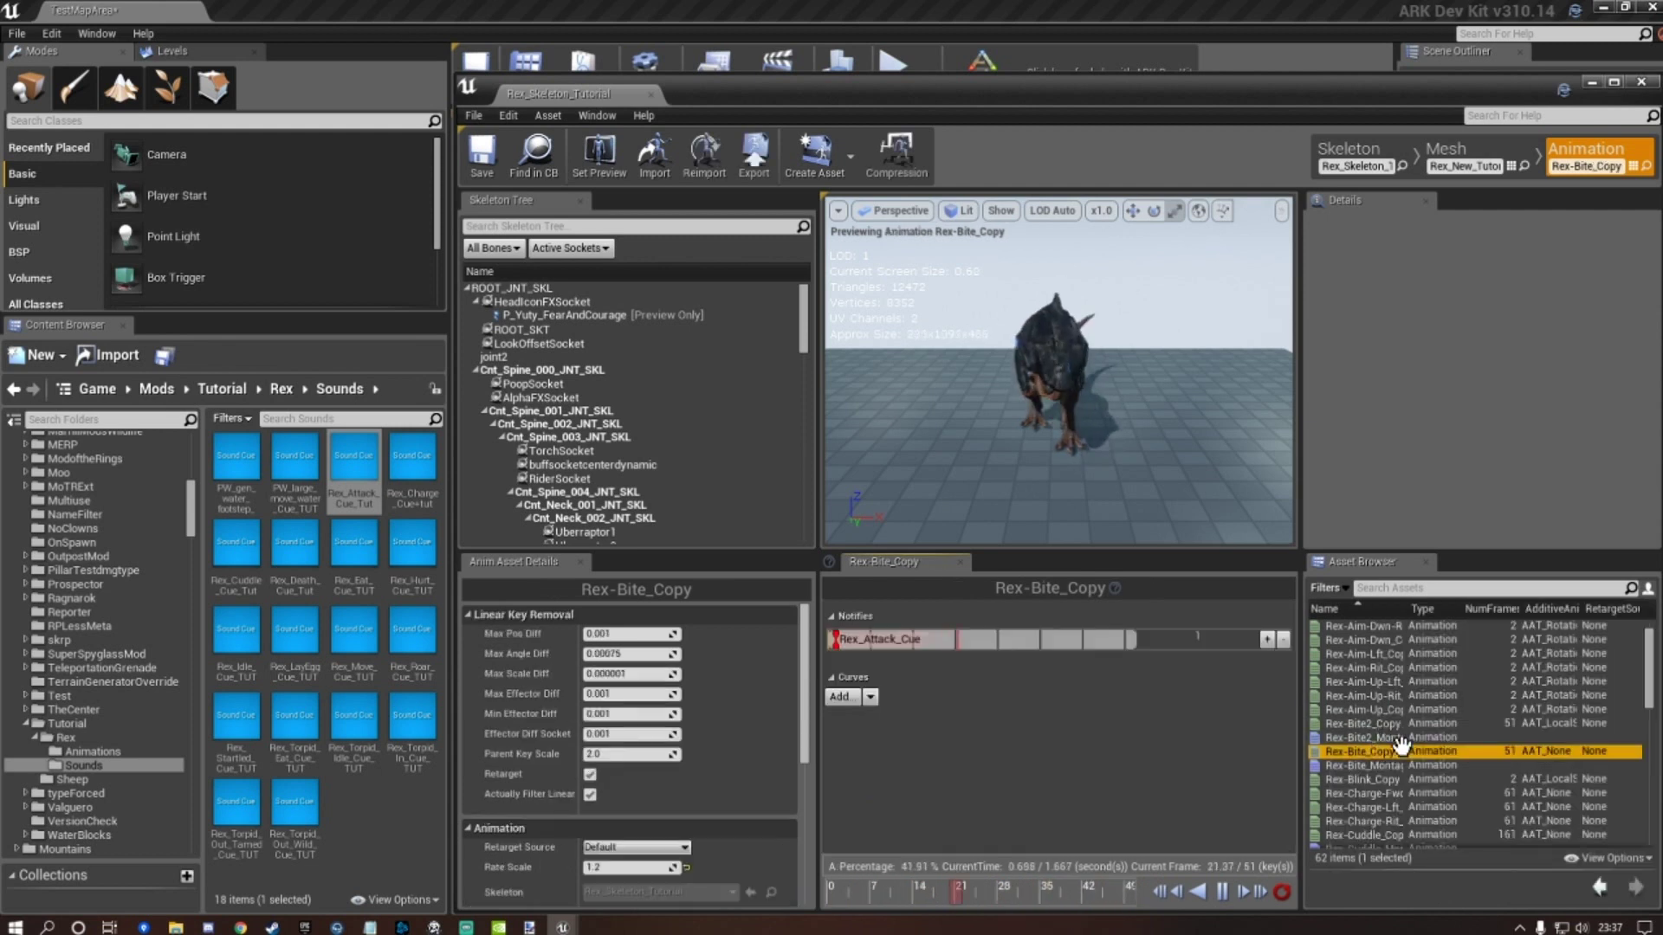
pyautogui.click(896, 639)
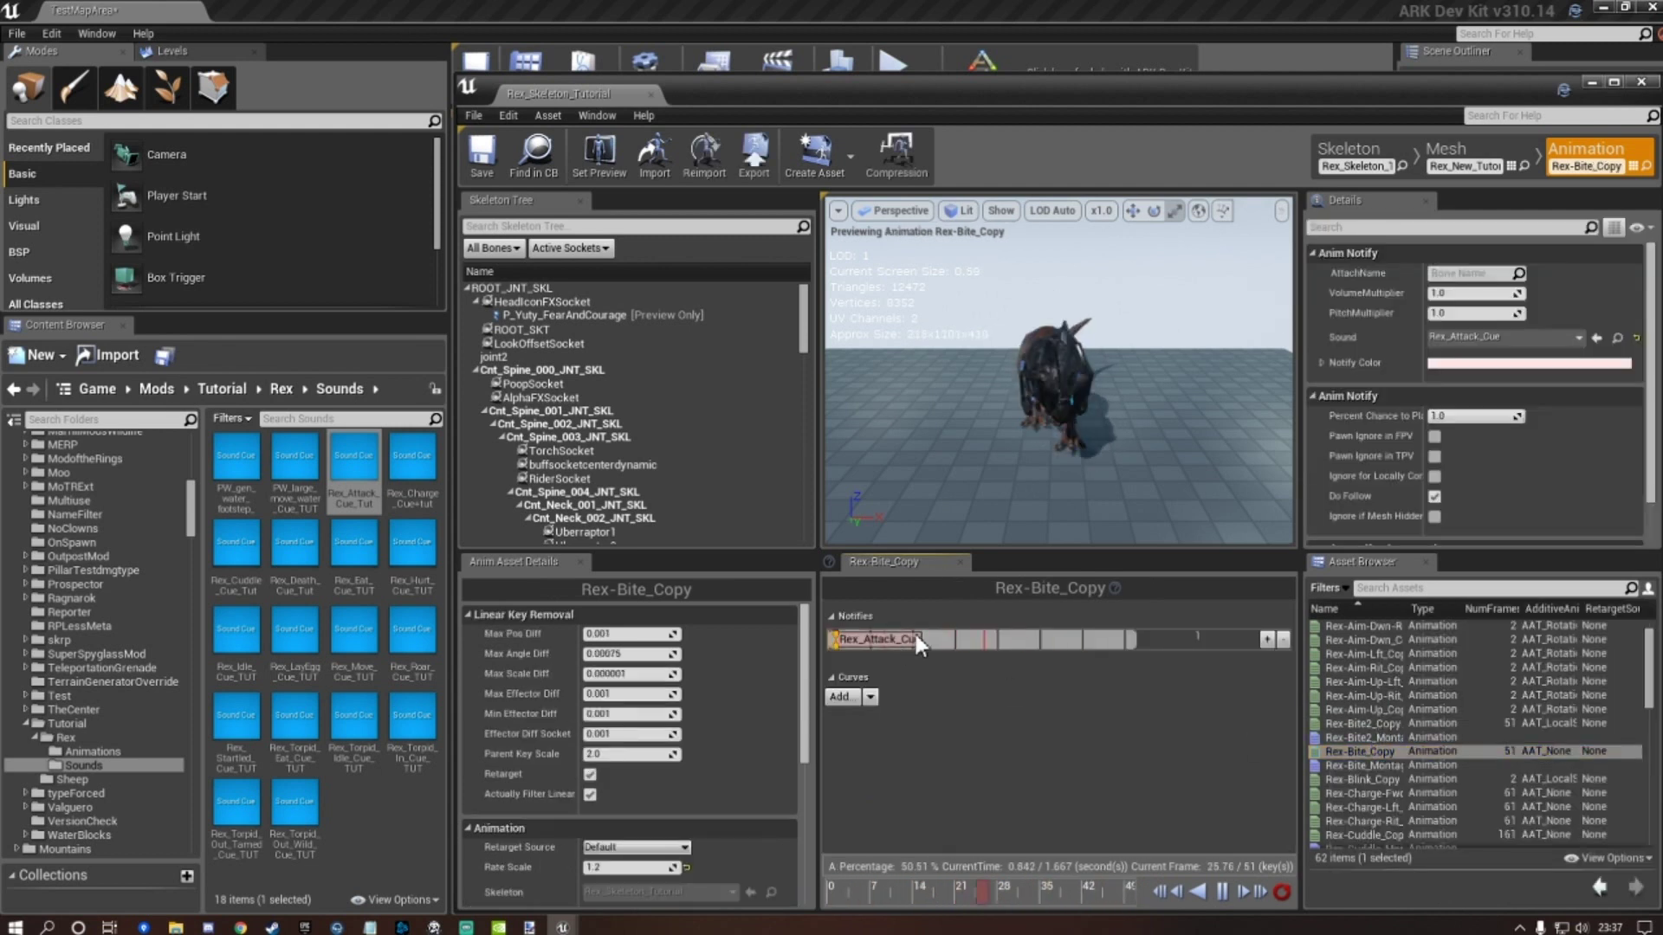
pyautogui.click(340, 459)
pyautogui.click(1596, 338)
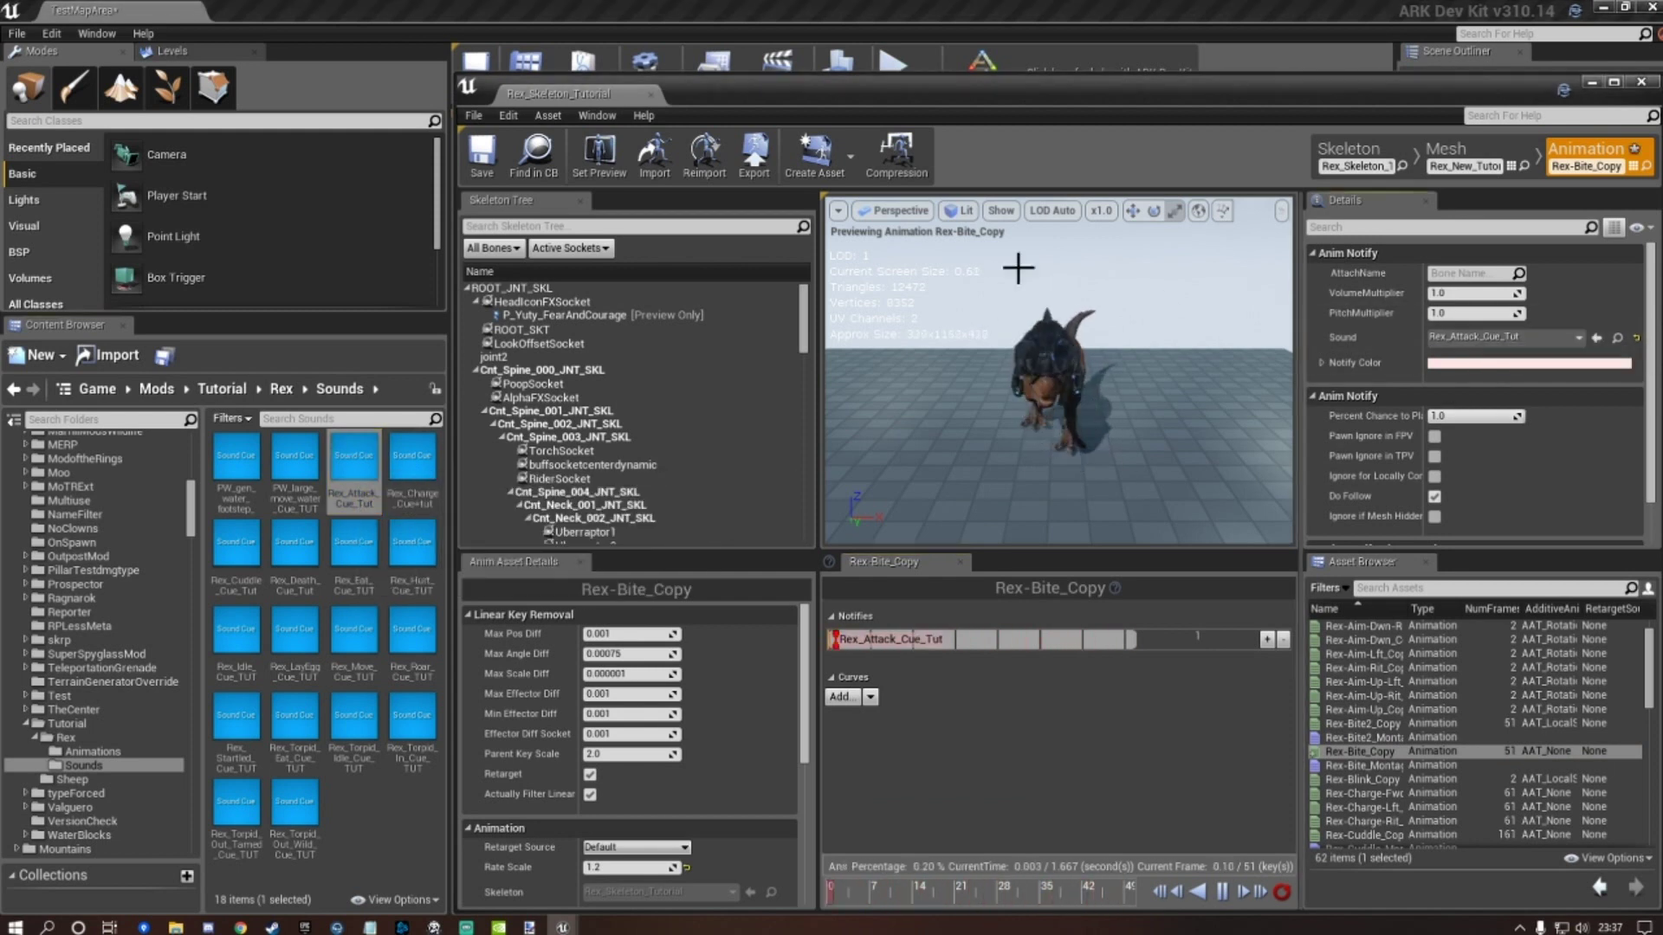
pyautogui.click(485, 156)
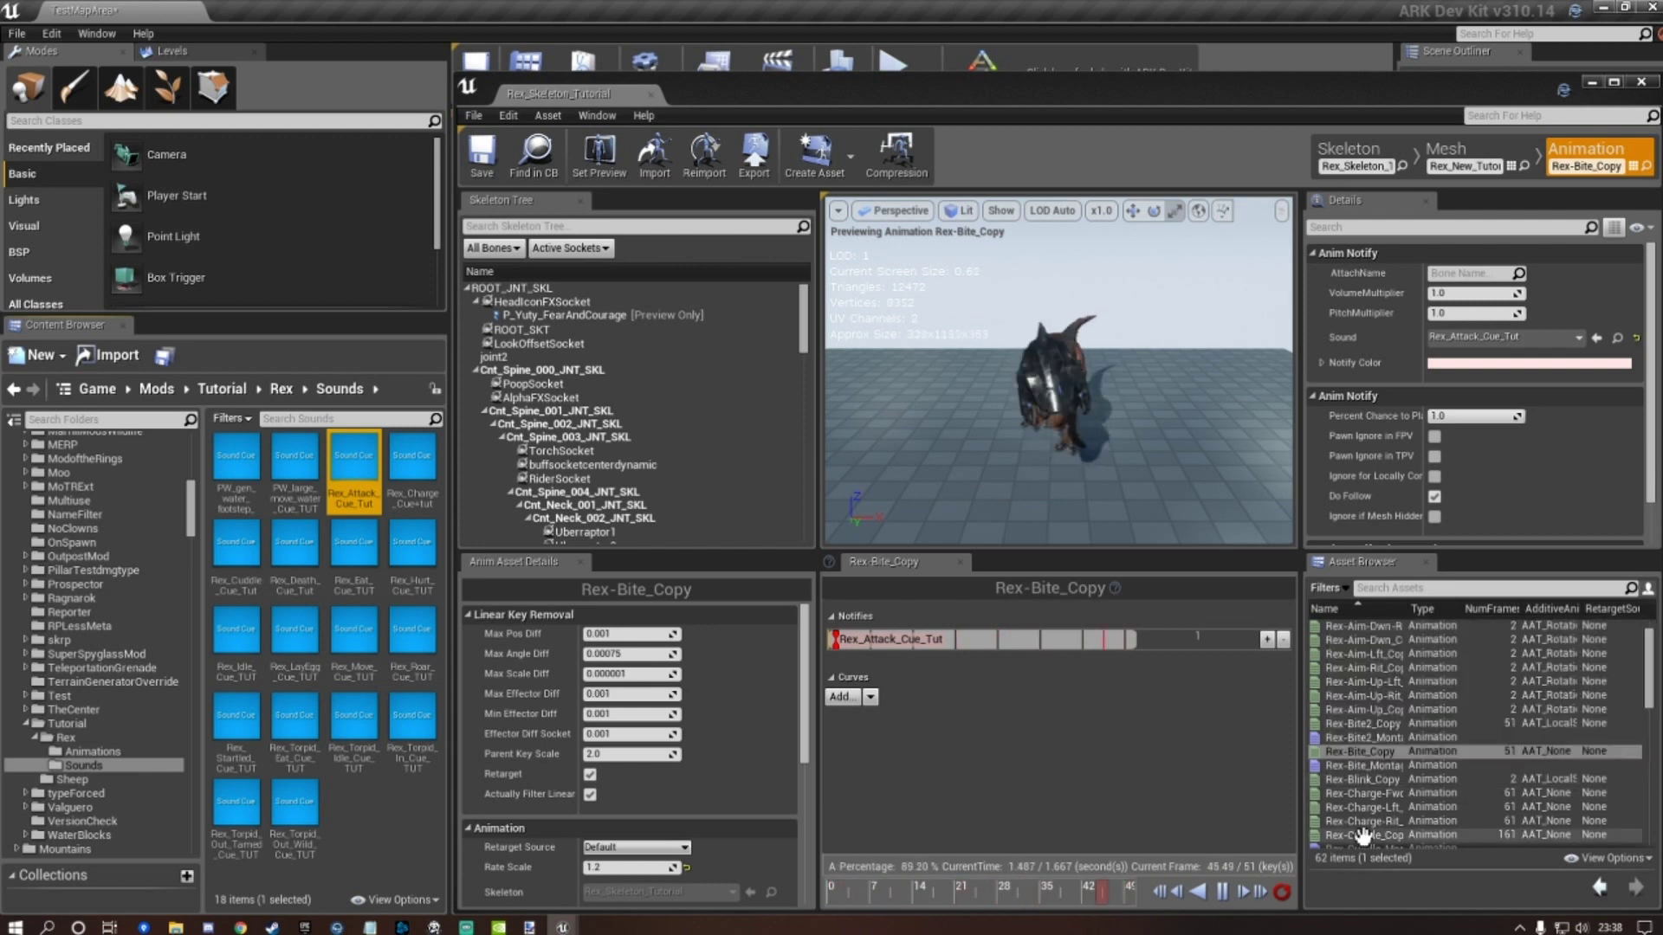
# Preview the Rex-Blink_Copy animation and check its timeline for sound notifies.
pyautogui.click(1394, 779)
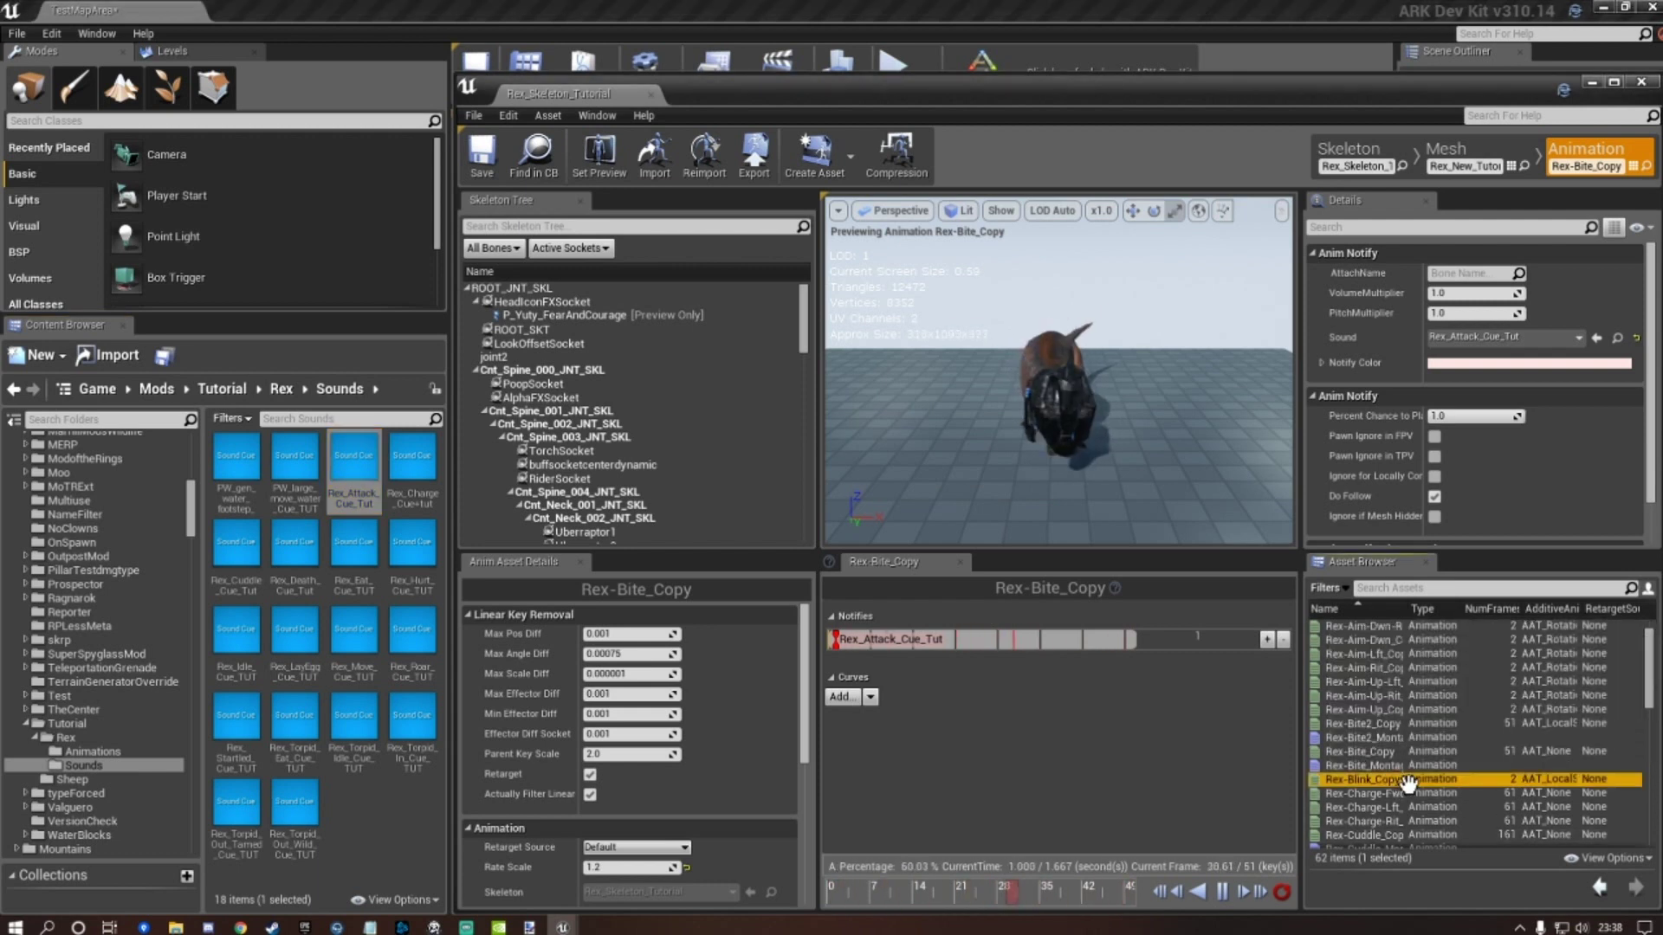
pyautogui.doubleClick(1408, 784)
pyautogui.scroll(-3, 1429, 744)
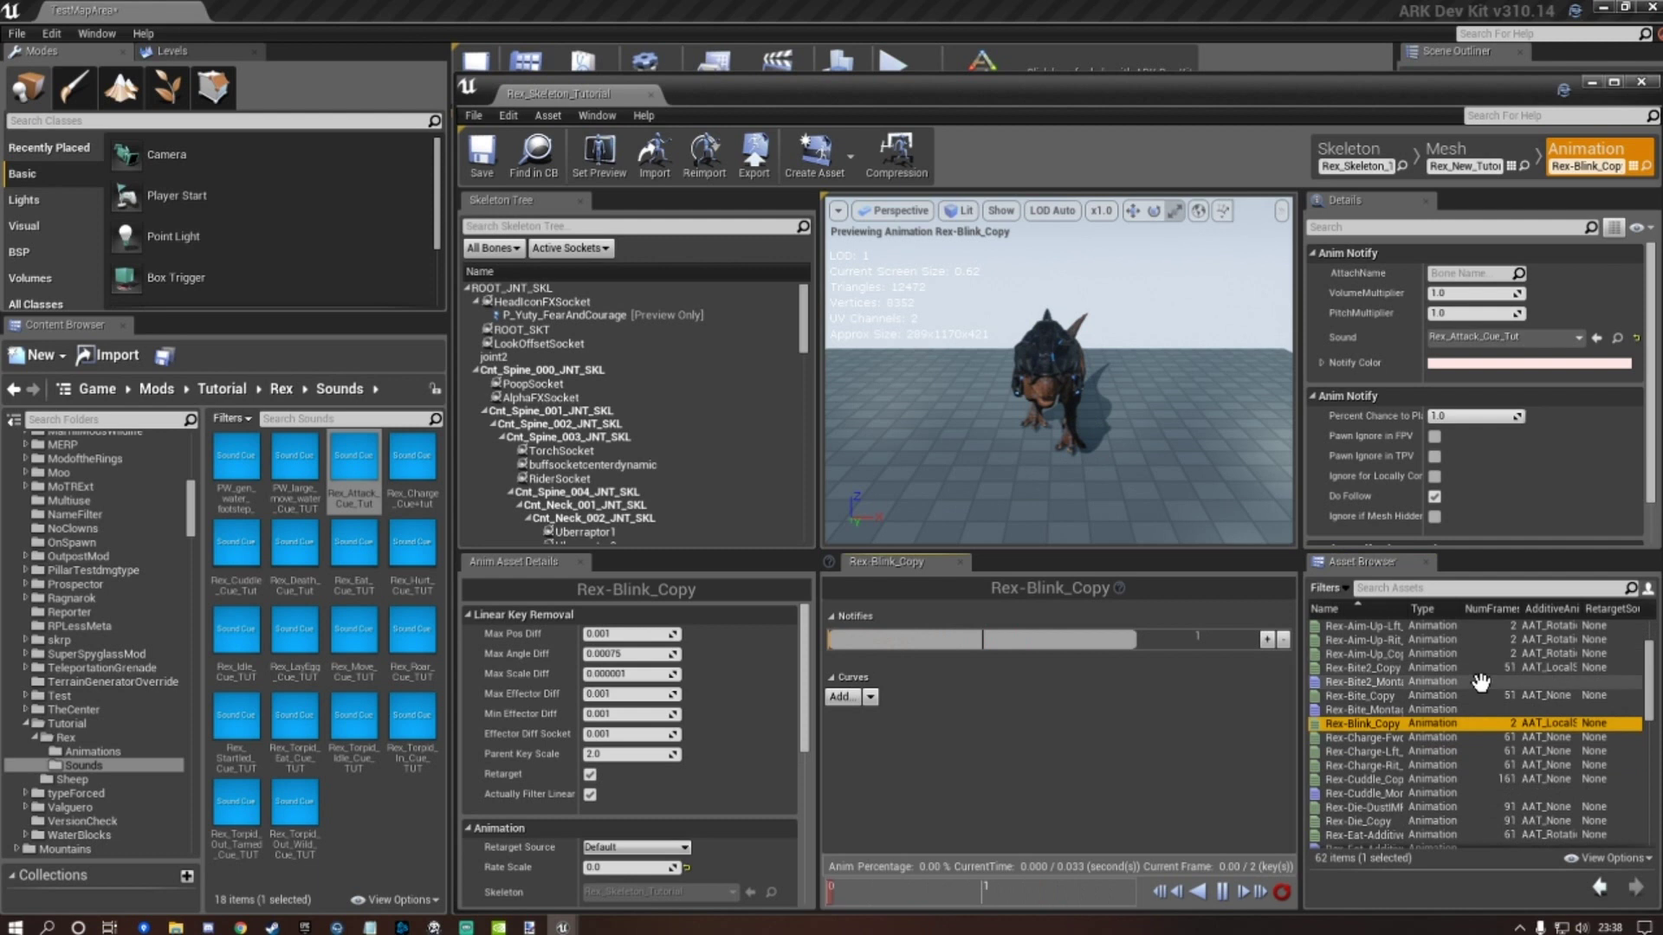
# Inspect the notifies of Rex-Charge-Fwd_Copy, set its charge notify's Sound to Rex_Charge_Cue+tut, and save the animation.
pyautogui.click(1395, 711)
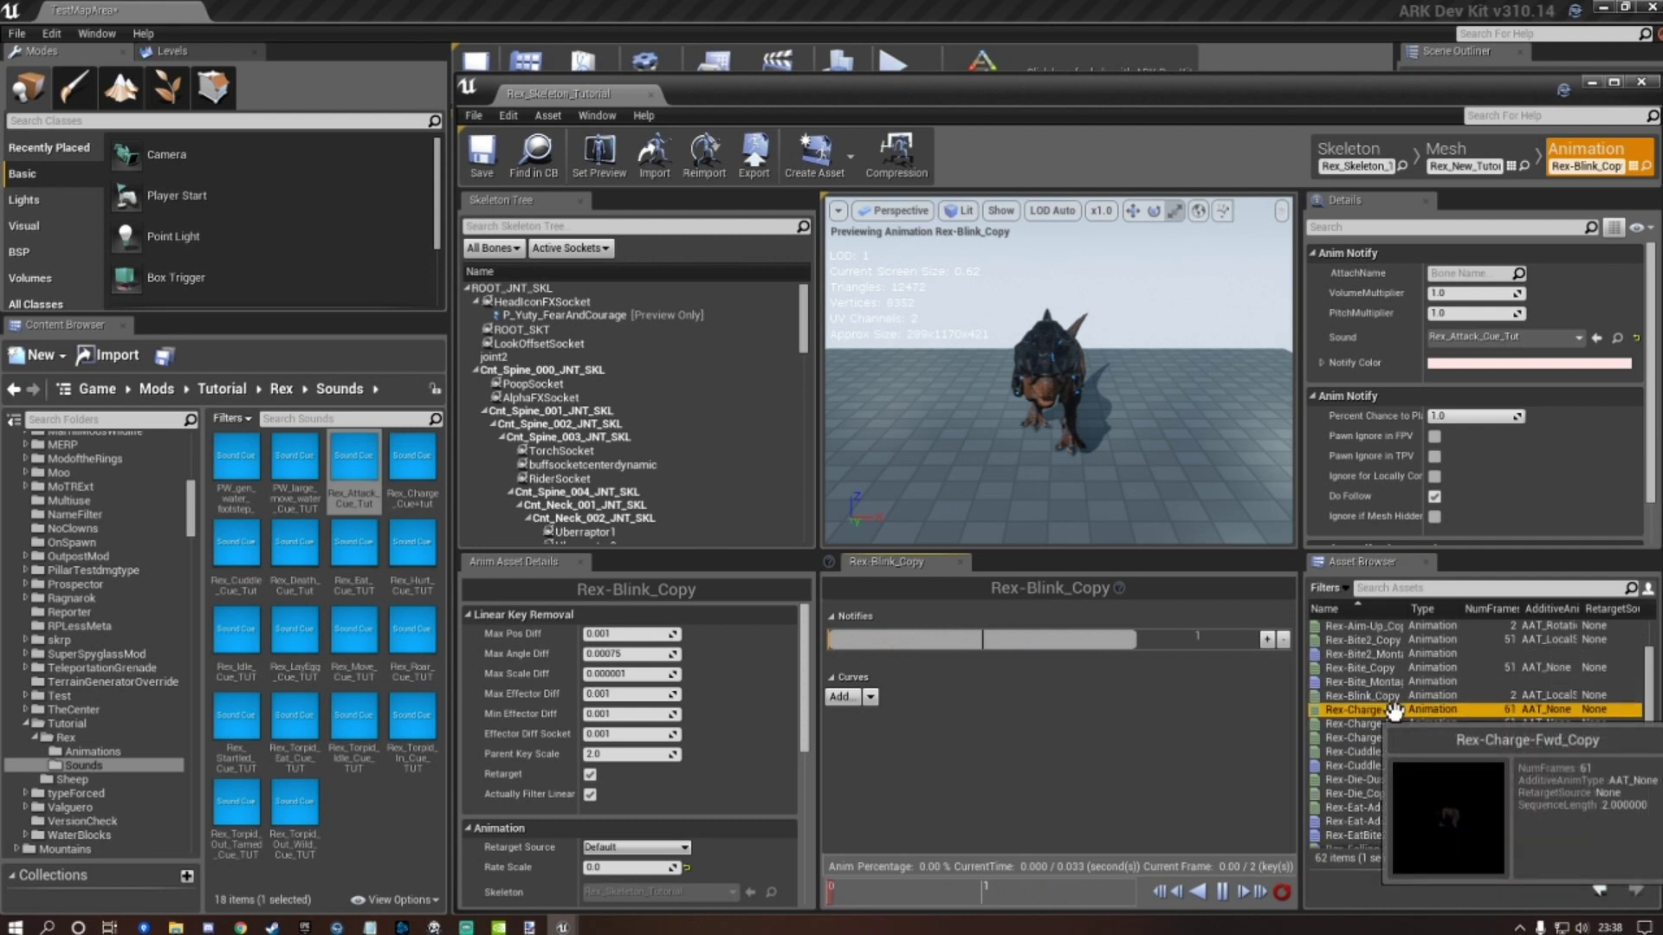
pyautogui.doubleClick(1395, 710)
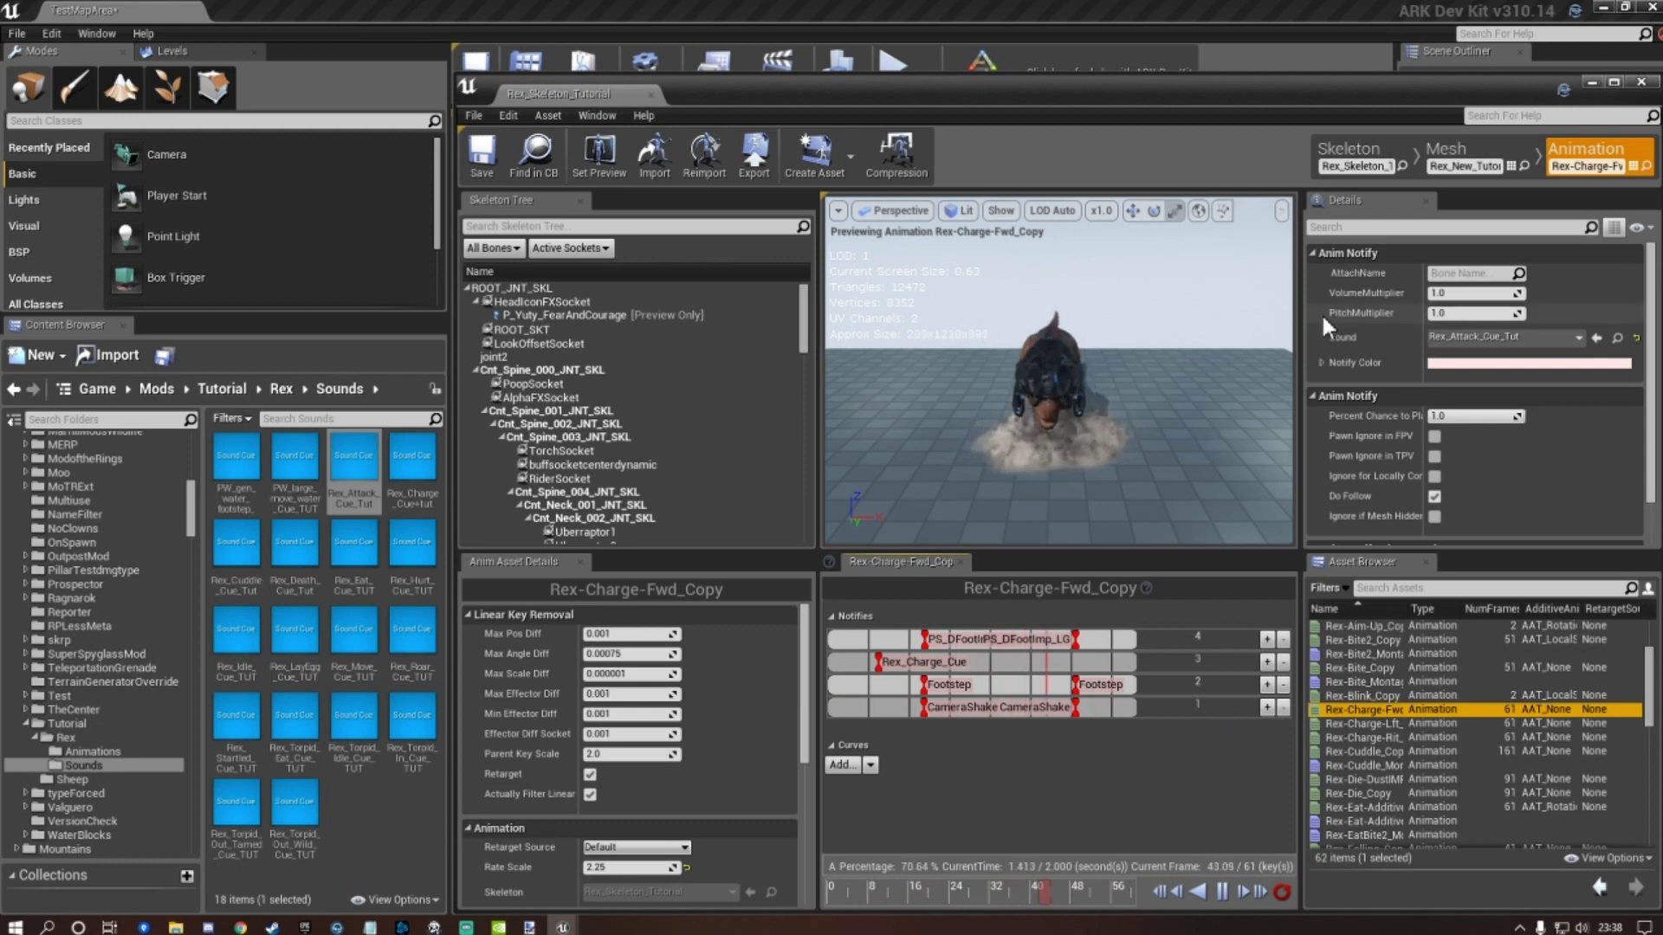
pyautogui.click(940, 642)
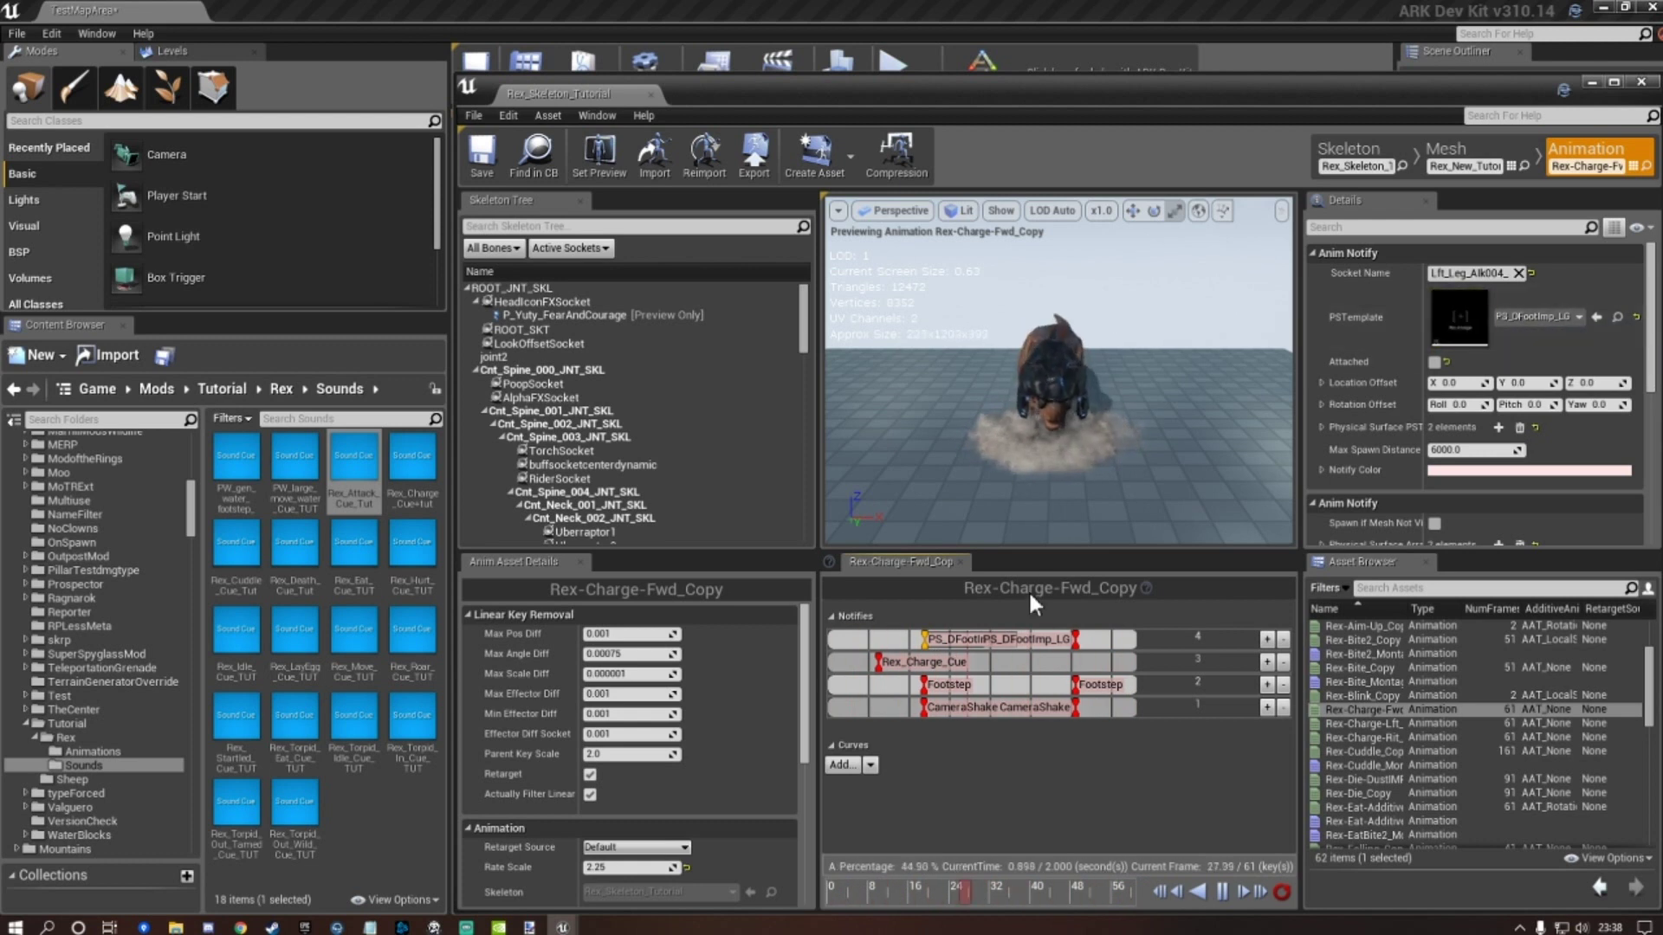
pyautogui.click(907, 662)
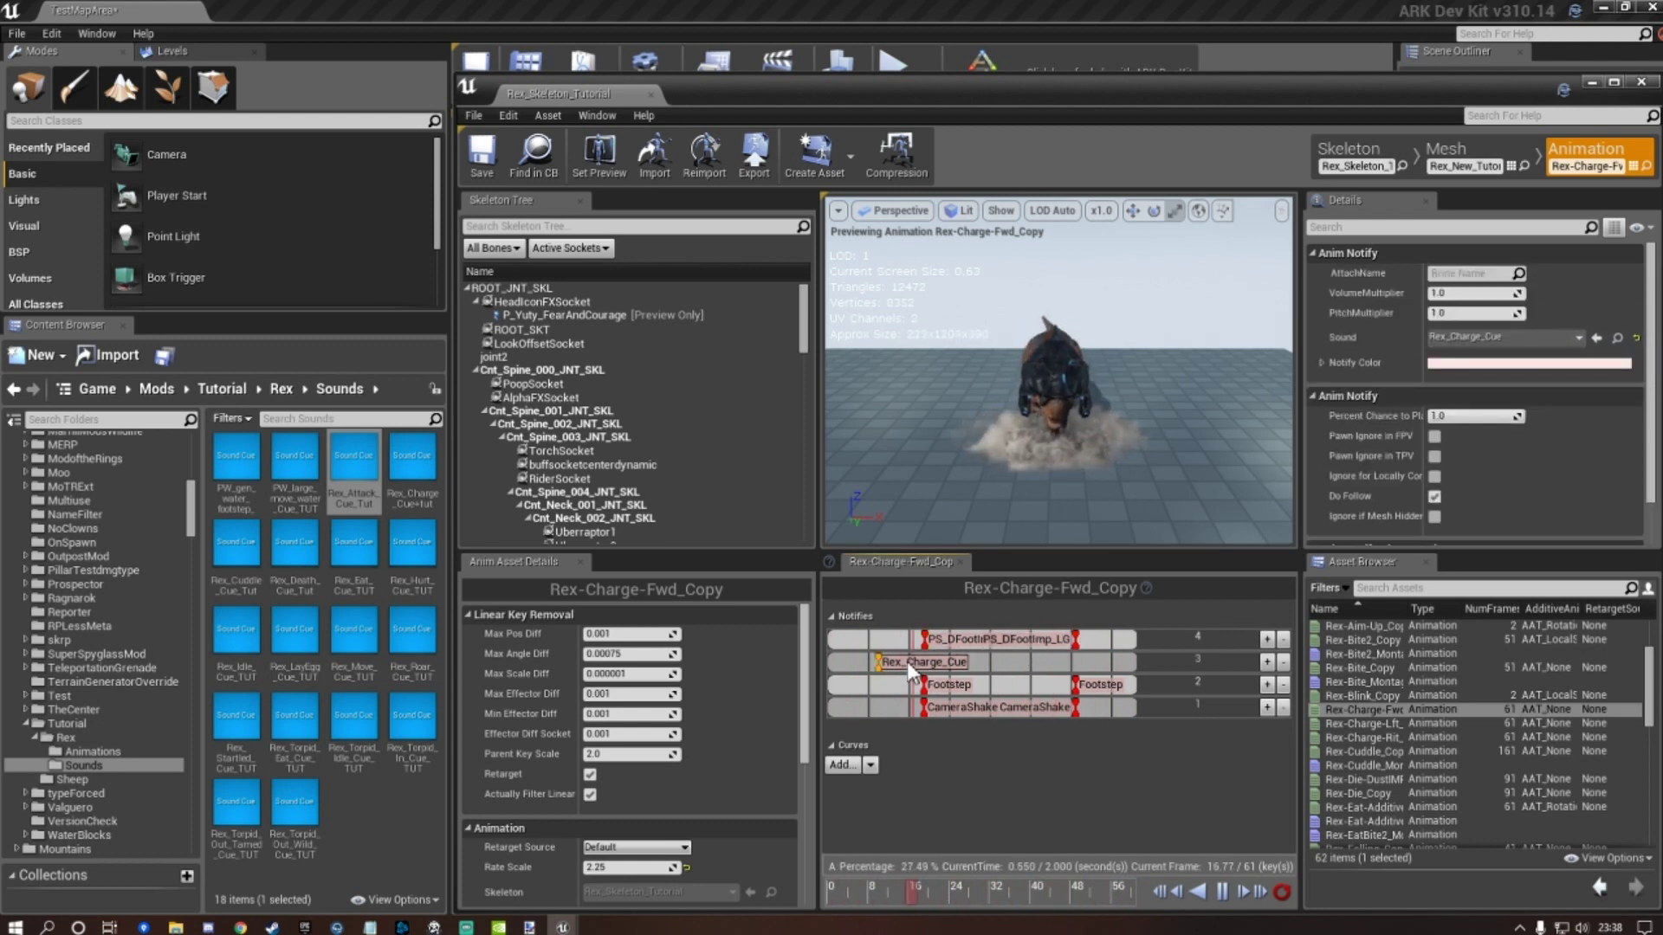
pyautogui.click(958, 685)
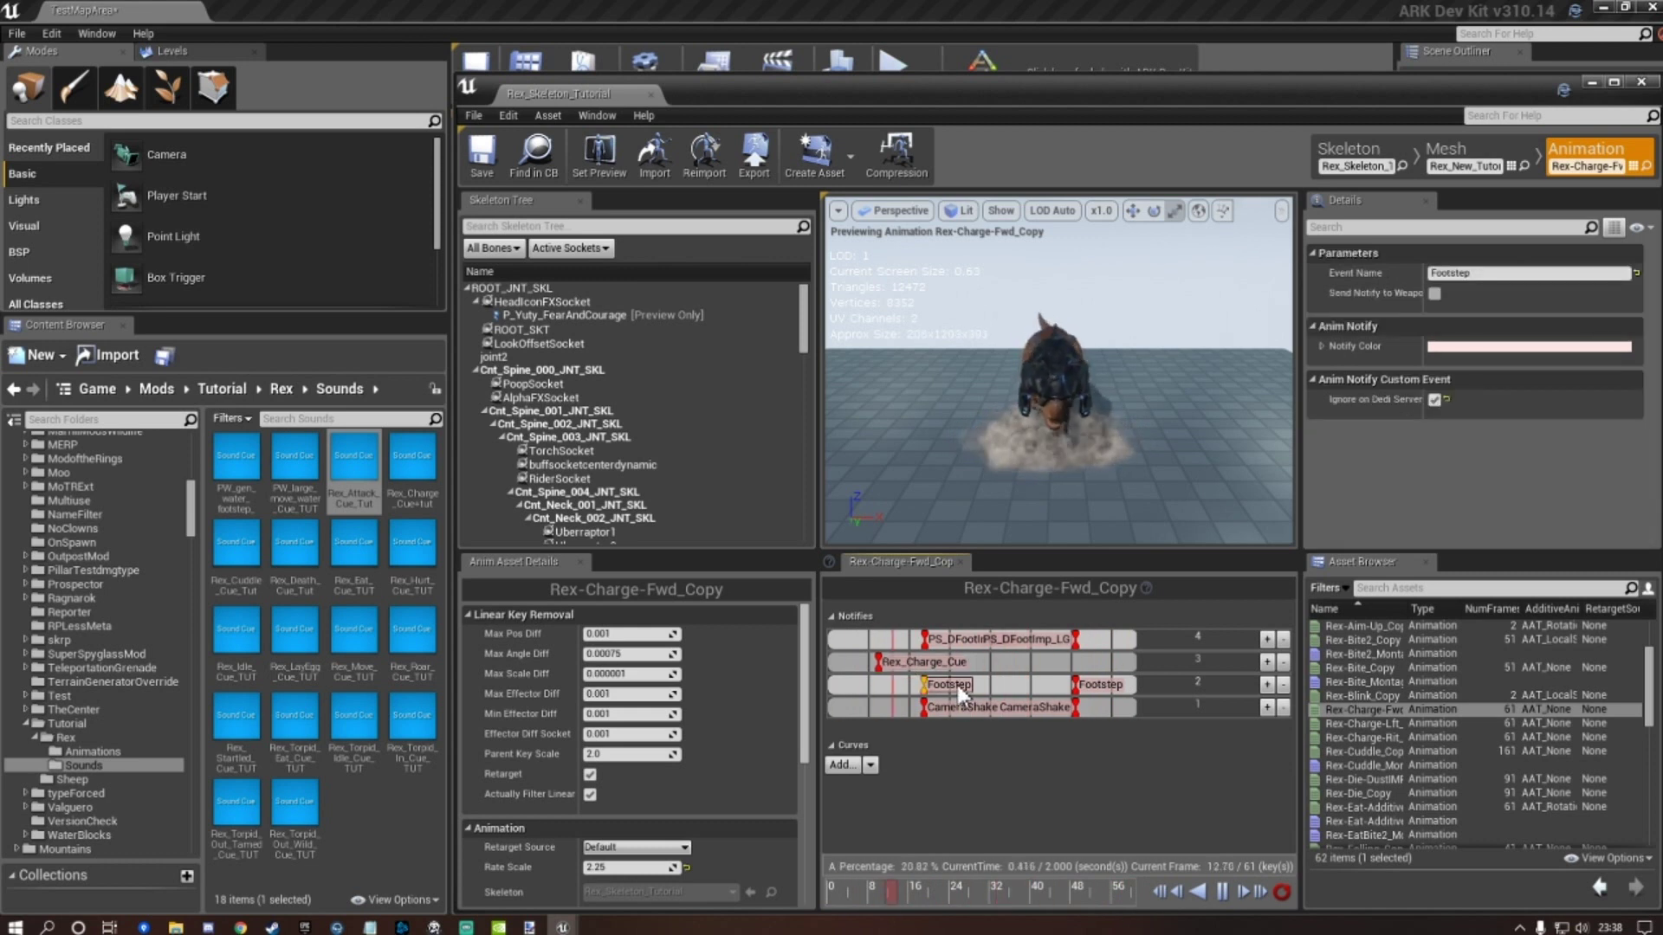
pyautogui.click(896, 661)
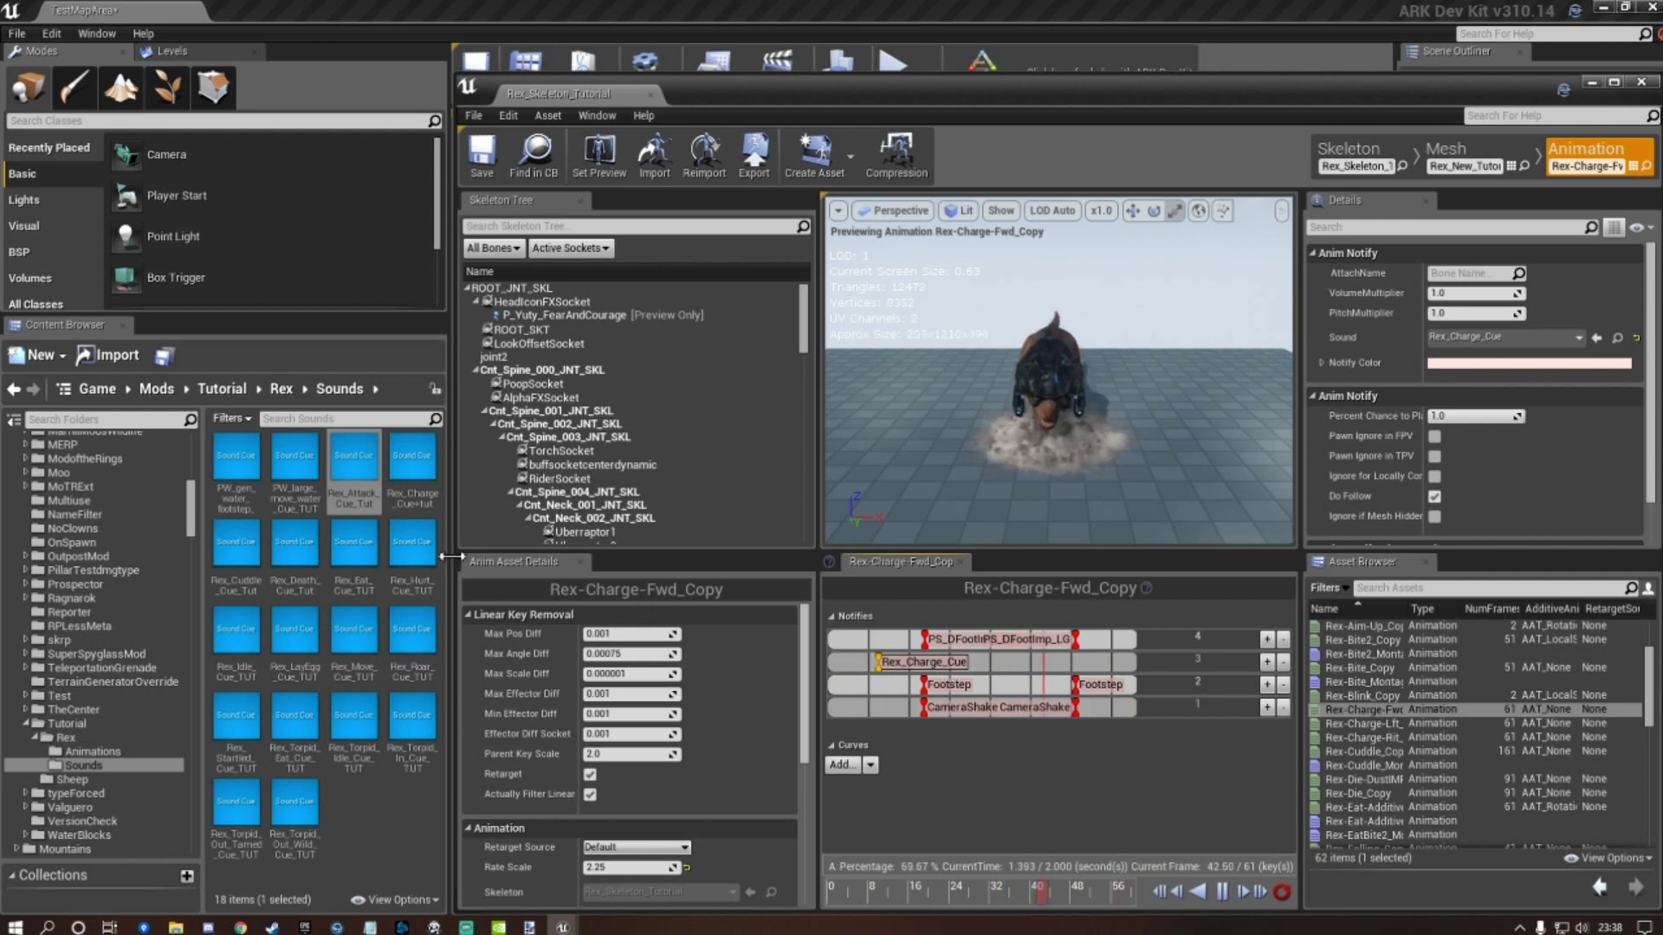
pyautogui.click(411, 496)
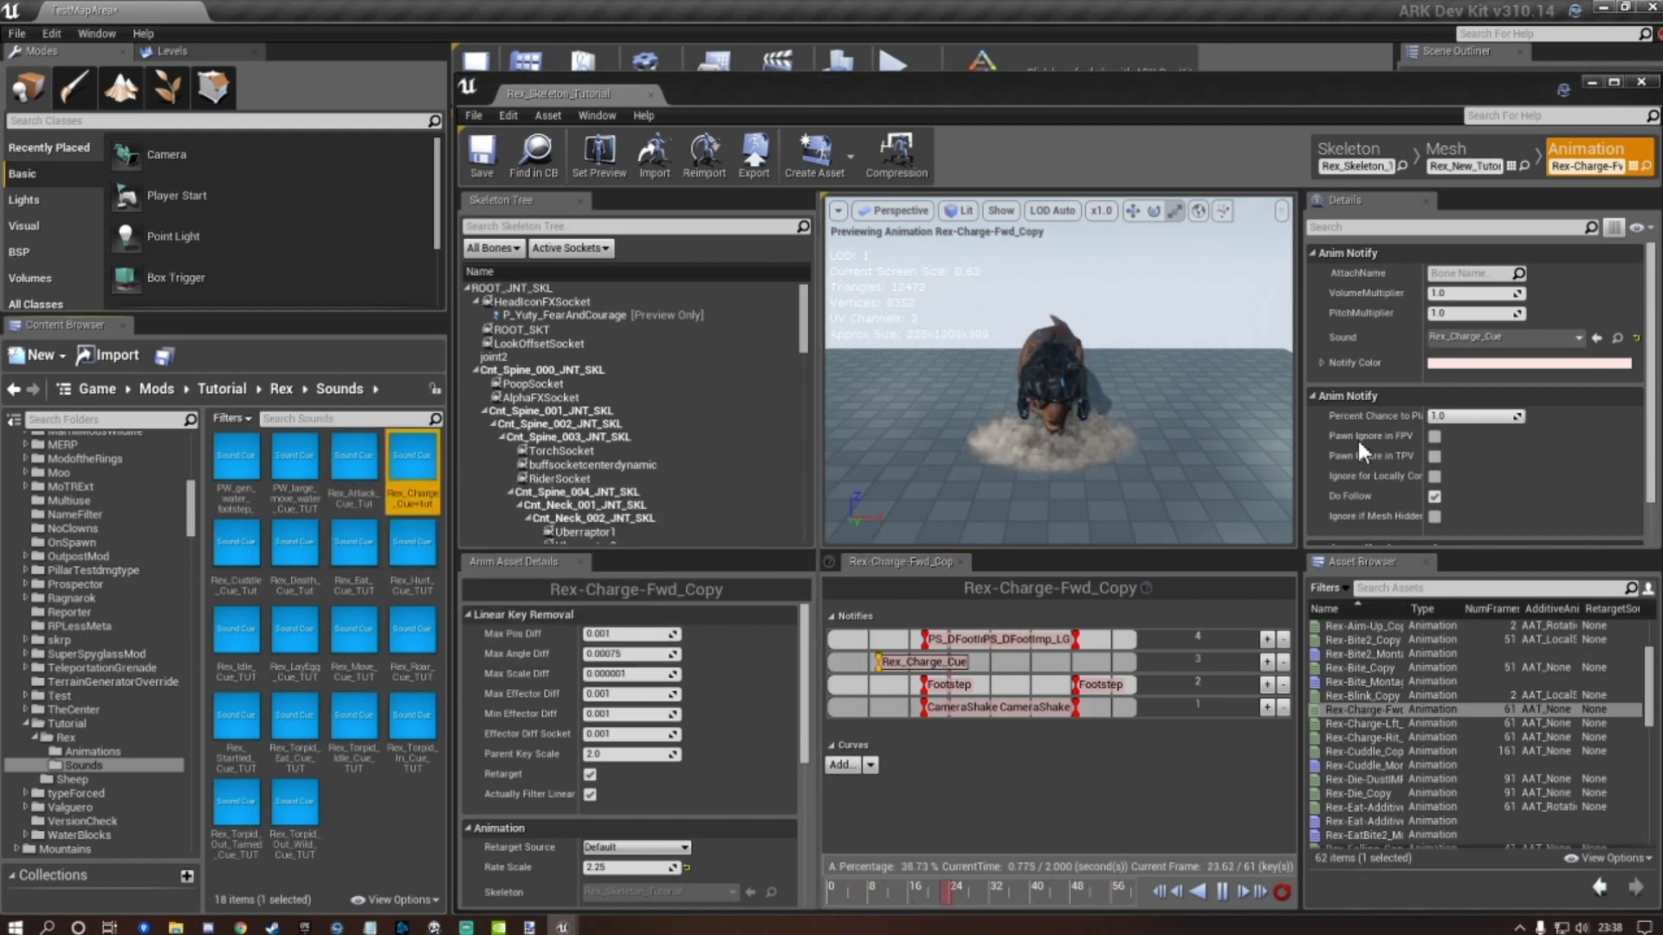
pyautogui.click(1597, 338)
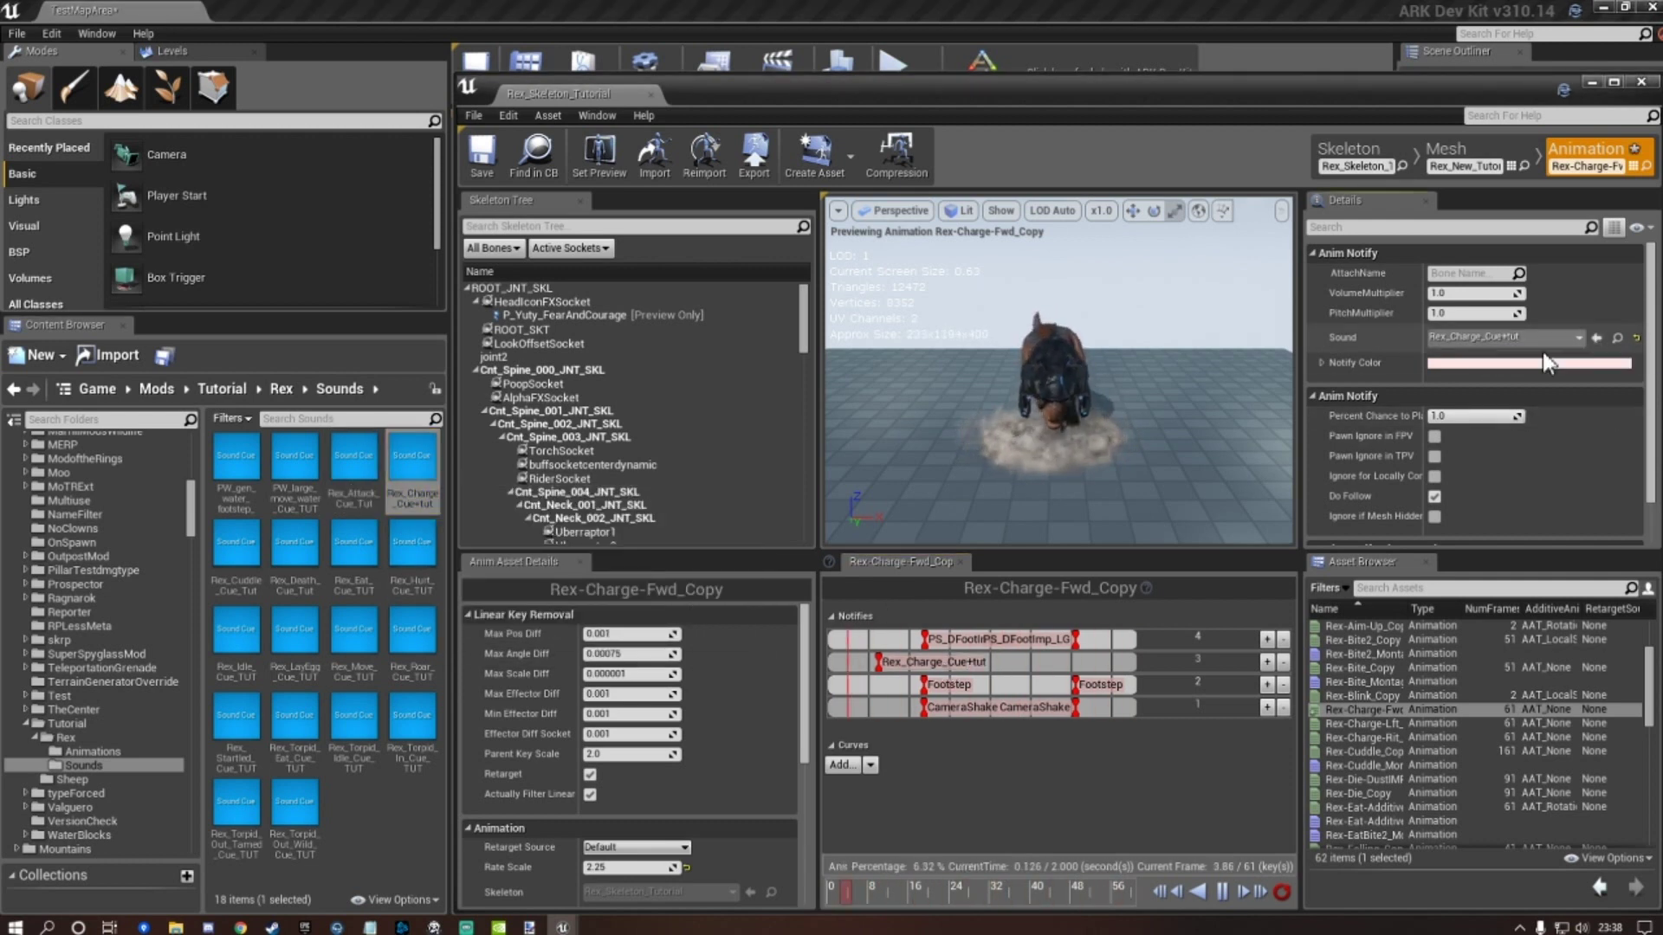
pyautogui.click(485, 154)
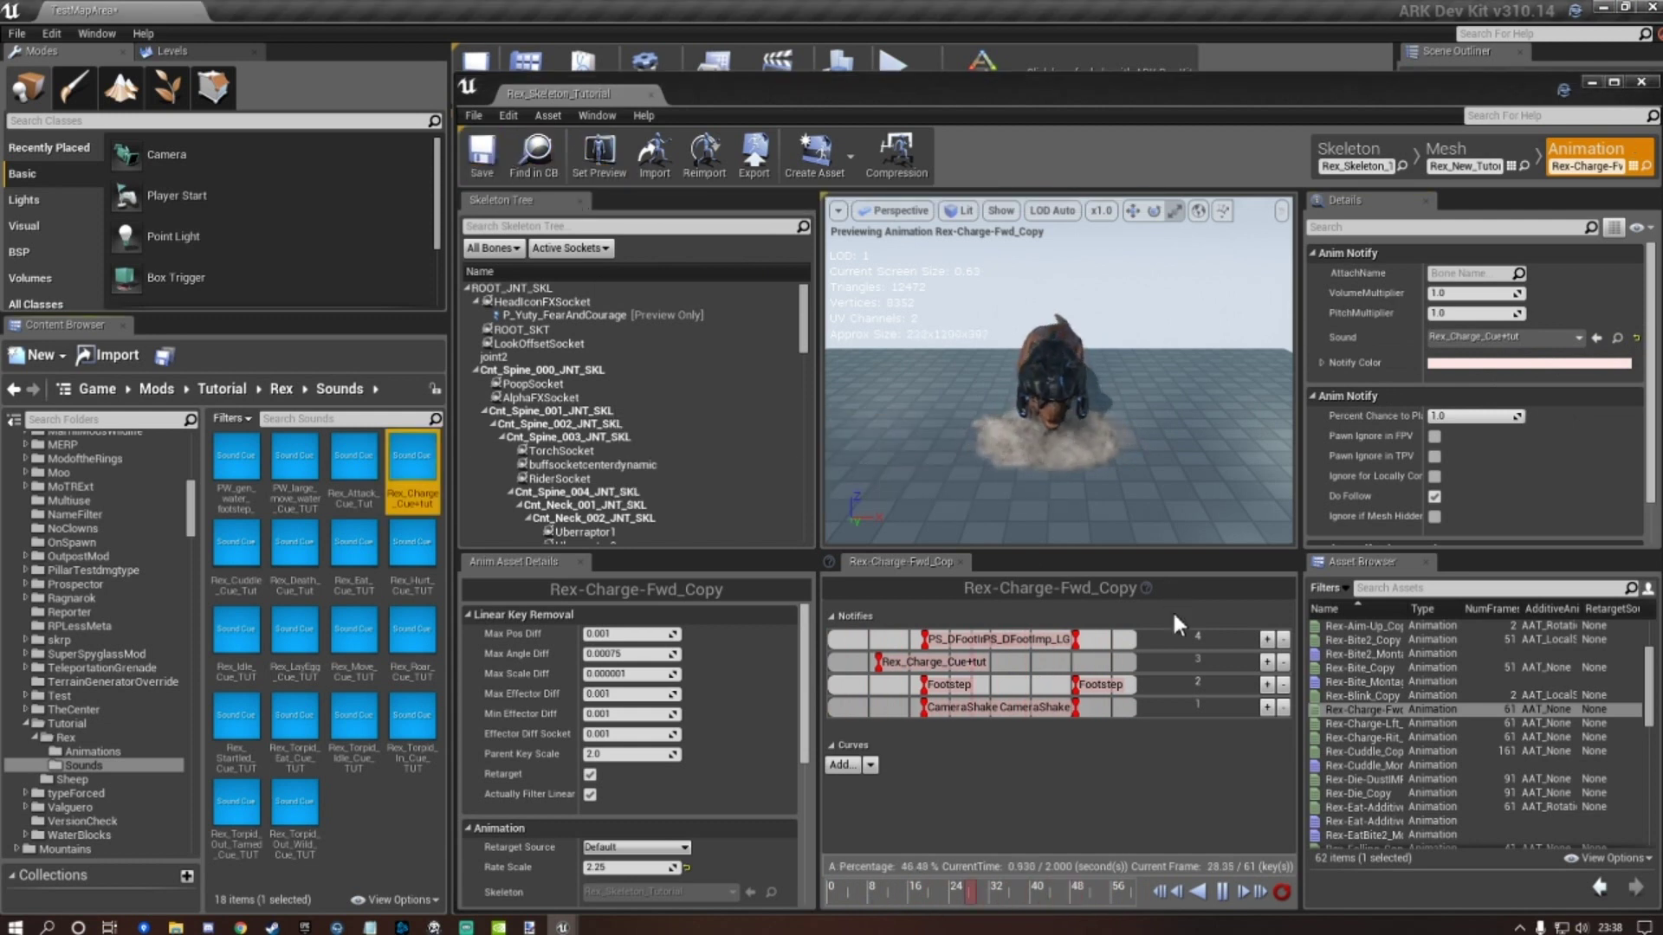
# Assign Rex_Charge_Cue+tut to the charge notify in both Rex-Charge-Lft_Copy and Rex-Charge-Rit_Copy, saving the latter.
pyautogui.click(1367, 725)
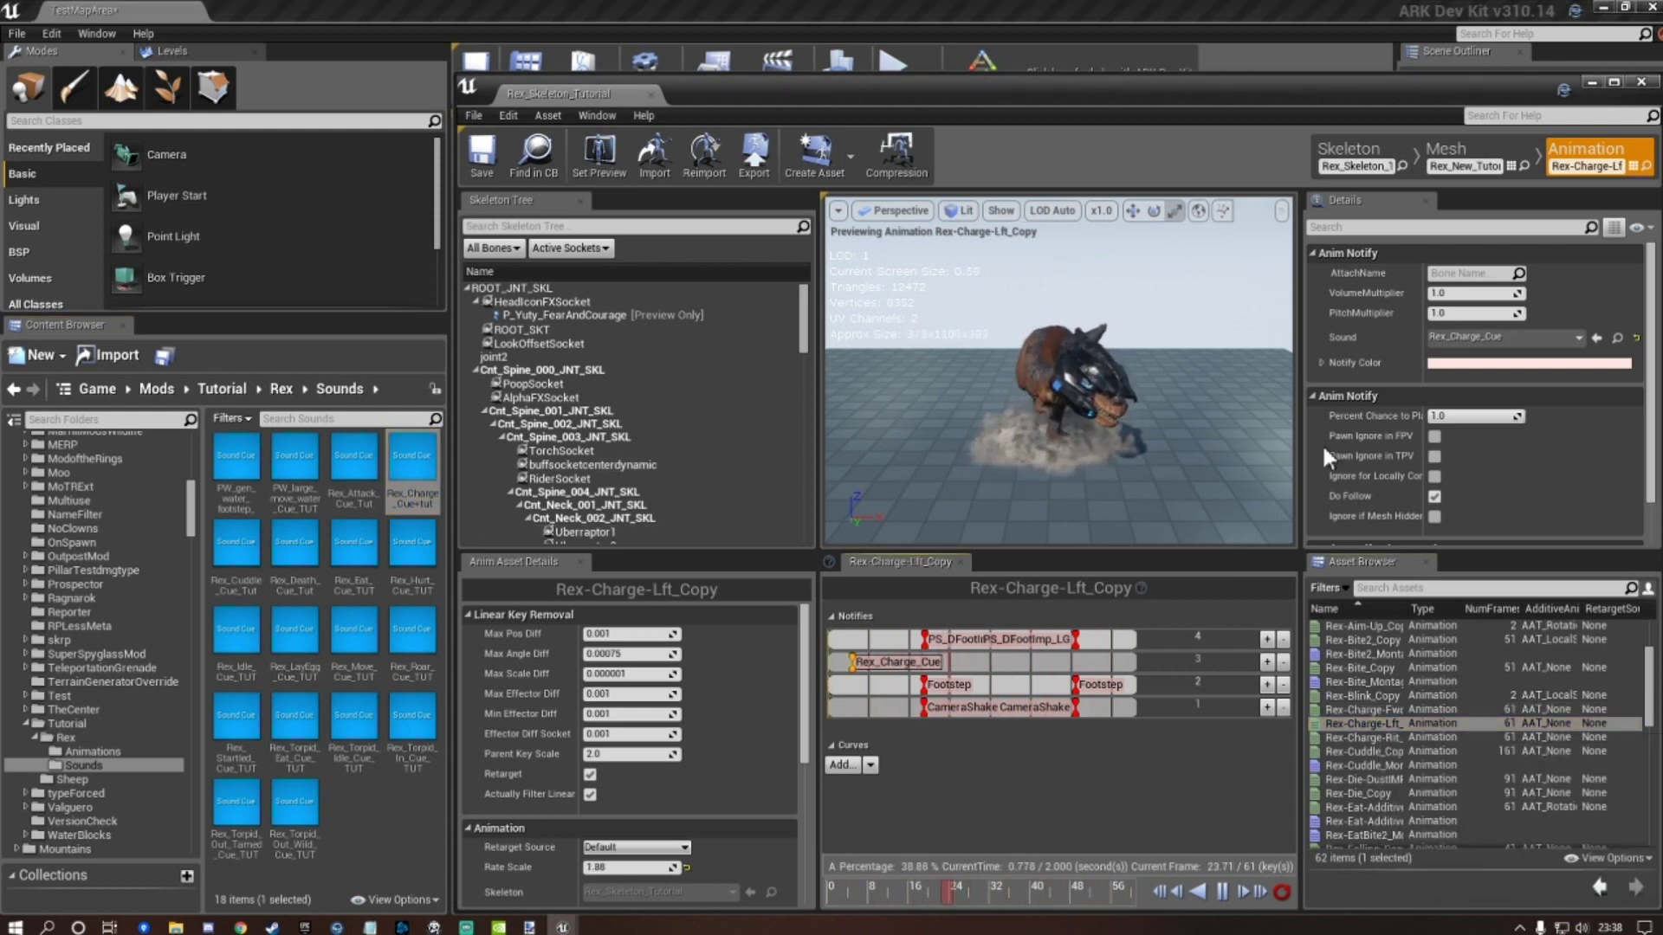
pyautogui.click(1595, 337)
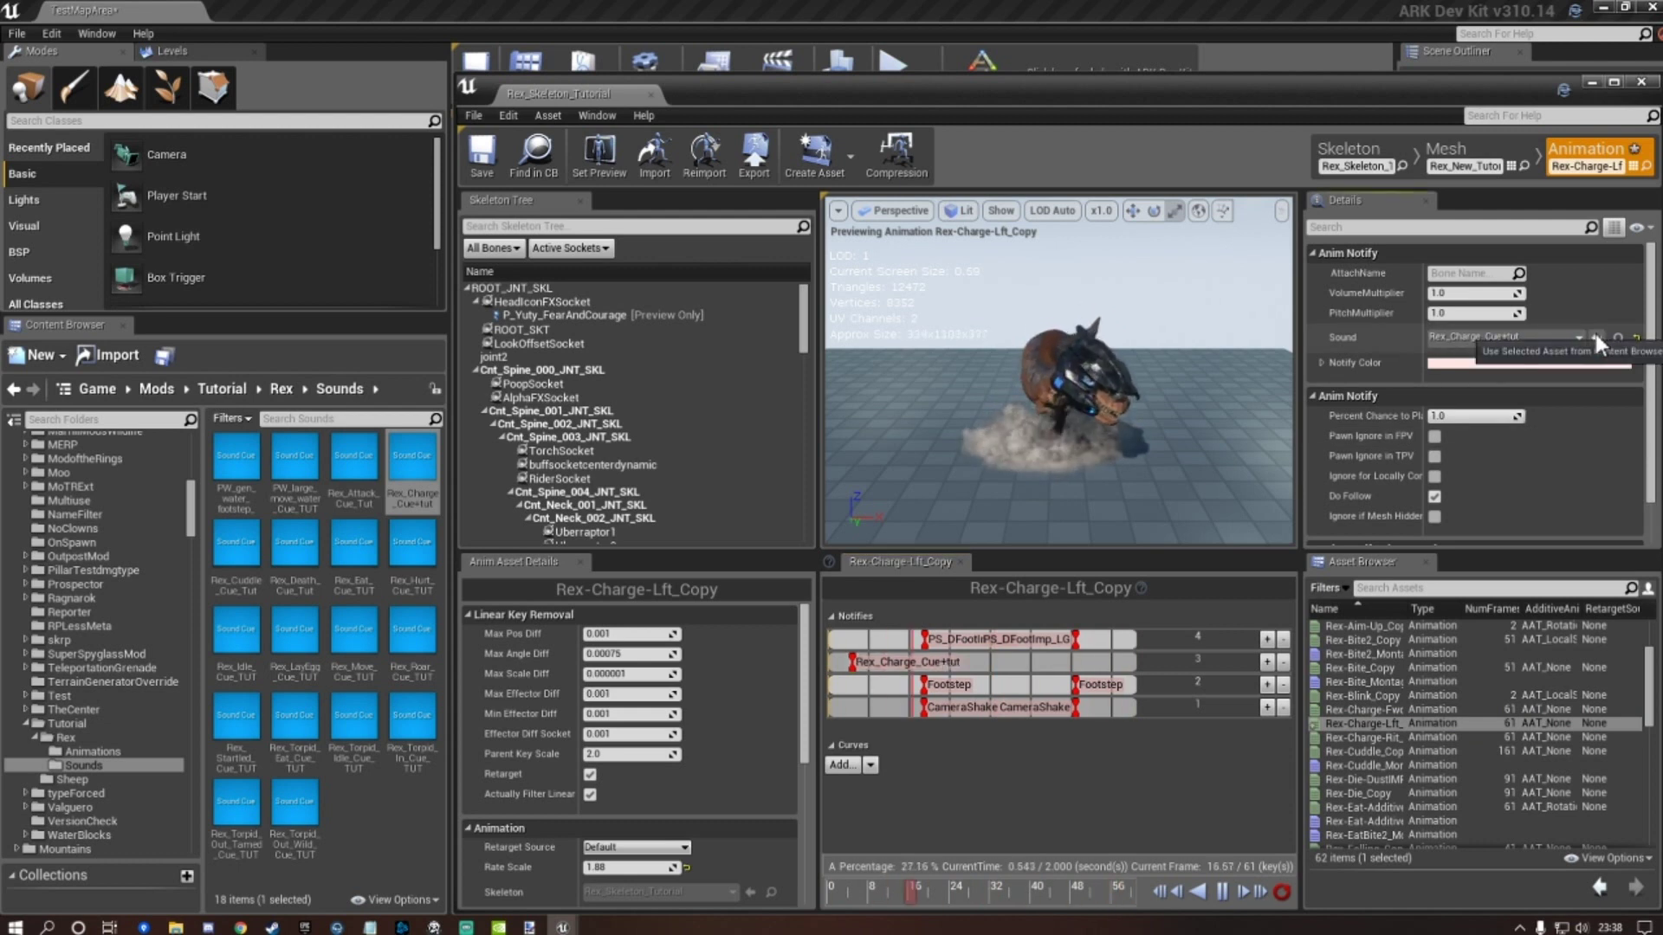
pyautogui.click(1366, 737)
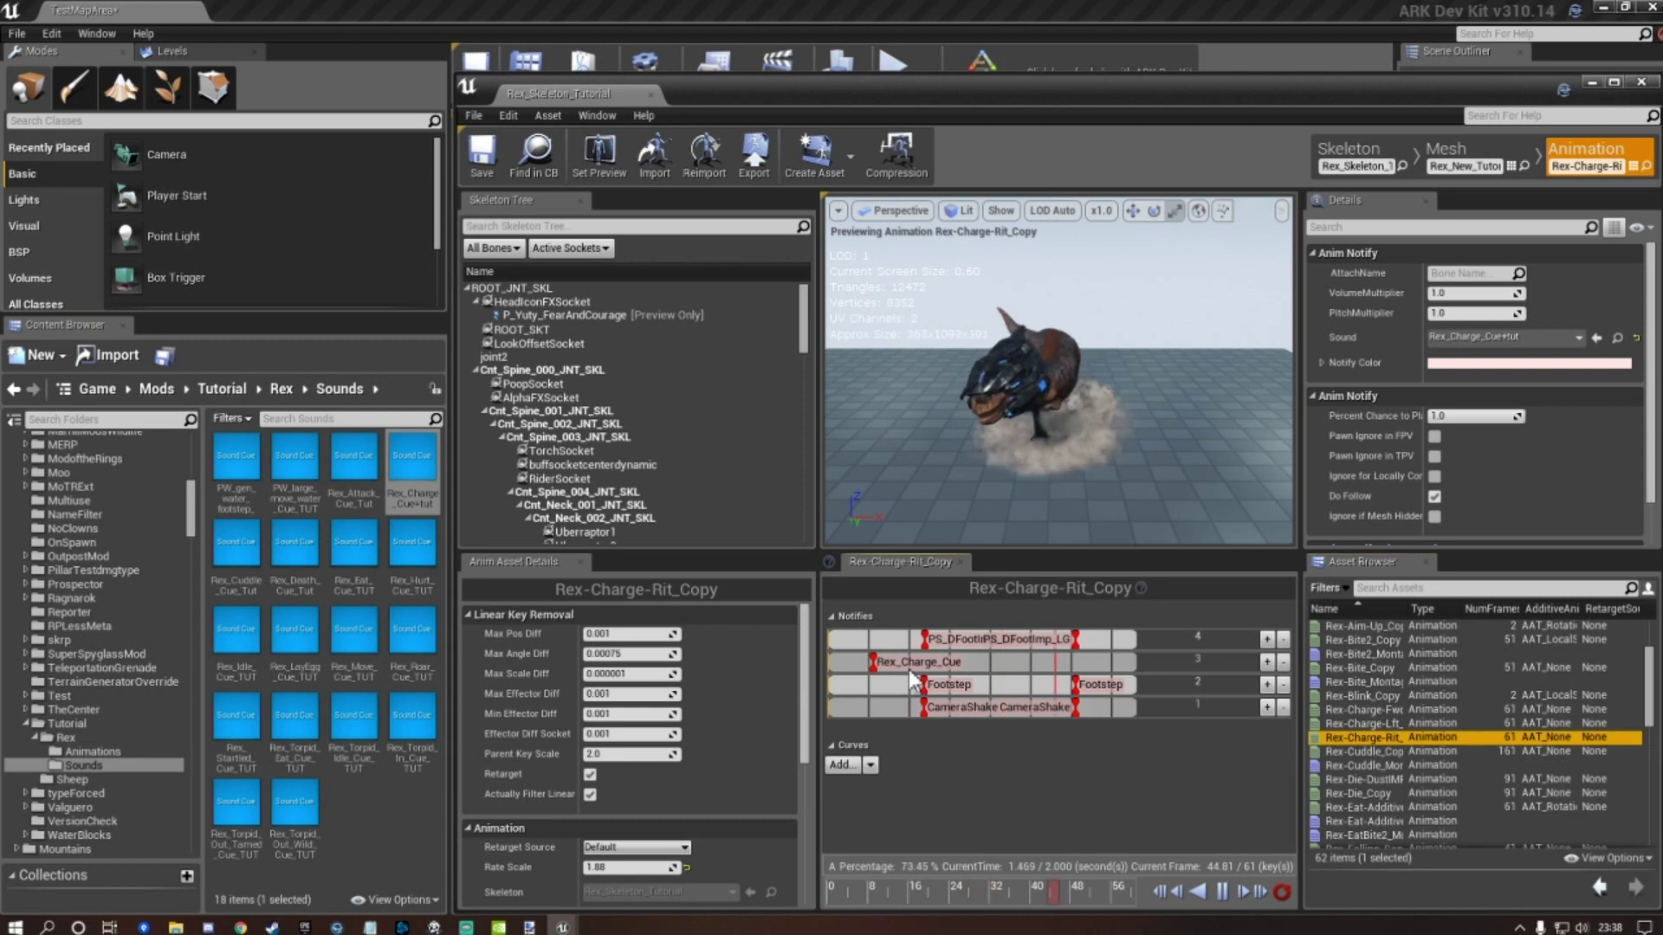
pyautogui.click(1598, 338)
pyautogui.click(487, 154)
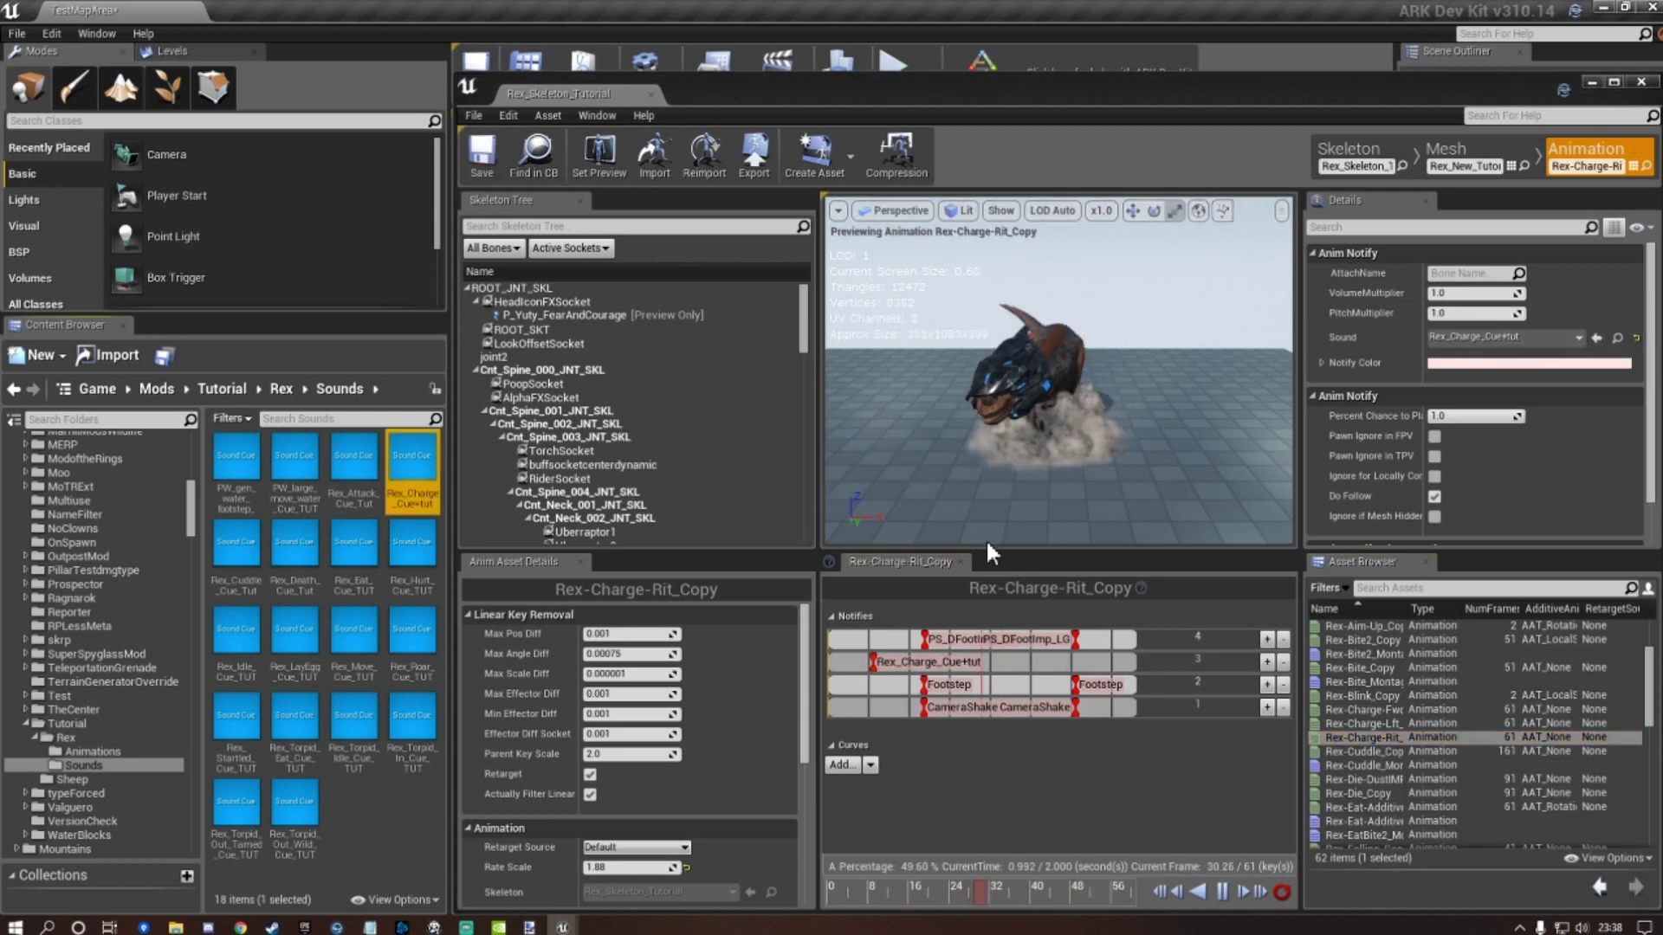
# Open Rex-Cuddle_Copy, set its cuddle notify's Sound to Rex_Cuddle_Cue_Tut, and save the animation.
pyautogui.click(1384, 752)
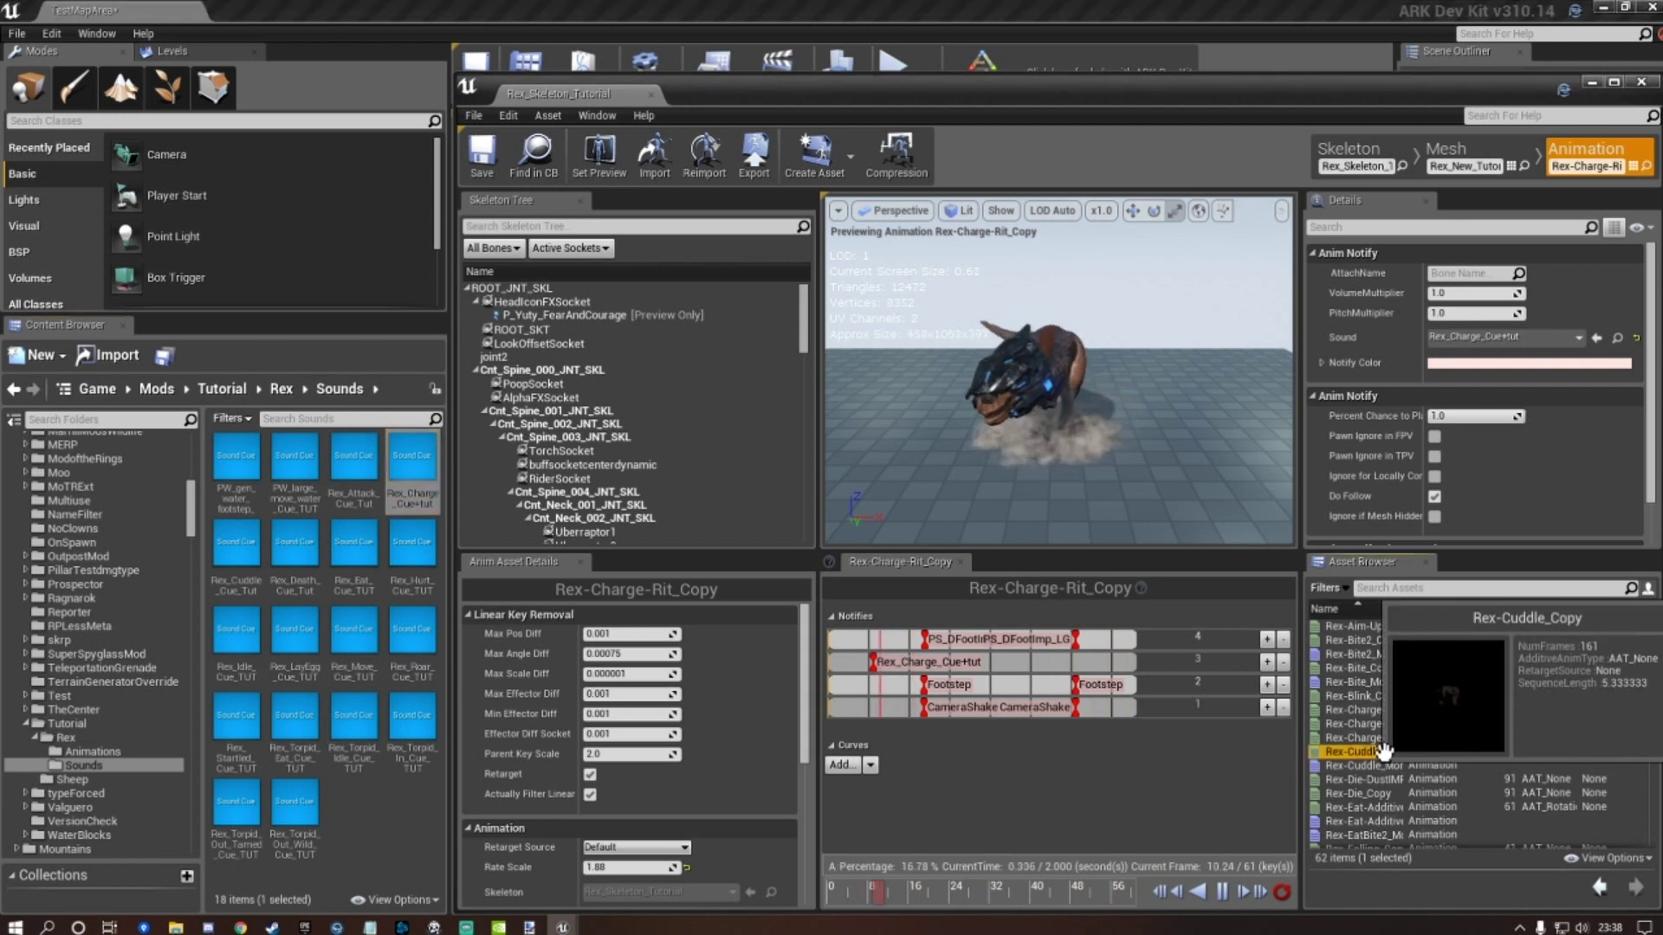
pyautogui.doubleClick(1384, 752)
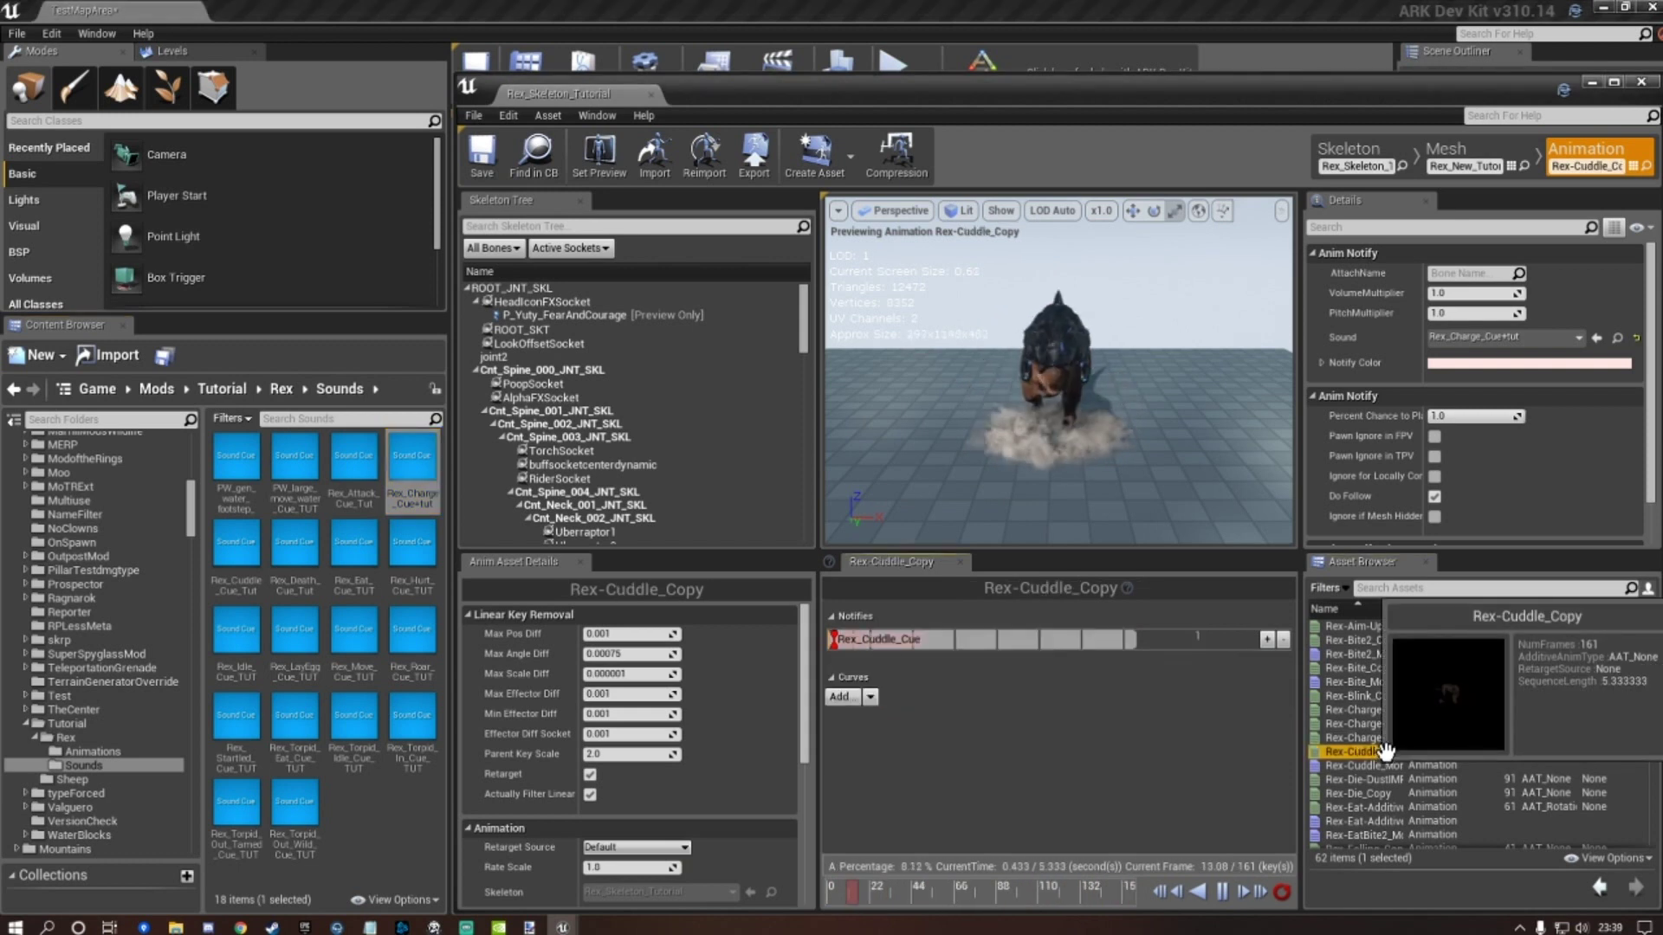
pyautogui.click(880, 641)
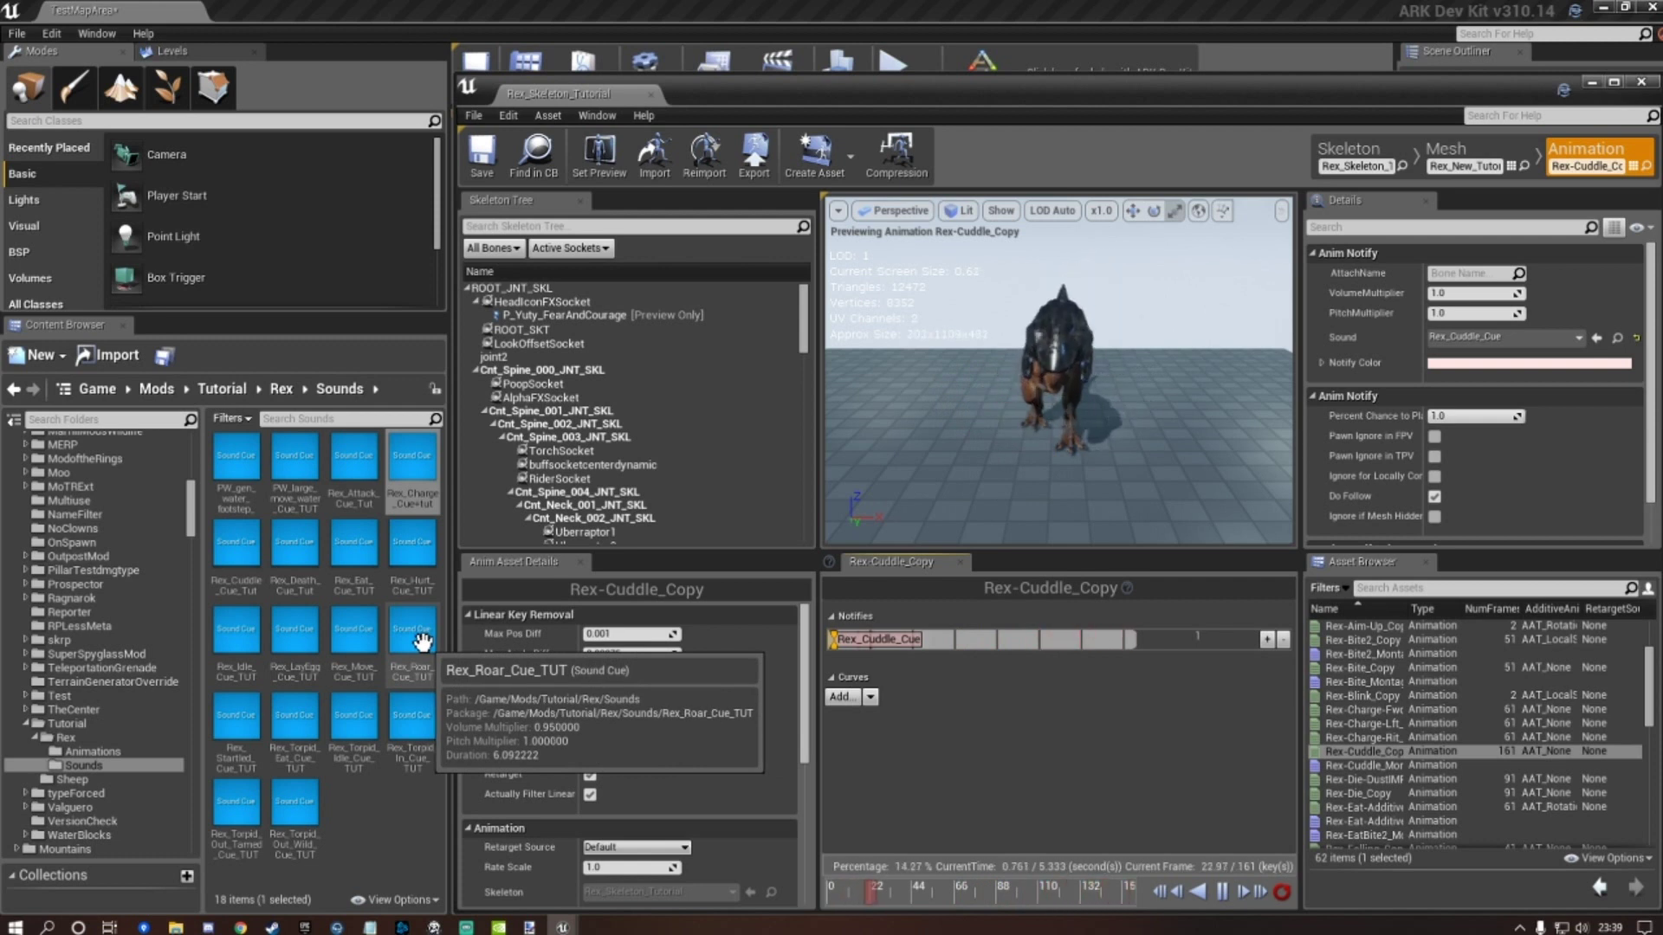
pyautogui.click(236, 543)
pyautogui.click(1597, 338)
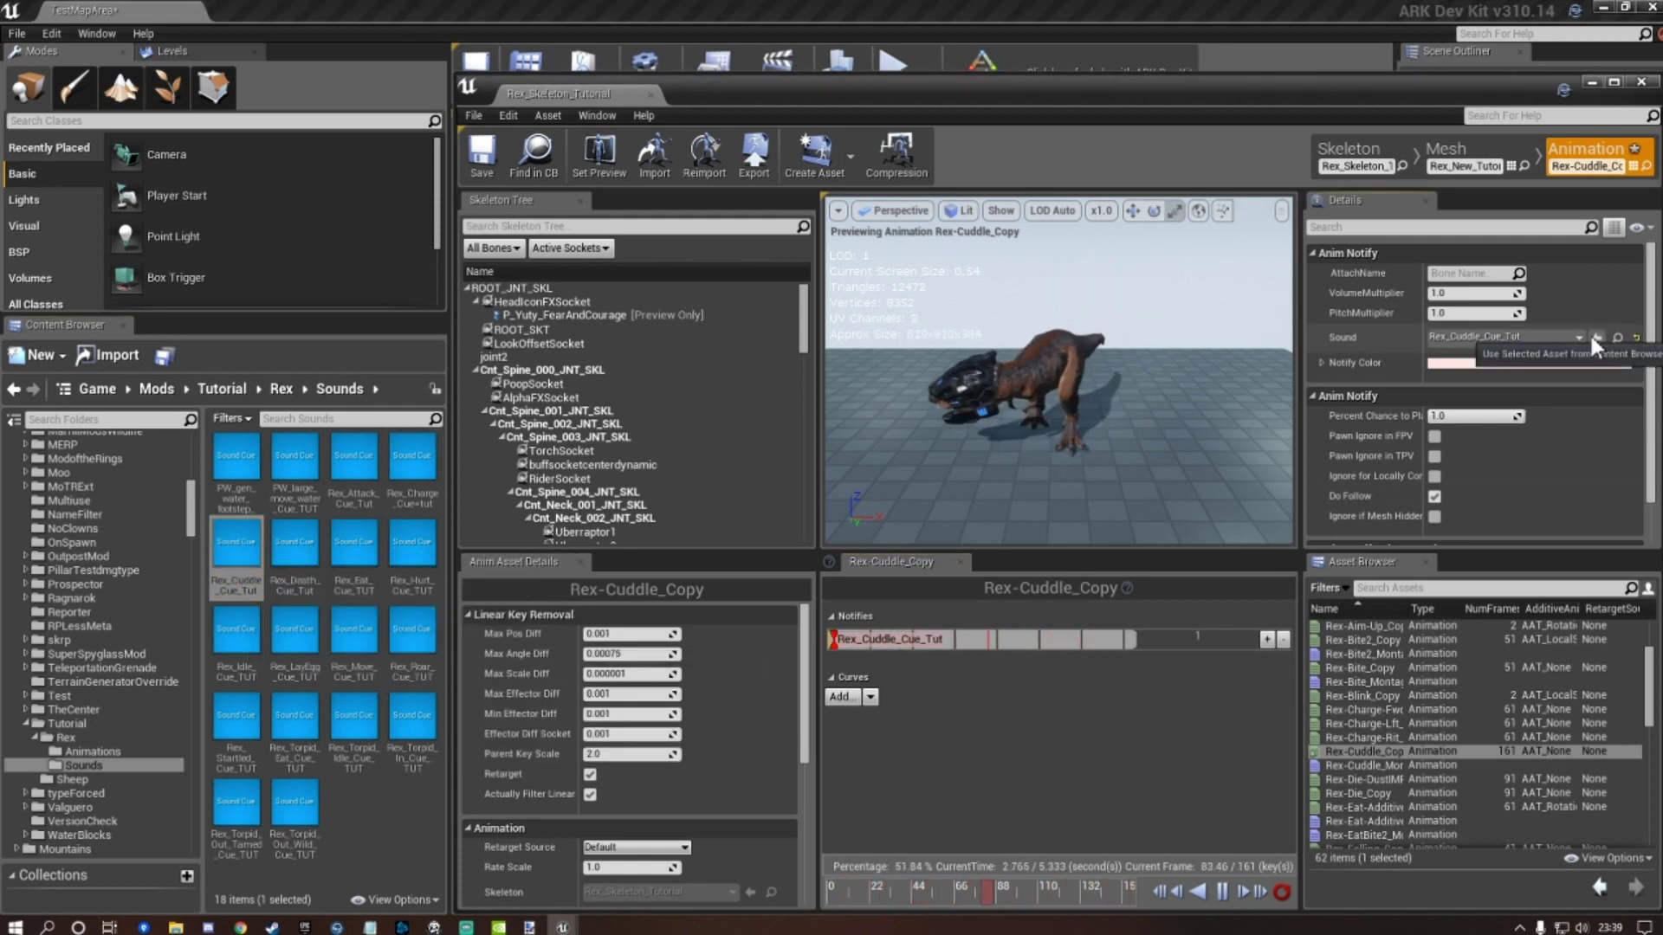
pyautogui.click(485, 151)
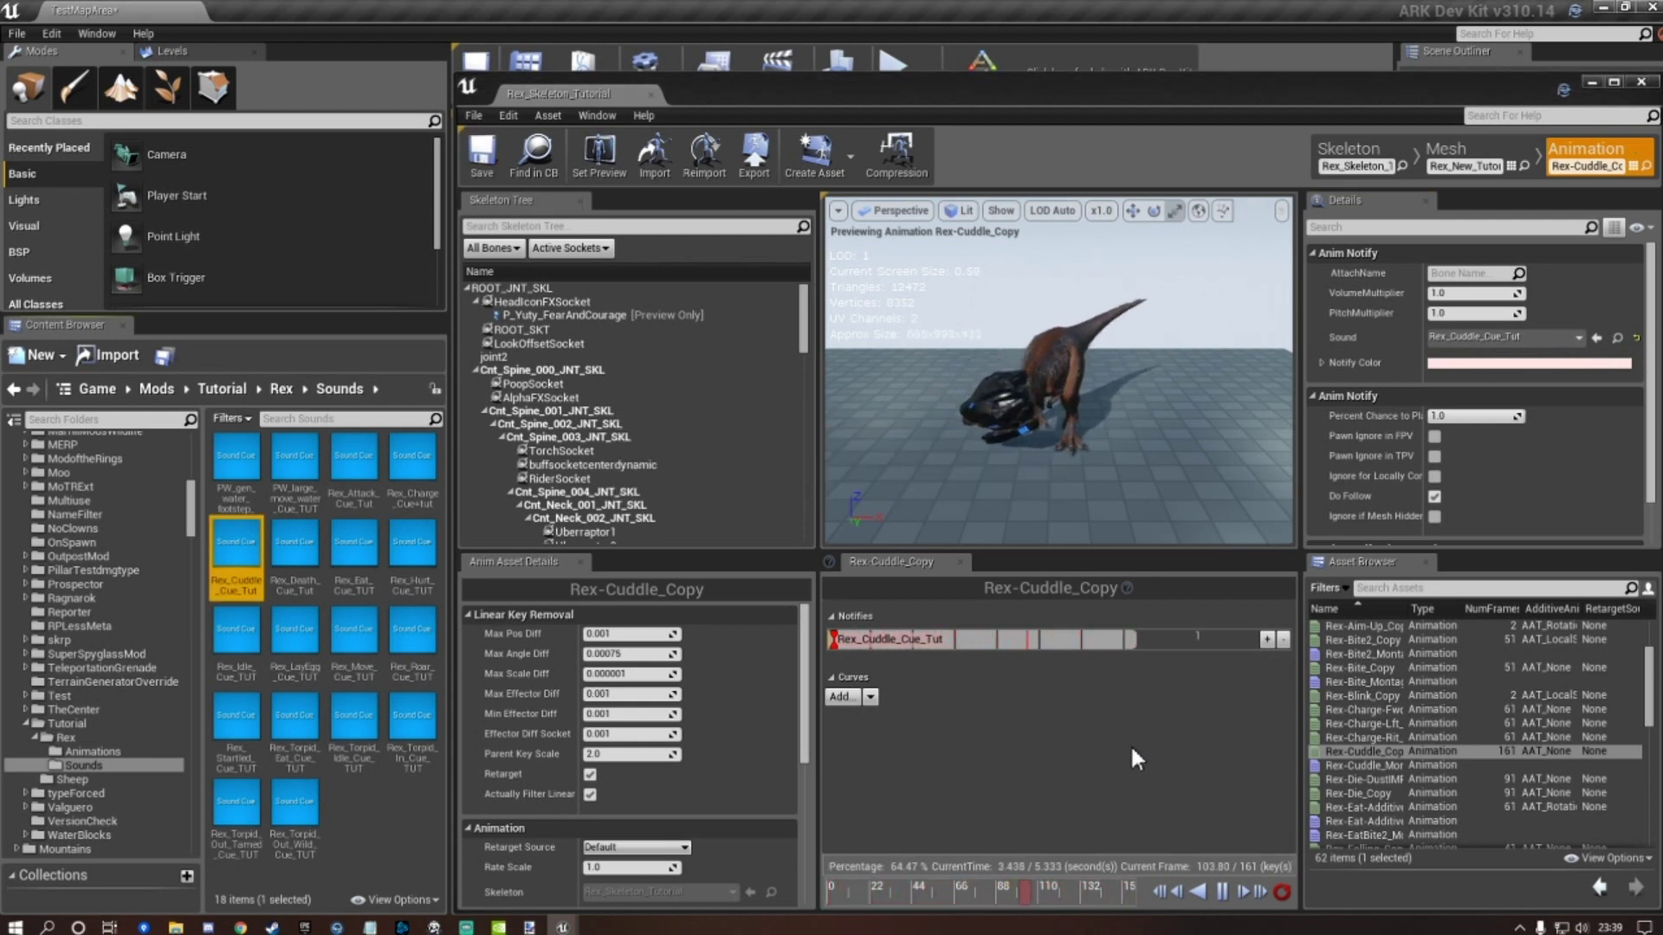
# Check Rex-Die-DustIMP_Copy and Rex-Die_Copy for sound notifies, inspecting the details of the dust animation's notify.
pyautogui.click(1376, 782)
pyautogui.doubleClick(1376, 780)
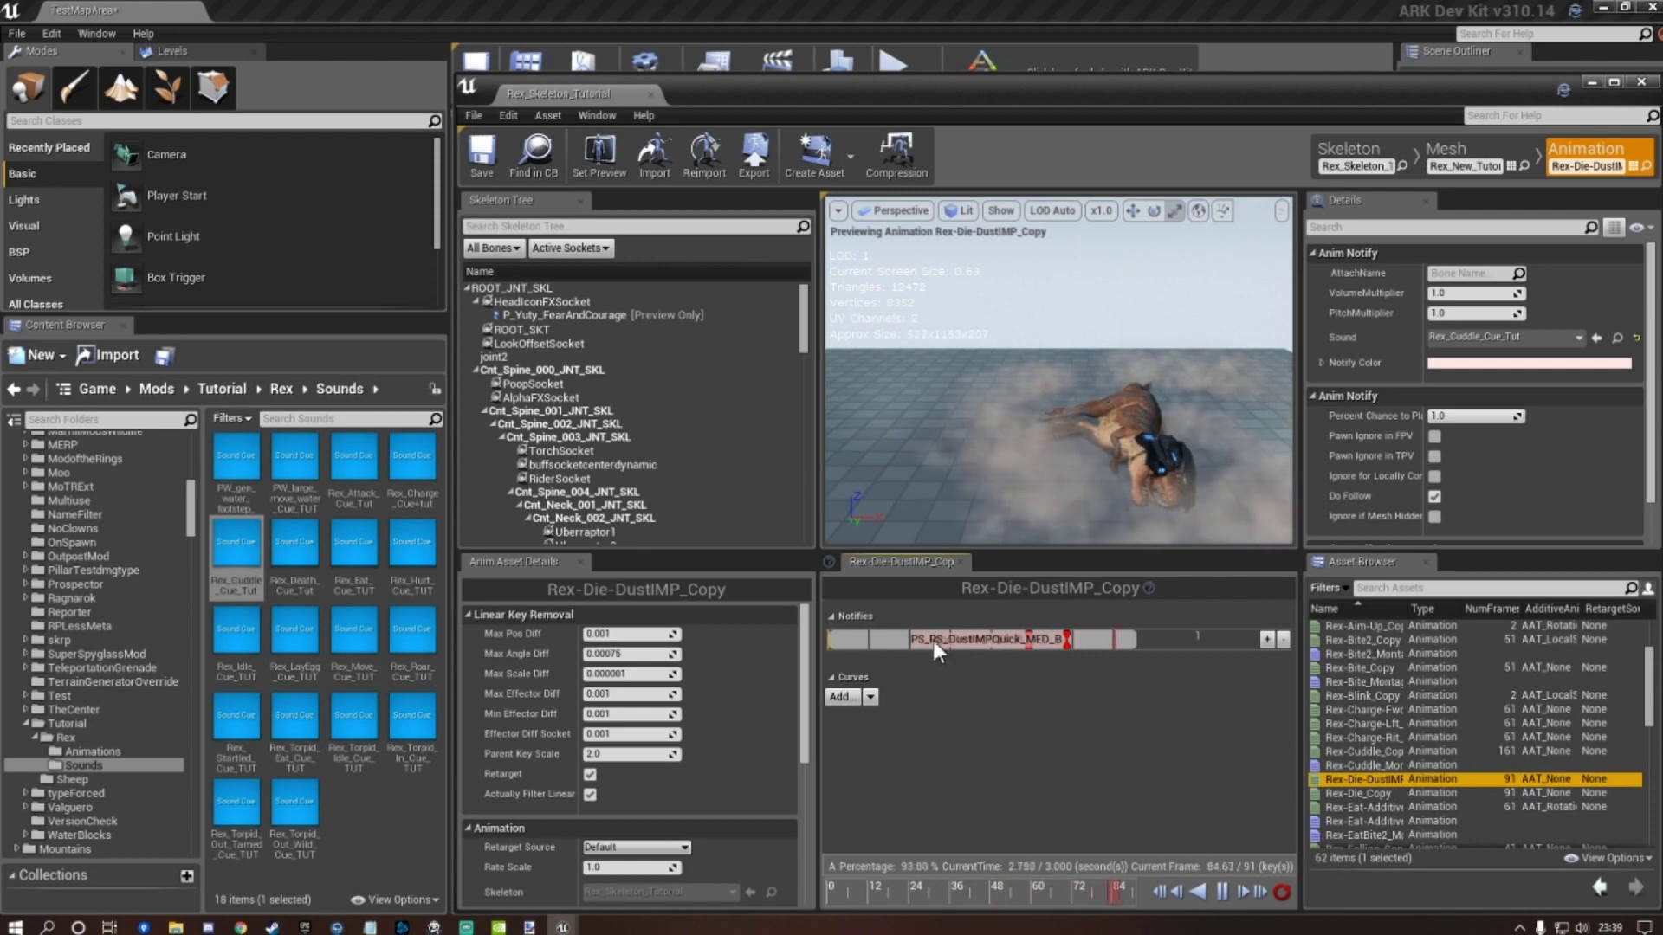
pyautogui.click(1032, 641)
pyautogui.click(1048, 640)
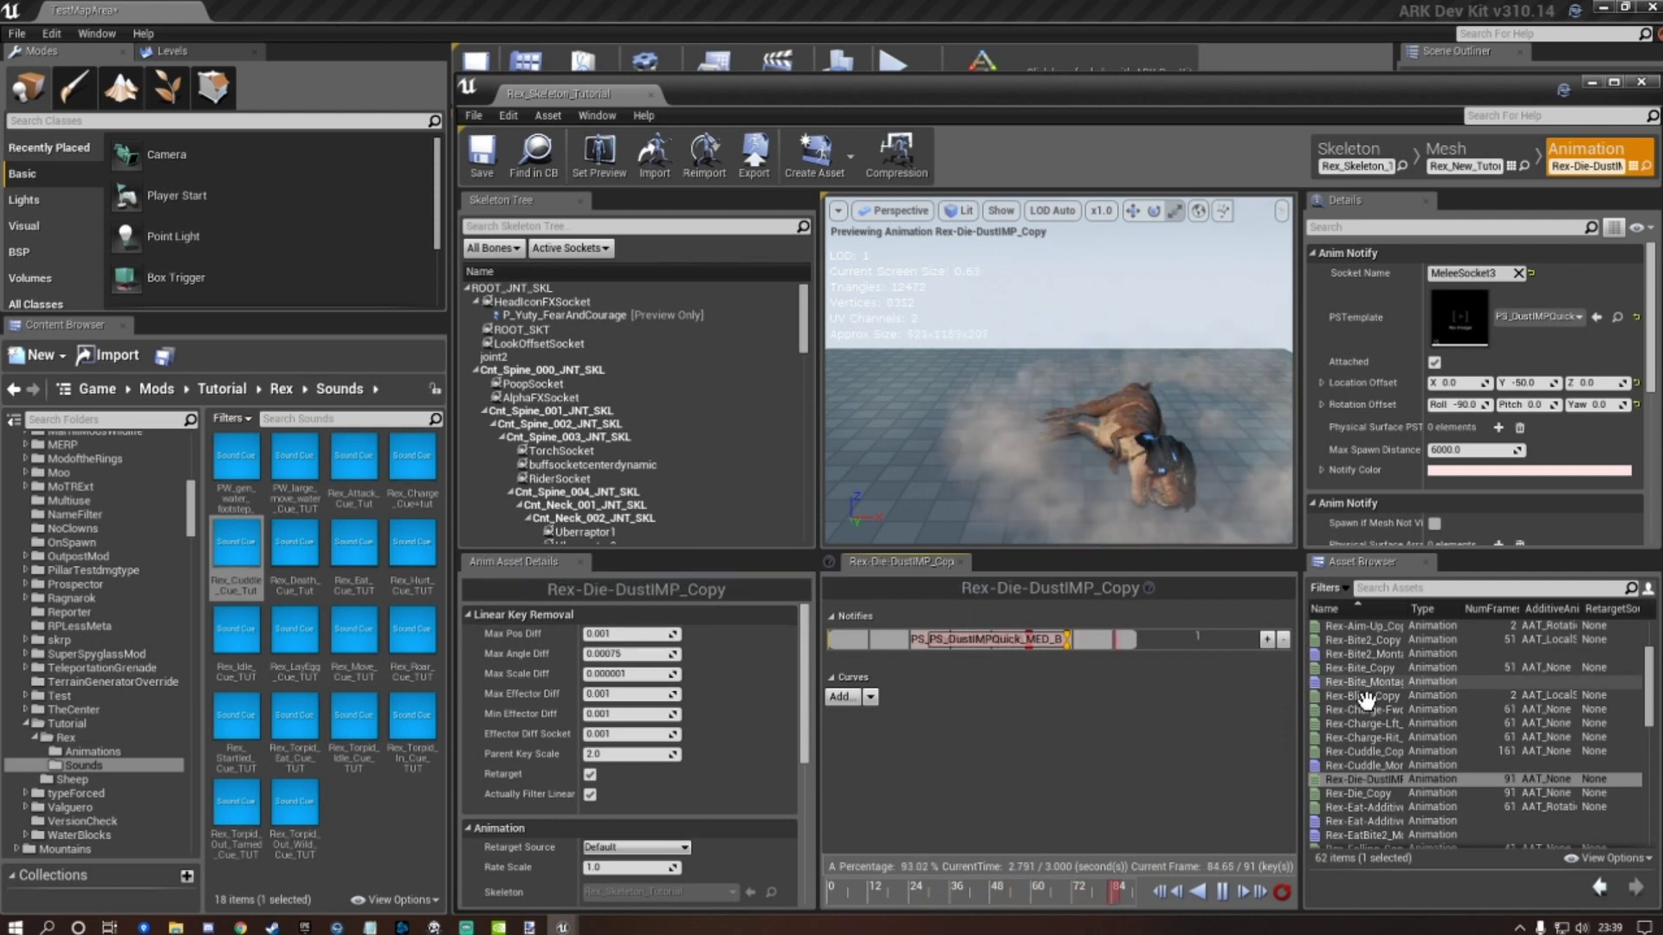
pyautogui.click(1378, 794)
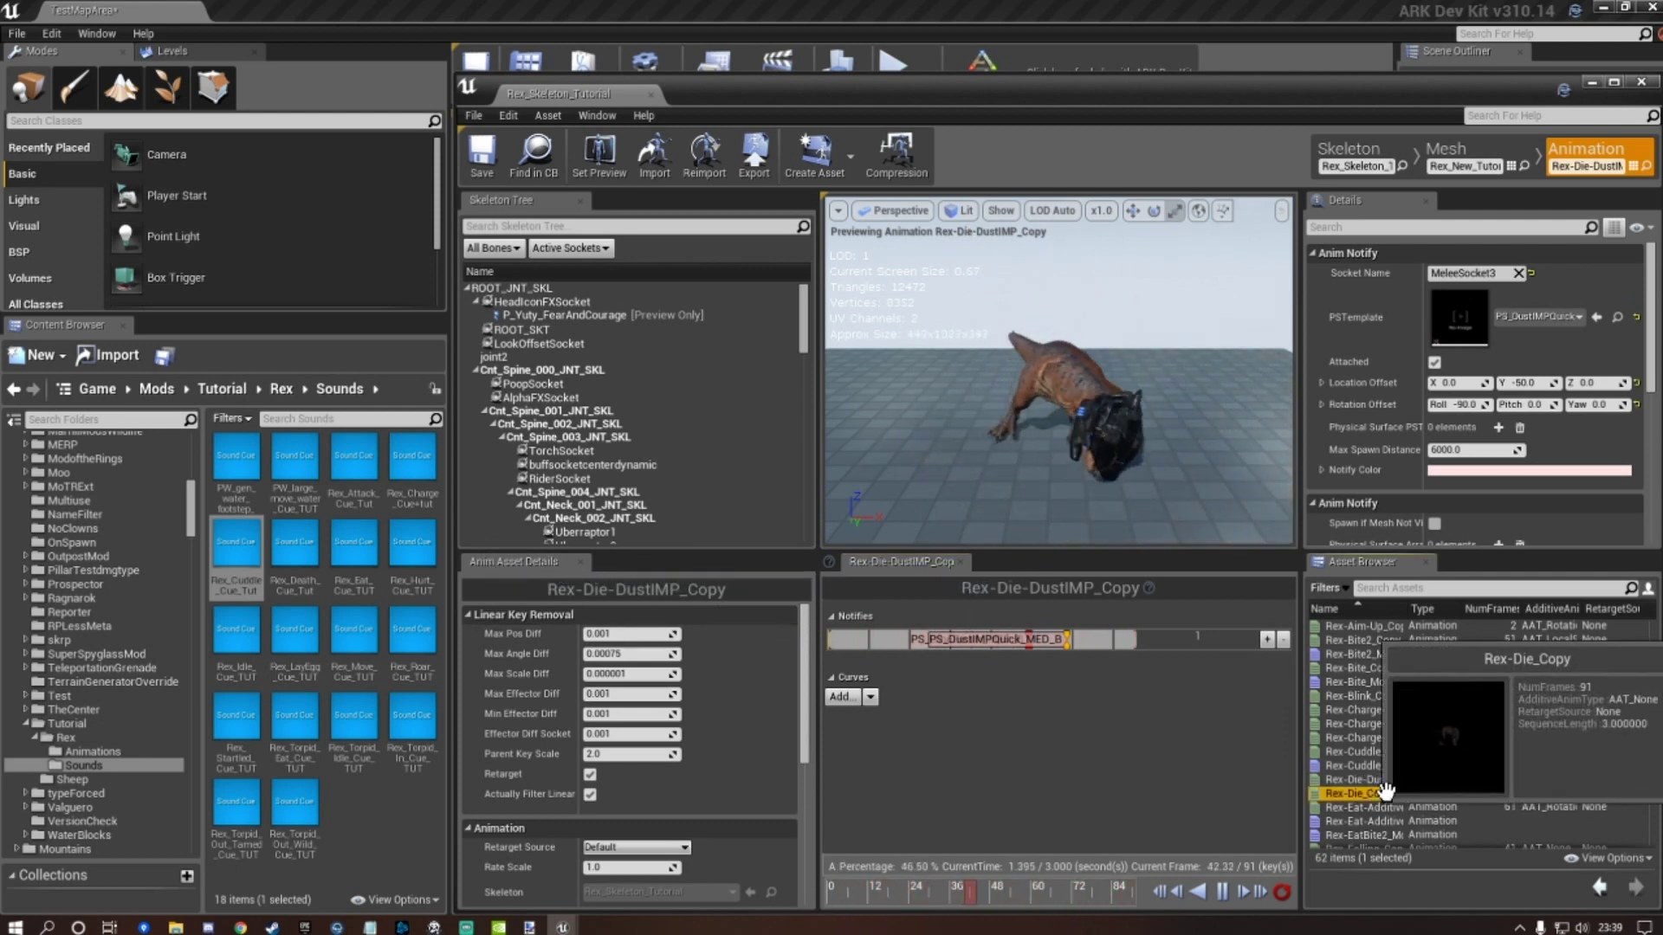
pyautogui.doubleClick(1386, 792)
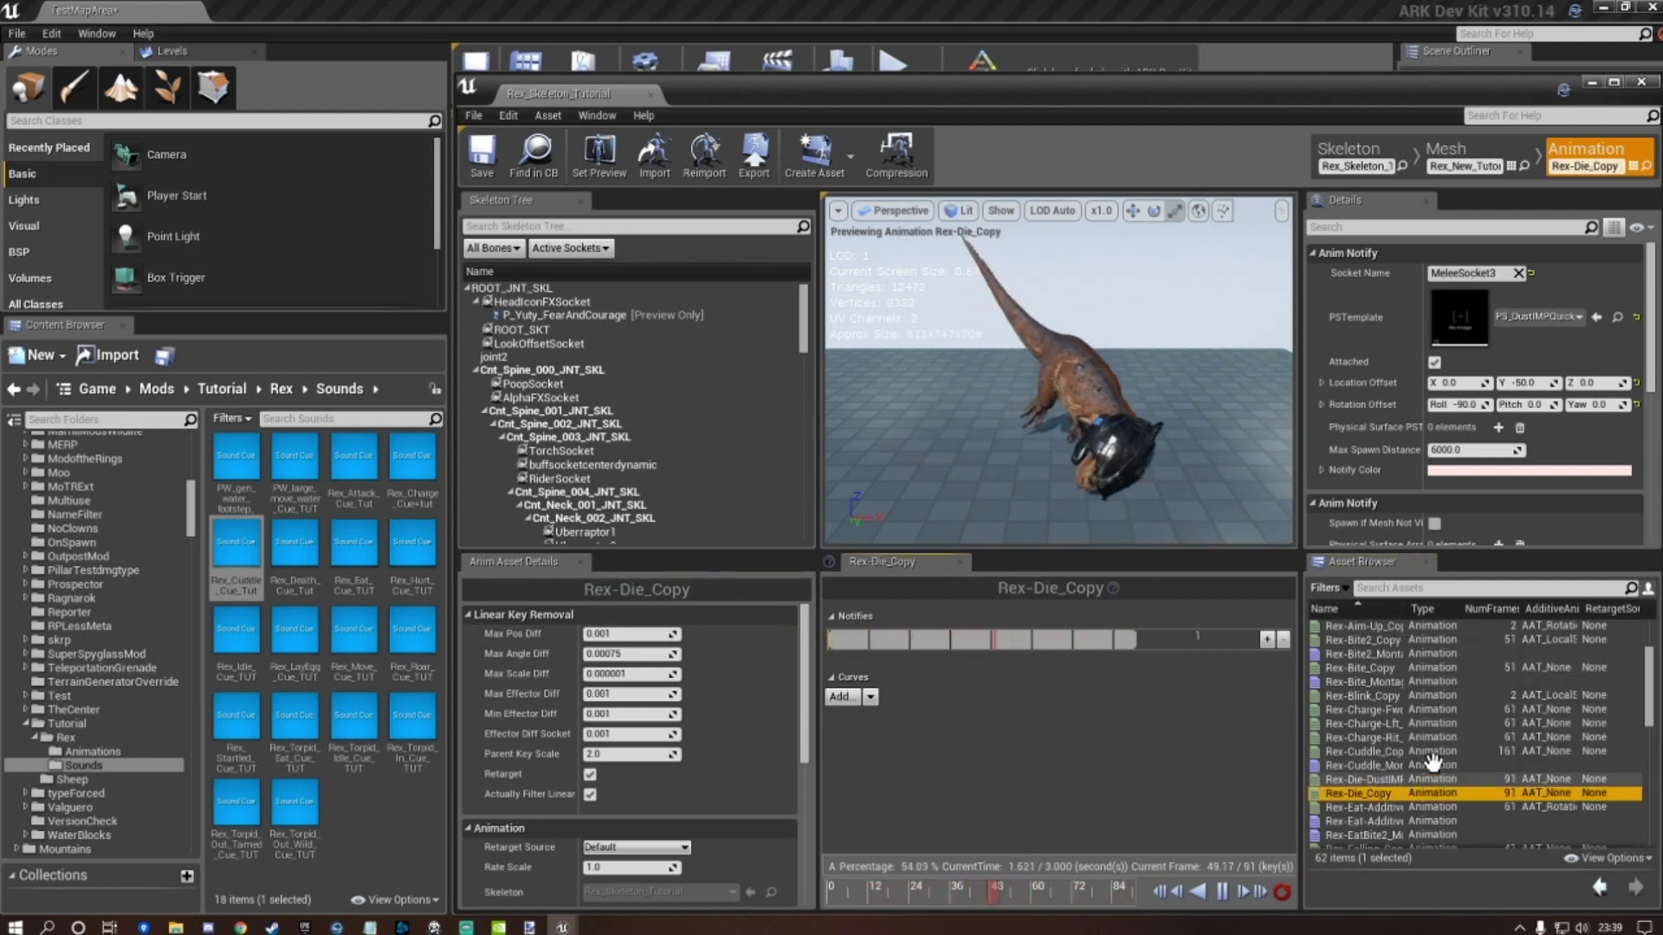
# Open Rex-Eat-Additive_Copy, set its eat notify's Sound to Rex_Eat_Cue_TUT, and save the animation.
pyautogui.scroll(-1, 1419, 697)
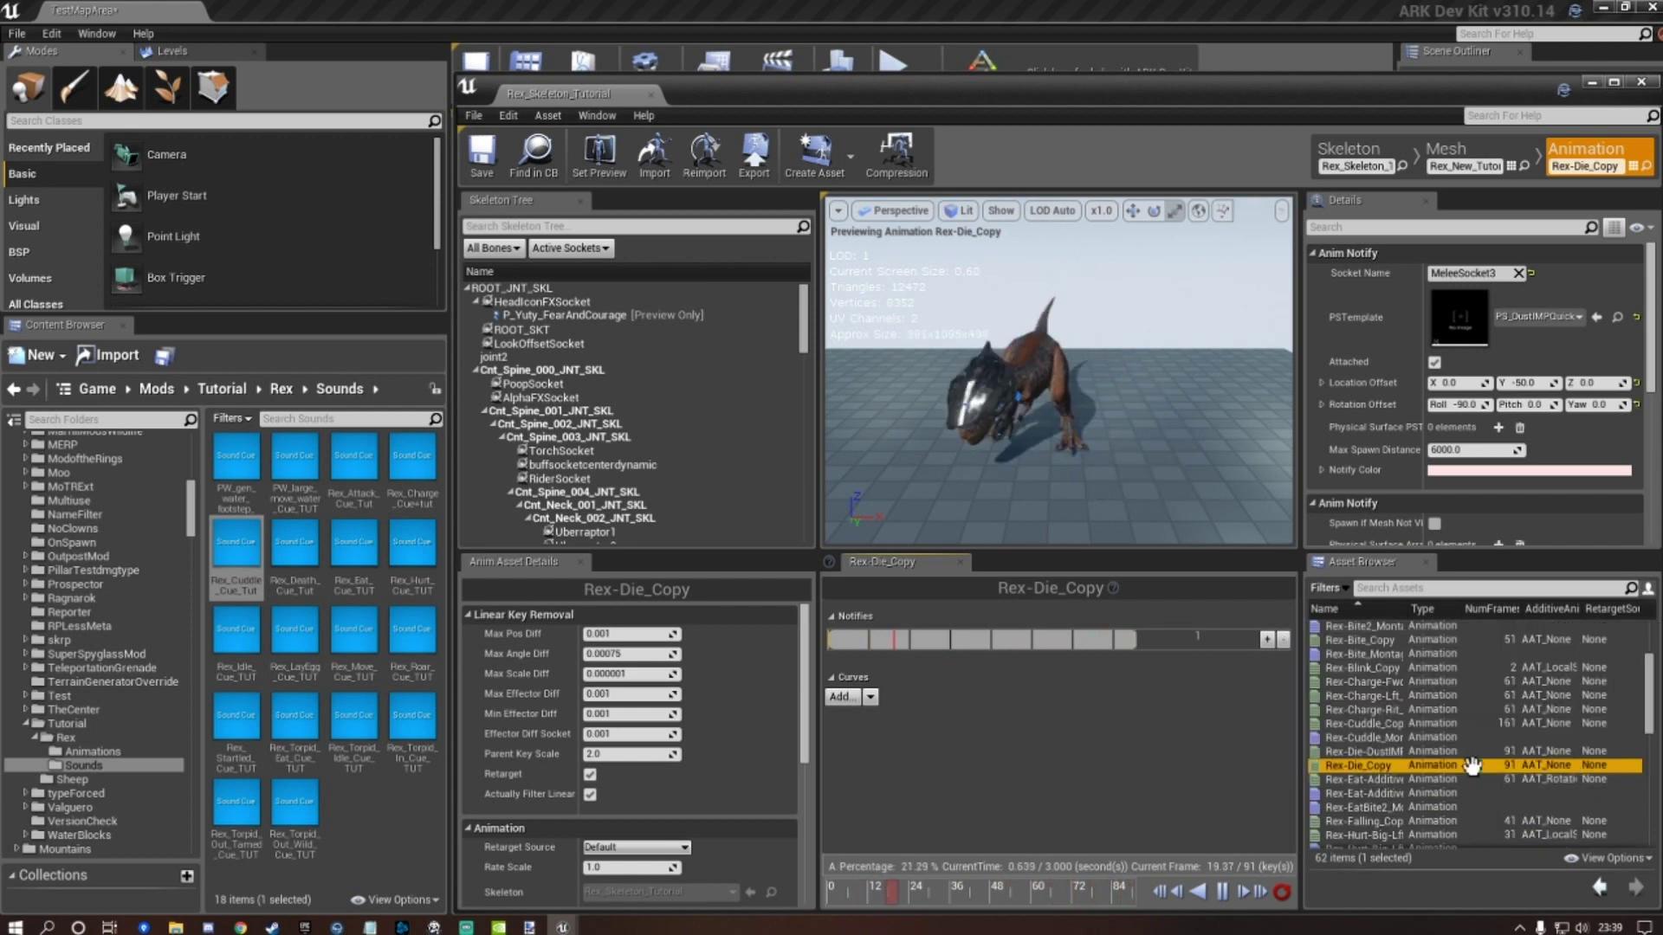
pyautogui.moveTo(1400, 777)
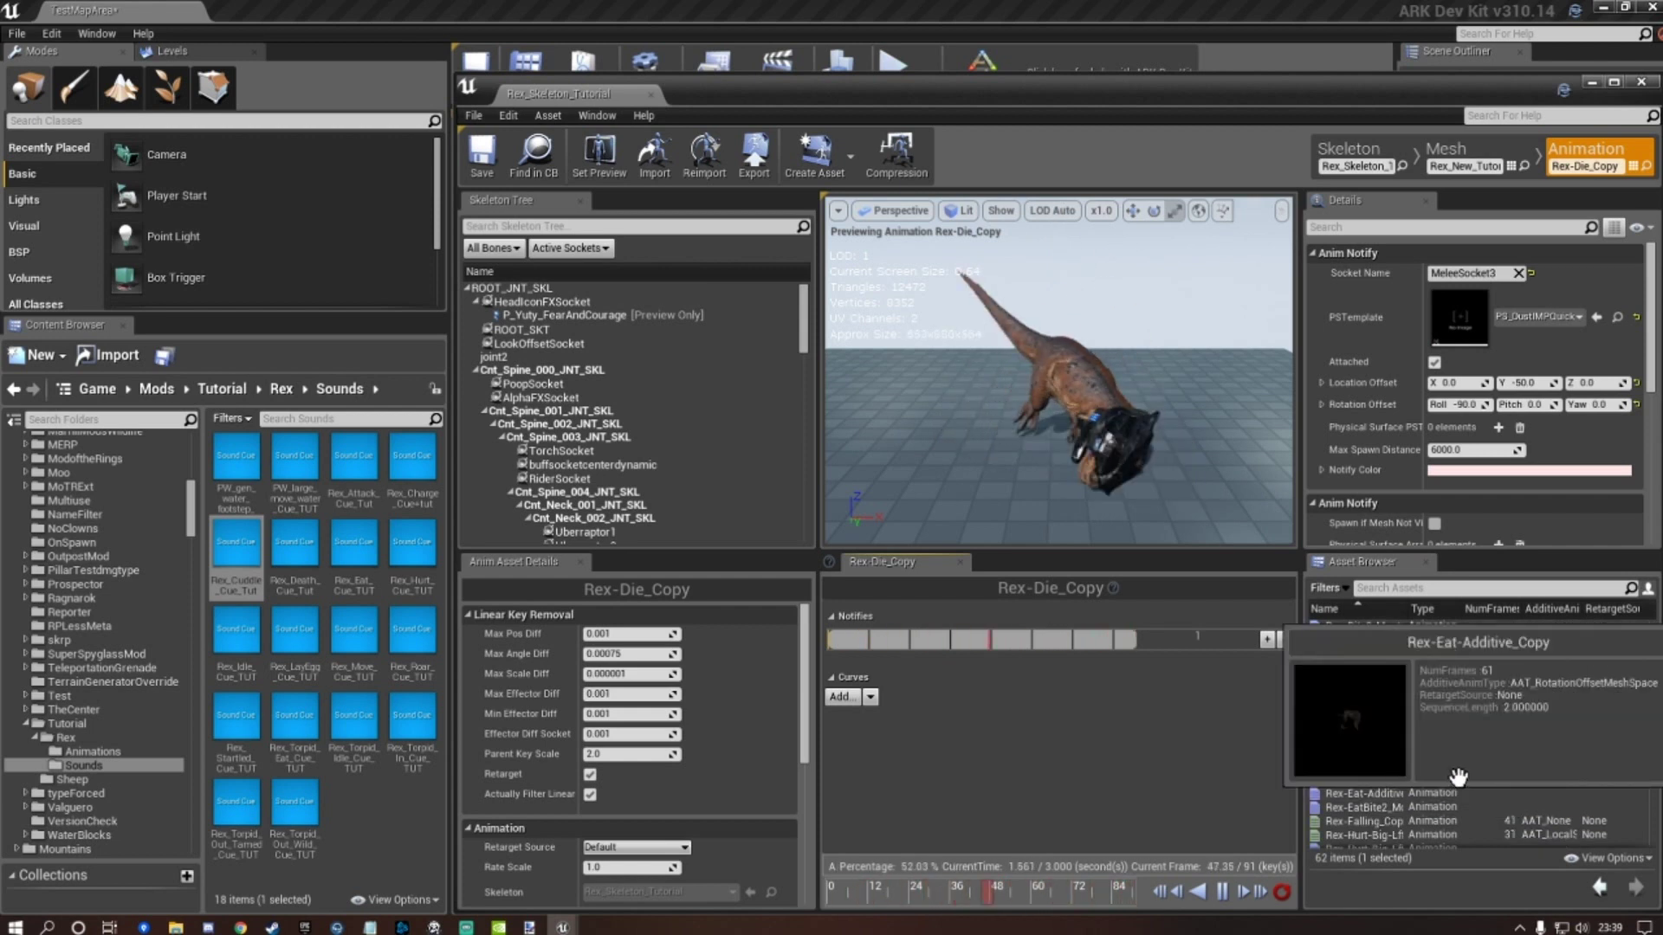
pyautogui.doubleClick(1458, 777)
pyautogui.click(876, 637)
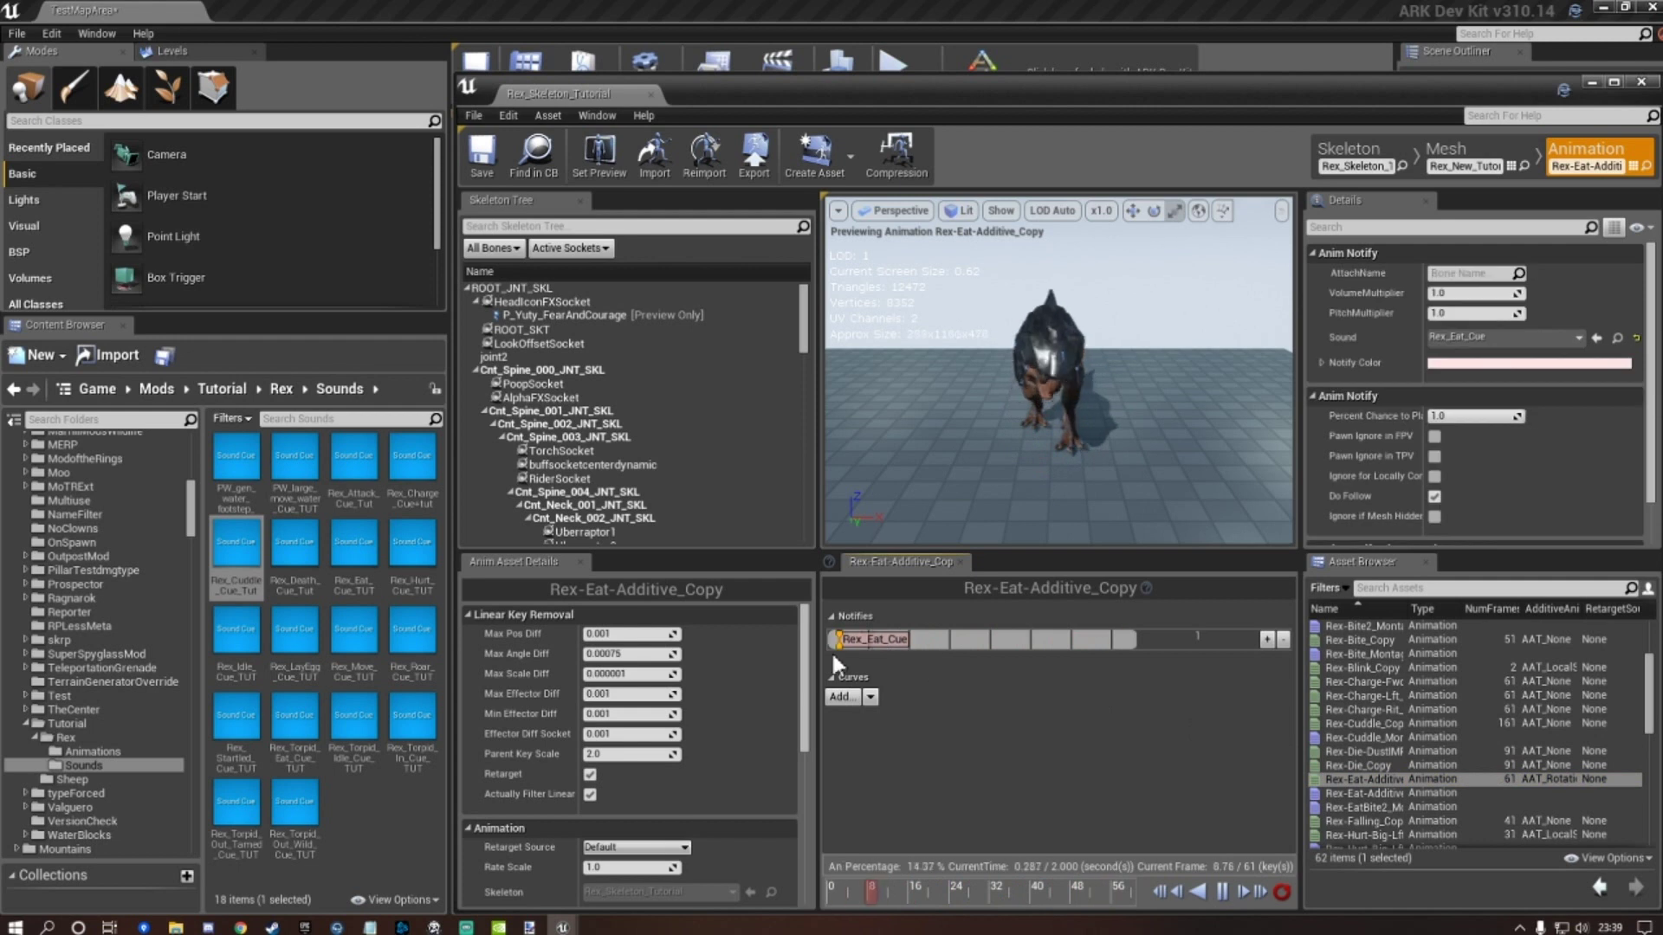
pyautogui.click(357, 547)
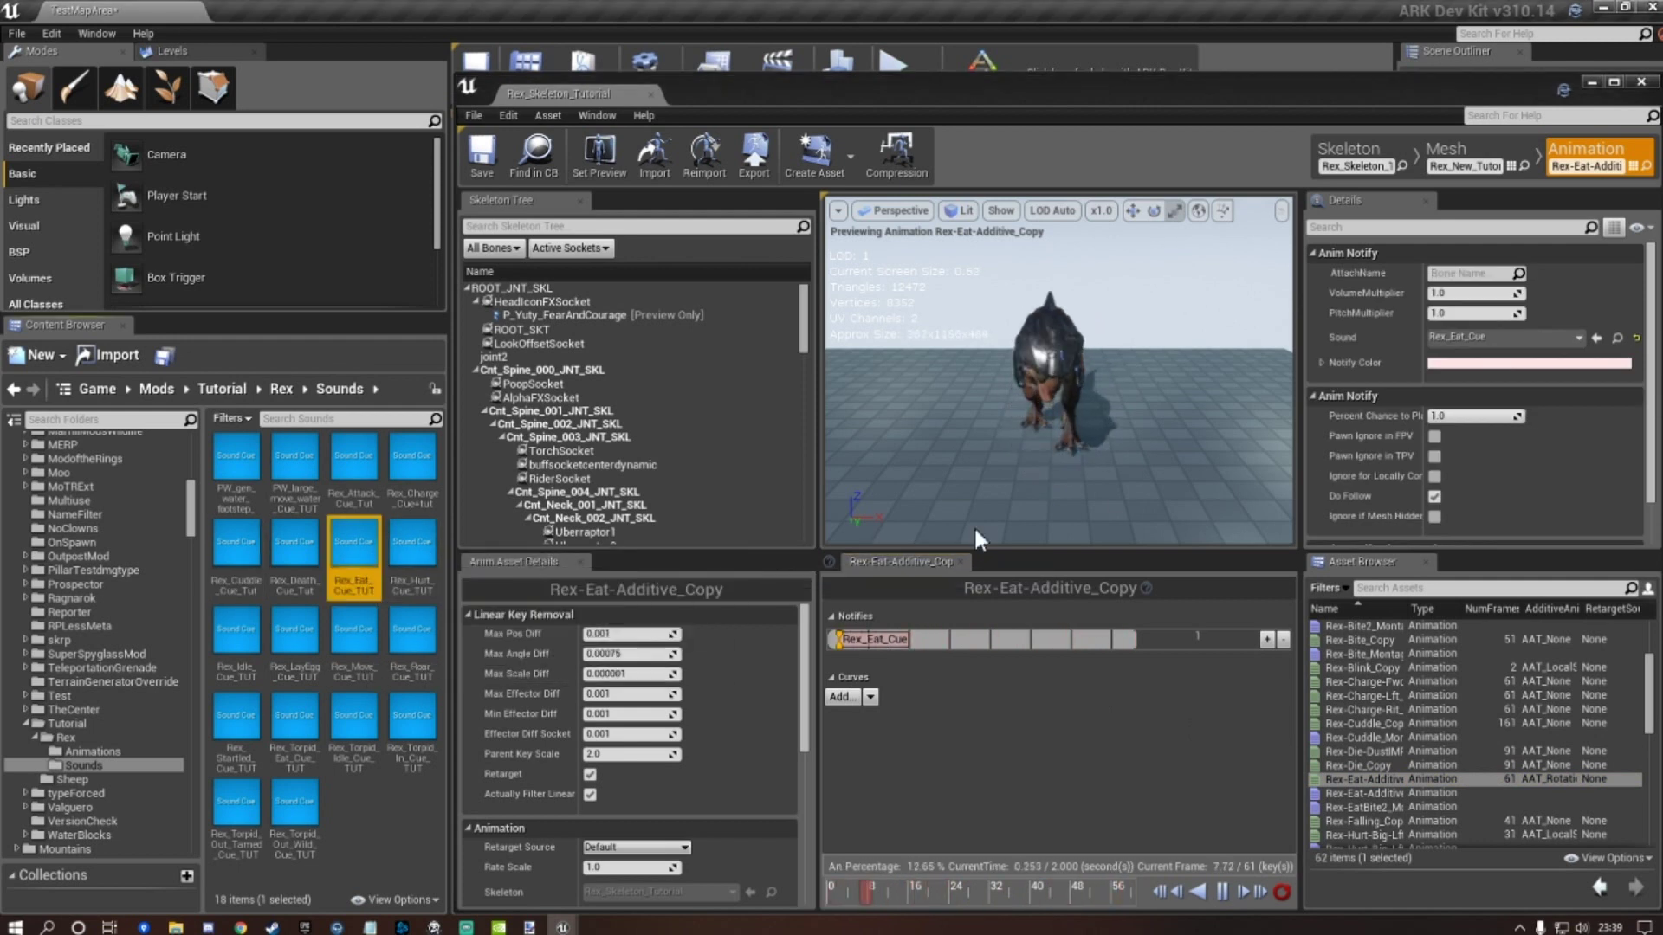
pyautogui.click(1597, 338)
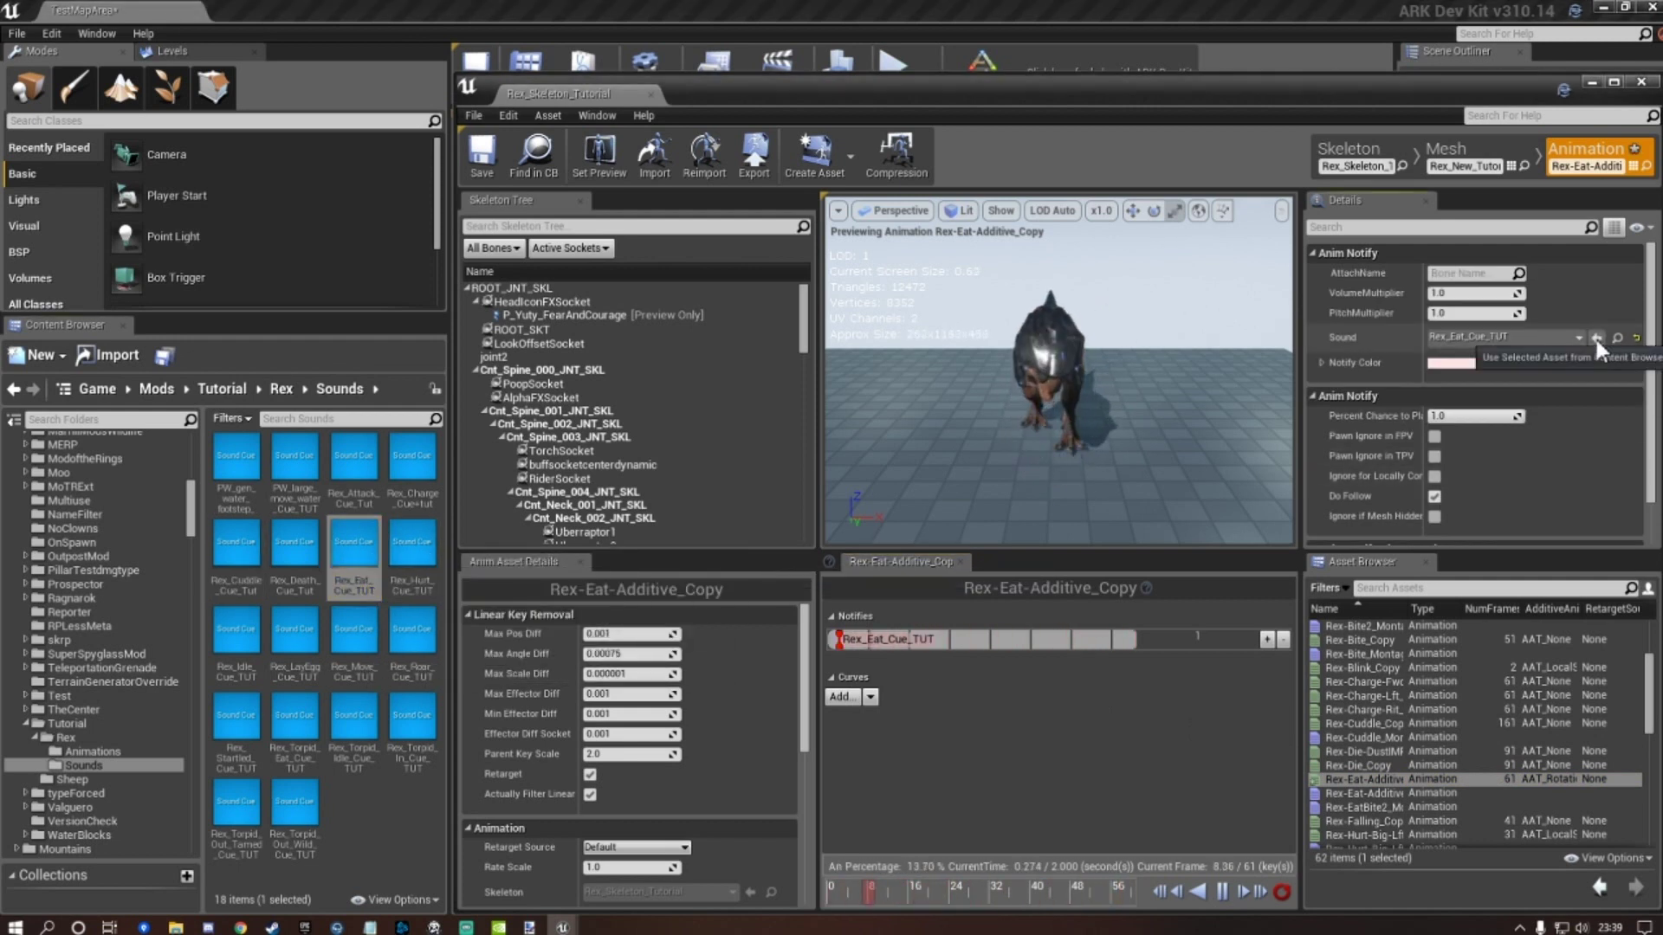
pyautogui.click(491, 160)
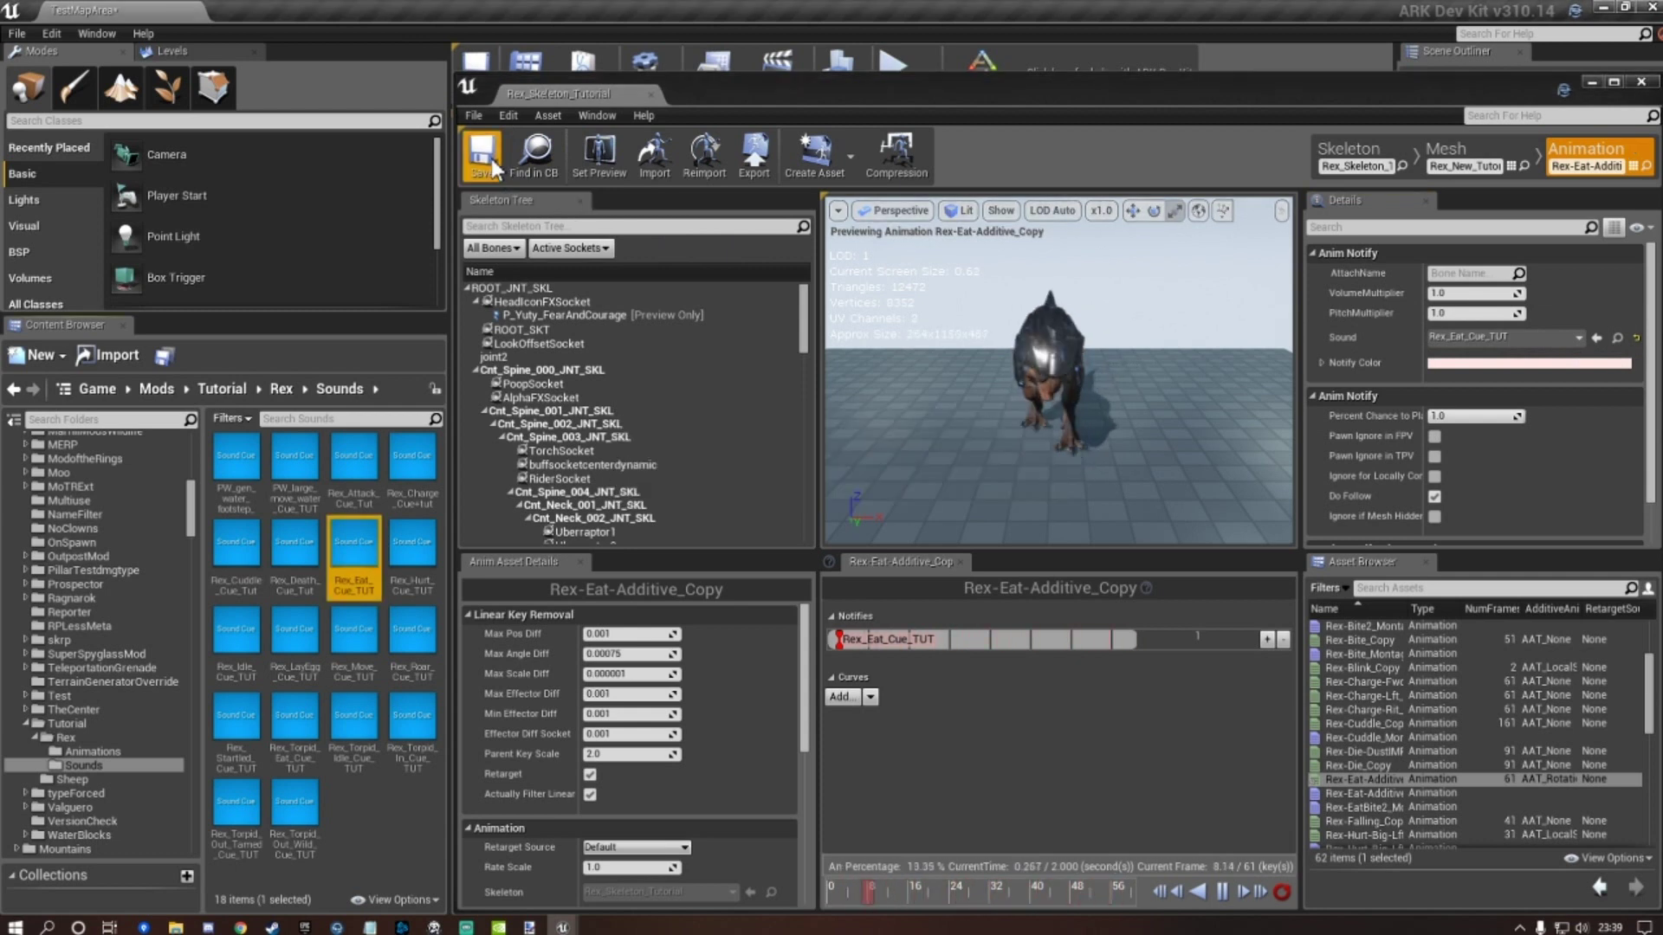
# Open Rex-Falling_Copy and Rex-Hurt-Big-Lft_Copy and check their timelines for sound notifies.
pyautogui.scroll(-2, 1386, 710)
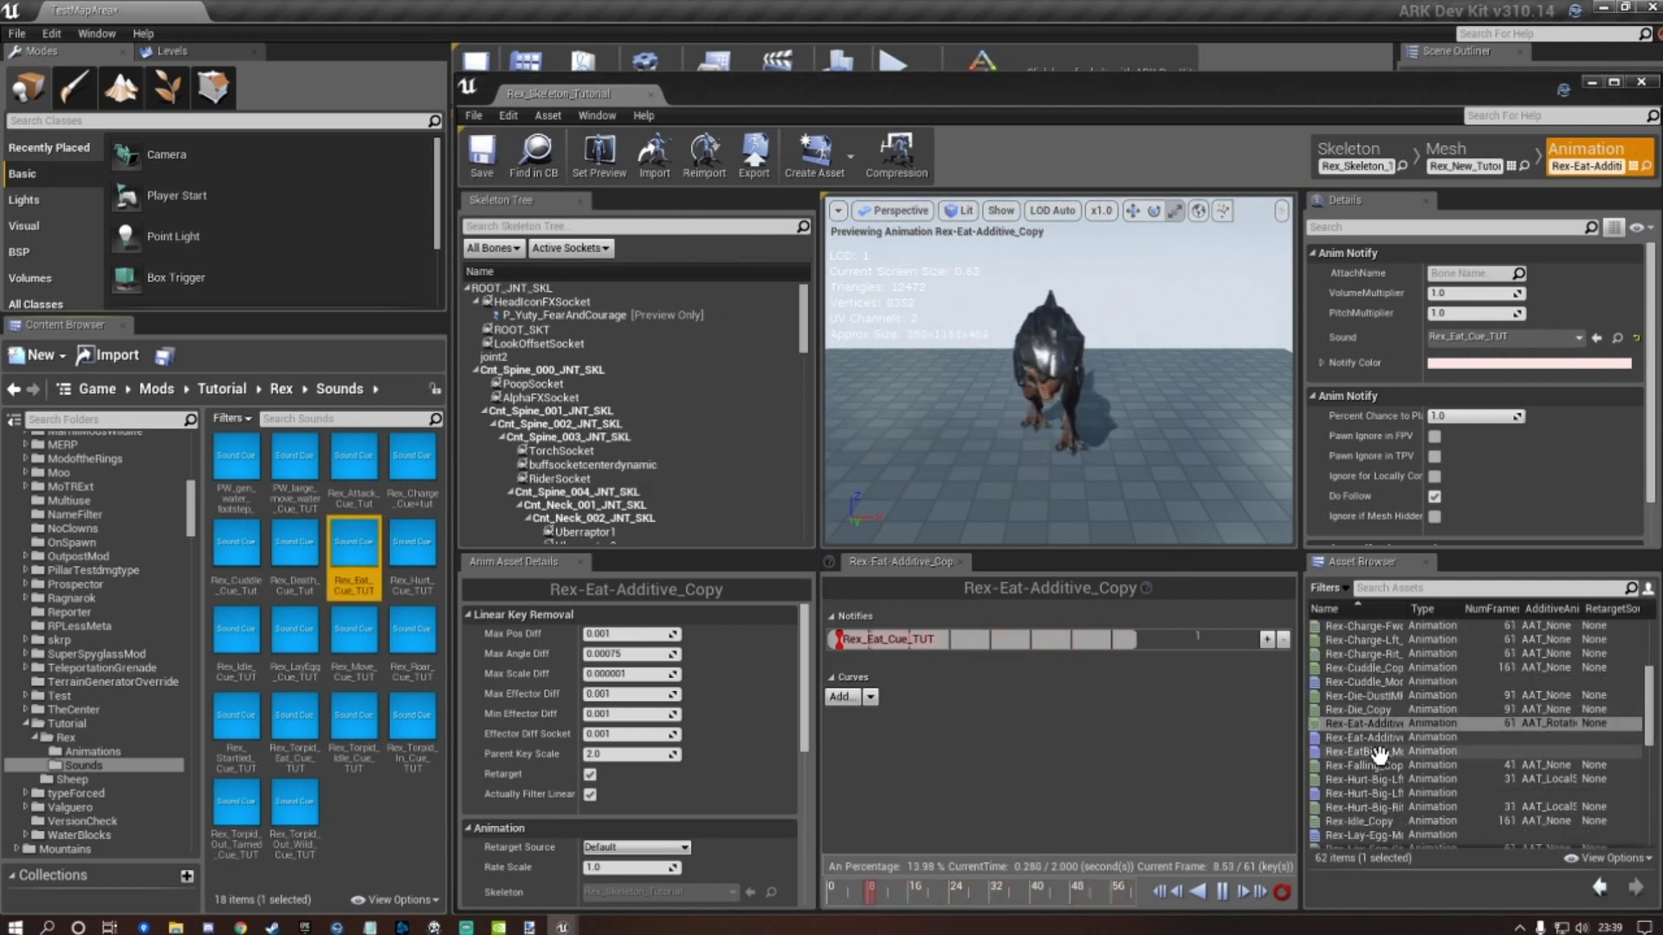
pyautogui.moveTo(1381, 762)
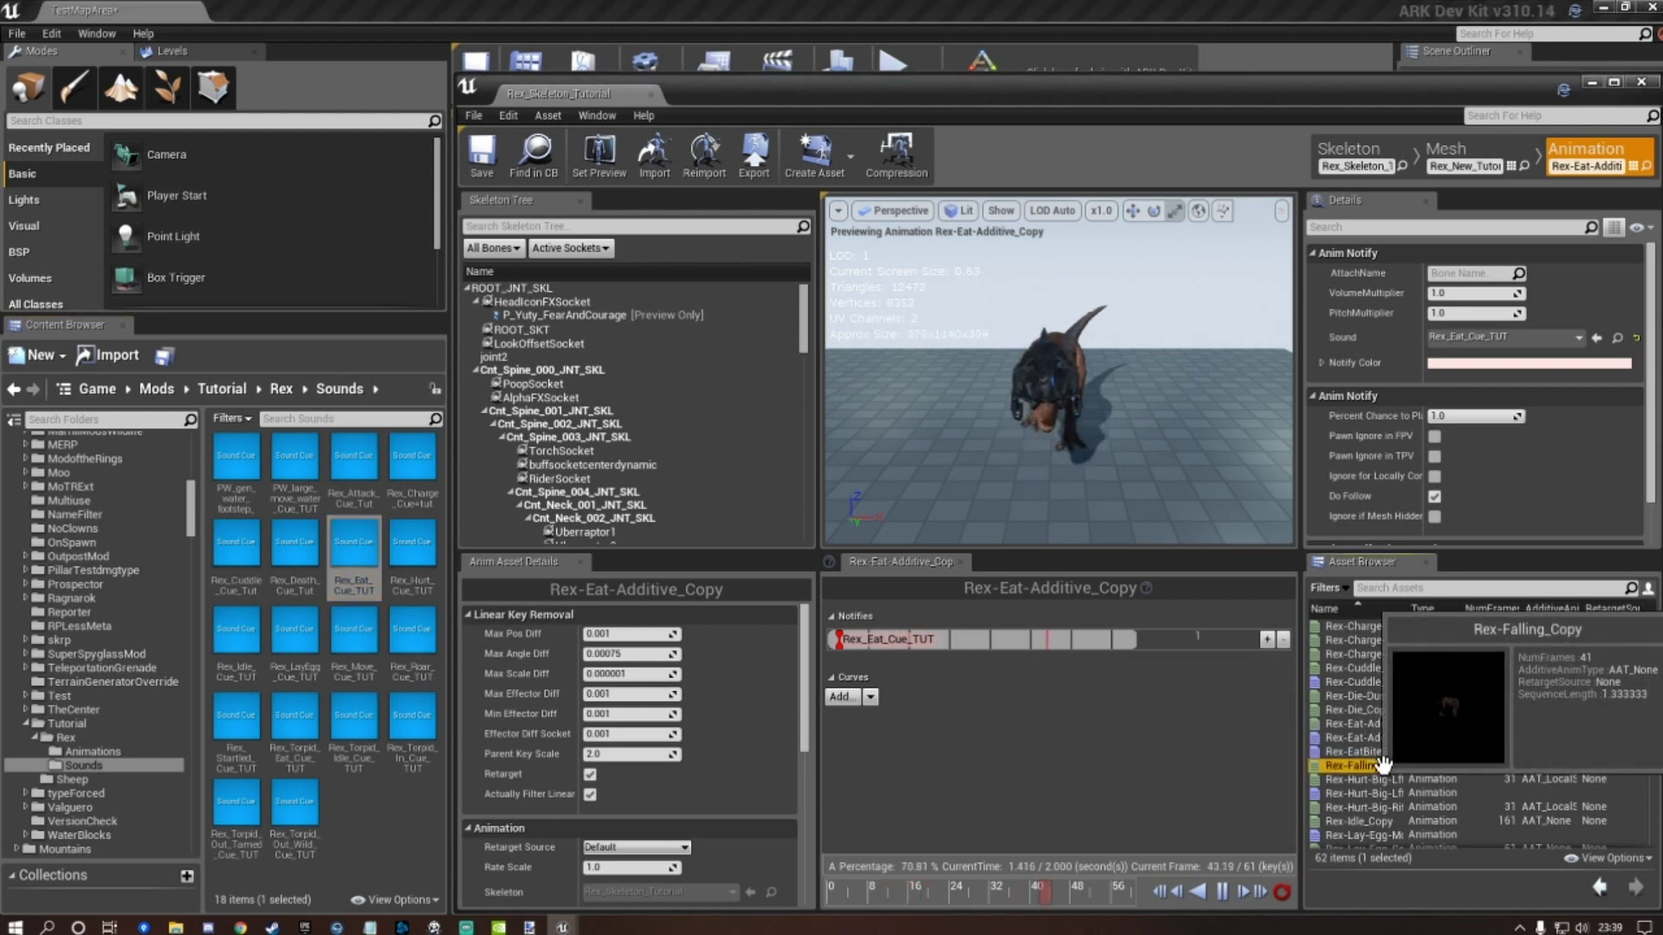
pyautogui.doubleClick(1351, 766)
pyautogui.moveTo(1384, 782)
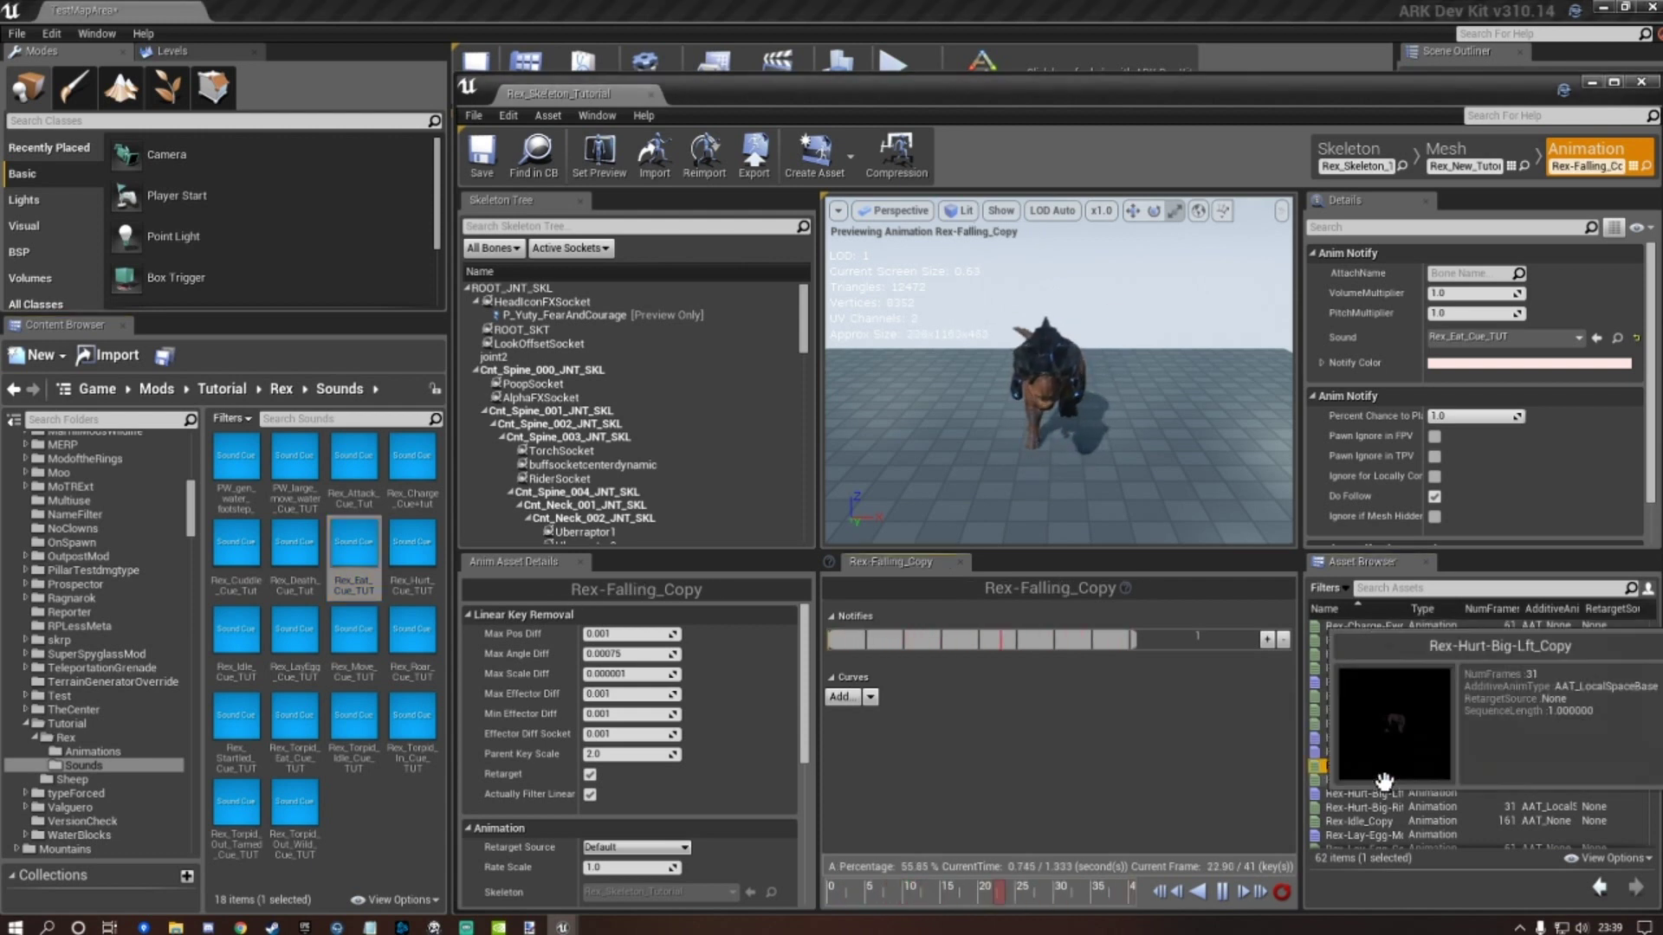
pyautogui.doubleClick(1353, 776)
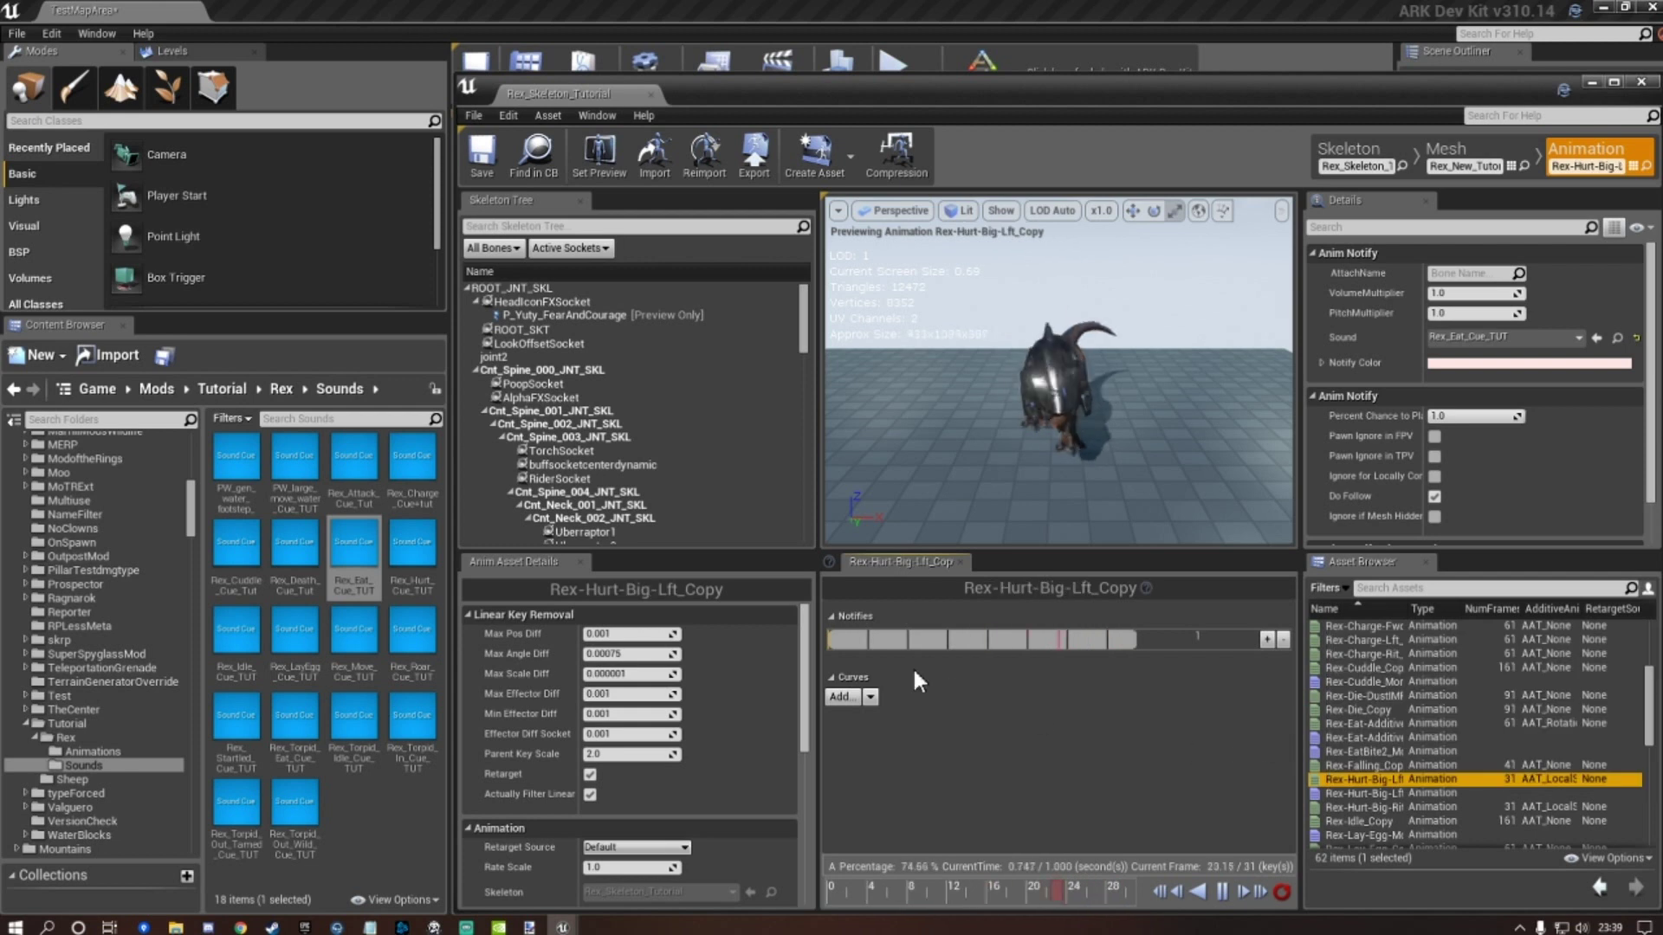
pyautogui.scroll(-2, 1399, 730)
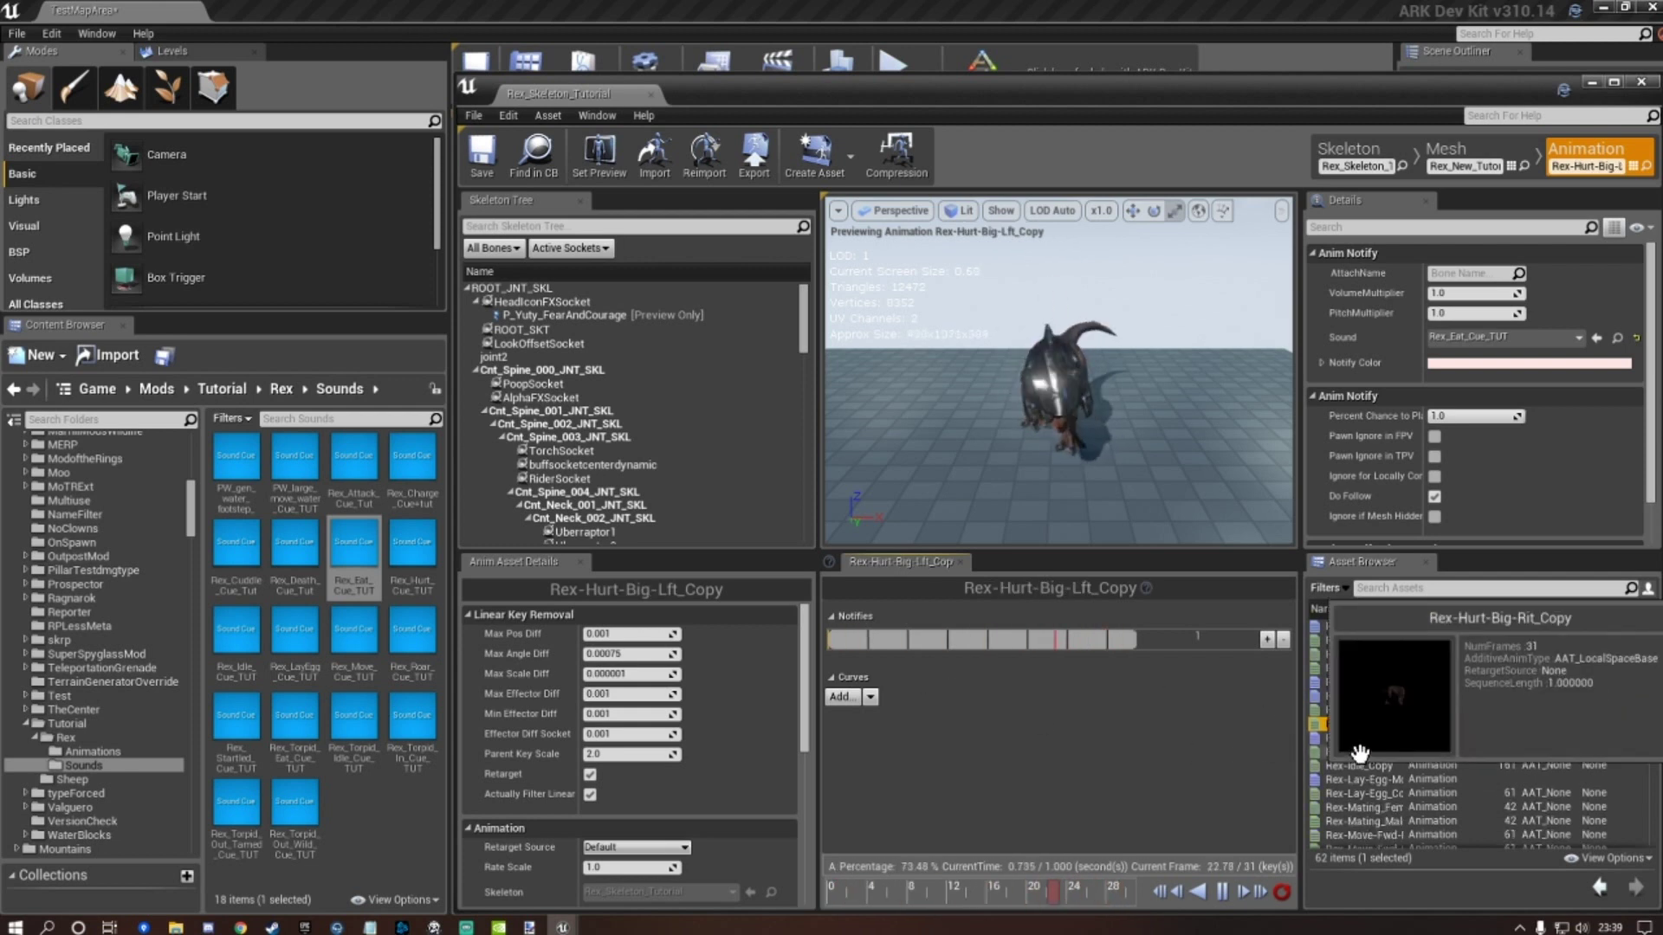
pyautogui.scroll(-1, 1442, 674)
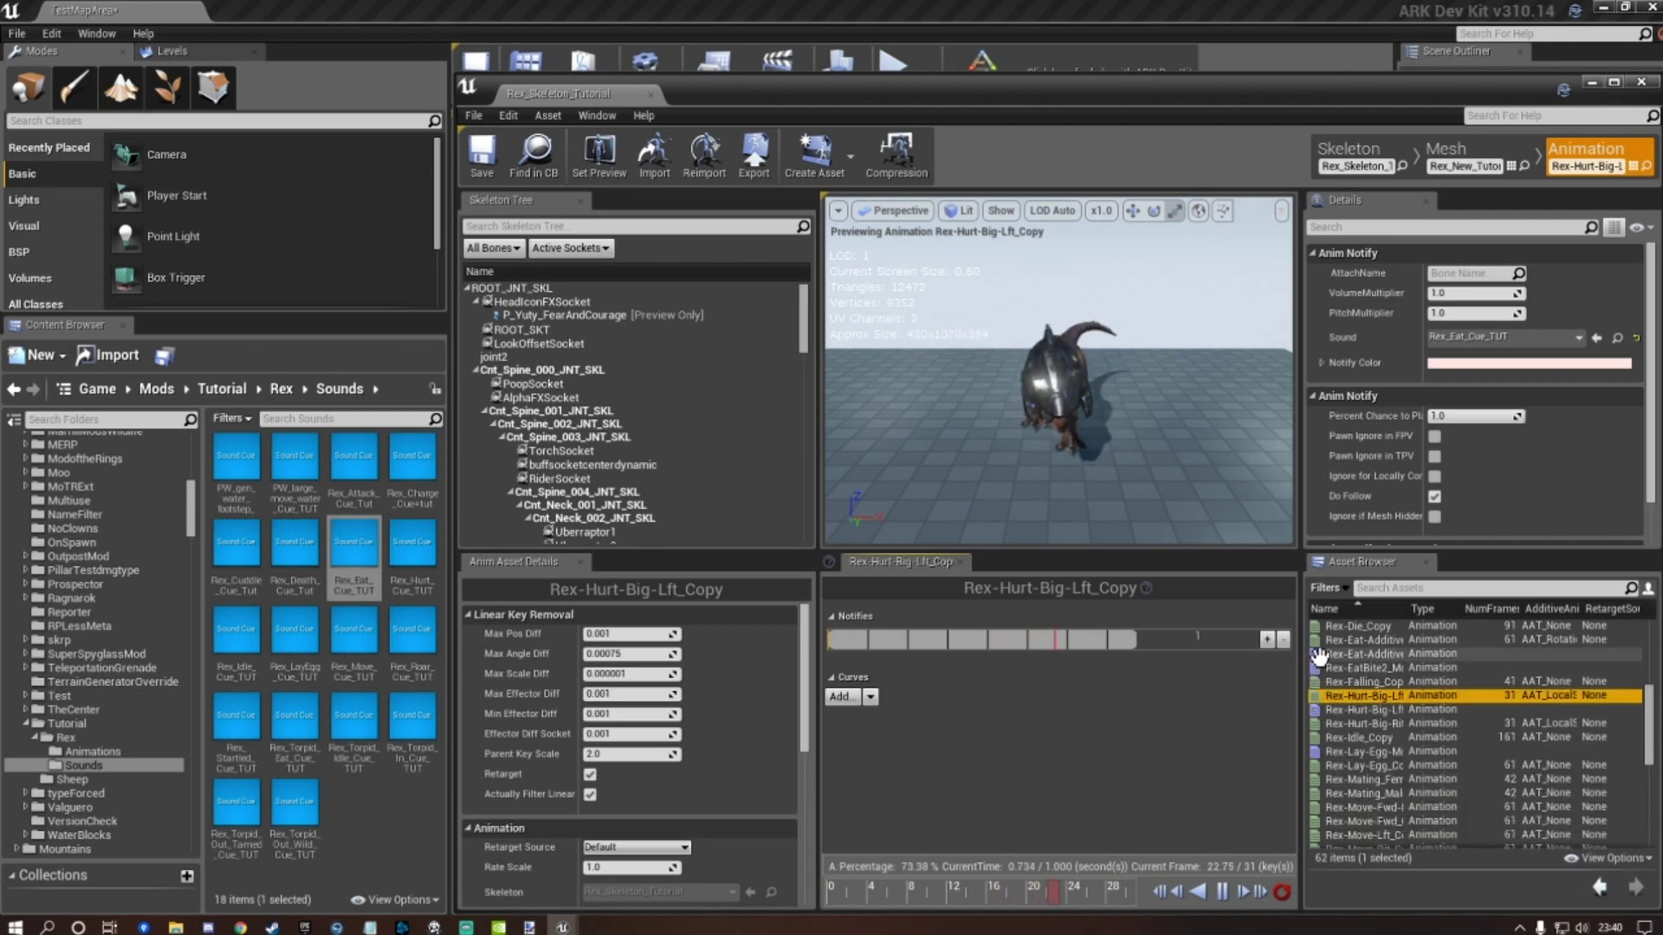
# Open Rex-EatBite2_Montage_Copy, examine its notify track for sounds, and pause the preview.
pyautogui.click(1338, 668)
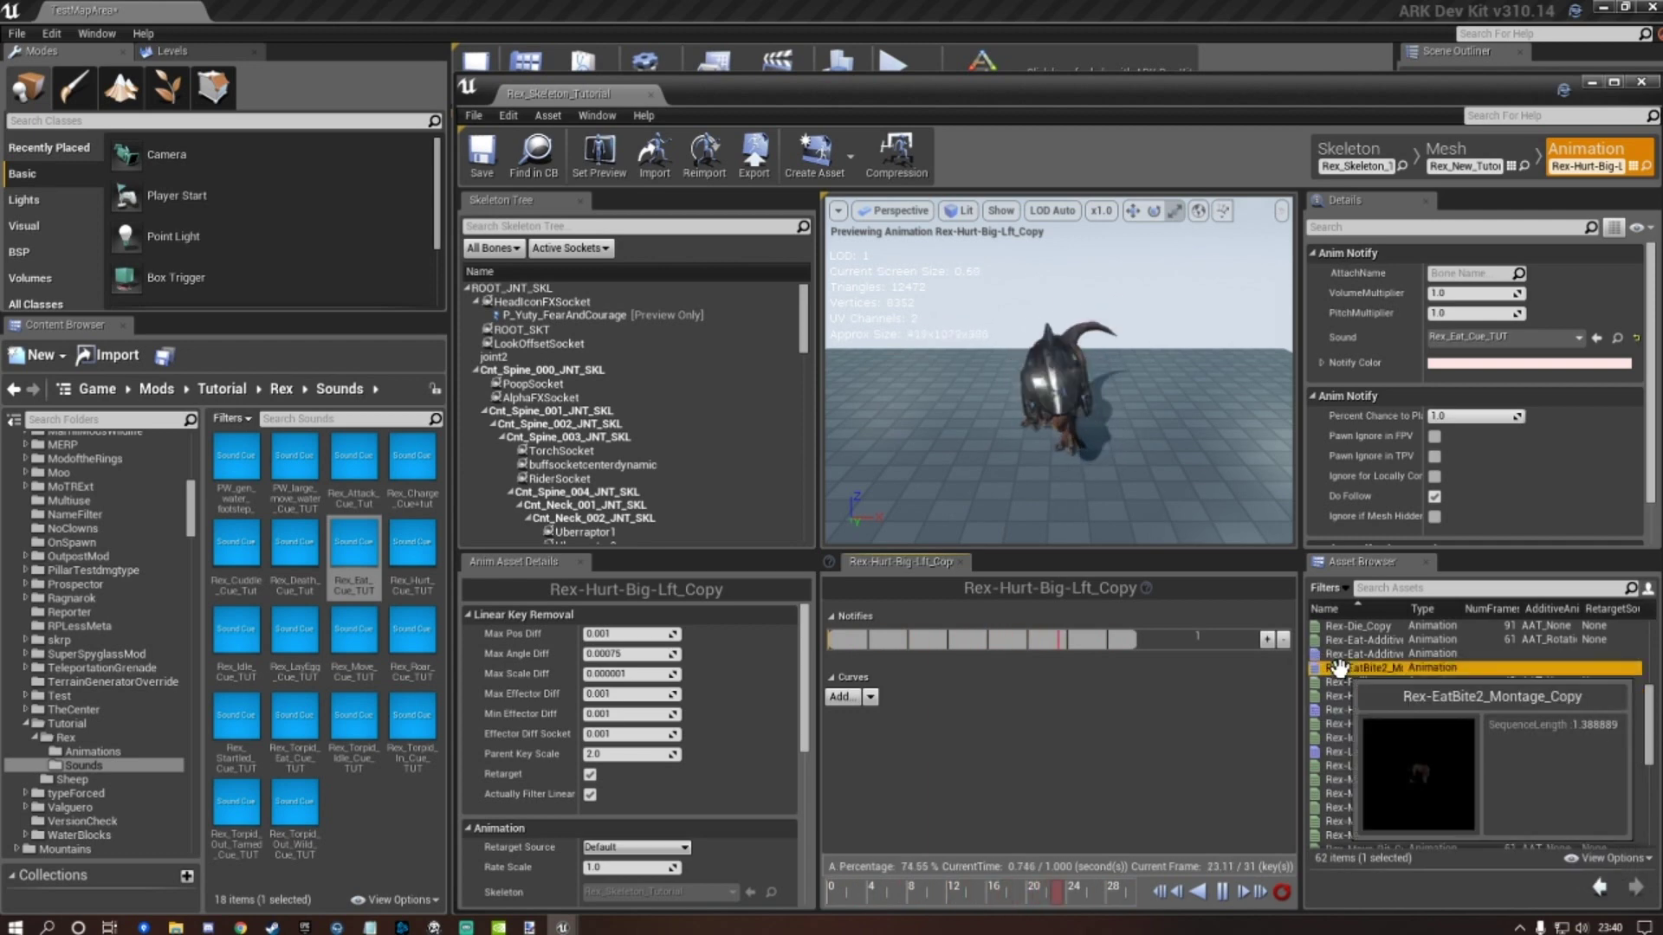
pyautogui.doubleClick(1338, 667)
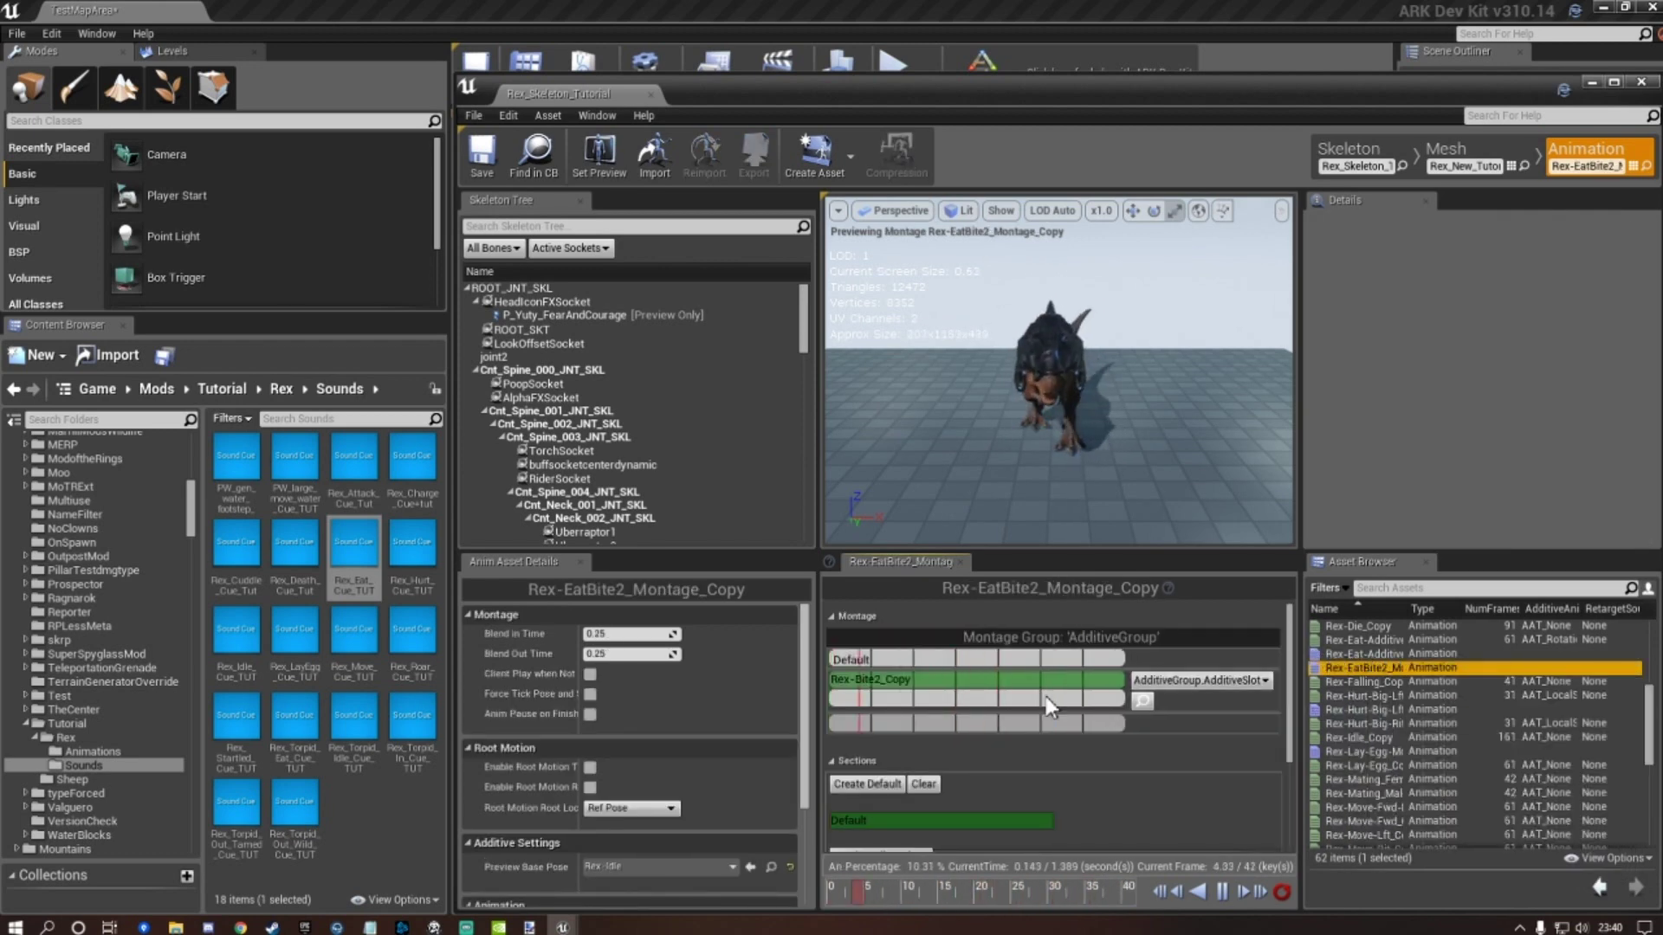
pyautogui.scroll(-5, 1109, 716)
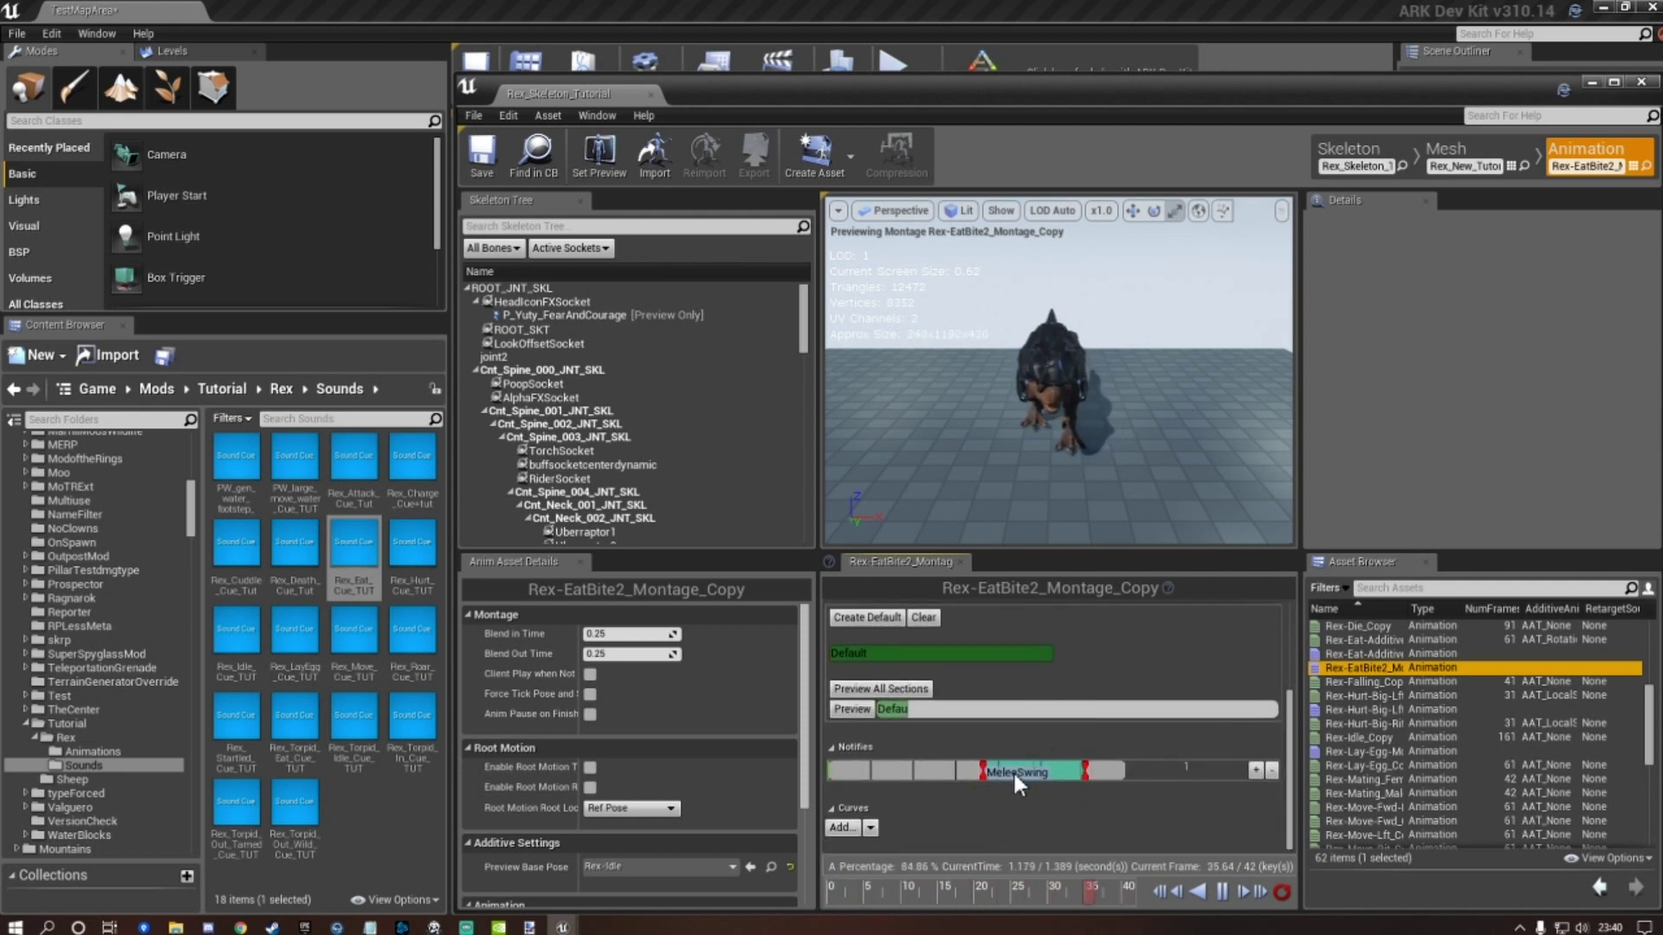
pyautogui.scroll(3, 1114, 701)
pyautogui.scroll(1, 1110, 689)
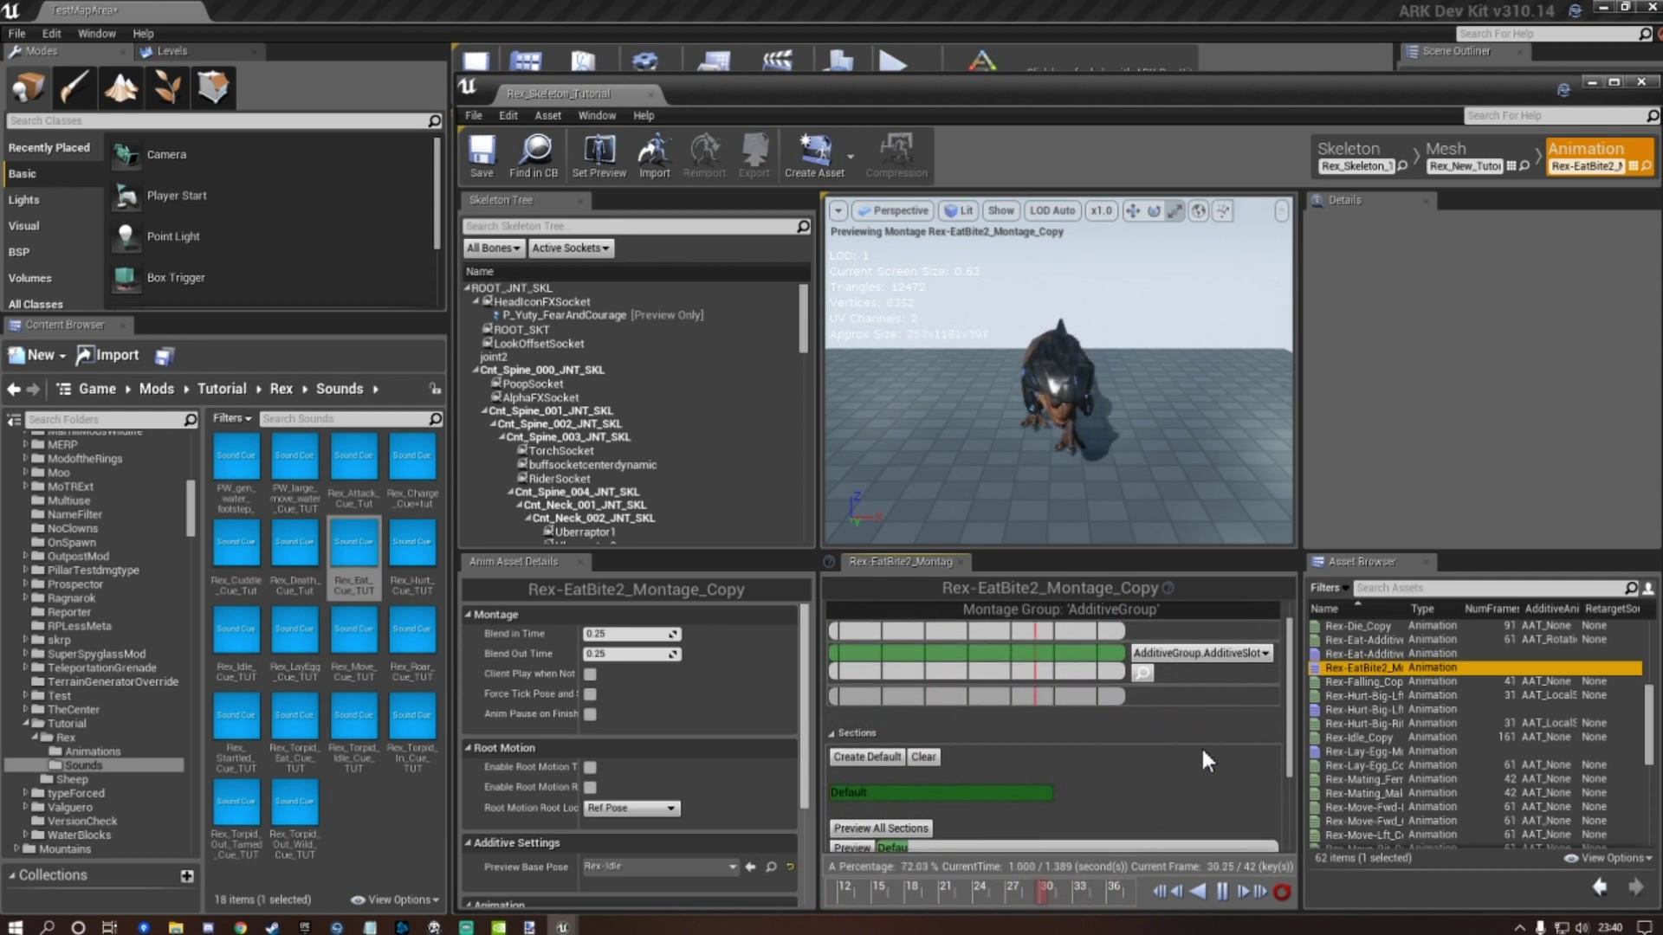
pyautogui.click(1223, 892)
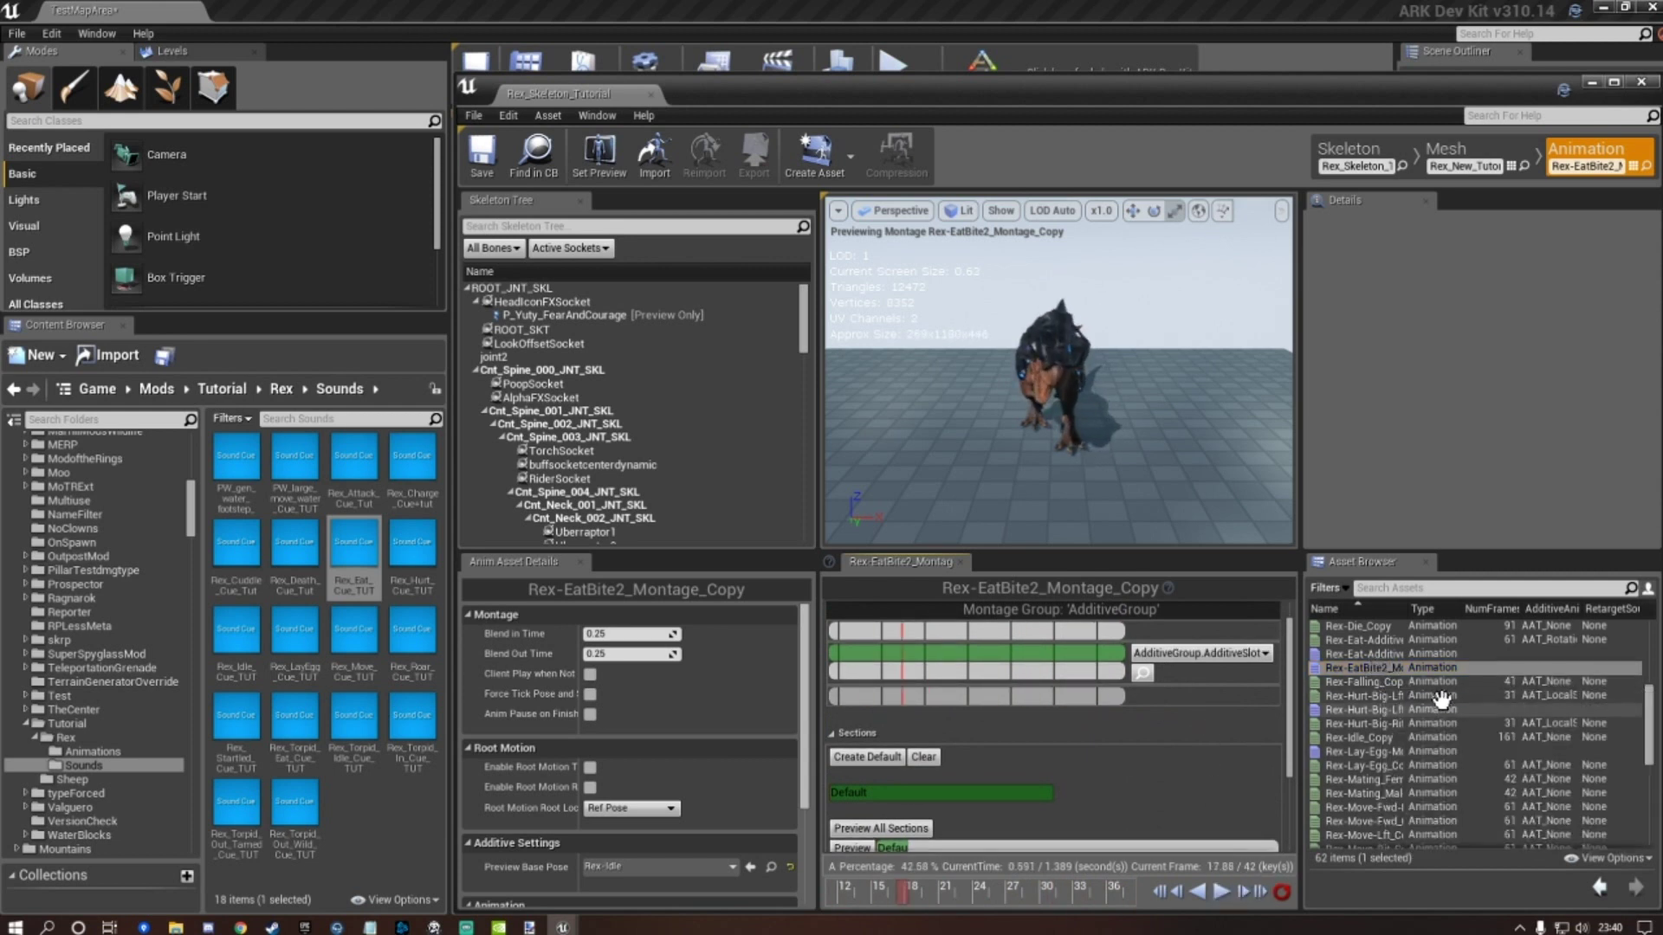
# Check the notify tracks of Rex-Hurt-Big-Lft_Copy and Rex-Hurt-Big-Rit_Copy for sounds.
pyautogui.click(1389, 696)
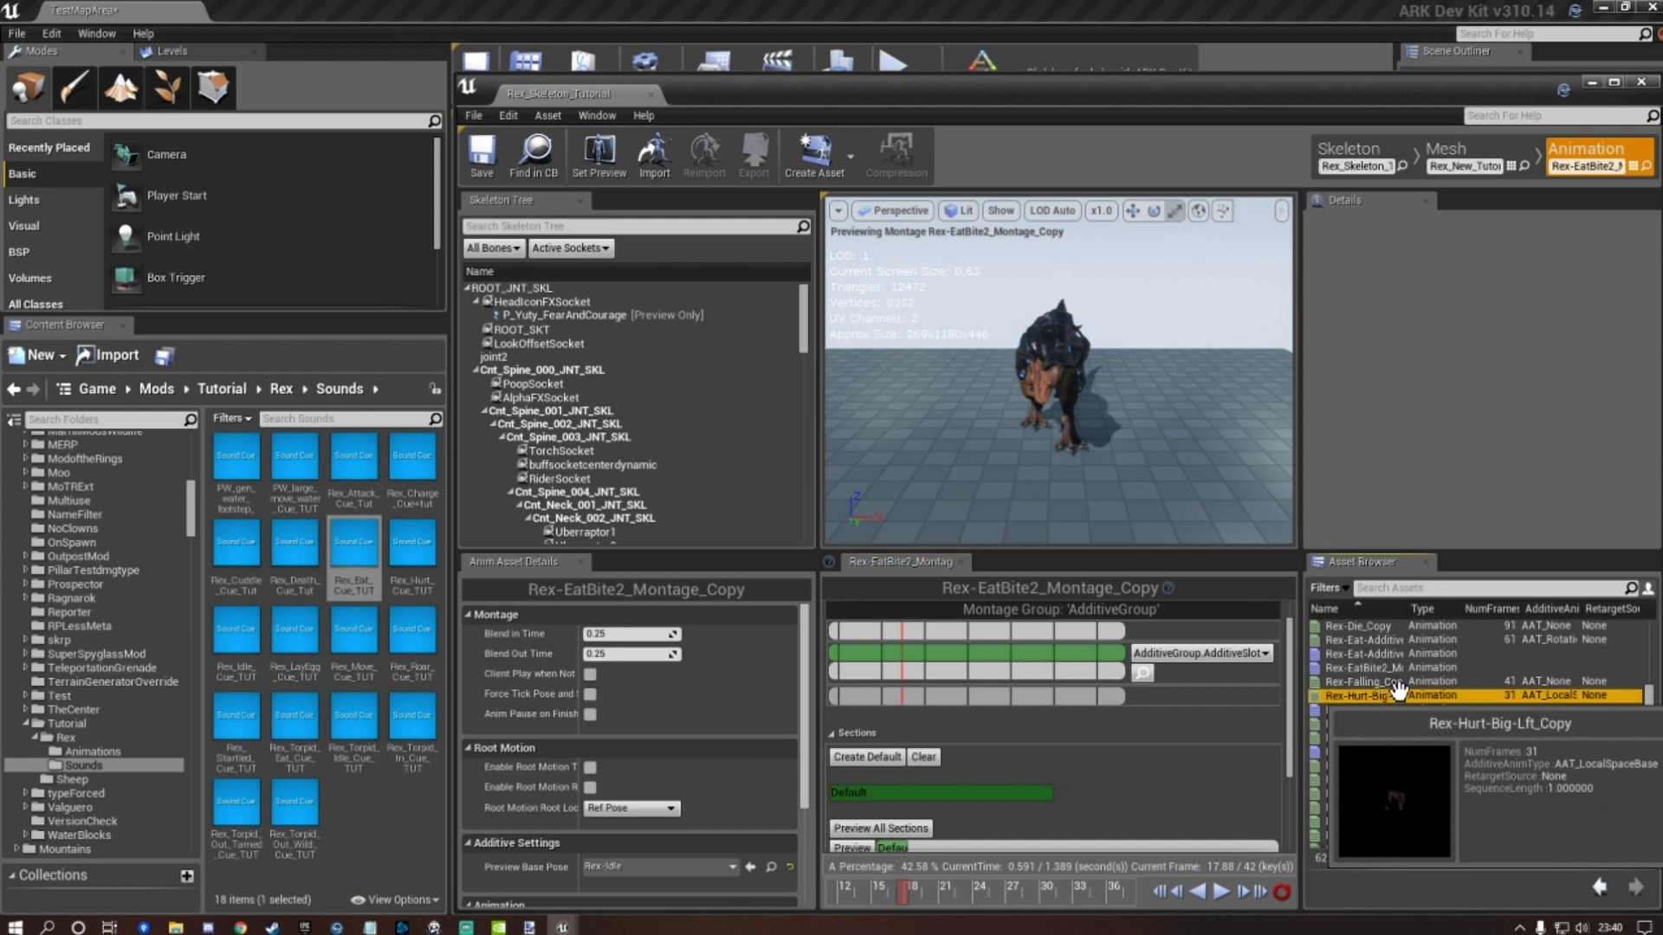
pyautogui.doubleClick(1395, 693)
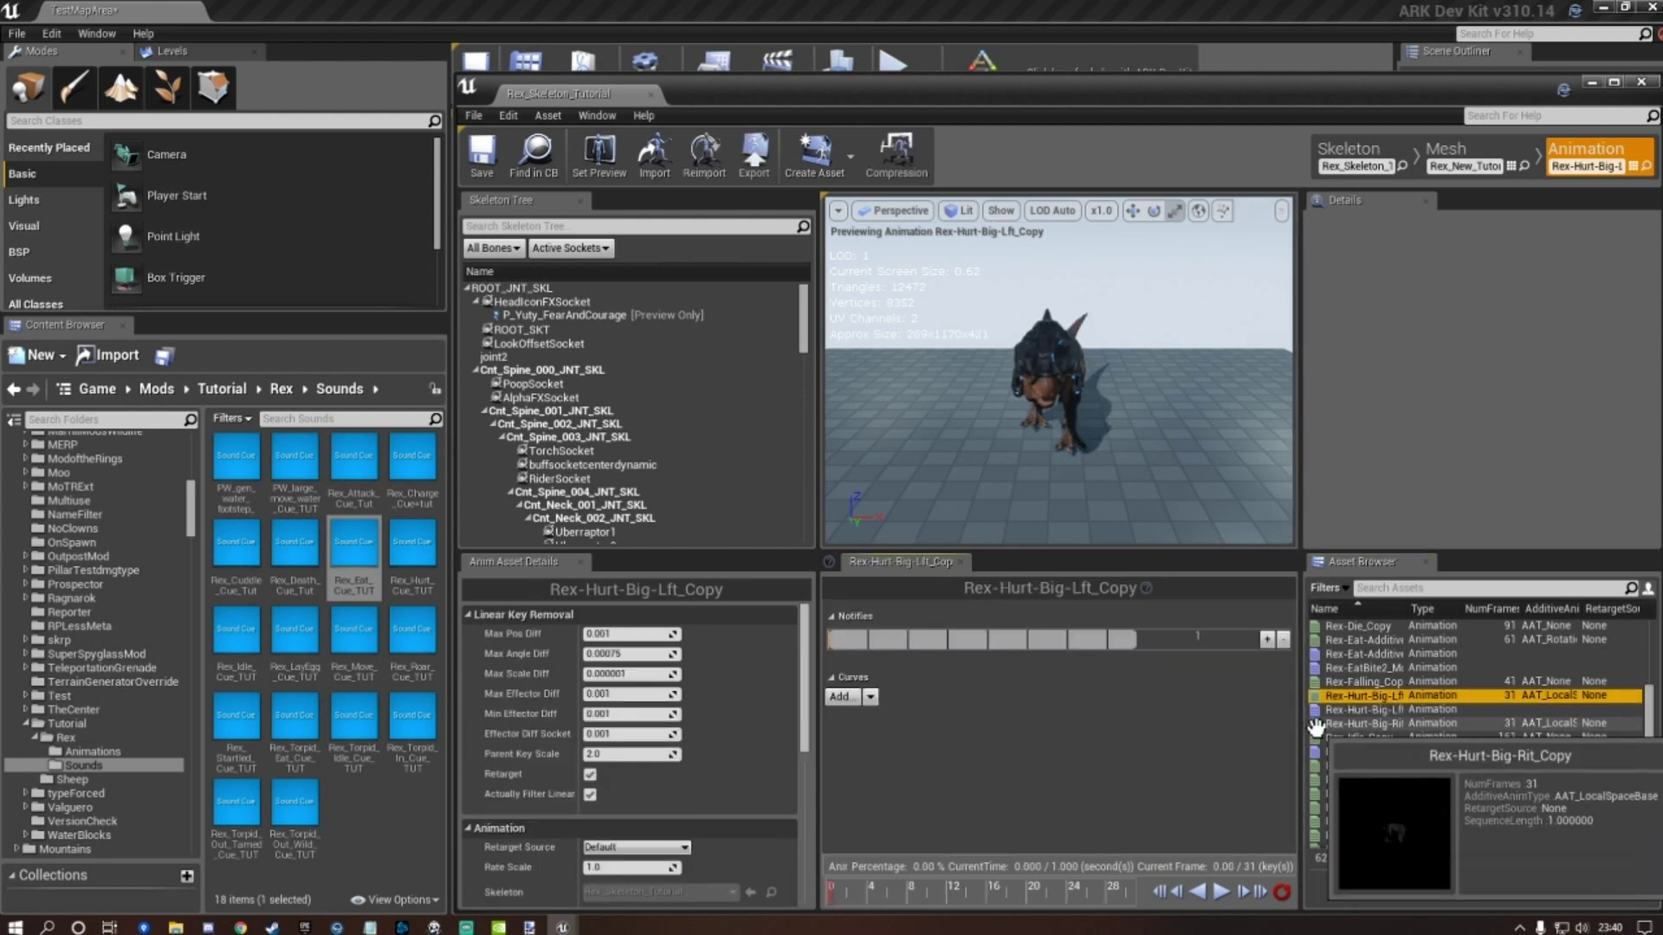
pyautogui.click(1353, 722)
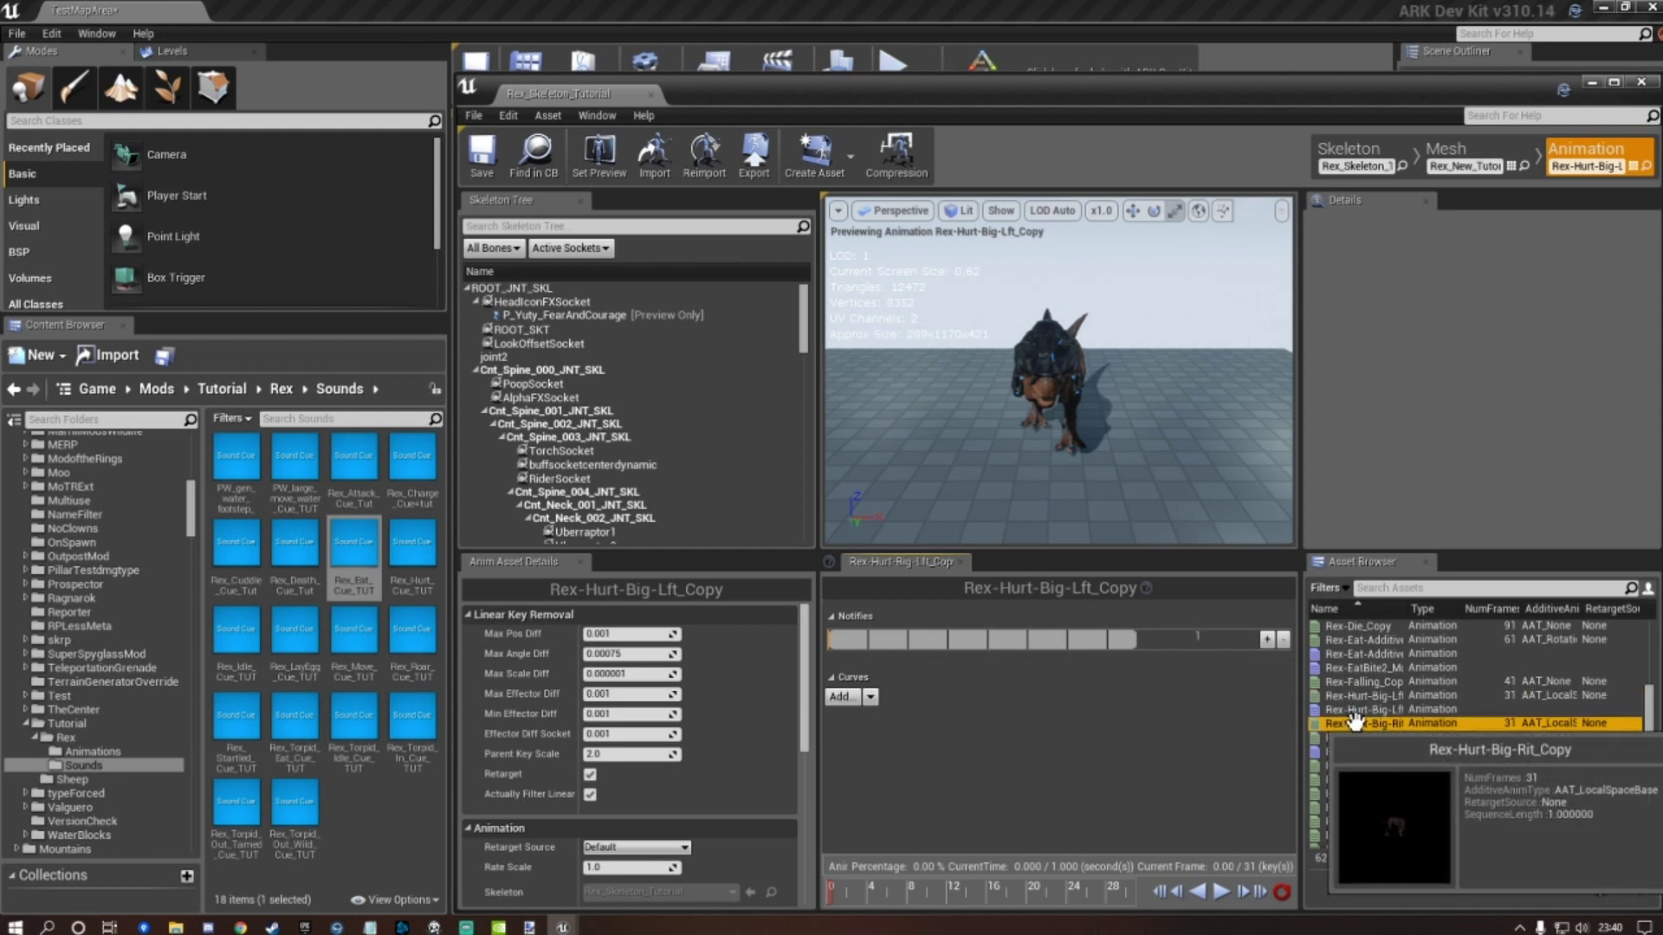
pyautogui.doubleClick(1356, 721)
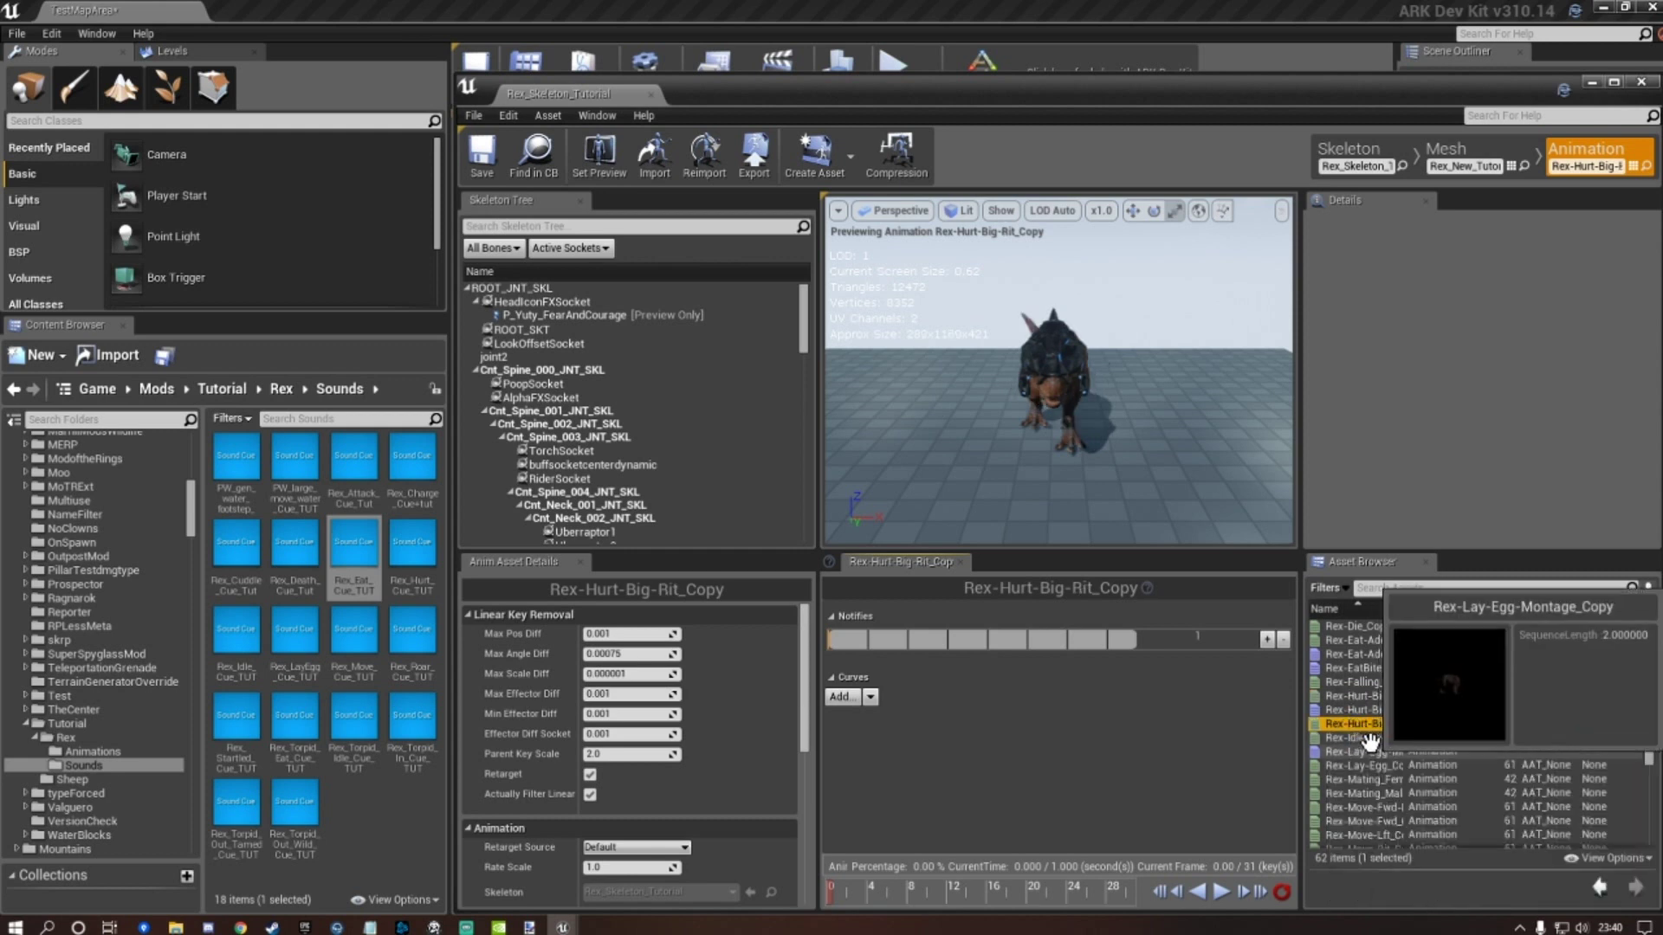
# Open Rex-Idle_Copy, set its idle notify's Sound to Rex_Idle_Cue_TUT, and save the animation.
pyautogui.click(1371, 737)
pyautogui.doubleClick(1370, 737)
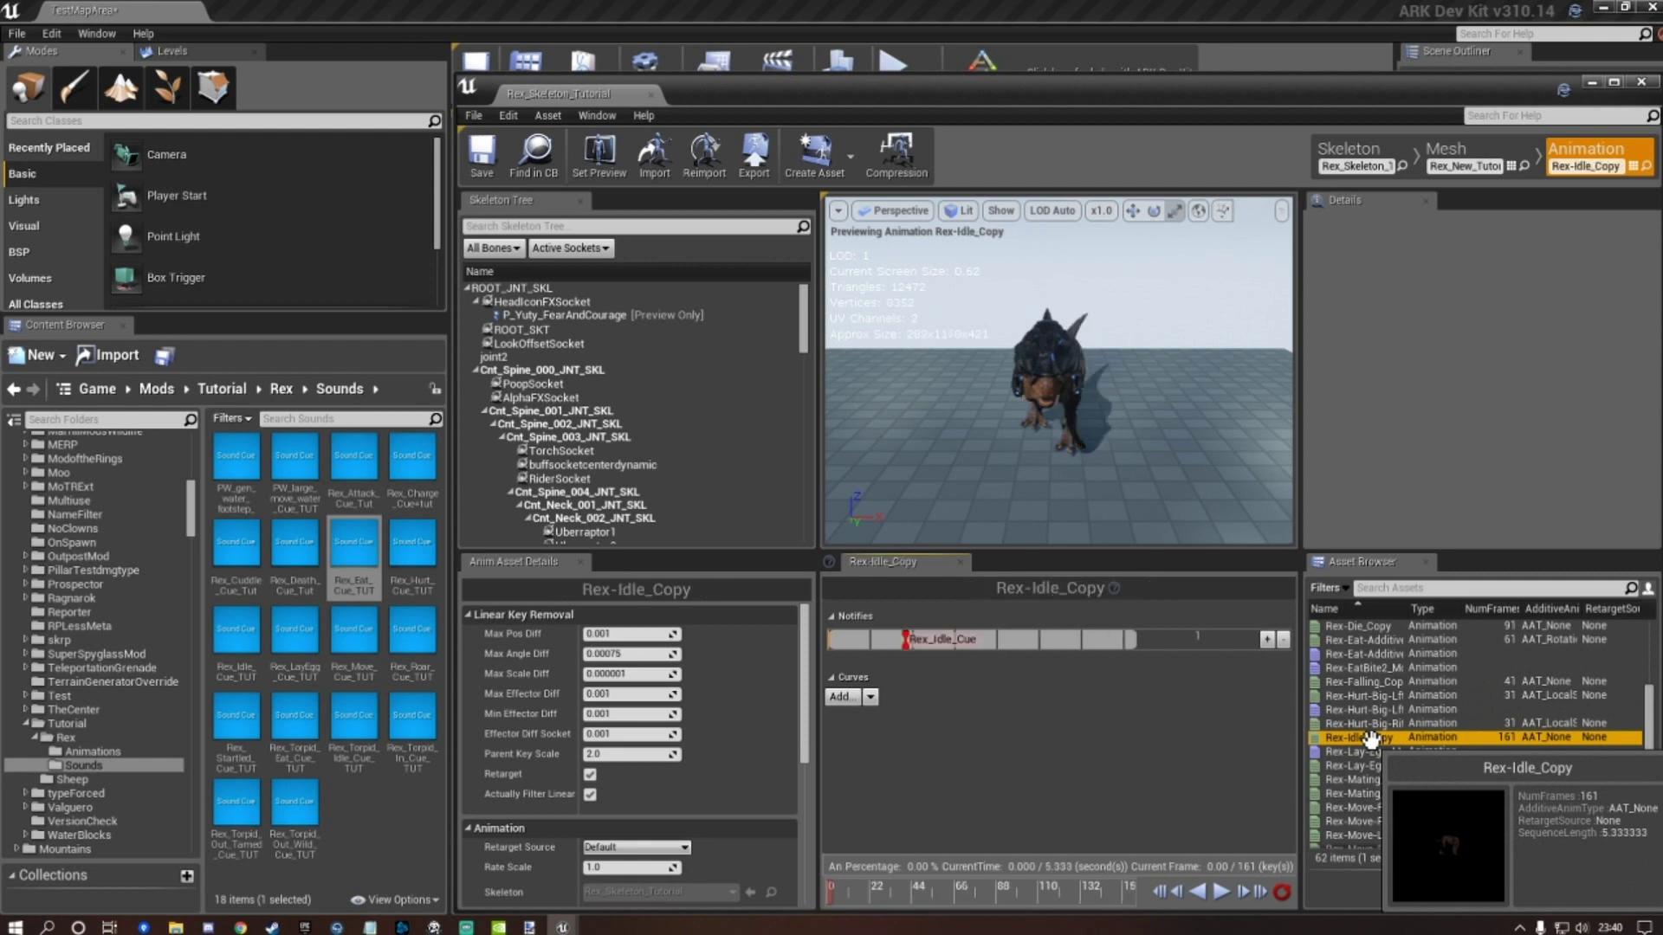
pyautogui.click(938, 637)
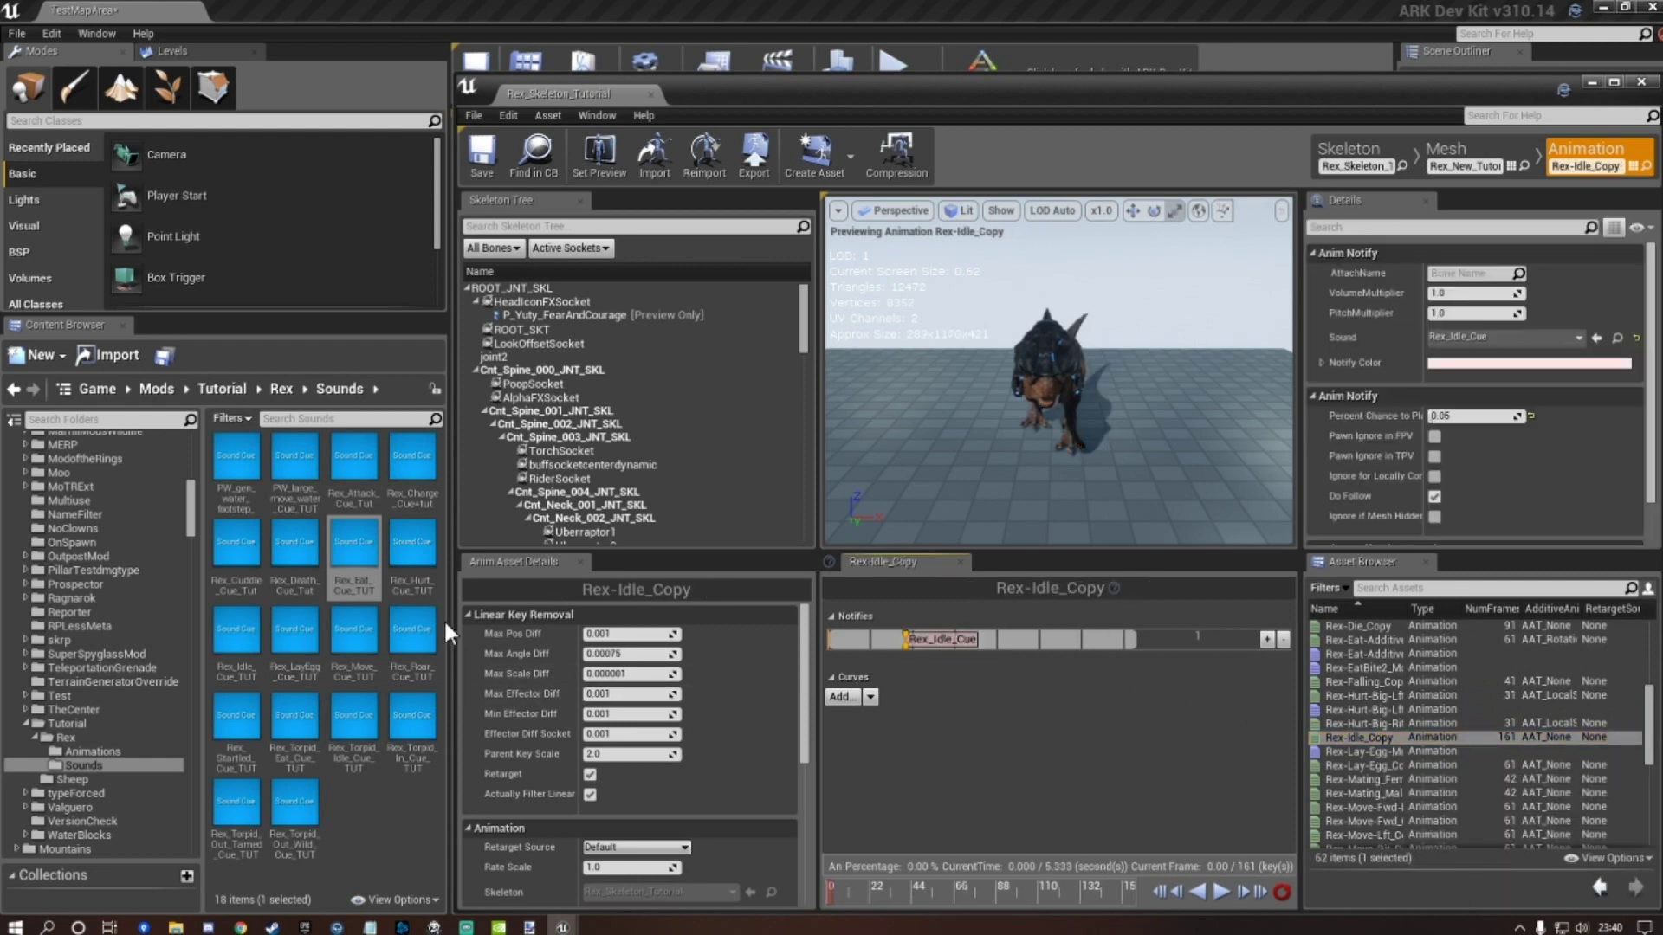
pyautogui.click(1222, 890)
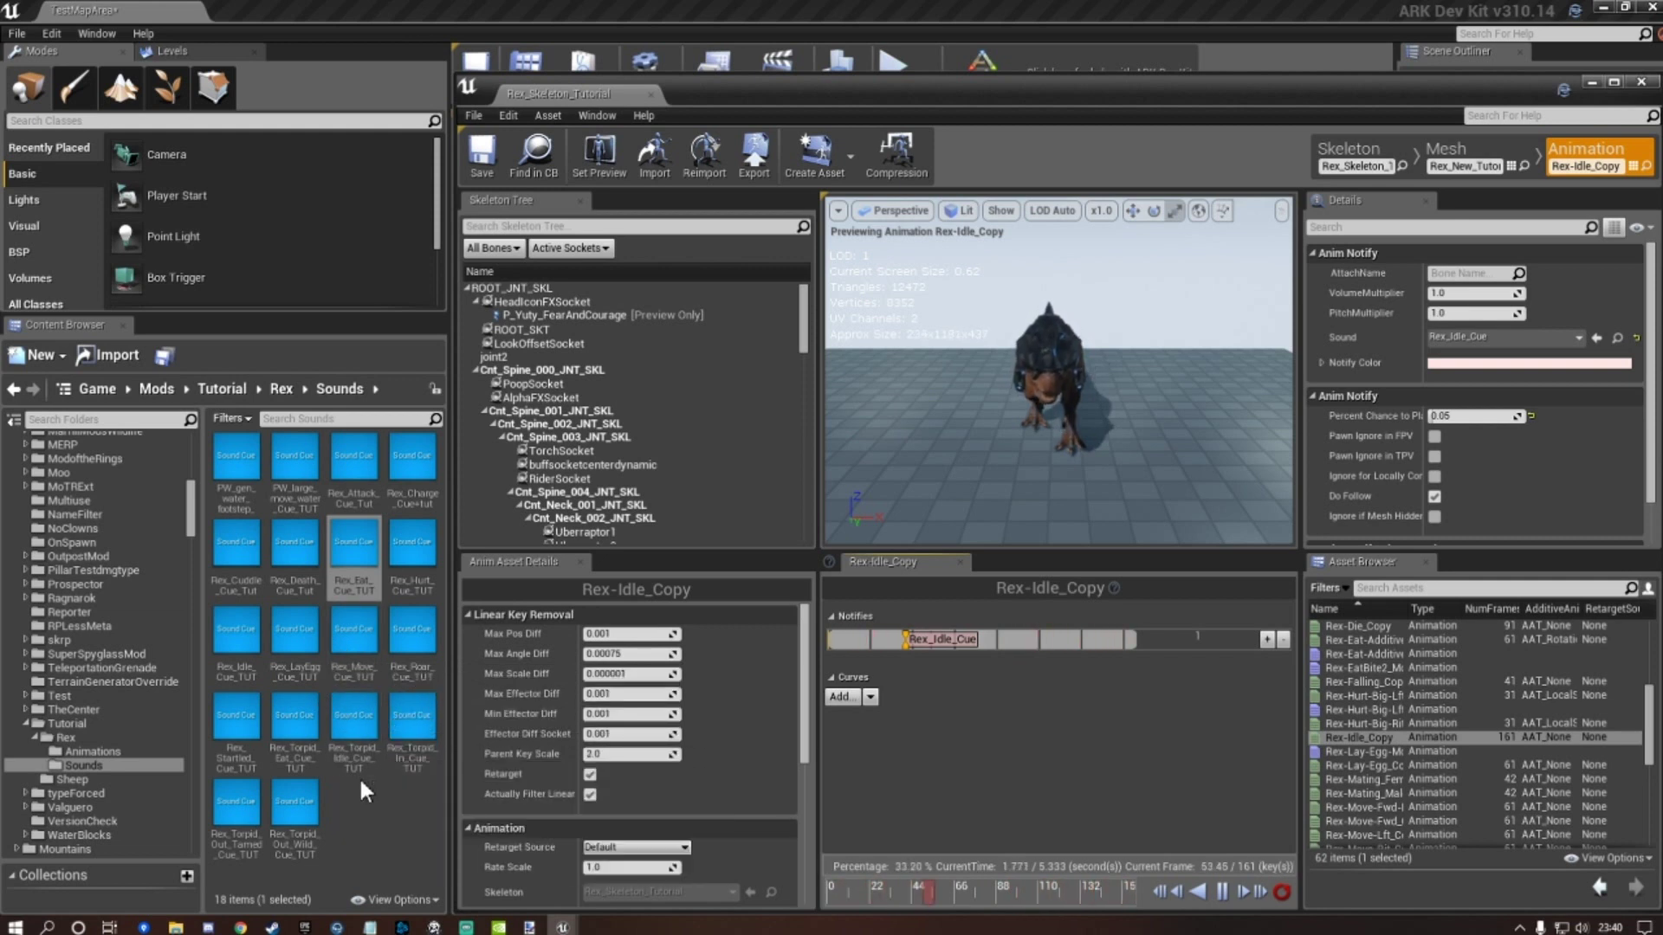
pyautogui.click(236, 641)
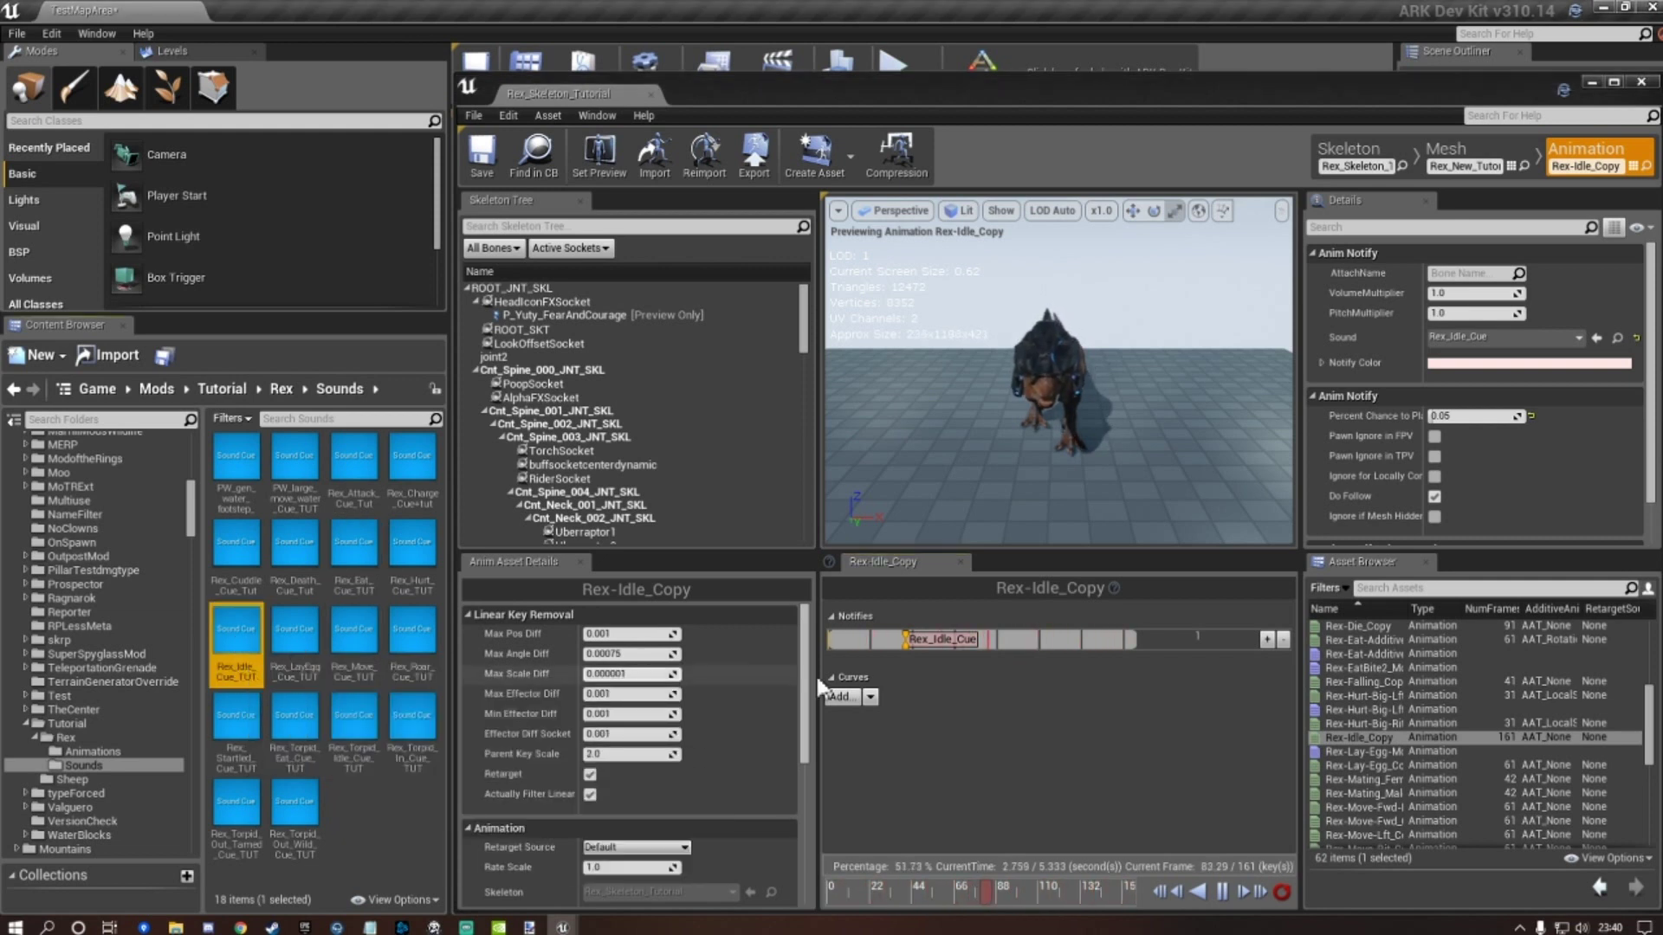
pyautogui.click(1595, 339)
pyautogui.hotkey('ctrl', 's')
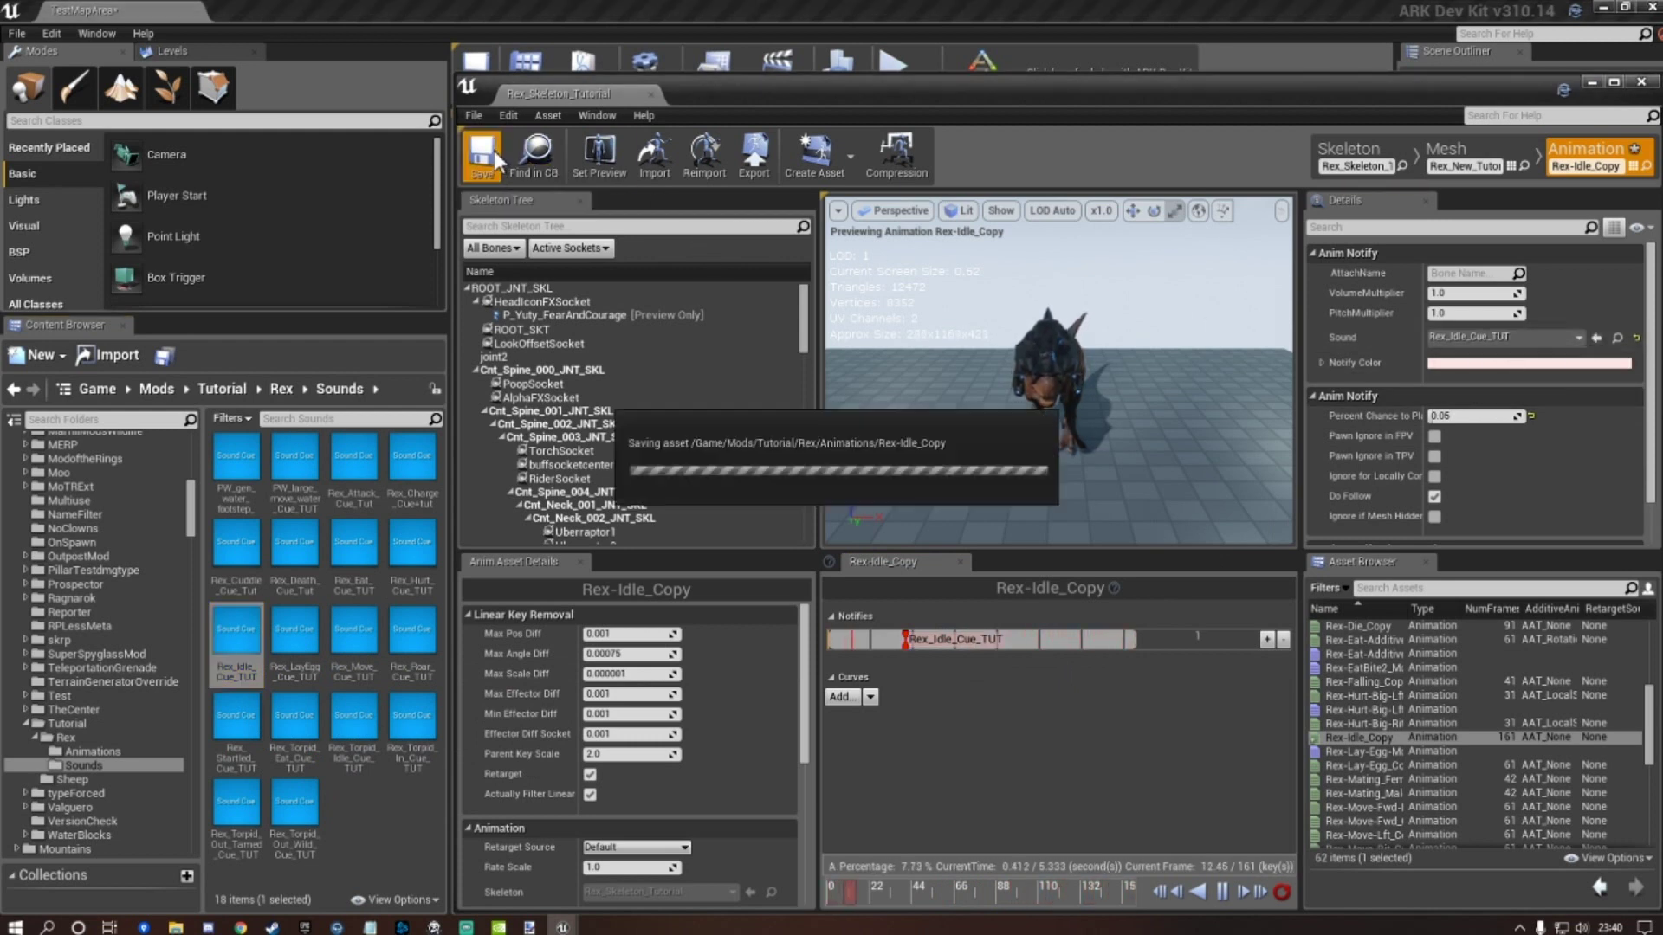
# Open Rex-Lay-Egg_Copy, set its egg-laying notify's Sound to Rex_LayEgg_Cue_TUT, and save the animation.
pyautogui.scroll(-1, 1375, 738)
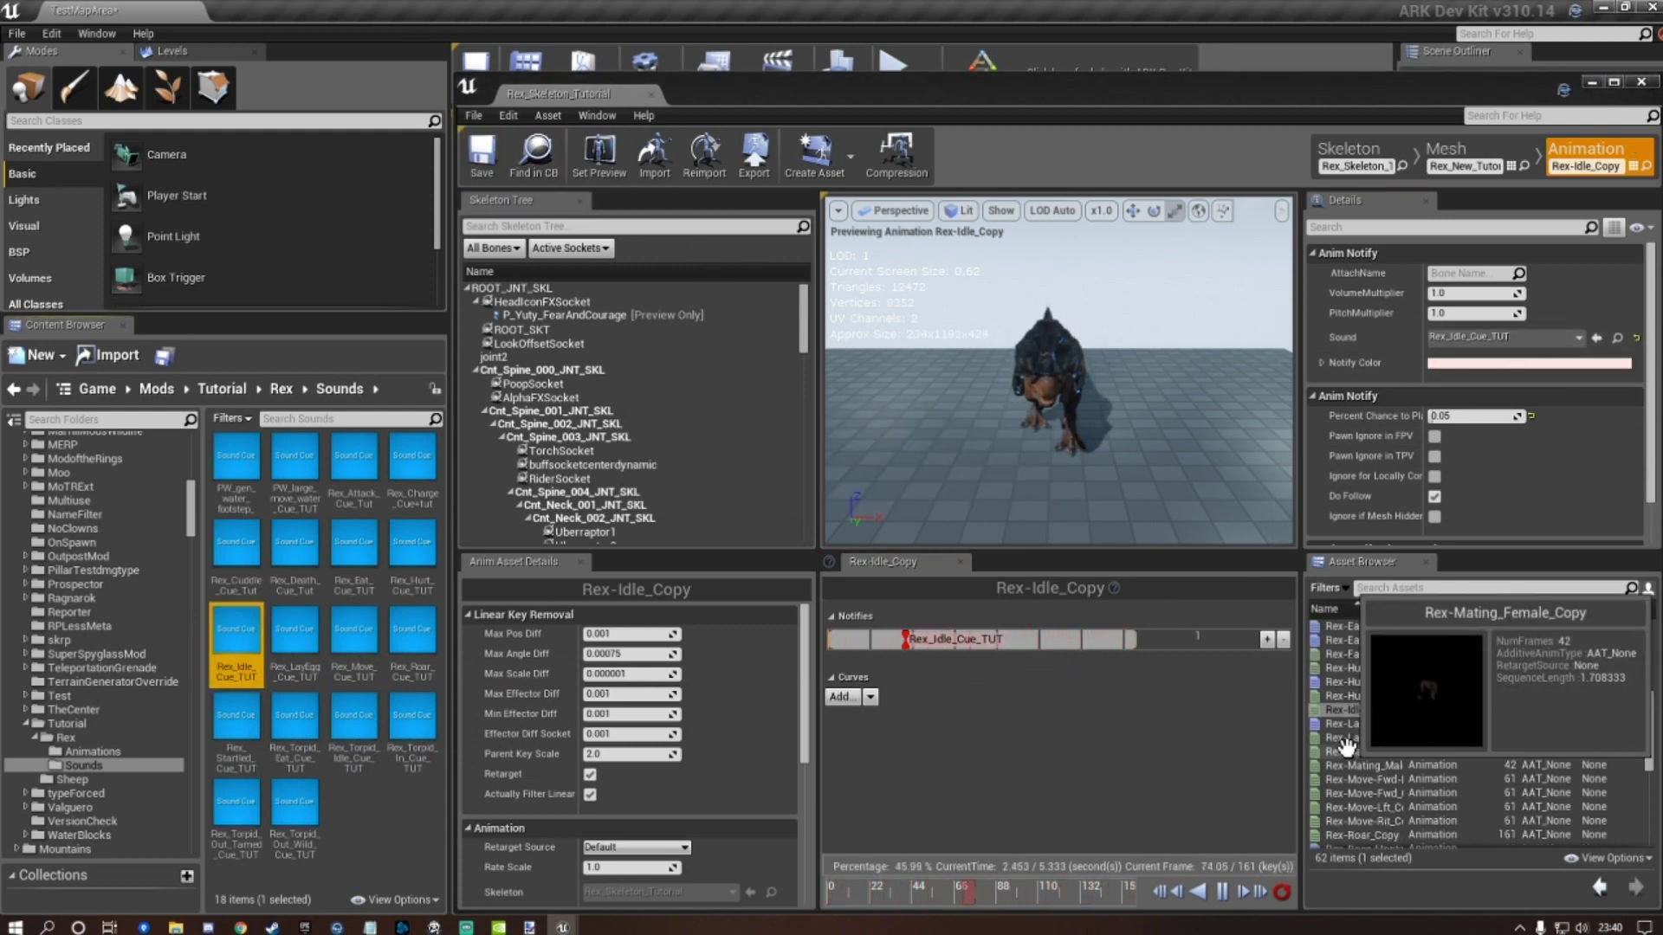
pyautogui.click(1366, 737)
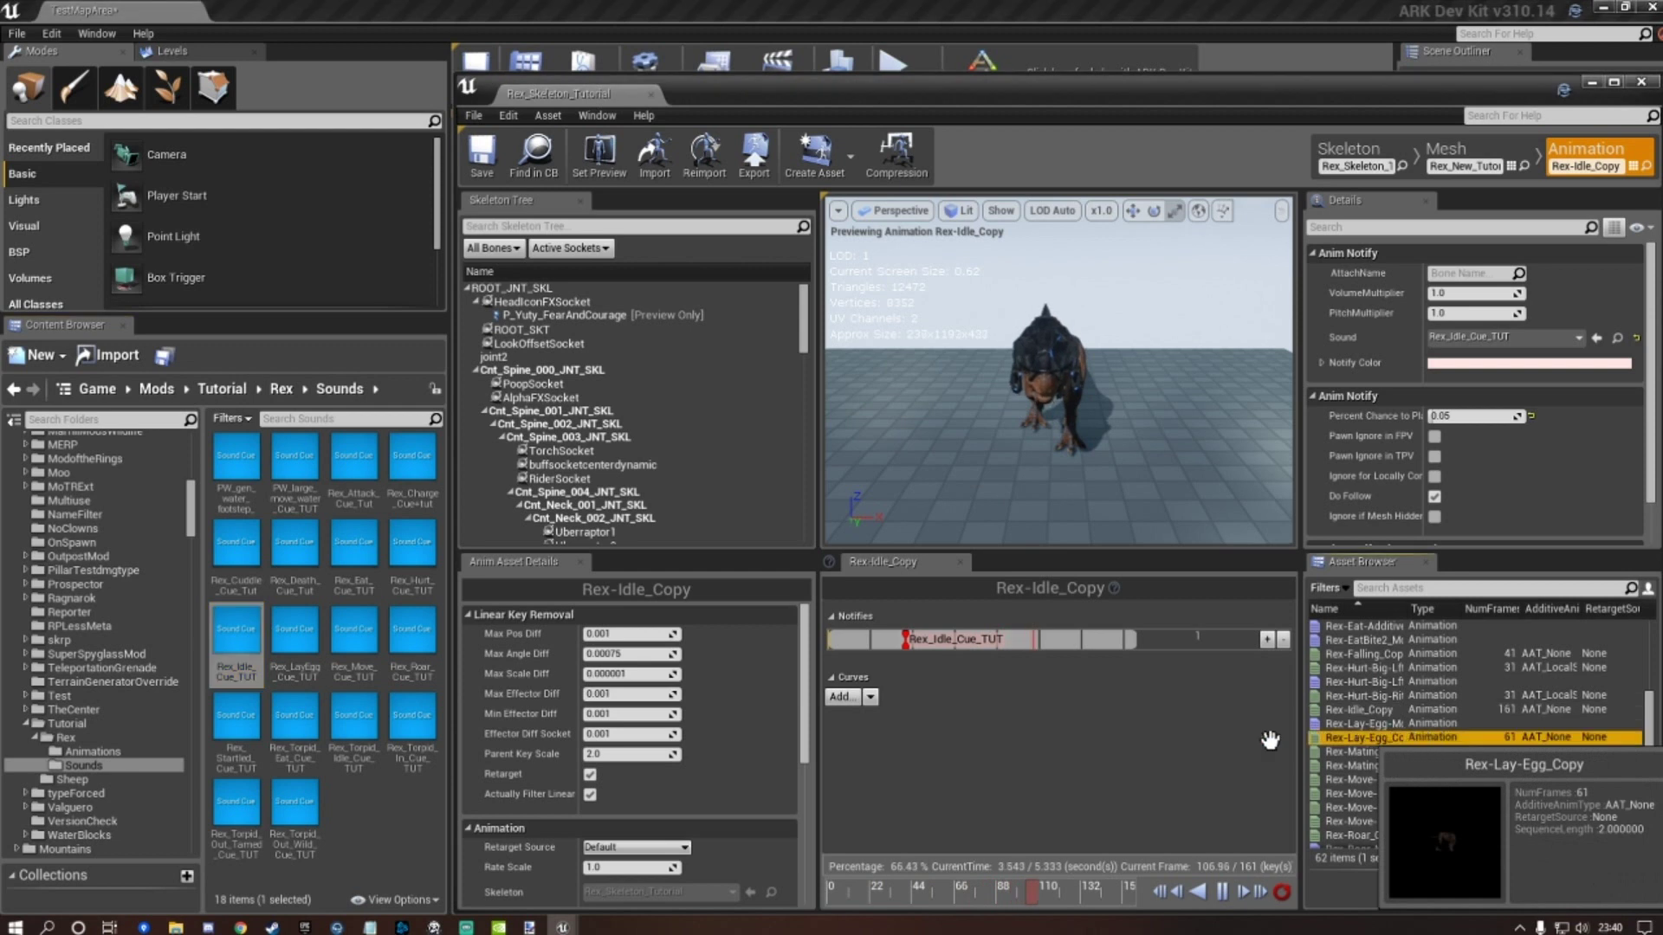
pyautogui.click(882, 641)
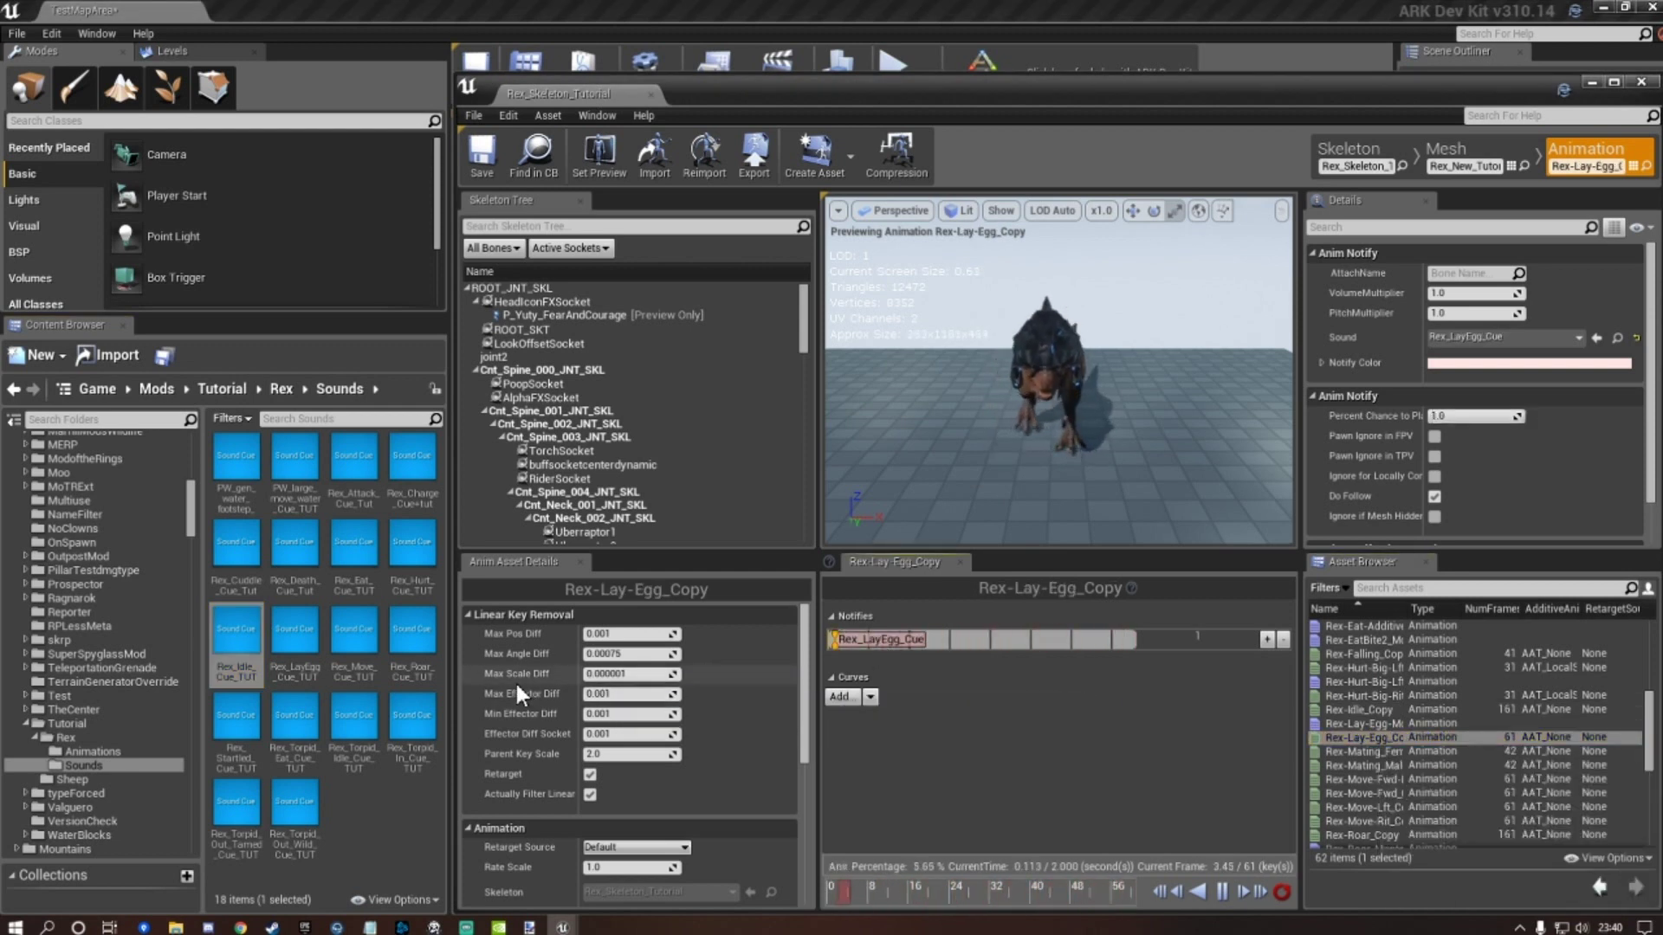
pyautogui.click(294, 645)
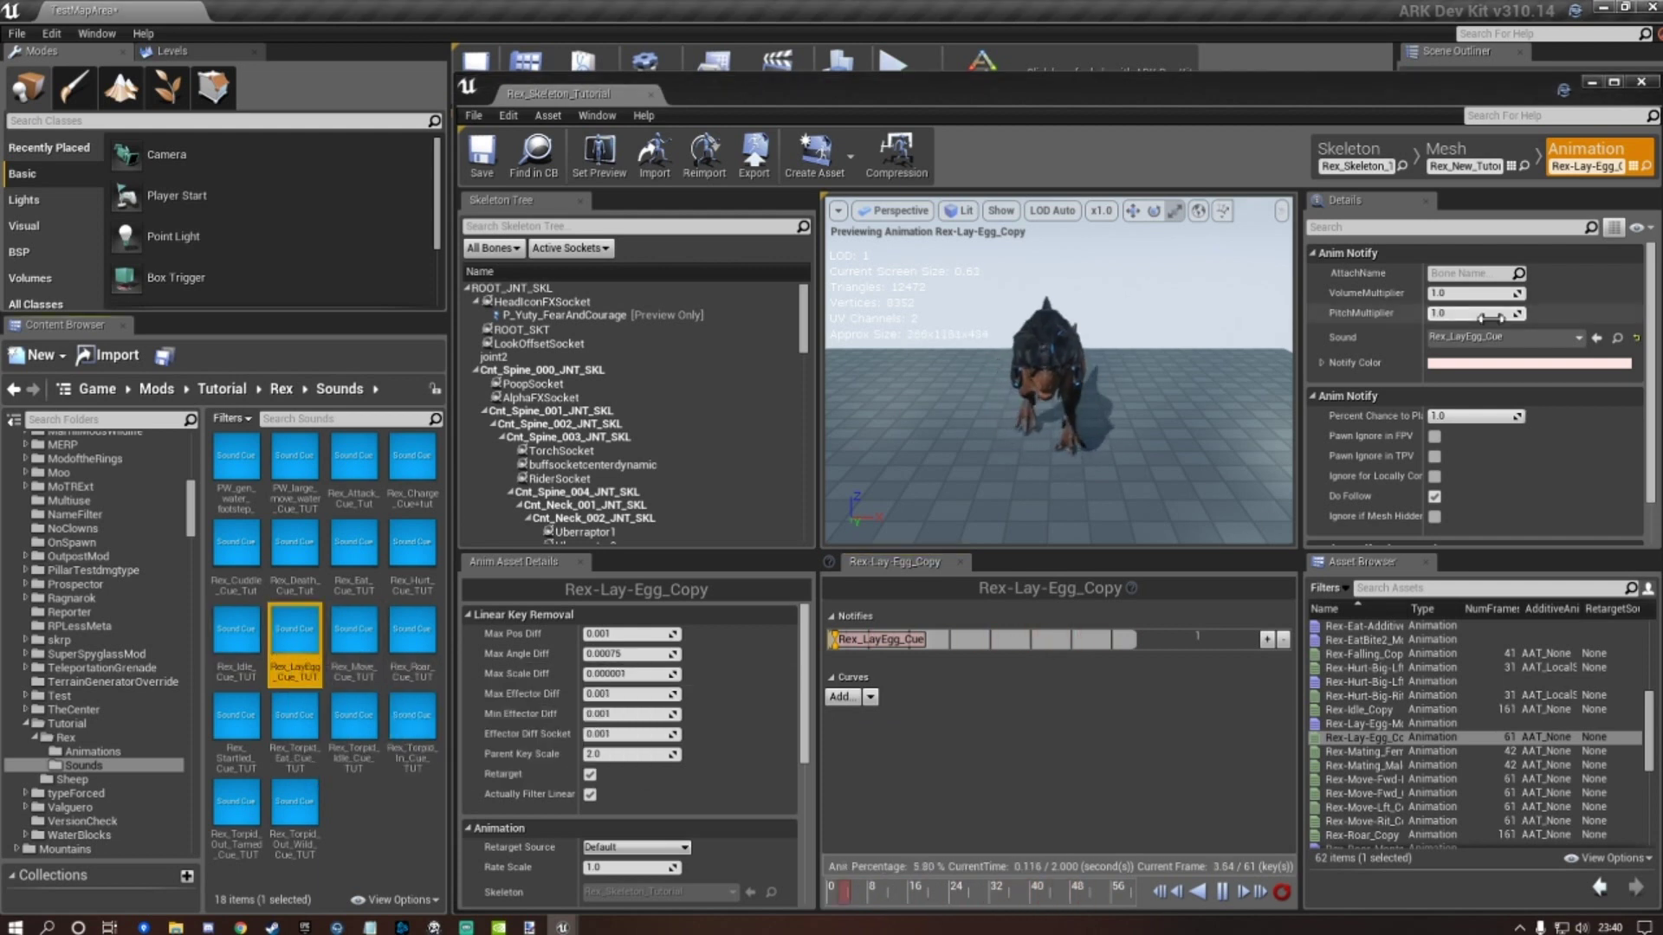
pyautogui.click(1596, 338)
pyautogui.click(483, 156)
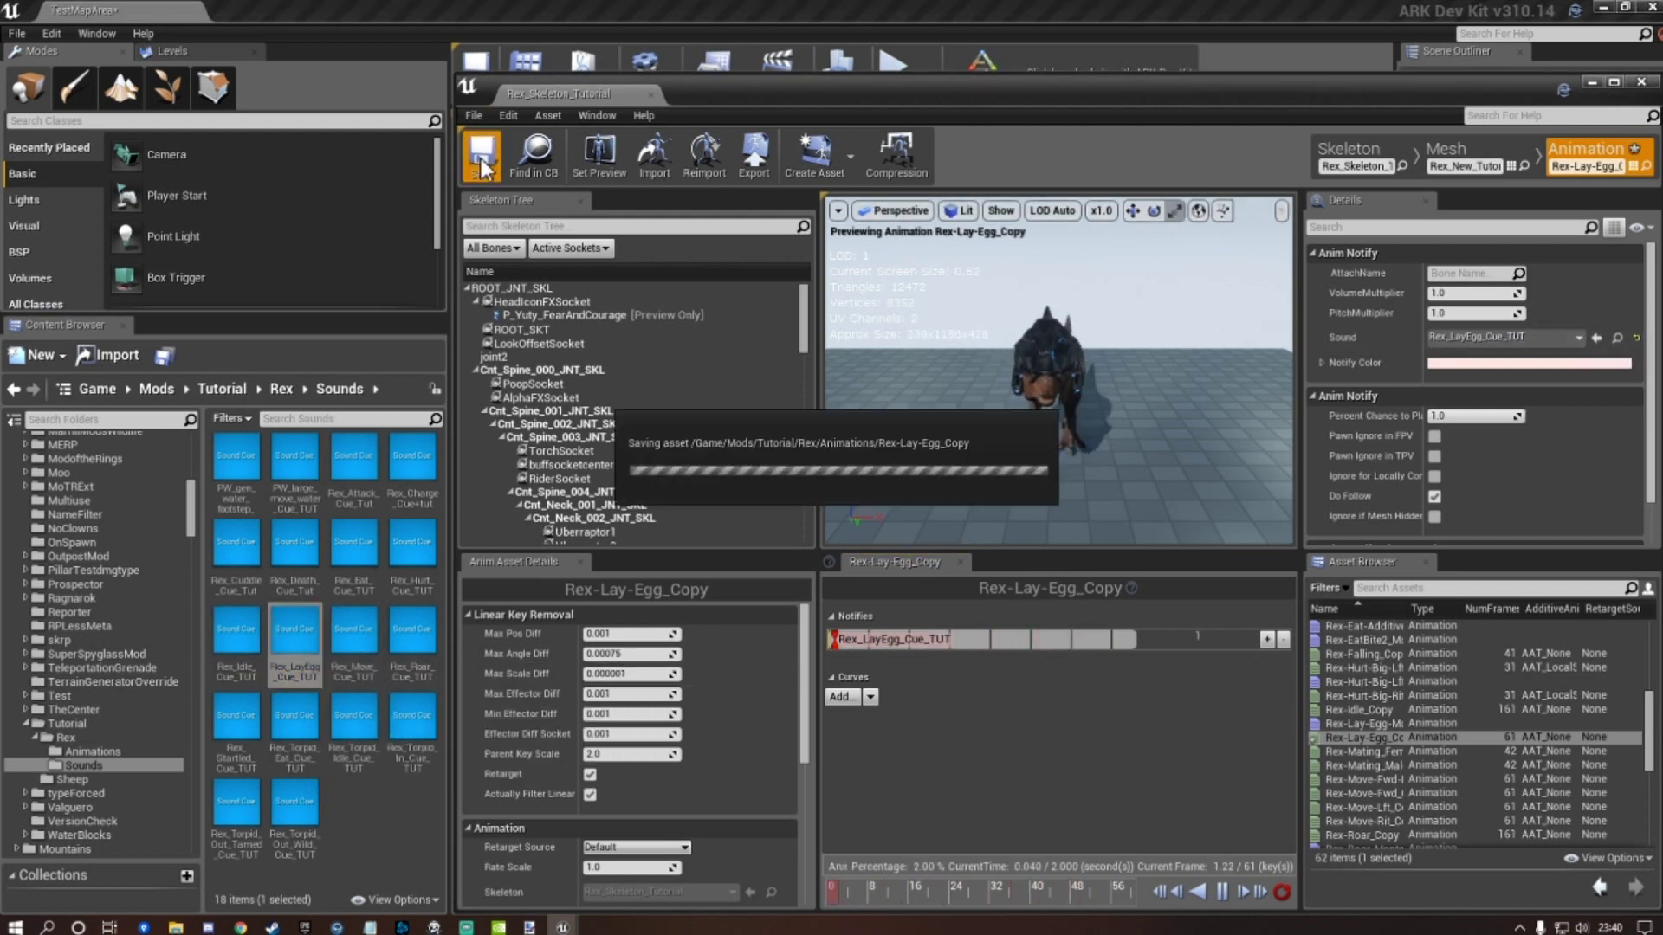
# Check the mating animations for sounds, then set the idle notify's Sound in Rex-Move-Fwd-FootIMP-Test_Copy to Rex_Idle_Cue_TUT and save.
pyautogui.click(1394, 751)
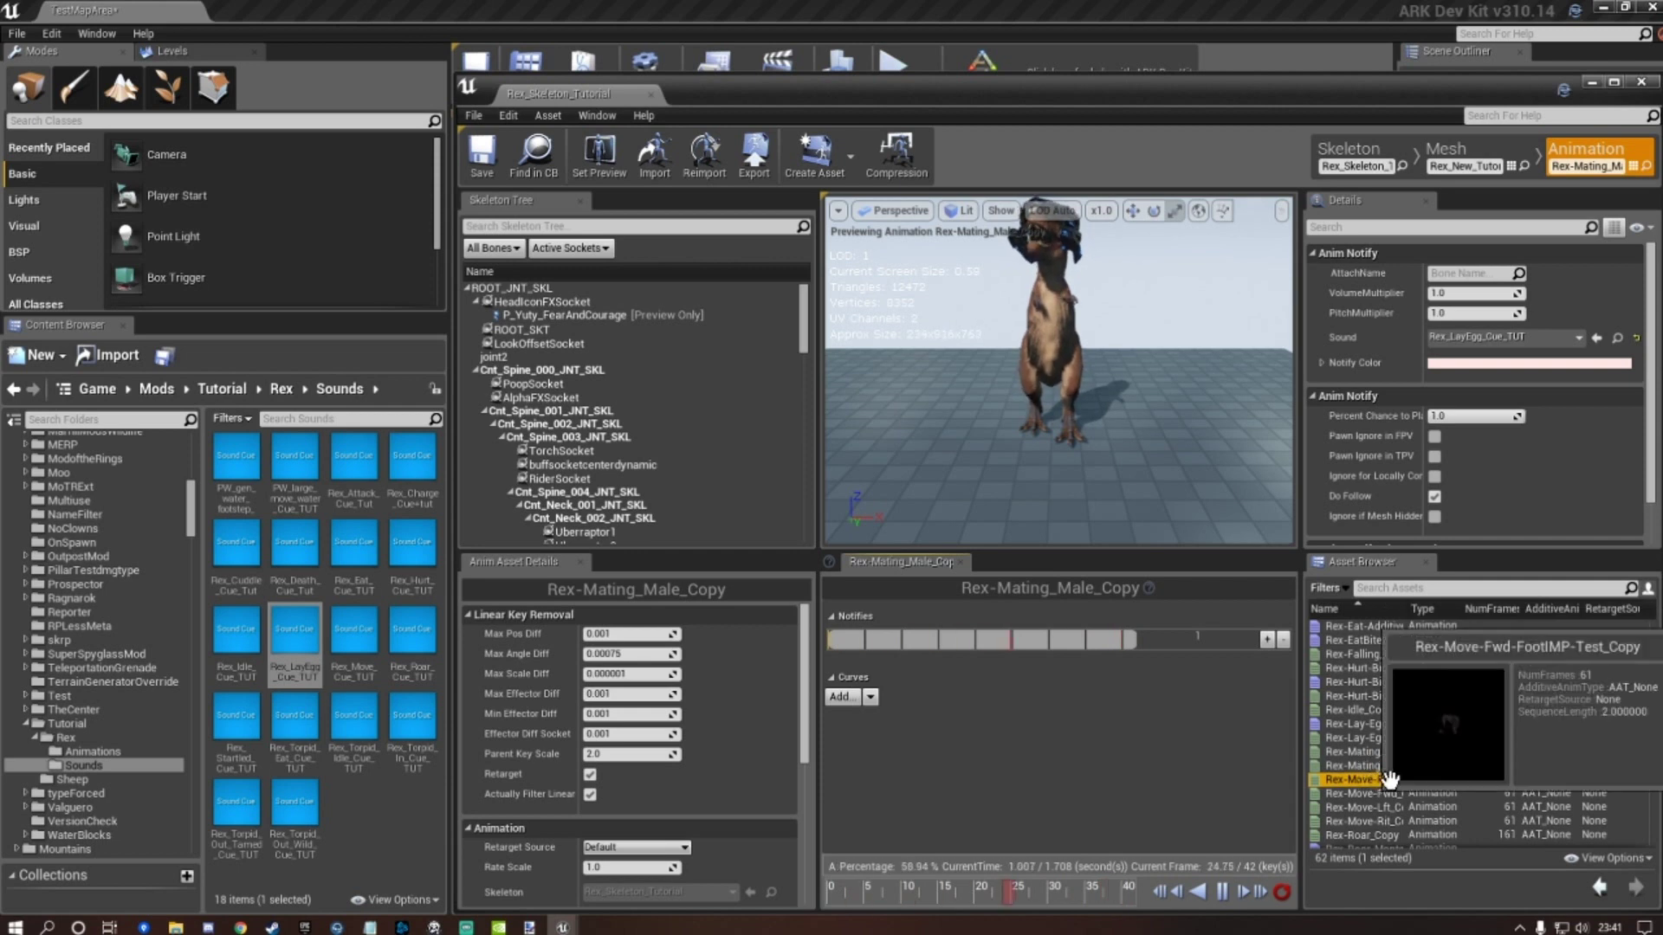
pyautogui.click(1389, 777)
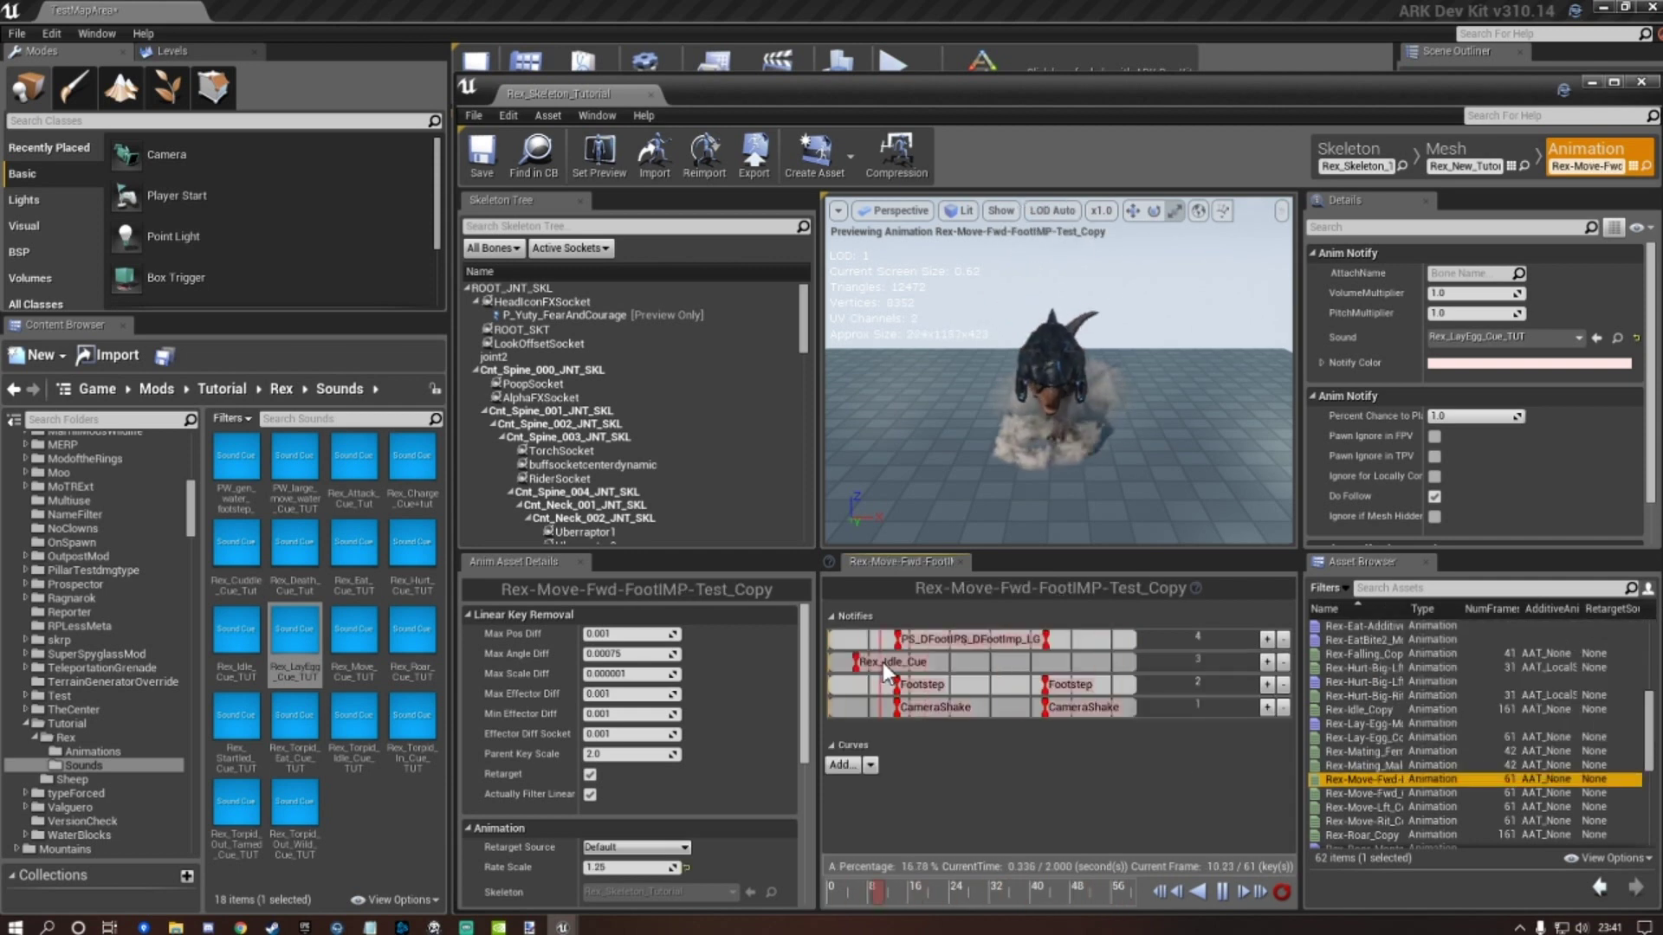
pyautogui.click(882, 662)
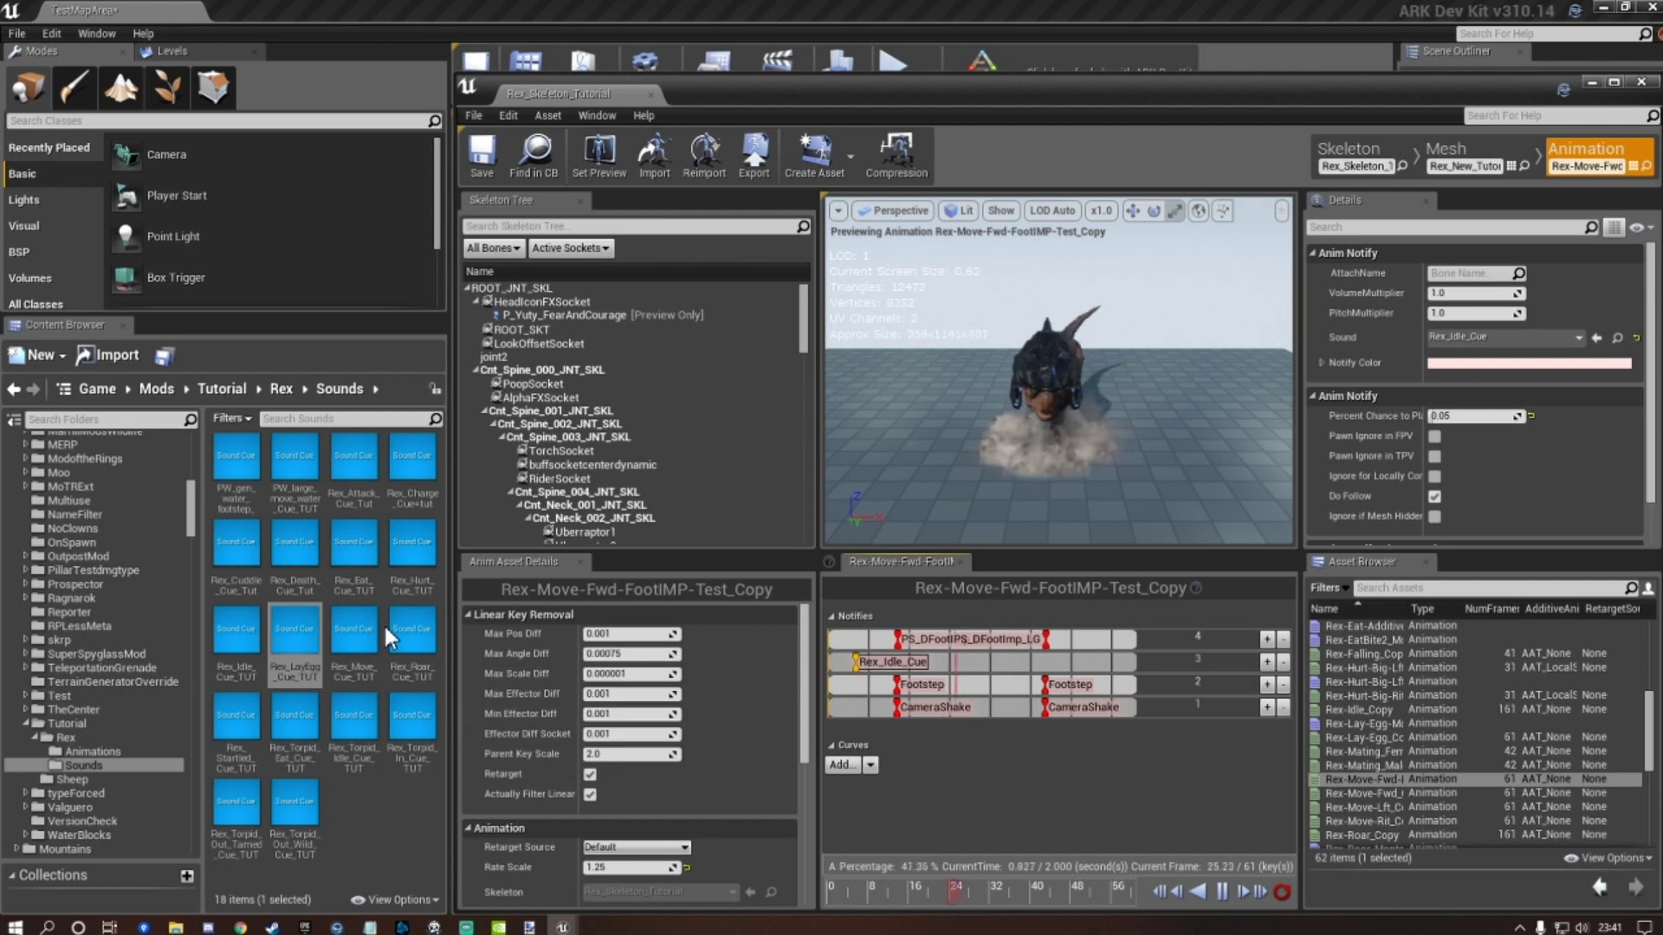
pyautogui.click(236, 636)
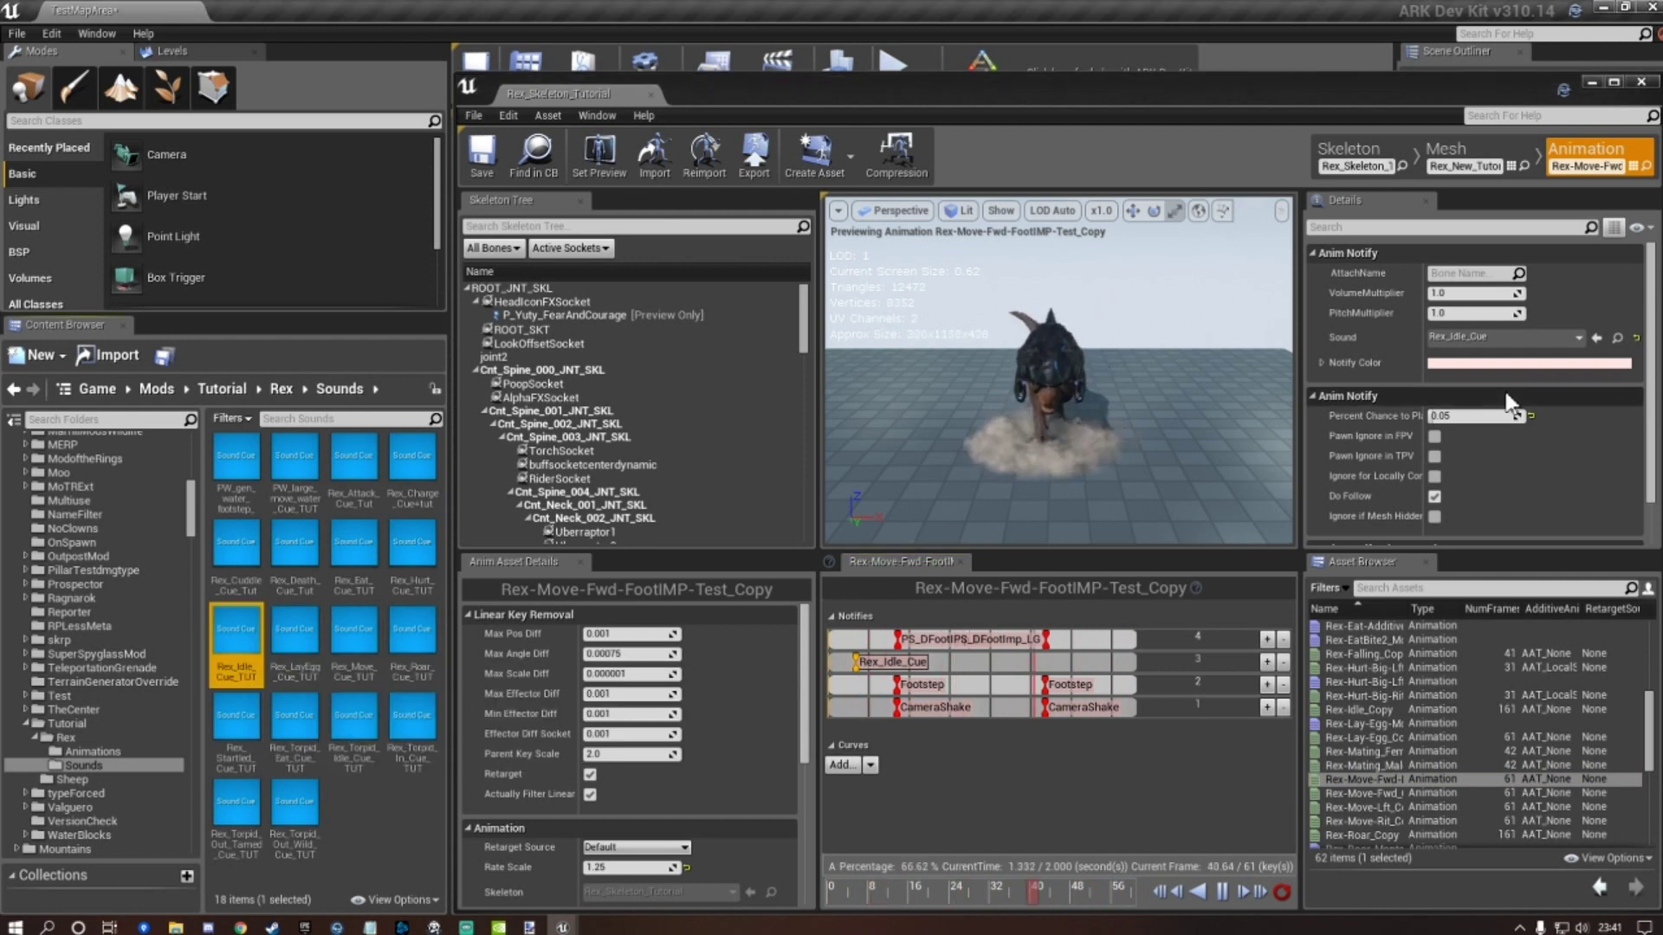
pyautogui.click(1597, 337)
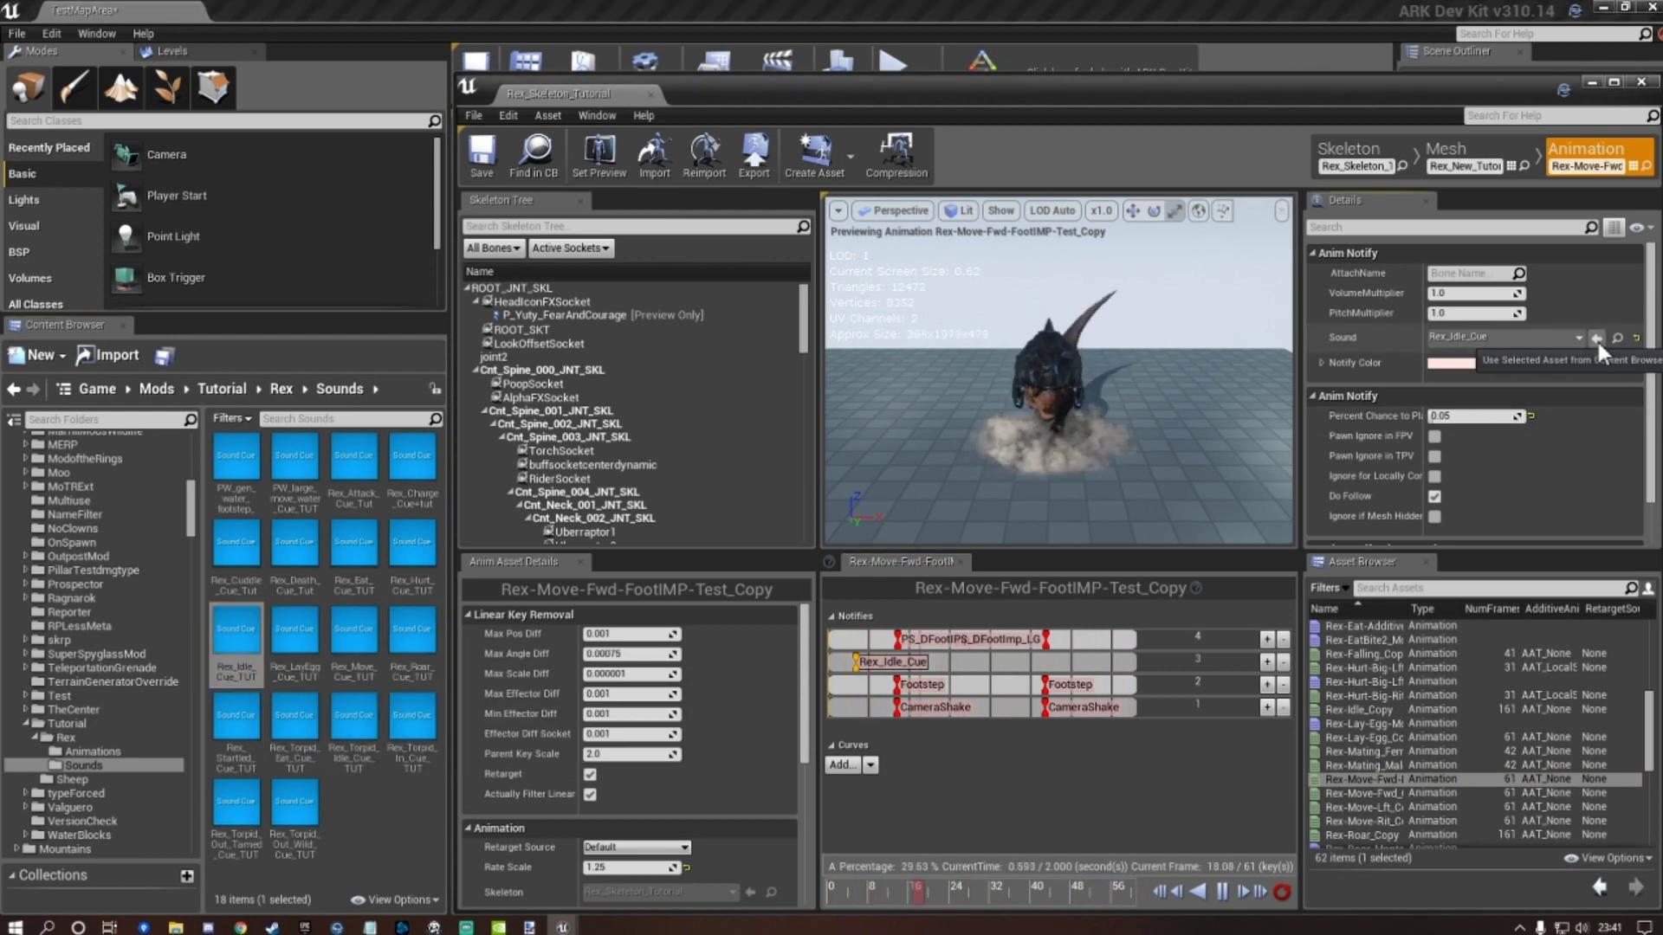
pyautogui.click(501, 142)
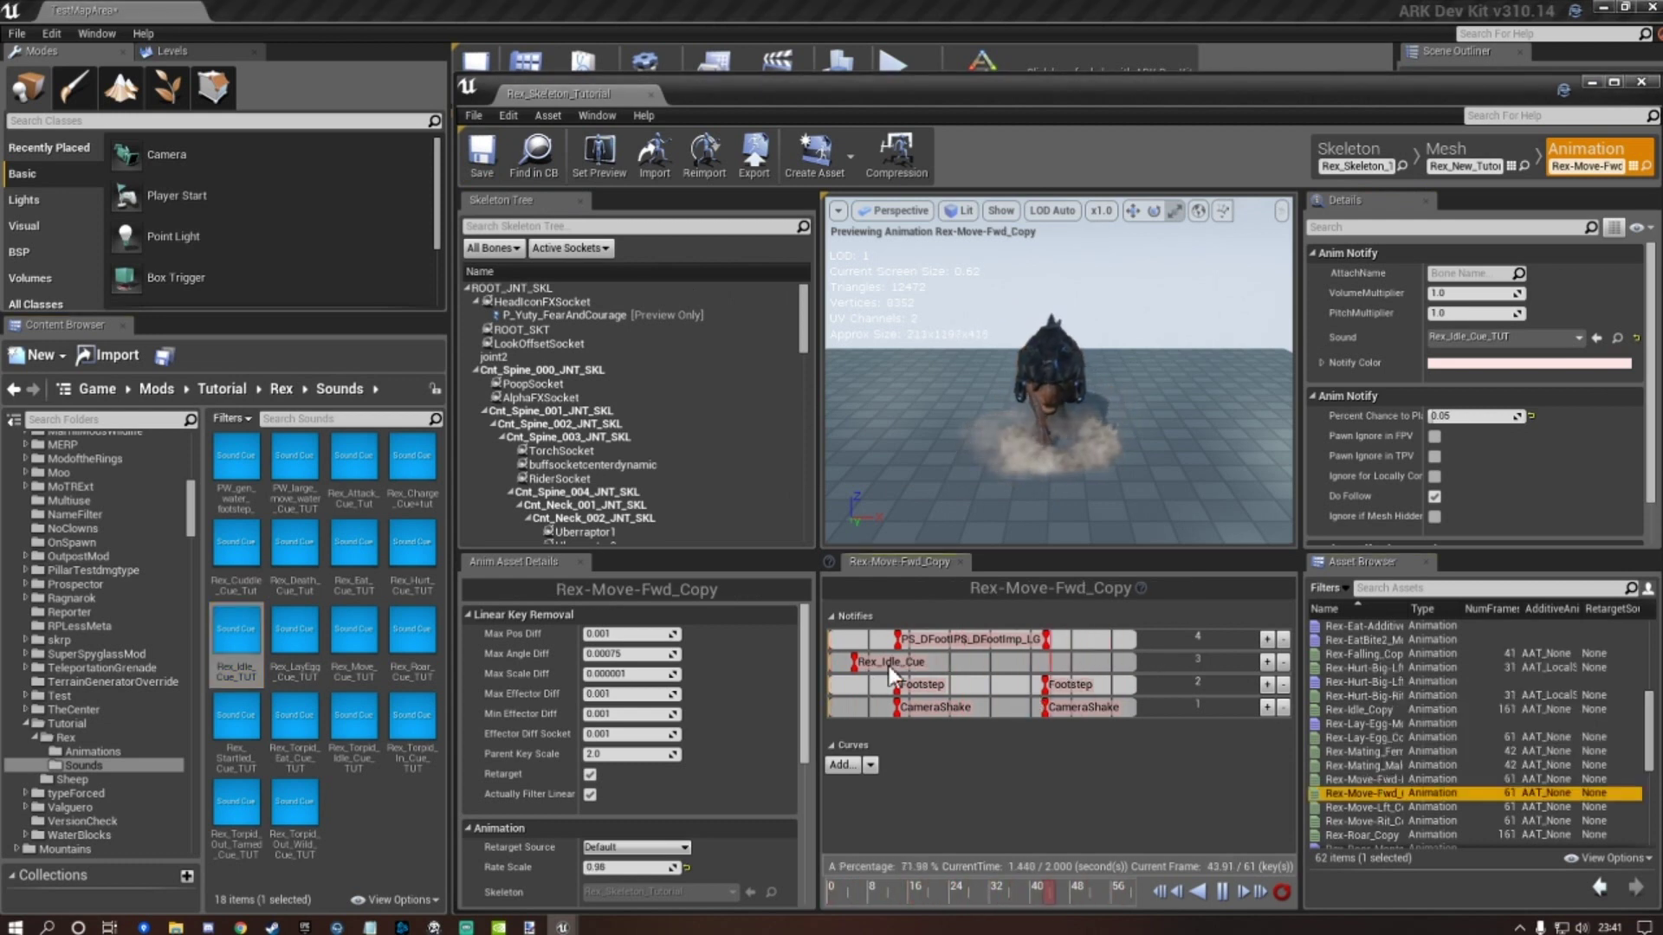
# Open Rex-Move-Fwd_Copy, set its idle notify's Sound to Rex_Idle_Cue_TUT, and save the animation.
pyautogui.click(1601, 335)
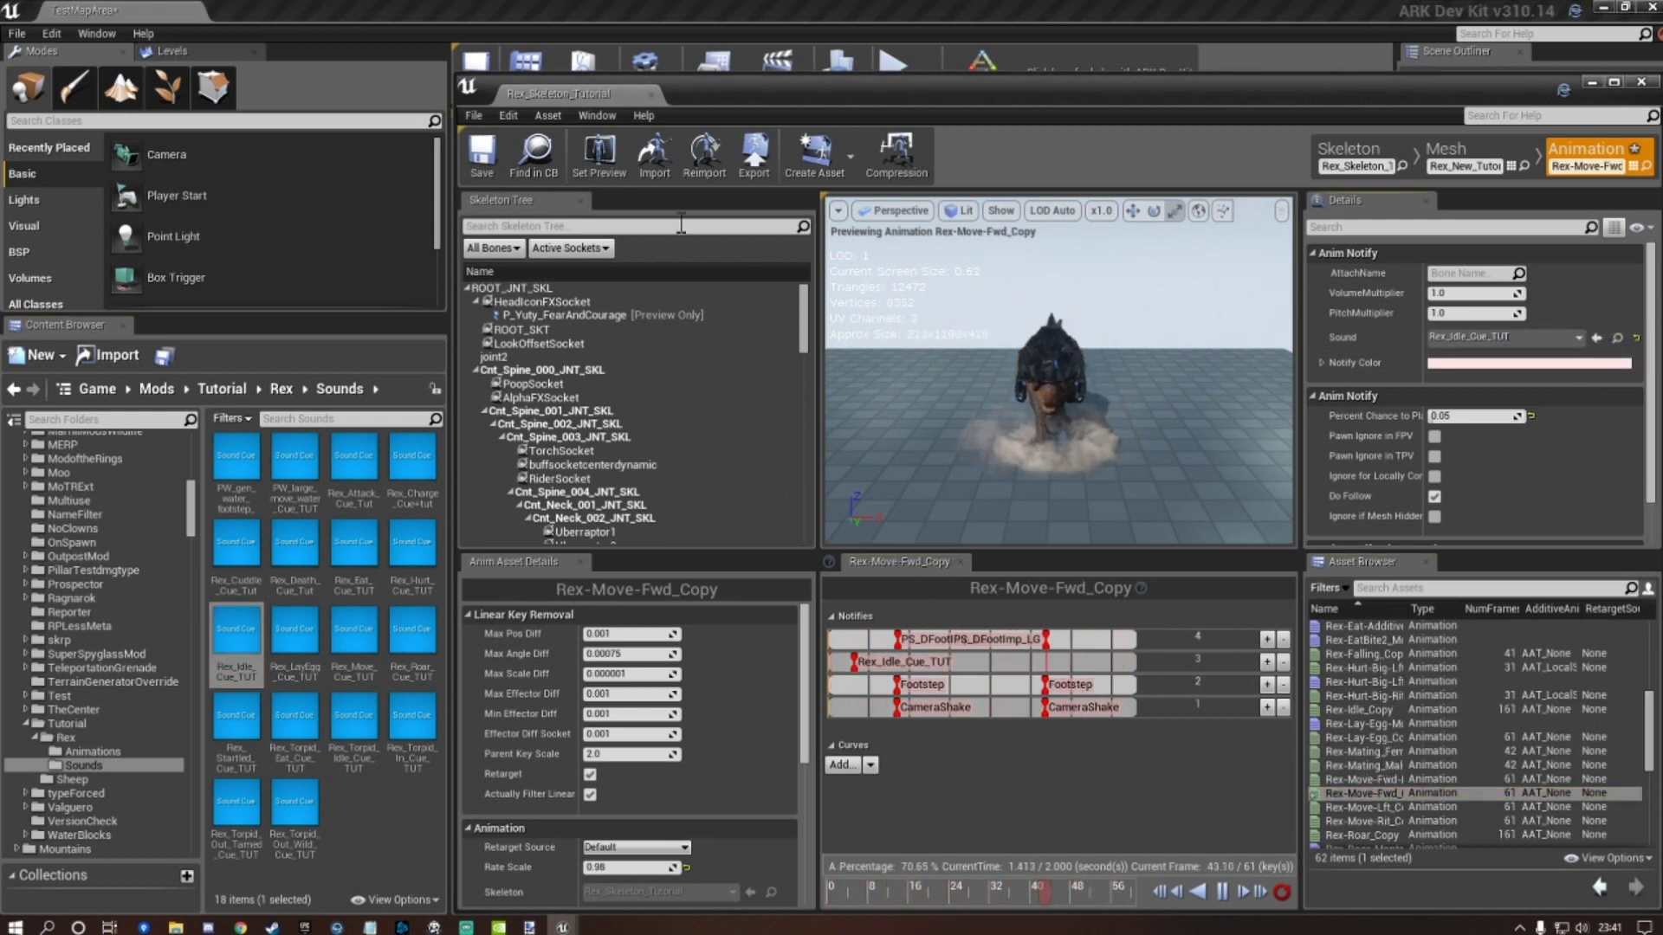
pyautogui.click(483, 152)
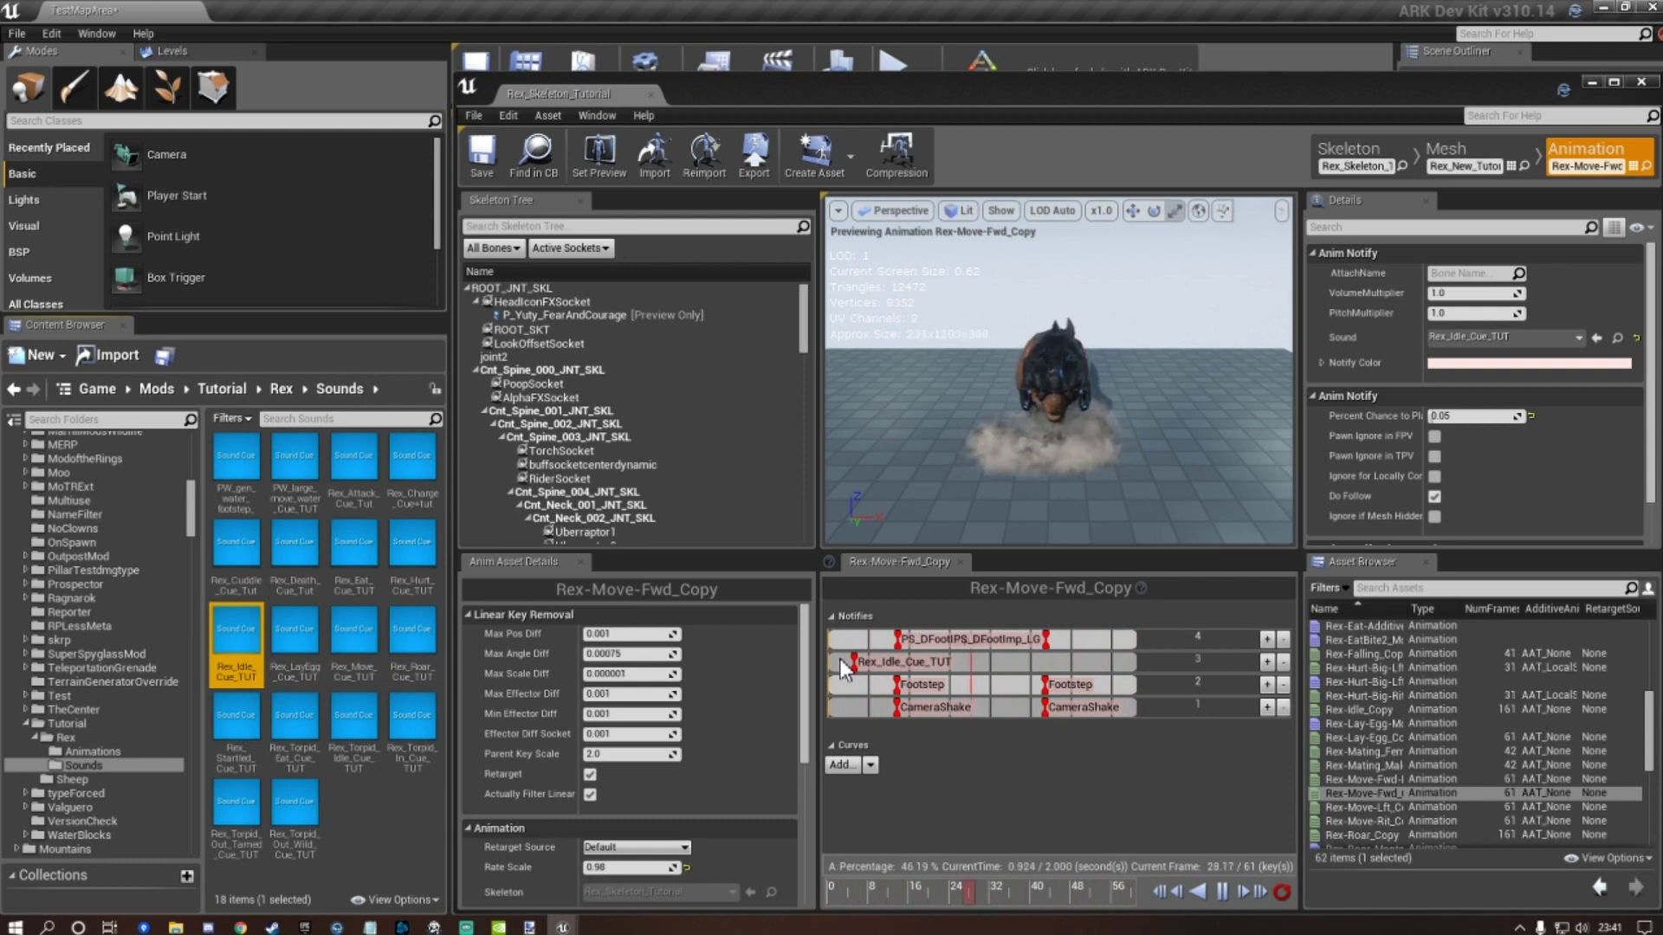
# Try 0.0 as the idle notify's Percent Chance to Play in Rex-Move-Fwd_Copy, return it to 0.05, and save.
pyautogui.click(885, 662)
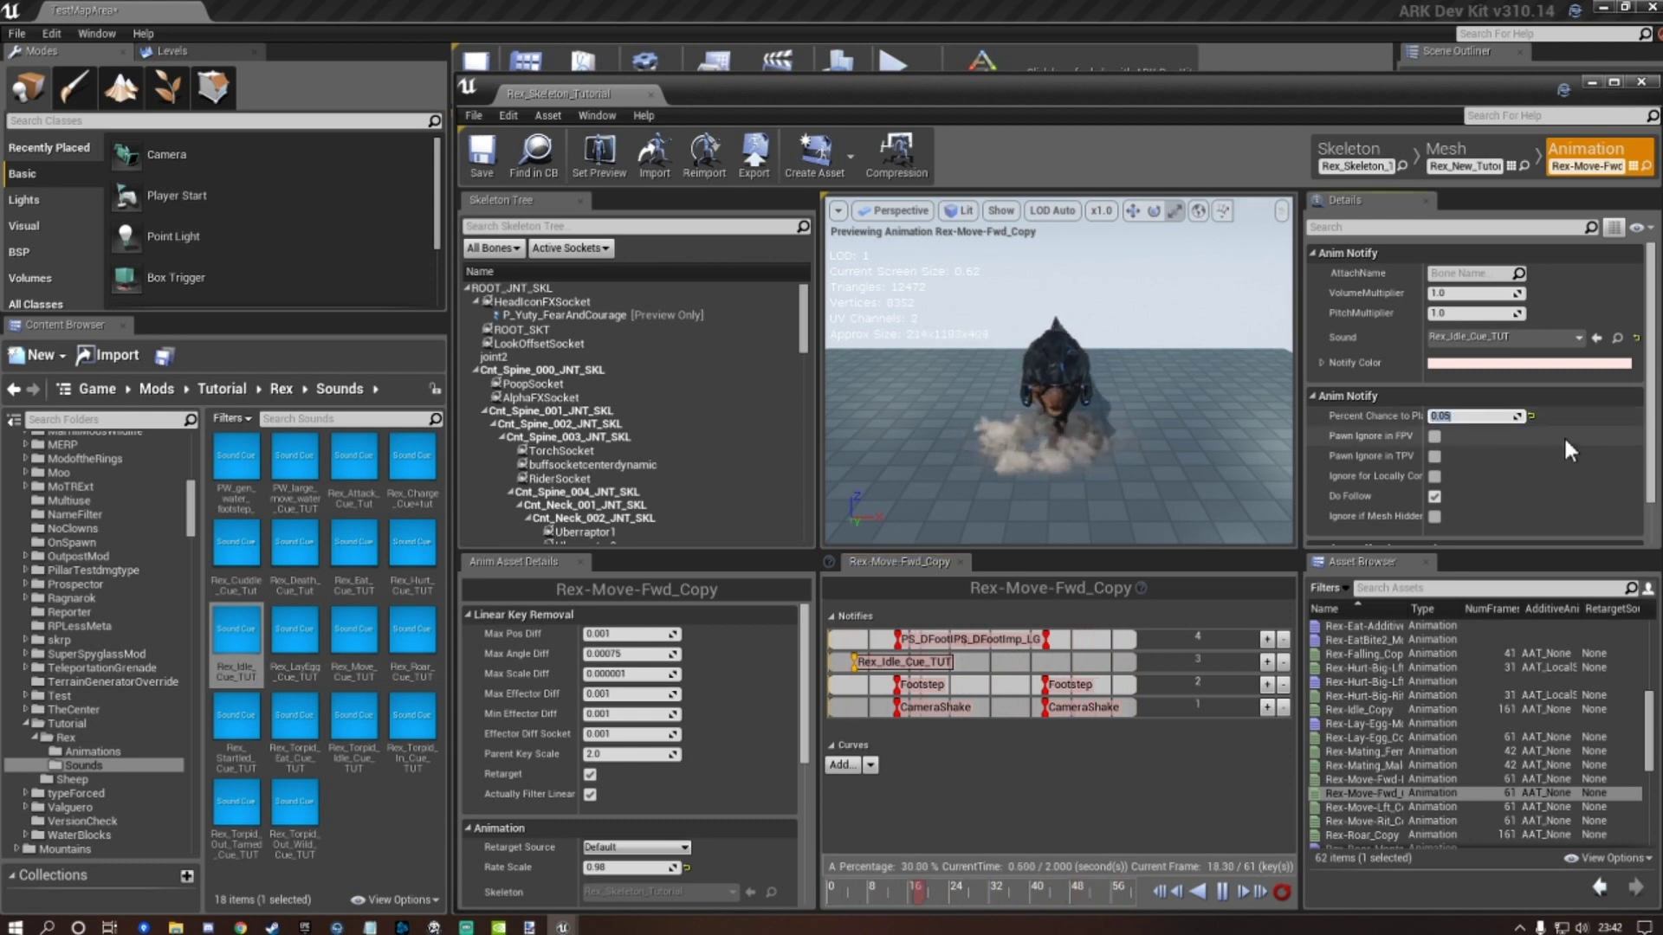
pyautogui.write('0.0')
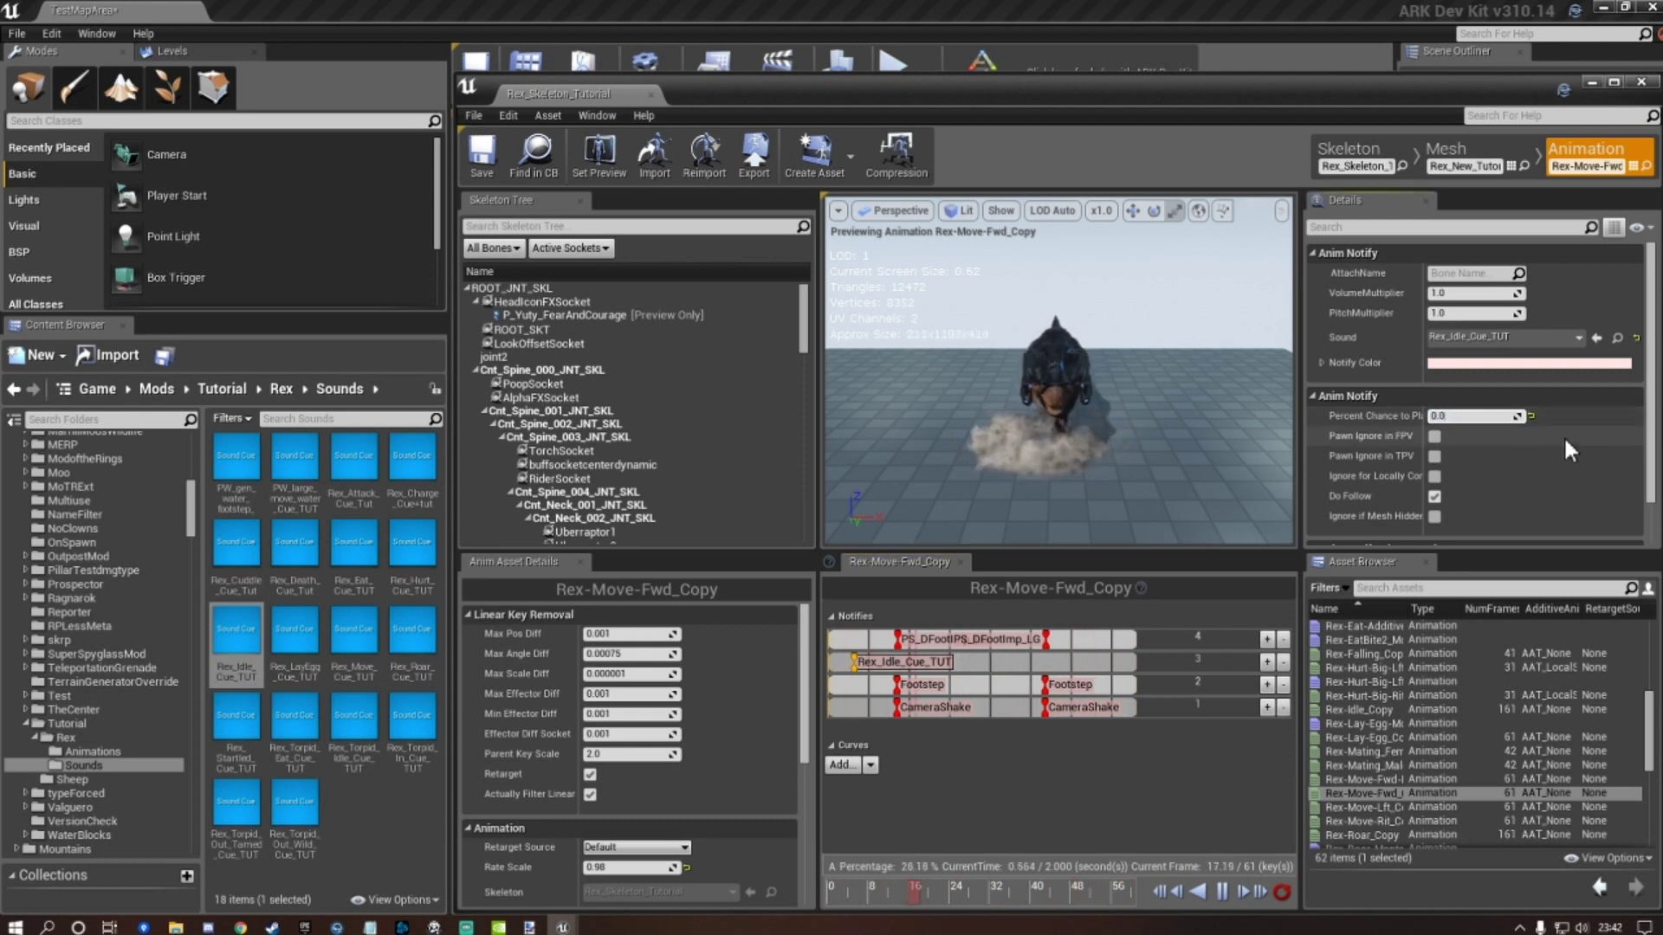
pyautogui.write('1')
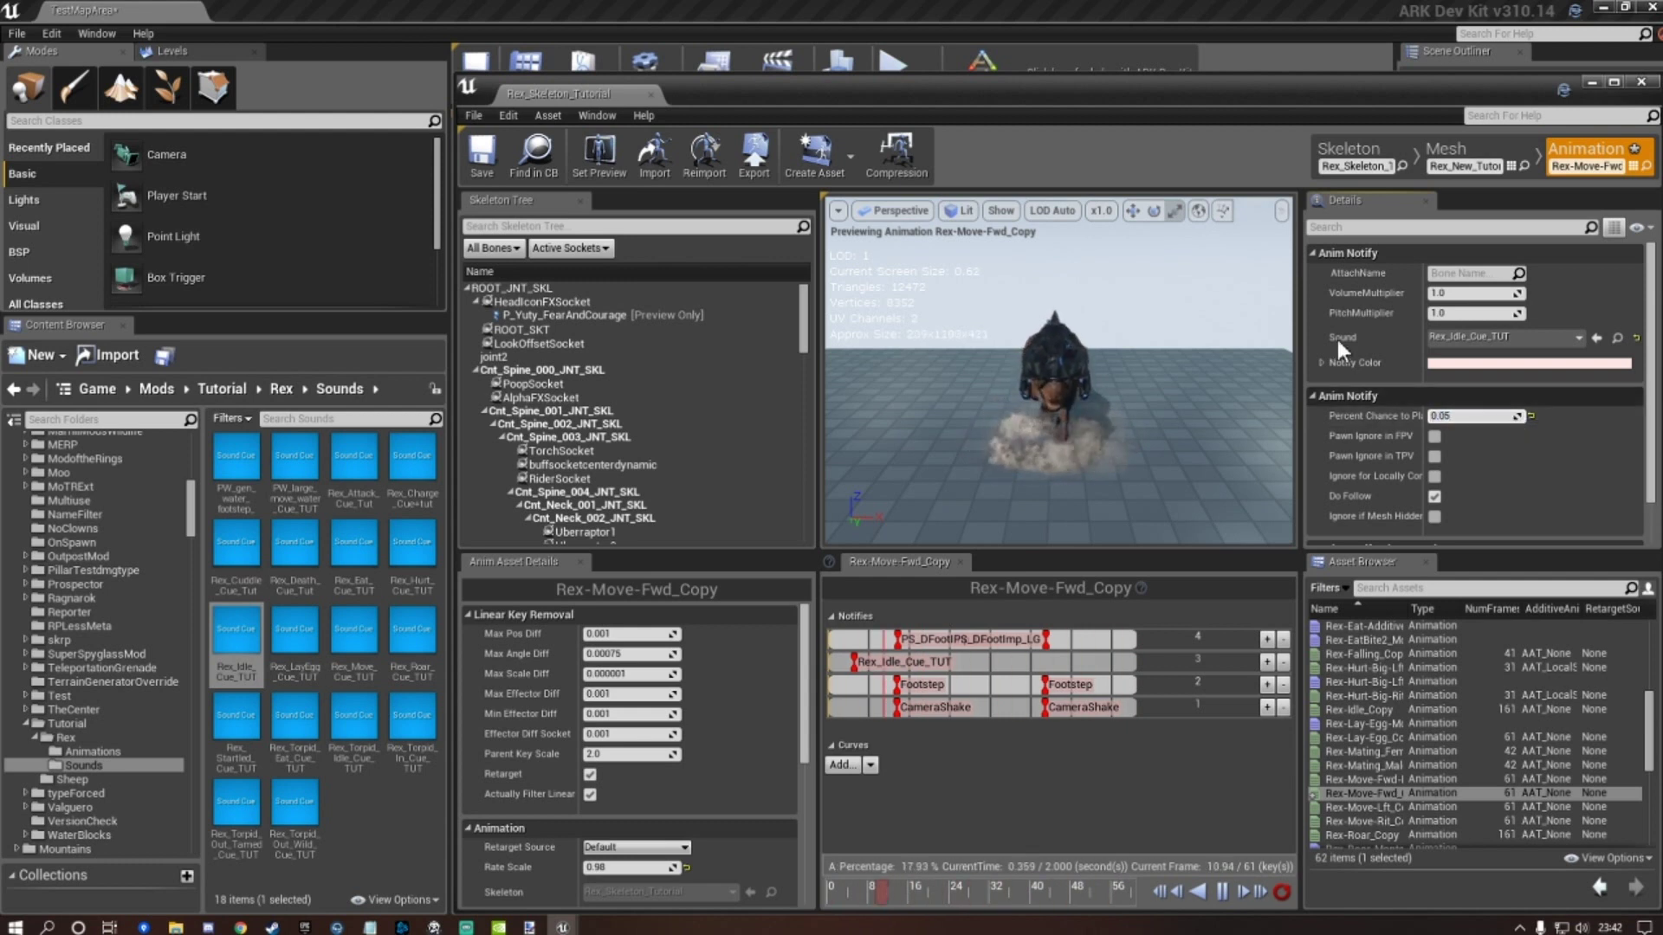
pyautogui.click(485, 154)
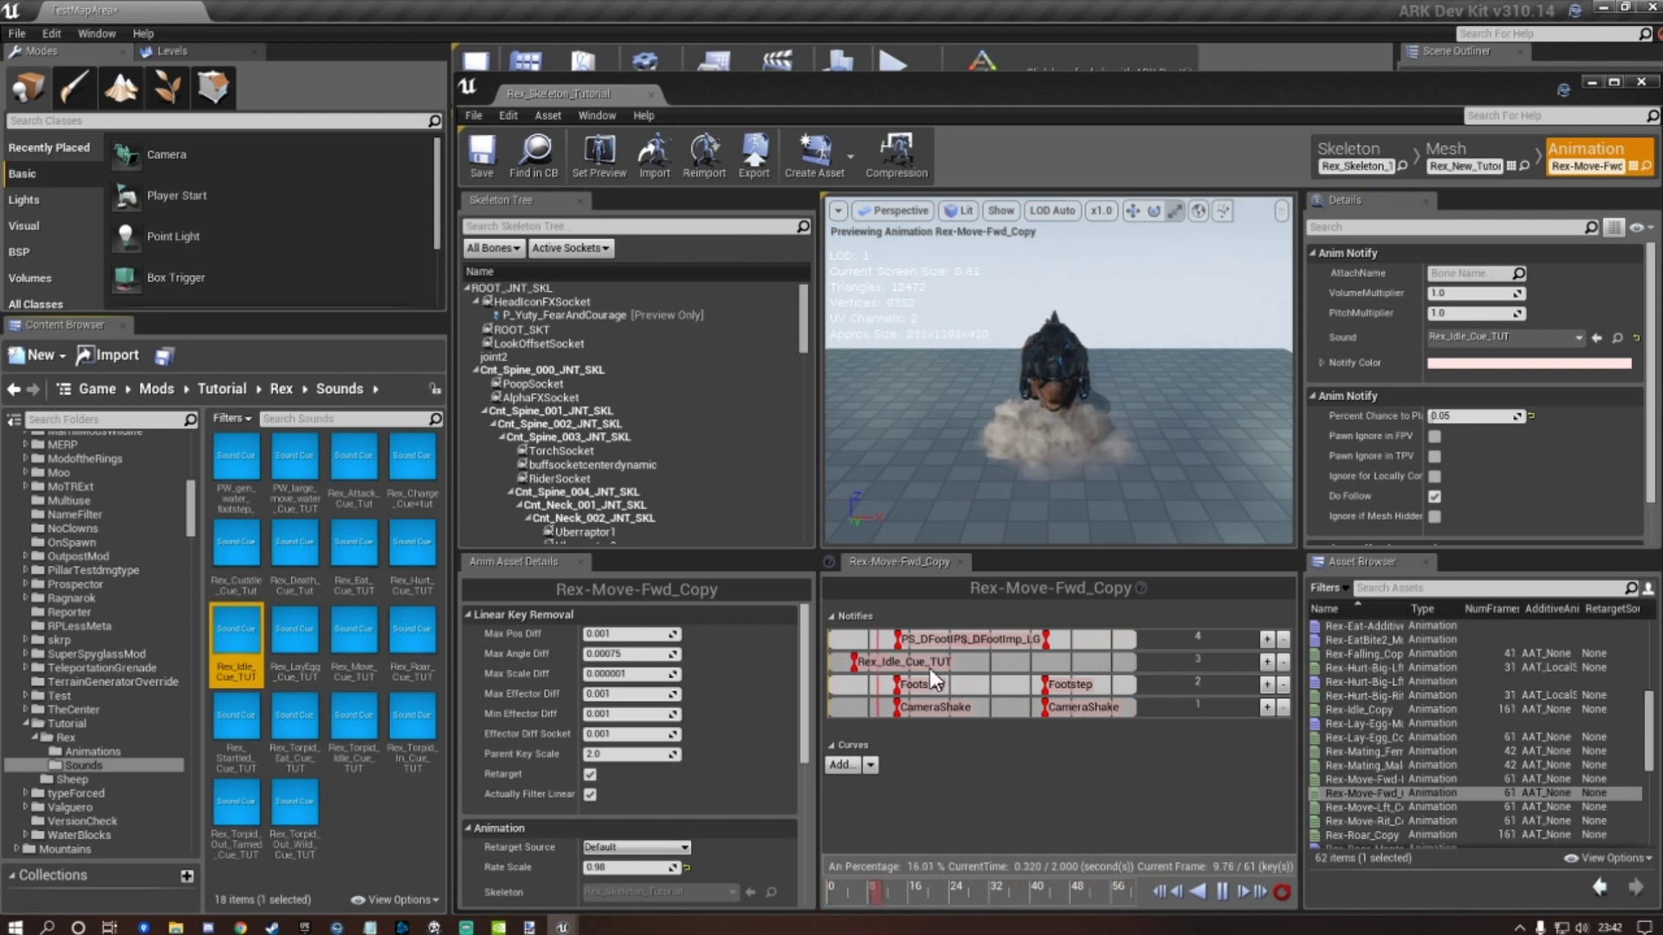
# Open Rex-Move-Lft_Copy, set its idle notify's Sound to Rex_Idle_Cue_TUT, and save the animation.
pyautogui.scroll(-2, 1384, 673)
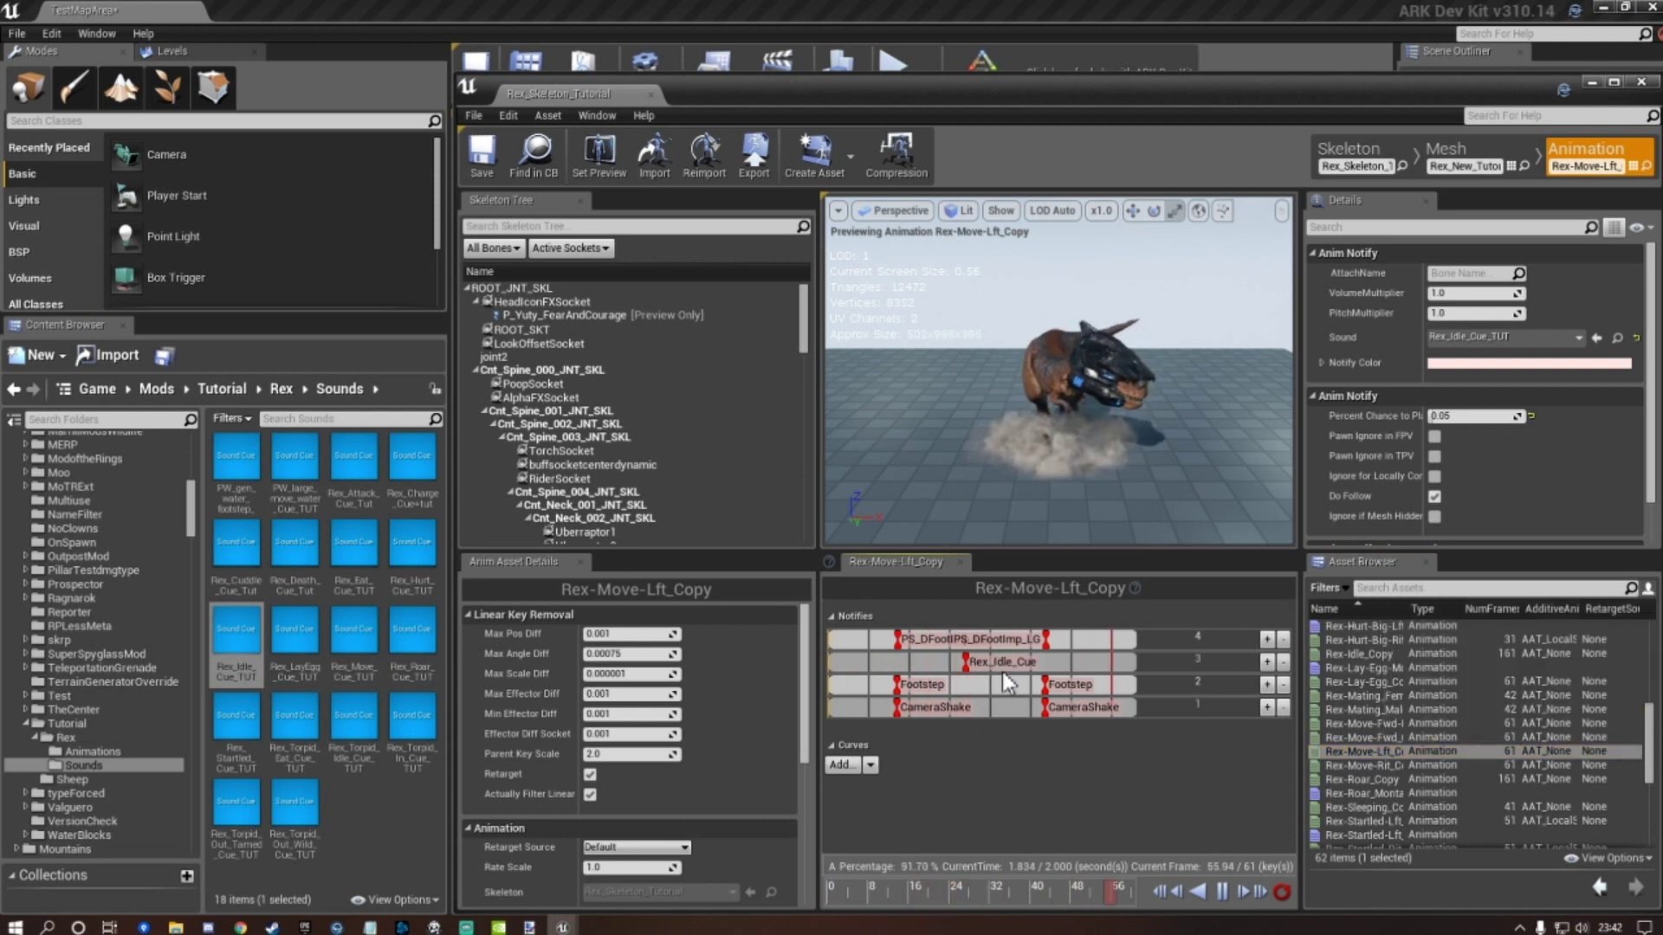
pyautogui.click(1597, 337)
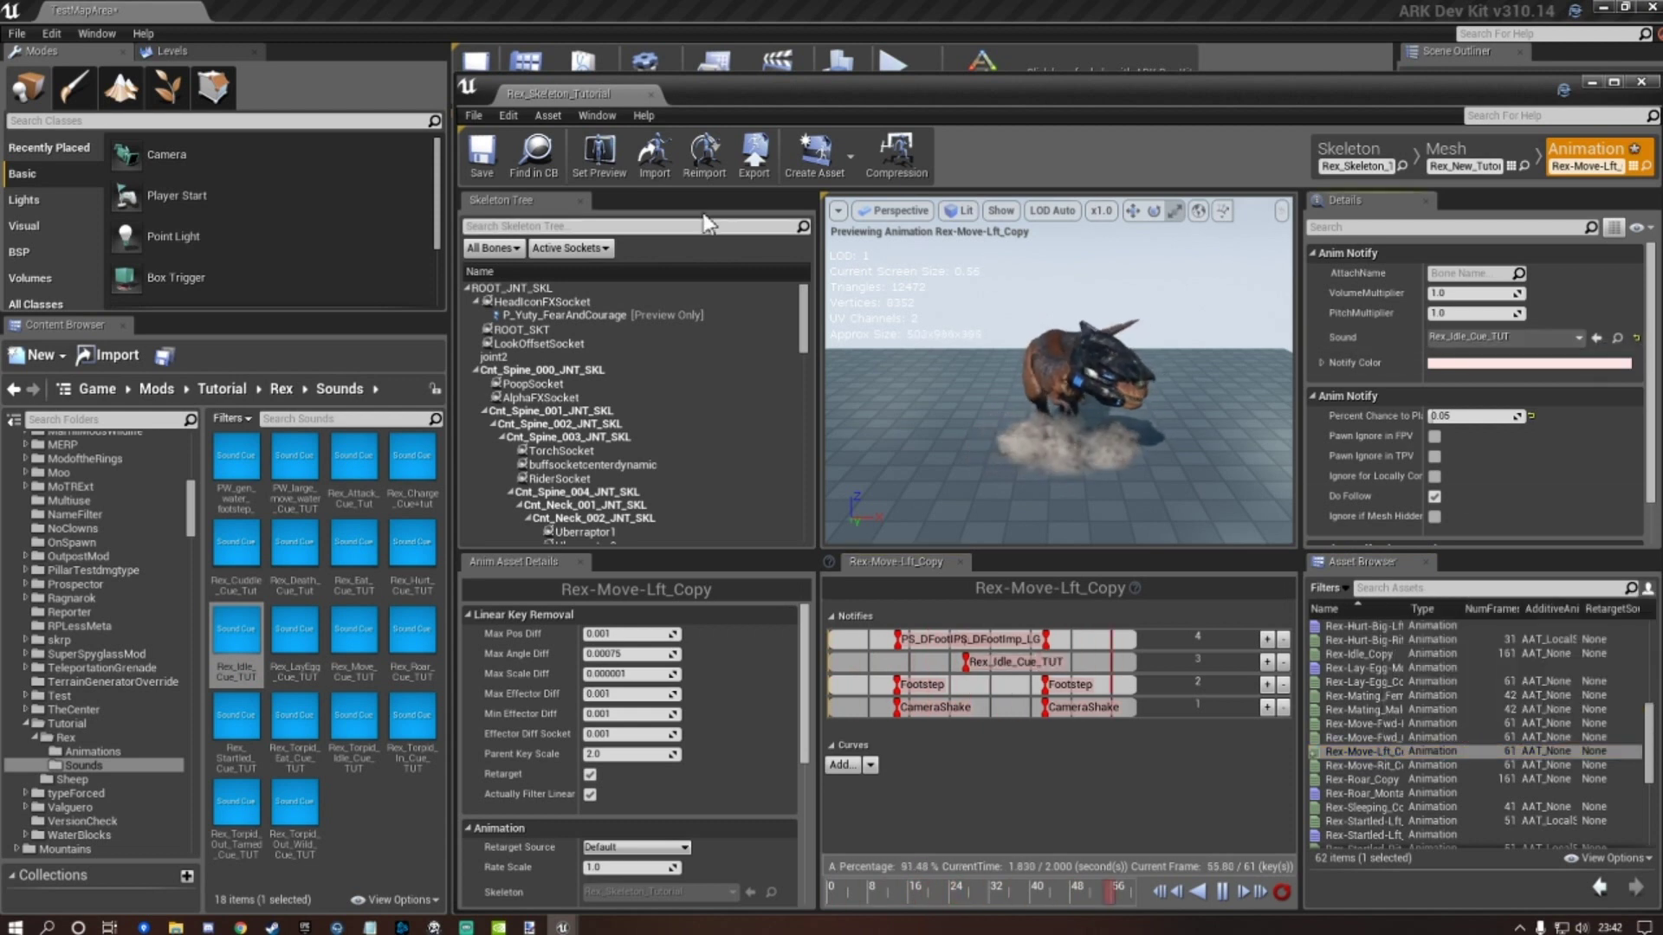
pyautogui.click(482, 152)
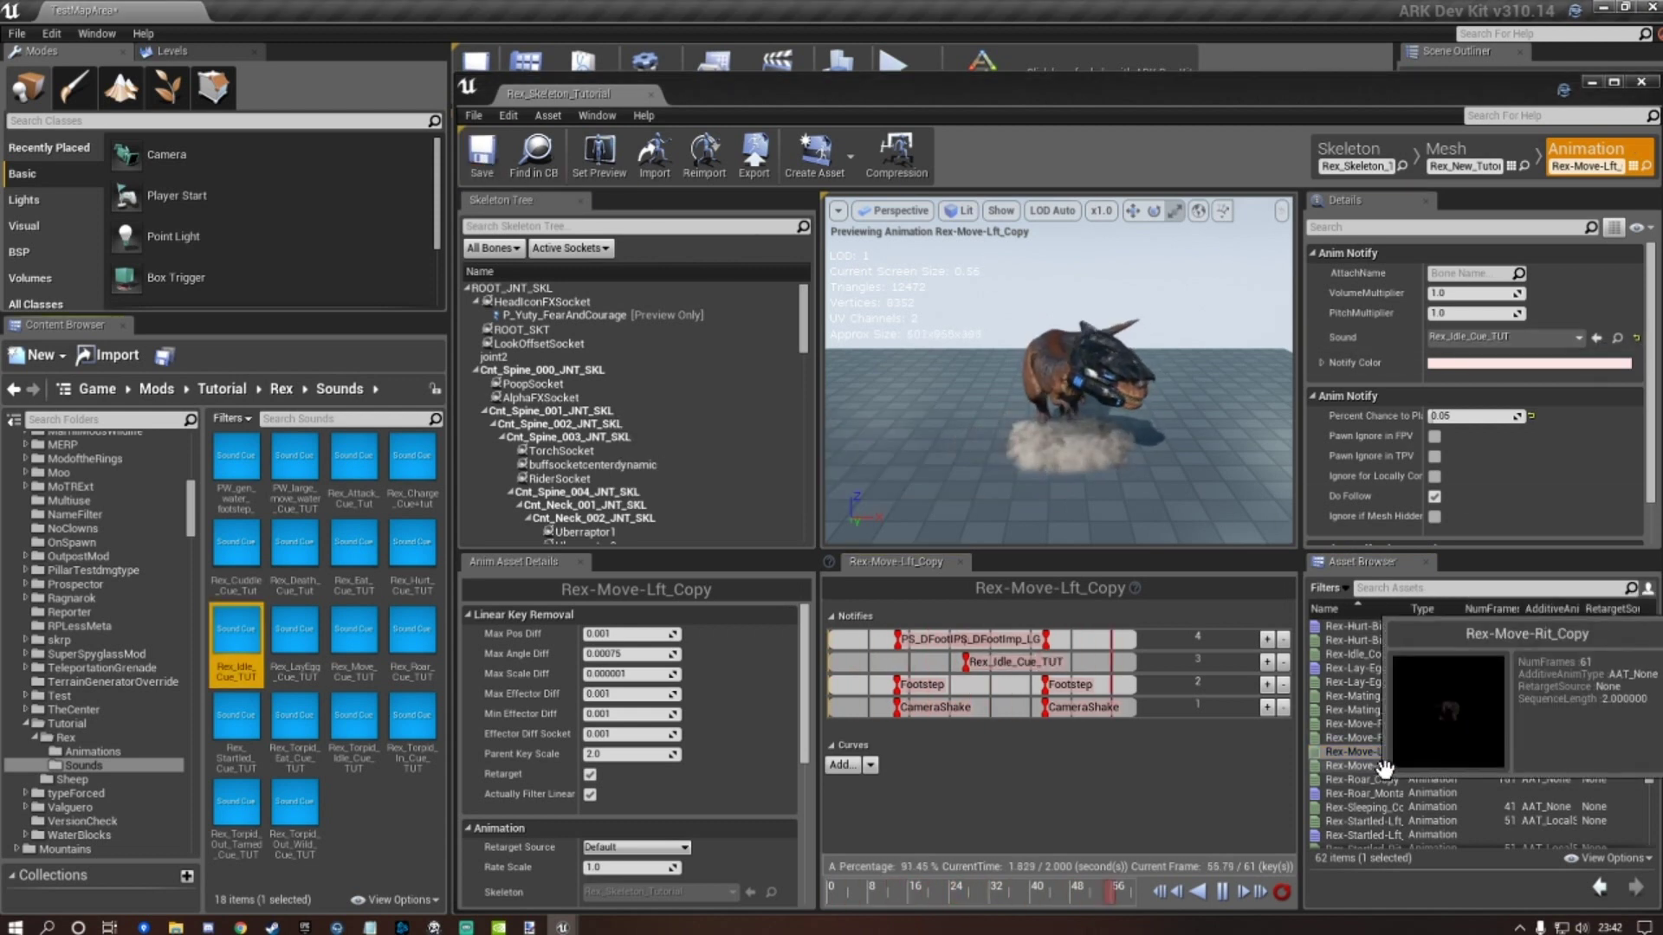
# Open Rex-Move-Rit_Copy, set its idle notify's Sound to Rex_Idle_Cue_TUT, and save the animation.
pyautogui.click(1352, 766)
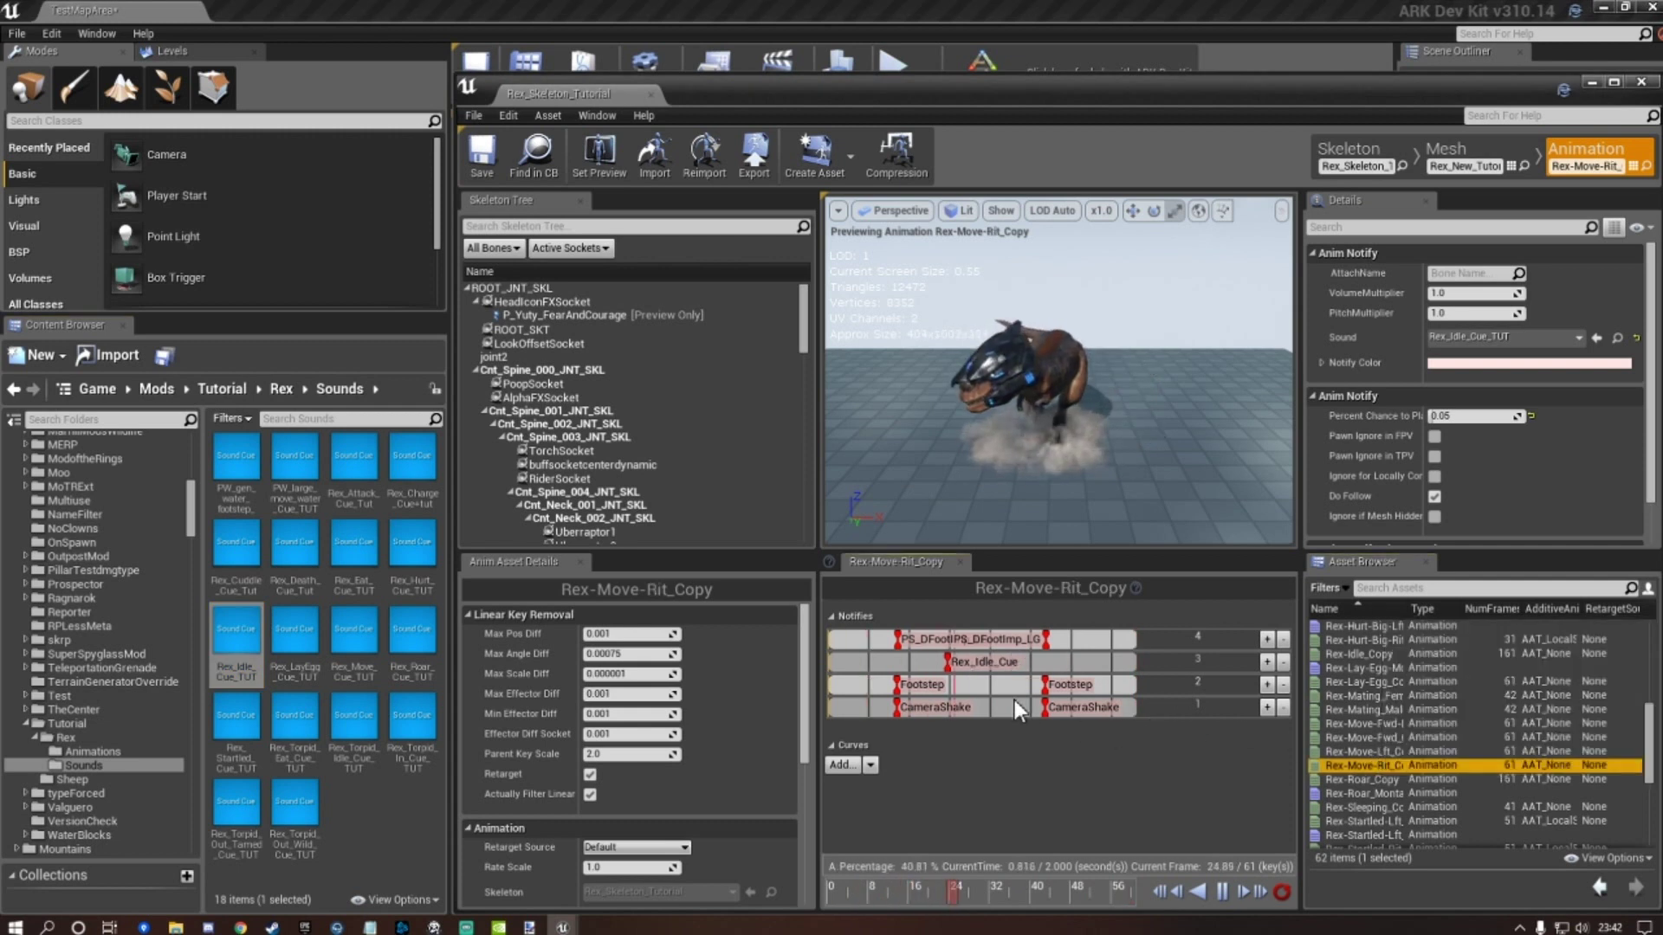
pyautogui.click(981, 660)
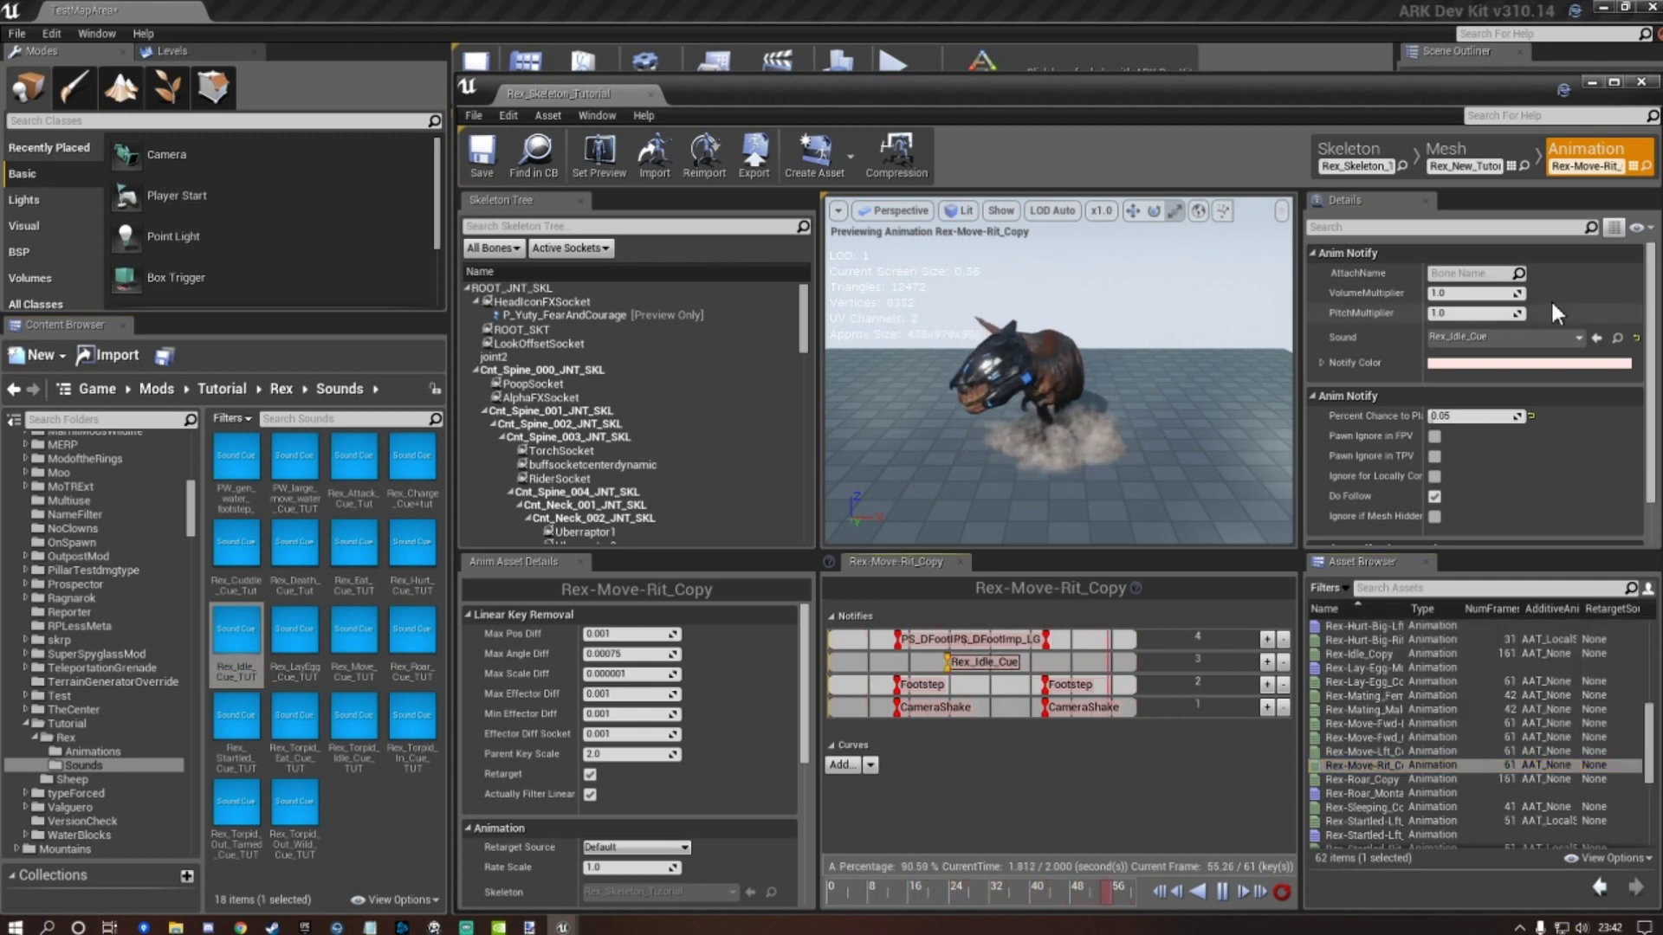
pyautogui.click(1596, 337)
pyautogui.click(481, 152)
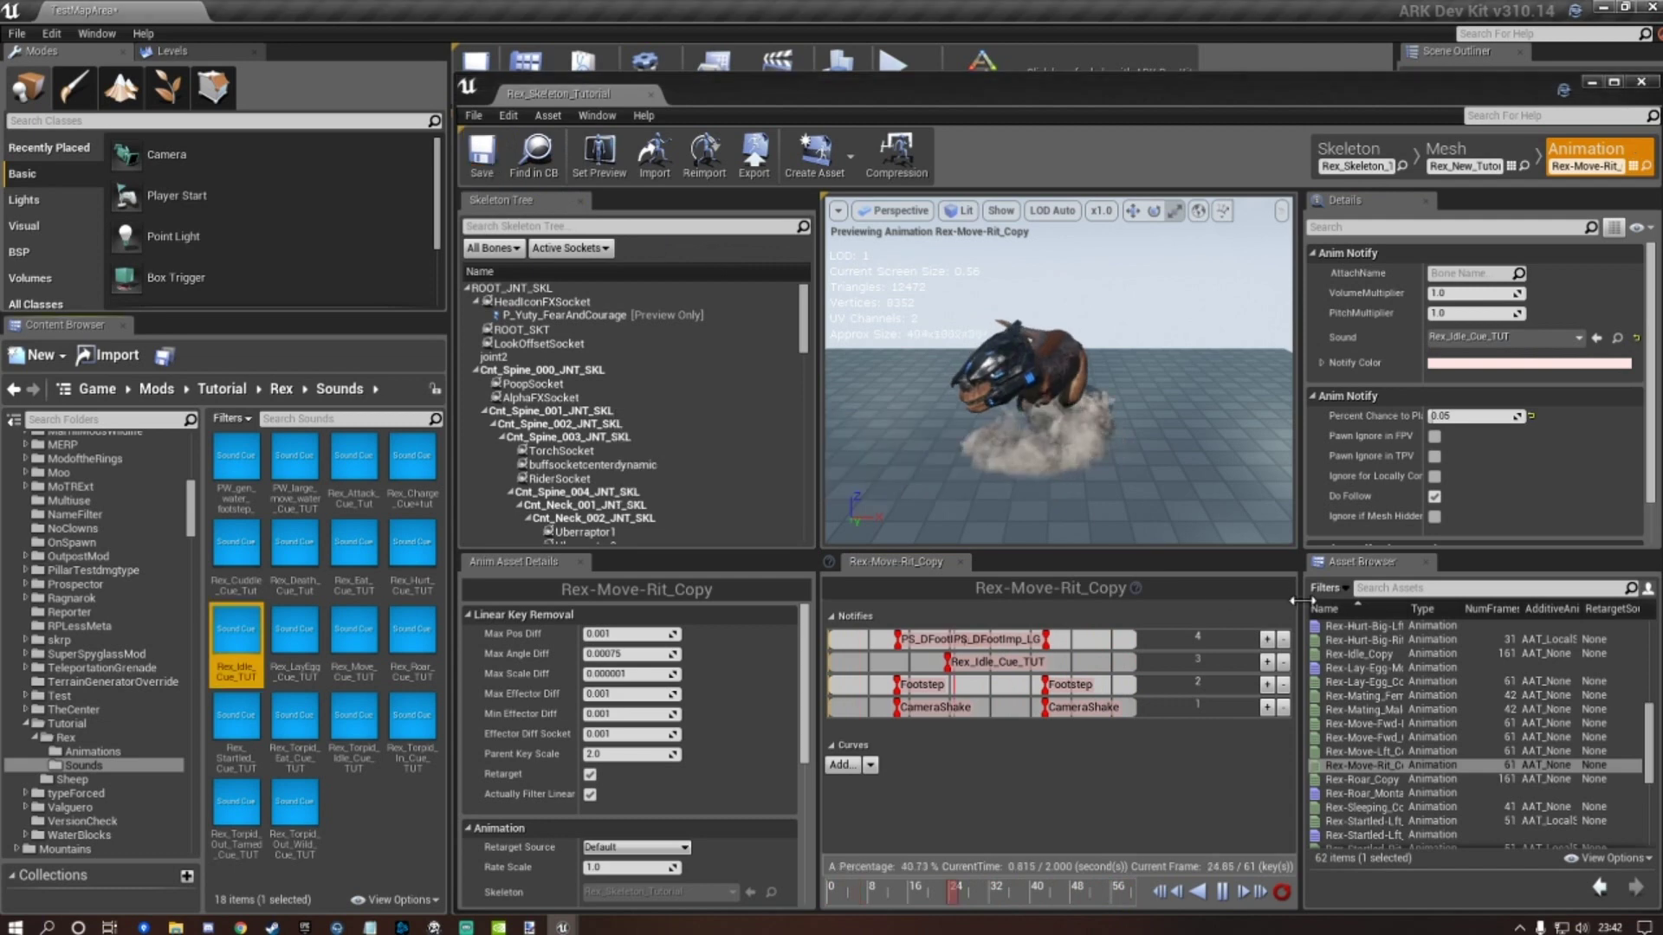
# Open Rex-Roar_Copy, set its roar notify's Sound to Rex_Roar_Cue_TUT, and save the animation.
pyautogui.click(1377, 781)
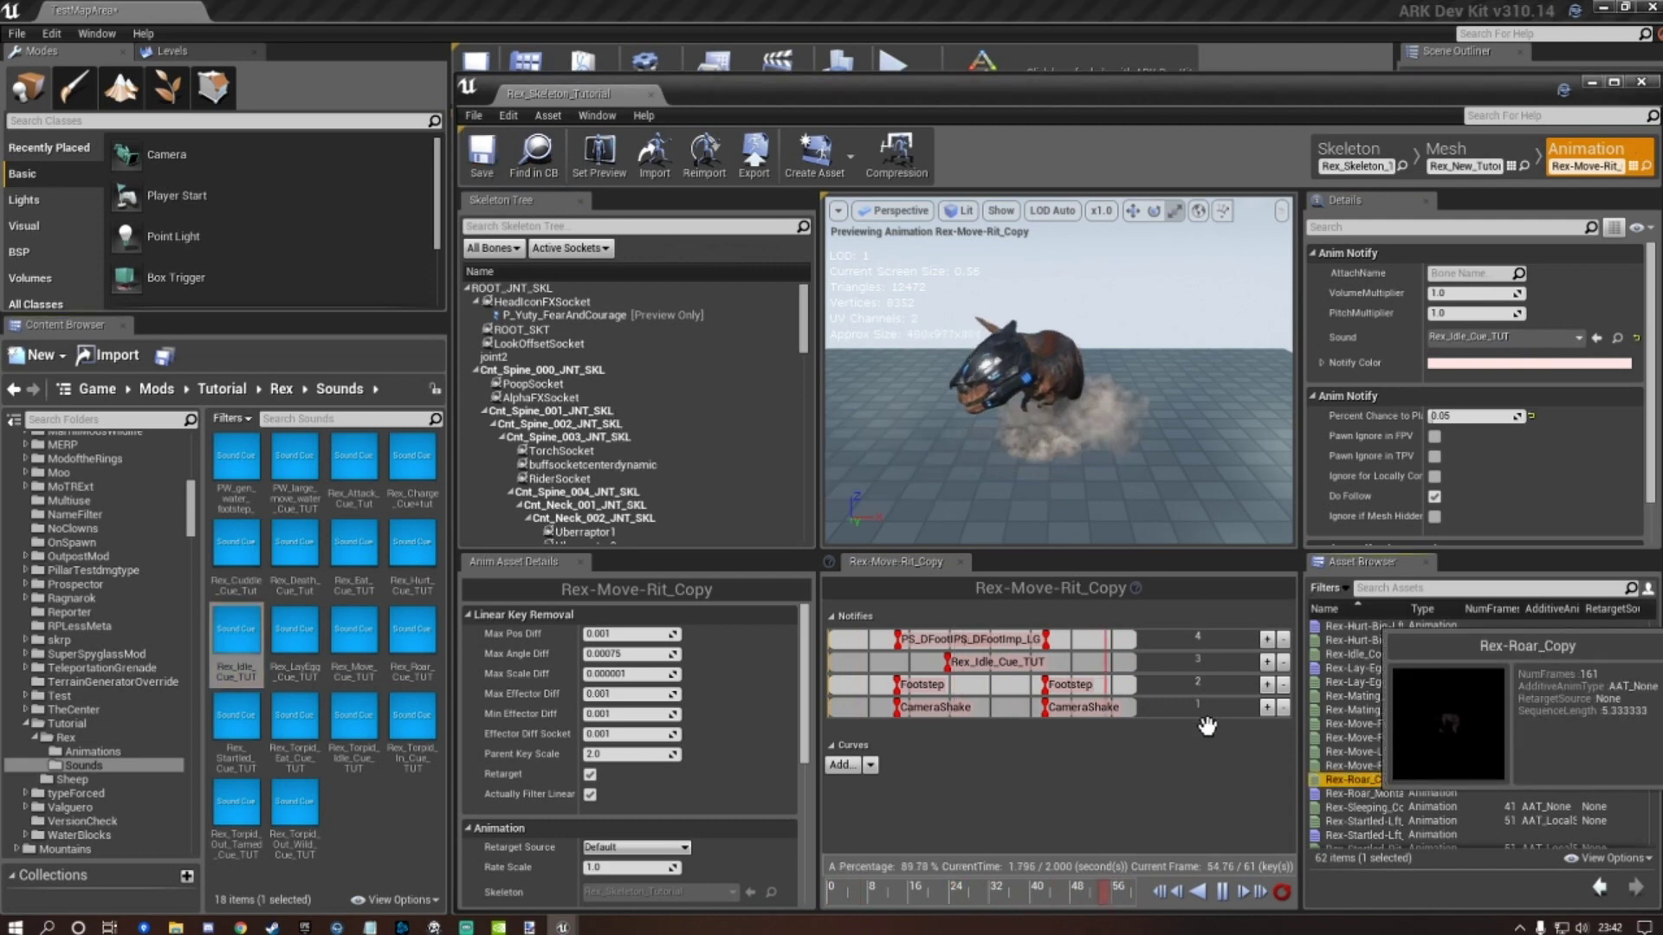
pyautogui.click(911, 662)
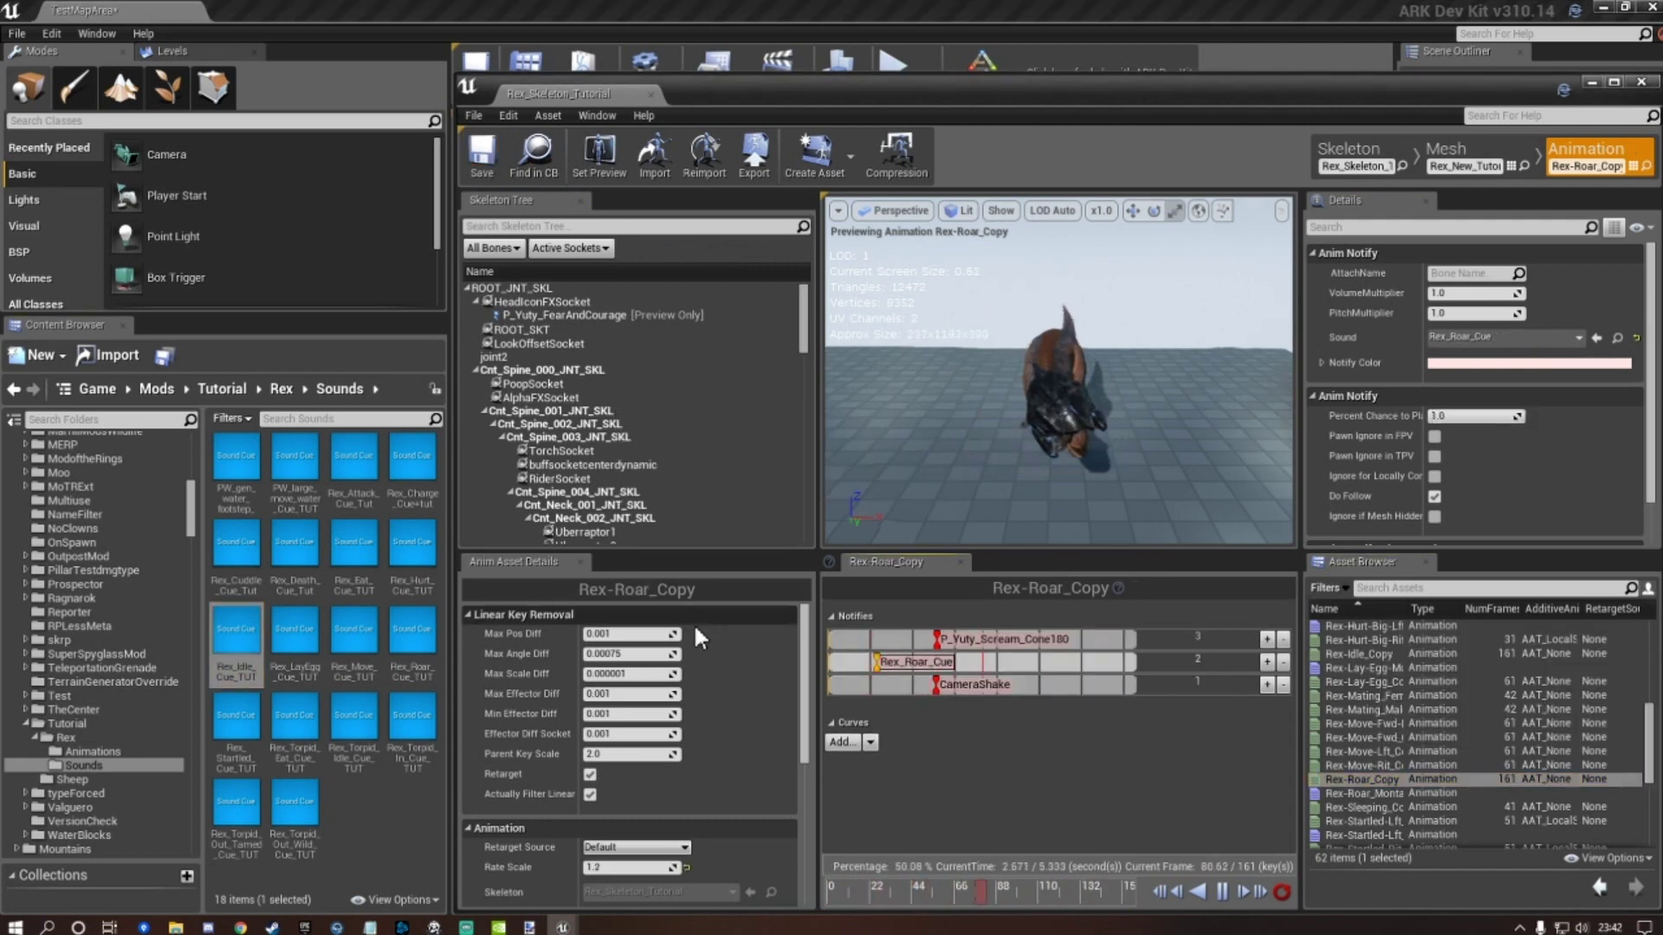
pyautogui.click(413, 637)
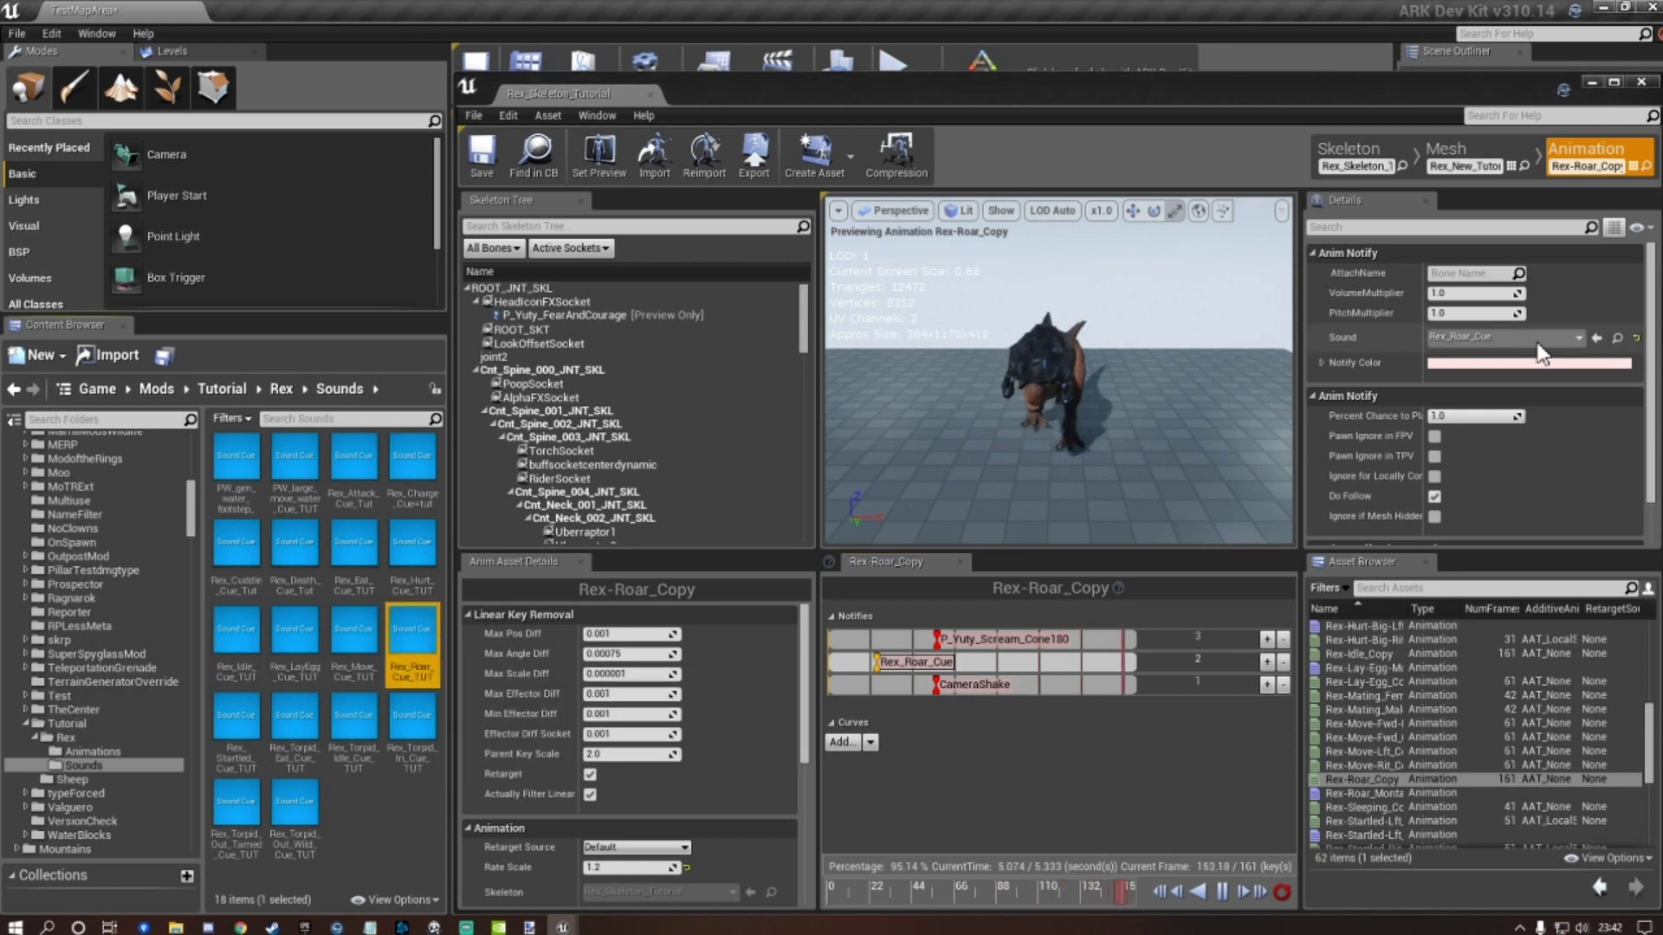
pyautogui.click(1596, 337)
pyautogui.click(485, 149)
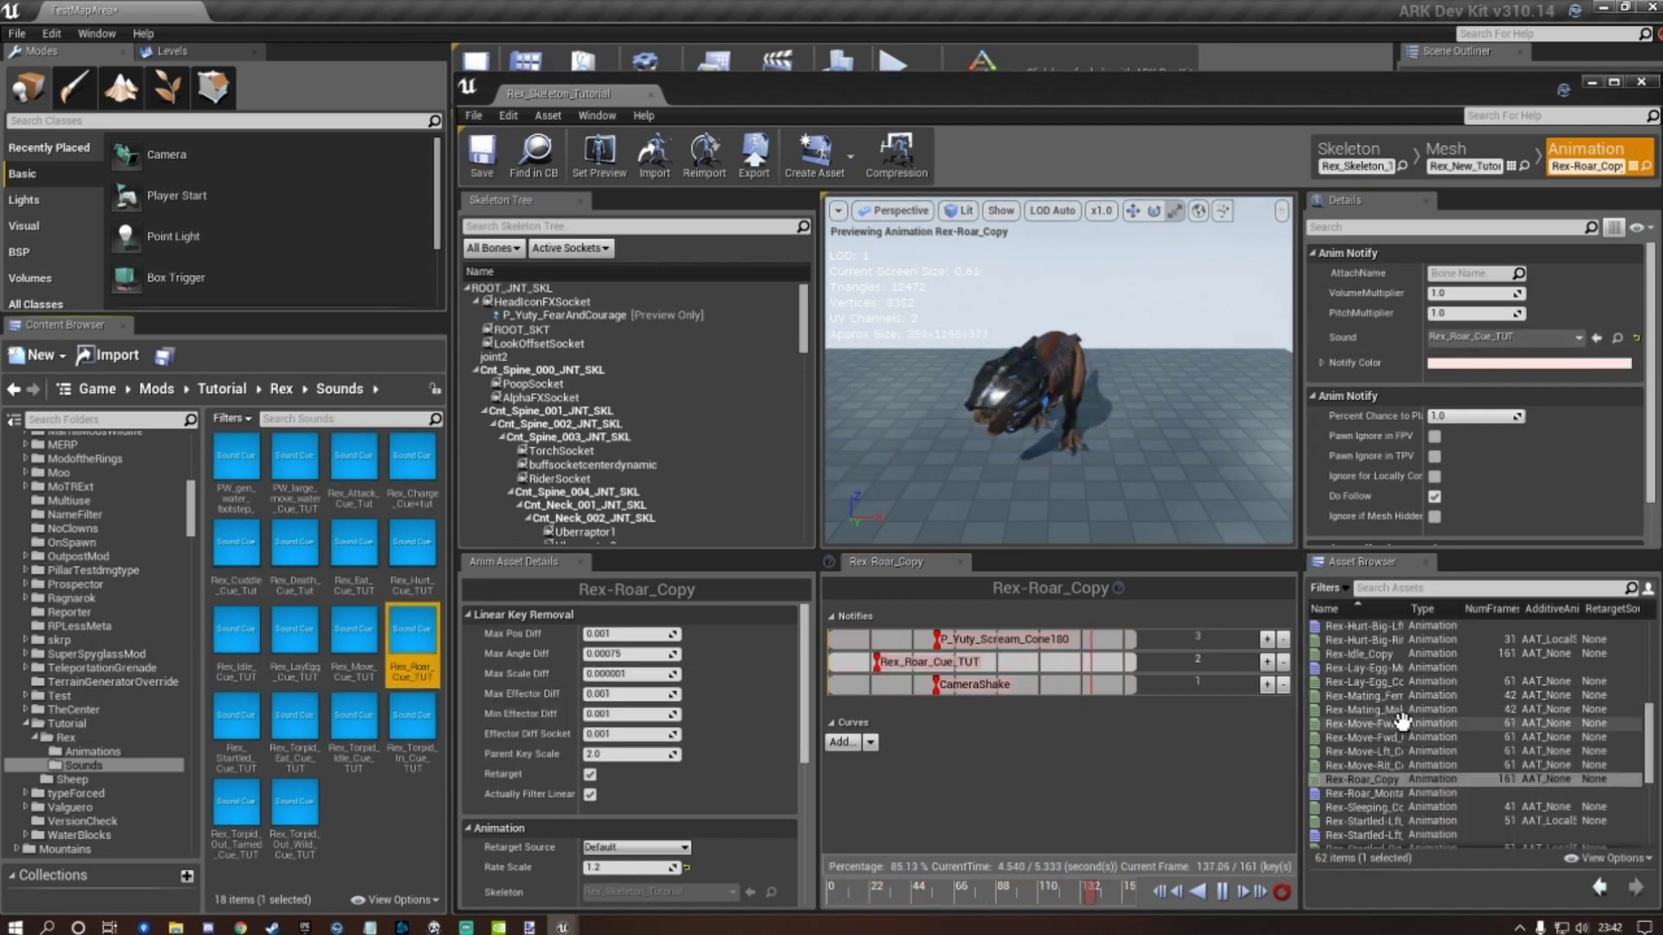
# Check Rex-Sleeping_Copy for sounds, then set the startled notify's Sound in Rex-Startled-Lft_Copy to Rex_Startled_Cue_TUT and save.
pyautogui.moveTo(1391, 777)
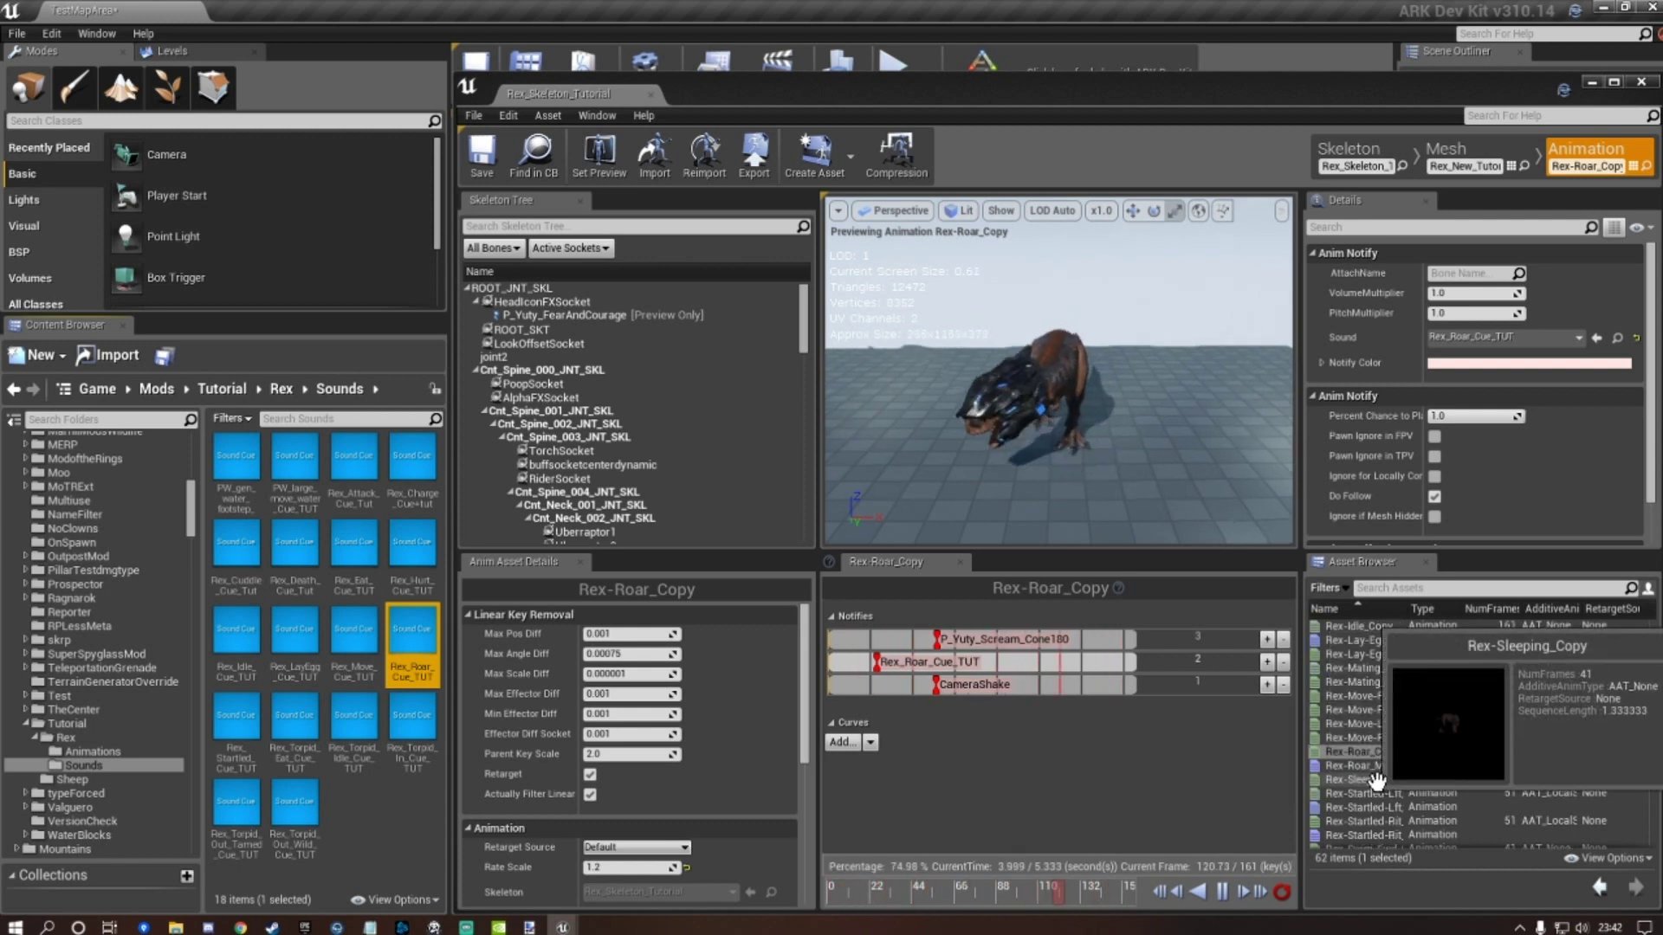
pyautogui.click(1377, 780)
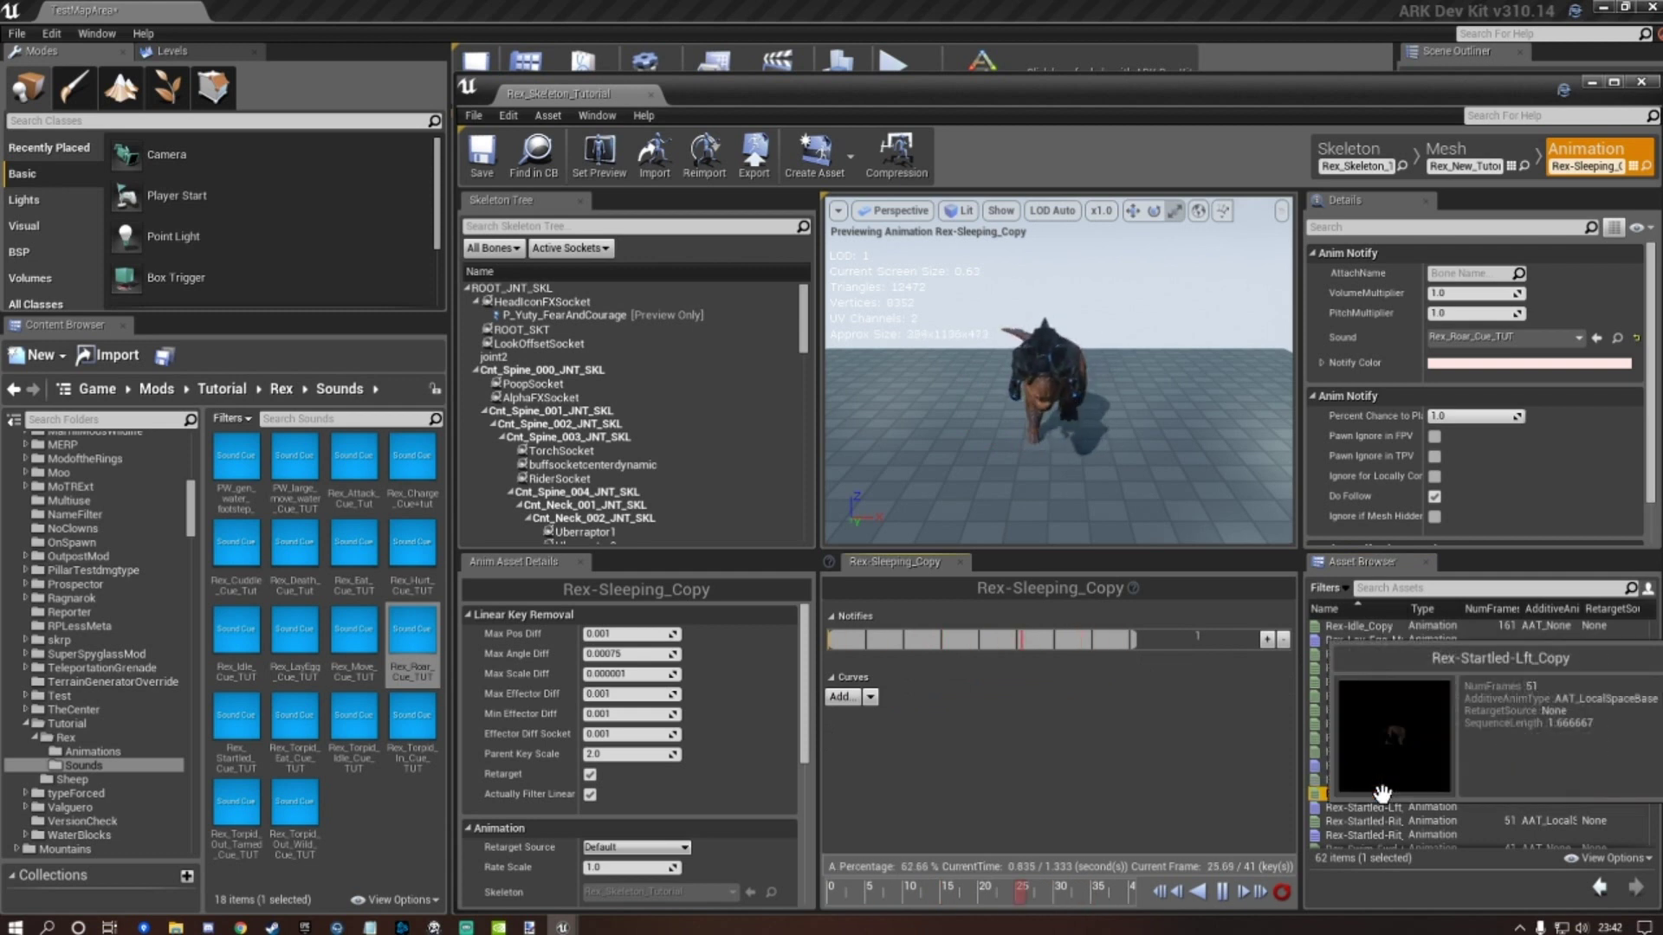
pyautogui.click(1382, 794)
pyautogui.click(892, 641)
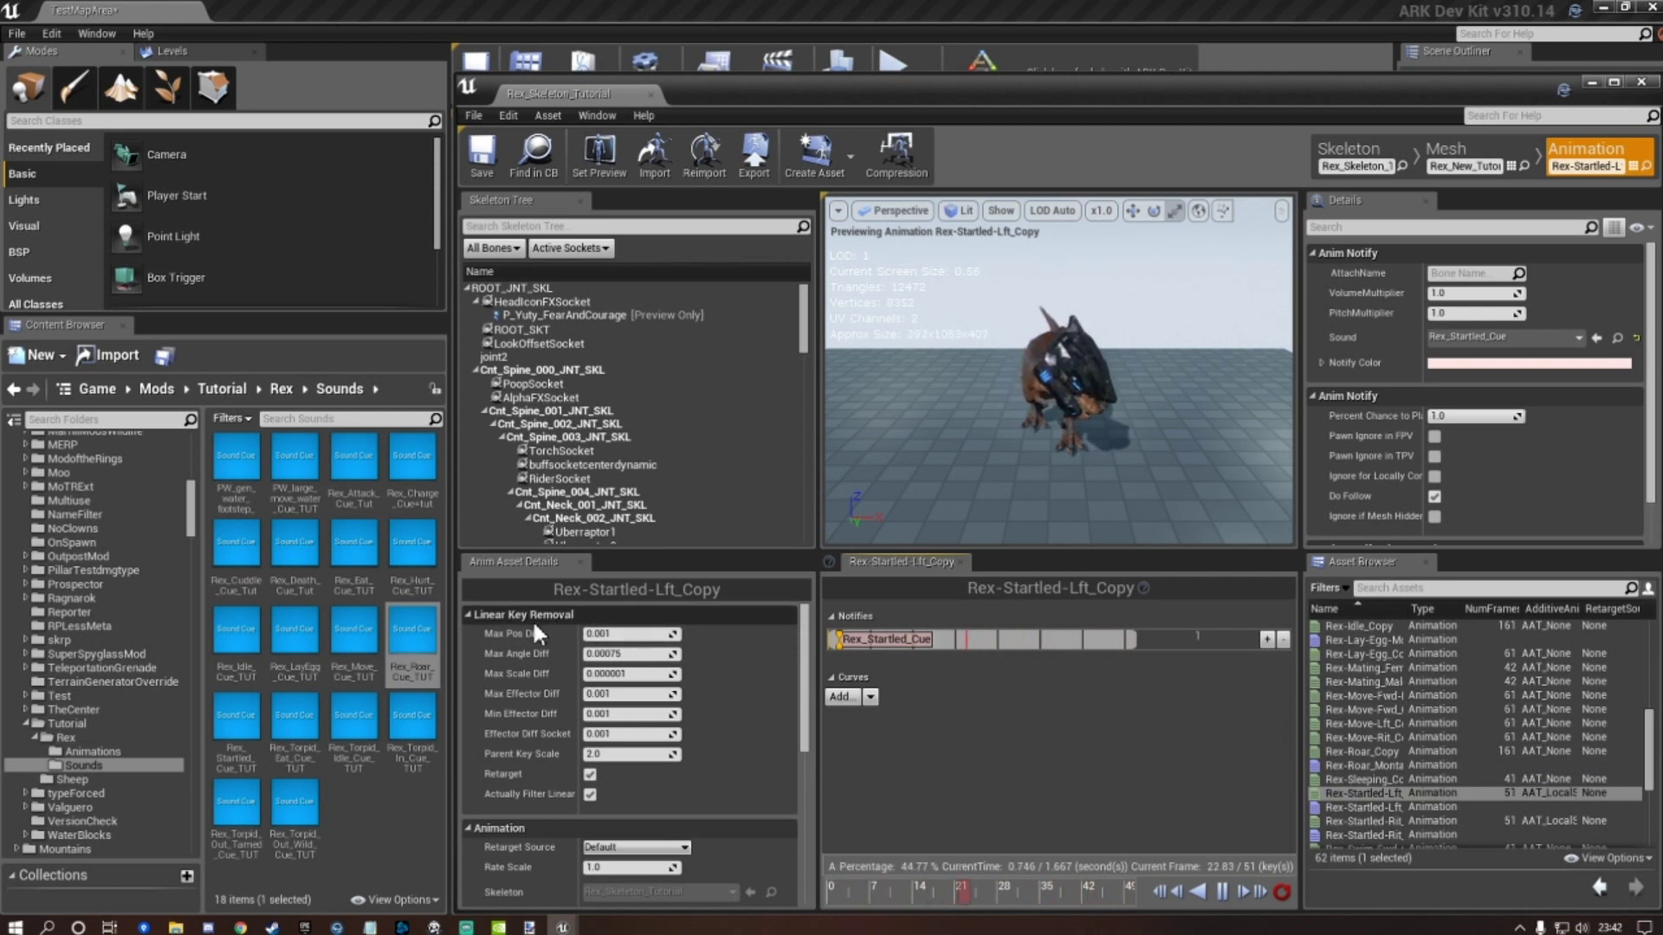
pyautogui.click(247, 726)
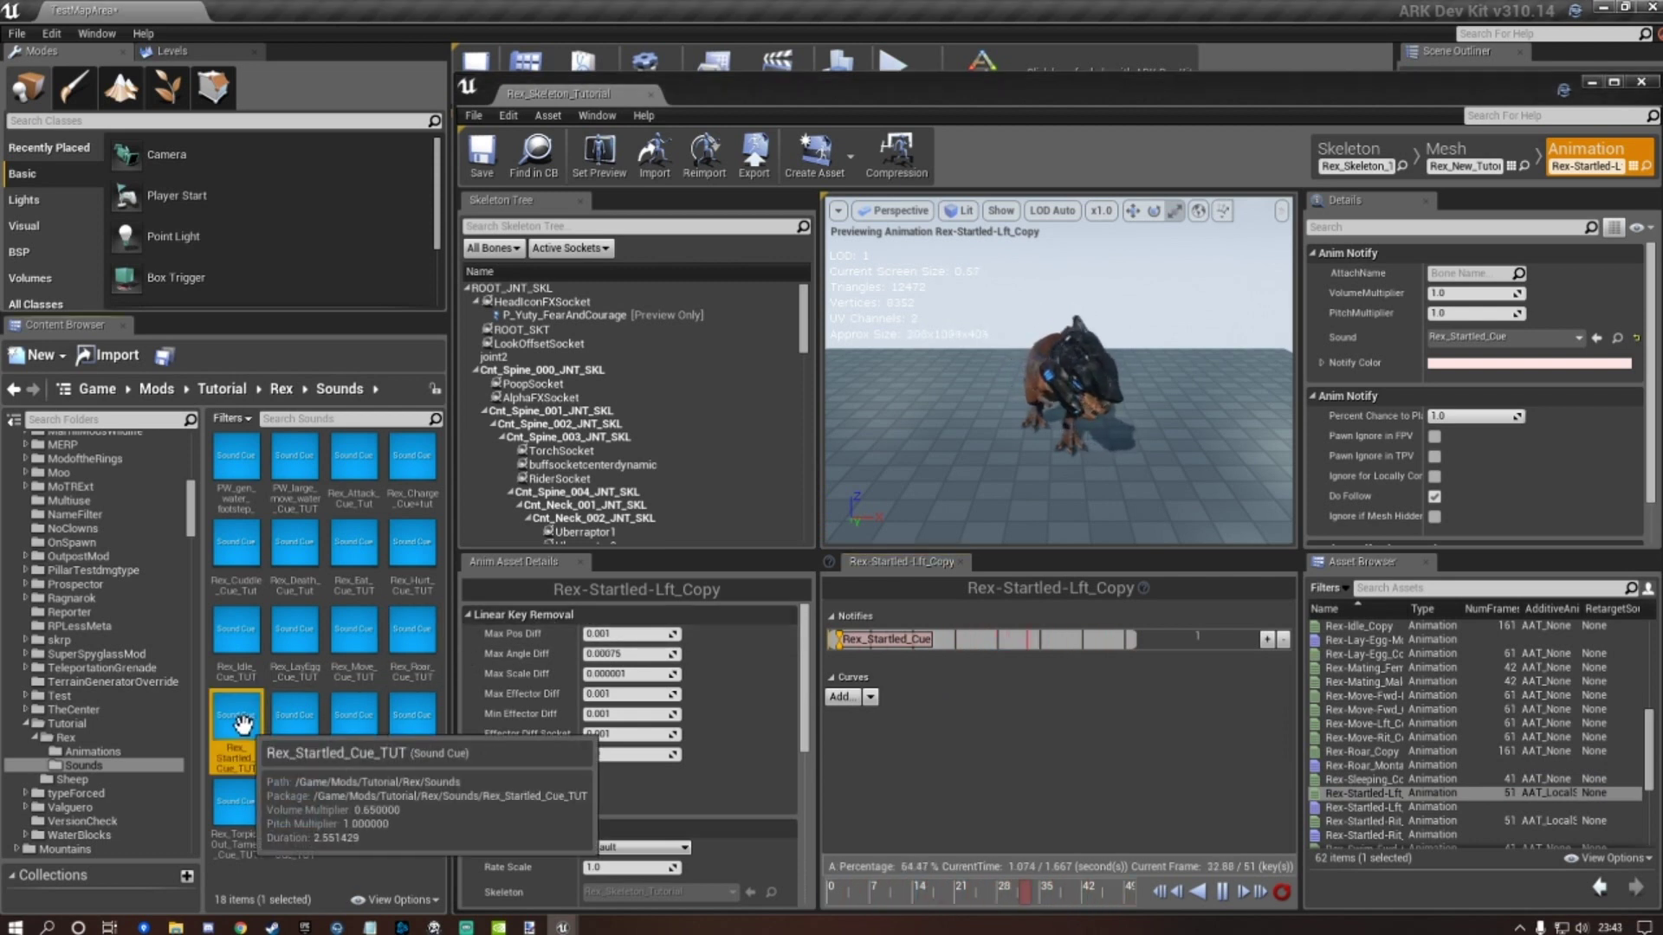
pyautogui.click(1595, 336)
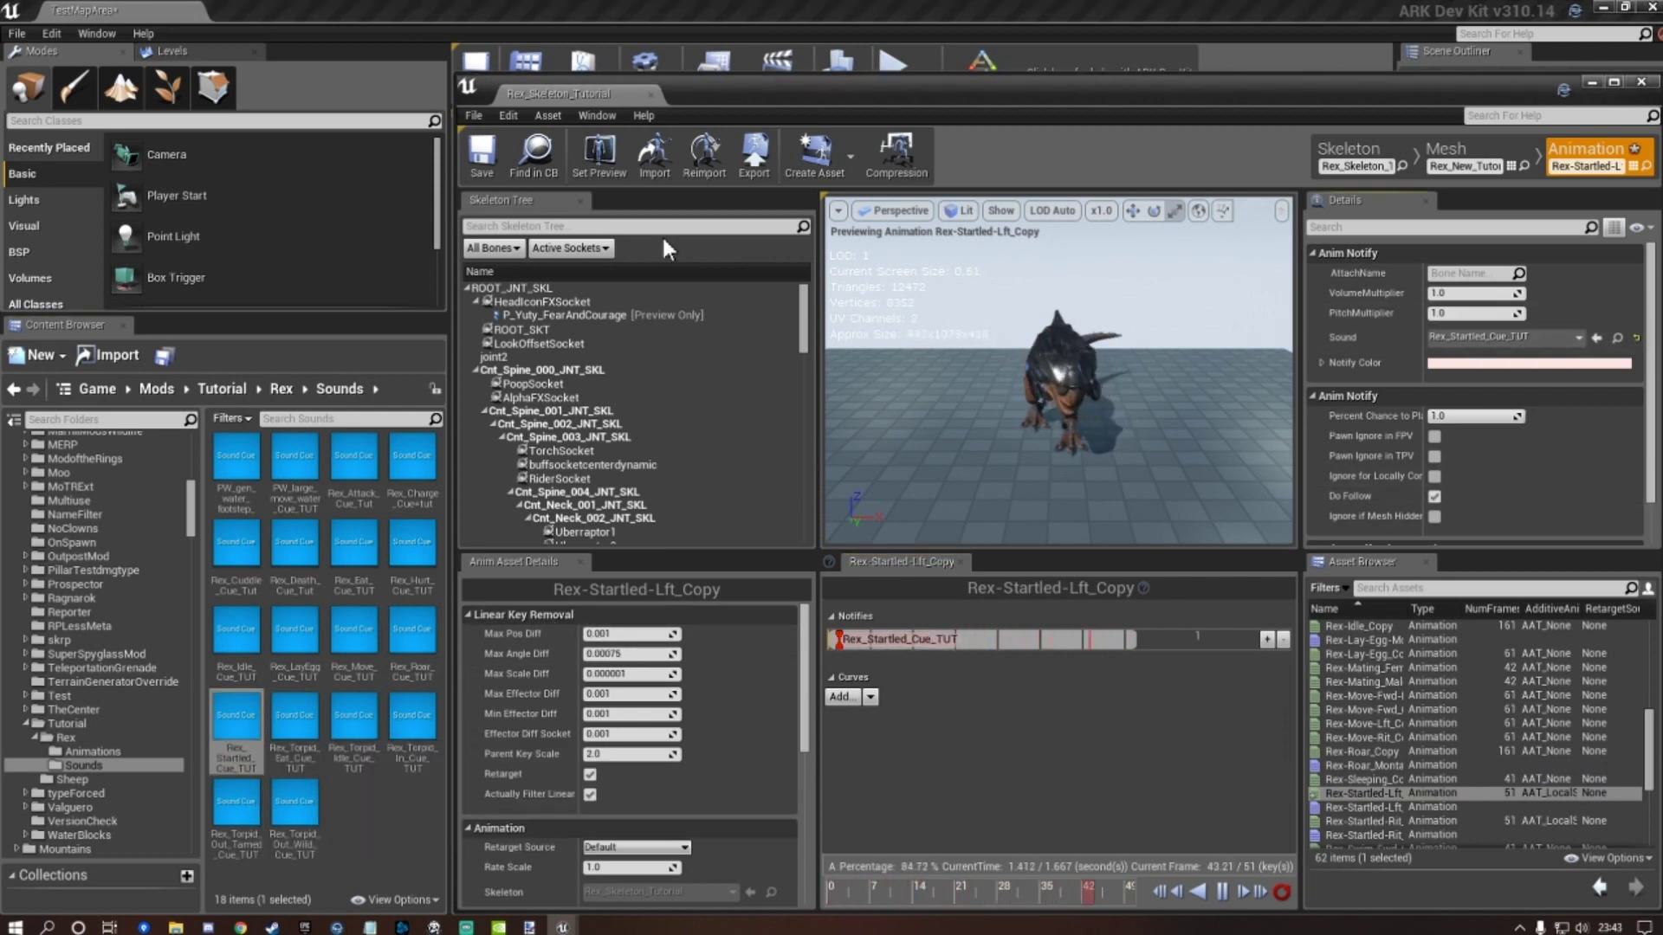
pyautogui.click(469, 154)
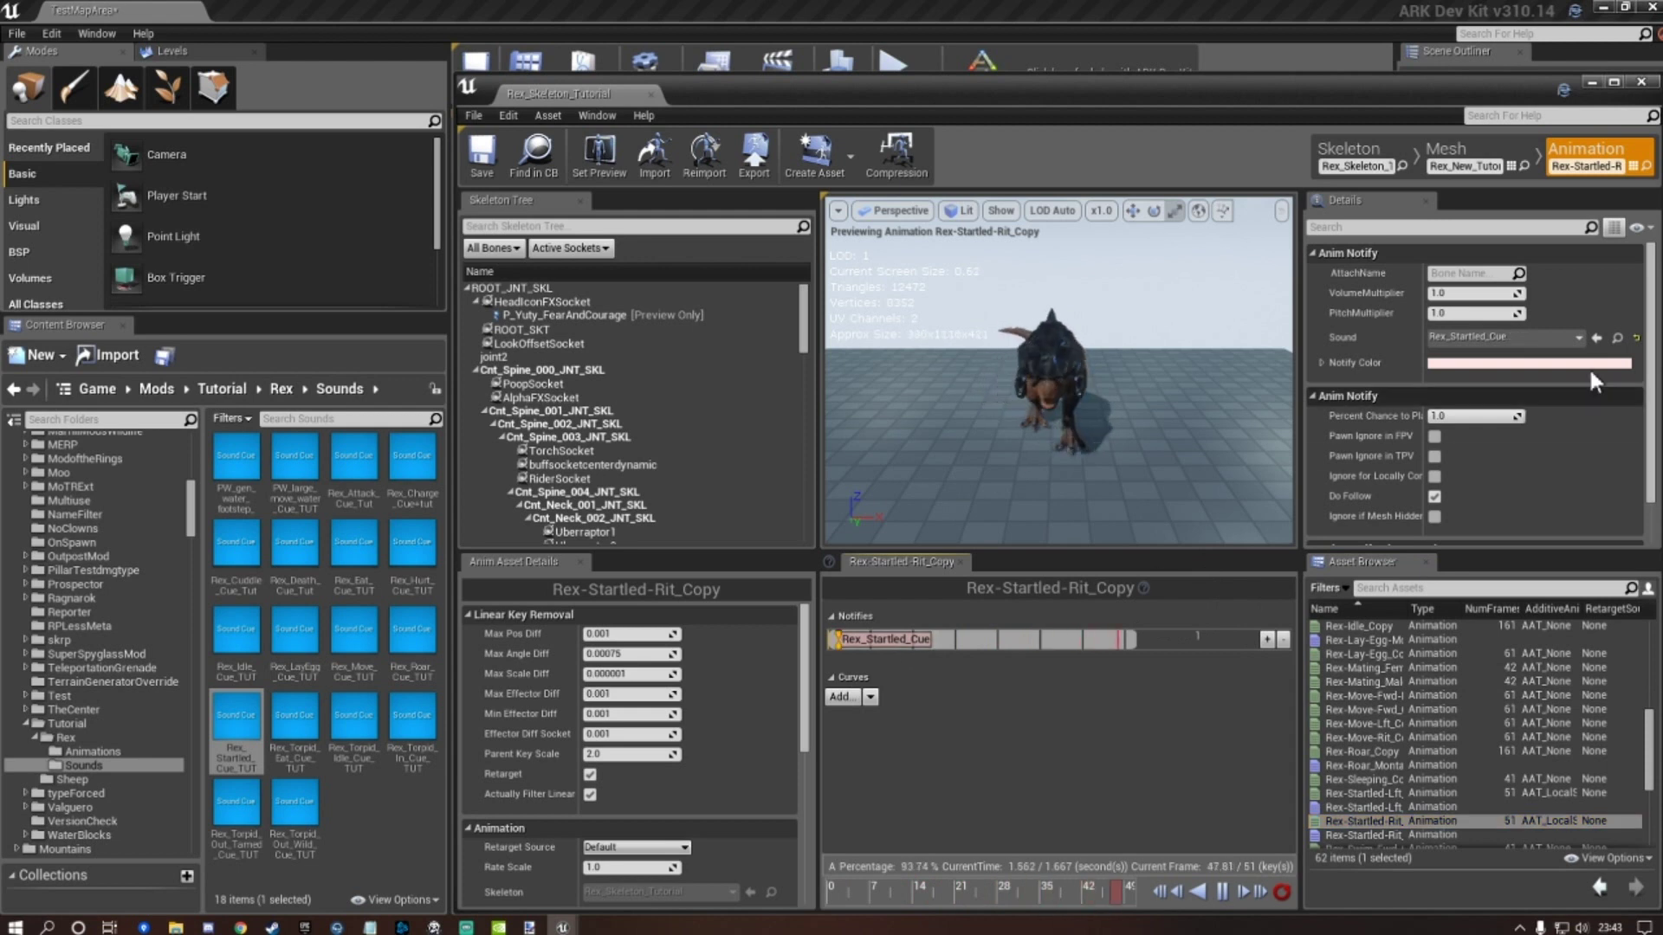
# Set the startled notify's Sound in Rex-Startled-Rit_Copy to Rex_Startled_Cue_TUT and save the animation.
pyautogui.click(1597, 337)
pyautogui.click(518, 163)
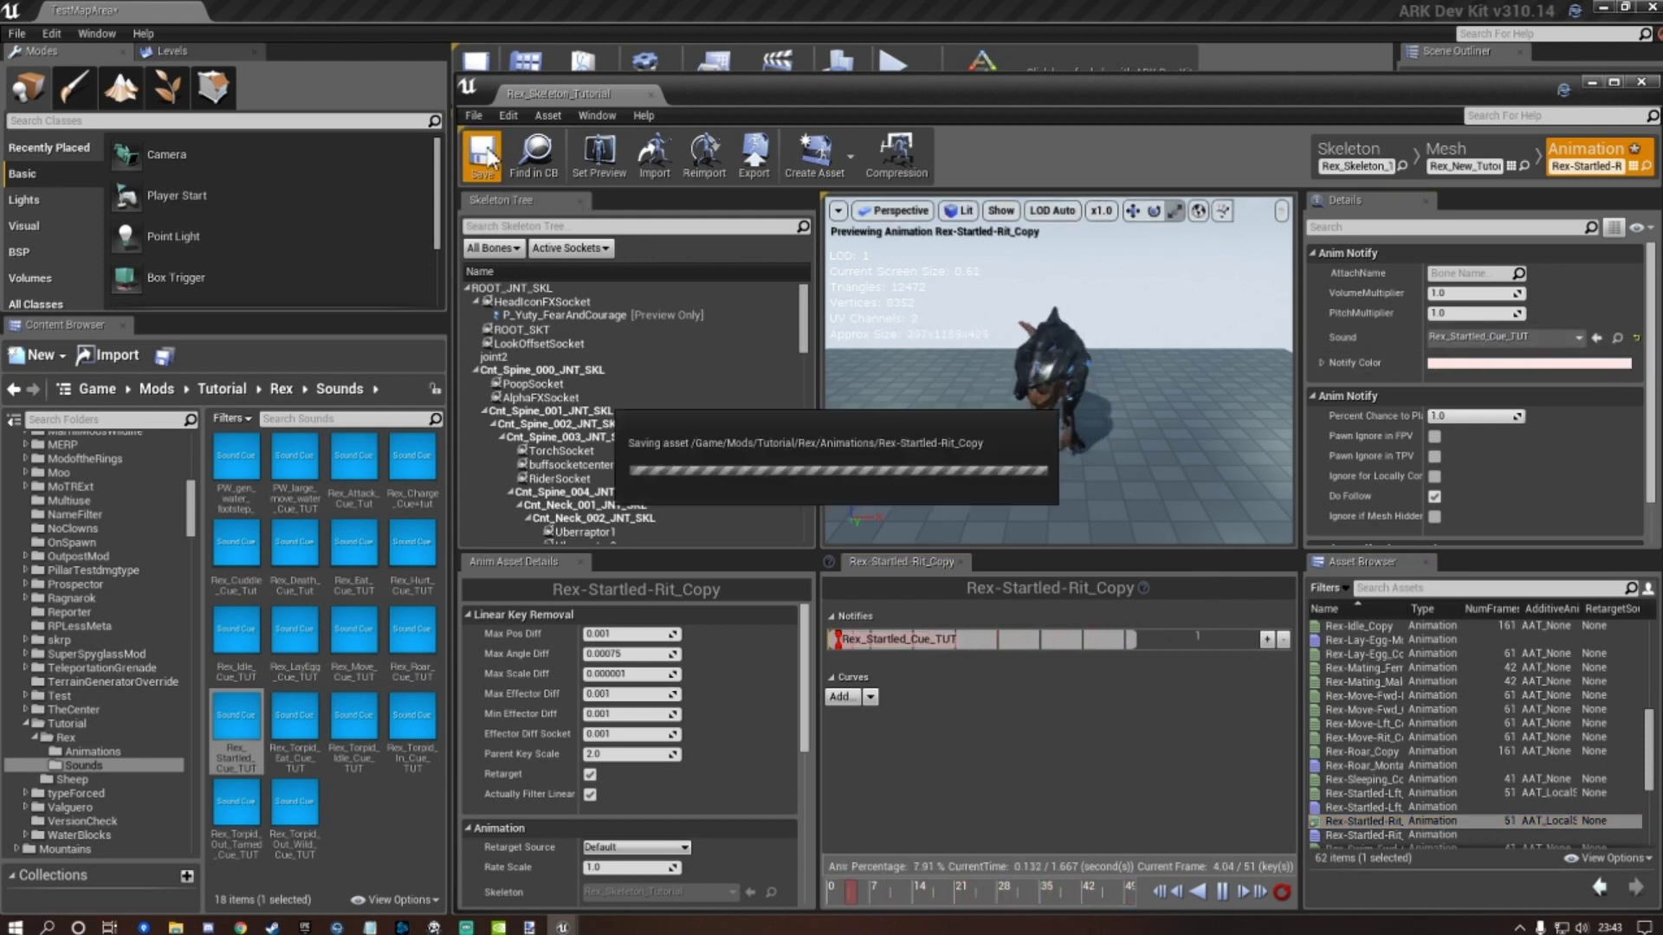
# Check the notify tracks of Rex-Swim-Fwd_Copy and Rex-Swim-Idle_Copy for sounds.
pyautogui.scroll(-2, 1415, 684)
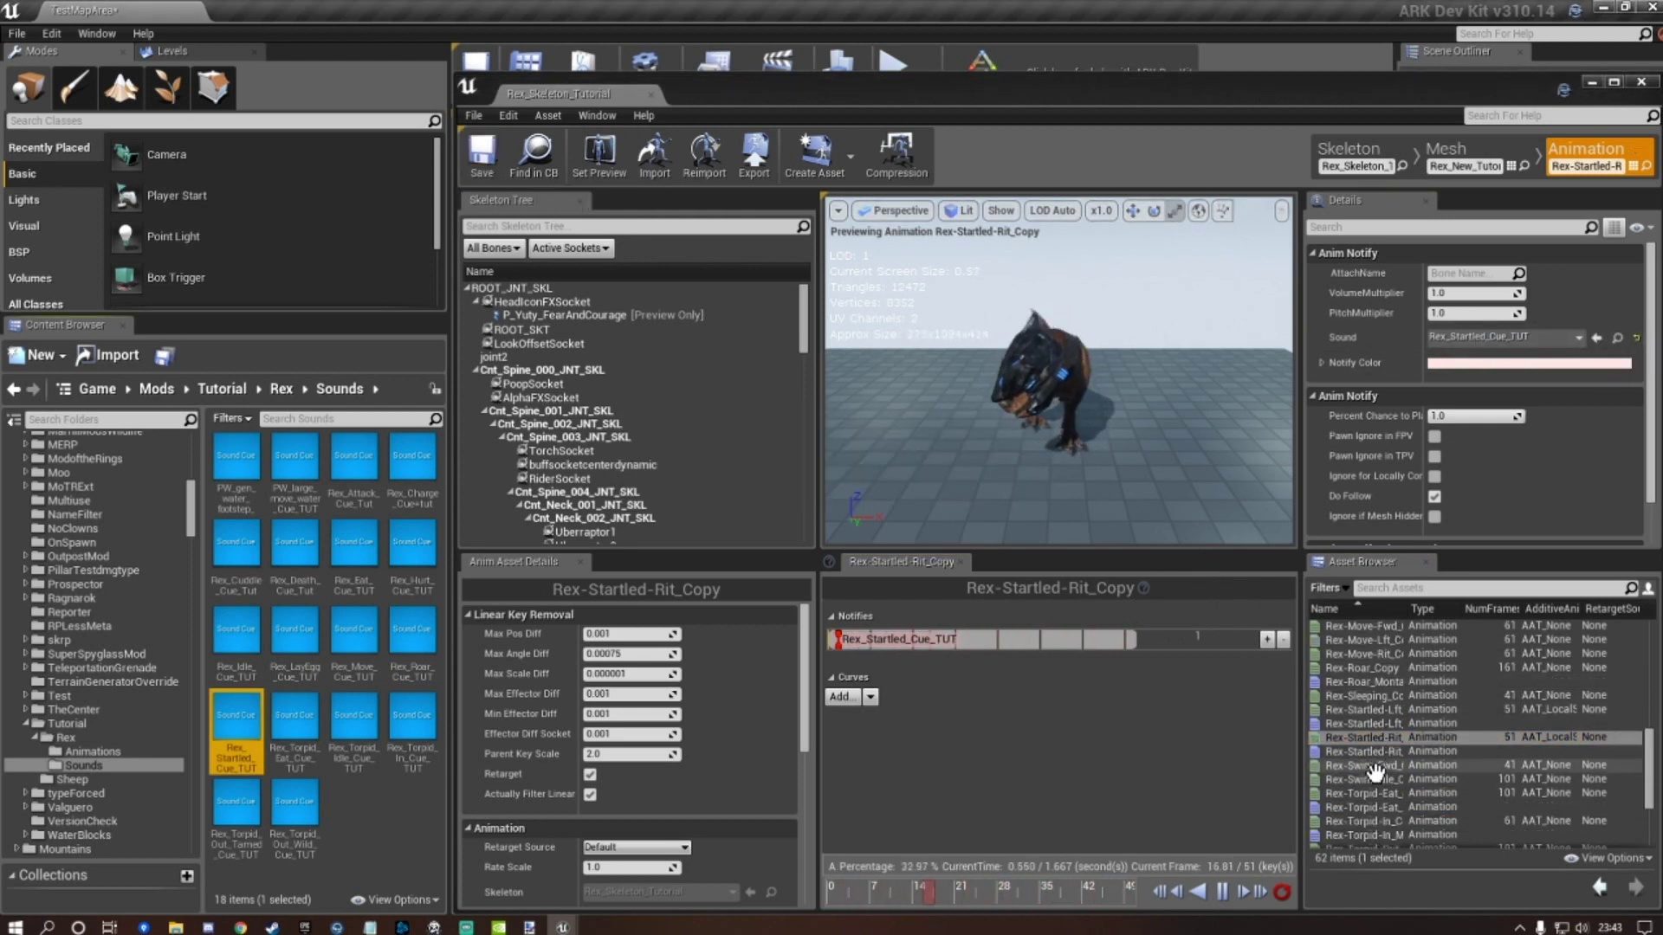
pyautogui.moveTo(1378, 767)
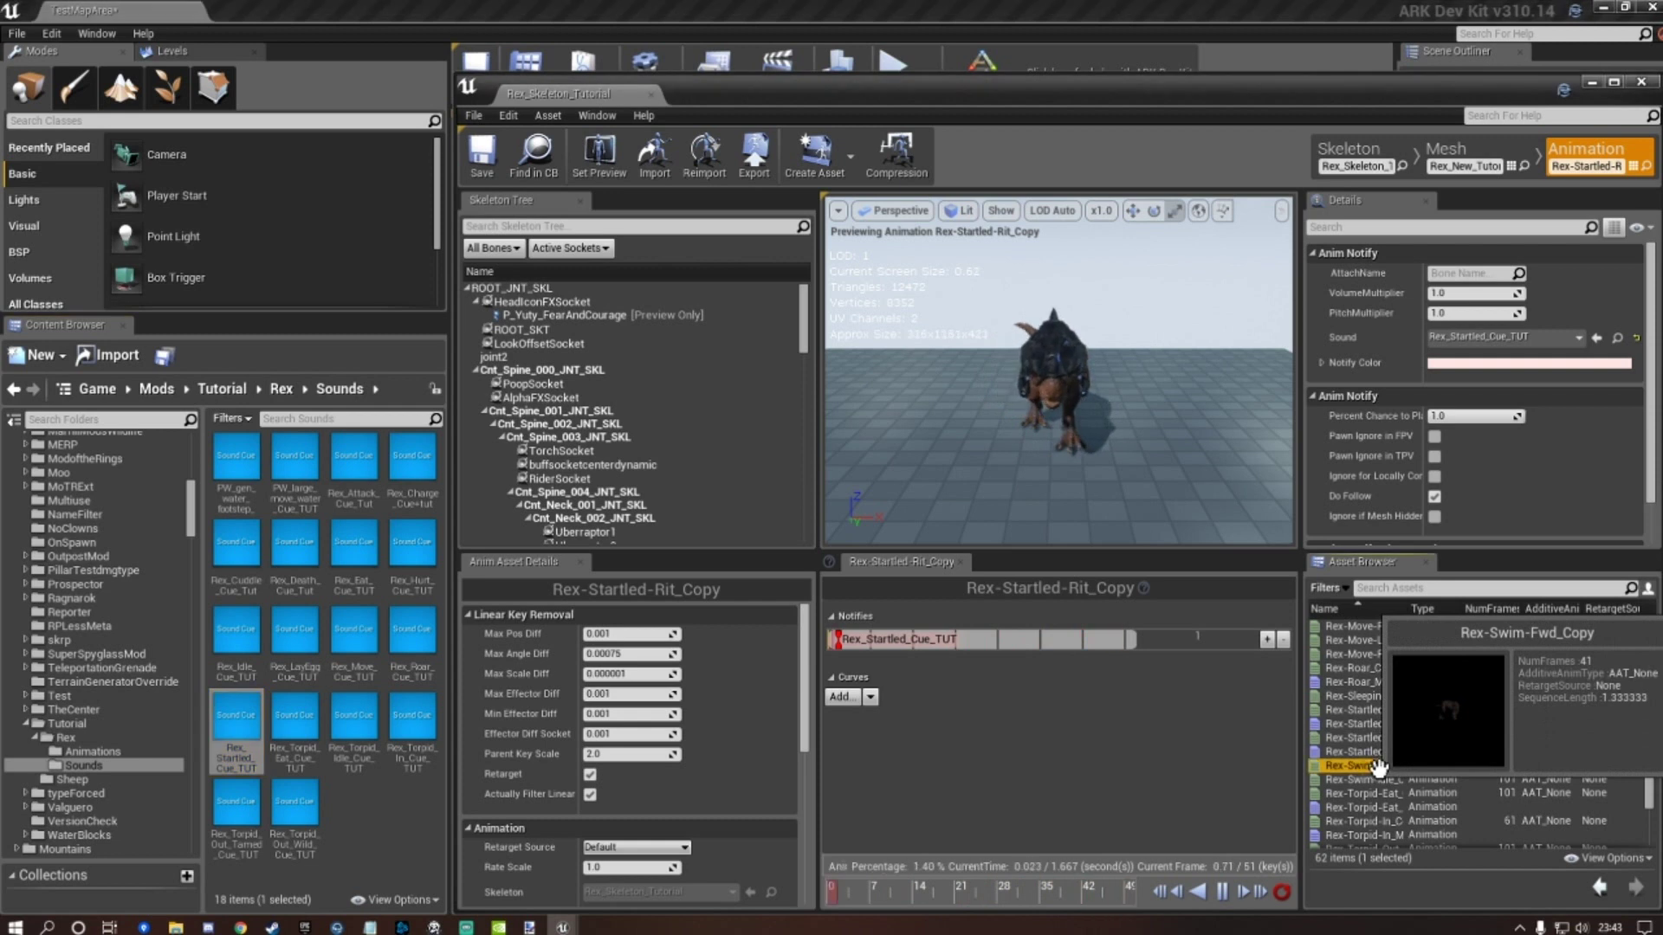
pyautogui.click(1378, 767)
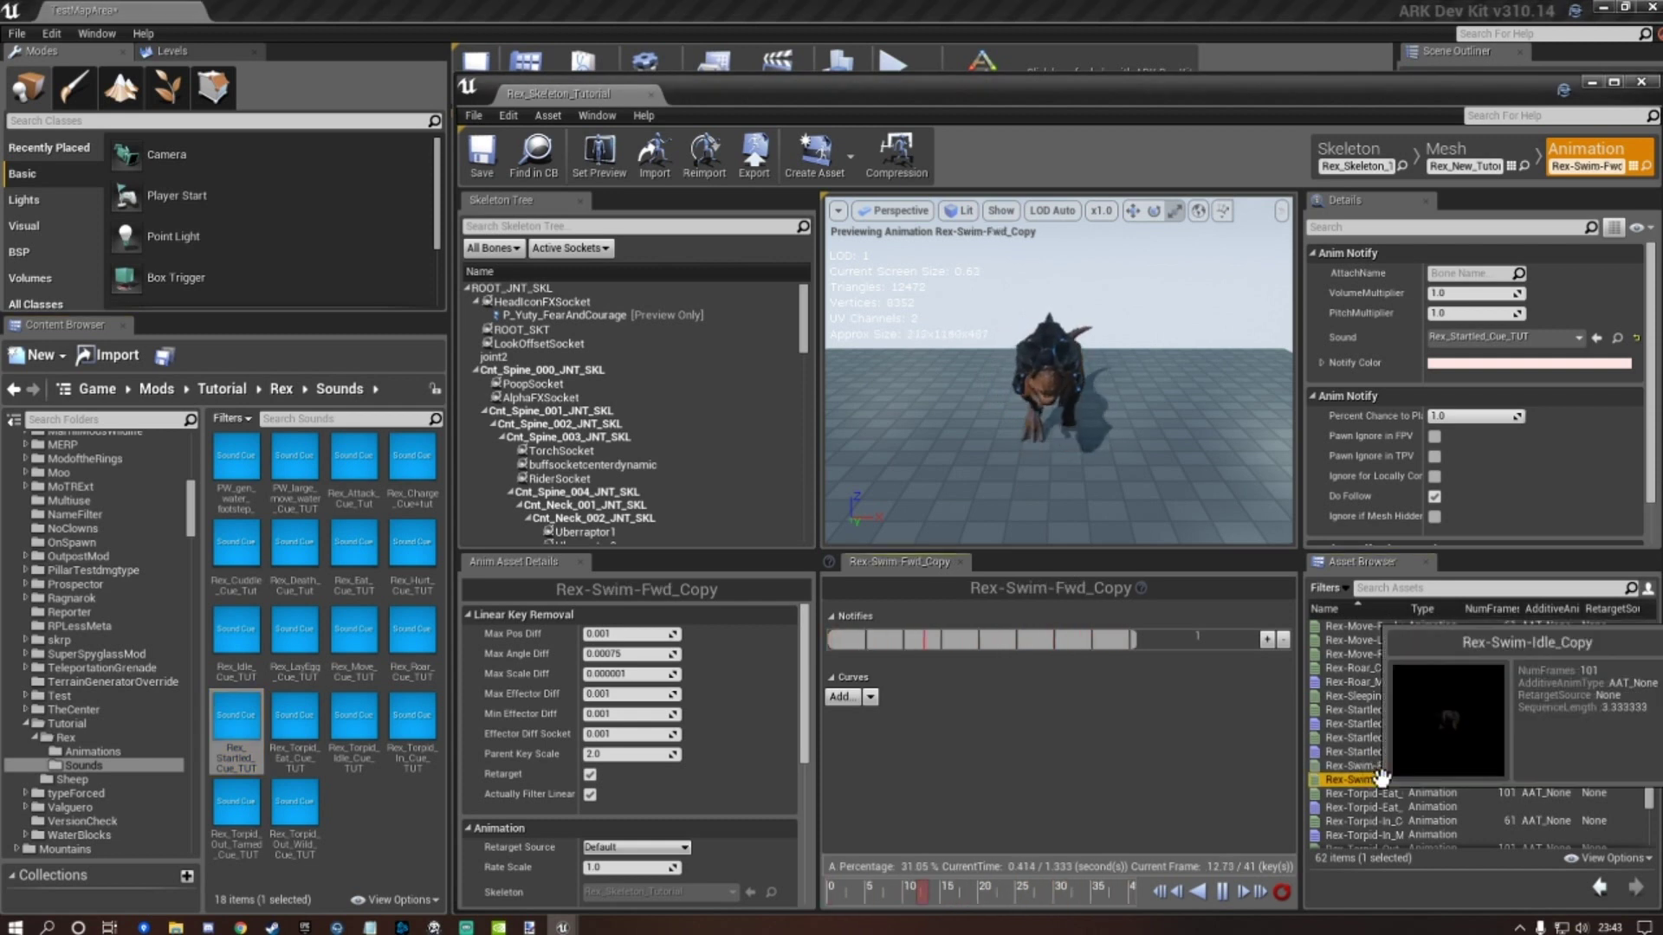
pyautogui.click(1381, 778)
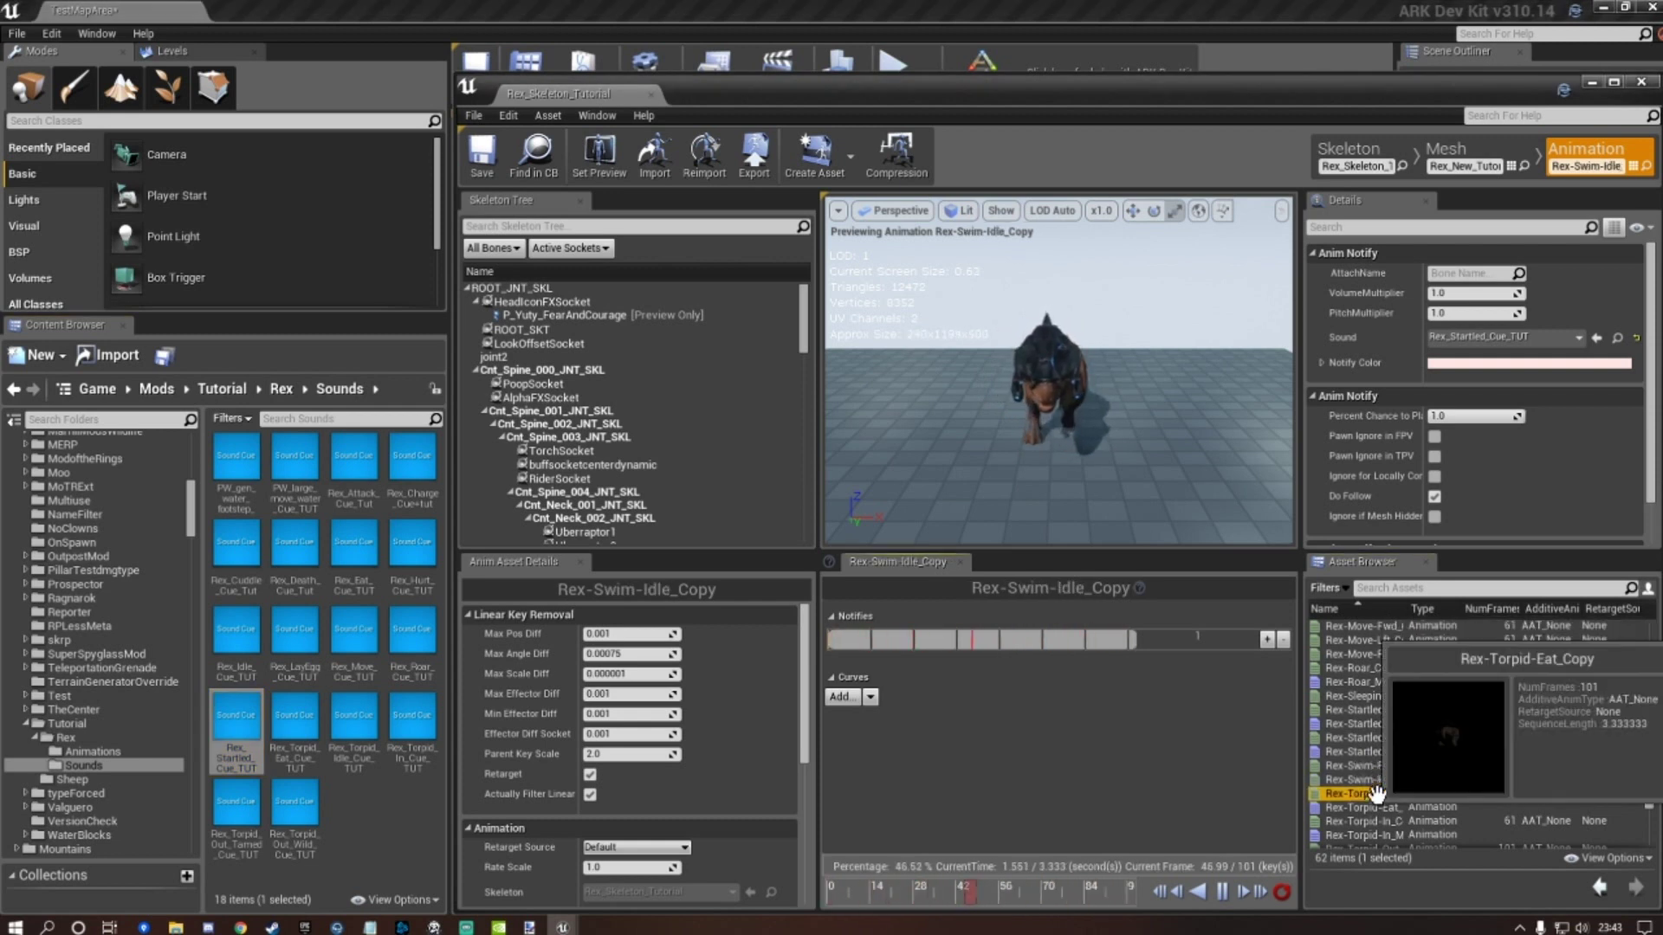
# Open Rex-Torpid-Eat_Copy, set its torpid eat notify's Sound to Rex_Torpid_Eat_Cue_TUT, and save the animation.
pyautogui.click(1377, 793)
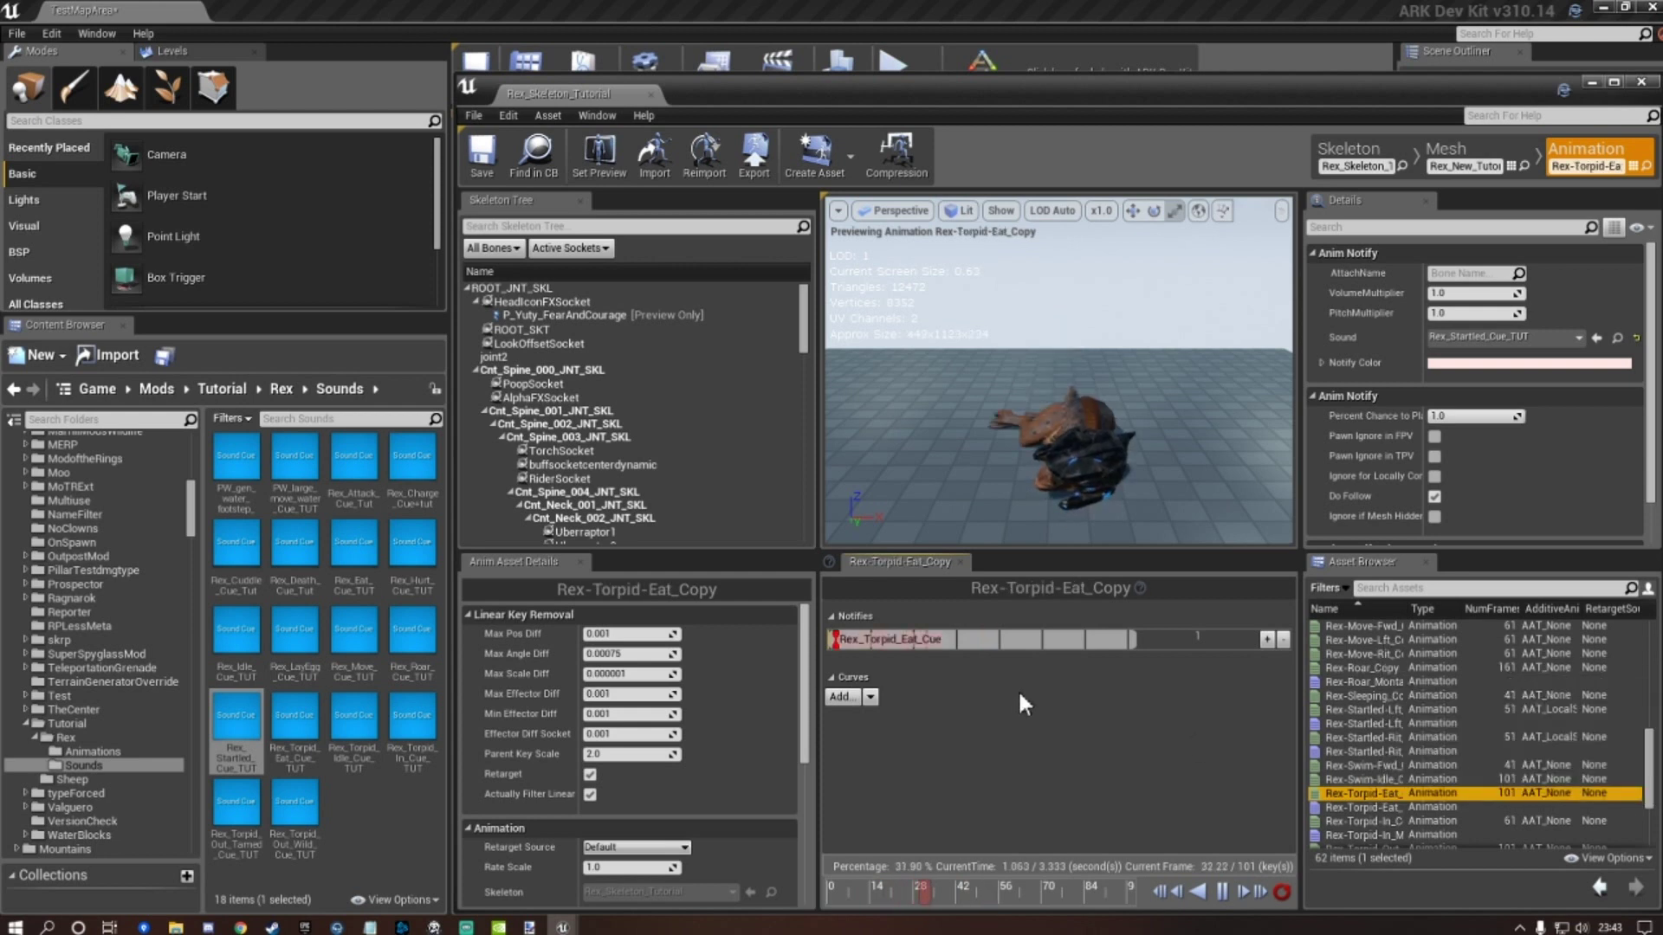
pyautogui.click(891, 641)
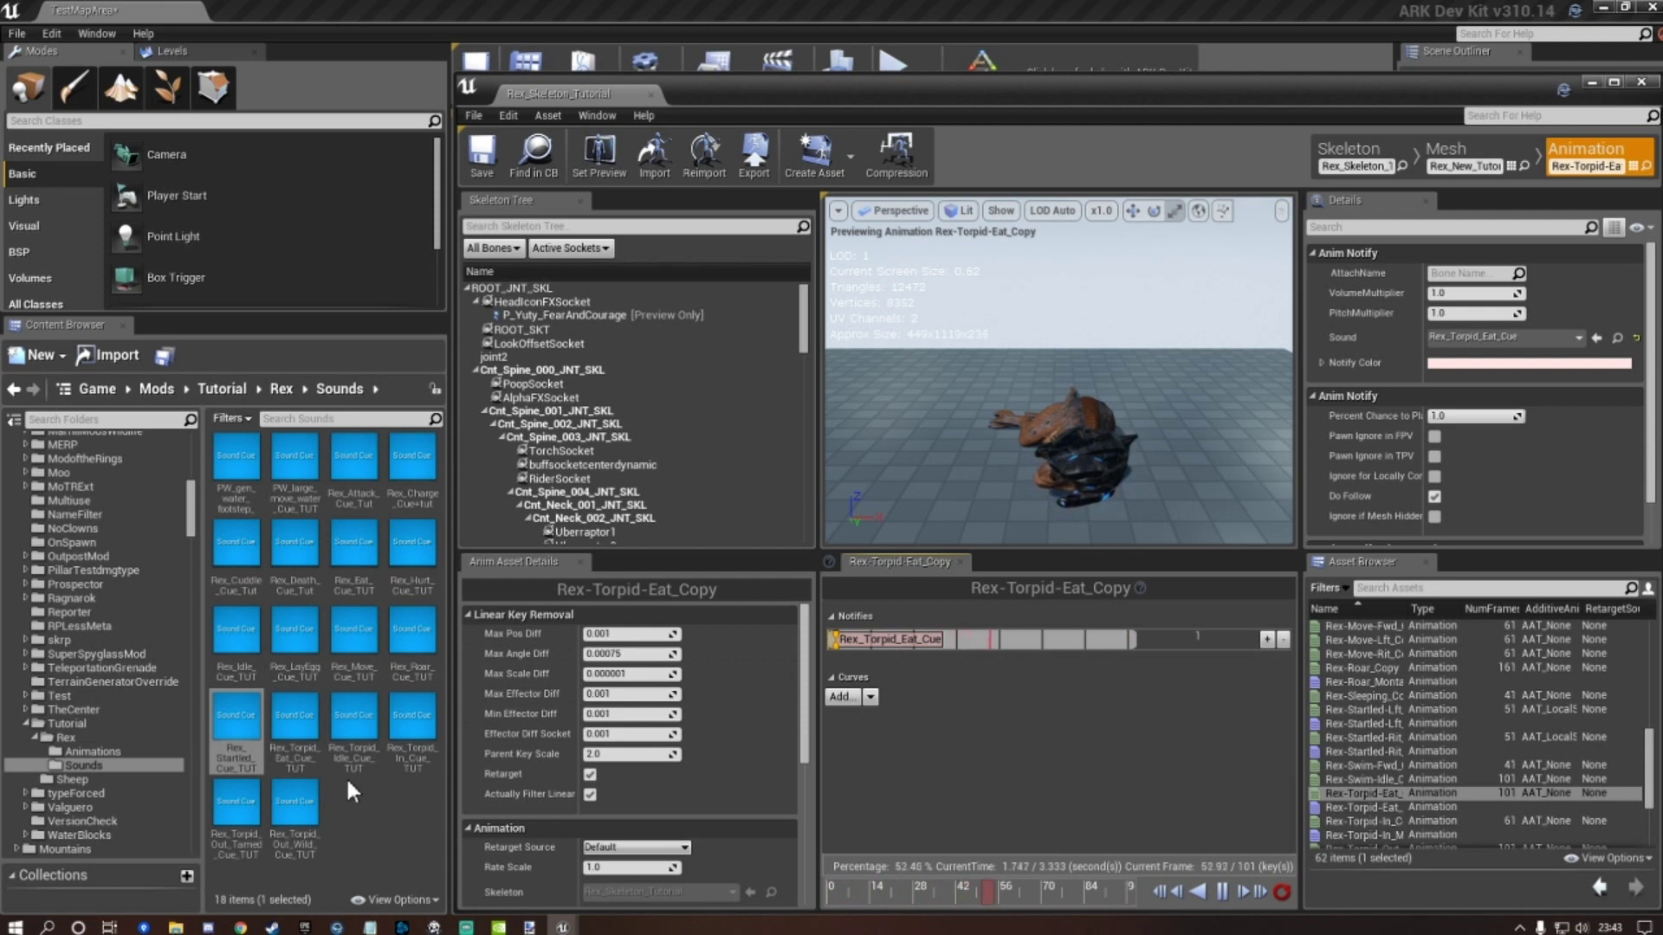
pyautogui.click(295, 723)
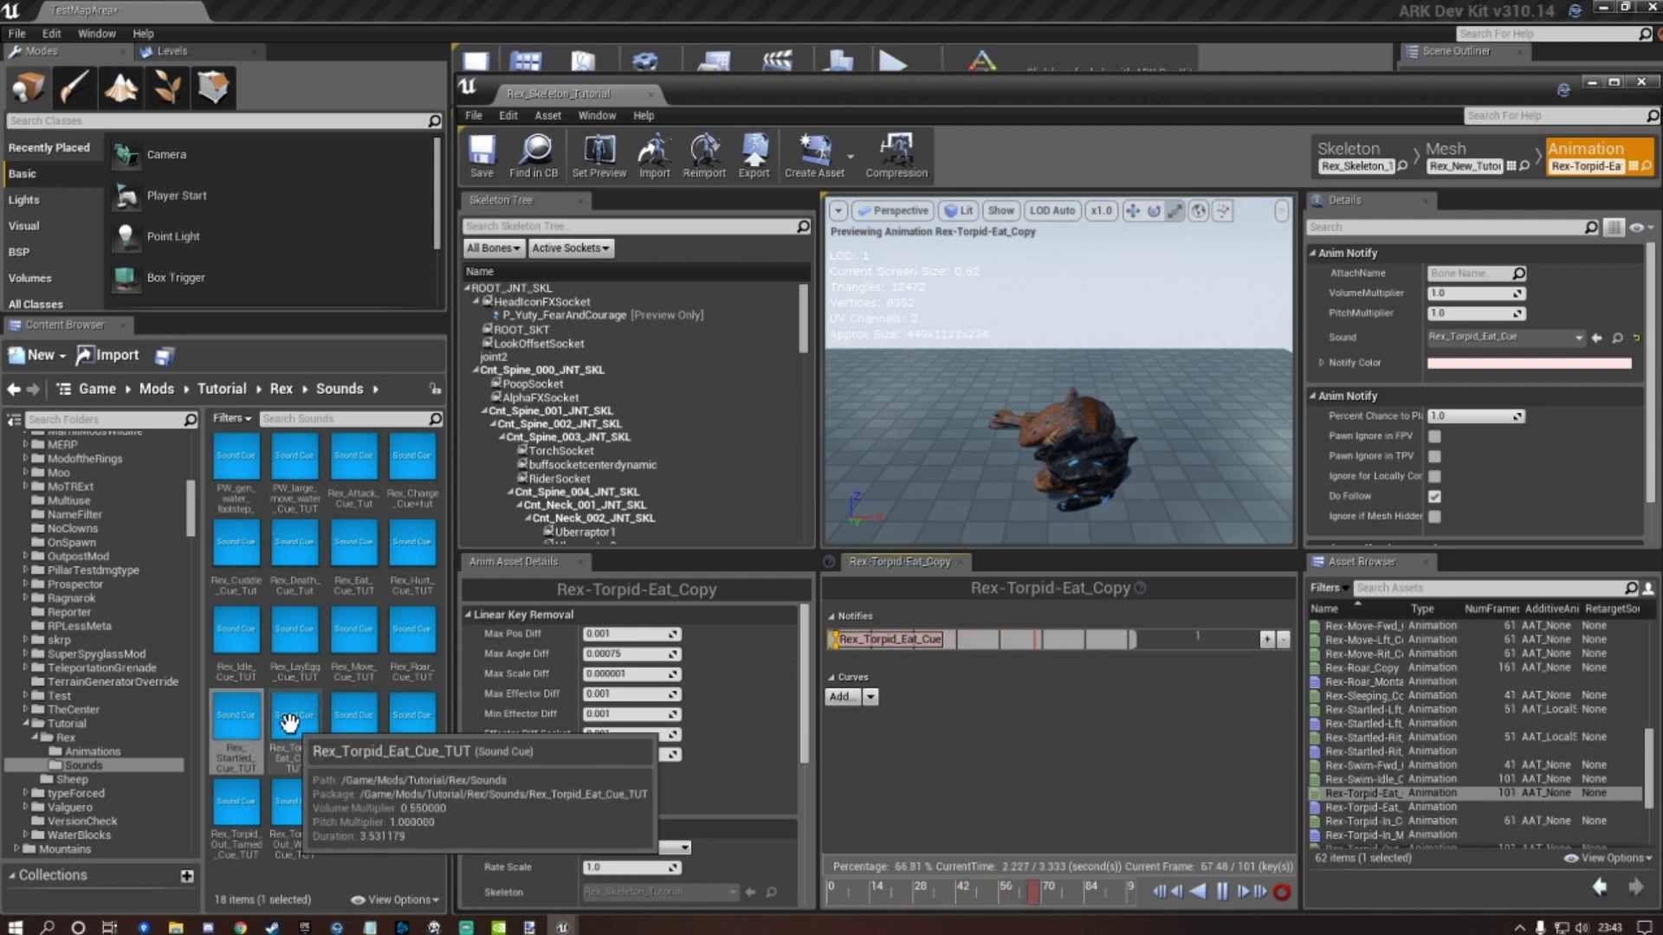
pyautogui.click(1597, 338)
pyautogui.click(480, 159)
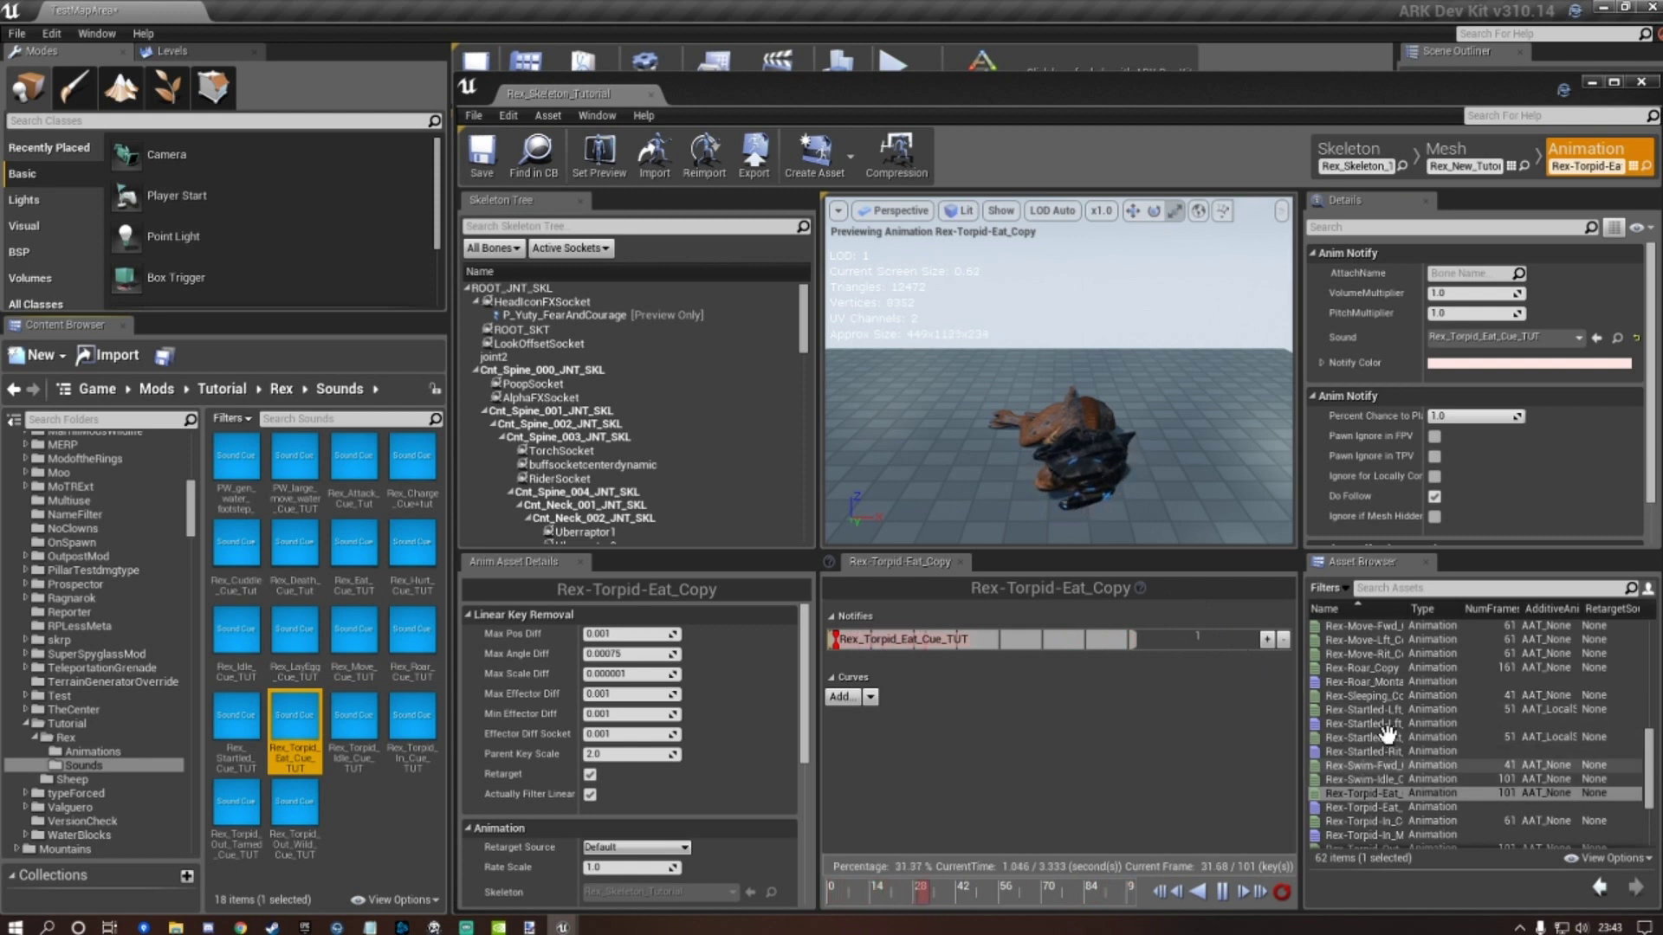
# Open Rex-Torpid-In_Copy, set its torpid-in notify's Sound to Rex_Torpid_In_Cue_TUT, and save the animation.
pyautogui.scroll(-2, 1413, 698)
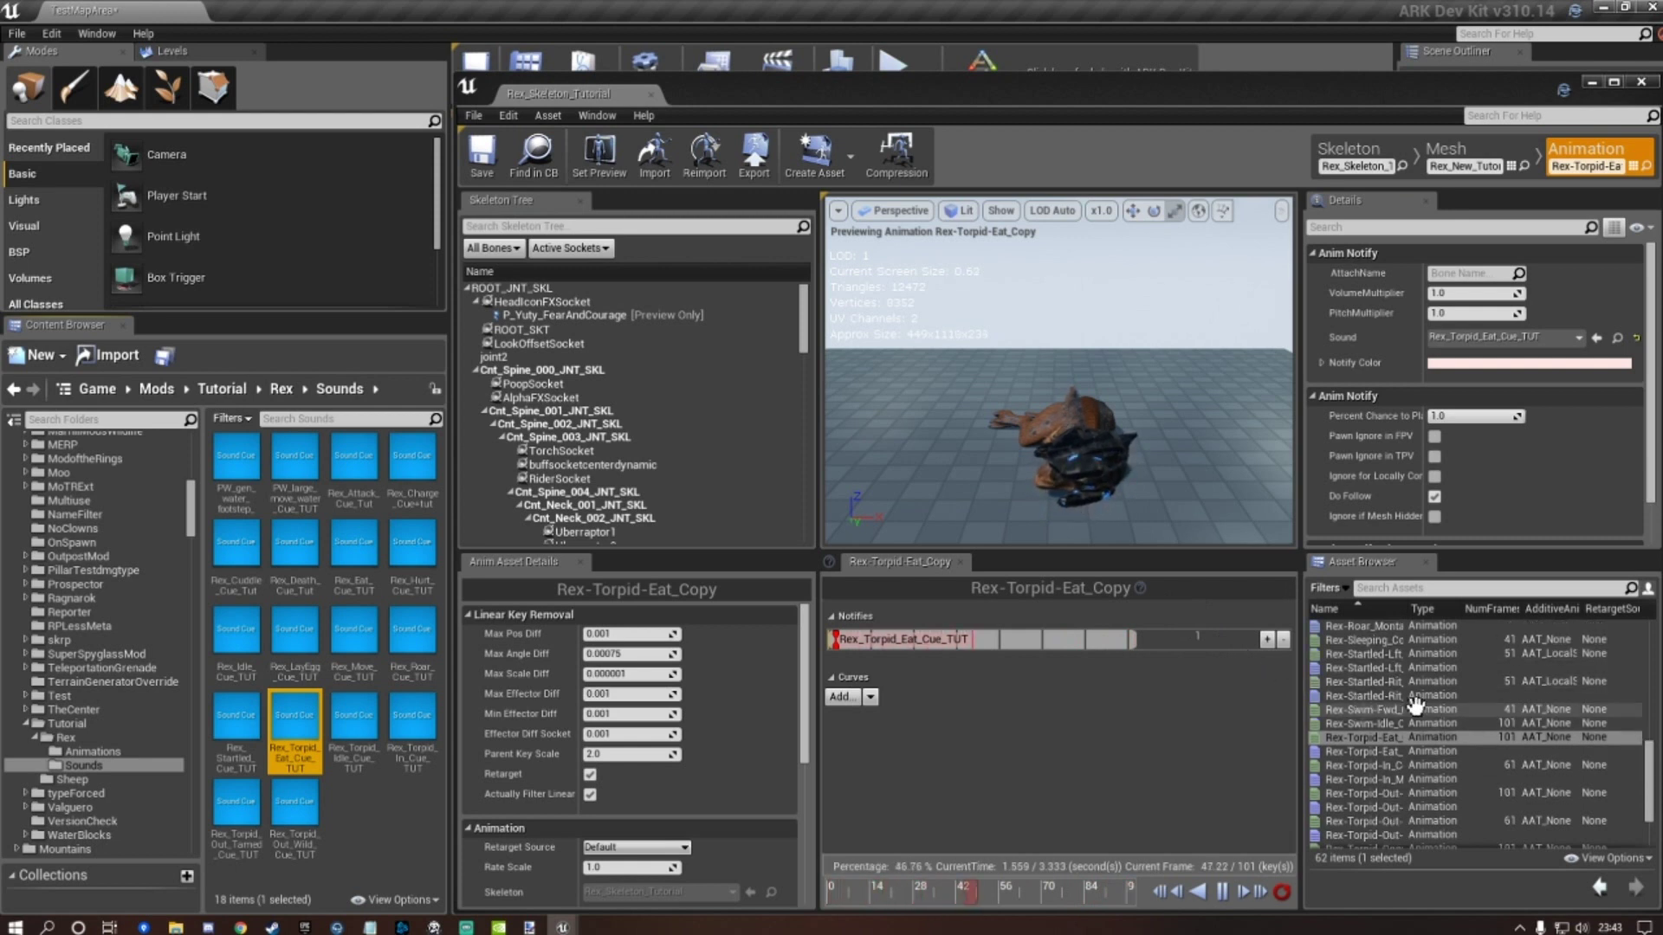
pyautogui.click(1342, 765)
pyautogui.doubleClick(1349, 765)
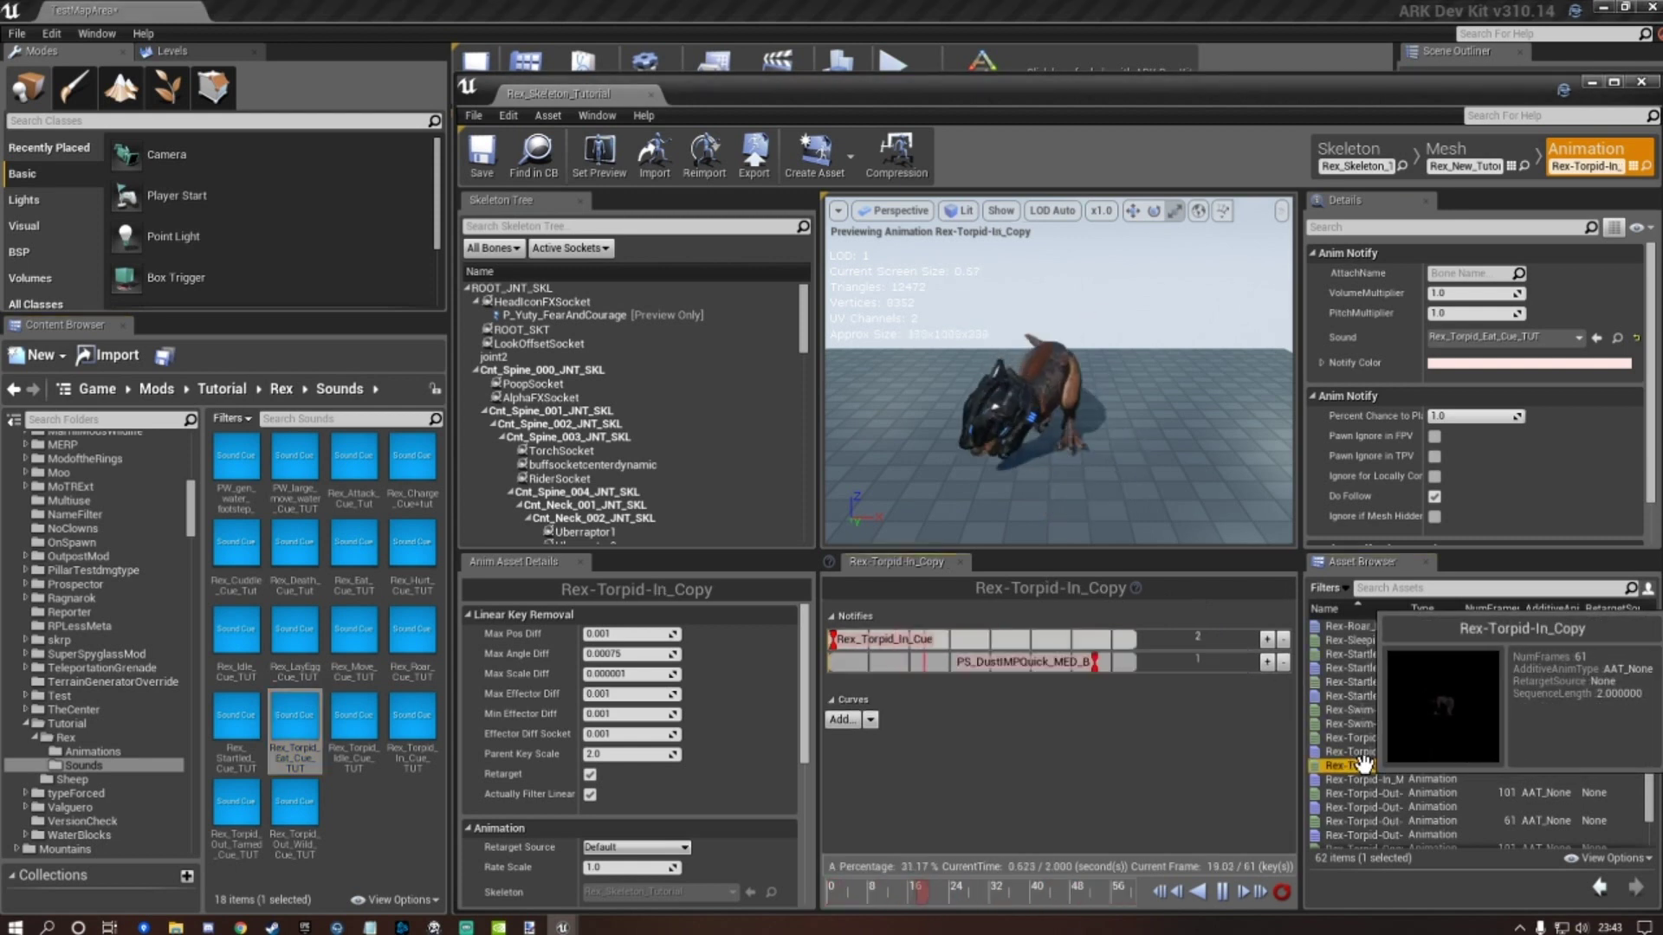
pyautogui.click(870, 639)
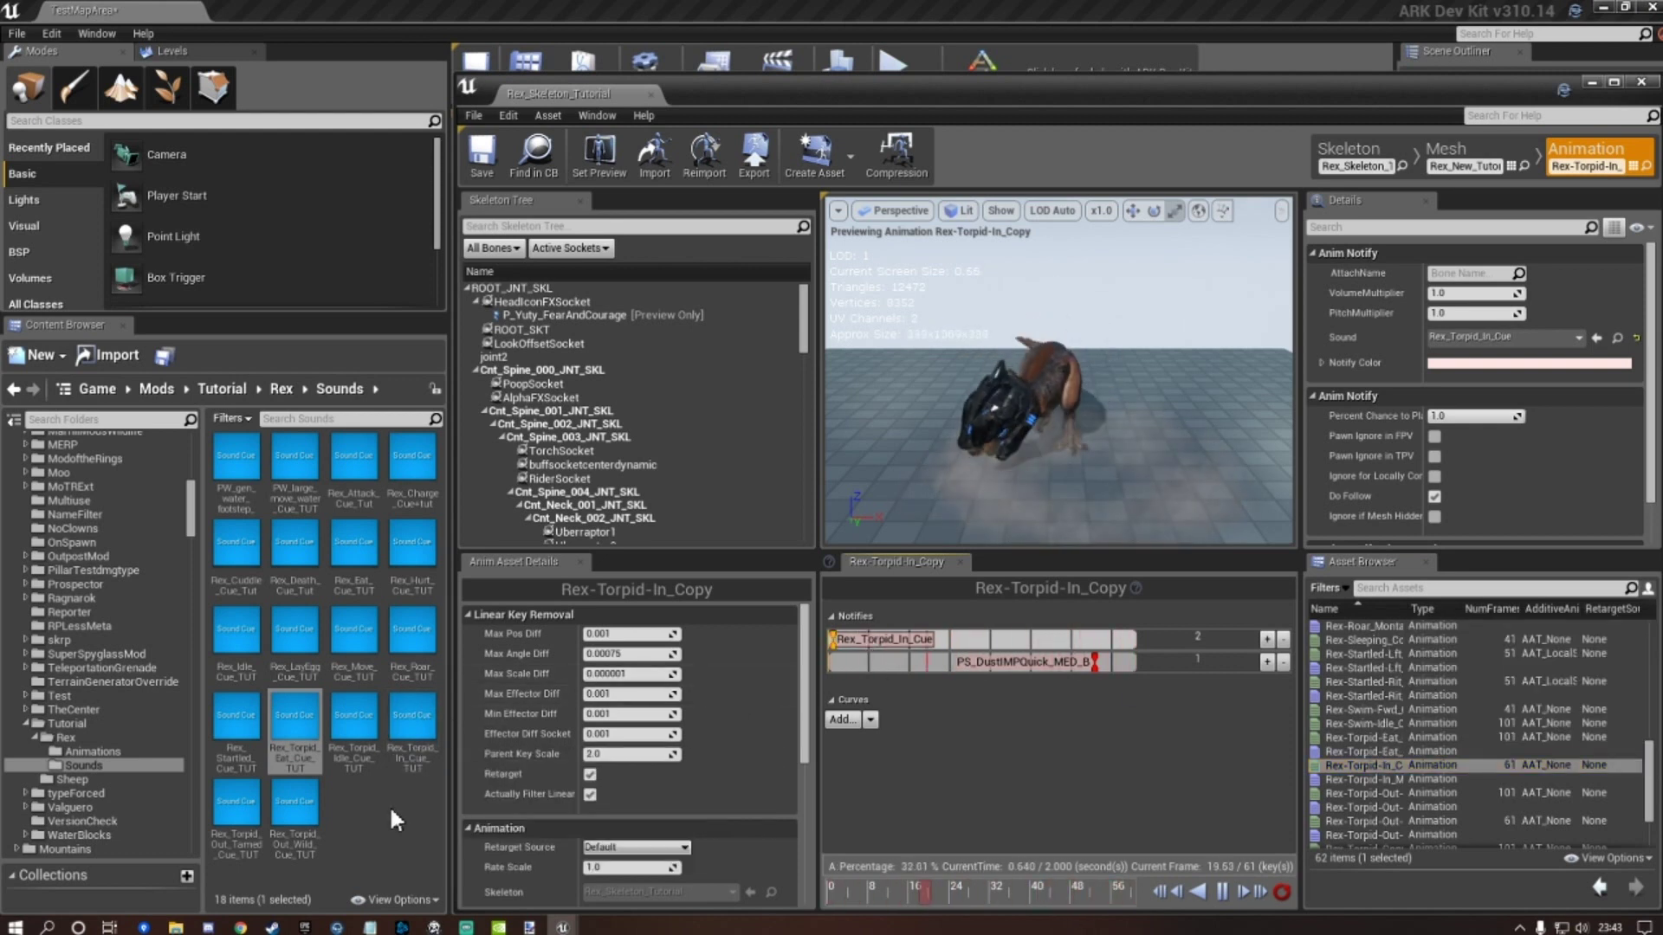
pyautogui.click(413, 719)
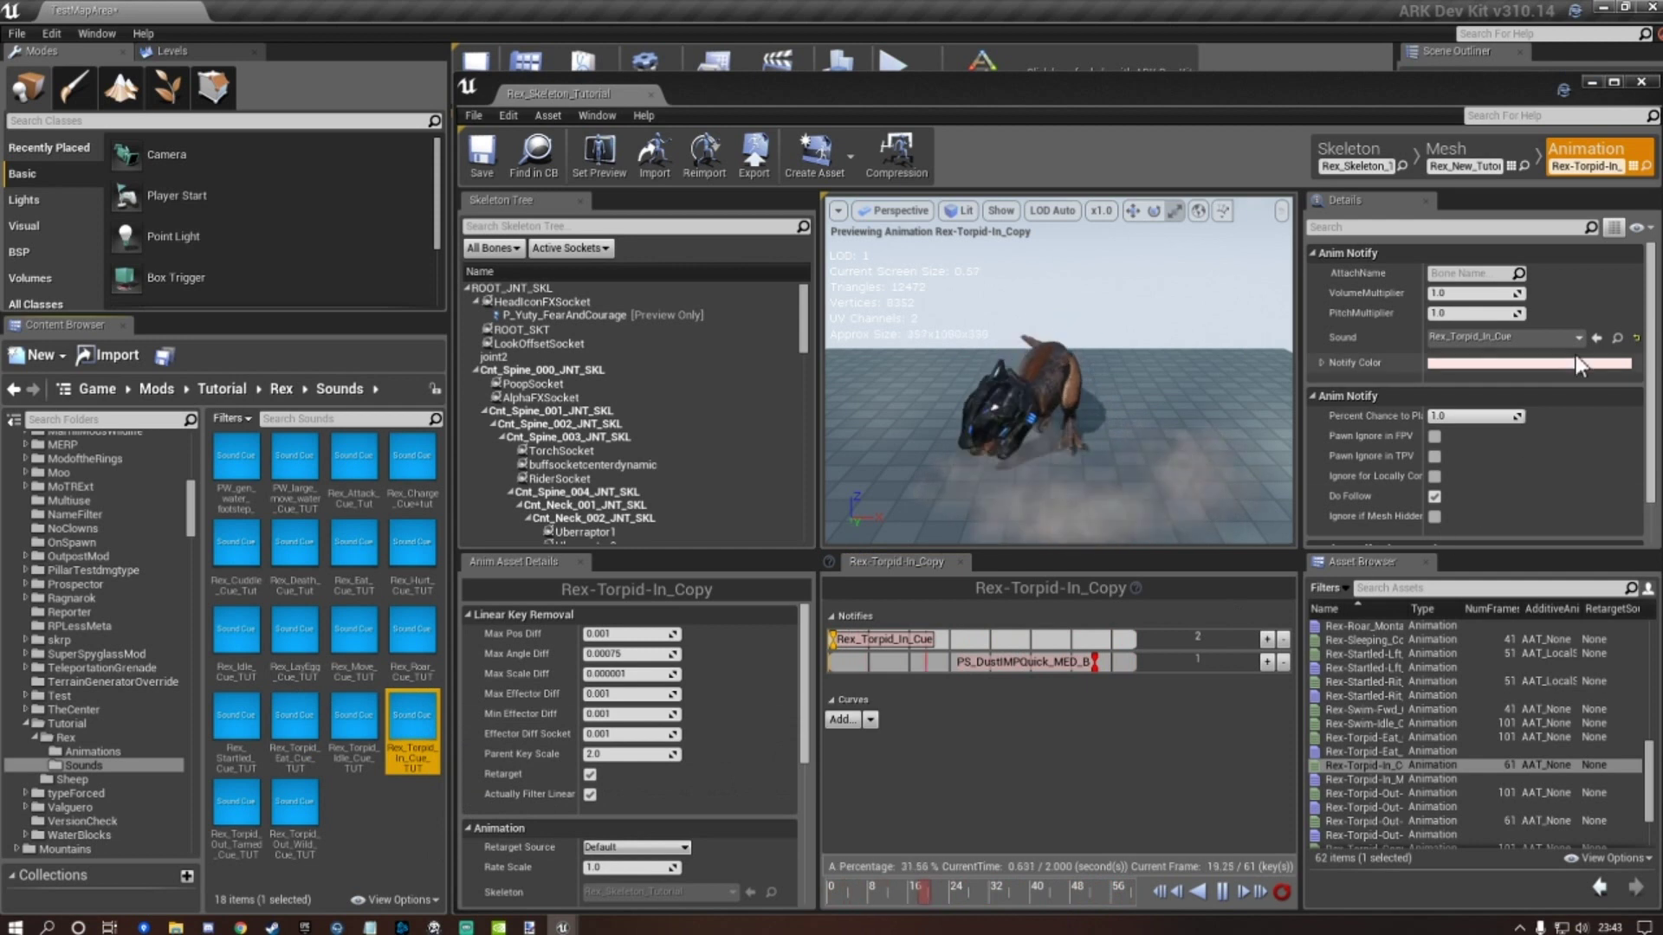
pyautogui.click(1596, 337)
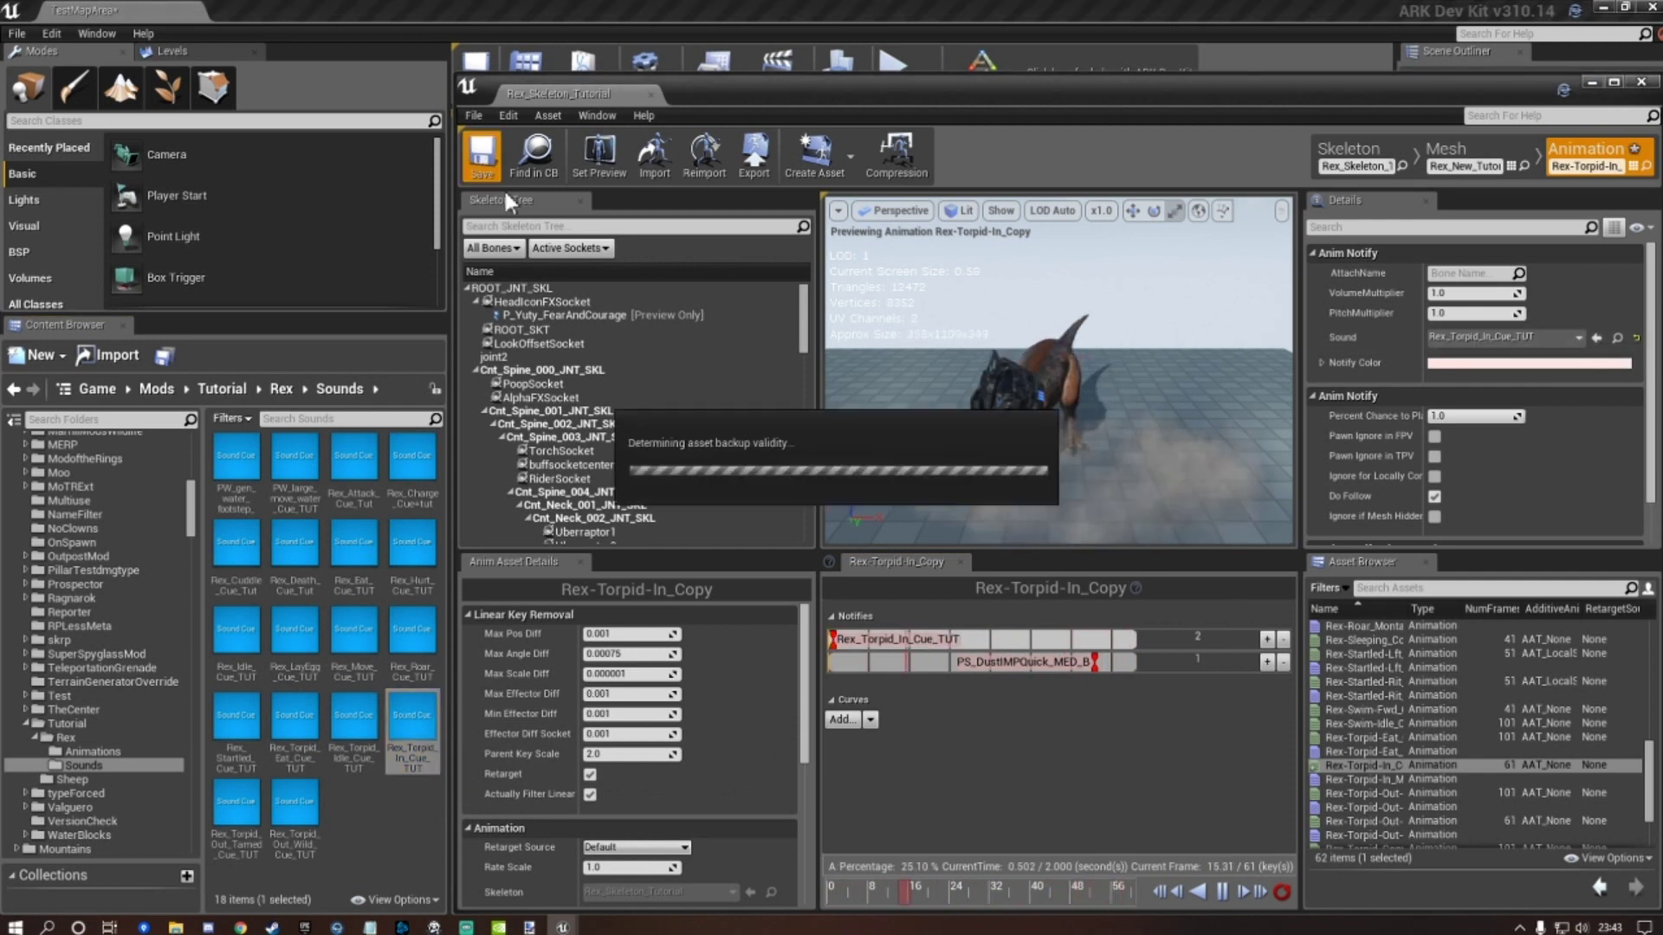
# Open Rex-Torpid-Out-Tamed_Copy, set its torpid-out notify's Sound to Rex_Torpid_Out_Tamed_Cue_TUT, and save the animation.
pyautogui.click(1372, 793)
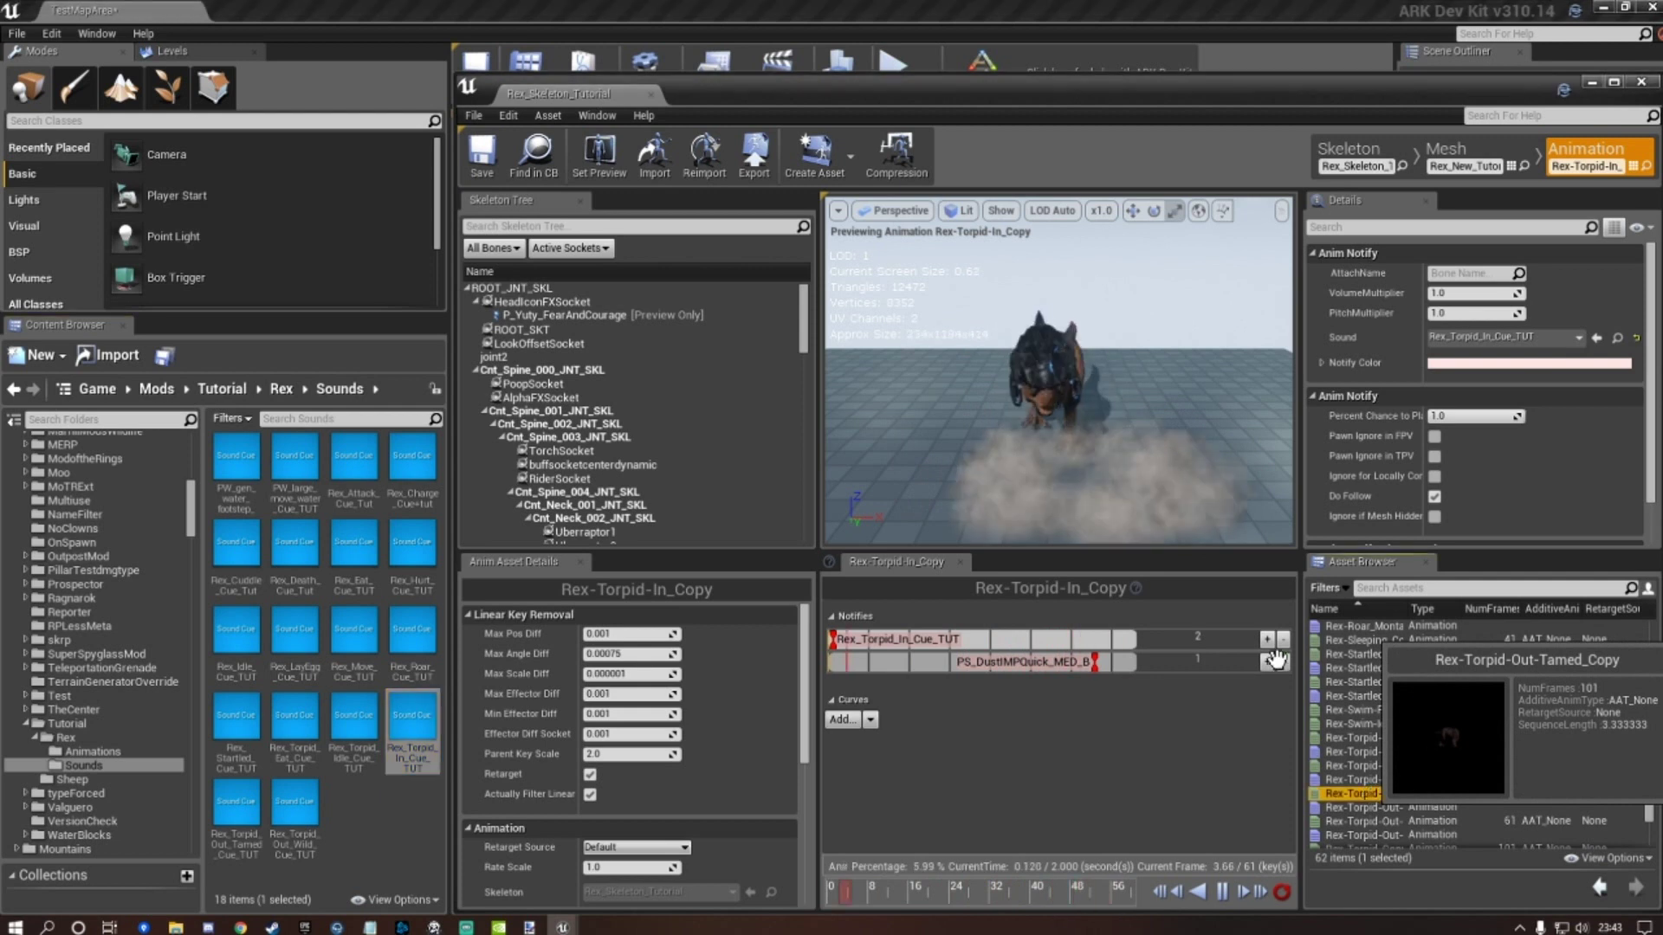
pyautogui.click(917, 685)
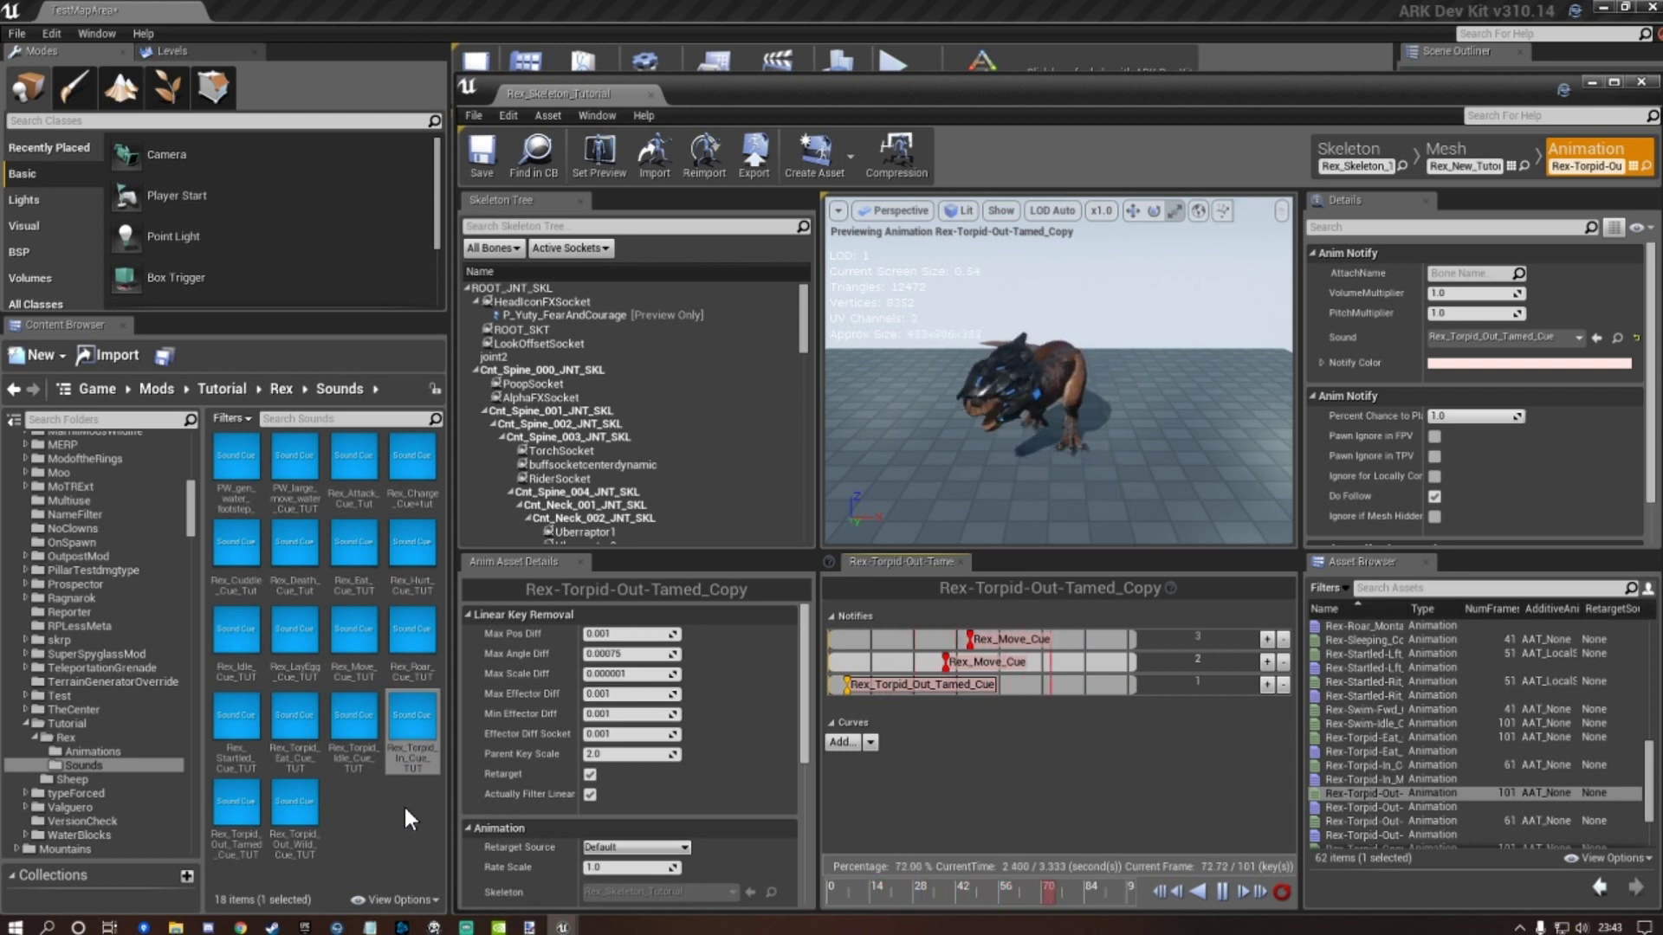
pyautogui.click(241, 804)
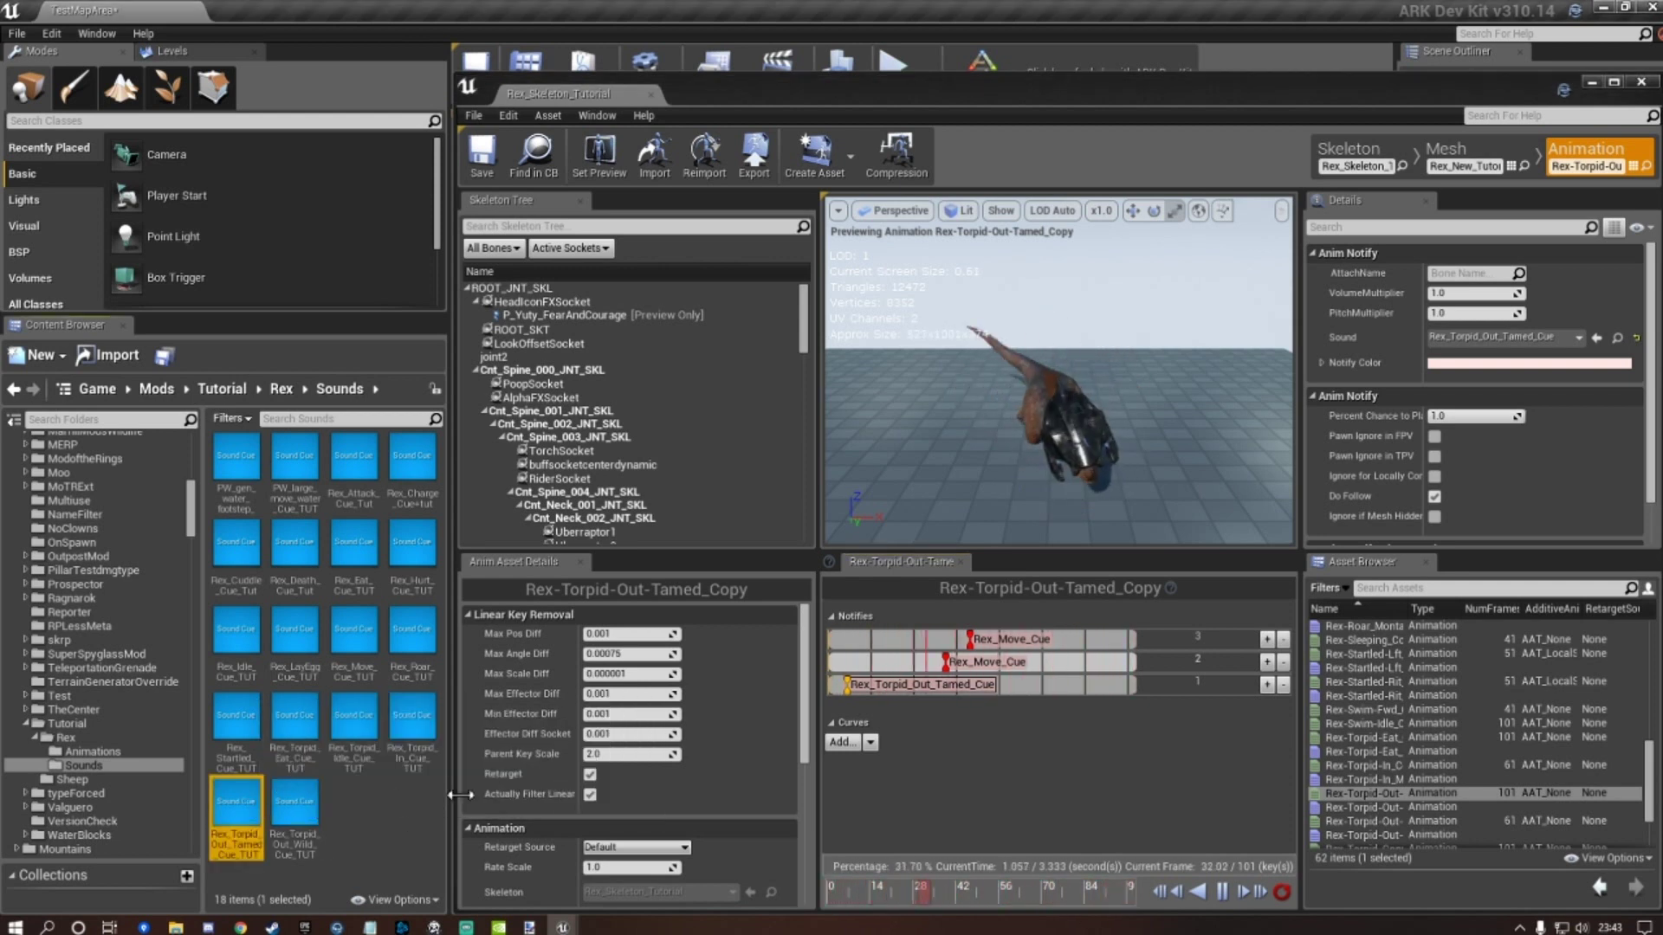
pyautogui.click(1597, 337)
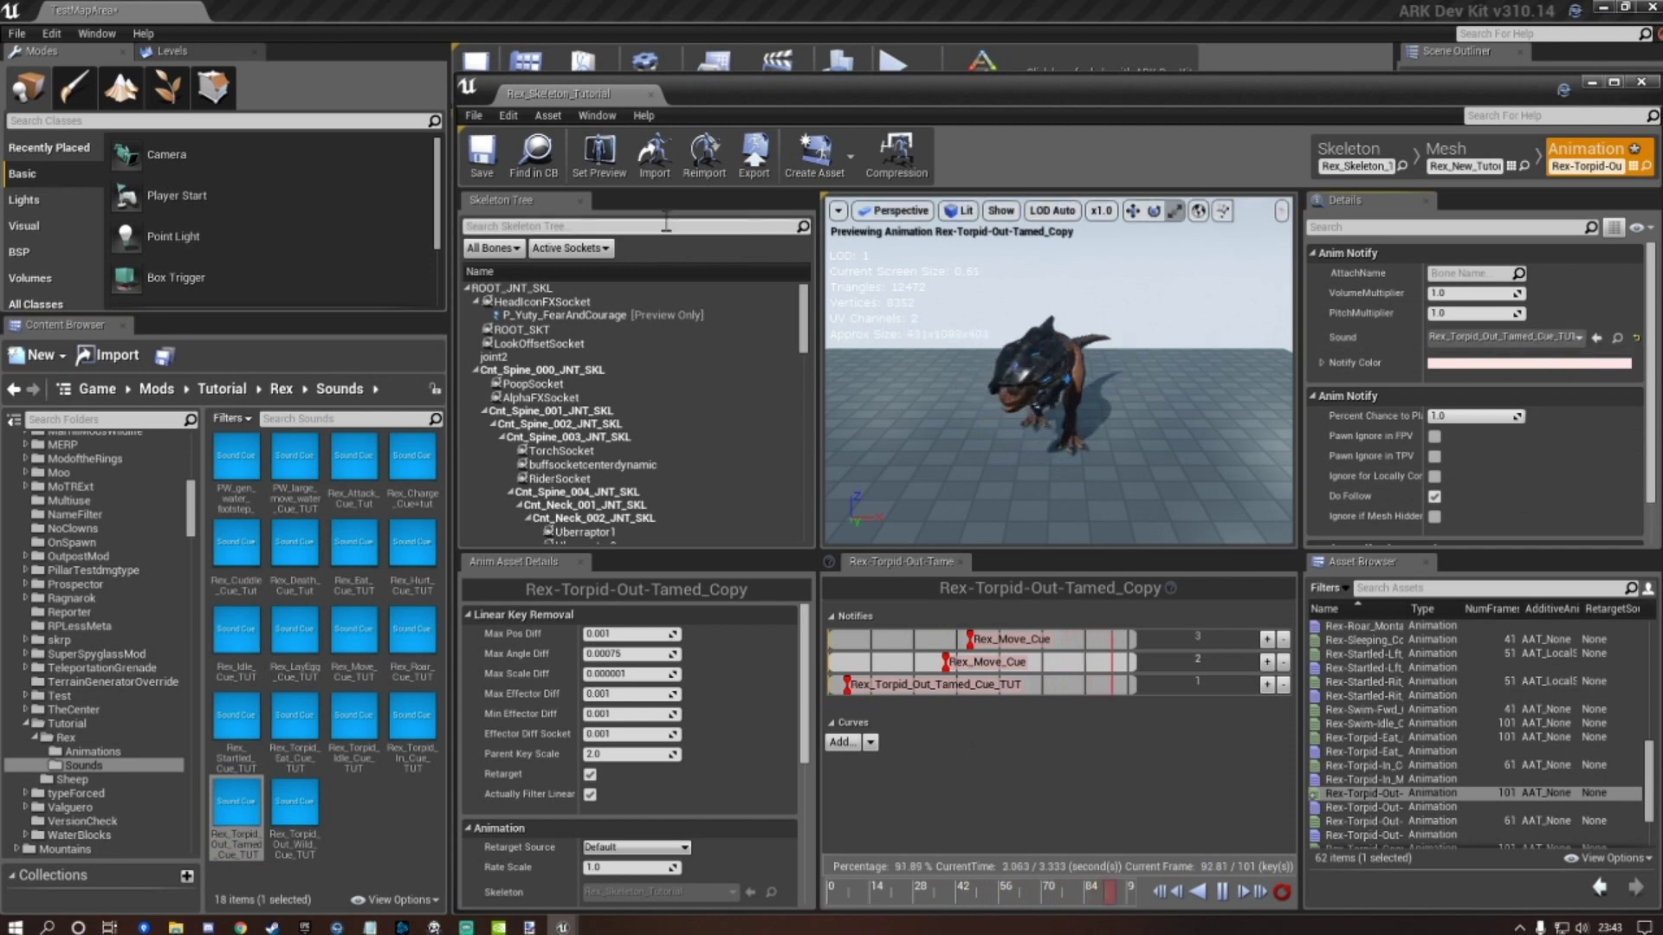
pyautogui.click(486, 156)
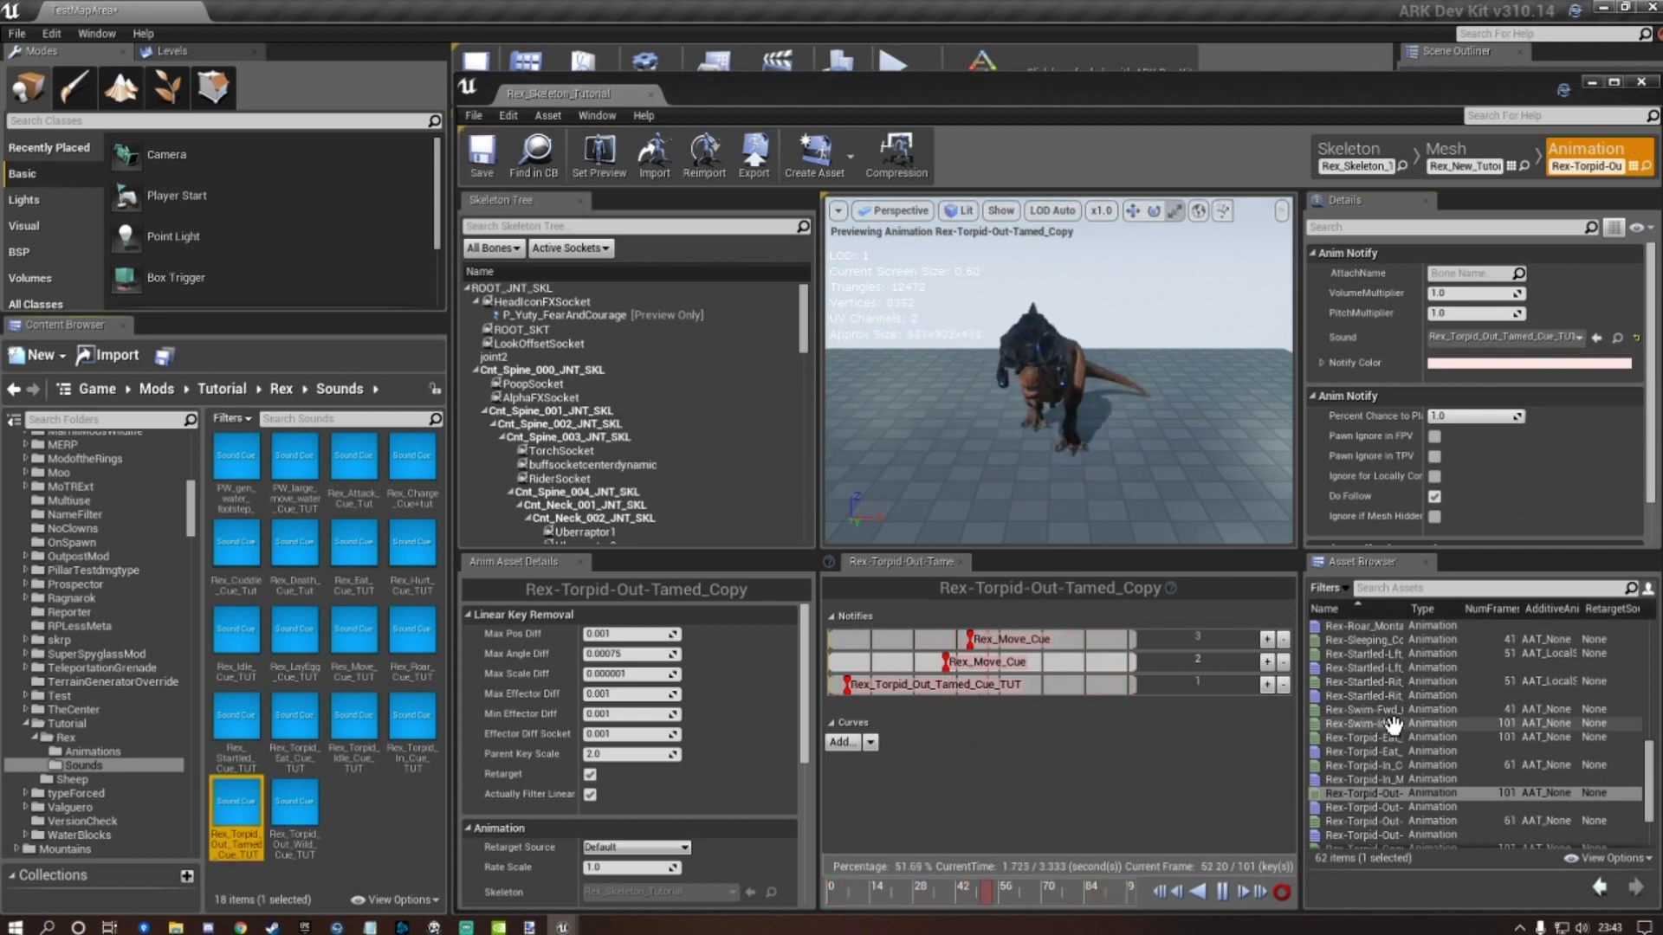
# Open Rex-Torpid-Out-Wild_Copy, set its torpid-out notify's Sound to Rex_Torpid_Out_Wild_Cue_TUT, and save the animation.
pyautogui.scroll(-1, 1404, 754)
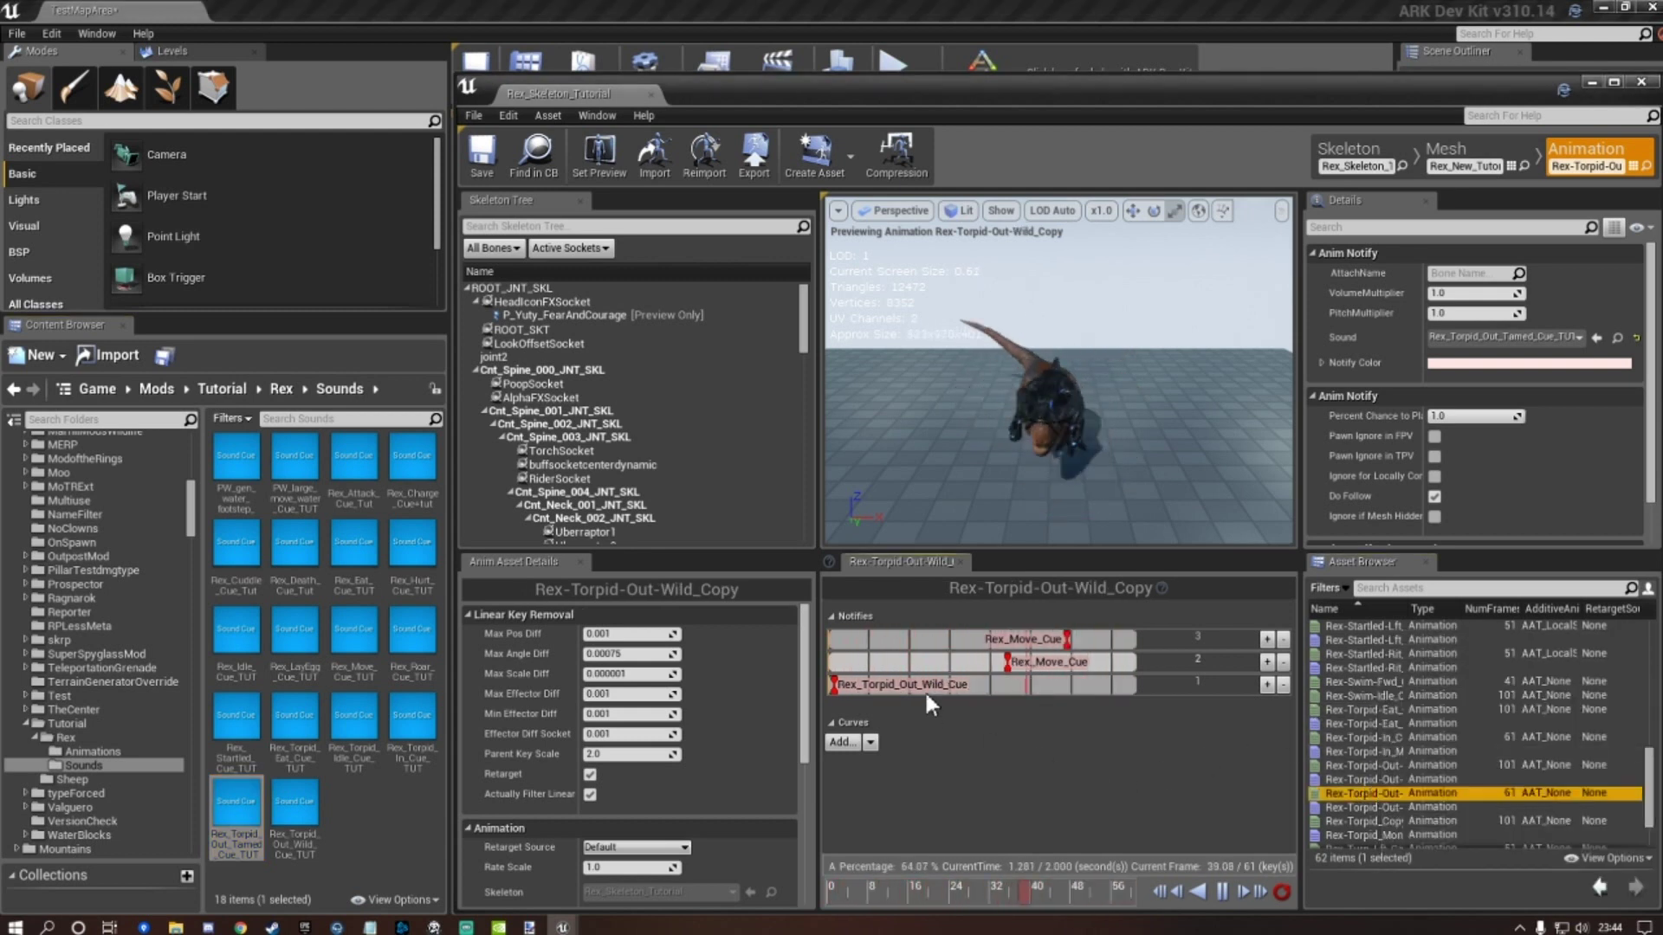
pyautogui.click(923, 685)
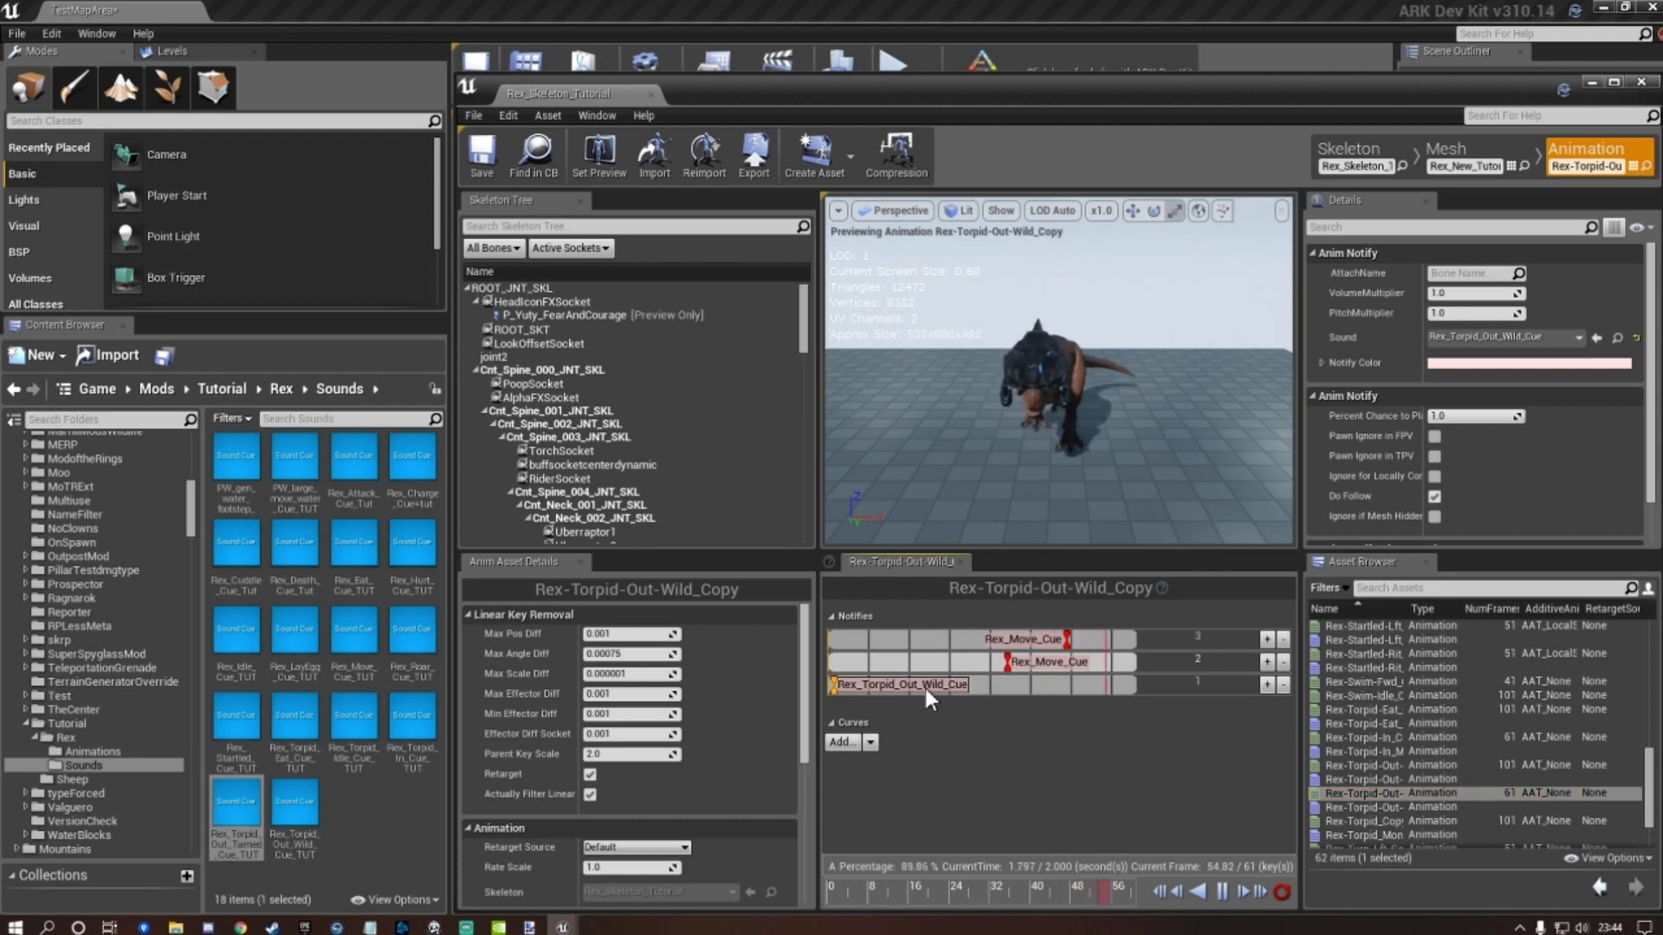
pyautogui.click(298, 809)
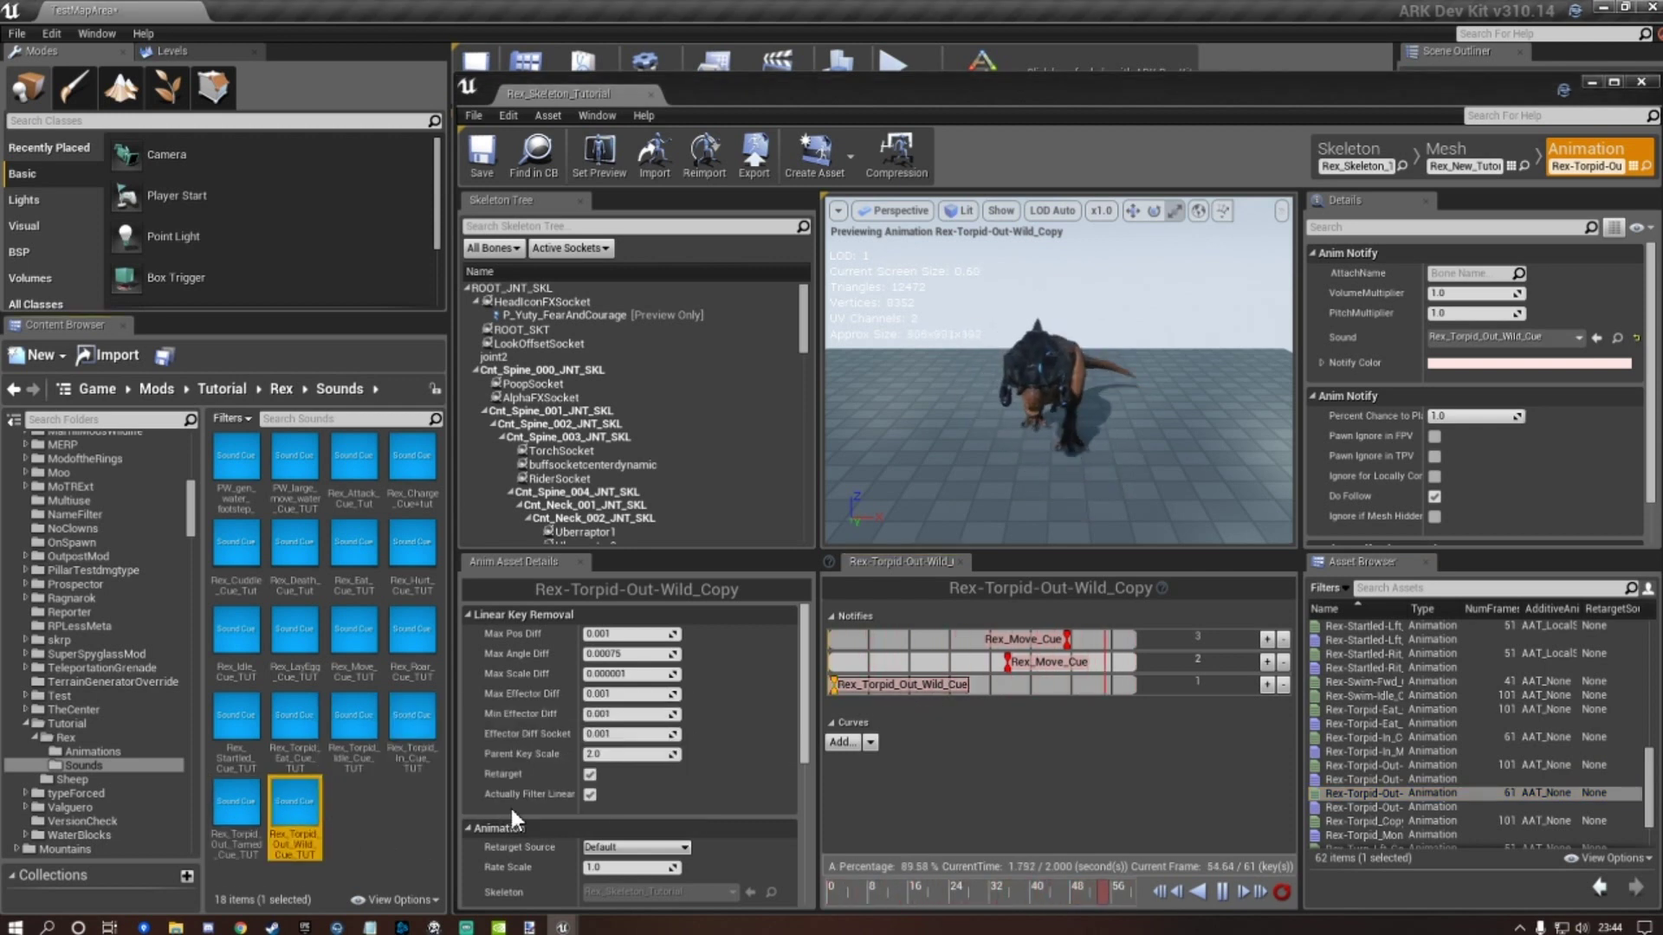
pyautogui.click(1597, 337)
pyautogui.click(481, 154)
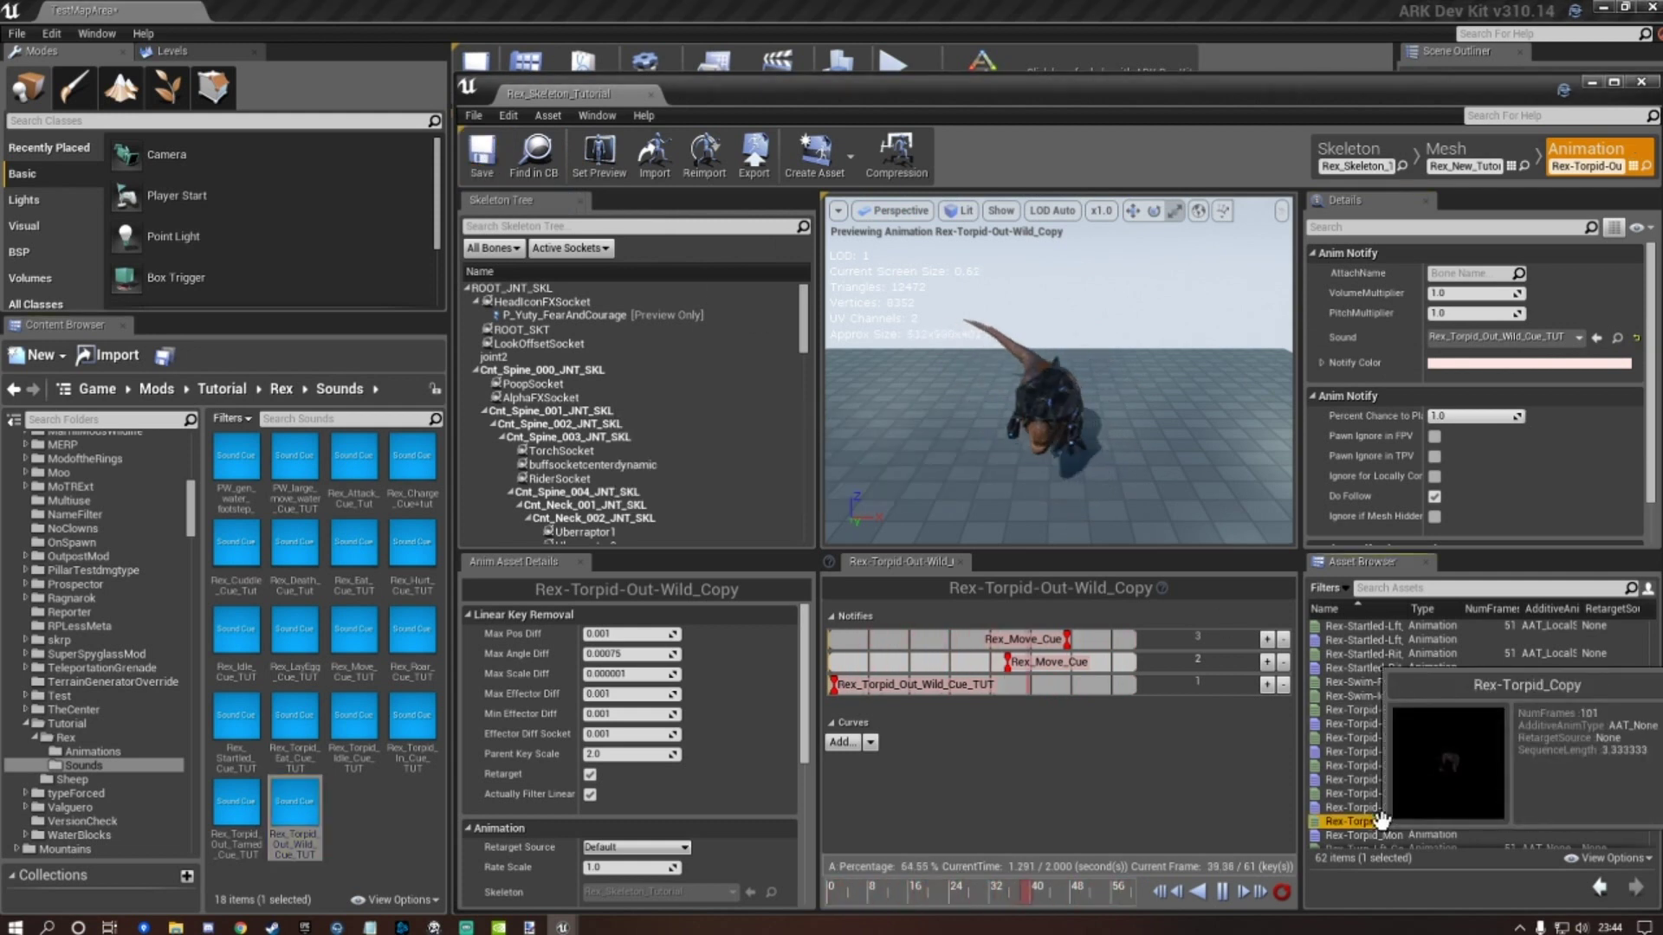
# Open Rex-Torpid_Copy, set its torpid idle notify's Sound to Rex_Torpid_Idle_Cue_TUT, and save the animation.
pyautogui.scroll(-1, 1403, 660)
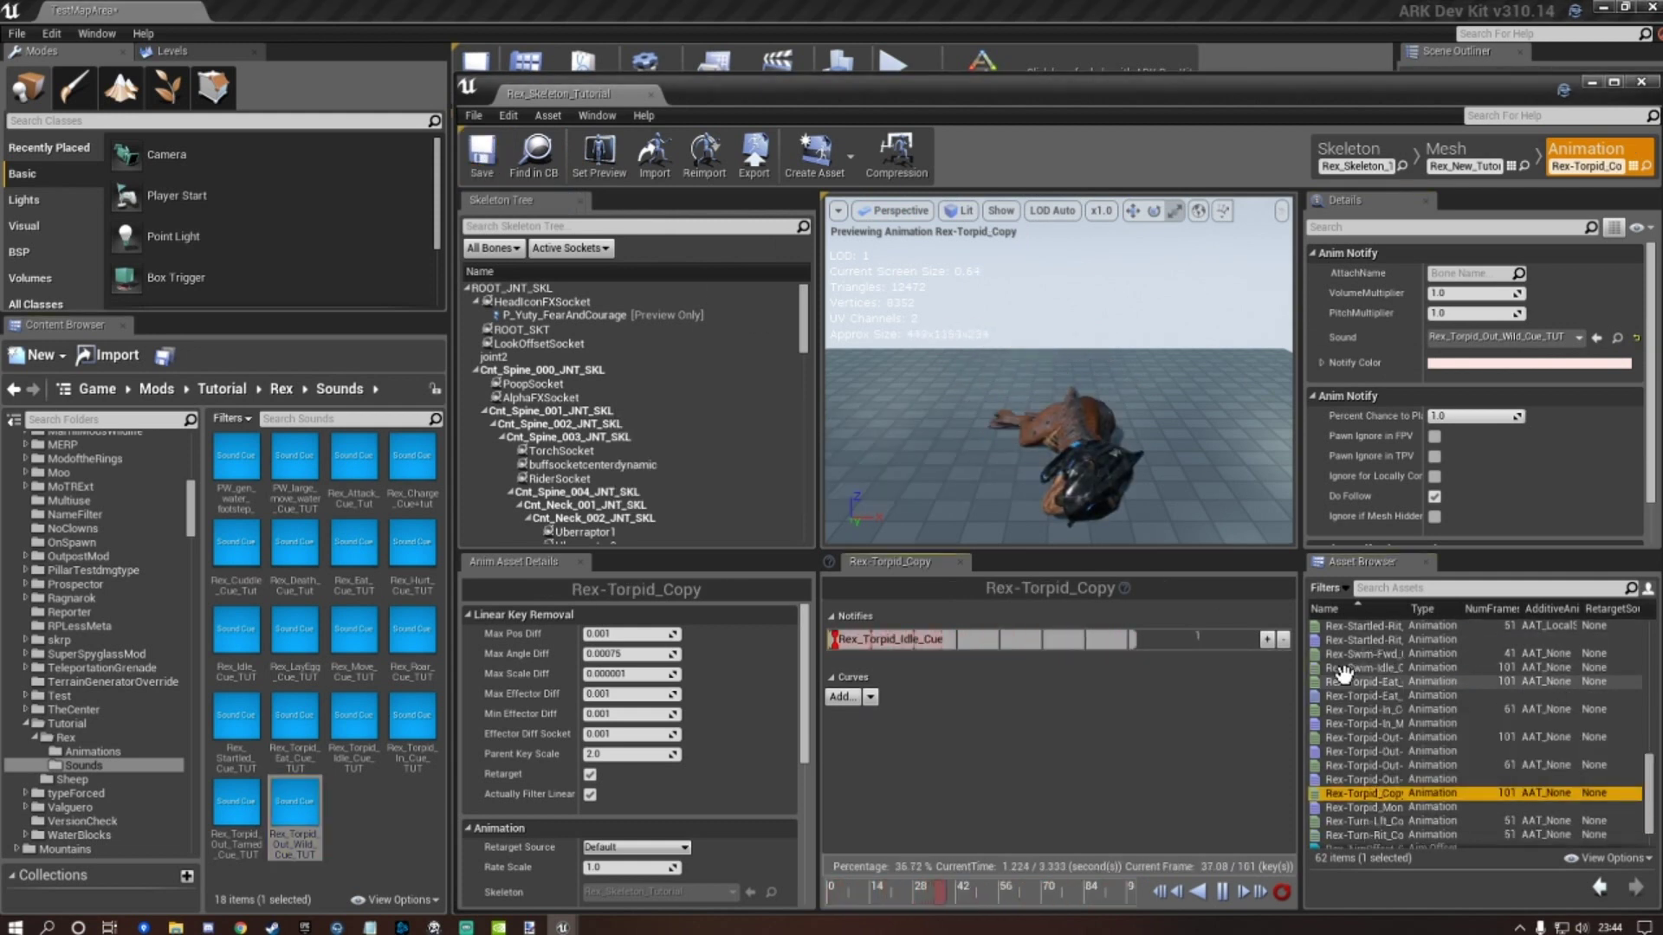
pyautogui.click(902, 631)
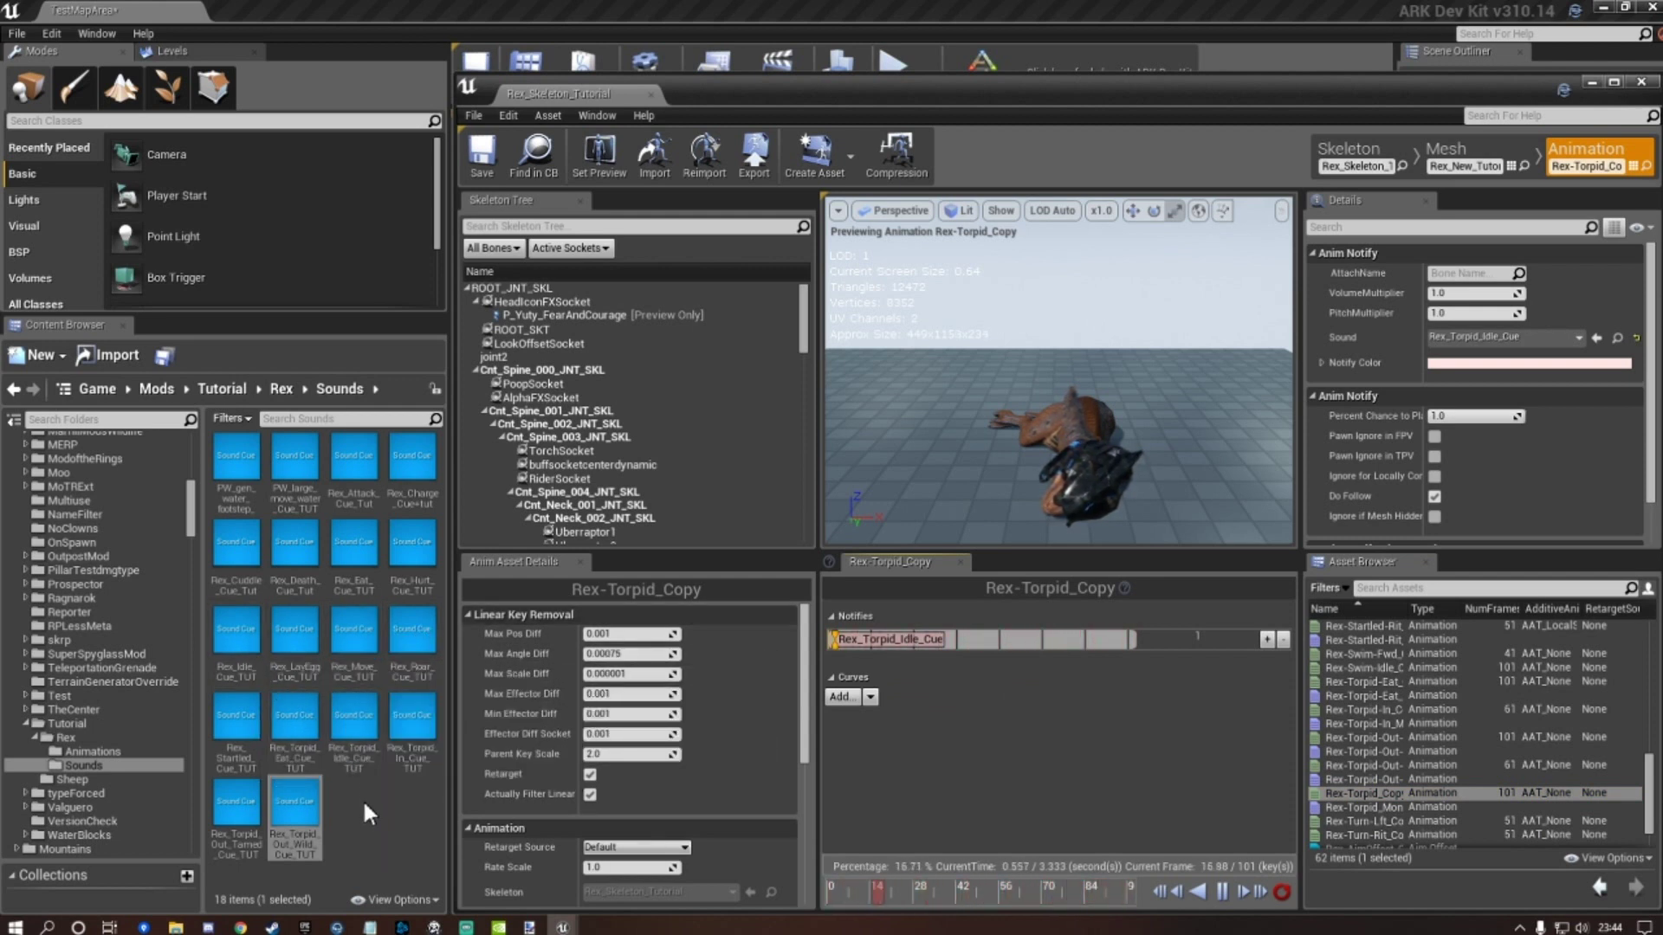
pyautogui.click(354, 719)
pyautogui.click(1595, 339)
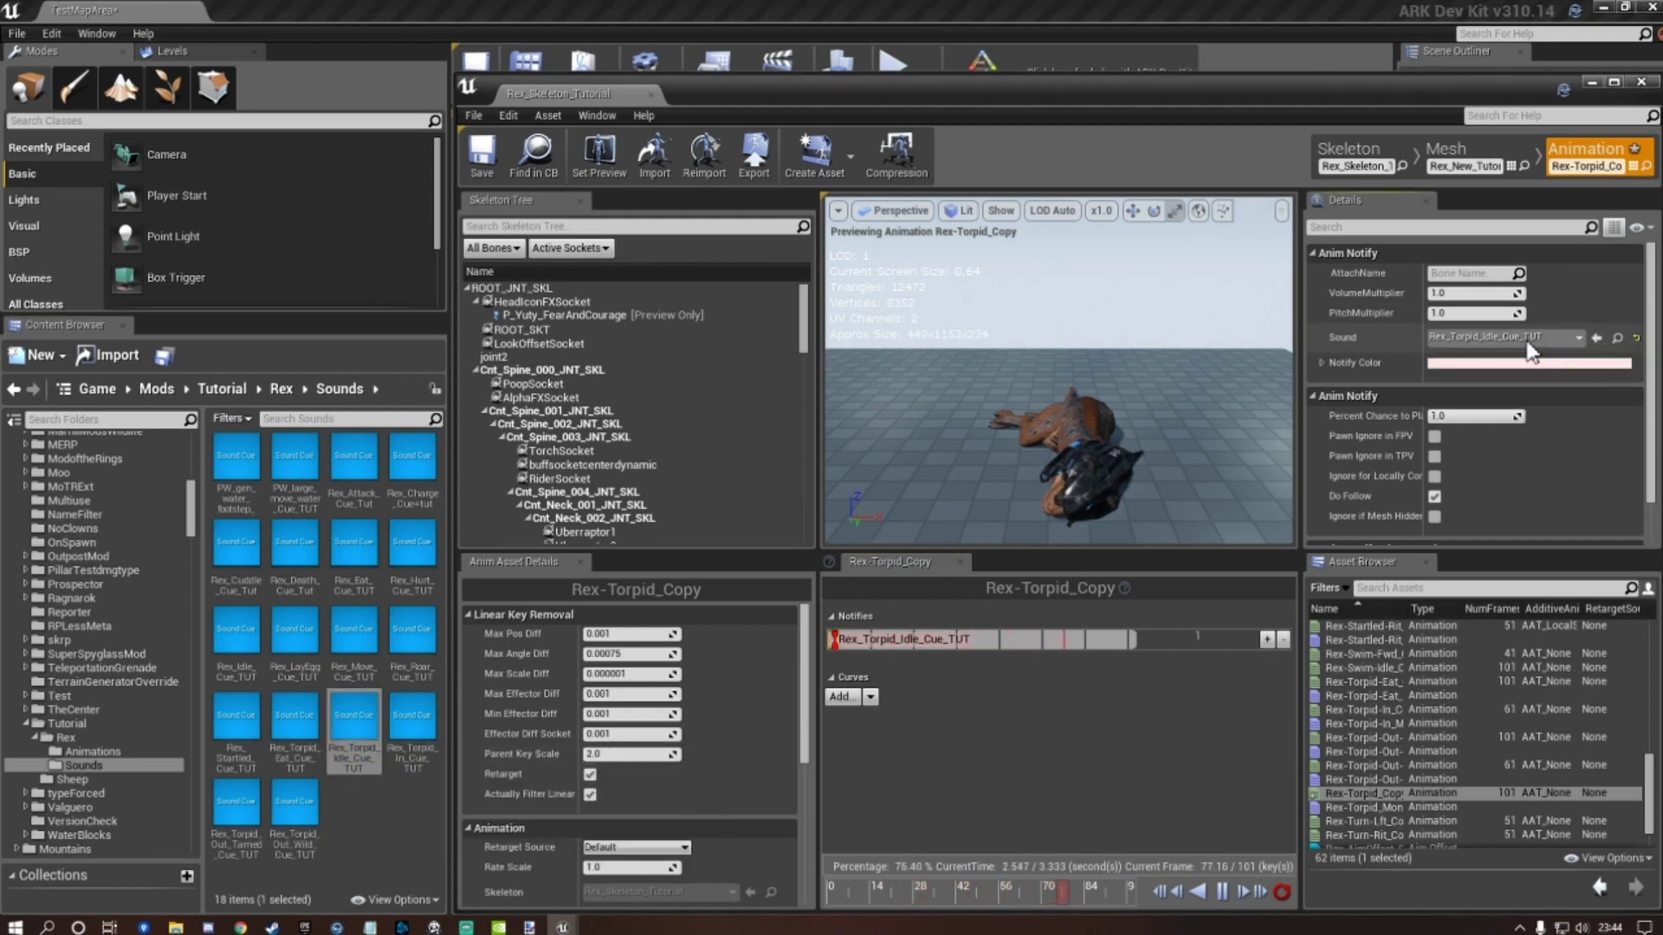
pyautogui.click(482, 156)
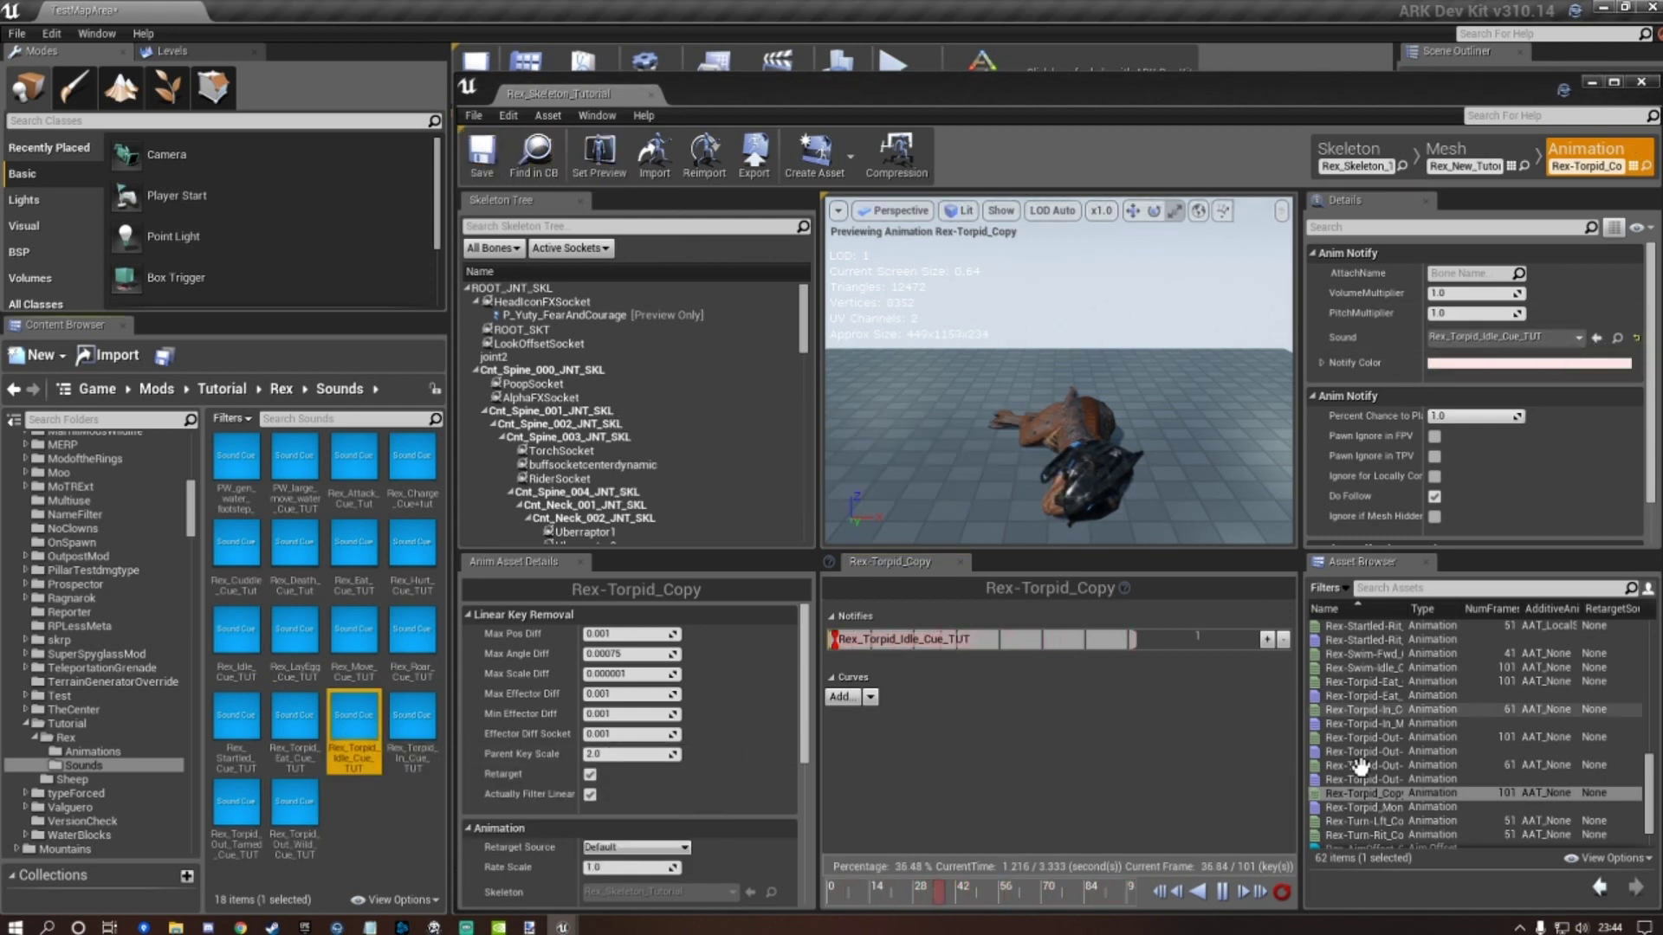
# Check the notify tracks of Rex-Turn-Lft_Copy and Rex-Turn-Rit_Copy for sounds, then save.
pyautogui.scroll(-3, 1362, 766)
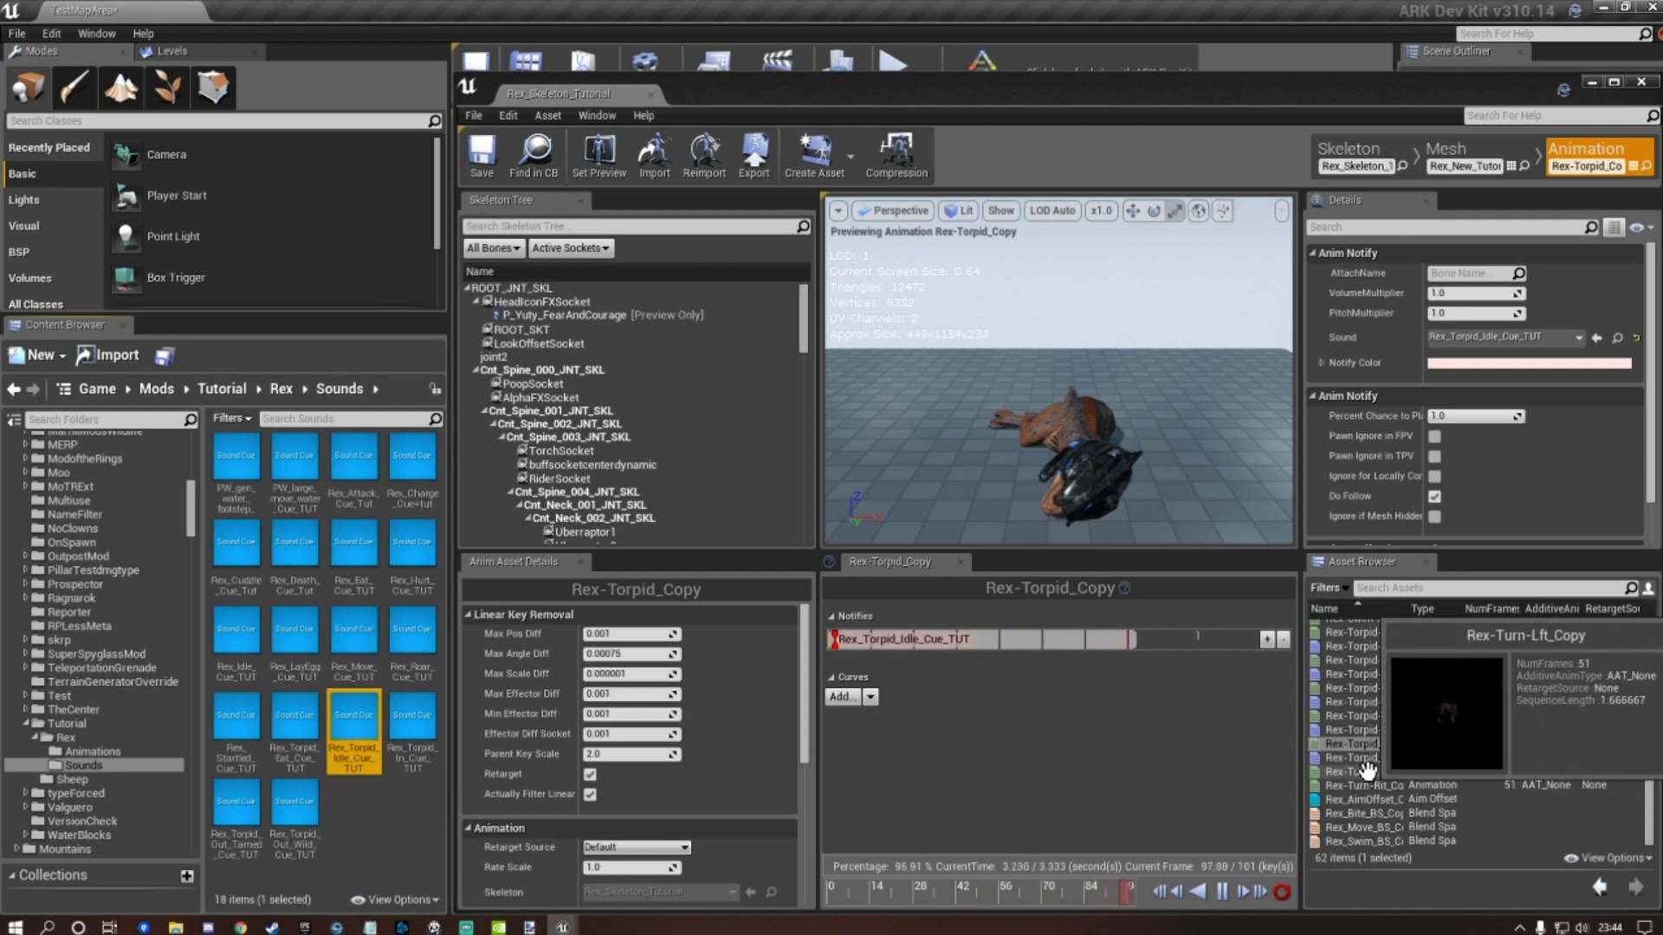
pyautogui.click(1367, 770)
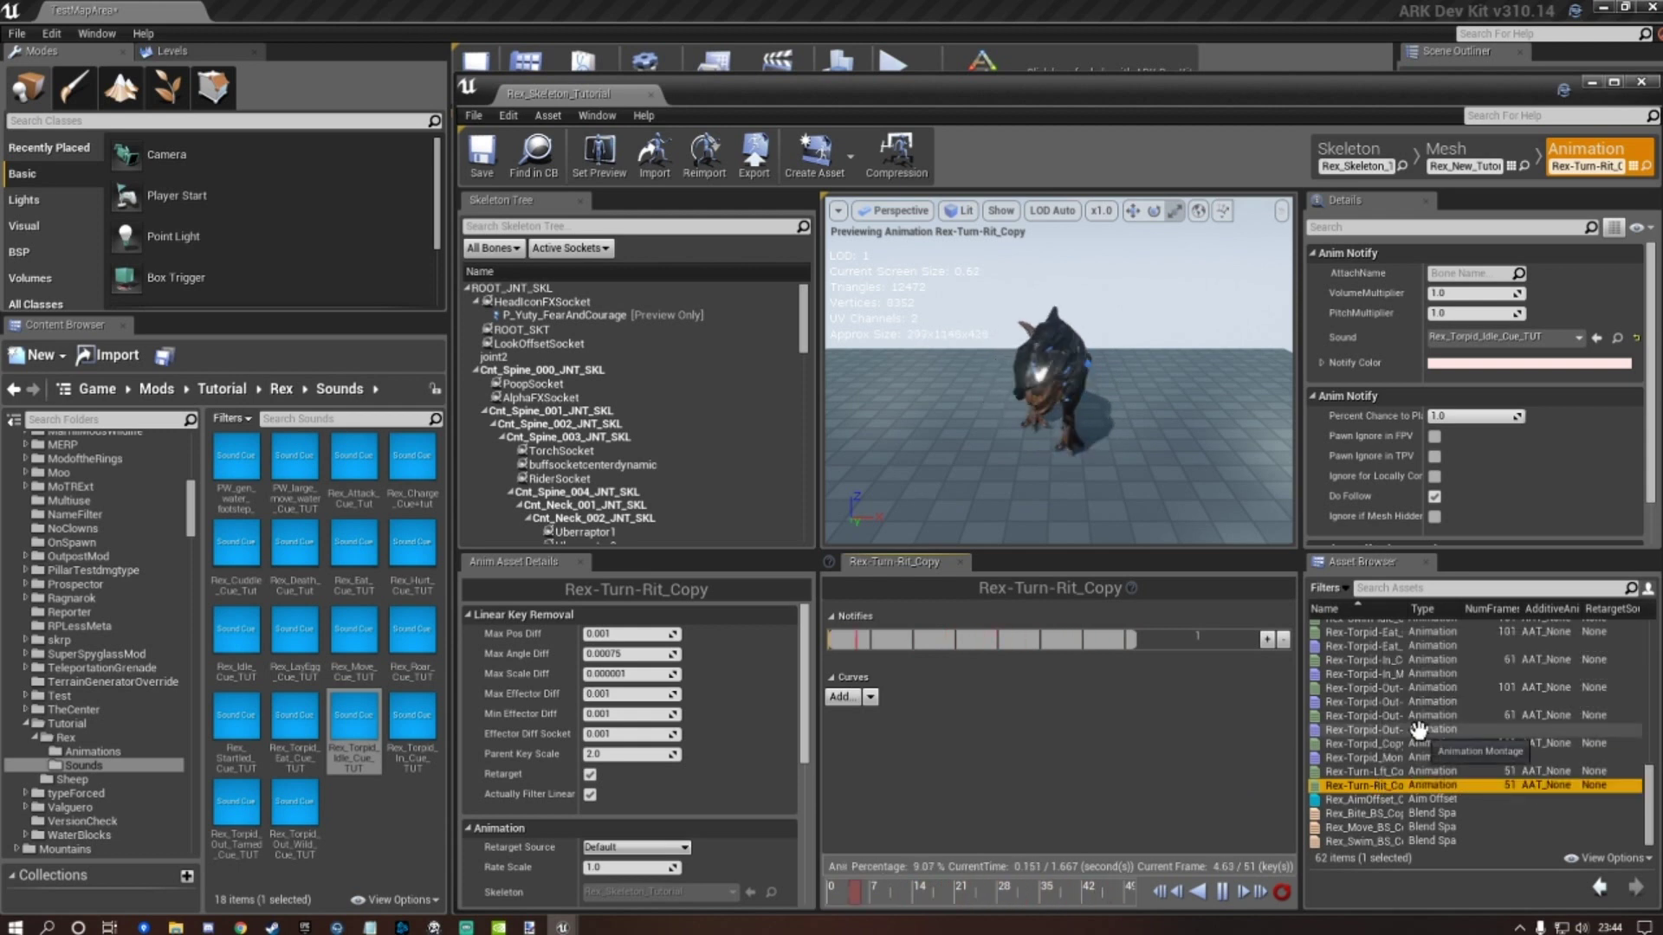
pyautogui.moveTo(1390, 714)
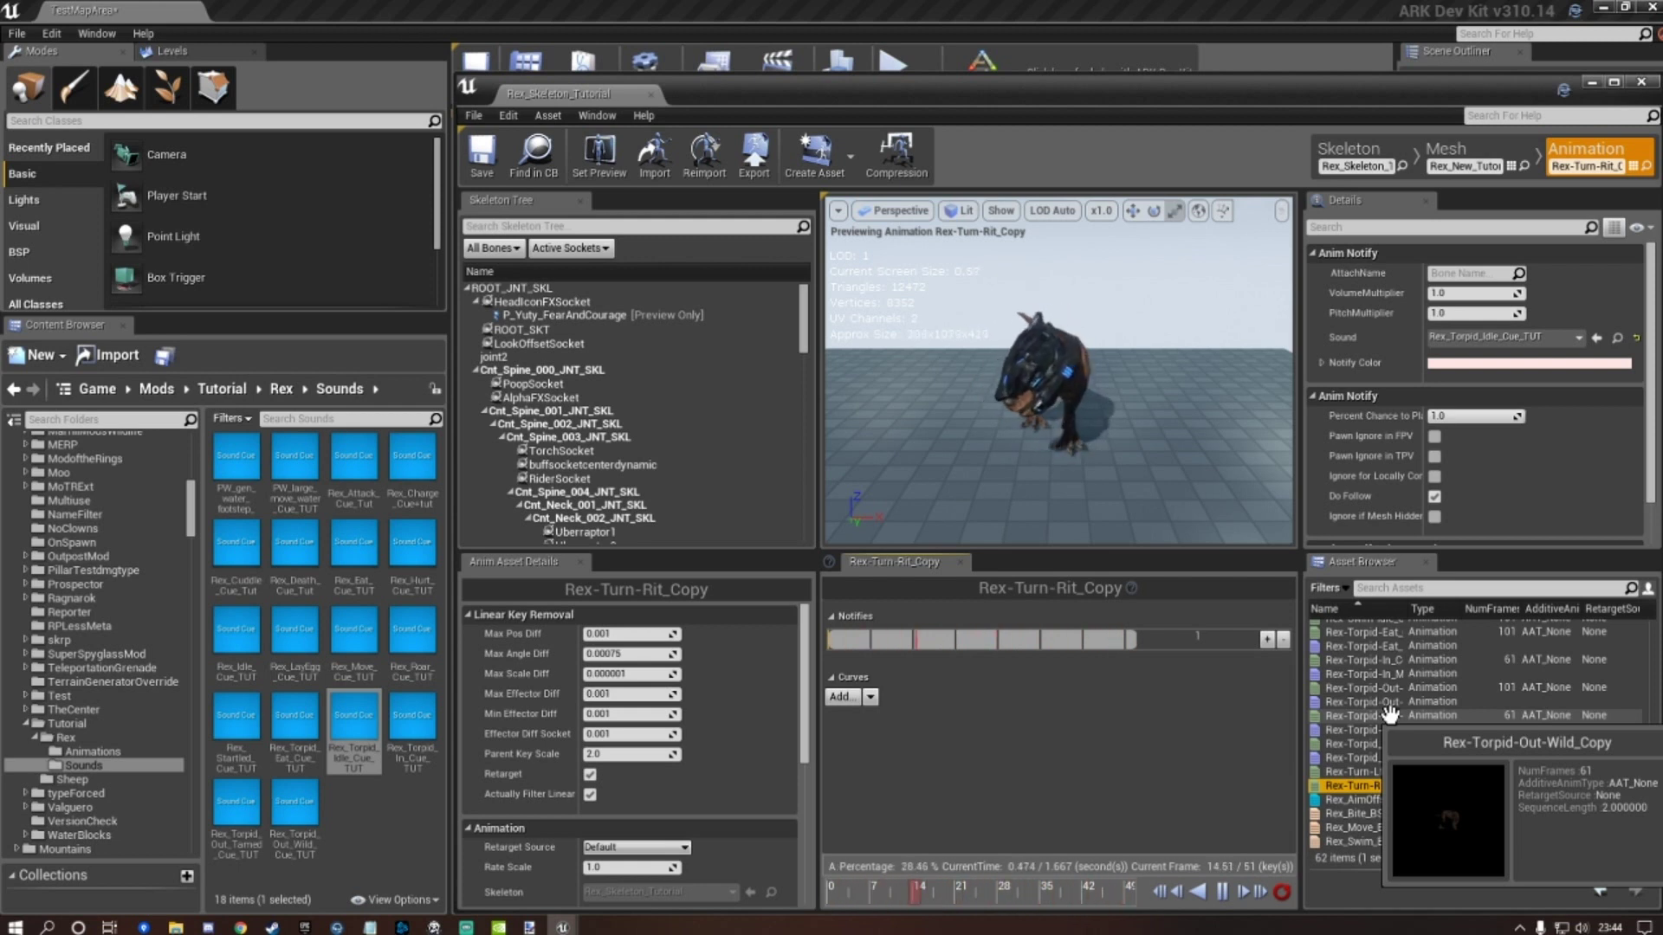
pyautogui.click(483, 154)
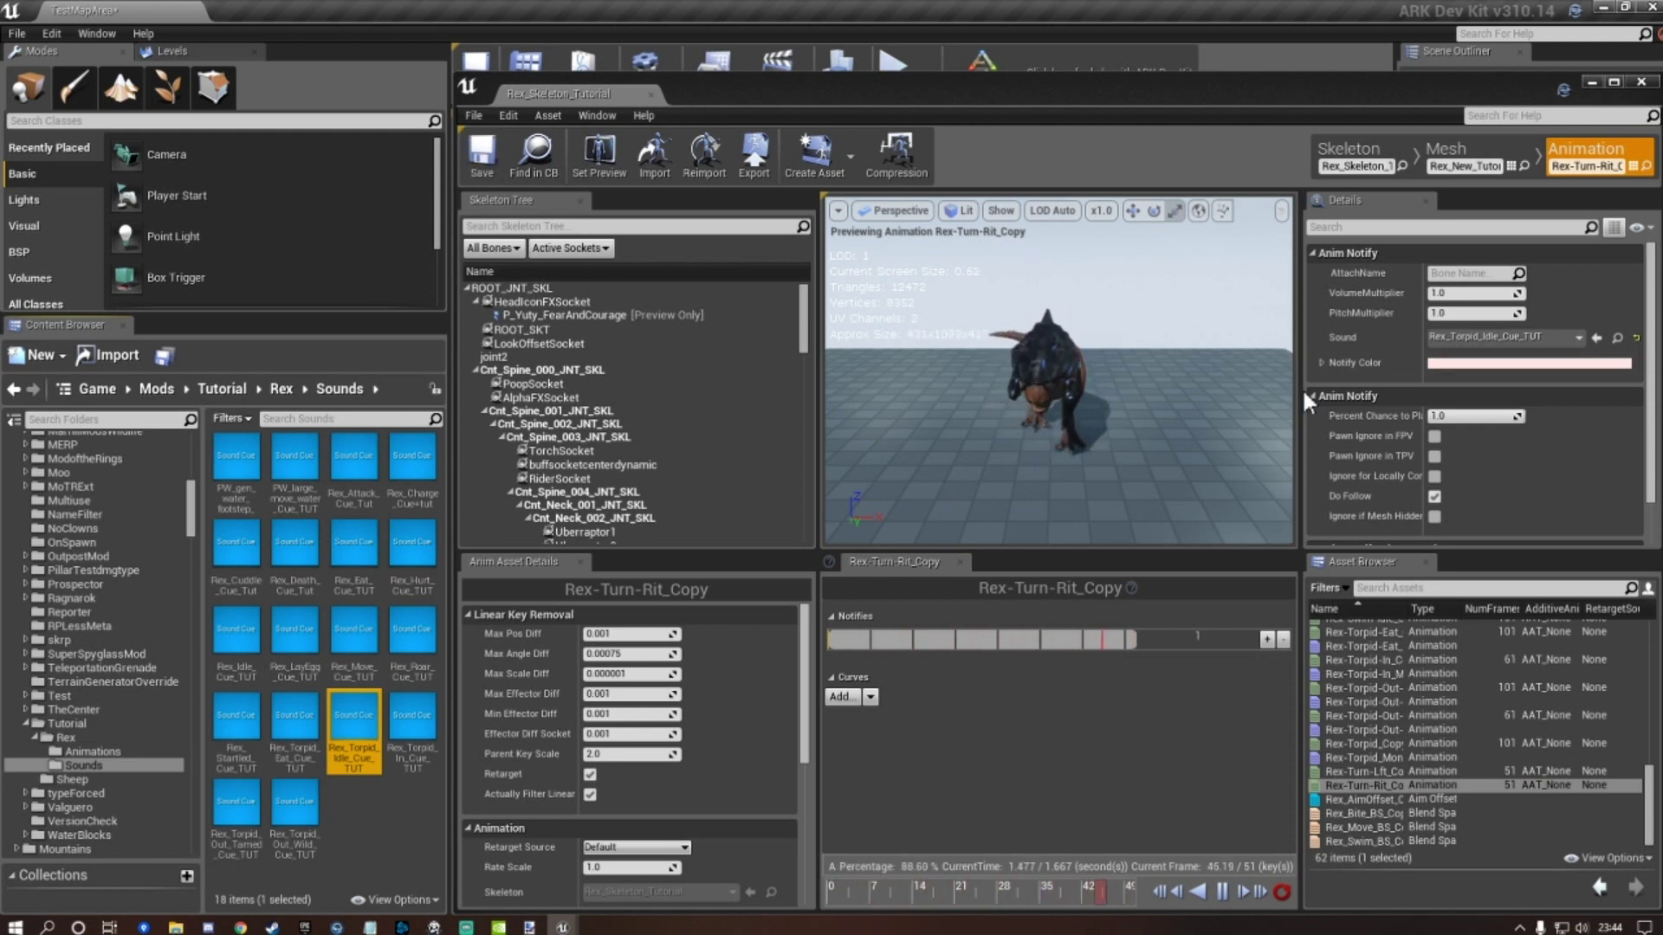
# Open Rex-Charge-Fwd_Copy and examine its footstep dust particle notifies against the previewed charge from the Rex's side.
pyautogui.click(1376, 633)
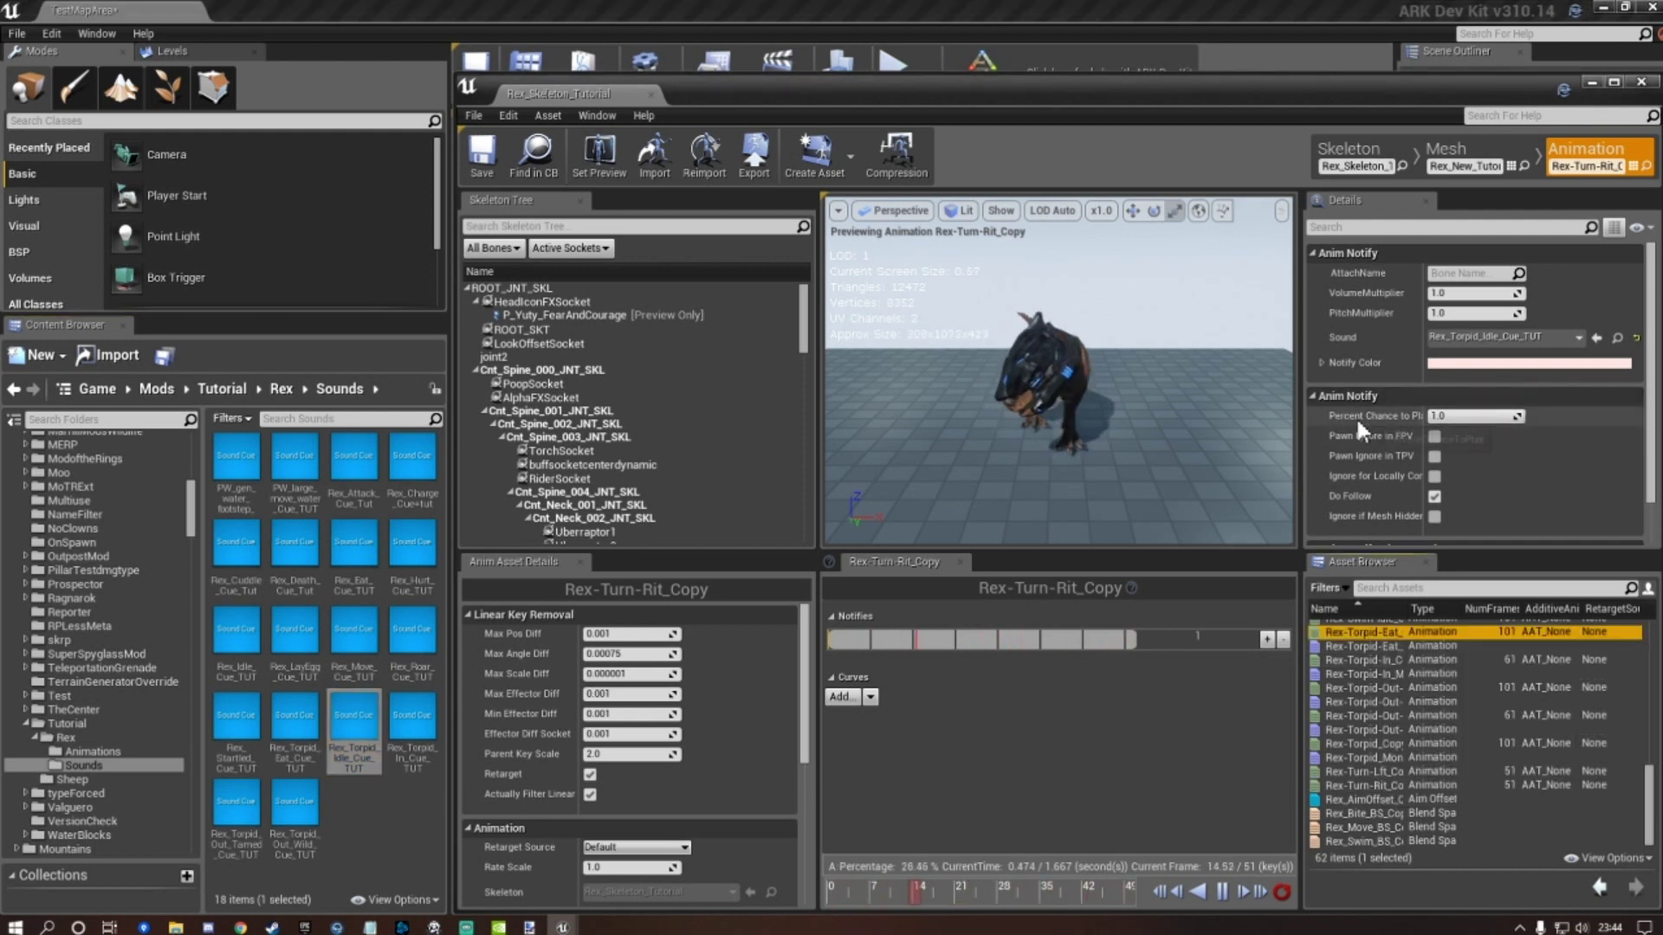
pyautogui.scroll(2, 1364, 706)
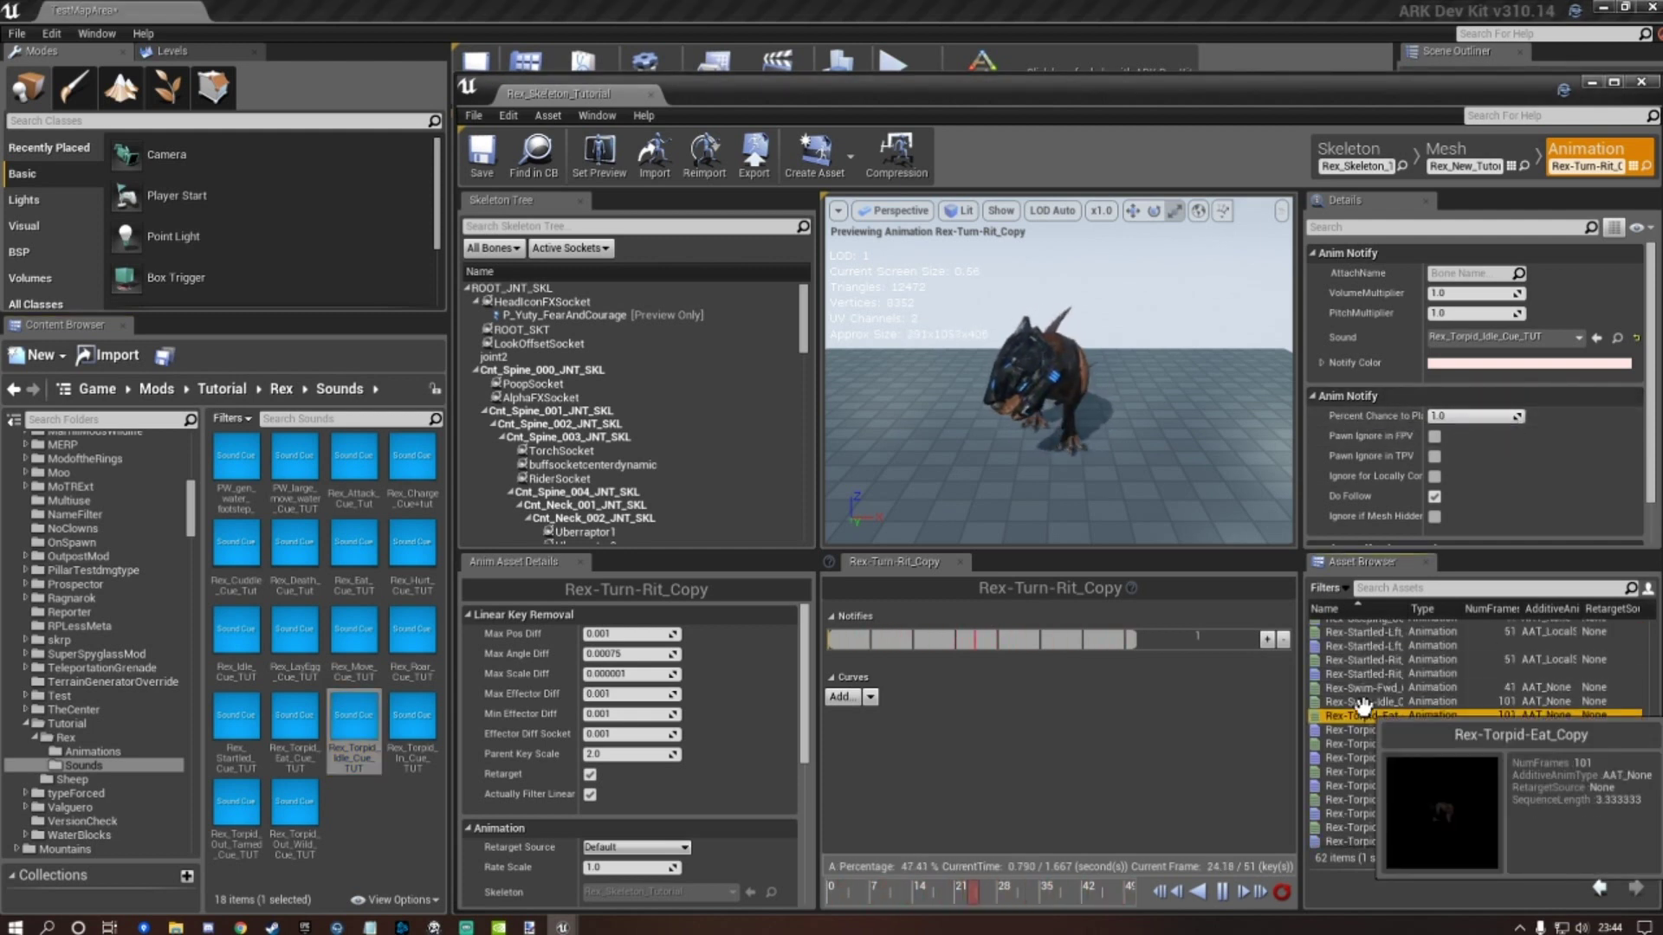
pyautogui.scroll(8, 1369, 701)
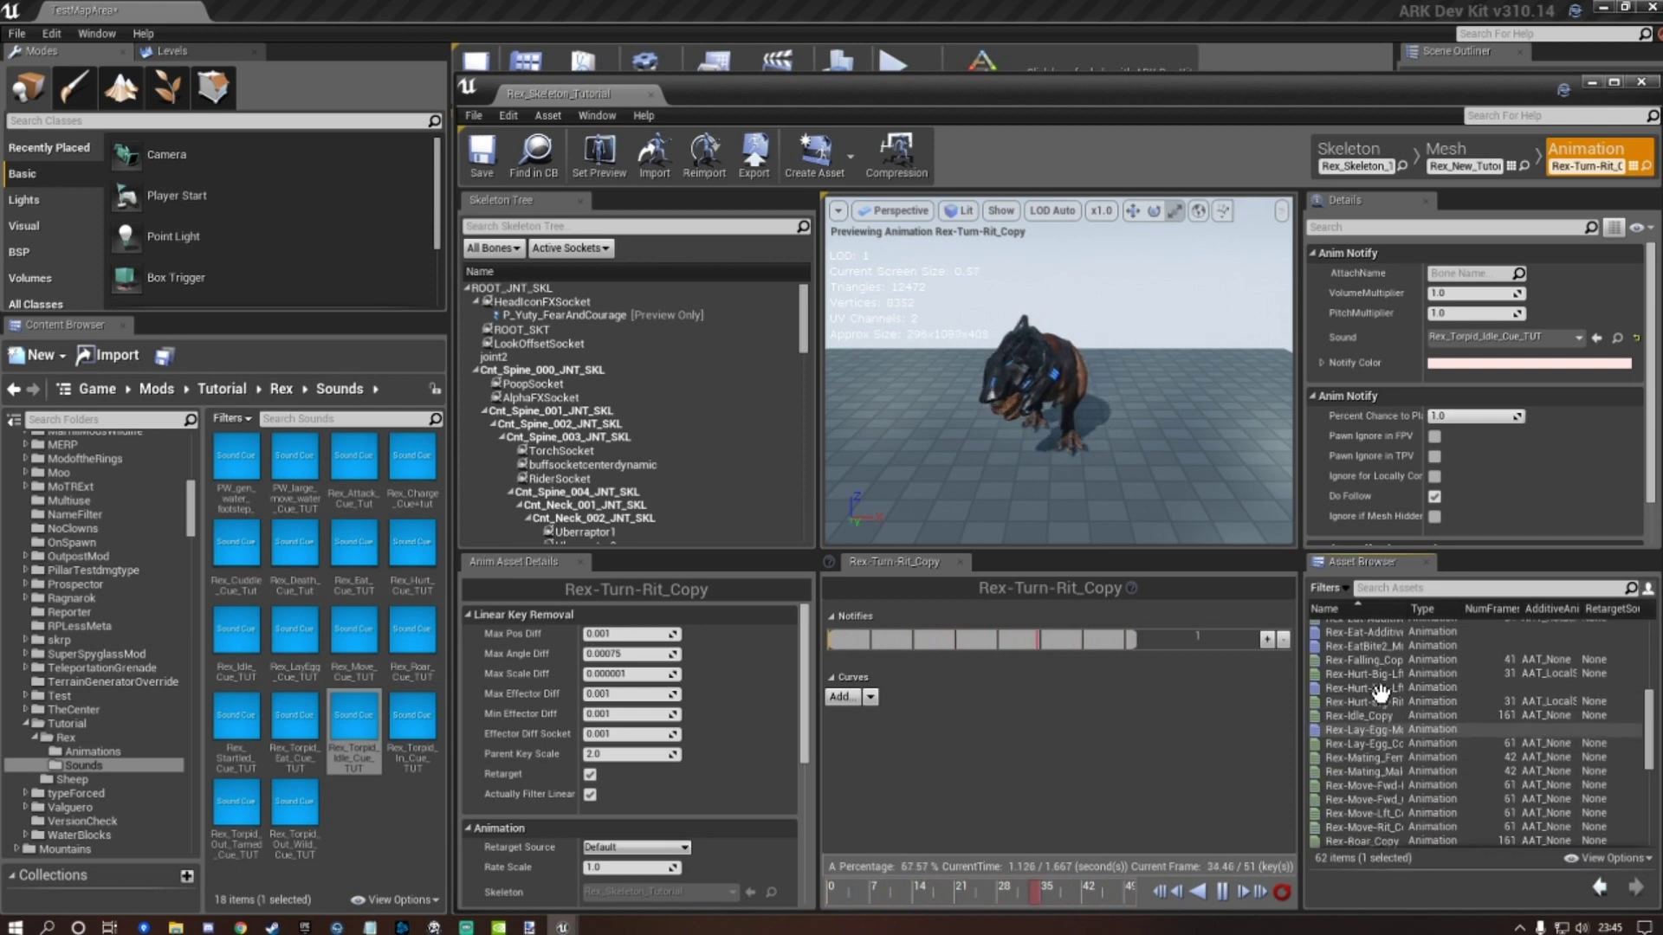
pyautogui.scroll(8, 1390, 691)
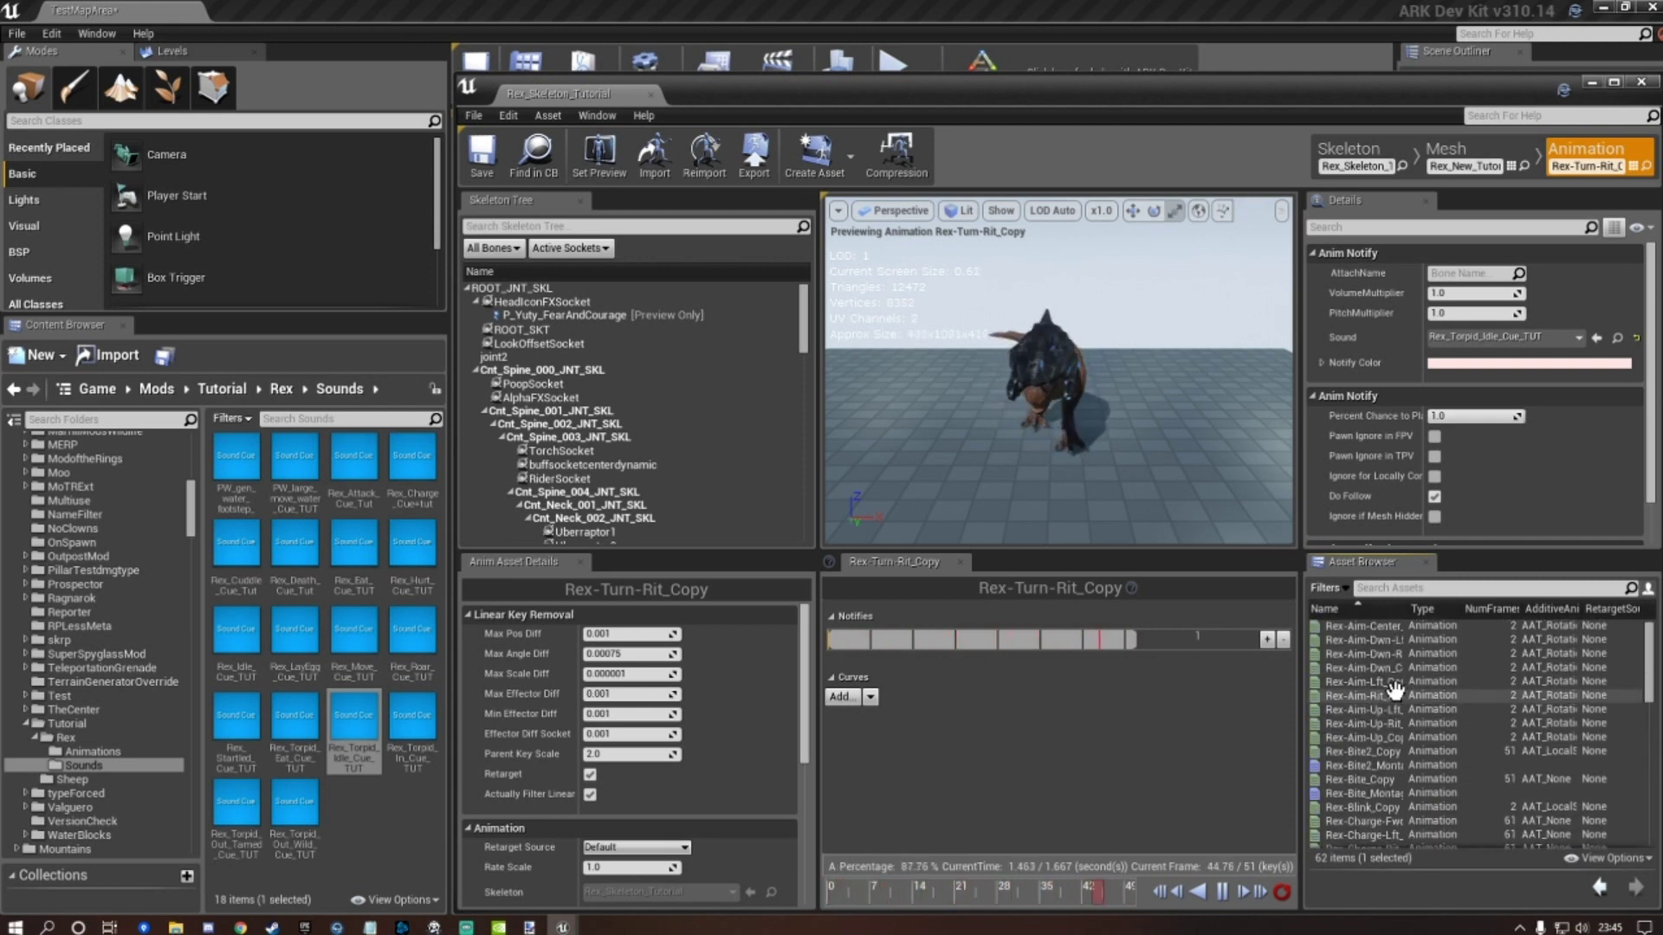
pyautogui.scroll(-2, 1420, 691)
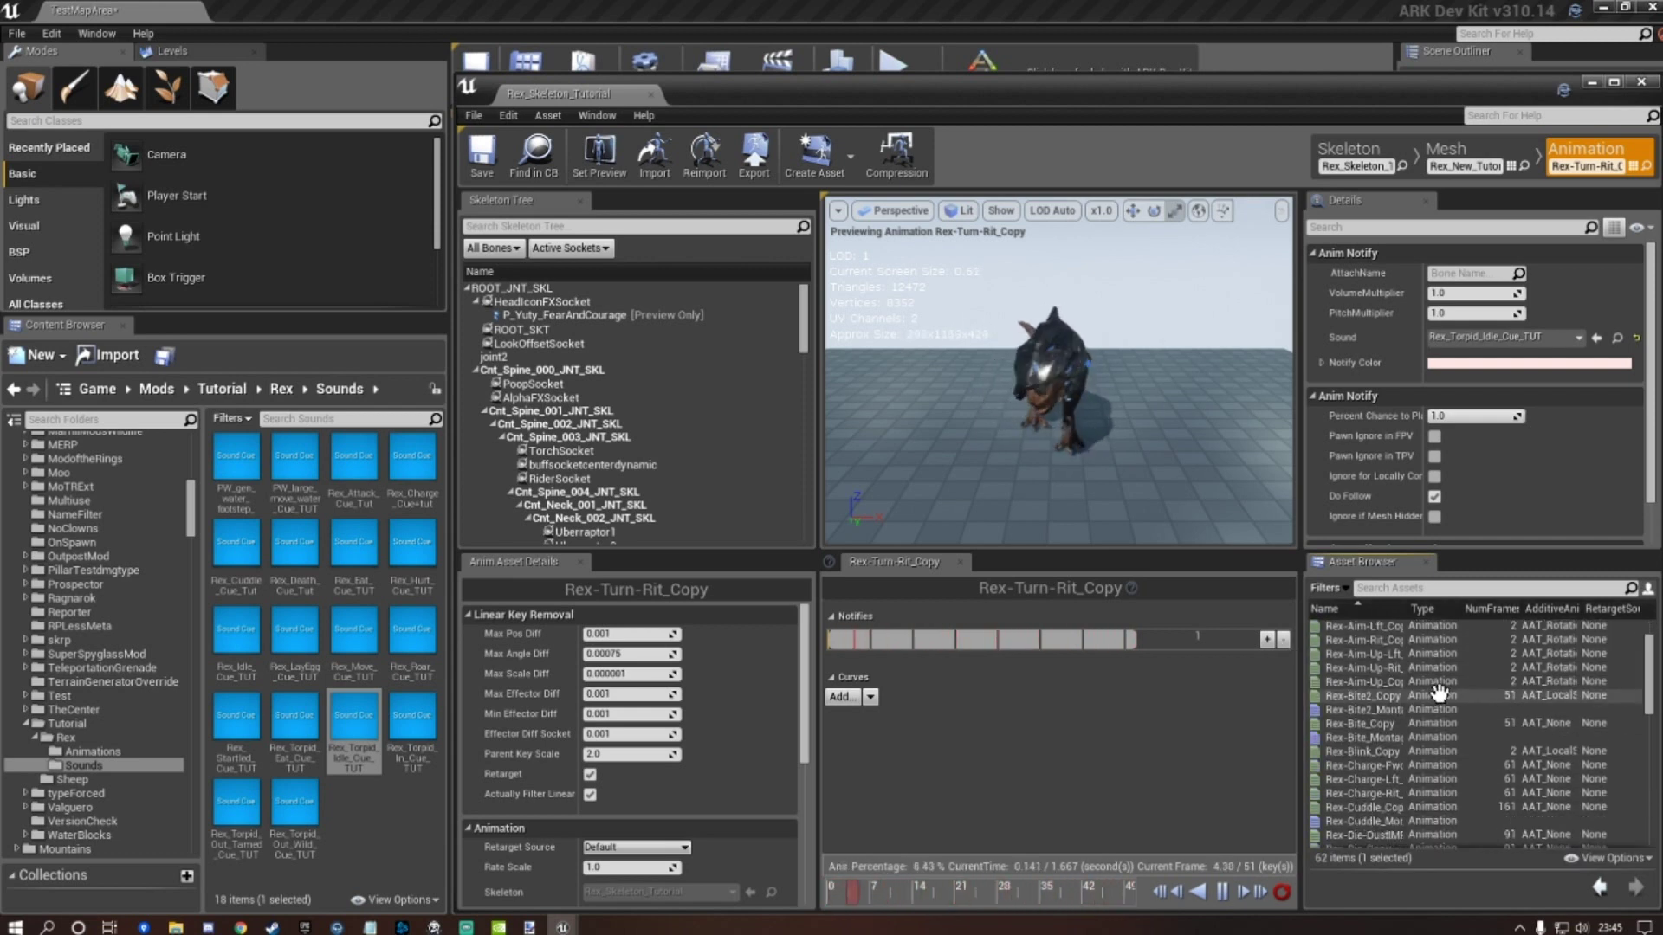
pyautogui.scroll(-2, 1377, 706)
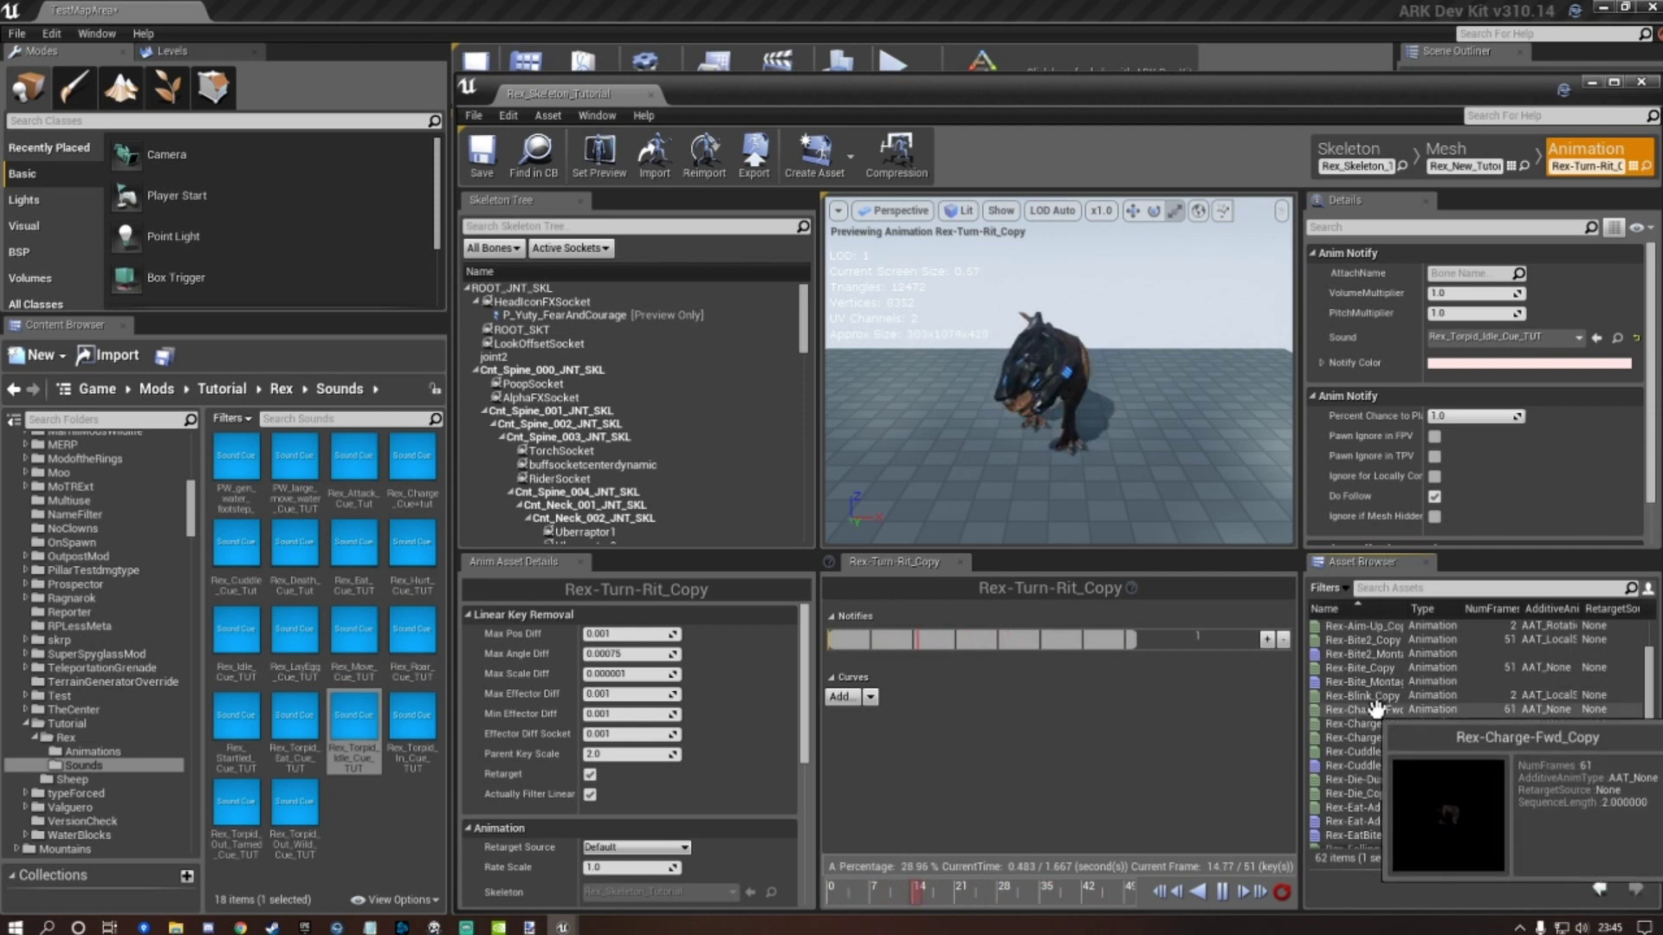
pyautogui.click(1377, 709)
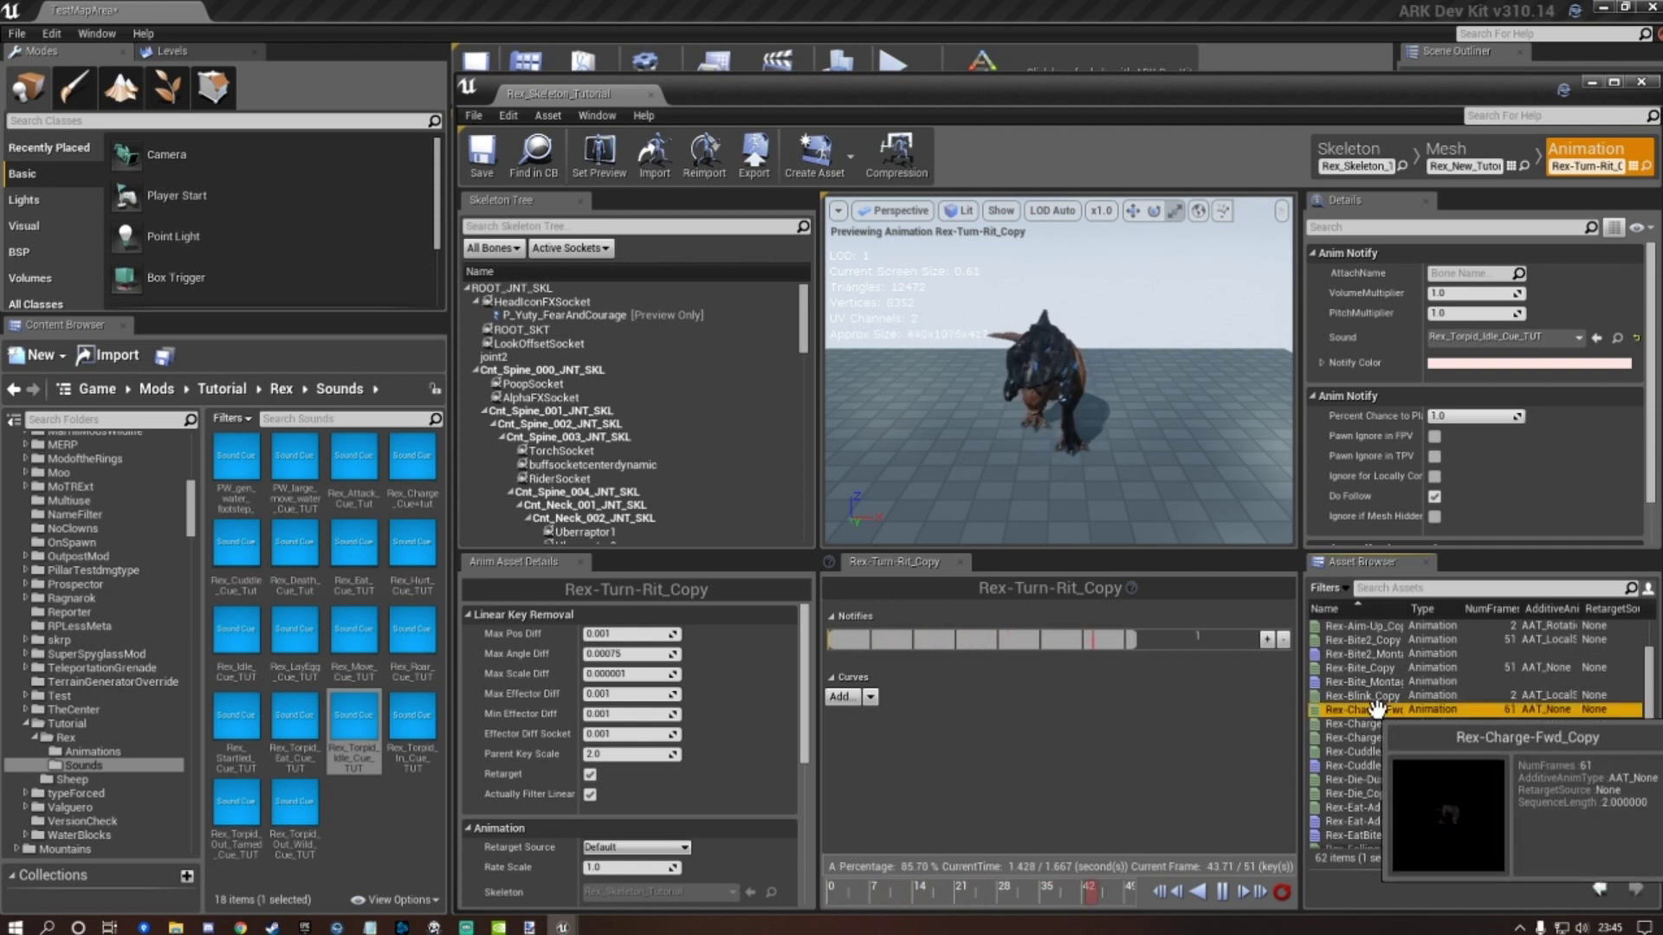
pyautogui.doubleClick(1377, 709)
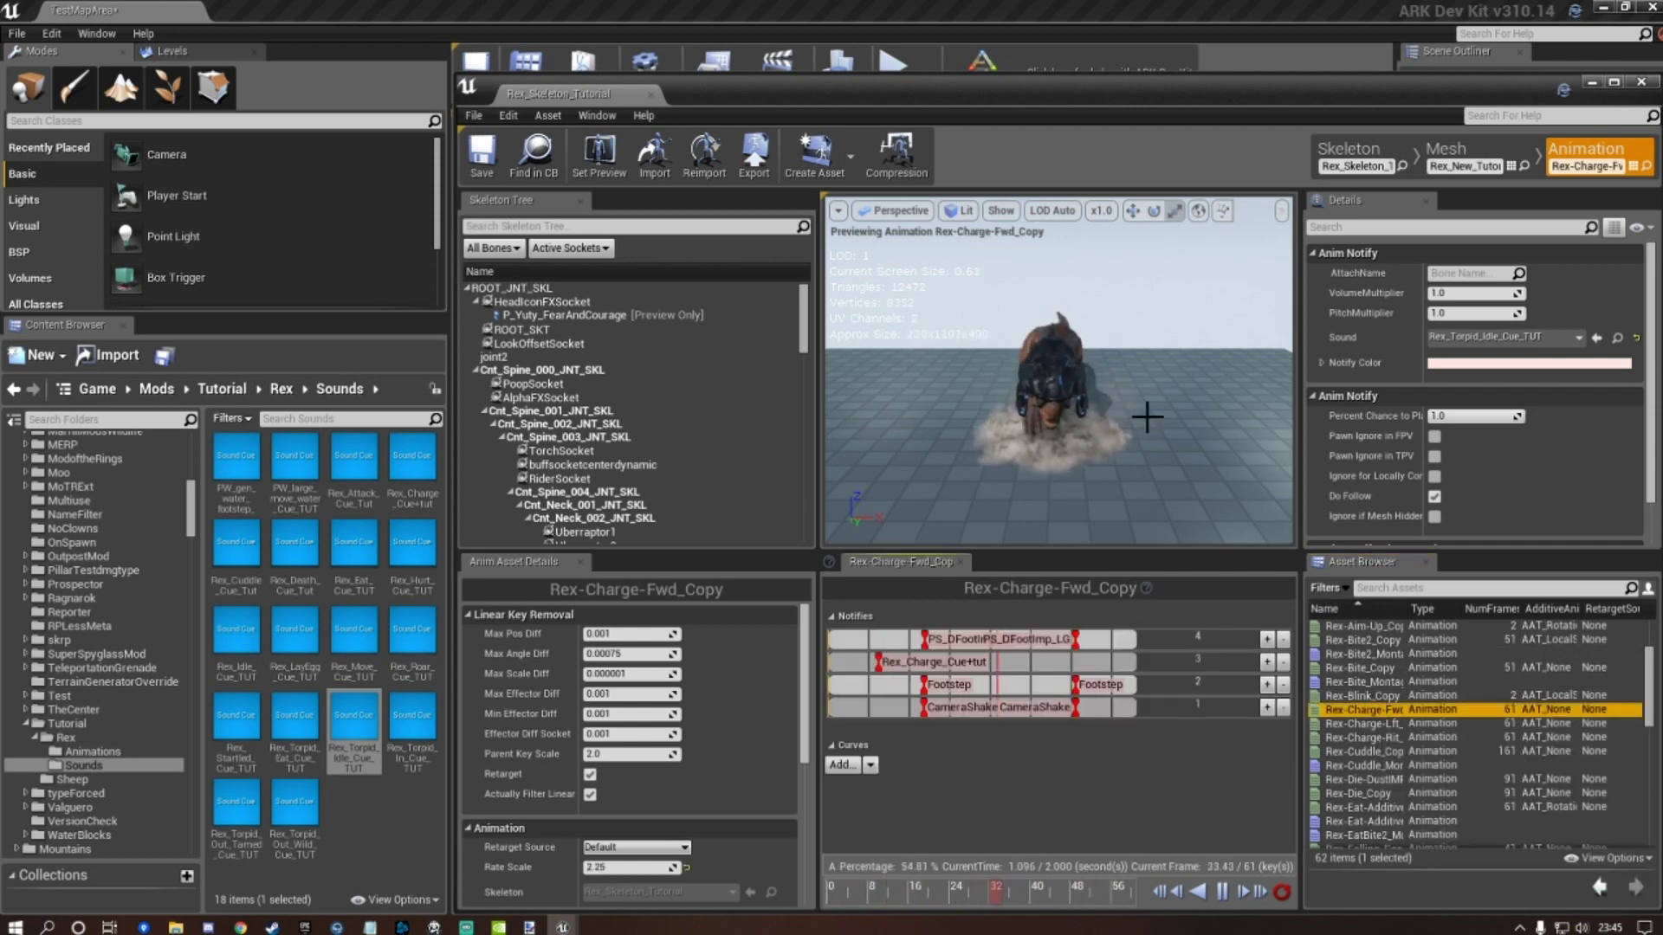
pyautogui.moveTo(1194, 429); pyautogui.dragTo(949, 438, button='right')
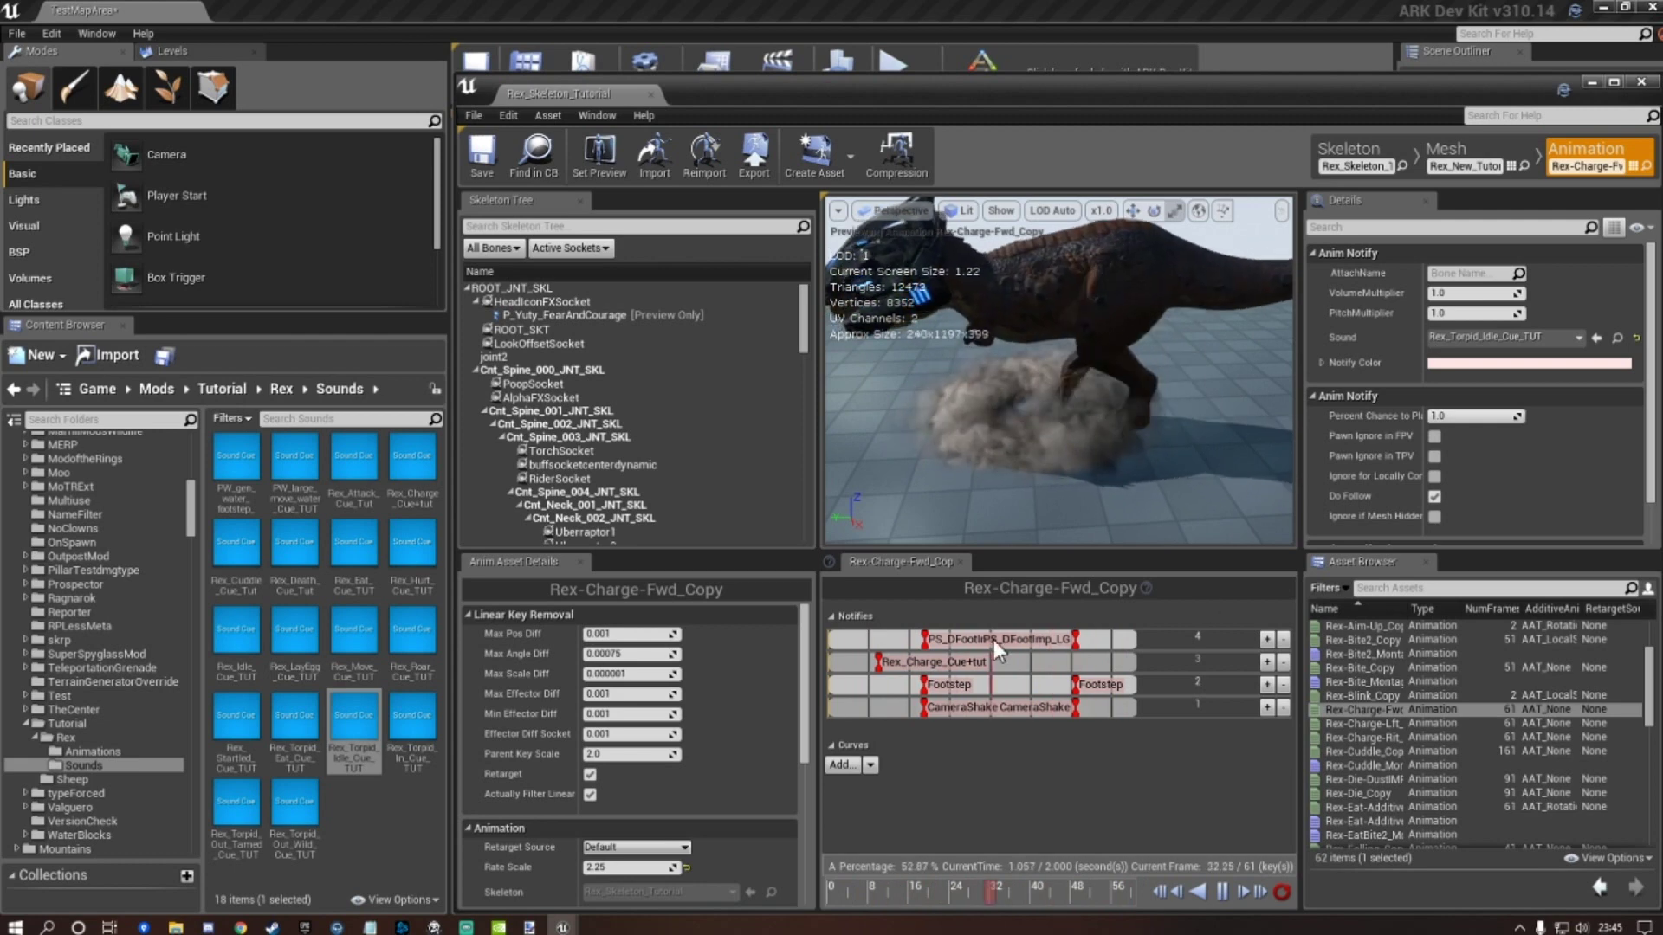
# Inspect the dust particle, Footstep and CameraShake notifies of the Rex-Charge-Fwd_Copy animation.
pyautogui.click(953, 641)
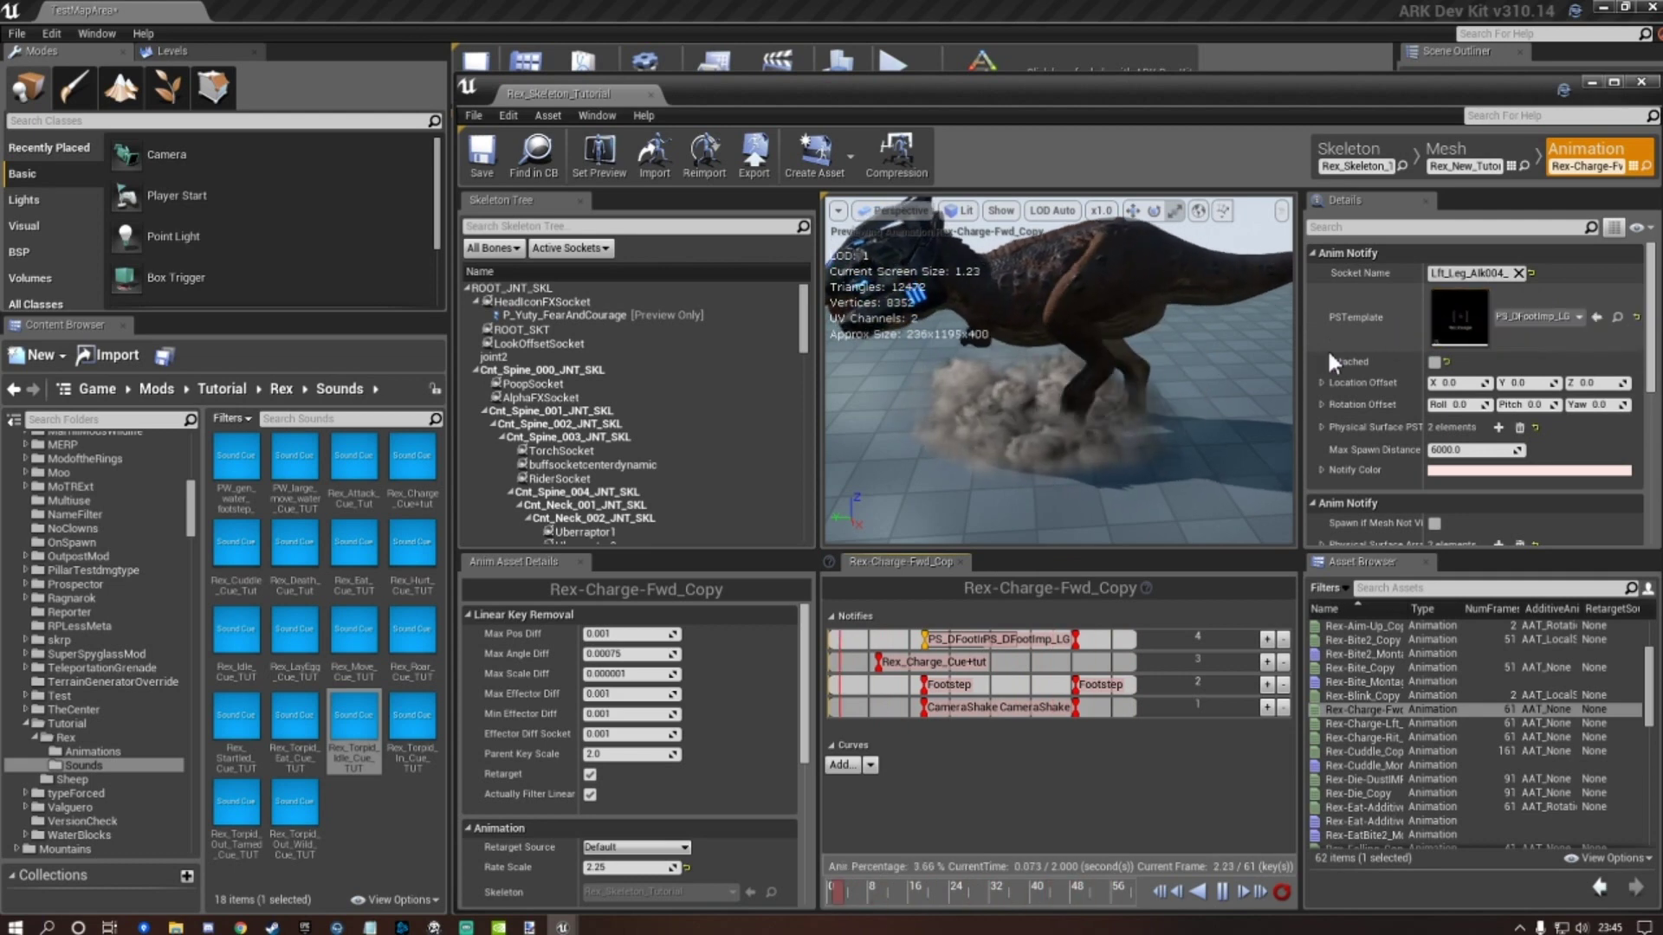
pyautogui.click(1048, 638)
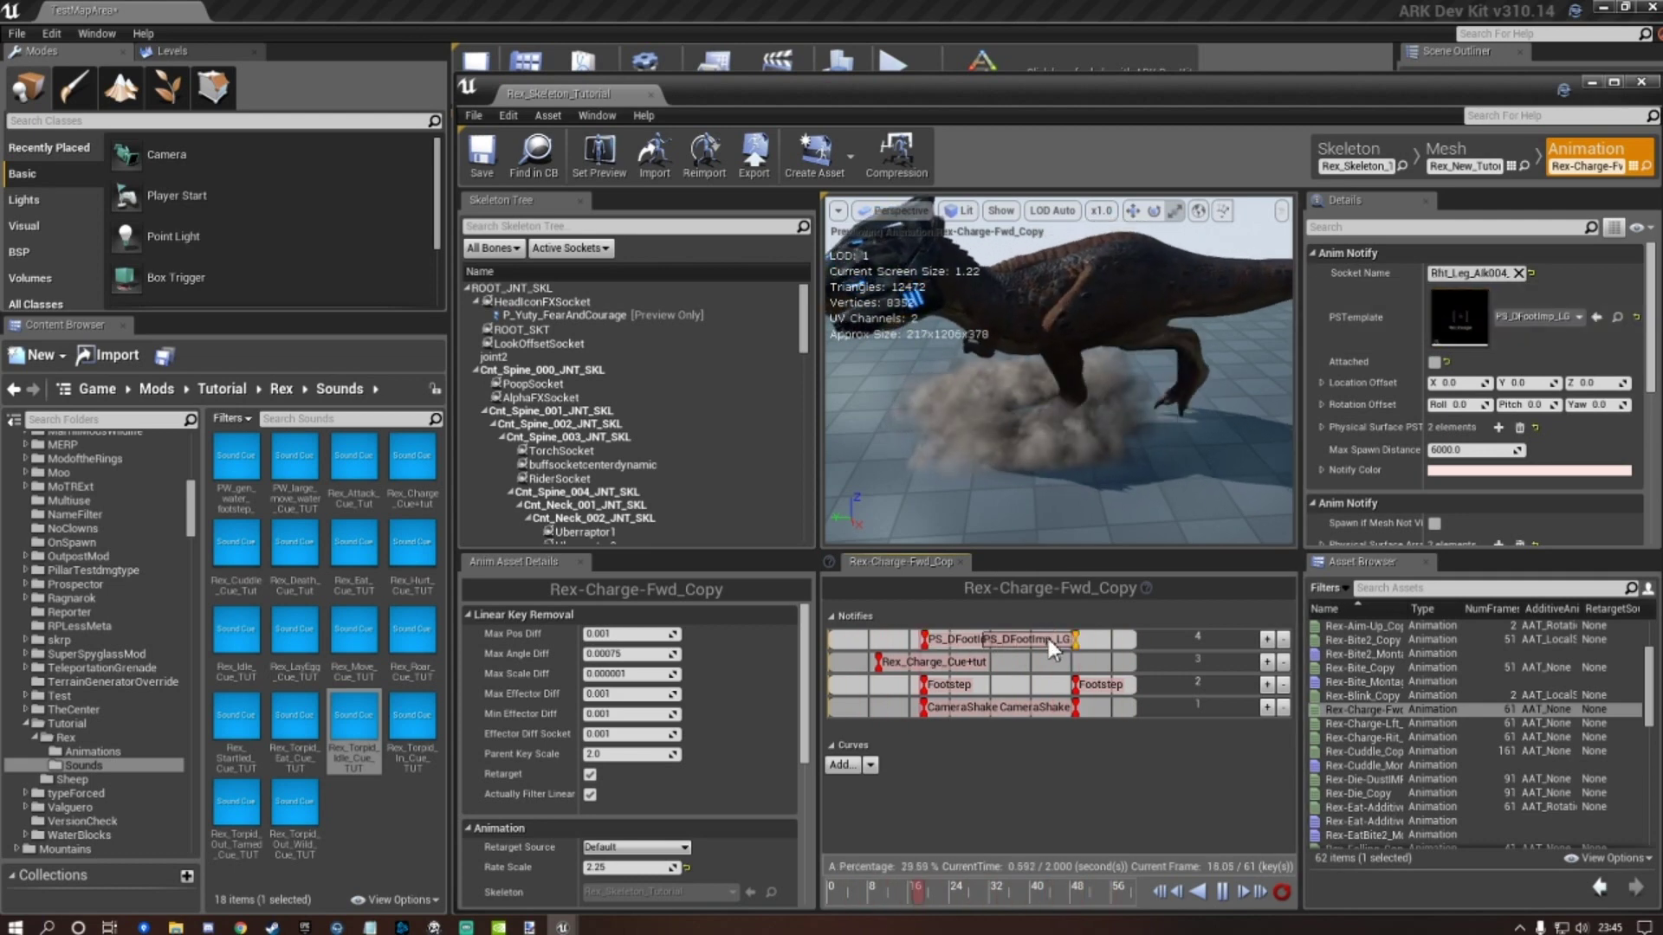
pyautogui.click(951, 637)
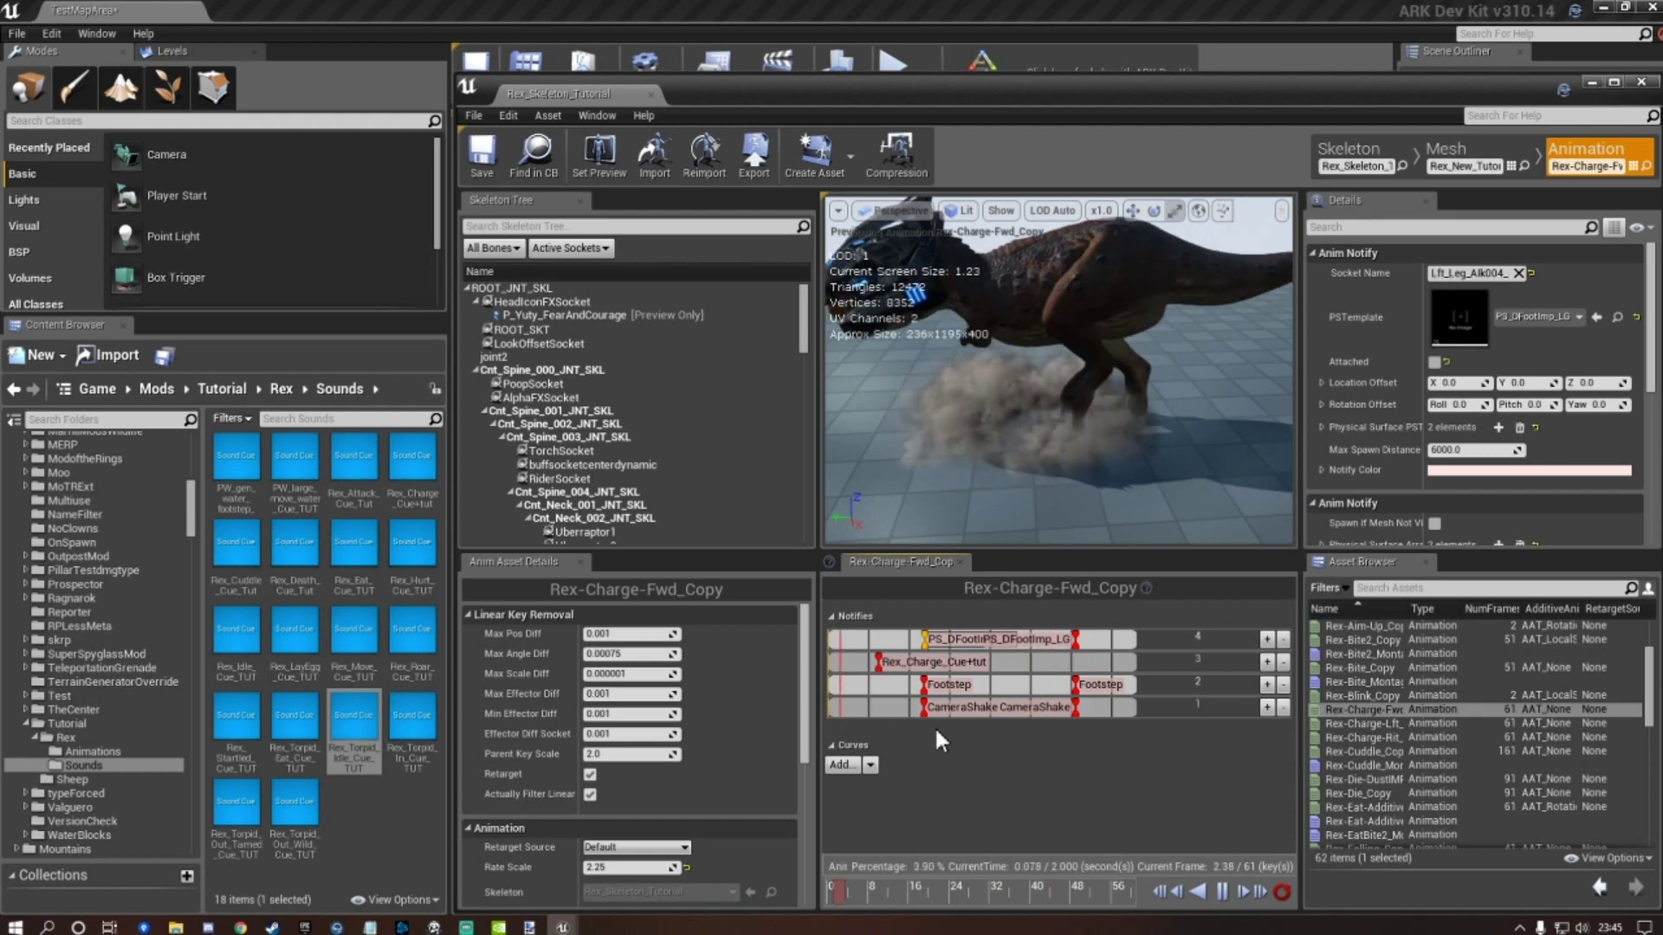
pyautogui.click(955, 685)
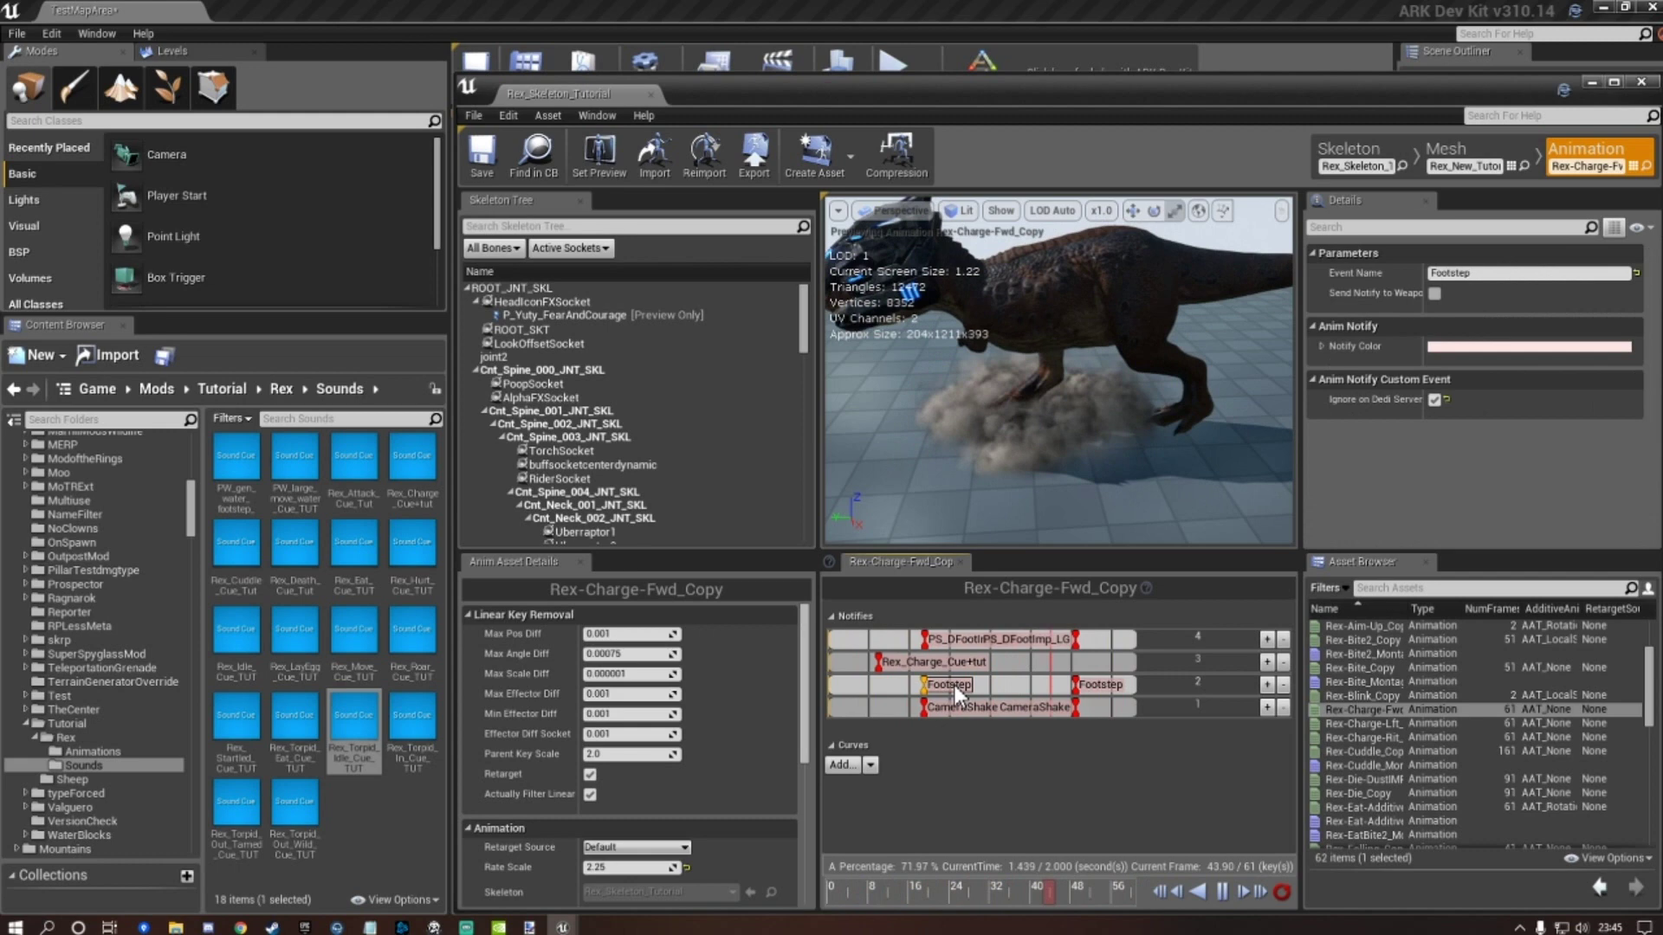
pyautogui.click(1104, 688)
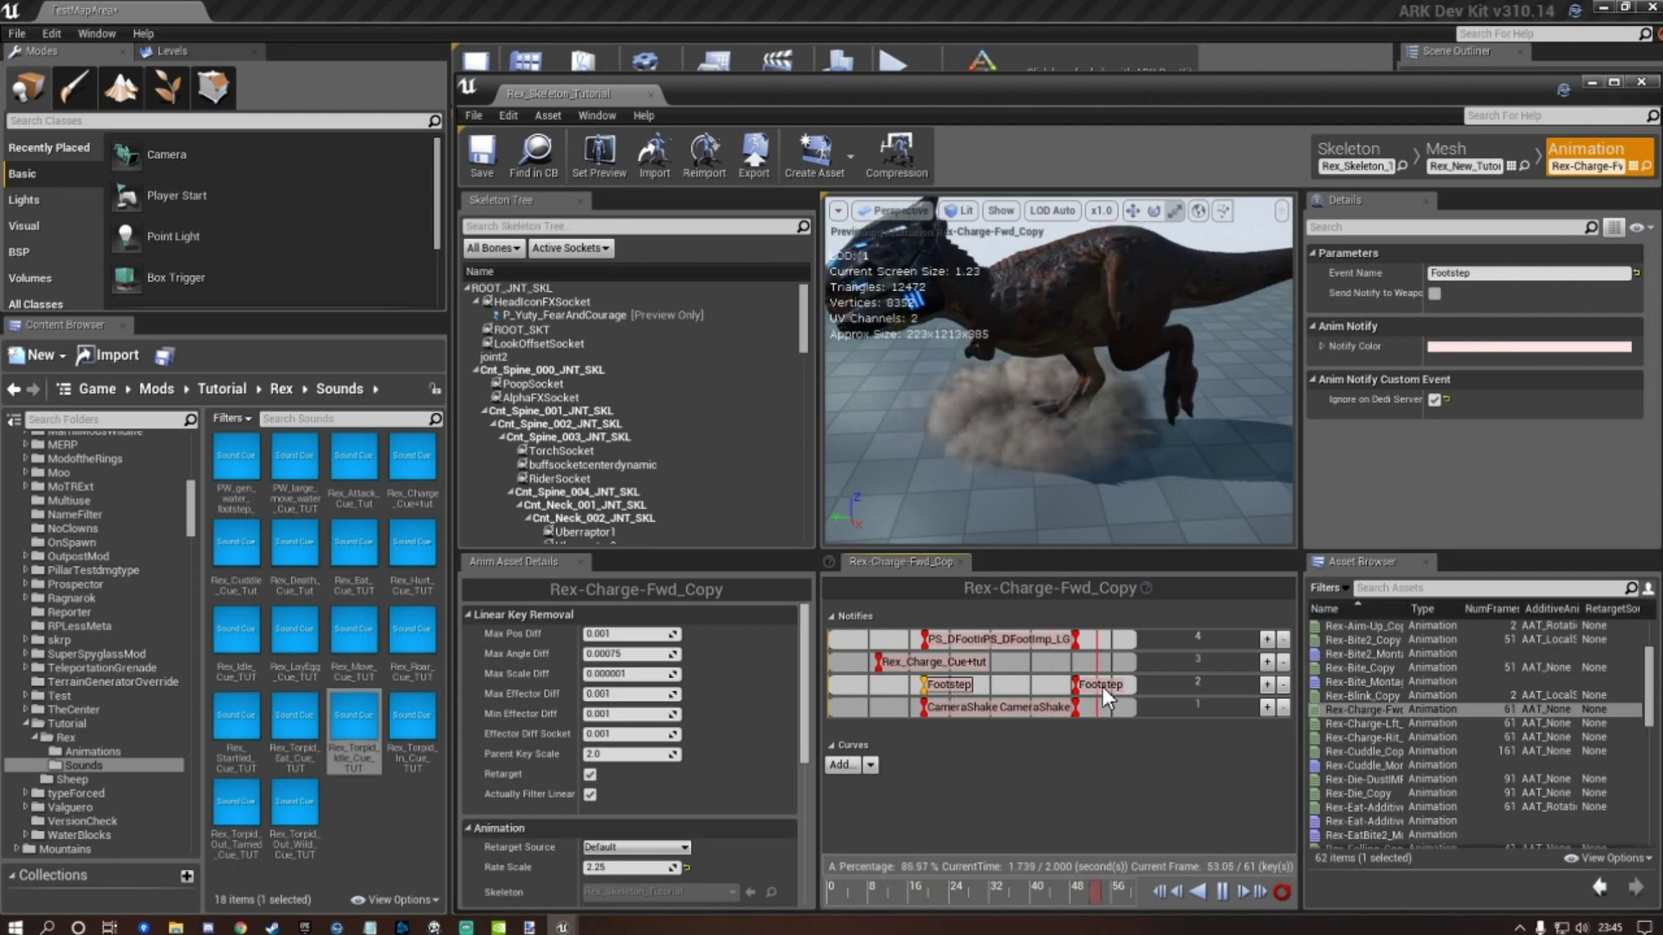
pyautogui.click(952, 709)
pyautogui.click(1054, 709)
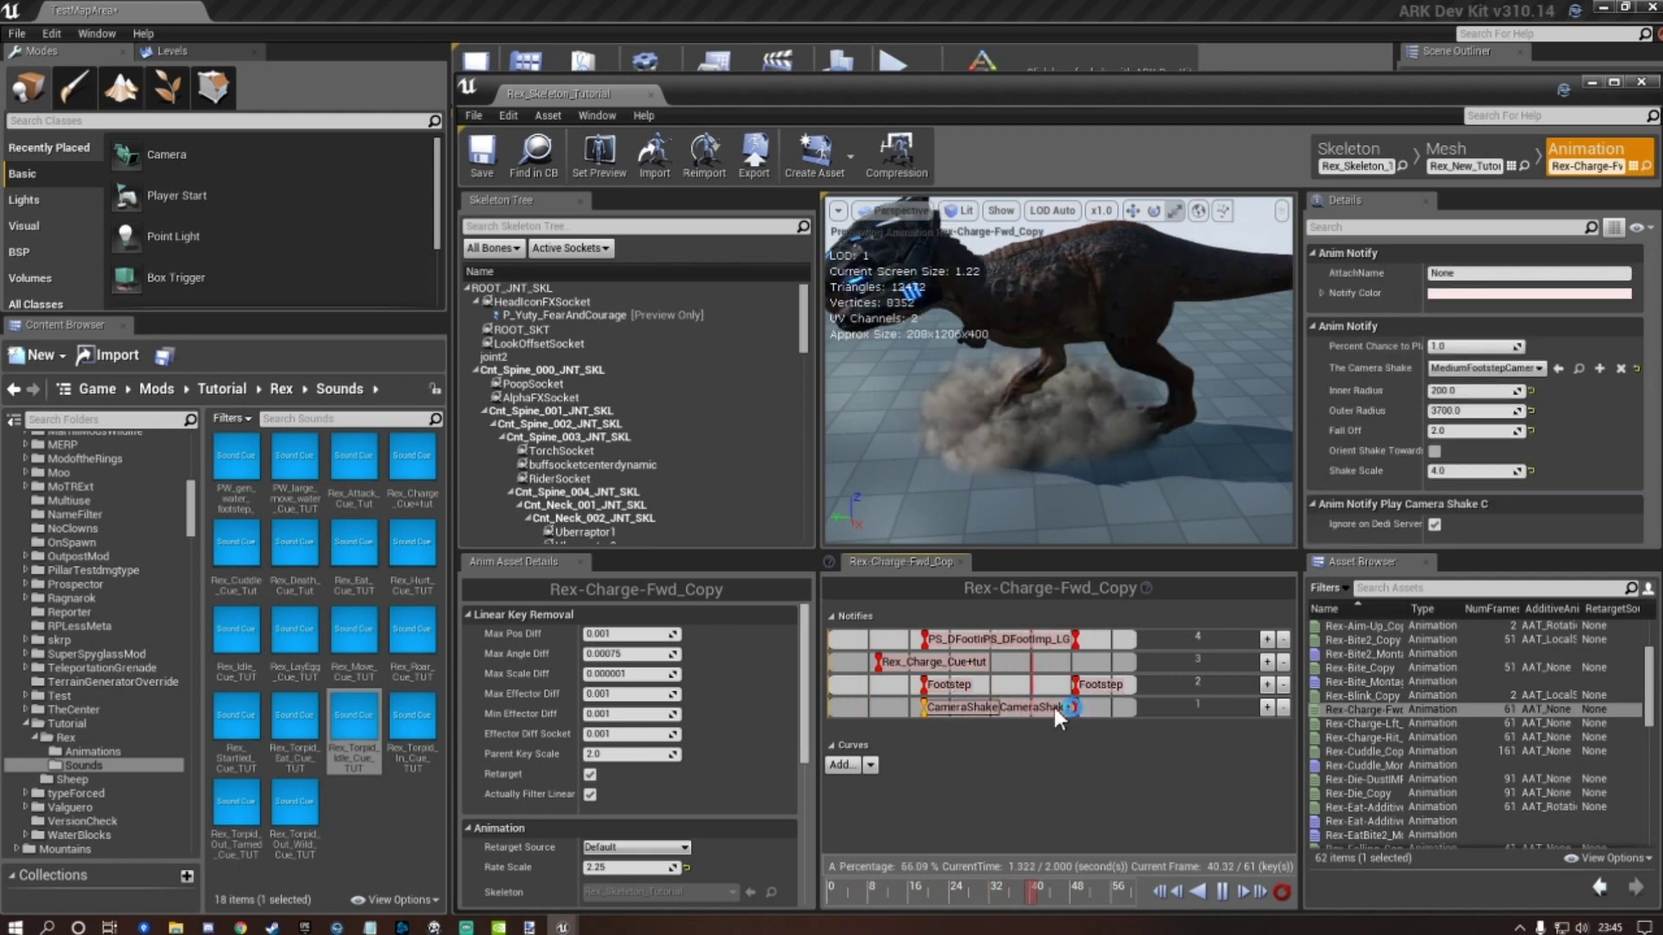
# Set the PSTemplate of both left- and right-leg footstep particle notifies in Rex-Charge-Fwd_Copy to PS_DFootImp_MED, and save the animation.
pyautogui.click(950, 641)
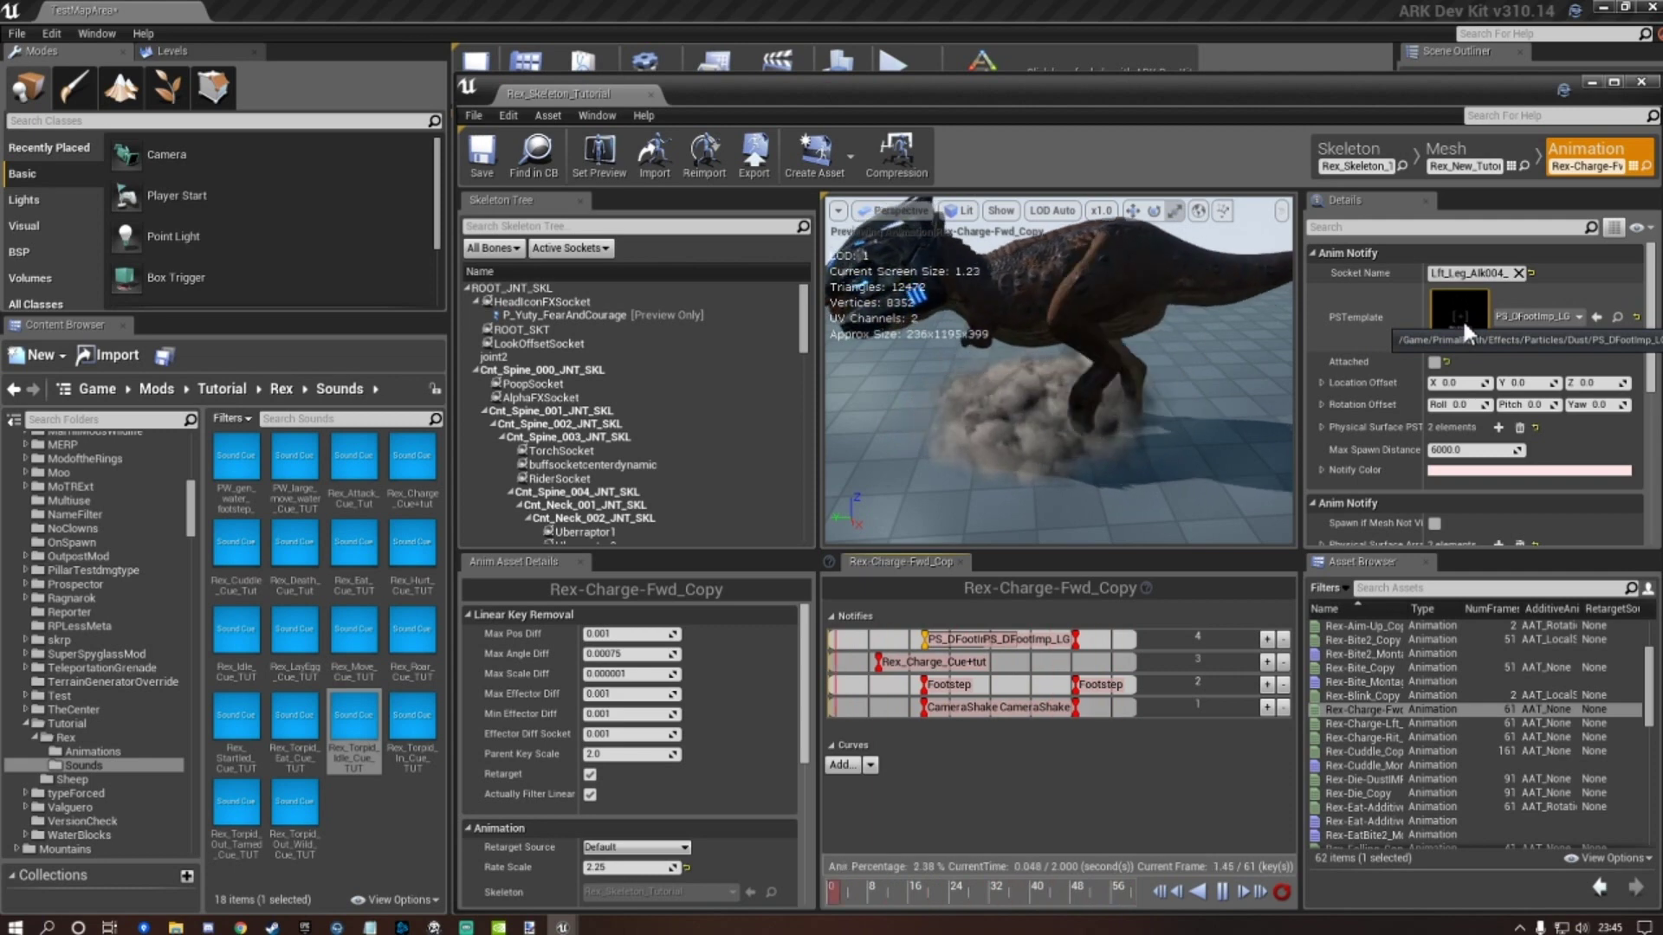
pyautogui.click(1579, 314)
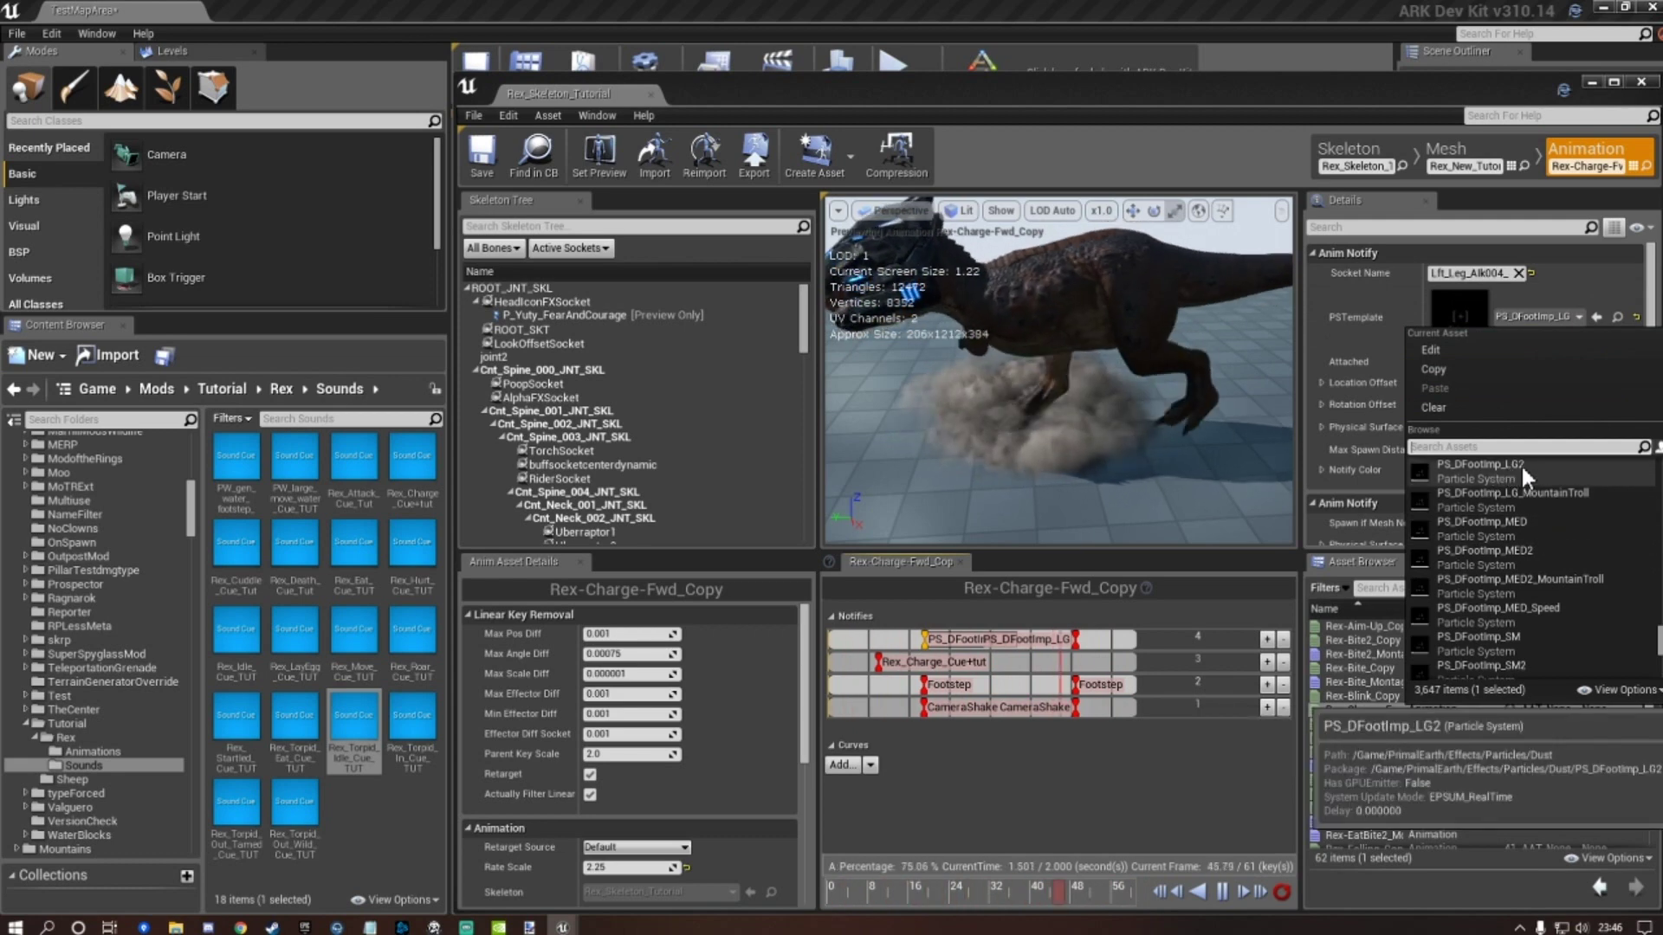
pyautogui.click(1472, 522)
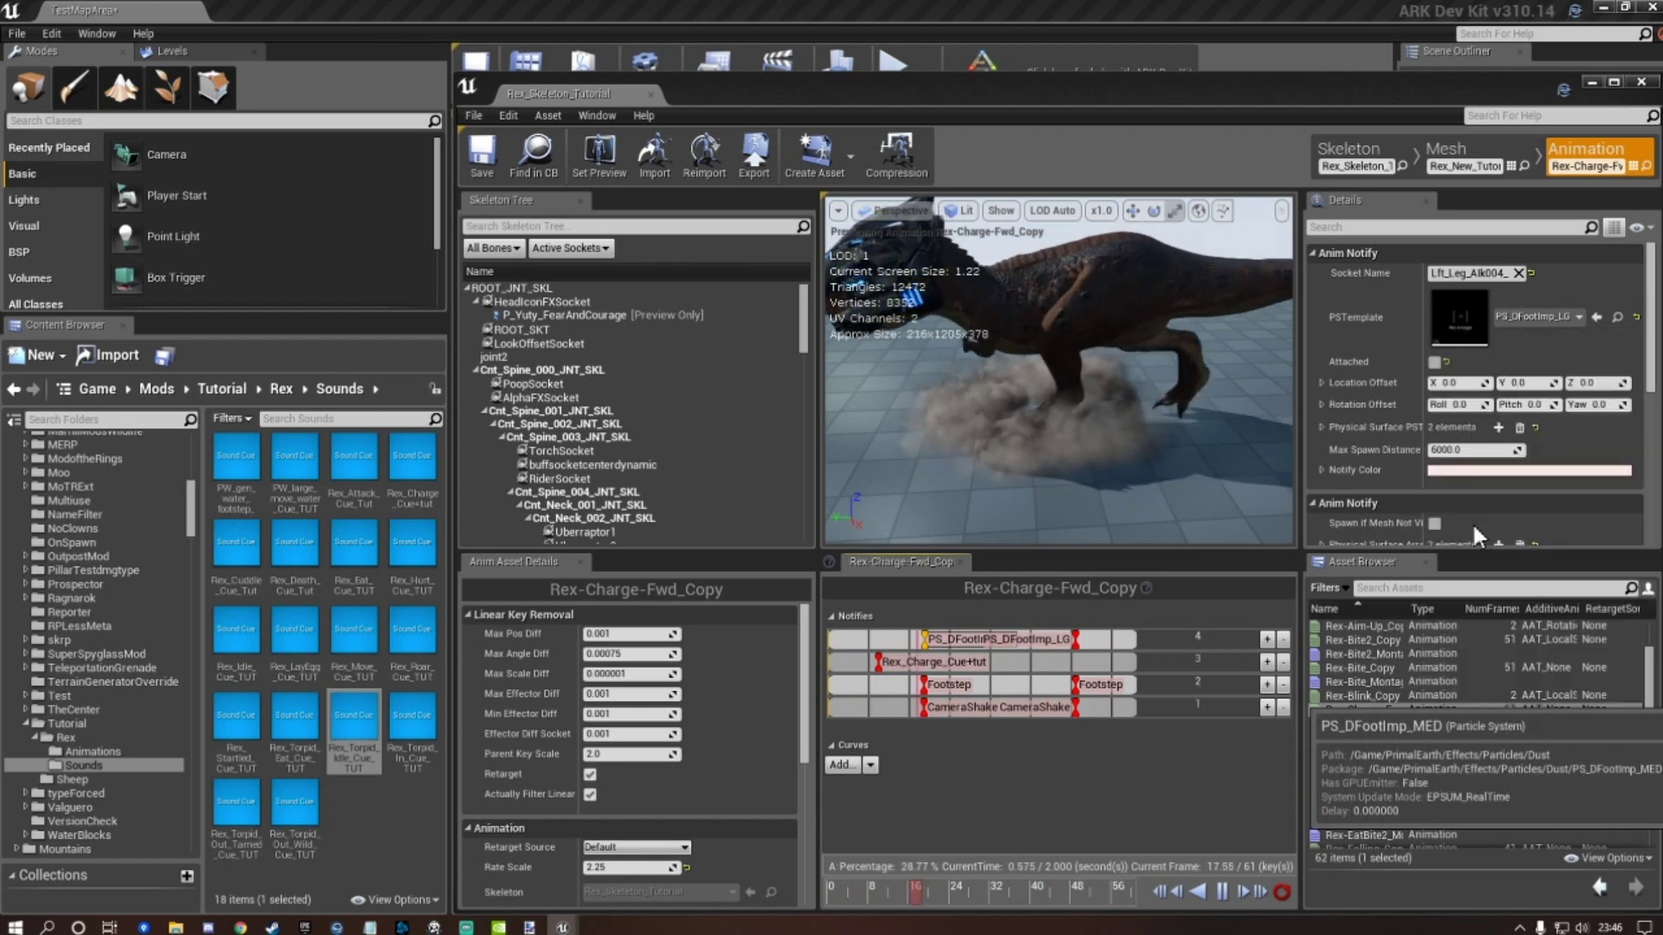
pyautogui.click(1060, 643)
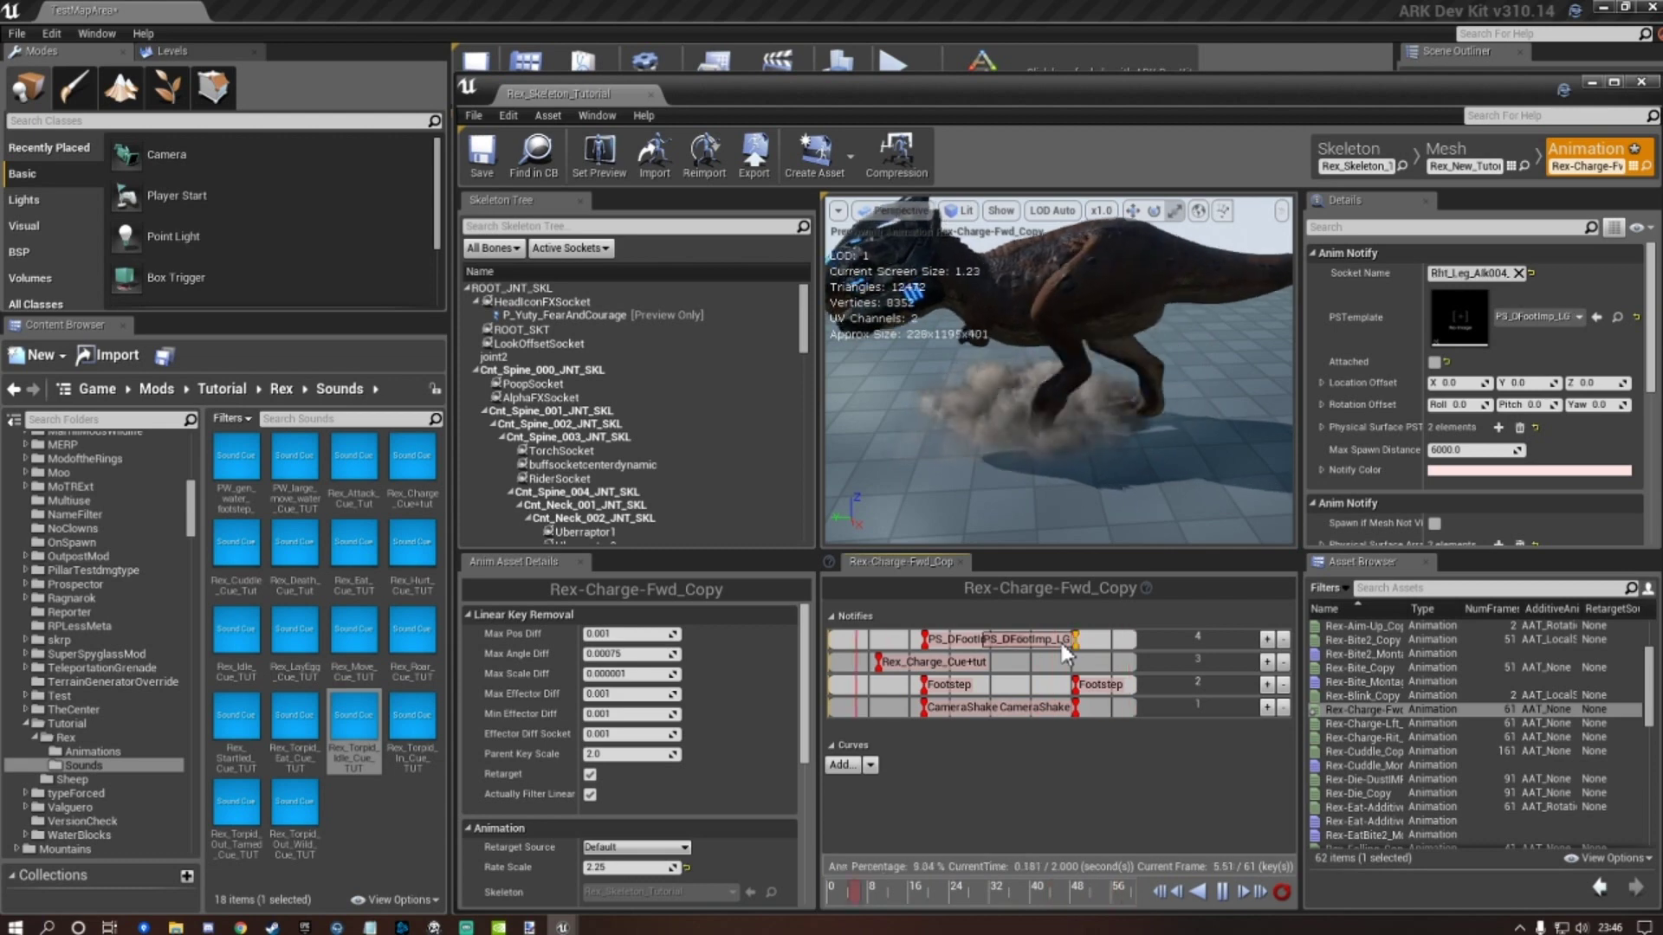
pyautogui.click(1578, 317)
pyautogui.click(1499, 521)
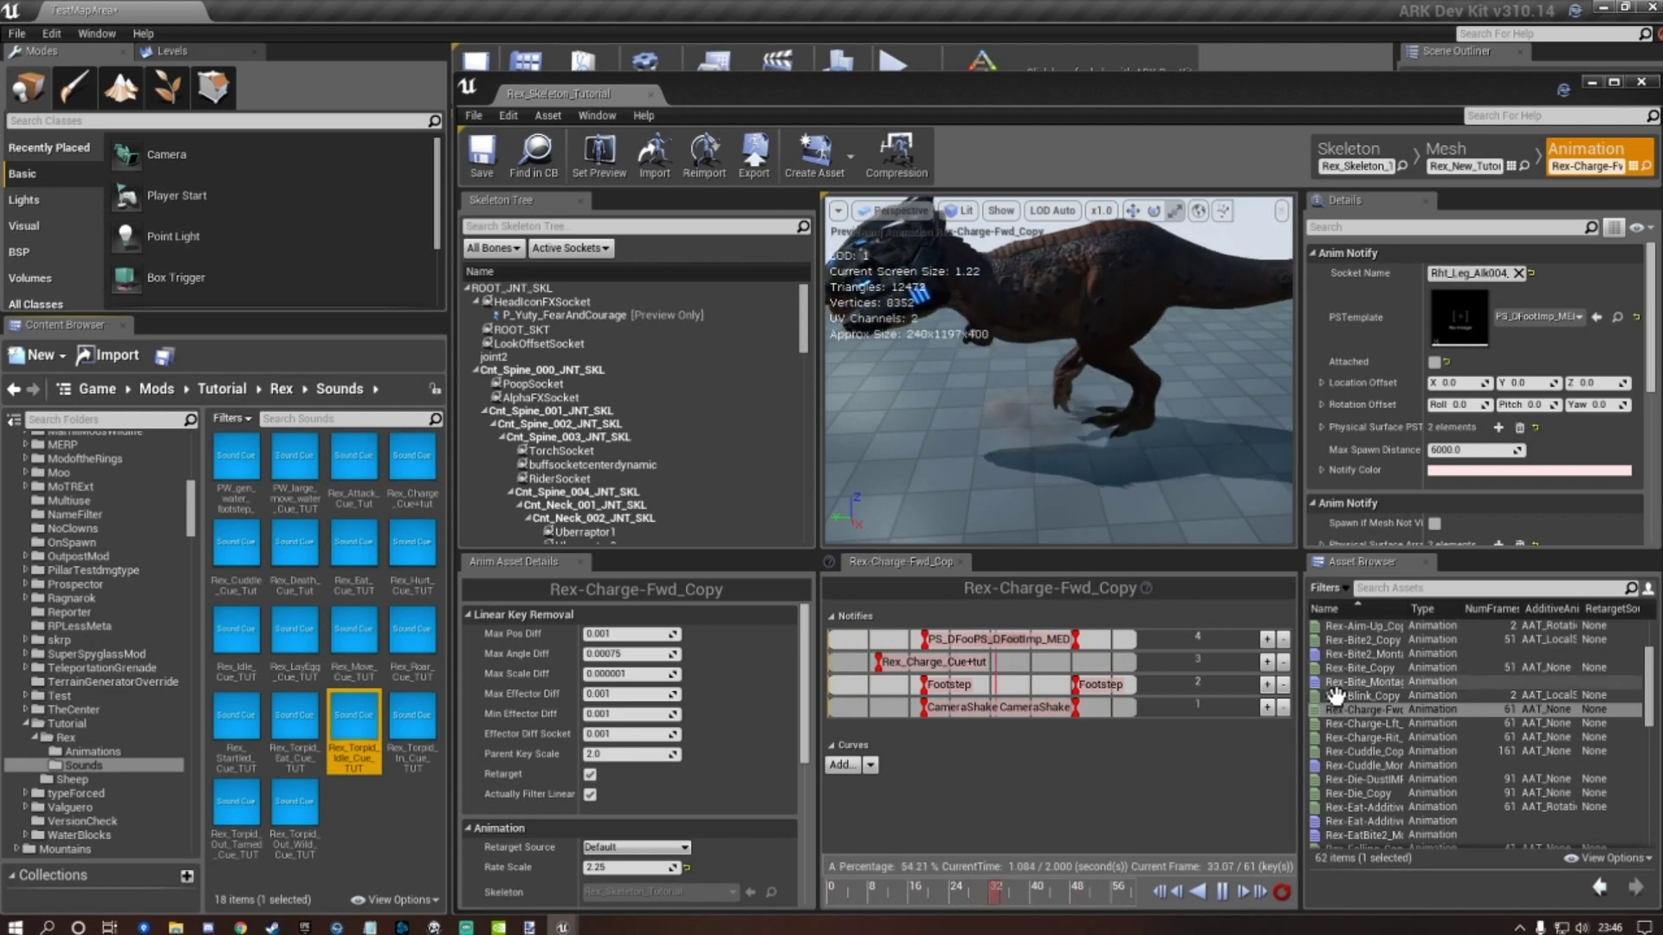
pyautogui.moveTo(1366, 726)
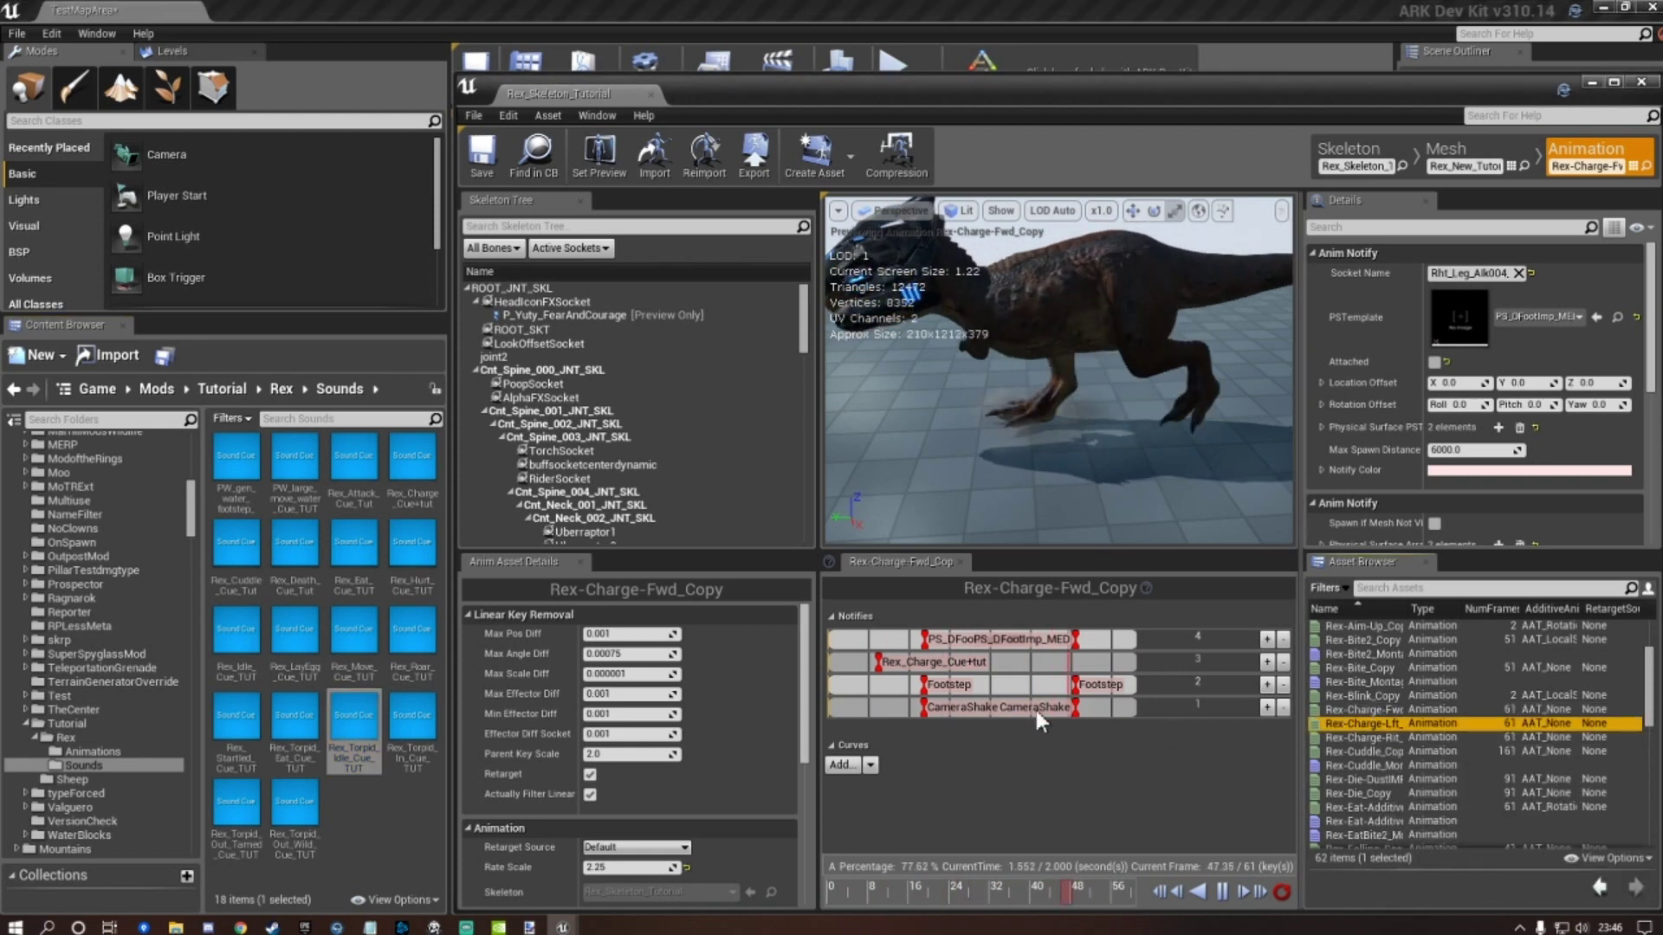
pyautogui.click(950, 641)
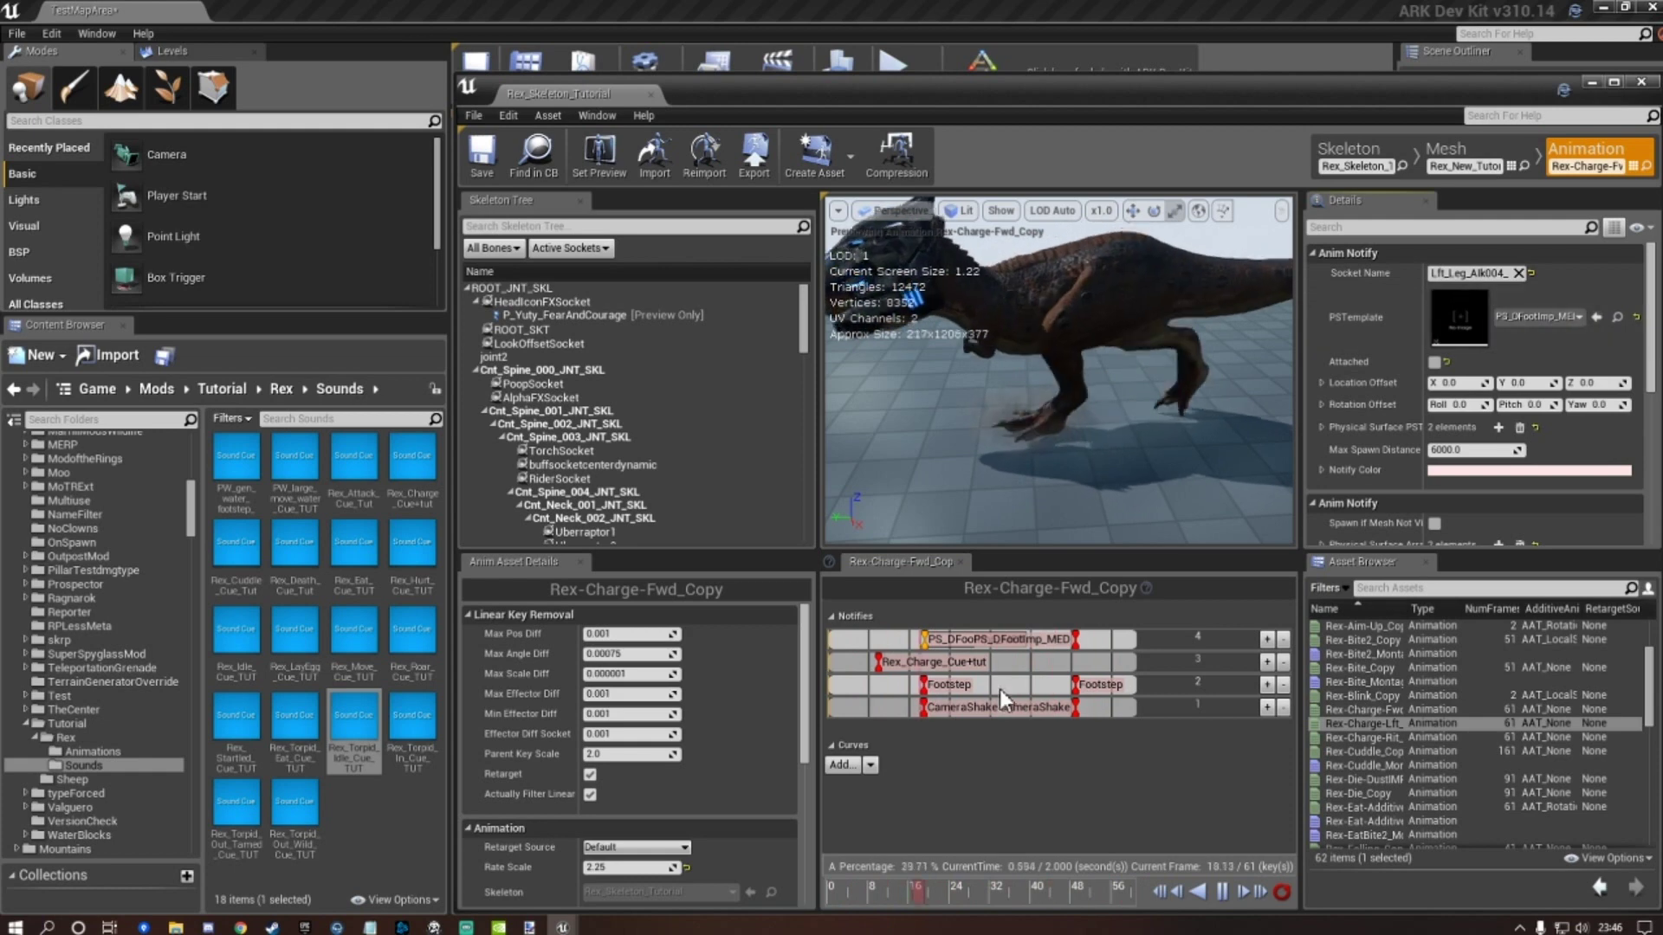
pyautogui.click(1053, 643)
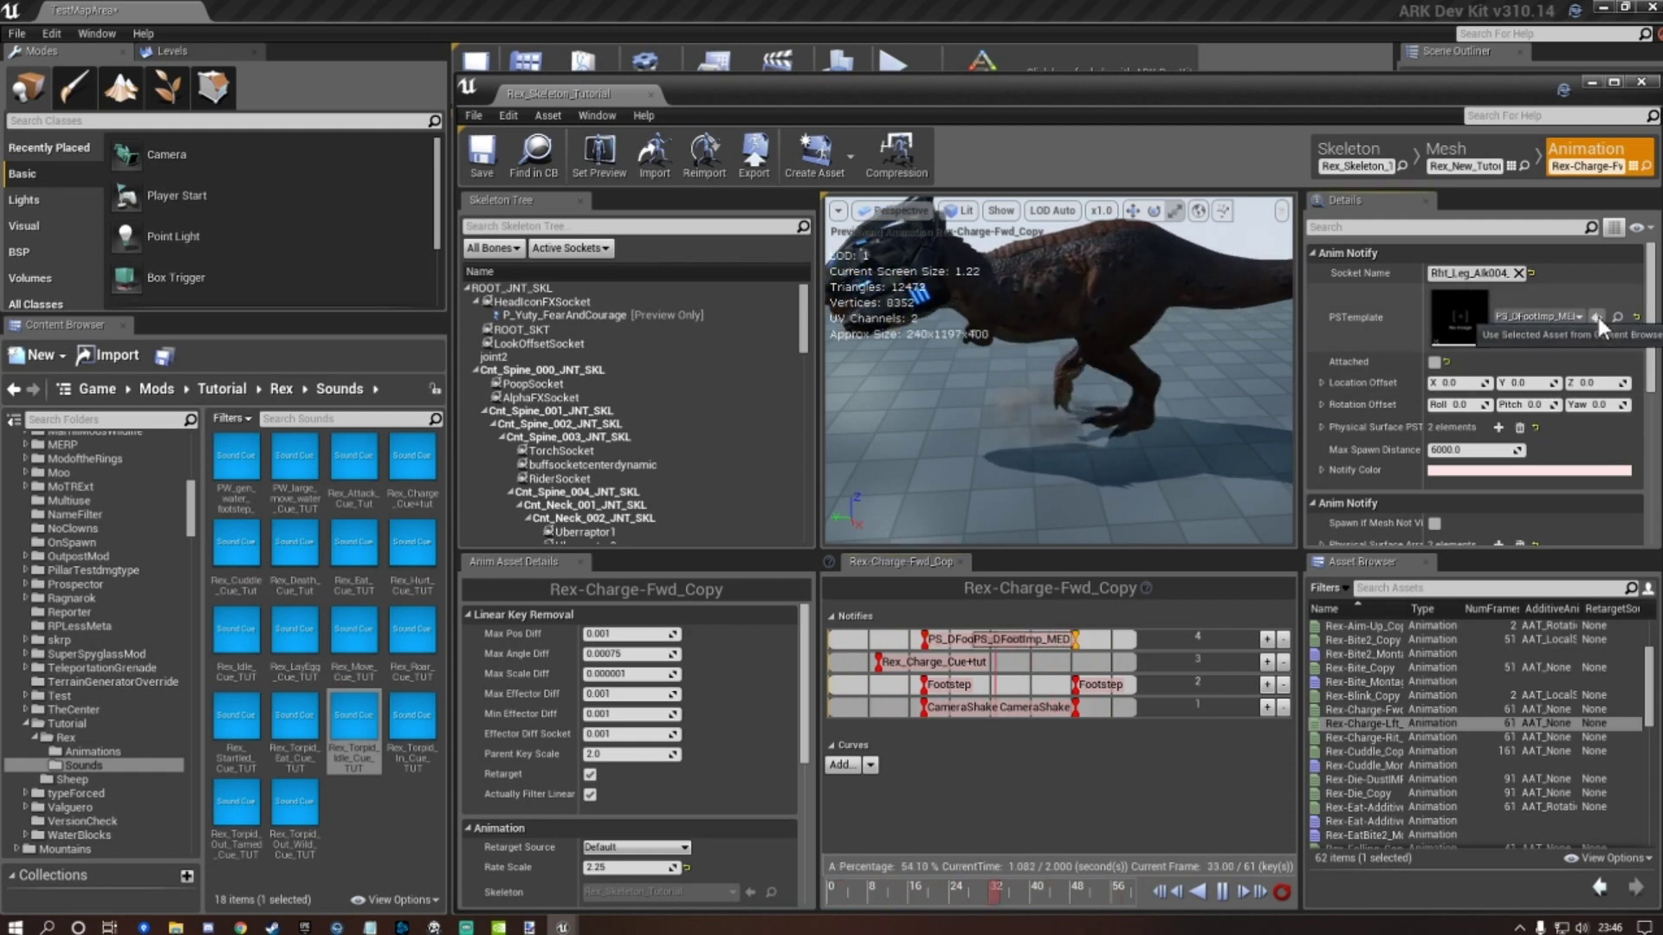
pyautogui.click(483, 154)
# Open Rex-Charge-Rit_Copy, set the PSTemplate of both footstep particle notifies to PS_DFootImp_MED, and save the animation.
pyautogui.click(1381, 737)
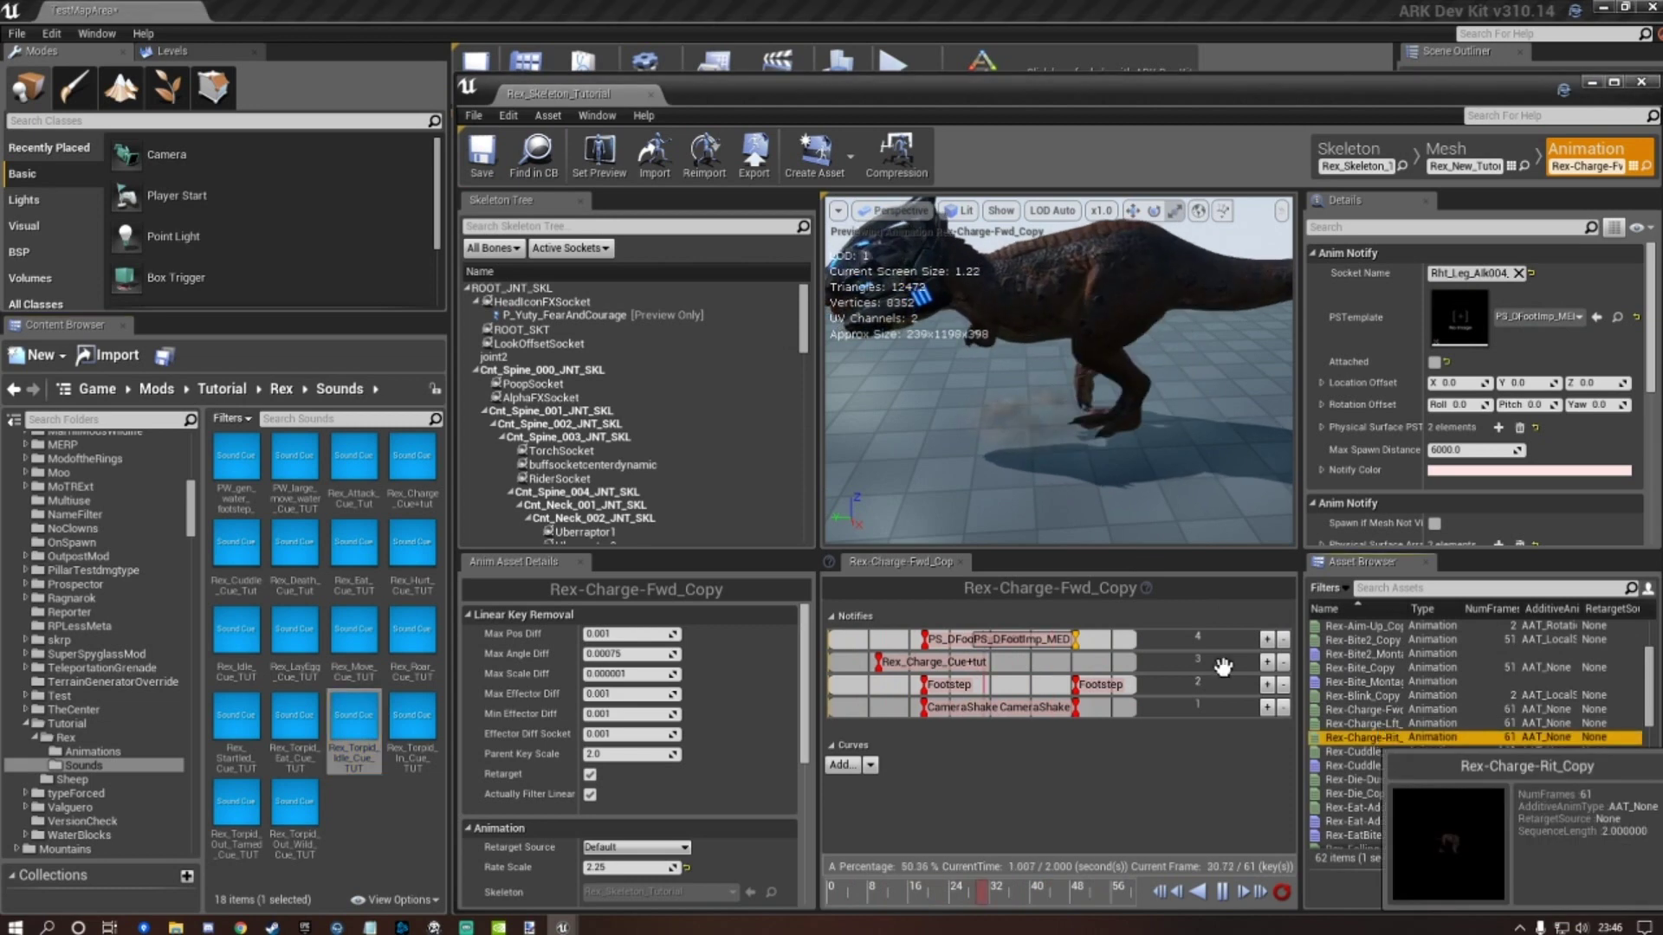
pyautogui.click(943, 639)
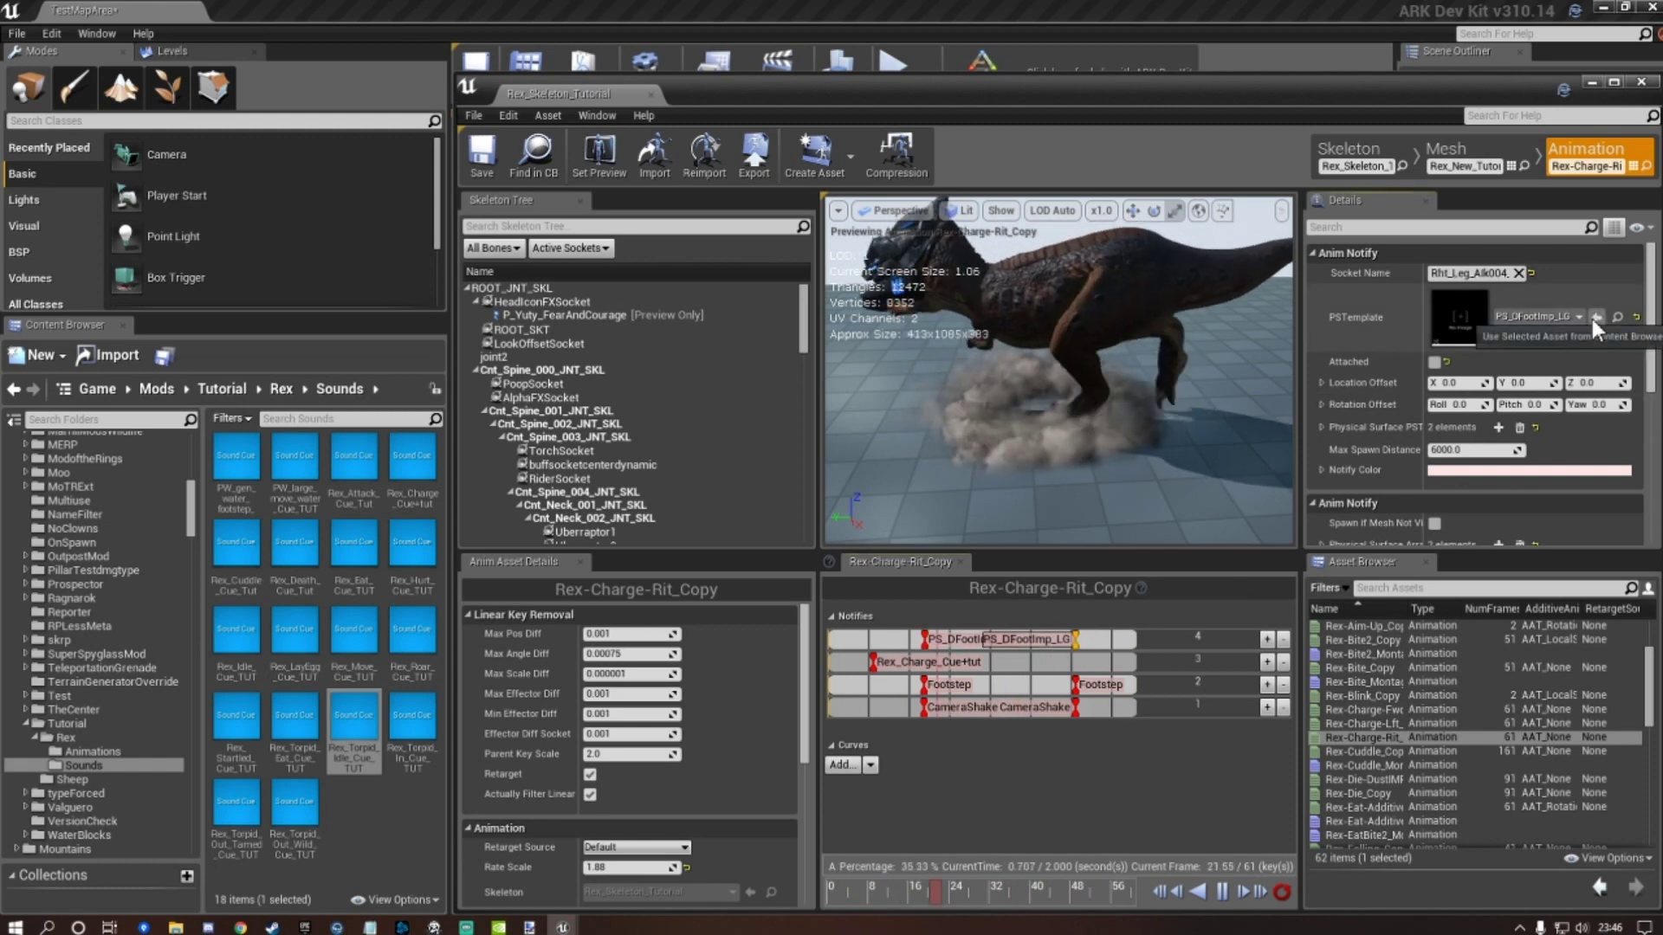
pyautogui.click(483, 156)
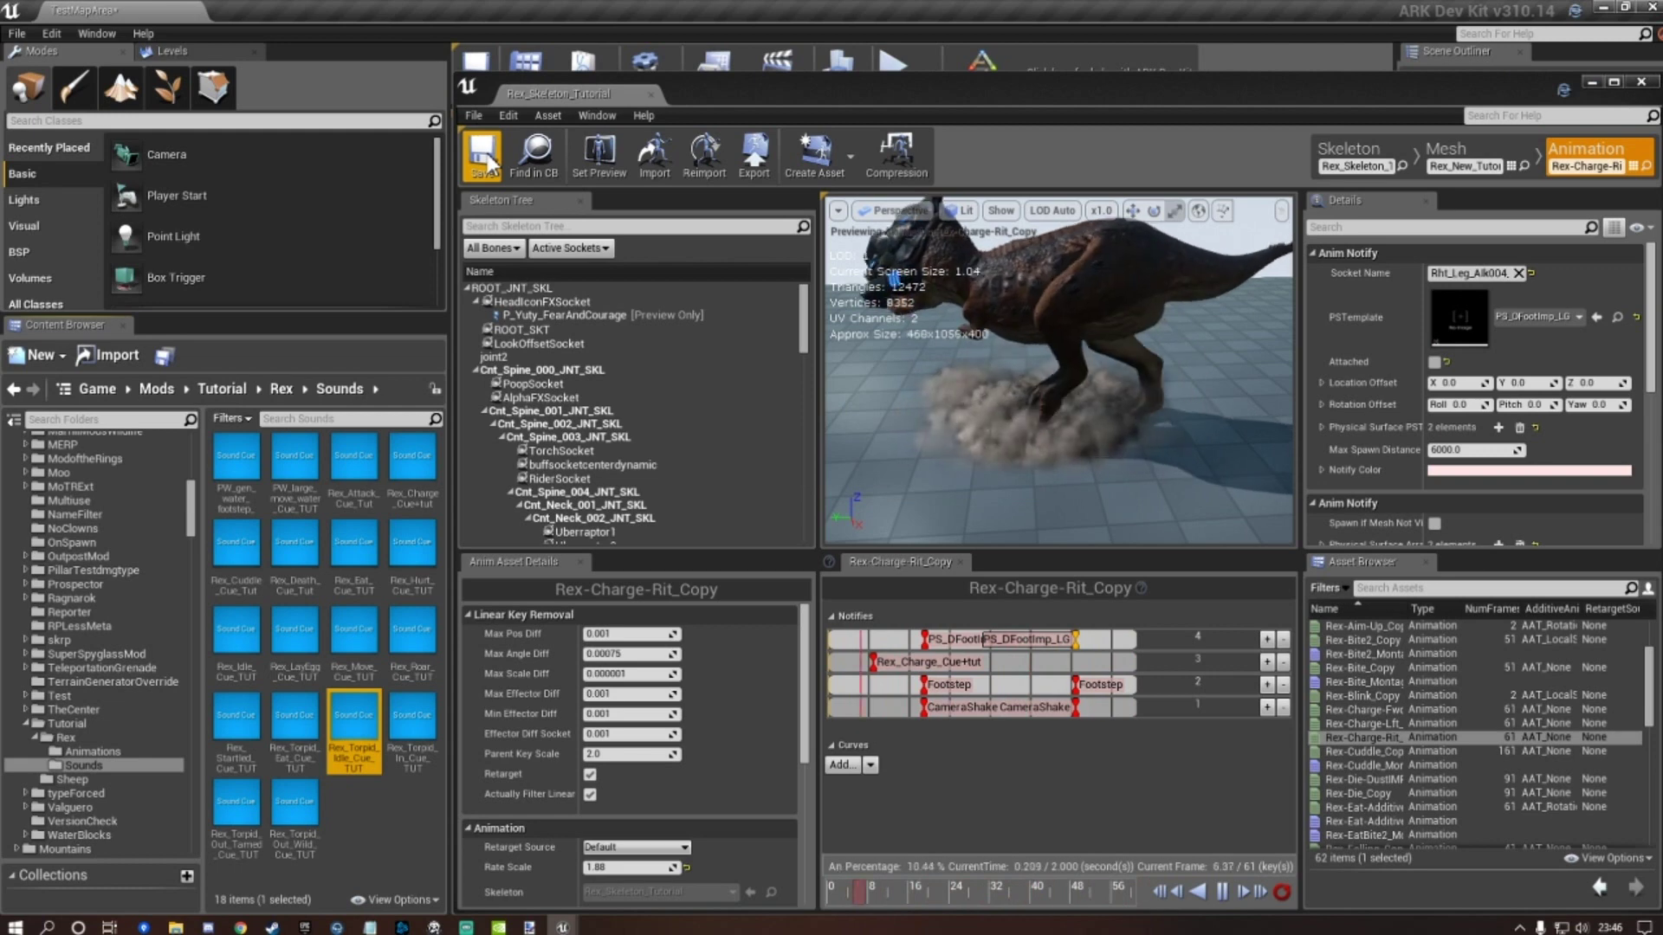
pyautogui.click(954, 639)
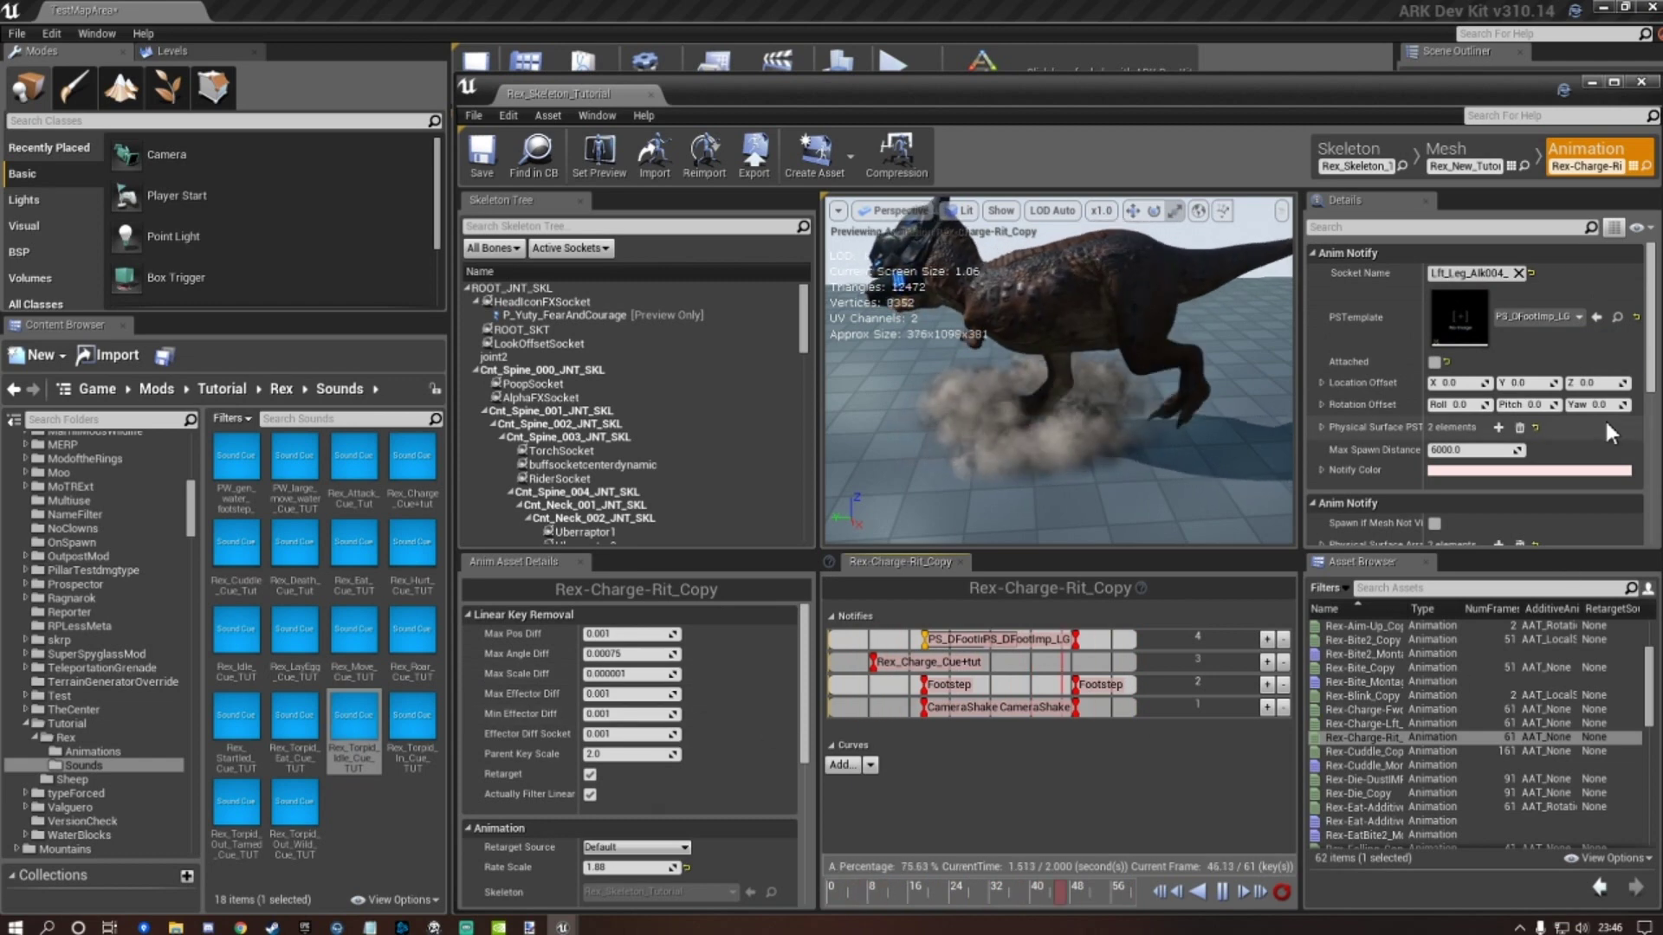
pyautogui.click(1578, 313)
pyautogui.click(1516, 529)
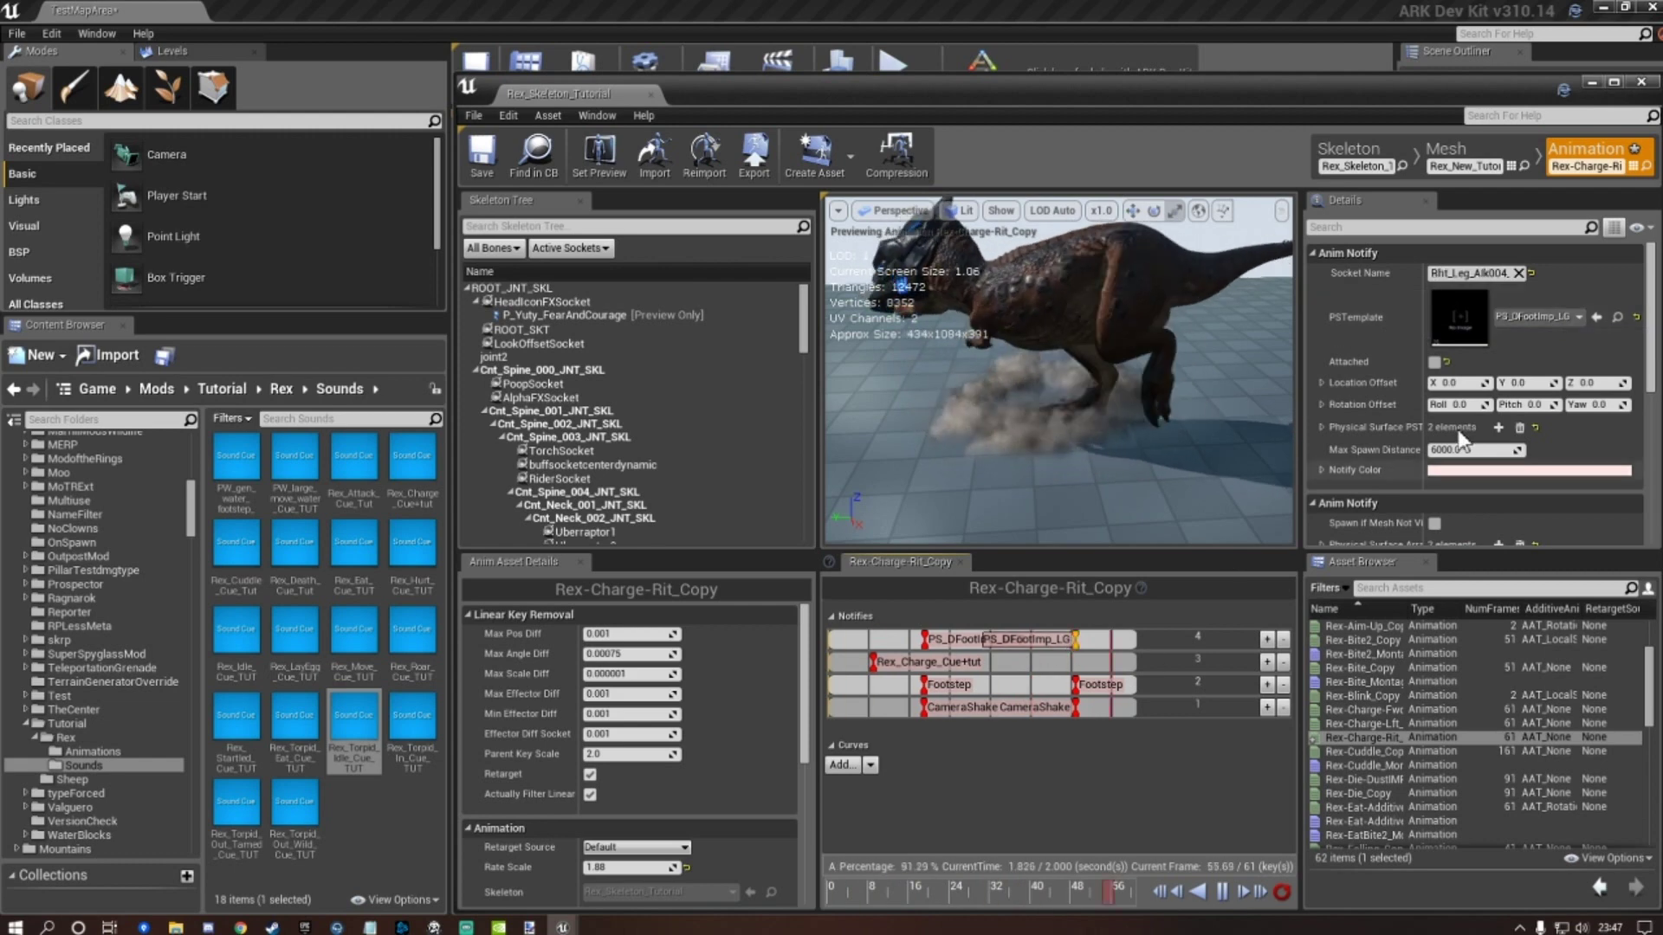
pyautogui.click(1579, 316)
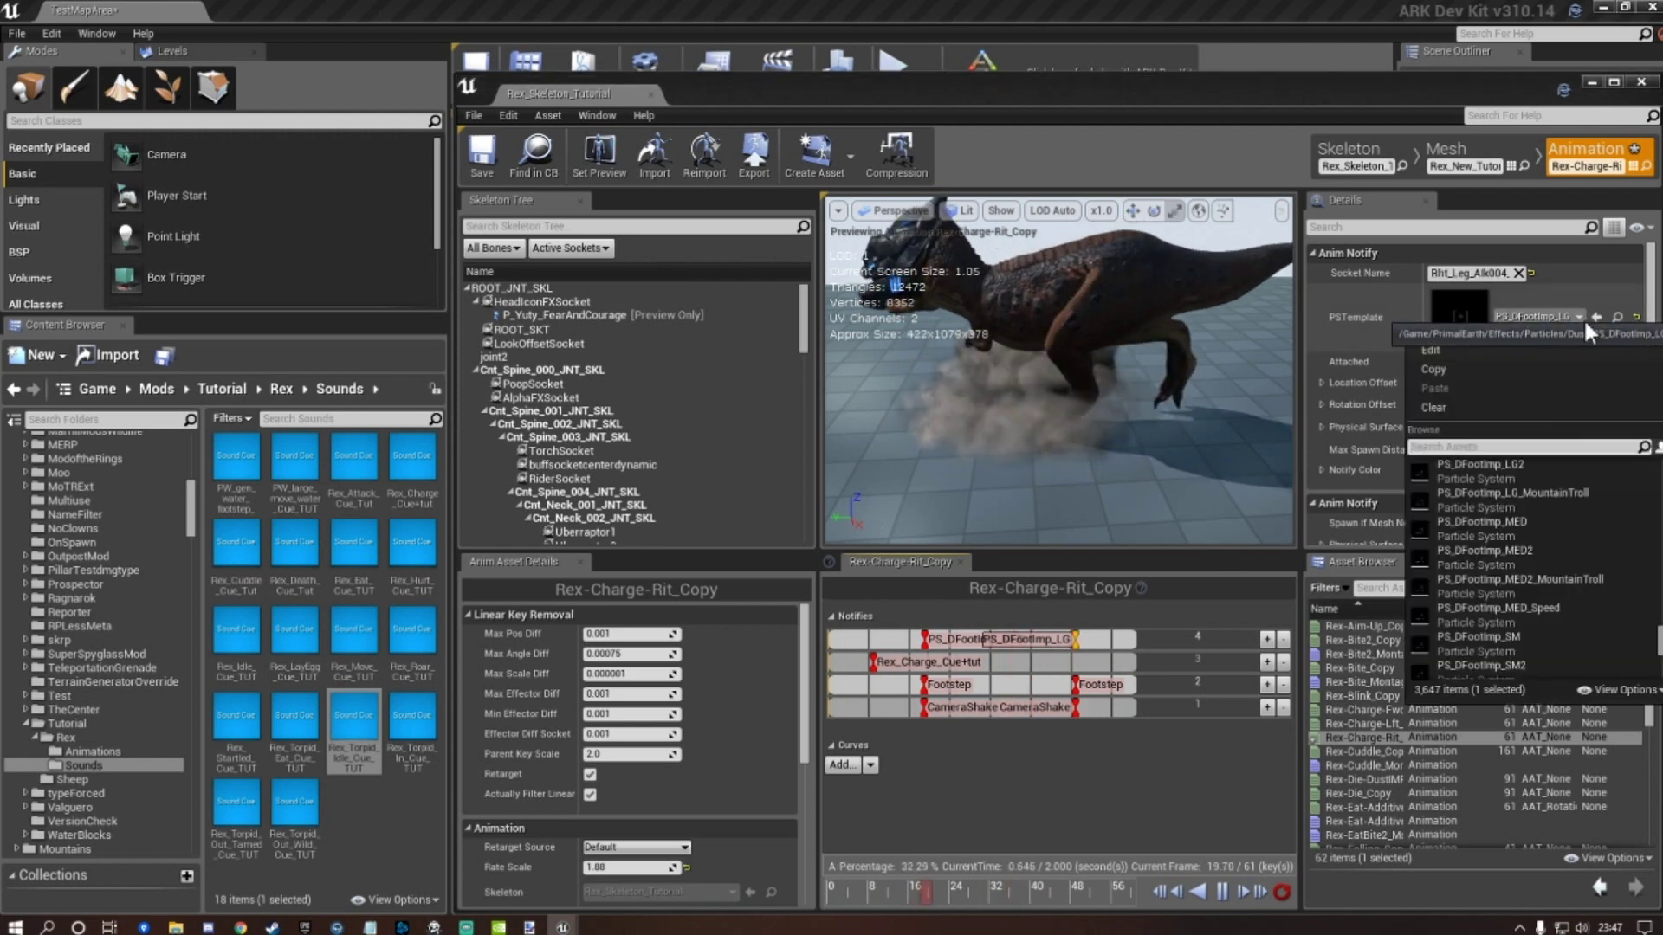
pyautogui.click(1518, 525)
pyautogui.click(487, 154)
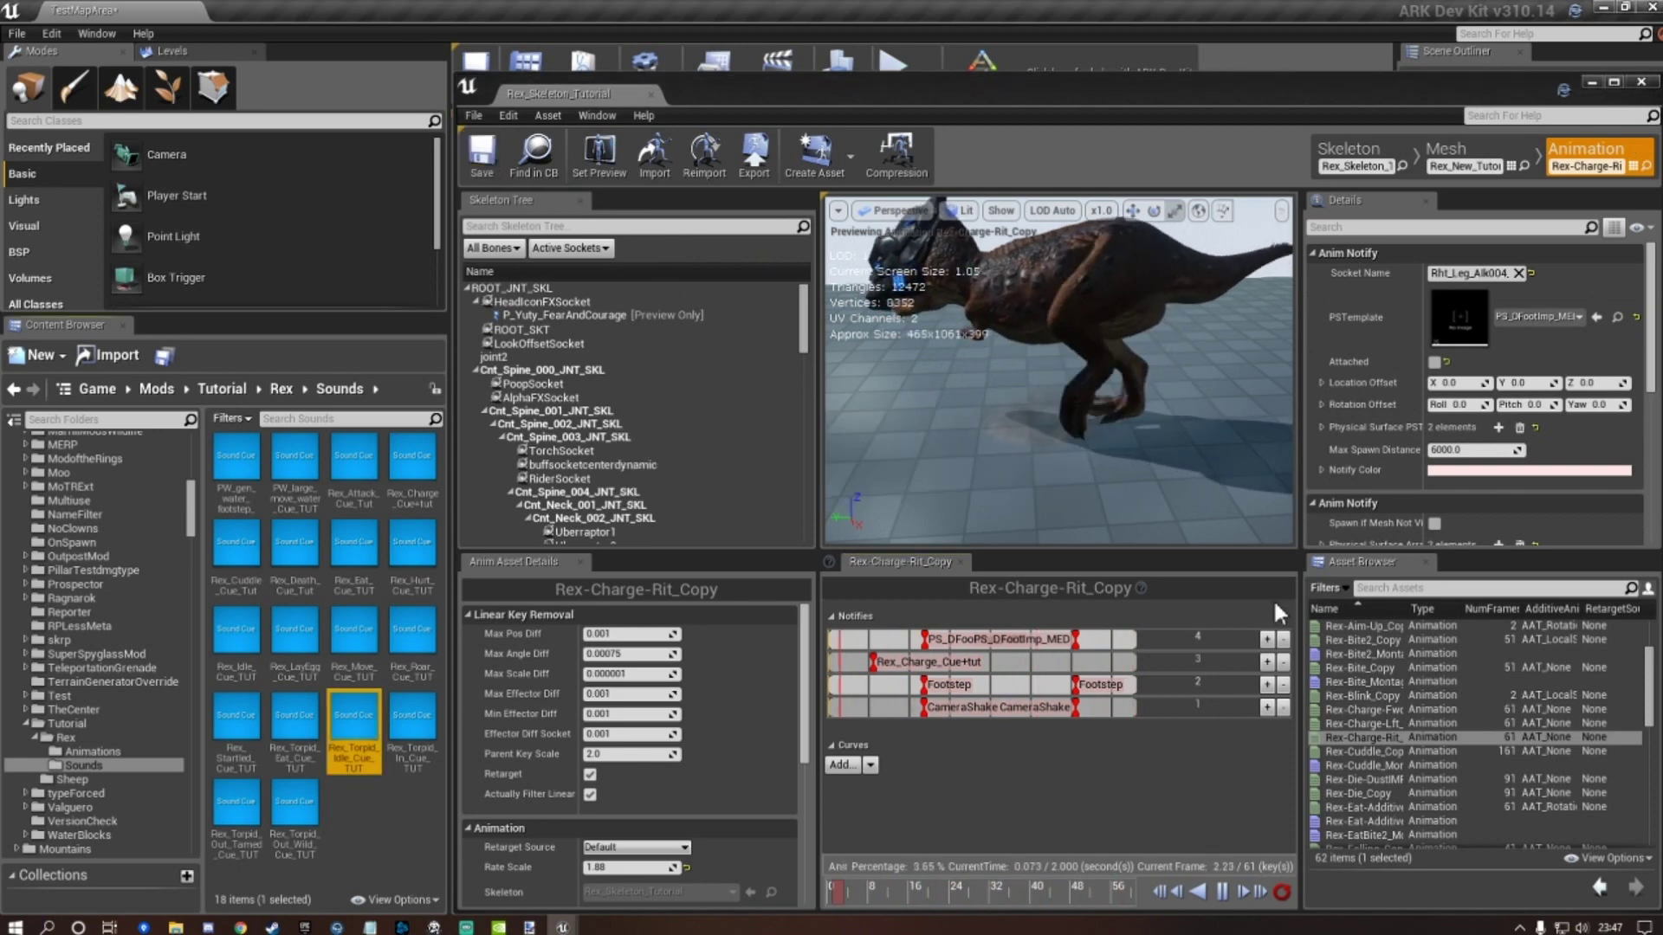
# Locate PS_DFootImp_MED in its asset folder, assign it to both footstep particle notifies of Rex-Charge-Lft_Copy, and save the animation.
pyautogui.click(1617, 319)
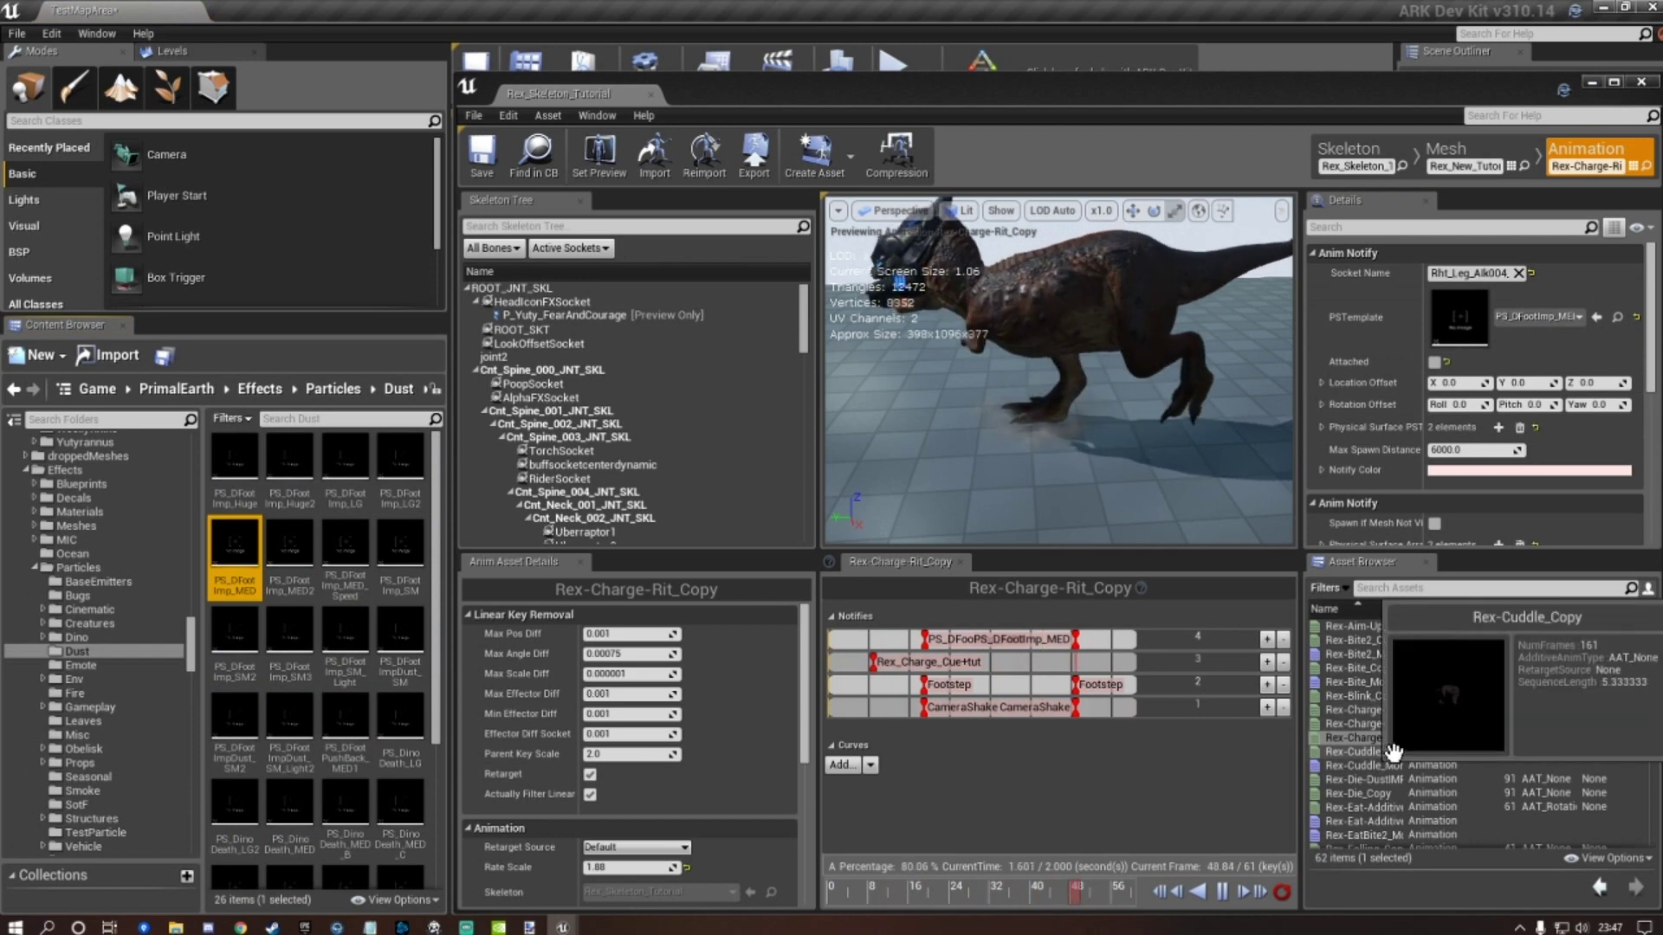
pyautogui.click(1388, 723)
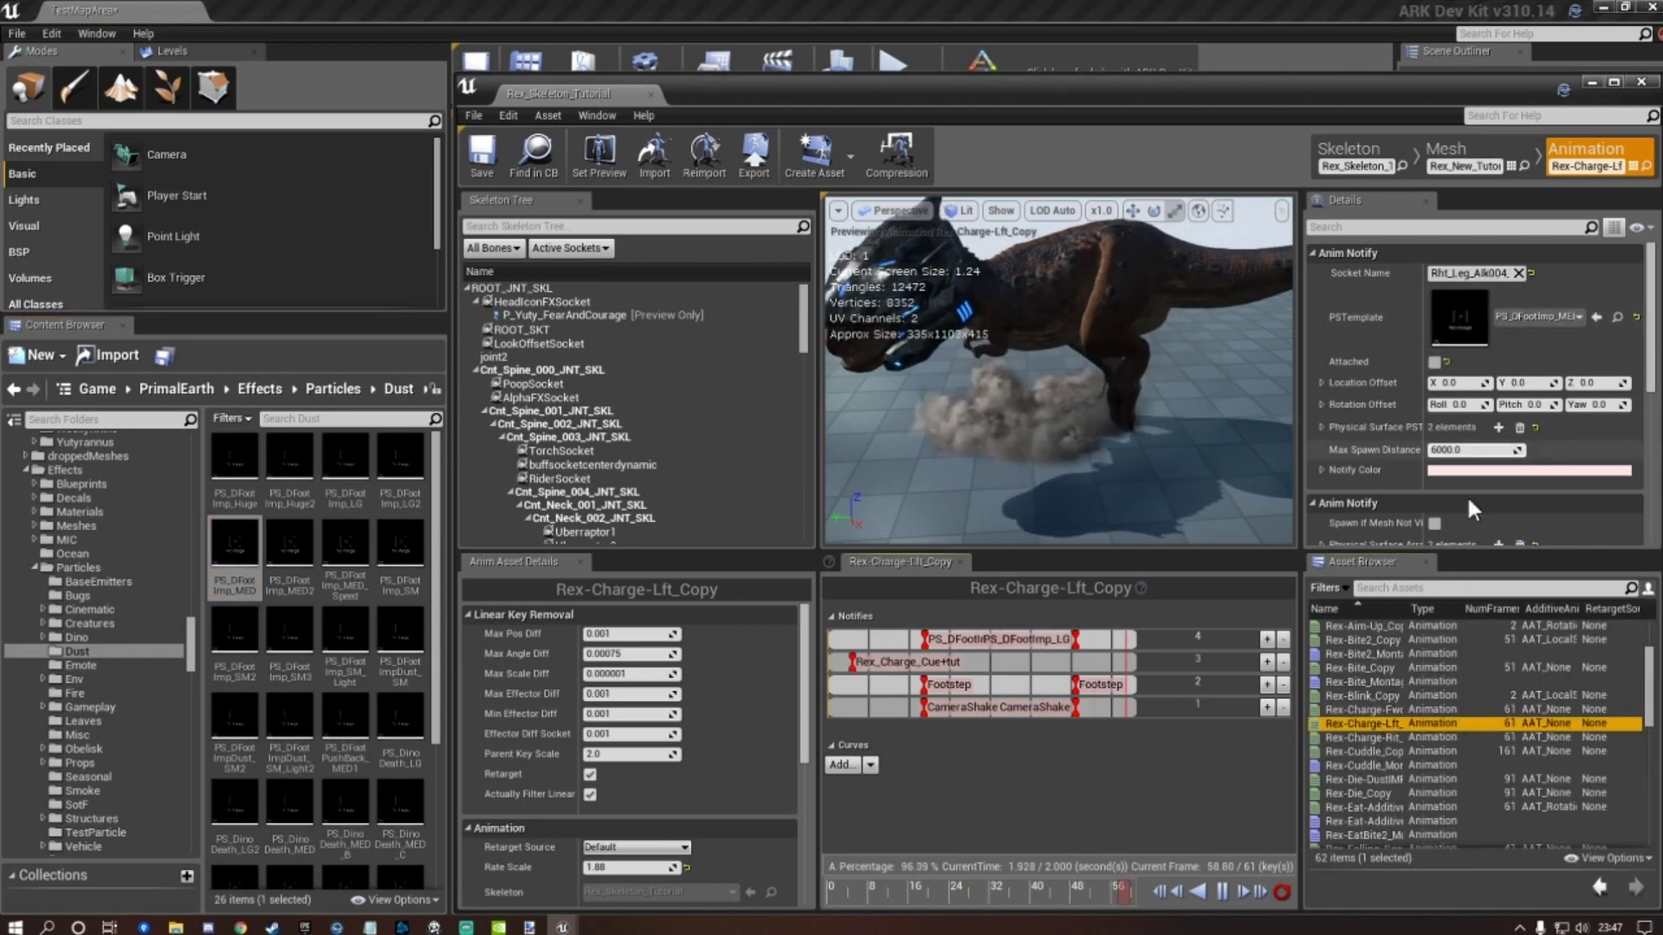
pyautogui.click(1403, 710)
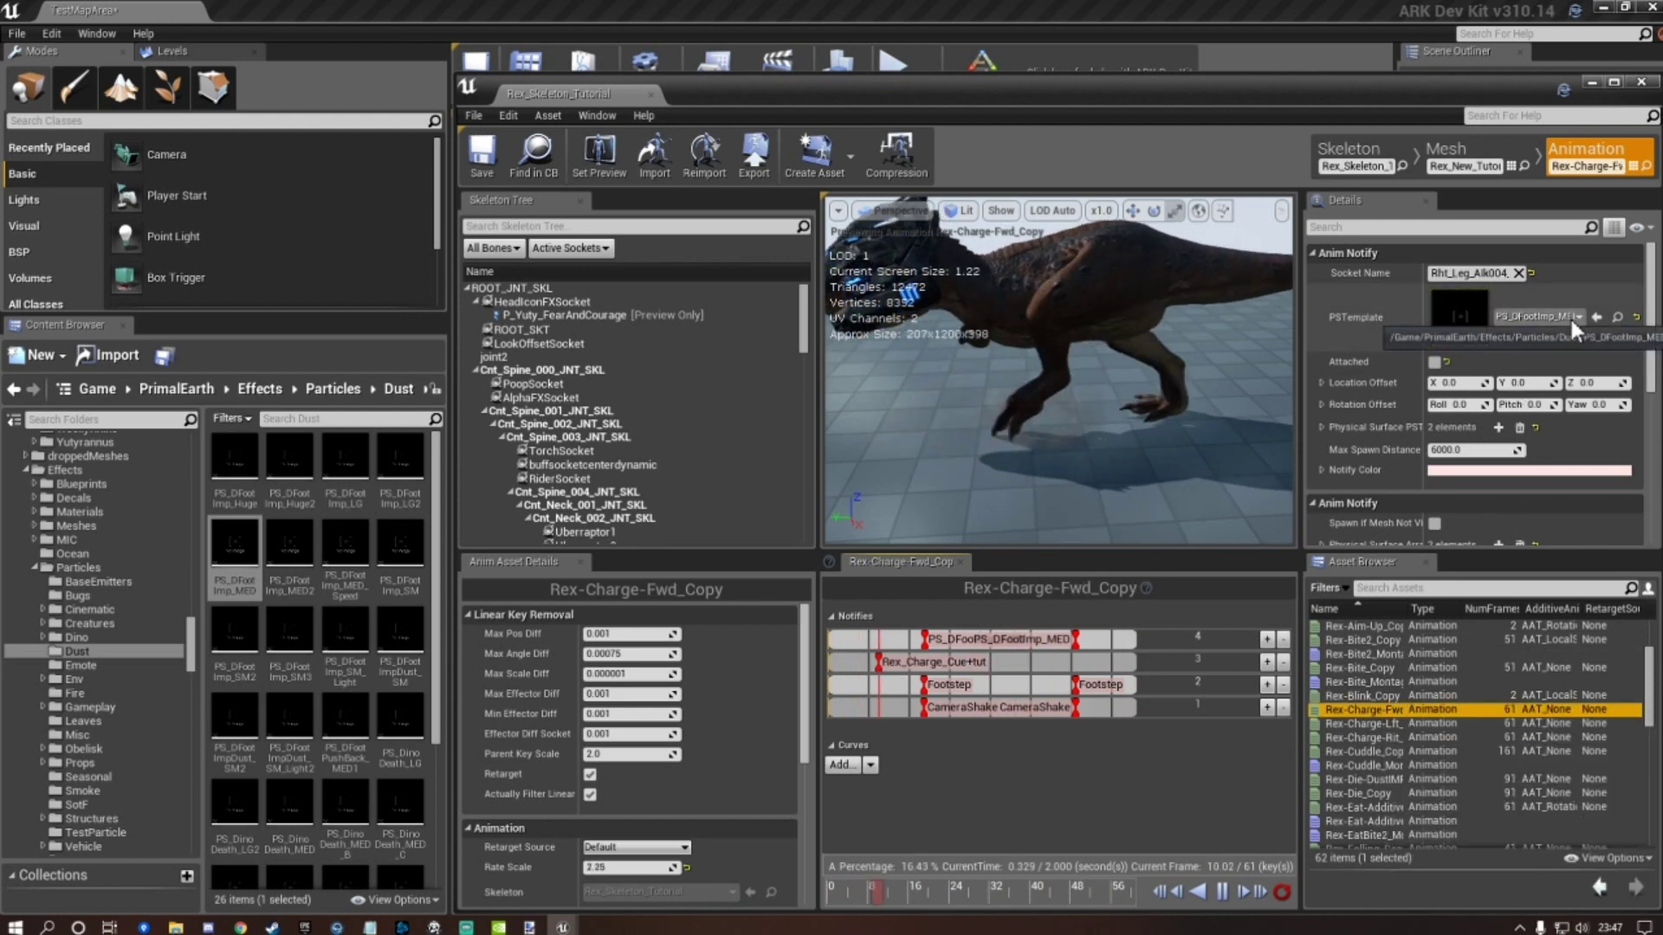
pyautogui.click(1392, 723)
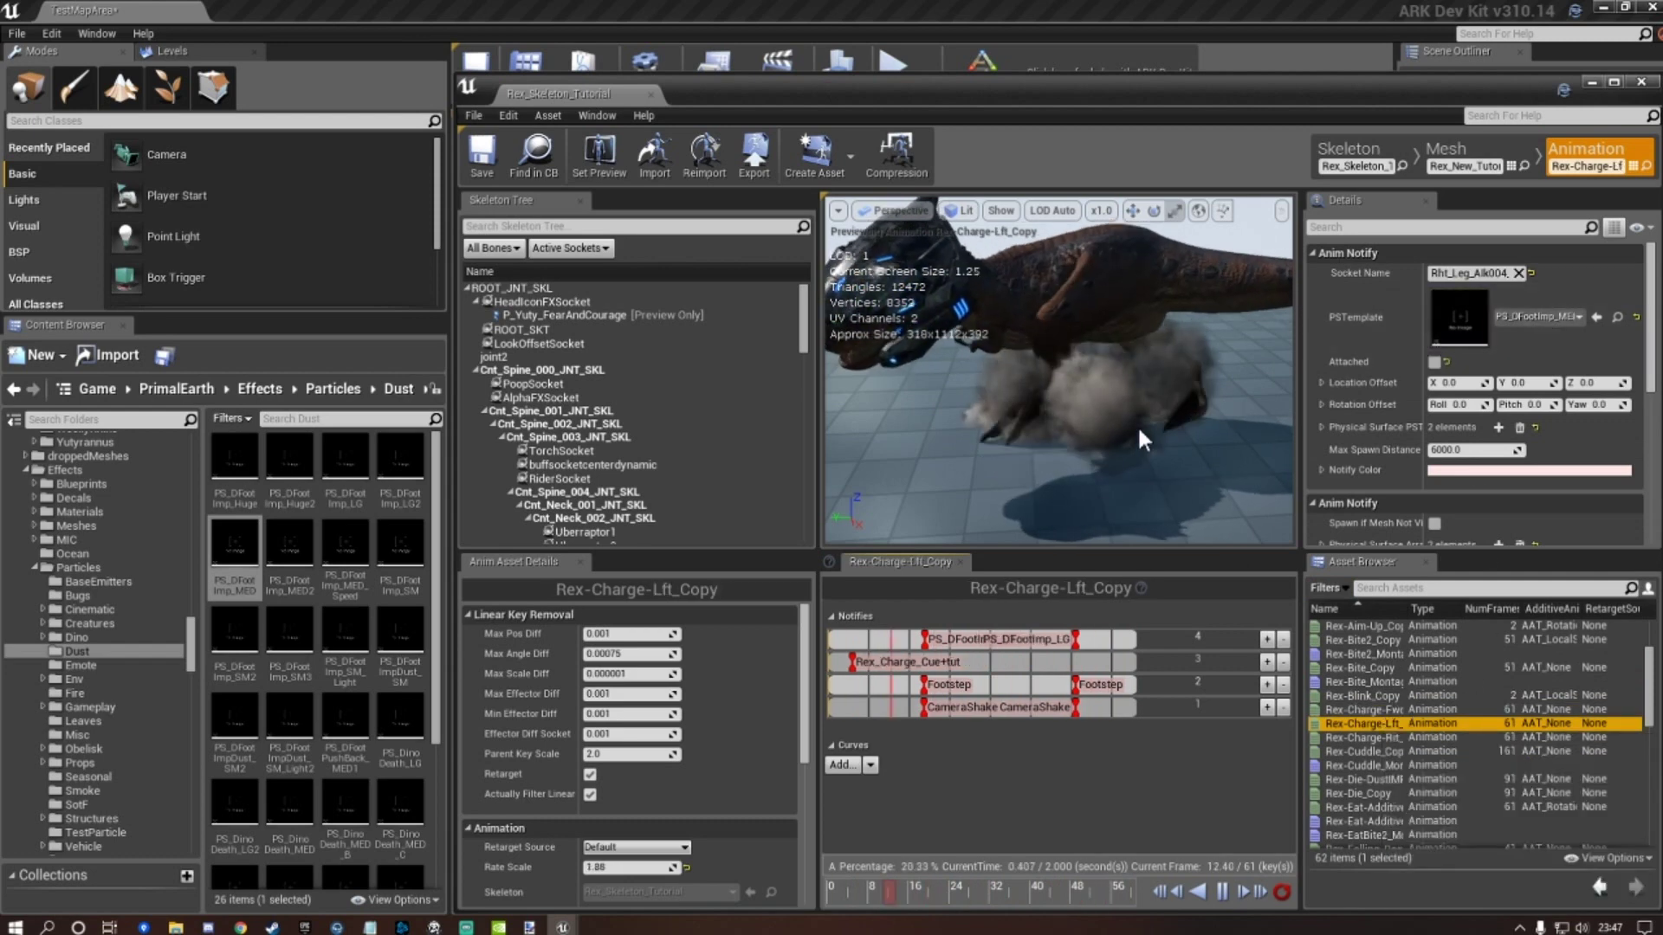
pyautogui.click(944, 641)
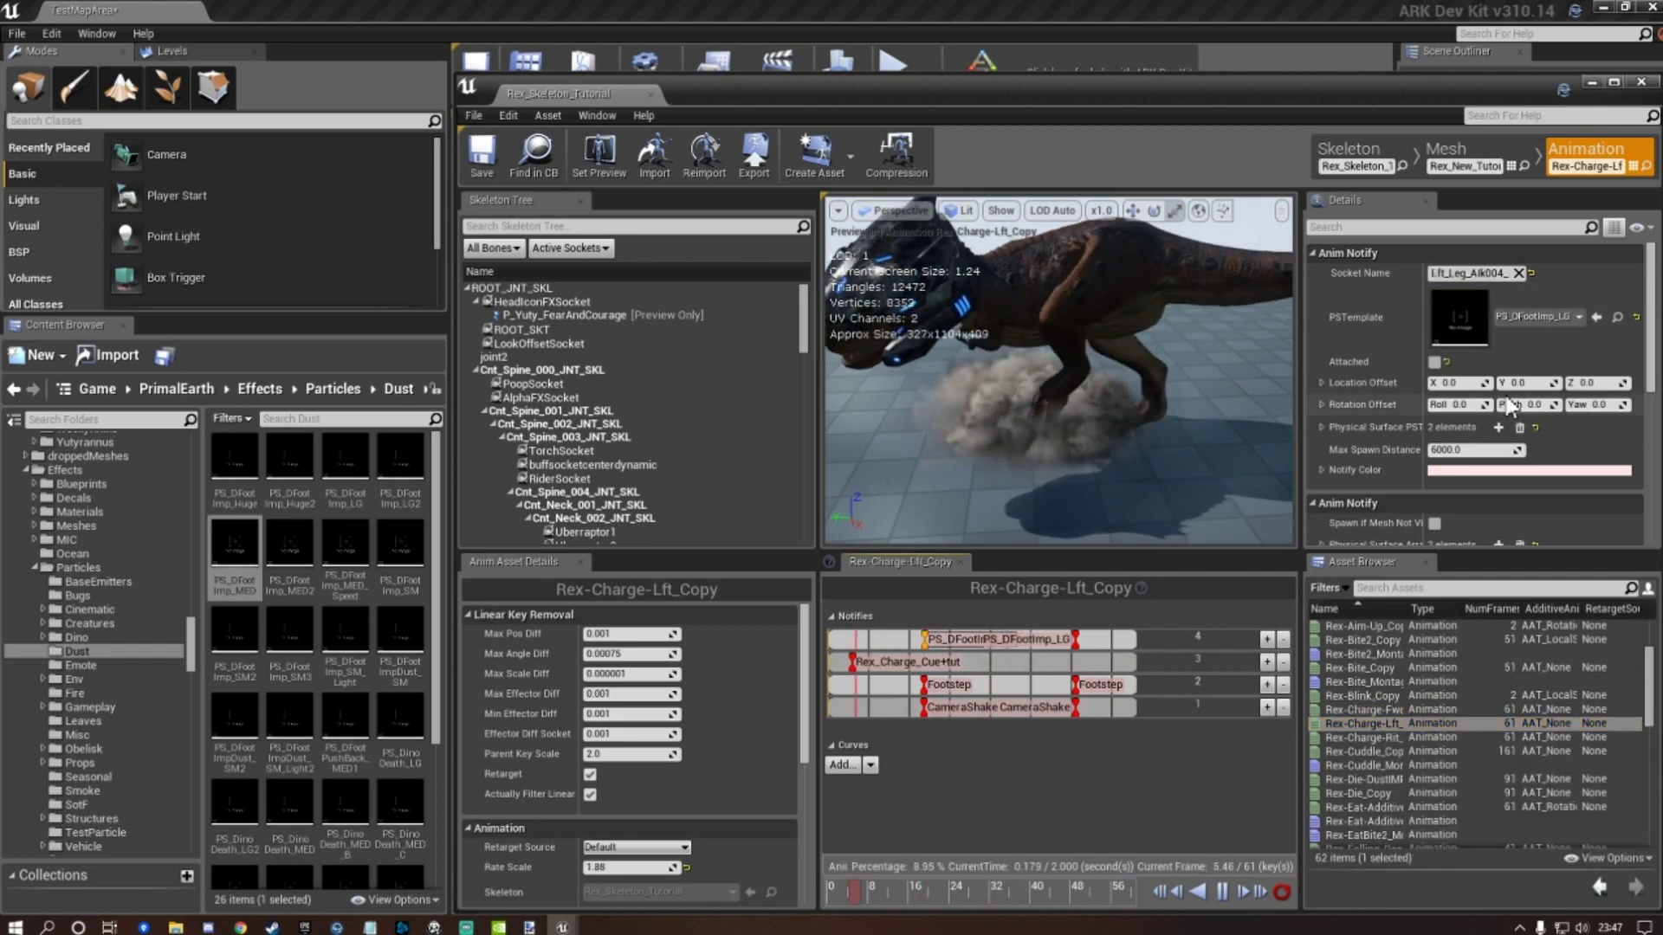
pyautogui.click(1079, 638)
pyautogui.click(1597, 313)
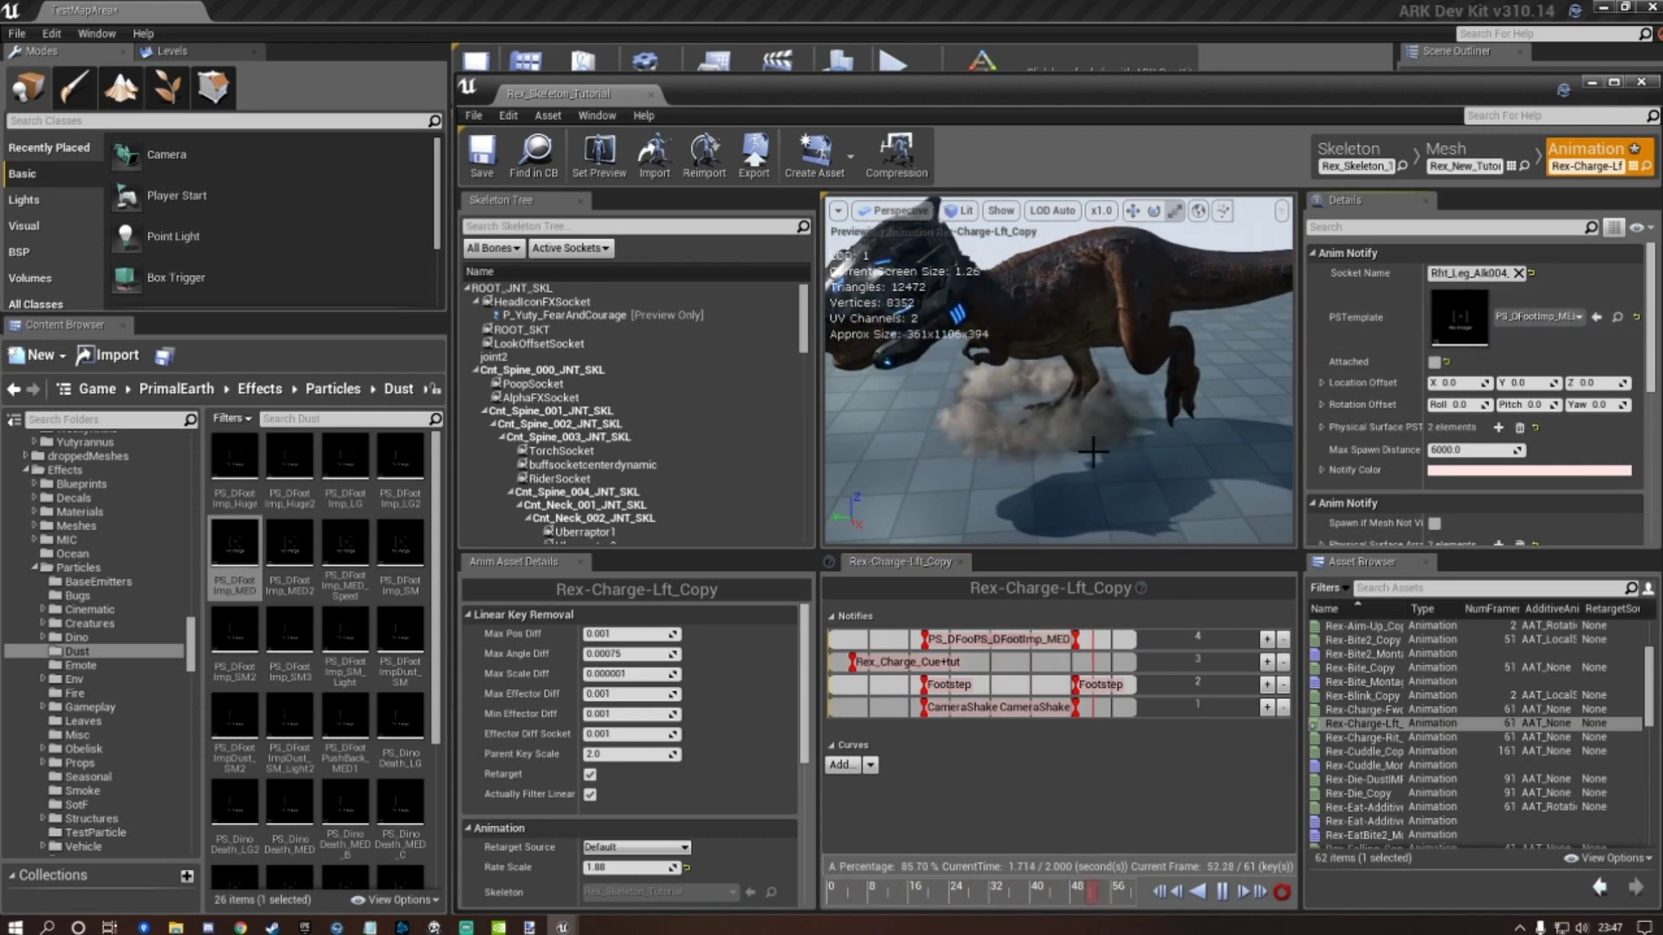
pyautogui.click(482, 159)
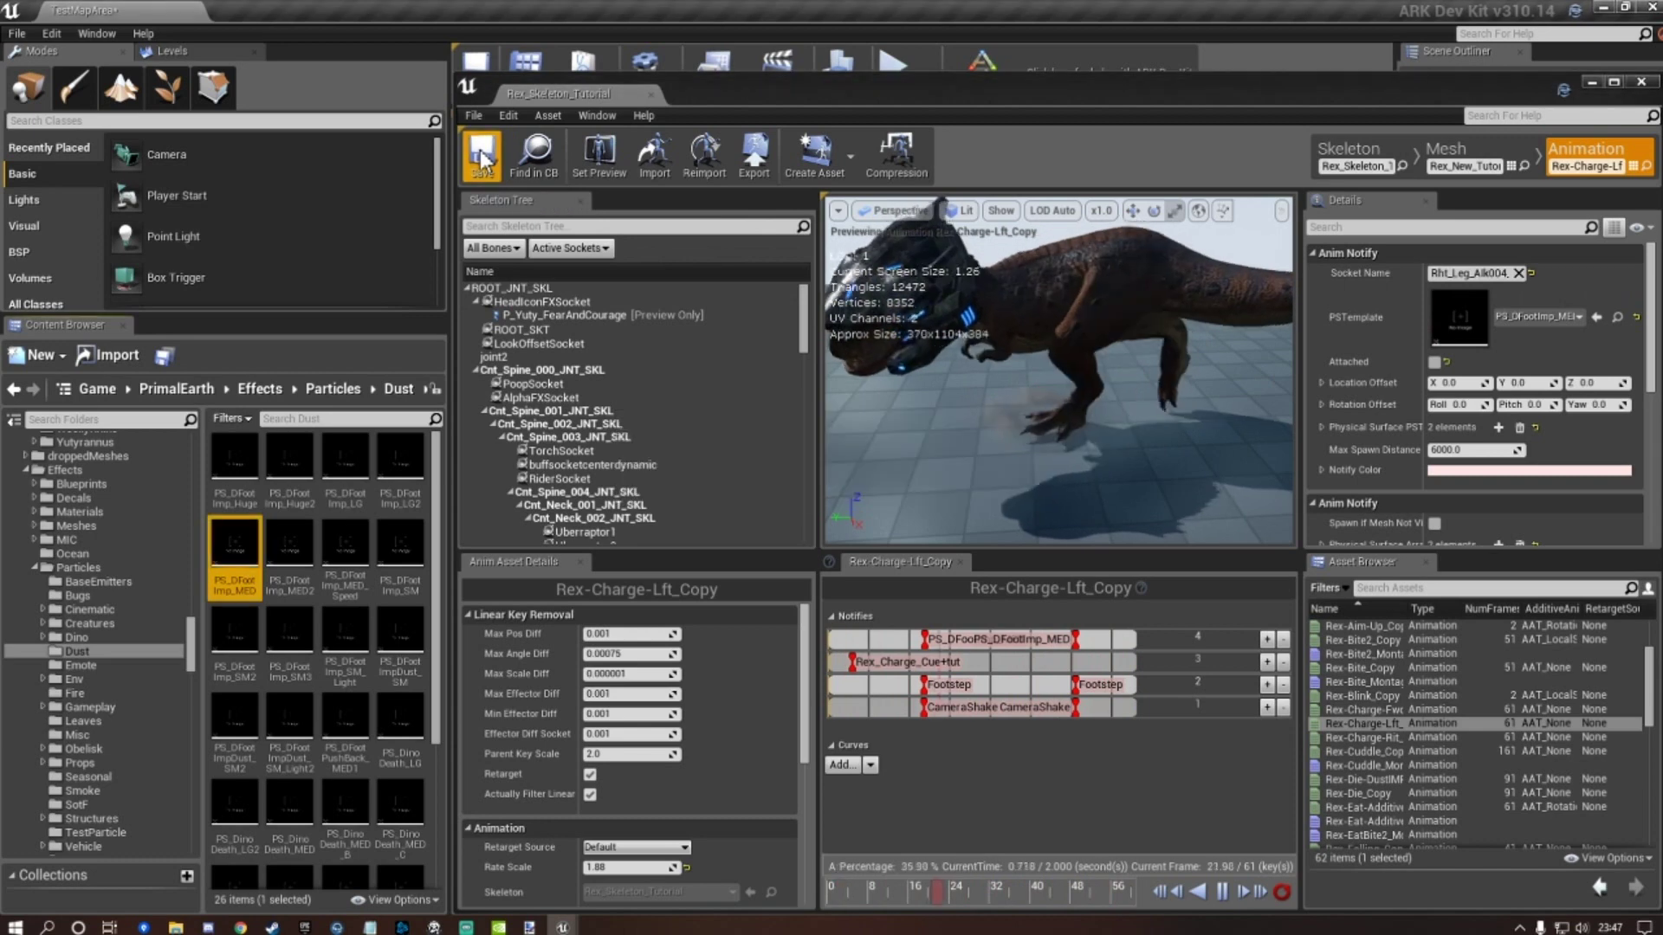
# Open Rex-Torpid-In_Copy and inspect the socket and offset settings of its PS_DustIMPQuick_MED_B particle notify.
pyautogui.scroll(-2, 1392, 703)
pyautogui.scroll(-5, 1392, 703)
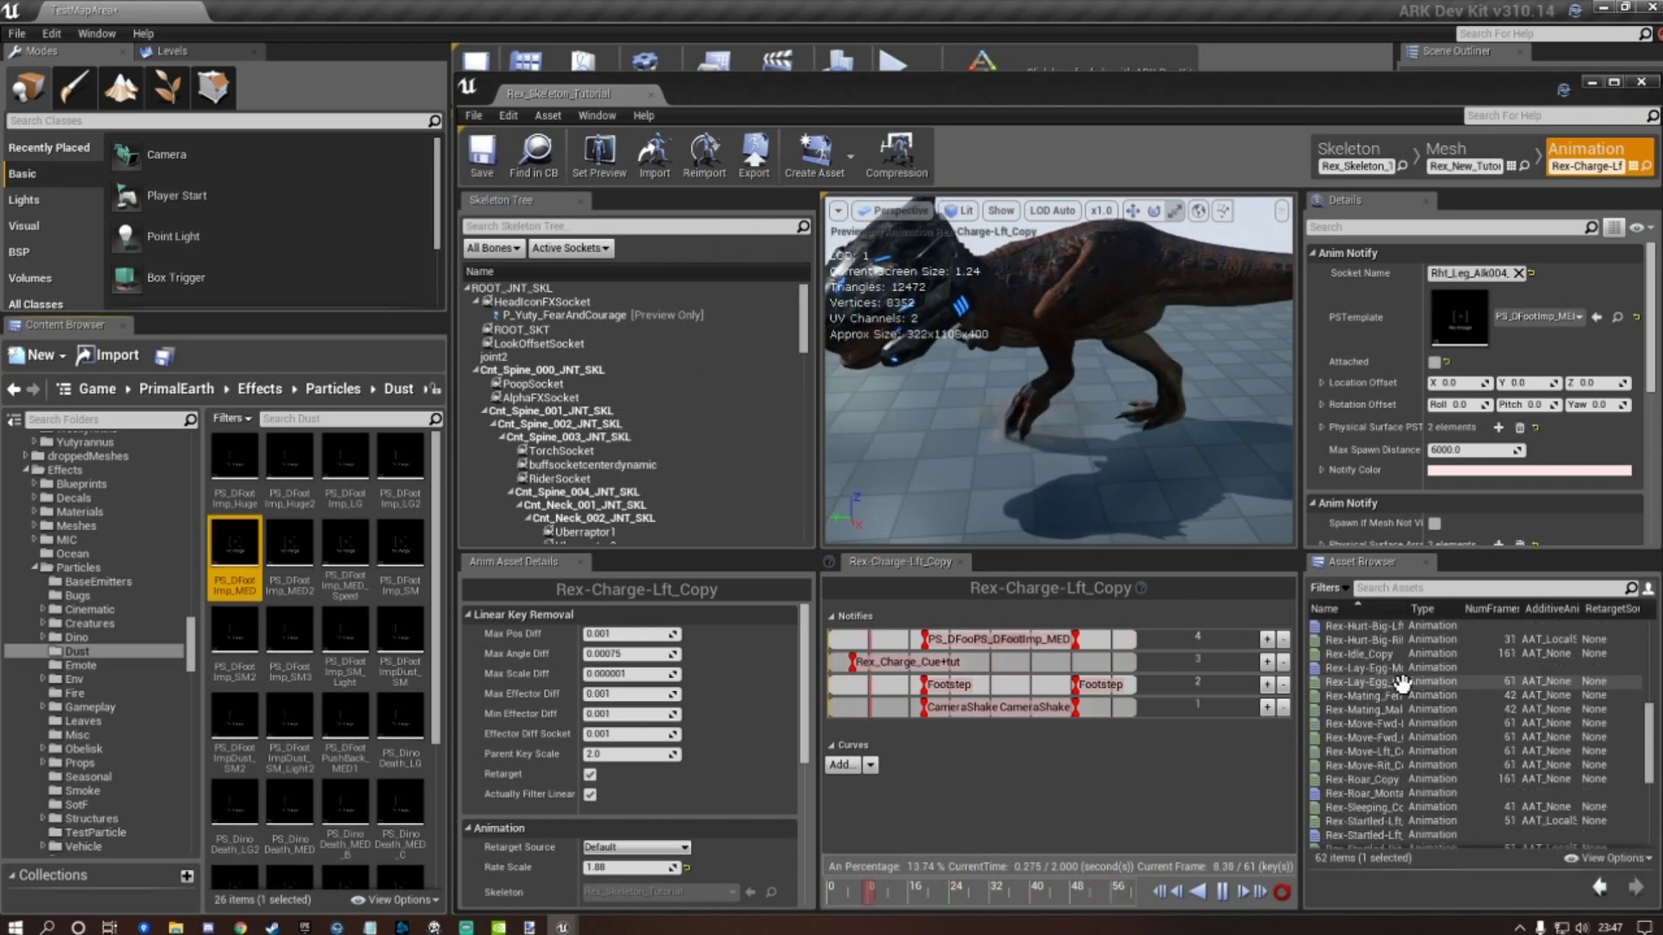
pyautogui.scroll(-2, 1403, 680)
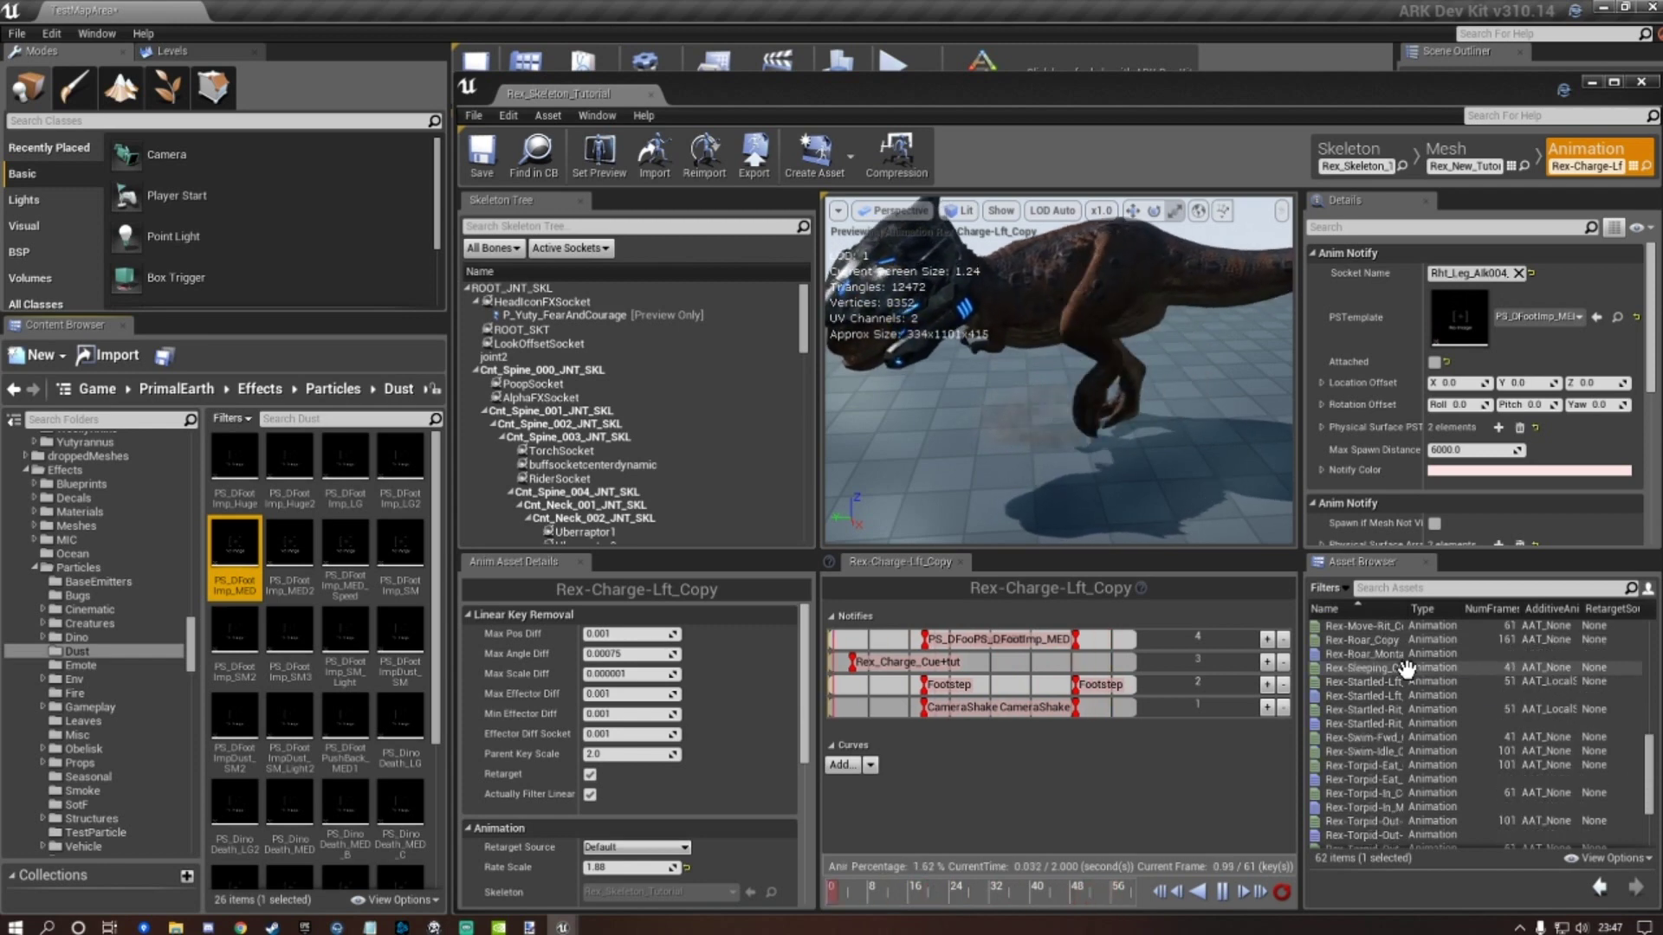
pyautogui.scroll(-2, 1395, 702)
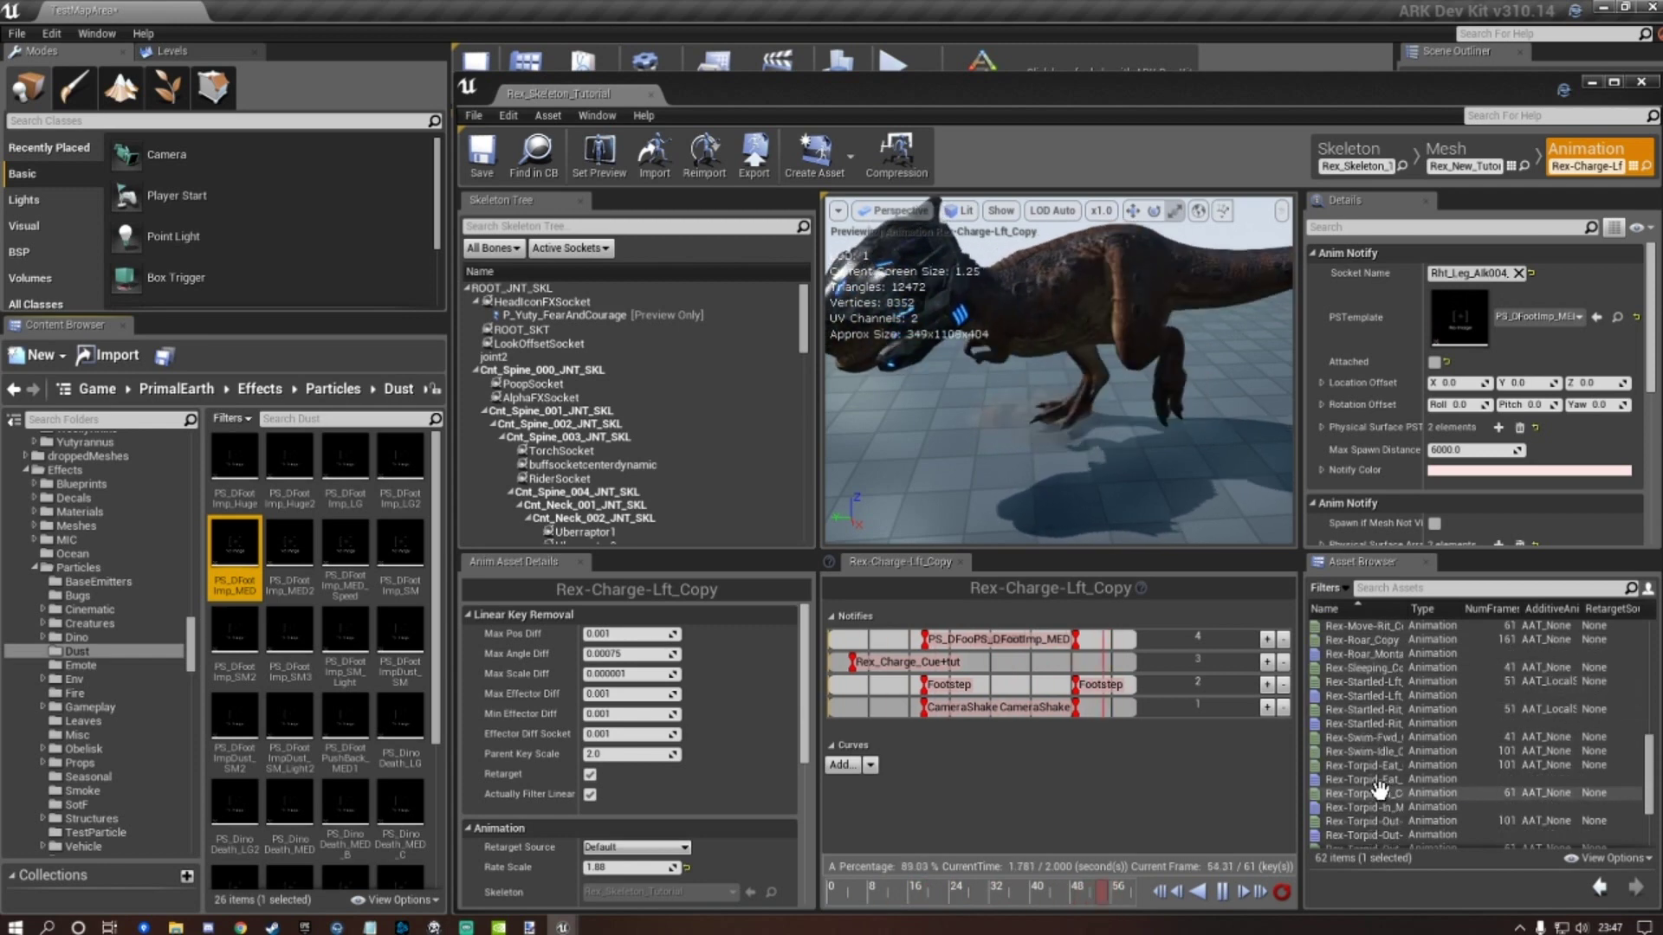
pyautogui.click(1372, 793)
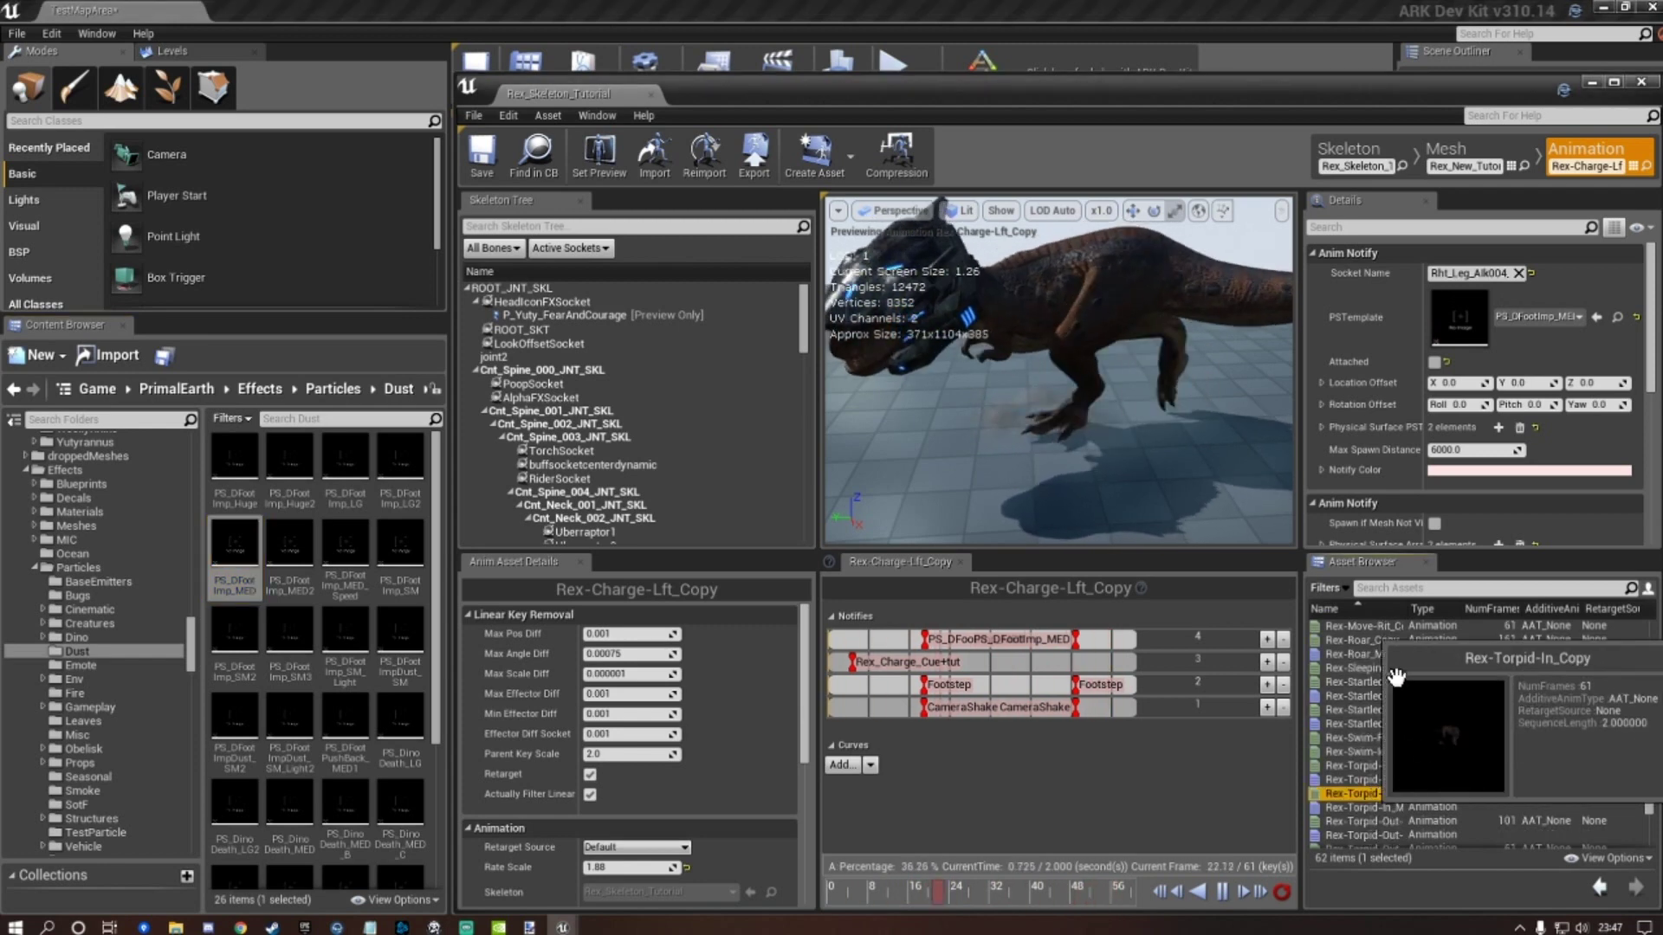
pyautogui.doubleClick(1372, 793)
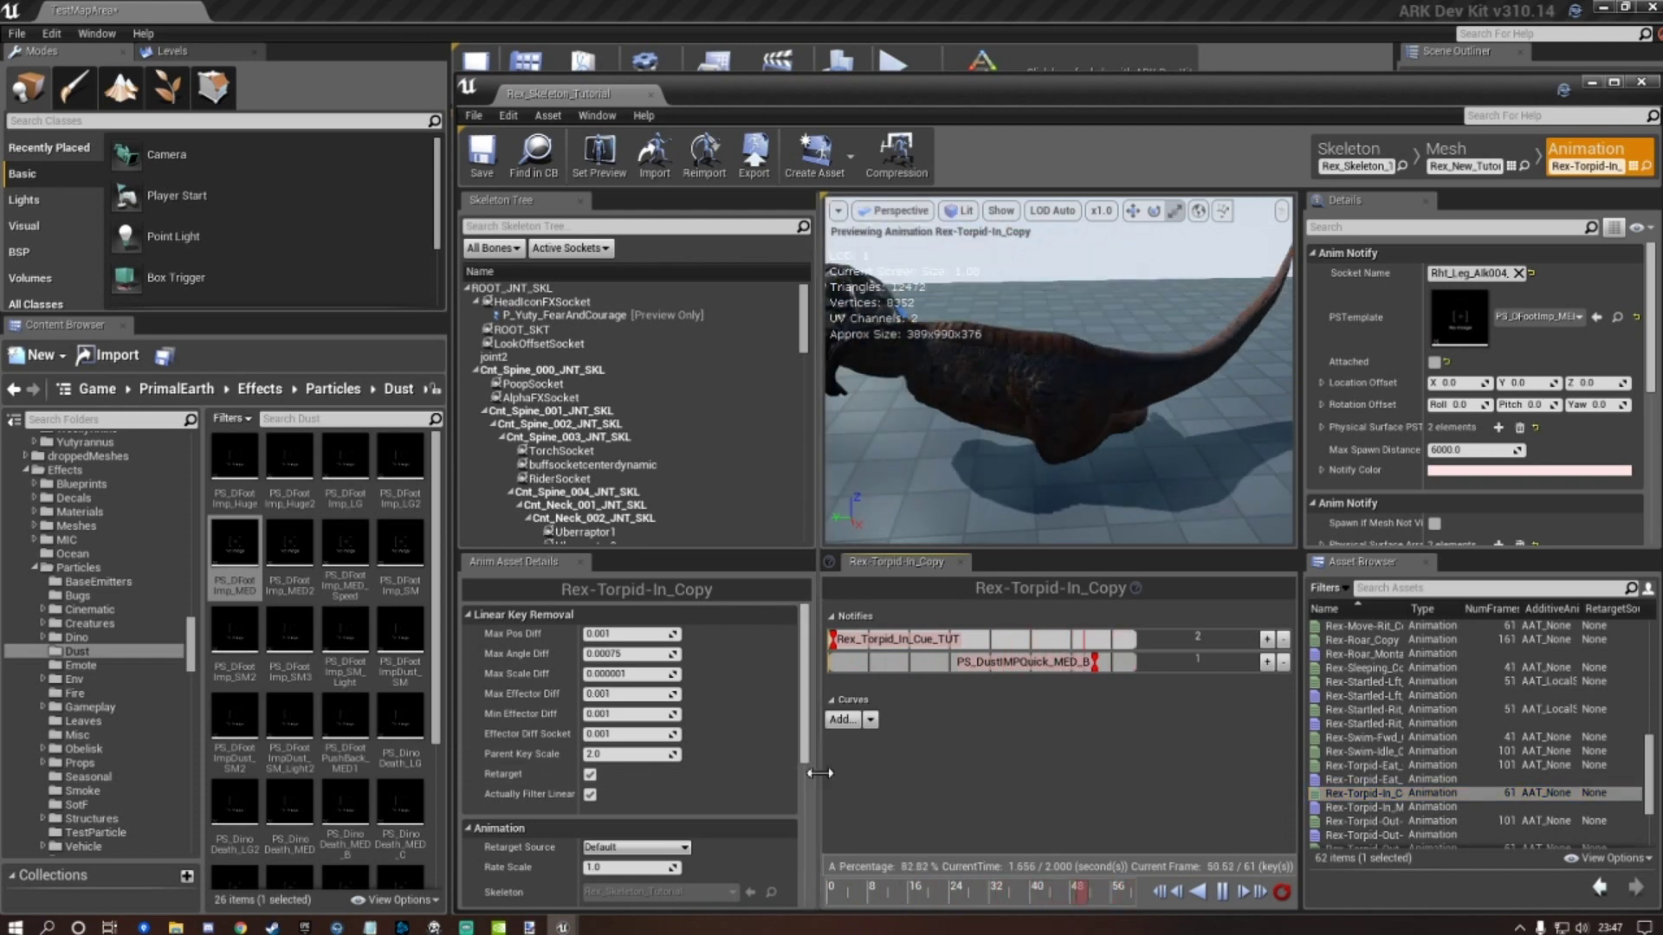
pyautogui.moveTo(819, 773); pyautogui.dragTo(802, 773)
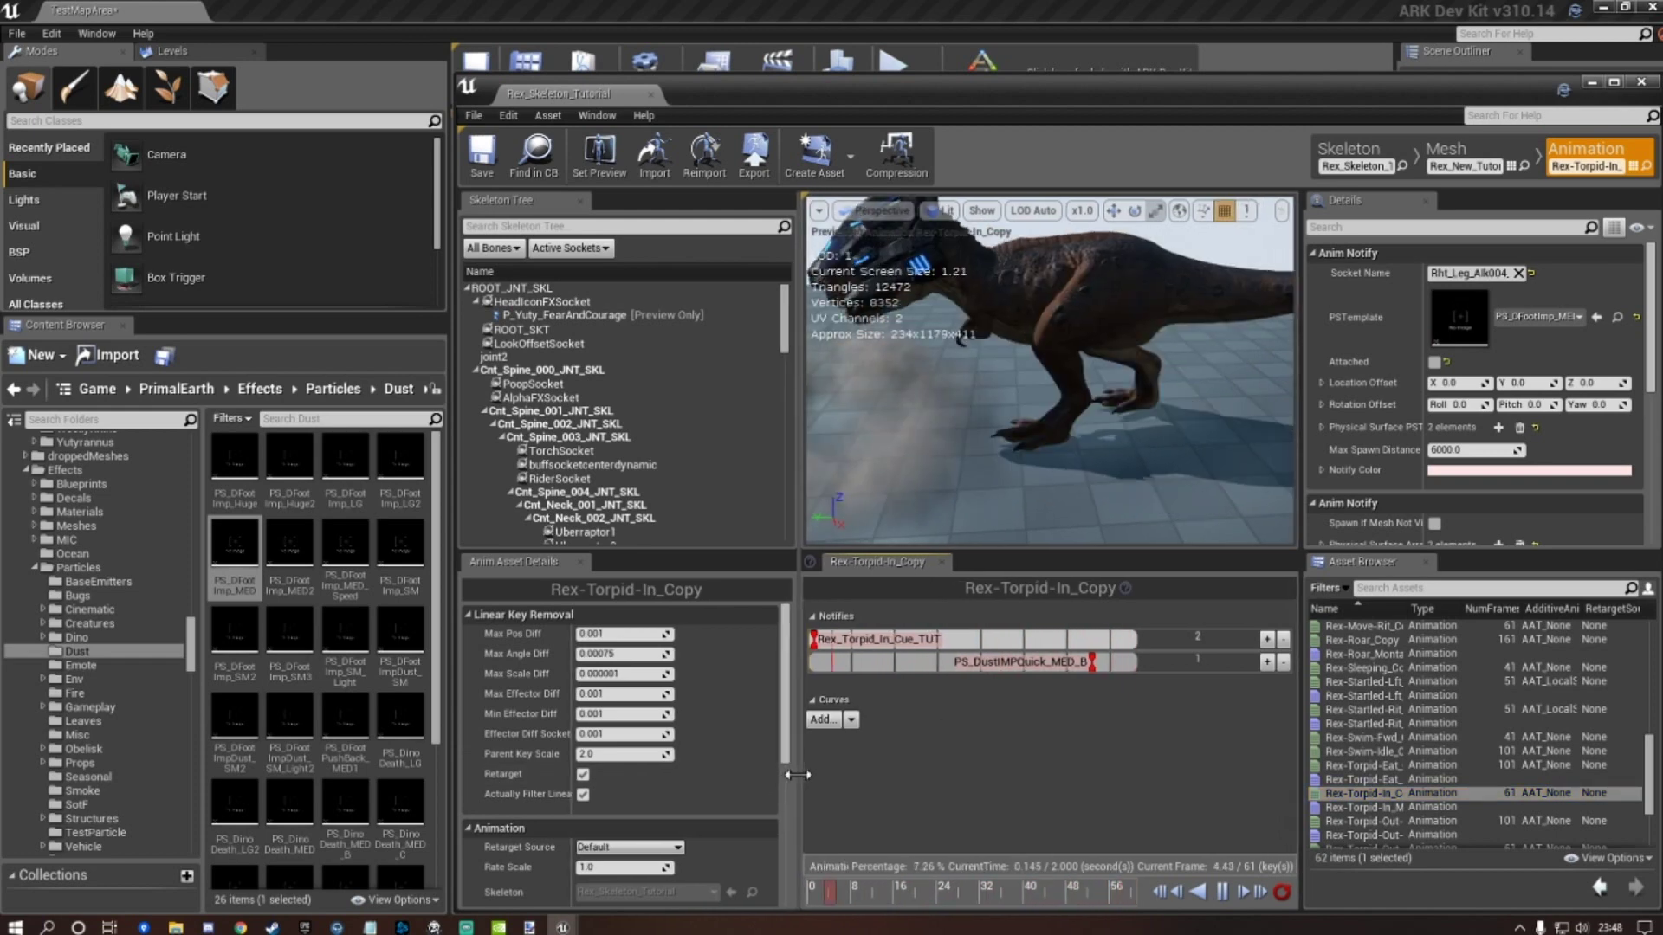
pyautogui.click(1026, 659)
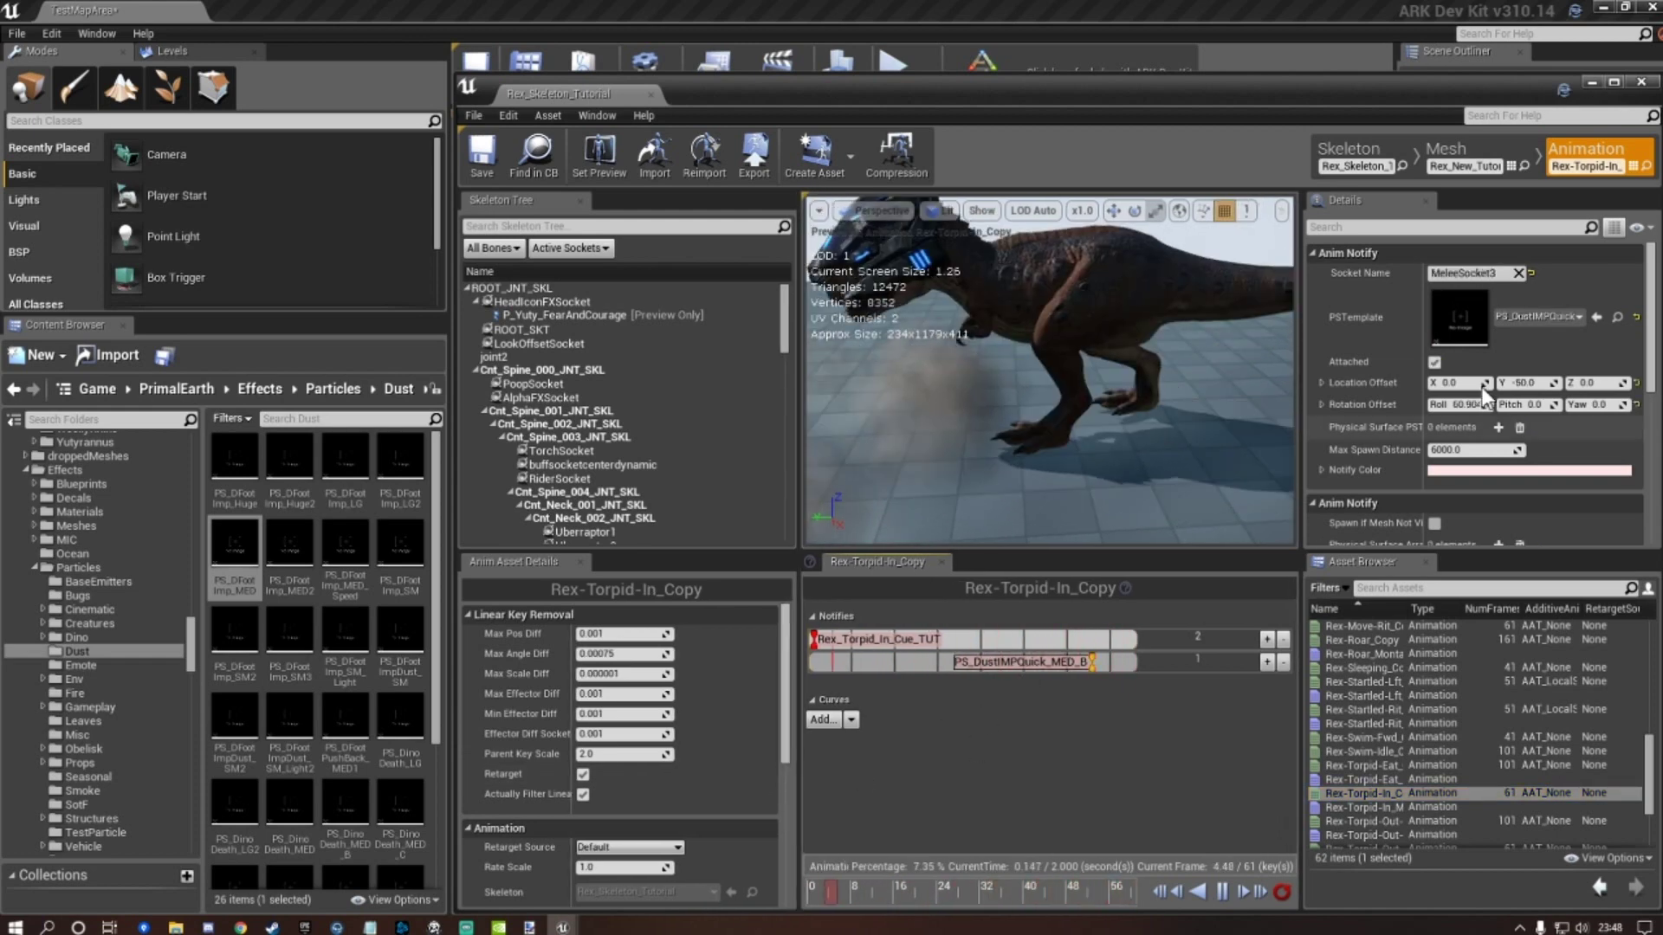
# Set the PSTemplate of the MeleeSocket3 particle notify in Rex-Torpid-In_Copy to PS_DustIMPQuick_MED.
pyautogui.click(1582, 319)
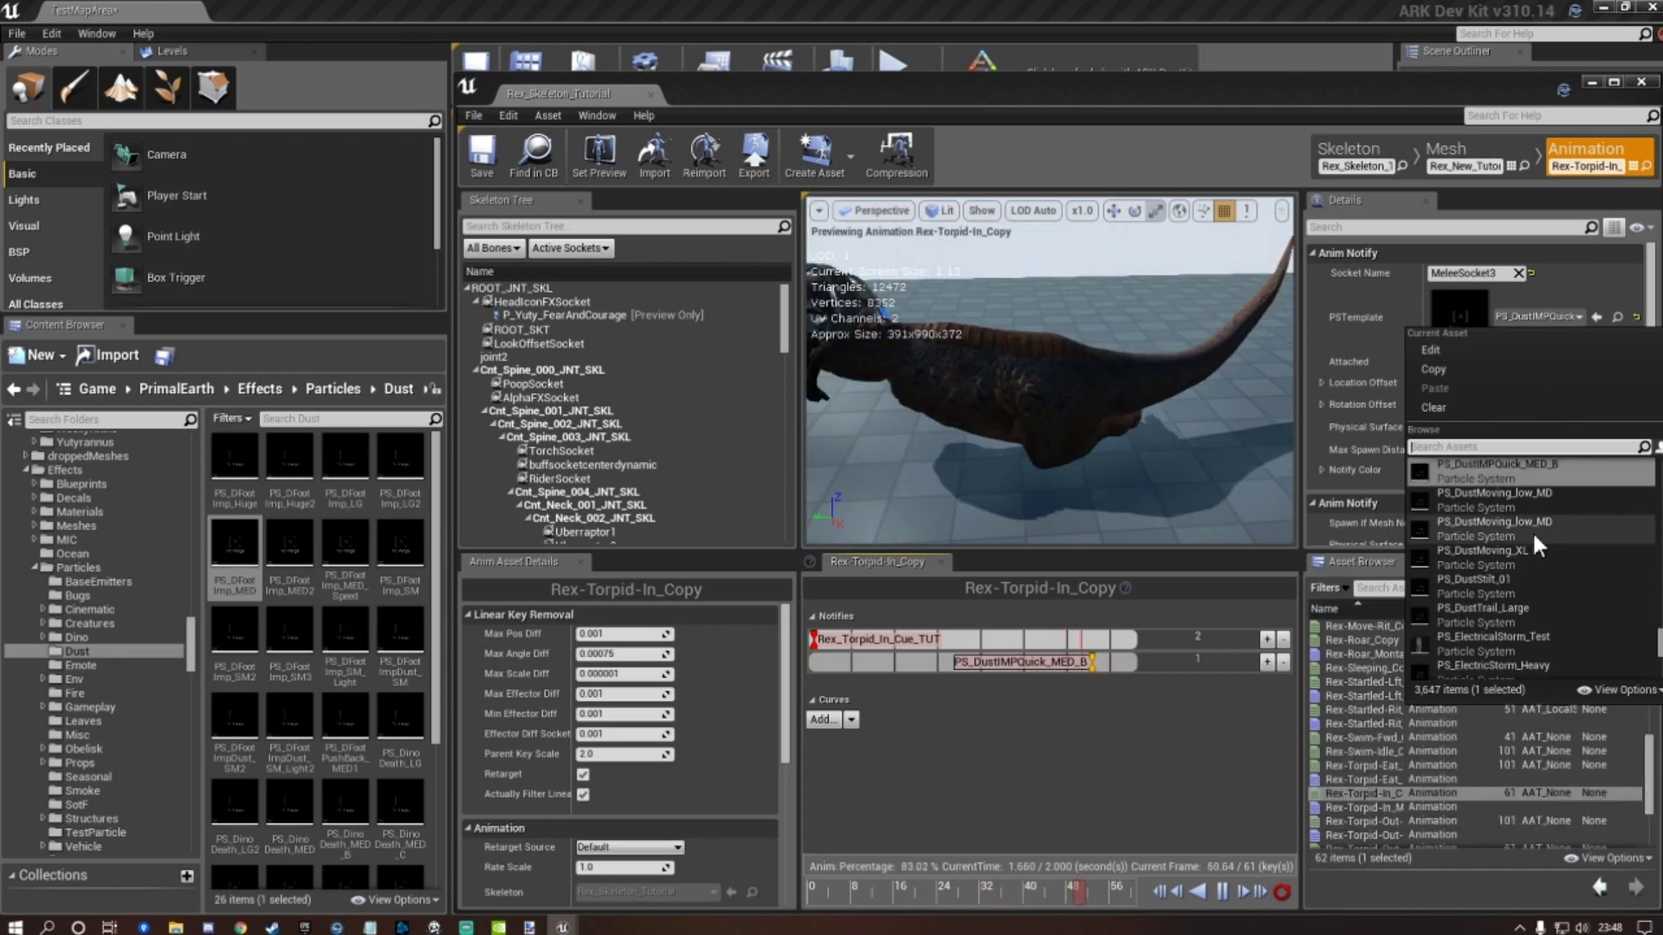
pyautogui.scroll(1, 1566, 492)
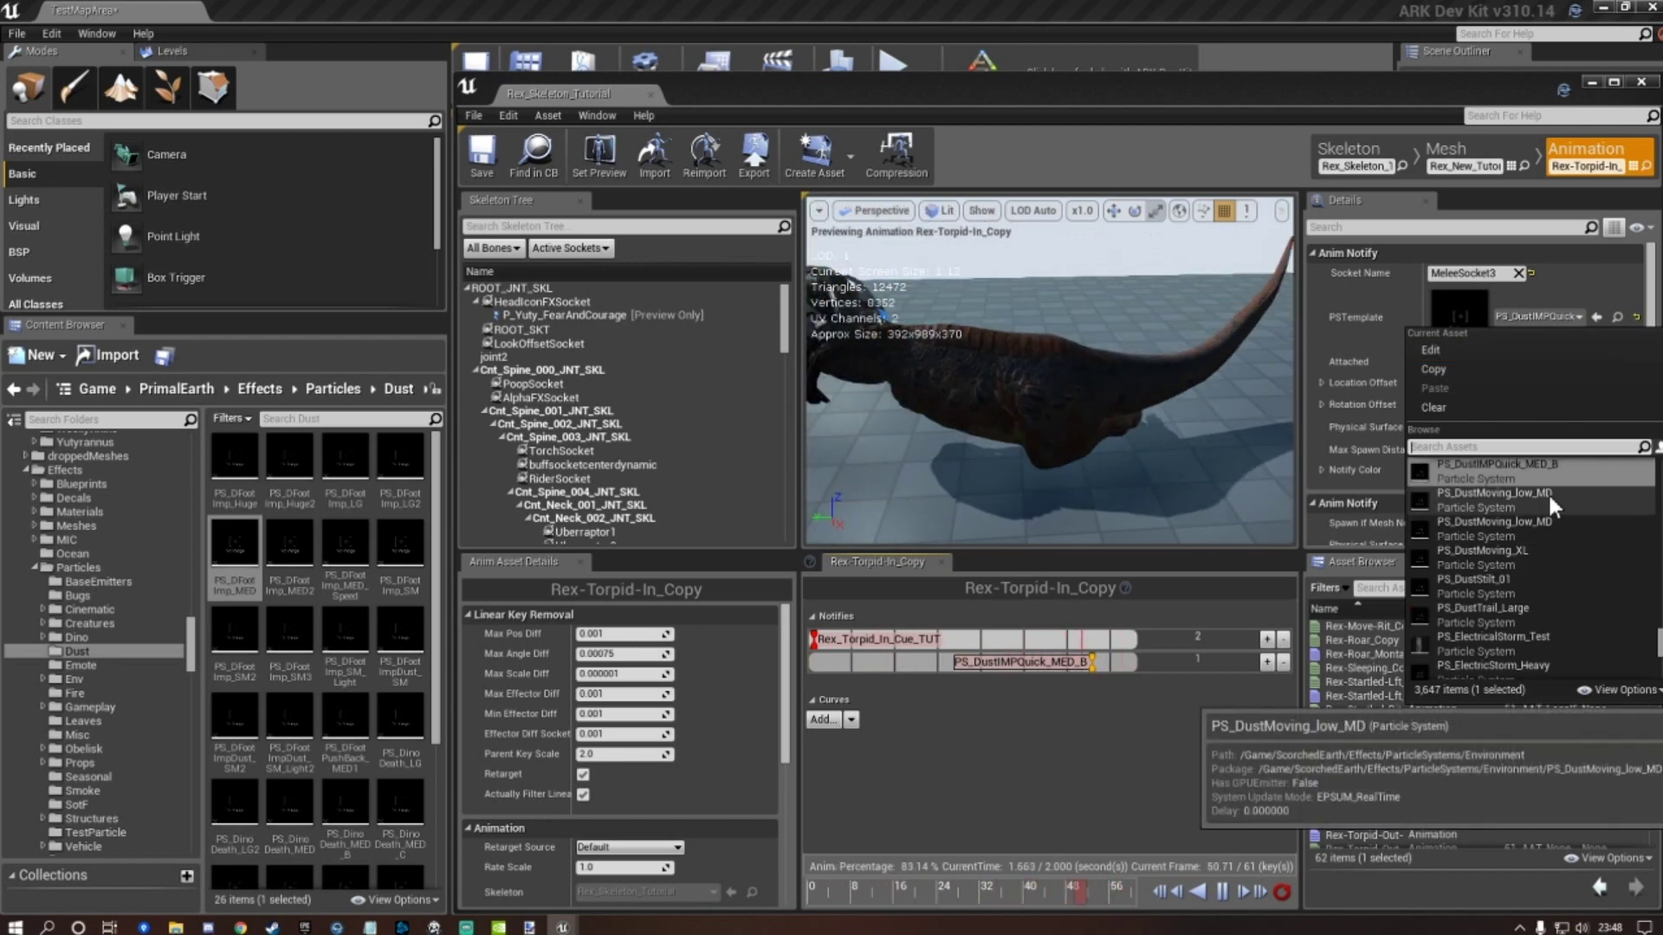
pyautogui.scroll(1, 1547, 492)
pyautogui.scroll(1, 1548, 496)
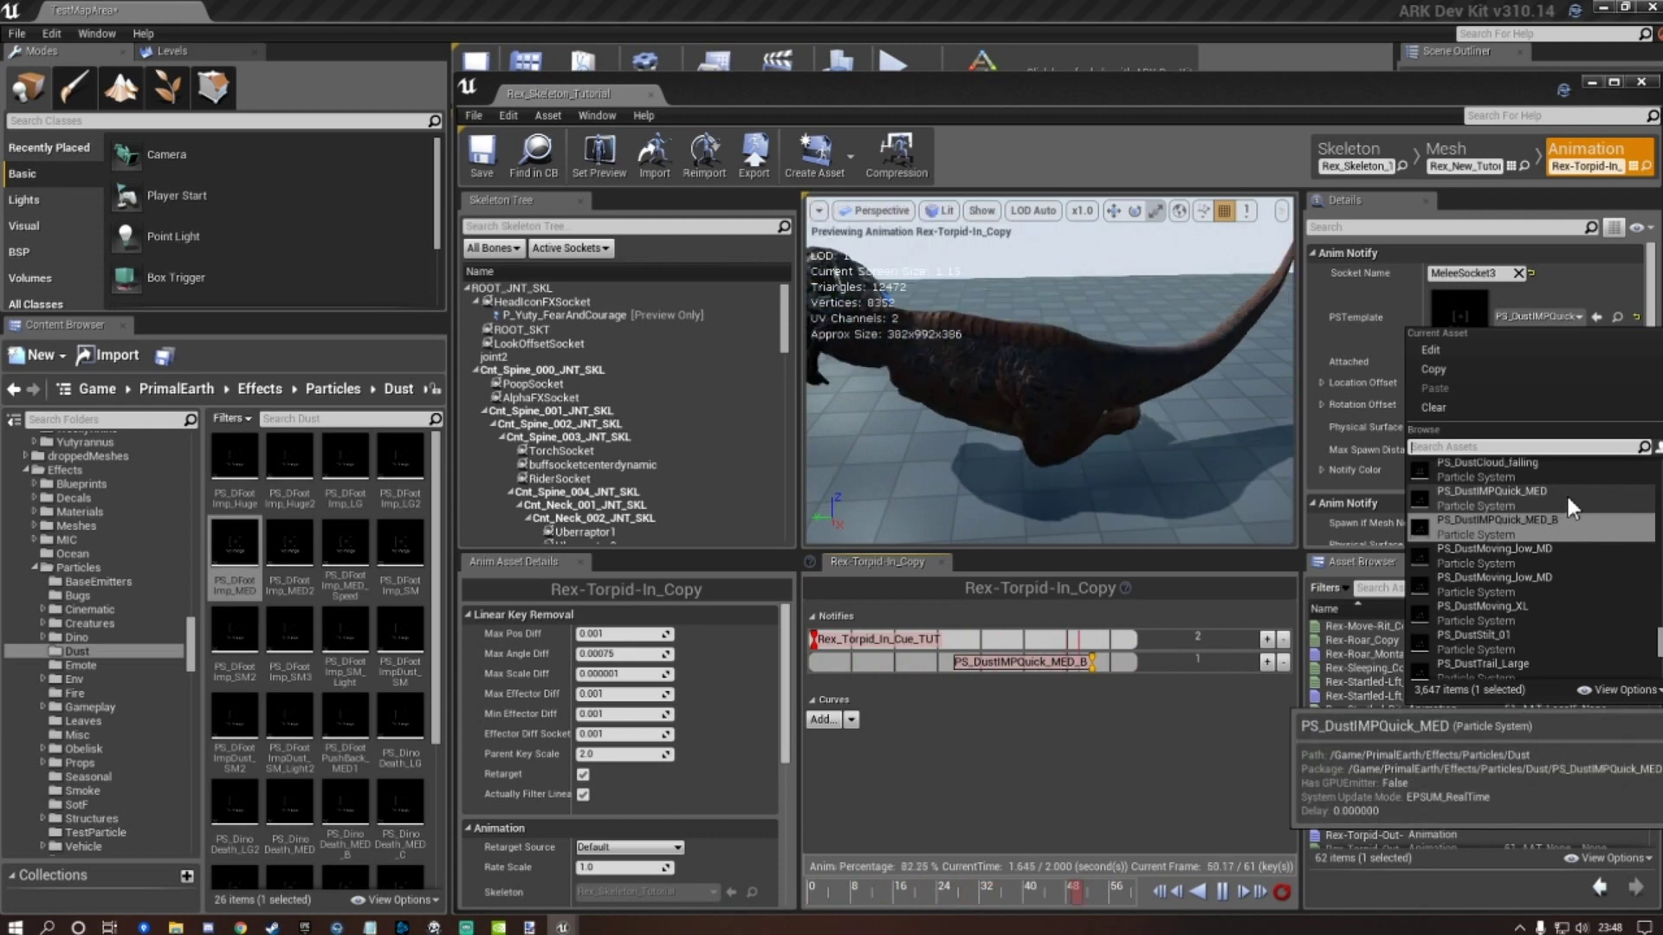
pyautogui.scroll(1, 1566, 492)
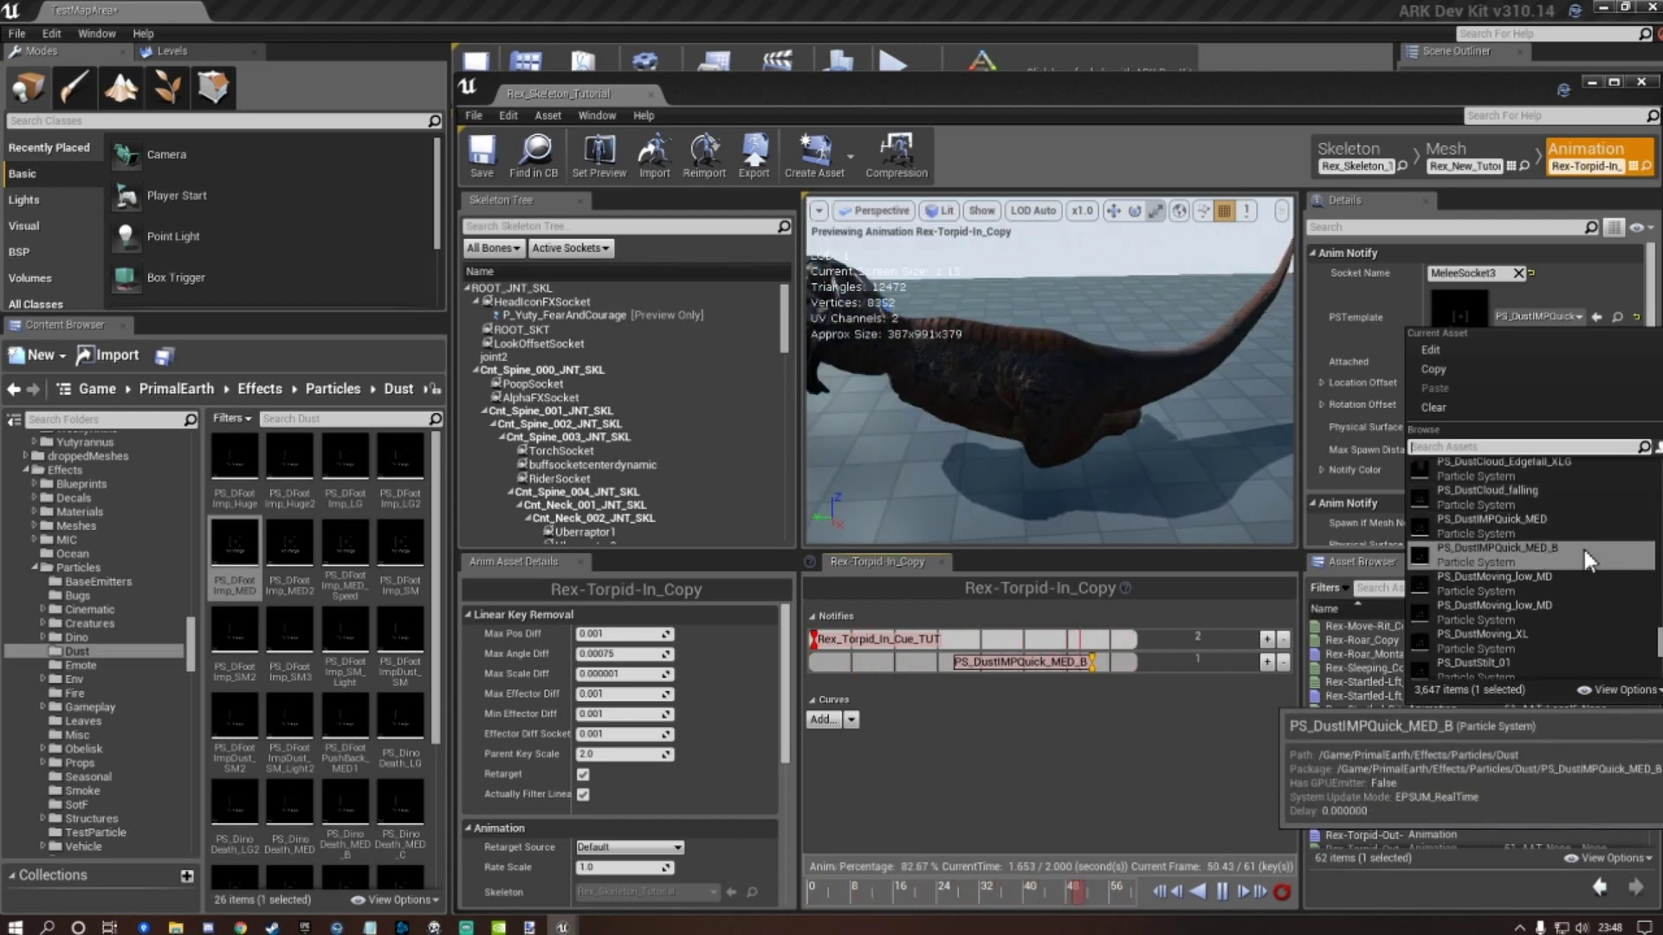
pyautogui.scroll(1, 1507, 545)
pyautogui.click(1526, 549)
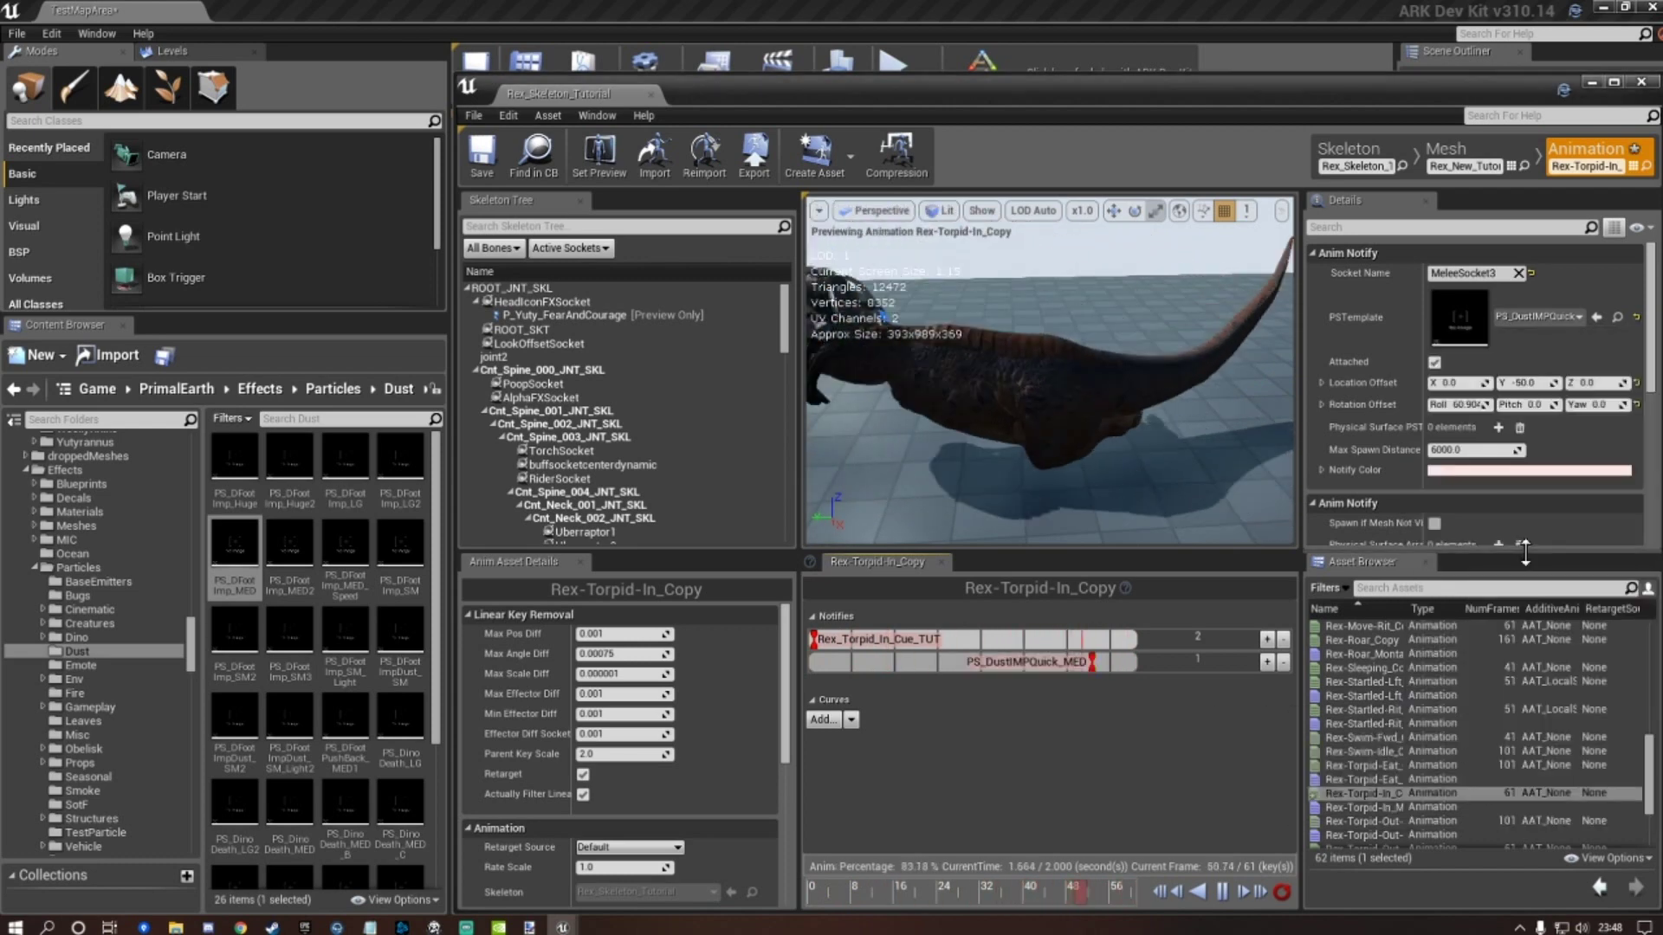
# Assign PS_DinoDeath_SM as the PSTemplate of the Rex-Torpid-In_Copy particle notify, pause the preview, save the animation, and close its editor.
pyautogui.click(1578, 315)
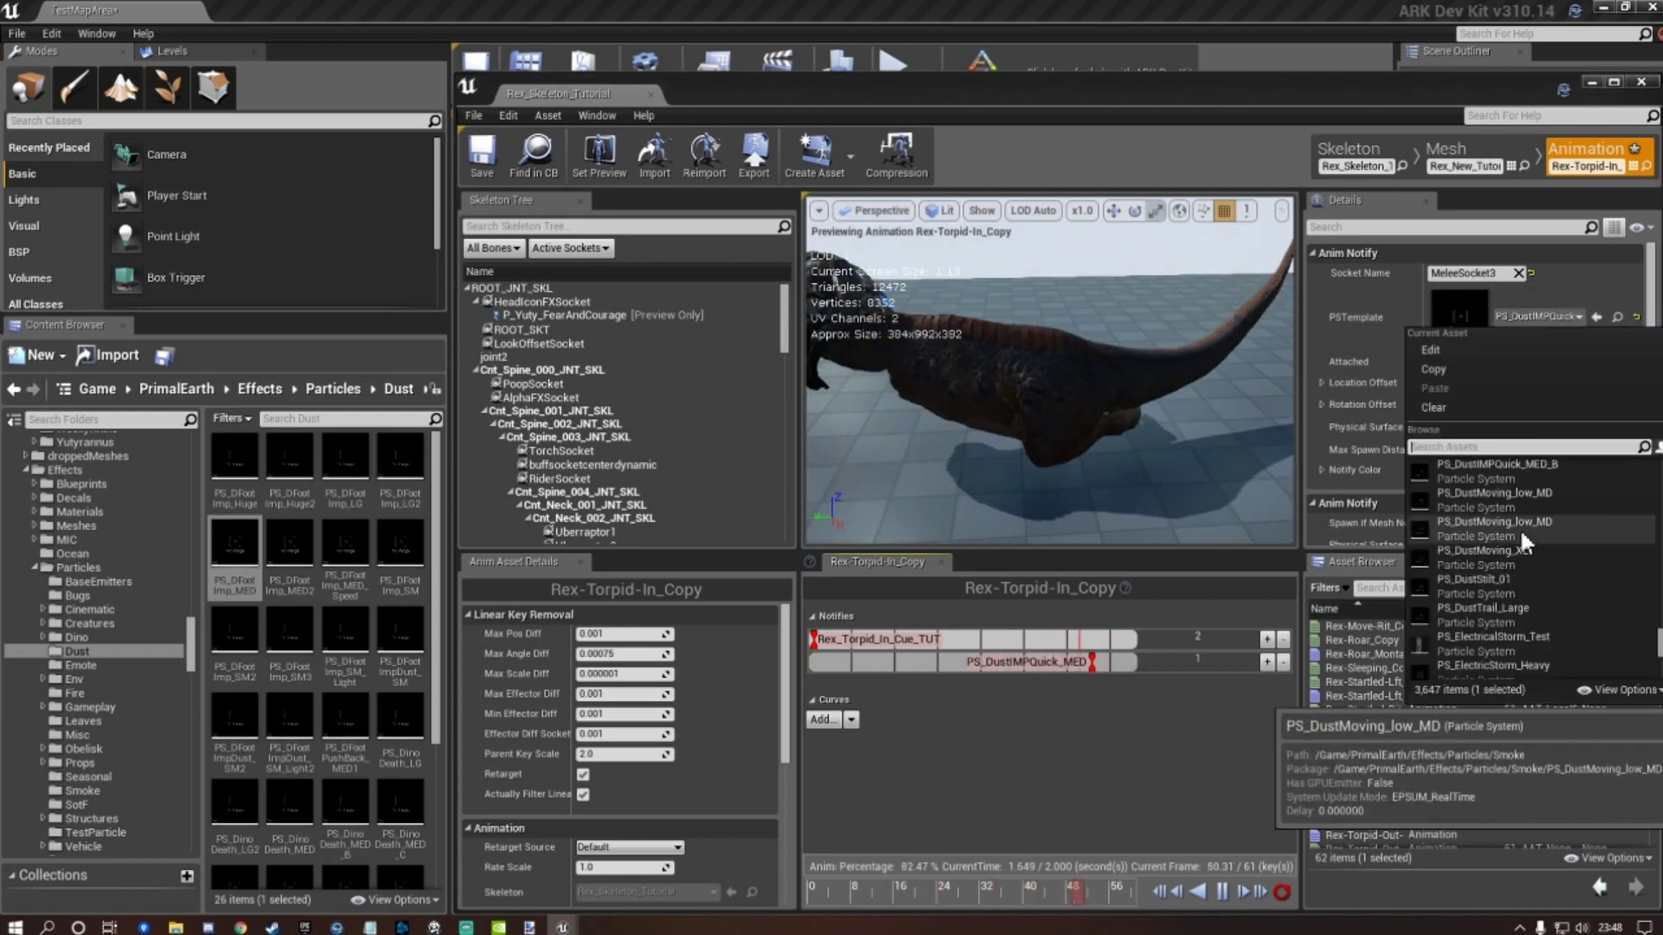
pyautogui.scroll(2, 1529, 546)
pyautogui.scroll(4, 1536, 548)
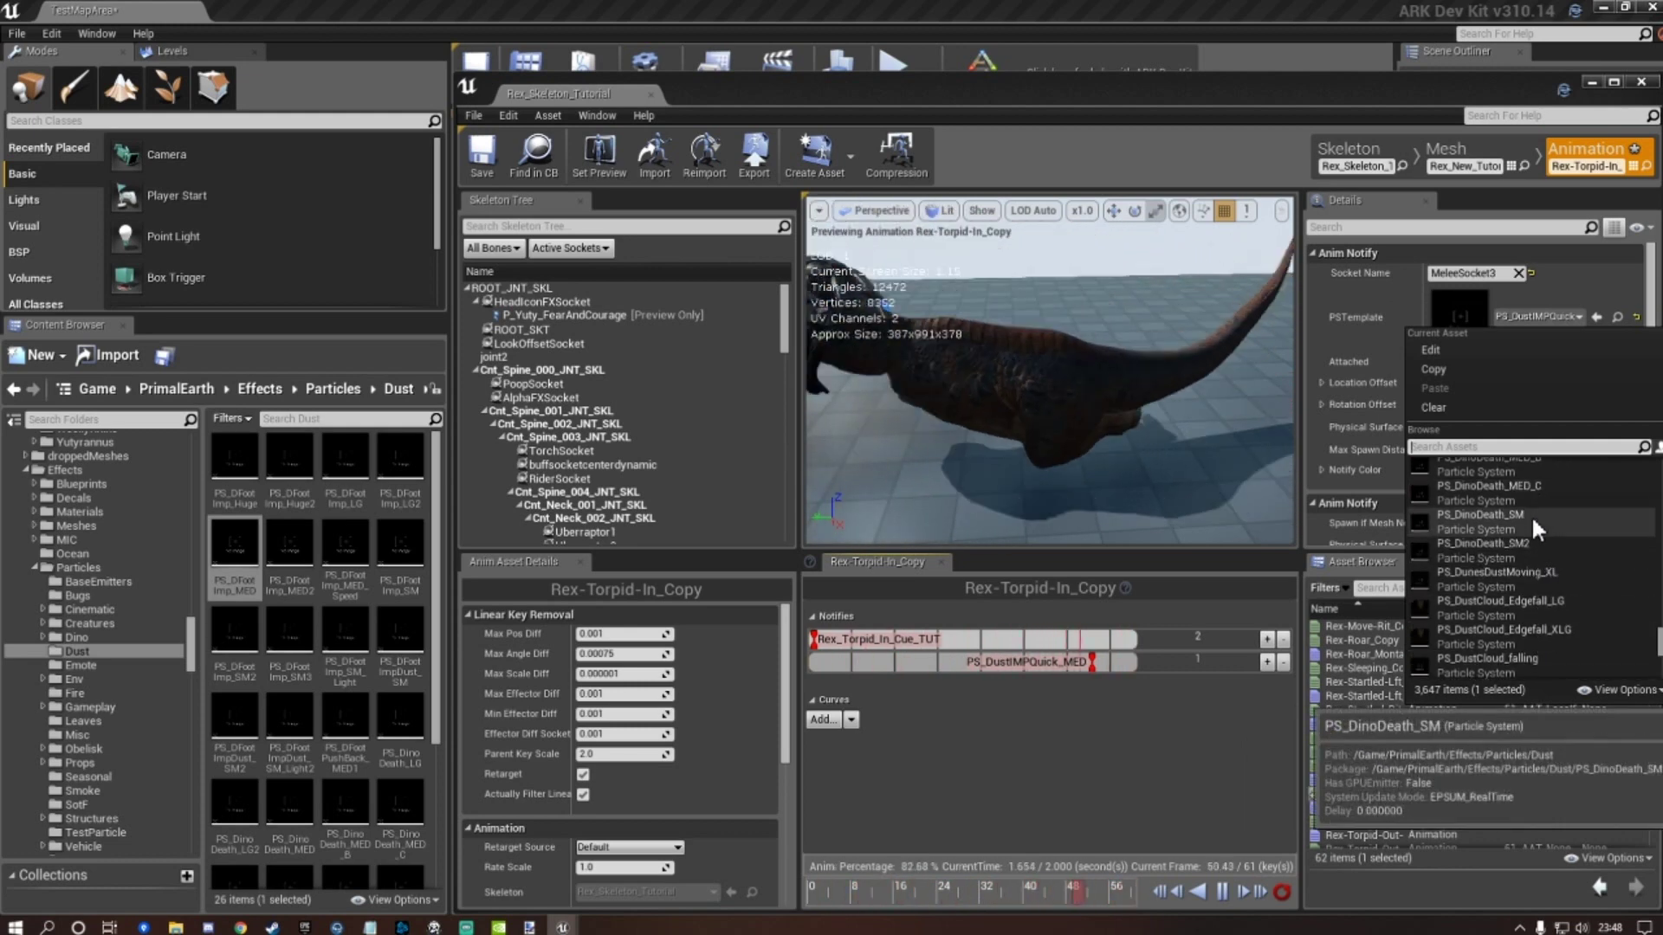
pyautogui.click(1531, 514)
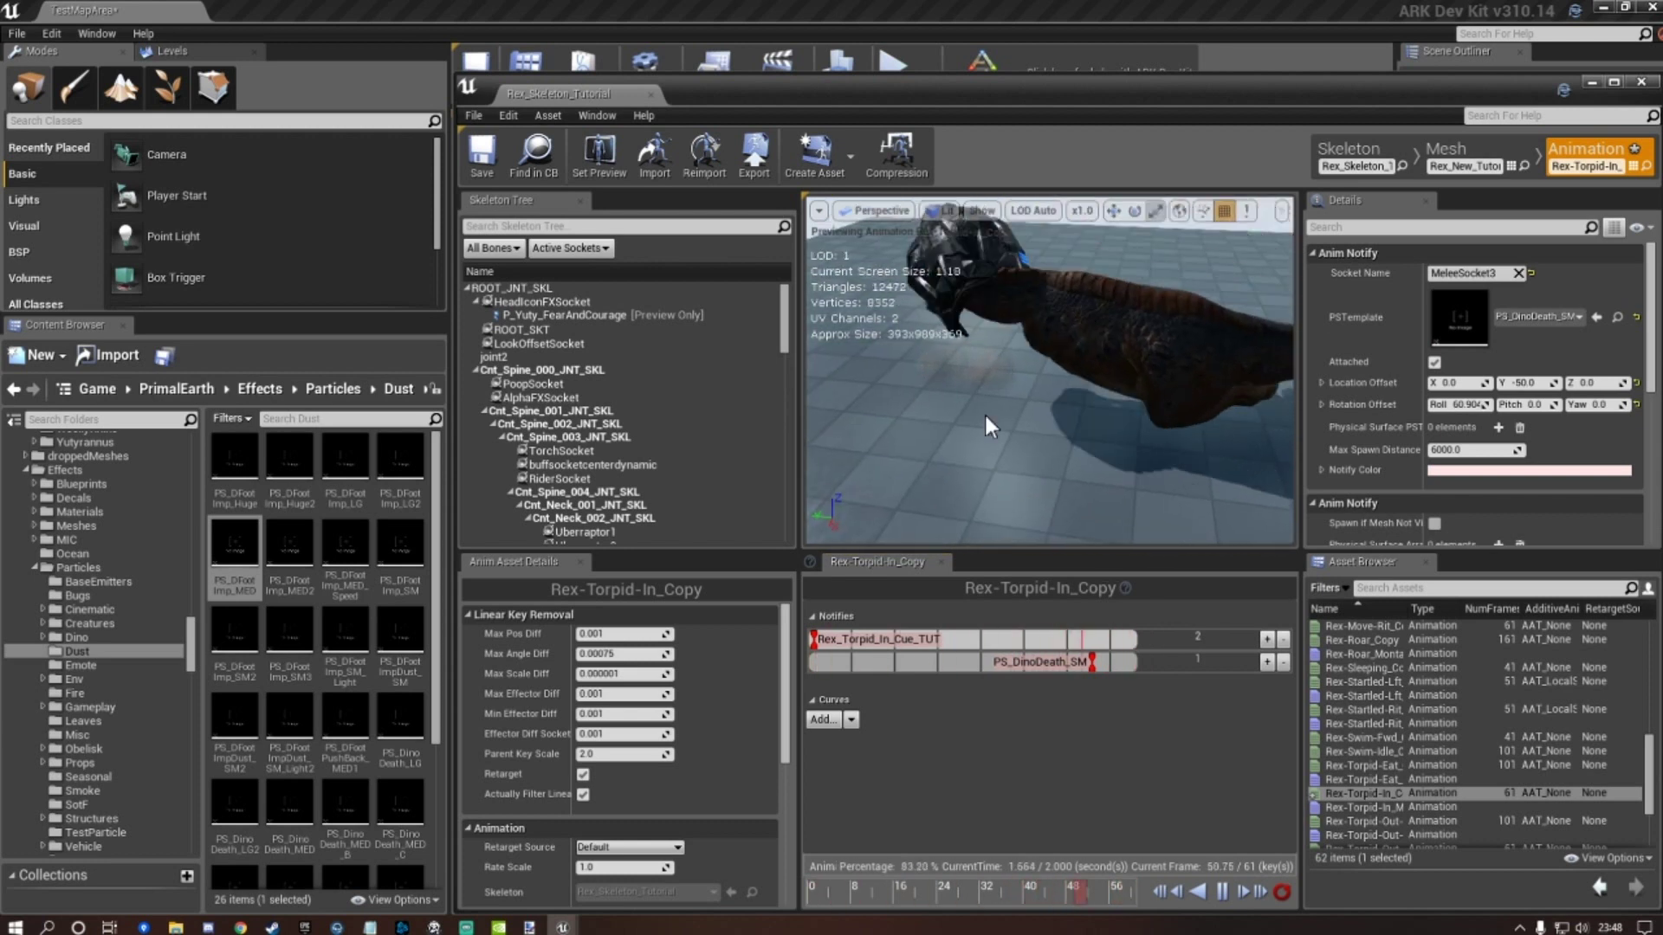
pyautogui.click(1223, 892)
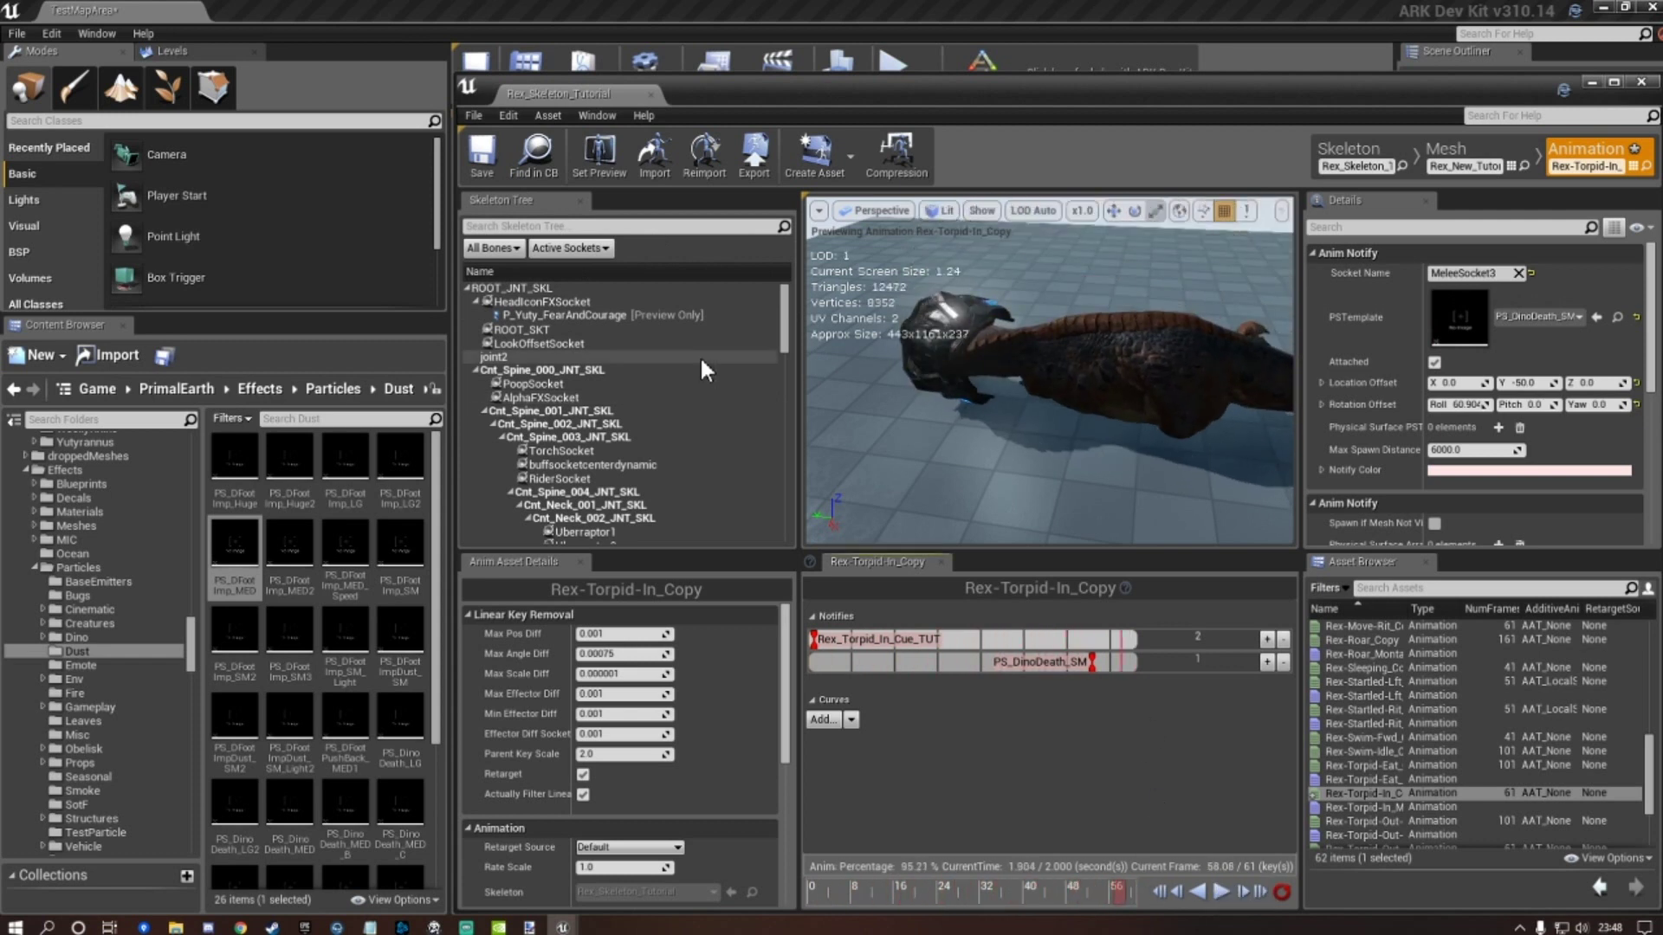
pyautogui.click(482, 158)
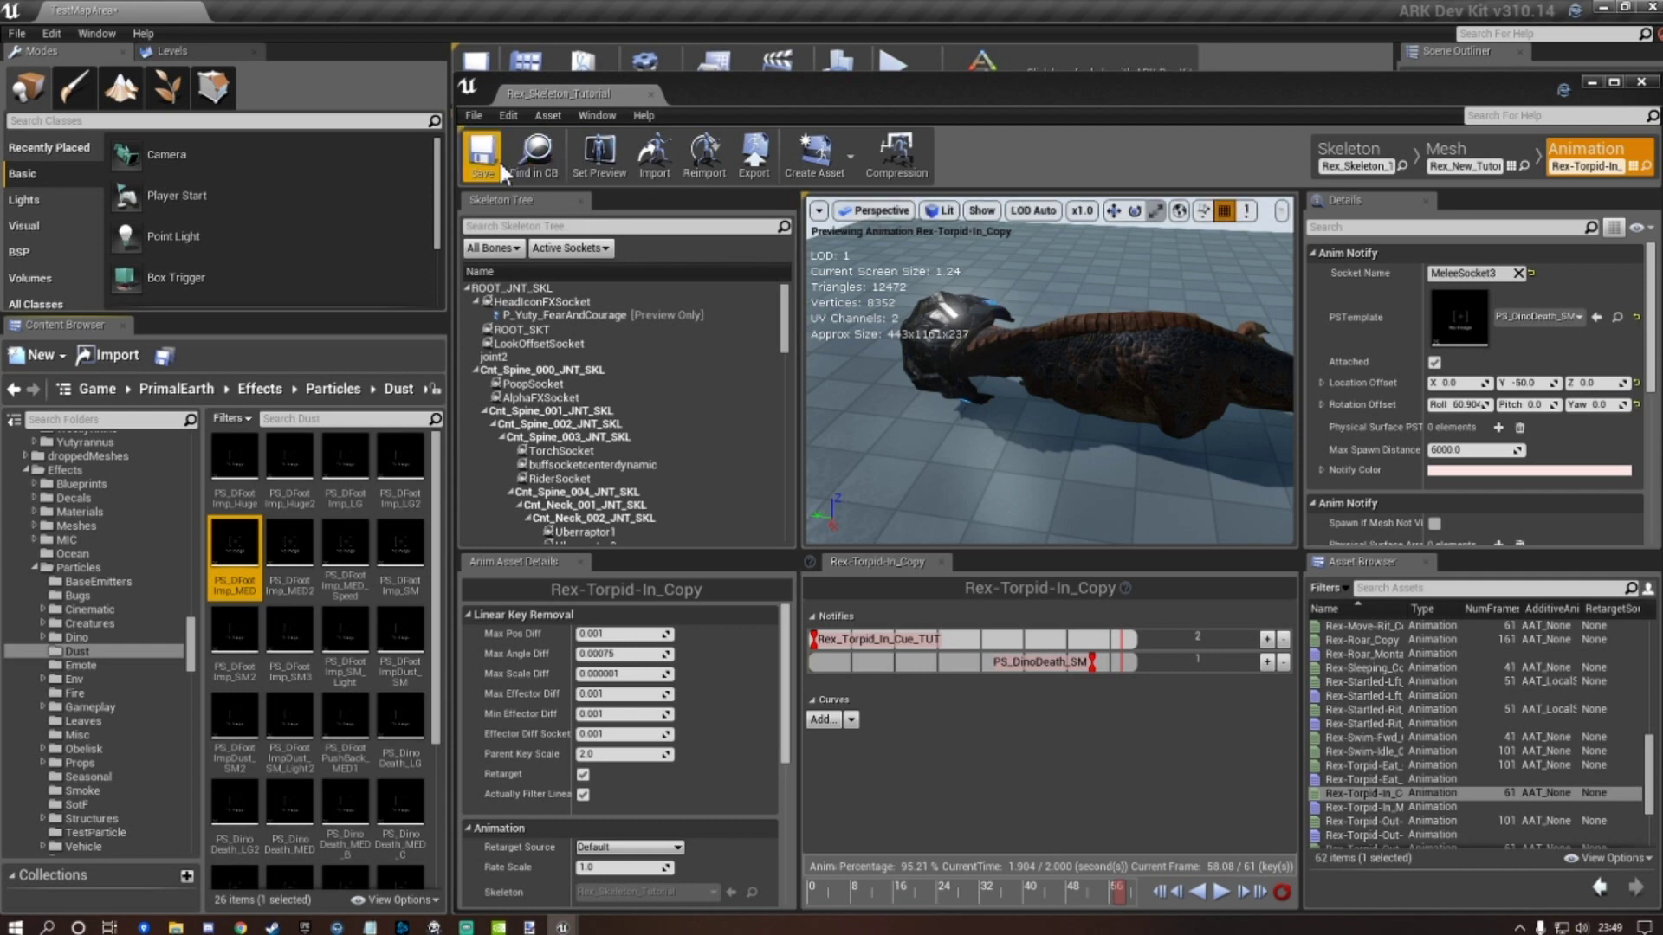
pyautogui.click(1642, 84)
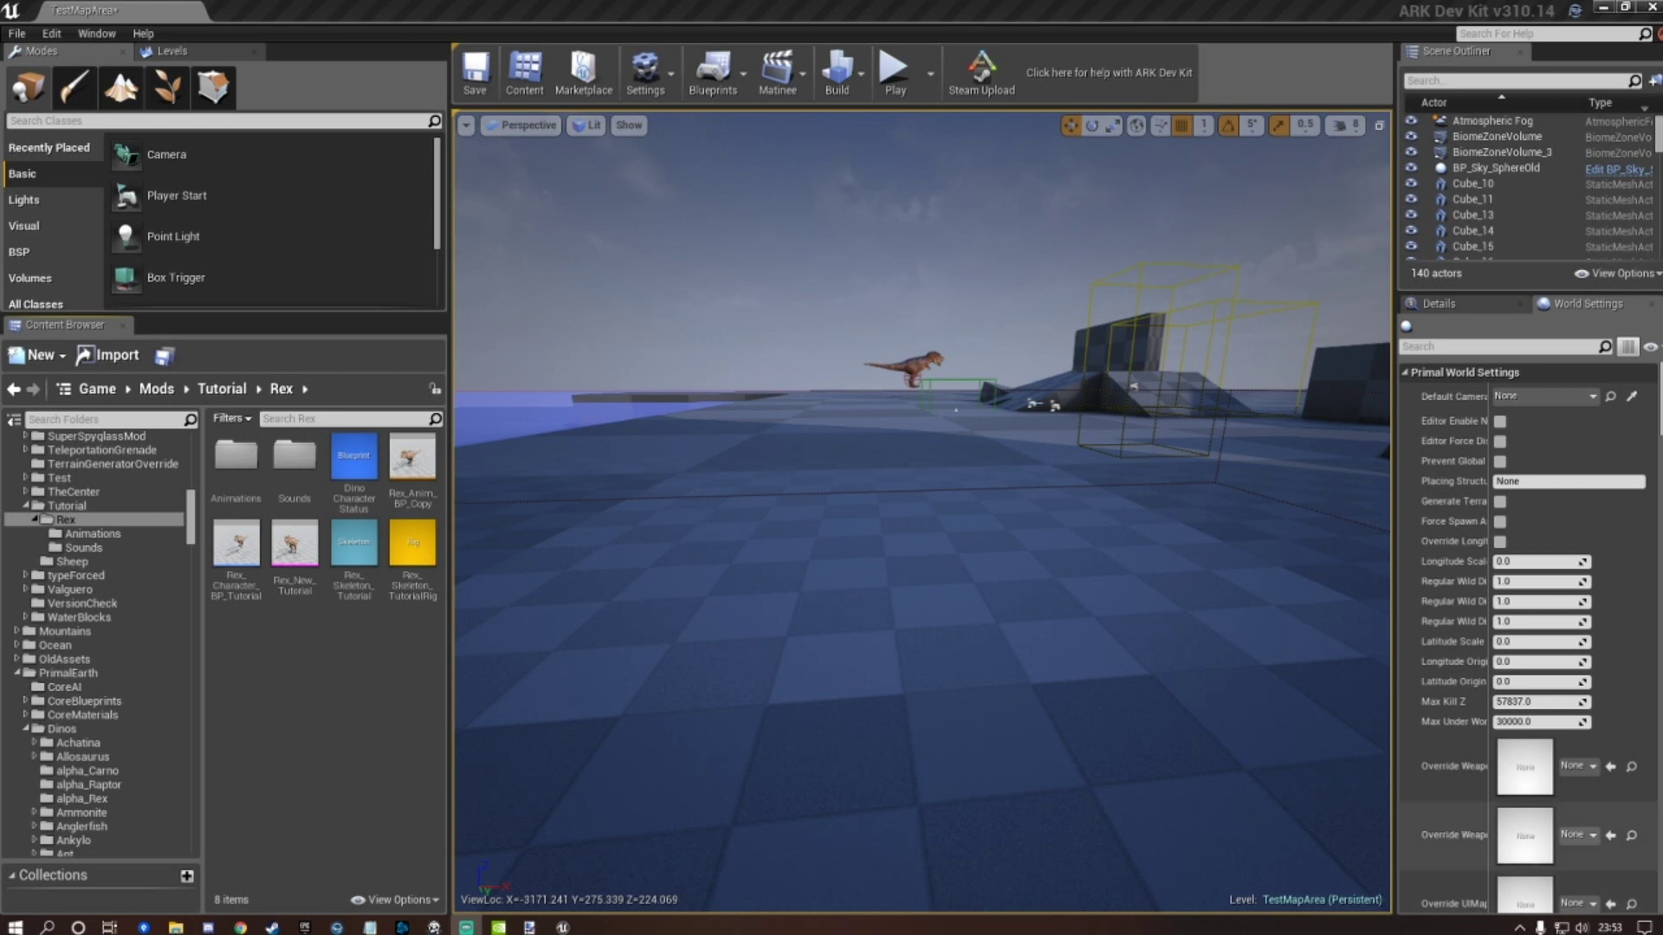
# Open the Rex_Character_BP_Tutorial blueprint and filter its defaults by "attack".
pyautogui.moveTo(1199, 601); pyautogui.dragTo(1187, 520)
pyautogui.moveTo(1186, 520); pyautogui.dragTo(1260, 433, button='right')
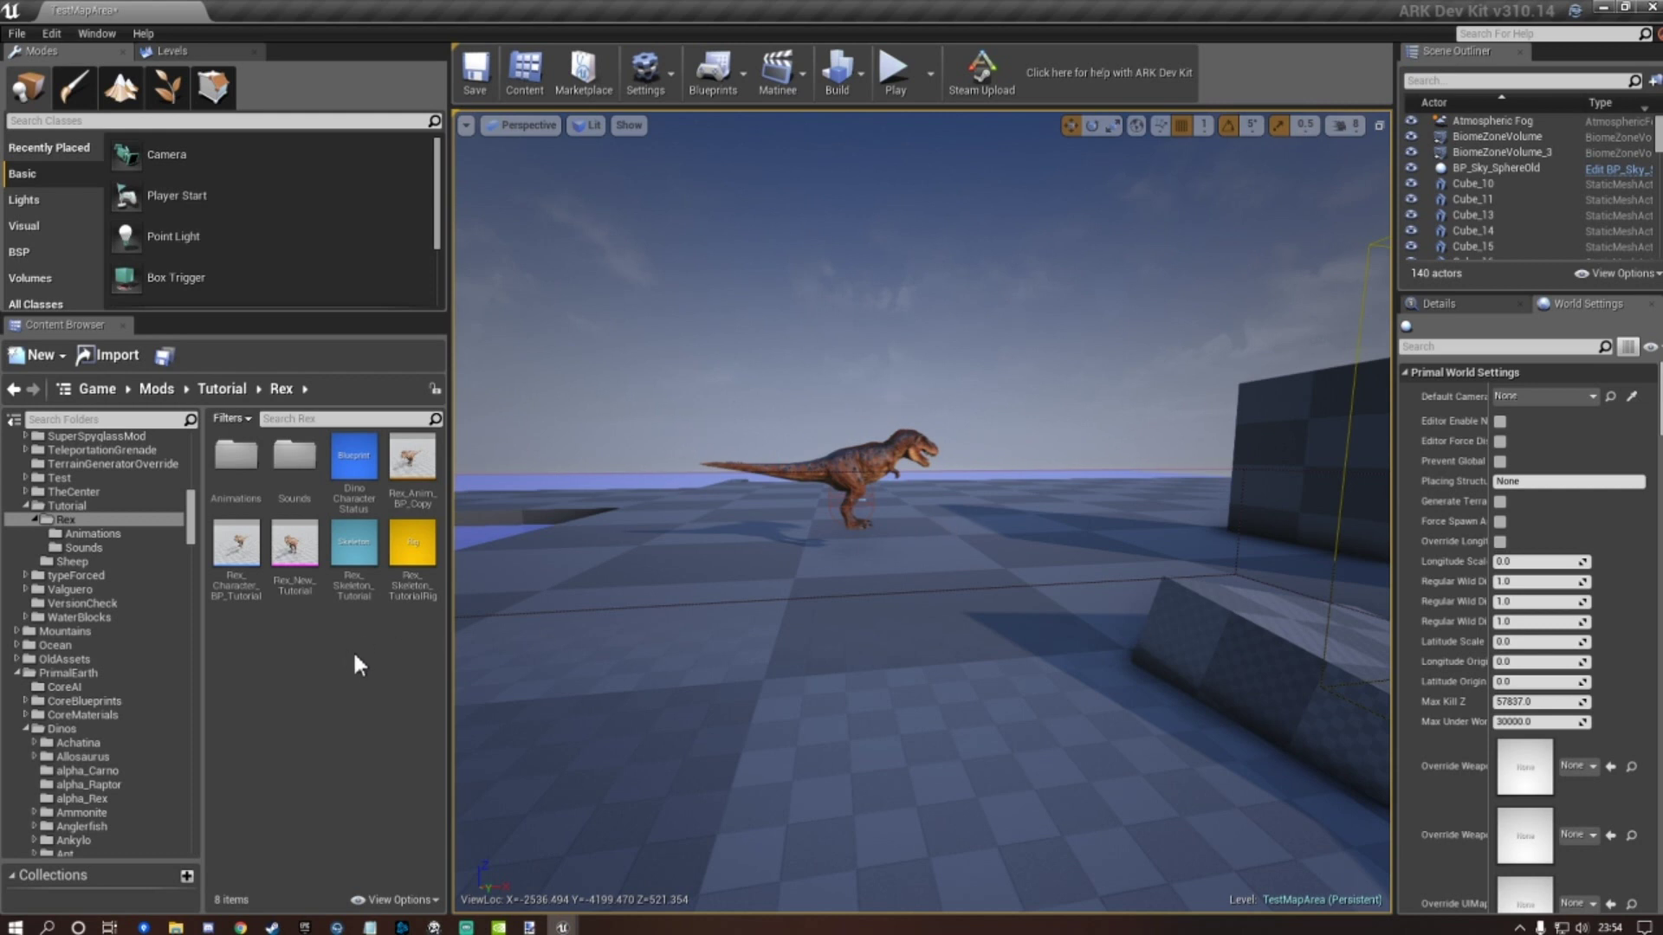
pyautogui.click(244, 571)
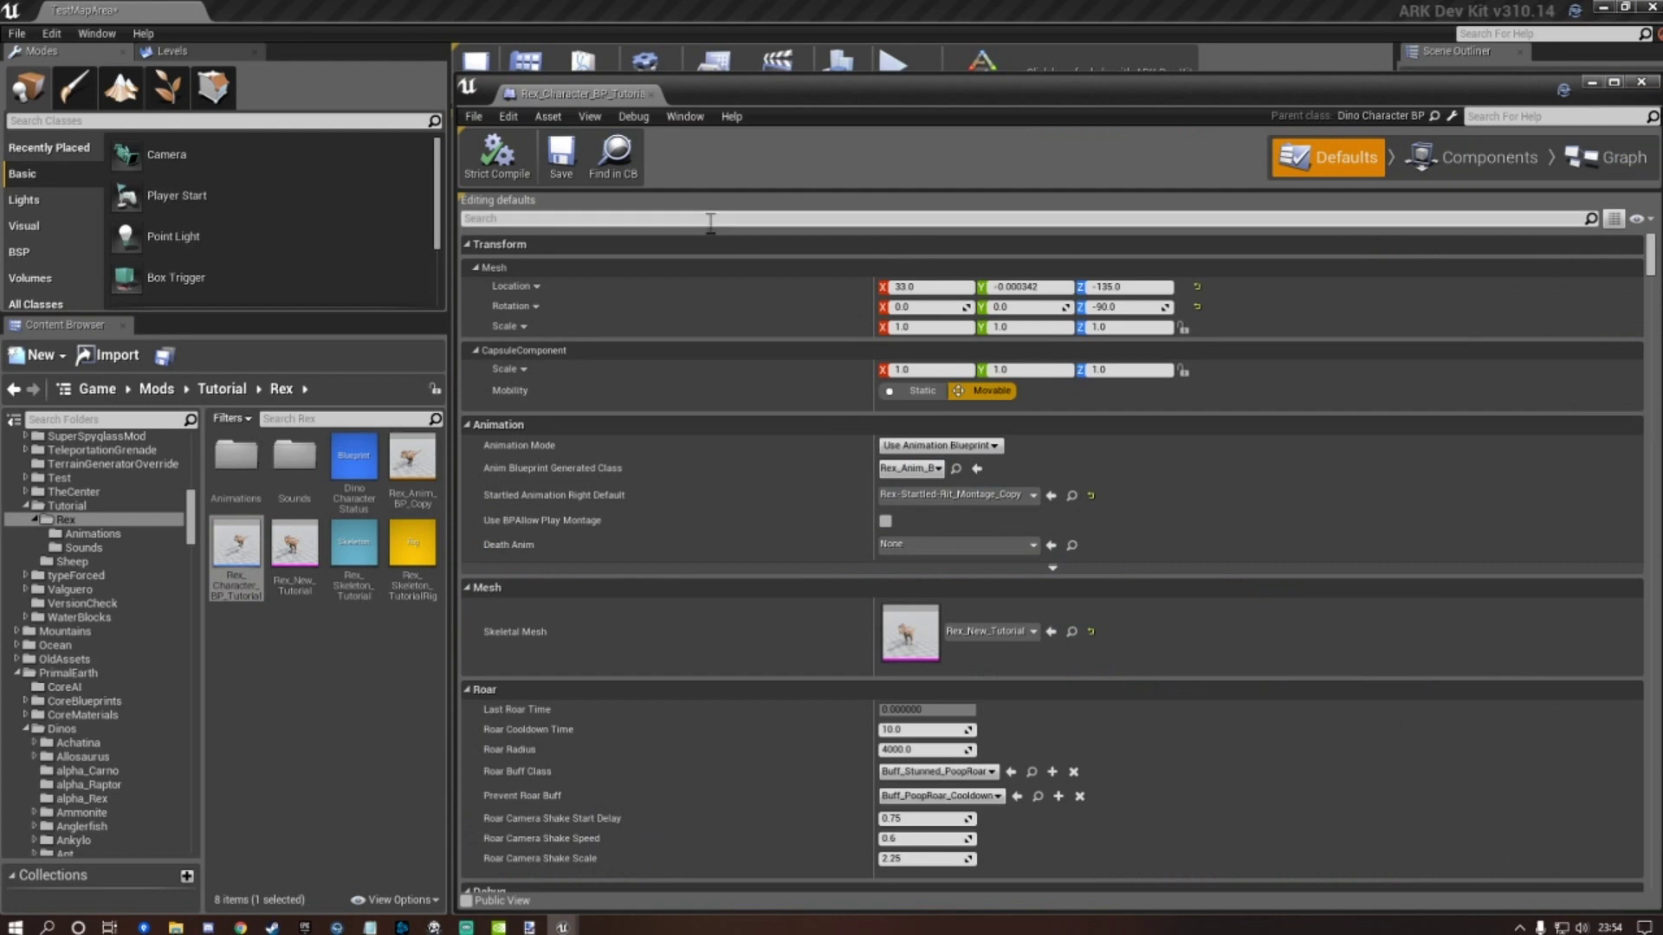
pyautogui.write('a')
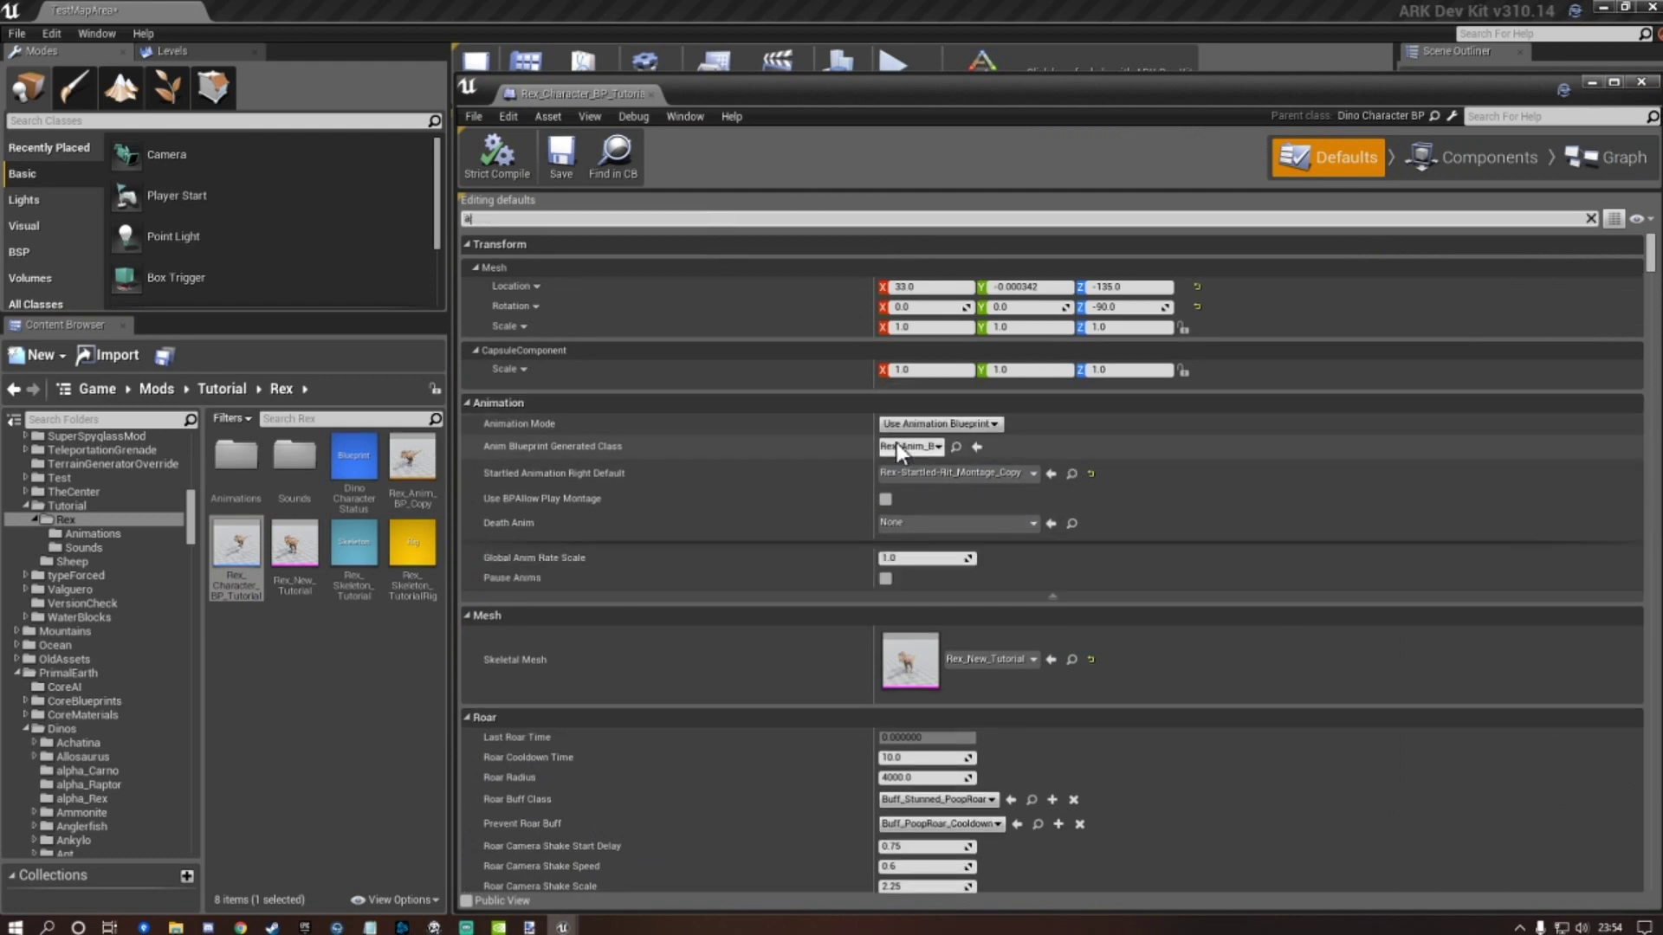
pyautogui.write('ttack')
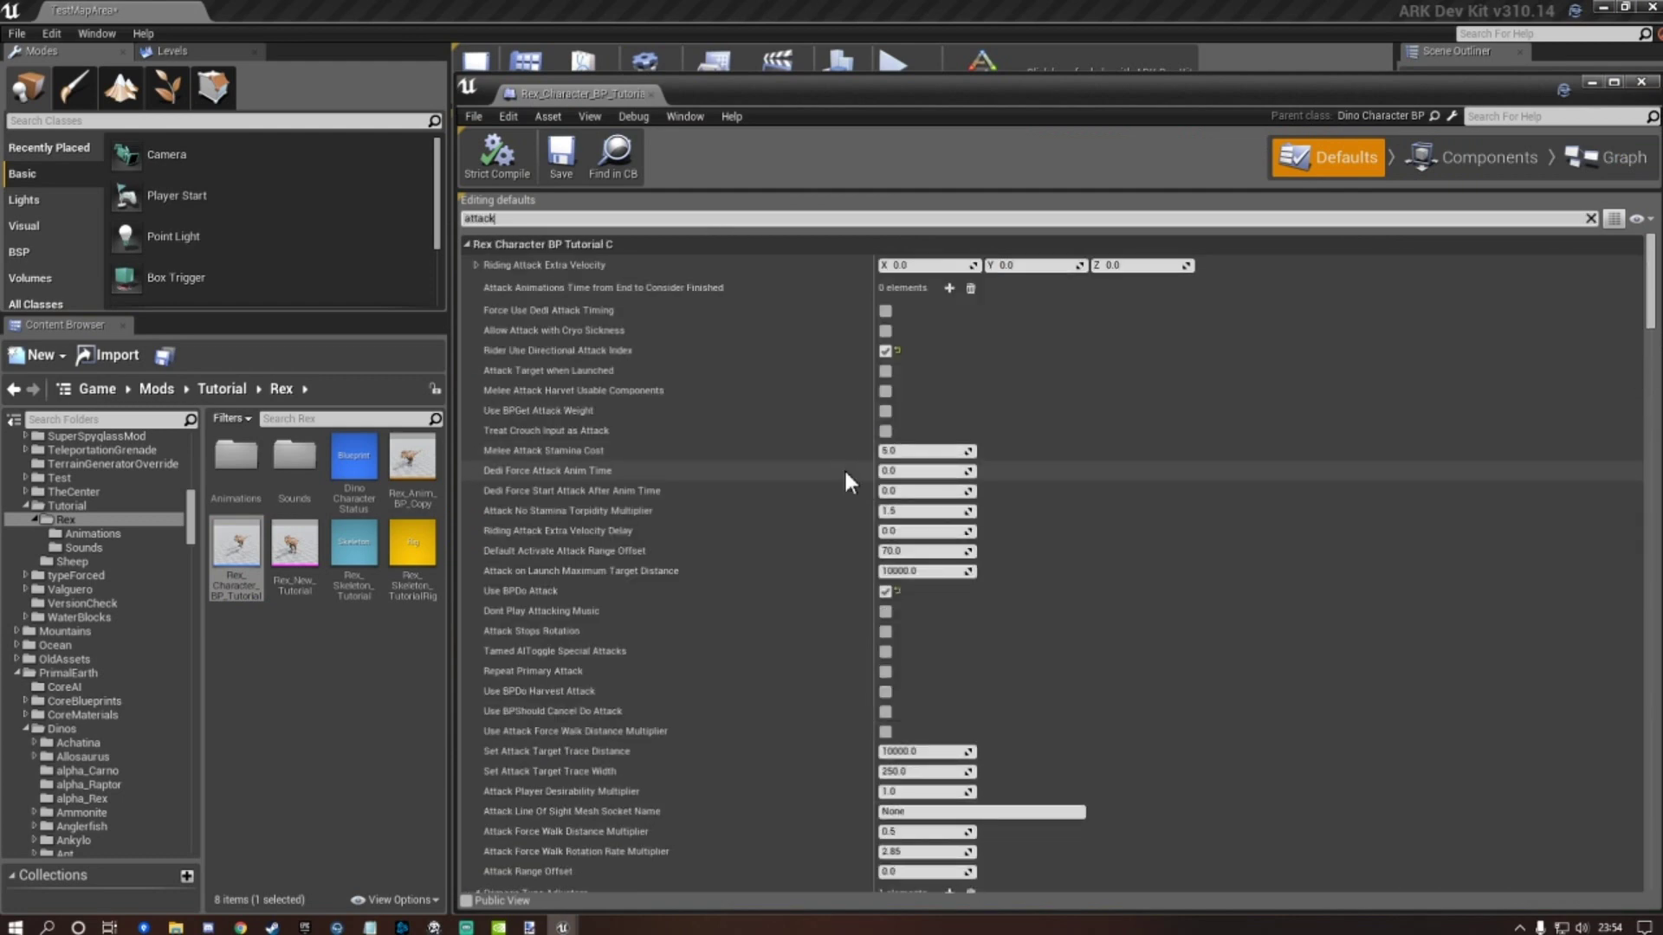
# Examine the Bite entry in Attack Infos, including its melee swing sockets, damage settings and attack animations.
pyautogui.scroll(-10, 793, 524)
pyautogui.scroll(-2, 797, 527)
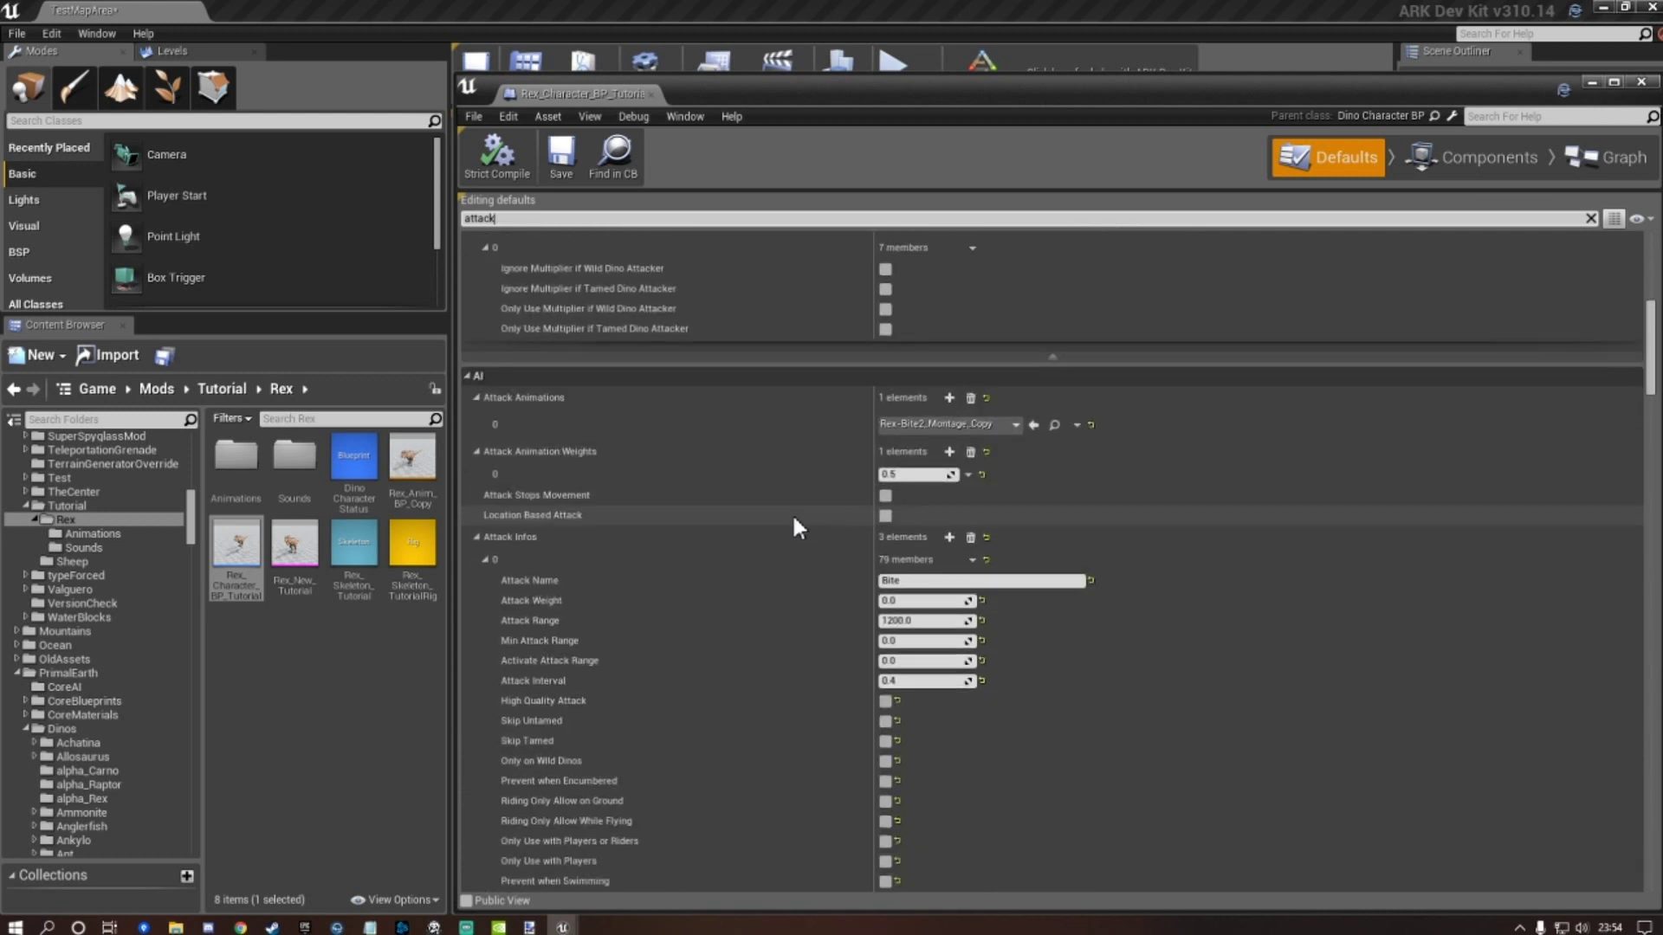
pyautogui.scroll(-2, 790, 525)
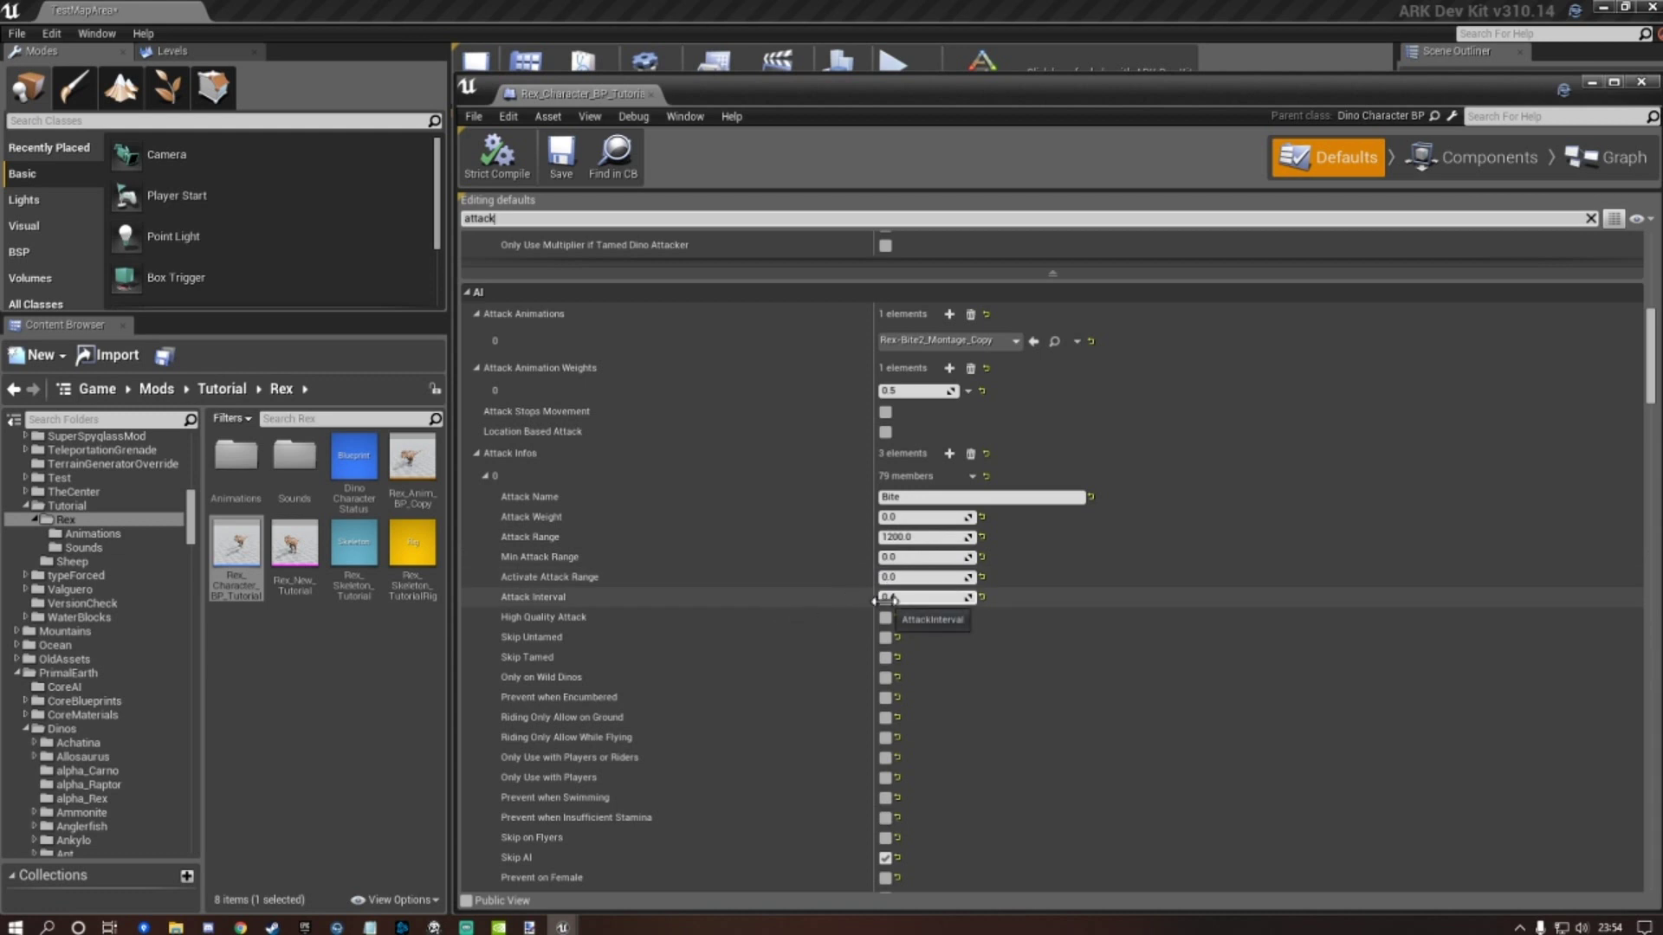
pyautogui.scroll(-10, 802, 516)
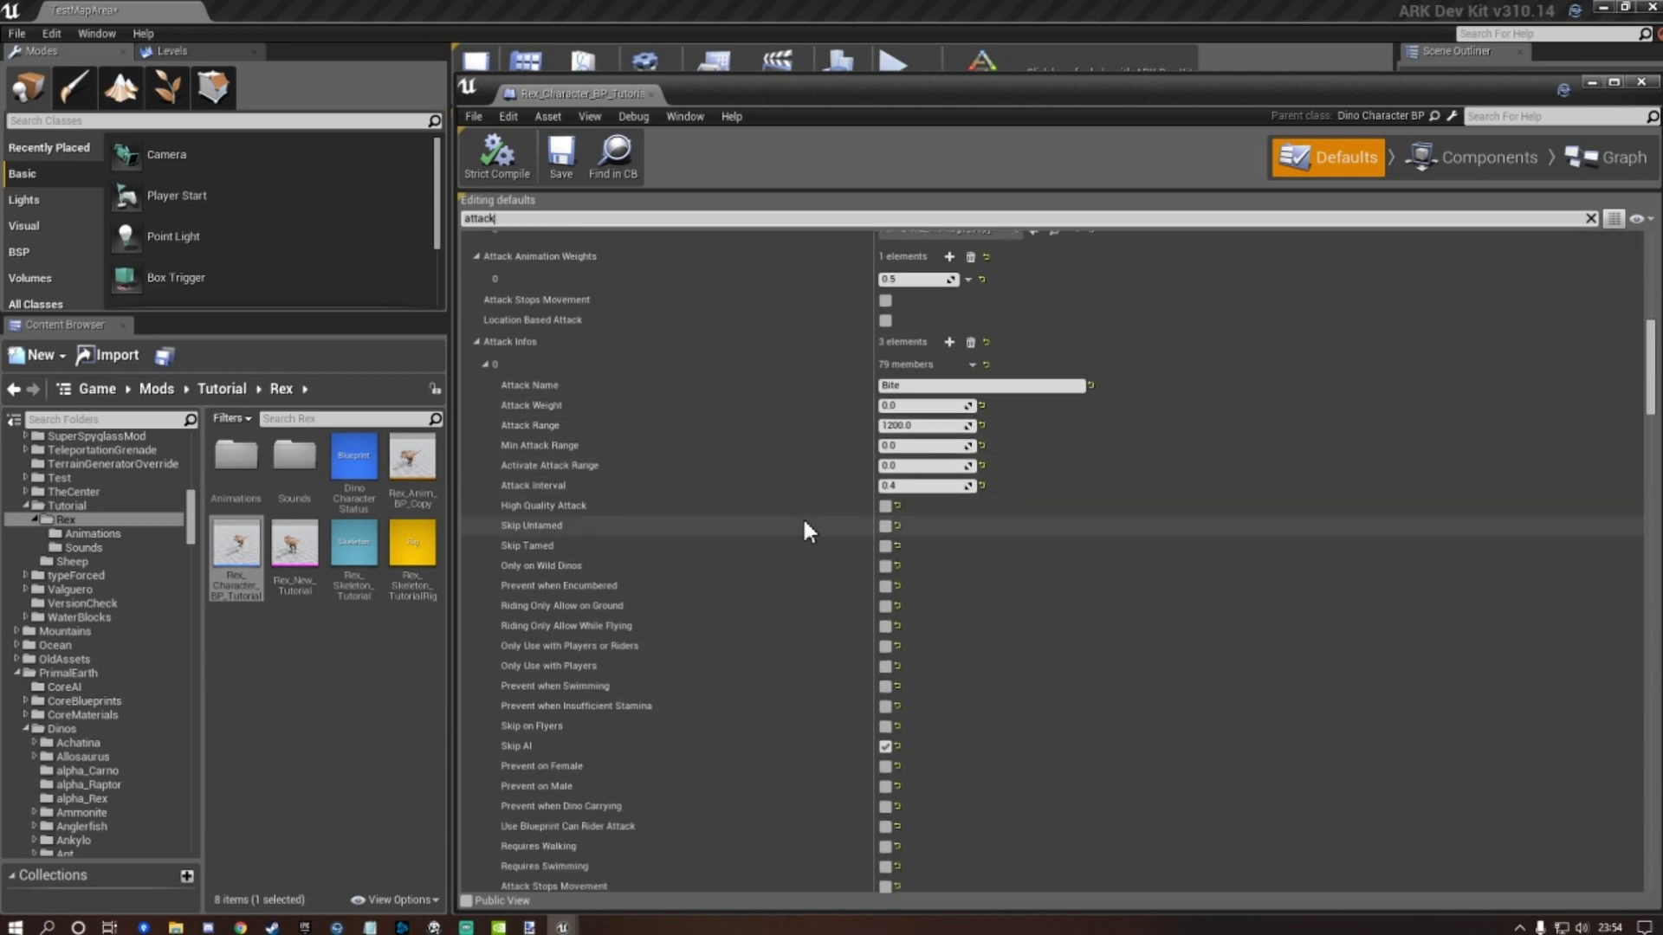
pyautogui.scroll(-10, 804, 520)
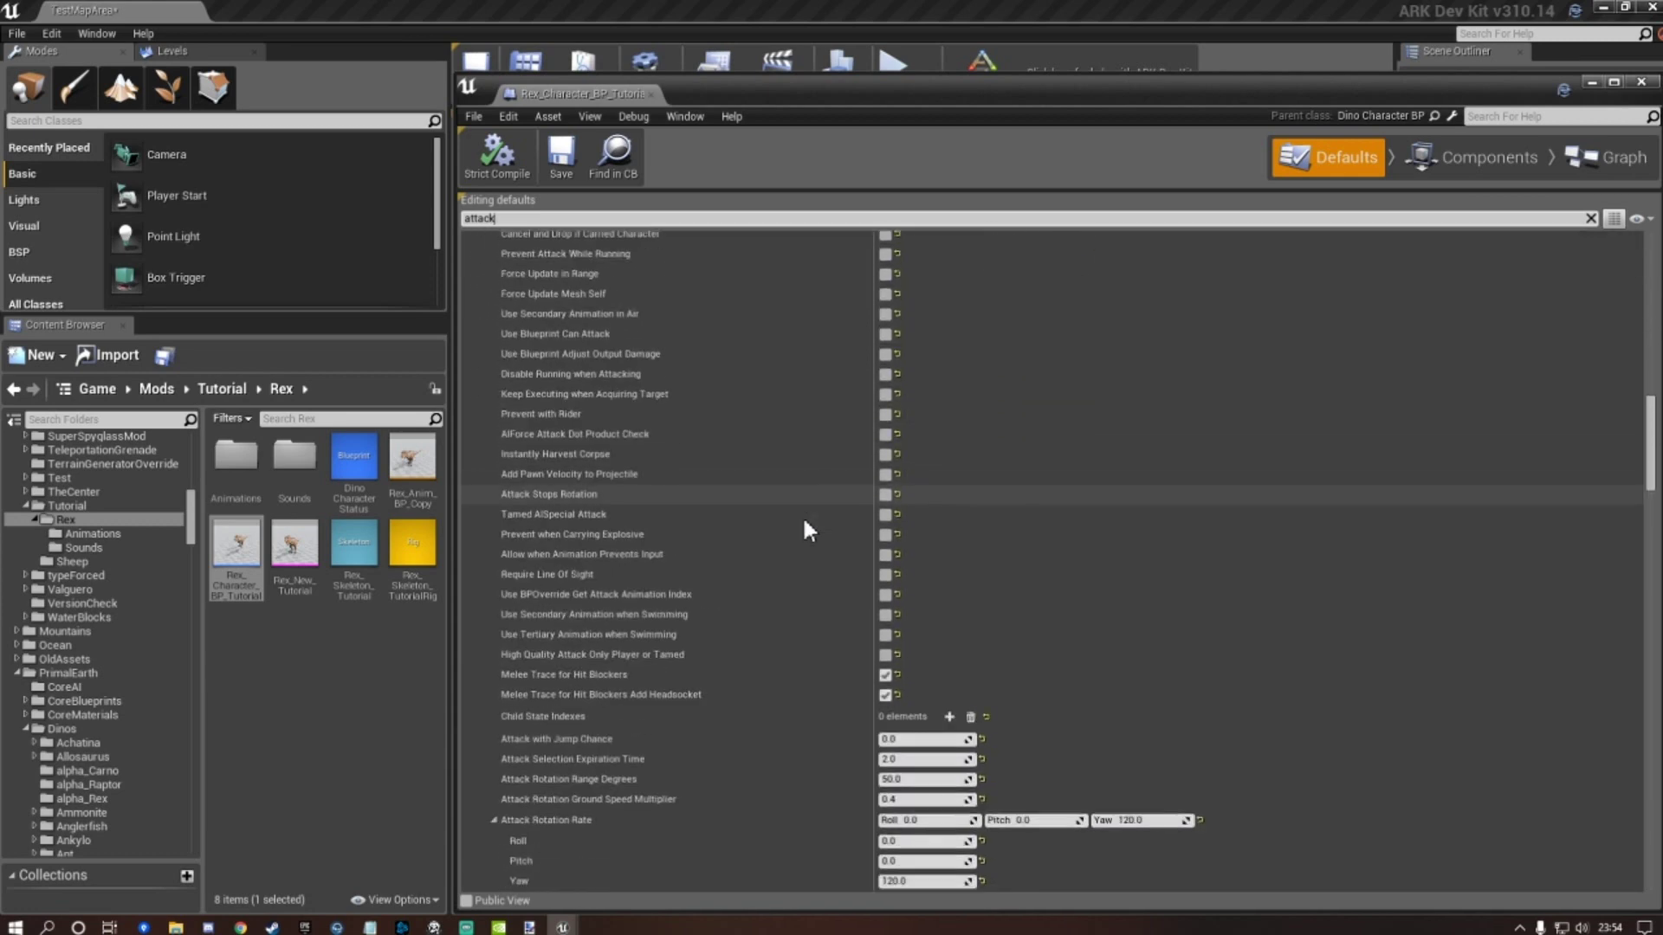
pyautogui.scroll(-3, 804, 520)
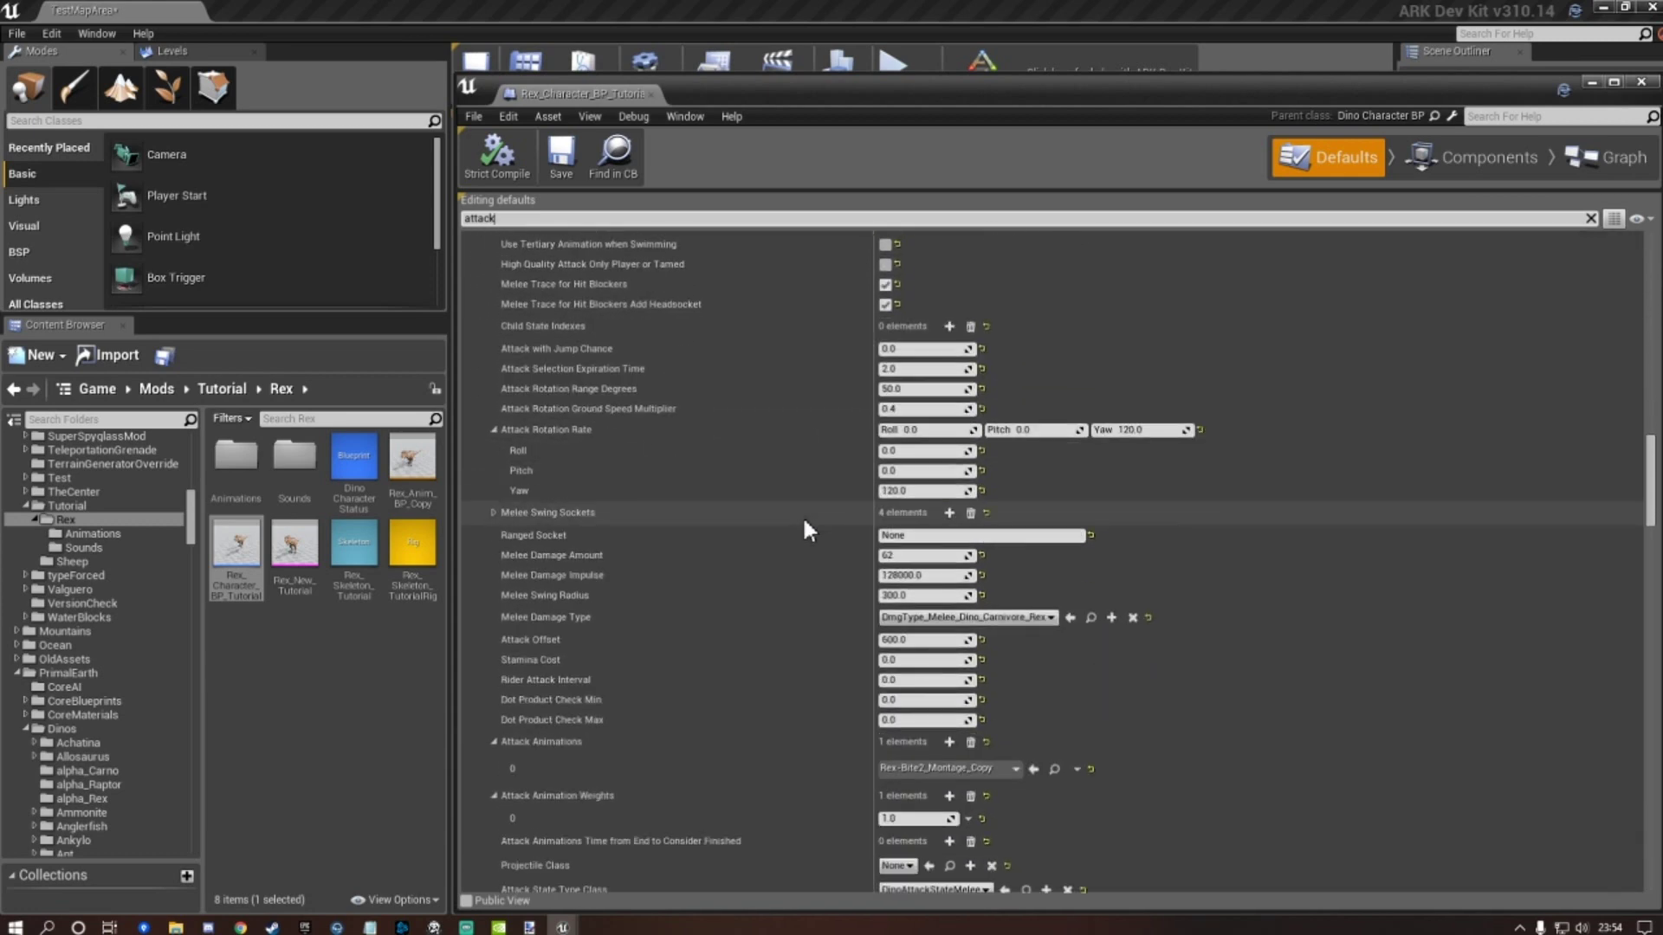
pyautogui.scroll(-1, 805, 529)
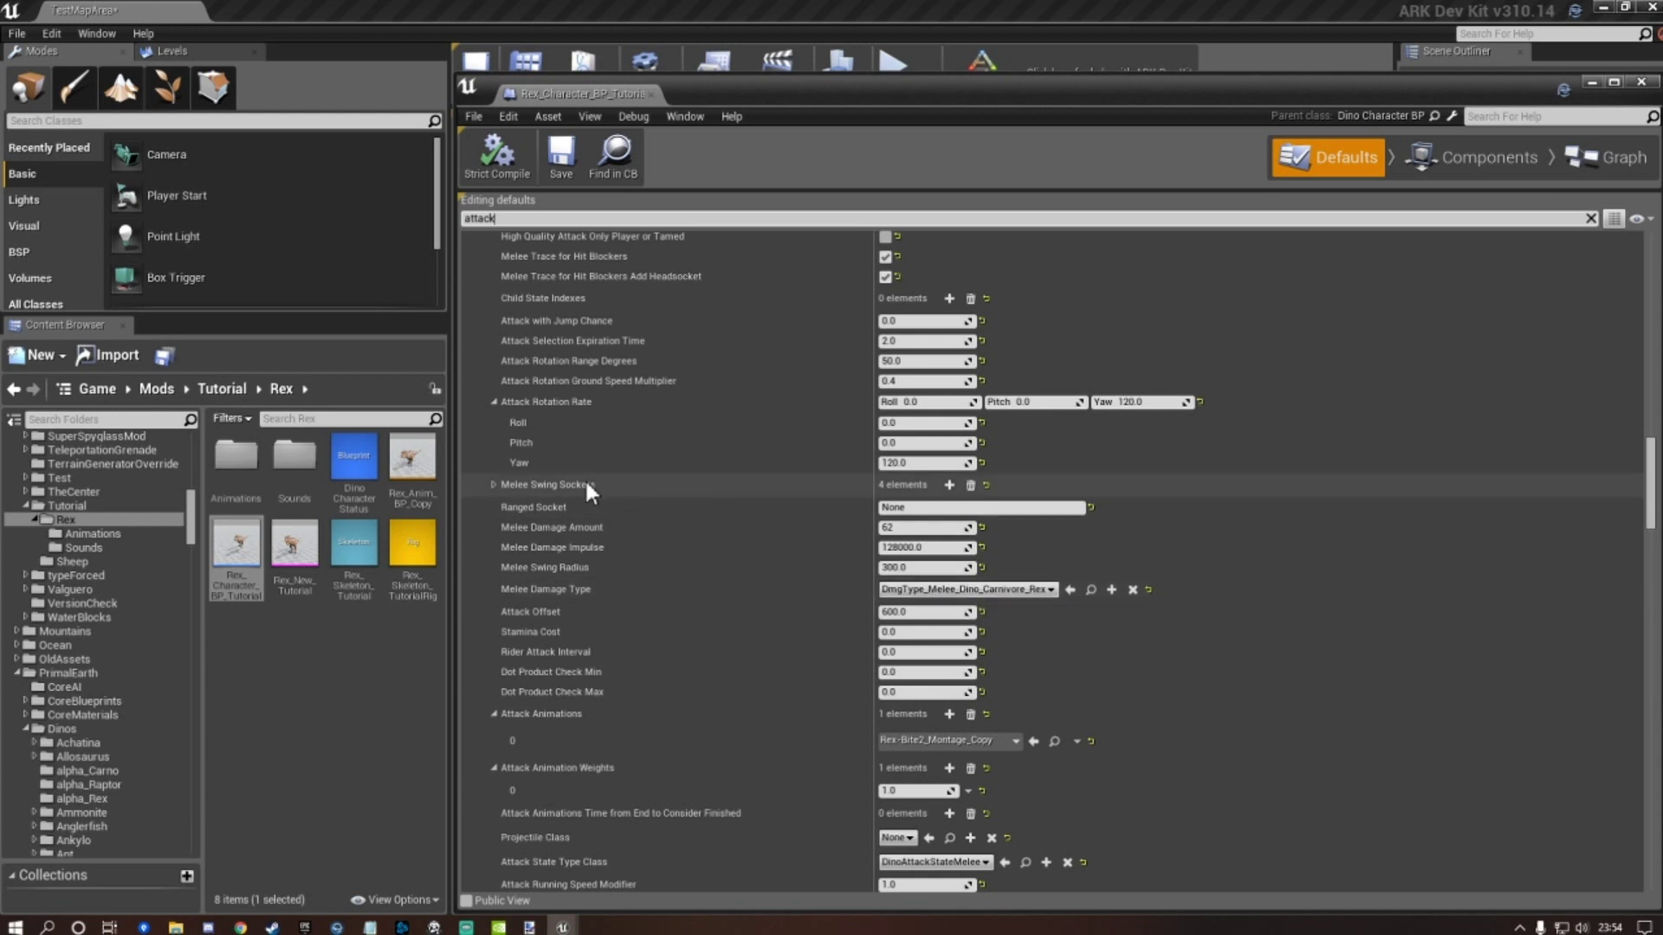
pyautogui.click(492, 484)
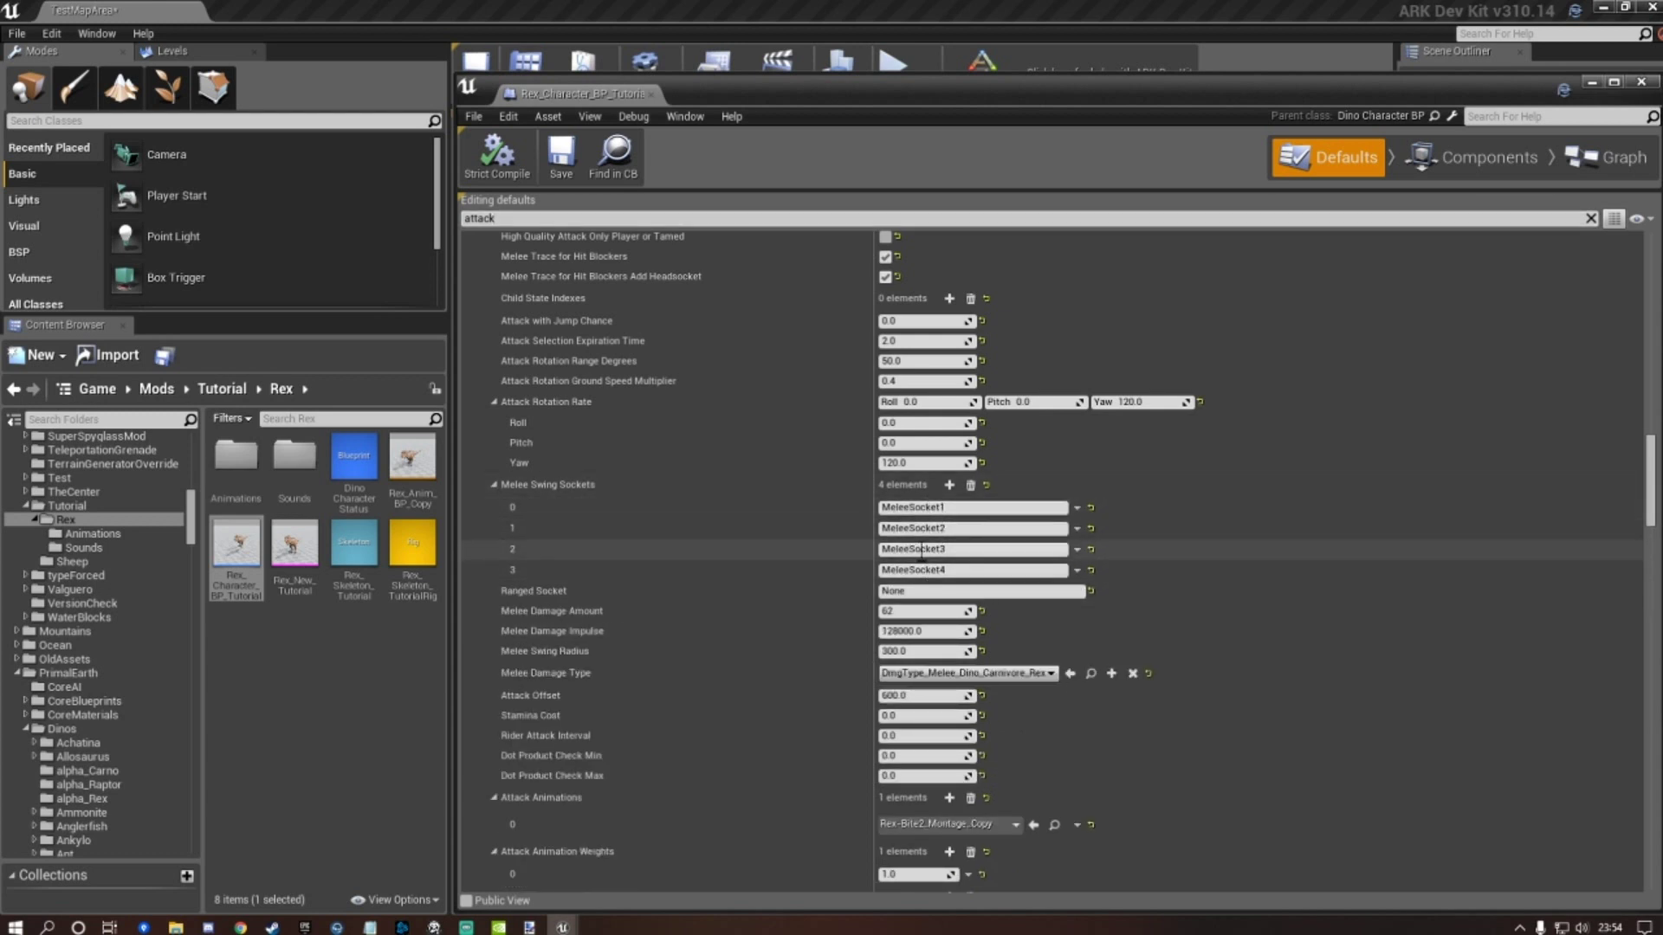
pyautogui.click(493, 484)
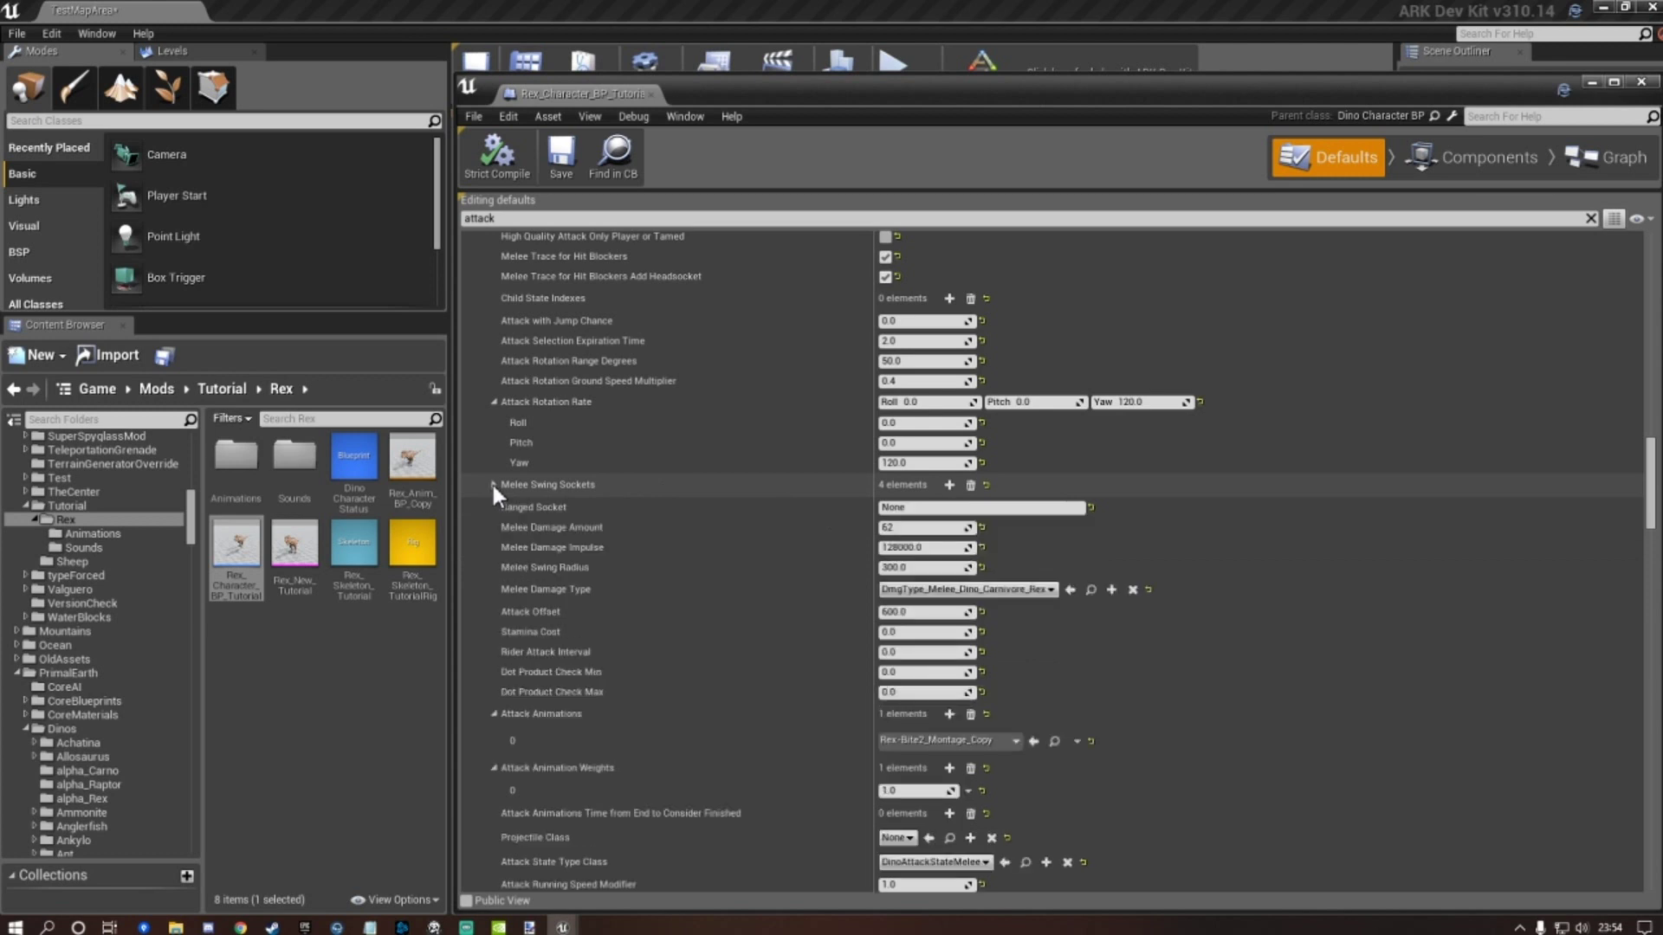
pyautogui.scroll(-2, 763, 568)
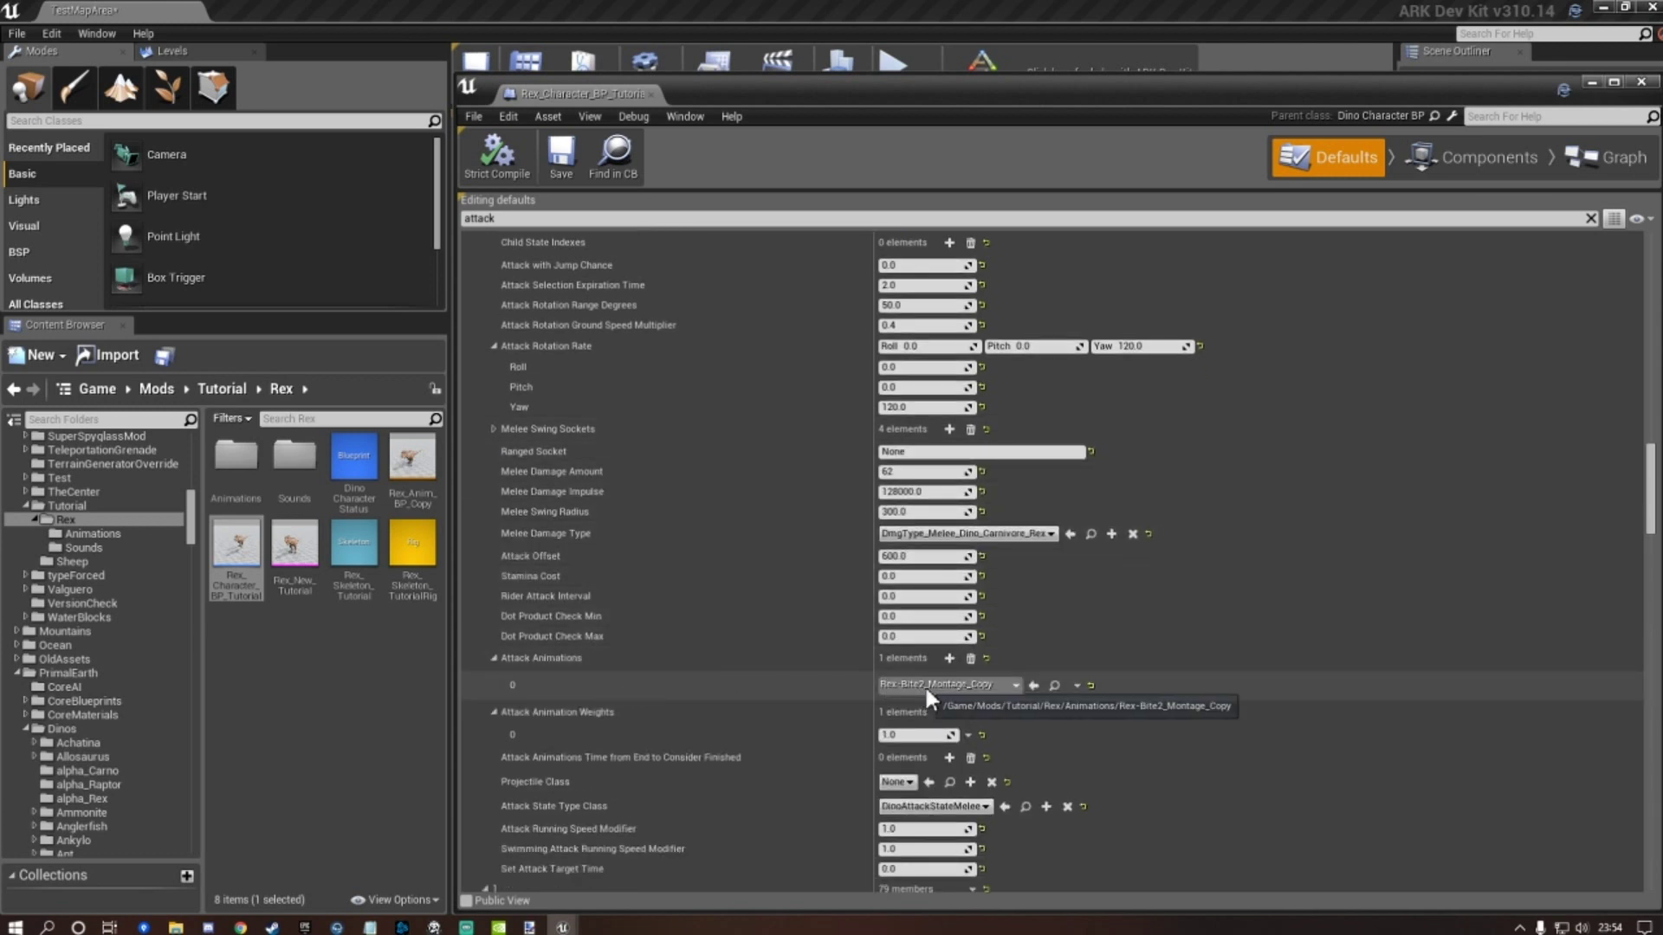
pyautogui.scroll(-3, 794, 637)
pyautogui.scroll(-2, 762, 619)
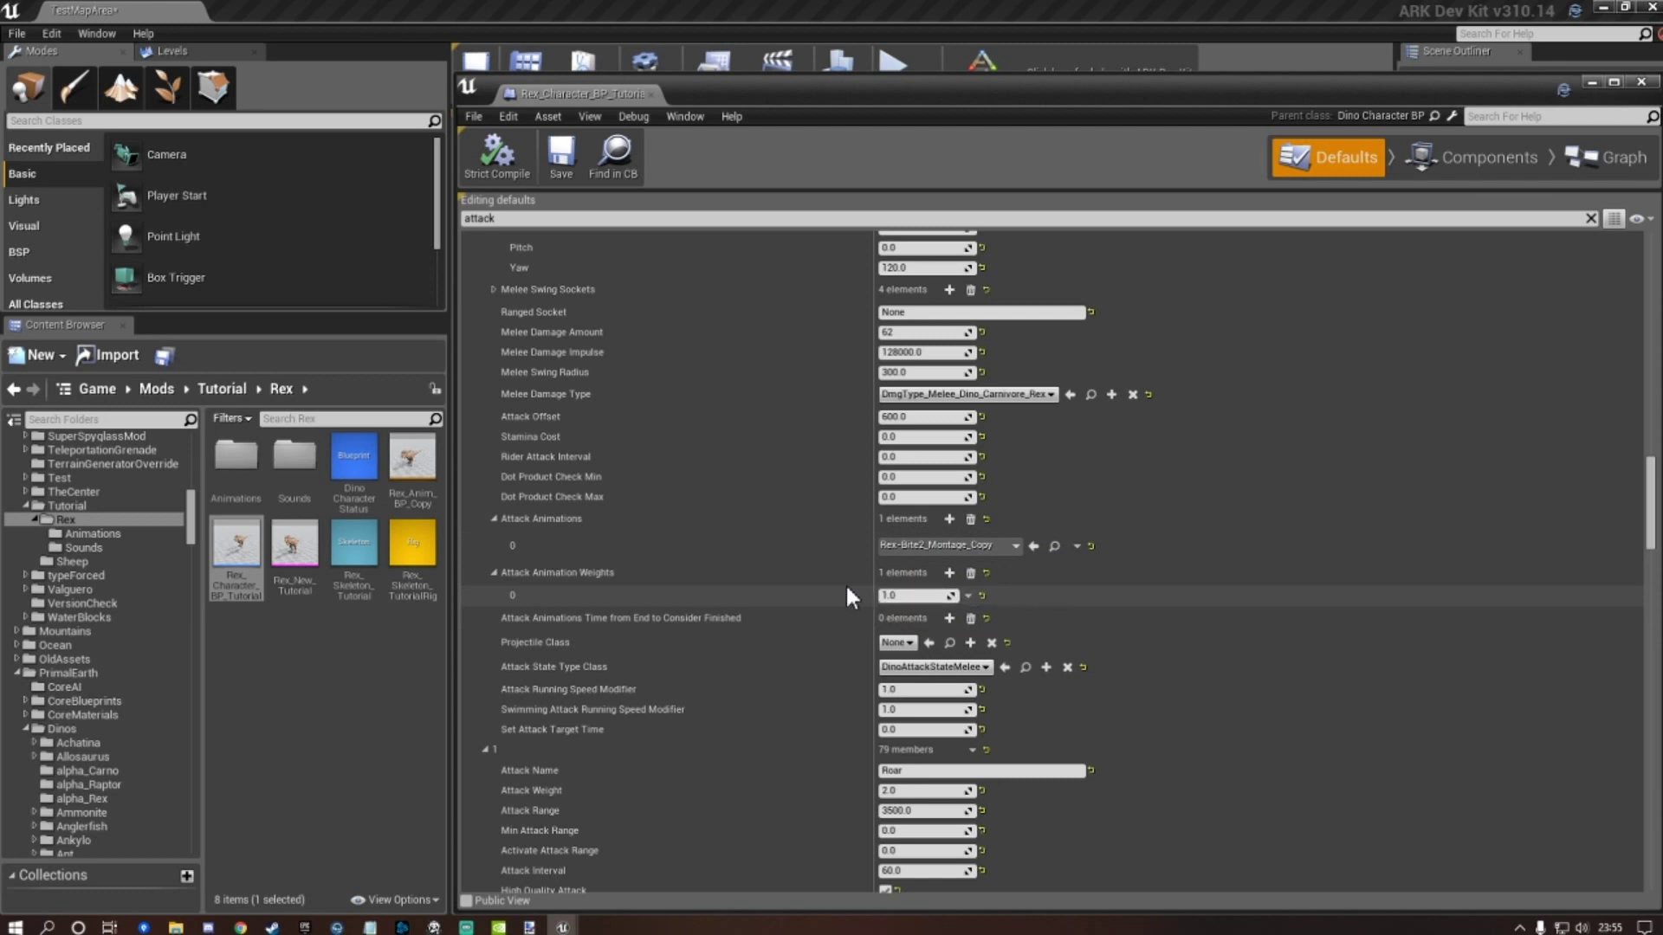
pyautogui.scroll(-2, 846, 589)
pyautogui.scroll(-1, 847, 588)
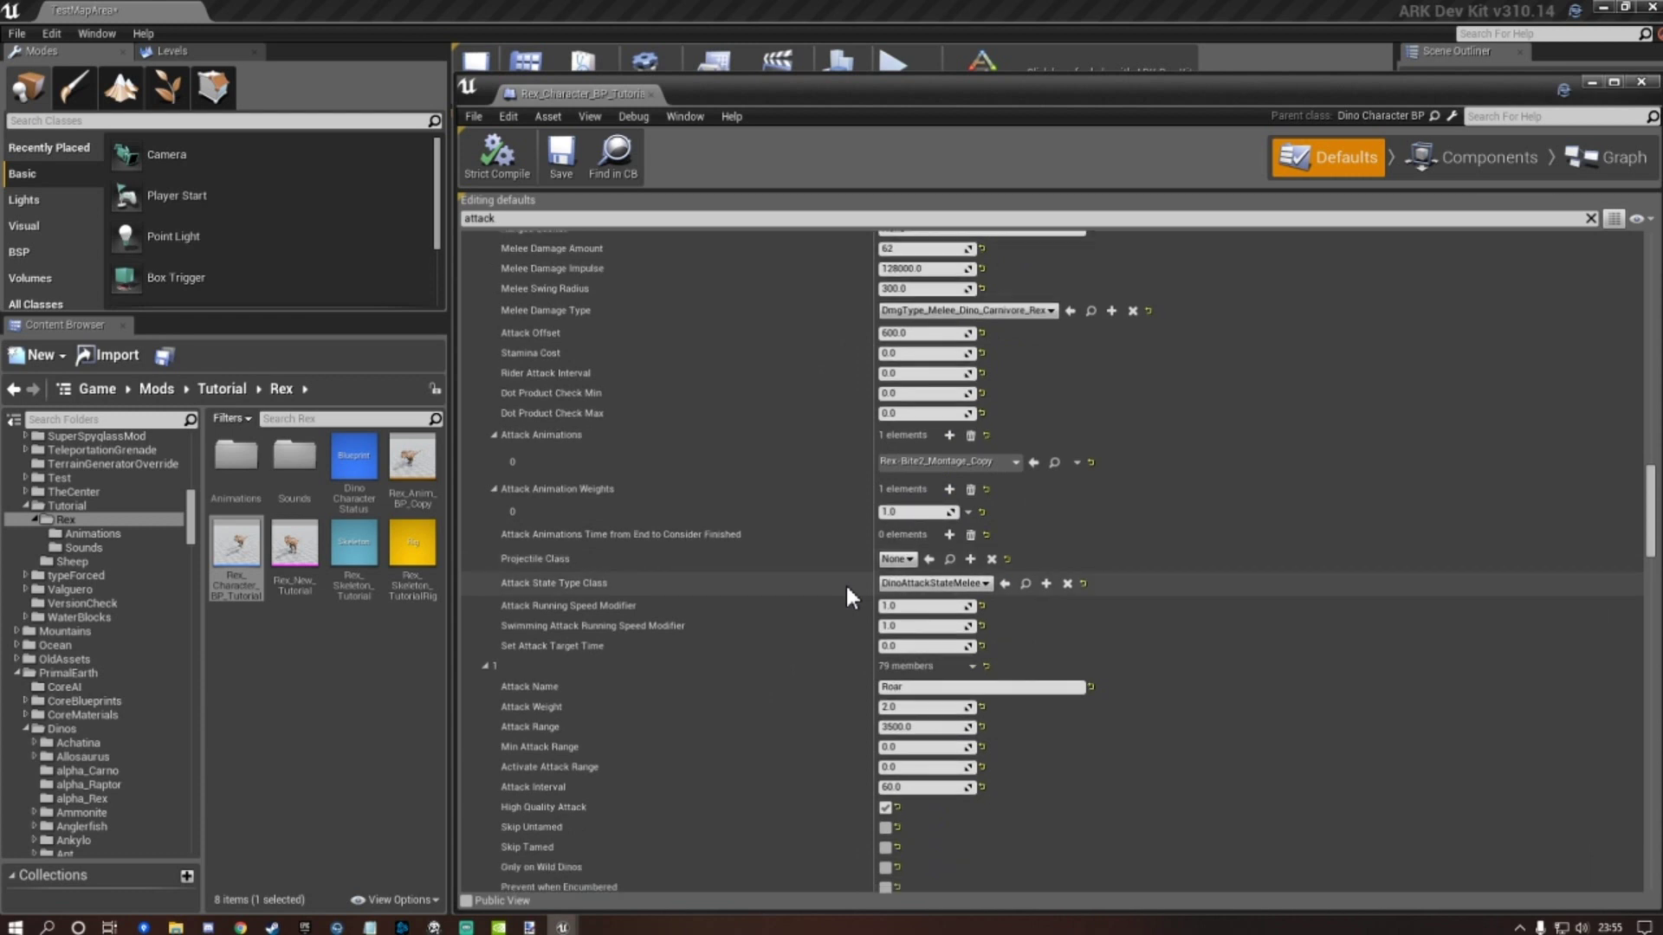
# Set the Bite attack's Melee Damage Amount to 31, Melee Swing Radius to 150 and Melee Damage Impulse to 64000, and save the blueprint.
pyautogui.scroll(4, 845, 584)
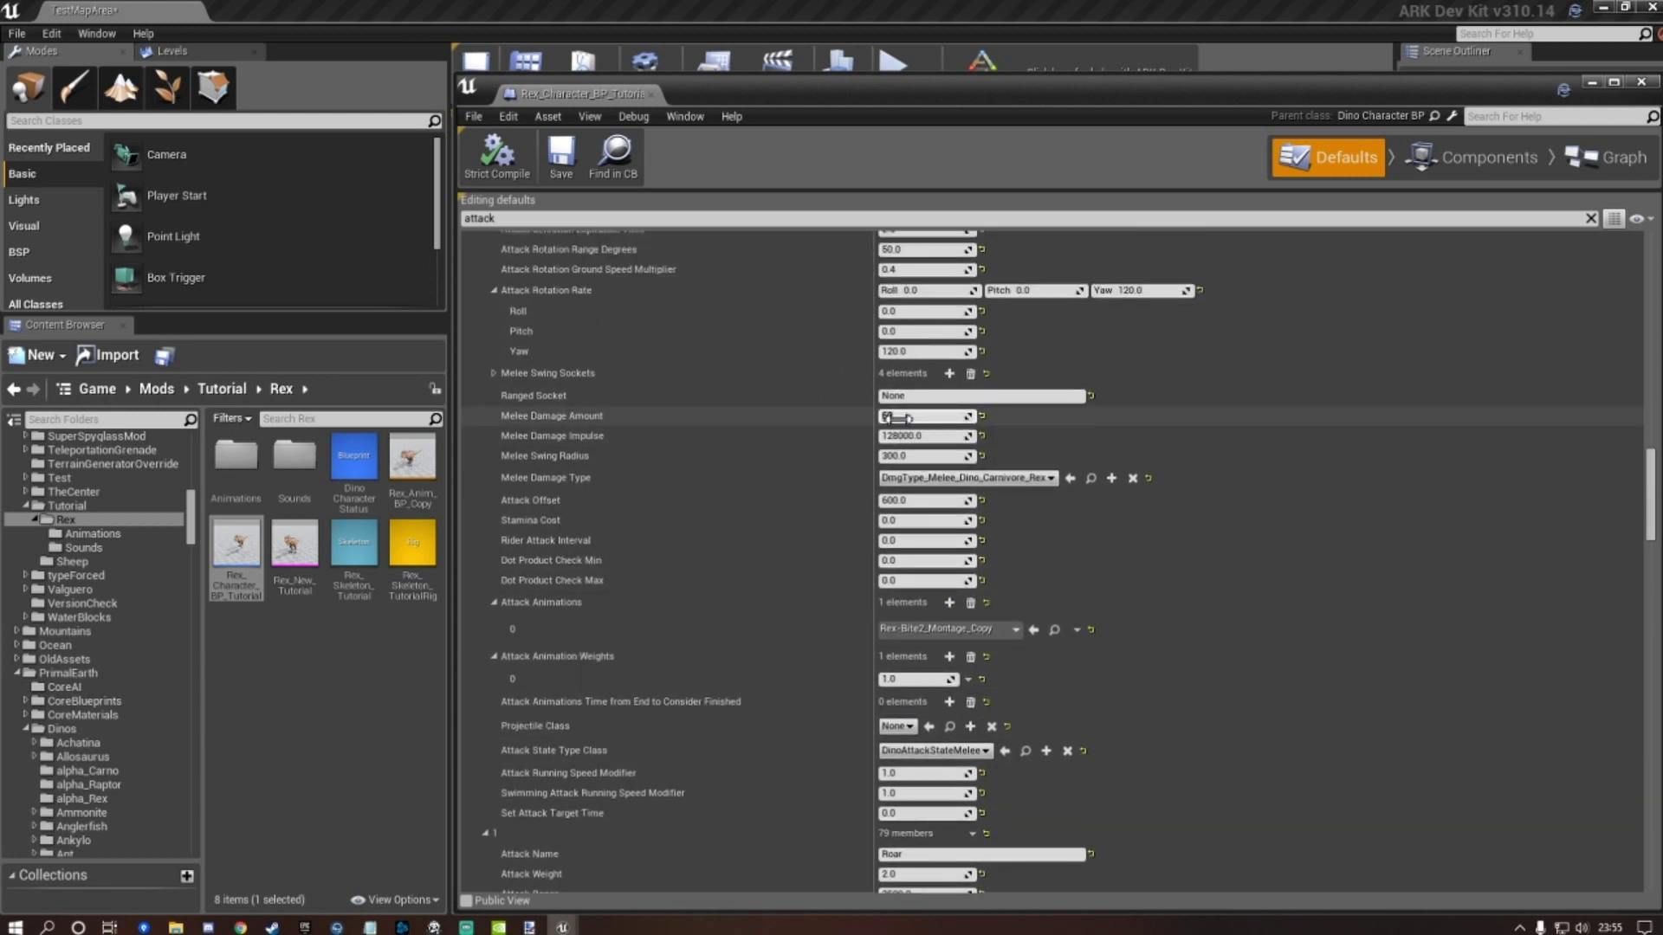
pyautogui.click(944, 437)
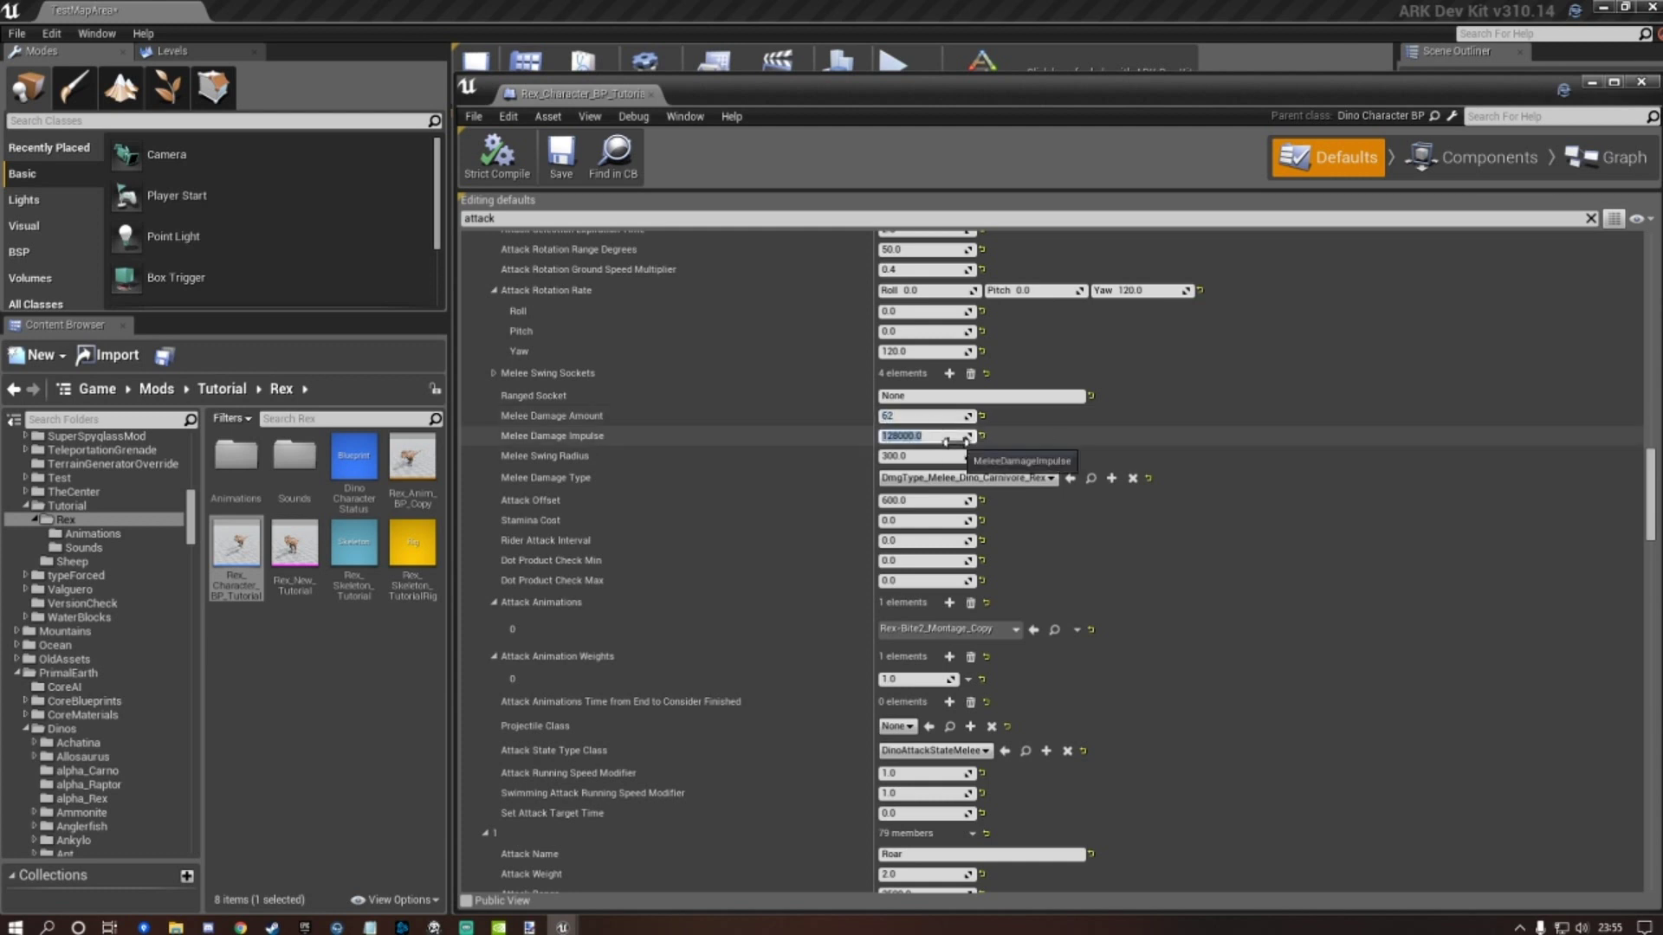
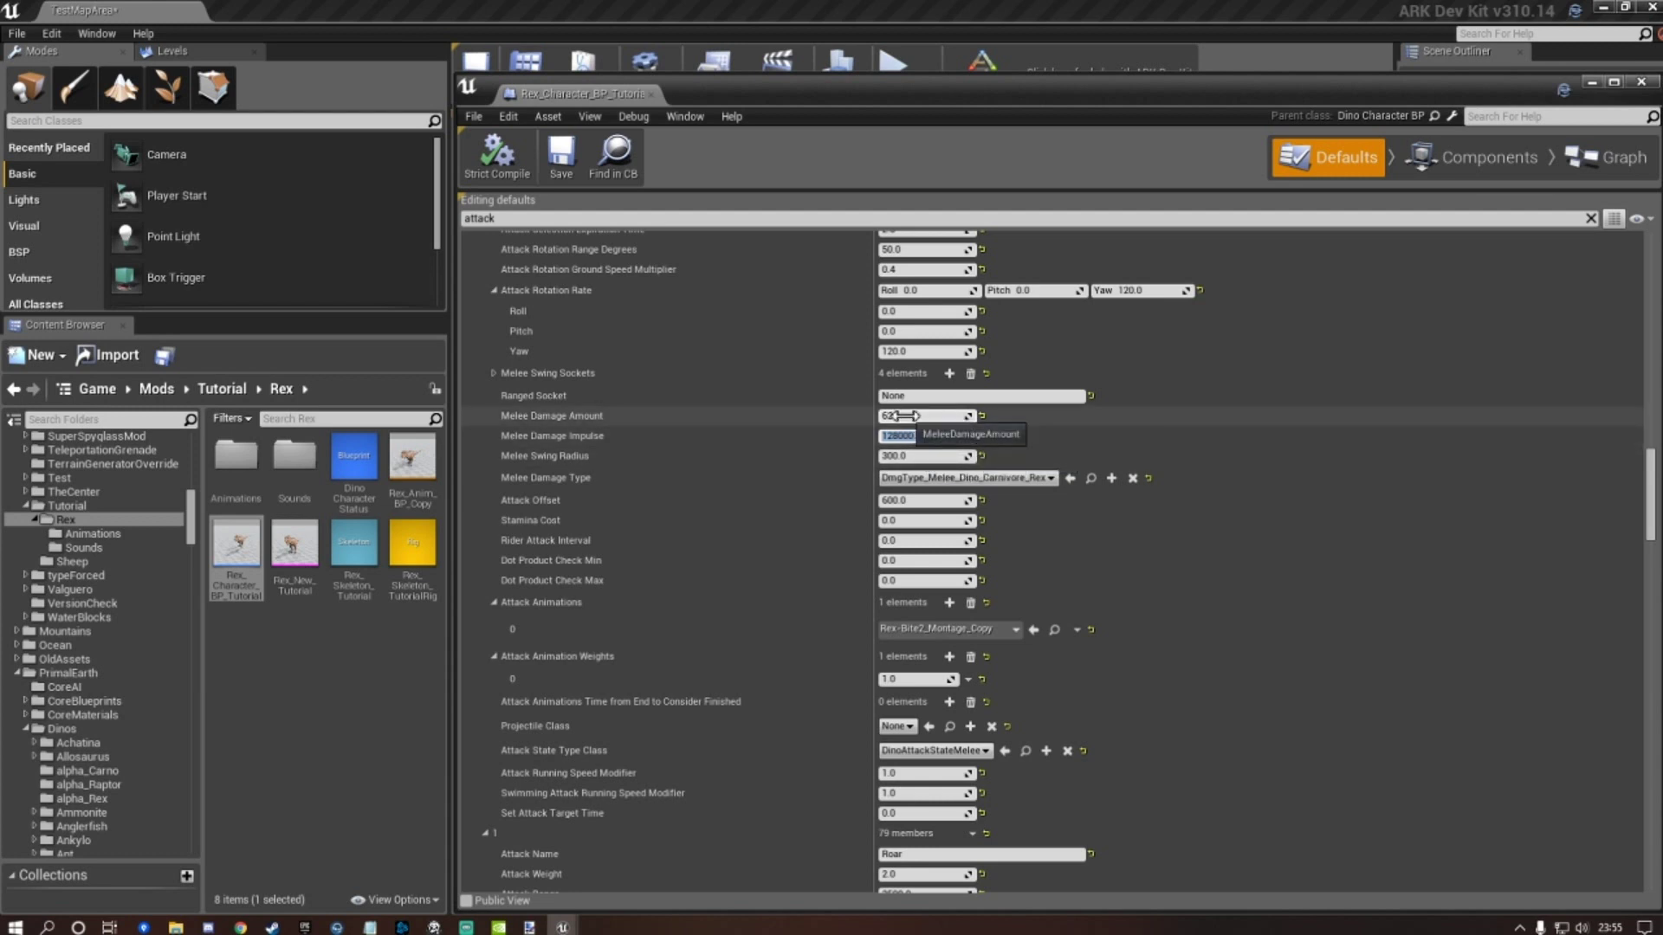
pyautogui.click(905, 416)
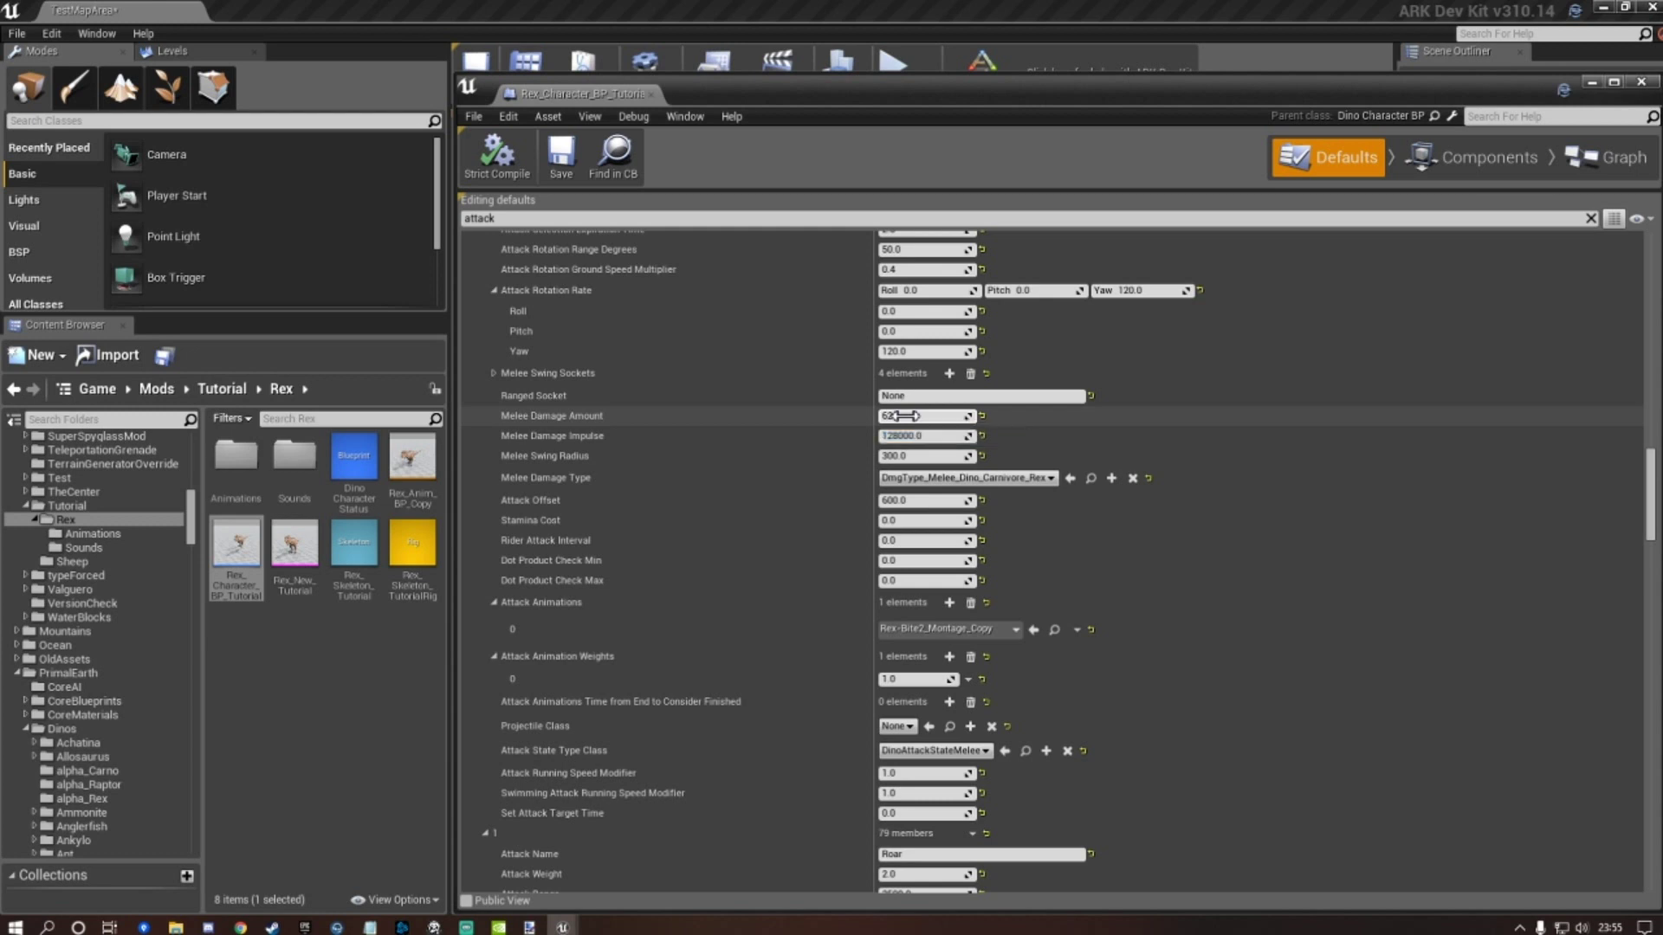
pyautogui.write('31')
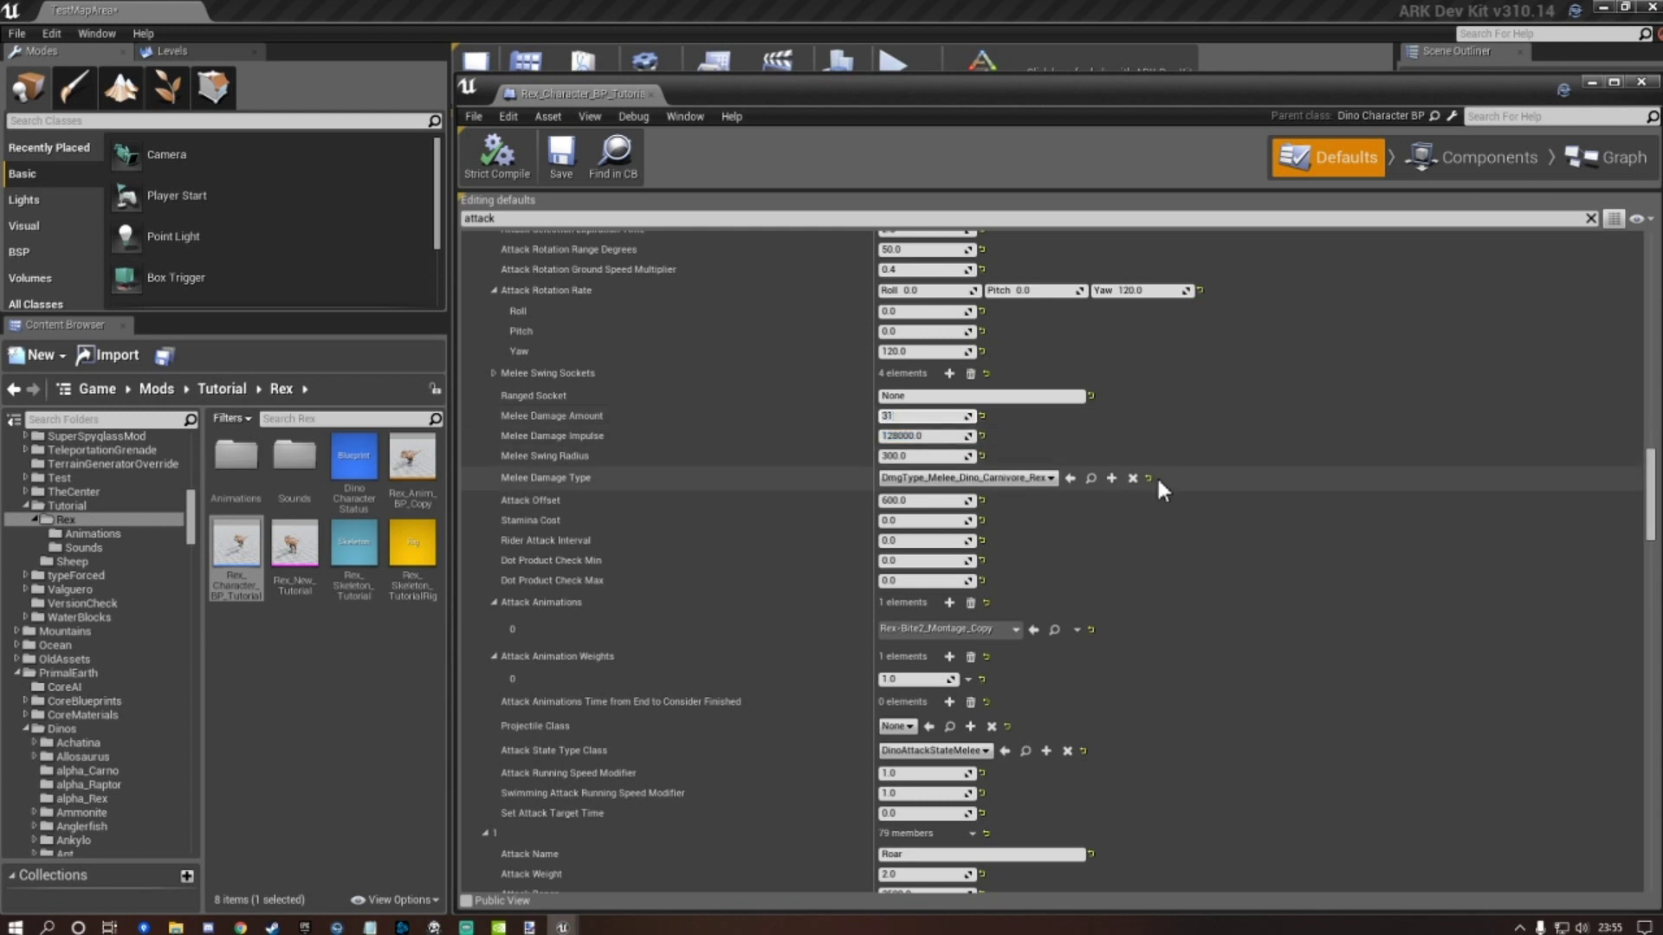
pyautogui.click(900, 456)
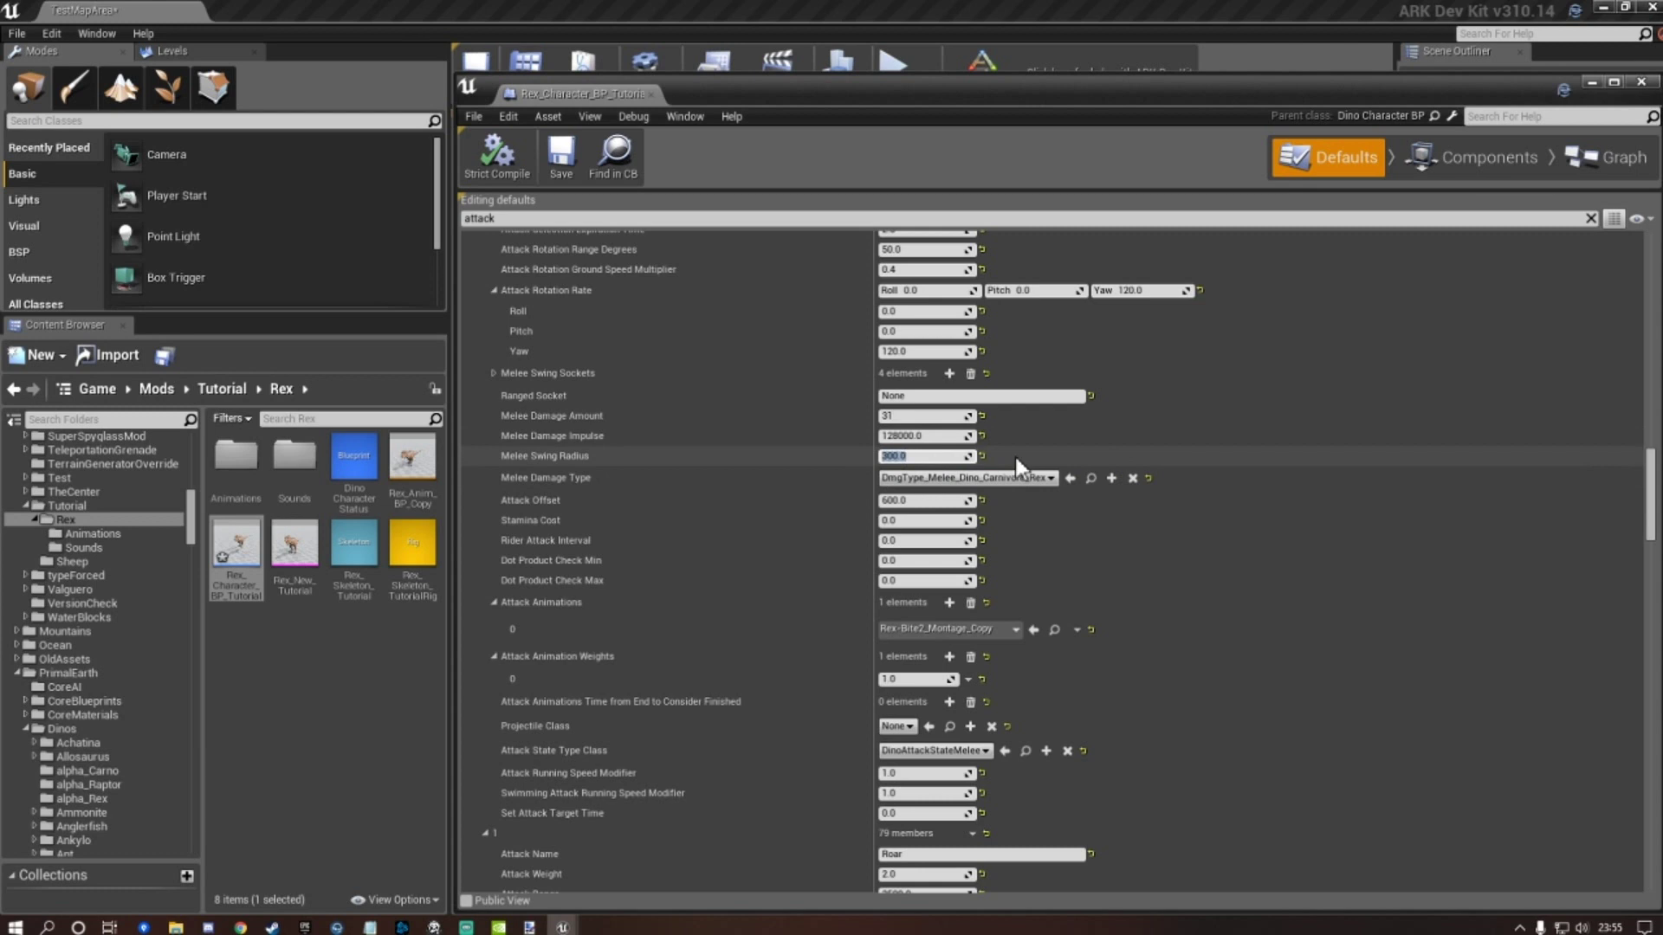
pyautogui.write('150')
pyautogui.click(949, 436)
pyautogui.write('64000')
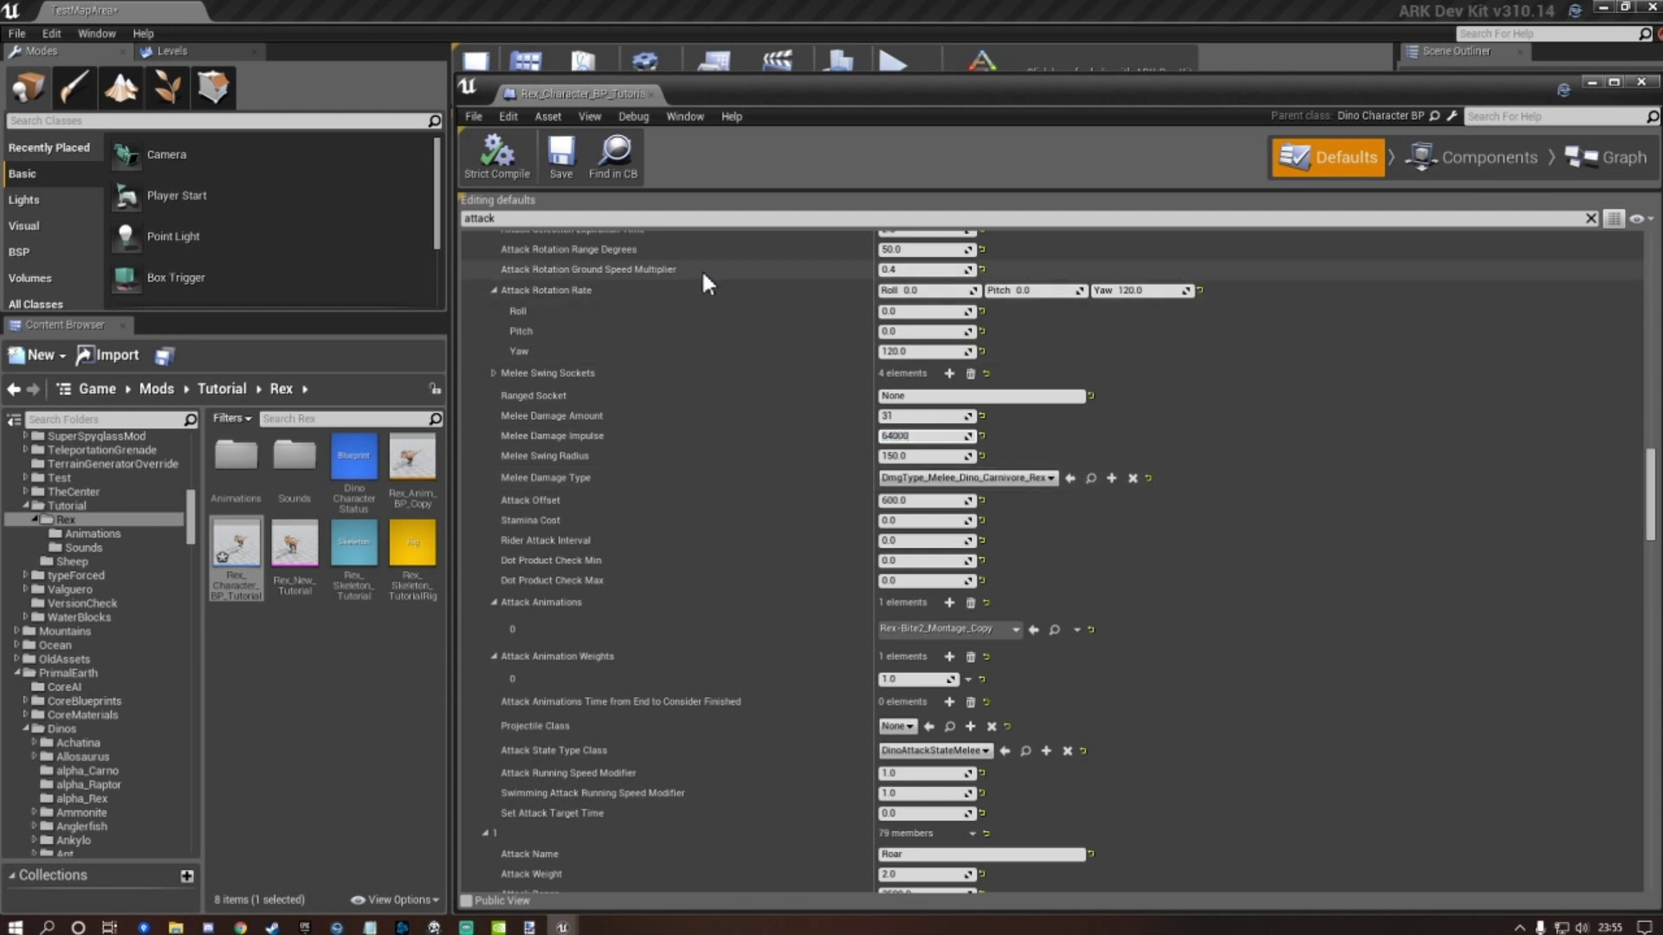
pyautogui.click(563, 164)
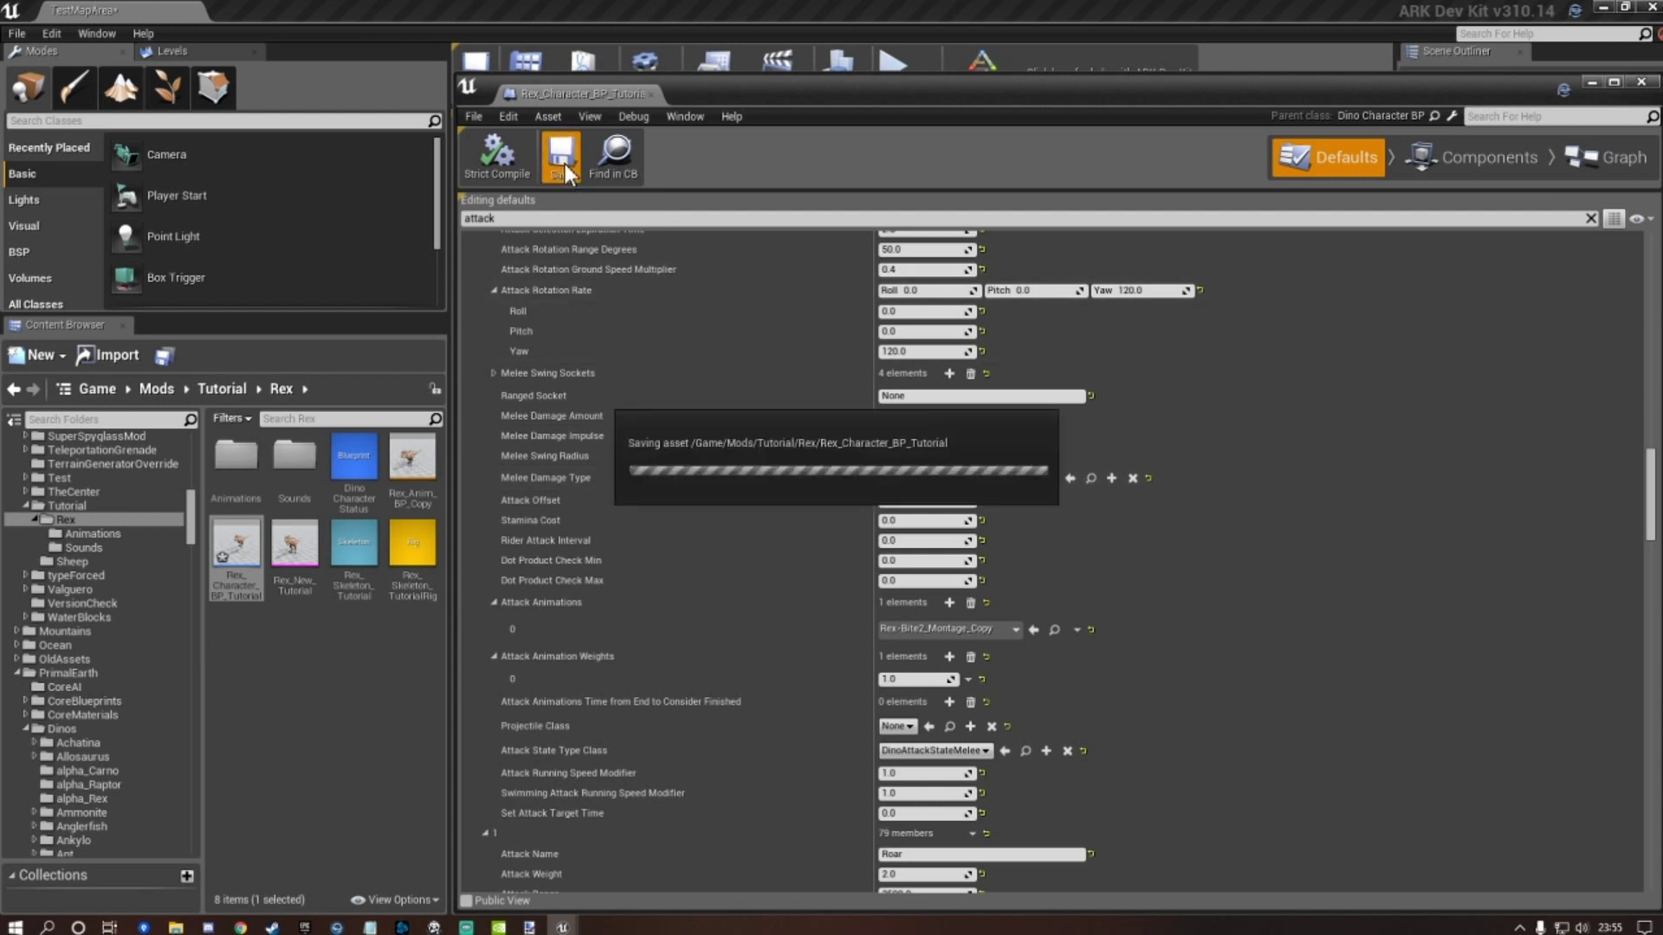
# Set the Bite attack's Attack Offset to 300 and save the blueprint.
pyautogui.click(920, 499)
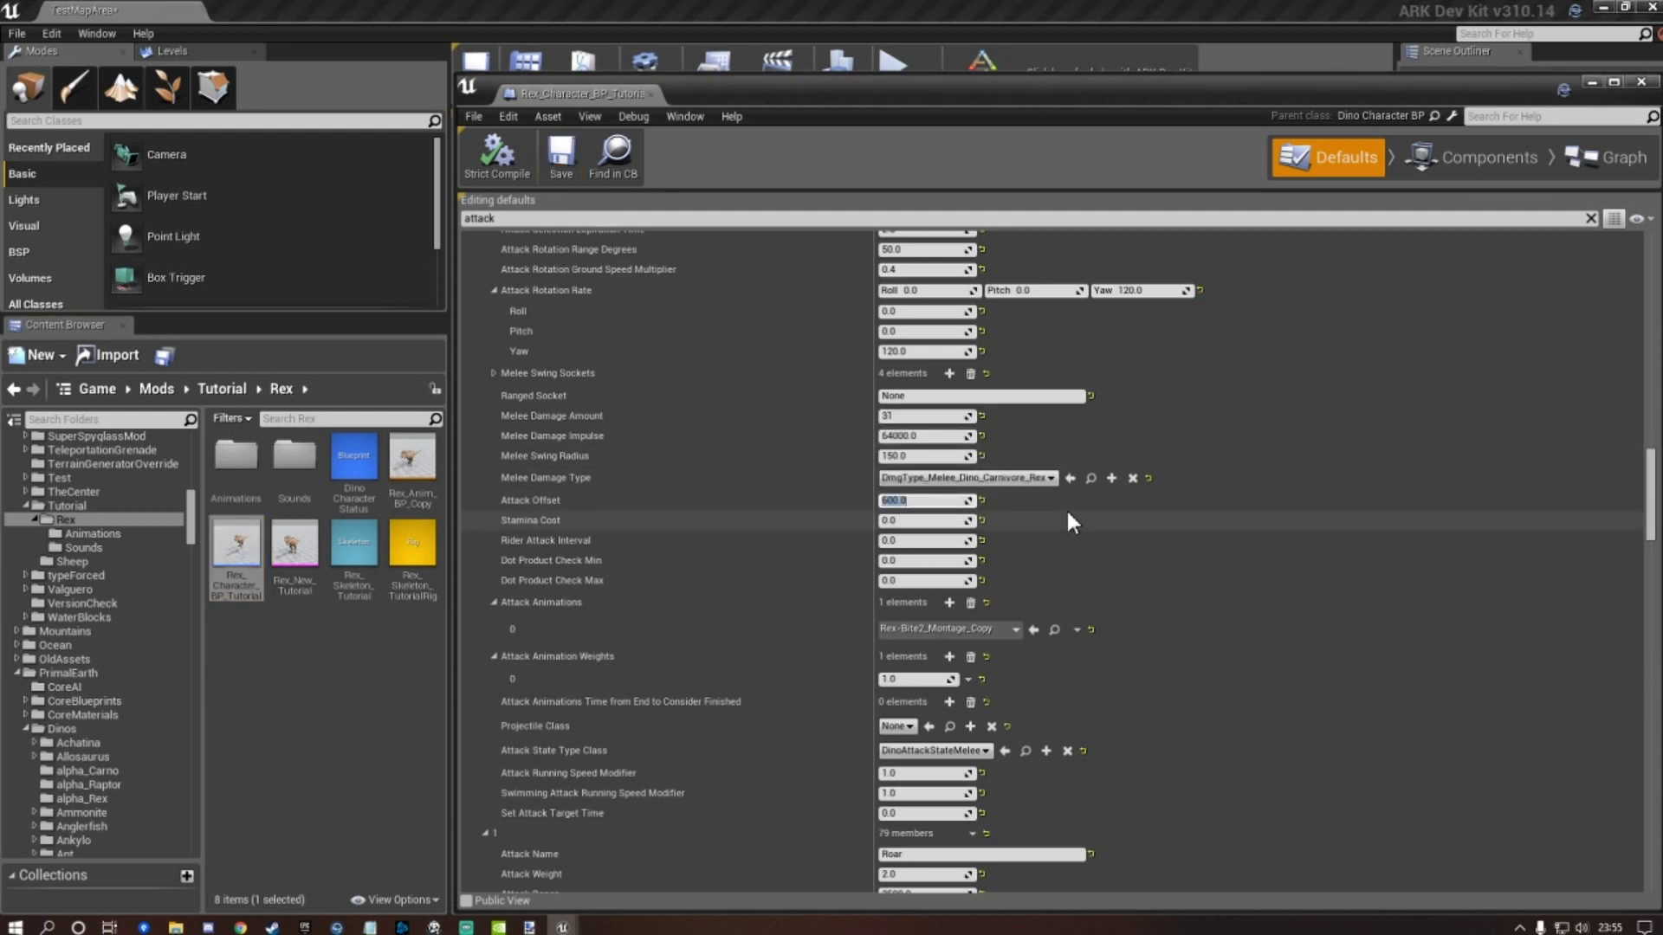
pyautogui.write('300')
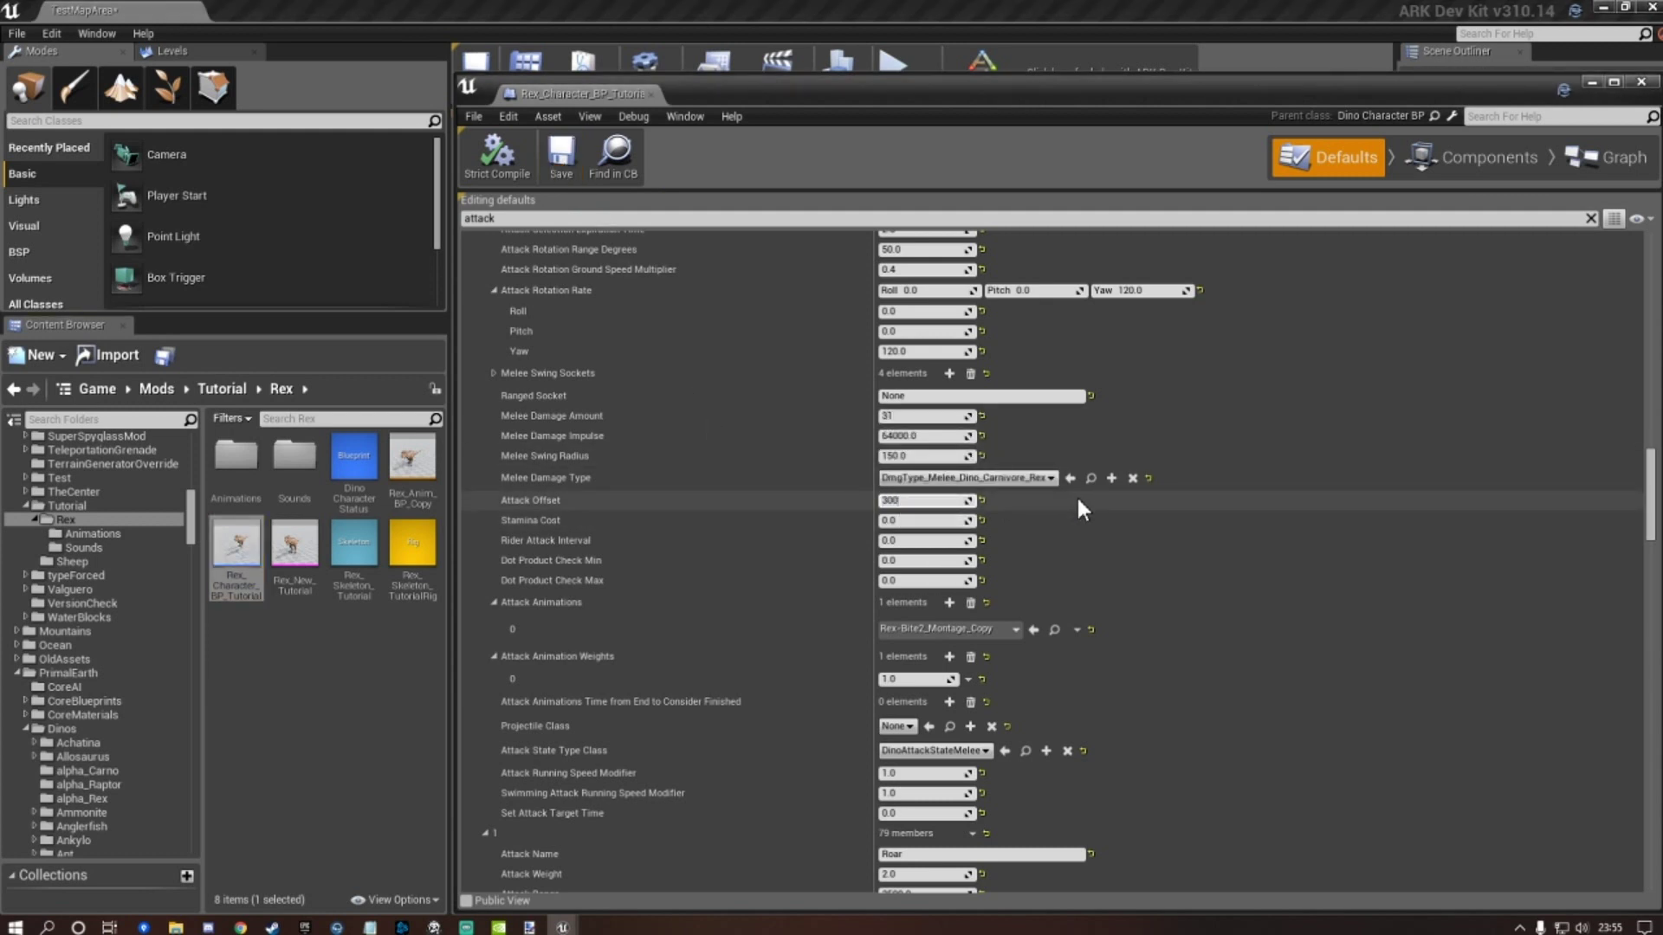
pyautogui.click(561, 155)
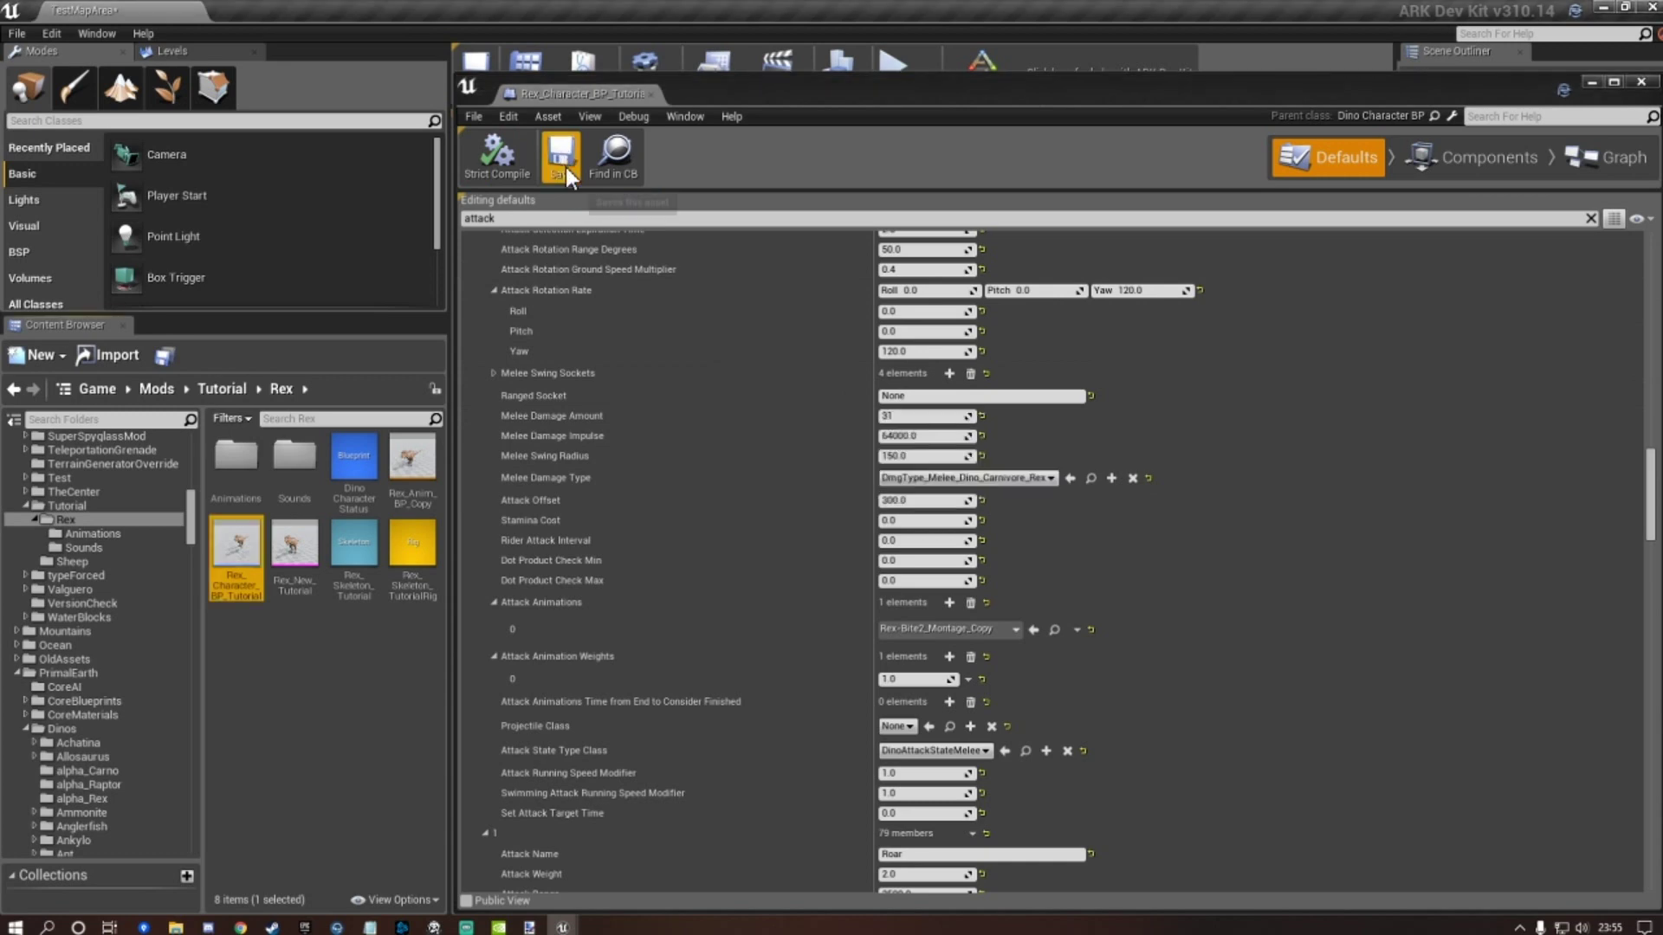
# Set the Attack Range of the Bite entry in Attack Infos to 600 and save the blueprint.
pyautogui.scroll(1, 672, 472)
pyautogui.scroll(3, 685, 468)
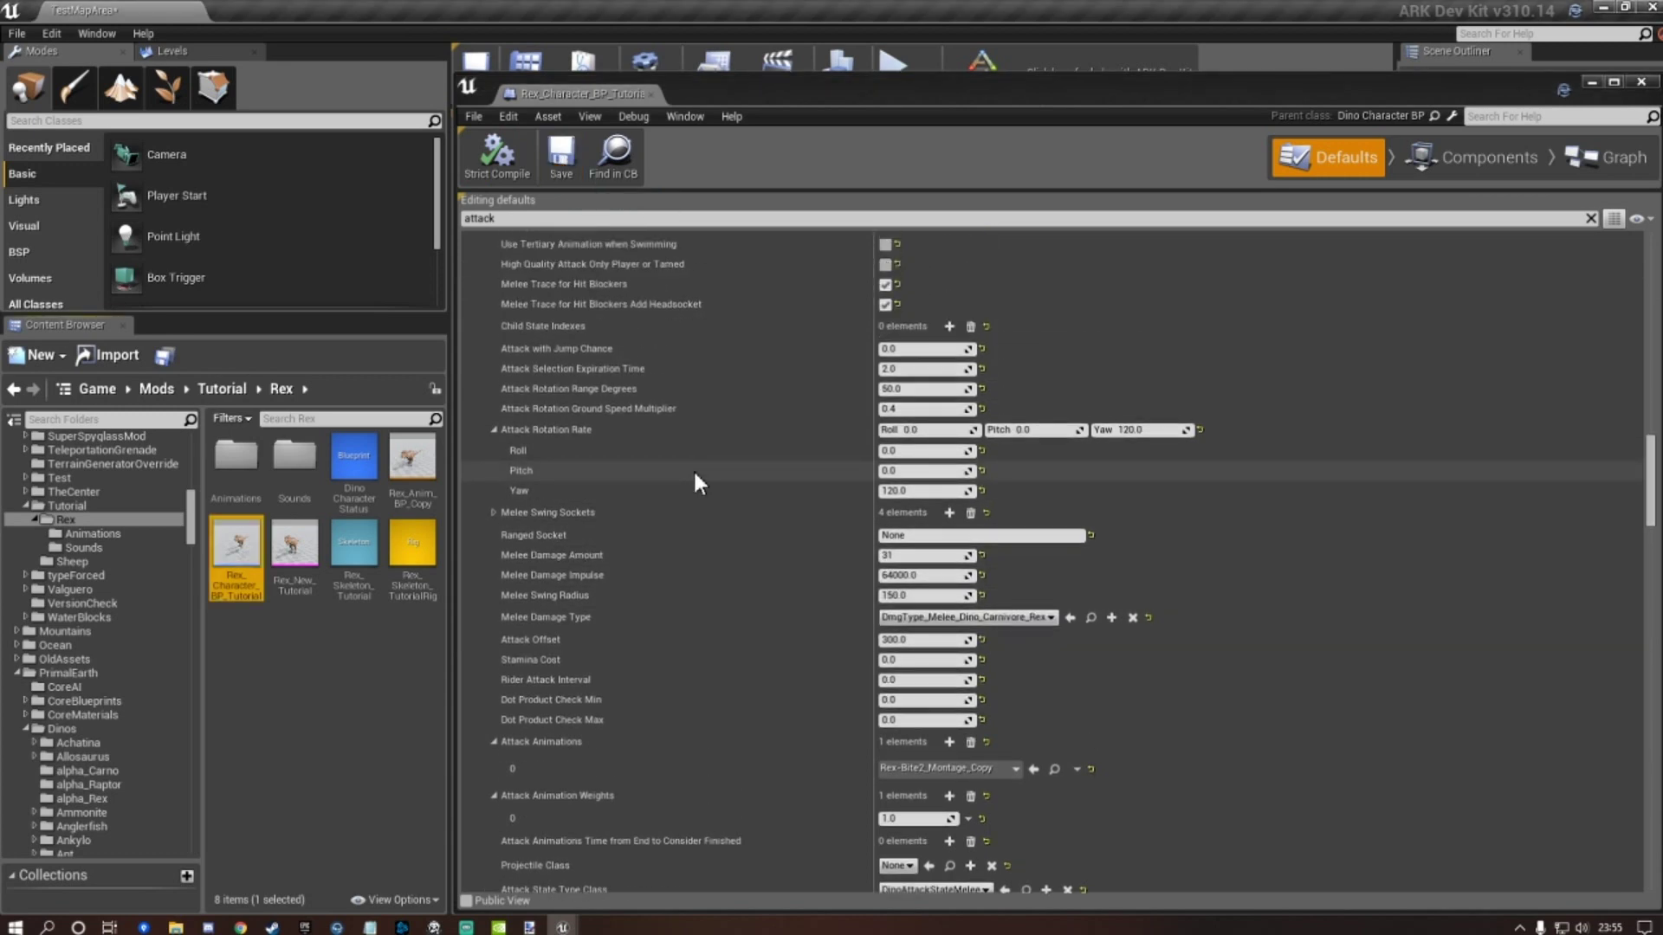
pyautogui.scroll(20, 695, 474)
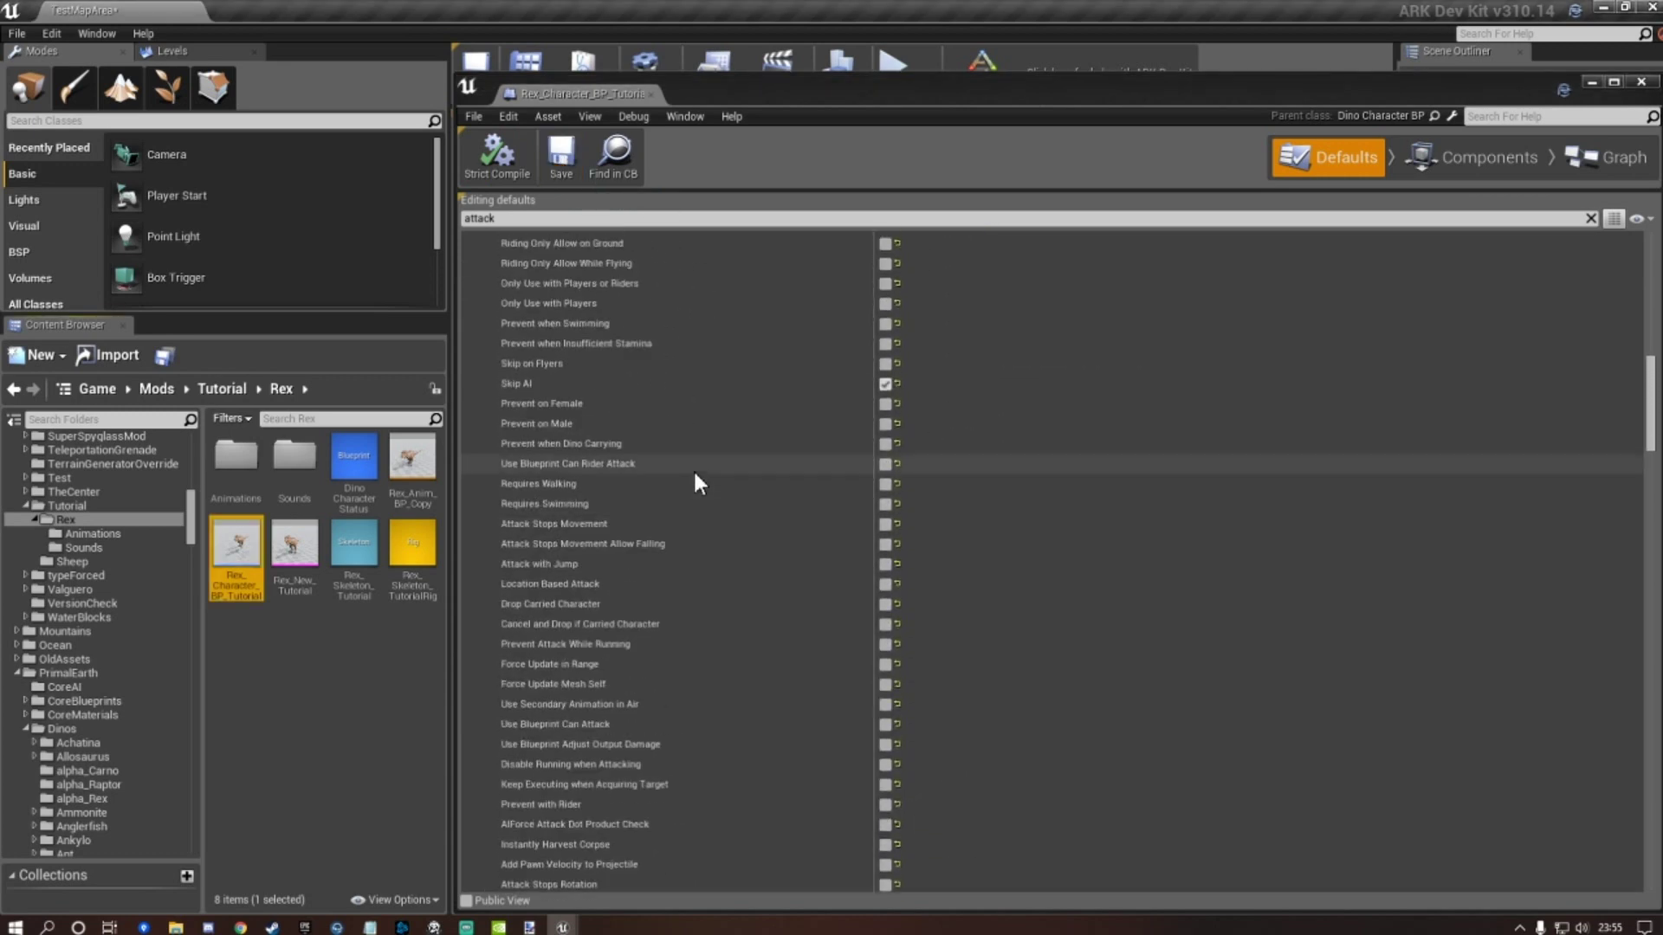
pyautogui.scroll(10, 694, 473)
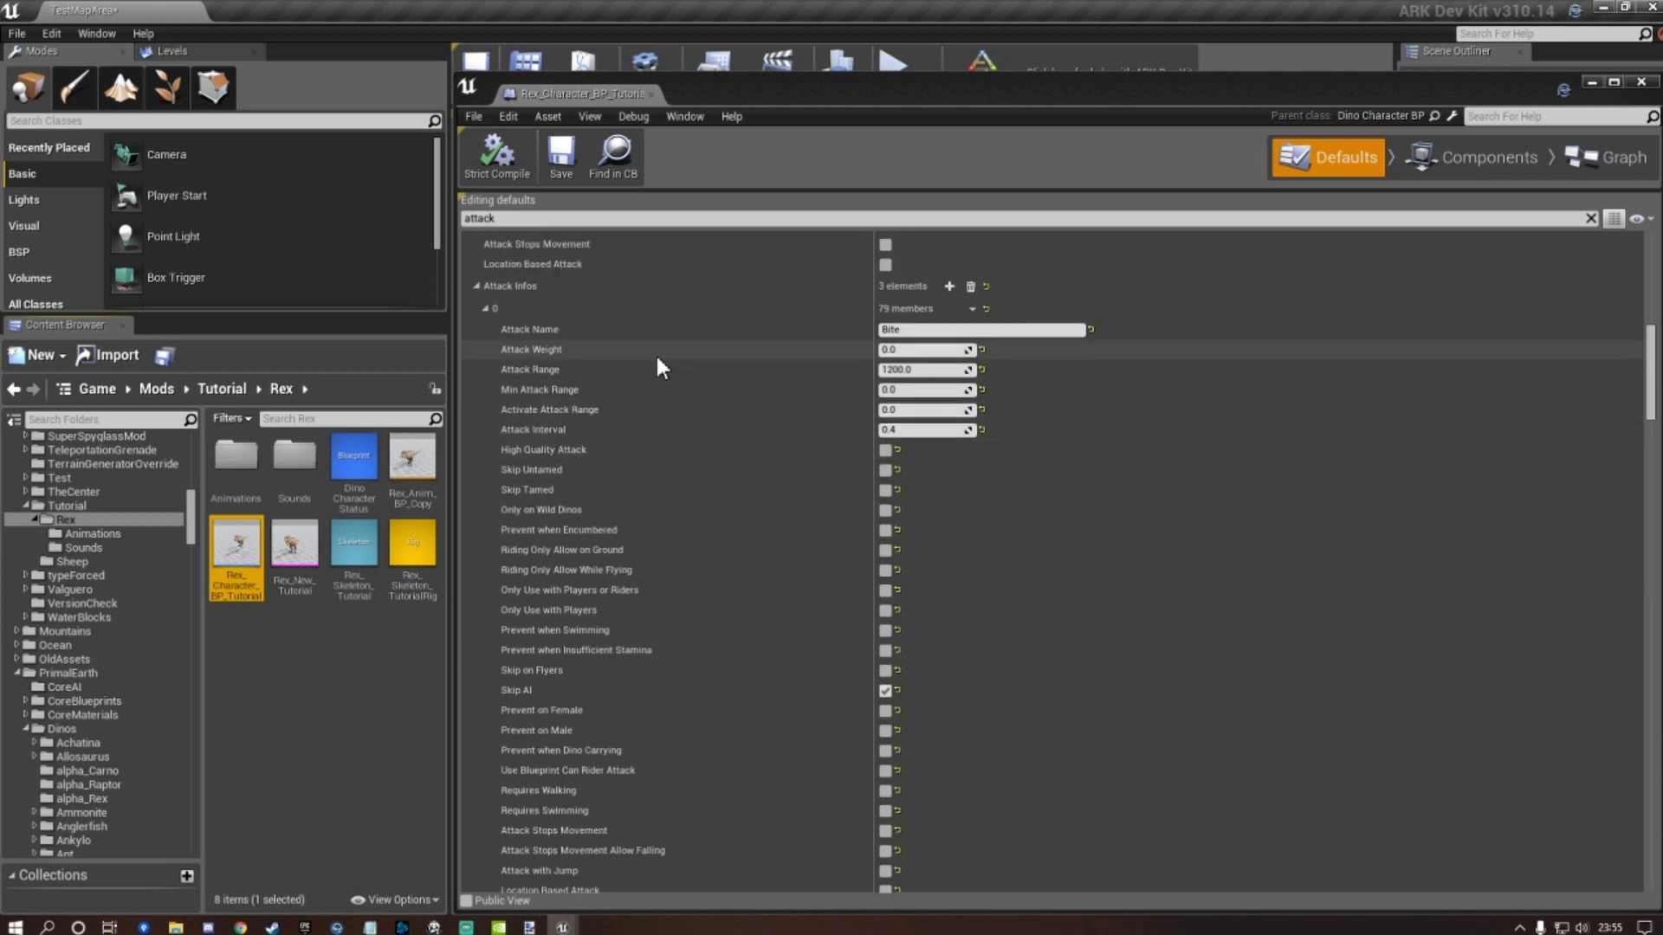
pyautogui.click(927, 370)
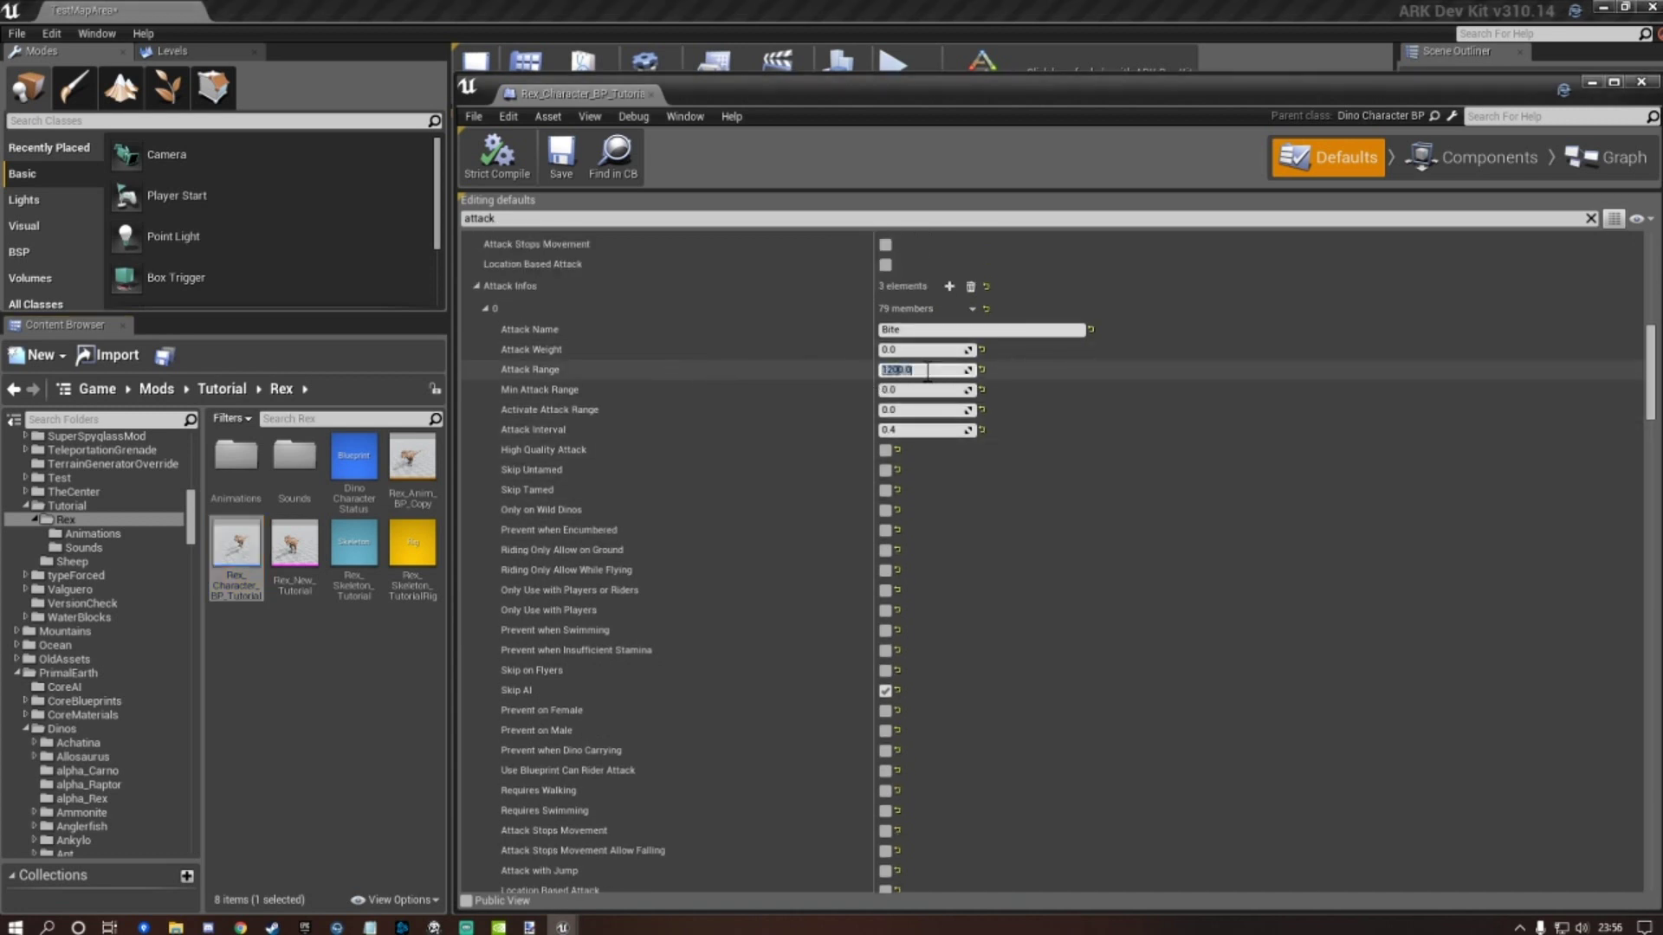
pyautogui.write('600')
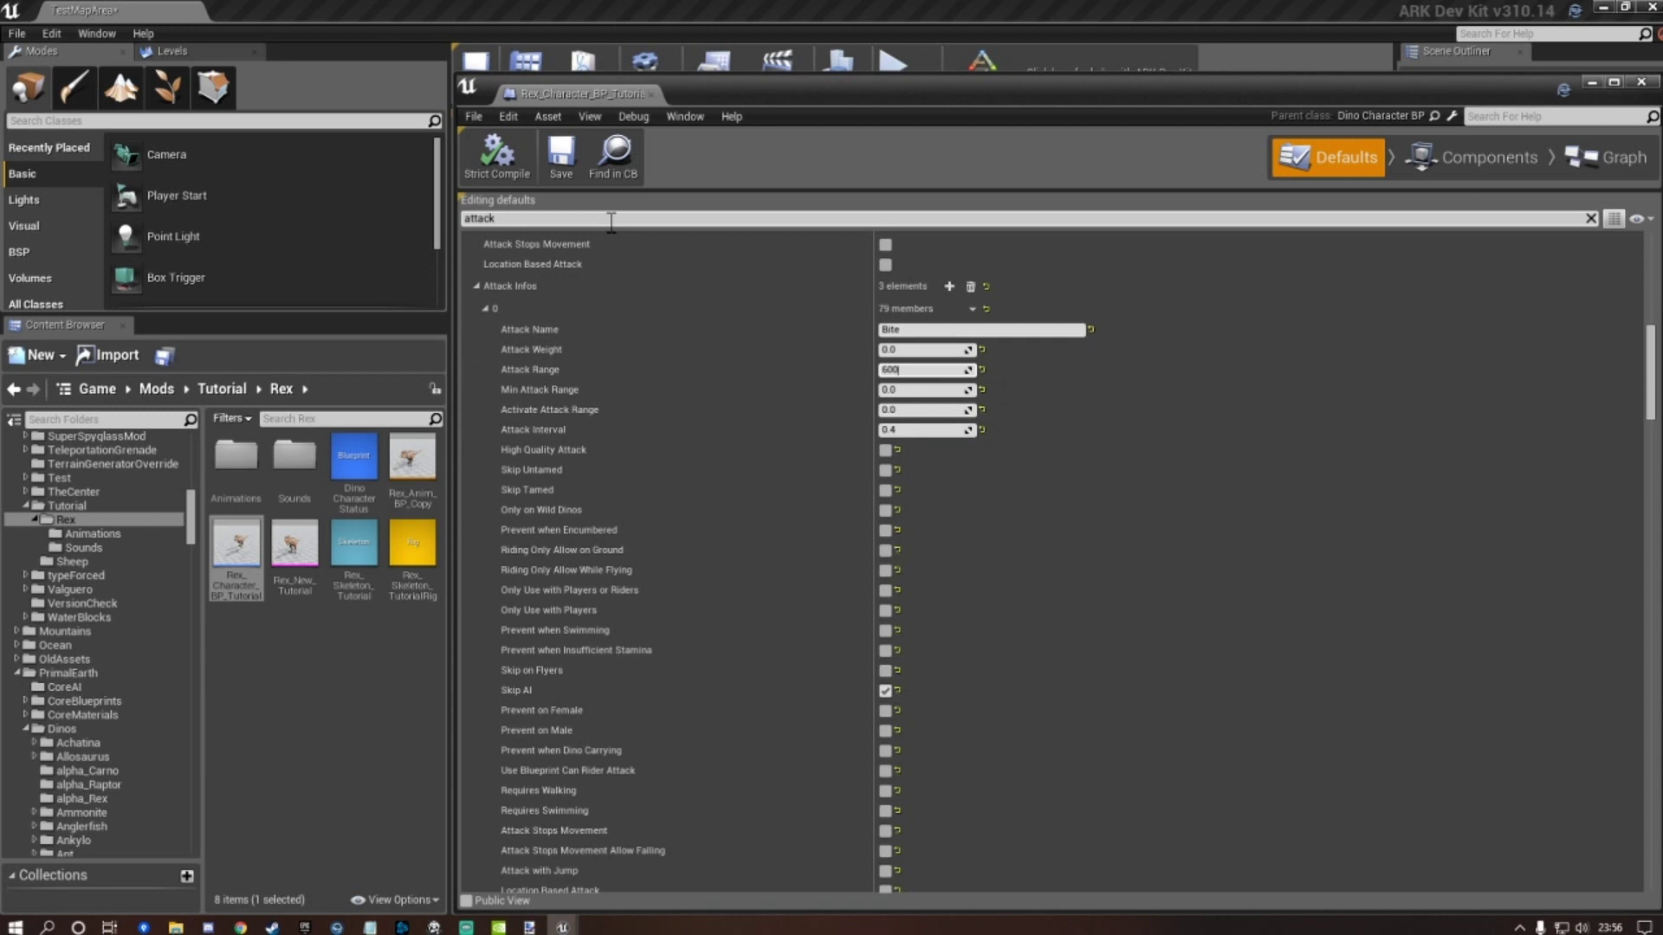
pyautogui.click(561, 152)
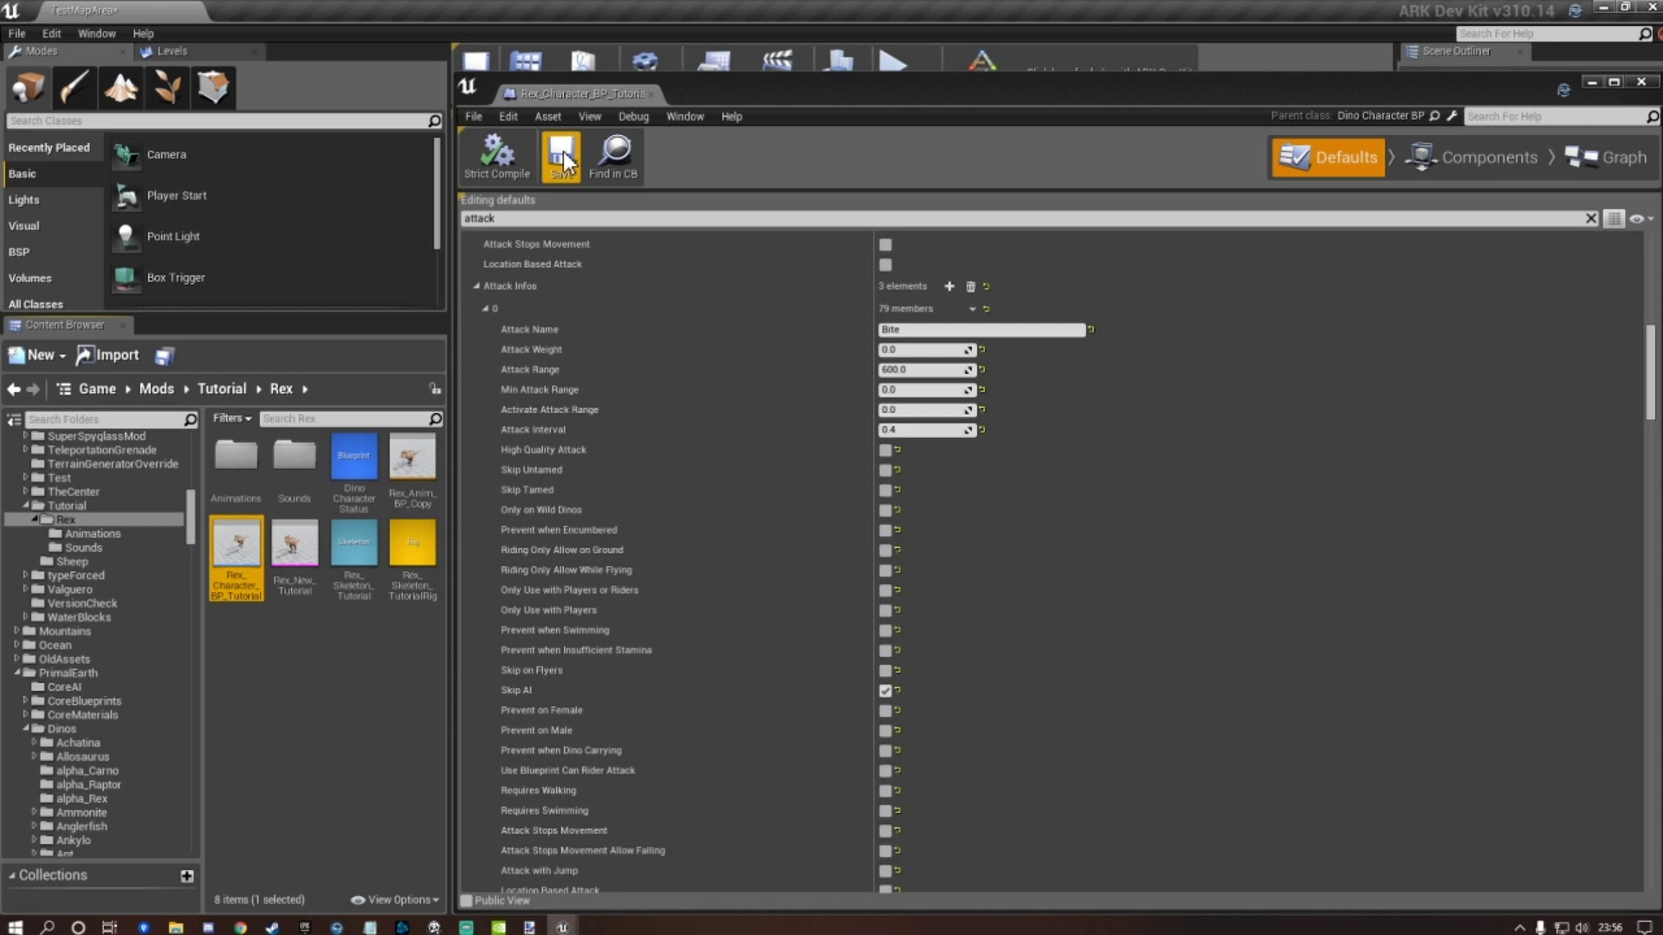
pyautogui.click(563, 158)
# Set the Attack Range of the Bite (AI) entry in Attack Infos to 600.
pyautogui.scroll(-10, 849, 457)
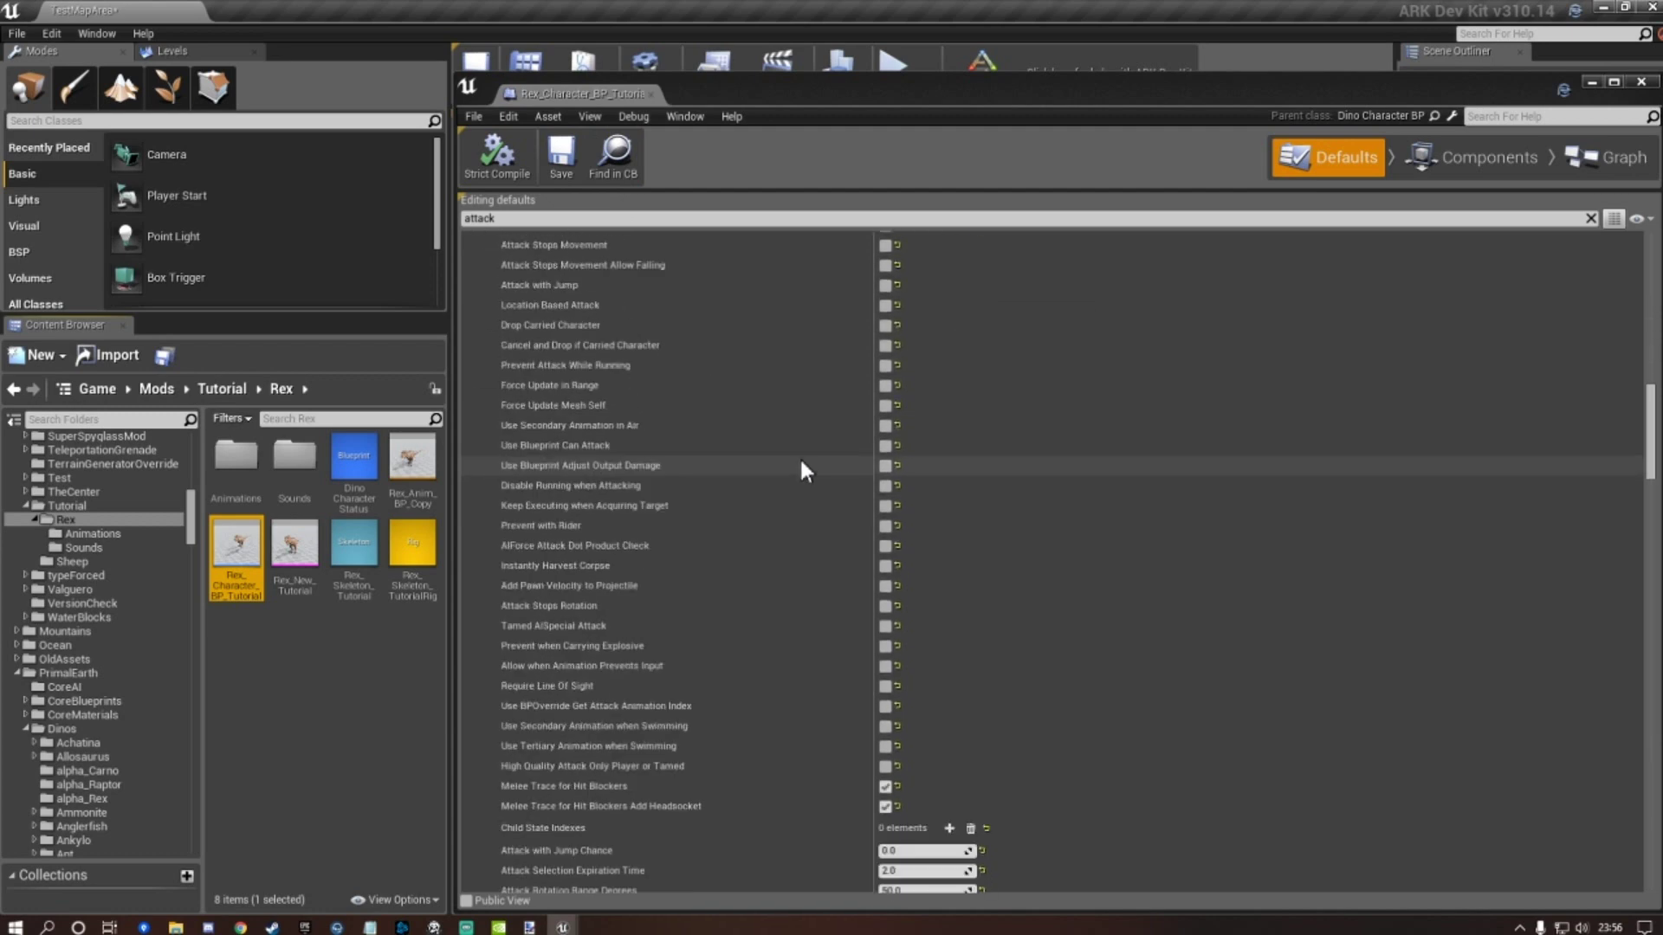
pyautogui.scroll(-15, 799, 455)
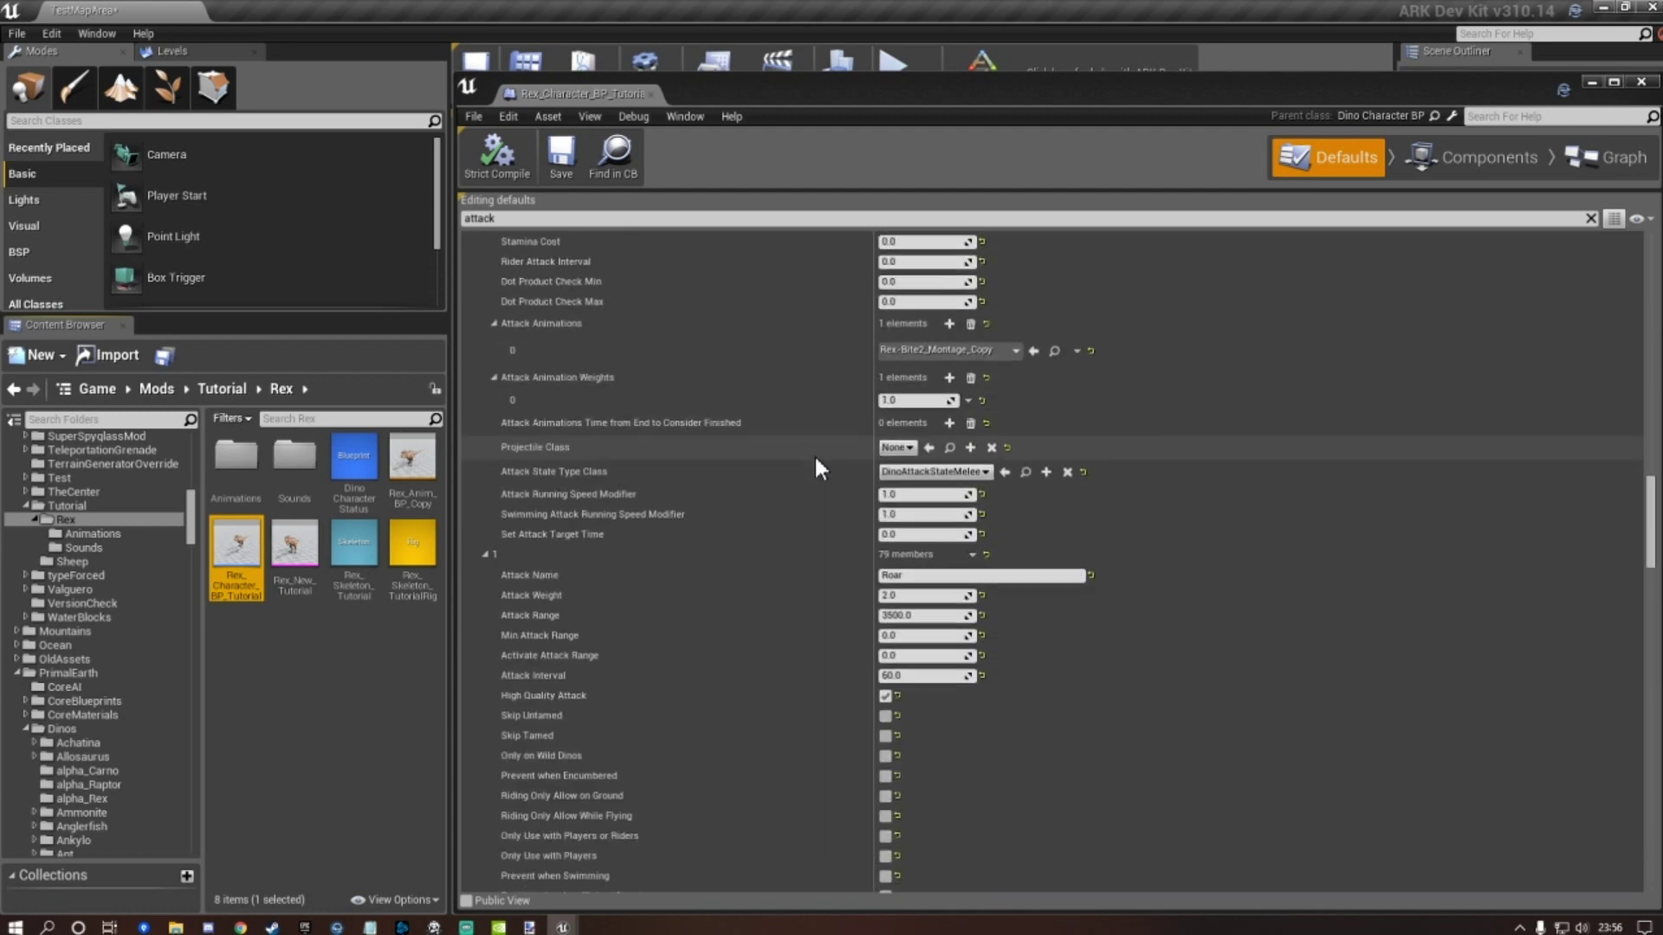
pyautogui.scroll(-3, 814, 454)
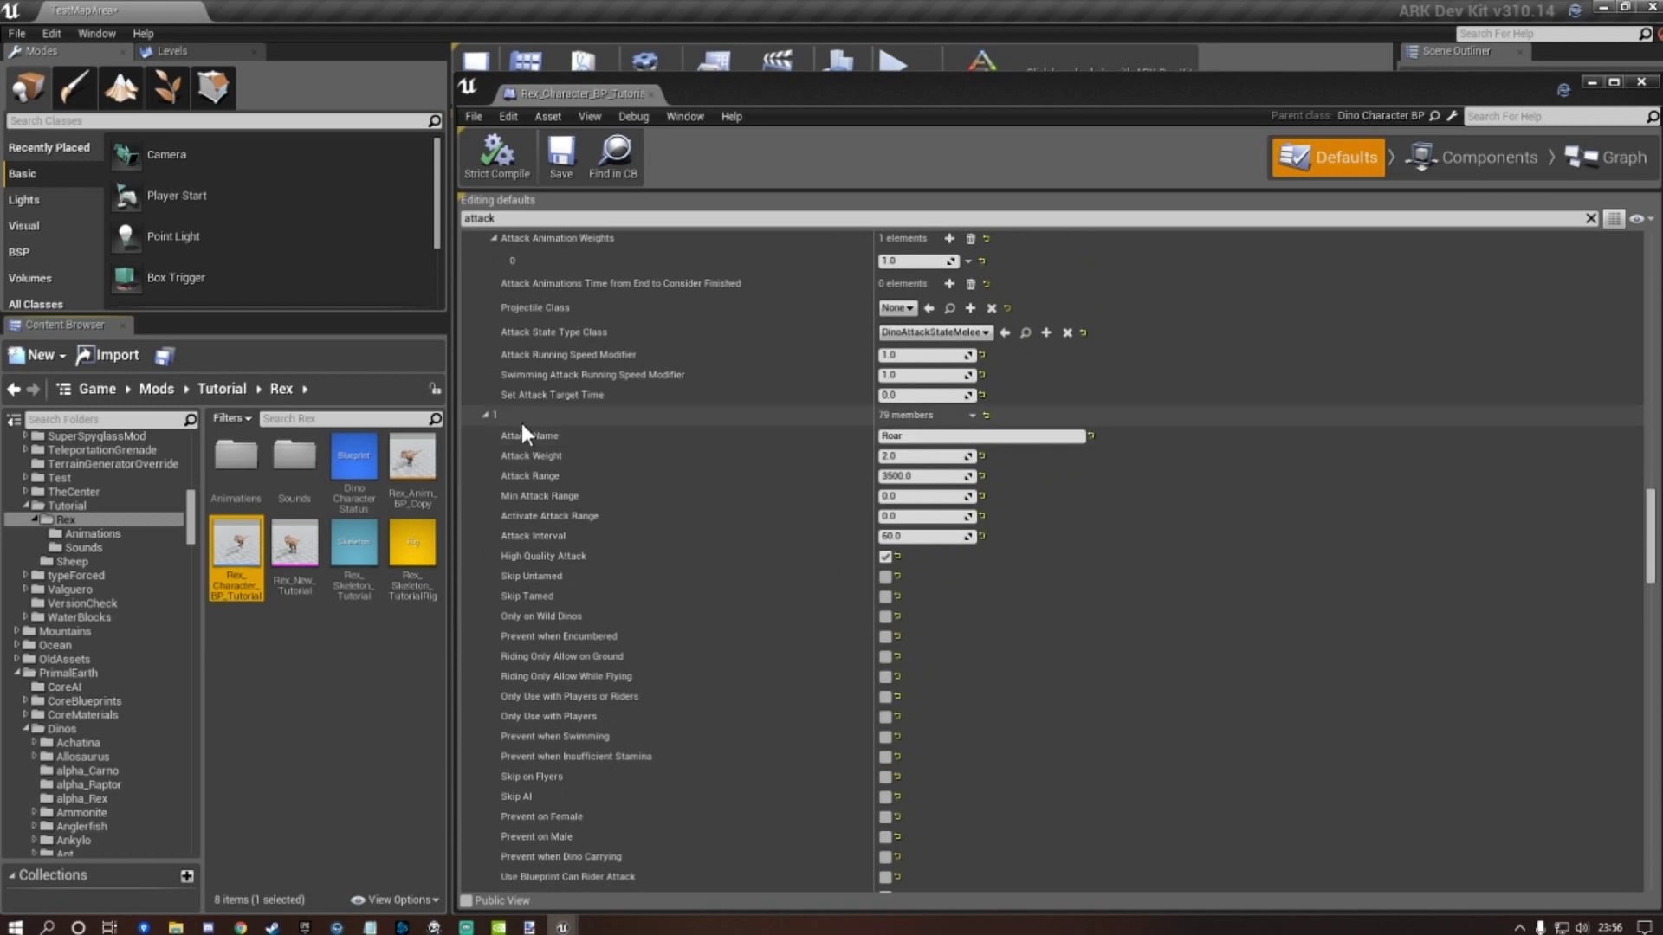
pyautogui.scroll(-9, 767, 452)
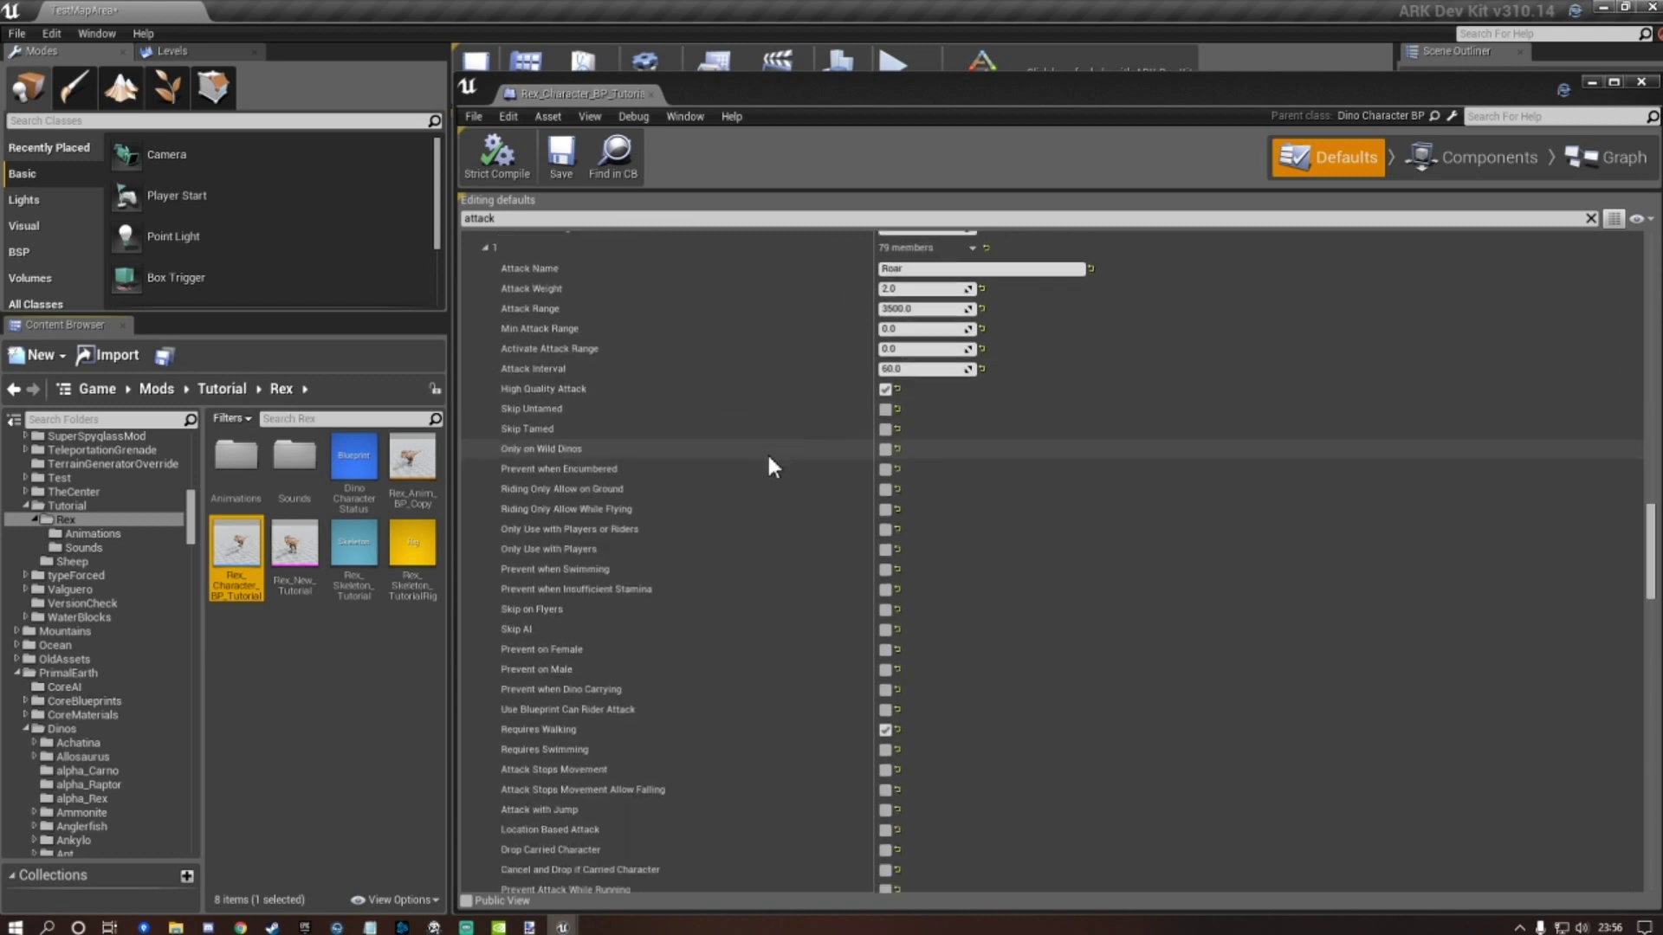
pyautogui.scroll(-12, 768, 448)
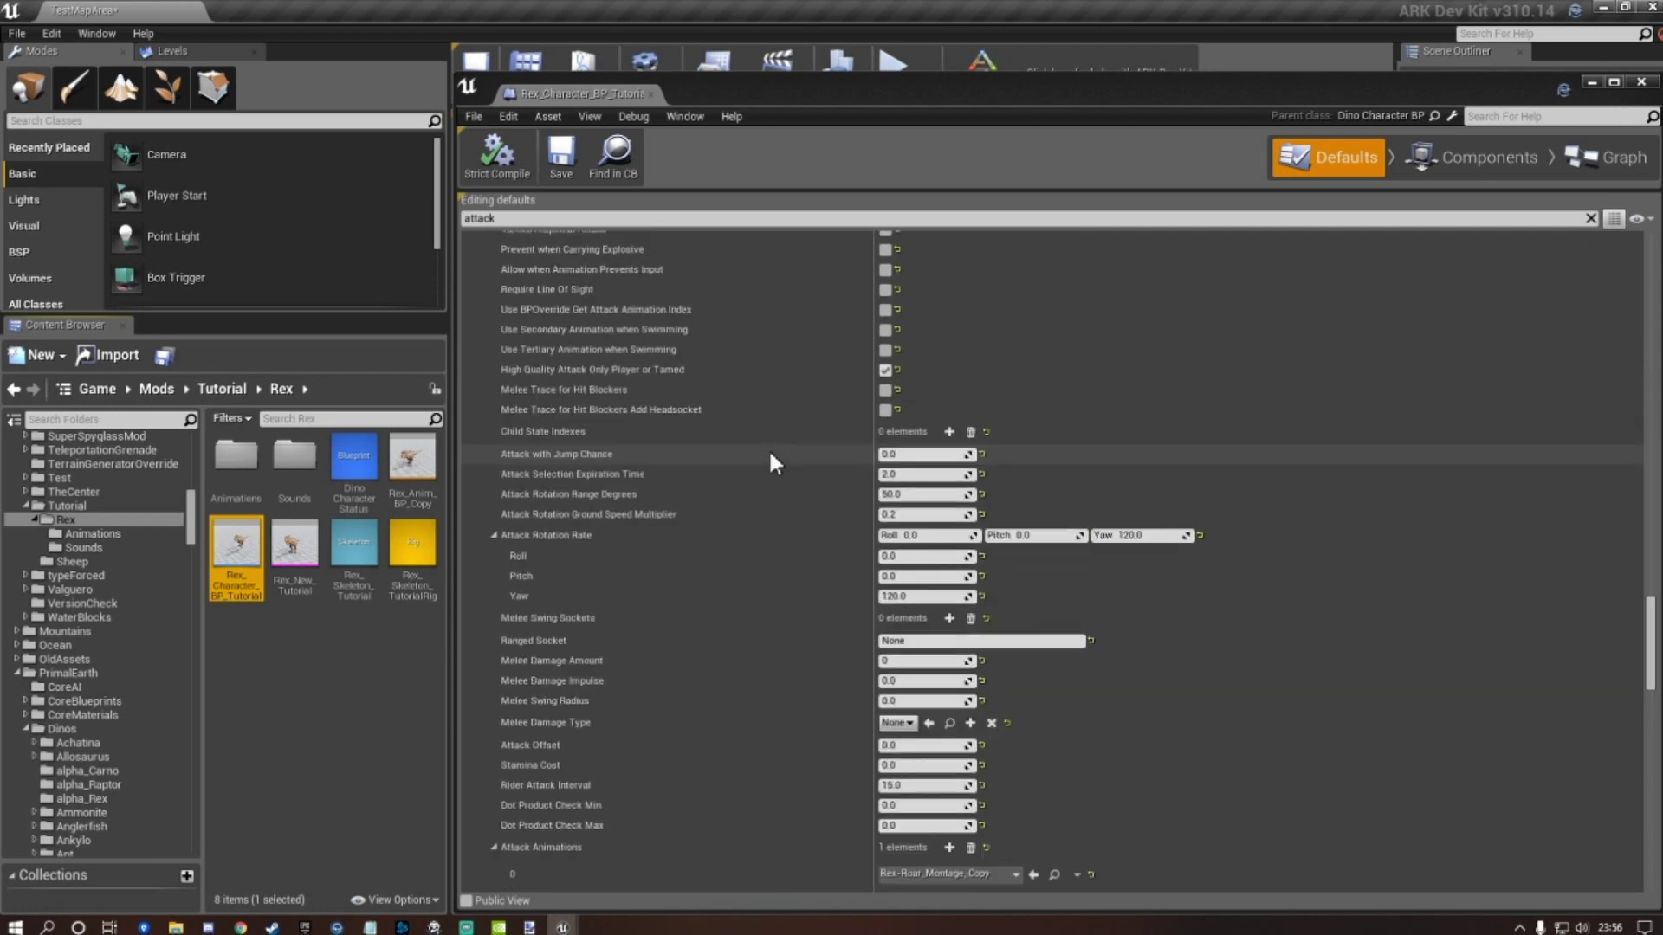
pyautogui.scroll(-5, 767, 448)
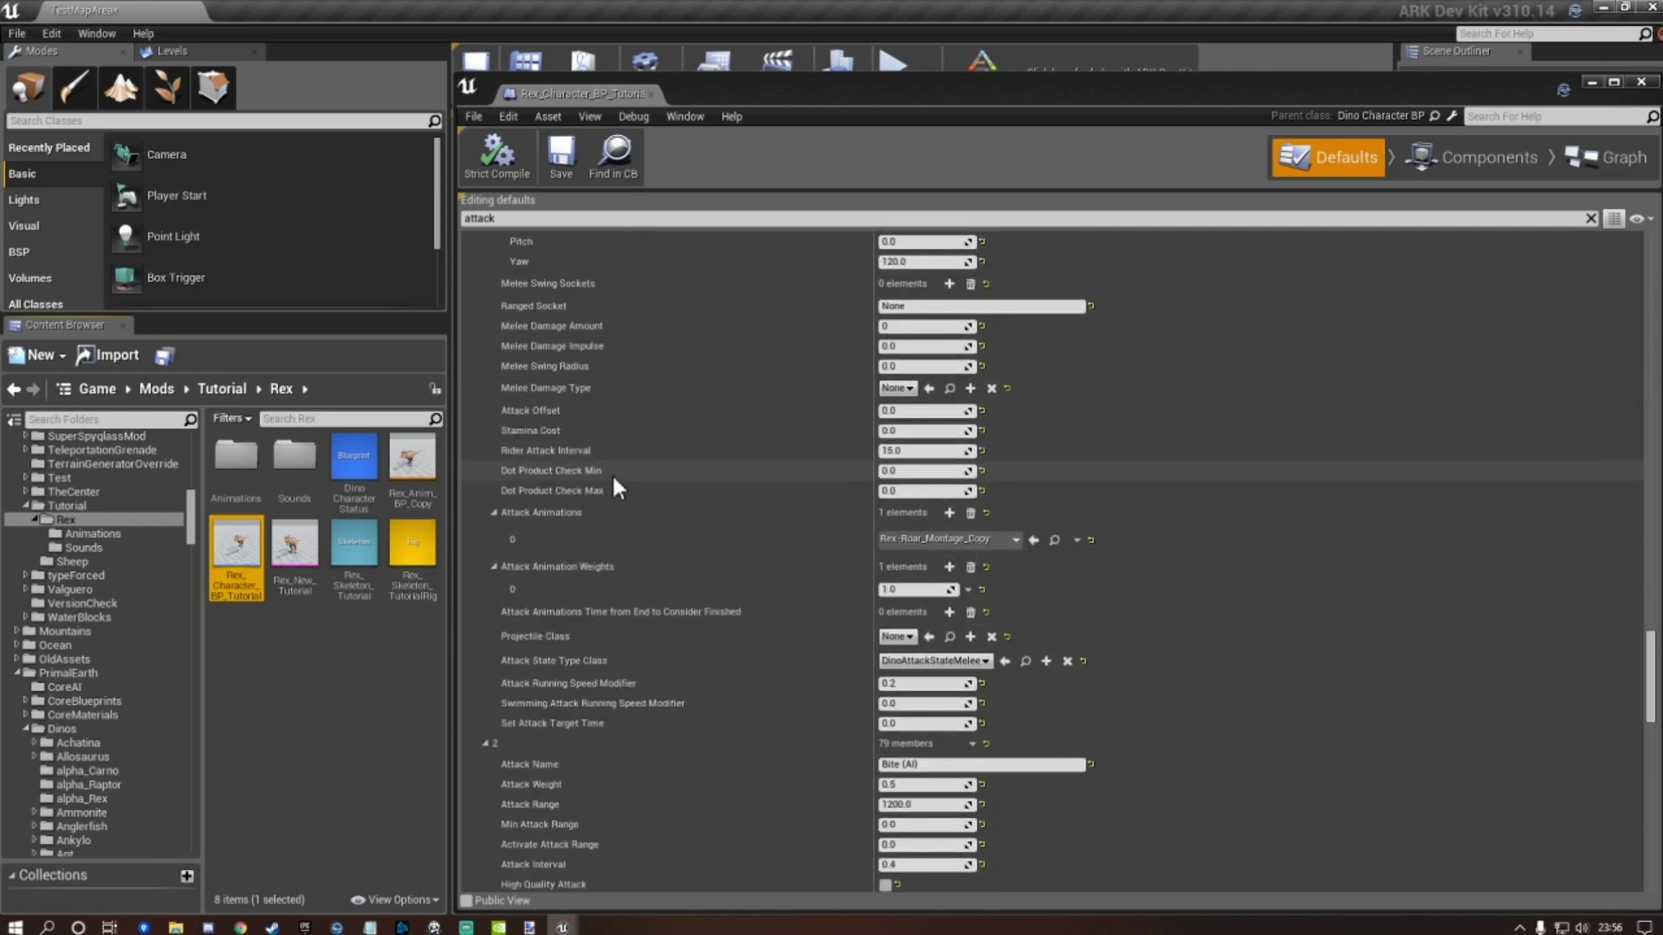
pyautogui.scroll(-4, 718, 538)
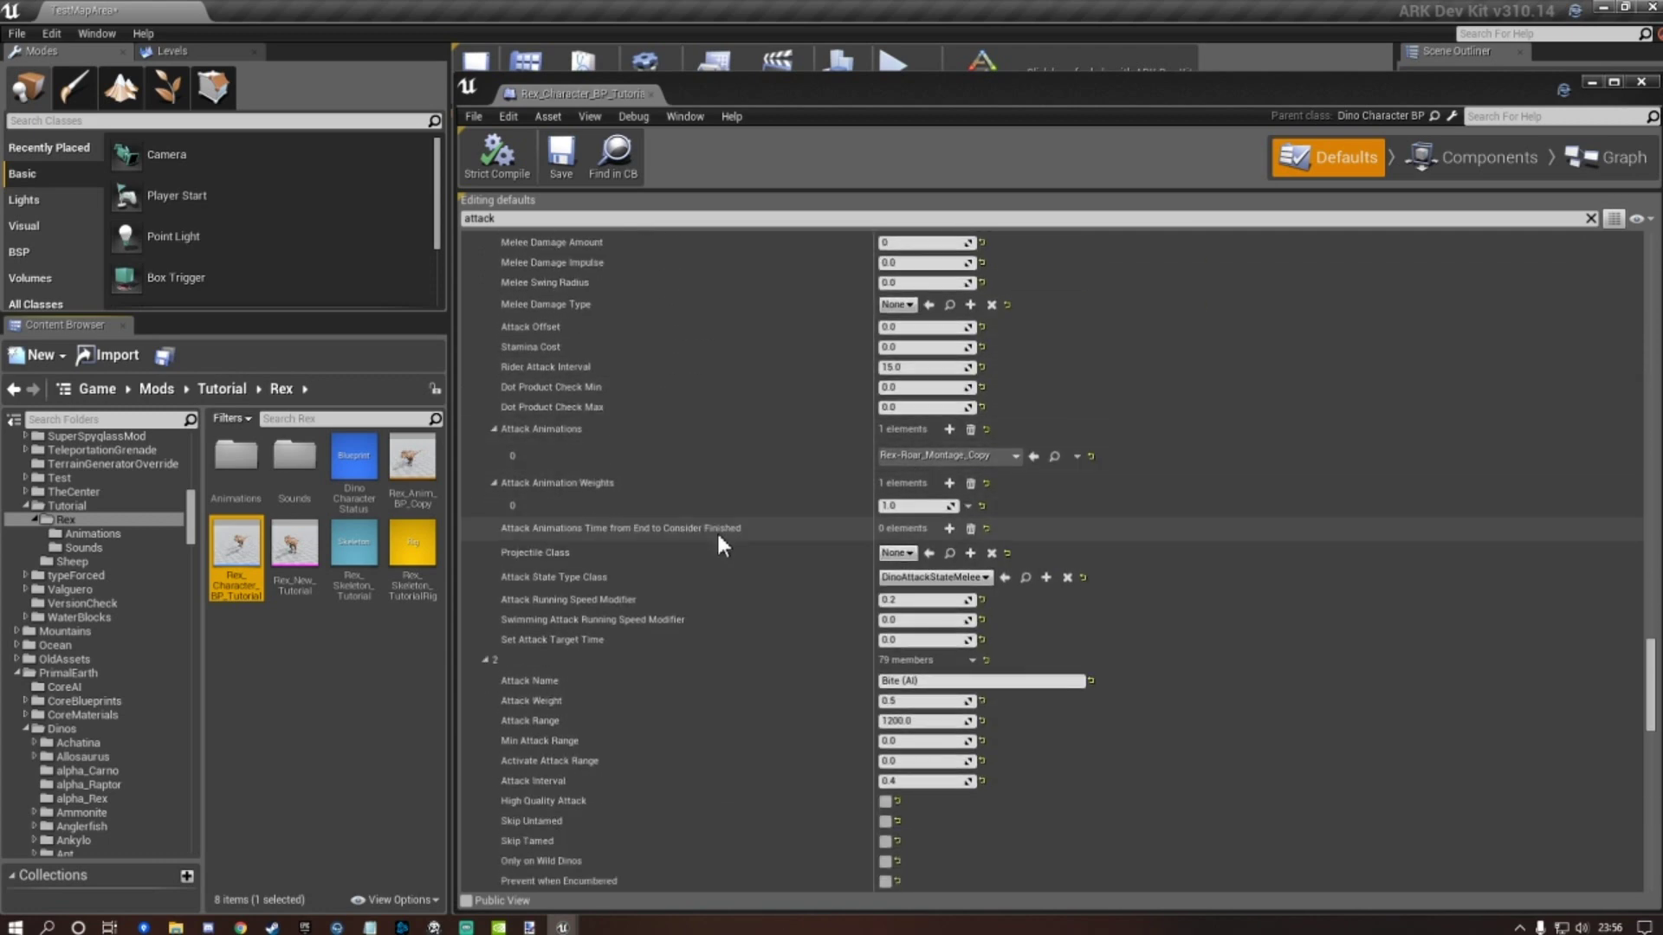
pyautogui.scroll(-3, 718, 541)
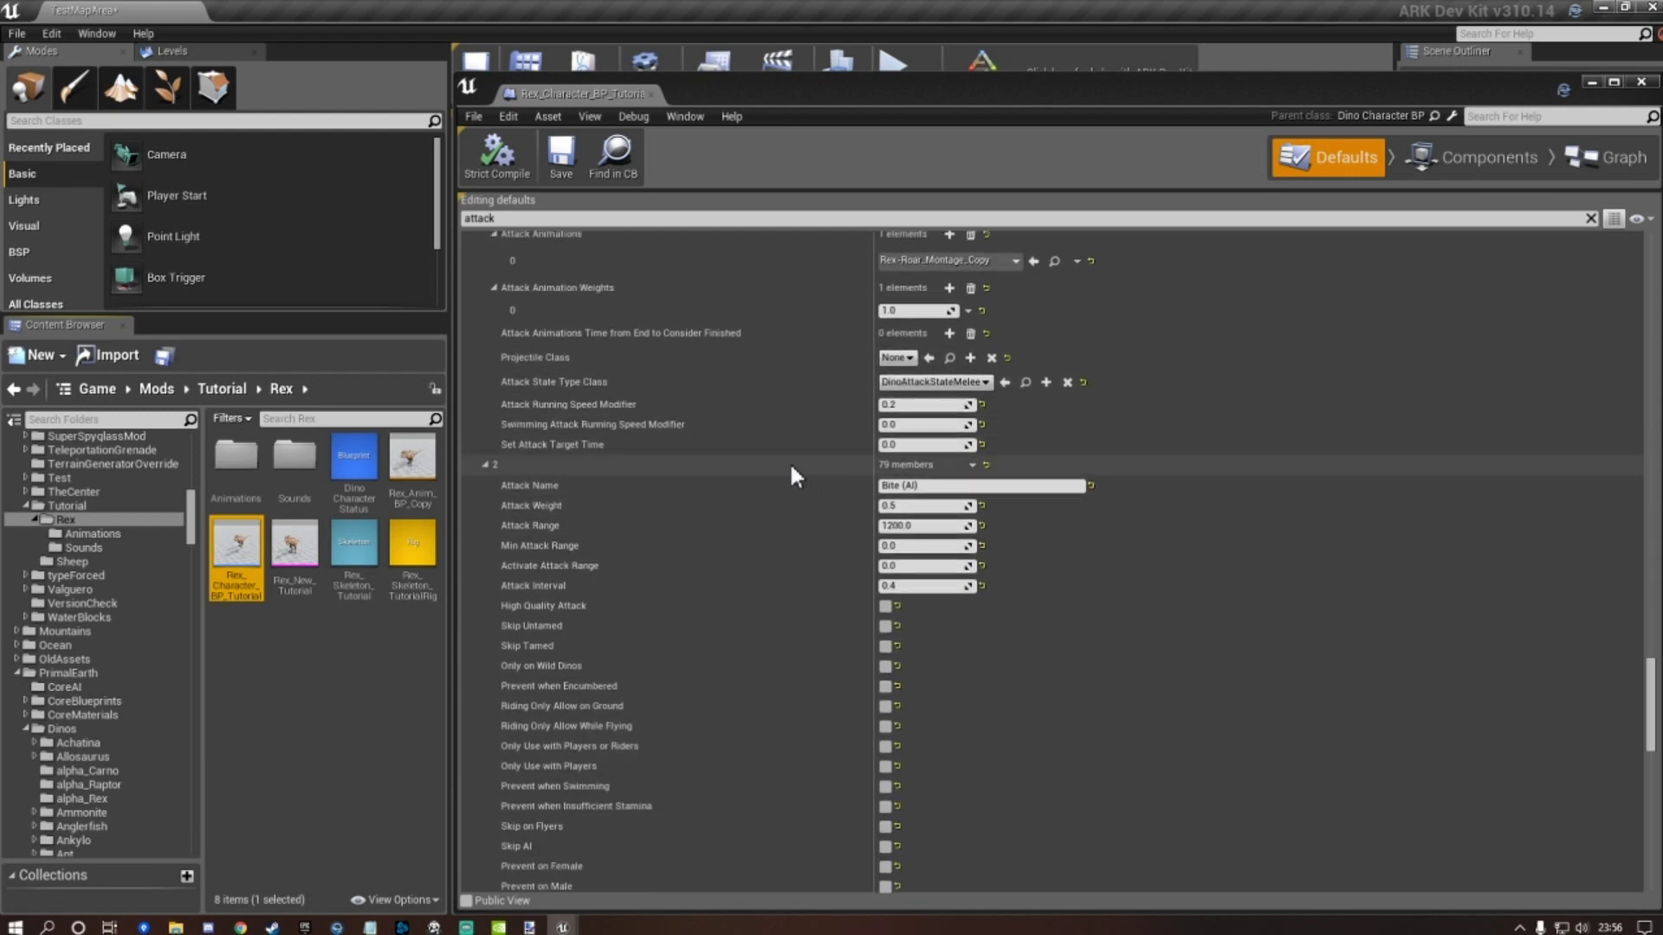
pyautogui.scroll(-1, 787, 459)
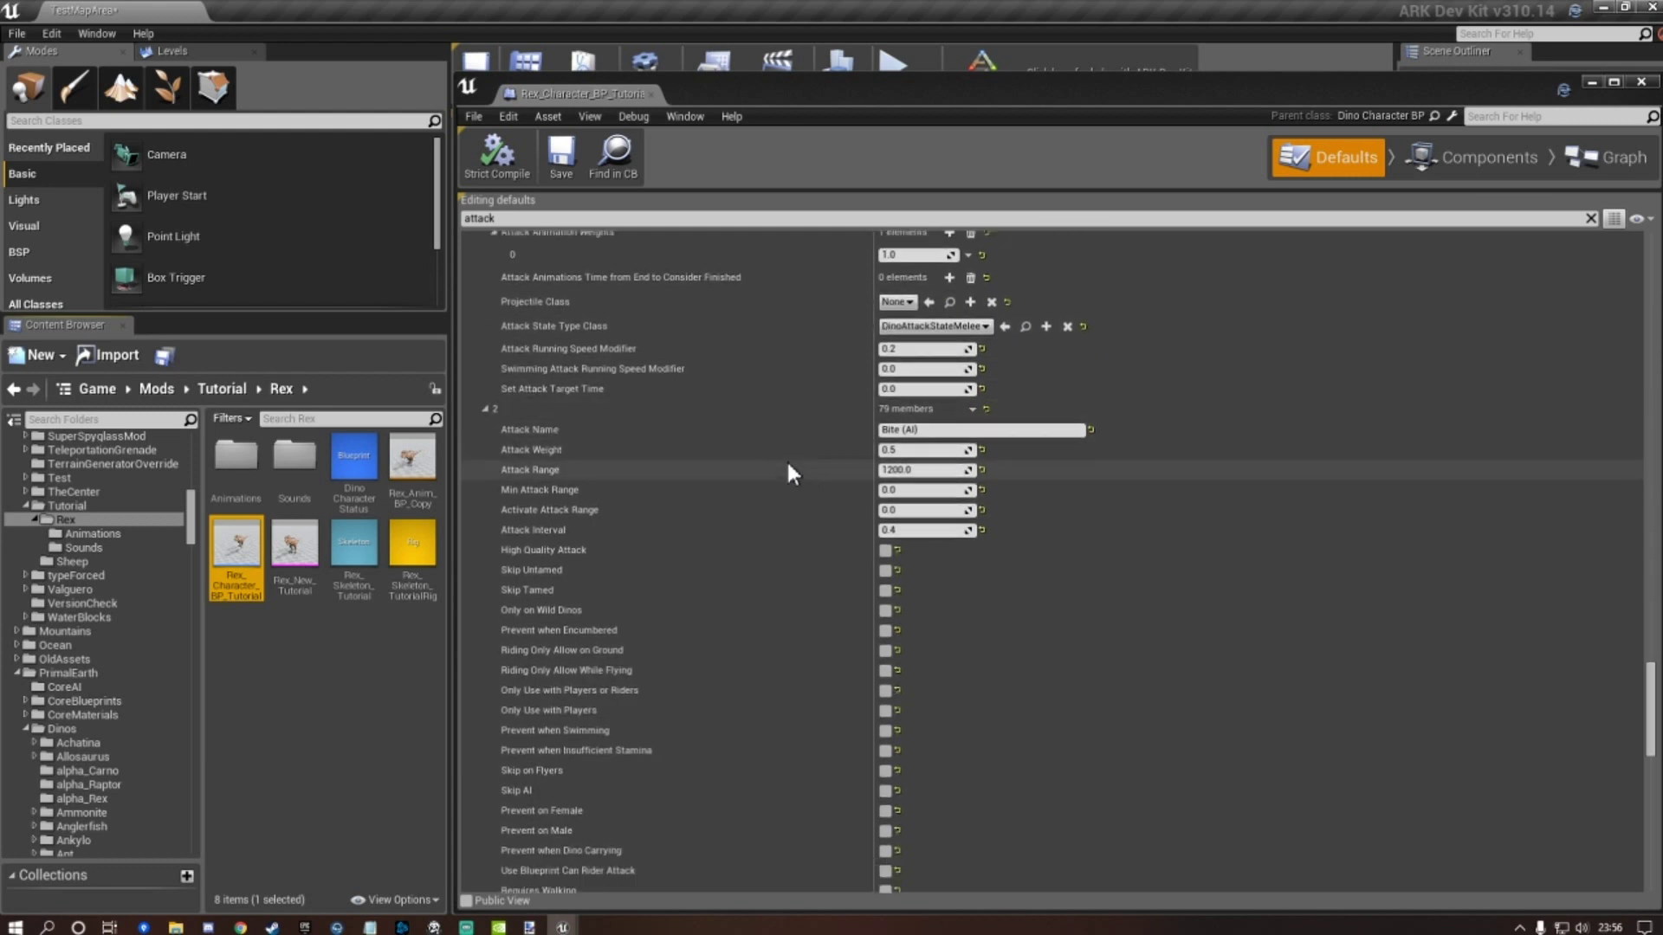
pyautogui.click(903, 469)
pyautogui.write('600')
pyautogui.press('Return')
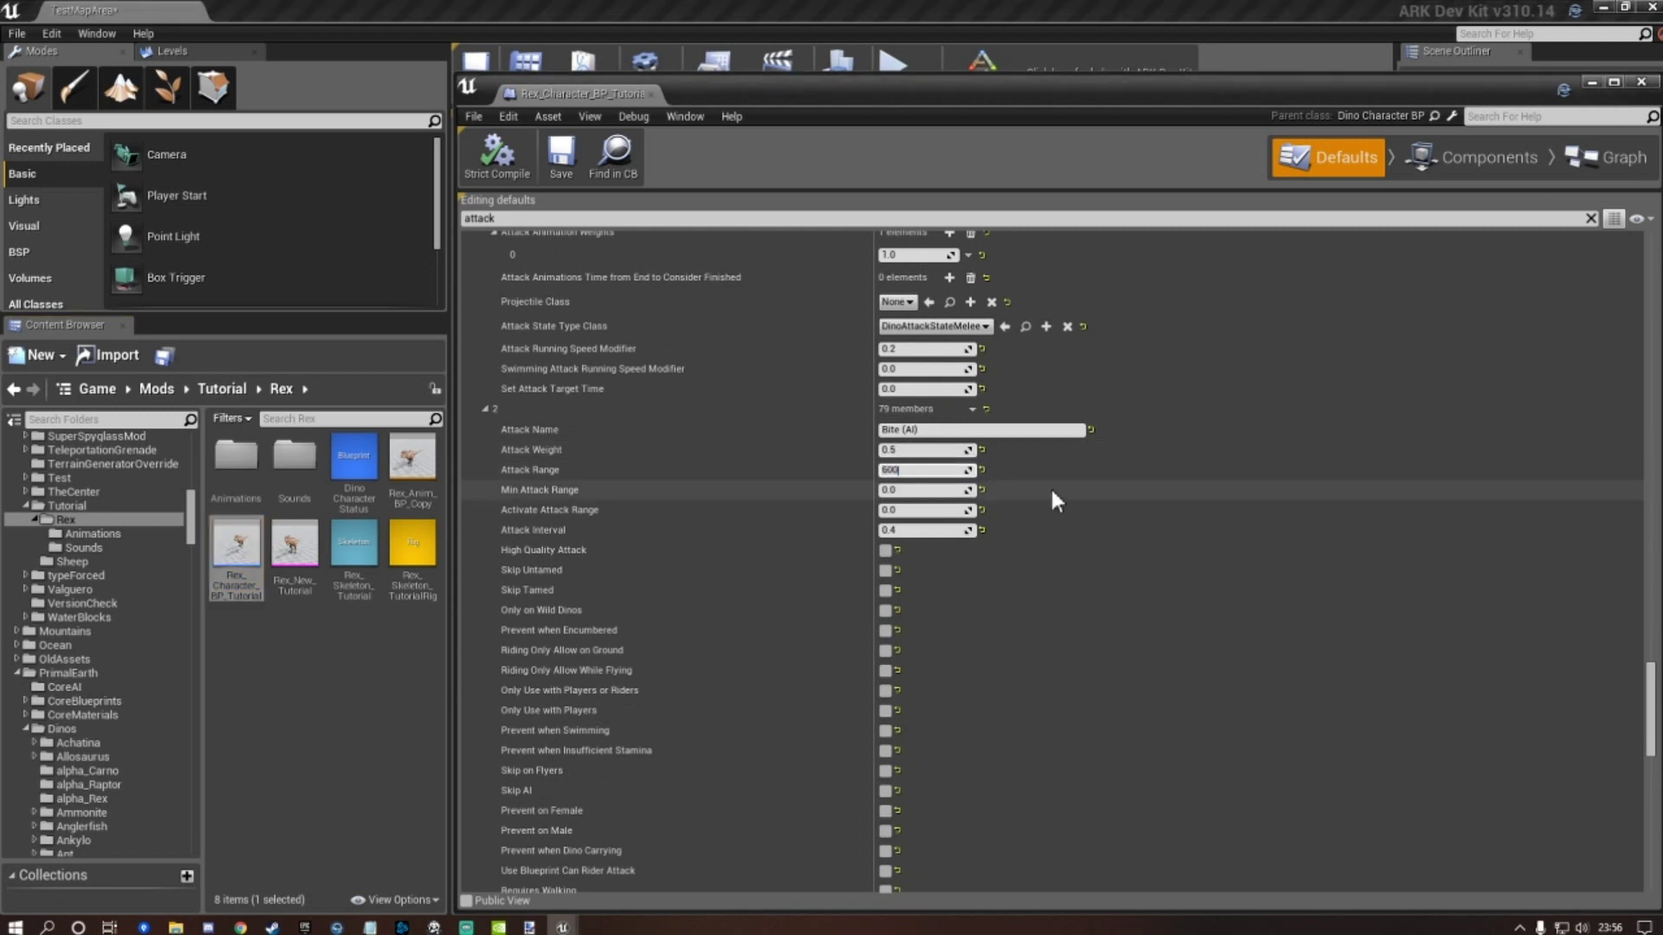
# Set the Bite (AI) attack's Melee Damage Amount to 31 and Melee Damage Impulse to 64000.
pyautogui.scroll(-15, 1057, 529)
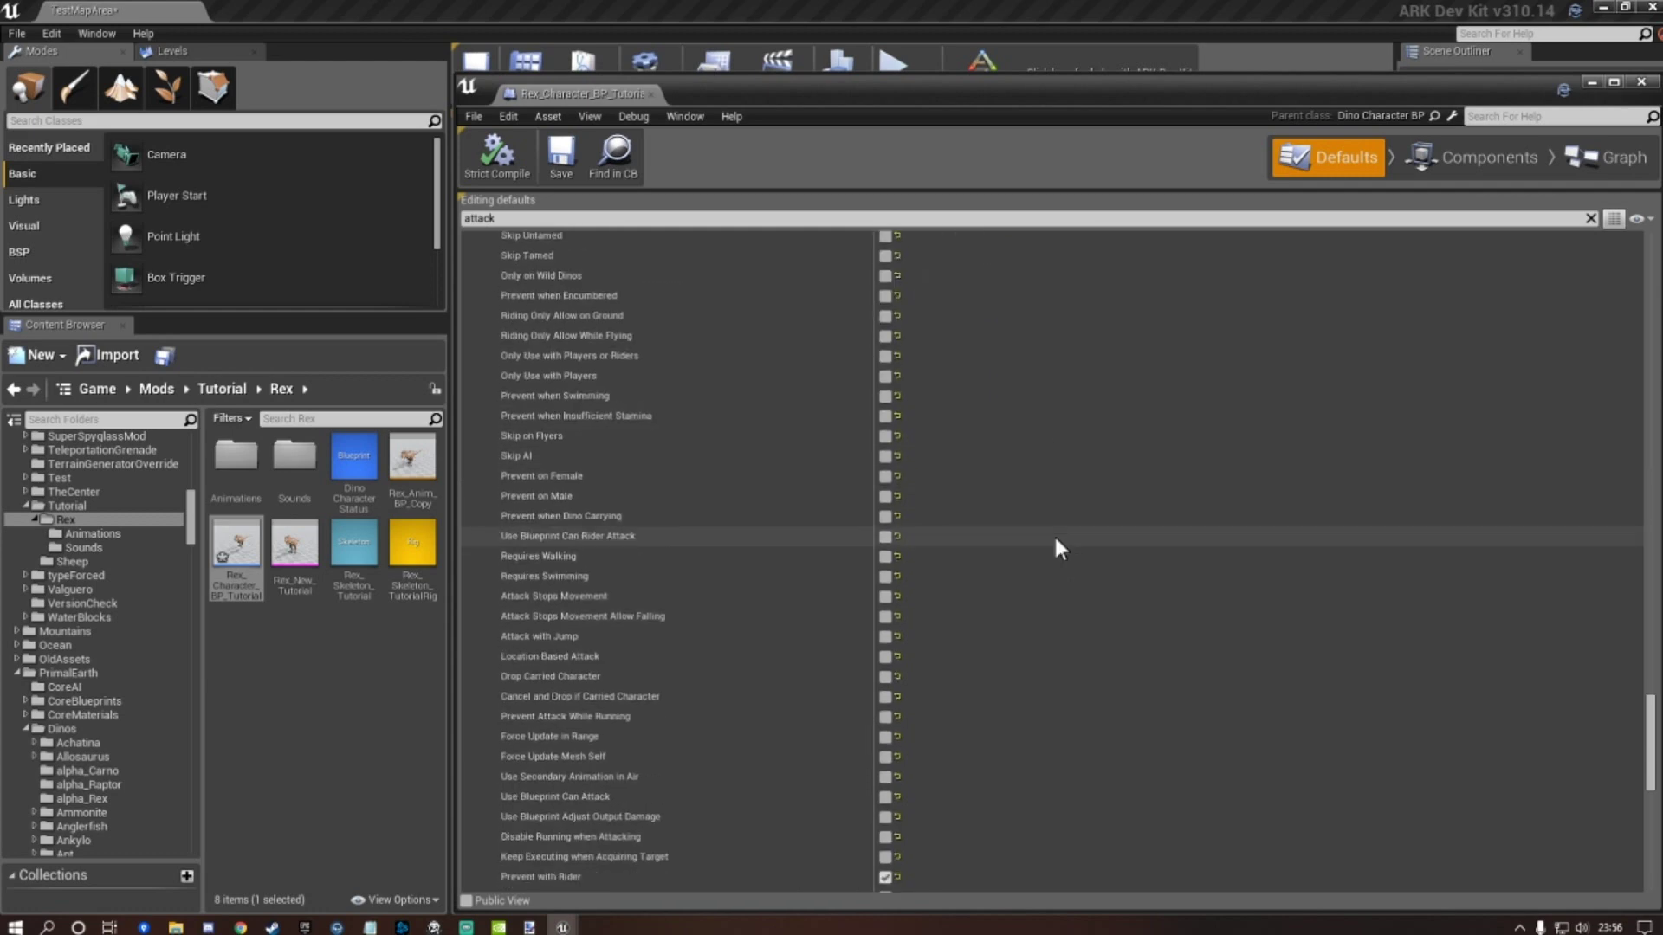
pyautogui.scroll(-12, 1058, 531)
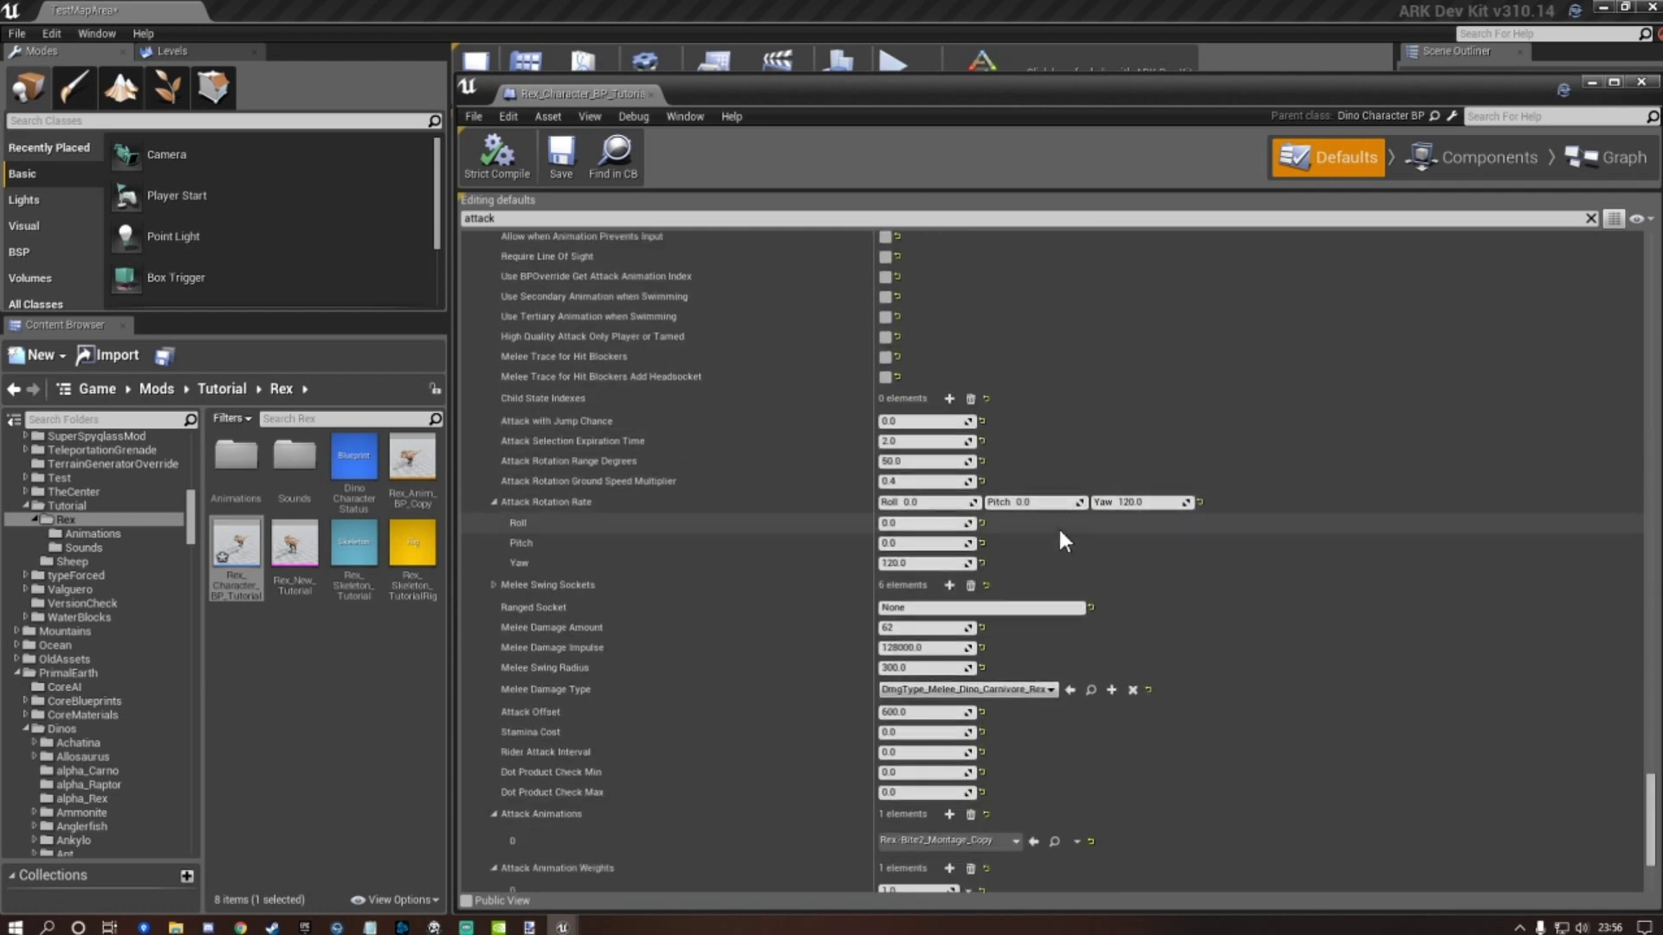
pyautogui.scroll(-1, 1064, 542)
pyautogui.click(918, 599)
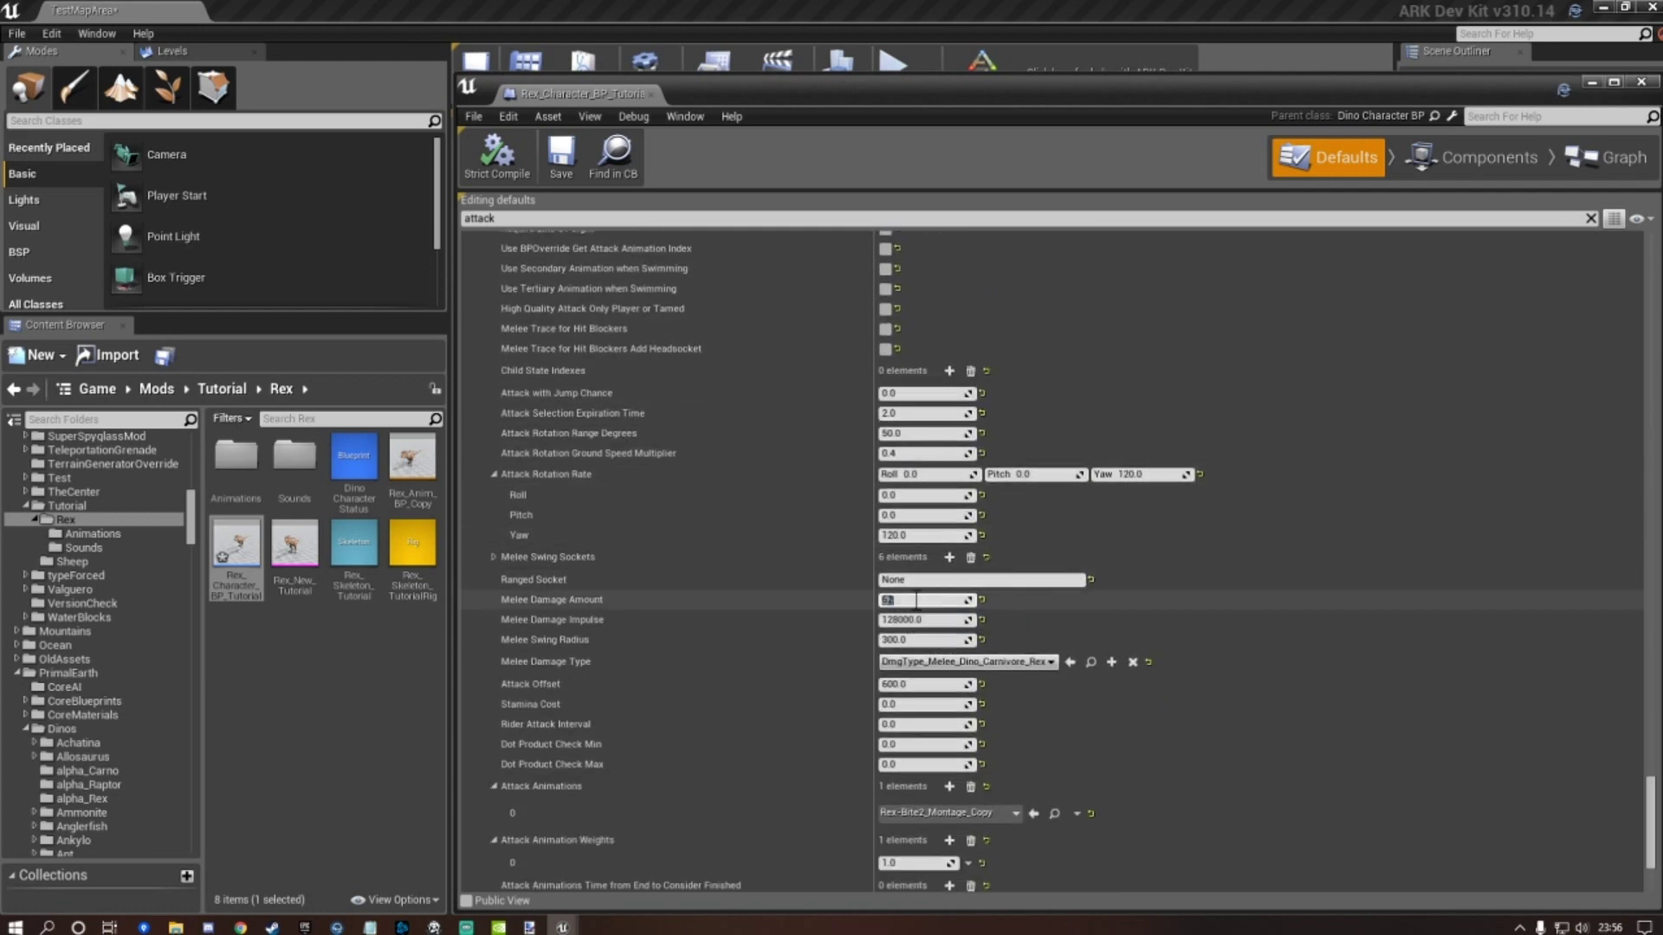
pyautogui.write('31')
pyautogui.press('Tab')
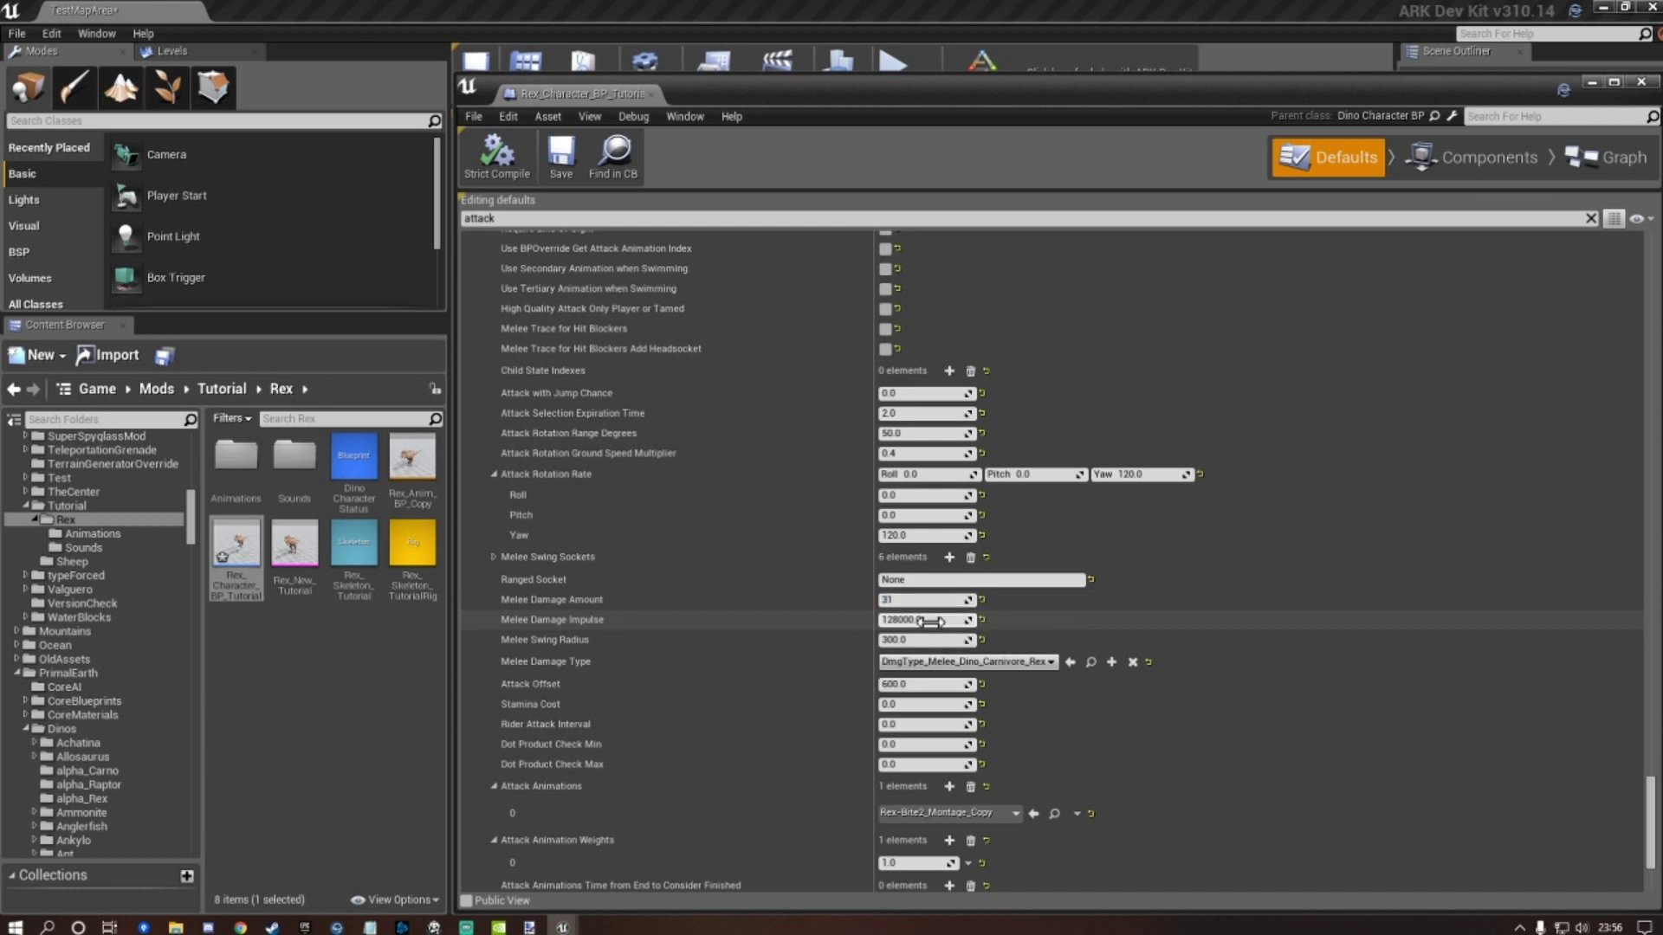
pyautogui.write('64000')
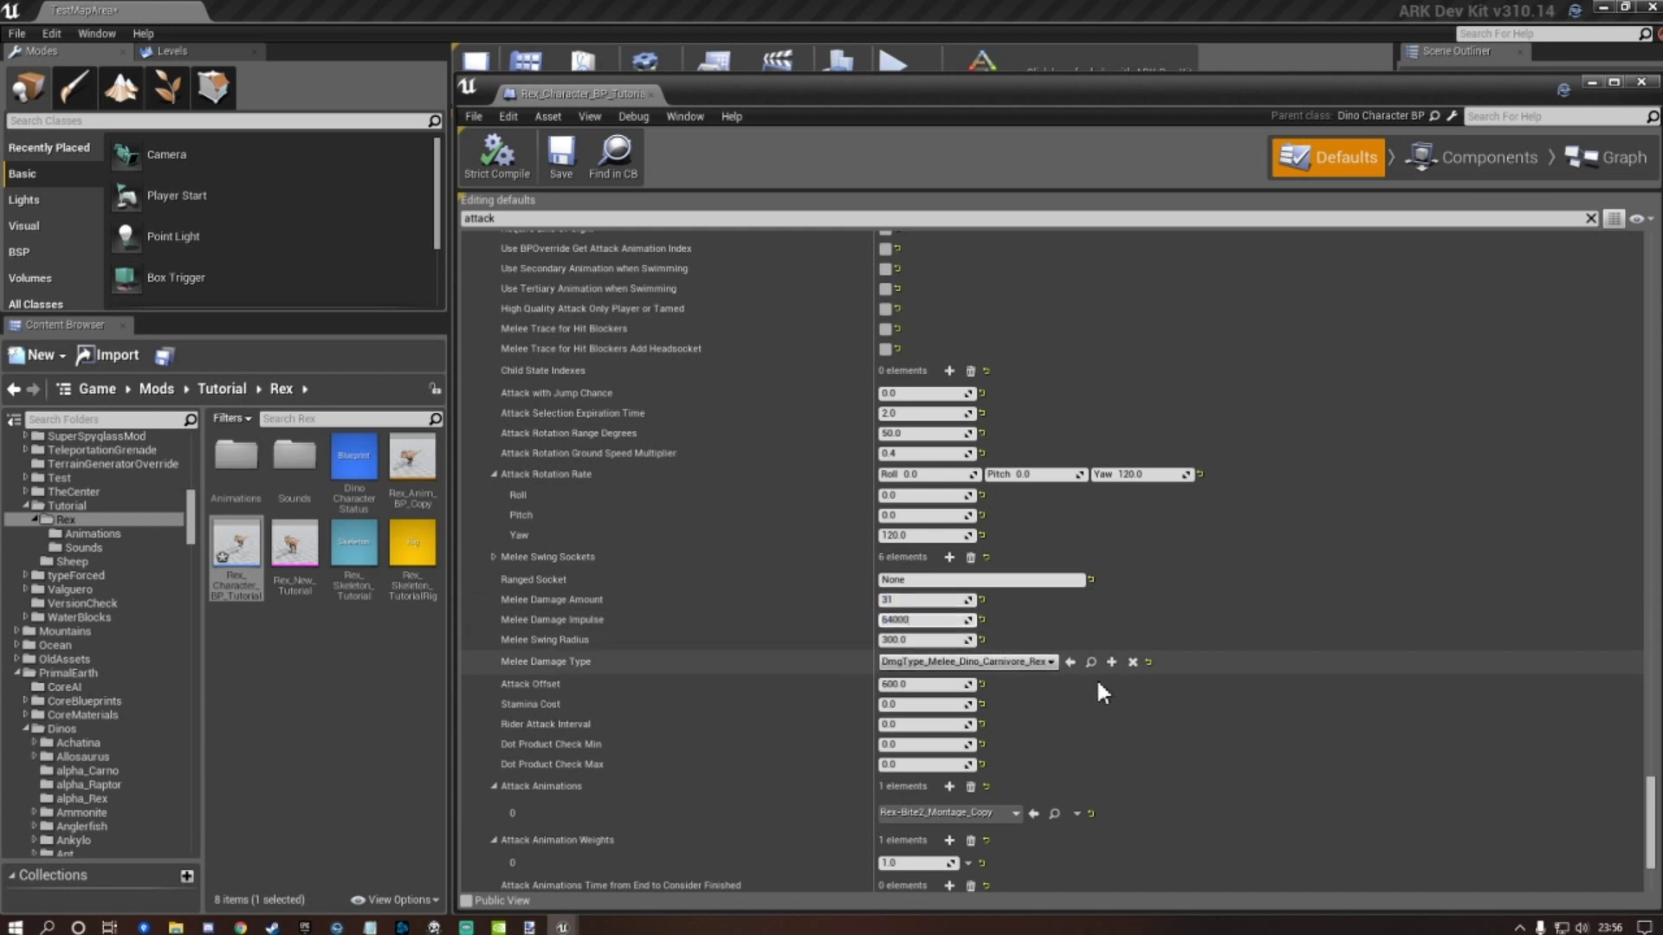
# Set the Bite (AI) attack's Melee Swing Radius to 150 and its Attack Offset to 300, and save the blueprint.
pyautogui.click(935, 640)
pyautogui.write('150')
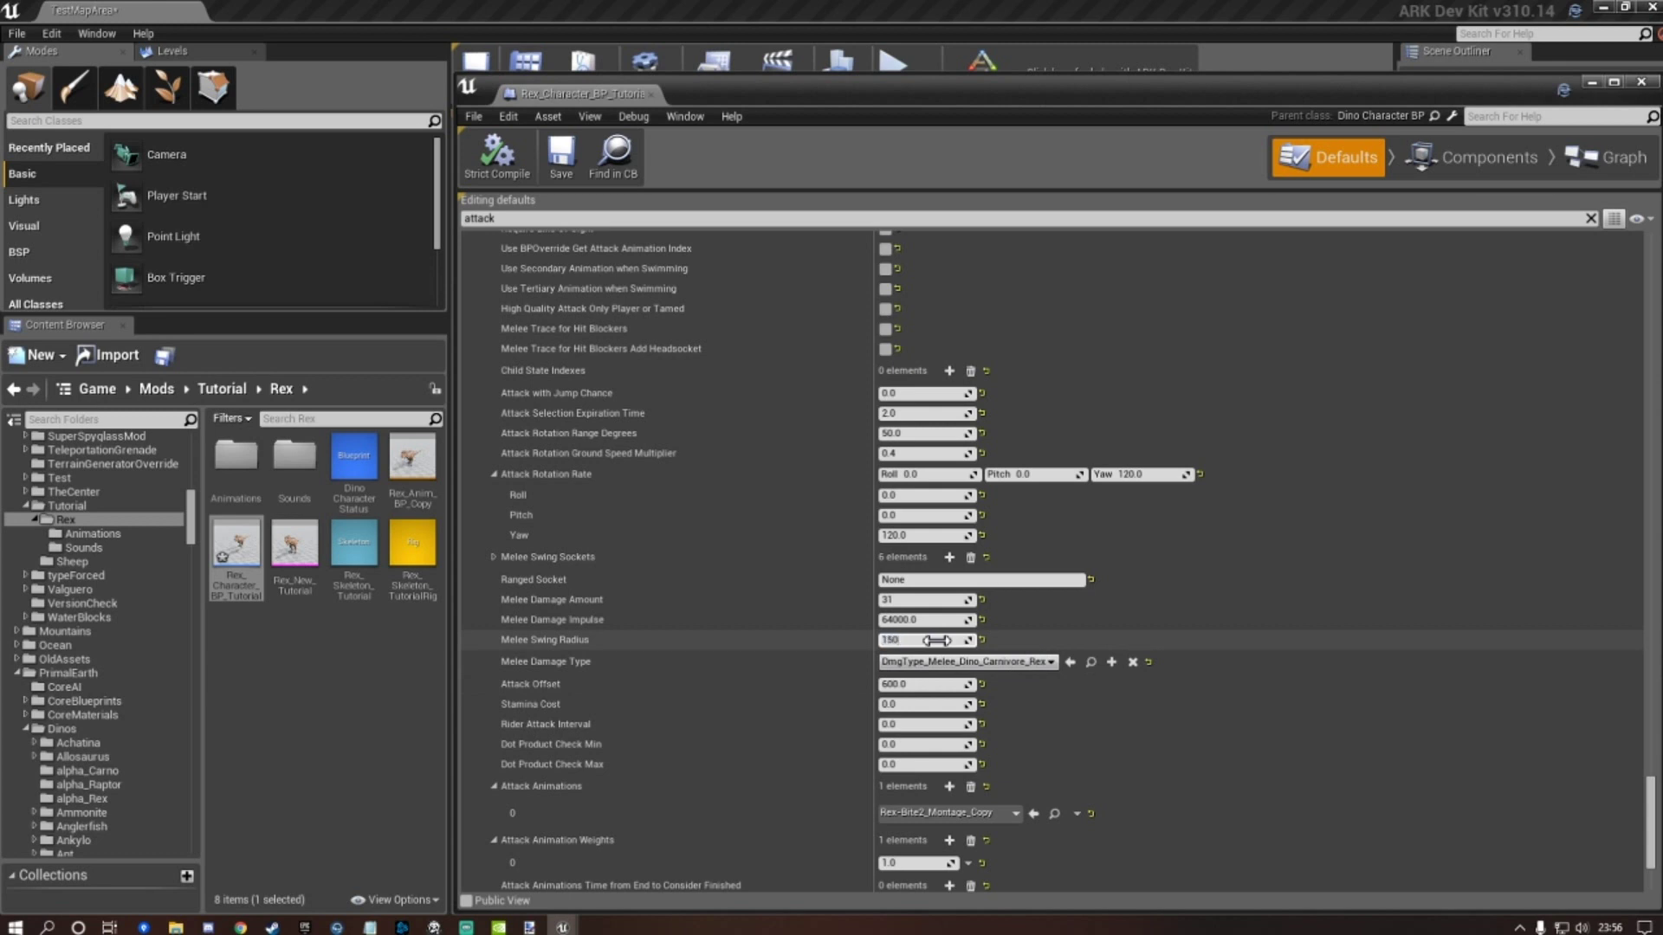
pyautogui.click(922, 685)
pyautogui.write('300')
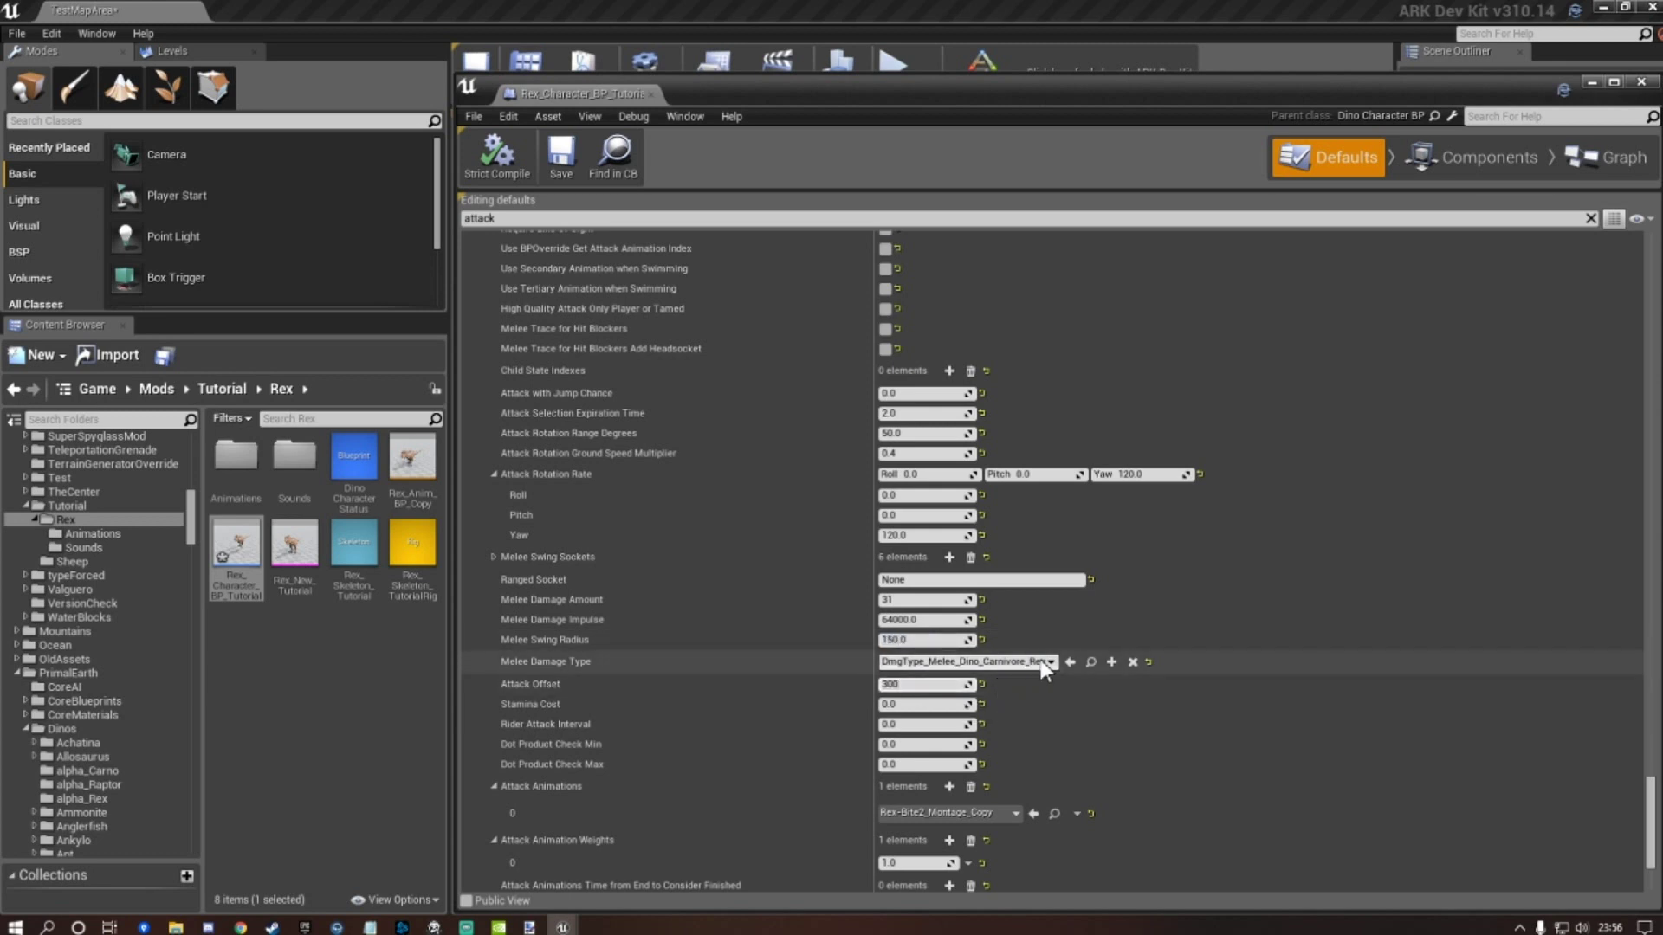
pyautogui.scroll(-5, 1103, 647)
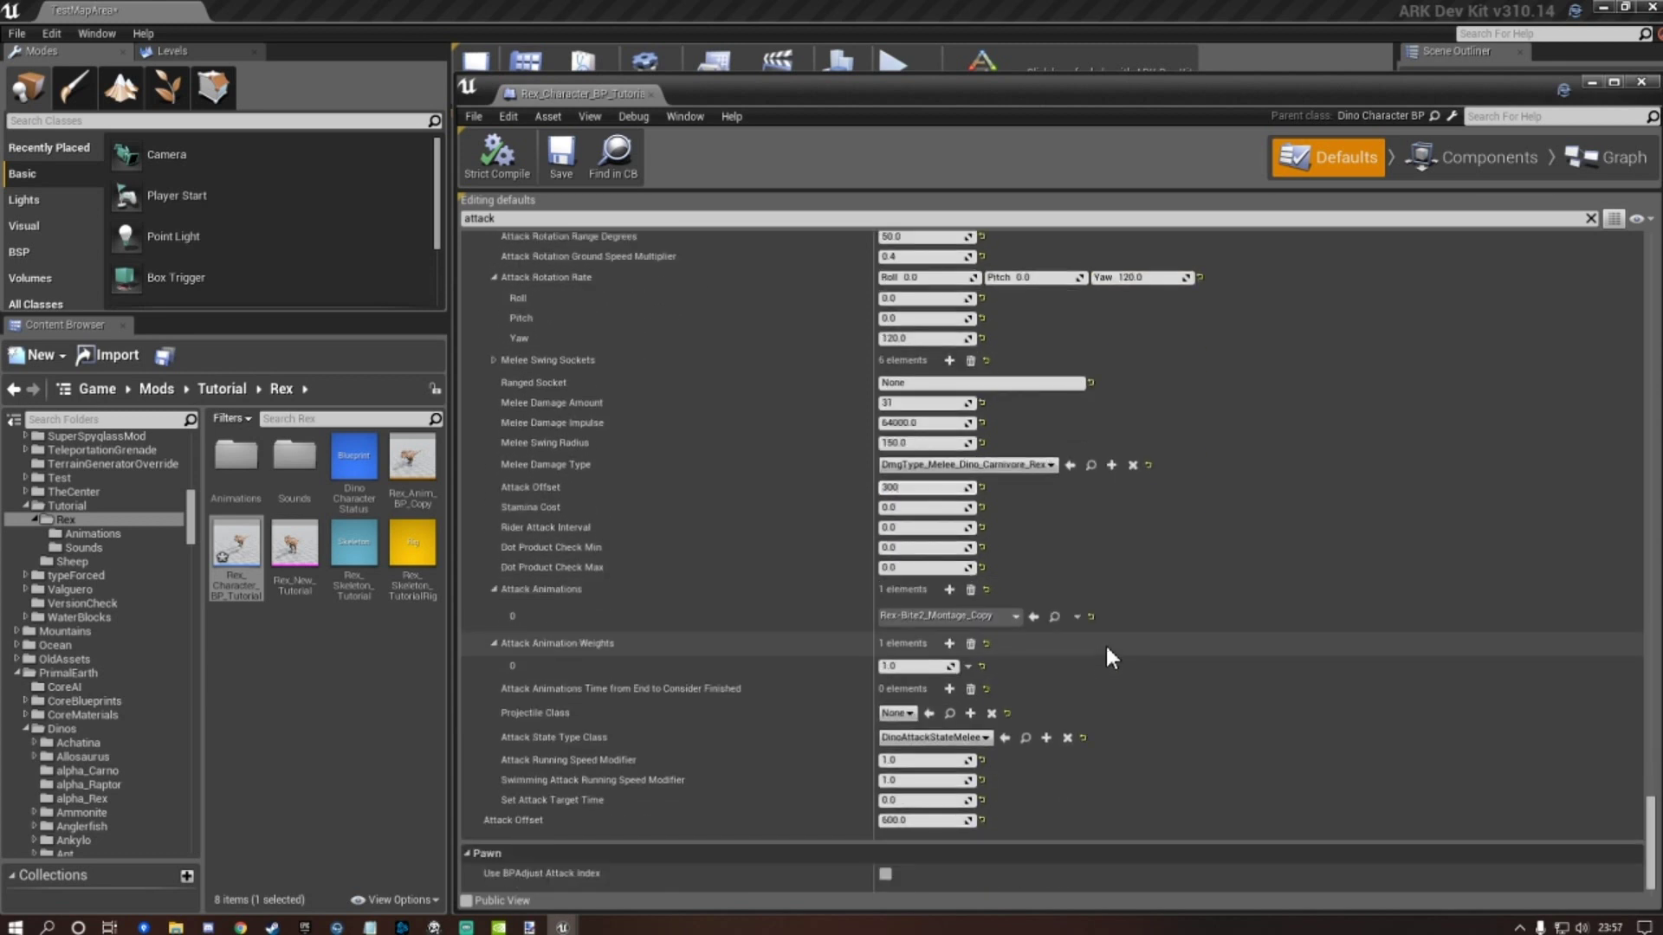
pyautogui.click(561, 154)
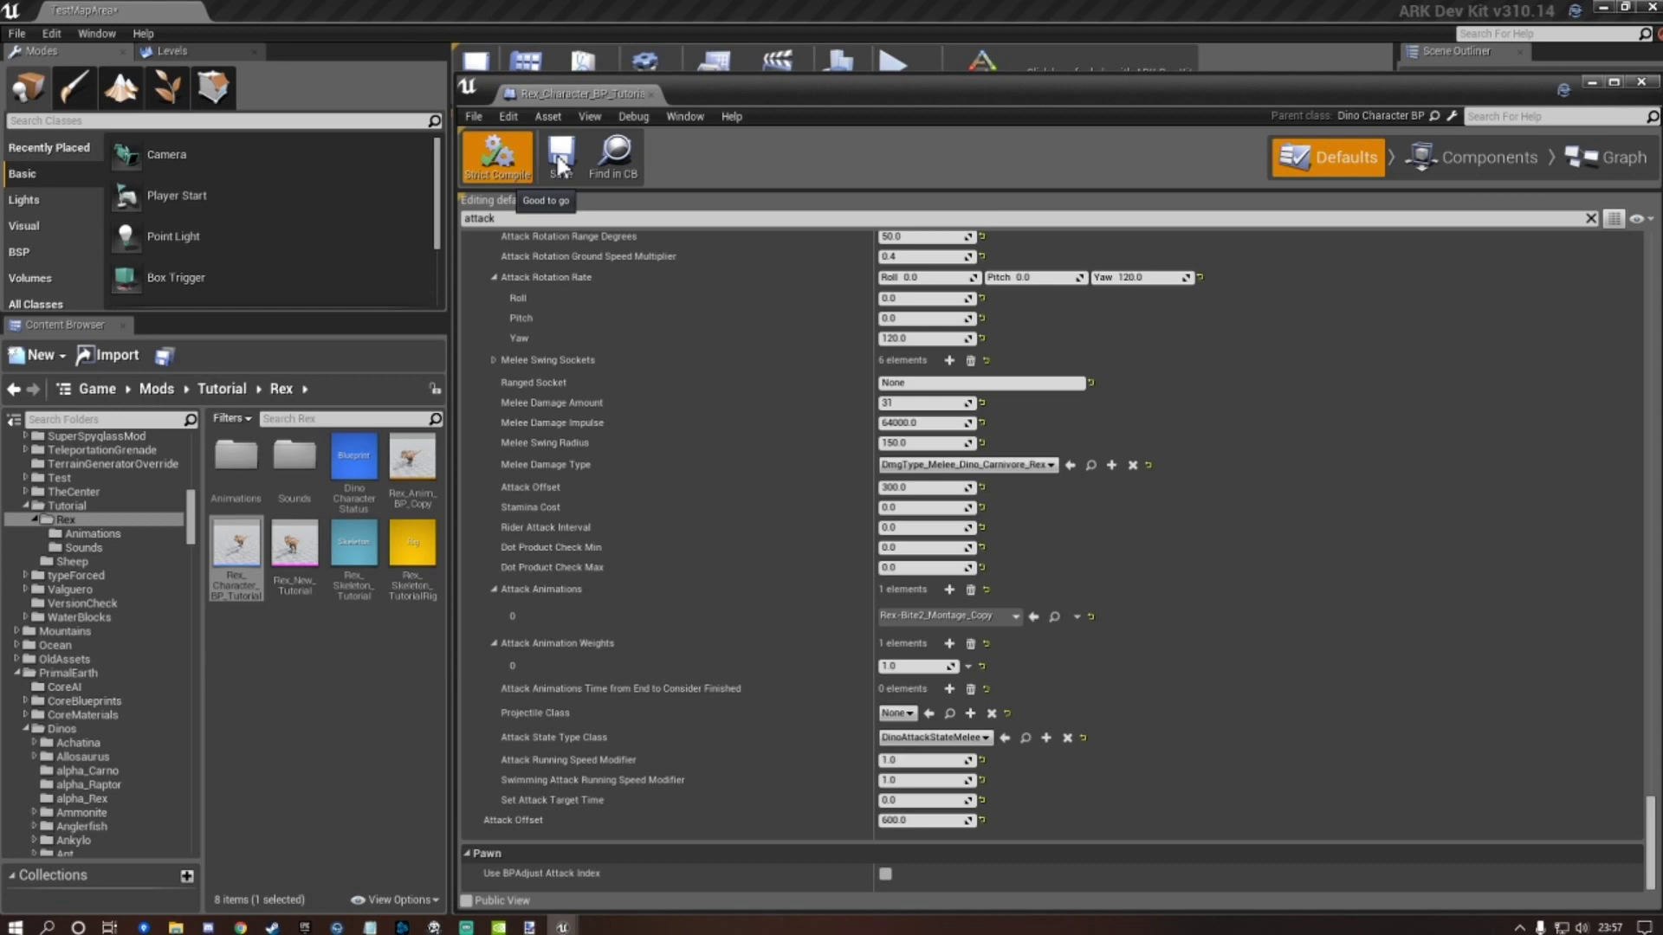
pyautogui.click(560, 156)
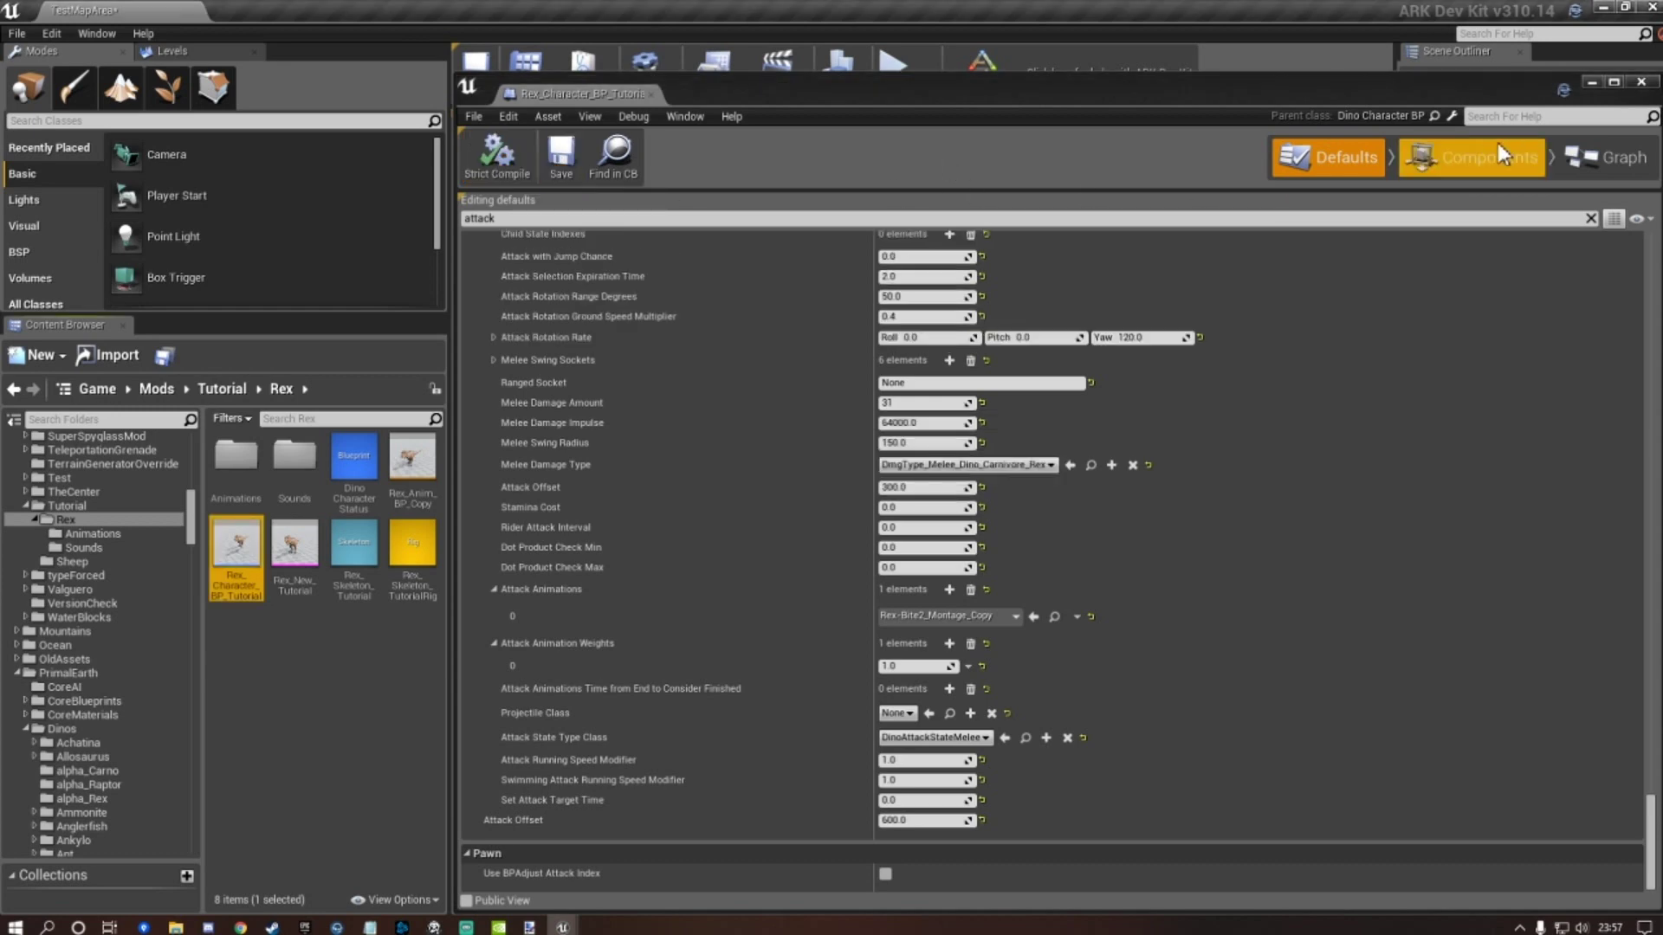
# Minimise the blueprint editor, play the test level to observe the Rex near the player character, and end the play session.
pyautogui.click(1592, 83)
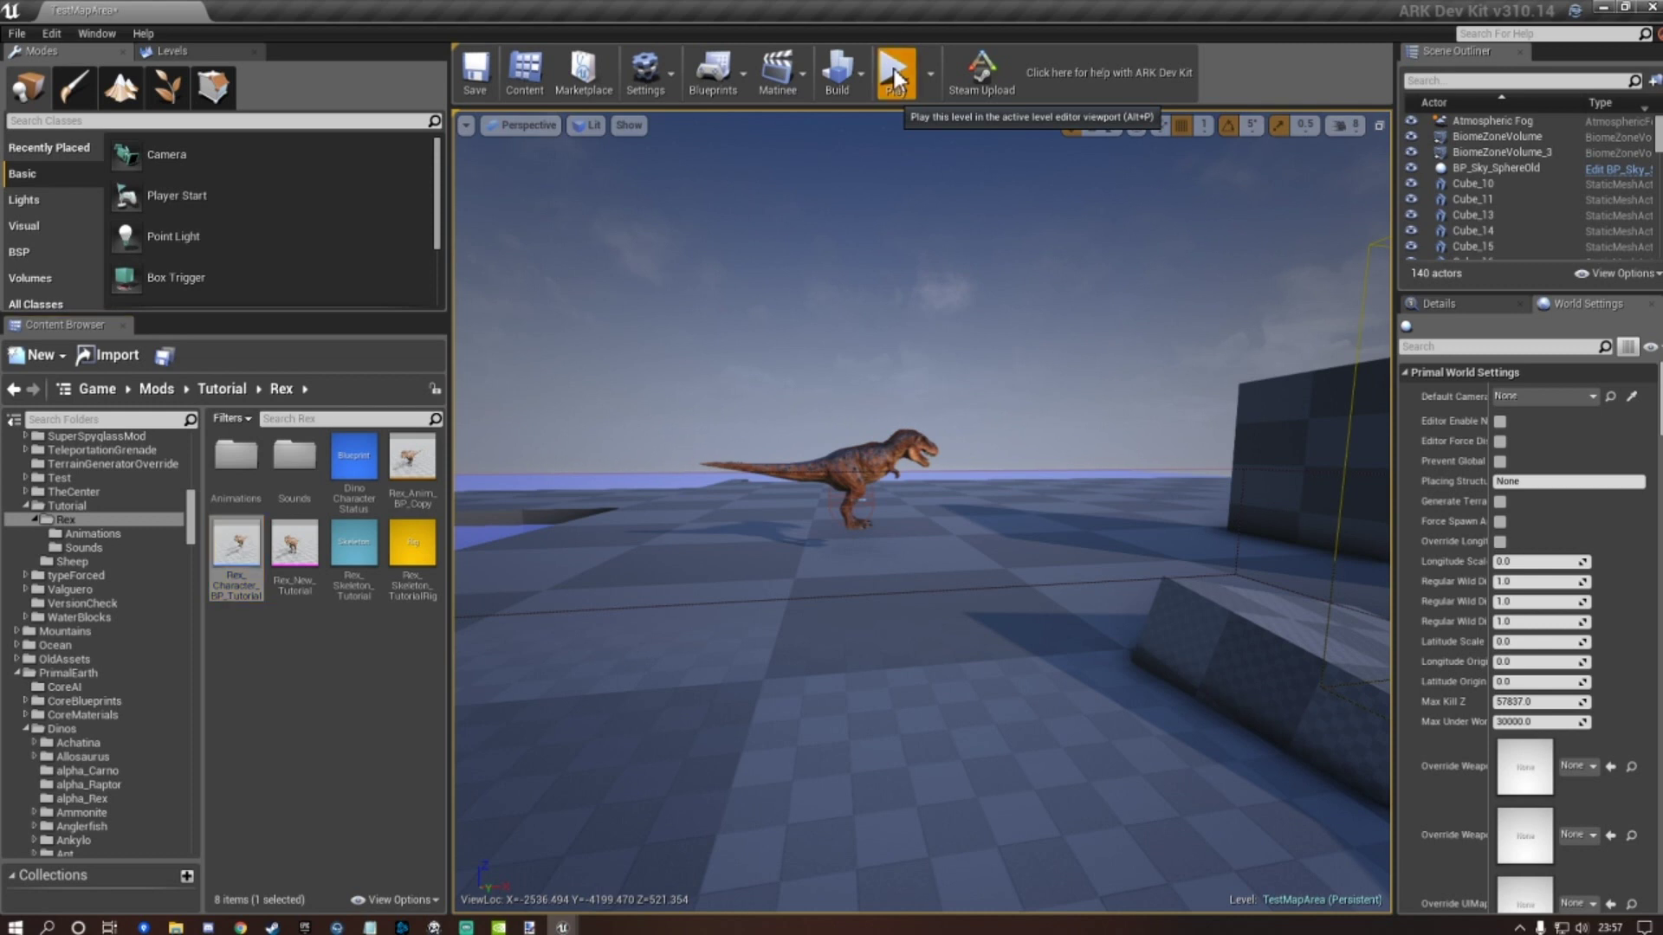
pyautogui.click(895, 74)
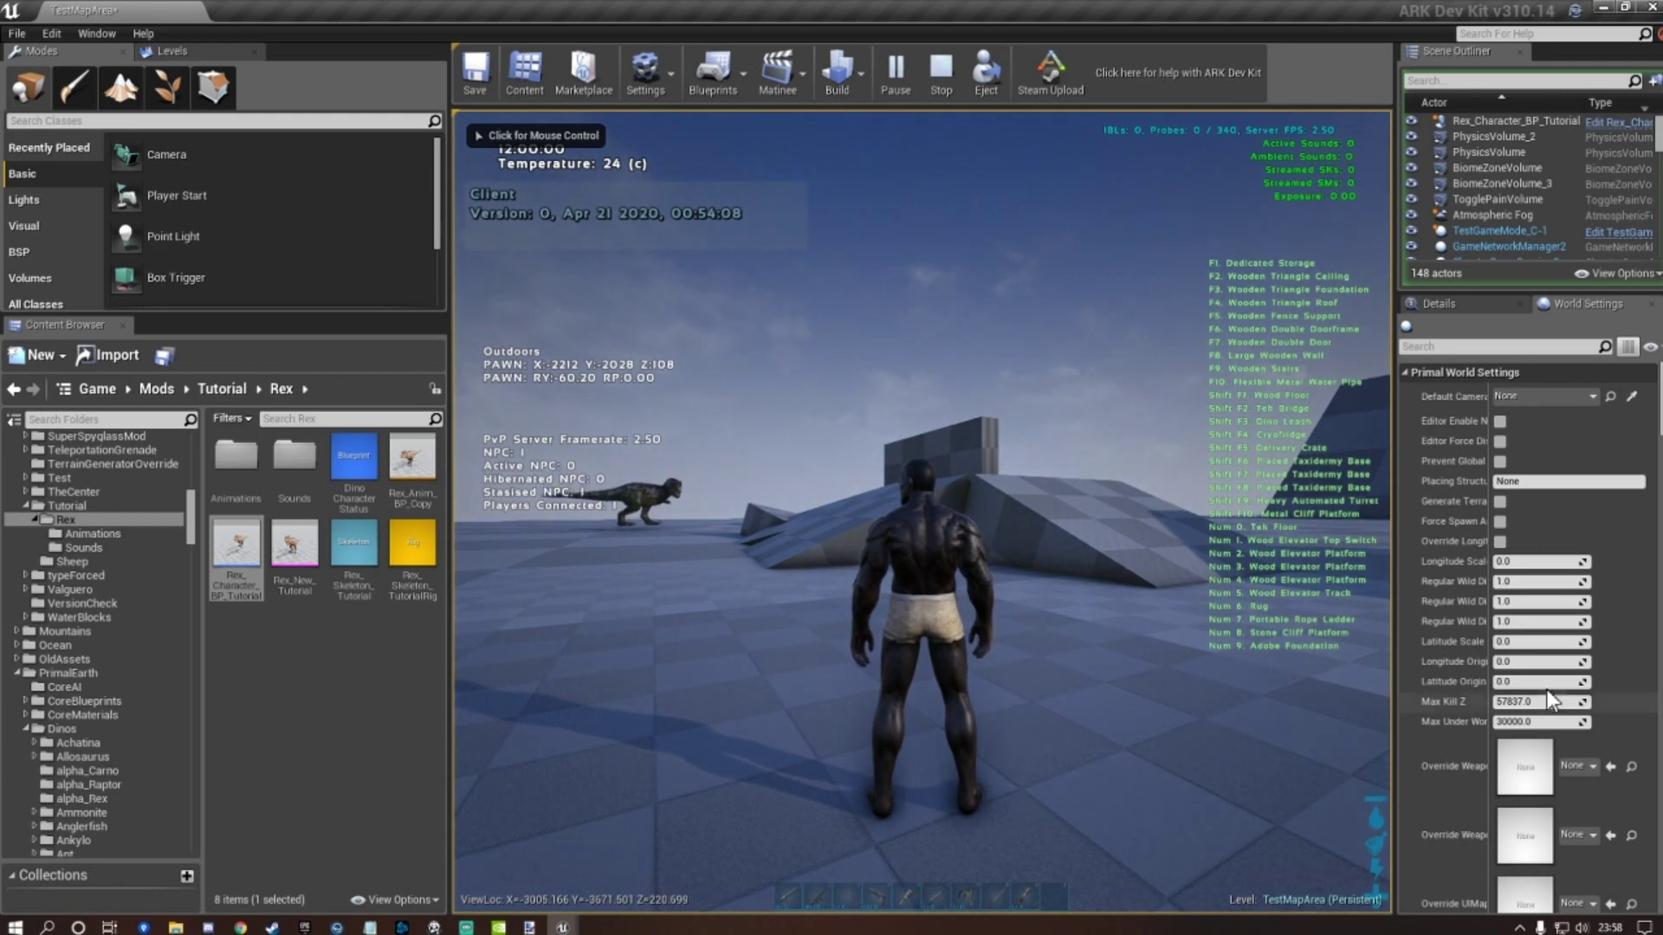
pyautogui.press('w')
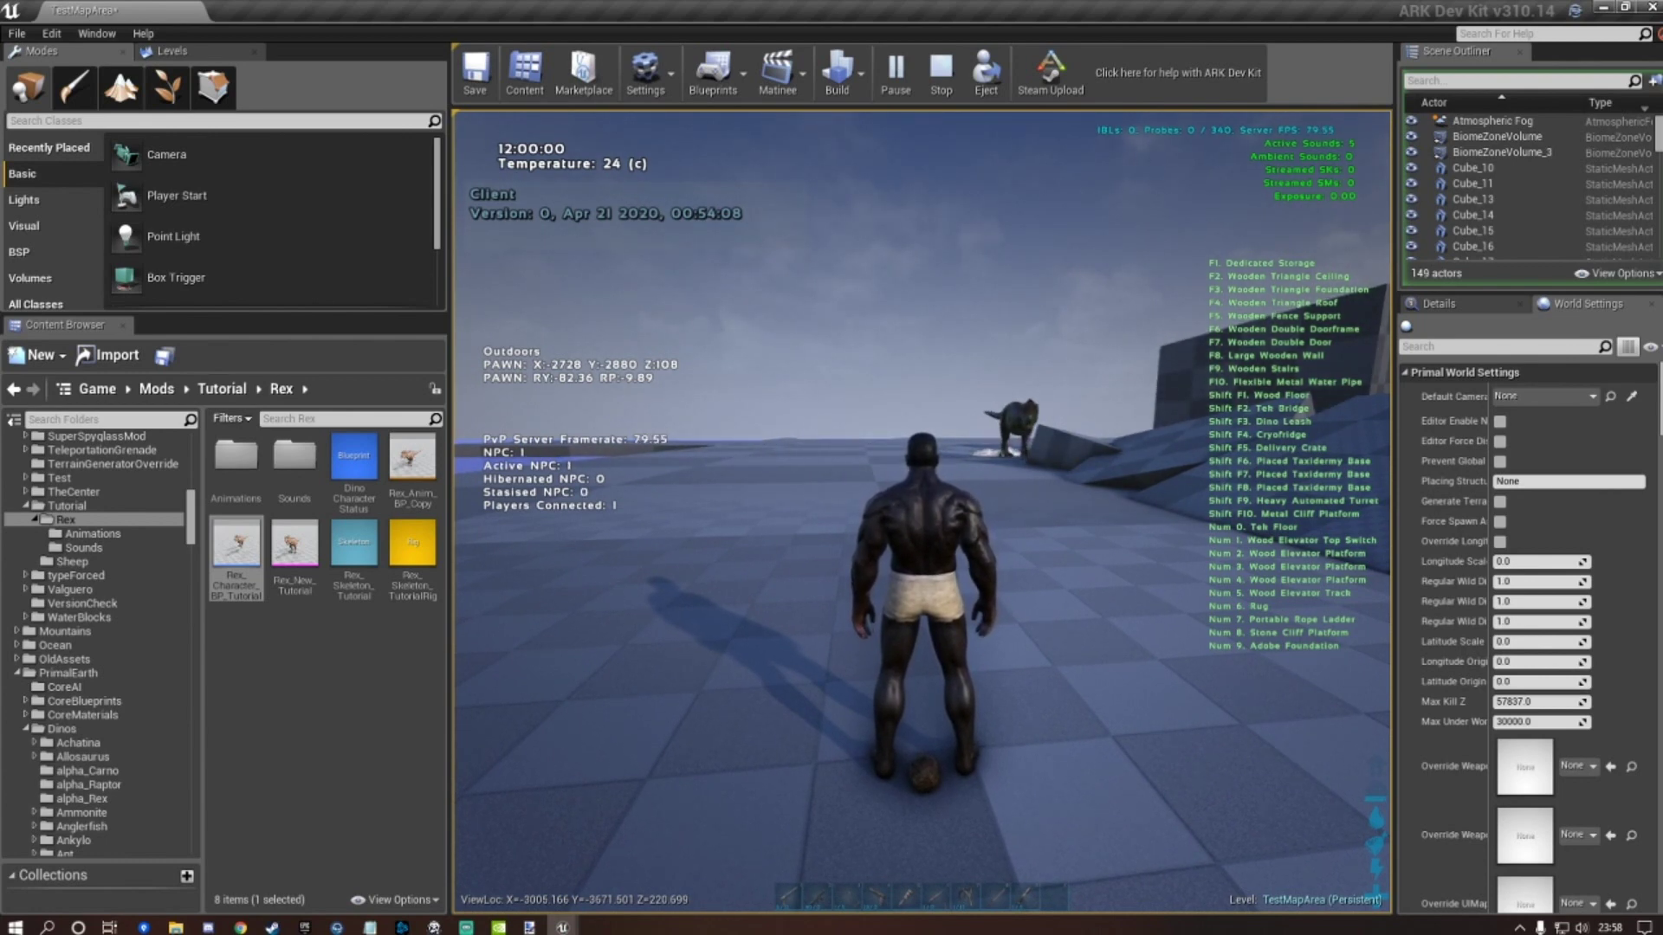
pyautogui.press('w')
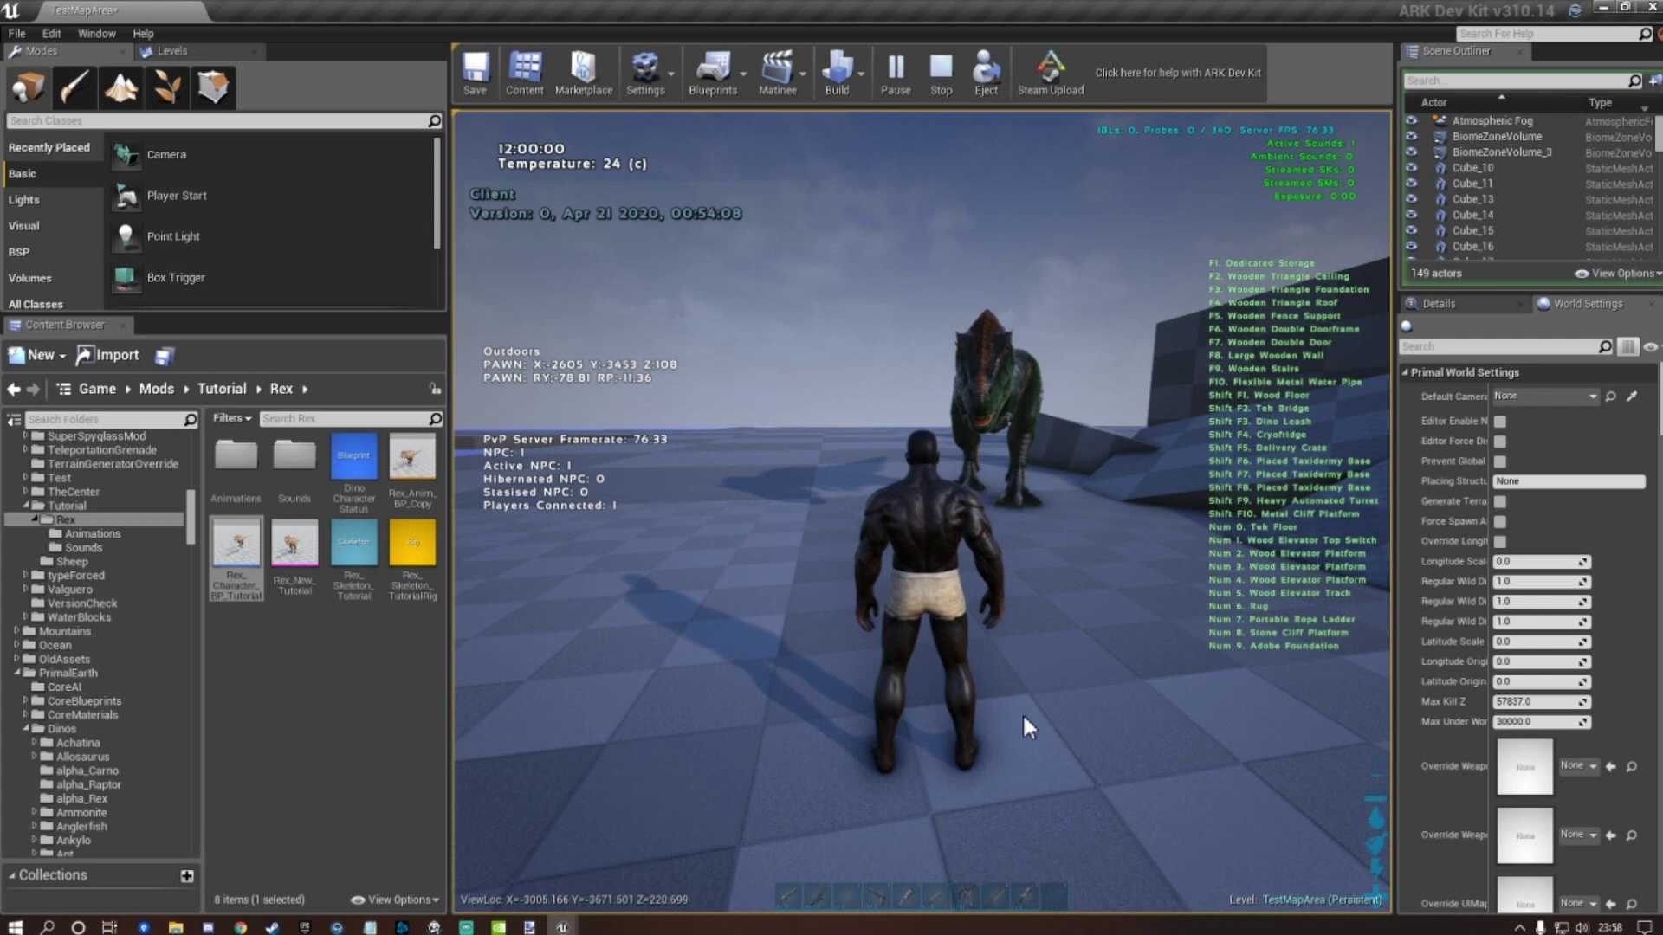
pyautogui.press('Escape')
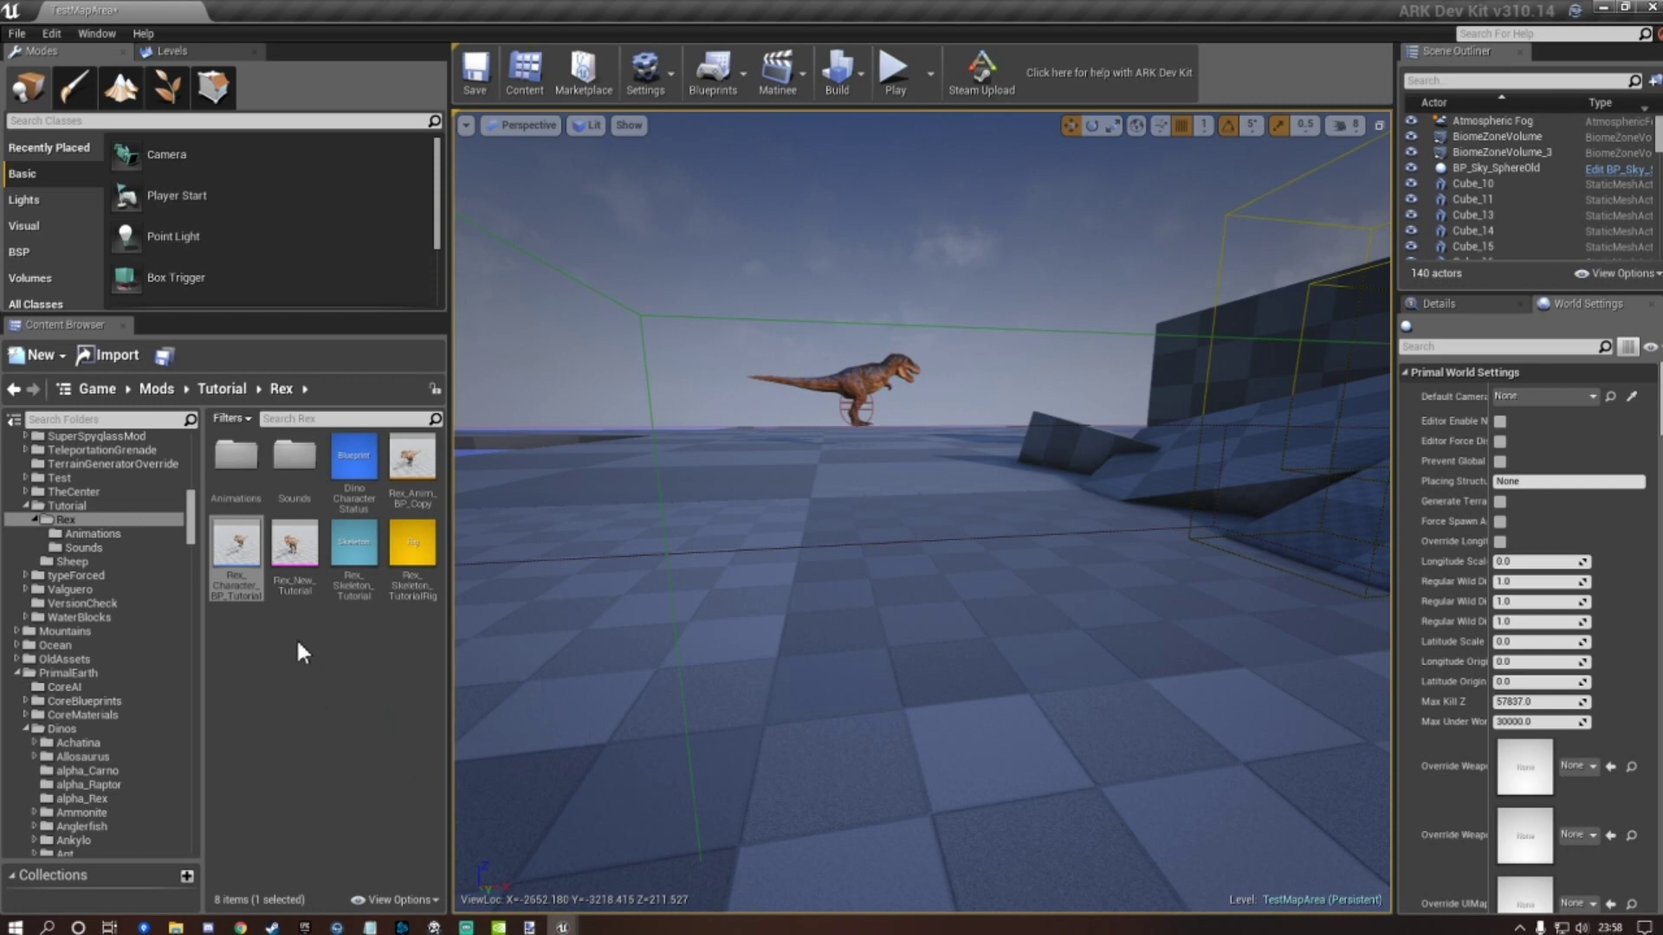
# Reopen the tutorial Rex character blueprint, filter its defaults by AI, and locate the asset assigned as AIController Class.
pyautogui.doubleClick(227, 552)
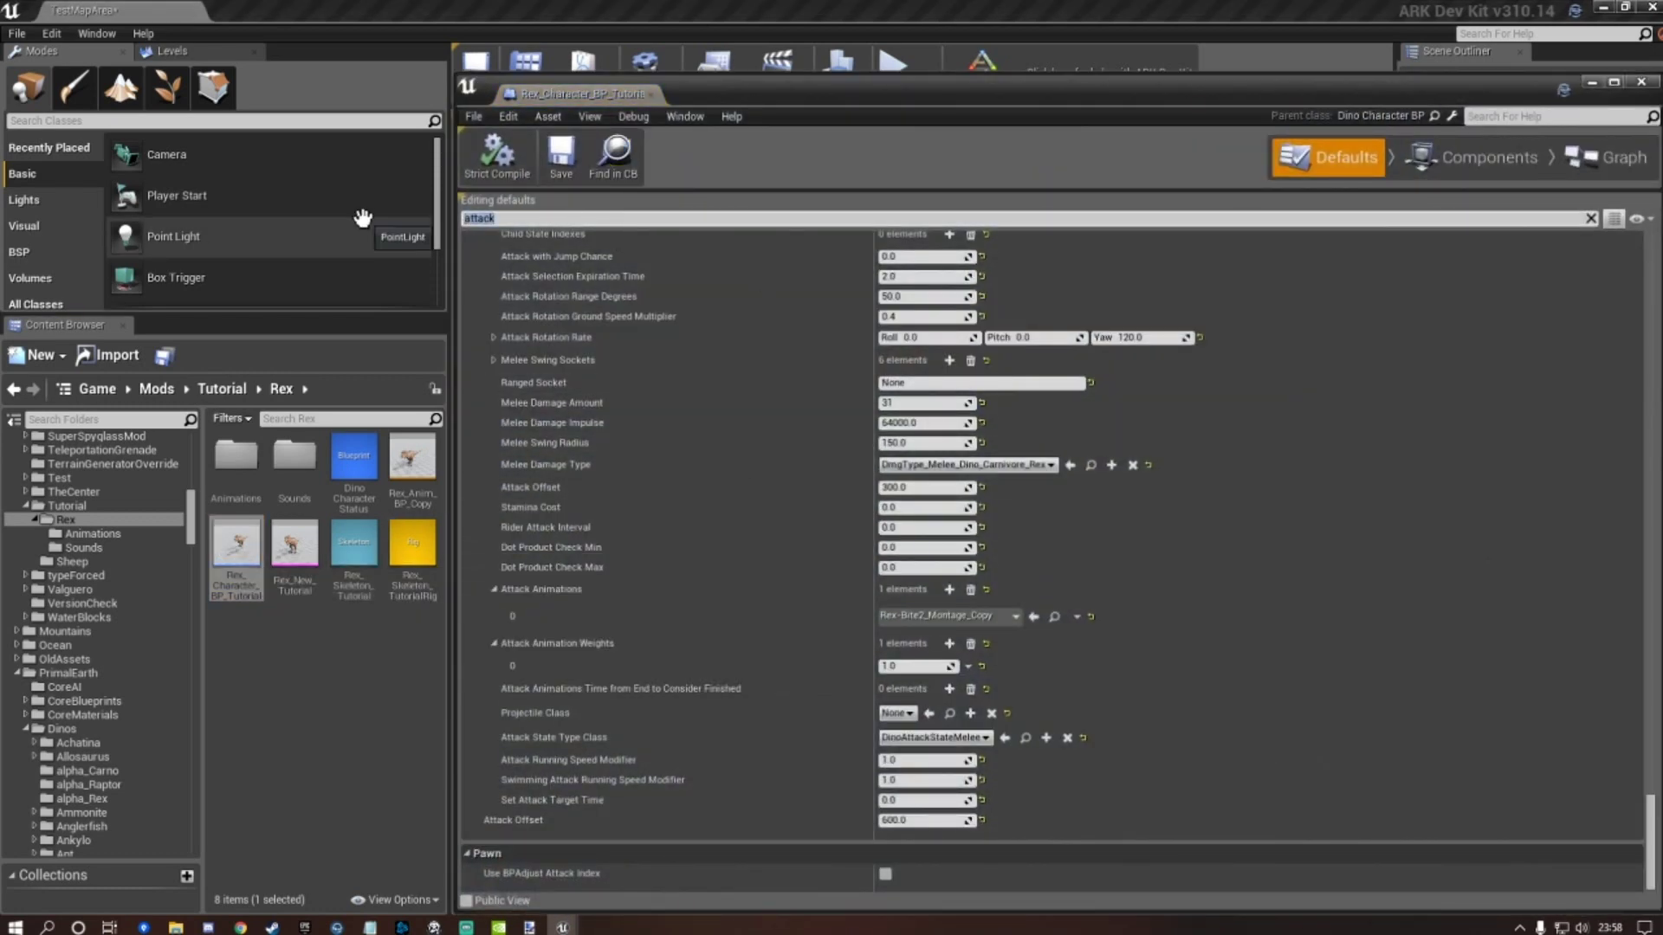
pyautogui.write('AI')
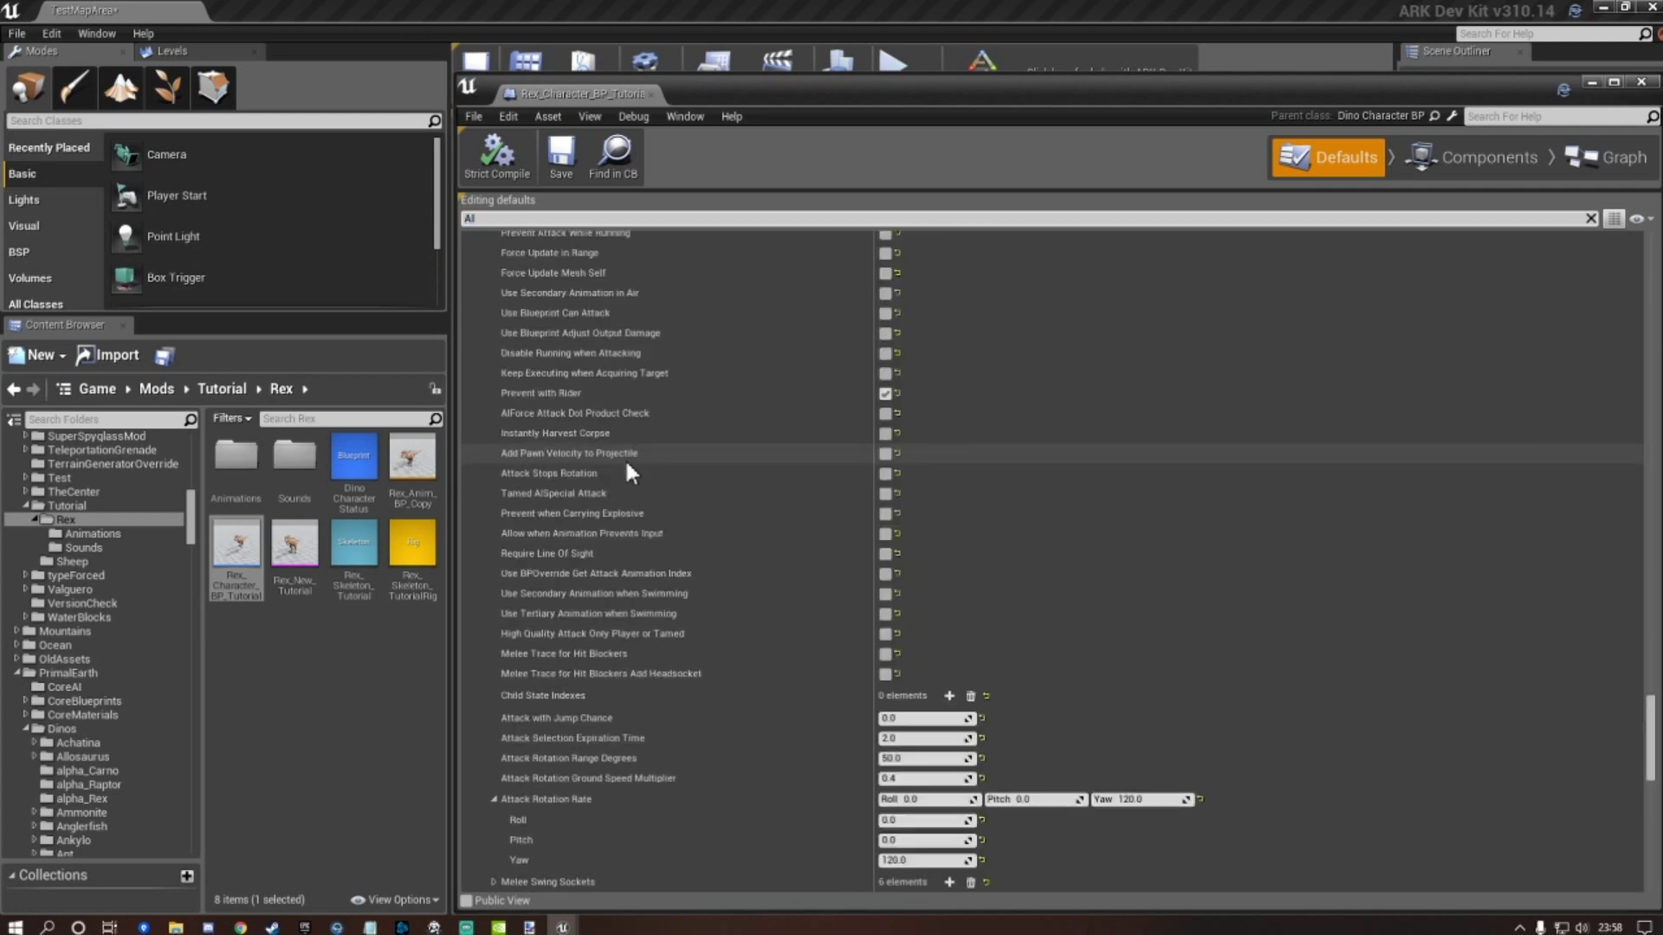
pyautogui.scroll(-15, 858, 544)
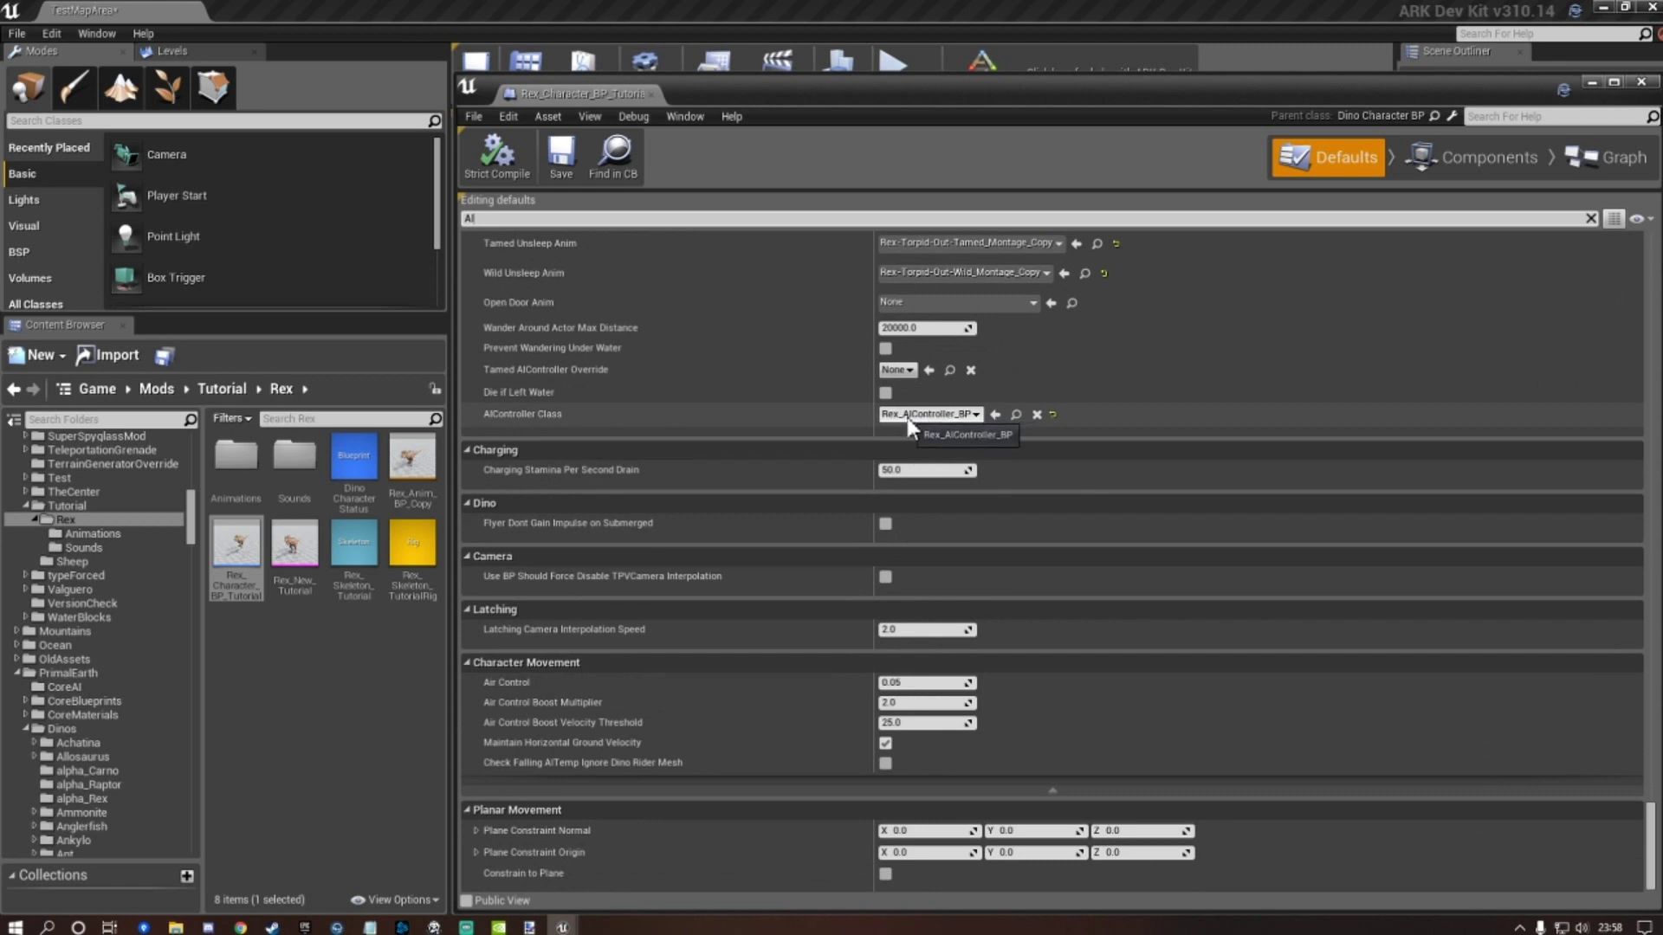
pyautogui.click(1016, 415)
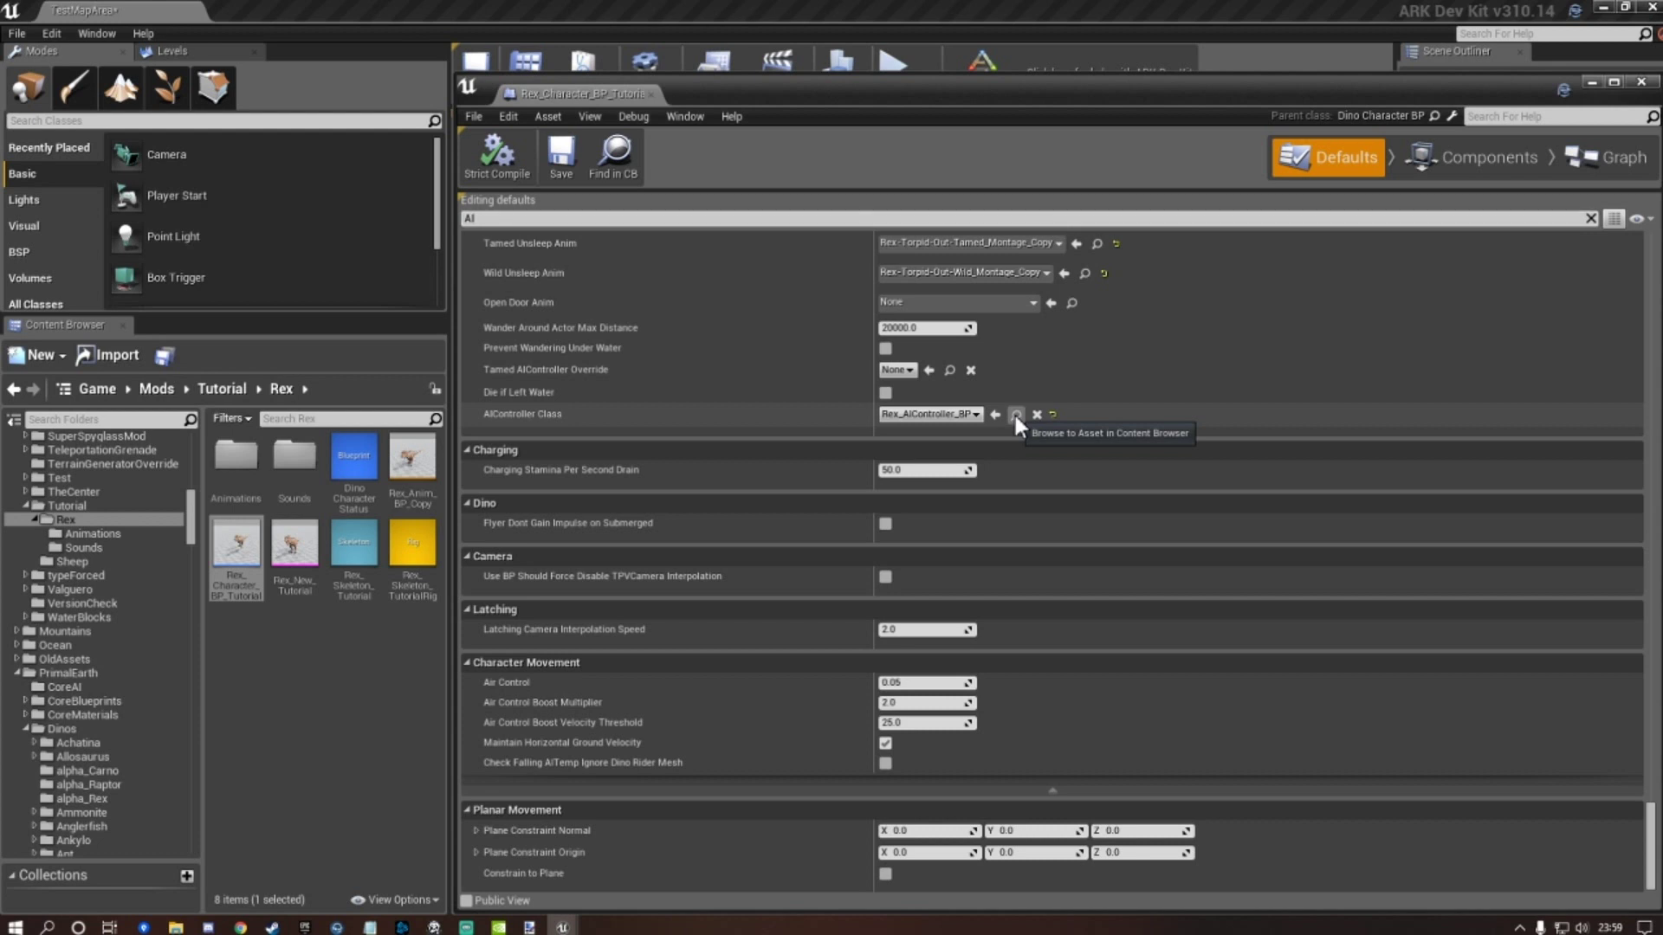
# Copy the Rex_AIController_BP blueprint from the PrimalEarth Rex folder into the Mods/Tutorial/Rex folder.
pyautogui.scroll(-12, 158, 606)
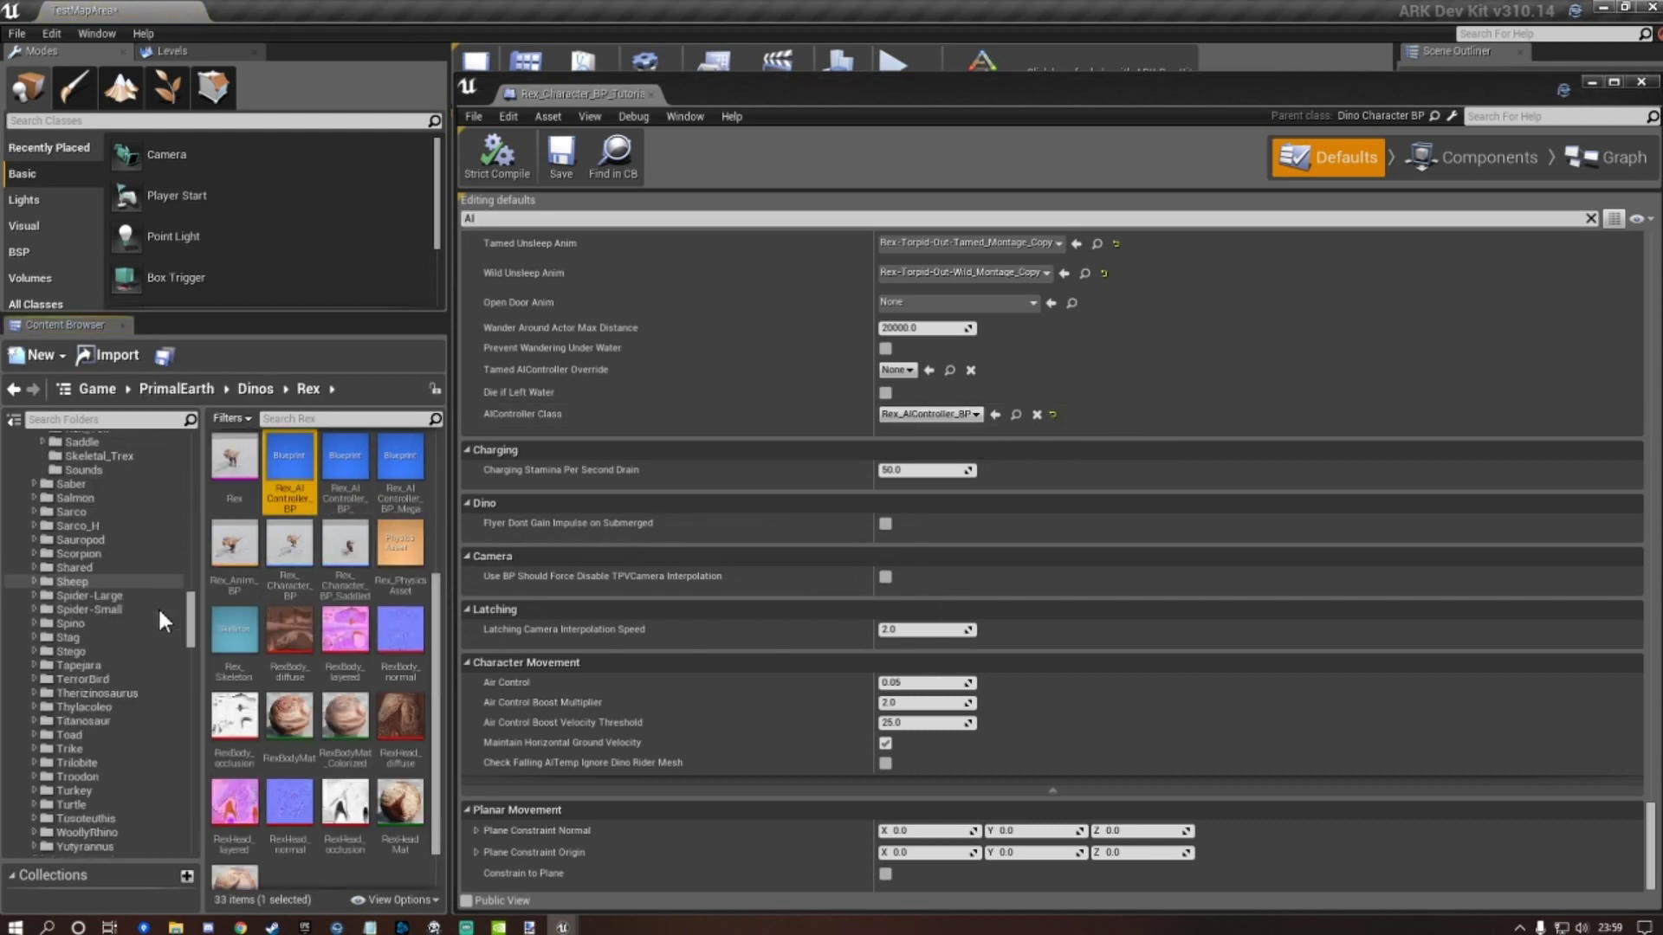
pyautogui.moveTo(196, 660); pyautogui.dragTo(191, 506)
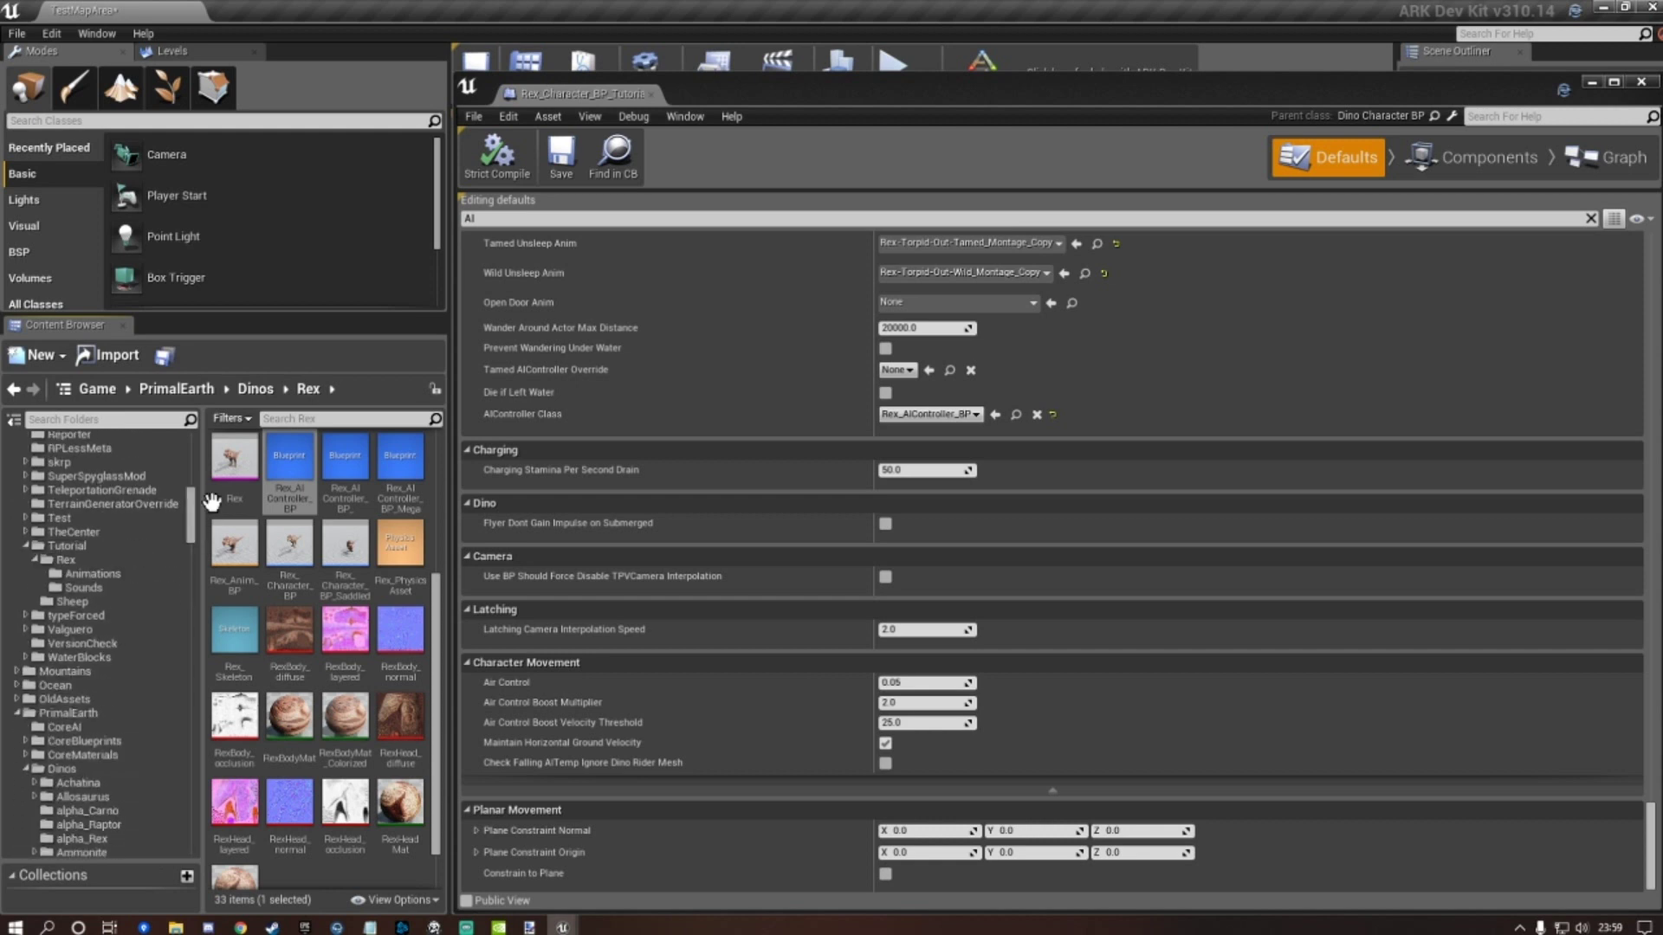
pyautogui.moveTo(289, 472); pyautogui.dragTo(90, 559)
pyautogui.click(116, 579)
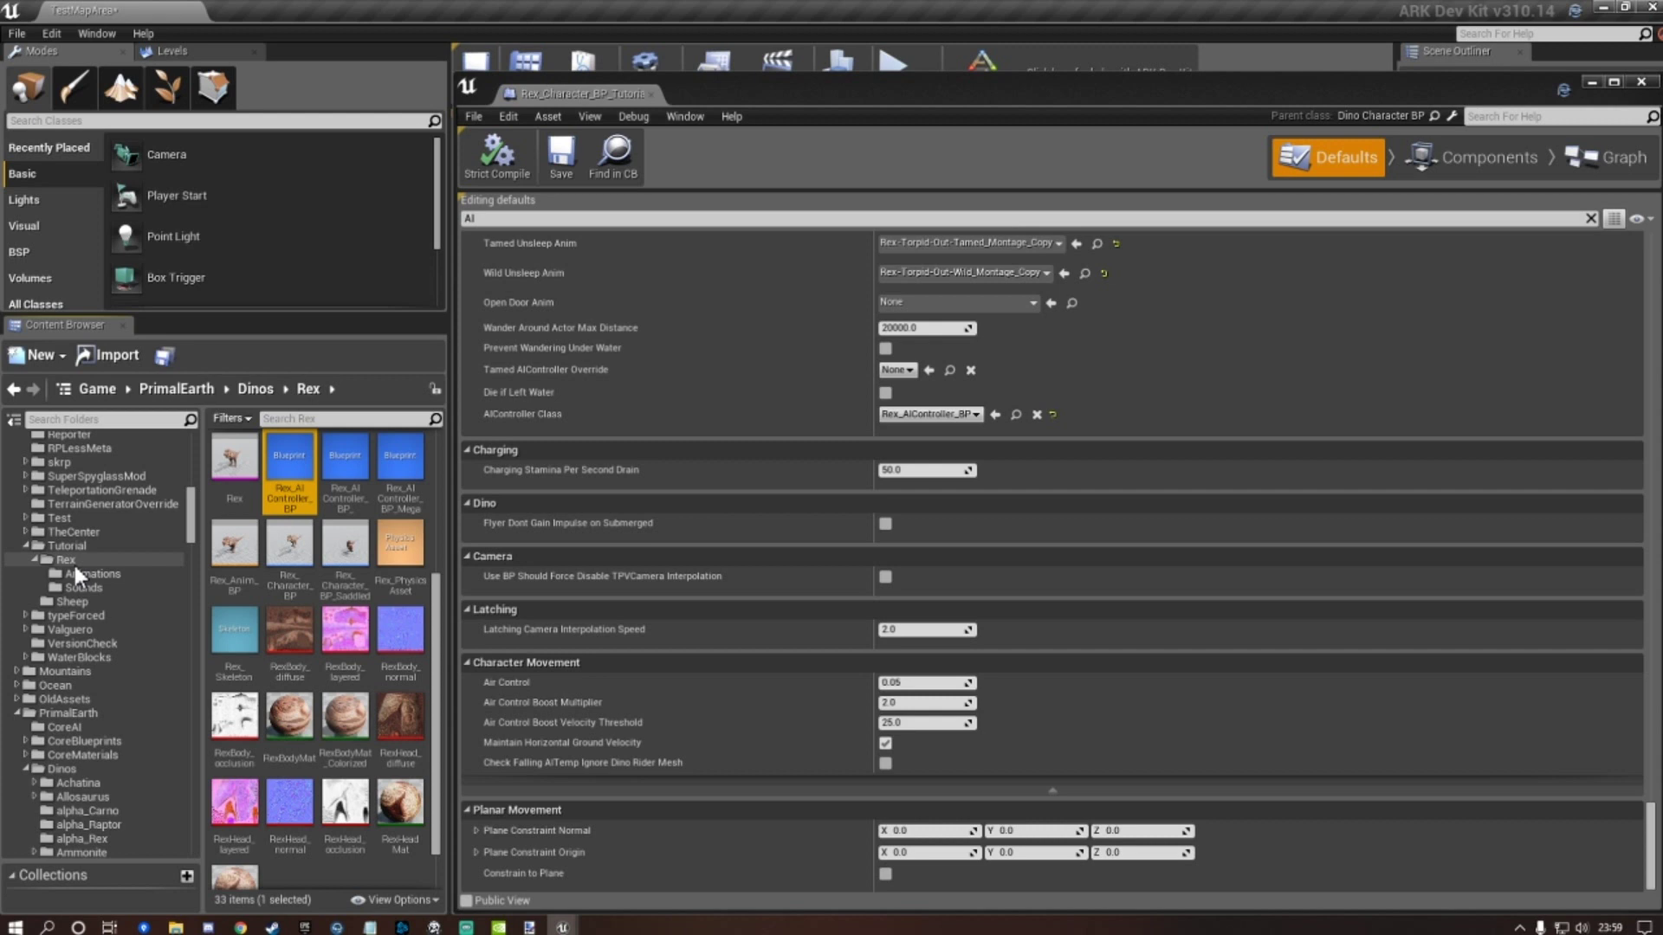
# Rename the copied AI controller blueprint in the Tutorial/Rex folder as Rex_AIController_BP_TUT.
pyautogui.click(73, 563)
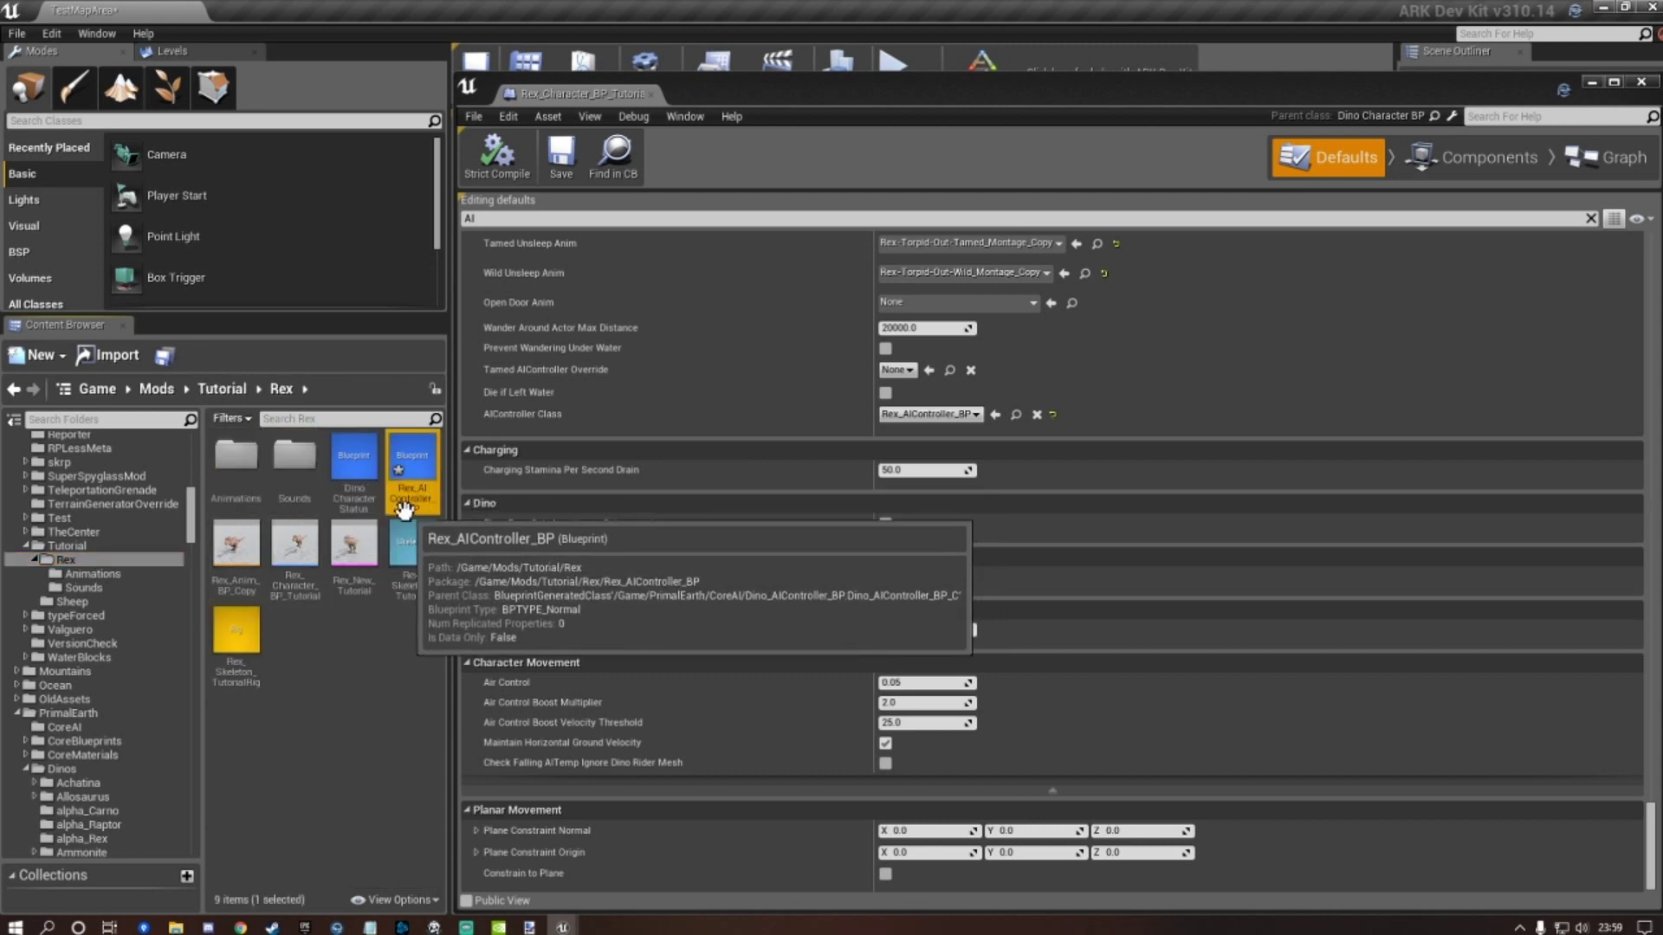
pyautogui.click(403, 505)
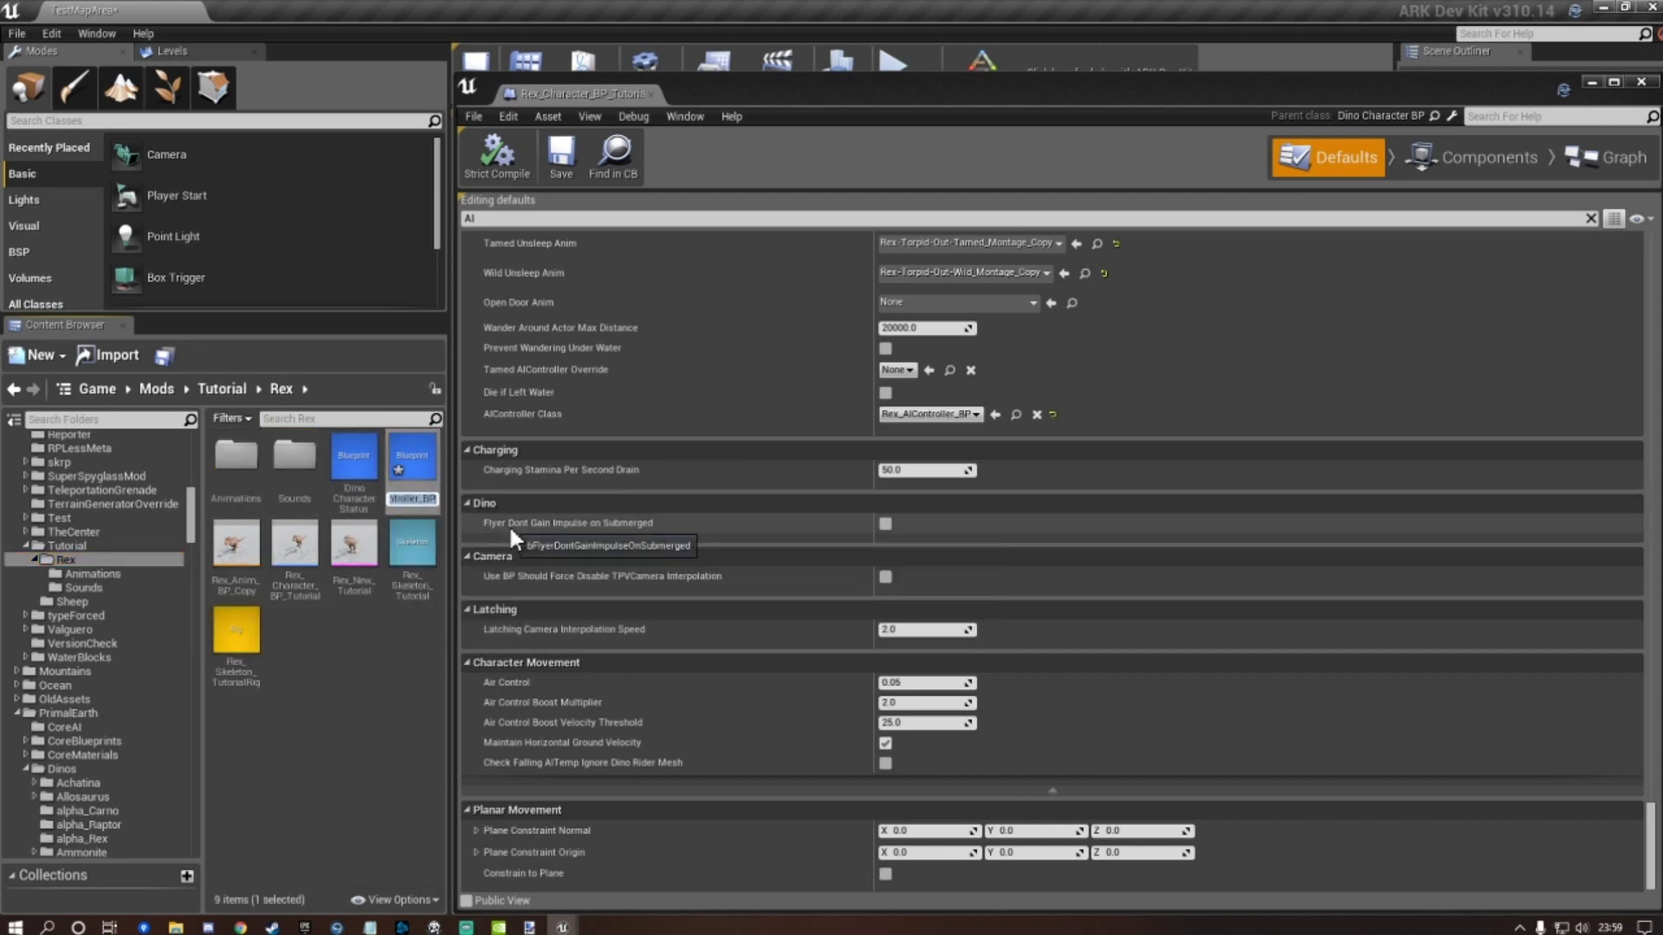
pyautogui.press('Right')
pyautogui.write('_')
pyautogui.write('UT')
pyautogui.press('Return')
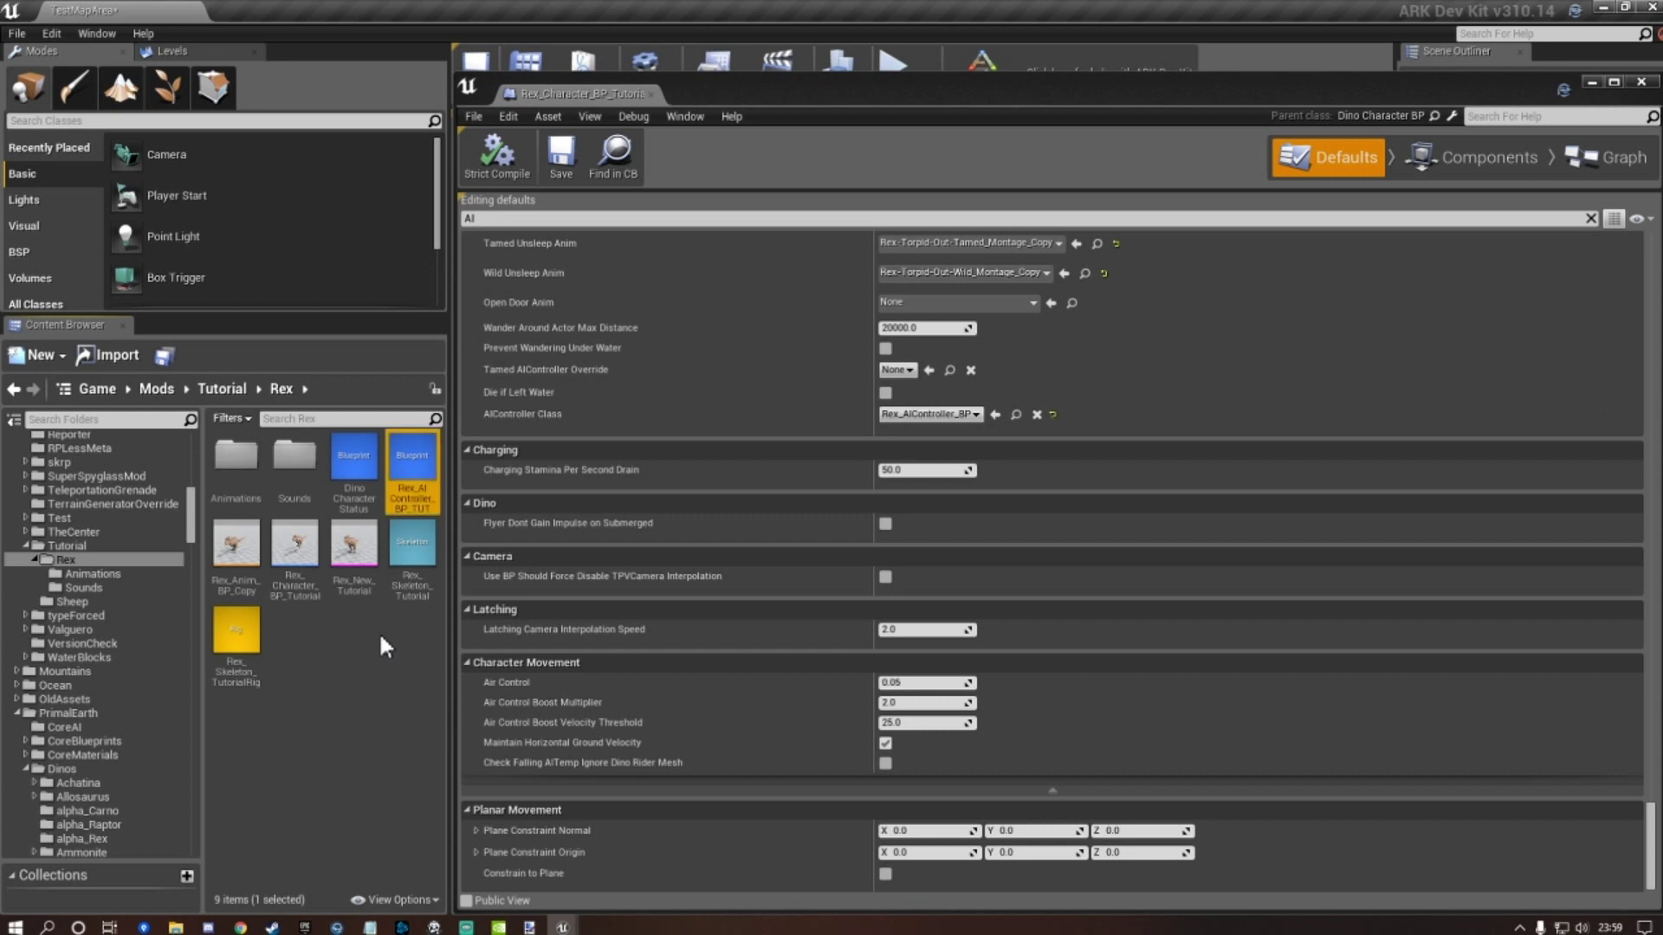
# Open Rex_AIController_BP_TUT, filter its defaults by range, set Attack Range to 600, and save the blueprint.
pyautogui.click(407, 472)
pyautogui.doubleClick(407, 468)
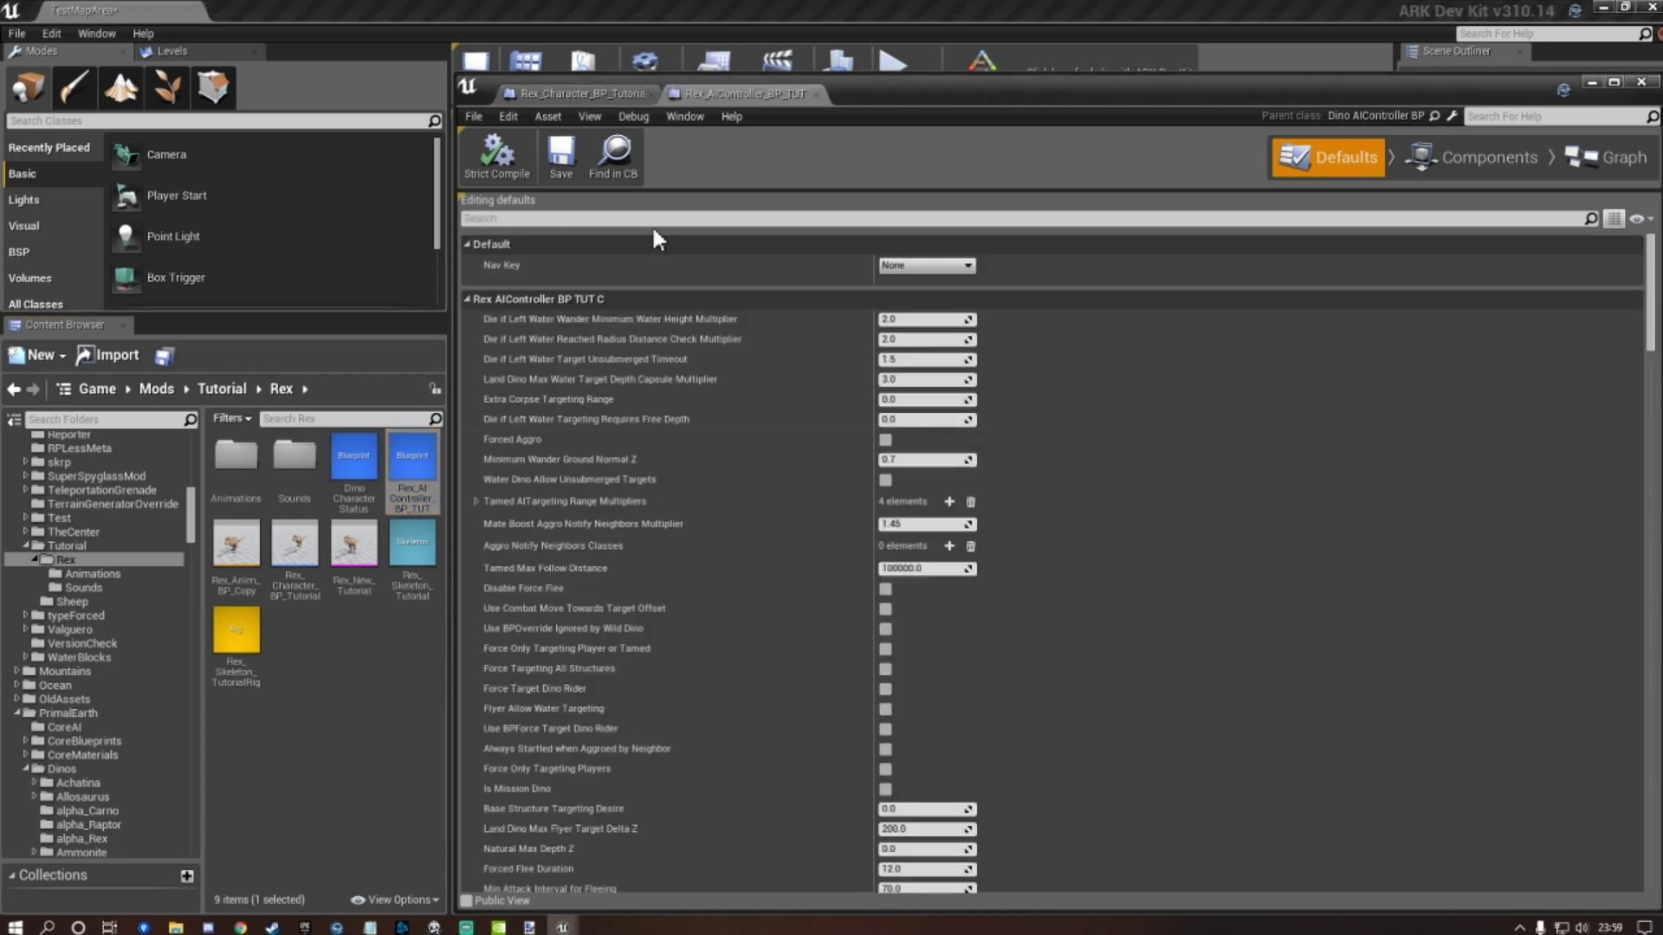
pyautogui.click(589, 217)
pyautogui.write('range')
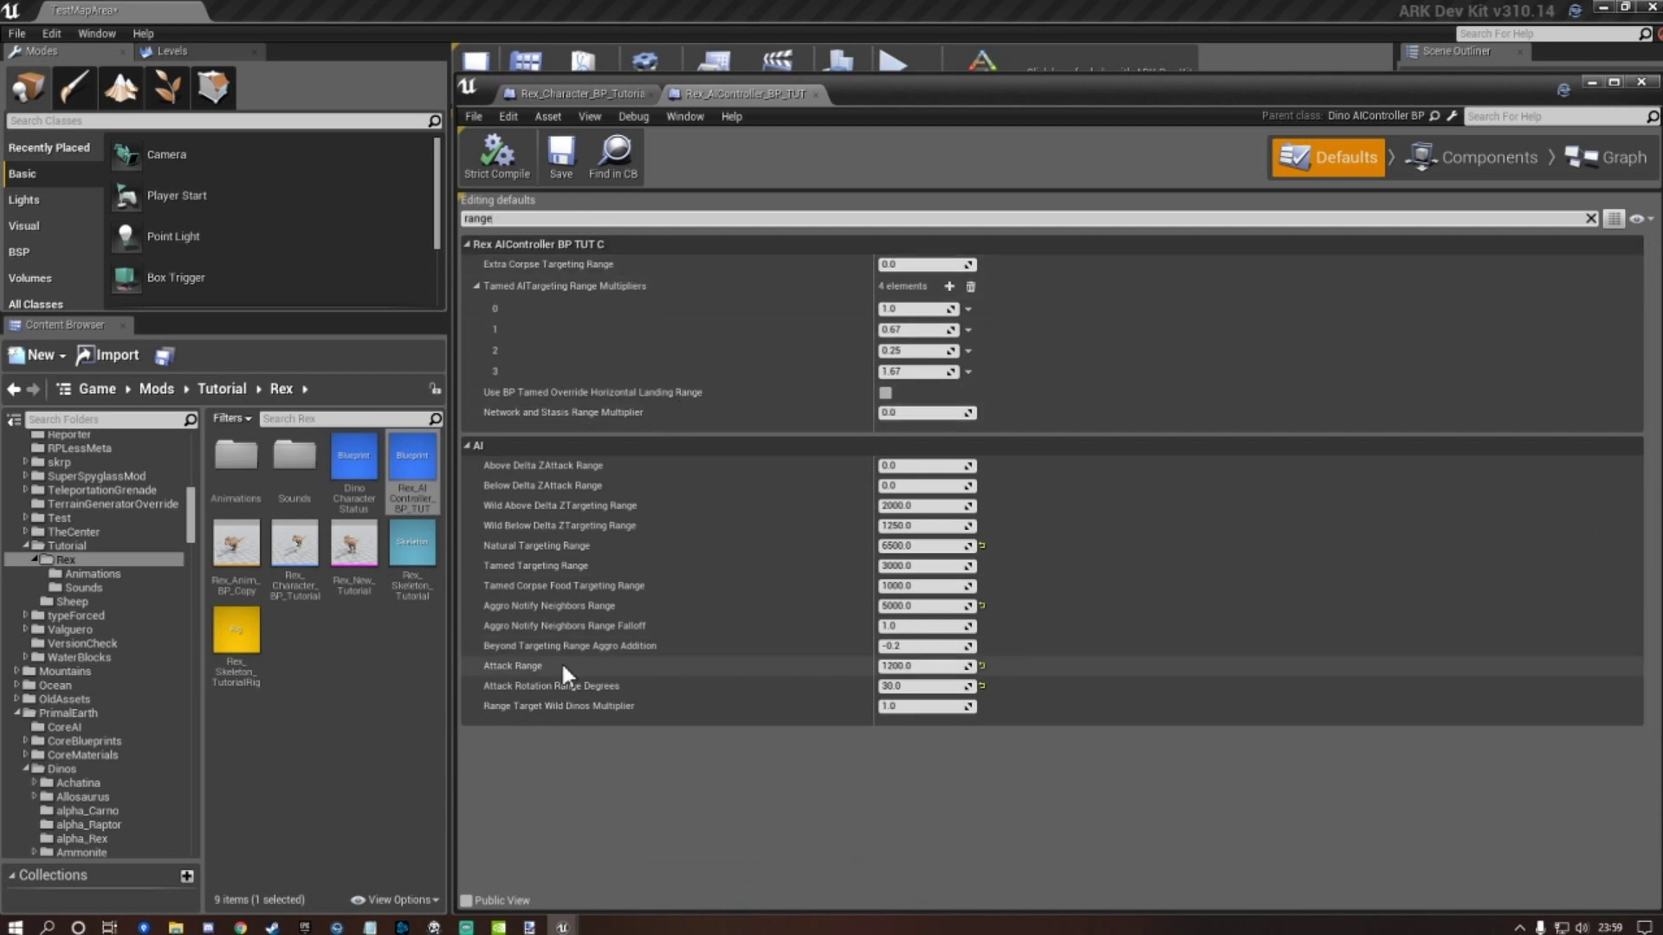
pyautogui.click(919, 666)
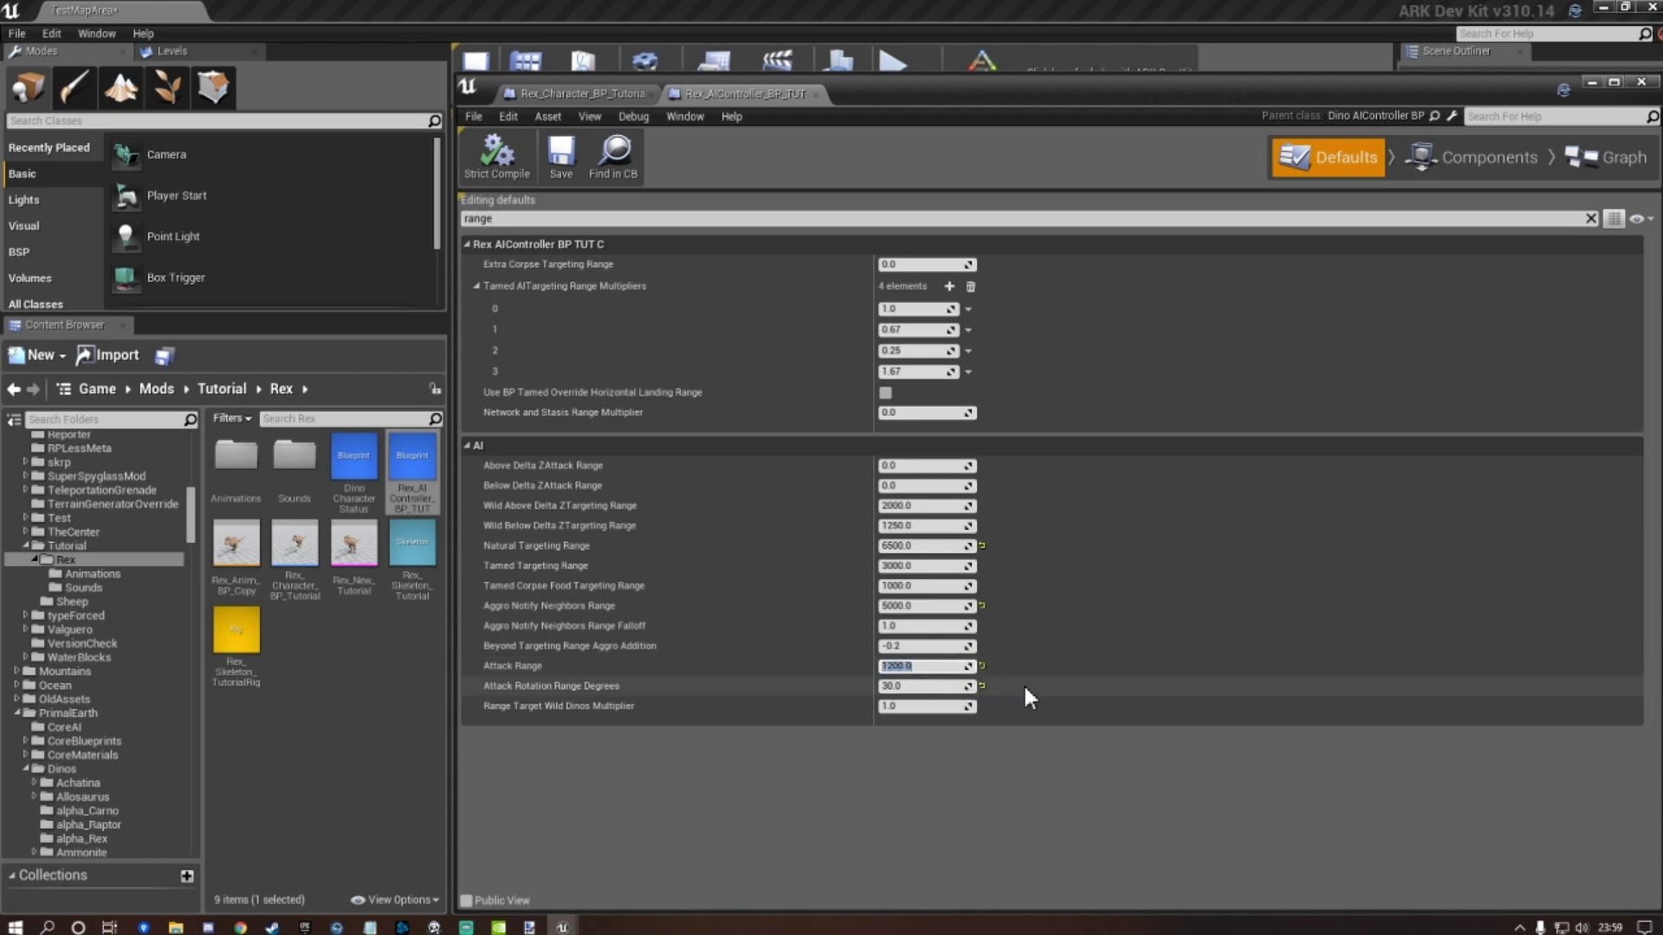
pyautogui.write('600')
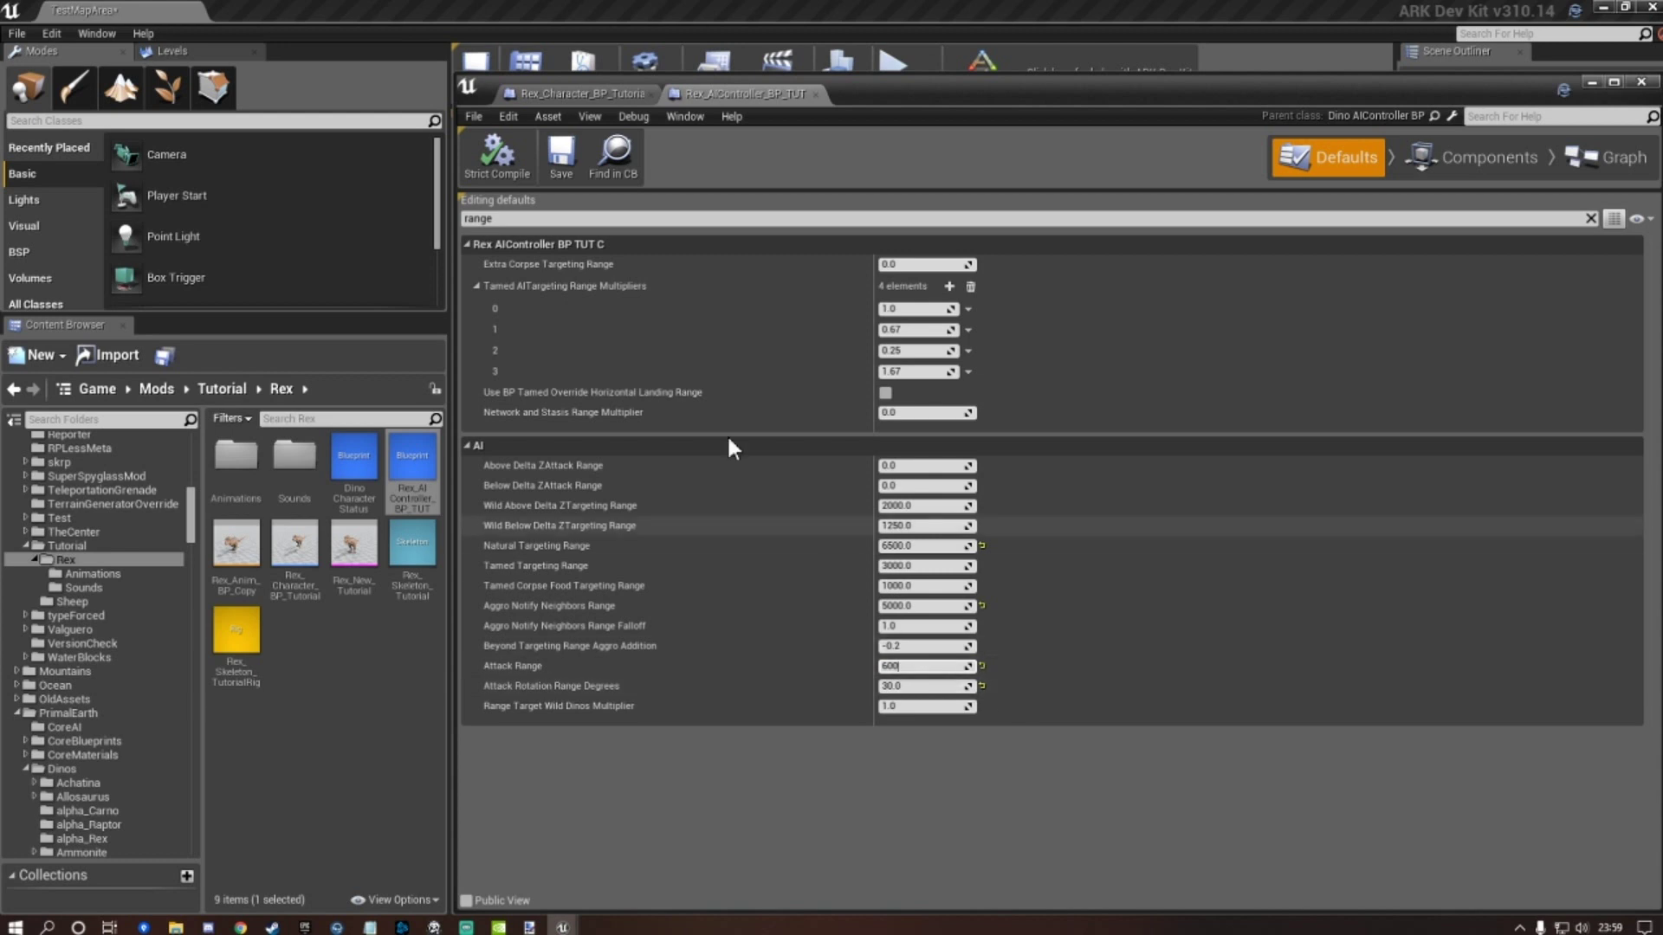
pyautogui.click(562, 157)
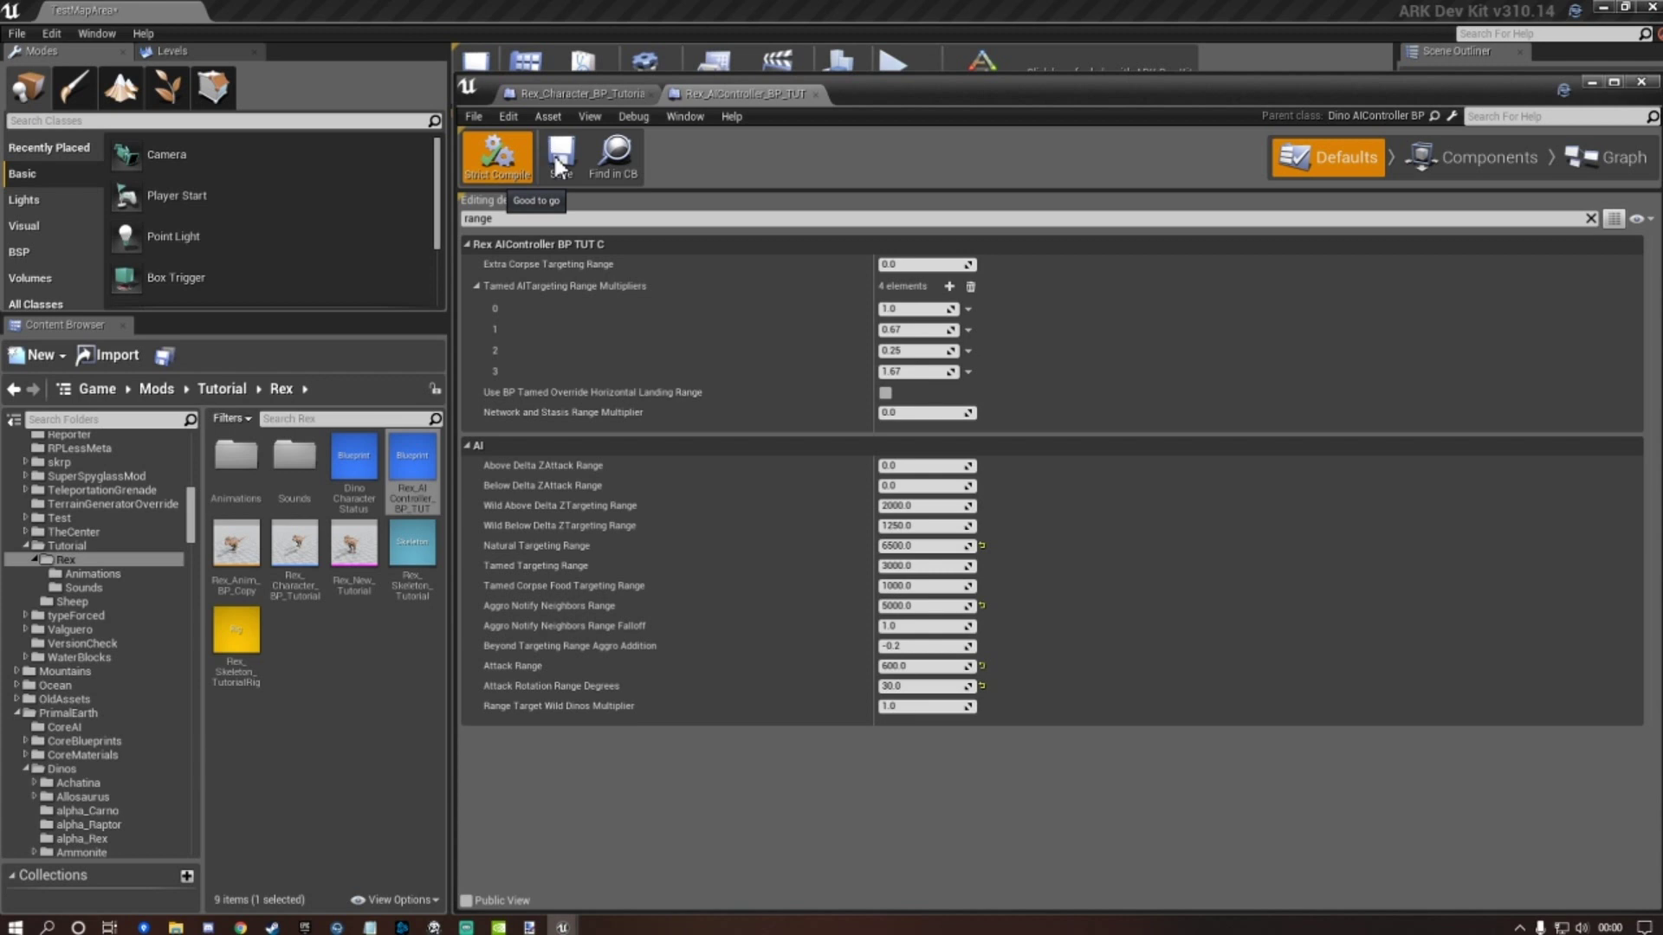
pyautogui.click(559, 164)
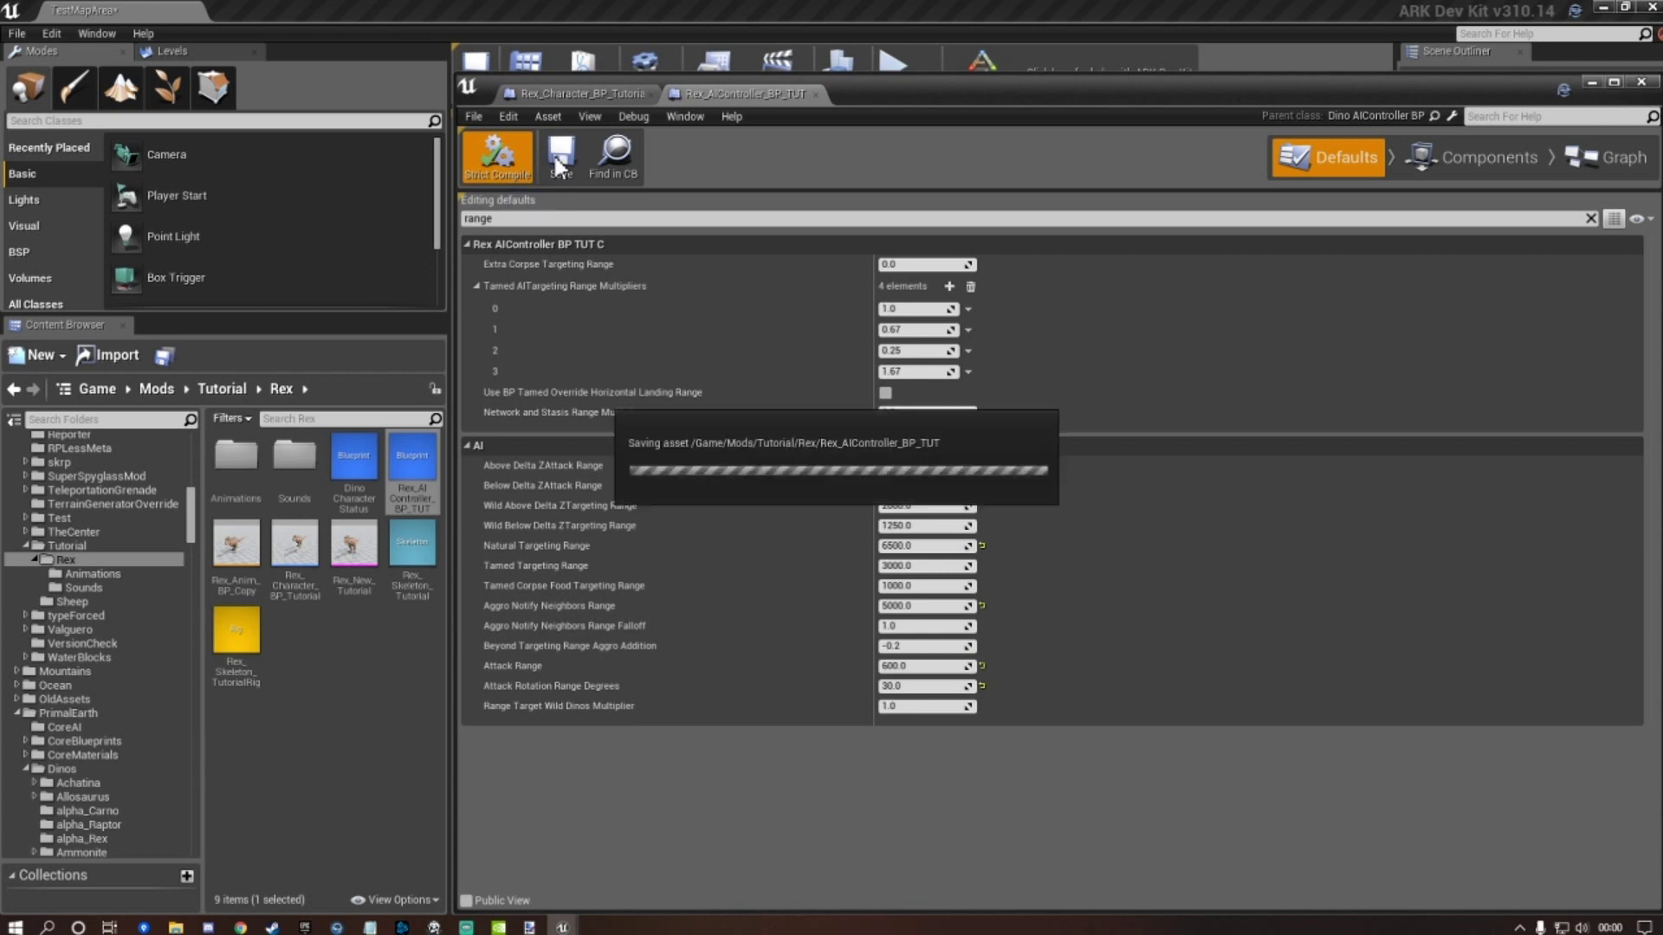
# Assign Rex_AIController_BP_TUT as the AIController Class of the tutorial Rex character blueprint and save it.
pyautogui.click(570, 90)
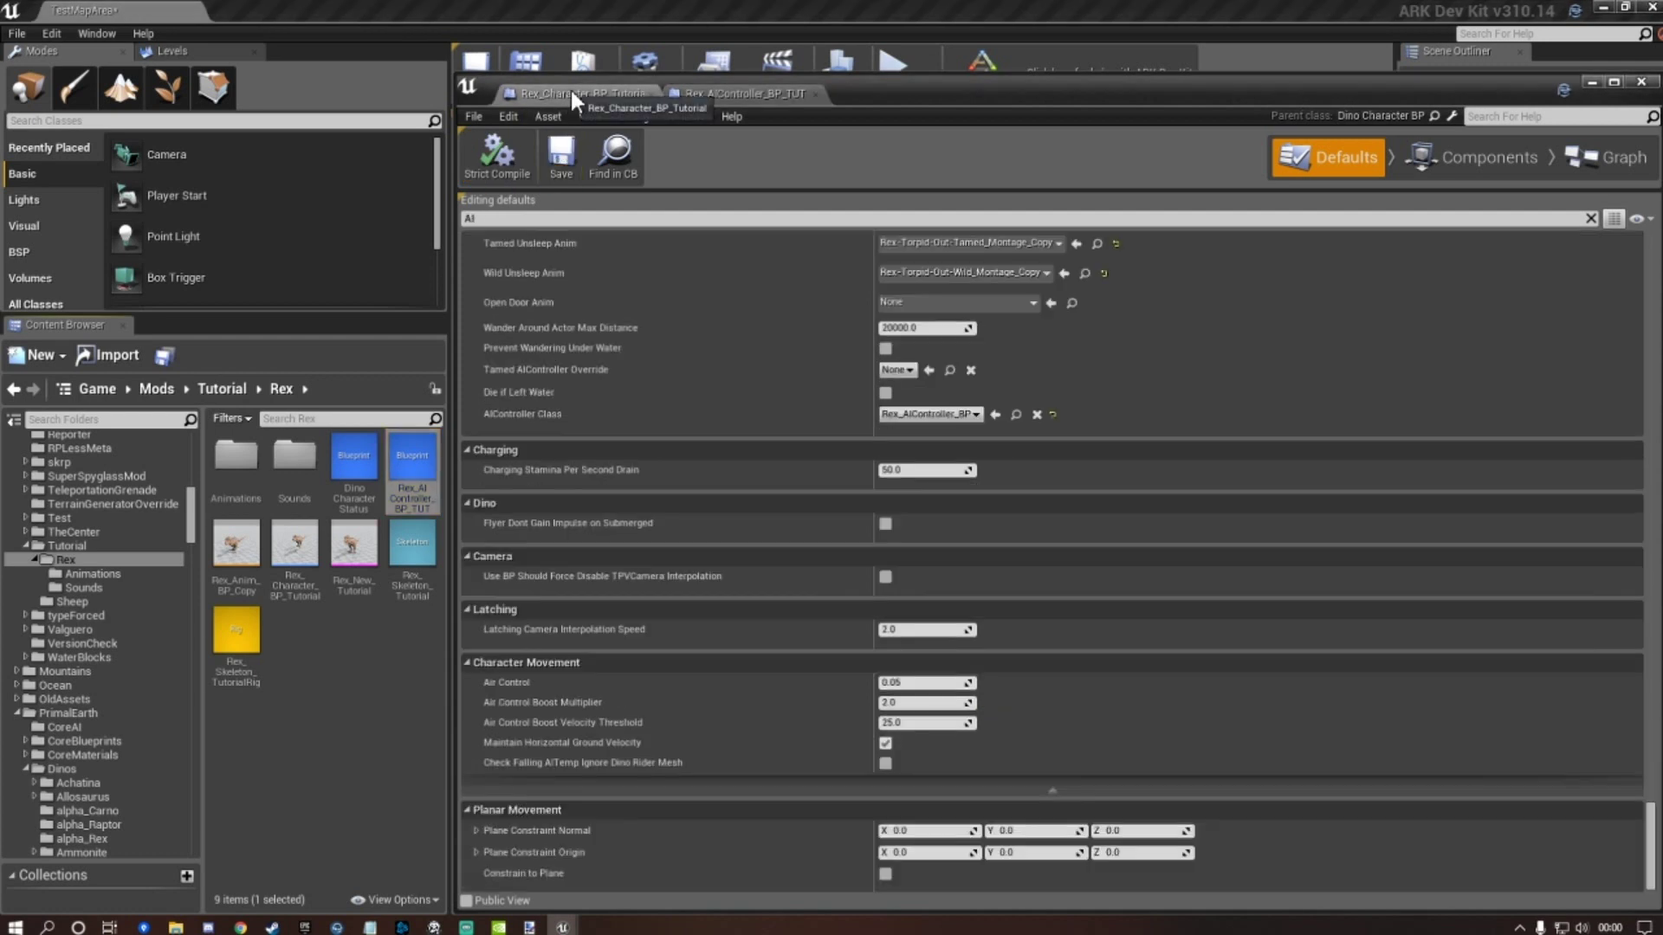
pyautogui.click(412, 468)
pyautogui.click(995, 415)
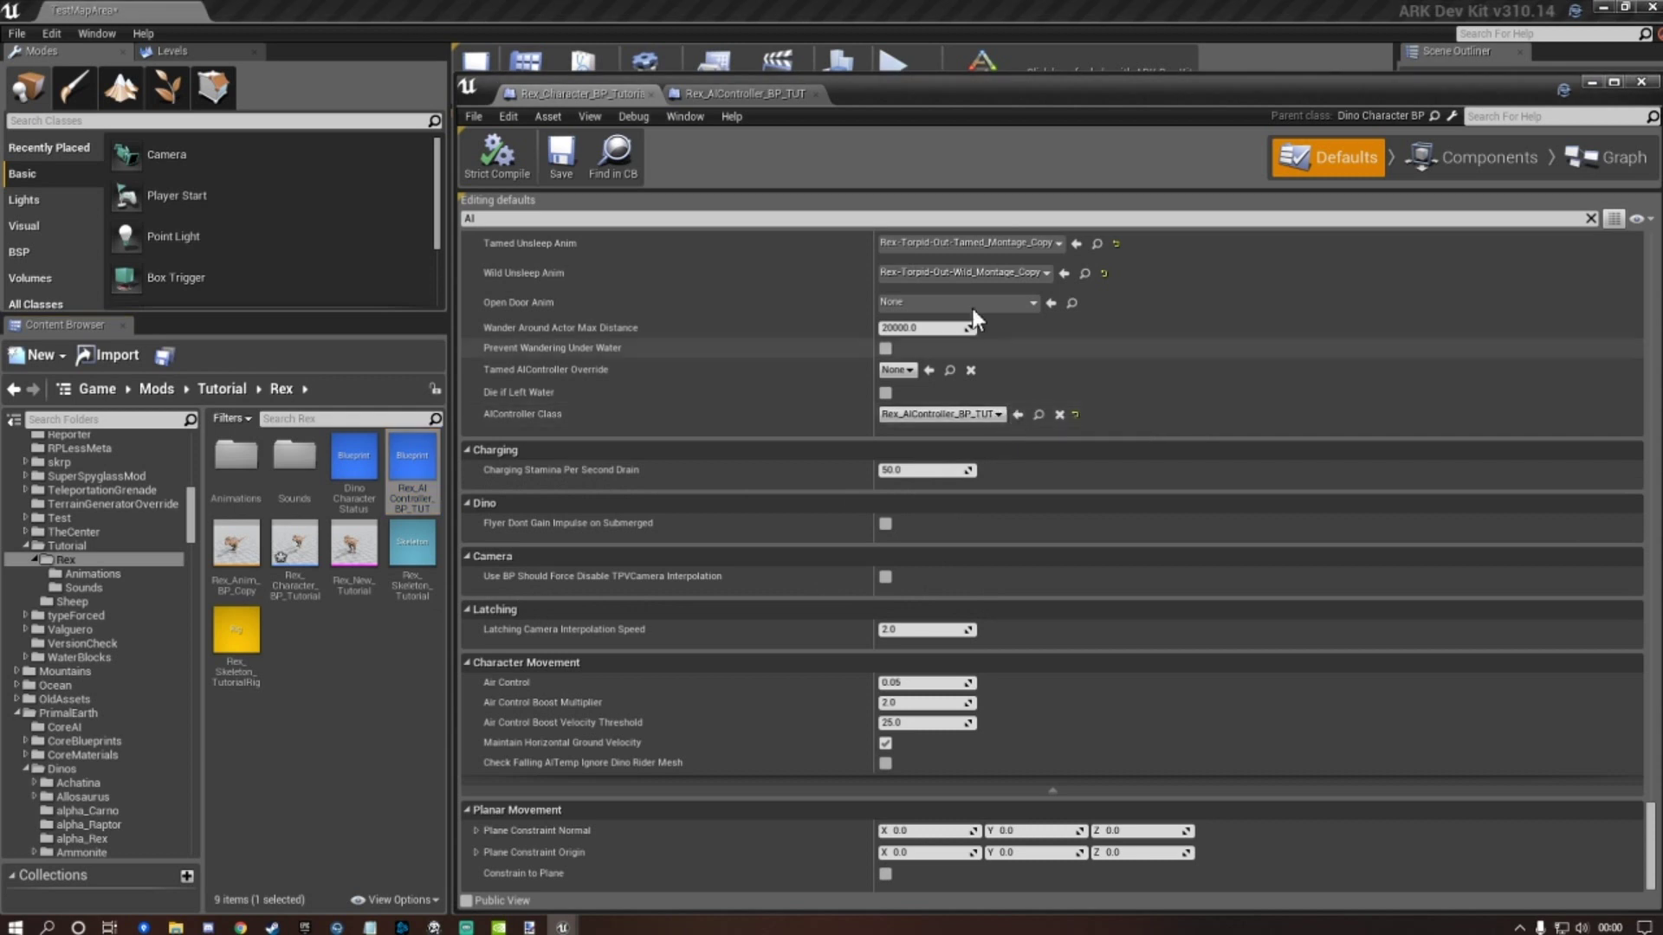
pyautogui.click(559, 156)
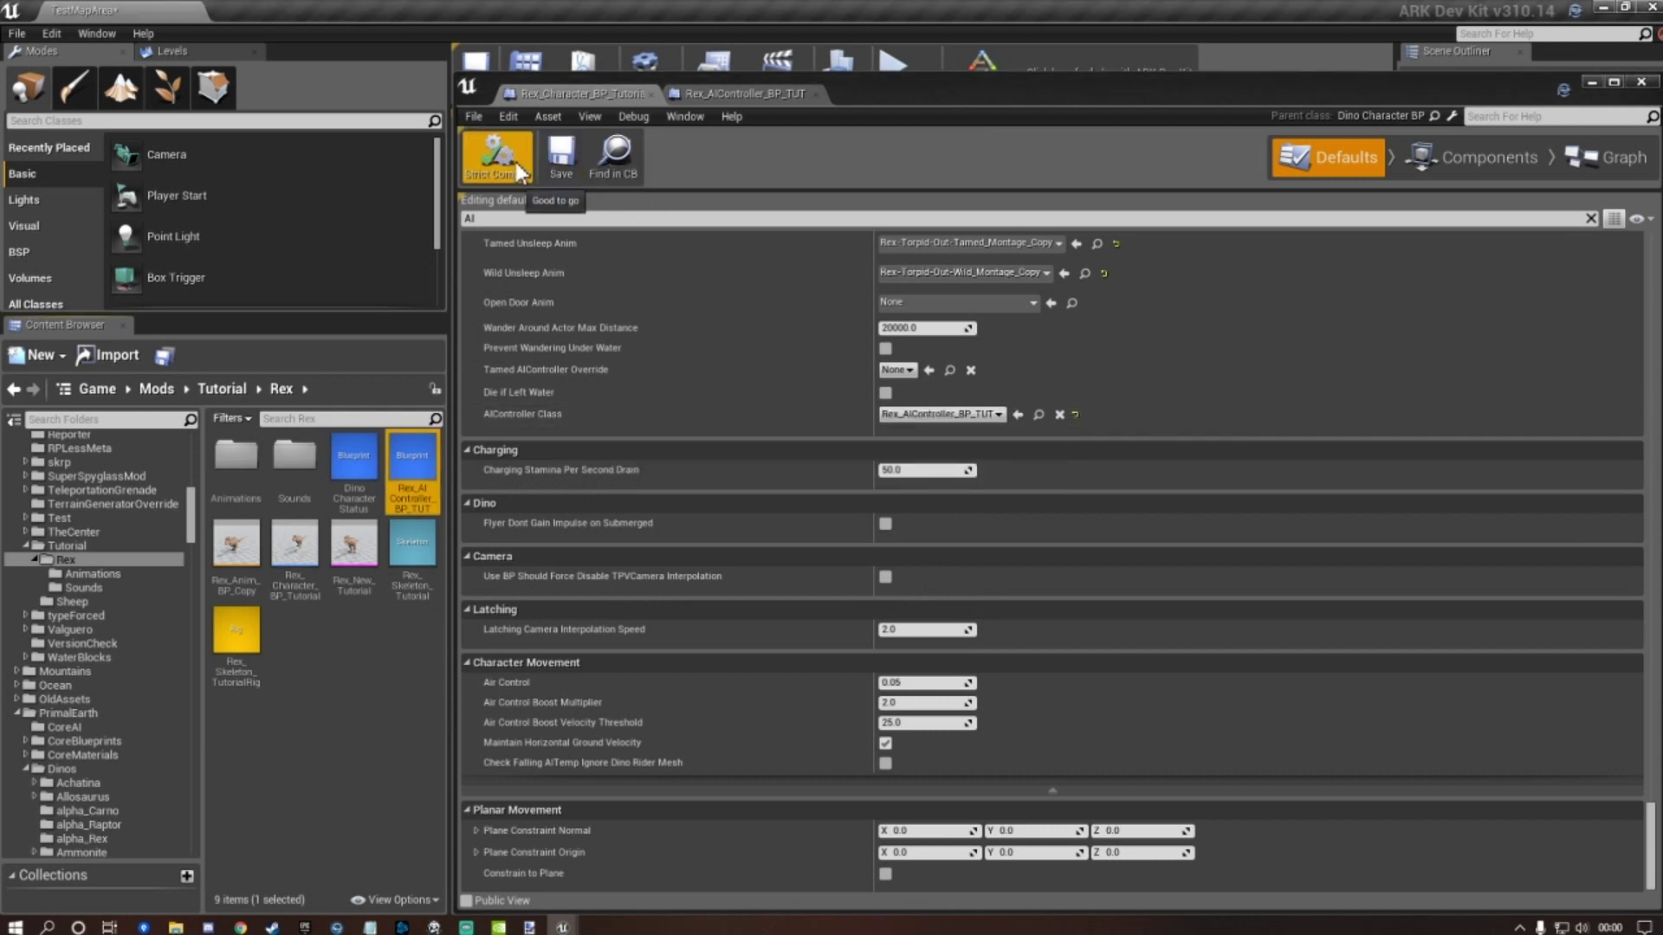
pyautogui.click(562, 155)
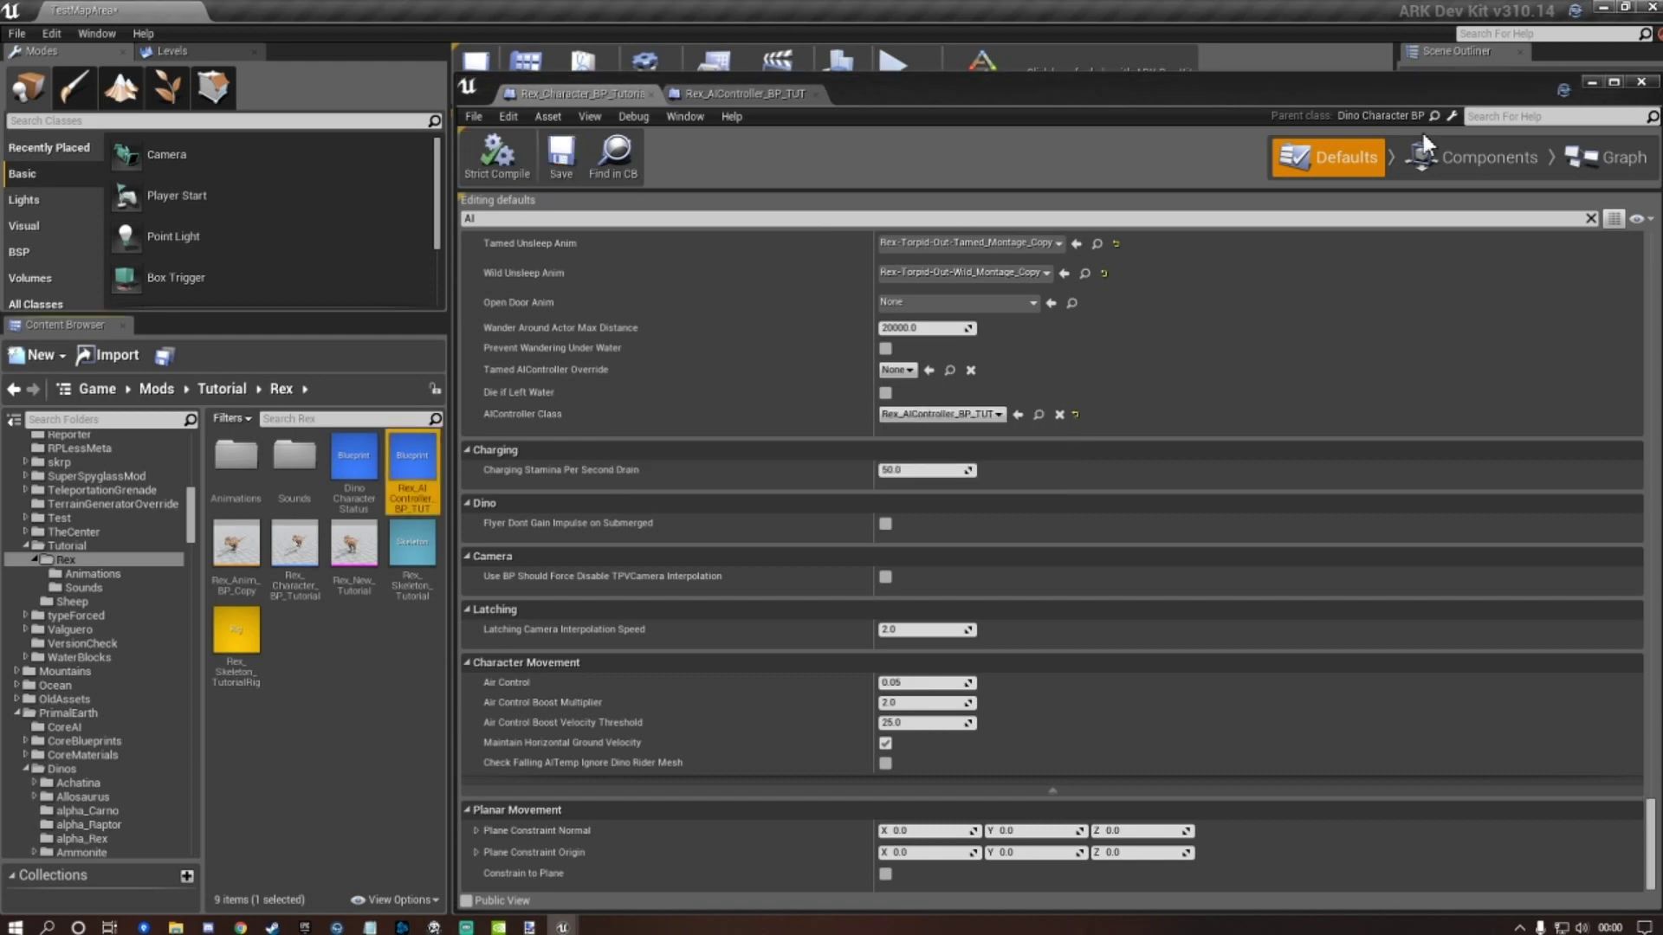
# Minimise the blueprint editor, play the level with the character running to test the Rex's attacks, and end the session.
pyautogui.click(1592, 82)
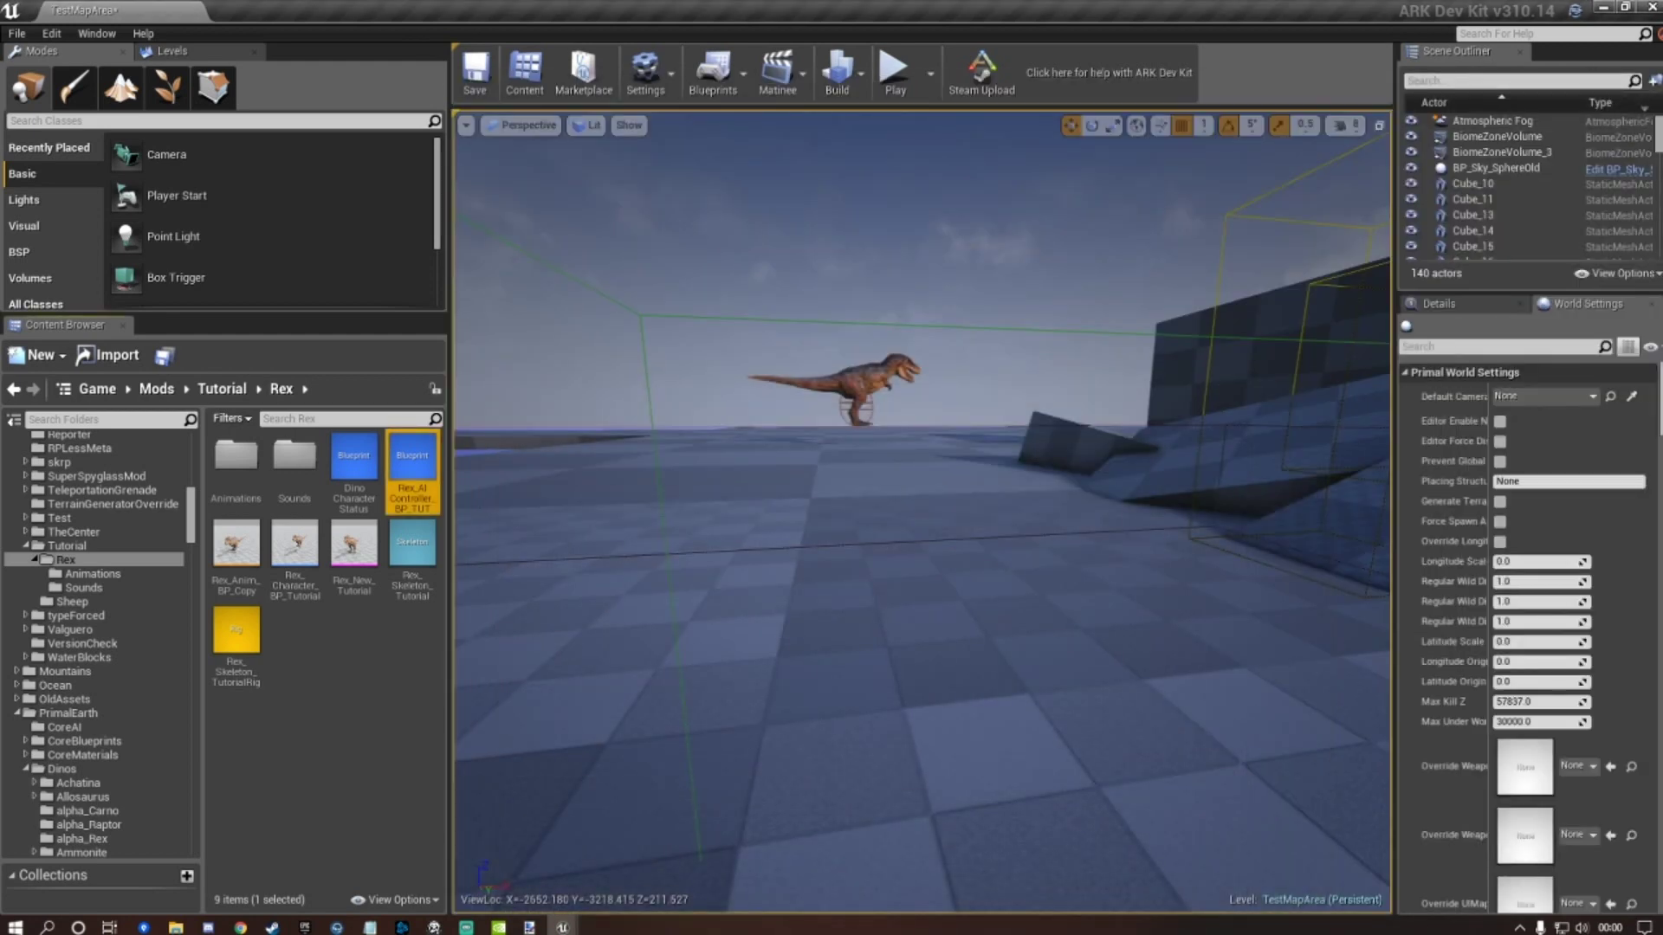
pyautogui.click(897, 79)
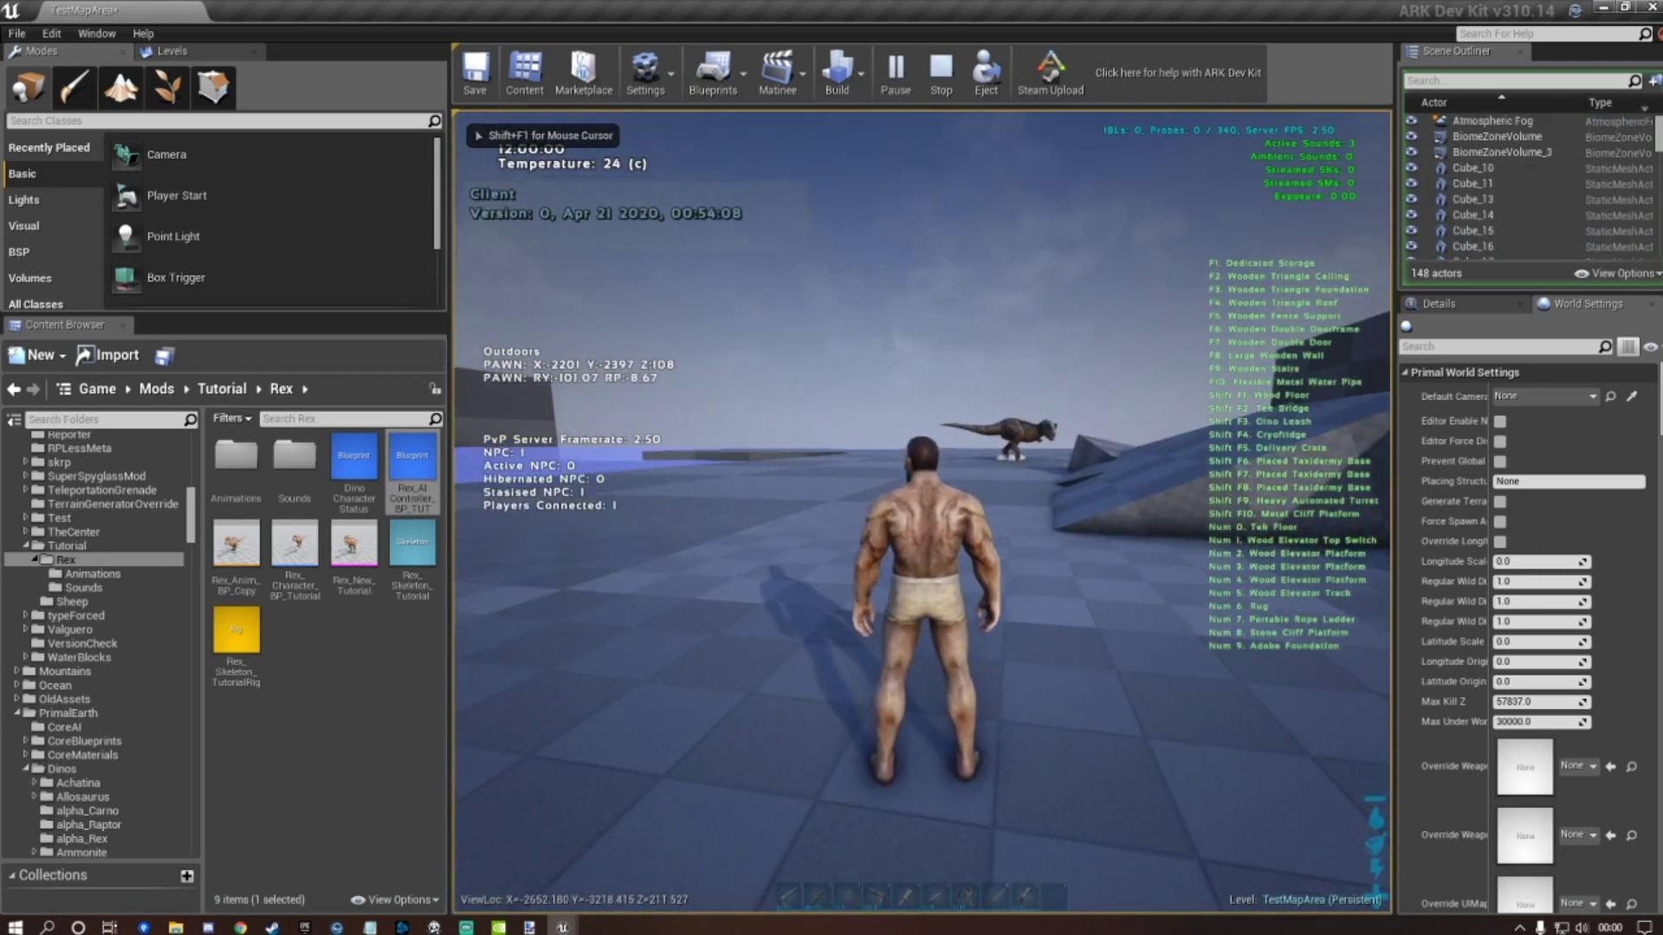
pyautogui.press('w')
pyautogui.press('w')
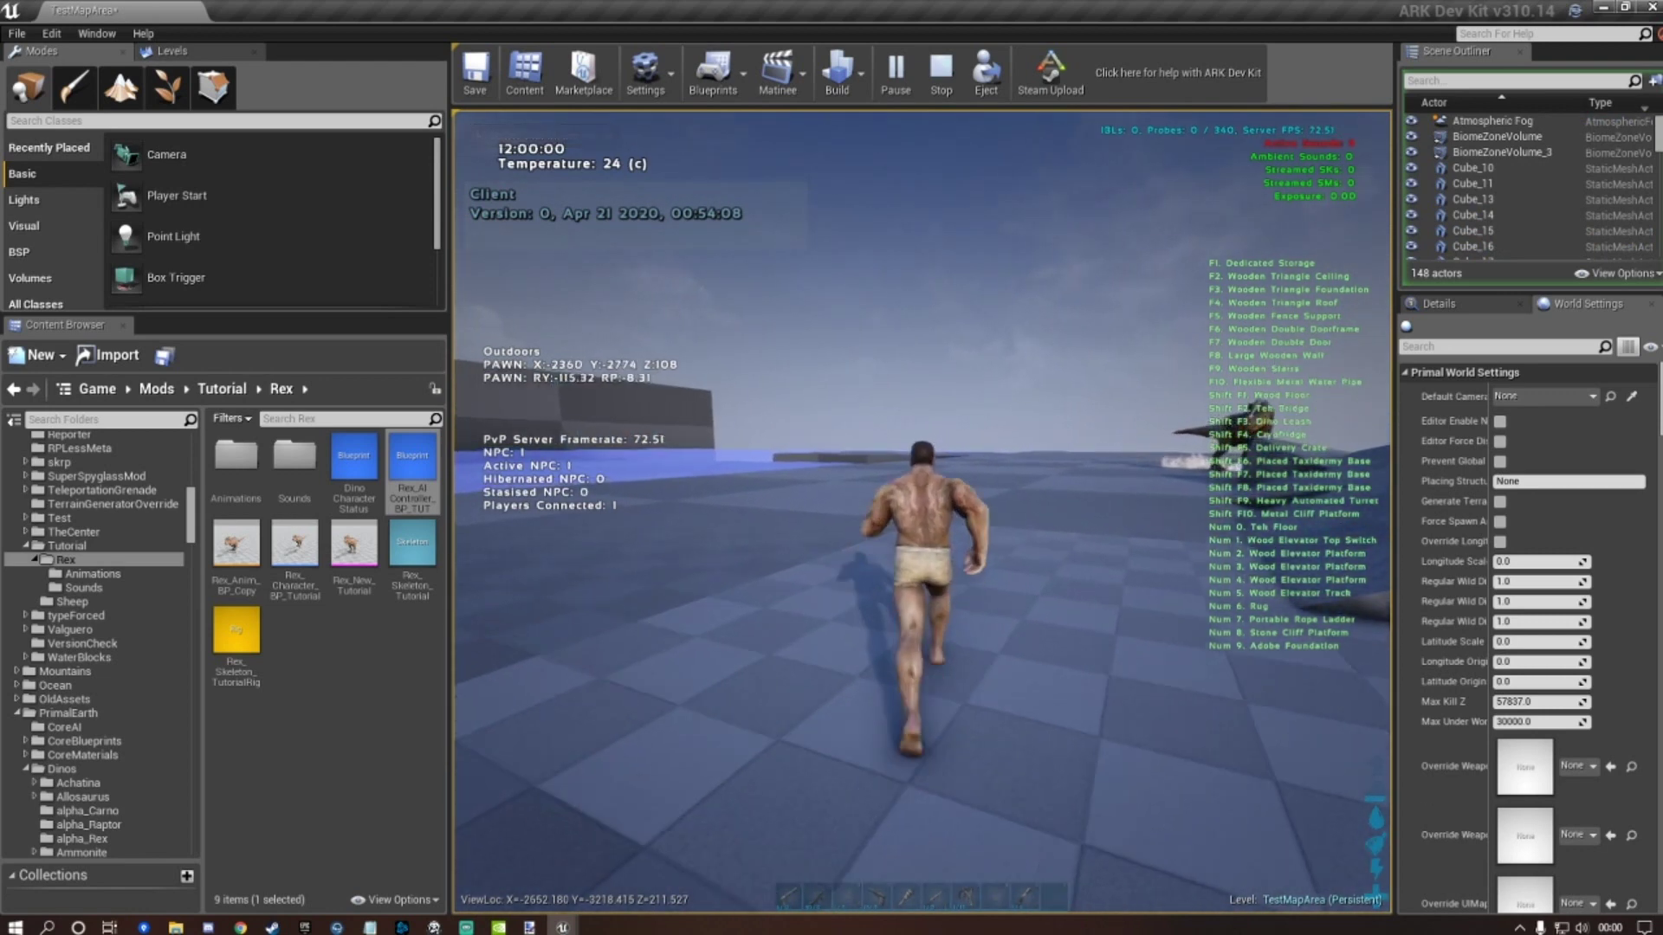
pyautogui.press('w')
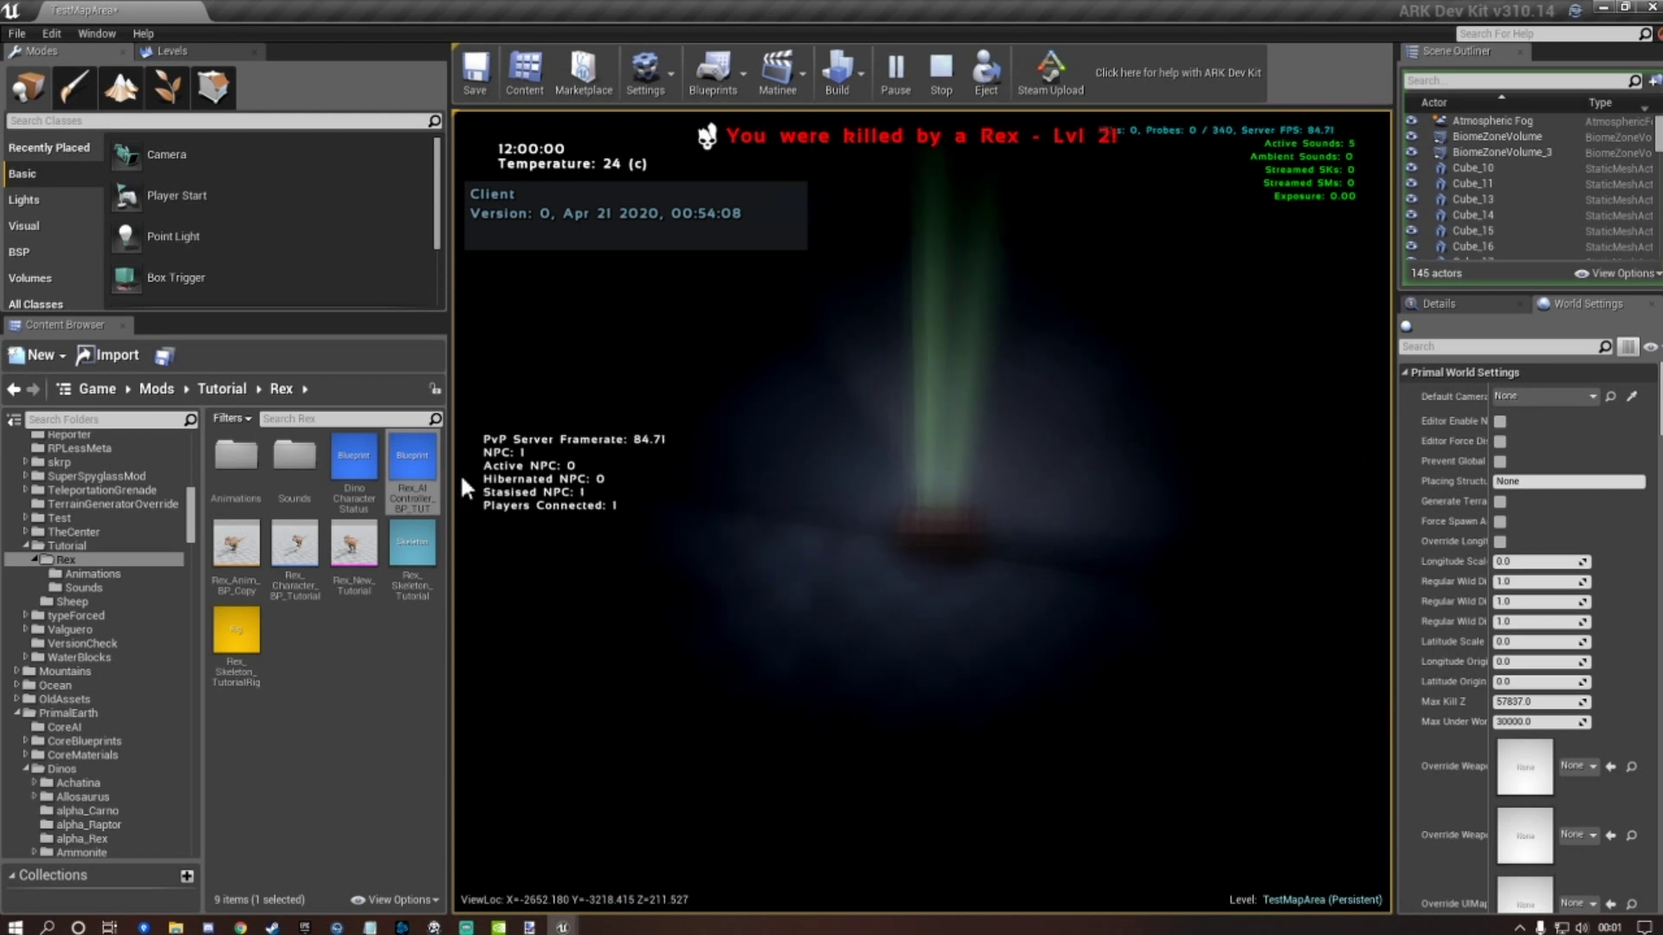
pyautogui.press('Escape')
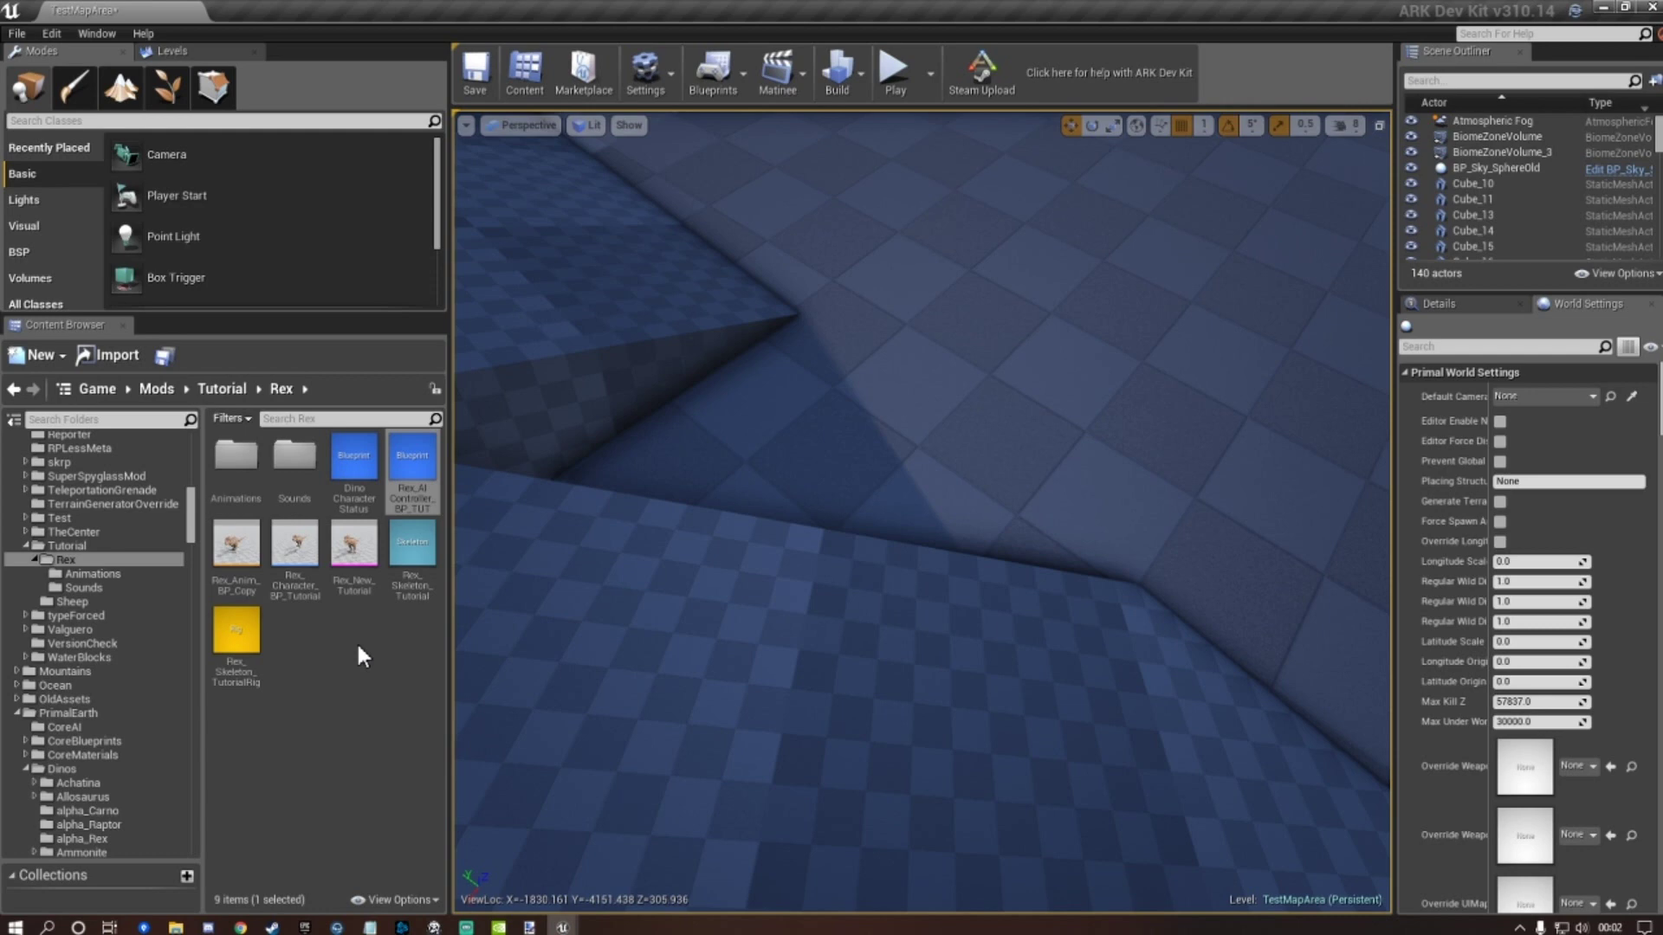
# Reopen the Rex character blueprint, filter its defaults by egg, and locate the asset used in Egg Items to Spawn.
pyautogui.doubleClick(293, 549)
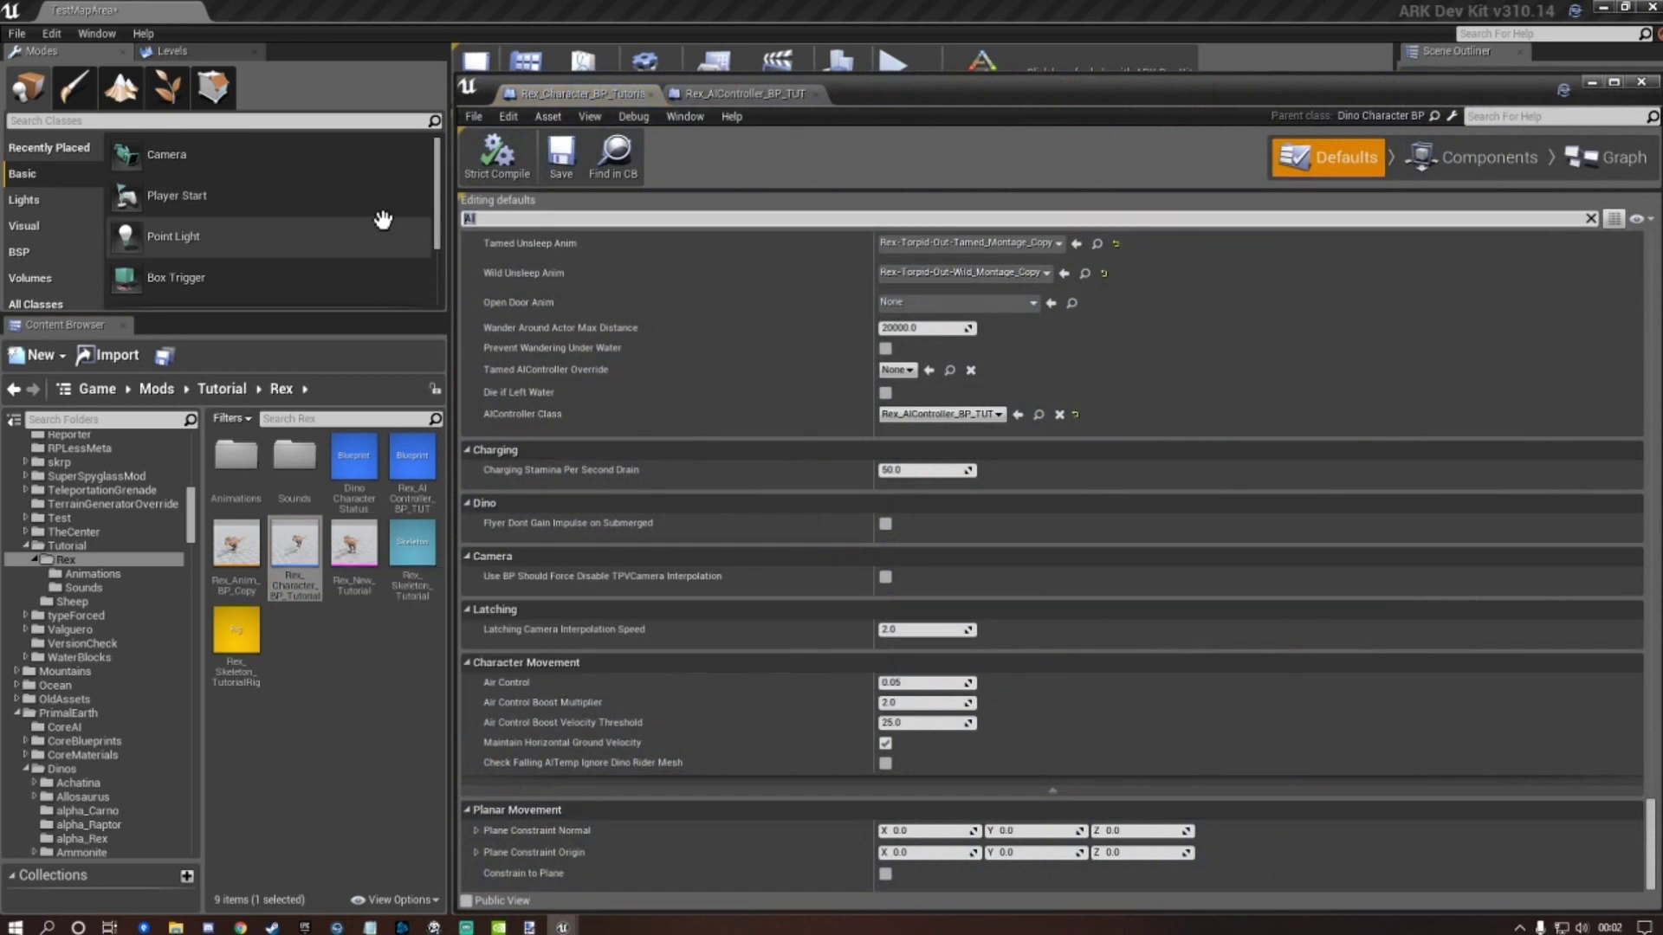
pyautogui.write('egg')
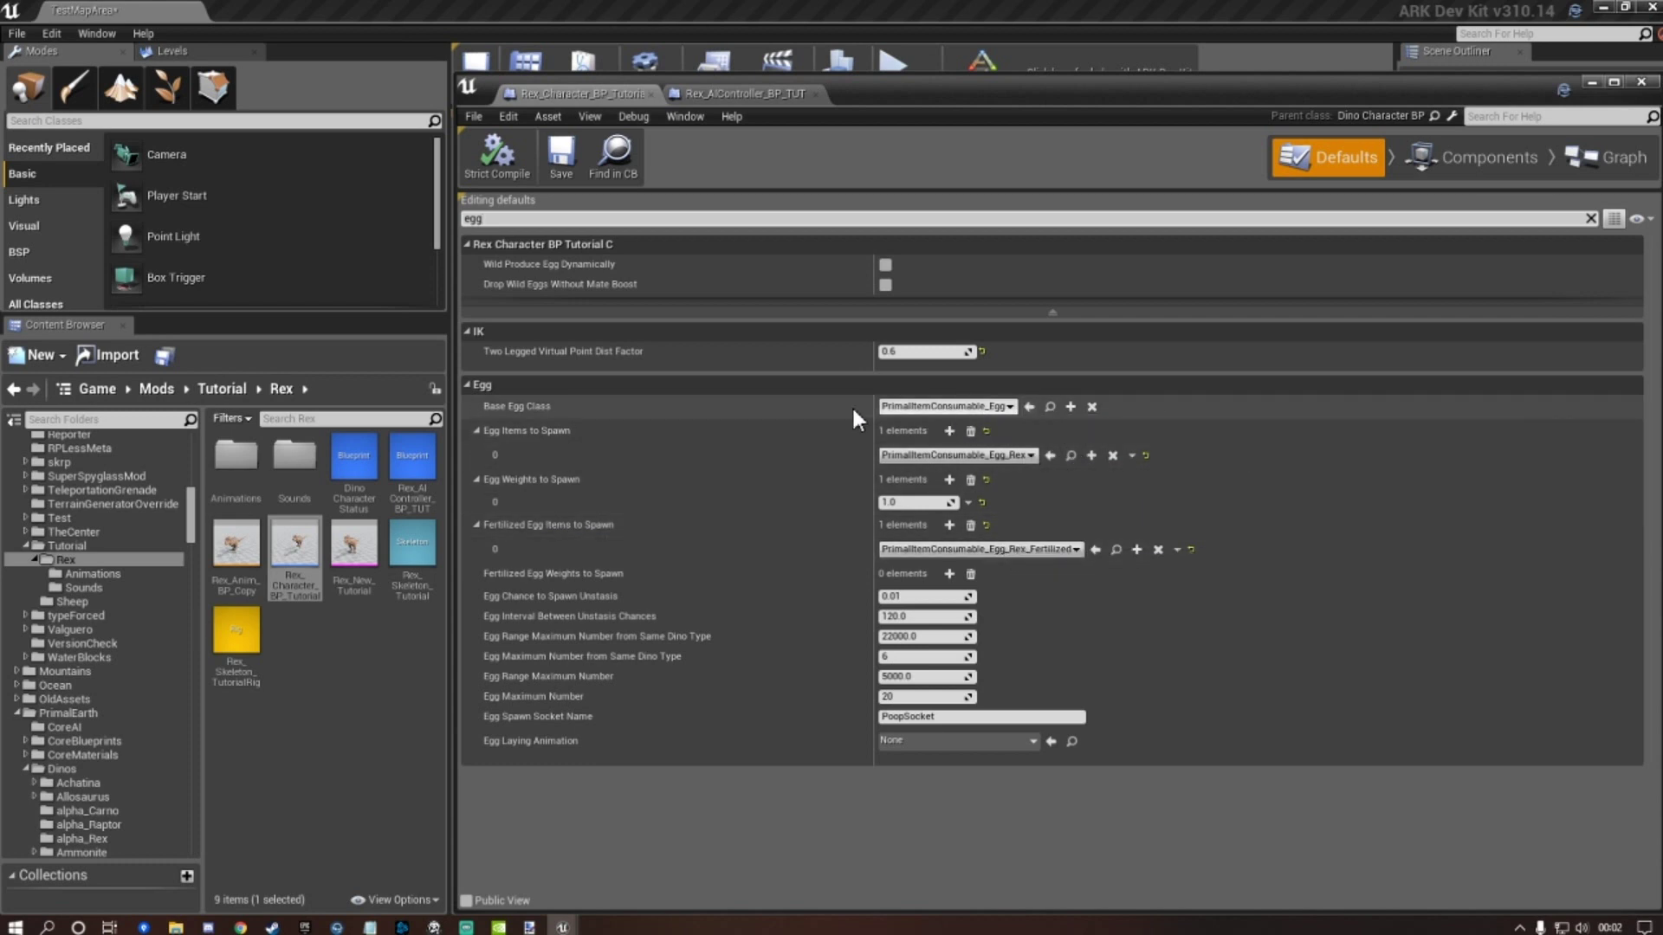
pyautogui.click(1067, 456)
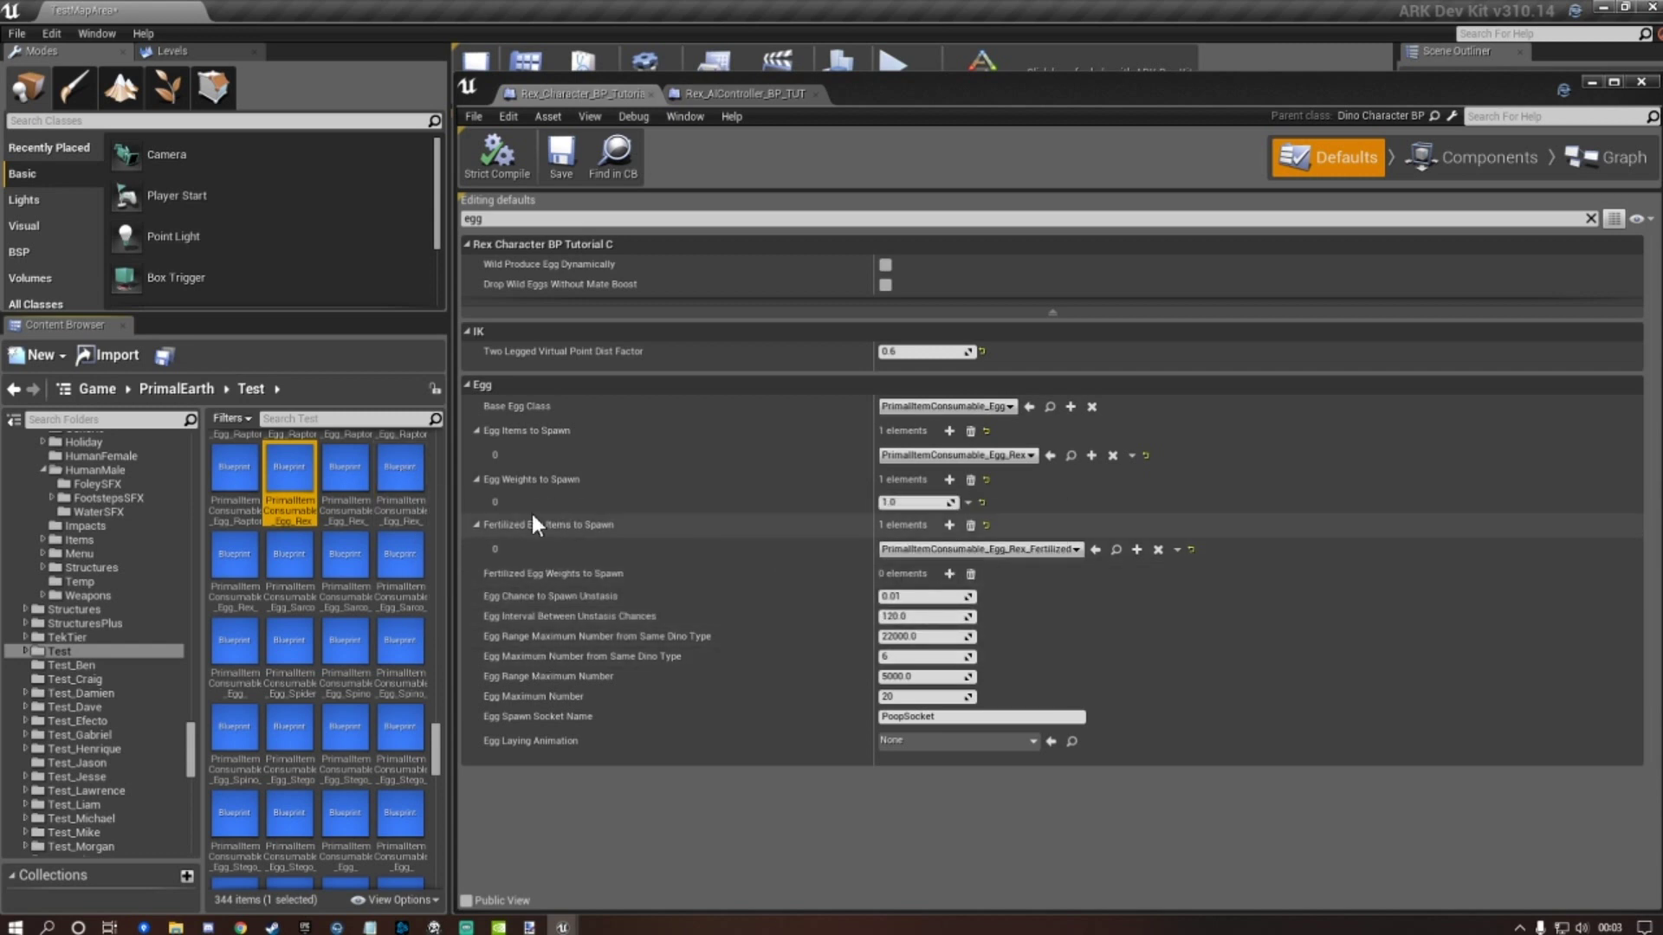
# Copy the PrimalItemConsumable_Egg_Rex blueprint and its fertilized version together into the Mods/Tutorial/Rex folder.
pyautogui.keyDown('ctrl'); pyautogui.click(405, 482); pyautogui.keyUp('ctrl')
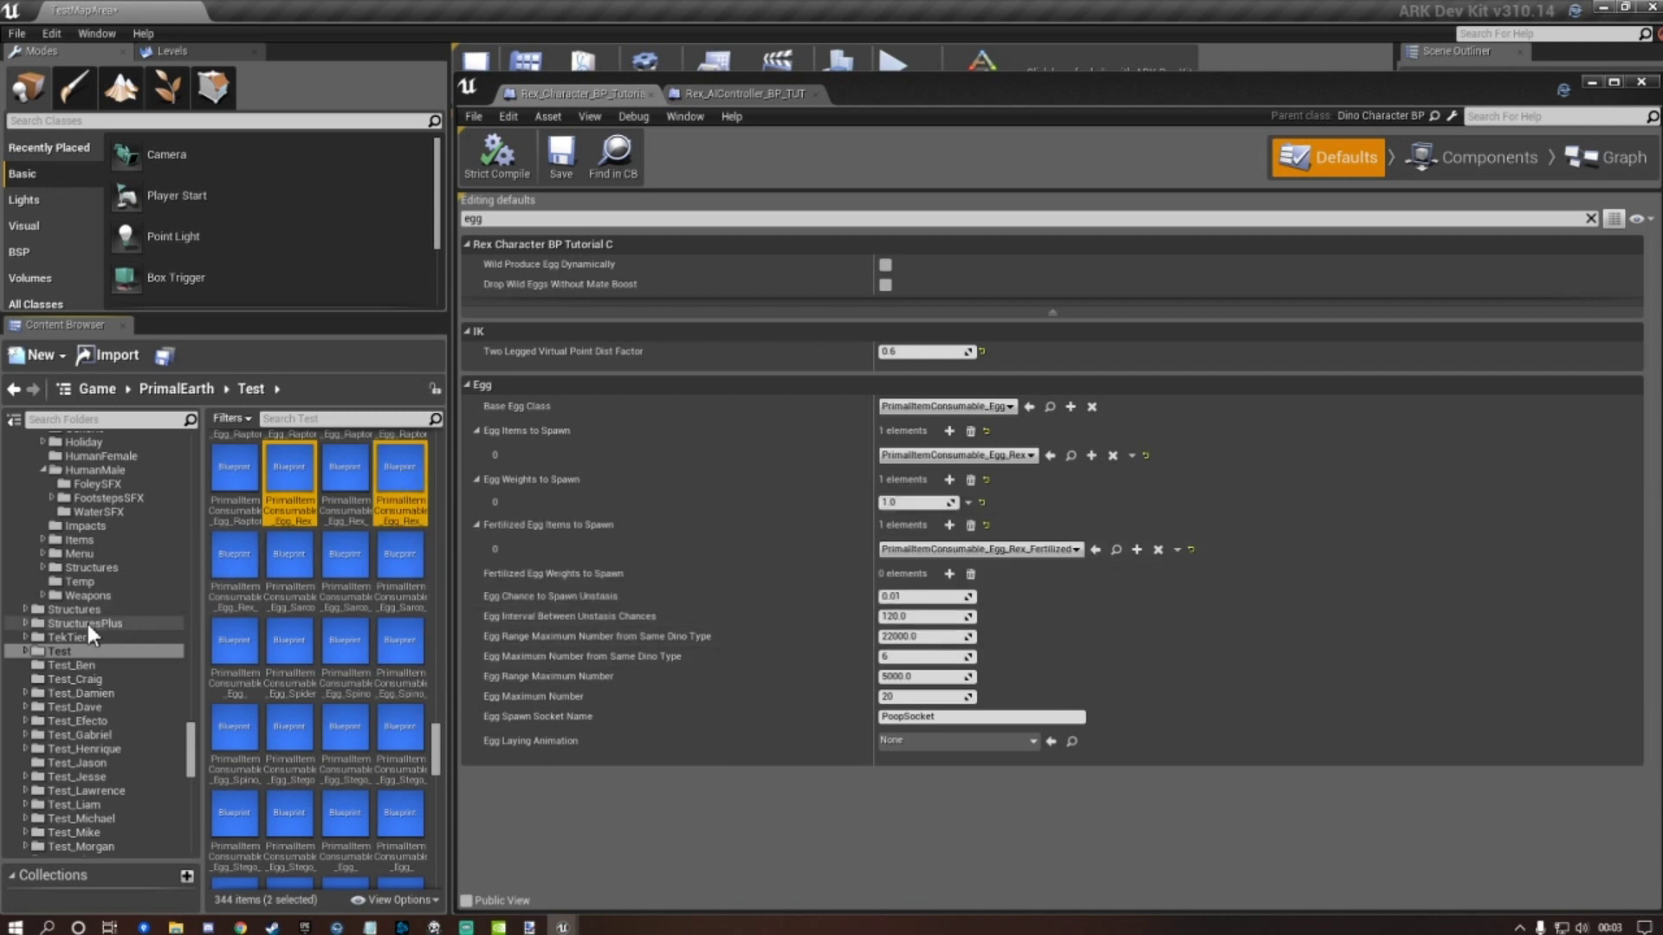
pyautogui.scroll(8, 111, 615)
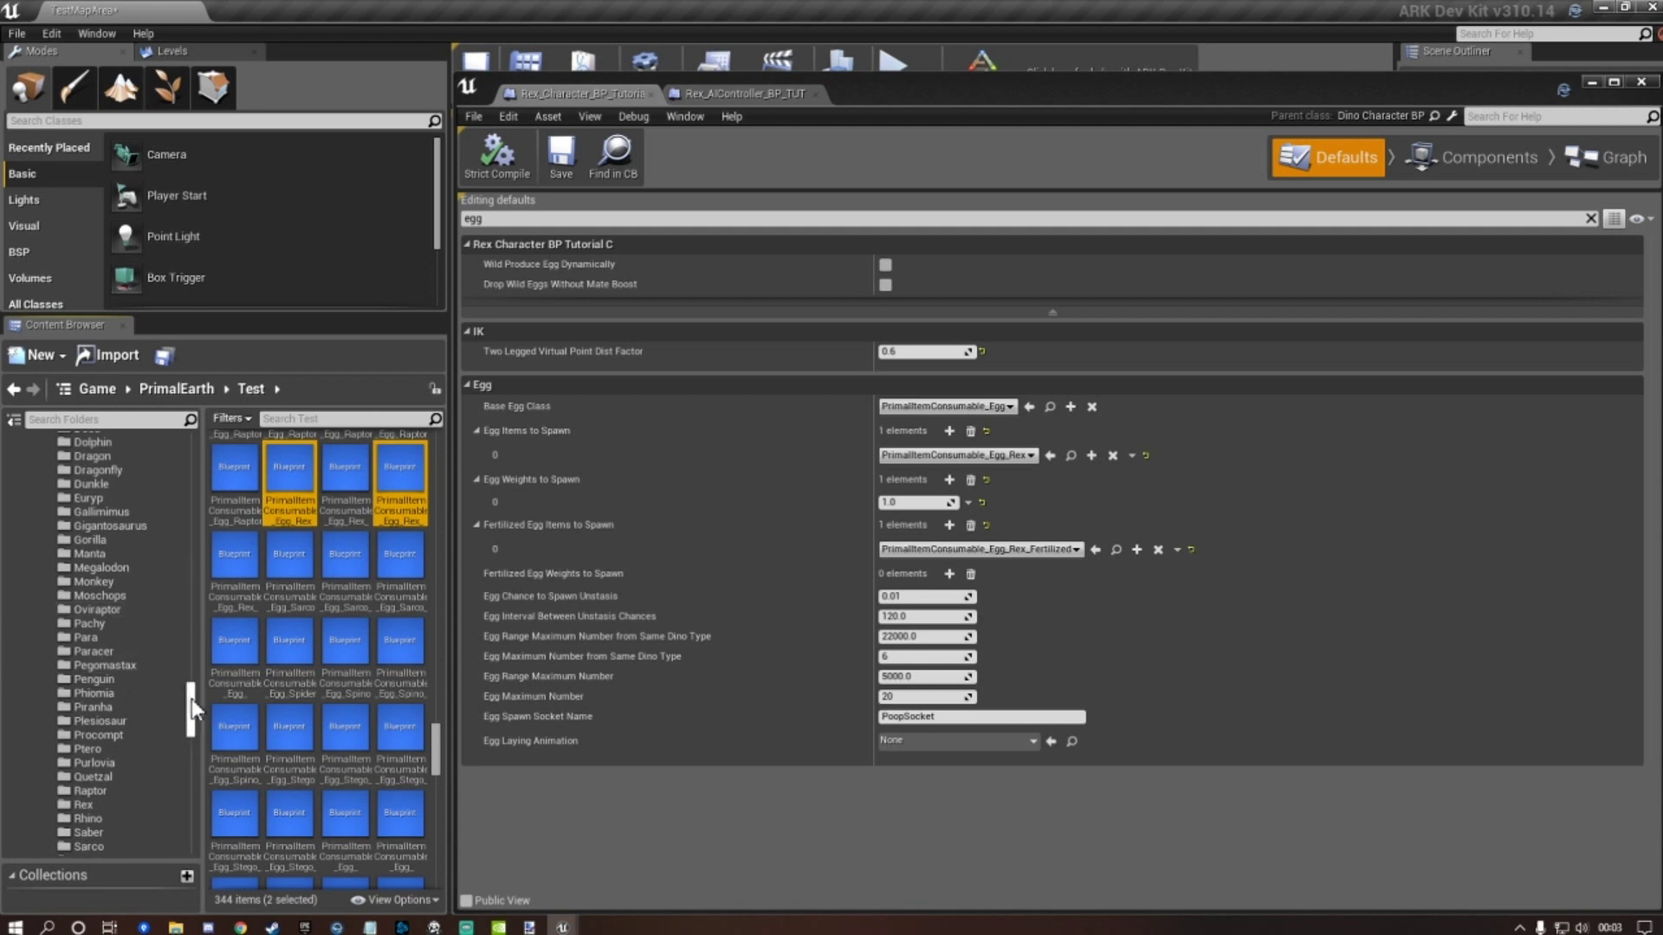
pyautogui.moveTo(190, 699); pyautogui.dragTo(205, 492)
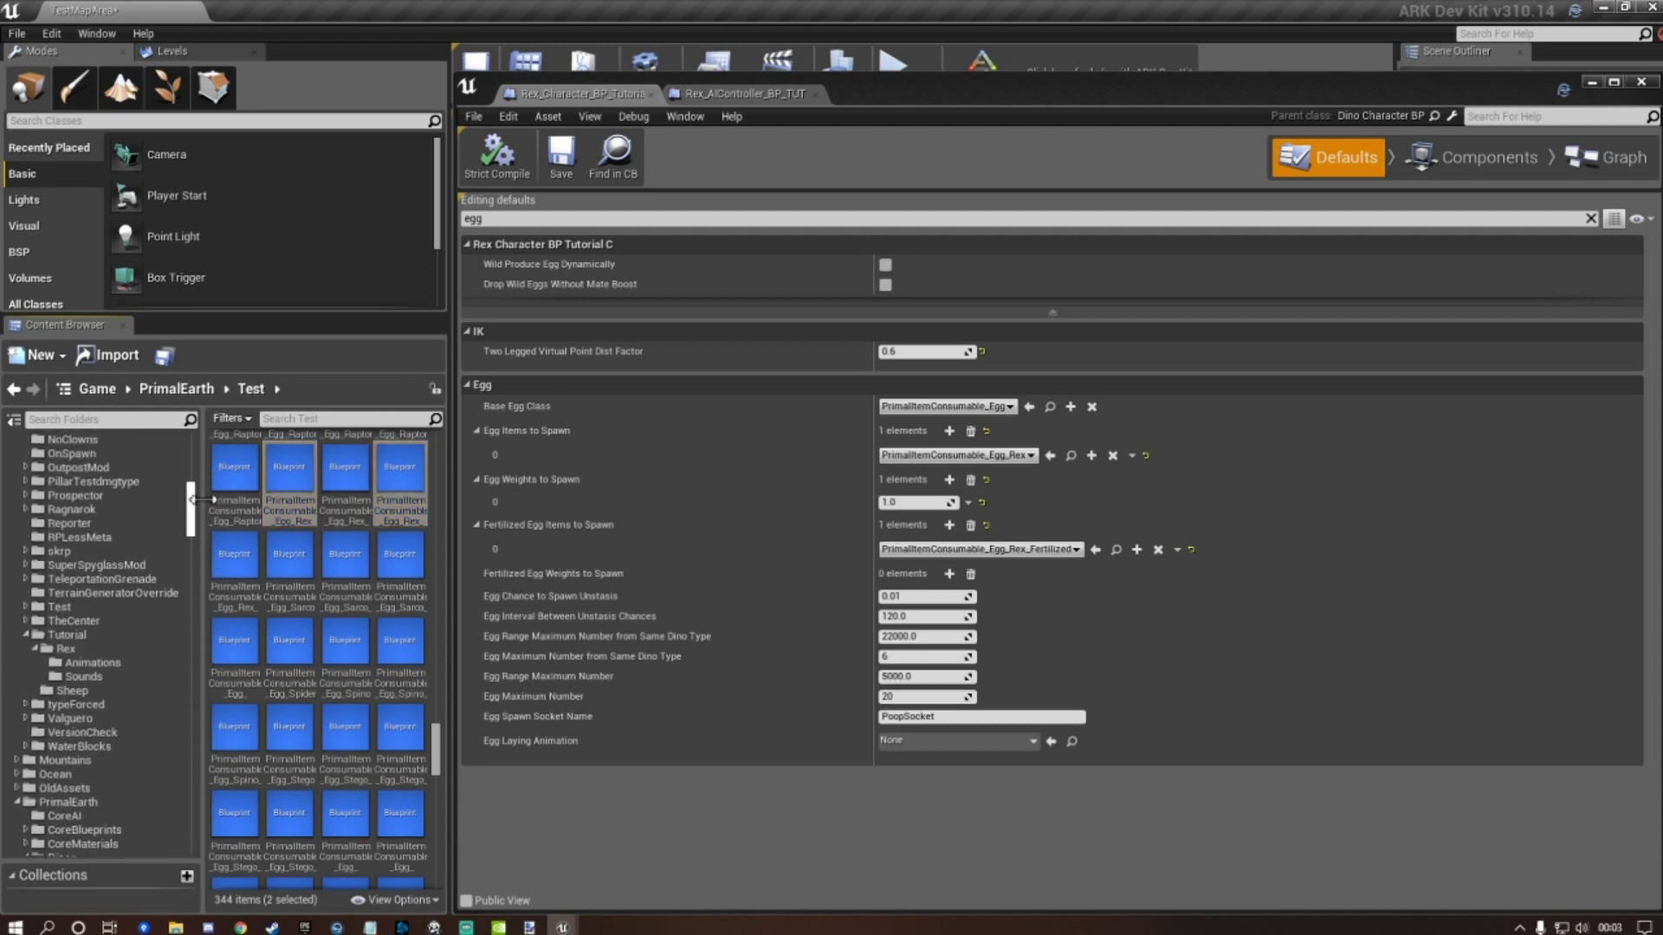
pyautogui.moveTo(401, 479); pyautogui.dragTo(109, 653)
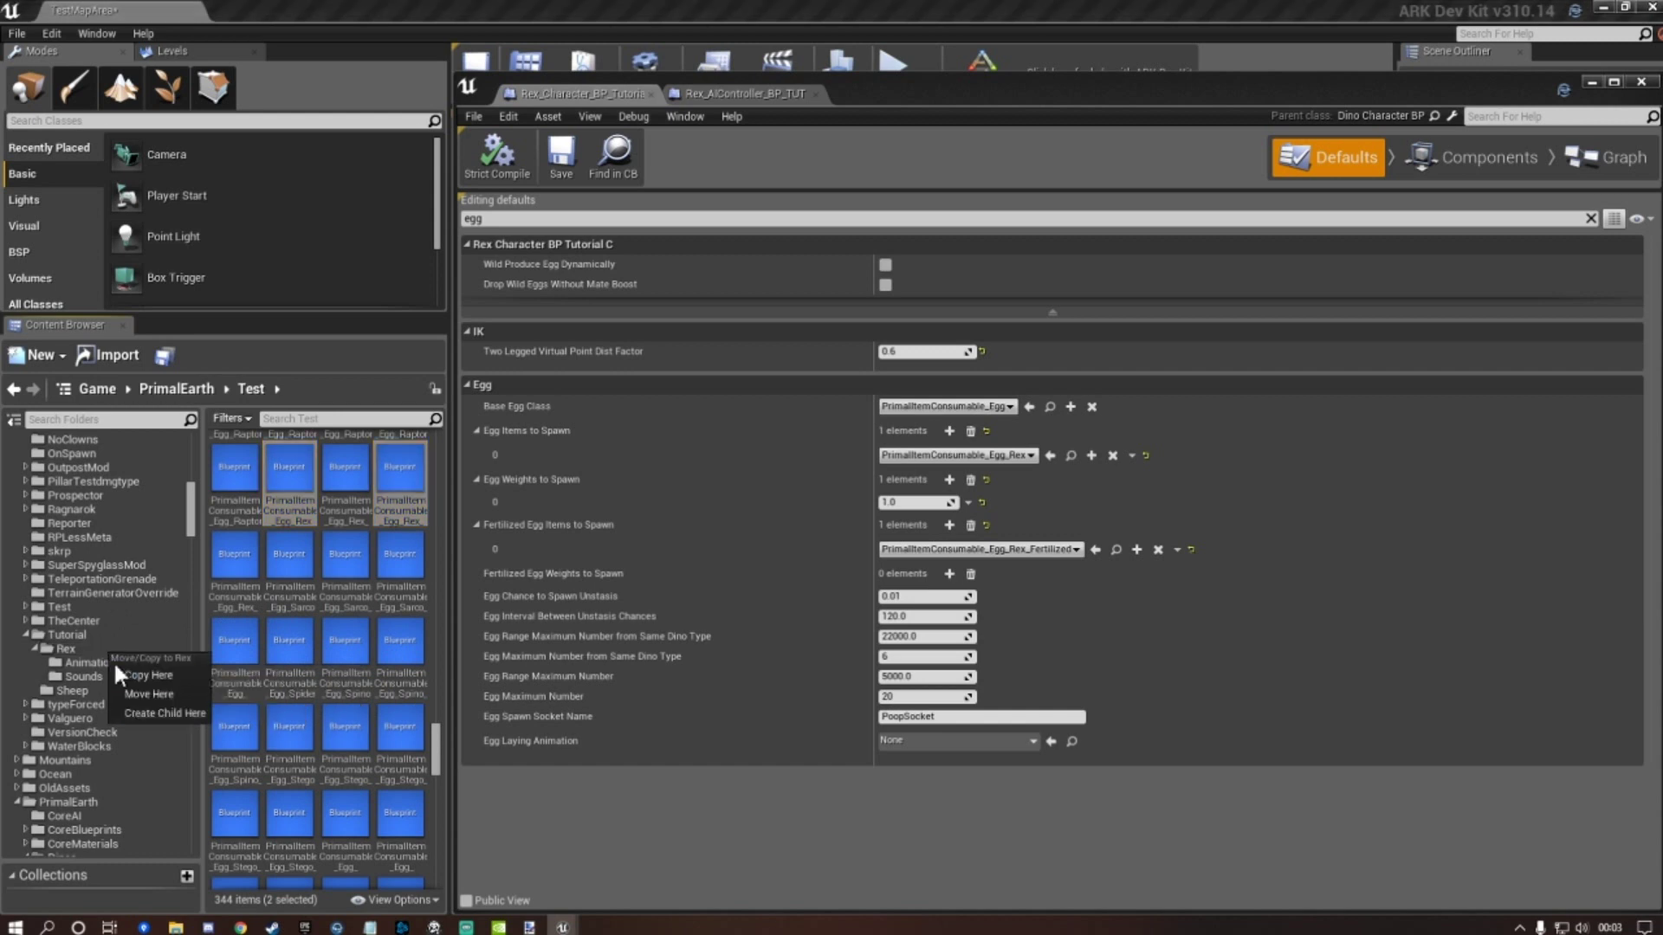
pyautogui.click(132, 674)
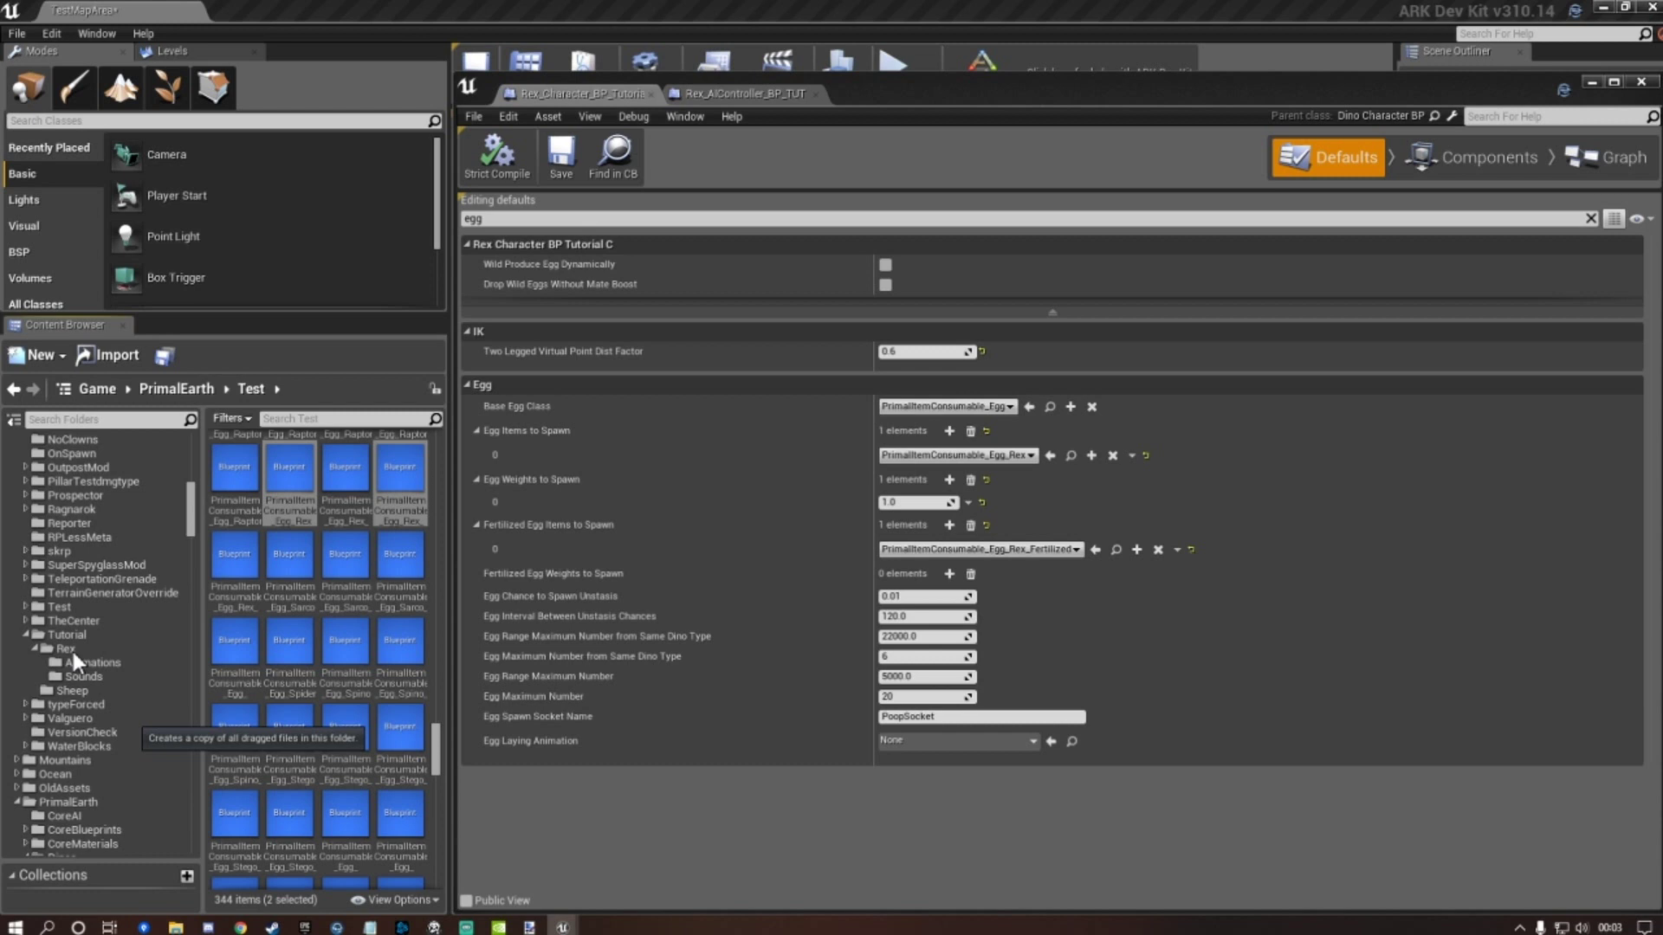
# In the Mods/Tutorial/Rex folder, rename the copied regular Rex egg blueprint as PrimalItemConsumable_Egg_Rex_TUT.
pyautogui.click(71, 650)
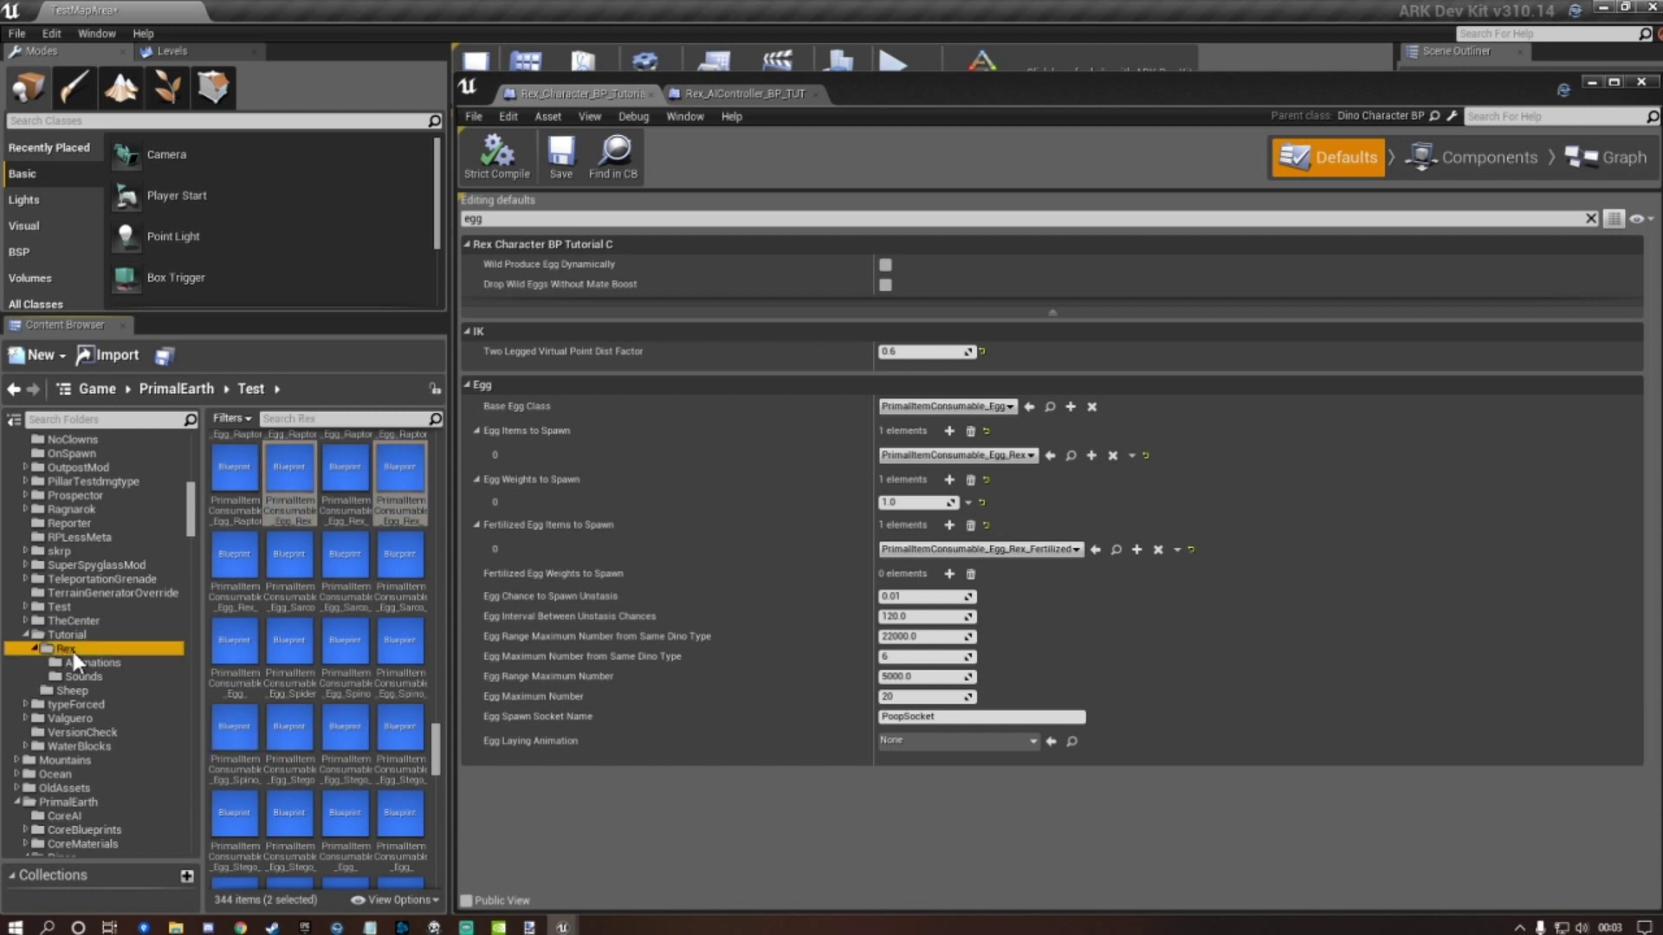
pyautogui.doubleClick(414, 498)
pyautogui.press('End')
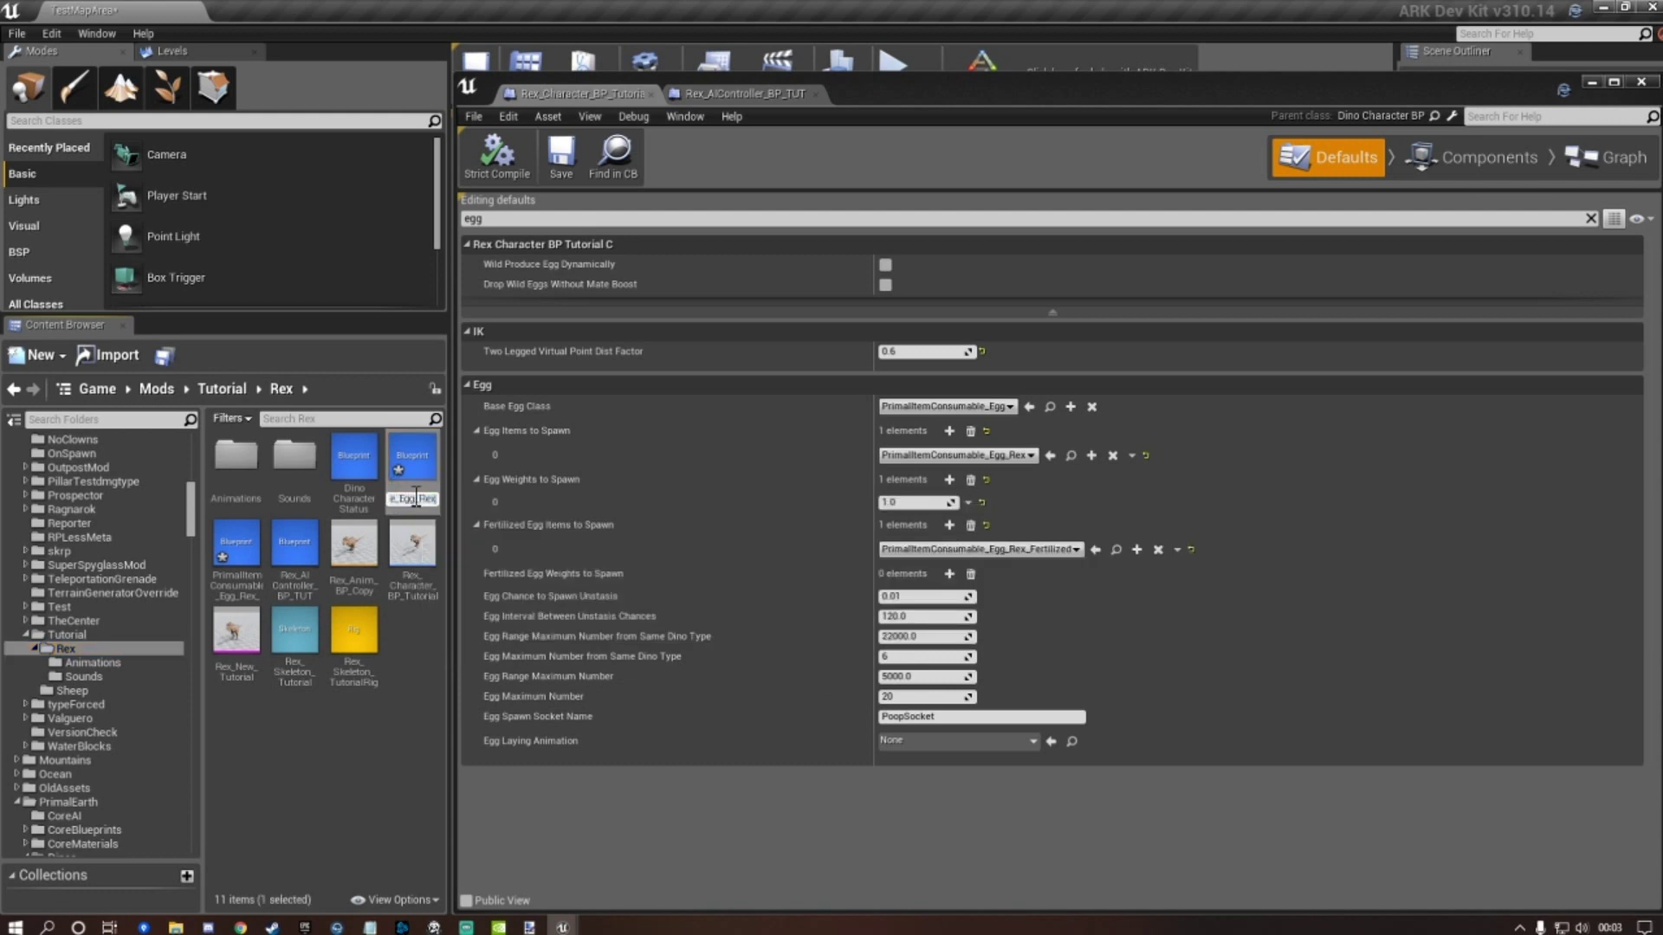
pyautogui.write('_TUT')
pyautogui.press('Return')
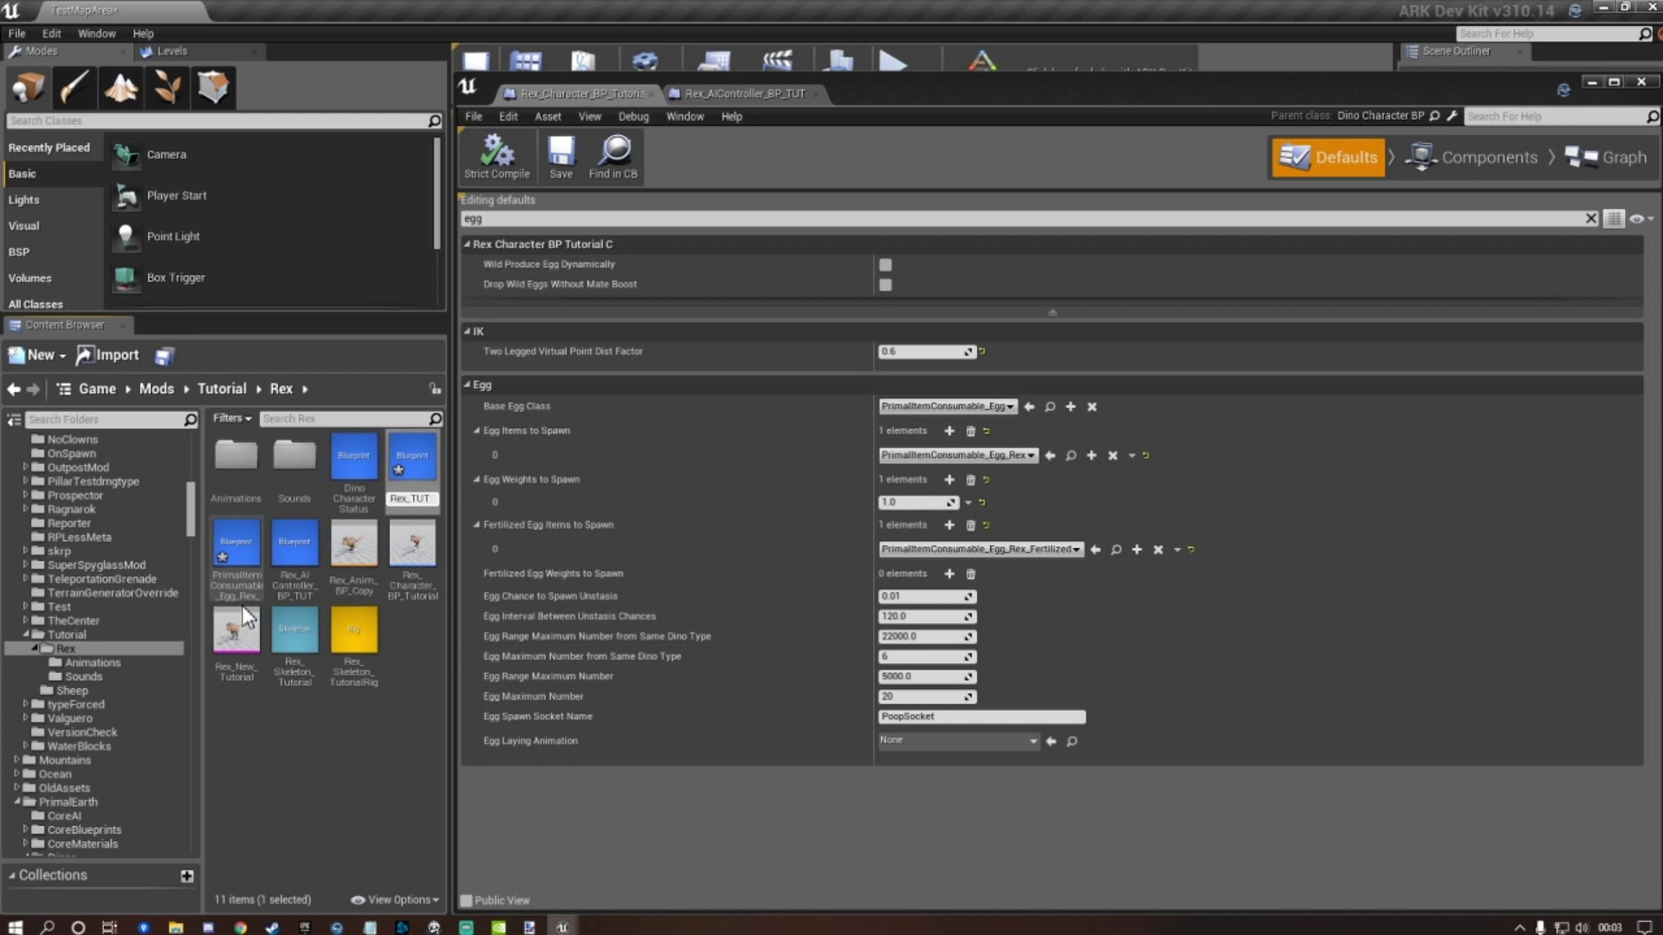
# Rename the copied fertilized egg blueprint as PrimalItemConsumable_Egg_Rex_Fertilized_TUT.
pyautogui.click(239, 600)
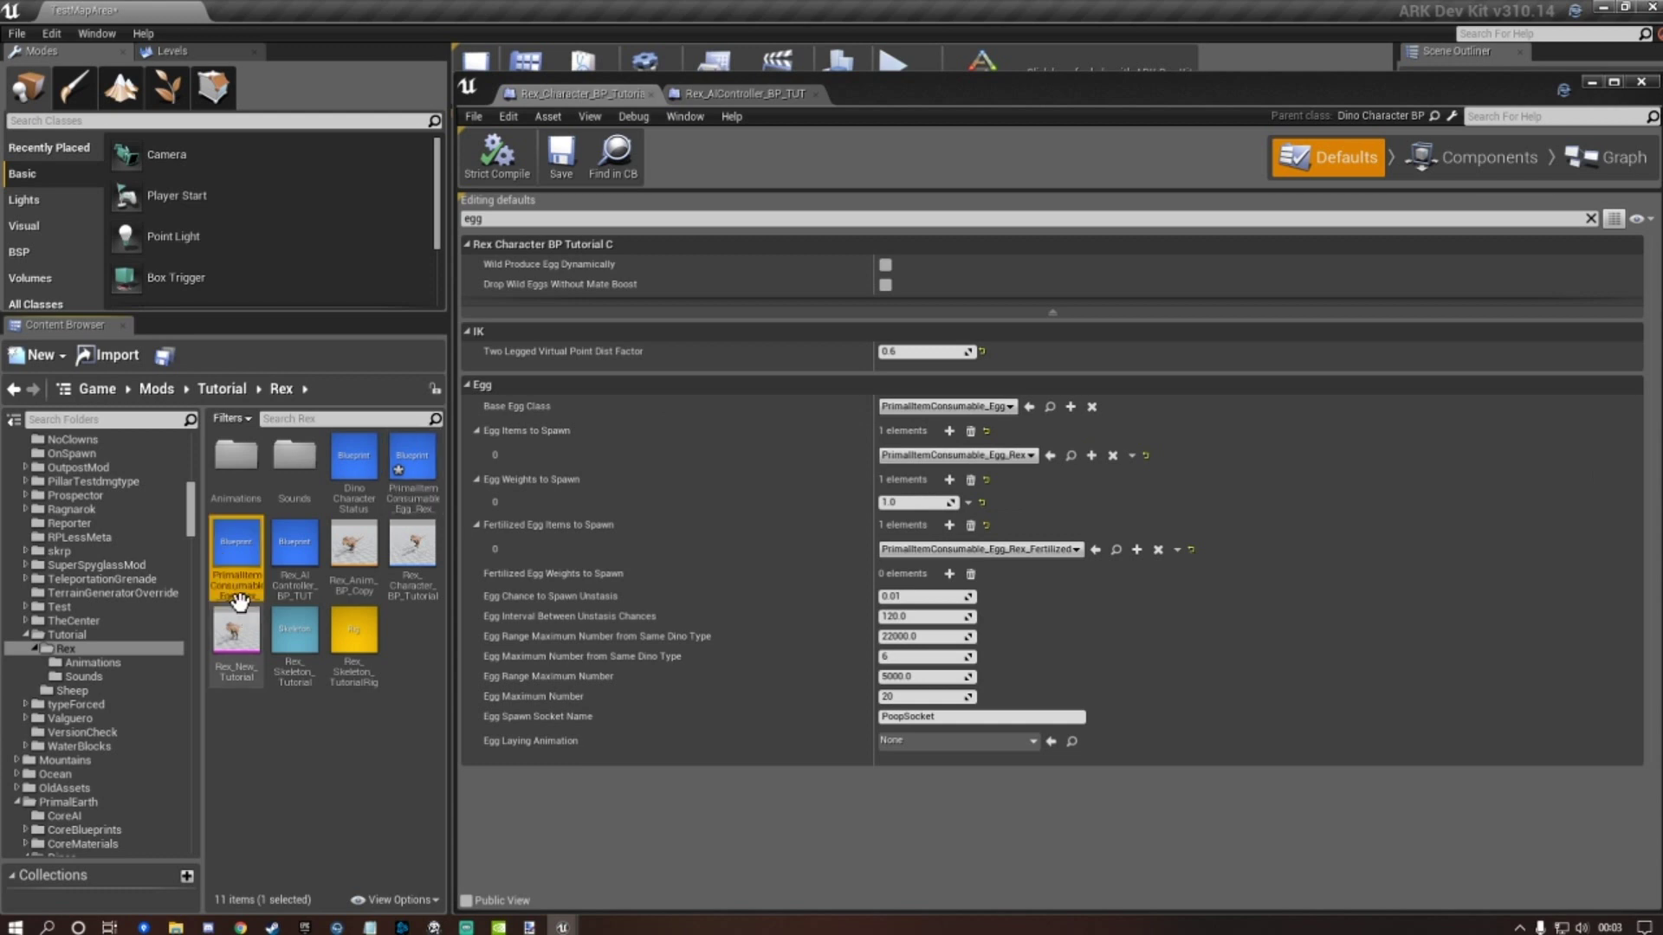
pyautogui.click(413, 486)
pyautogui.click(414, 503)
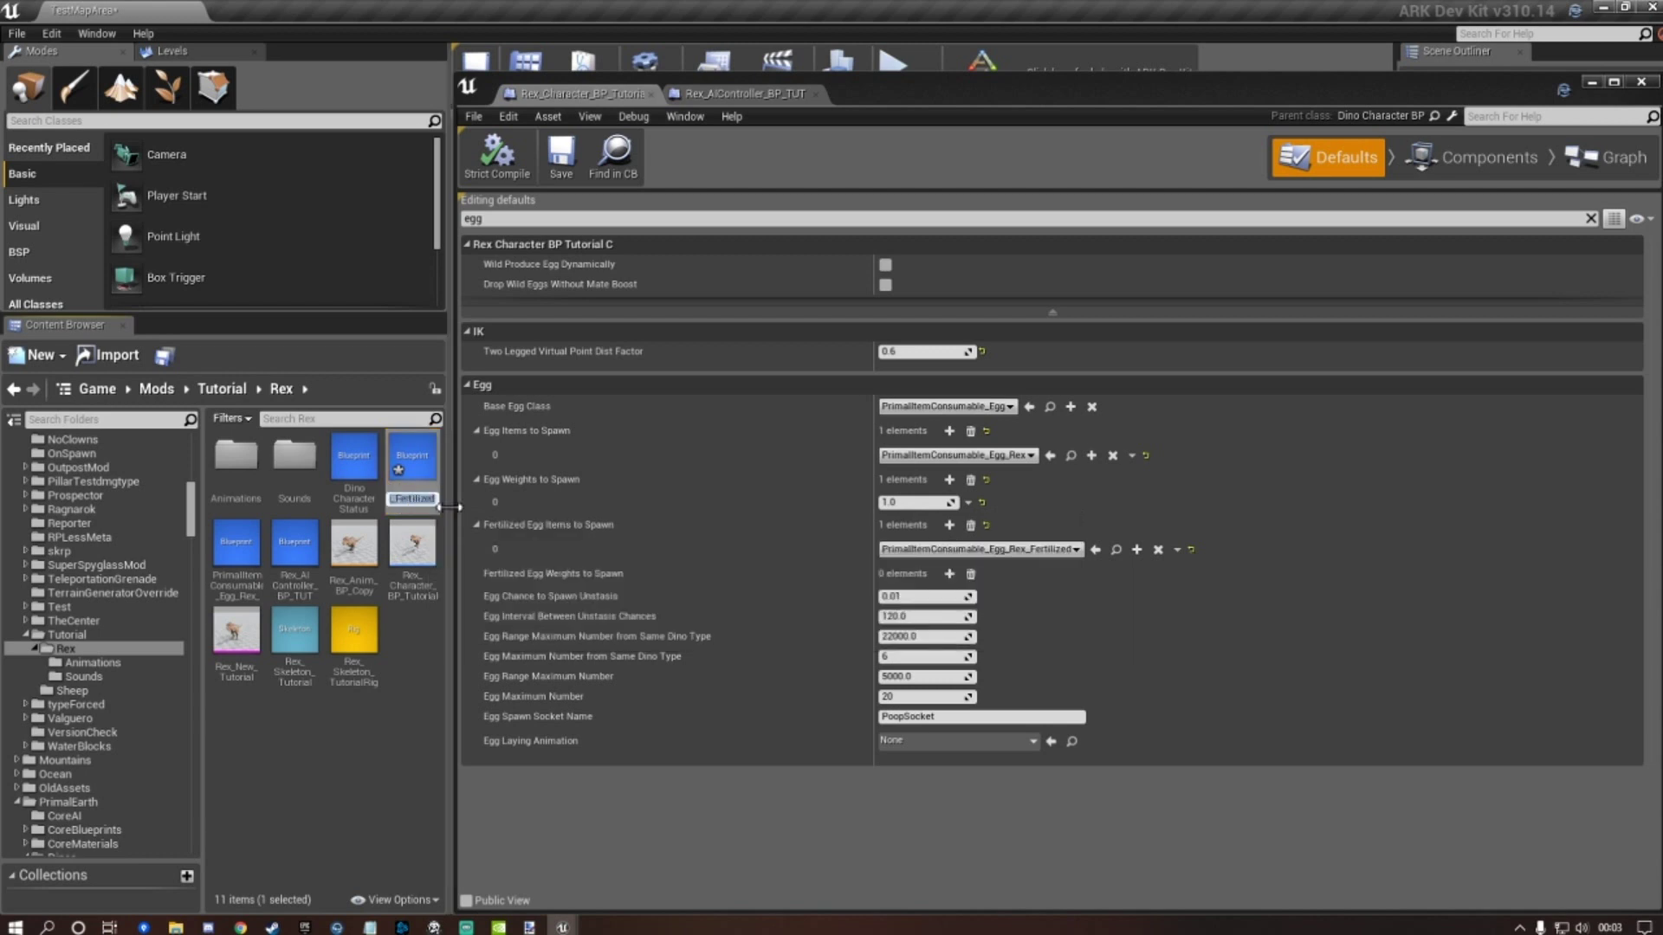
pyautogui.press('Right')
pyautogui.write('_TUT')
pyautogui.press('Return')
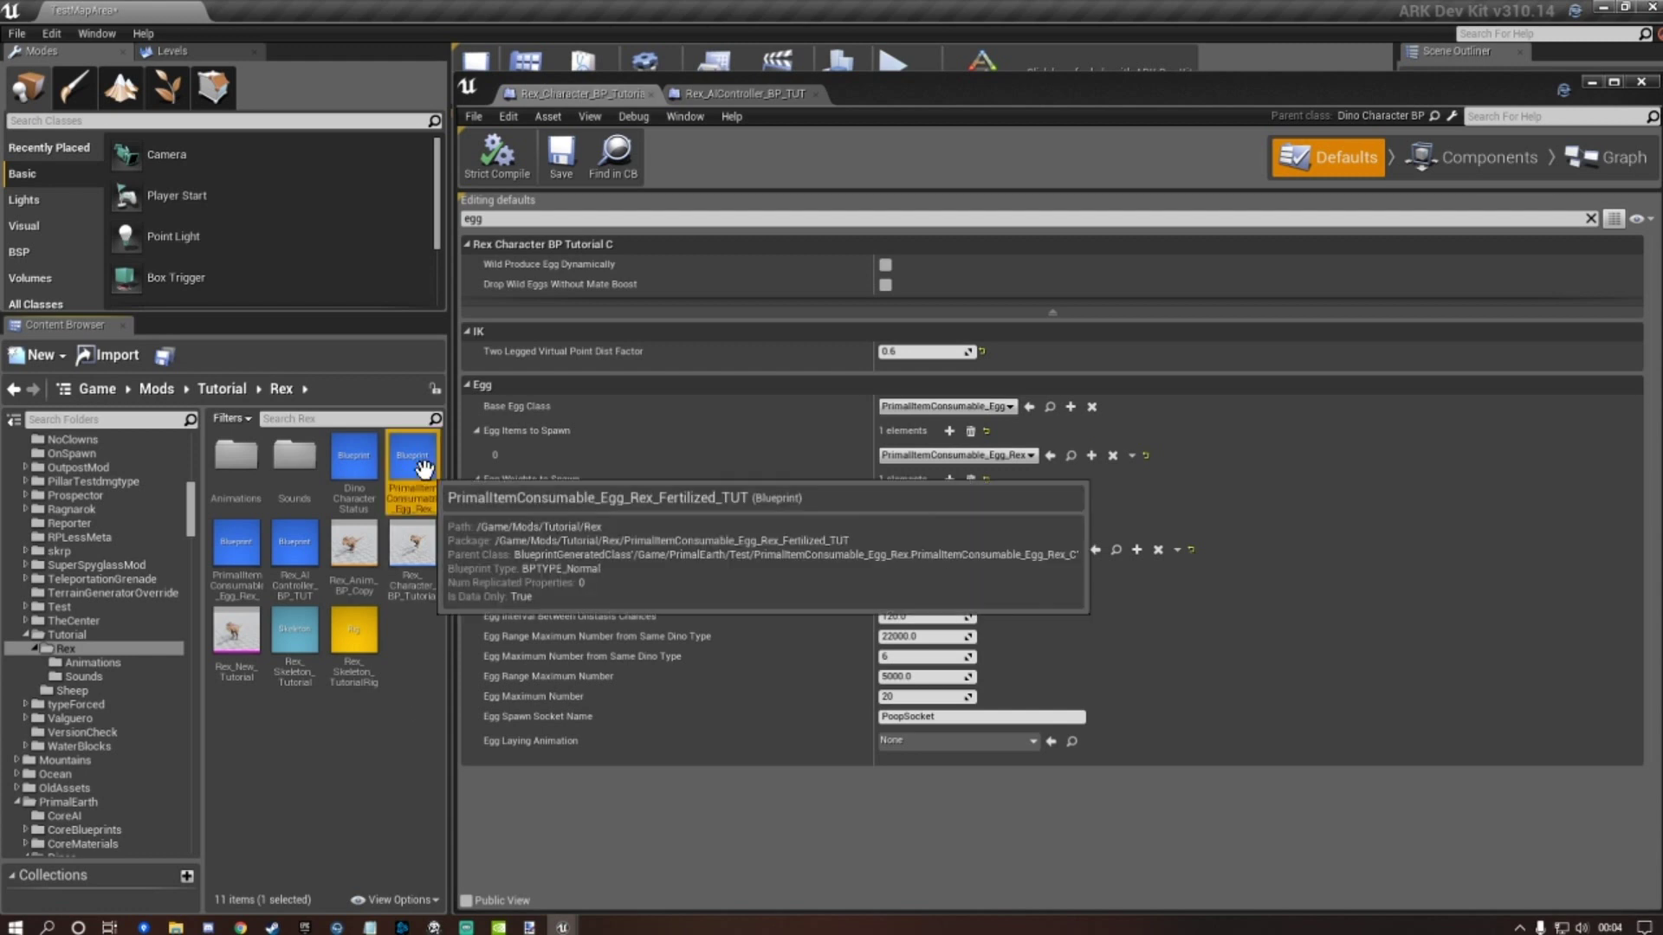
# Open the PrimalItemConsumable_Egg_Rex_TUT blueprint and change its Descriptive Name Base to Tutorial Rex Egg.
pyautogui.doubleClick(237, 555)
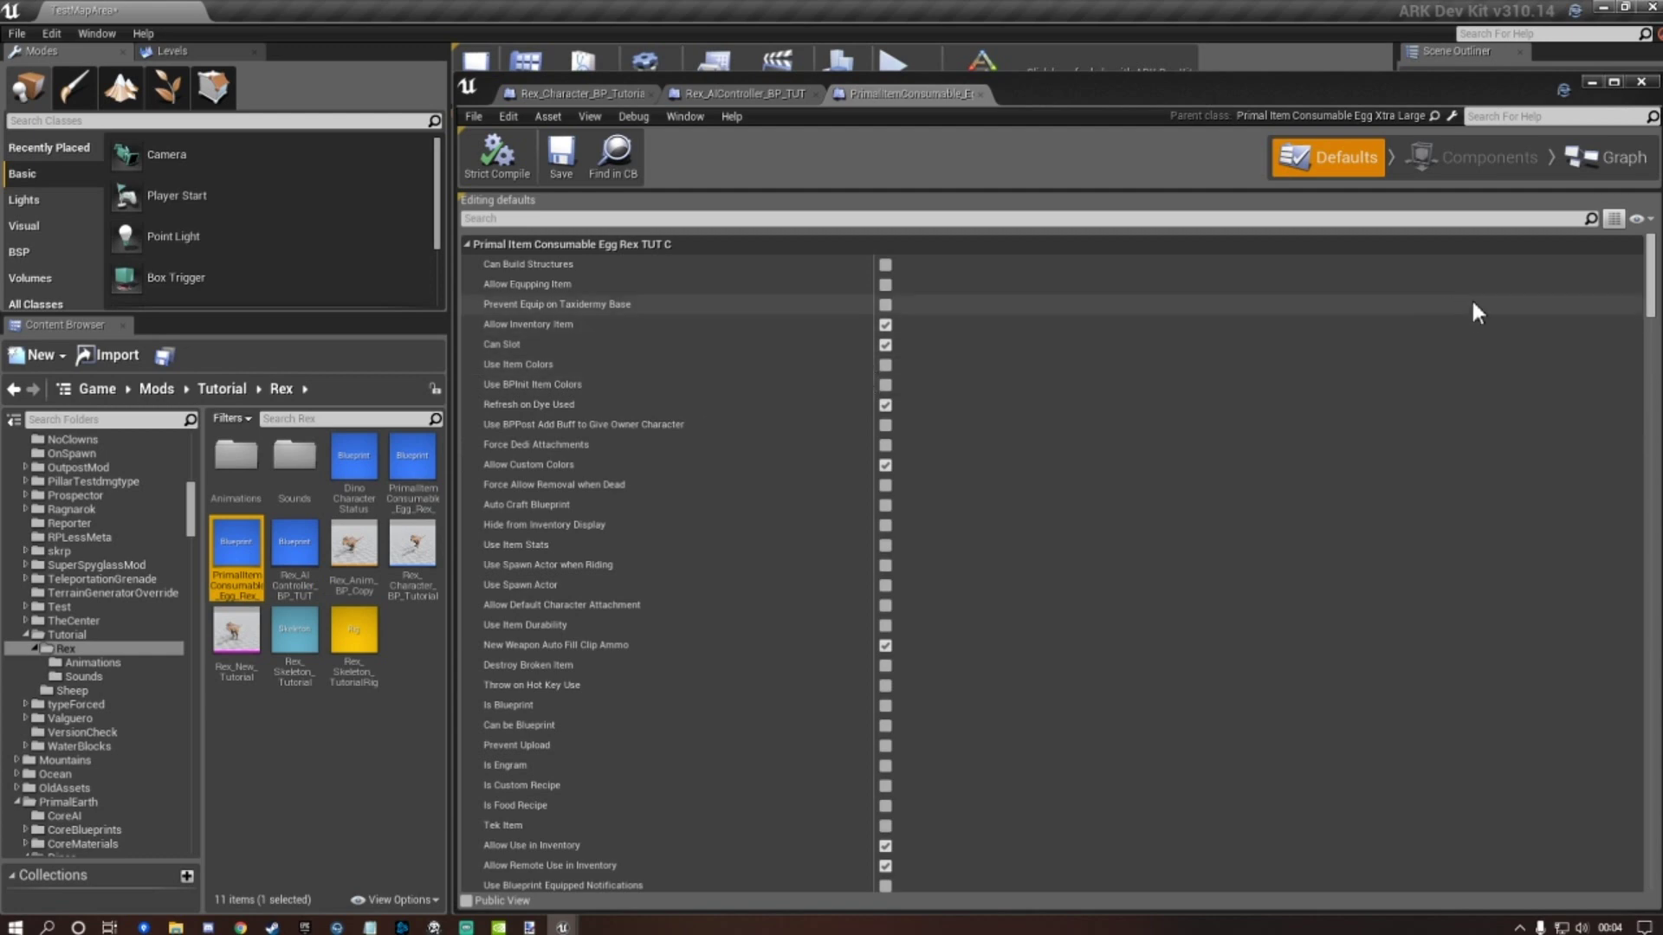
pyautogui.moveTo(1650, 276); pyautogui.dragTo(1628, 640)
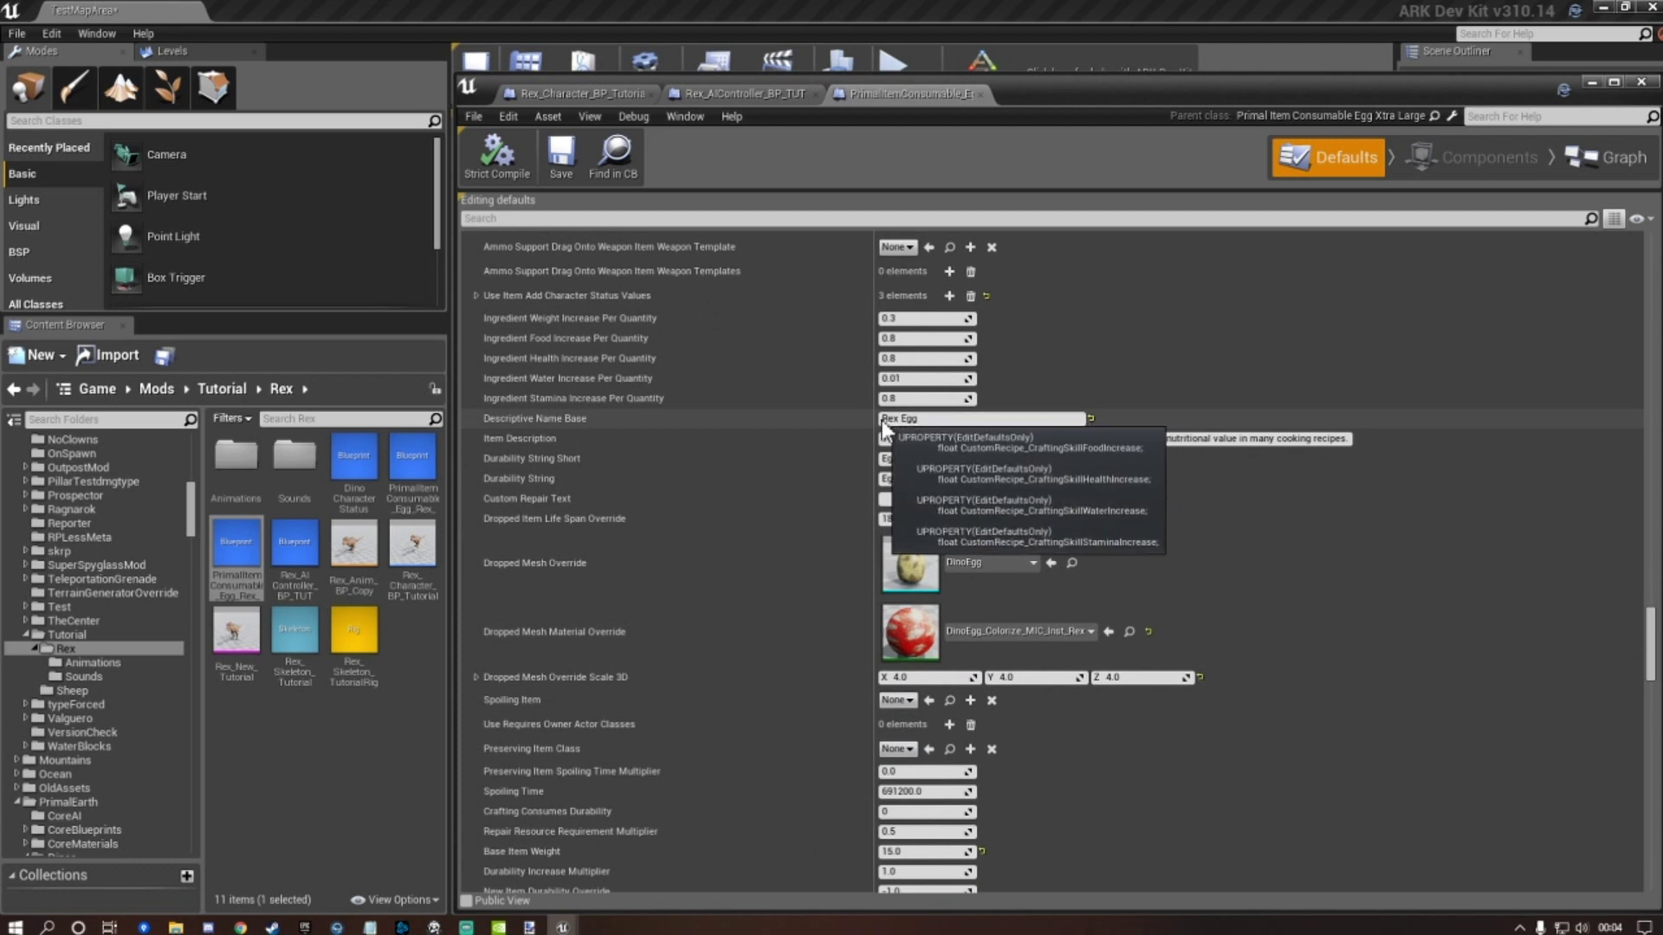
pyautogui.write('Tutor')
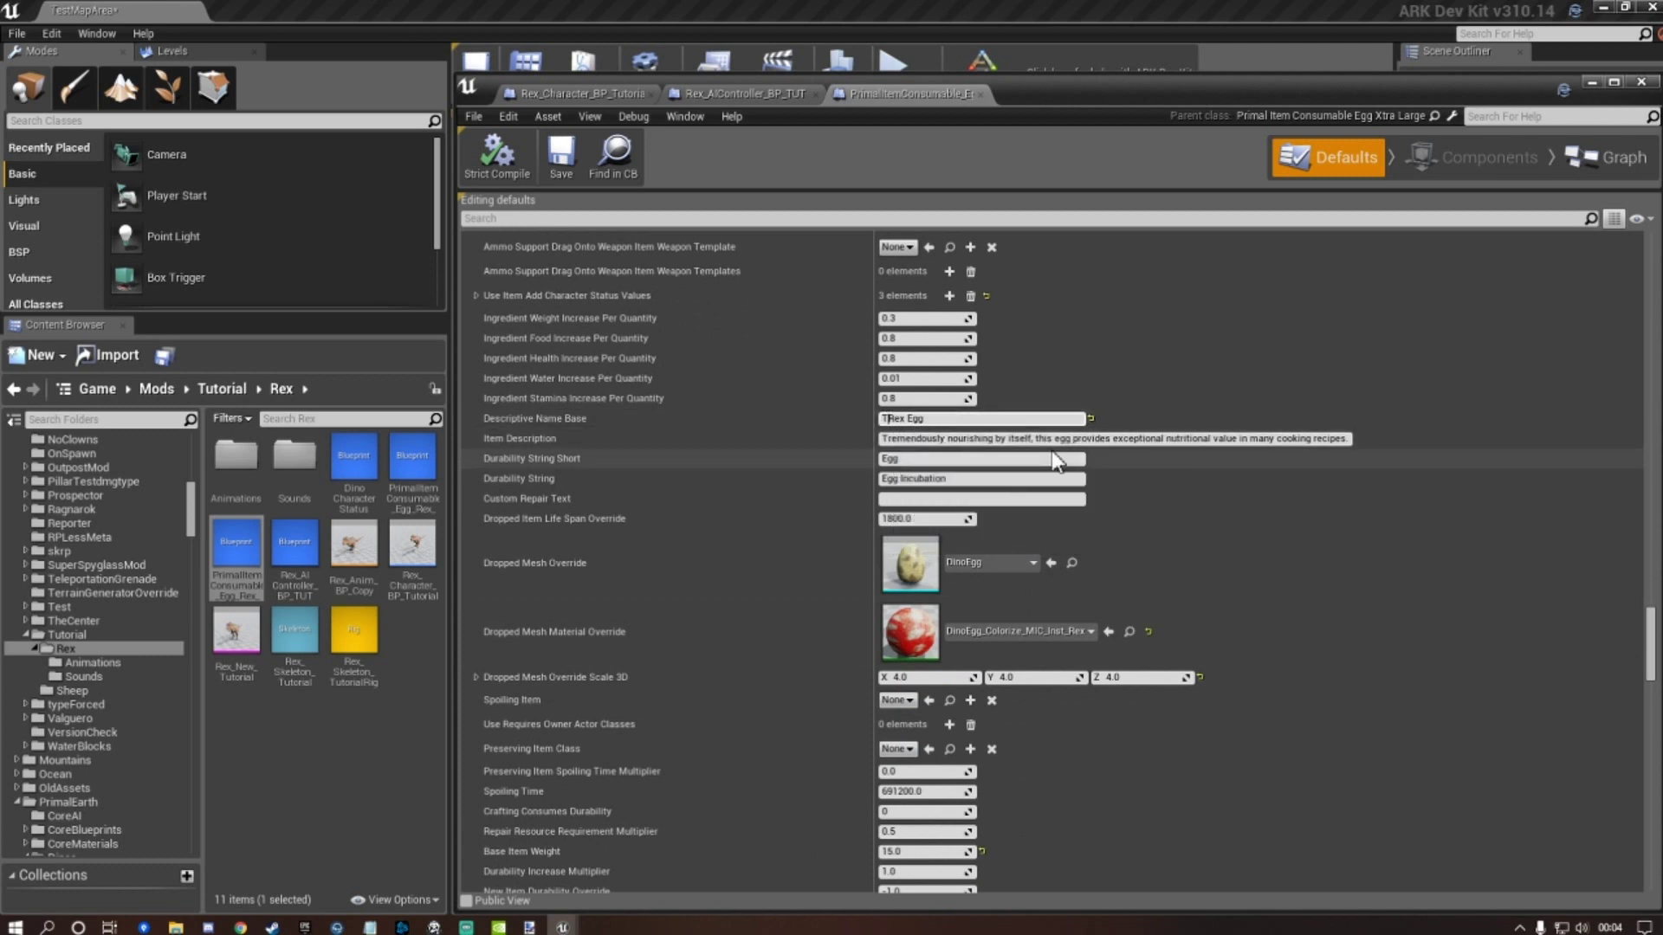
pyautogui.write('ial')
# Set the regular egg's Dropped Mesh Override Scale 3D to 2 on X, Y and Z, and save the blueprint.
pyautogui.scroll(-1, 1129, 474)
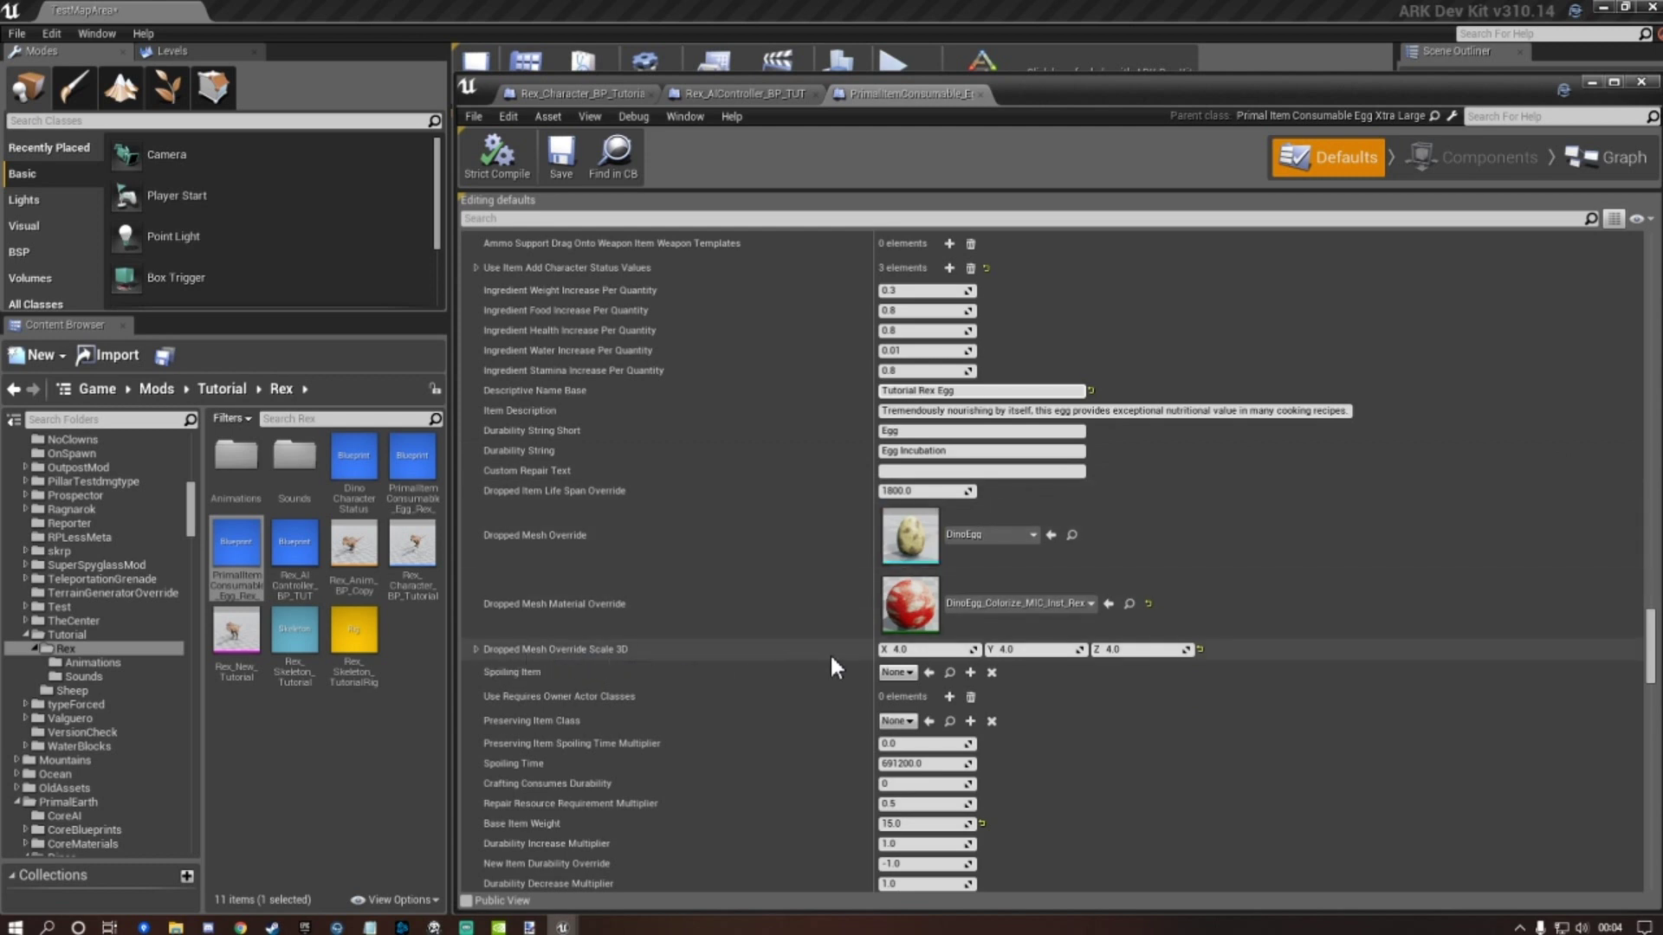
pyautogui.click(911, 651)
pyautogui.click(912, 652)
pyautogui.write('2')
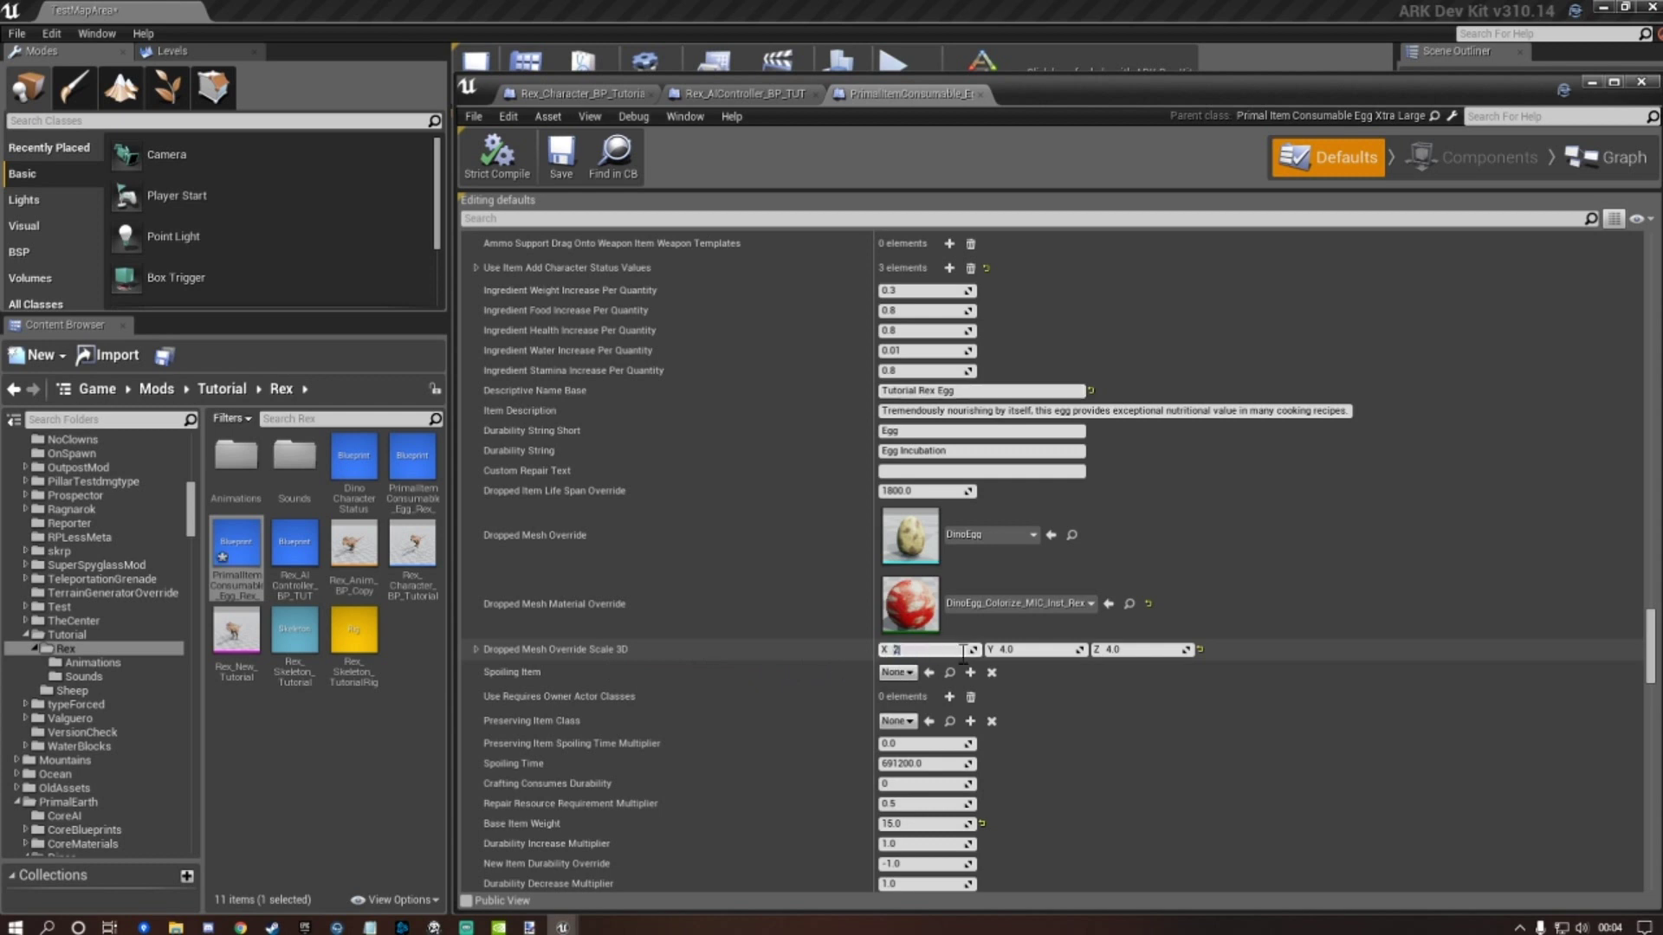
pyautogui.press('Tab')
pyautogui.write('2')
pyautogui.press('Tab')
pyautogui.write('2')
pyautogui.click(563, 152)
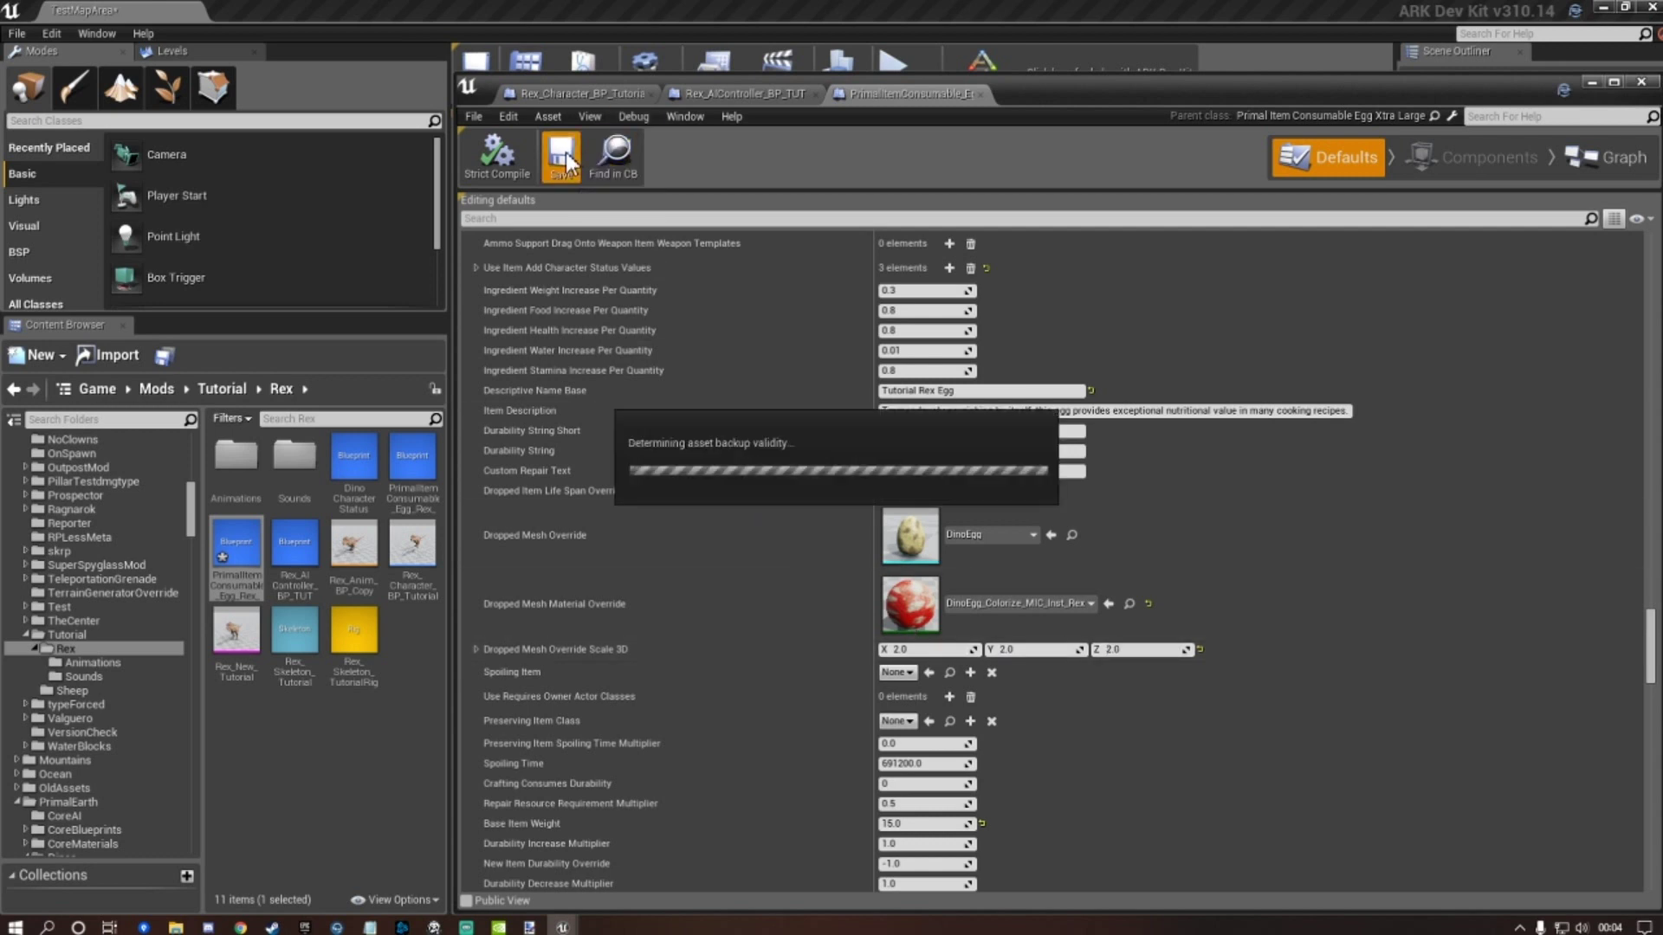
# Review the regular egg's remaining defaults, including its icons, temperatures and dino aggro settings, and save the blueprint again.
pyautogui.scroll(-3, 786, 493)
pyautogui.scroll(-9, 787, 499)
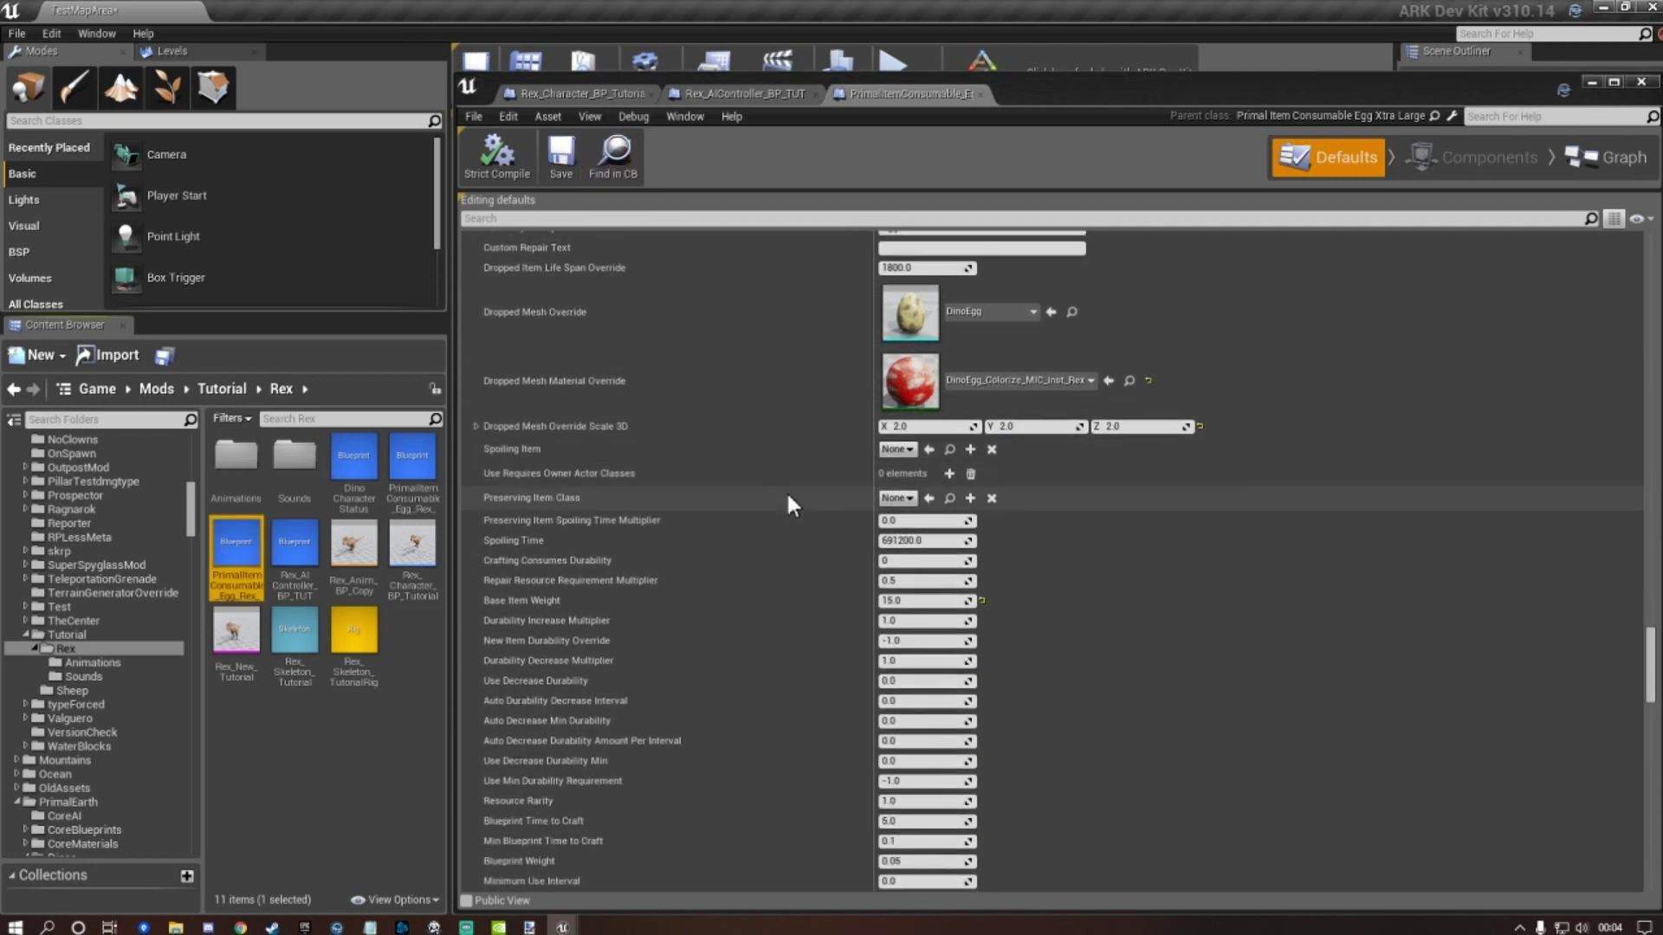
pyautogui.scroll(-2, 783, 480)
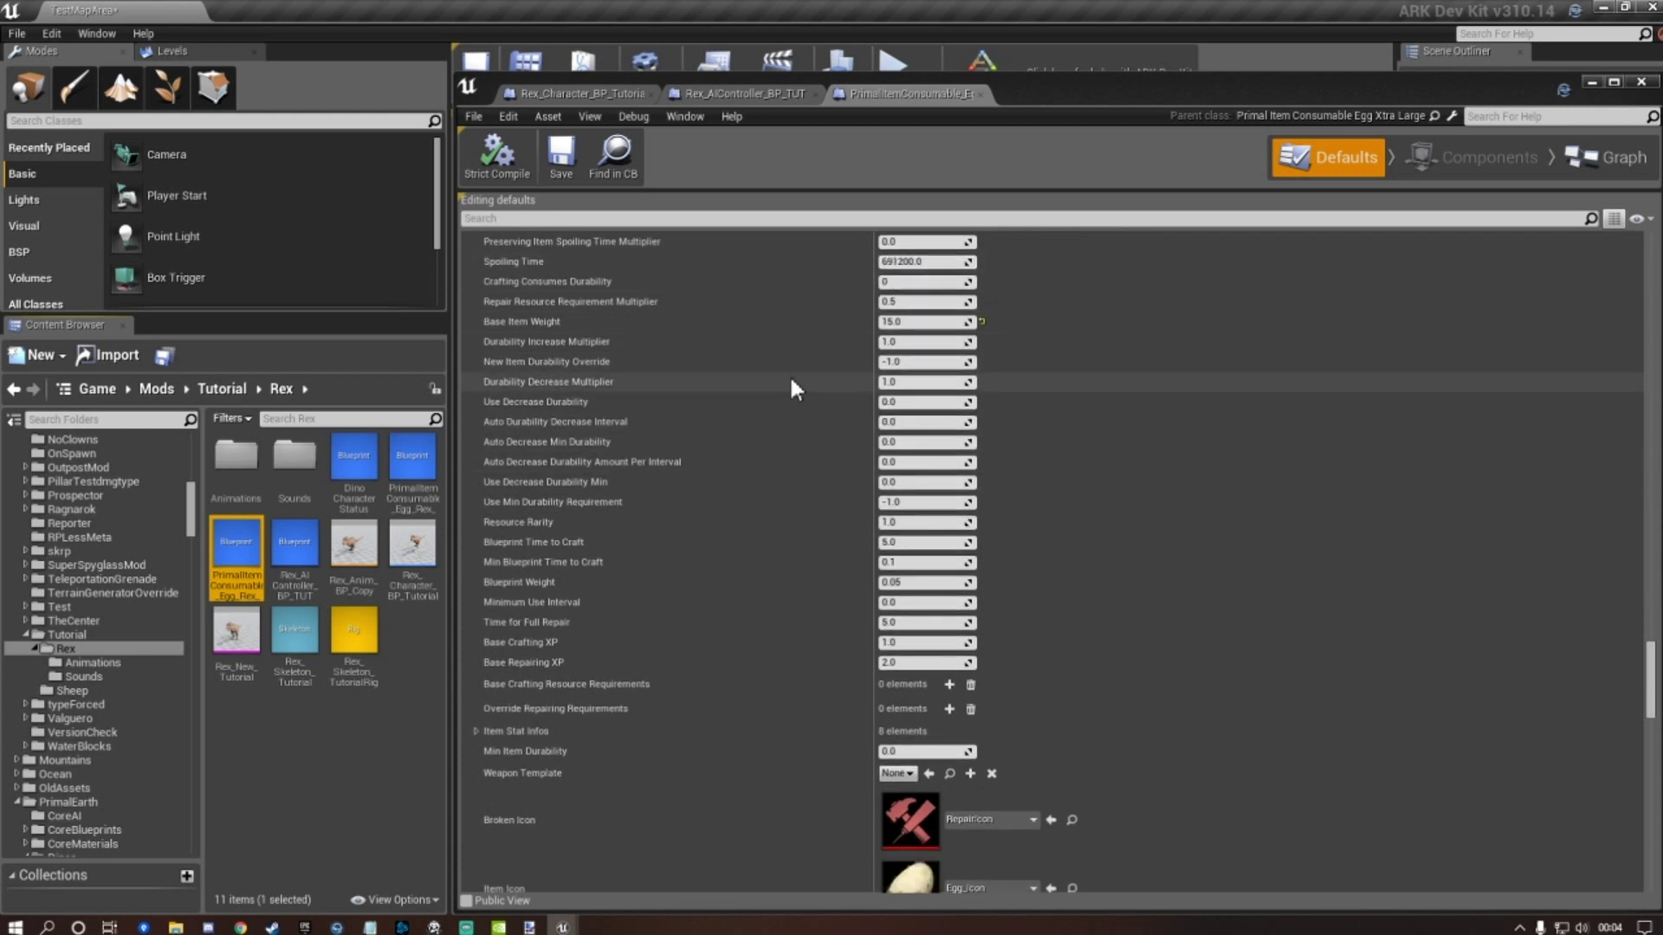
pyautogui.scroll(-5, 735, 459)
pyautogui.scroll(-13, 739, 466)
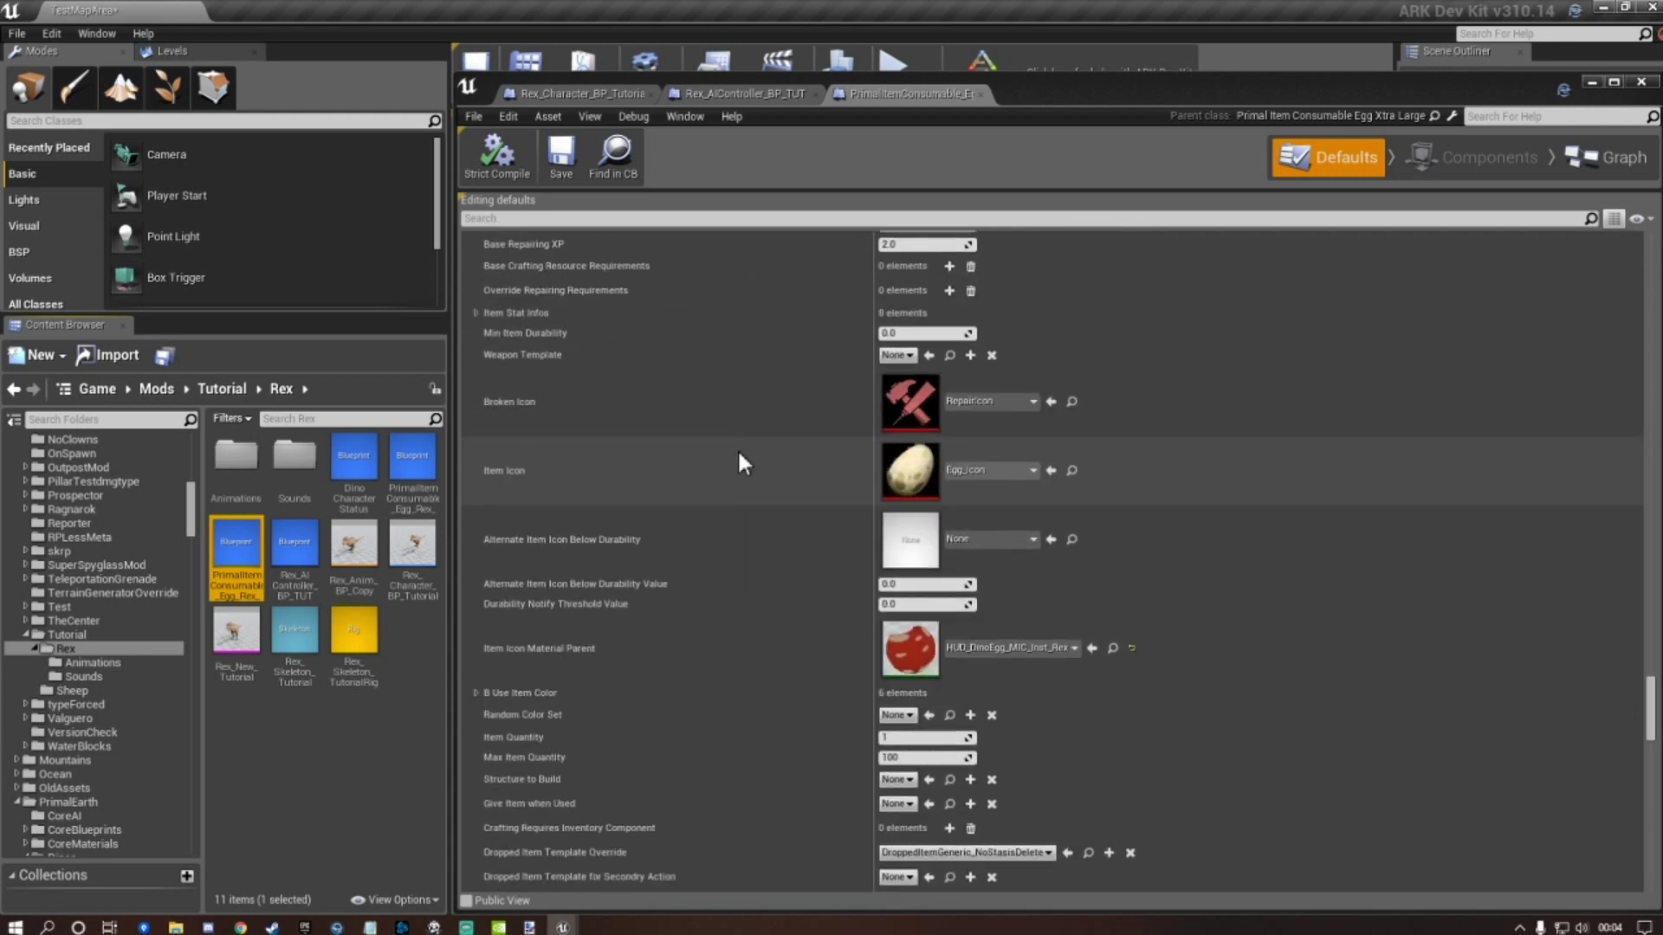
pyautogui.scroll(-8, 739, 459)
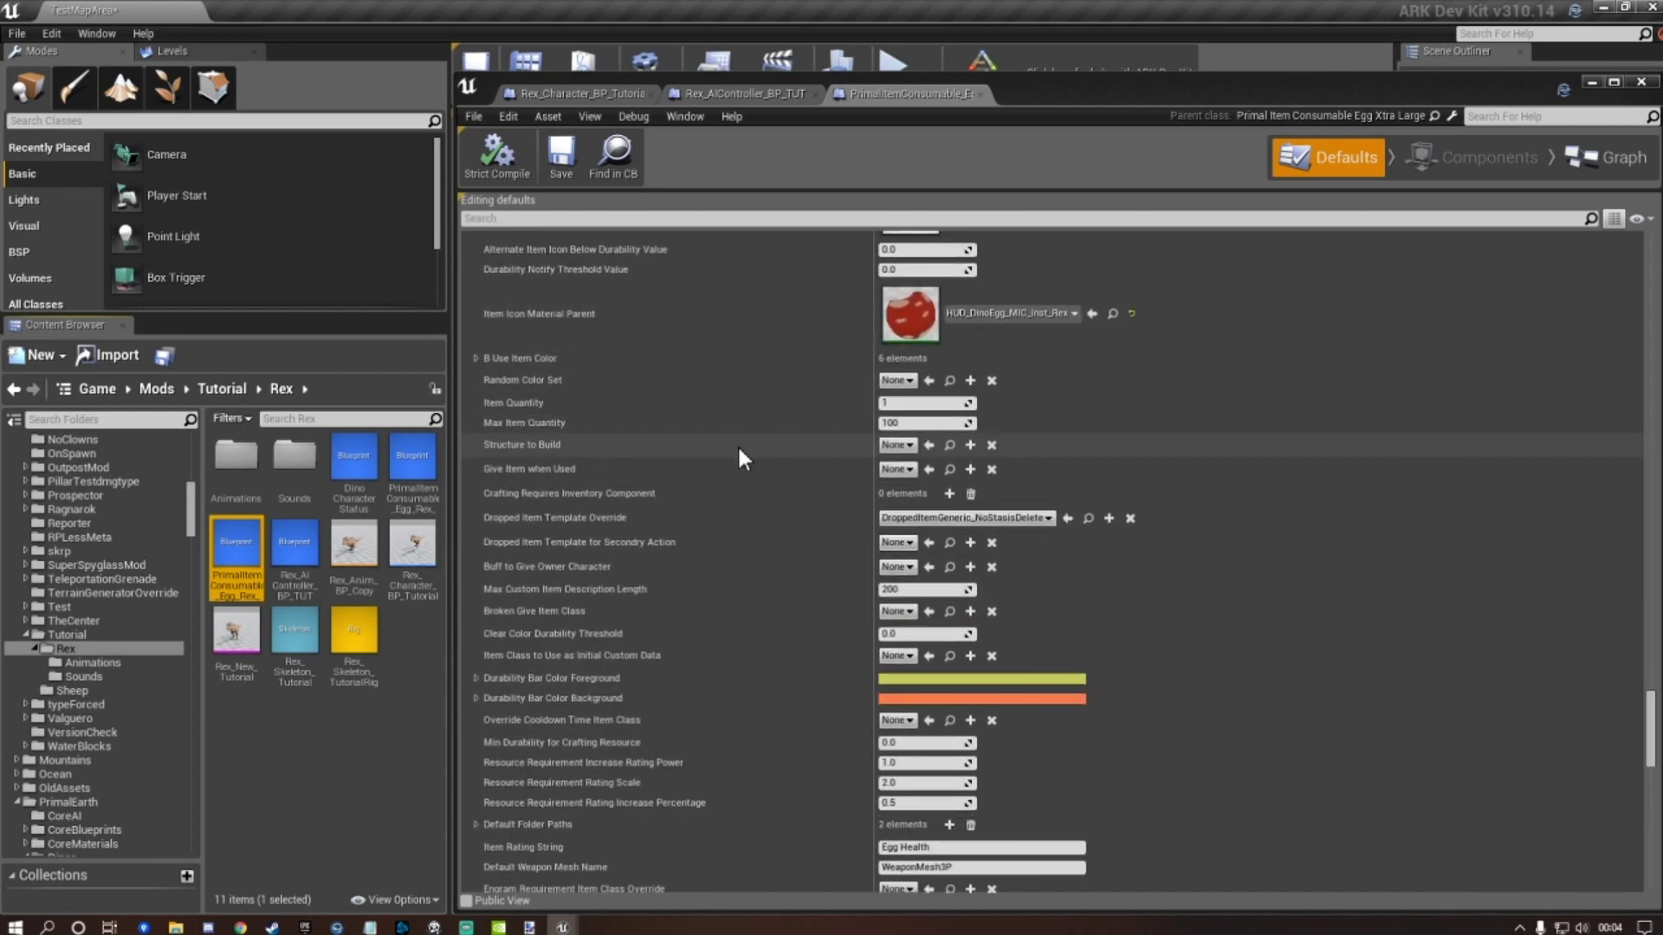
pyautogui.scroll(-20, 739, 448)
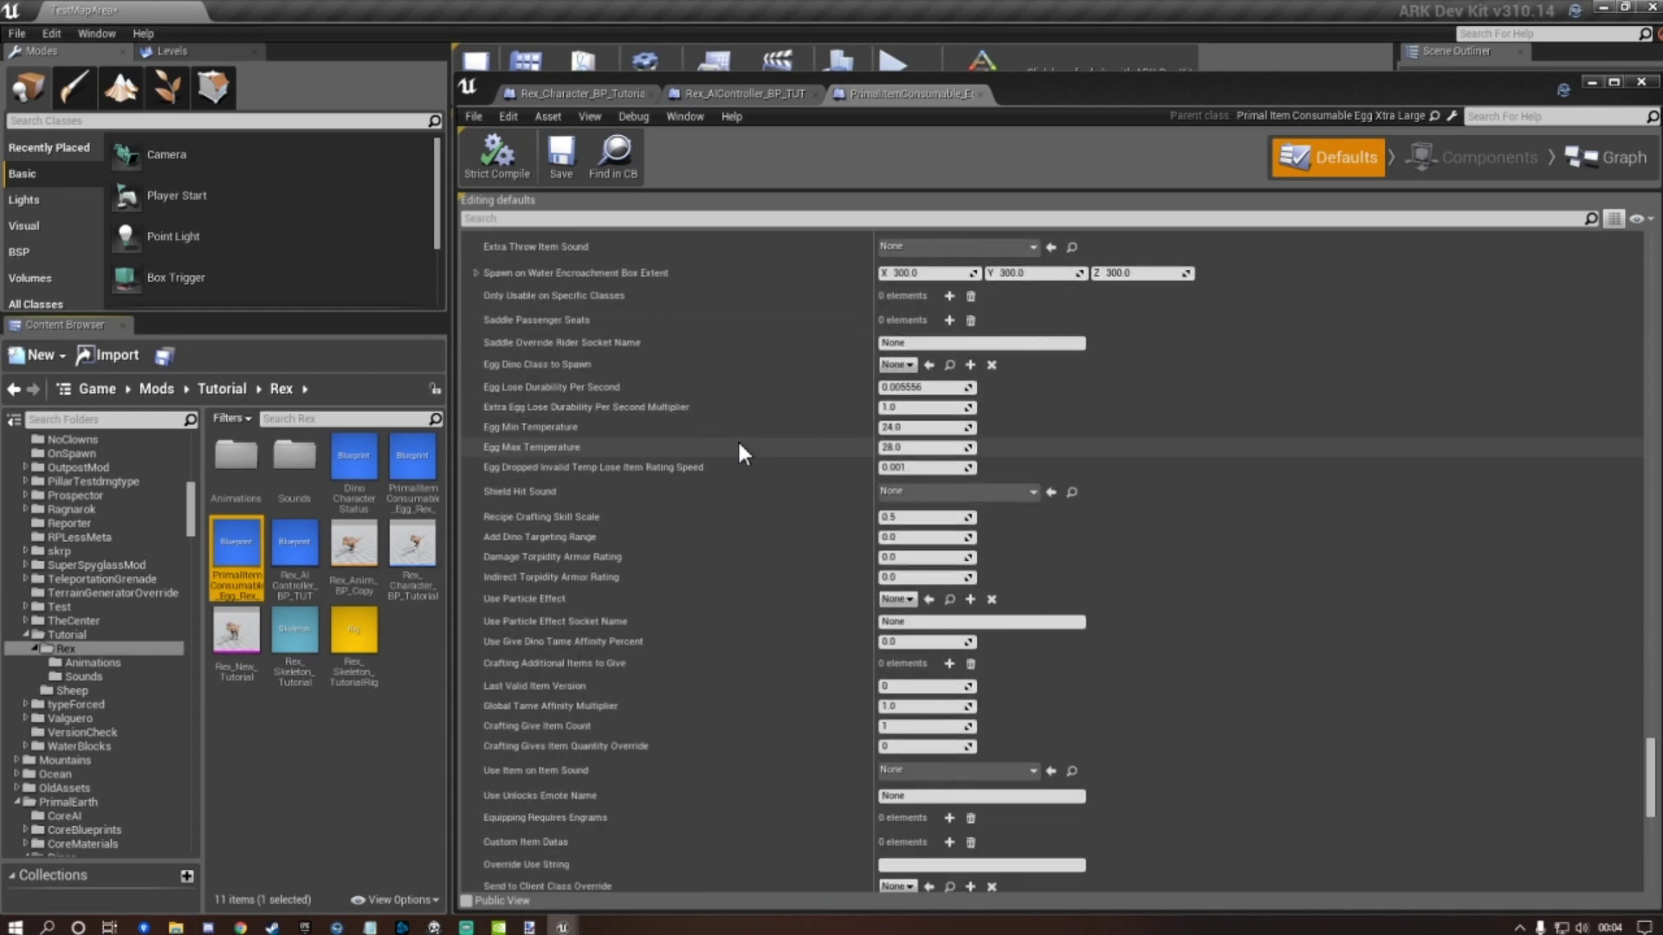
pyautogui.scroll(-16, 739, 448)
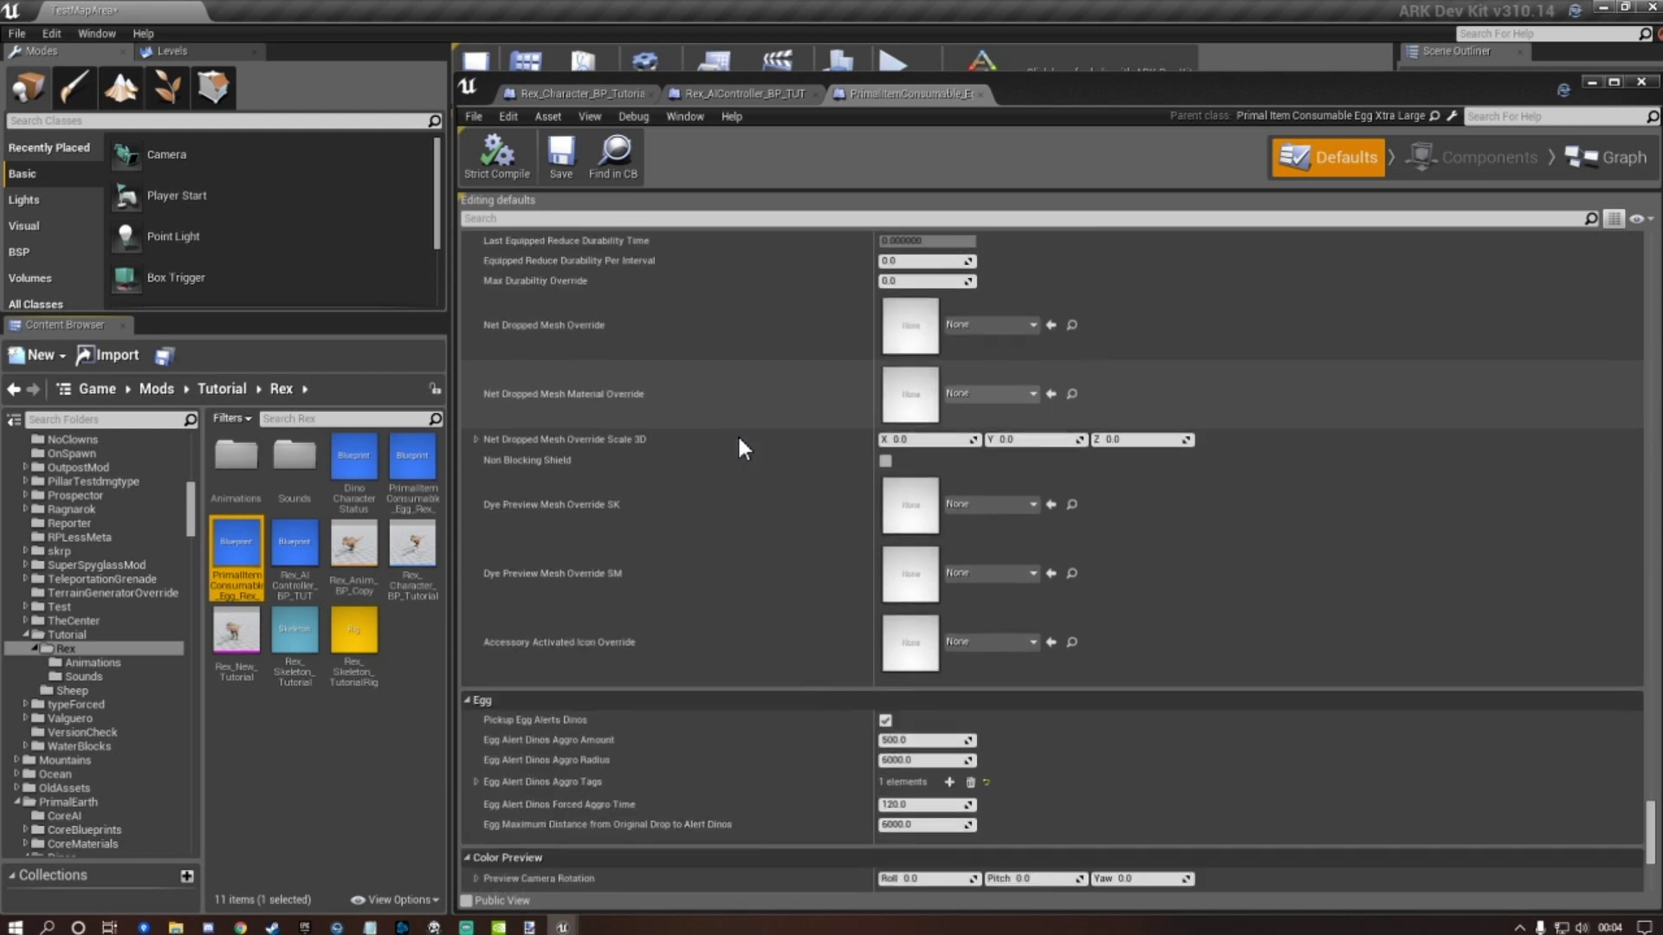
pyautogui.scroll(-2, 738, 447)
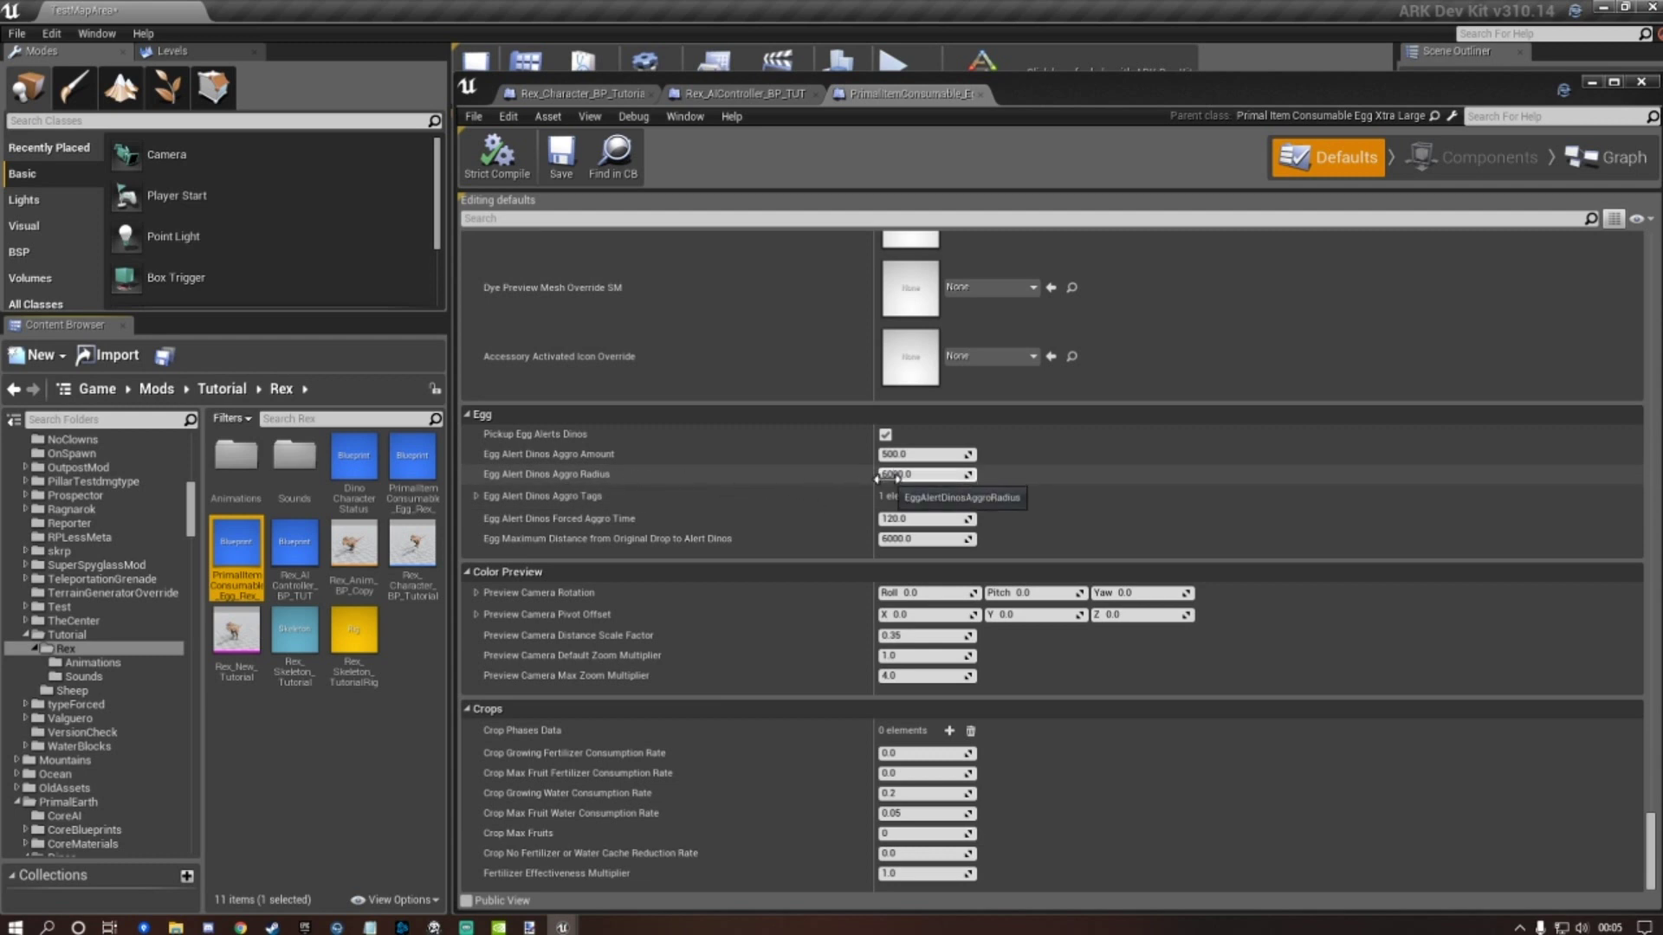
pyautogui.click(562, 154)
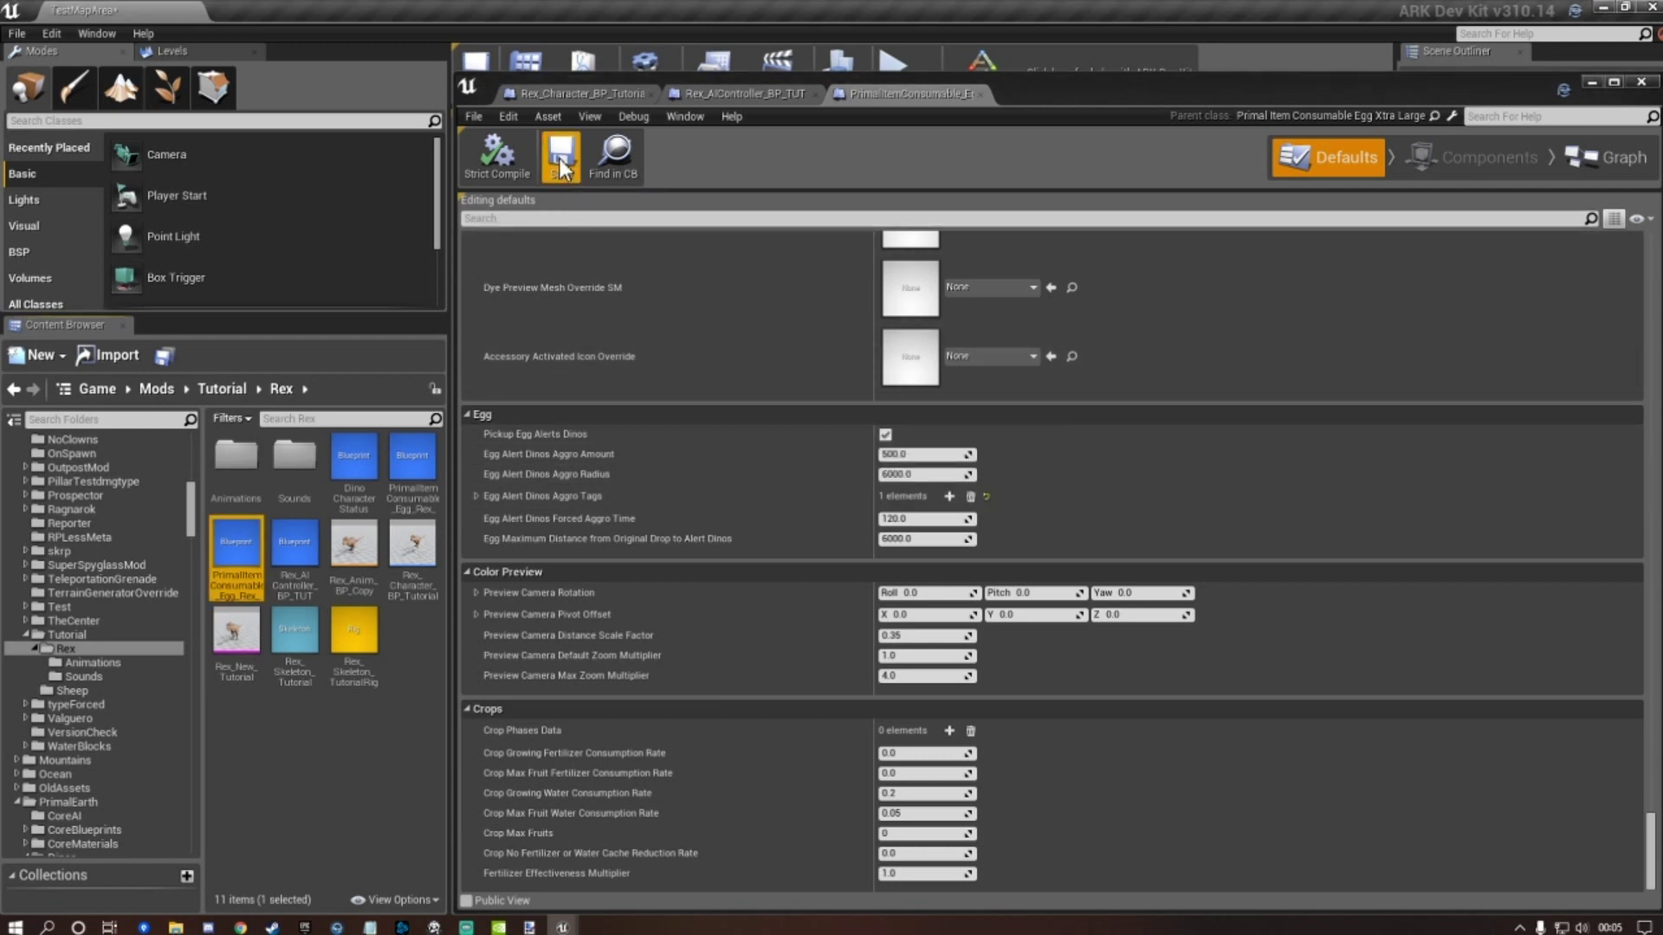
# Open the fertilized egg blueprint, set Dropped Mesh Override Scale 3D to 2 on all axes and Descriptive Name Base to Fertilized Tutorial Rex Egg, and save.
pyautogui.click(409, 479)
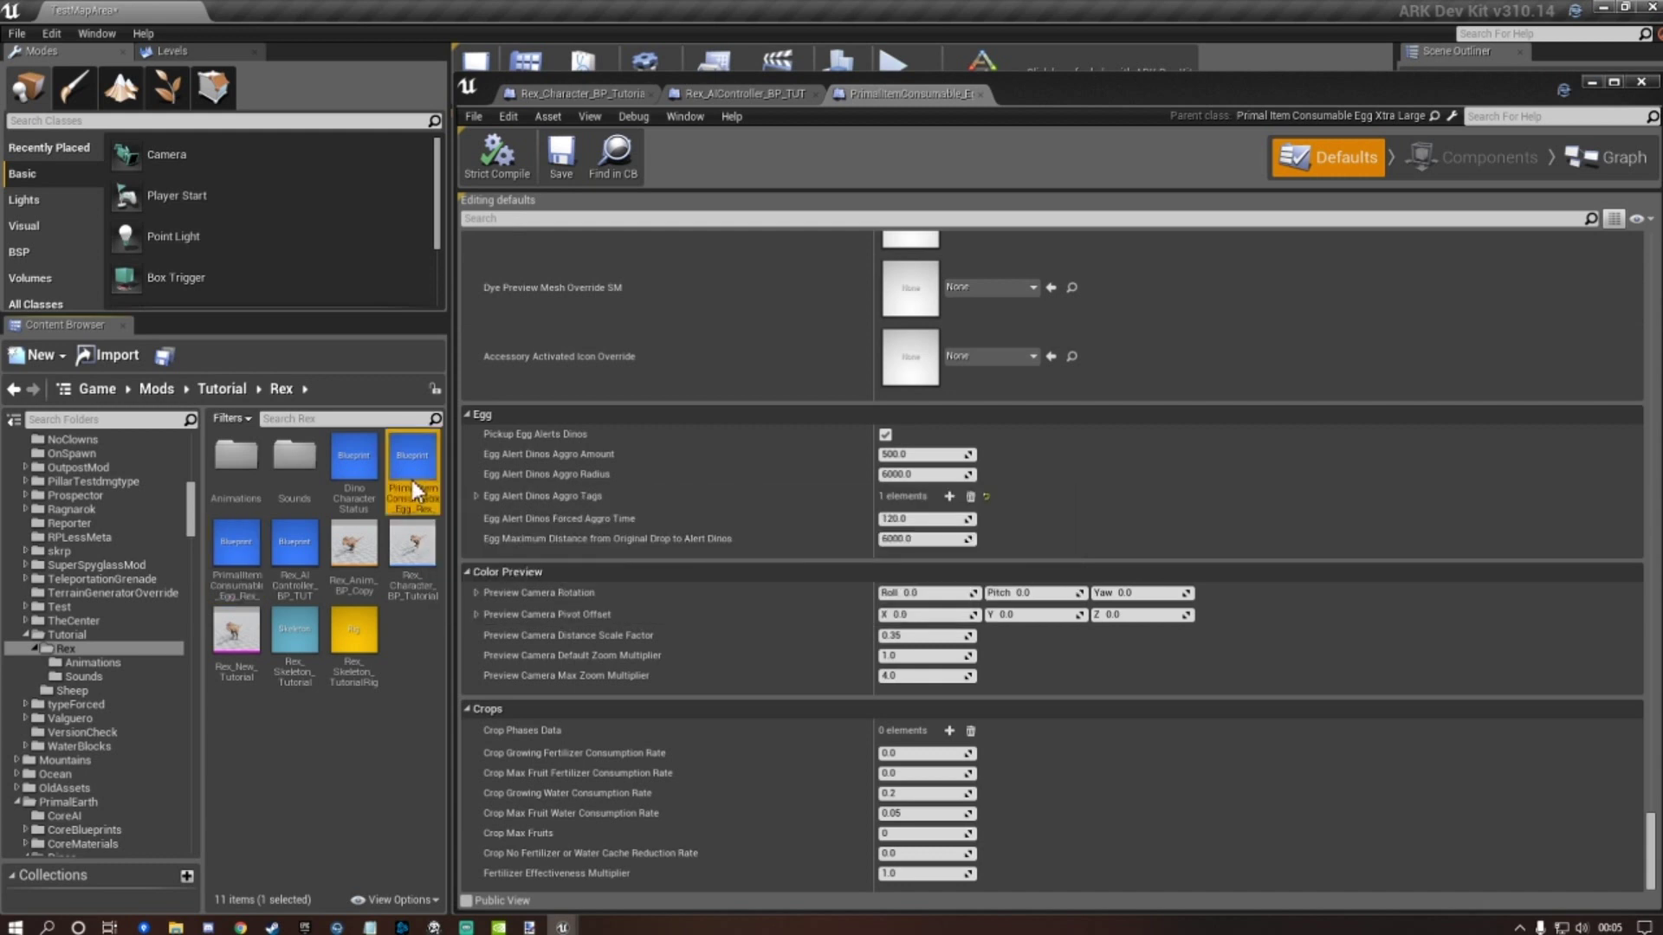
pyautogui.doubleClick(410, 491)
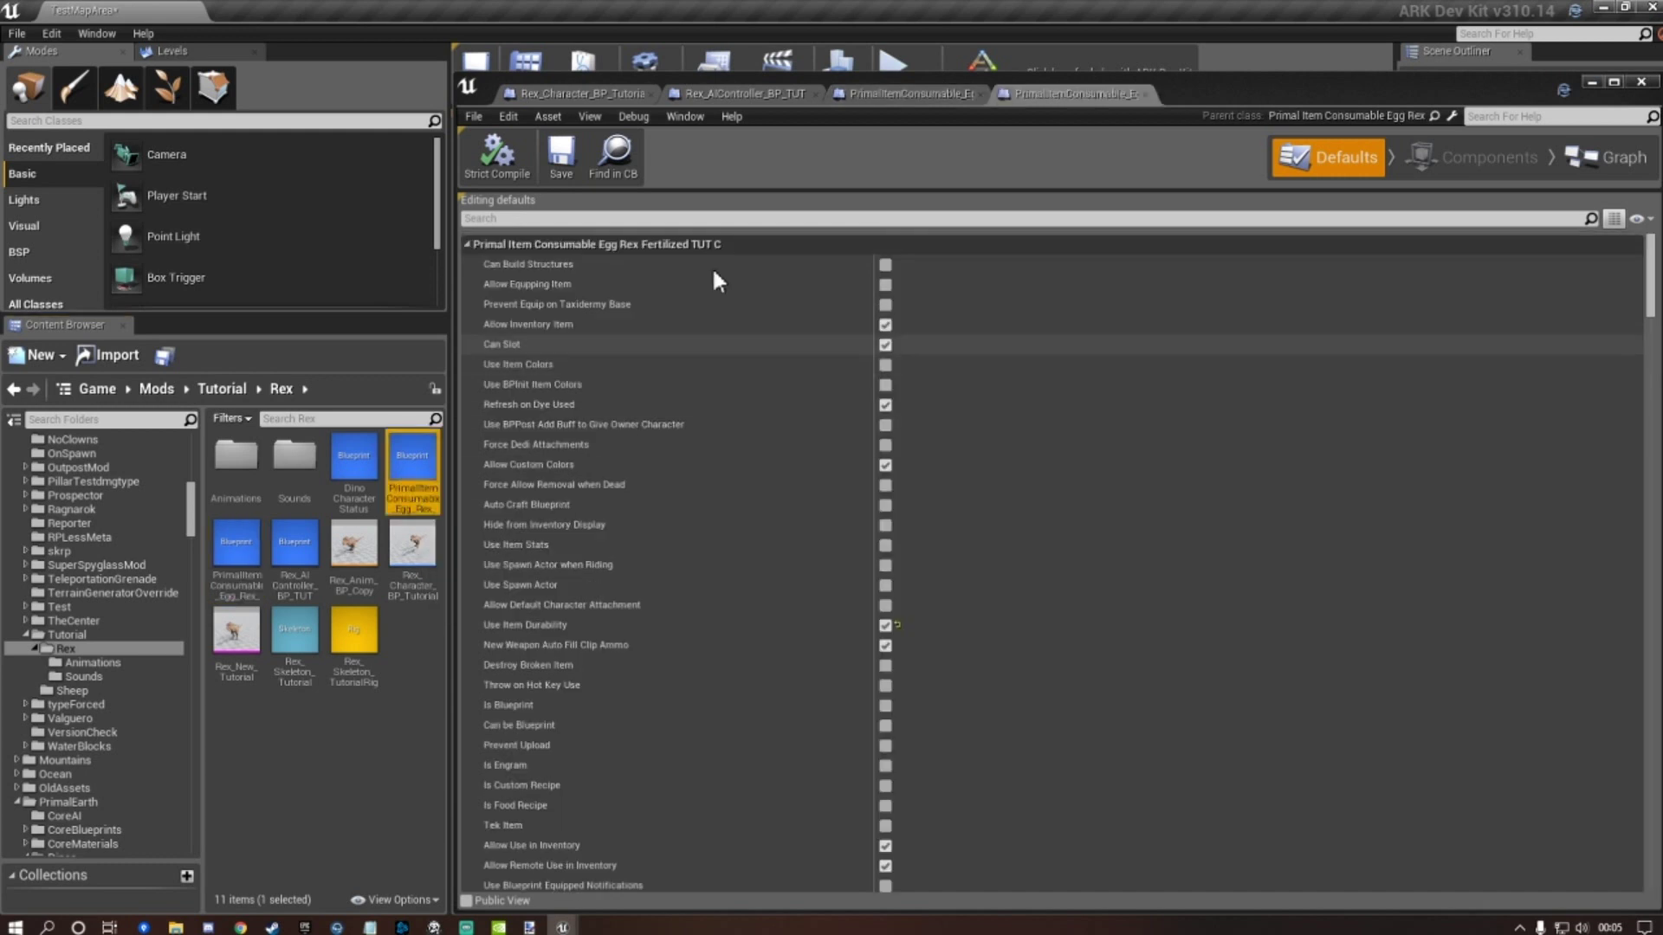
pyautogui.scroll(-8, 802, 398)
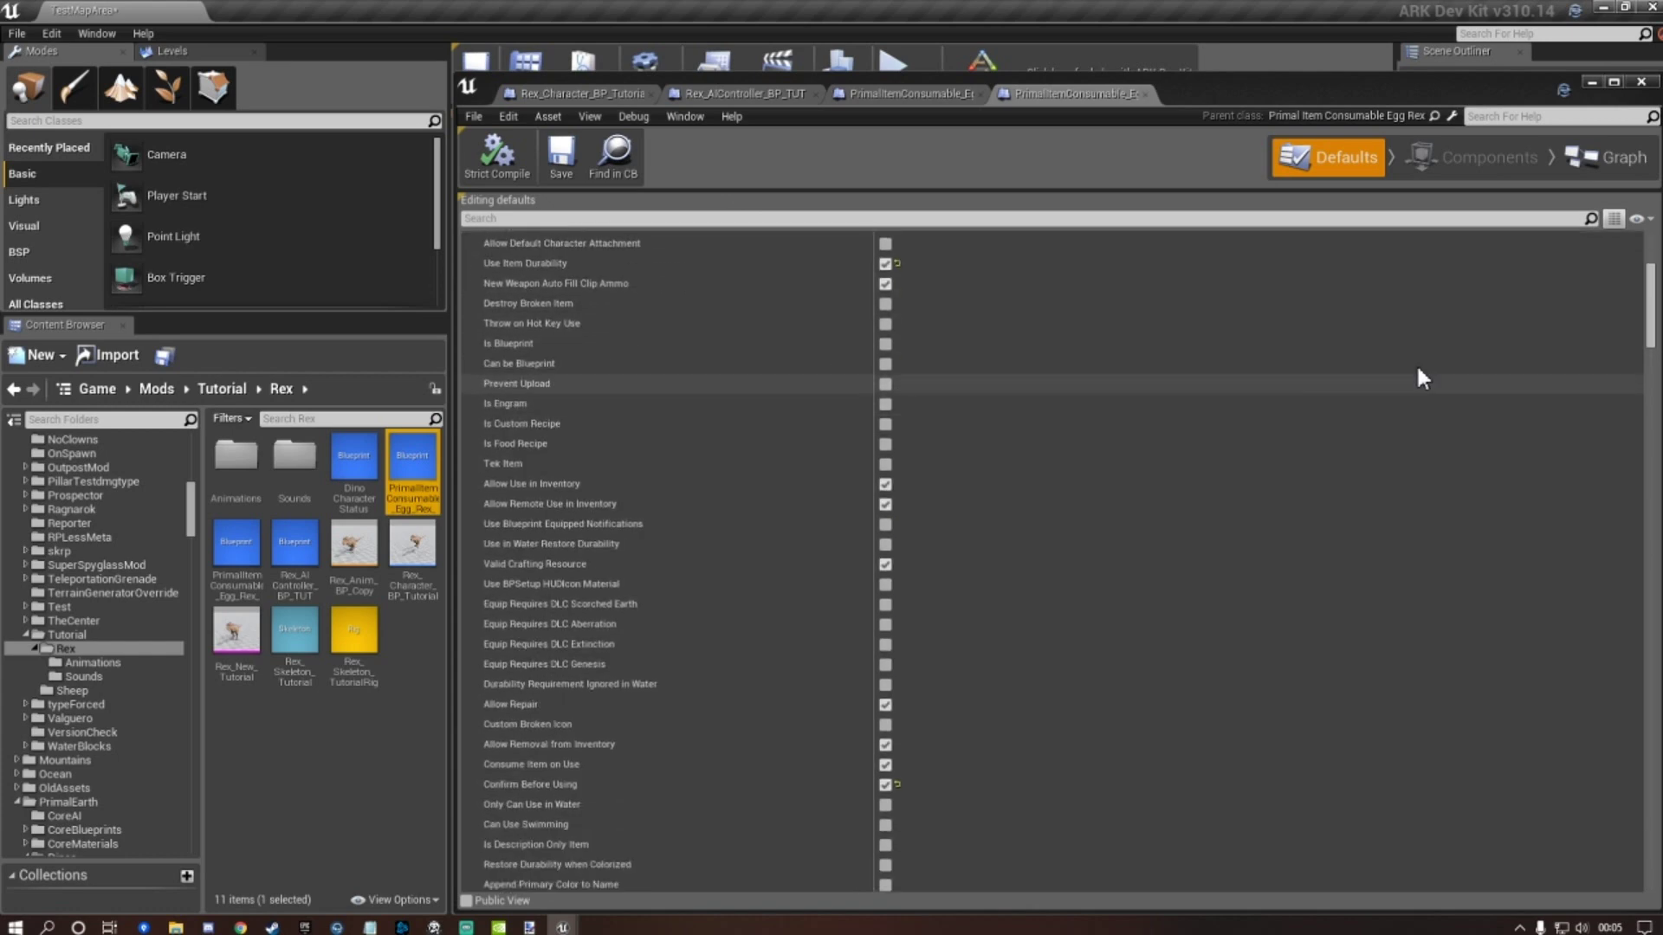
pyautogui.moveTo(1648, 294); pyautogui.dragTo(1633, 629)
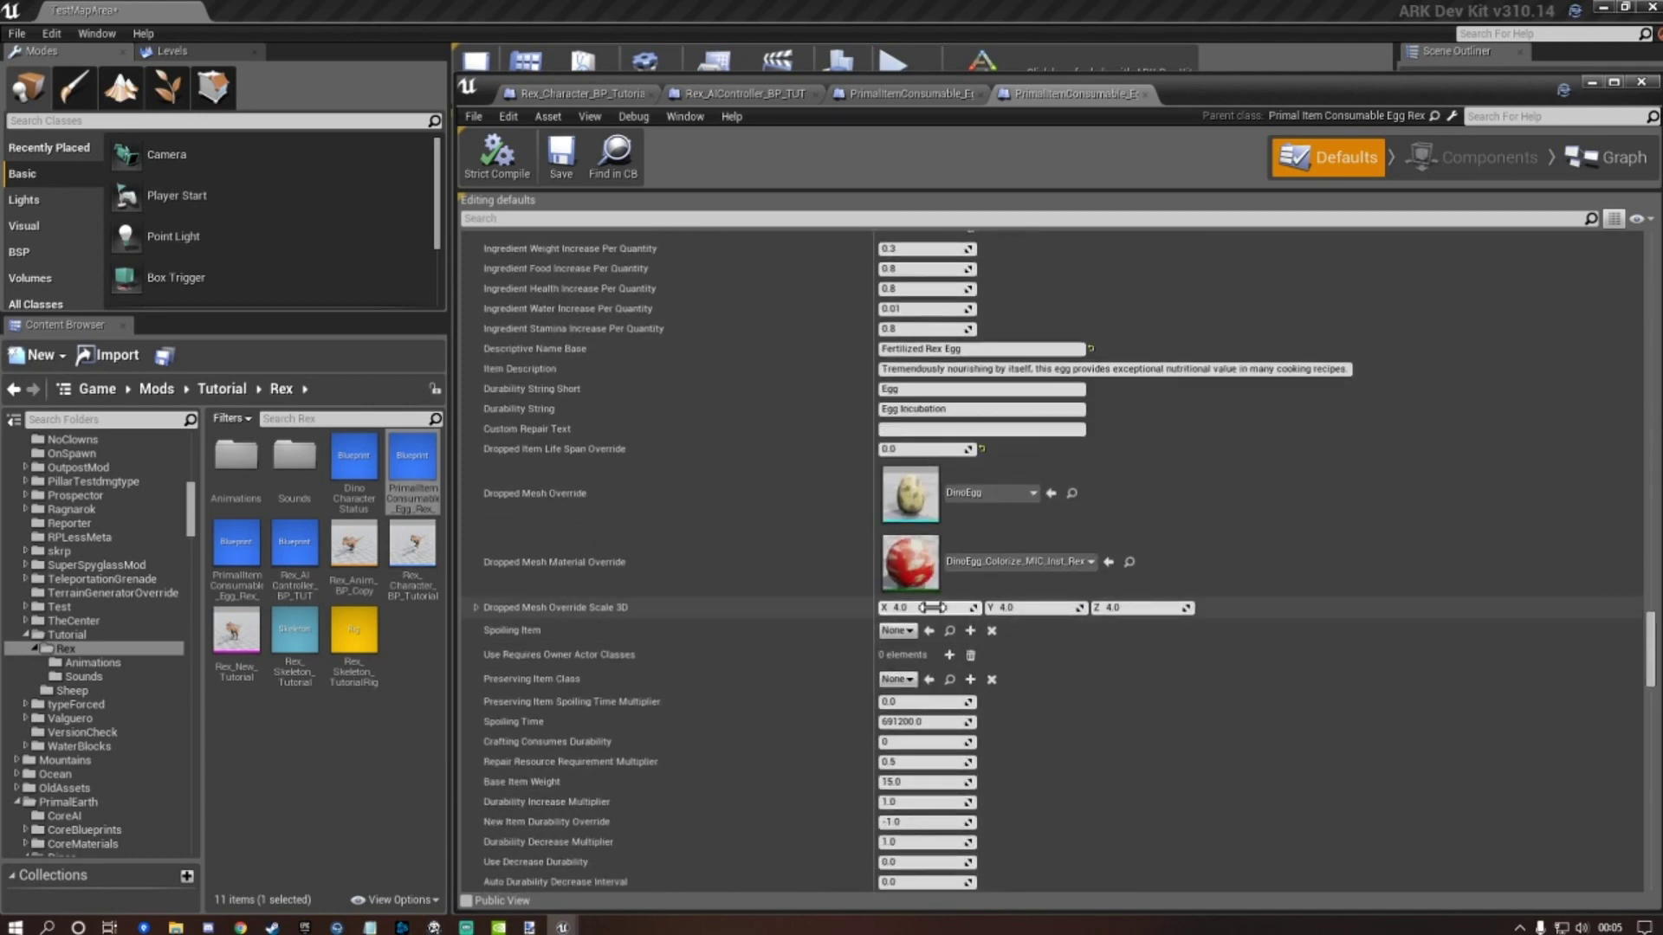
pyautogui.write('2')
pyautogui.press('Tab')
pyautogui.write('2')
pyautogui.press('Tab')
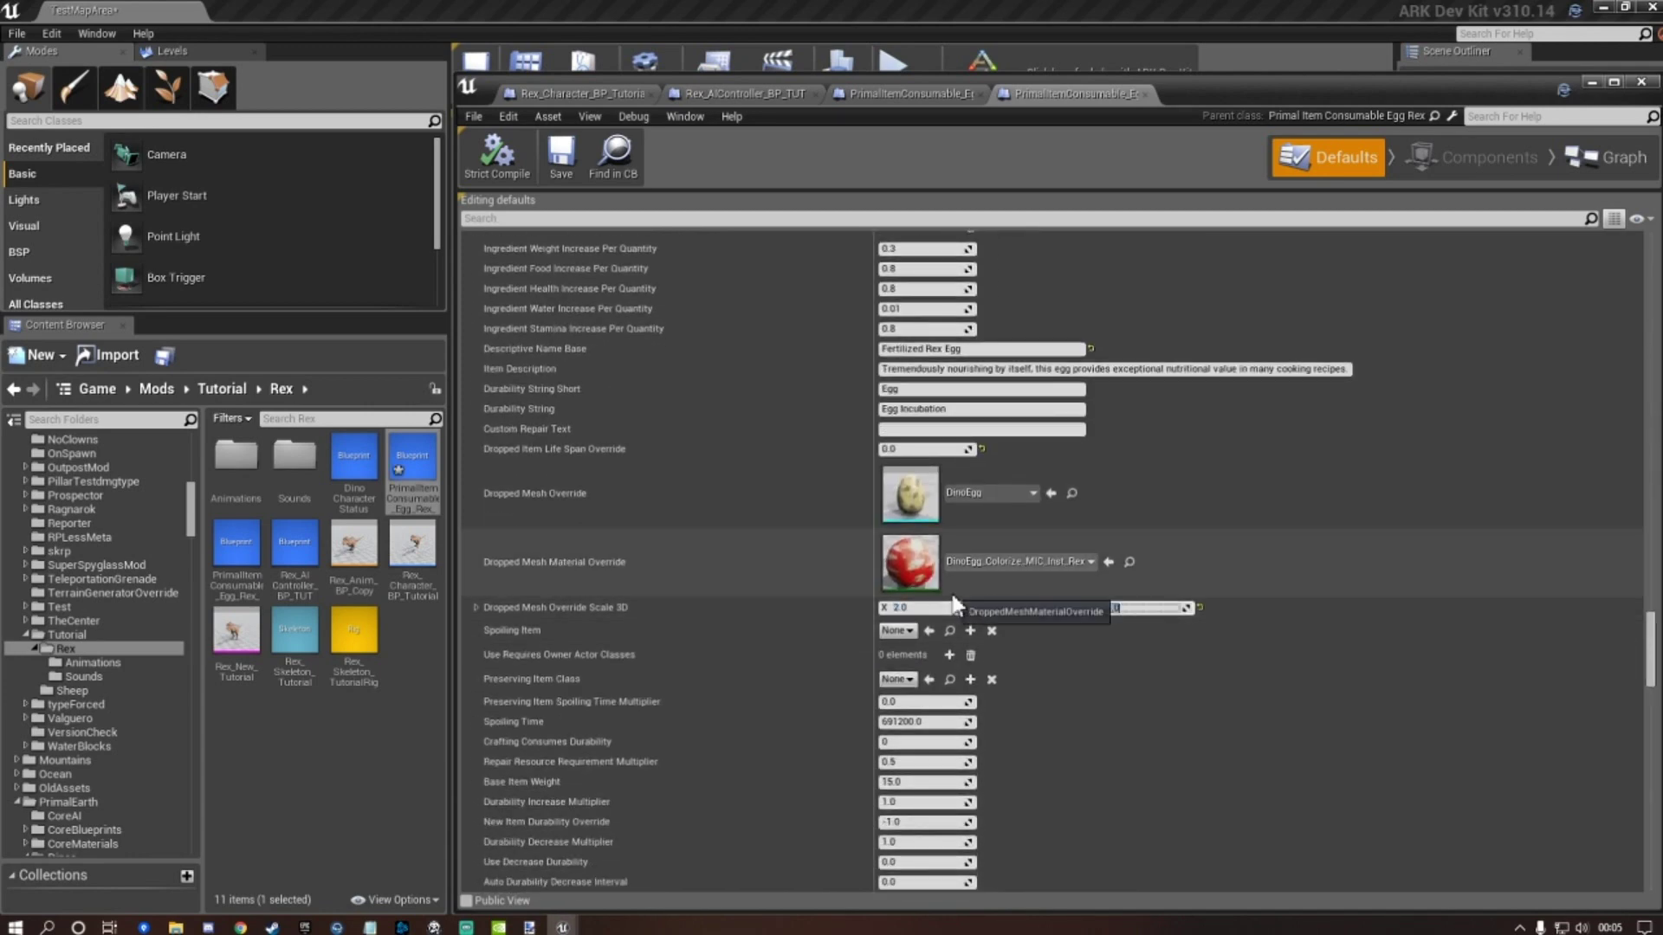
pyautogui.write('2')
pyautogui.click(1124, 648)
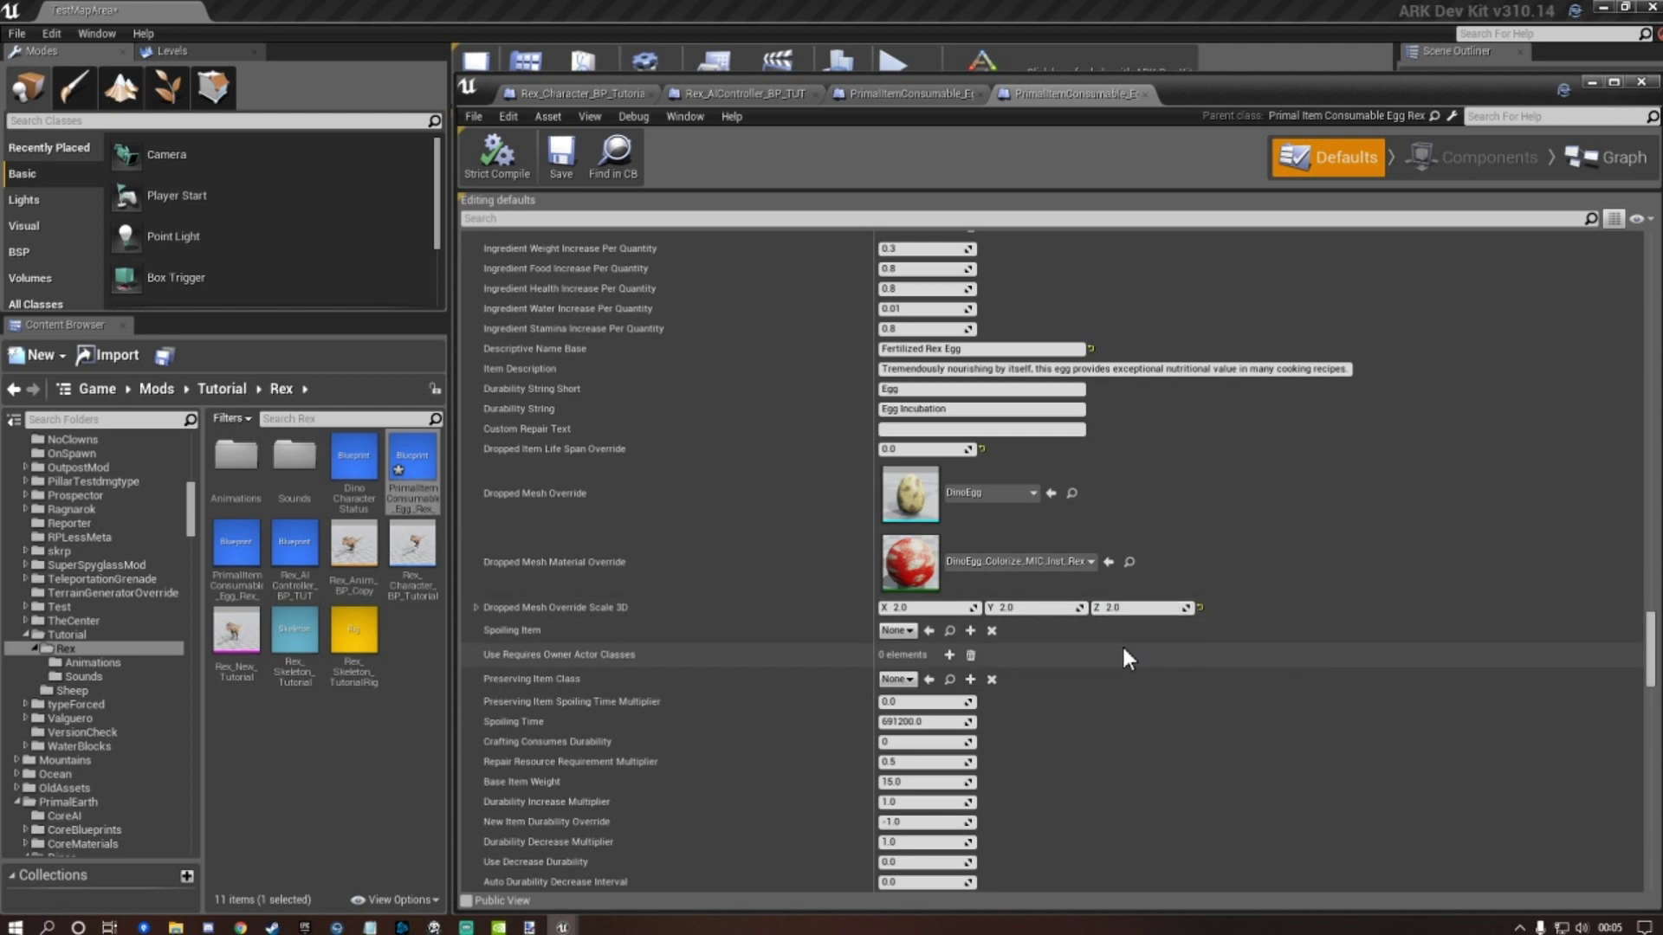
pyautogui.click(563, 156)
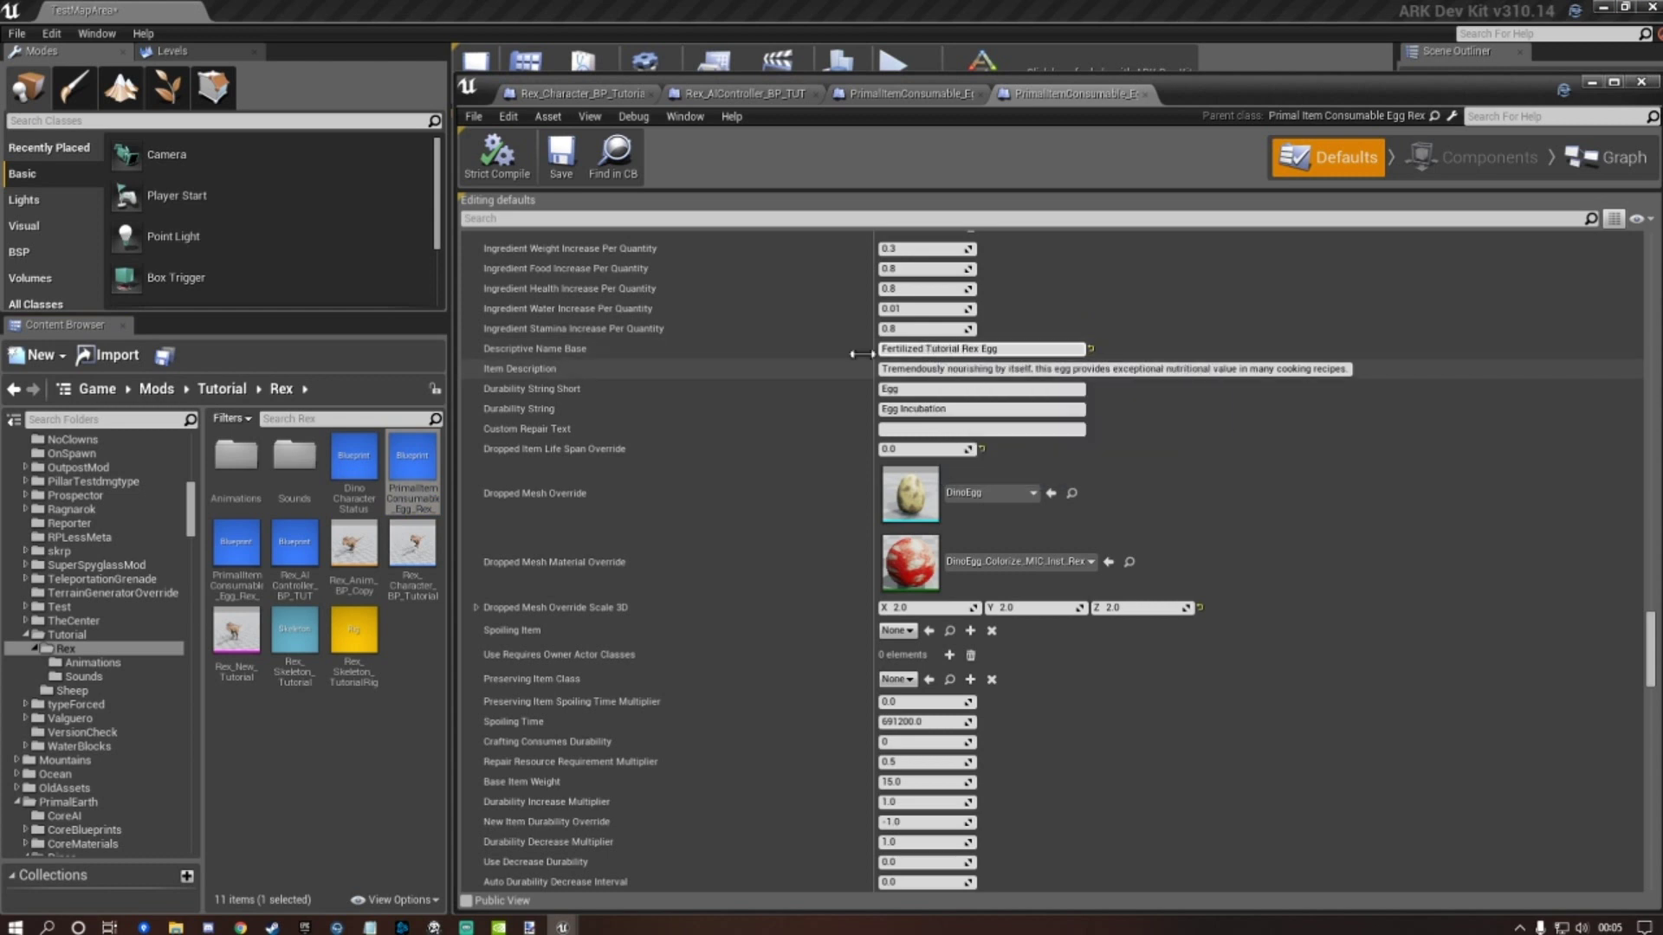
pyautogui.click(564, 157)
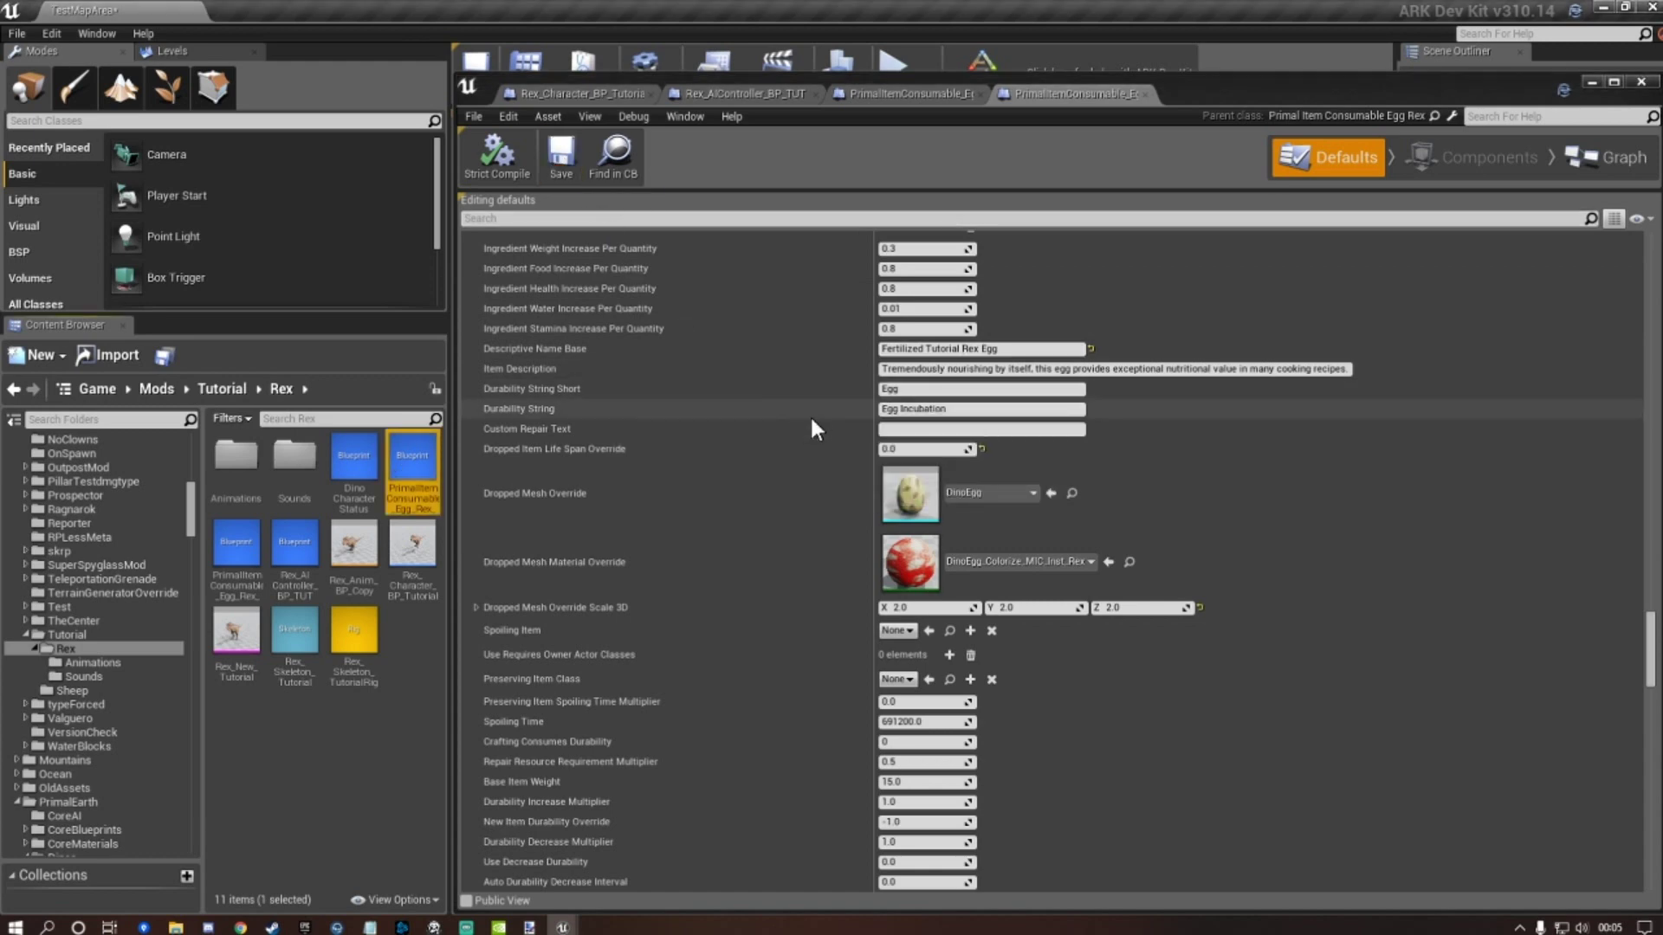
# Assign Rex_Character_BP_Tutorial as the fertilized egg's Egg Dino Class to Spawn and save the blueprint.
pyautogui.scroll(-10, 785, 424)
pyautogui.scroll(-12, 785, 425)
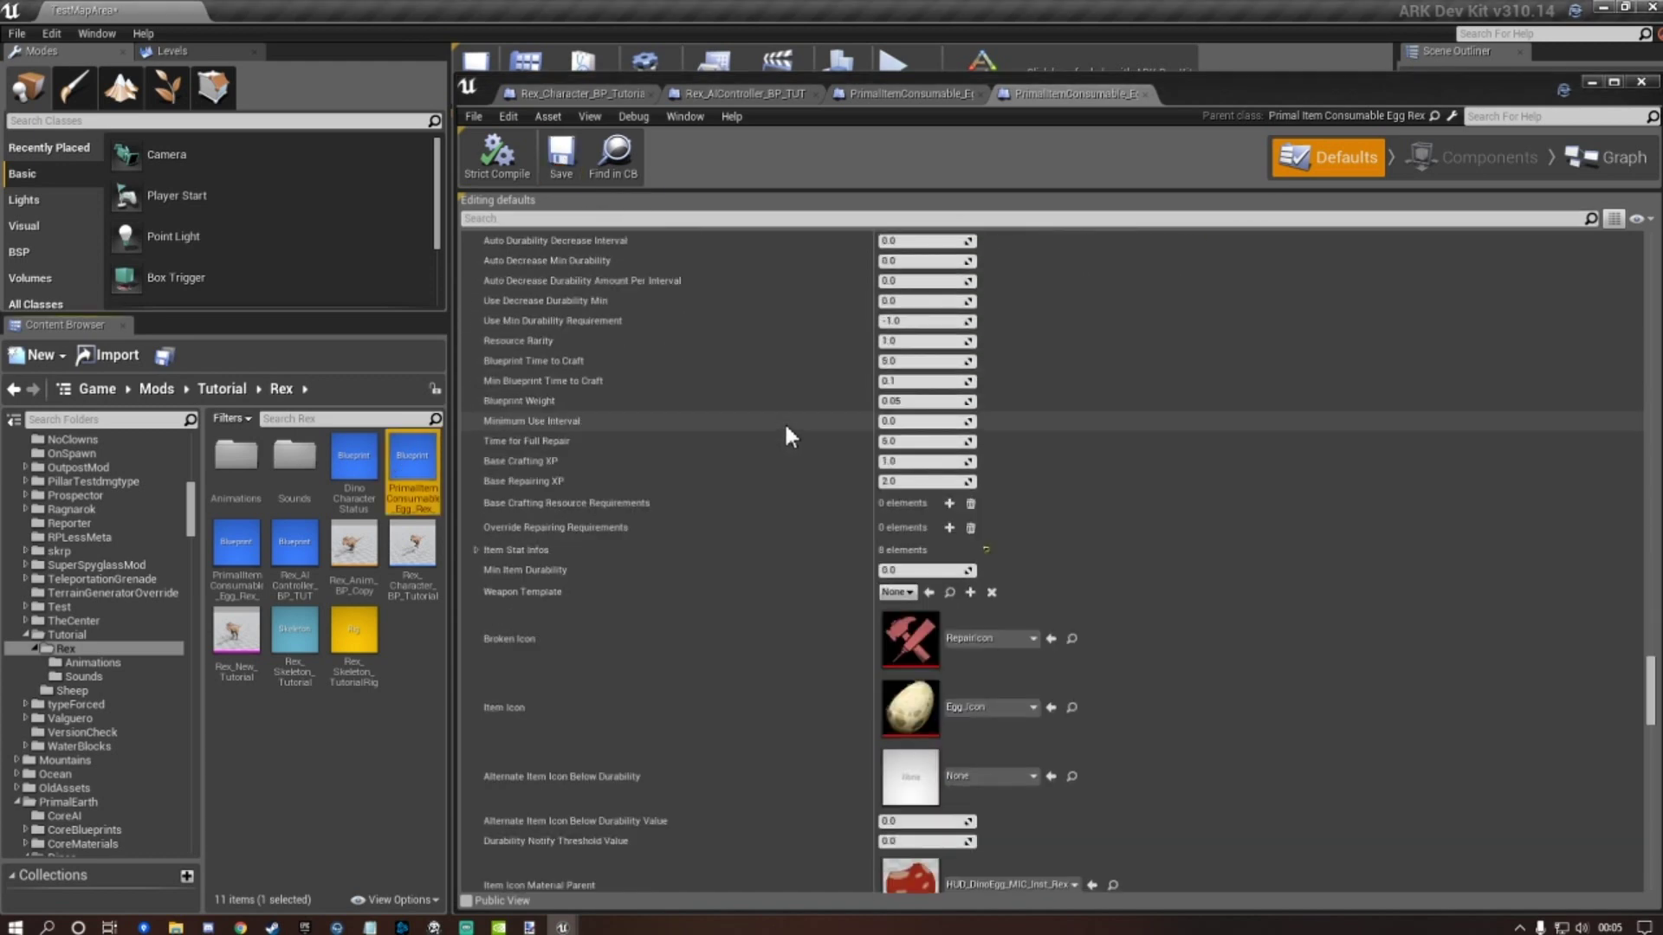
pyautogui.scroll(-15, 777, 421)
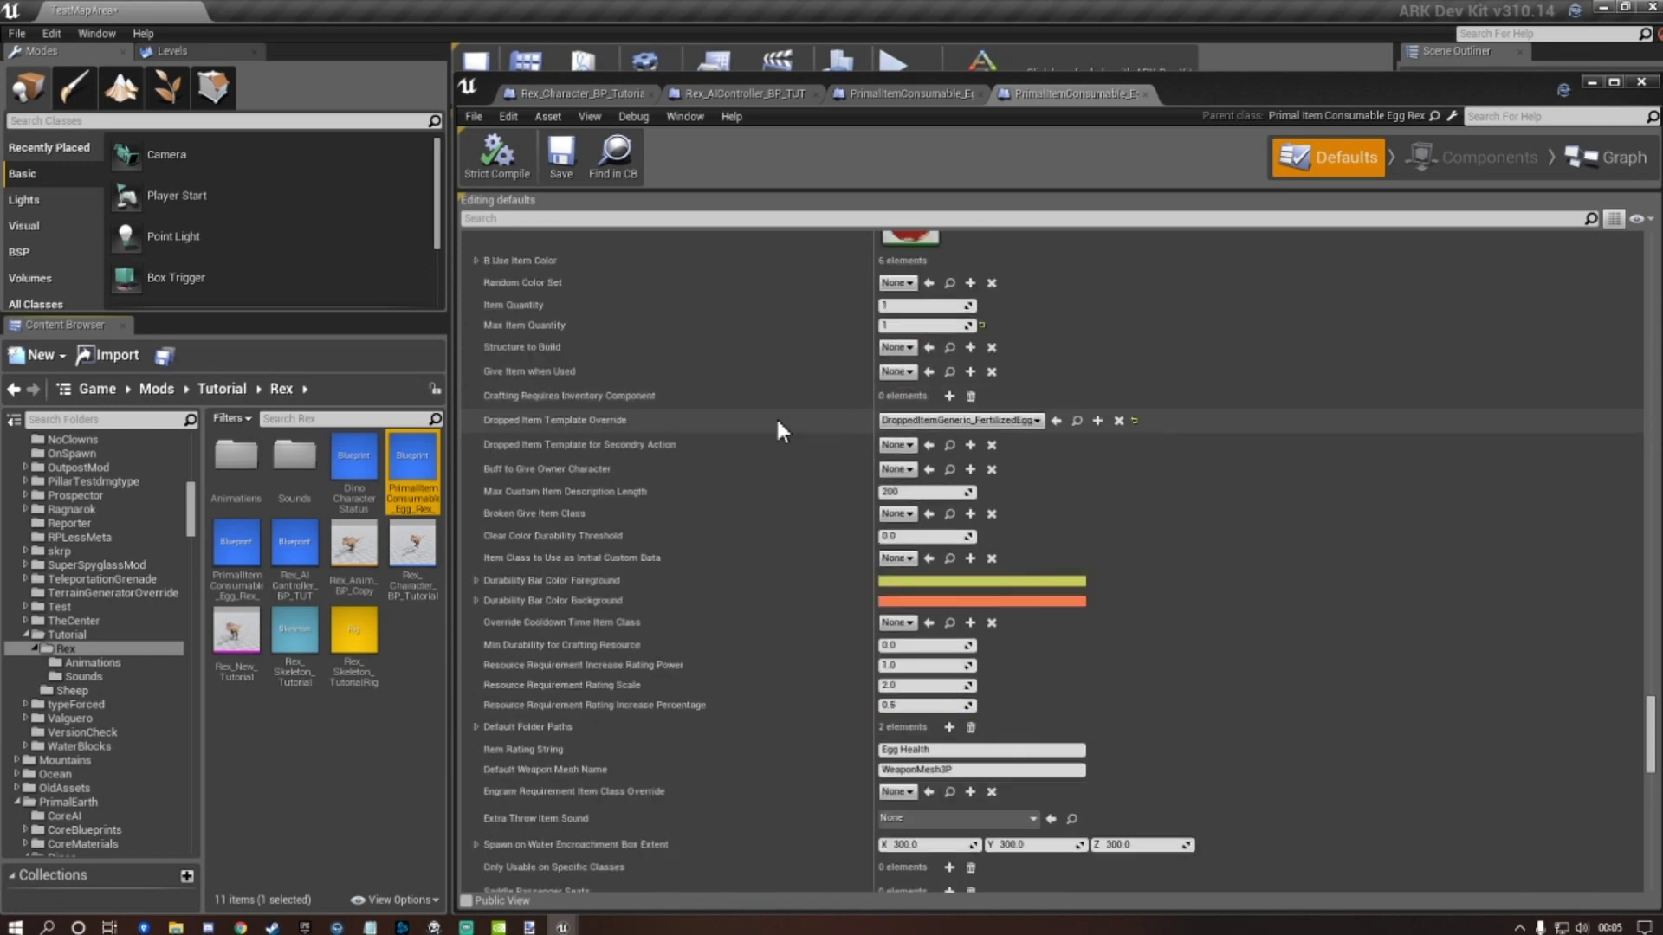
pyautogui.scroll(-1, 777, 422)
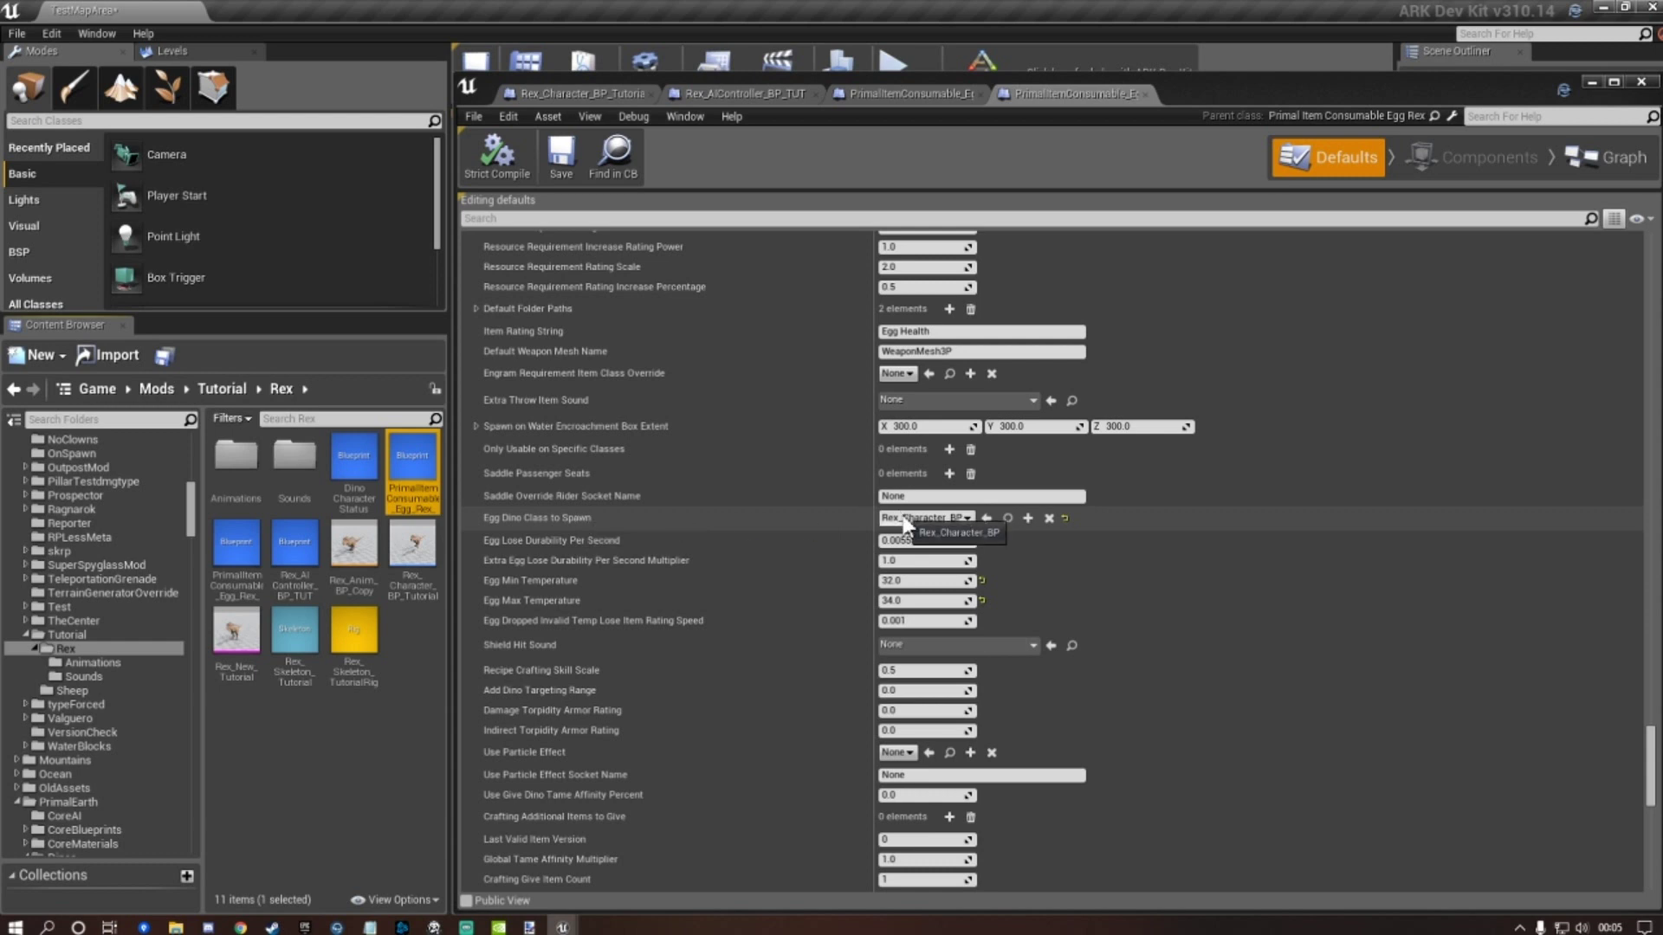
pyautogui.click(414, 555)
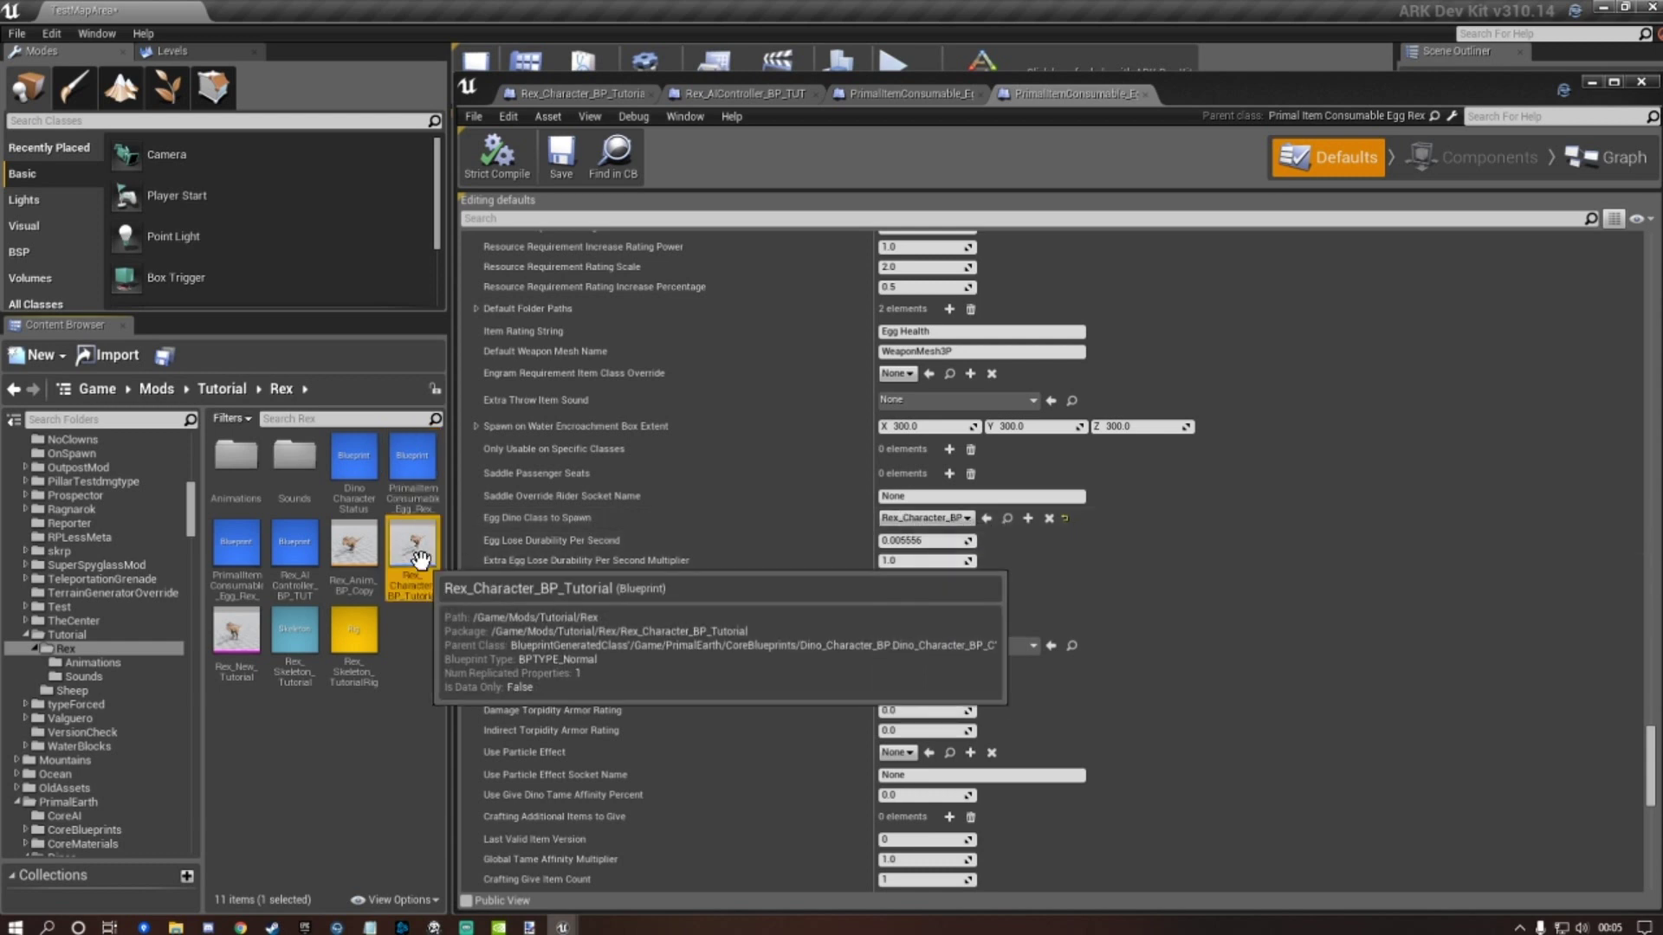
pyautogui.click(985, 519)
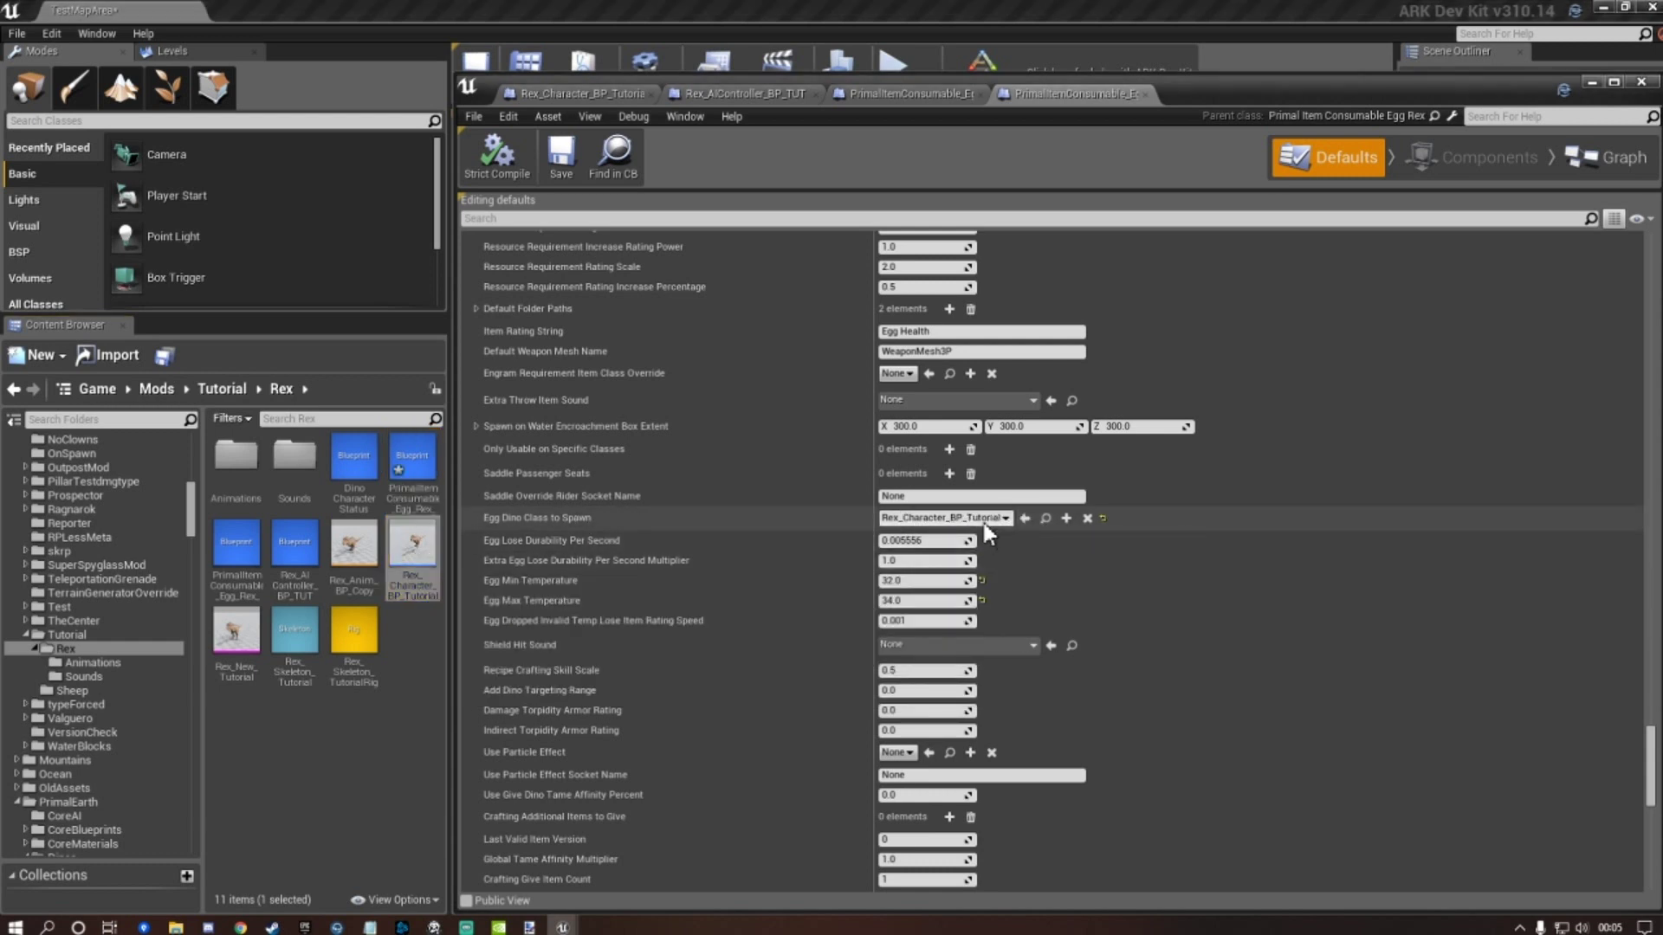
pyautogui.click(564, 158)
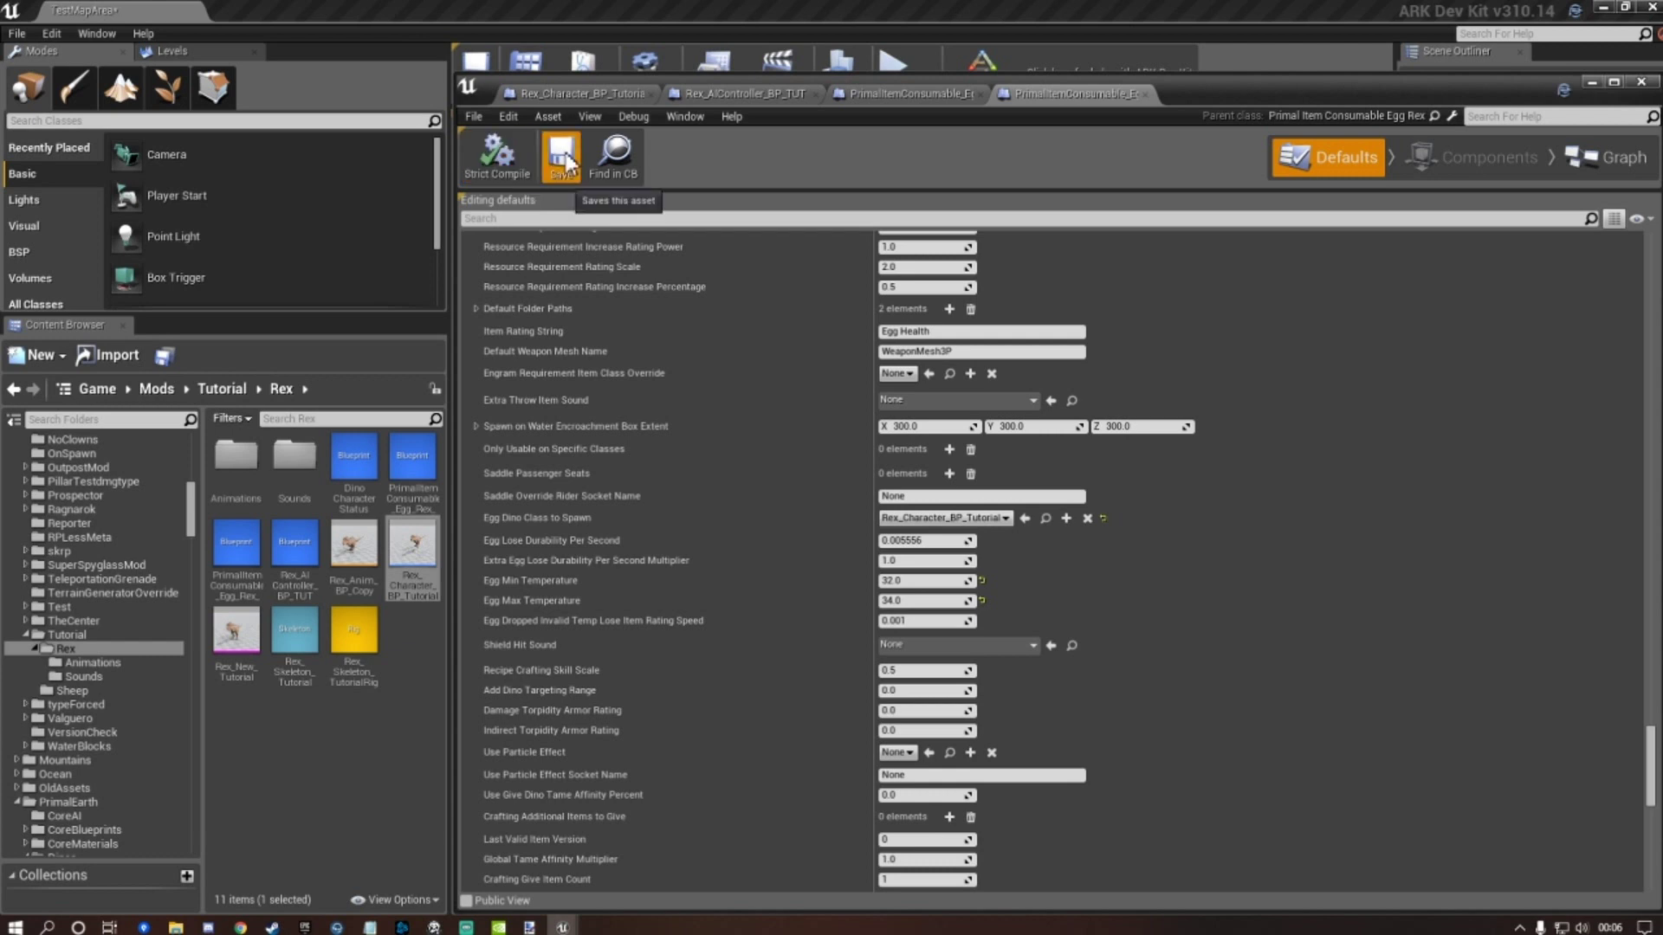
pyautogui.click(615, 154)
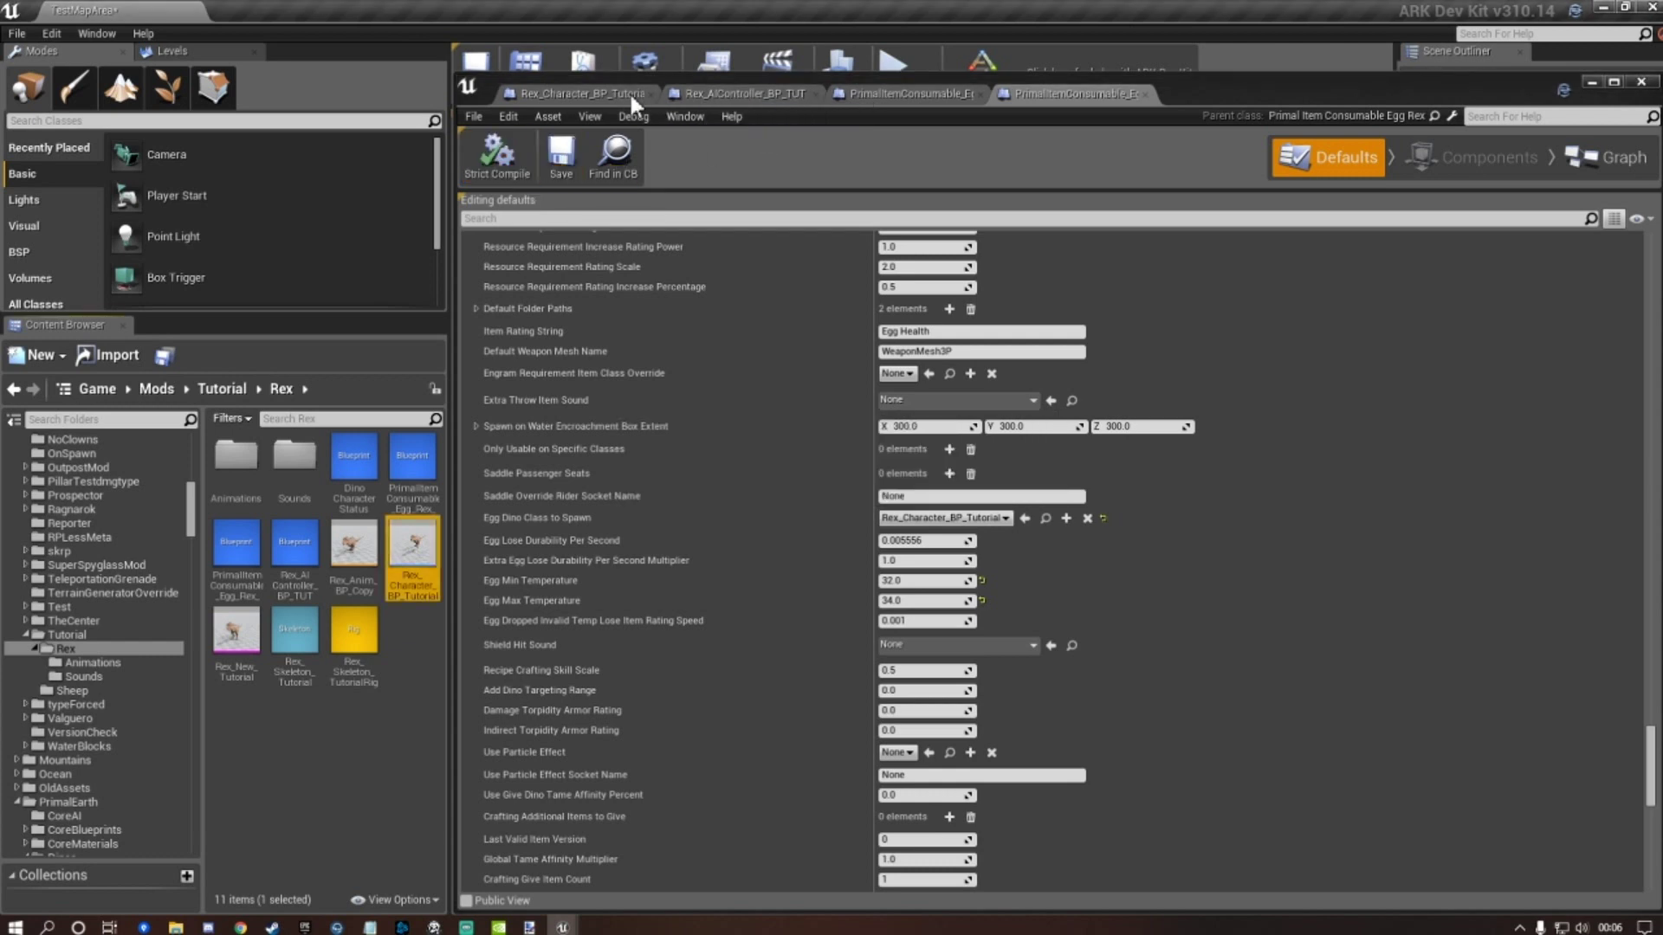
# In the tutorial Rex character blueprint, assign PrimalItemConsumable_Egg_Rex_TUT and PrimalItemConsumable_Egg_Rex_Fertilized_TUT as the spawned egg items, compile, save and close it.
pyautogui.click(617, 94)
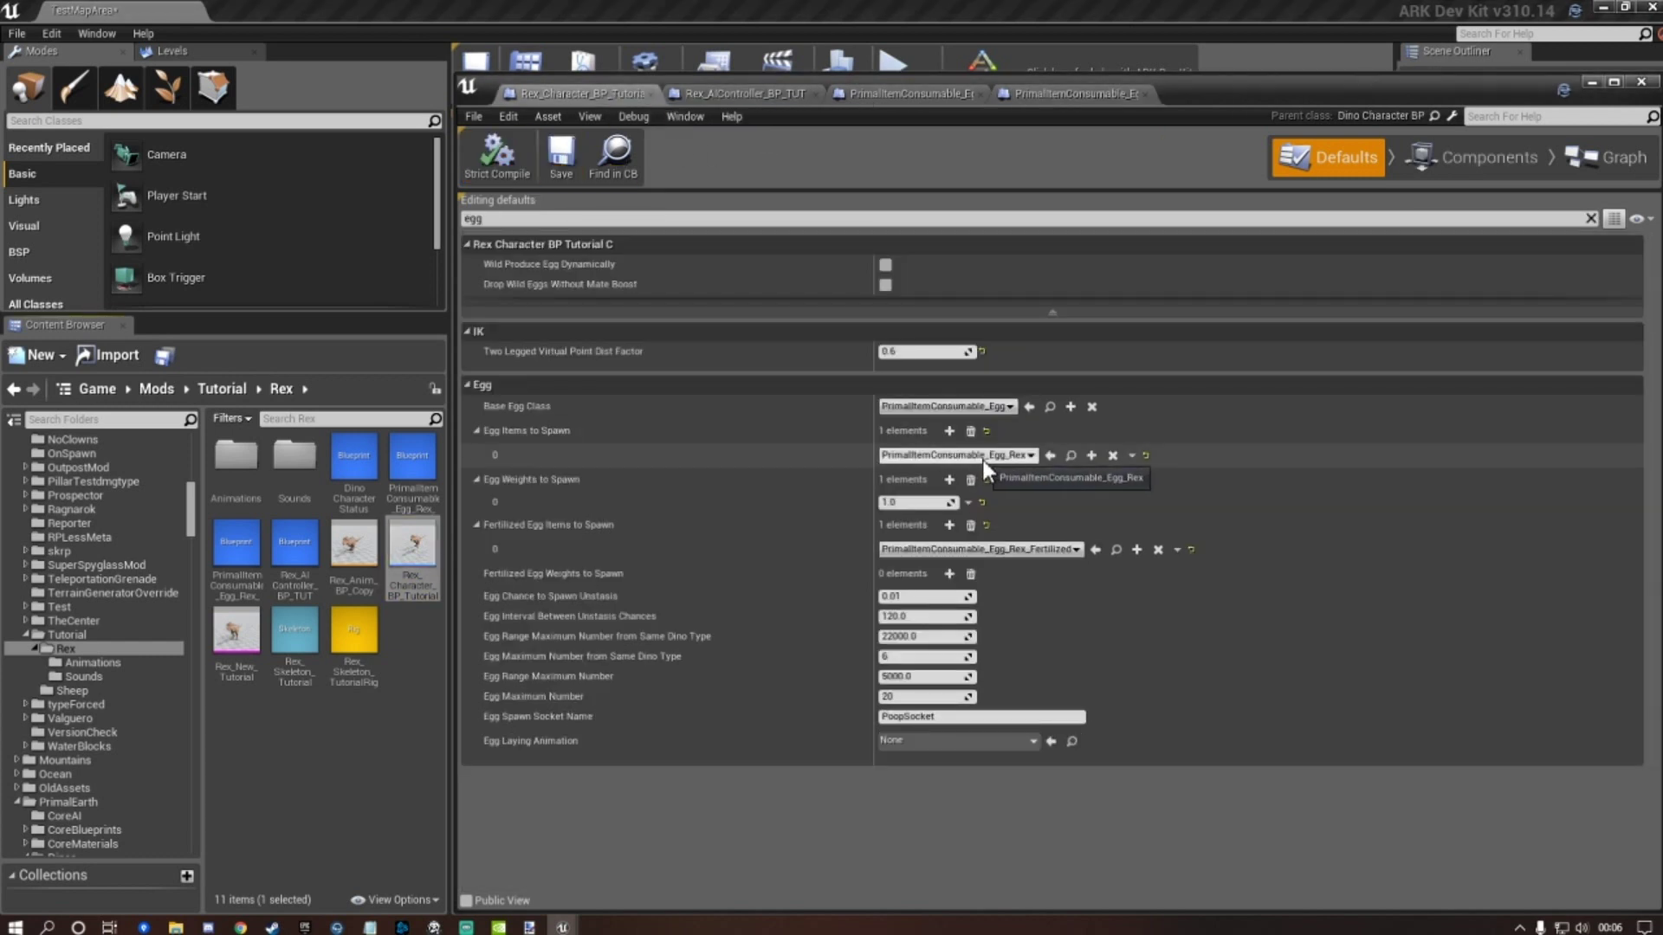
pyautogui.click(251, 546)
pyautogui.click(1052, 455)
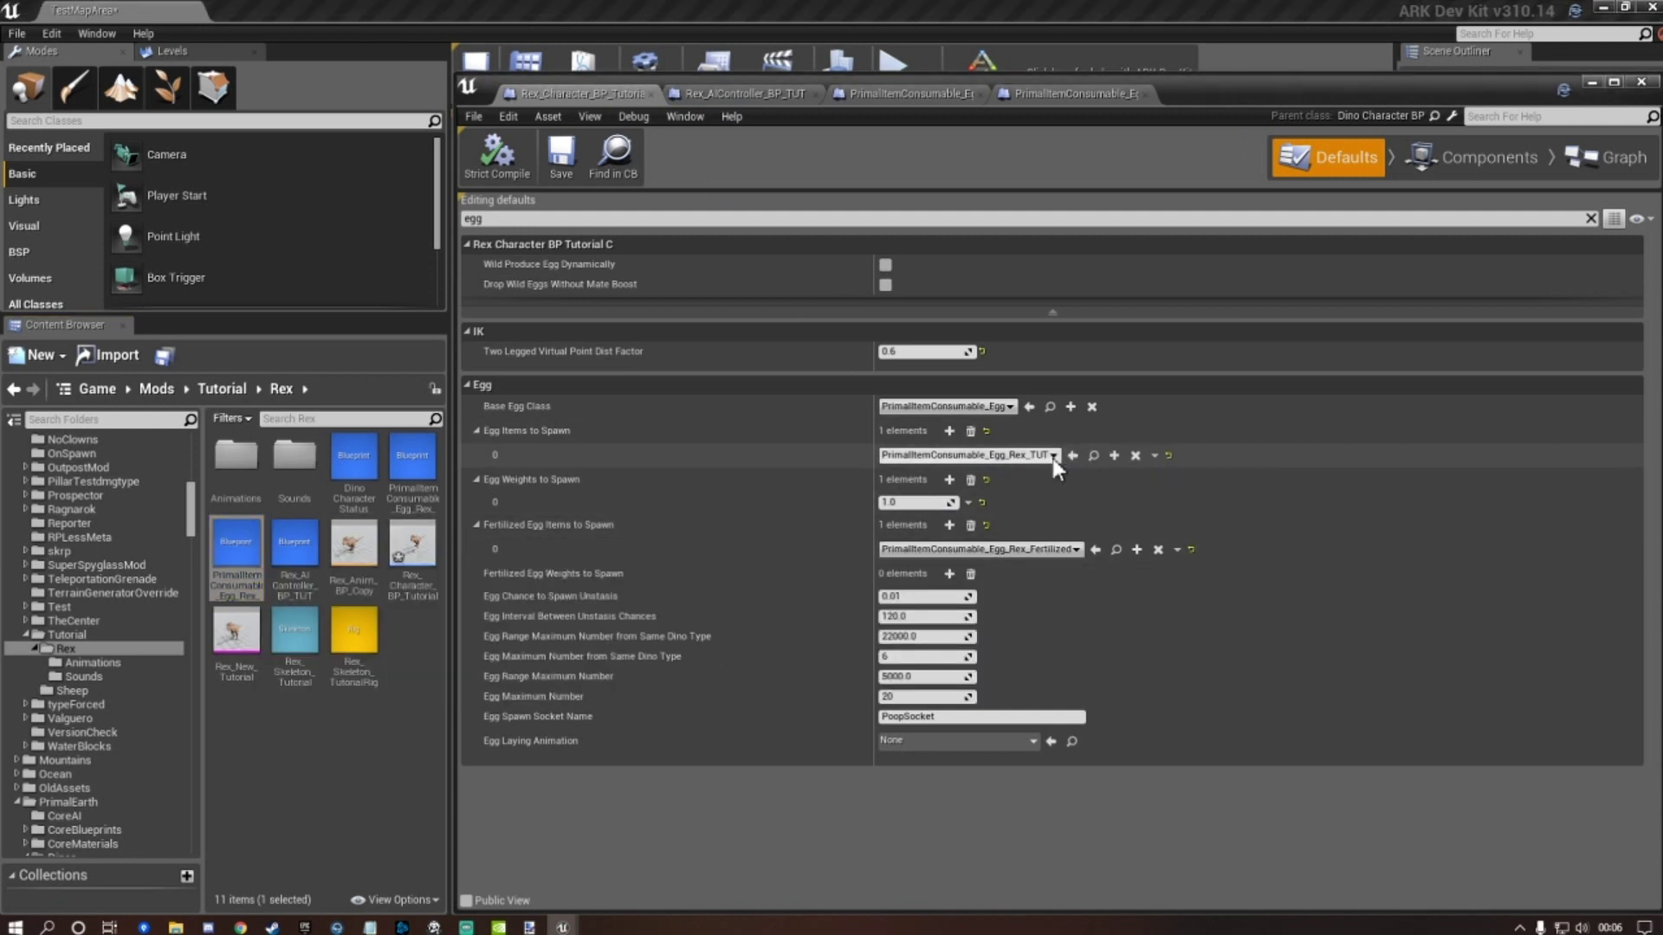
pyautogui.click(412, 472)
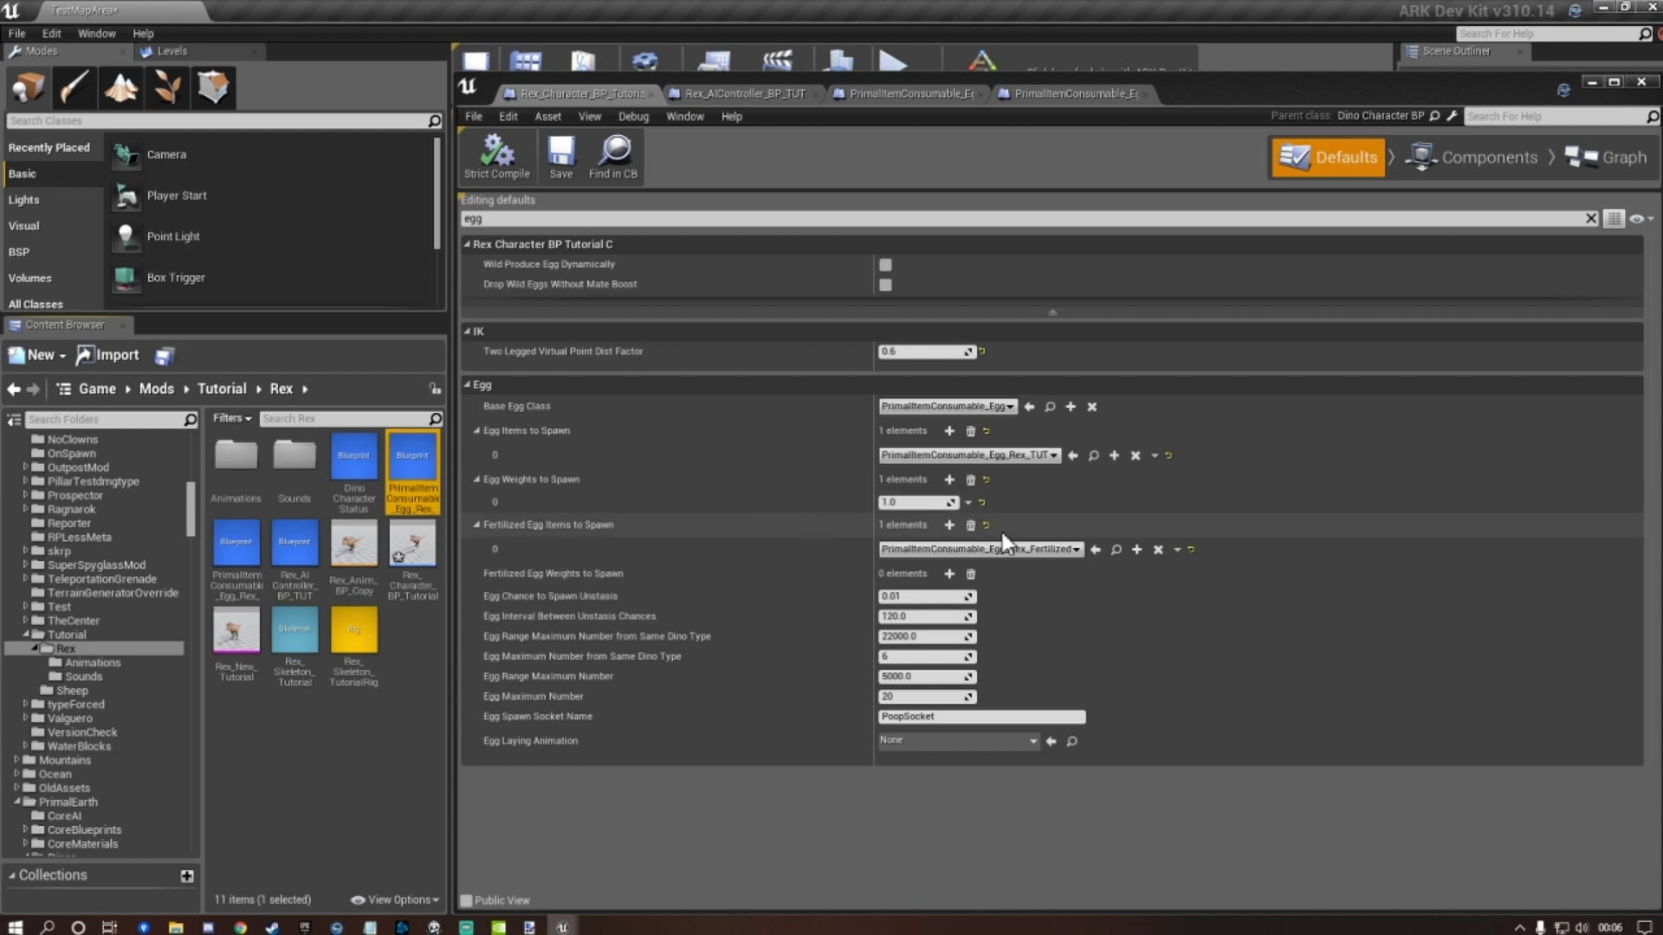
pyautogui.click(1096, 551)
pyautogui.click(1096, 551)
pyautogui.click(507, 169)
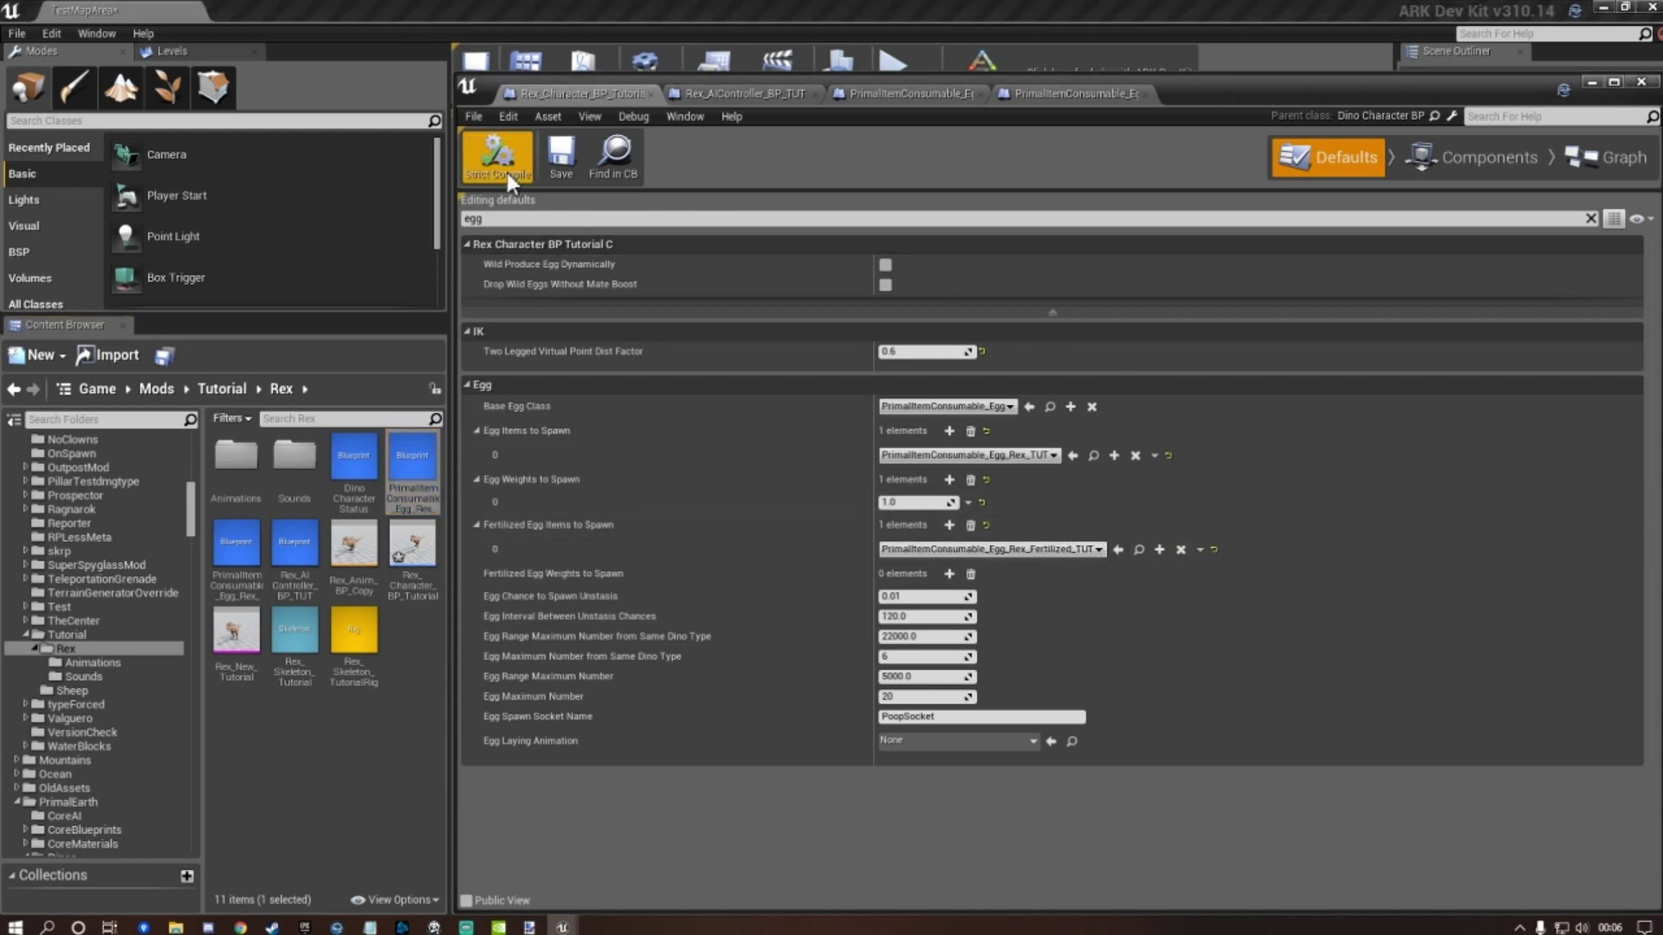
pyautogui.click(561, 160)
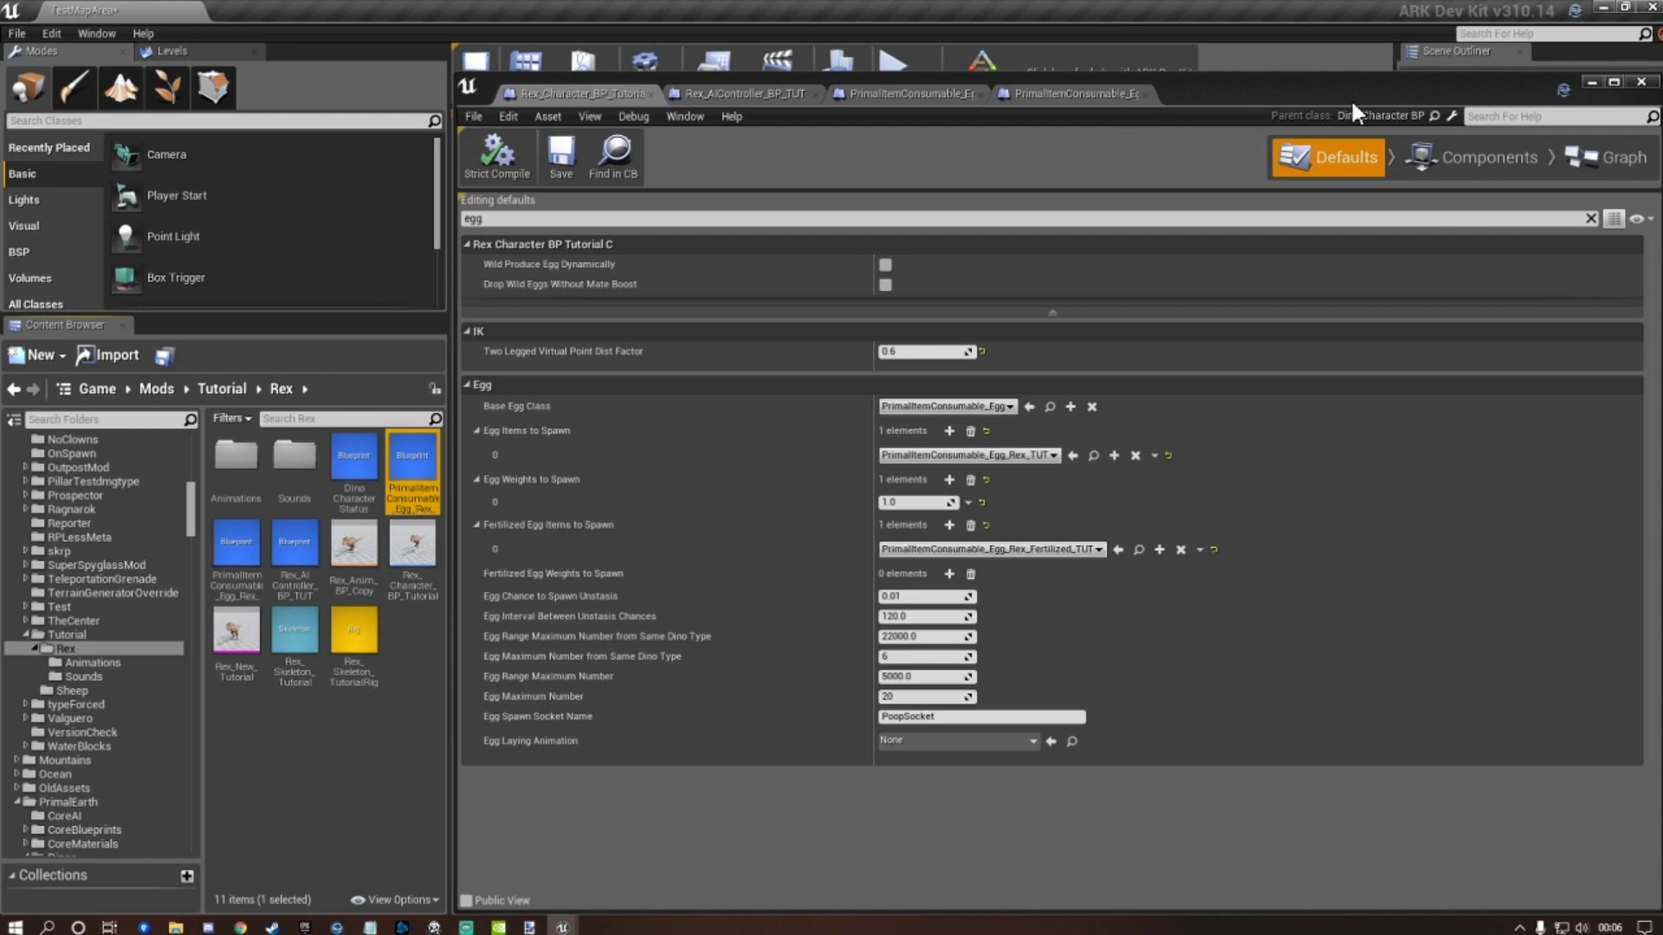
pyautogui.click(1641, 82)
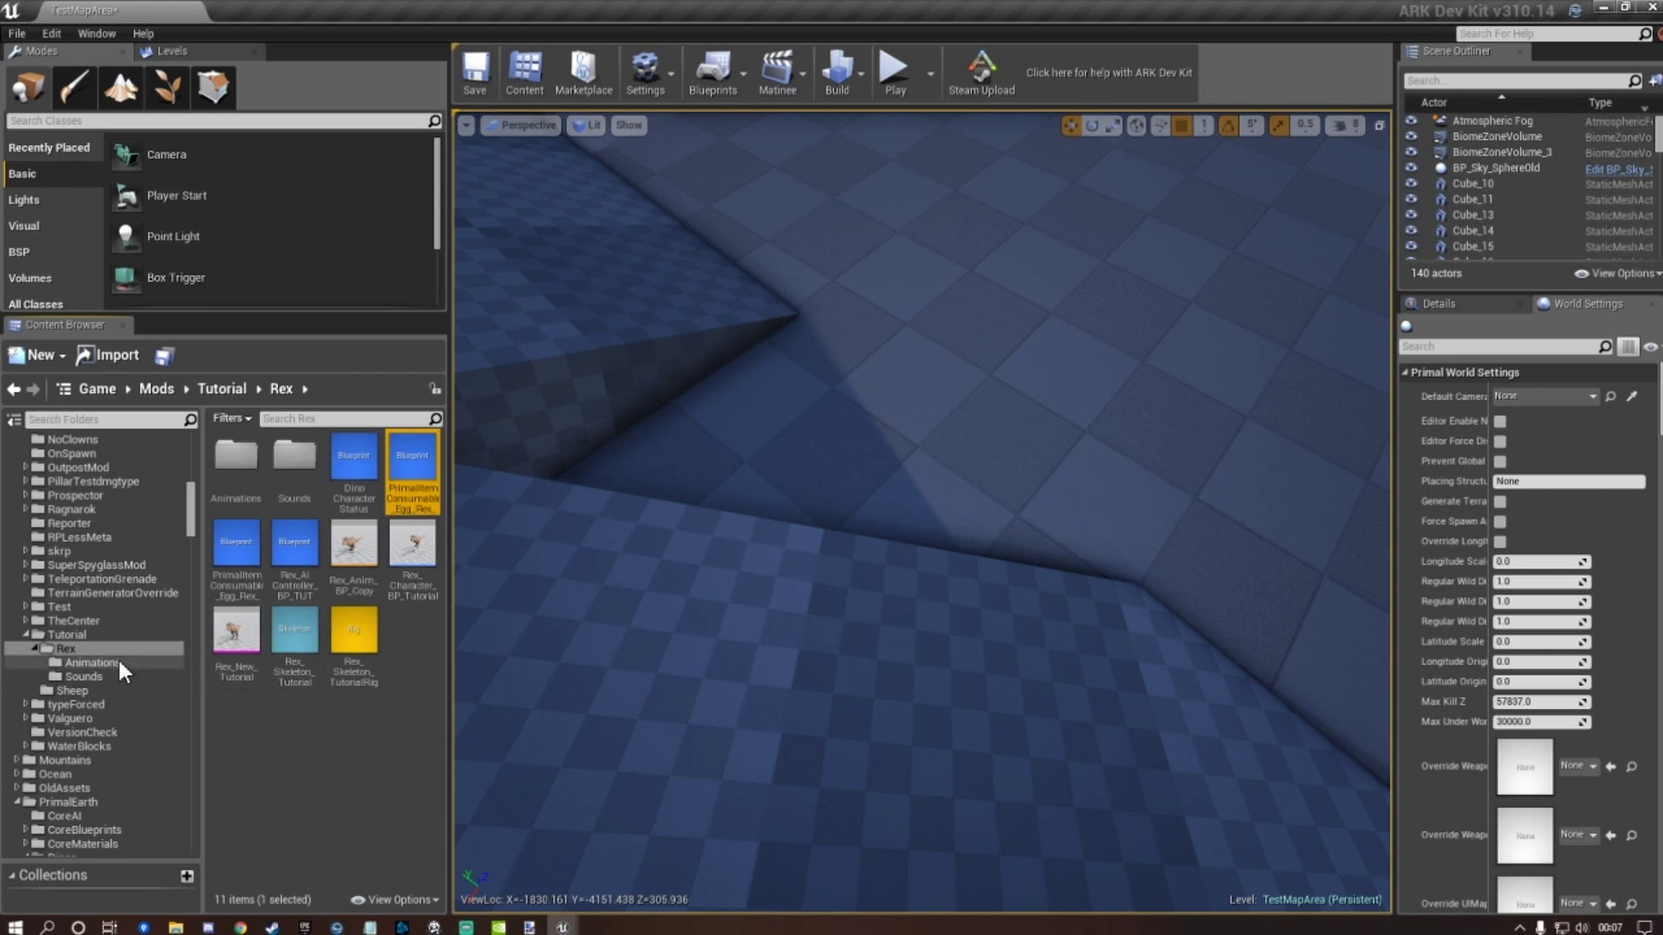
# Open PrimalGameData_BP_Tutorial, filter its defaults by NPC and add an element to The NPCSpawn Entries Container Additions.
pyautogui.click(96, 636)
pyautogui.click(344, 476)
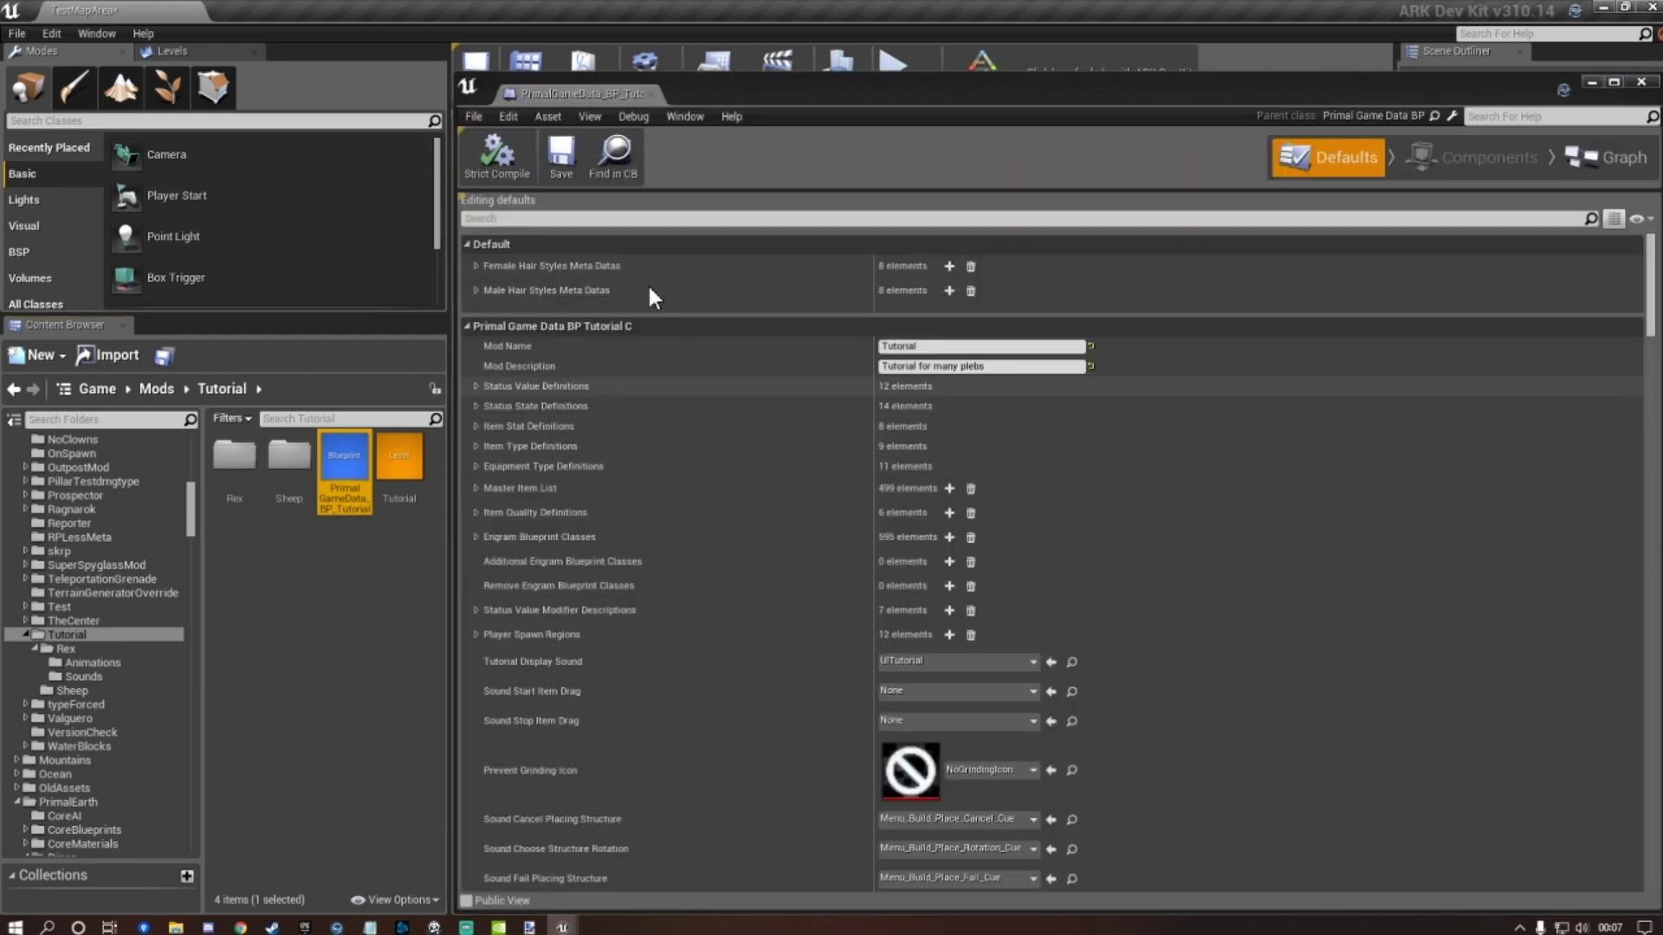
pyautogui.click(623, 218)
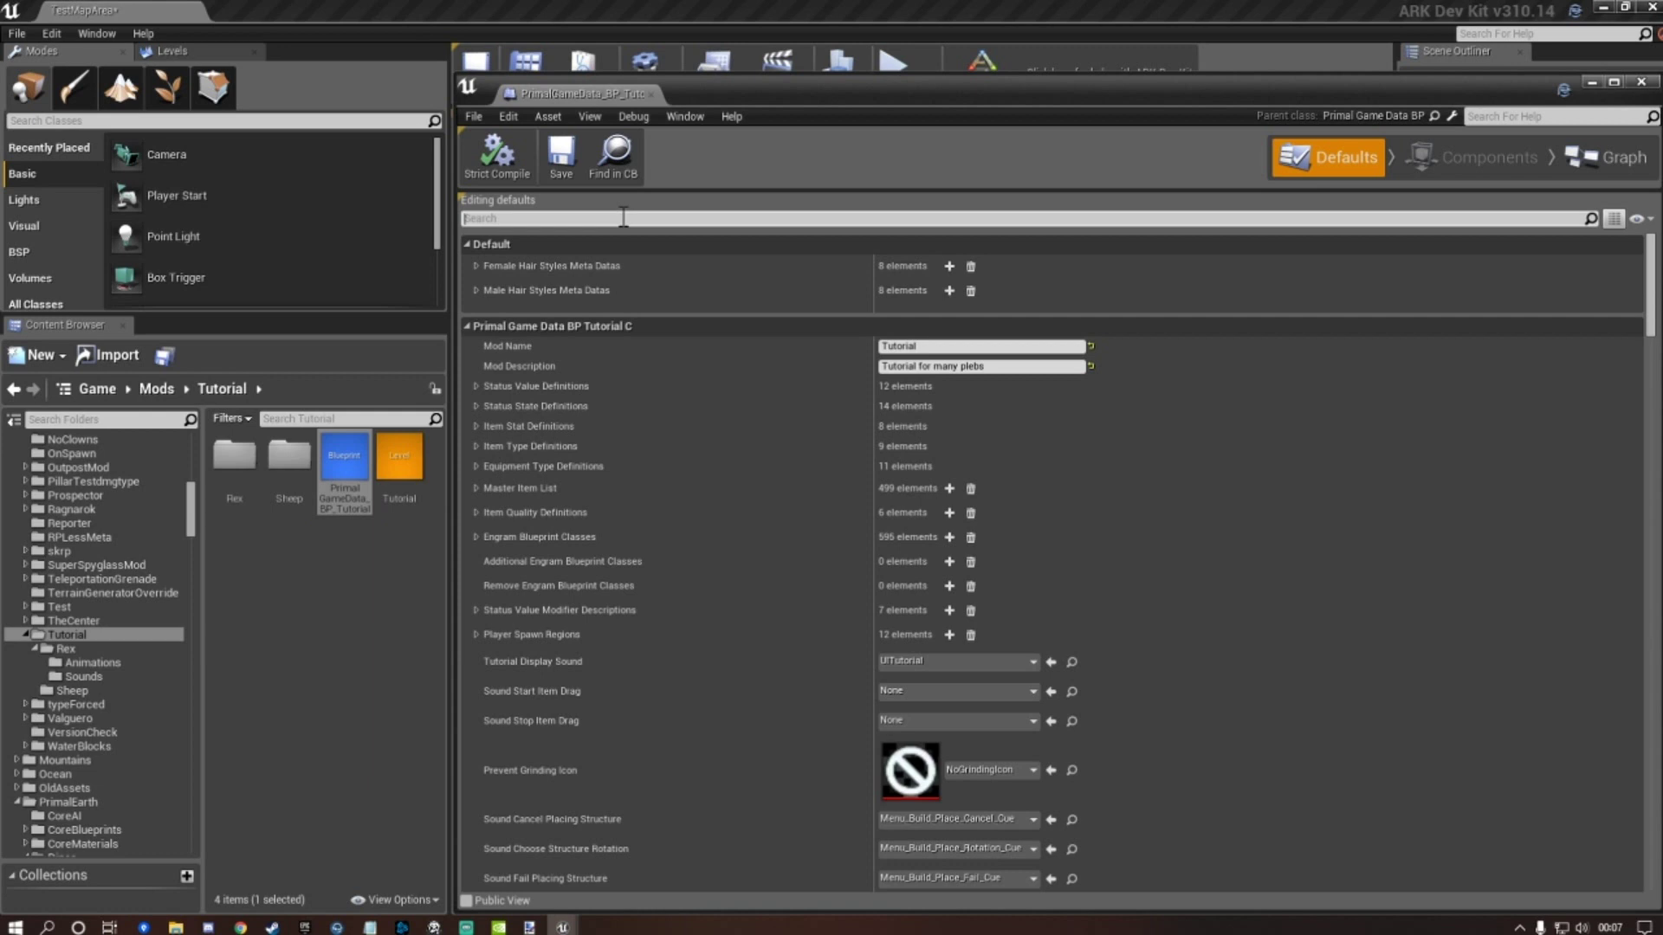
pyautogui.write('np')
pyautogui.press('BackSpace')
pyautogui.press('BackSpace')
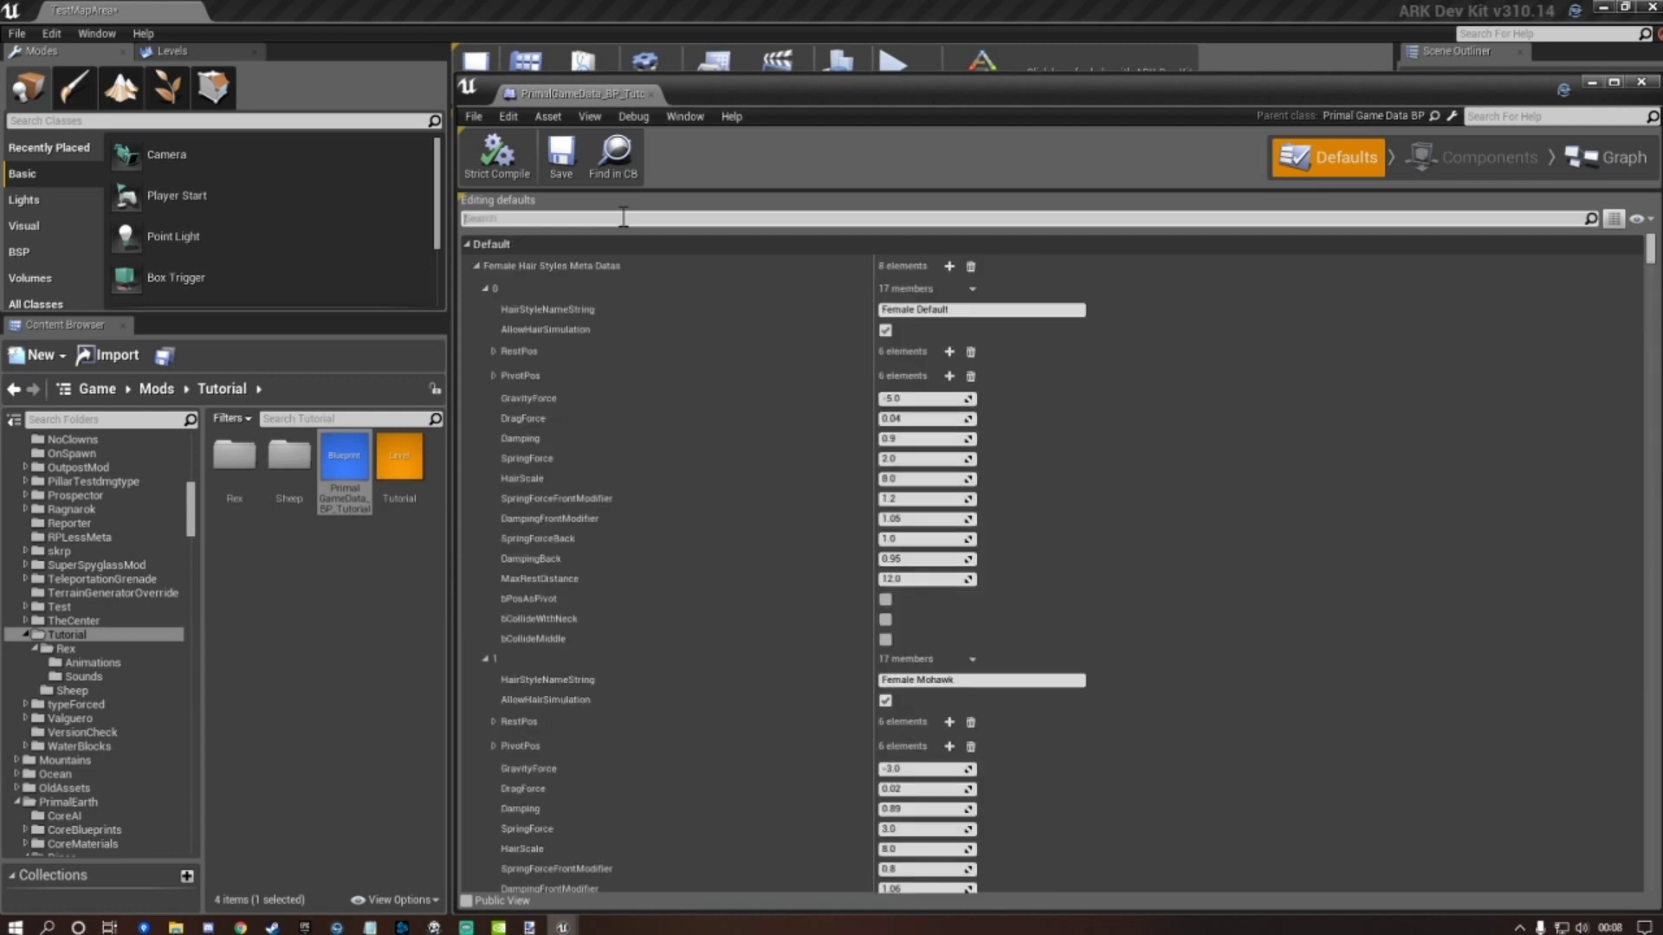
pyautogui.write('remap')
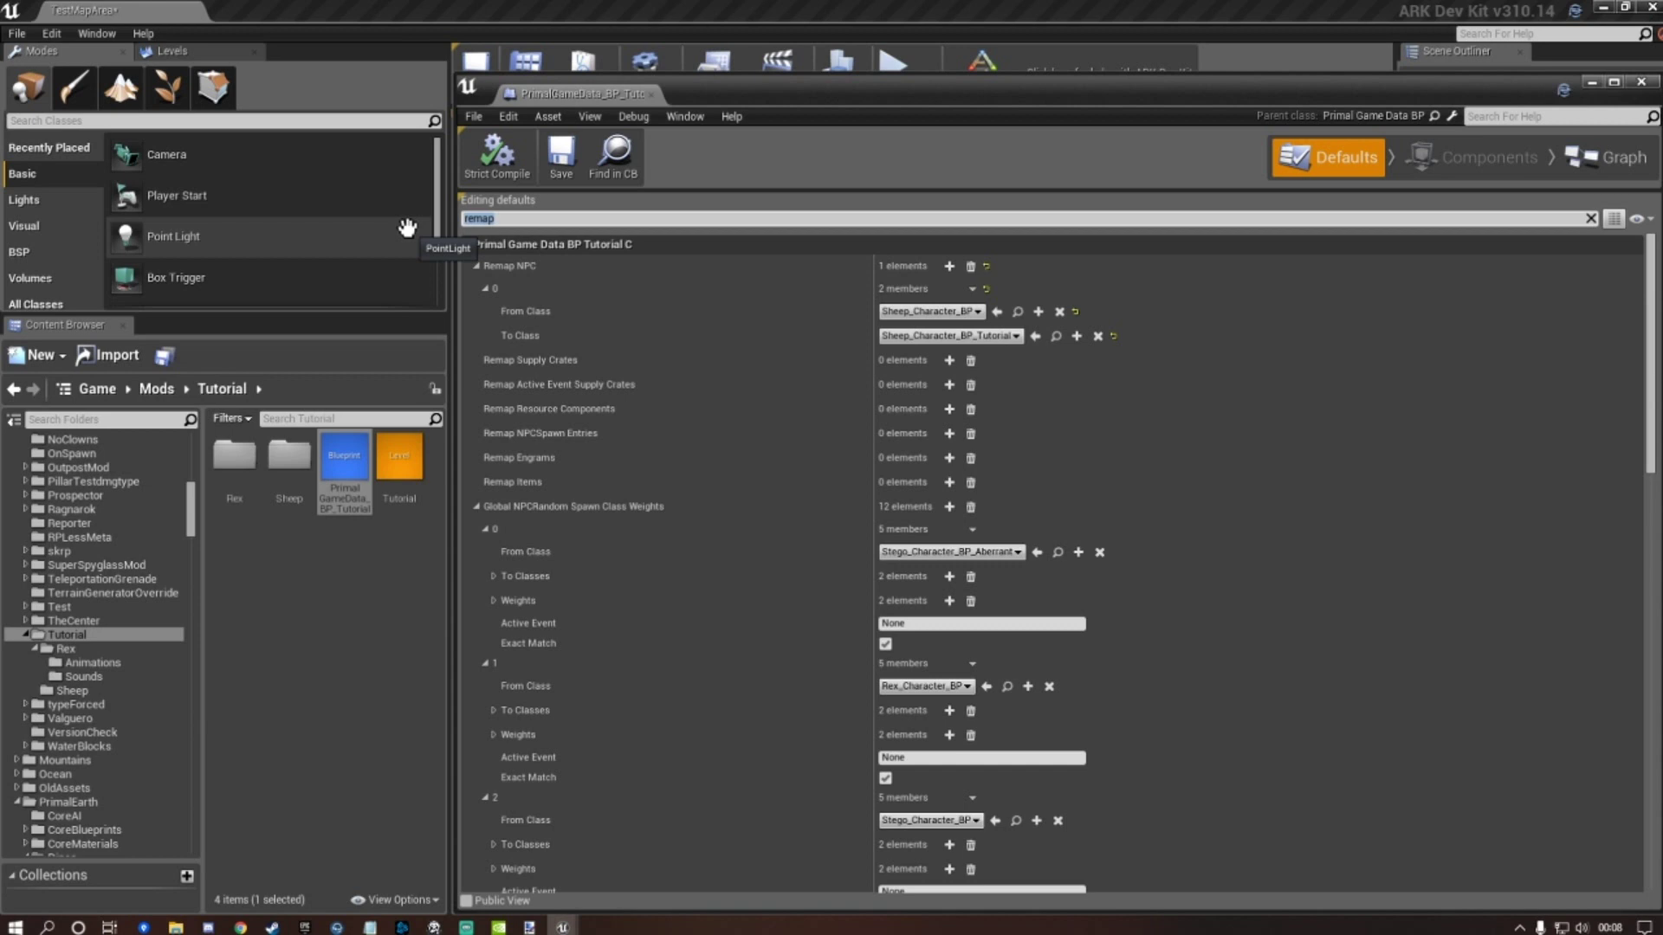
pyautogui.write('NPC')
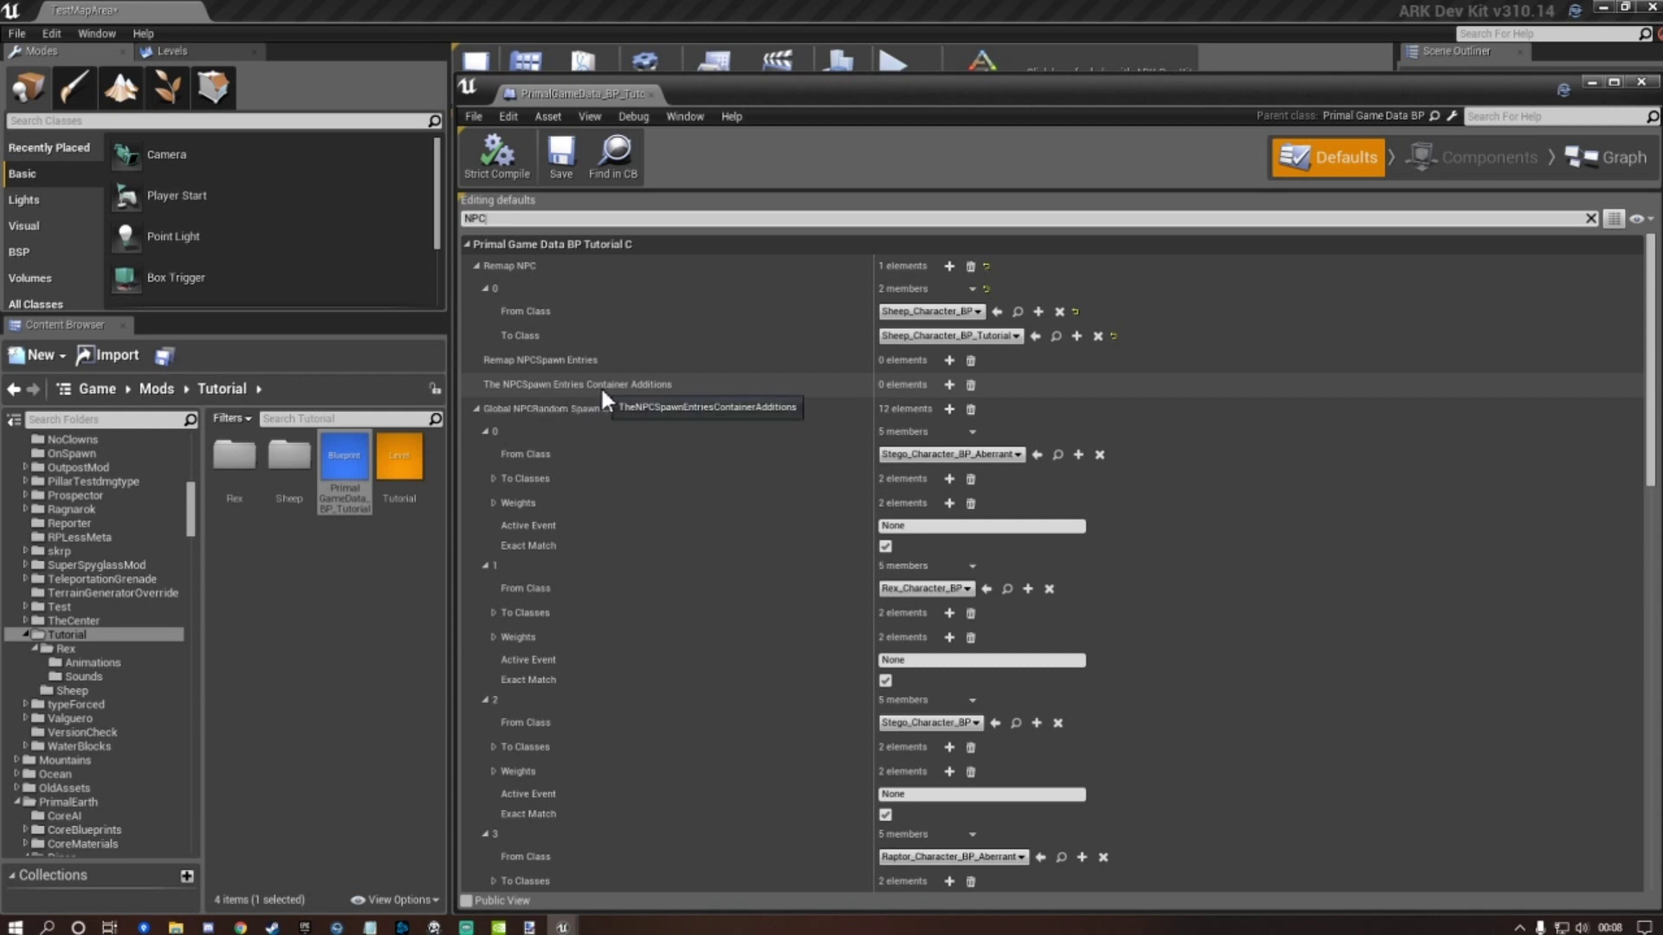
pyautogui.click(952, 385)
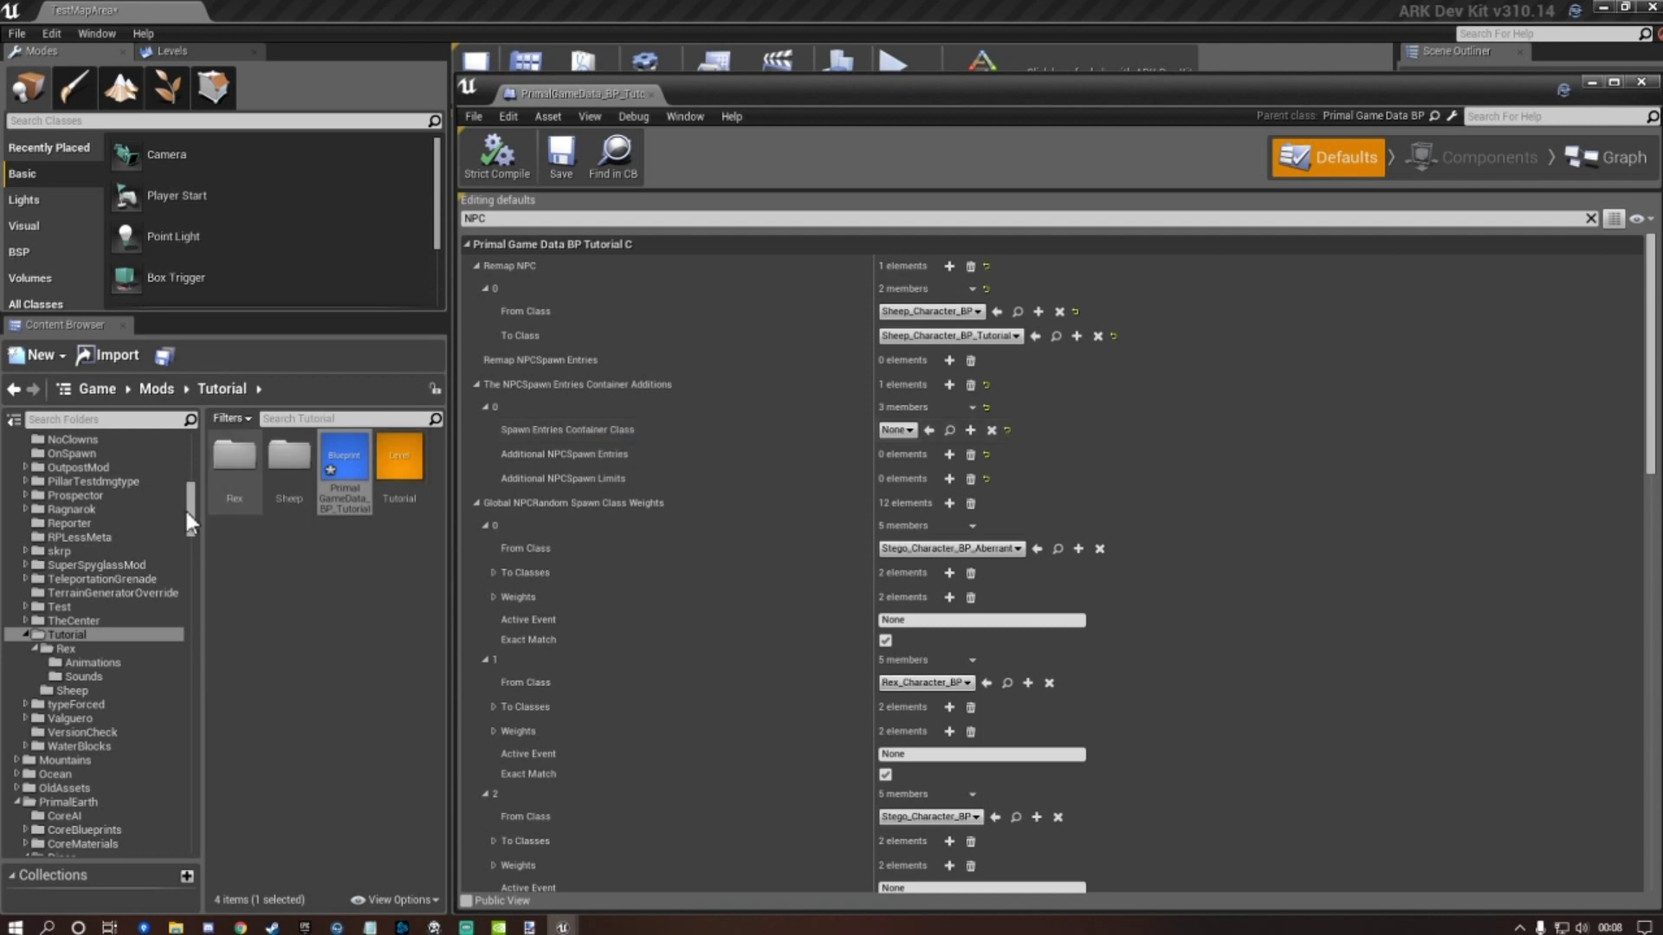
# Search all game content for grass spawn and assign DinoSpawnEntriesGrassland as the new addition's Spawn Entries Container Class.
pyautogui.moveTo(189, 511); pyautogui.dragTo(190, 451)
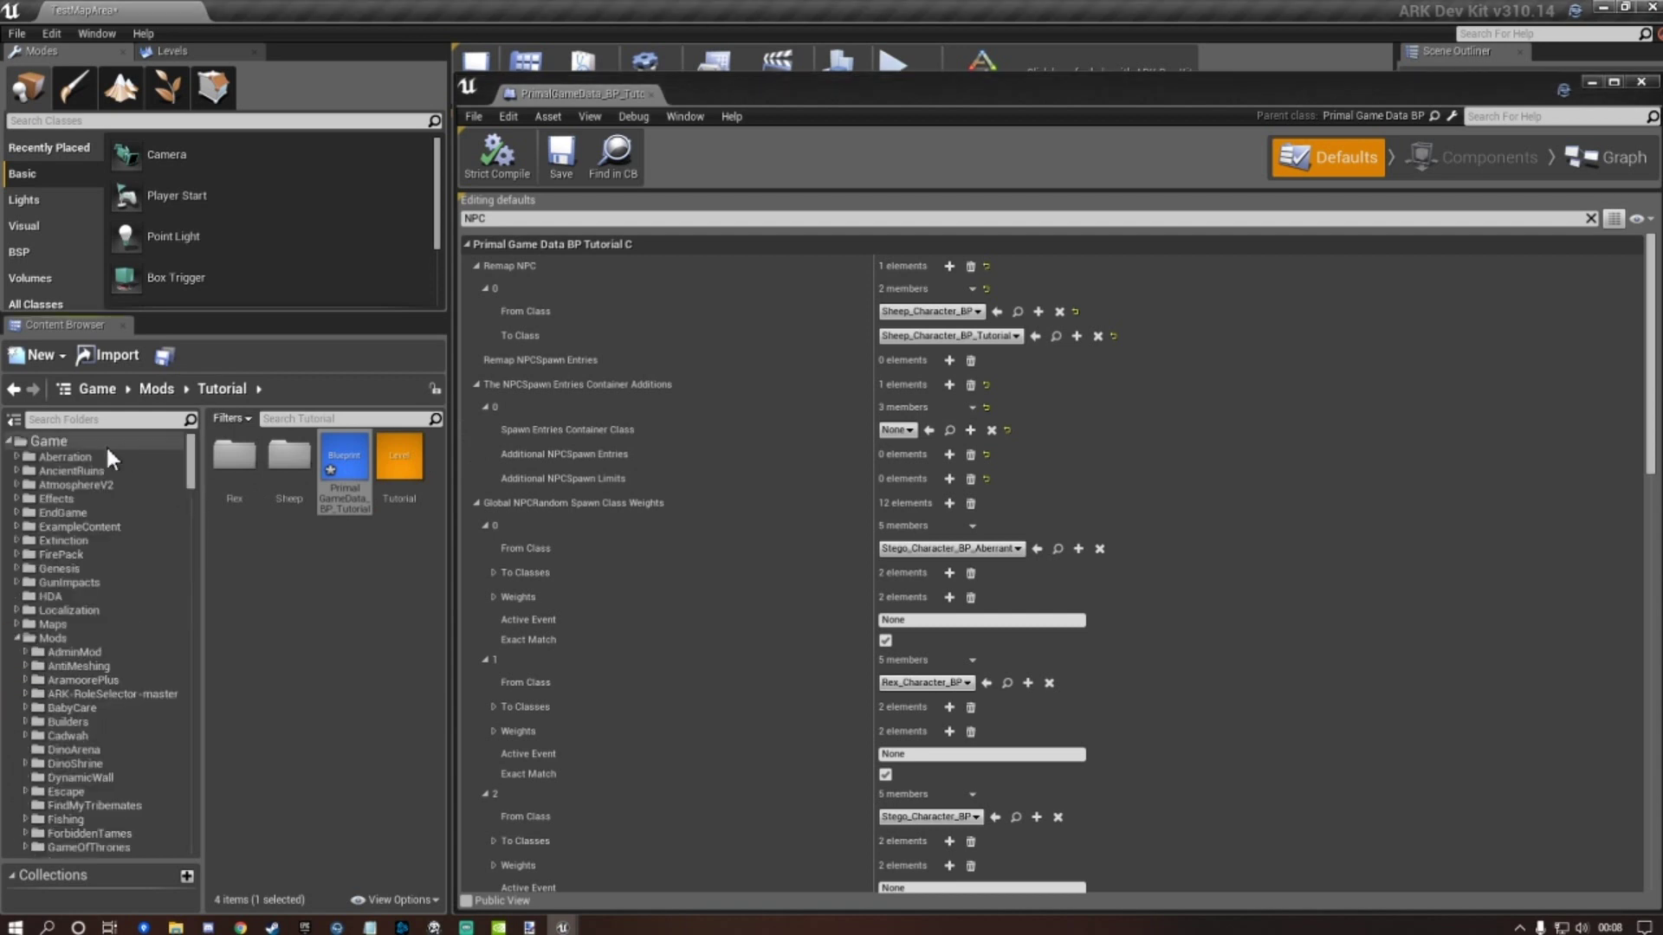
pyautogui.click(87, 442)
pyautogui.click(303, 418)
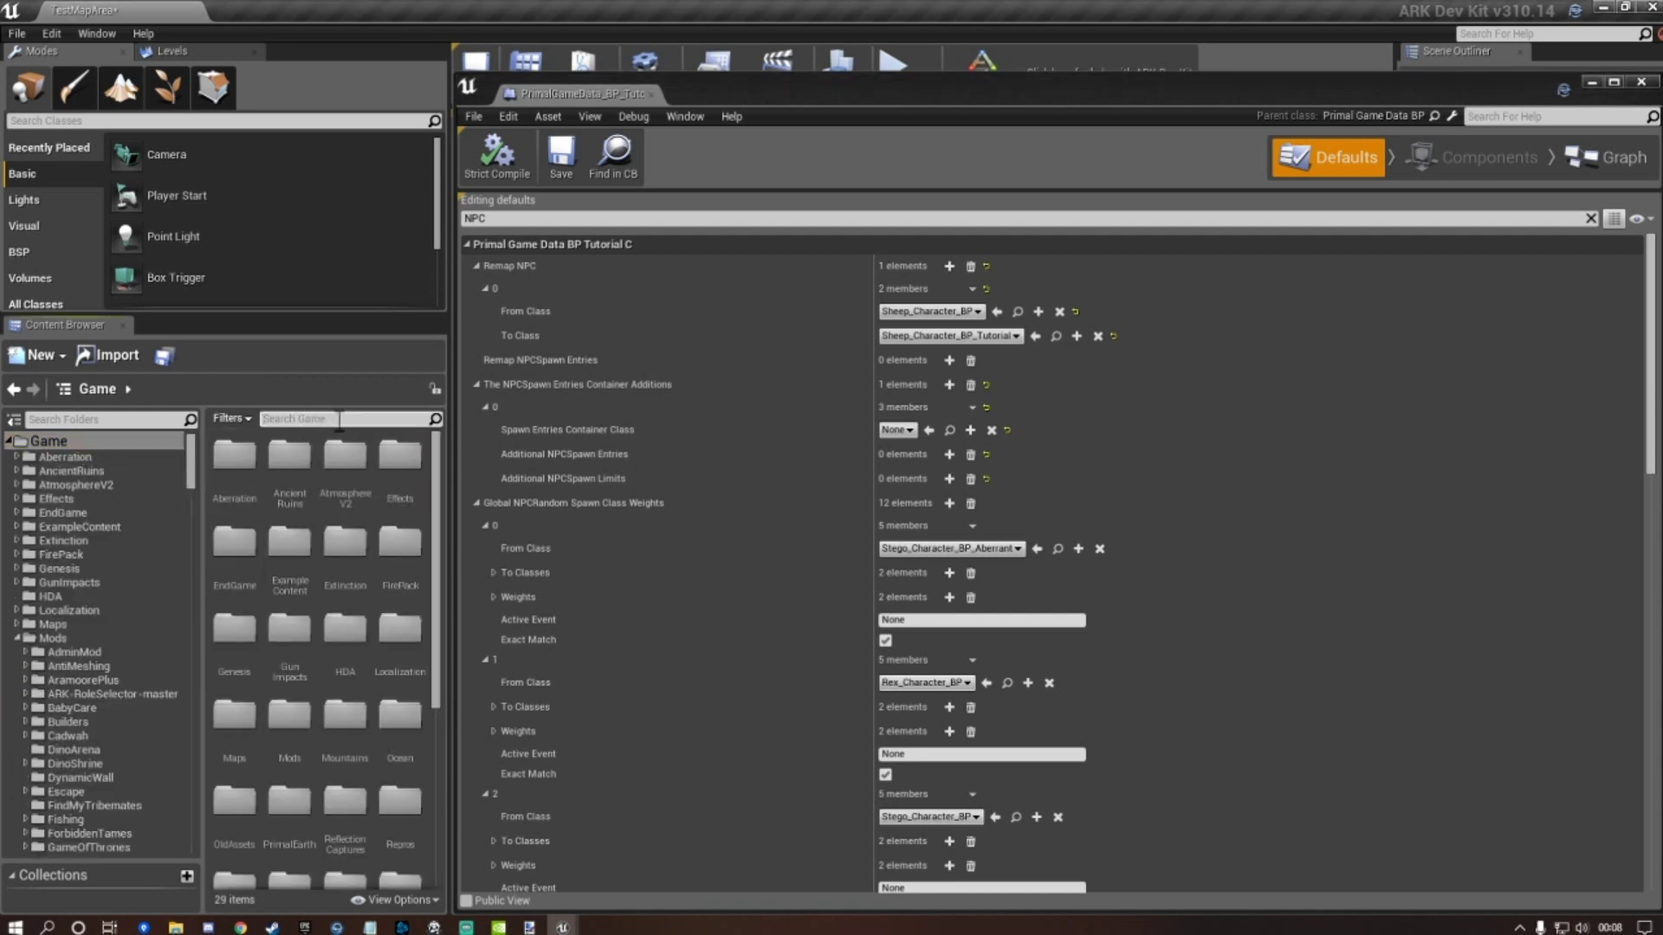
pyautogui.write('grass s')
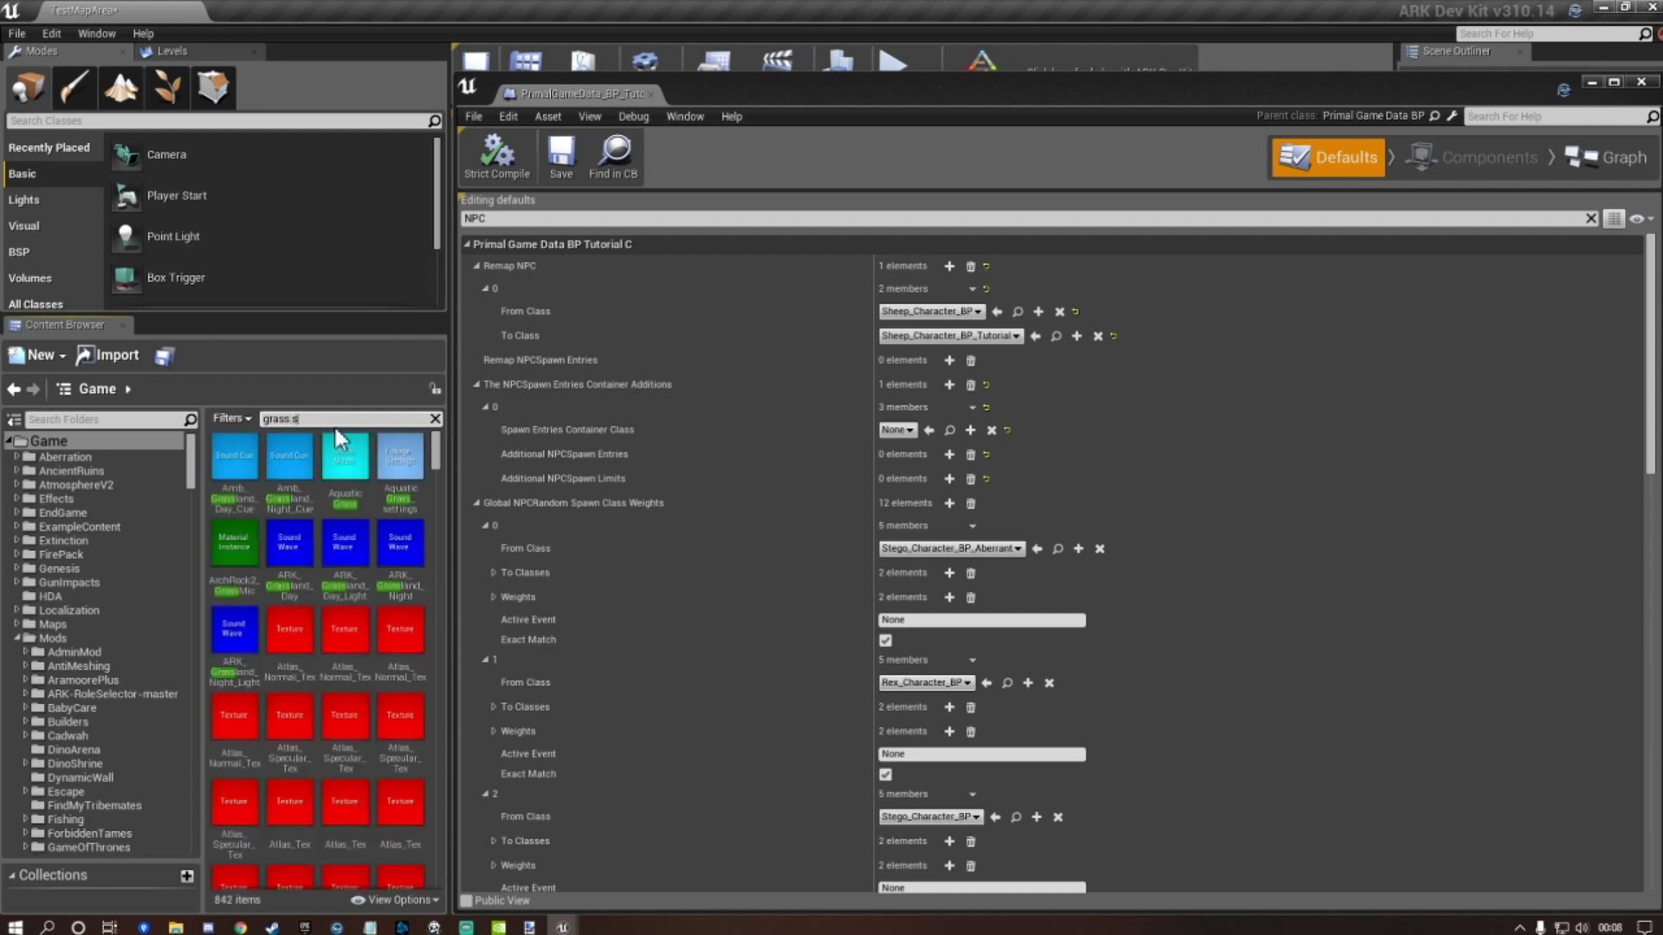
pyautogui.write('pawn')
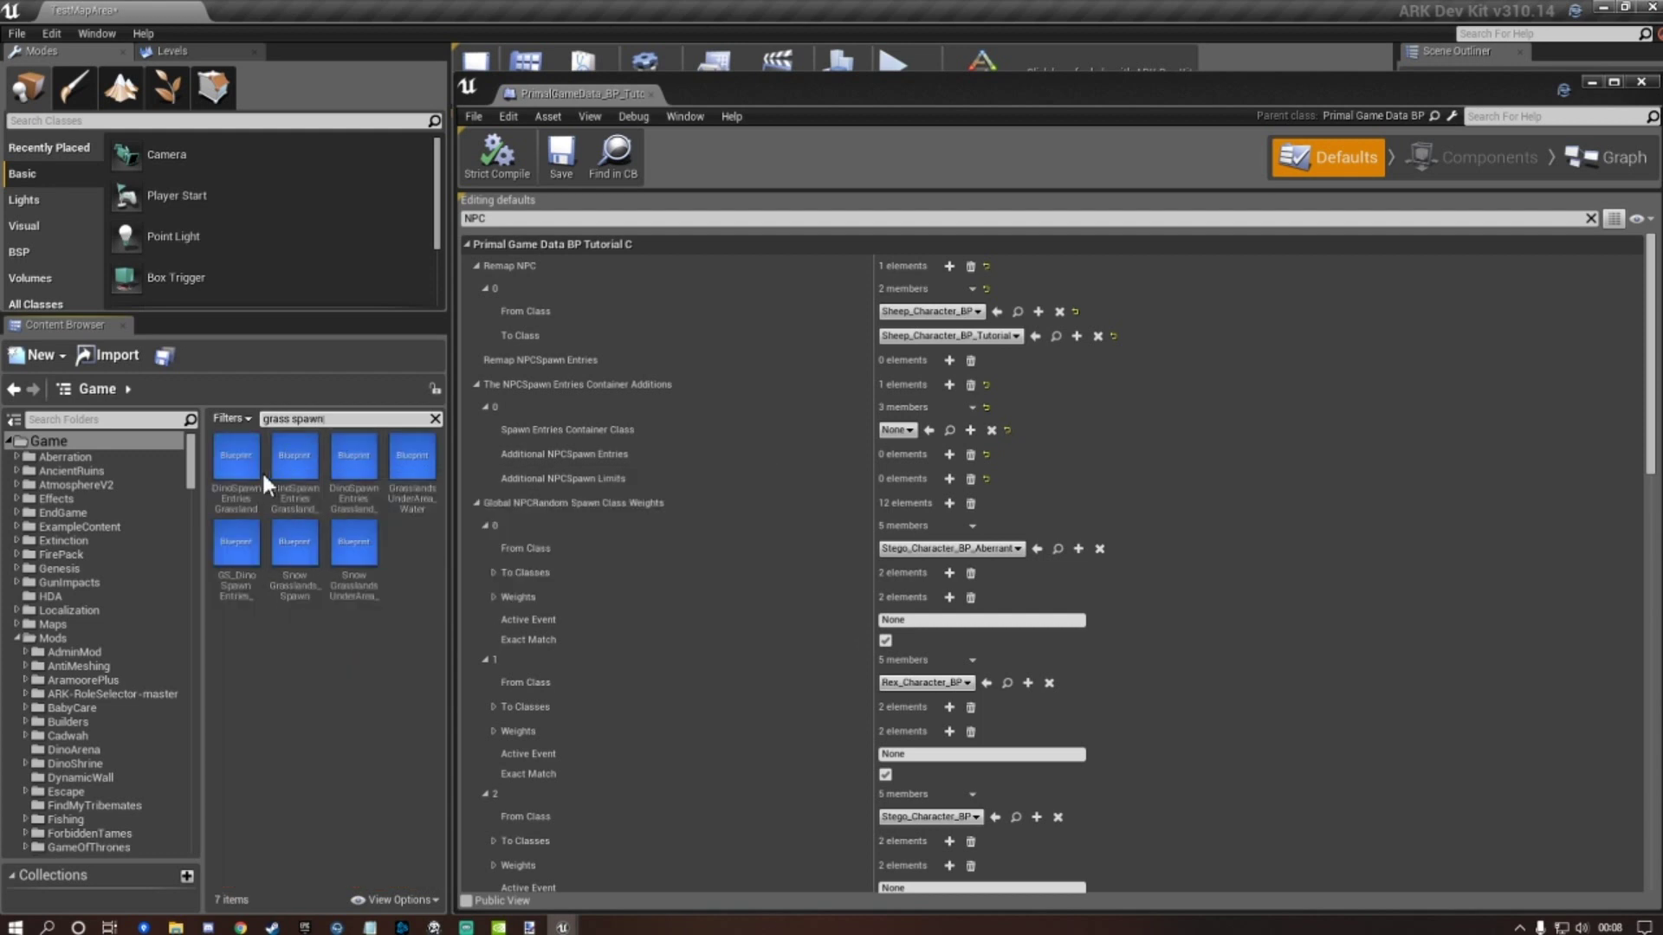
pyautogui.moveTo(249, 467)
pyautogui.moveTo(364, 473)
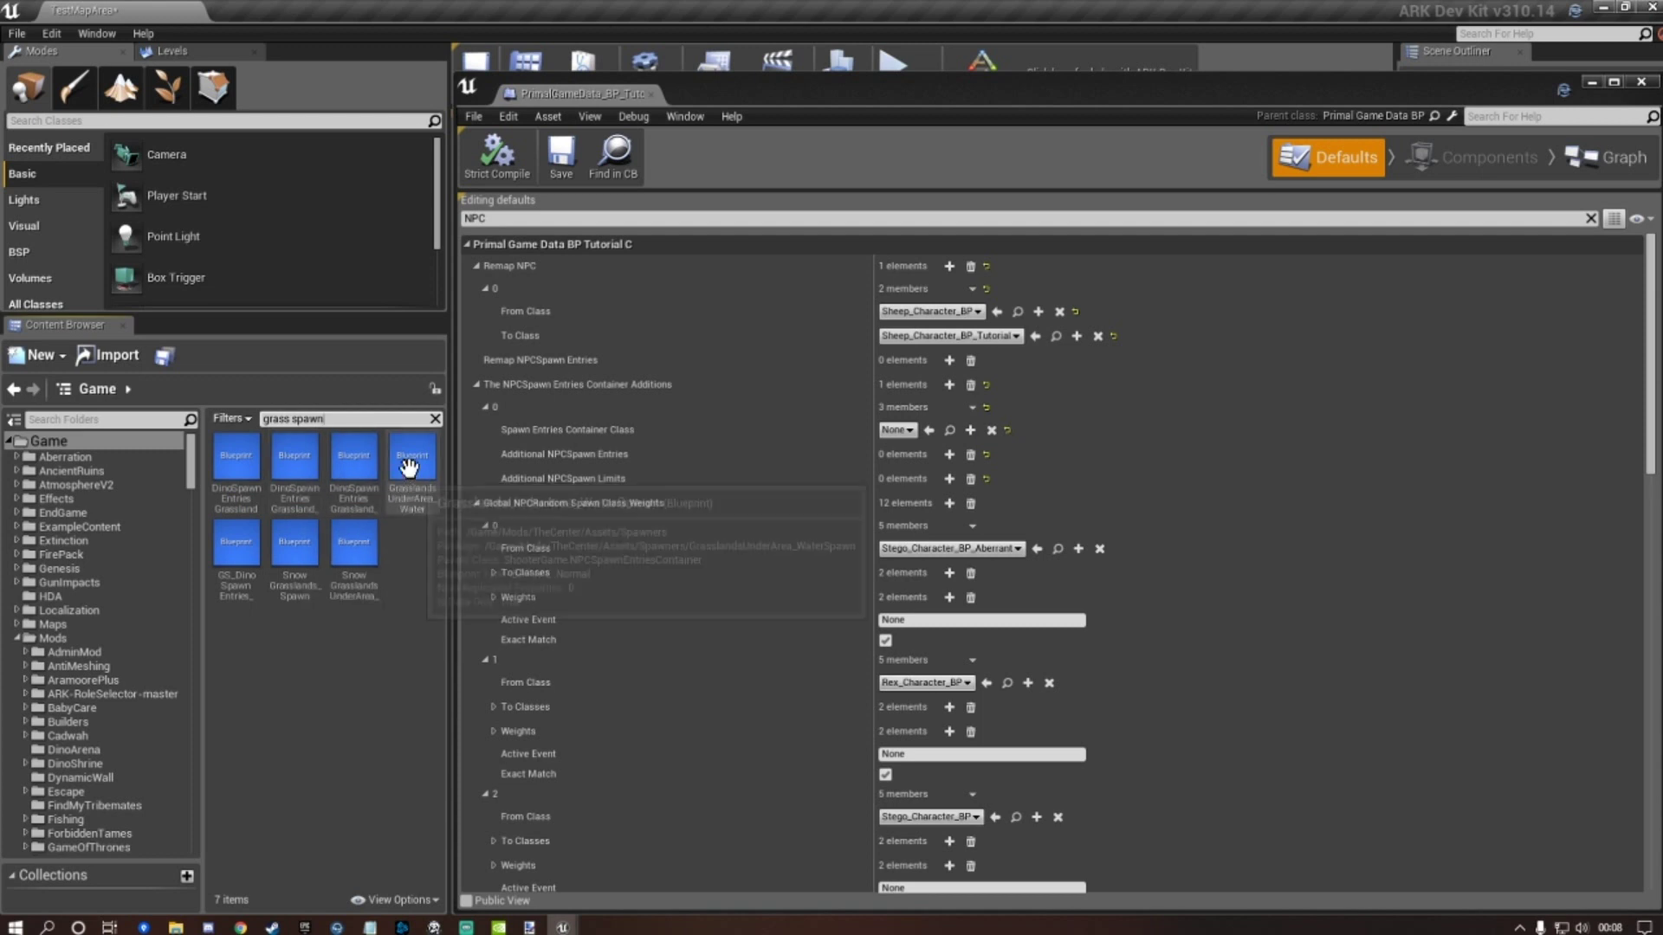
pyautogui.moveTo(299, 555)
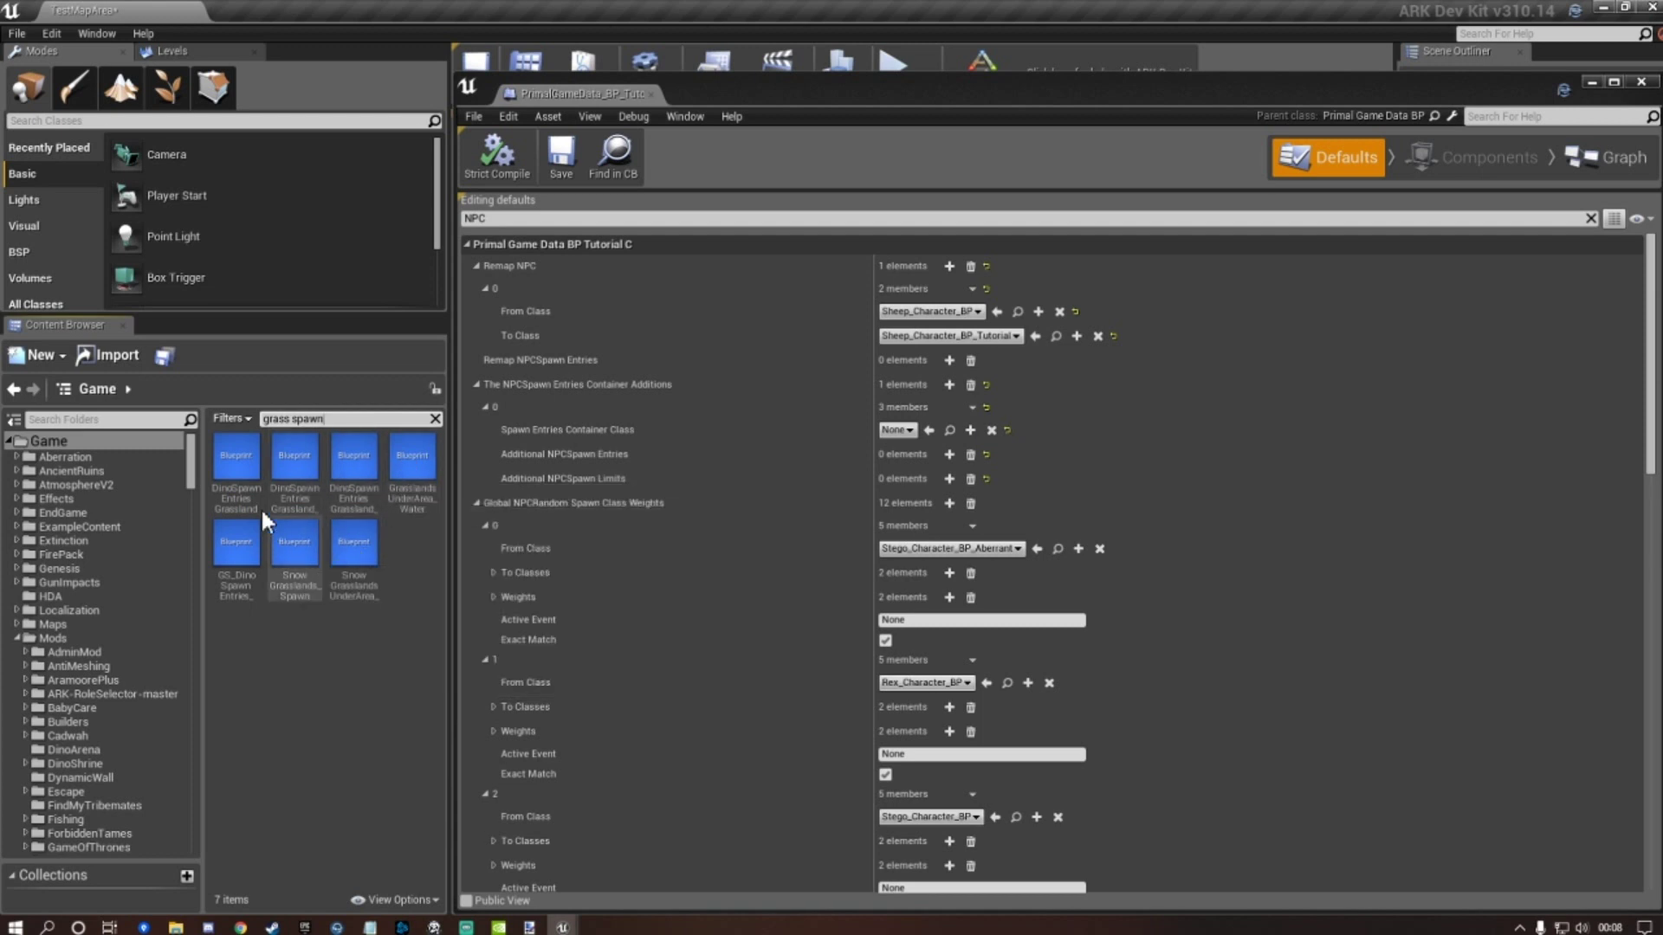
pyautogui.click(238, 466)
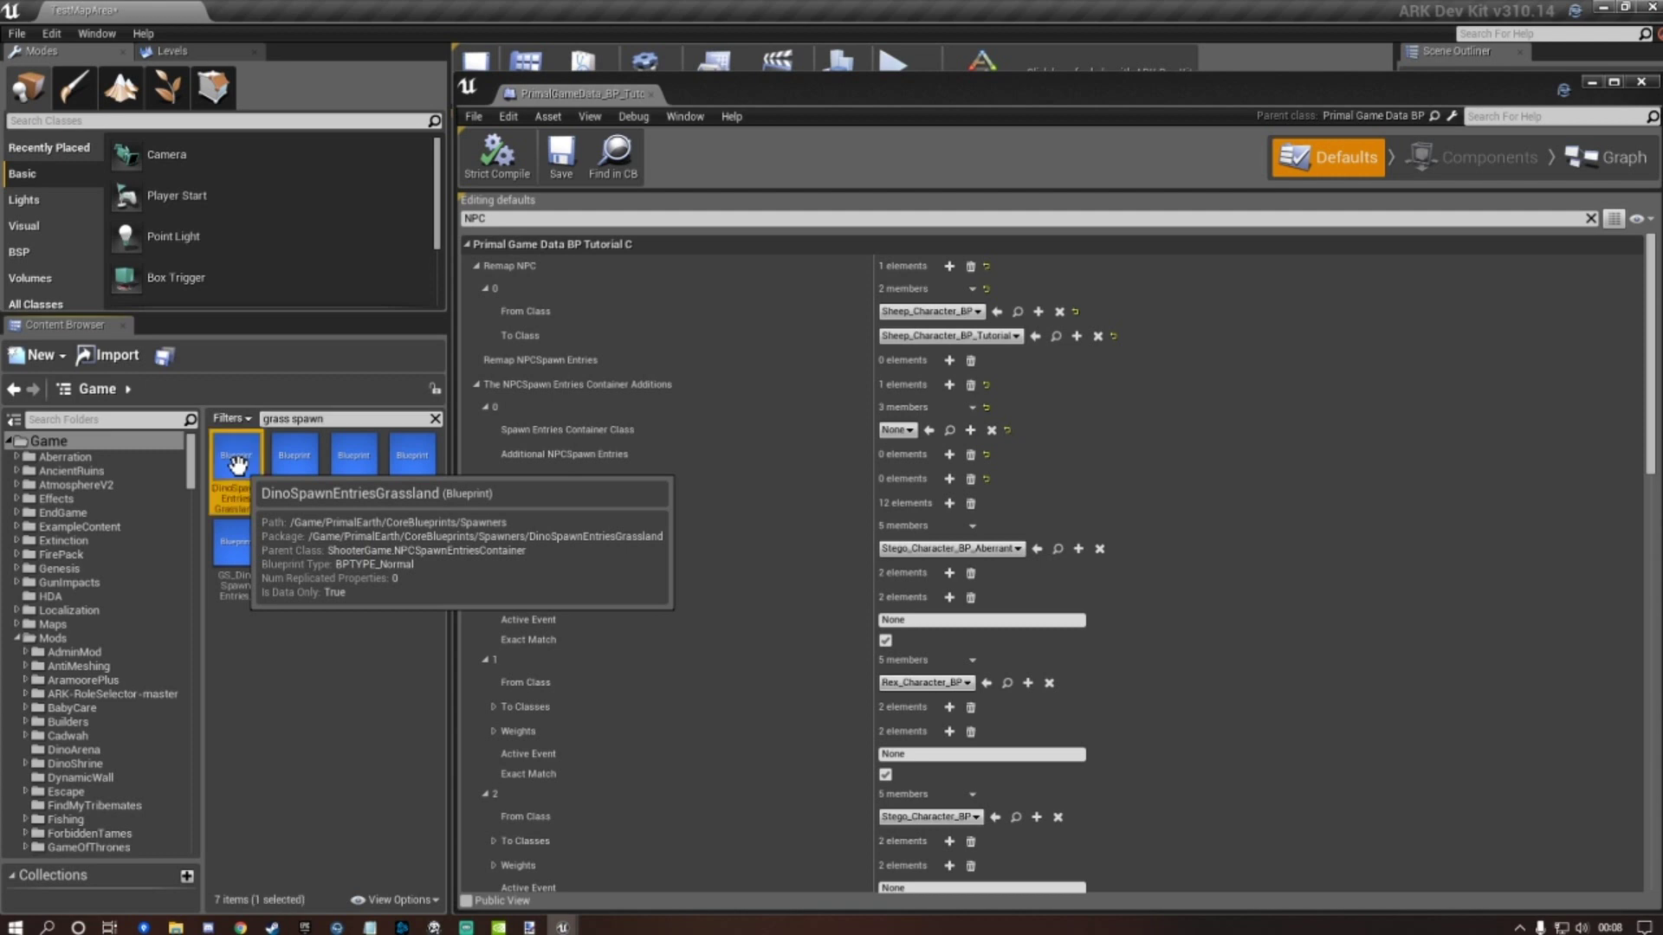
pyautogui.click(928, 429)
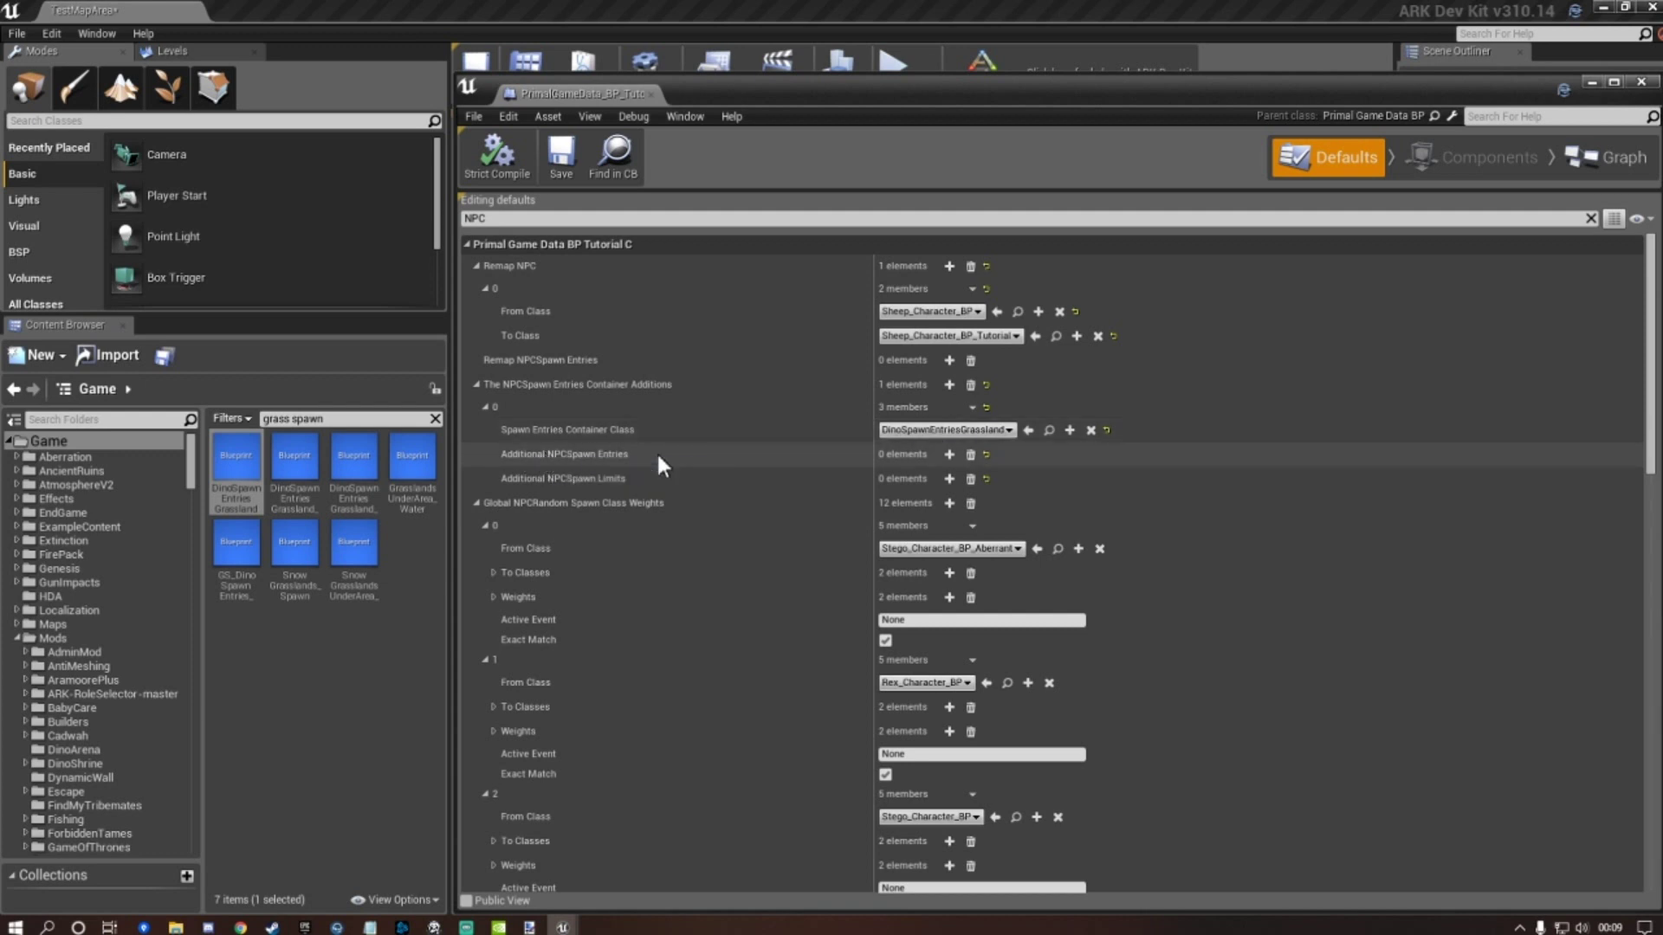
# Add an Additional NPCSpawn Entries element to the grassland container and name the entry Tutorial Rex.
pyautogui.click(950, 454)
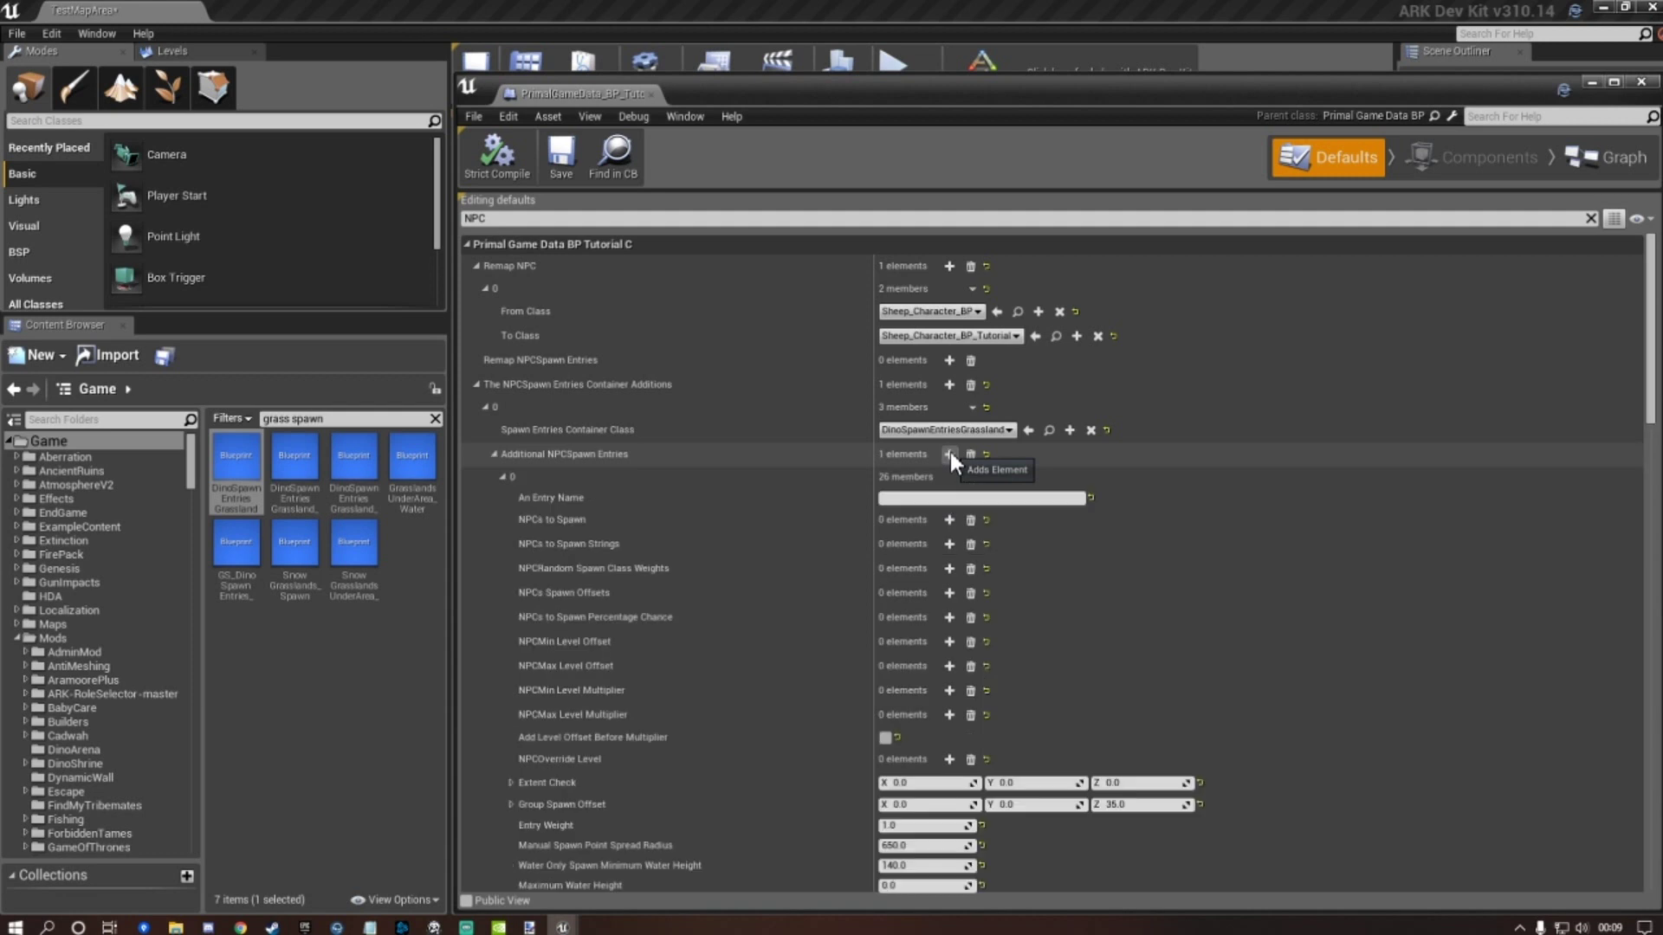
pyautogui.click(912, 497)
pyautogui.write('Tu')
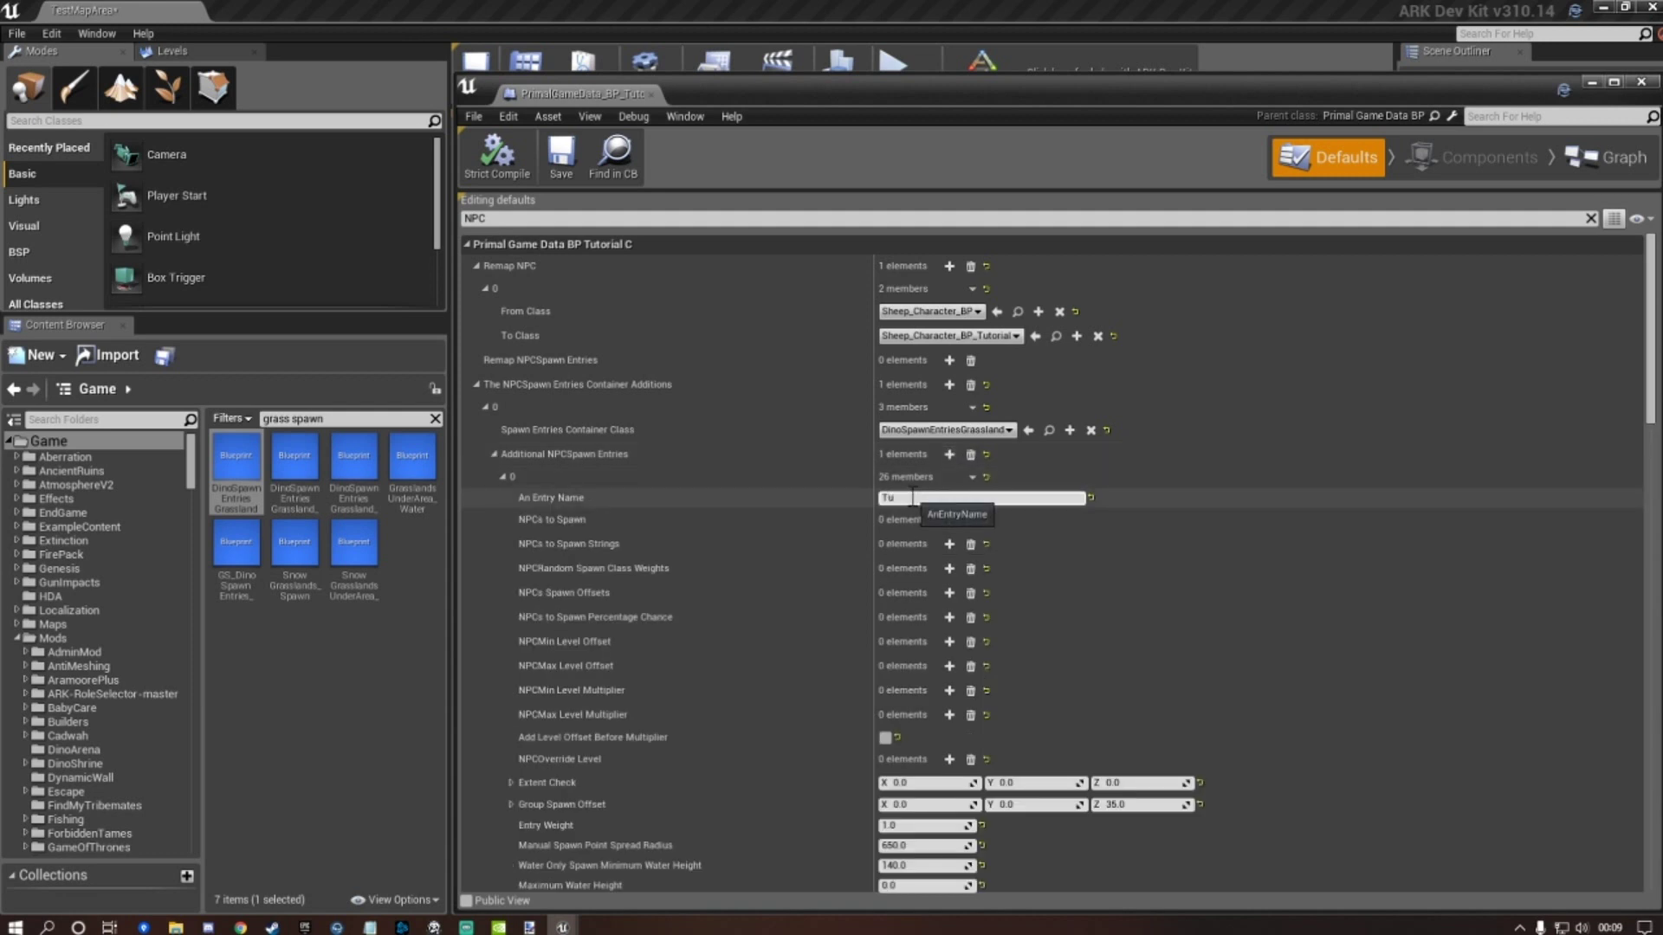
pyautogui.write('torial Rex')
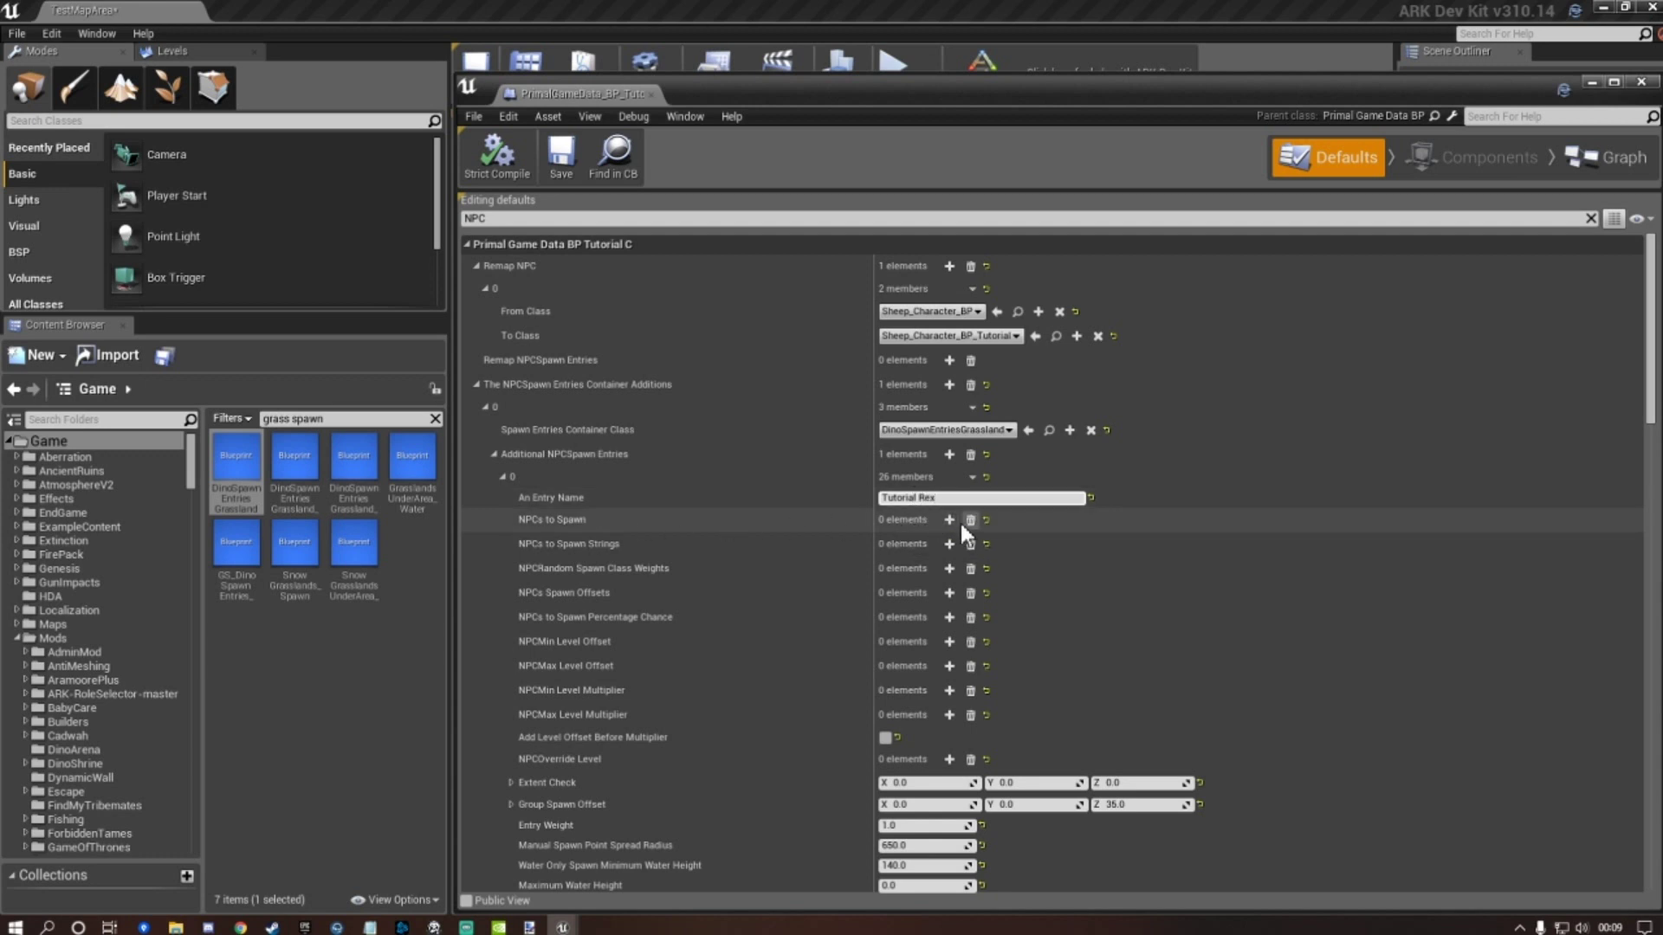
# Add an NPCs to Spawn element to the Tutorial Rex entry and assign Rex_Character_BP_Tutorial from the mod's Rex folder.
pyautogui.click(951, 521)
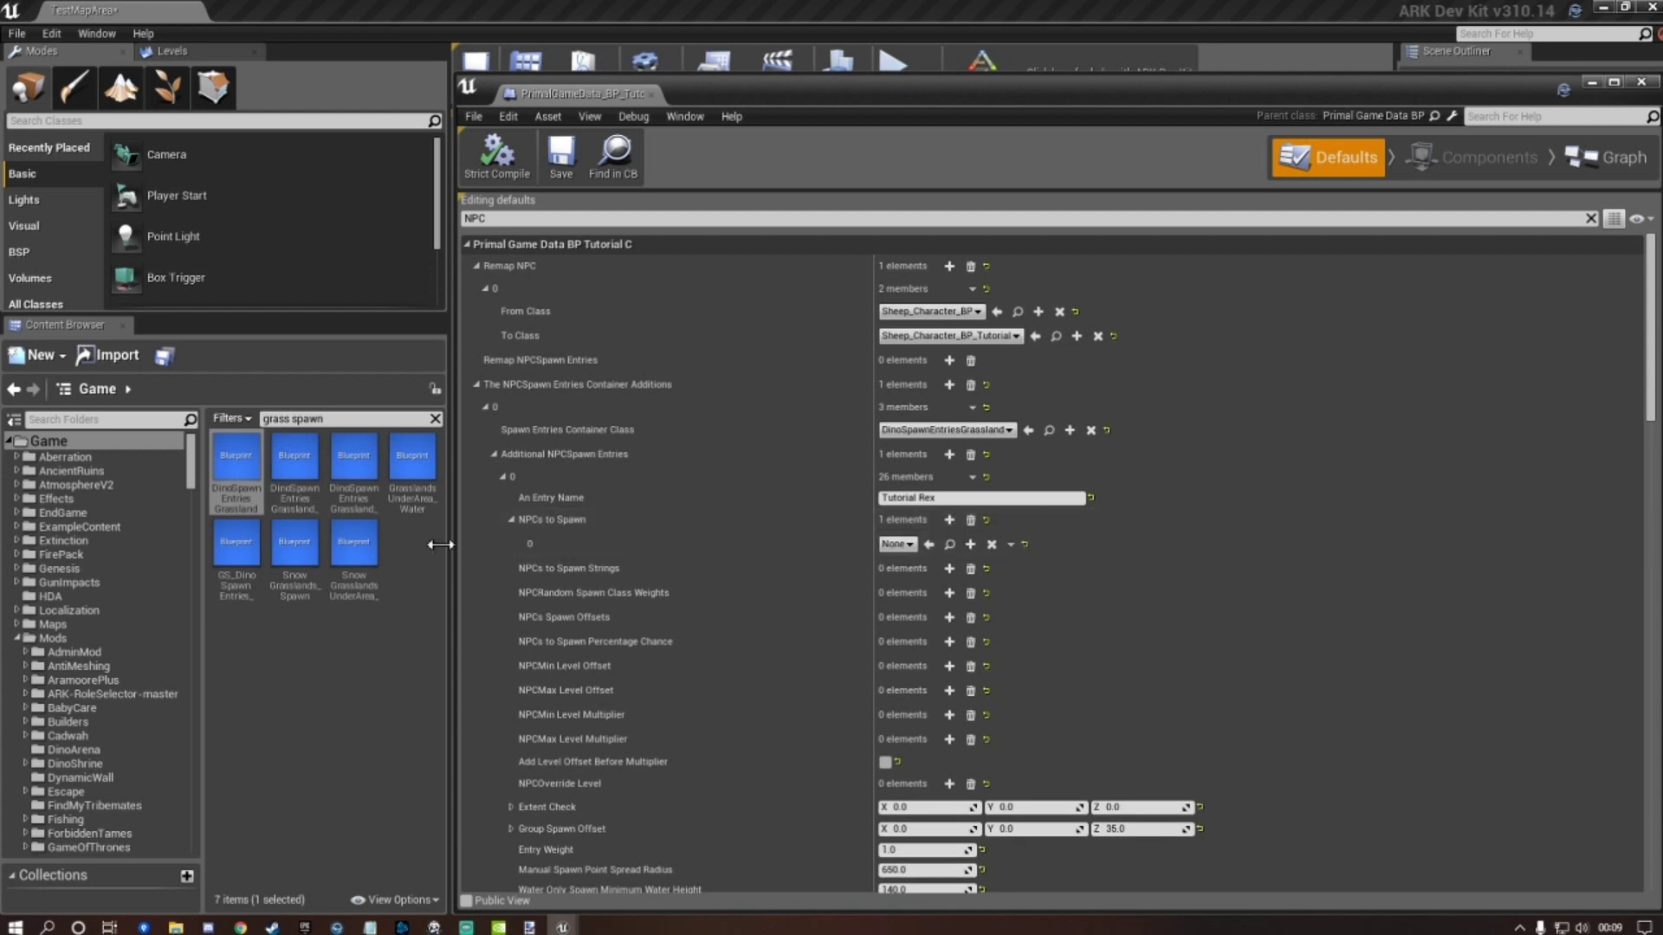
pyautogui.moveTo(192, 461); pyautogui.dragTo(194, 512)
pyautogui.click(95, 617)
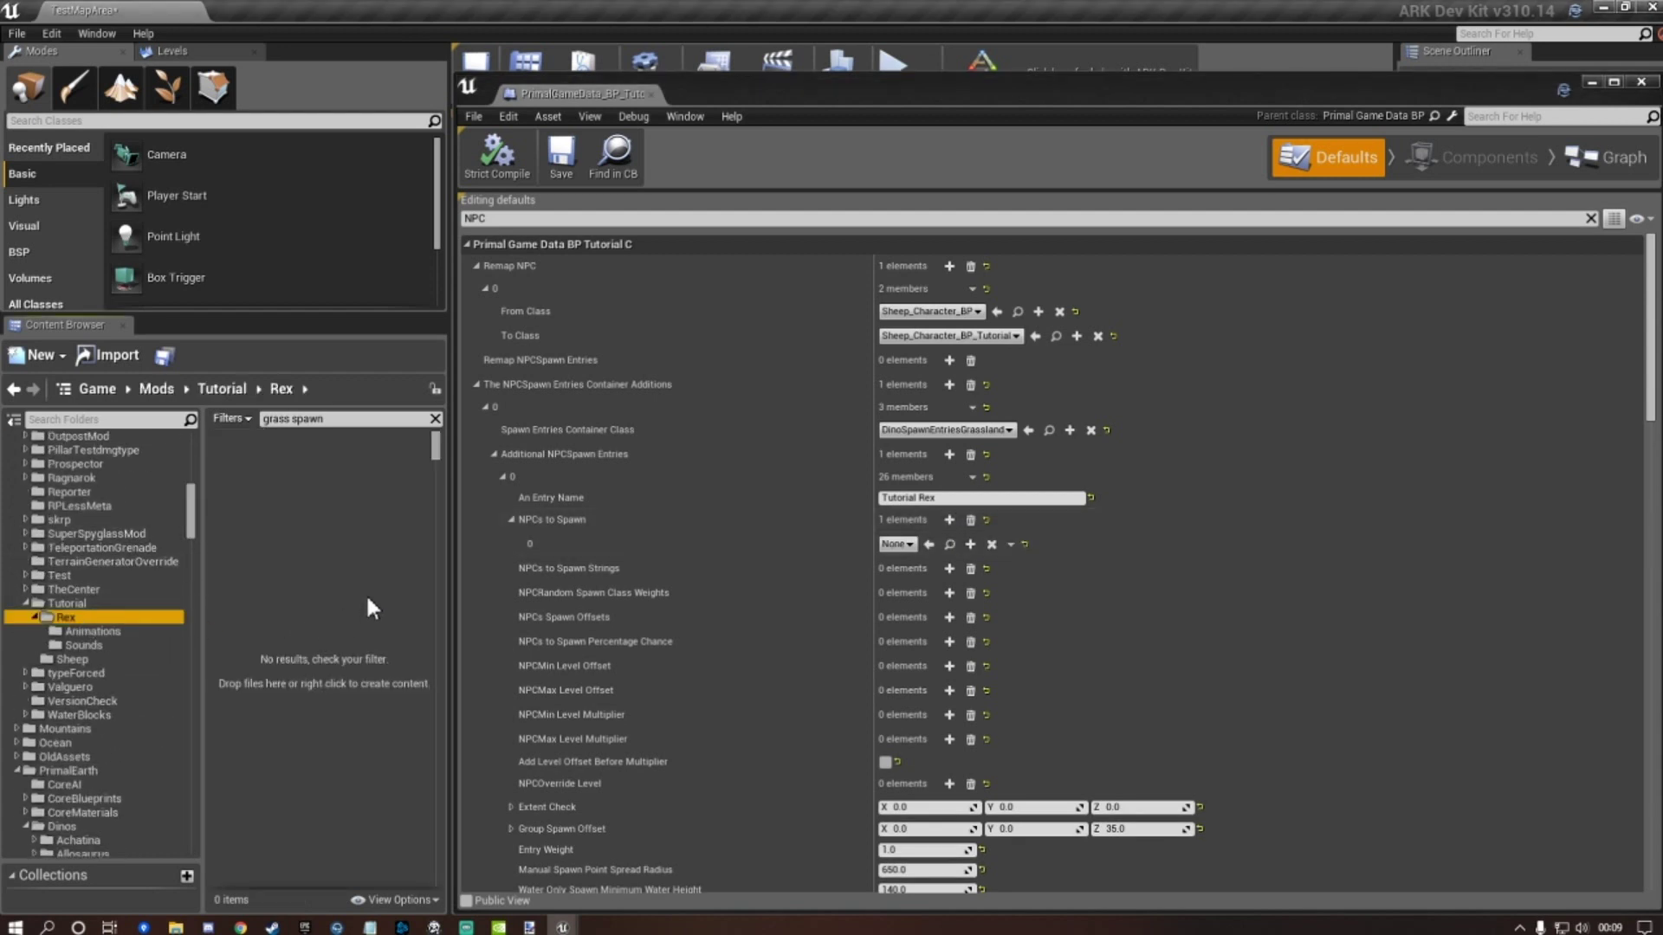
pyautogui.click(436, 419)
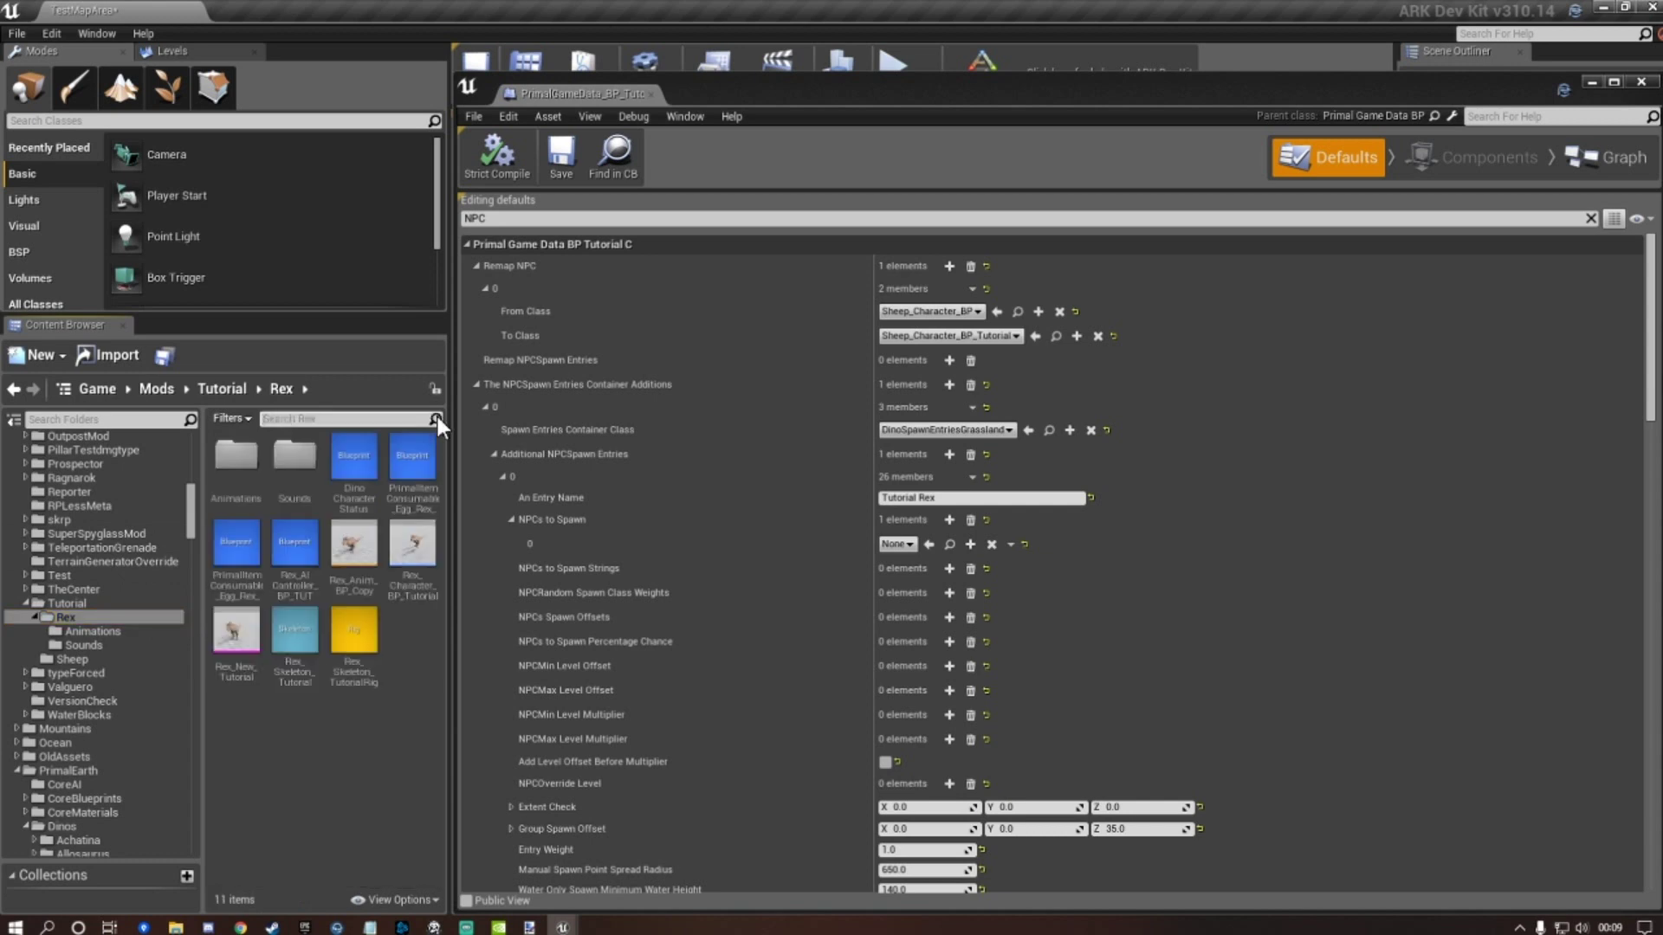
pyautogui.click(406, 548)
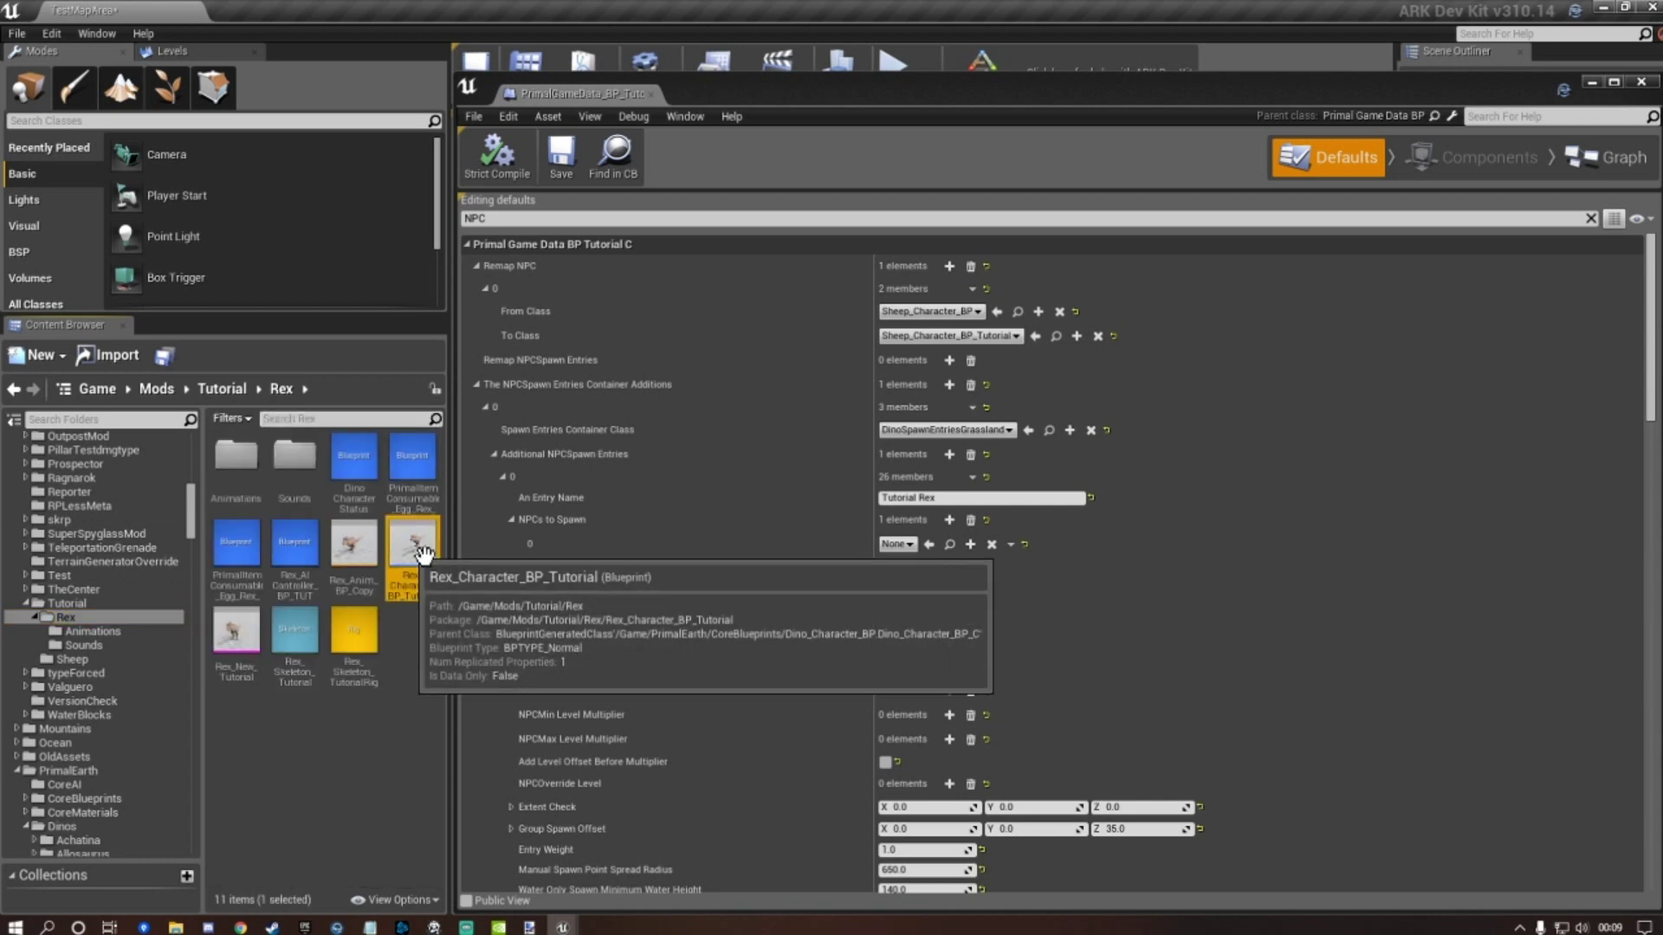
pyautogui.click(930, 544)
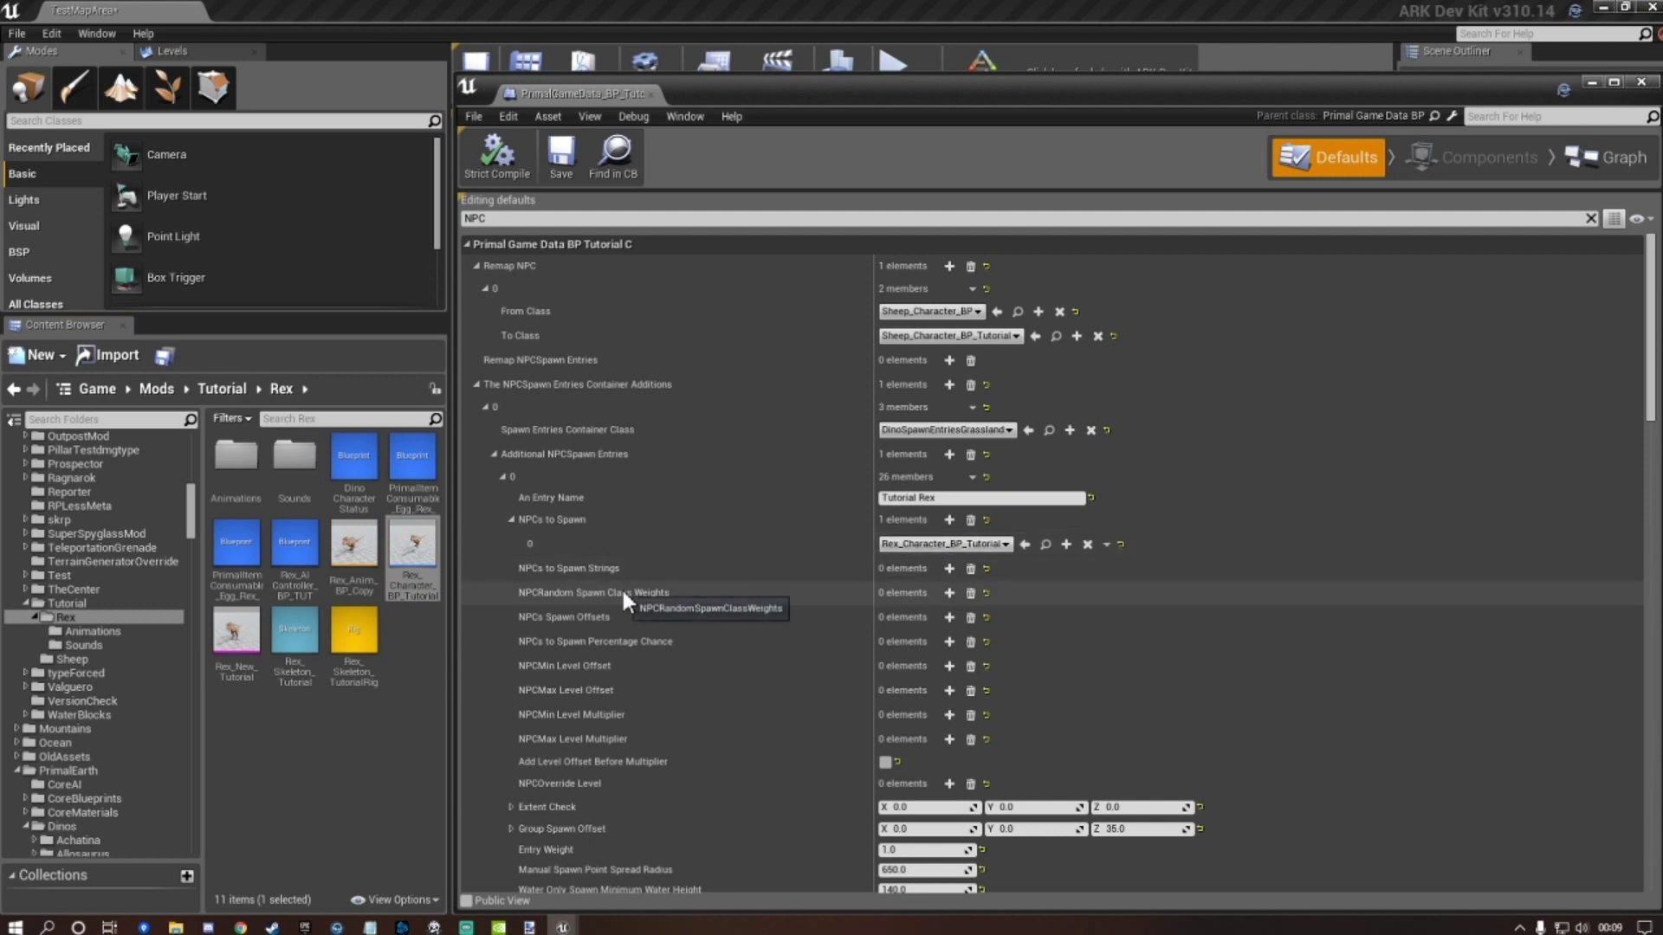
# Add an NPCs to Spawn Percentage Chance of 0.2 to the Tutorial Rex entry, leaving NPCRandom Spawn Class Weights empty, and save the blueprint.
pyautogui.click(948, 593)
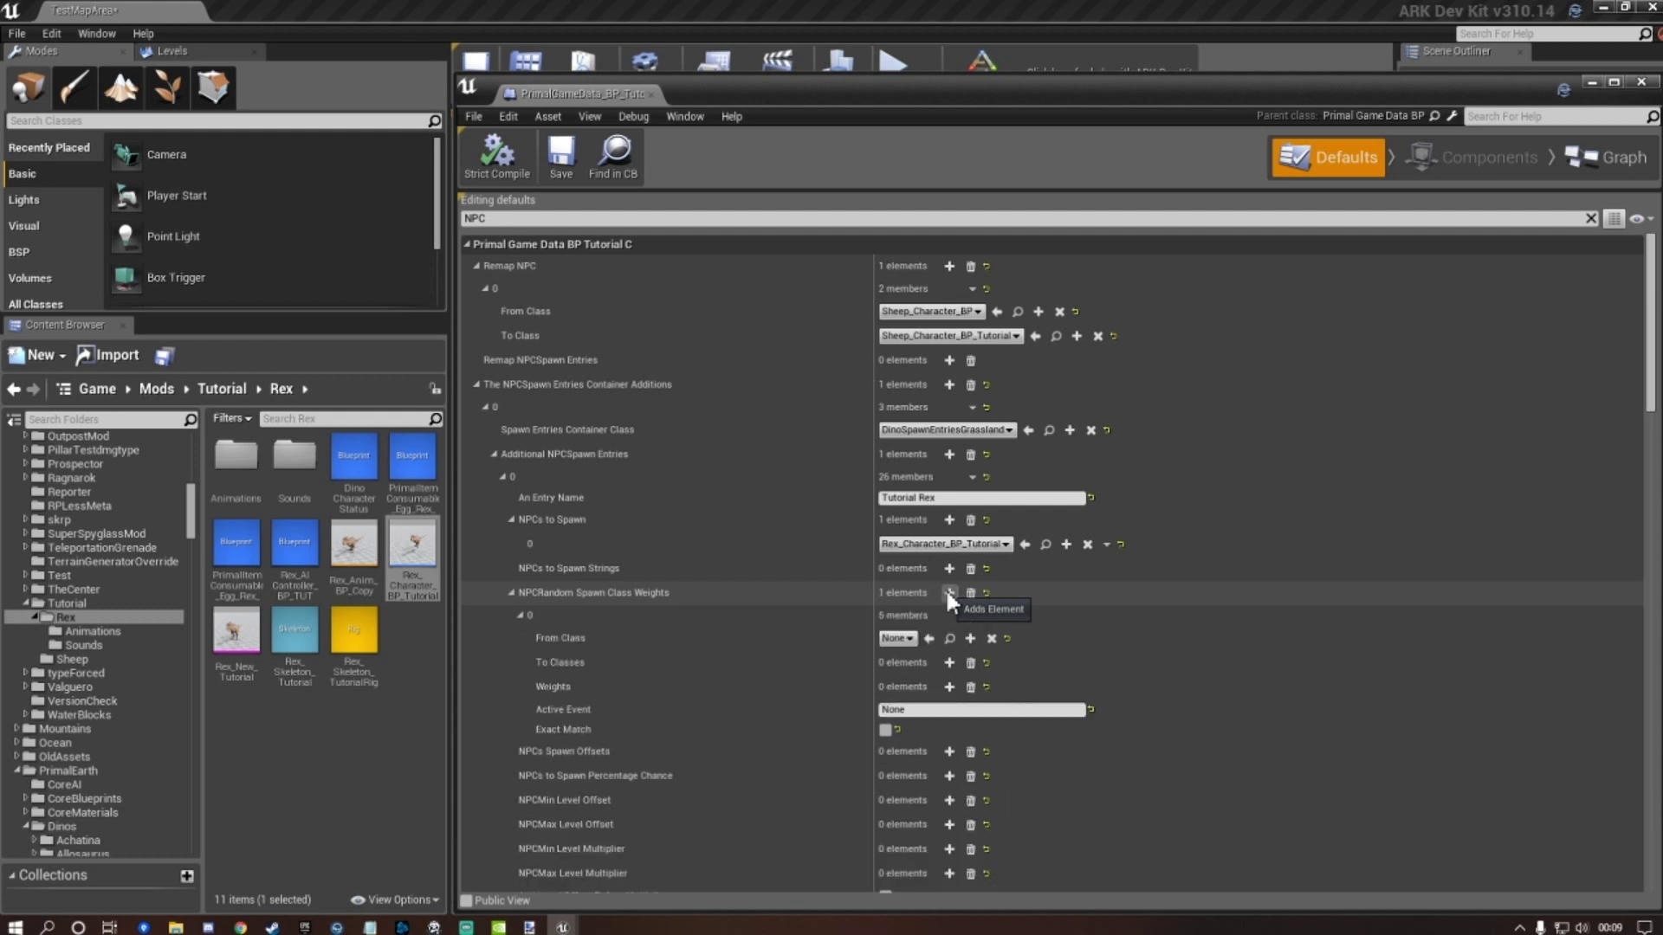
pyautogui.click(971, 594)
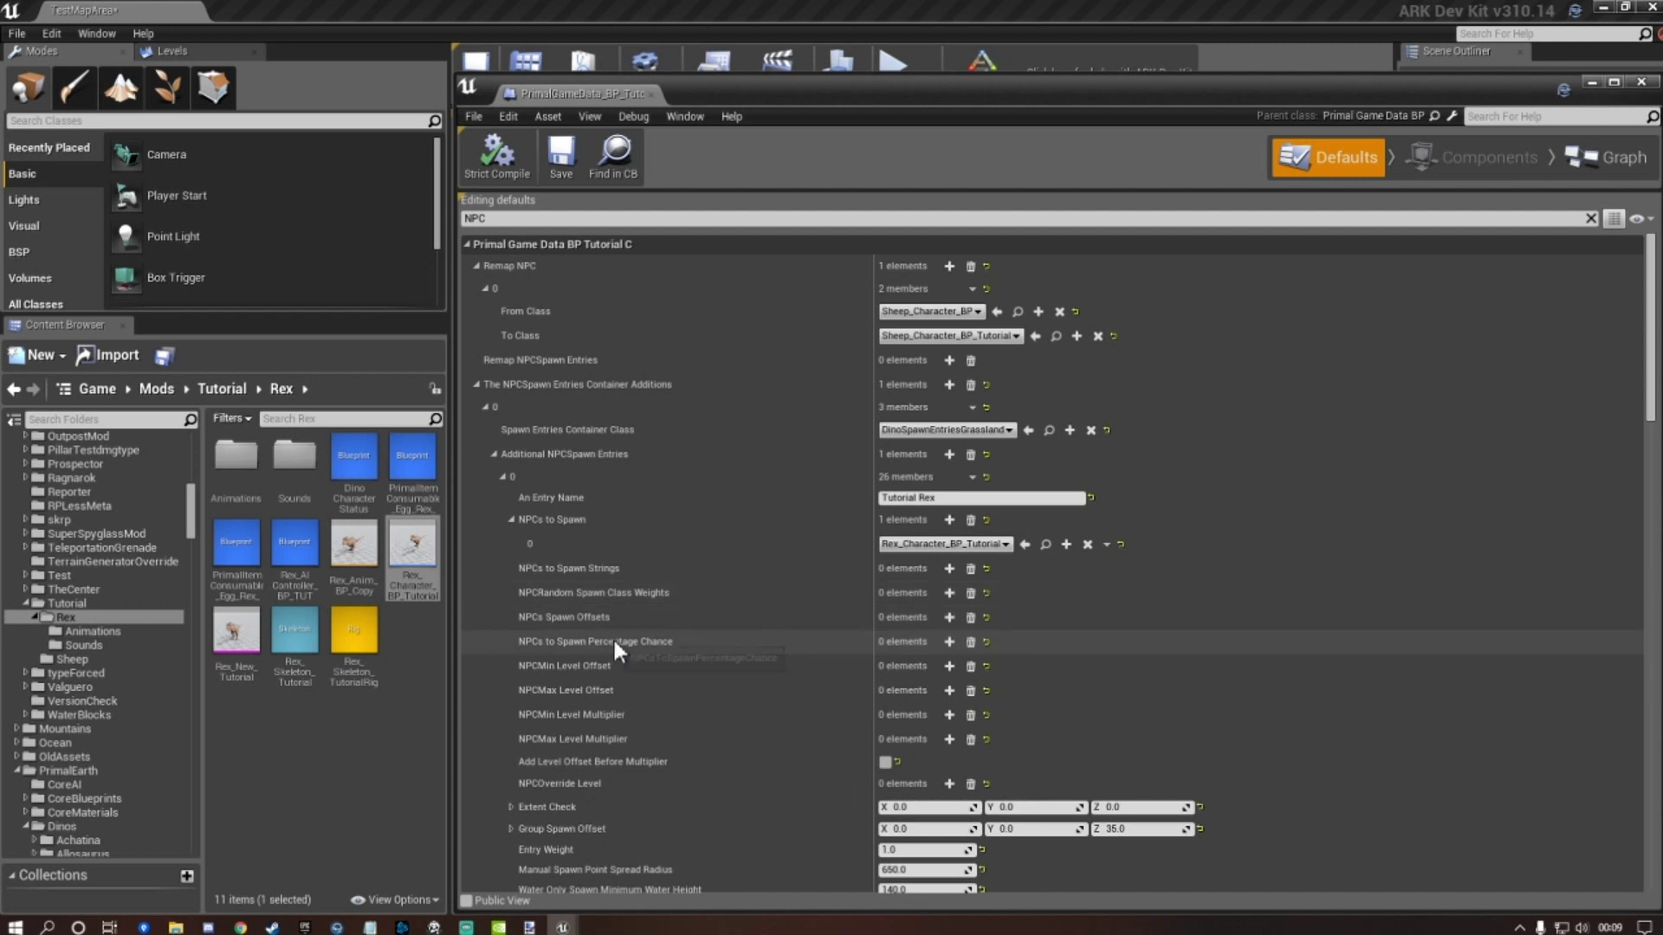
pyautogui.click(949, 642)
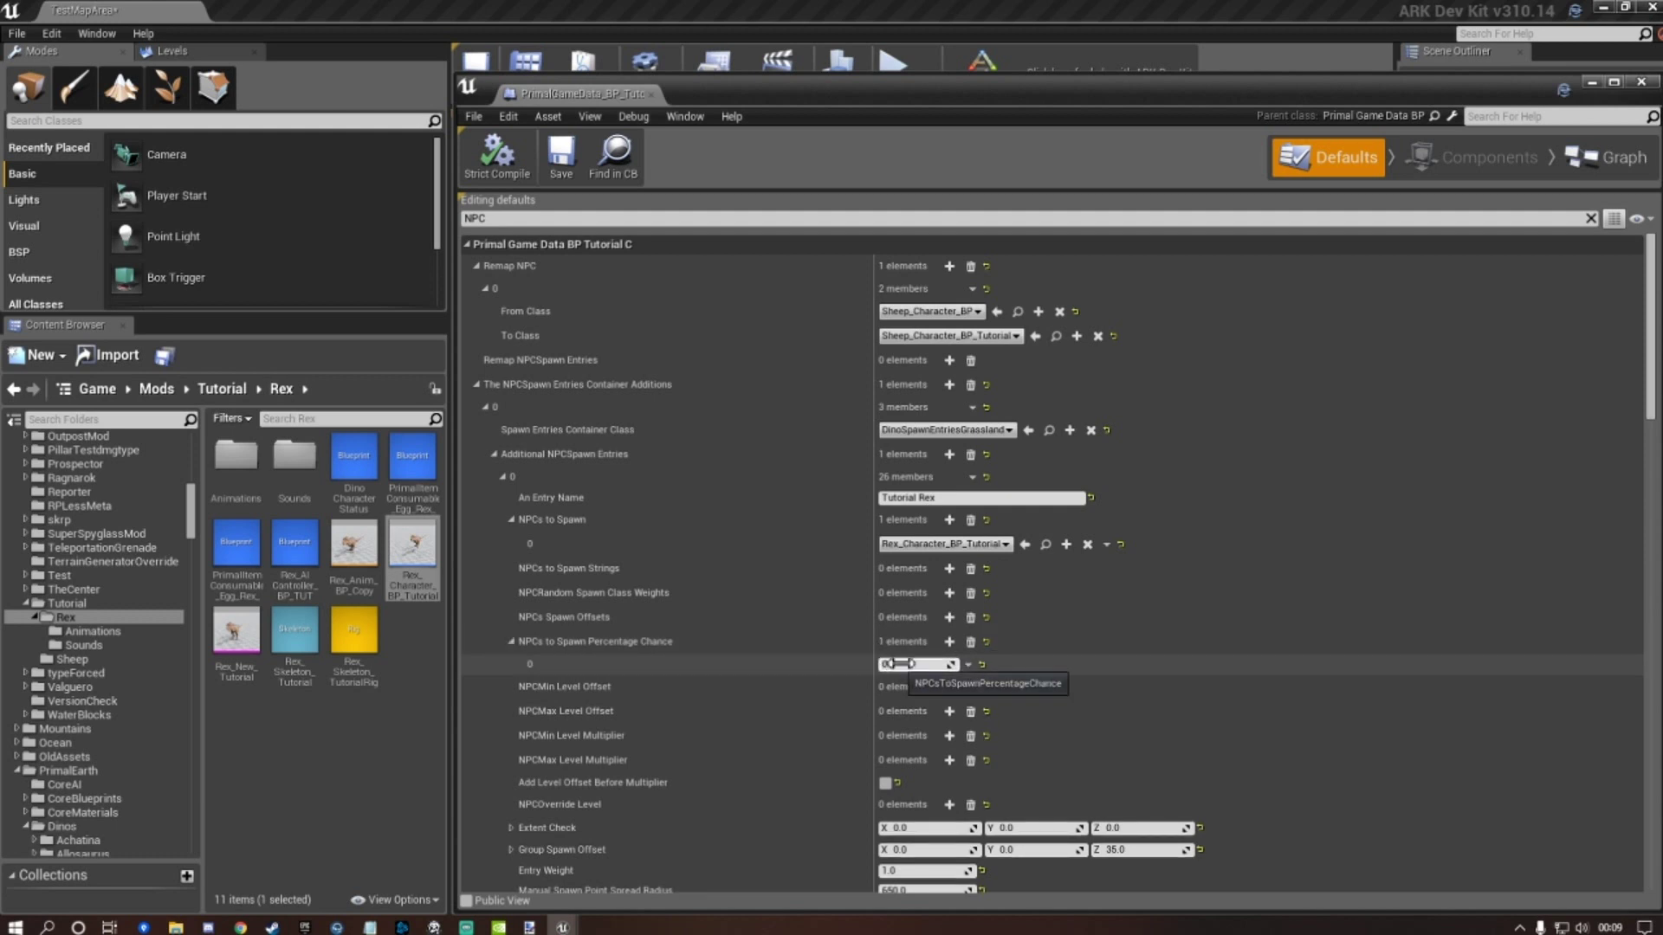
pyautogui.click(901, 663)
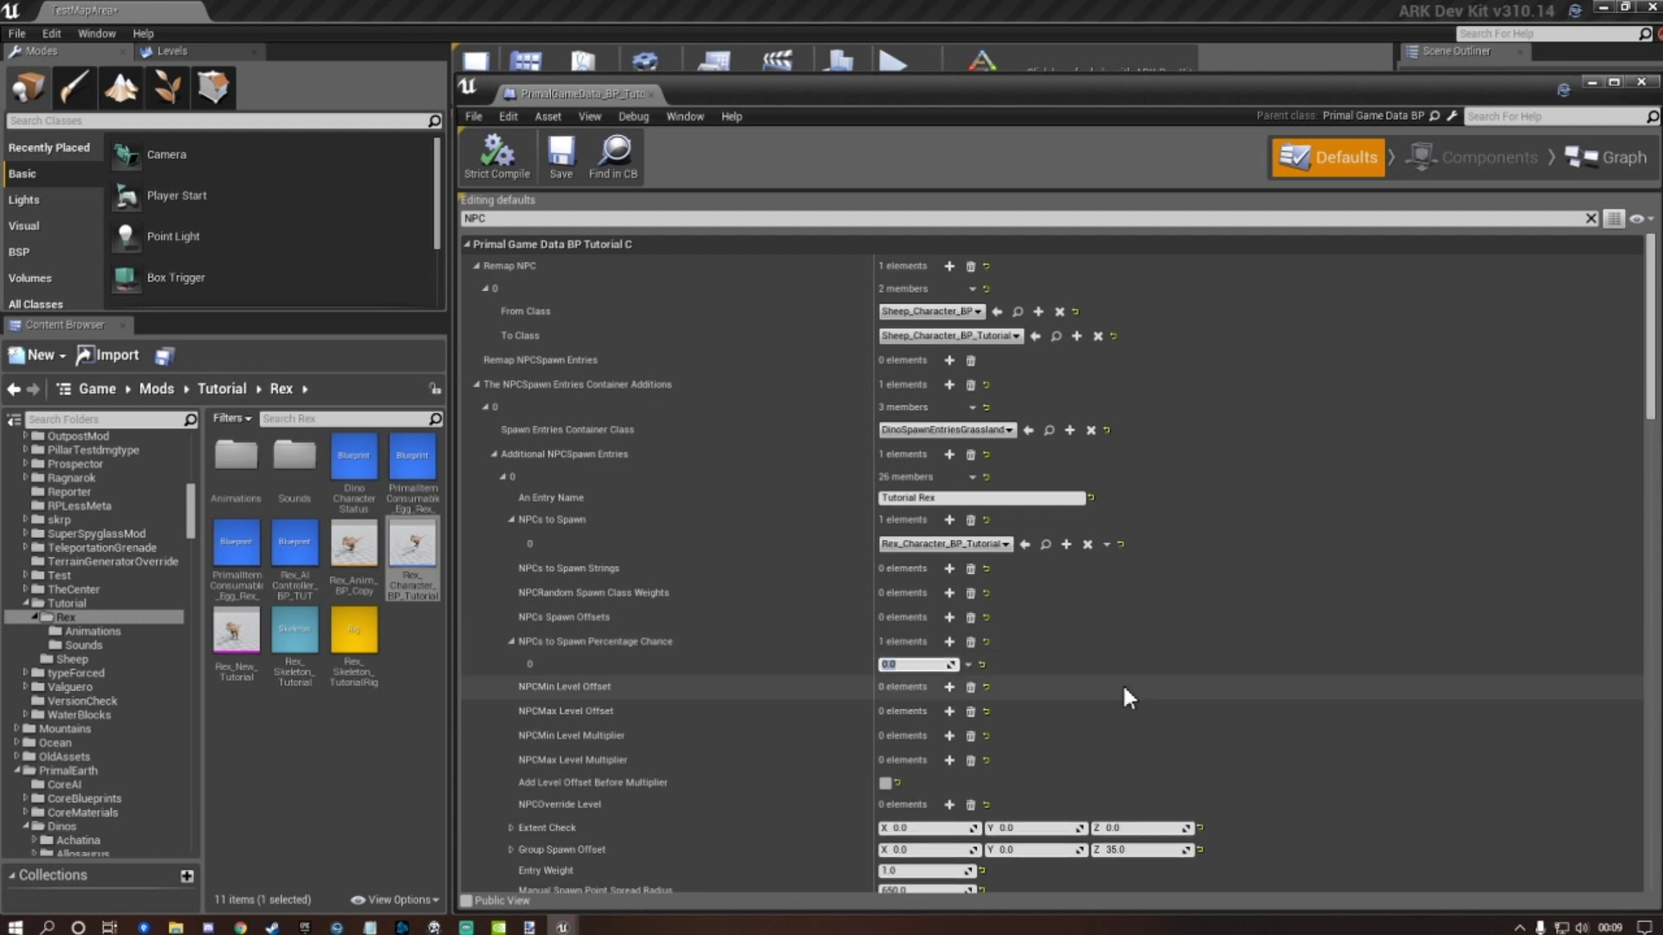
pyautogui.write('0.2')
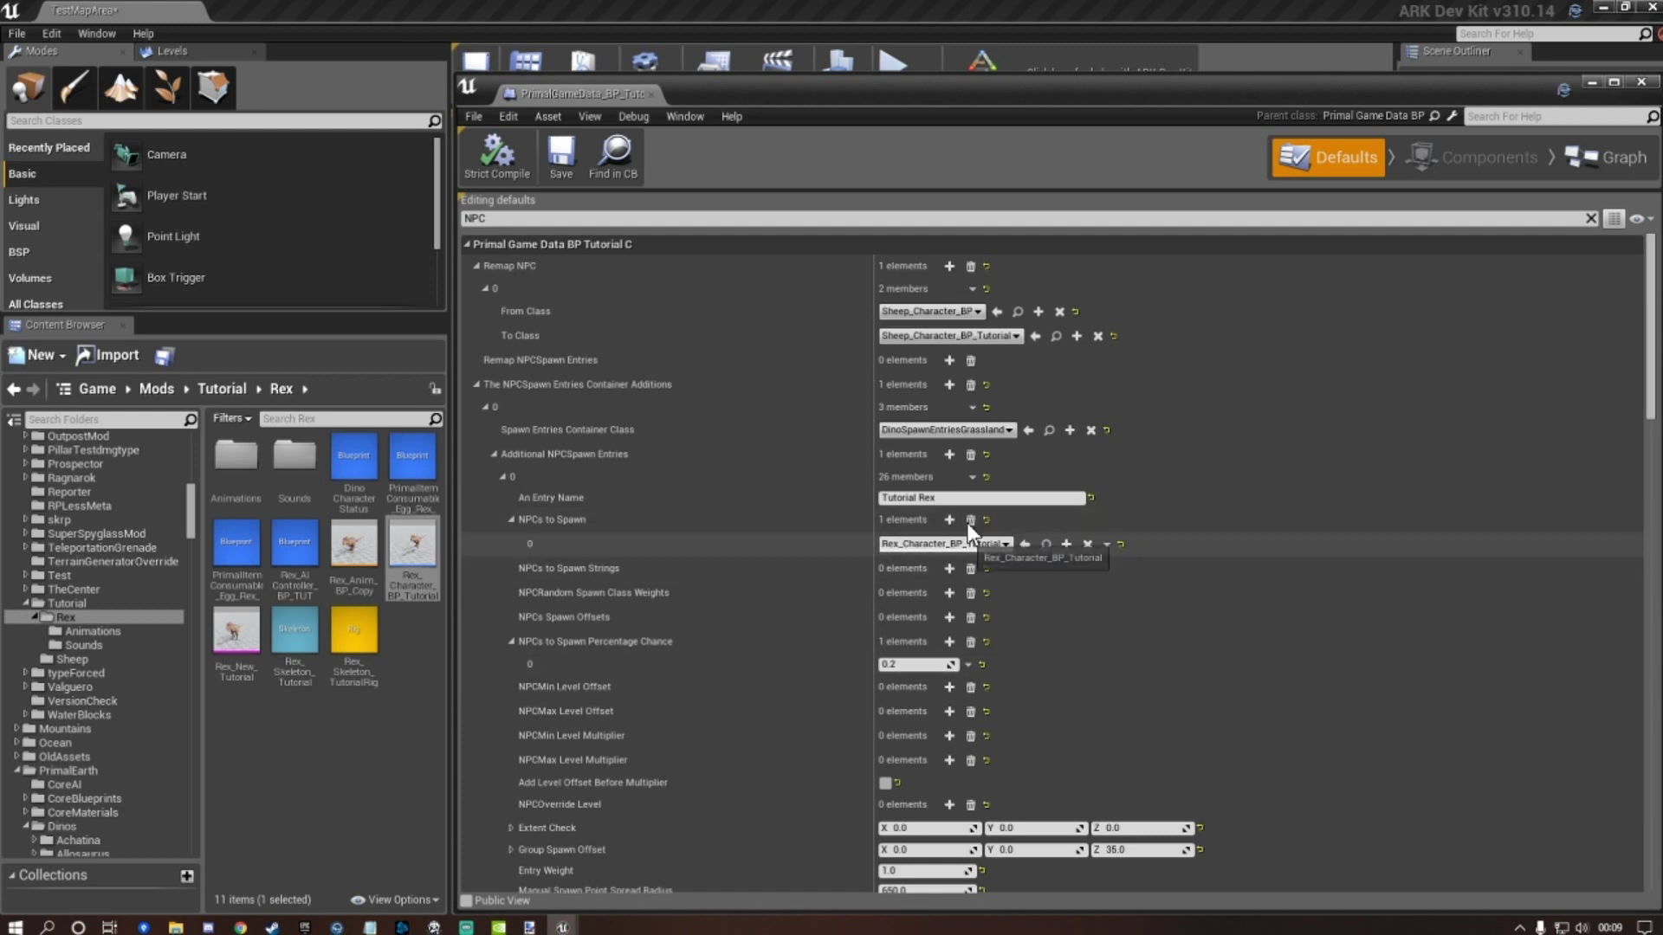
pyautogui.click(563, 155)
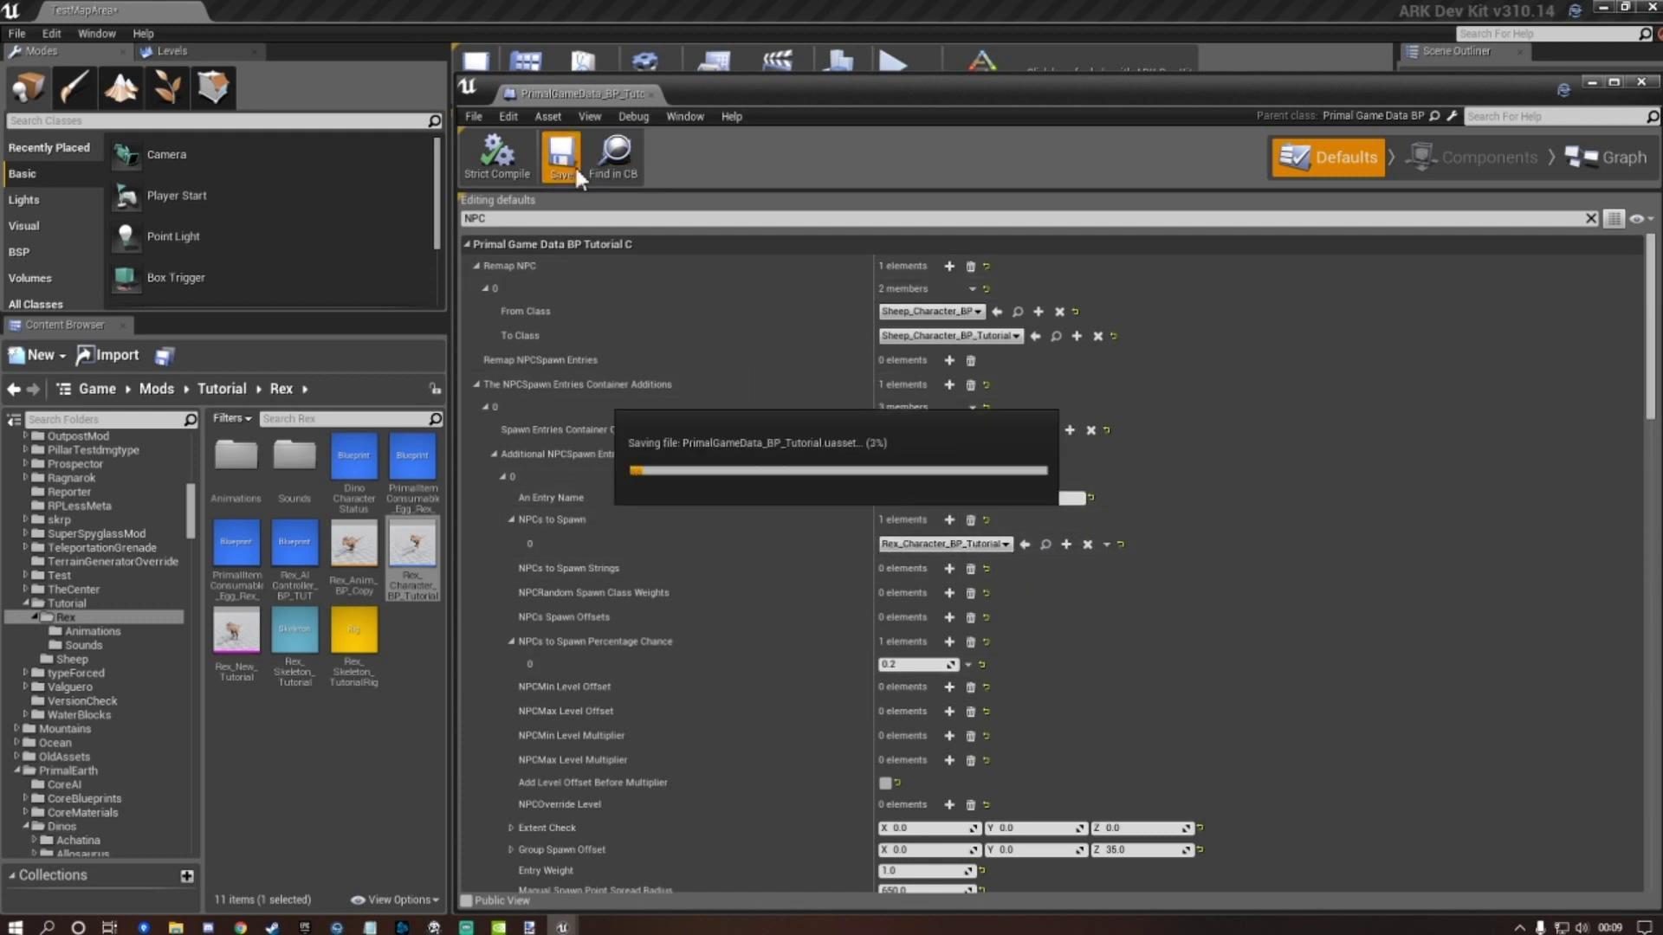
pyautogui.scroll(-2, 809, 596)
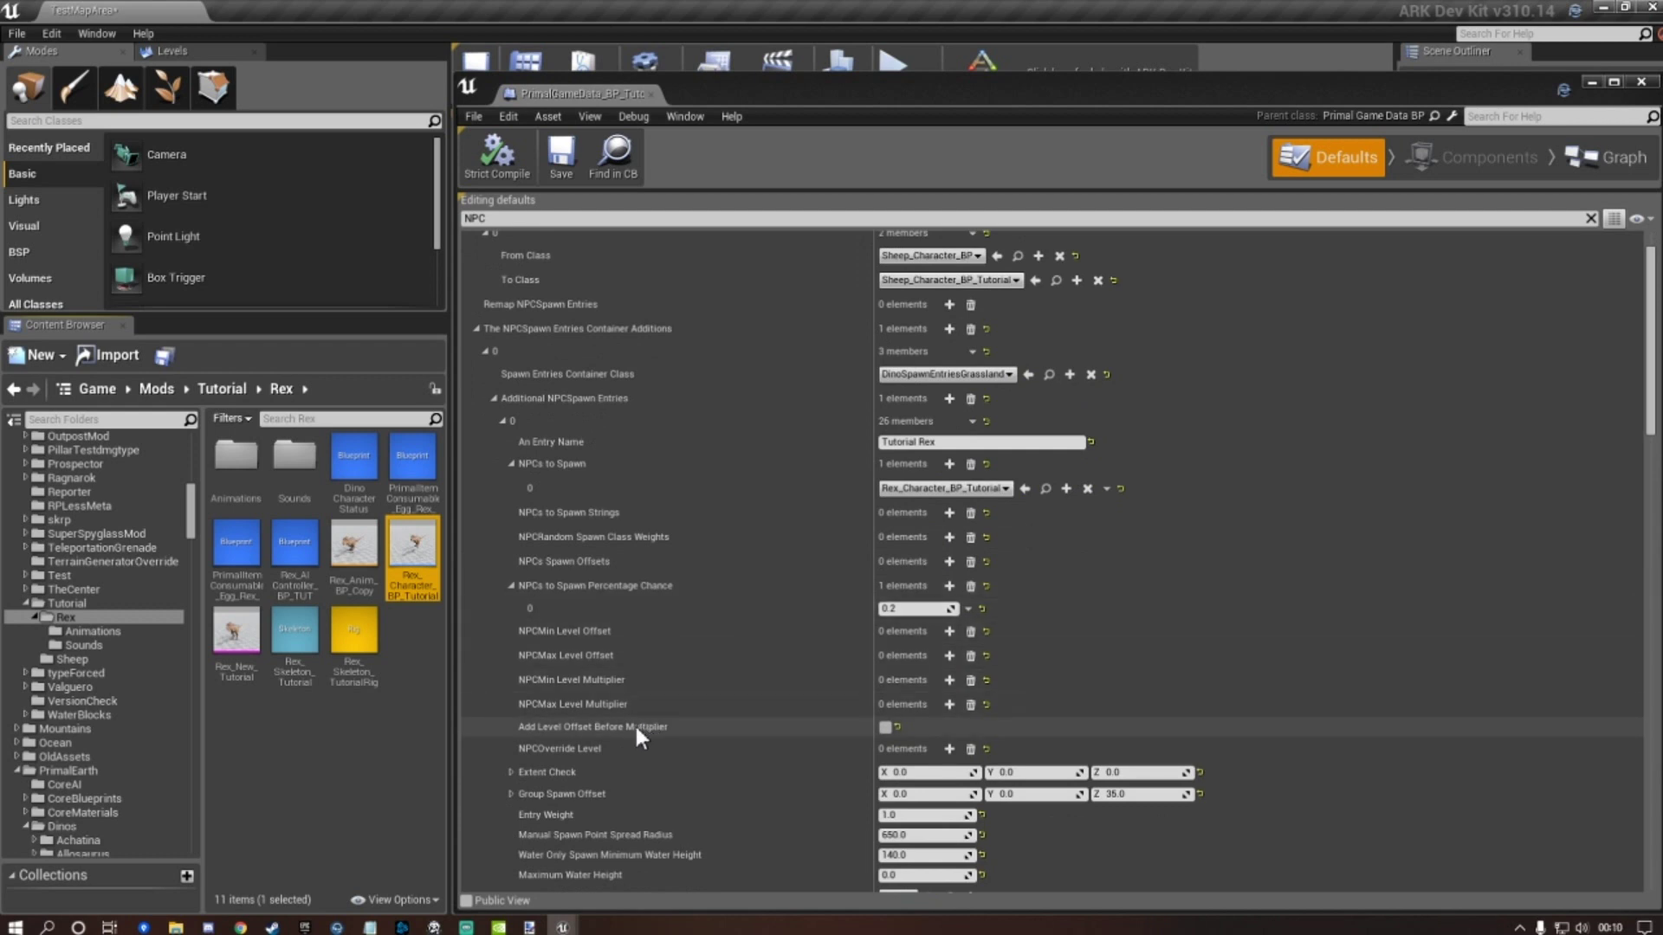
# Set the Tutorial Rex spawn entry's Entry Weight to 0.2 and save the game data blueprint.
pyautogui.scroll(-2, 700, 661)
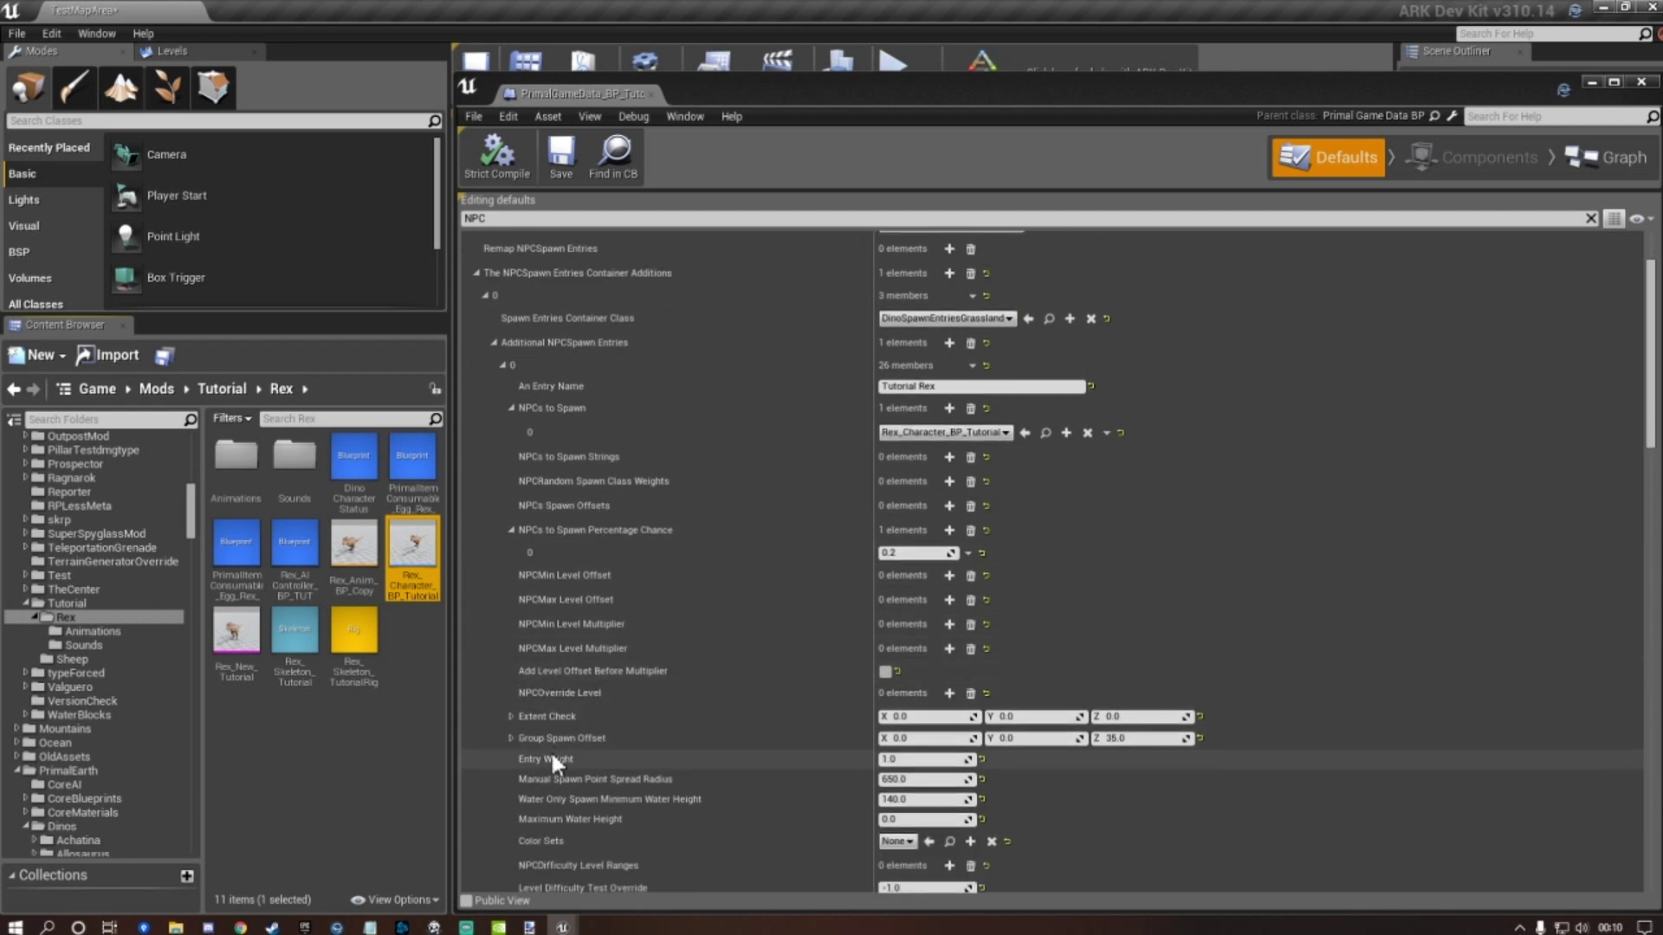
pyautogui.click(954, 760)
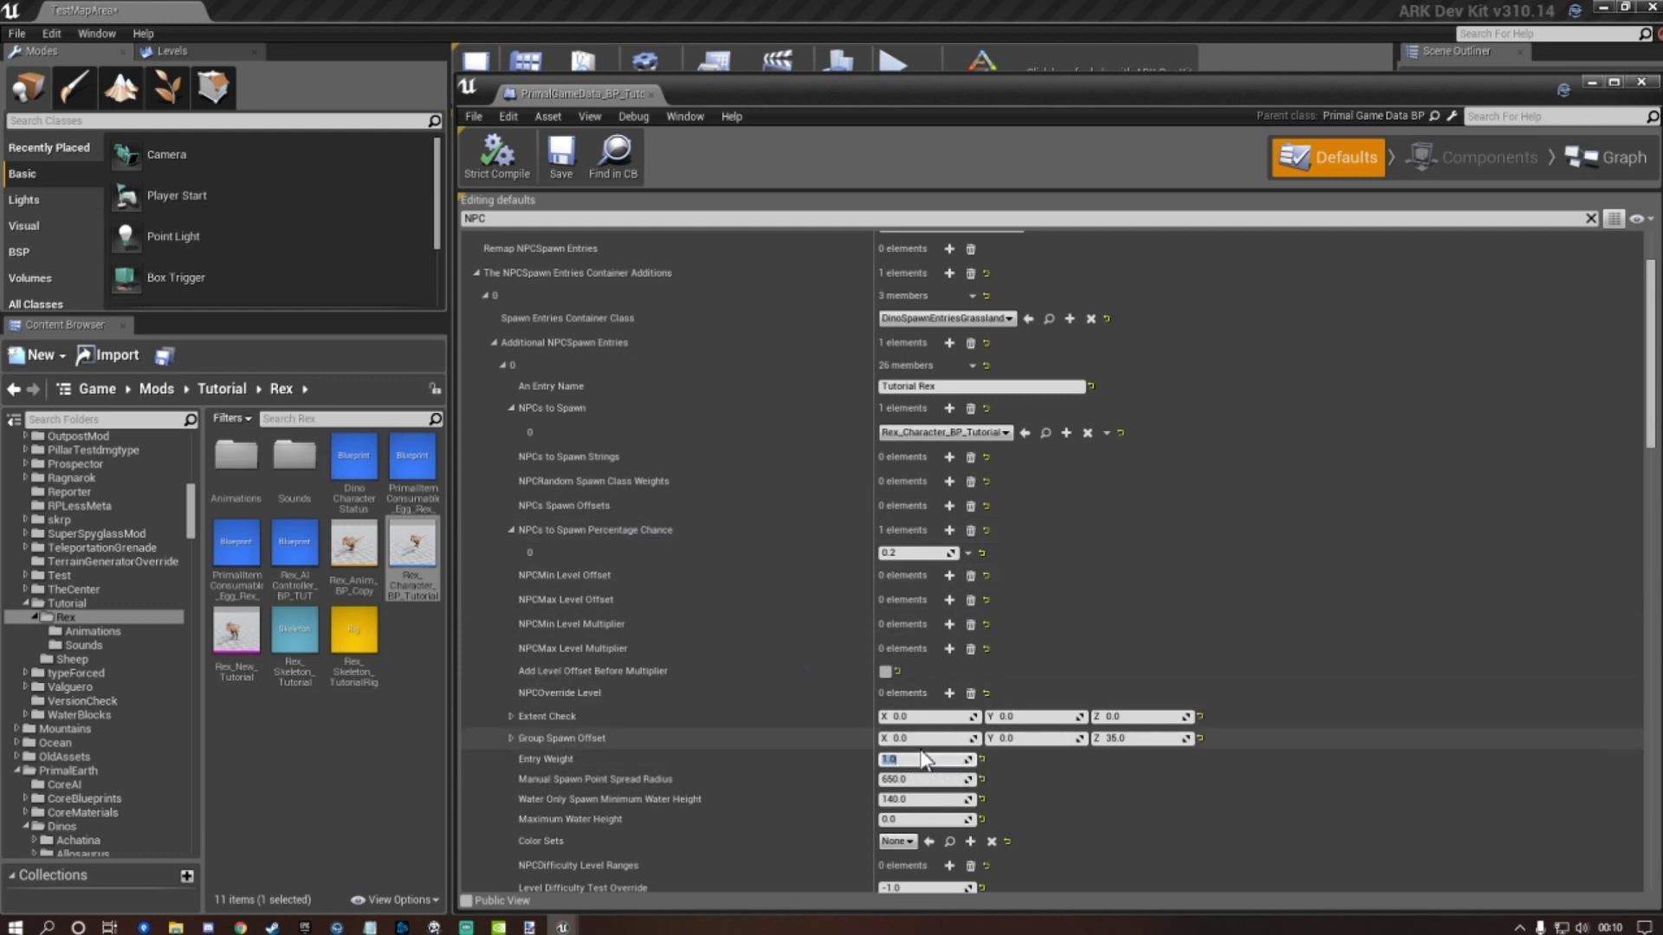
pyautogui.write('0.2')
pyautogui.click(1066, 676)
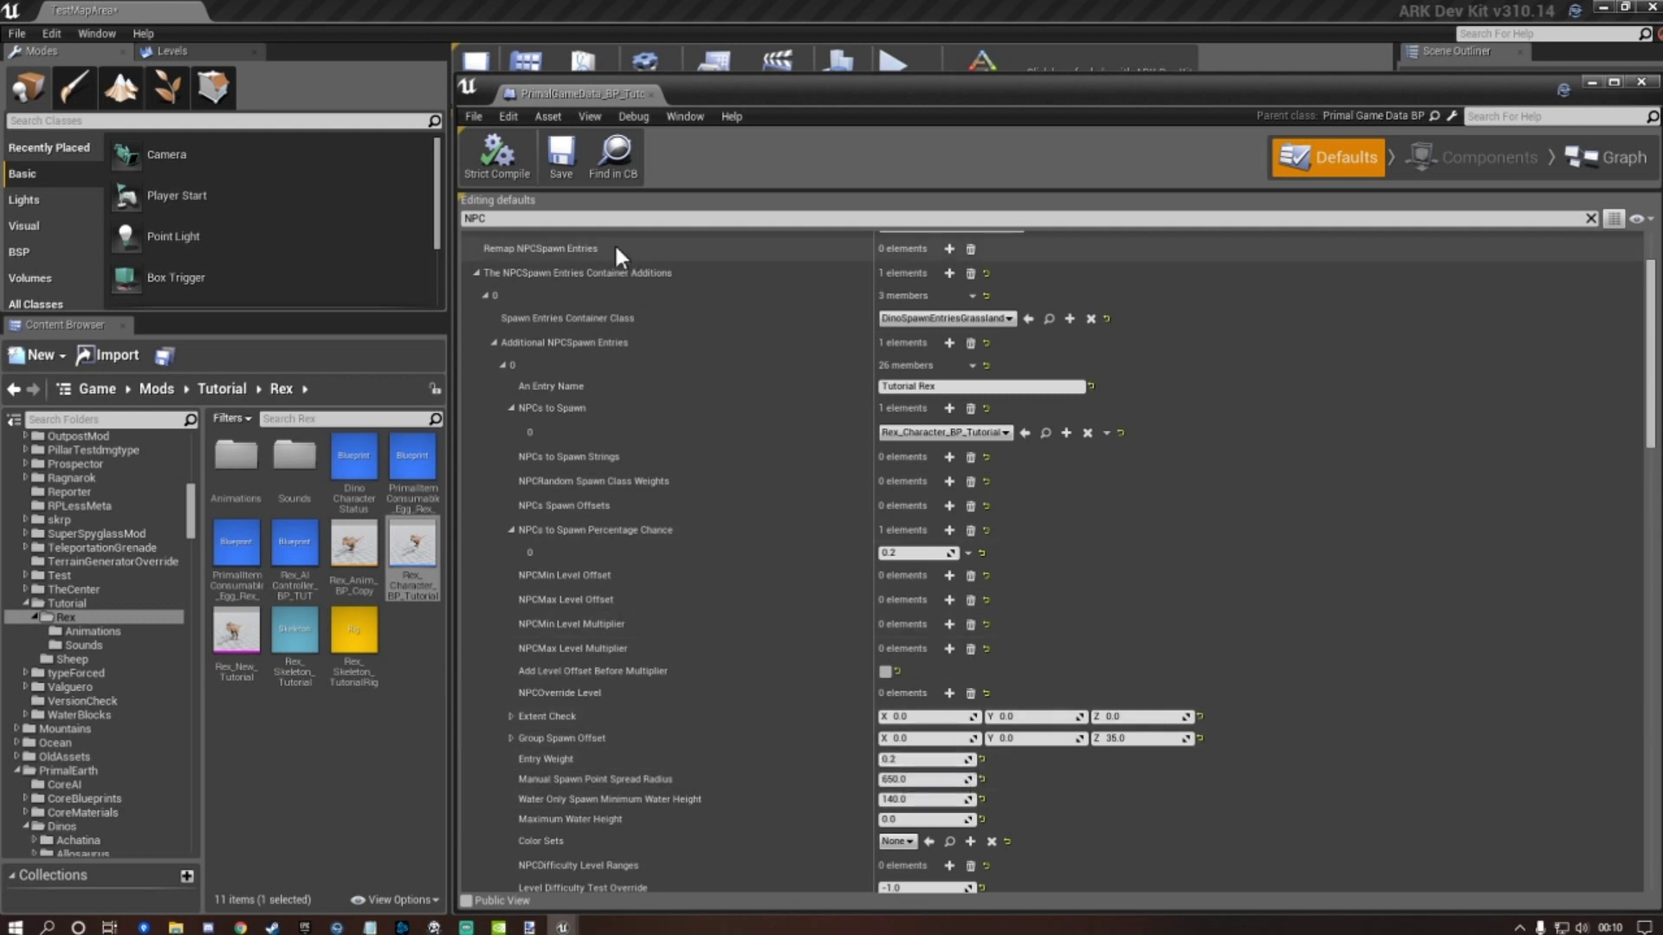
pyautogui.click(563, 161)
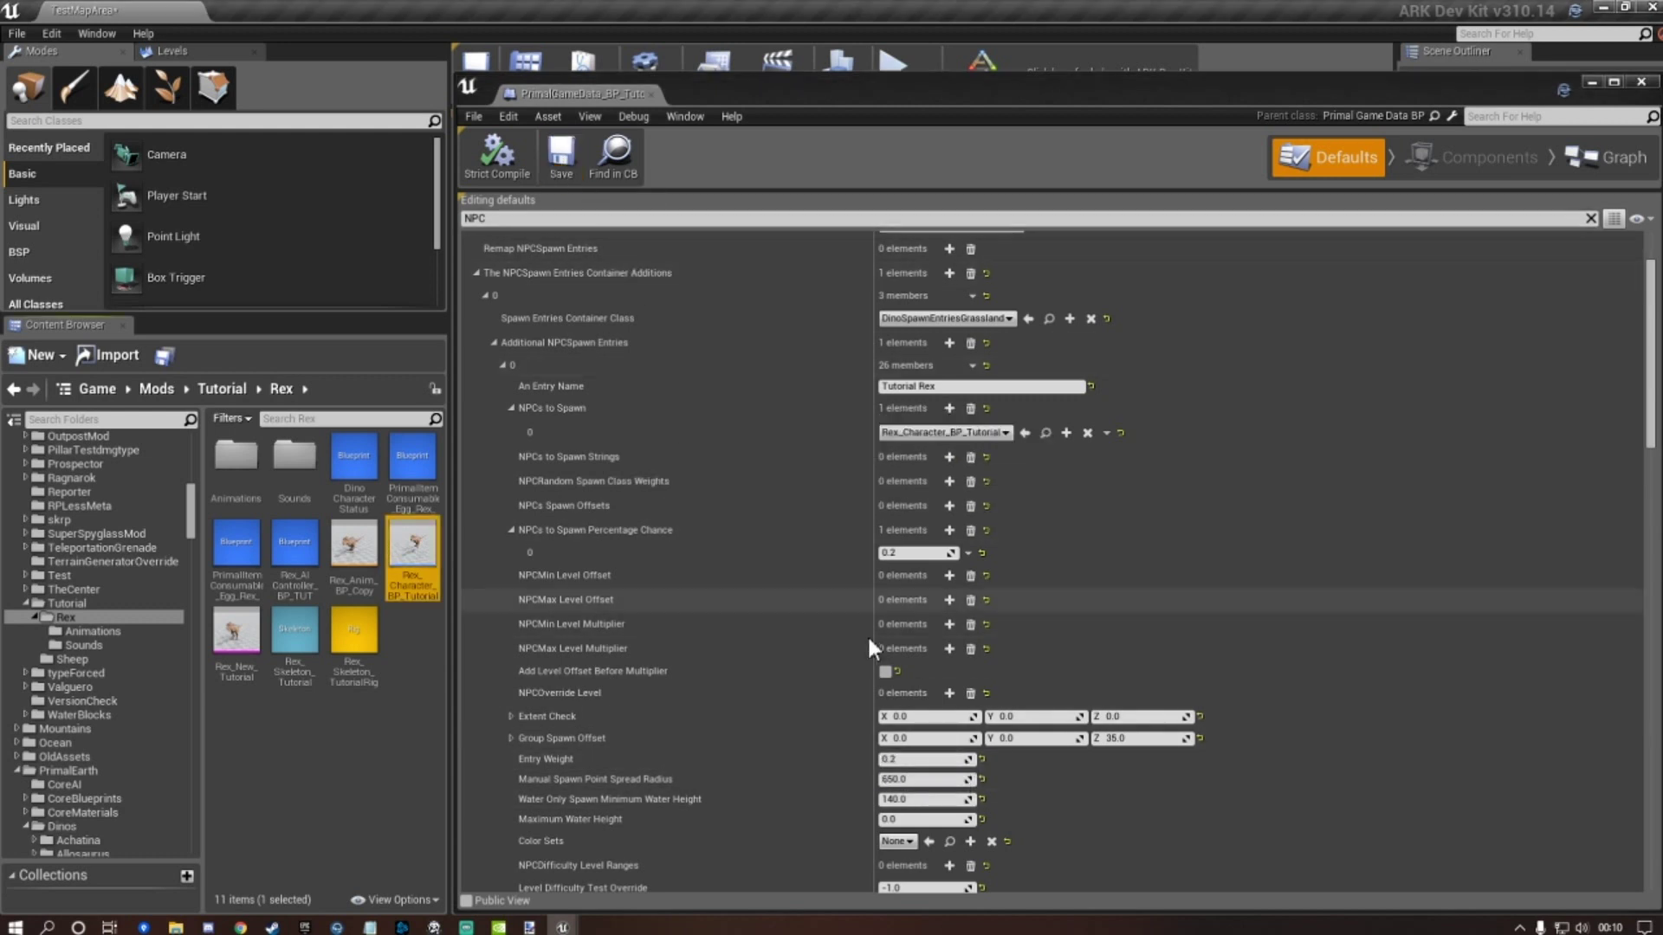
# Review the Tutorial Rex entry's remaining spawn settings, leaving them at their defaults, and save and strict compile the game data blueprint.
pyautogui.scroll(-2, 864, 648)
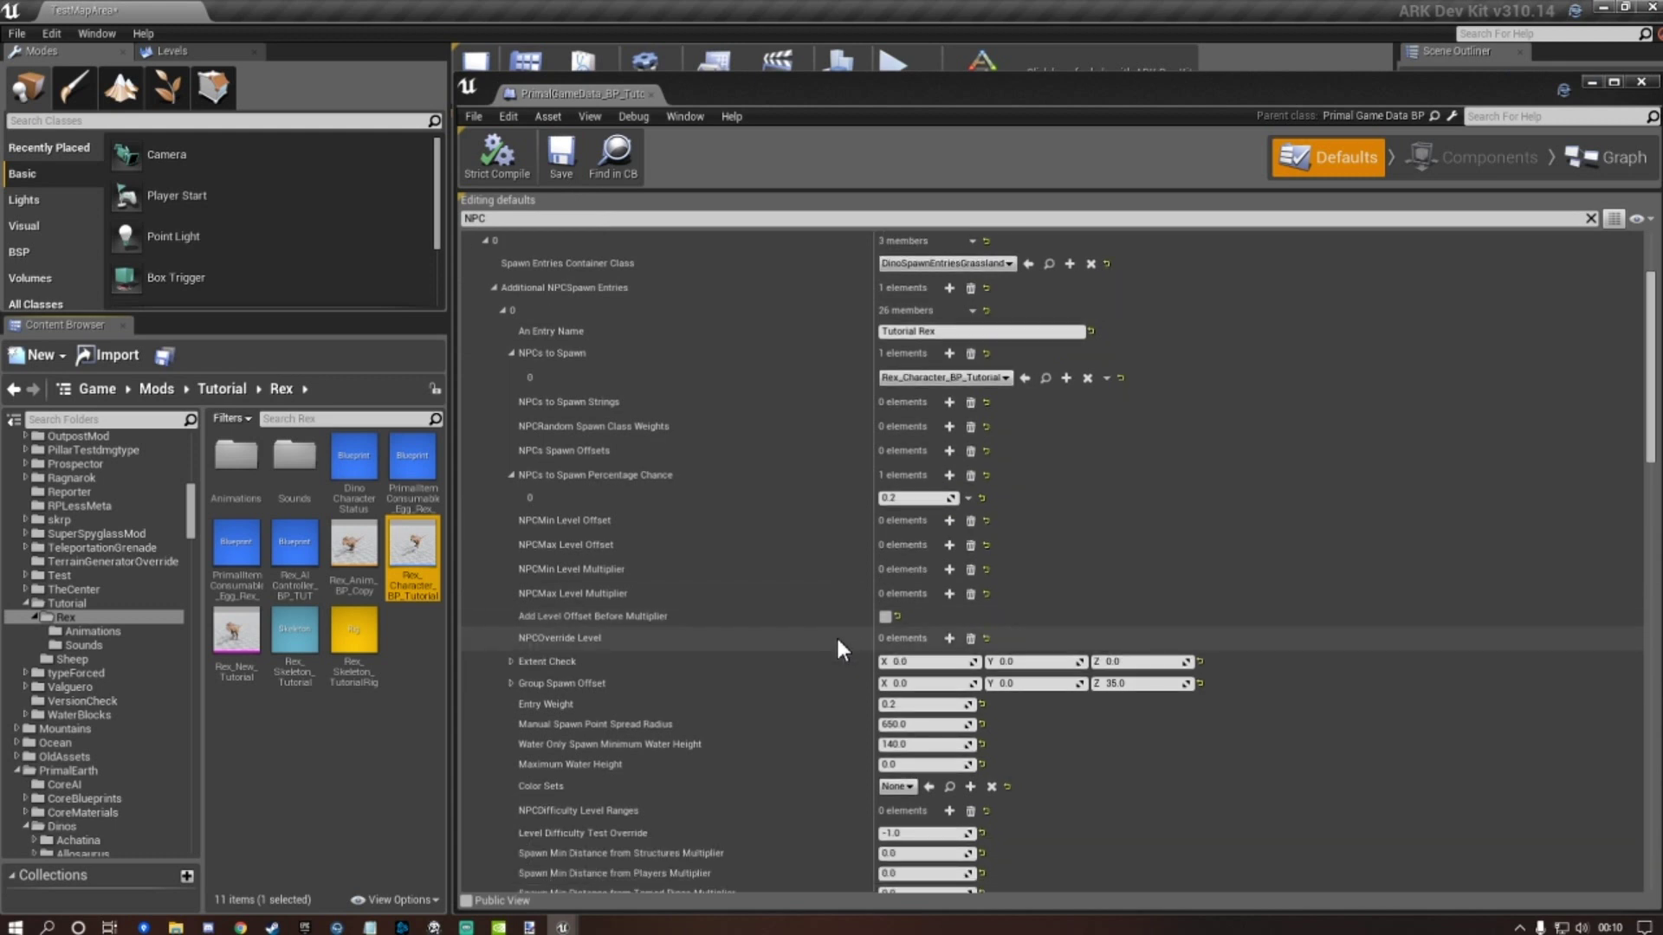
pyautogui.scroll(-1, 837, 641)
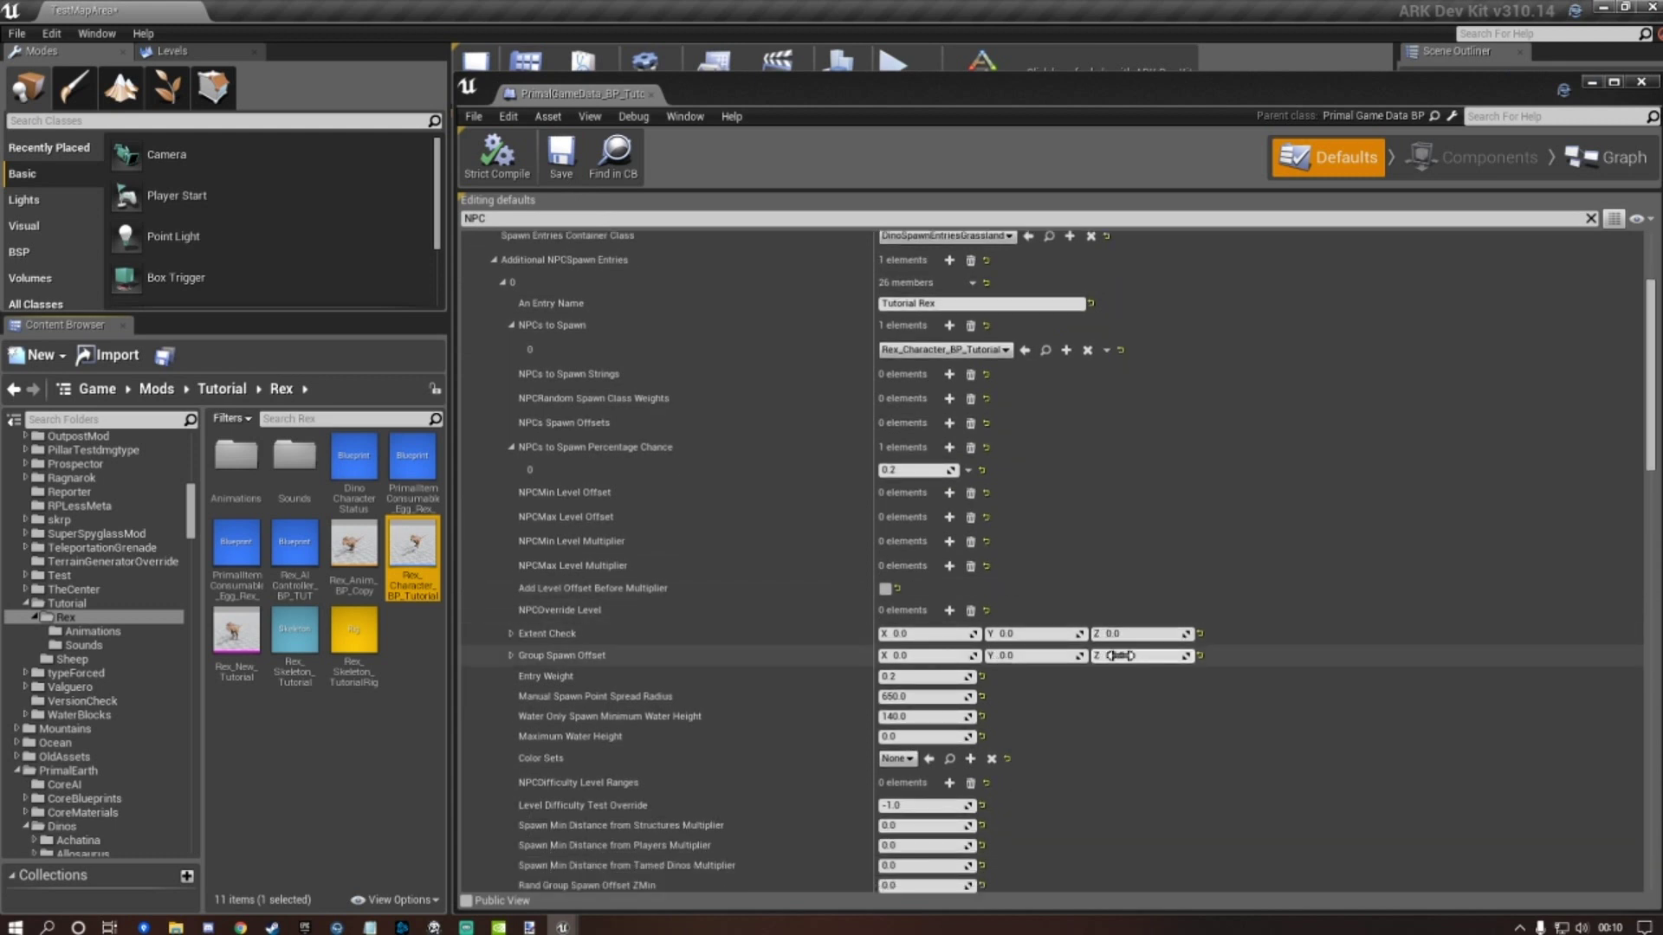
pyautogui.moveTo(1119, 656); pyautogui.dragTo(1152, 655)
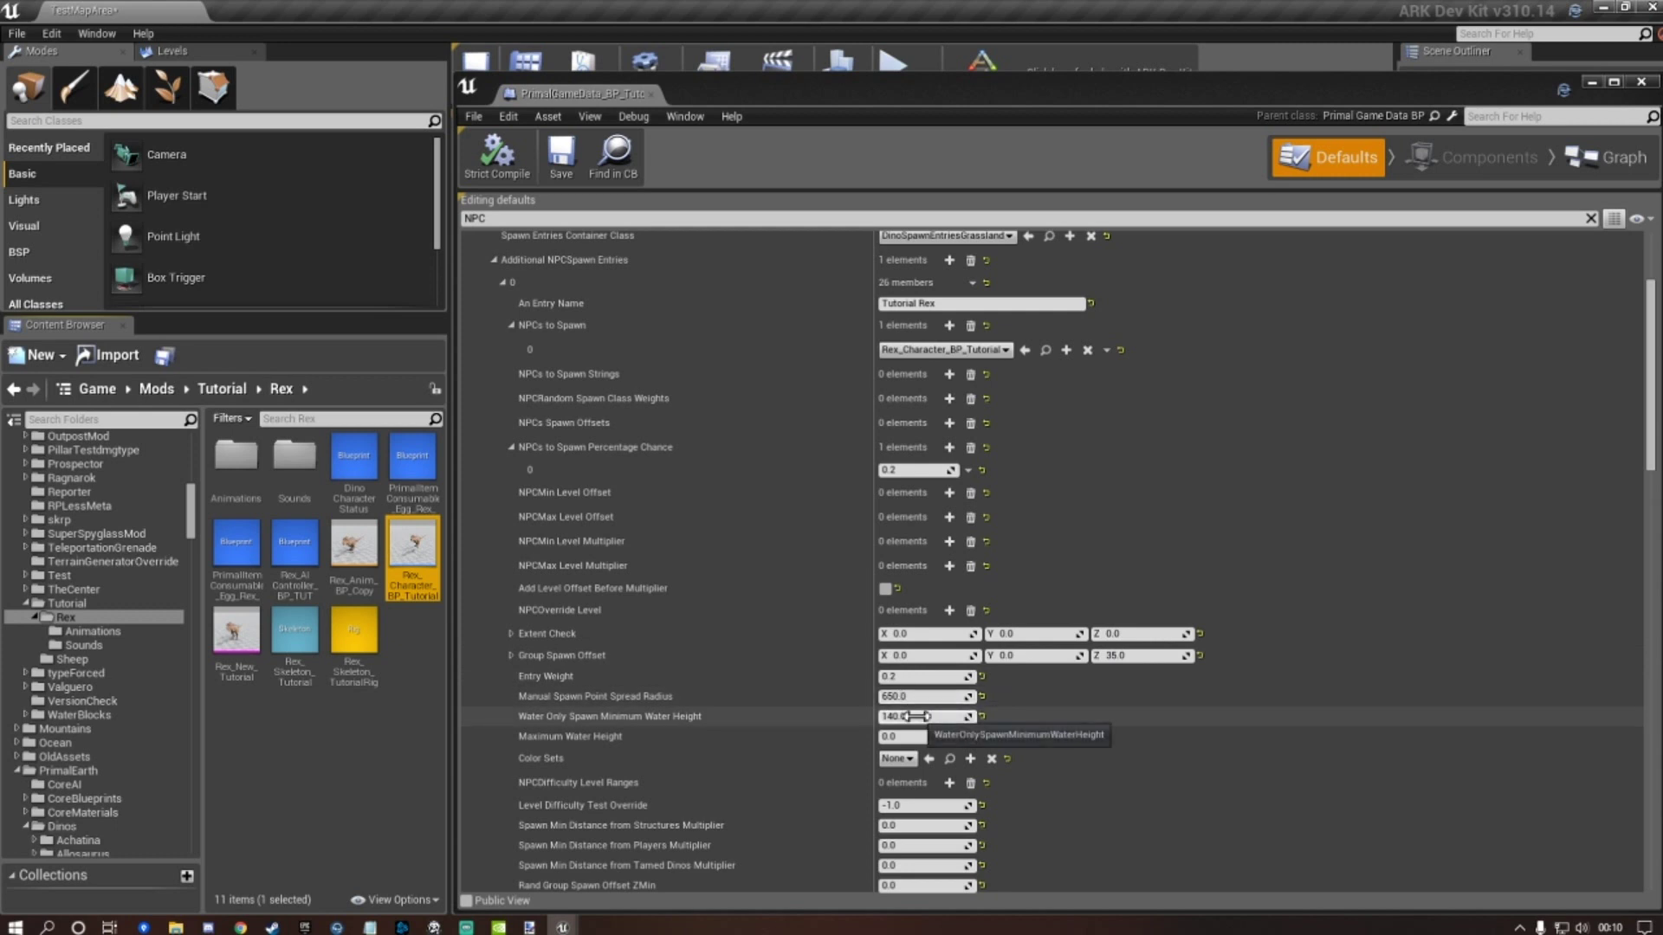
pyautogui.scroll(-2, 990, 700)
pyautogui.scroll(-3, 1016, 707)
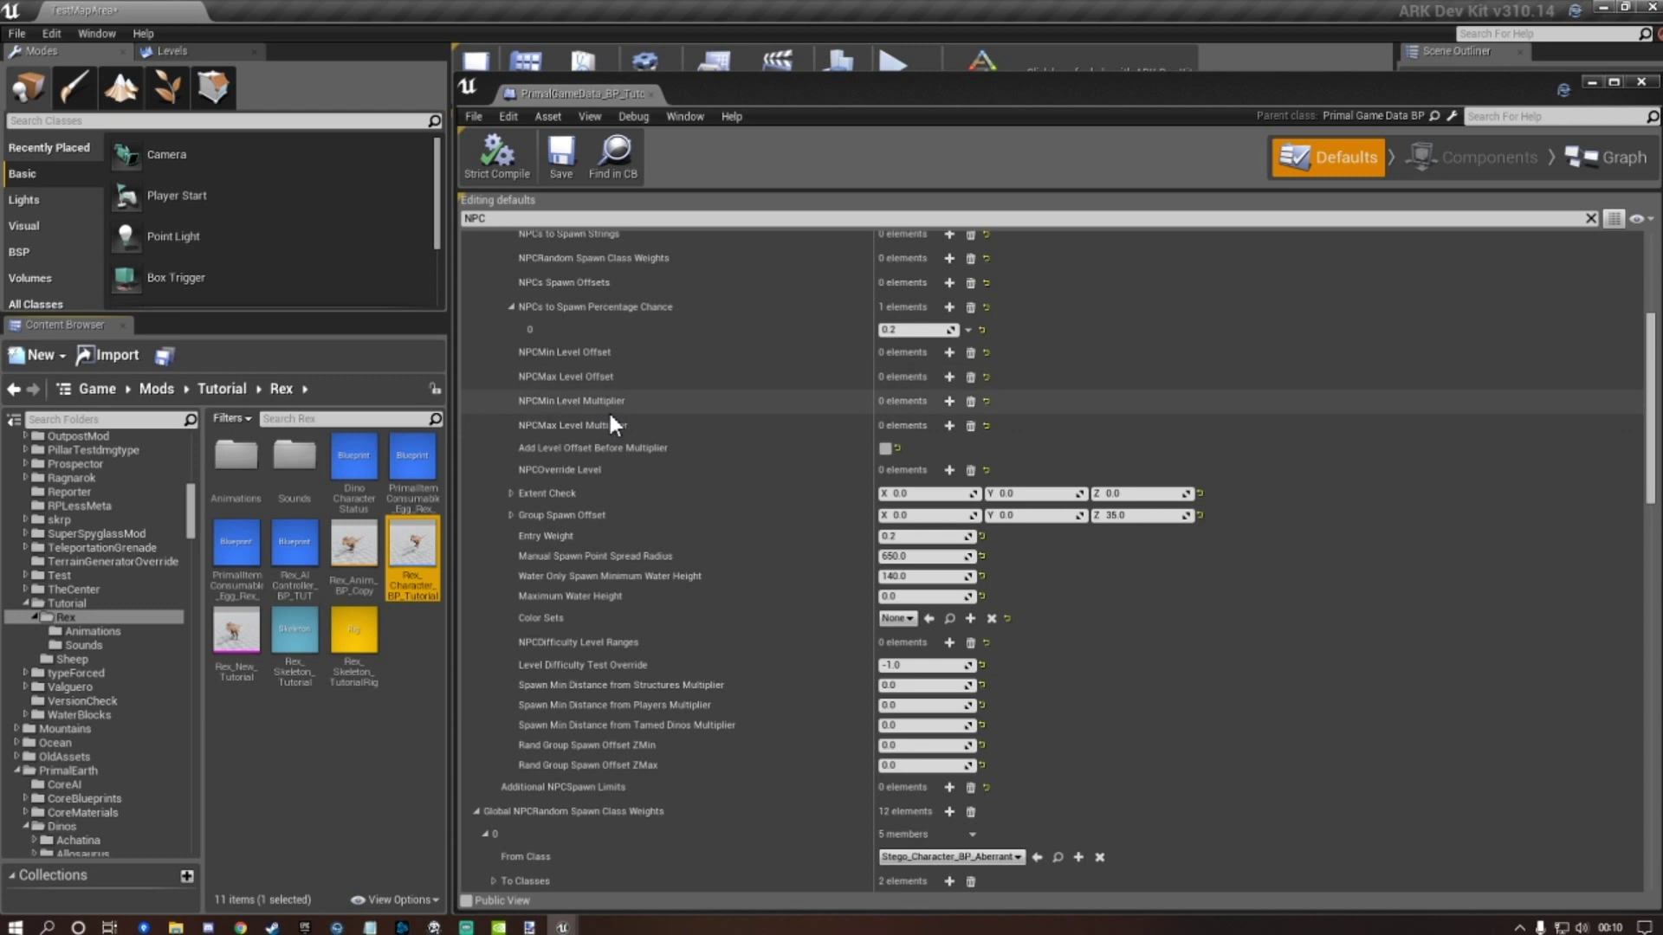
pyautogui.click(561, 156)
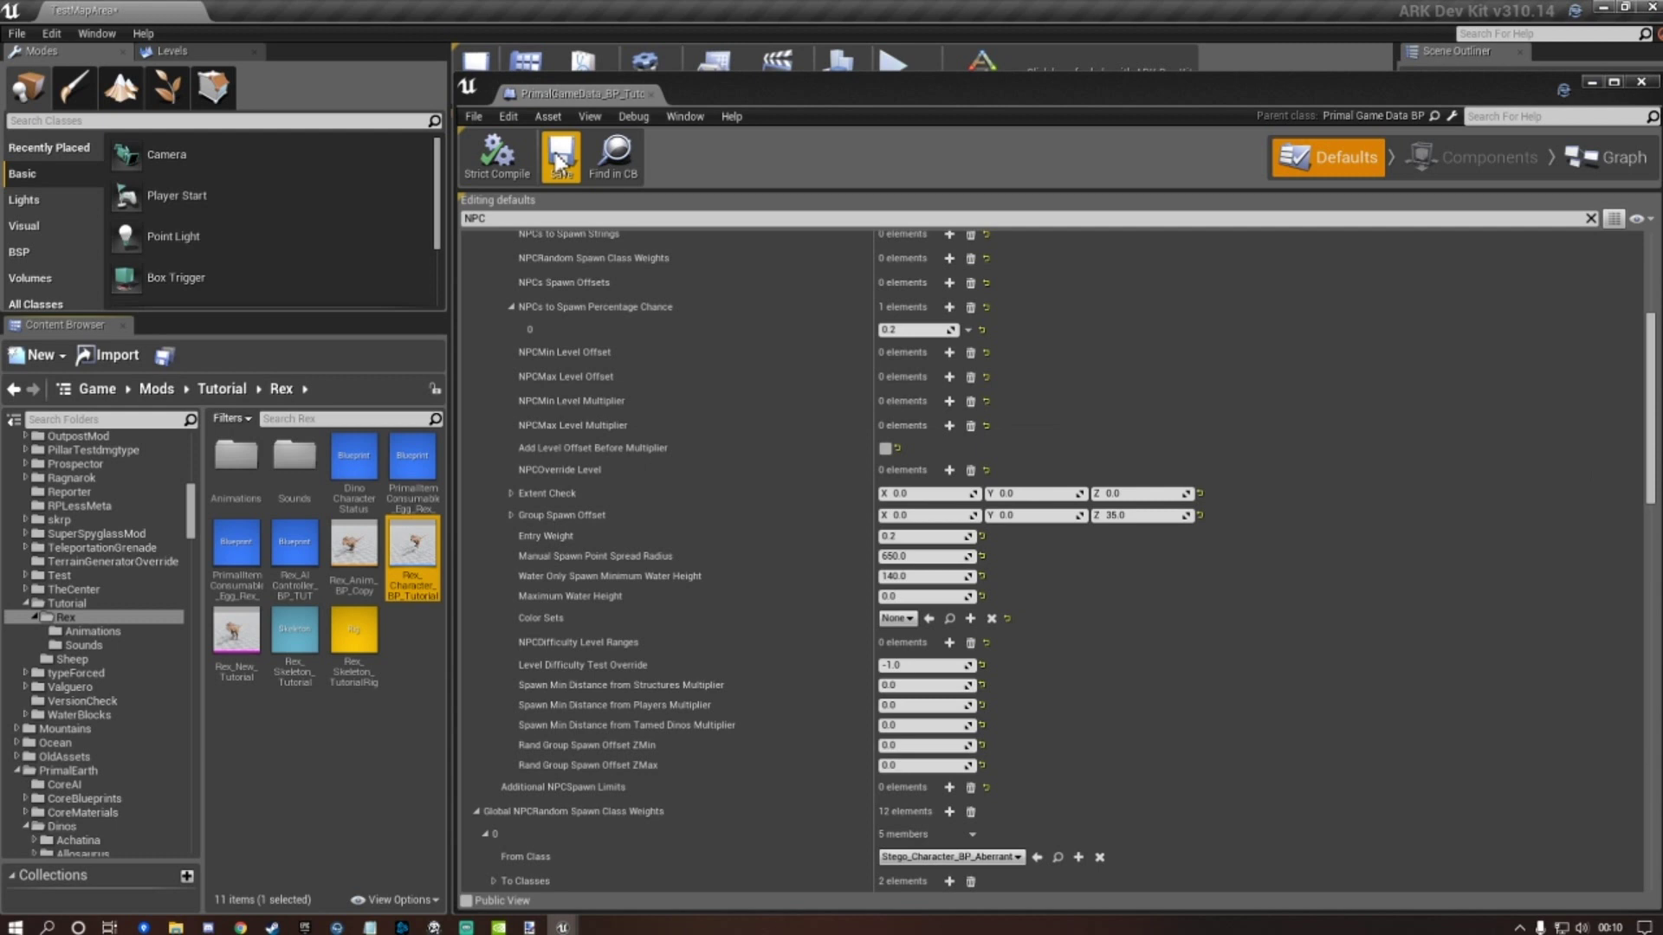
pyautogui.click(517, 161)
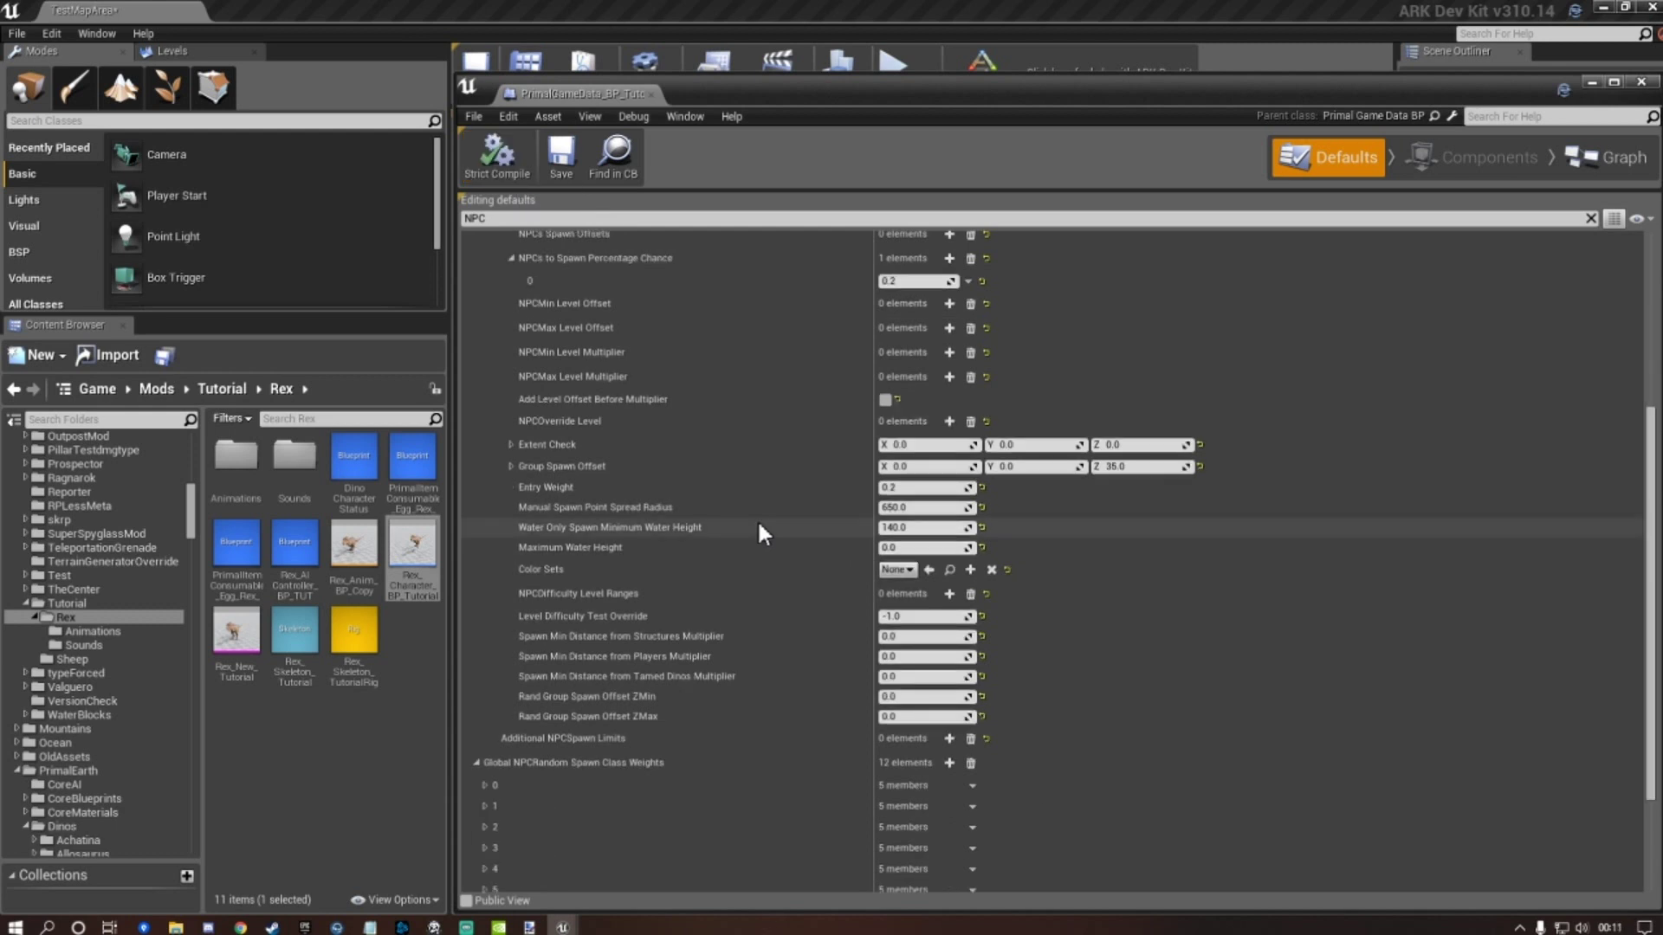
# Look over the finished Tutorial Rex grassland entry once more and close the game data blueprint editor.
pyautogui.scroll(5, 760, 526)
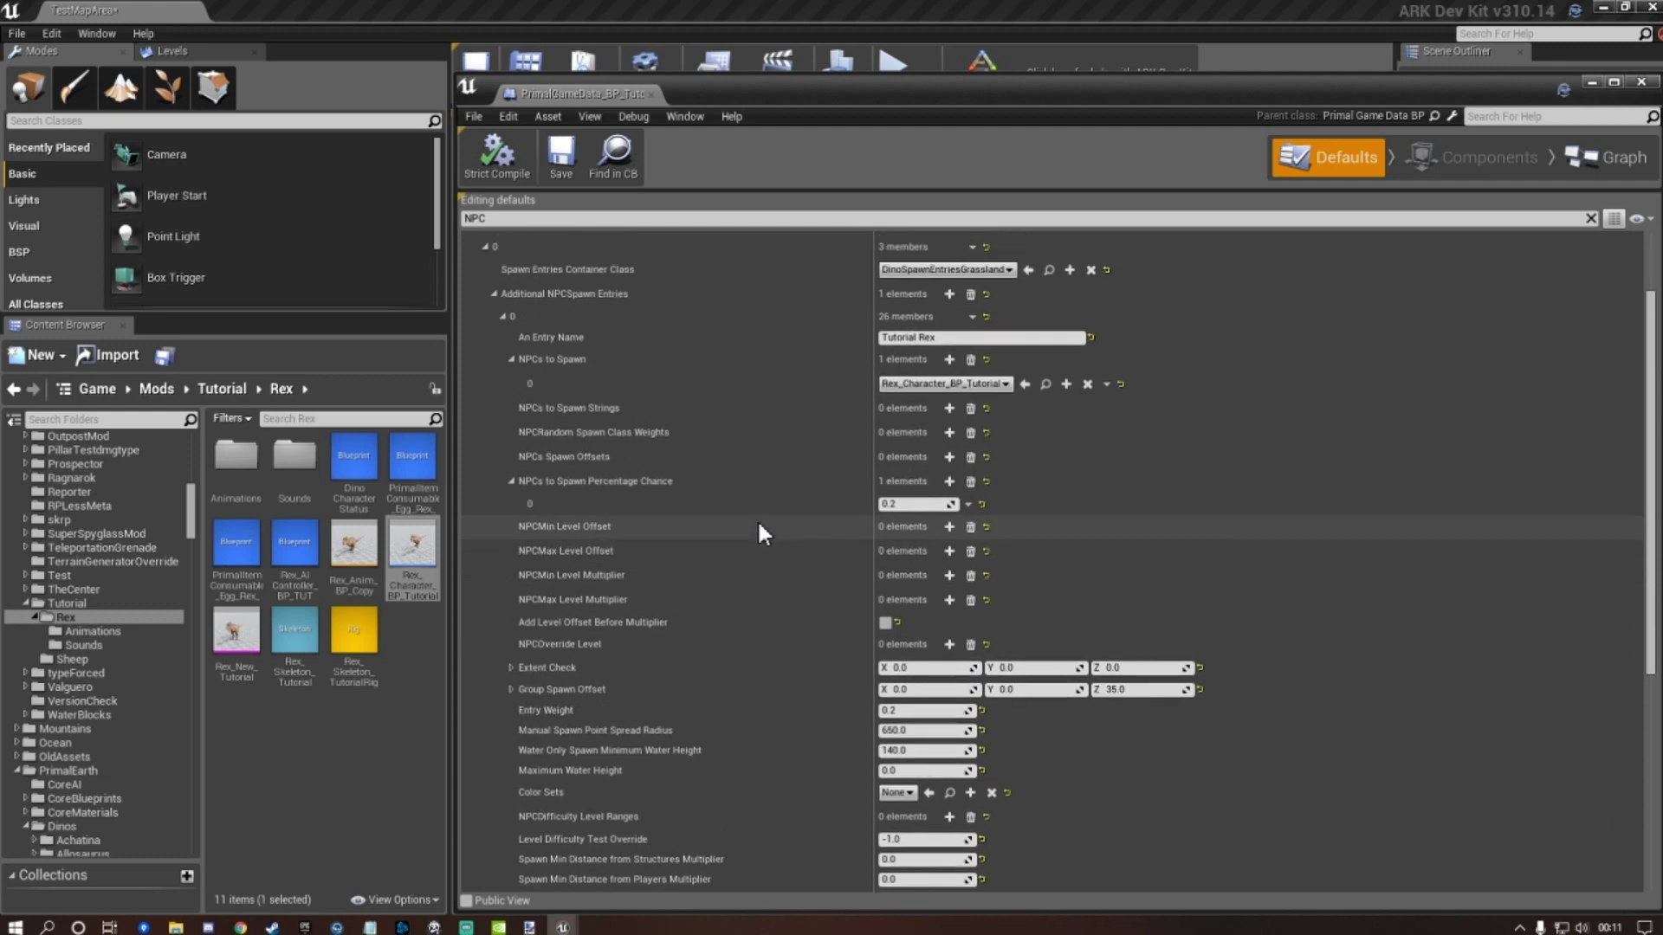
pyautogui.scroll(-2, 759, 525)
pyautogui.scroll(2, 759, 525)
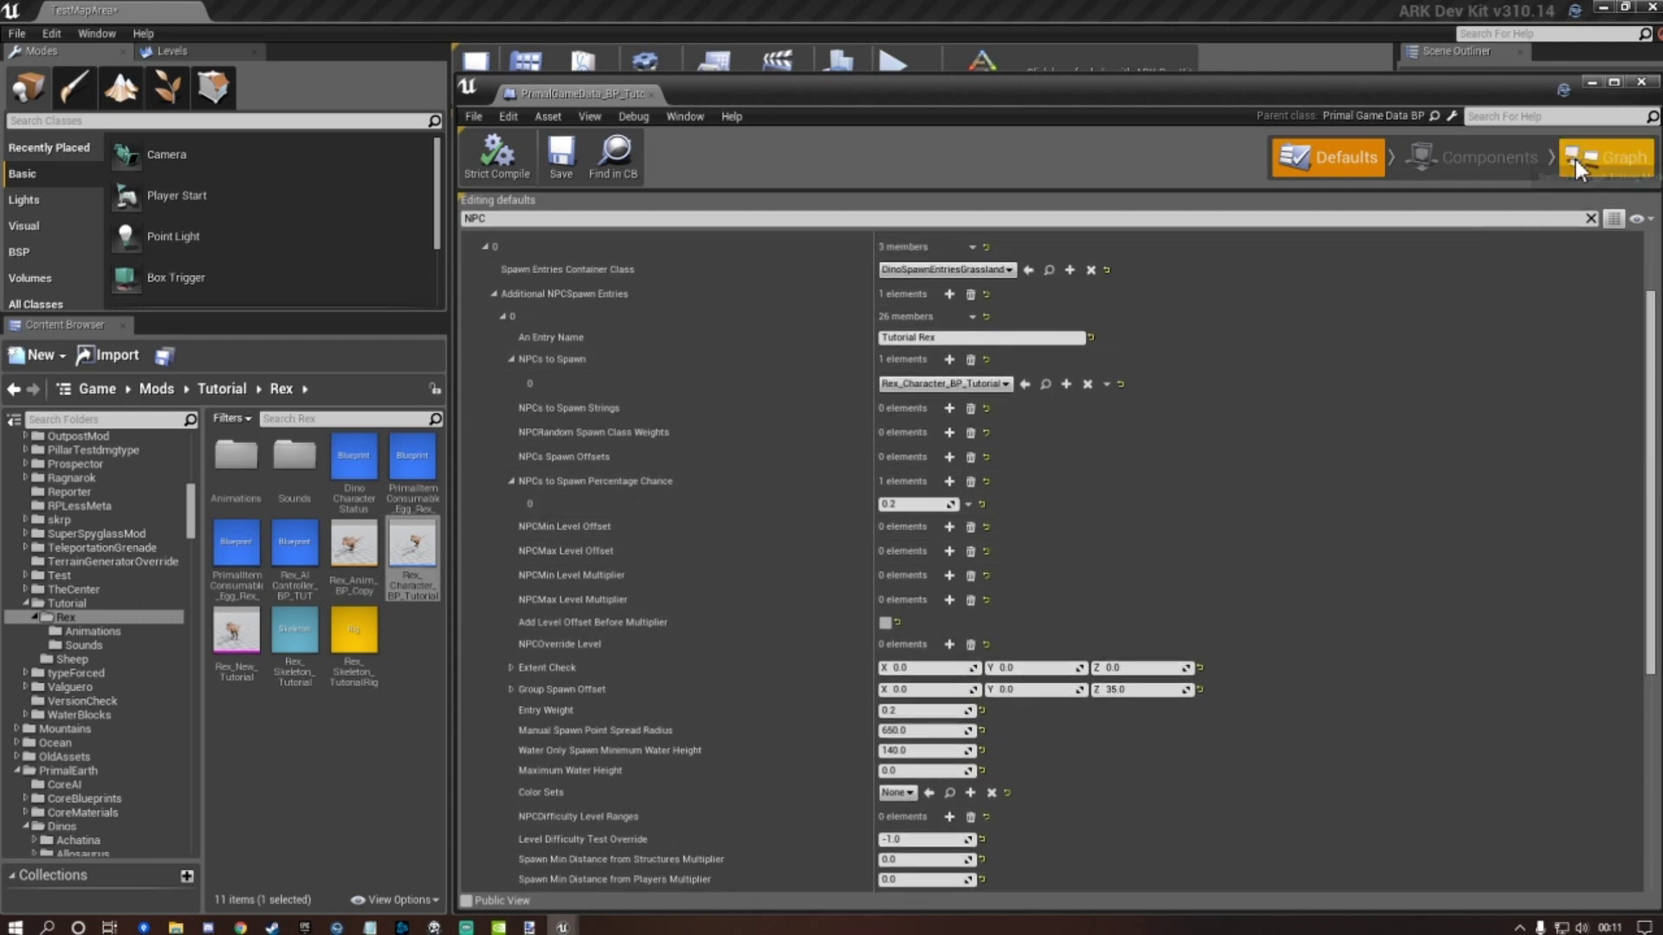
pyautogui.click(1642, 82)
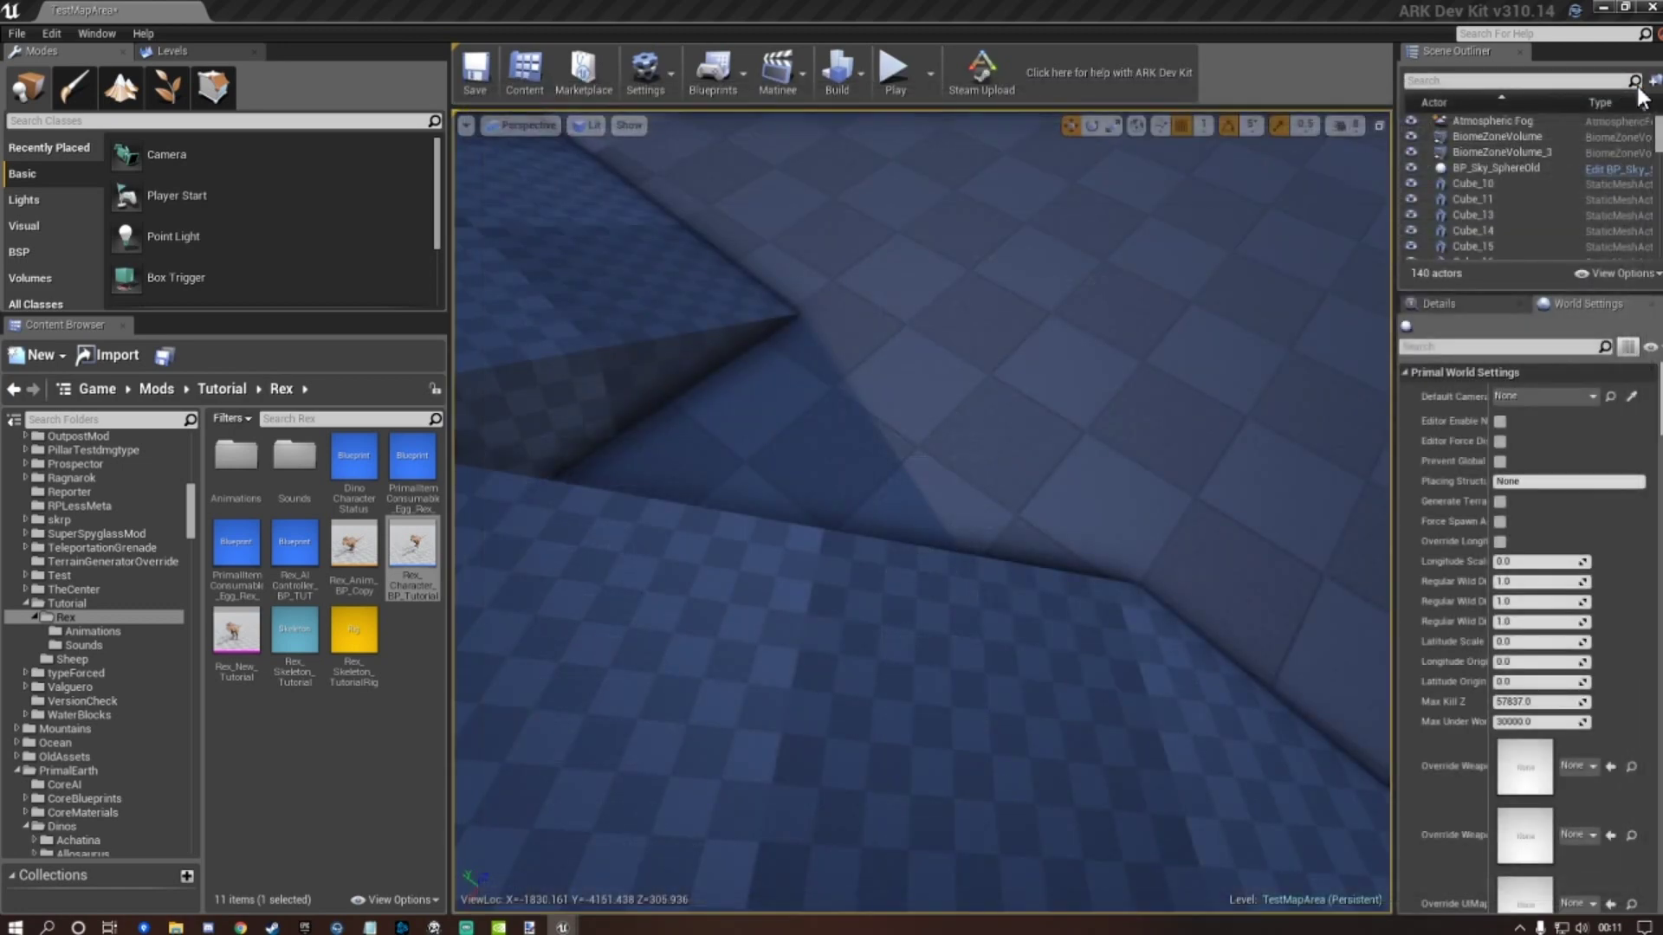